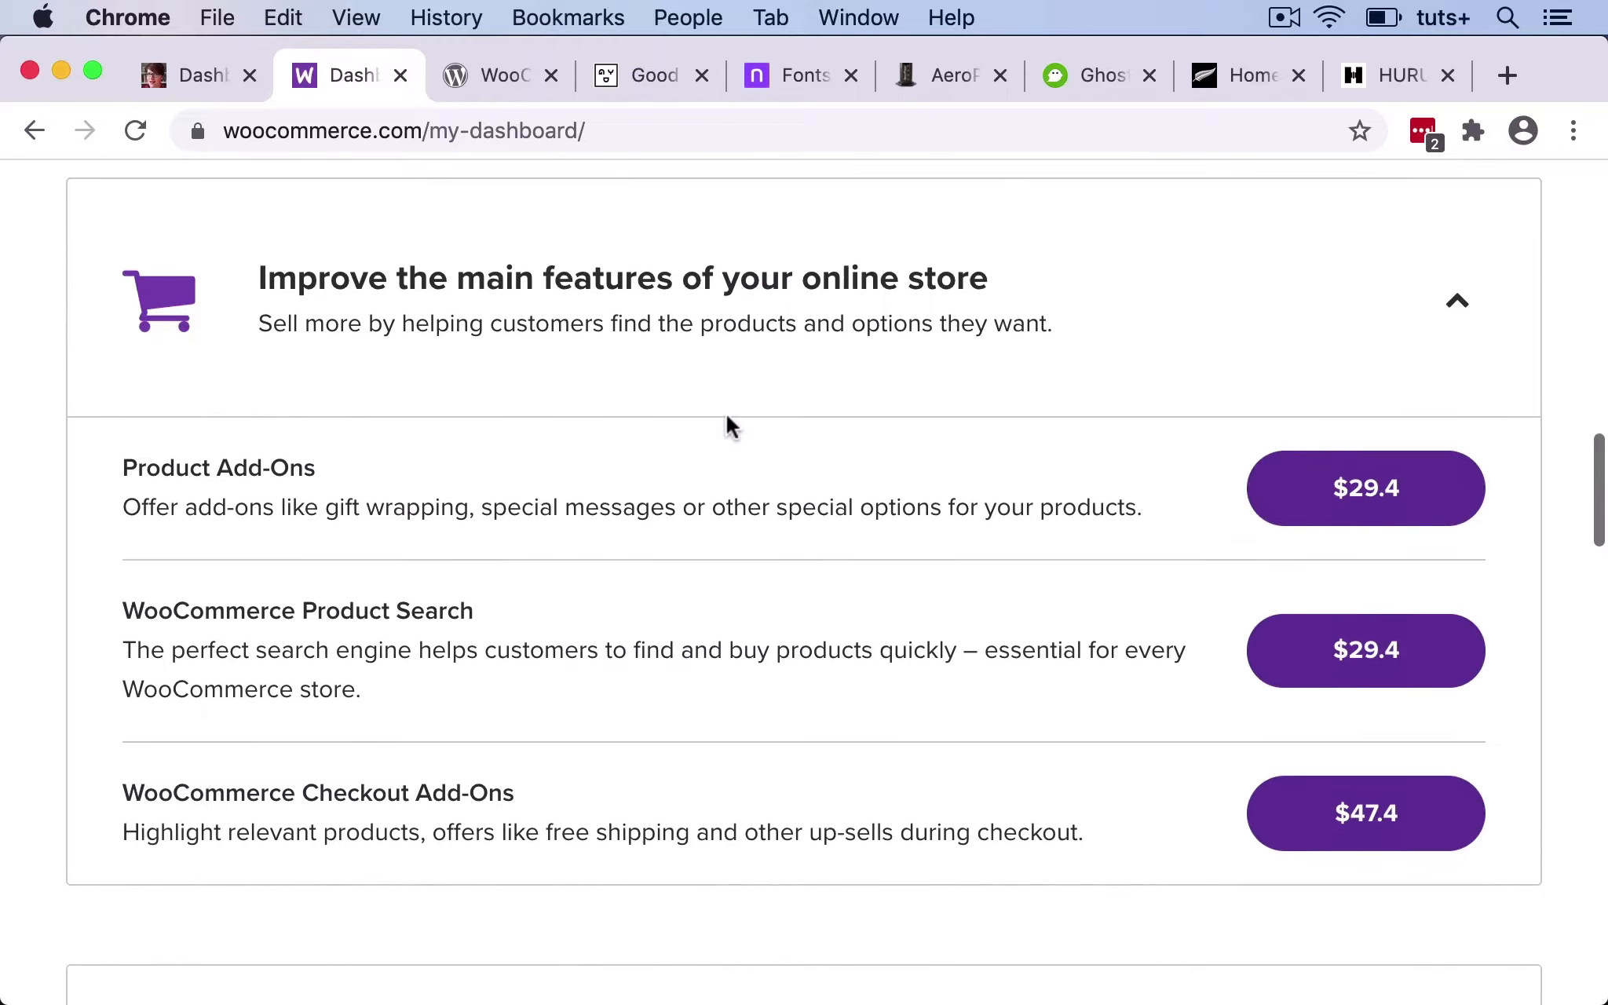
# Review the extension offers on the WooCommerce.com dashboard and the site's Develop and Resources navigation entries.
pyautogui.scroll(1, 726, 415)
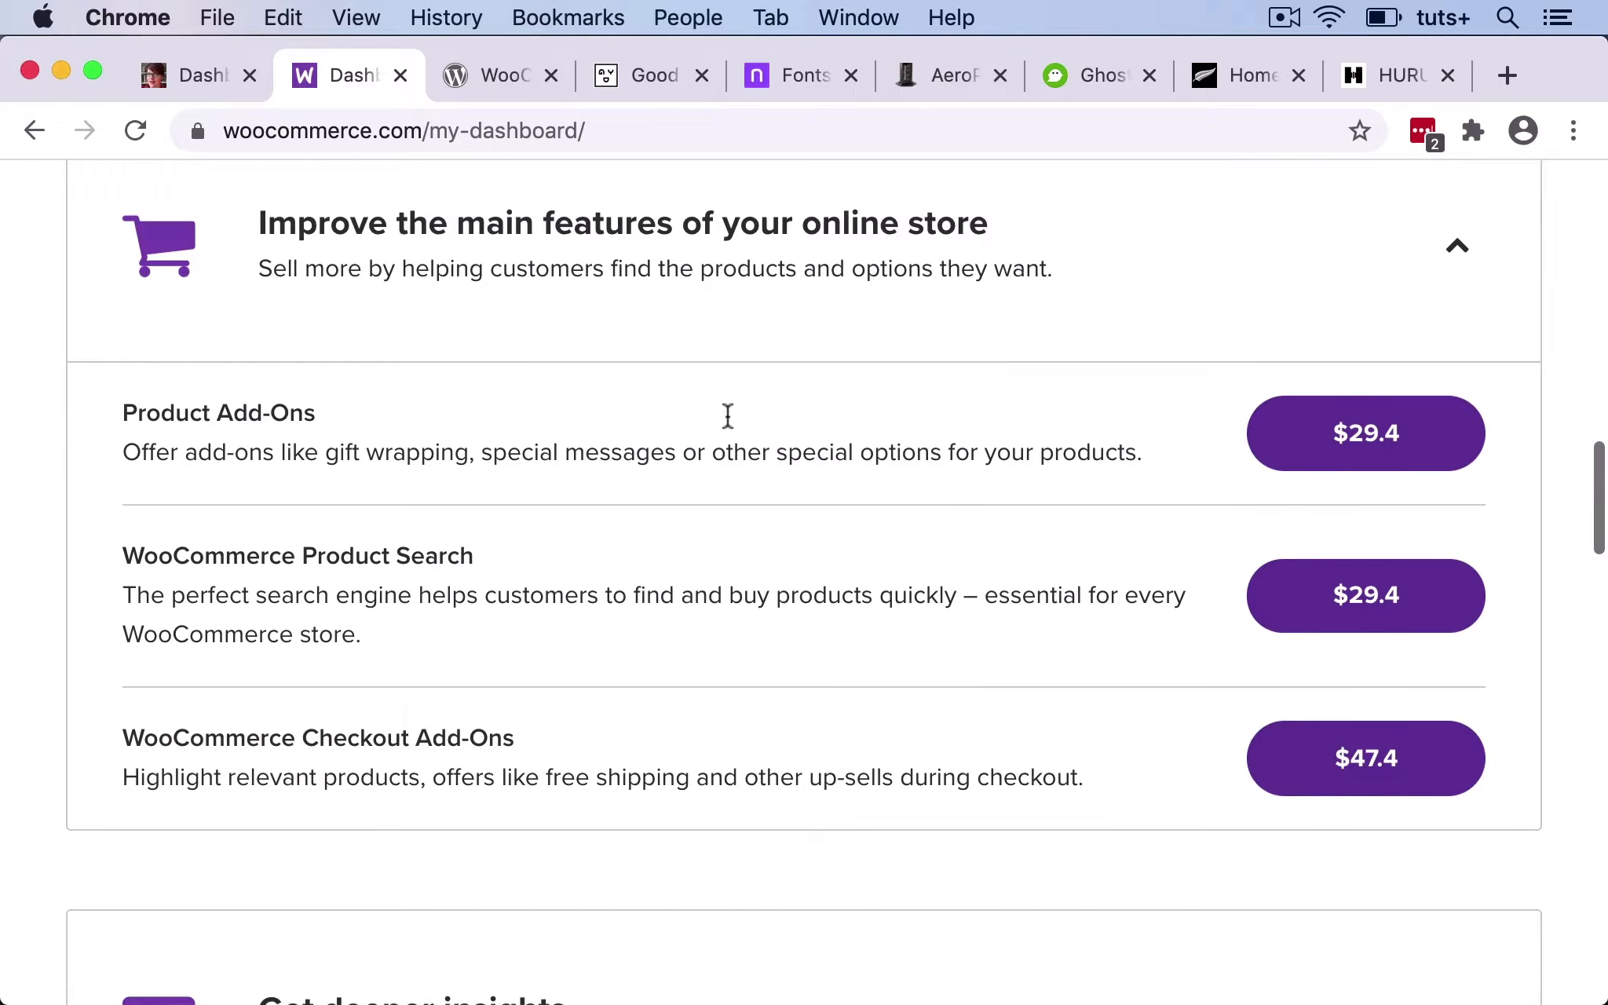
pyautogui.scroll(-6, 727, 414)
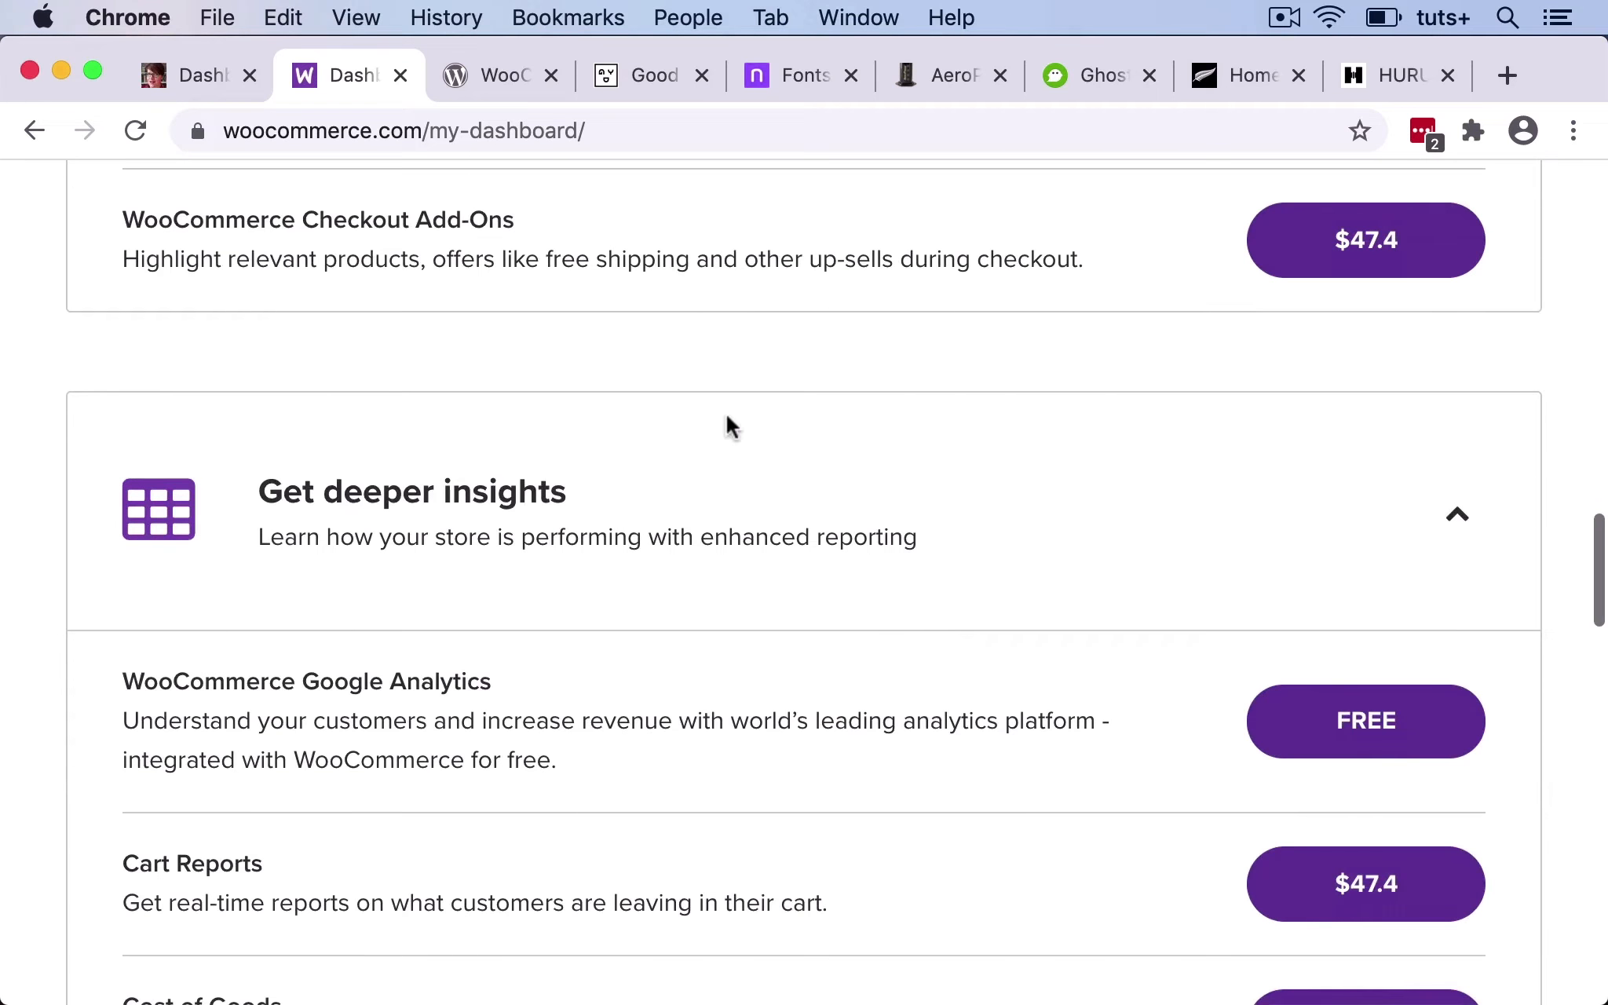
pyautogui.scroll(13, 726, 424)
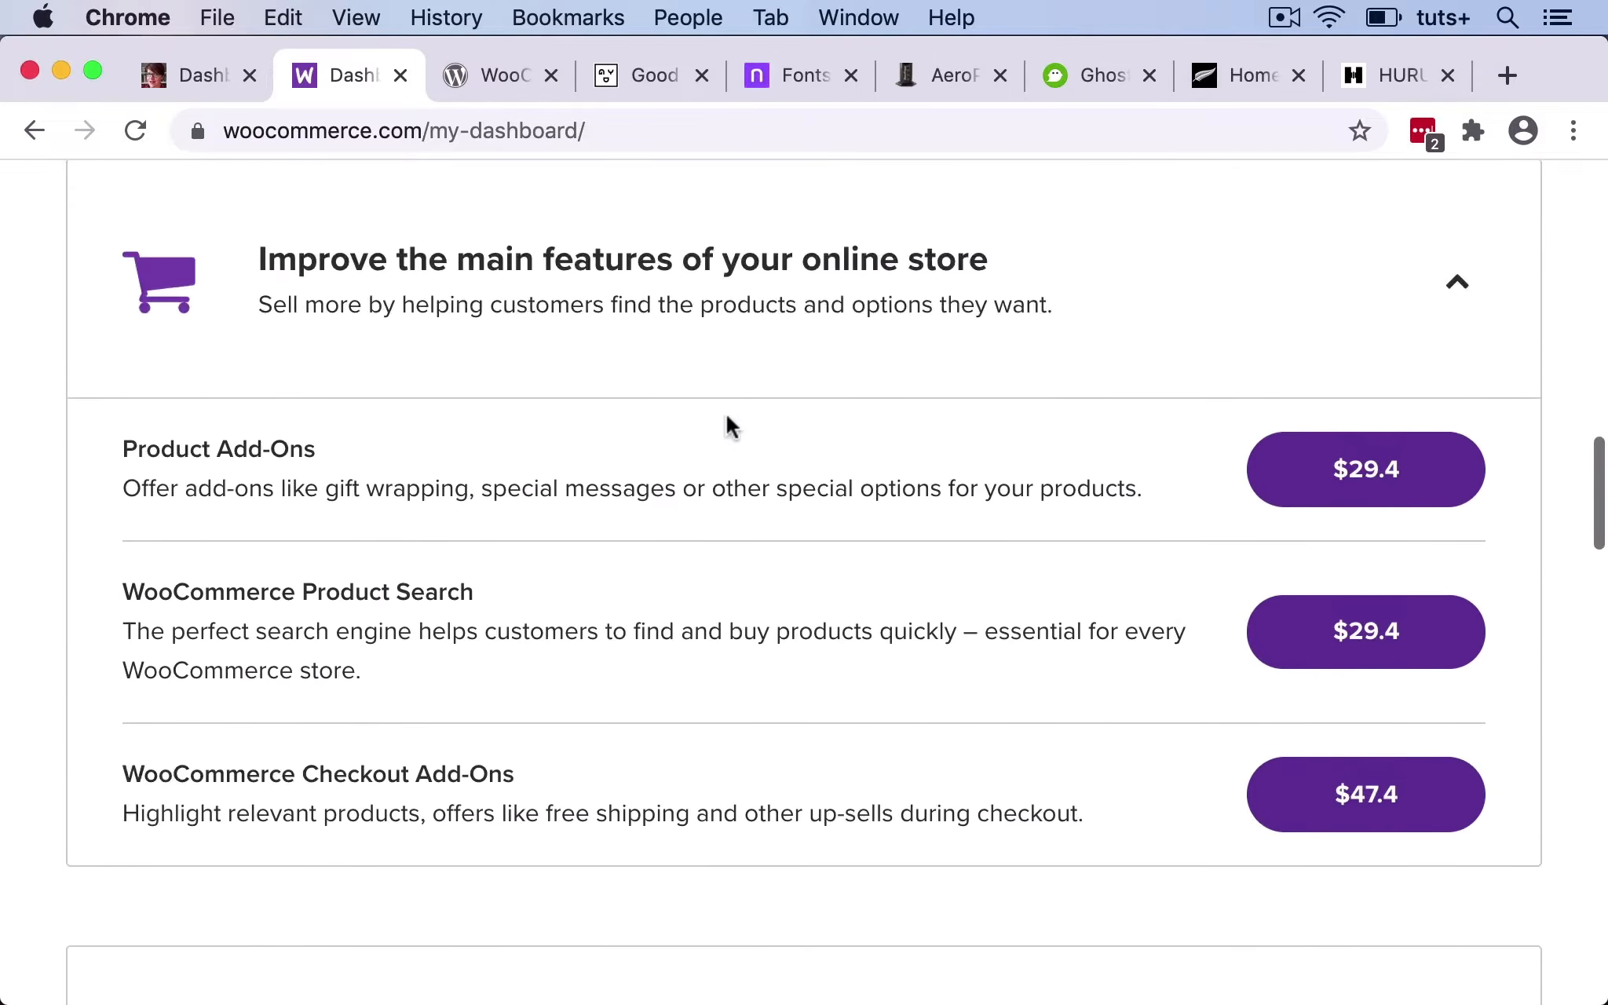
pyautogui.scroll(18, 727, 416)
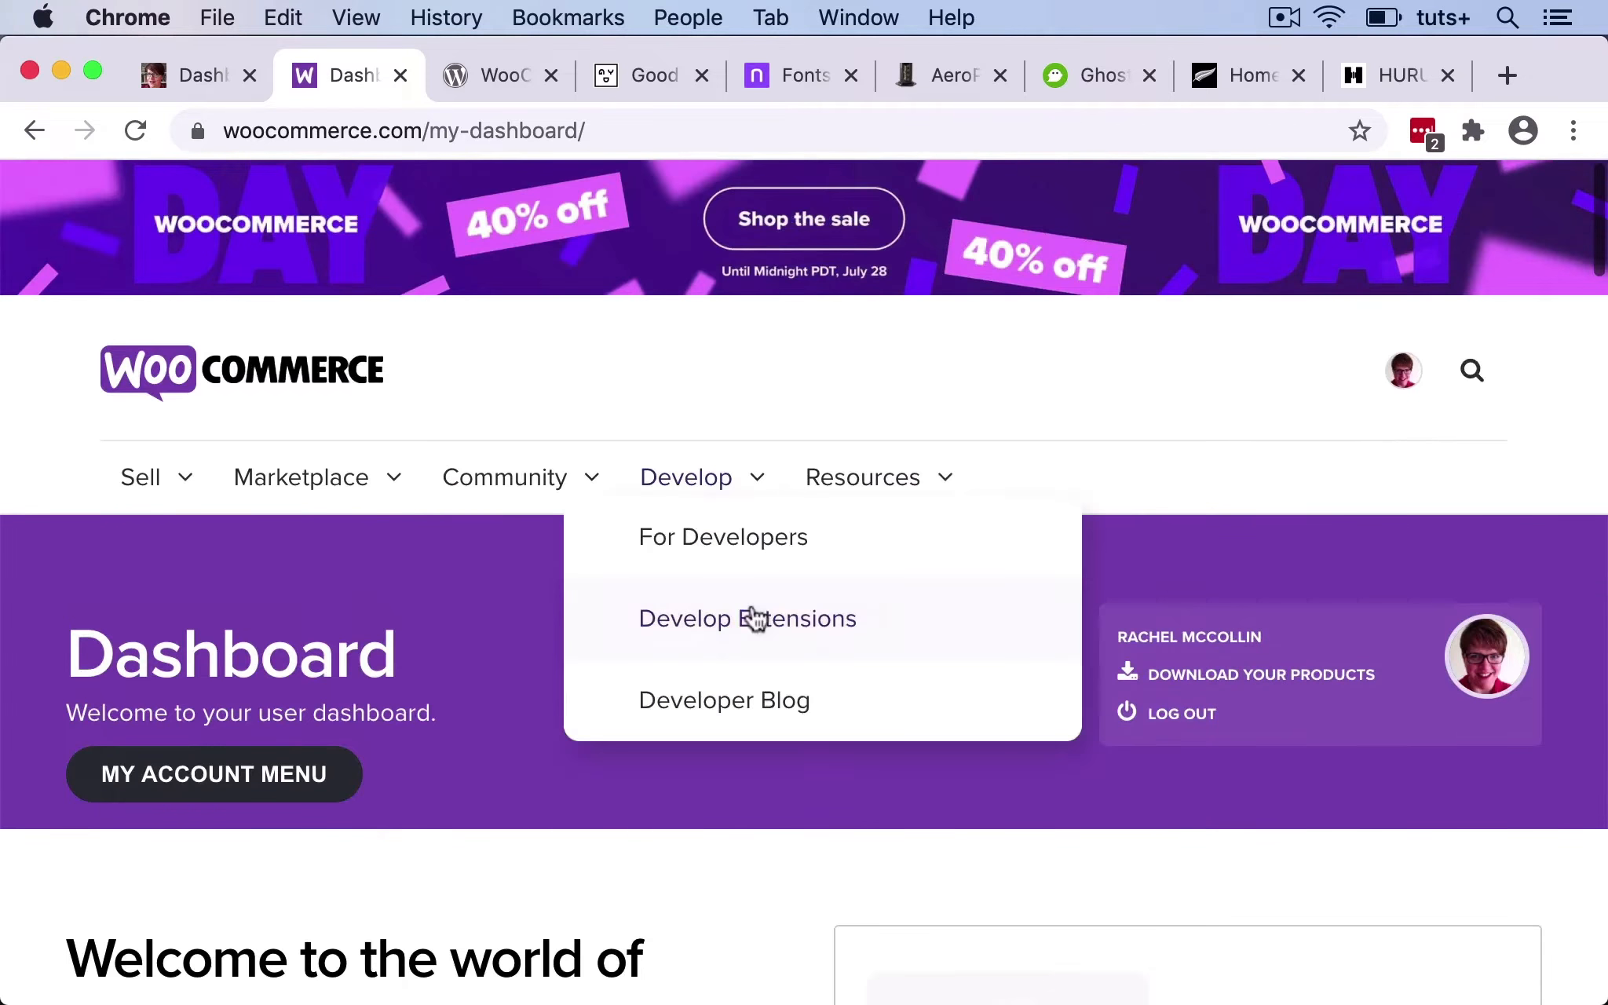
pyautogui.moveTo(686, 478)
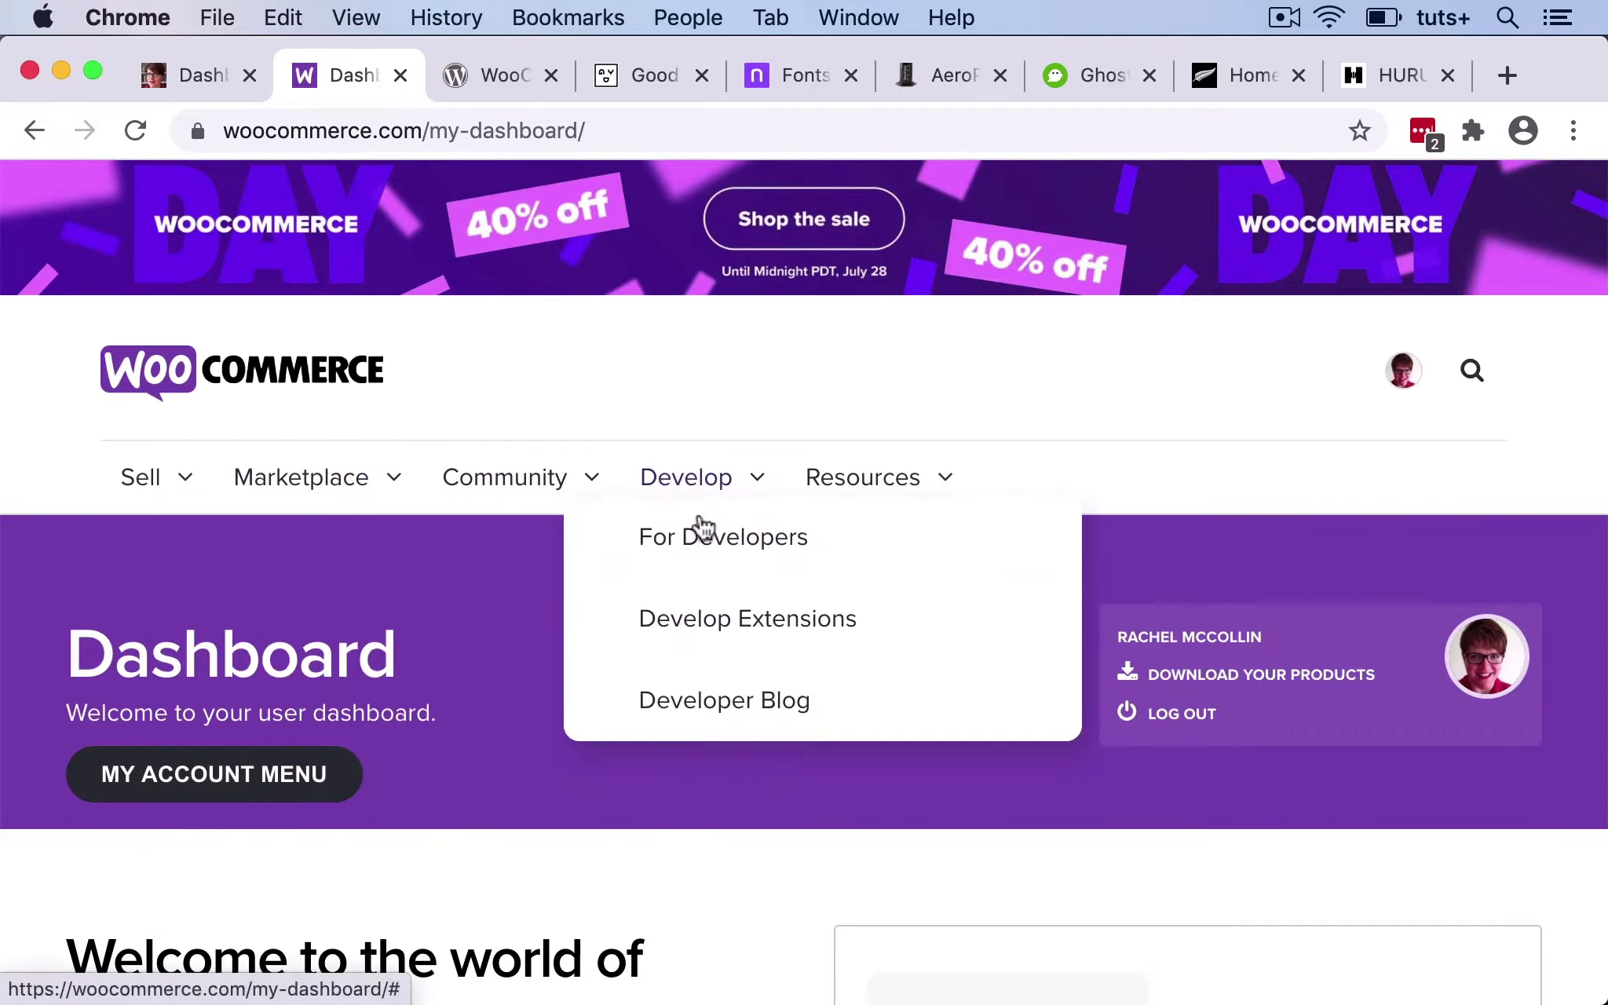
pyautogui.moveTo(897, 487)
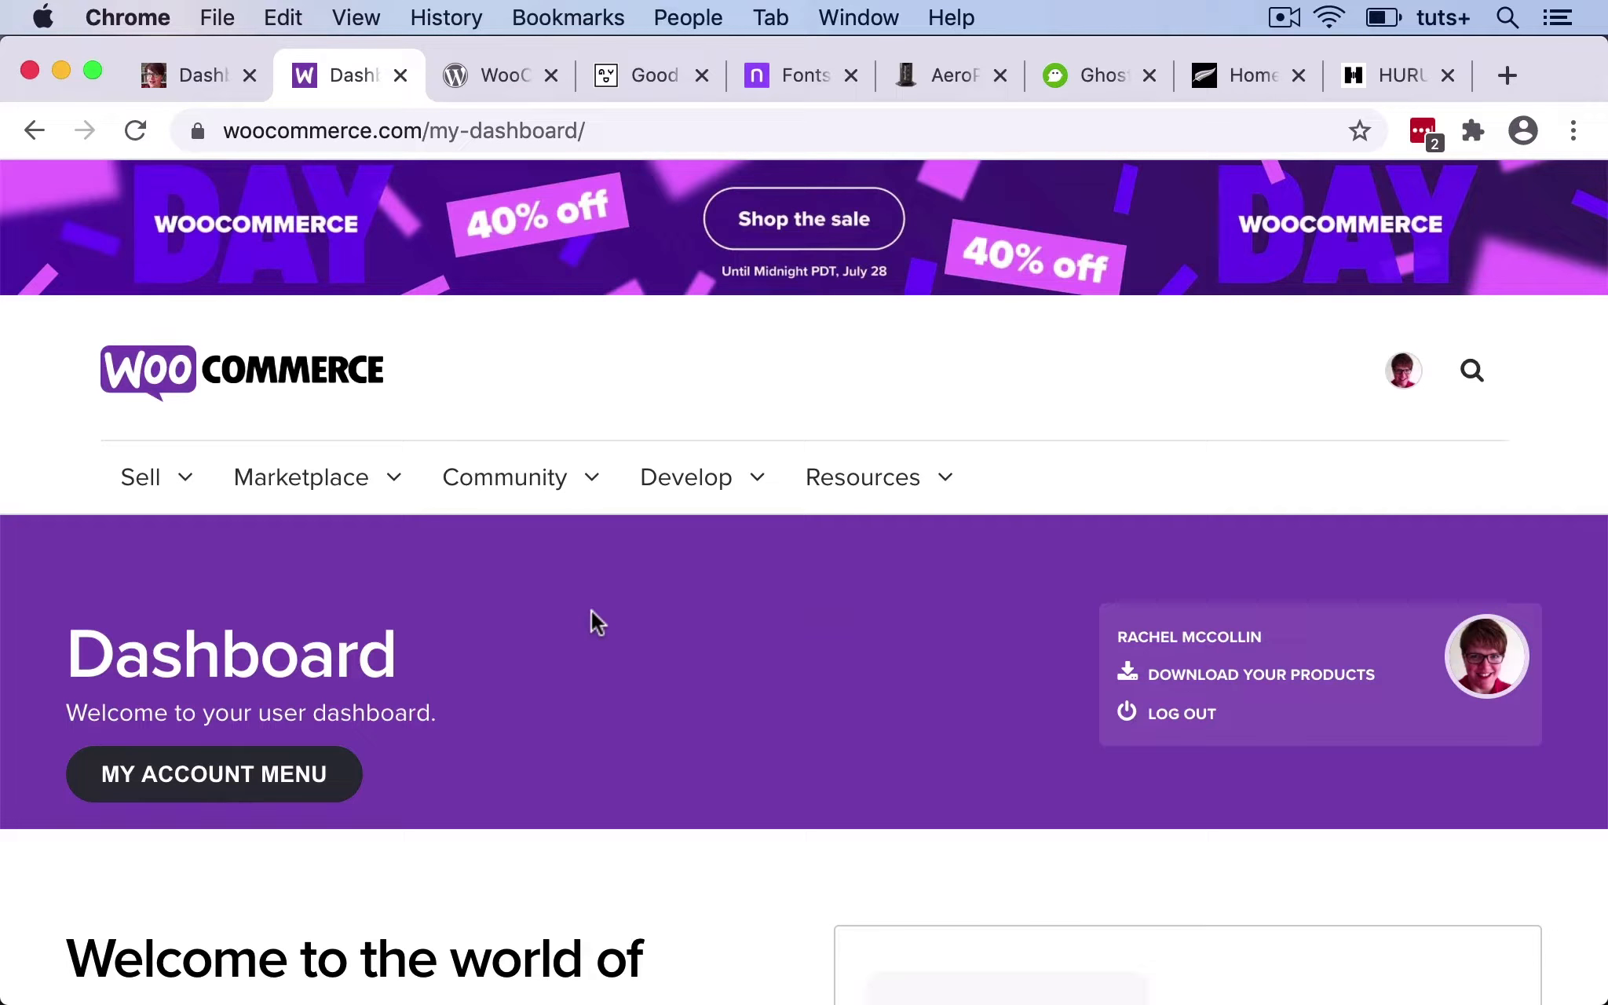
# View the WordPress site's WooCommerce setup dashboard and the WooCommerce plugin page on WordPress.org.
pyautogui.hotkey('ctrl', 'shift', 'Tab')
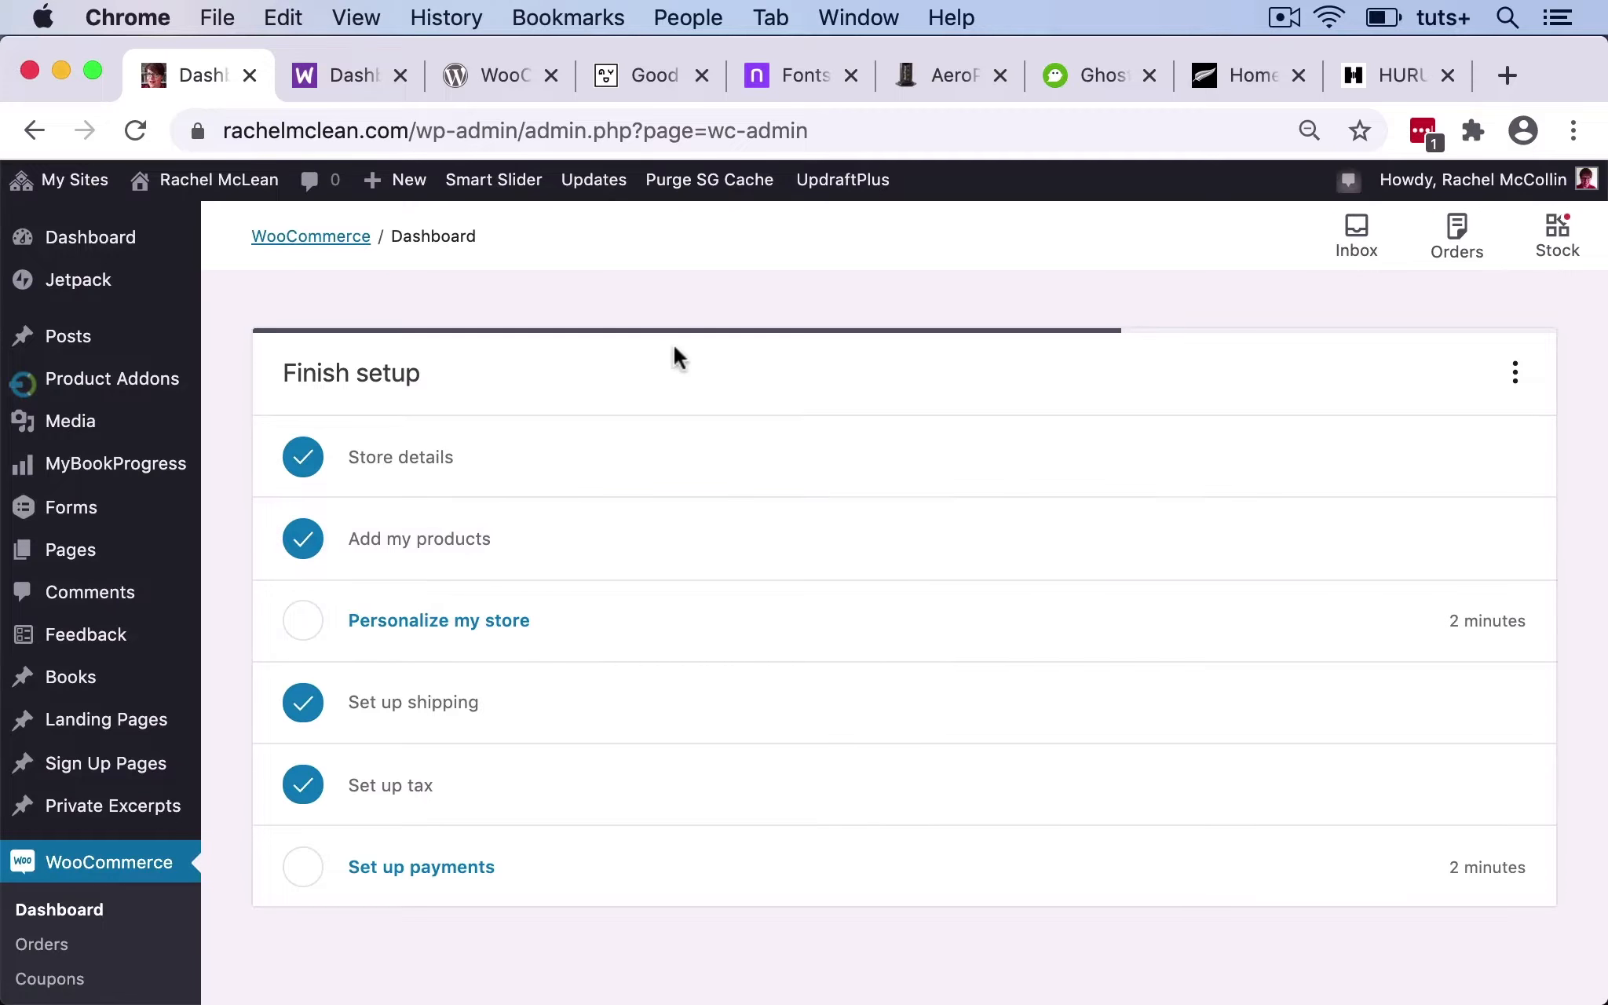
pyautogui.click(500, 75)
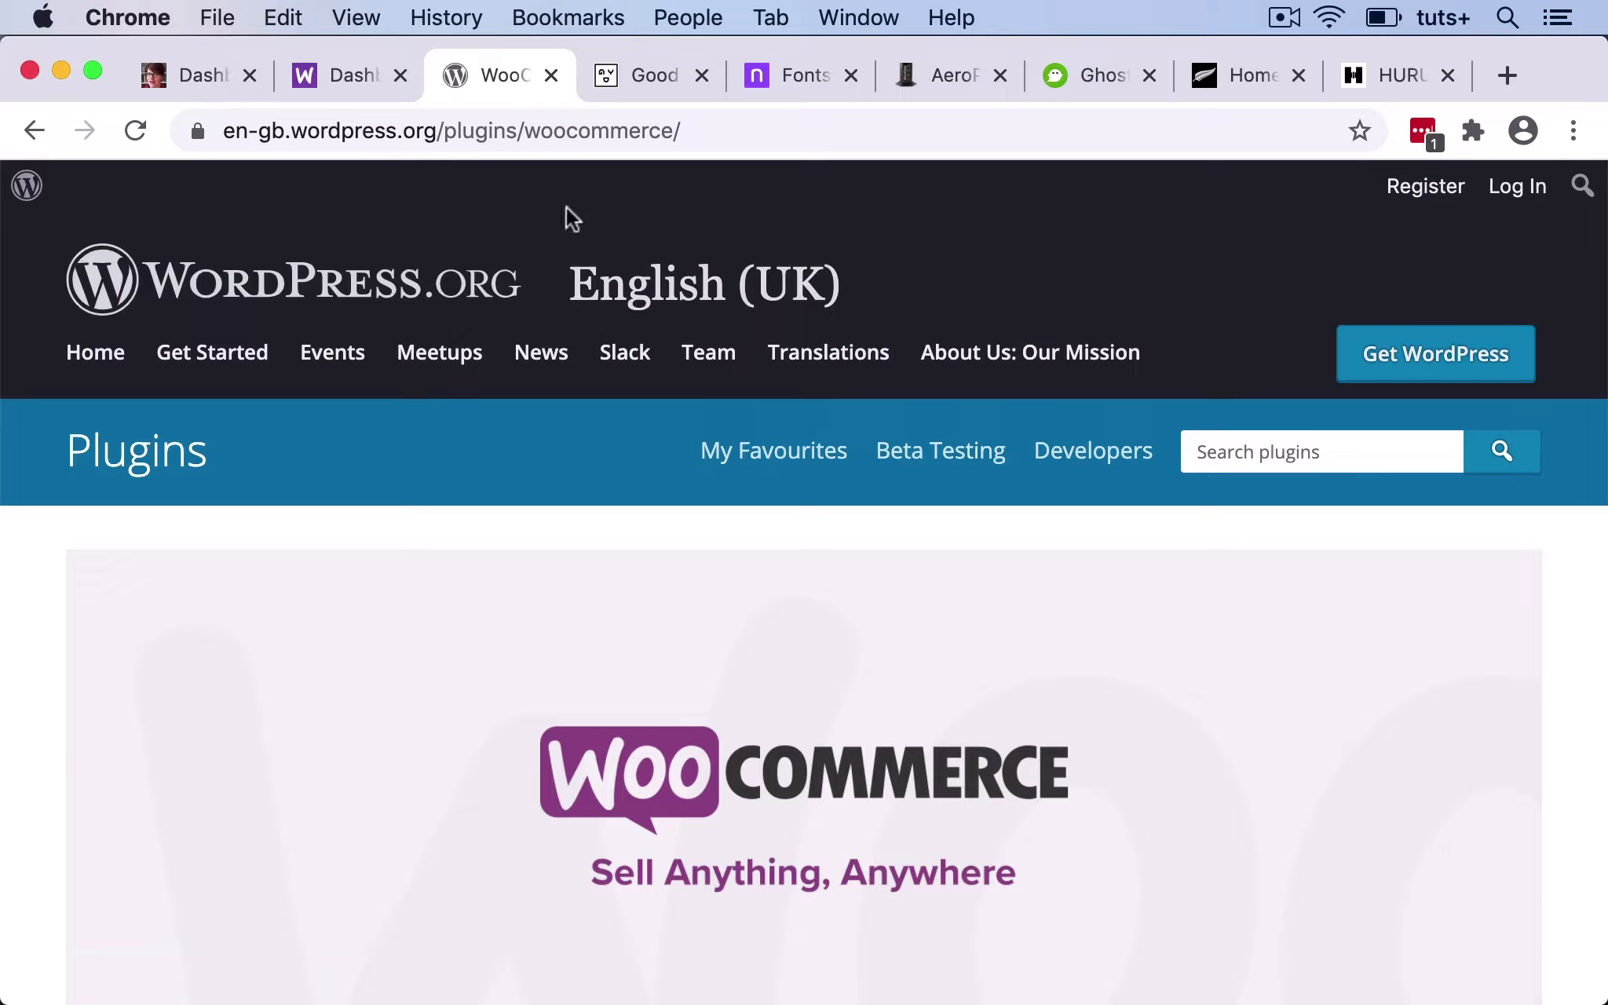
# Examine the Good Dye Young store's homepage banner and its Poser Paste product section with prices and cart options.
pyautogui.click(658, 82)
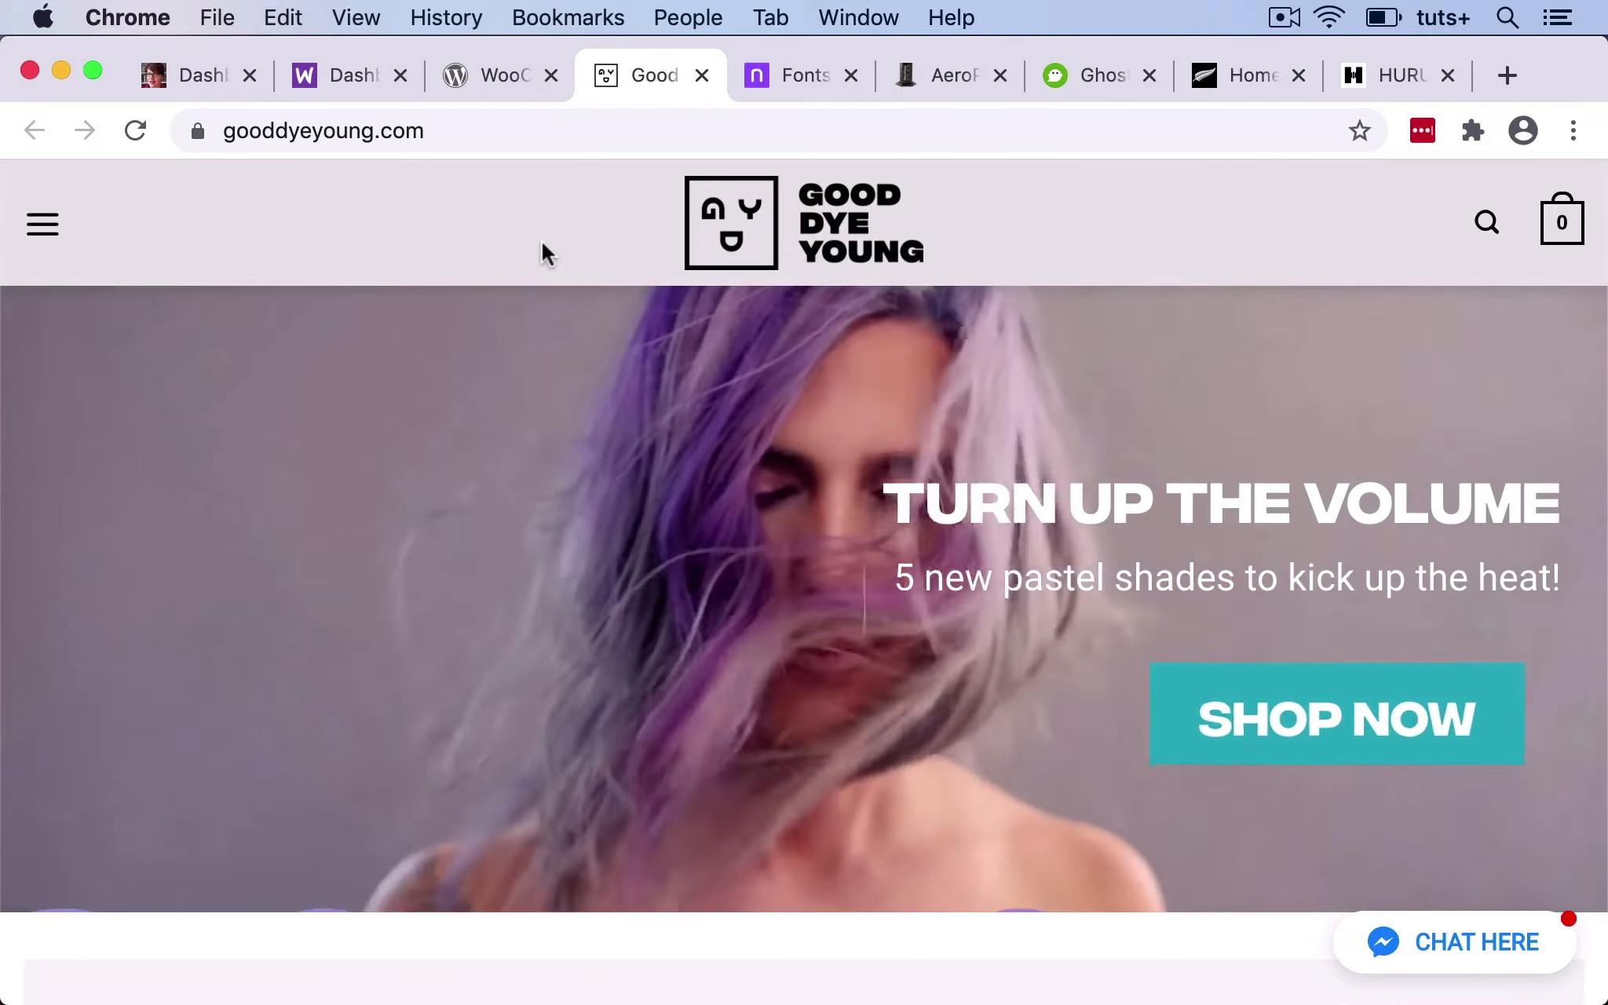
pyautogui.scroll(-2, 517, 525)
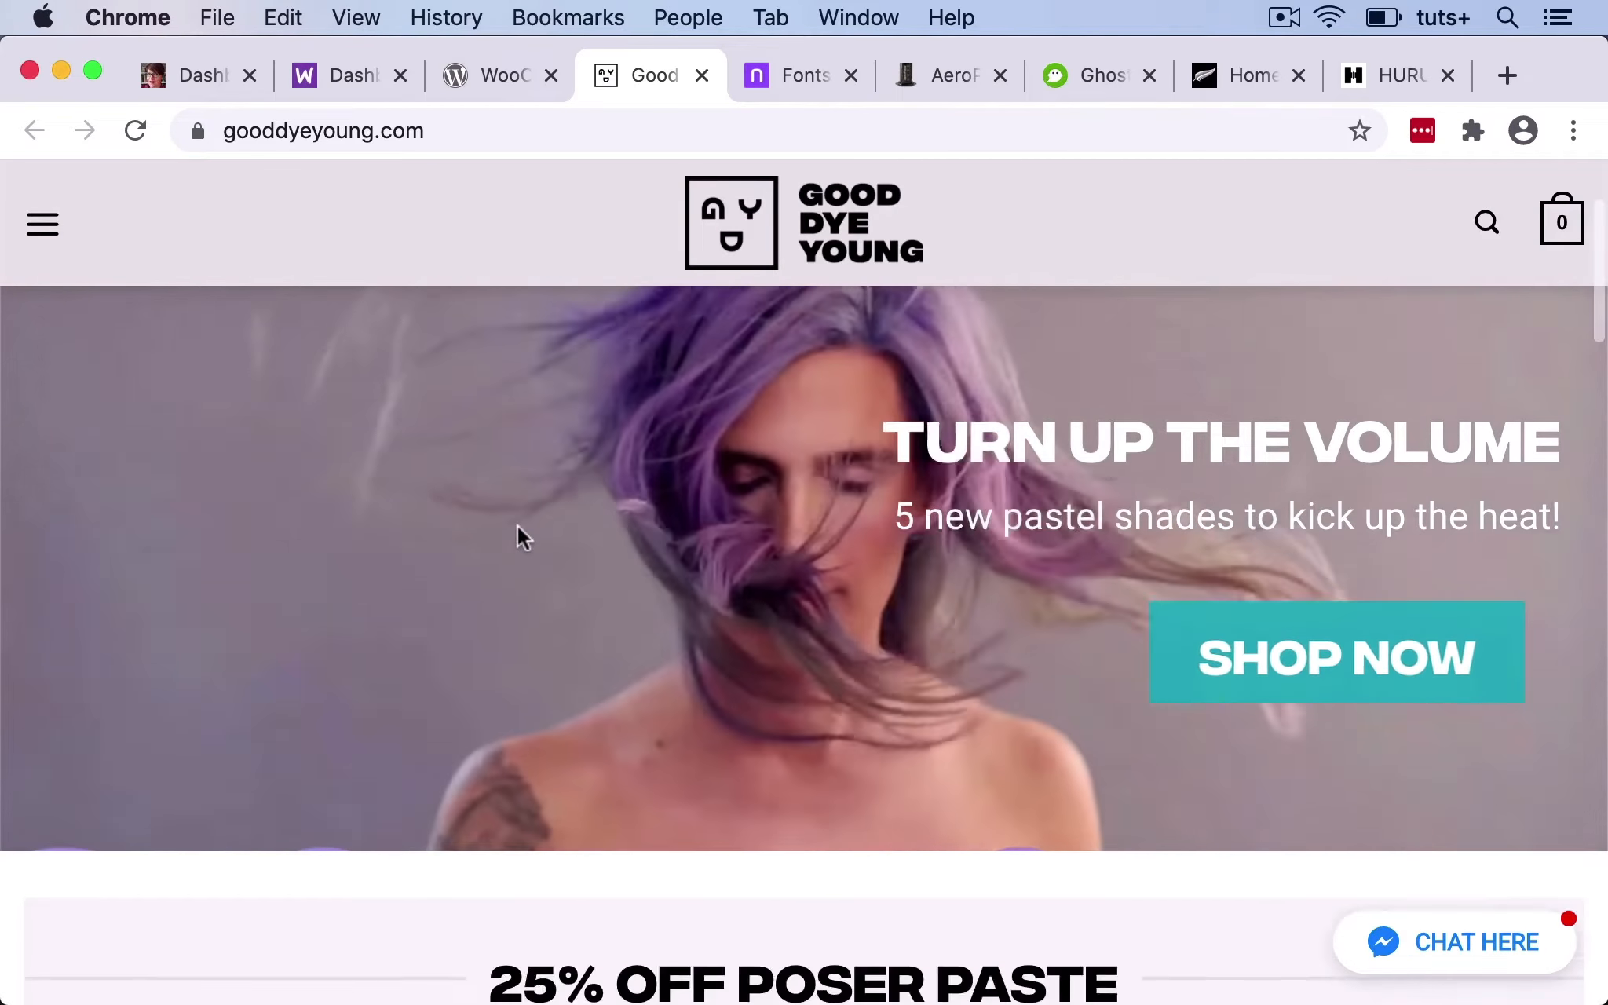
pyautogui.scroll(1, 517, 526)
pyautogui.scroll(-5, 517, 526)
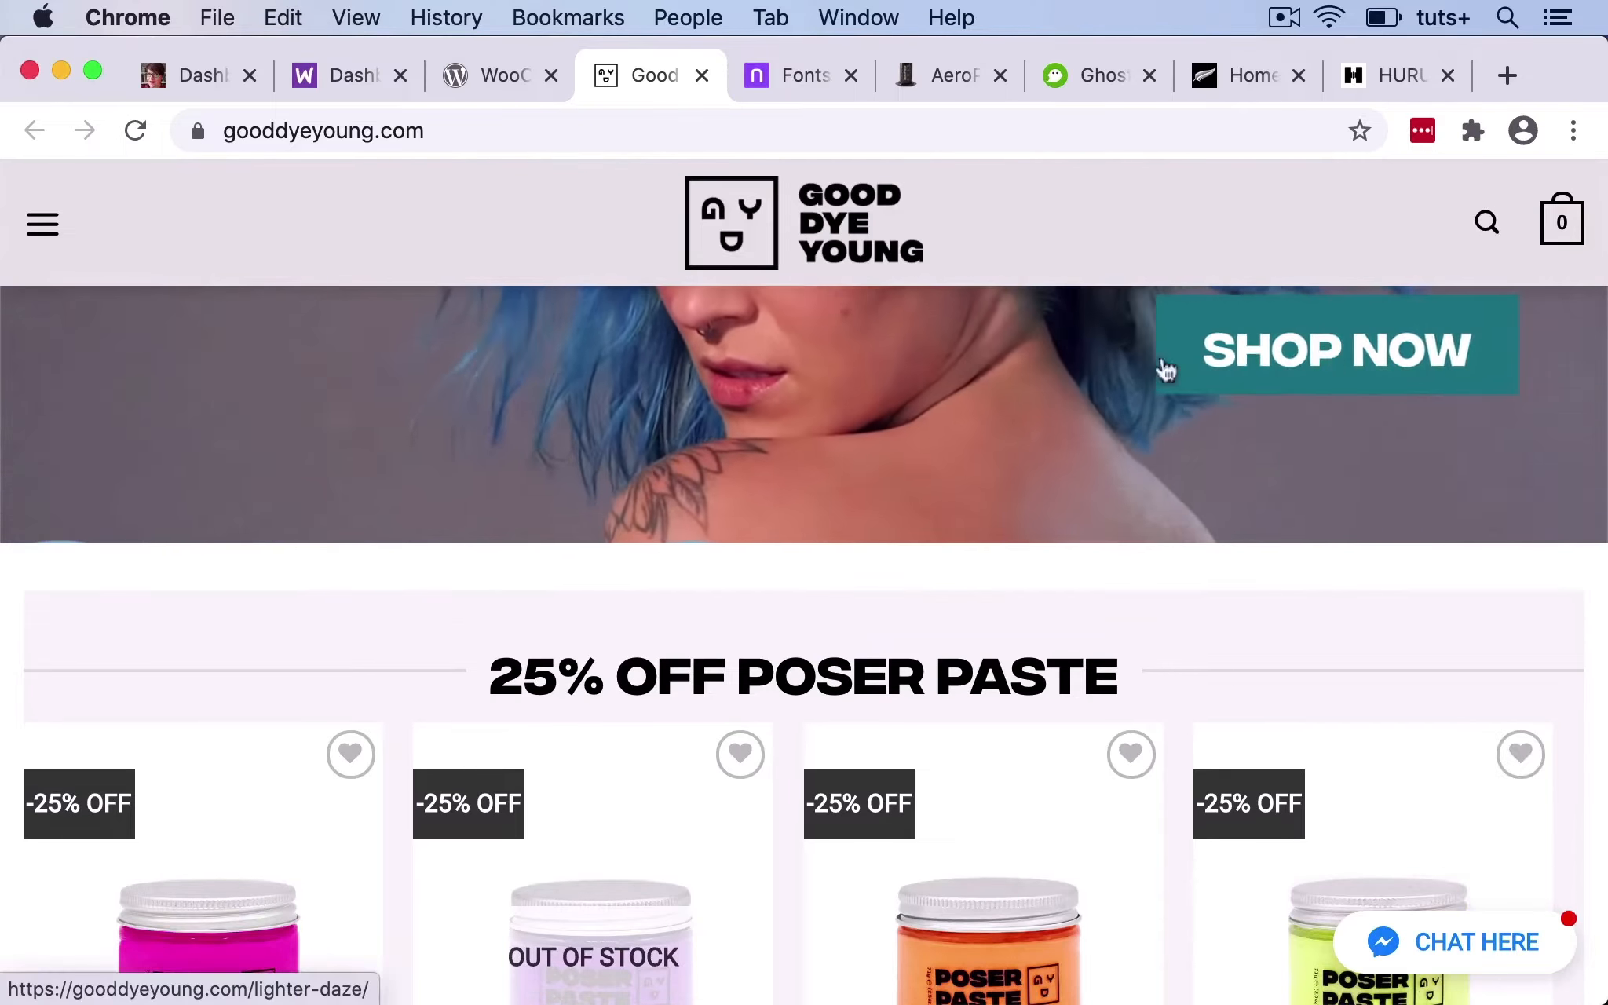
pyautogui.scroll(-3, 806, 437)
pyautogui.scroll(-1, 807, 438)
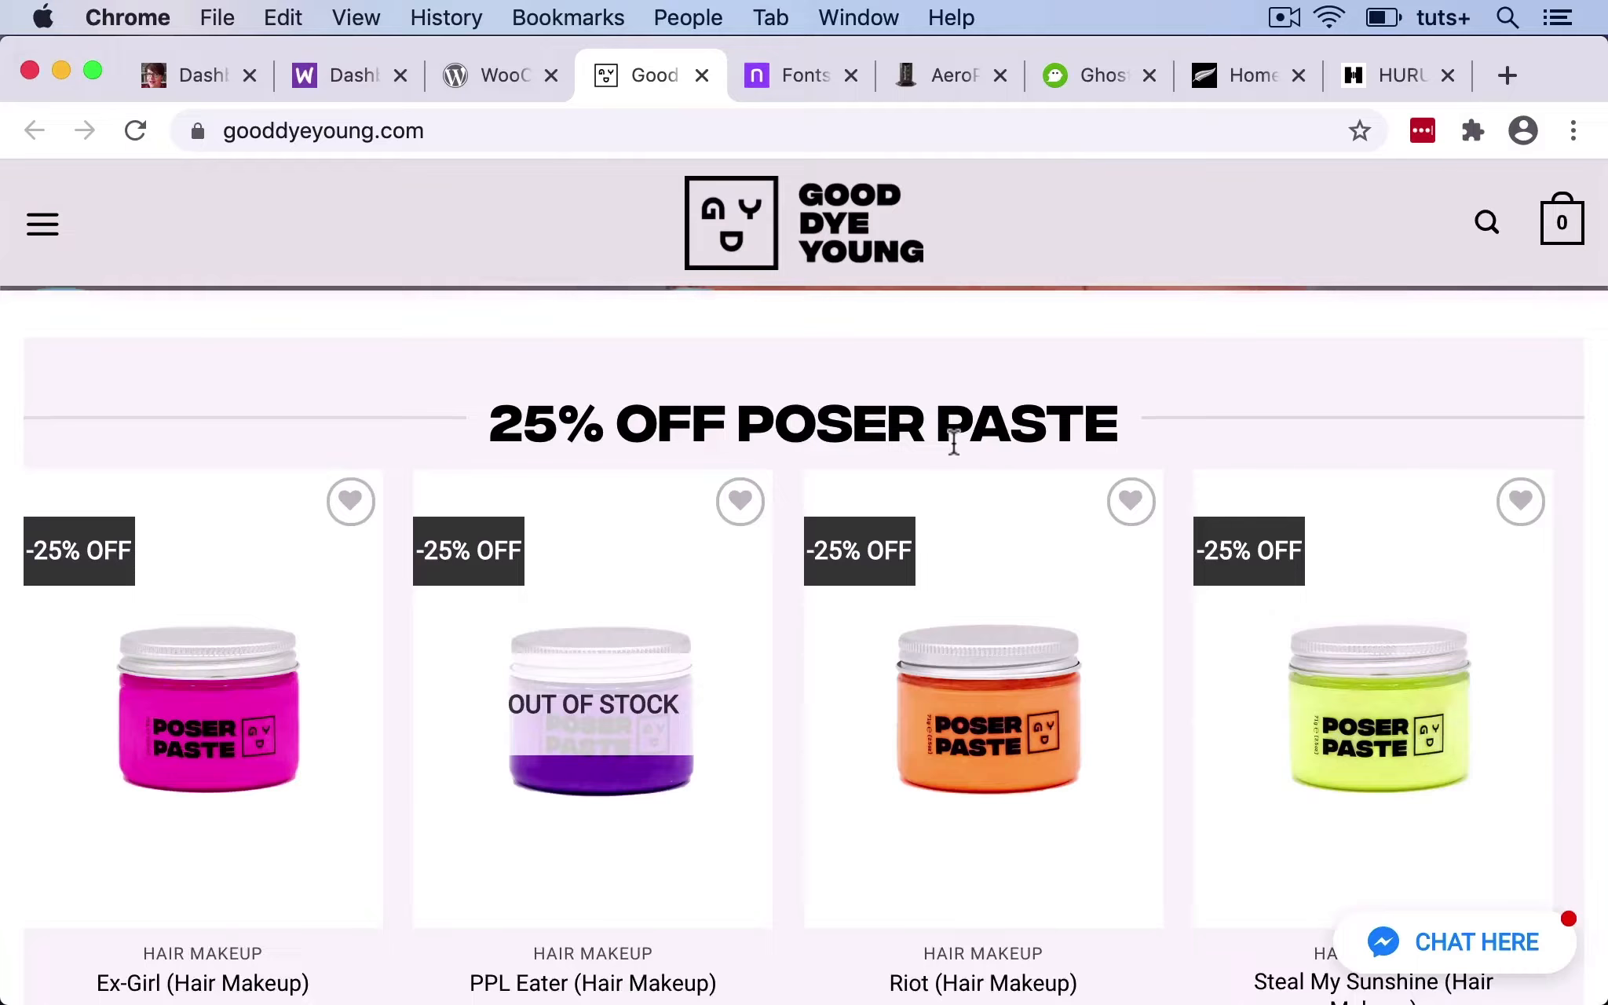
pyautogui.scroll(-2, 953, 444)
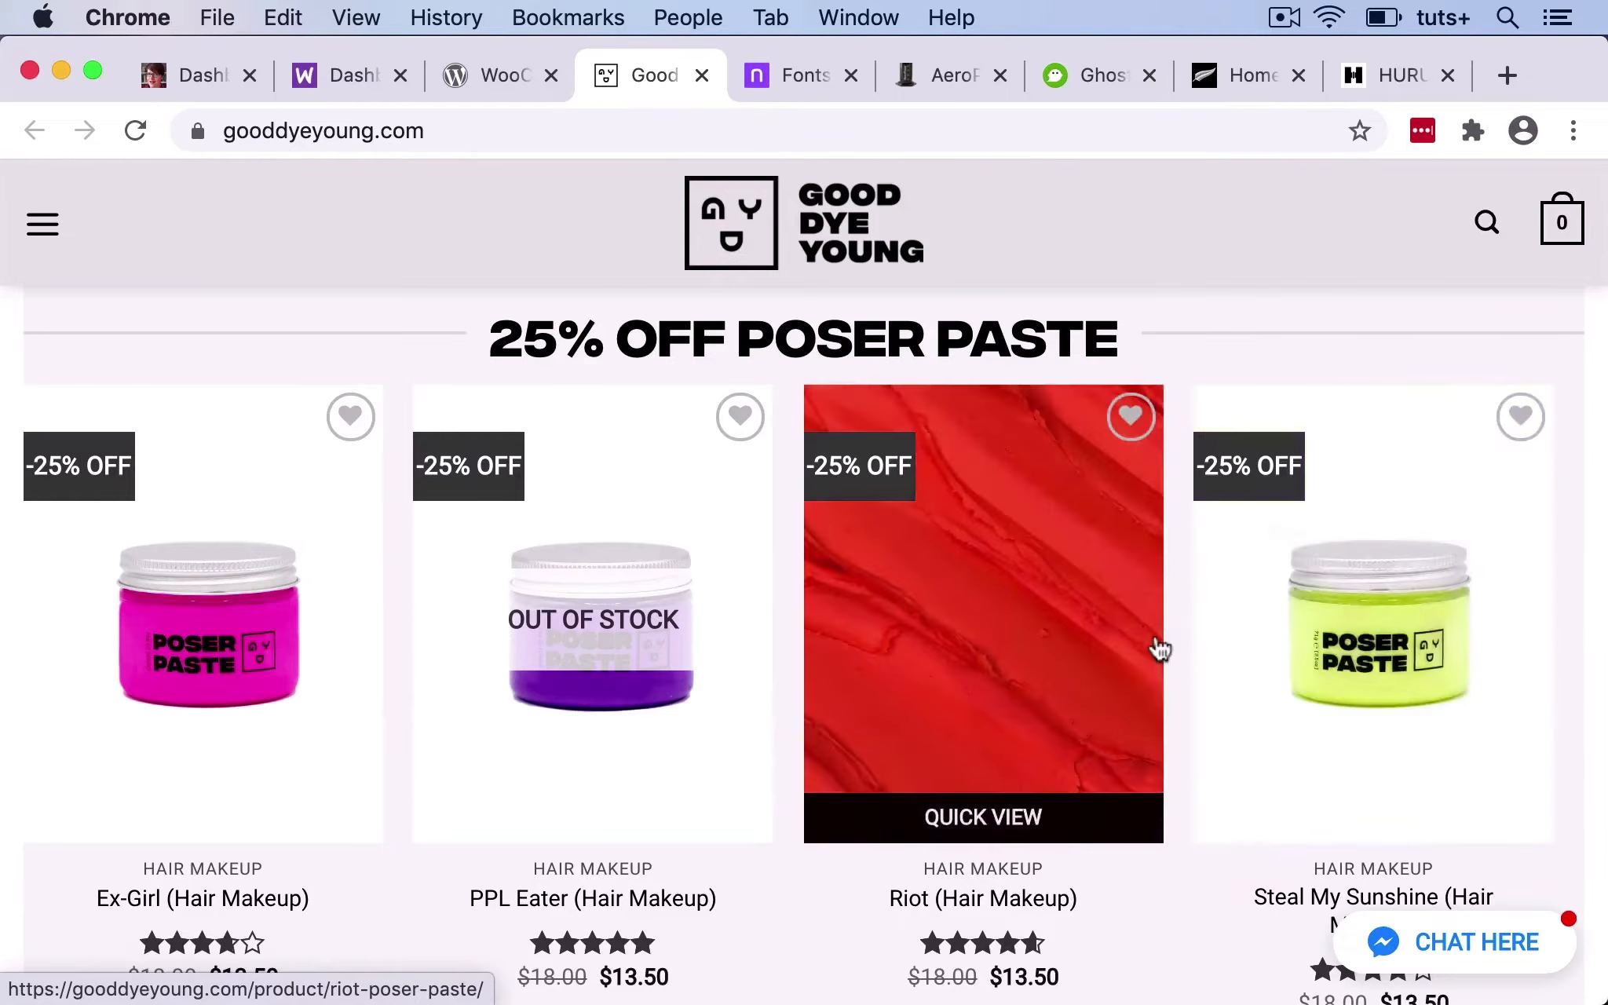
pyautogui.scroll(-5, 1156, 644)
pyautogui.scroll(-3, 1154, 633)
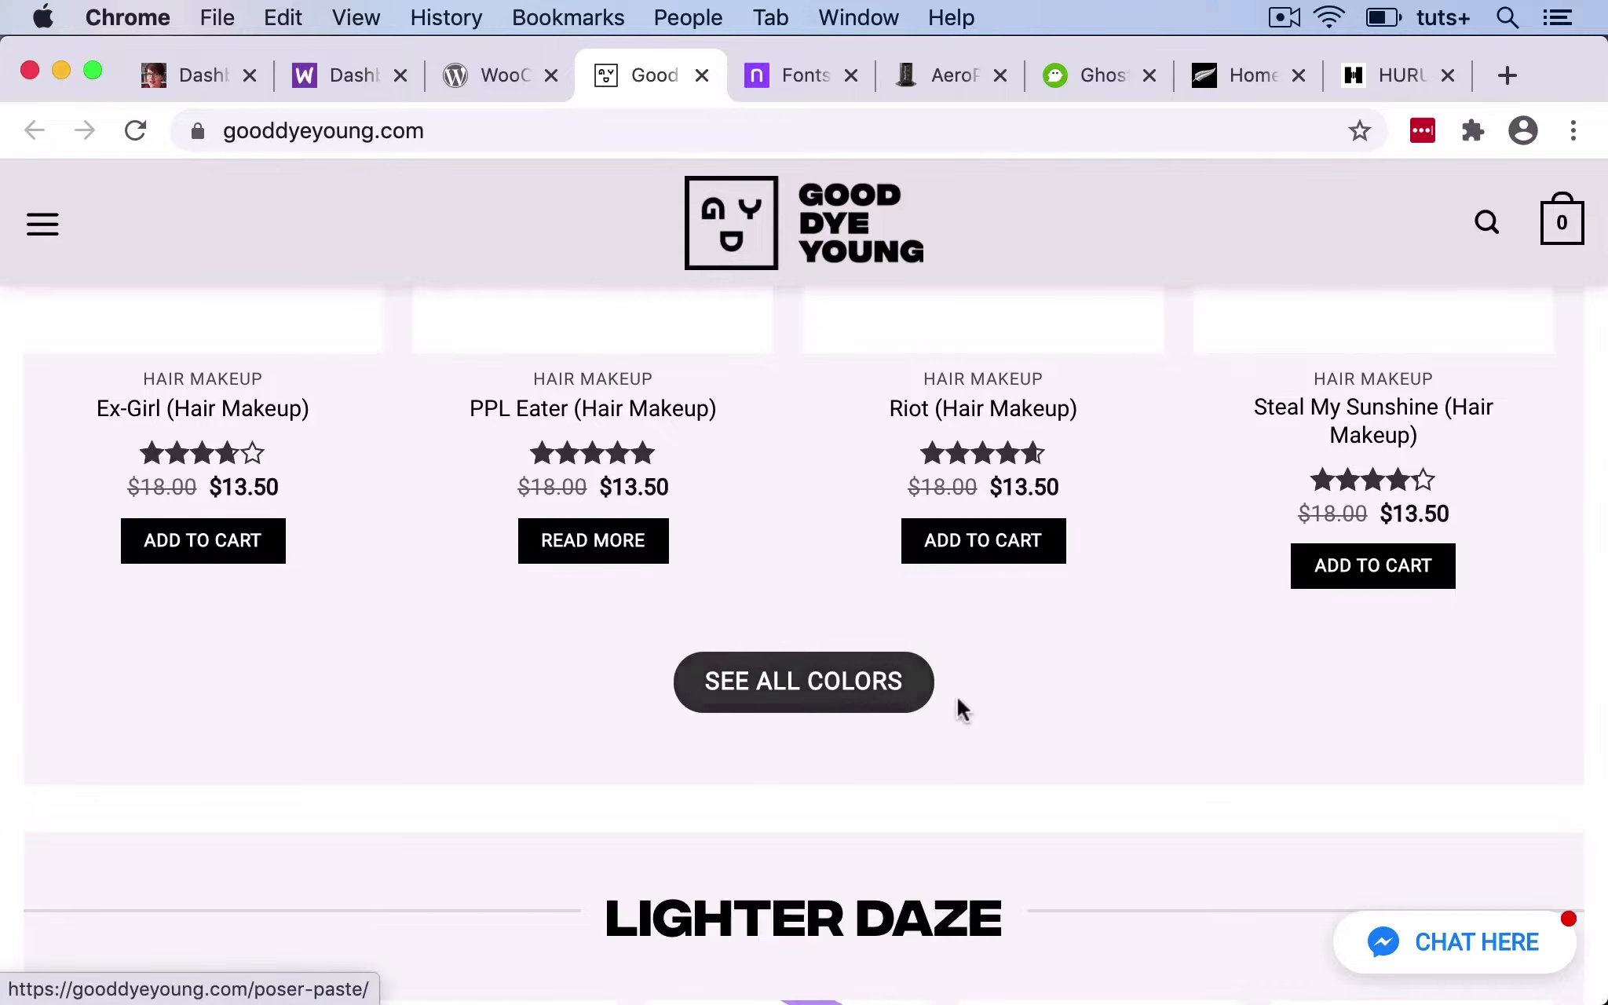
pyautogui.scroll(-5, 958, 707)
pyautogui.scroll(10, 752, 528)
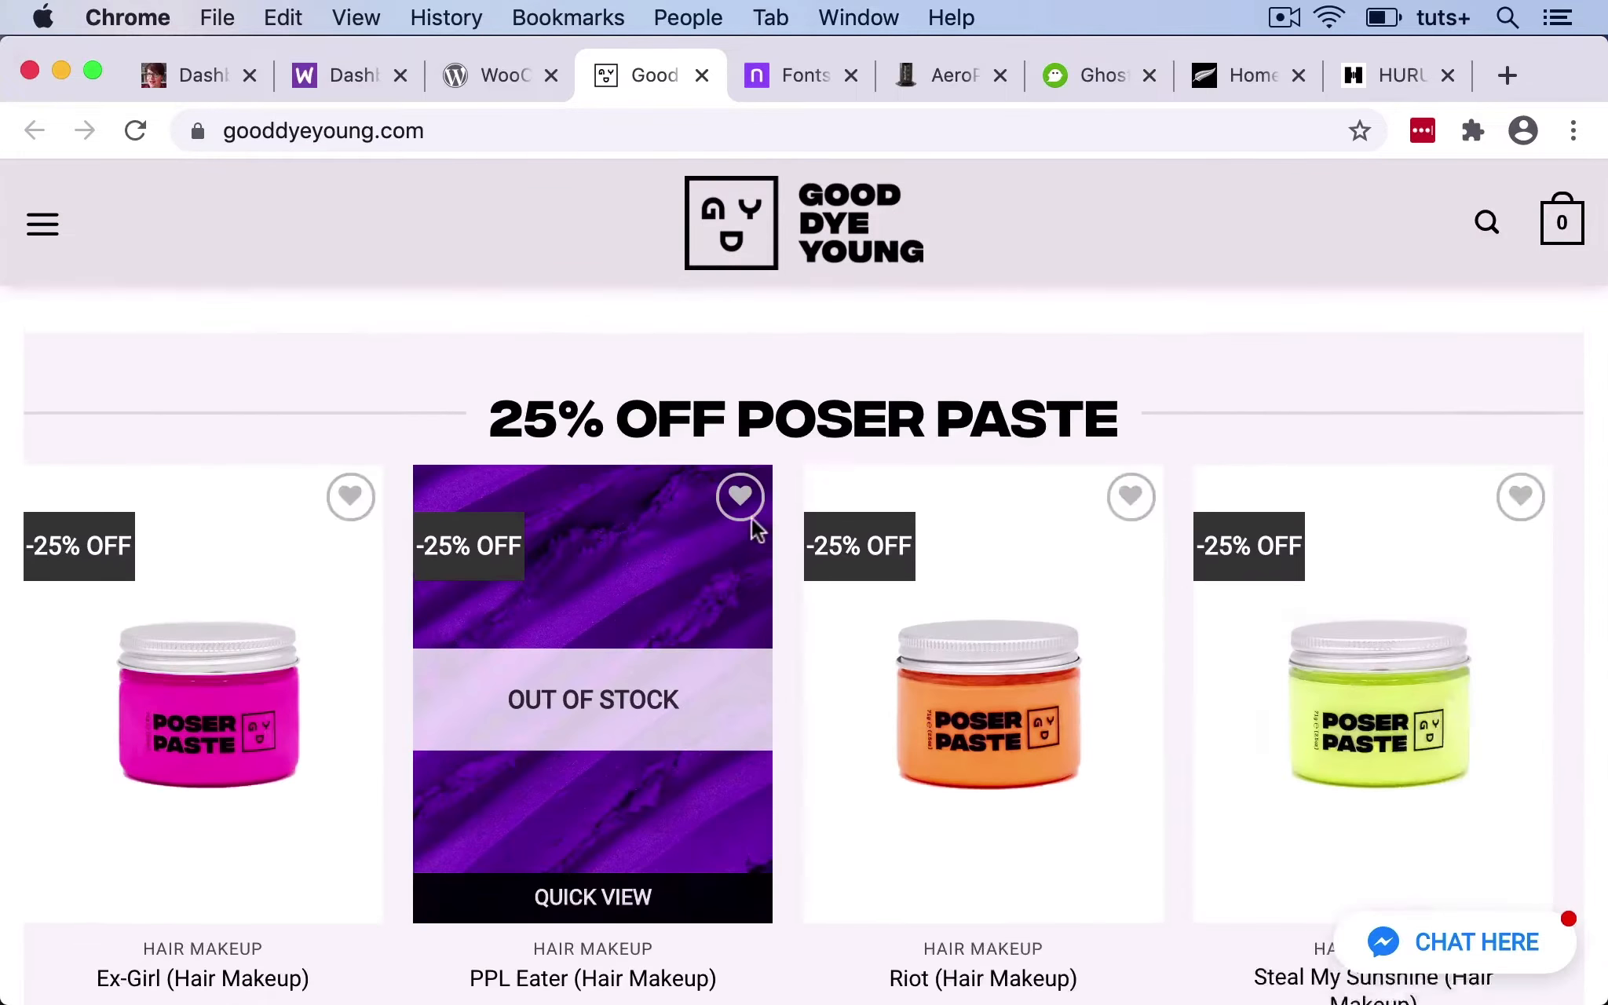
pyautogui.scroll(-10, 752, 528)
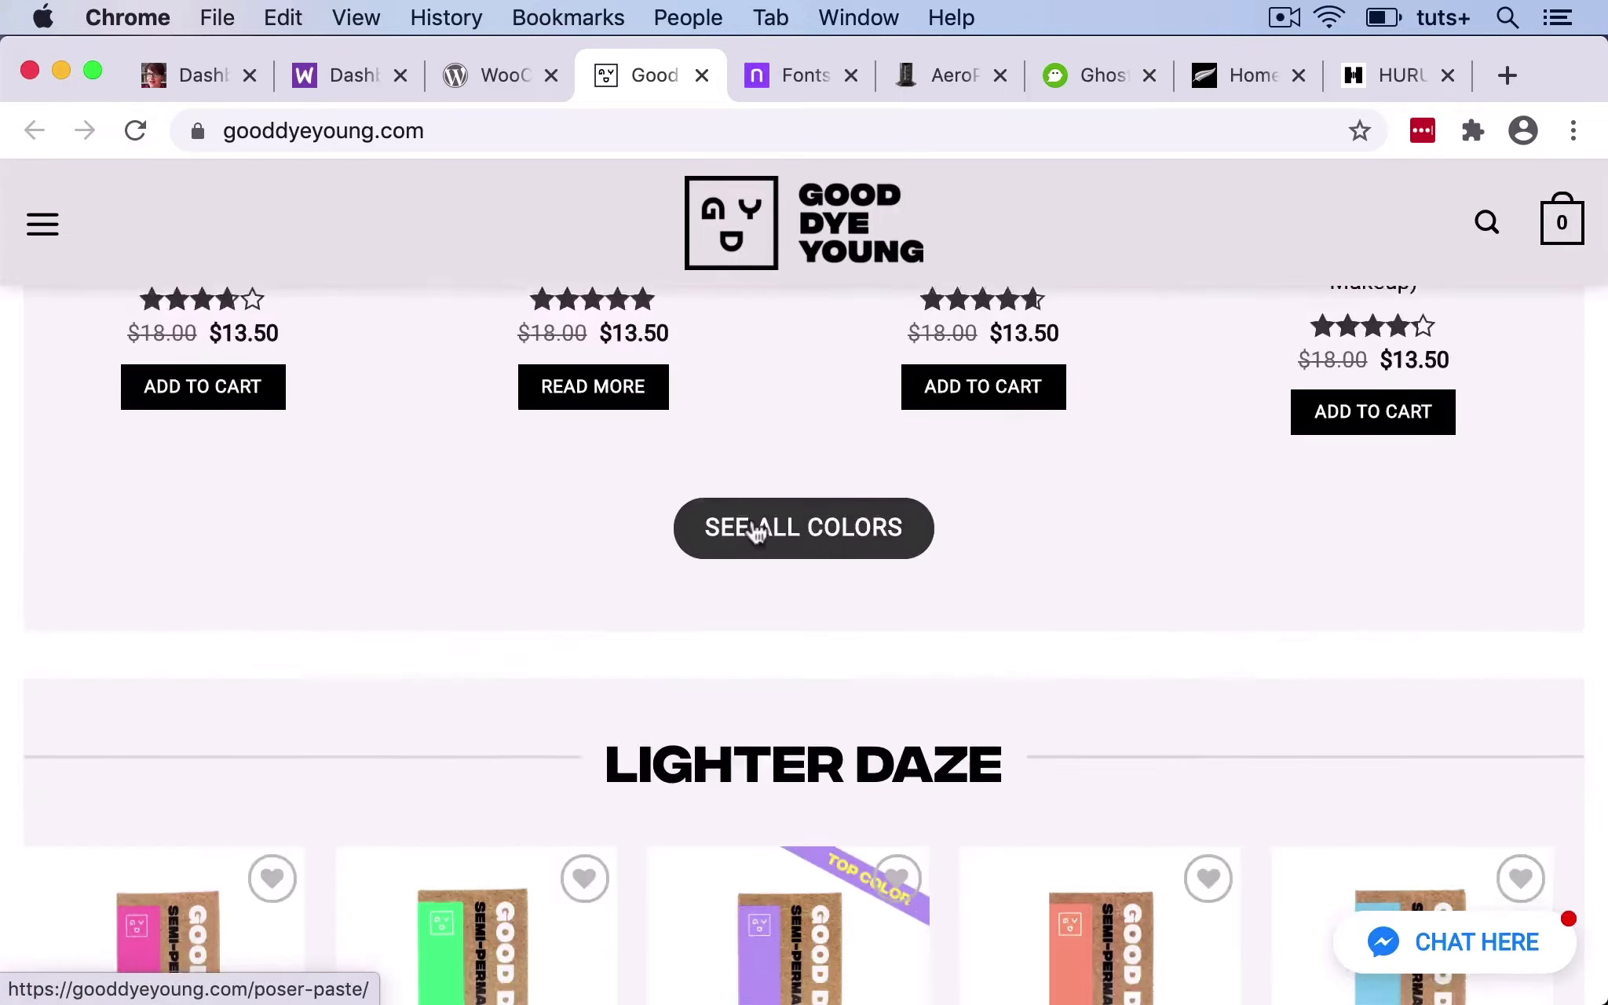
# Look through the Lighter Daze products and social links on the Good Dye Young homepage, returning to its banner.
pyautogui.scroll(-2, 756, 533)
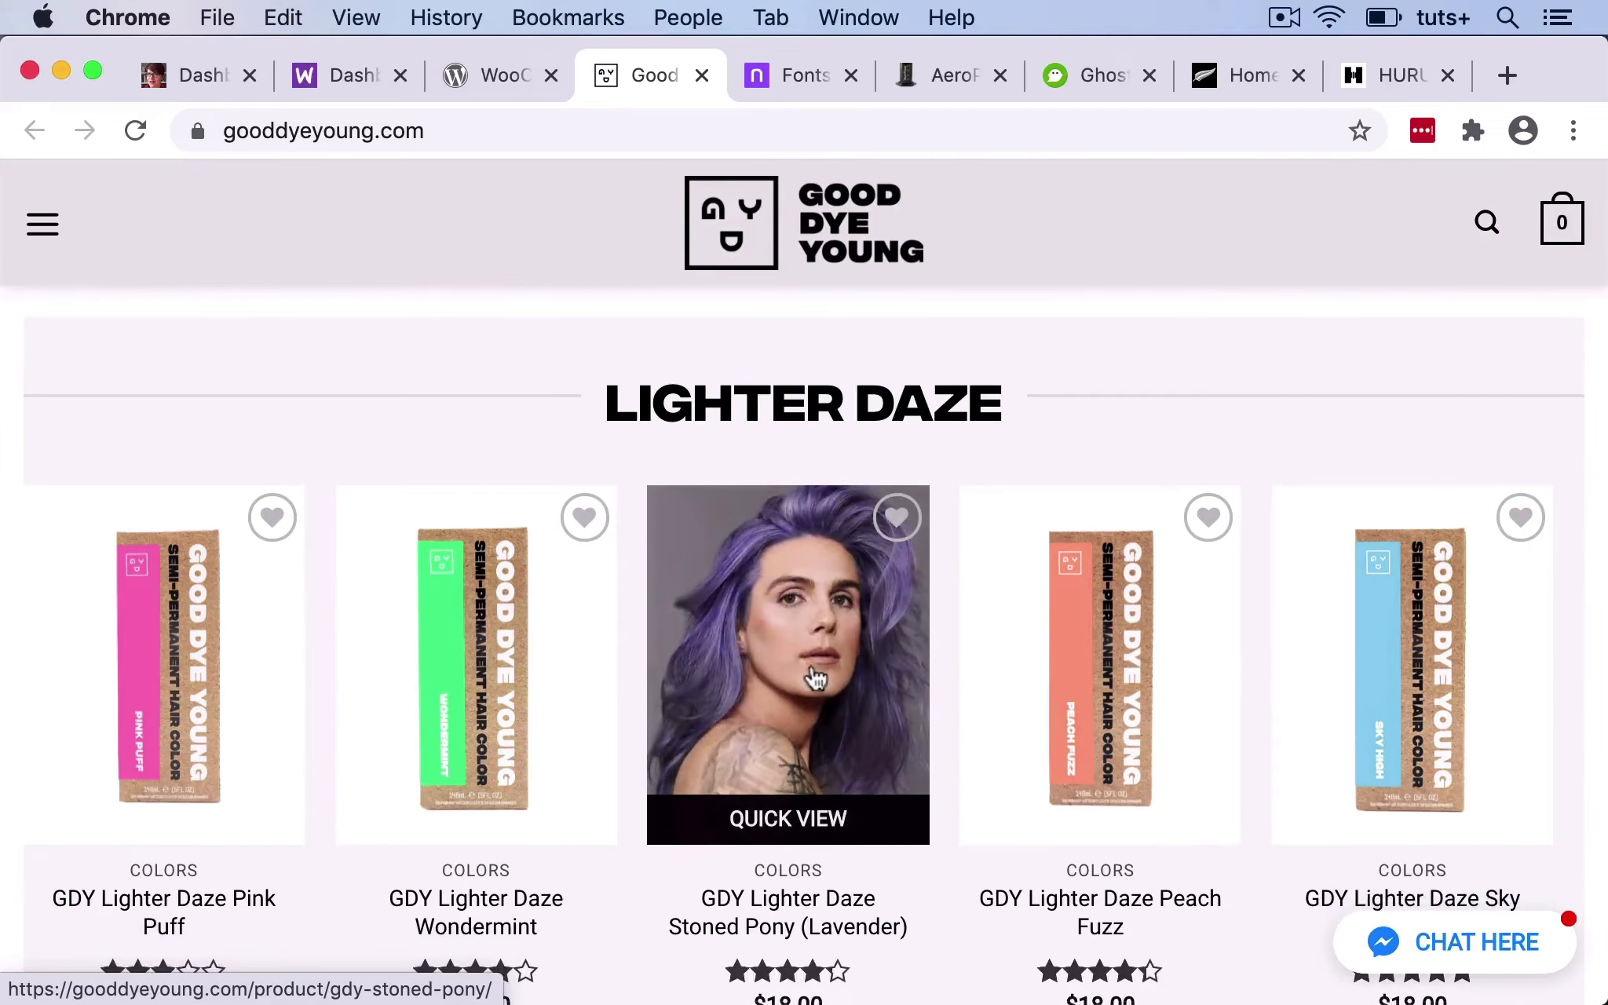
pyautogui.scroll(-8, 812, 659)
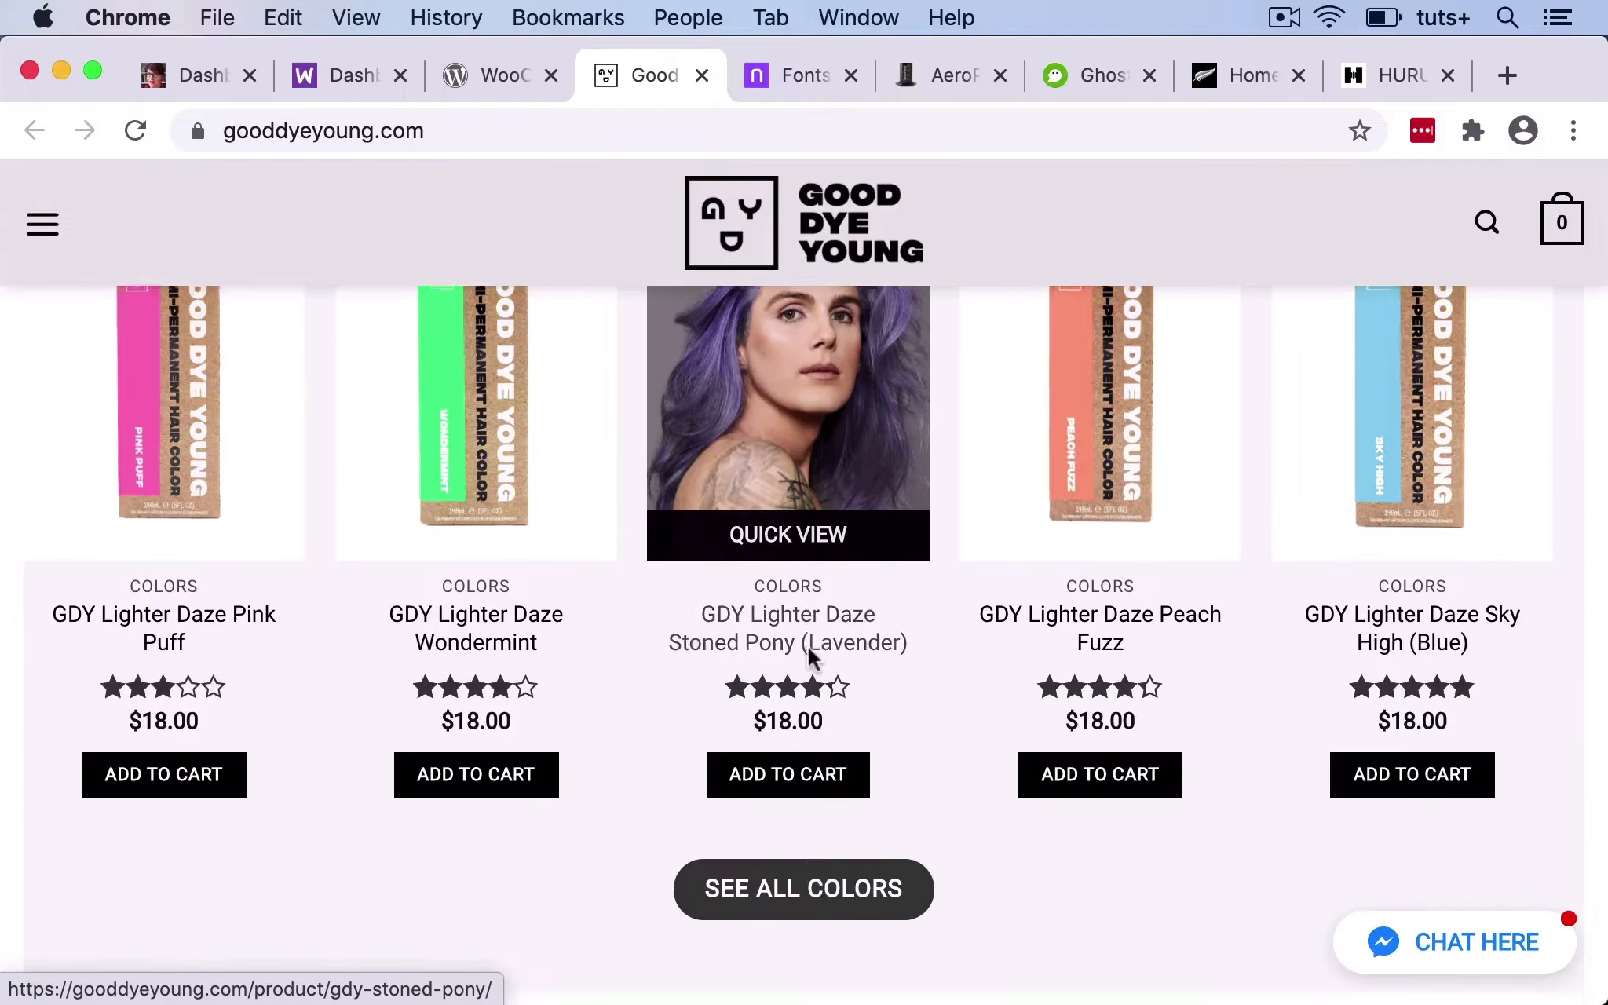
pyautogui.scroll(-8, 809, 652)
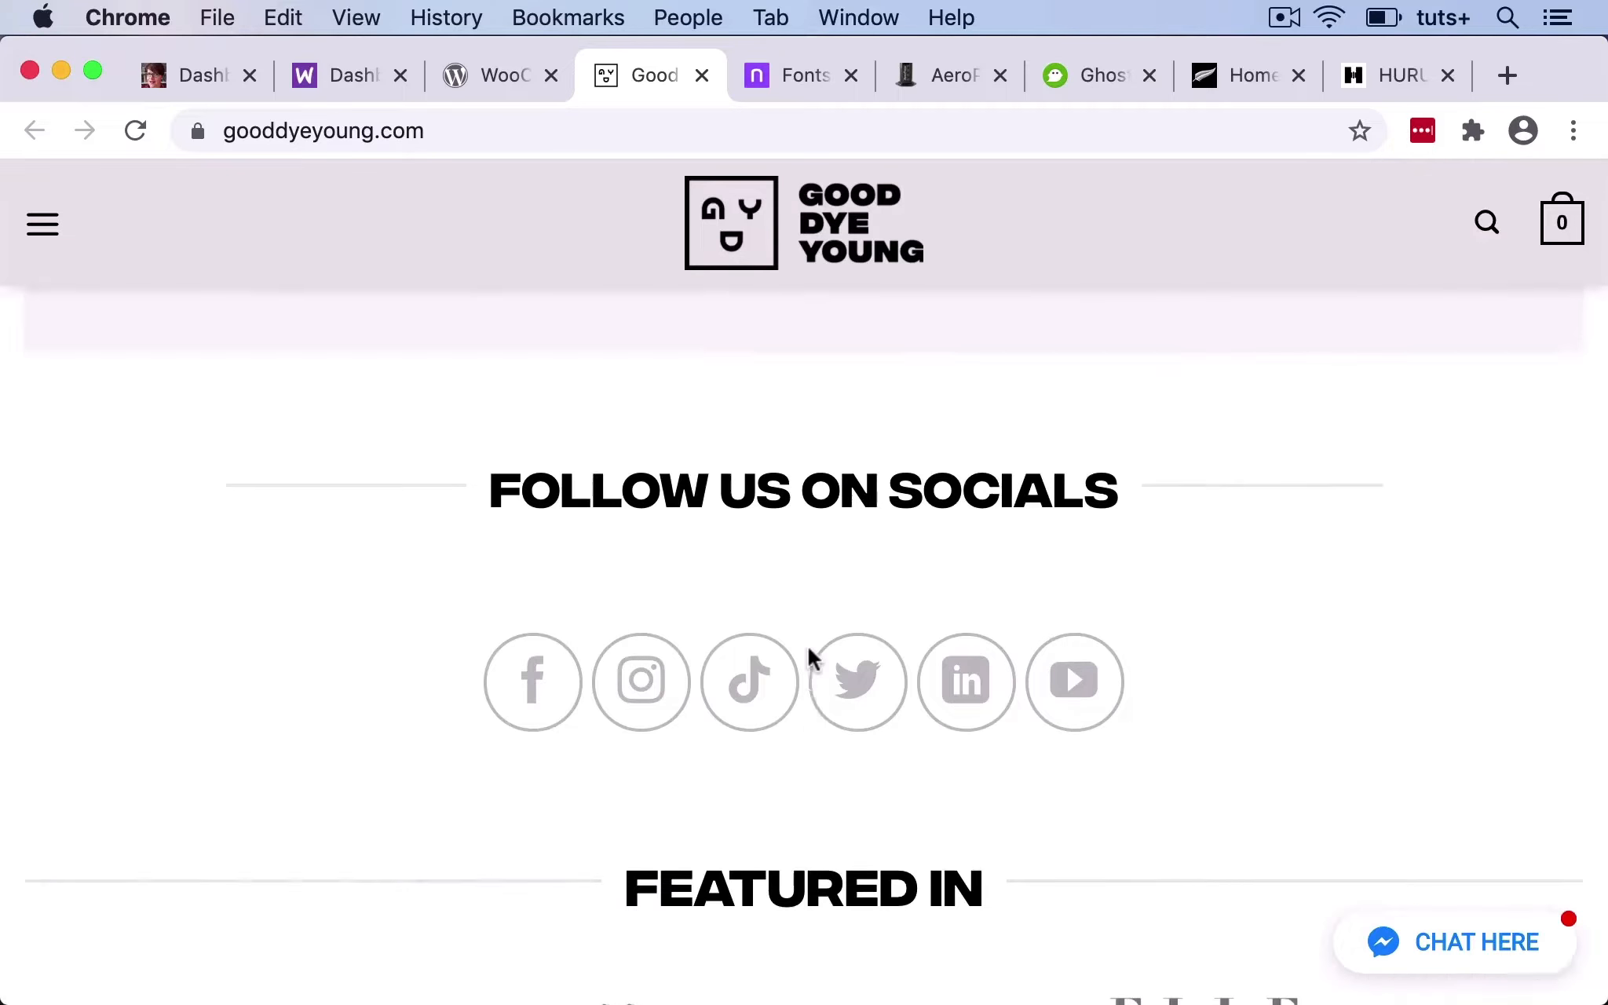
pyautogui.scroll(20, 811, 660)
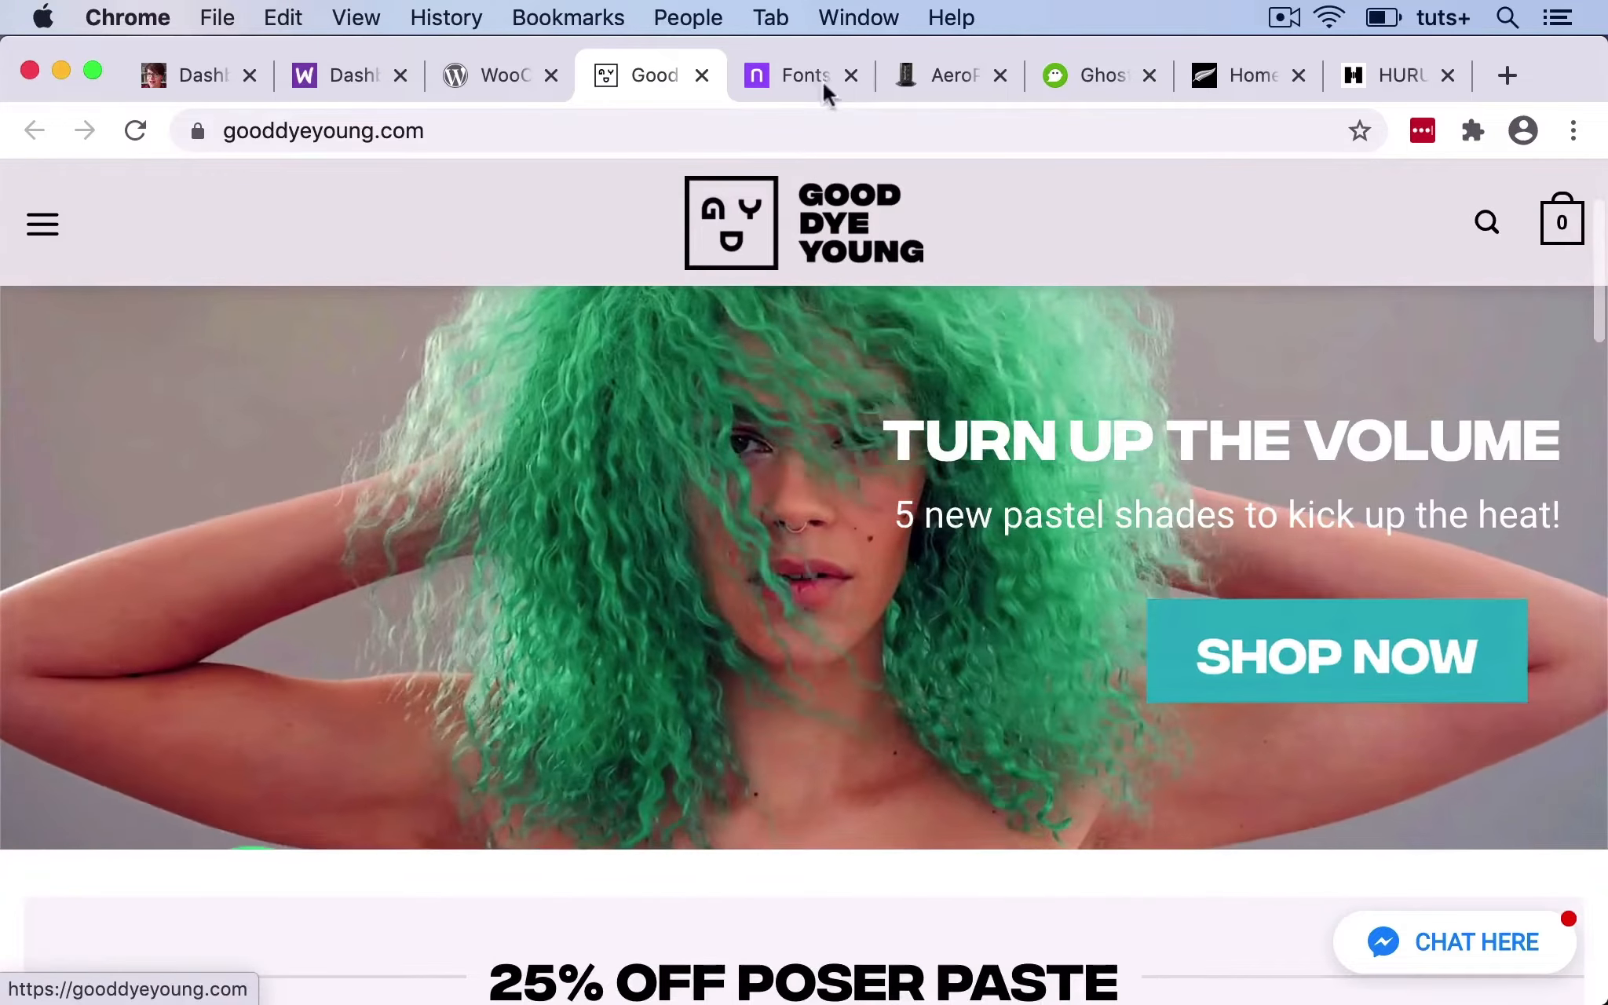
# Look through the Newlyn homepage from its introduction past the font samples and brand showcases to the footer.
pyautogui.click(809, 72)
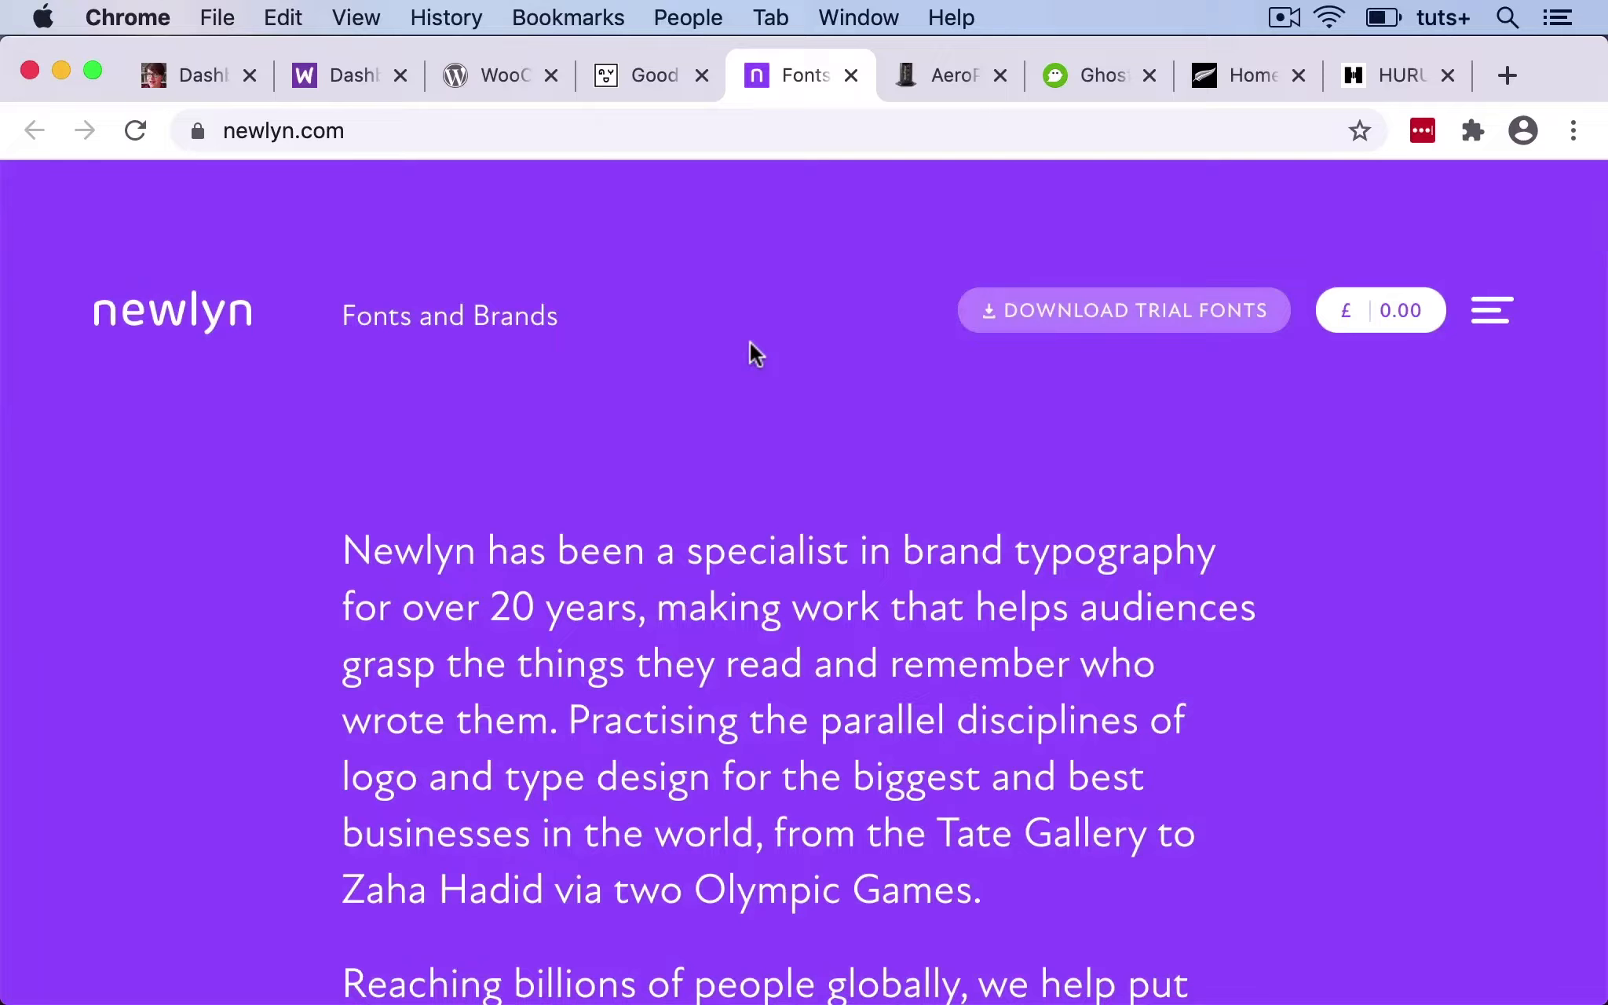
pyautogui.scroll(-15, 750, 346)
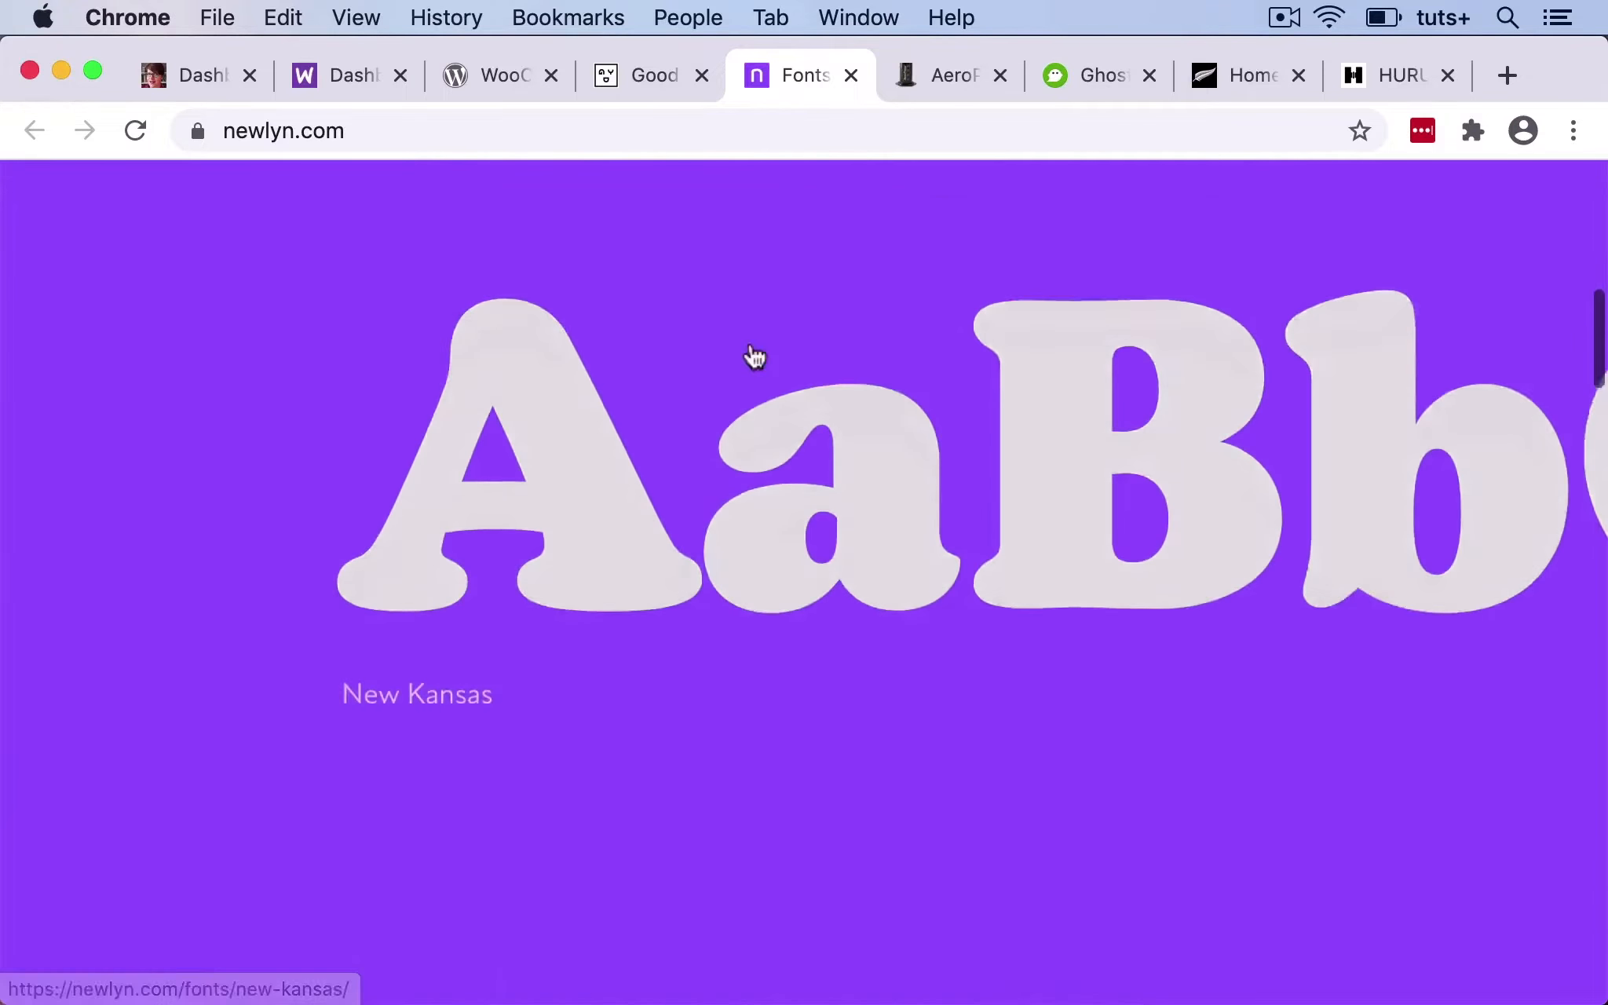
pyautogui.scroll(-12, 754, 355)
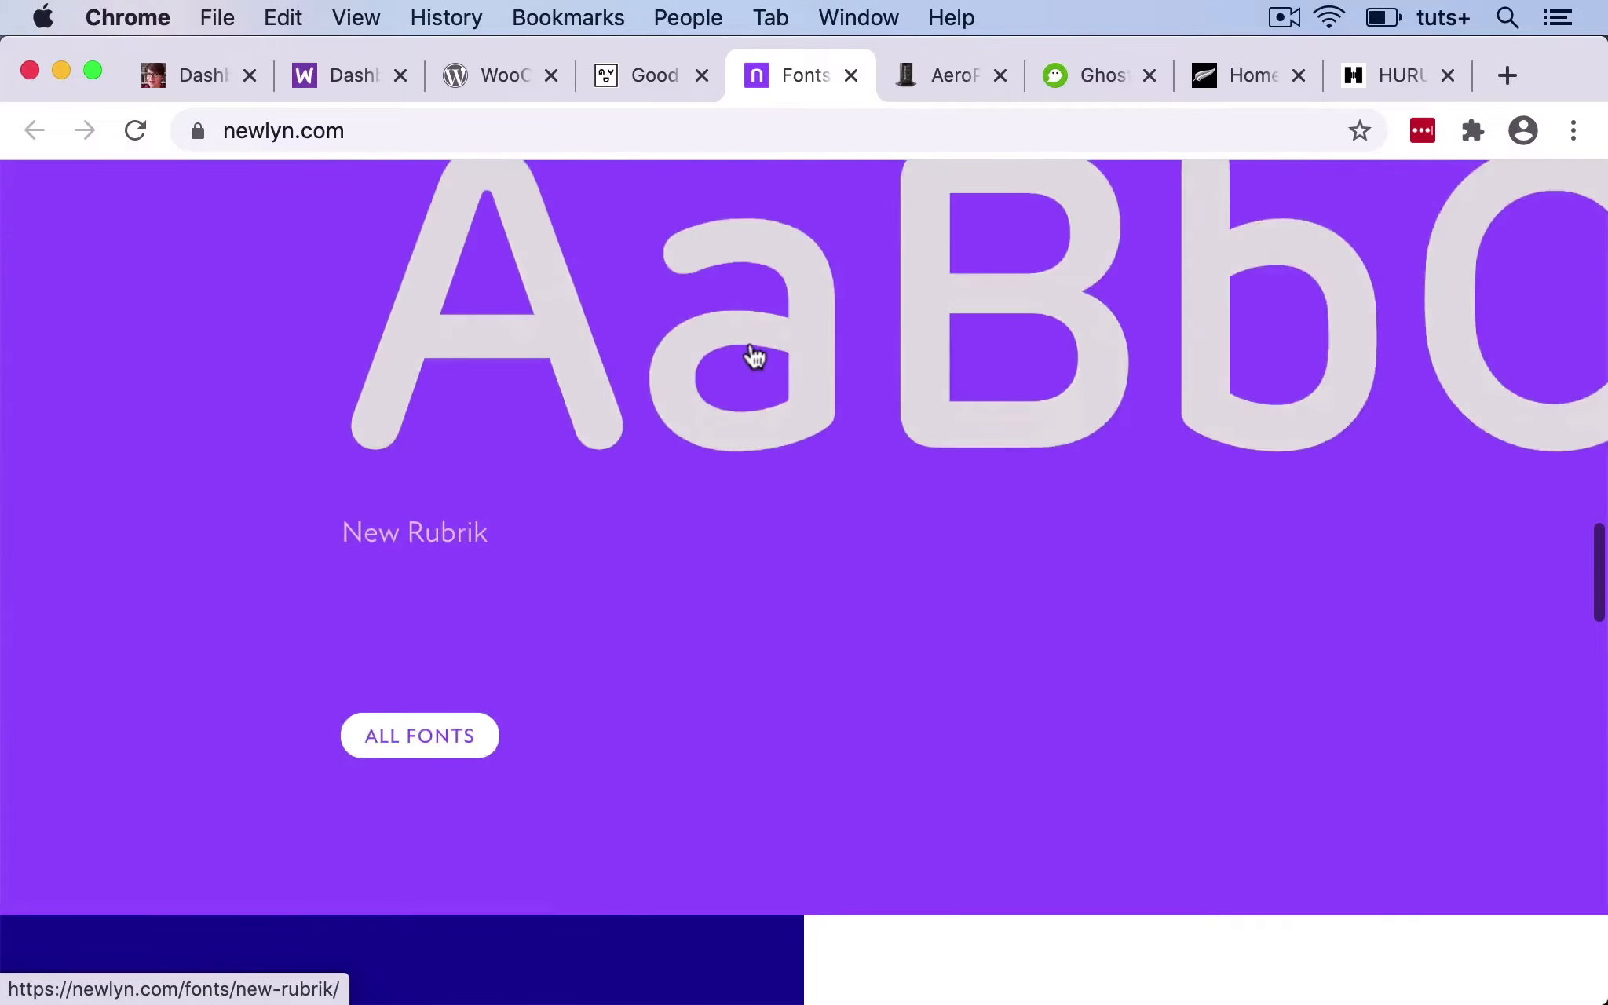
pyautogui.scroll(-15, 754, 354)
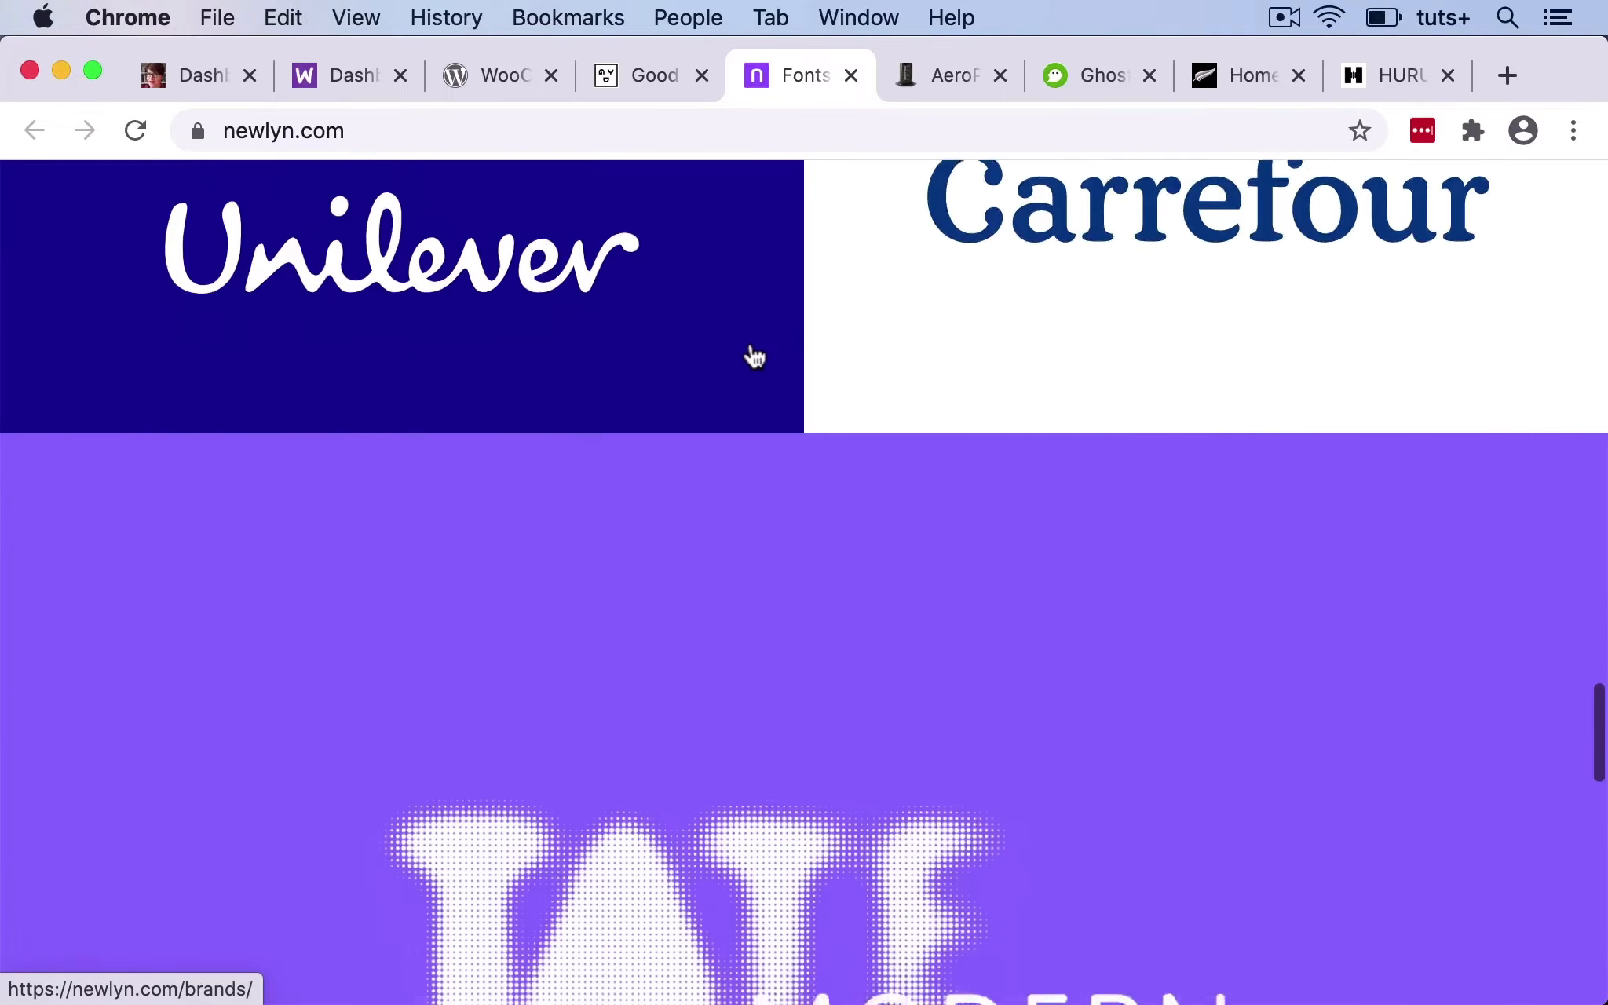
pyautogui.scroll(-6, 753, 355)
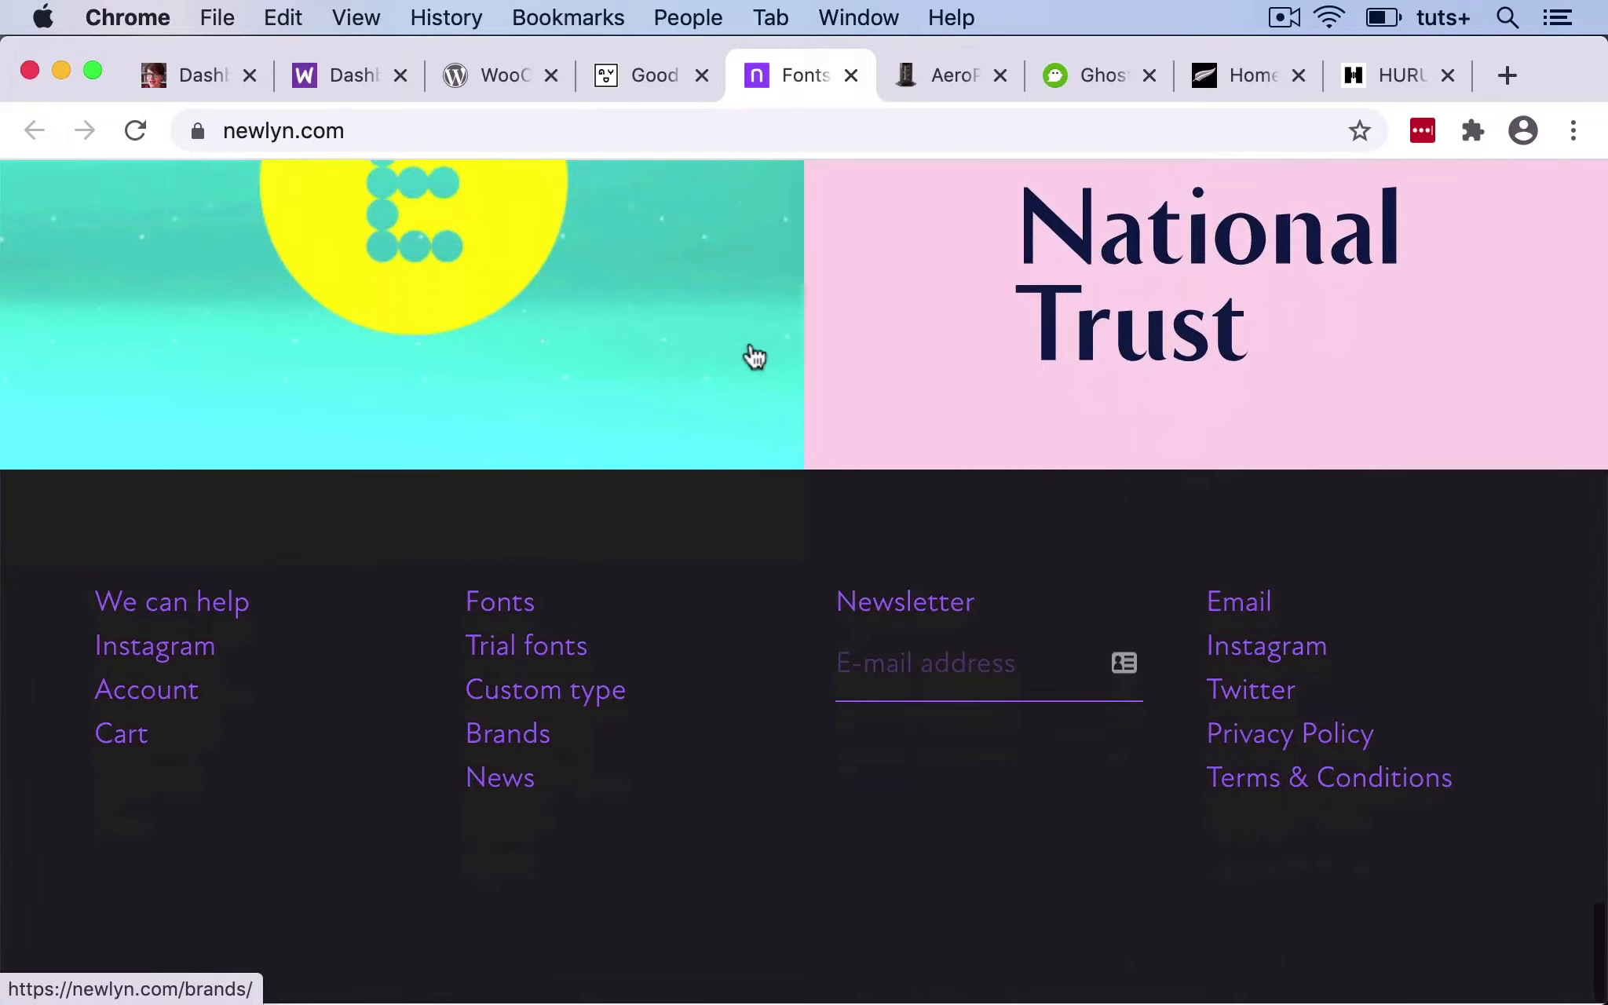
# Open Newlyn's font catalogue and go to the New Atten font's product page.
pyautogui.click(503, 611)
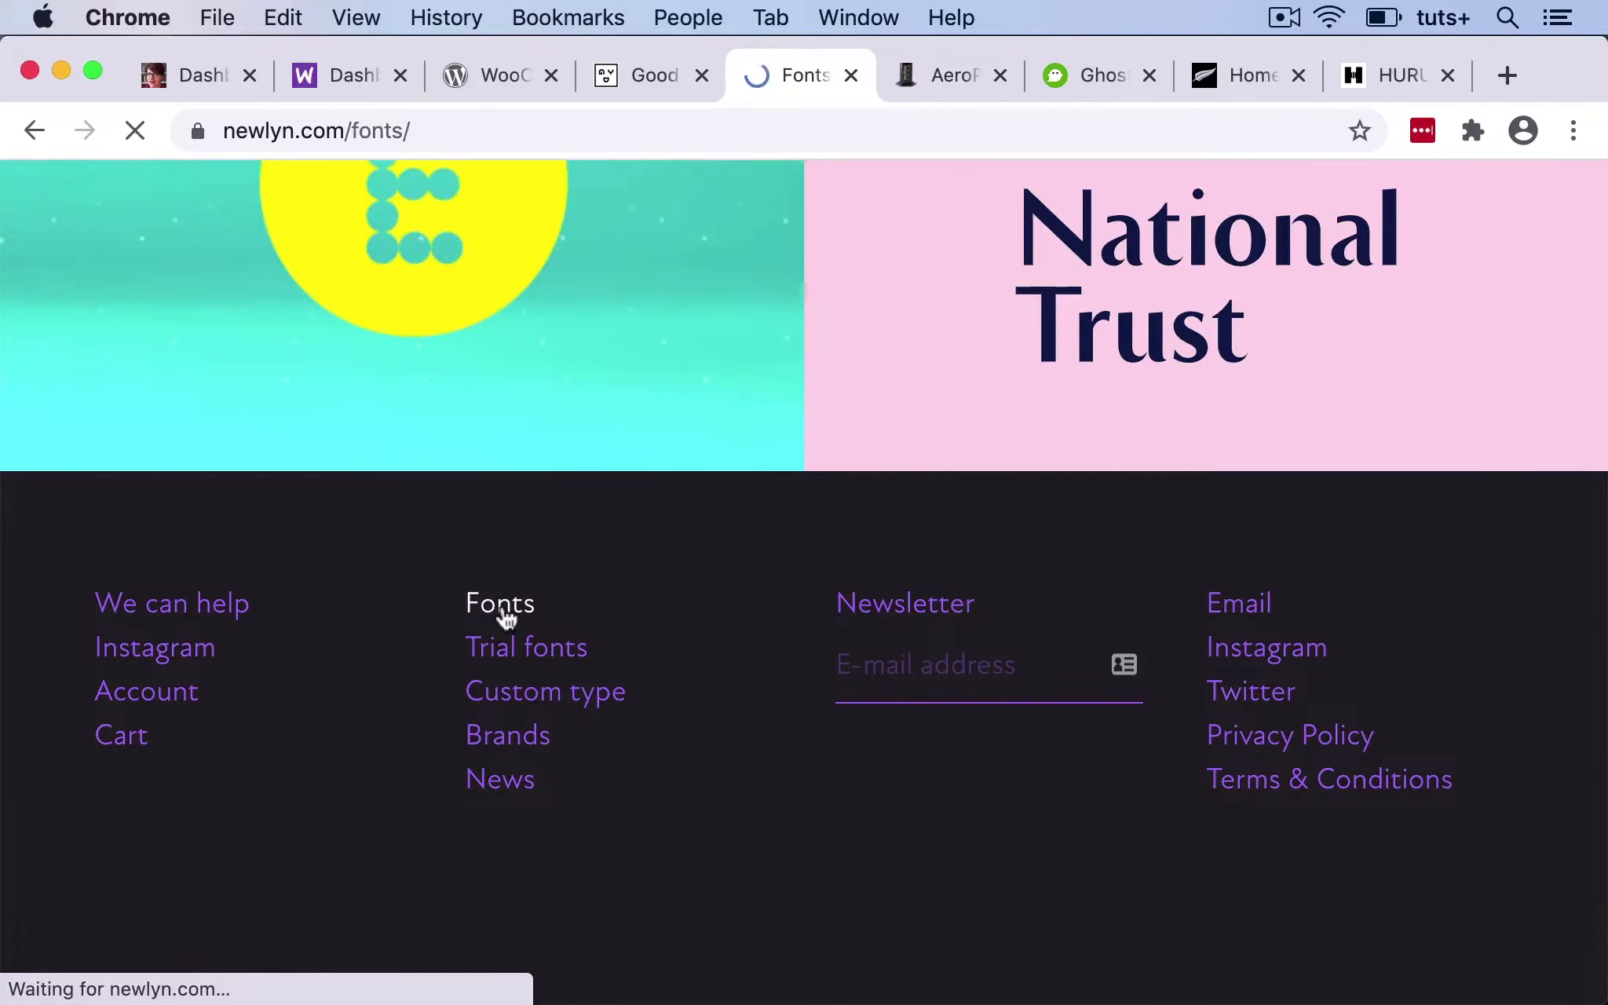
pyautogui.scroll(-15, 709, 487)
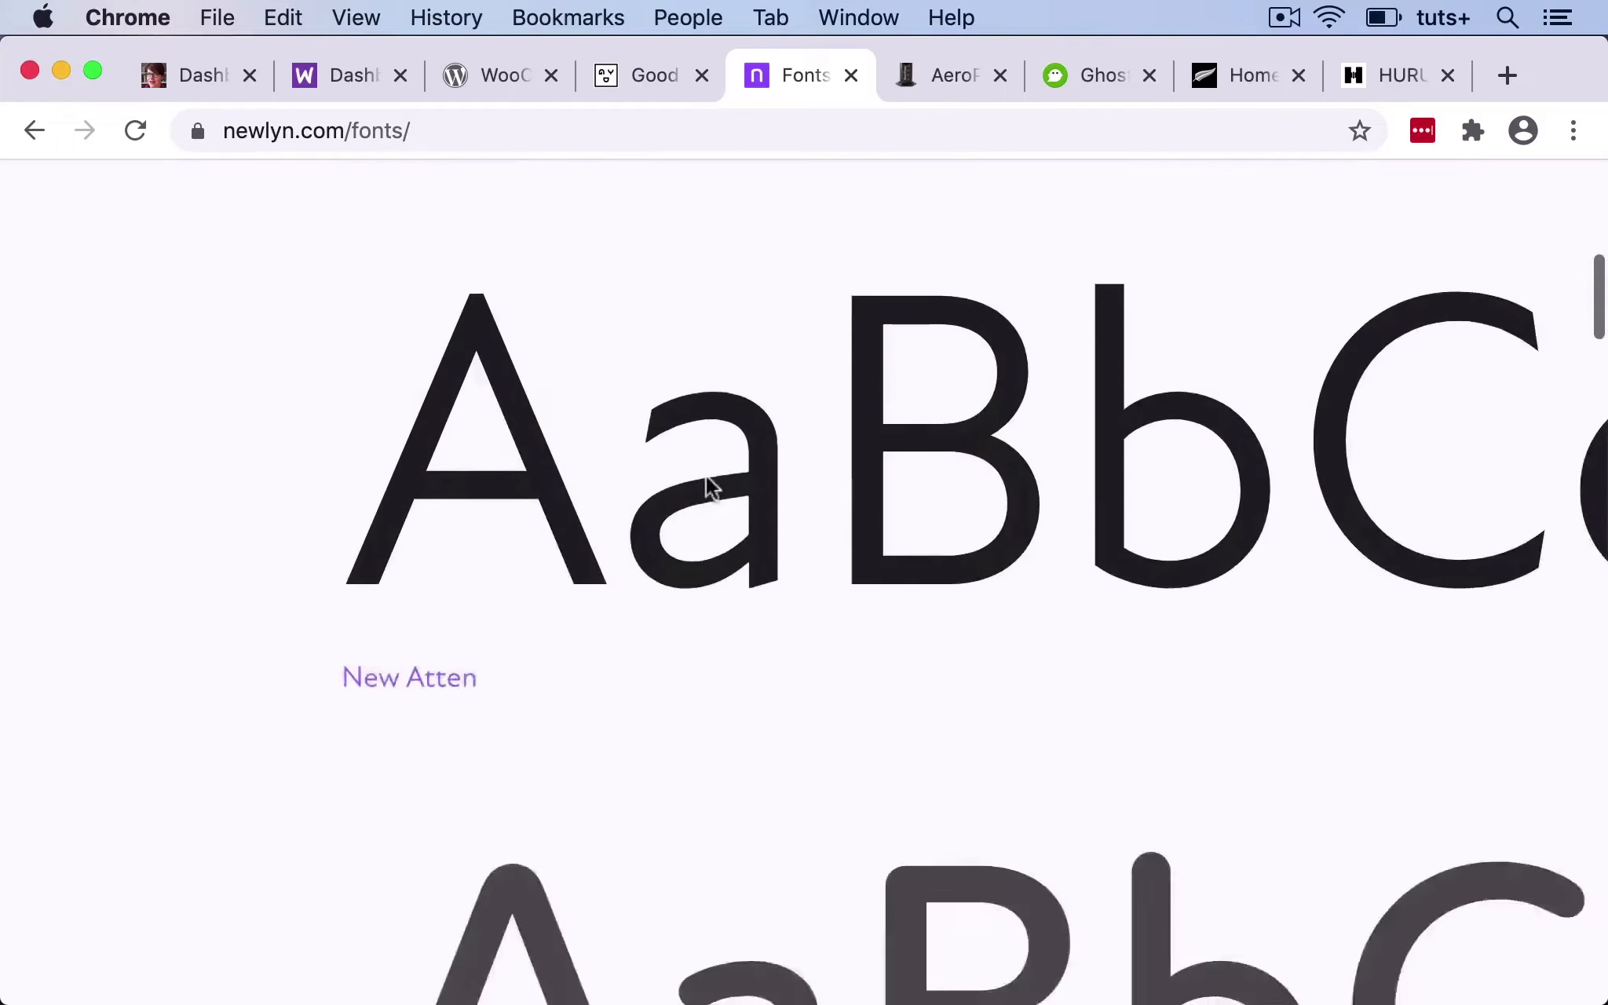
pyautogui.click(403, 438)
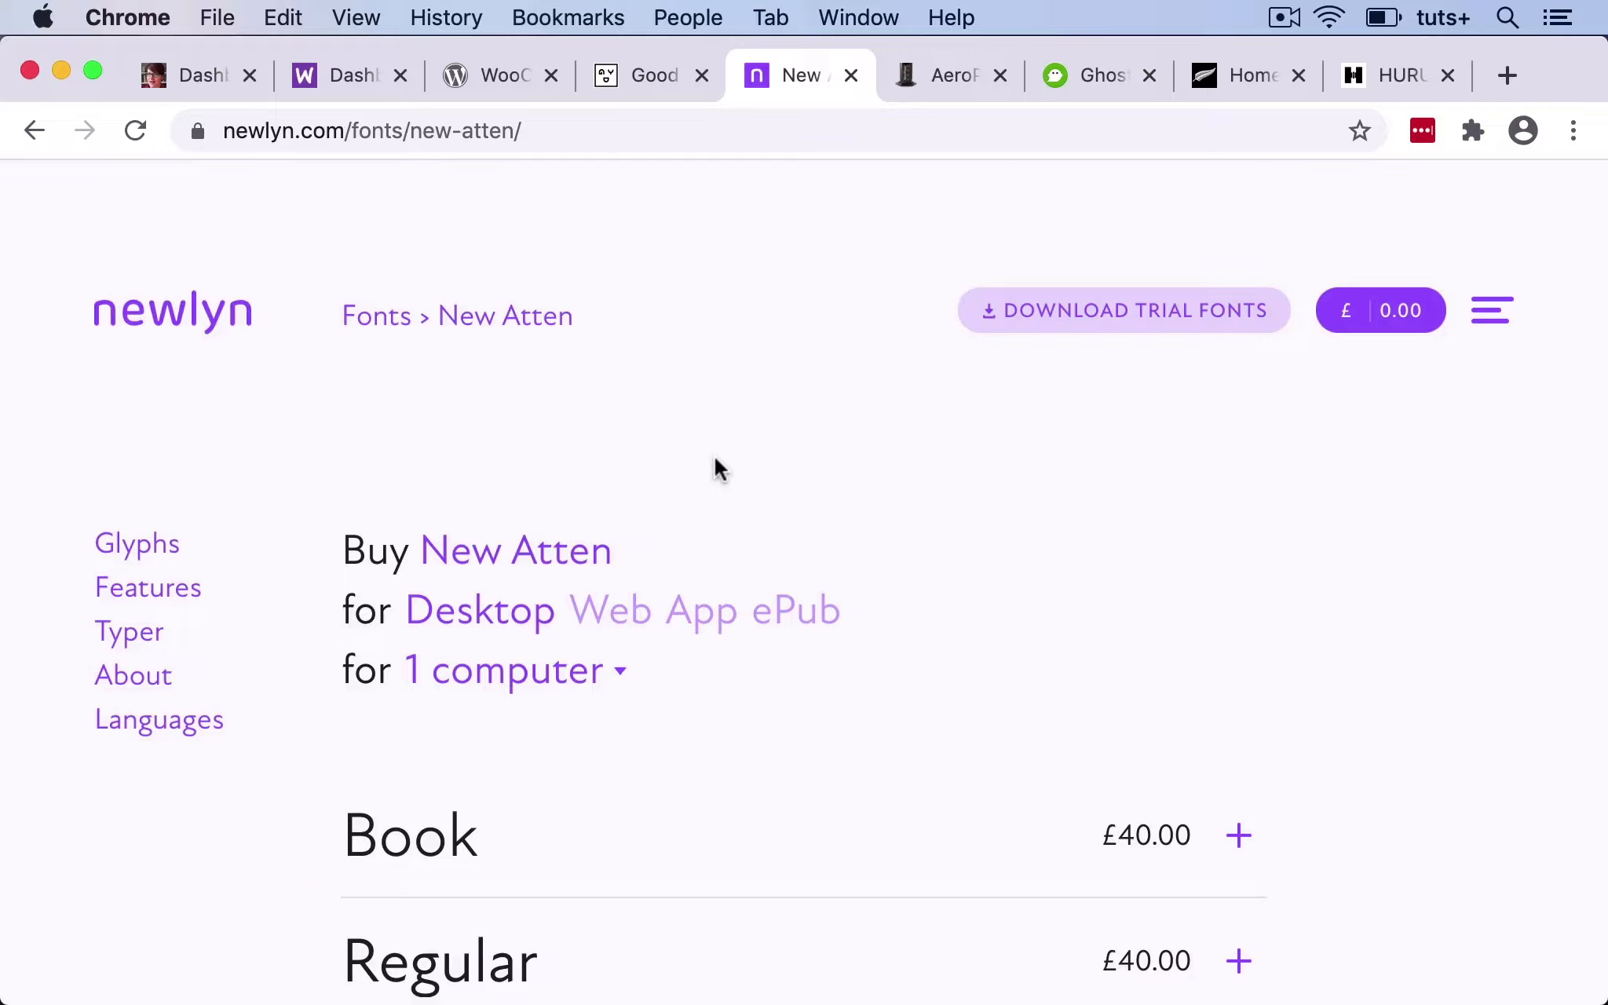
# Examine the New Atten font's styles, prices and glyph tables, returning to its purchase options.
pyautogui.scroll(-7, 898, 506)
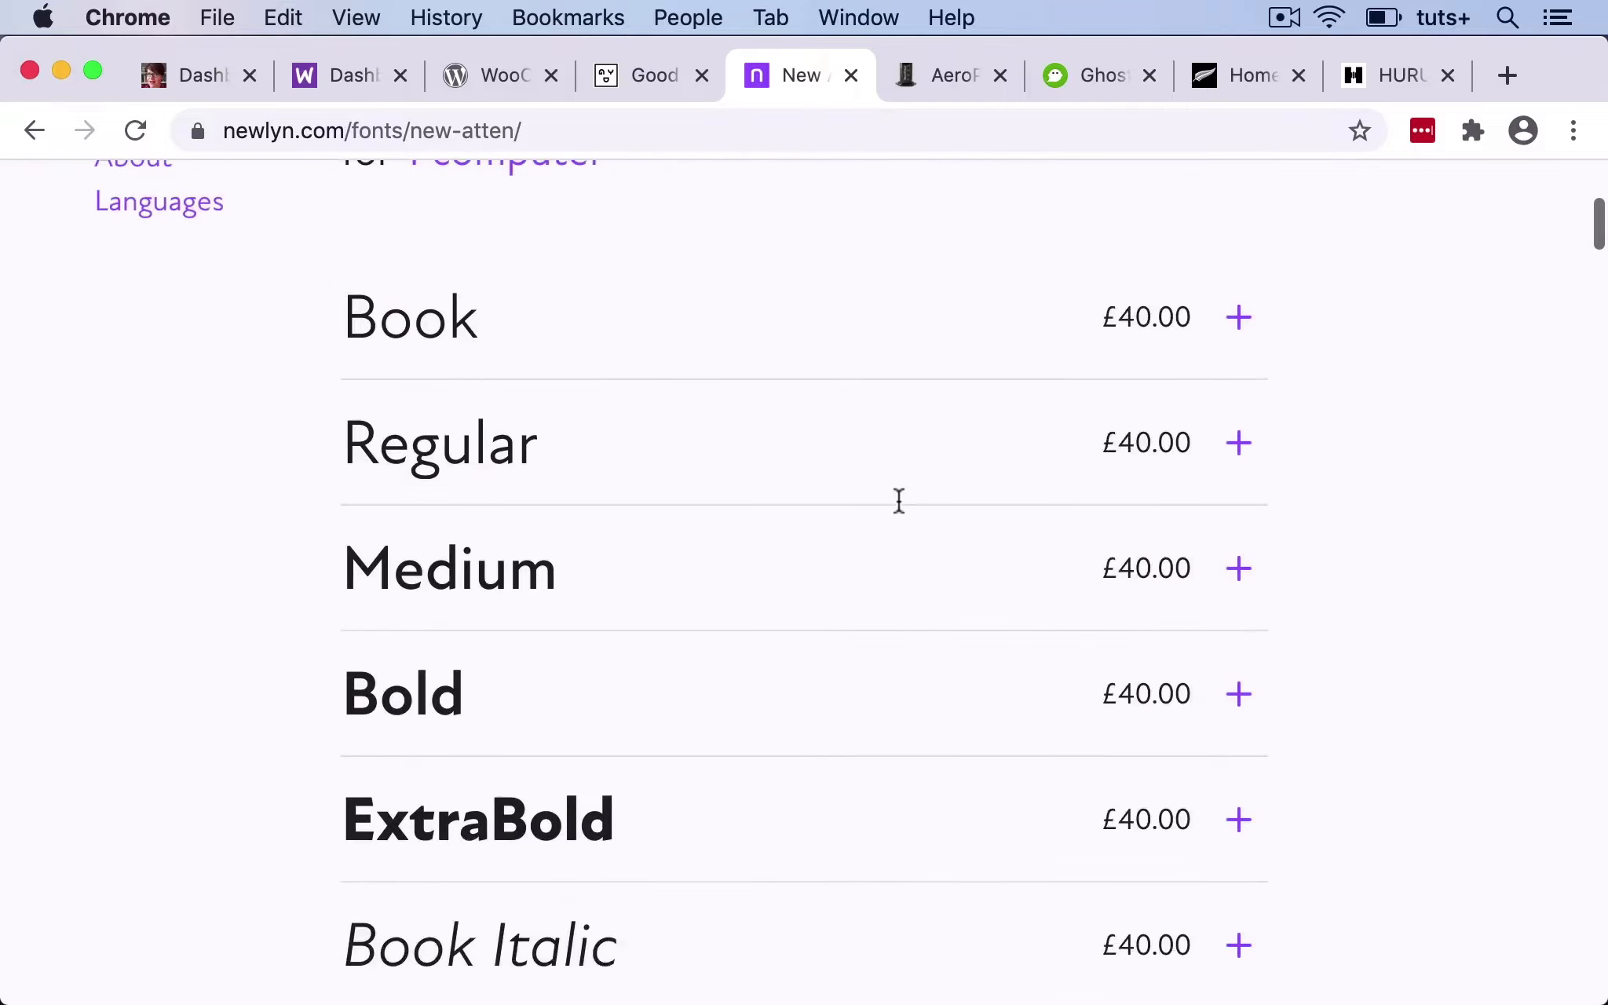
pyautogui.scroll(-5, 900, 500)
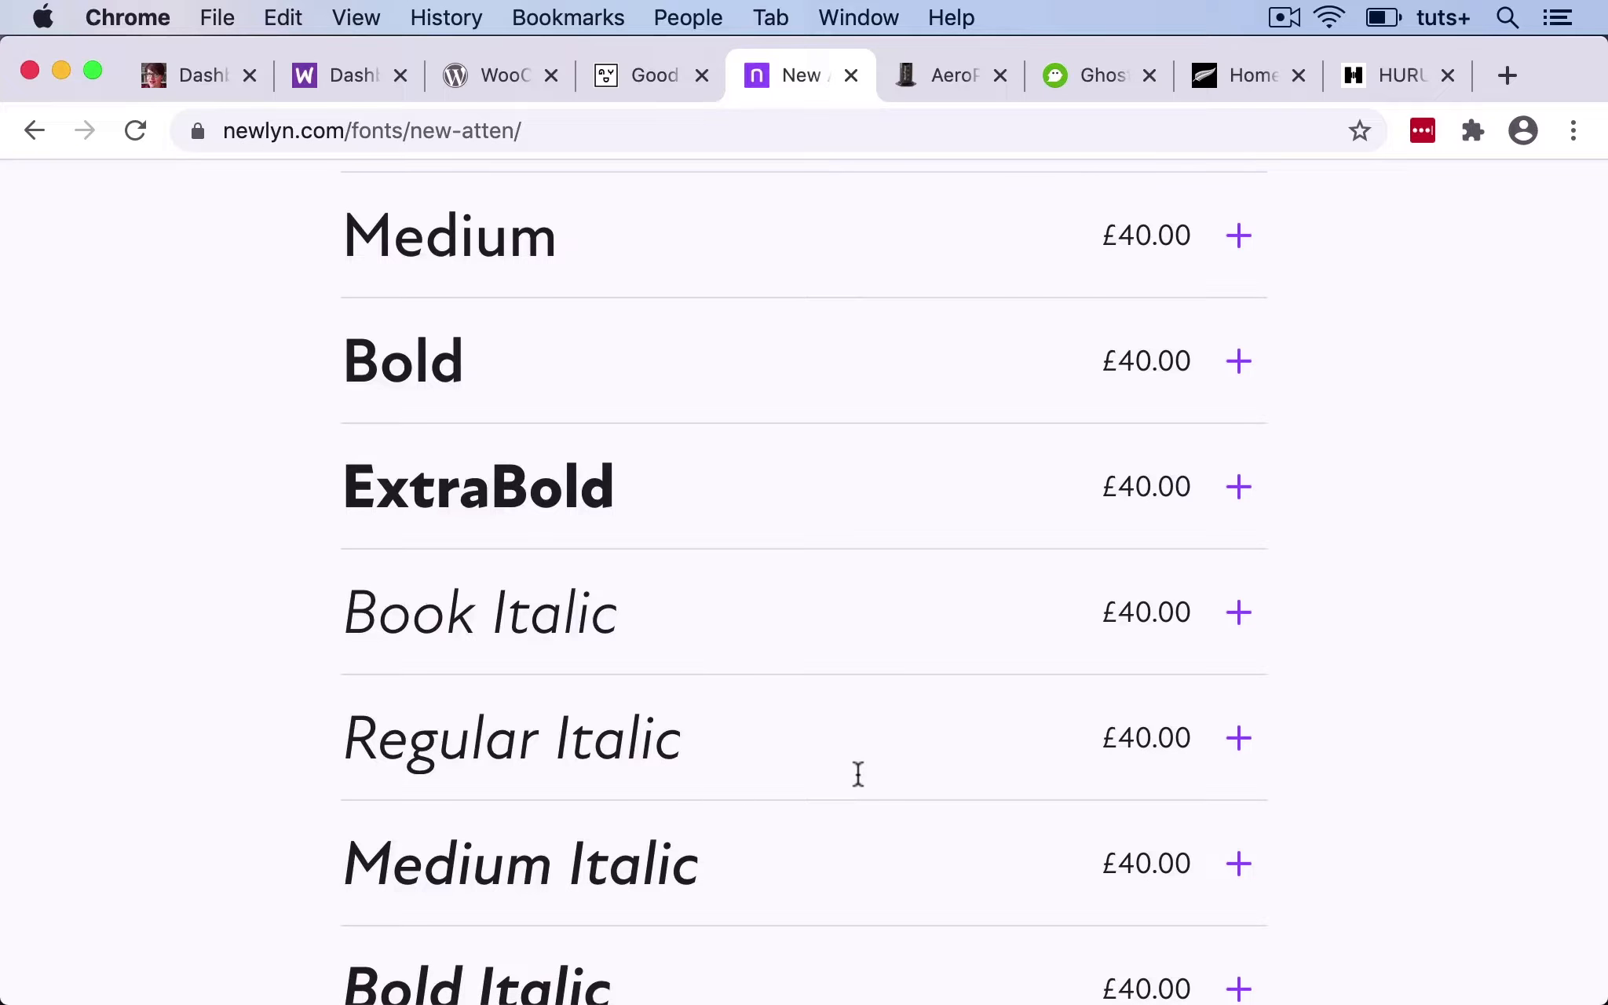
pyautogui.scroll(-8, 858, 773)
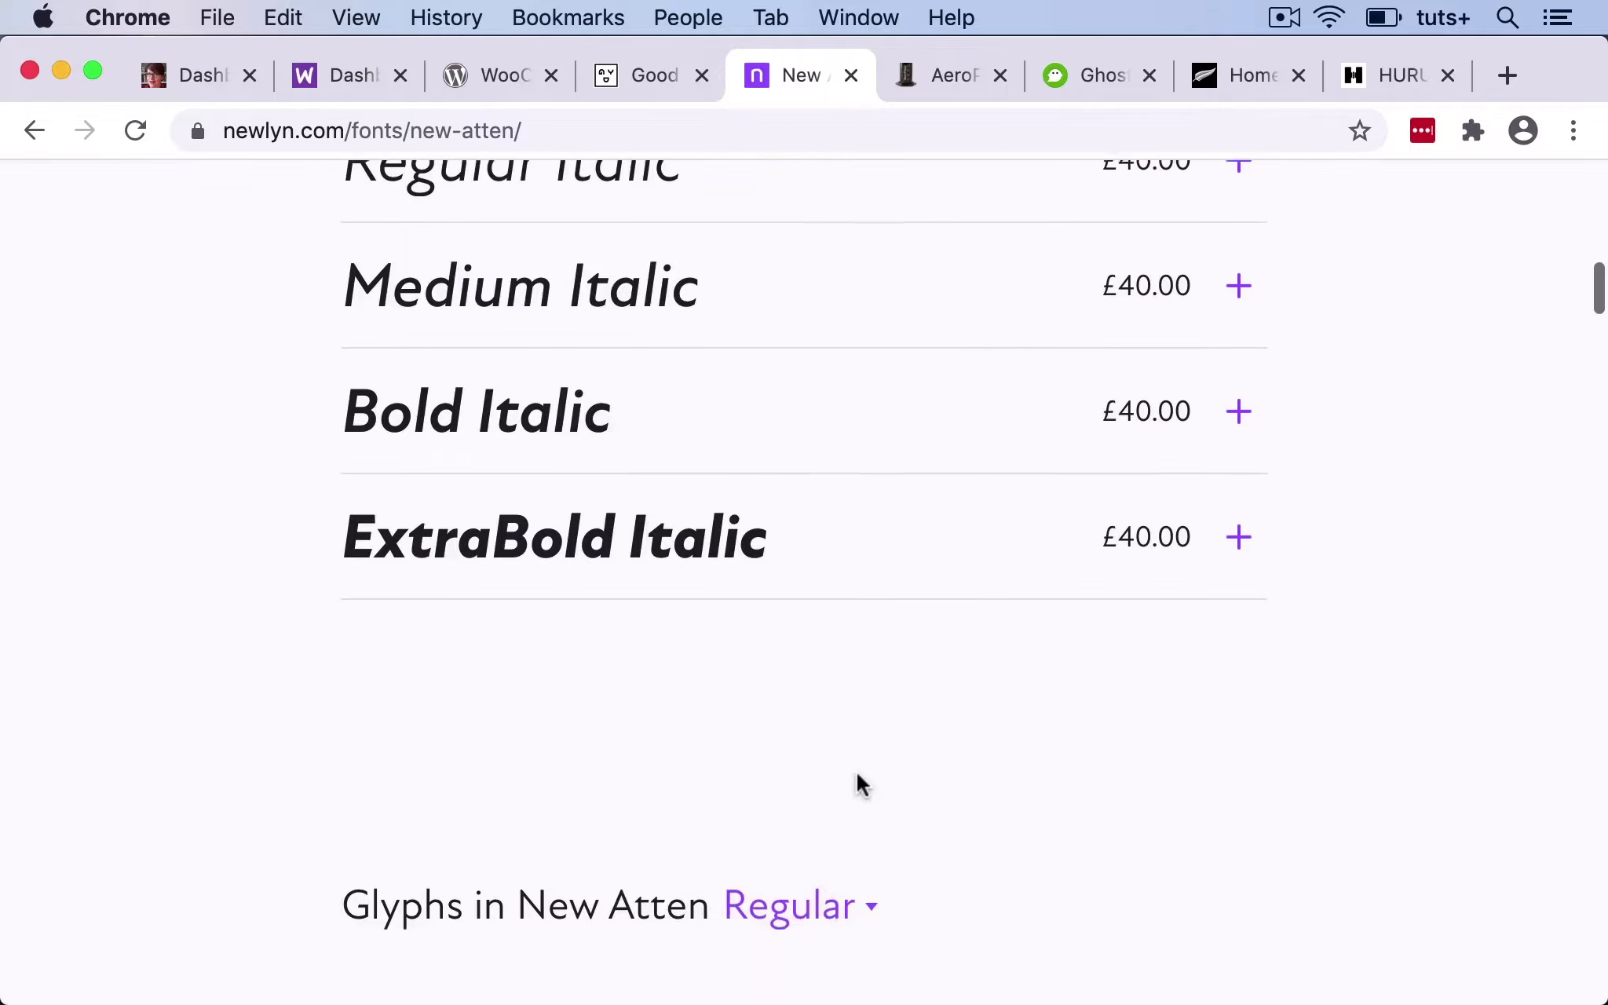
pyautogui.scroll(-10, 858, 776)
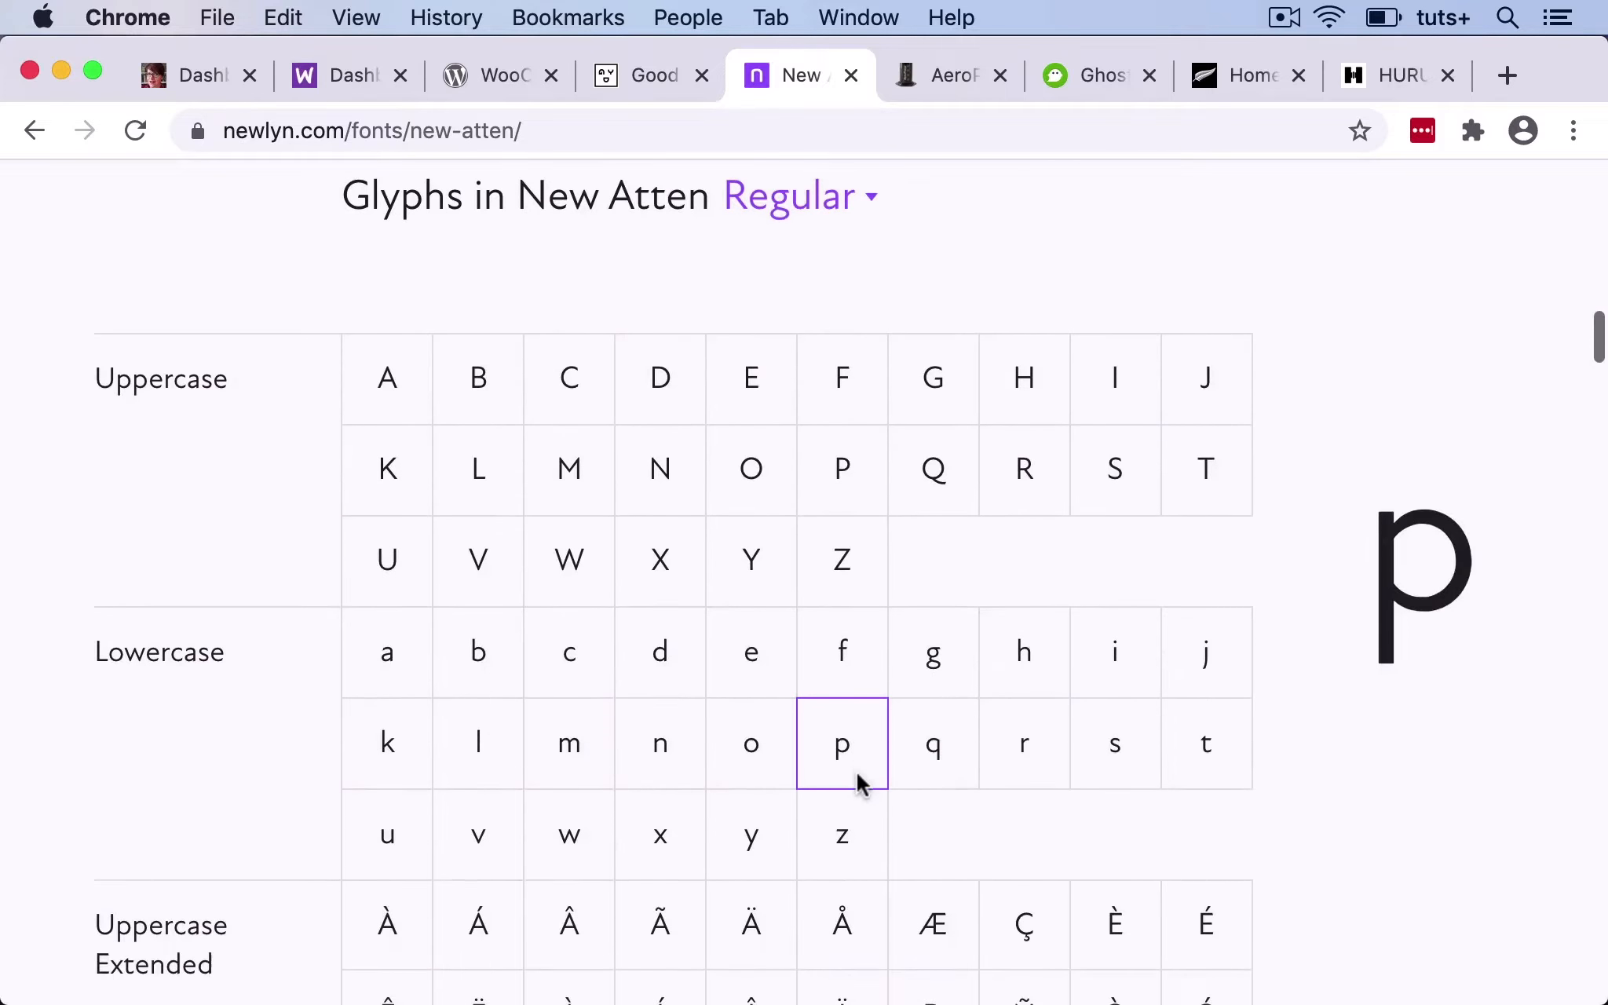
pyautogui.scroll(14, 1036, 250)
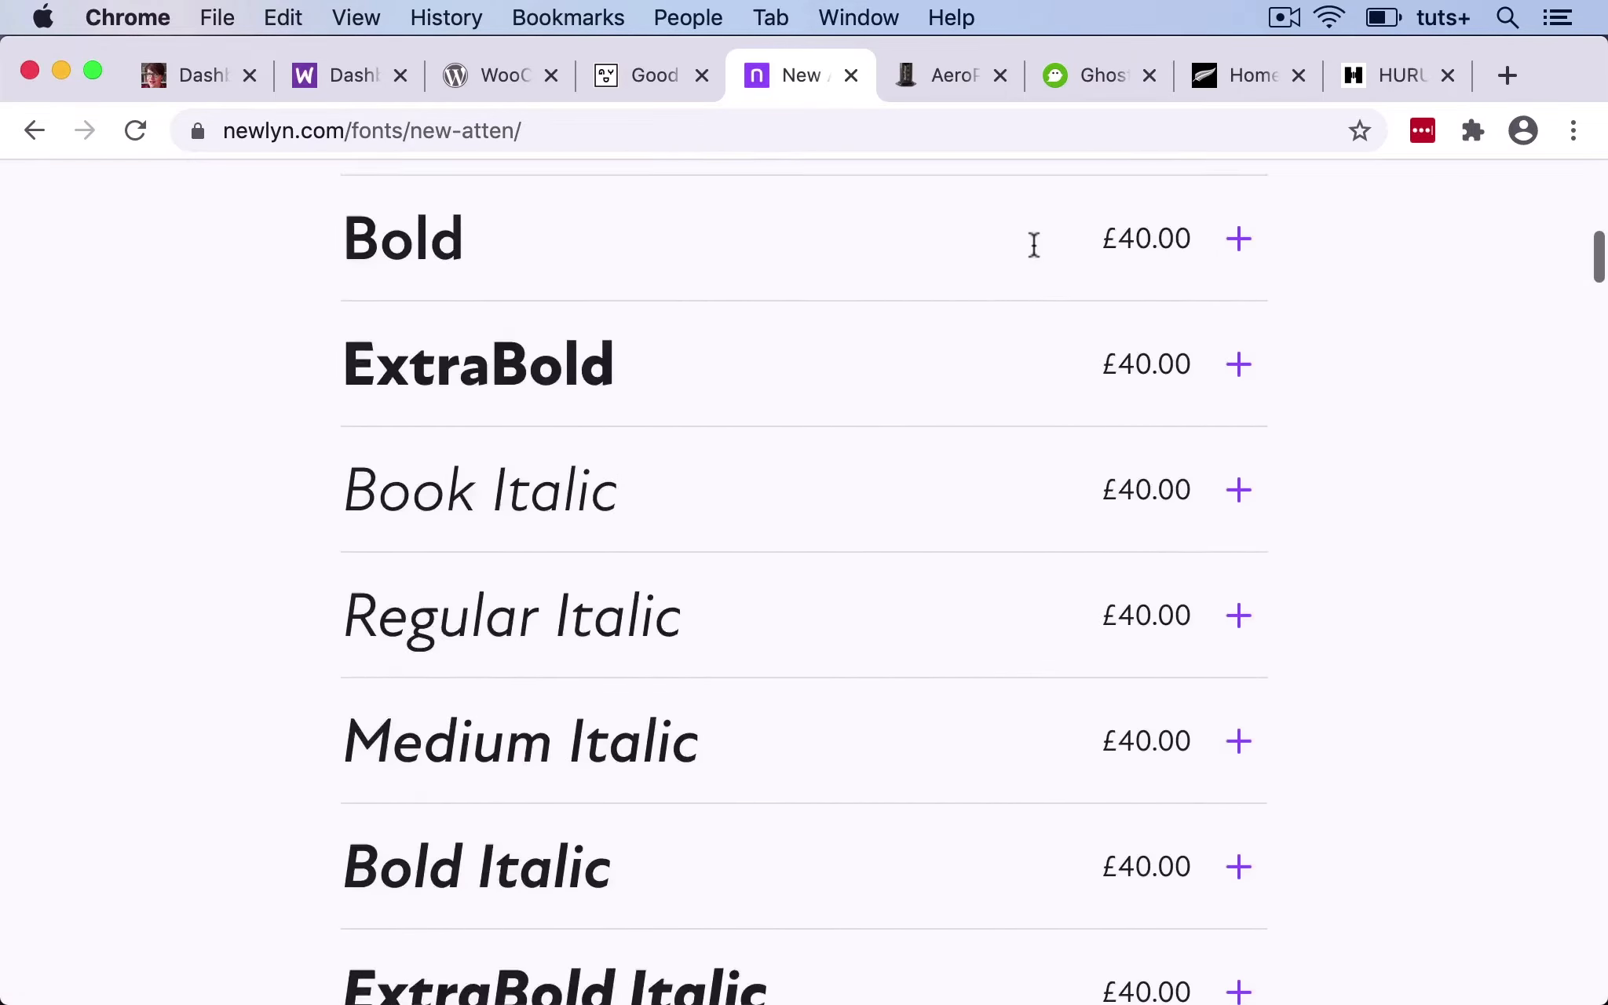
pyautogui.scroll(15, 1034, 244)
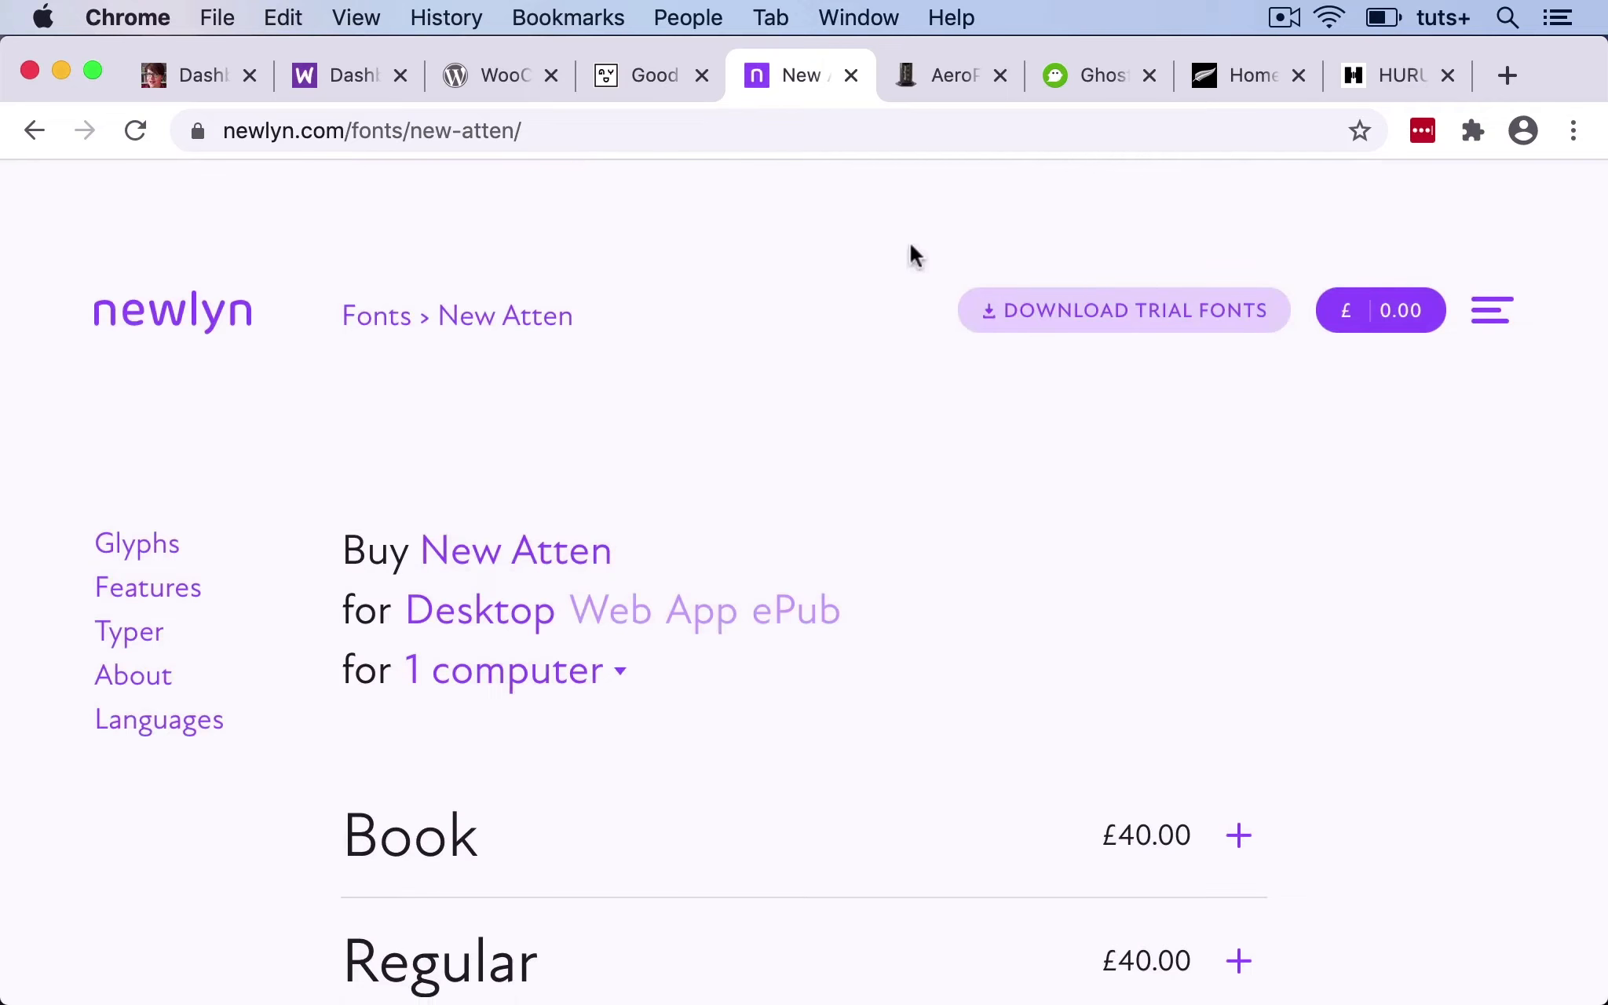
# Switch to the AeroPress website and look through its homepage from the travel press announcement to the social section, returning to the header.
pyautogui.hotkey('ctrl', 'Tab')
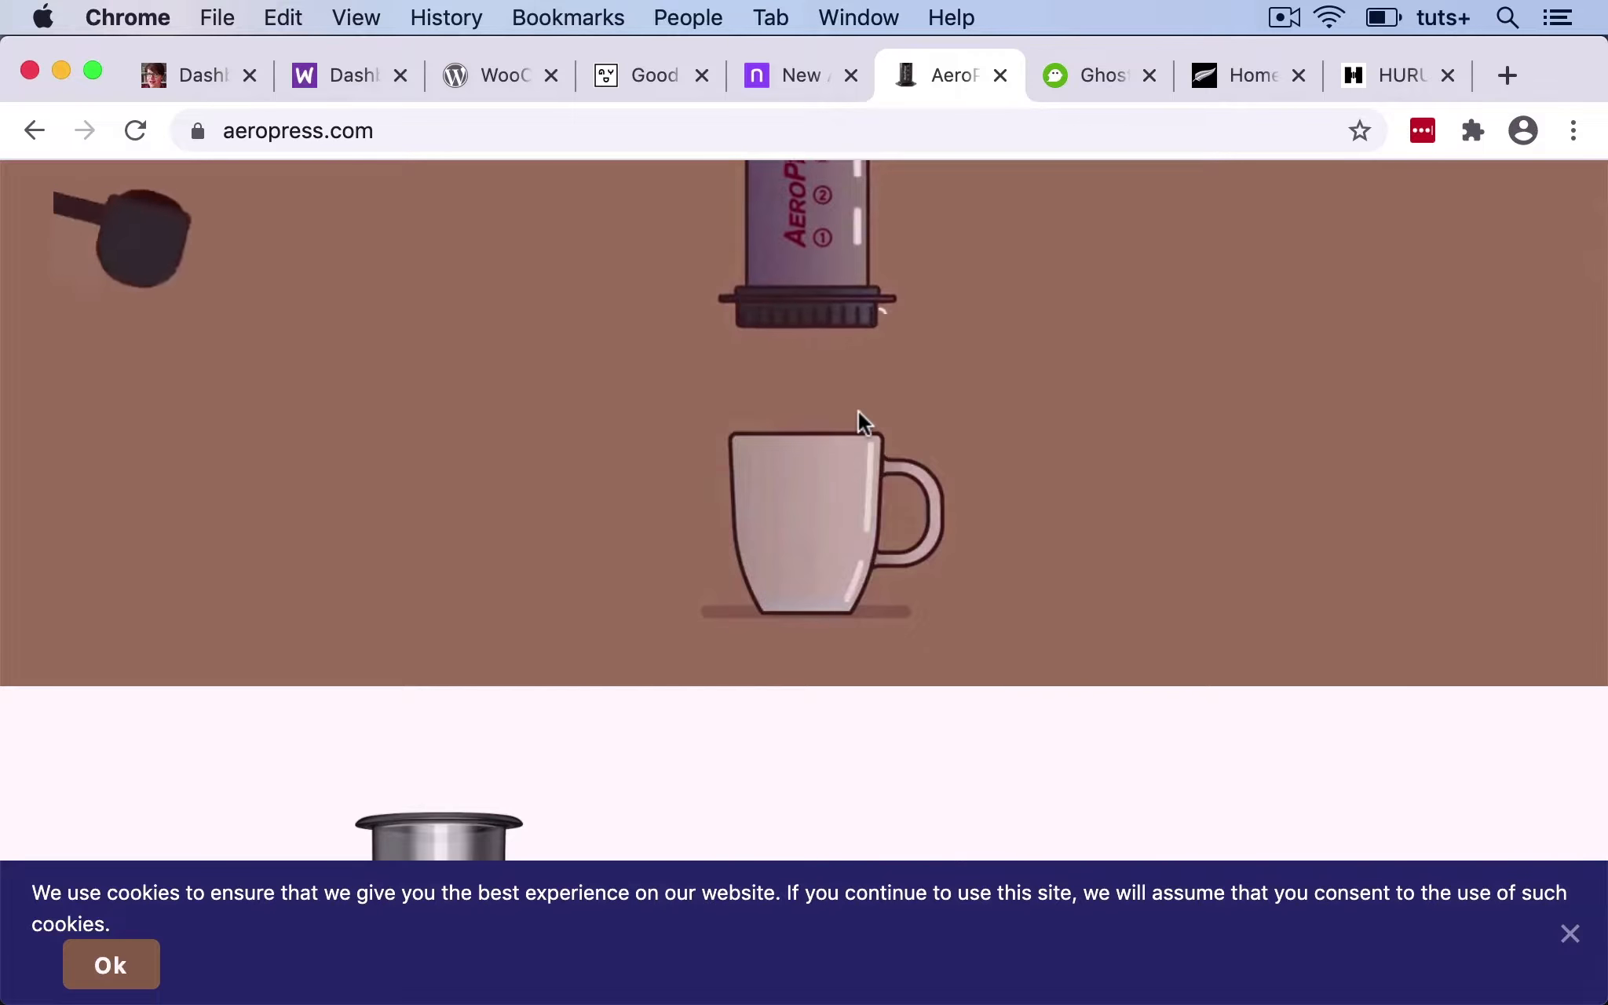
pyautogui.scroll(-10, 857, 410)
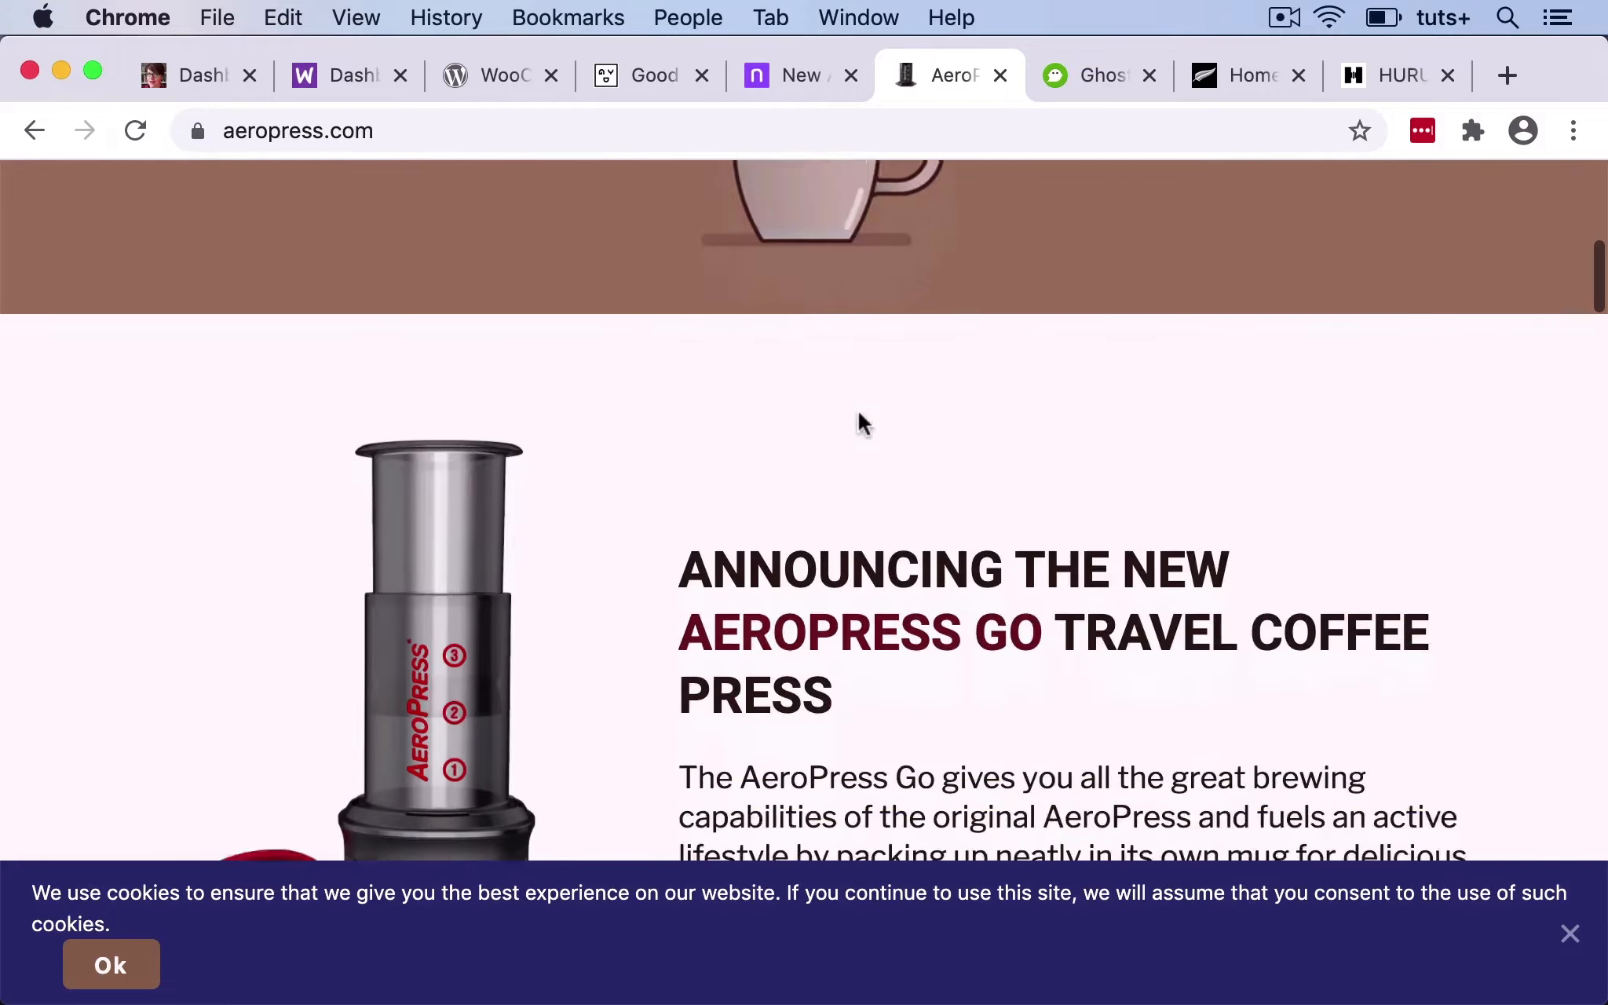
pyautogui.scroll(-15, 860, 415)
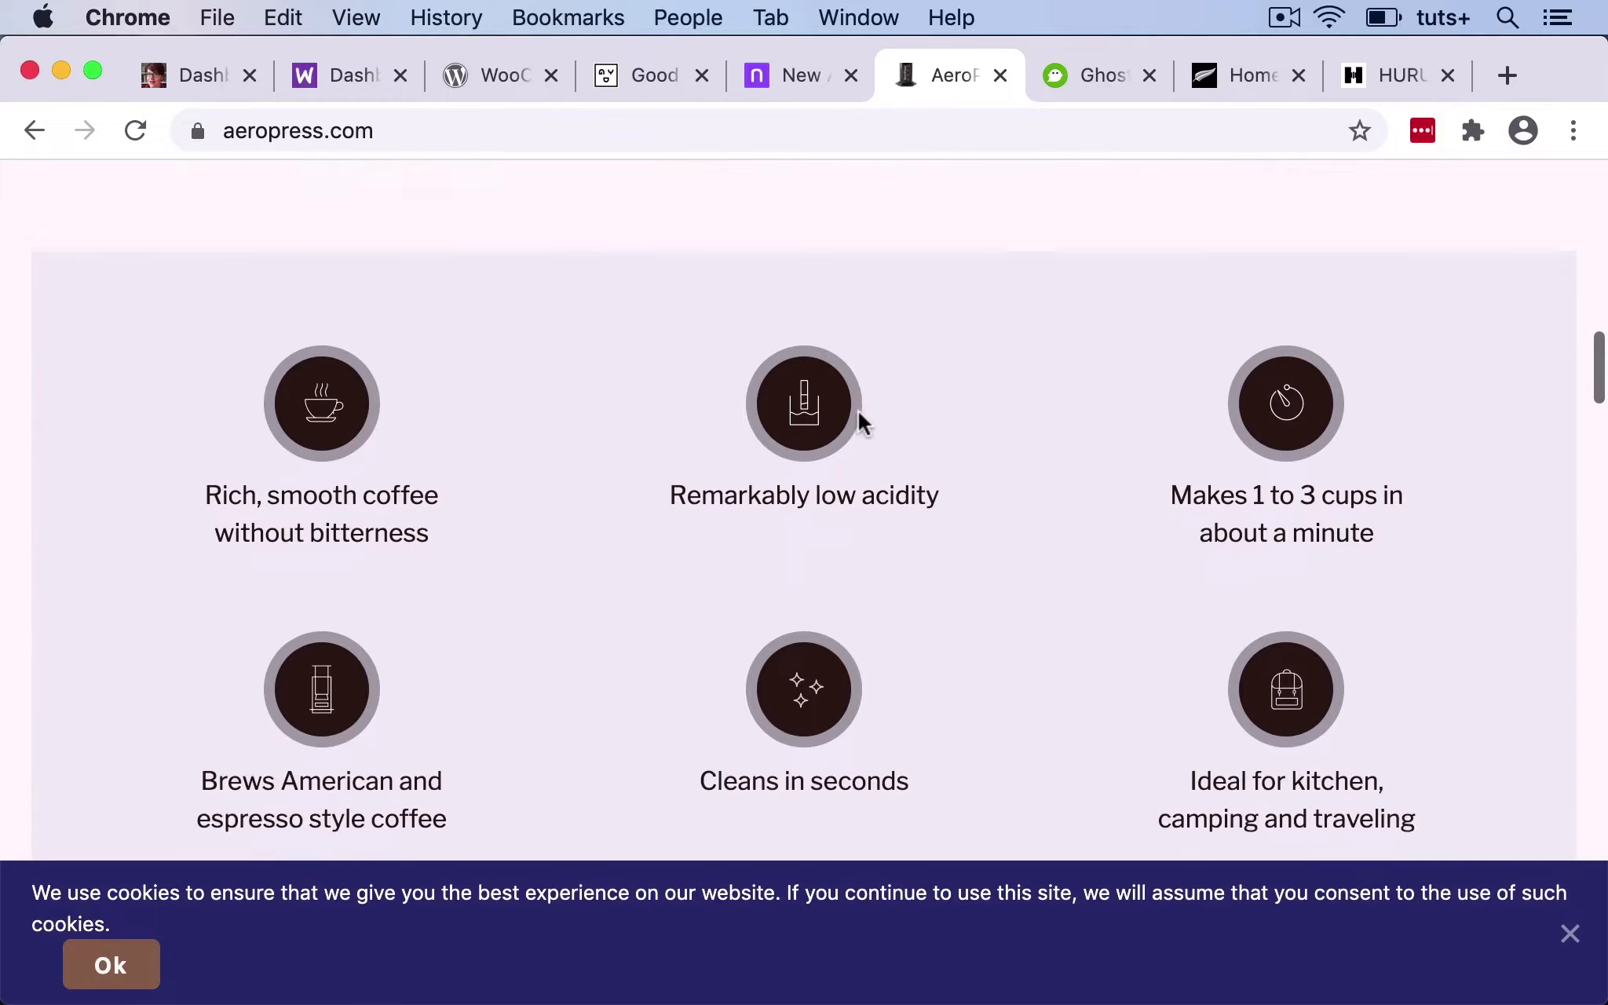
pyautogui.scroll(-12, 857, 410)
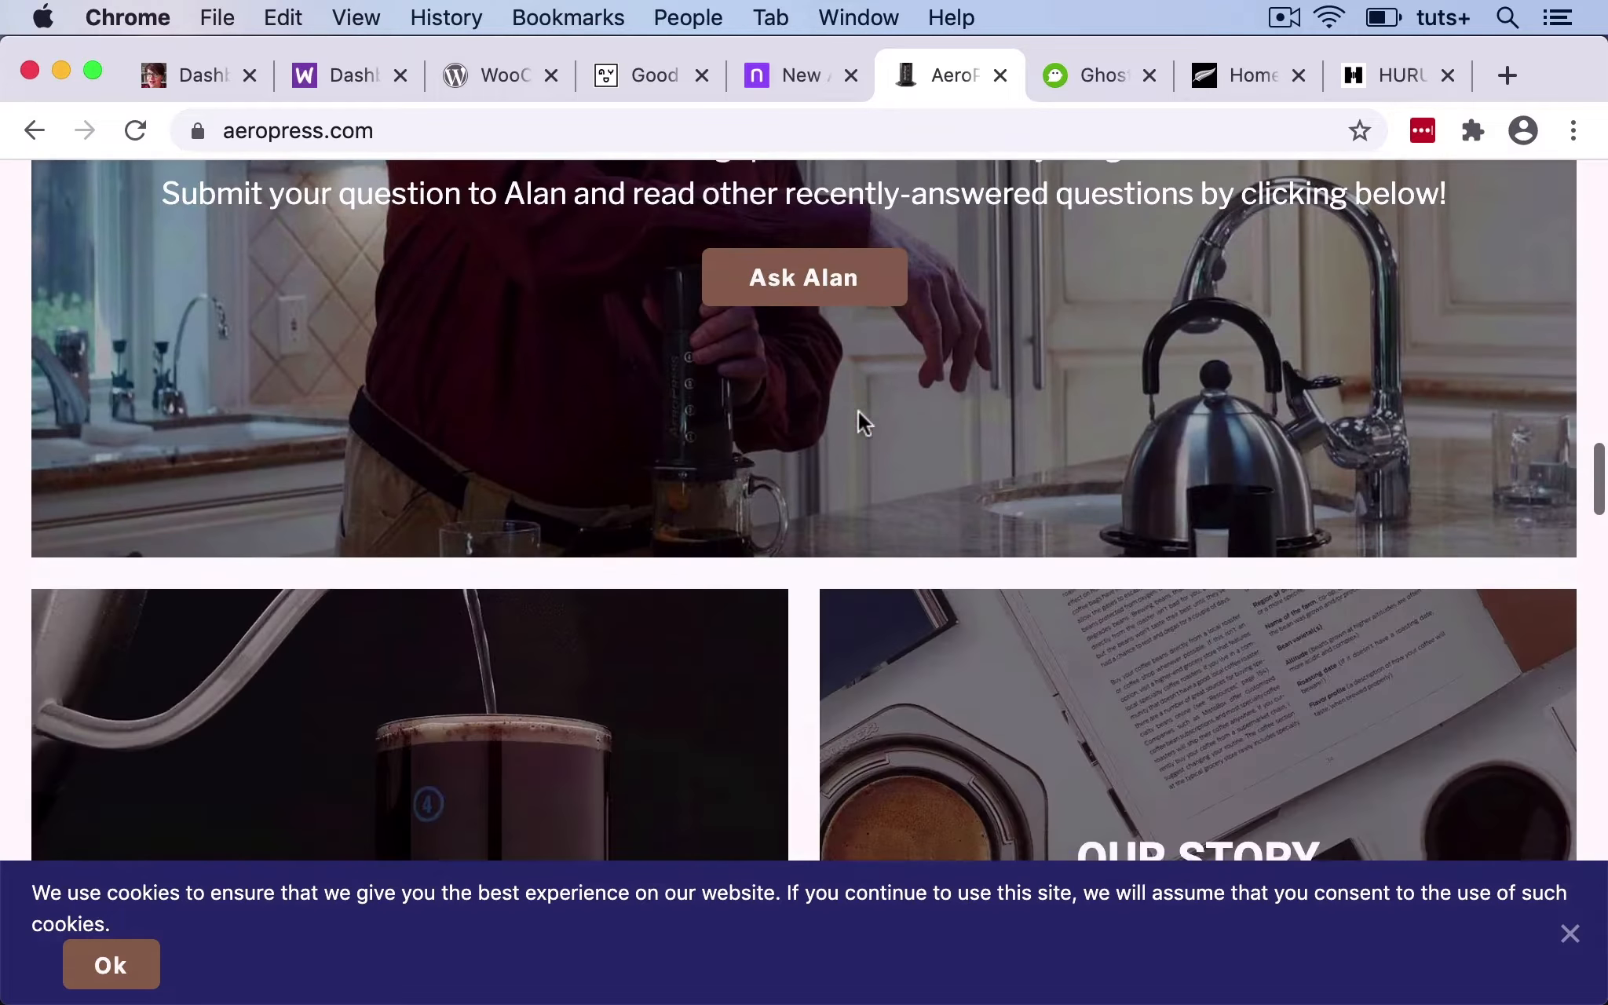
pyautogui.scroll(-15, 800, 384)
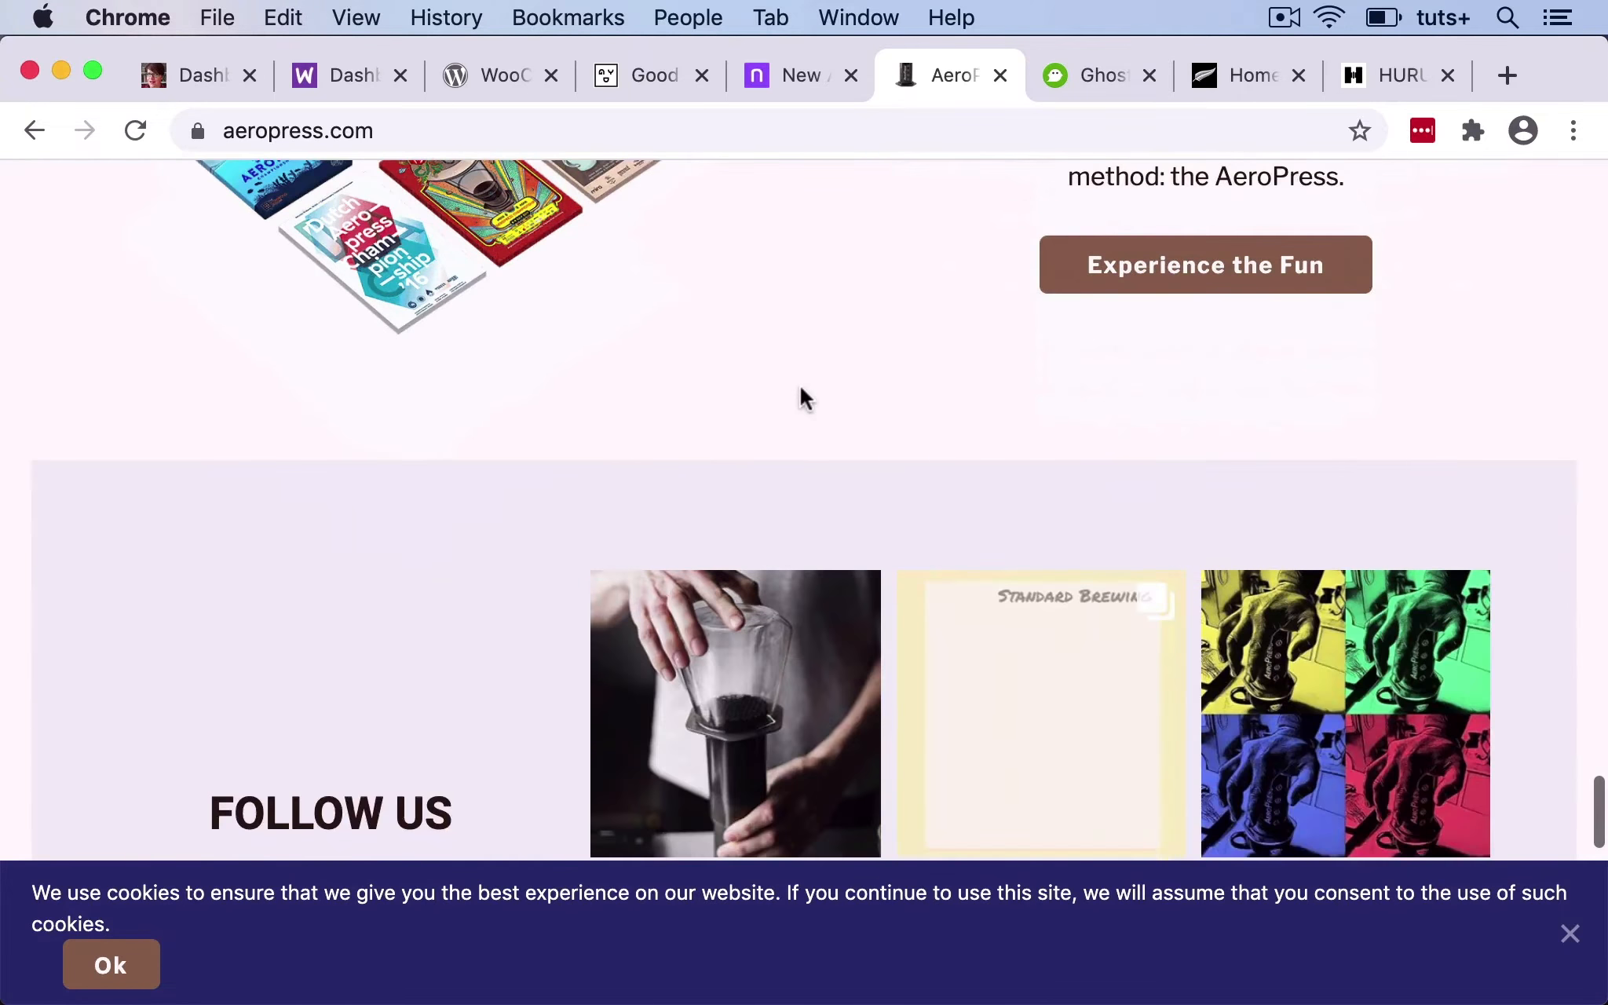
pyautogui.scroll(8, 800, 384)
pyautogui.scroll(20, 799, 384)
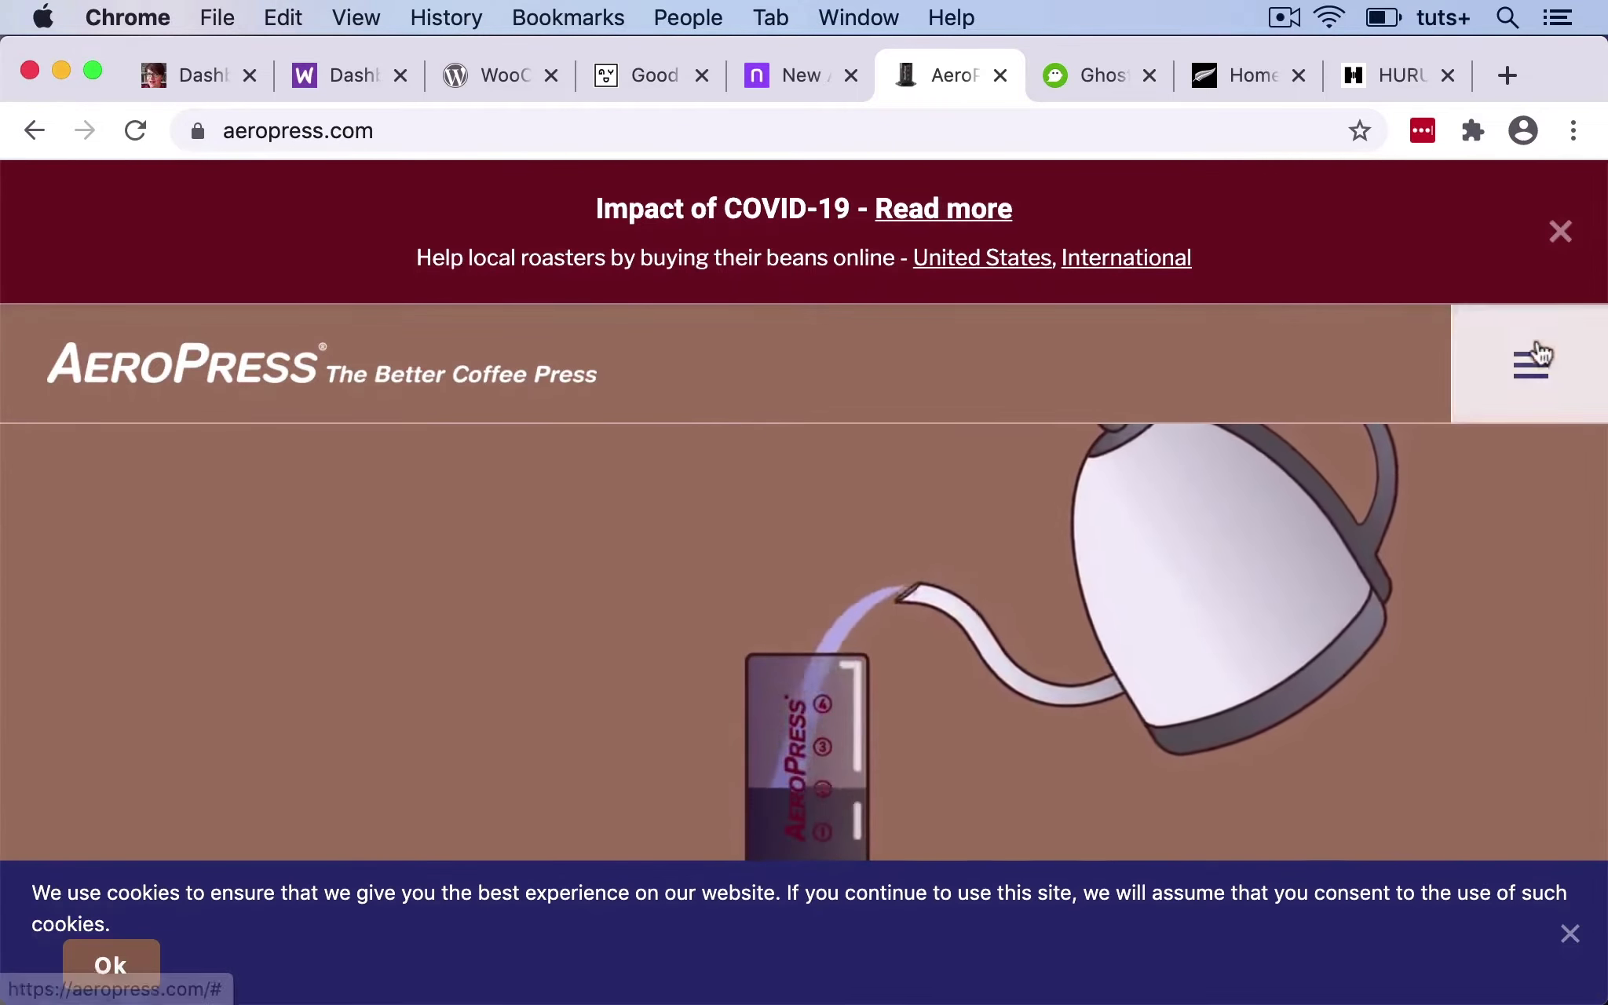
# Open the Shop AeroPress page from the AeroPress site's navigation.
pyautogui.click(1535, 363)
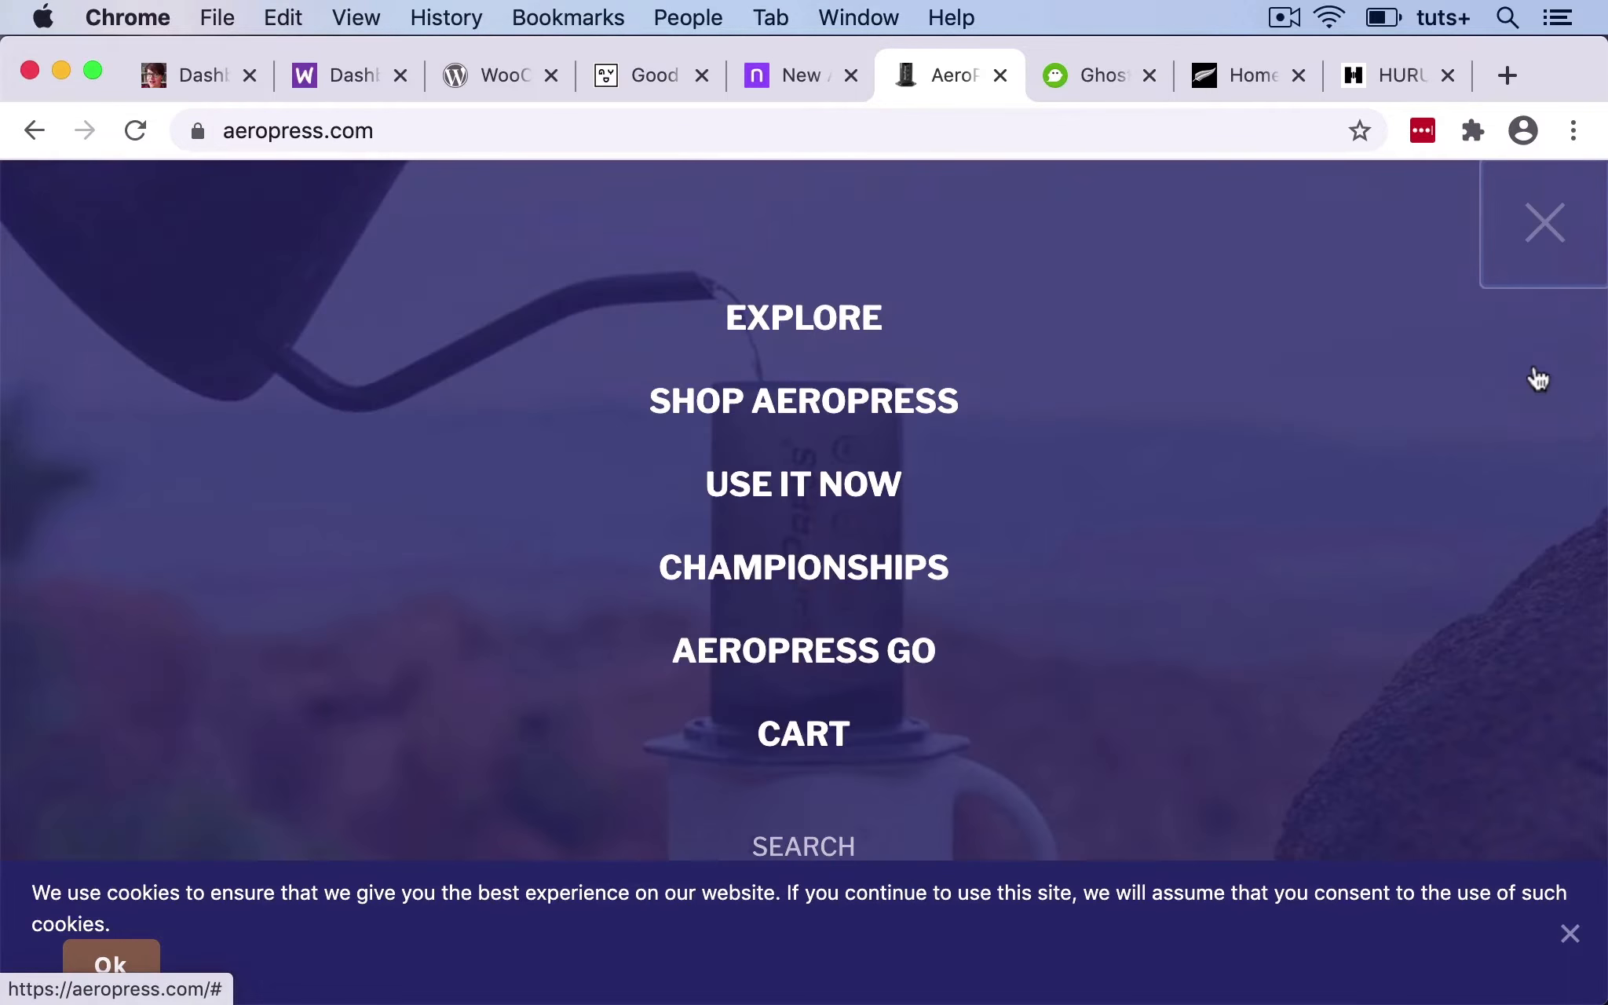
pyautogui.click(795, 420)
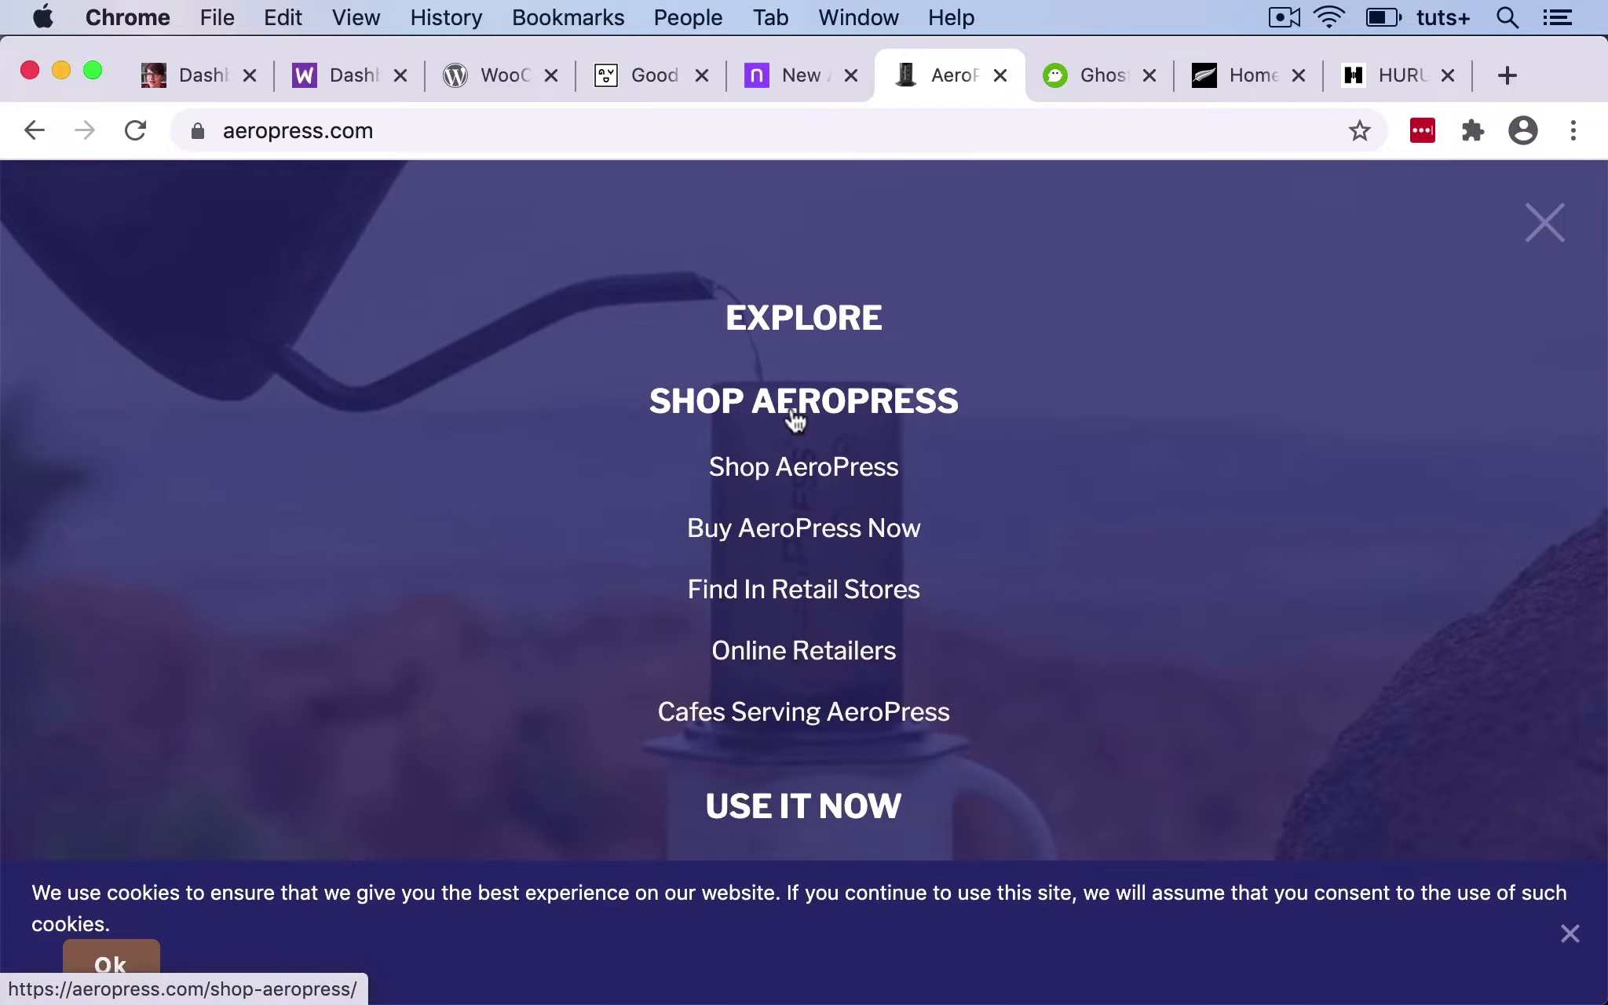
pyautogui.click(781, 485)
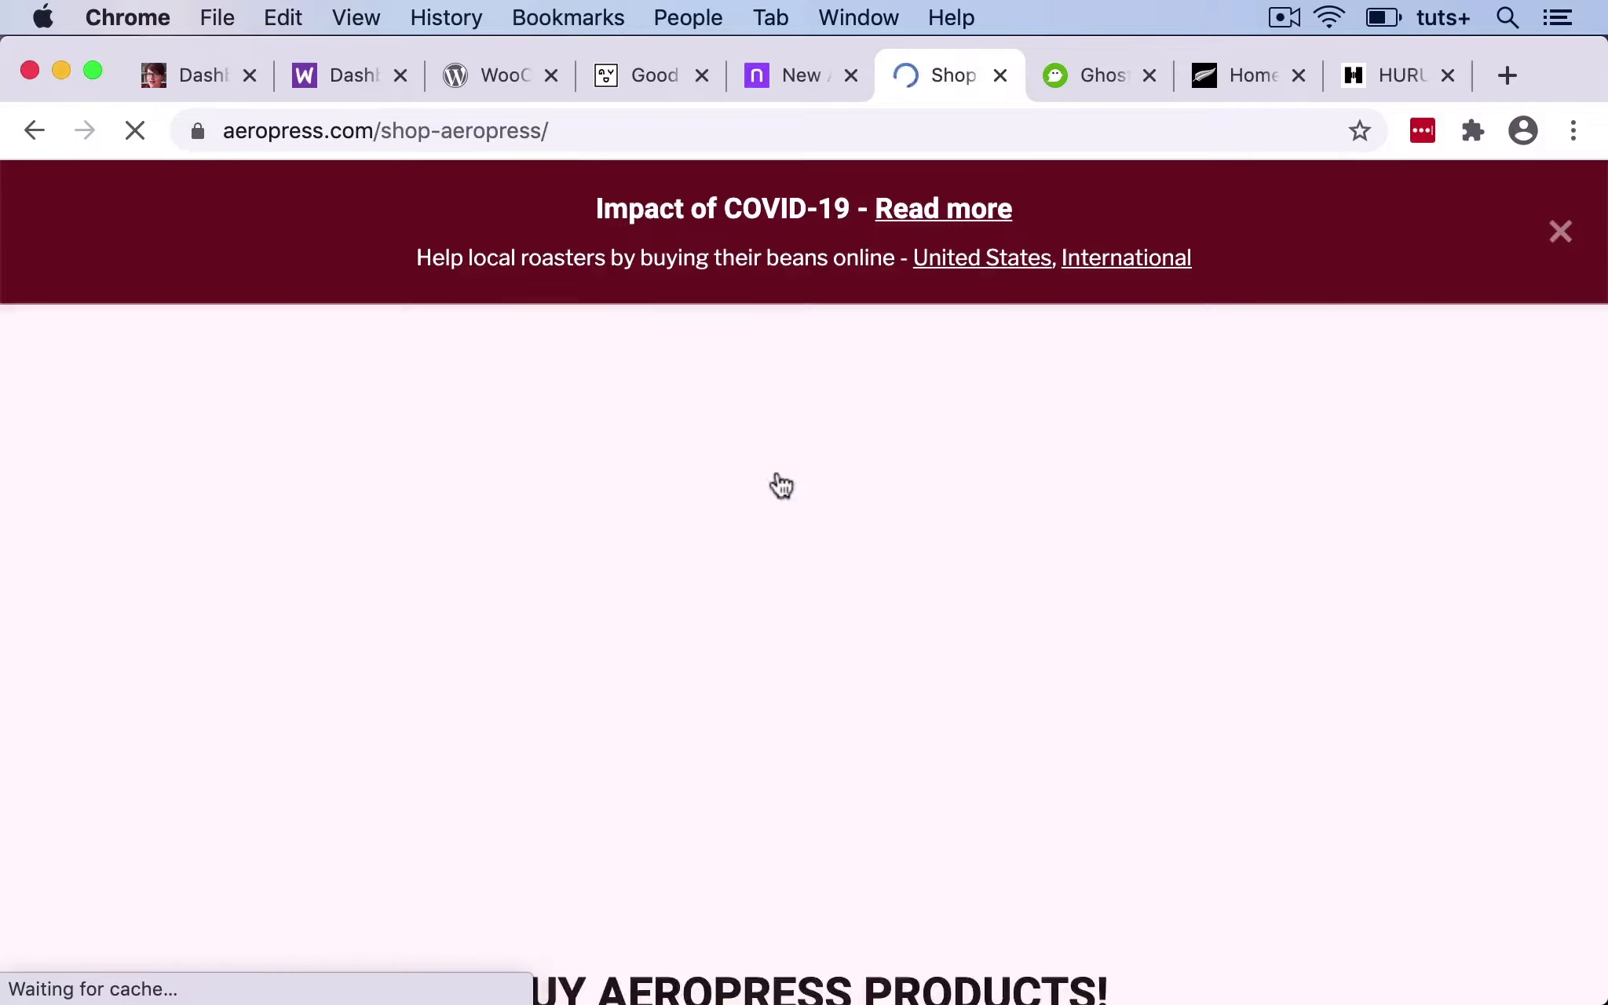
# Look through the ways to buy AeroPress products down to the newsletter sign-up, returning to the Buy Now option.
pyautogui.scroll(-10, 701, 546)
pyautogui.scroll(-10, 703, 556)
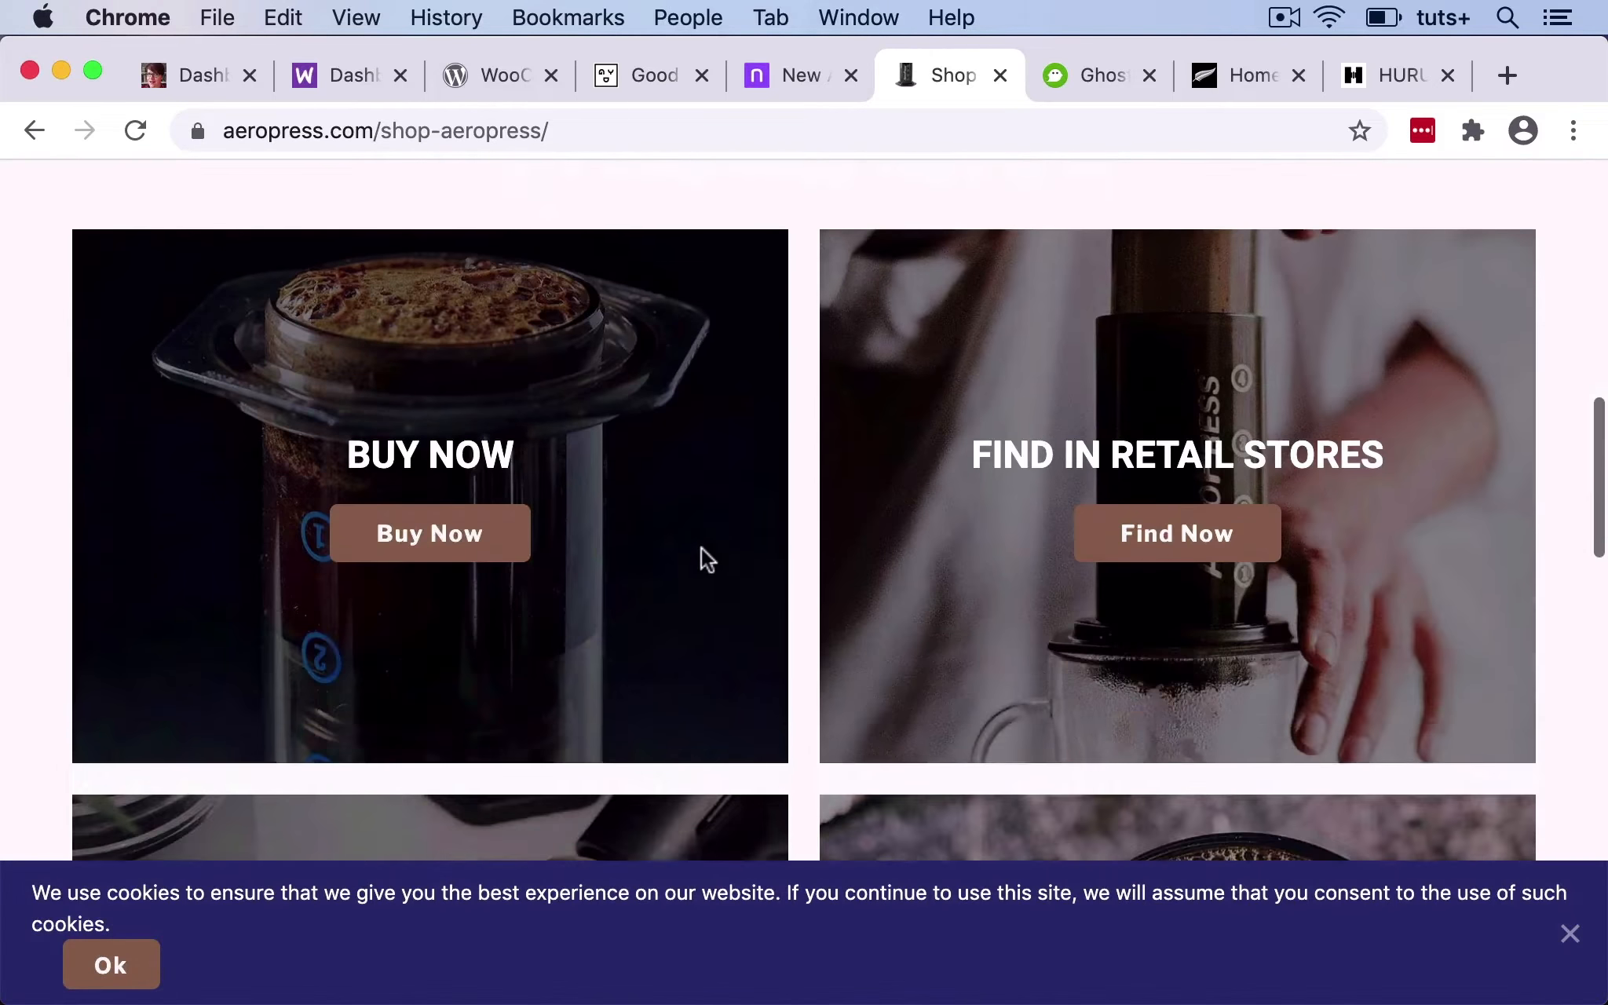
pyautogui.scroll(-8, 701, 548)
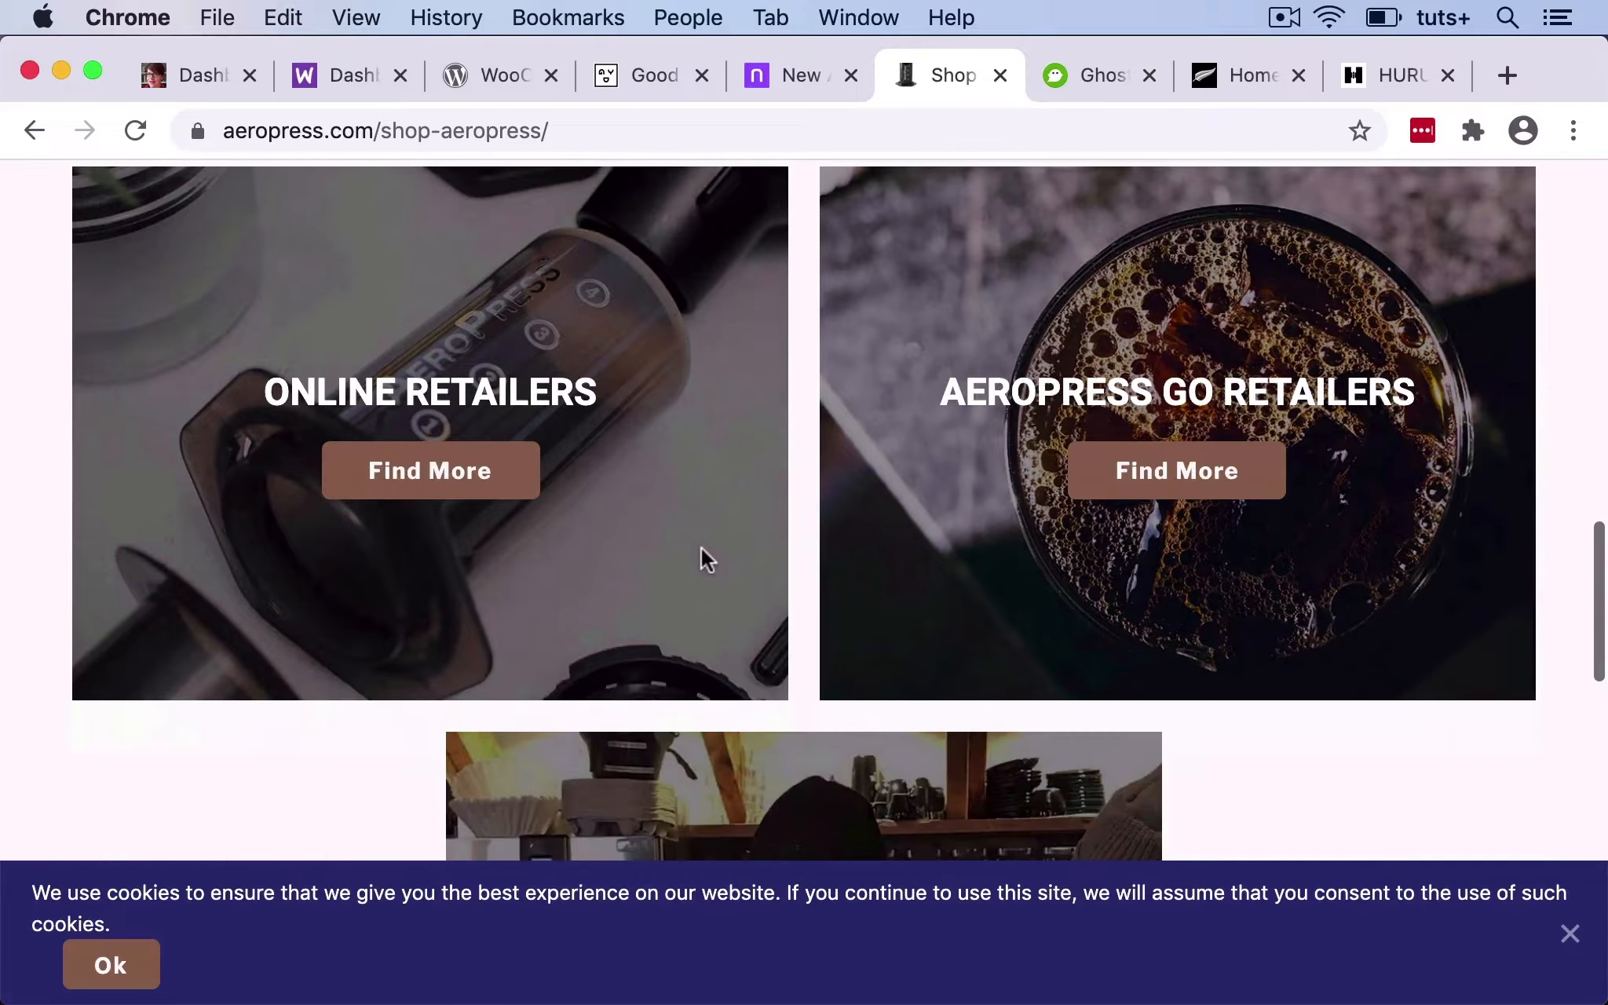
pyautogui.scroll(-5, 702, 546)
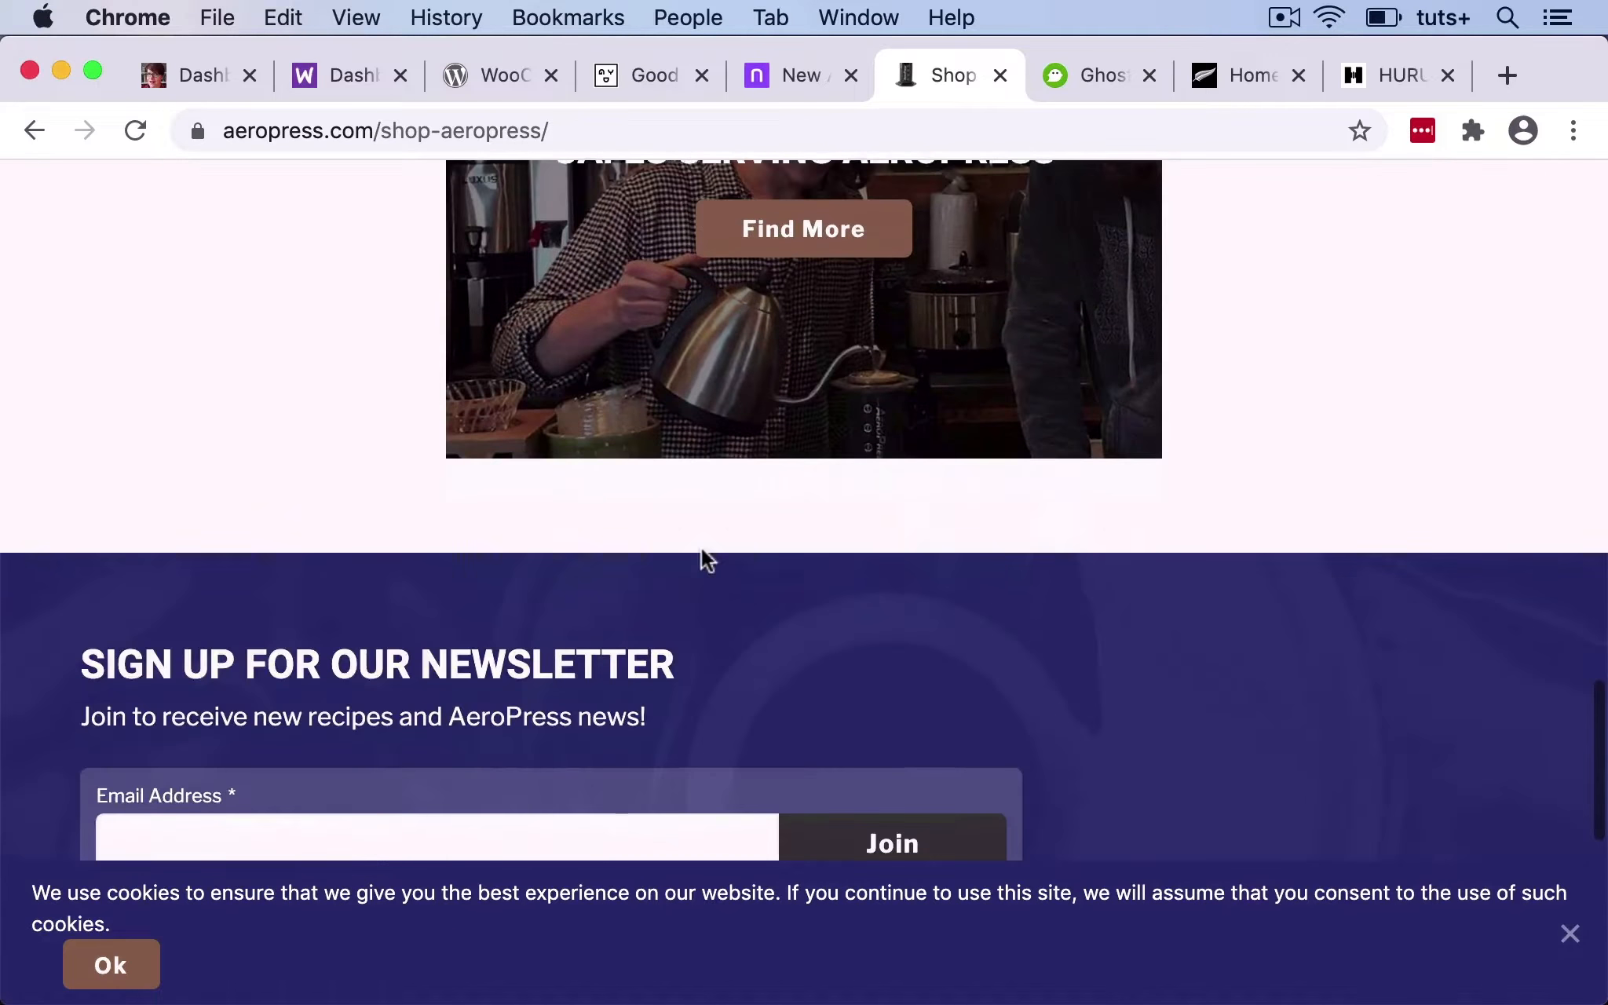
pyautogui.scroll(15, 701, 546)
pyautogui.scroll(2, 702, 546)
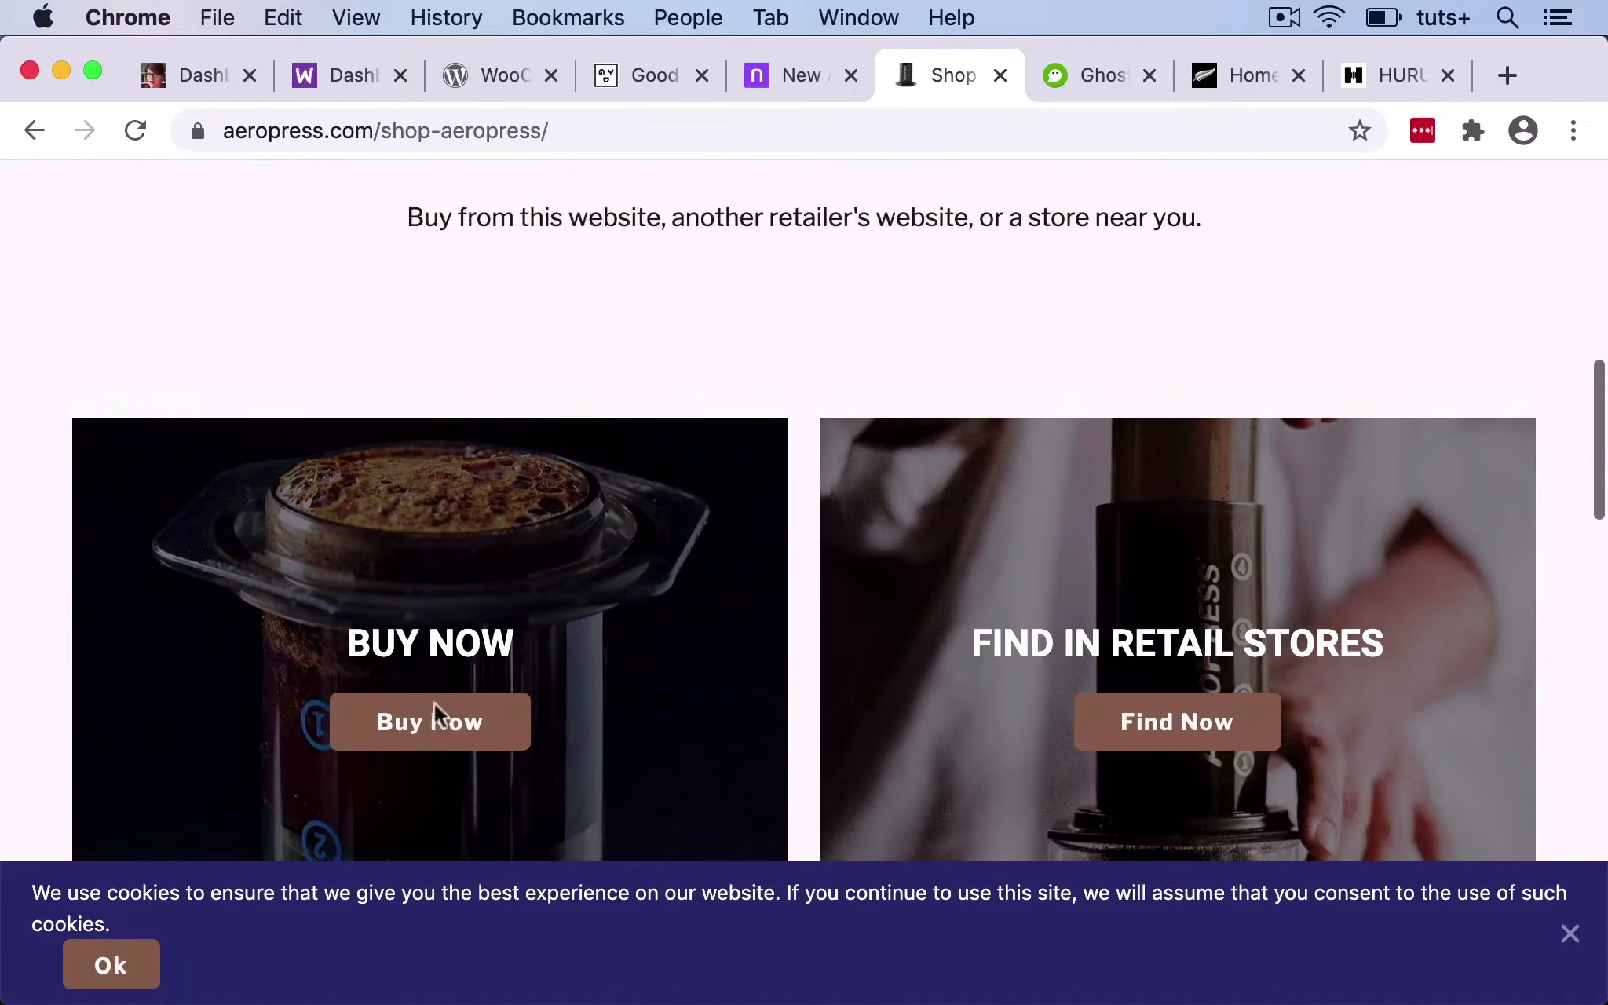
# Open AeroPress's Buy Now store and look through the coffee makers, filters and accessories with their prices, returning to the Shop banner.
pyautogui.click(431, 720)
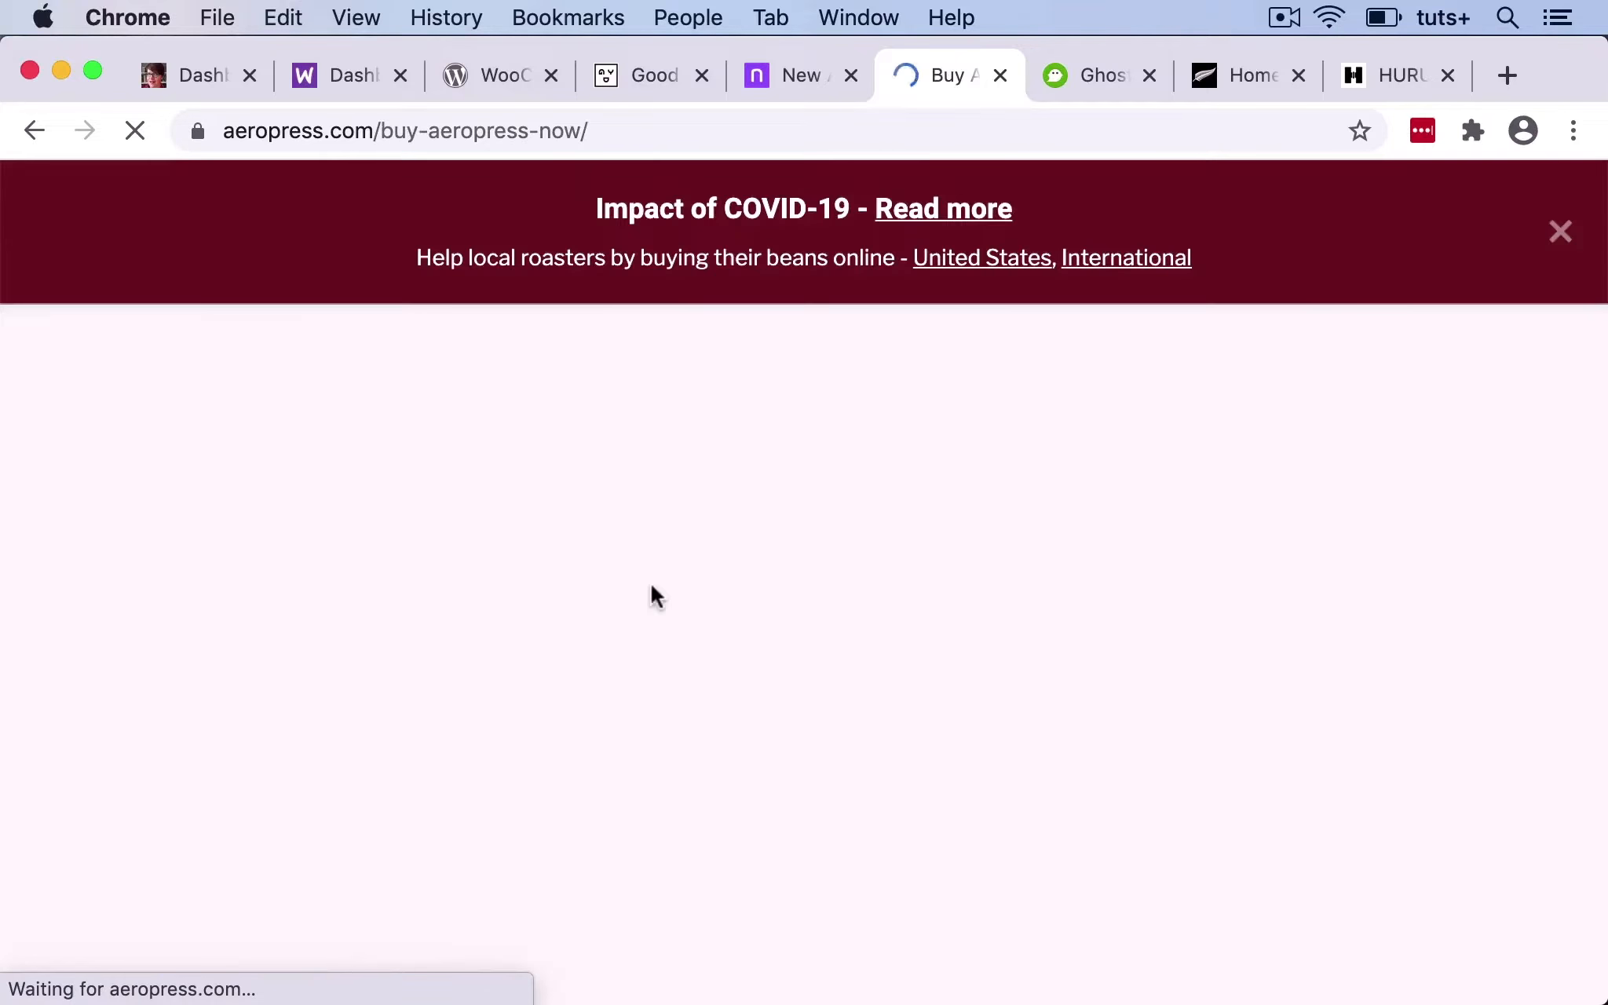
pyautogui.scroll(-5, 651, 583)
pyautogui.scroll(-10, 651, 583)
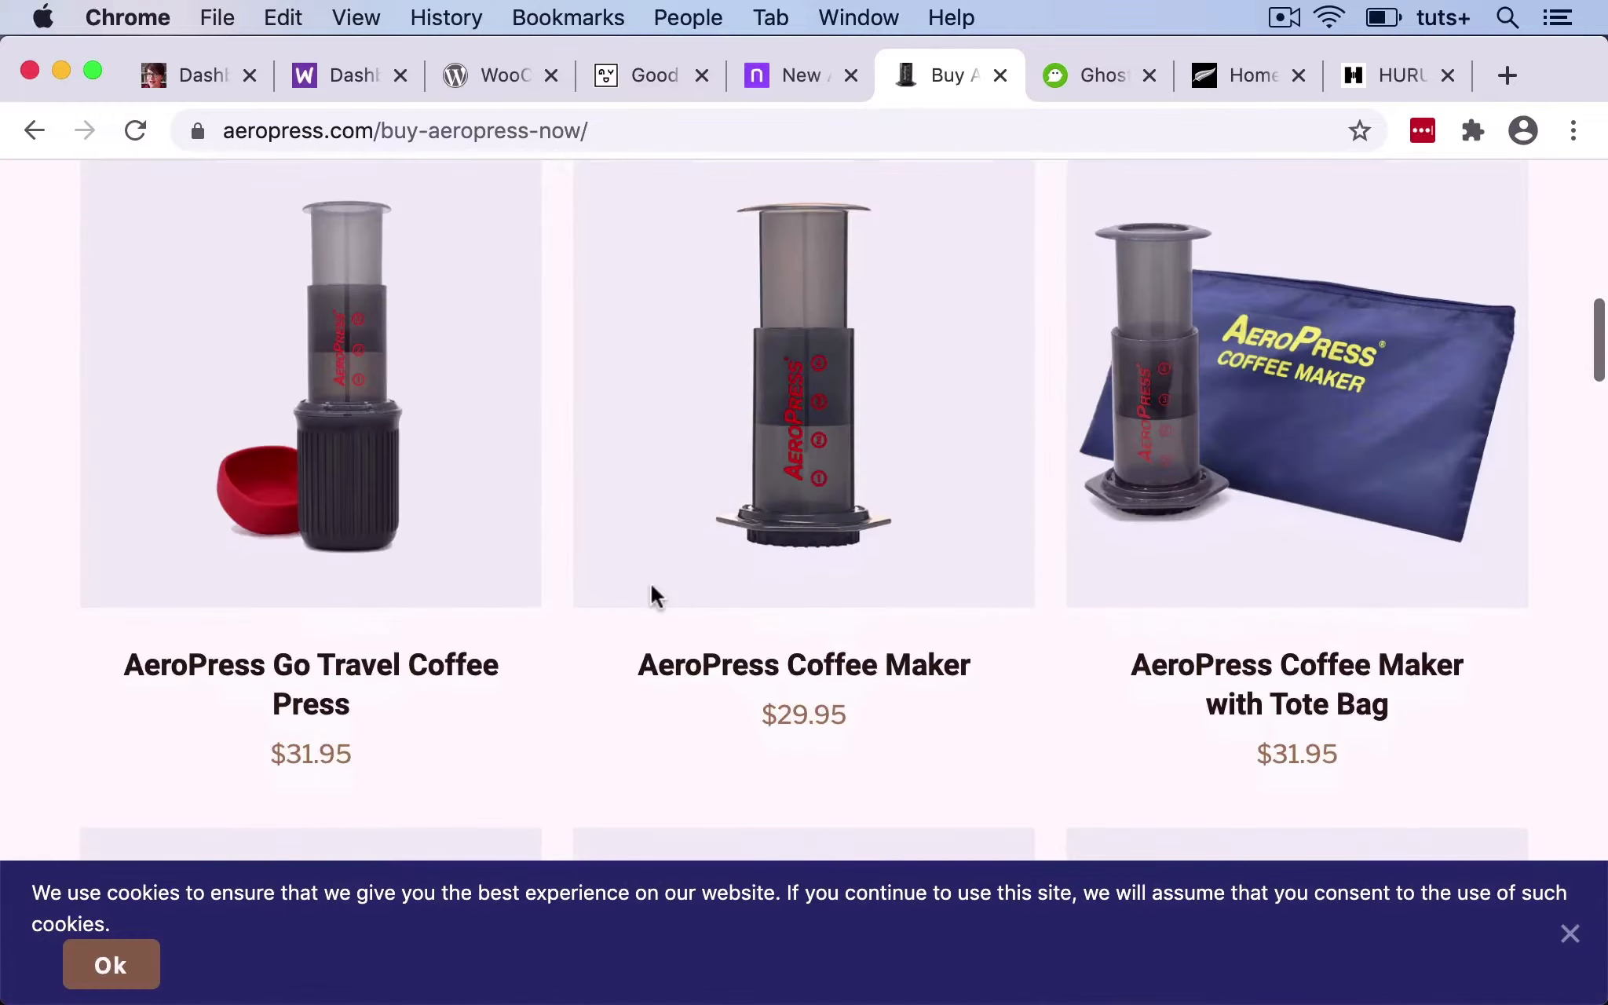
pyautogui.scroll(-12, 651, 583)
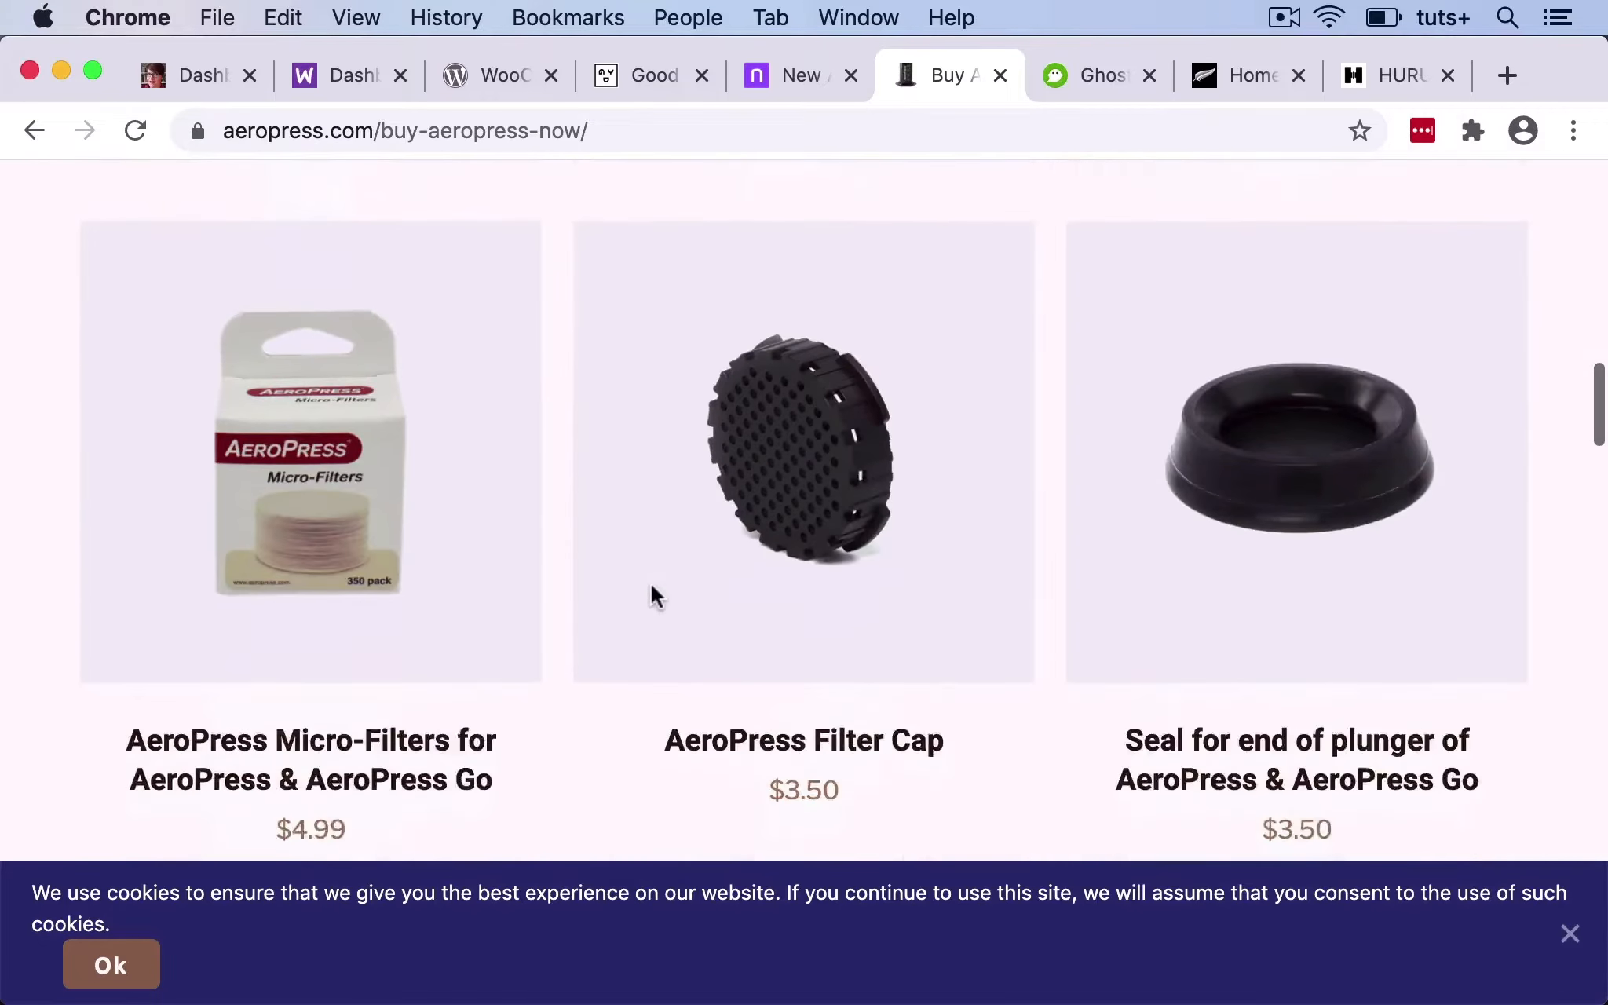
pyautogui.scroll(-6, 651, 583)
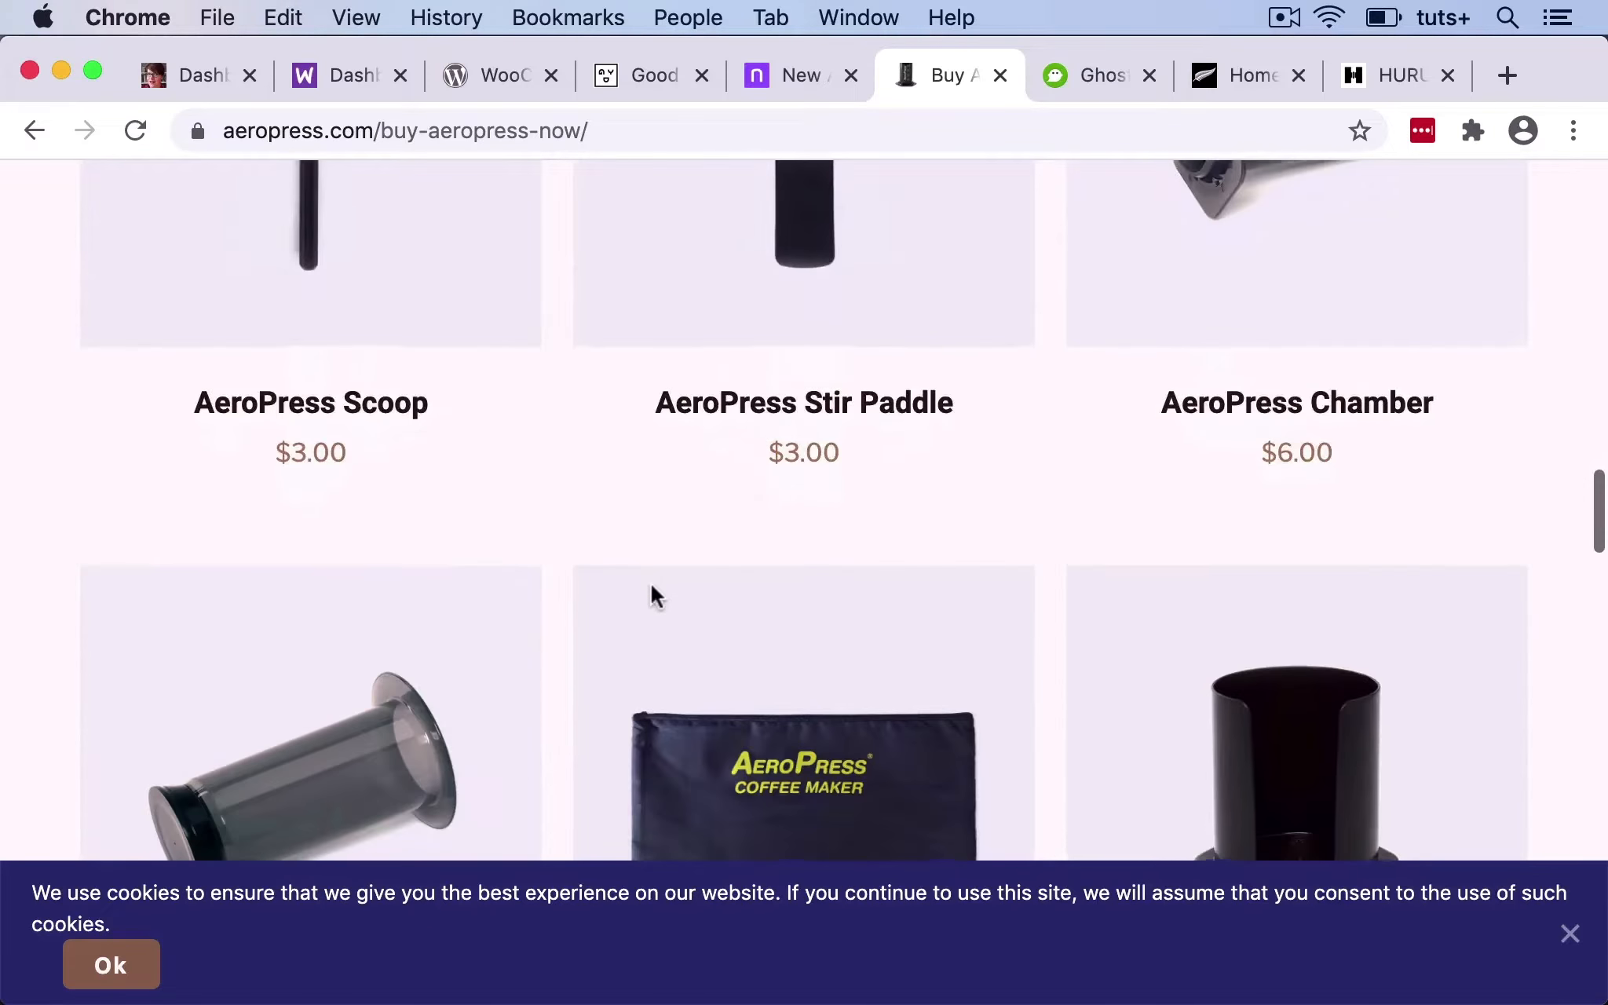
pyautogui.scroll(10, 651, 583)
pyautogui.scroll(15, 651, 582)
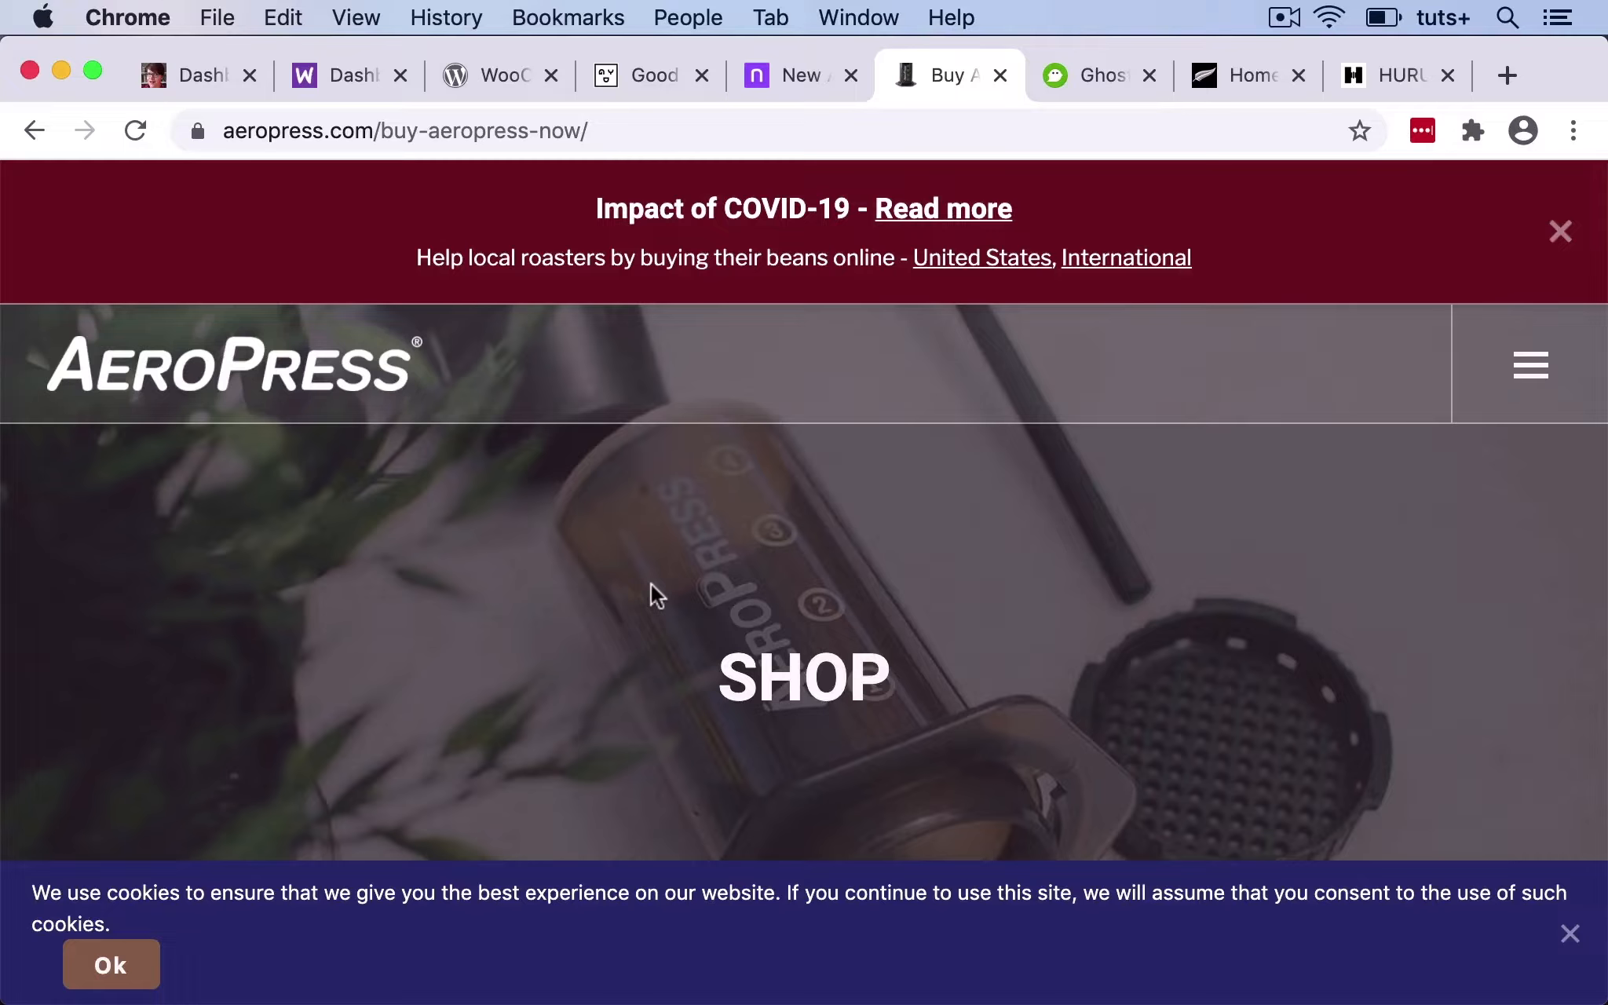
# Switch to the GhostBed website and look through its homepage down to the industry critics' reviews, returning to the header.
pyautogui.click(1111, 73)
pyautogui.moveTo(797, 428)
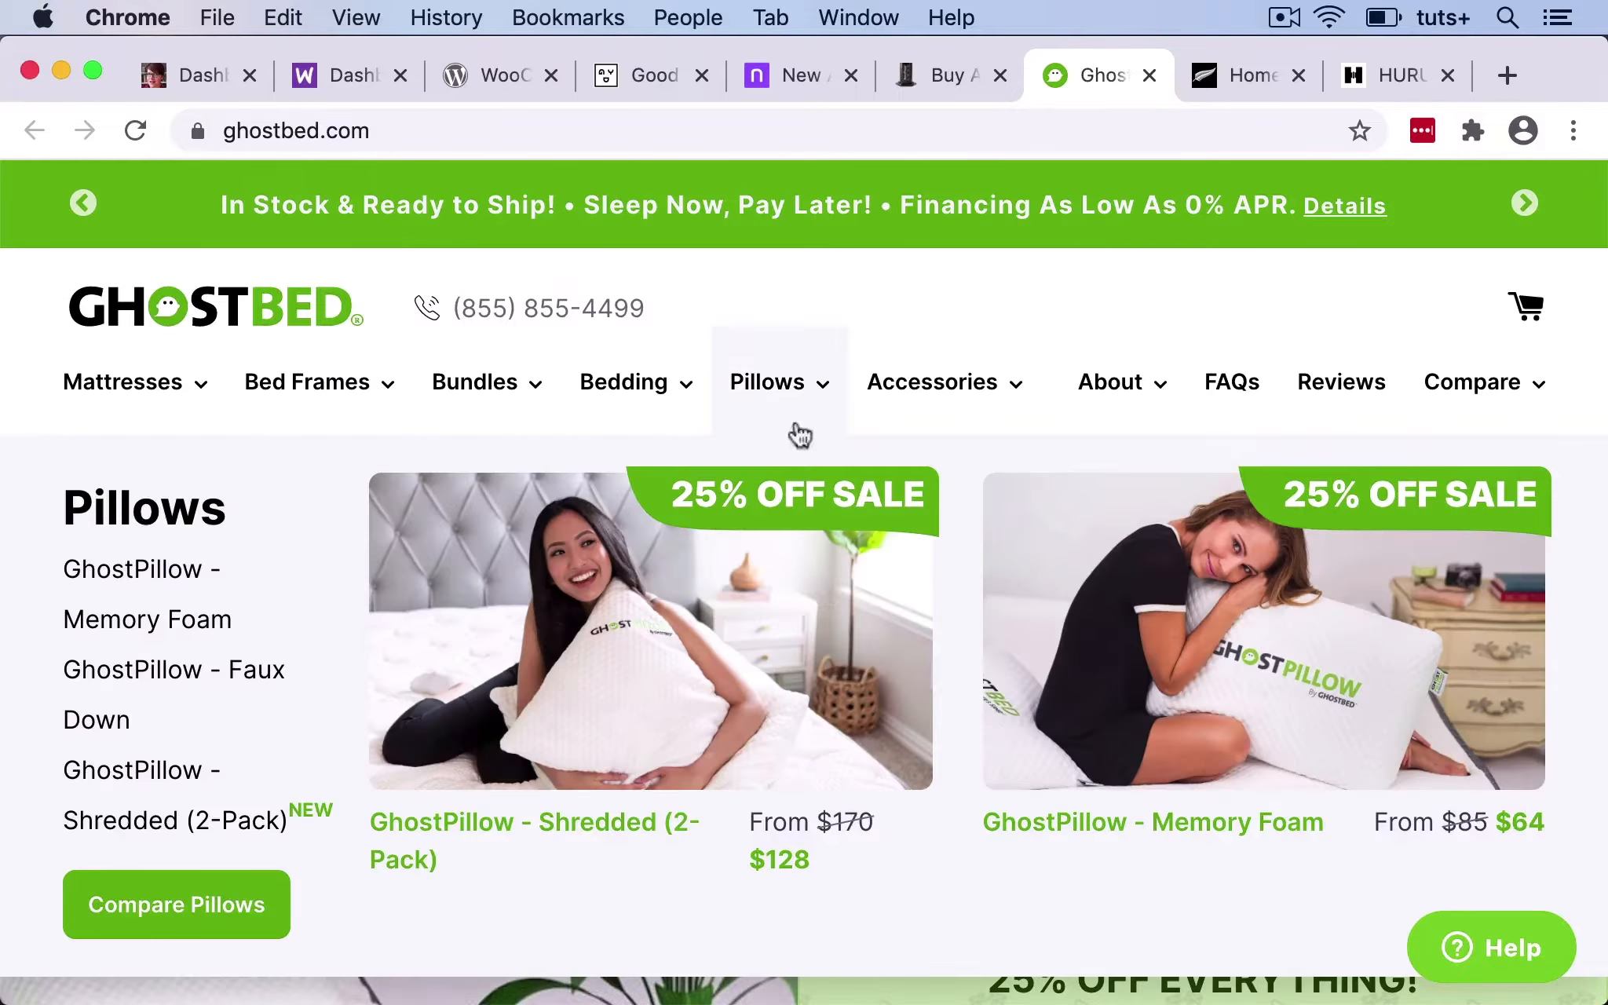
pyautogui.scroll(-2, 826, 589)
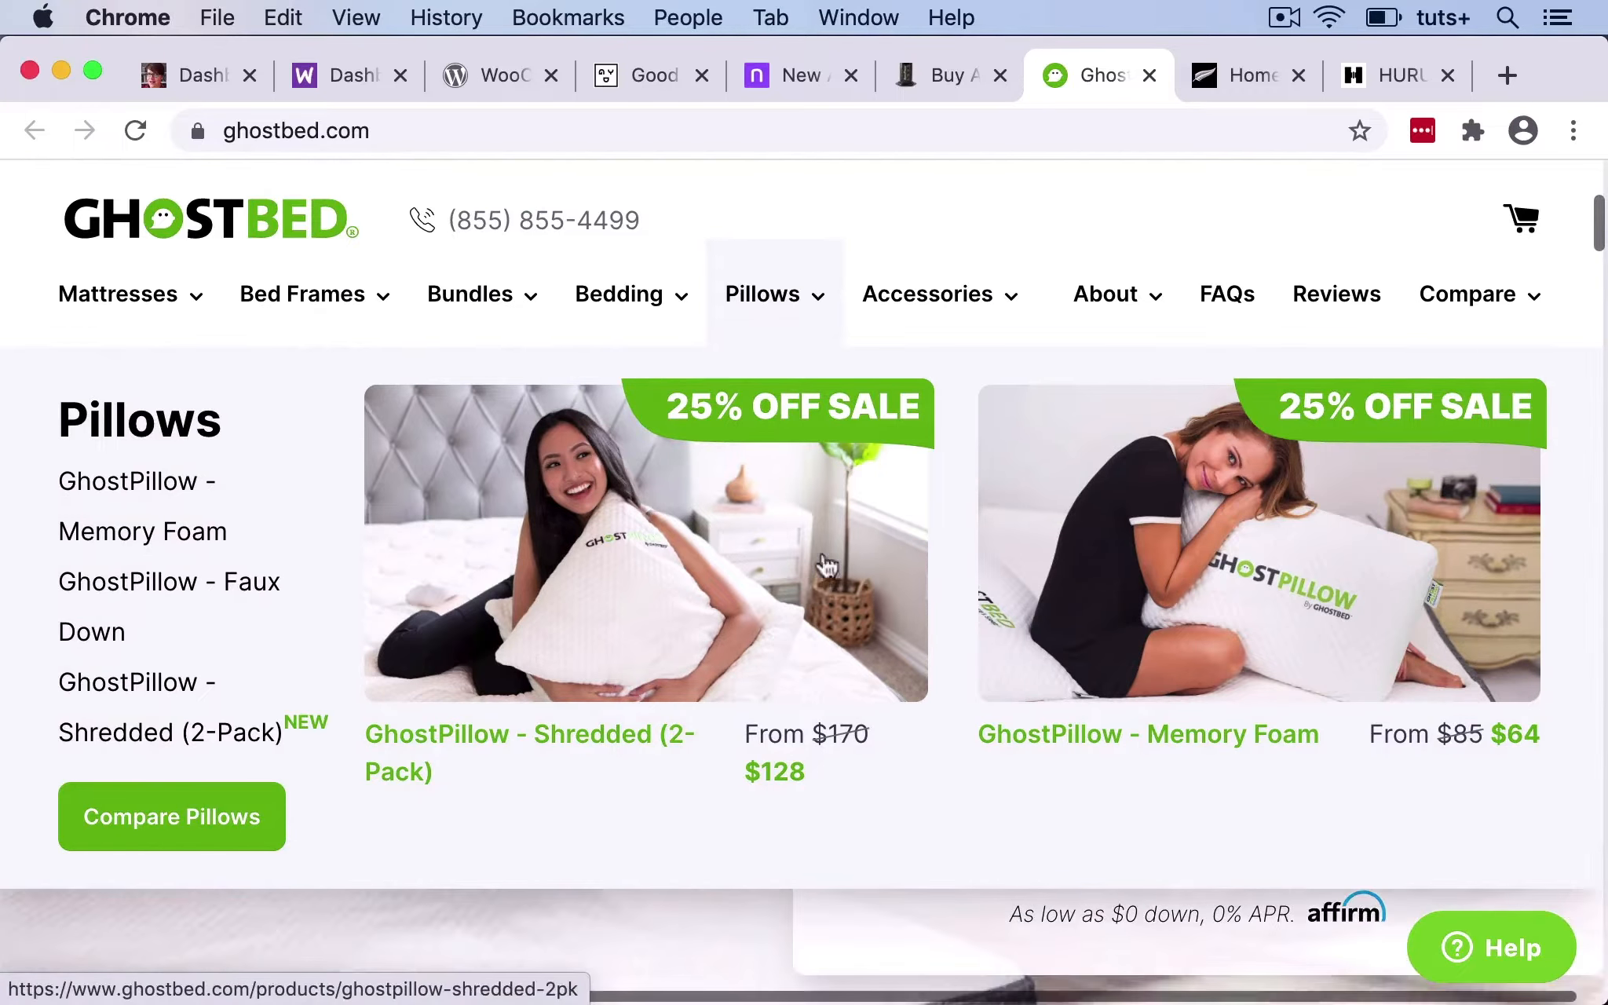
pyautogui.scroll(-8, 994, 719)
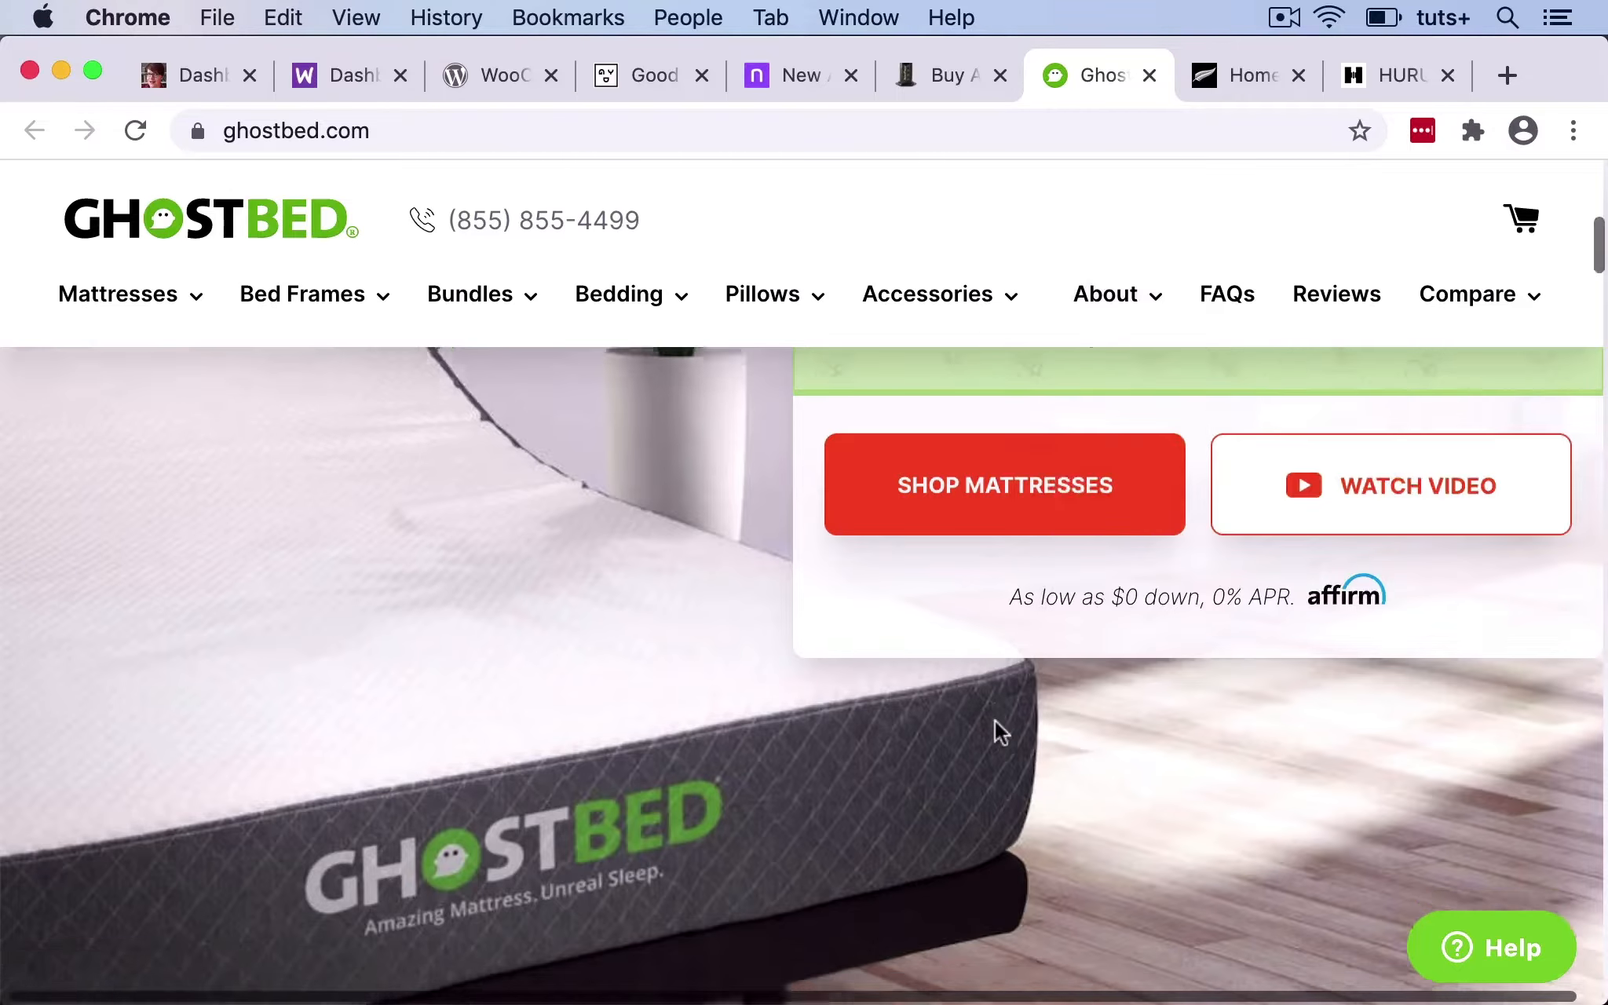
pyautogui.scroll(-18, 994, 719)
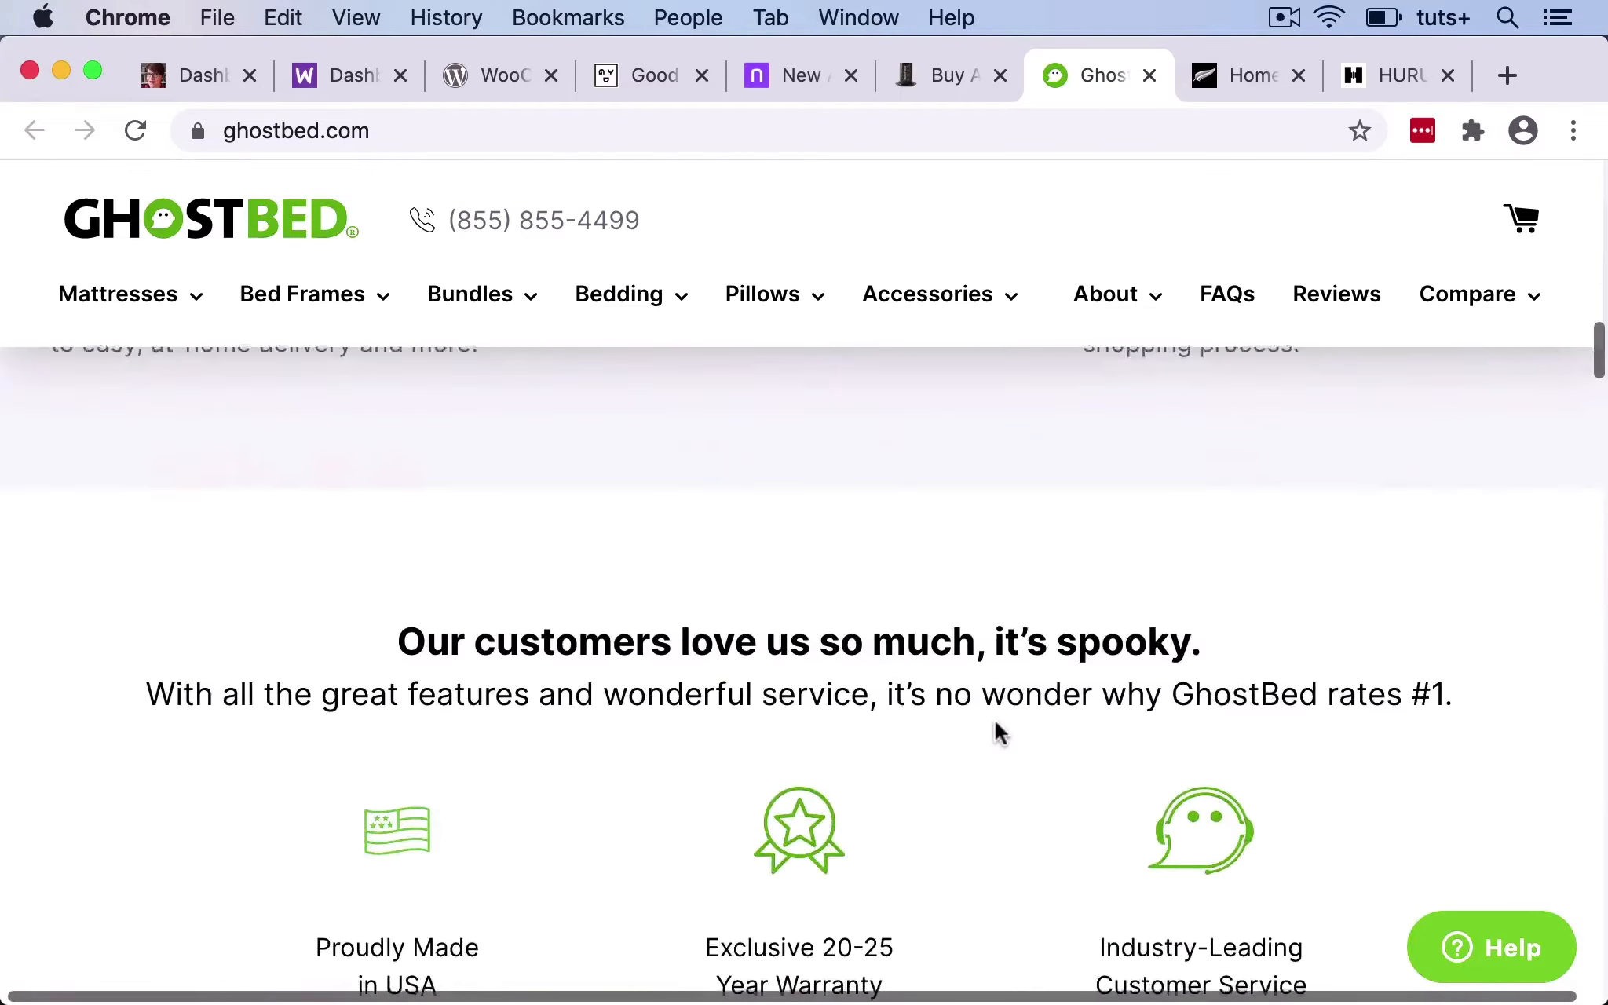
pyautogui.scroll(-14, 994, 722)
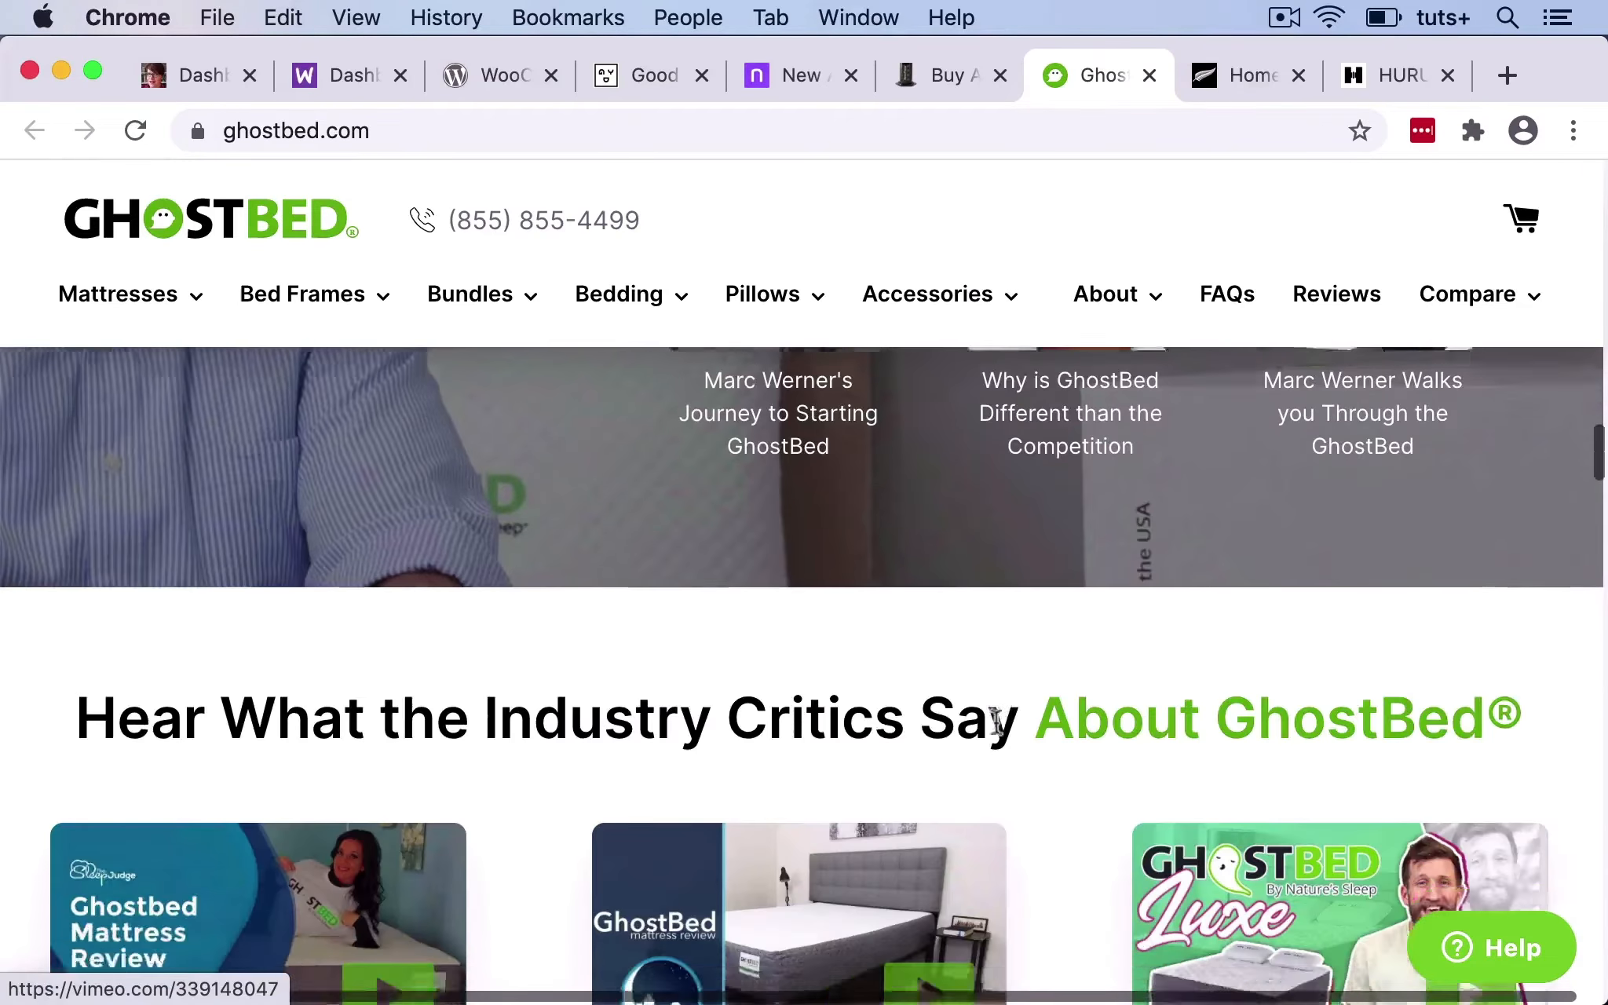
pyautogui.scroll(2, 996, 723)
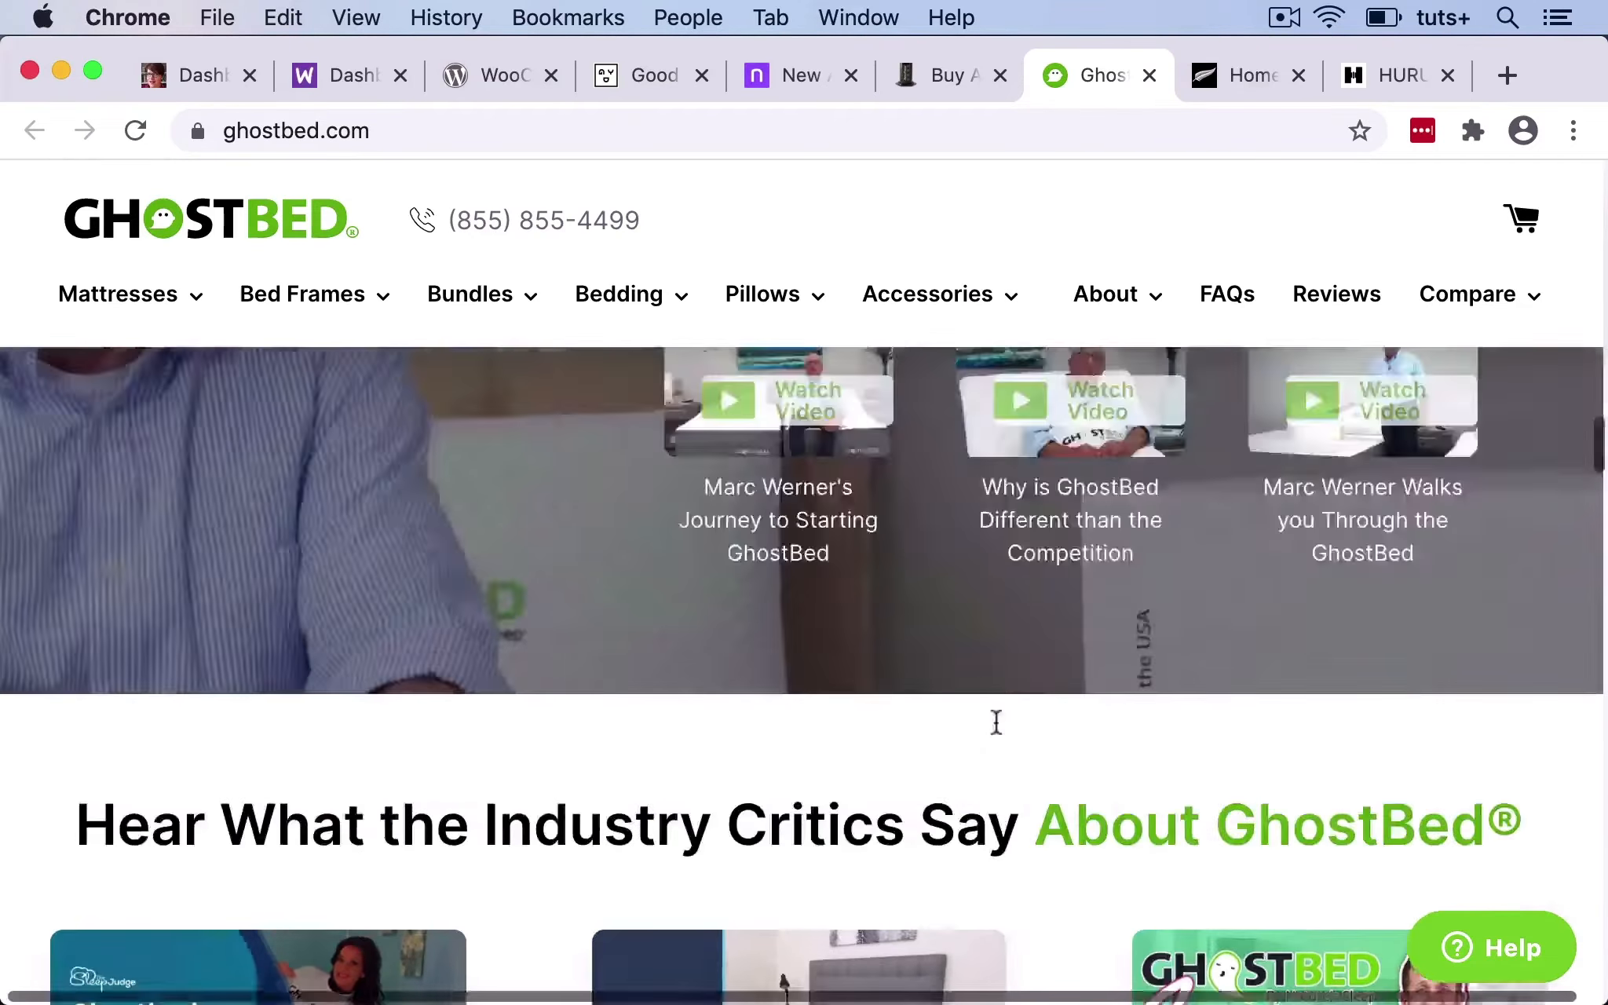
pyautogui.scroll(20, 996, 722)
# Browse GhostBed's bedding, pillow and bundle categories and open the Adjustable Base Combo Bundle's product page.
pyautogui.moveTo(628, 384)
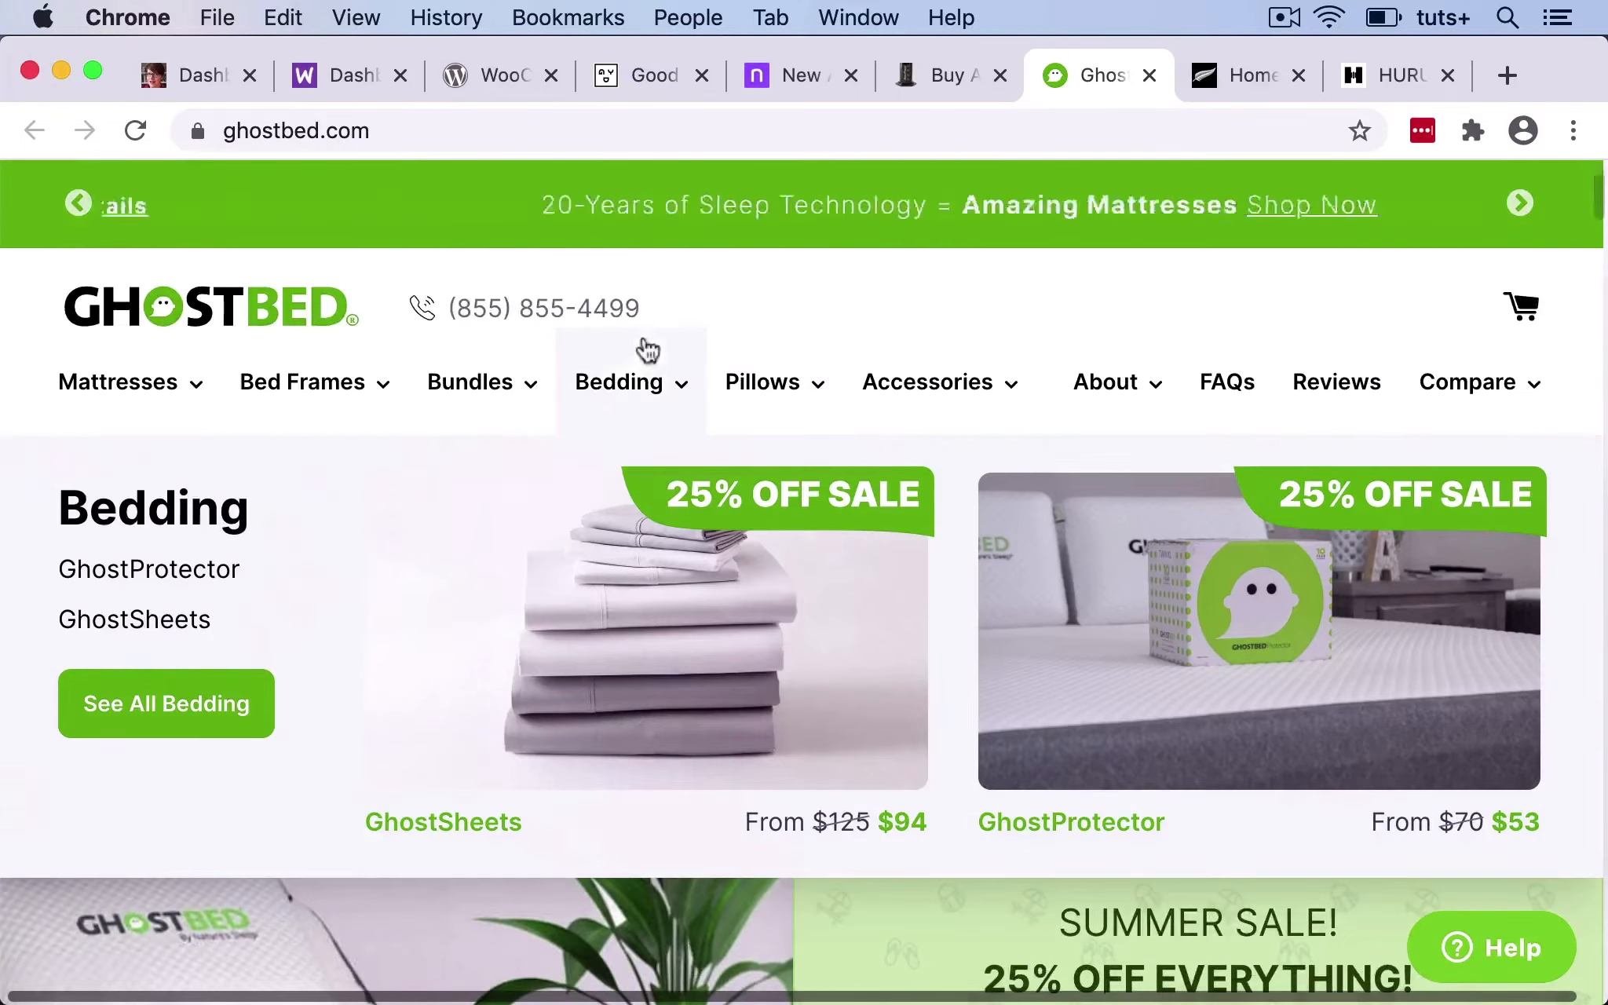
pyautogui.moveTo(718, 406)
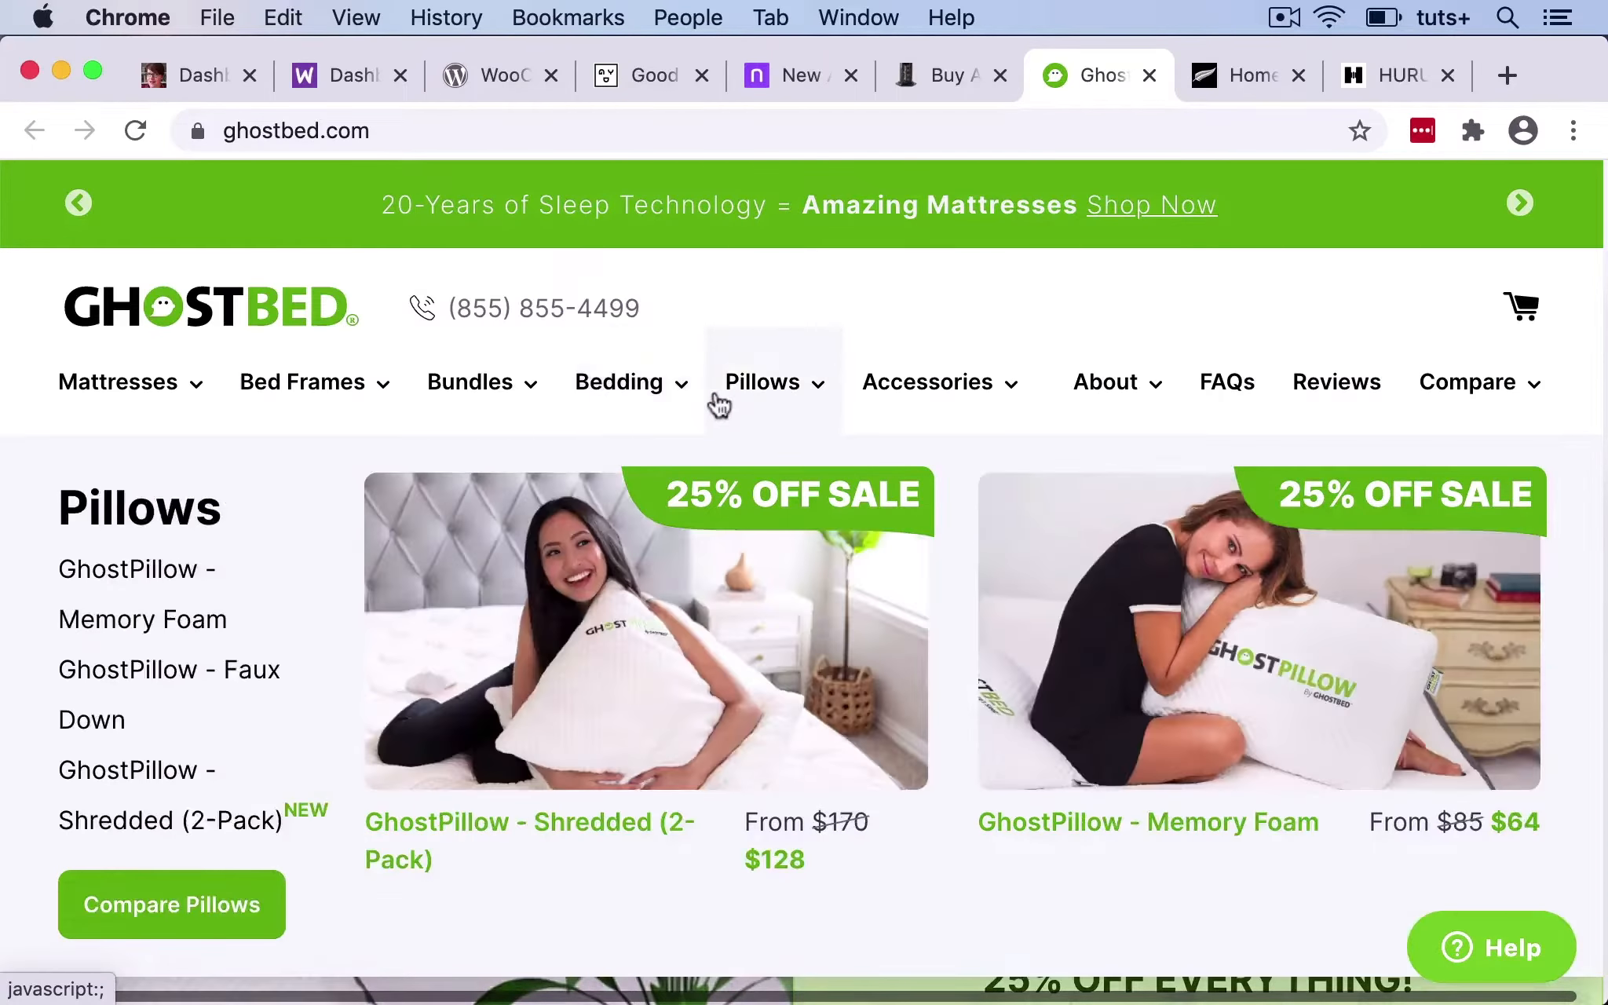
pyautogui.moveTo(482, 397)
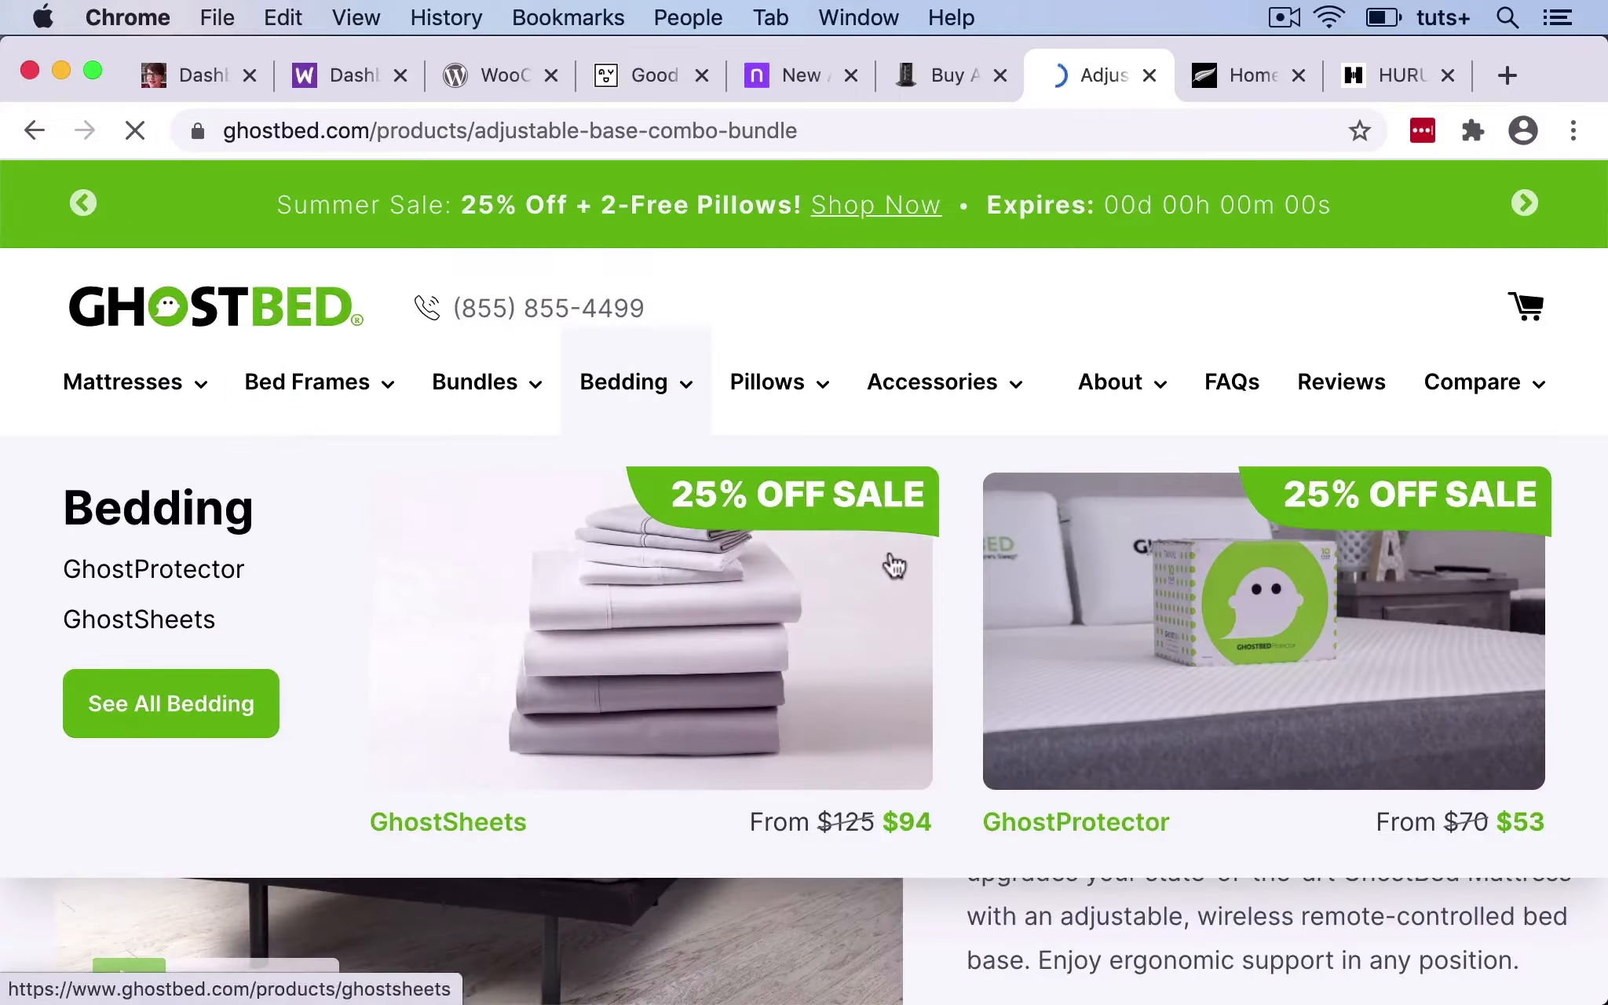
pyautogui.scroll(-3, 716, 692)
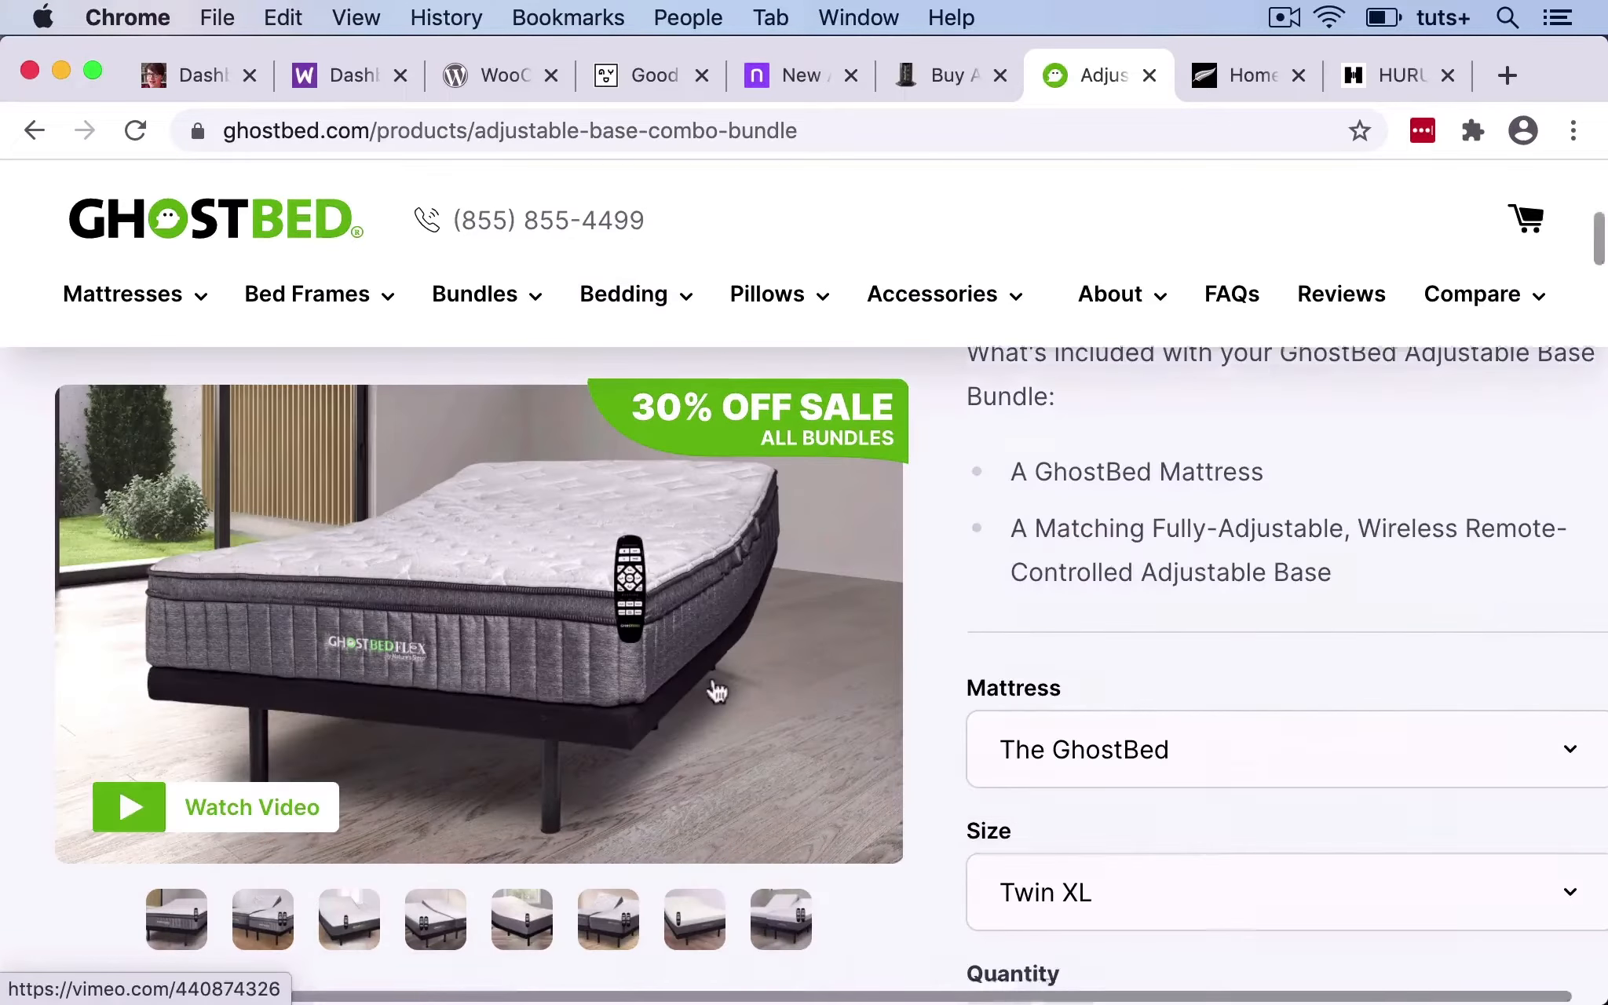
pyautogui.scroll(8, 716, 692)
pyautogui.scroll(3, 716, 692)
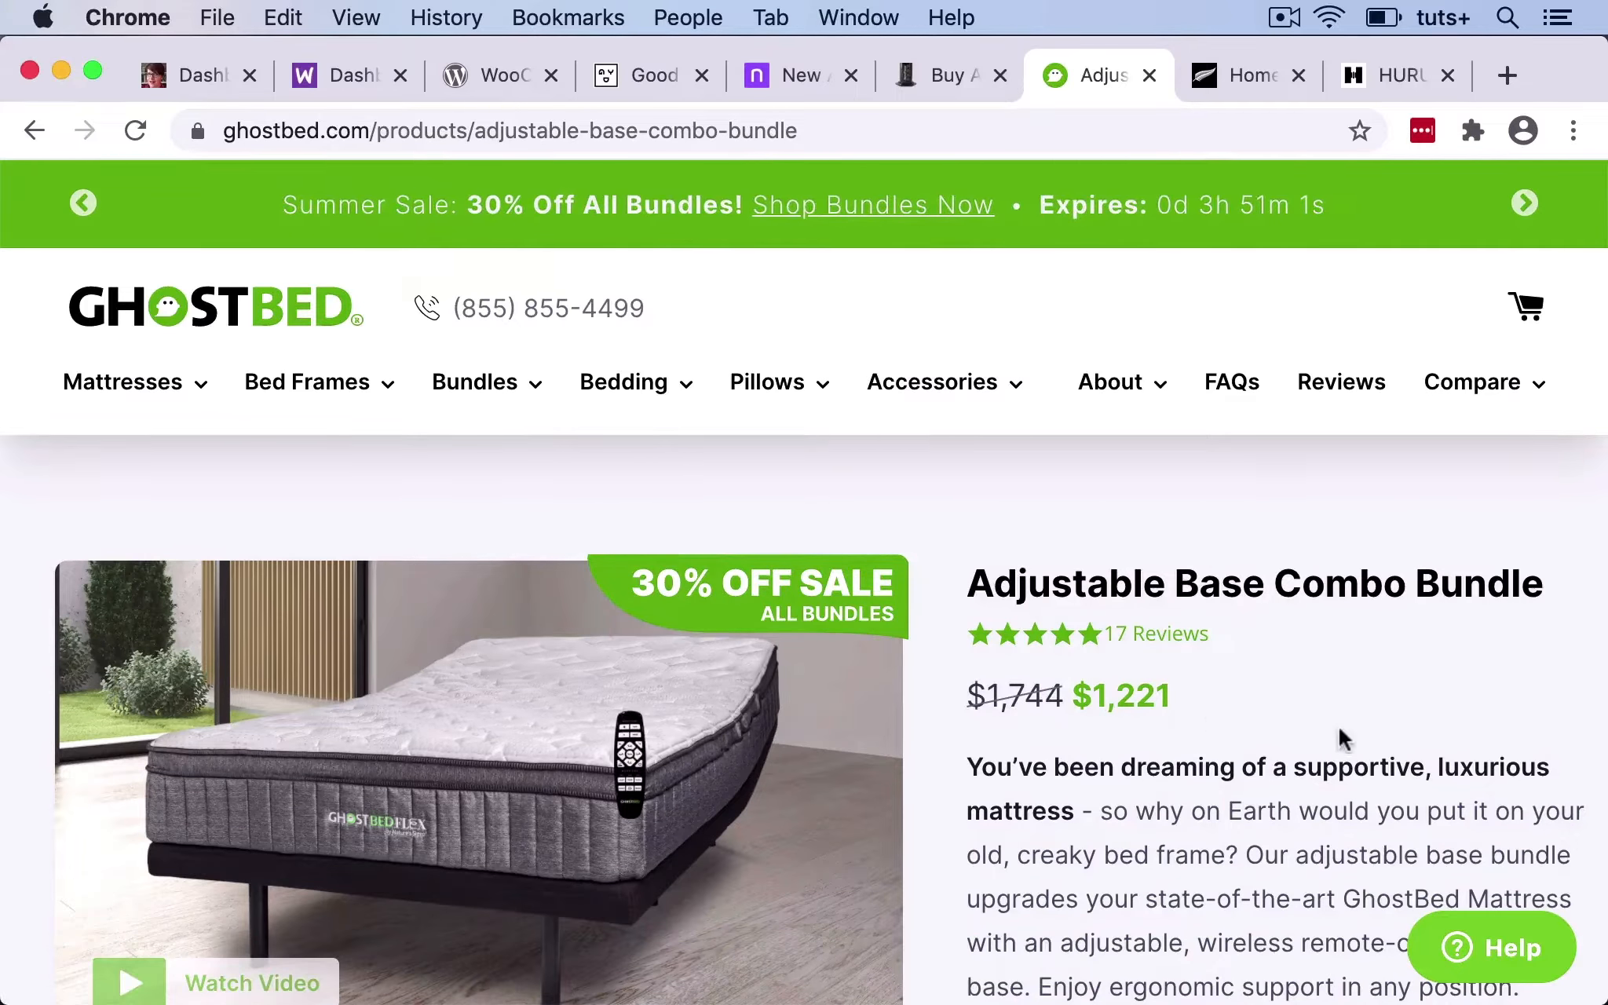
# Examine the Adjustable Base Combo Bundle's mattress, size and quantity options, its included items and its payment choices.
pyautogui.scroll(-10, 1339, 739)
pyautogui.scroll(-5, 1341, 740)
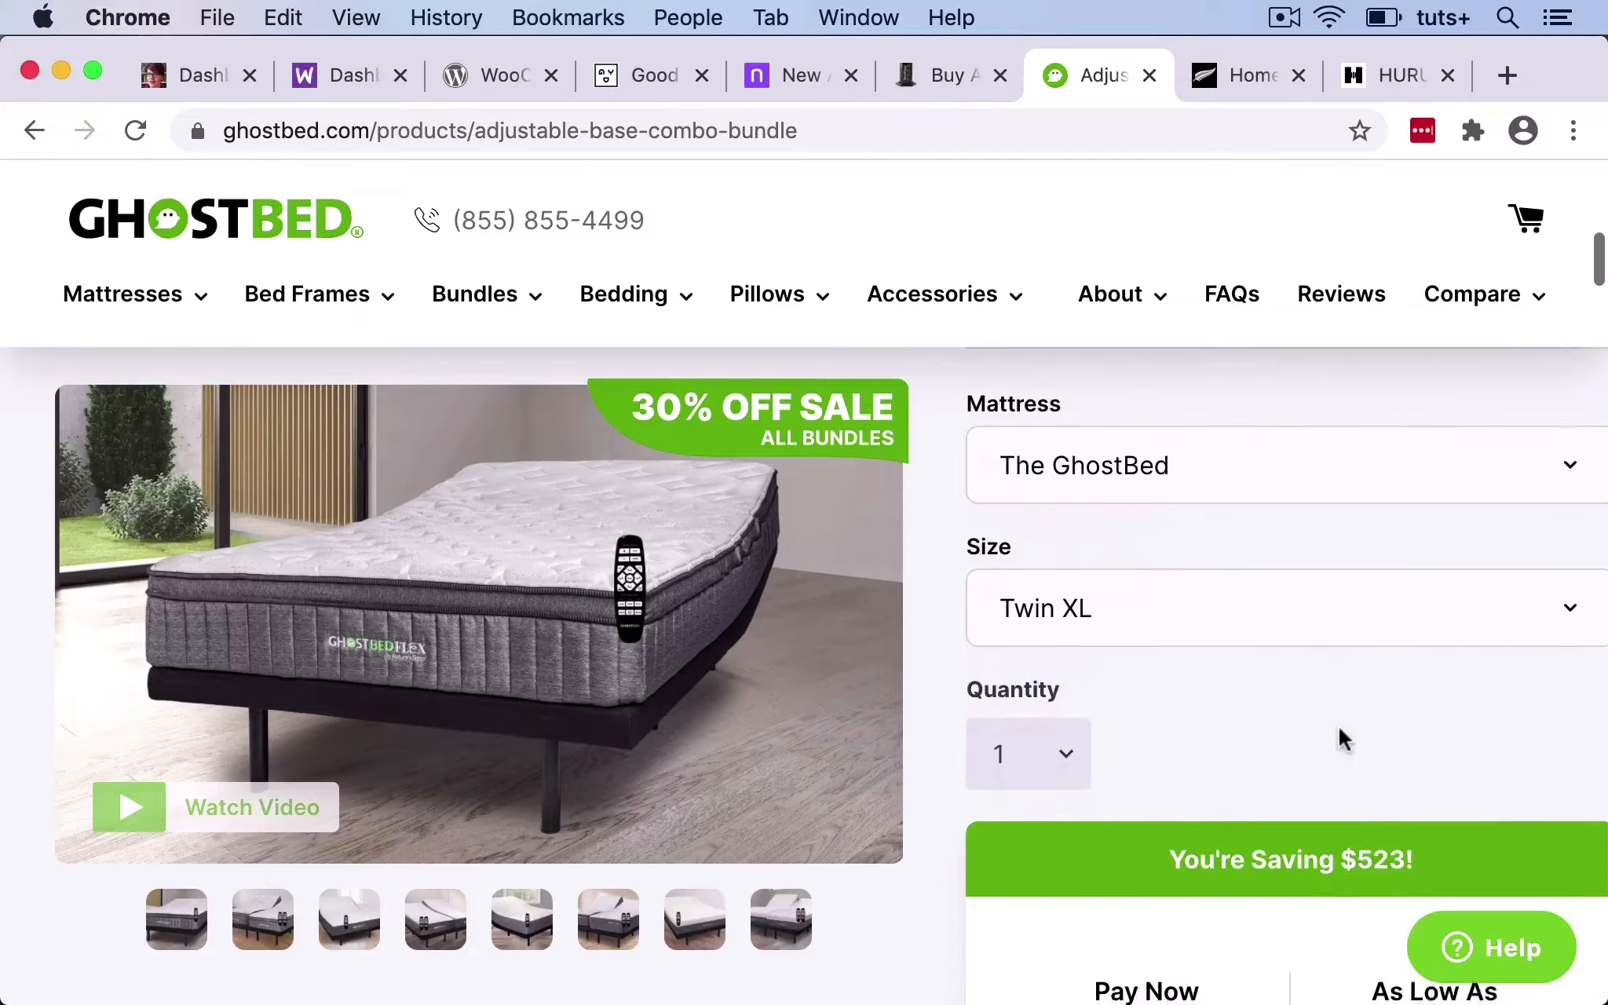
pyautogui.scroll(3, 1341, 740)
pyautogui.scroll(-1, 1339, 740)
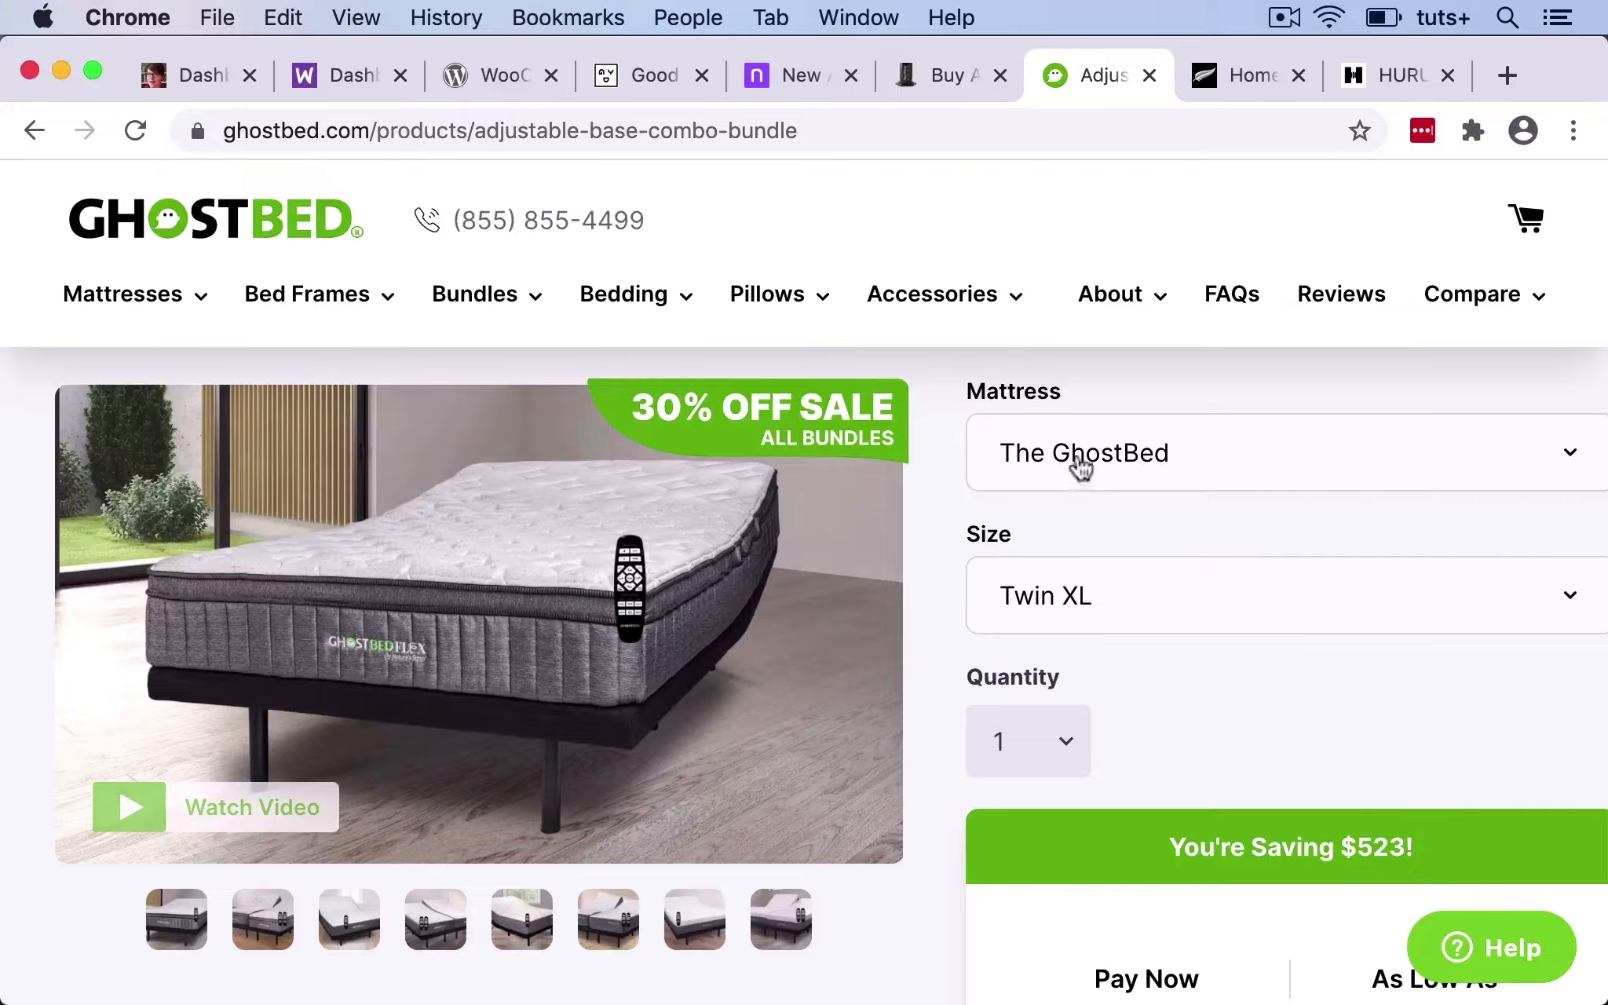
pyautogui.scroll(2, 1266, 718)
pyautogui.scroll(4, 1266, 718)
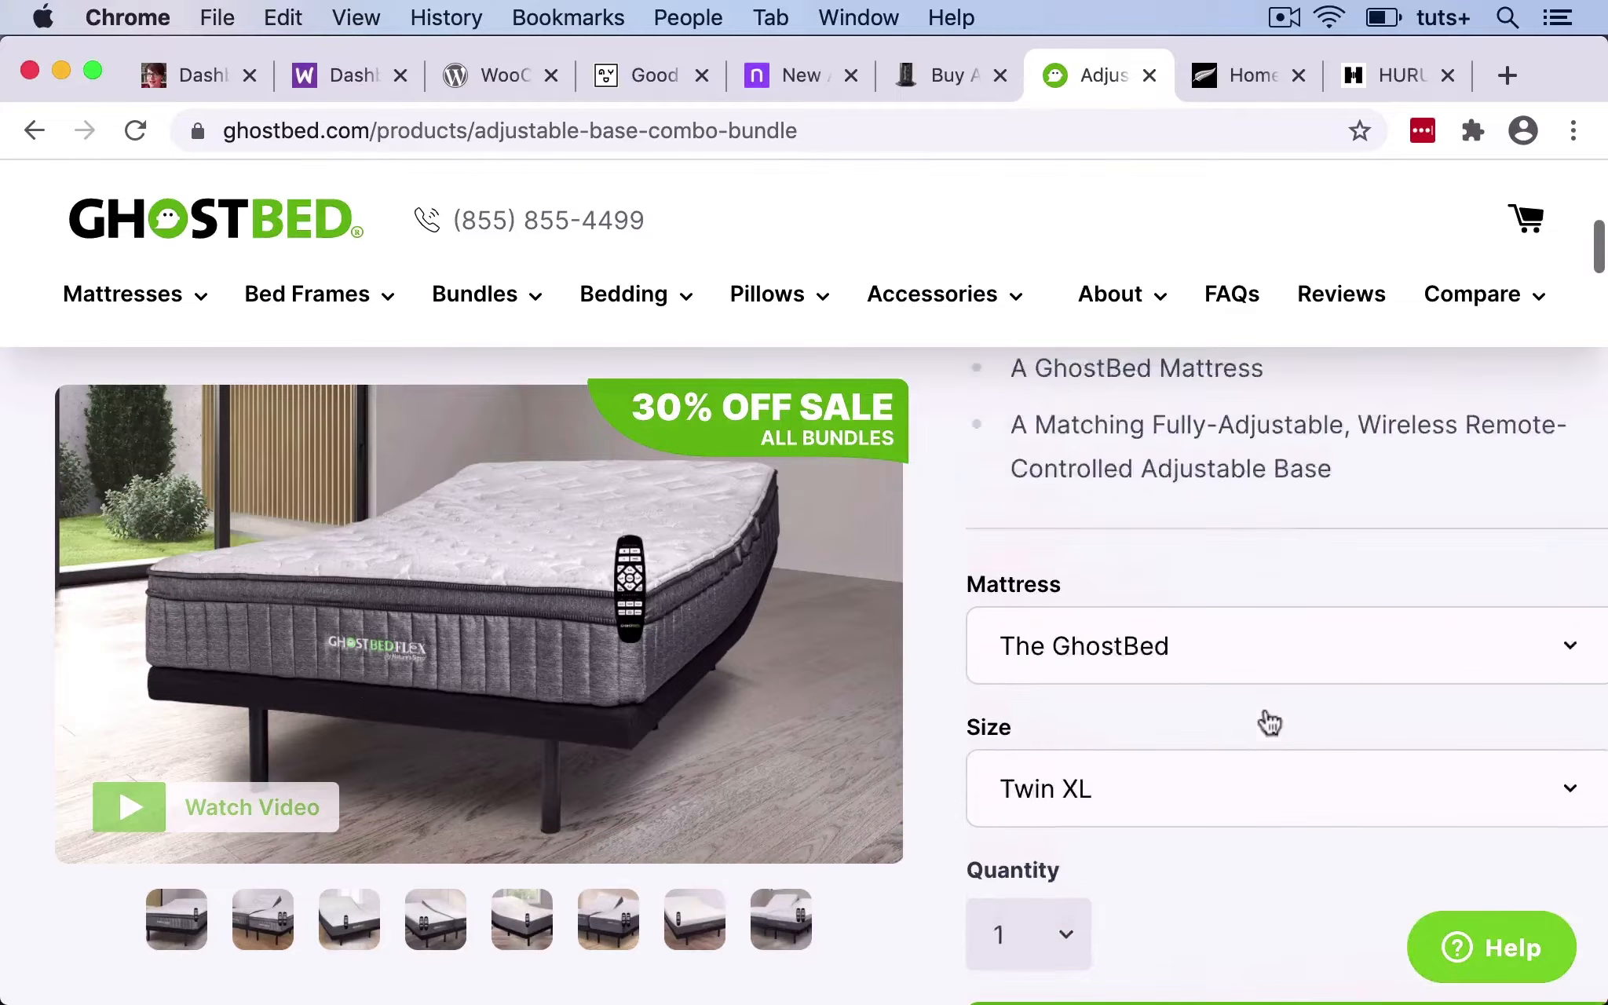
pyautogui.scroll(-1, 1266, 718)
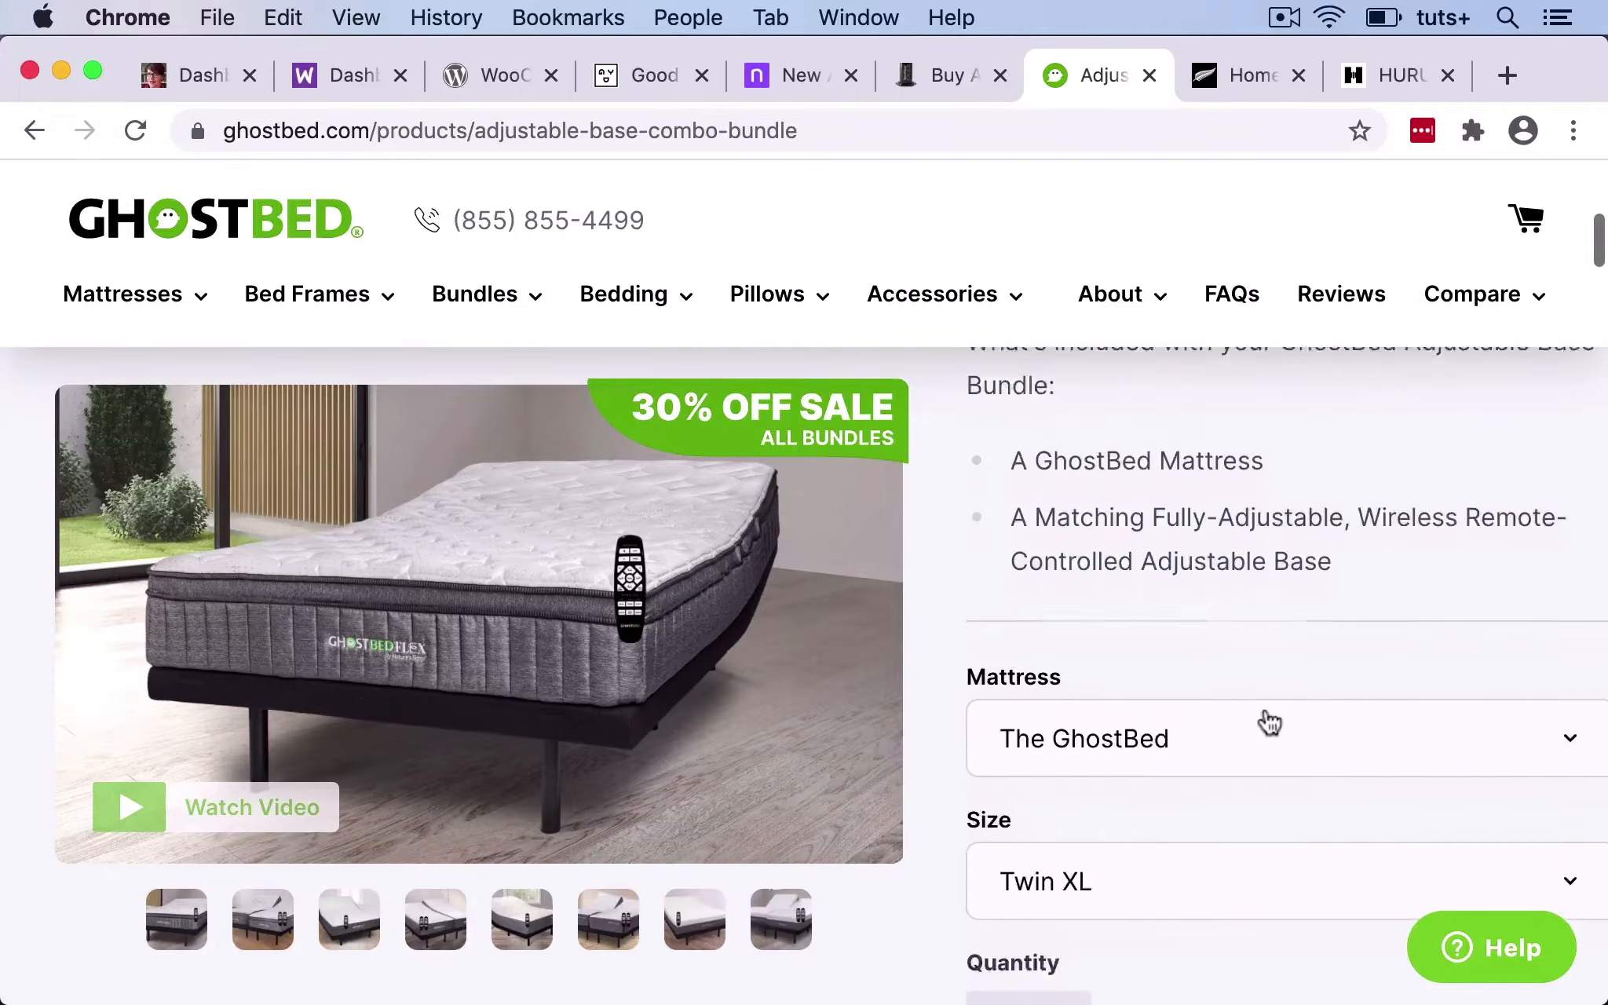
pyautogui.scroll(-10, 1268, 714)
pyautogui.scroll(-4, 1268, 717)
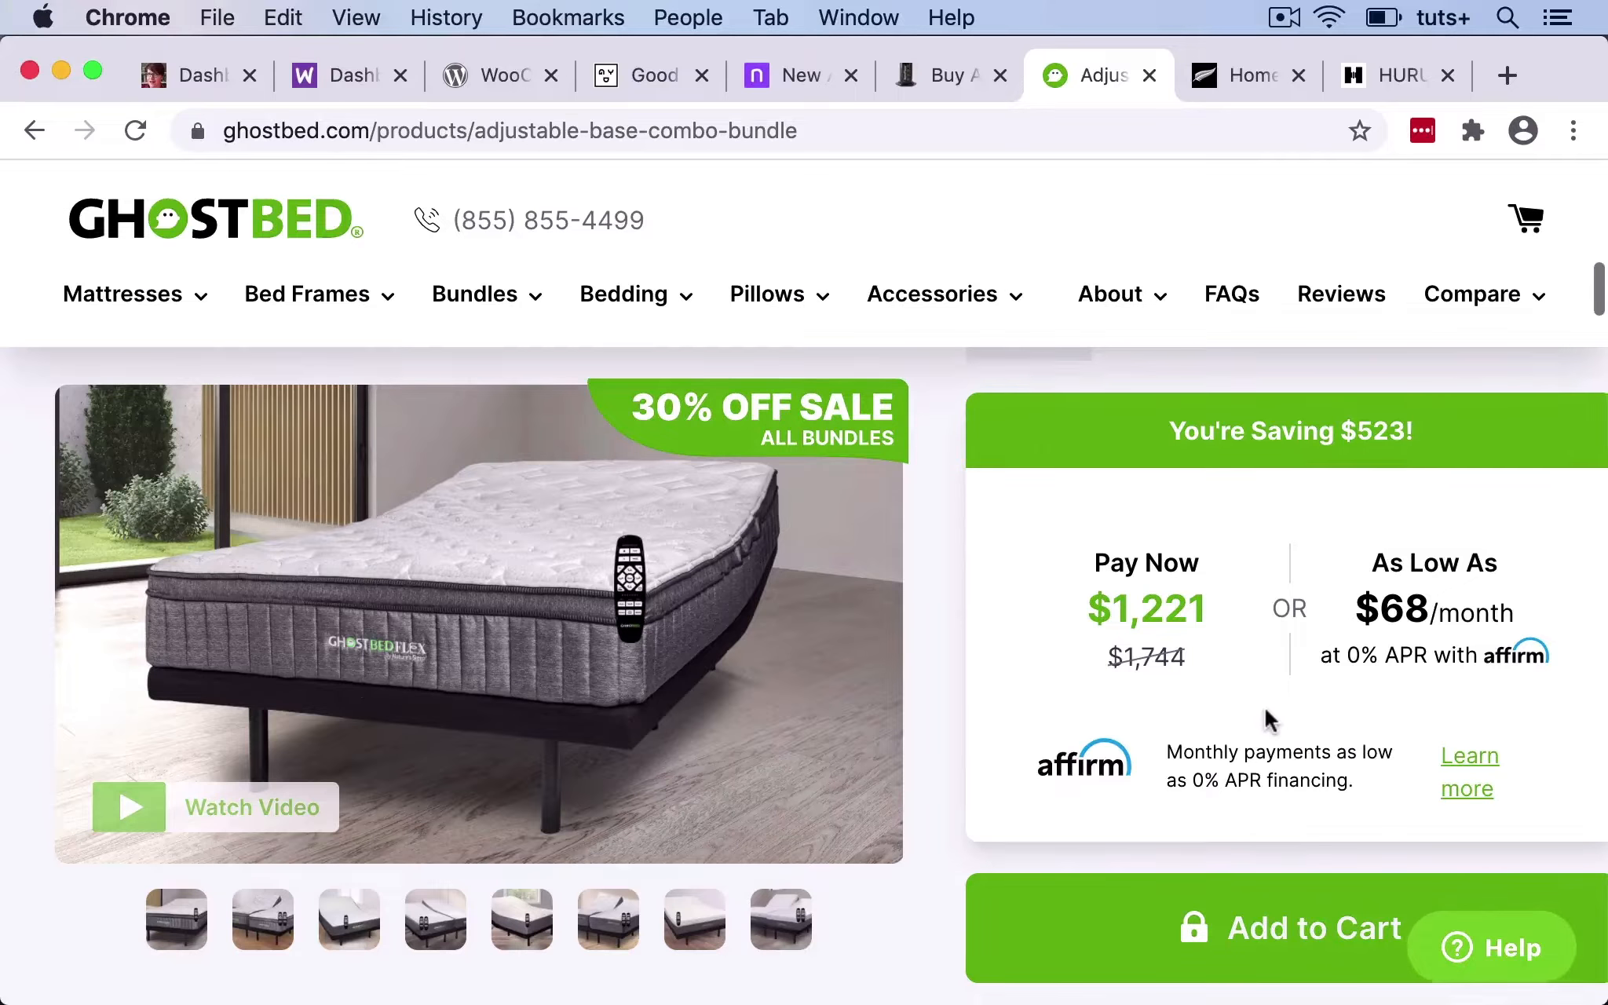
pyautogui.scroll(1, 1267, 718)
pyautogui.scroll(-8, 1268, 717)
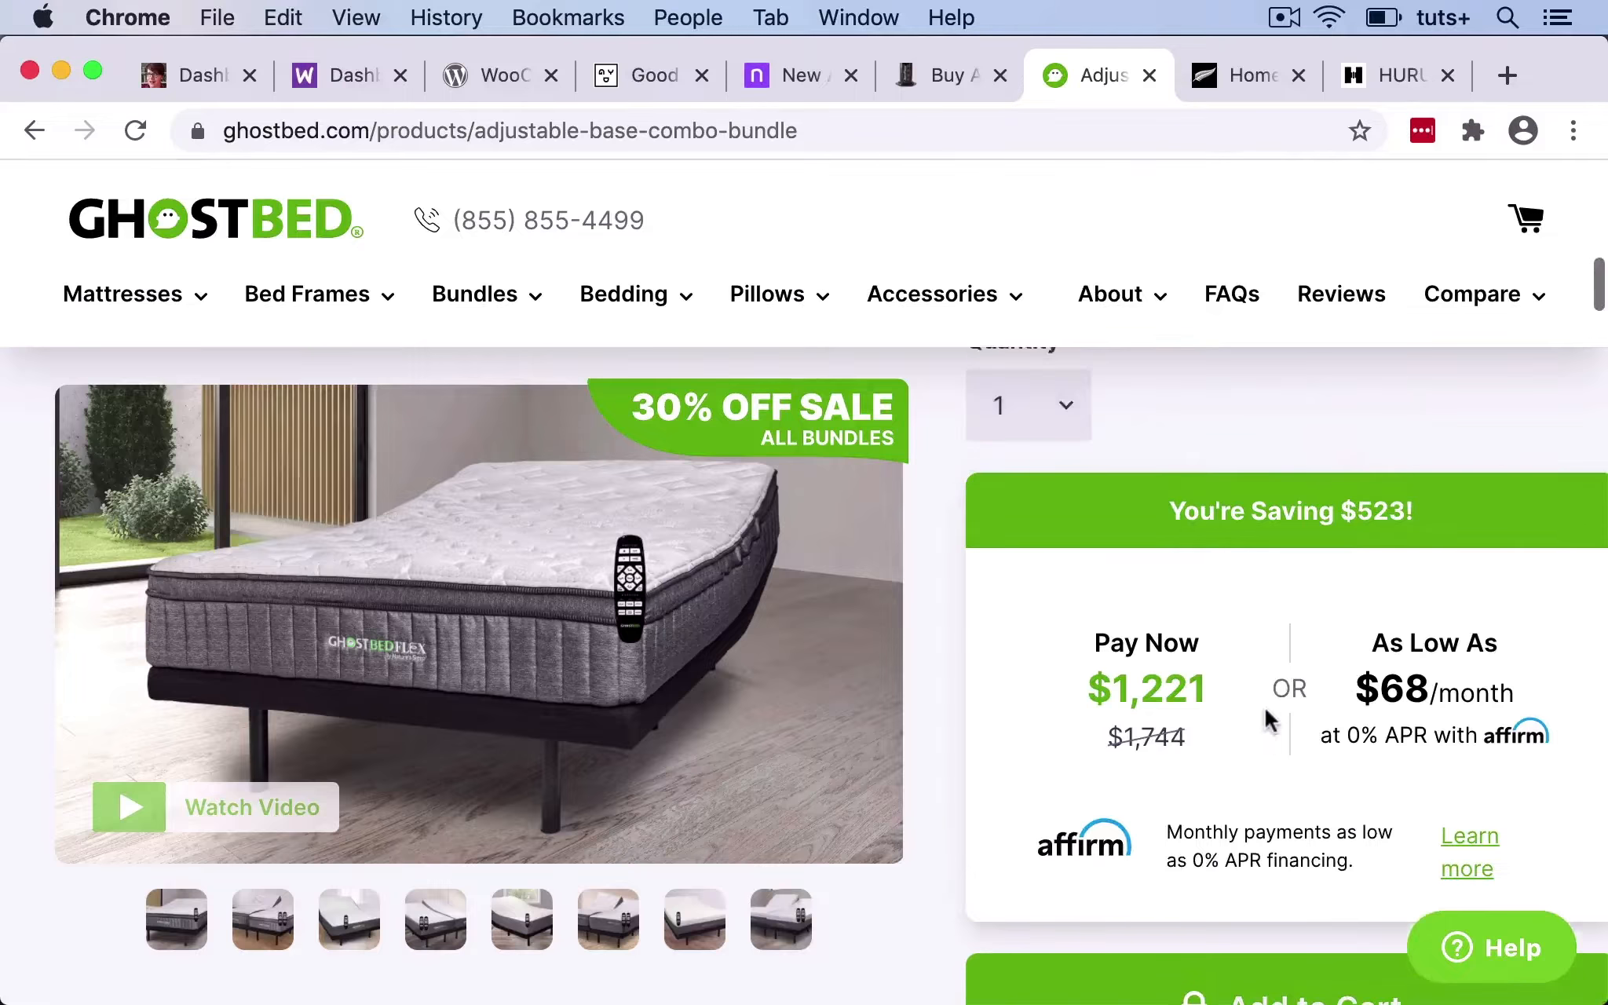
# Review the Adjustable Base Combo Bundle's price, savings and monthly payment offer, returning to its mattress and size options.
pyautogui.scroll(3, 1270, 721)
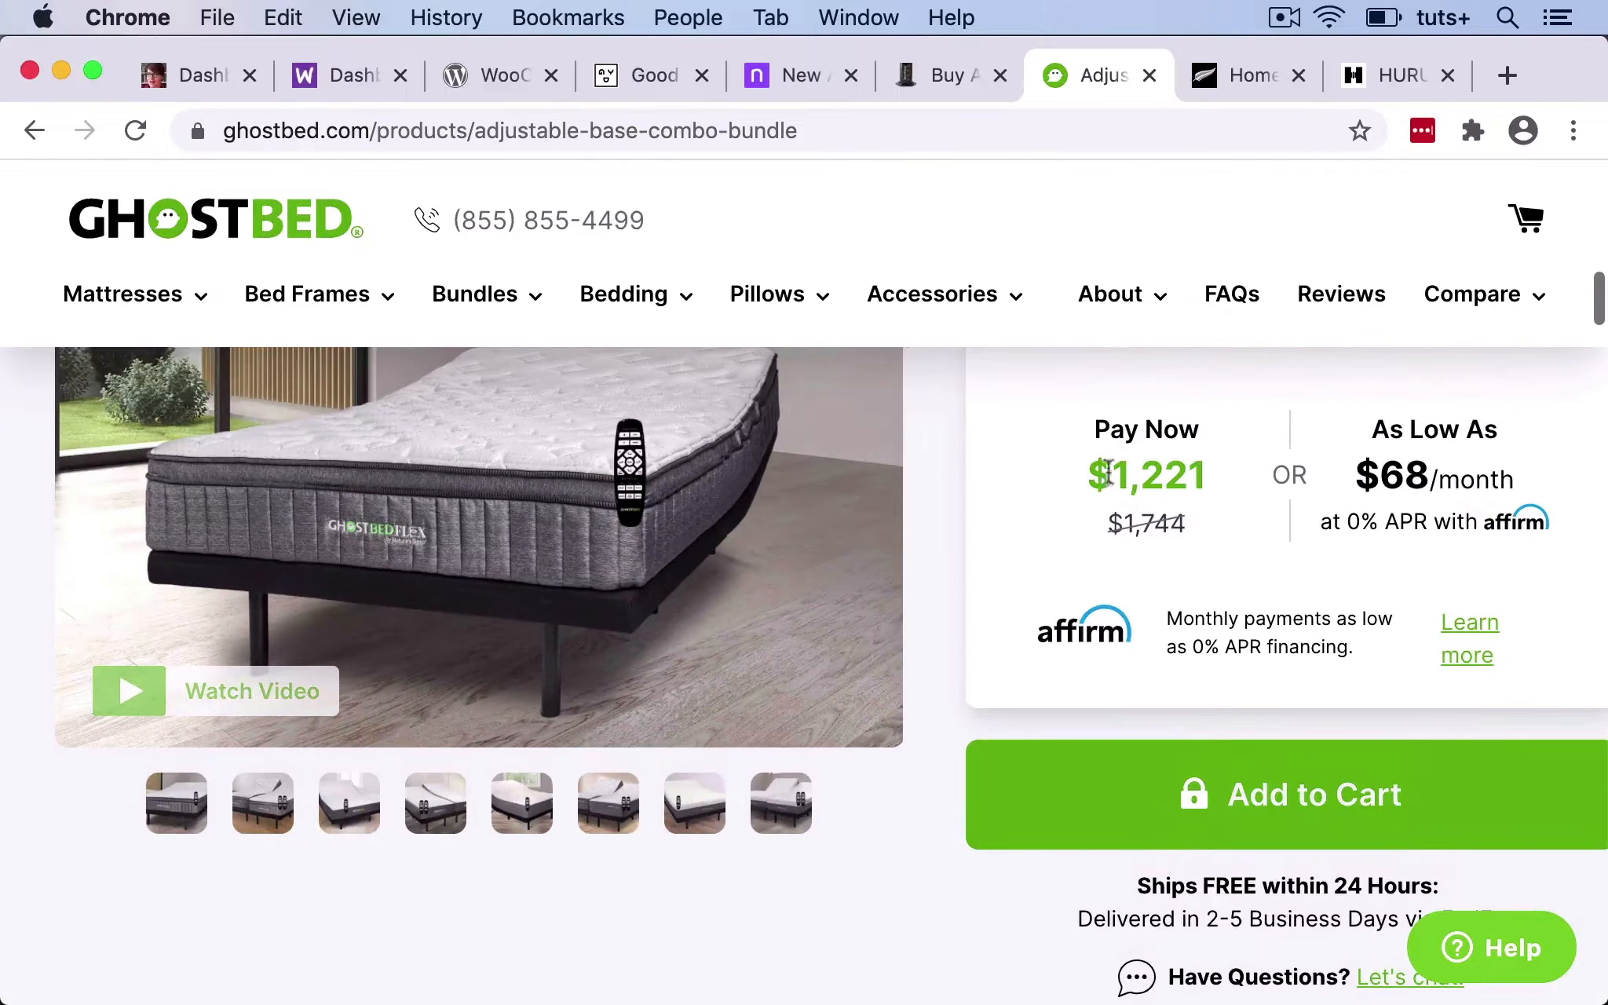
pyautogui.scroll(6, 1230, 609)
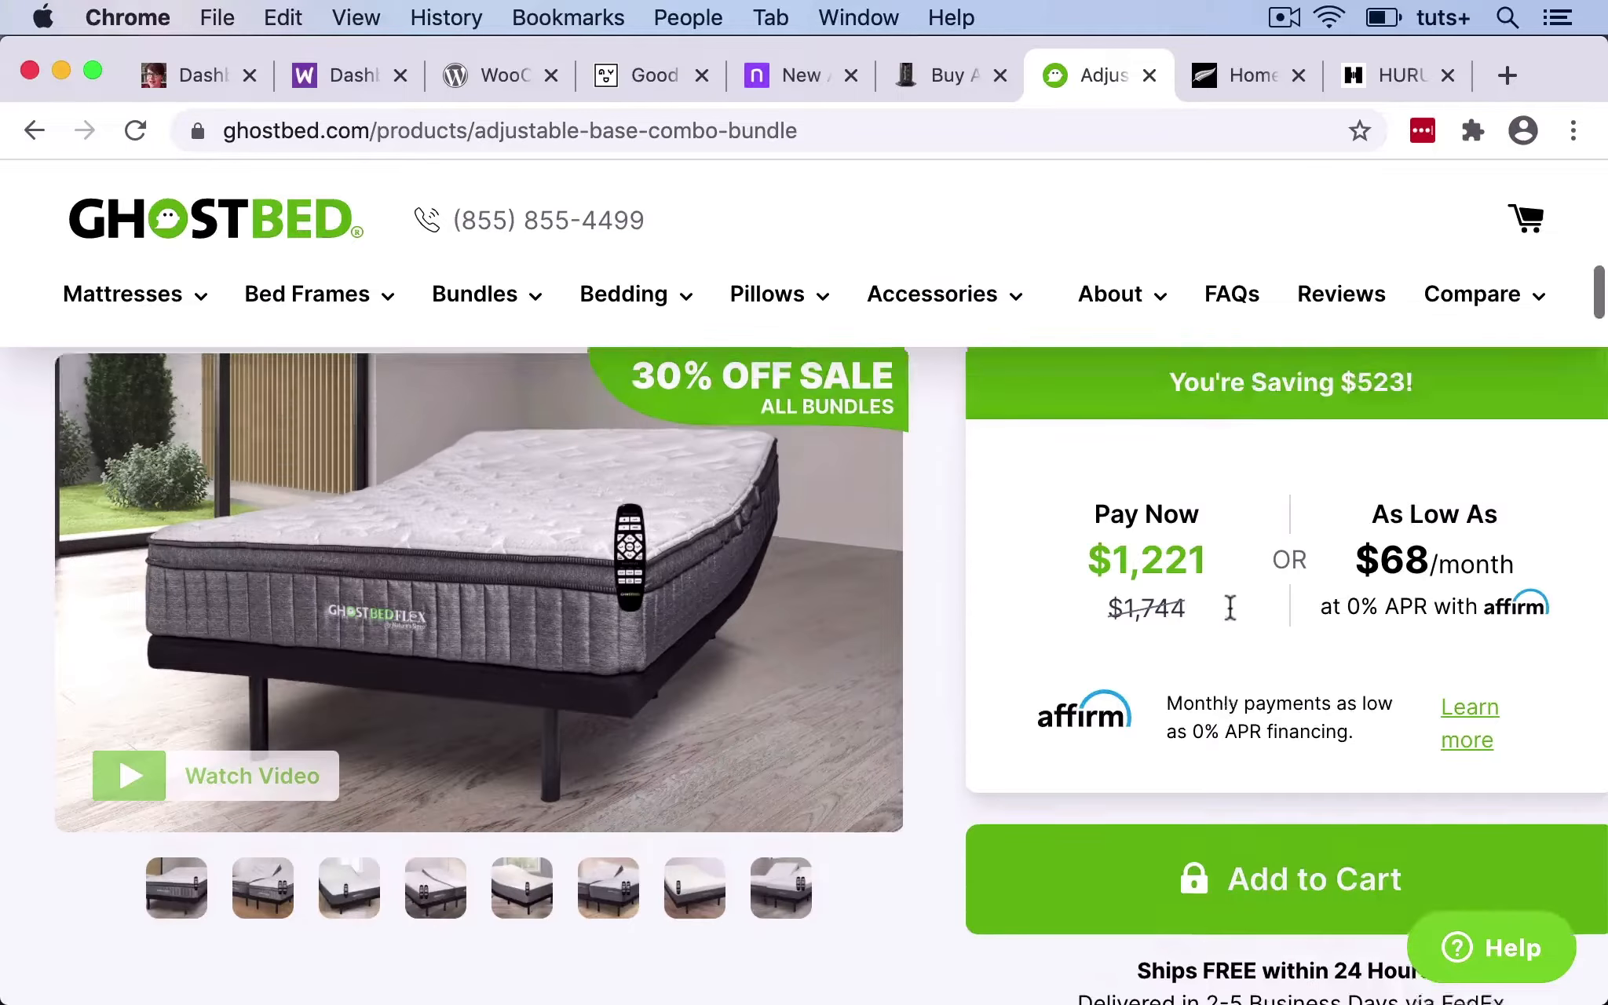
pyautogui.scroll(6, 1229, 609)
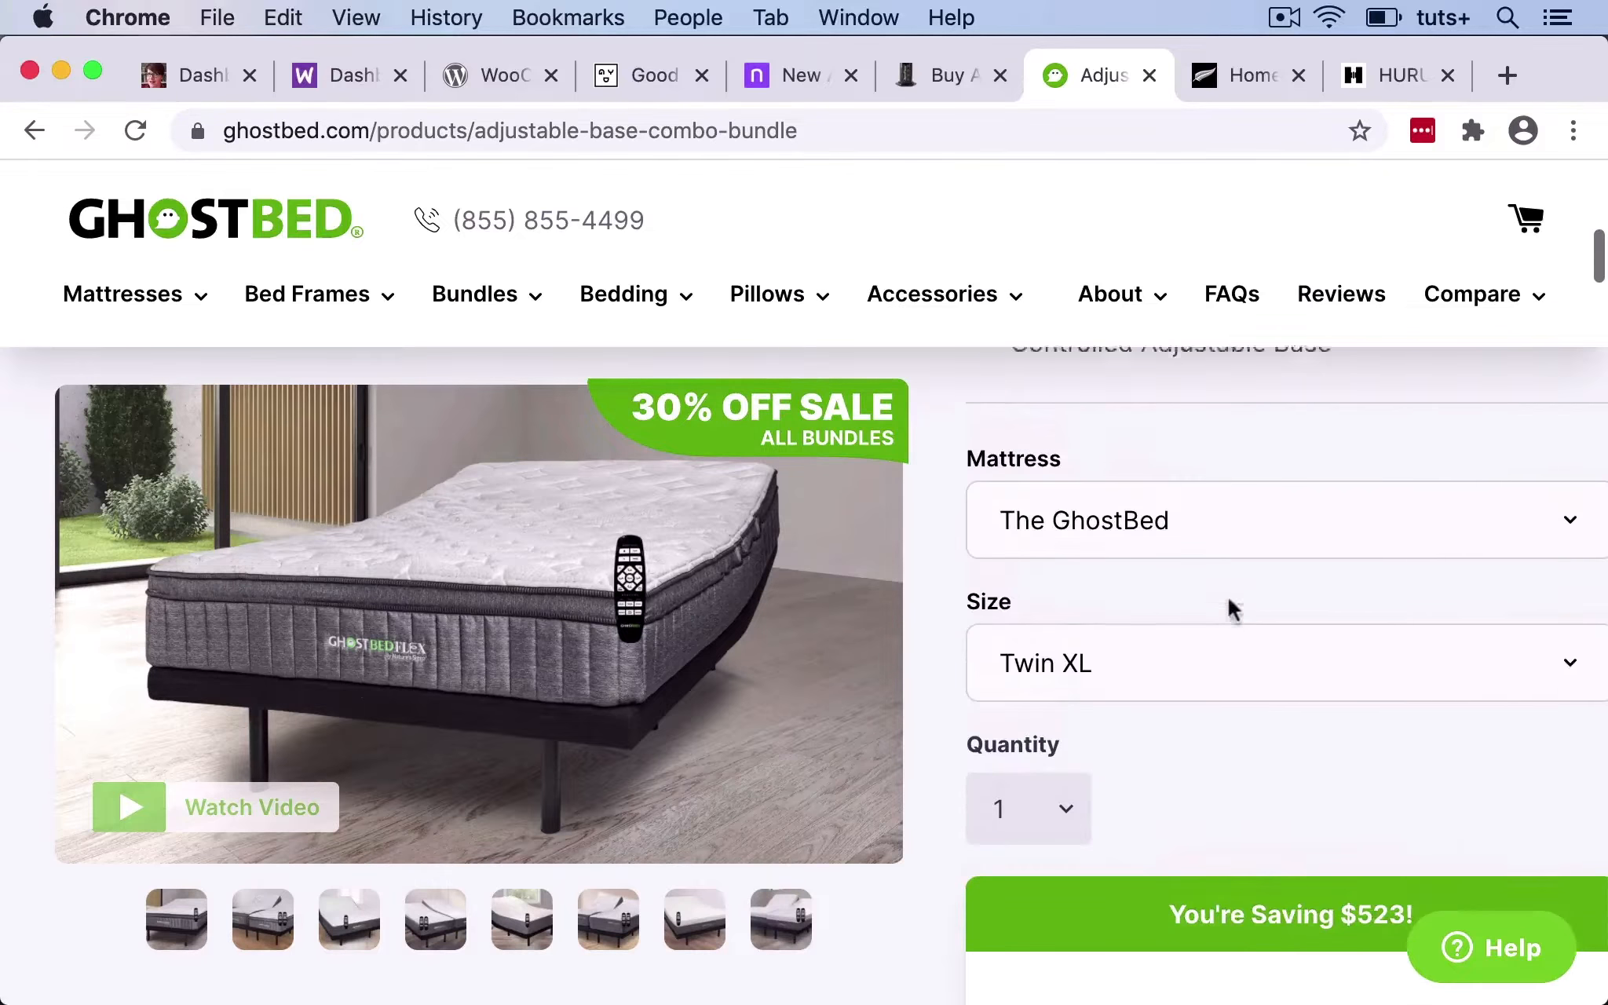
# Switch to the All Blacks Shop, look through its homepage promotions and Super Rugby teams, and open the Chiefs 2020 category.
pyautogui.click(1249, 88)
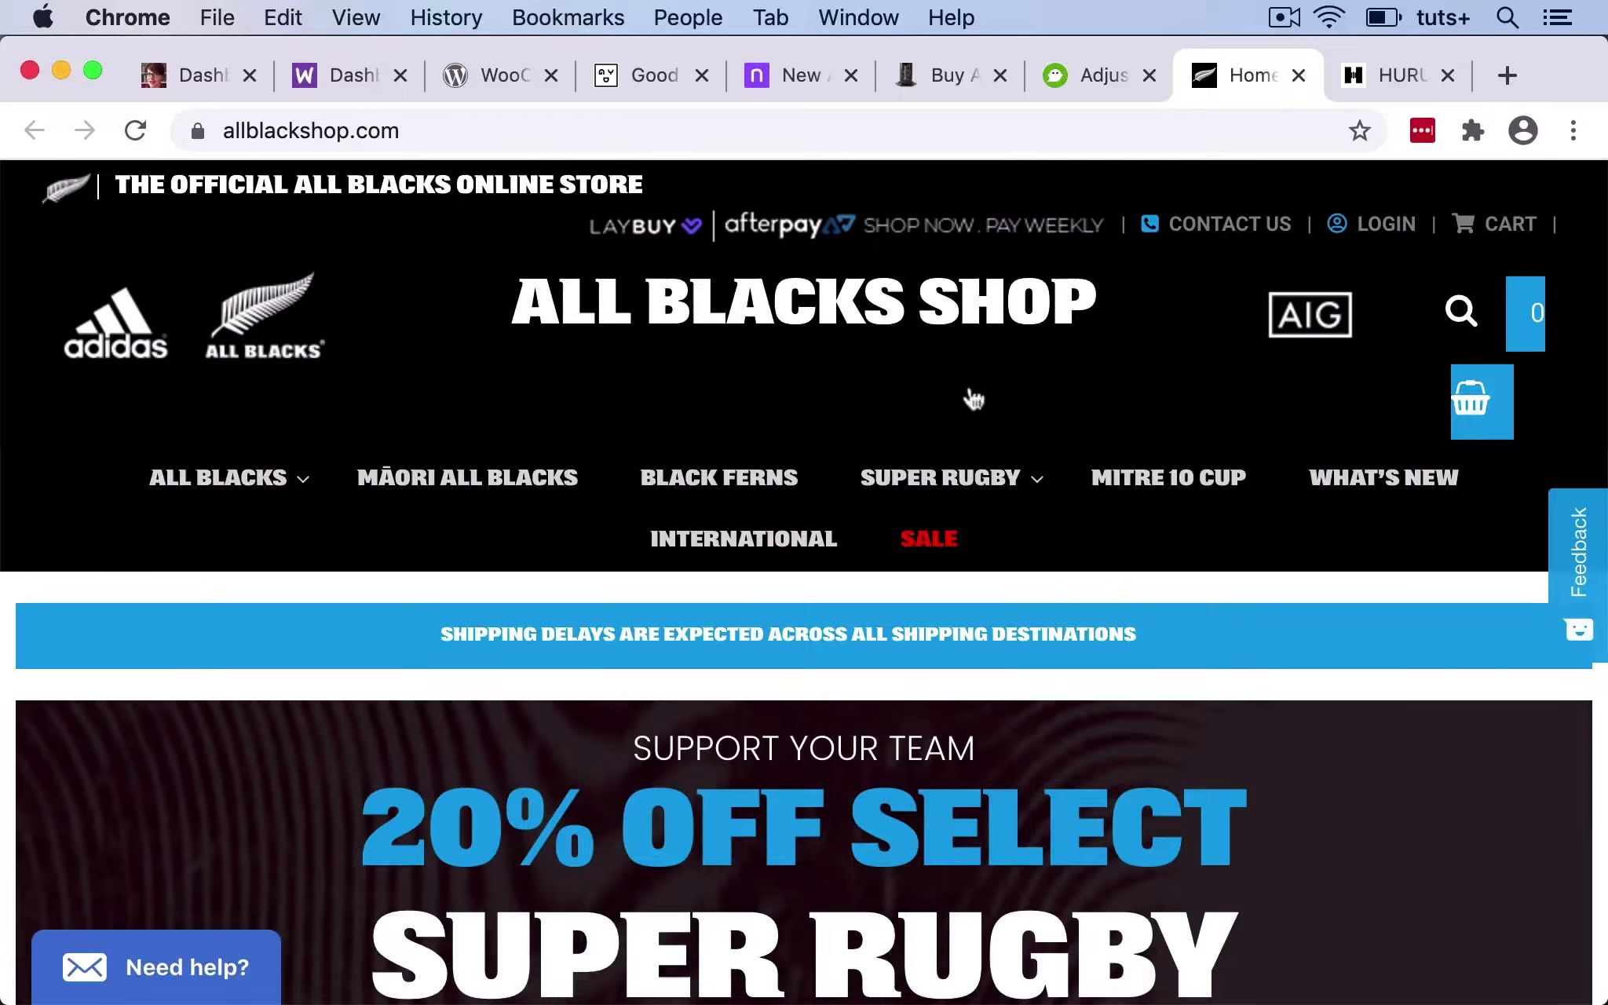
pyautogui.scroll(-4, 982, 410)
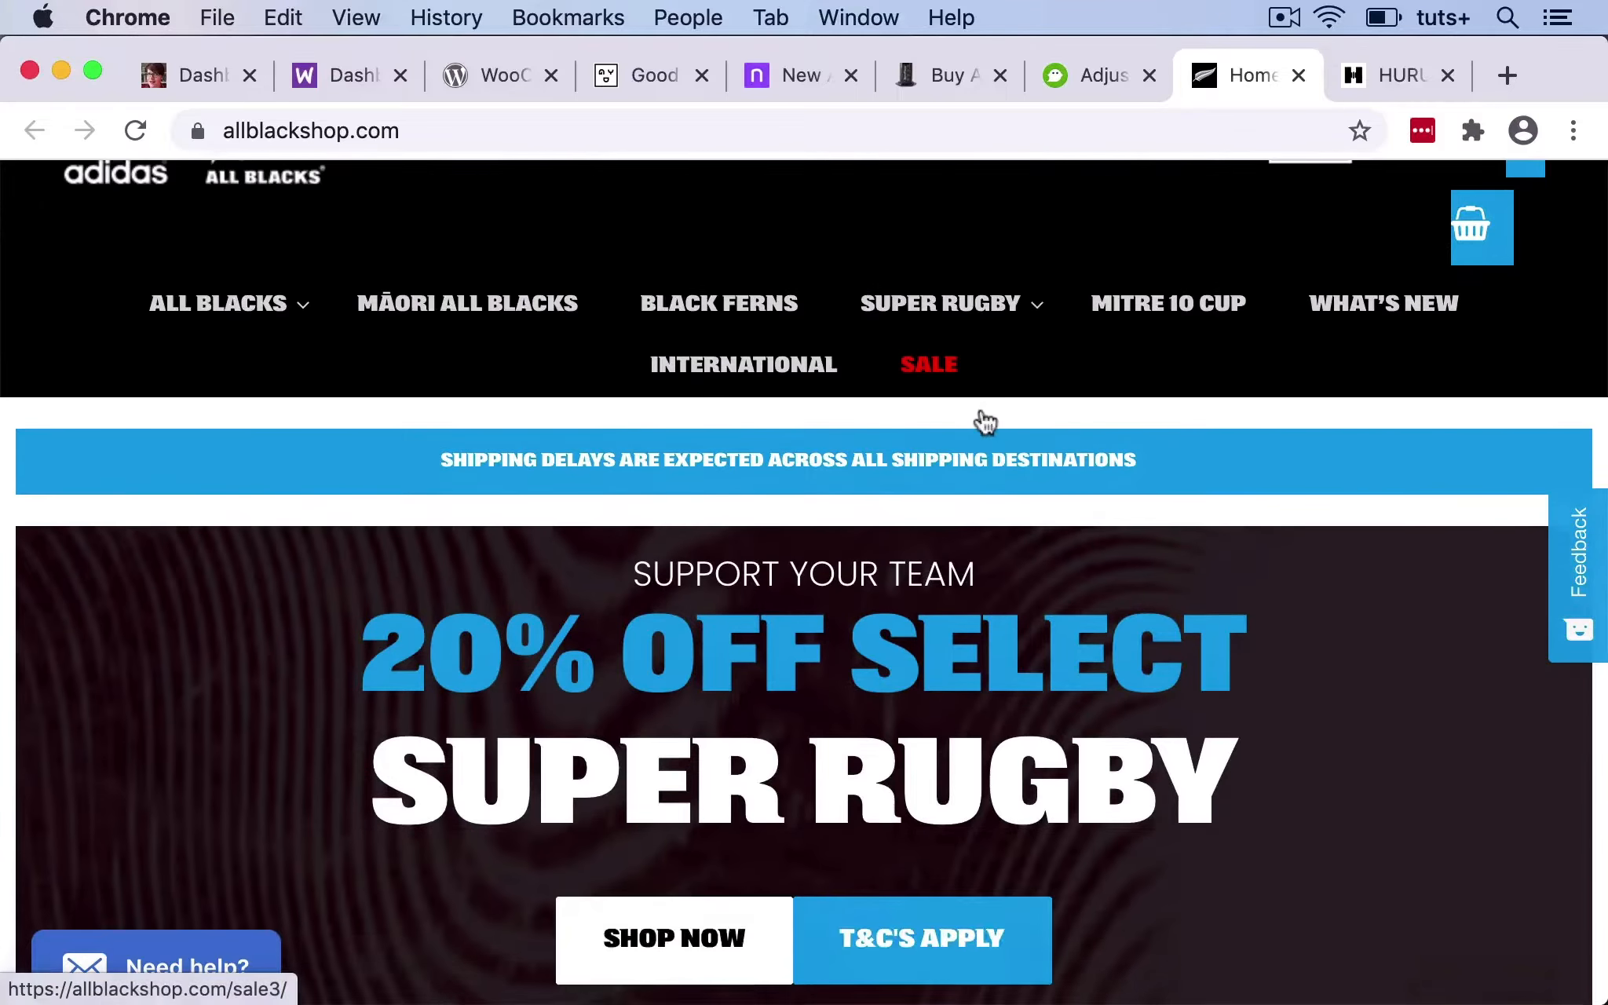
pyautogui.scroll(-15, 982, 412)
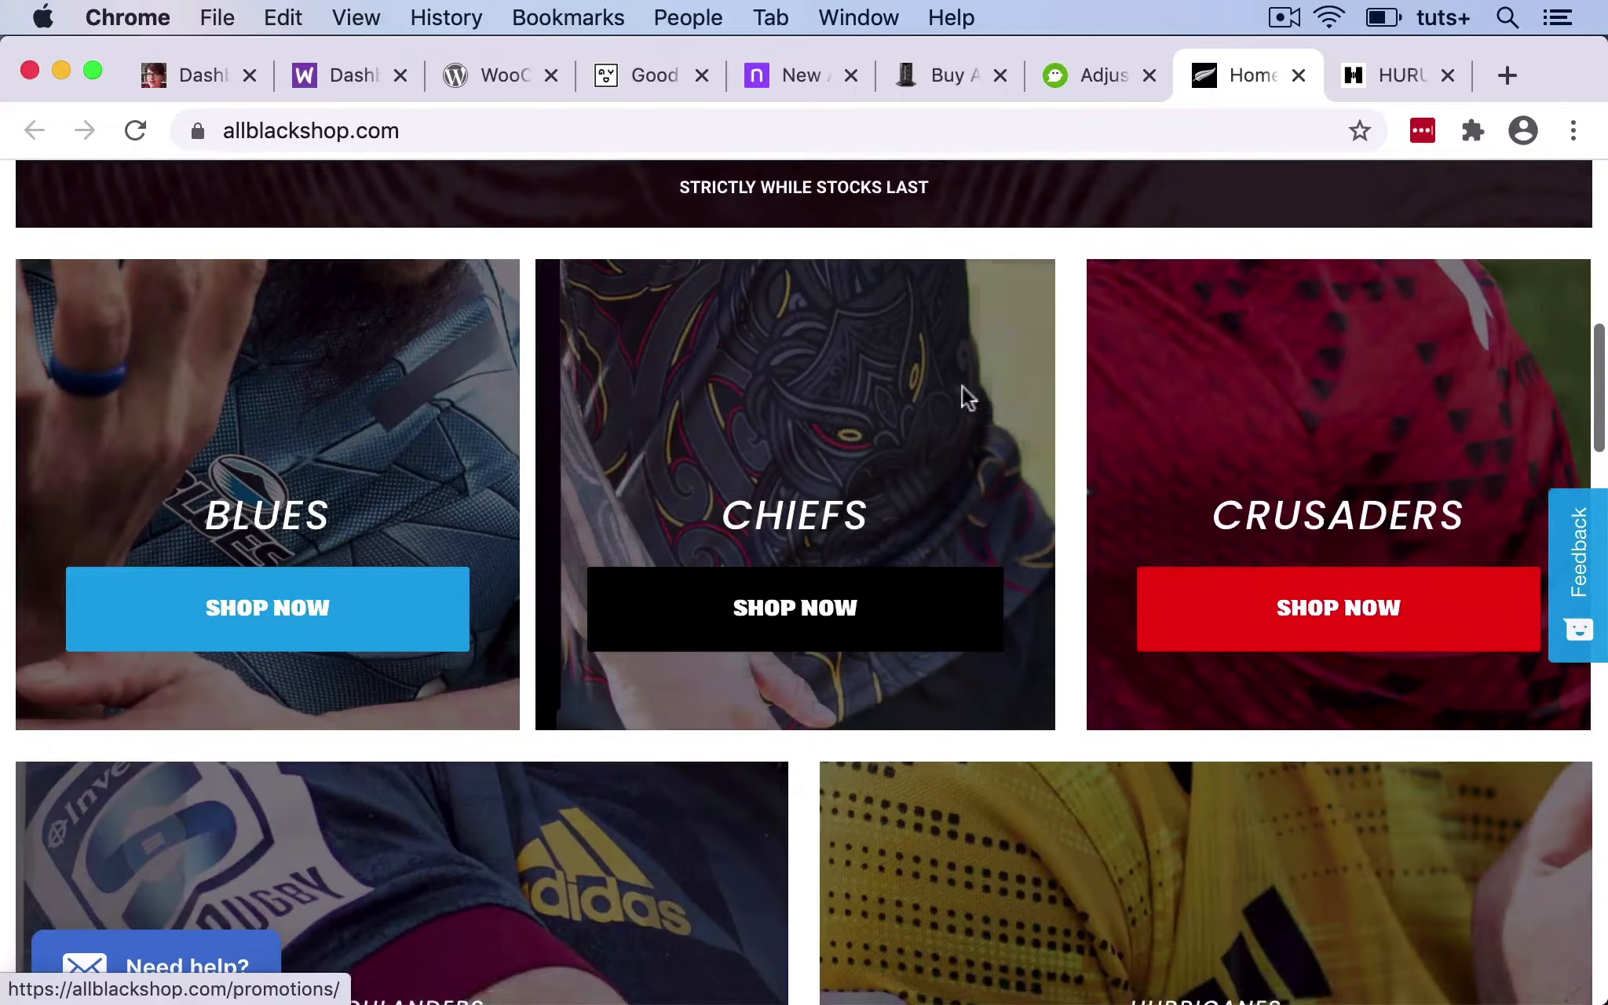
pyautogui.click(757, 653)
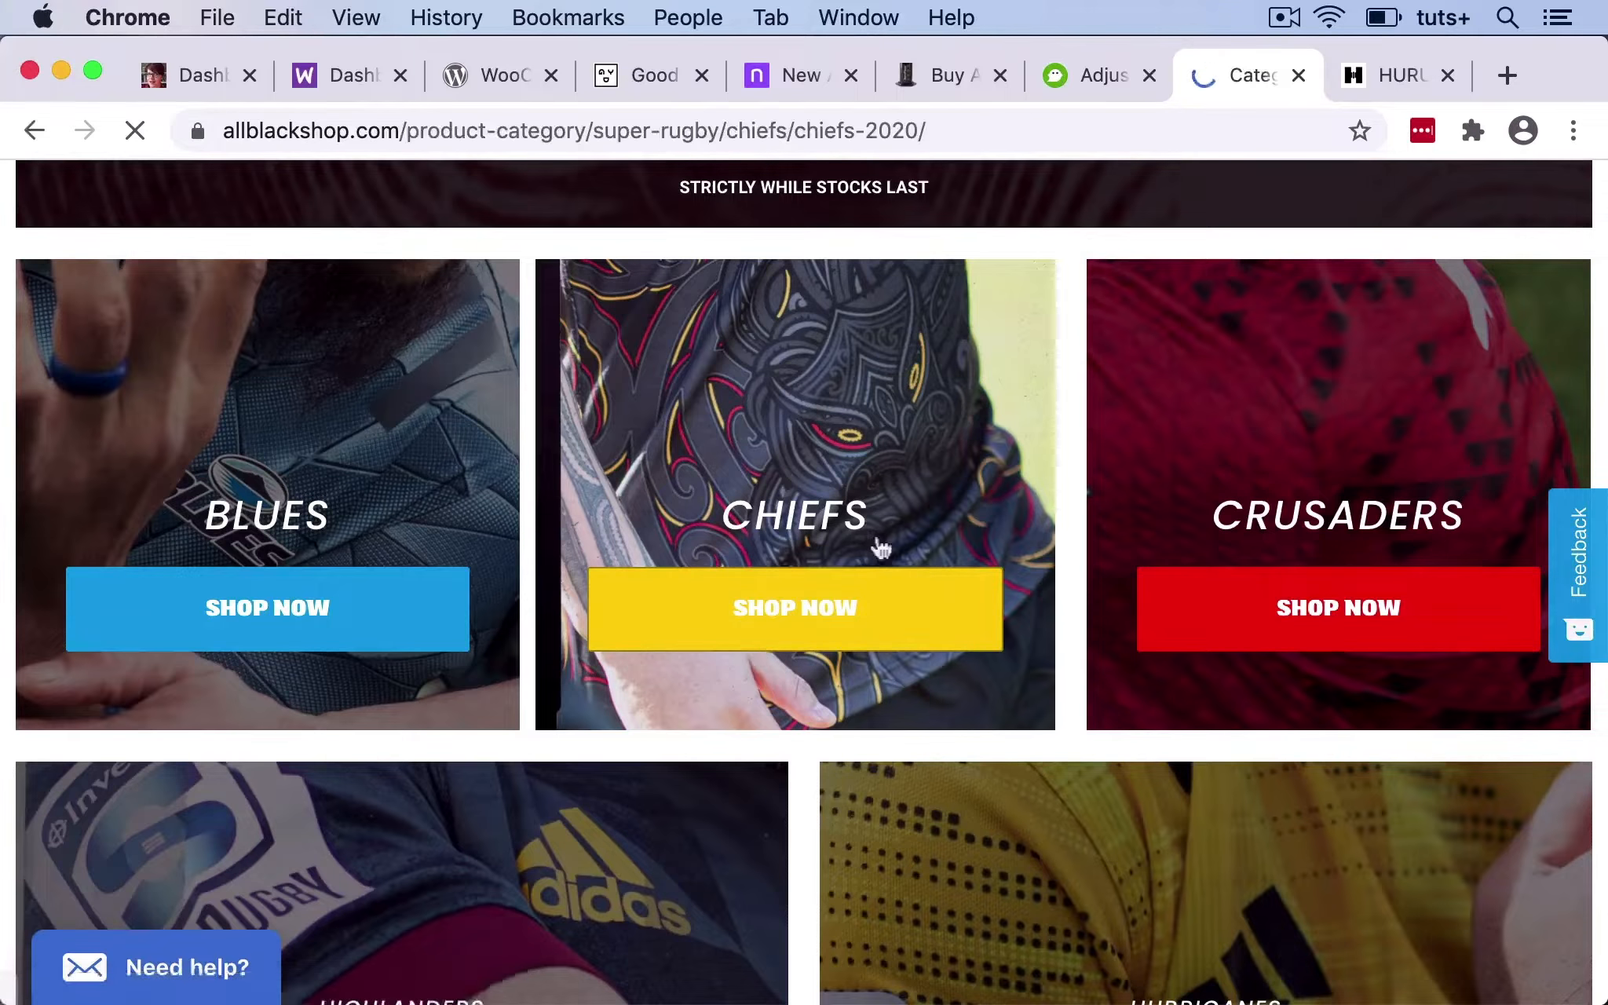
# Look through the Chiefs 2020 jerseys, caps, shorts and kits with their regular and sale prices, returning up the product list.
pyautogui.scroll(-7, 1102, 700)
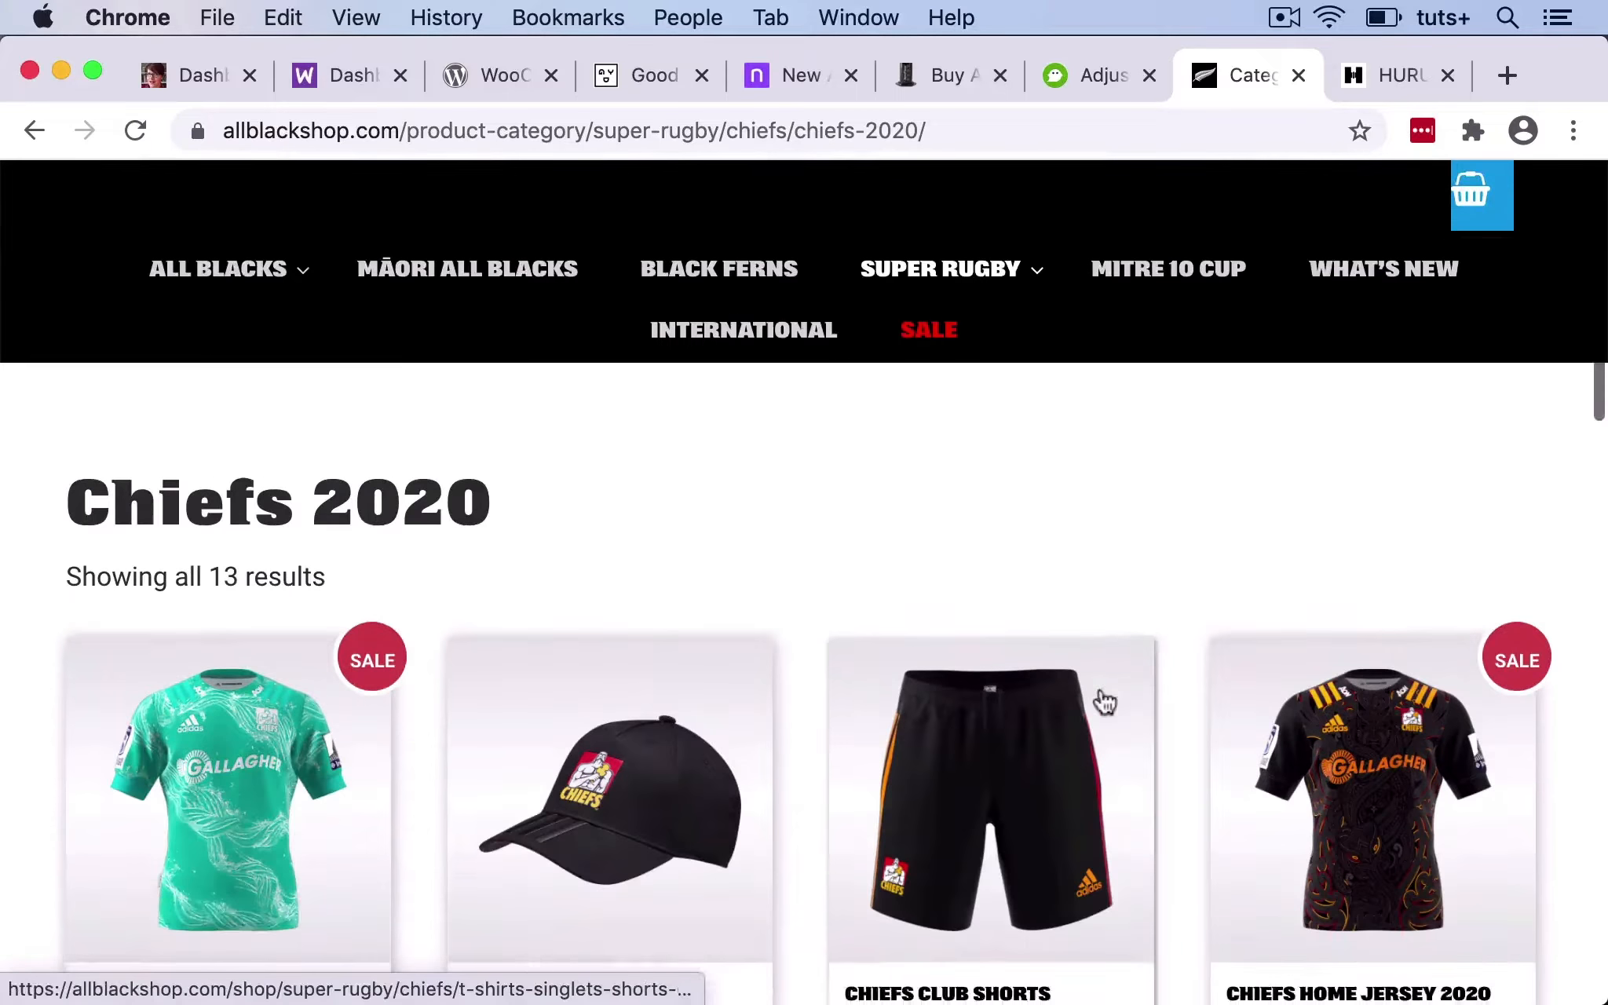
pyautogui.scroll(-6, 1105, 703)
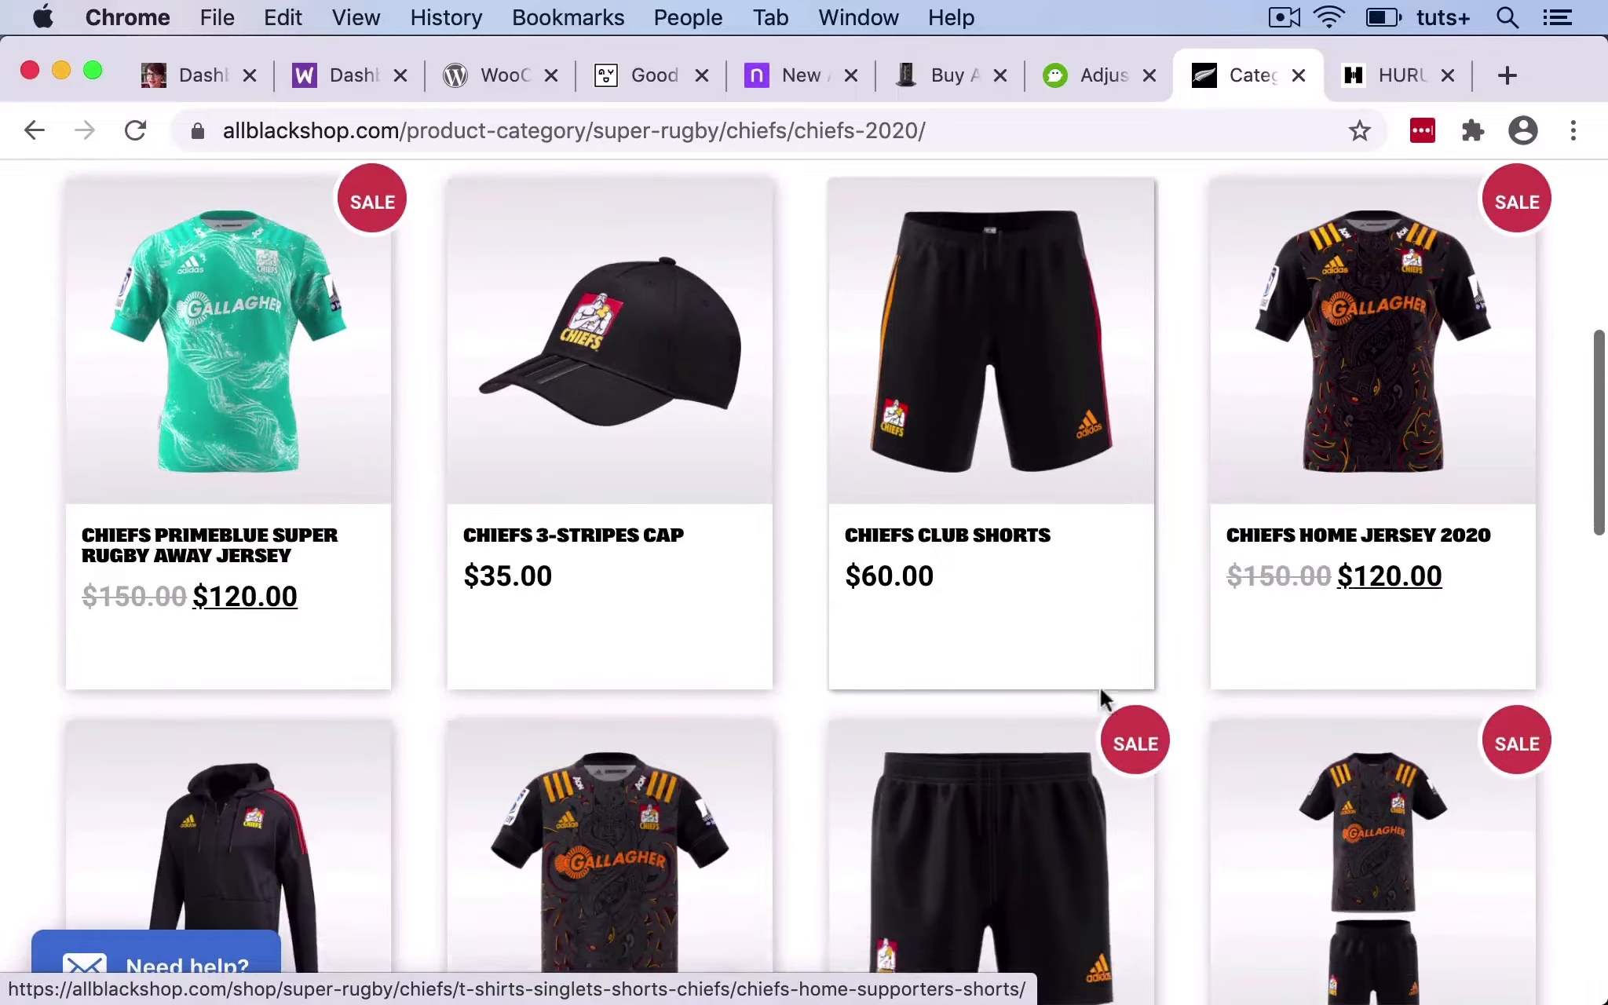
pyautogui.scroll(-1, 1102, 700)
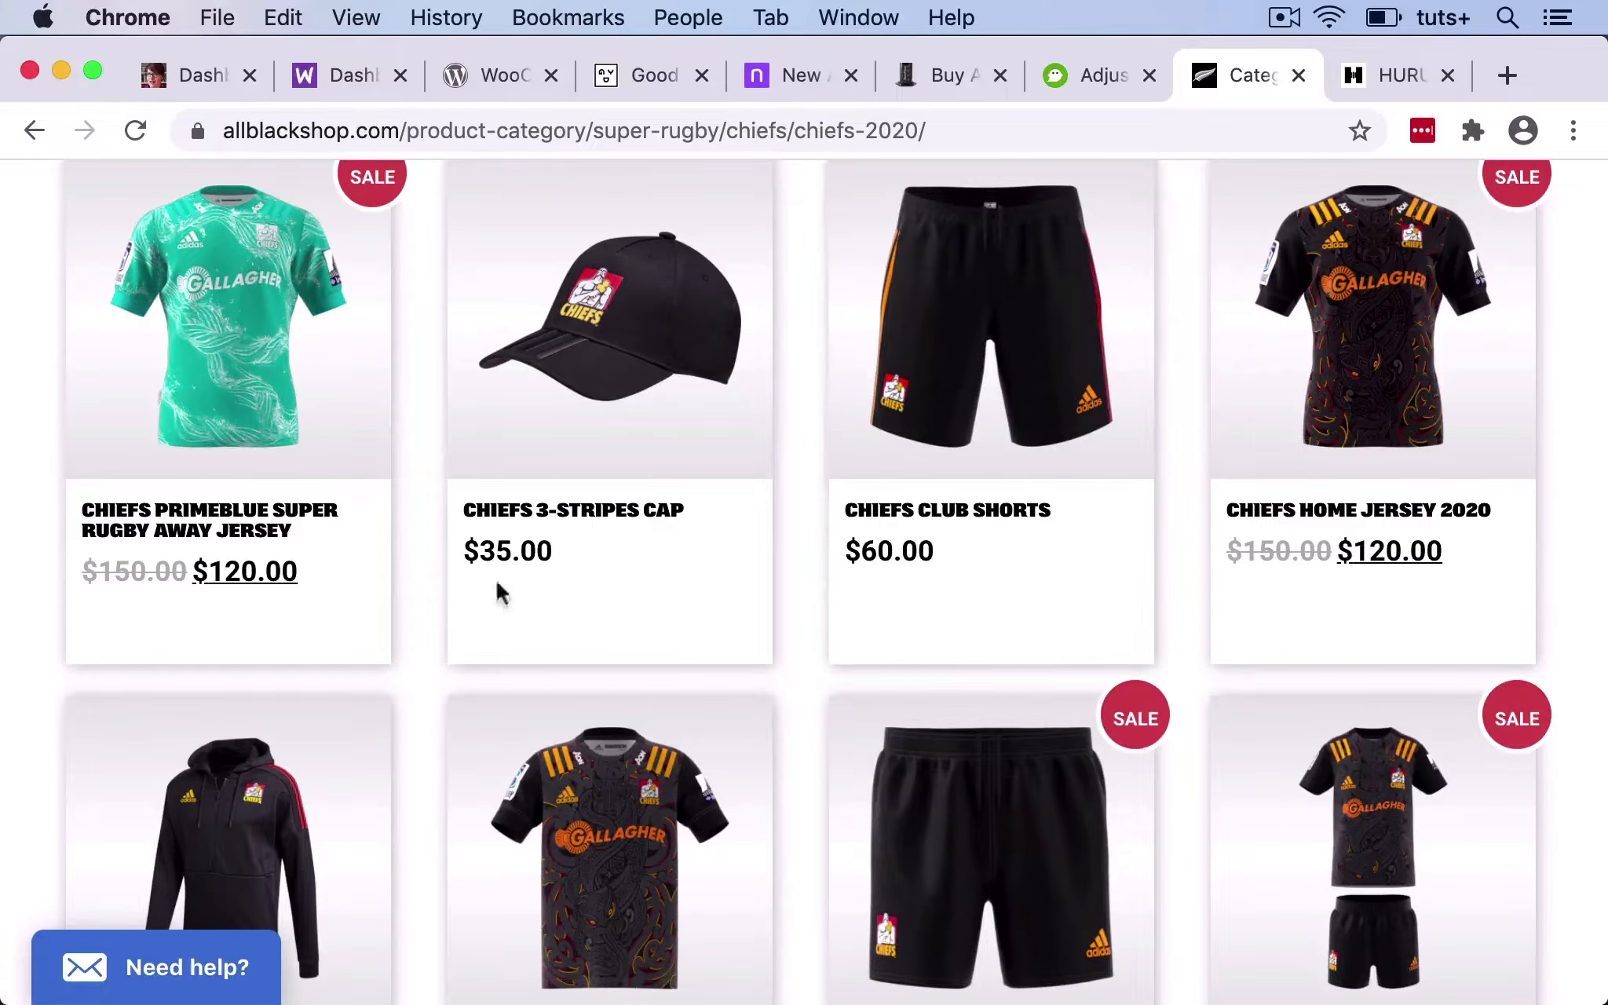
pyautogui.scroll(-2, 883, 672)
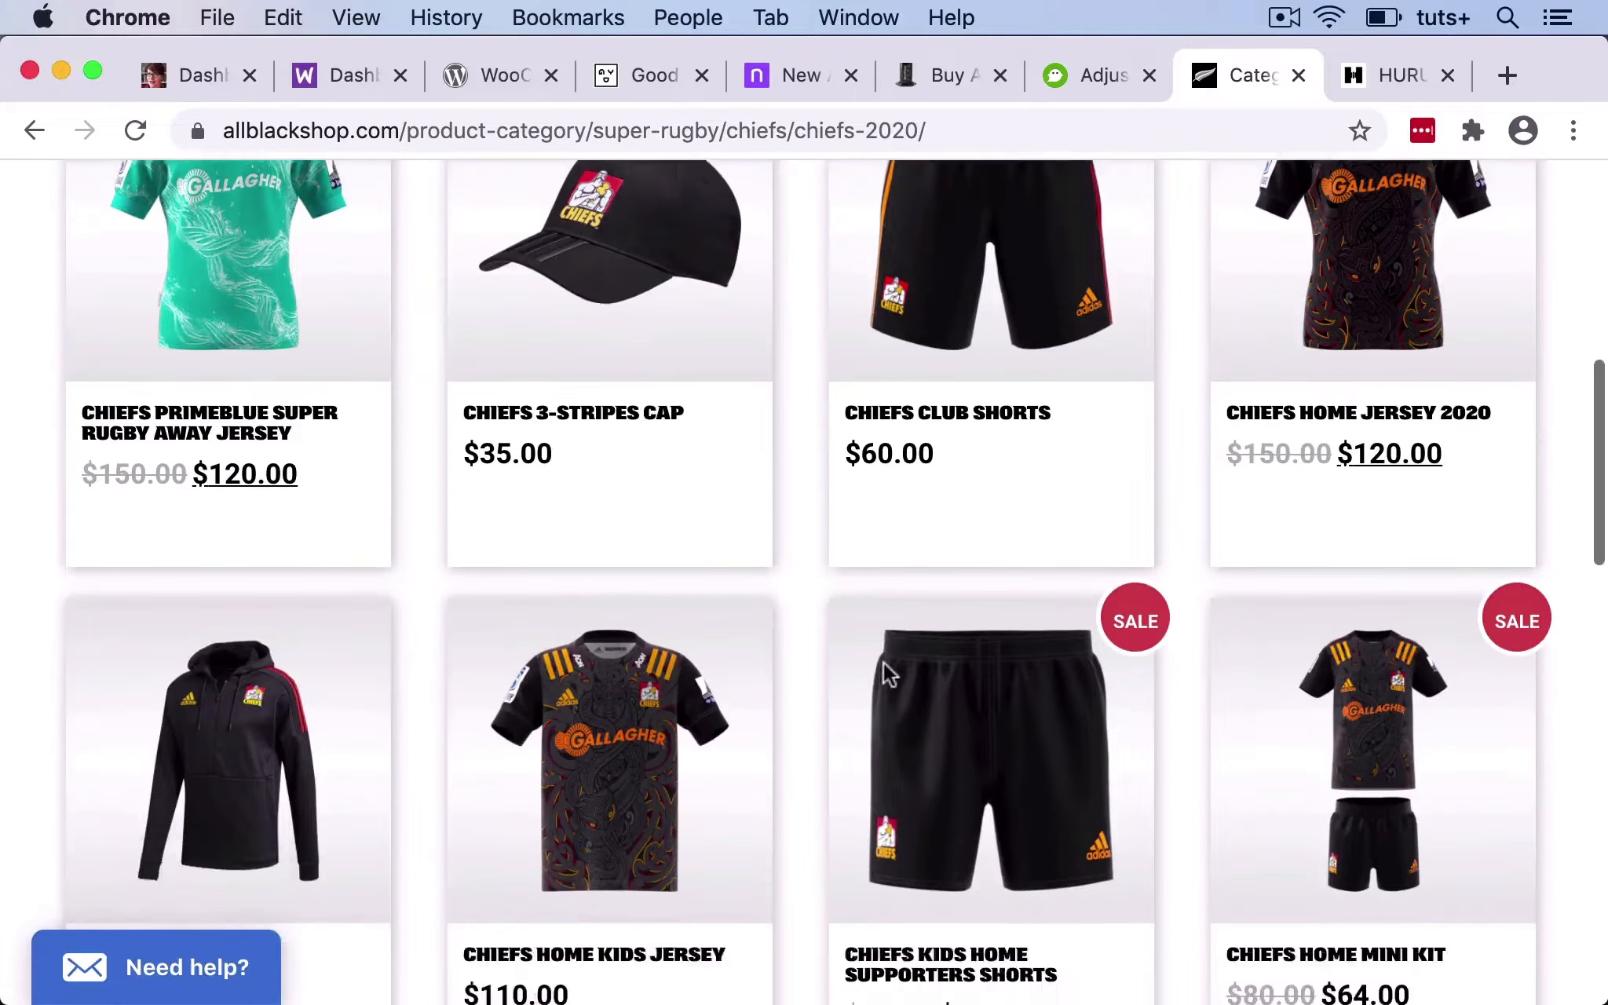
pyautogui.scroll(5, 886, 674)
pyautogui.scroll(2, 886, 673)
# Switch to the HURU backpack store, open the A Model page, and view its feature list, price and introduction, returning to the header.
pyautogui.click(1394, 76)
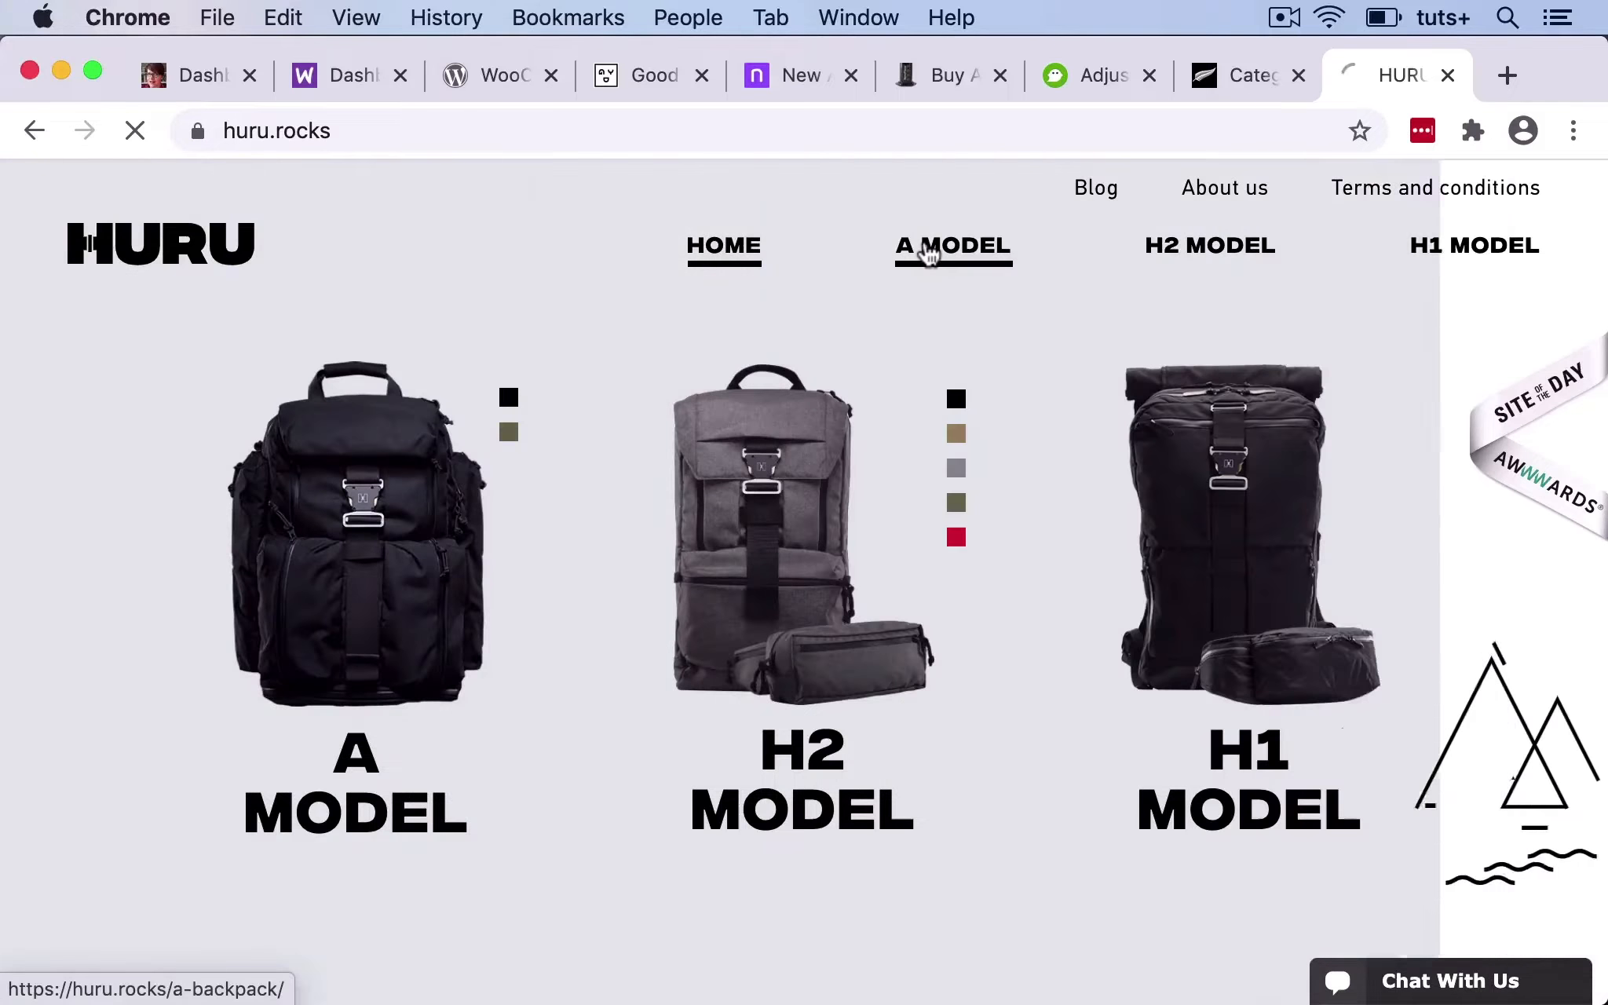
pyautogui.click(928, 252)
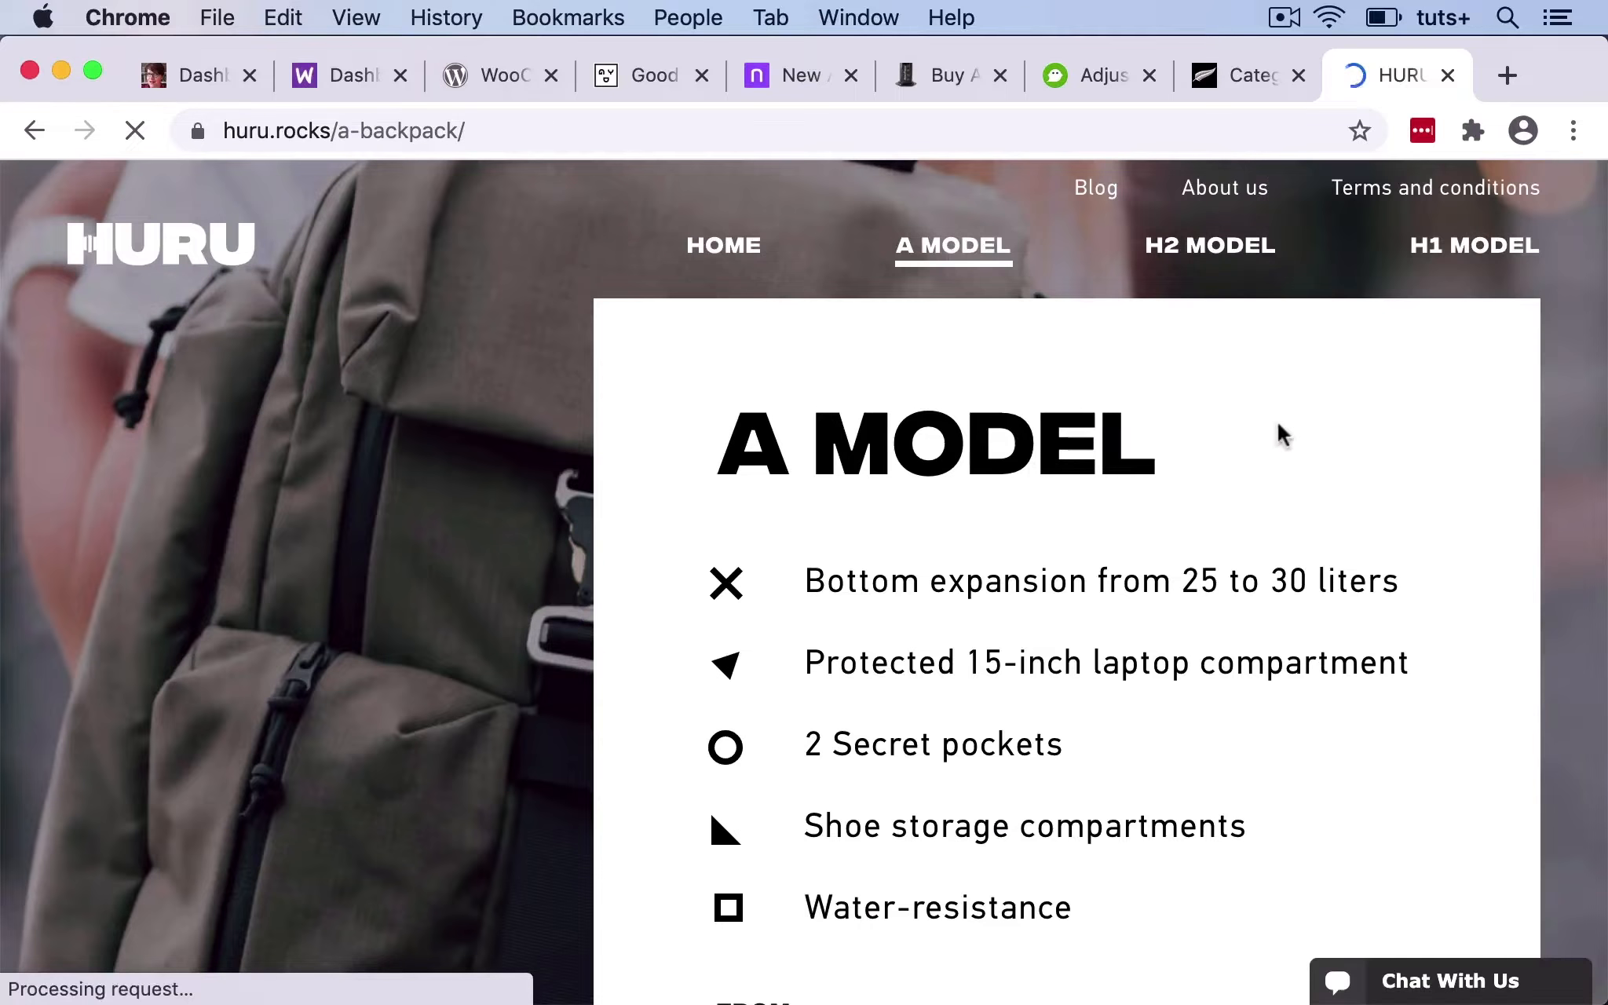
pyautogui.scroll(-10, 1280, 432)
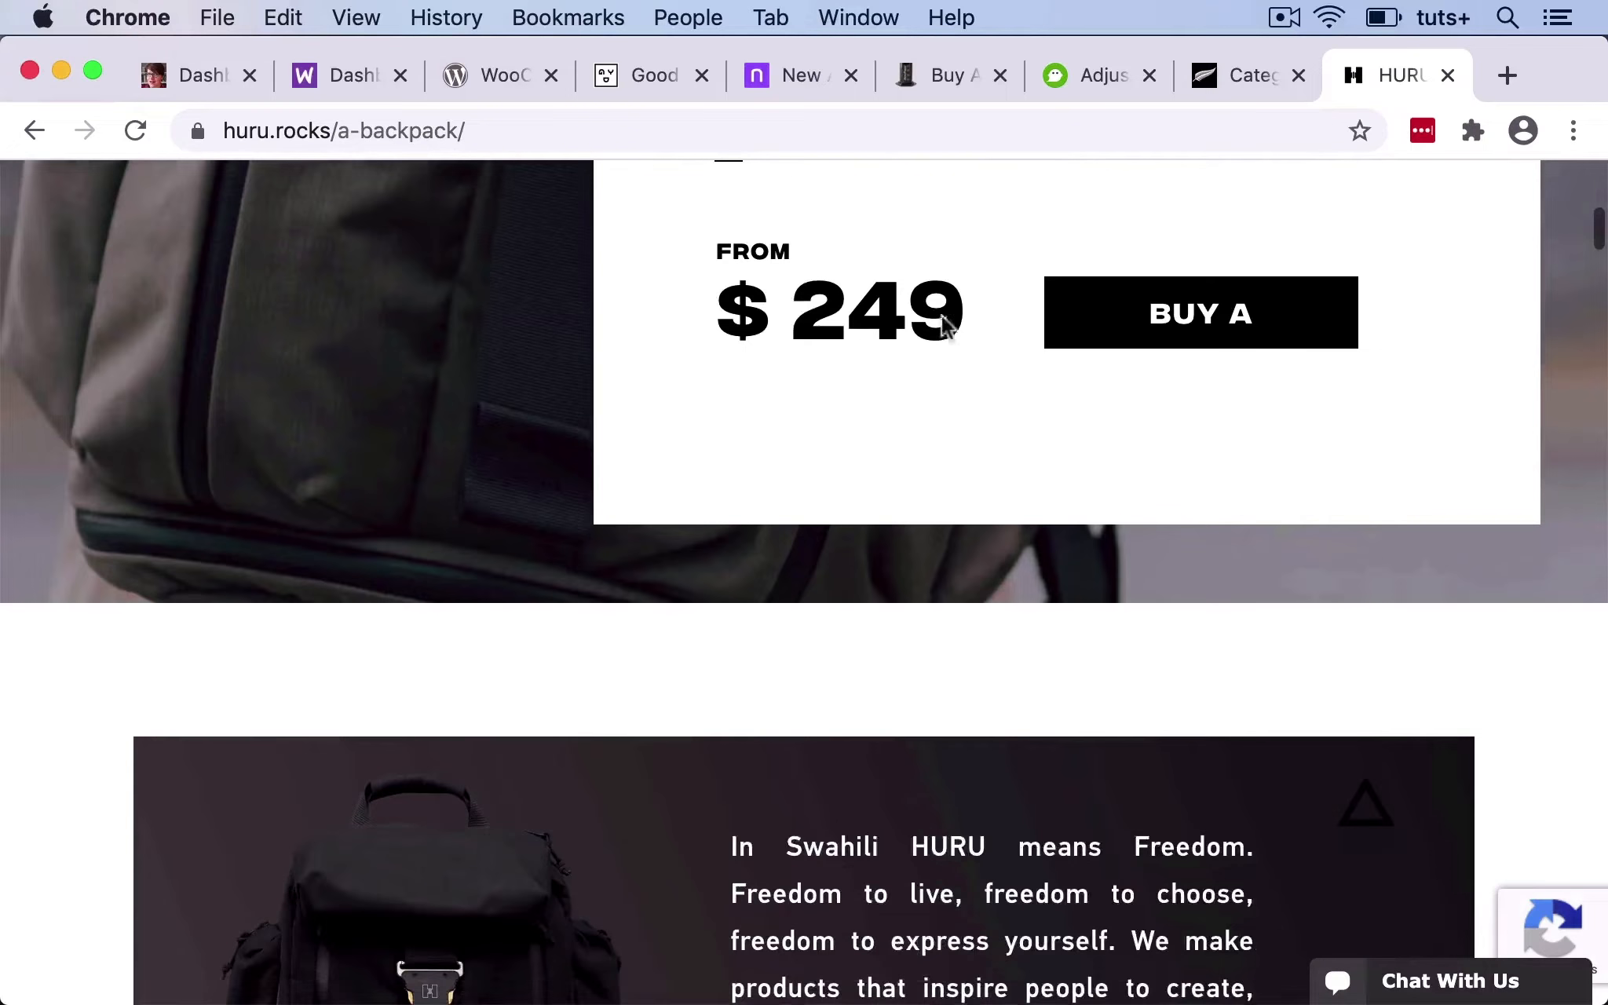
pyautogui.scroll(-6, 839, 447)
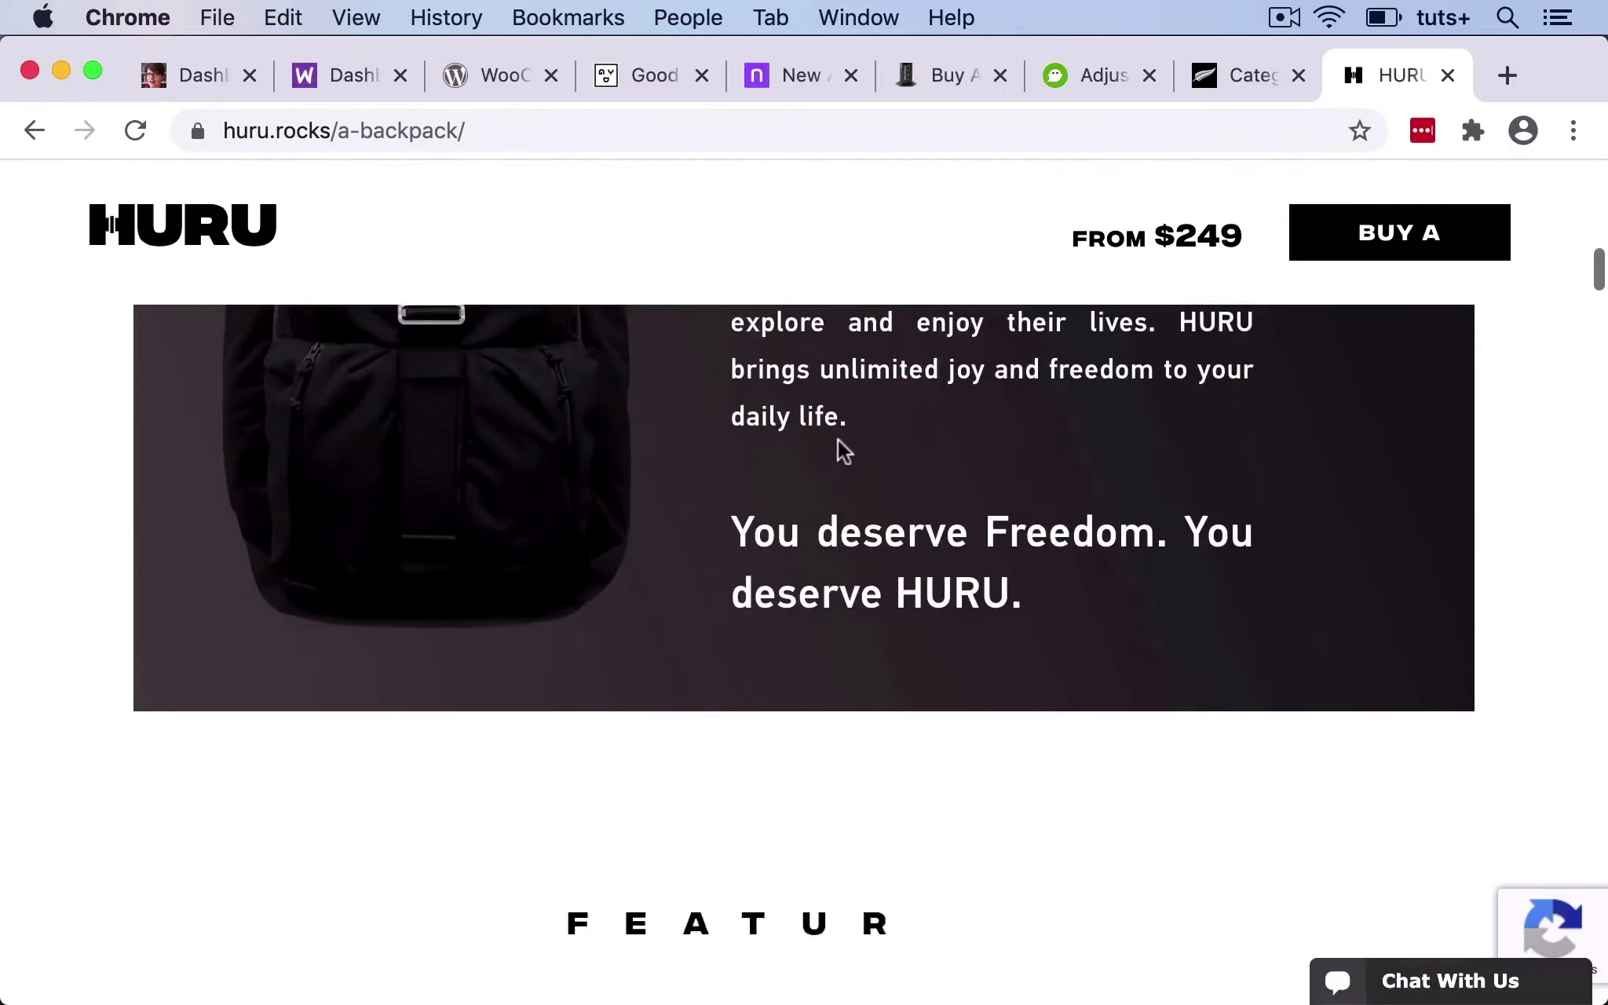
pyautogui.scroll(16, 836, 448)
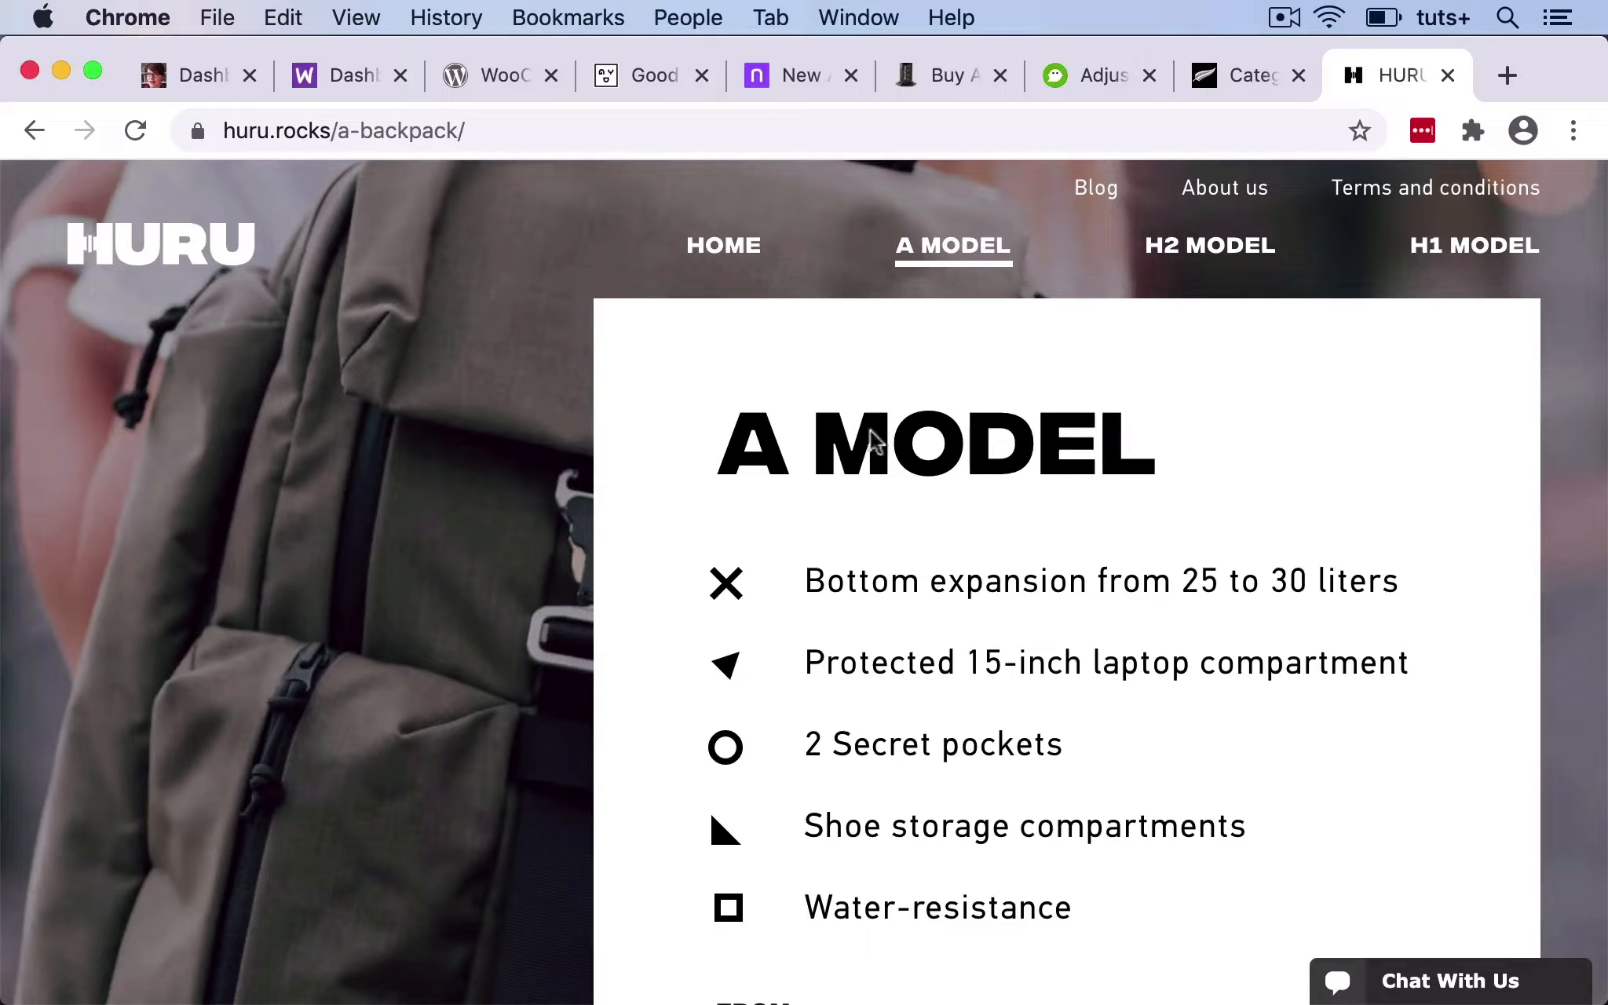
# Examine the A Model page's bottom expansion, materials, traveler-friendly, ergonomic design and compartment sections, returning towards the start of the page.
pyautogui.scroll(-1, 908, 495)
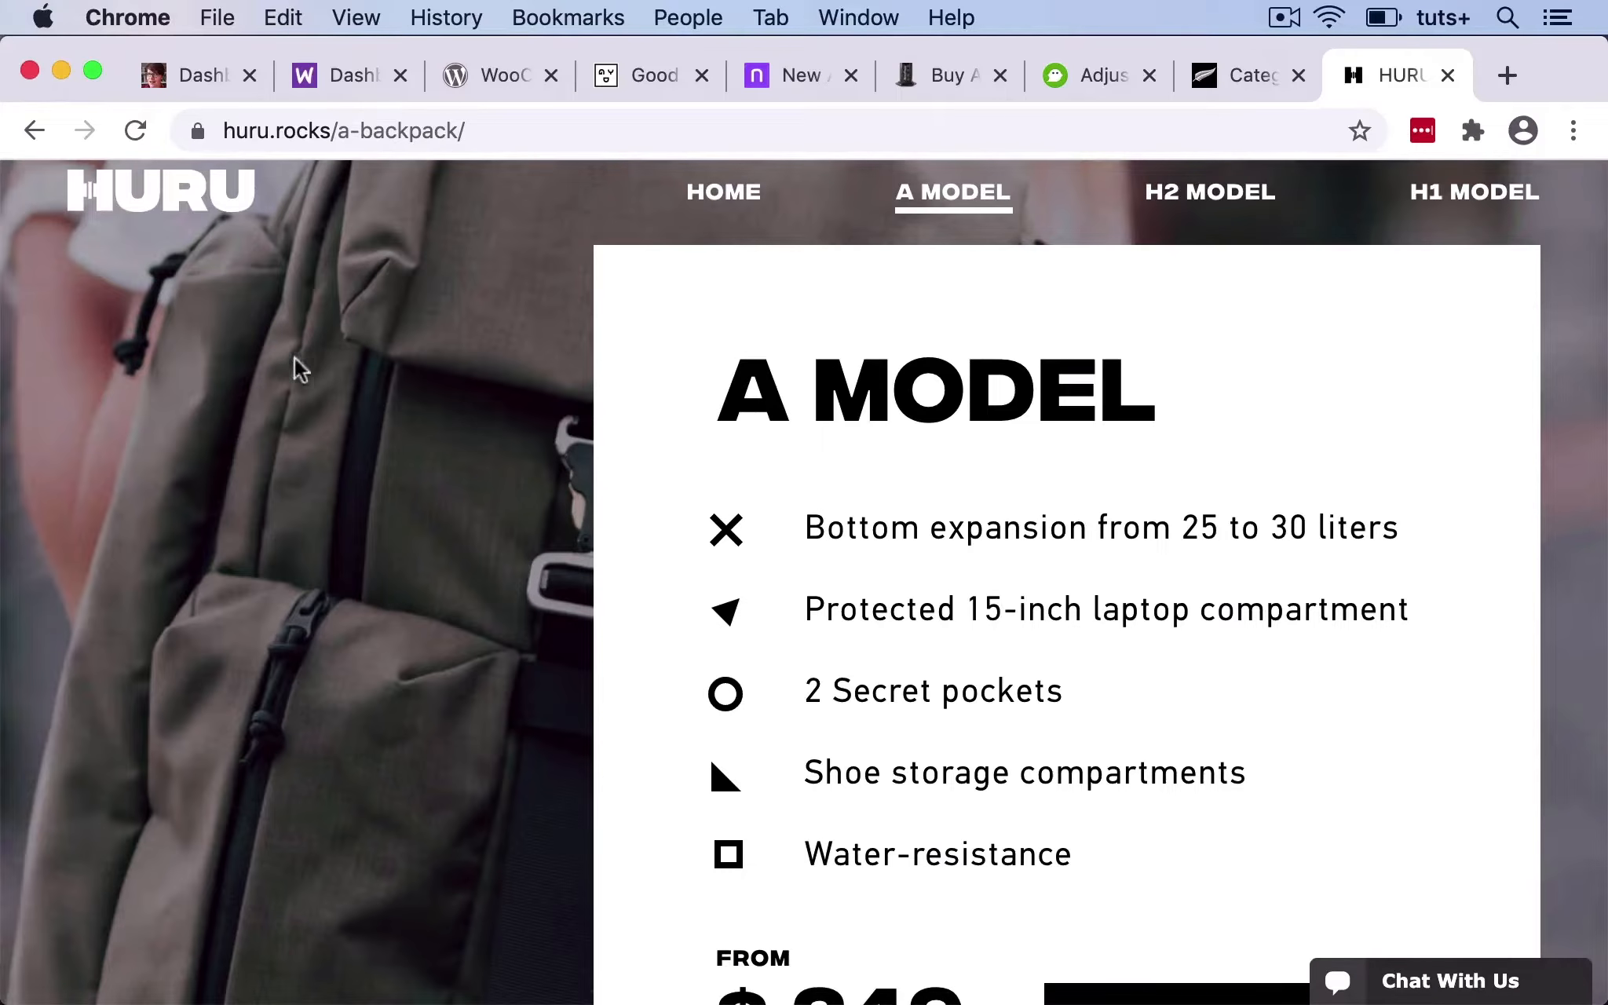
pyautogui.scroll(-5, 464, 776)
pyautogui.scroll(-15, 463, 775)
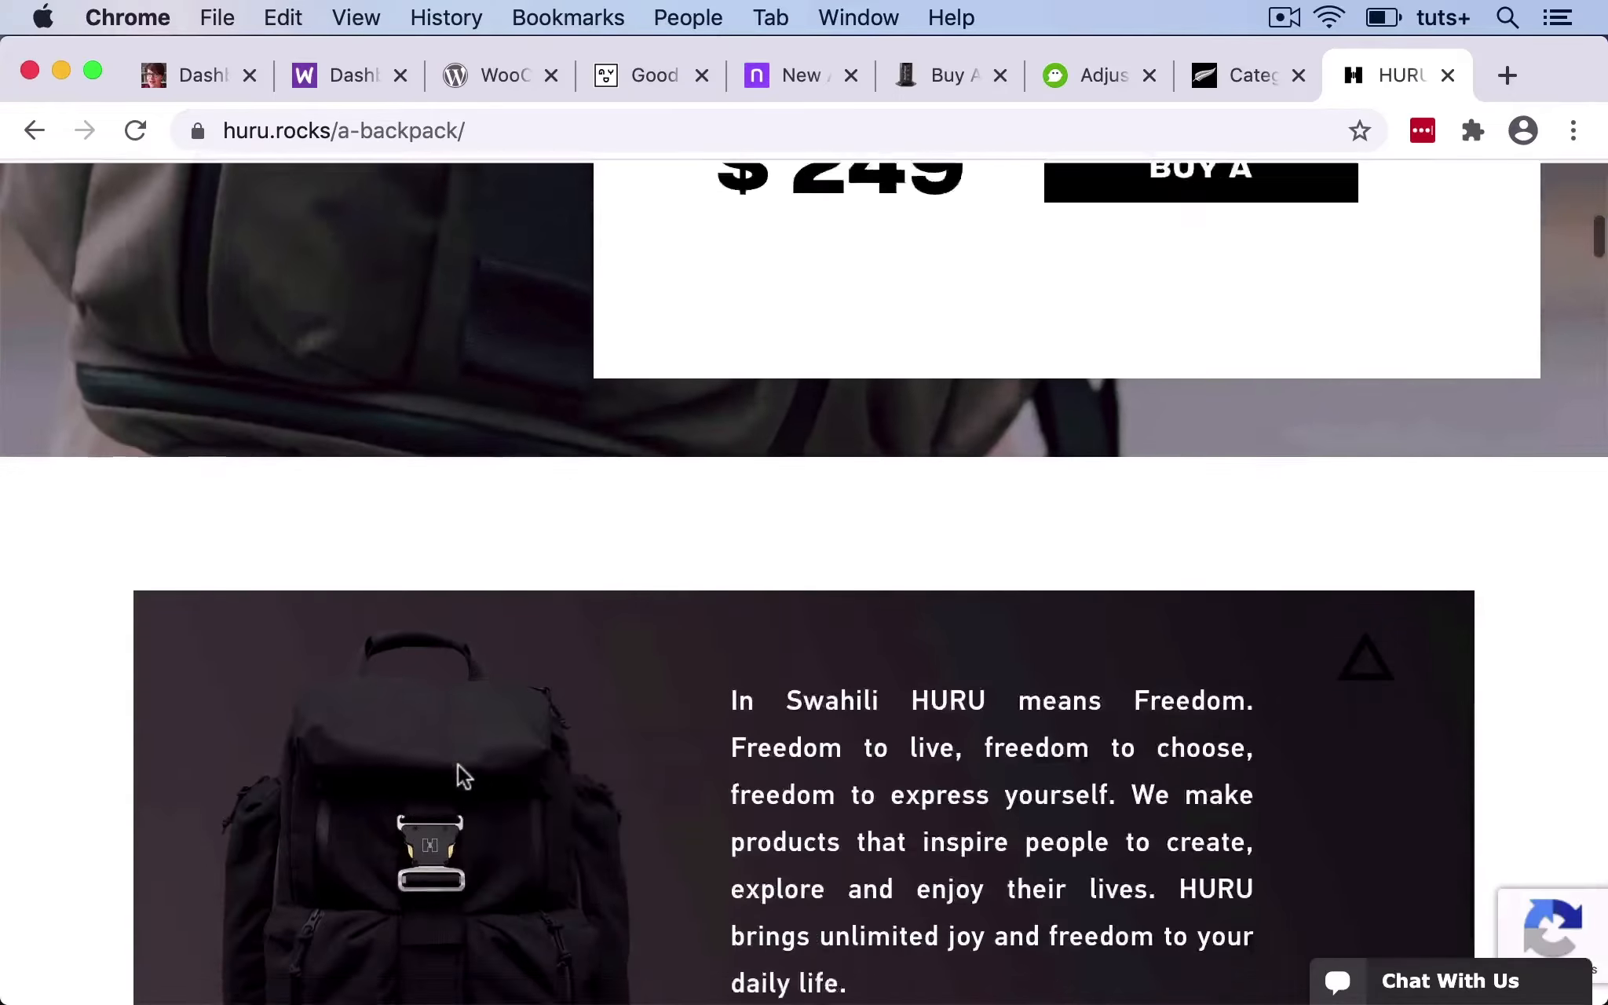
pyautogui.scroll(-16, 463, 776)
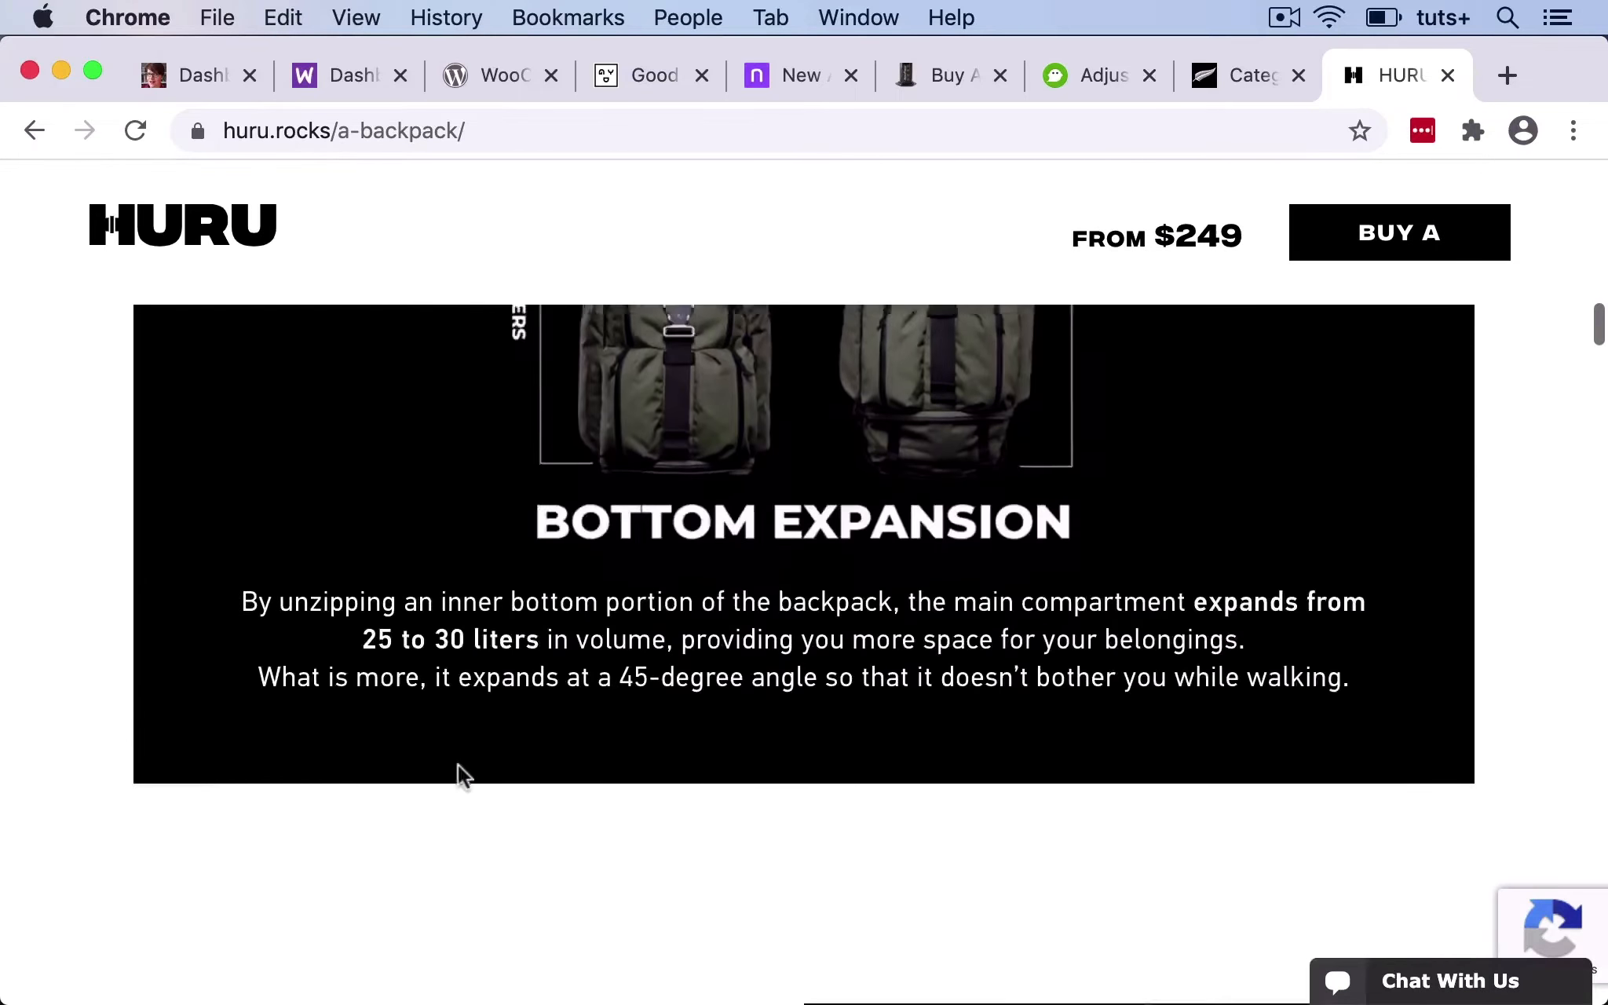
pyautogui.scroll(-3, 459, 766)
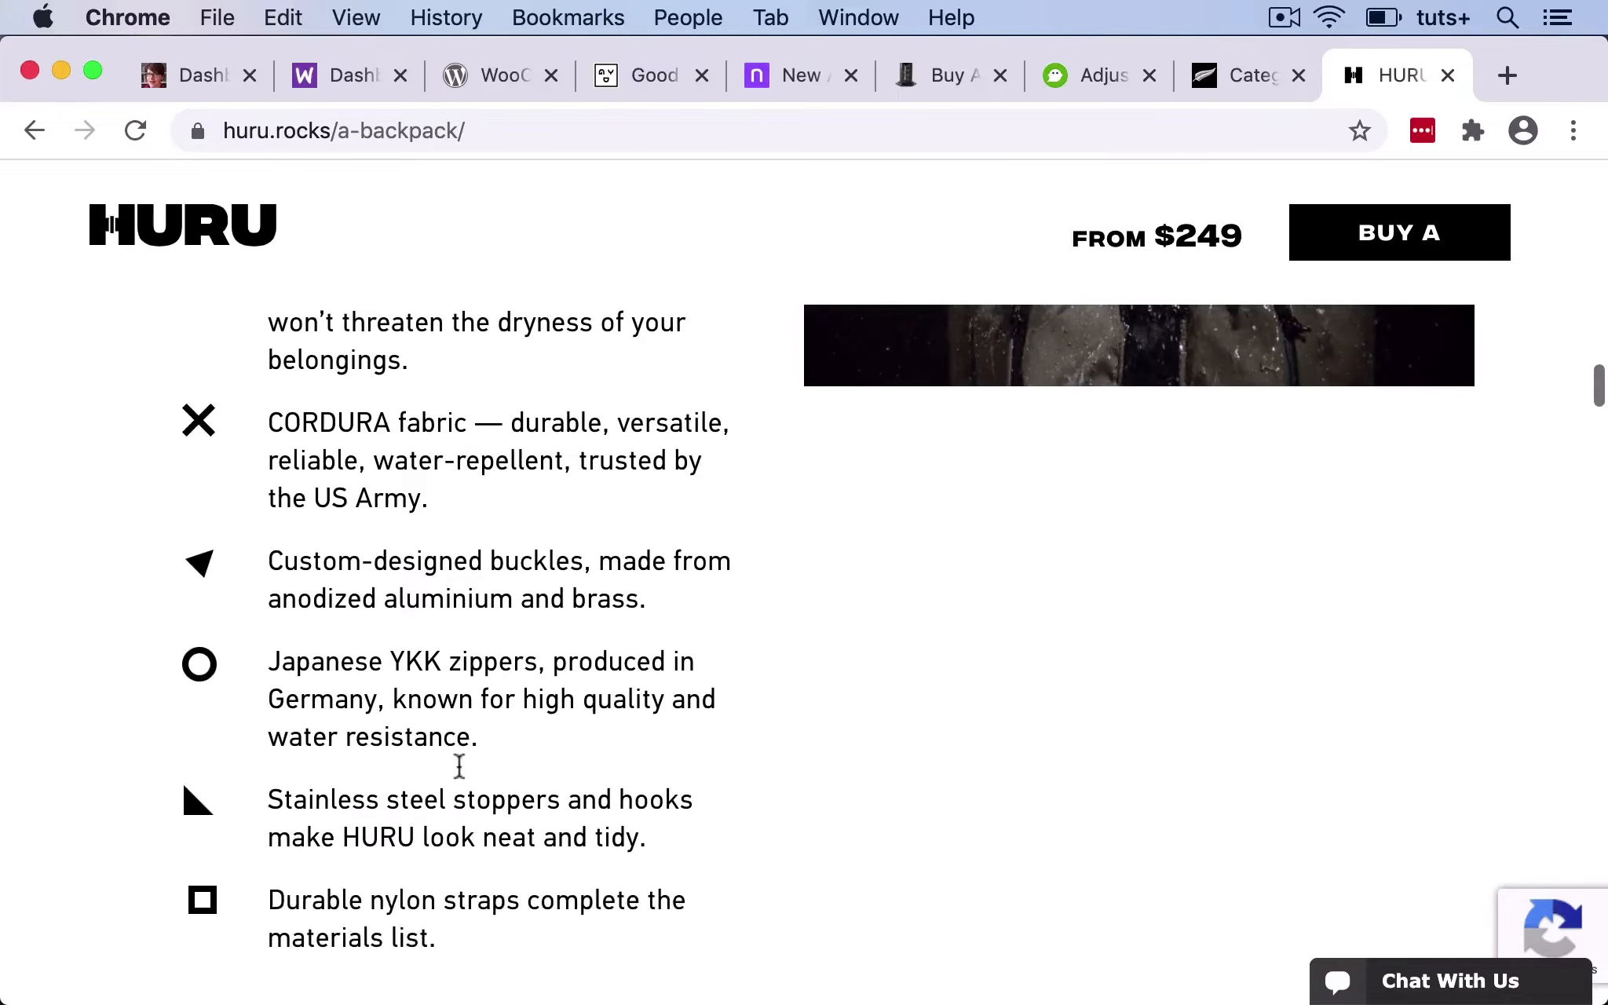
pyautogui.scroll(-10, 459, 773)
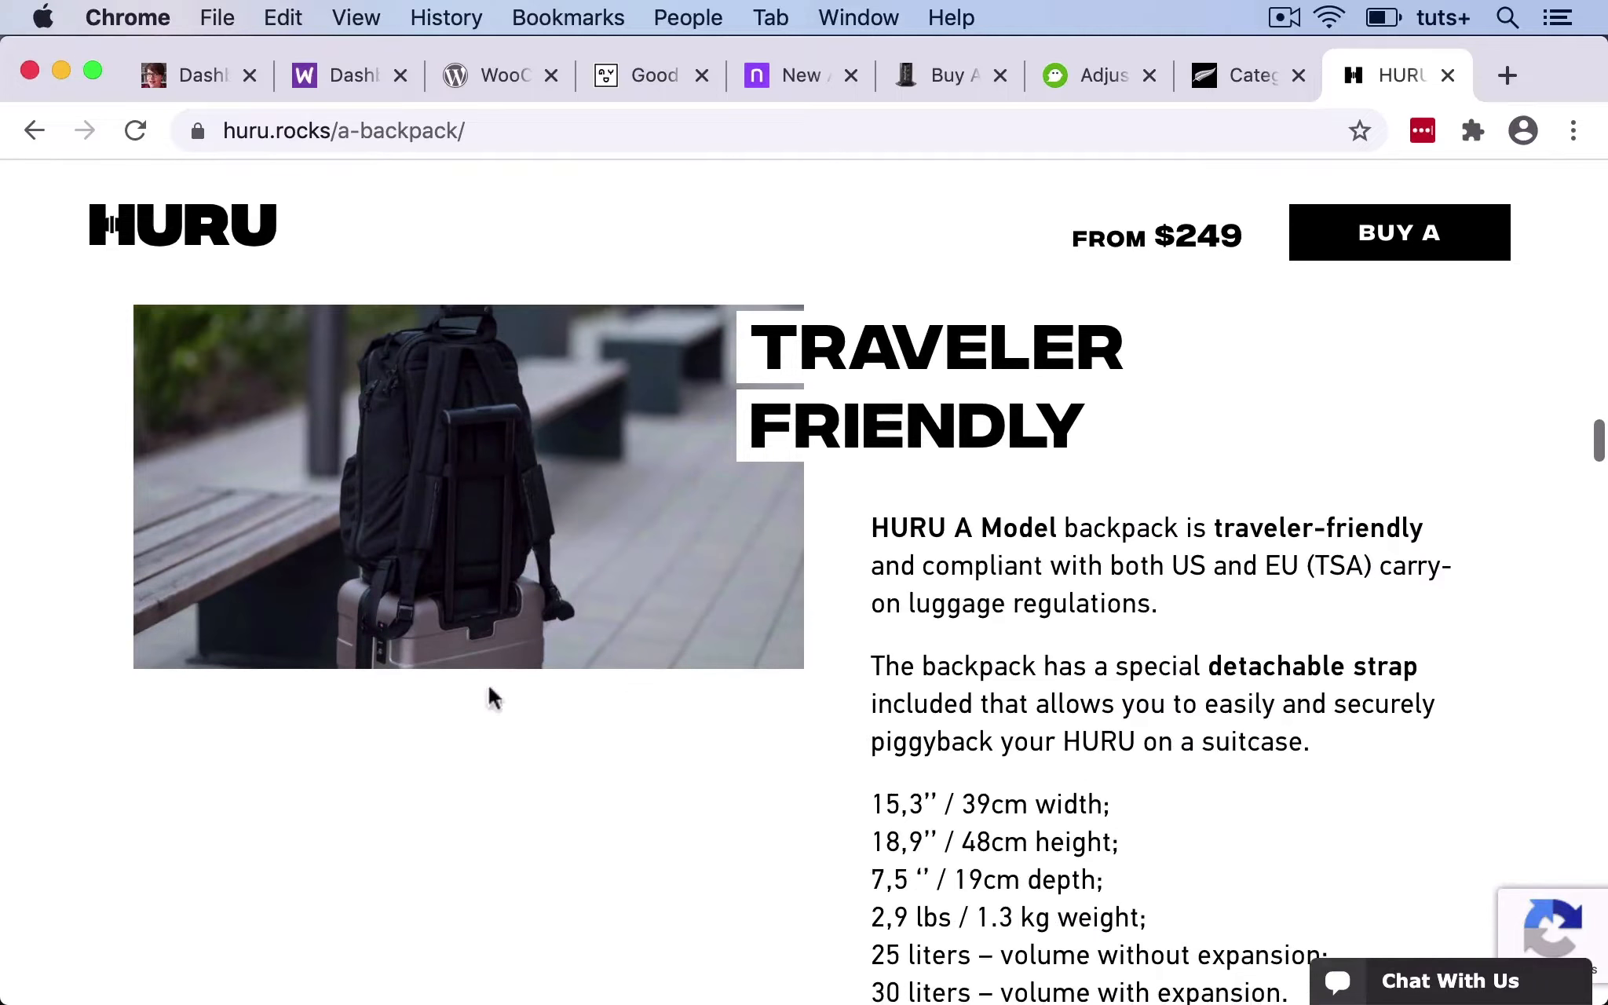
pyautogui.scroll(-4, 623, 769)
pyautogui.scroll(-10, 623, 769)
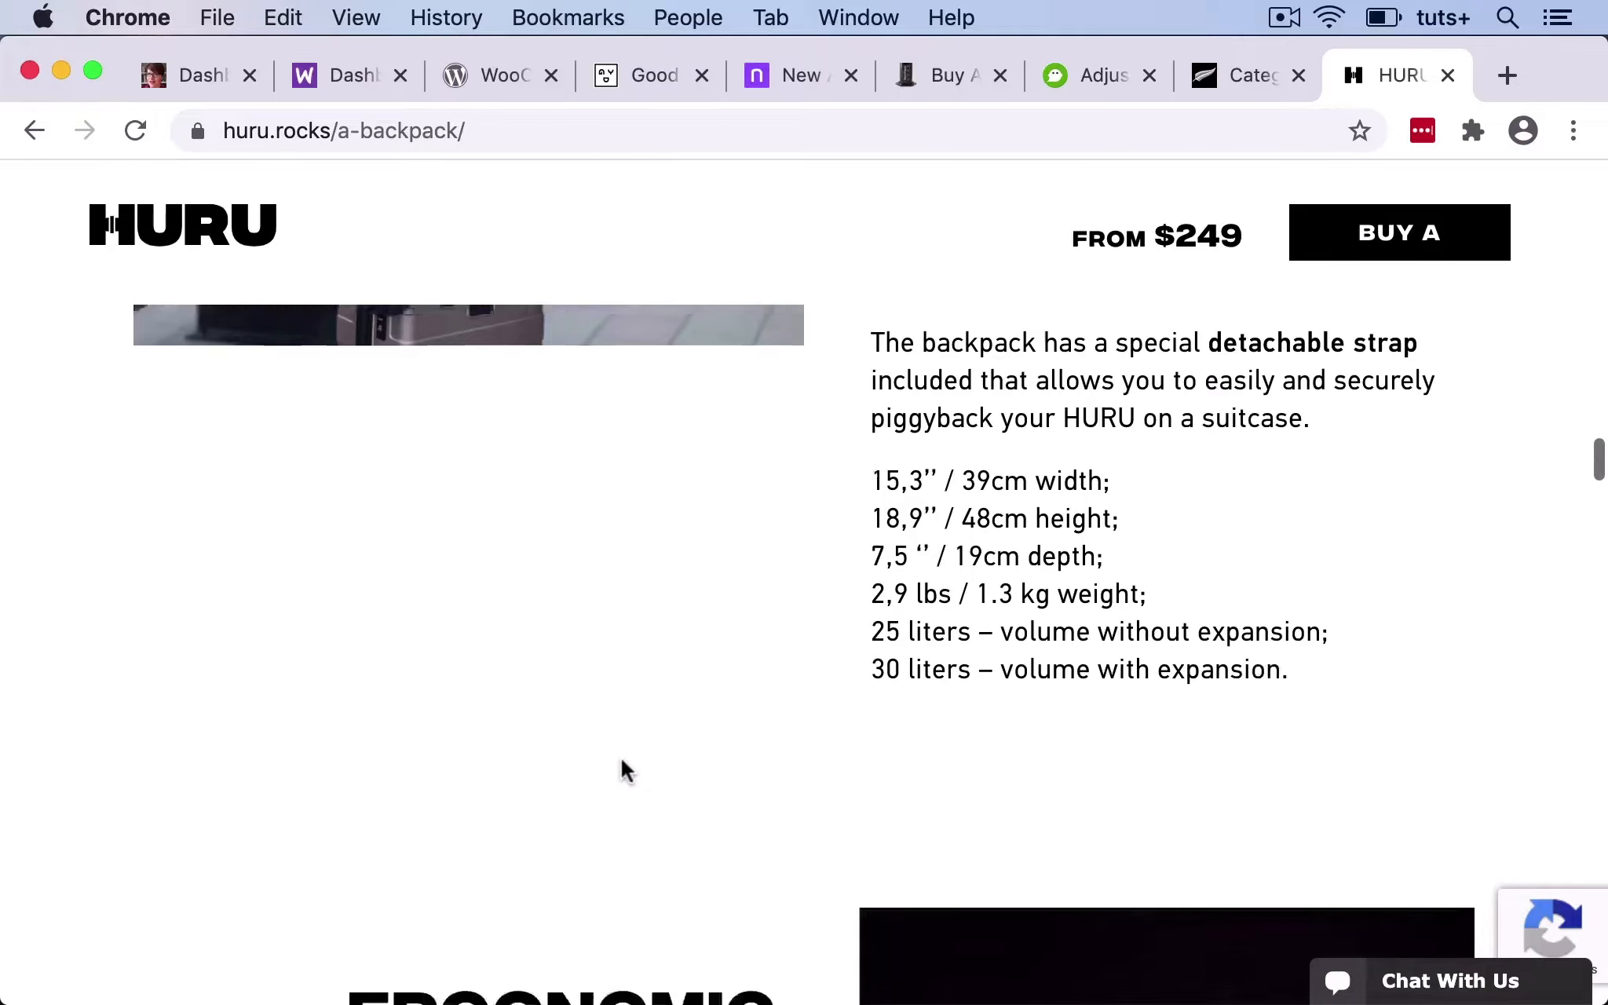
pyautogui.scroll(-10, 623, 760)
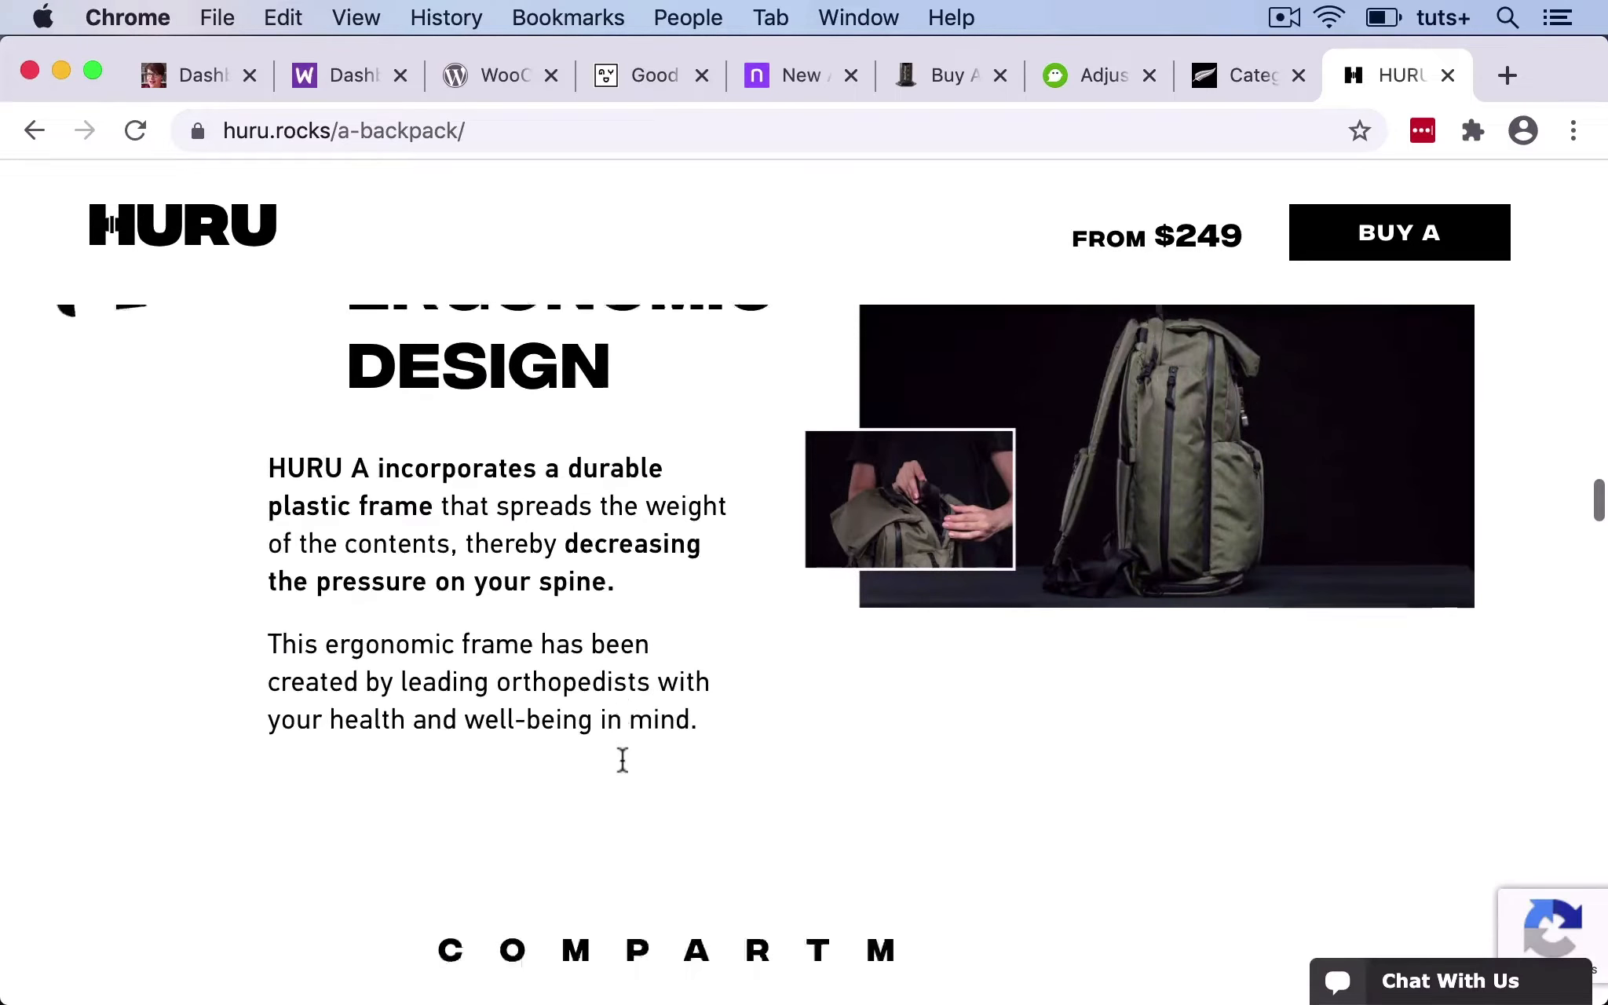
pyautogui.scroll(-7, 622, 769)
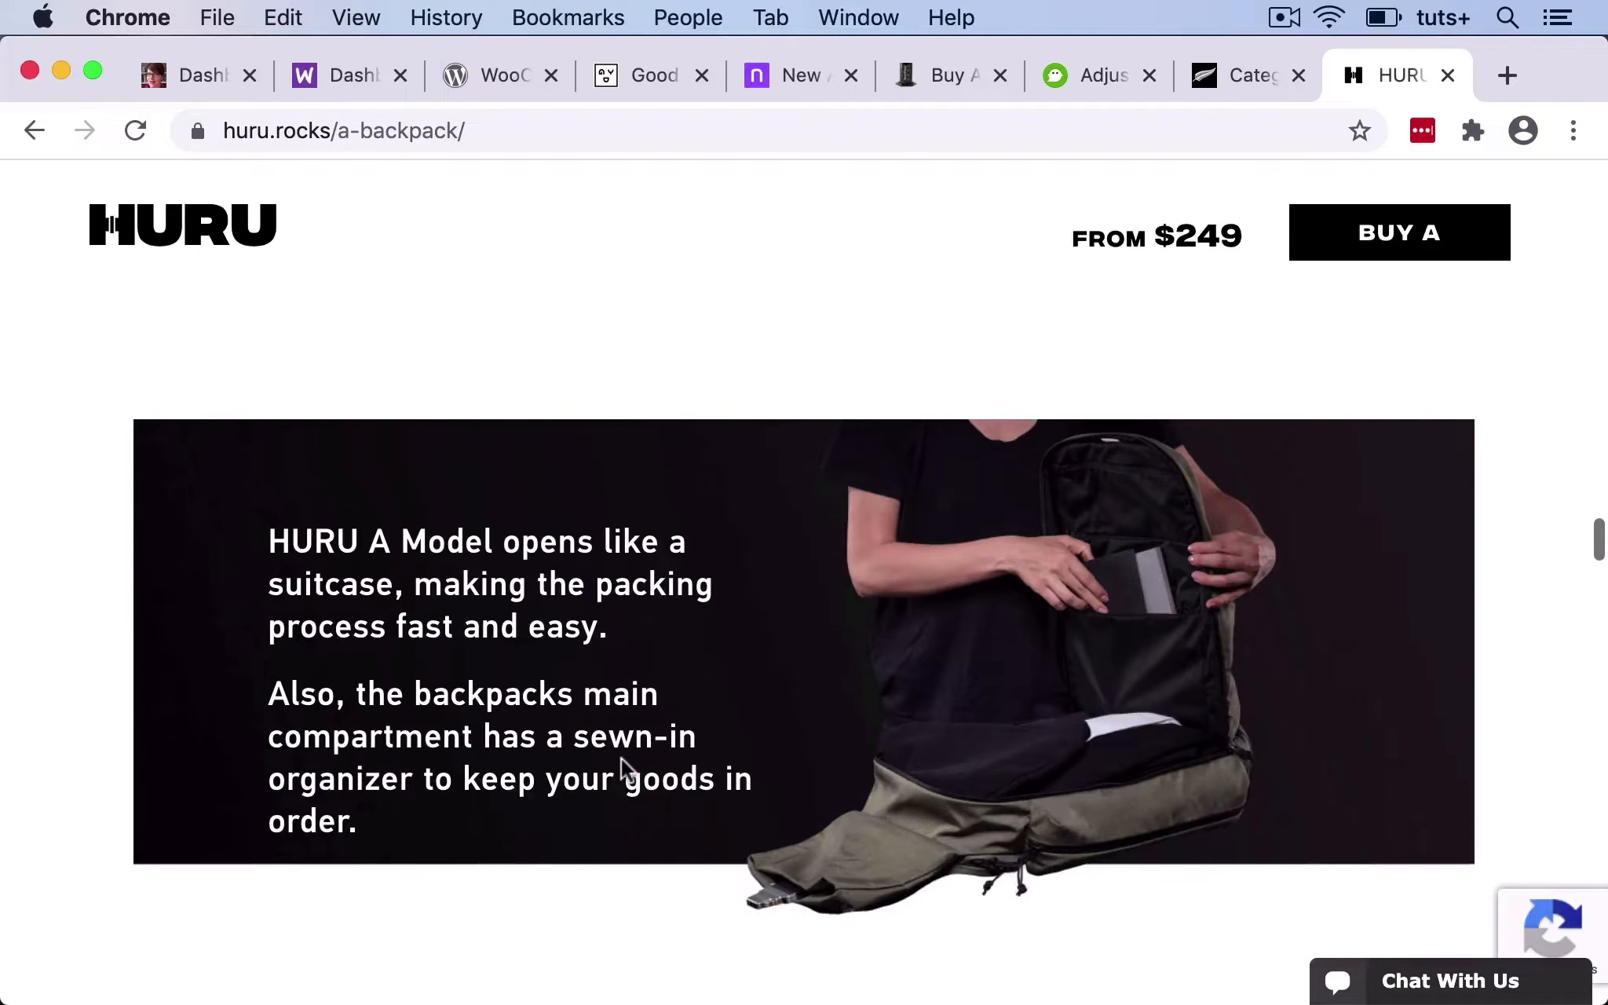
pyautogui.scroll(8, 623, 766)
pyautogui.scroll(20, 626, 769)
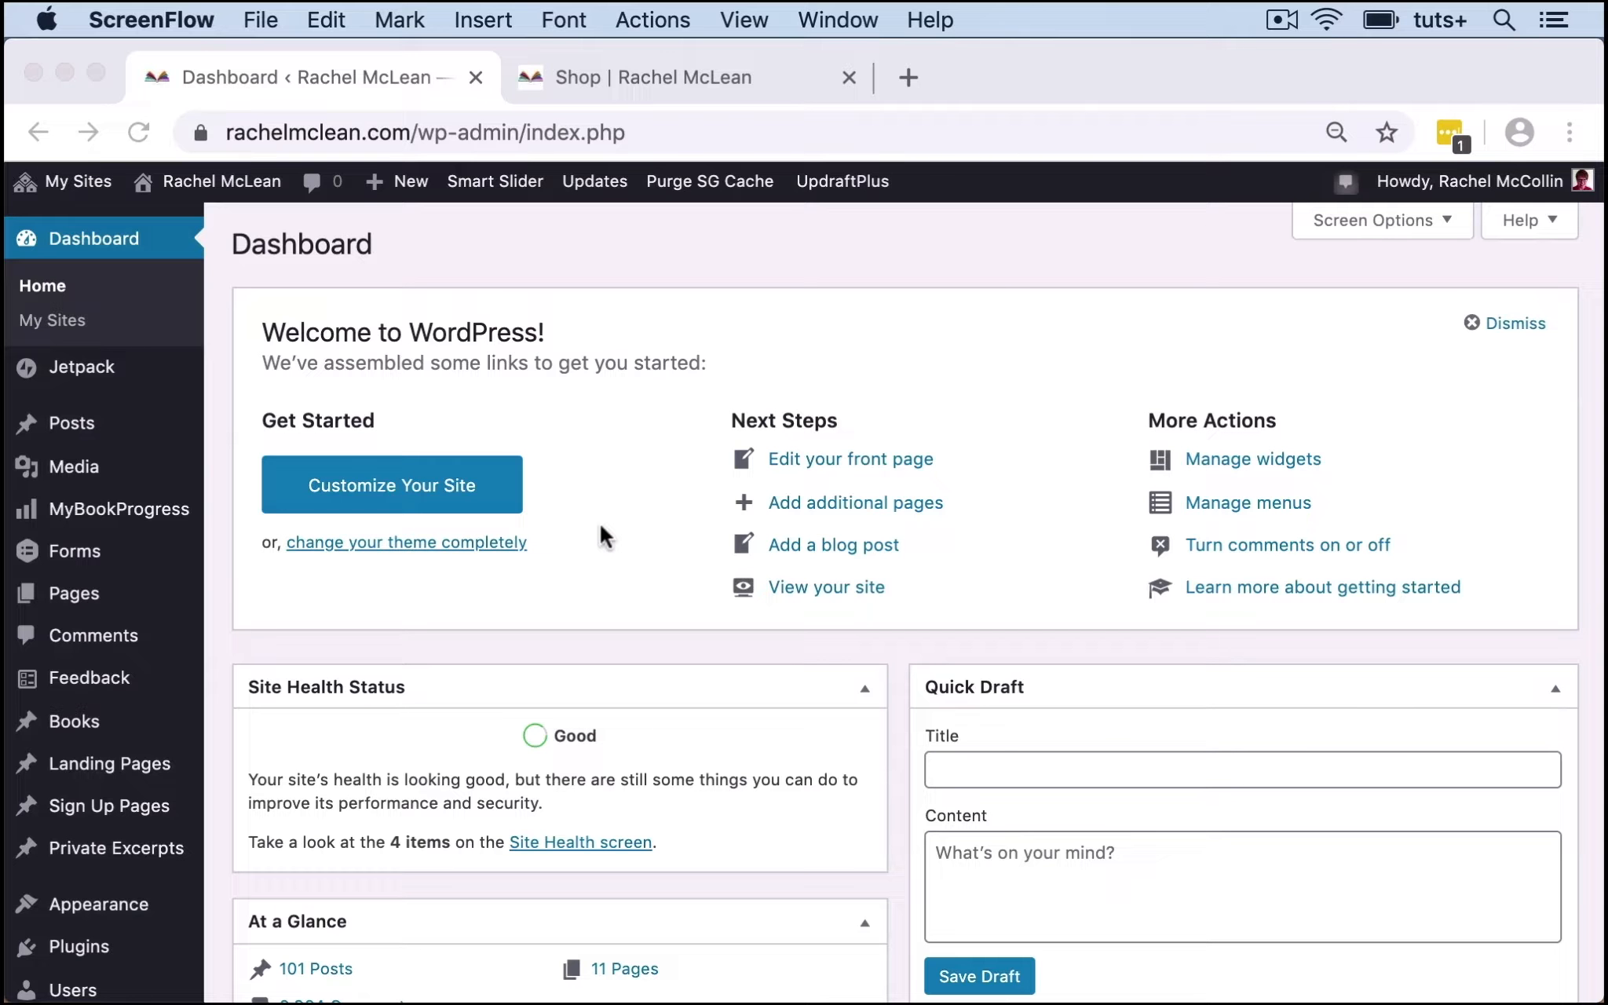
# Switch from the author site's WordPress dashboard to its Shop page and examine the book order form's titles, prices, quantity and dedication fields.
pyautogui.click(641, 466)
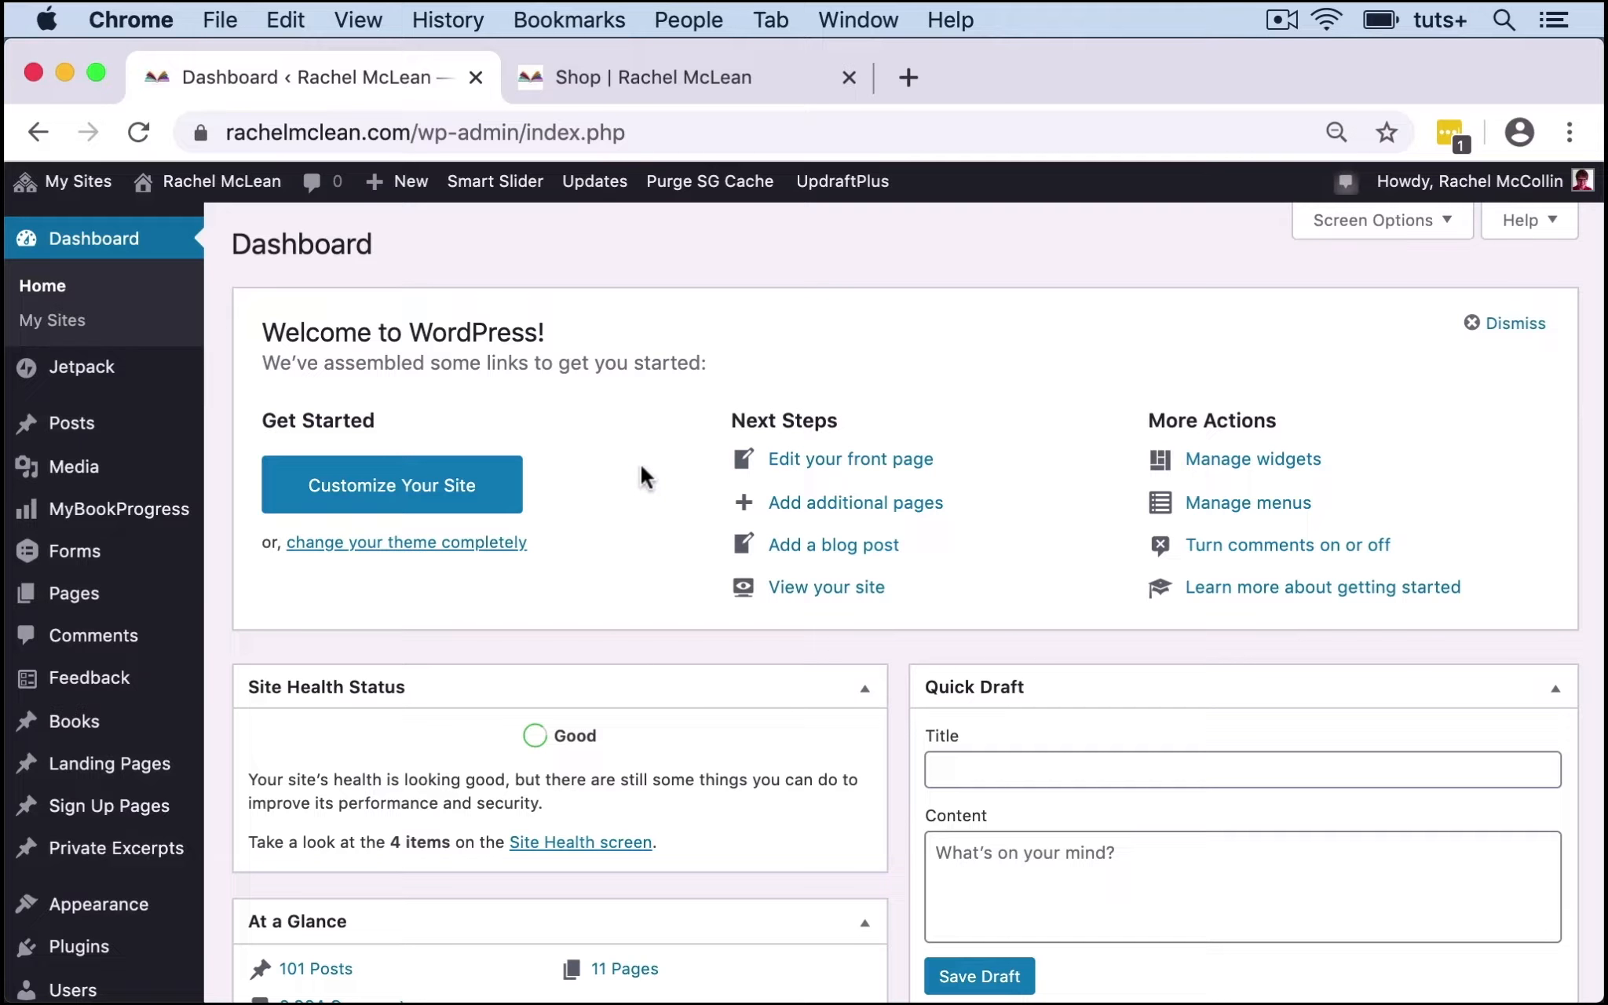
pyautogui.click(682, 82)
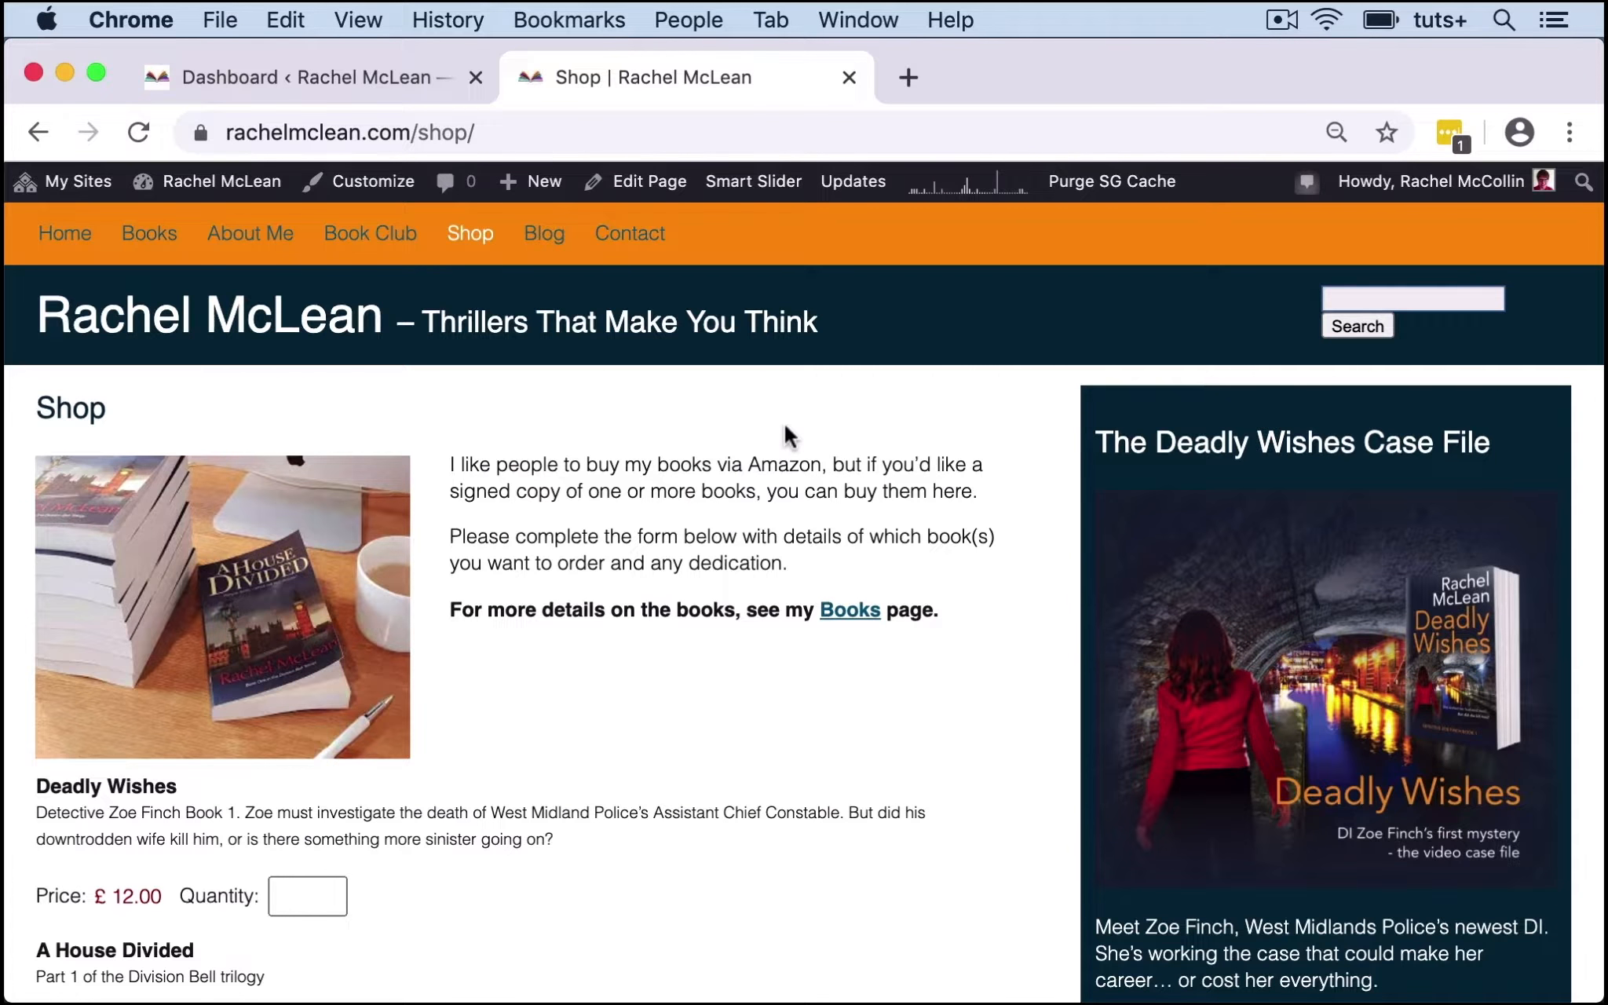
pyautogui.scroll(-10, 786, 434)
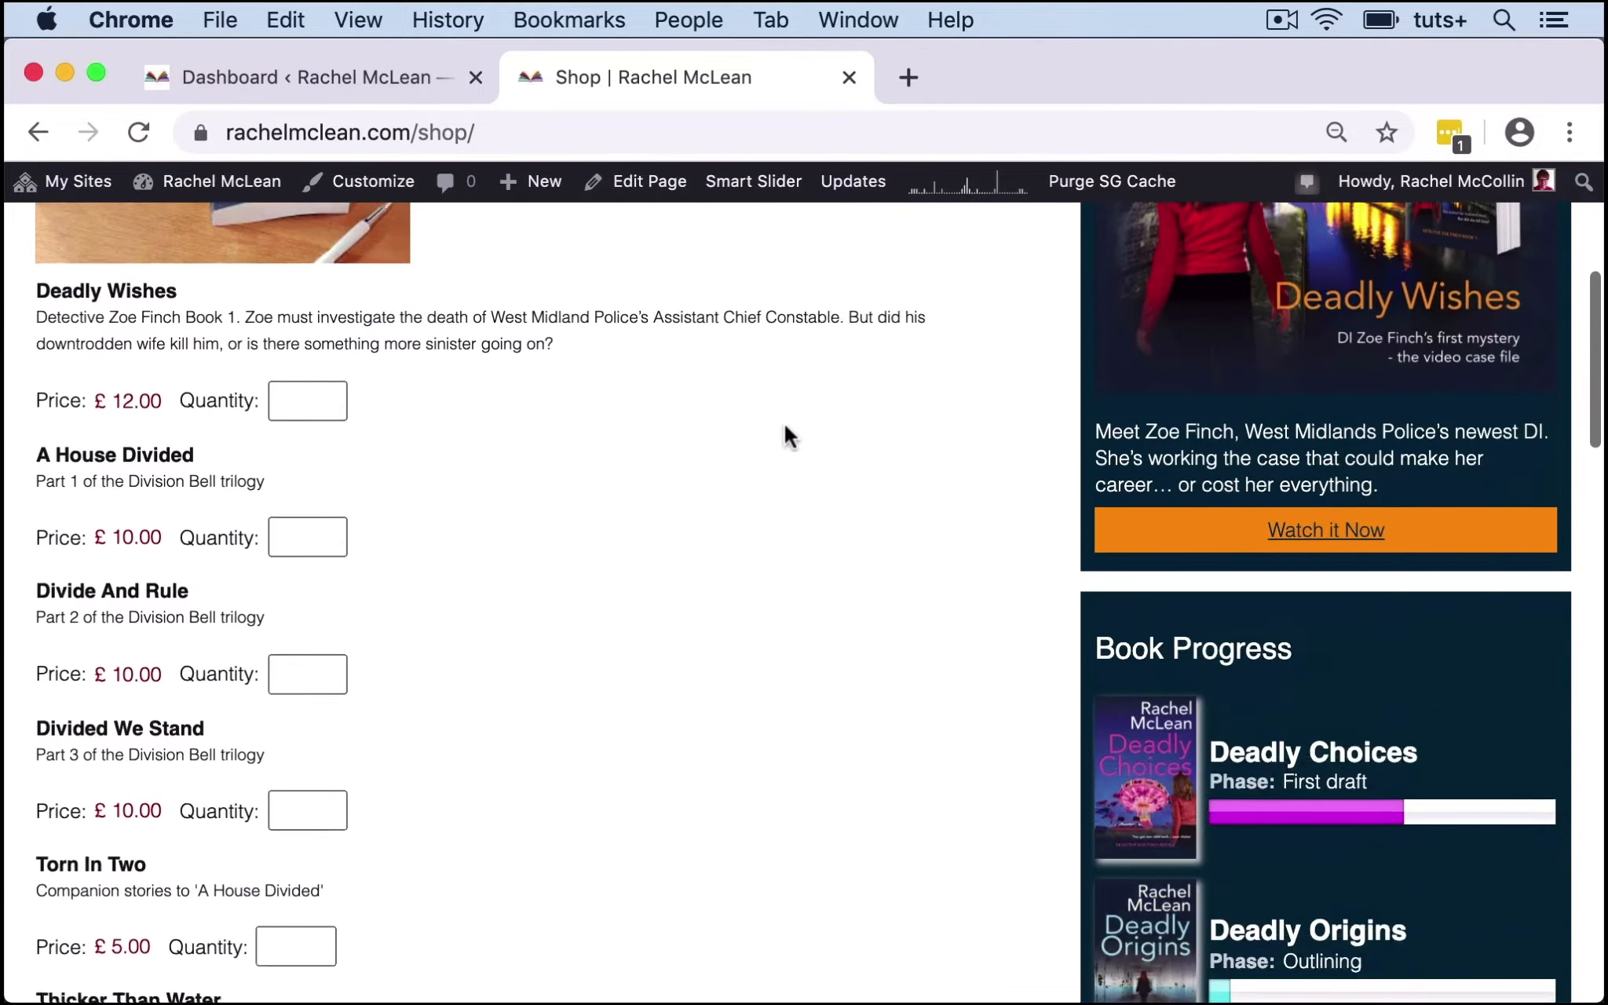
pyautogui.scroll(-9, 785, 434)
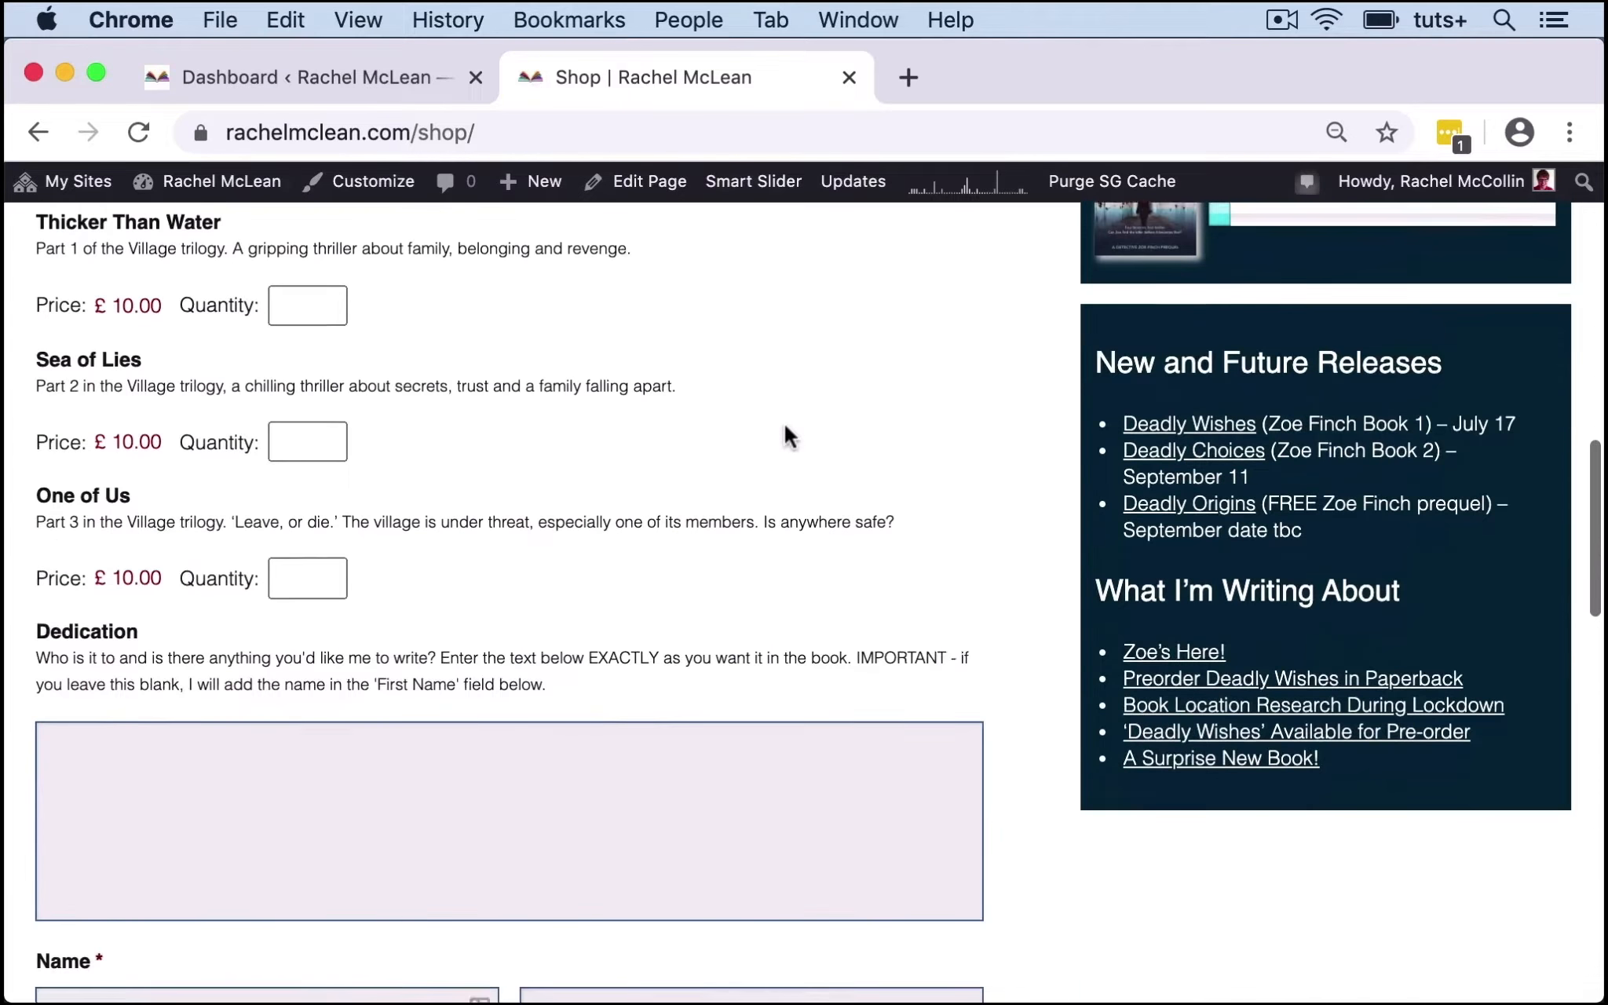
pyautogui.scroll(8, 784, 424)
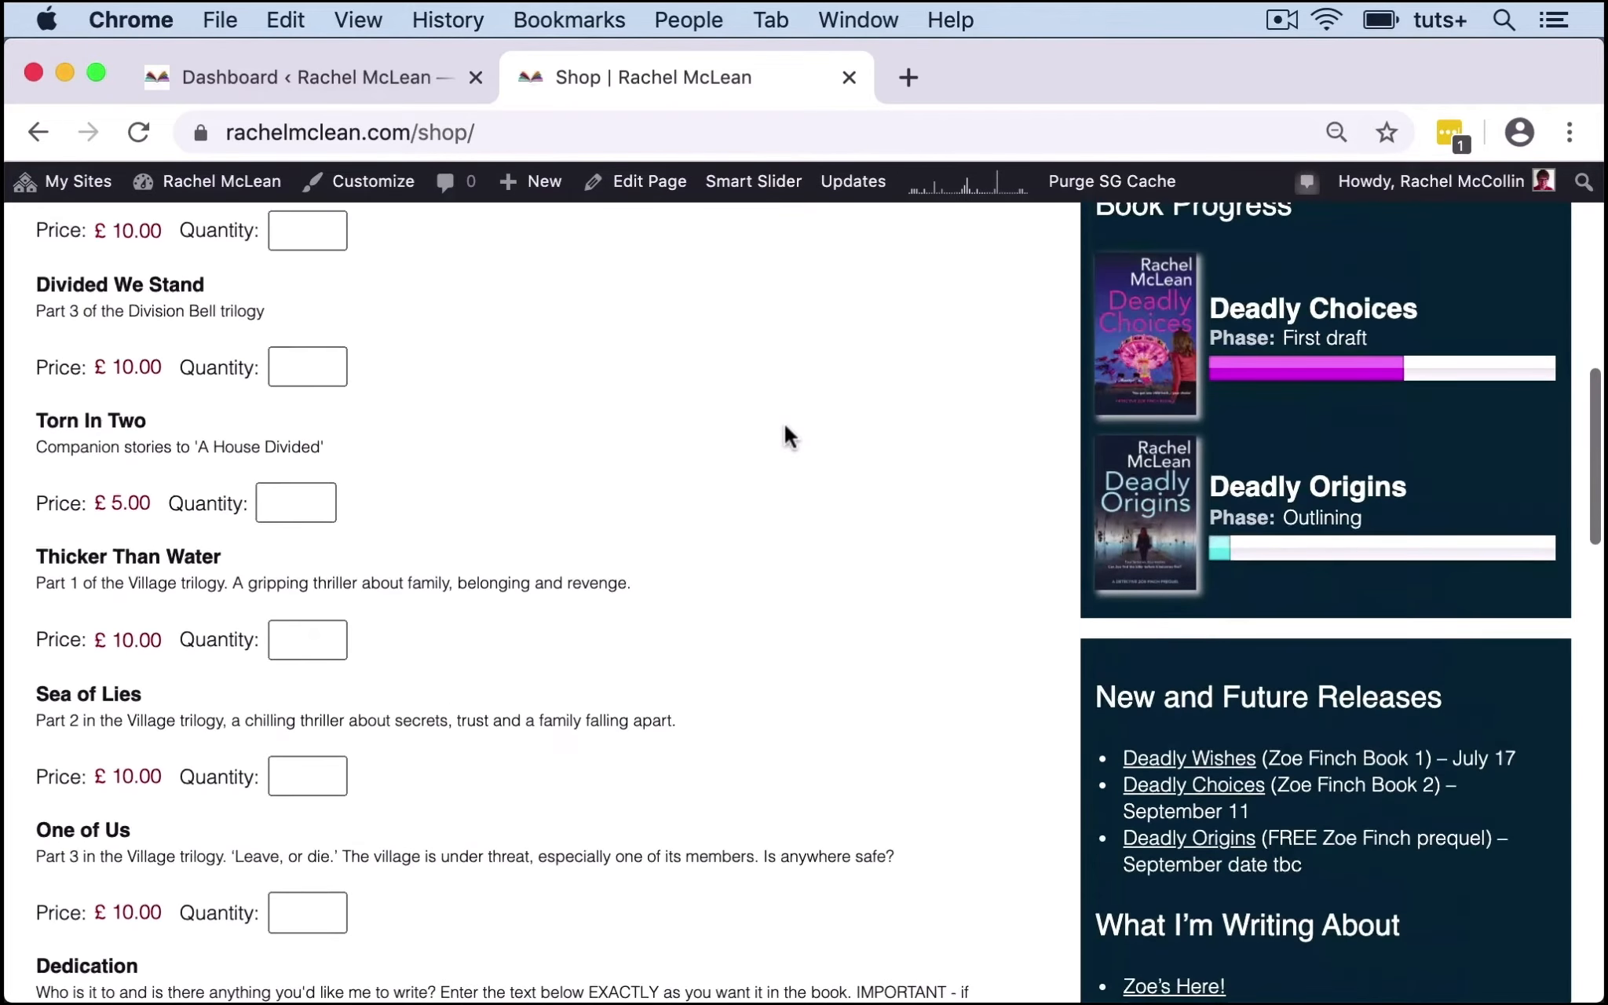
pyautogui.scroll(11, 785, 429)
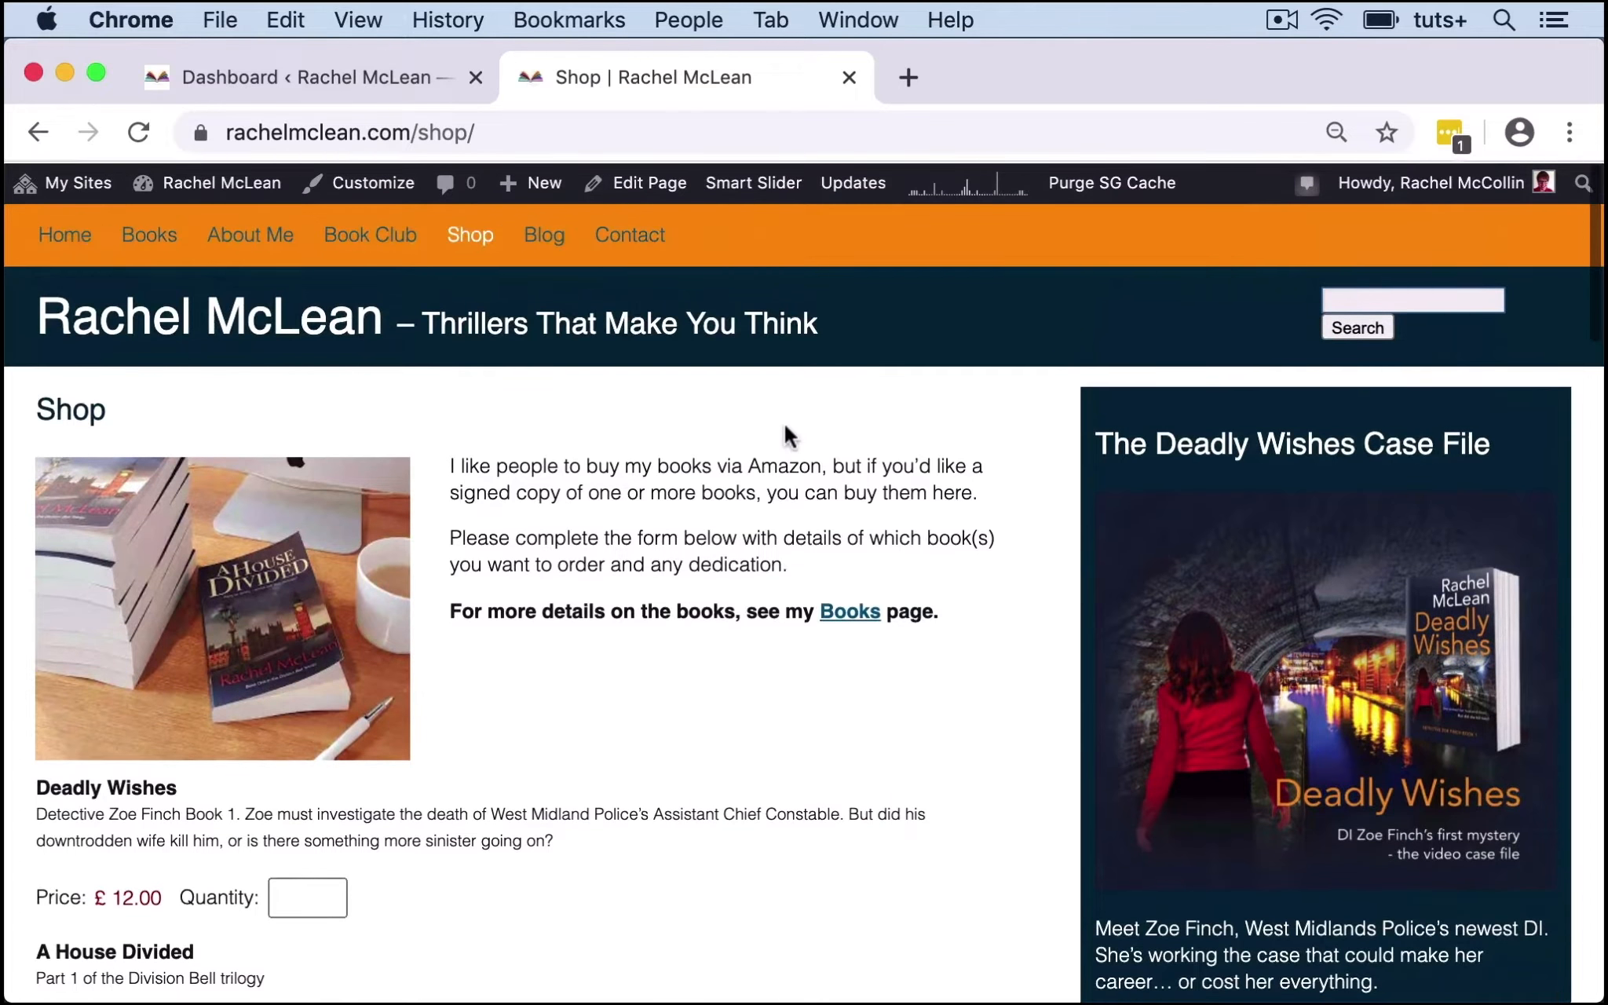
pyautogui.scroll(-9, 784, 428)
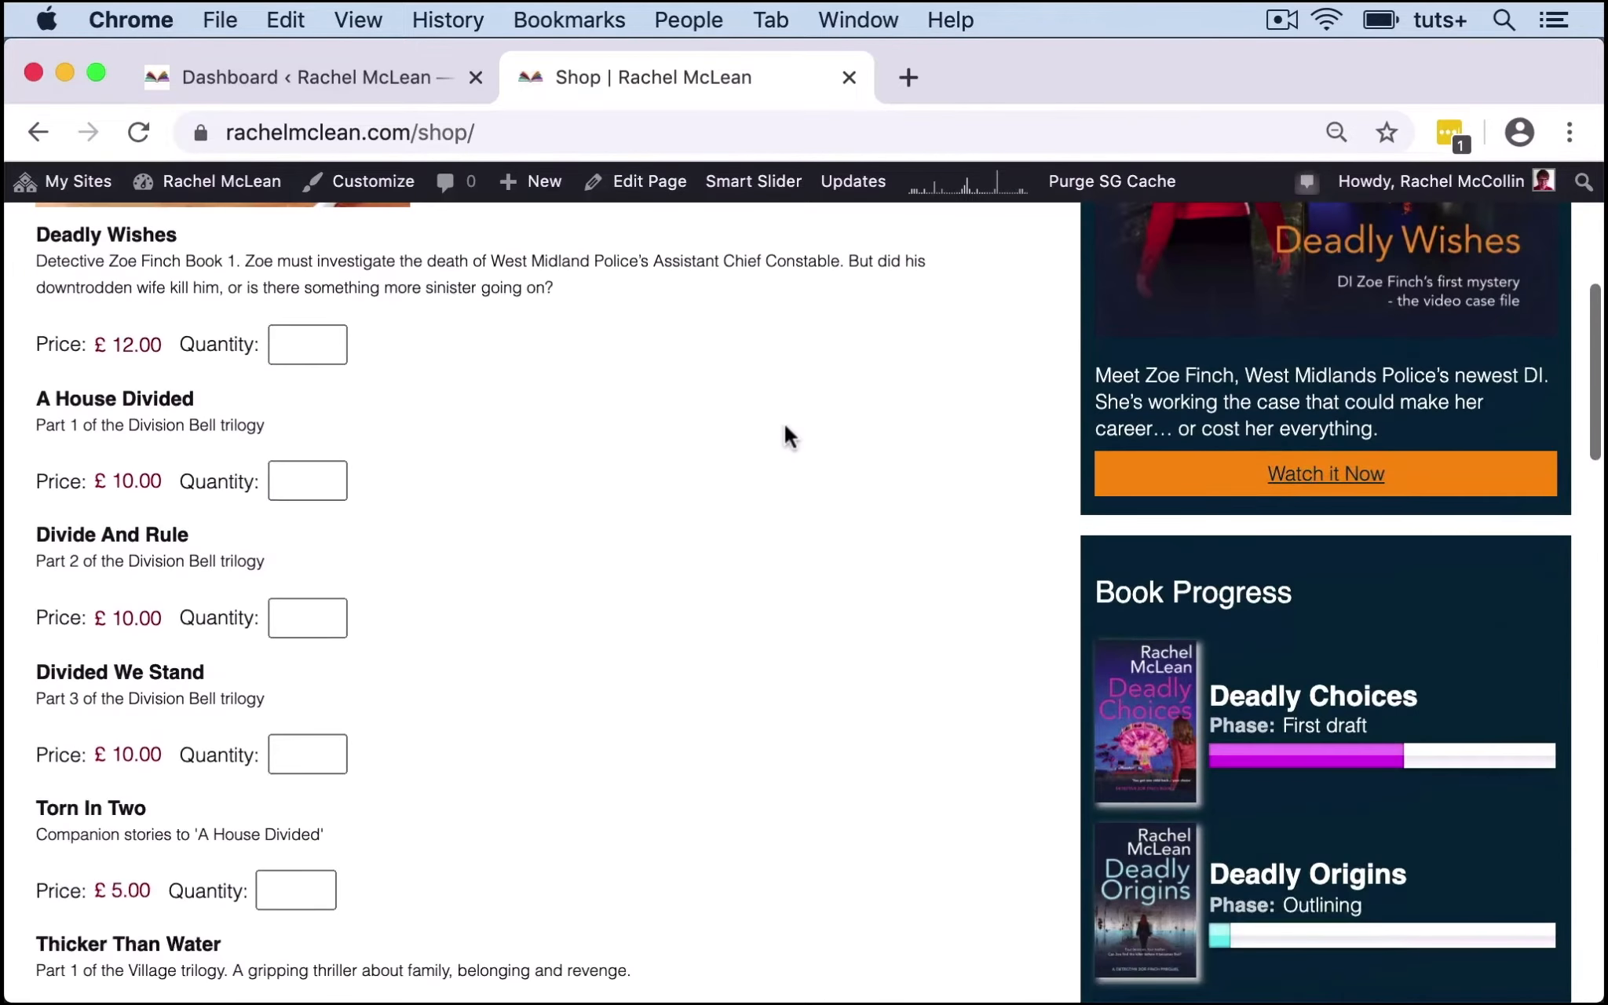
pyautogui.scroll(-1, 785, 428)
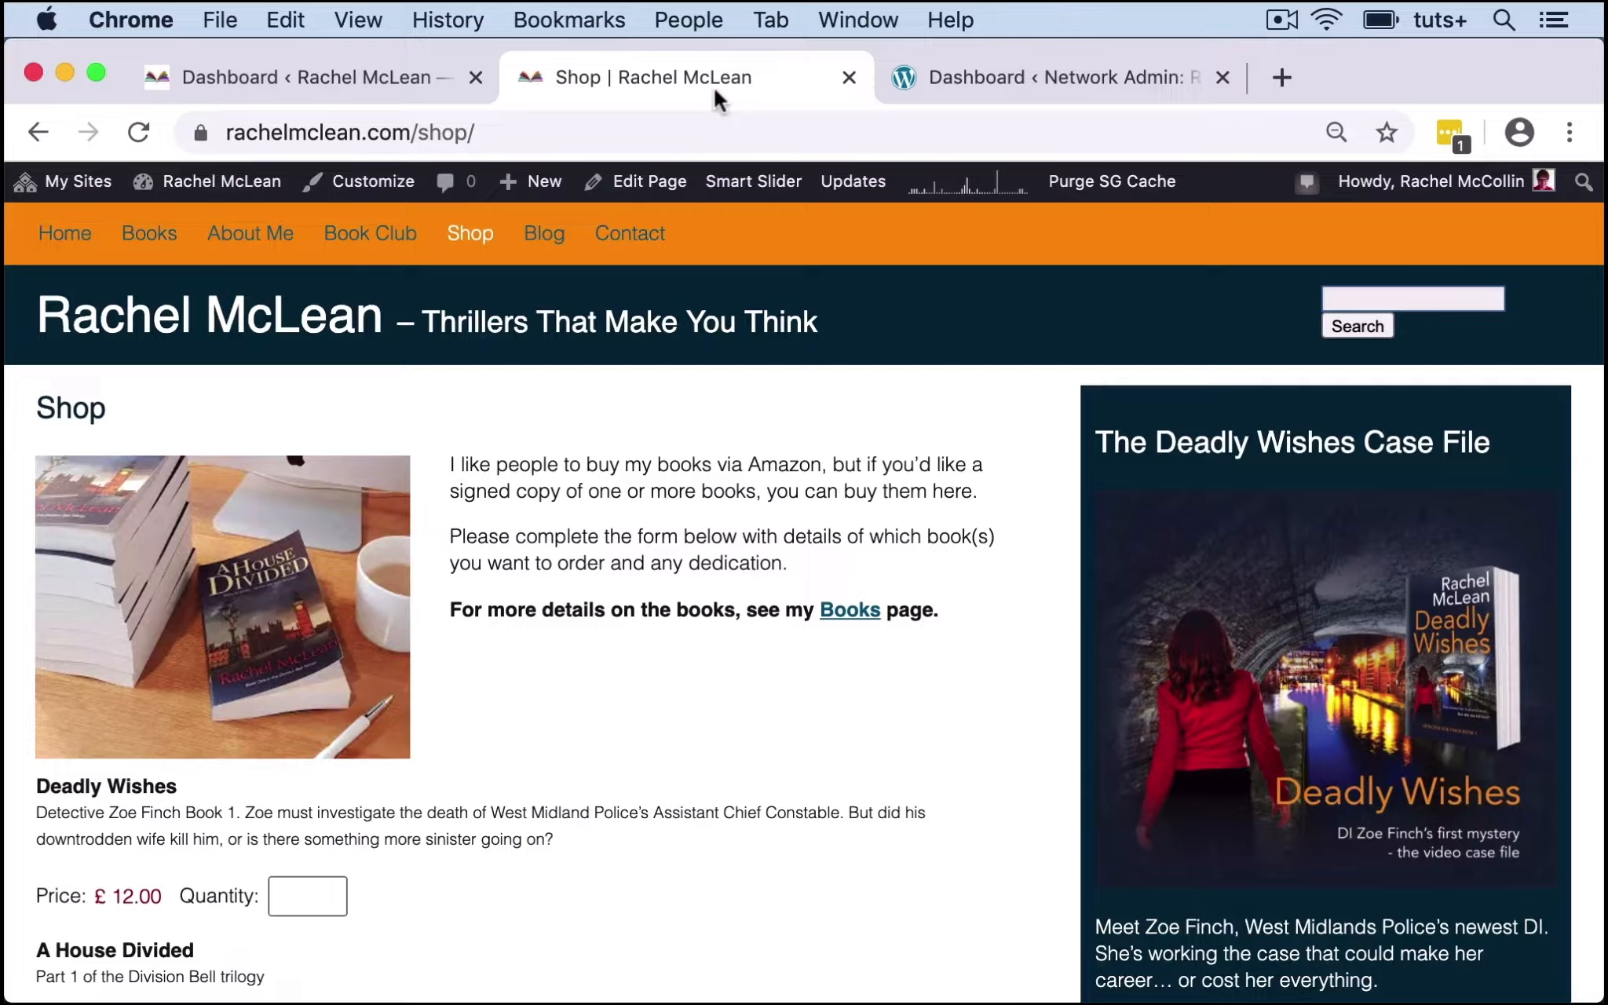
# Switch to the network admin dashboard, open the page for adding plugins, and look through the featured plugins.
pyautogui.click(1048, 85)
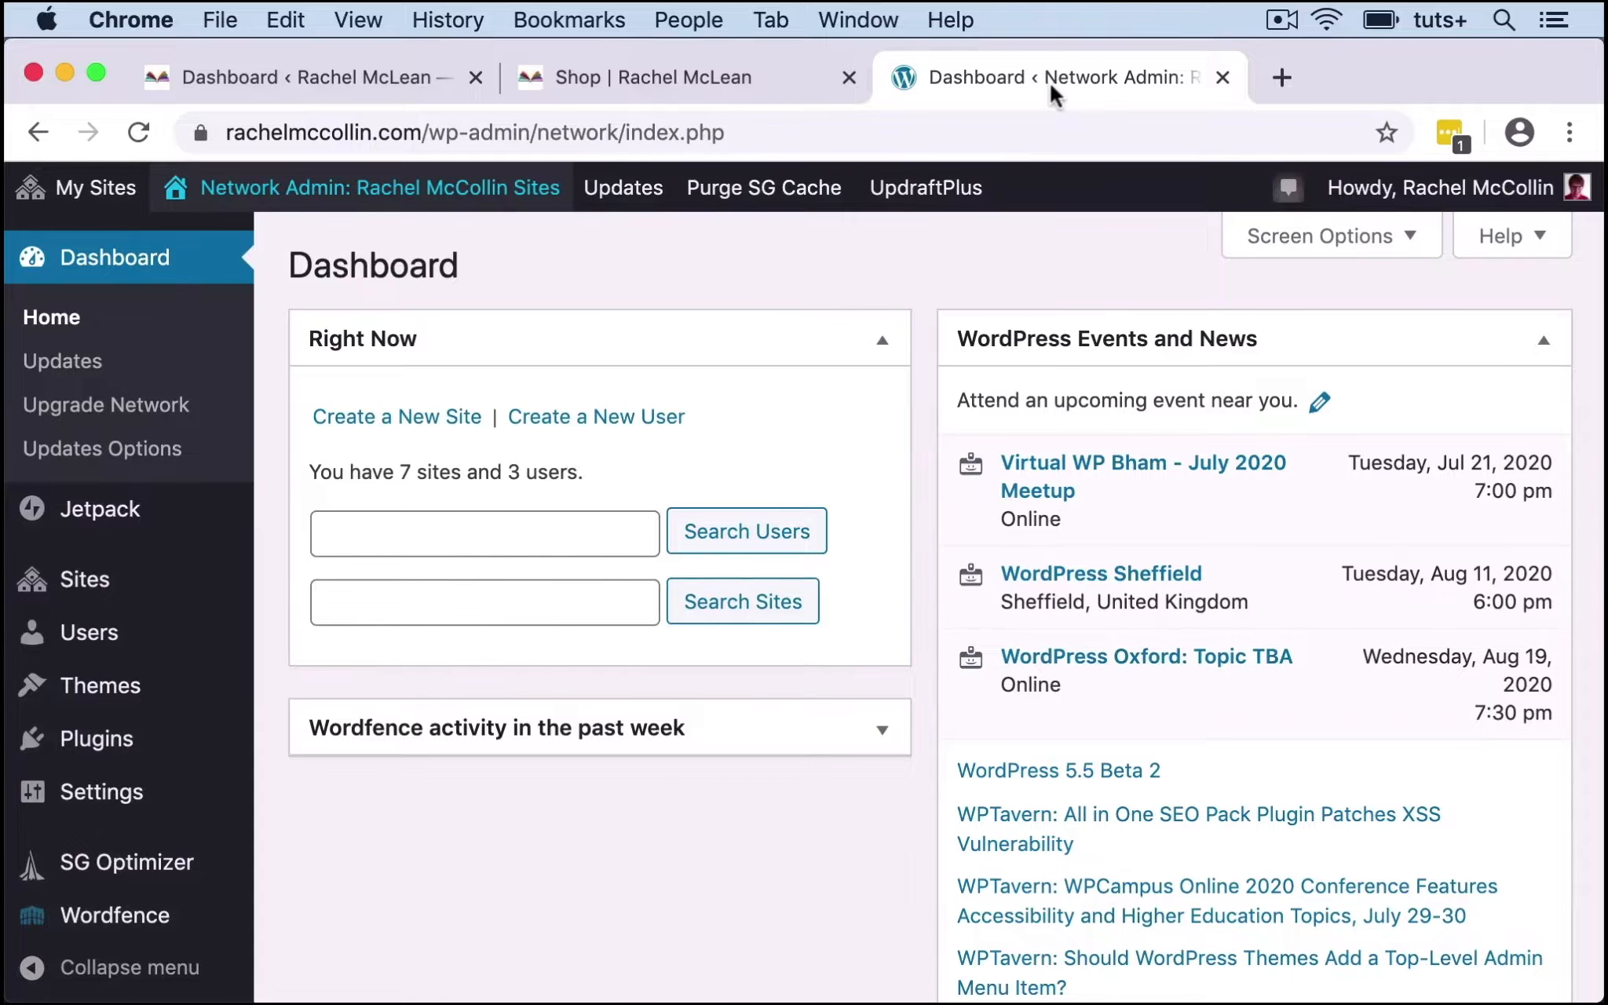
pyautogui.moveTo(100, 756)
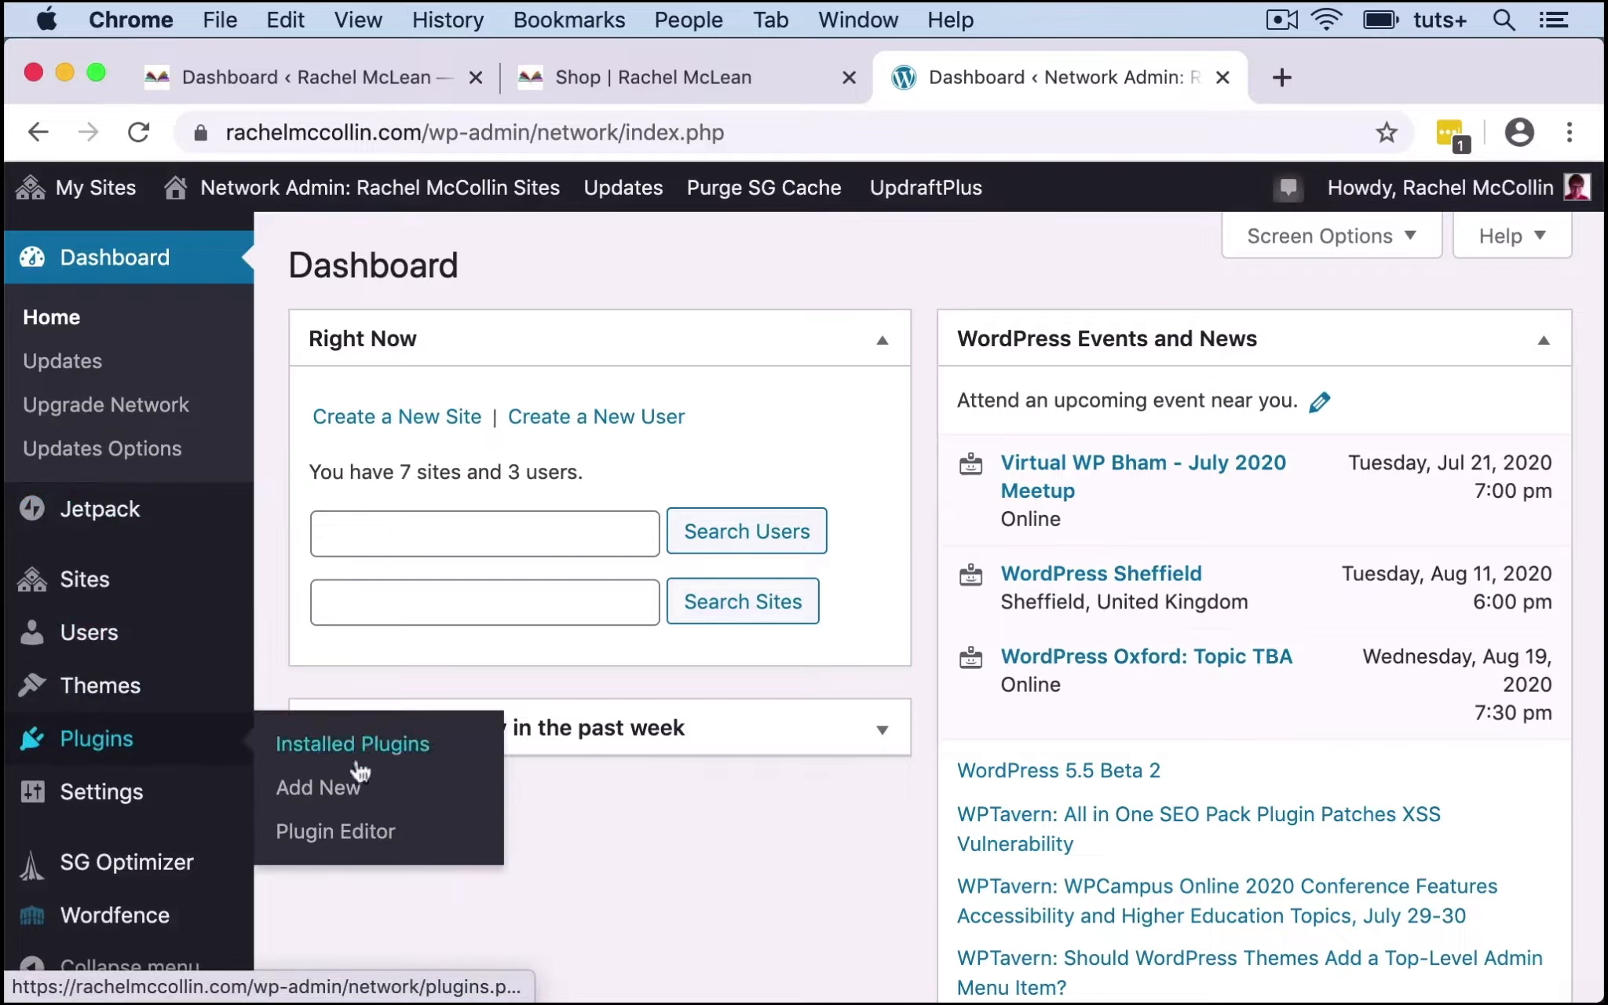
pyautogui.click(345, 794)
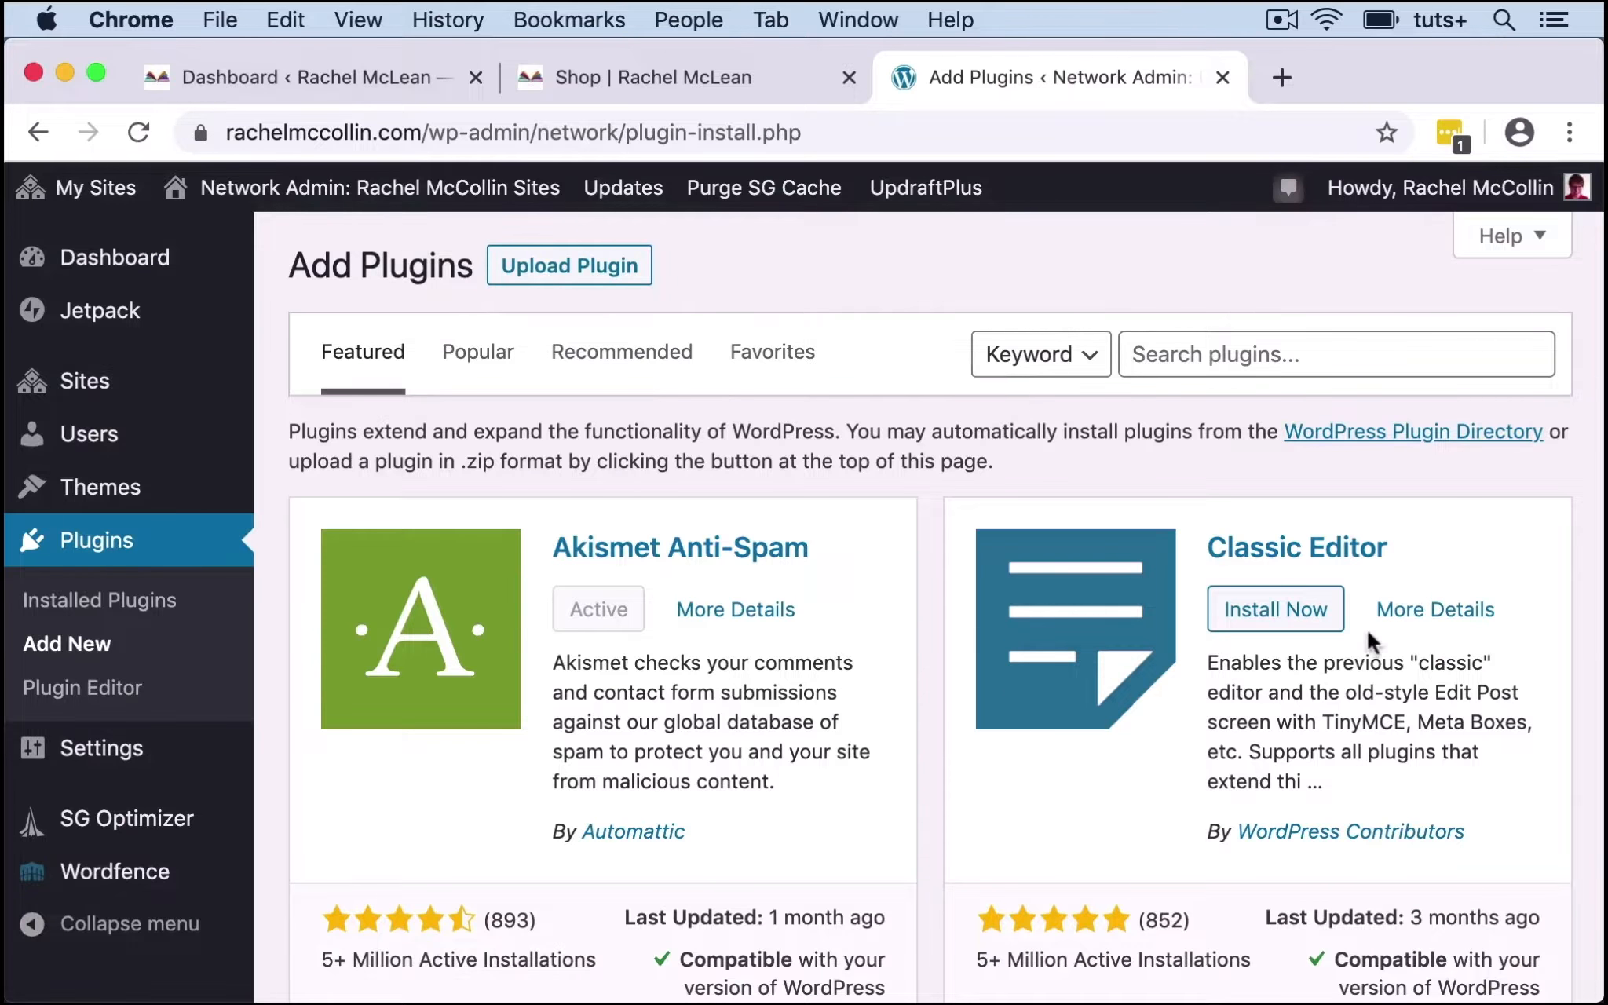
pyautogui.scroll(-10, 1367, 630)
pyautogui.scroll(-9, 1372, 644)
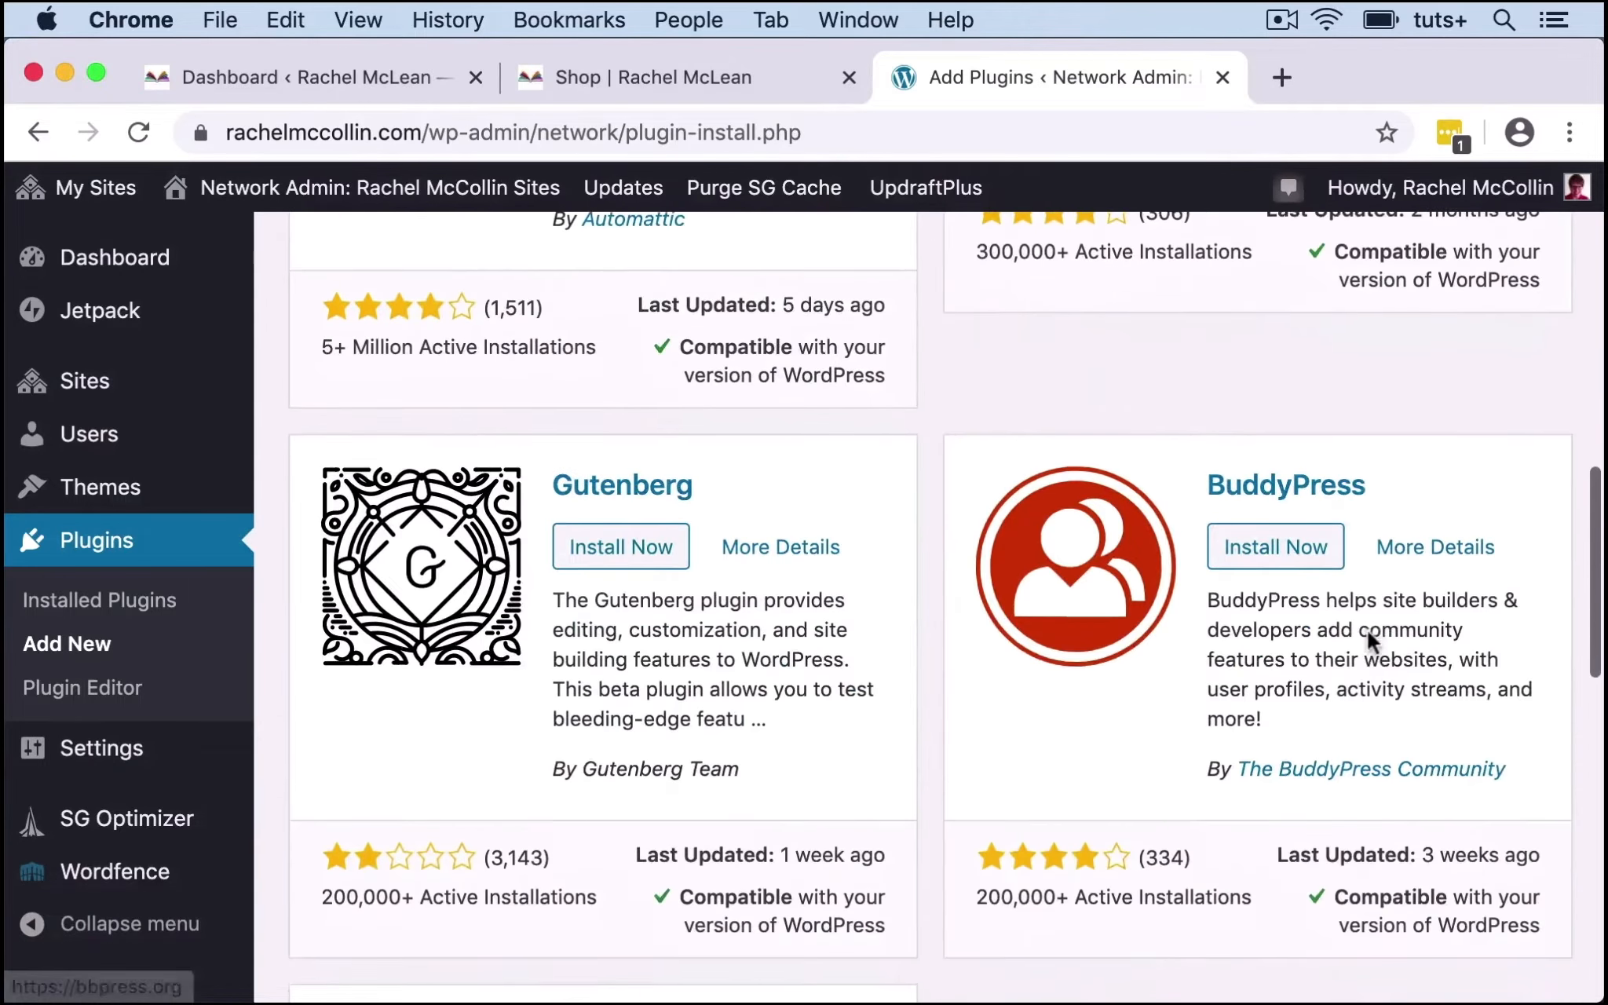
pyautogui.scroll(12, 1367, 630)
pyautogui.scroll(7, 1367, 630)
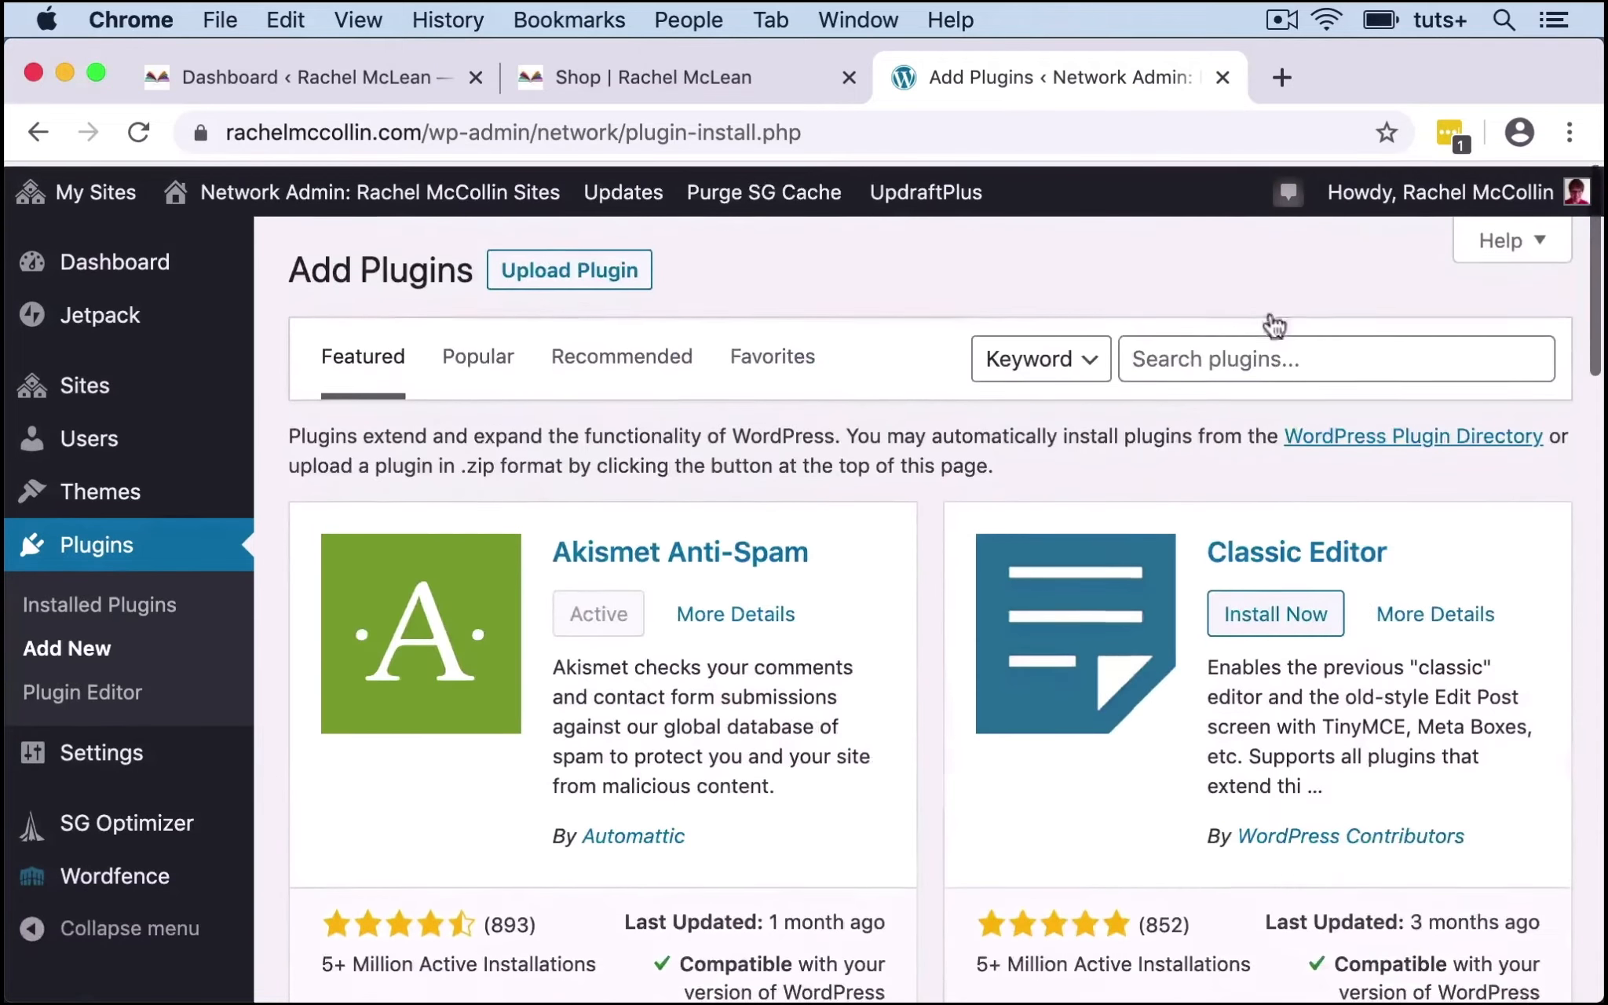
# Search the plugin directory for woocommerce and install the WooCommerce plugin by Automattic.
pyautogui.click(1224, 352)
pyautogui.write('woocomm')
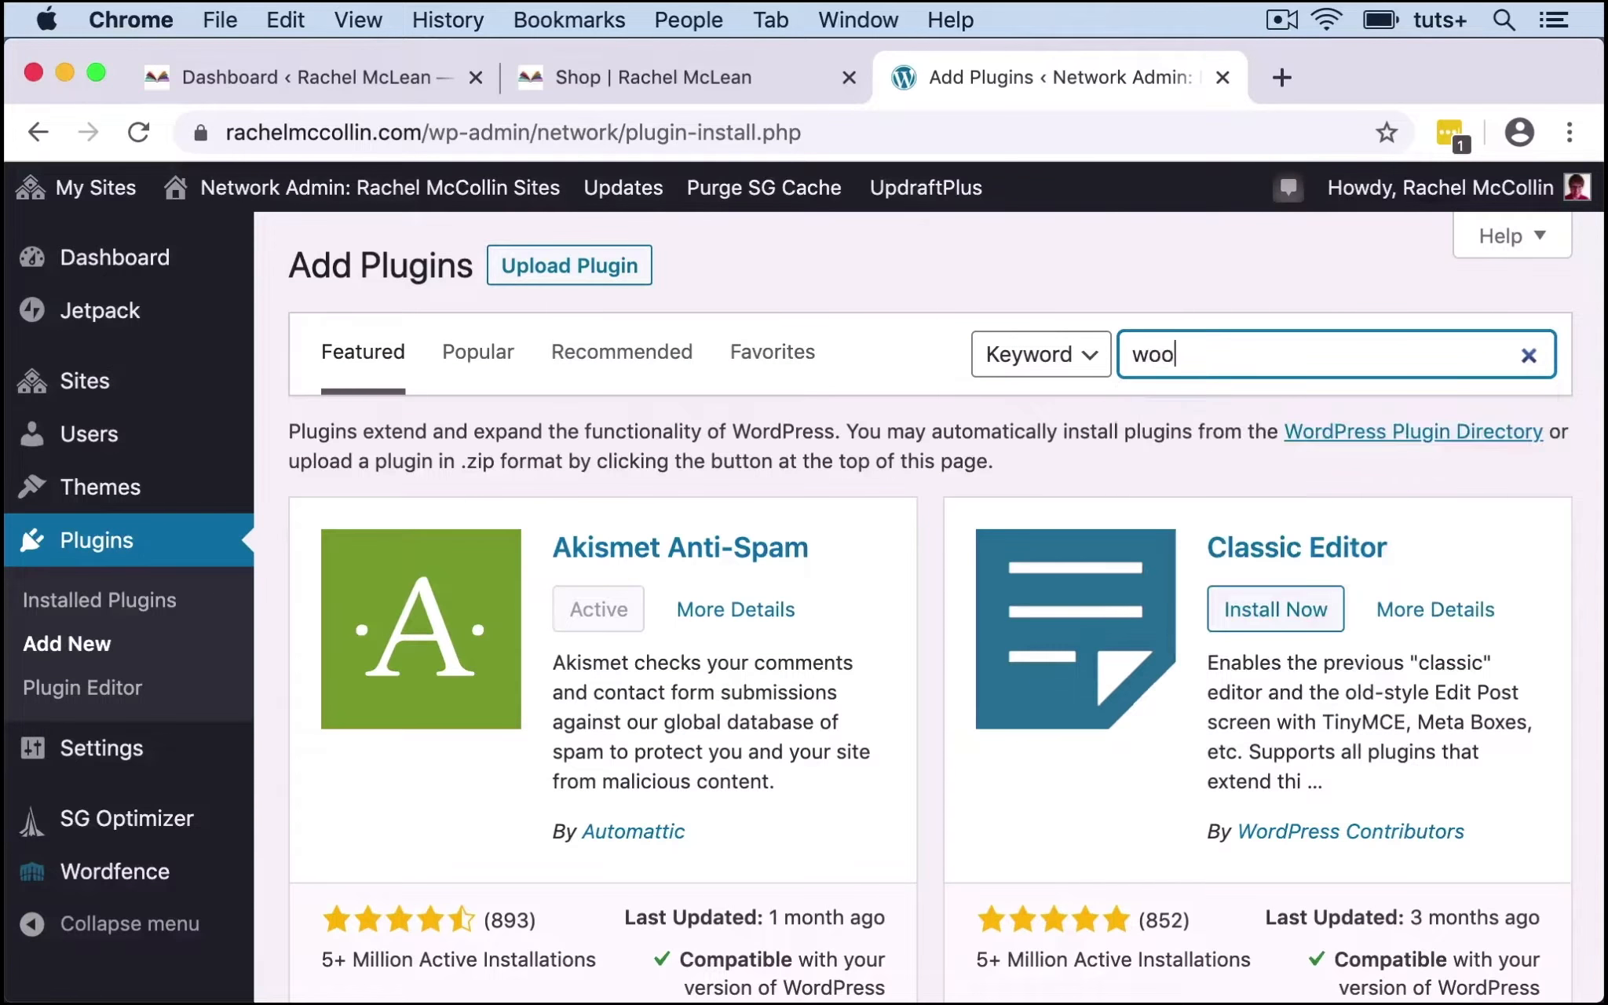
pyautogui.write('erce')
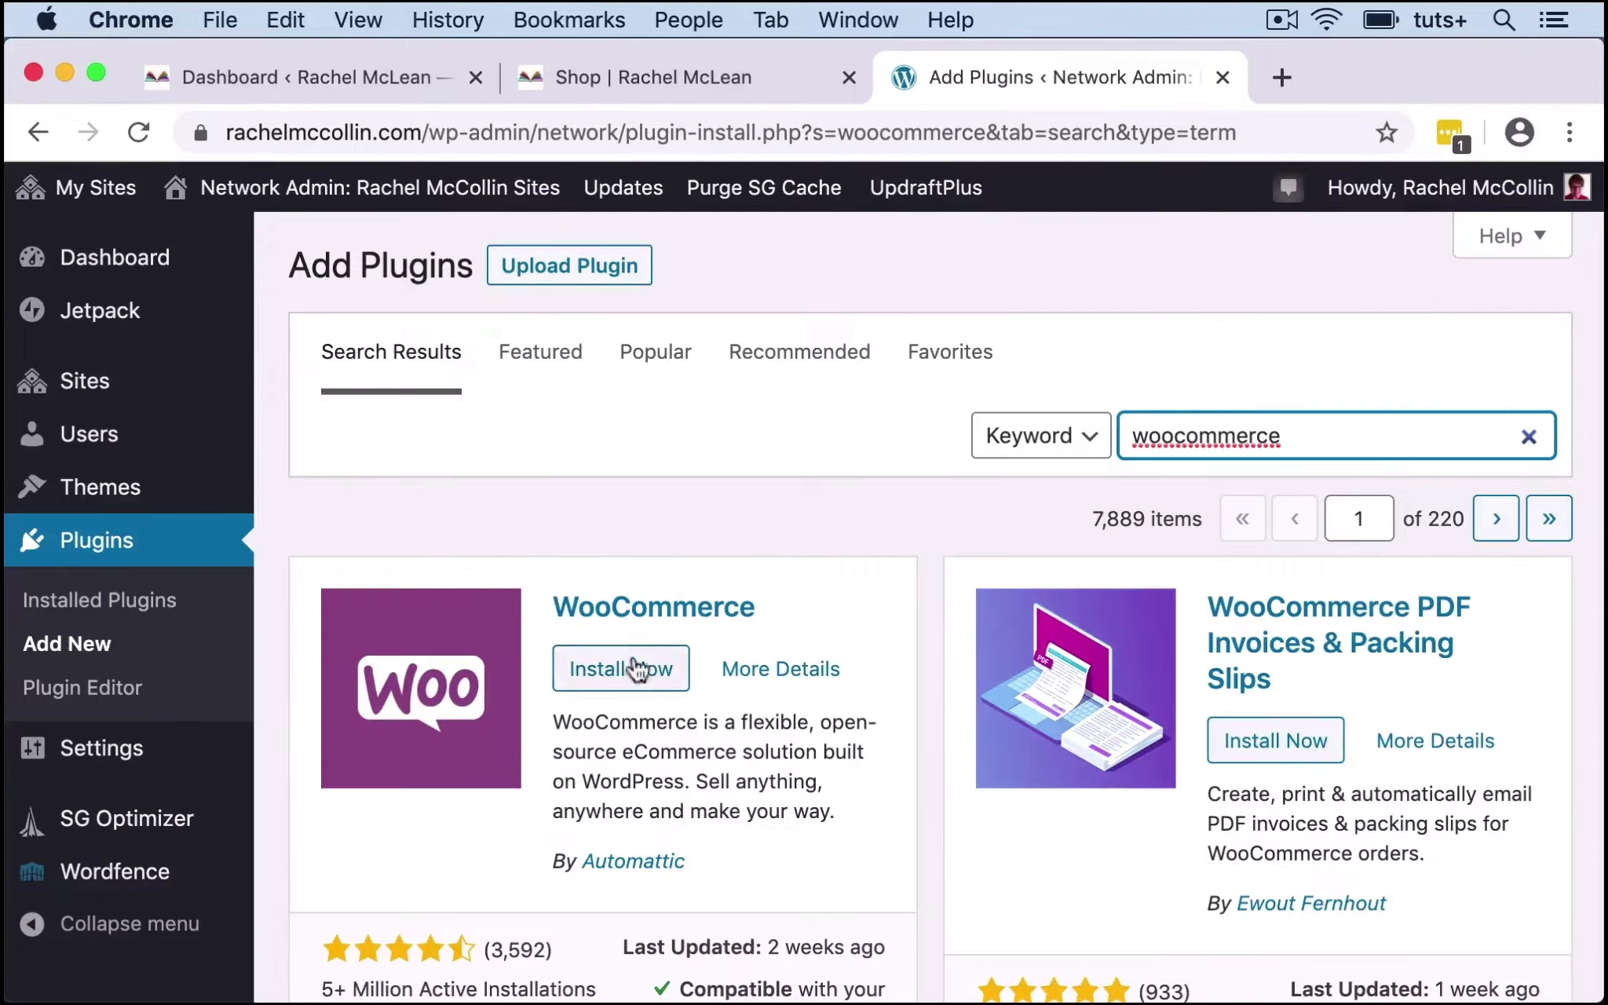
pyautogui.click(638, 669)
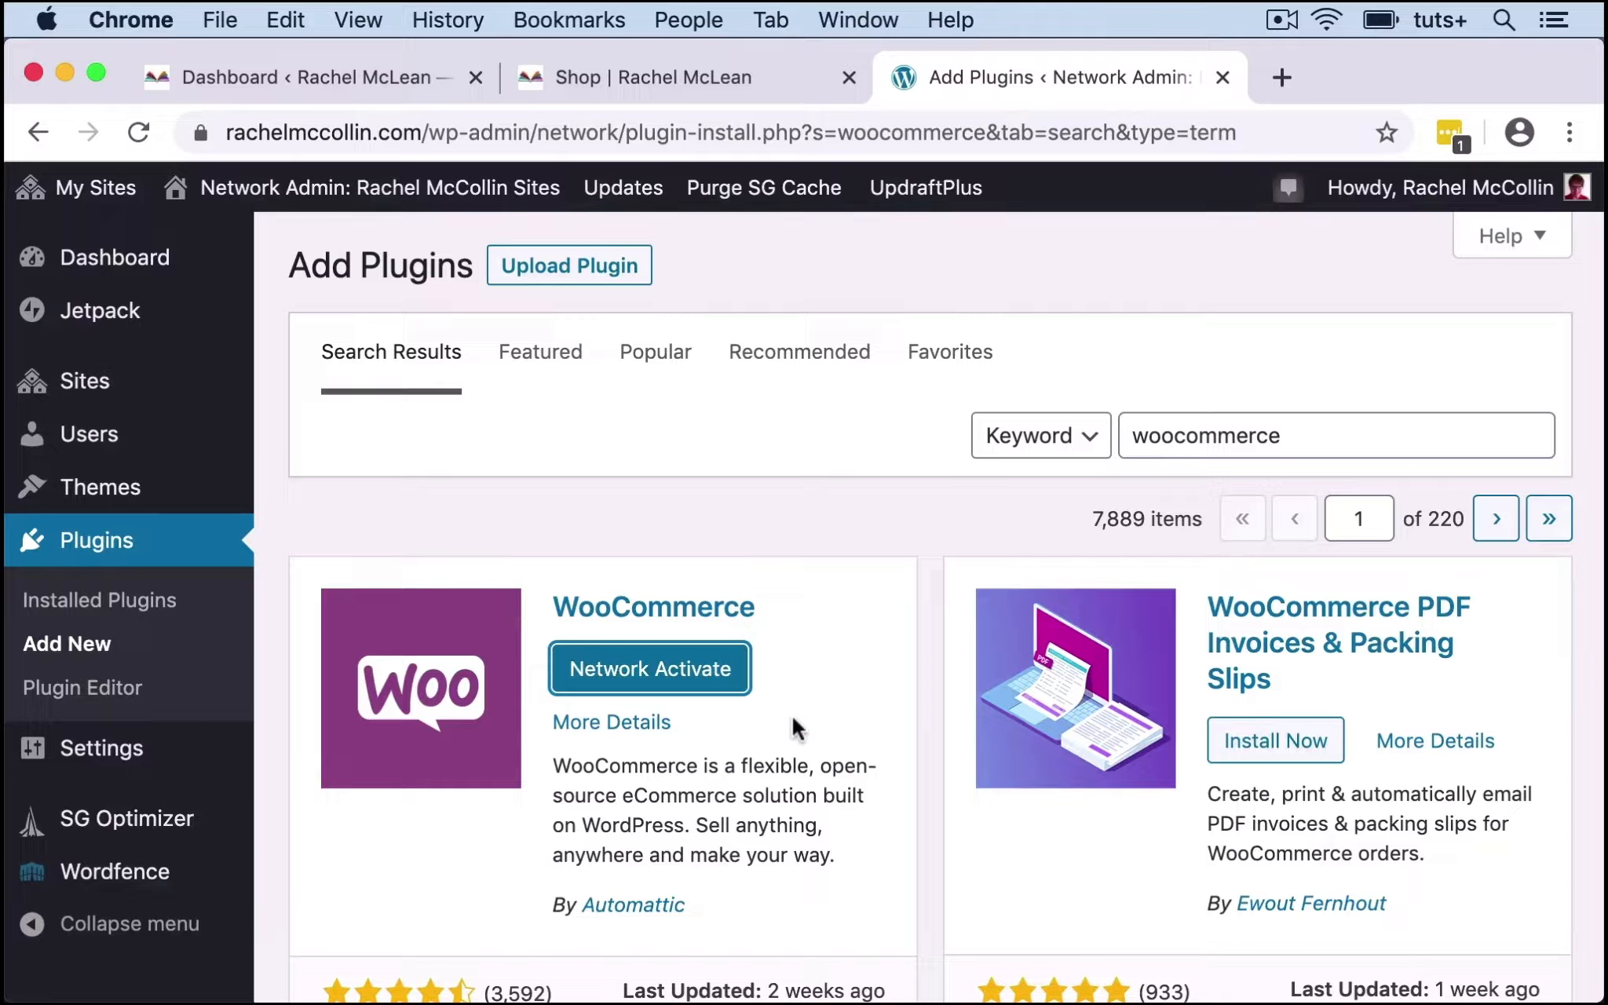
# Activate WooCommerce from the installed plugins of the author site's own dashboard and accept the new setup experience.
pyautogui.click(351, 78)
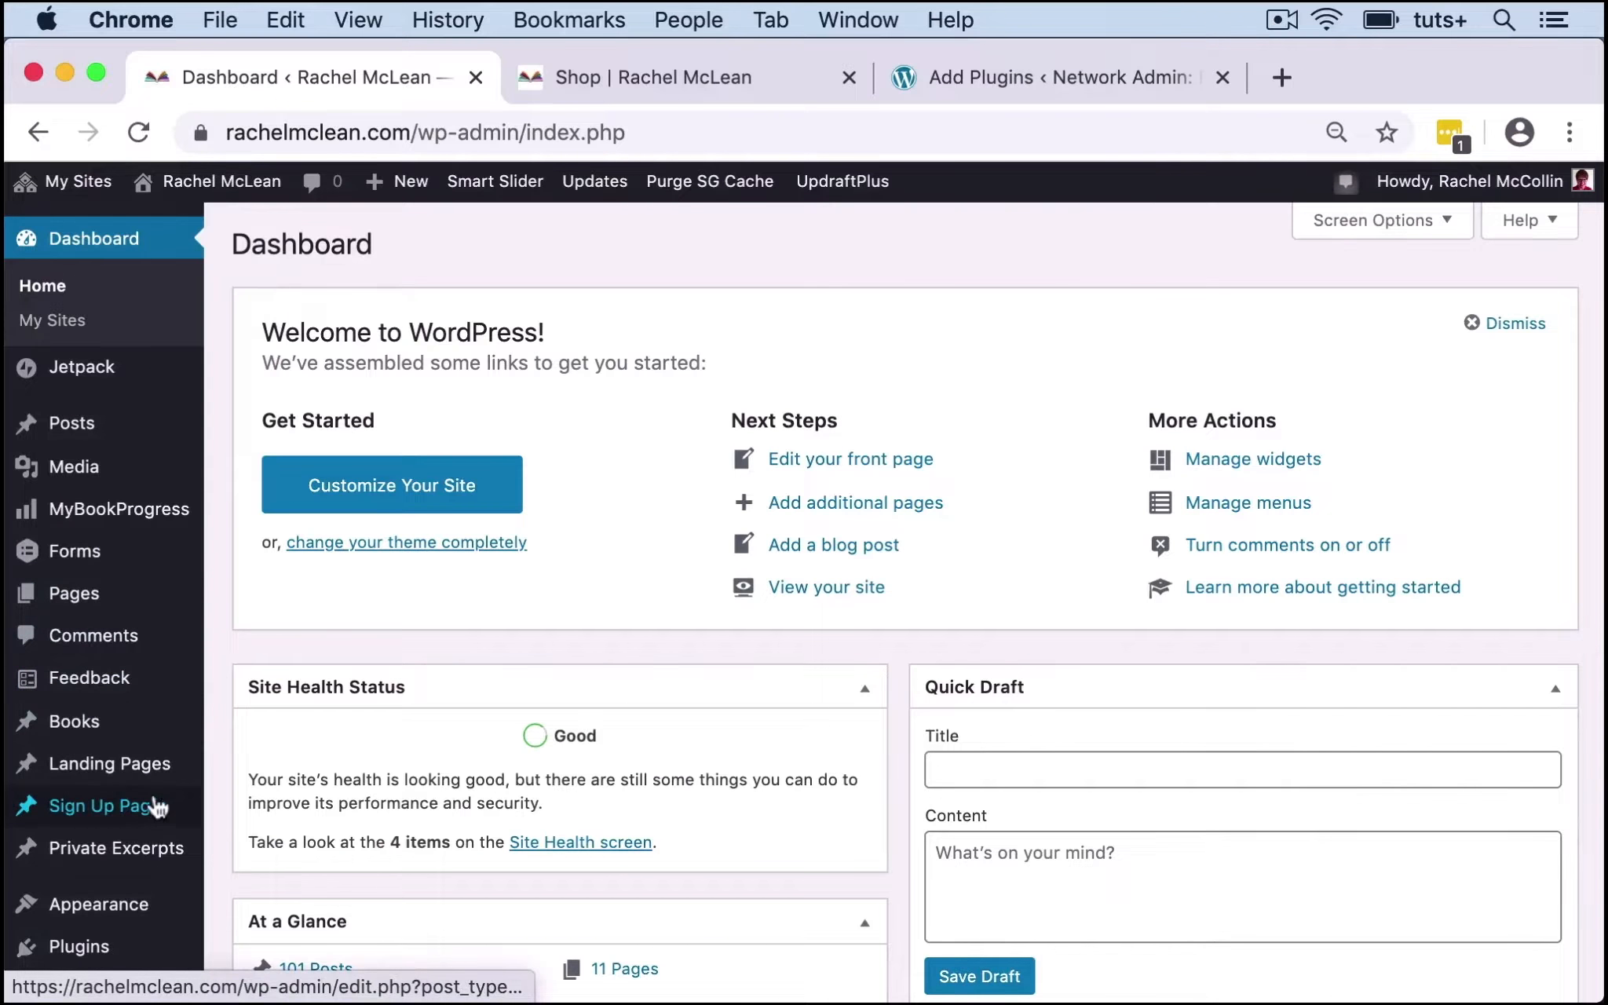
pyautogui.scroll(-3, 157, 806)
pyautogui.click(84, 717)
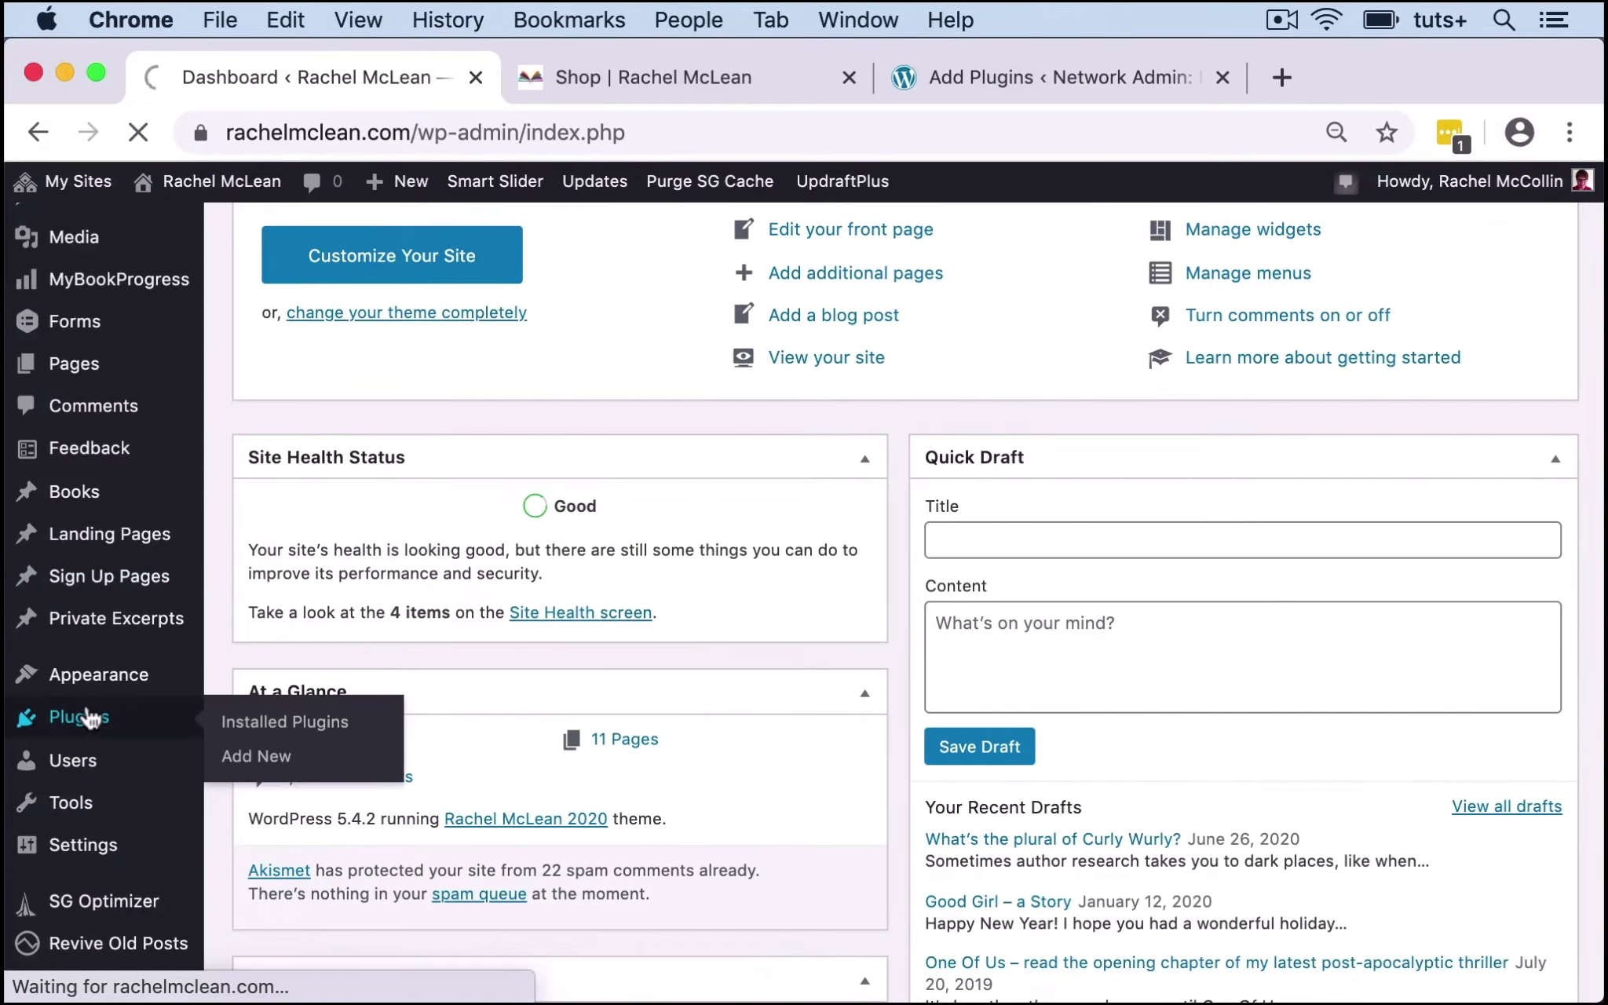
pyautogui.scroll(-20, 605, 721)
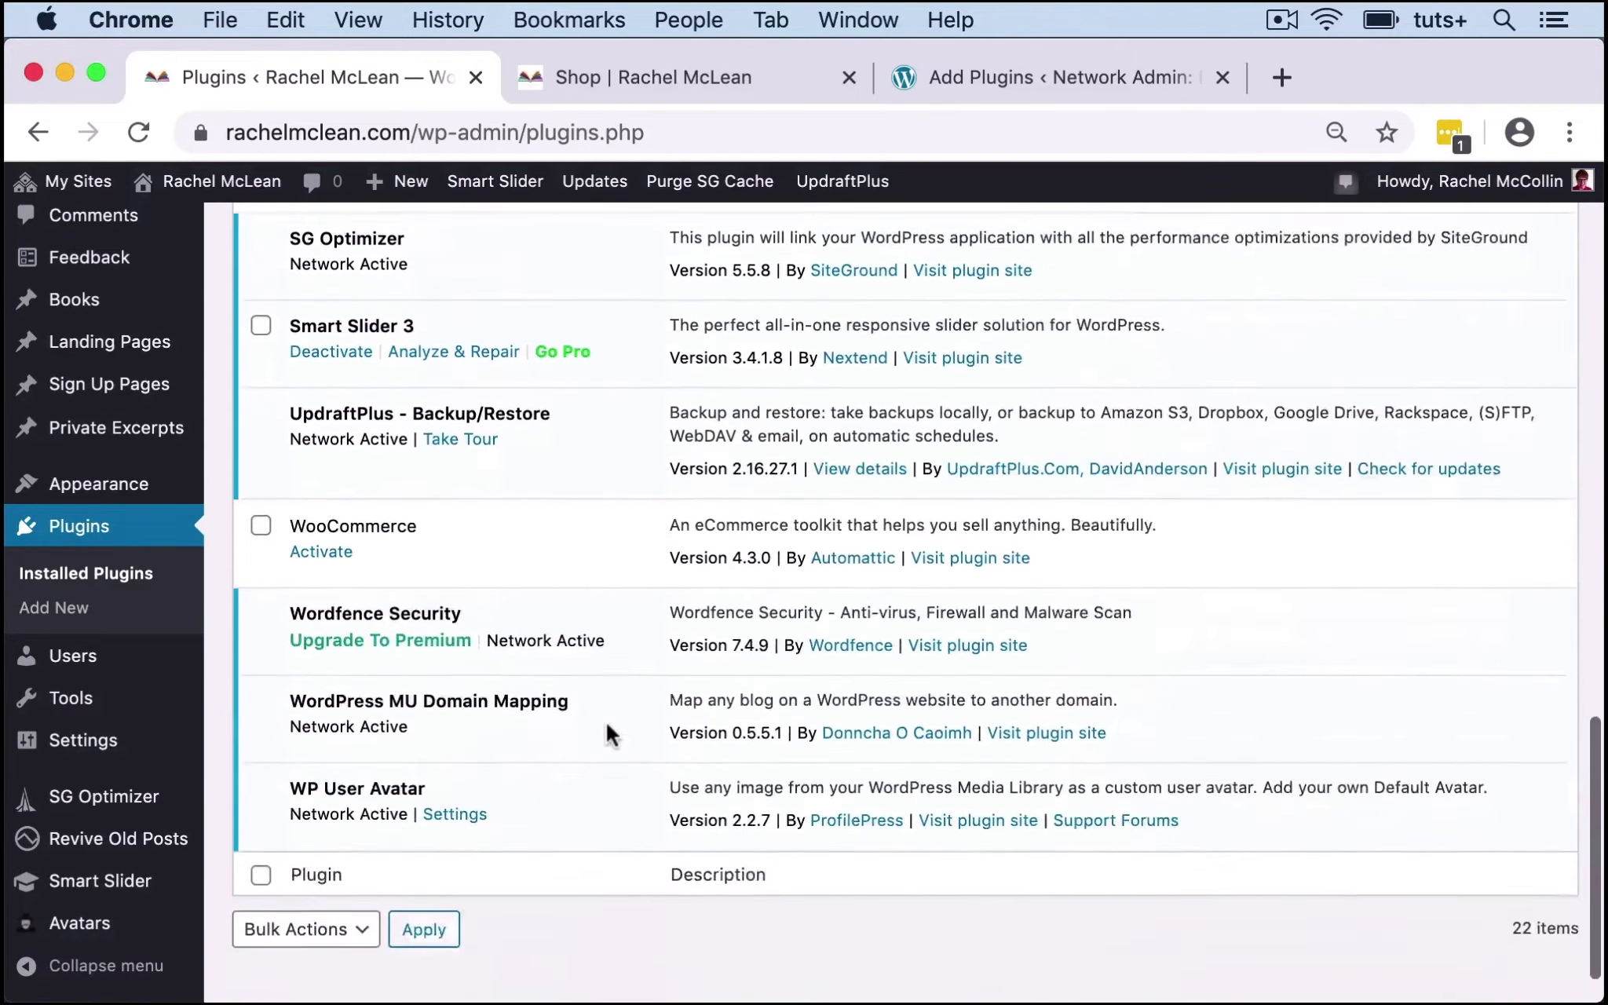
pyautogui.scroll(-2, 606, 720)
pyautogui.click(318, 493)
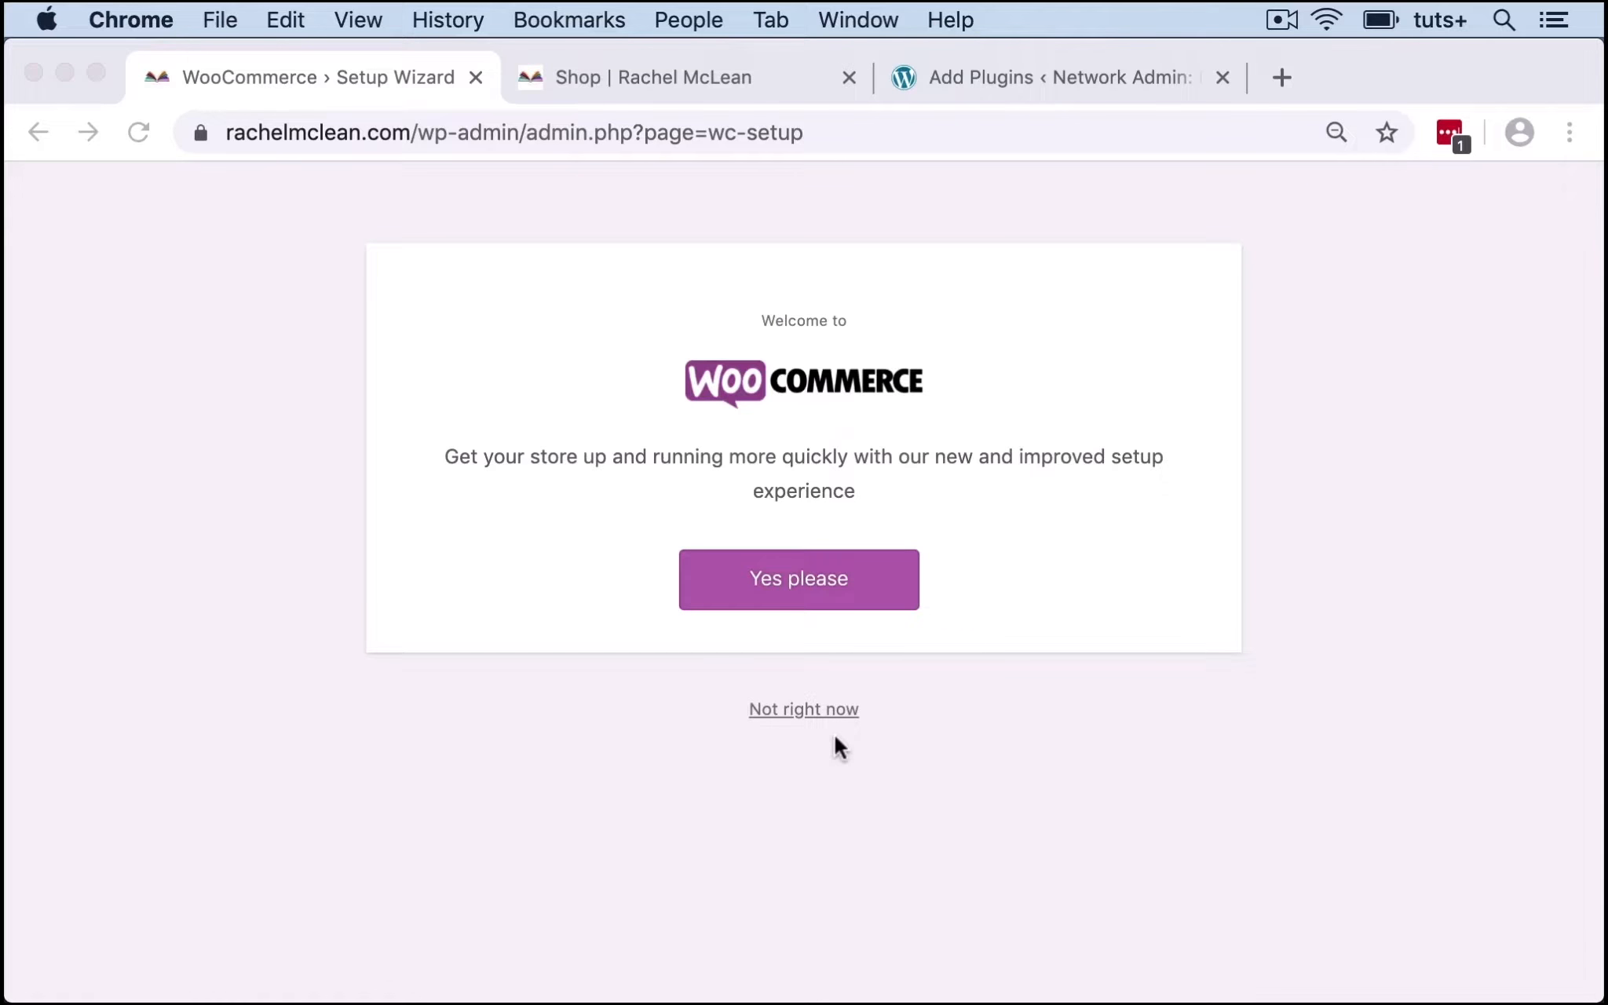
pyautogui.click(790, 576)
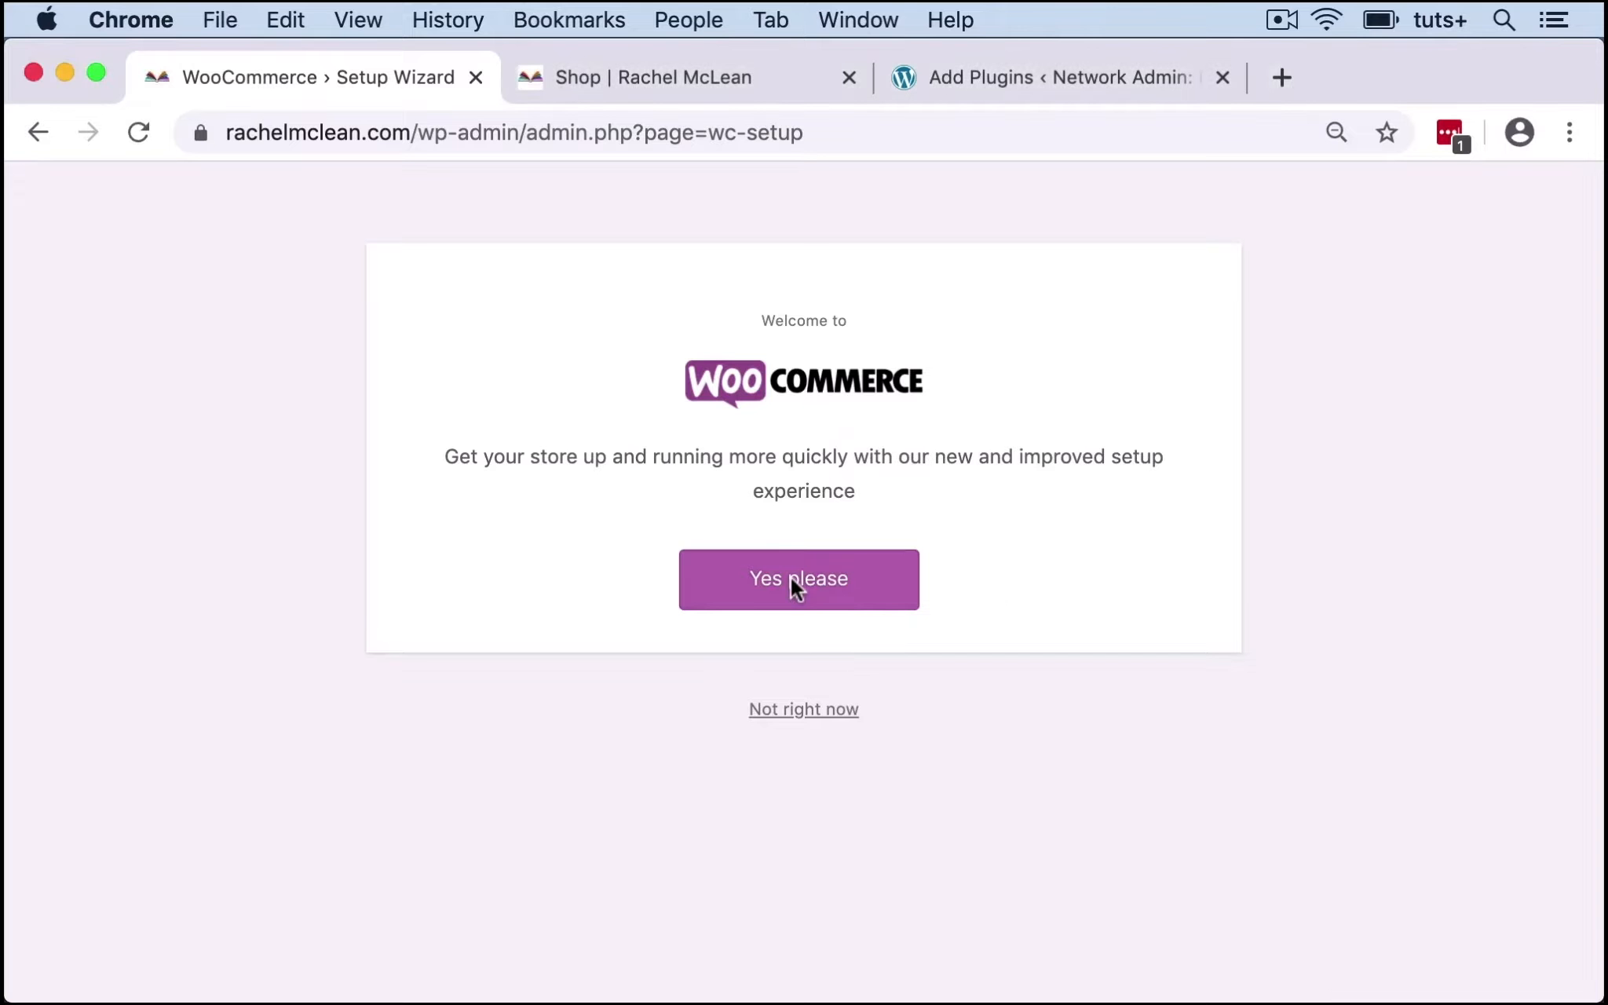
pyautogui.click(790, 576)
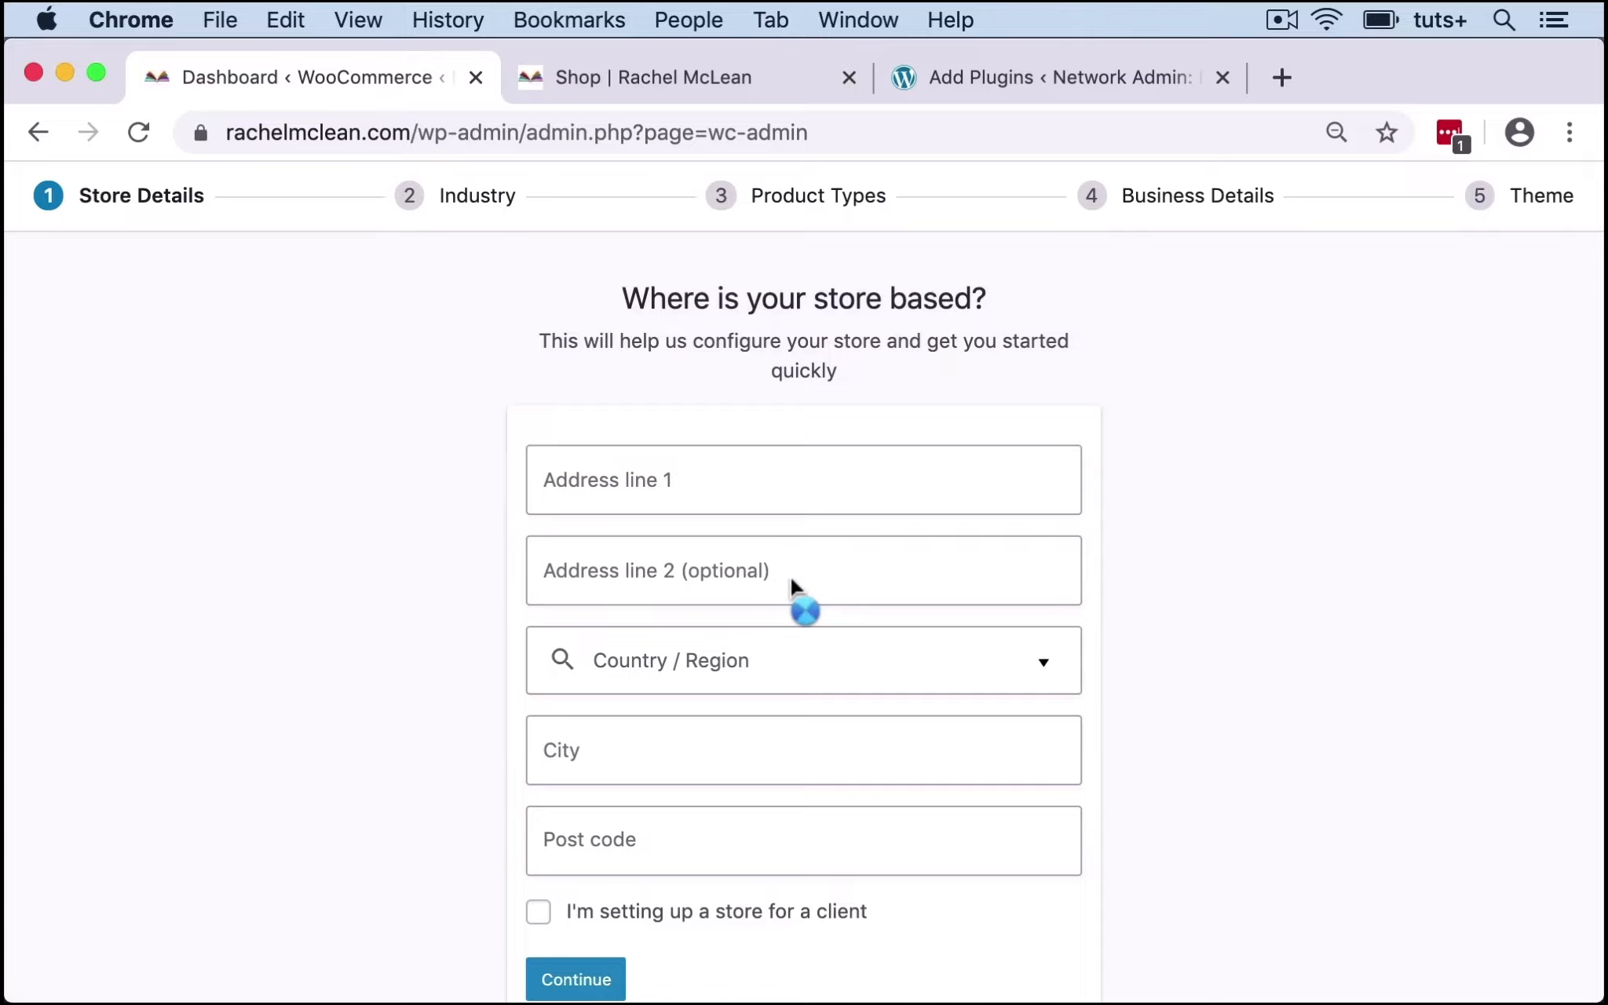
# Fill in the store's street address, city and post code, submit the store details, and opt in to usage tracking.
pyautogui.click(702, 483)
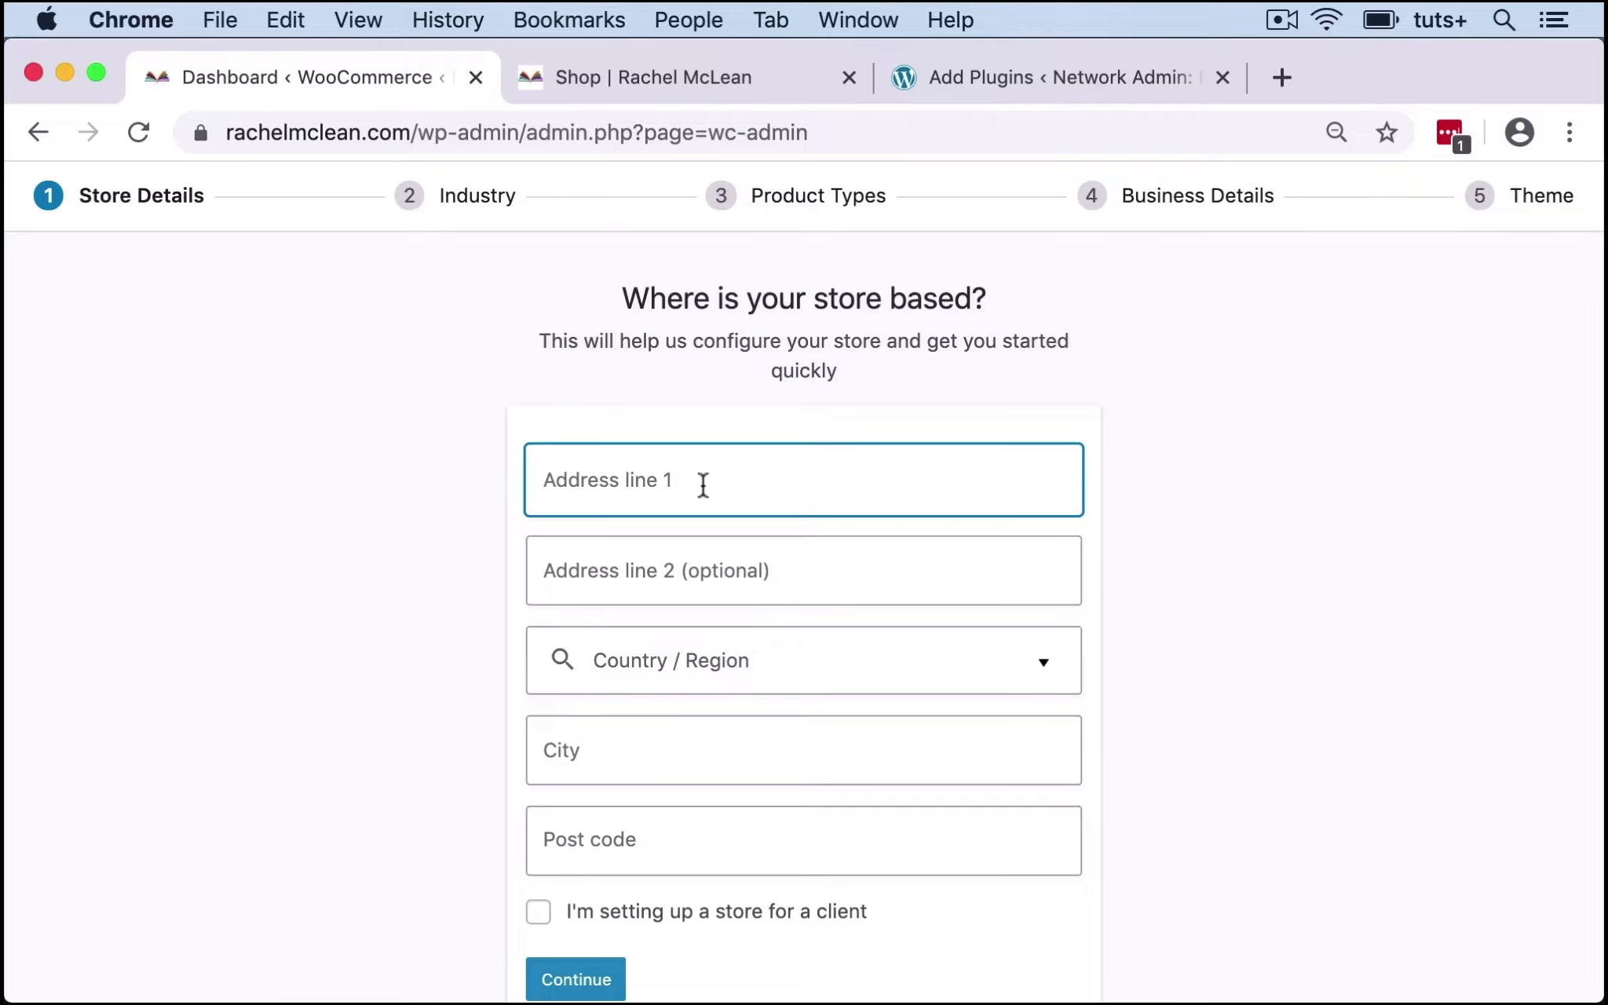
pyautogui.write('1 ')
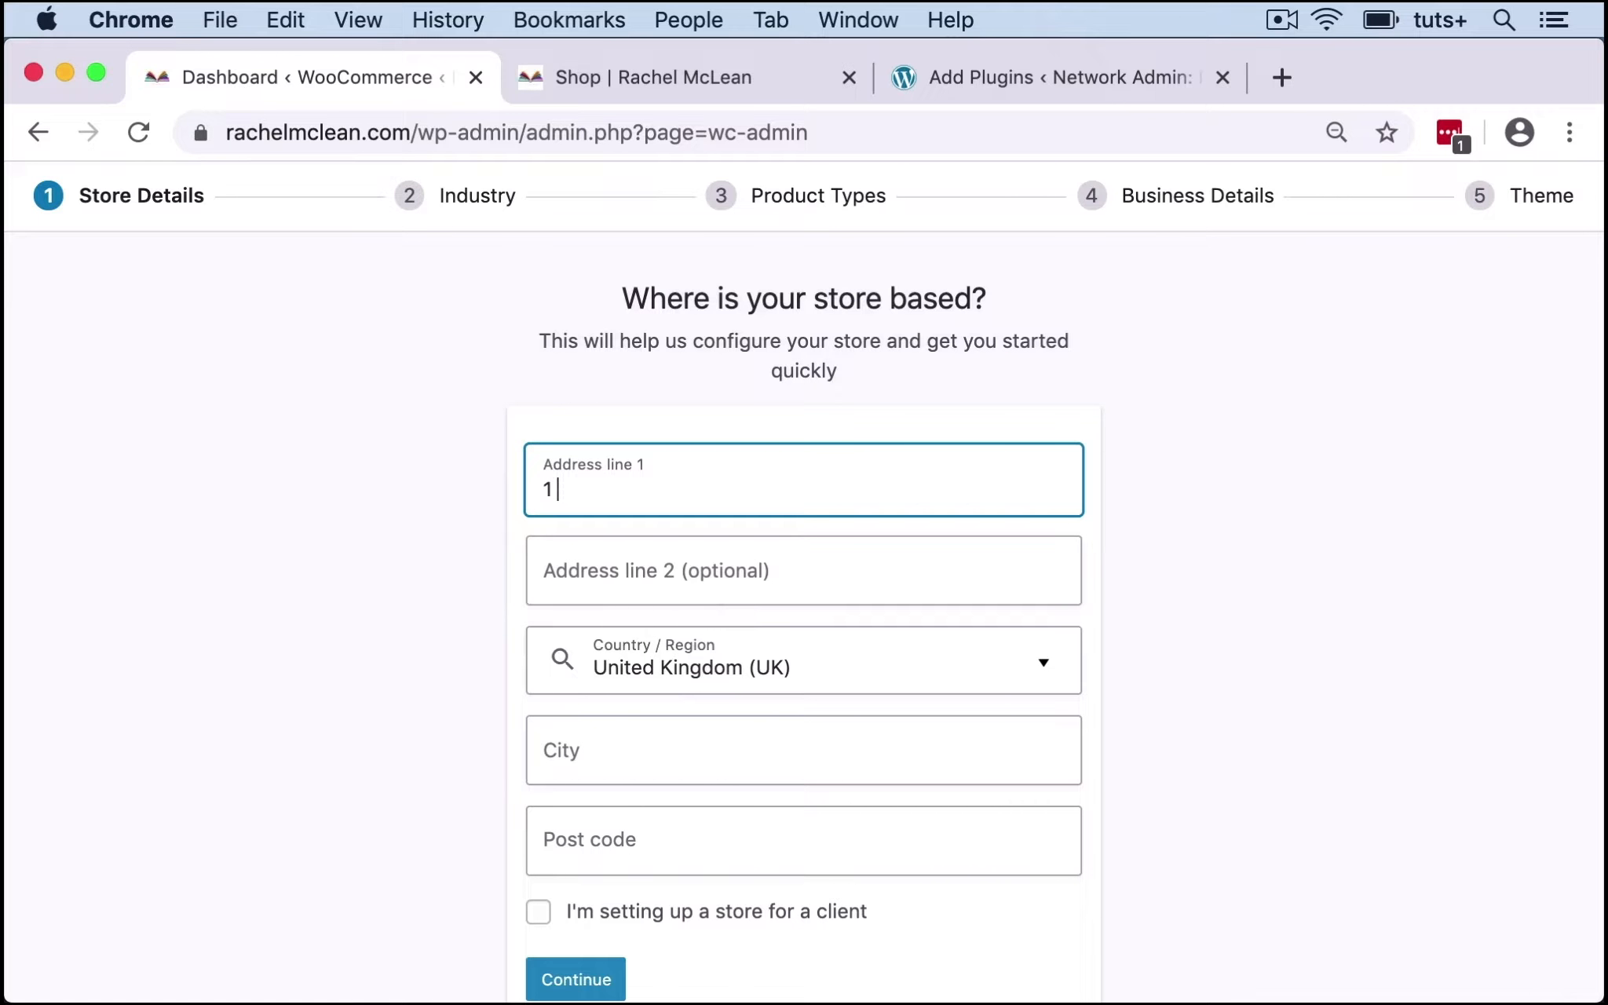
pyautogui.write('Dummy Street')
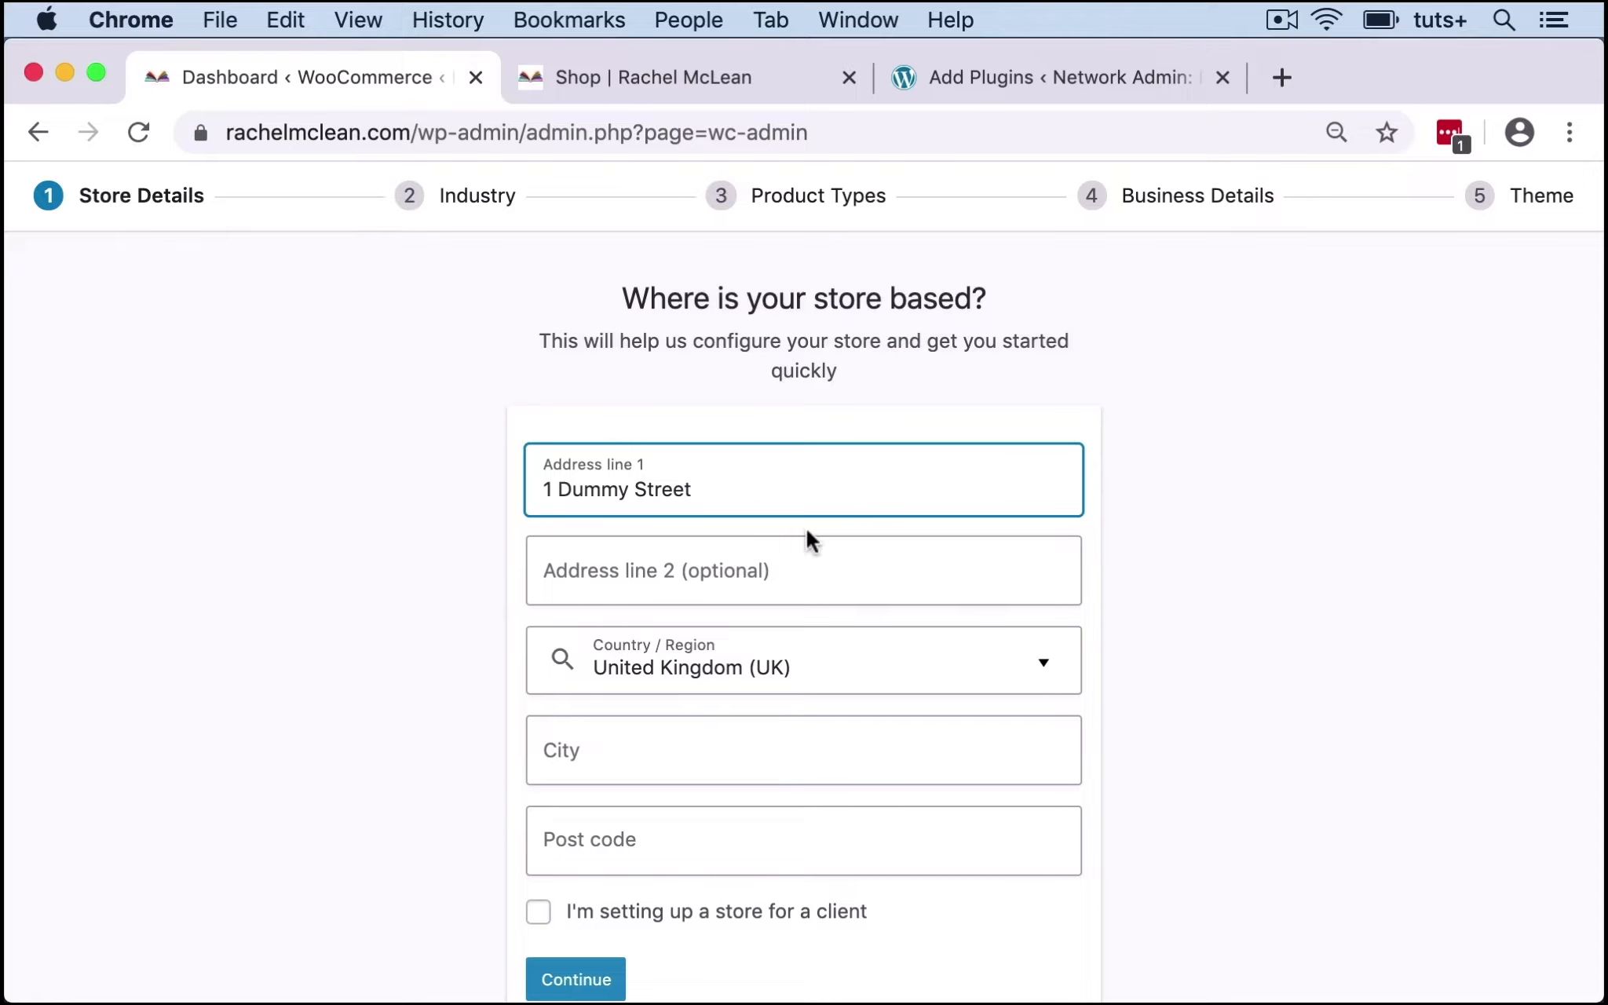
pyautogui.click(603, 757)
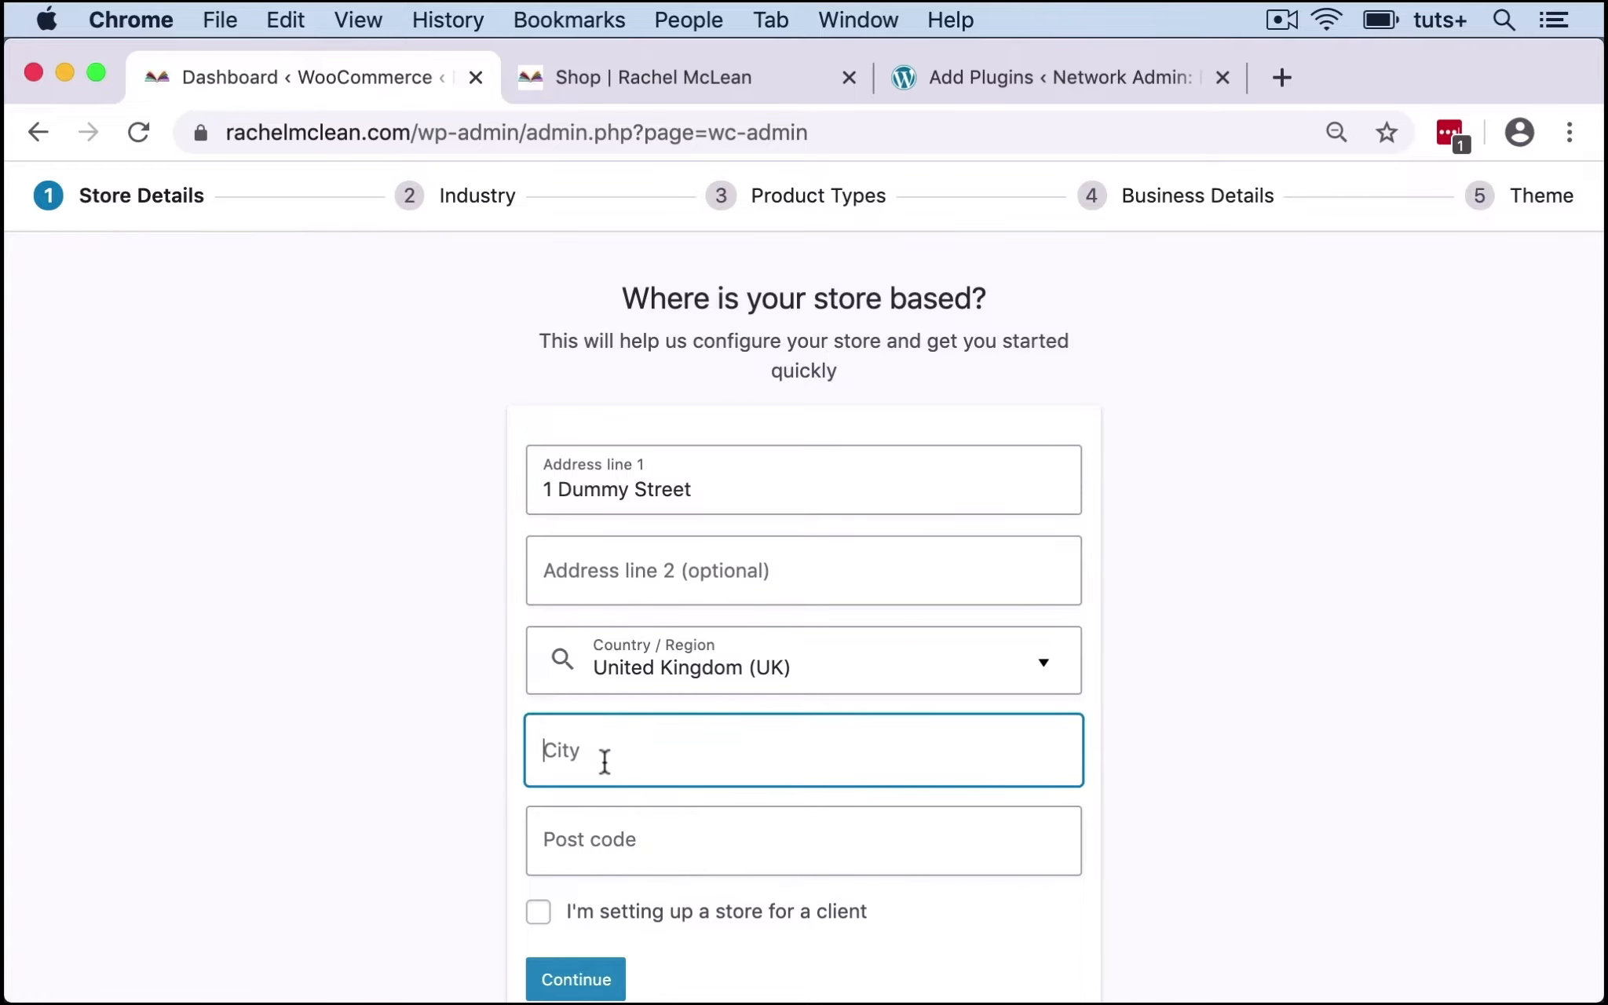
pyautogui.write('Birmingham')
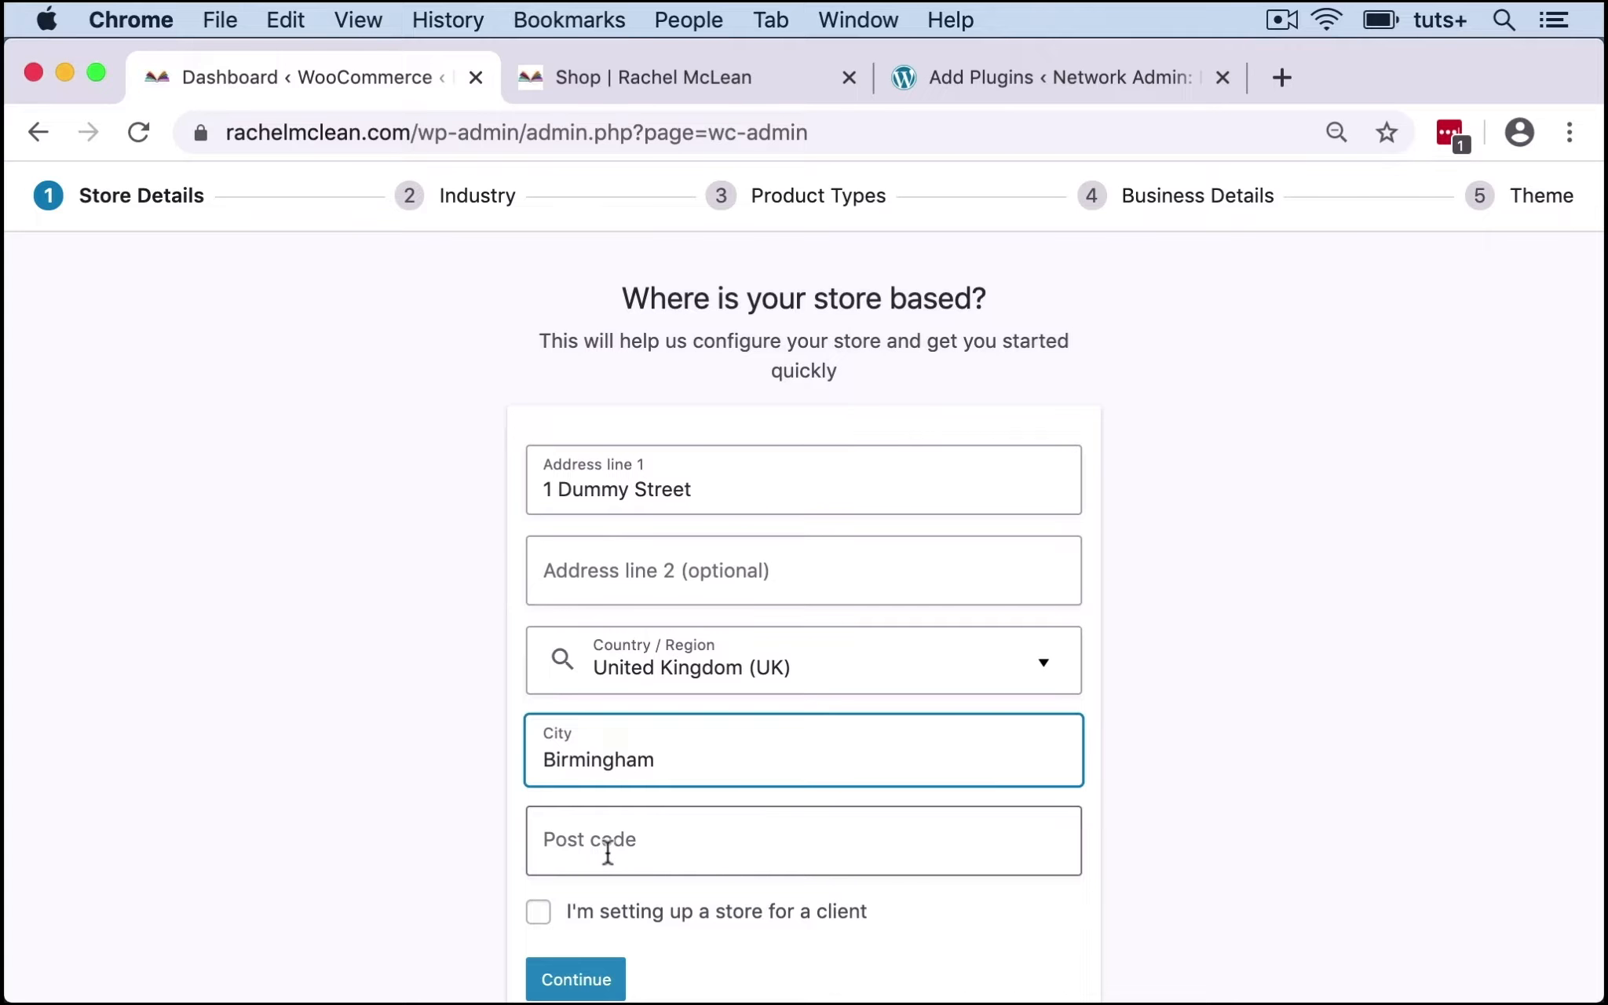
pyautogui.scroll(-1, 608, 852)
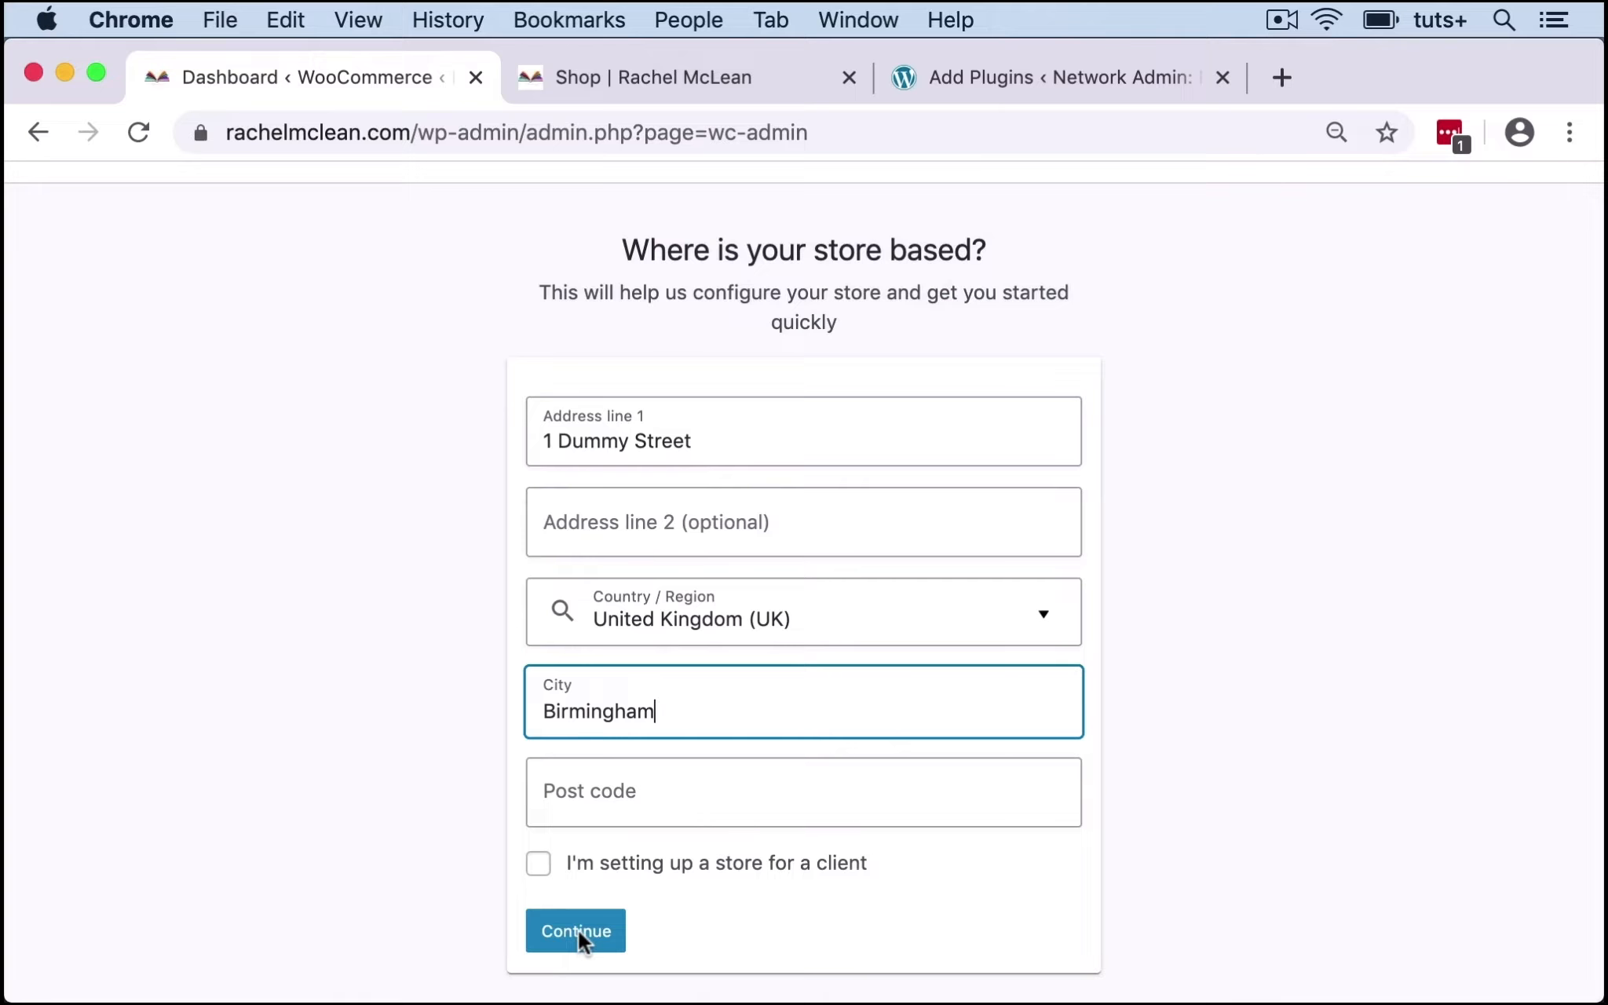
pyautogui.click(664, 790)
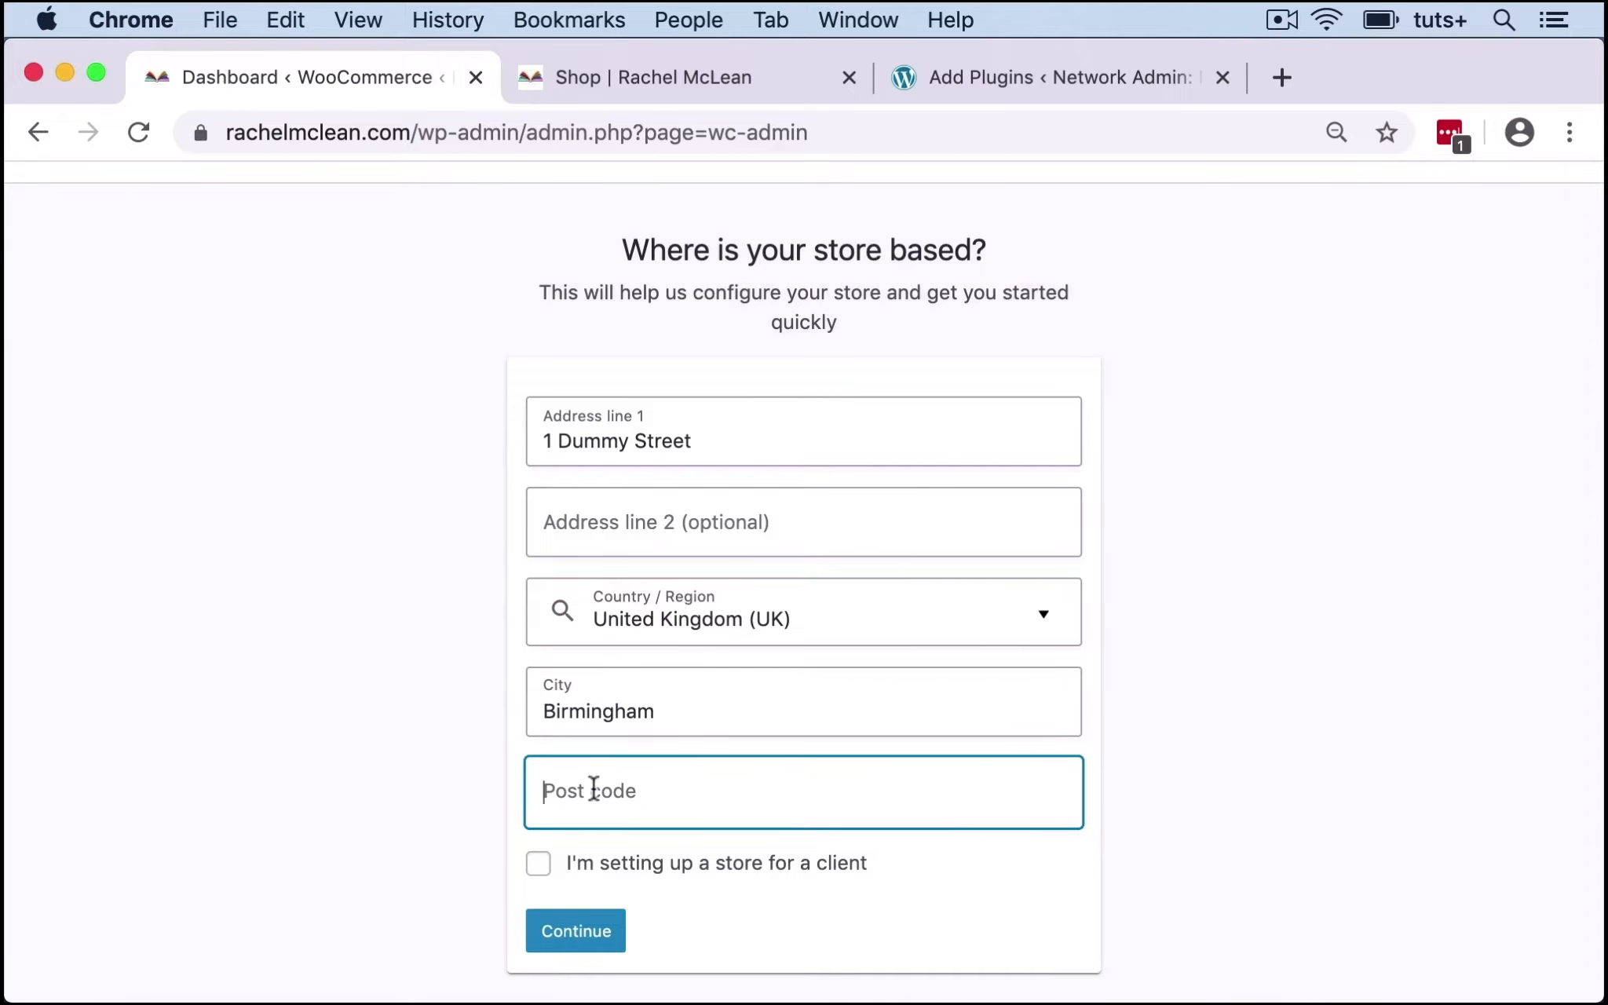
pyautogui.write('B1 123')
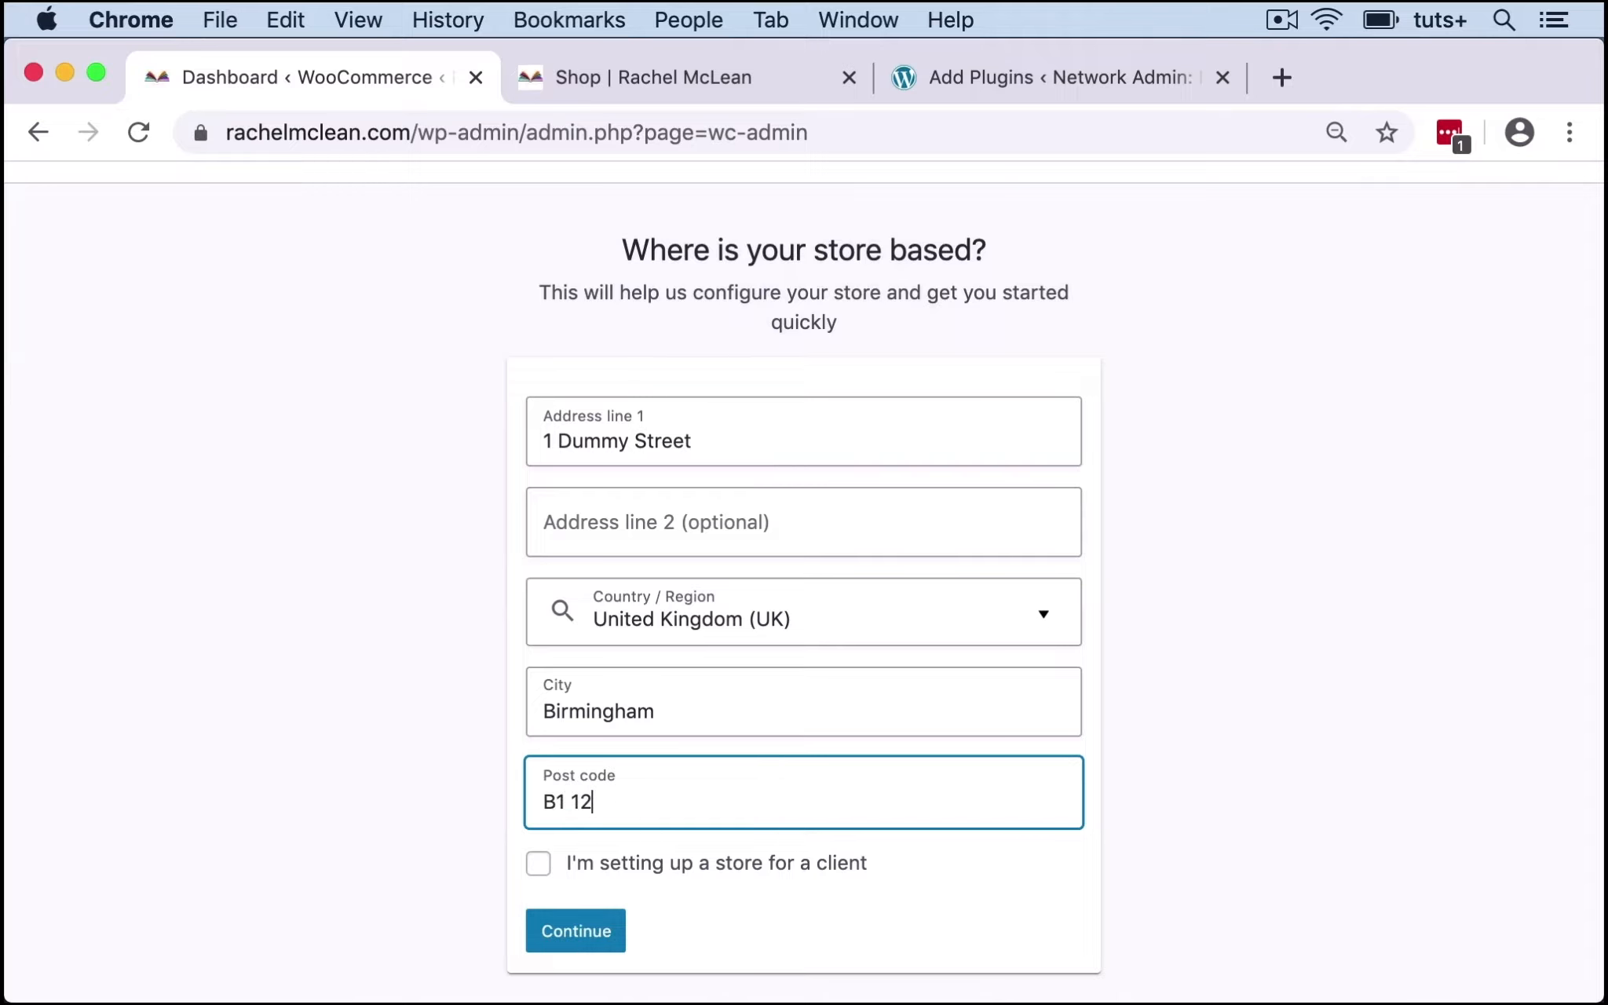
pyautogui.click(571, 937)
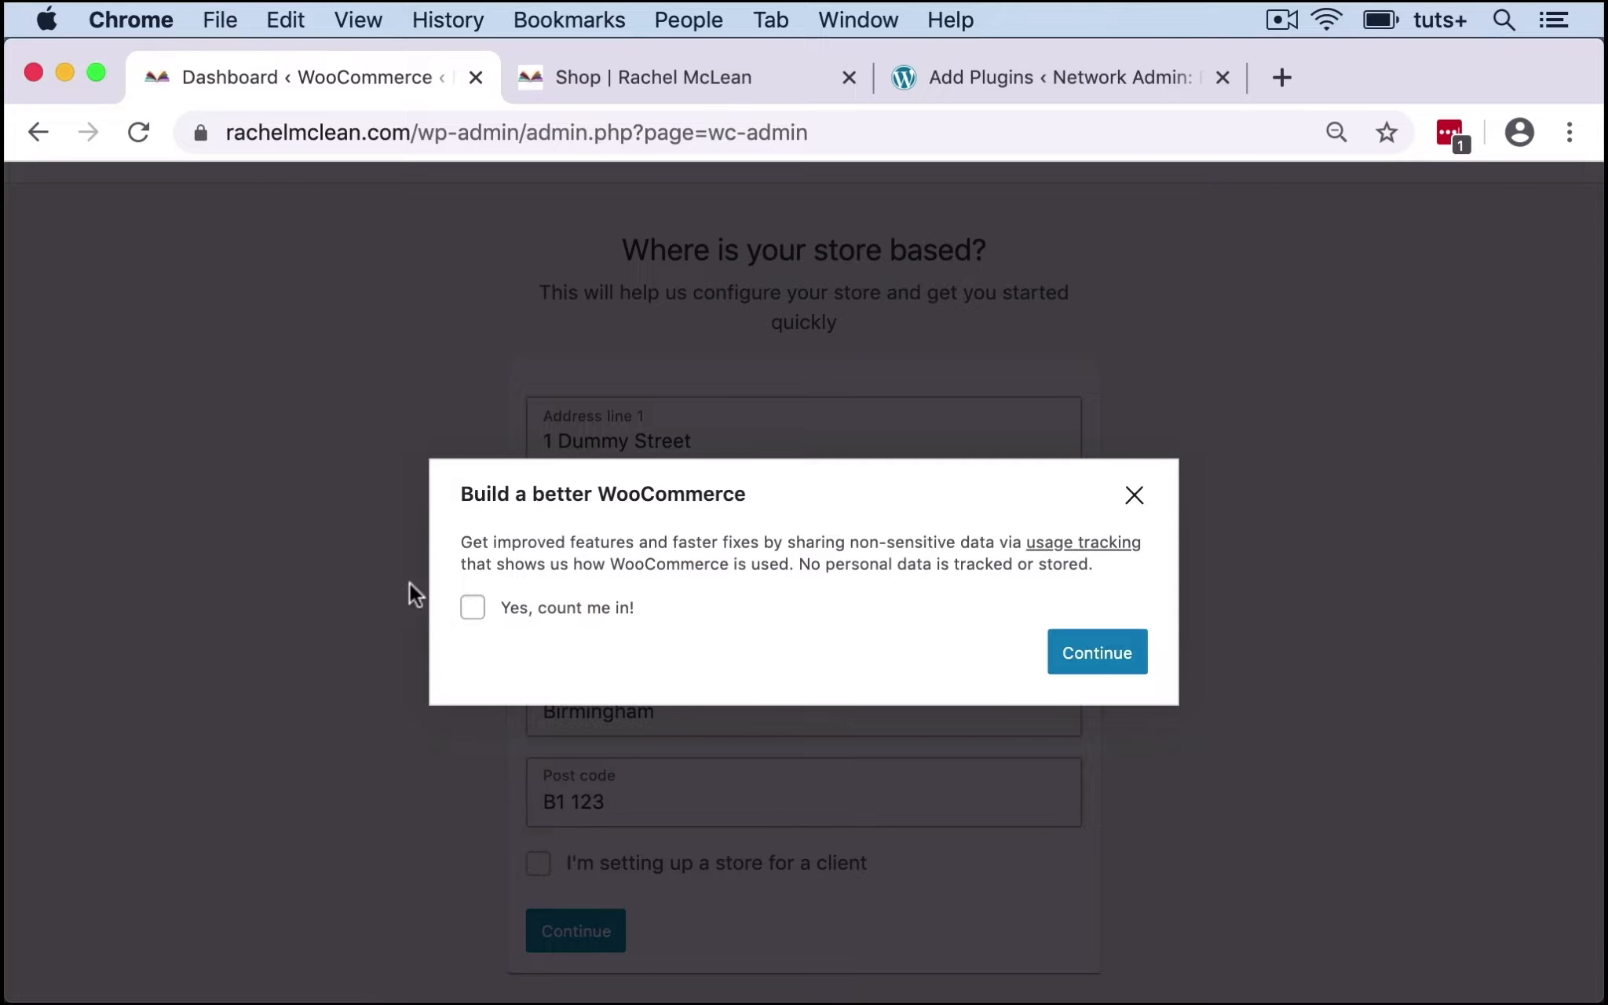
pyautogui.click(472, 609)
pyautogui.click(1114, 658)
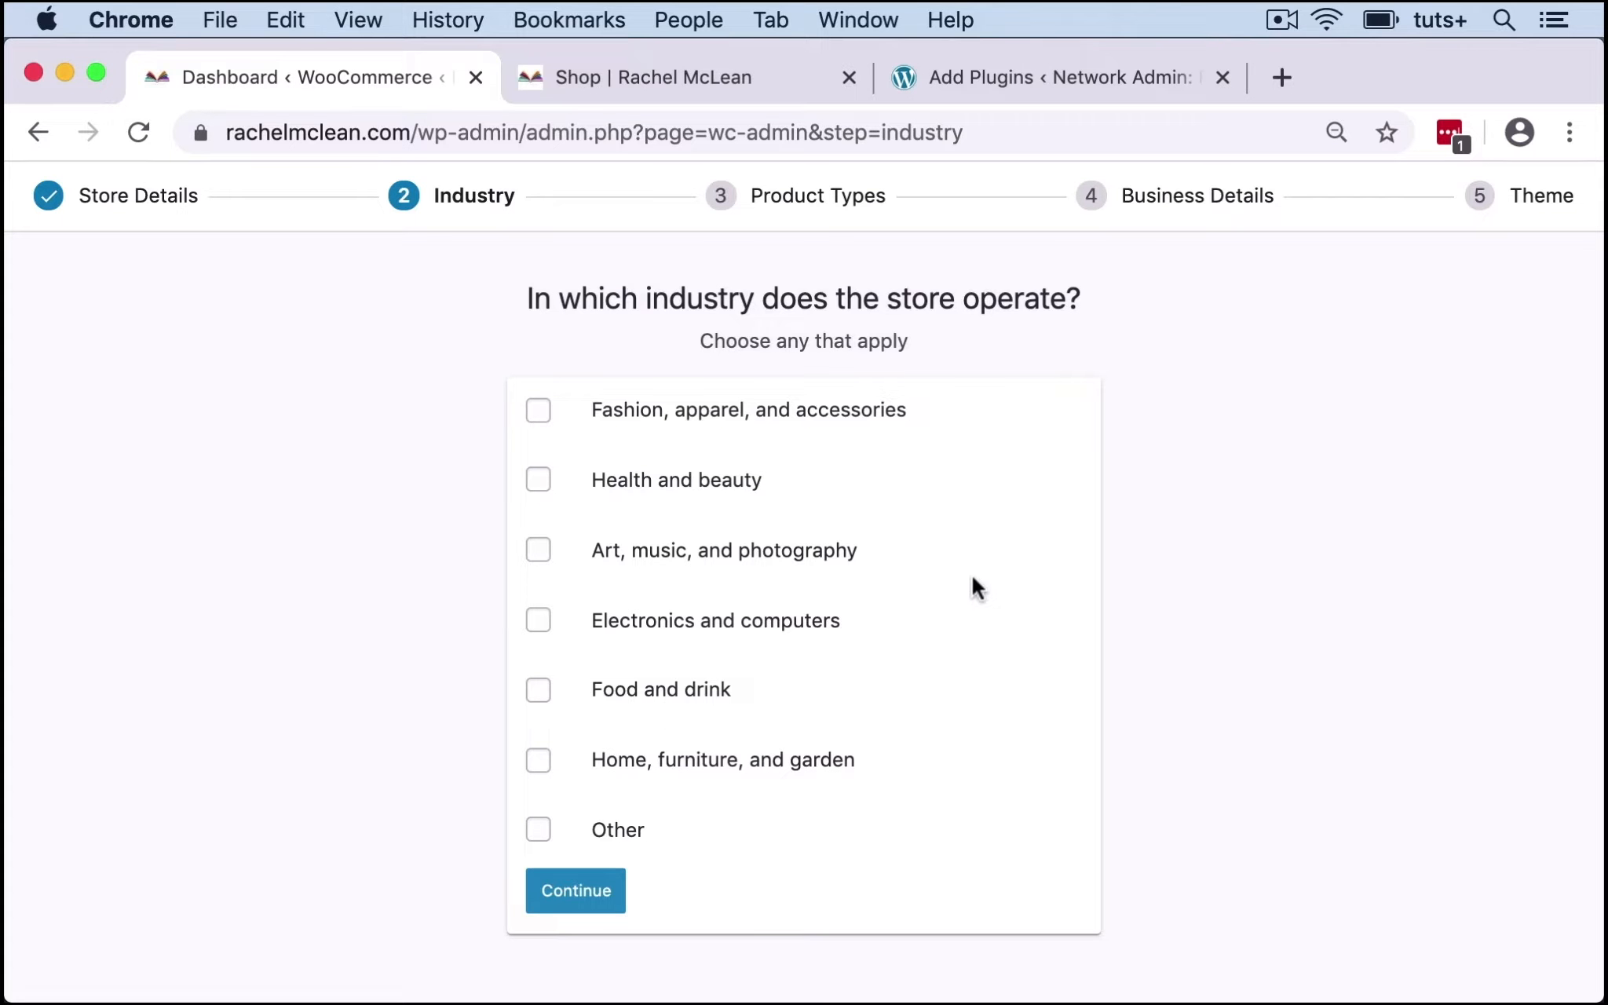
# Set the store's industry to Other with the description Publishing and proceed to the product types.
pyautogui.click(538, 830)
pyautogui.click(629, 891)
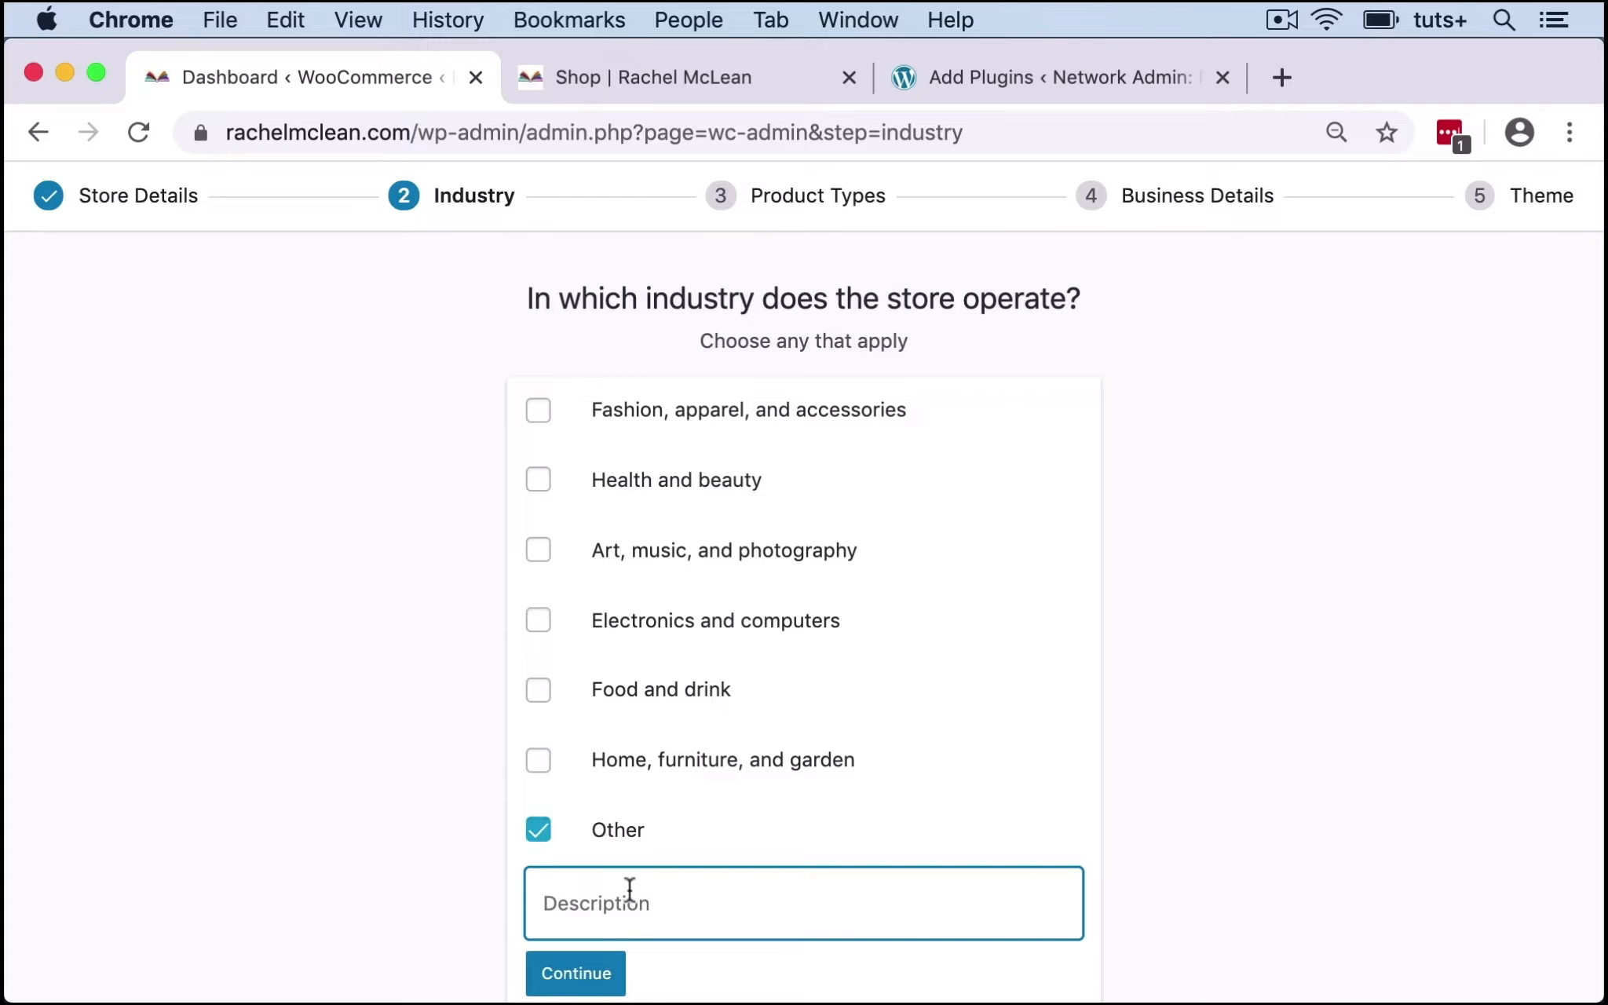
pyautogui.write('Publishing')
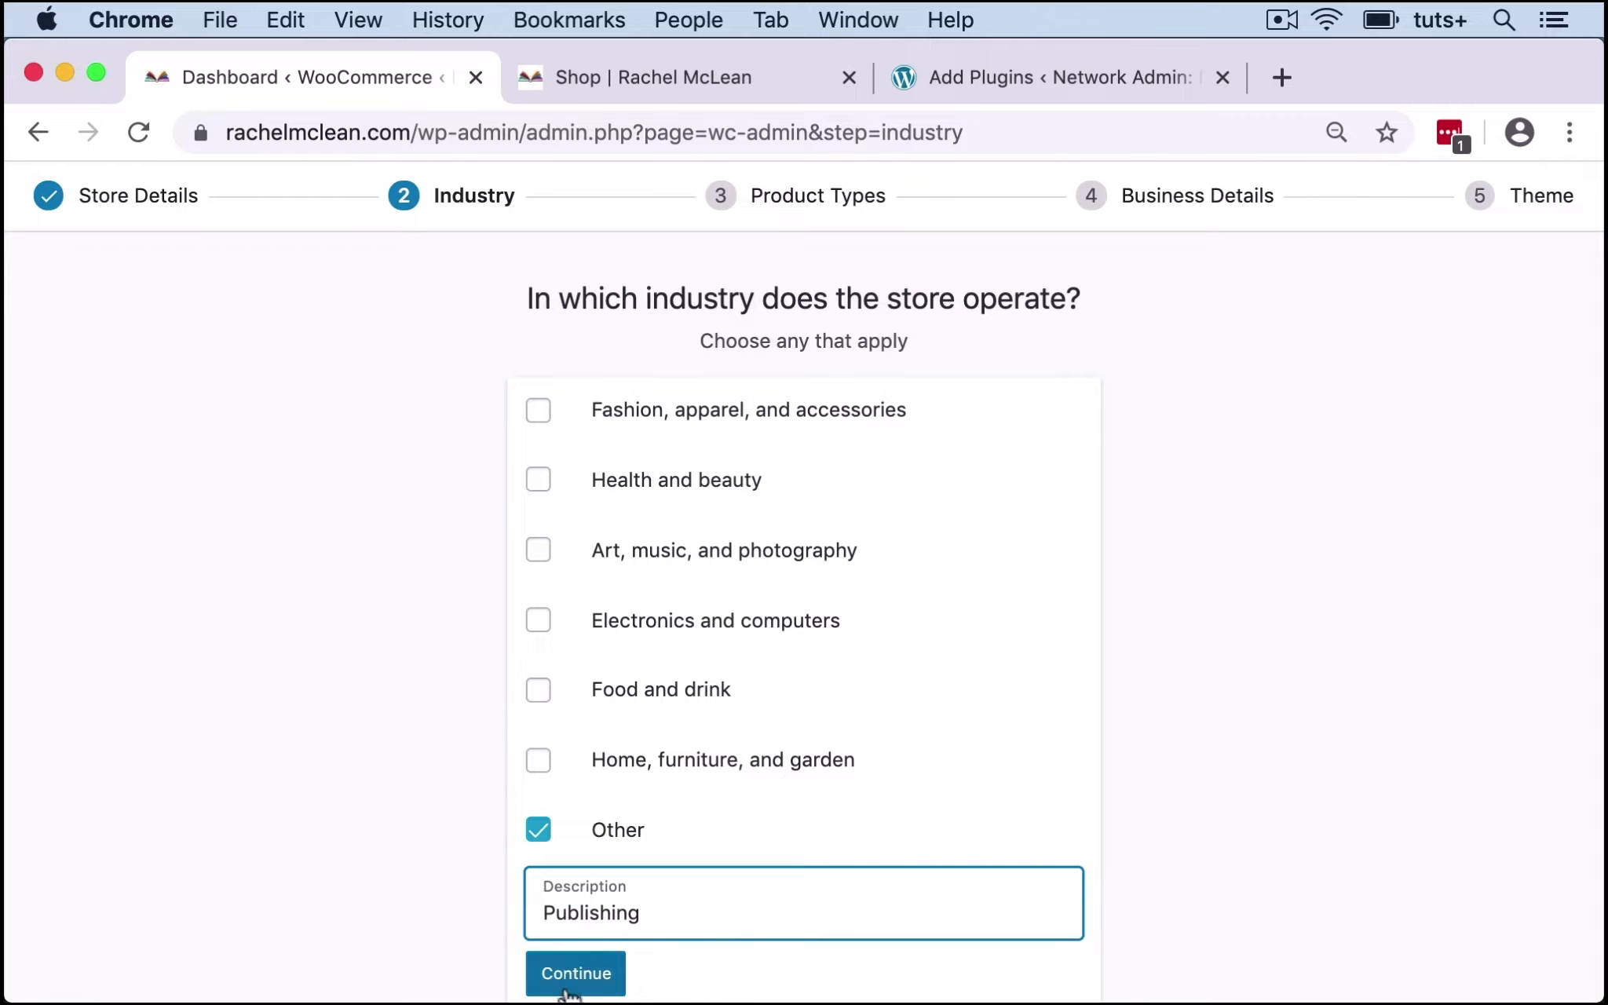
pyautogui.click(567, 991)
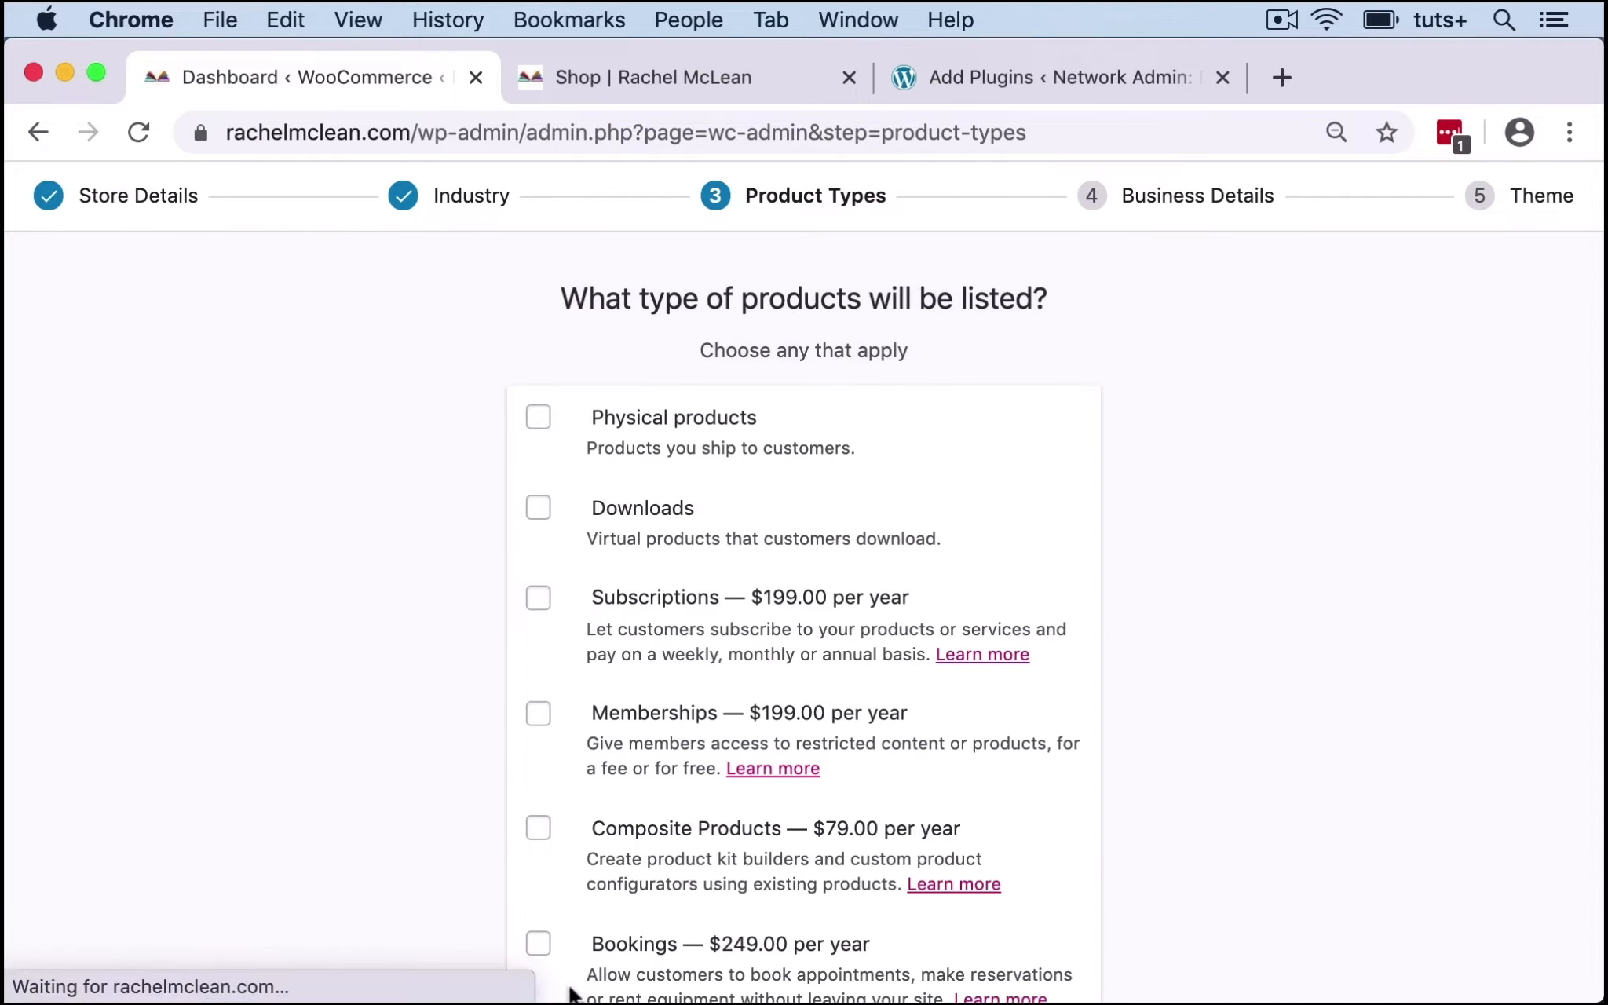
# Choose Physical products and Downloads as the listed product types, review the paid options, and proceed to the business details.
pyautogui.click(538, 420)
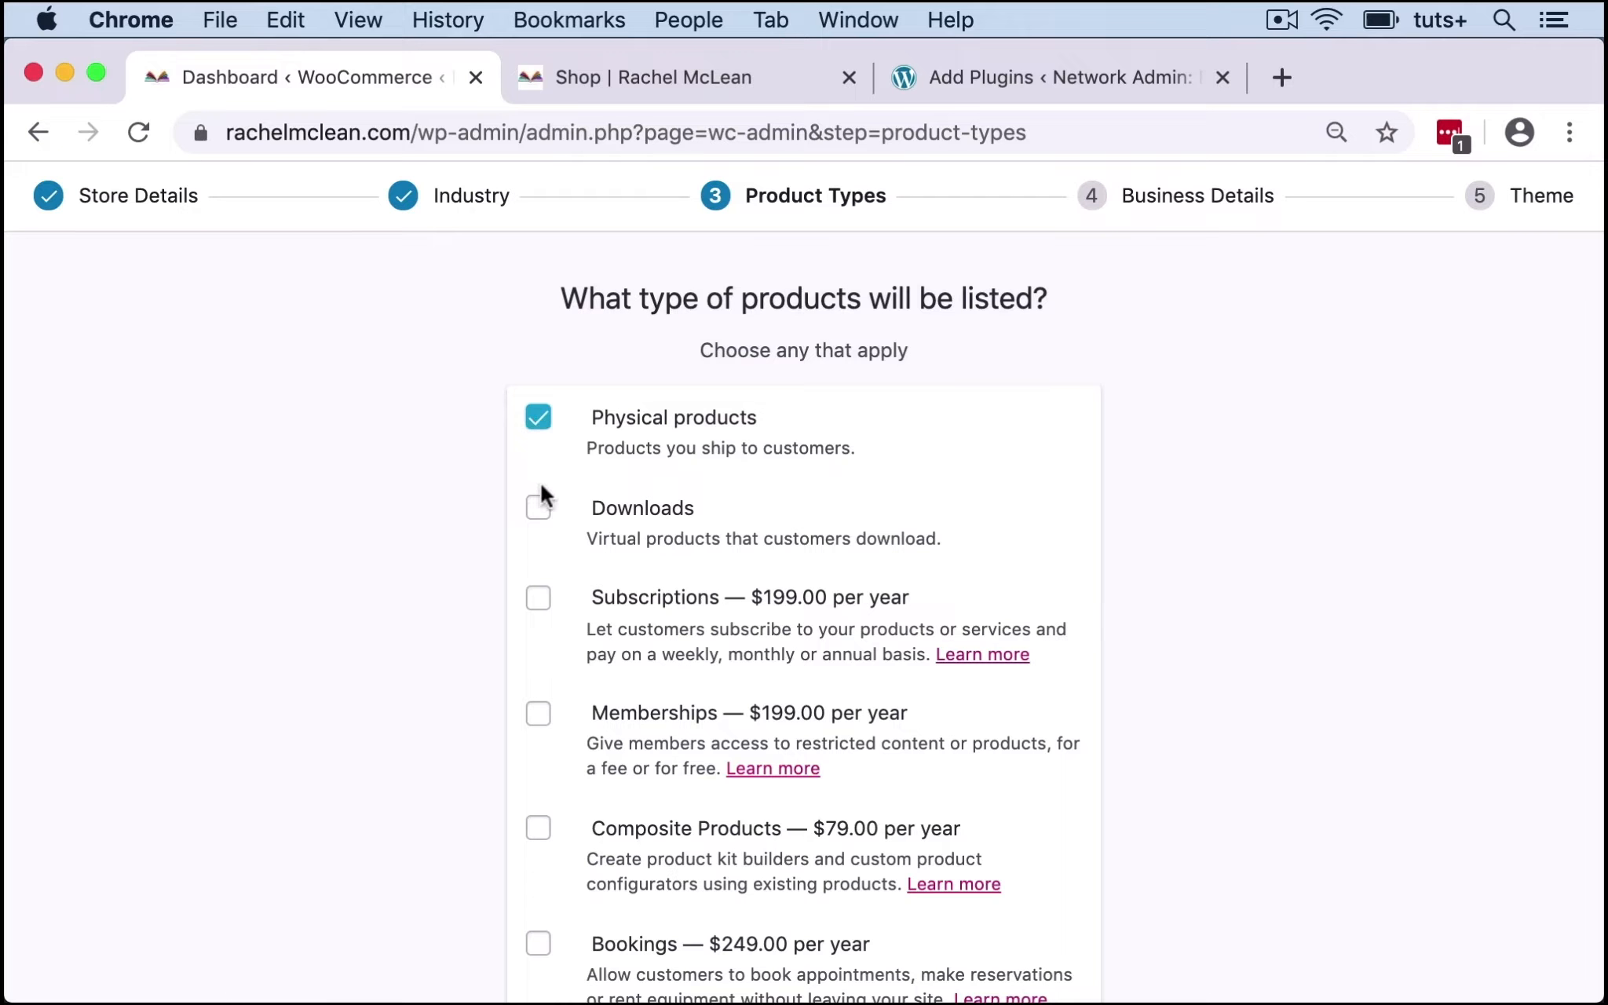
pyautogui.click(539, 508)
pyautogui.scroll(-3, 677, 712)
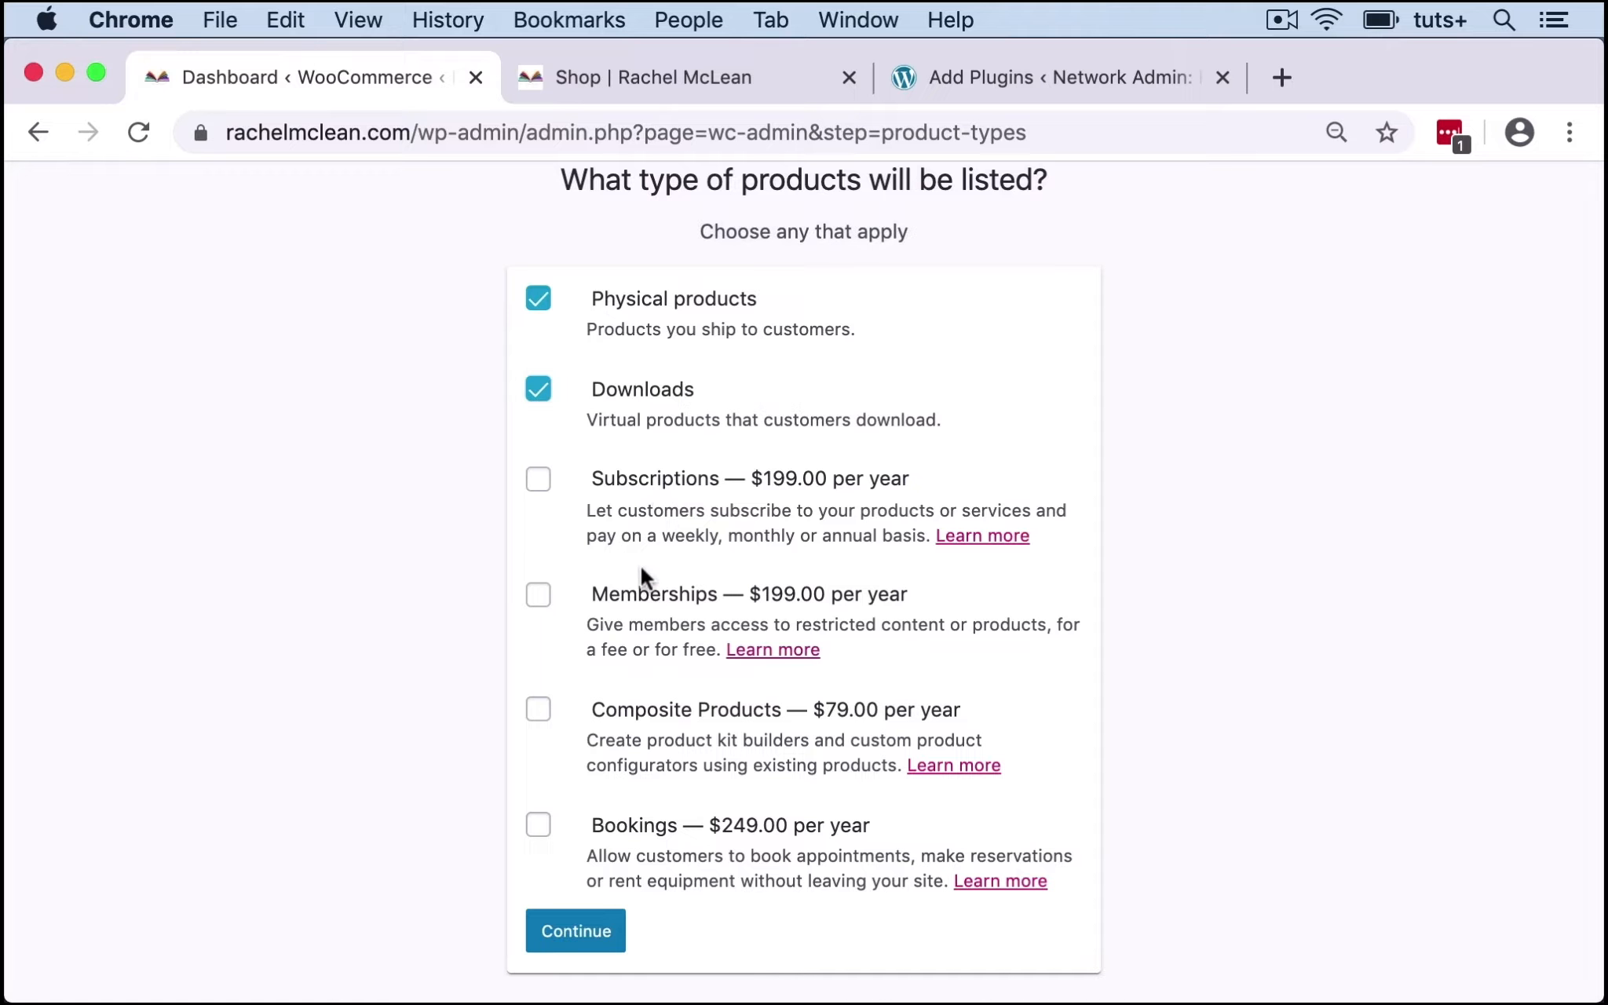
pyautogui.scroll(2, 645, 567)
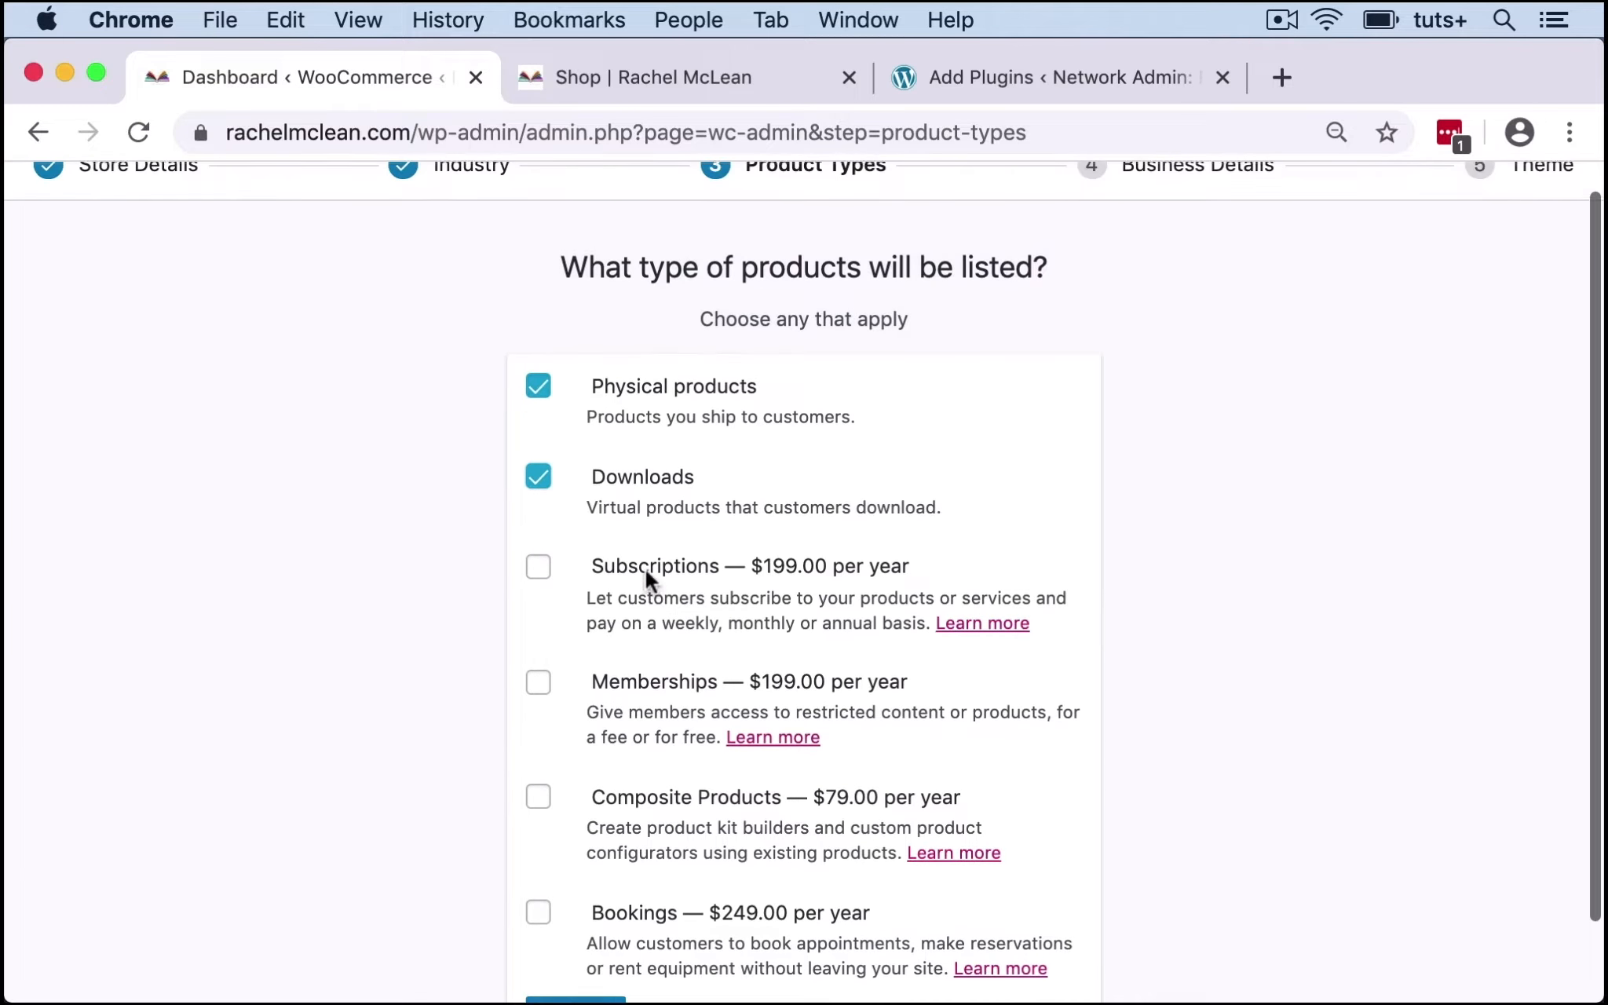
pyautogui.scroll(-2, 645, 568)
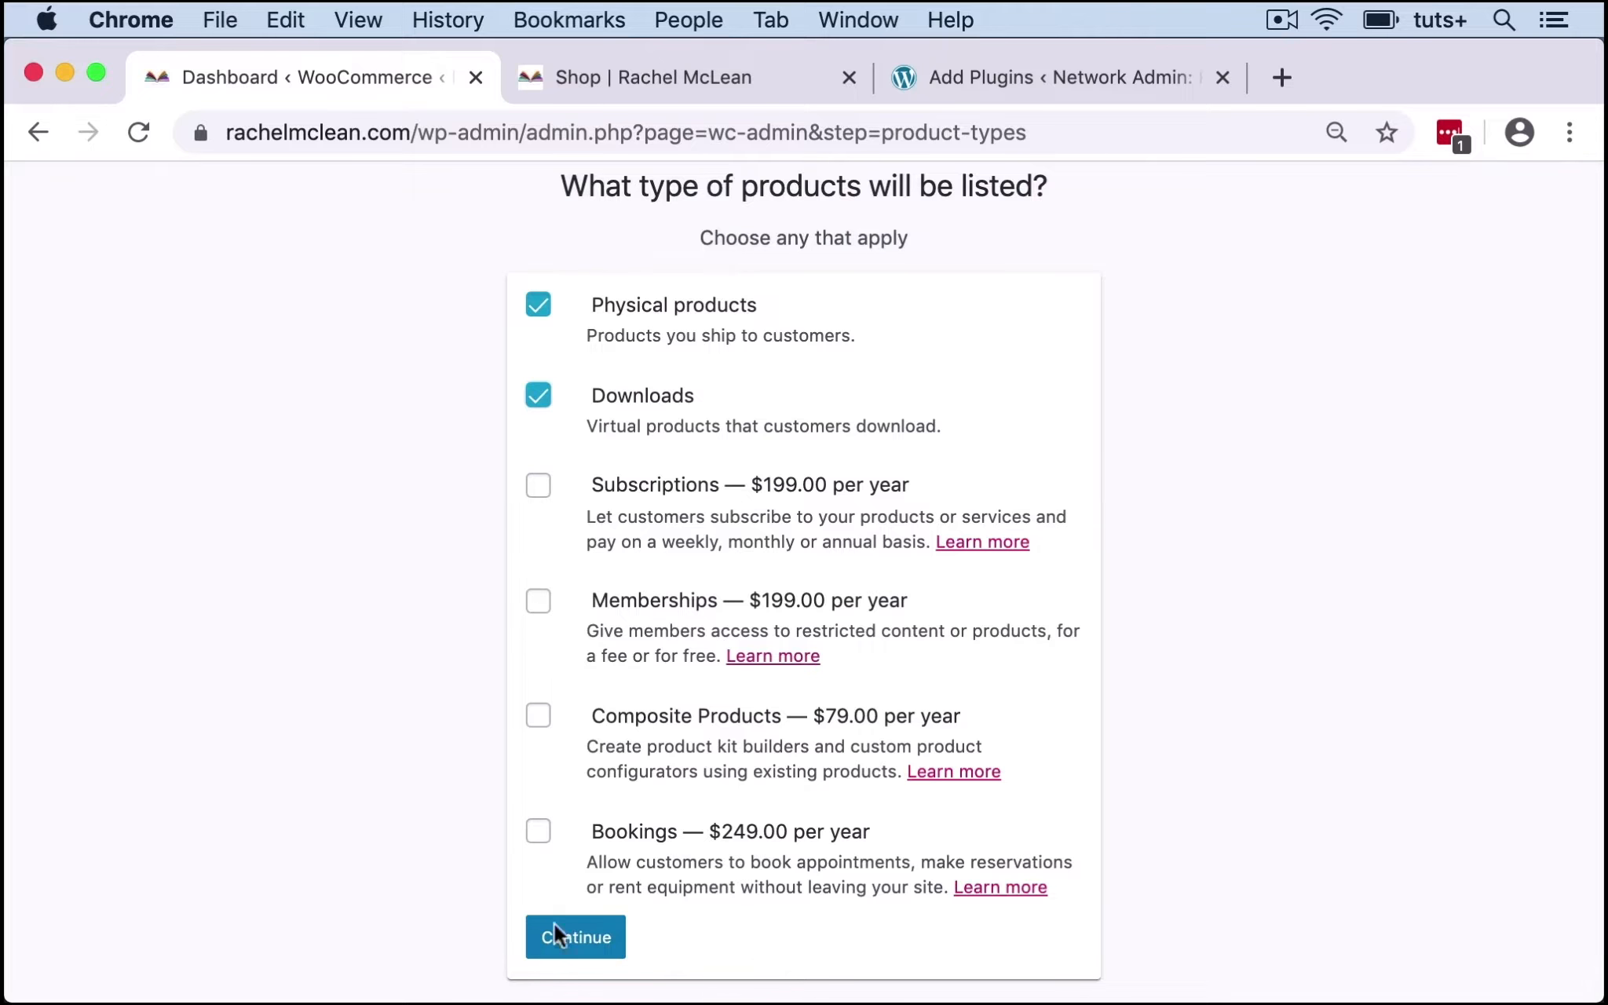
pyautogui.click(574, 943)
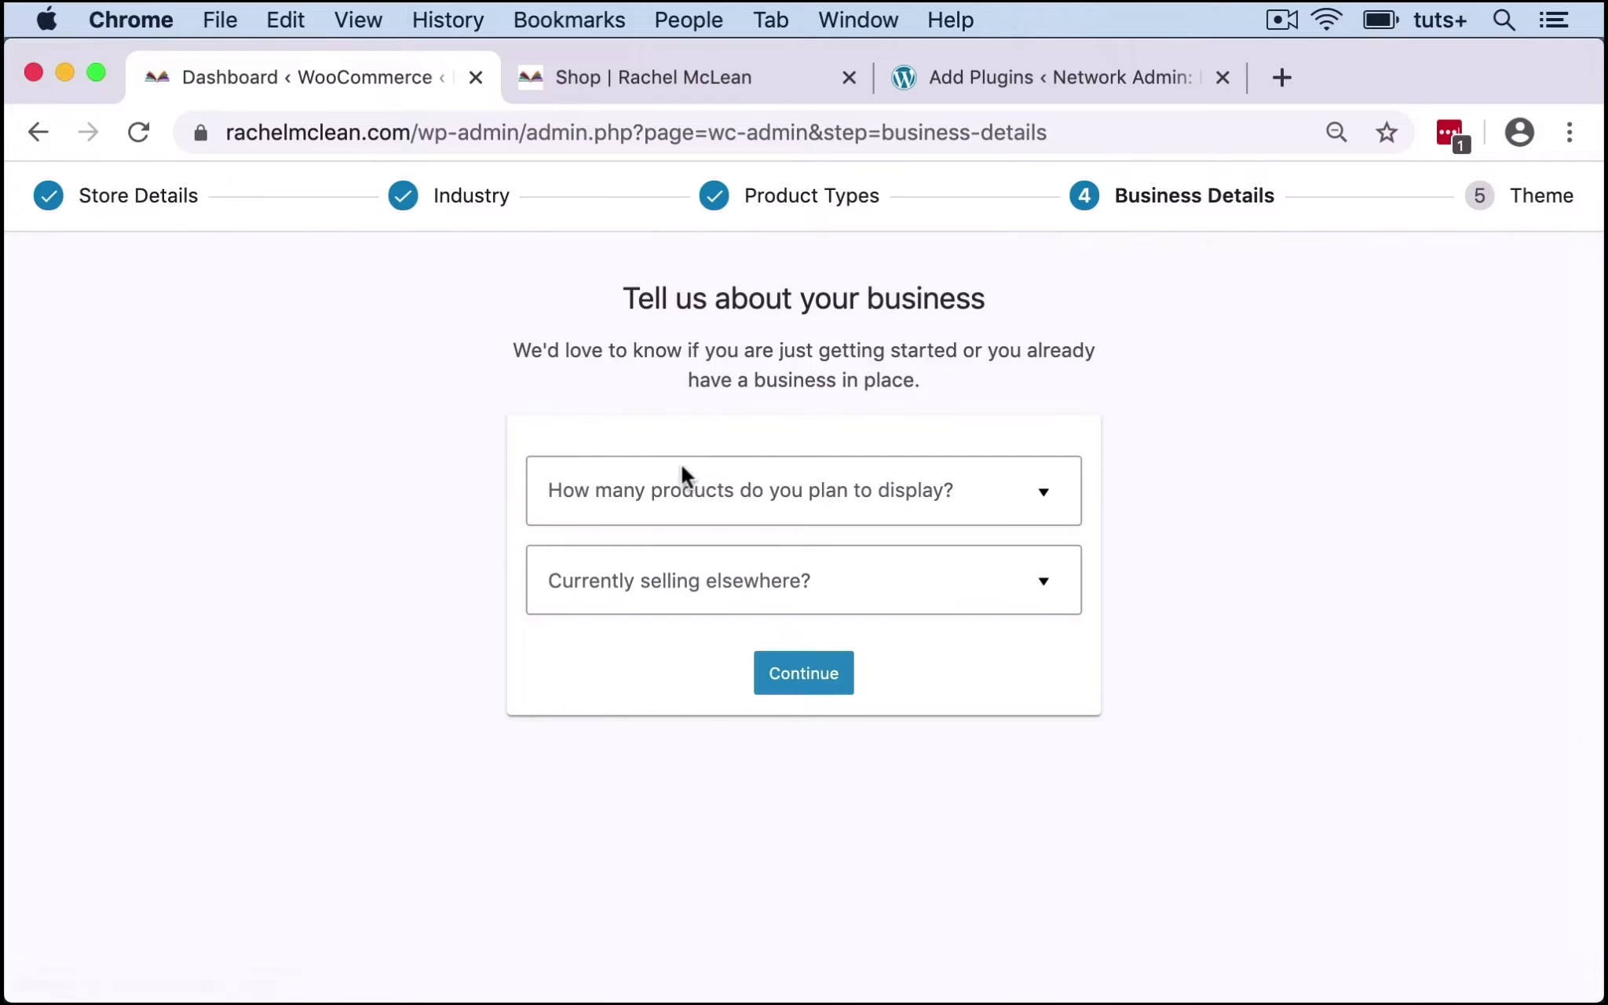
# Set the planned products to 11 - 100, current selling to Yes, on another platform, and annual revenue to £0.00 (I'm just getting started).
pyautogui.click(809, 499)
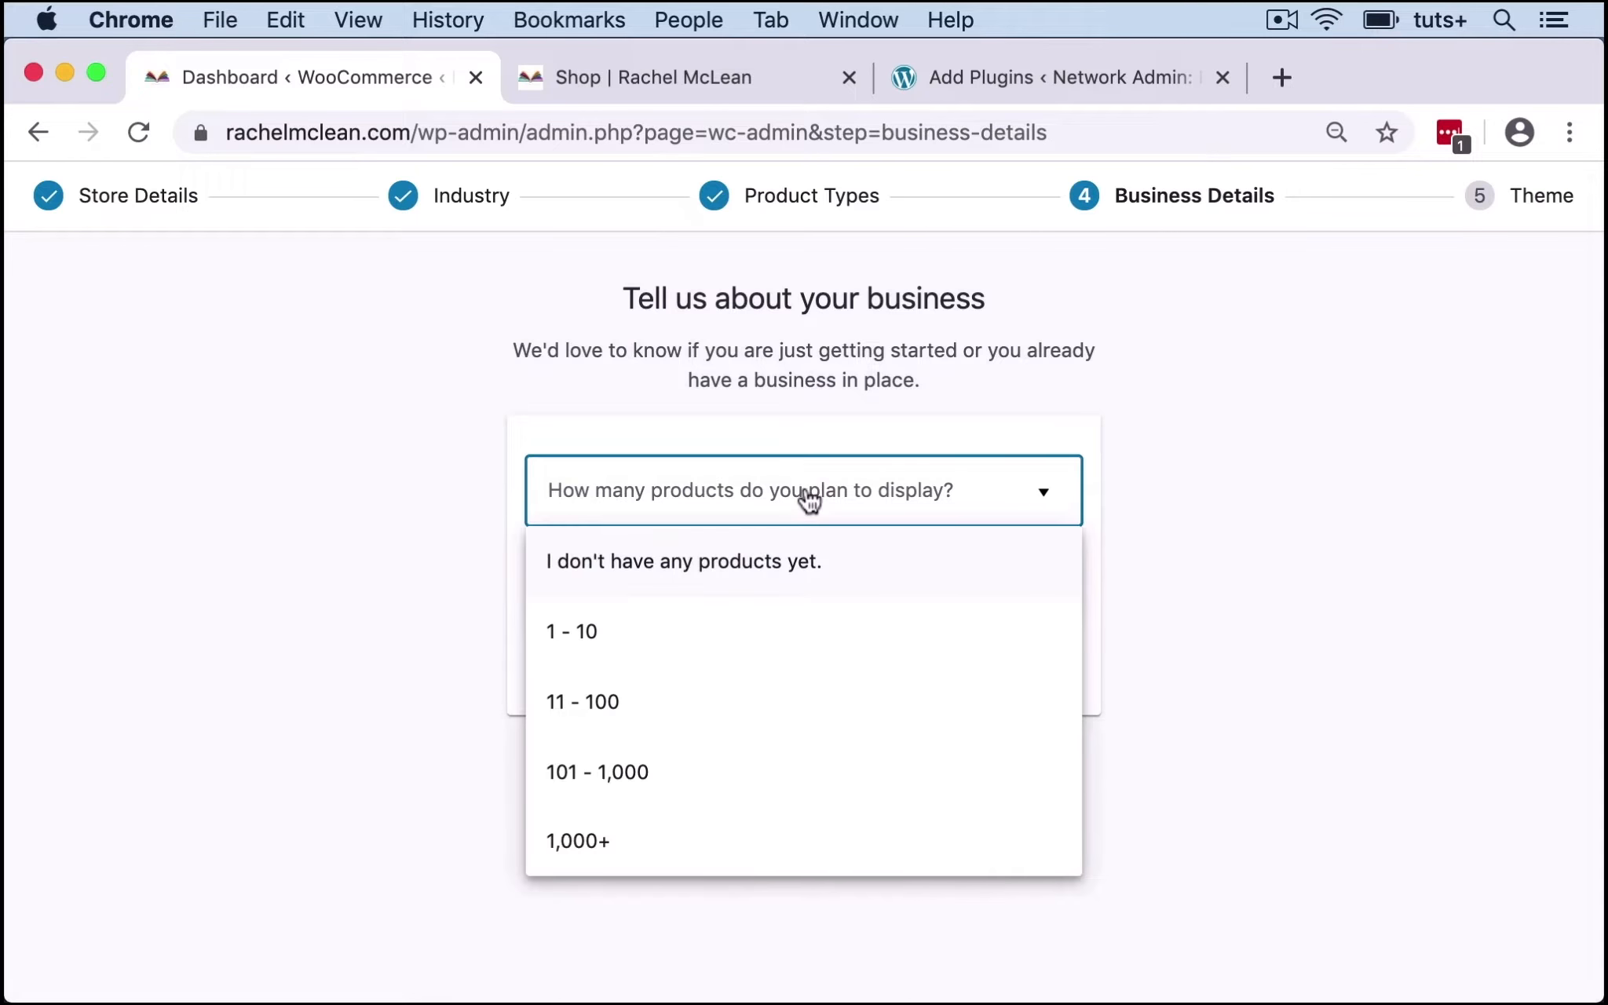
pyautogui.click(701, 701)
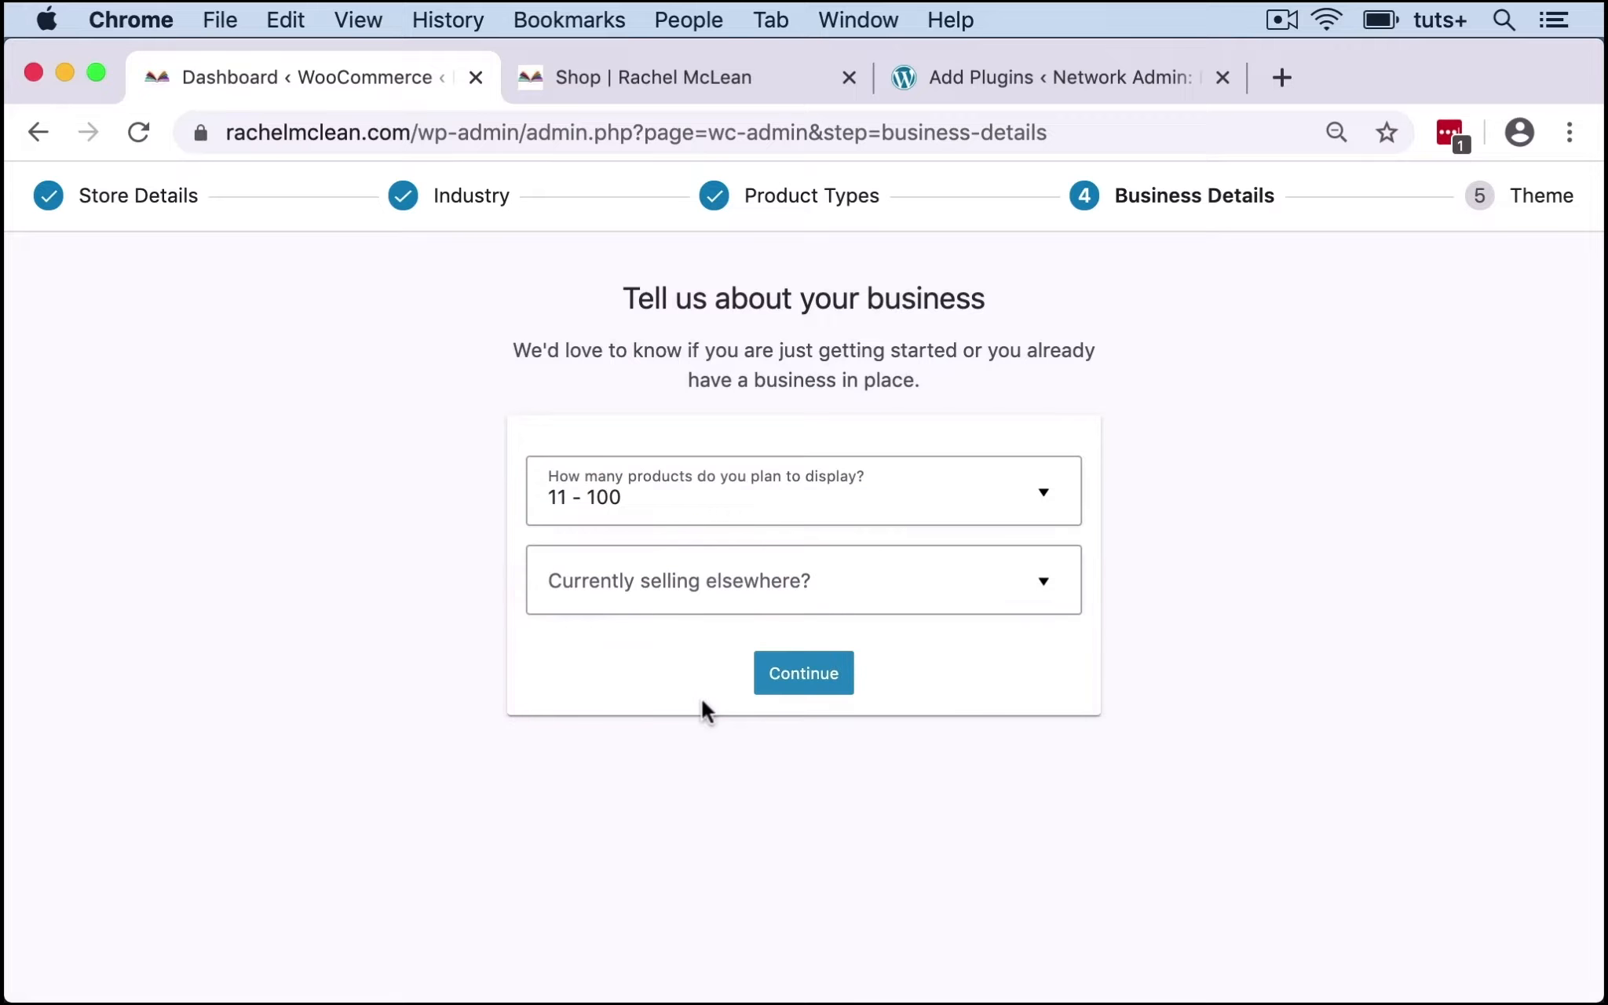
pyautogui.click(713, 581)
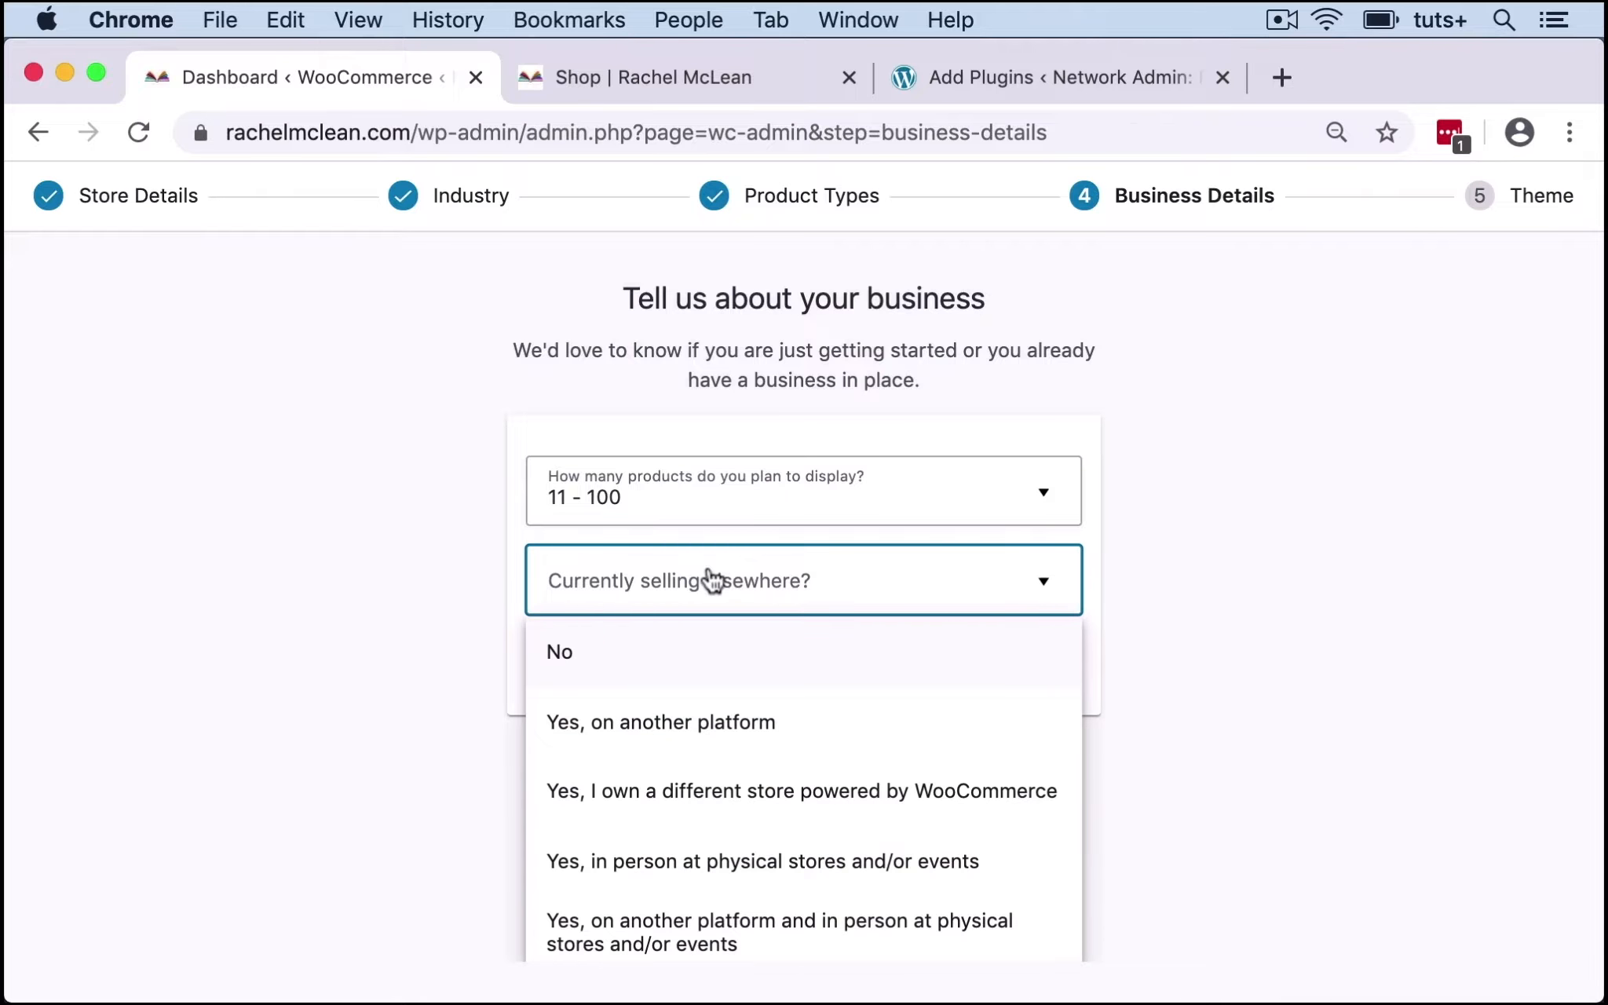
pyautogui.click(707, 723)
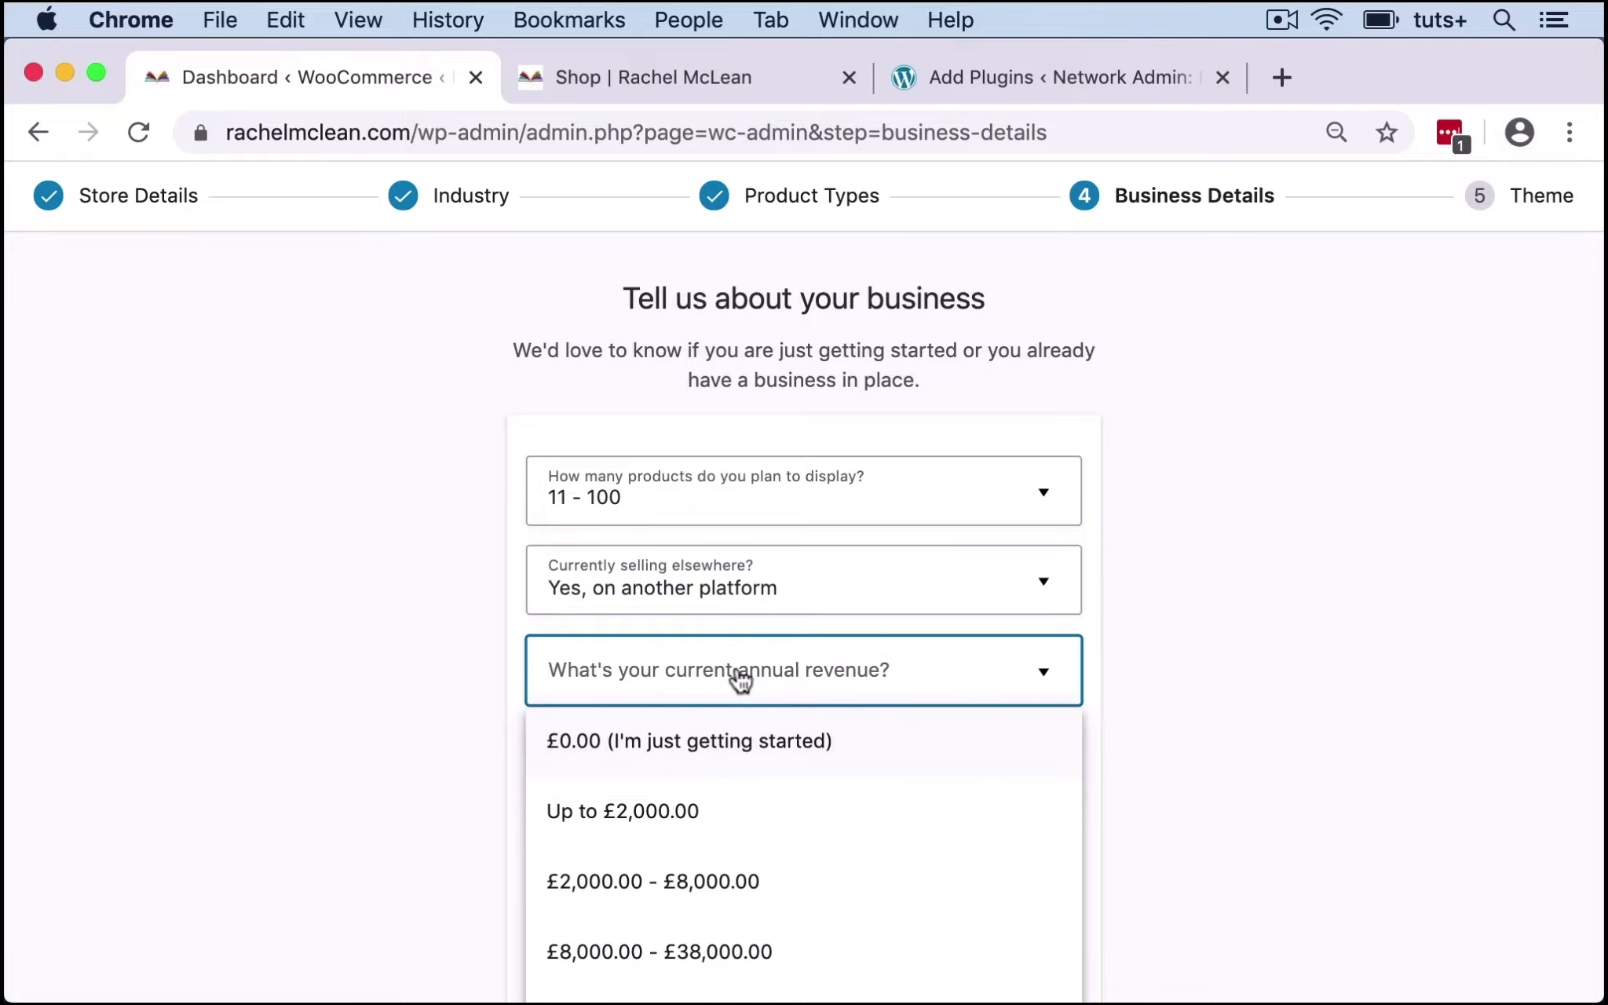
pyautogui.click(705, 741)
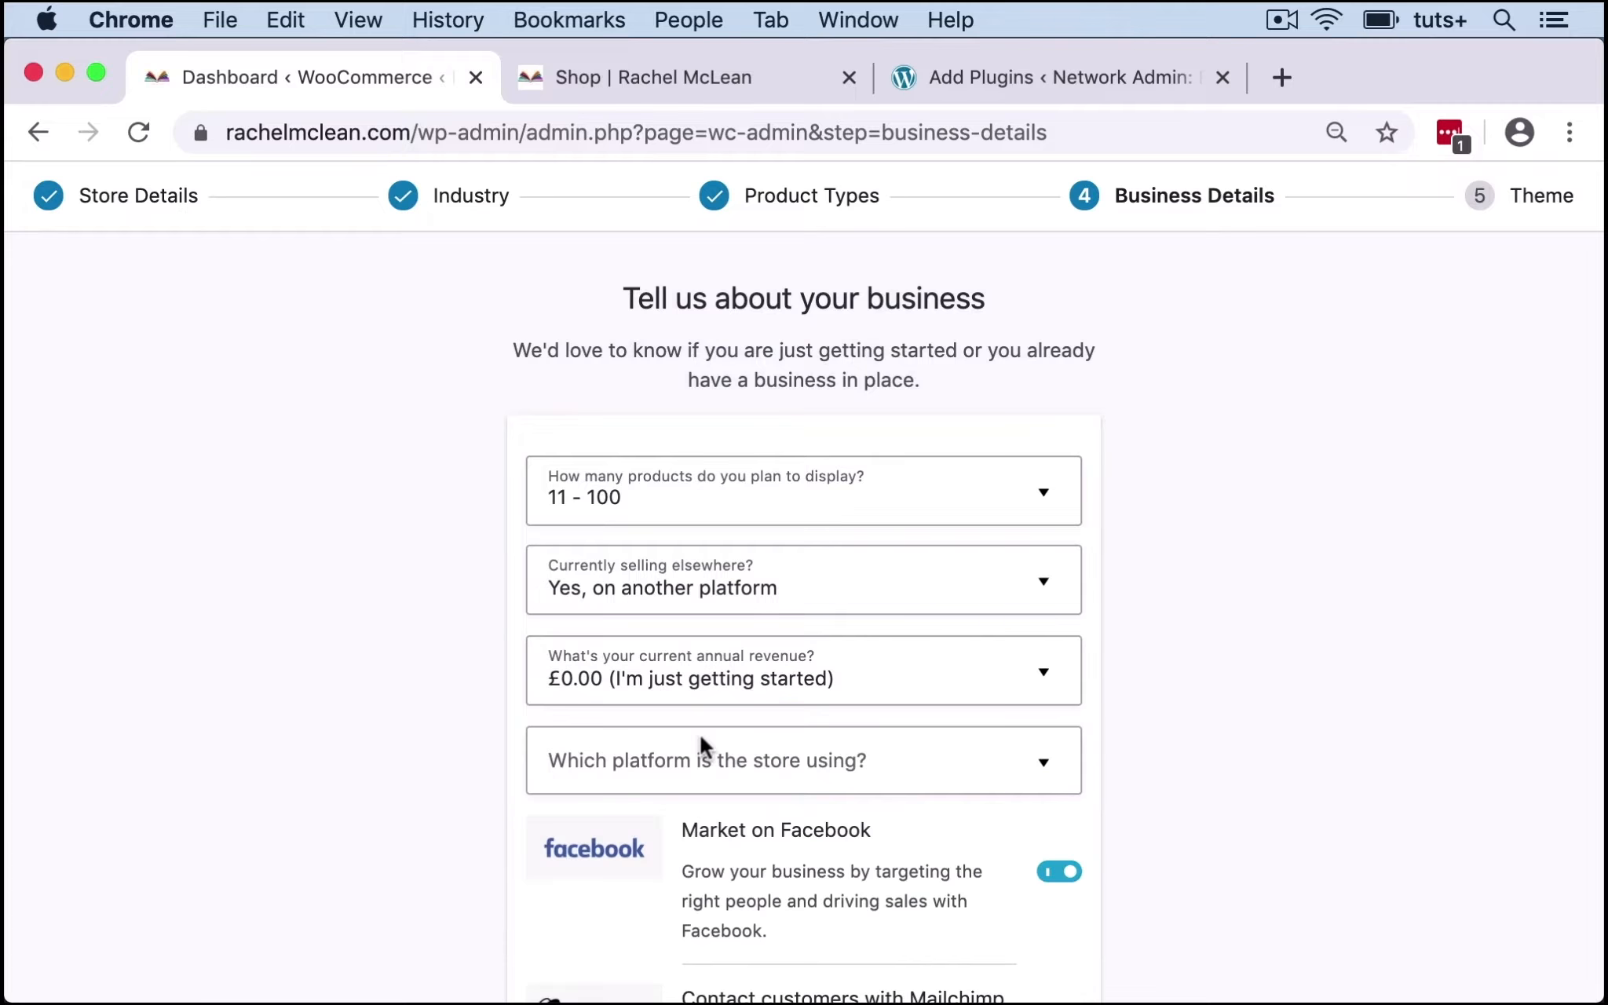
# Specify Amazon as the platform the existing store is using.
pyautogui.click(762, 773)
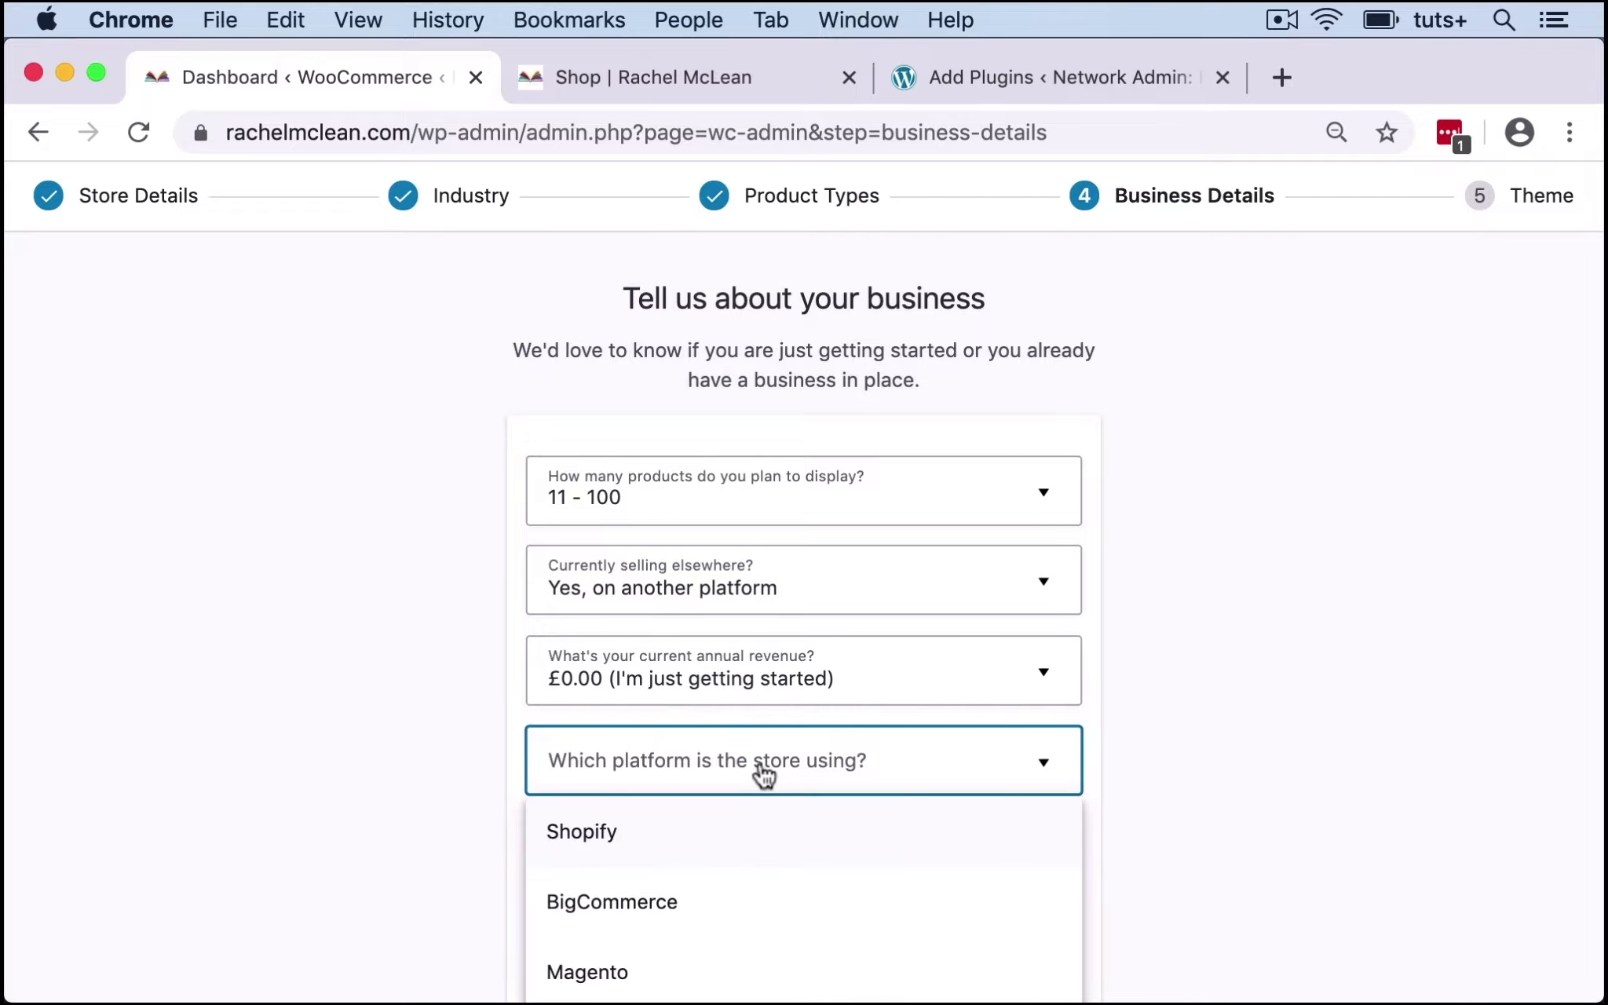
pyautogui.scroll(-5, 762, 774)
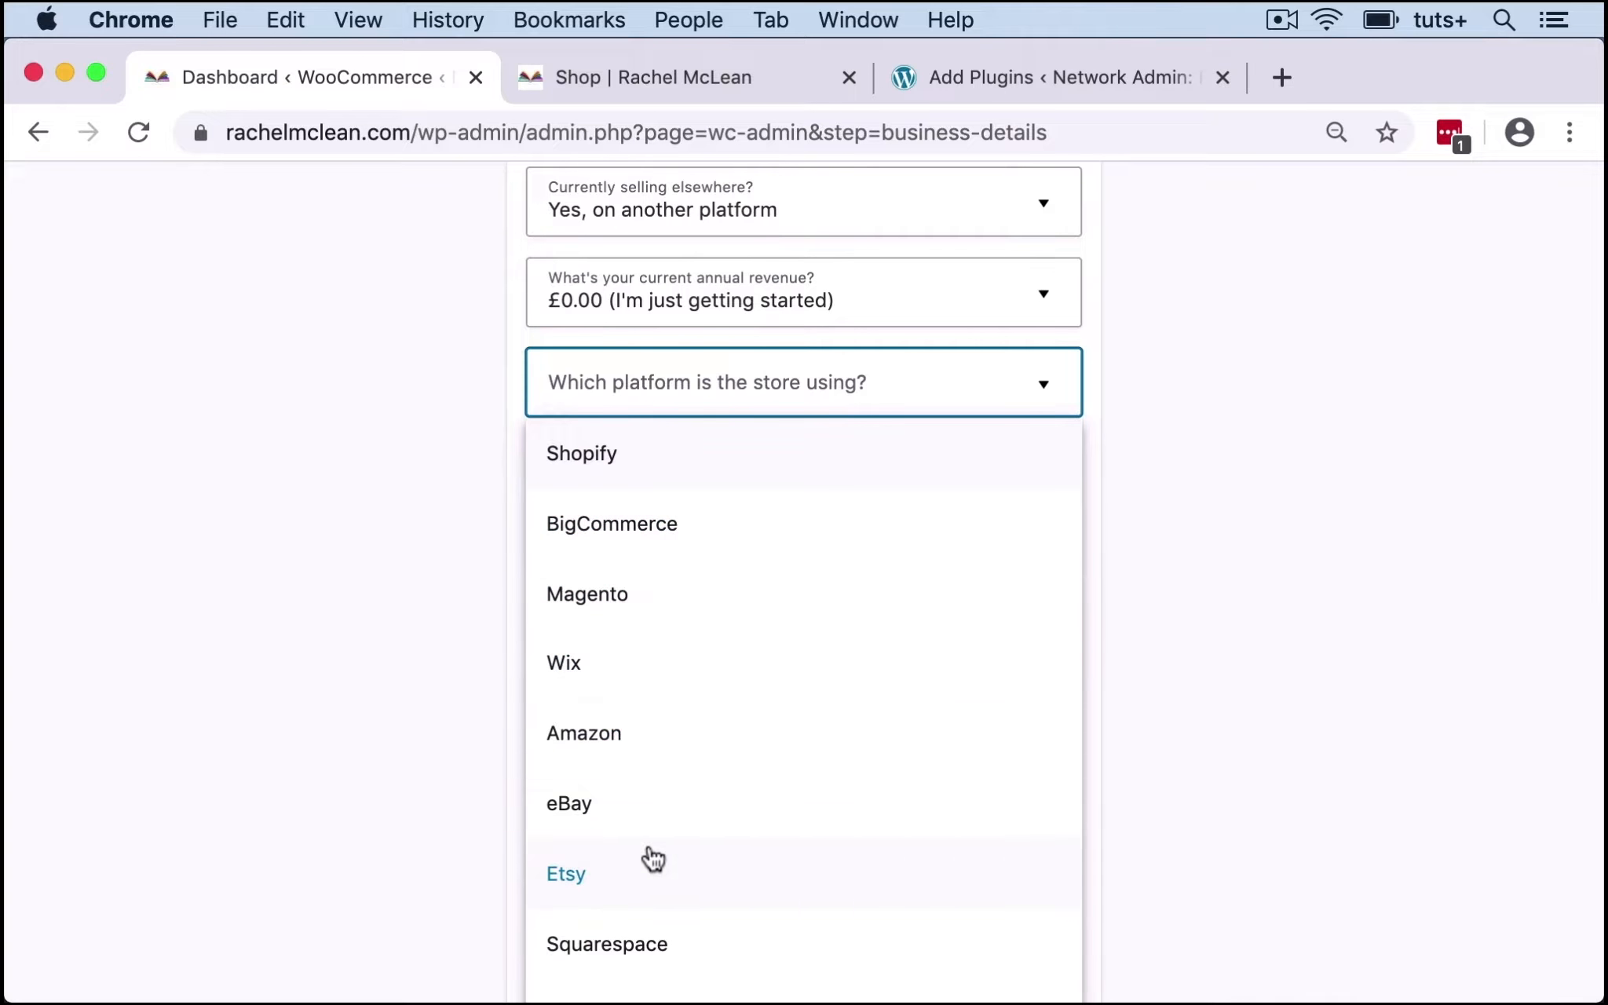
pyautogui.scroll(-2, 650, 856)
pyautogui.scroll(2, 650, 857)
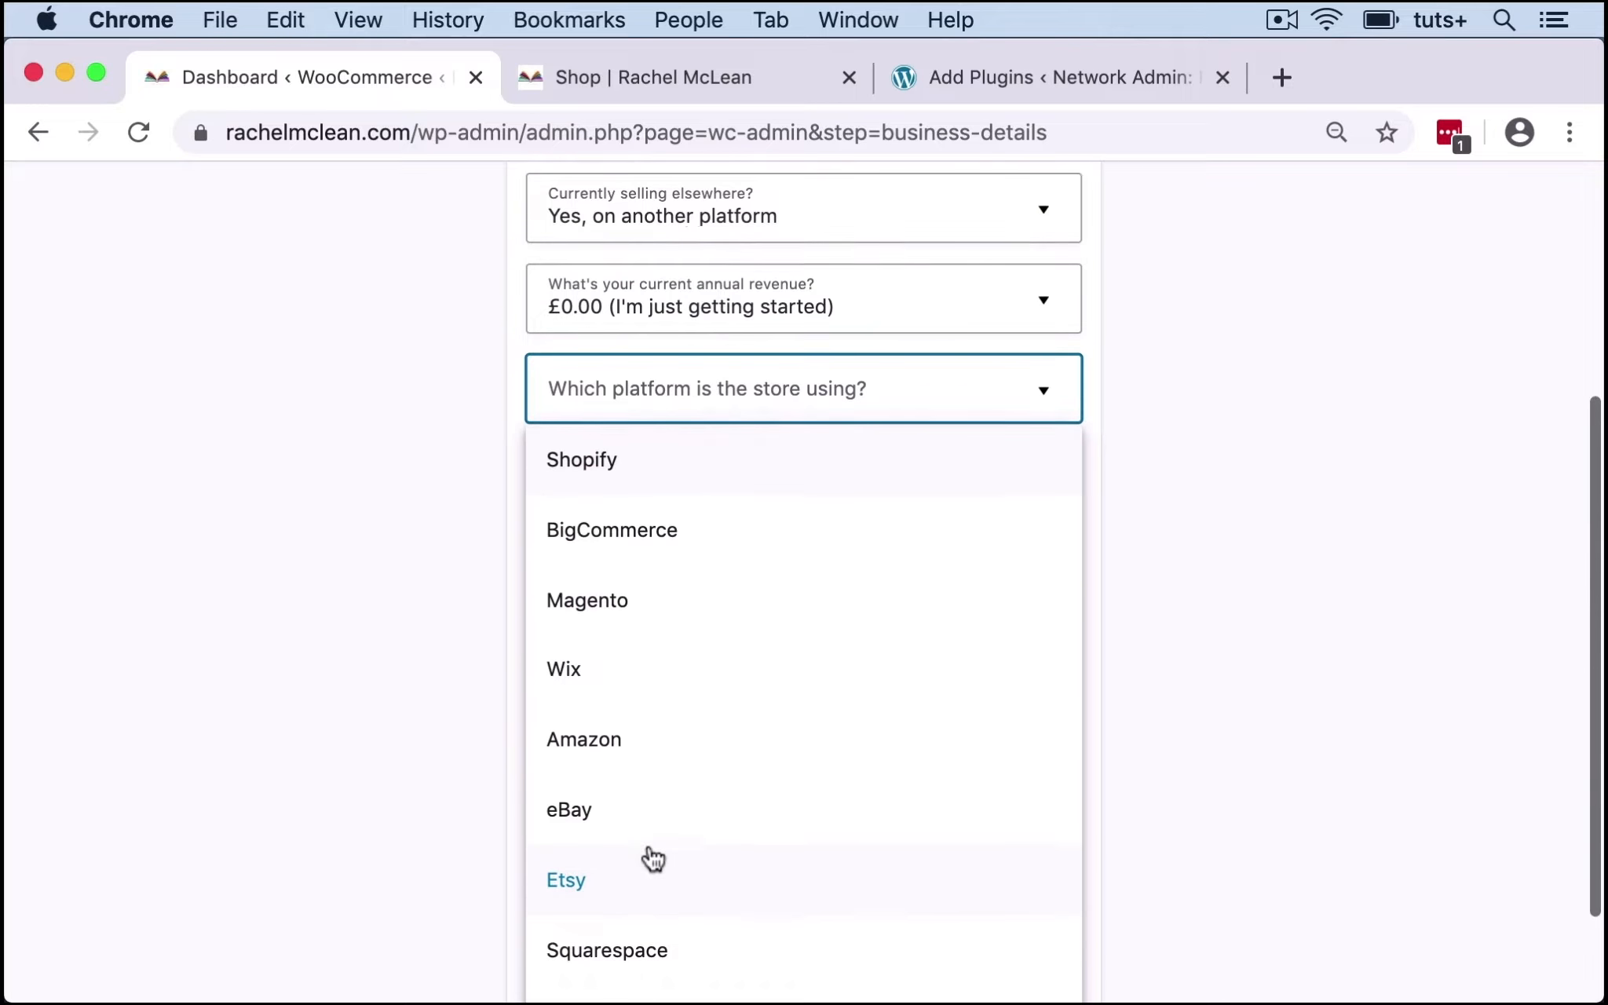
pyautogui.click(610, 750)
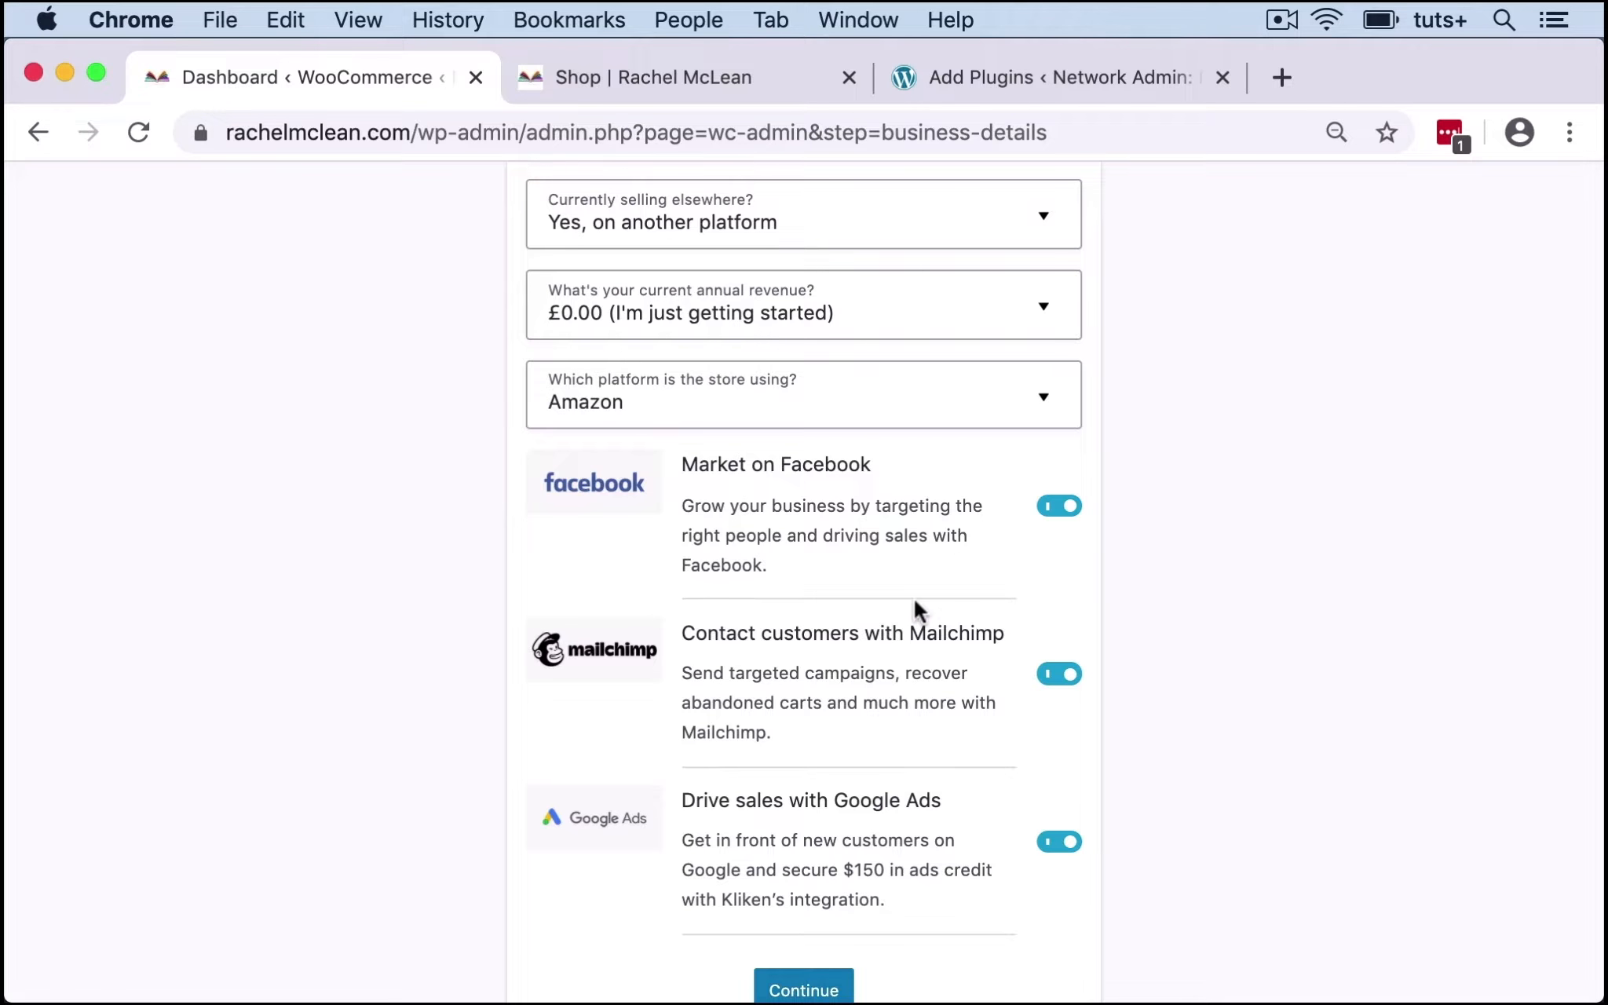
# Disable Market on Facebook and Drive sales with Google Ads, leave Mailchimp enabled, and proceed to the theme selection.
pyautogui.scroll(-2, 915, 599)
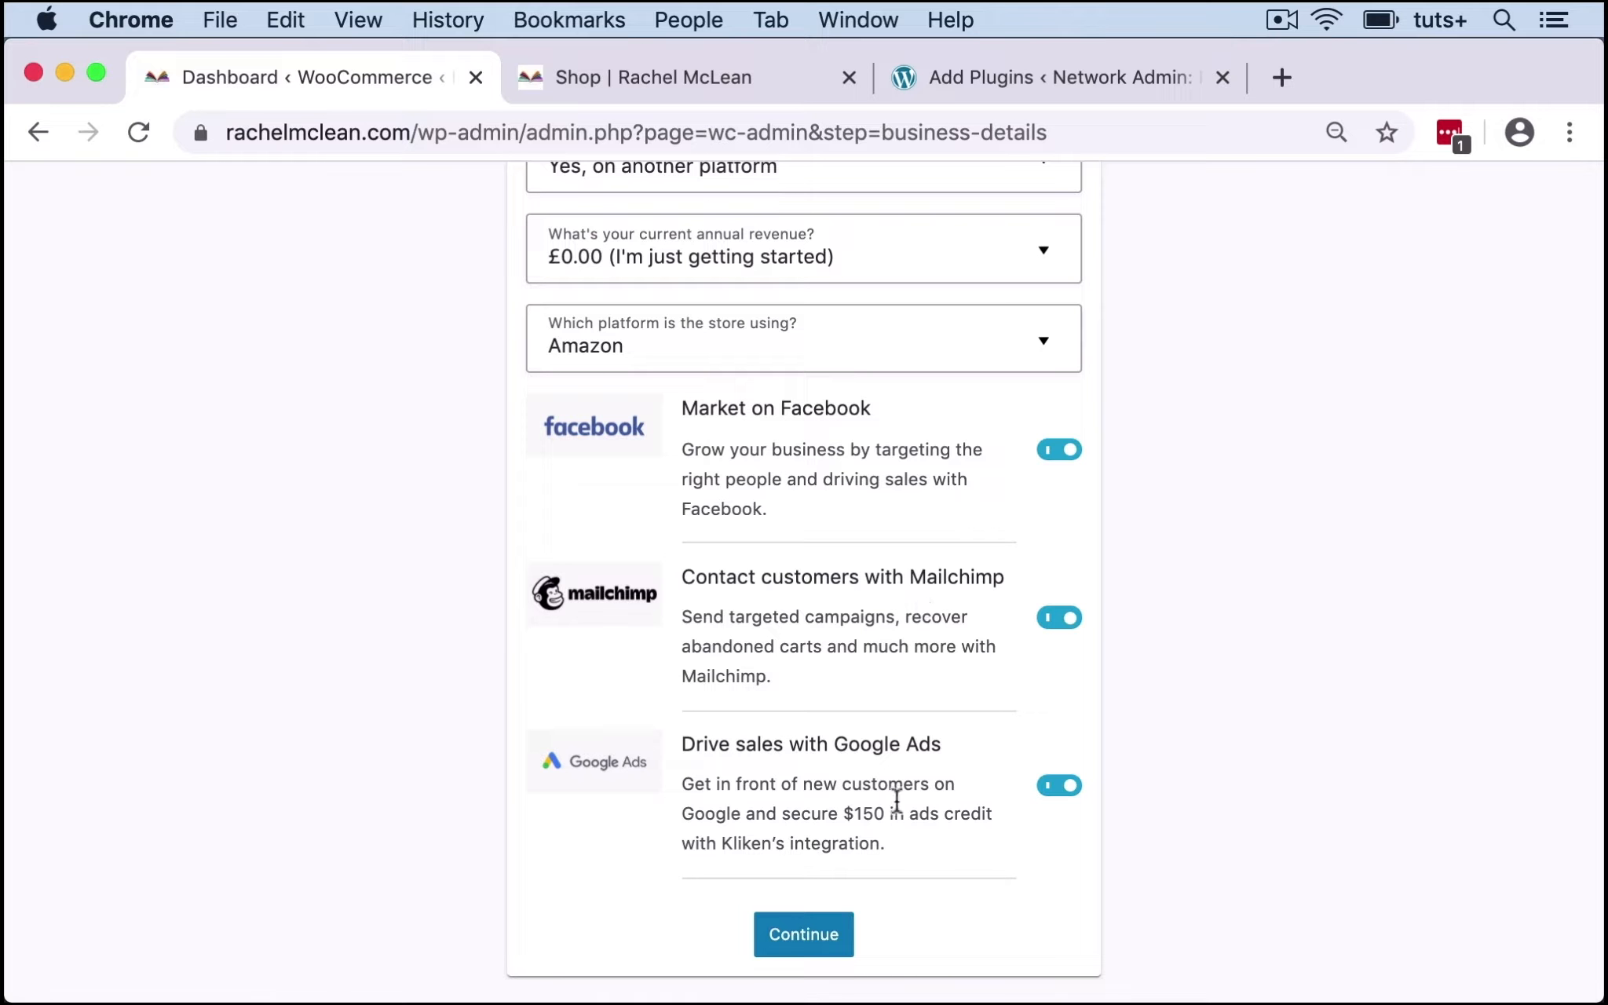
pyautogui.click(1048, 454)
pyautogui.click(1052, 790)
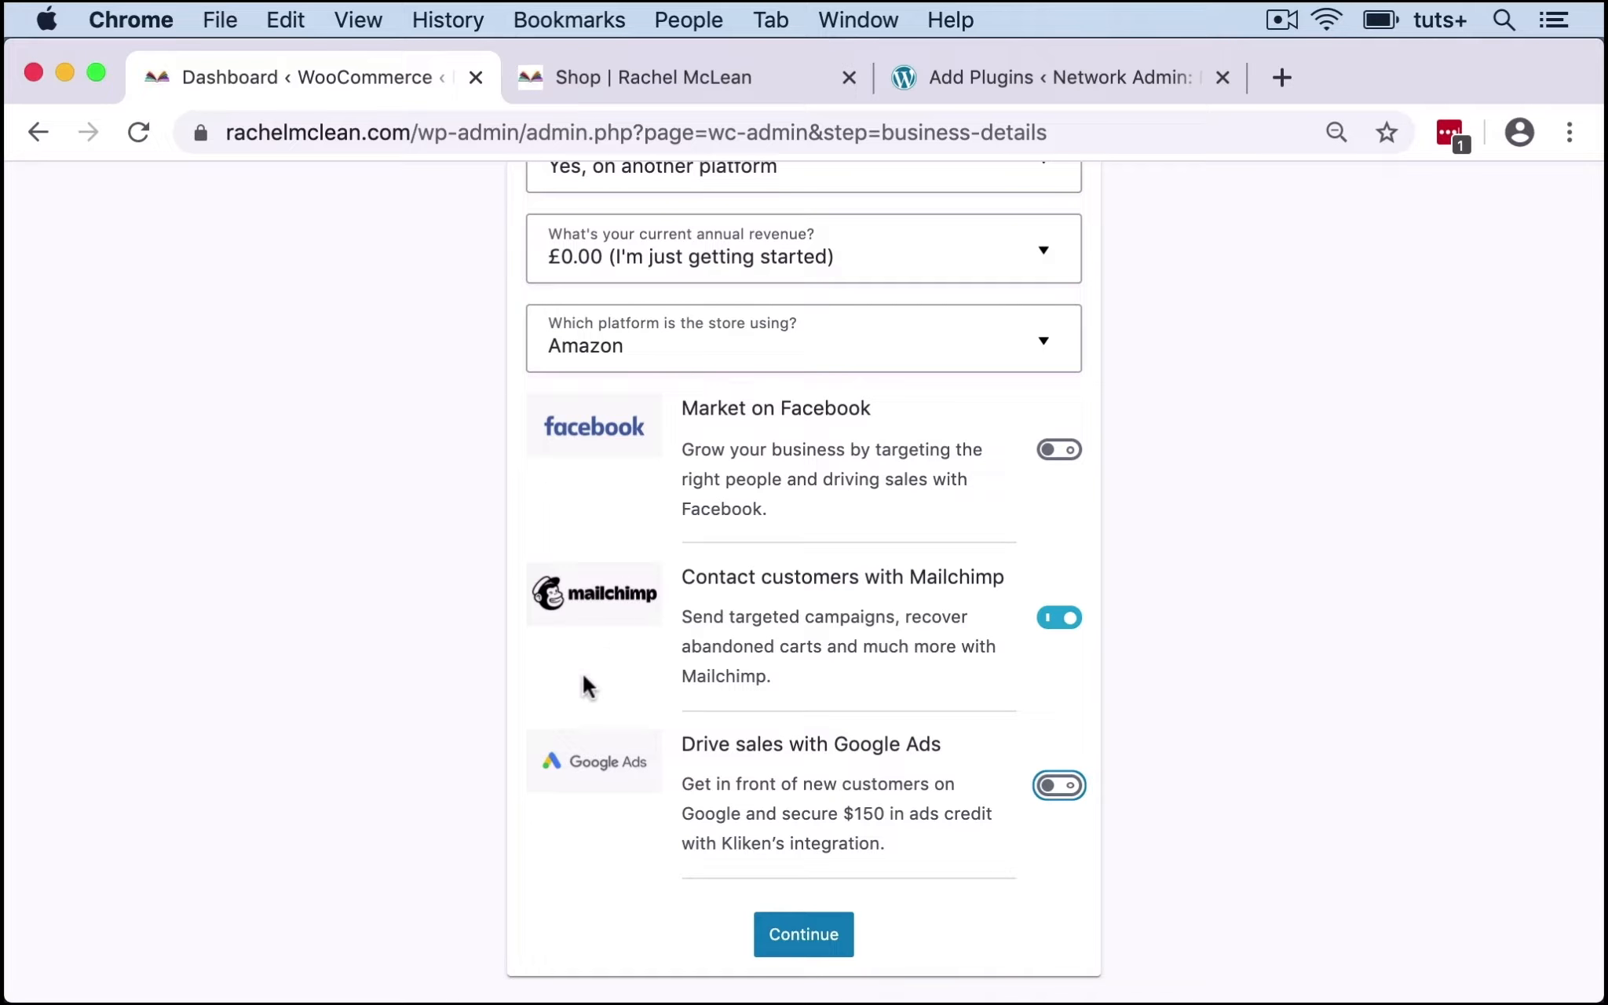
pyautogui.click(805, 944)
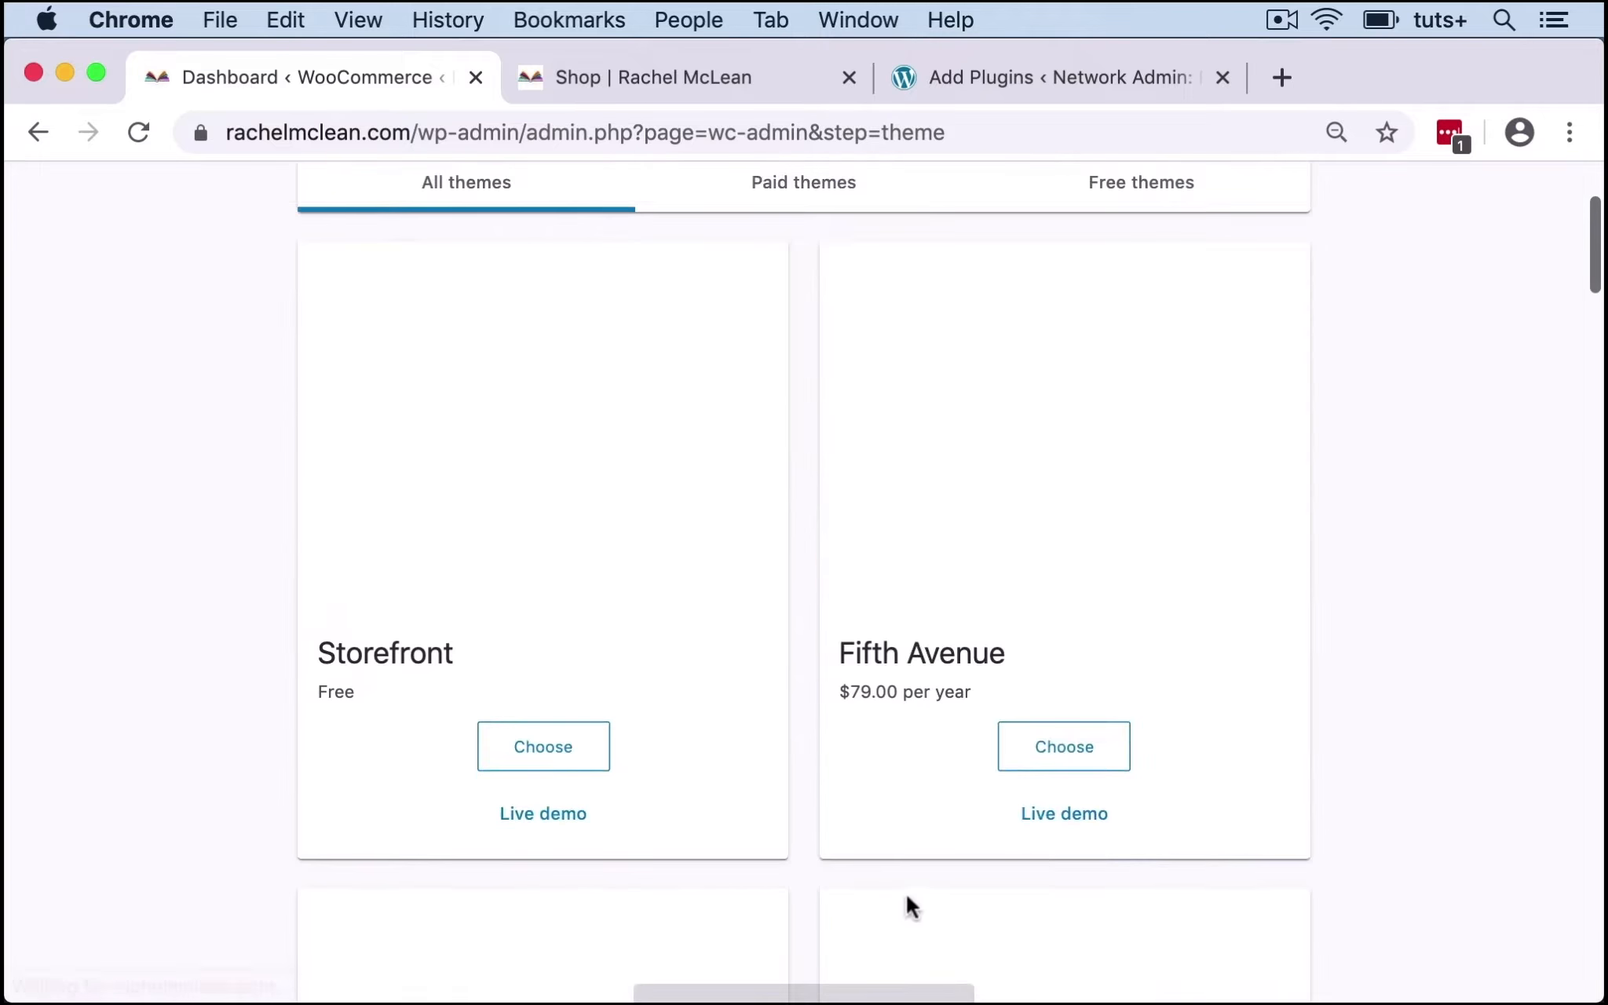
# Browse the store themes on offer, comparing the full list with the paid-only and free-only selections.
pyautogui.scroll(-10, 1346, 472)
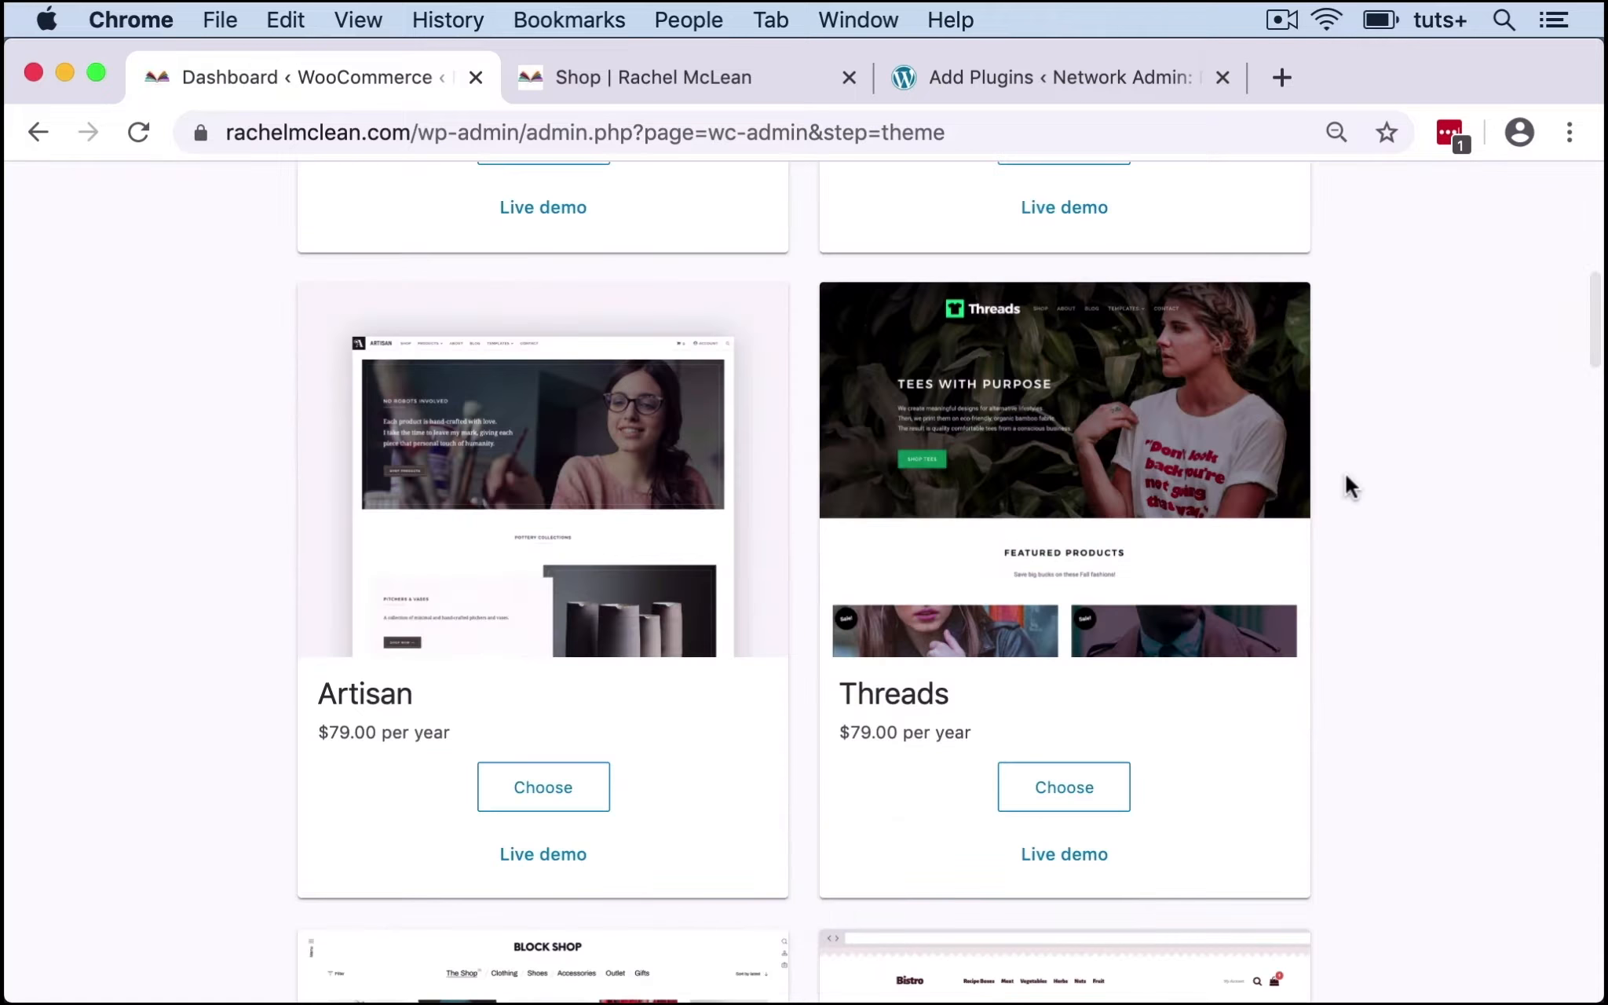
pyautogui.scroll(10, 1346, 473)
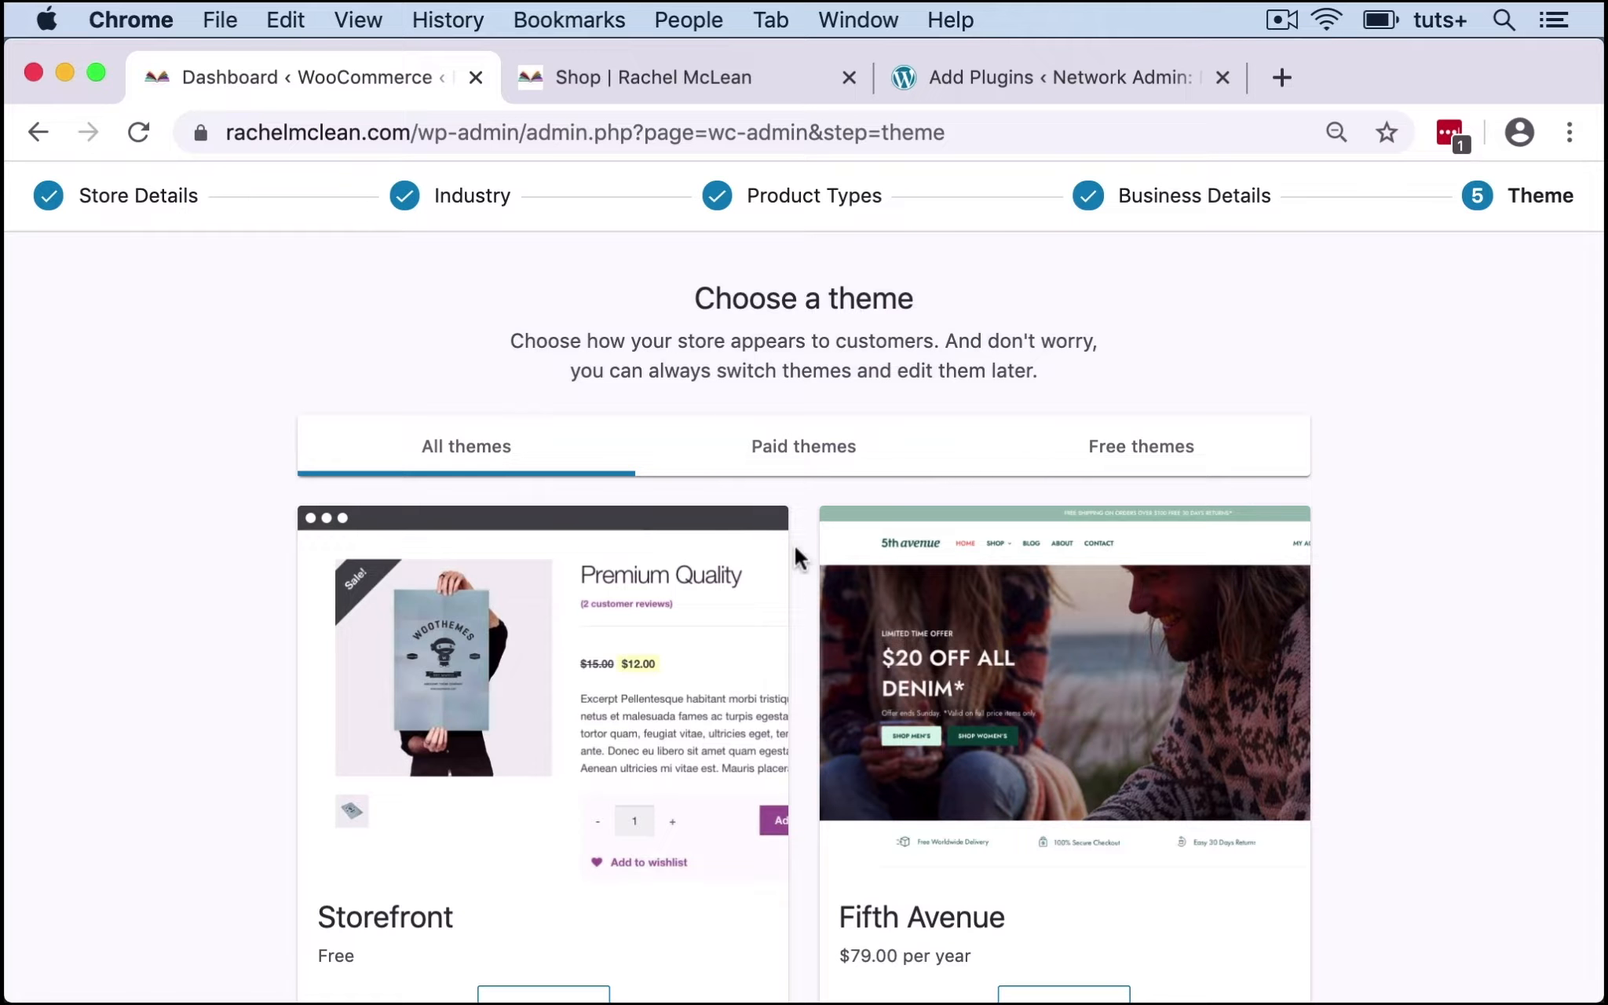
pyautogui.click(831, 445)
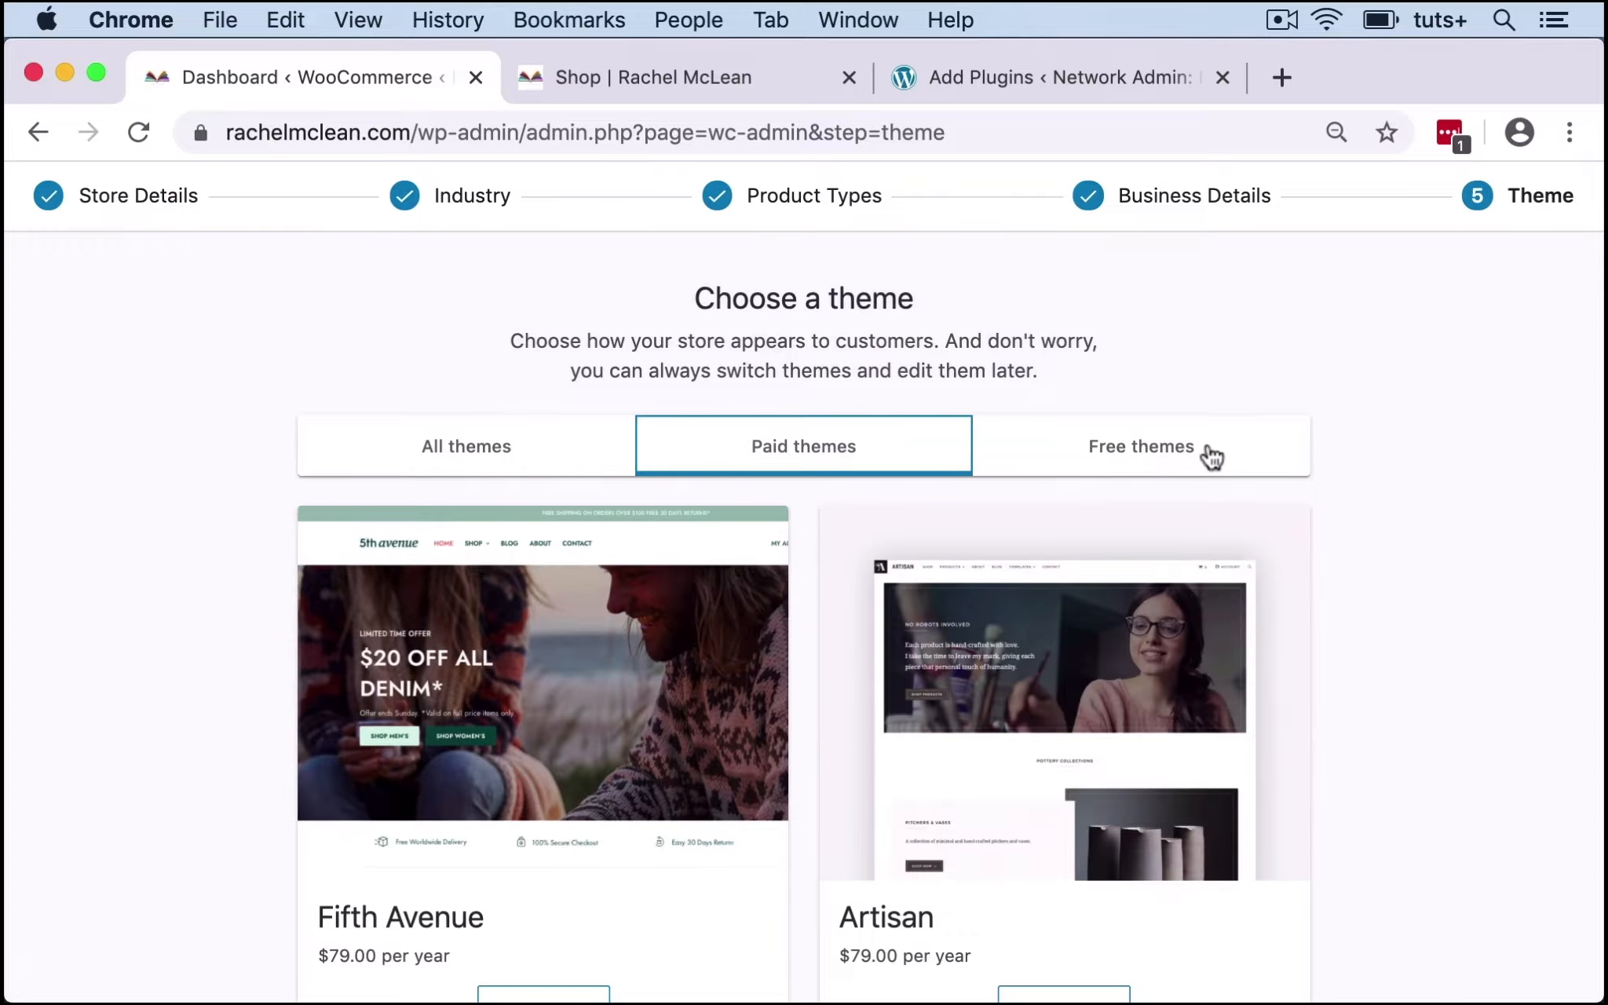
pyautogui.click(1215, 454)
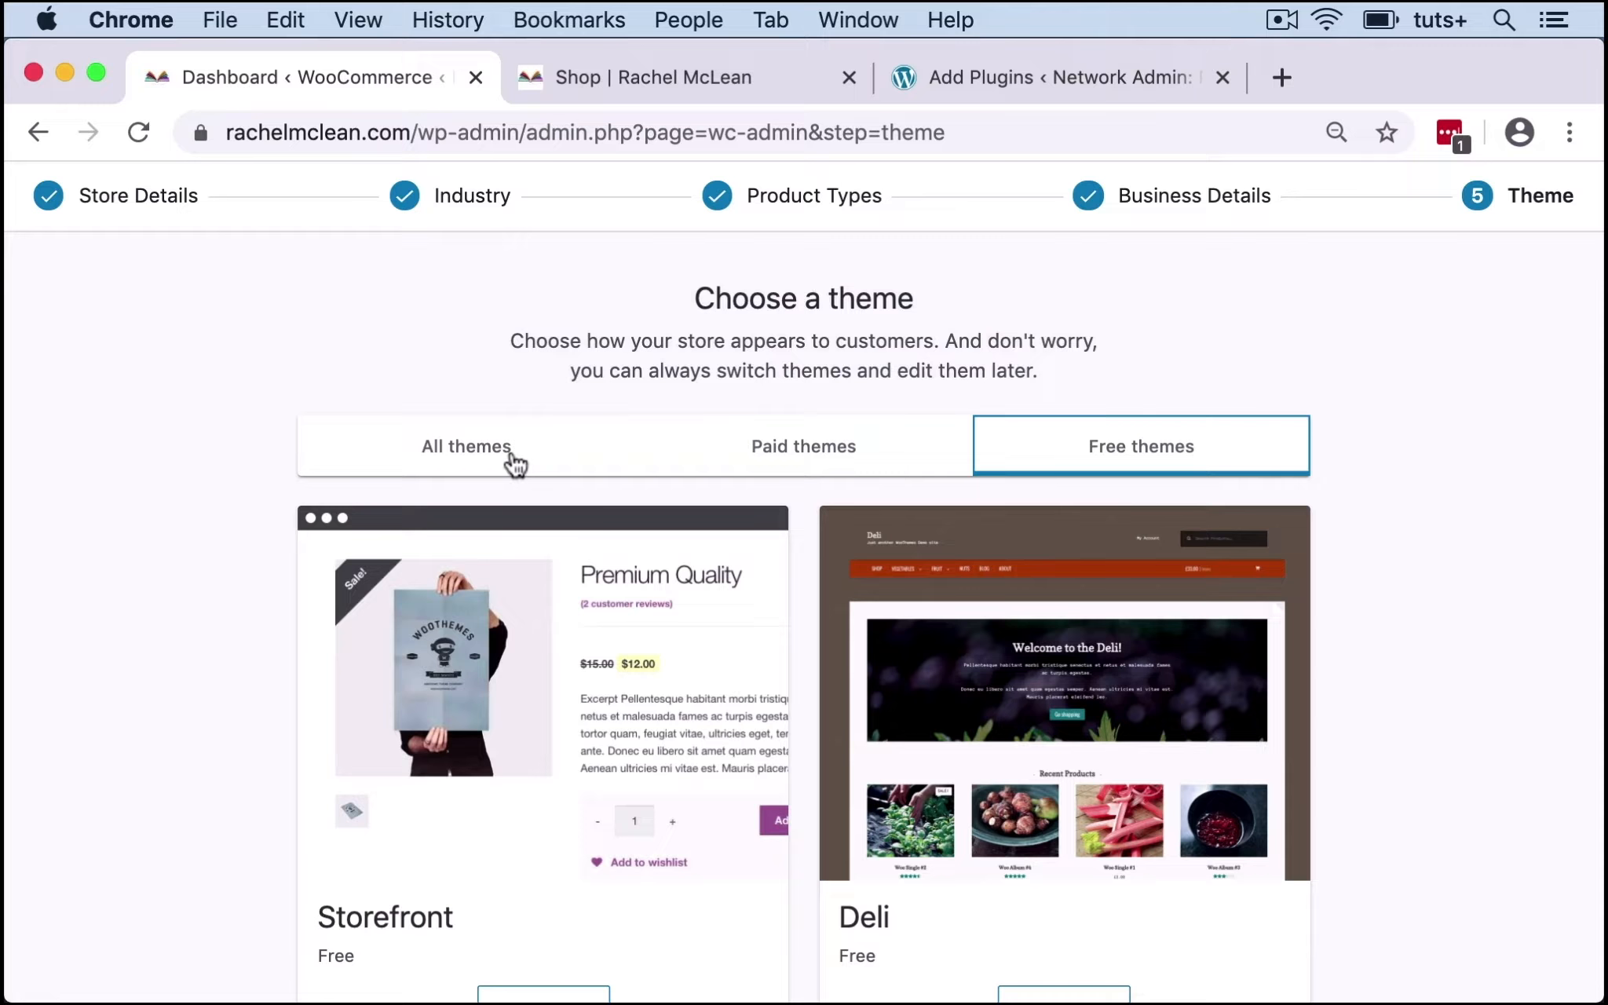
pyautogui.scroll(-10, 705, 612)
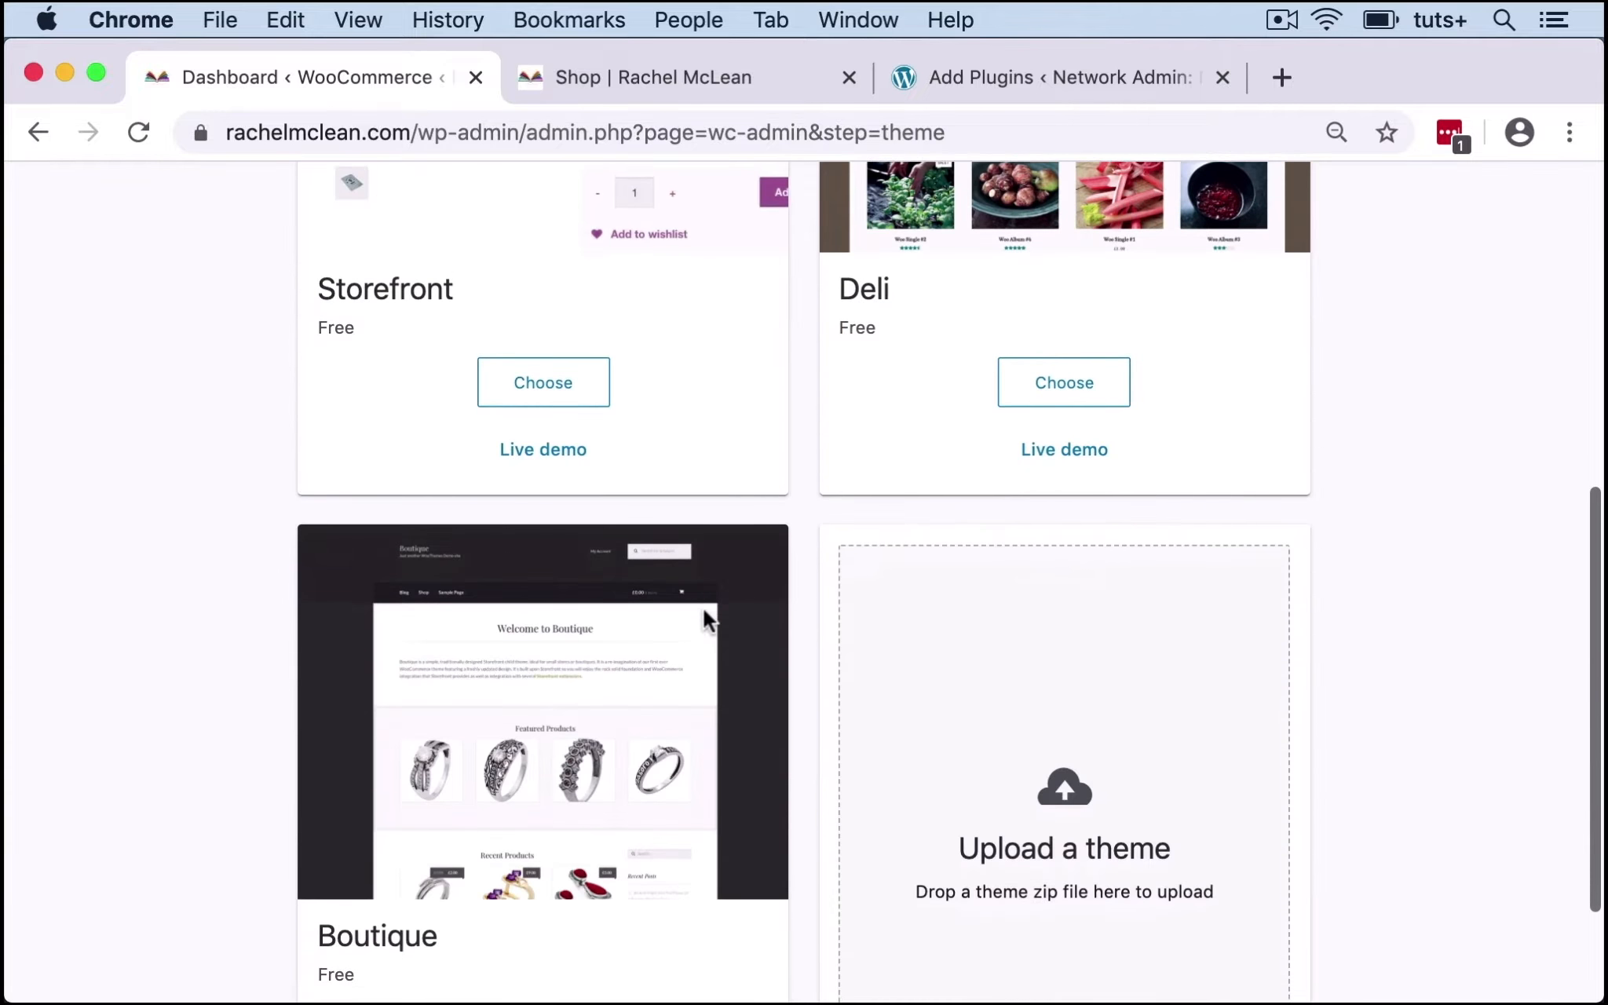
pyautogui.scroll(-3, 704, 611)
pyautogui.scroll(12, 706, 617)
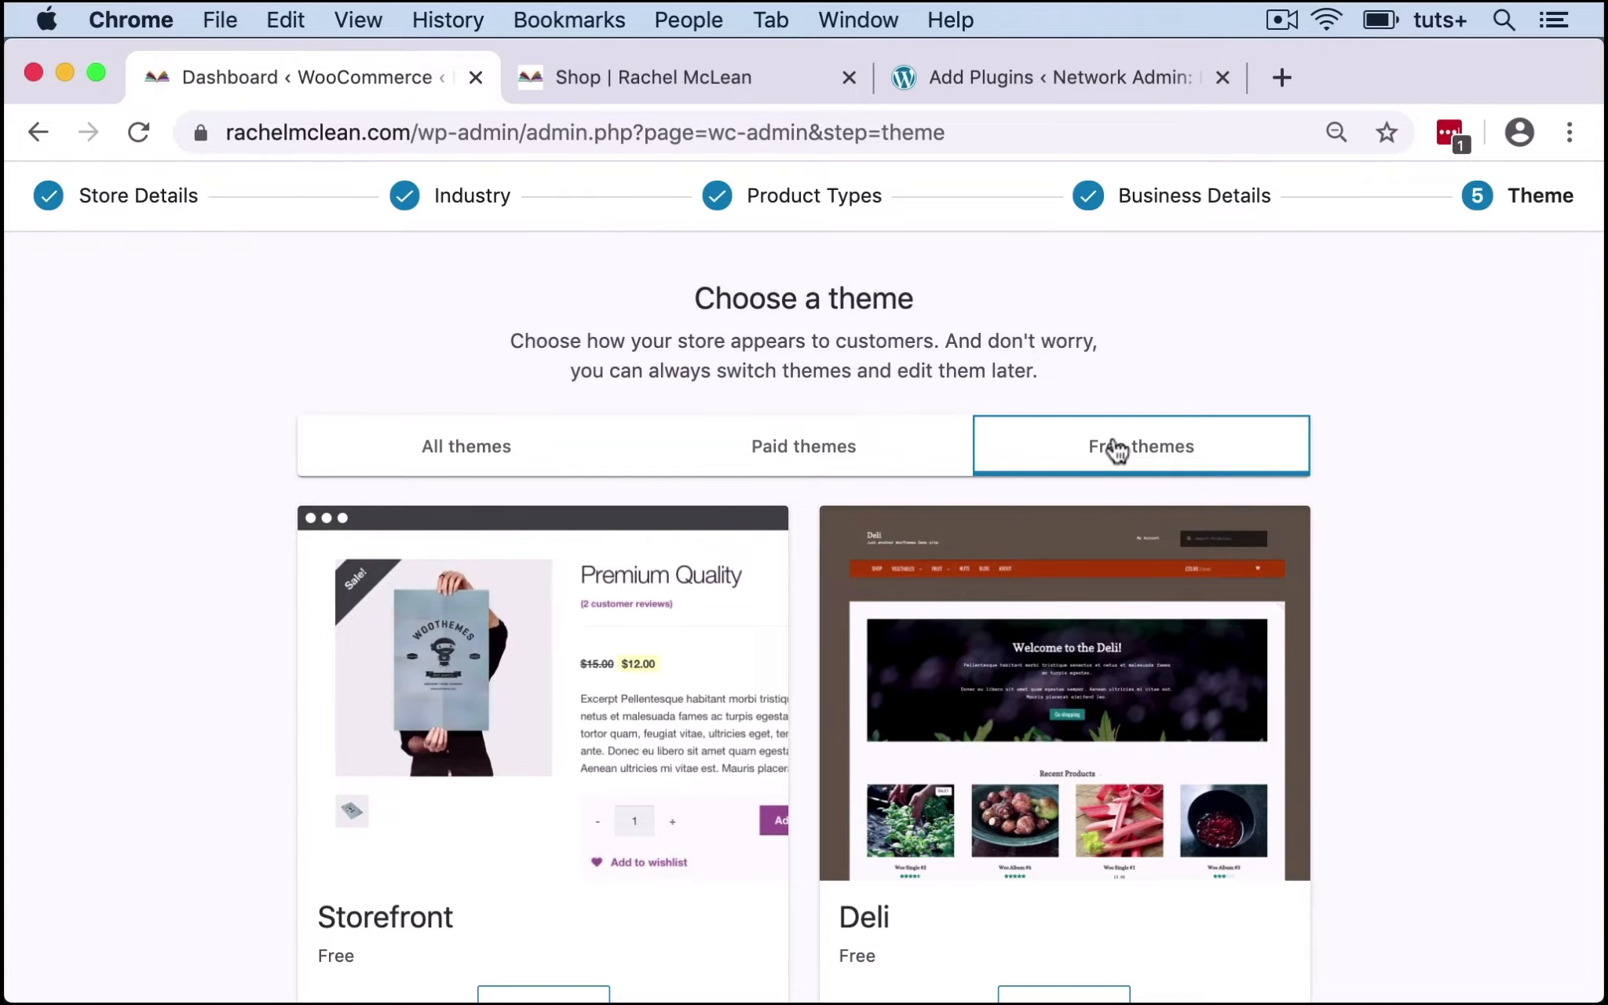
# Review the full theme list down to the theme upload option, and choose the free Storefront theme for the store.
pyautogui.click(501, 453)
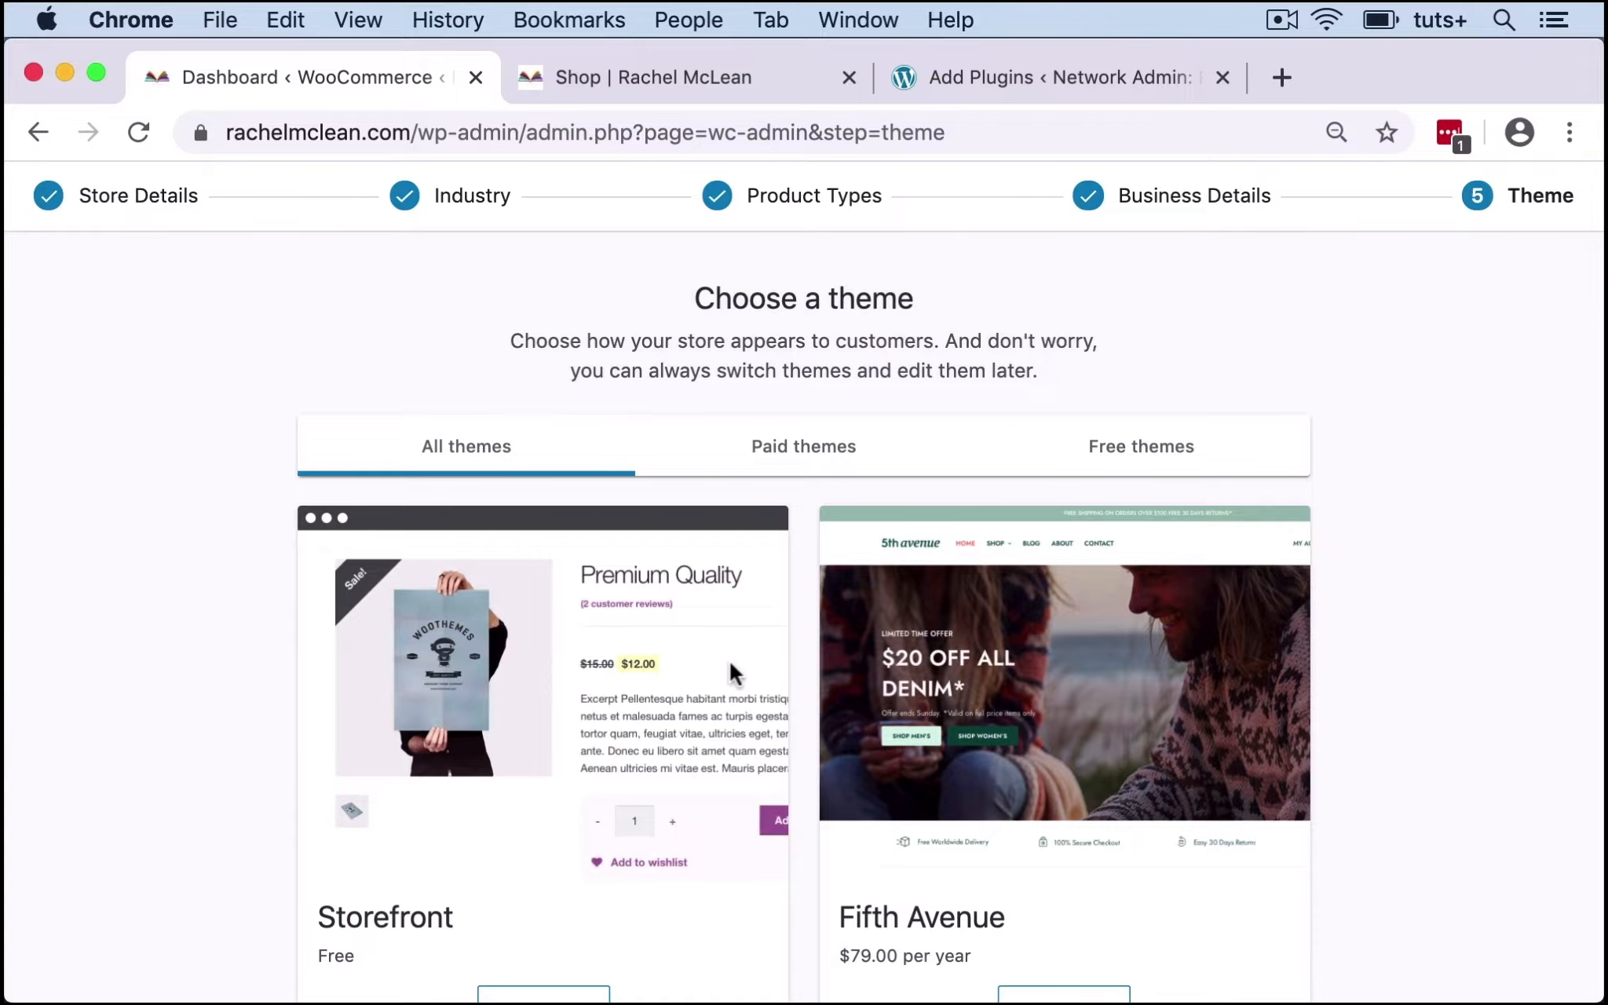
pyautogui.scroll(-3, 730, 661)
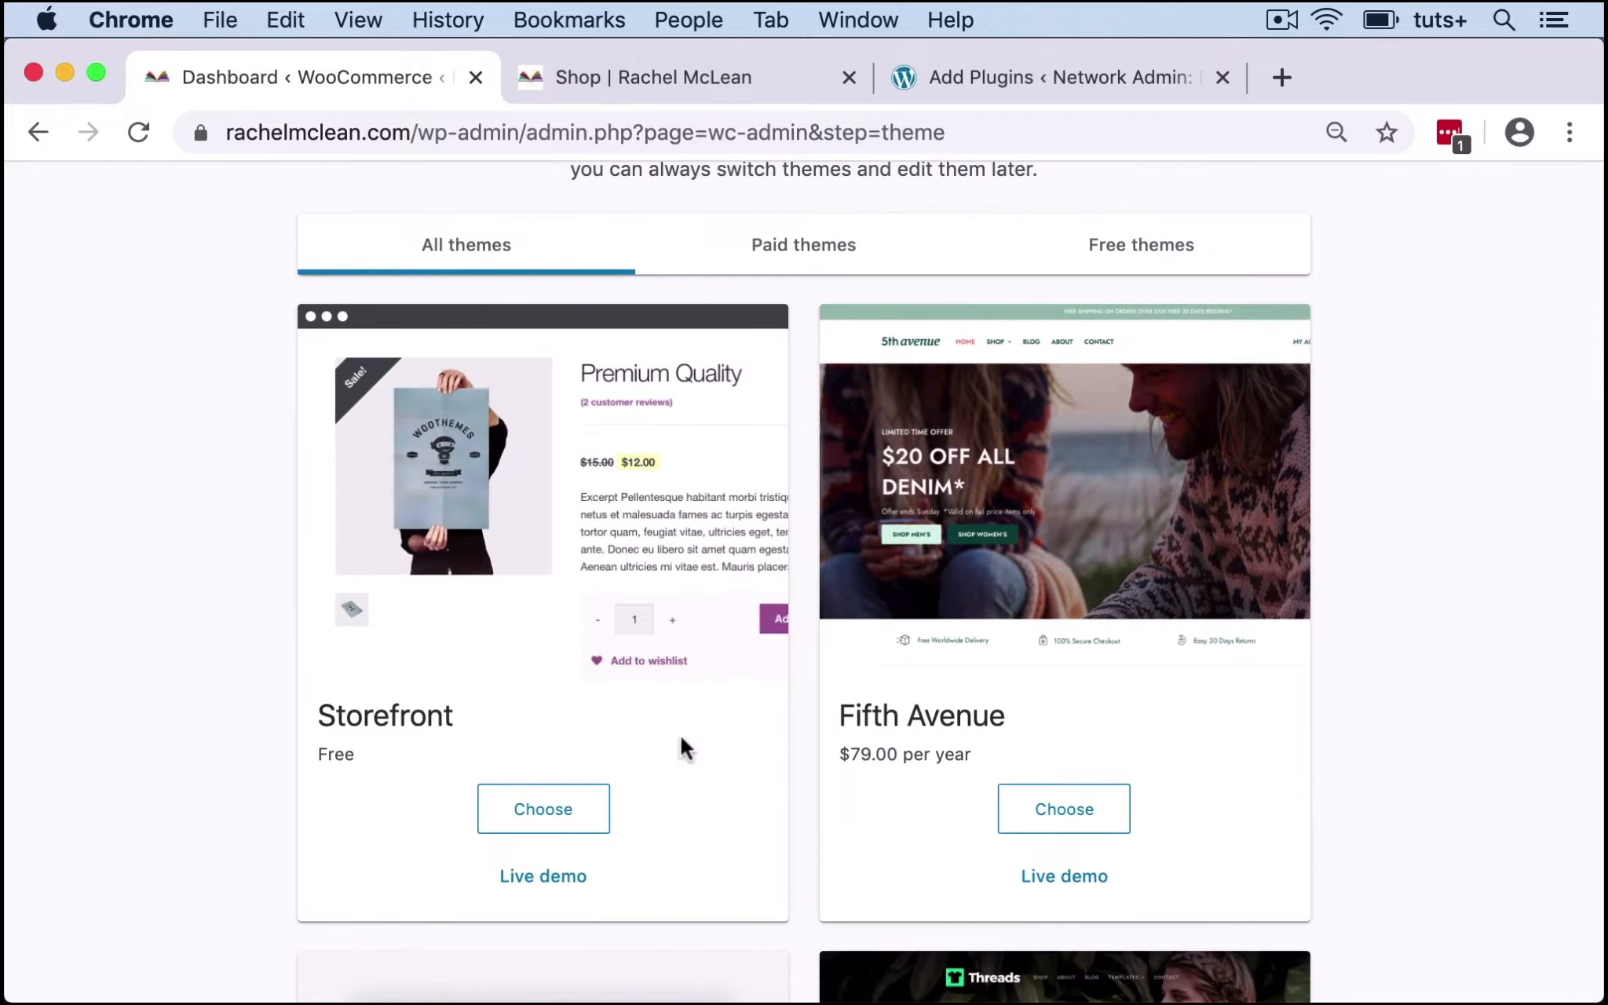
pyautogui.scroll(3, 715, 787)
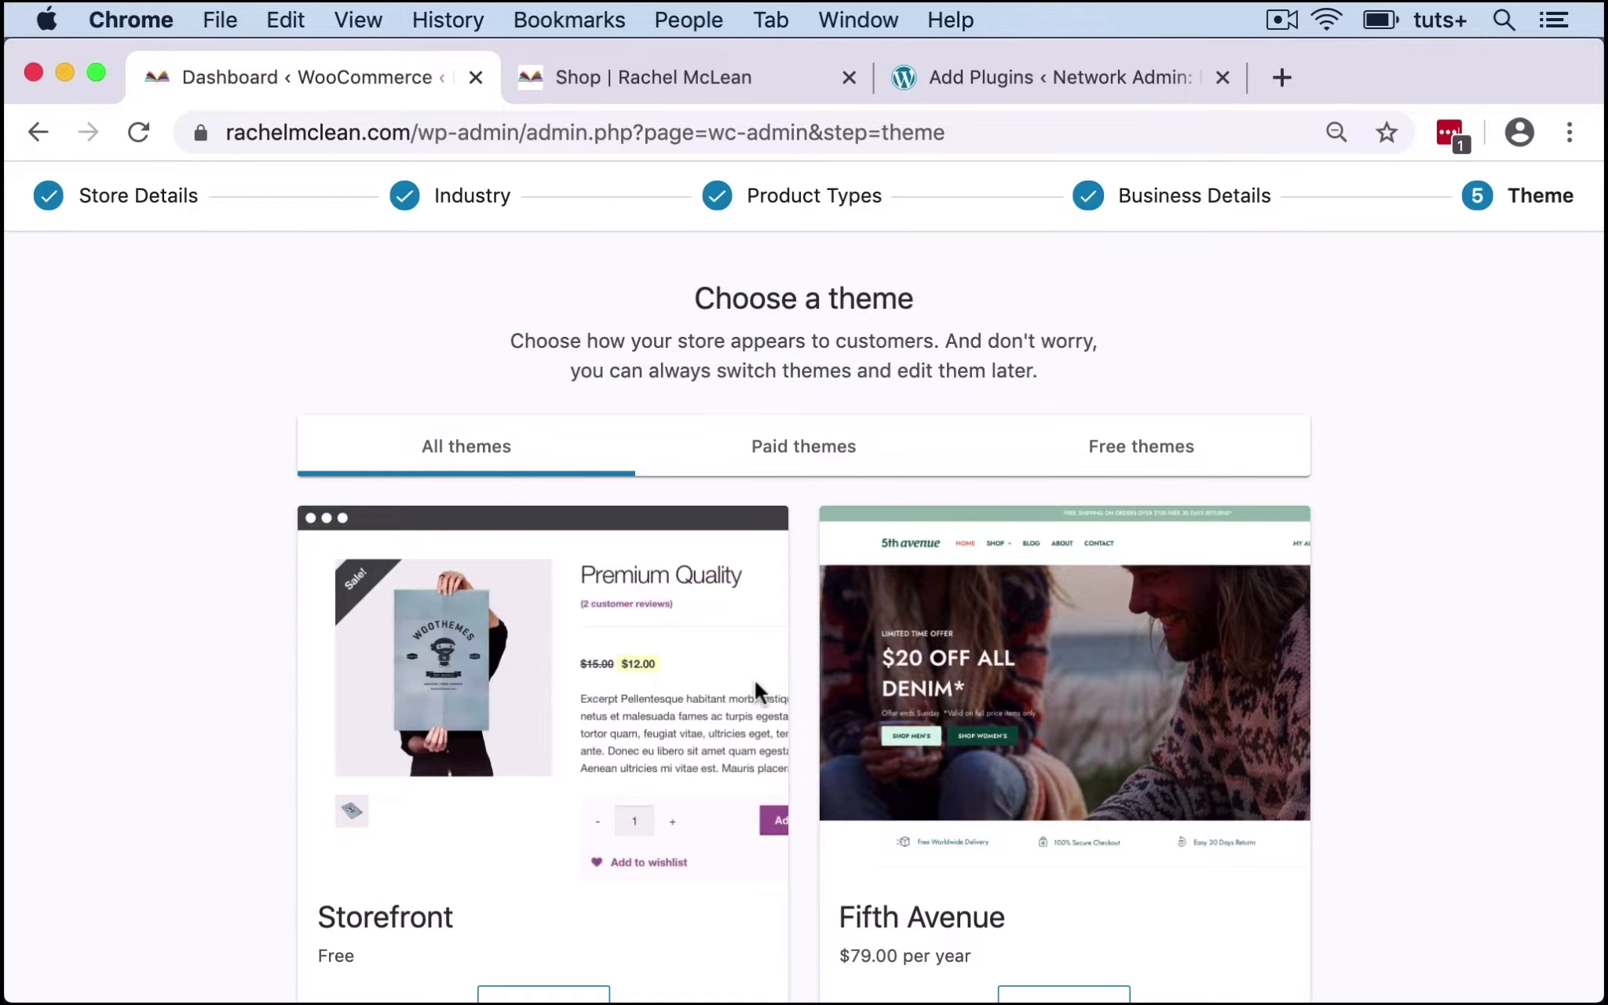
pyautogui.scroll(-15, 756, 682)
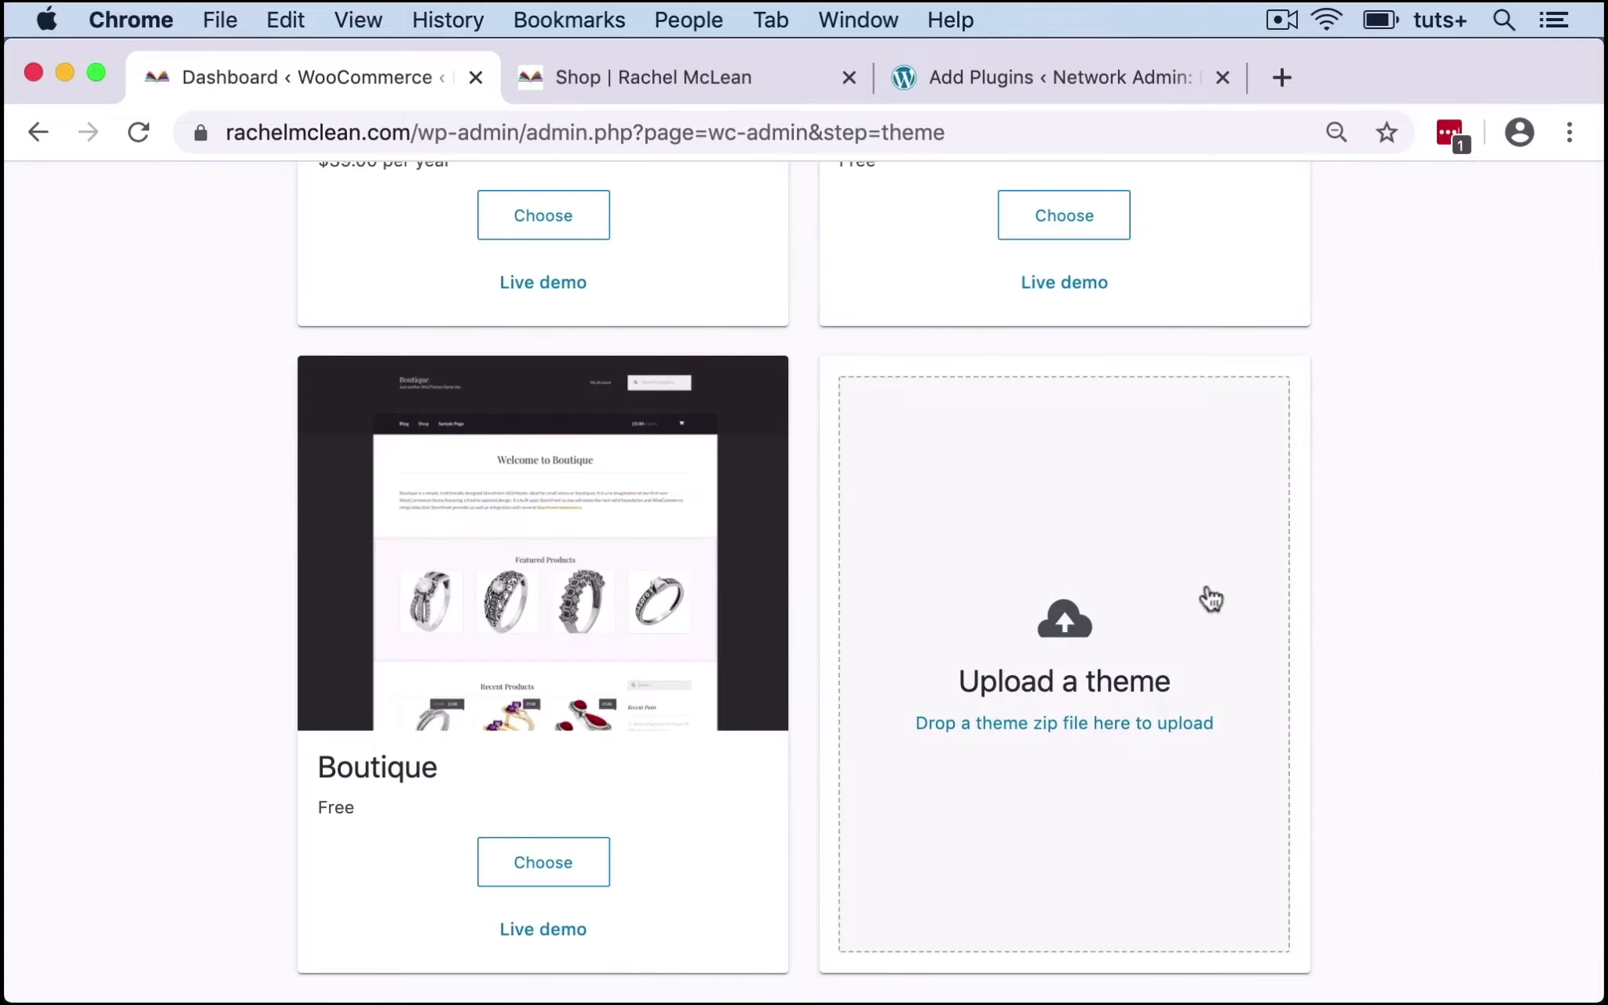
pyautogui.scroll(5, 1202, 660)
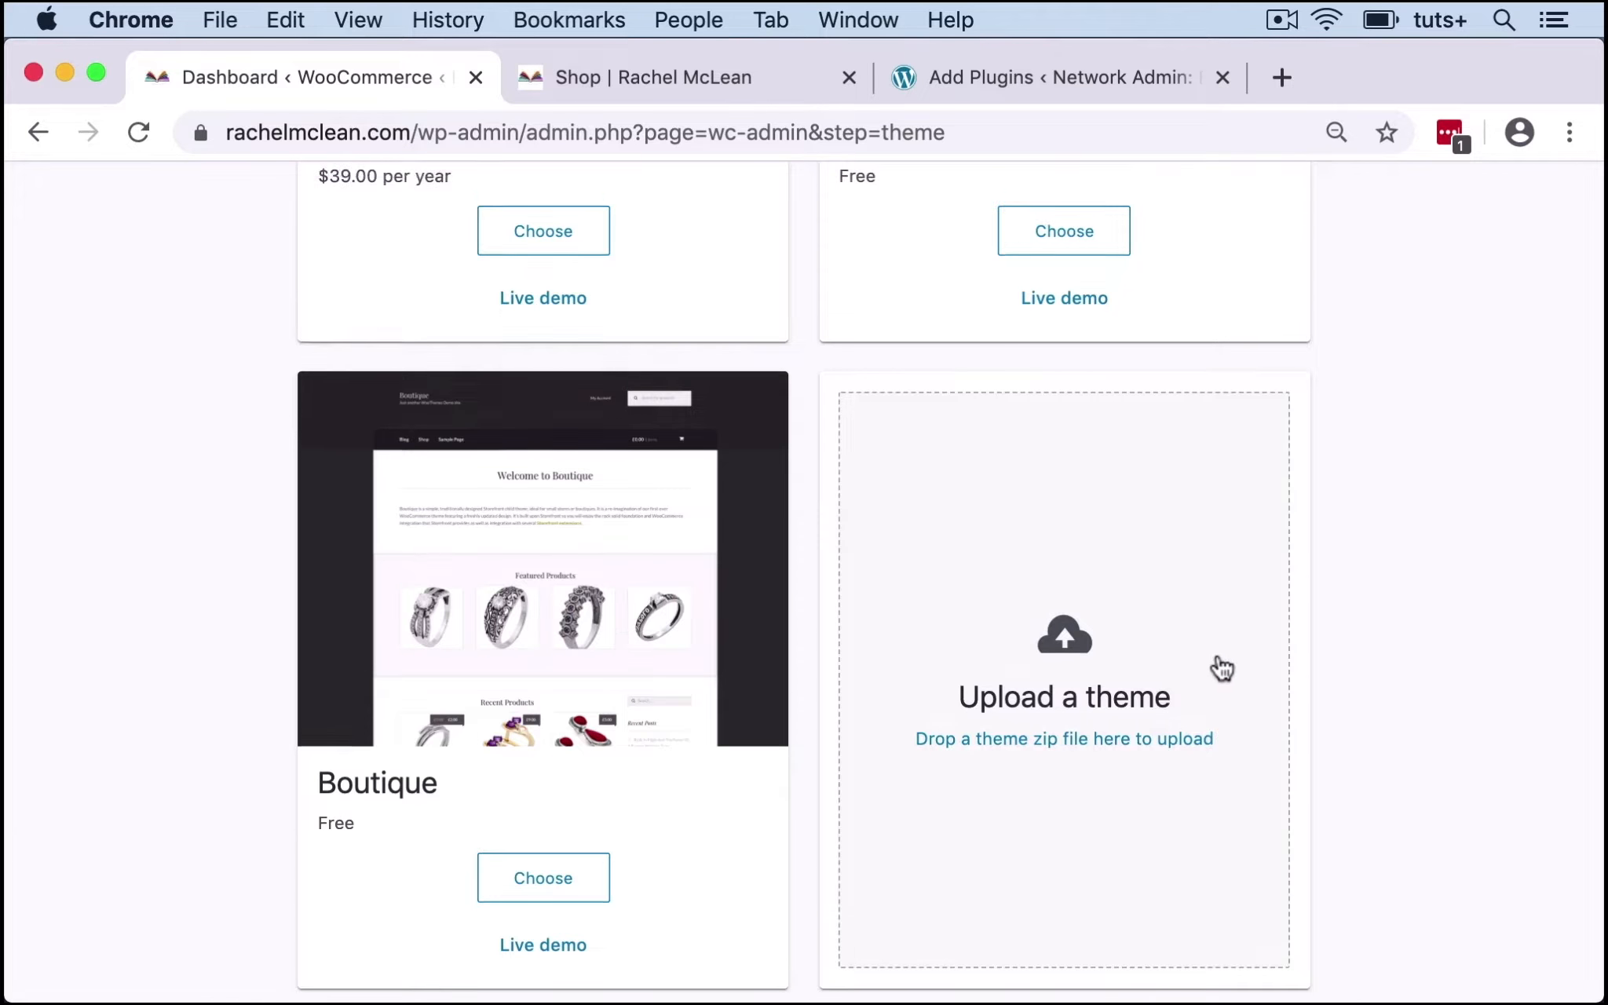
pyautogui.scroll(15, 1219, 665)
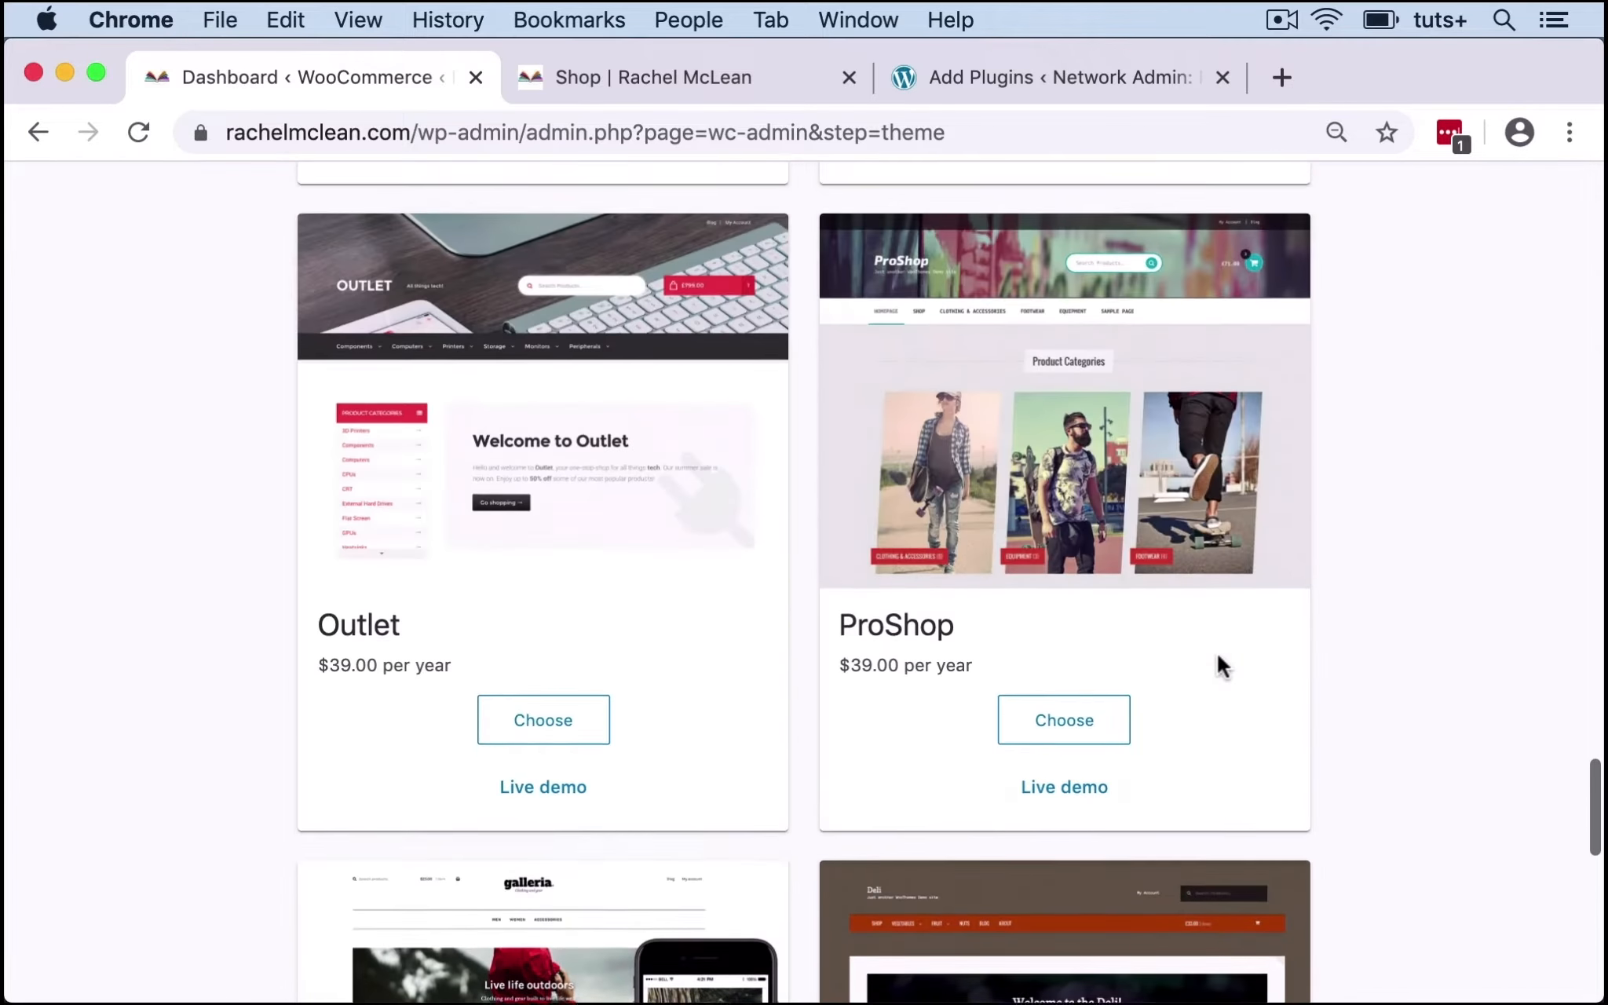
pyautogui.scroll(10, 1217, 652)
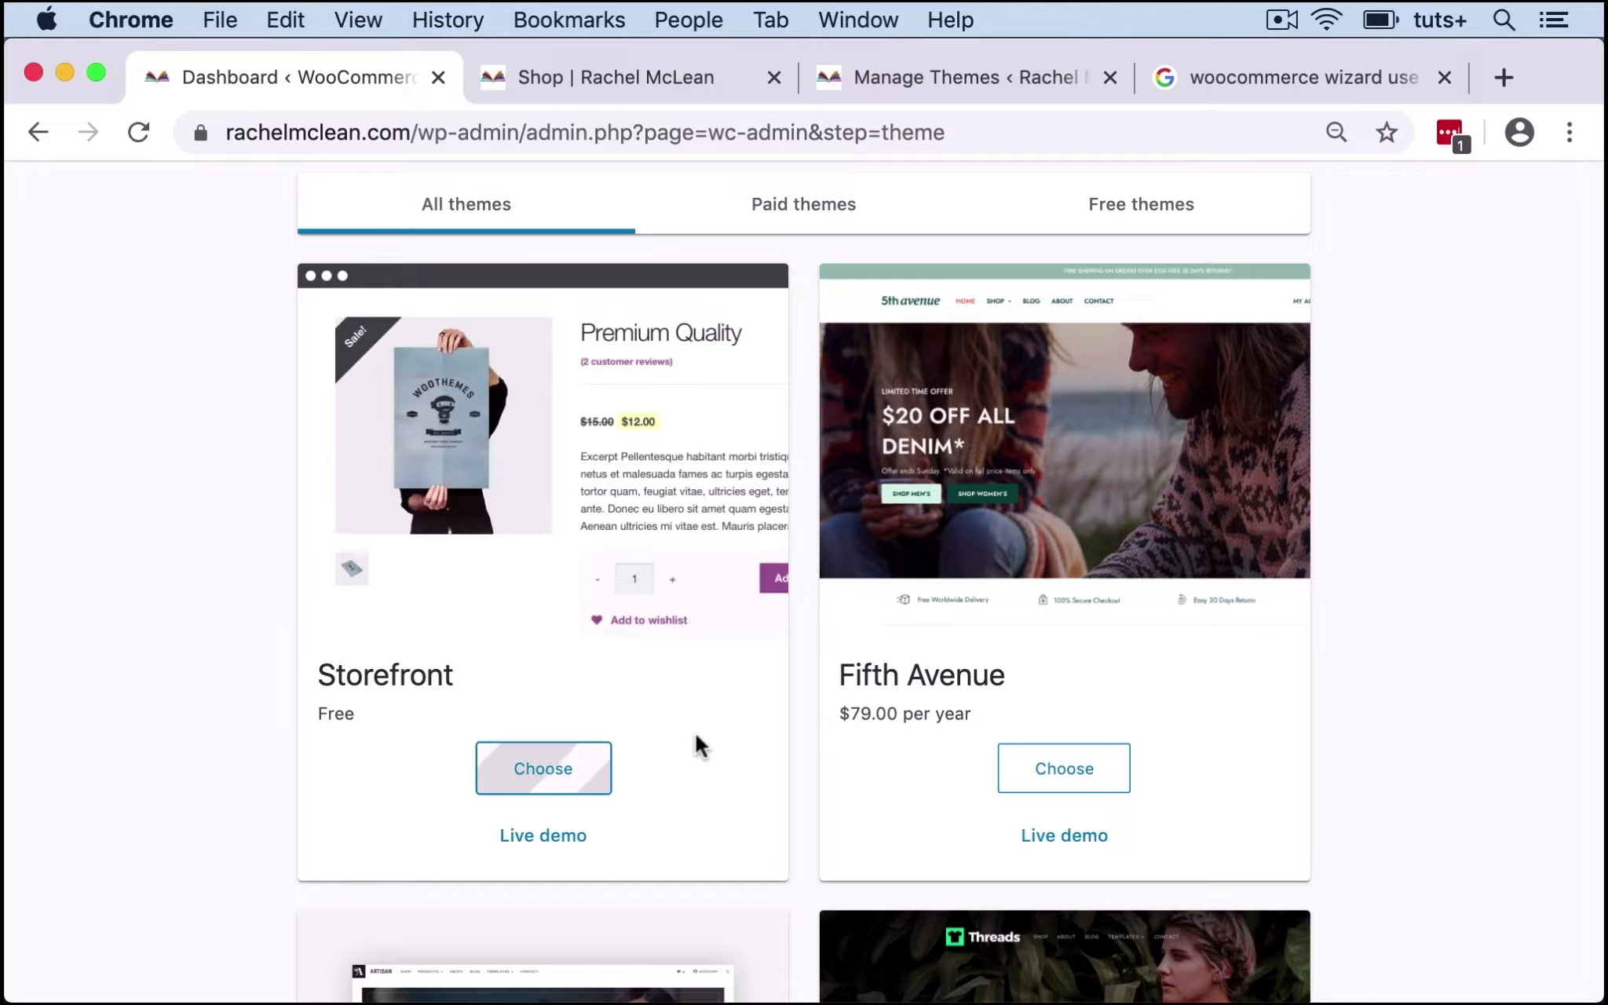
pyautogui.scroll(-2, 701, 651)
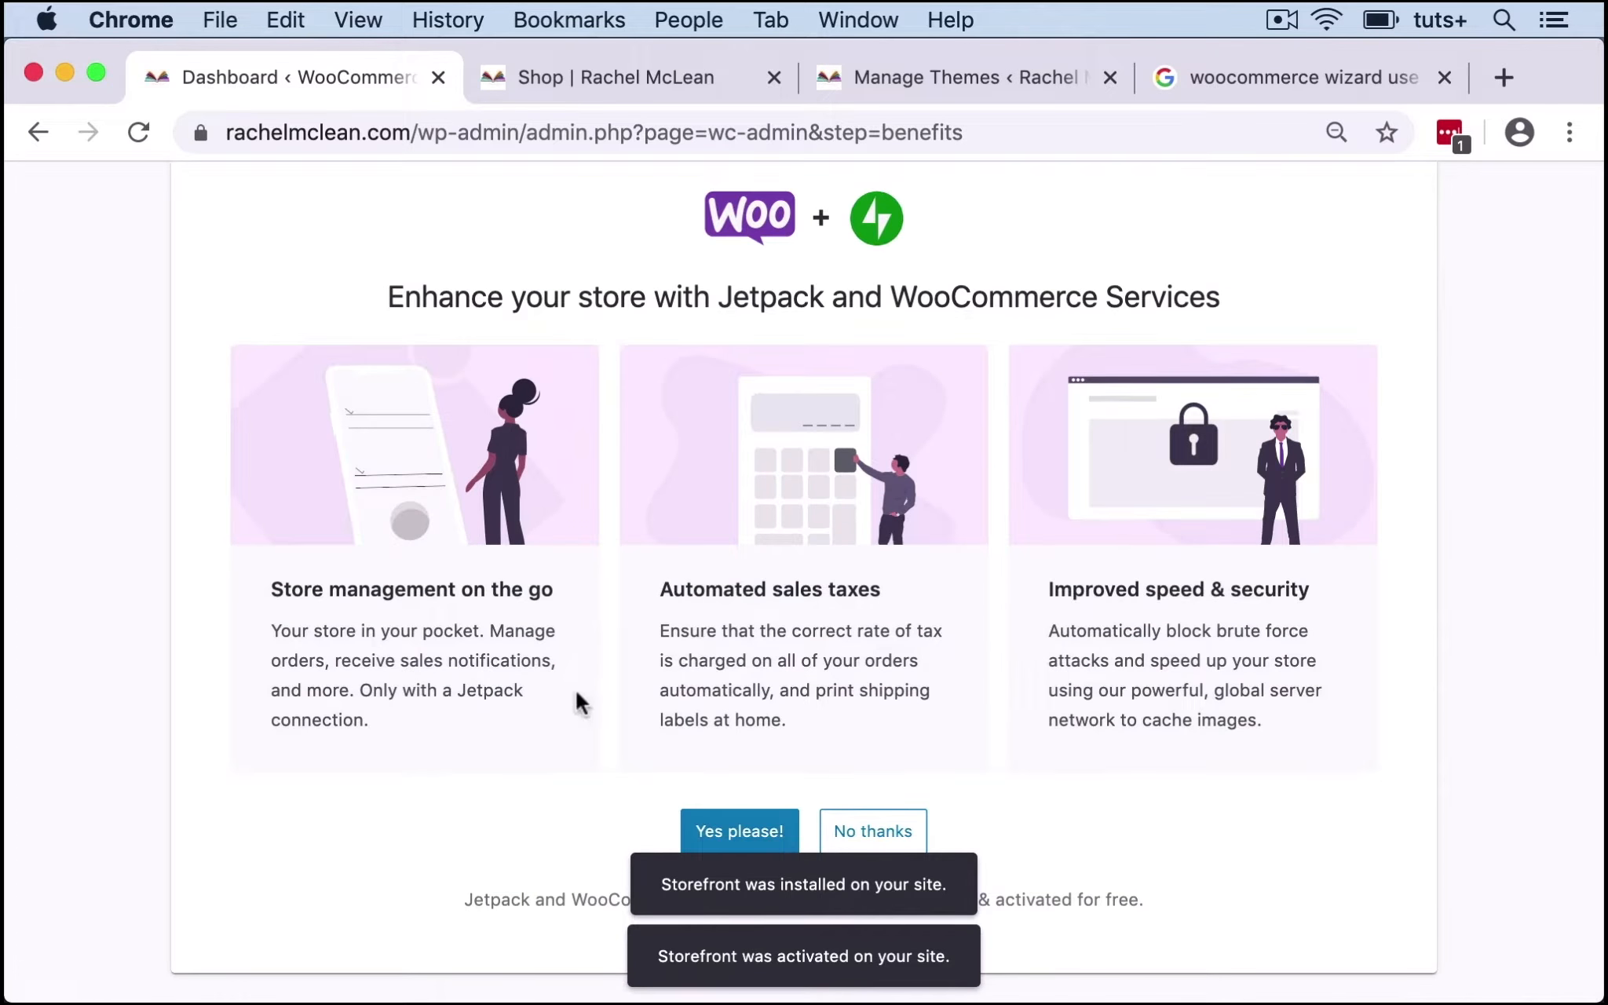
# Refresh the site's installed themes and reactivate the author's own theme with the Deadly Wishes artwork in place of Storefront.
pyautogui.click(948, 76)
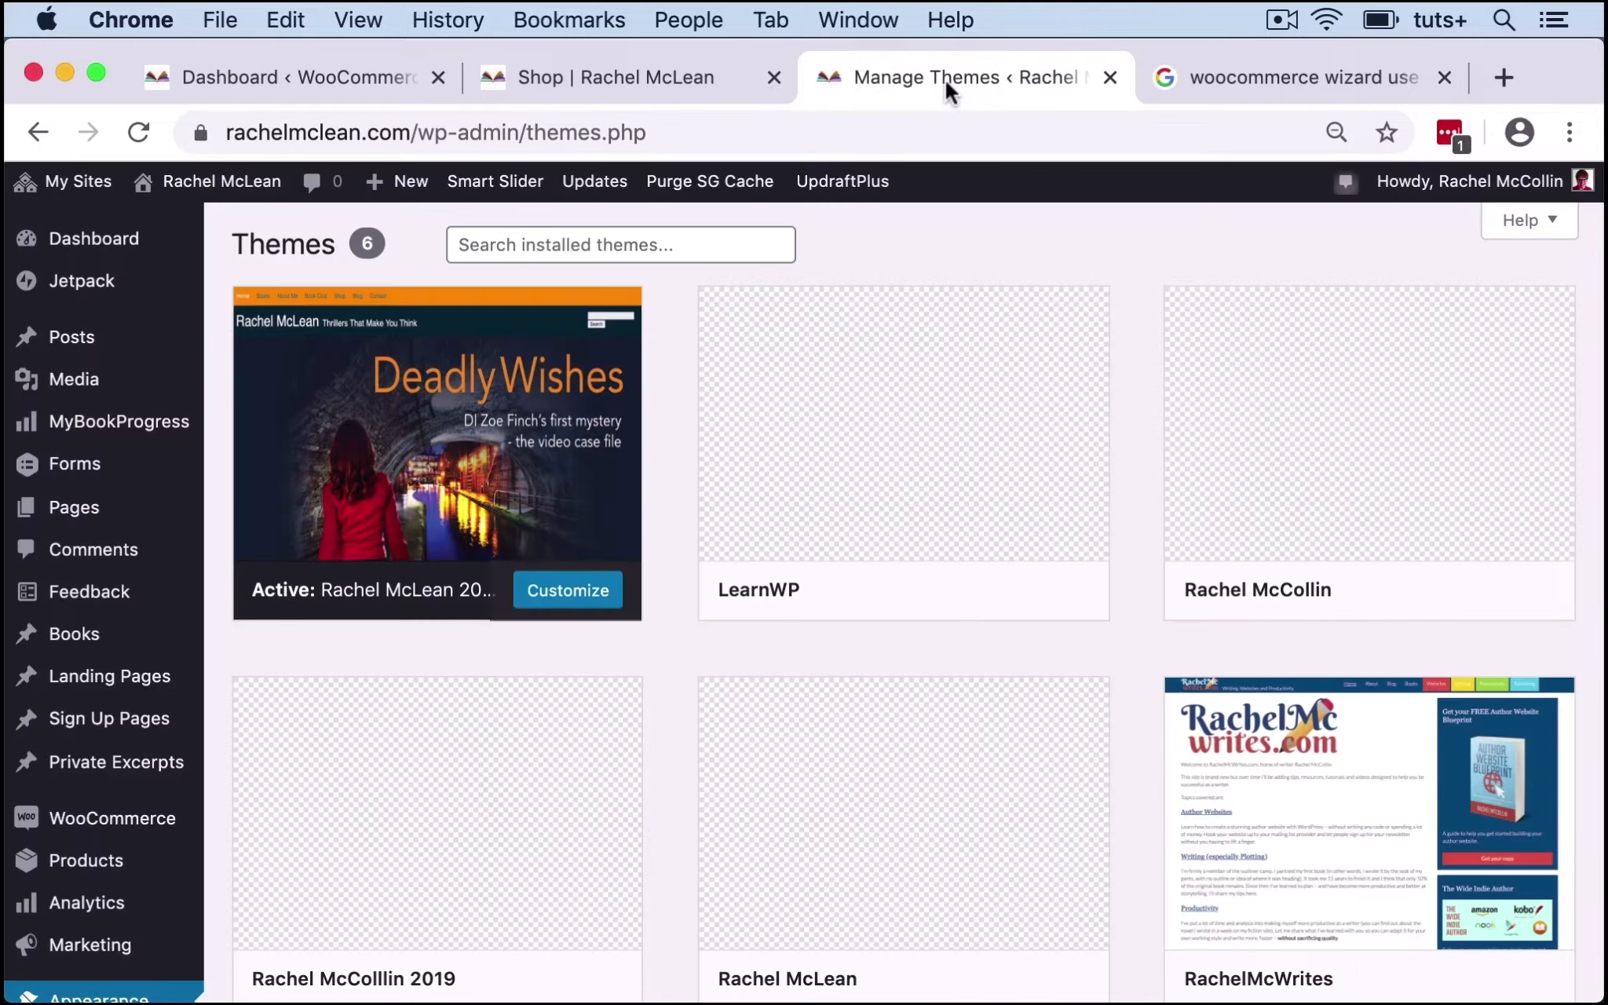
pyautogui.press('super+r')
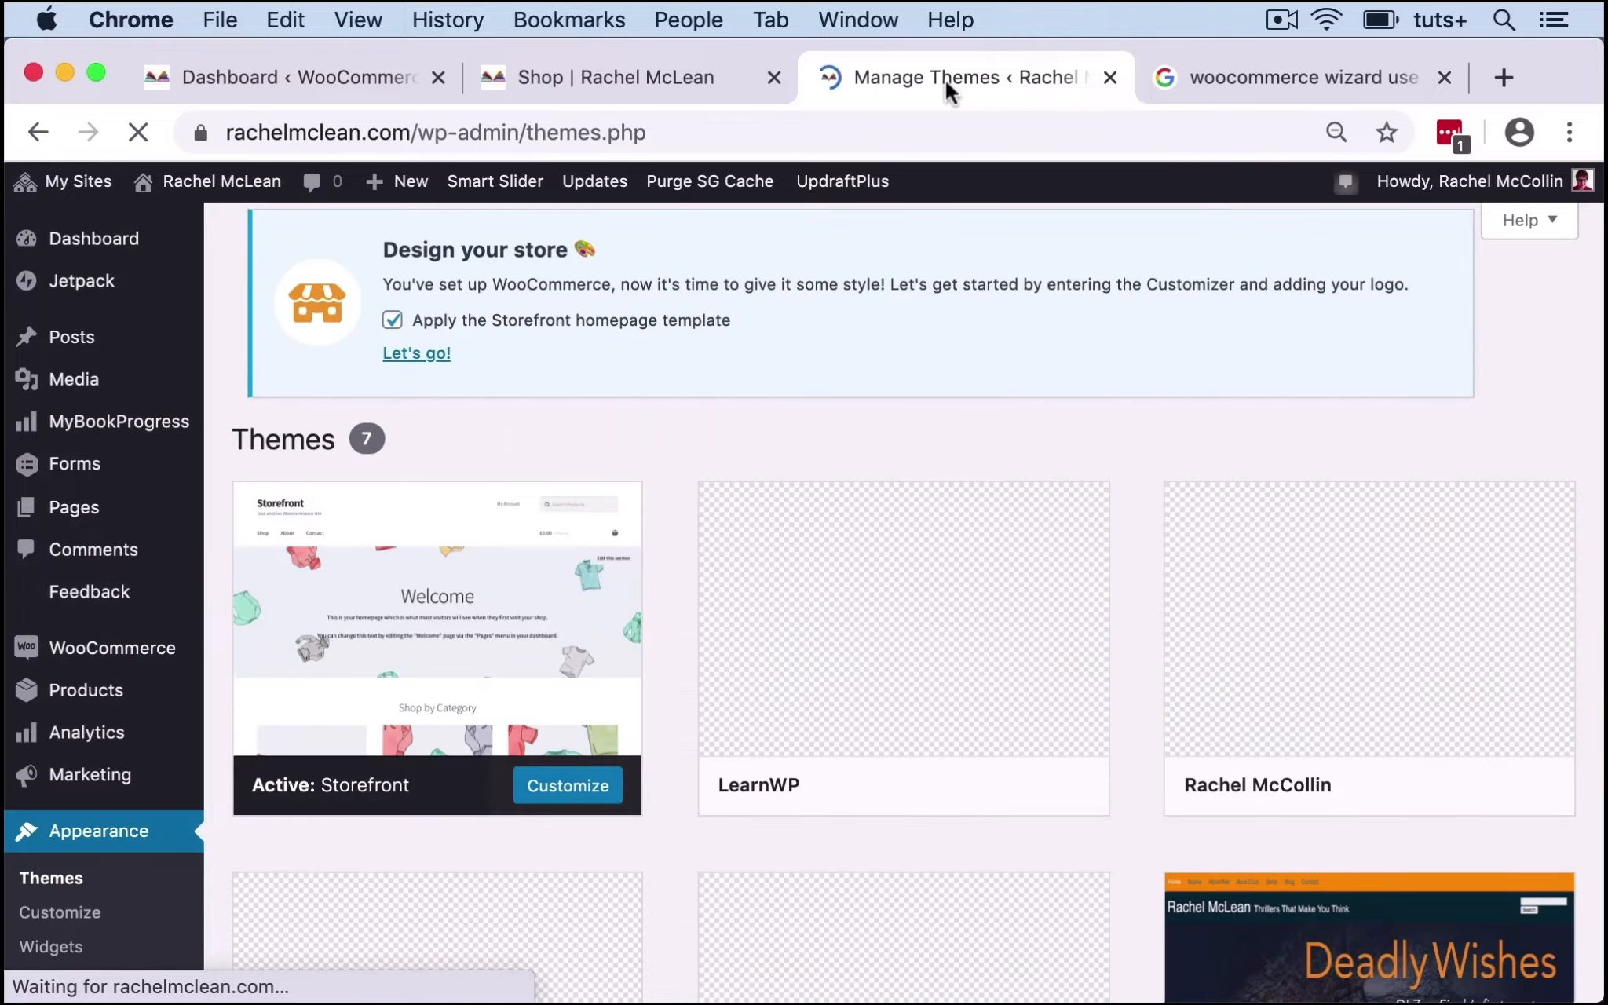
pyautogui.scroll(-5, 712, 583)
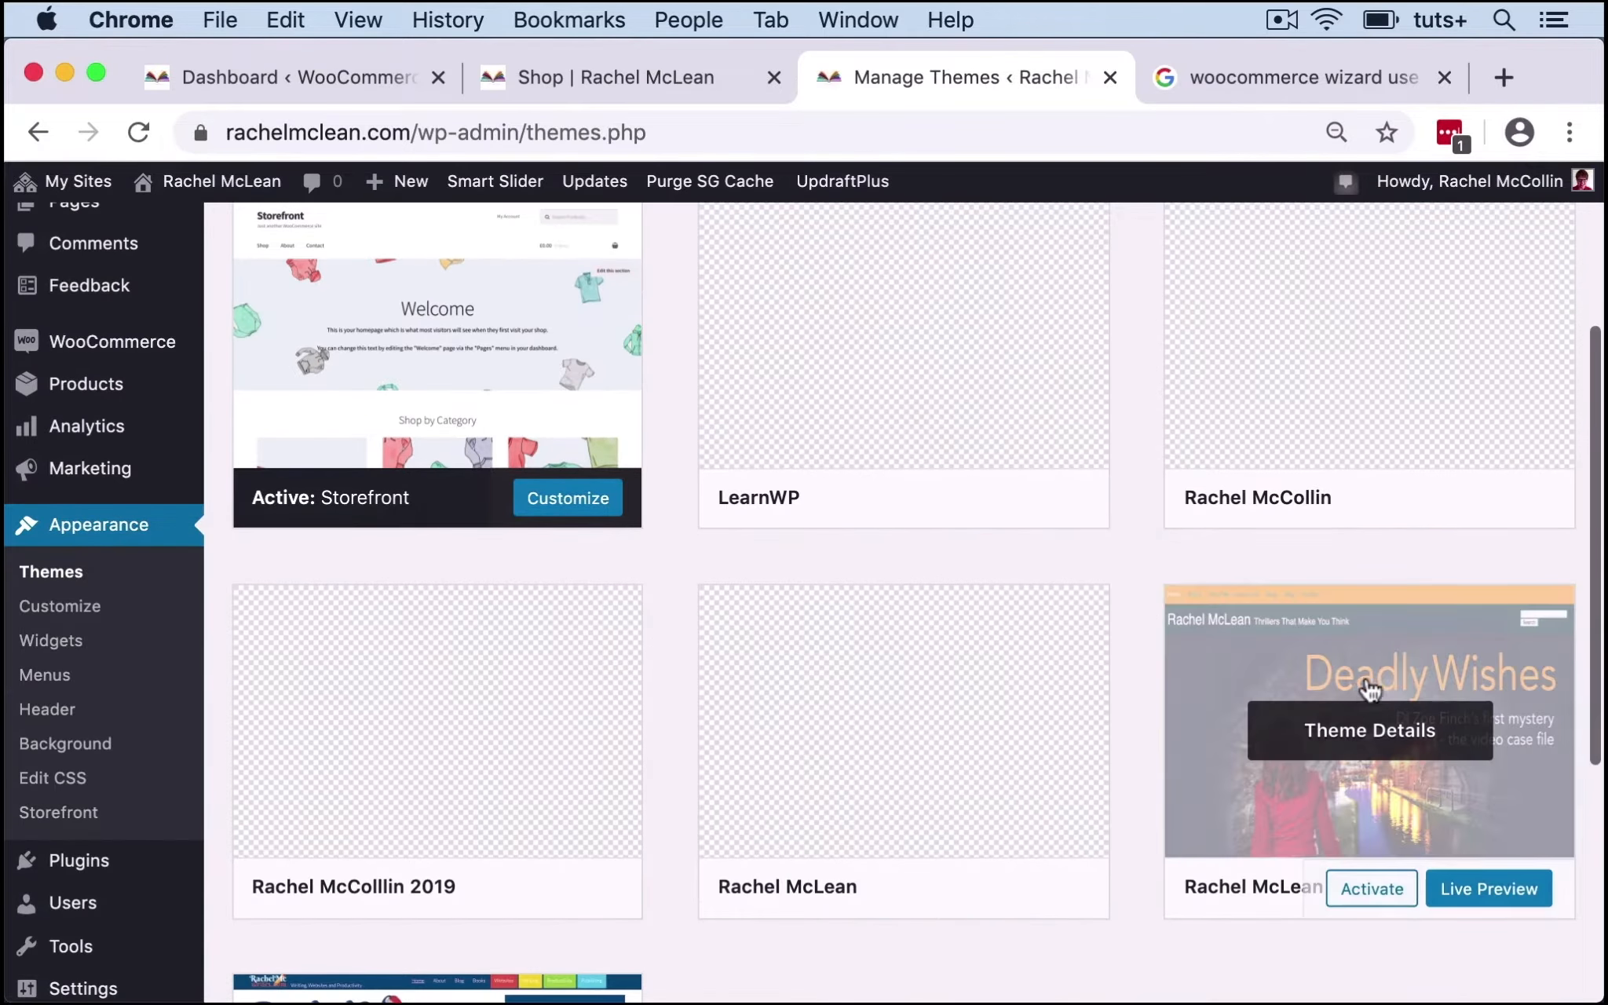
pyautogui.click(1368, 895)
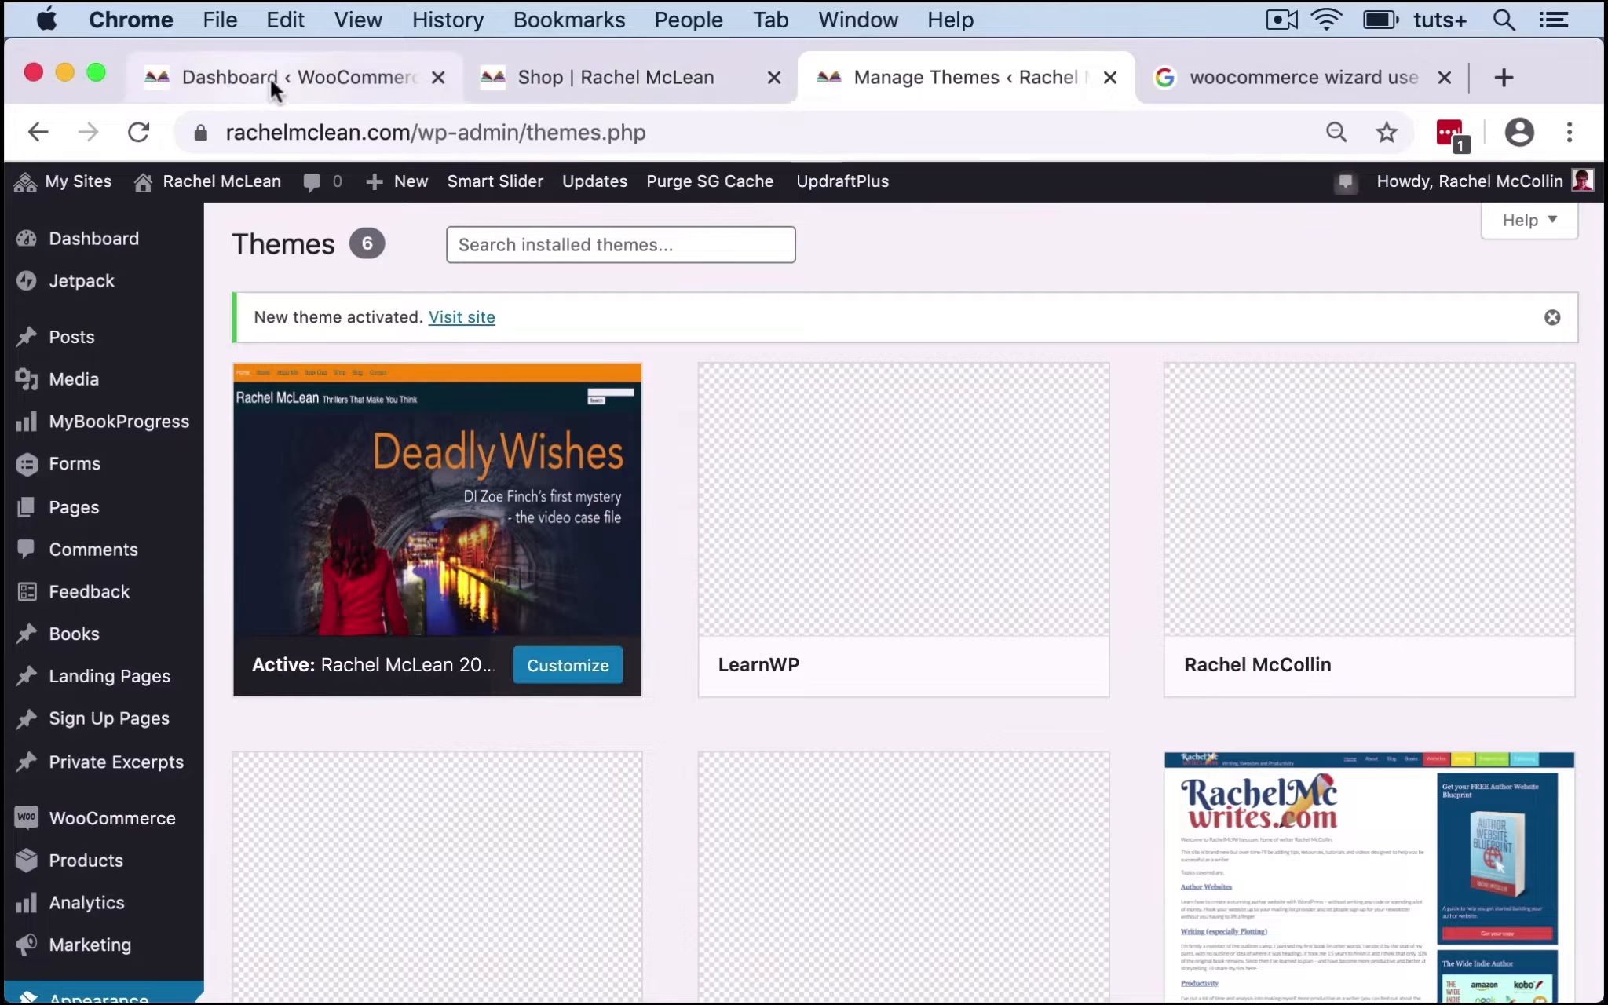
# Return to the setup wizard, review the Jetpack and WooCommerce Services benefits, recheck the active theme, and accept both services.
pyautogui.click(276, 83)
pyautogui.scroll(1, 552, 837)
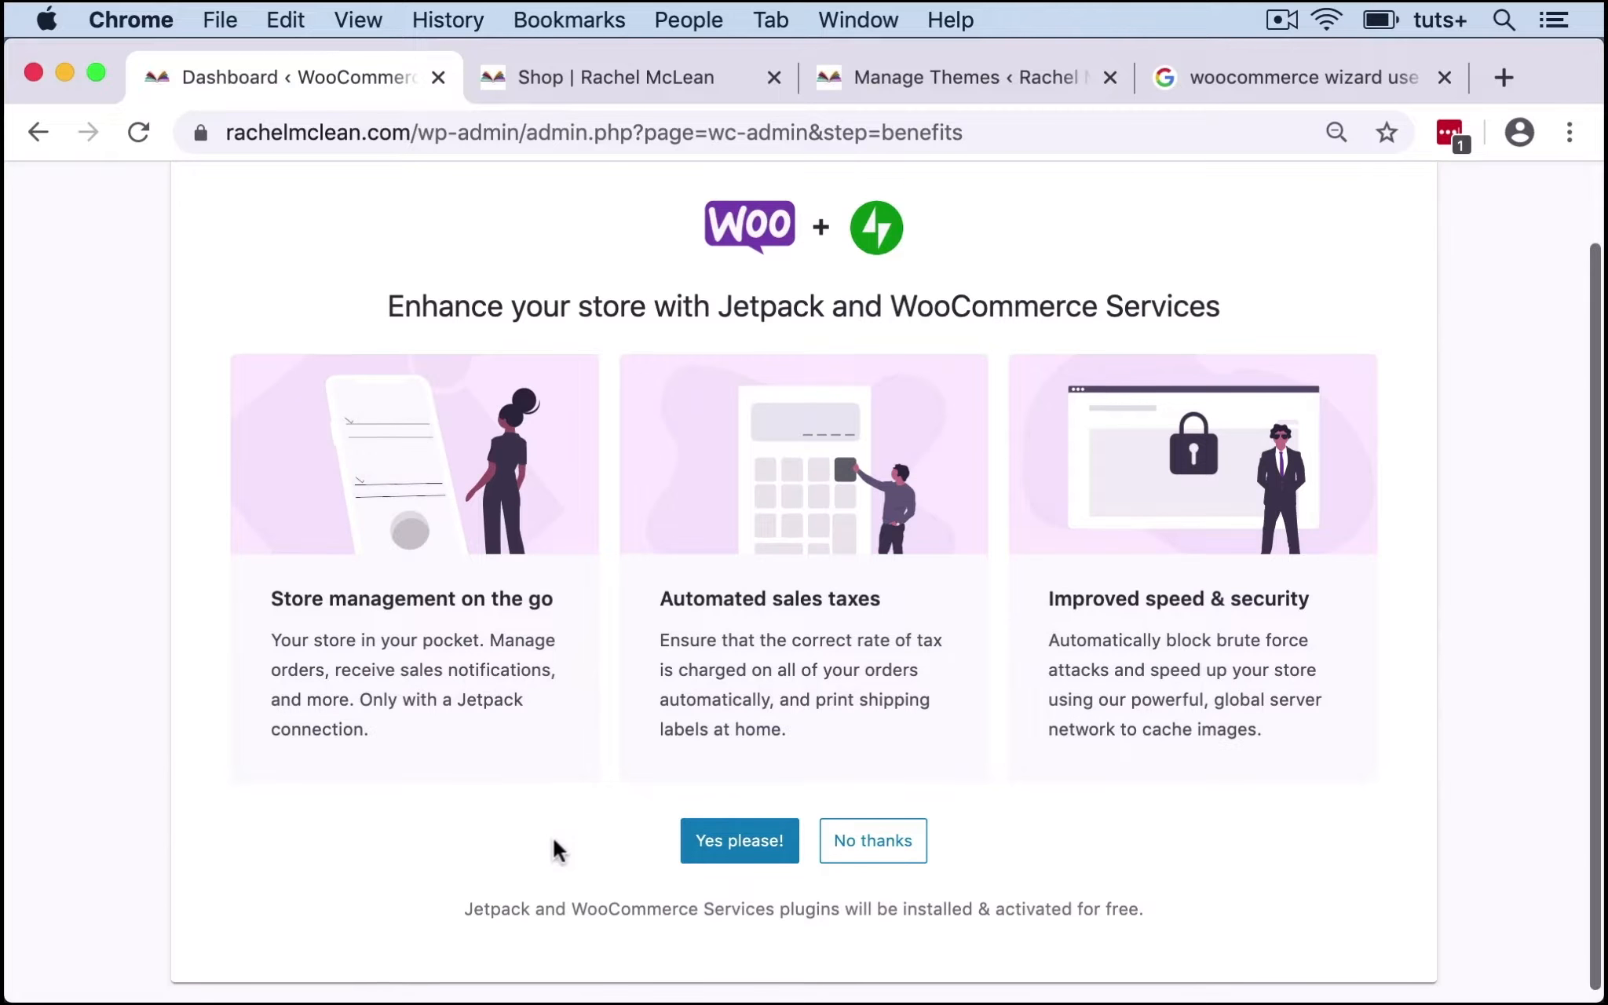
pyautogui.scroll(-1, 553, 837)
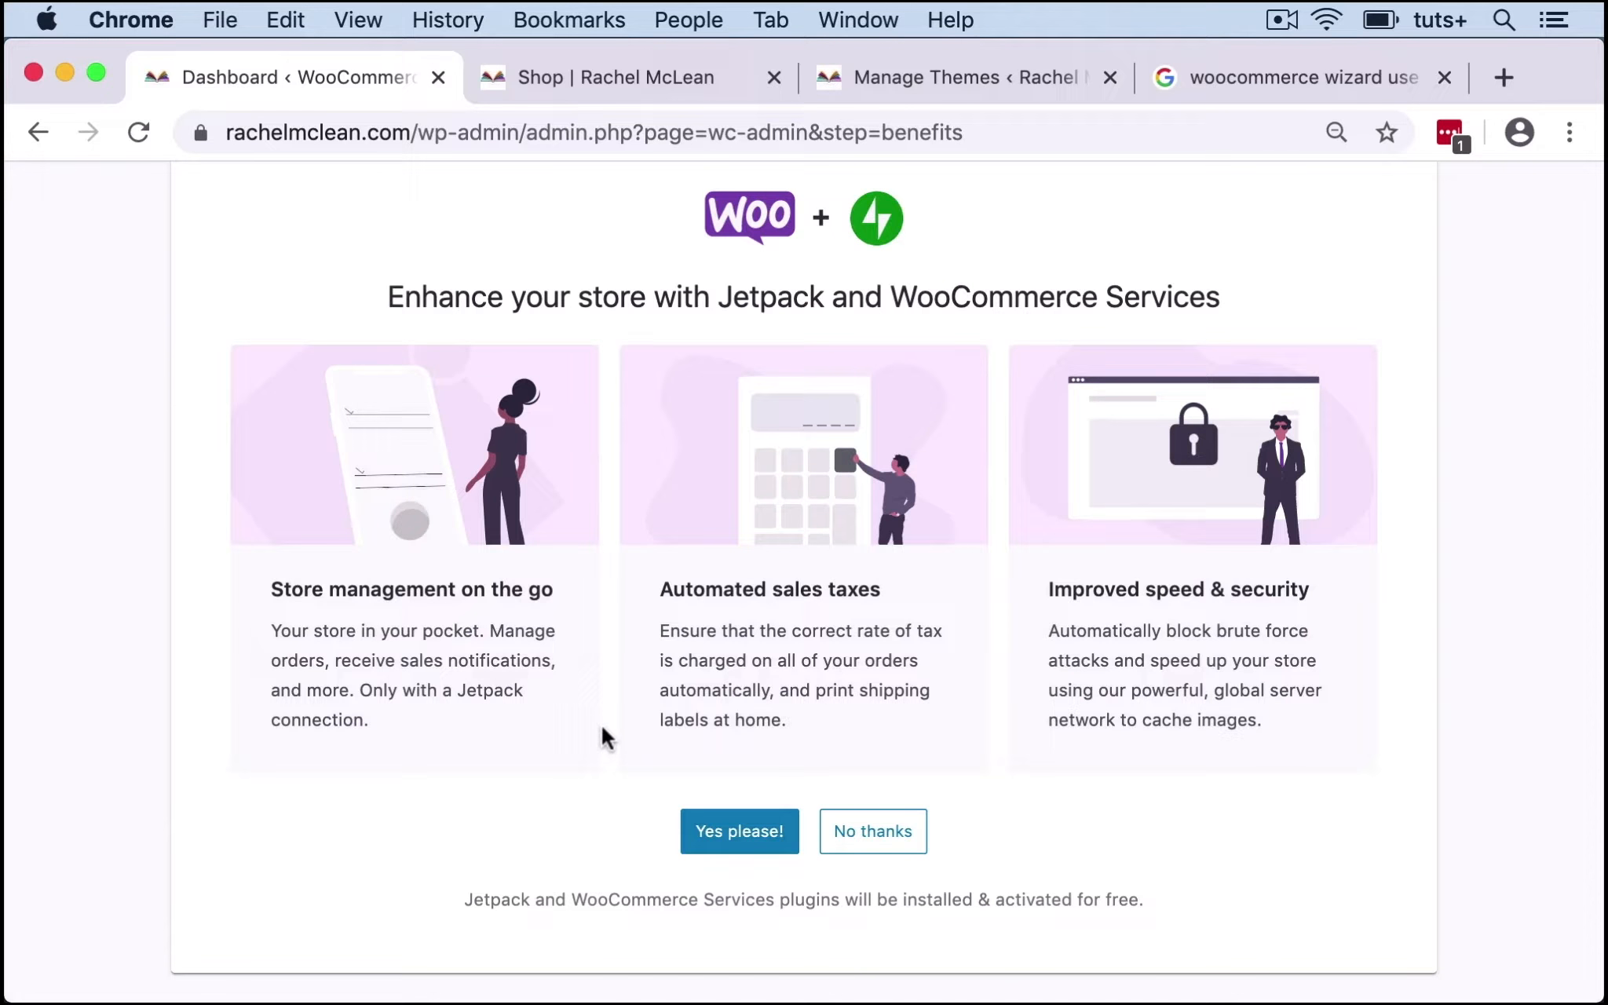
pyautogui.click(975, 70)
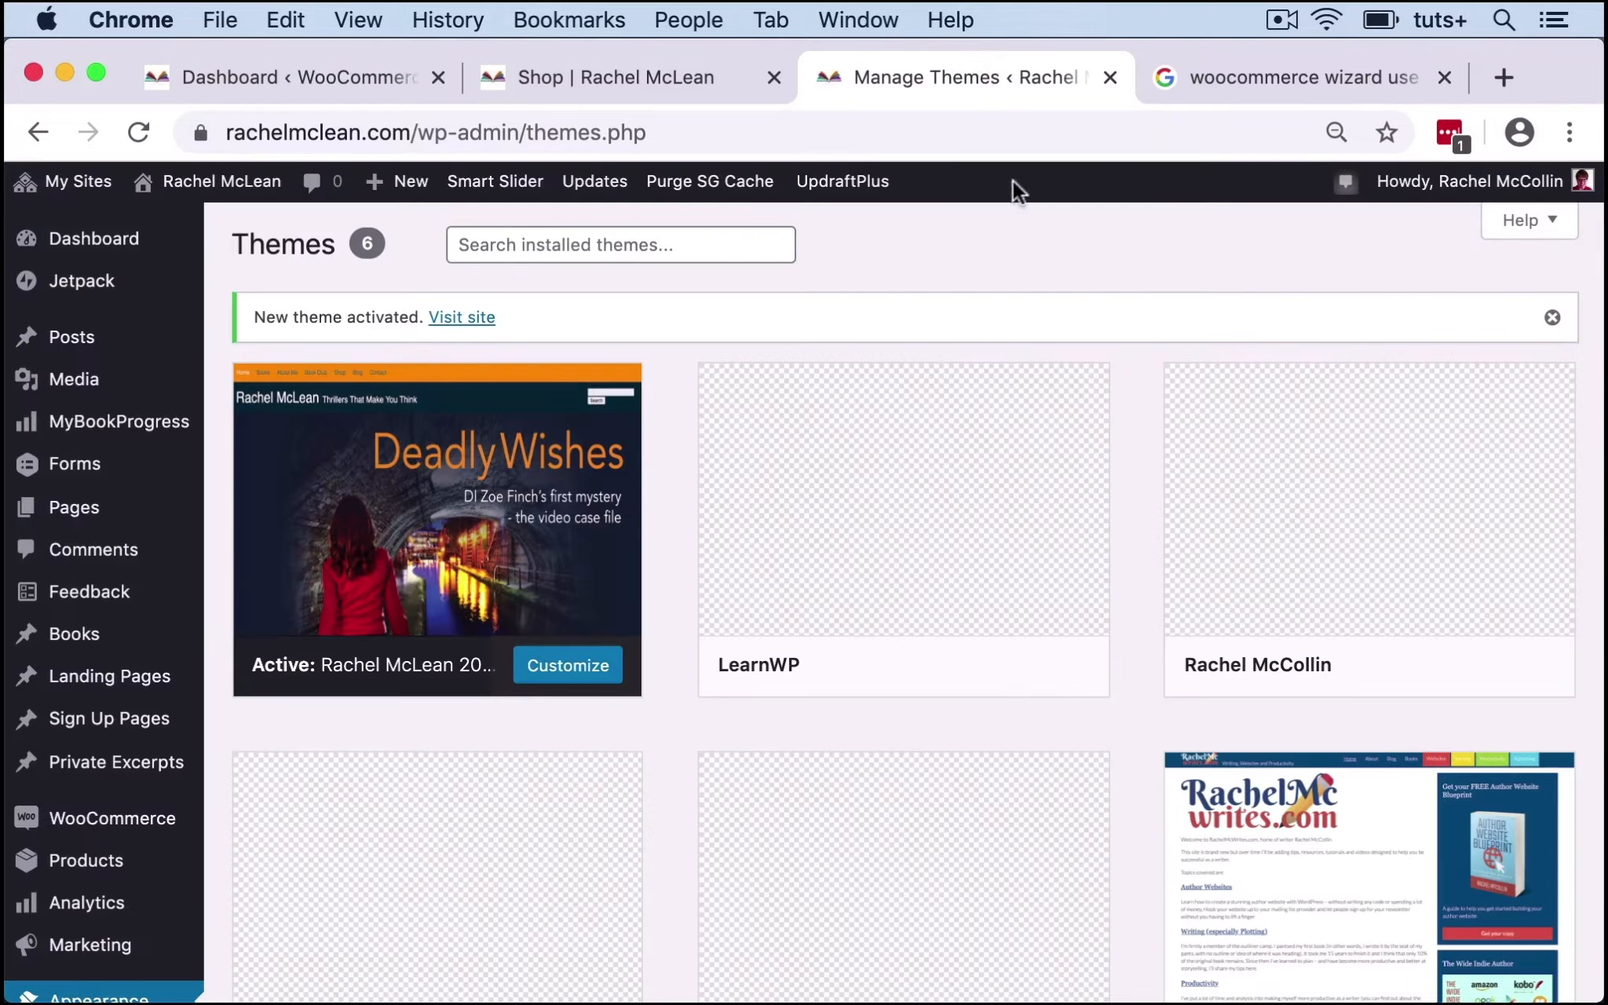
pyautogui.click(269, 74)
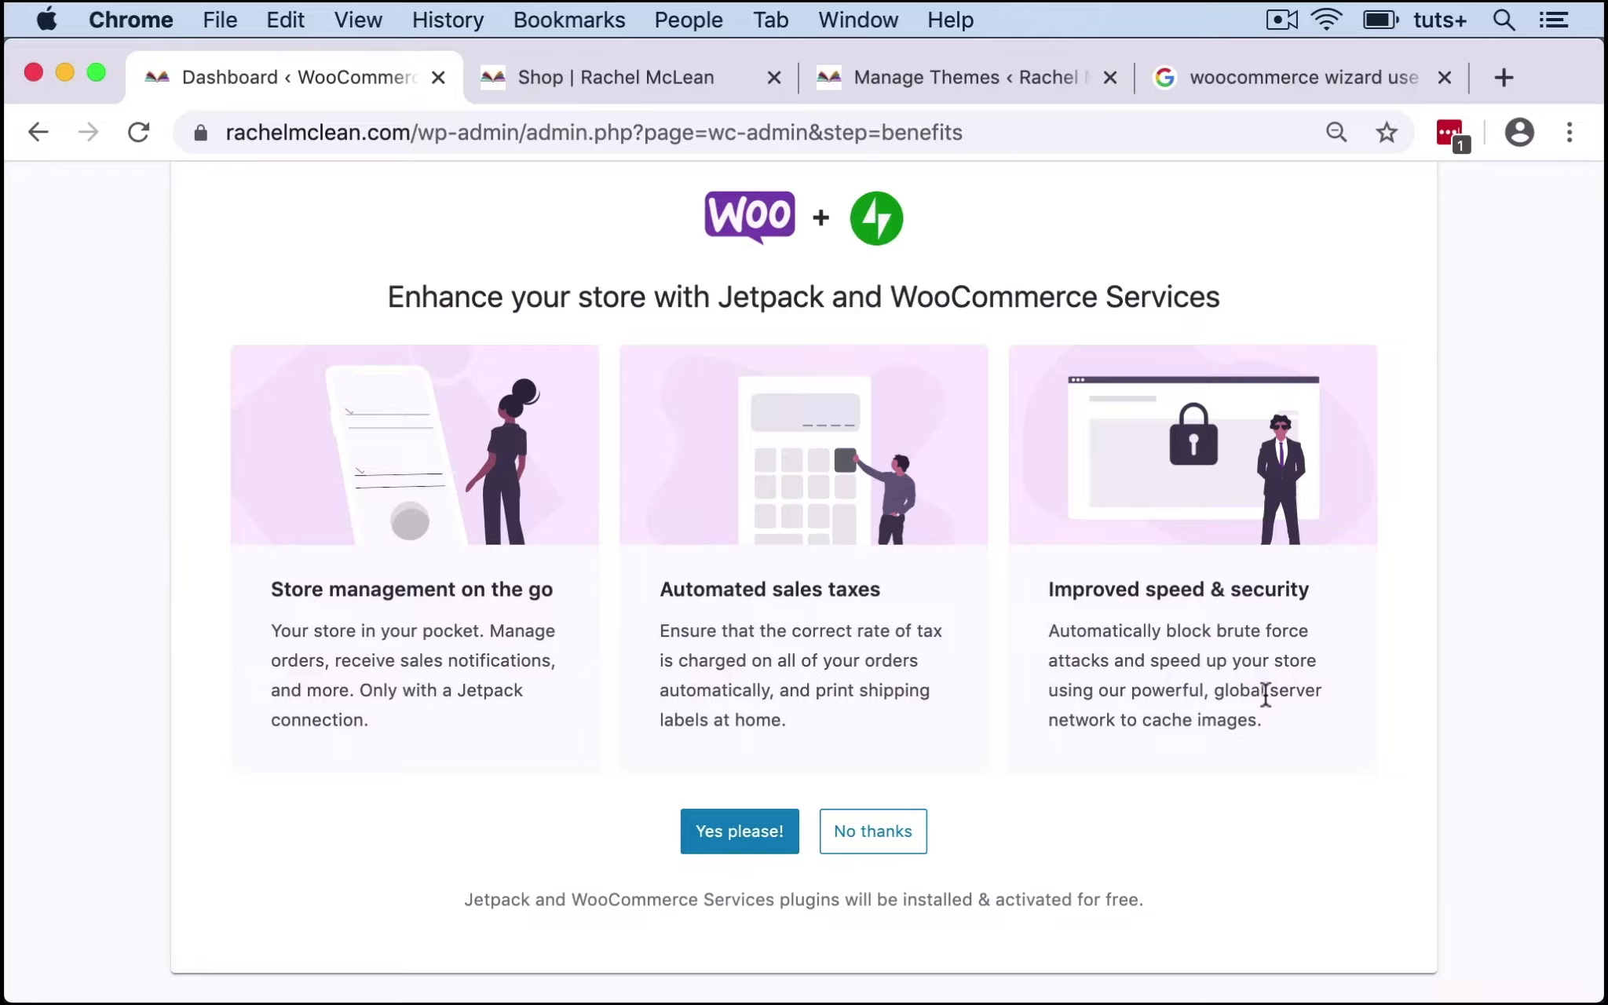
pyautogui.click(721, 826)
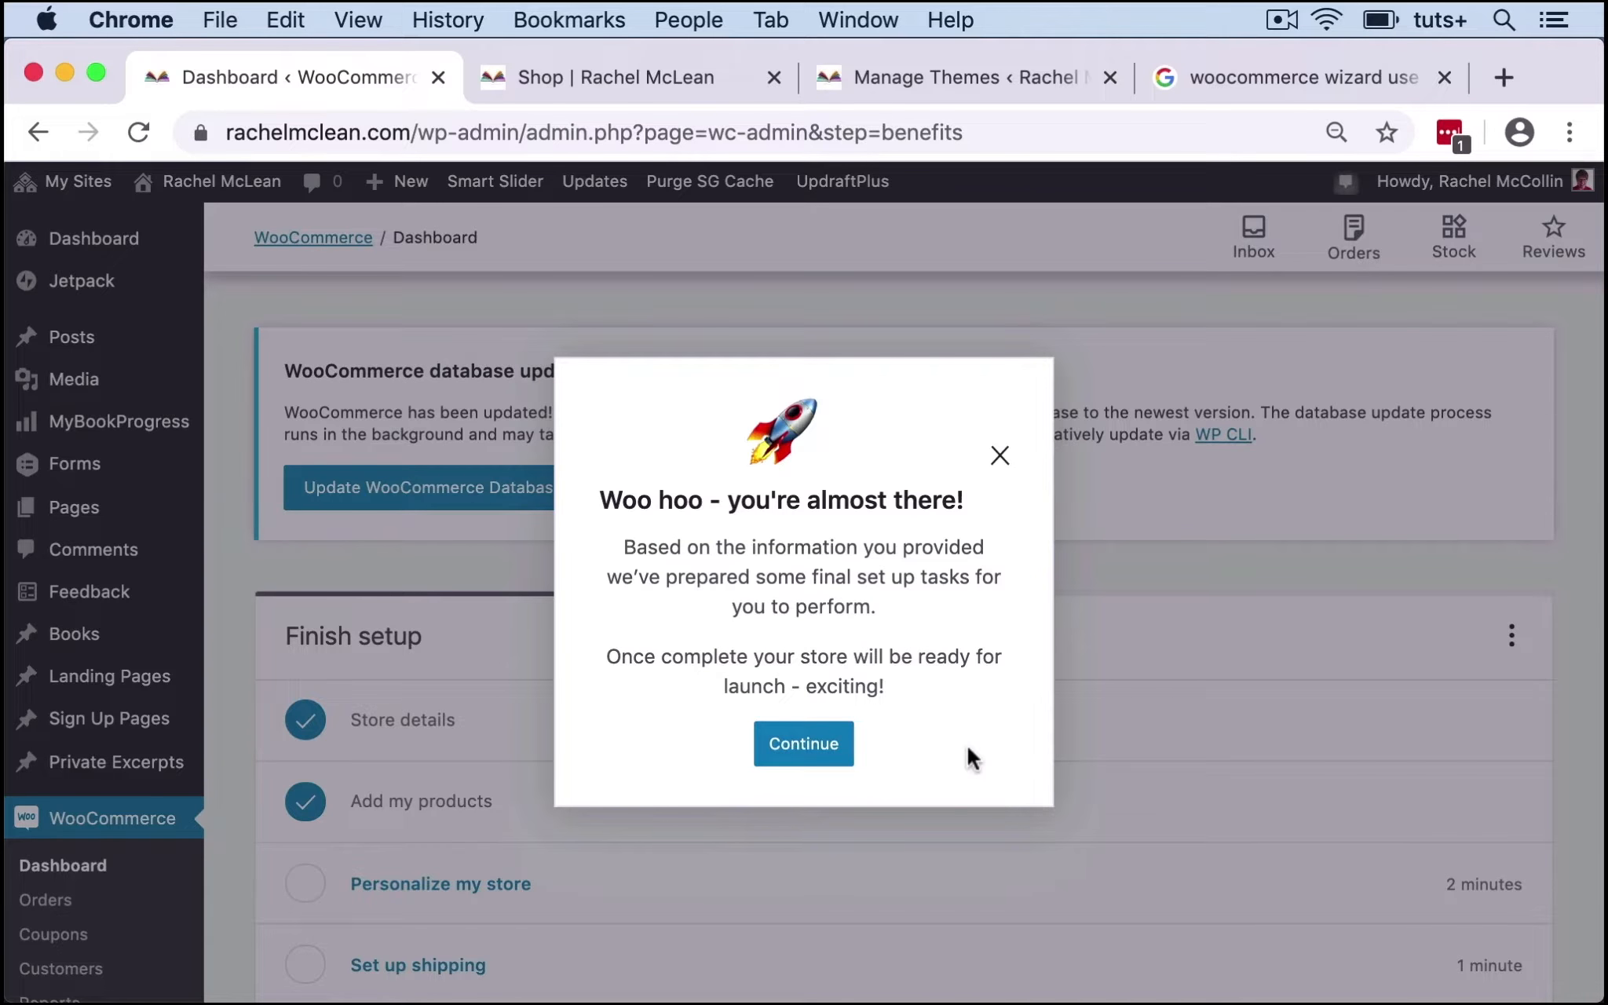
# Continue past the final setup tasks message and update the WooCommerce database to the newest version.
pyautogui.click(804, 744)
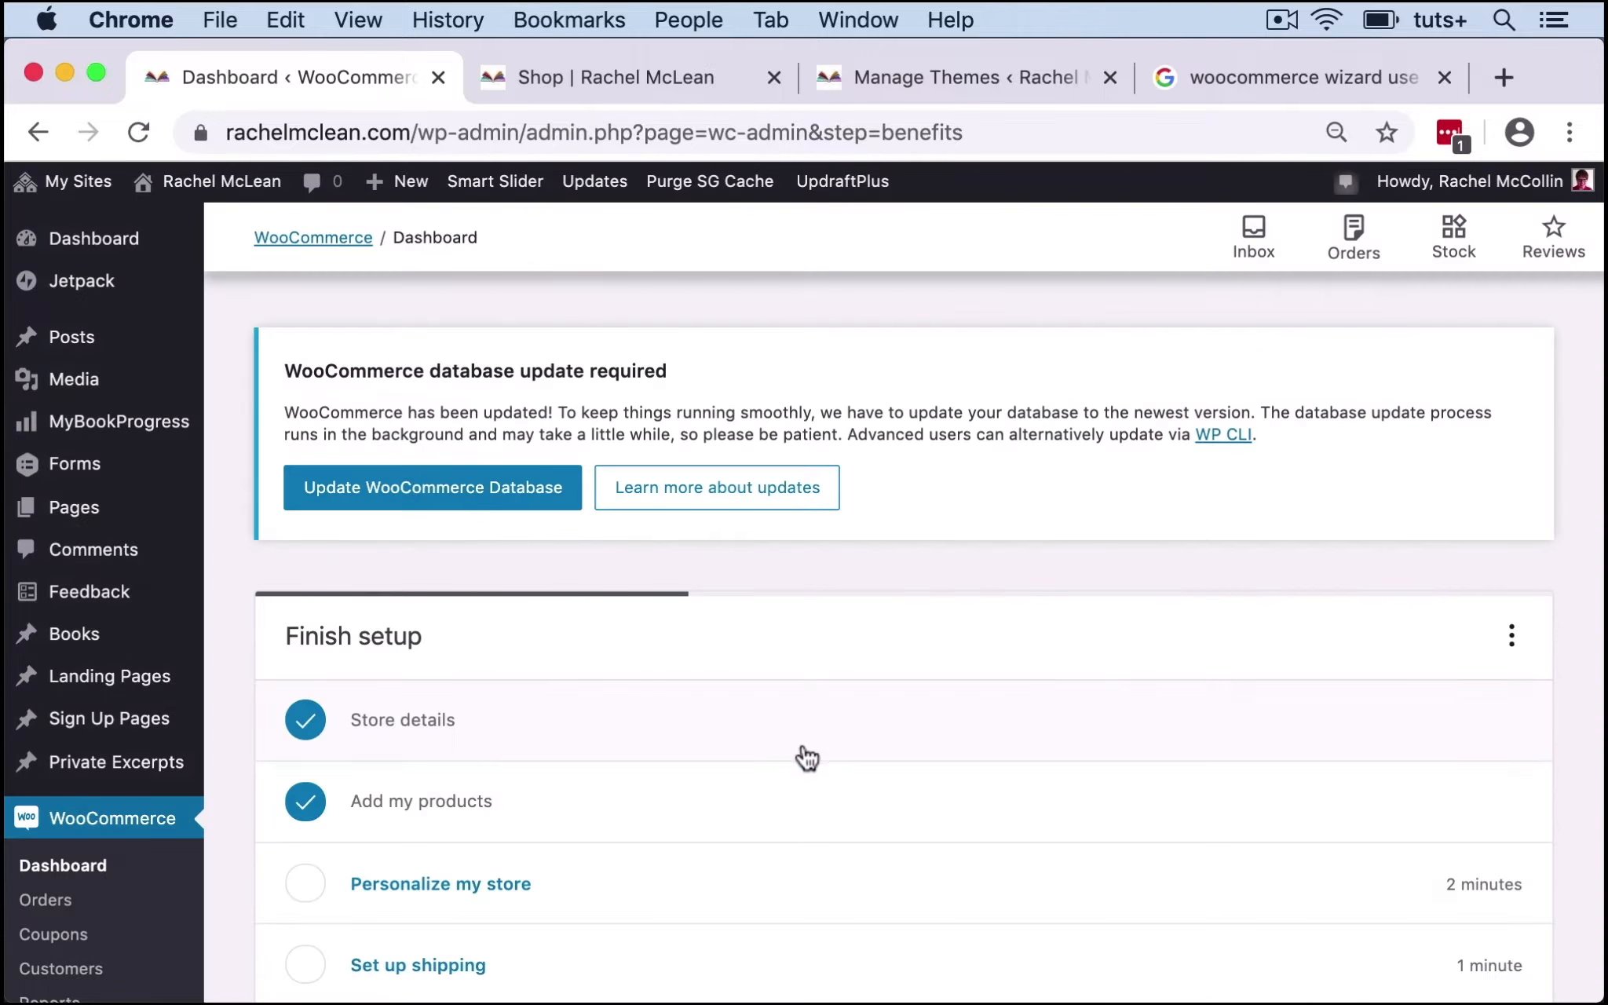
pyautogui.click(448, 502)
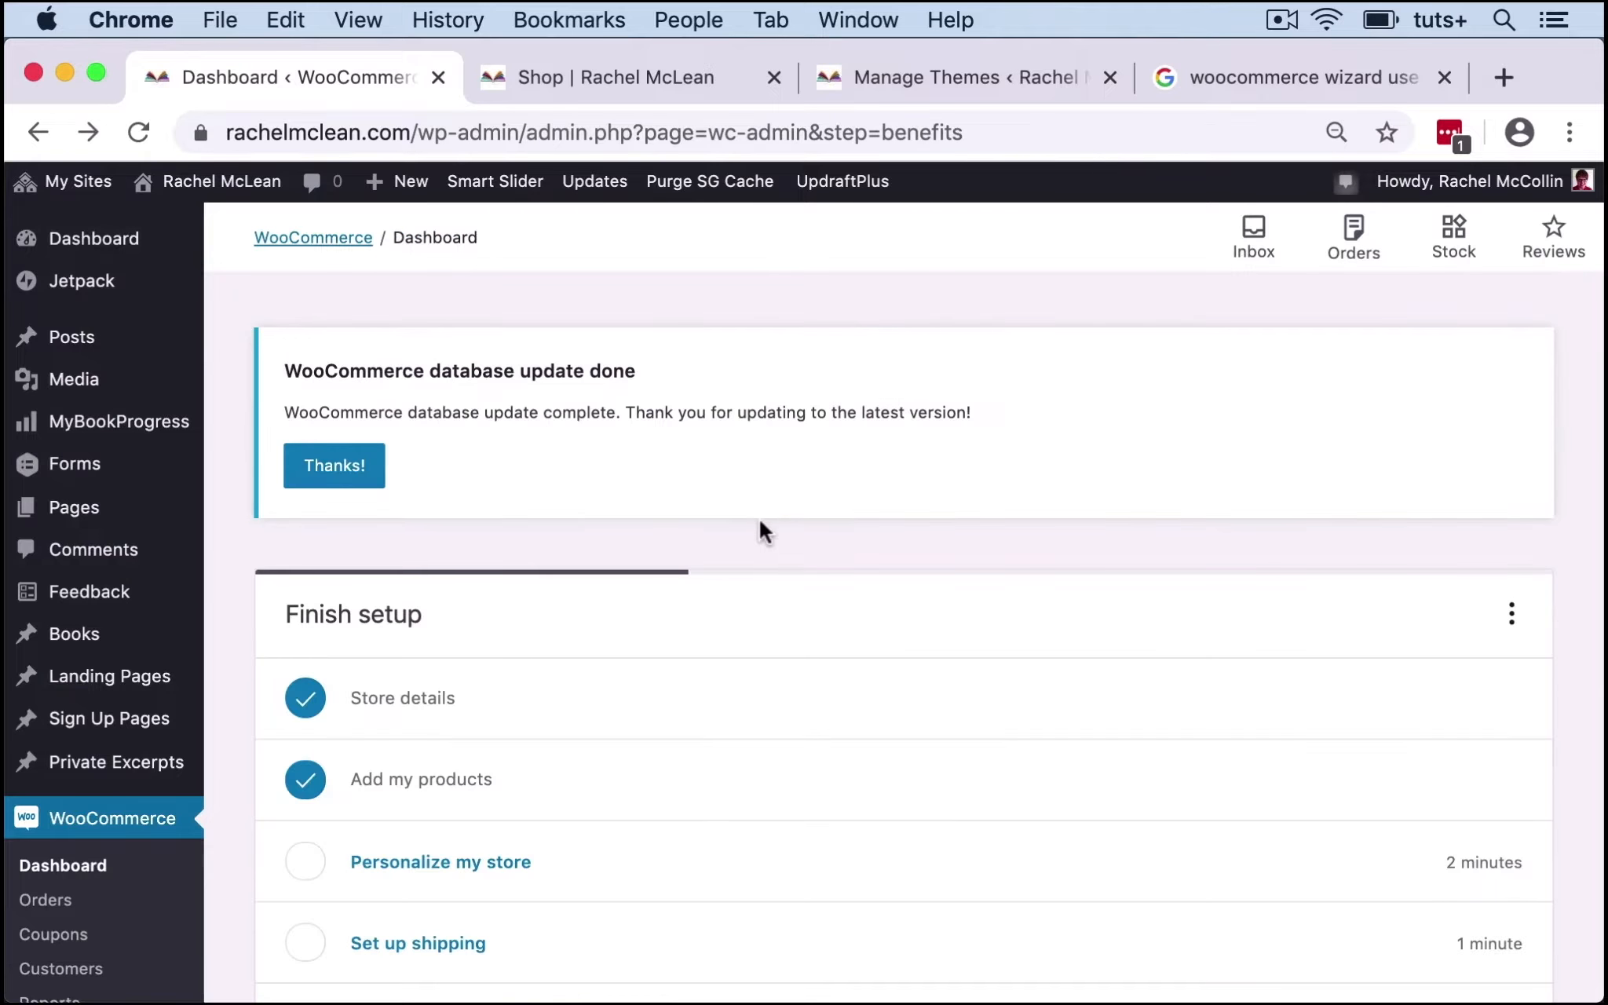
# Review the Finish setup checklist on the WooCommerce dashboard, from store details through personalization, shipping, tax and payments.
pyautogui.scroll(-5, 759, 522)
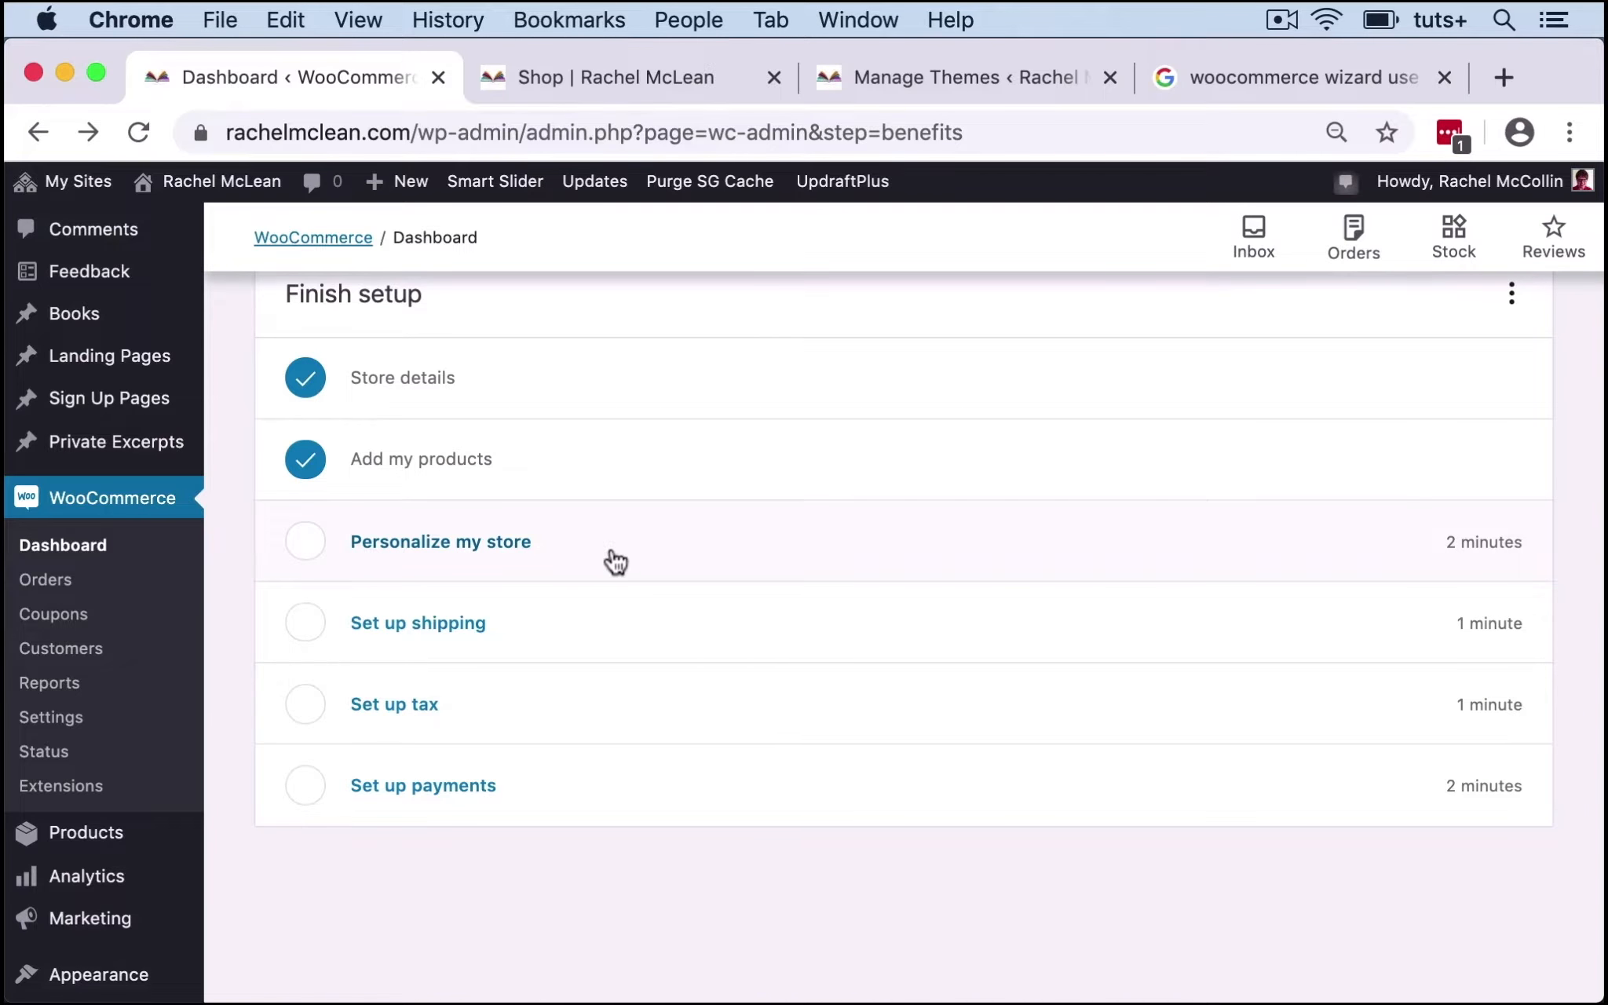
pyautogui.scroll(2, 616, 562)
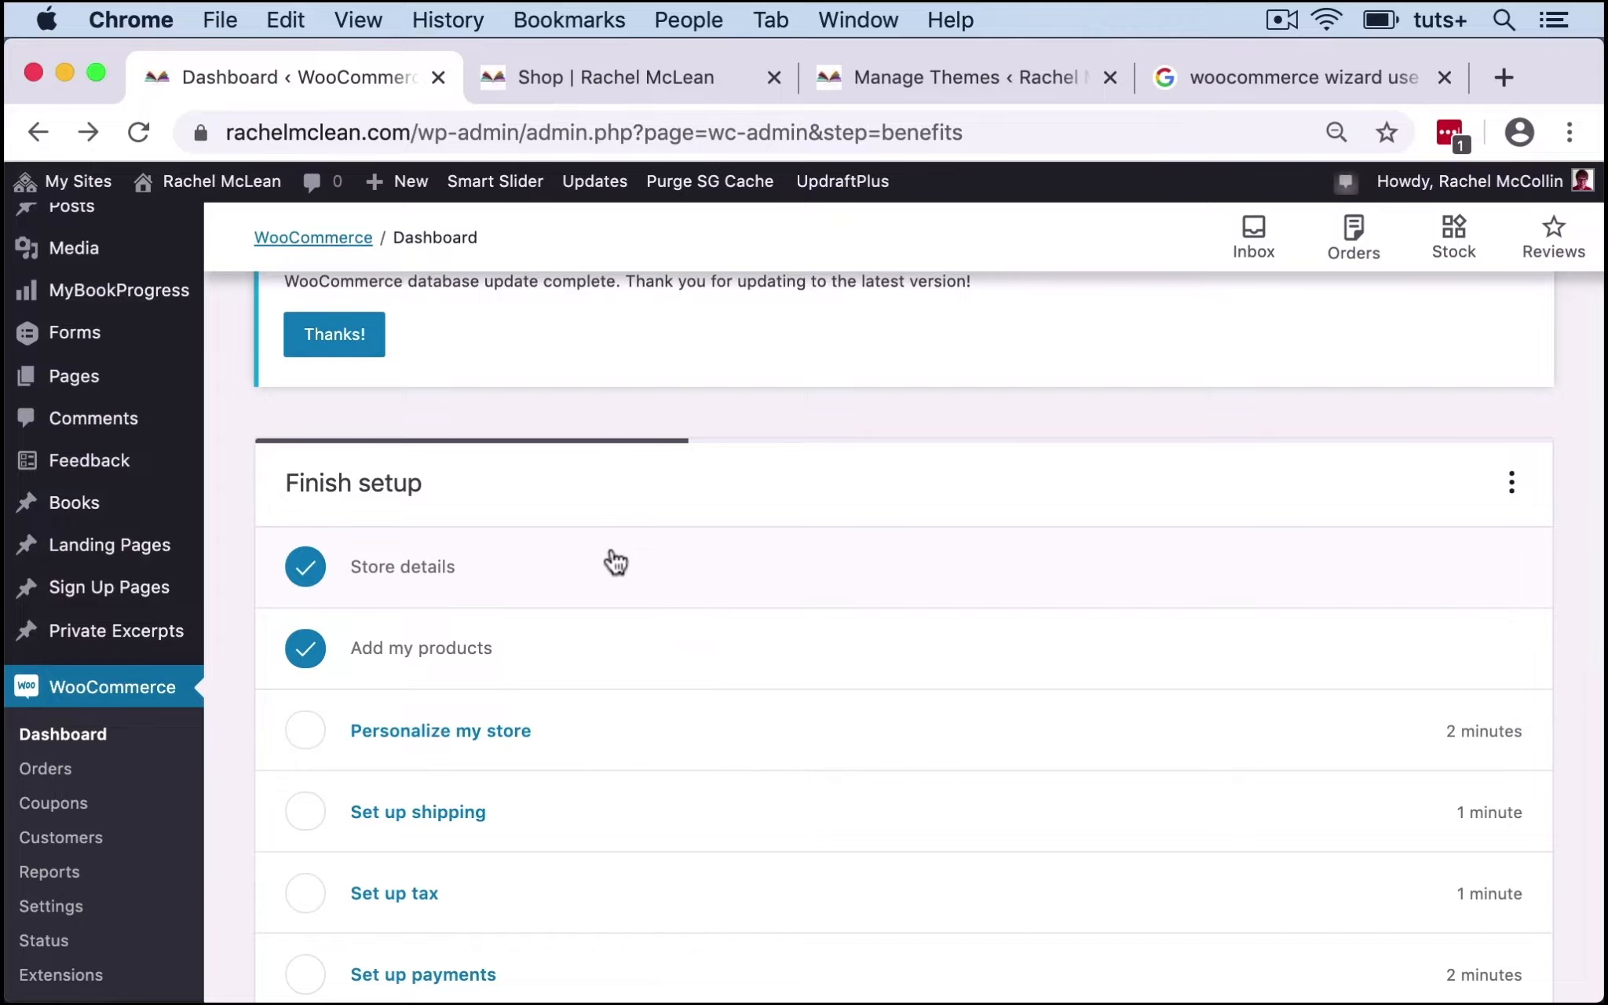
pyautogui.scroll(2, 616, 562)
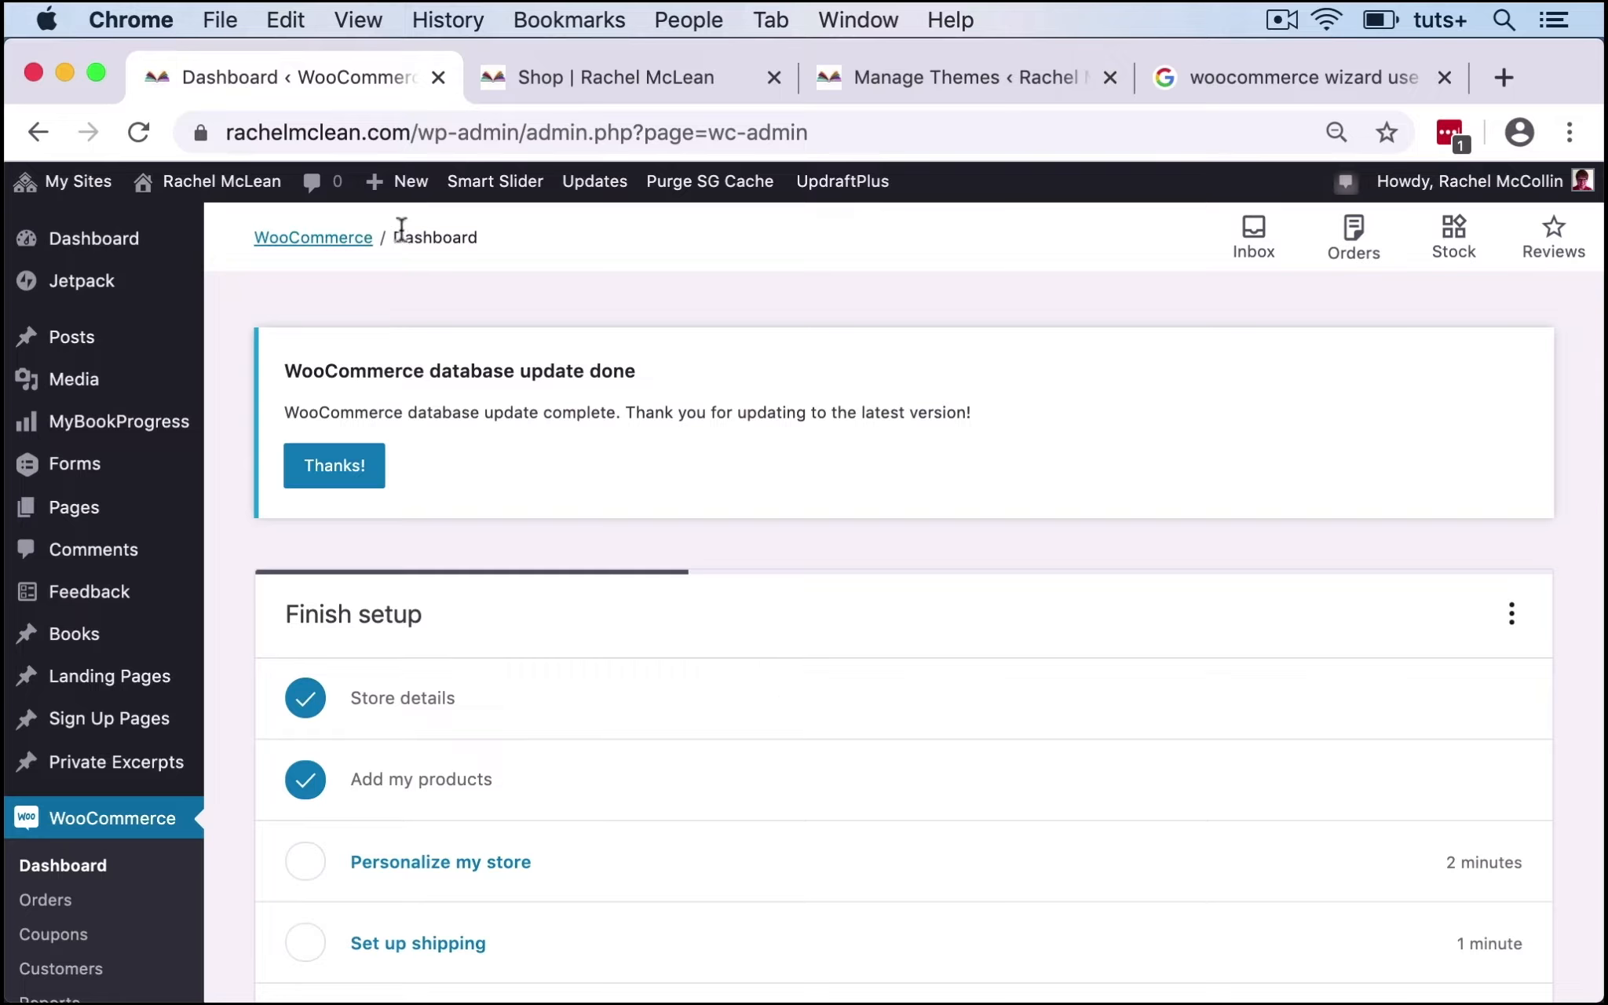
pyautogui.scroll(-3, 788, 507)
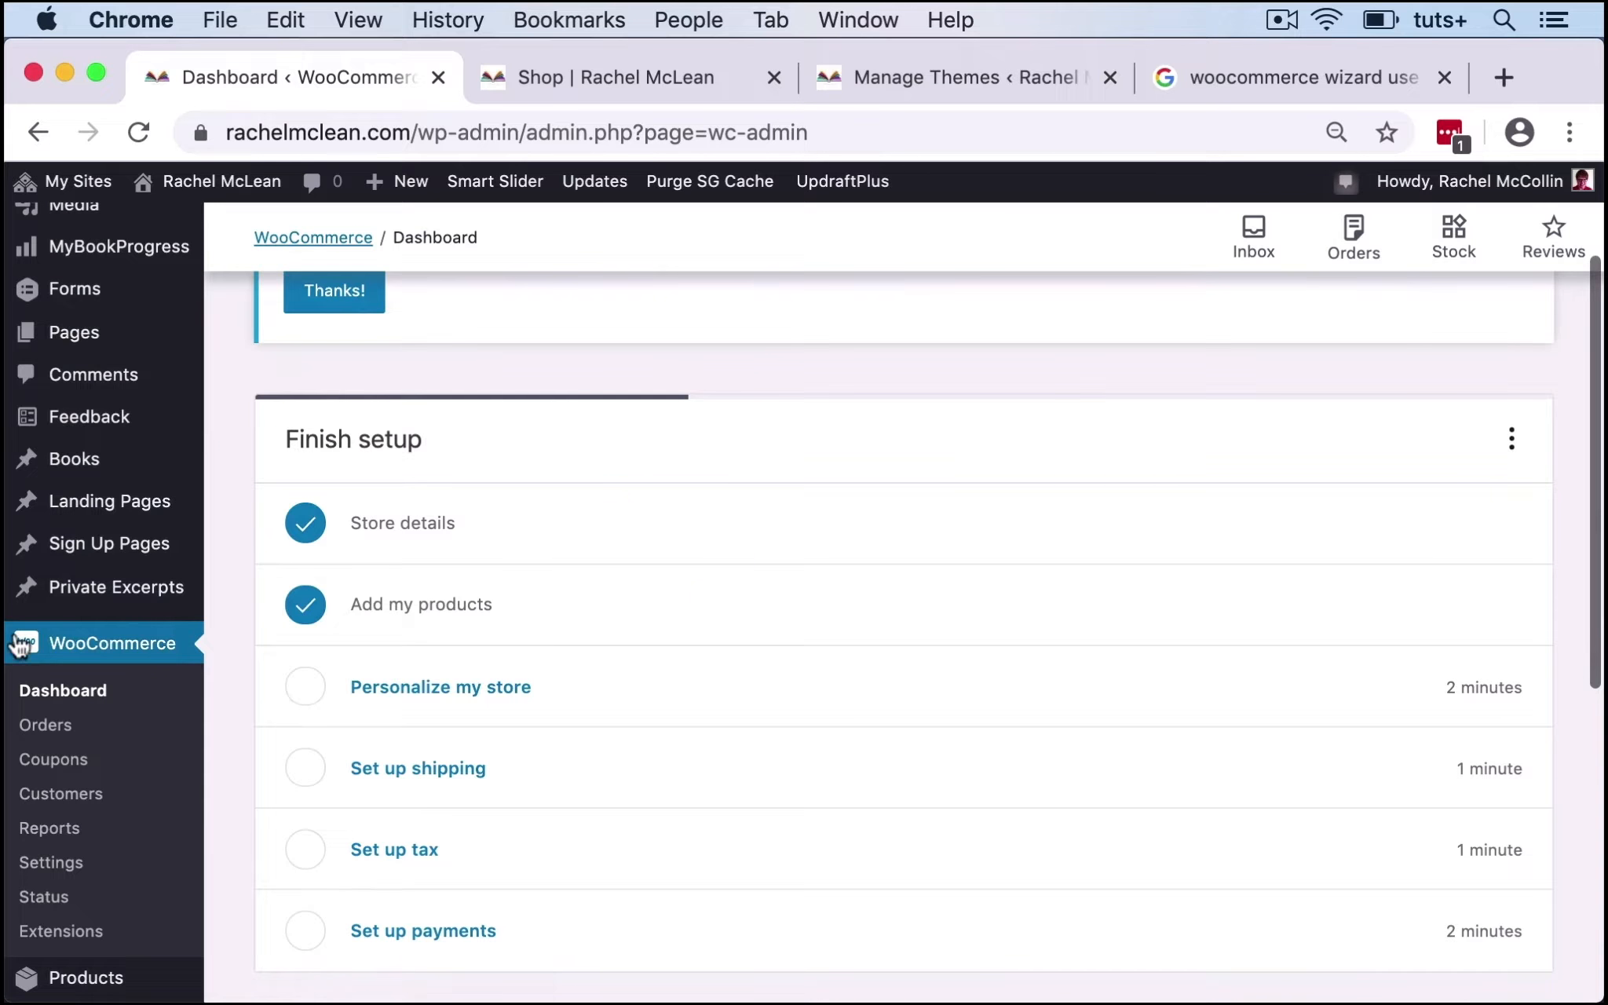
pyautogui.click(75, 693)
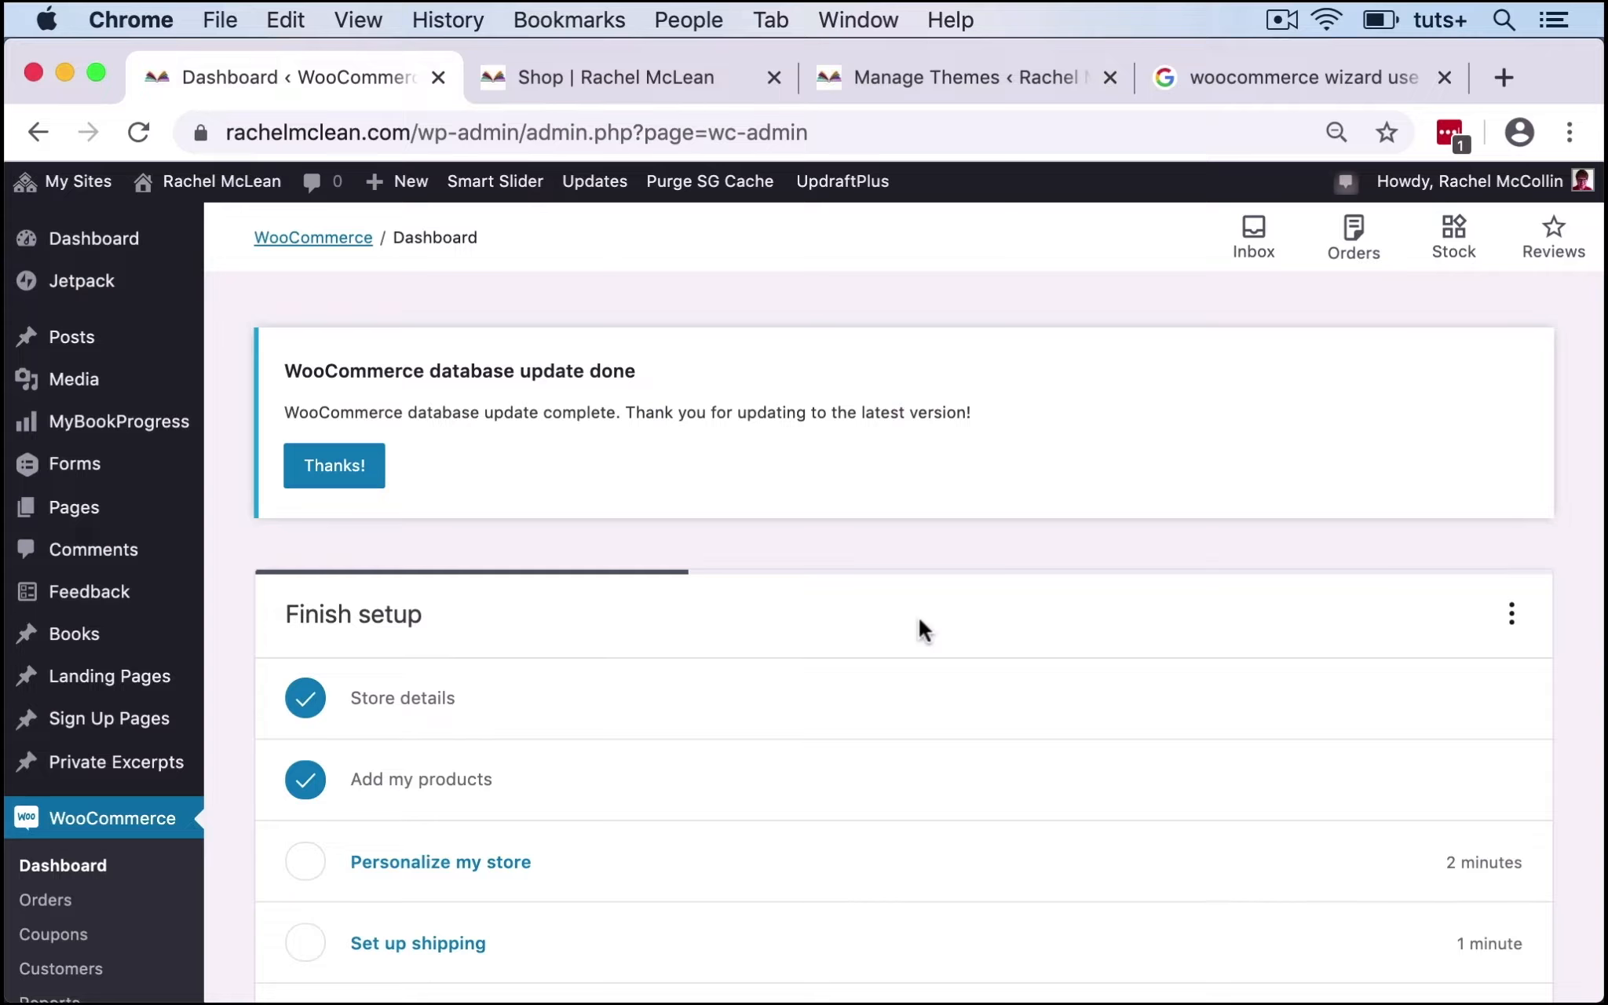
pyautogui.scroll(-5, 919, 617)
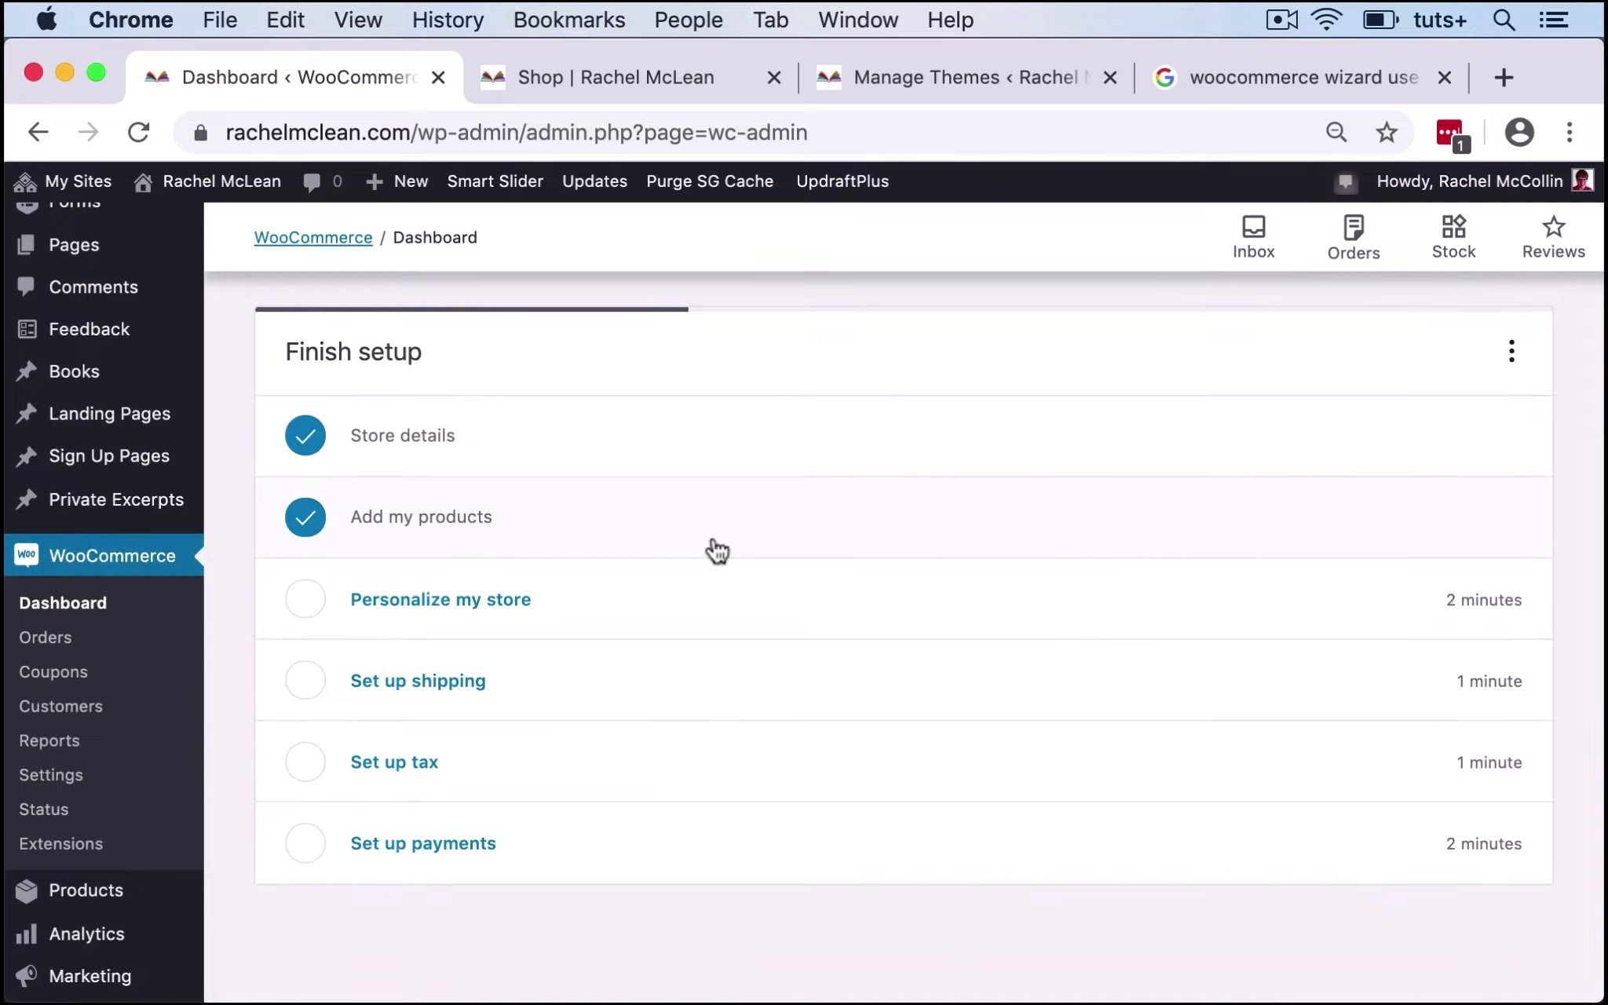
pyautogui.scroll(2, 716, 551)
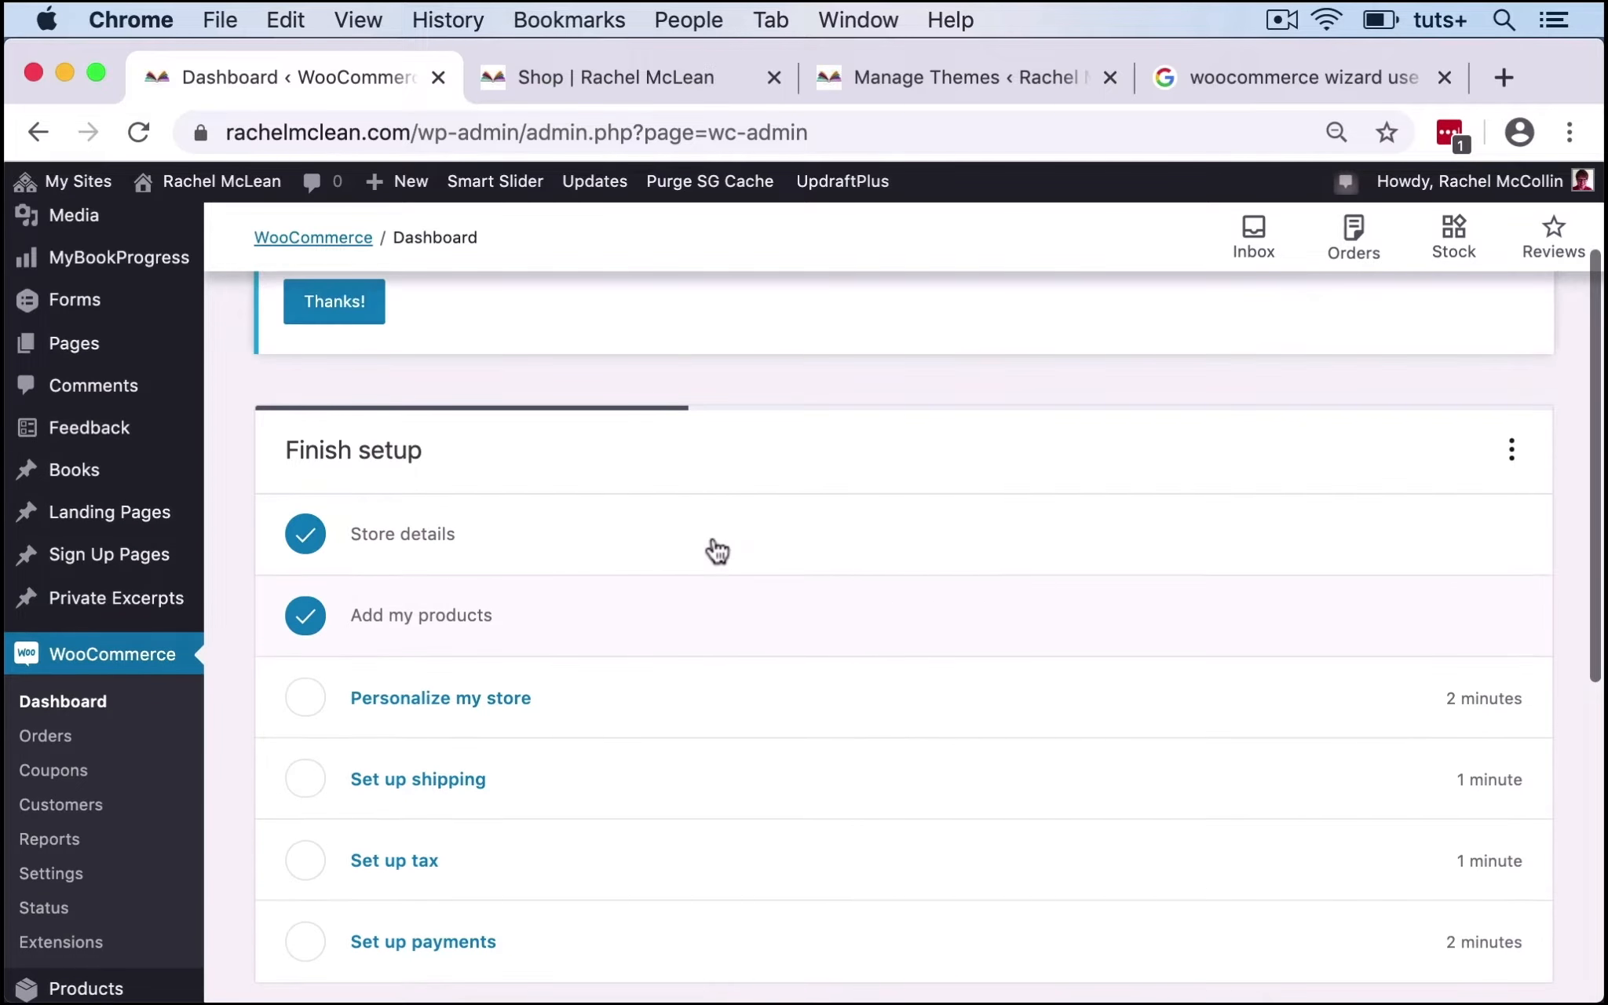
pyautogui.scroll(-3, 685, 492)
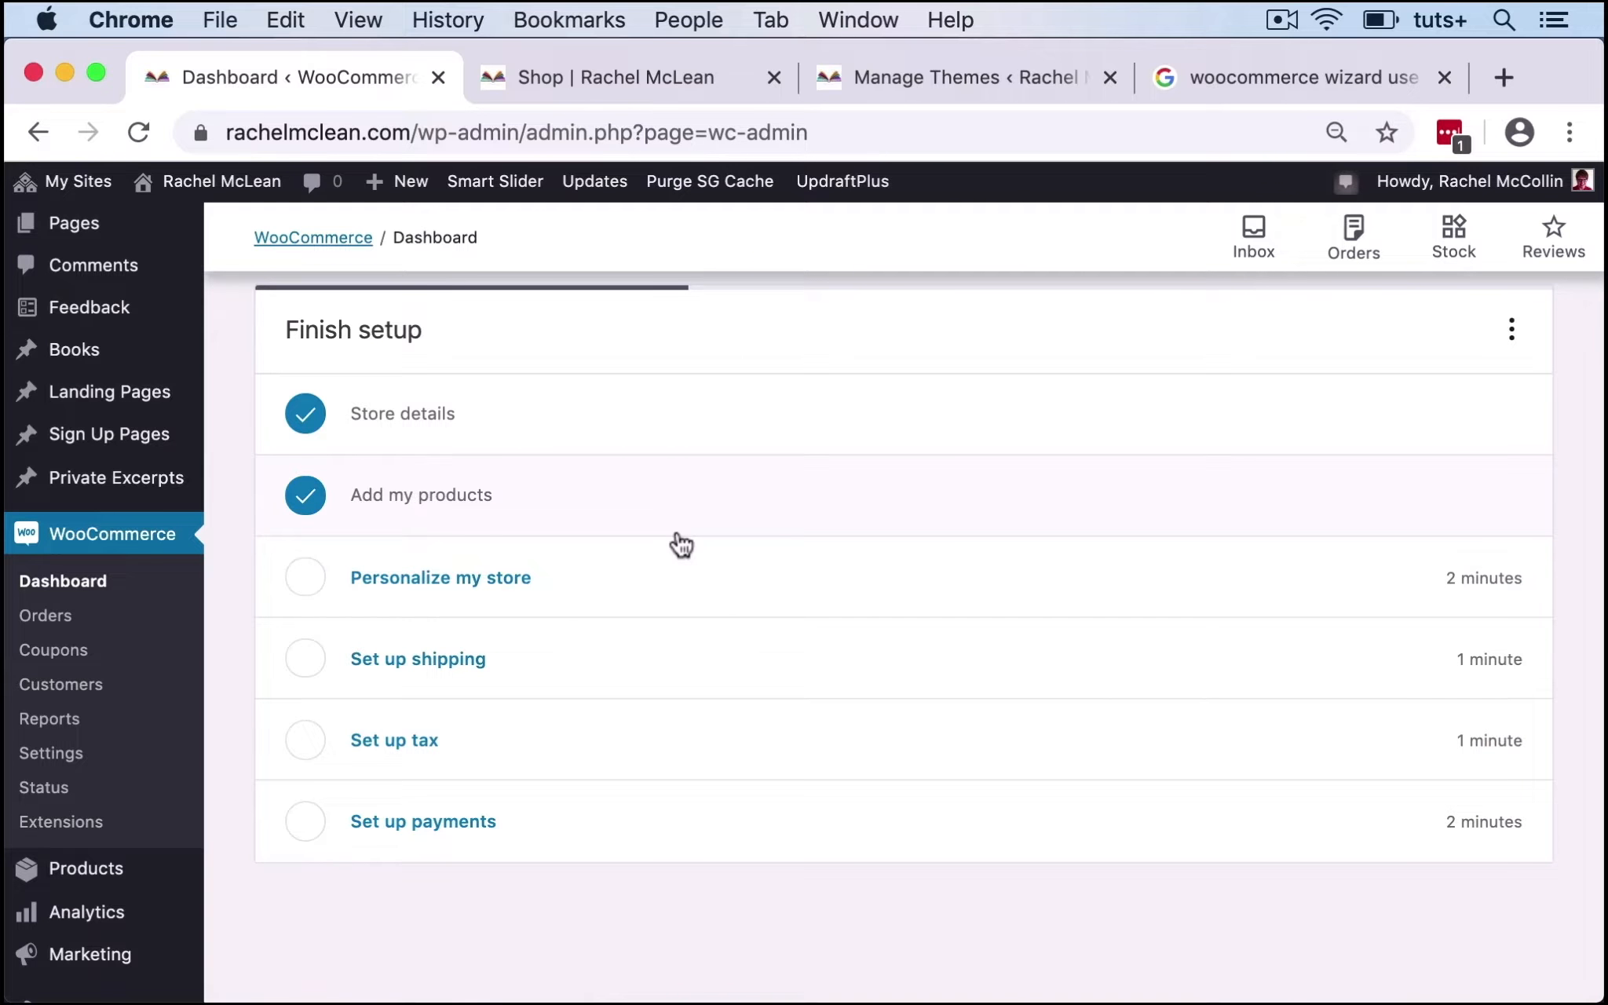
# Look at the store's Orders page, followed by its Coupons page.
pyautogui.click(47, 617)
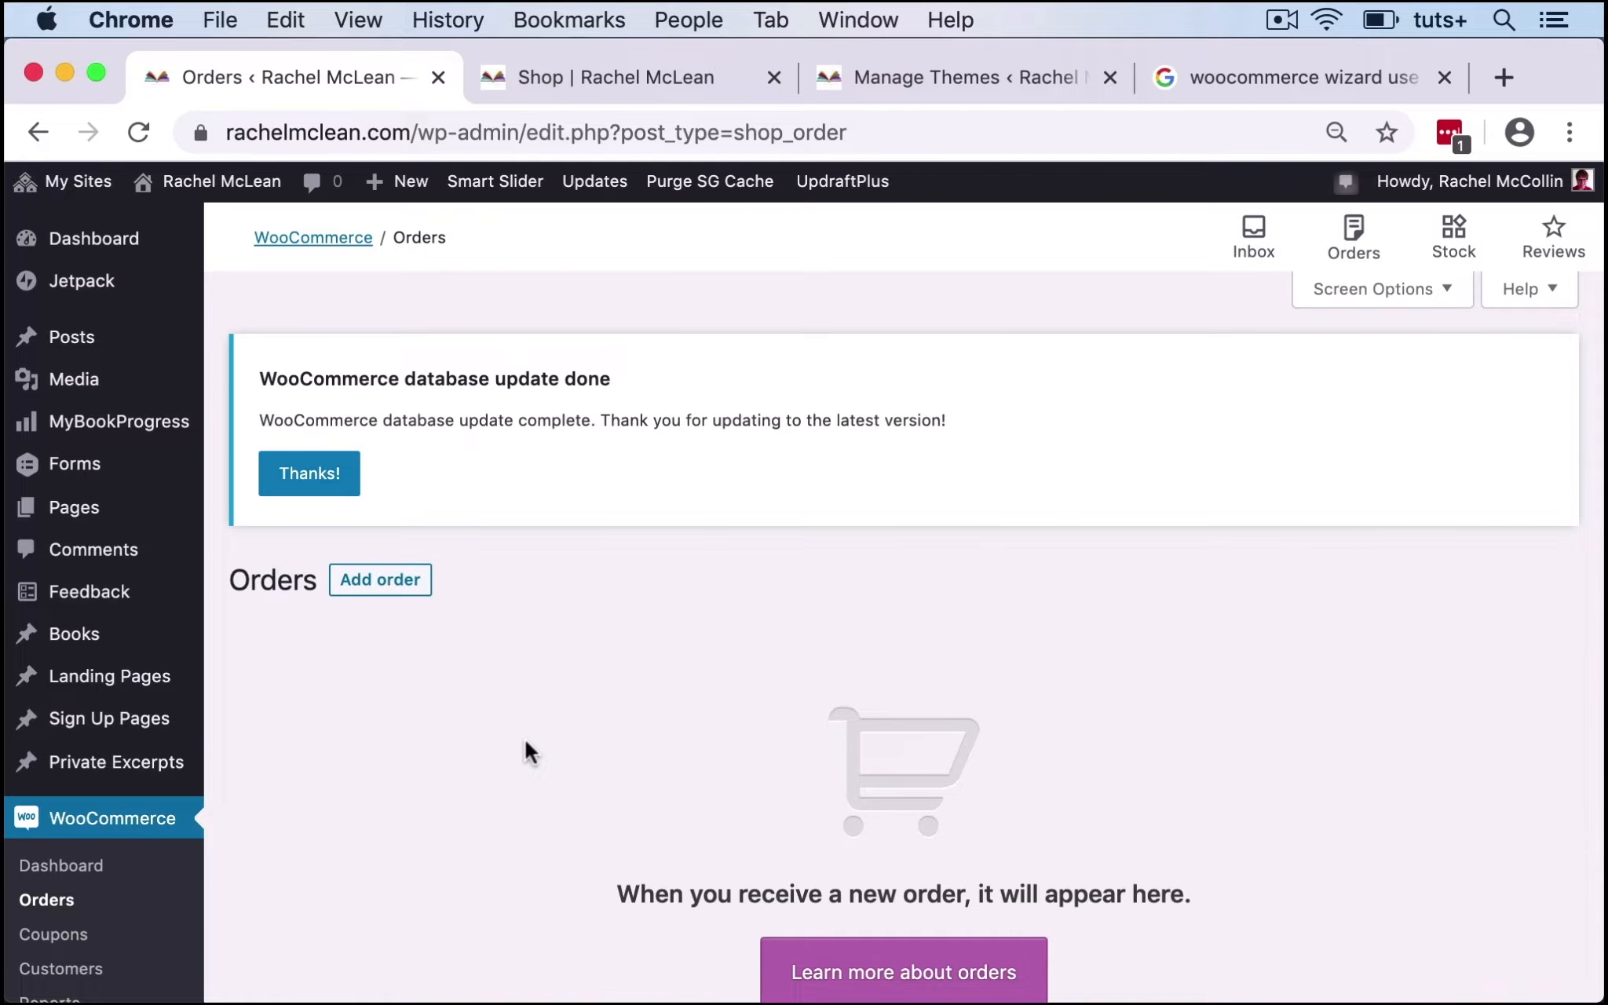
pyautogui.scroll(-5, 525, 740)
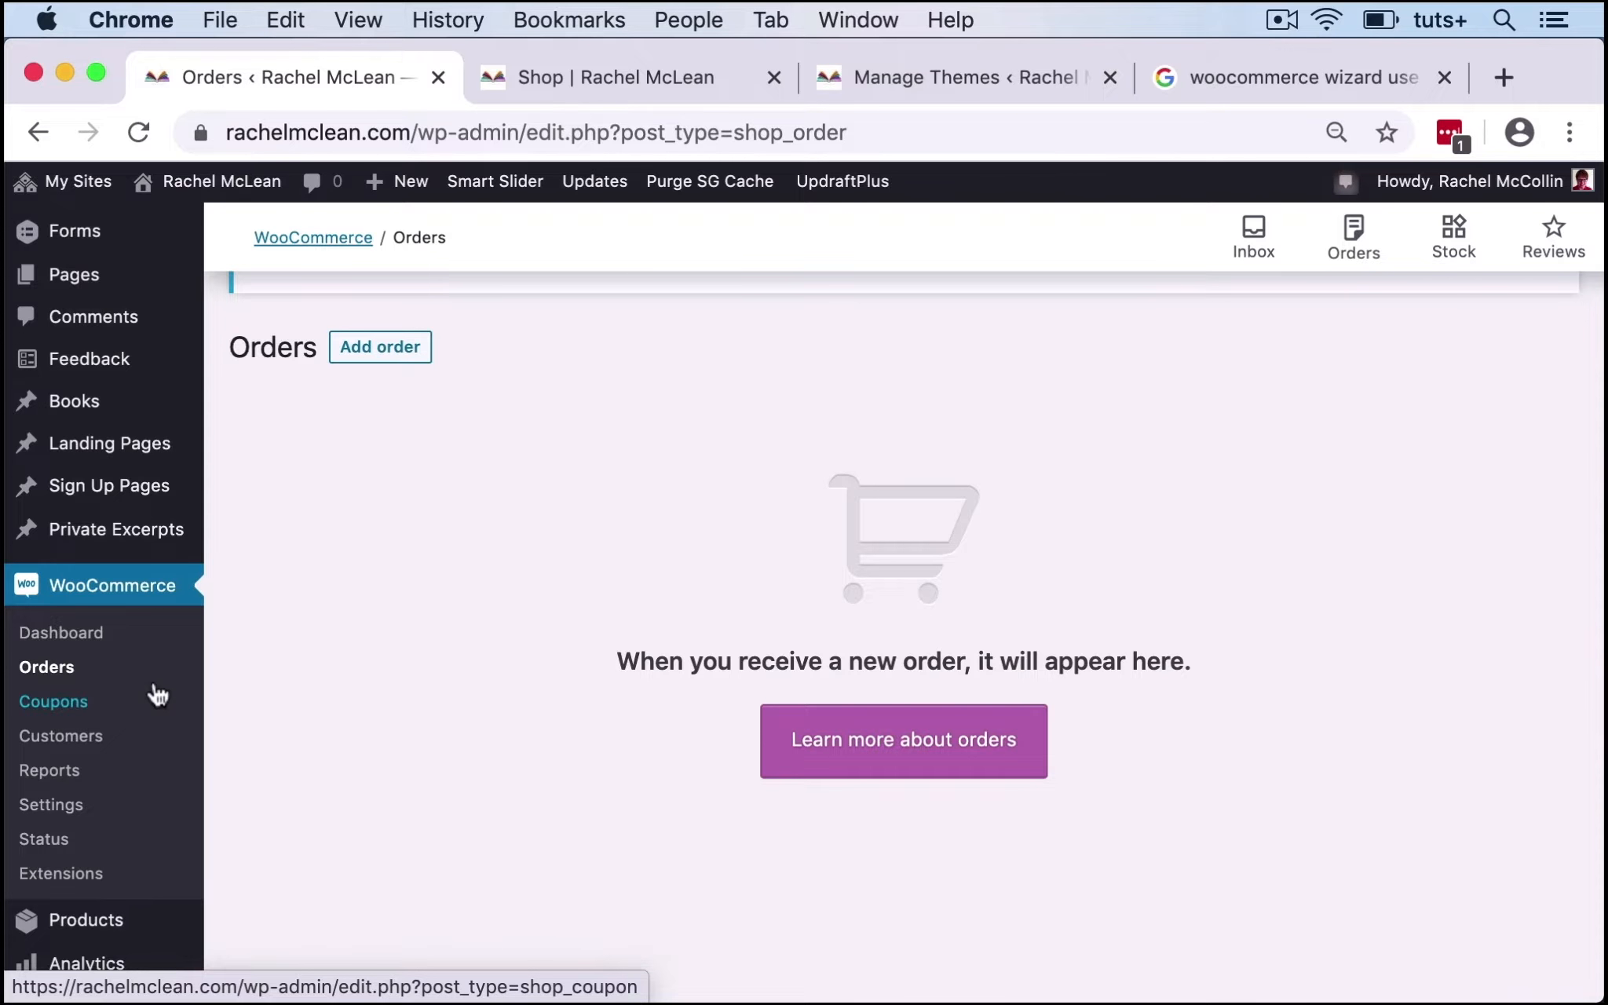
pyautogui.click(62, 707)
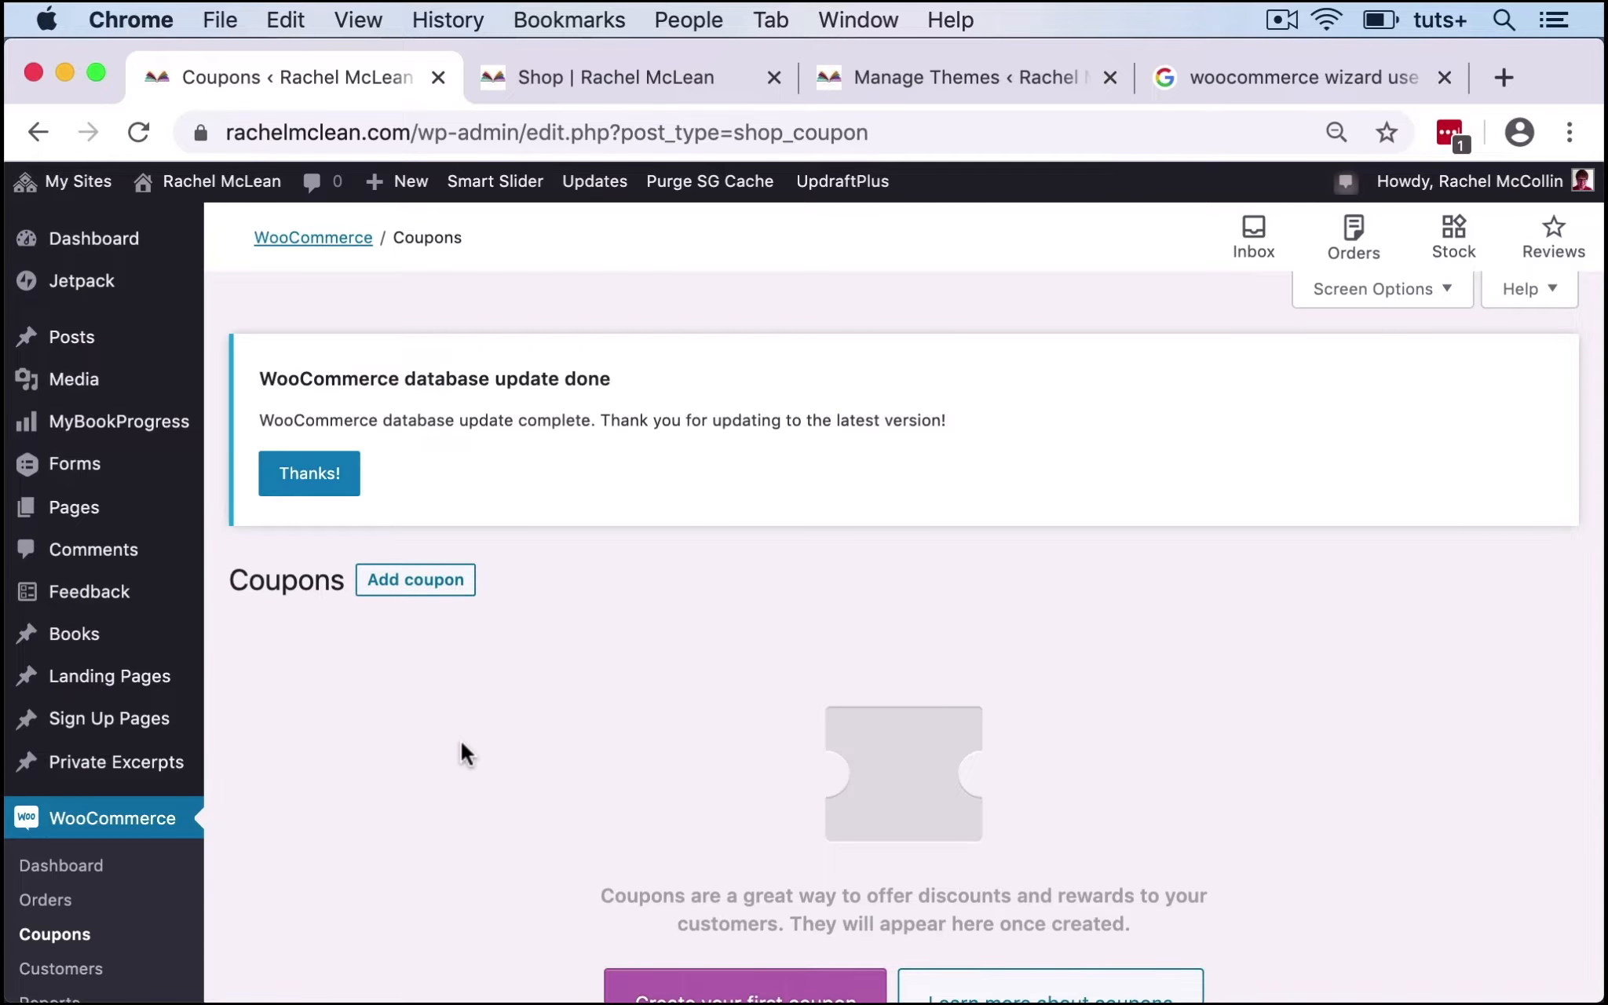
# Dismiss the completed database update notice and return to the Coupons page.
pyautogui.click(306, 486)
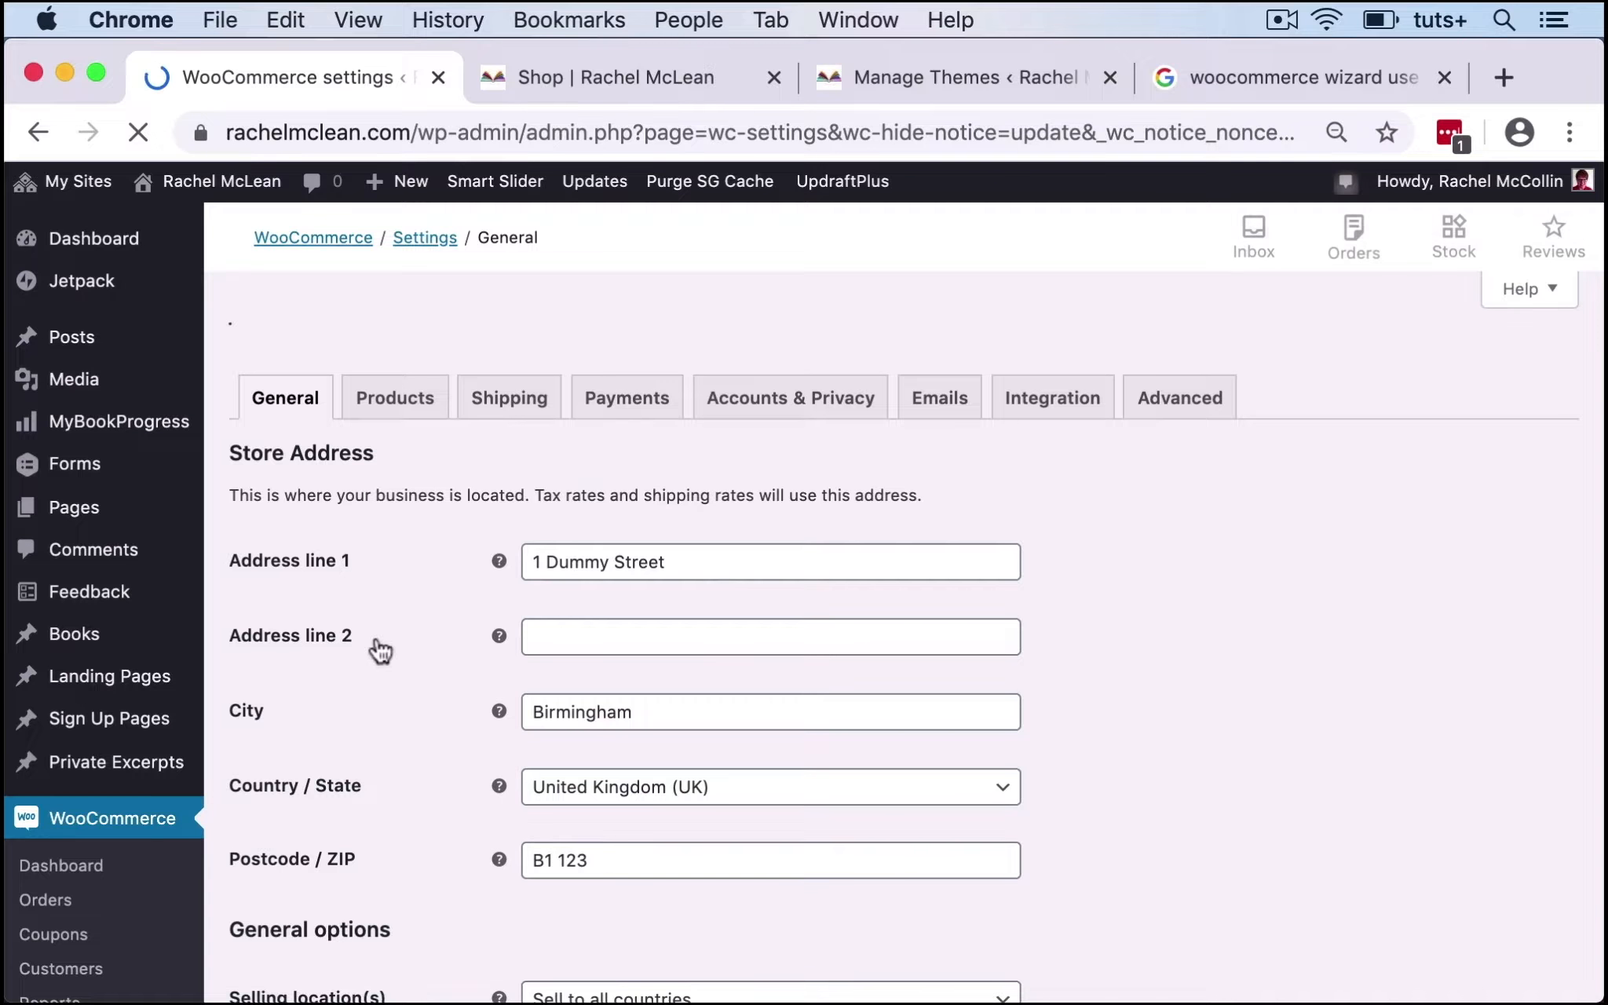
pyautogui.scroll(-3, 110, 840)
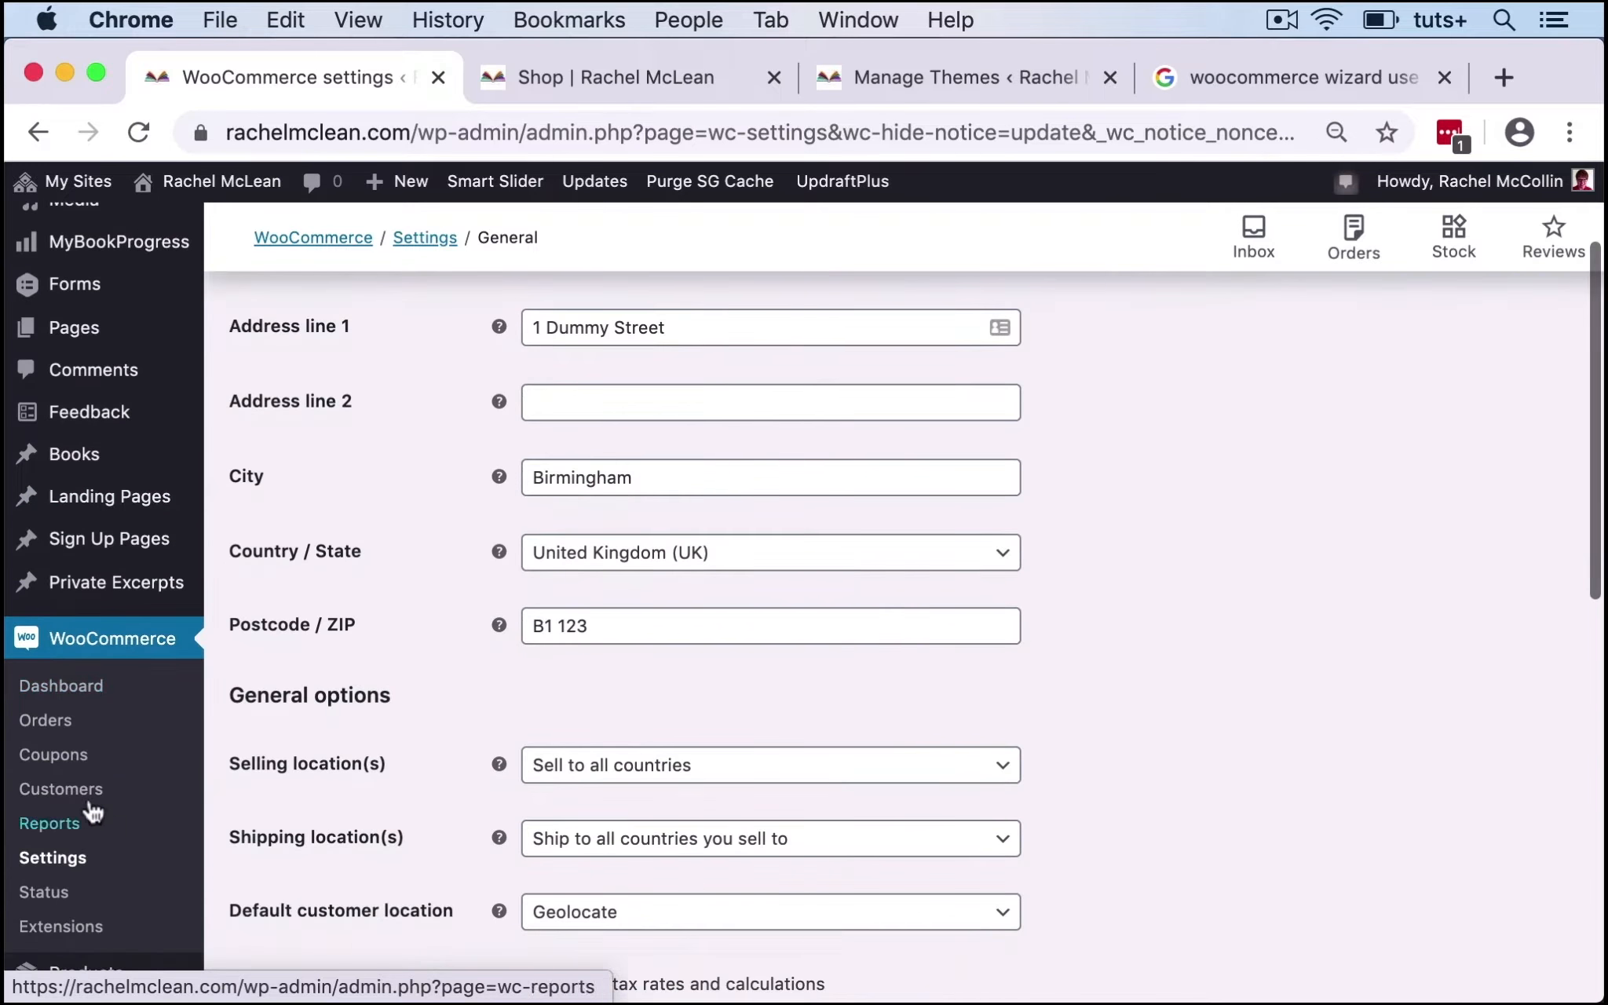
pyautogui.click(62, 759)
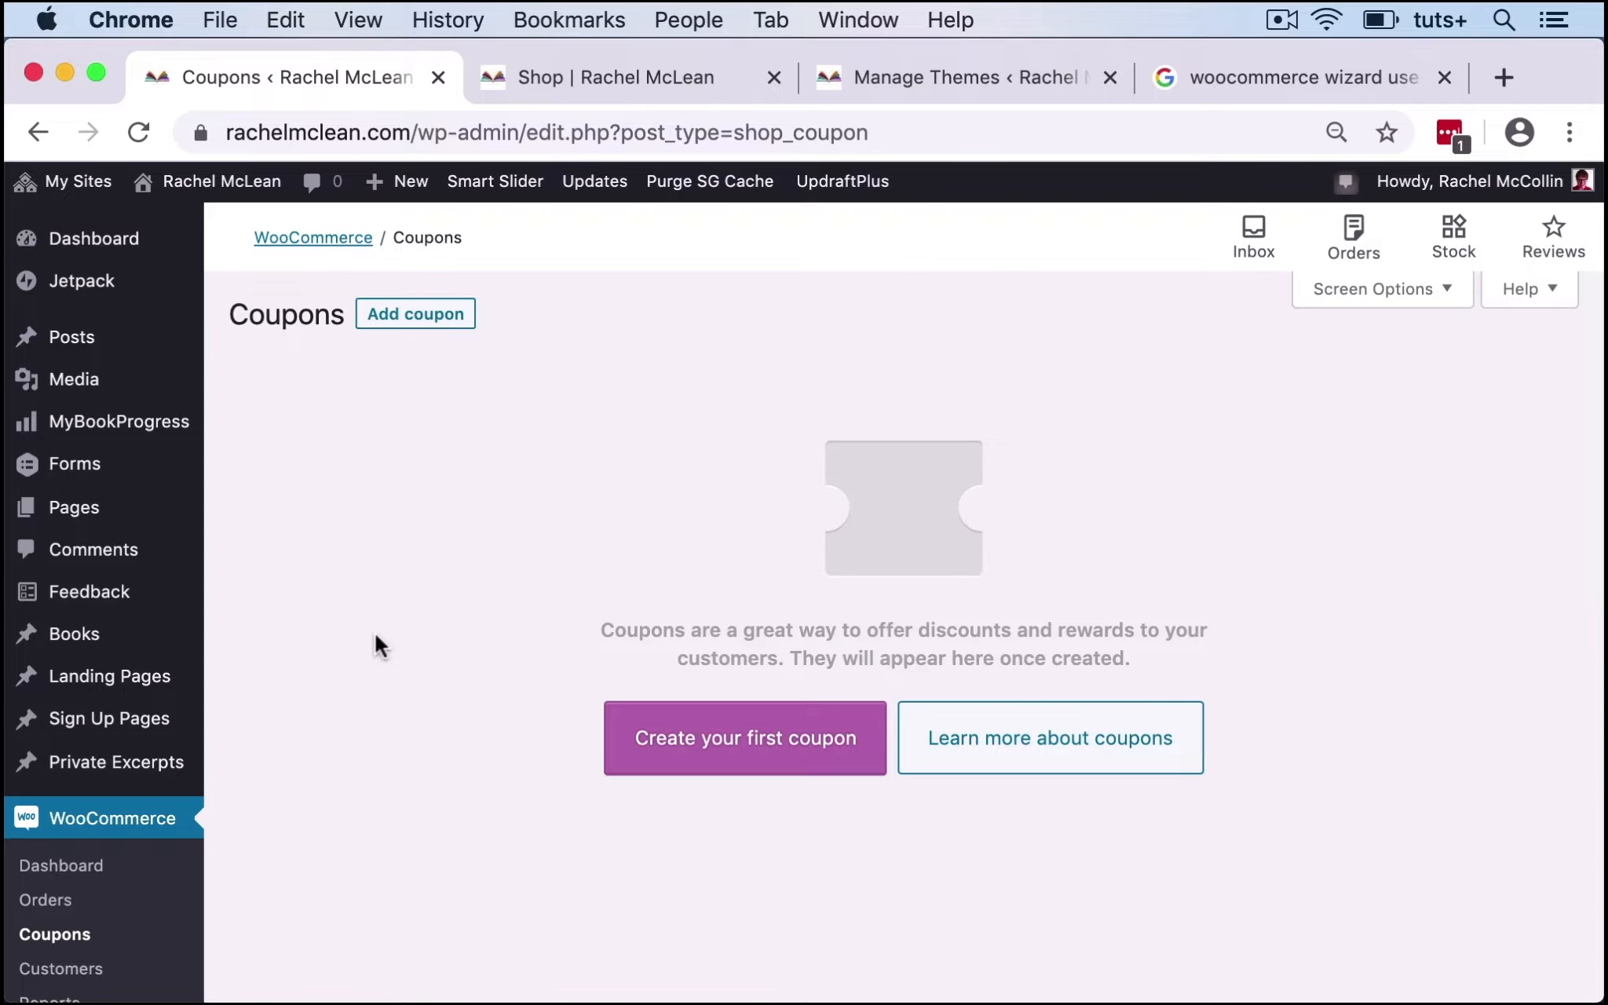
# View the WooCommerce Customers list, followed by the sales Reports page.
pyautogui.scroll(-5, 375, 632)
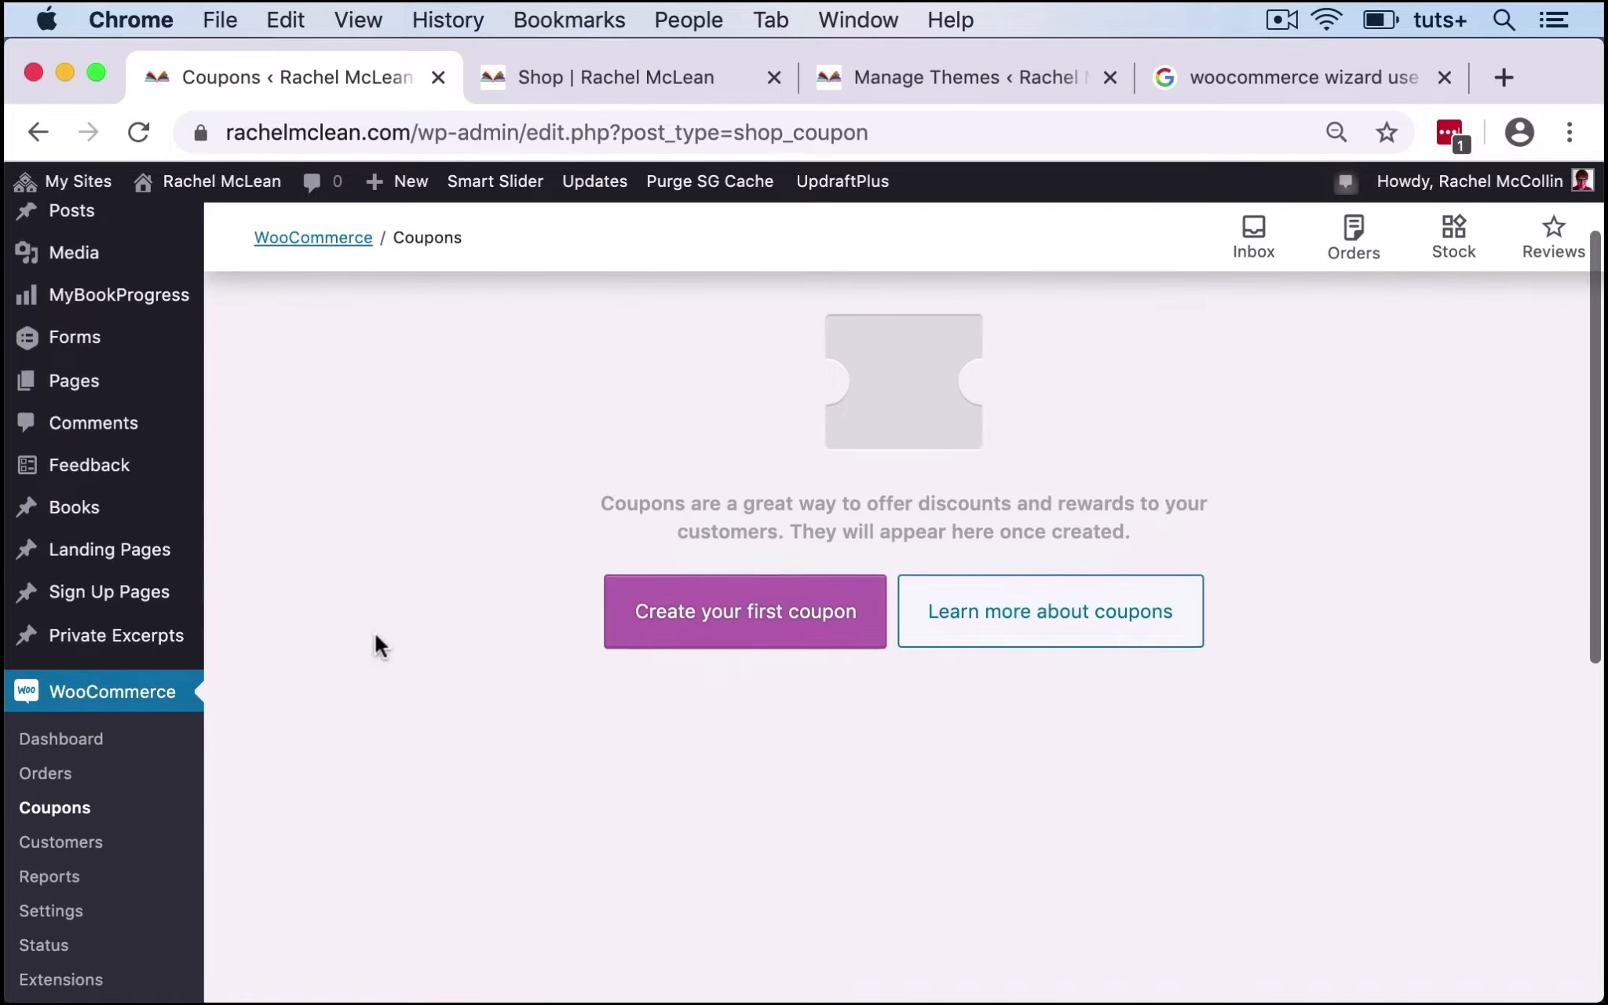
pyautogui.click(34, 785)
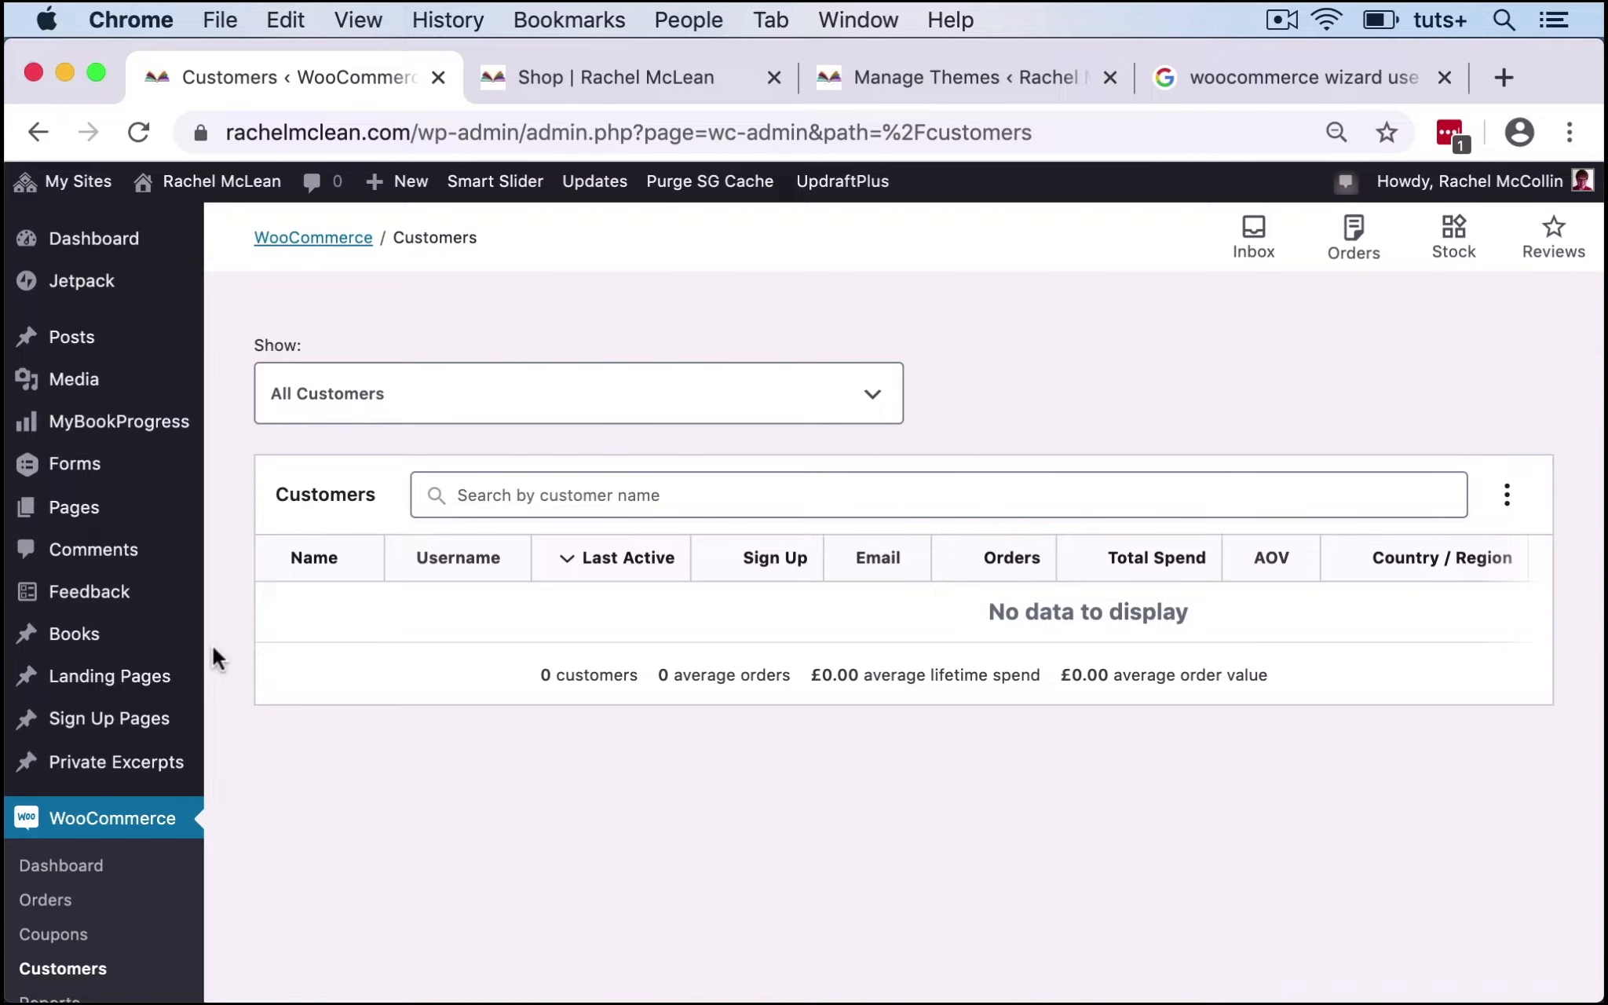
pyautogui.scroll(-5, 212, 652)
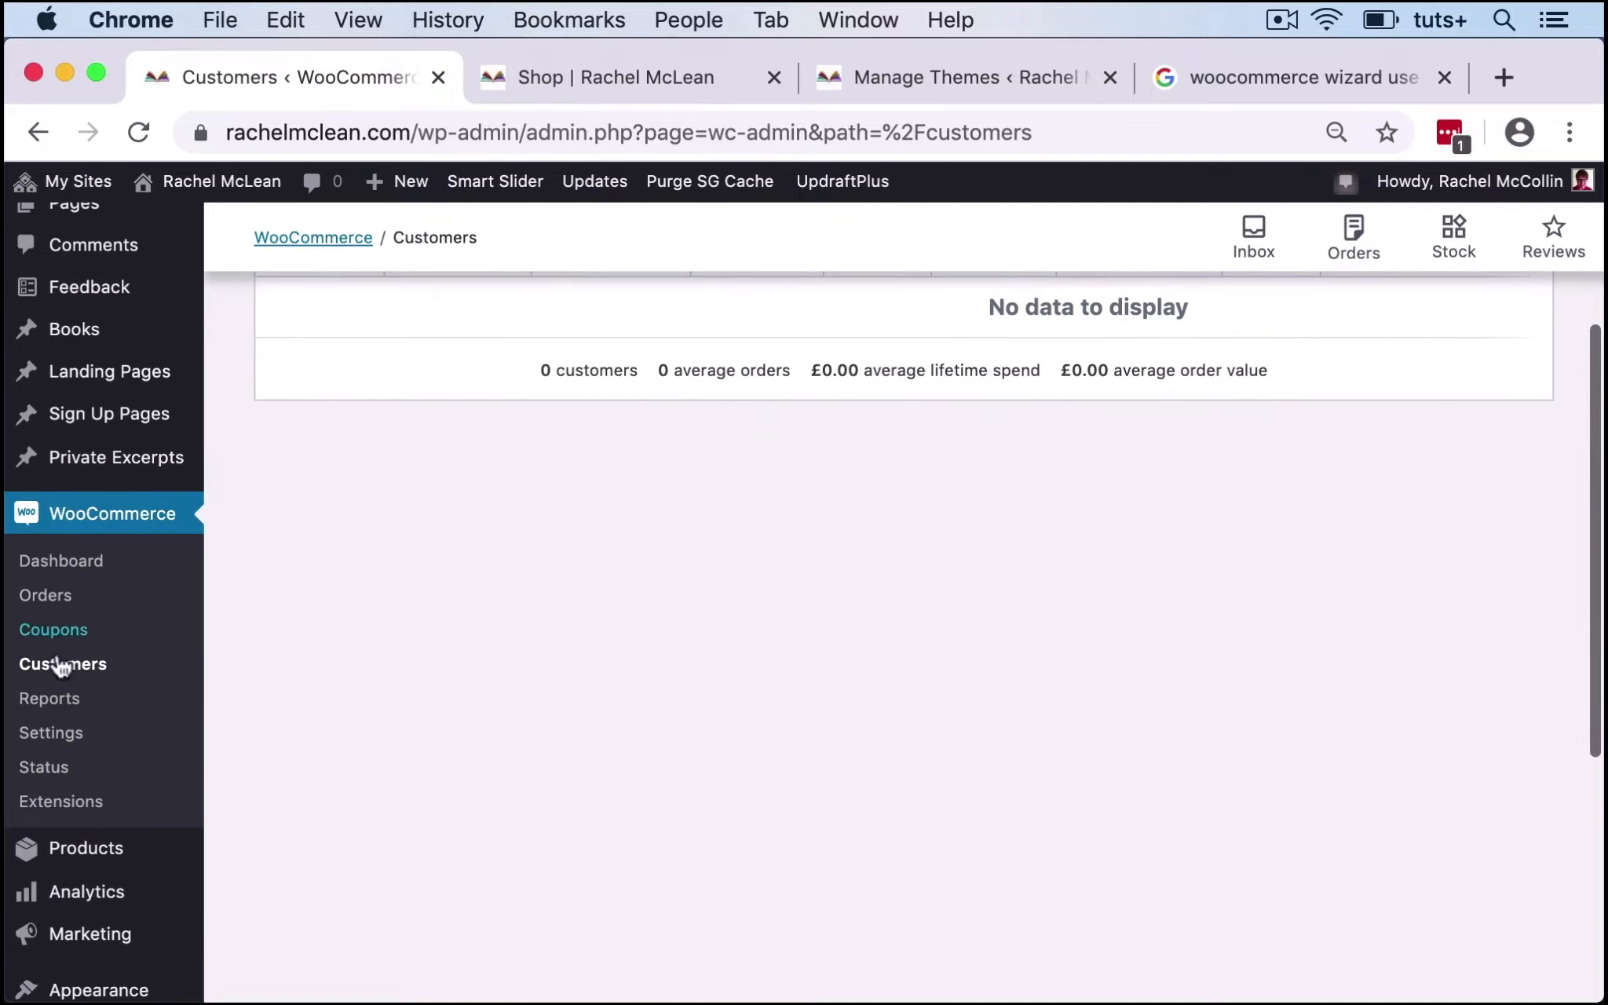
pyautogui.click(45, 699)
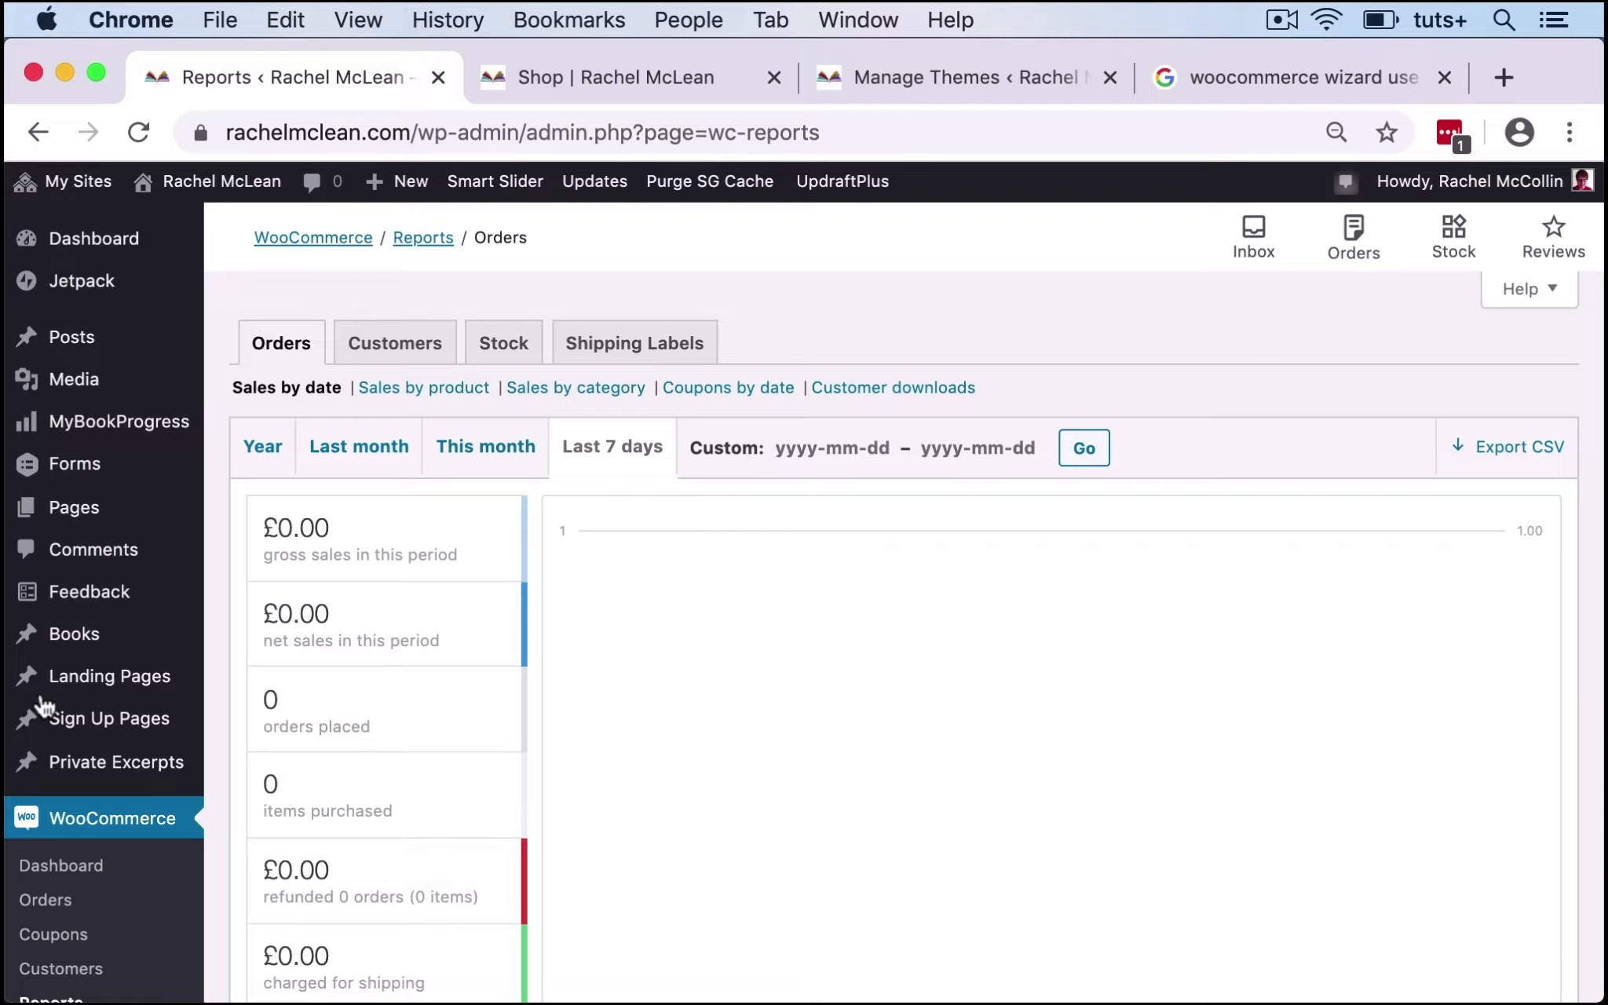
# Review the general WooCommerce settings, from the store address down to the currency options.
pyautogui.scroll(-3, 91, 931)
pyautogui.scroll(-1, 91, 930)
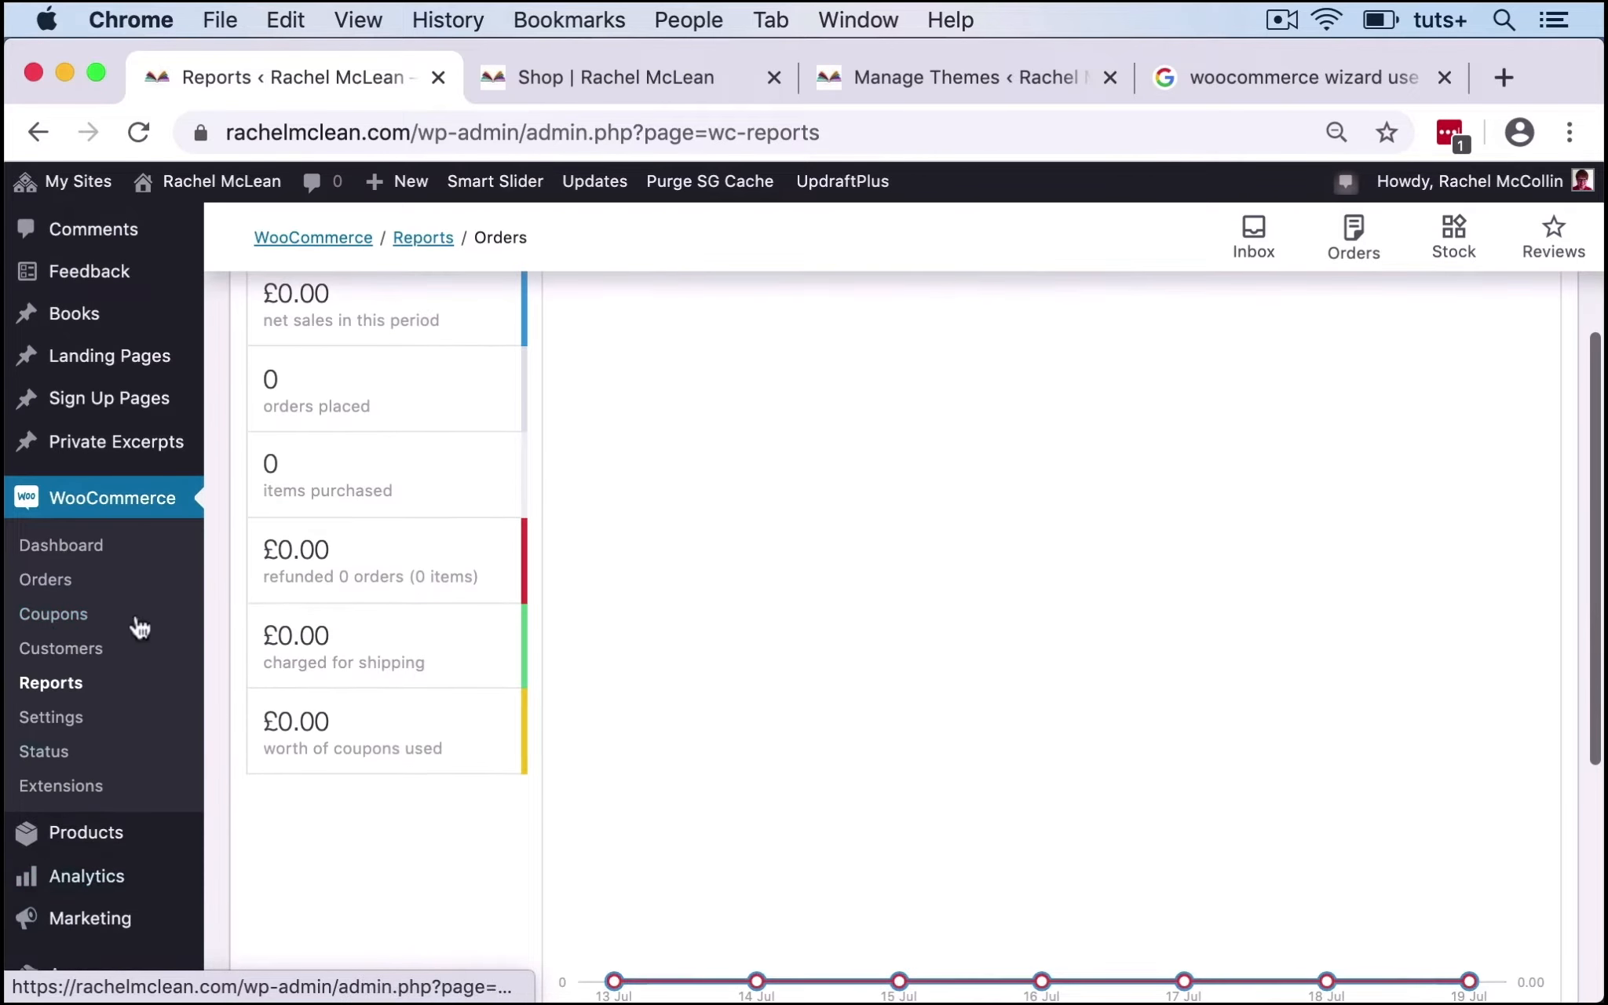
pyautogui.click(52, 721)
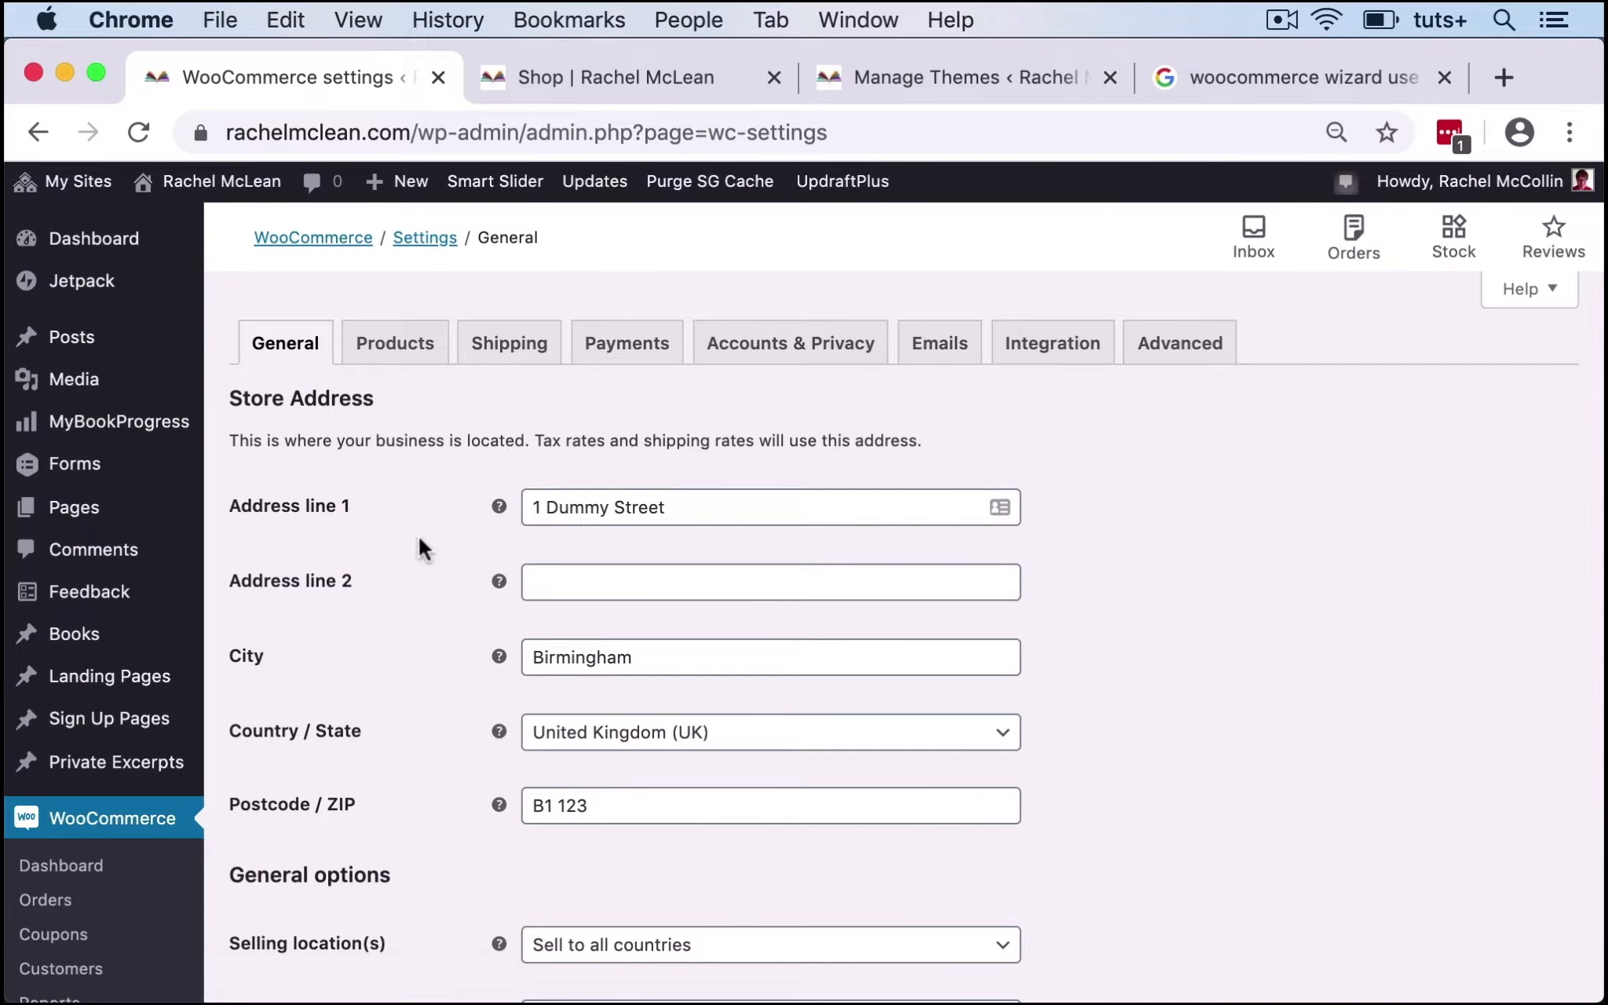
pyautogui.scroll(-5, 414, 559)
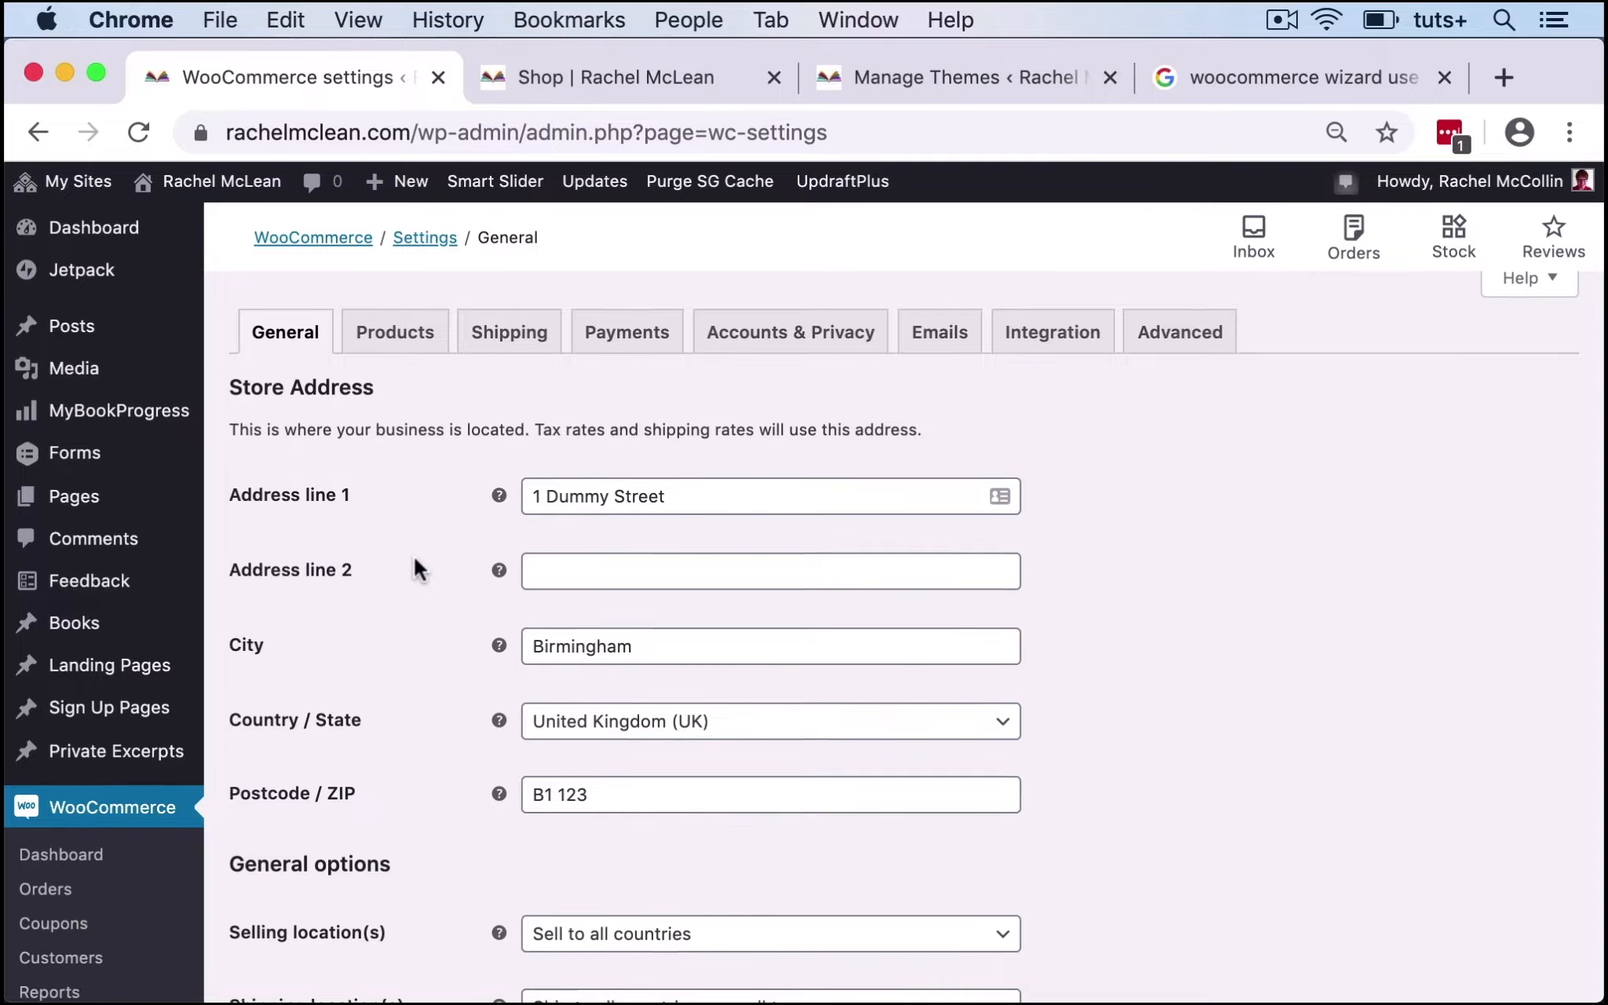
pyautogui.scroll(-7, 416, 562)
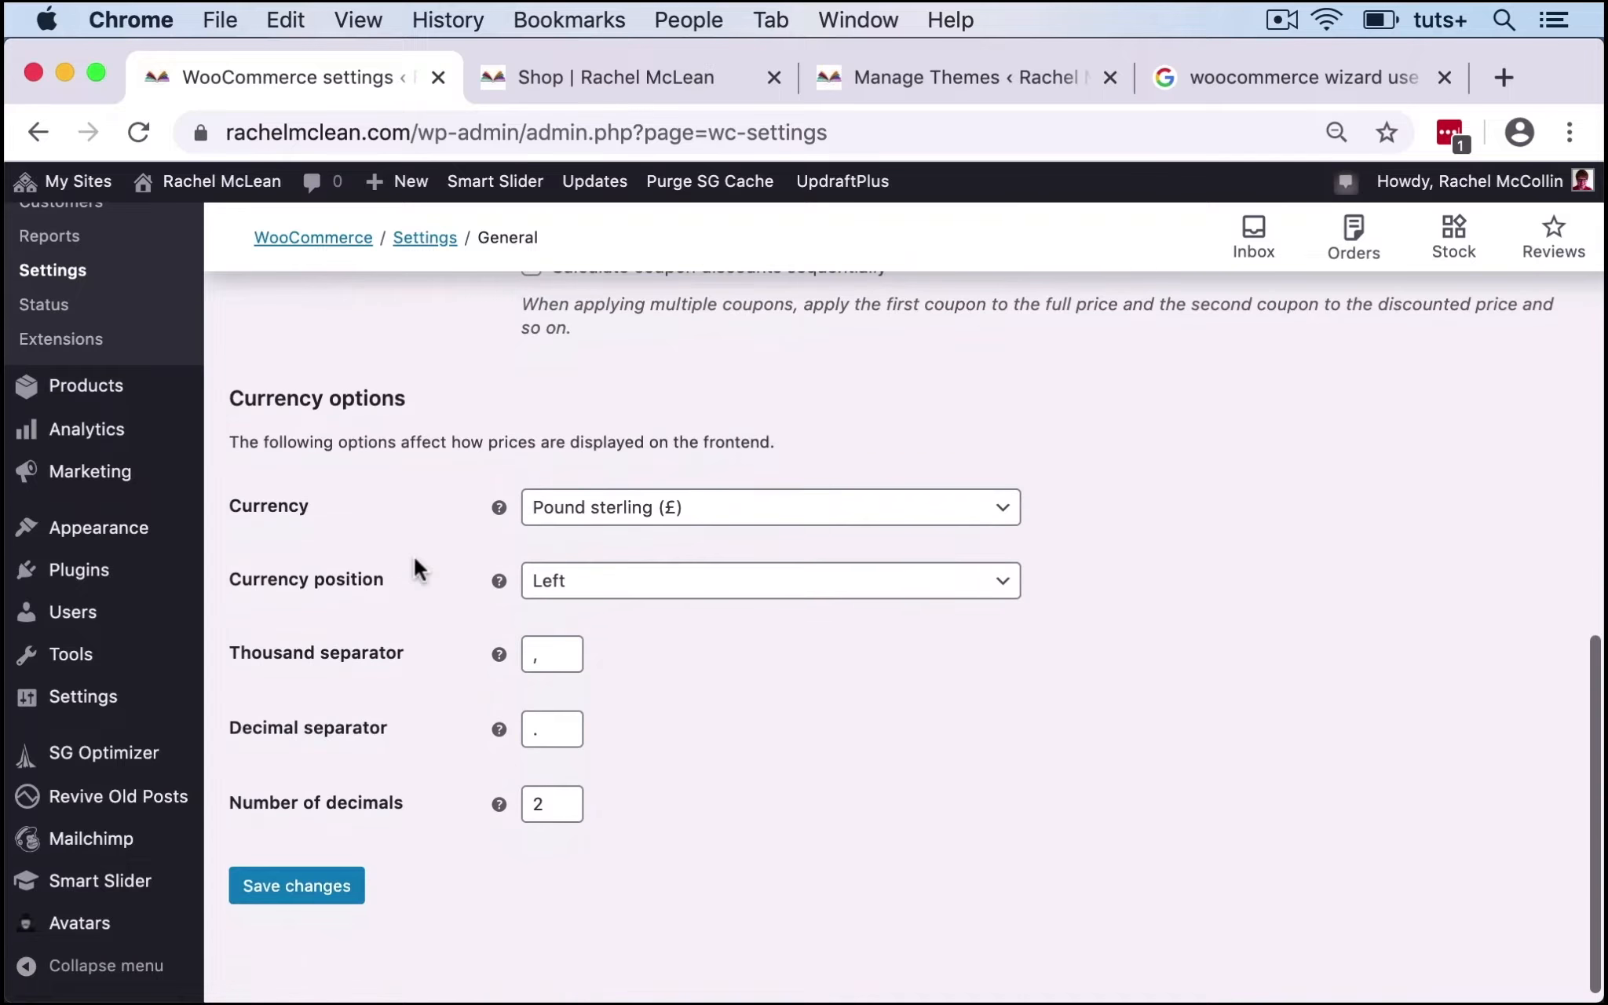
pyautogui.scroll(13, 413, 555)
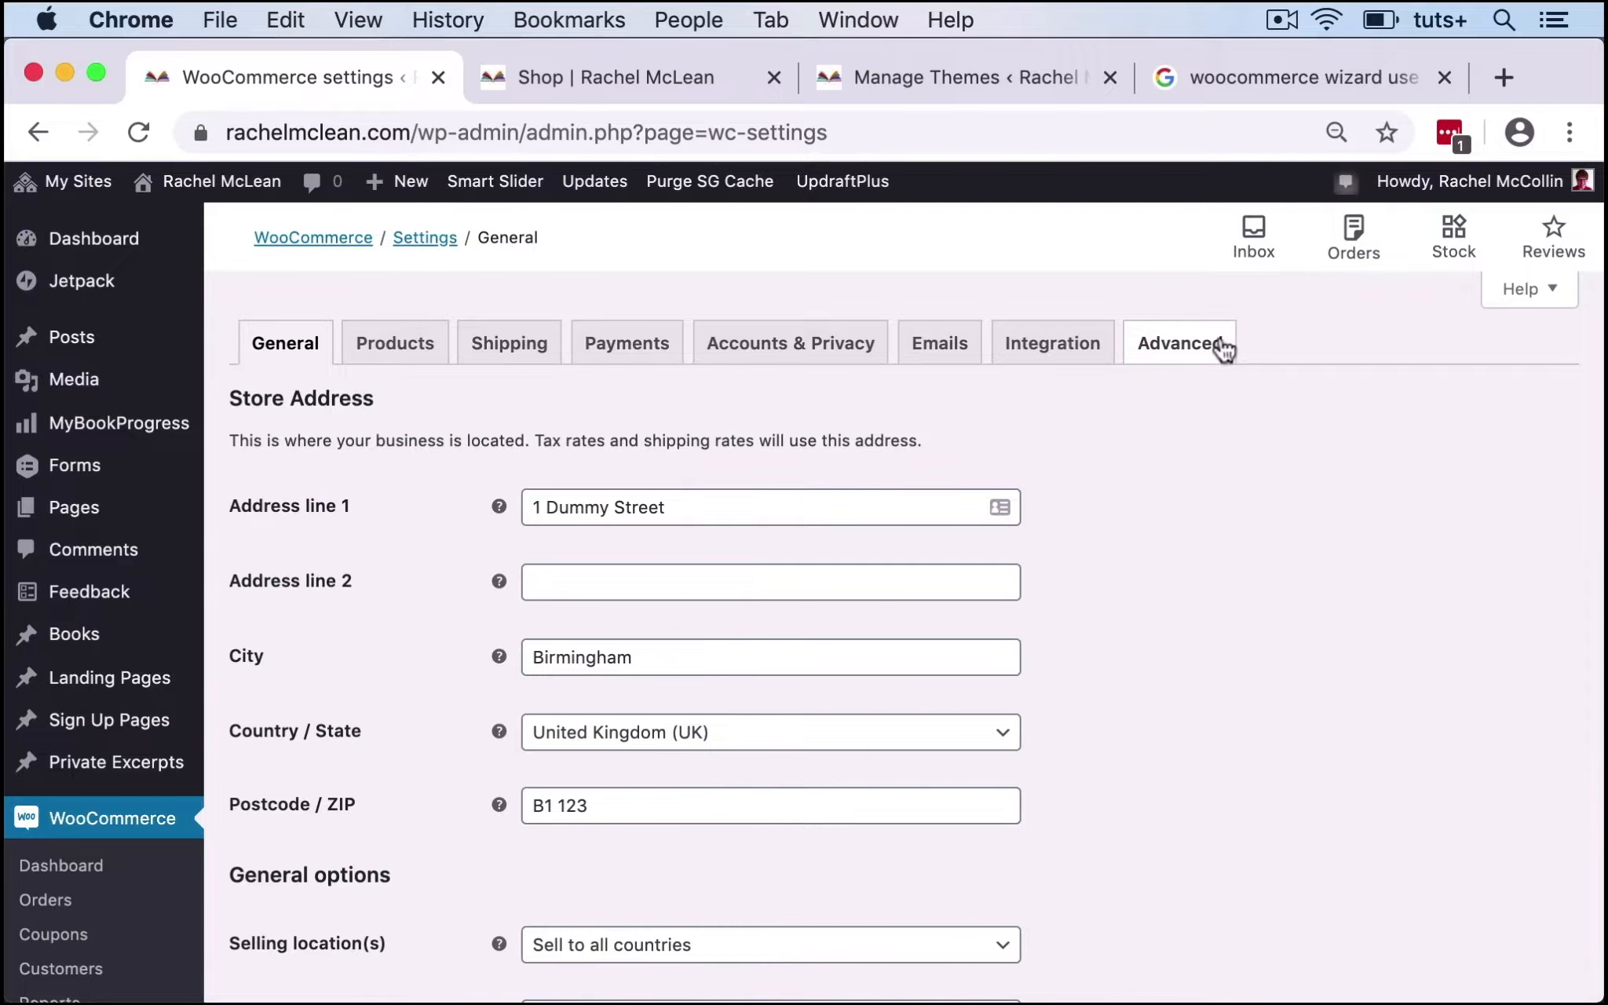
# Examine the general product settings, including the shop page, cart behaviour, measurement units and reviews.
pyautogui.click(384, 352)
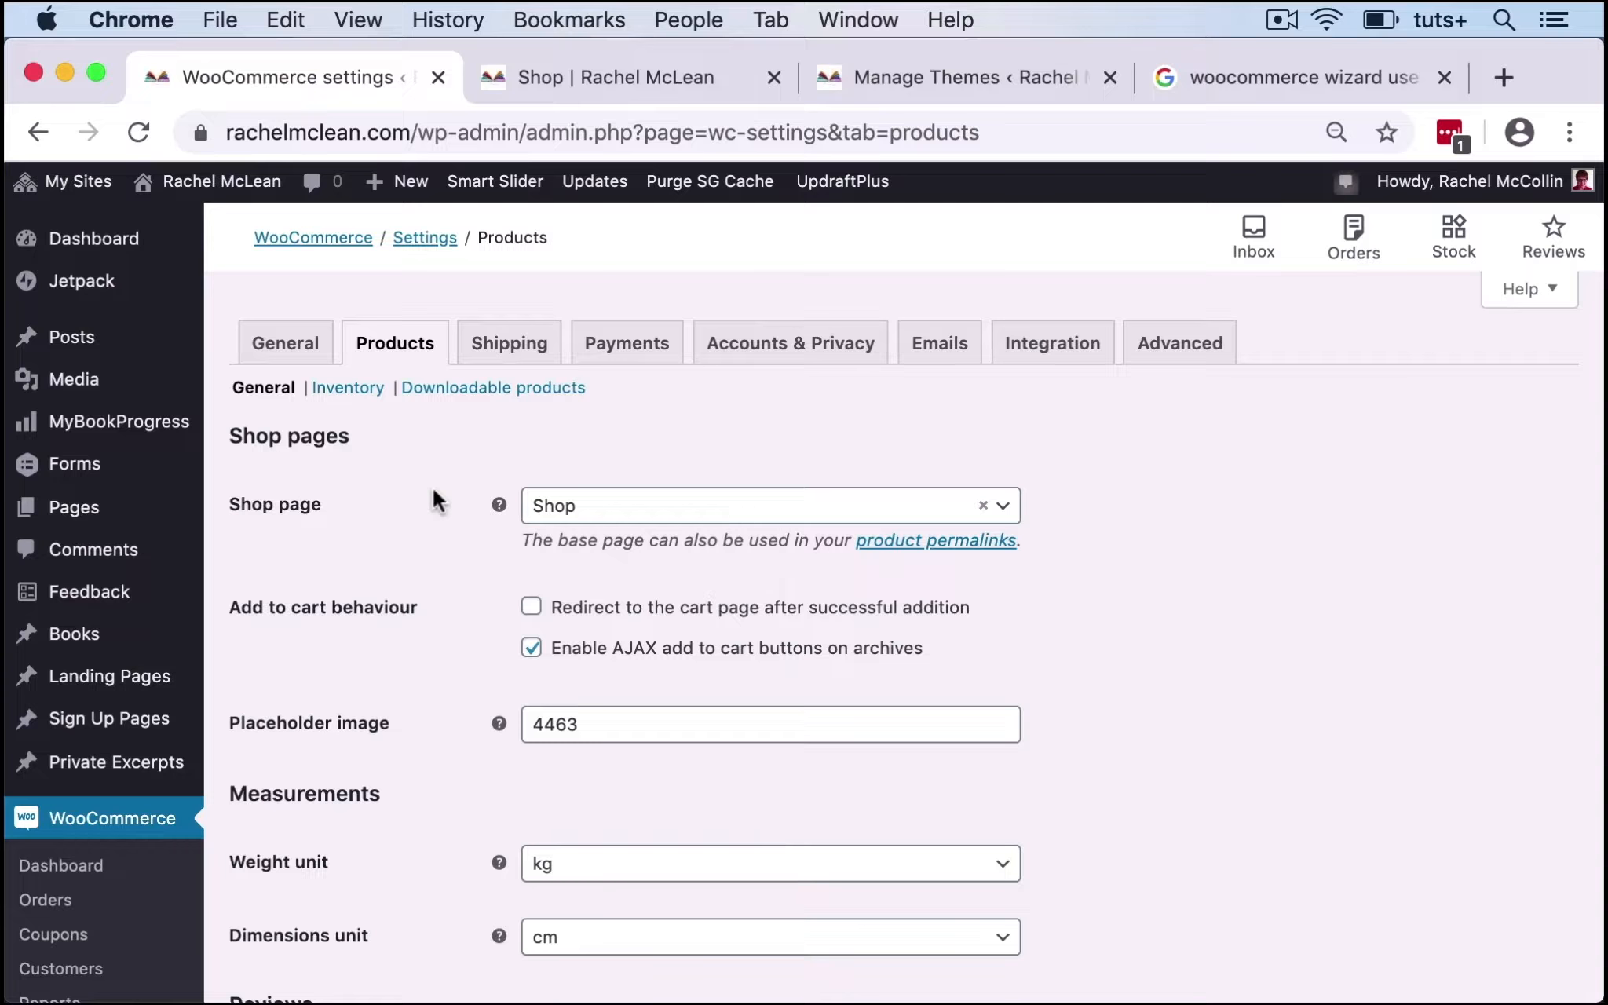
pyautogui.scroll(-6, 434, 490)
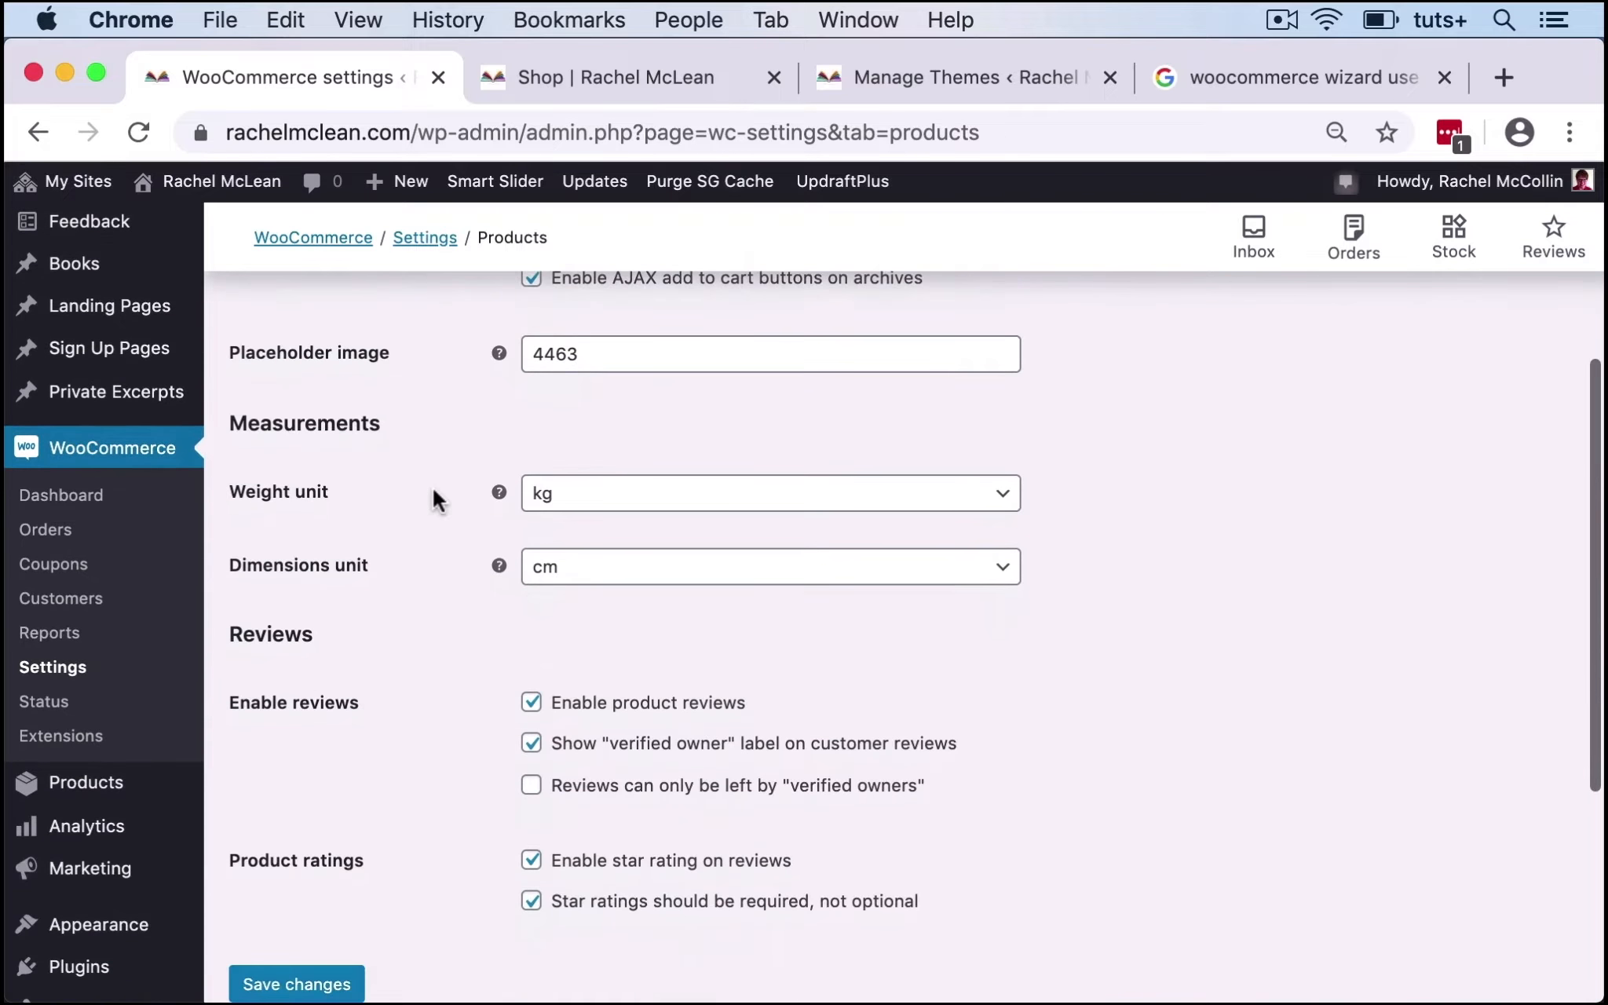
pyautogui.scroll(5, 435, 500)
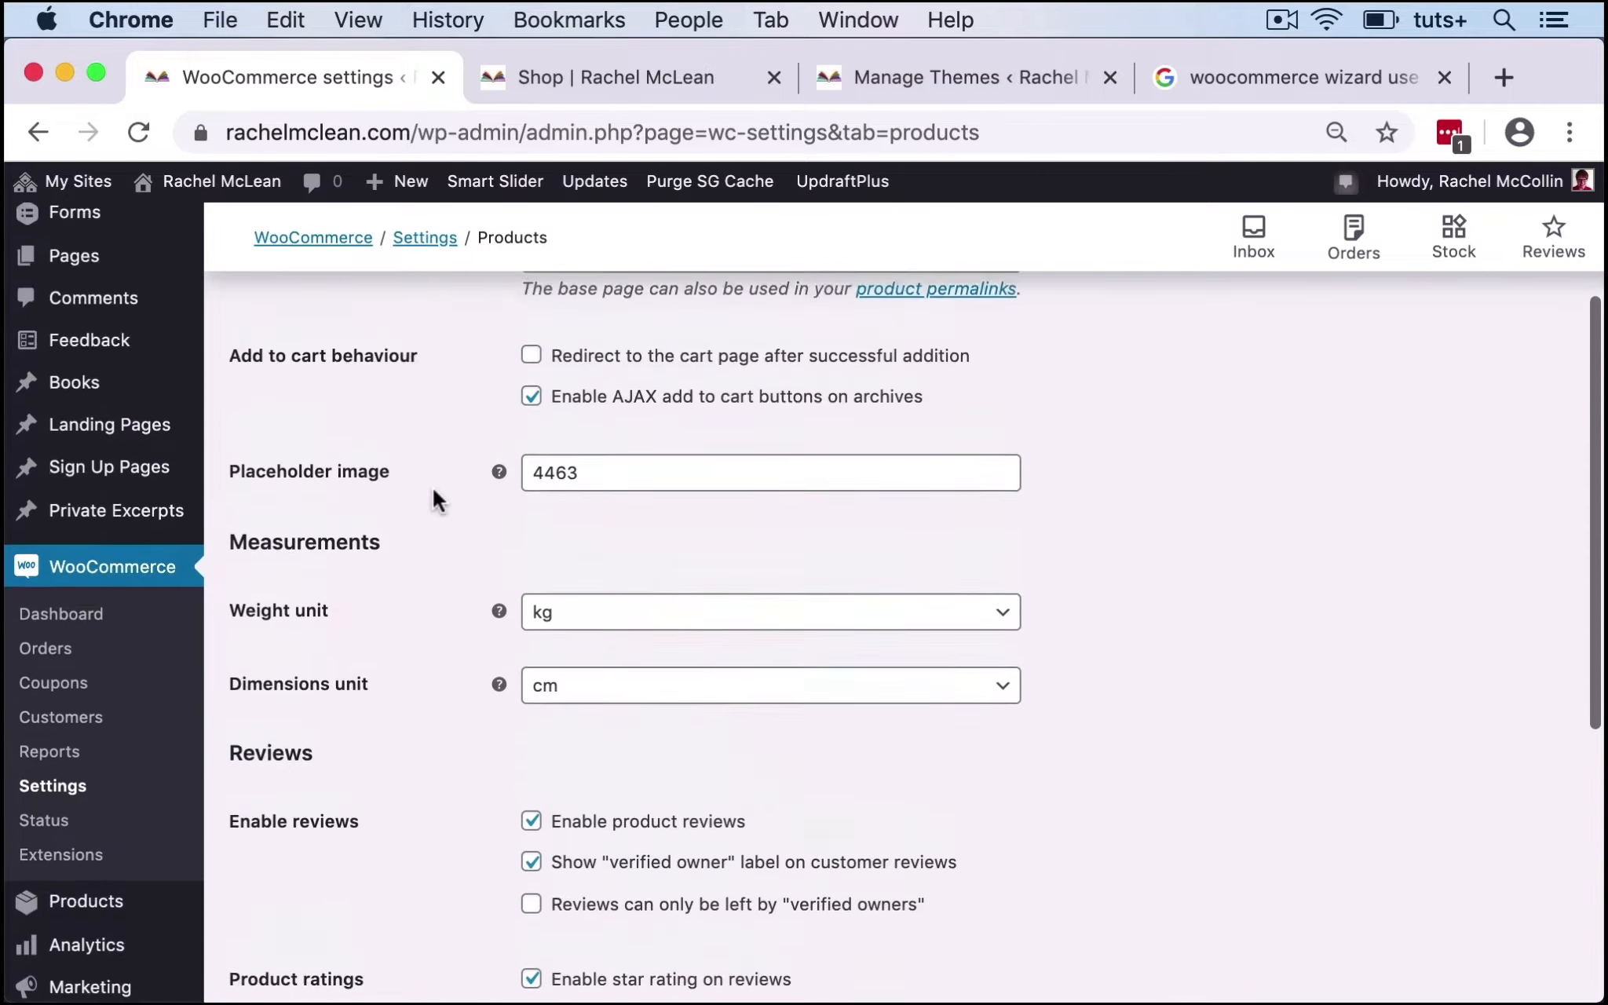
pyautogui.scroll(2, 433, 493)
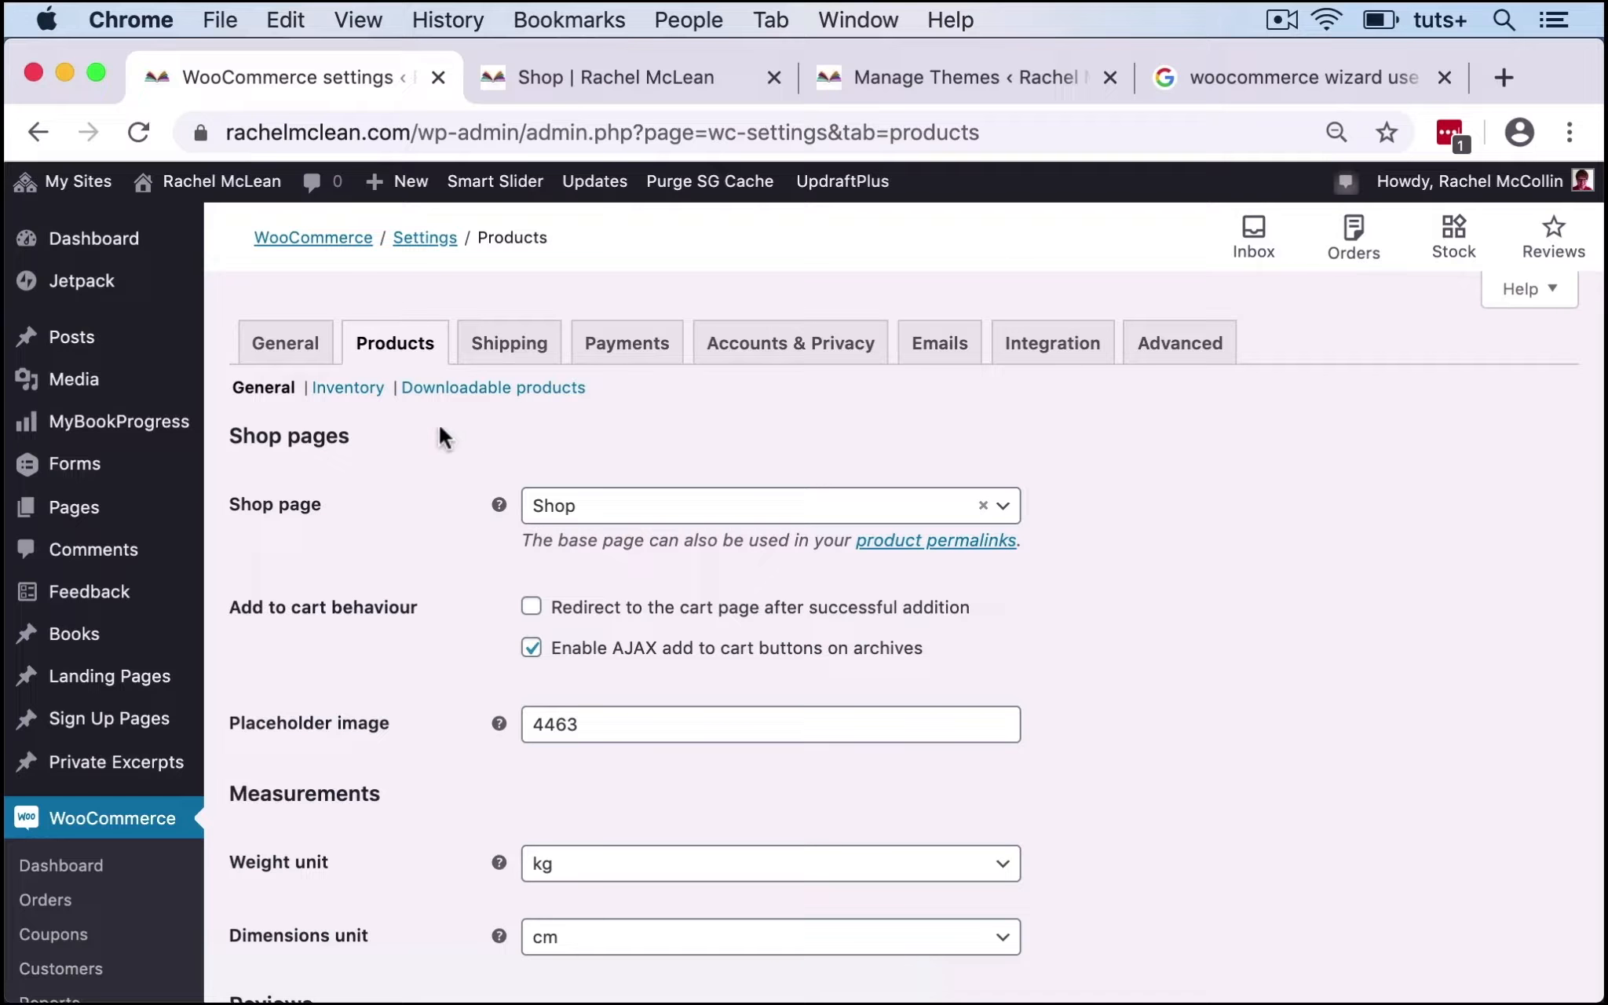
# Check the WooCommerce settings for Shipping, Payments, and Accounts & Privacy in turn.
pyautogui.click(536, 351)
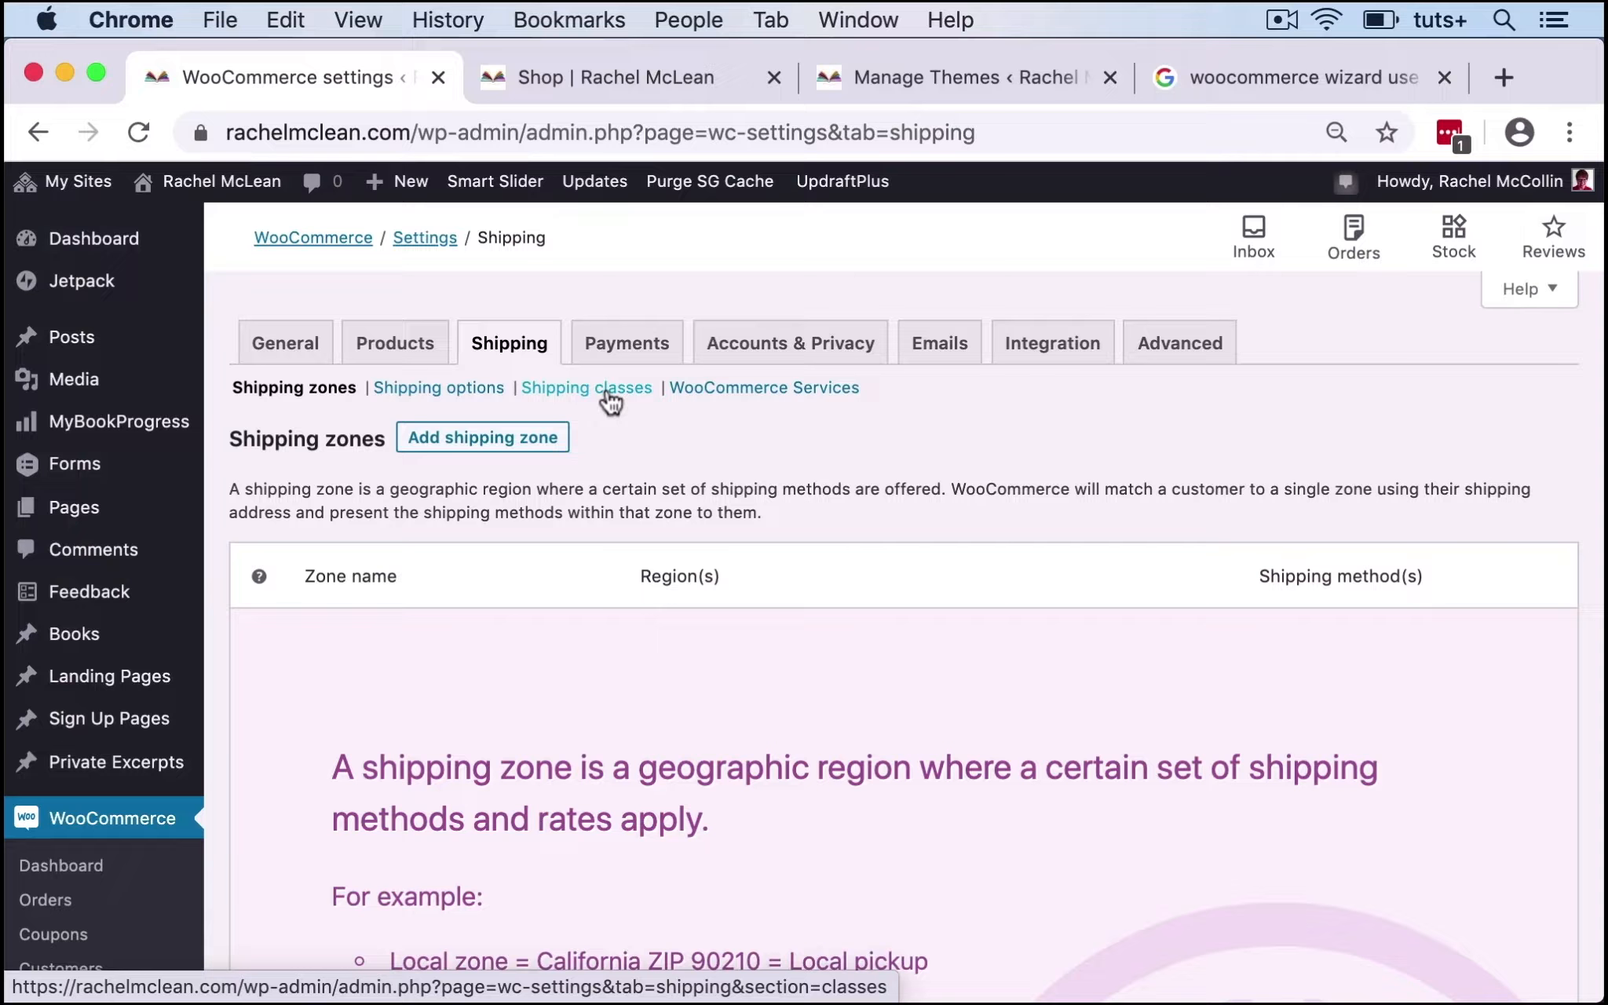
pyautogui.click(636, 348)
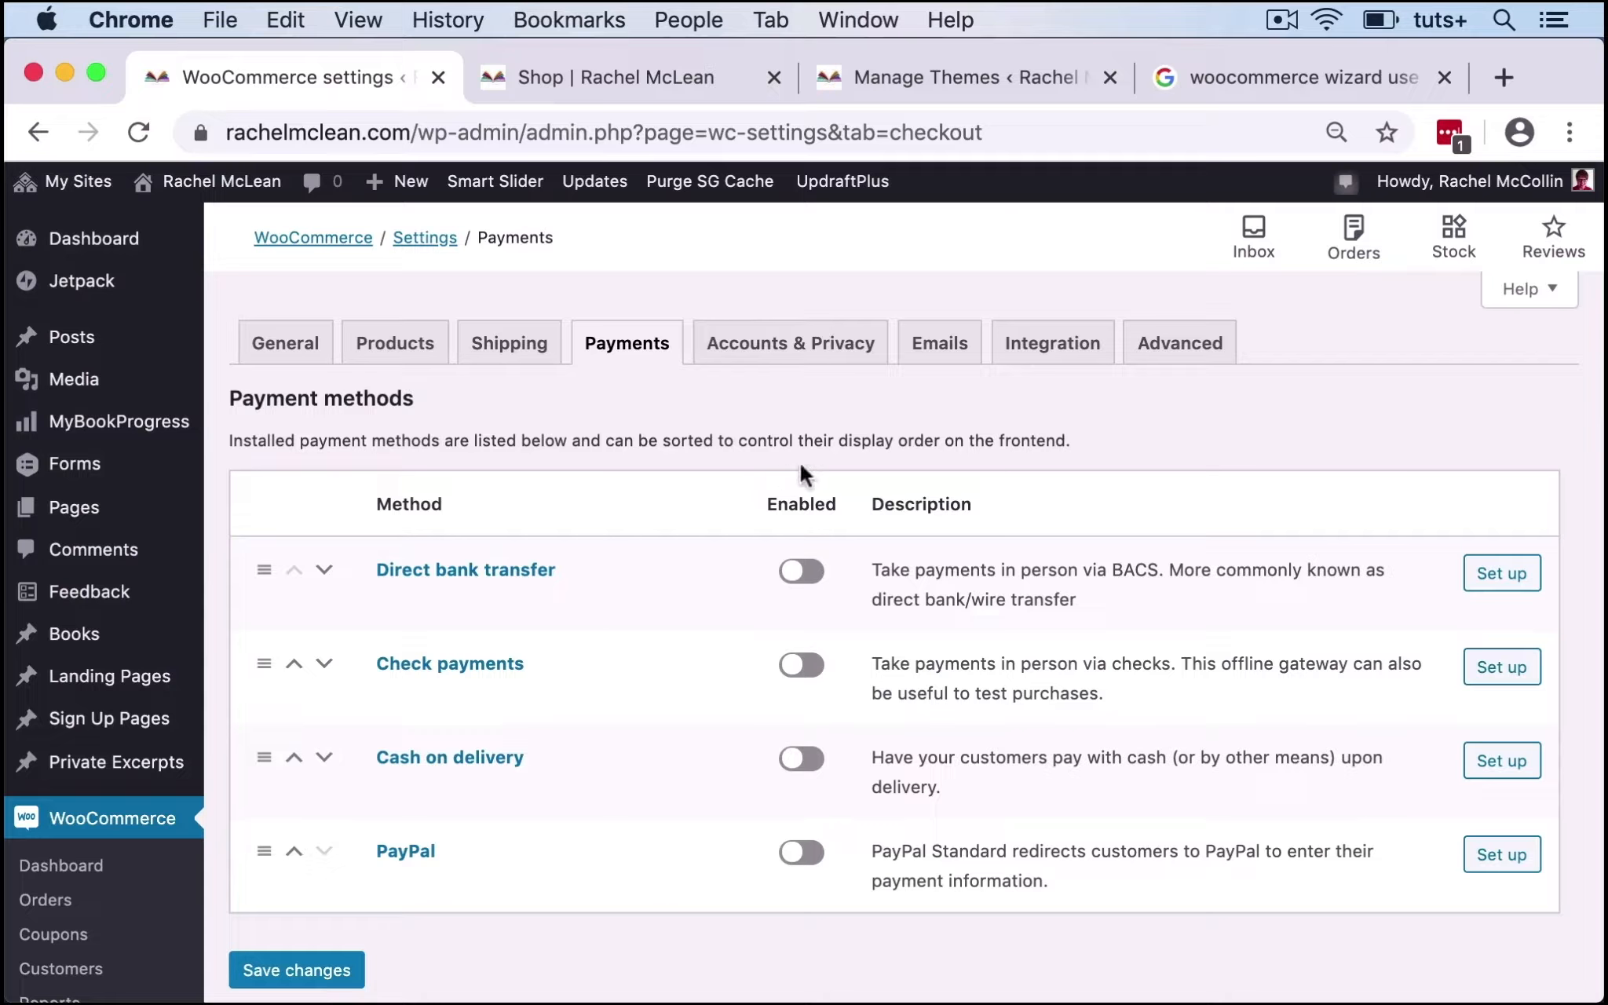
pyautogui.click(808, 342)
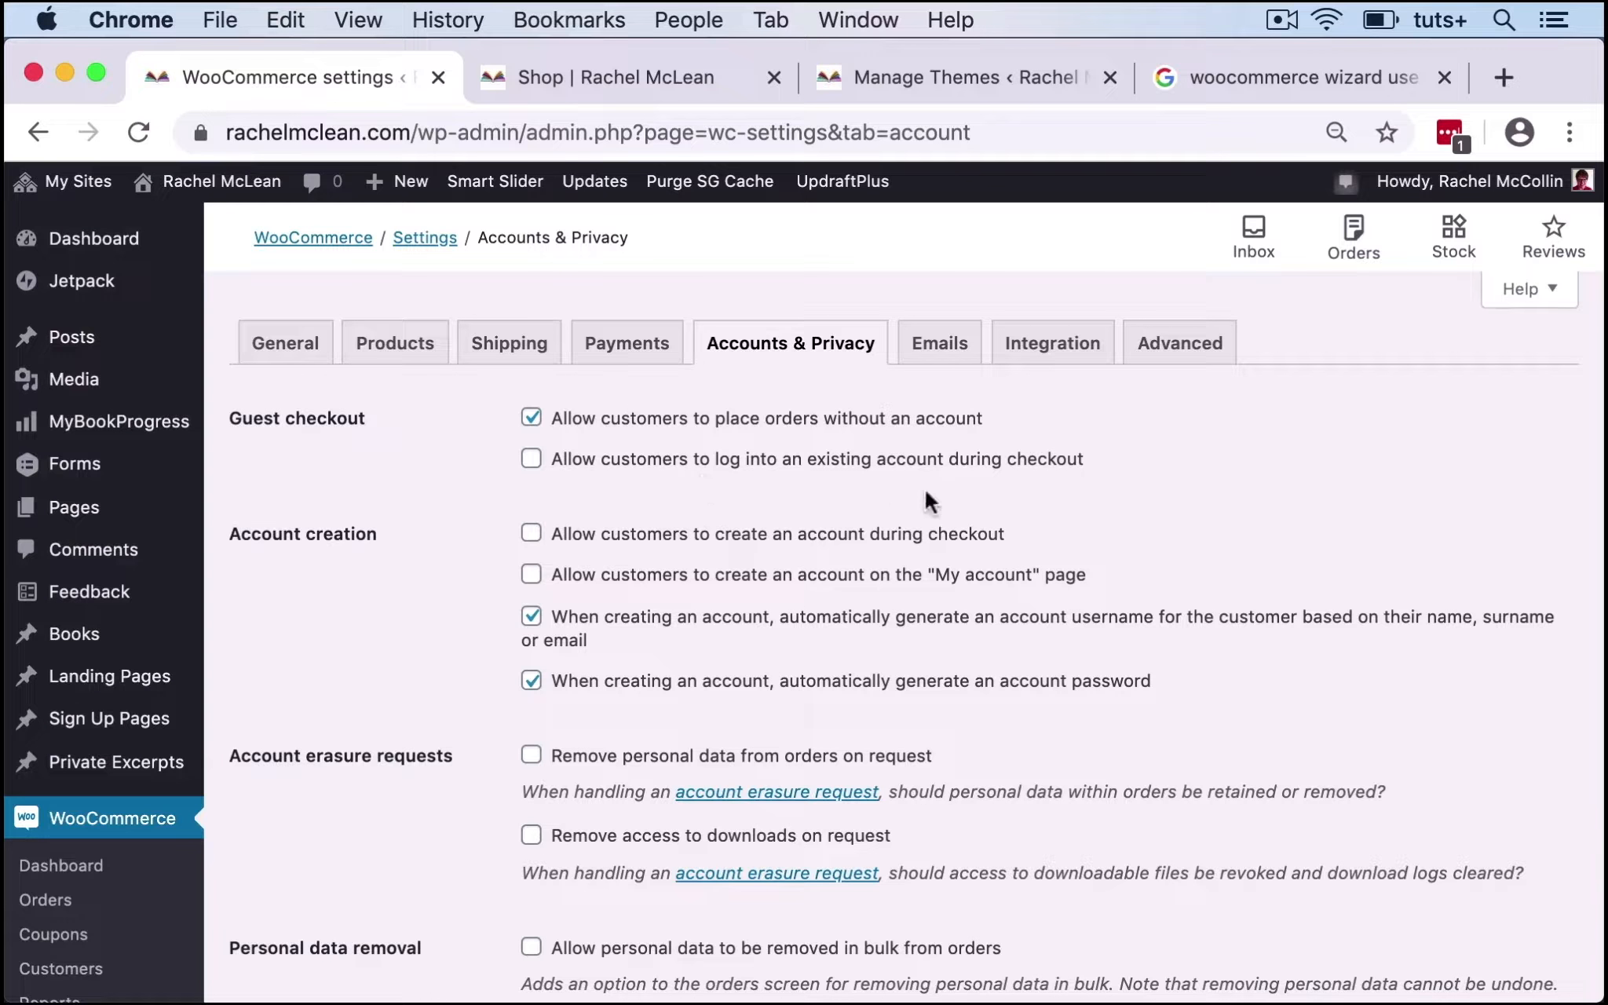
# Review the store's email notifications and the email sender options in the WooCommerce settings.
pyautogui.click(934, 349)
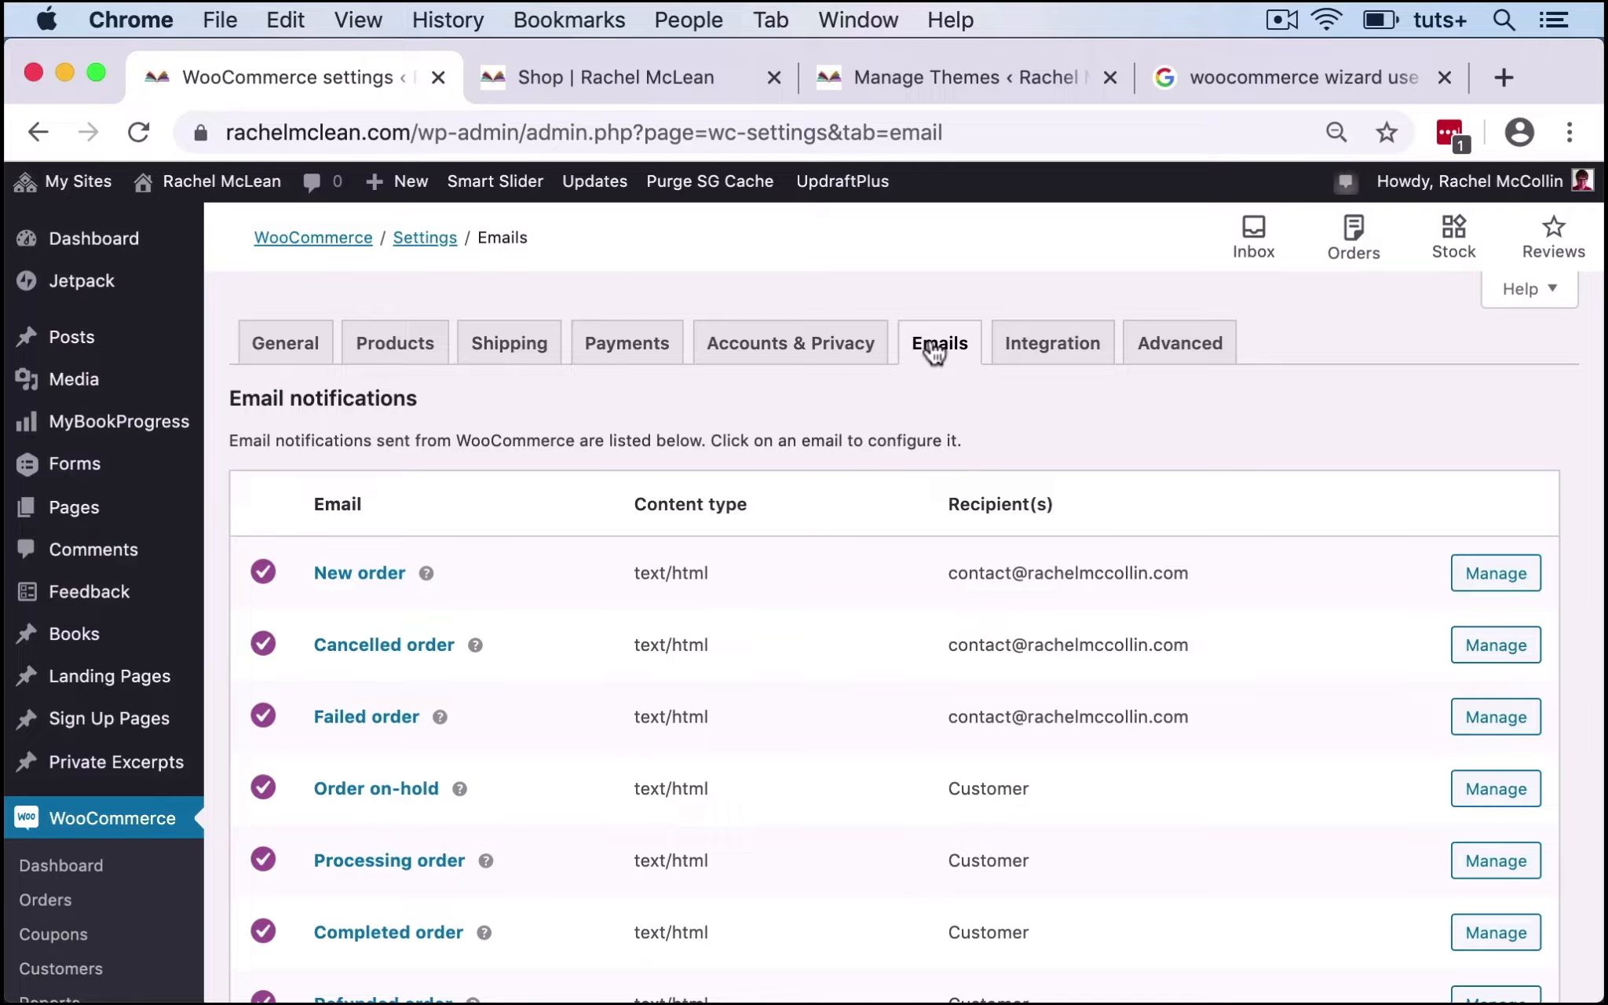
pyautogui.scroll(-8, 776, 710)
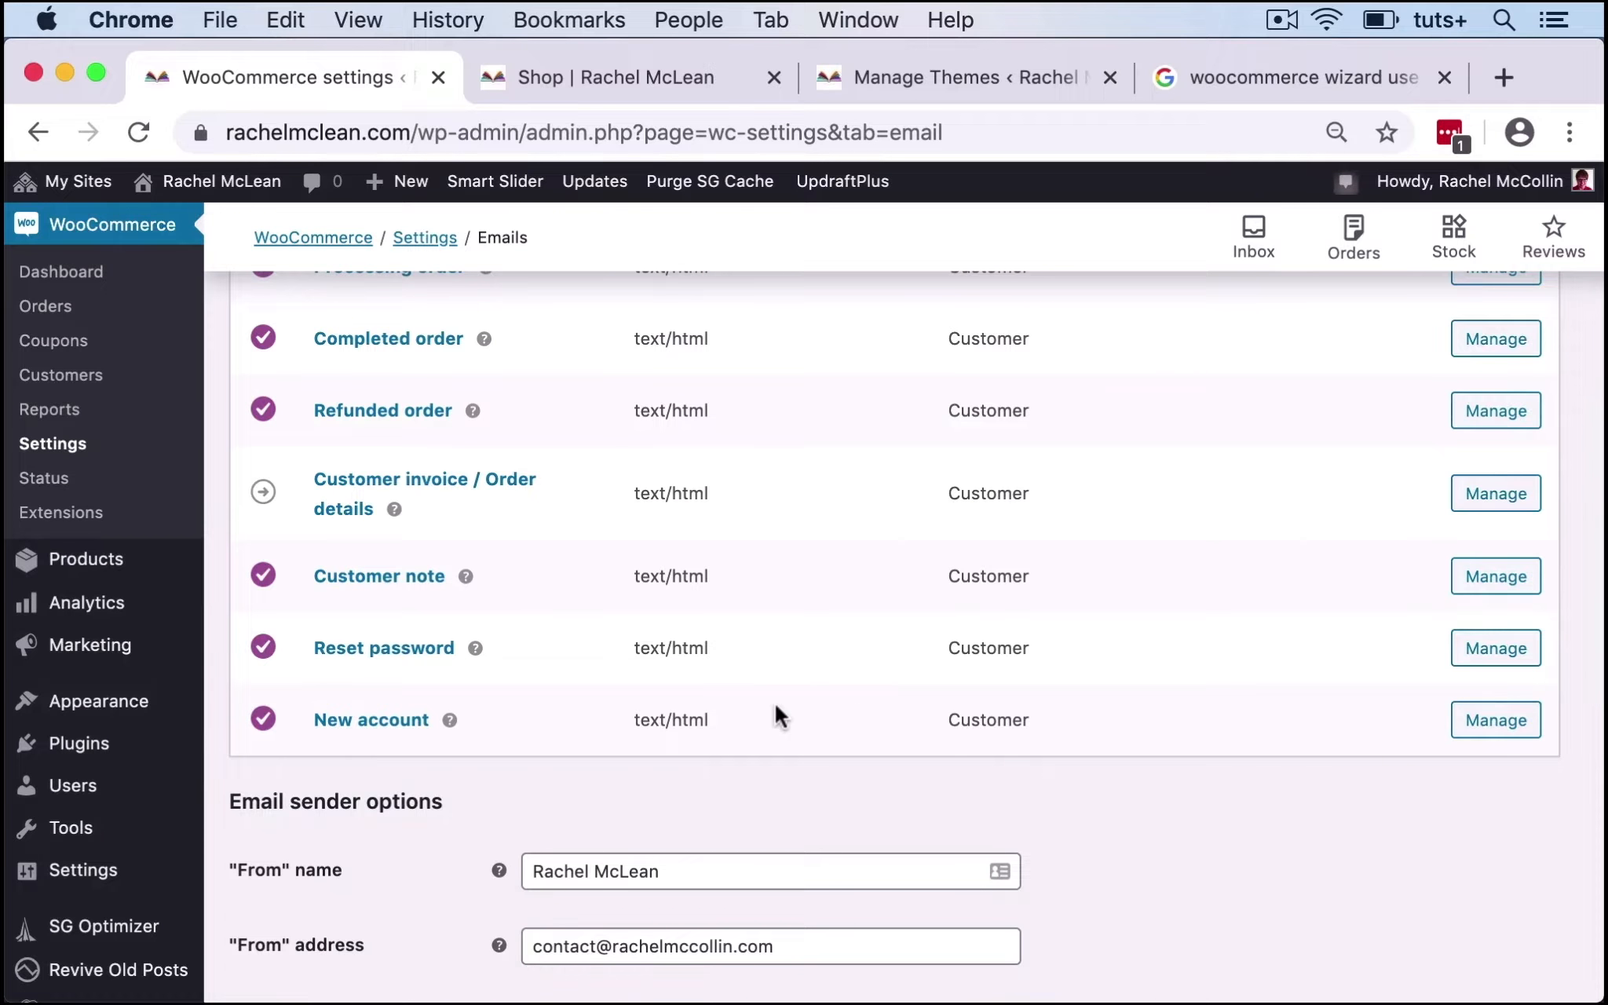
pyautogui.scroll(3, 776, 708)
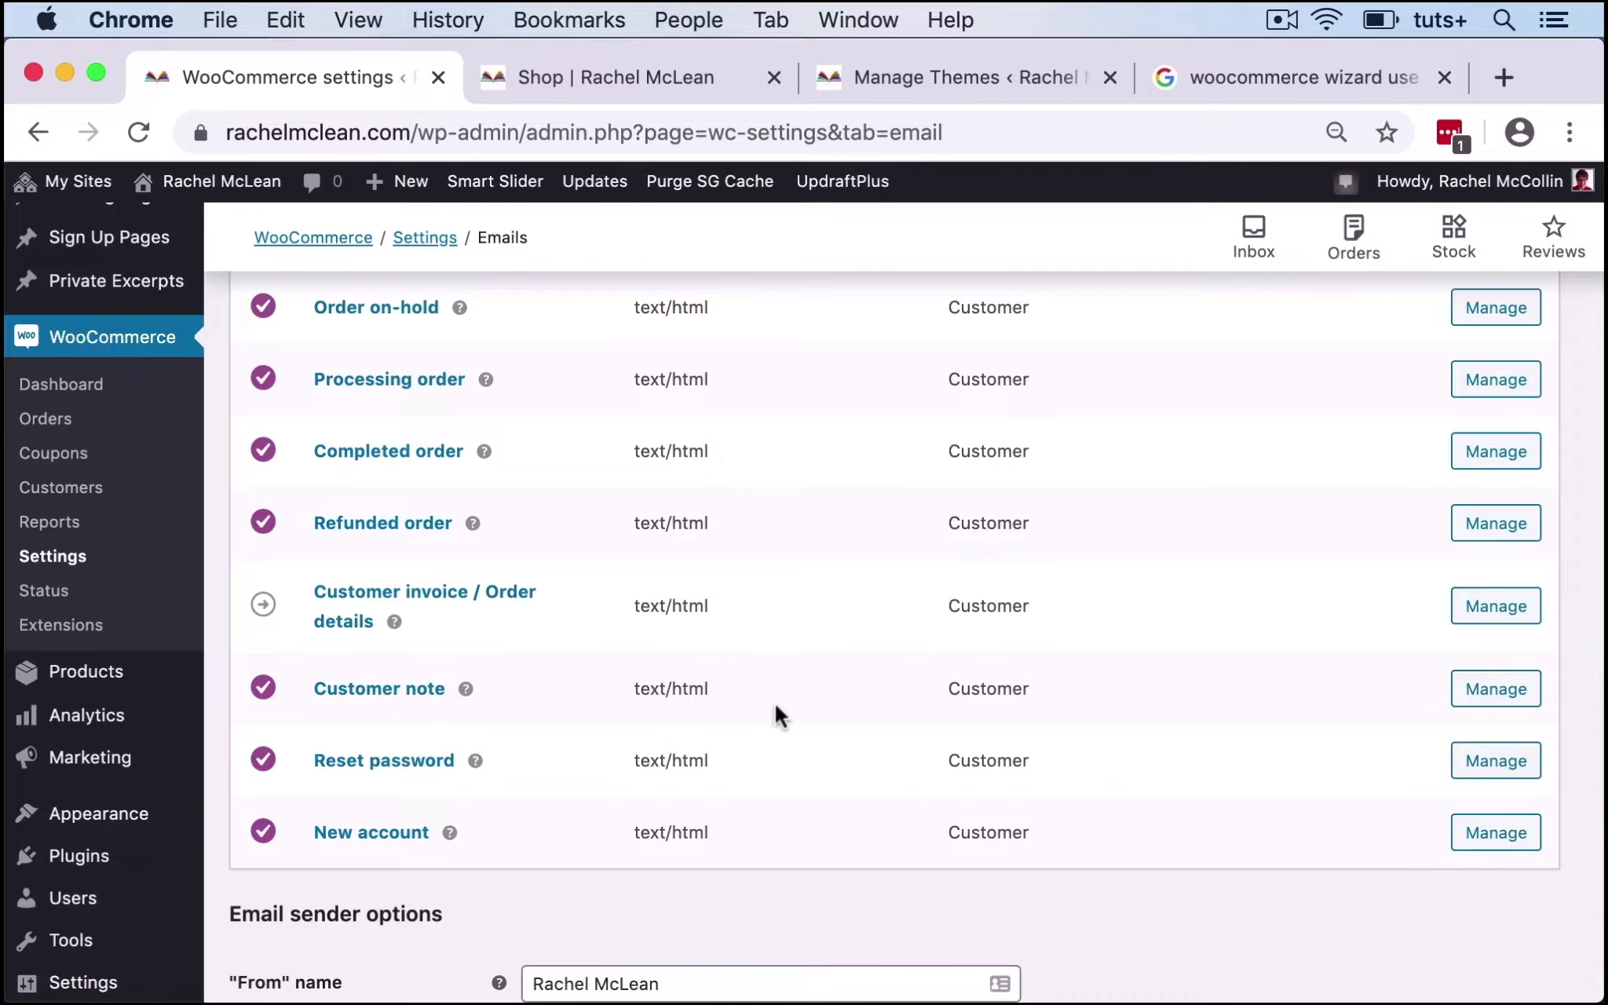
# Check the MaxMind Geolocation options in the WooCommerce Integration settings.
pyautogui.scroll(5, 775, 706)
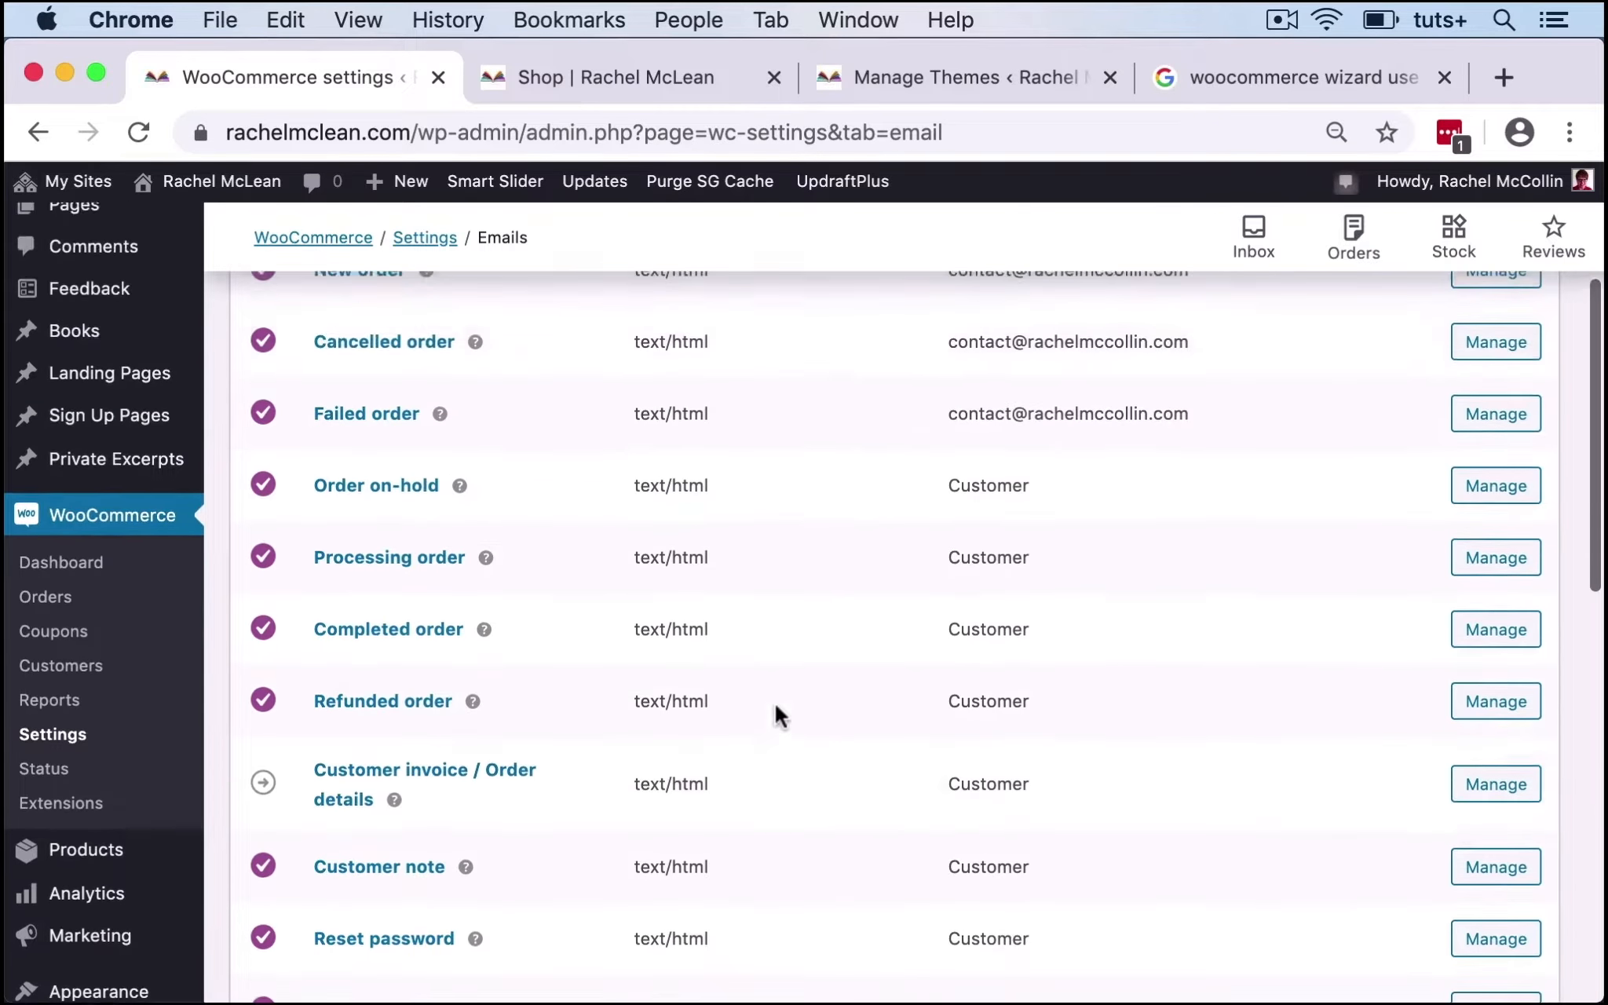
pyautogui.scroll(8, 775, 702)
pyautogui.click(1067, 348)
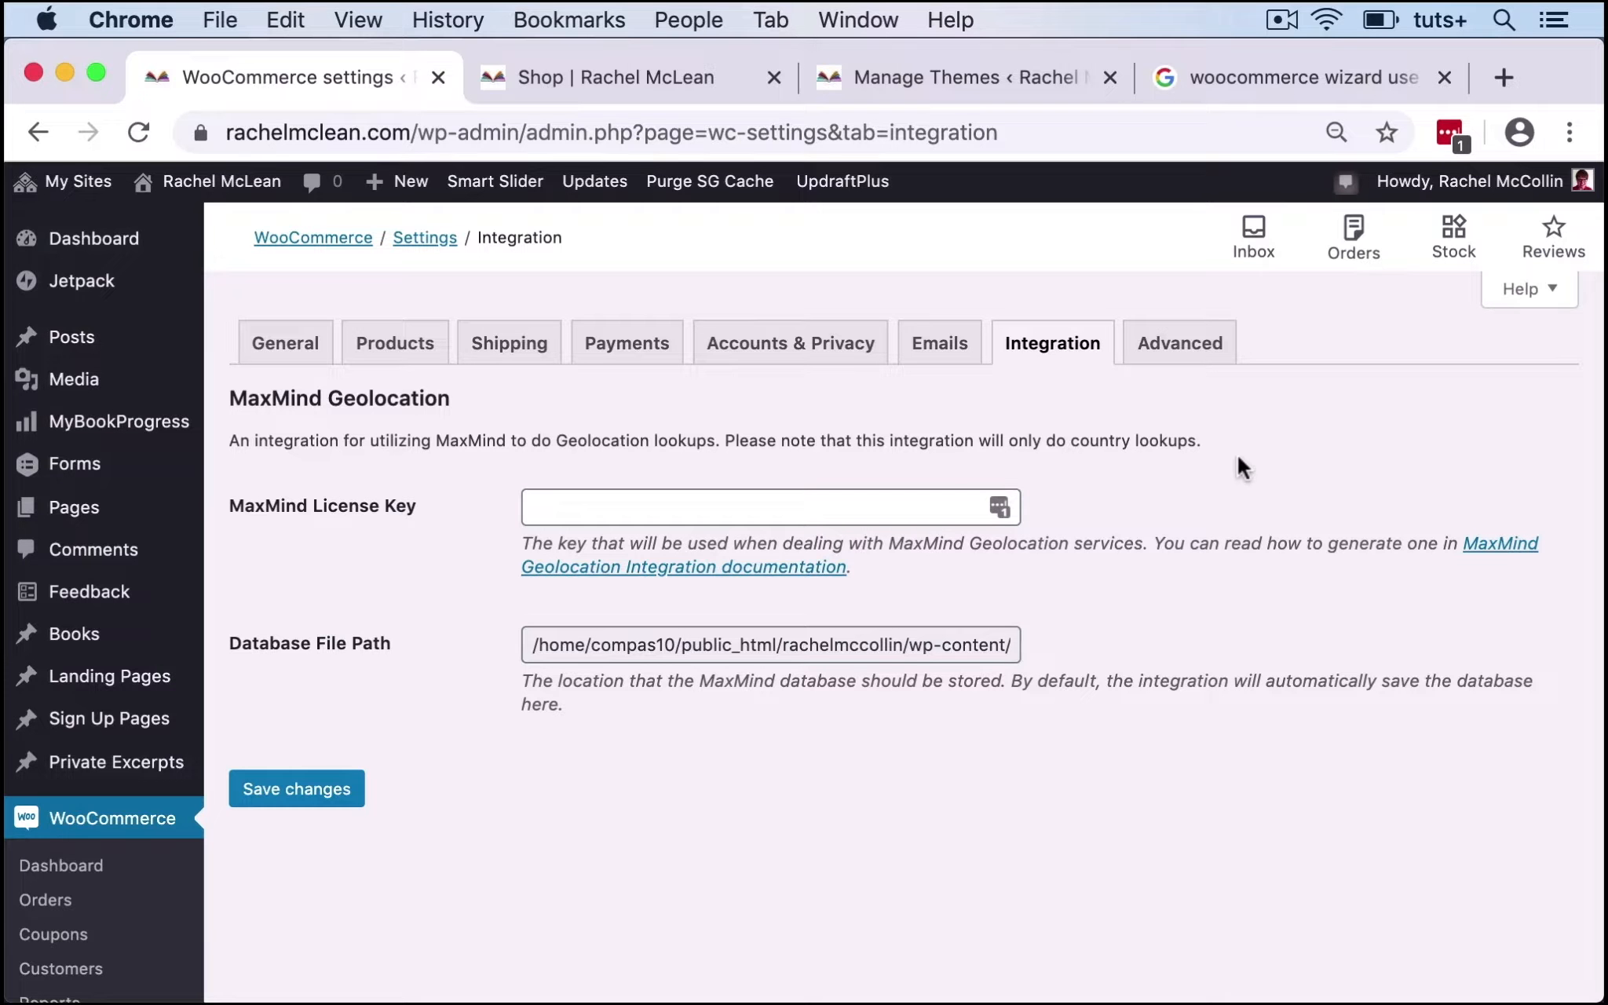
# Review the Advanced WooCommerce settings, covering the page setup, checkout endpoints and account endpoints.
pyautogui.click(1197, 351)
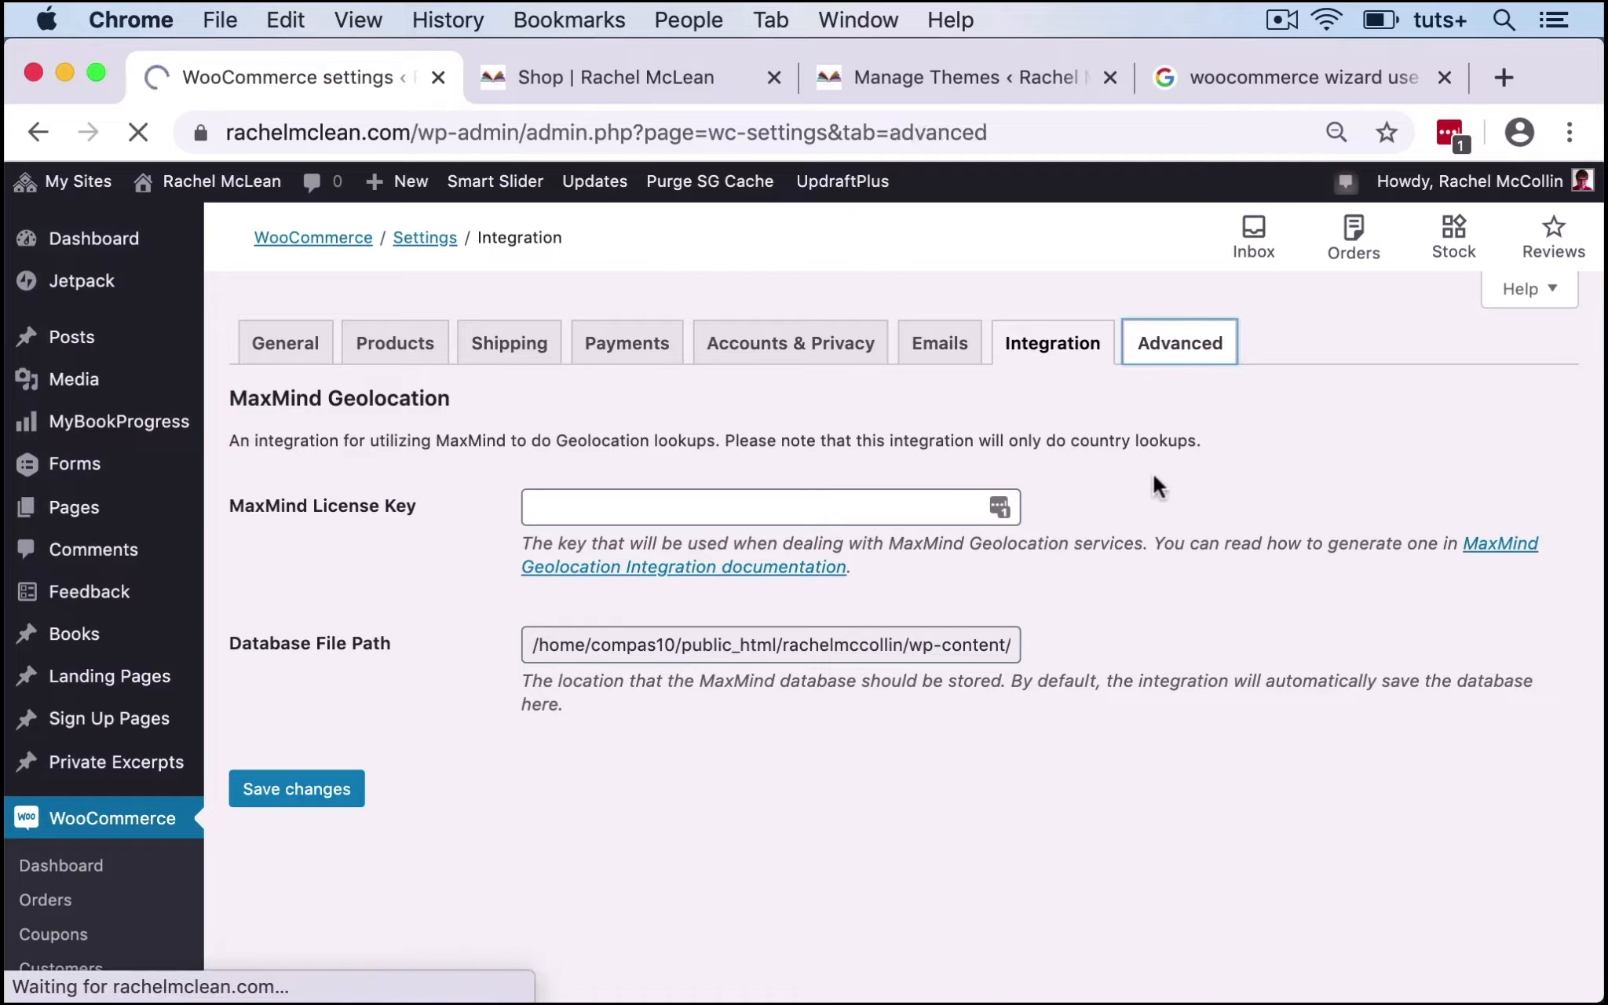
pyautogui.scroll(-1, 462, 754)
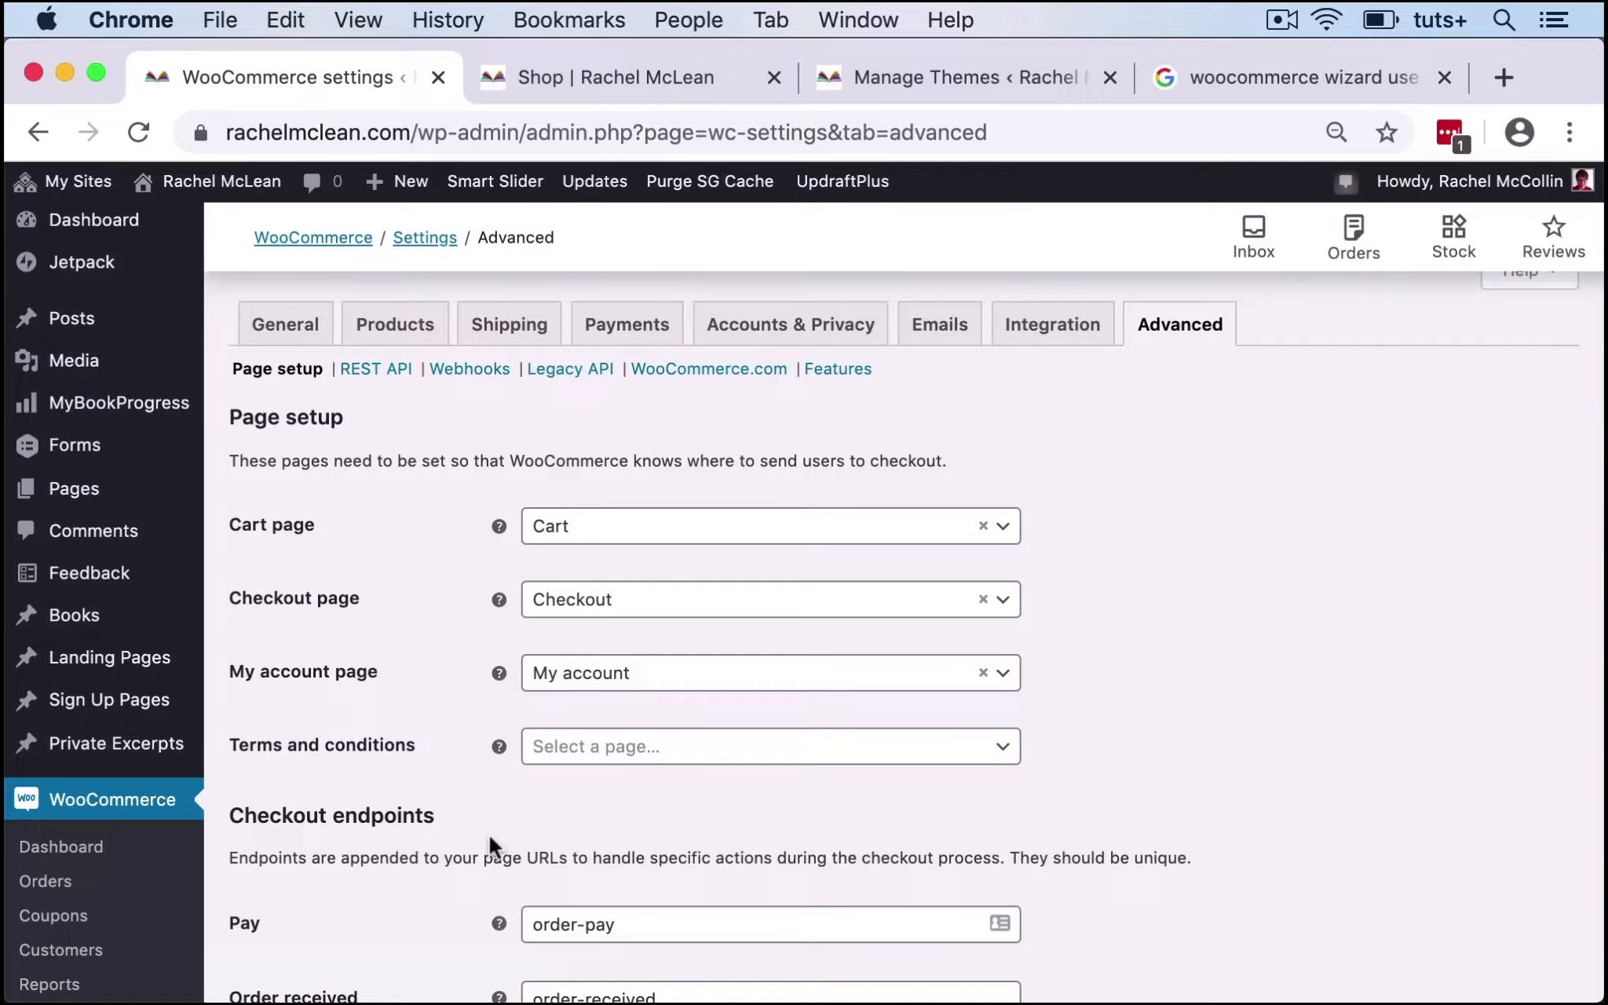
pyautogui.scroll(-5, 489, 834)
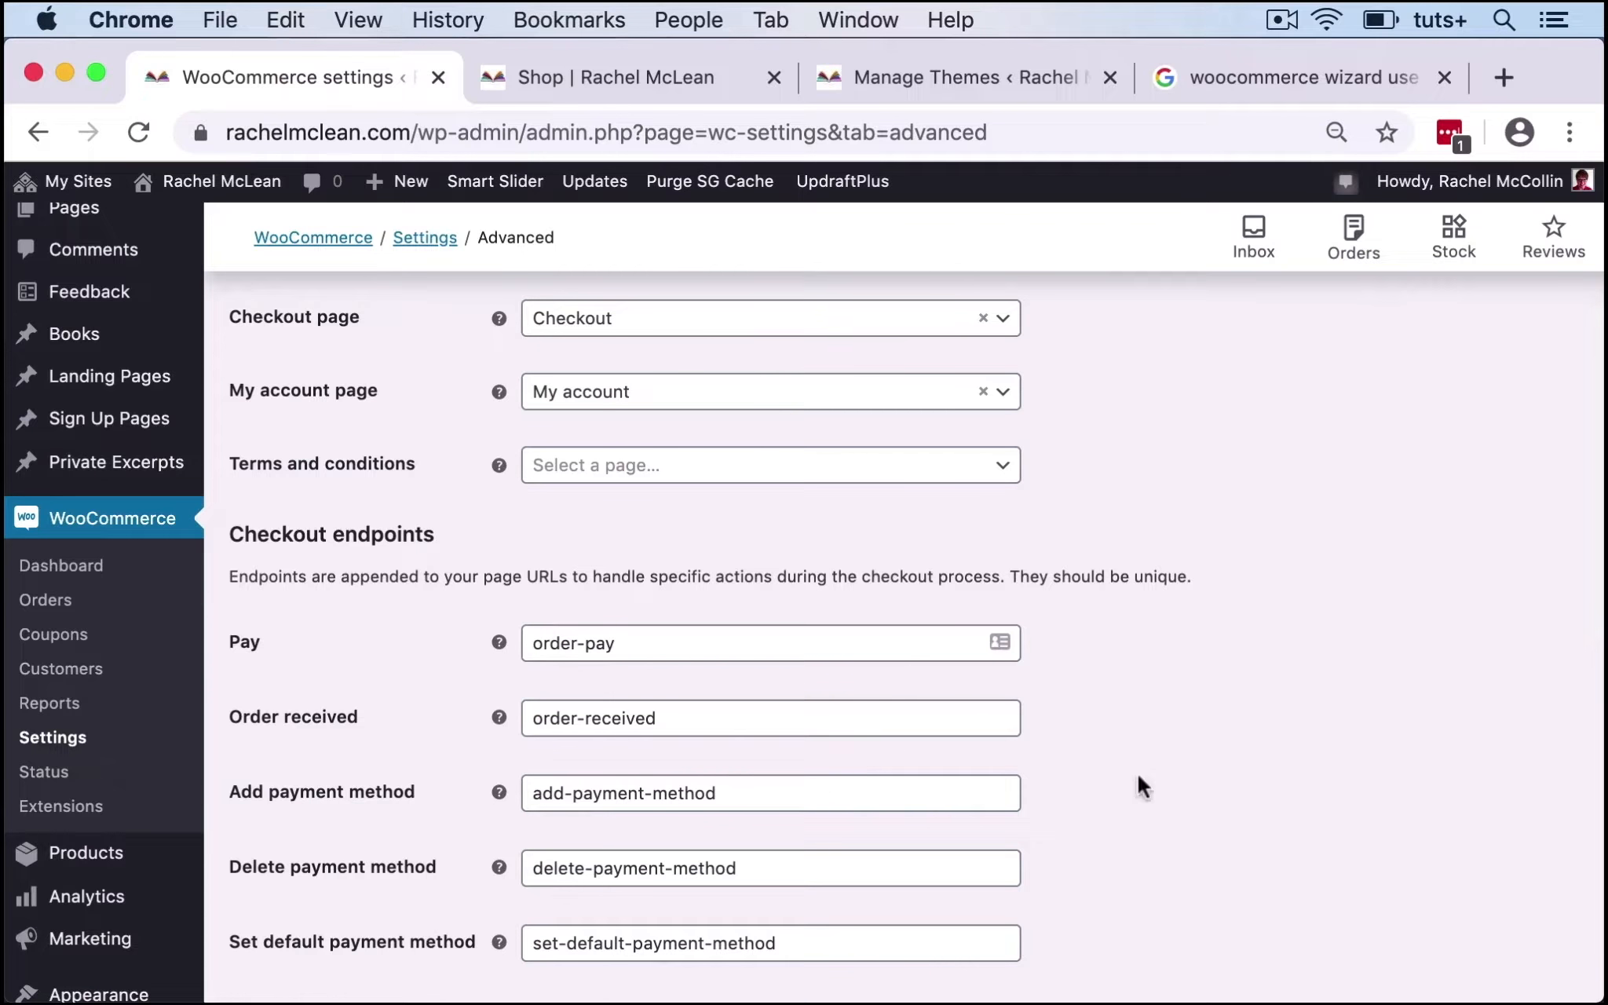
pyautogui.scroll(-3, 1143, 782)
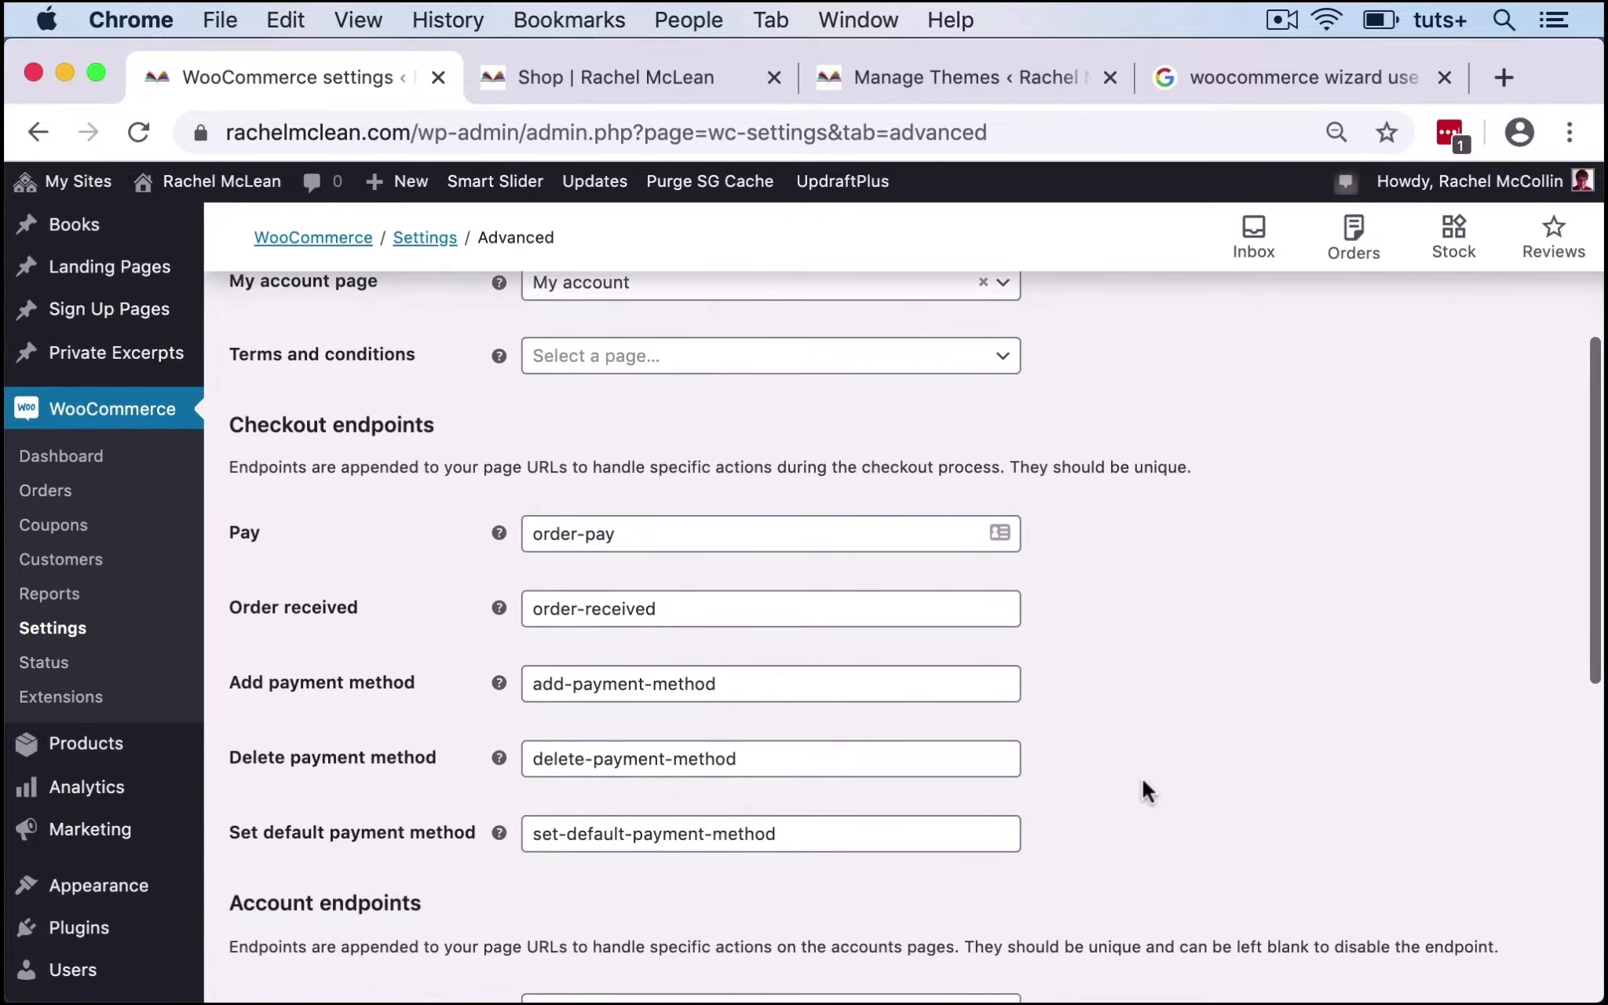
pyautogui.scroll(-1, 1141, 777)
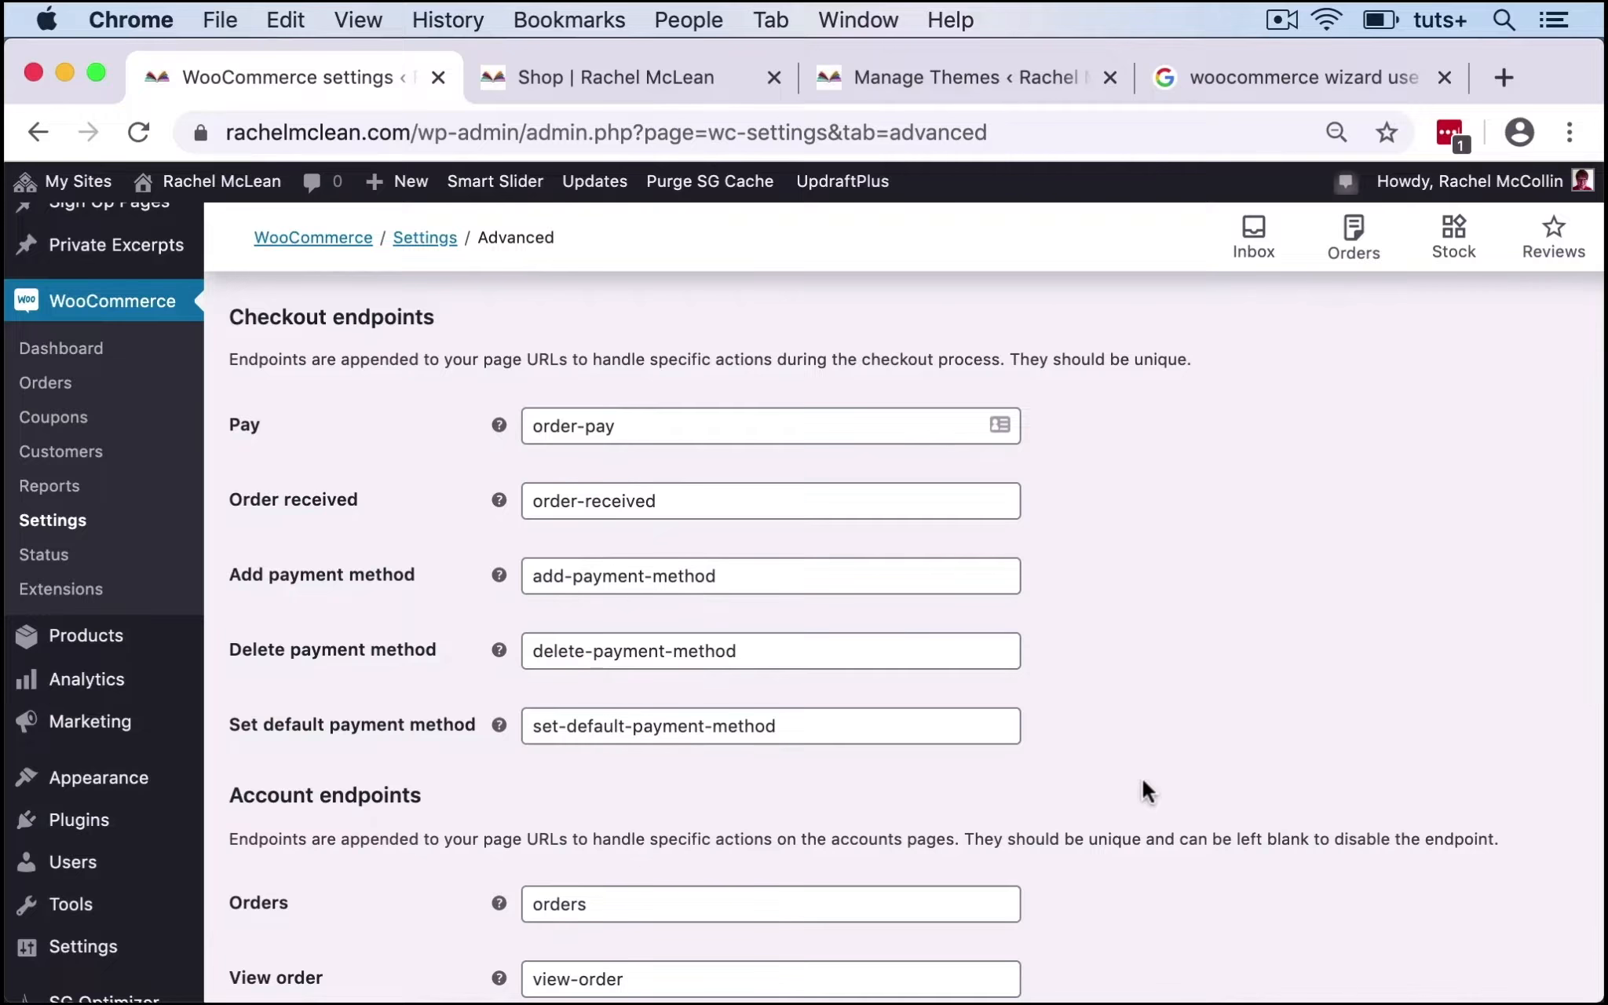
pyautogui.scroll(-3, 1142, 777)
pyautogui.scroll(-3, 1142, 777)
pyautogui.scroll(3, 1141, 778)
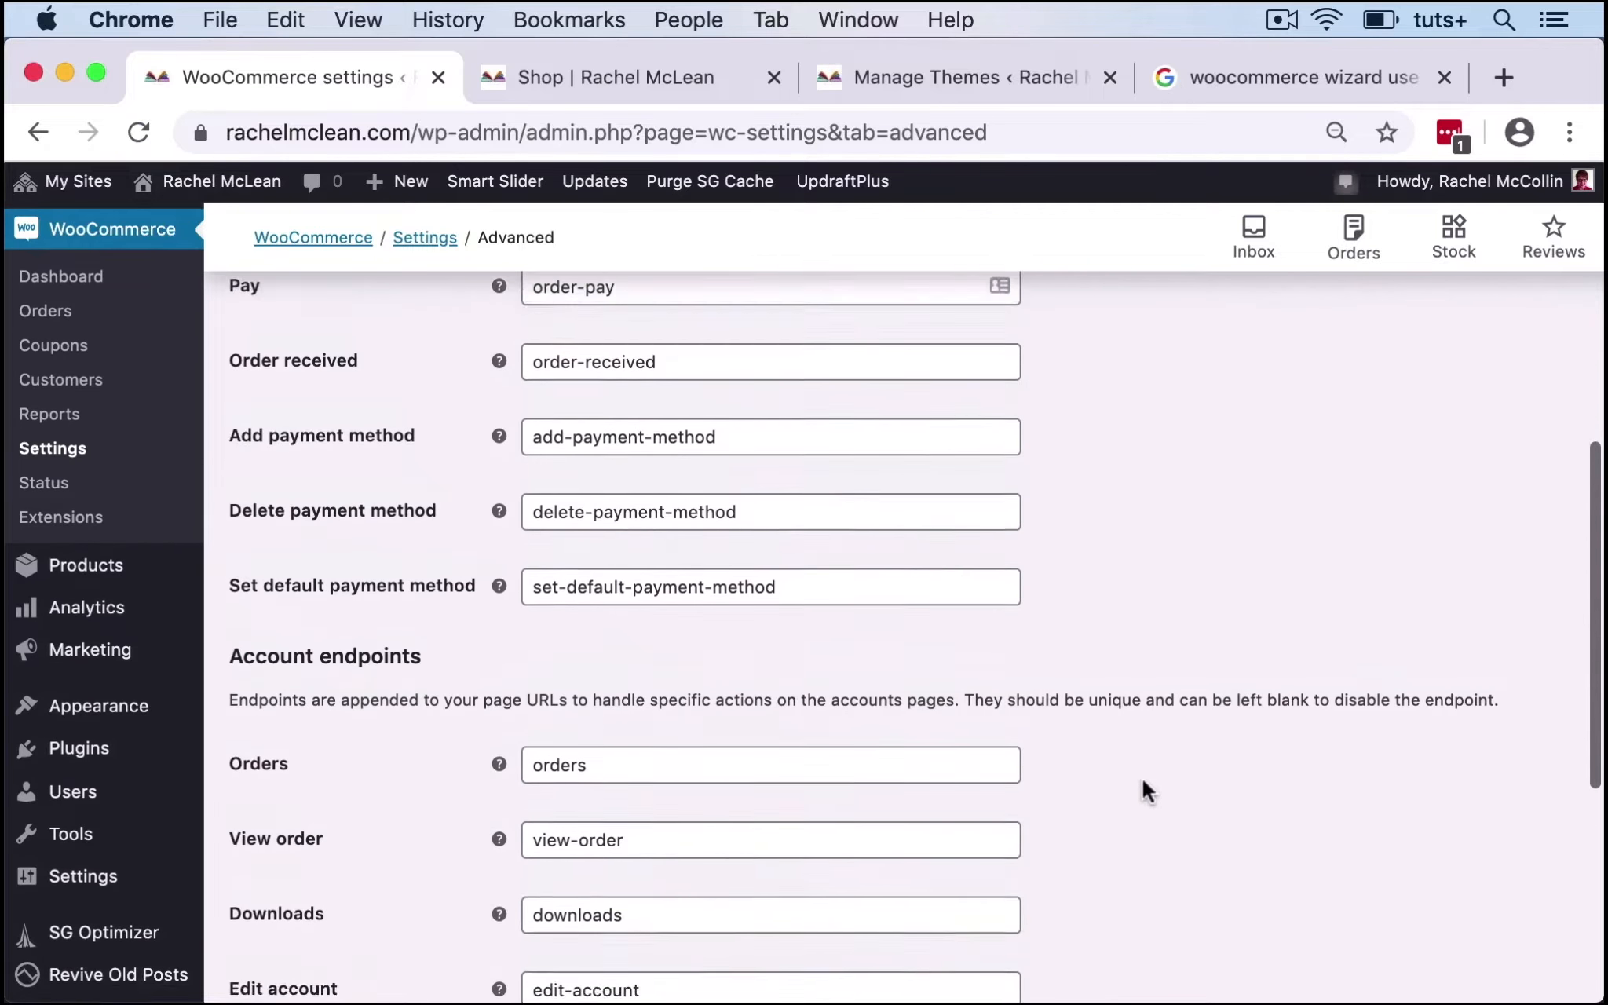
pyautogui.scroll(-6, 1142, 778)
pyautogui.scroll(15, 1142, 777)
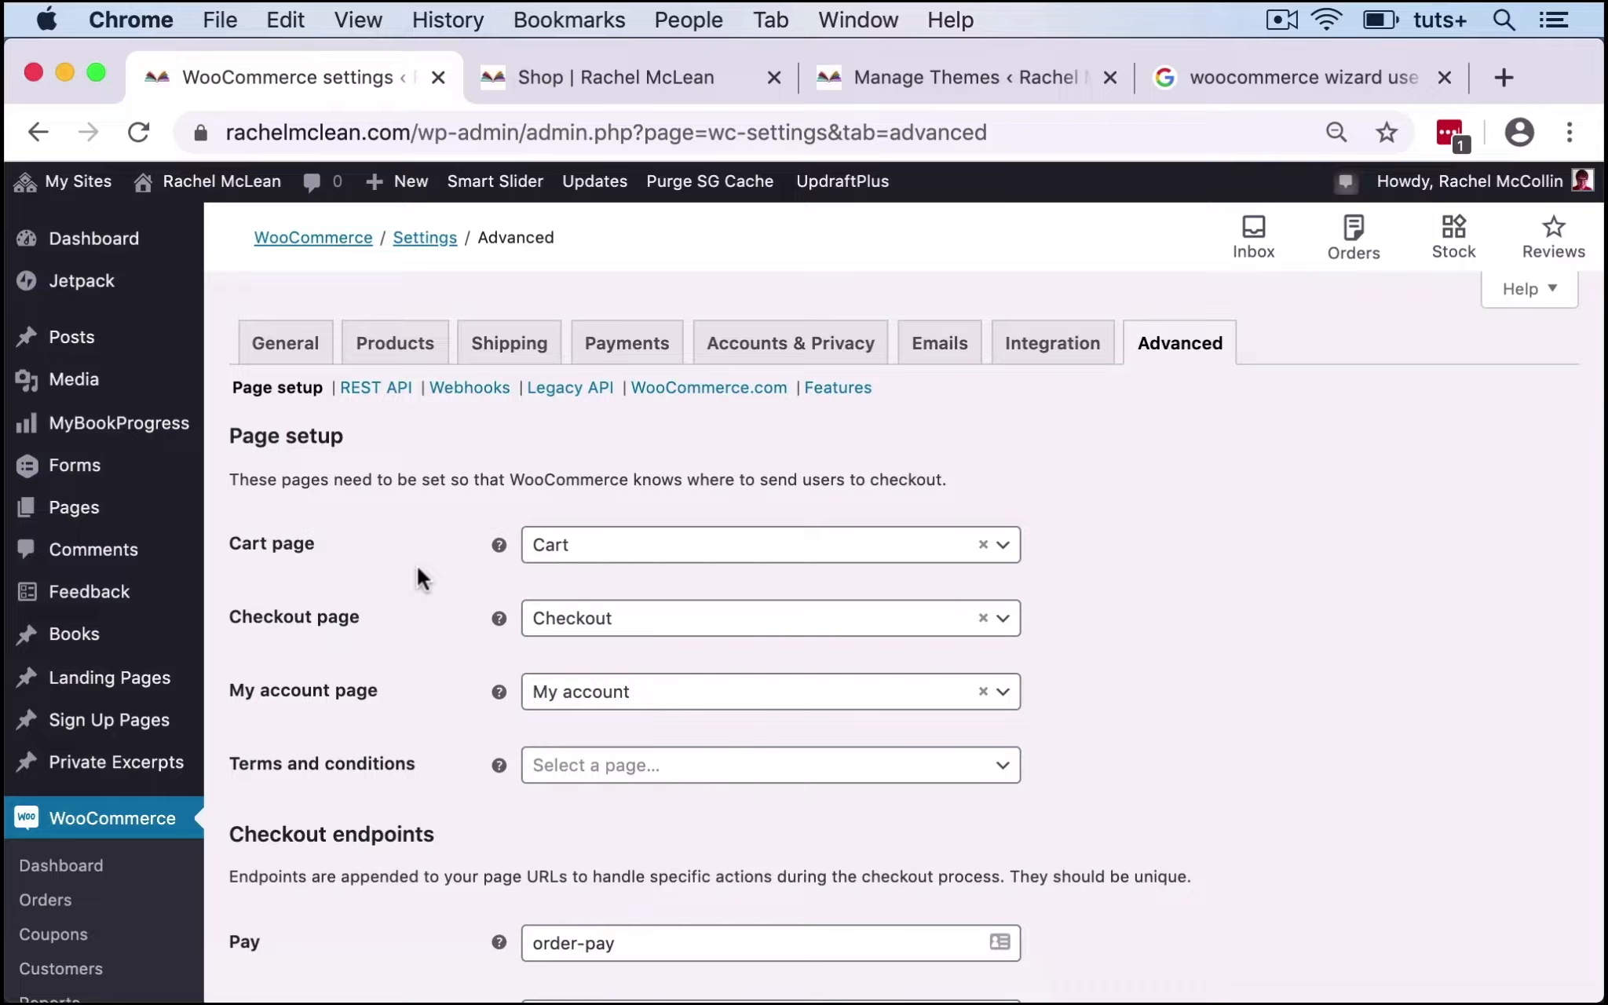
# View the WooCommerce system status report and look through its maintenance tools.
pyautogui.scroll(-5, 86, 762)
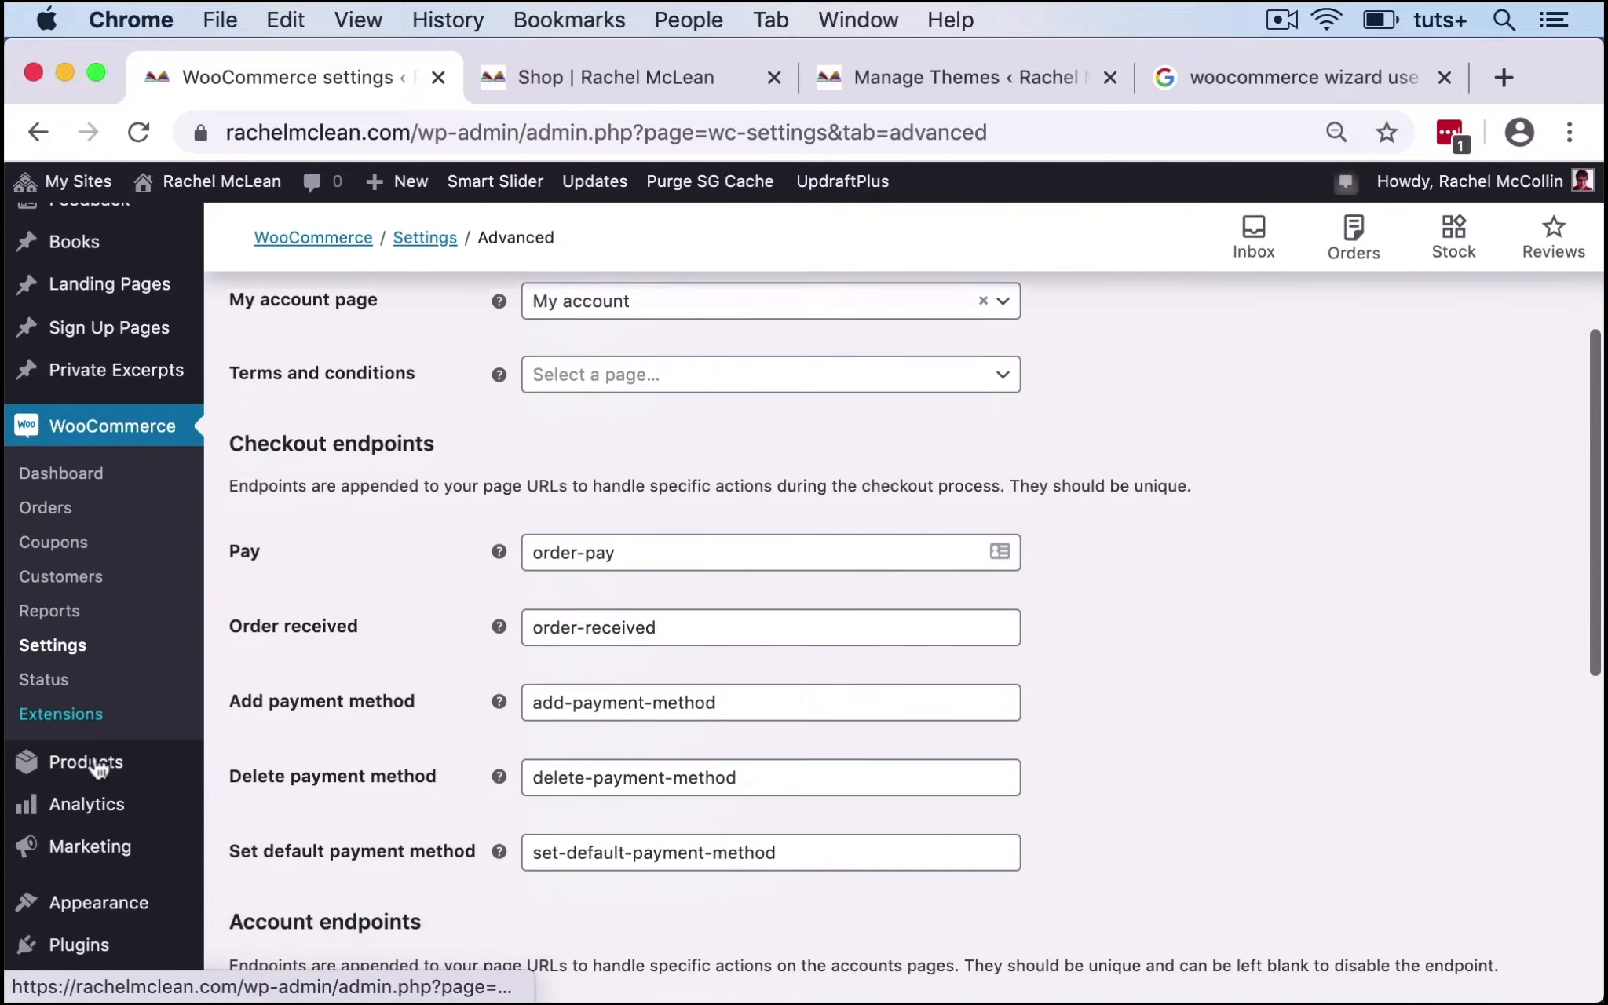
pyautogui.click(45, 676)
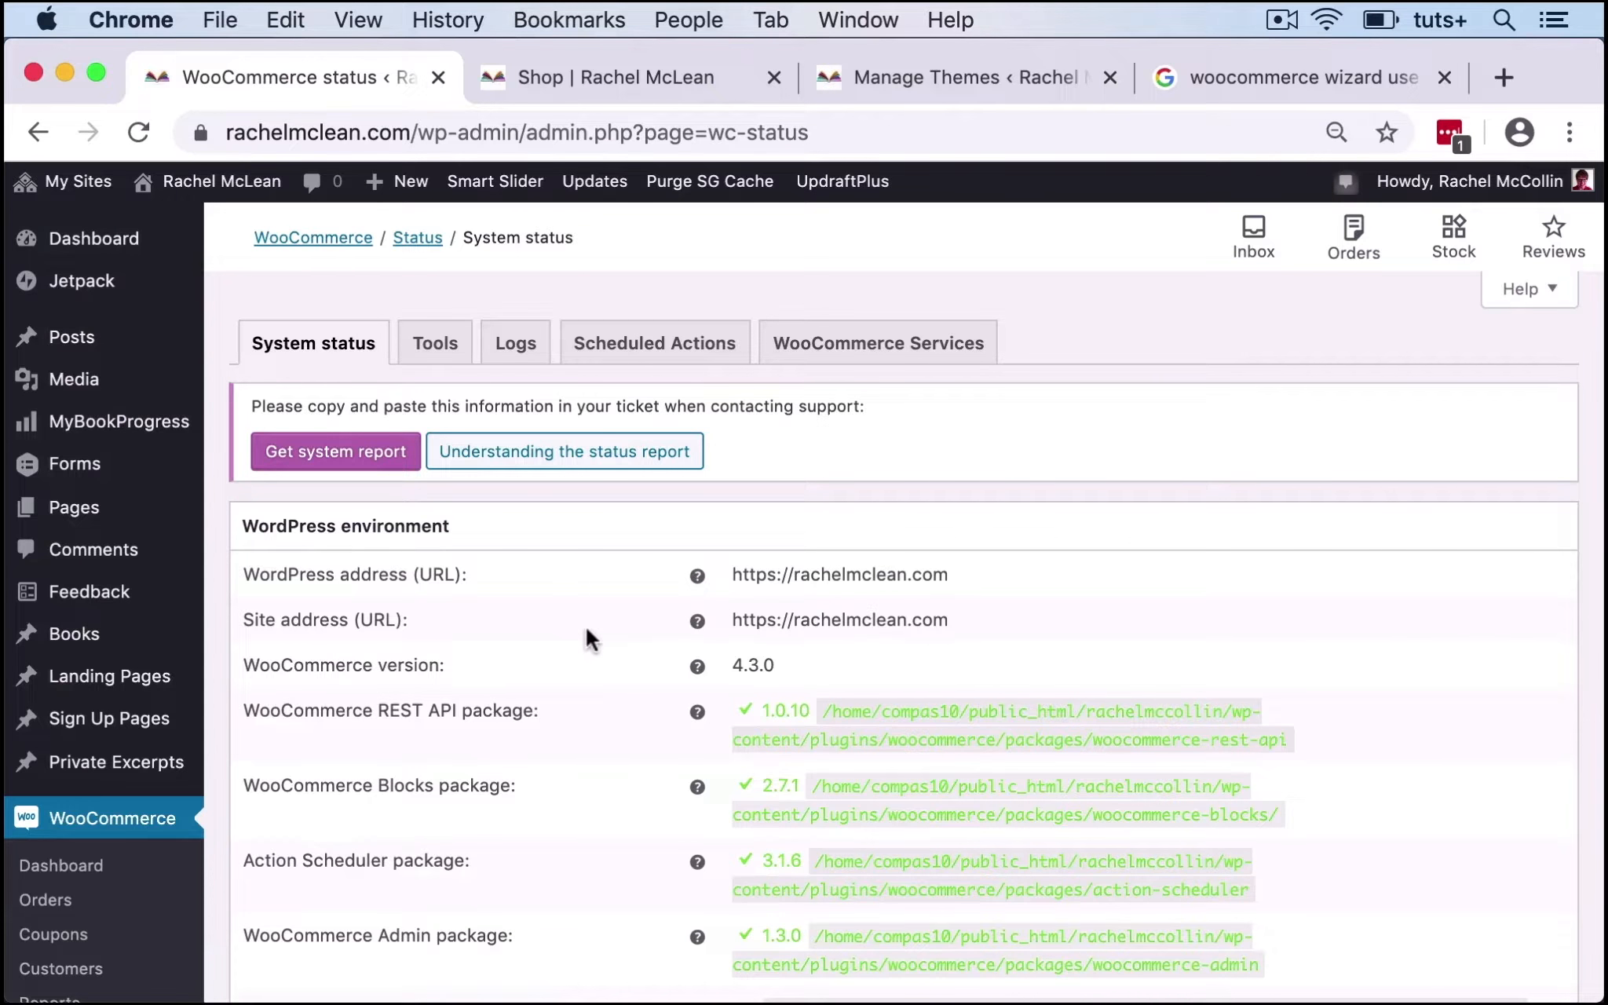
pyautogui.click(436, 343)
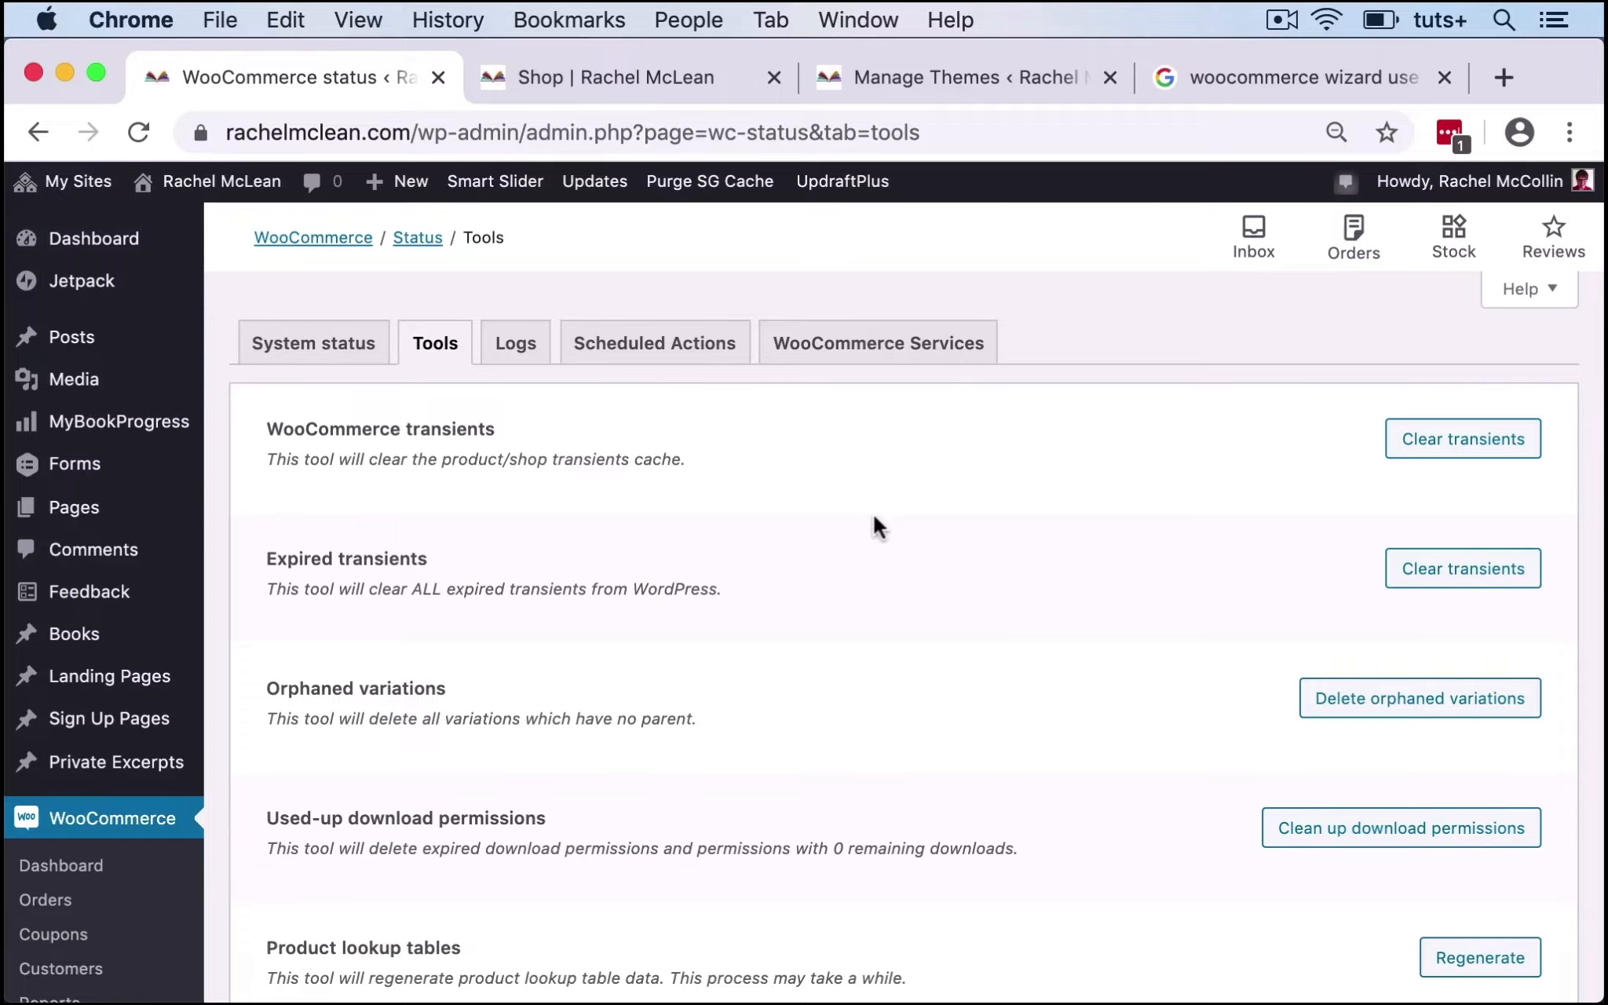
pyautogui.scroll(-4, 875, 518)
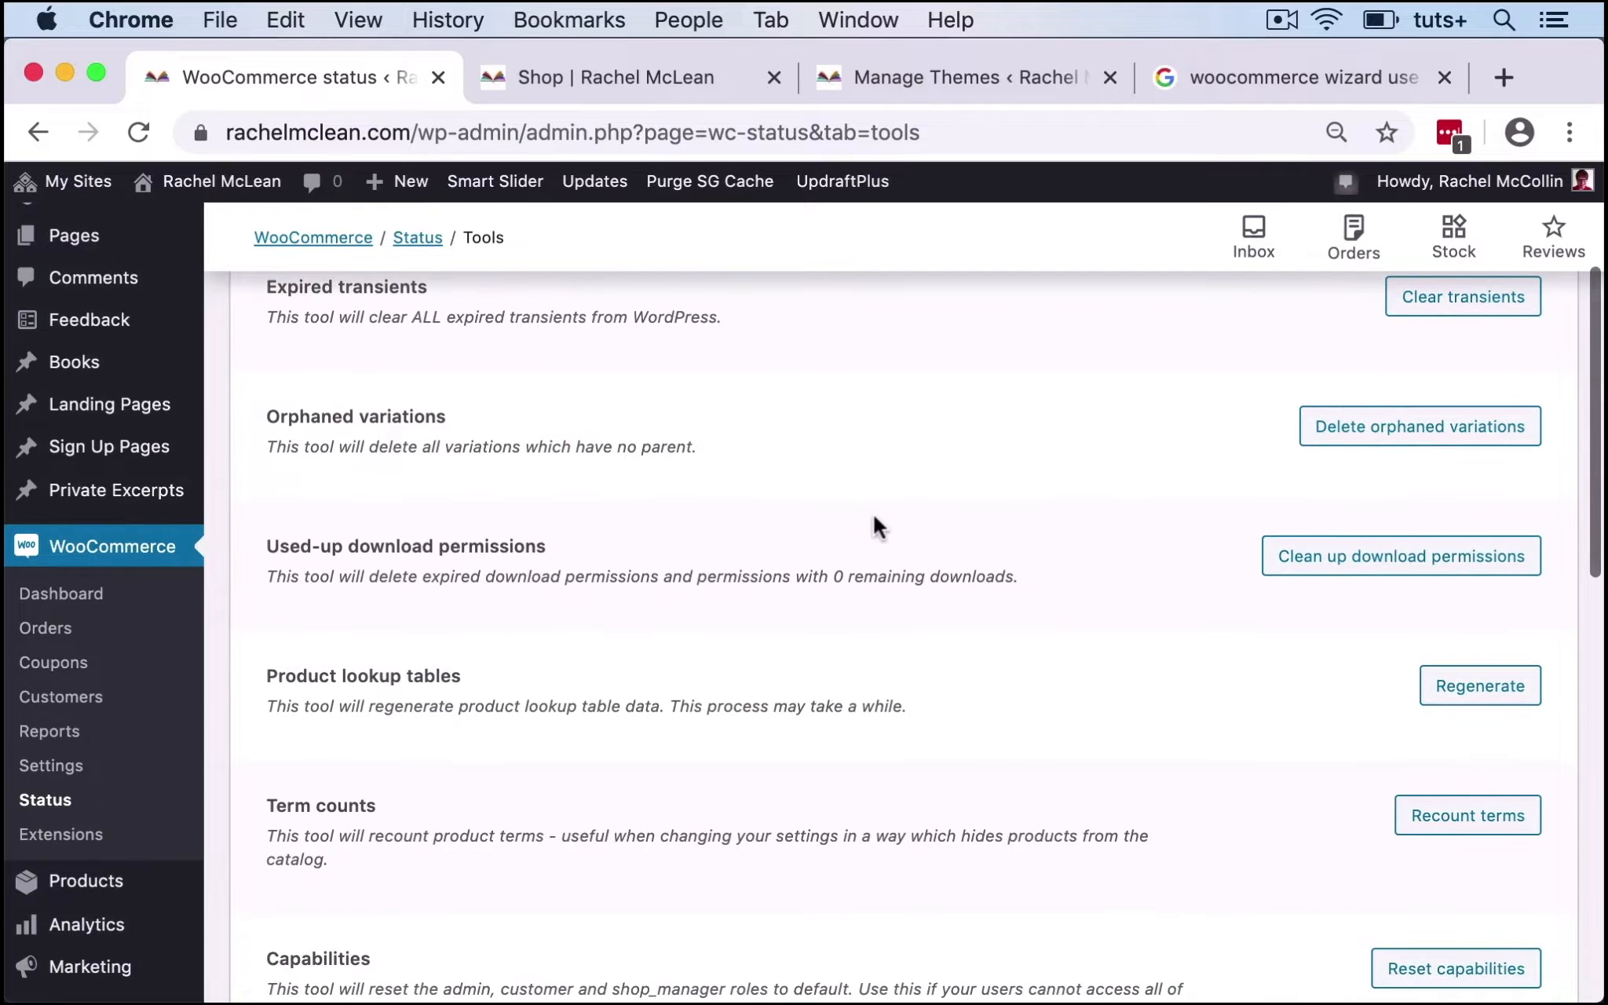
# Browse the featured WooCommerce extensions, including Subscriptions, Bookings and Memberships.
pyautogui.click(75, 840)
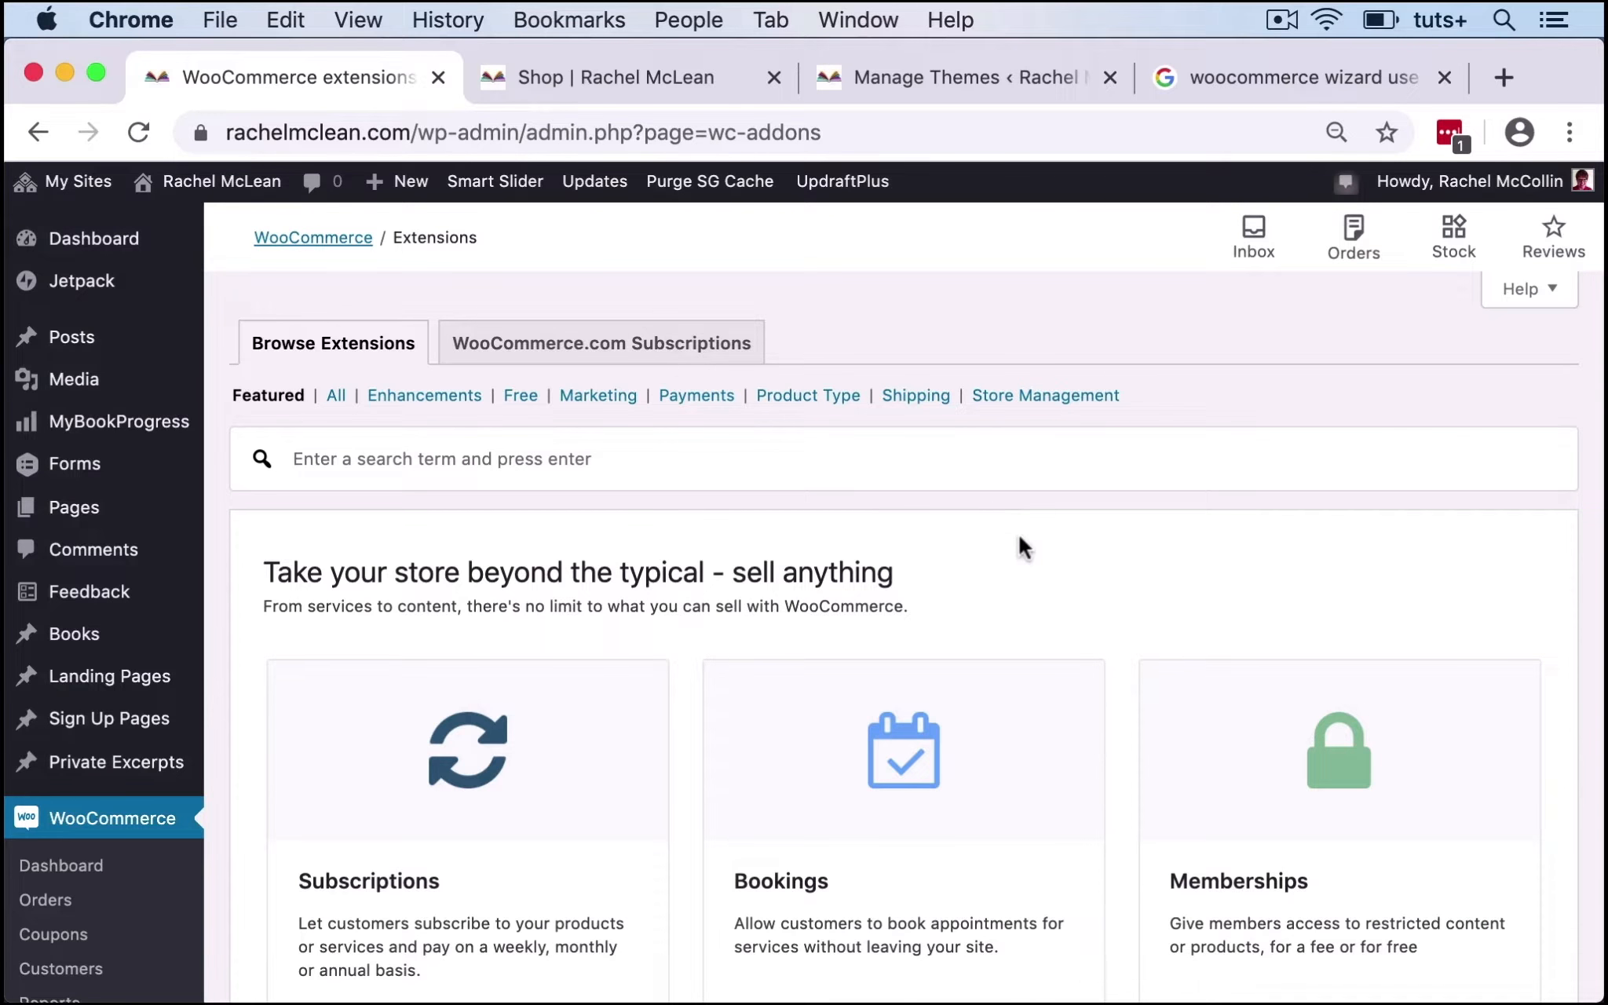
pyautogui.scroll(-5, 1020, 538)
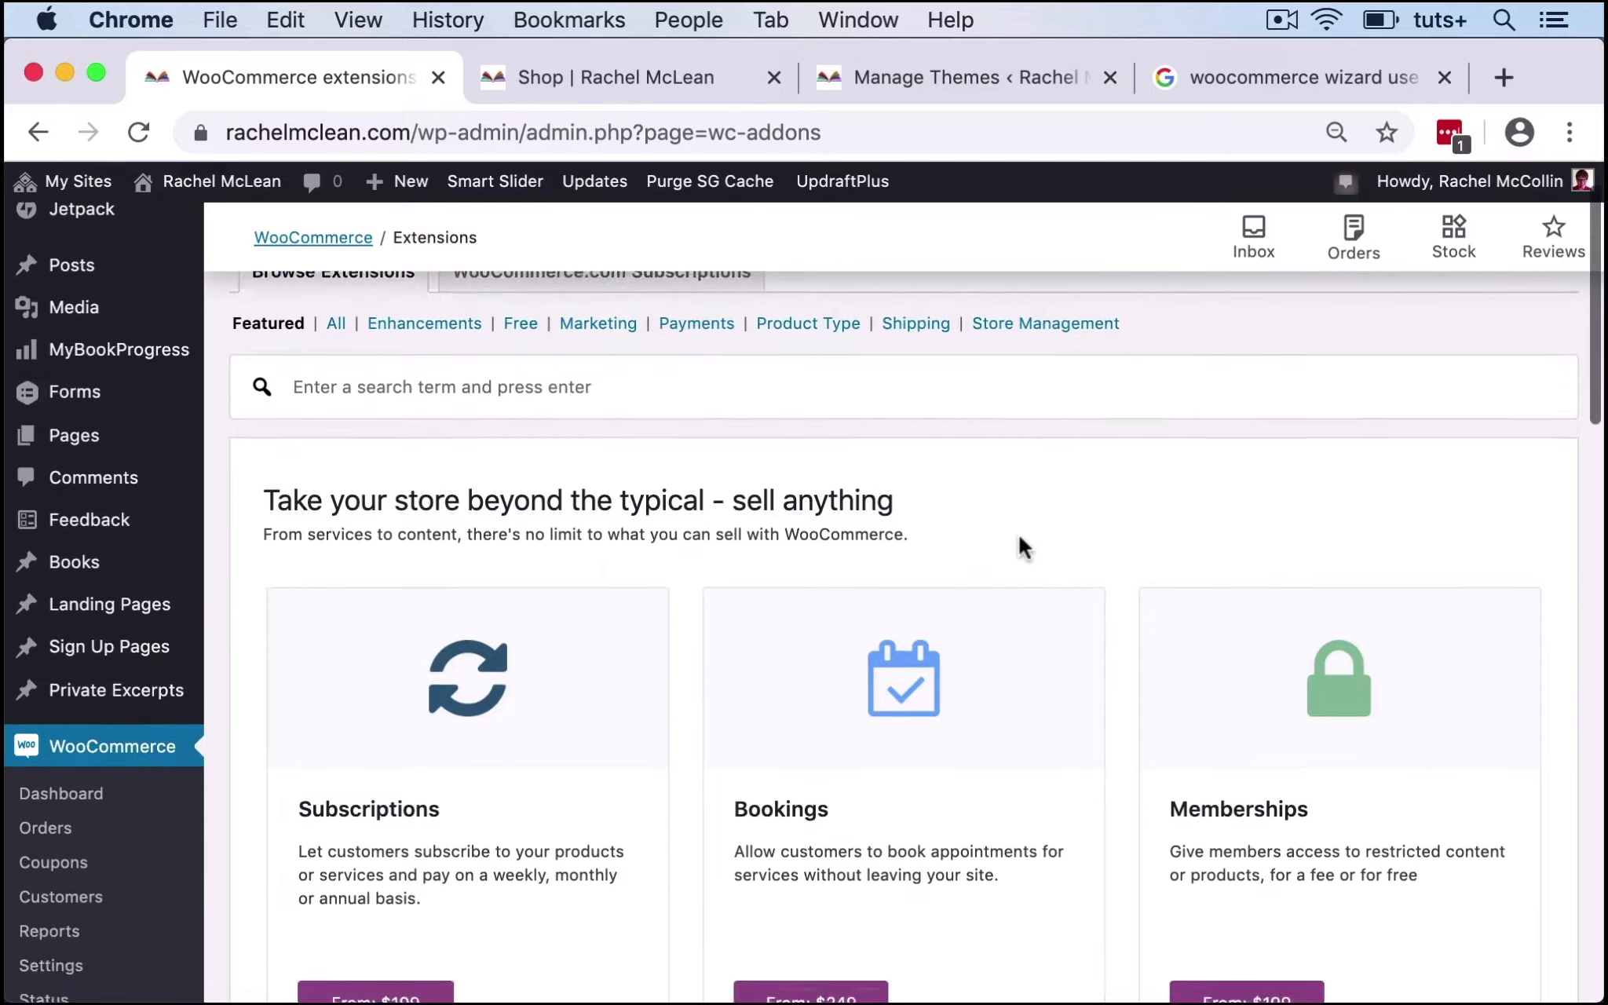
pyautogui.scroll(-2, 1019, 534)
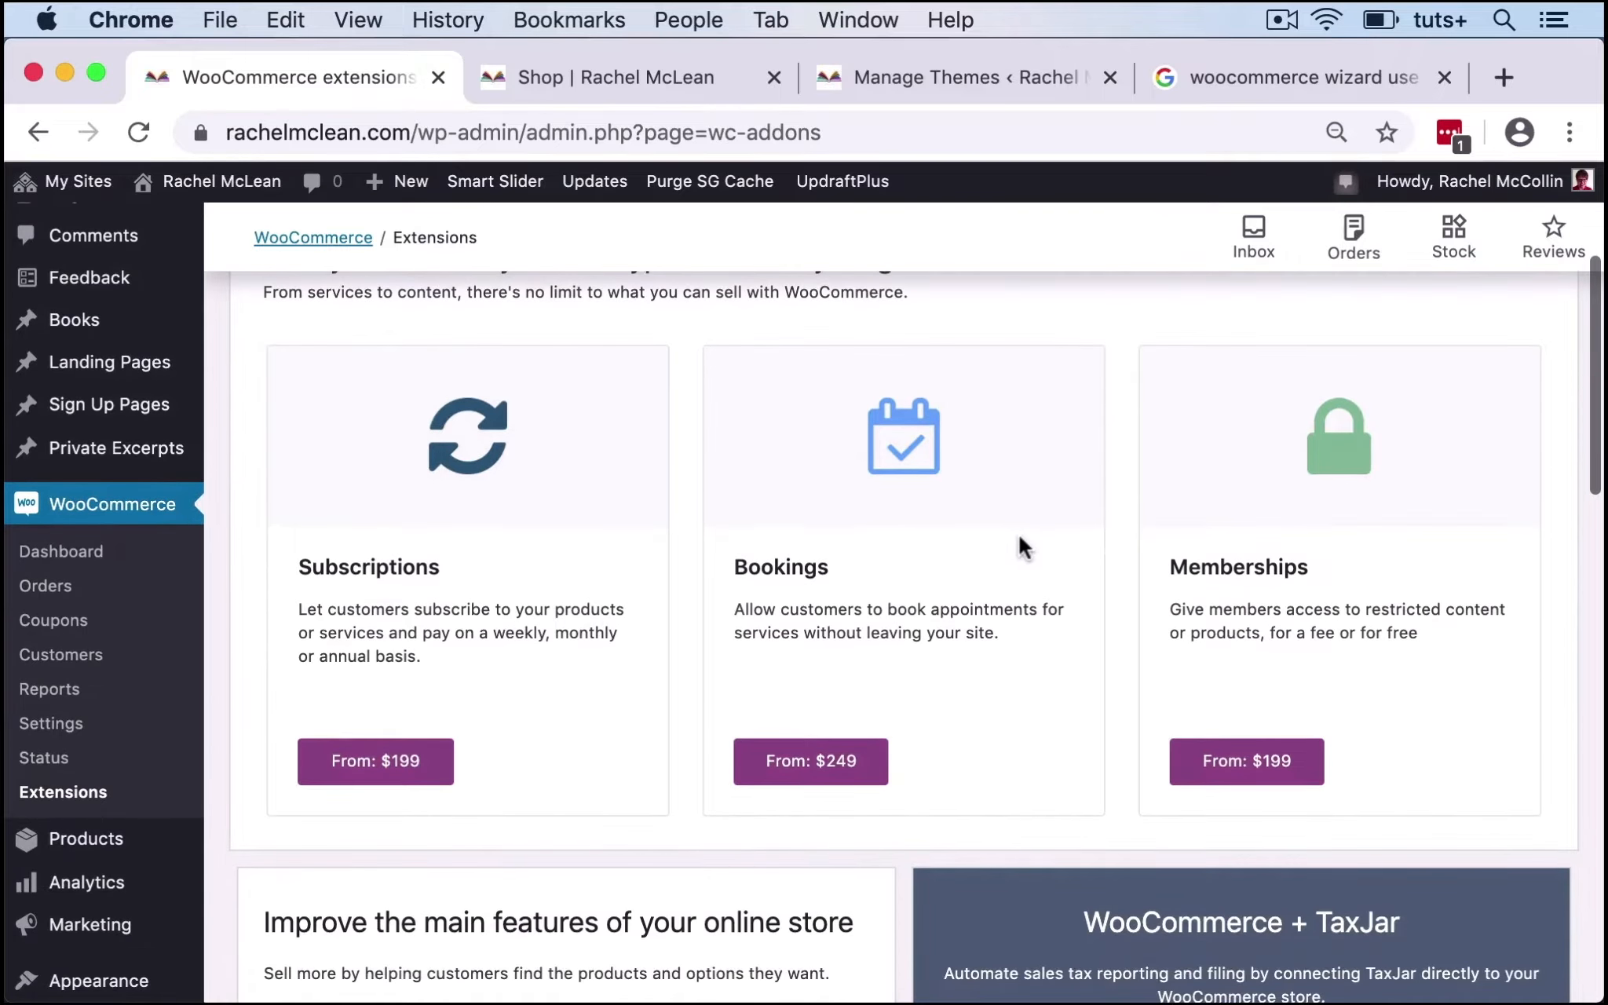
pyautogui.scroll(-1, 1019, 537)
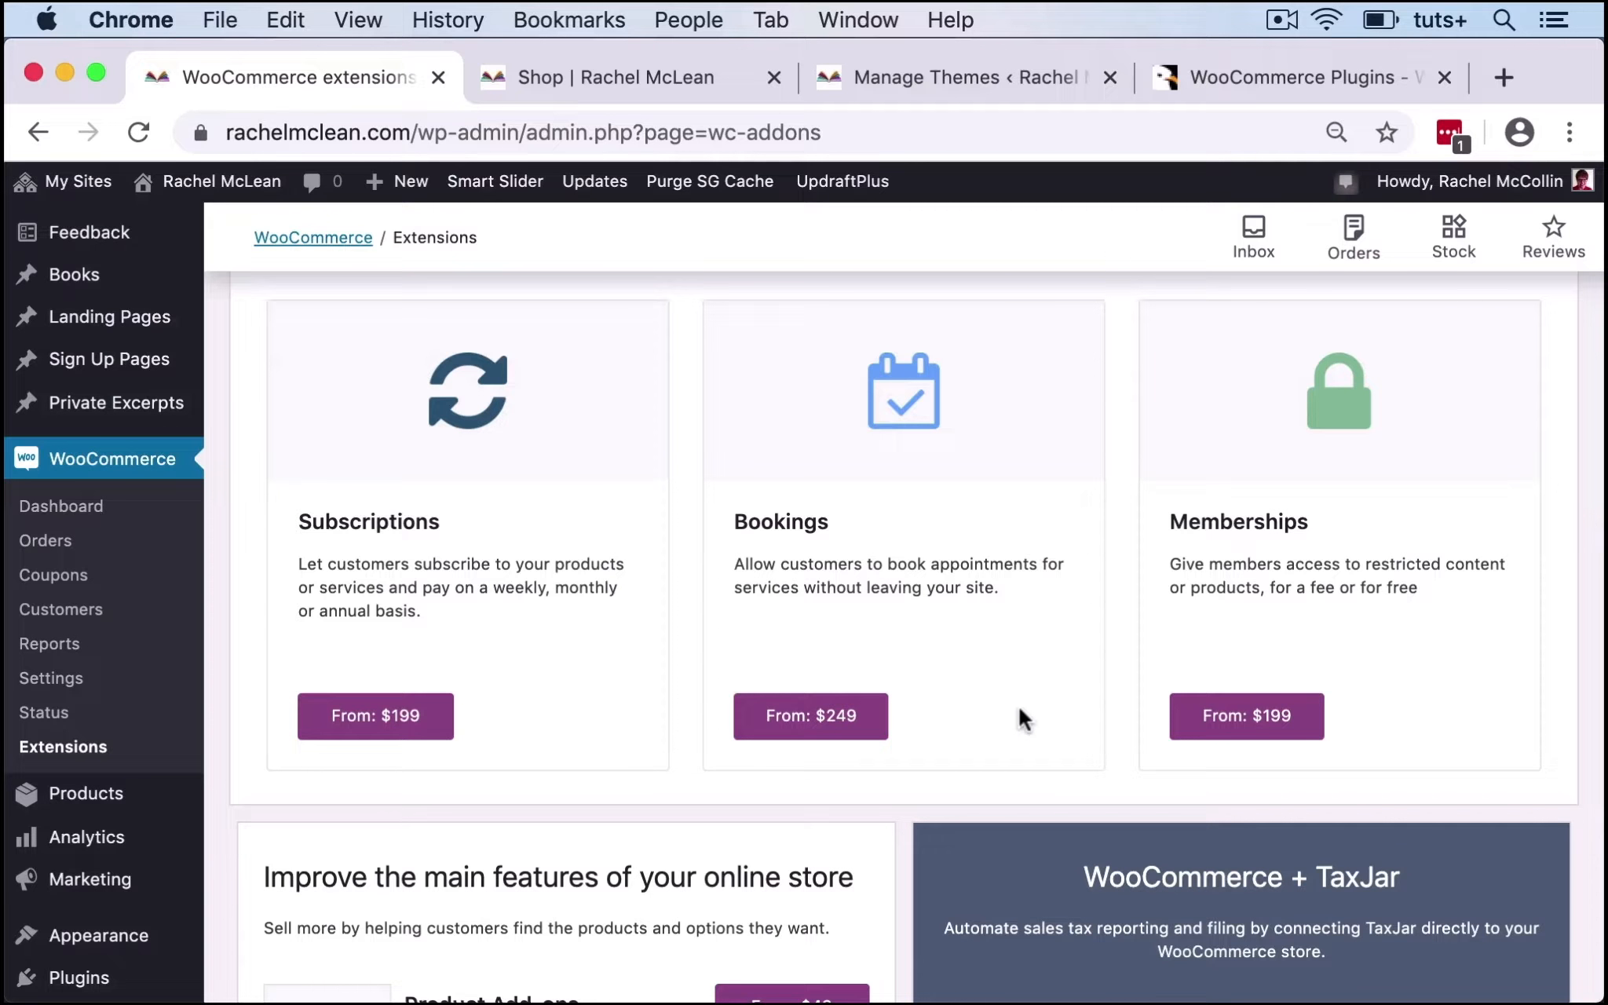
pyautogui.scroll(-1, 1020, 705)
pyautogui.scroll(1, 1020, 706)
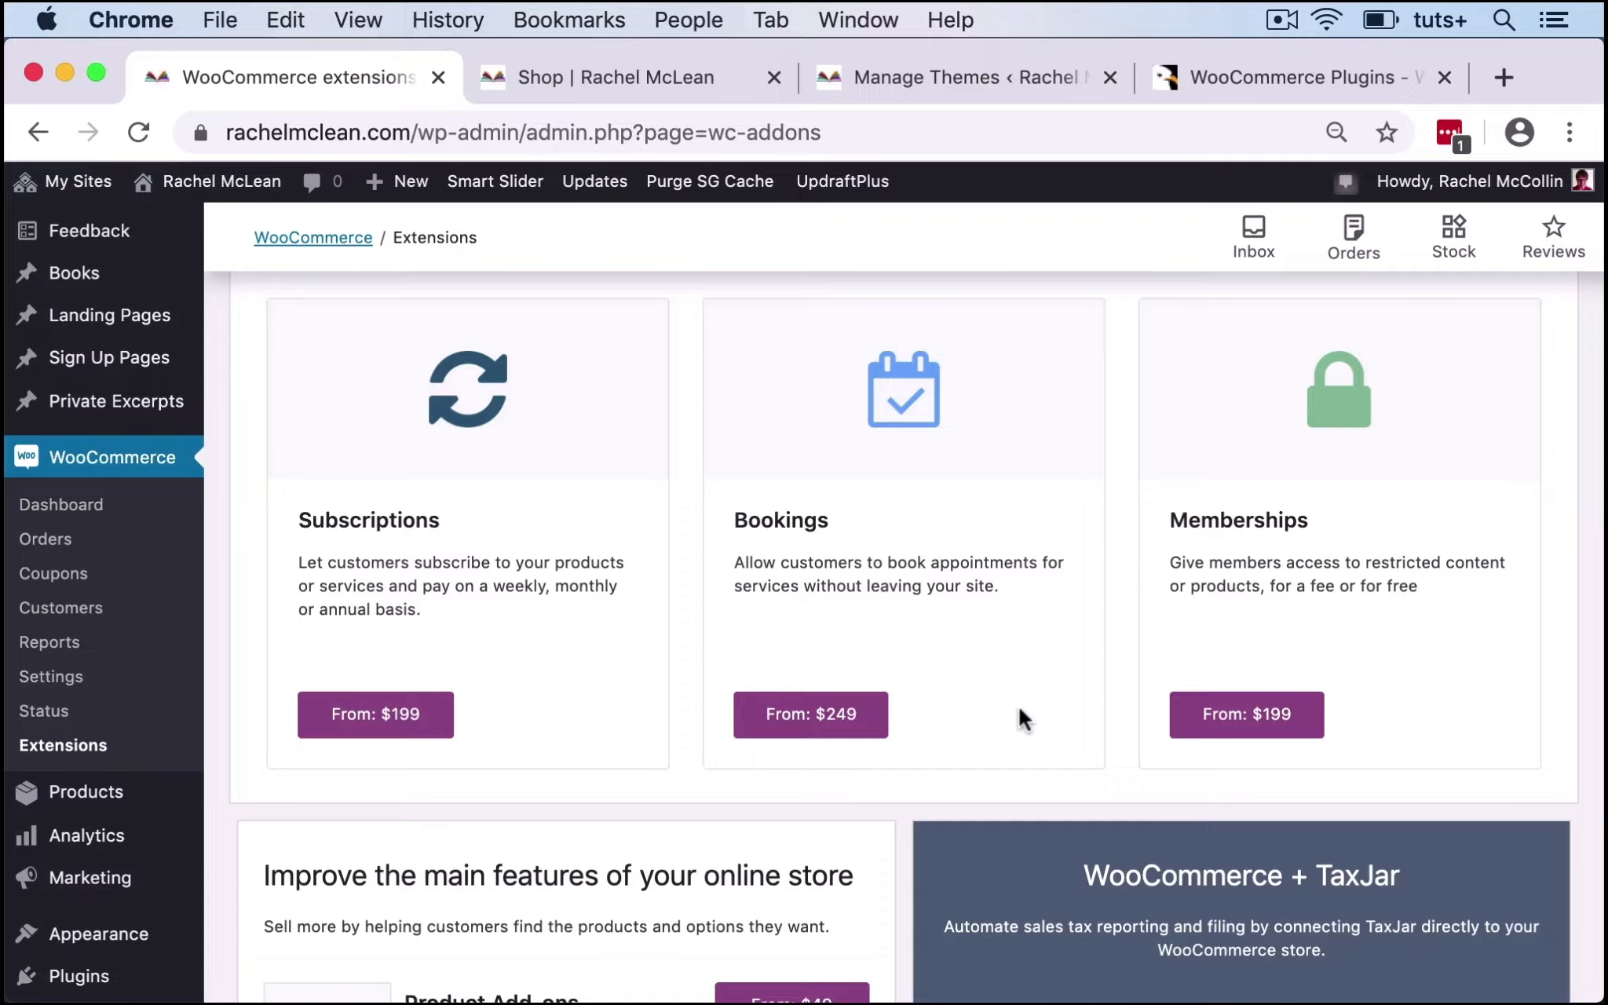
# Switch to CodeCanyon's WooCommerce Plugins page and look through its sale items, weekly bestsellers and rising stars.
pyautogui.click(1272, 73)
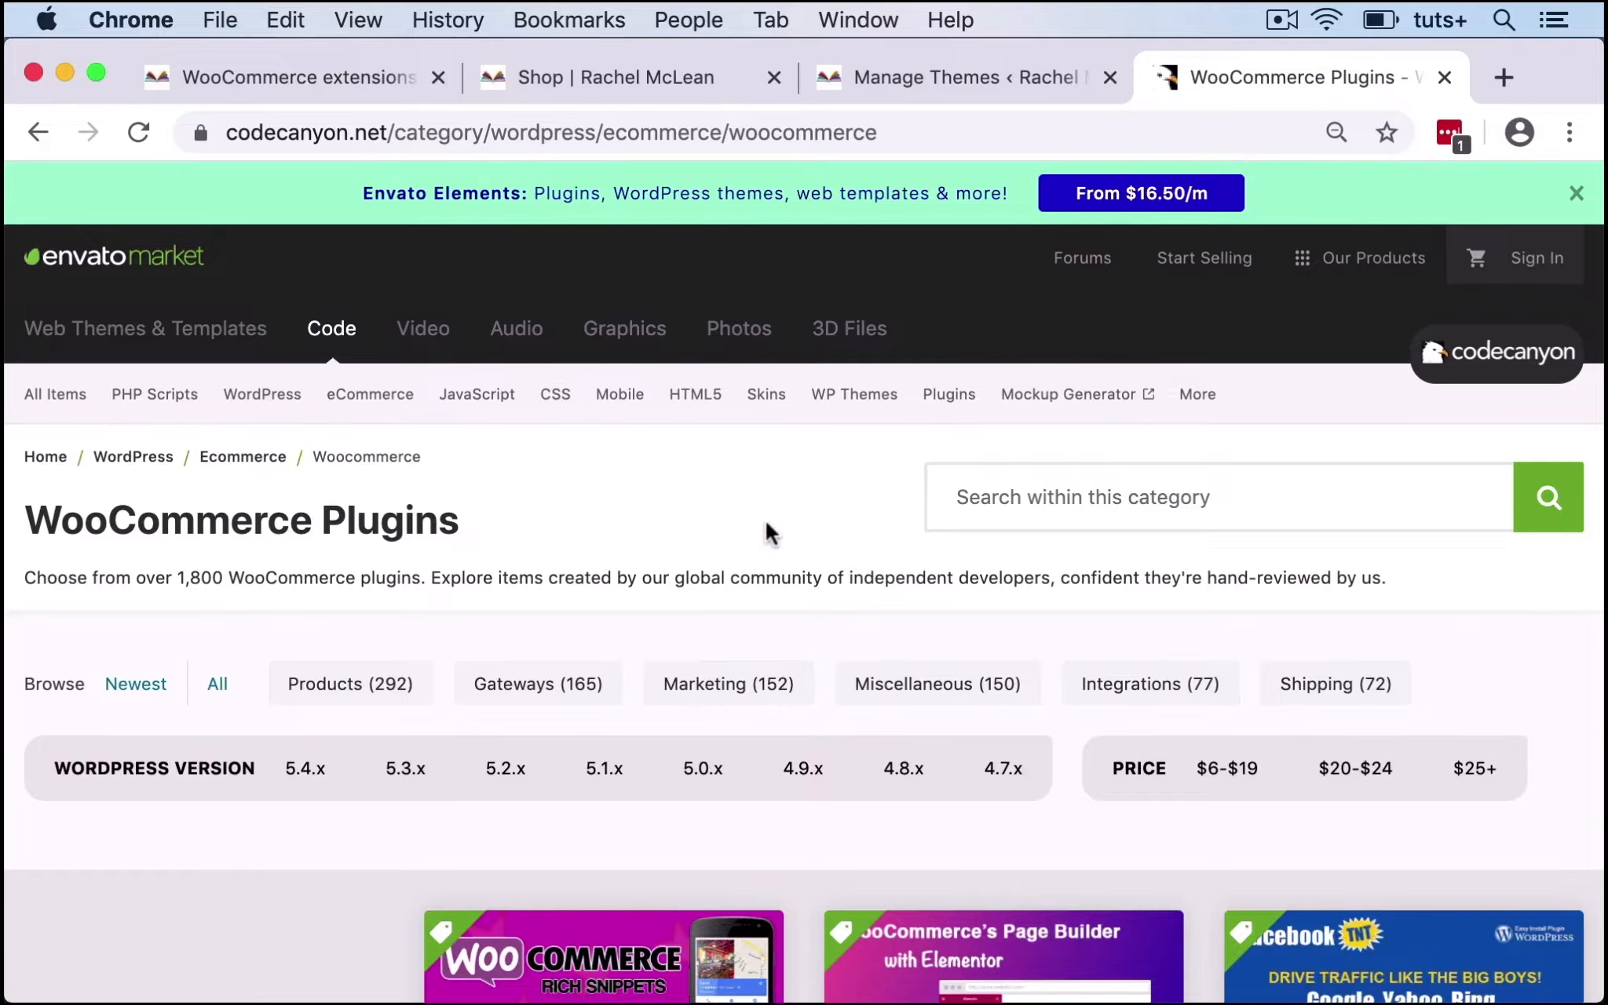
pyautogui.scroll(-5, 766, 523)
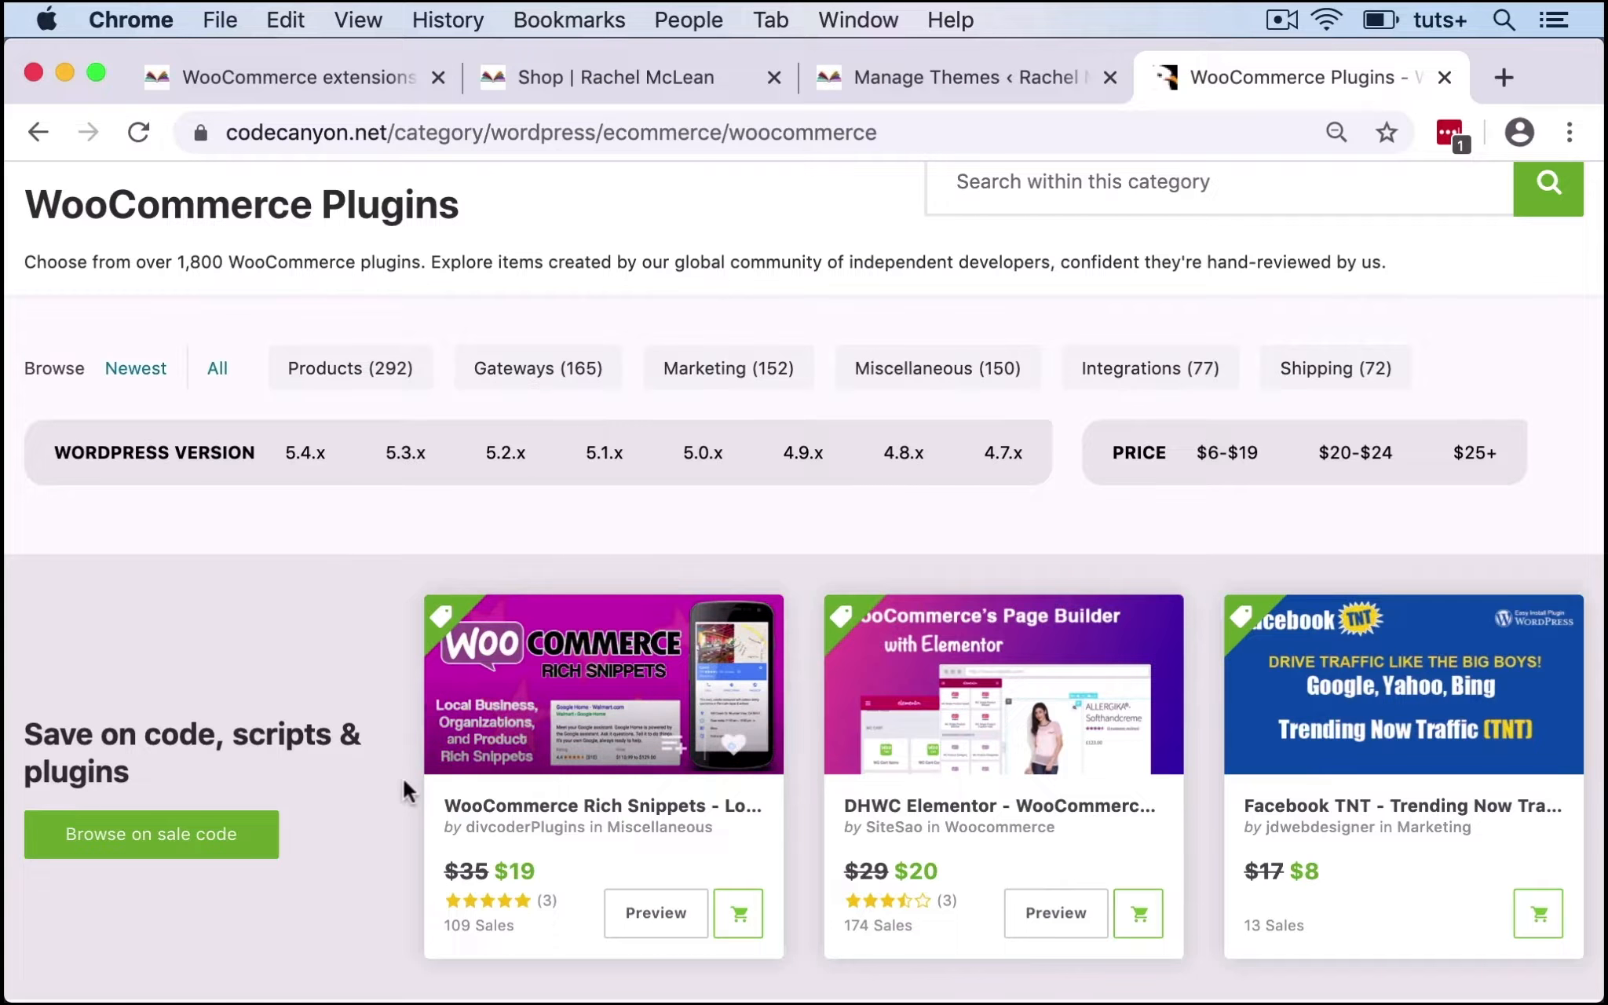
pyautogui.scroll(-5, 403, 783)
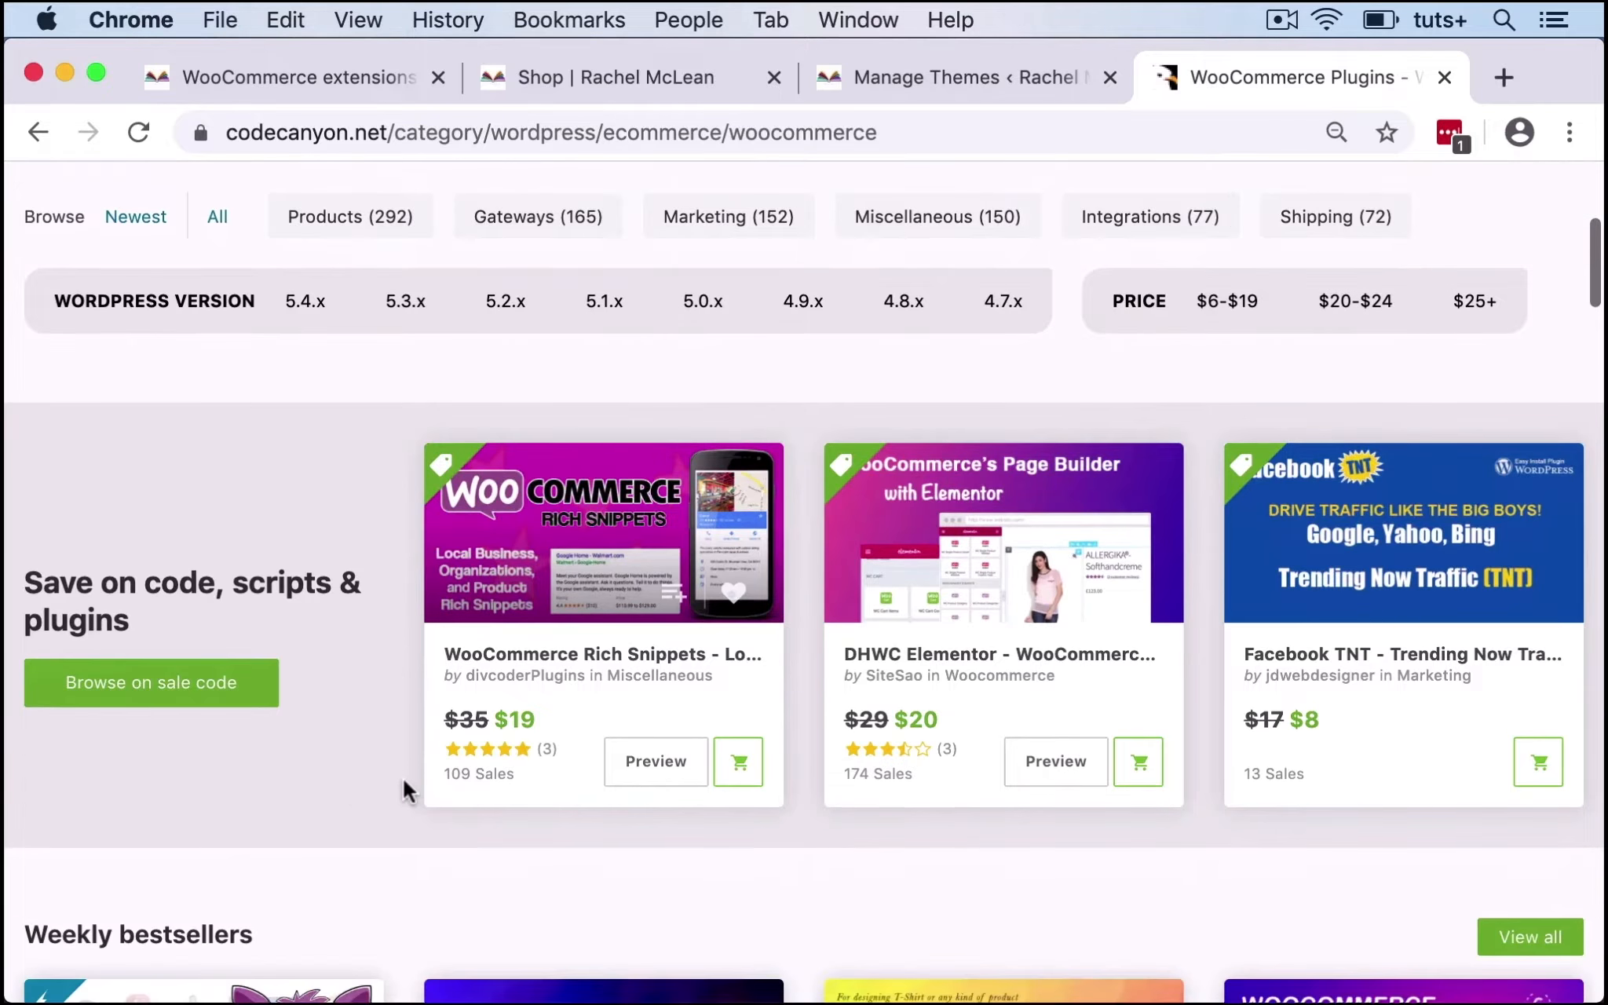
pyautogui.scroll(-7, 404, 777)
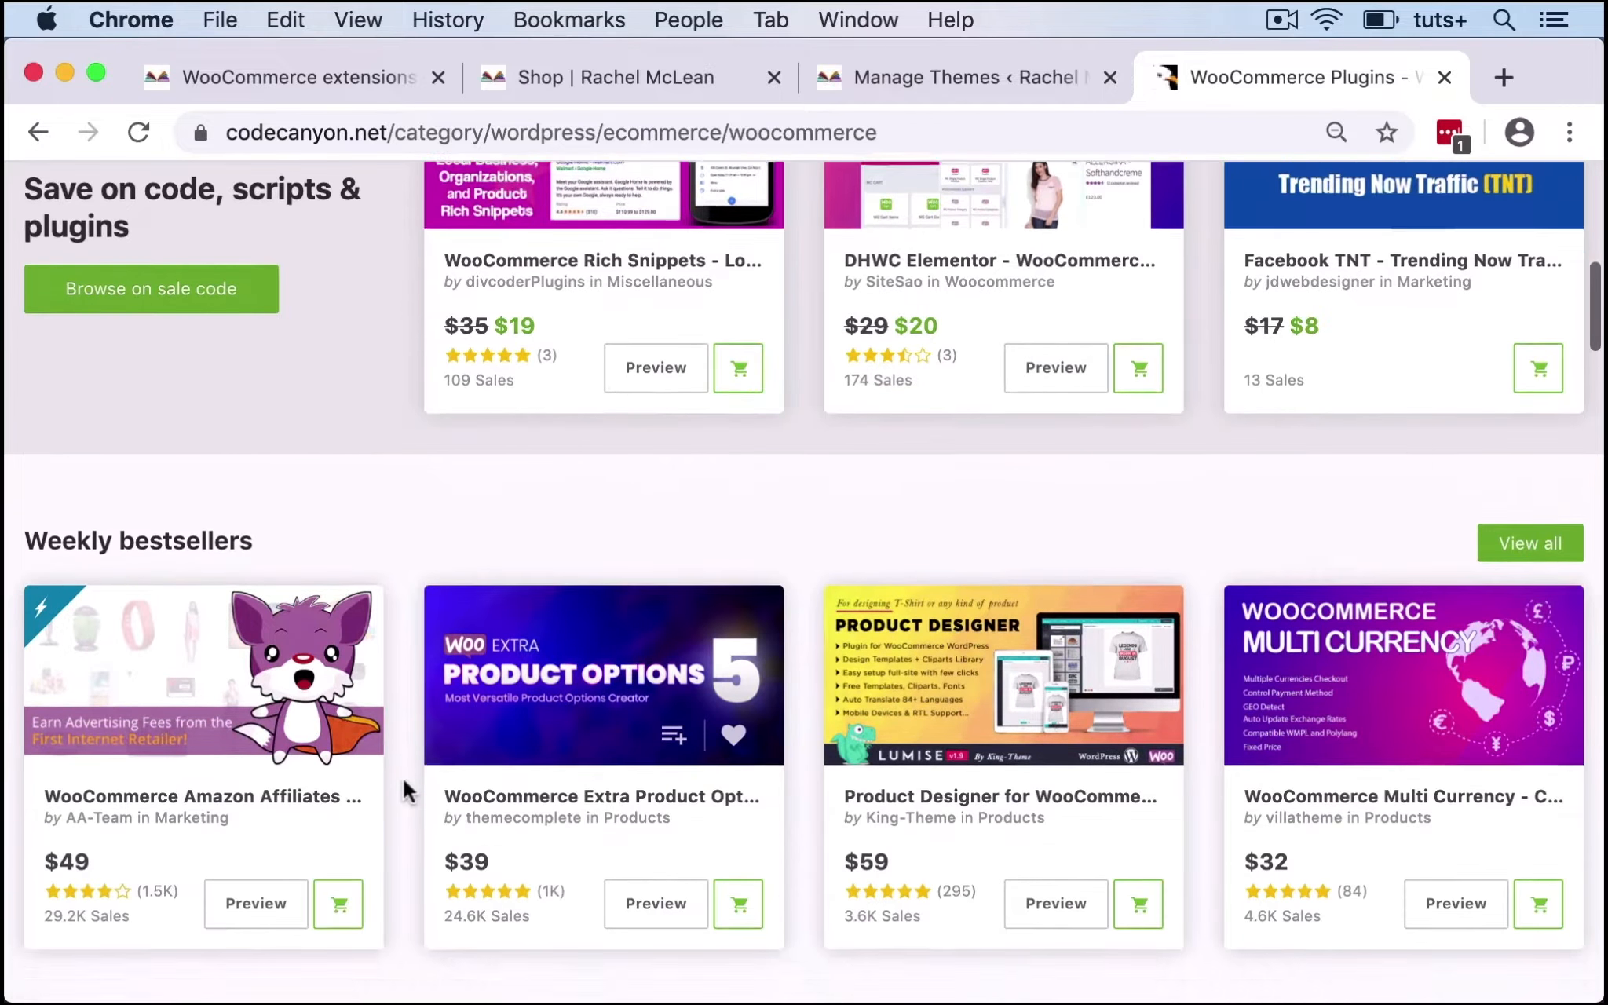
pyautogui.scroll(-4, 403, 779)
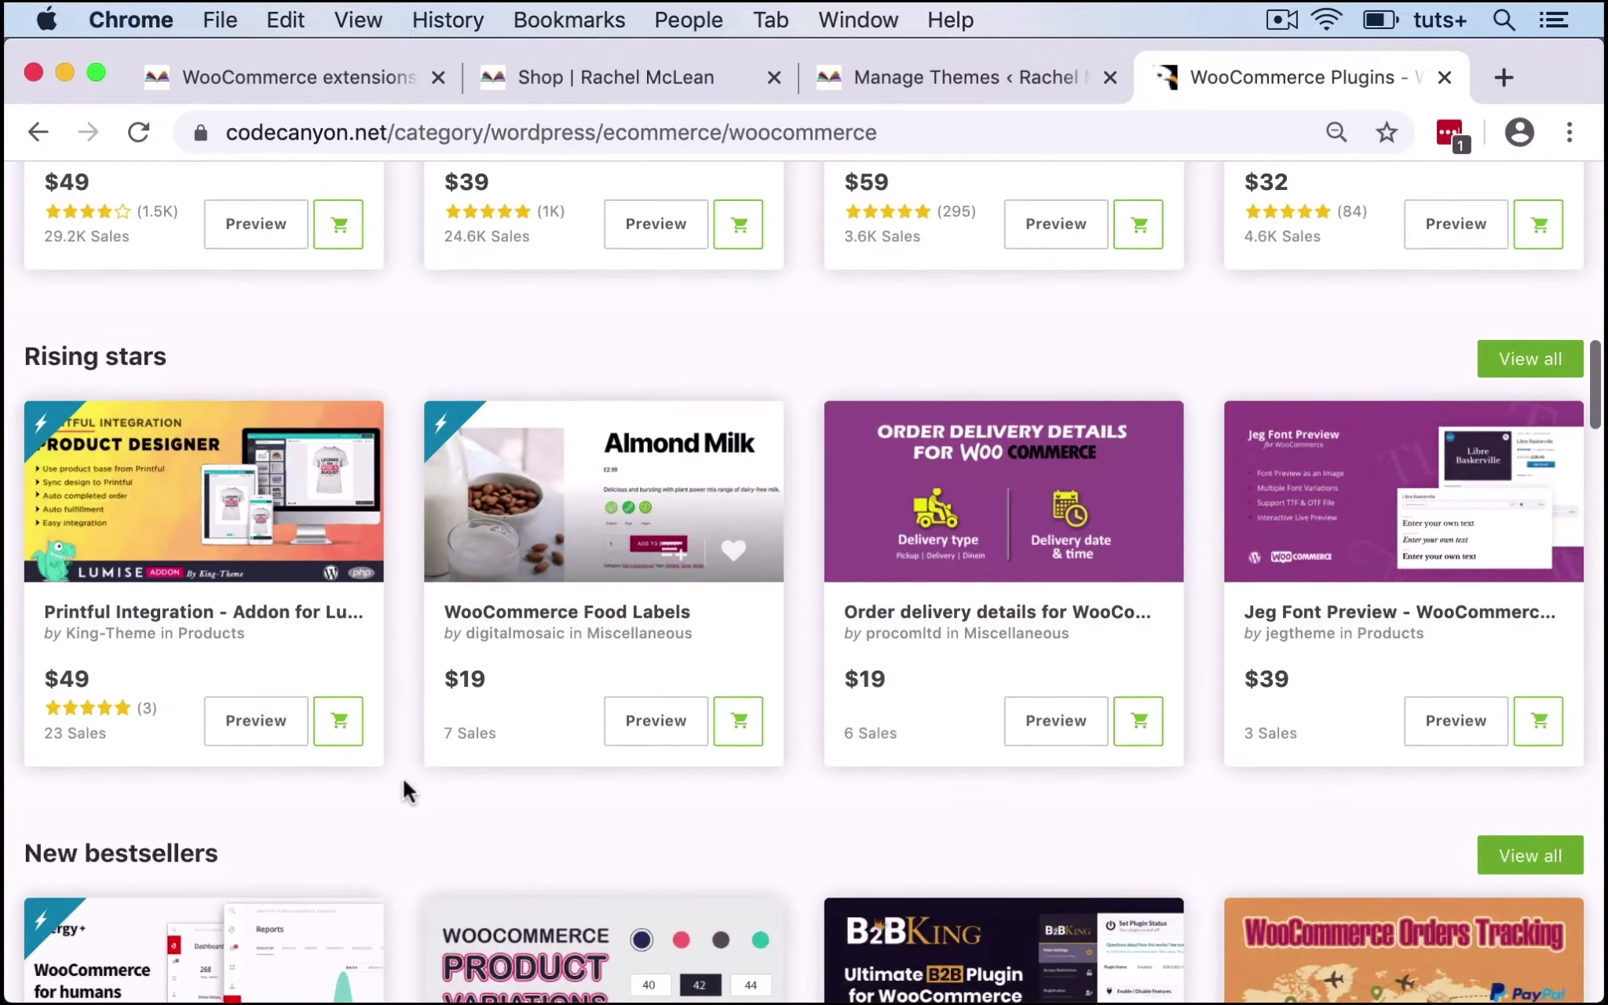
pyautogui.scroll(3, 404, 779)
pyautogui.scroll(15, 404, 779)
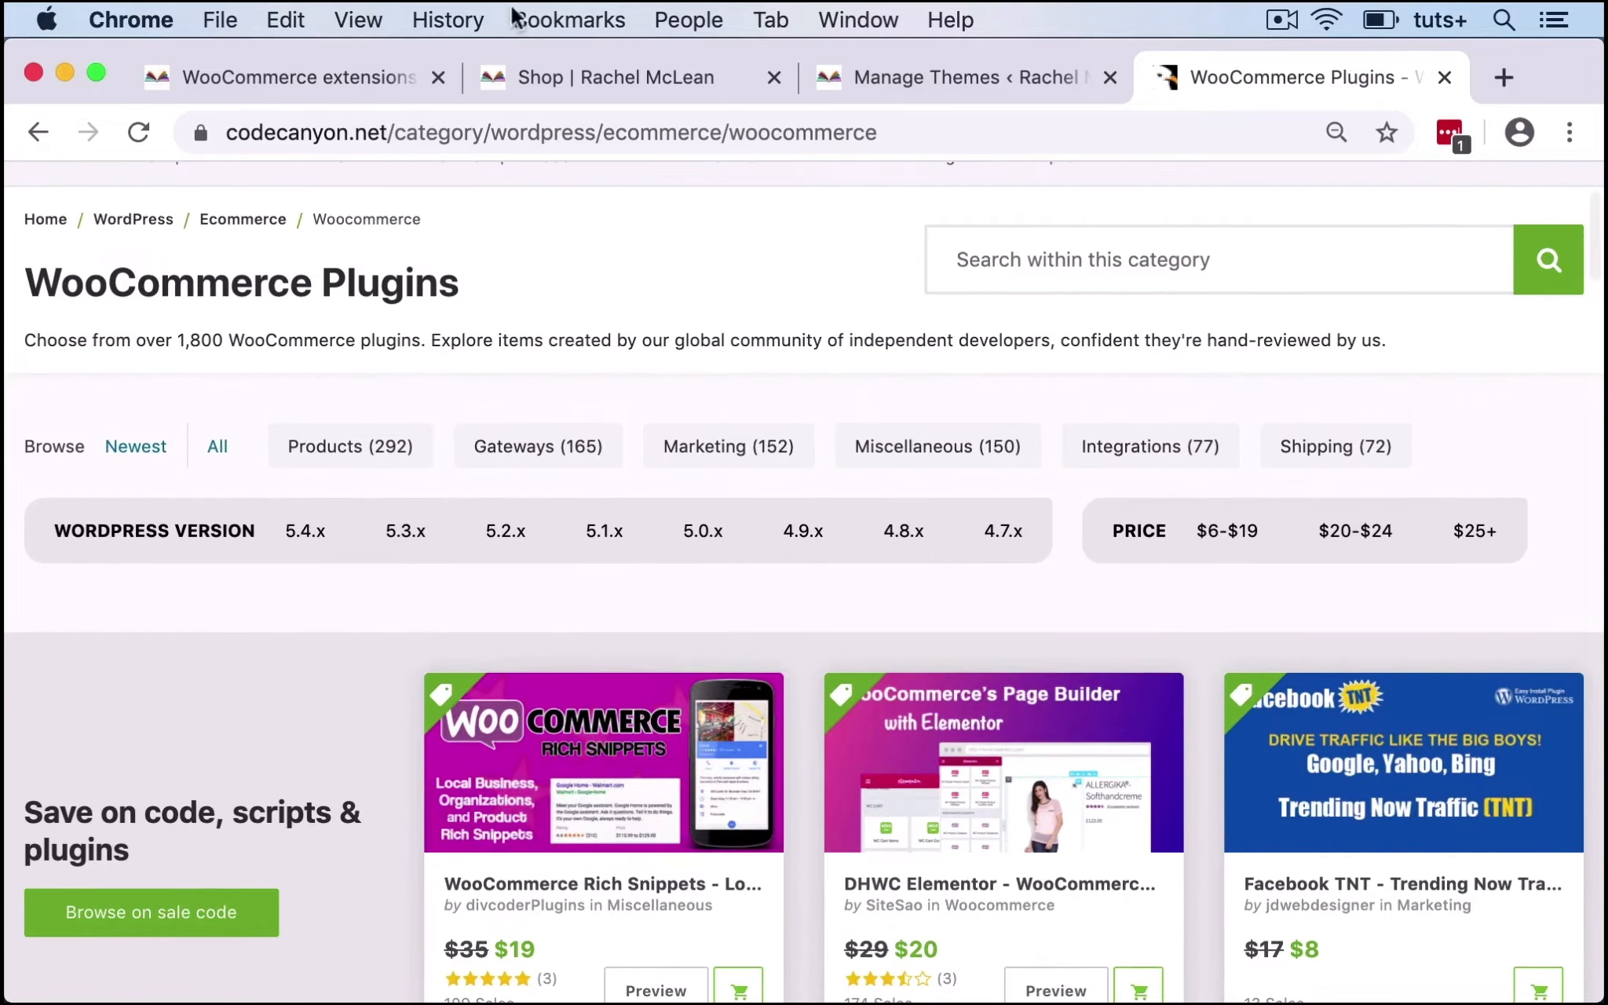
# Return to the site admin and look over the store's full product list.
pyautogui.click(321, 77)
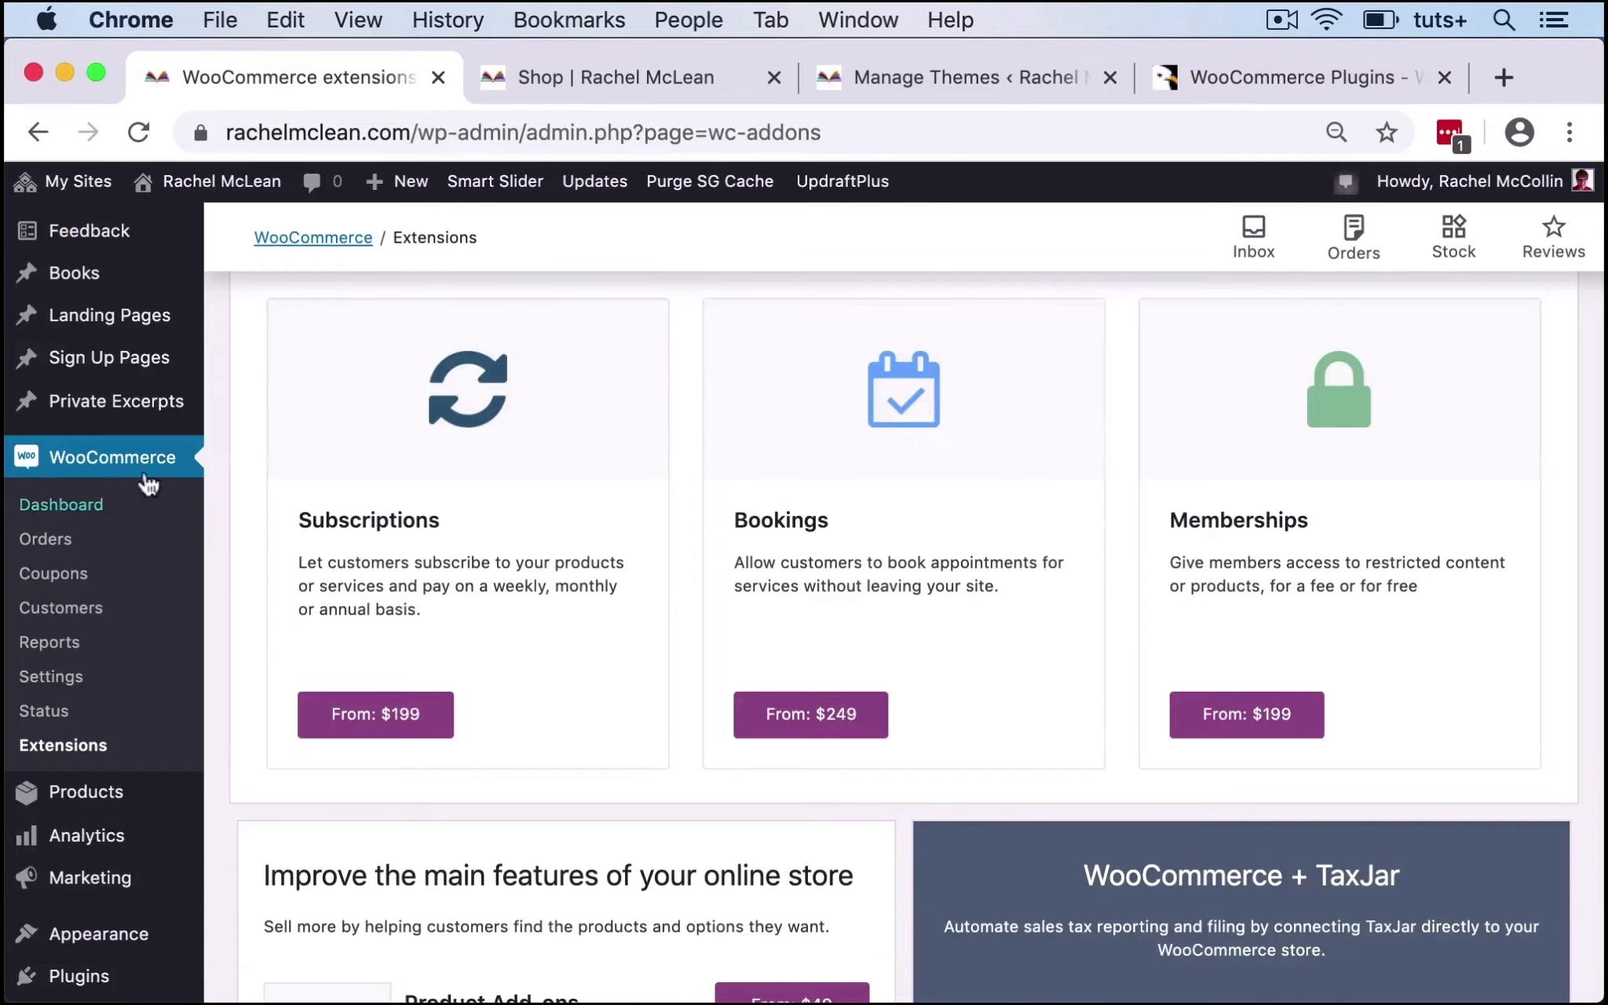
pyautogui.click(108, 797)
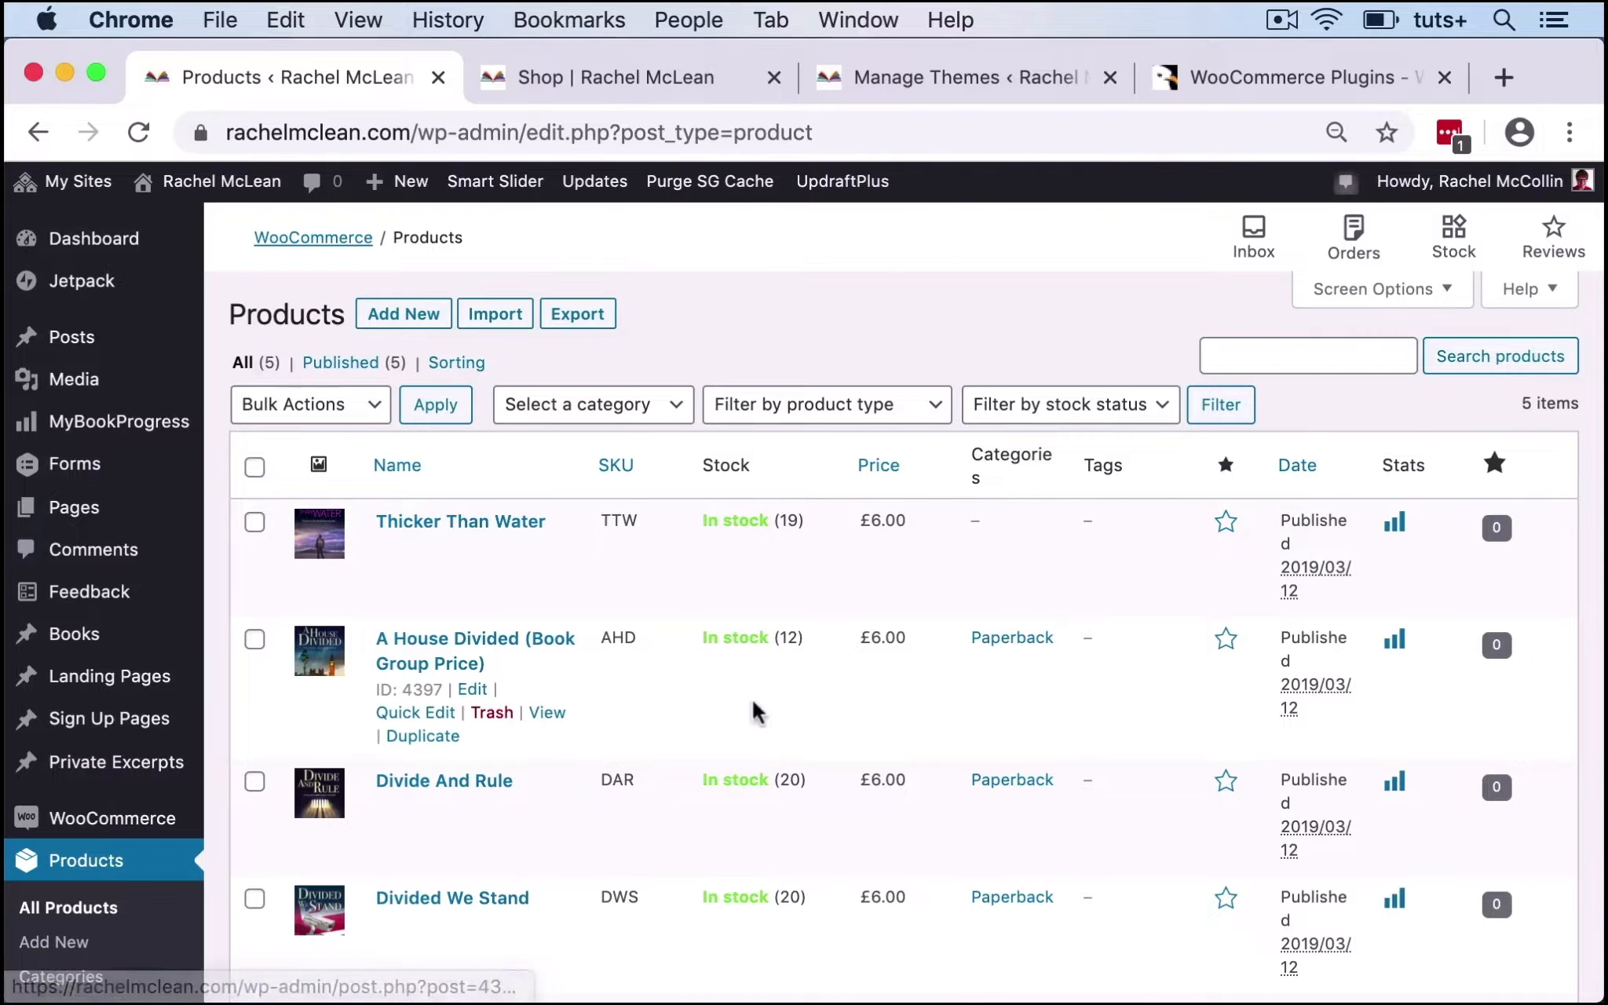
pyautogui.scroll(-5, 691, 793)
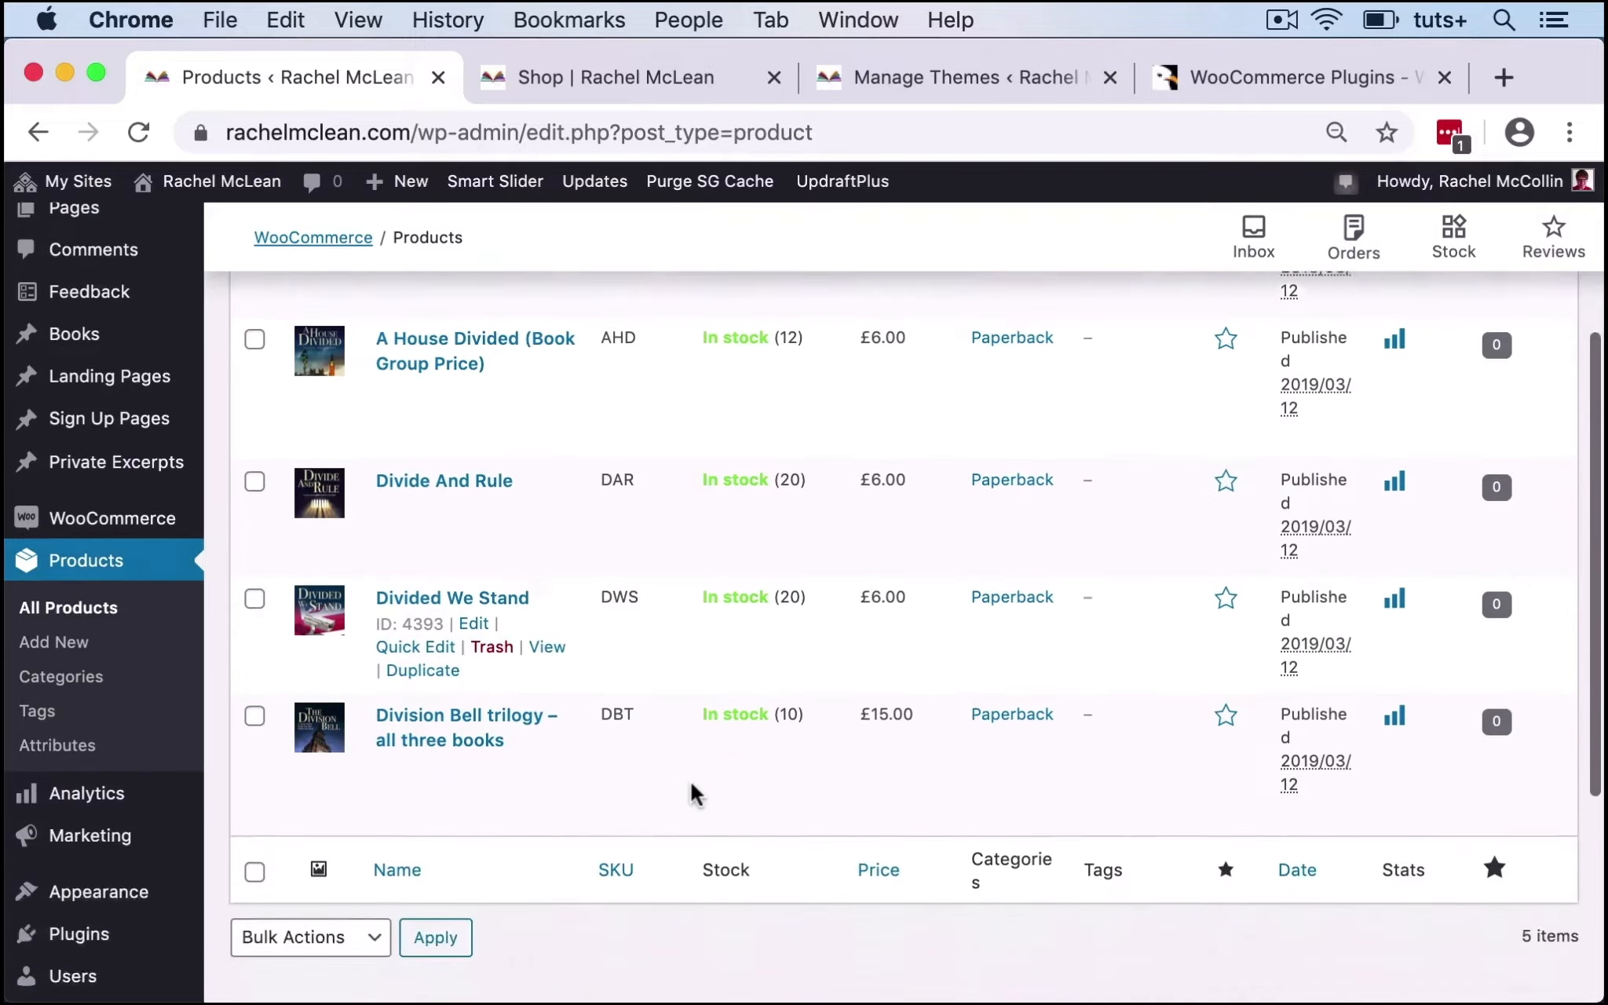
pyautogui.scroll(5, 691, 793)
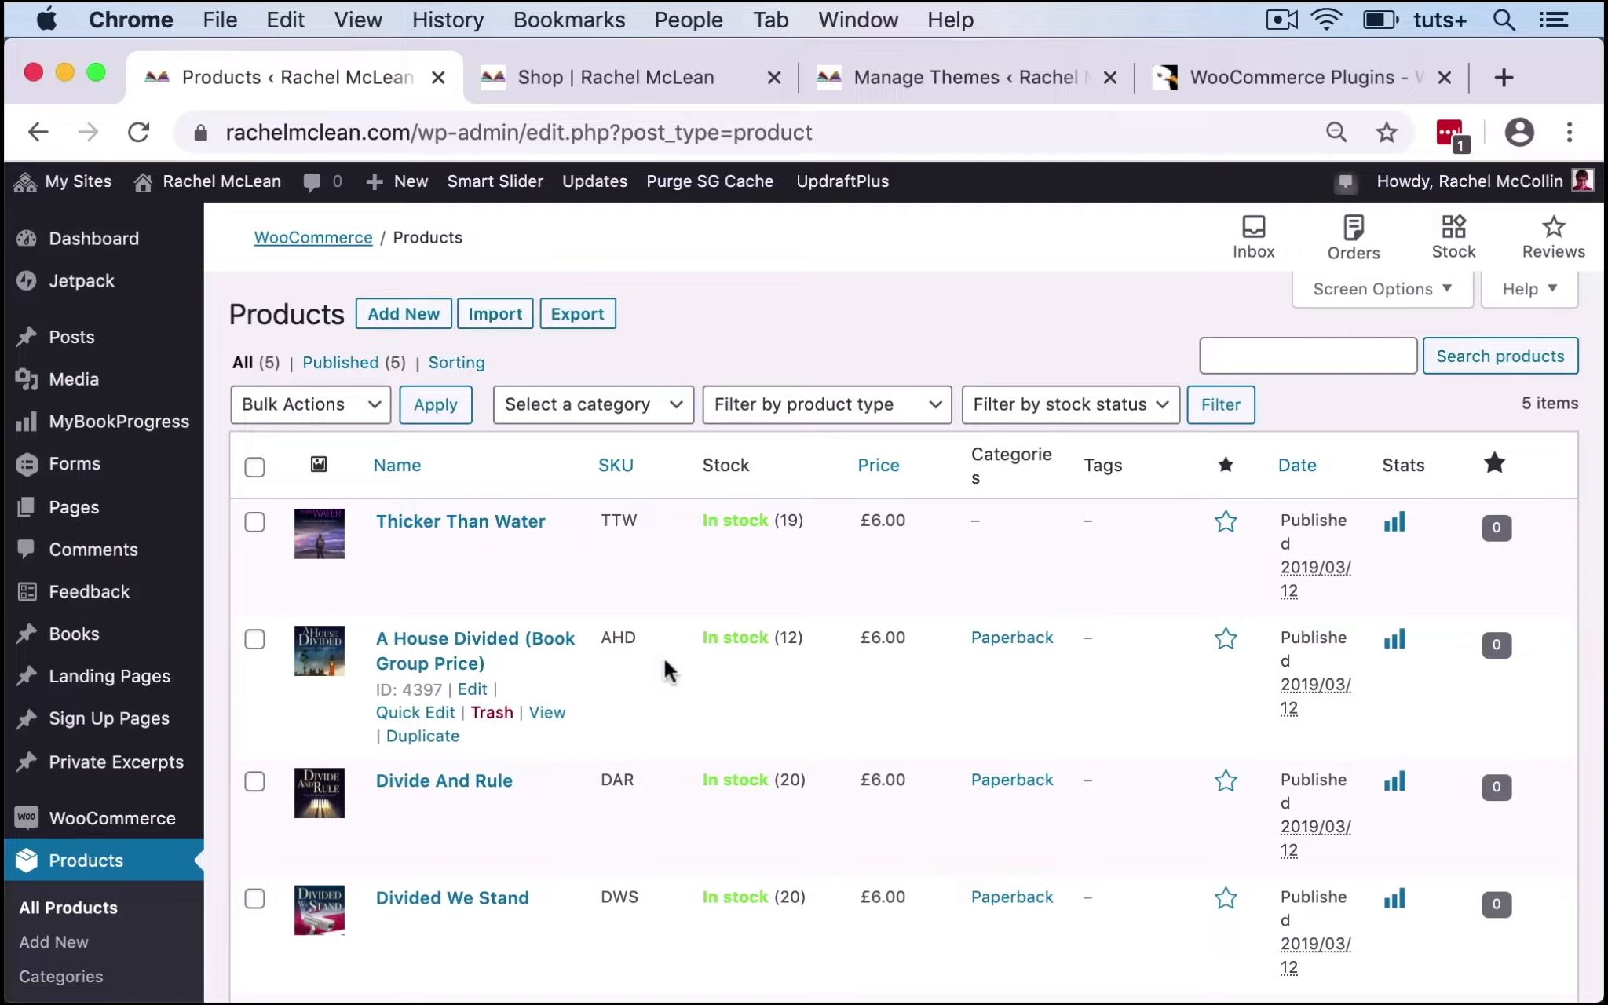
pyautogui.scroll(-4, 666, 671)
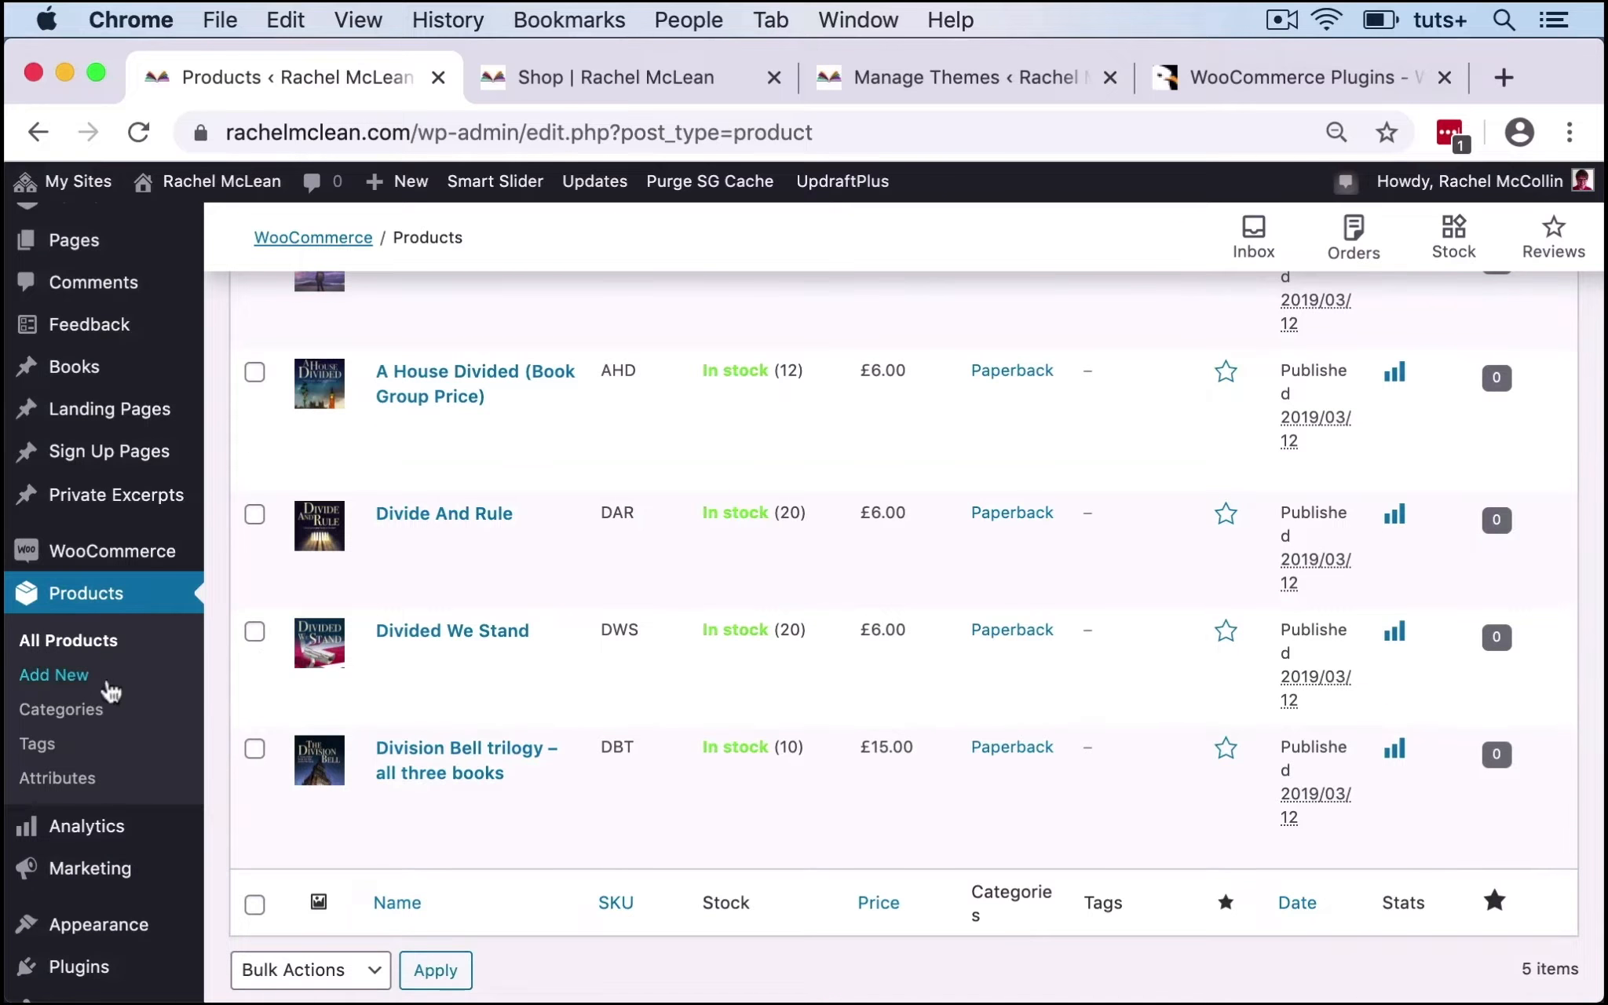
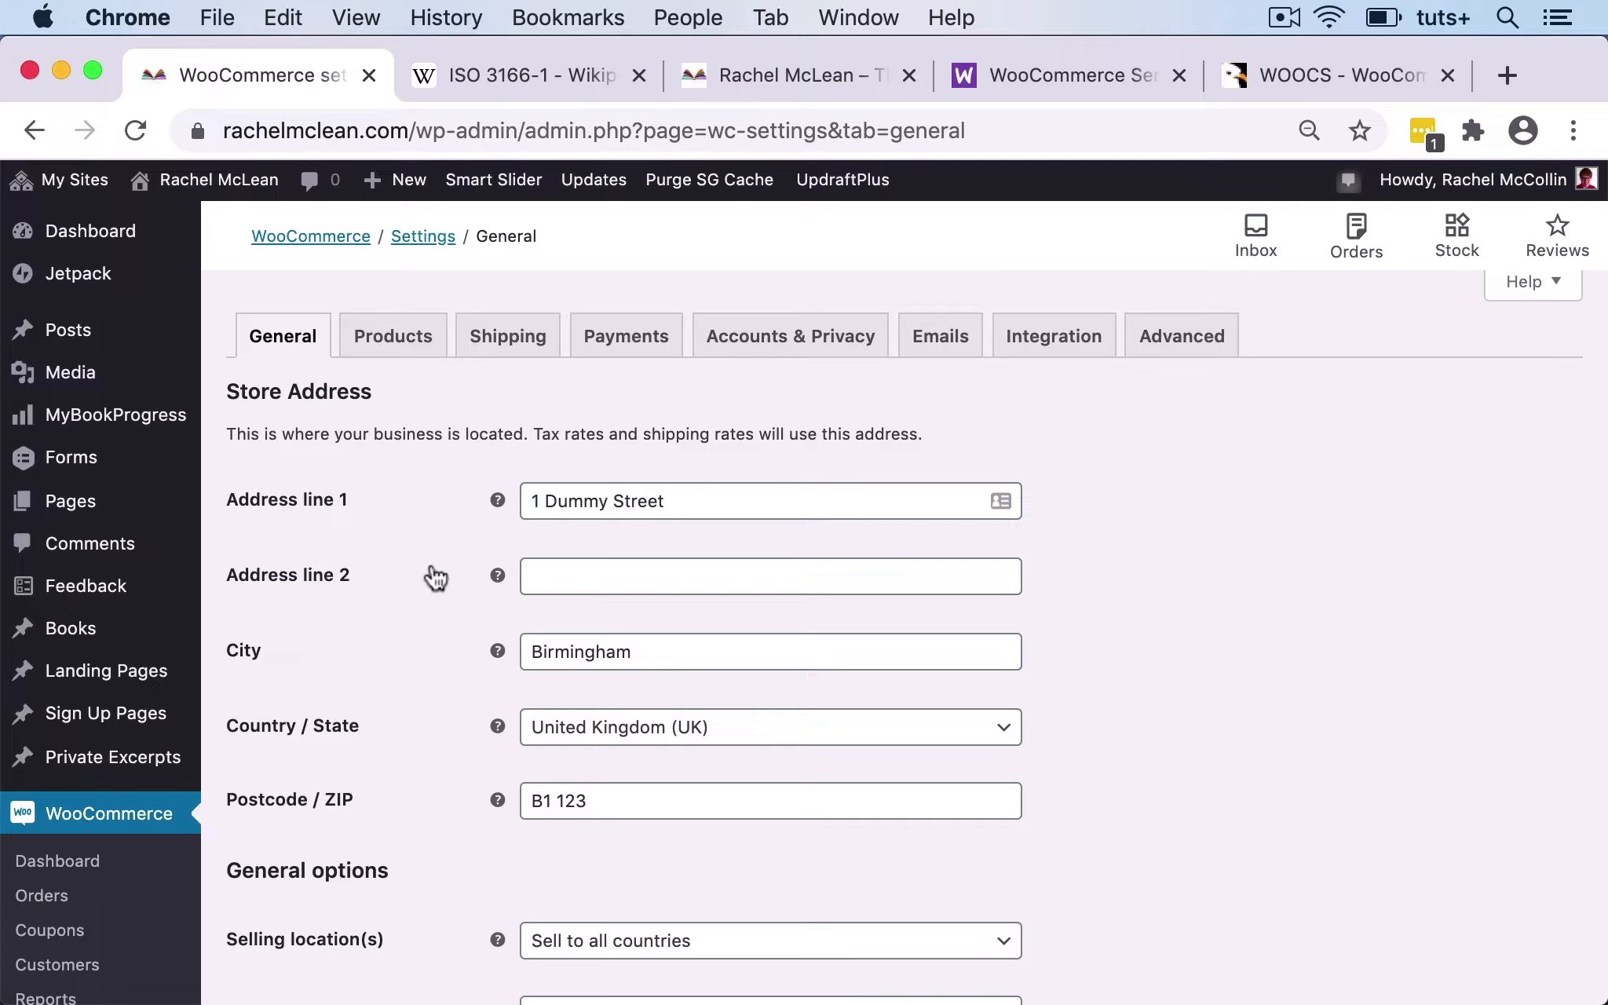
# Look over the store's general settings and the list of available currencies in the currency options.
pyautogui.scroll(-5, 108, 618)
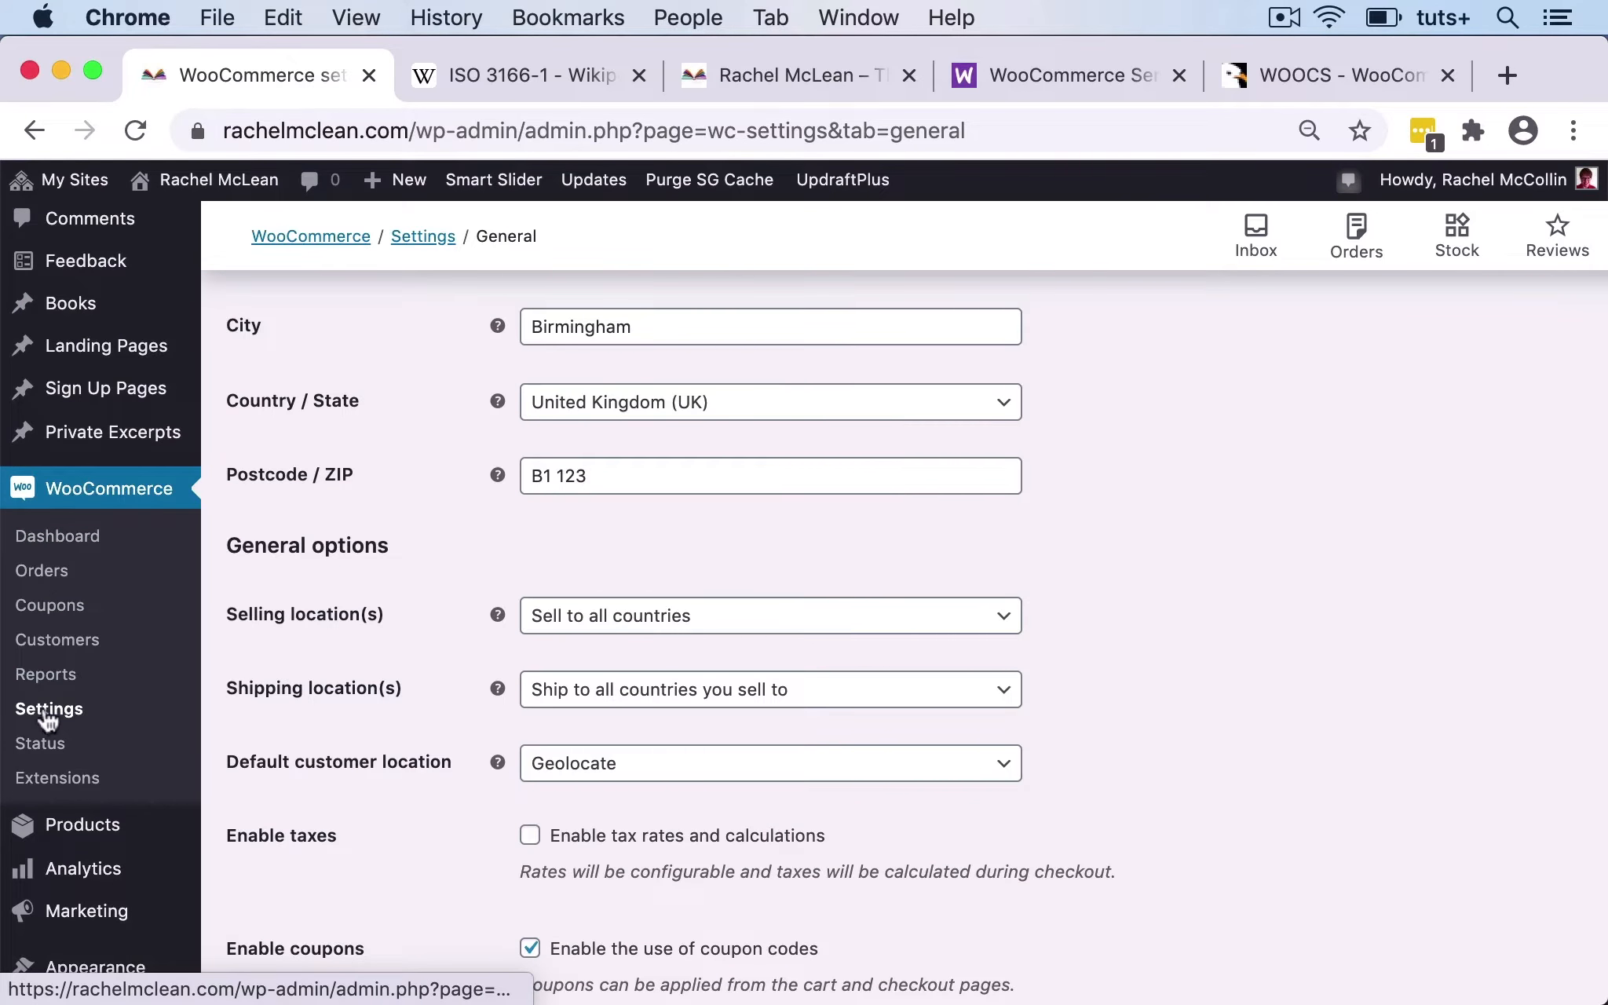
pyautogui.scroll(5, 416, 581)
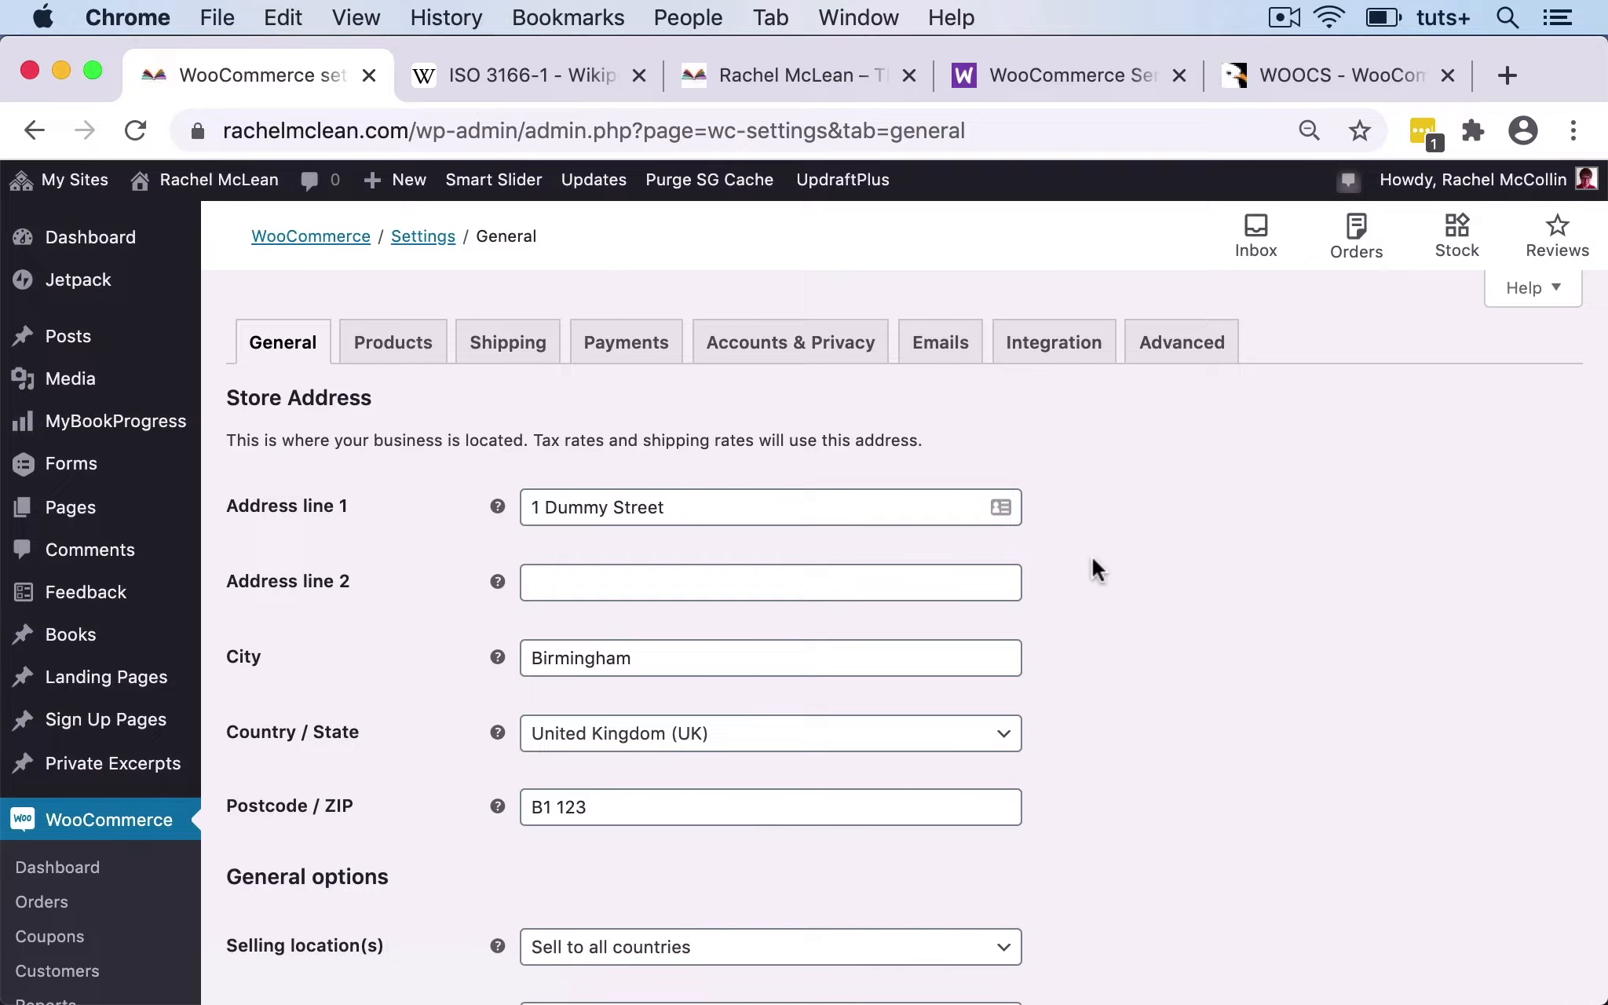
pyautogui.scroll(-2, 1096, 568)
pyautogui.scroll(2, 1091, 567)
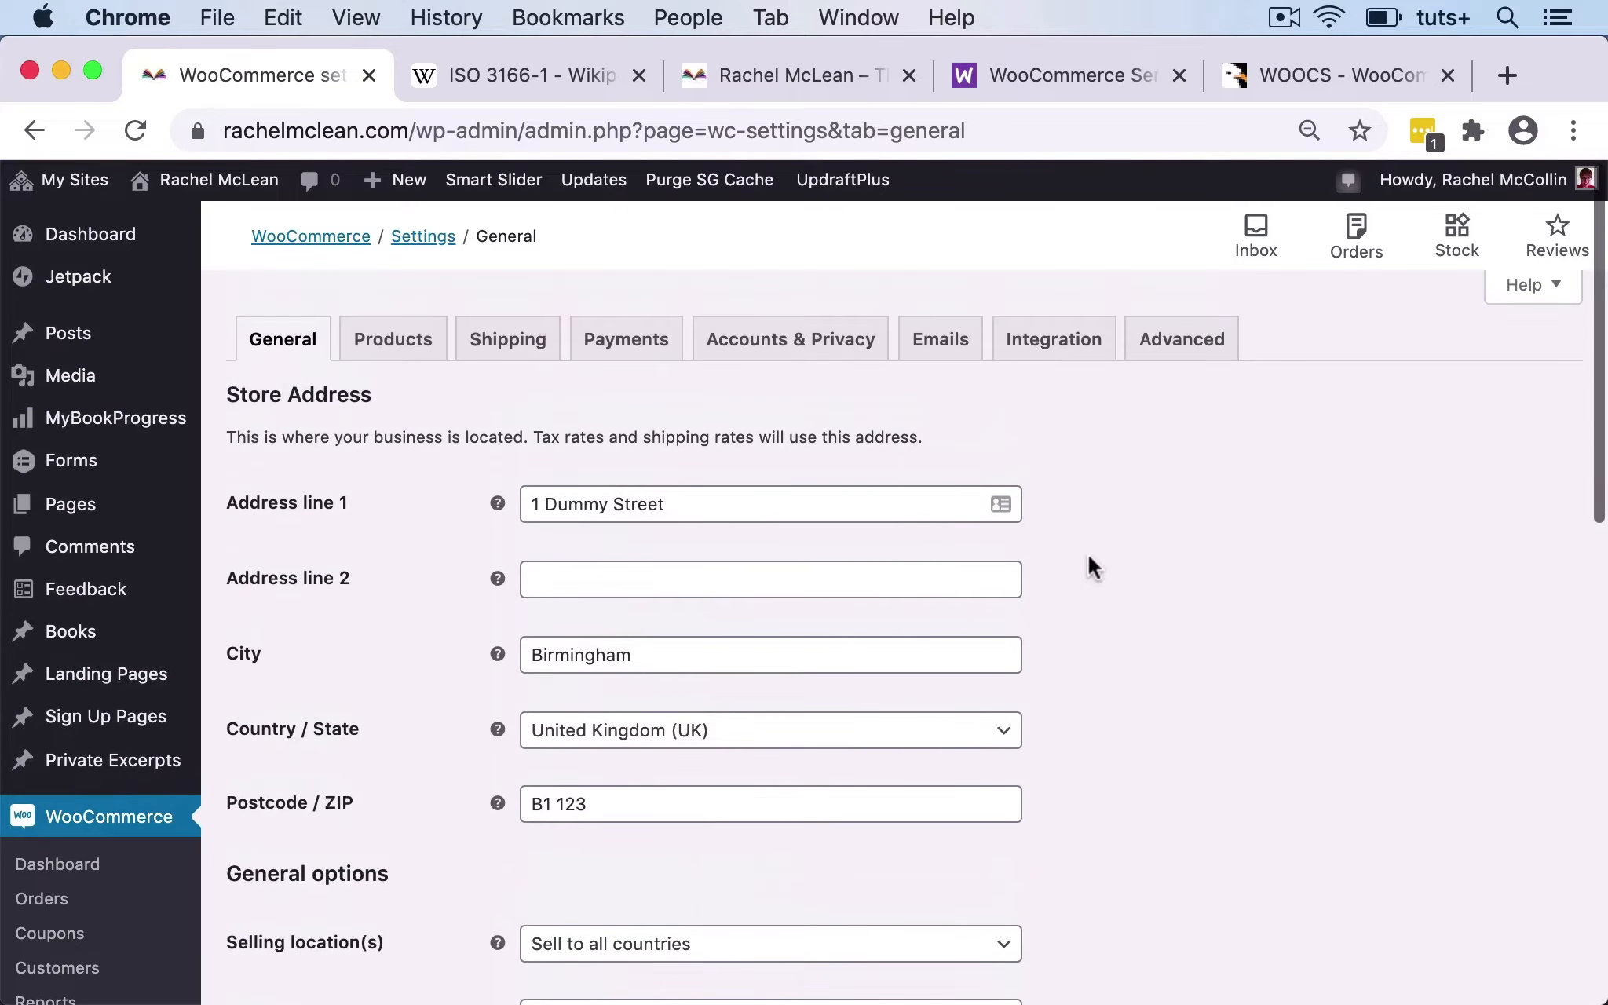
pyautogui.scroll(-15, 406, 557)
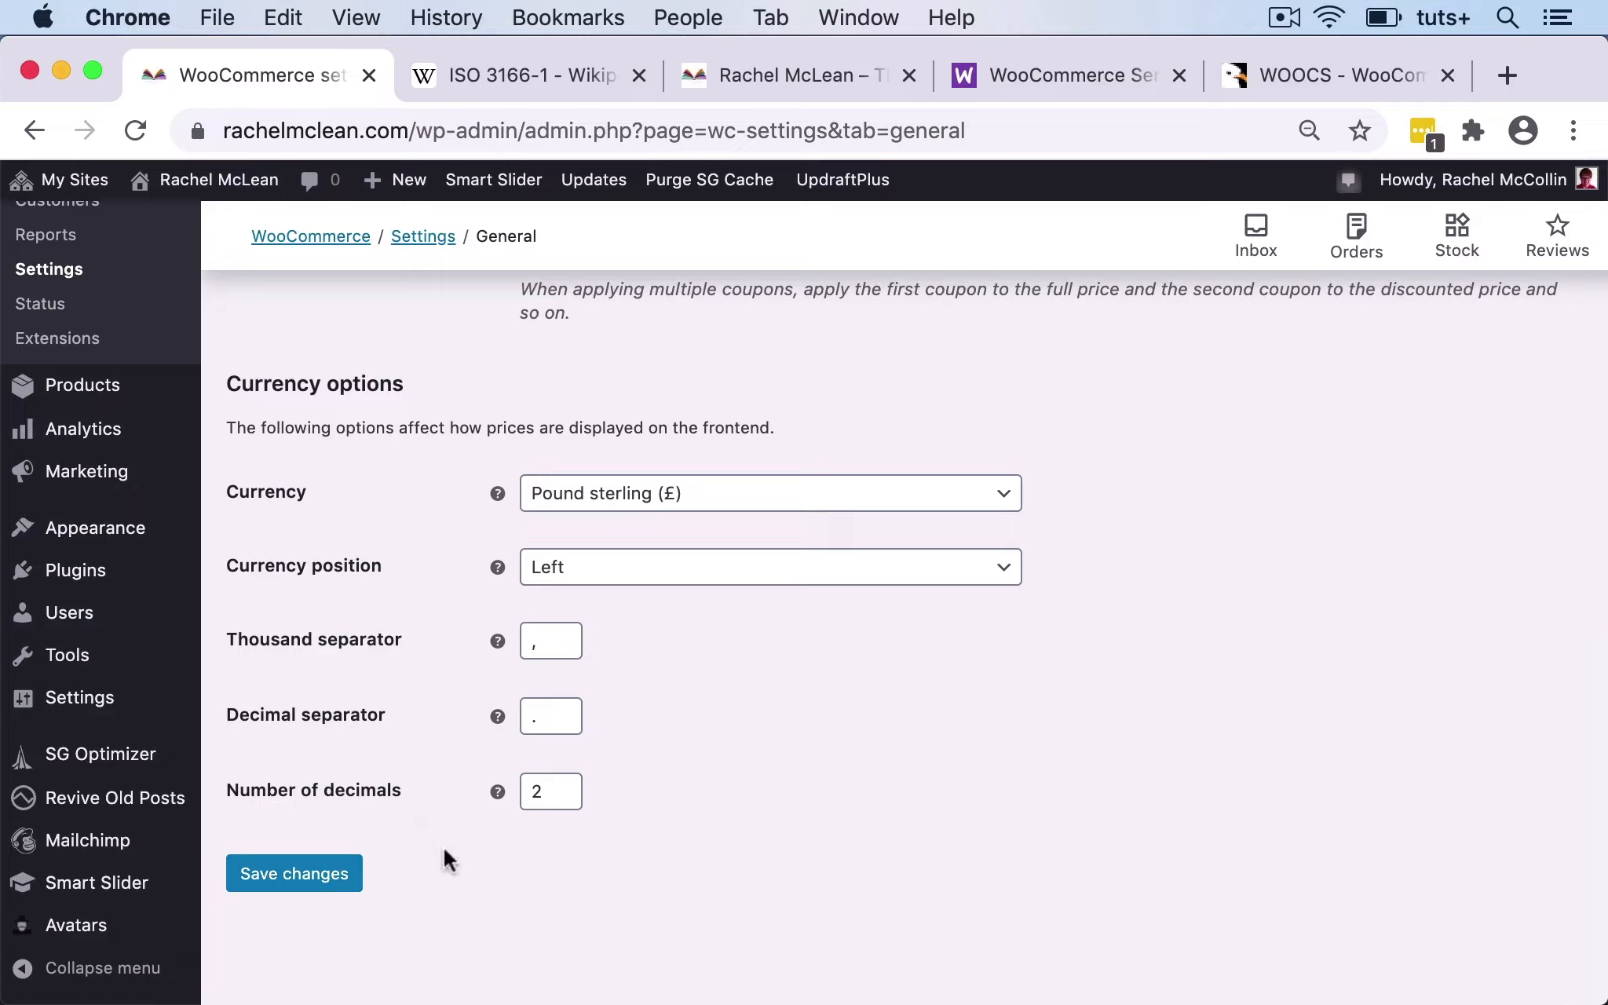
pyautogui.click(766, 503)
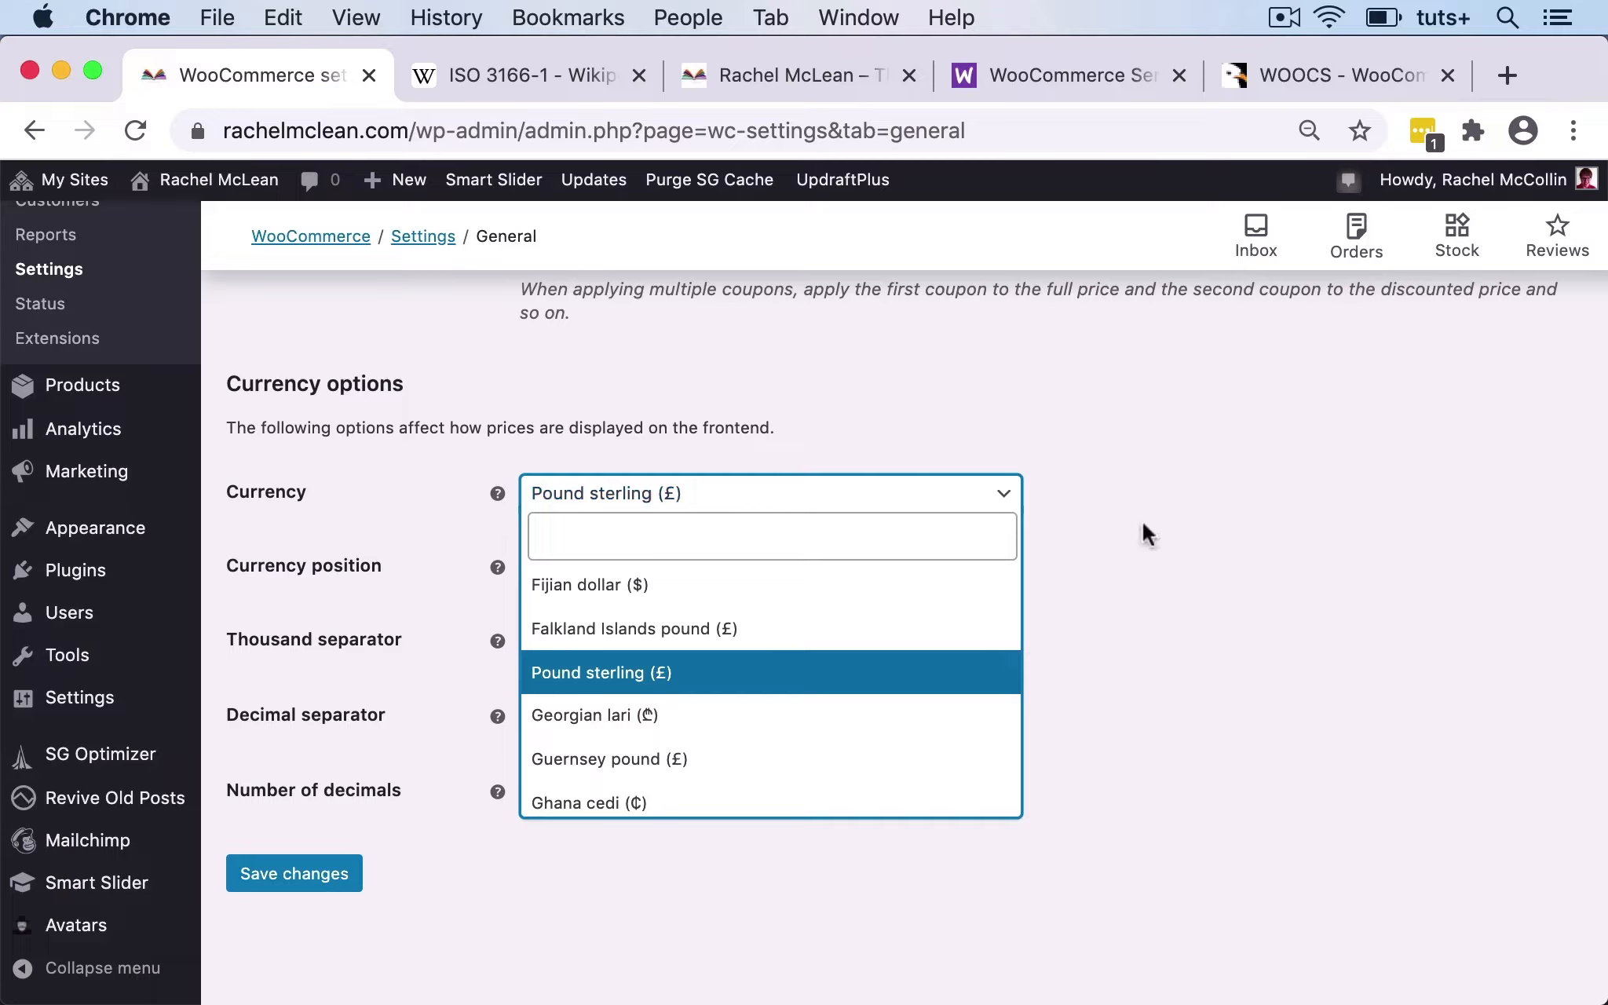
pyautogui.click(1119, 494)
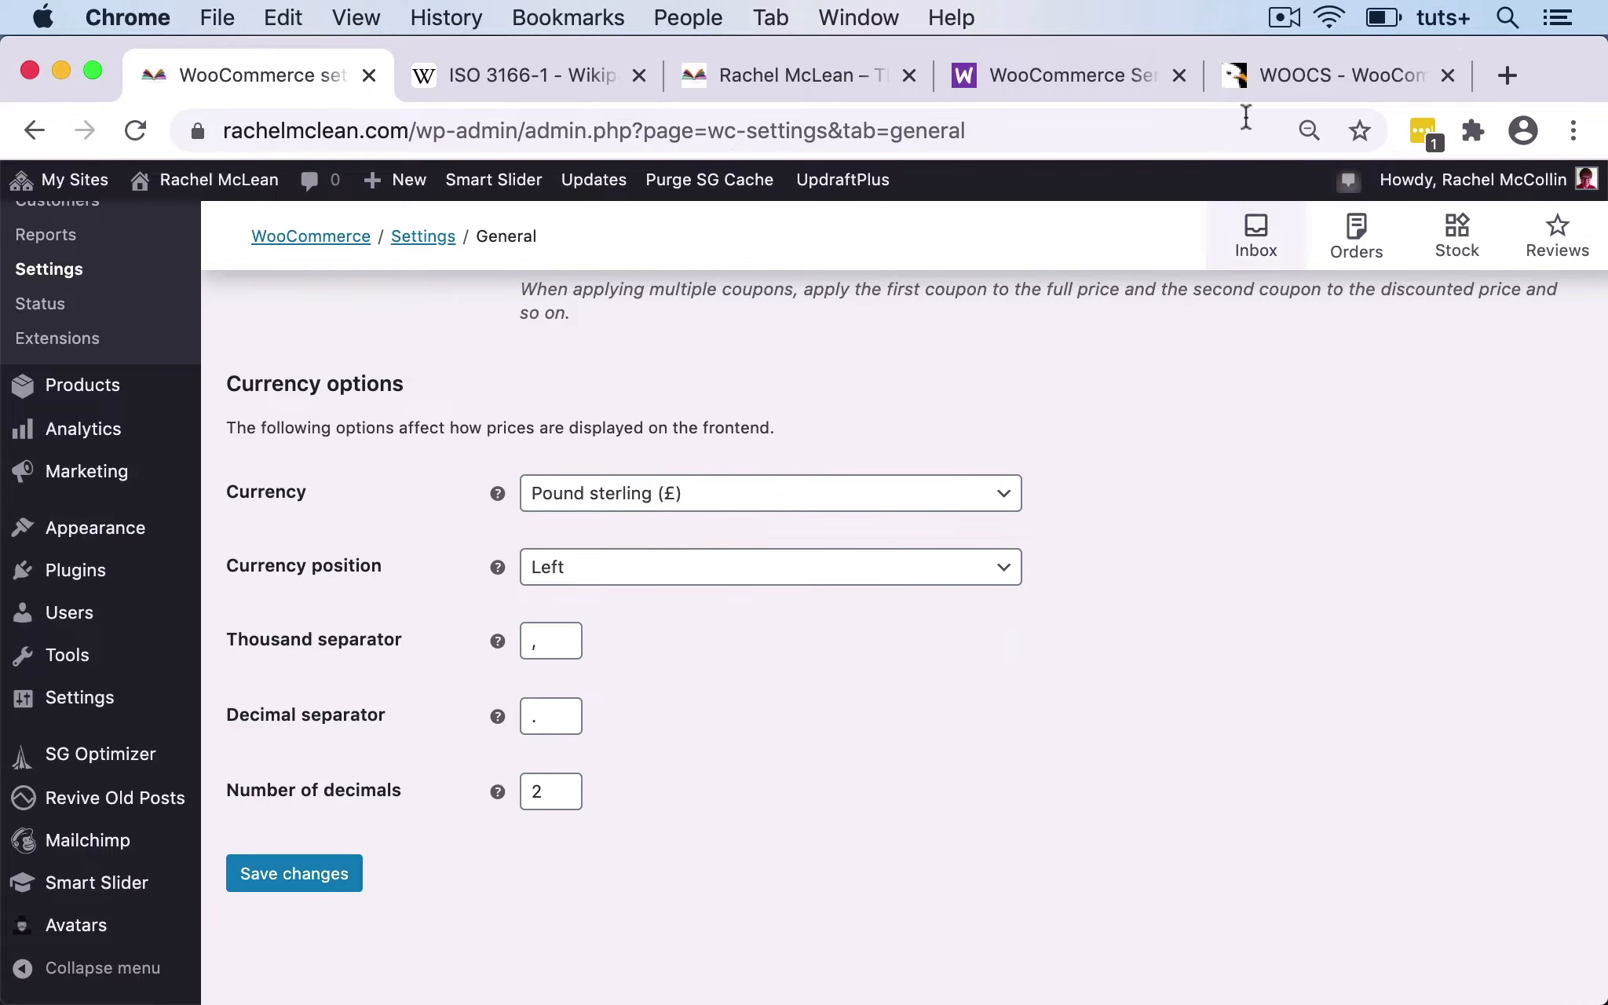
# Look at the WOOCS currency switcher's page on CodeCanyon and return to the store's currency list in WooCommerce.
pyautogui.click(1338, 75)
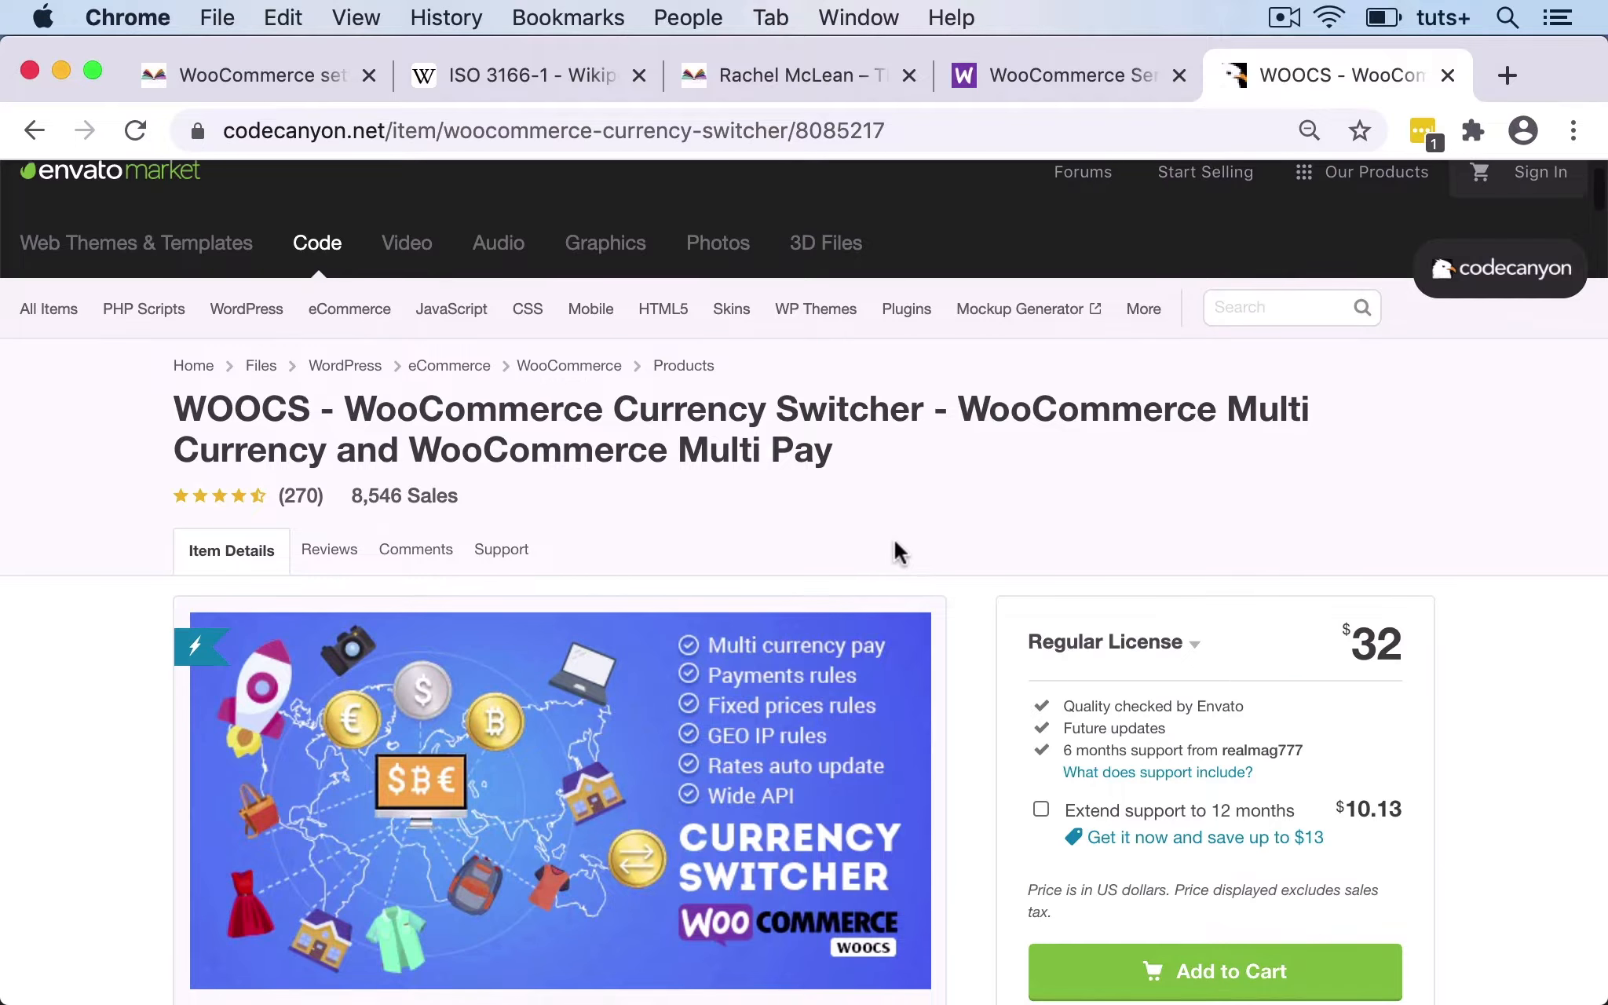
pyautogui.scroll(-1, 895, 540)
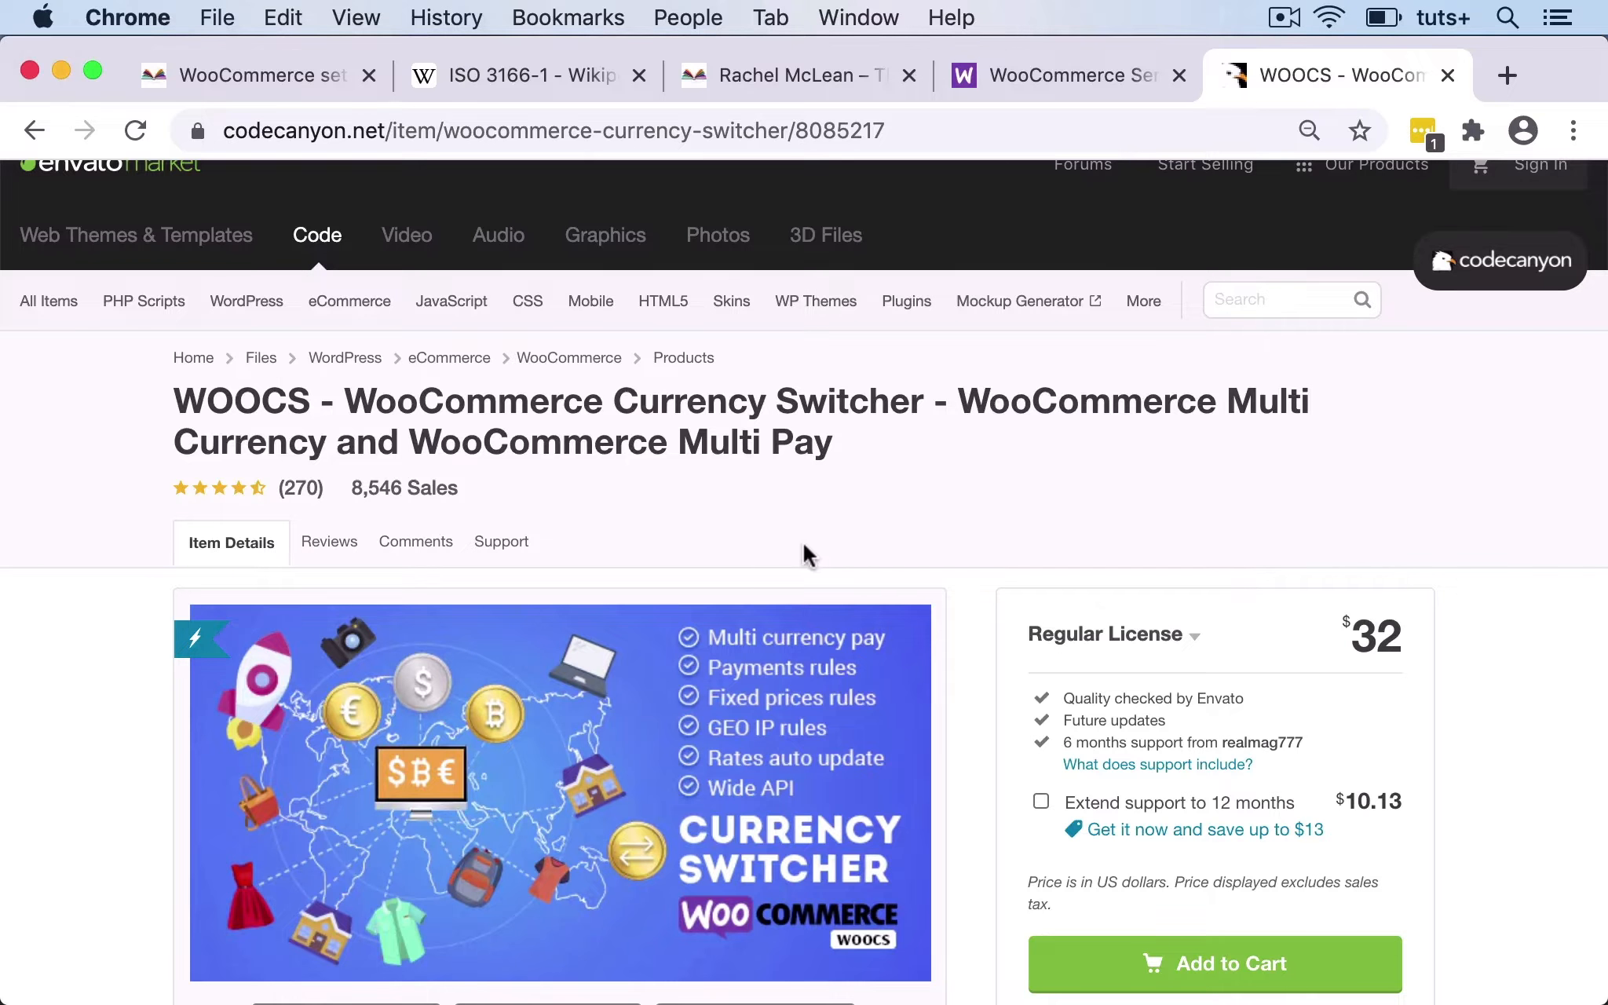
pyautogui.click(283, 75)
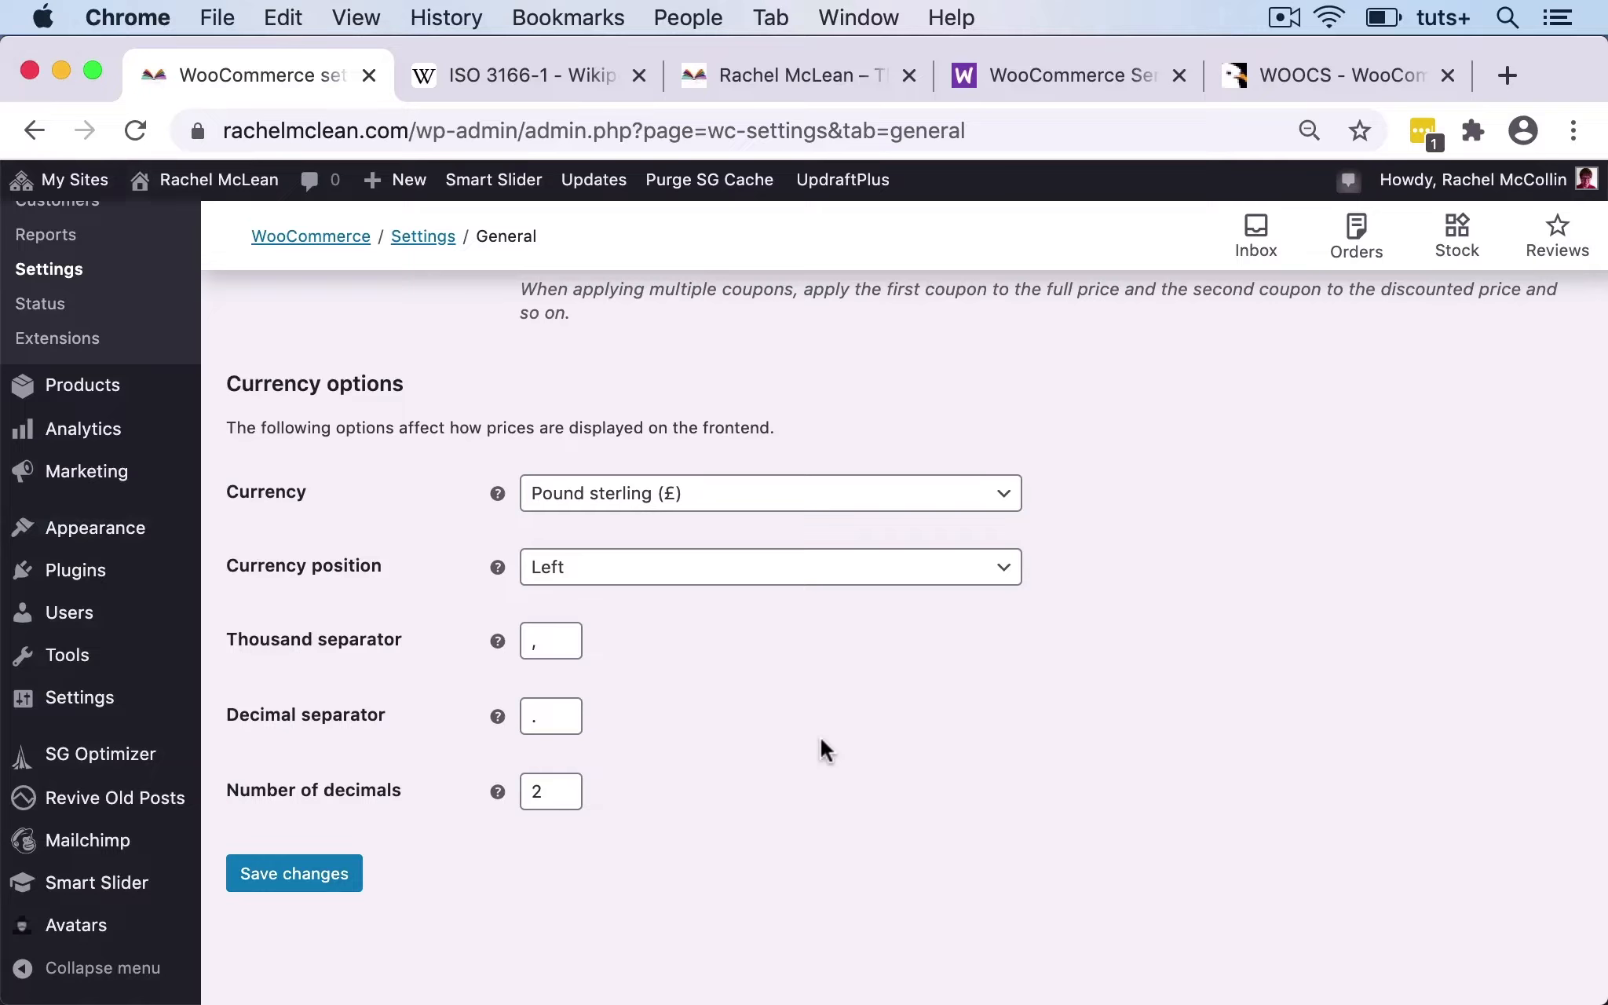
pyautogui.click(674, 502)
pyautogui.click(669, 502)
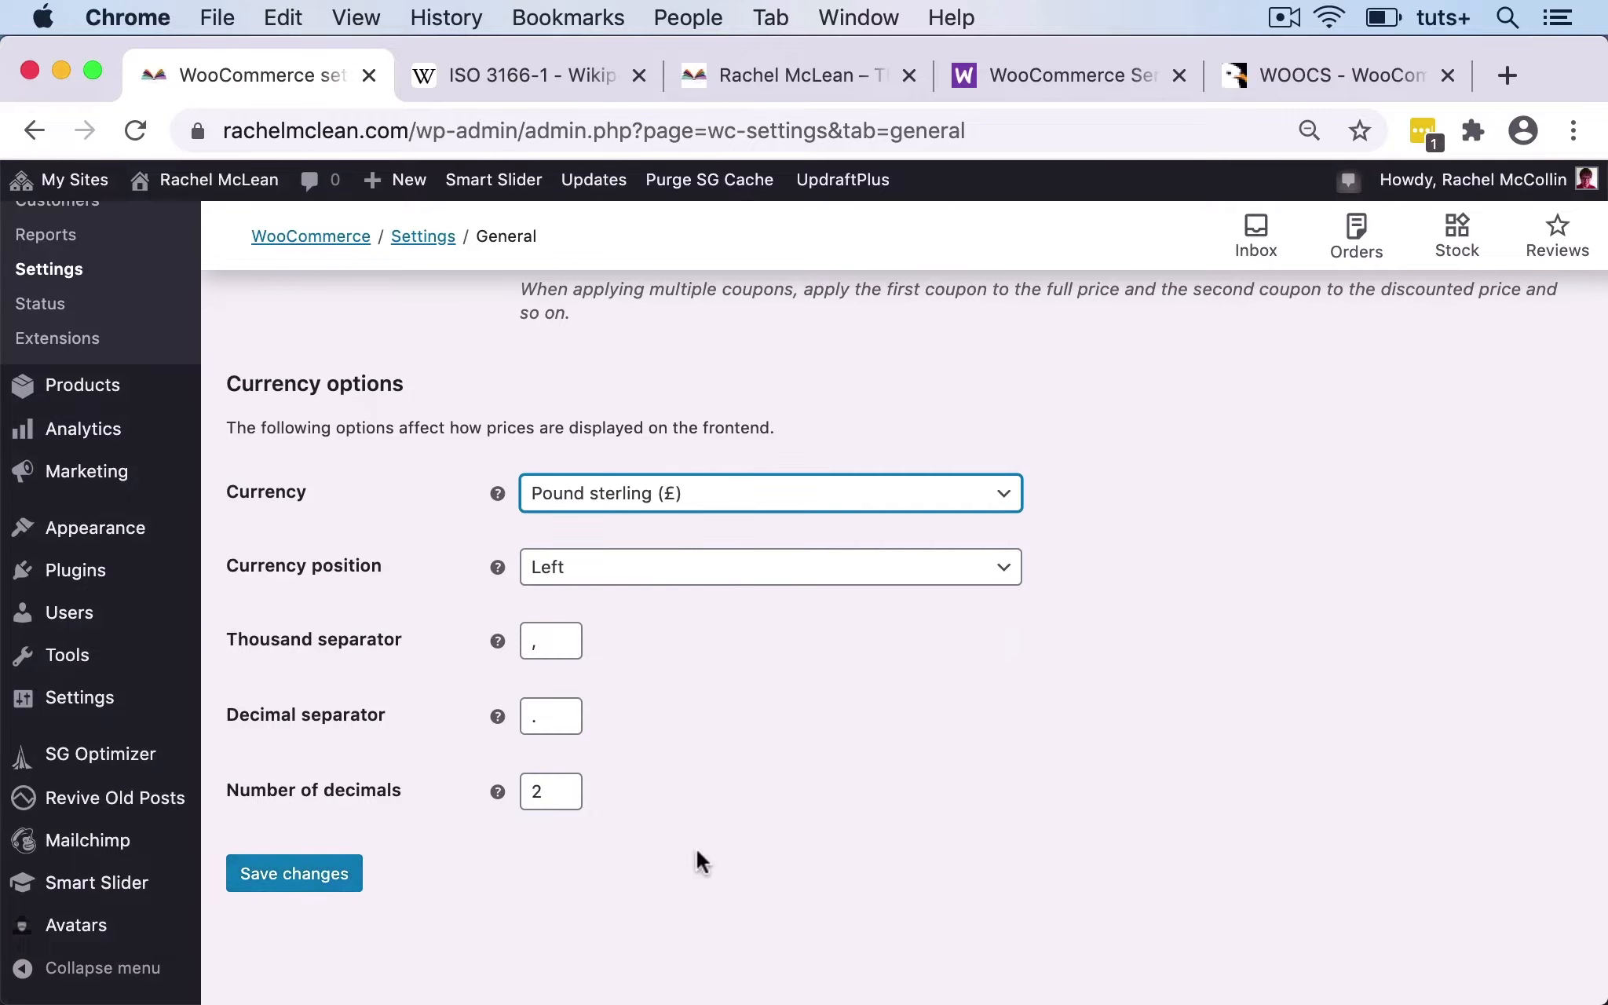
# Enable tax rates and calculations in the general options and save the settings.
pyautogui.scroll(6, 696, 848)
pyautogui.scroll(2, 696, 848)
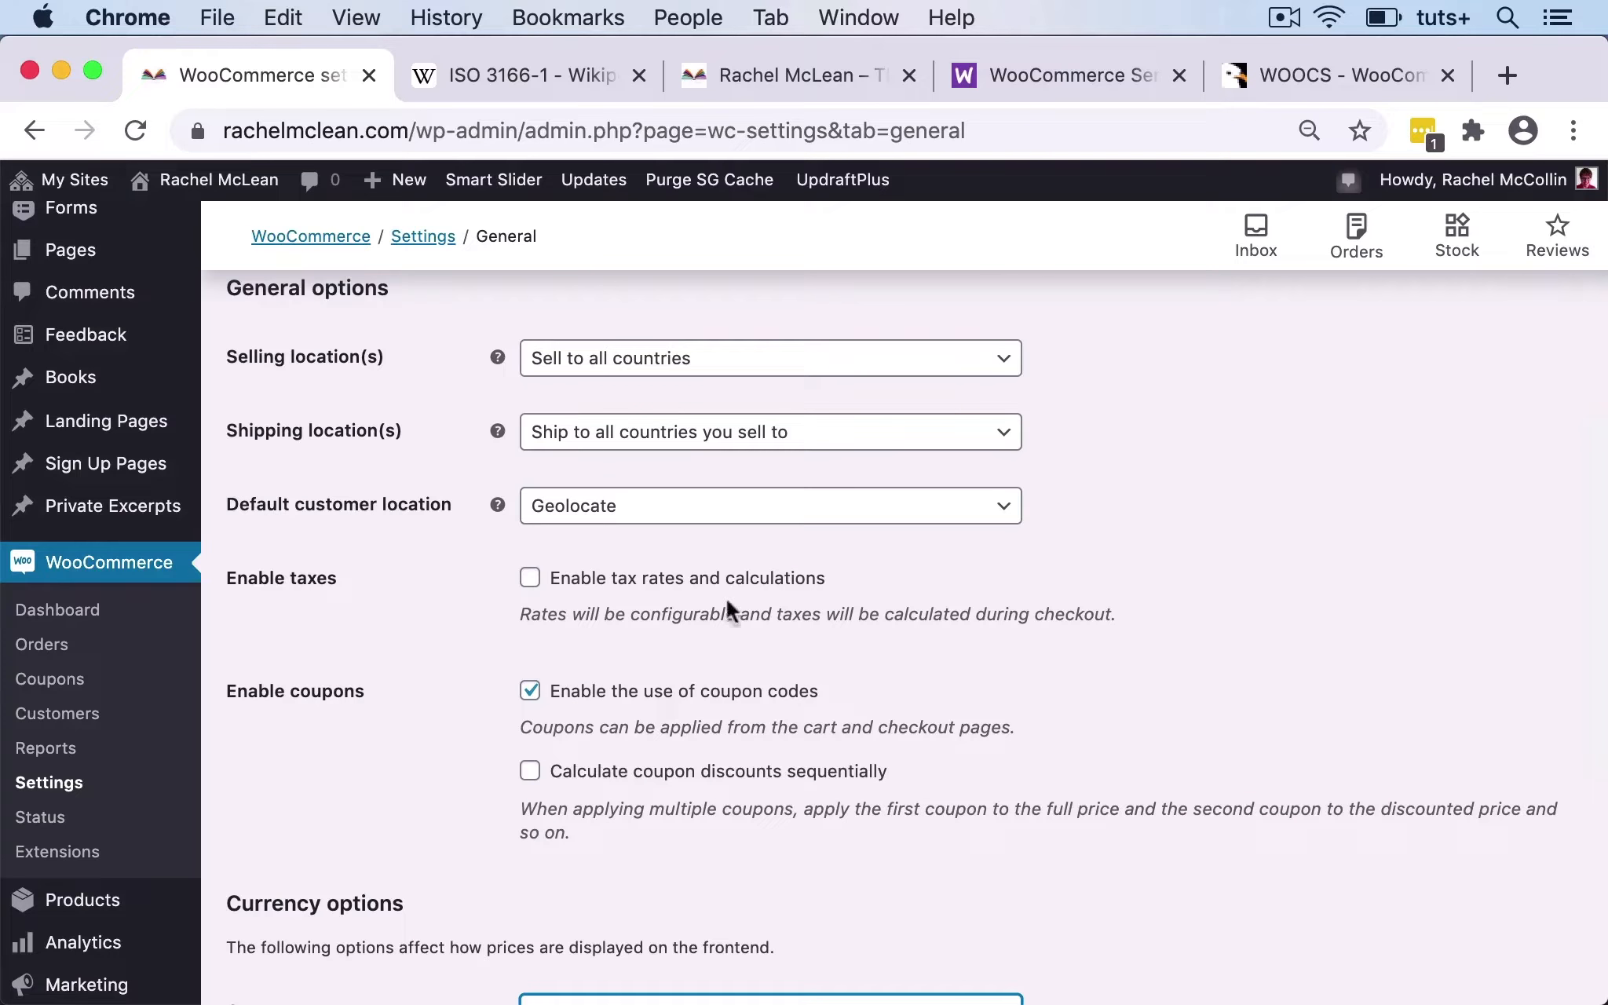
pyautogui.click(531, 581)
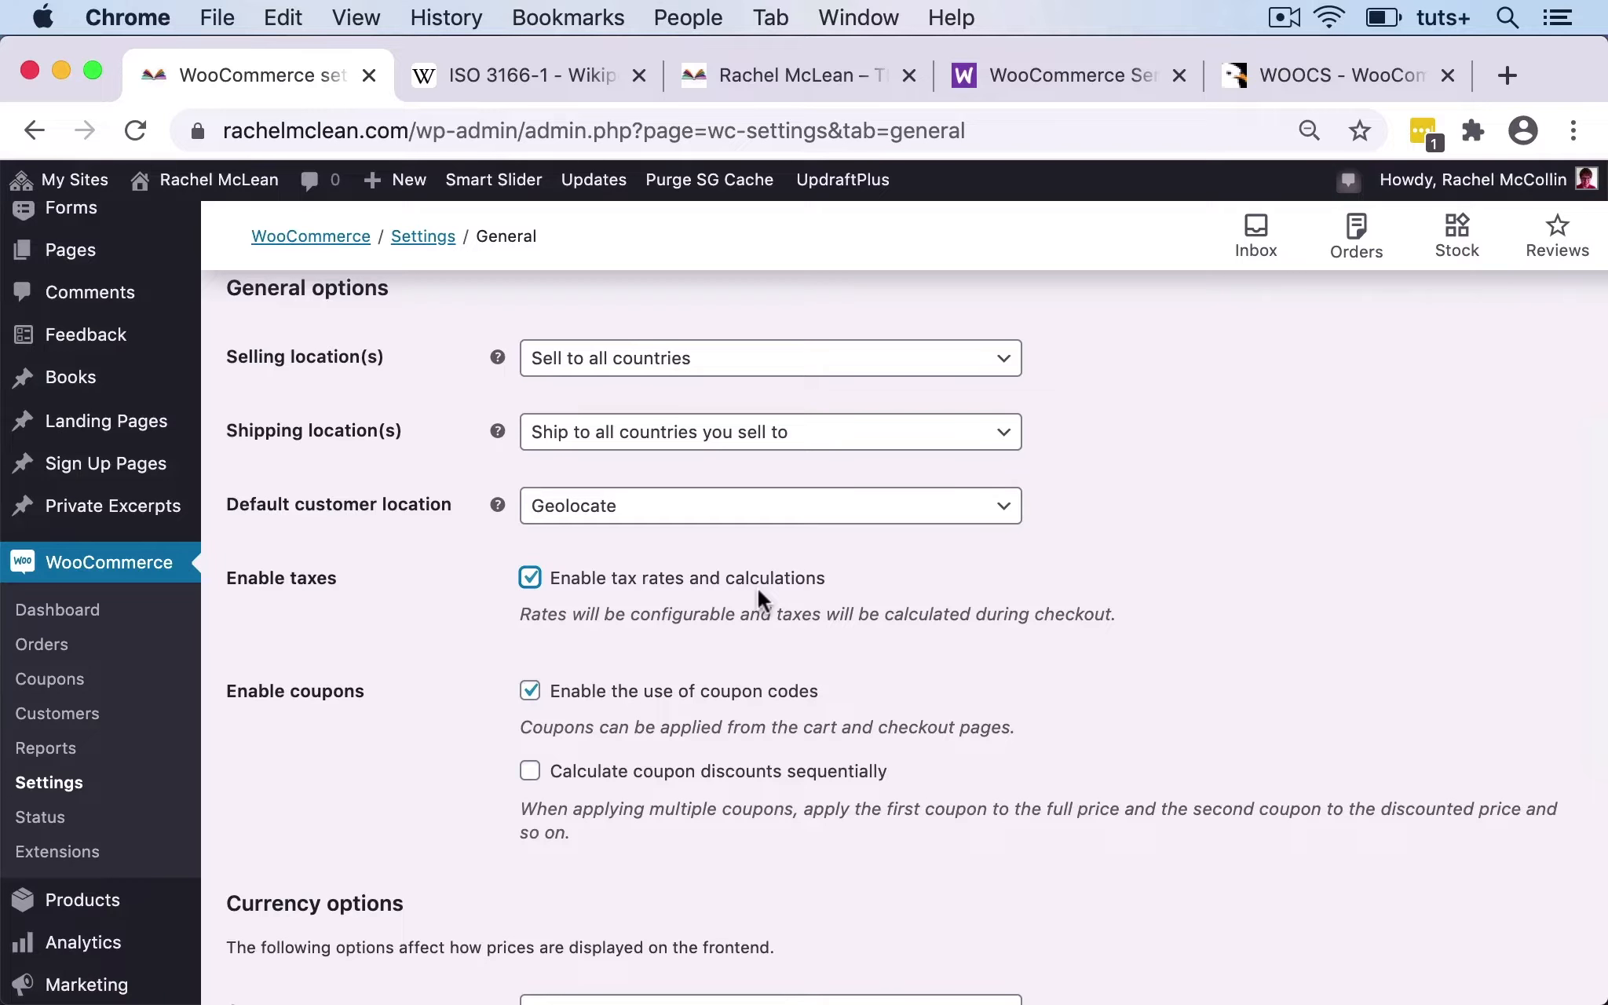
pyautogui.scroll(-7, 756, 588)
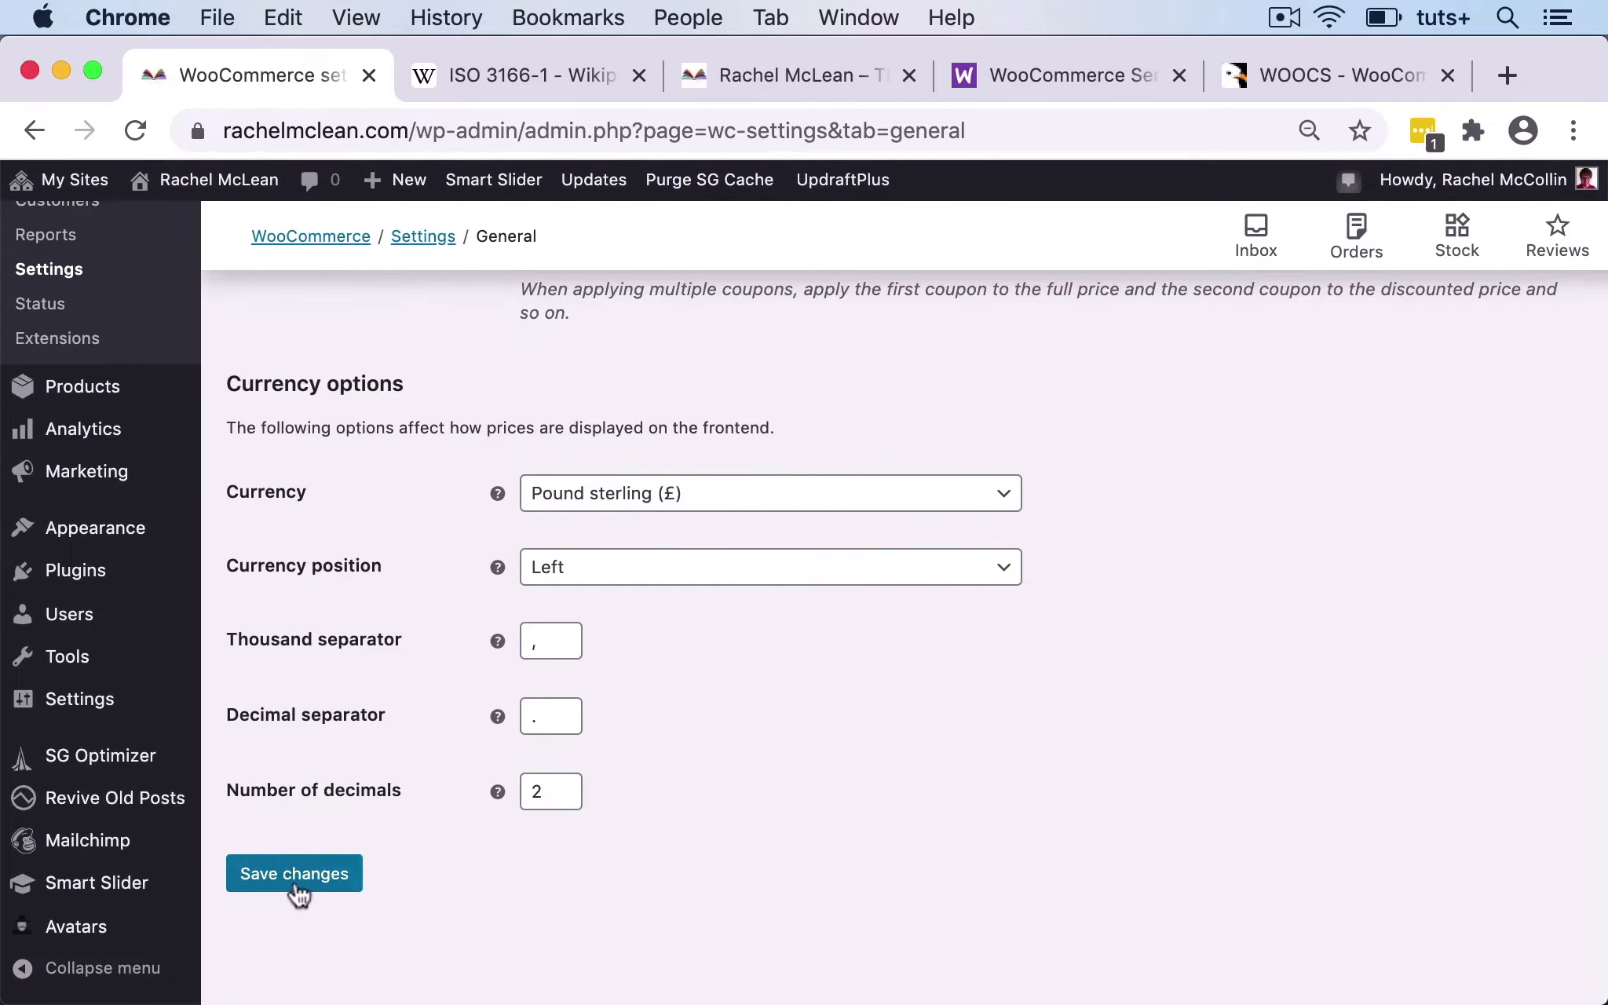
pyautogui.click(296, 884)
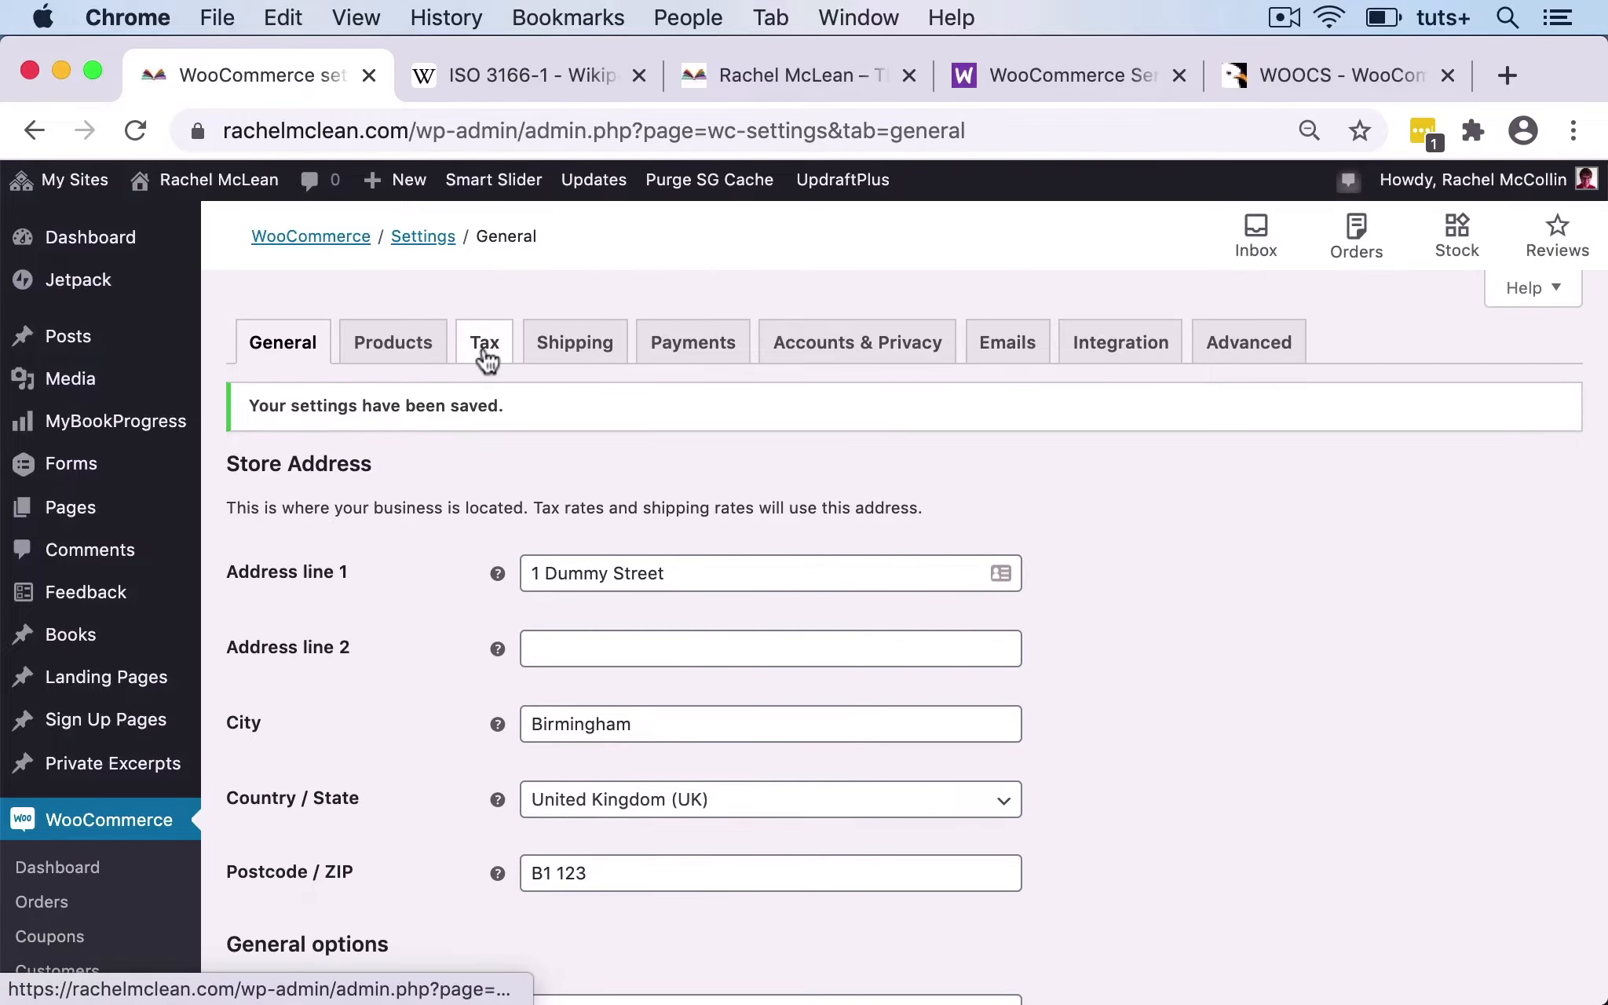
# In the store's tax options, enable automated taxes and specify that prices are entered inclusive of tax.
pyautogui.click(485, 352)
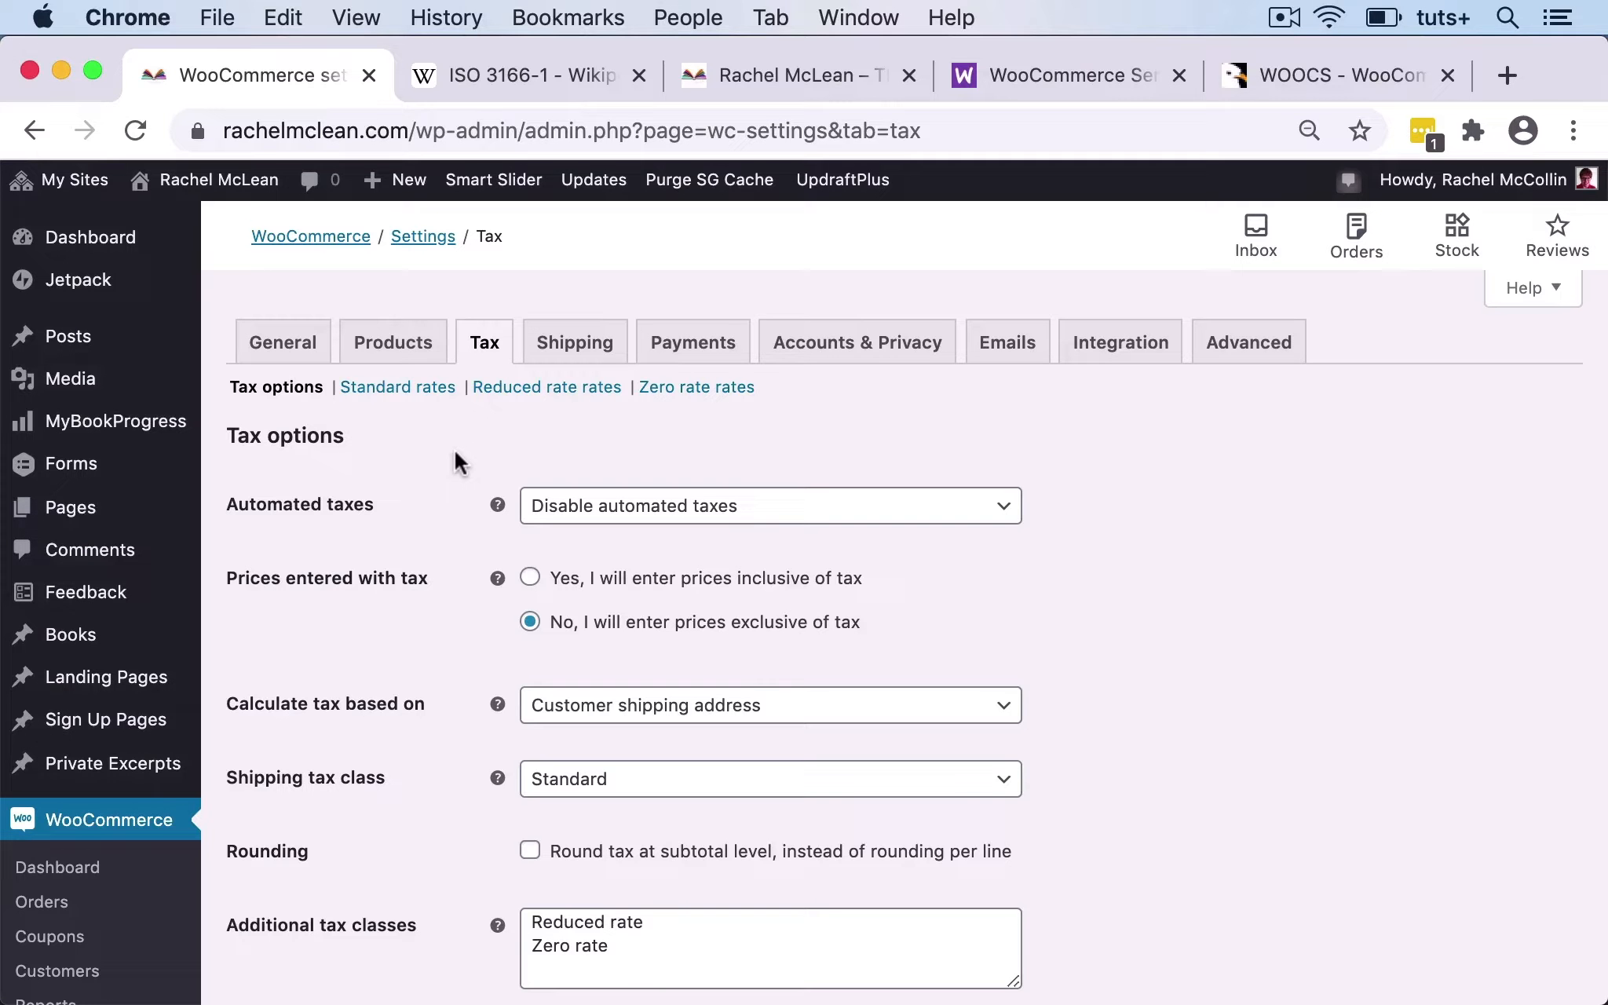
pyautogui.click(675, 509)
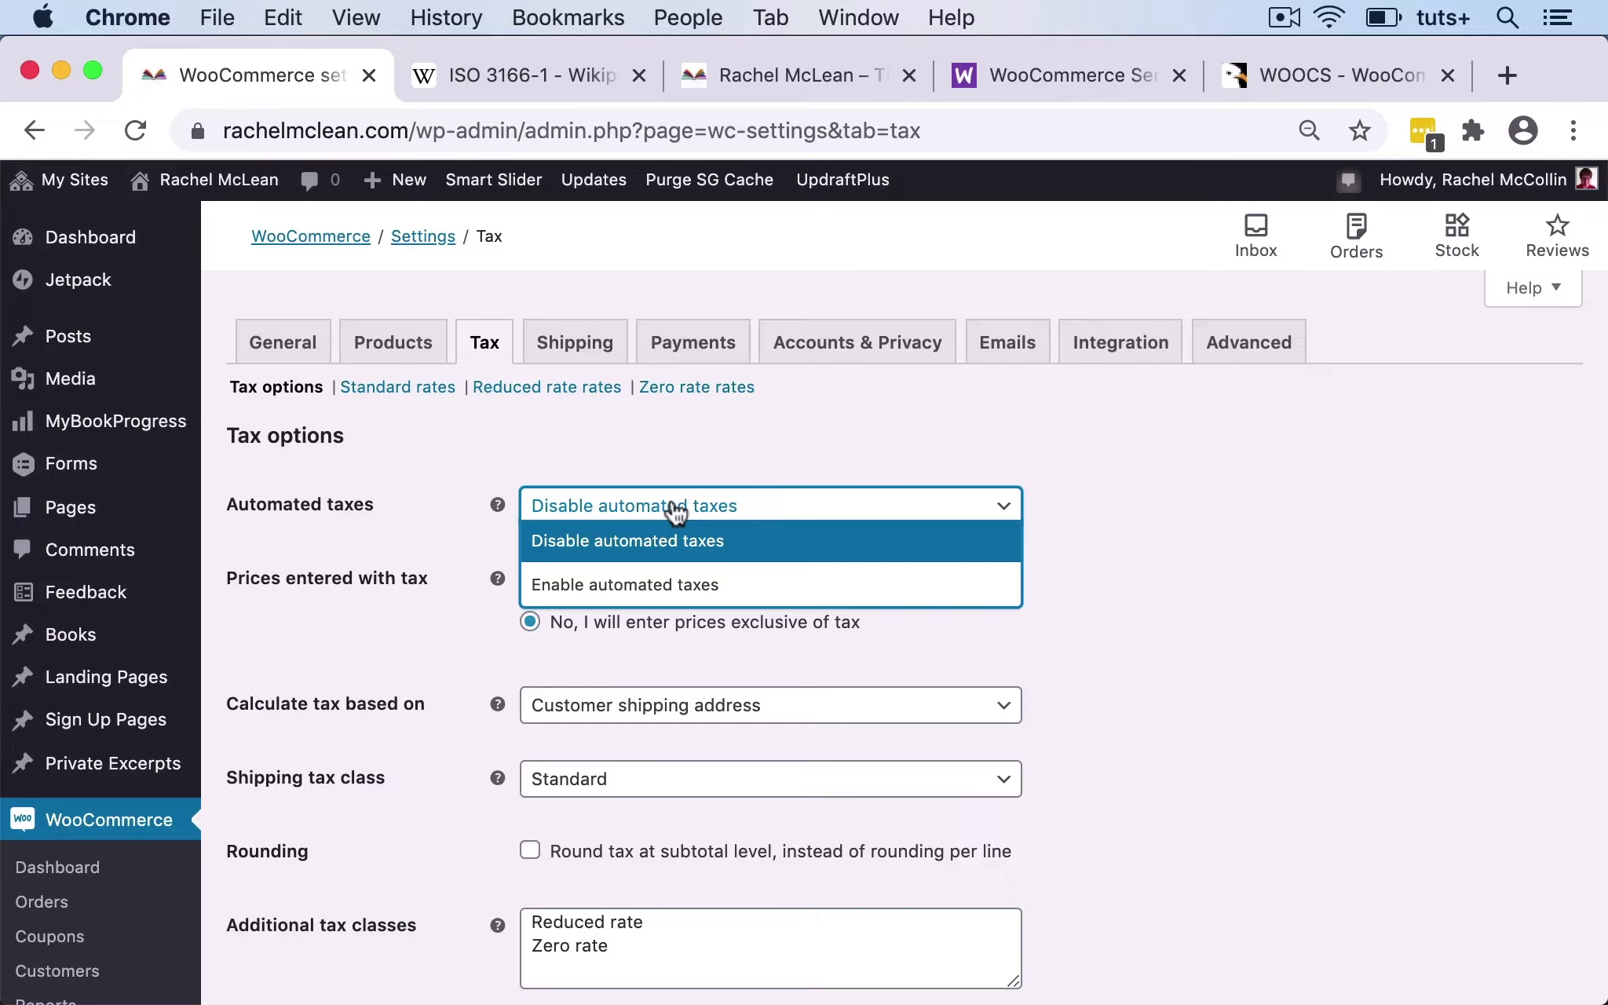
pyautogui.click(674, 585)
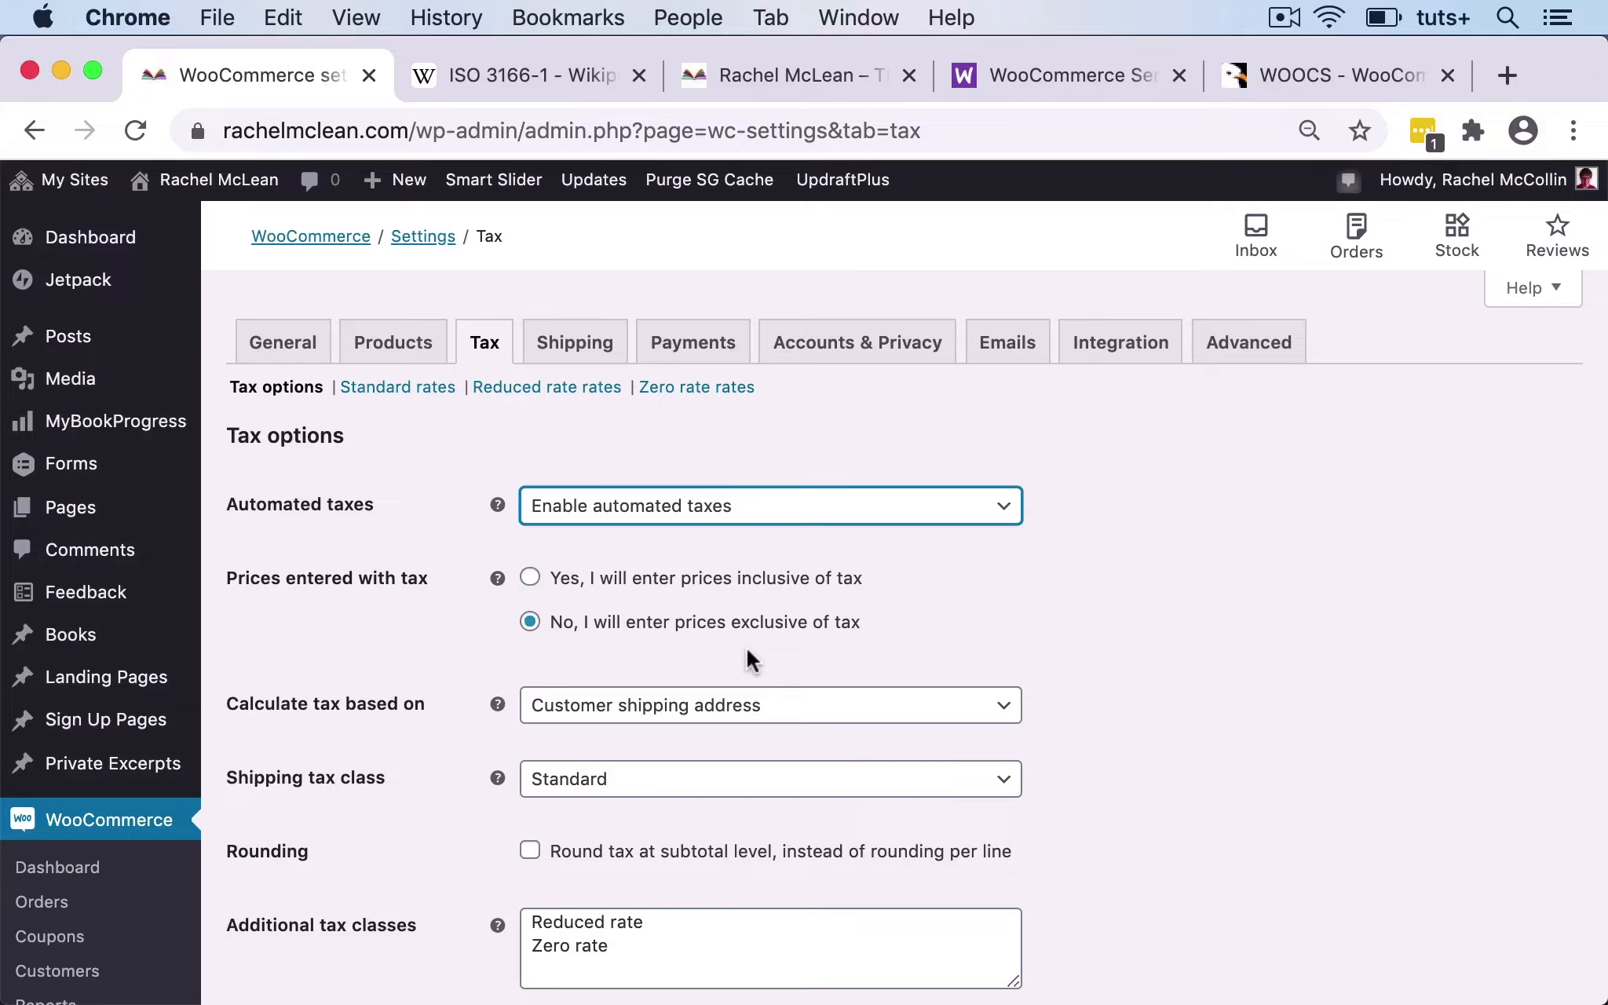
pyautogui.click(530, 578)
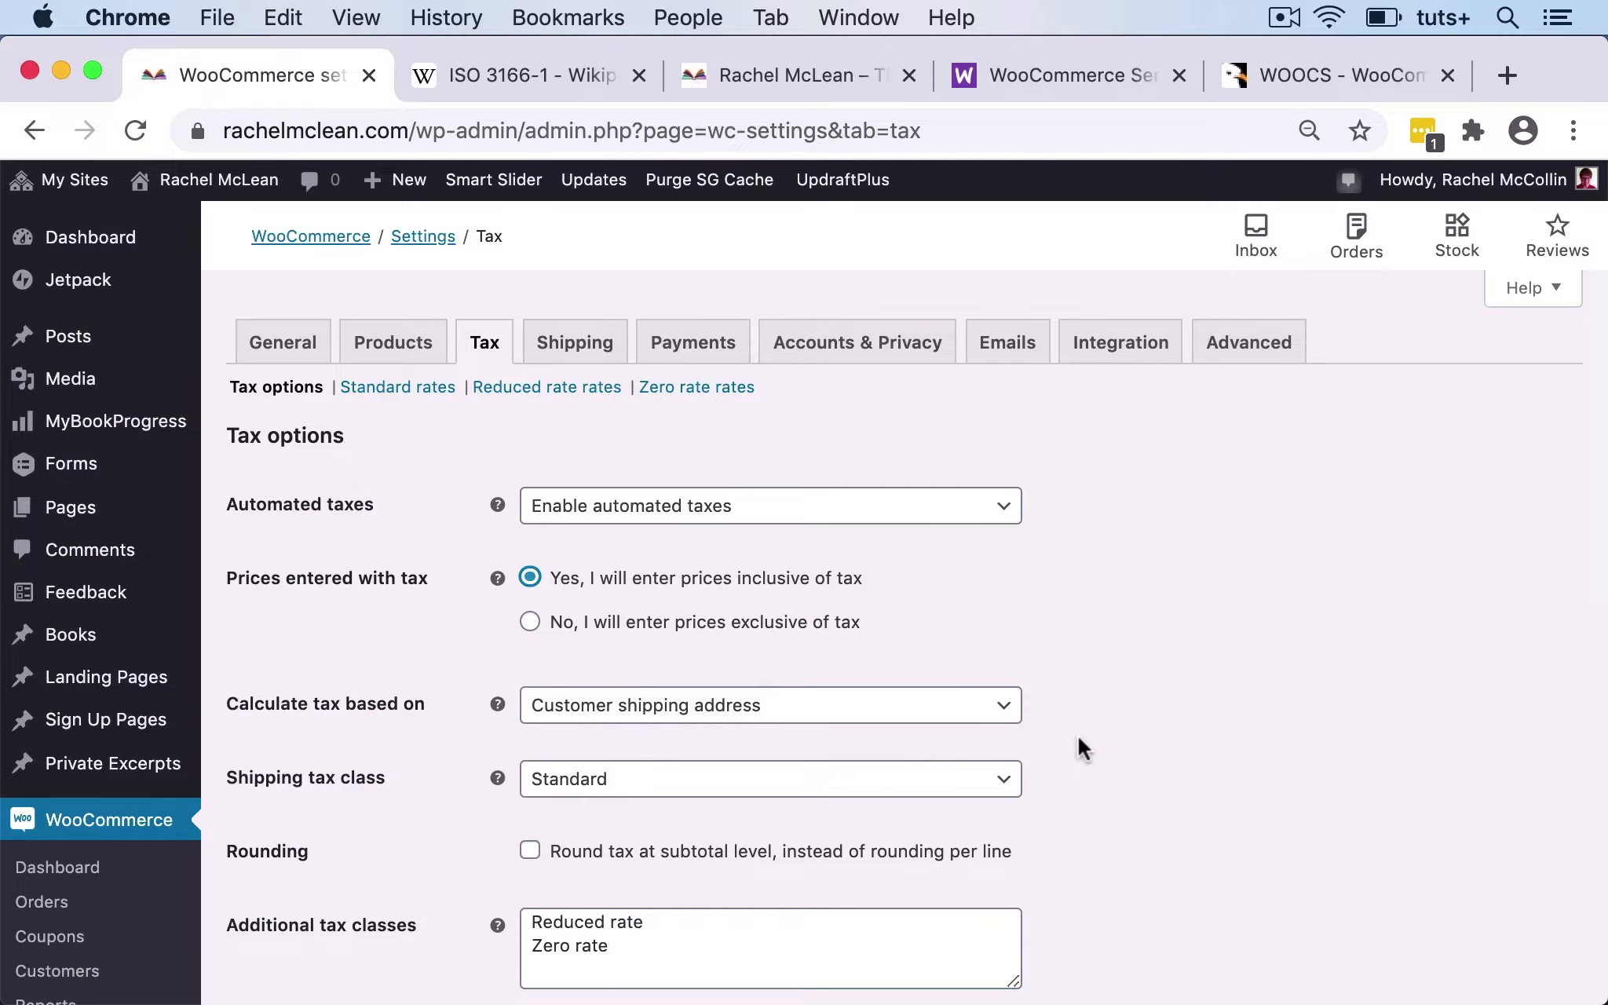
# Examine the available choices for the shipping tax class without changing it.
pyautogui.scroll(-5, 1078, 736)
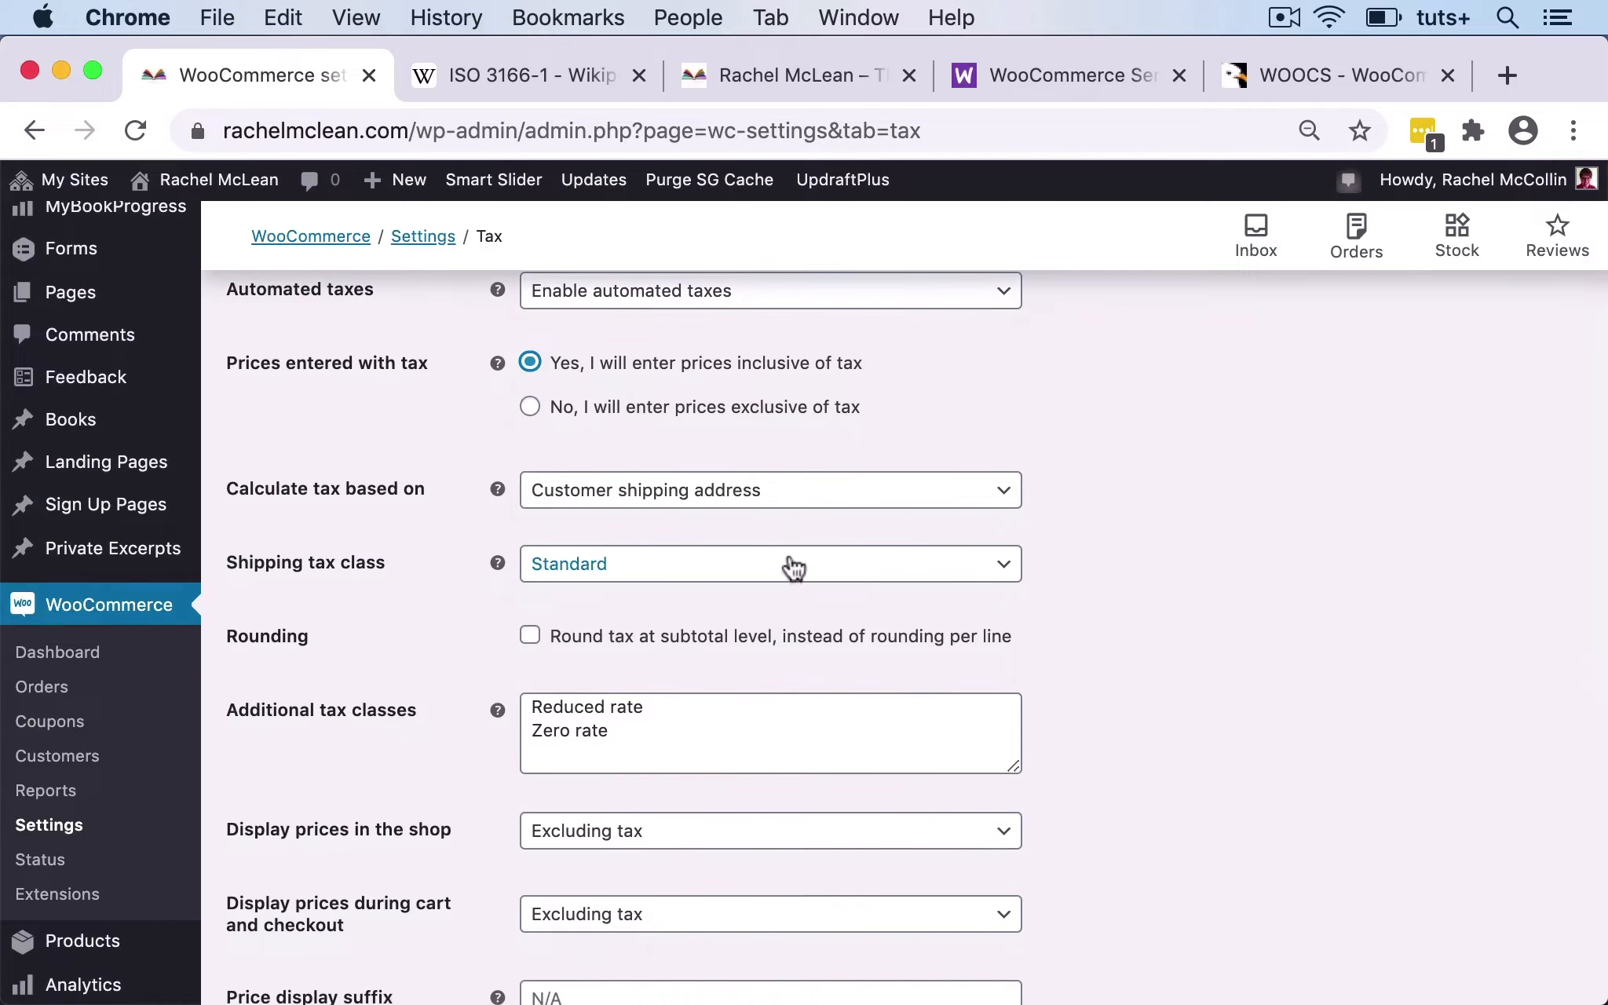
pyautogui.click(756, 583)
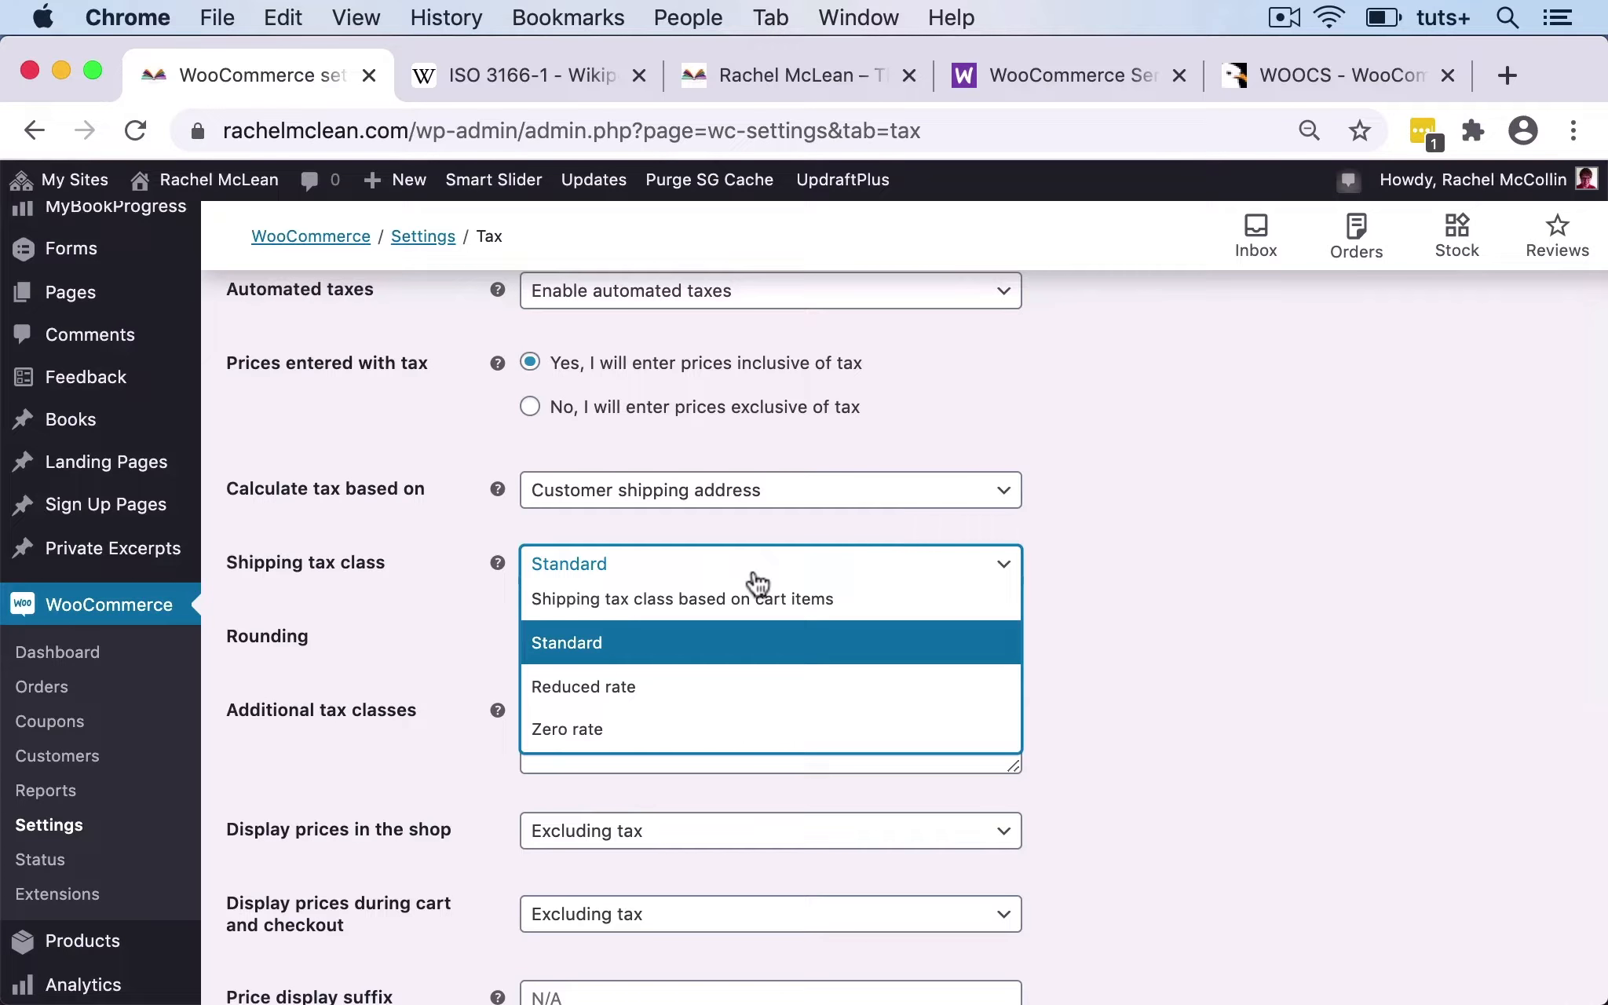
pyautogui.click(1183, 556)
# Set prices to display including tax both in the shop and during cart and checkout.
pyautogui.scroll(-3, 1029, 614)
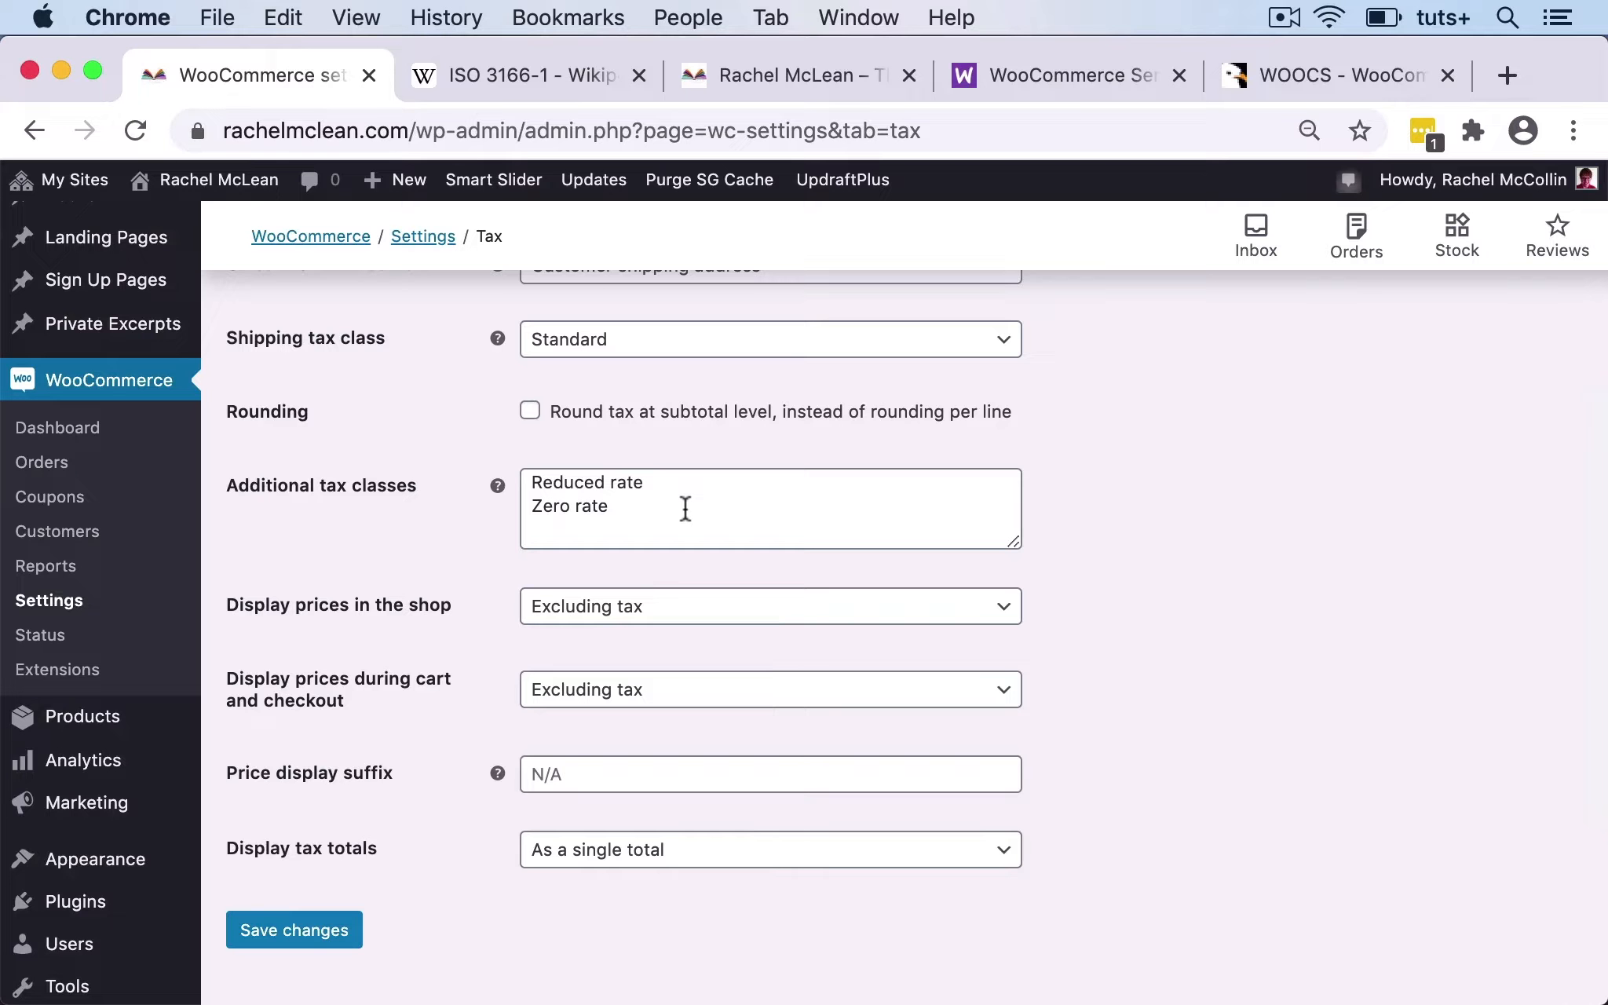
pyautogui.click(663, 617)
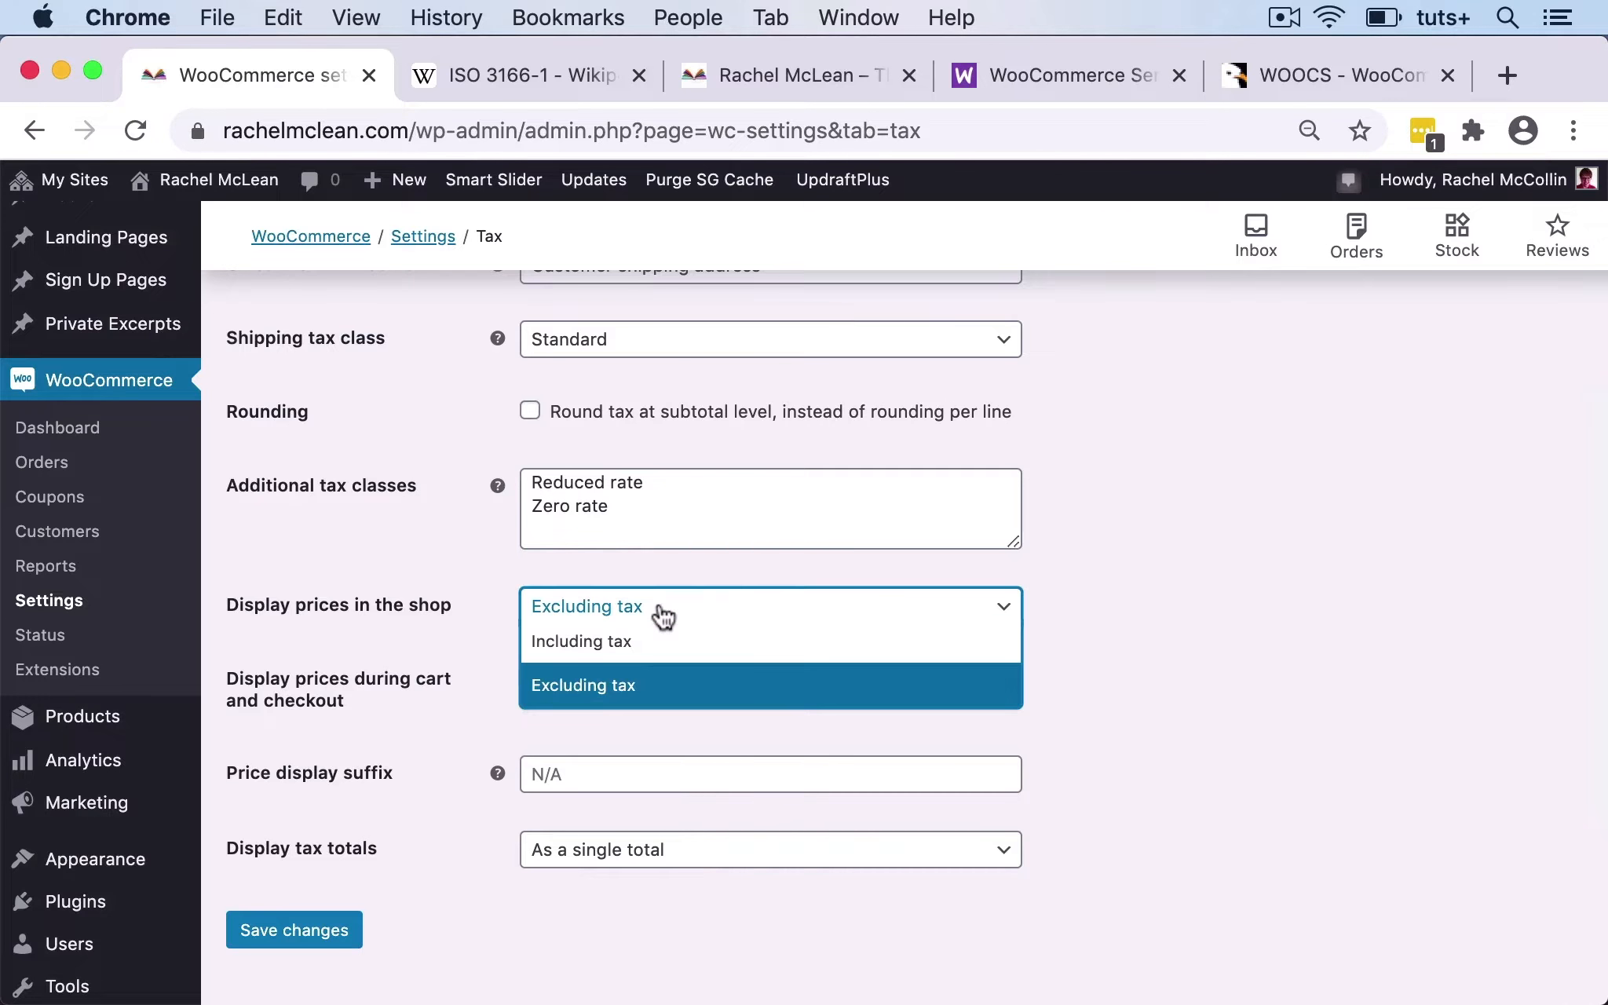
pyautogui.click(639, 650)
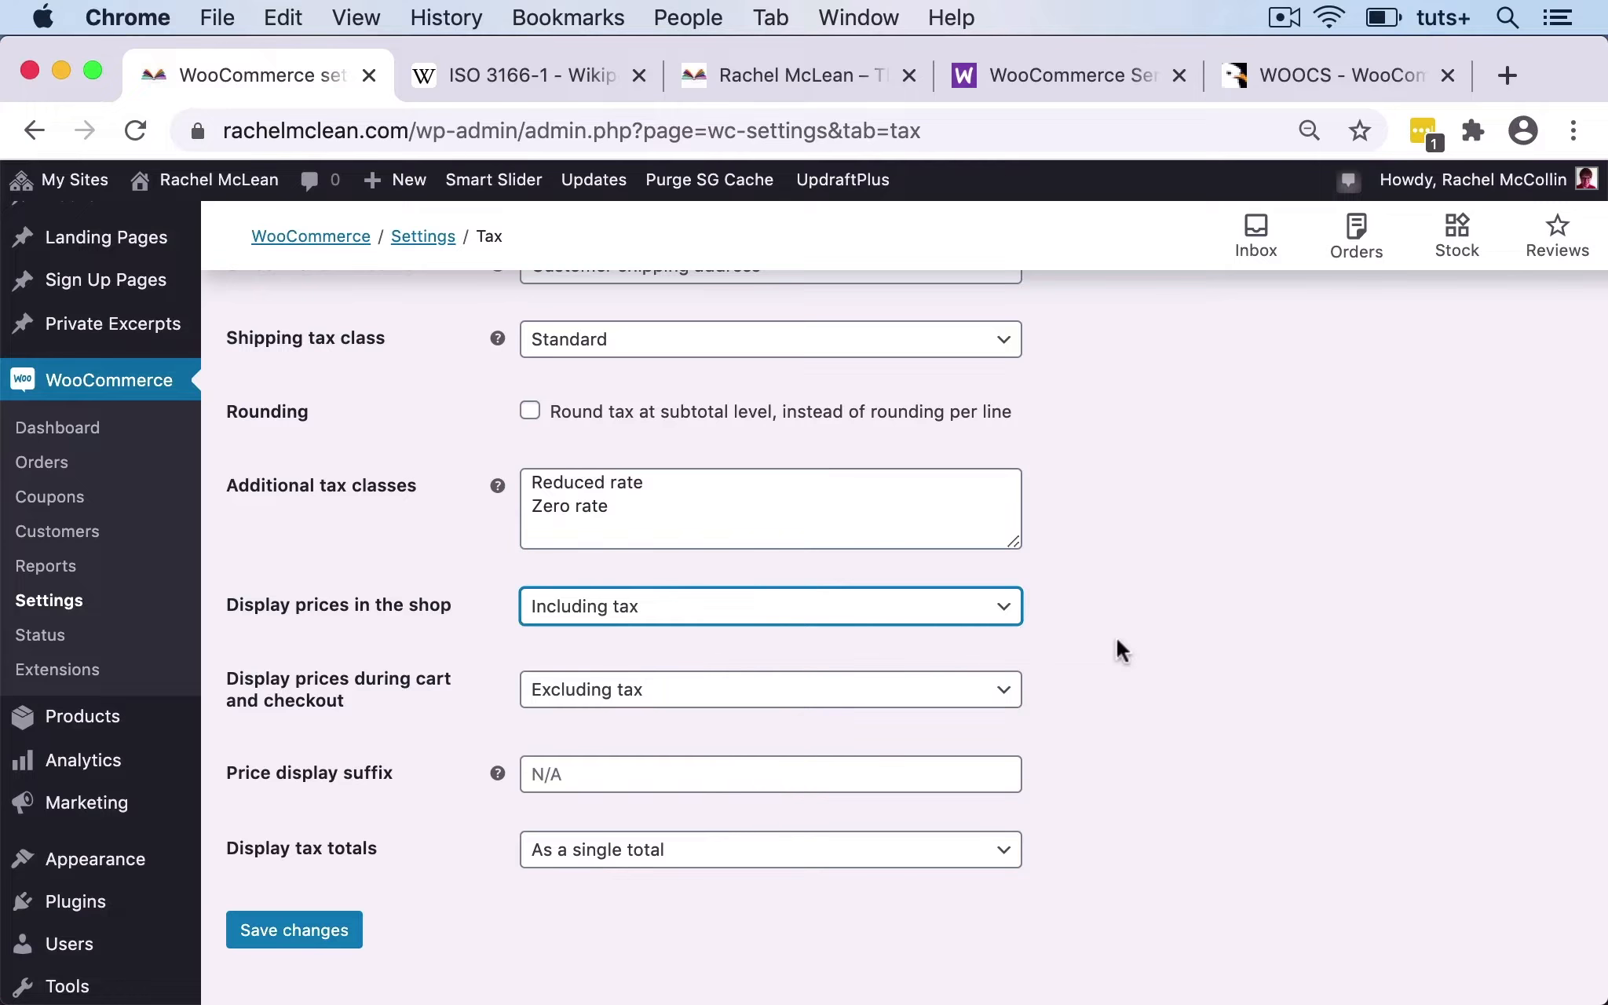
pyautogui.click(679, 703)
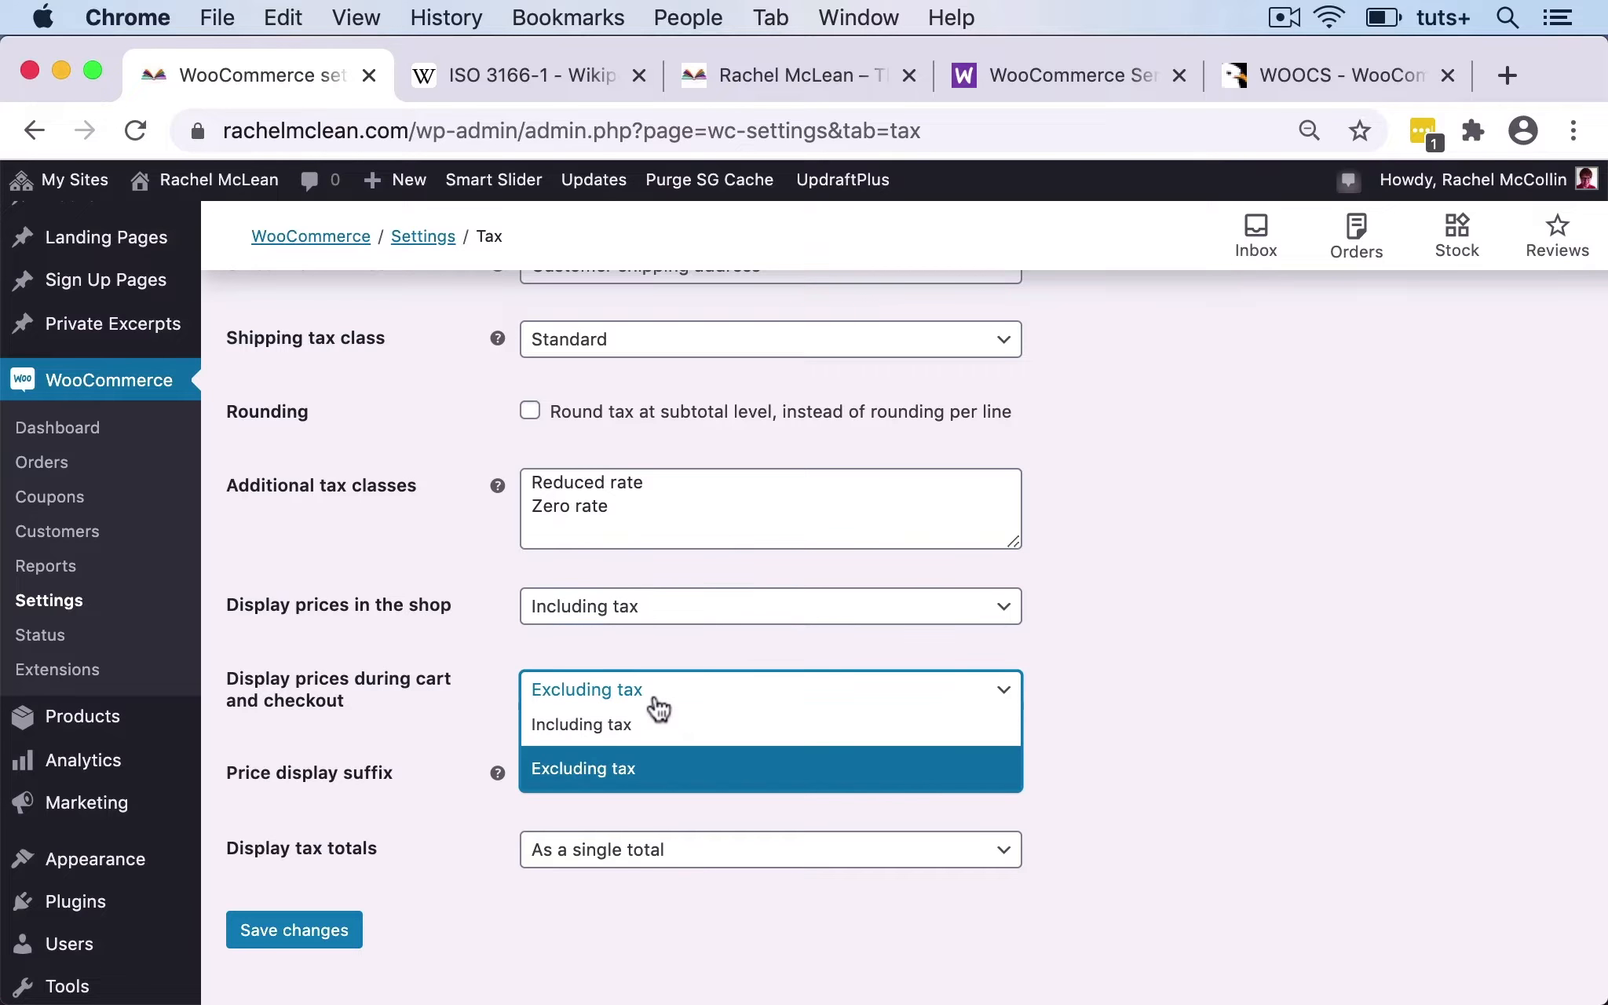
pyautogui.click(614, 742)
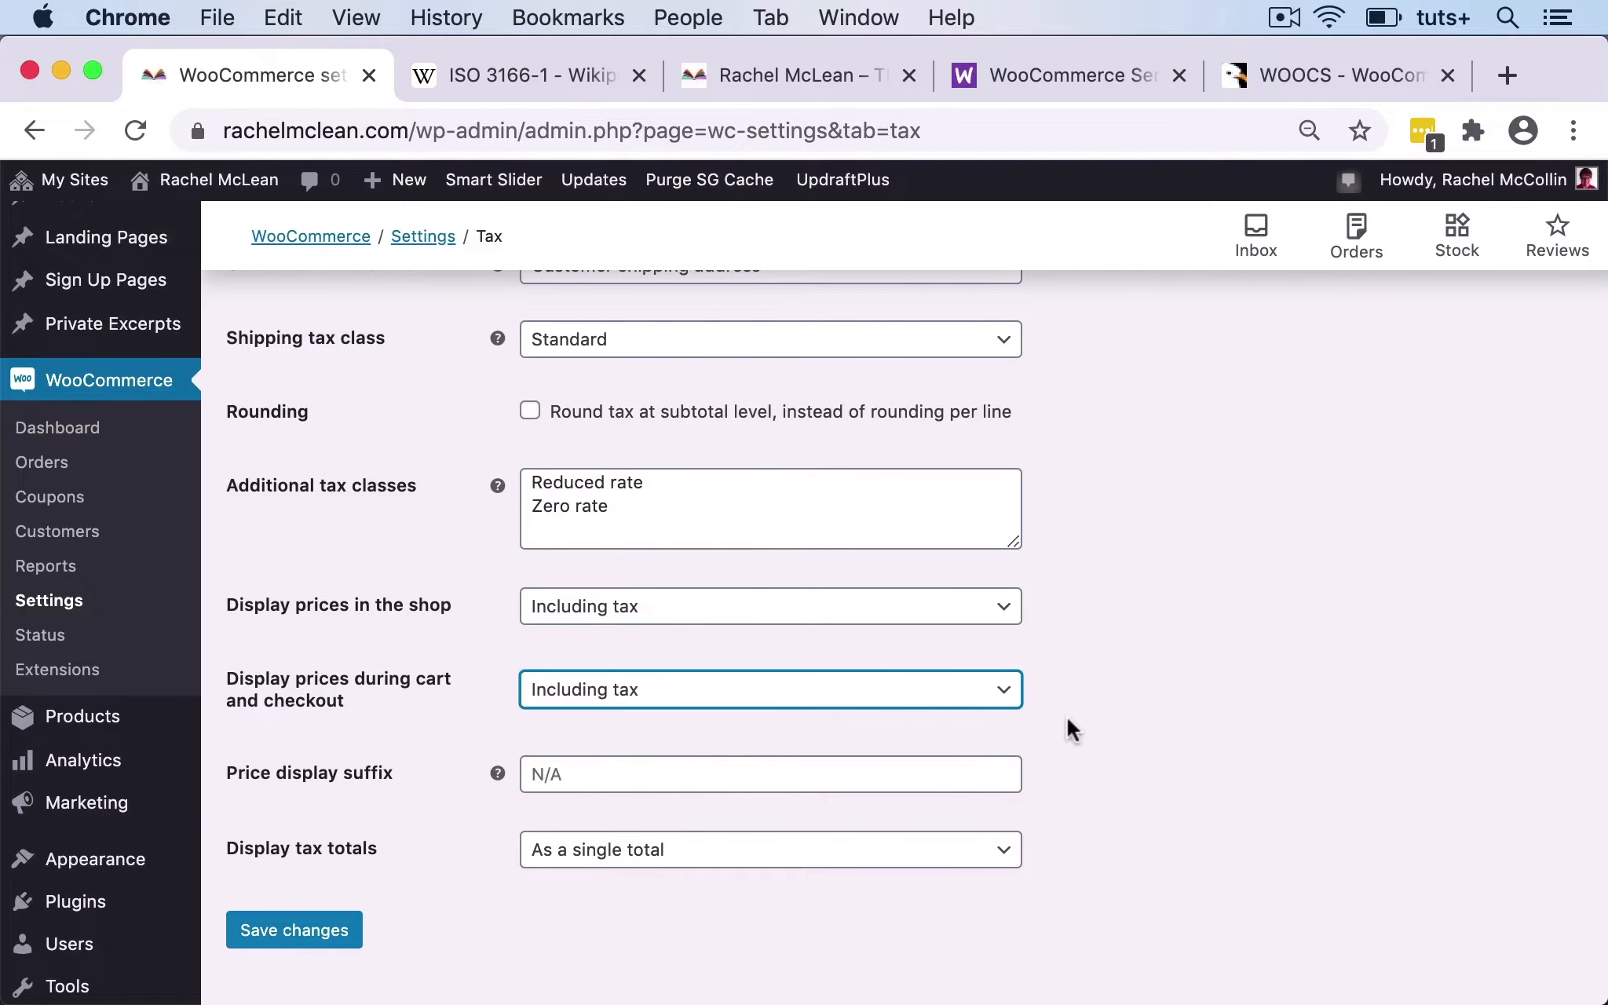
# Keep tax totals displayed as a single total and save the tax options.
pyautogui.scroll(-3, 1068, 716)
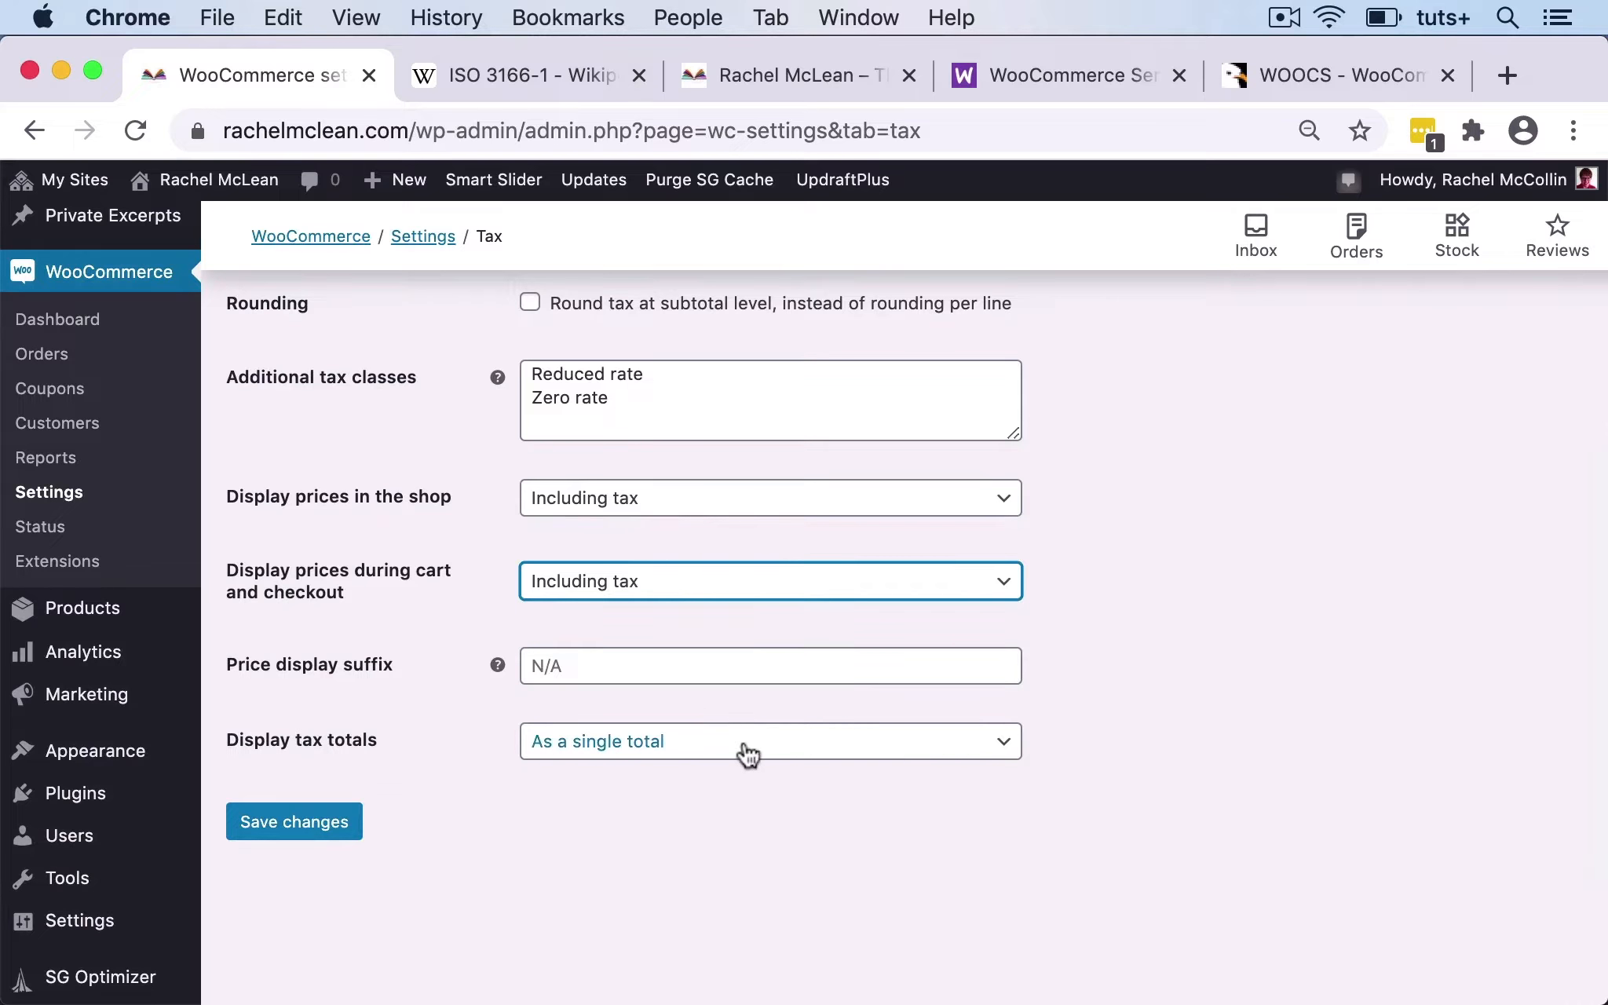
pyautogui.click(664, 750)
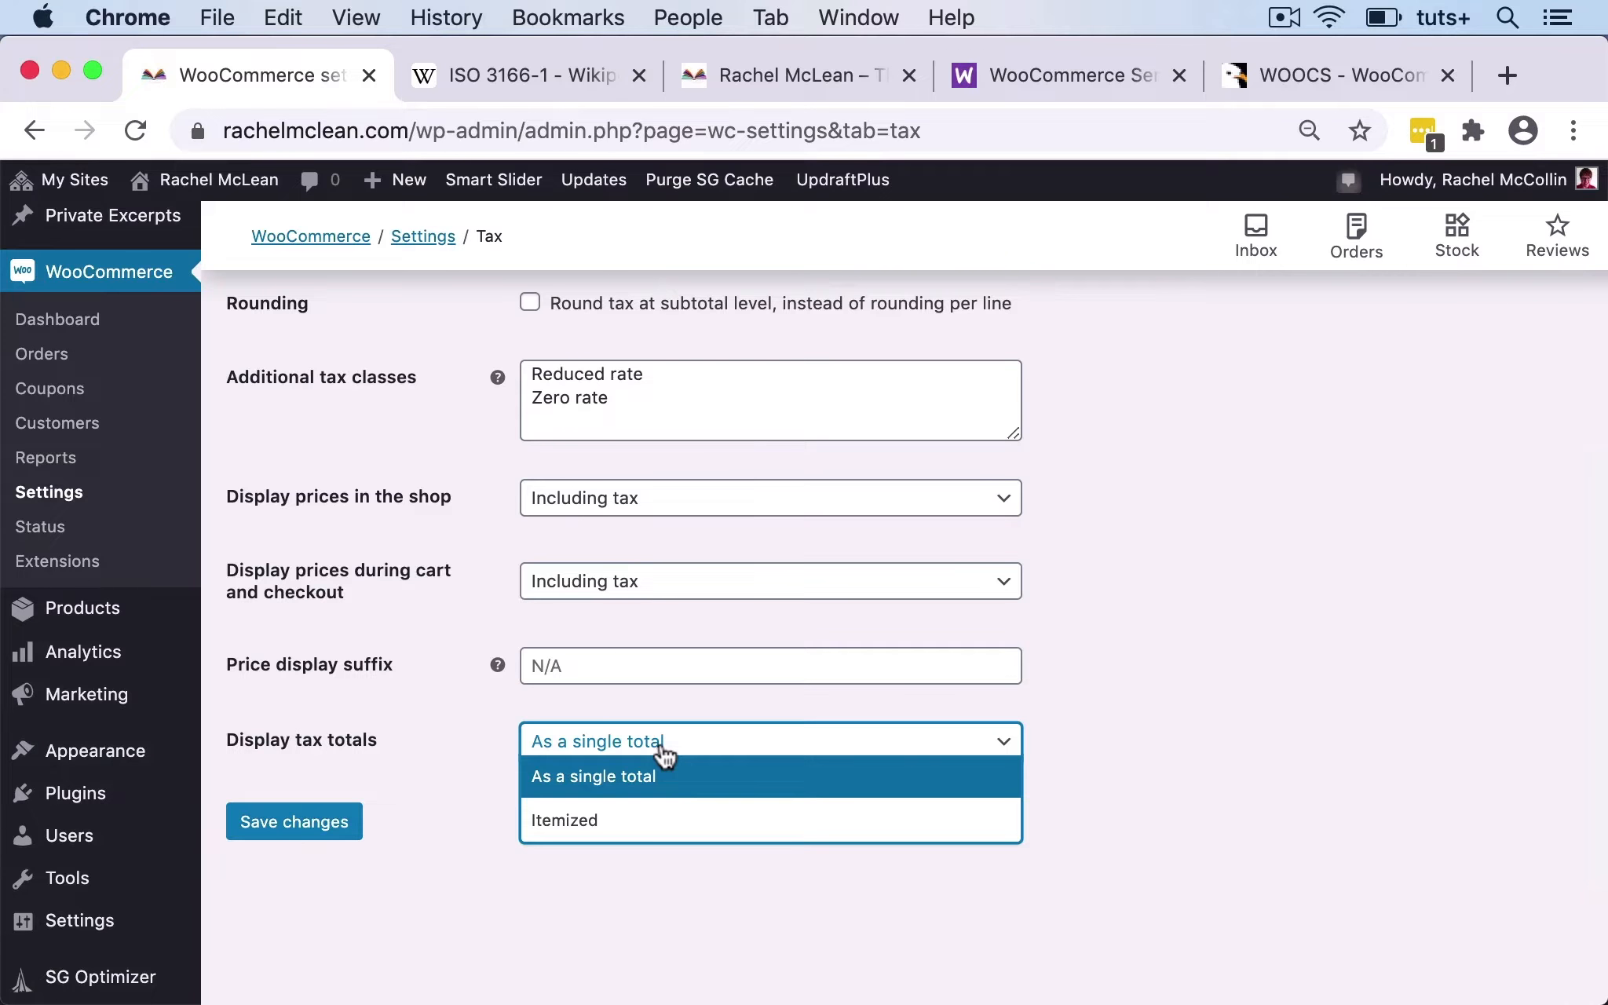
pyautogui.click(665, 775)
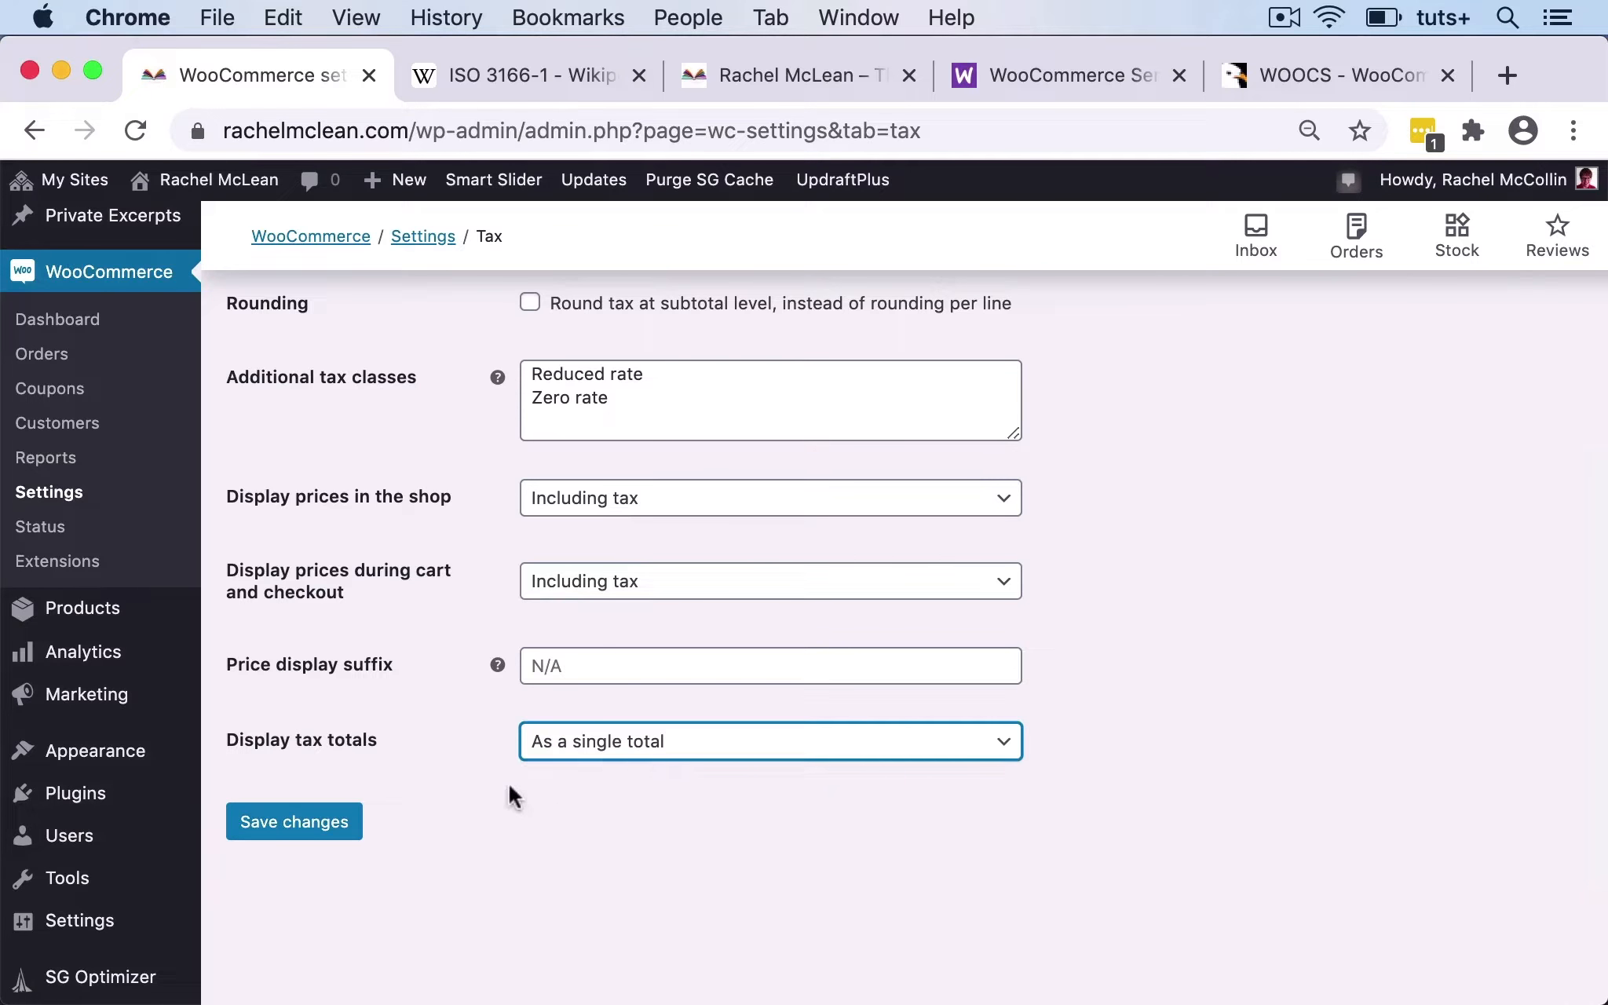
pyautogui.click(306, 825)
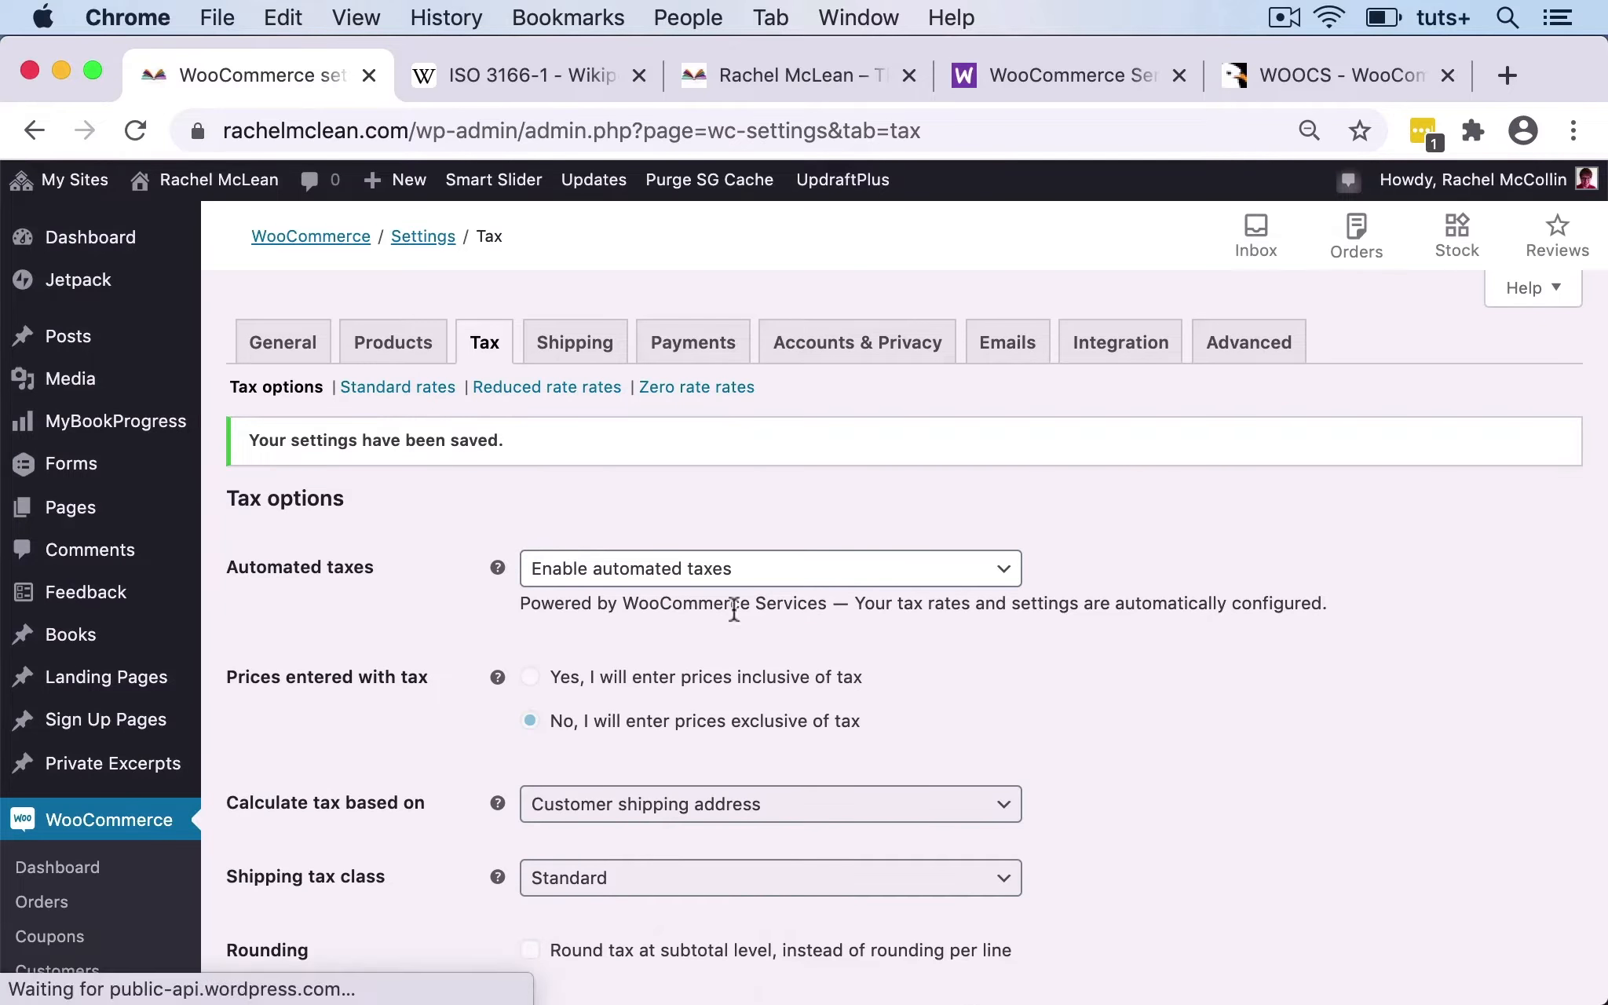
# Review the saved tax options and open the table of standard tax rates.
pyautogui.scroll(-3, 940, 664)
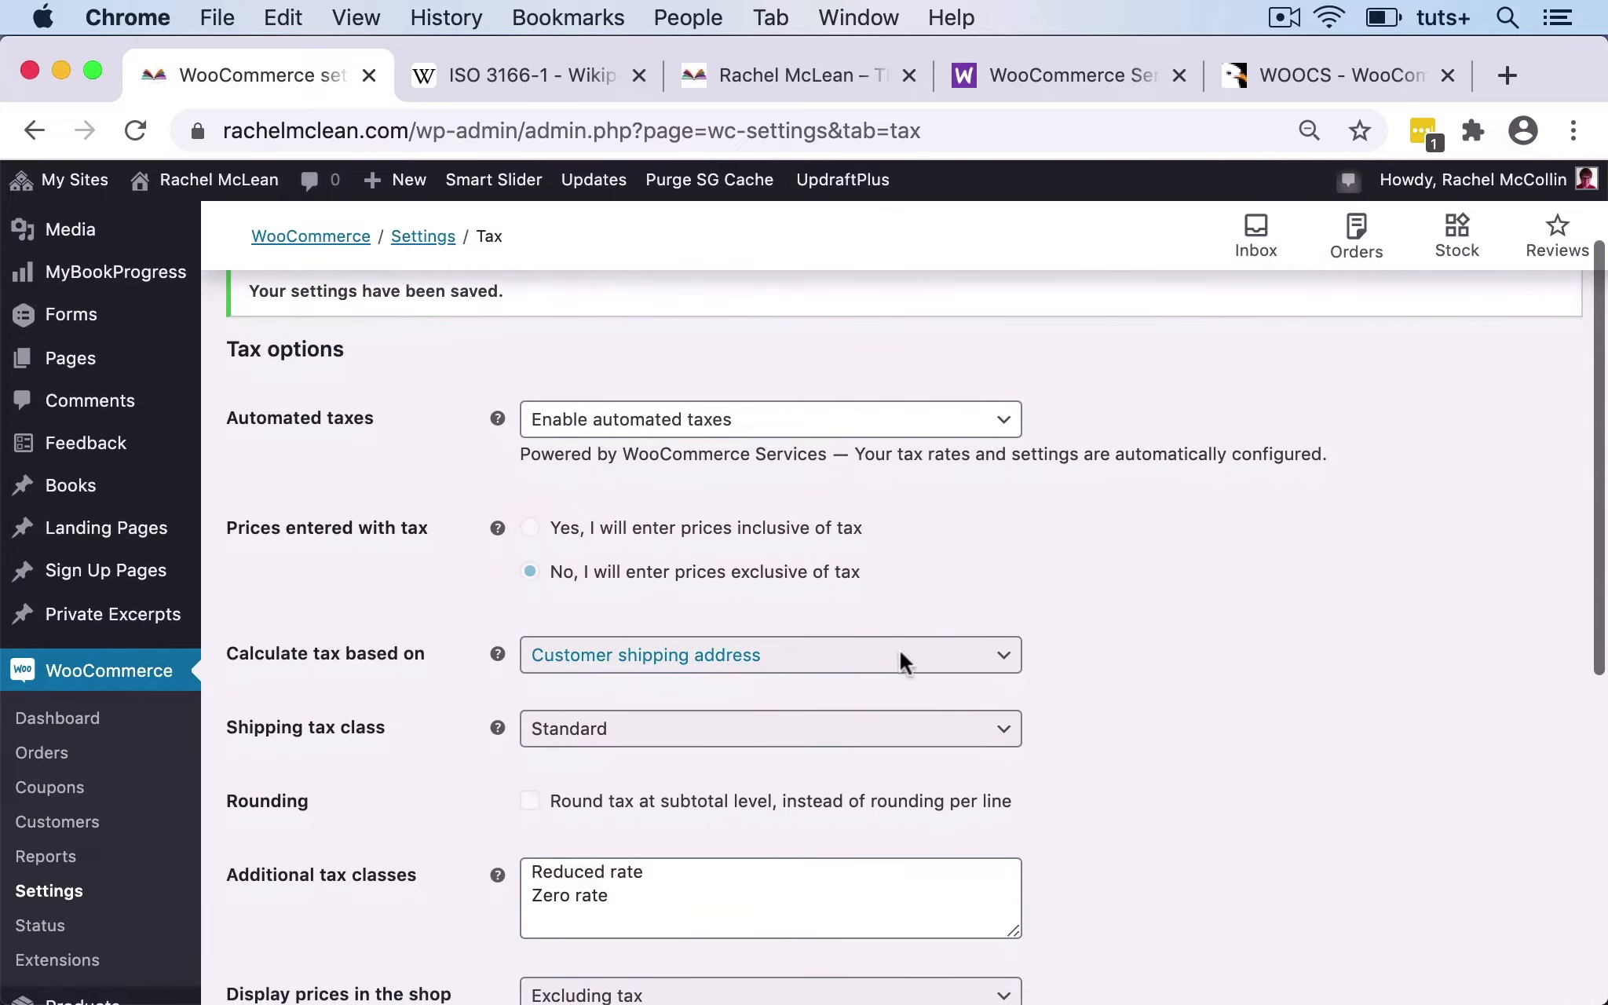
pyautogui.click(837, 669)
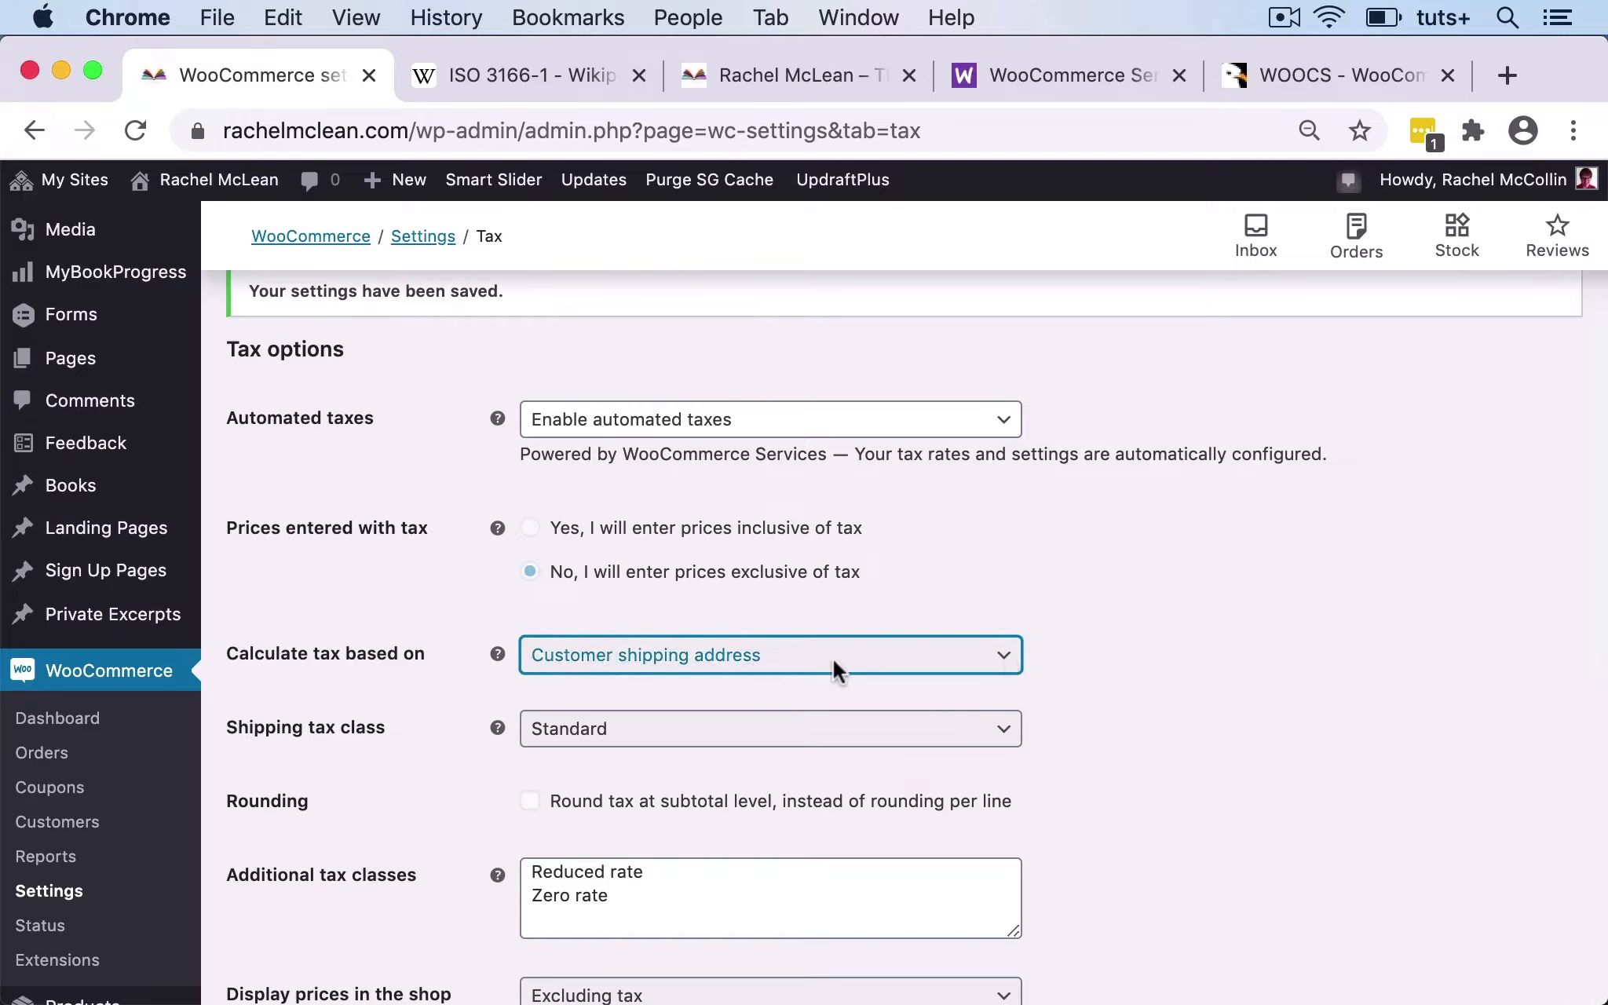
pyautogui.scroll(-6, 834, 669)
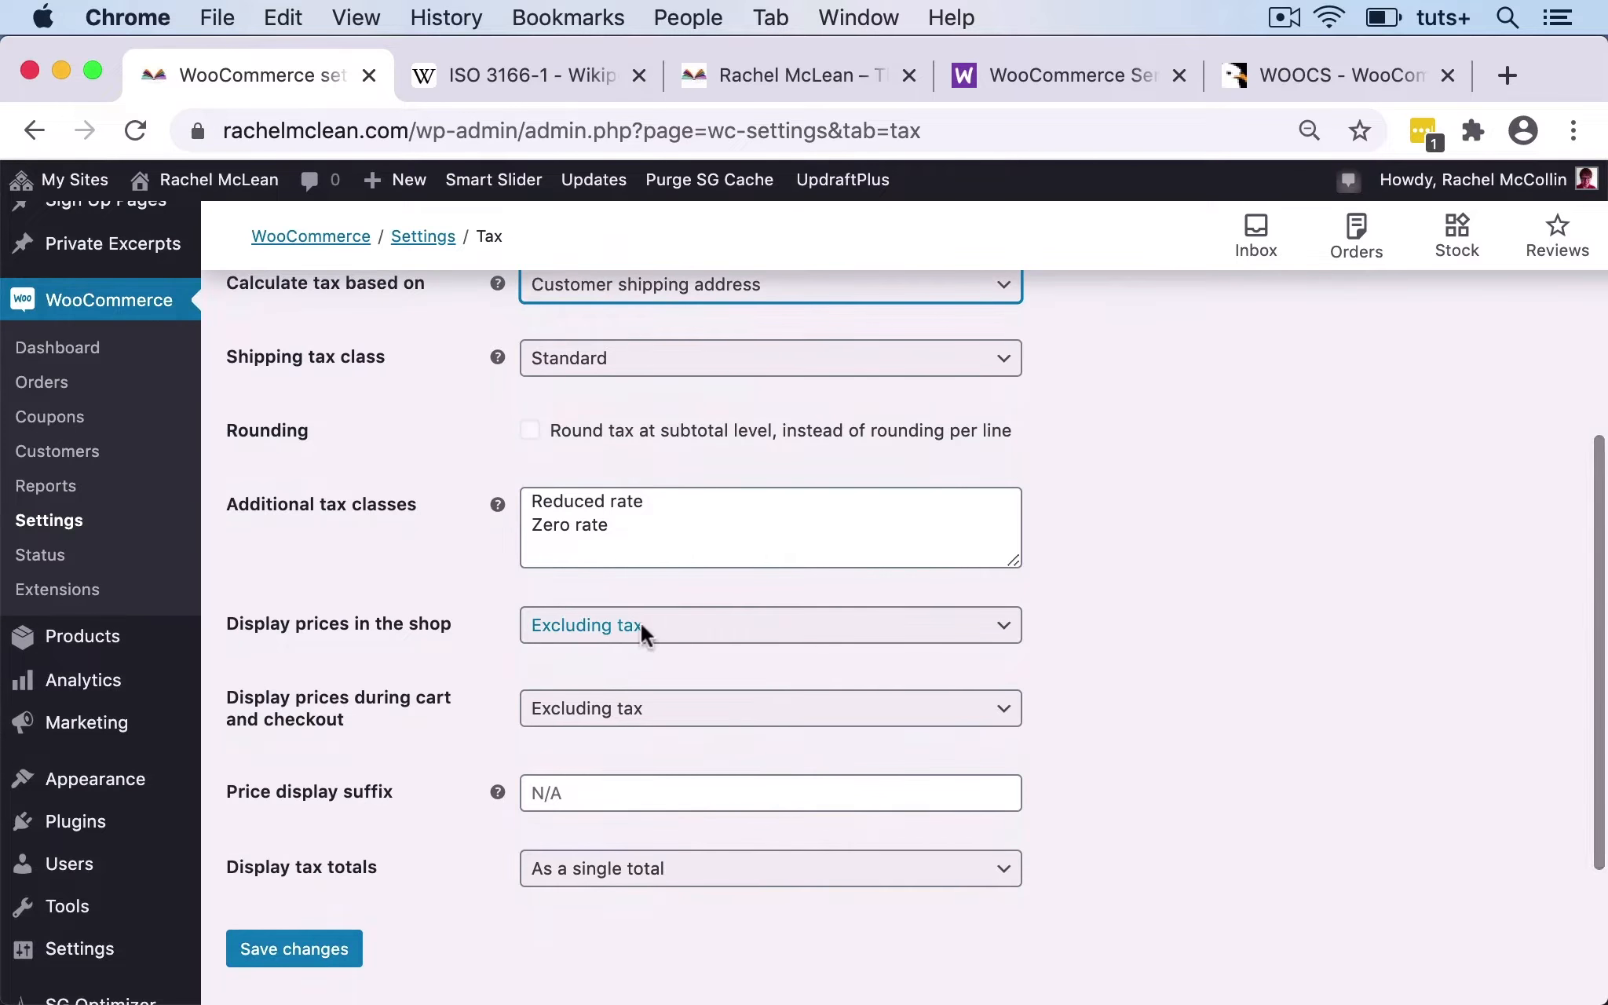
pyautogui.click(293, 948)
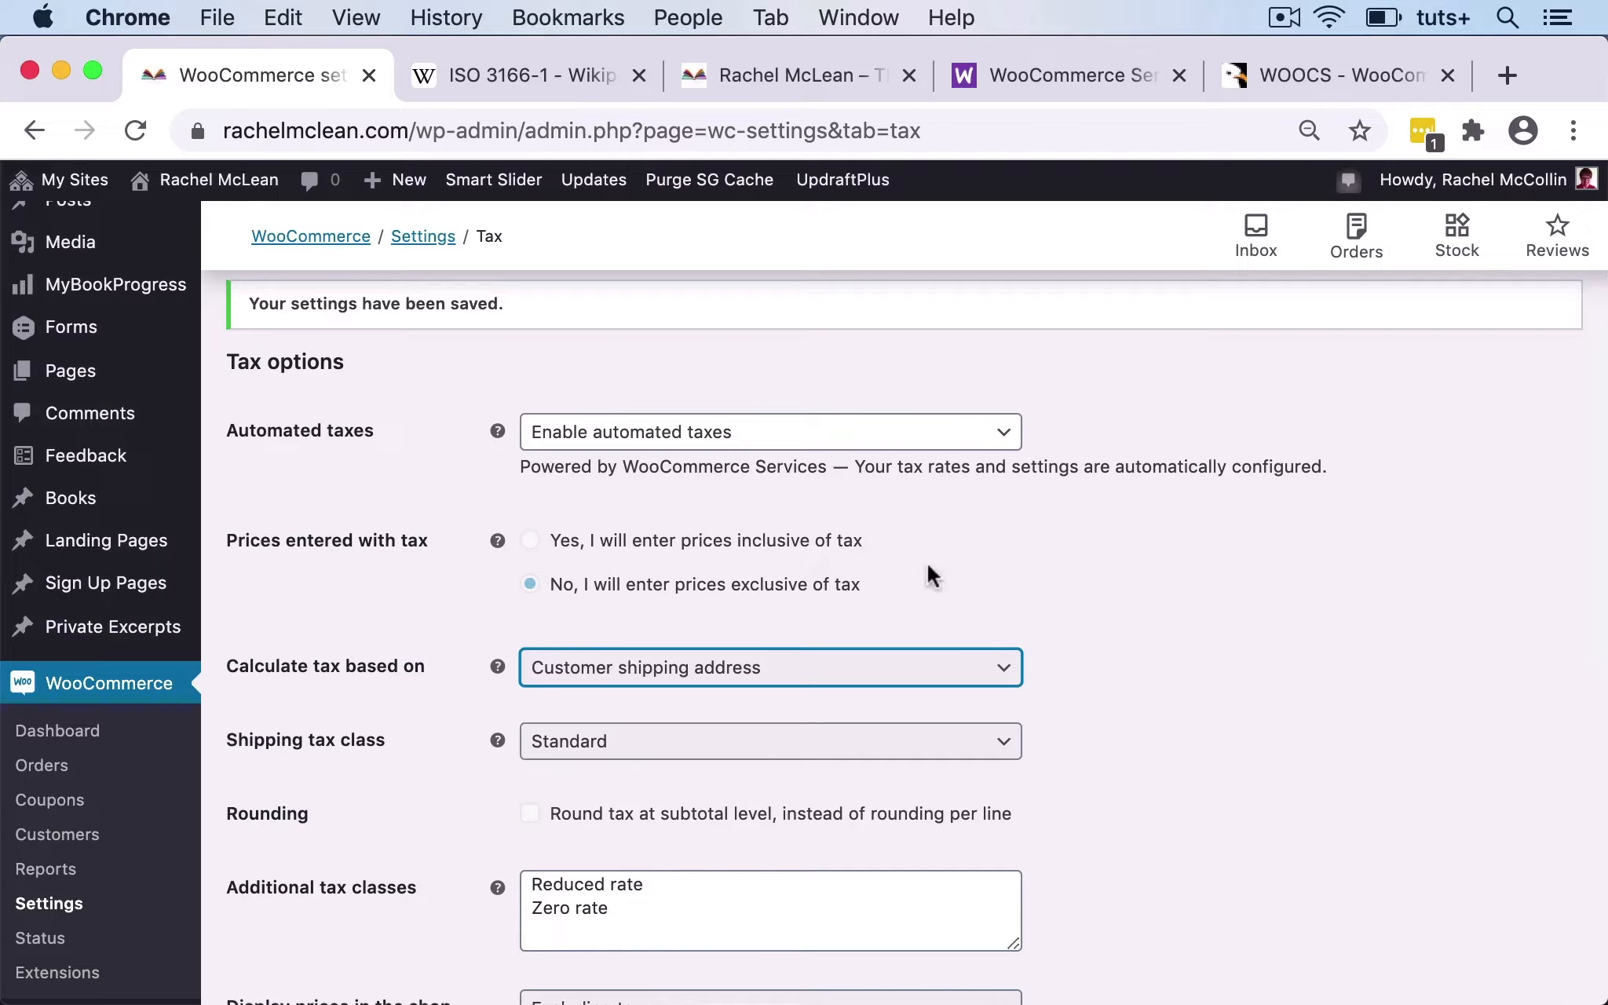
pyautogui.scroll(3, 927, 563)
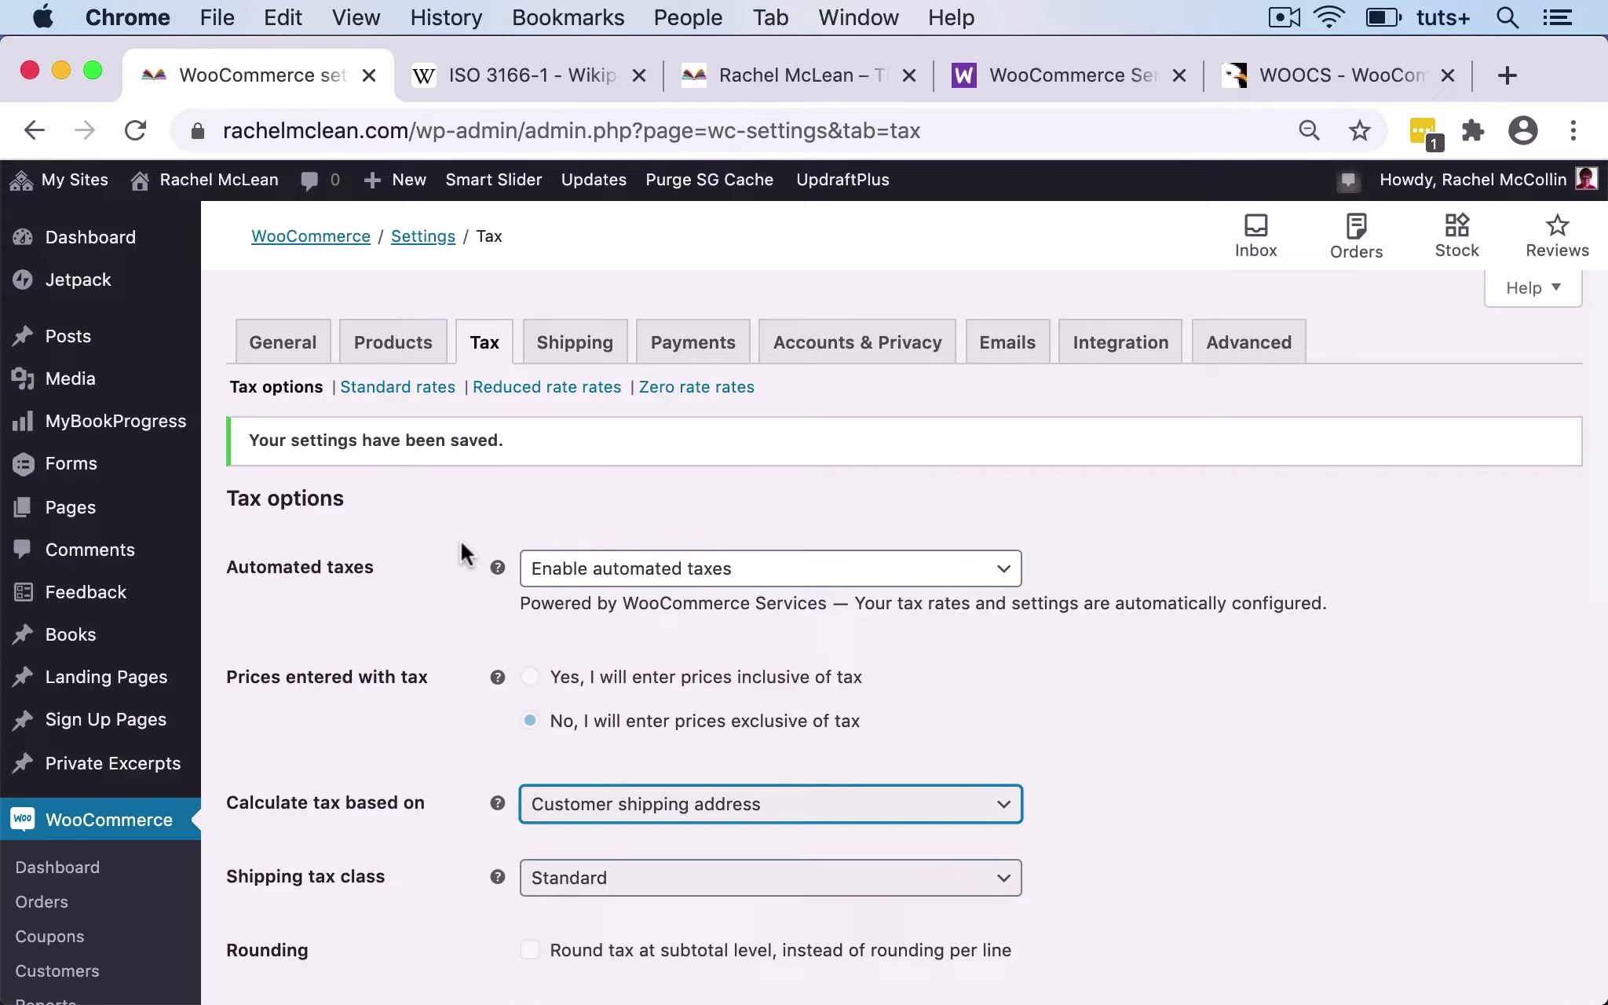
pyautogui.click(410, 389)
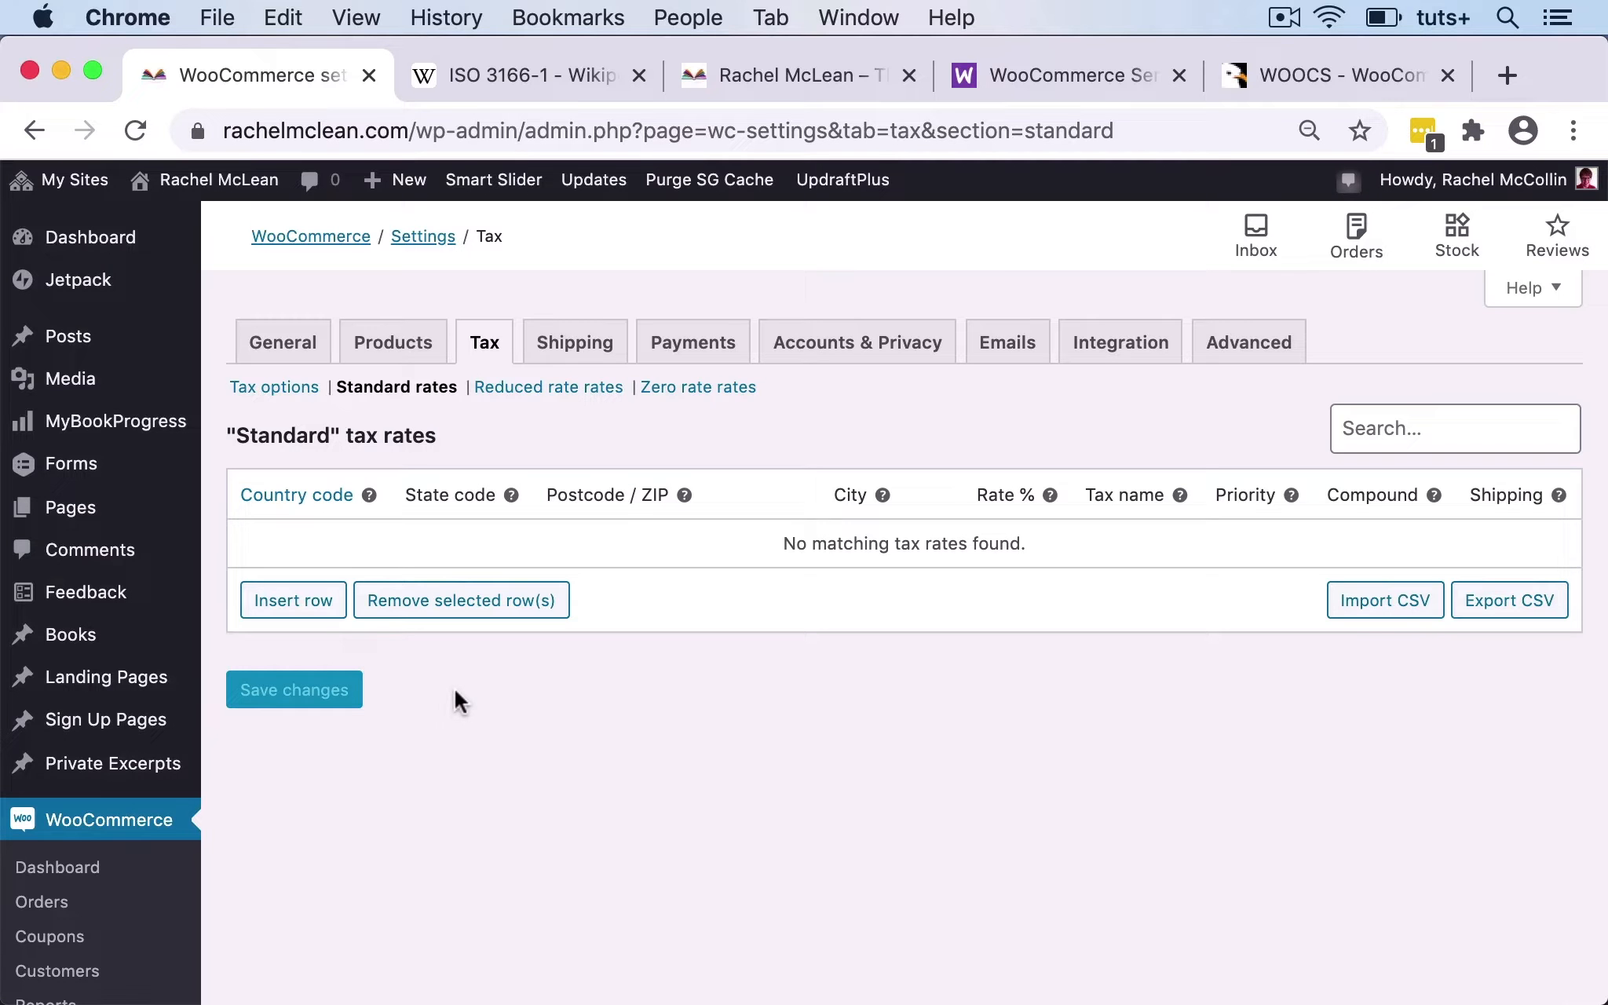
# Consult the ISO 3166-1 country code list linked from the tax rates table, close the duplicate page and return to the store settings.
pyautogui.click(305, 494)
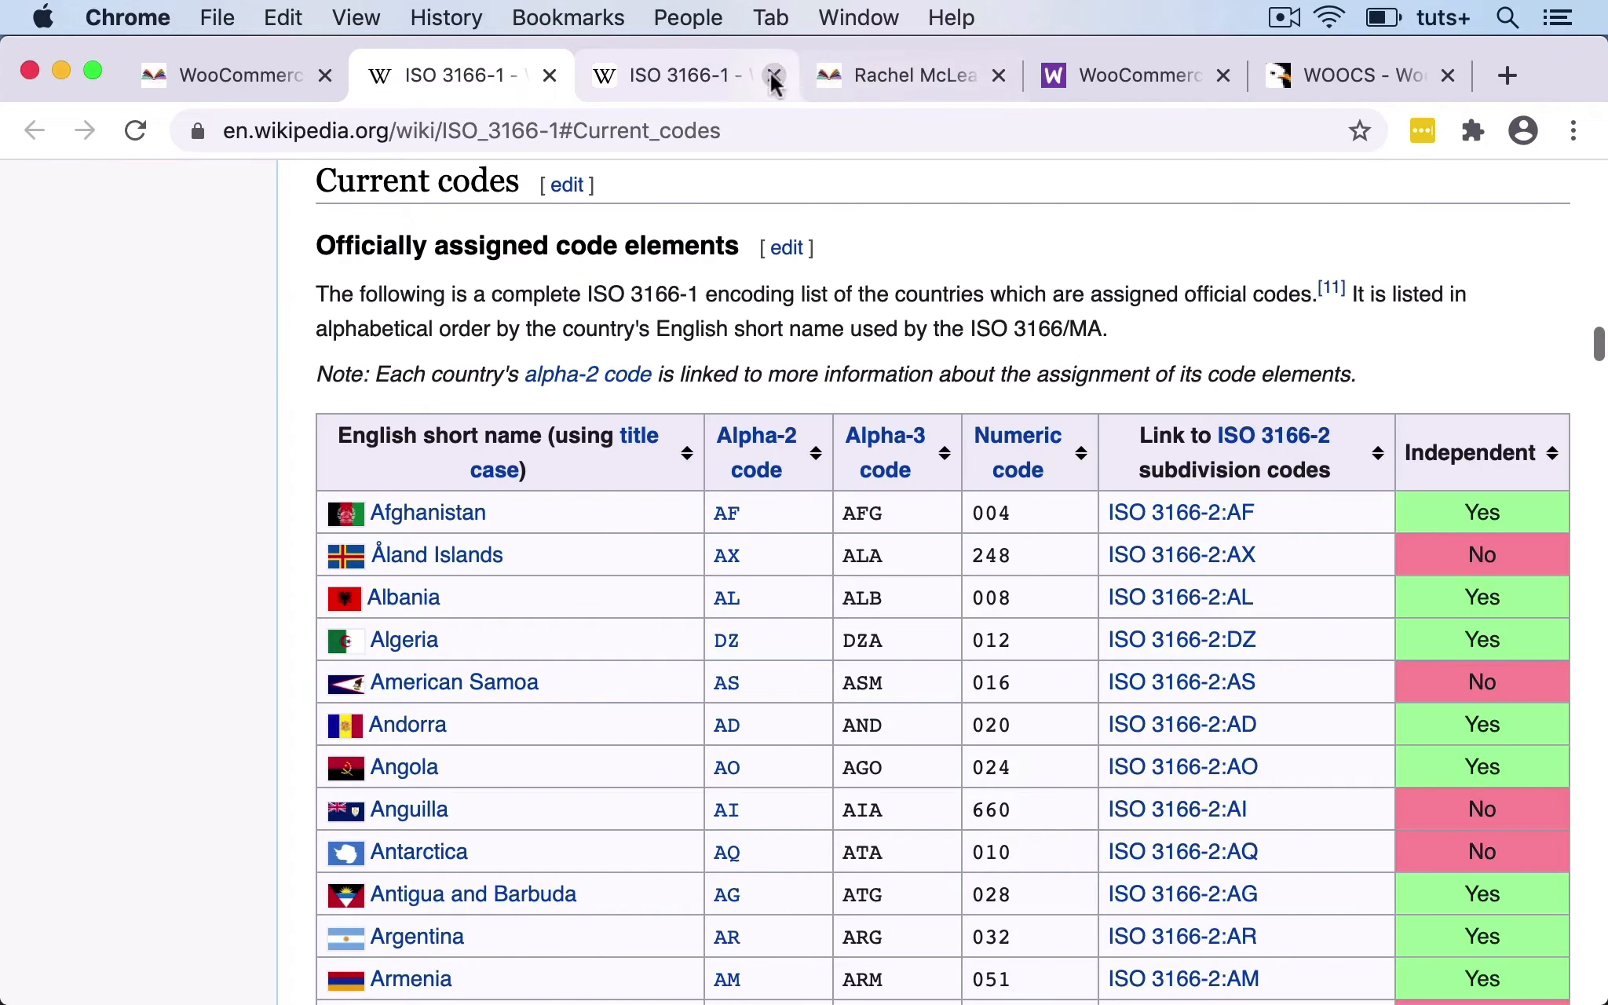
pyautogui.click(773, 76)
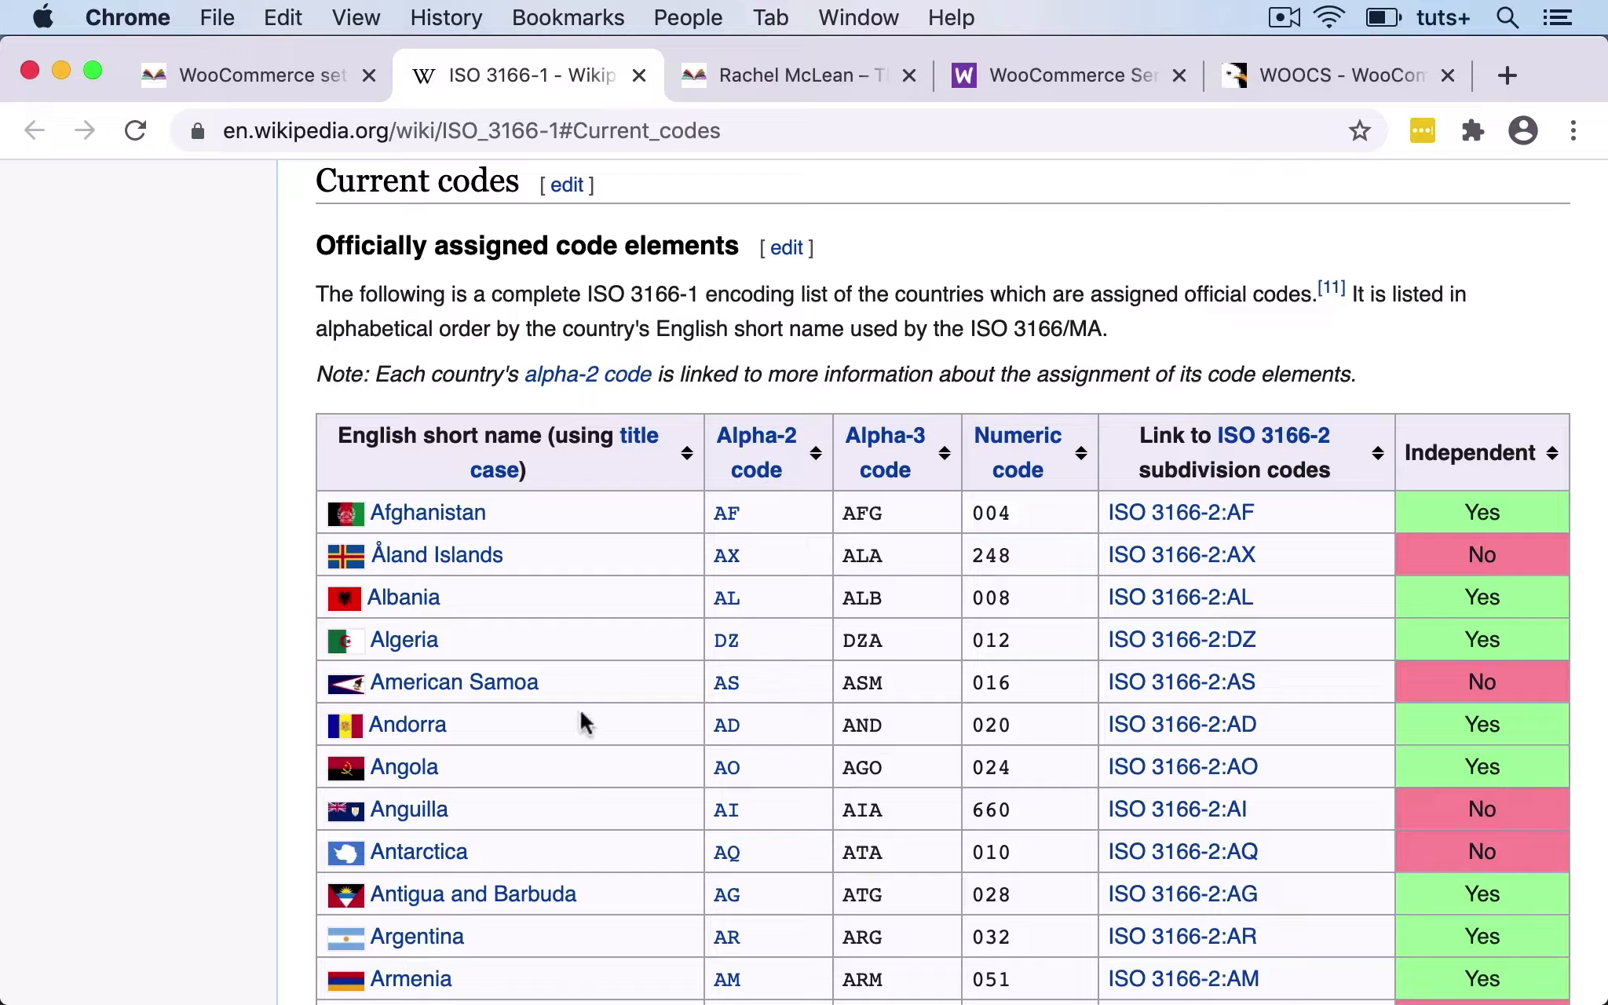
pyautogui.hotkey('ctrl', 'shift', 'Tab')
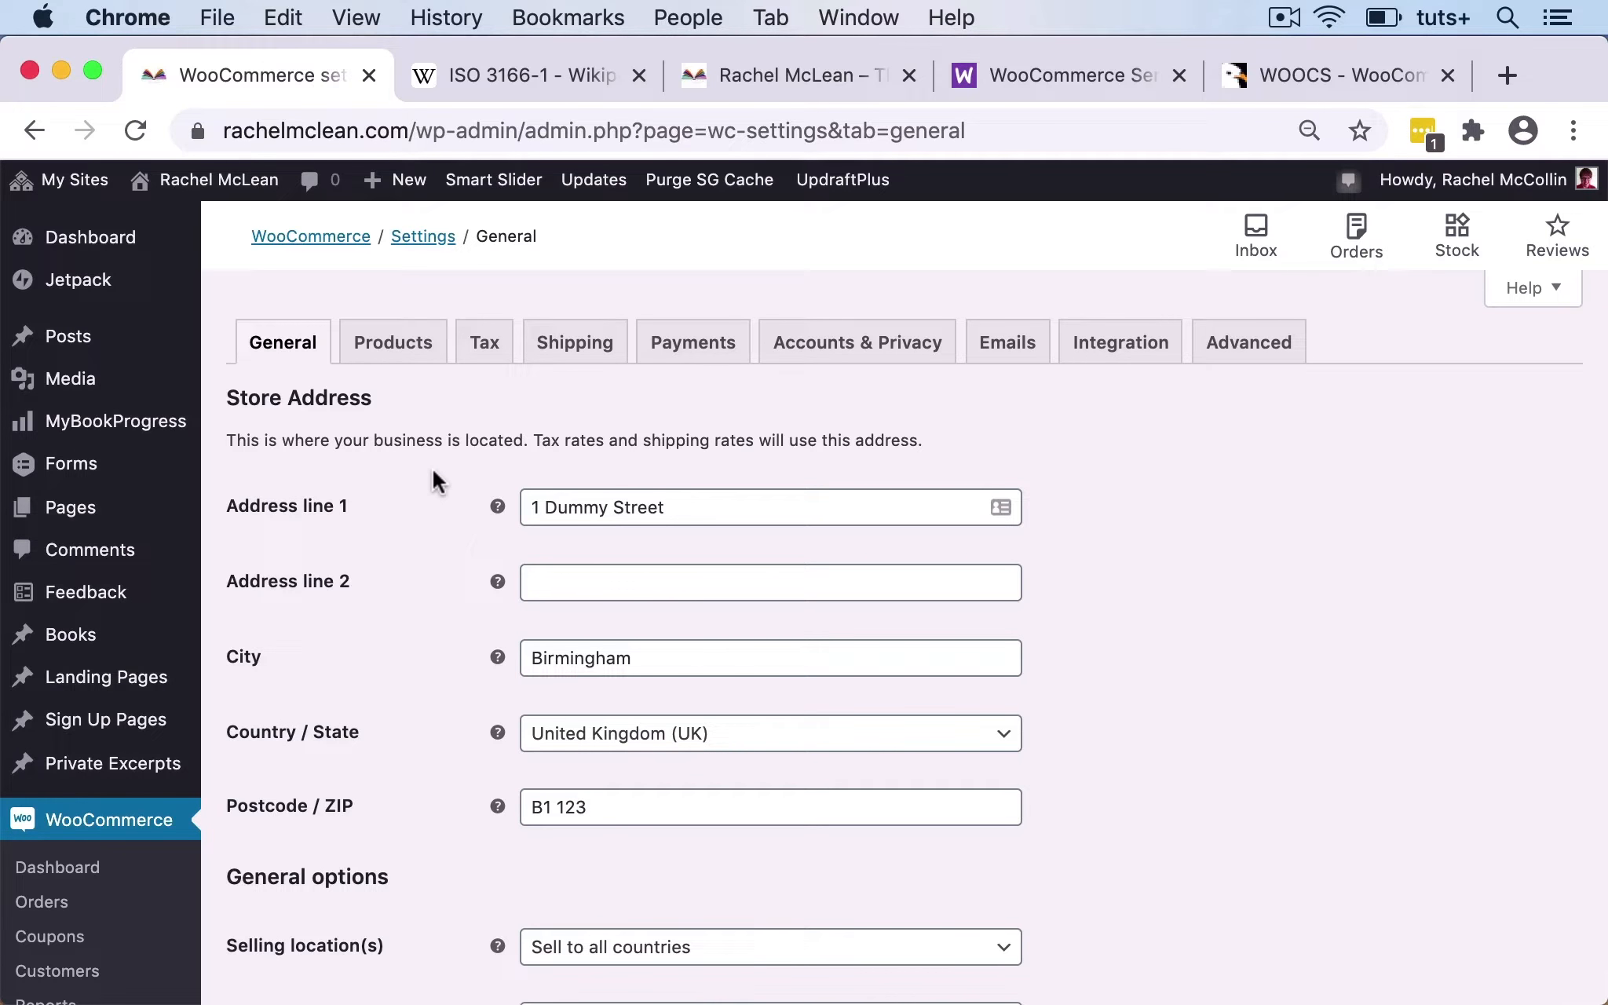
# Open the product settings and keep Store selected as the shop page.
pyautogui.scroll(-3, 118, 707)
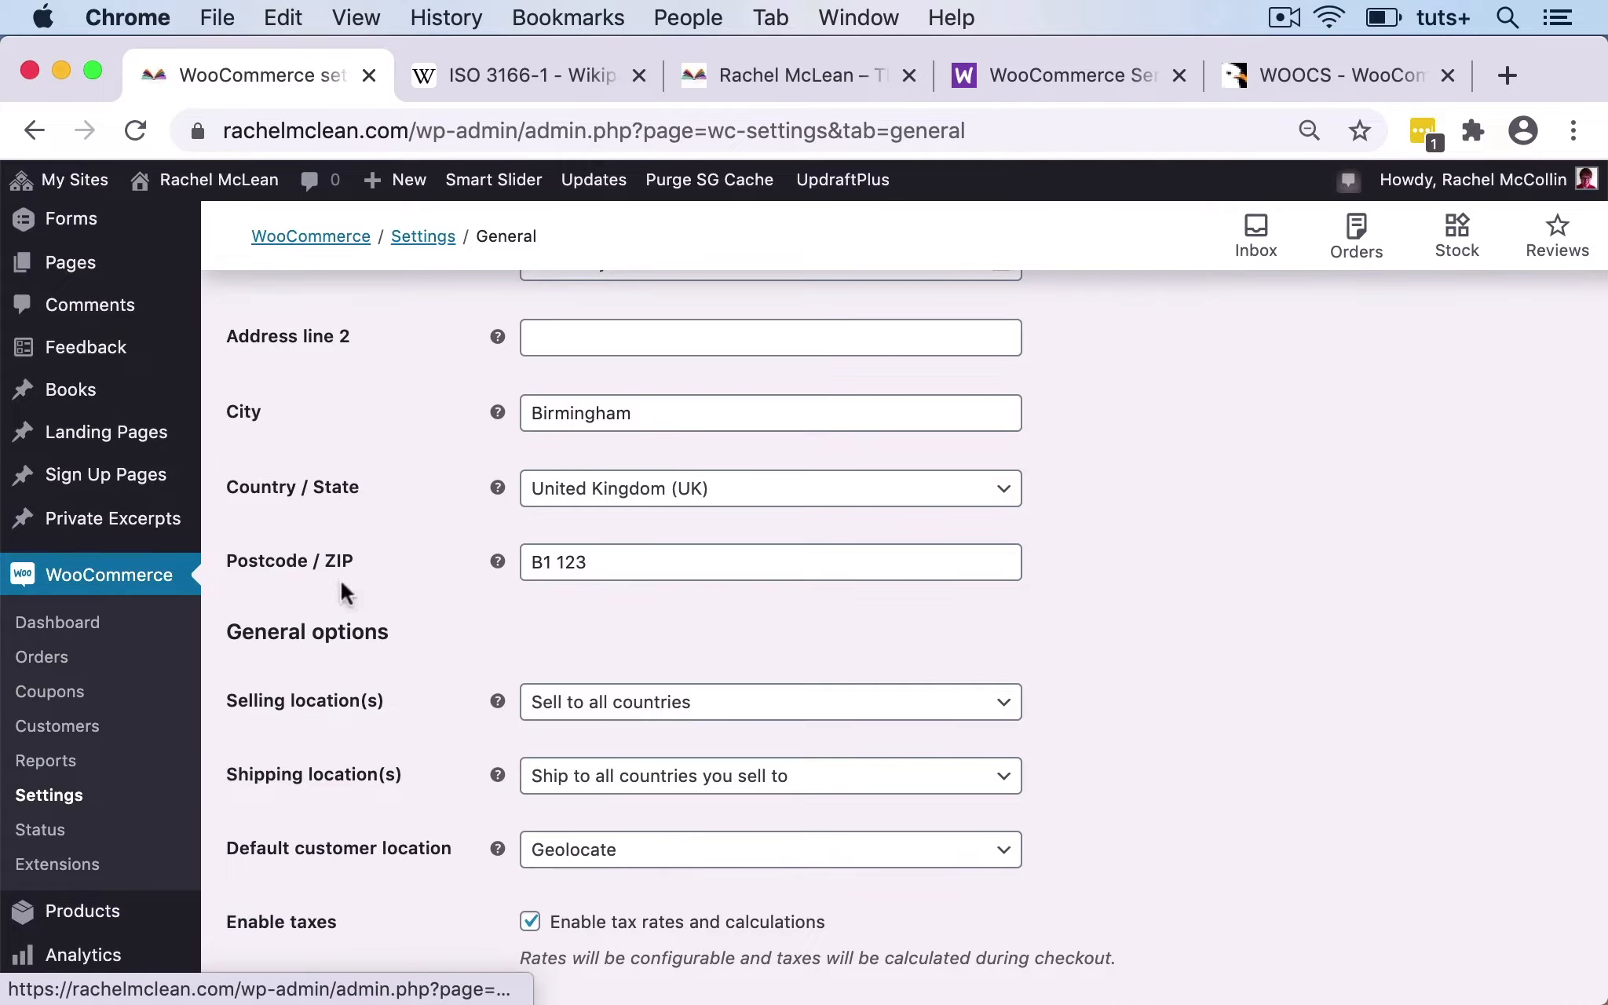
pyautogui.scroll(3, 387, 540)
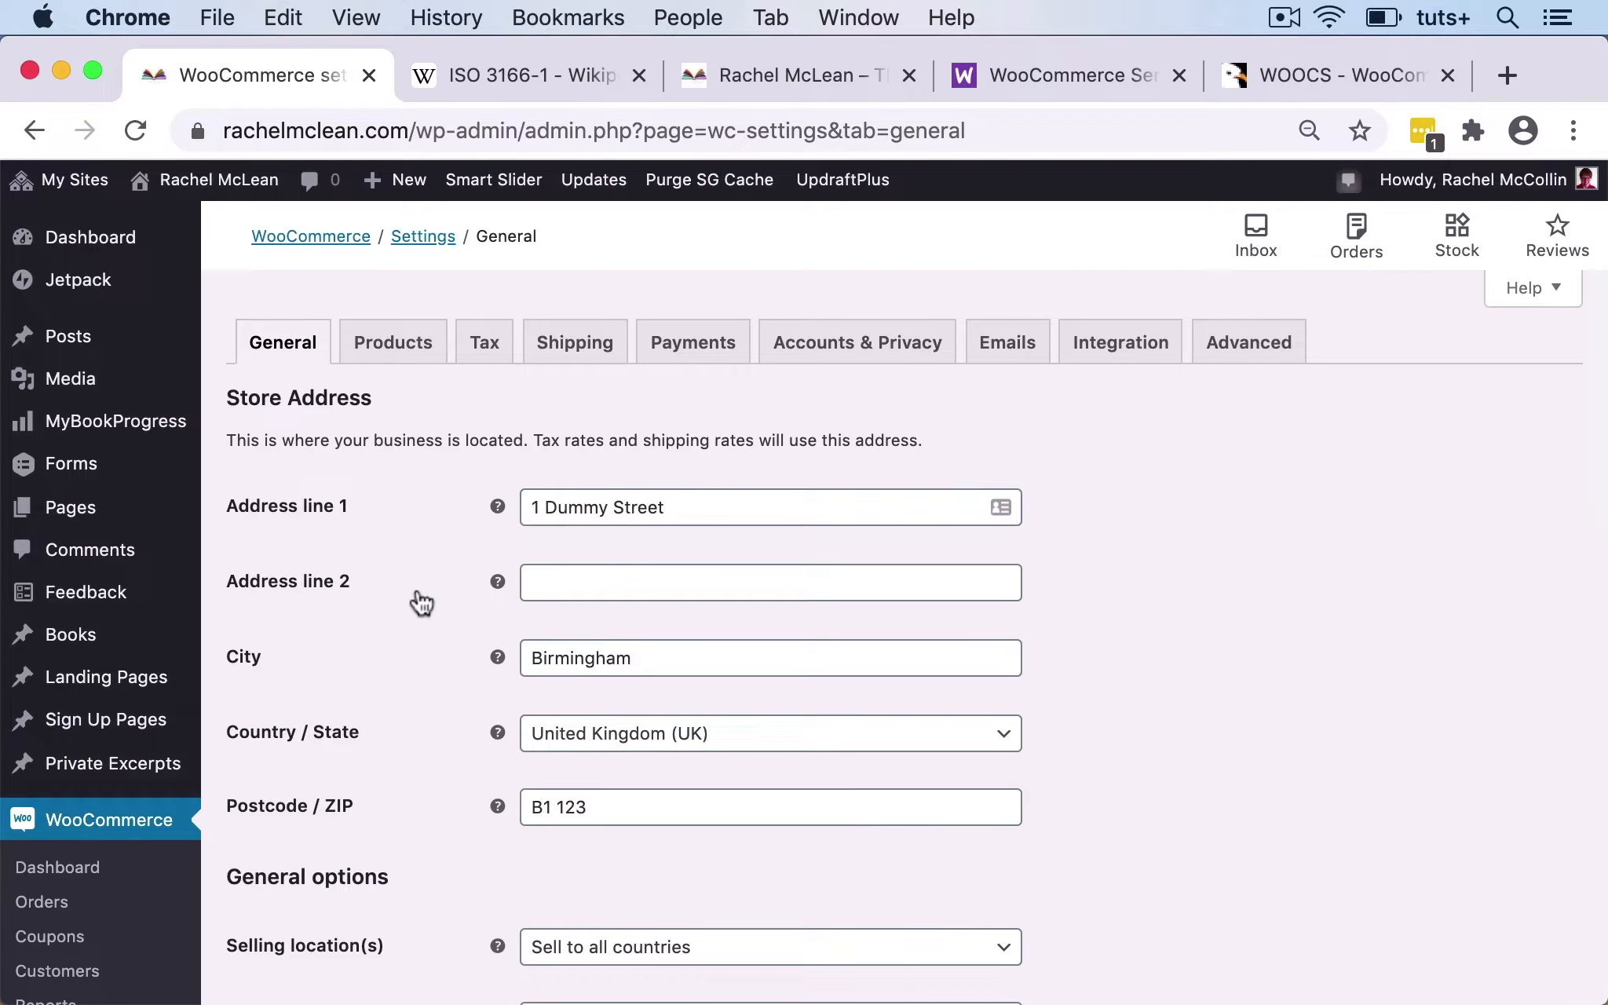
pyautogui.click(385, 339)
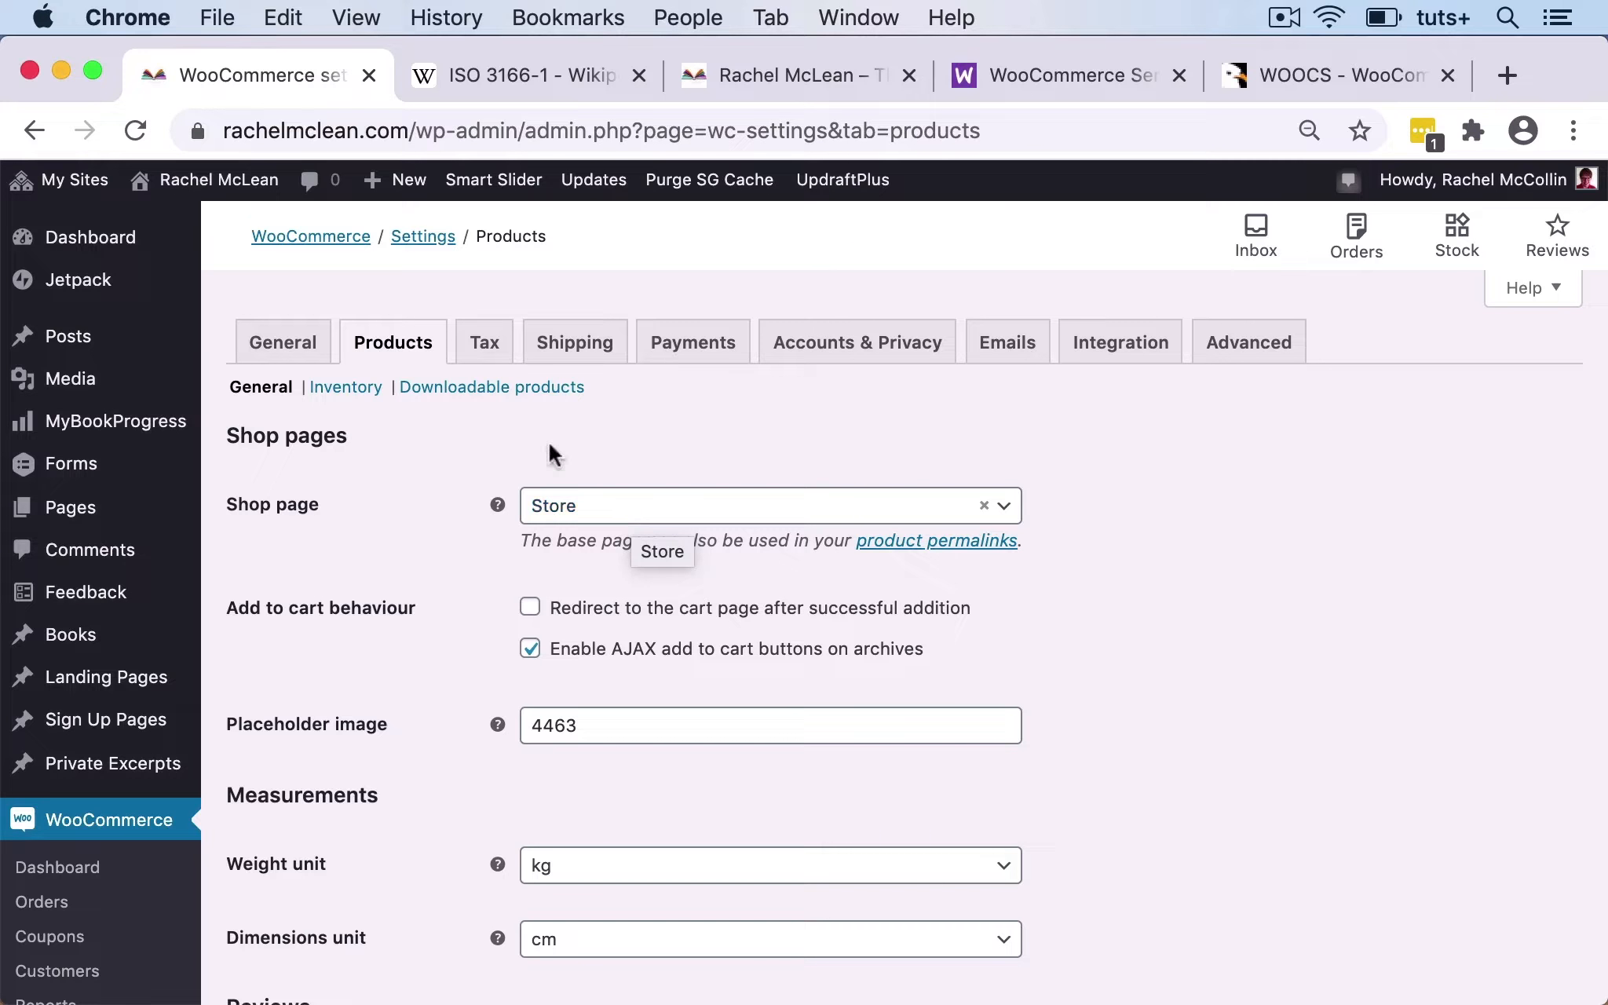
pyautogui.moveTo(72, 523)
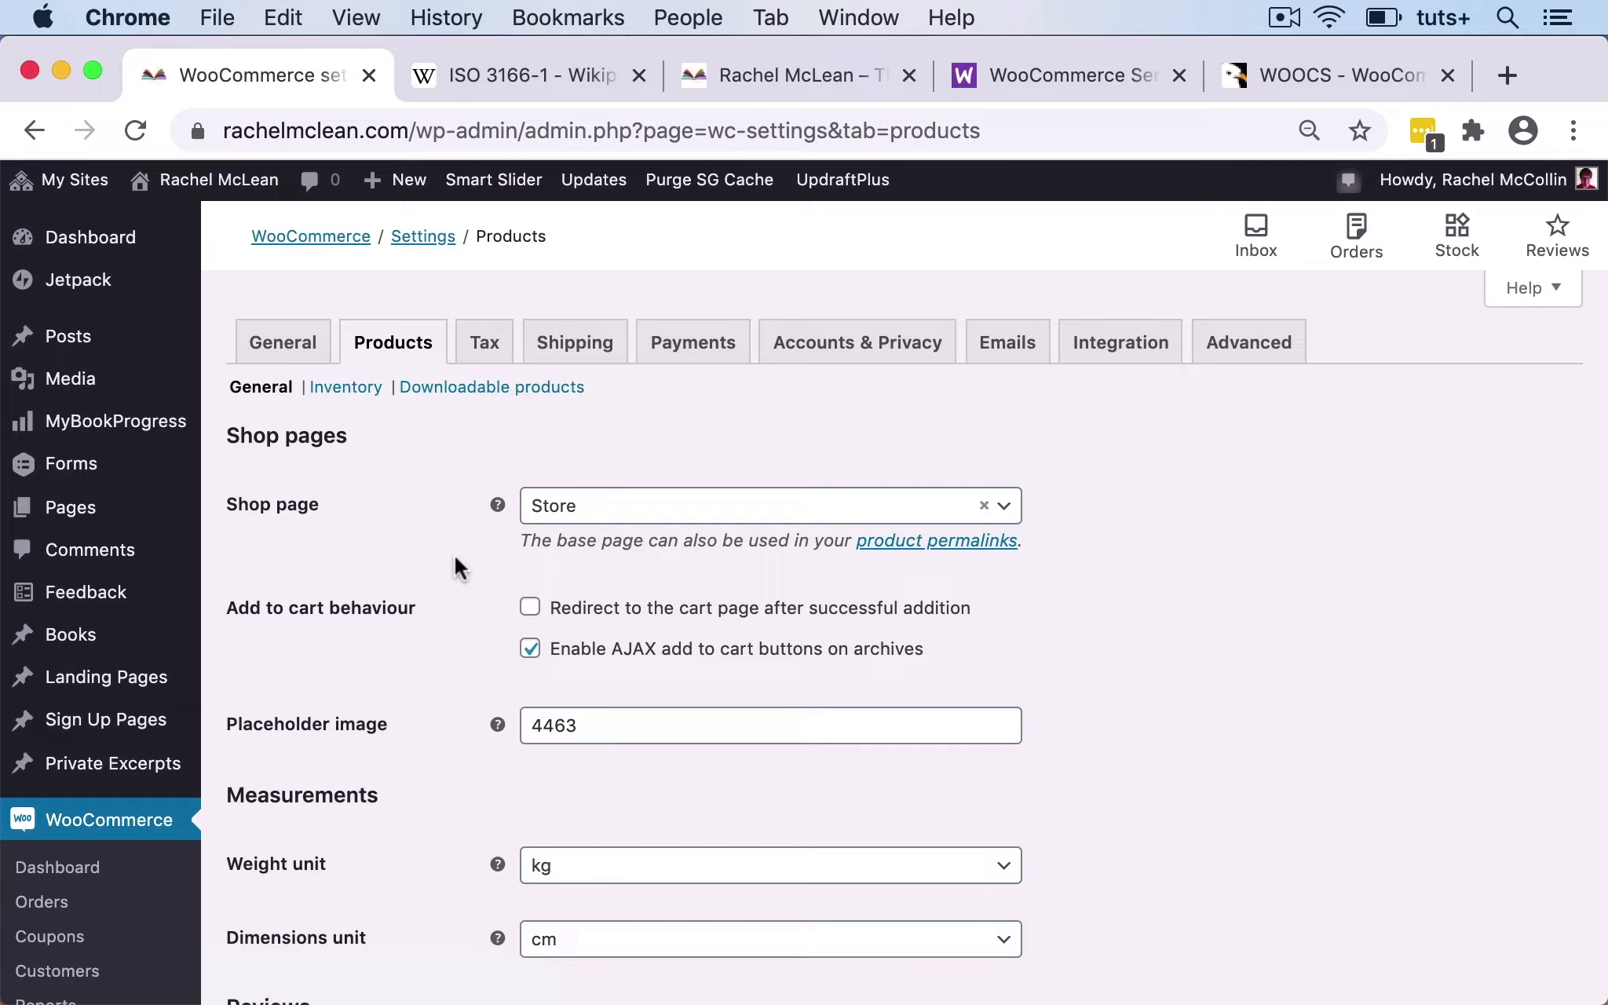
pyautogui.click(628, 518)
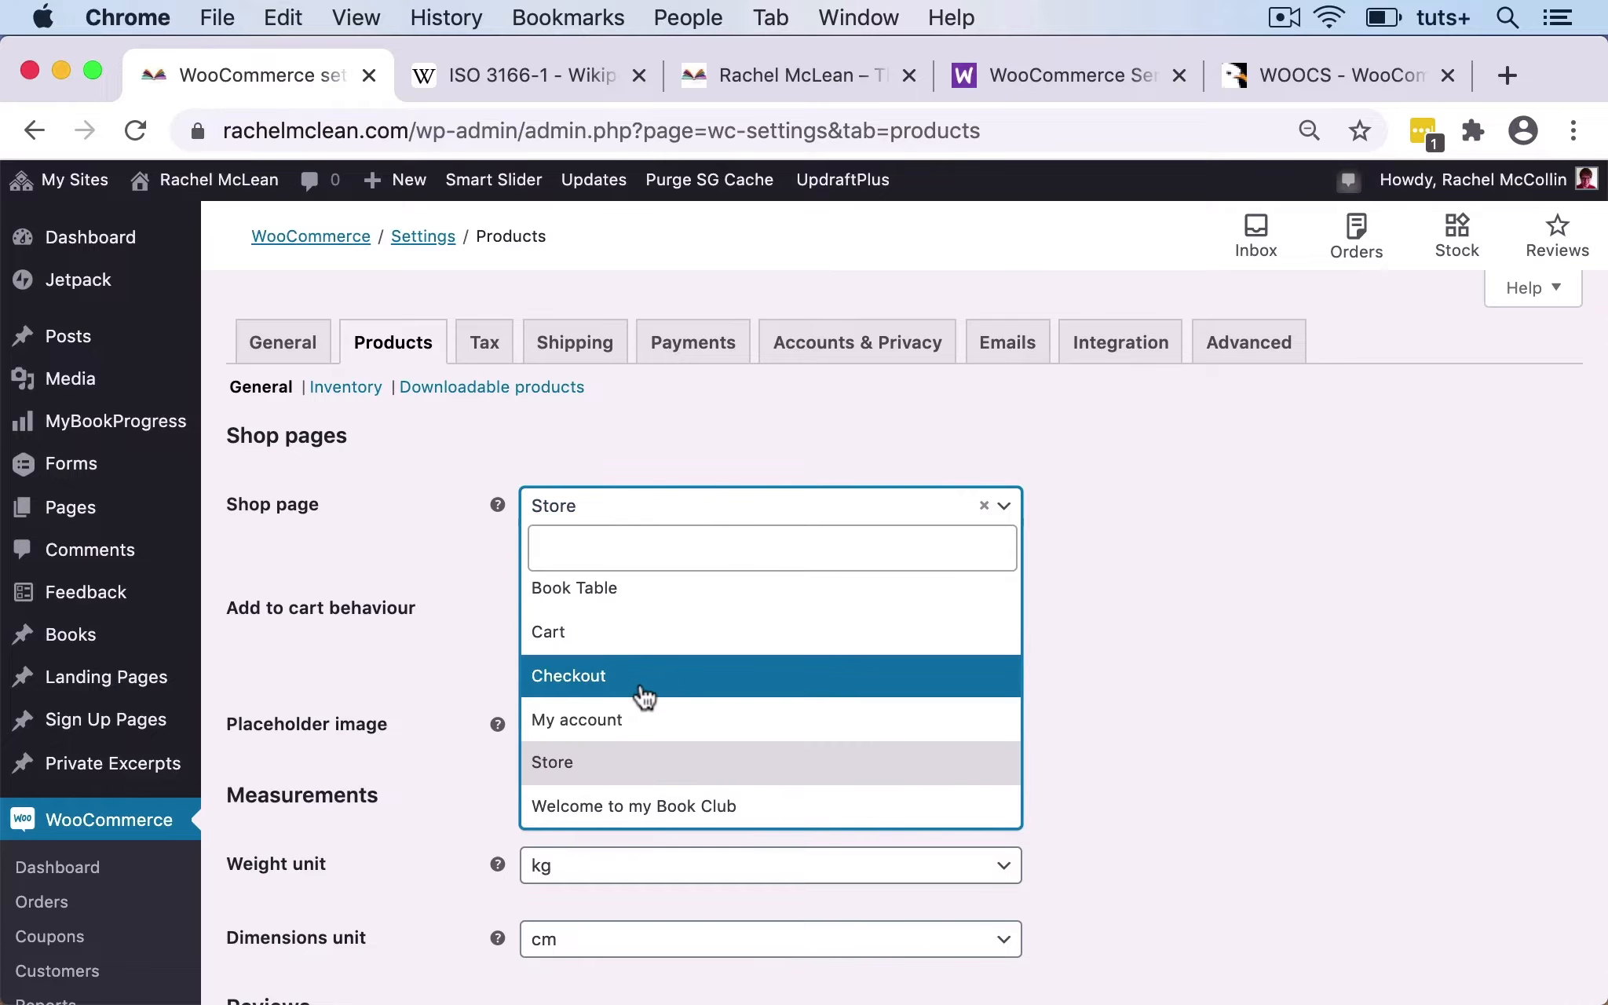
pyautogui.scroll(1, 642, 695)
pyautogui.click(581, 795)
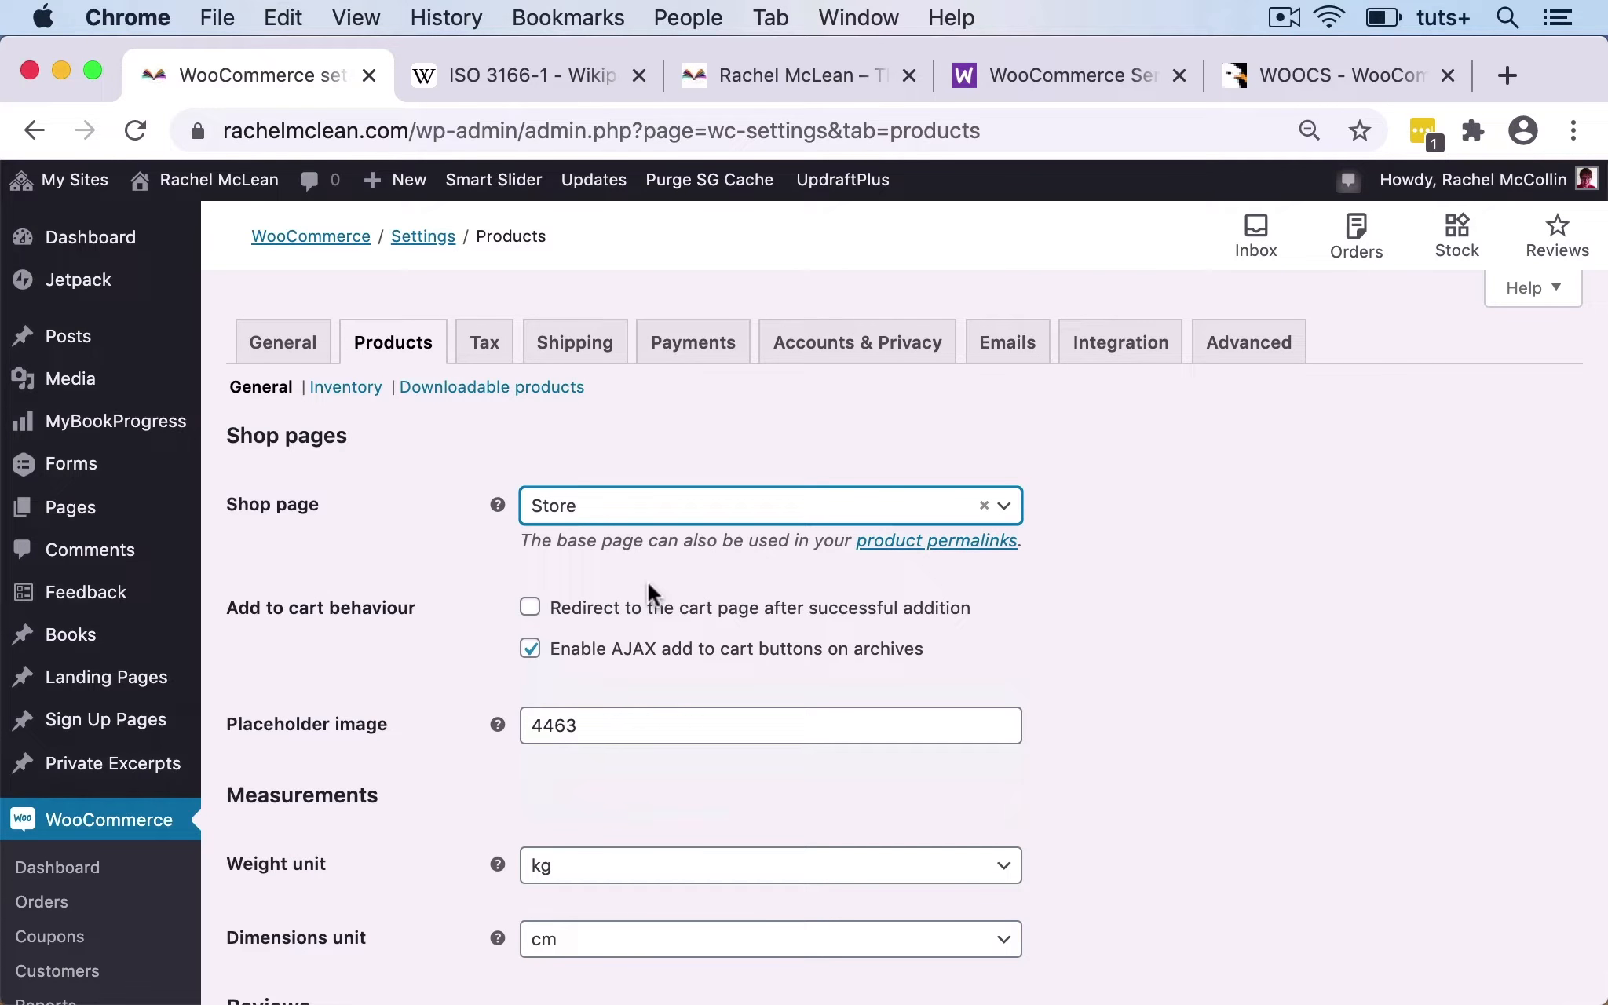
# Review the add to cart, placeholder image and measurement settings, and examine the available weight units without changing them.
pyautogui.scroll(-1, 1089, 510)
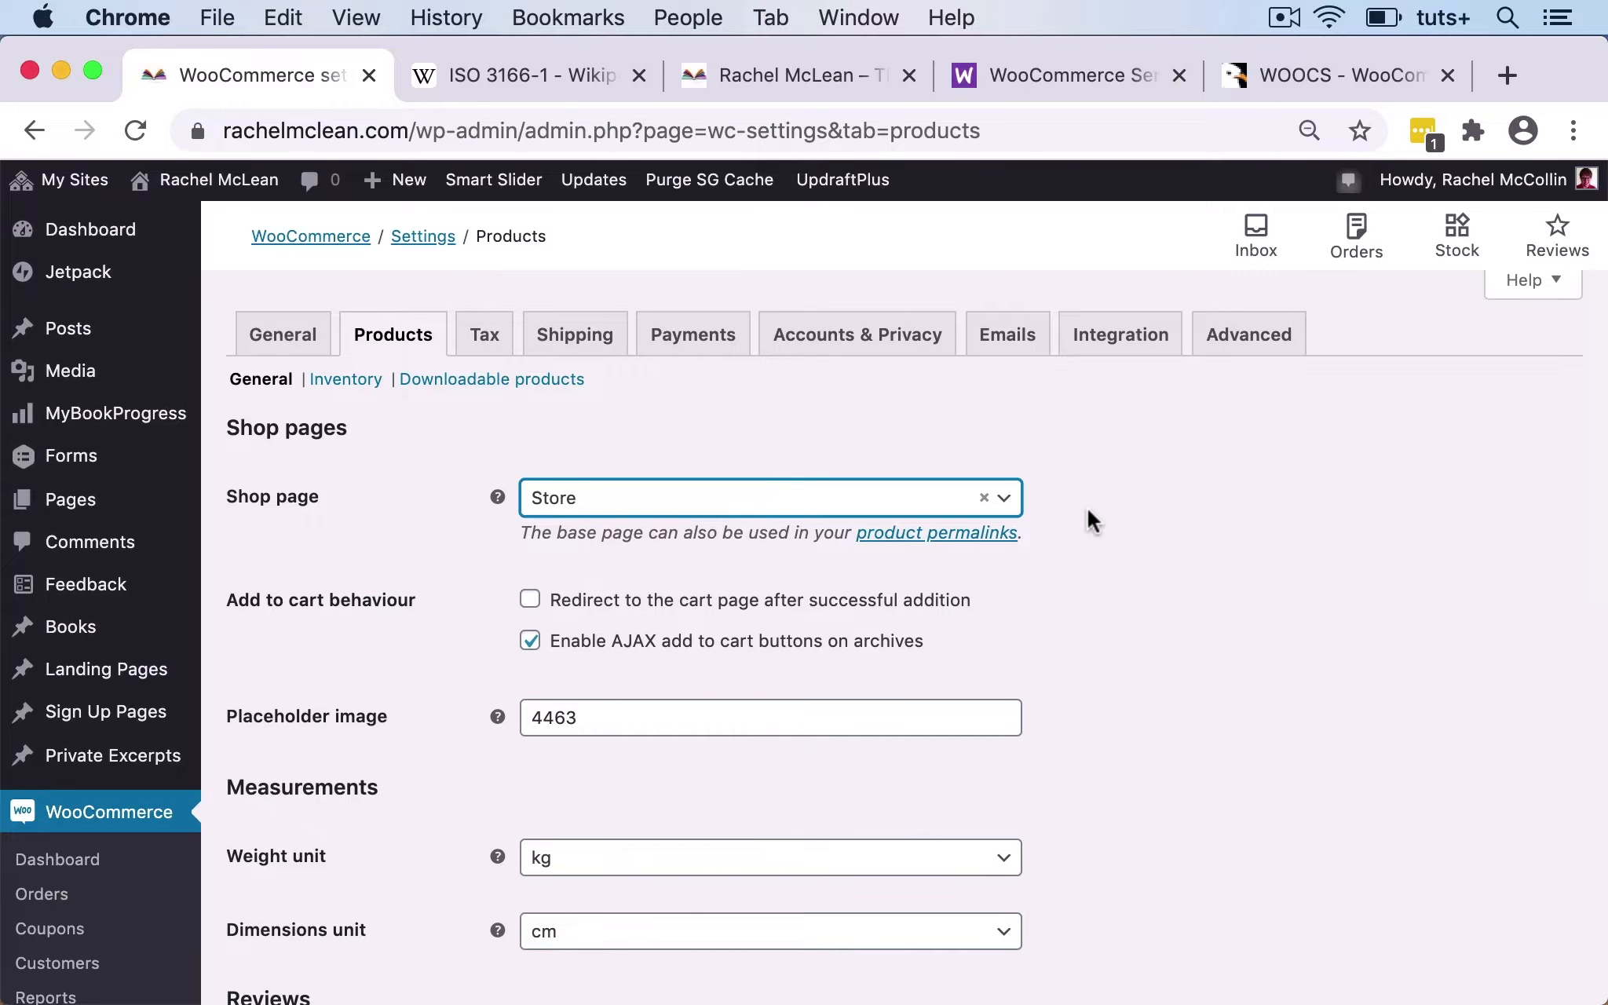
pyautogui.scroll(-3, 1087, 508)
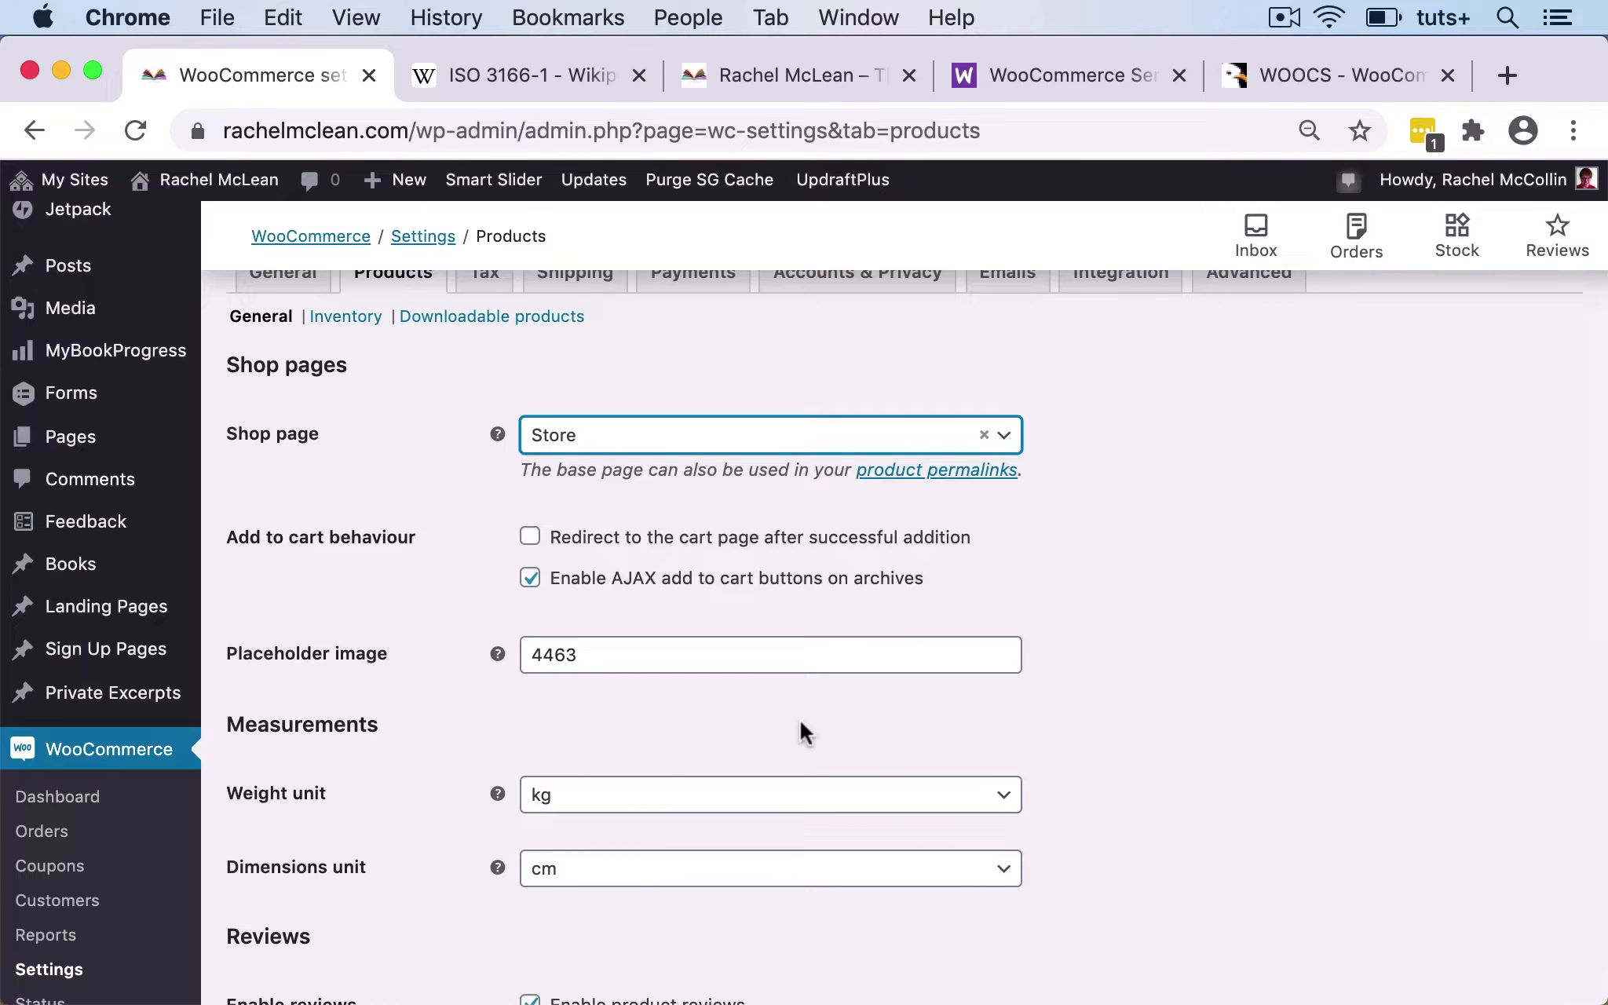
pyautogui.scroll(-5, 801, 726)
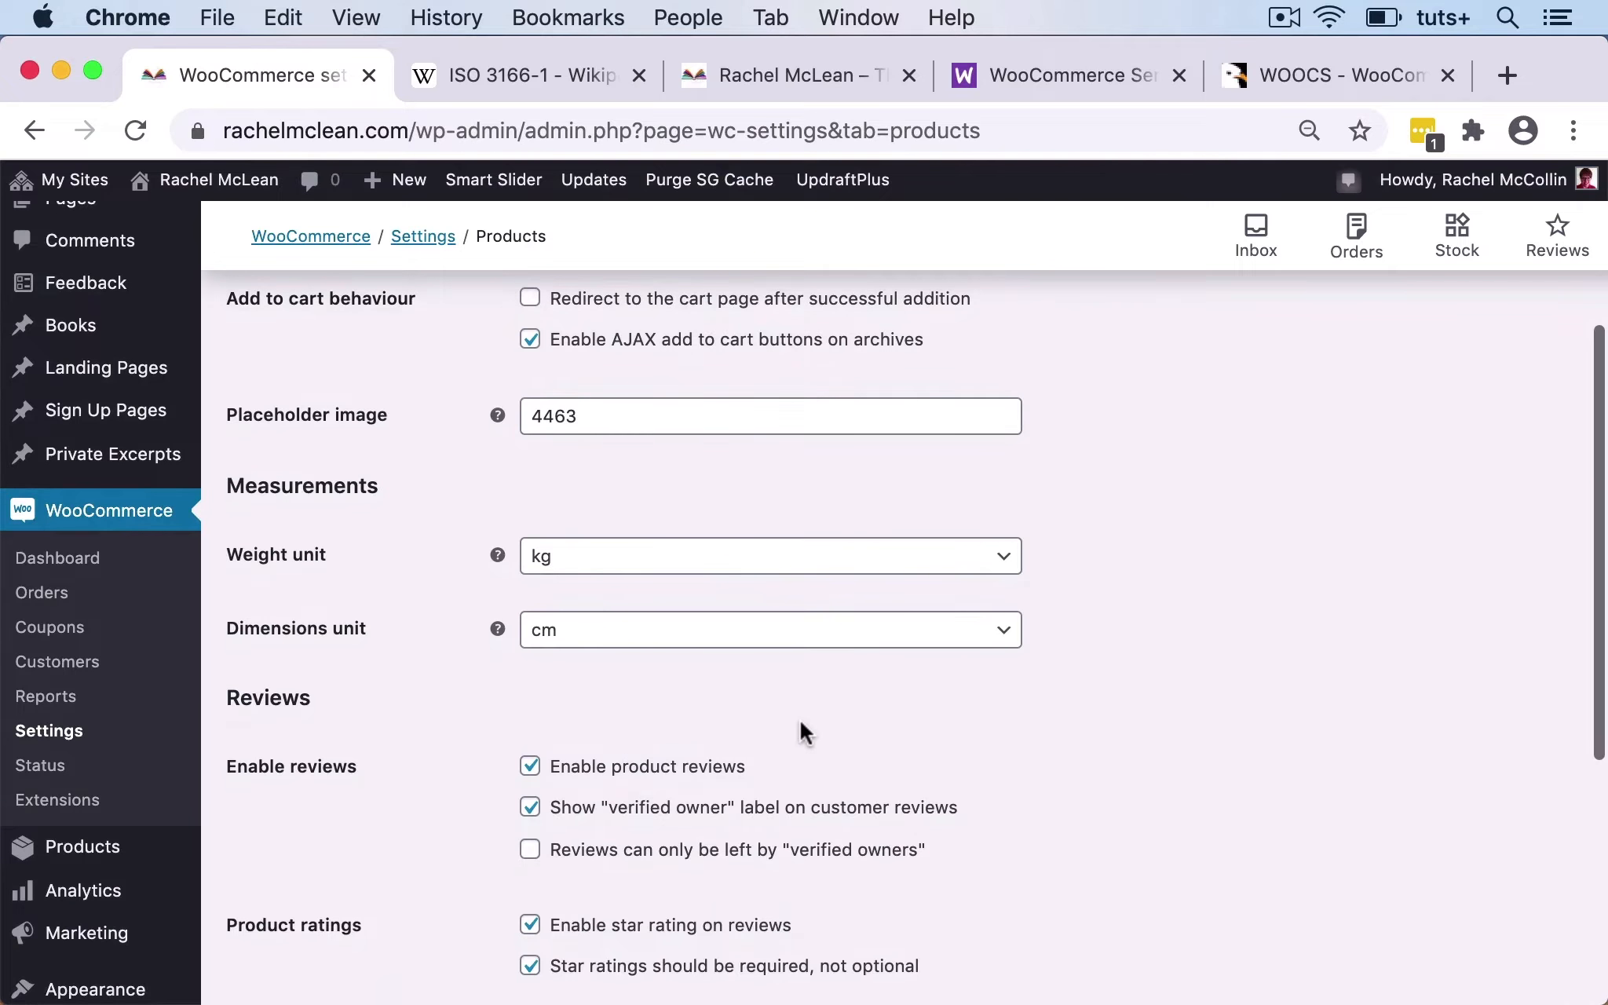
pyautogui.scroll(-1, 799, 721)
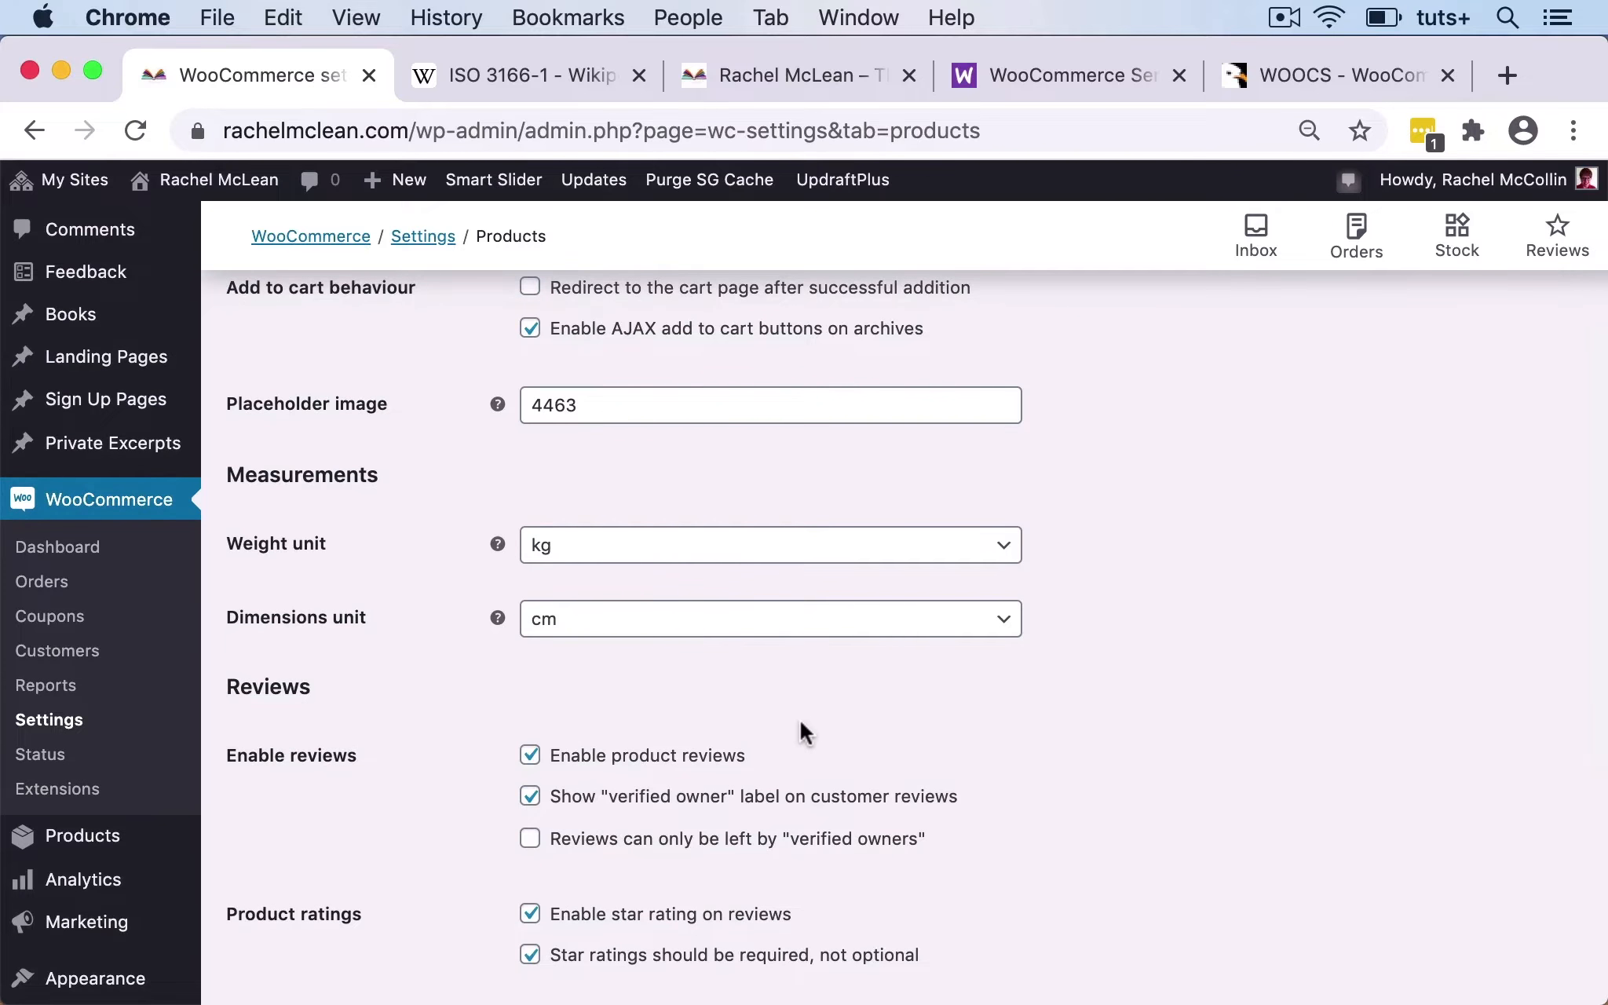
pyautogui.scroll(-3, 799, 732)
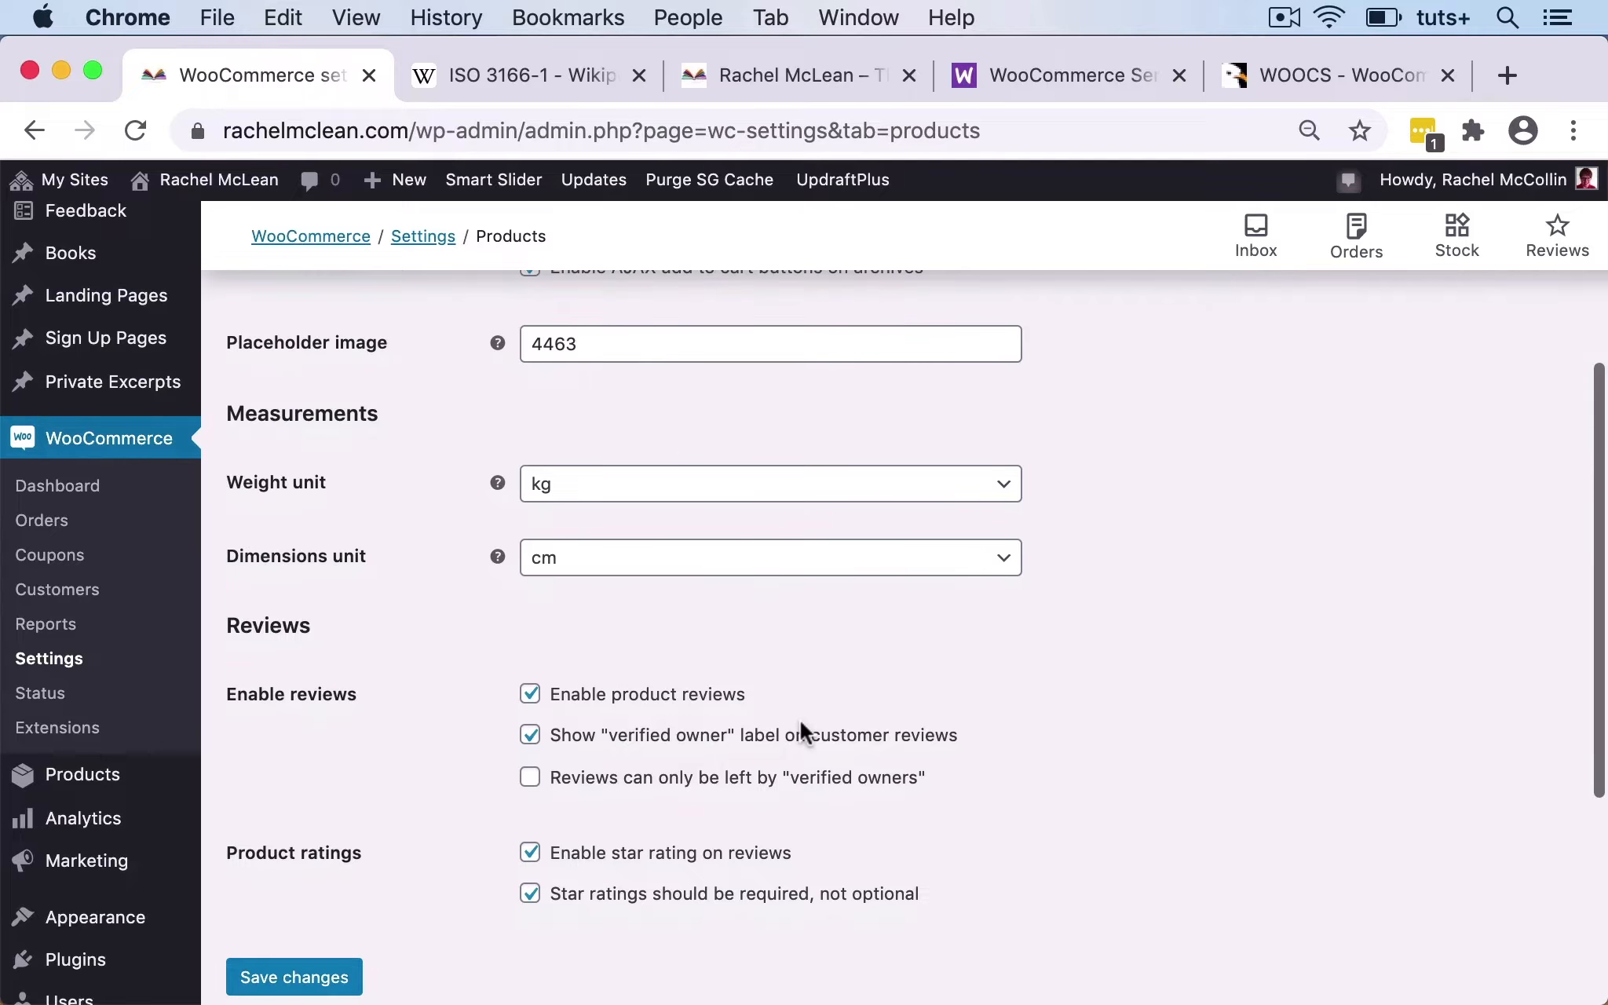
pyautogui.click(994, 487)
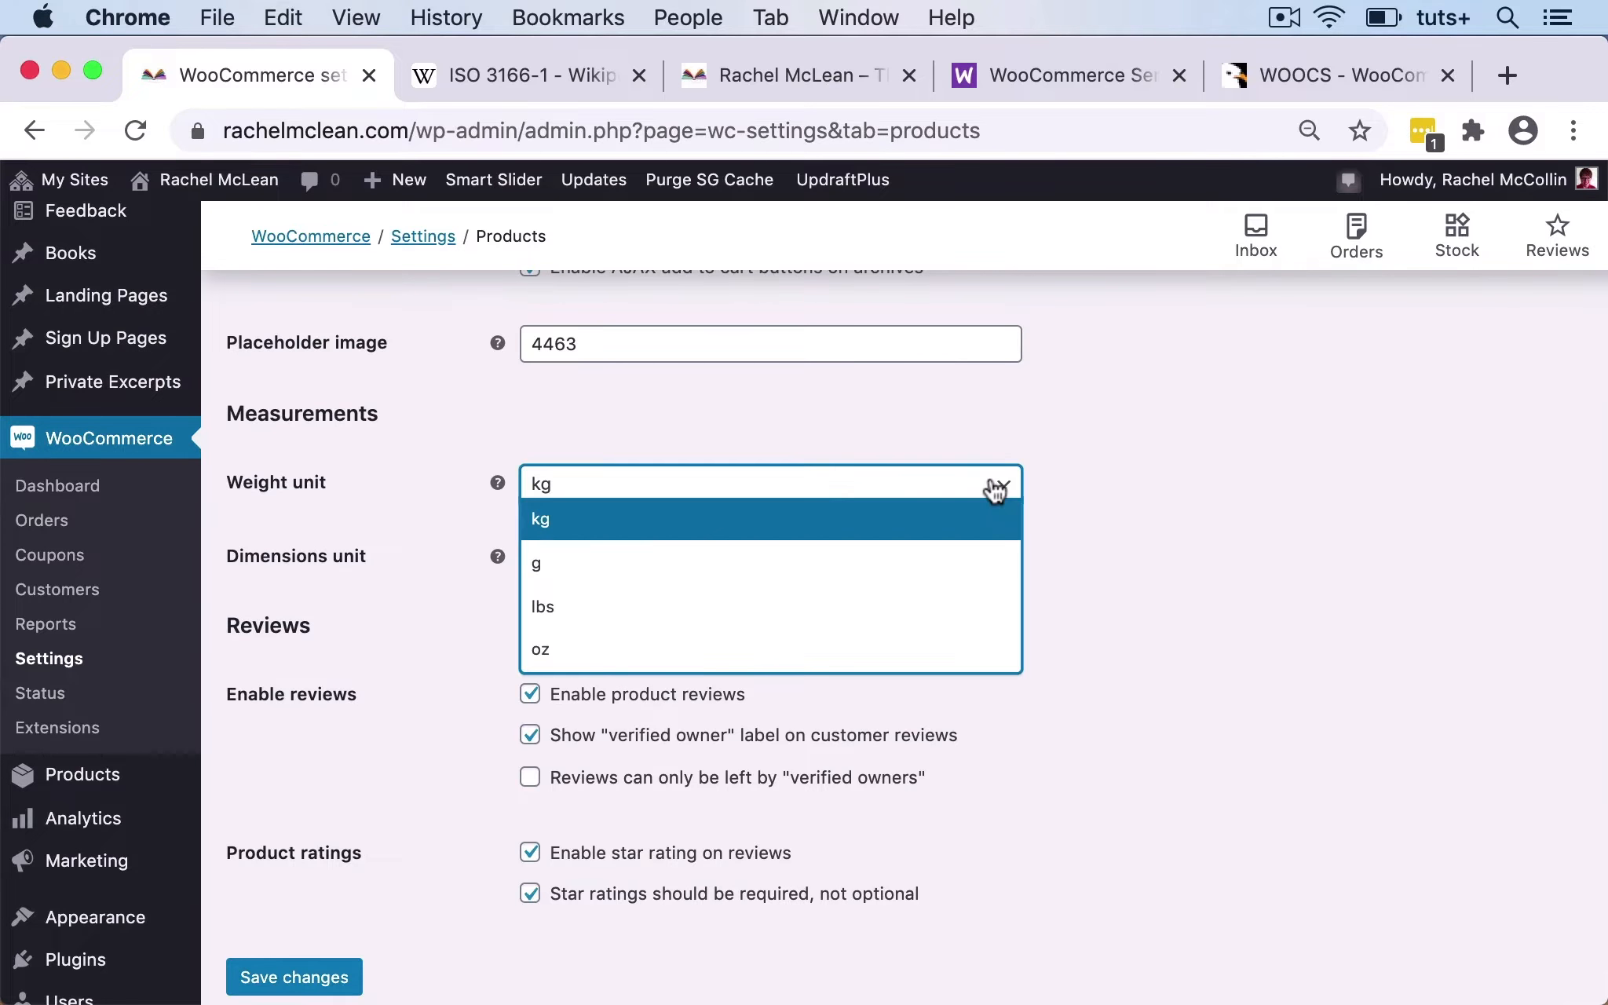
pyautogui.click(1113, 552)
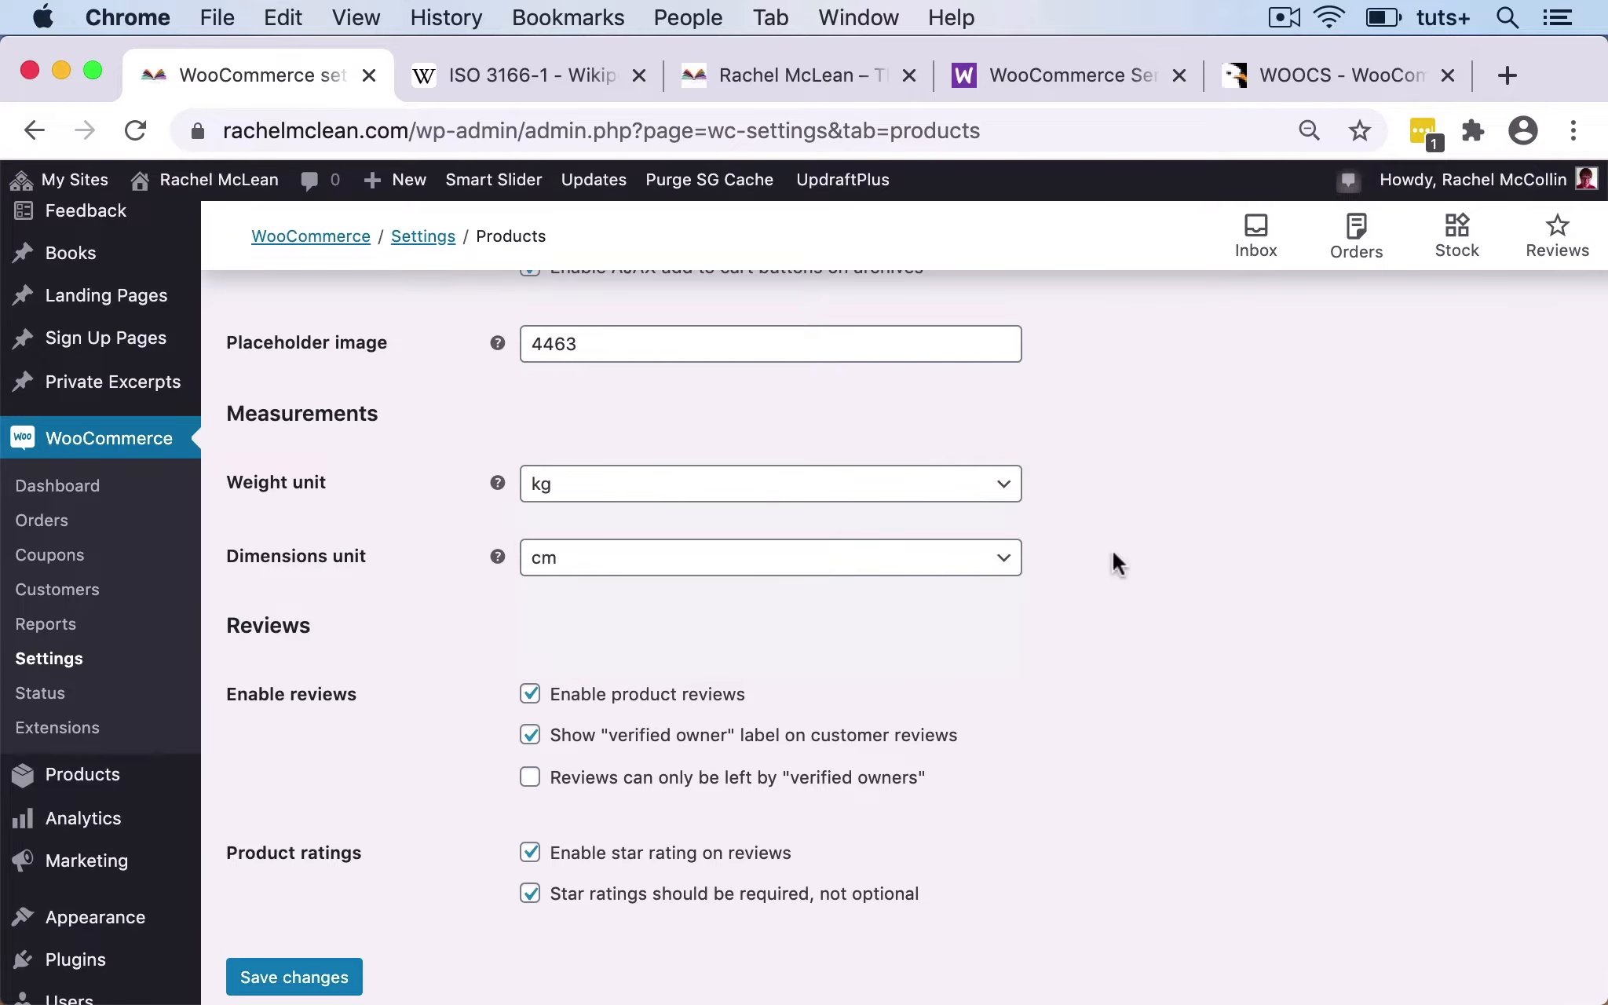
pyautogui.scroll(-3, 873, 684)
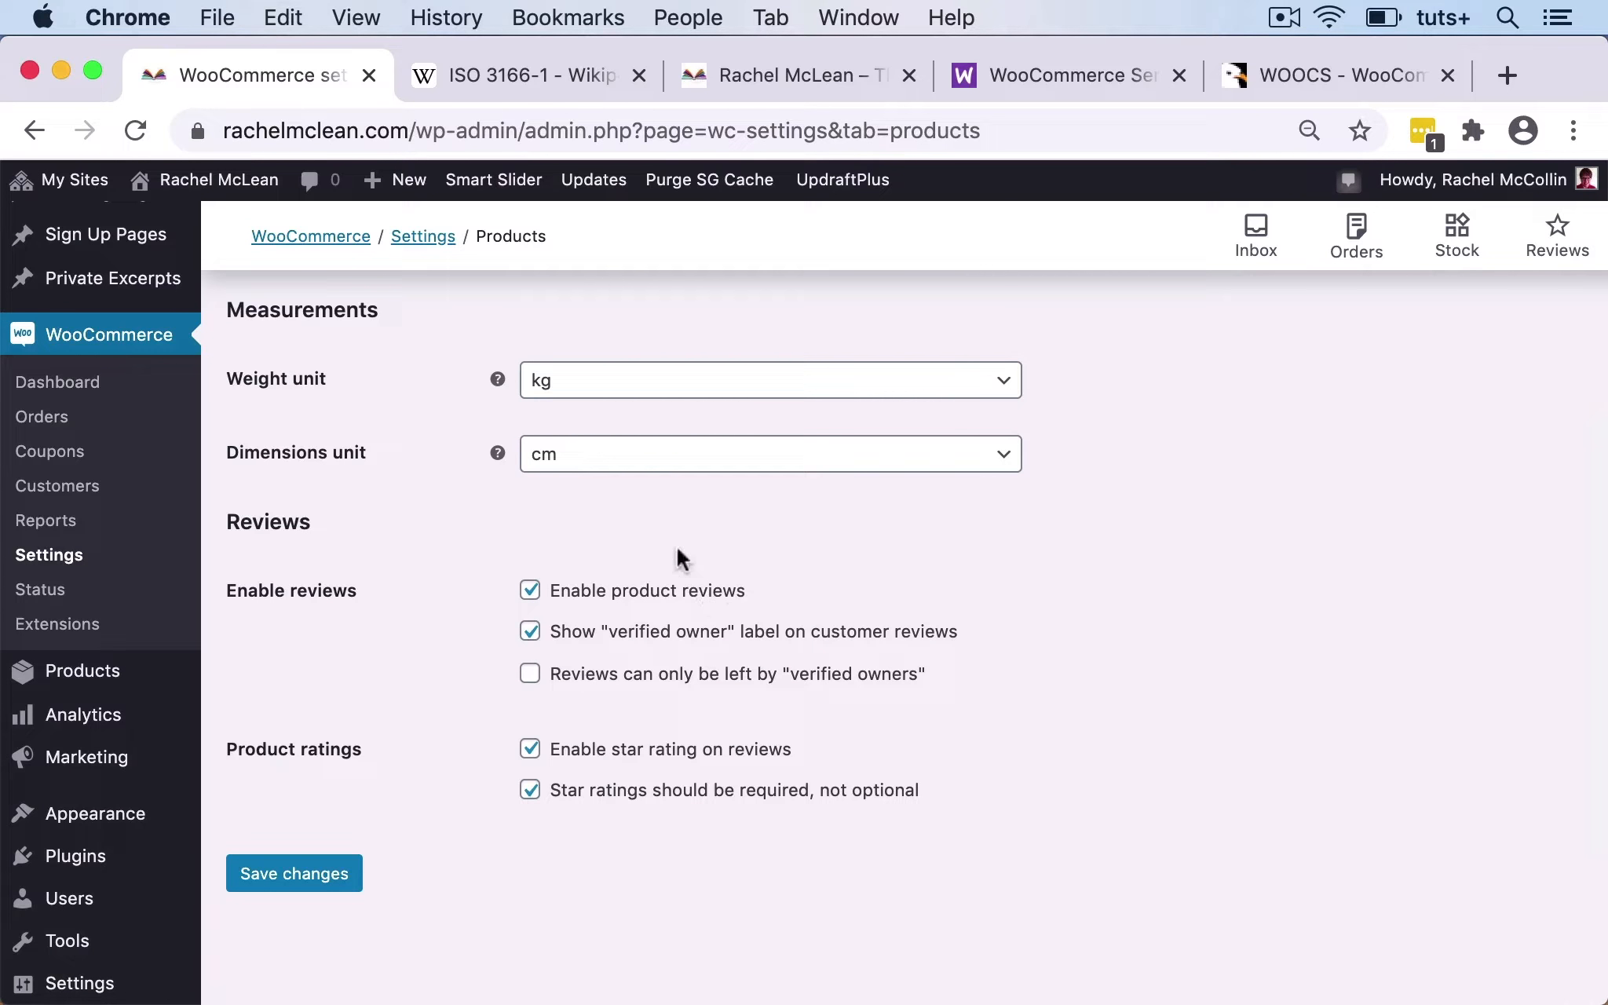
pyautogui.click(531, 597)
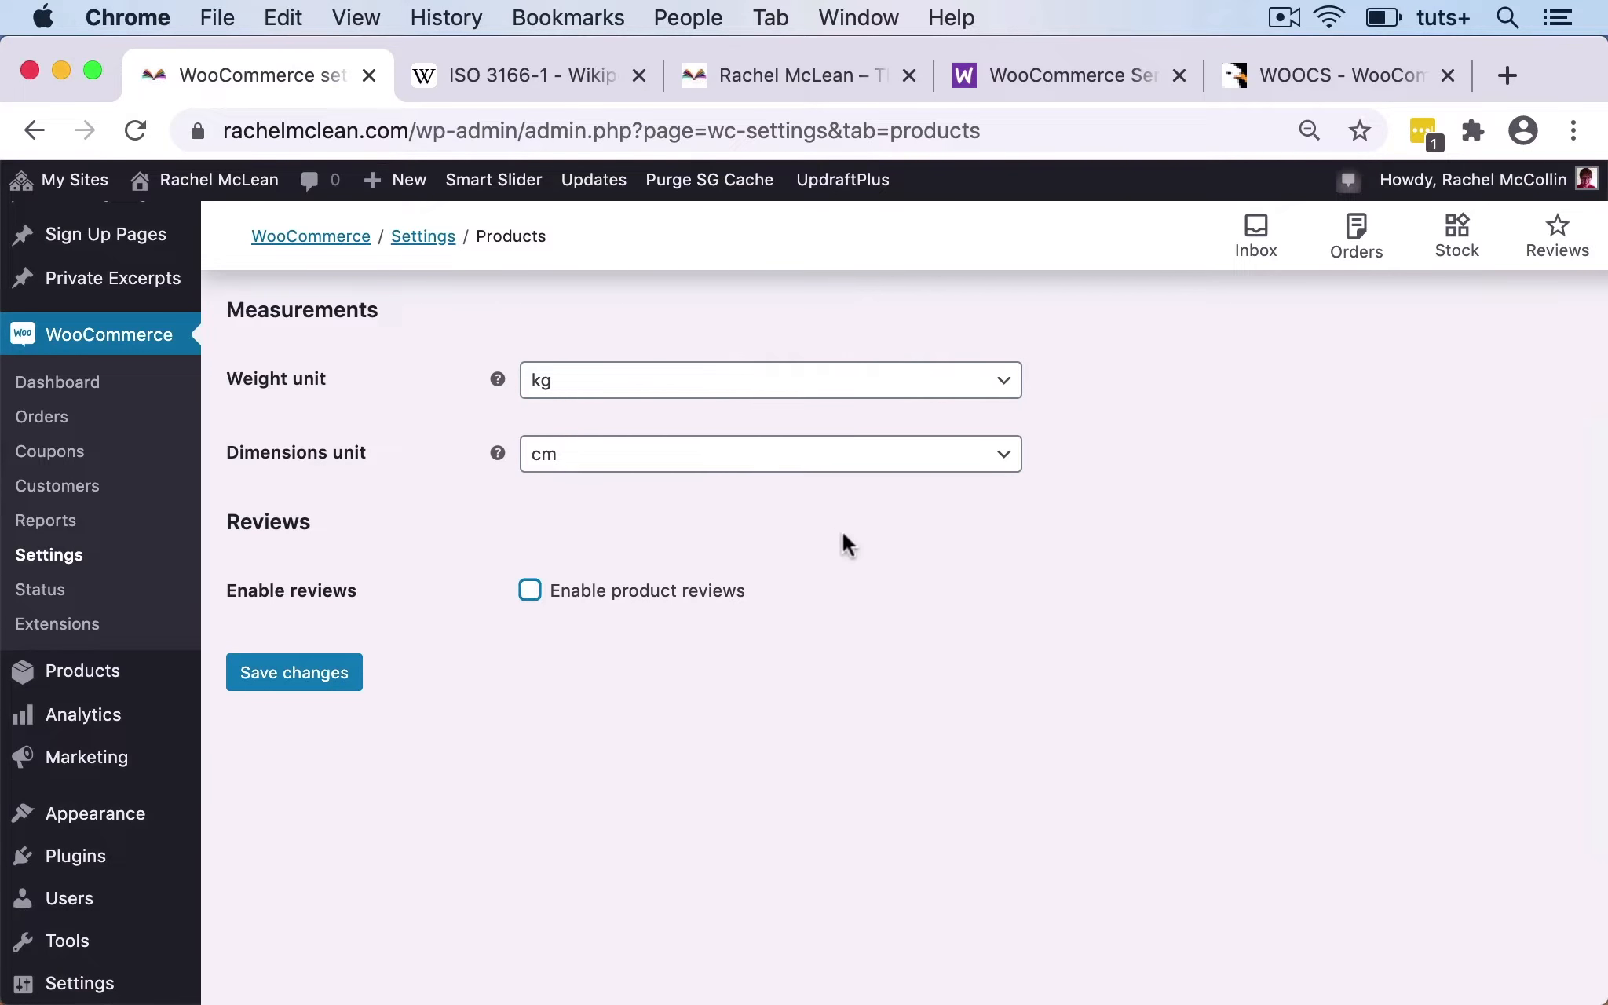
pyautogui.click(532, 598)
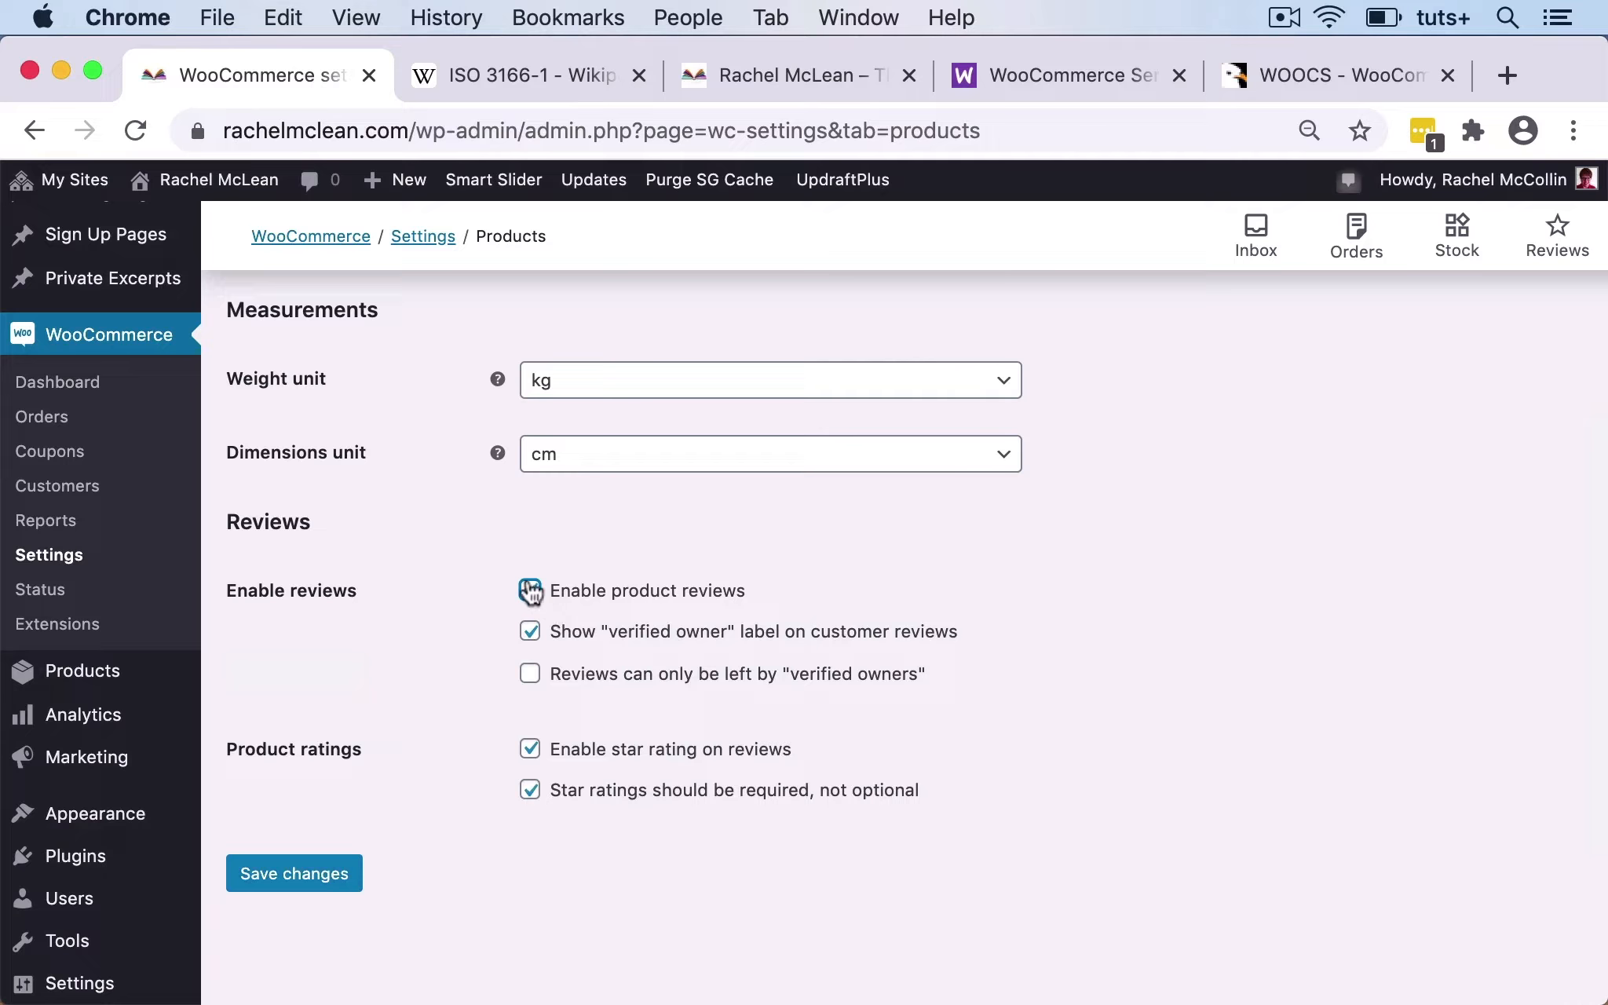
pyautogui.click(530, 751)
pyautogui.click(530, 750)
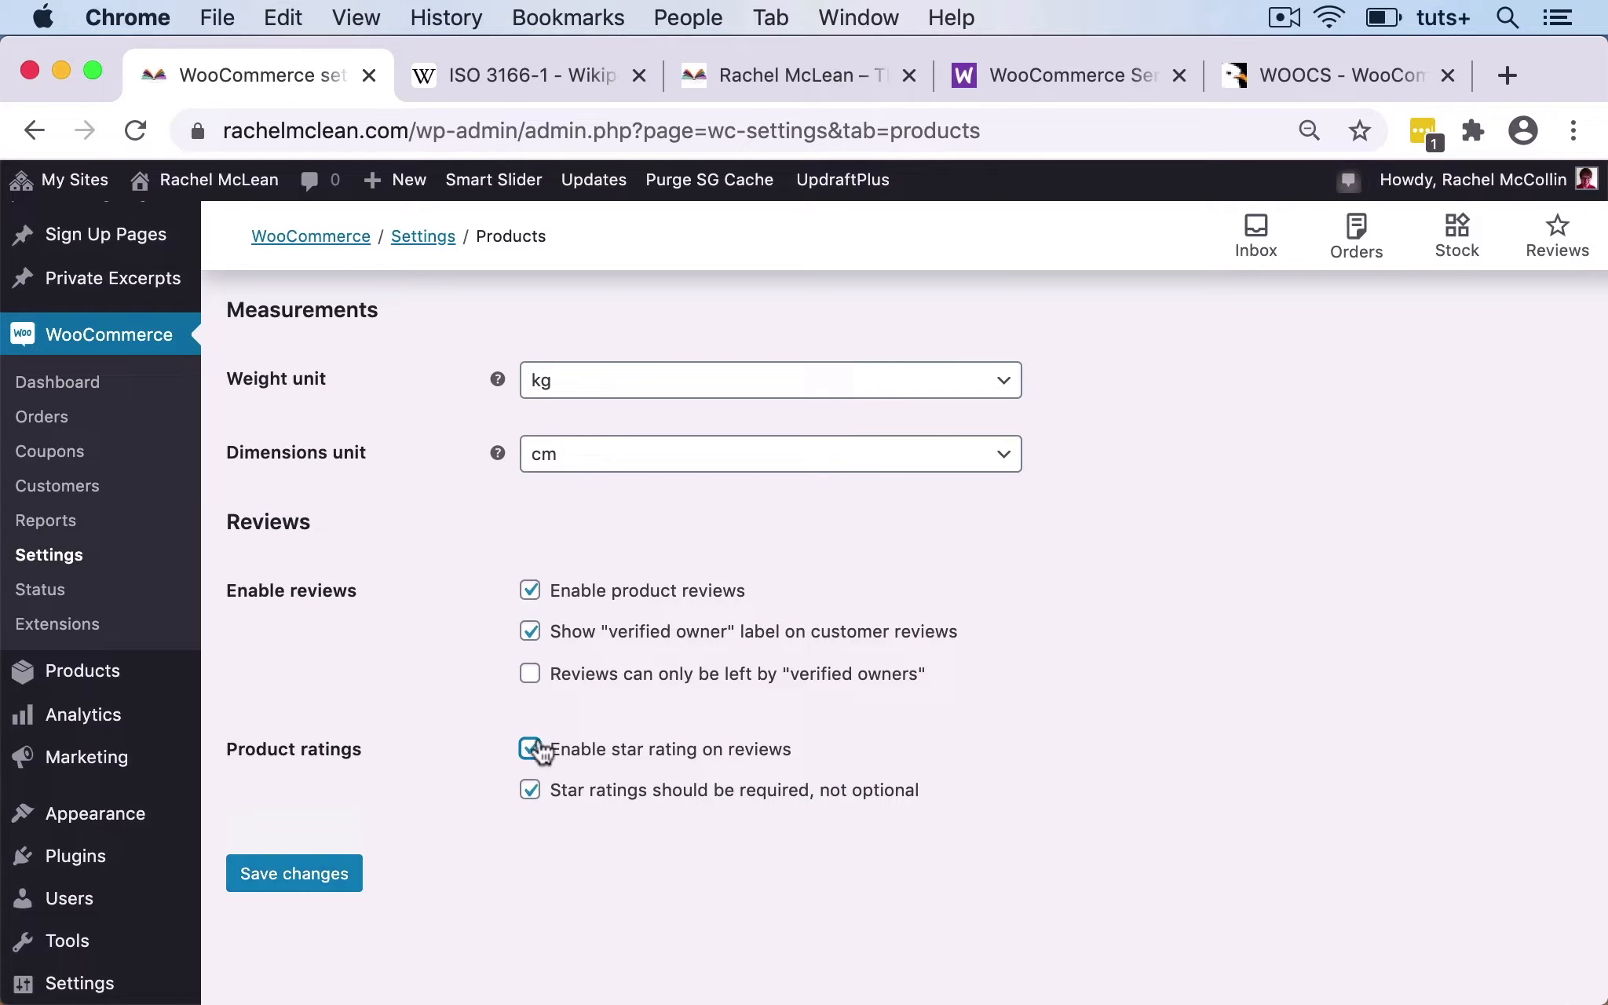
pyautogui.click(531, 592)
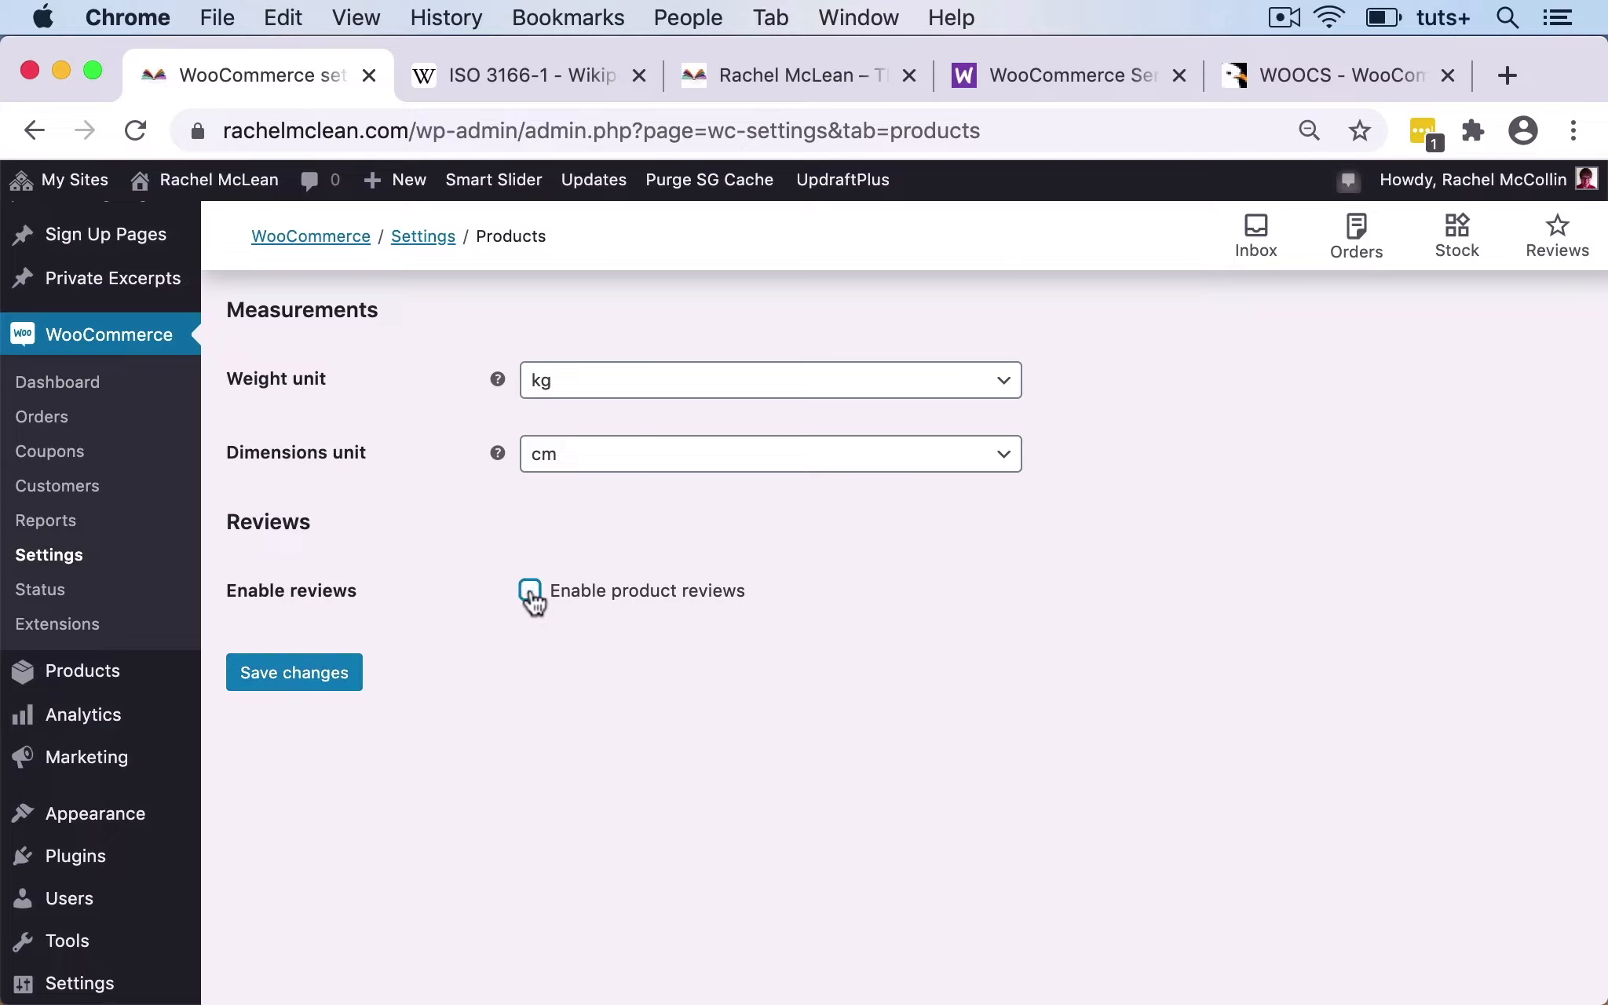
pyautogui.click(531, 592)
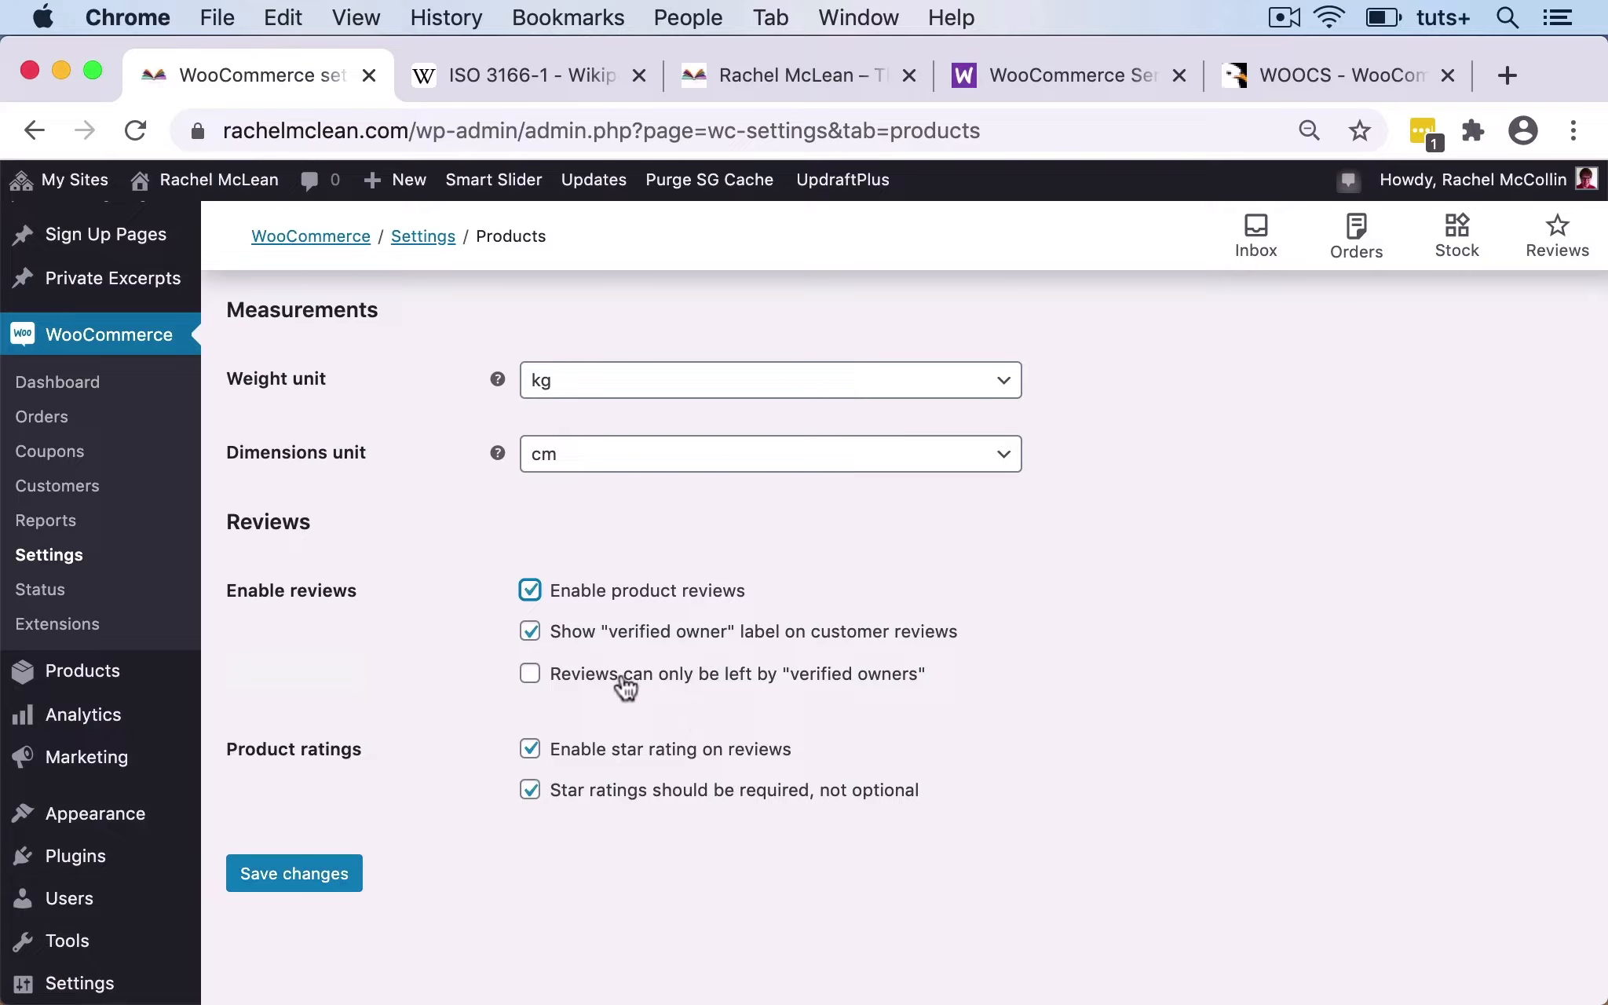
# Disable product reviews and save the general product settings.
pyautogui.click(531, 592)
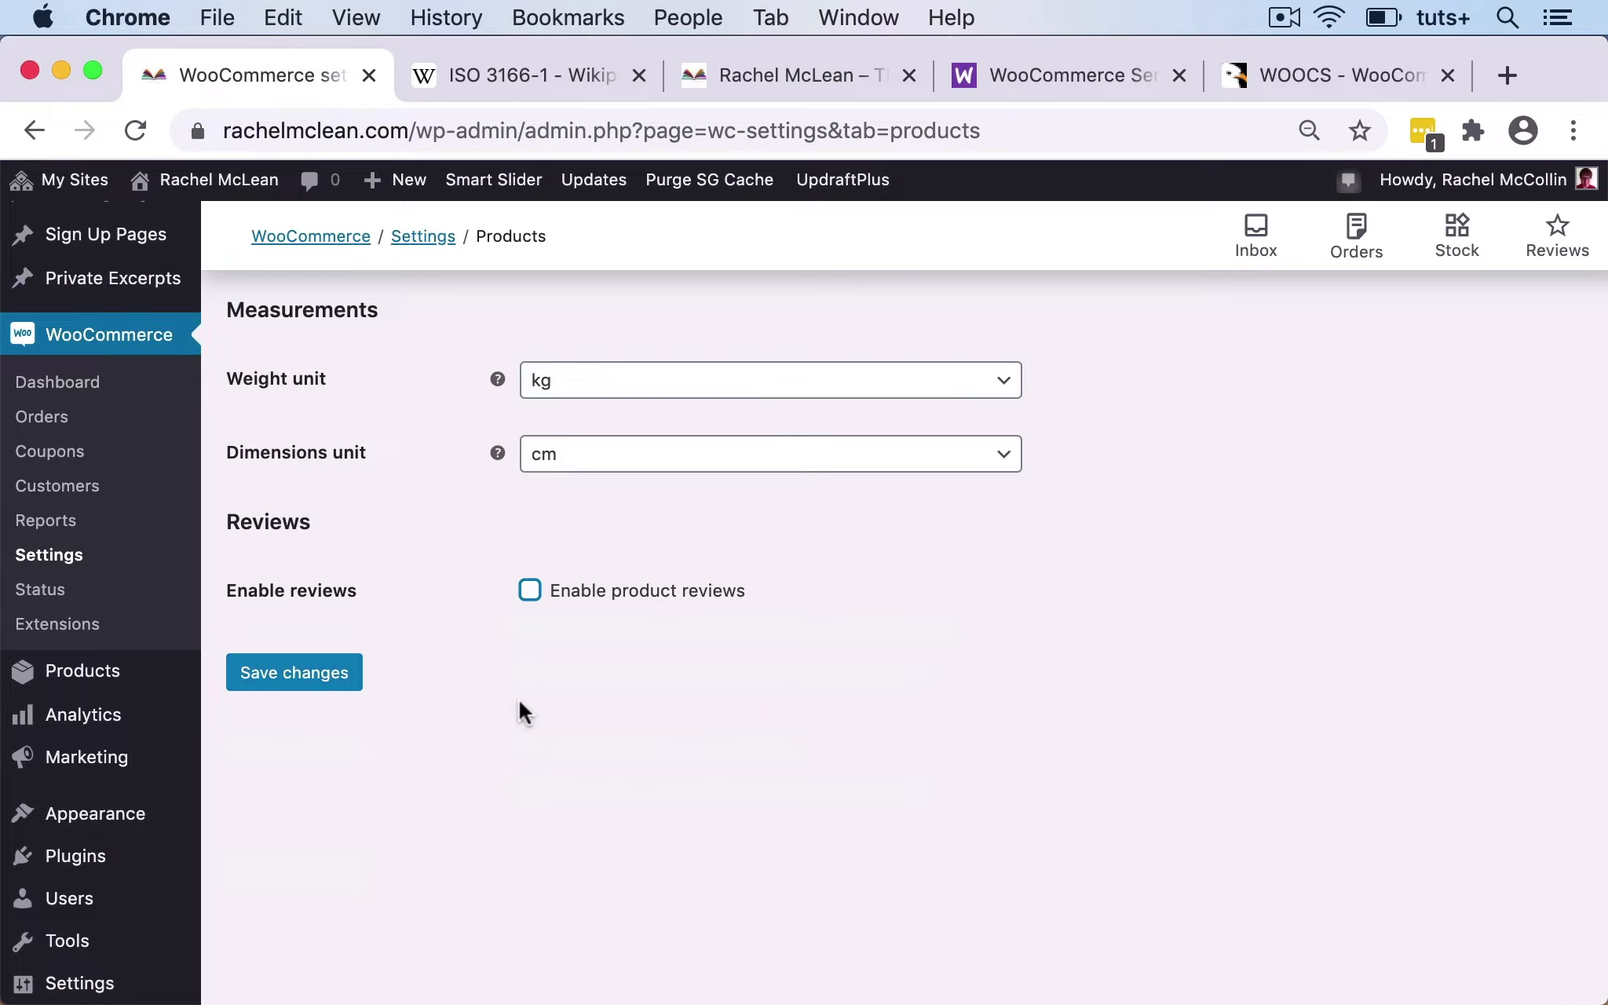
pyautogui.click(293, 677)
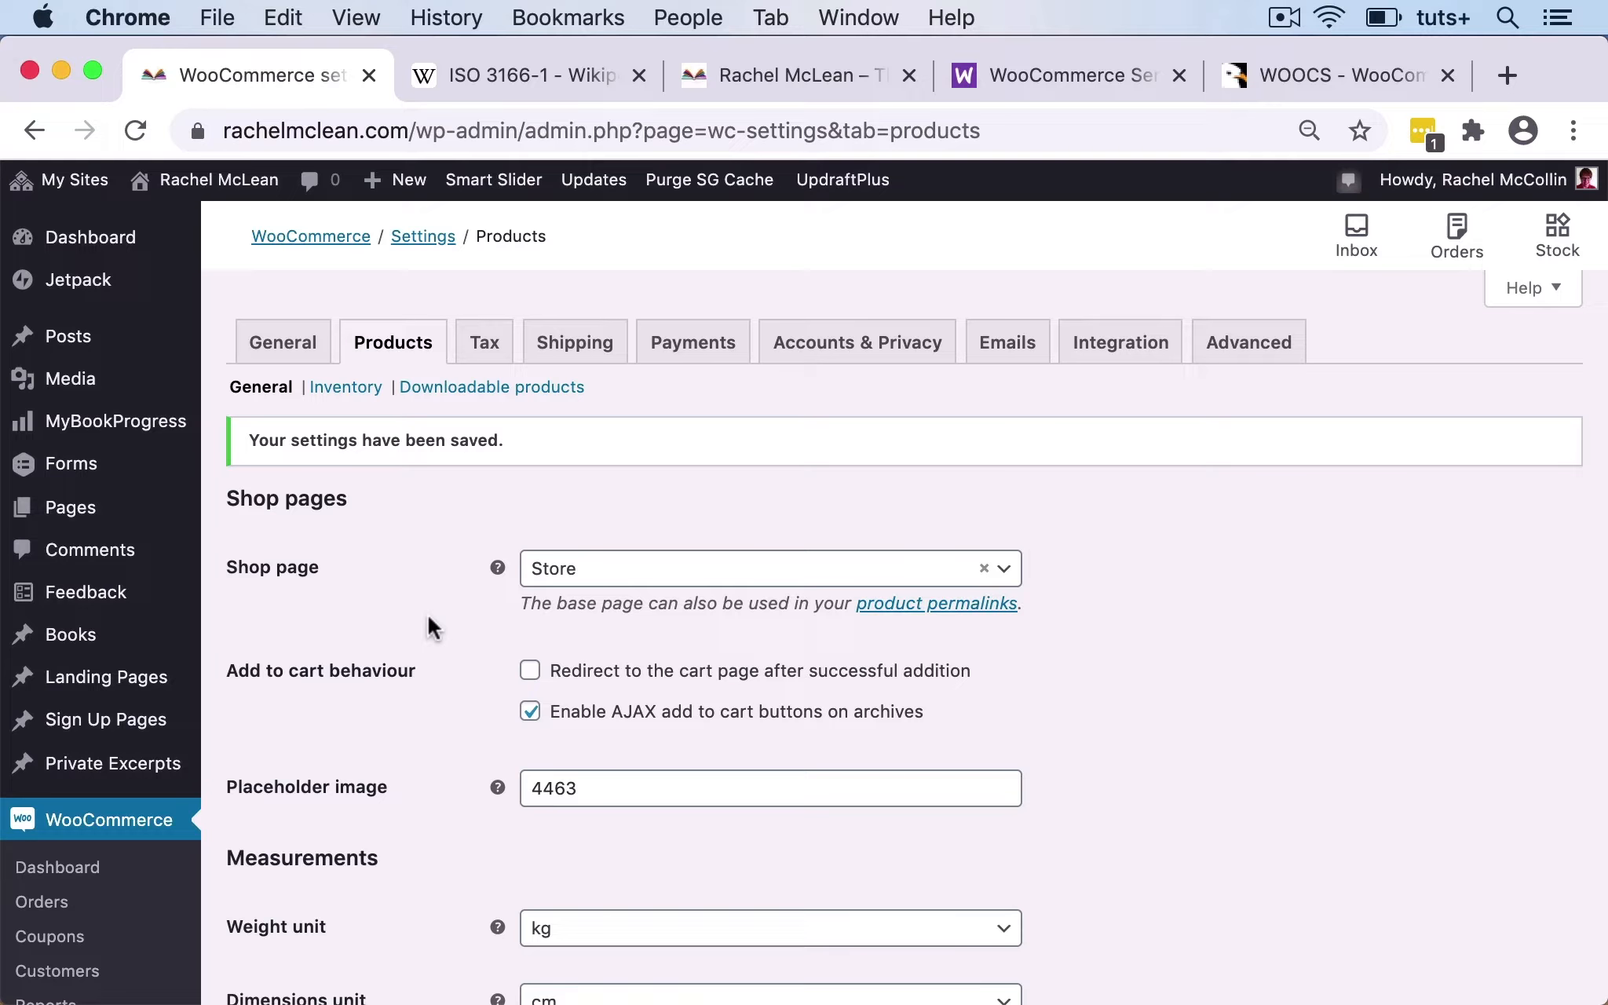
# Open the inventory settings and review the stock management, notification, threshold and out of stock visibility options.
pyautogui.click(345, 388)
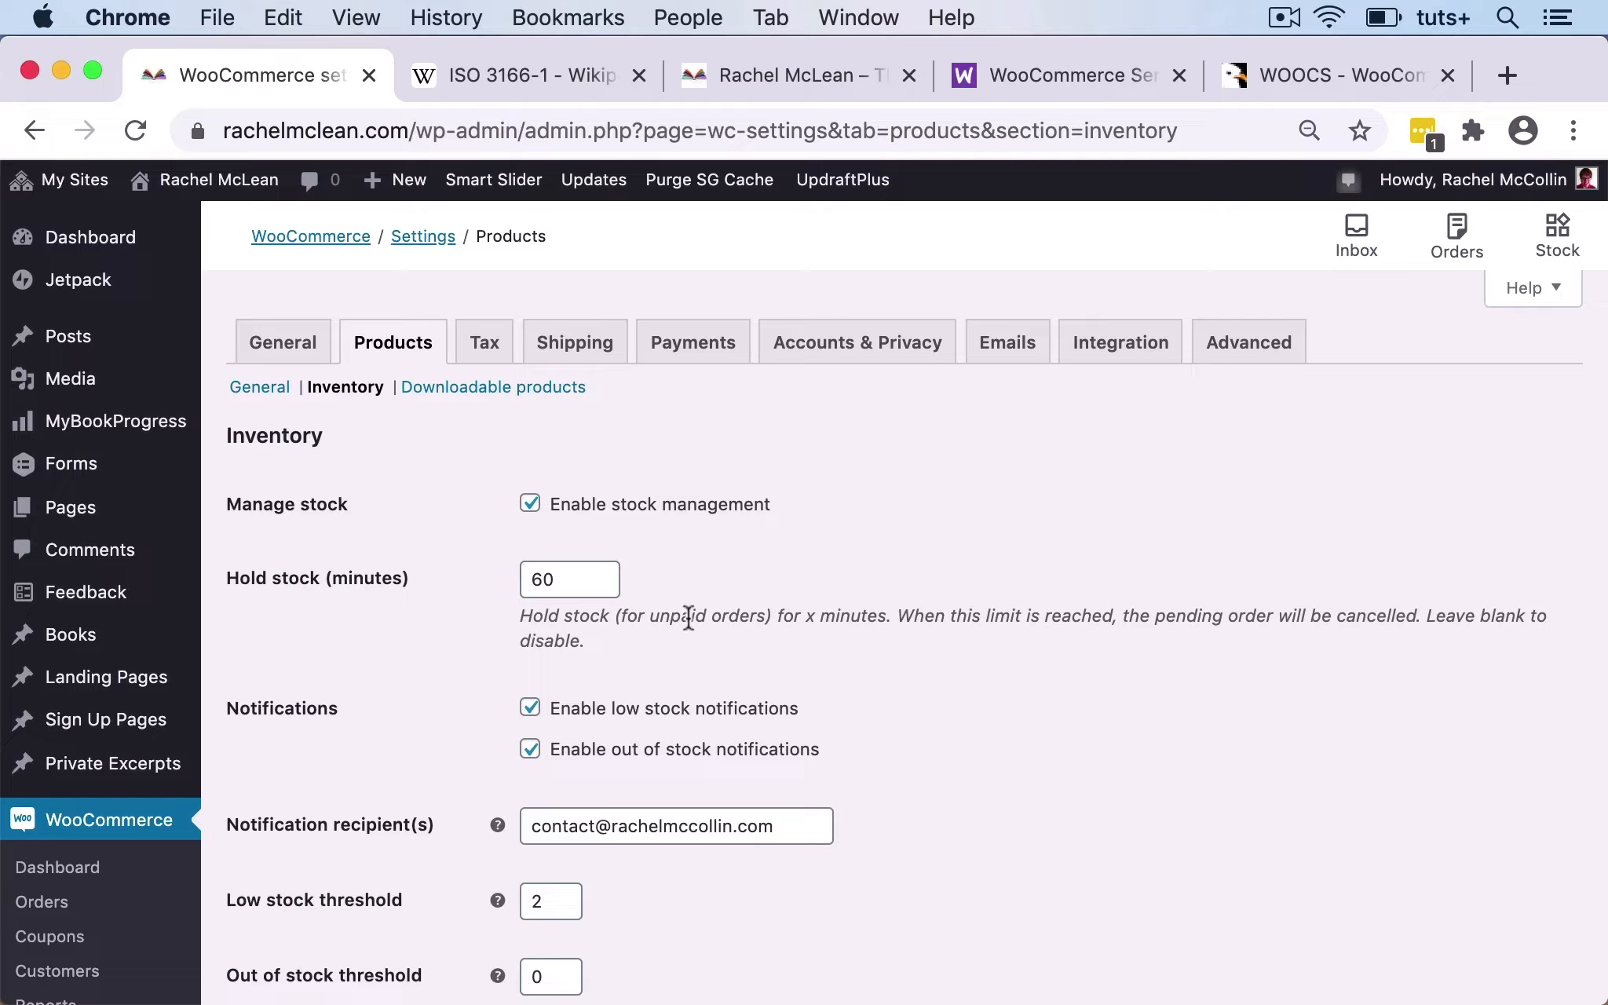
pyautogui.scroll(-2, 880, 655)
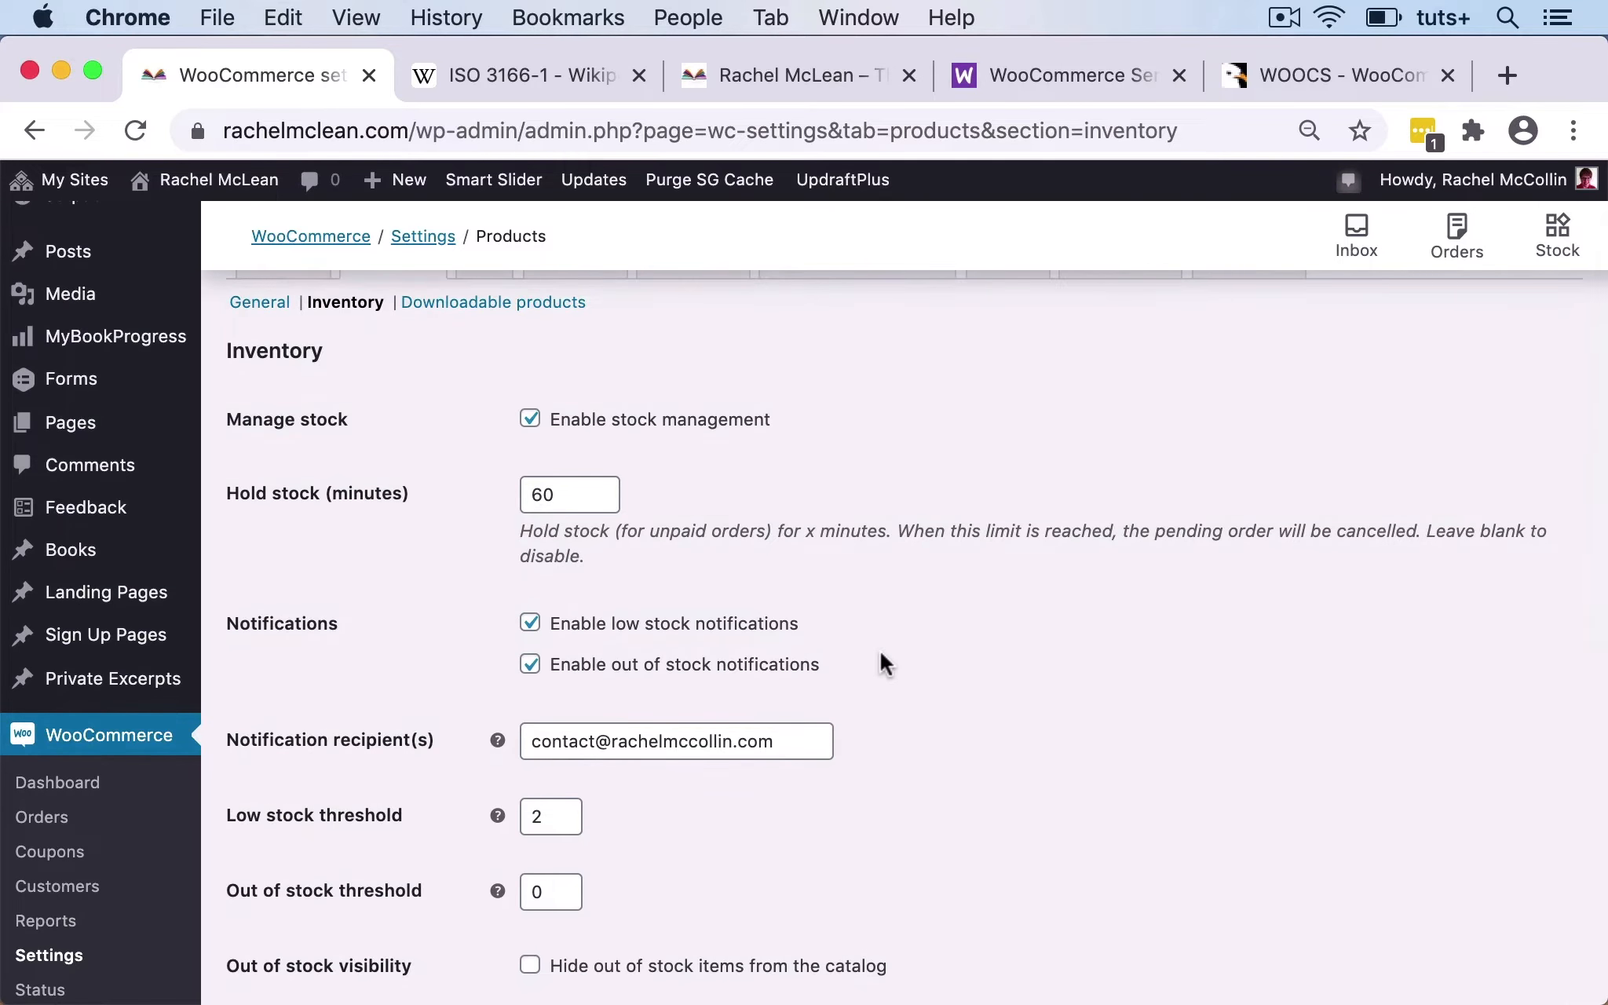
pyautogui.scroll(-1, 881, 654)
pyautogui.scroll(-3, 881, 654)
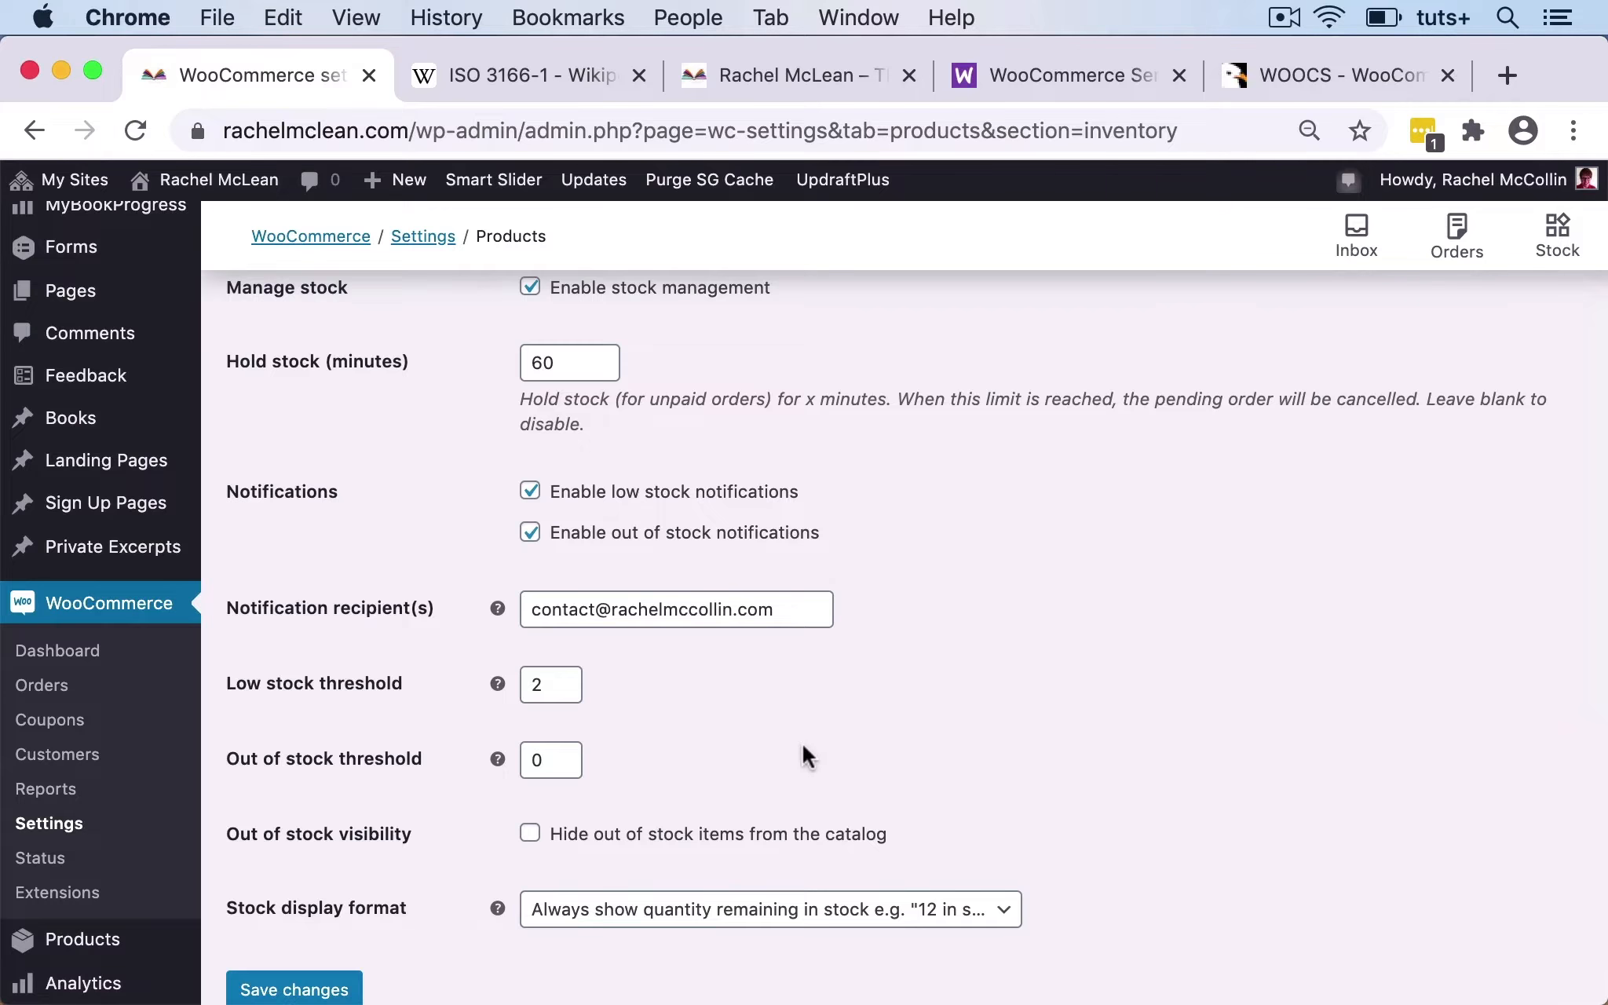
pyautogui.scroll(-4, 785, 742)
pyautogui.scroll(-5, 781, 736)
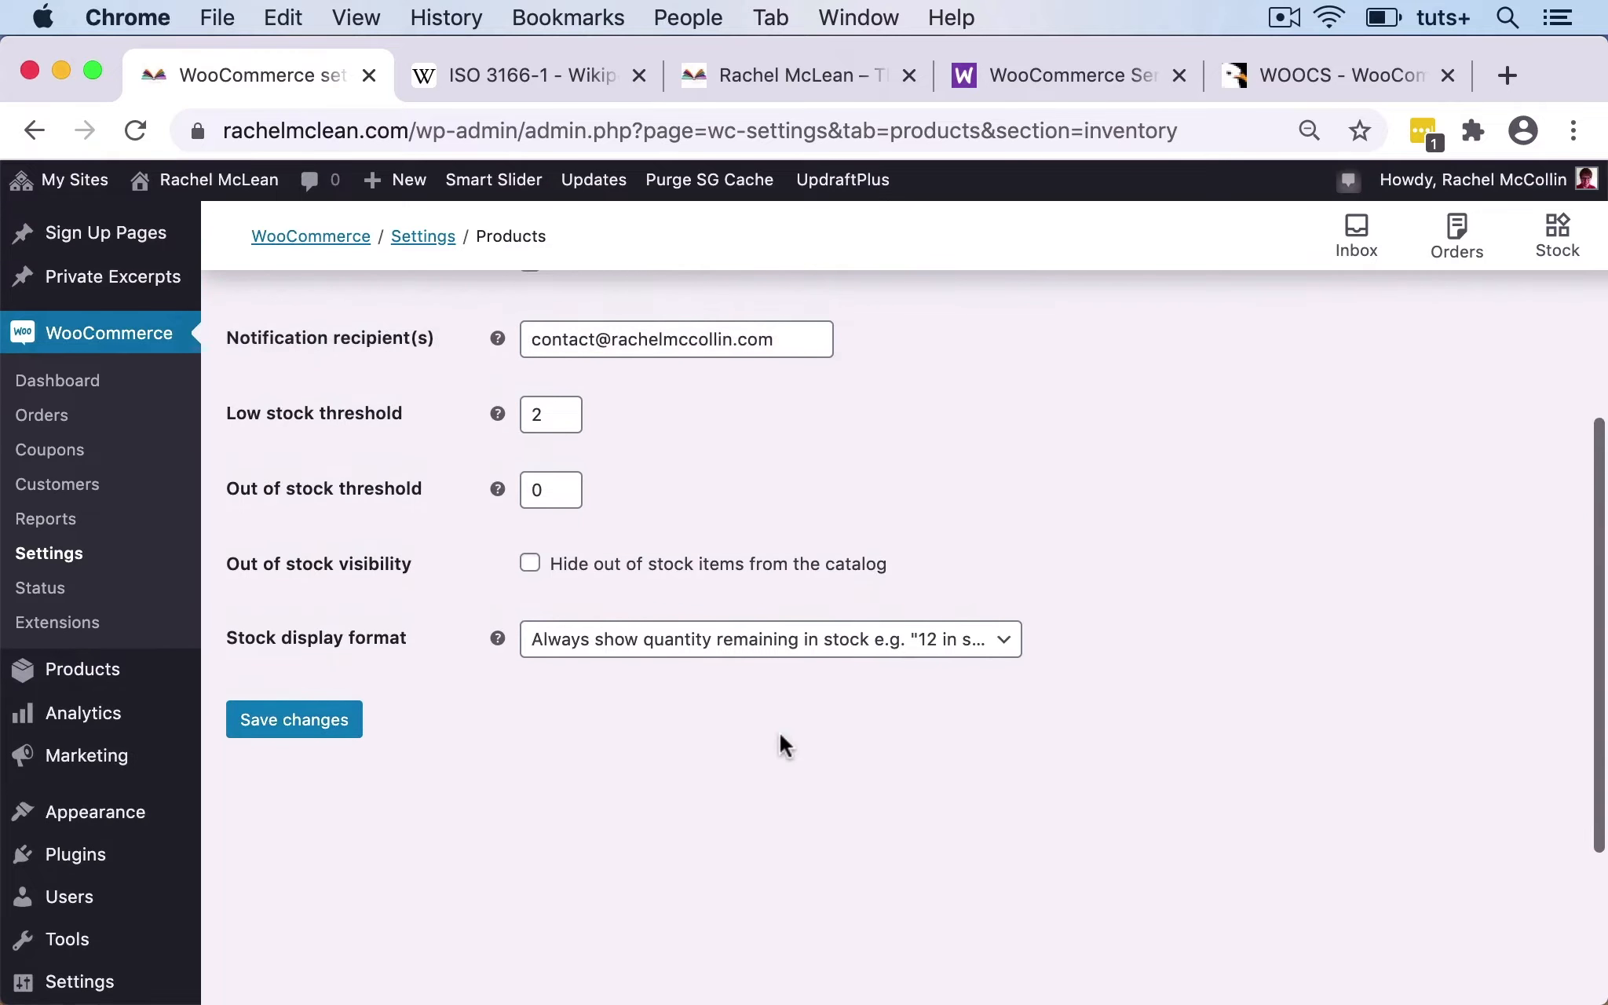
pyautogui.scroll(-1, 779, 731)
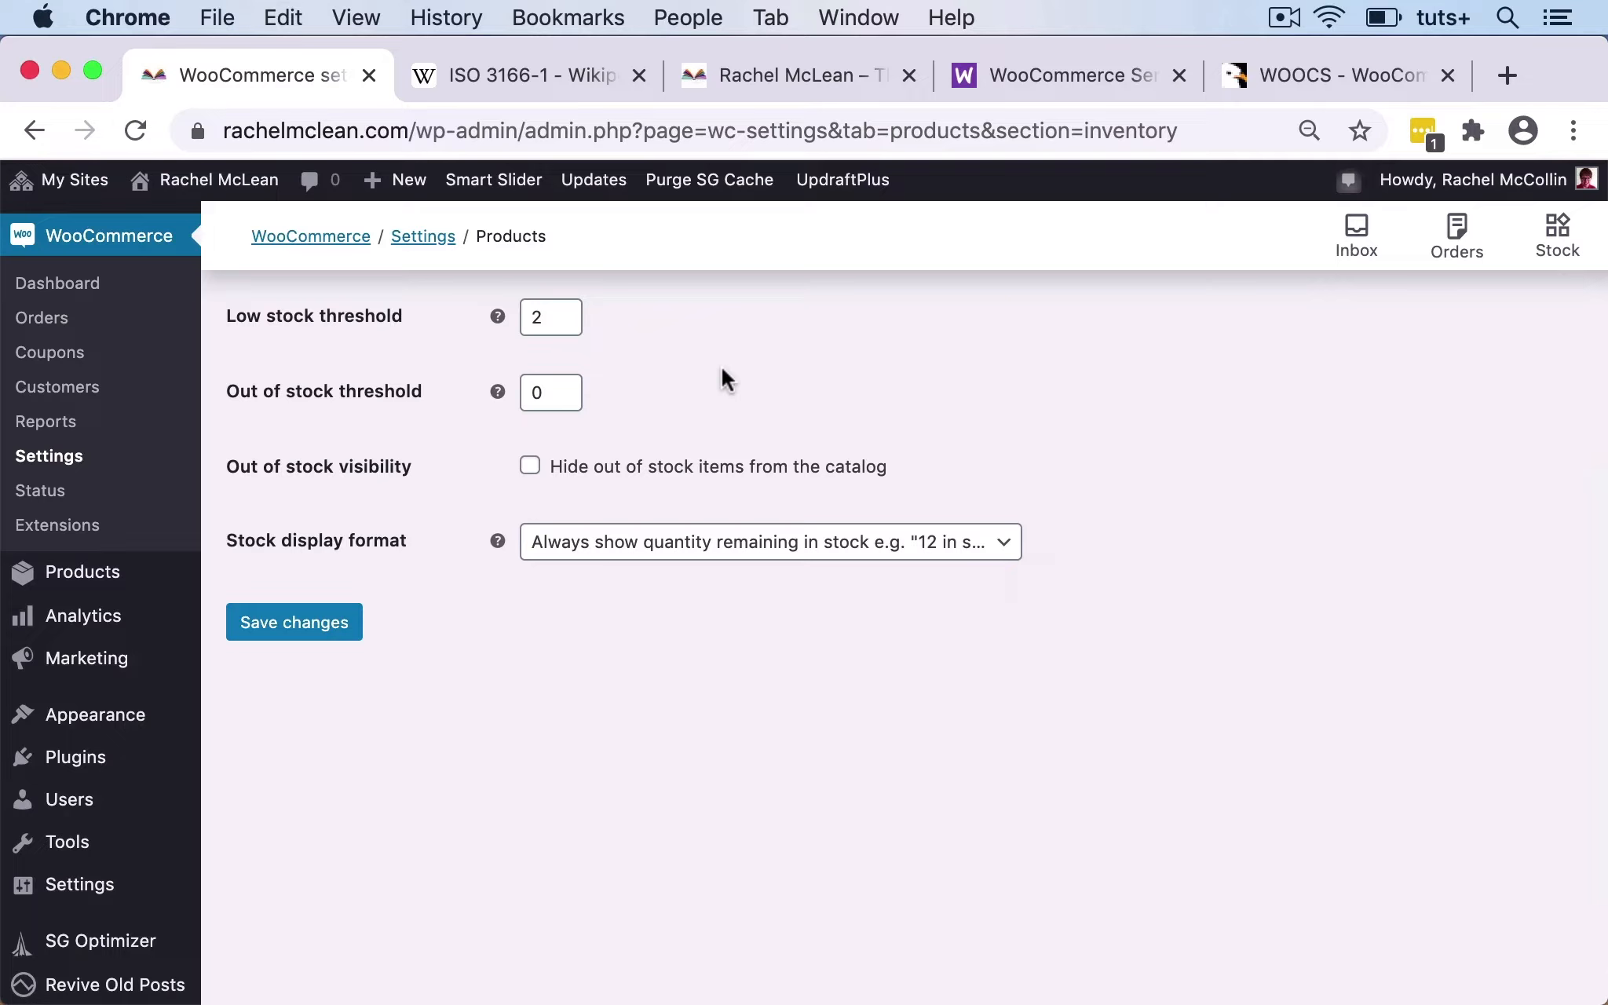
pyautogui.click(530, 470)
pyautogui.click(530, 470)
# Set the stock display format to only show quantity remaining in stock when low, and save the inventory settings.
pyautogui.click(704, 542)
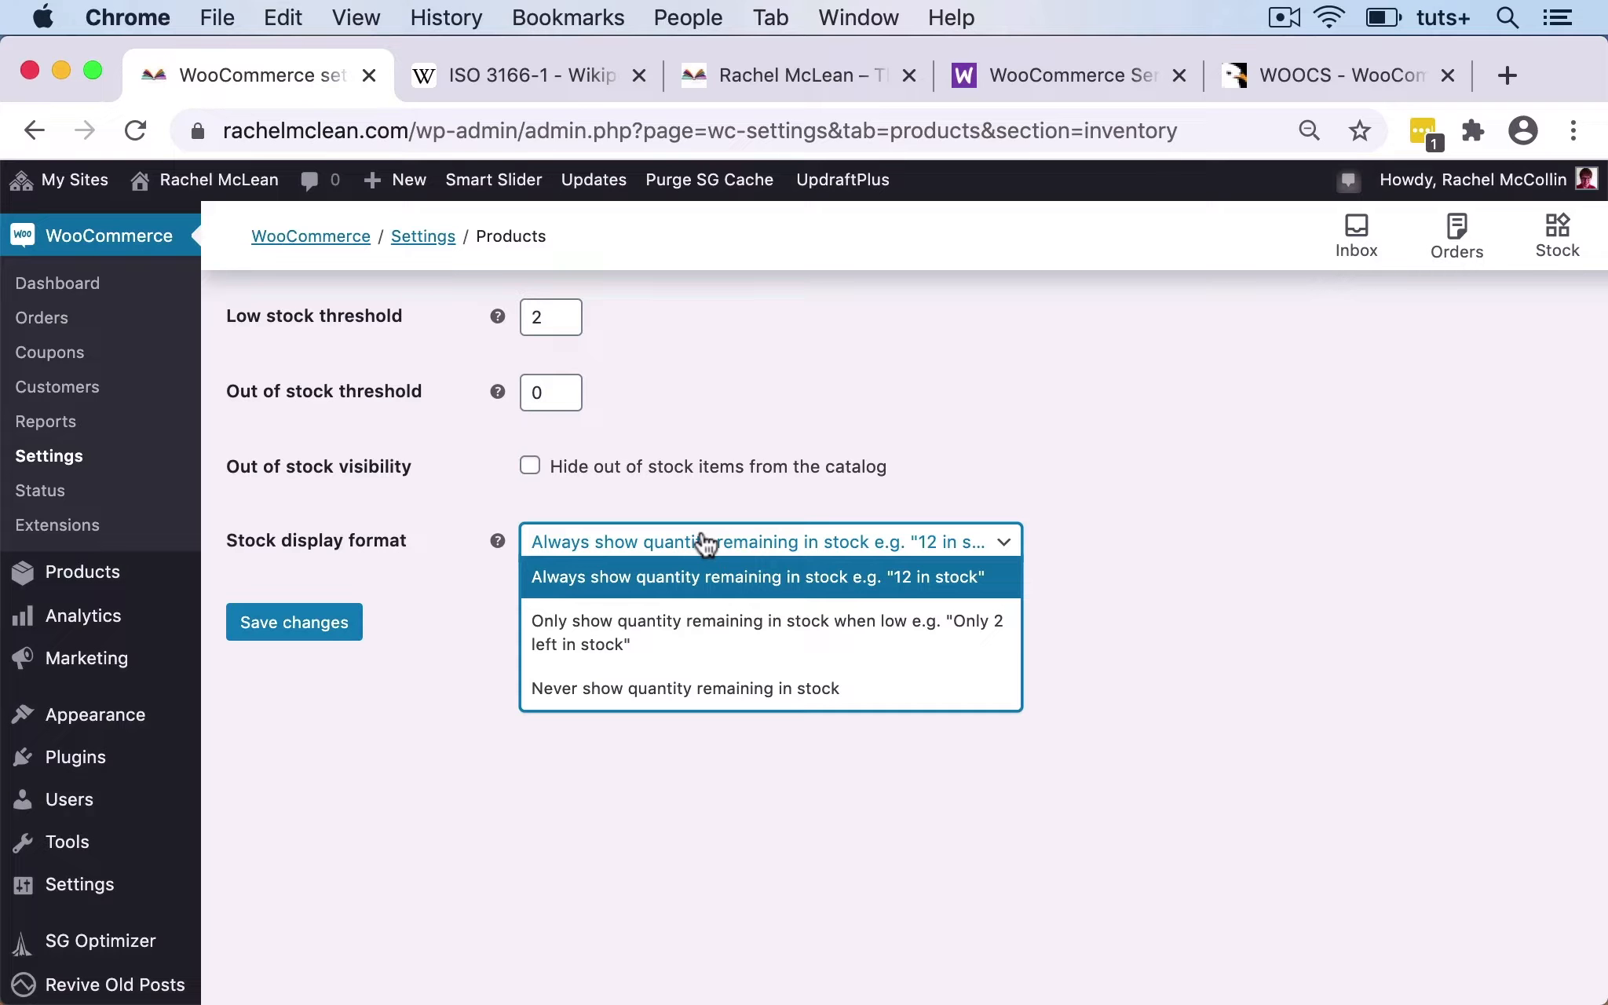
pyautogui.click(651, 643)
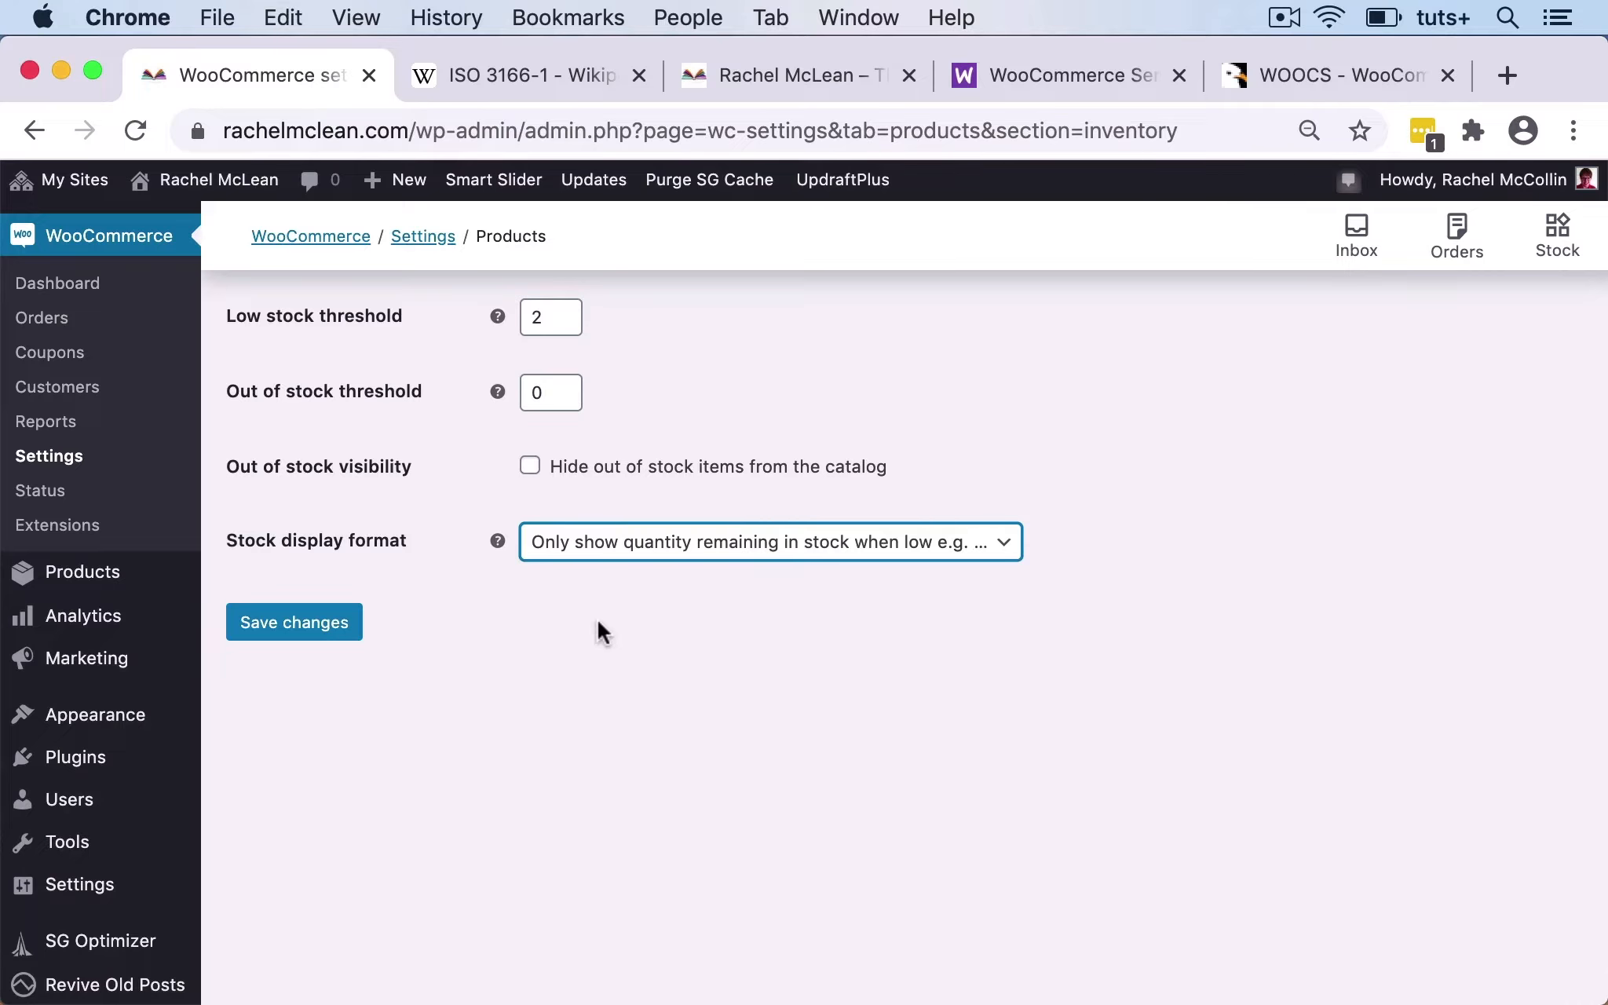
pyautogui.click(289, 632)
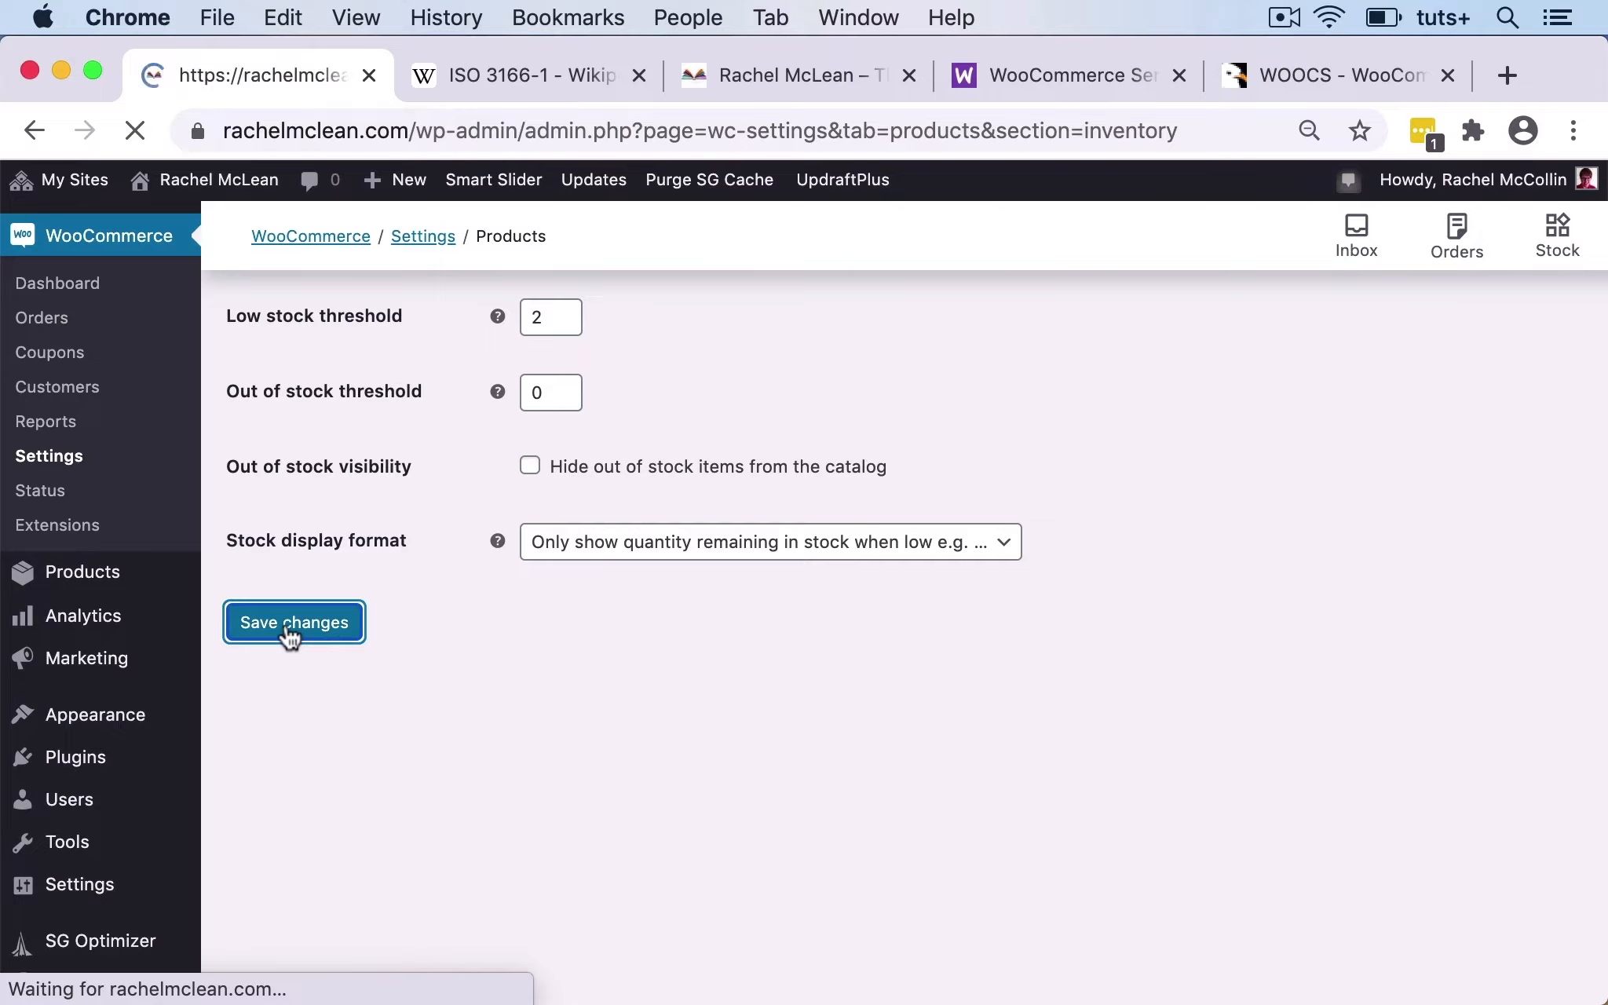
# Open the downloadable products settings and examine the file download method choices, leaving Force downloads selected.
pyautogui.click(468, 389)
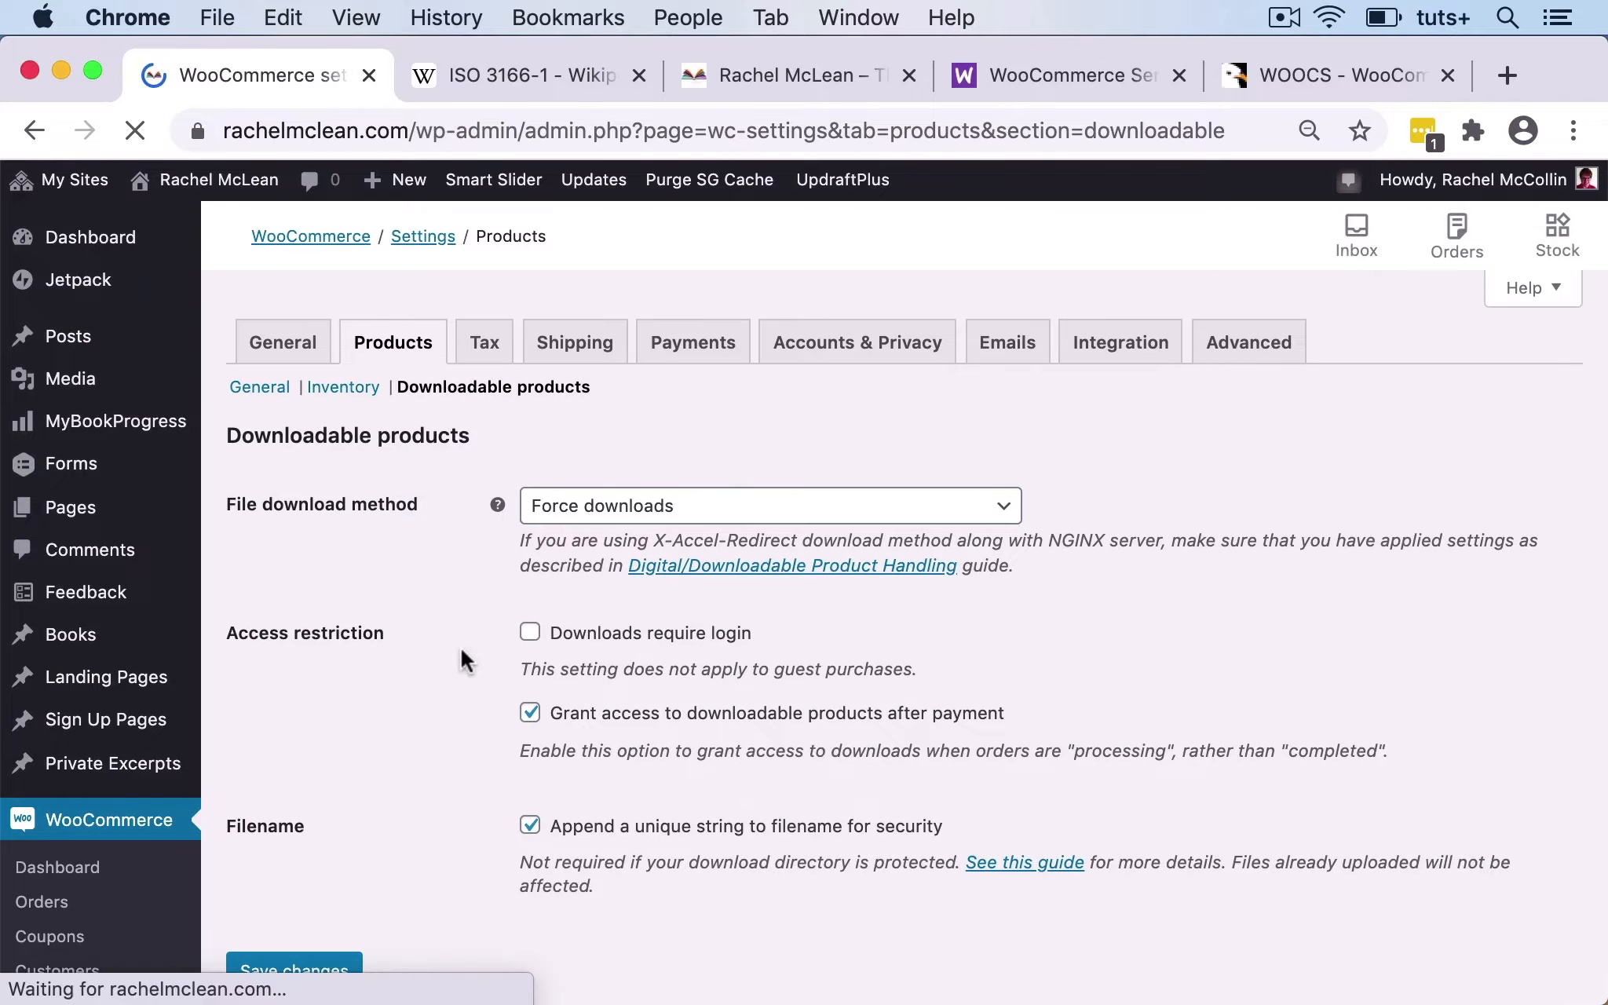
pyautogui.click(689, 509)
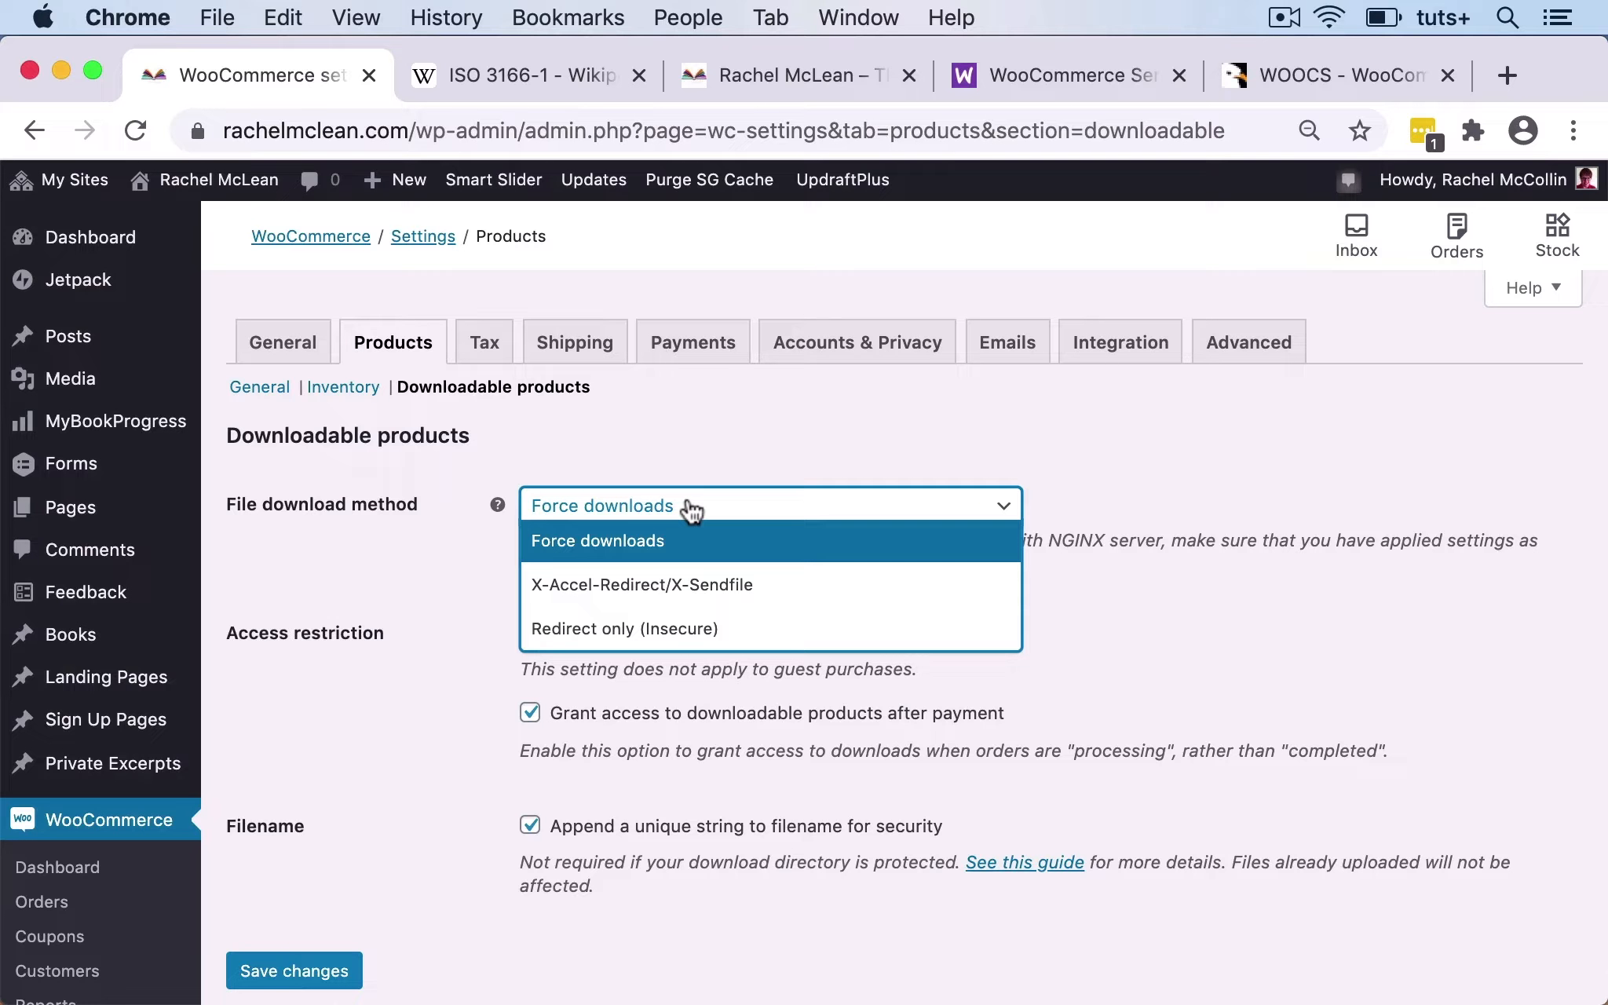
pyautogui.click(678, 426)
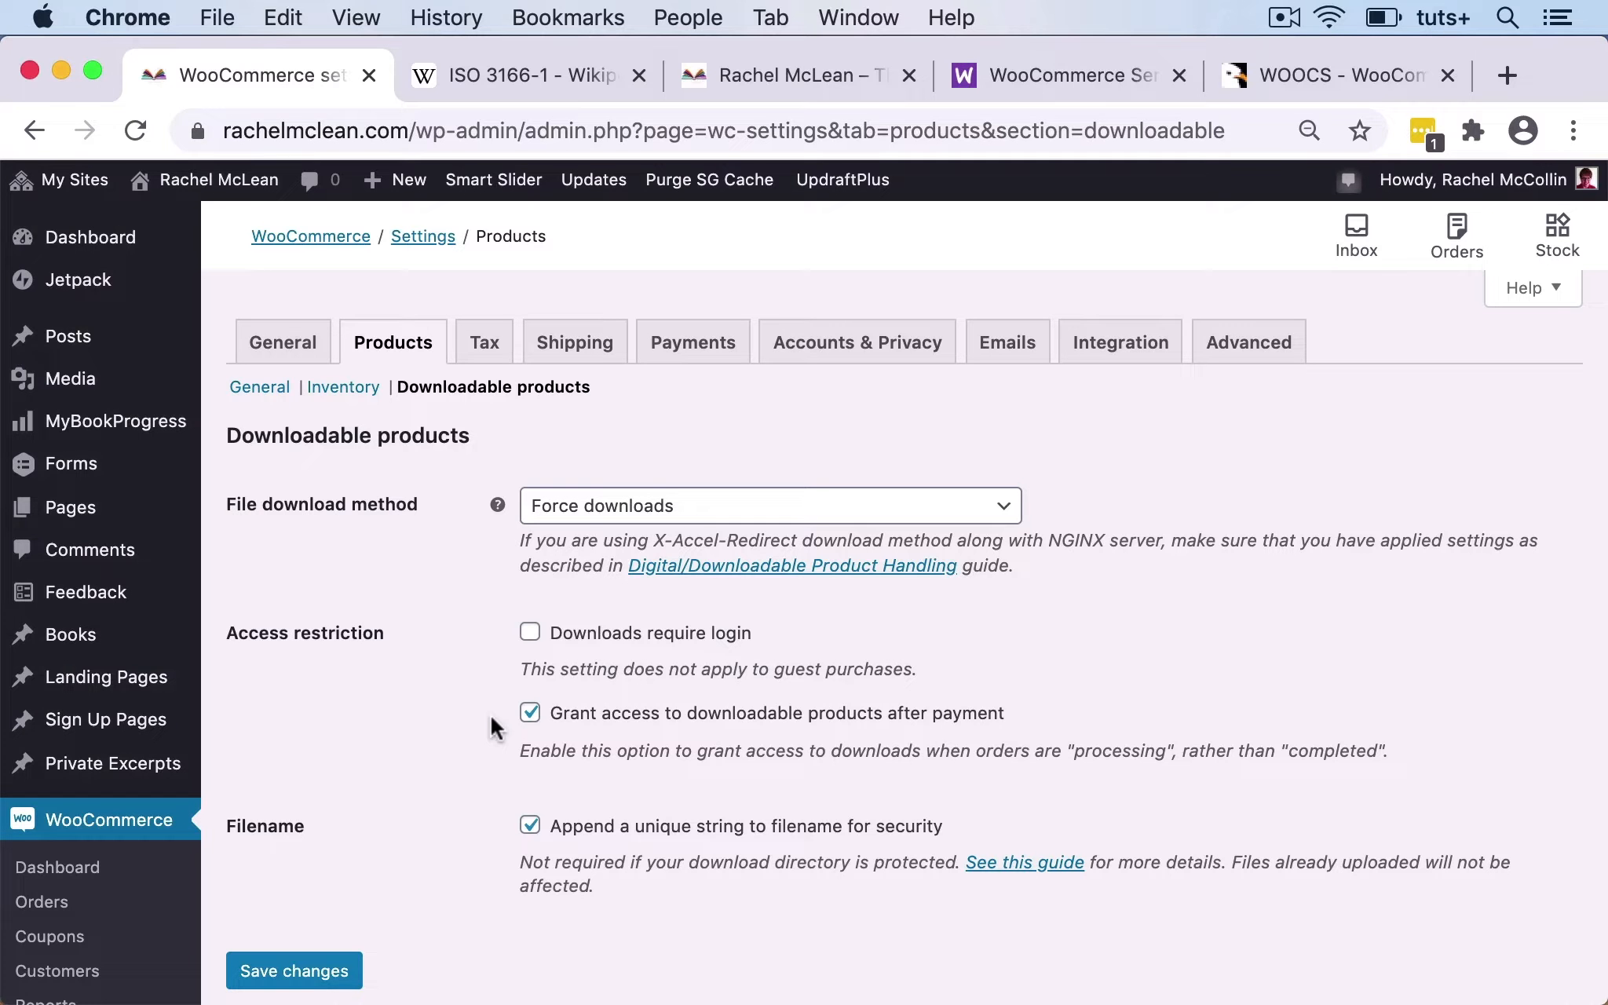
# Review the access restriction and filename options for downloadable products and save the settings.
pyautogui.scroll(-3, 490, 714)
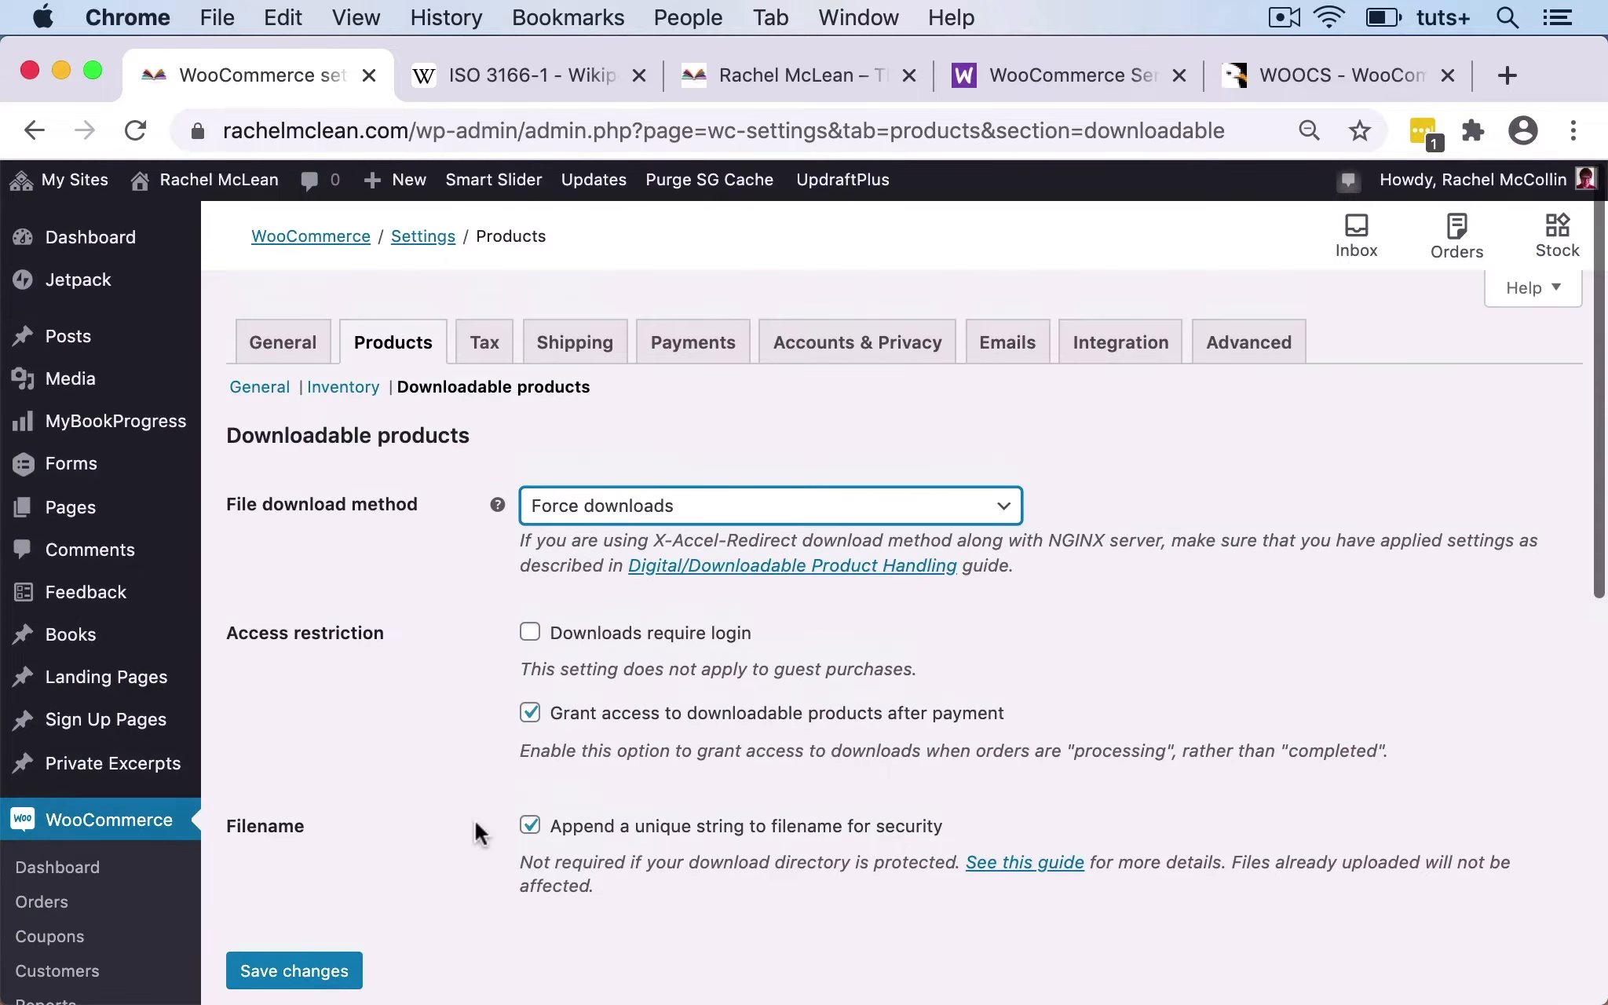
pyautogui.scroll(-3, 475, 821)
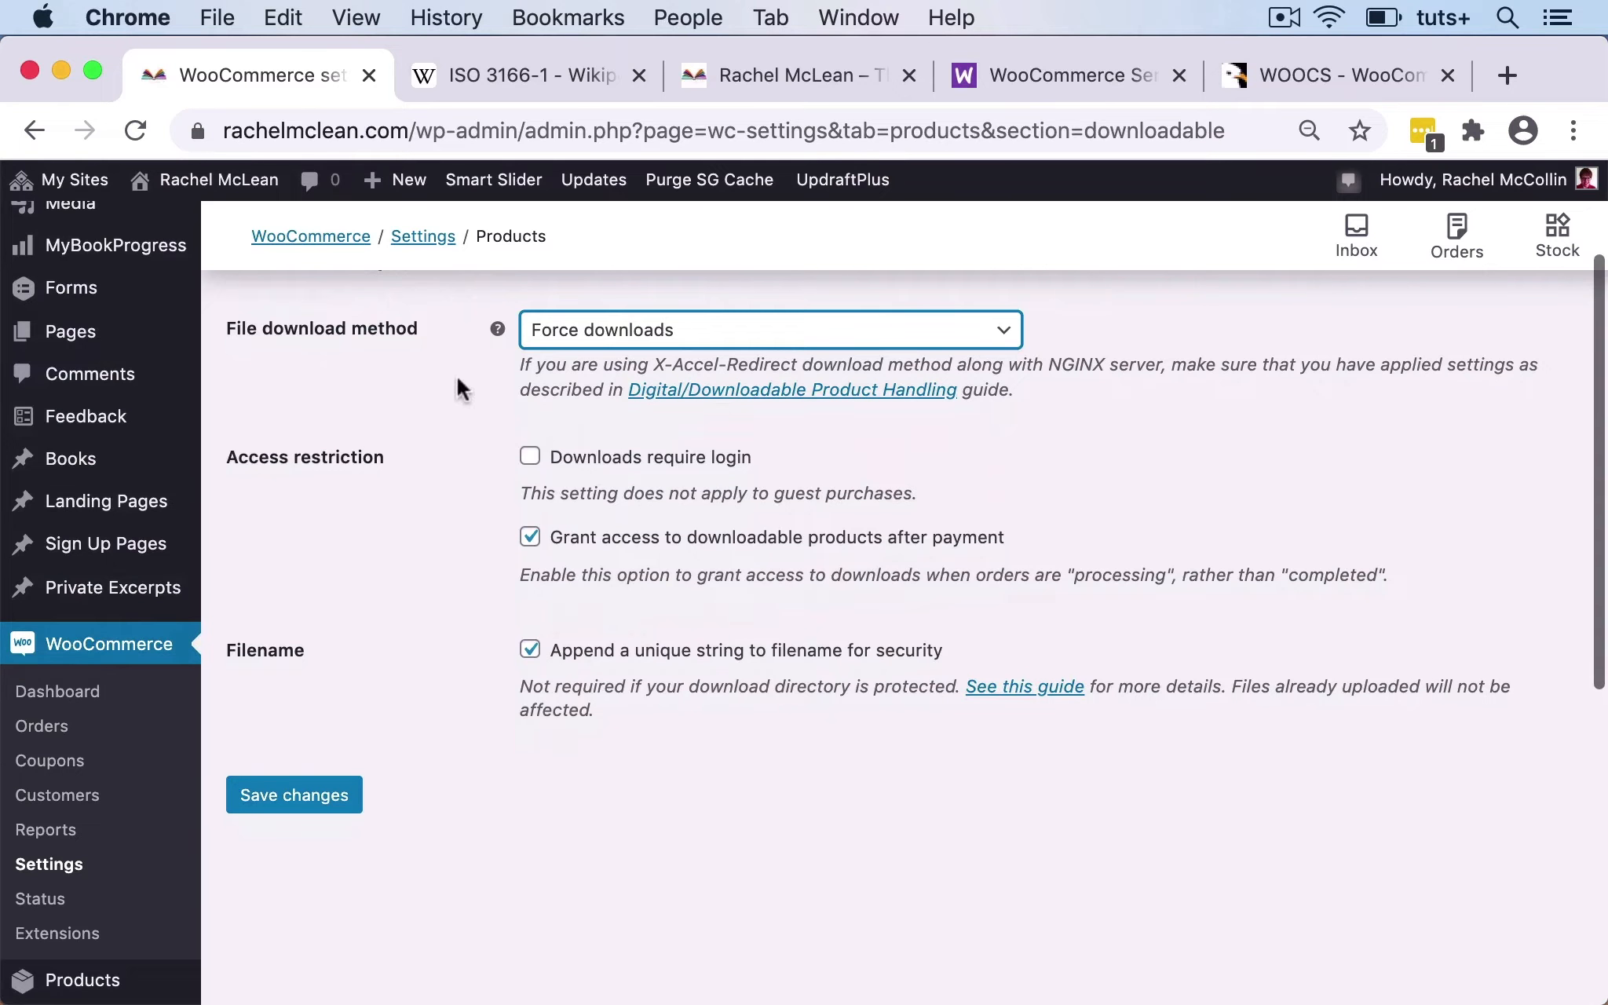
pyautogui.scroll(-2, 506, 789)
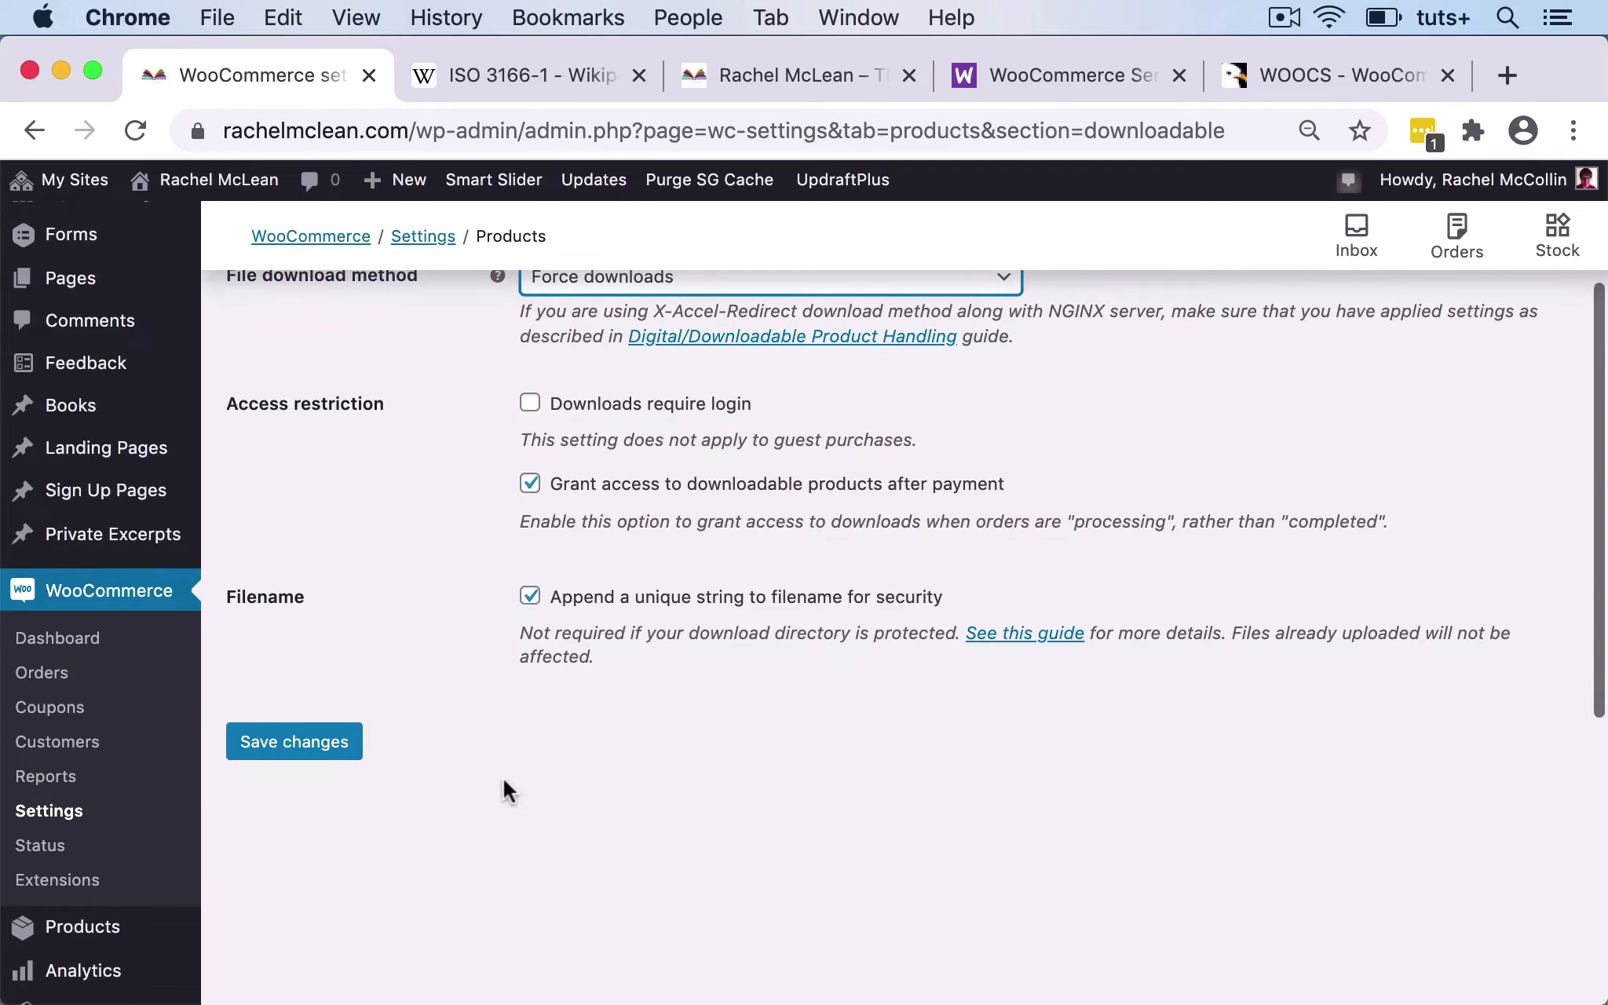
pyautogui.click(326, 741)
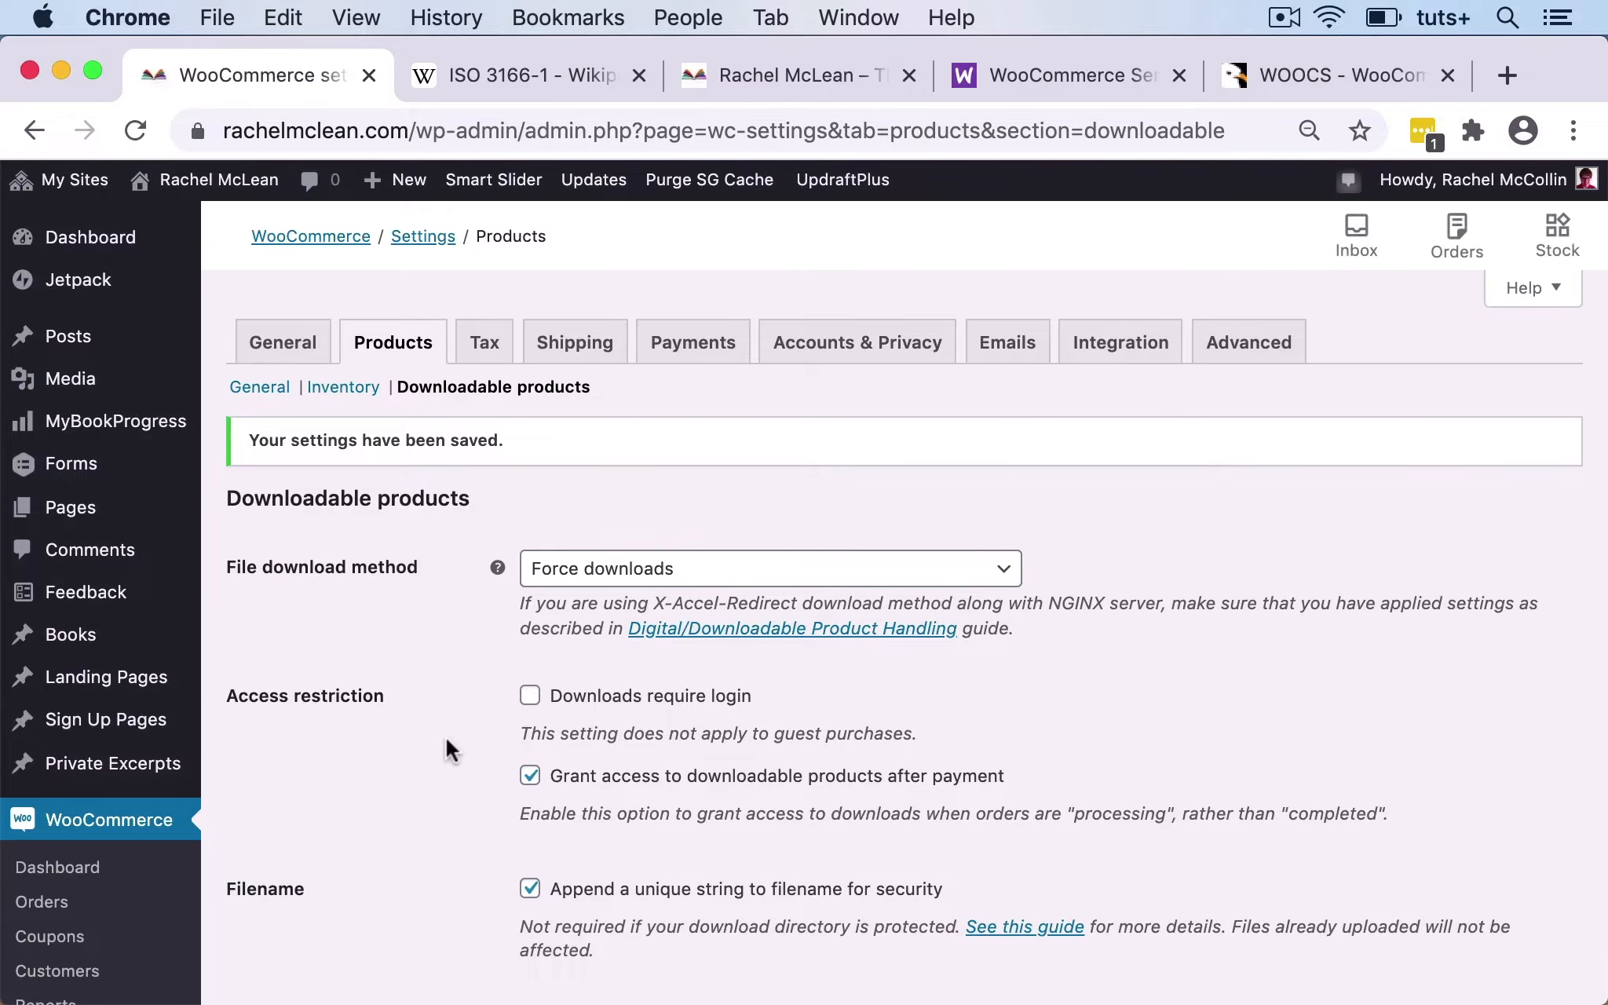
pyautogui.moveTo(83, 740)
pyautogui.scroll(-5, 87, 746)
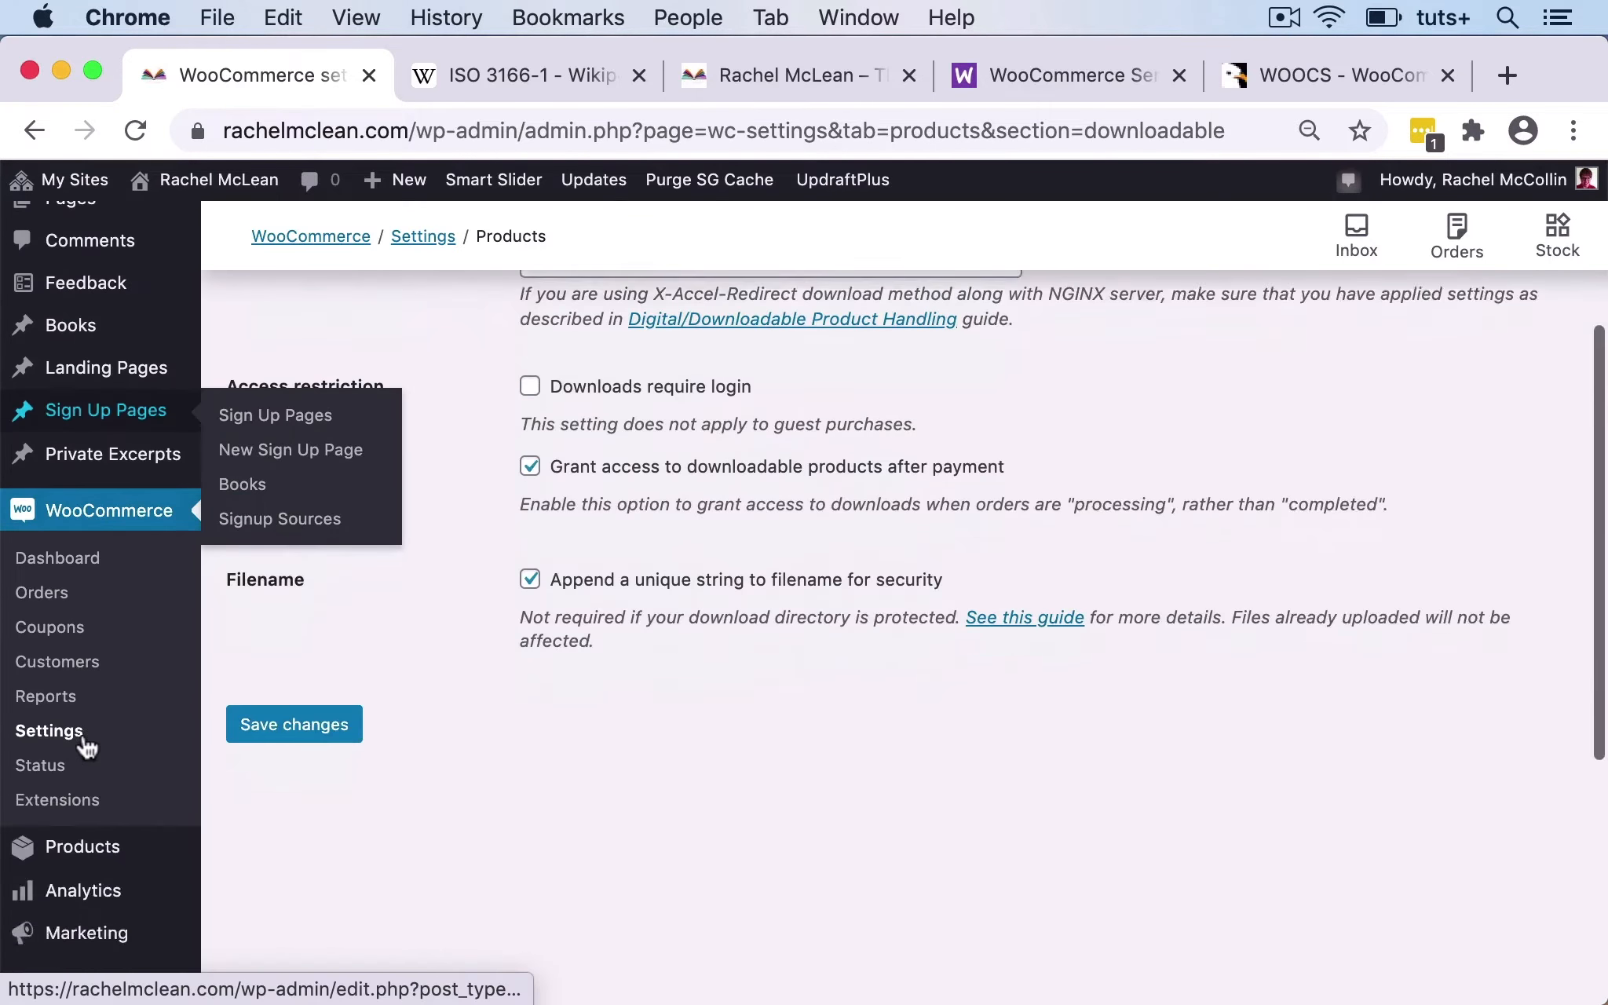
pyautogui.scroll(5, 122, 618)
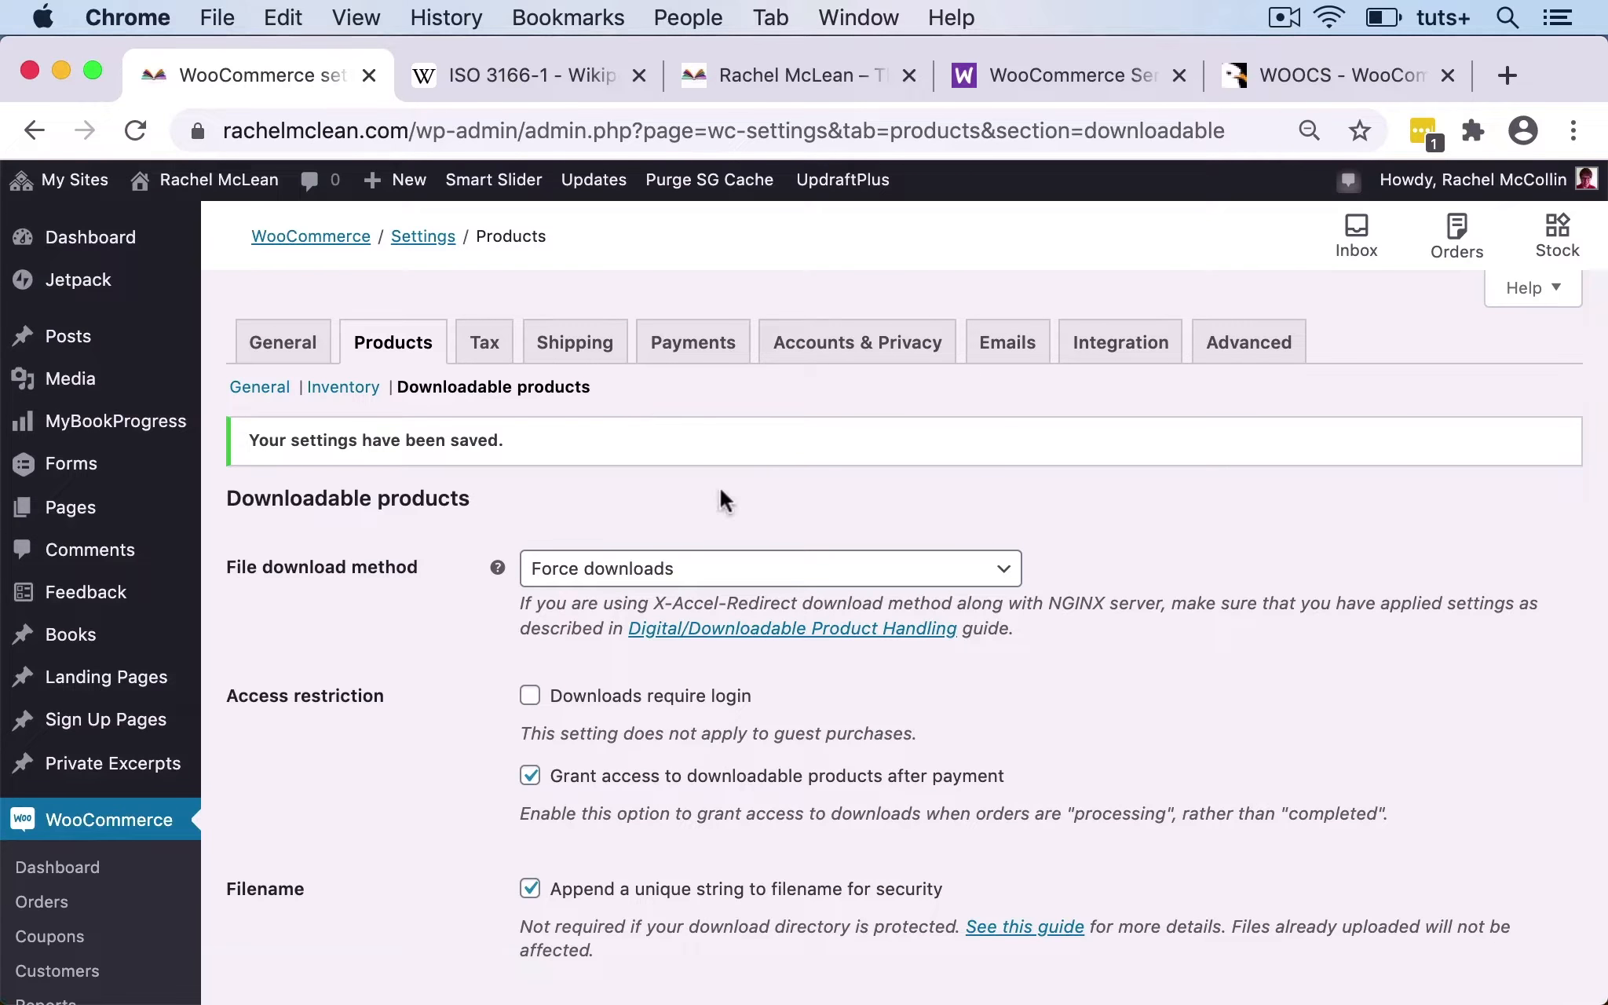
# Open the shipping zones settings, review the introduction, and add a new shipping zone named UK.
pyautogui.click(581, 357)
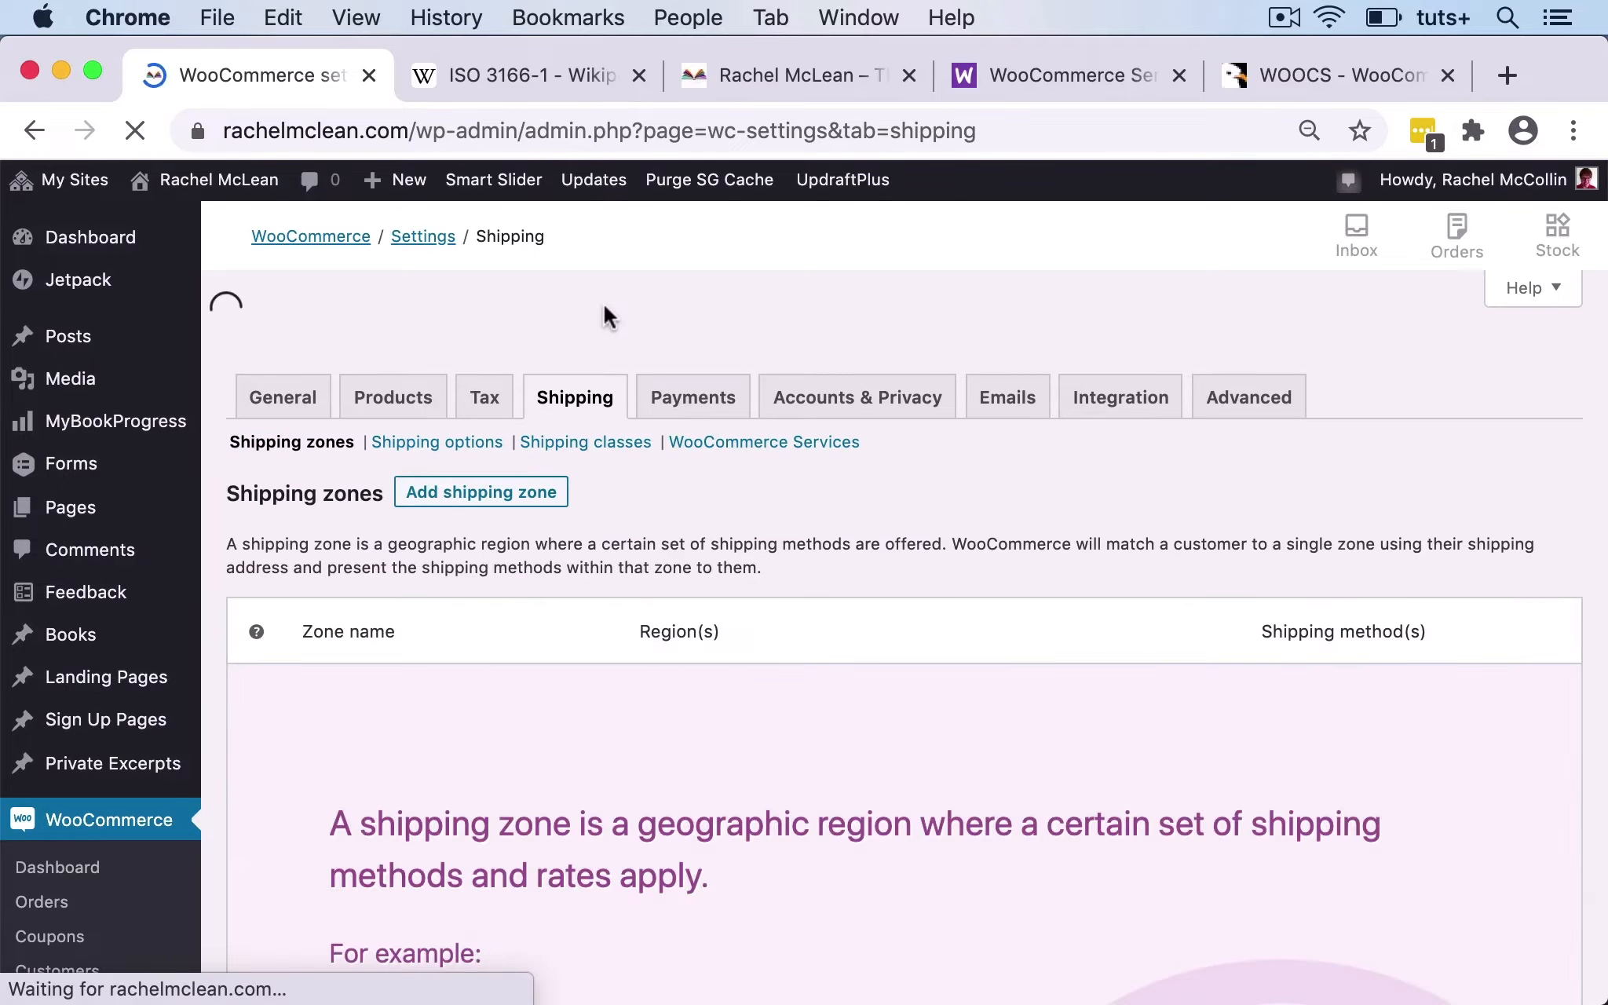
pyautogui.scroll(-2, 743, 515)
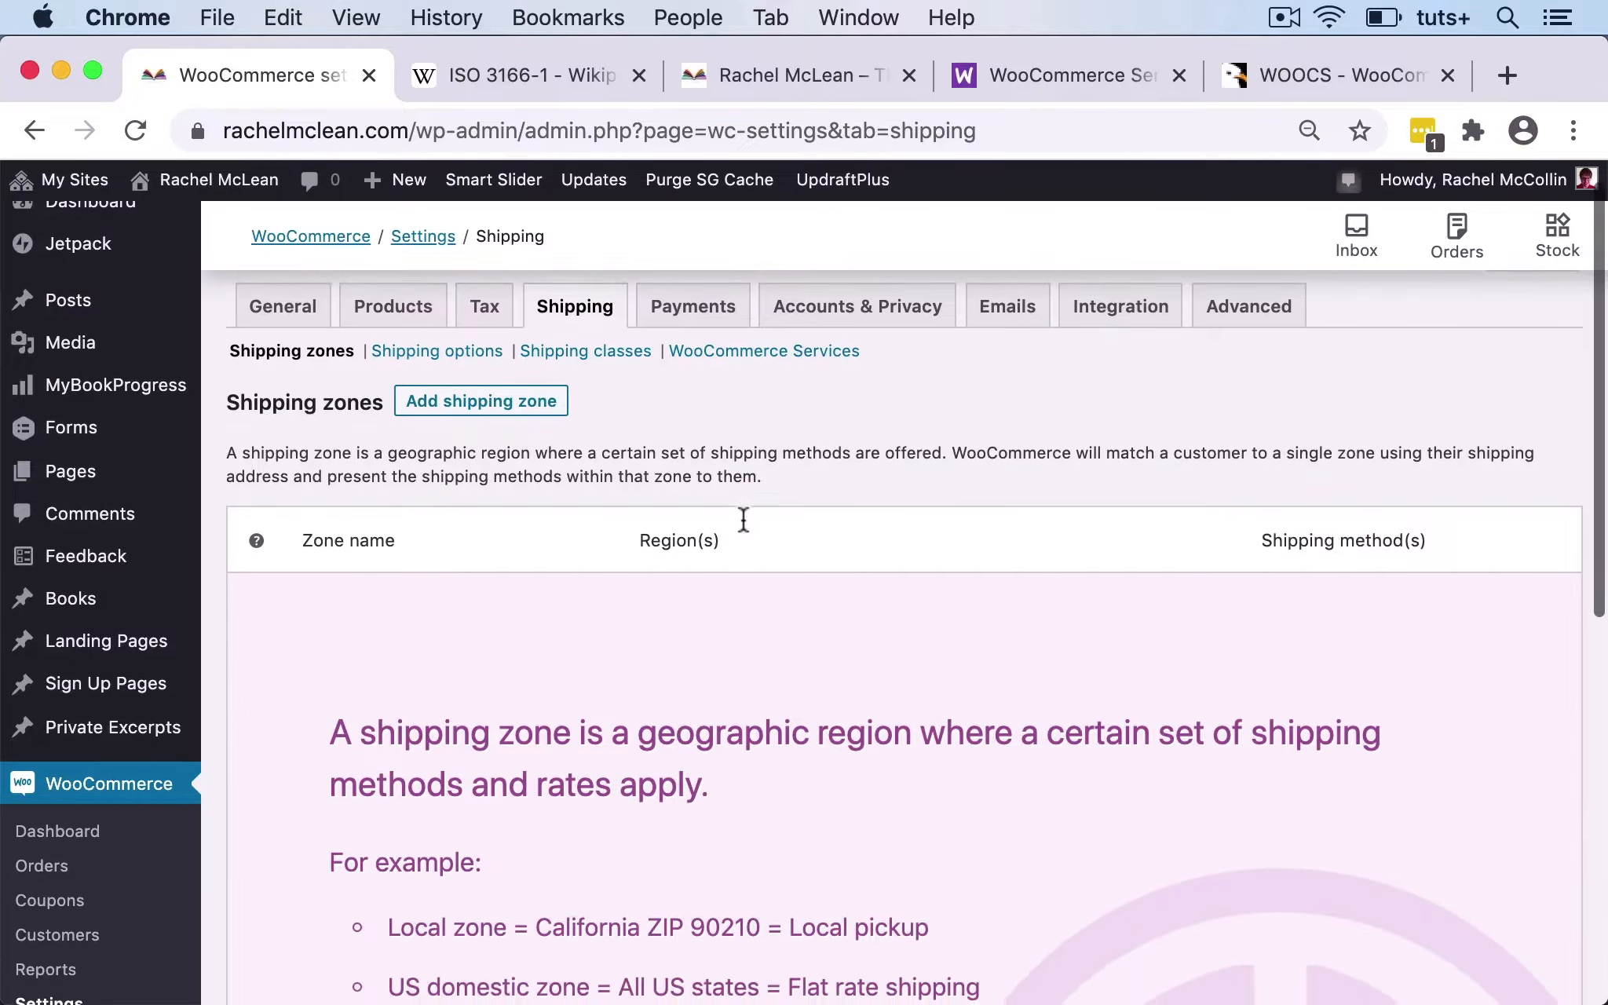
pyautogui.scroll(-5, 743, 518)
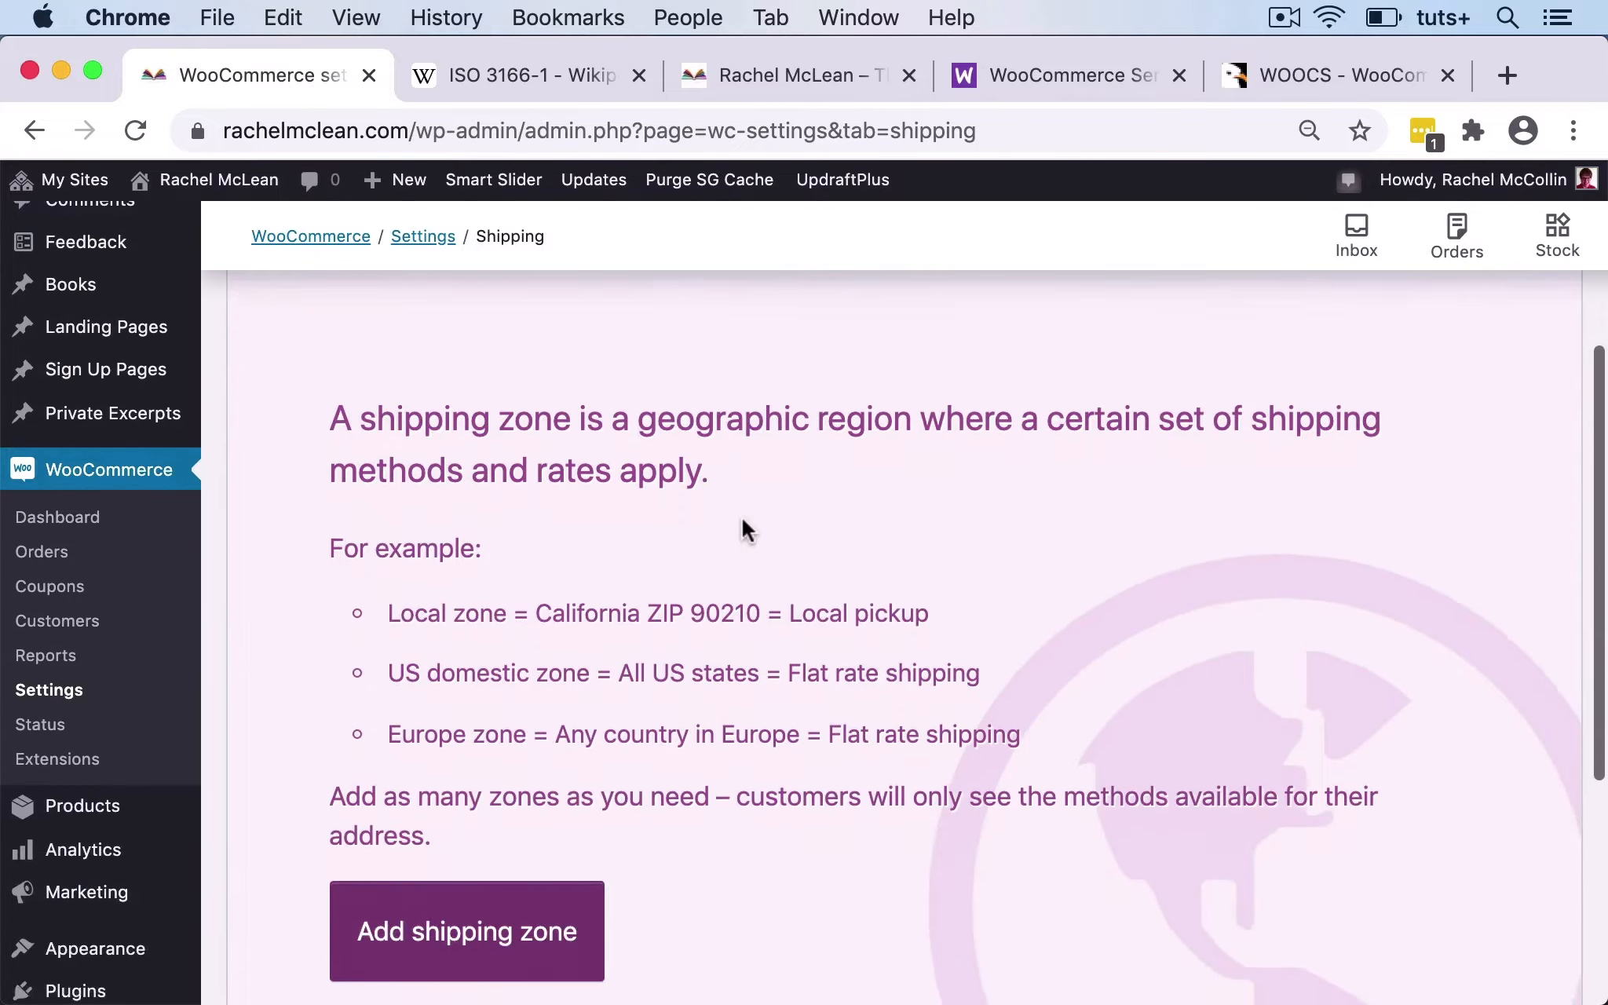
pyautogui.scroll(-5, 742, 517)
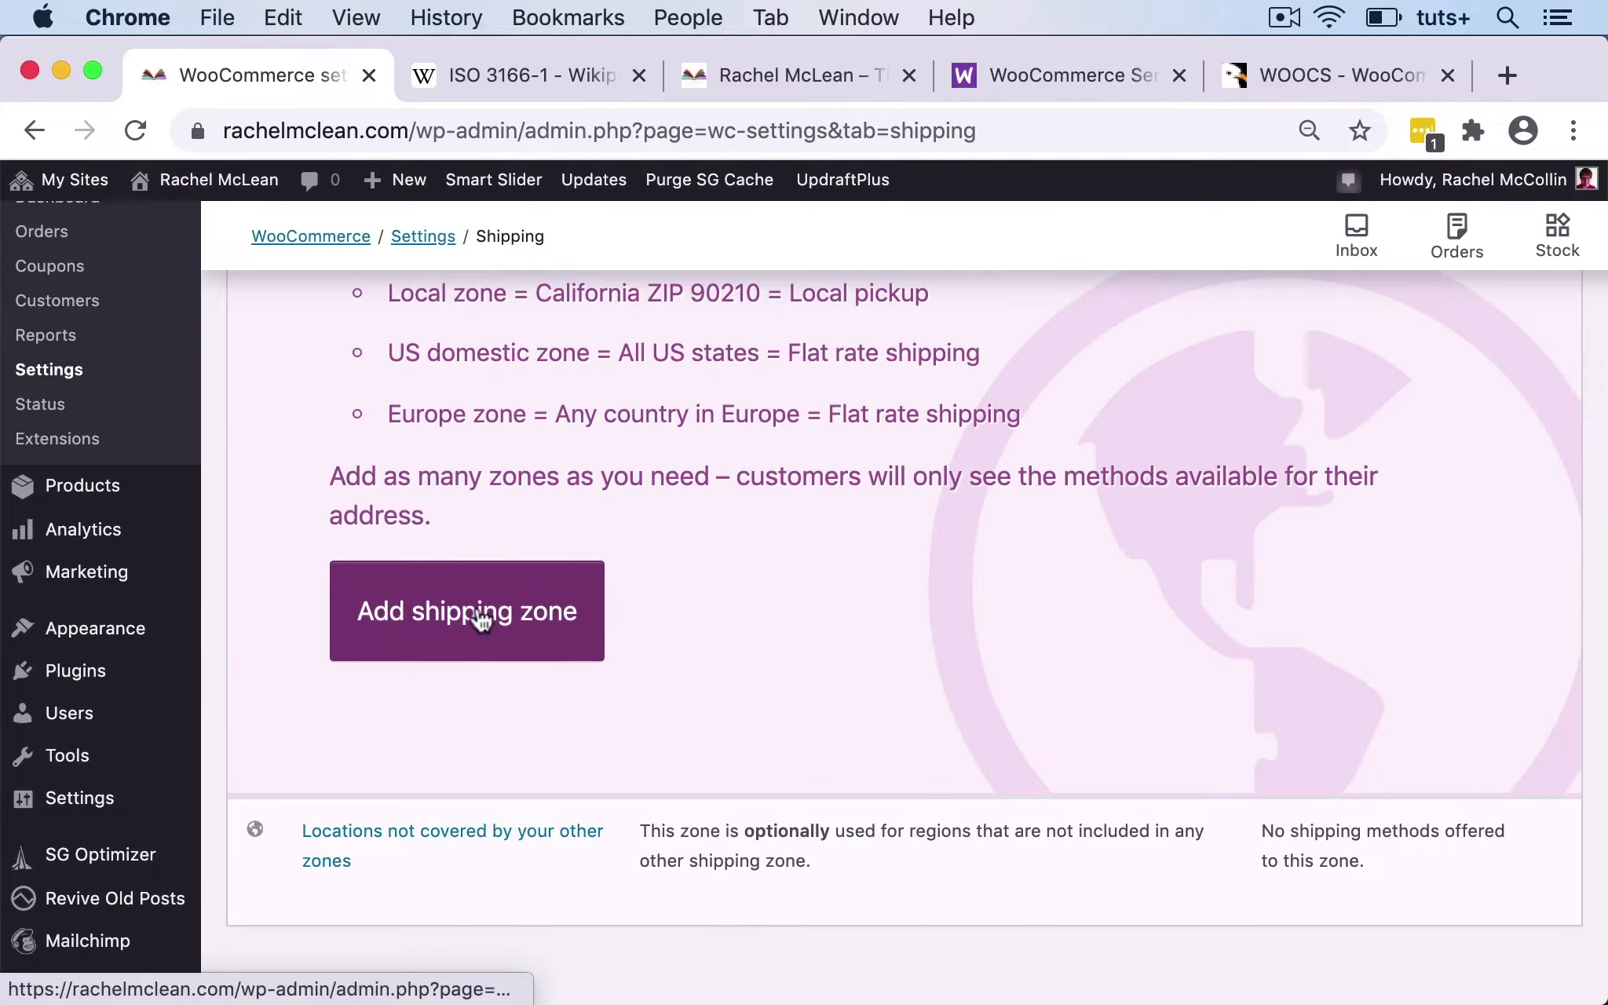
pyautogui.click(481, 620)
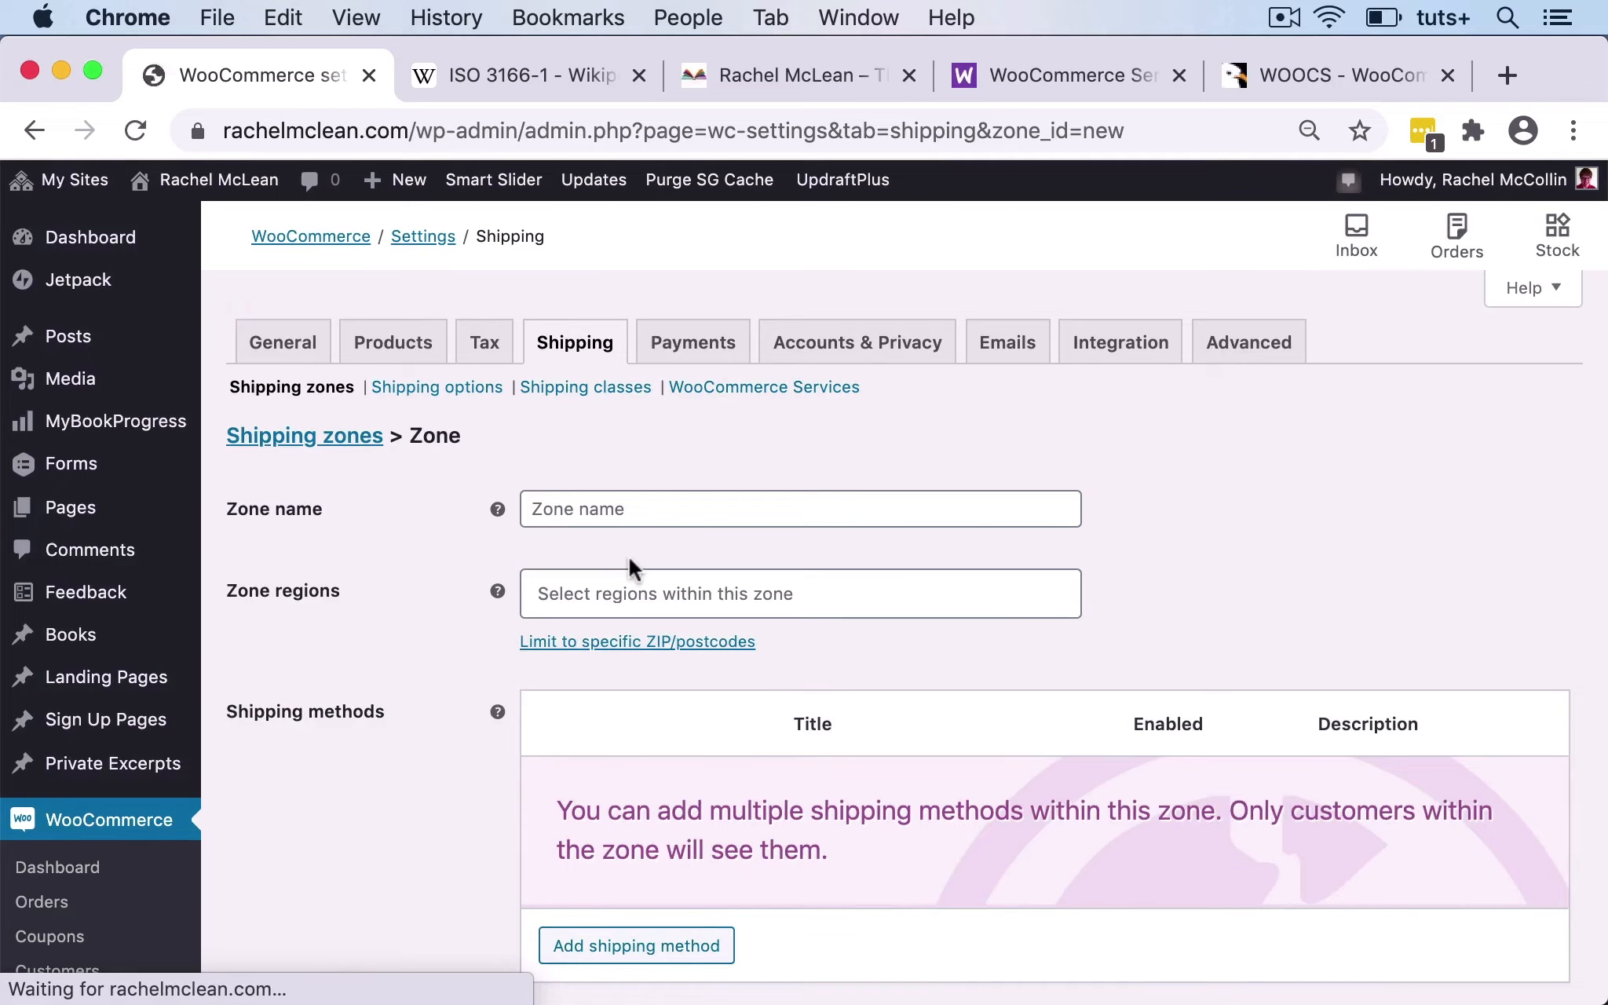
pyautogui.click(581, 509)
pyautogui.write('UK')
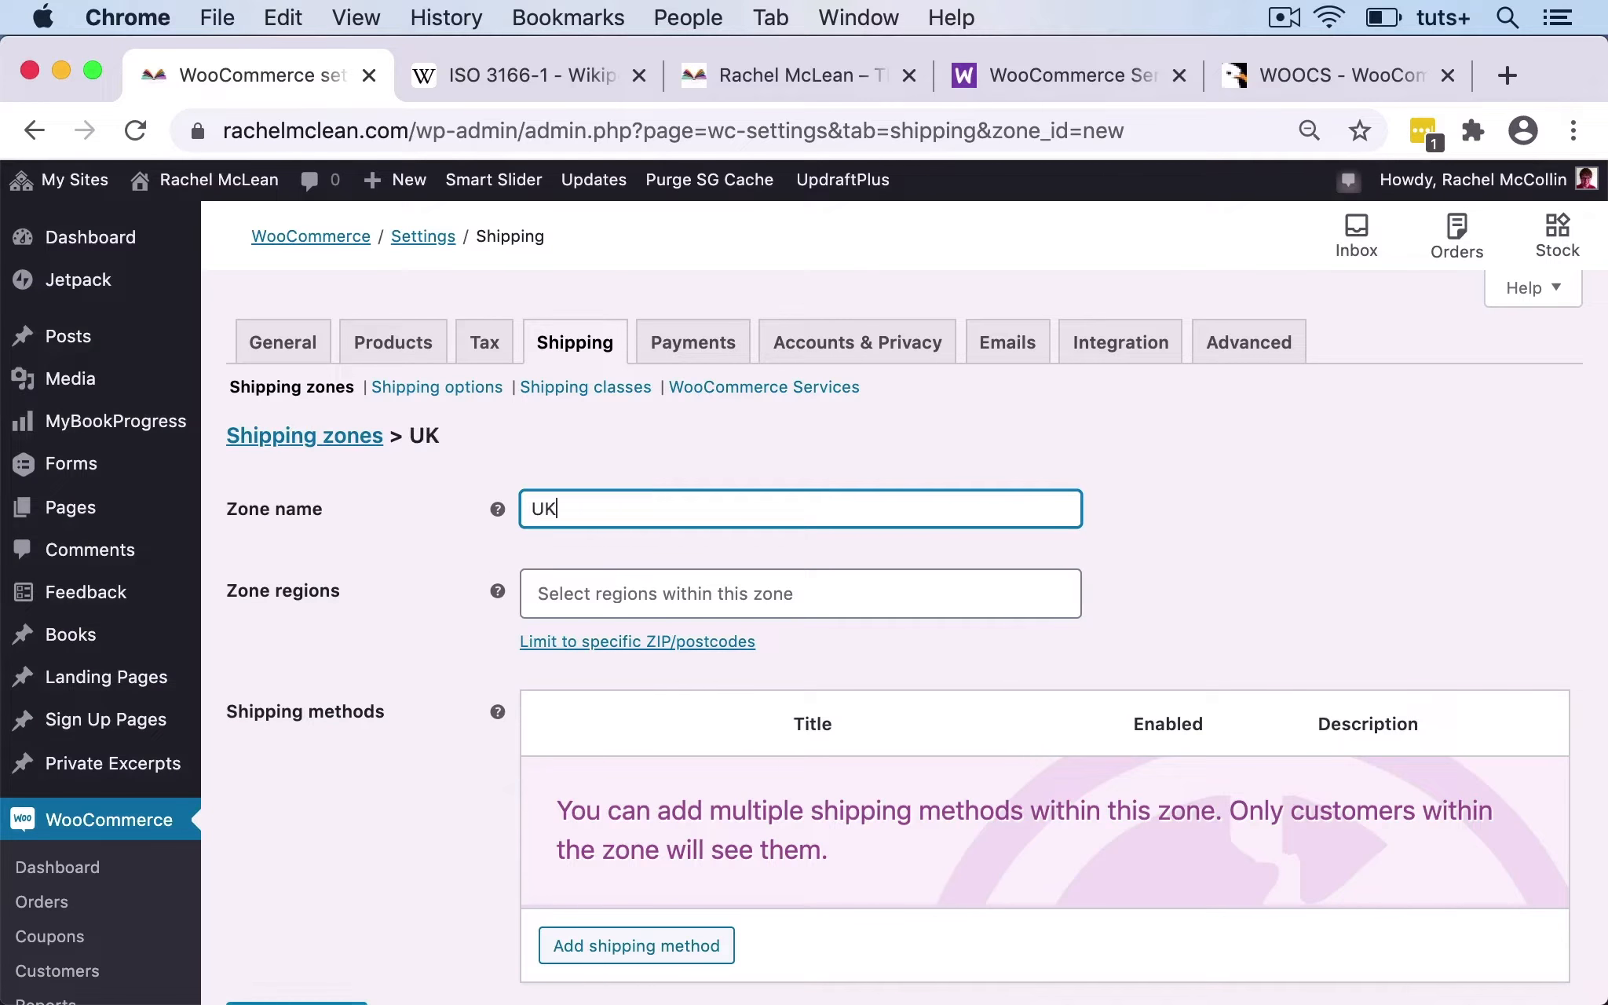
# Assign United Kingdom (UK) as the region of the UK shipping zone.
pyautogui.click(655, 594)
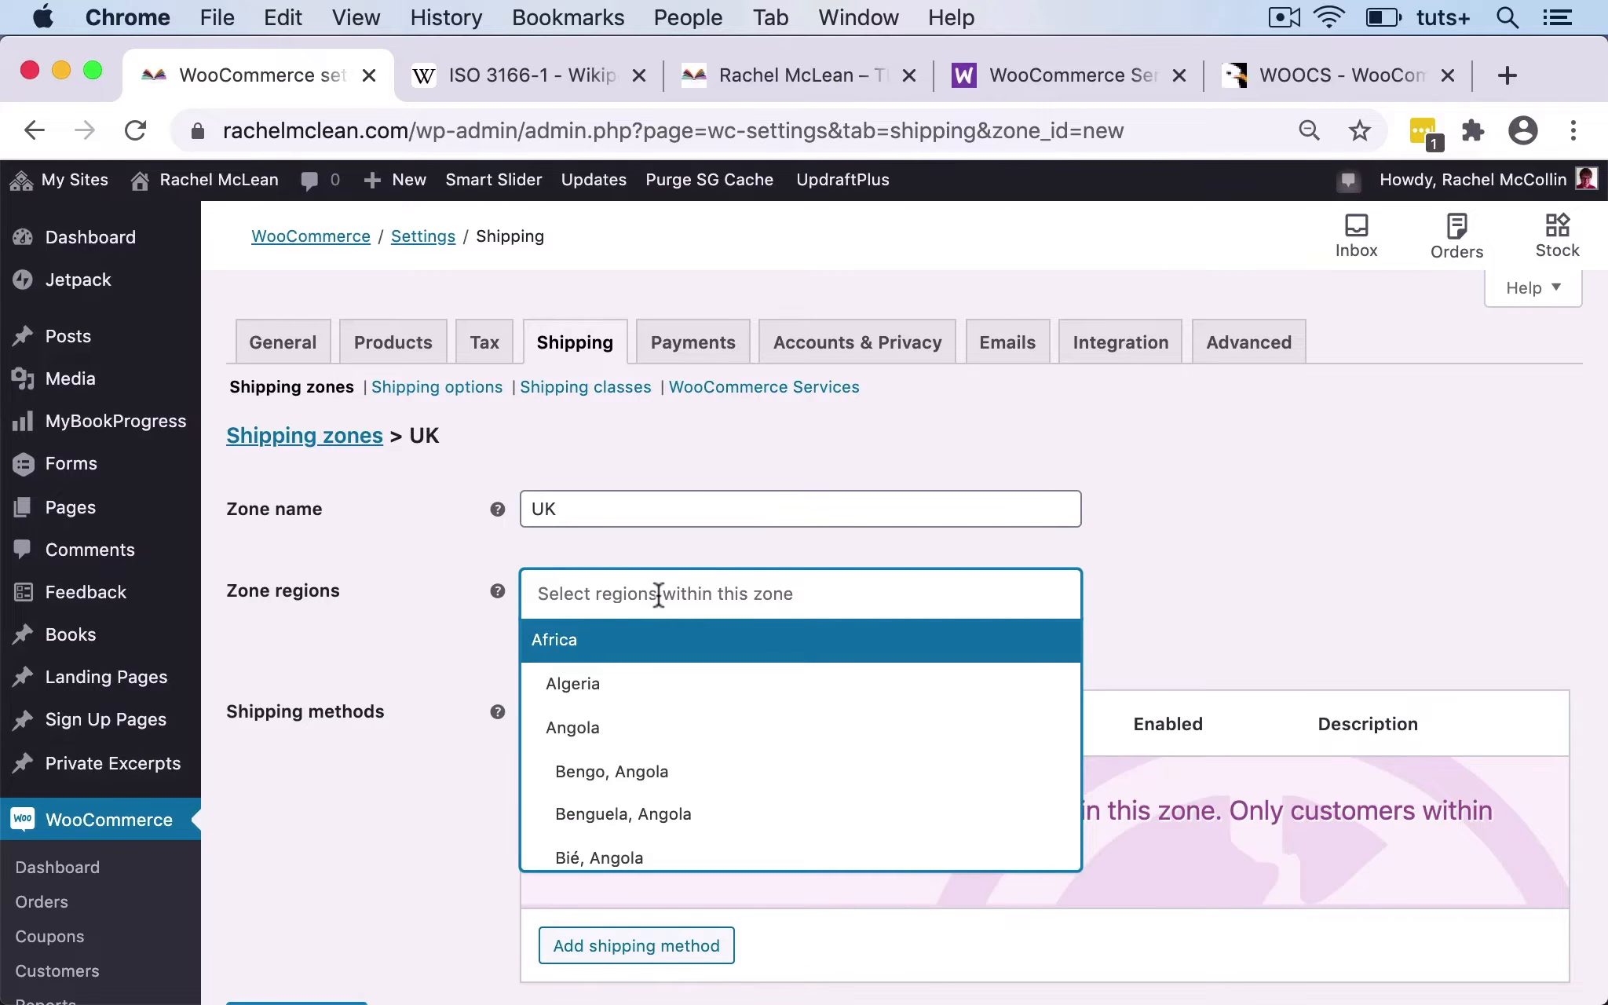
pyautogui.write('uni')
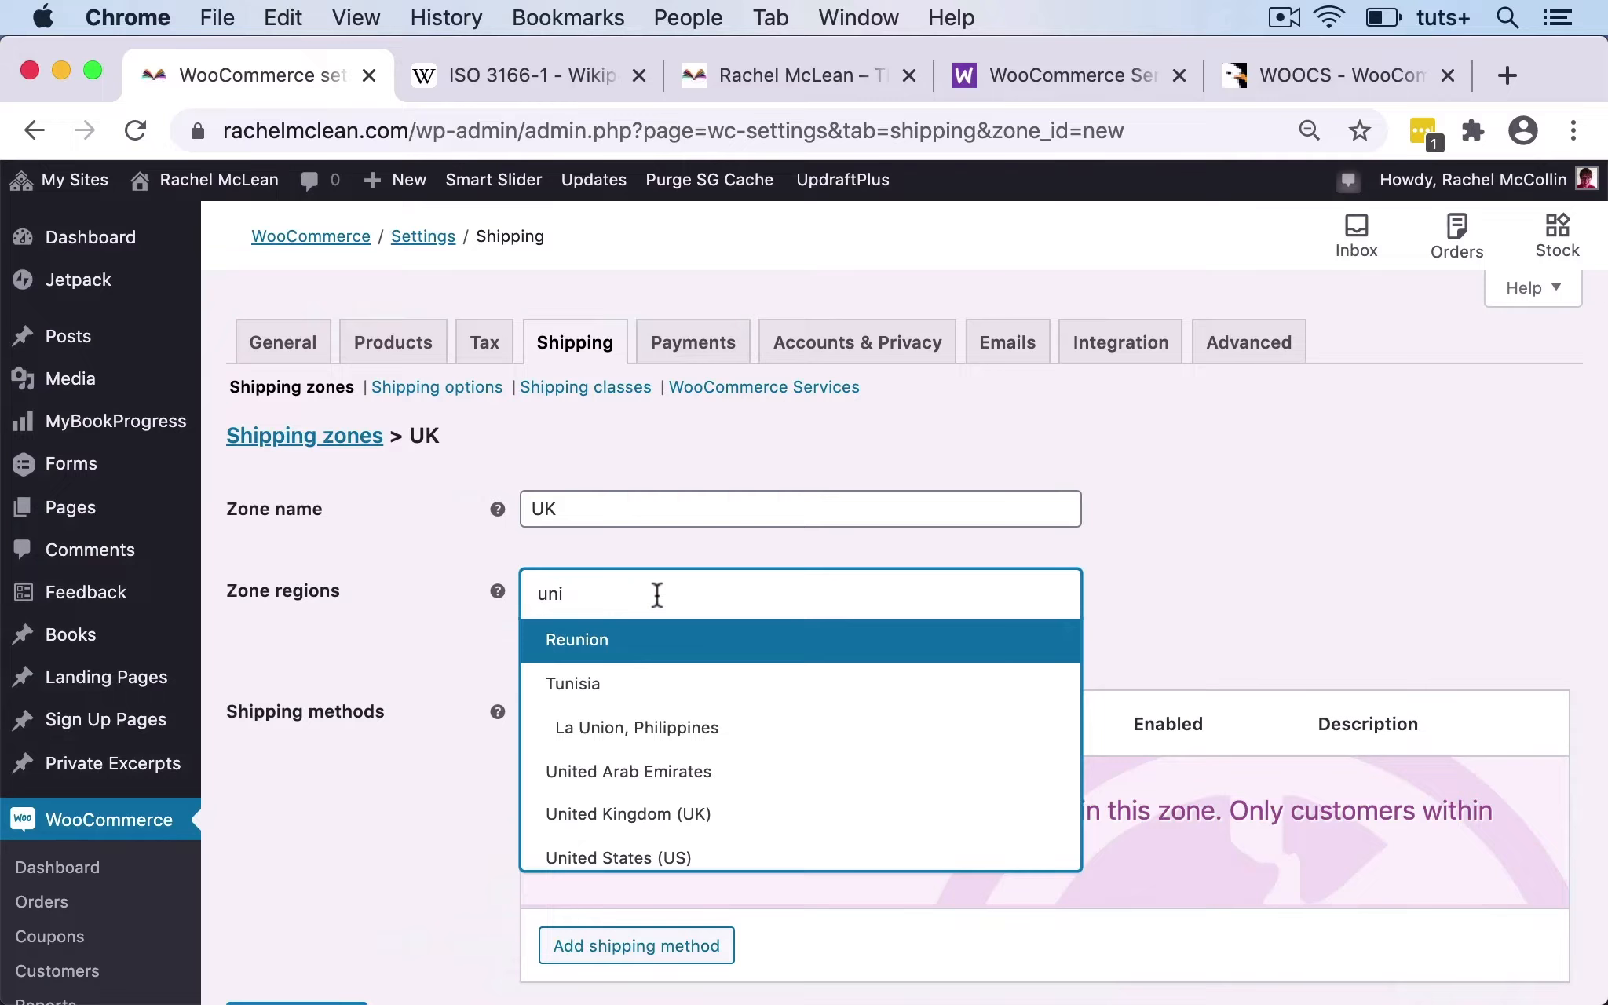
pyautogui.write('ted')
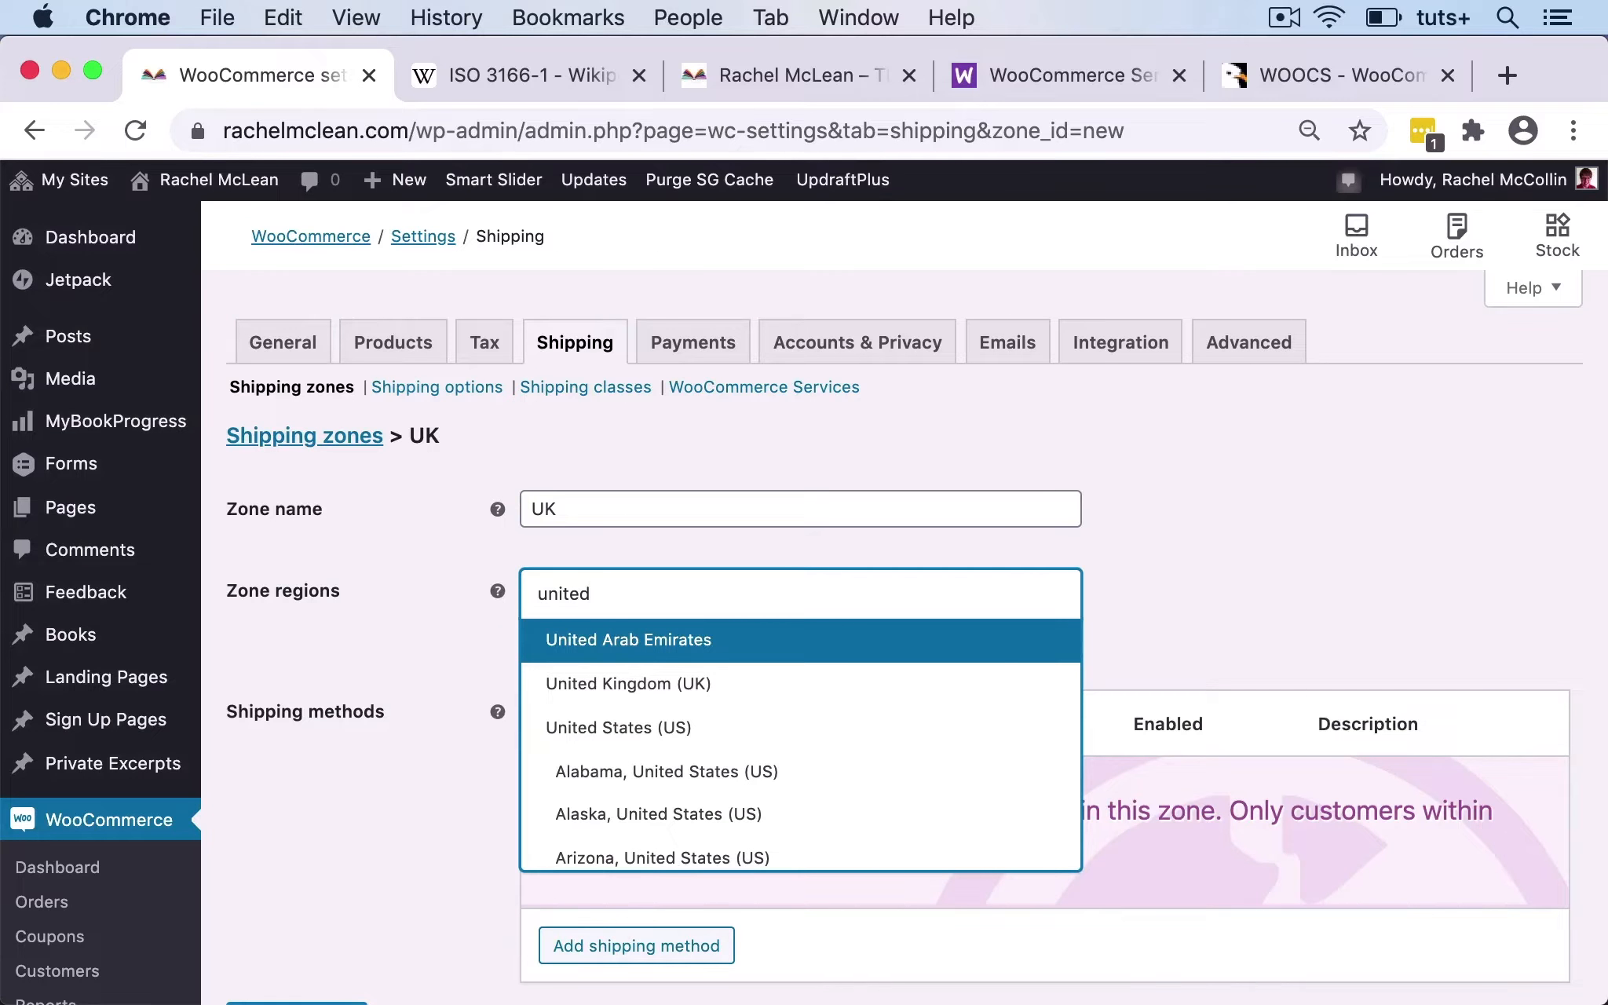
pyautogui.click(652, 682)
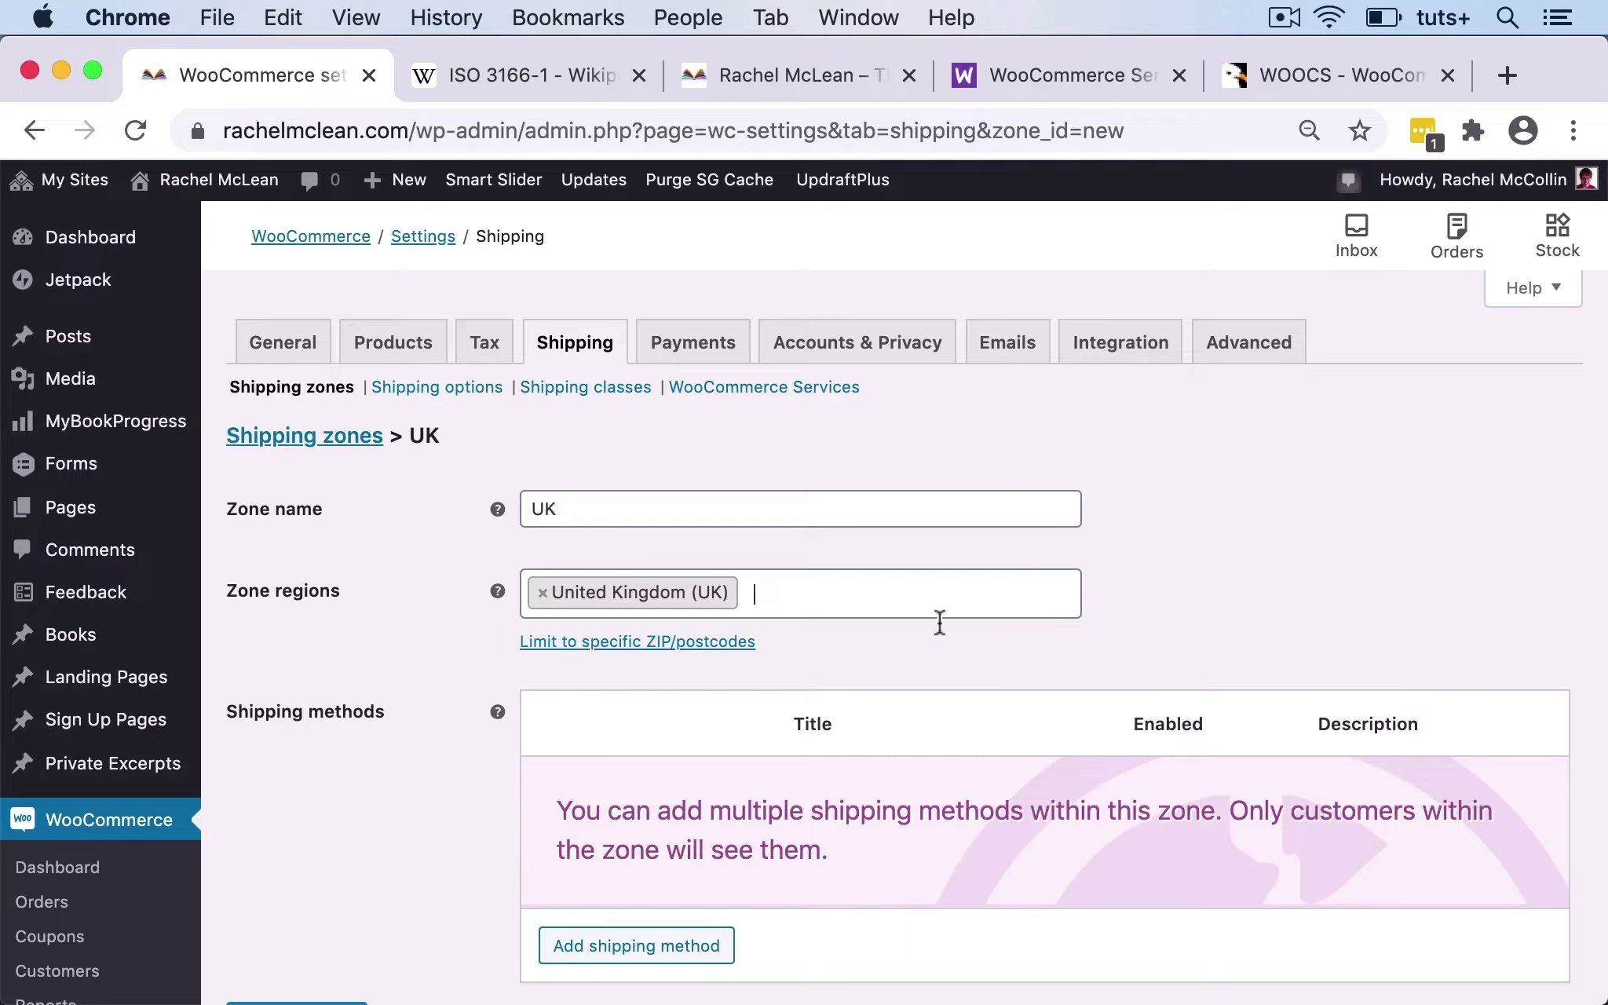
# Add a Flat rate shipping method to the UK zone.
pyautogui.scroll(-2, 931, 665)
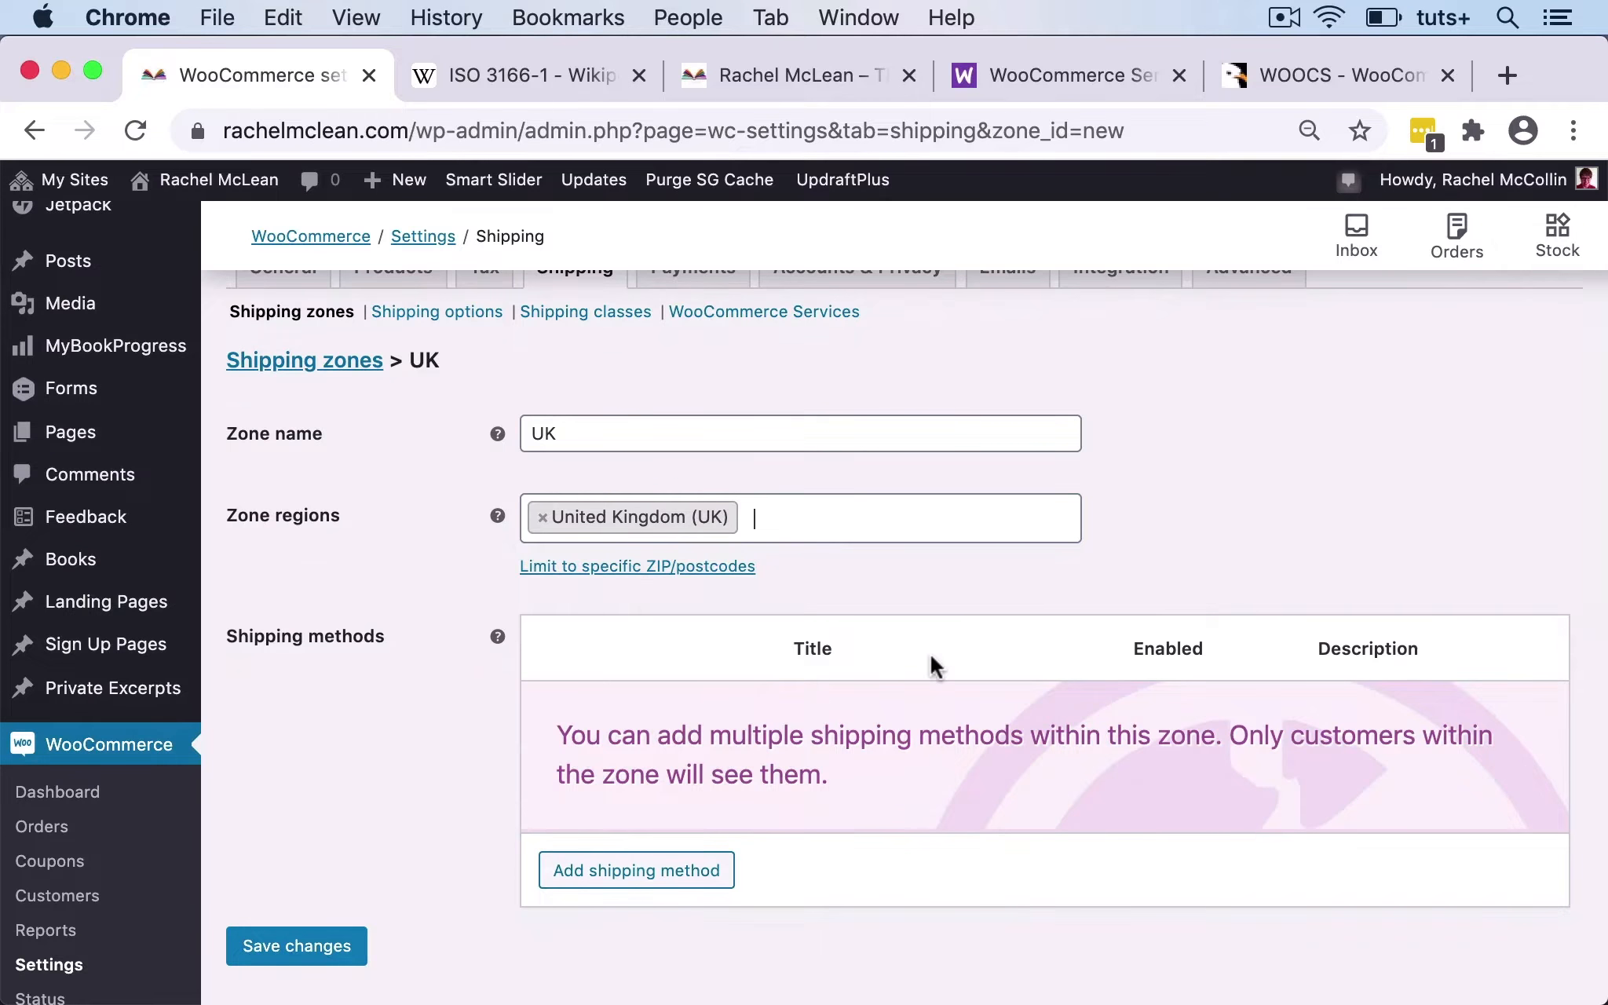
pyautogui.scroll(-3, 931, 665)
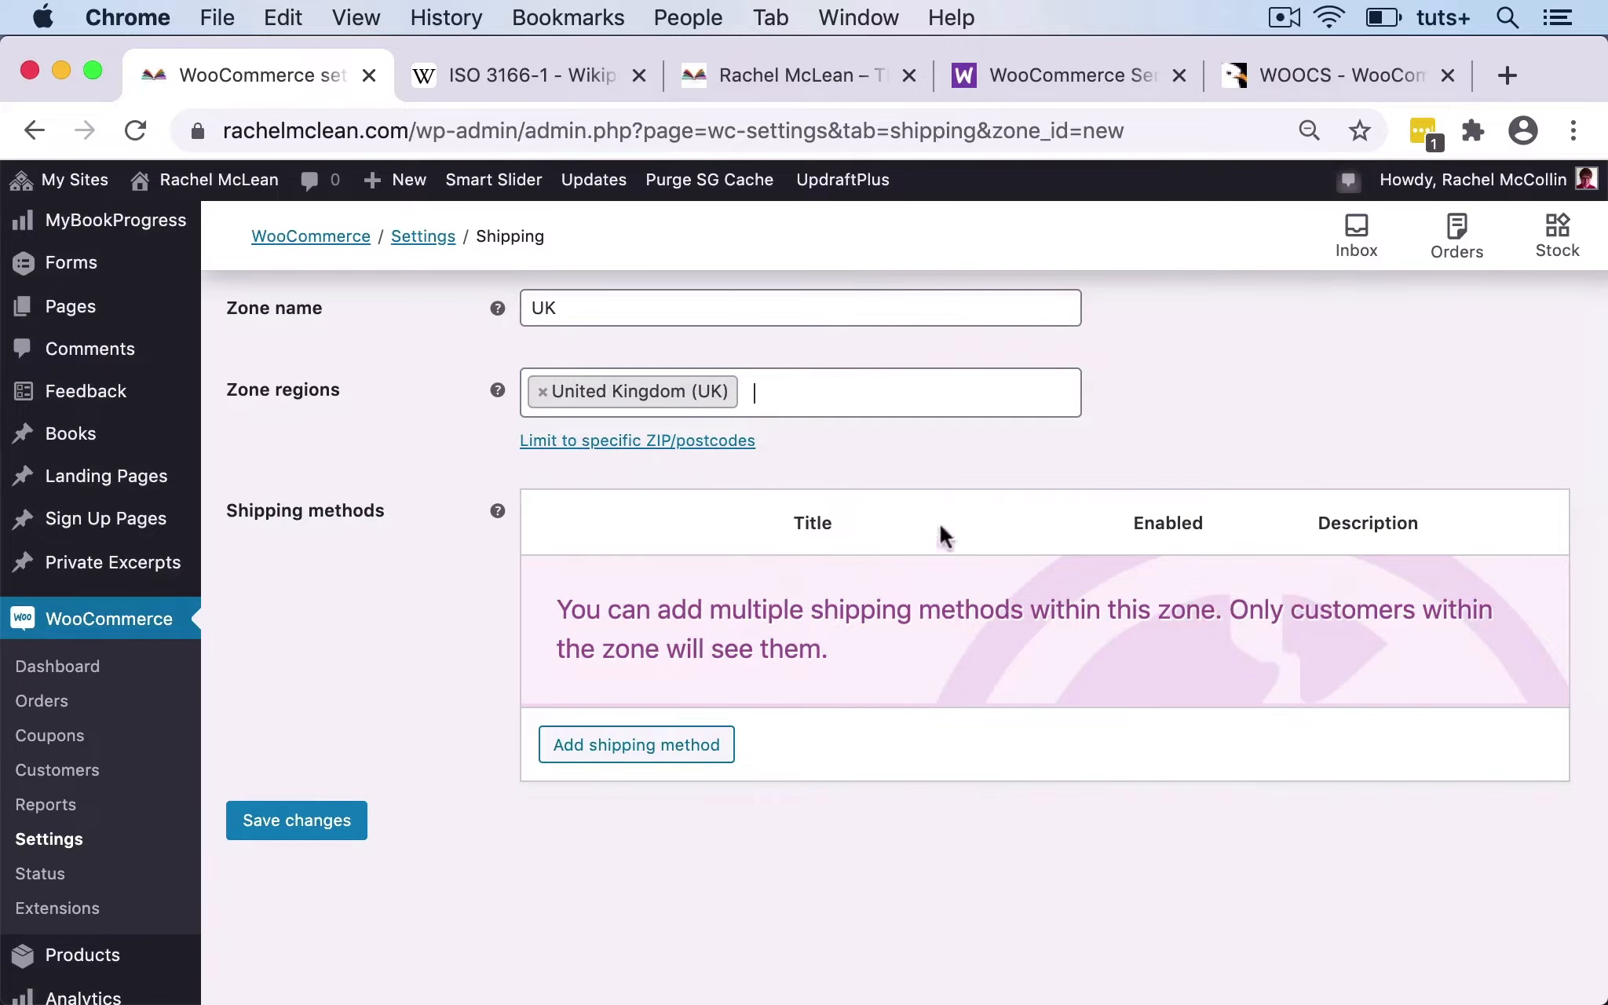
pyautogui.click(611, 748)
pyautogui.click(687, 611)
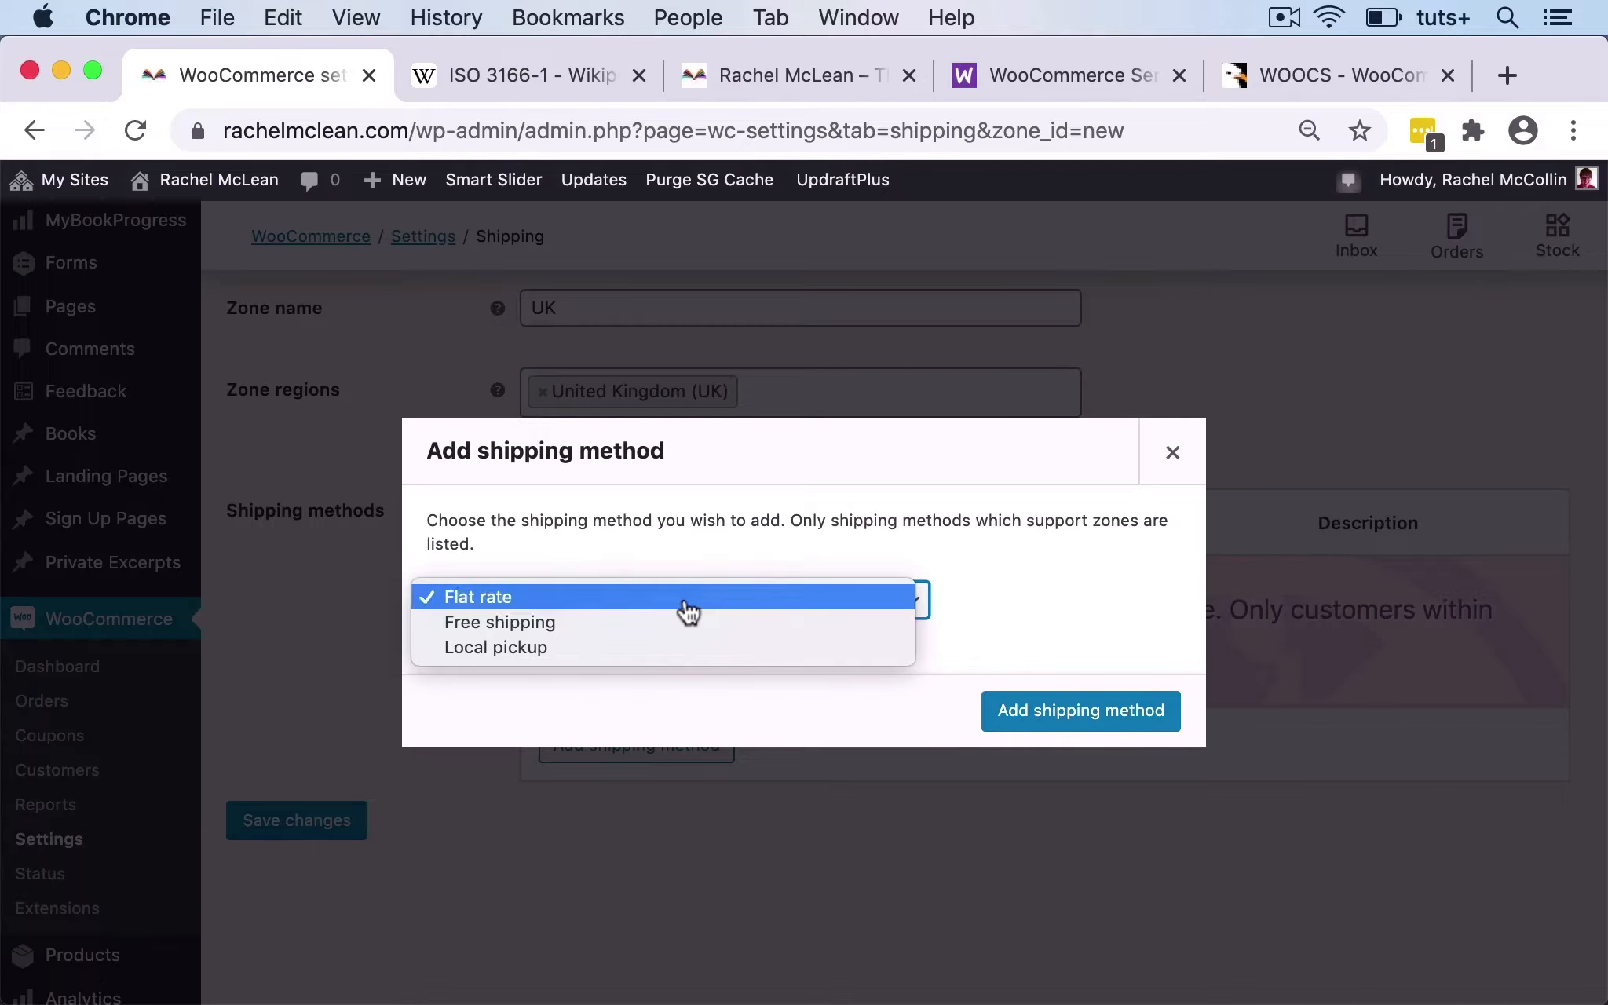
pyautogui.click(688, 611)
pyautogui.click(1098, 709)
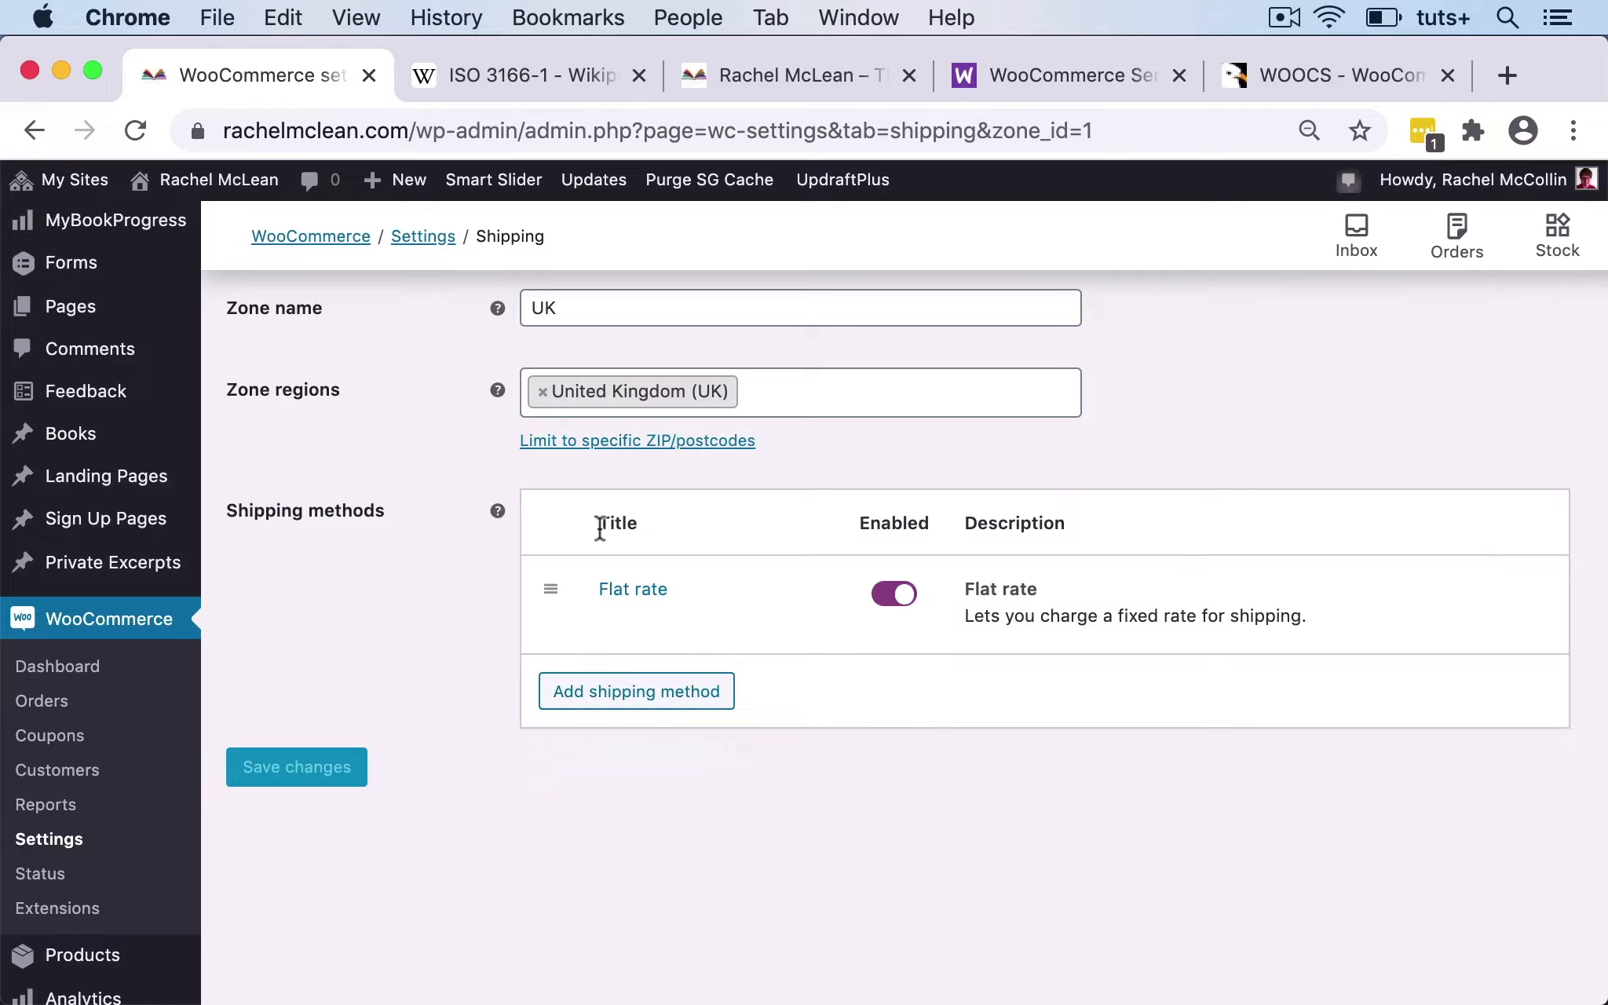
# Set the UK zone's flat rate shipping cost to 3.00 and save the method's settings.
pyautogui.click(638, 591)
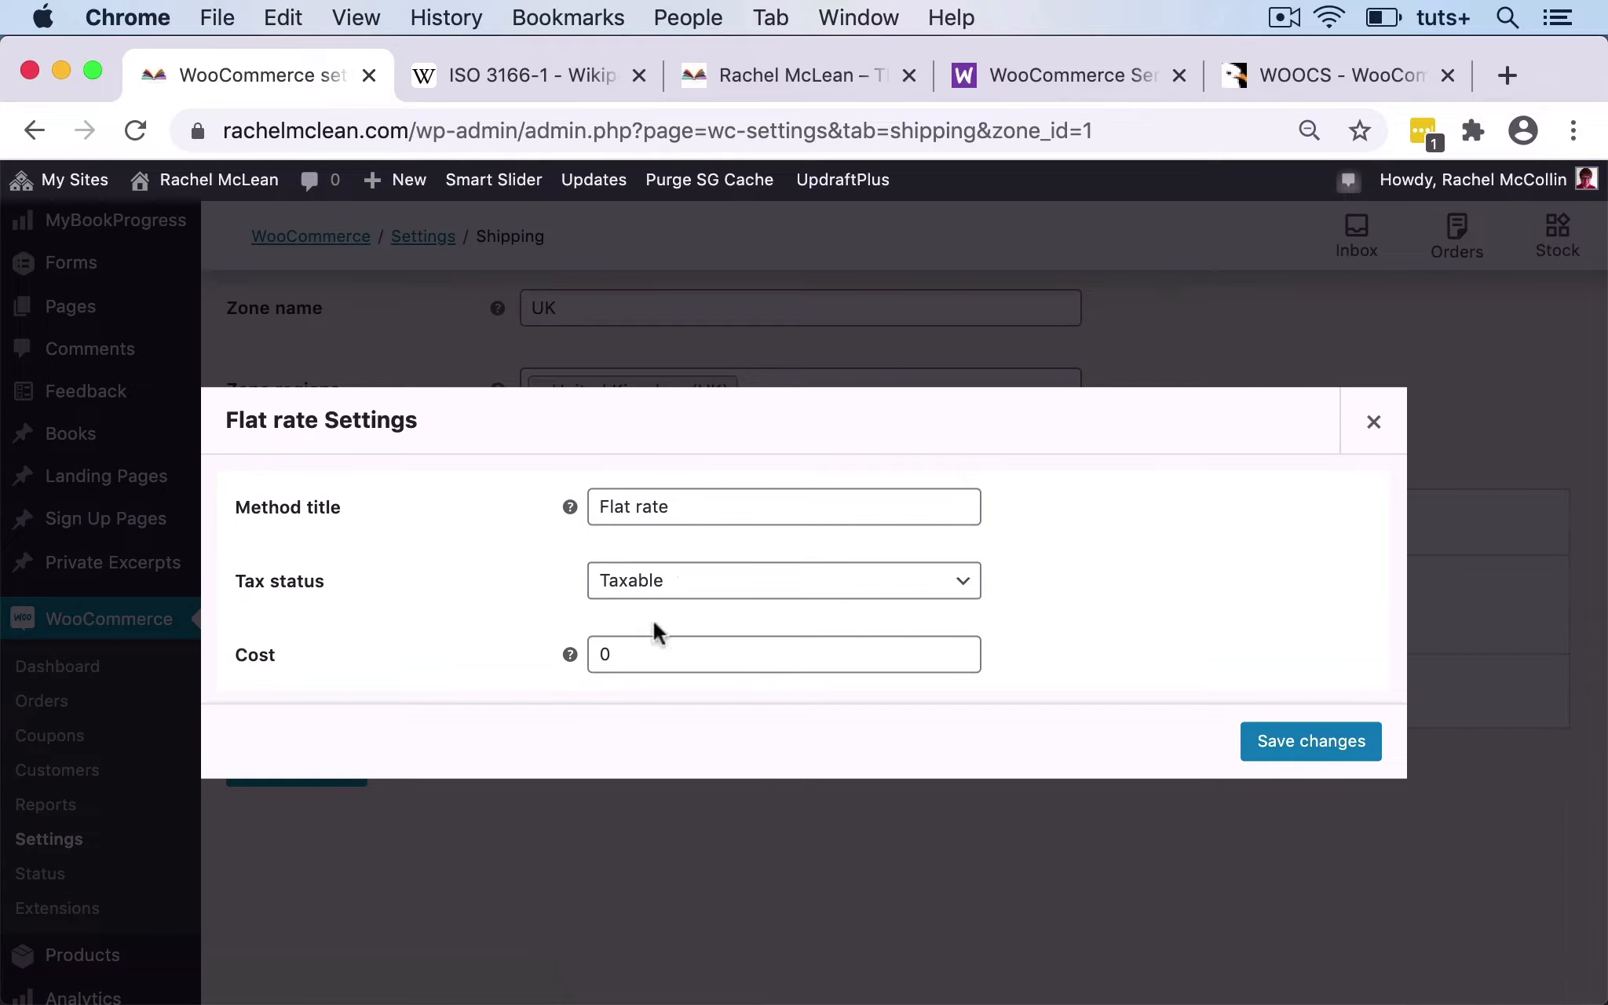
pyautogui.click(629, 653)
pyautogui.press('BackSpace')
pyautogui.write('3')
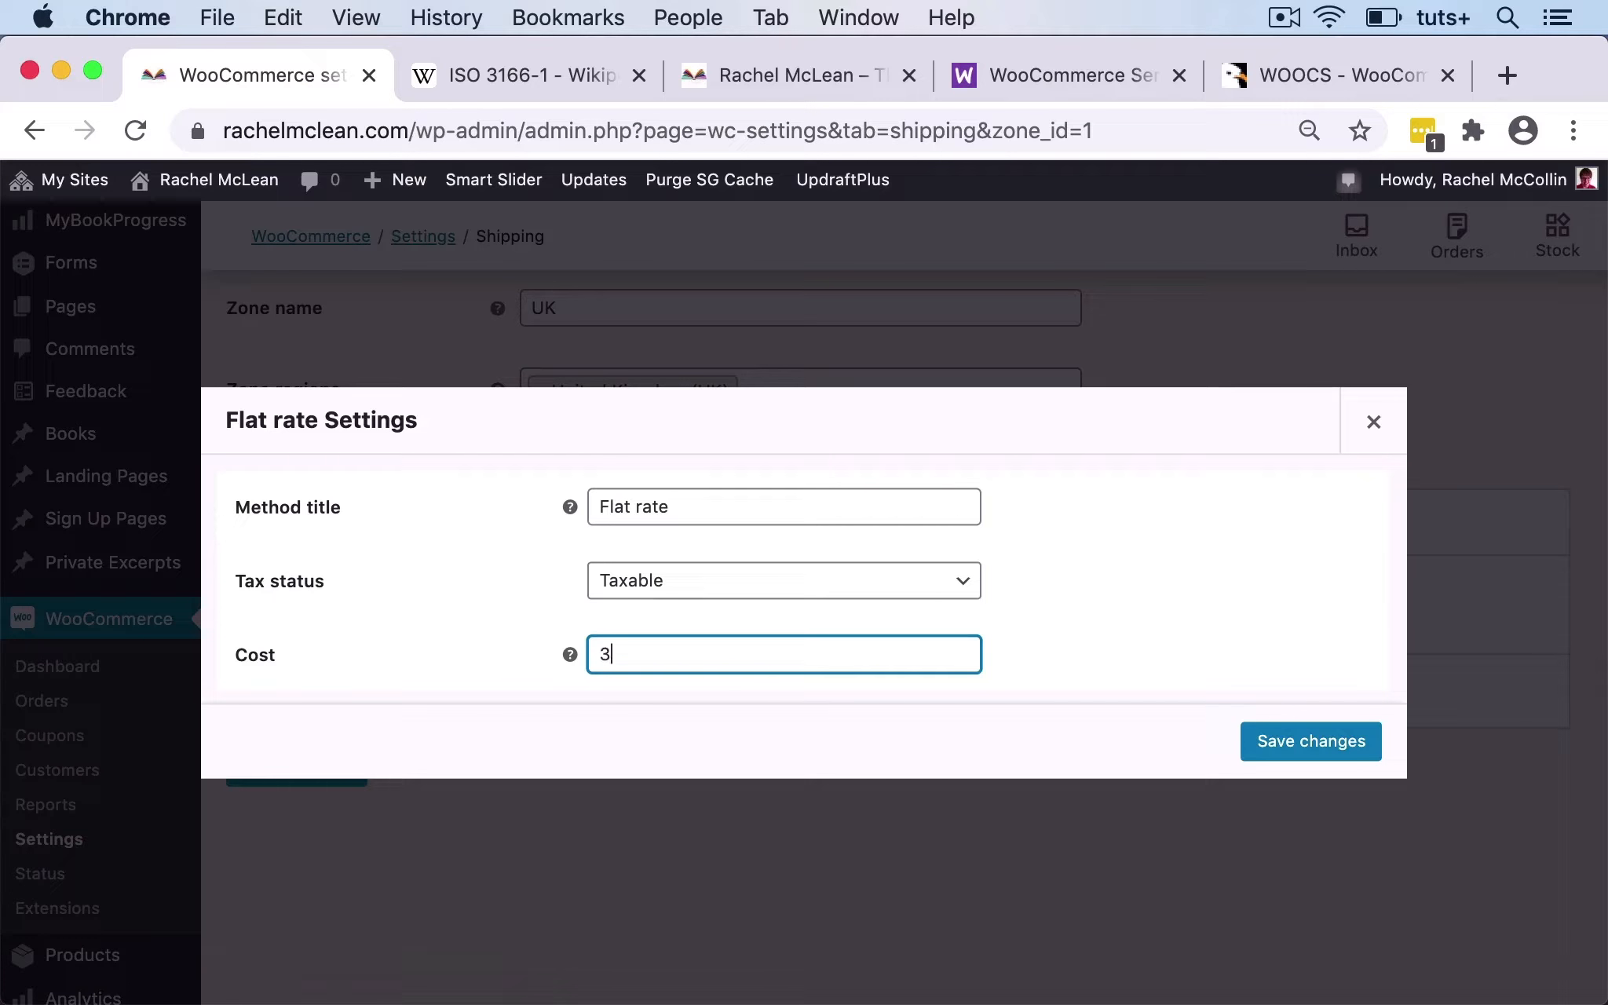
pyautogui.write('.00')
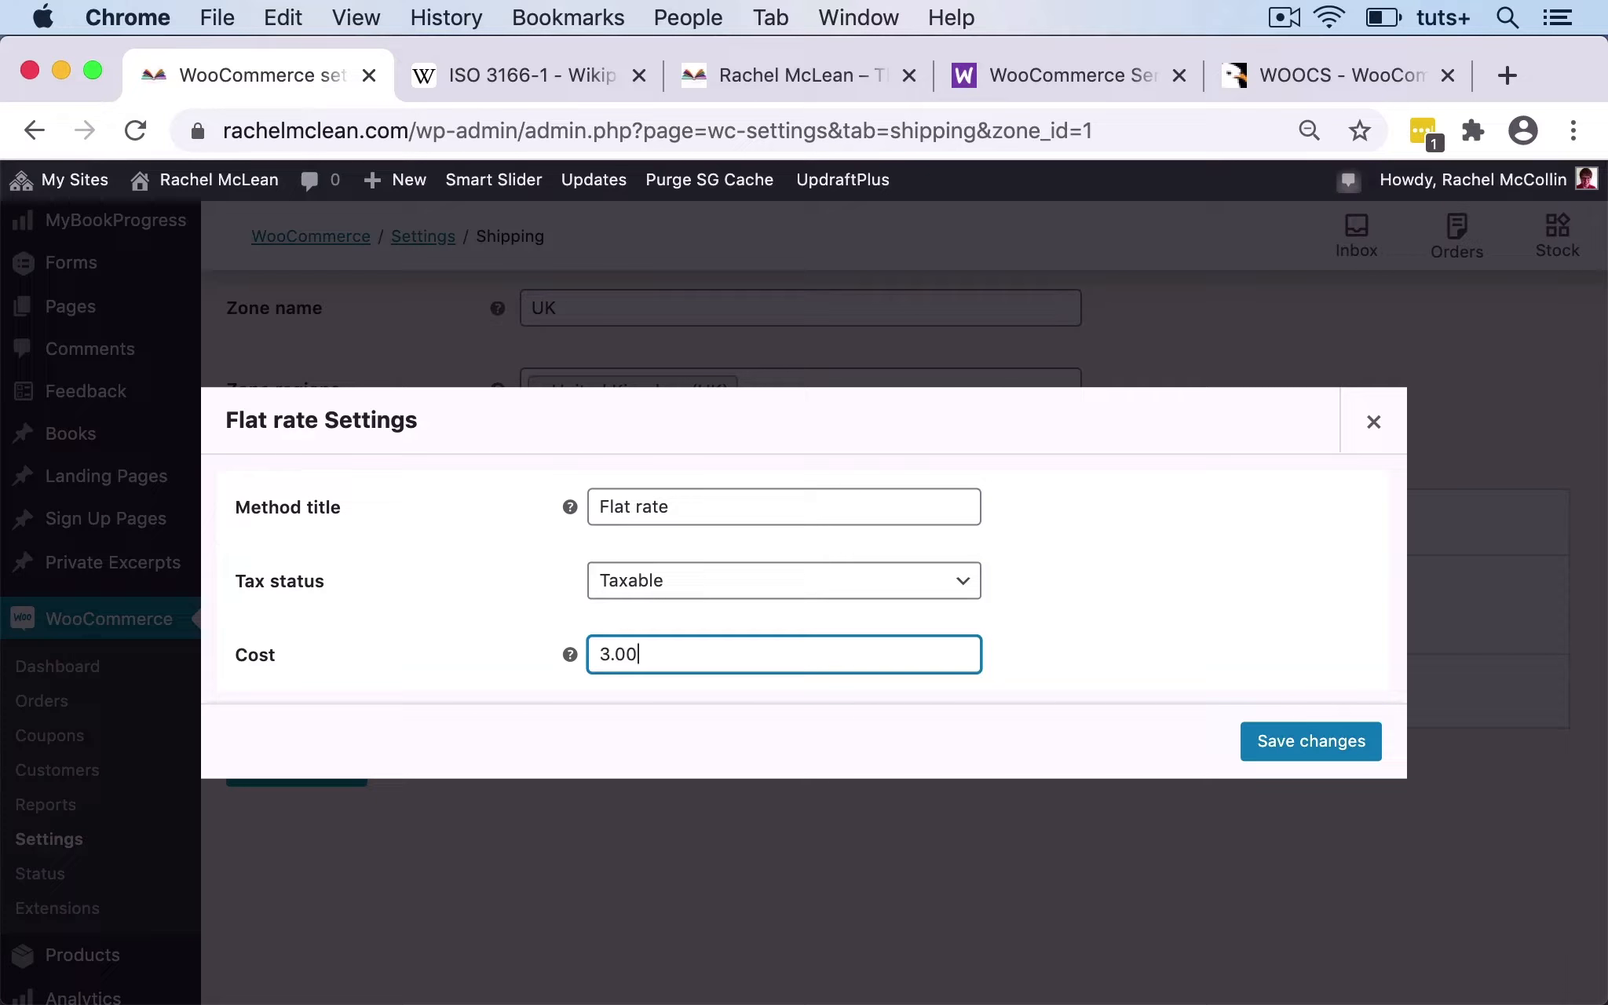
pyautogui.click(1310, 743)
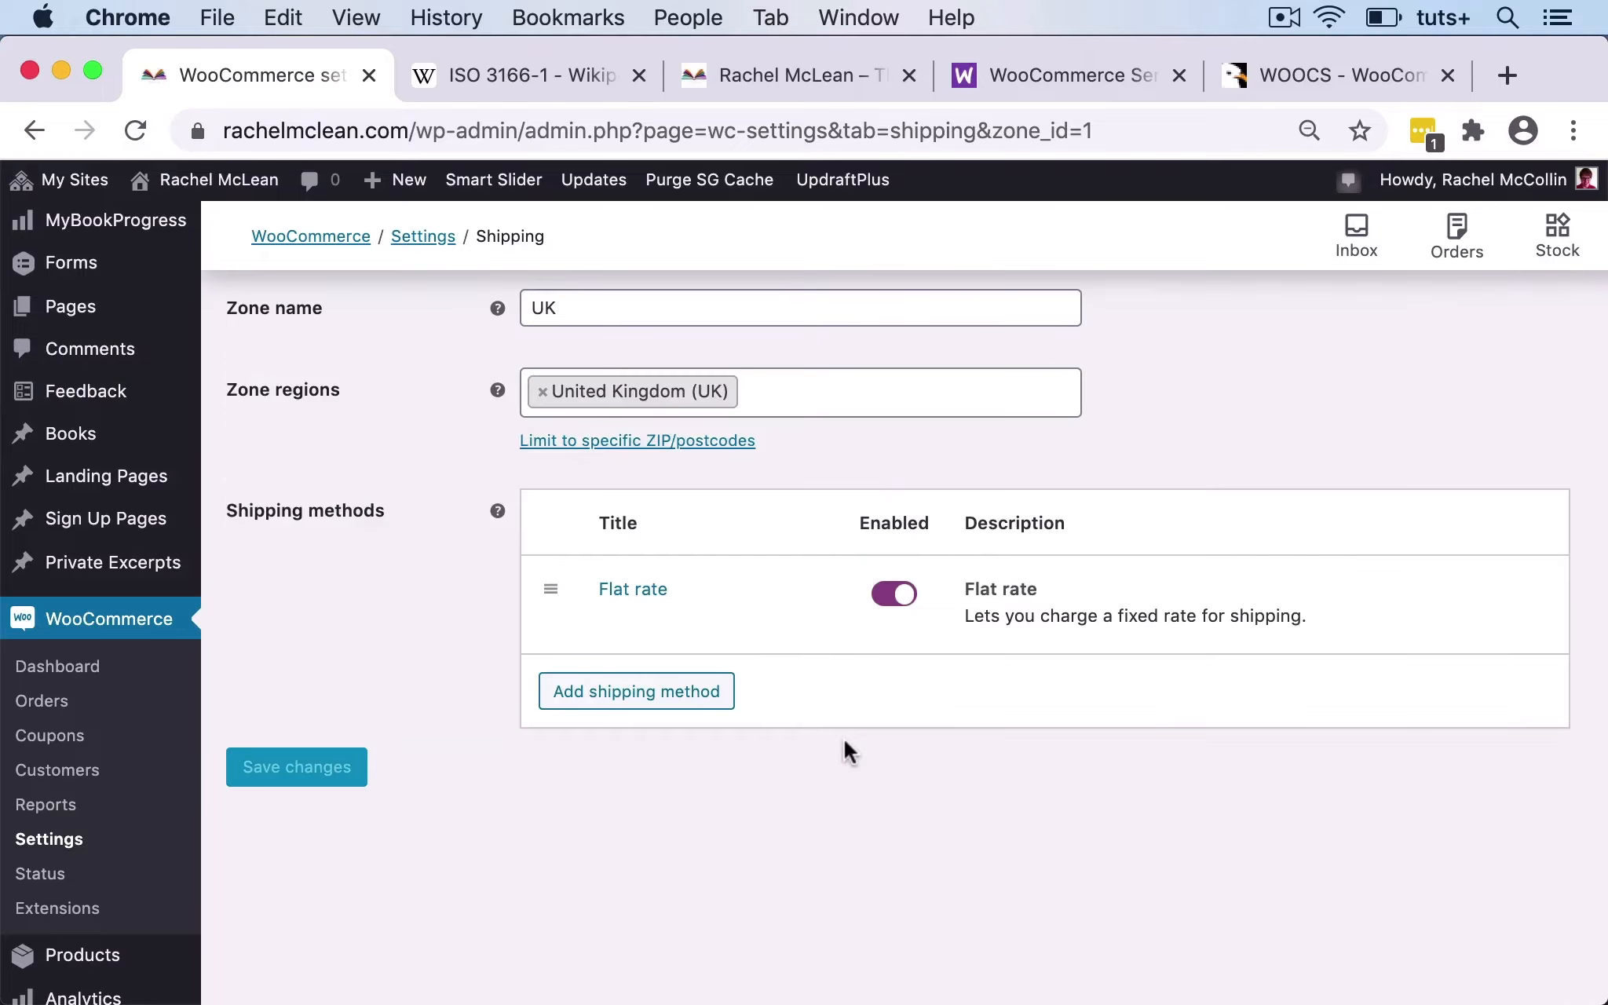
# Return to the list of shipping zones and add another zone named Europe.
pyautogui.scroll(5, 848, 735)
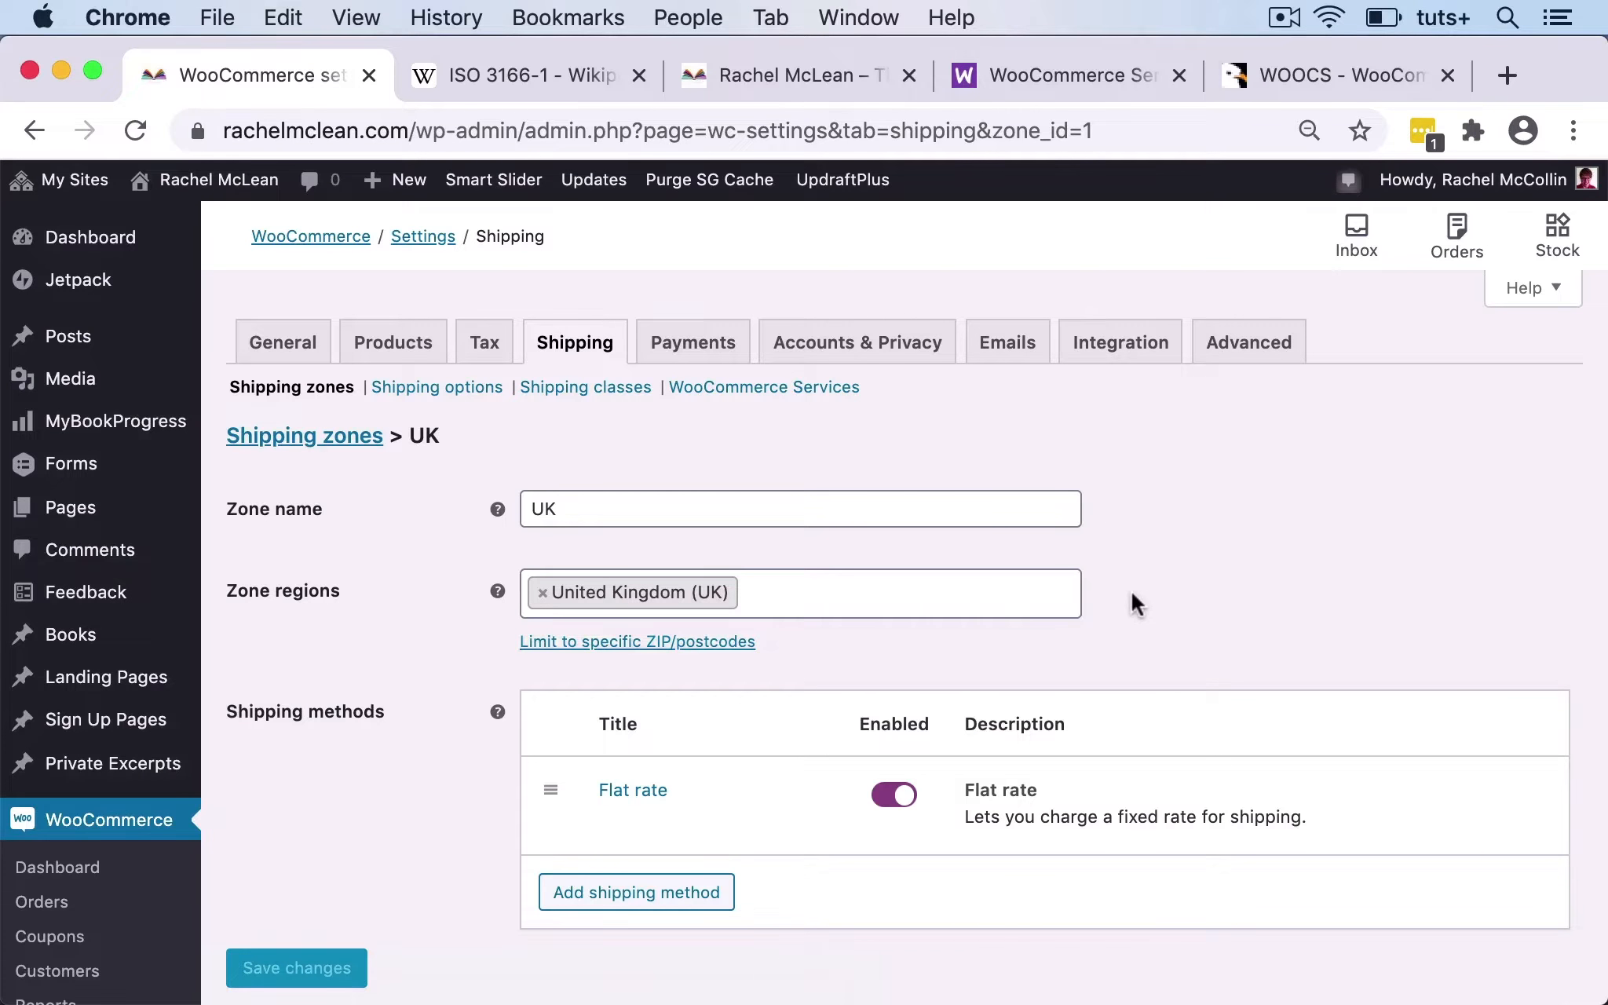
pyautogui.scroll(-2, 1131, 592)
pyautogui.scroll(2, 1130, 592)
pyautogui.click(295, 438)
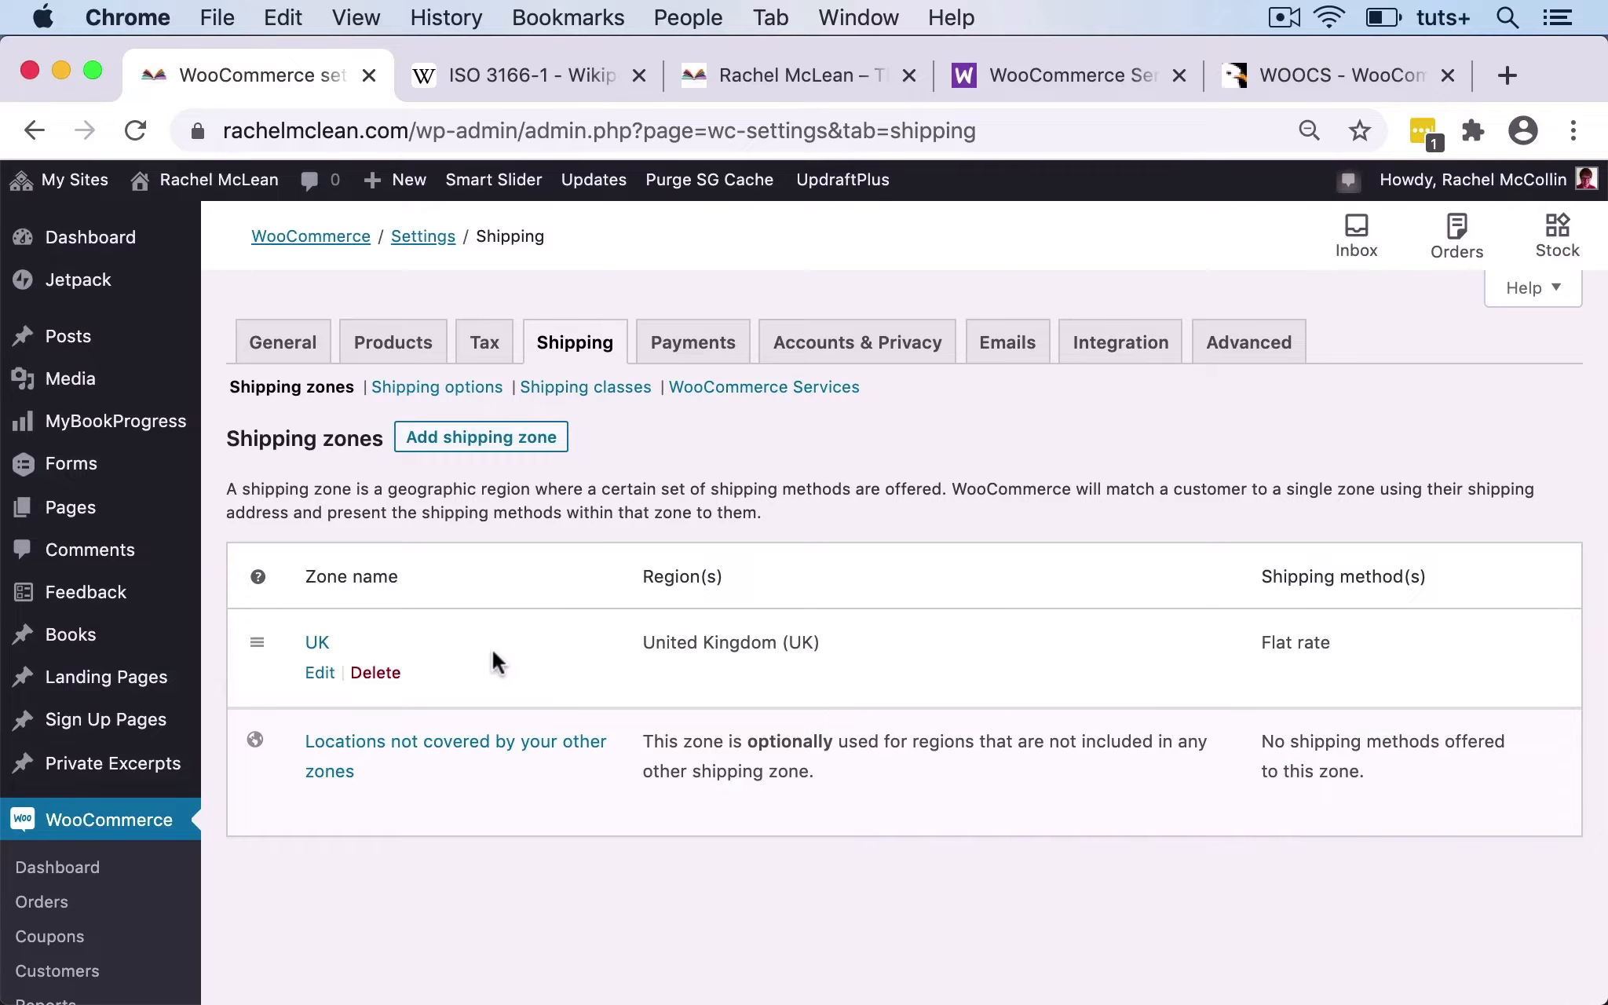
pyautogui.click(481, 437)
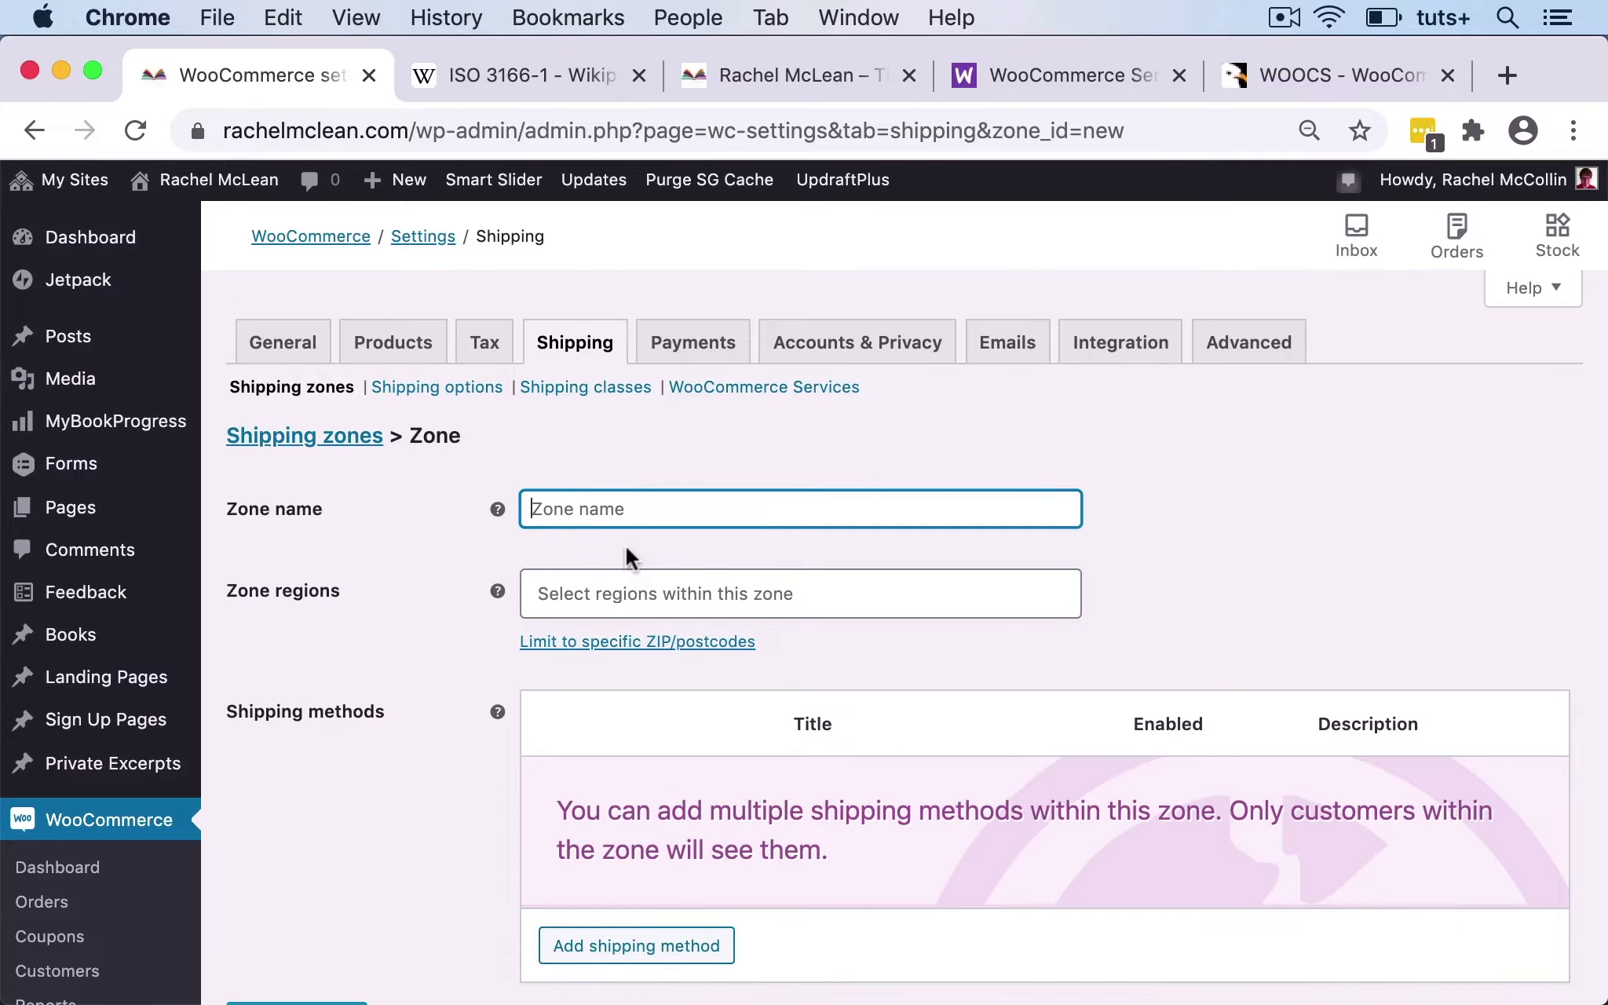
pyautogui.write('E')
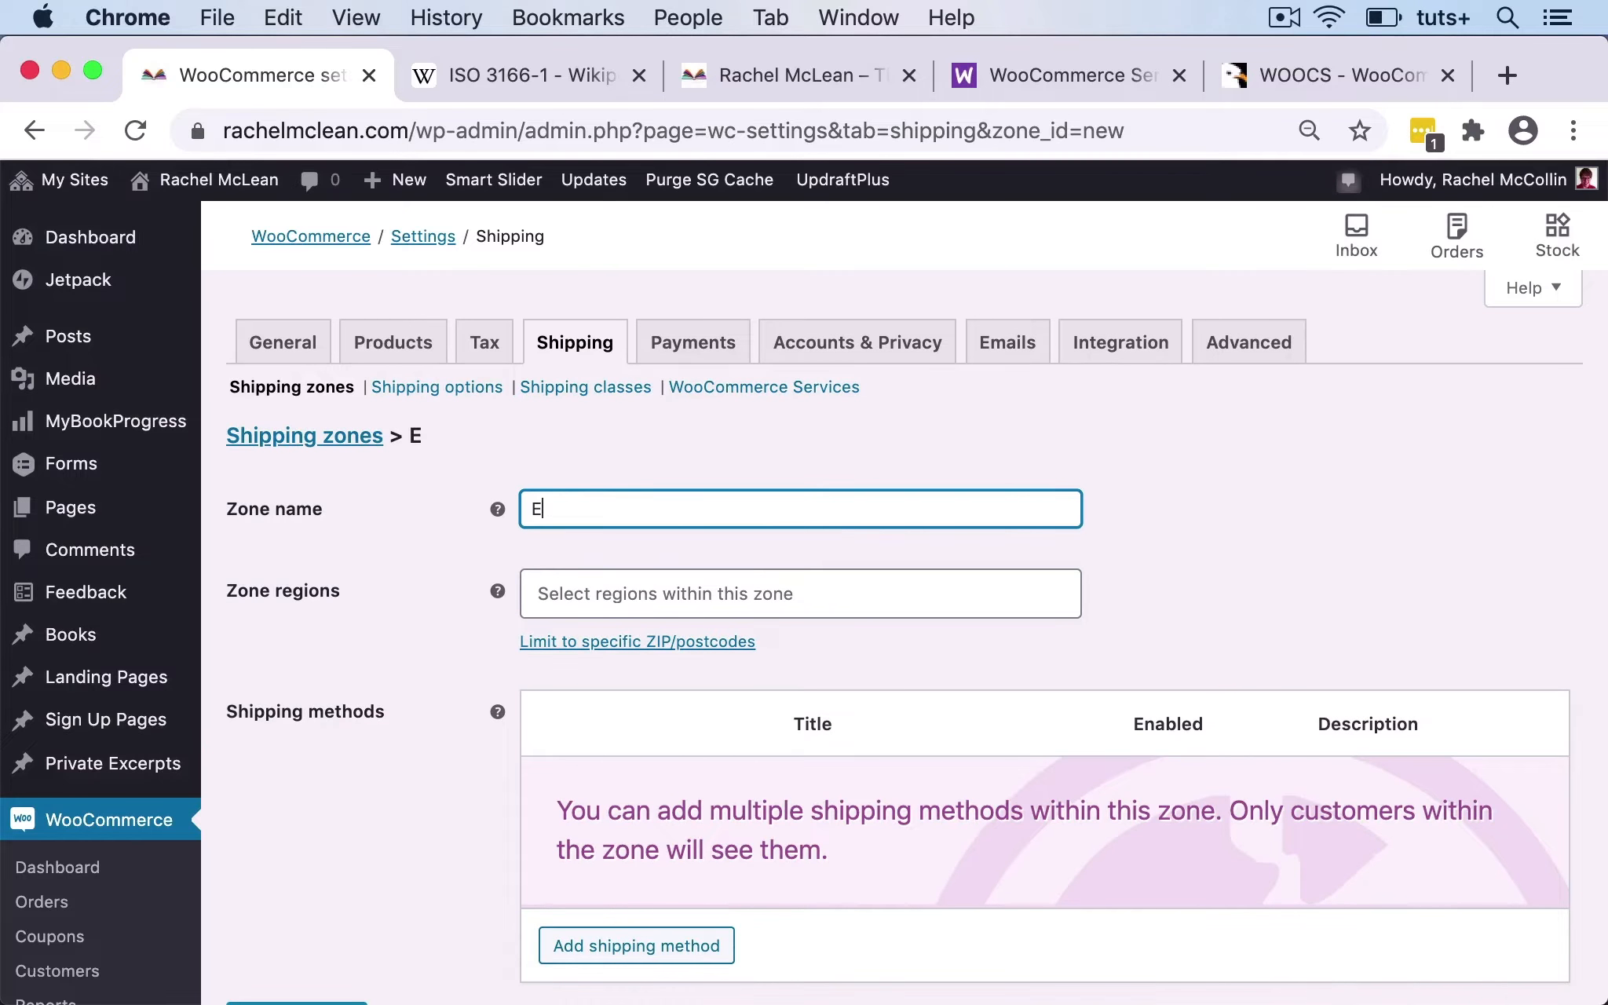
pyautogui.write('urope')
# Try the whole of Europe as the region of the Europe zone and remove it again.
pyautogui.click(643, 593)
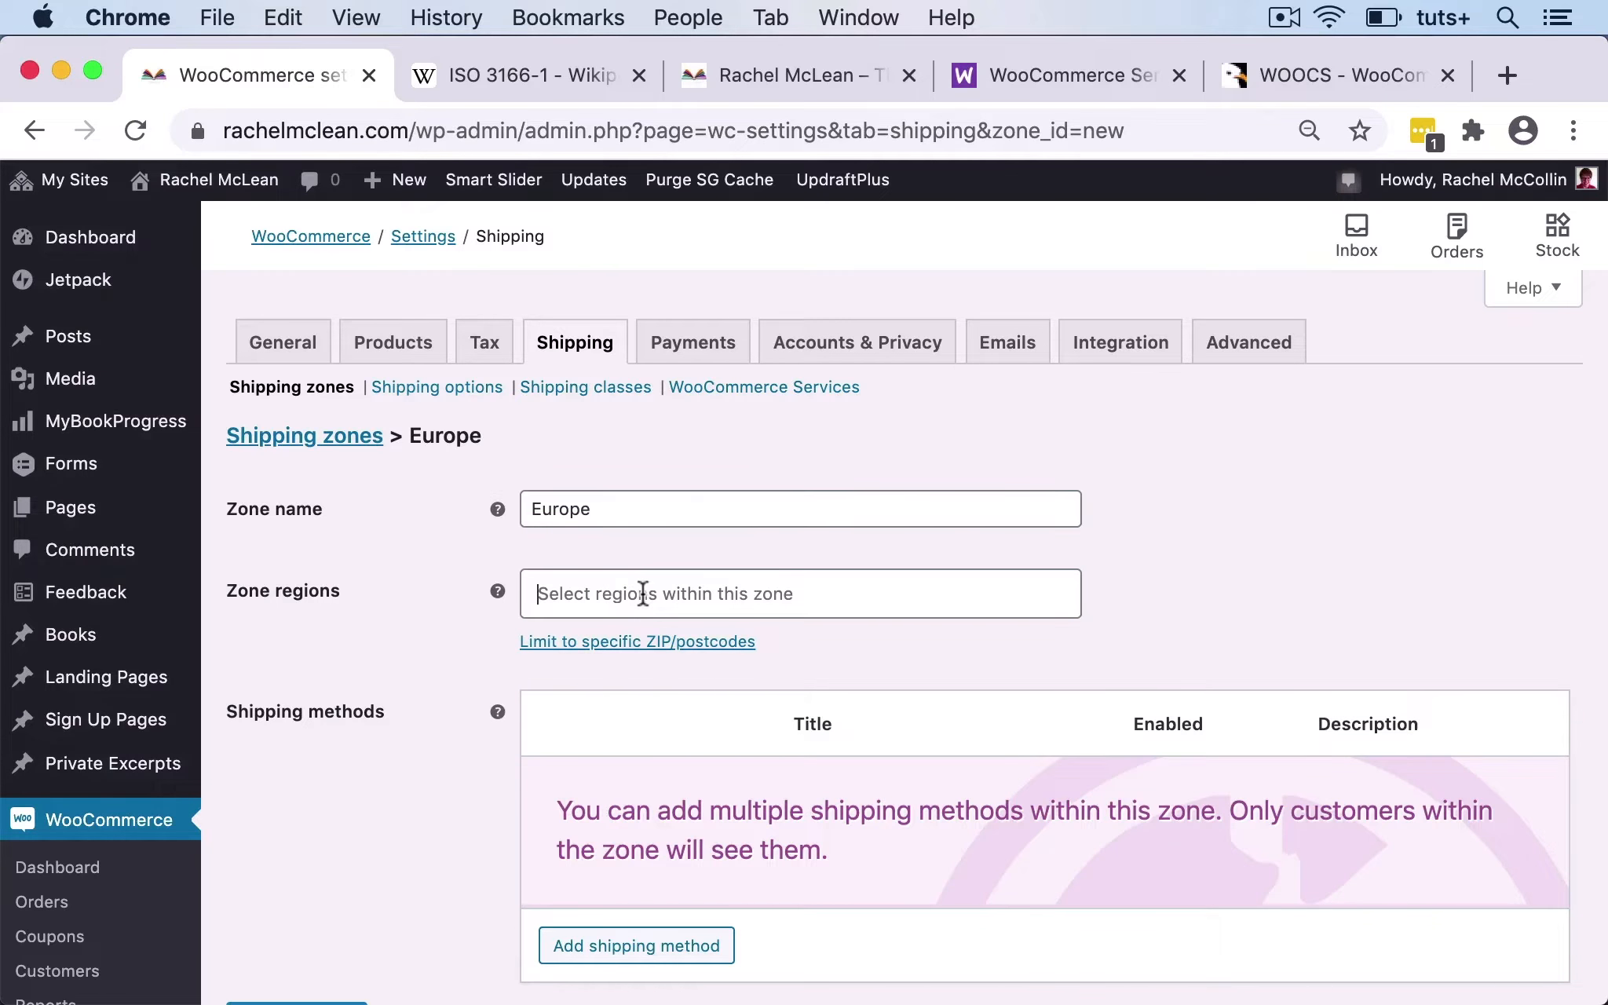
pyautogui.write('u')
pyautogui.press('BackSpace')
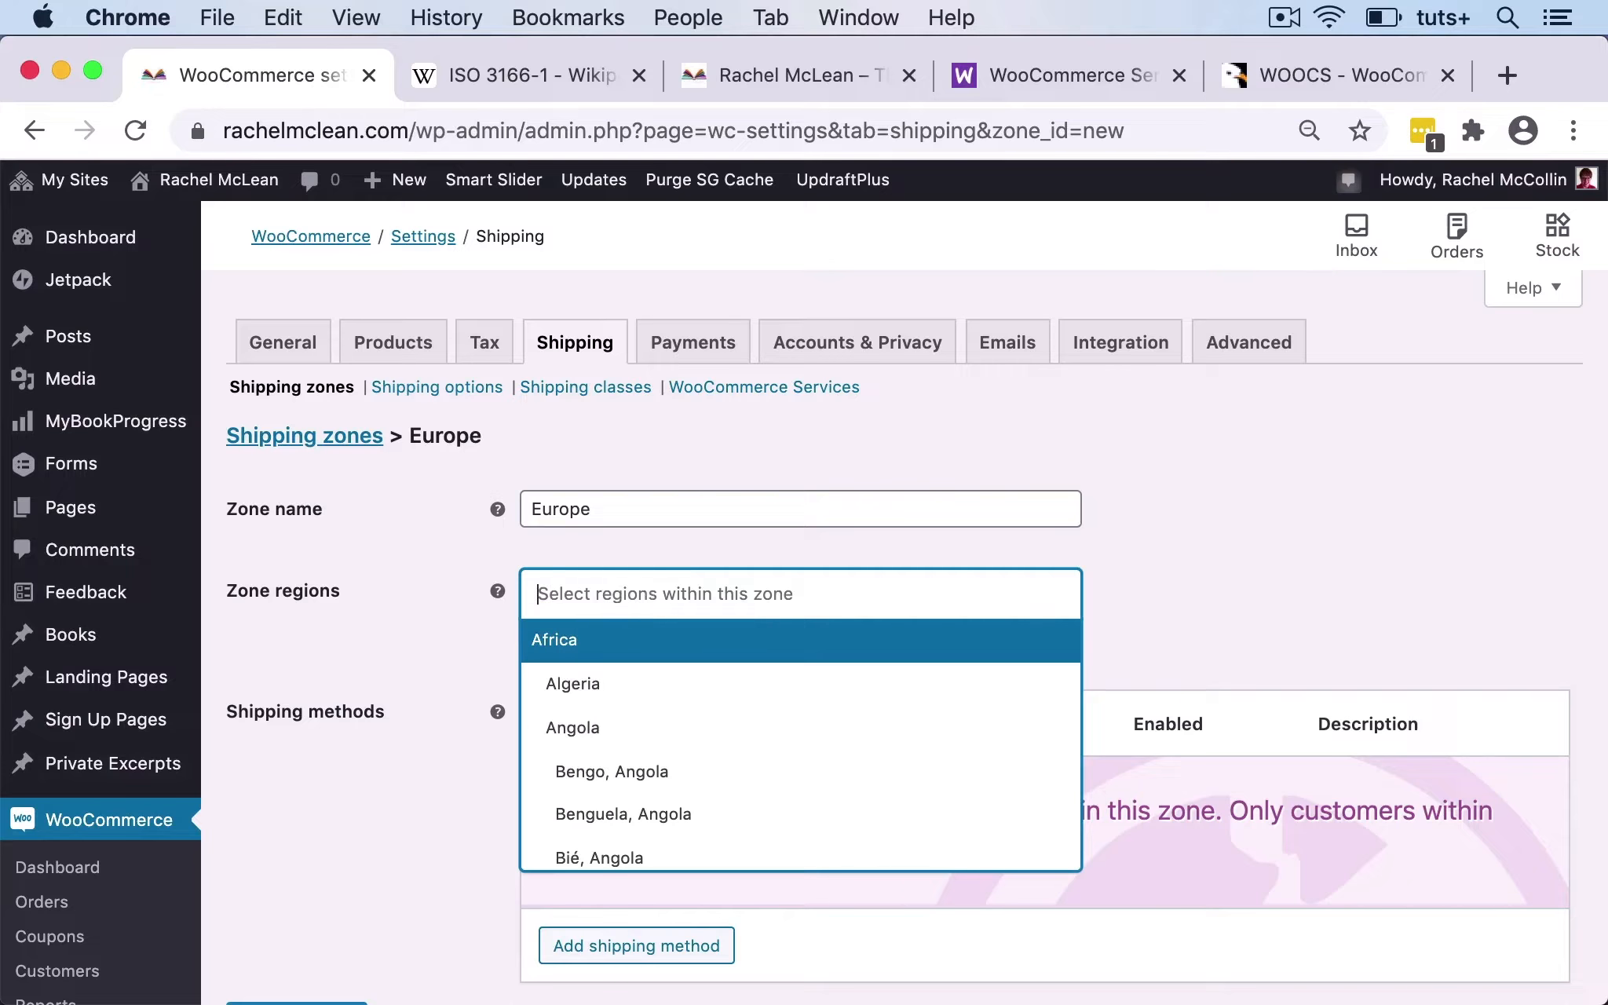
pyautogui.write('EU')
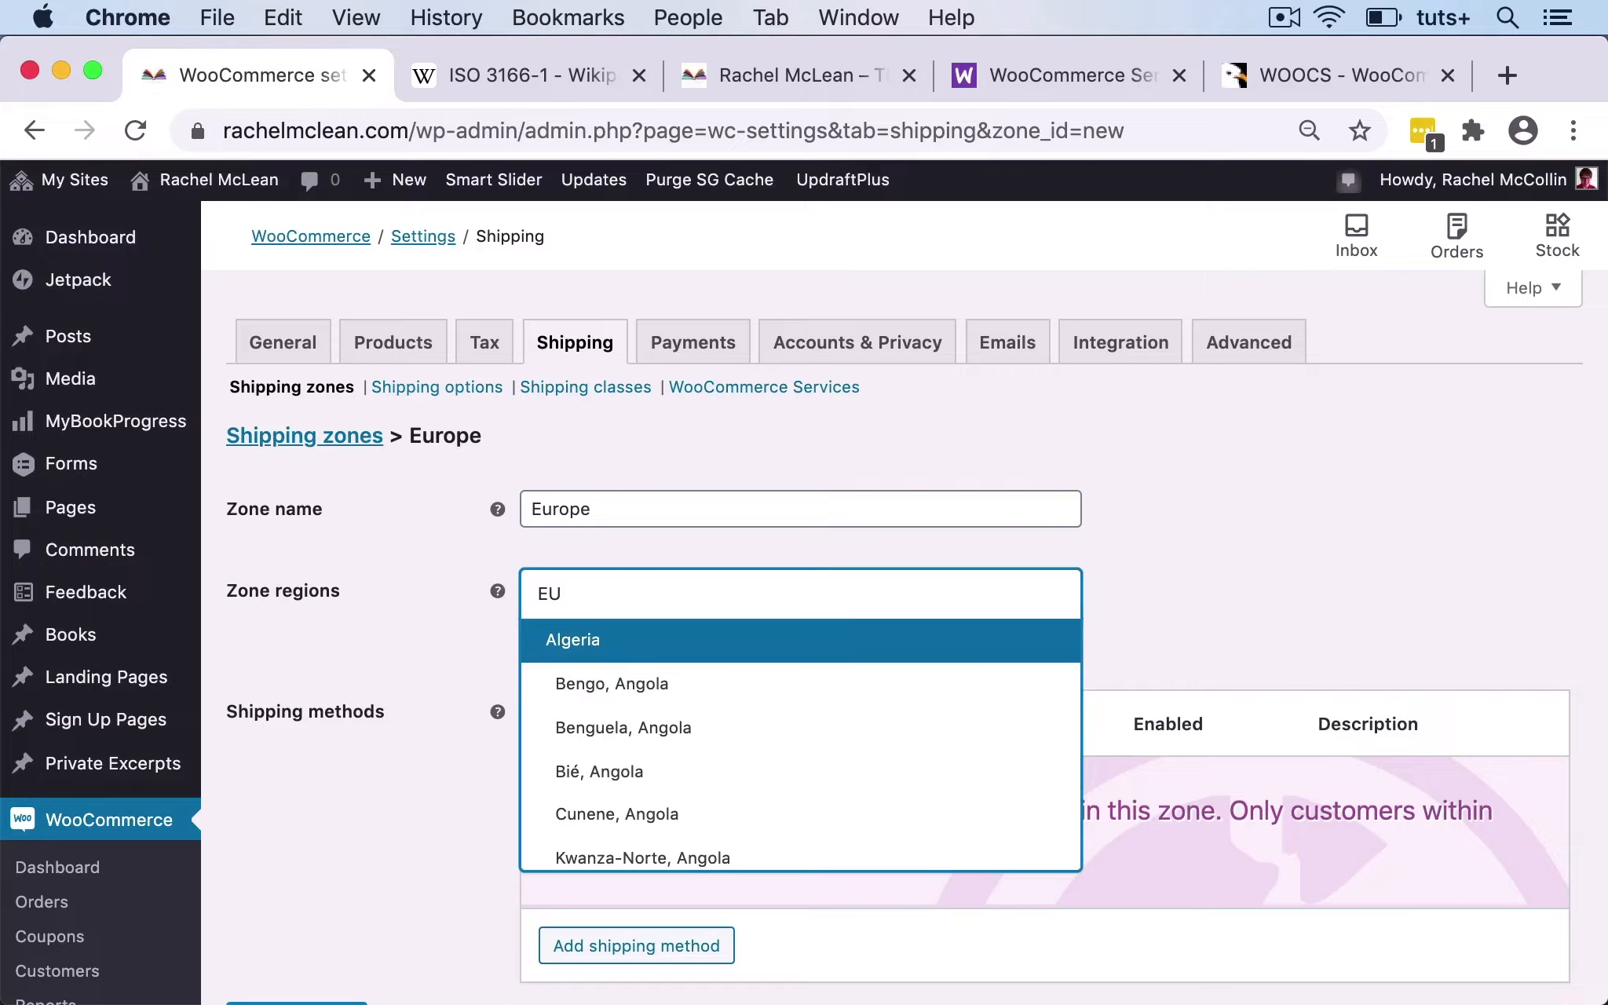
pyautogui.write('rope')
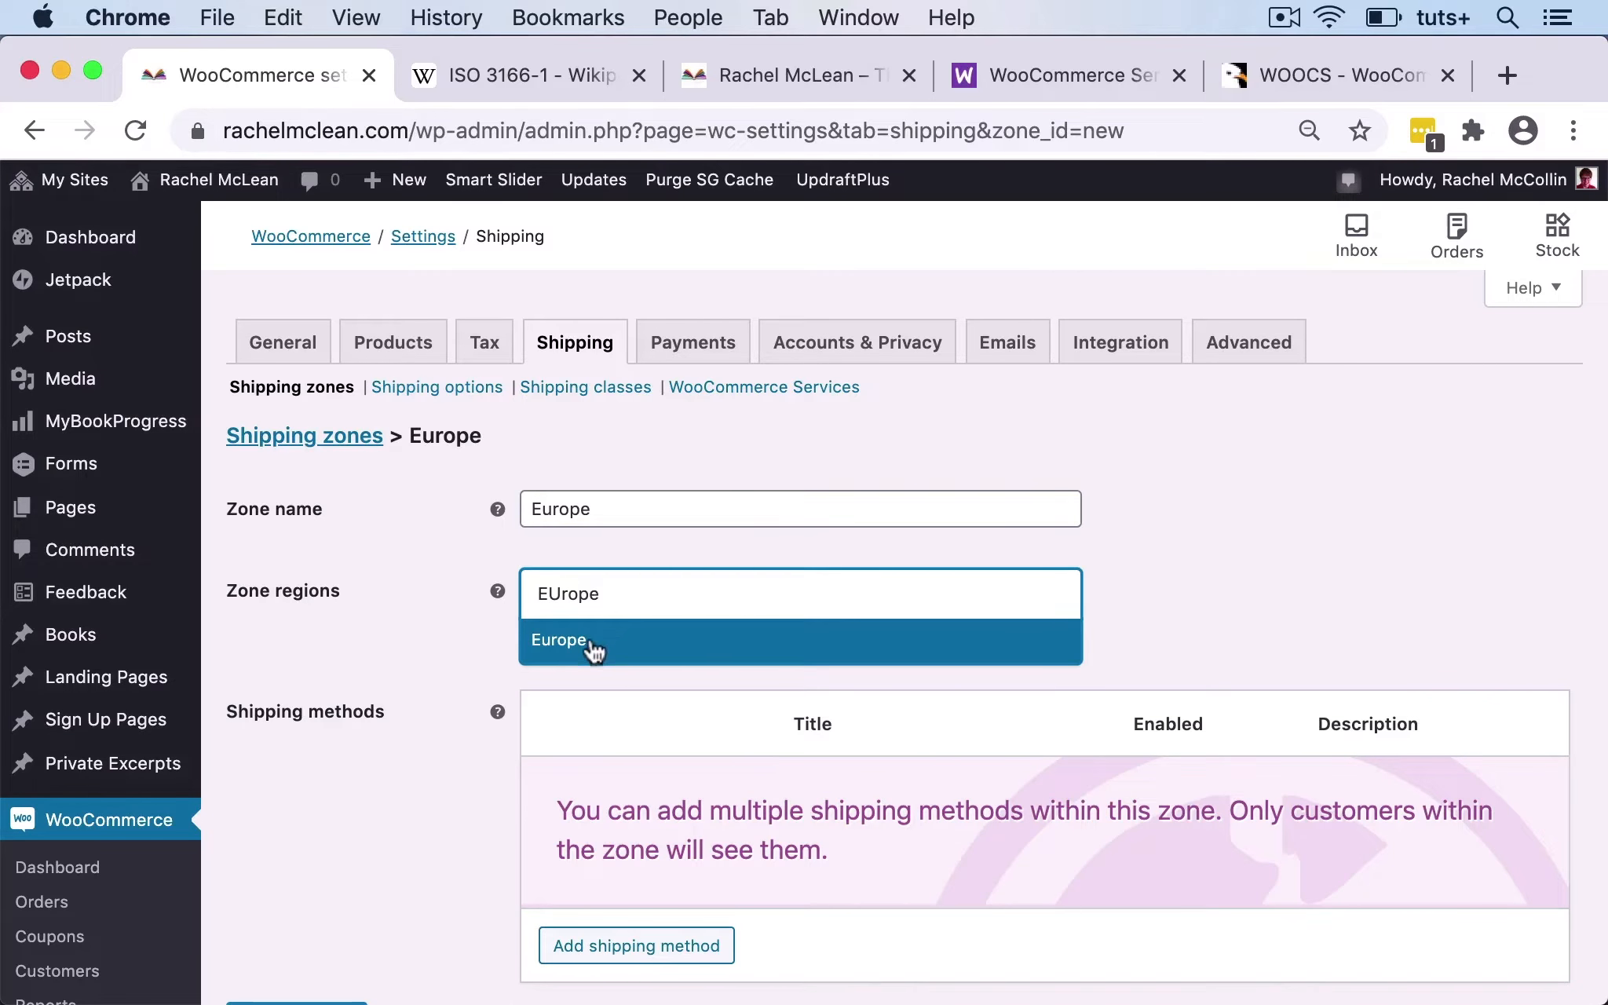
pyautogui.click(593, 648)
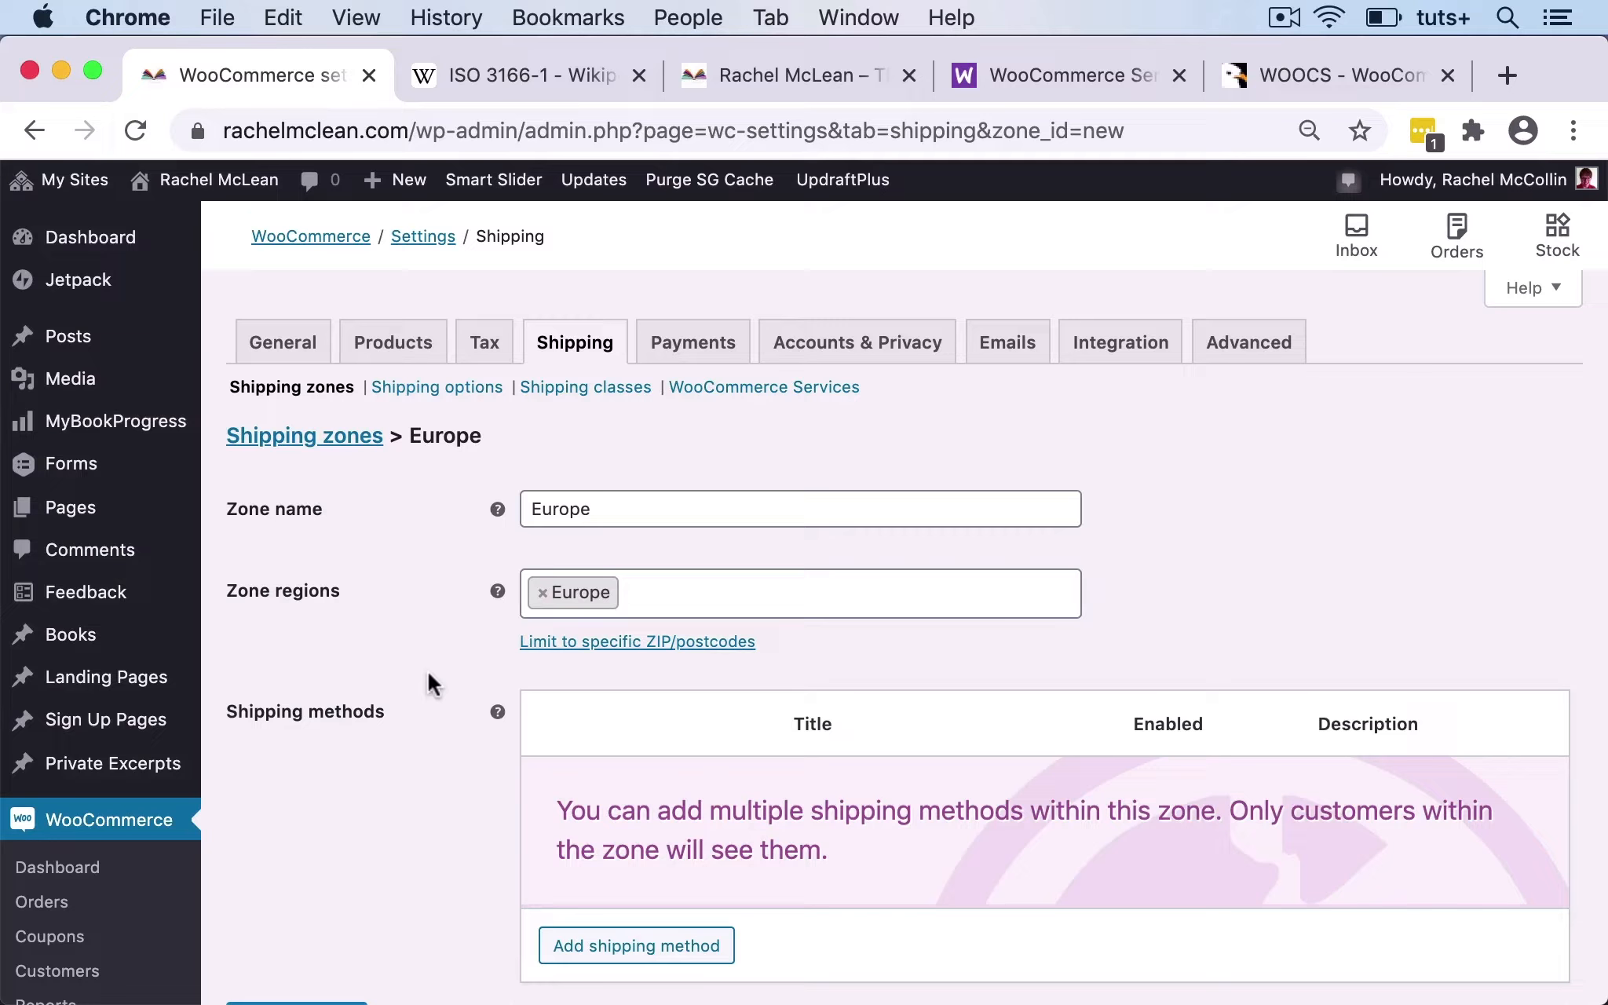
pyautogui.click(542, 595)
# Set the Europe zone's regions to France, Germany, Spain and Italy.
pyautogui.click(616, 585)
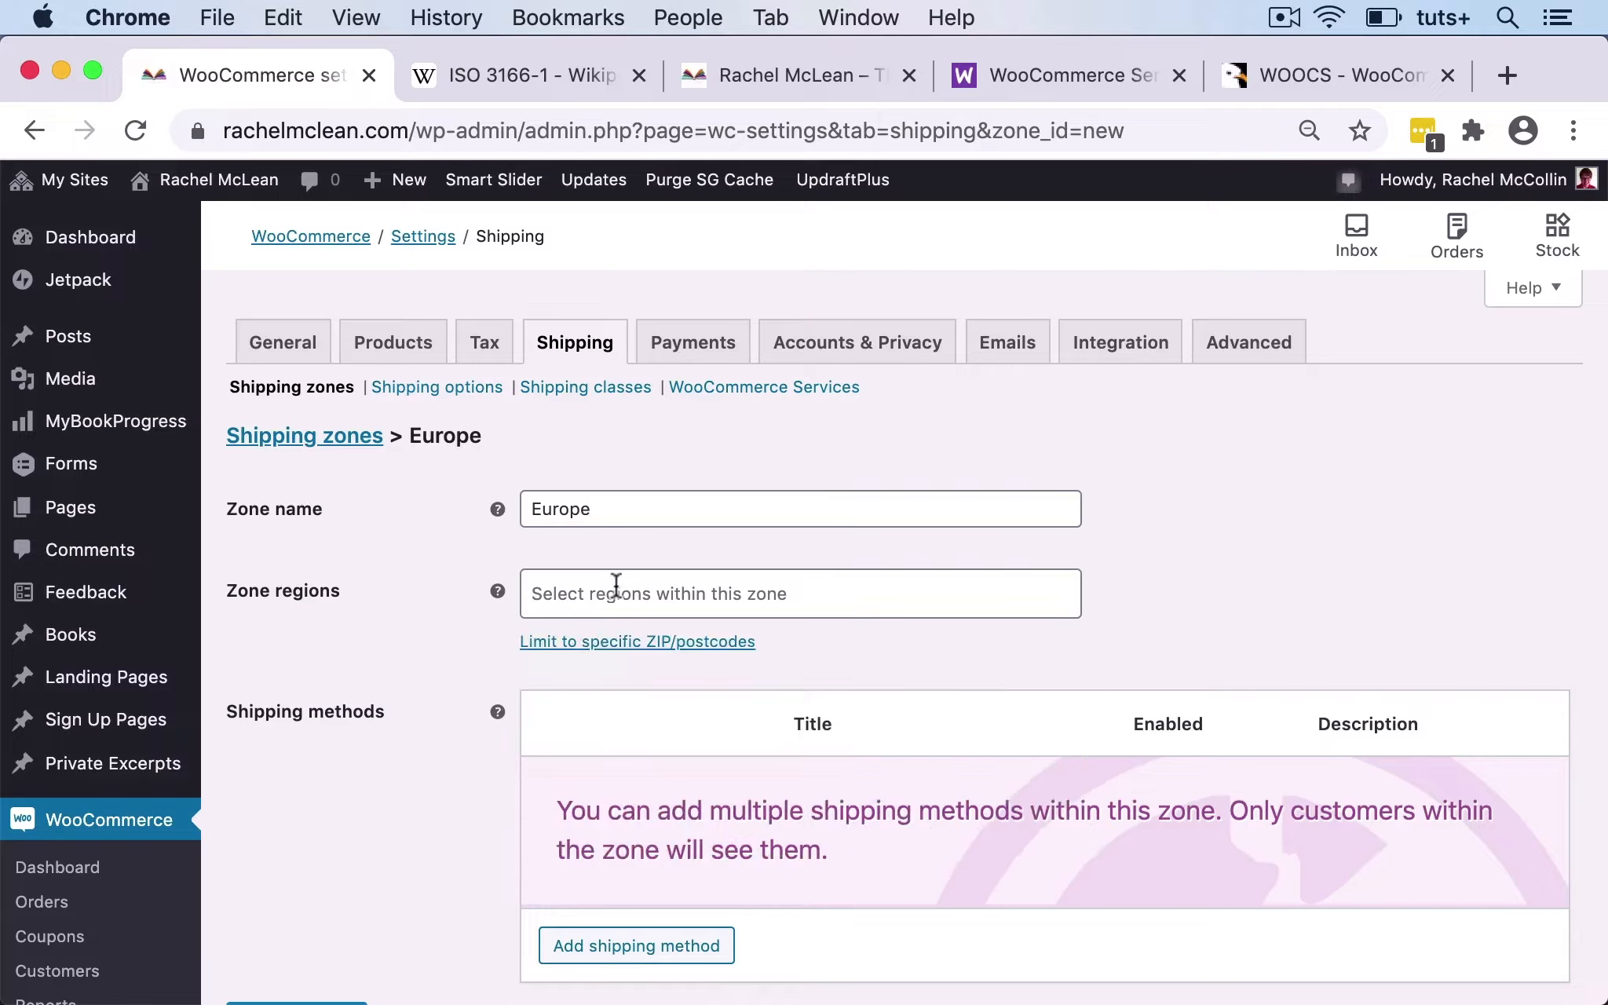
pyautogui.click(559, 593)
pyautogui.write('franc')
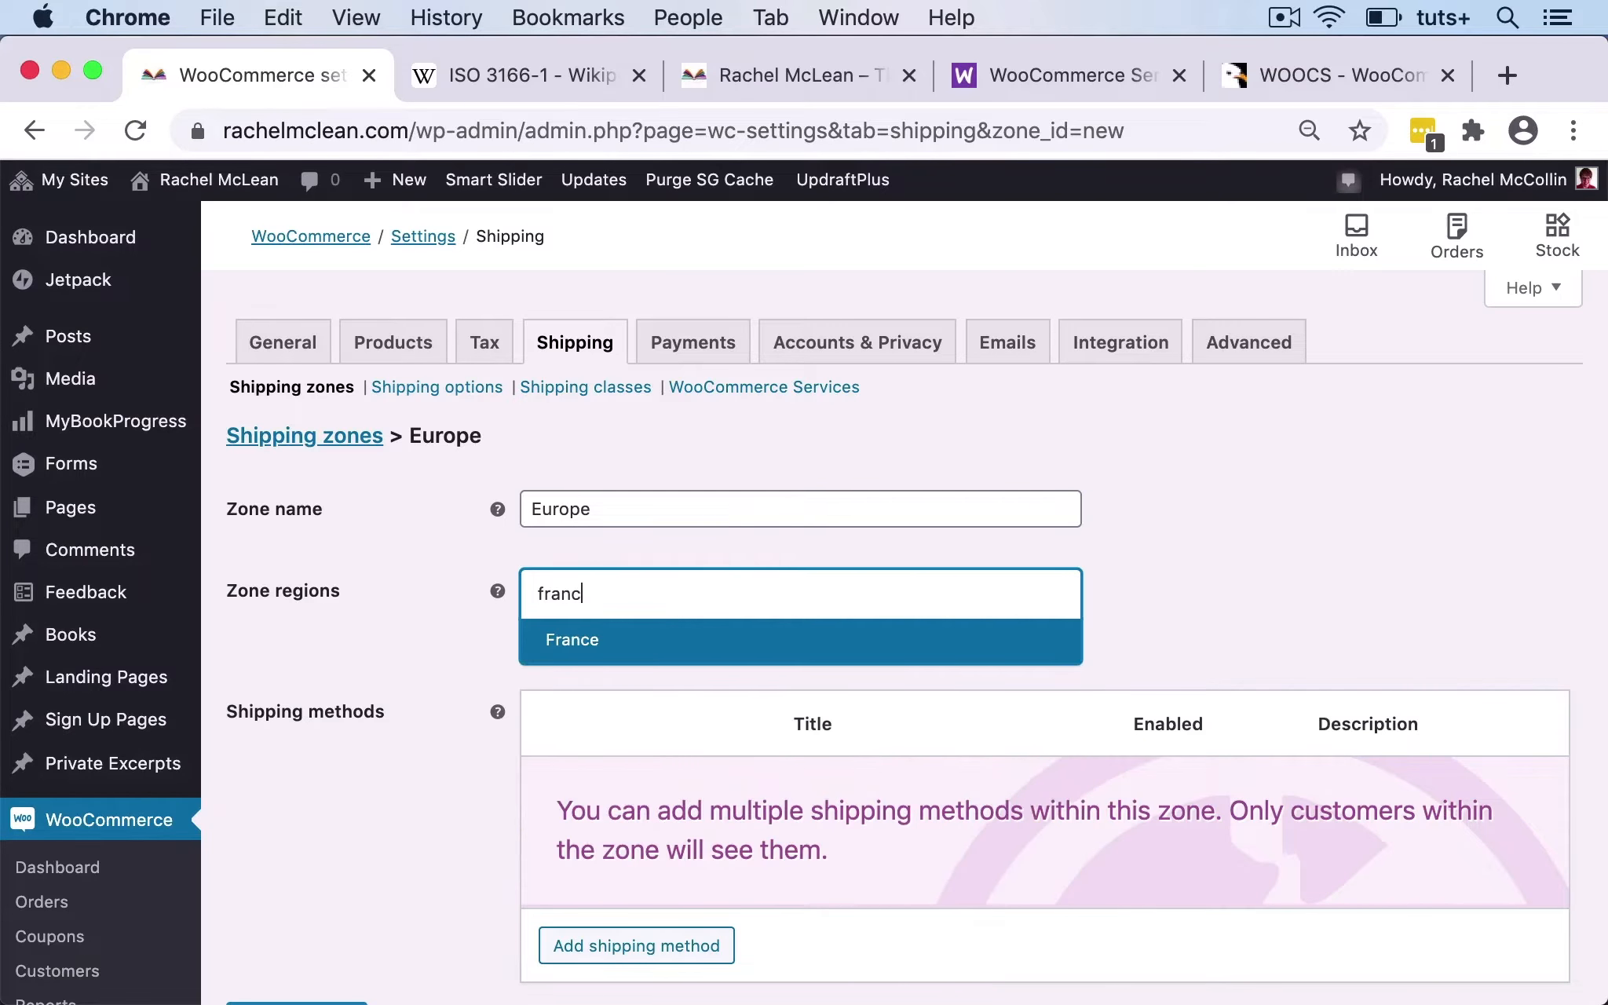
pyautogui.click(596, 648)
pyautogui.write('germany')
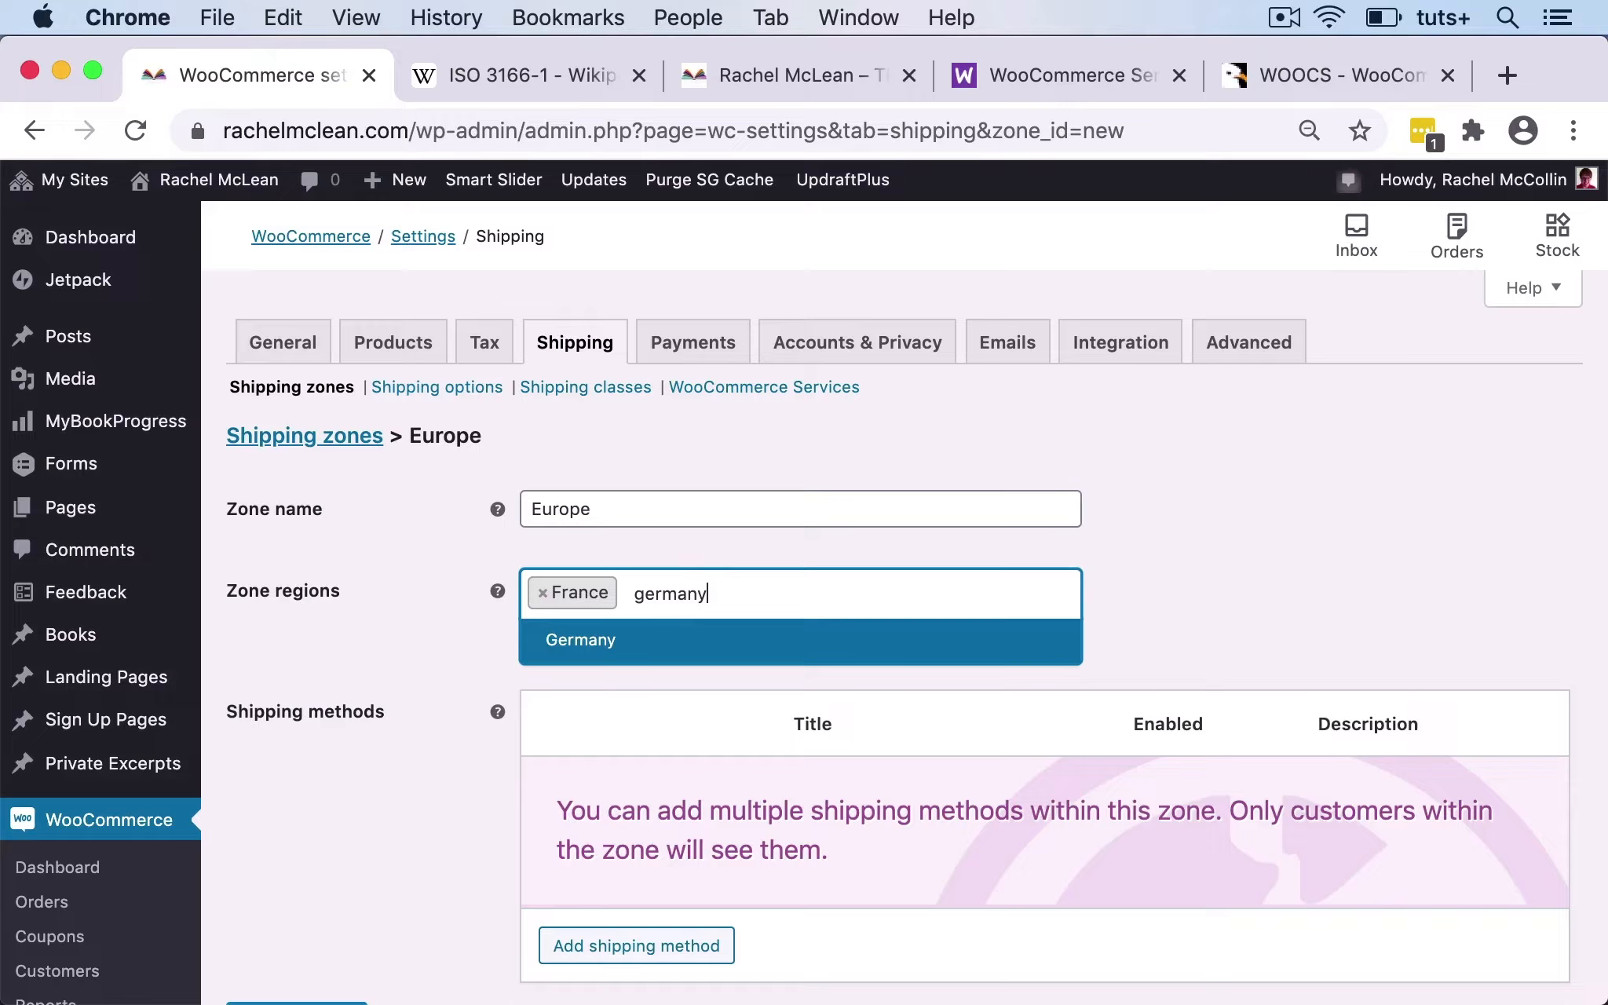
pyautogui.click(664, 640)
pyautogui.write('spain')
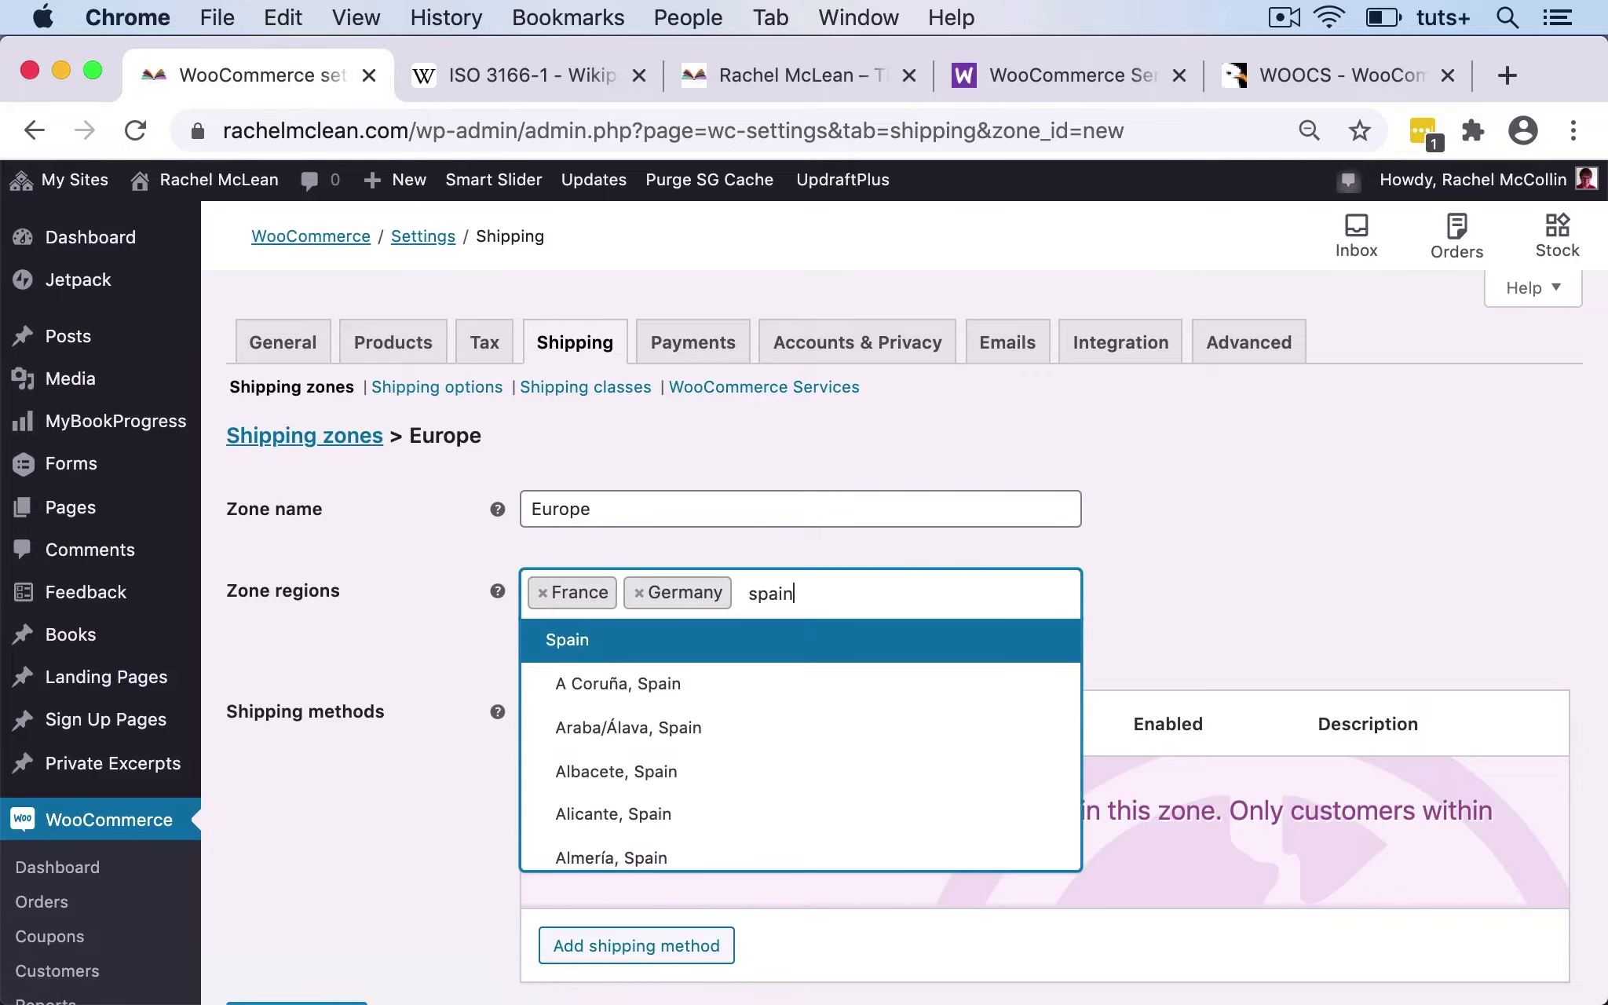
pyautogui.click(601, 647)
pyautogui.write('italy')
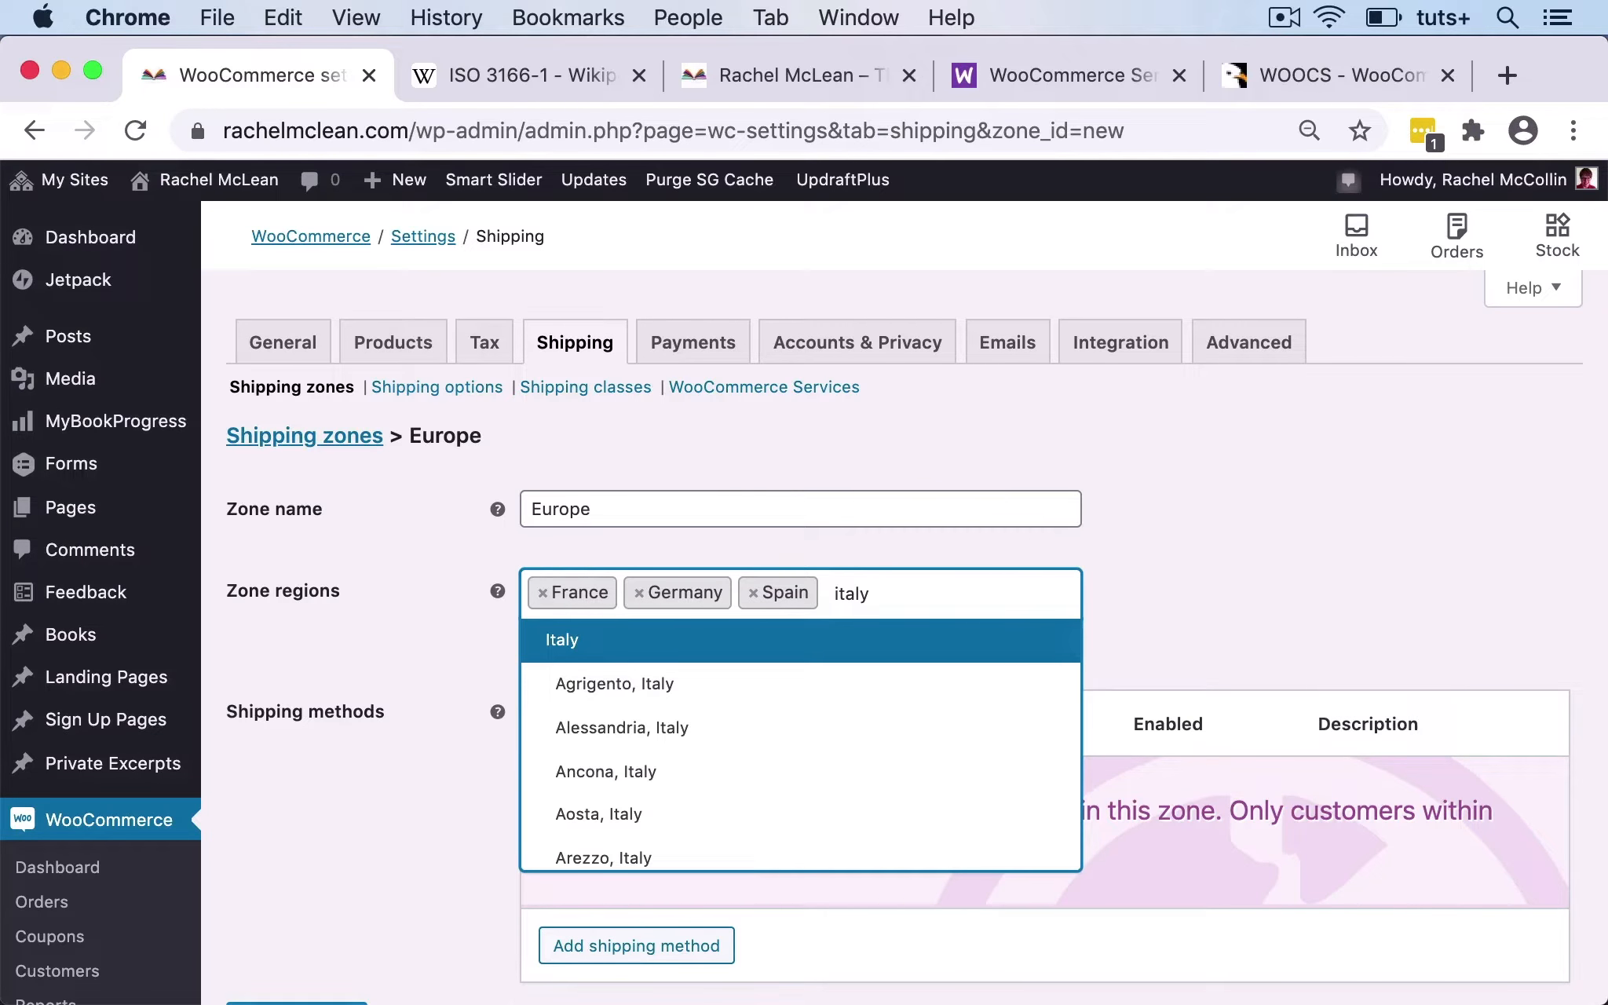
pyautogui.click(566, 650)
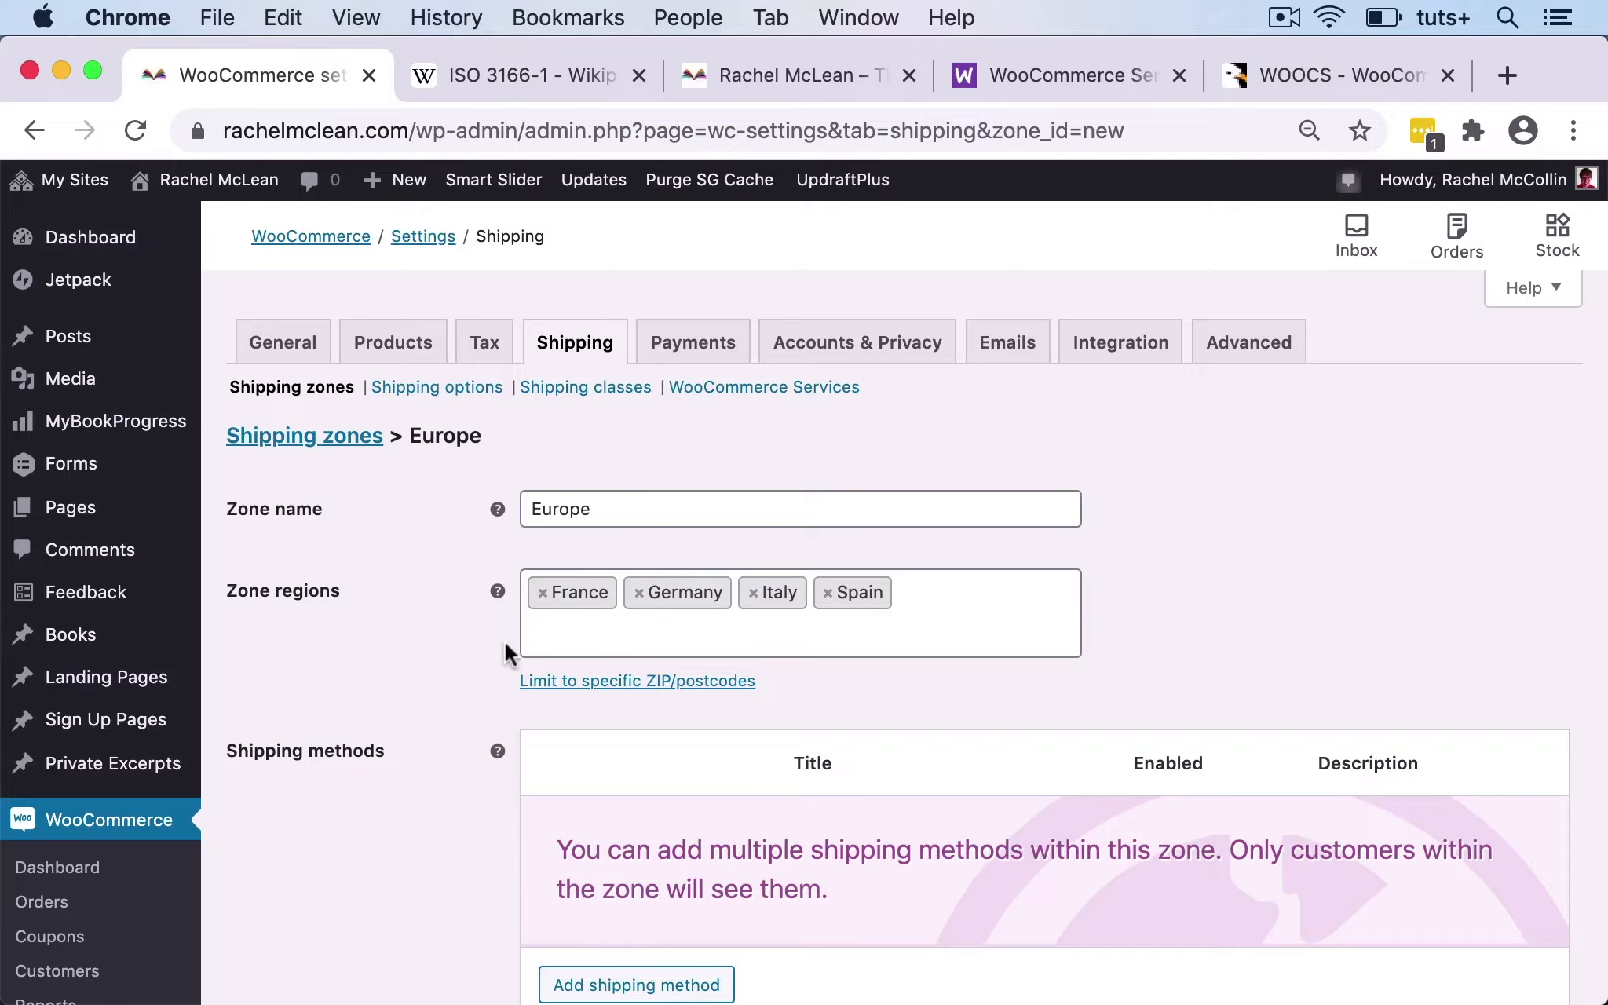
# Add a Flat rate shipping method to the Europe zone.
pyautogui.scroll(-3, 504, 641)
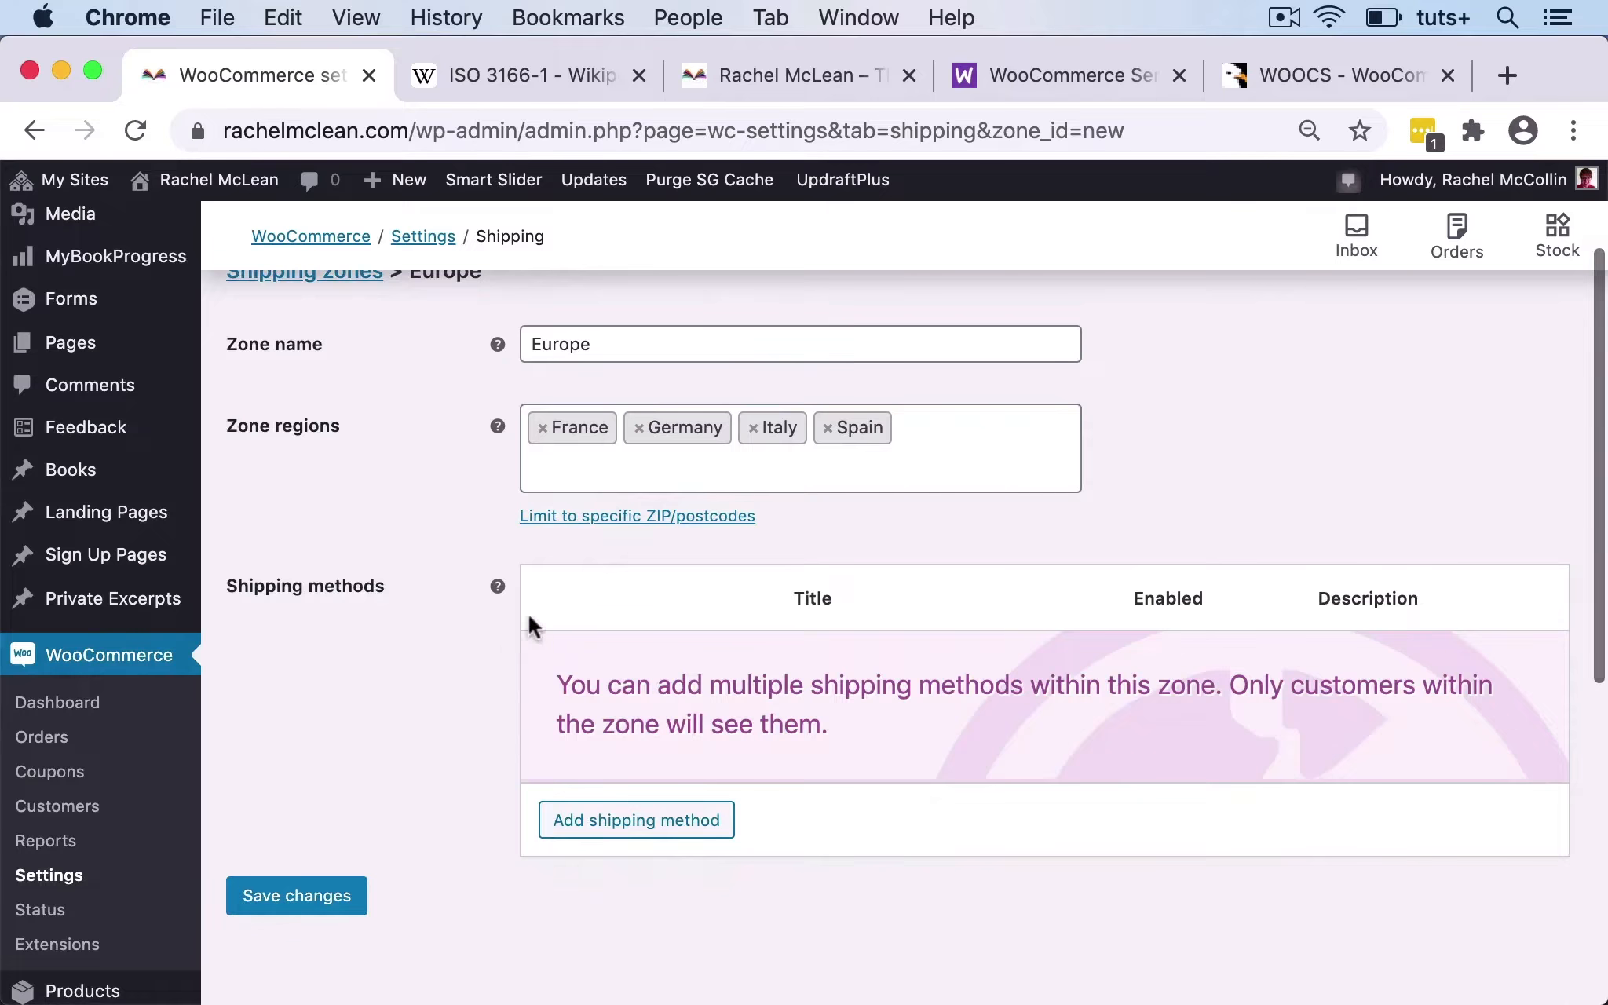
pyautogui.click(625, 825)
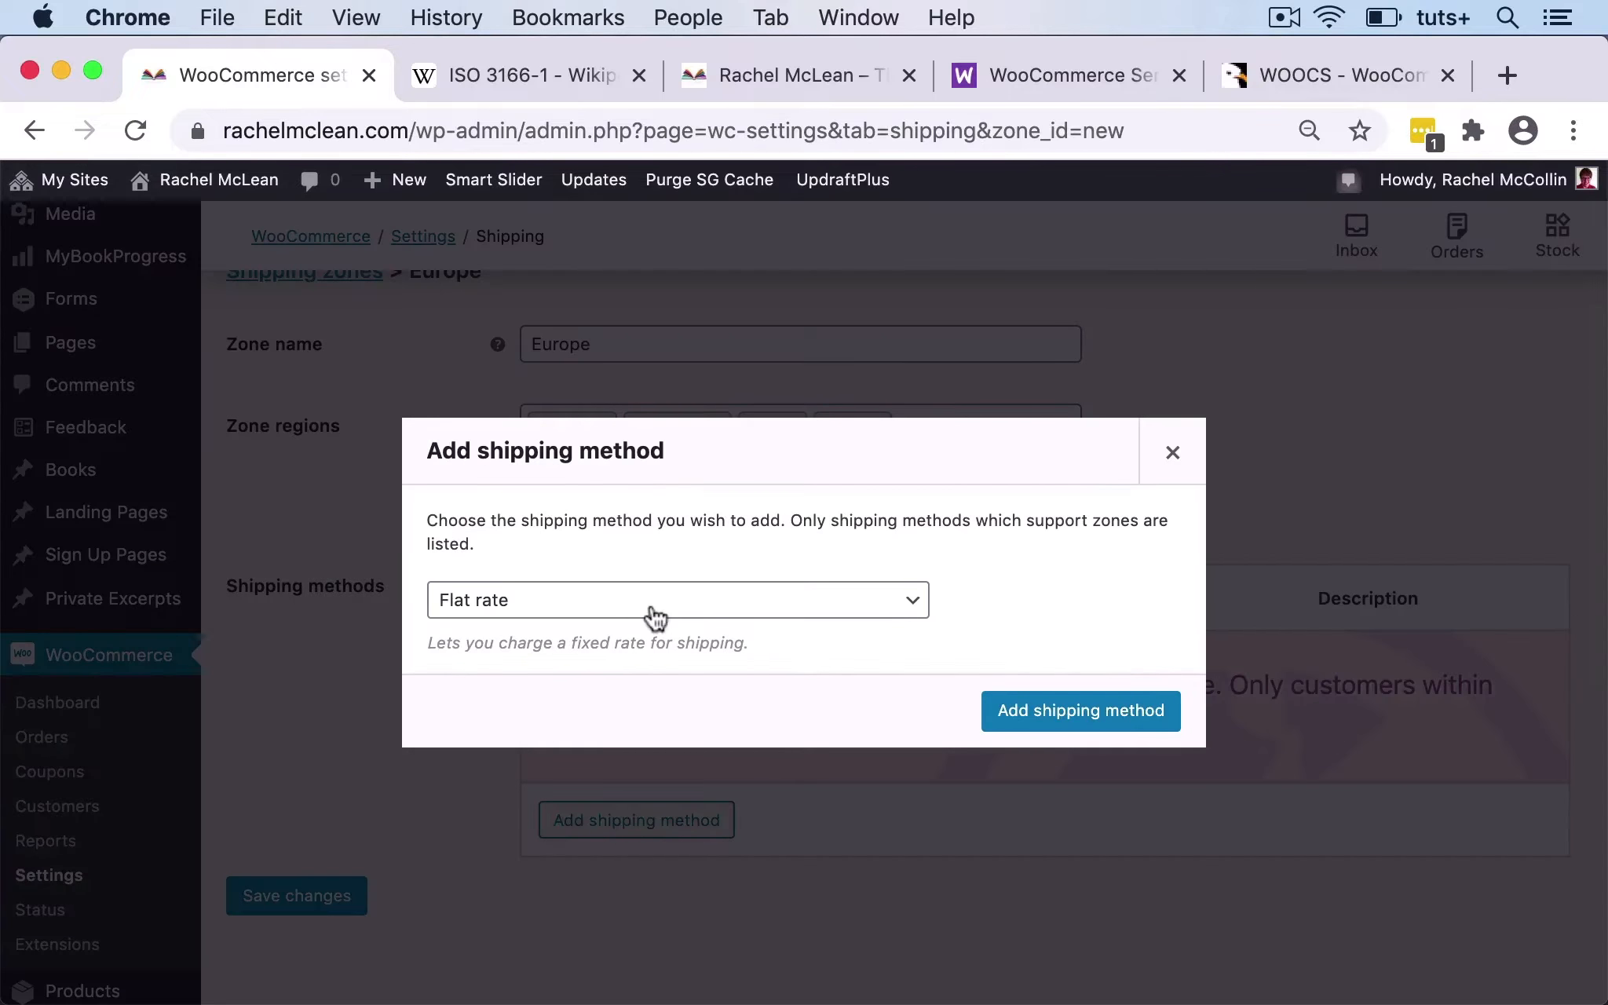
pyautogui.click(1083, 713)
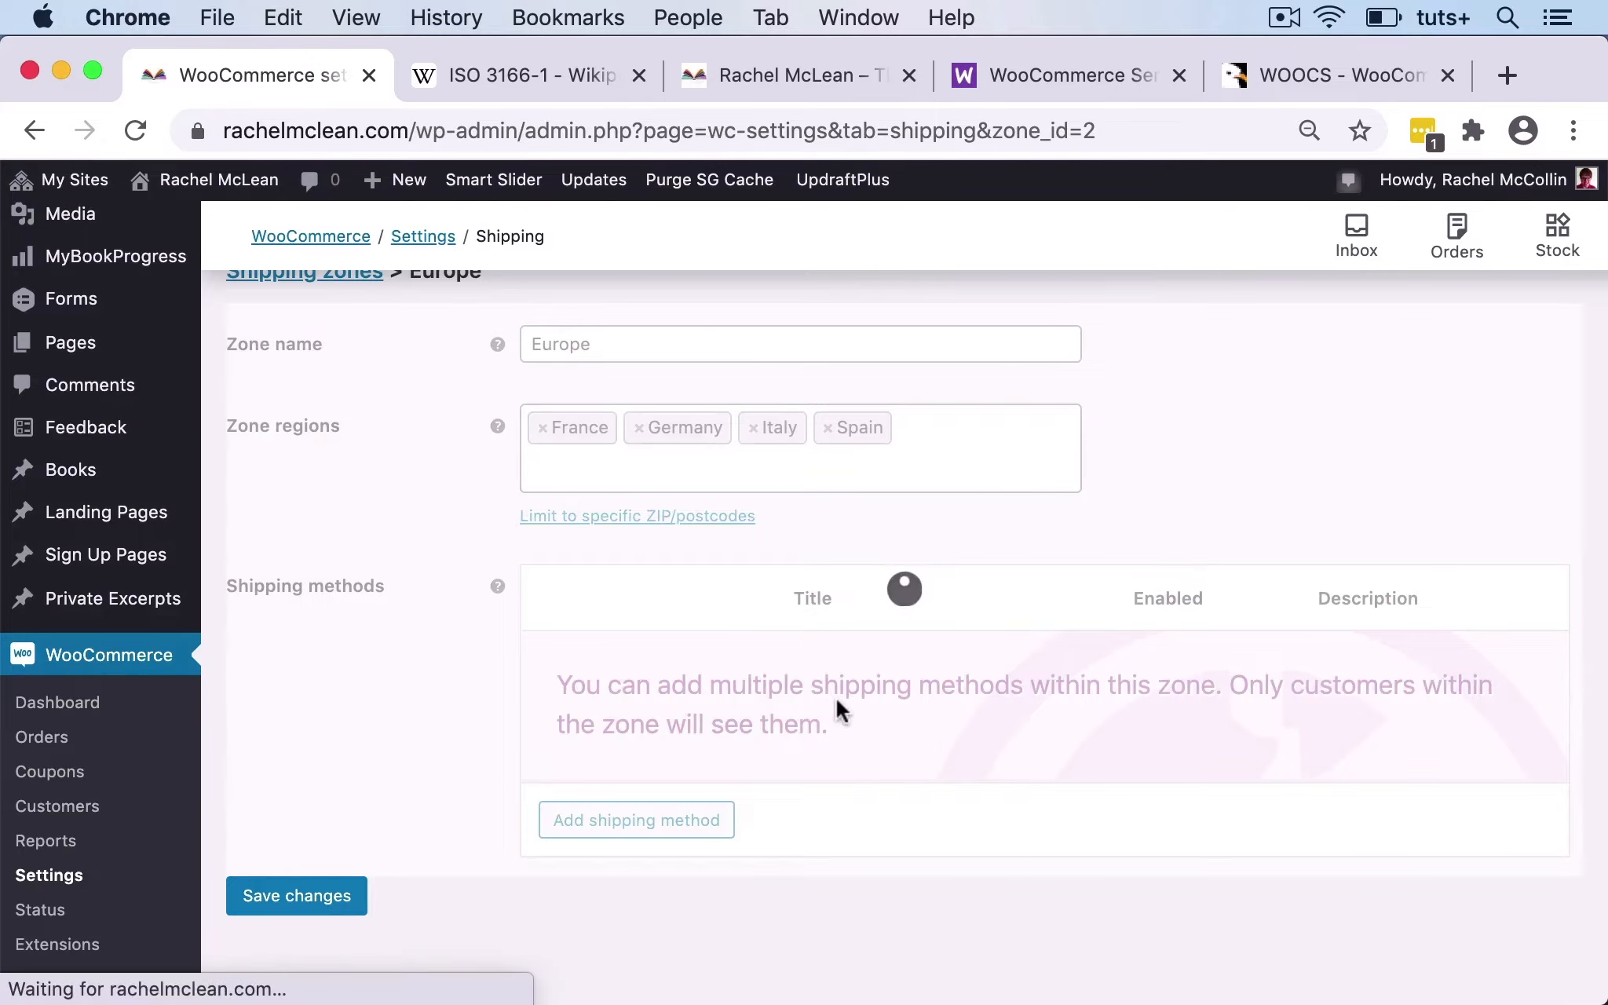
# Set the Europe zone's flat rate shipping cost to 6.00 and save the method's settings.
pyautogui.click(608, 693)
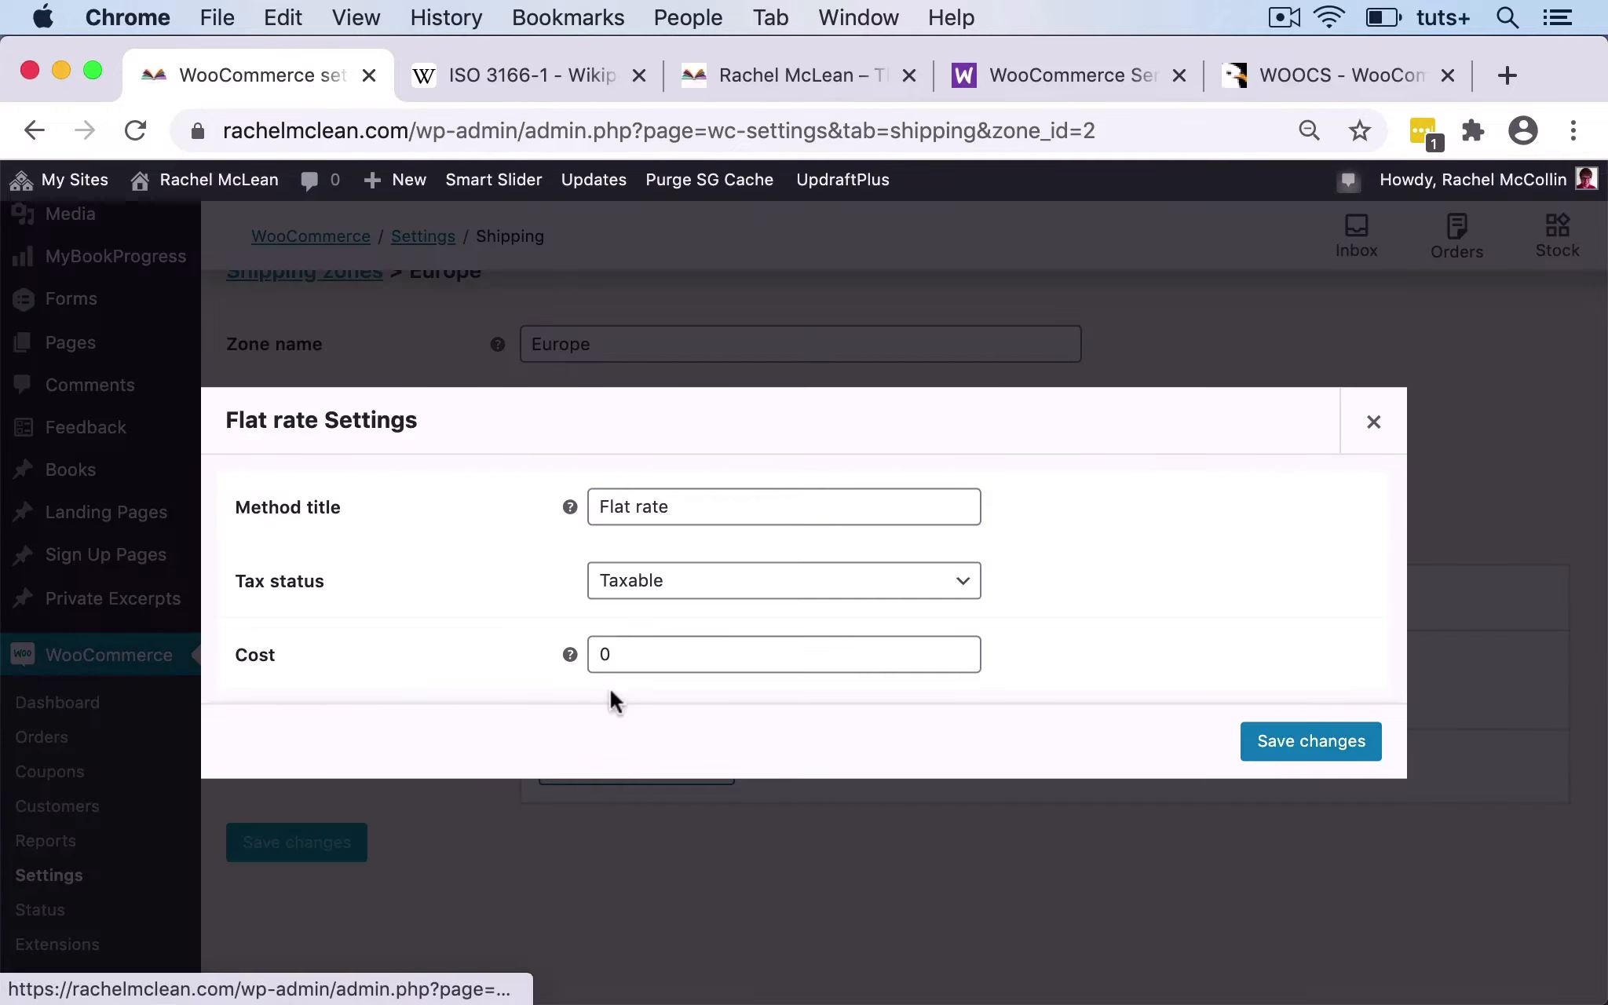
pyautogui.click(619, 649)
pyautogui.press('BackSpace')
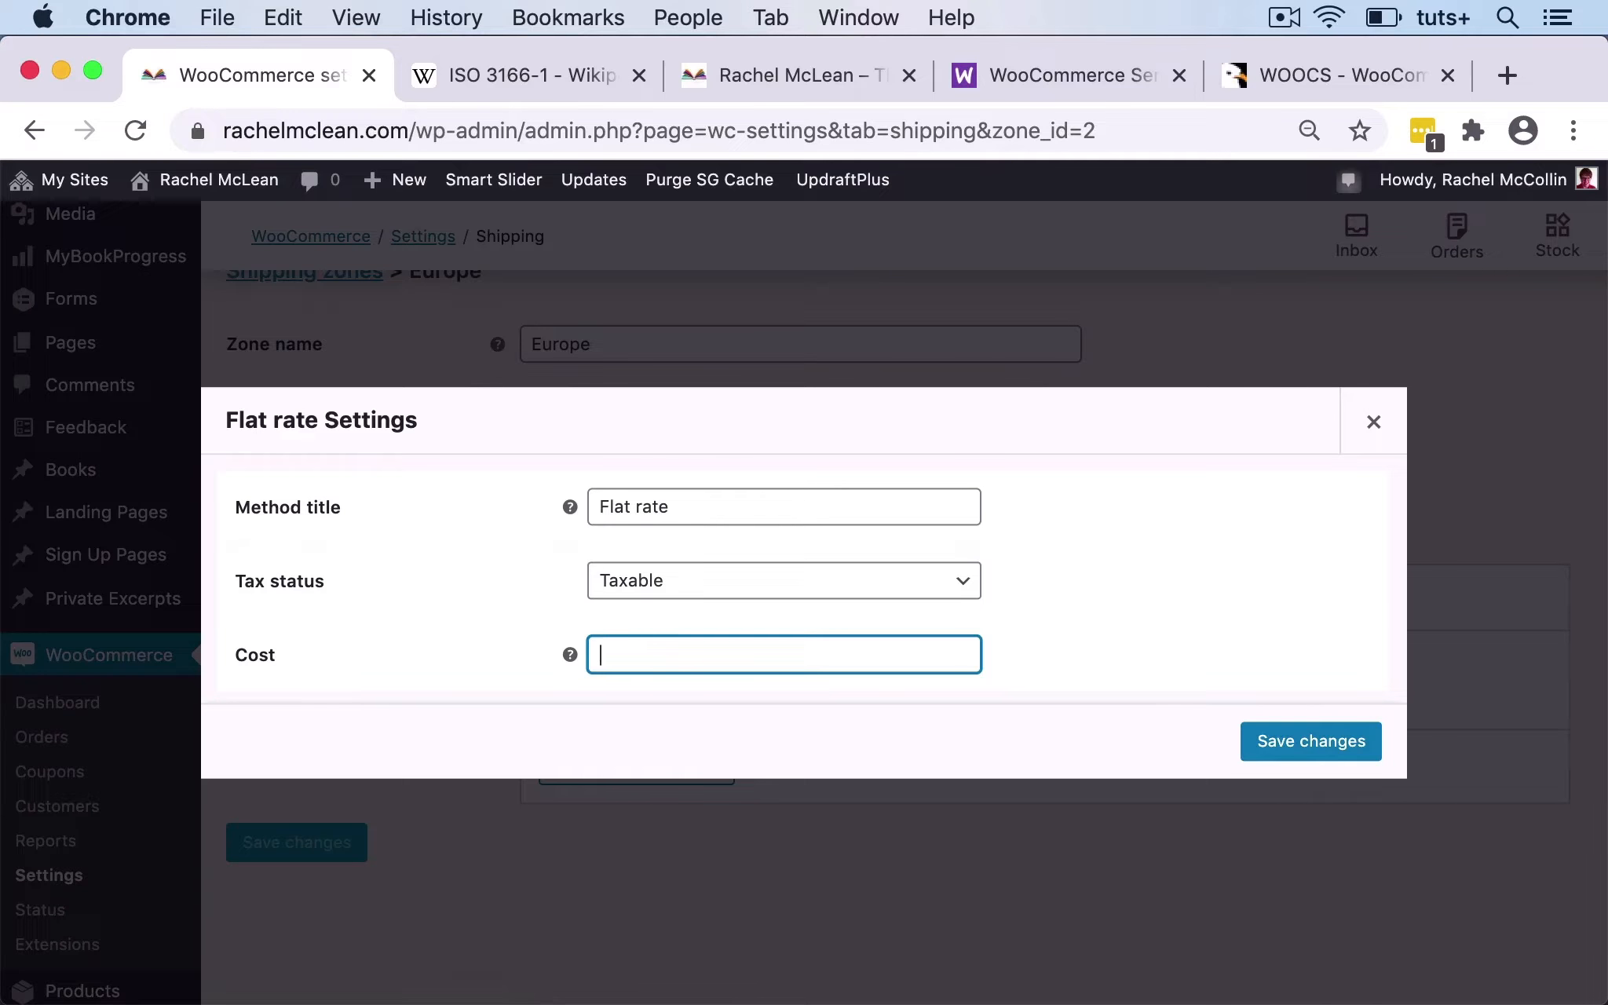
pyautogui.write('6.00')
pyautogui.click(1265, 738)
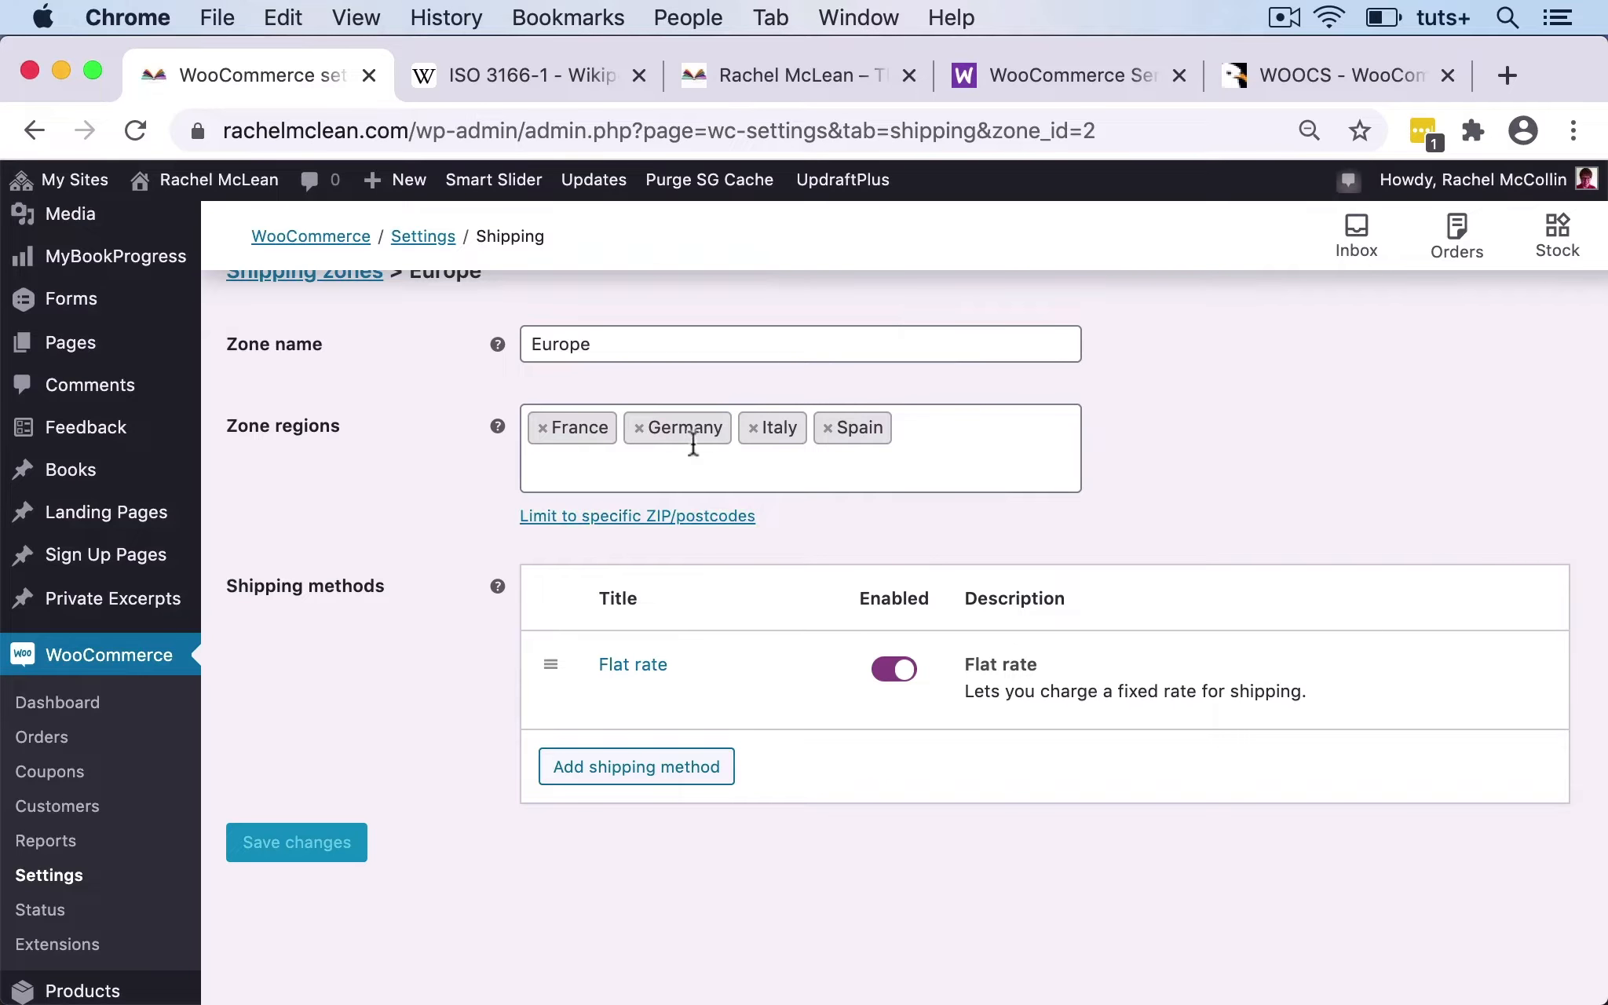
# Return to the shipping zones and add a Flat rate method to the zone for locations not covered by the other zones.
pyautogui.scroll(3, 468, 655)
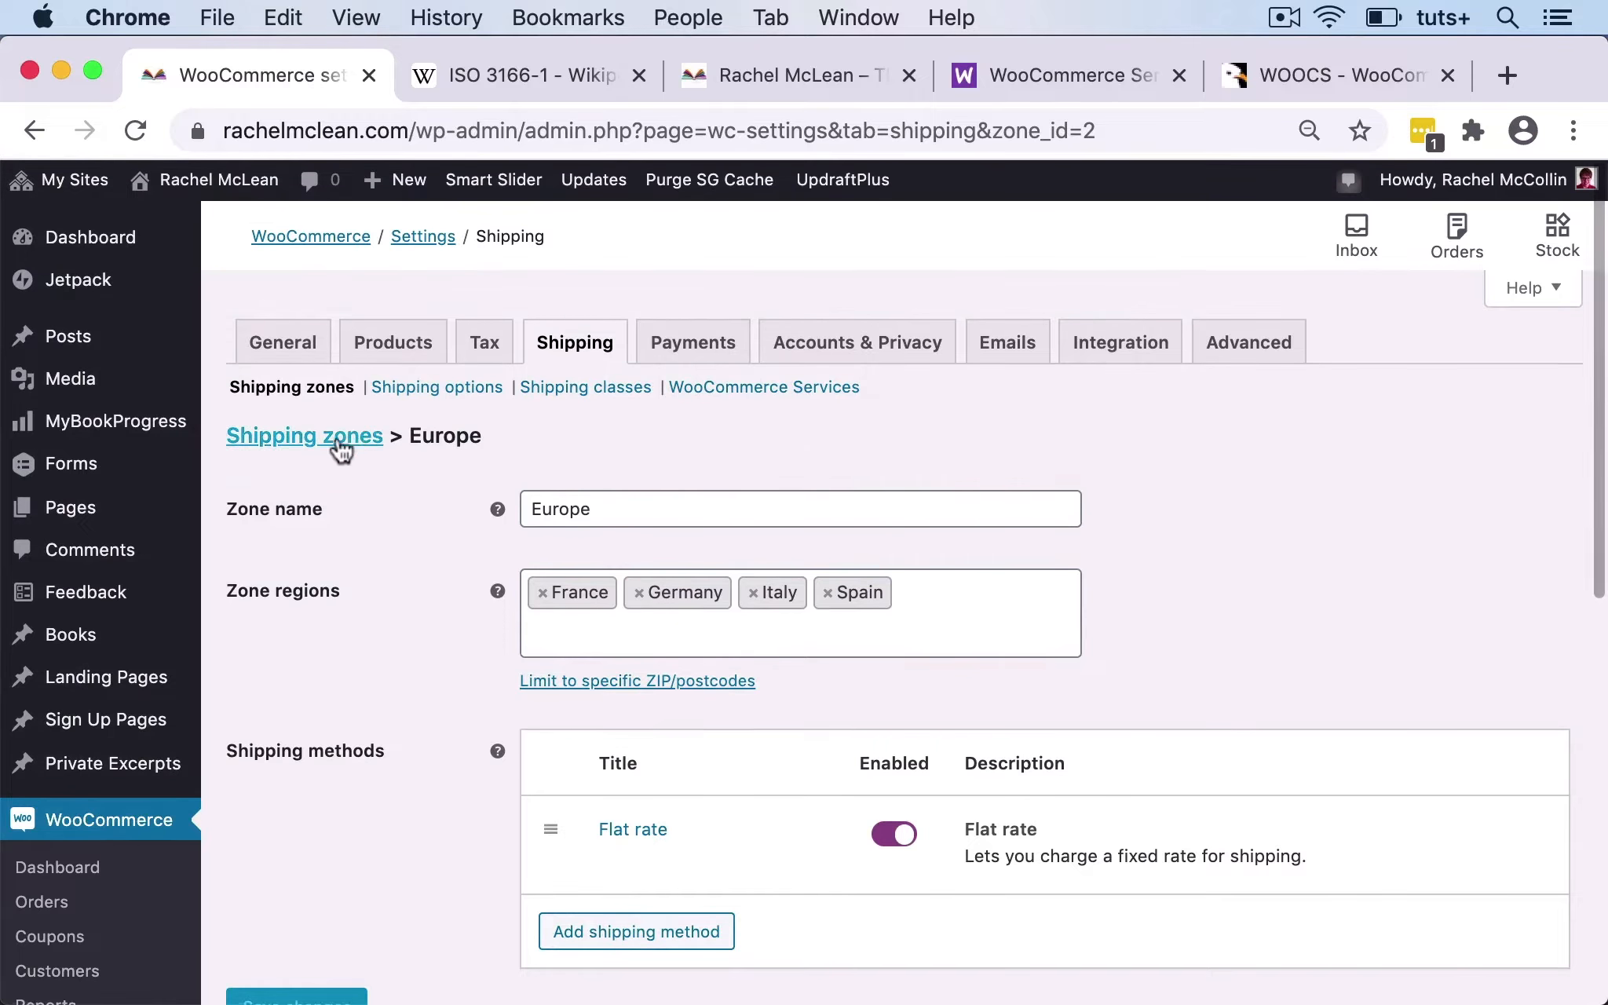
pyautogui.click(320, 438)
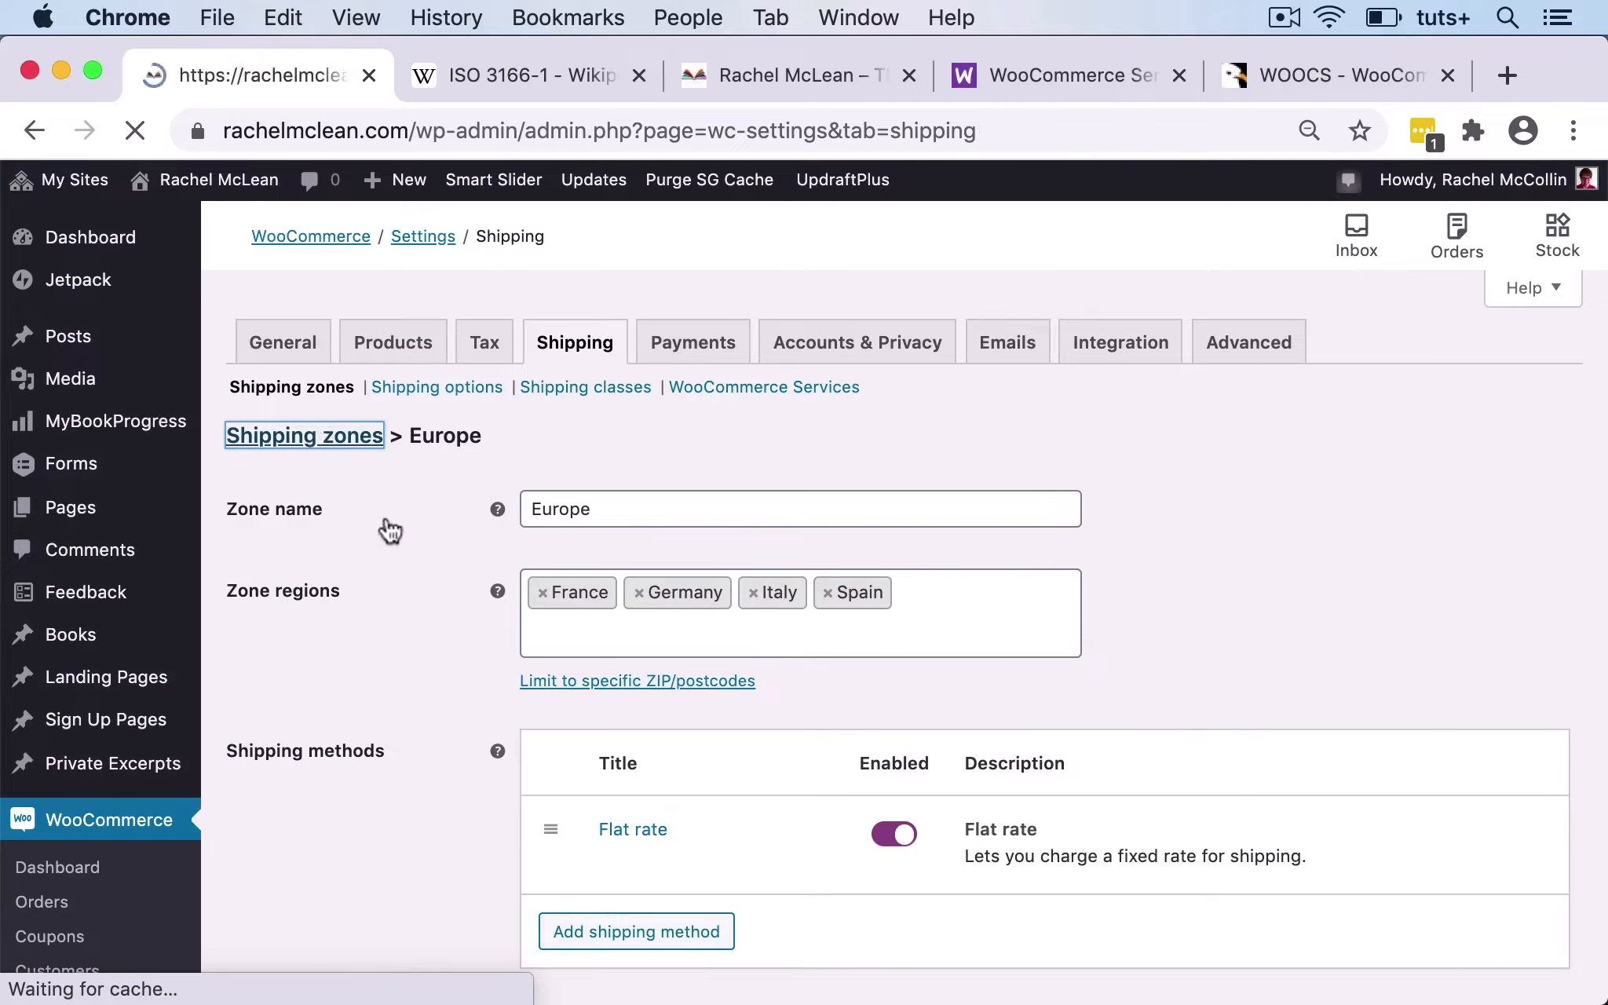
pyautogui.scroll(-2, 506, 688)
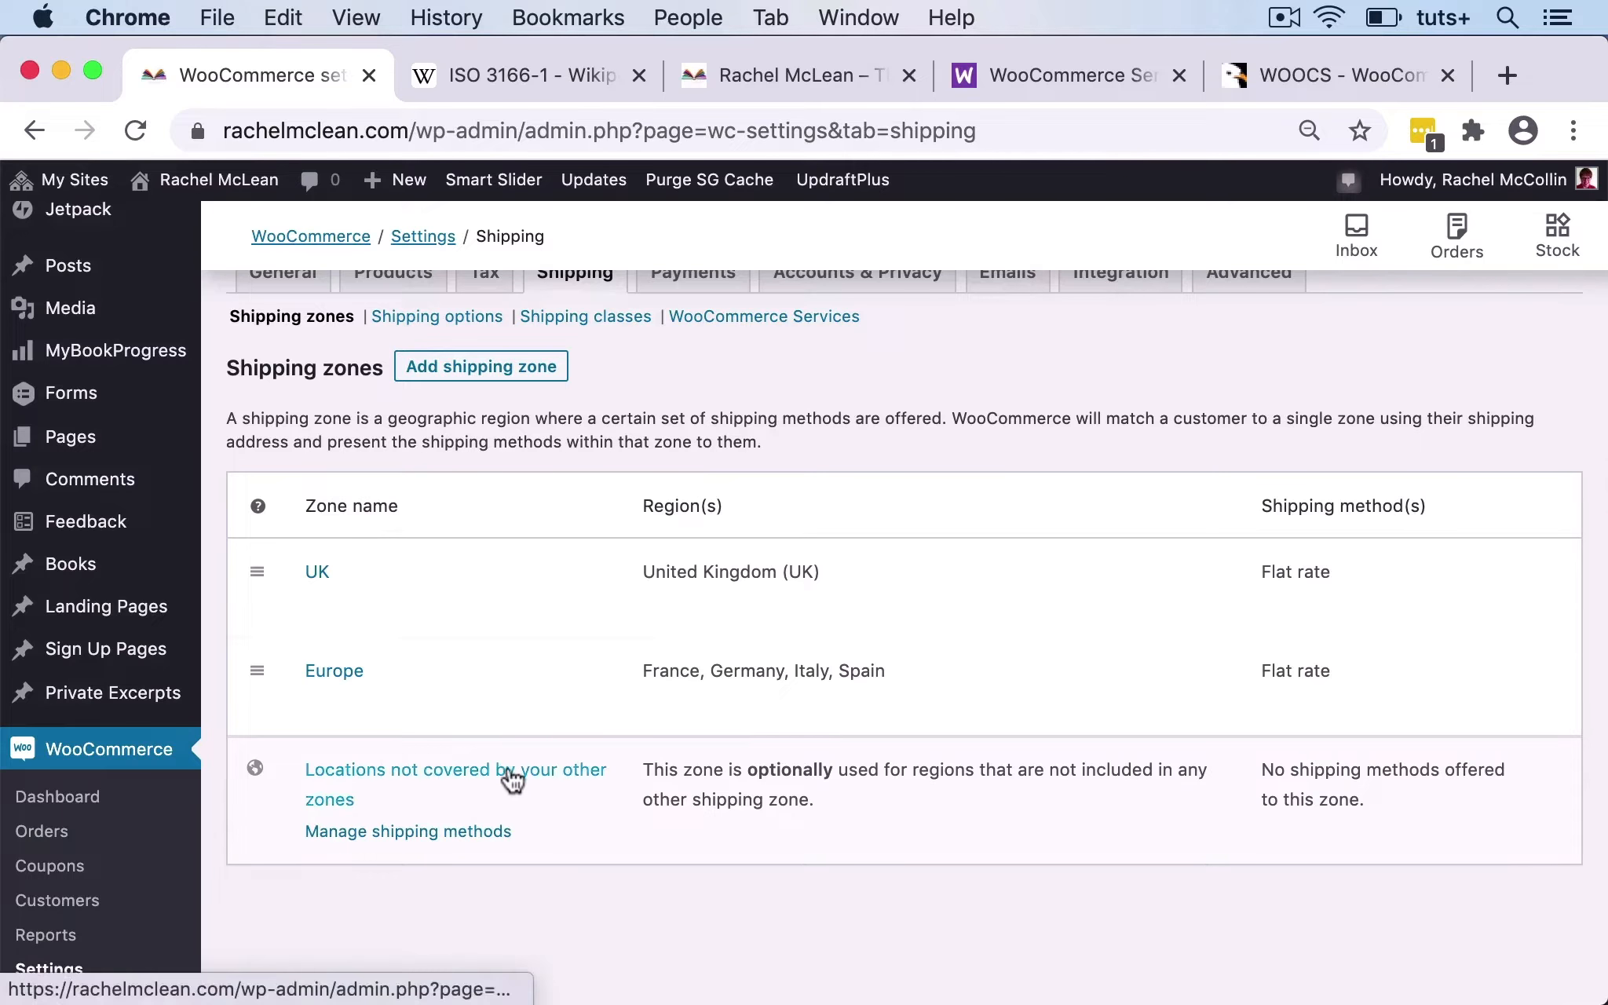
pyautogui.click(511, 773)
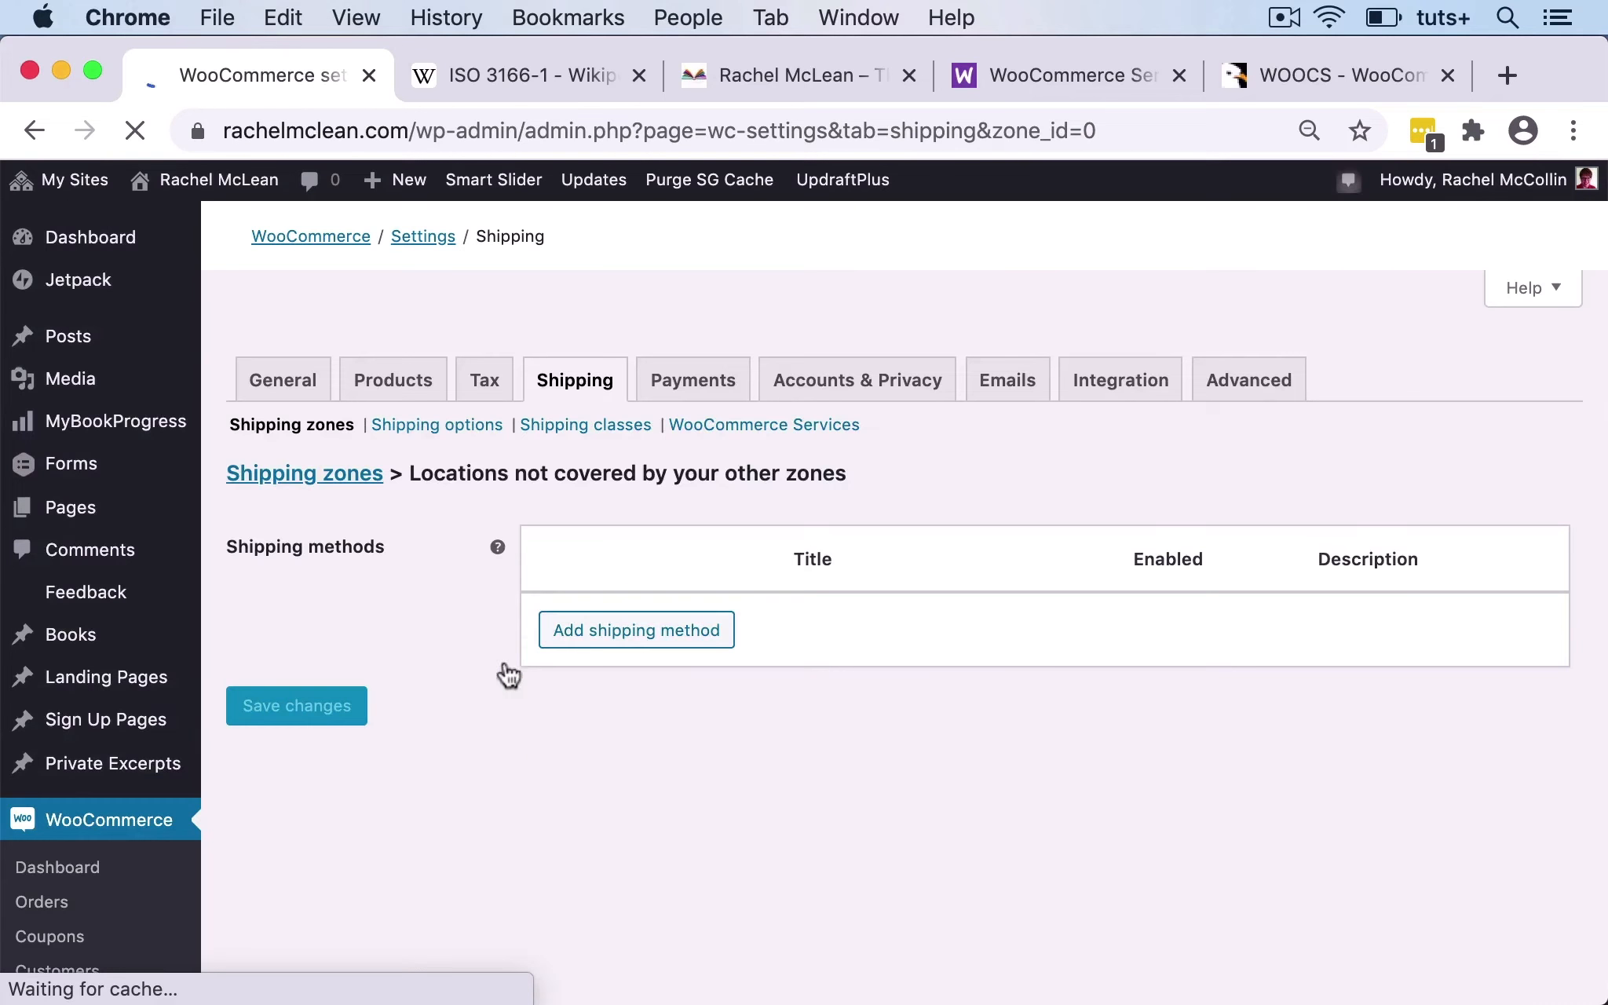
pyautogui.click(667, 743)
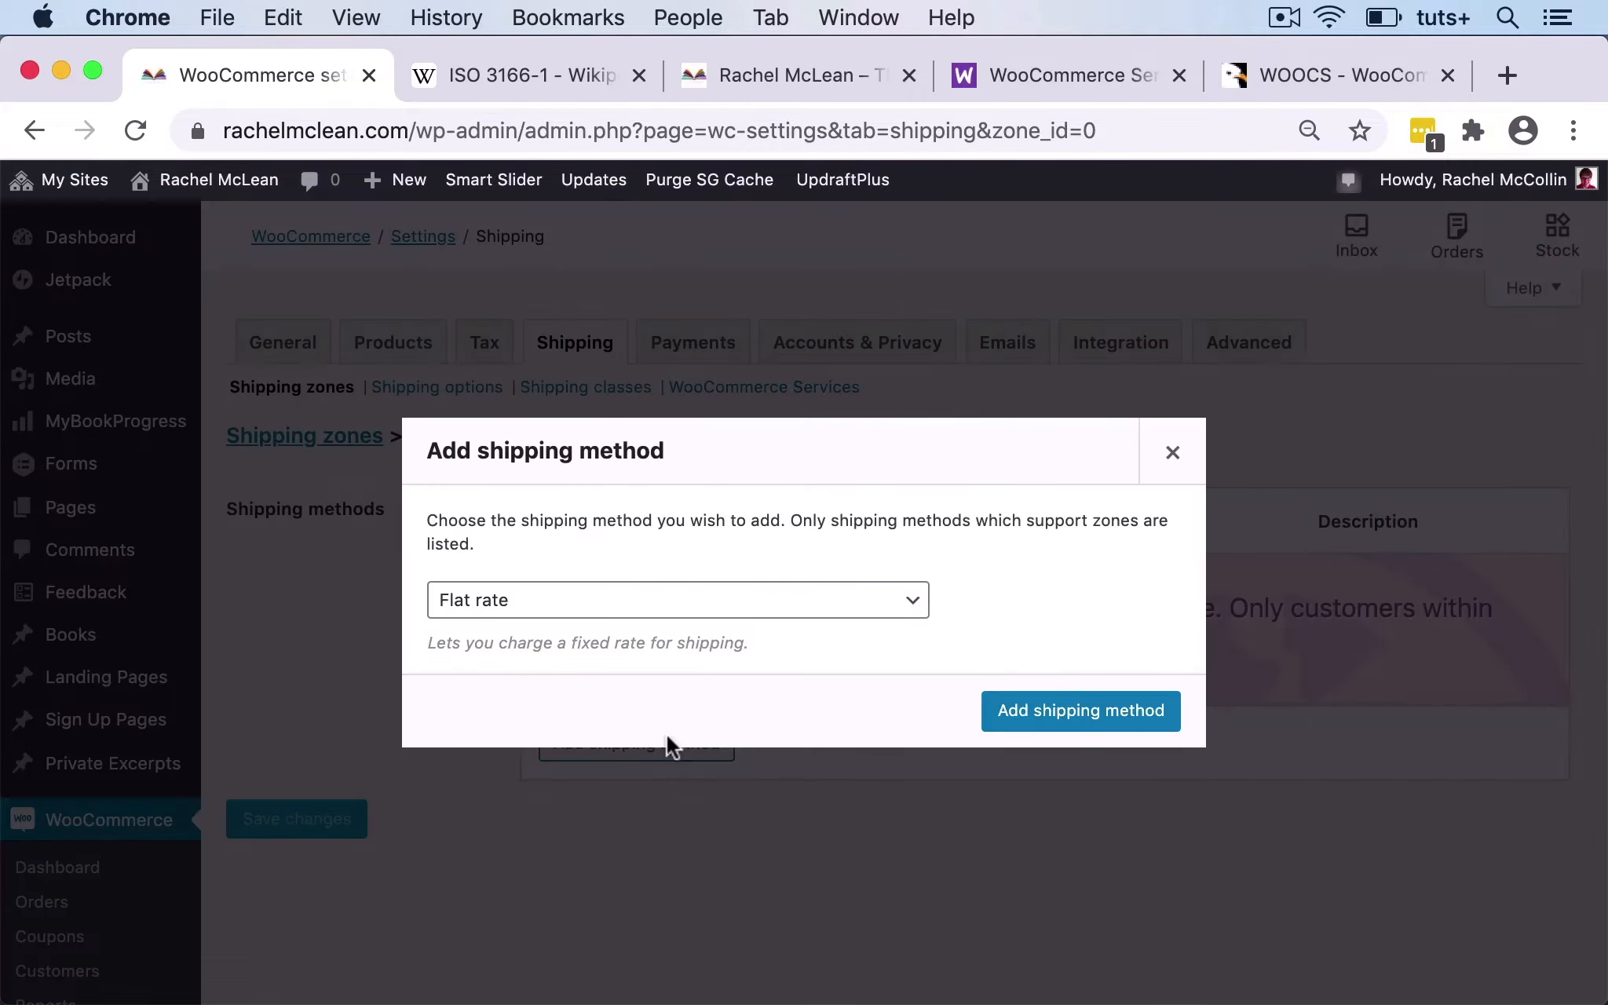
pyautogui.click(1066, 706)
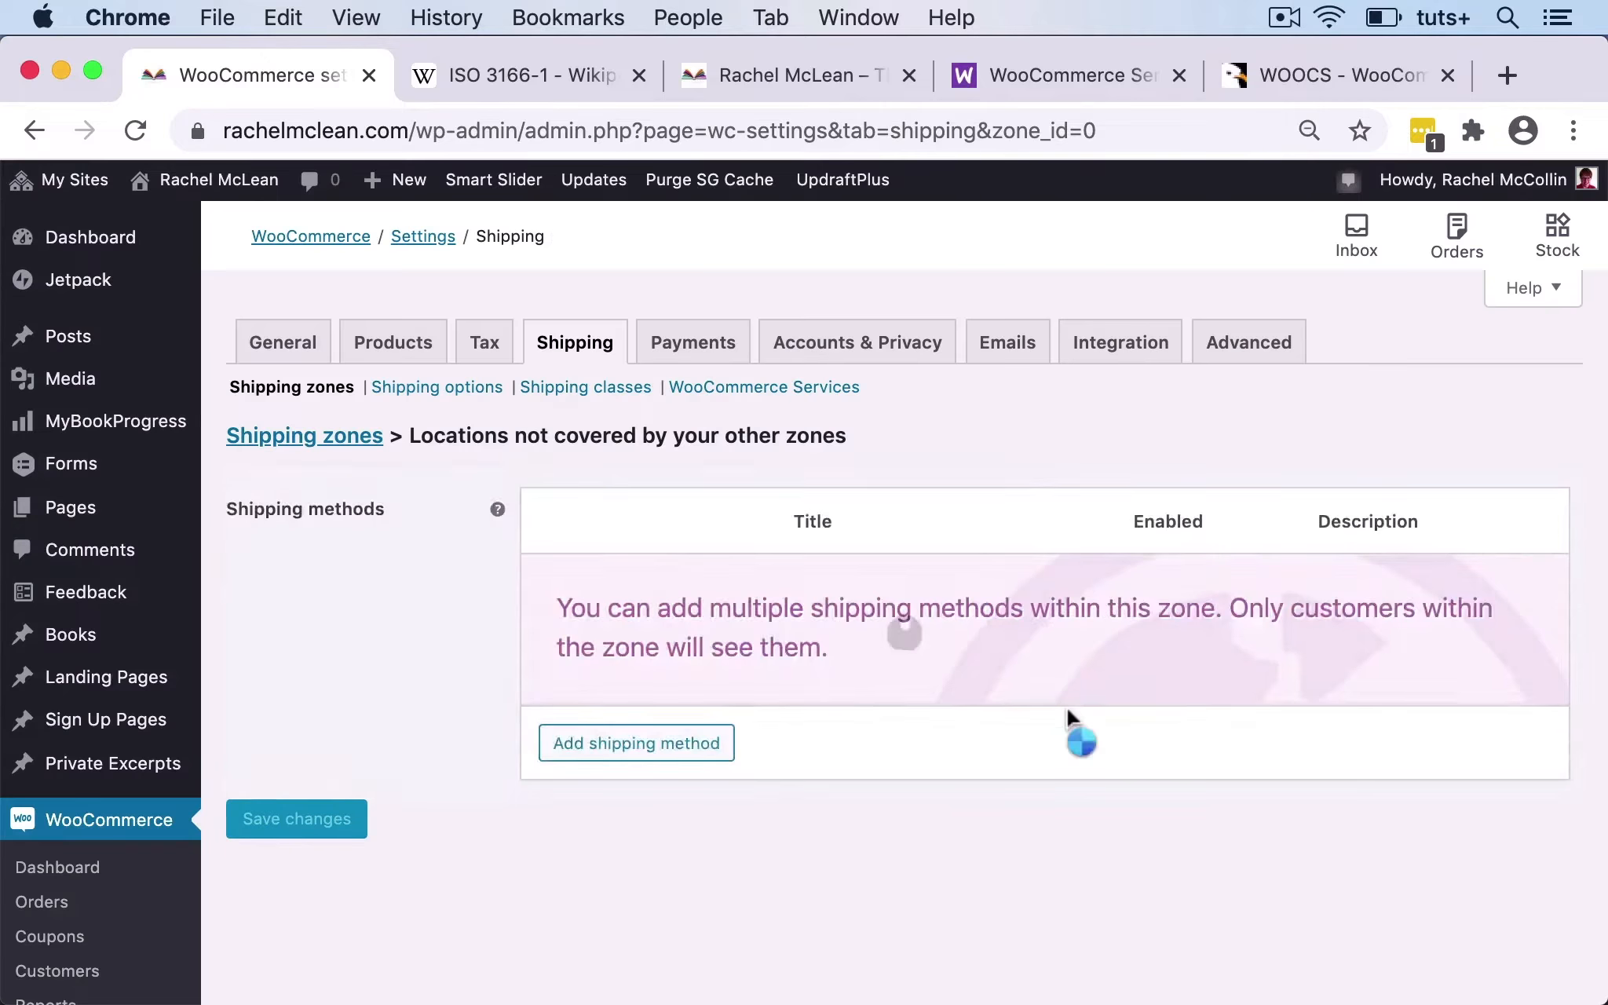
# Set the flat rate cost for locations not covered by other zones to 10.00 and save the method's settings.
pyautogui.click(613, 606)
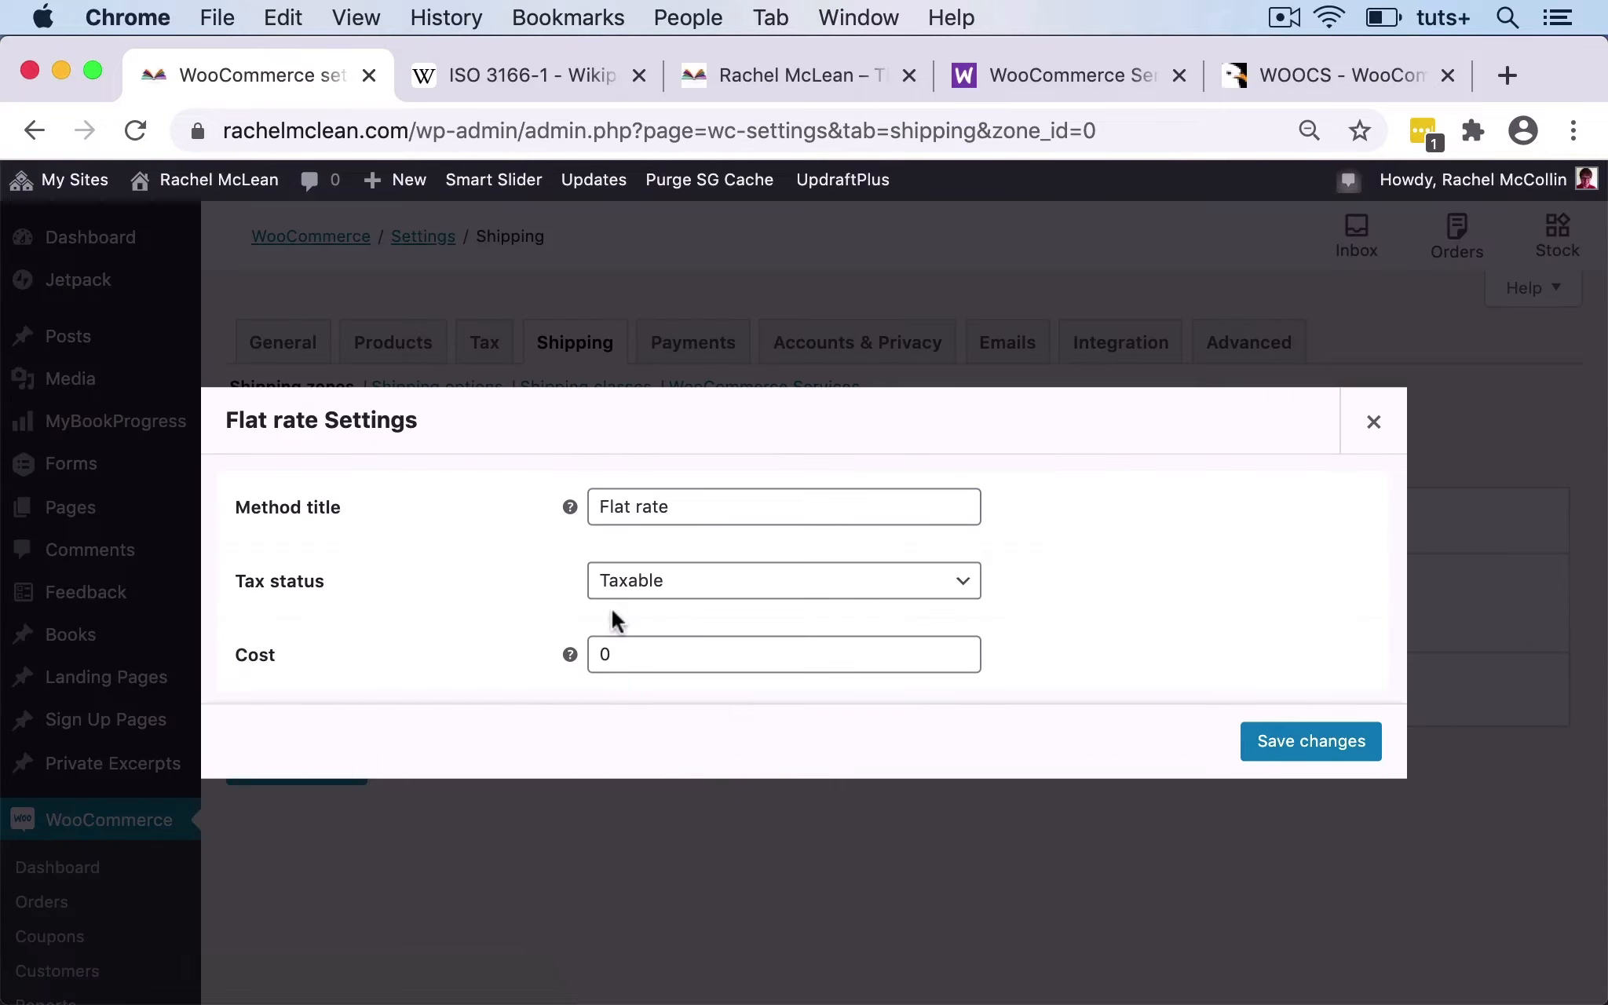
pyautogui.click(624, 655)
pyautogui.press('BackSpace')
pyautogui.write('10.00')
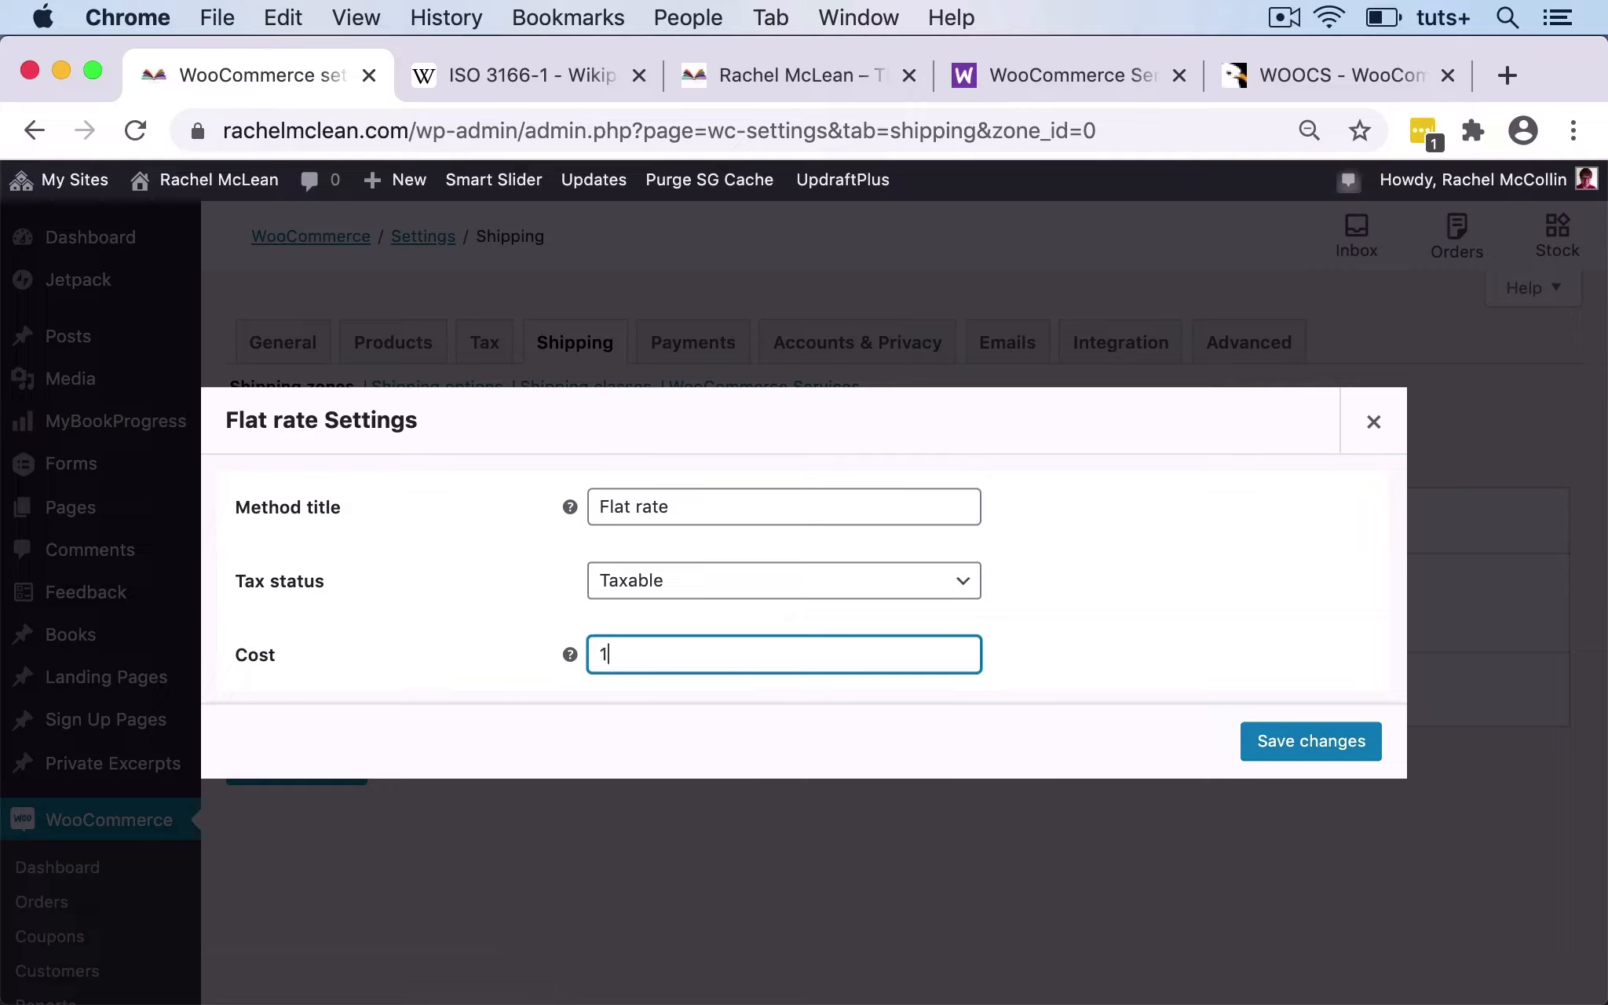
pyautogui.click(1300, 741)
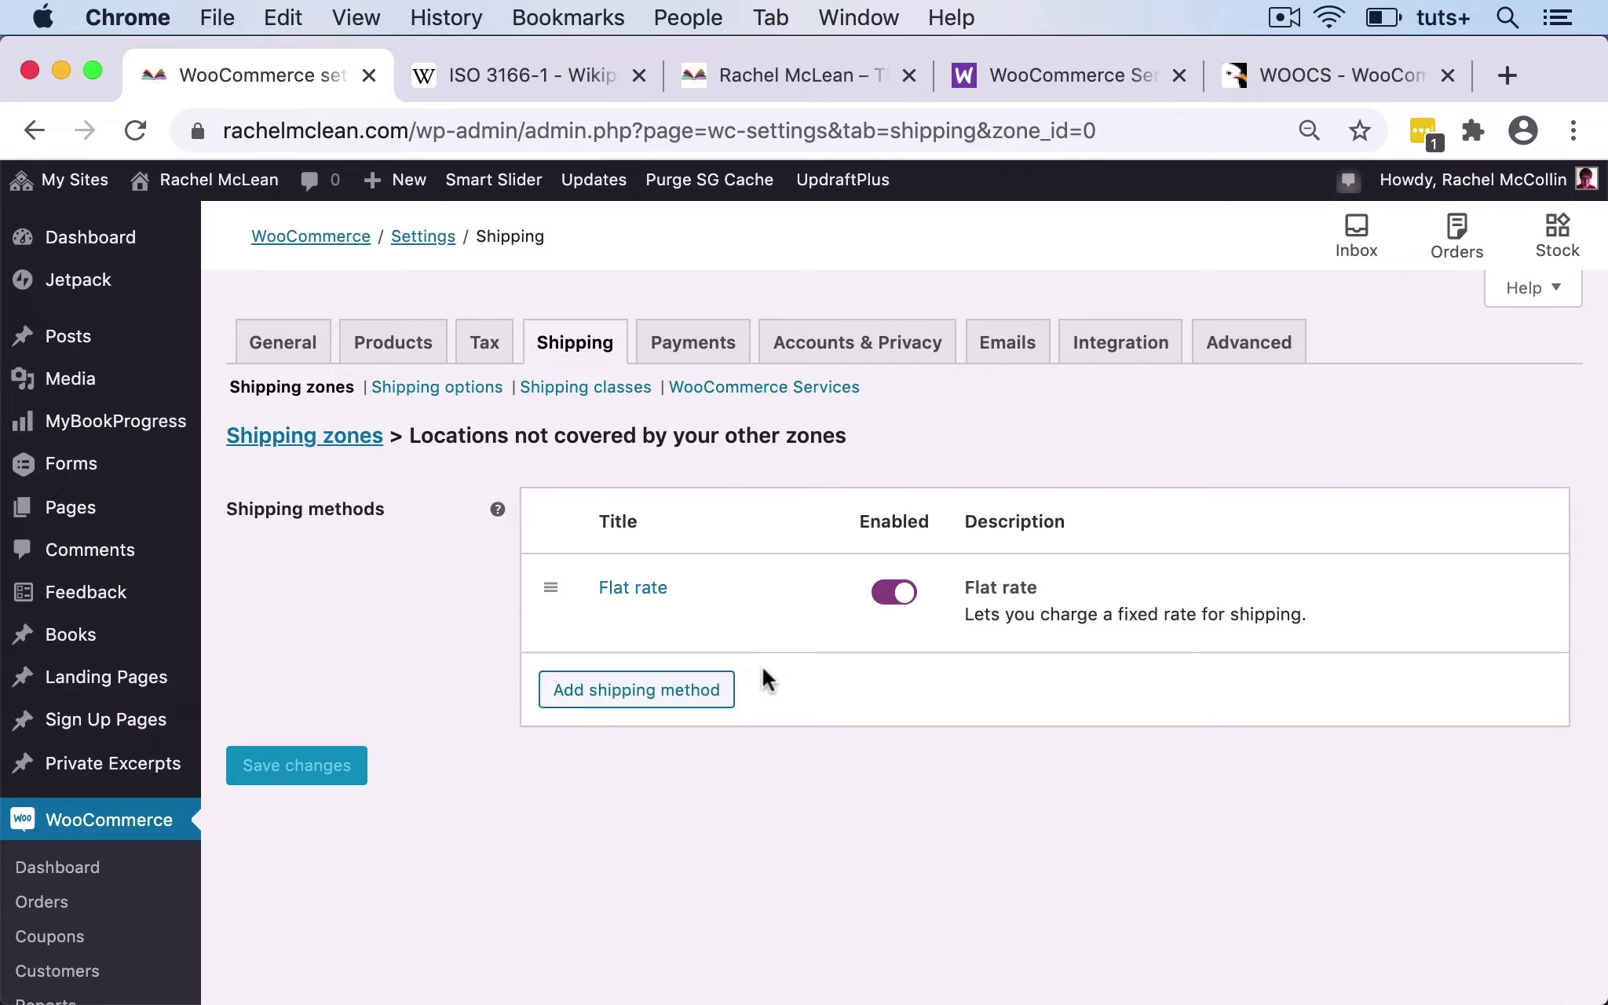
# In the shipping options, make the shipping destination default to the customer shipping address and save the changes.
pyautogui.click(450, 388)
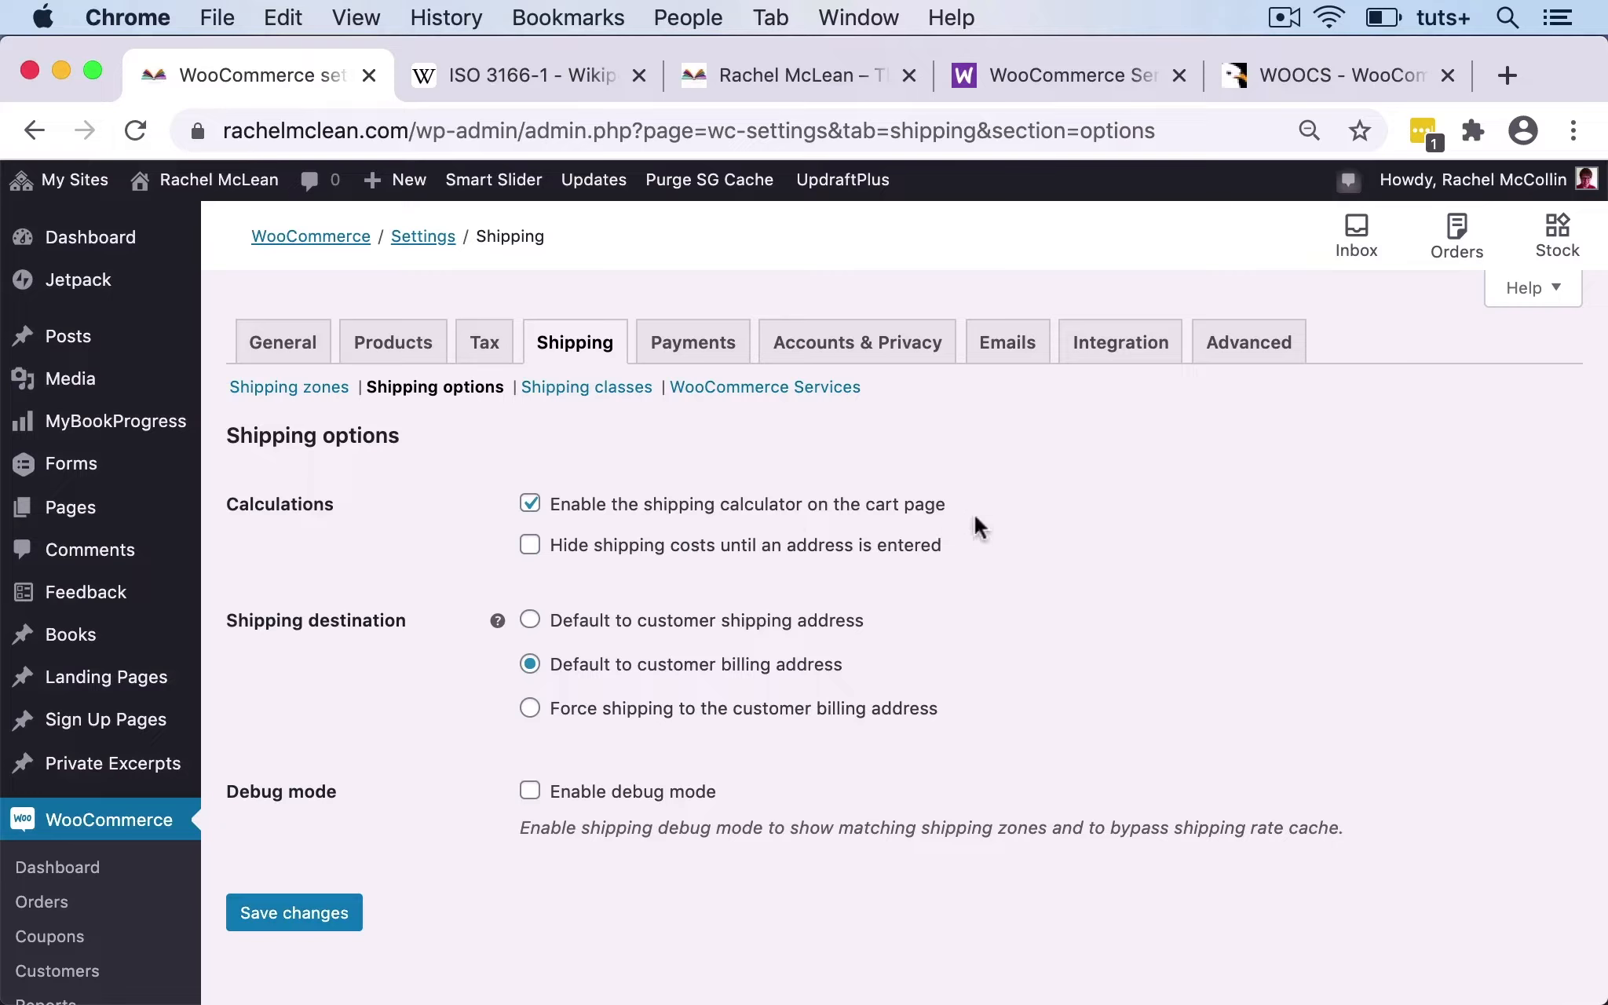
pyautogui.scroll(-1, 970, 625)
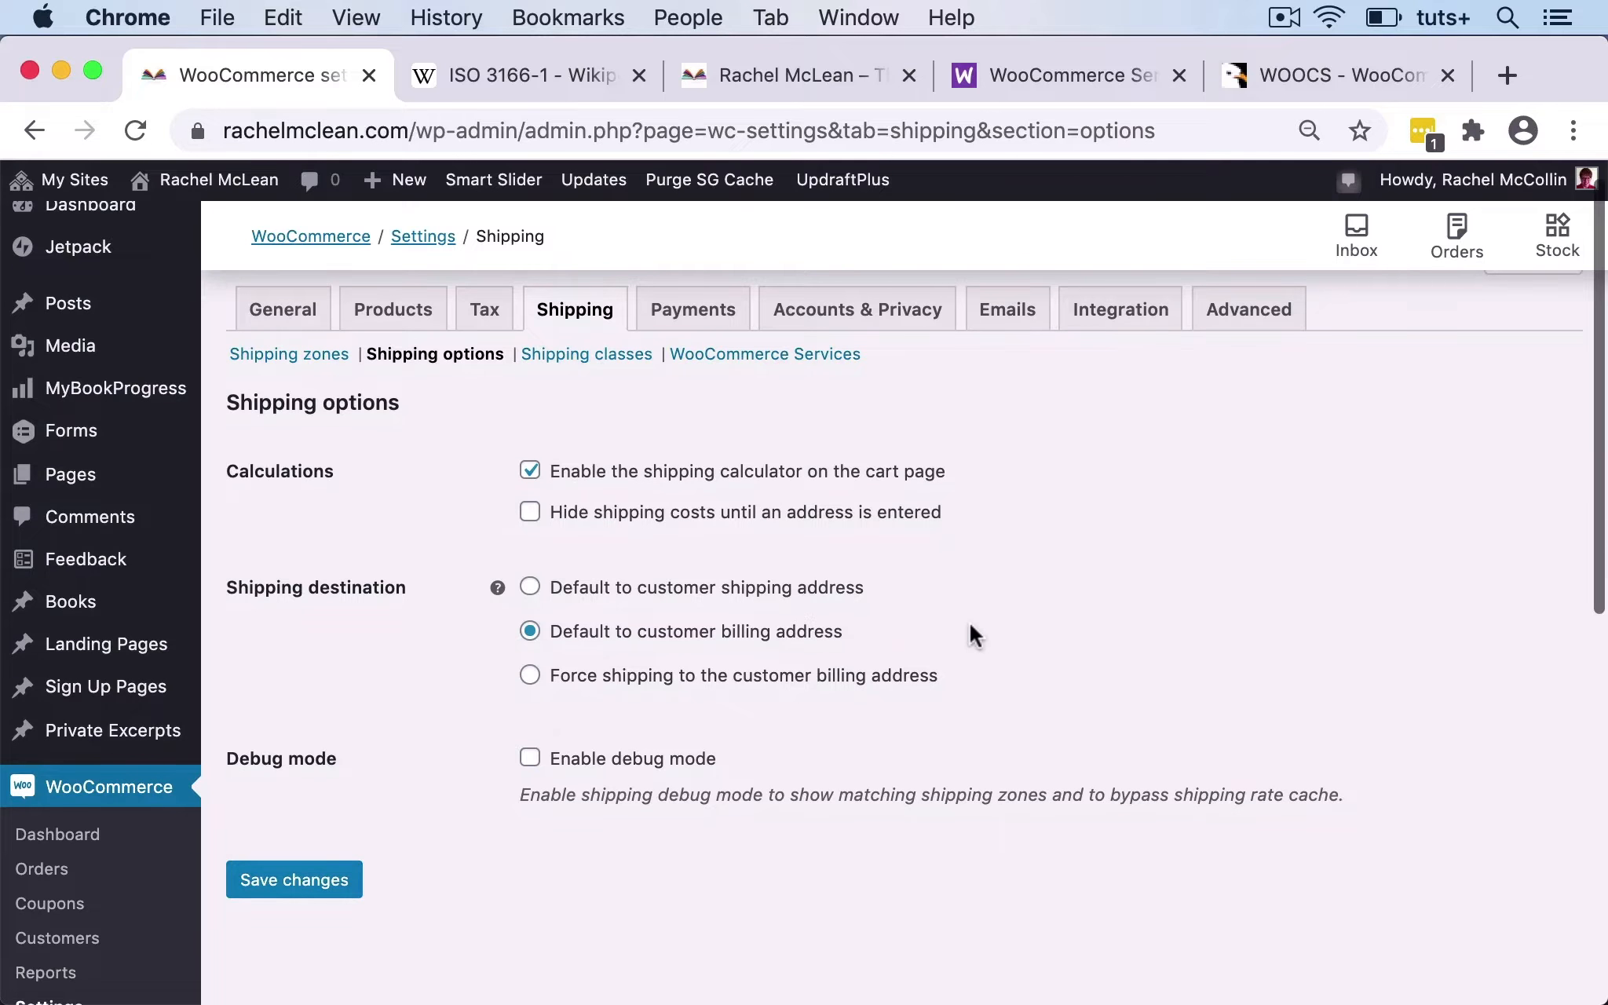
pyautogui.click(530, 588)
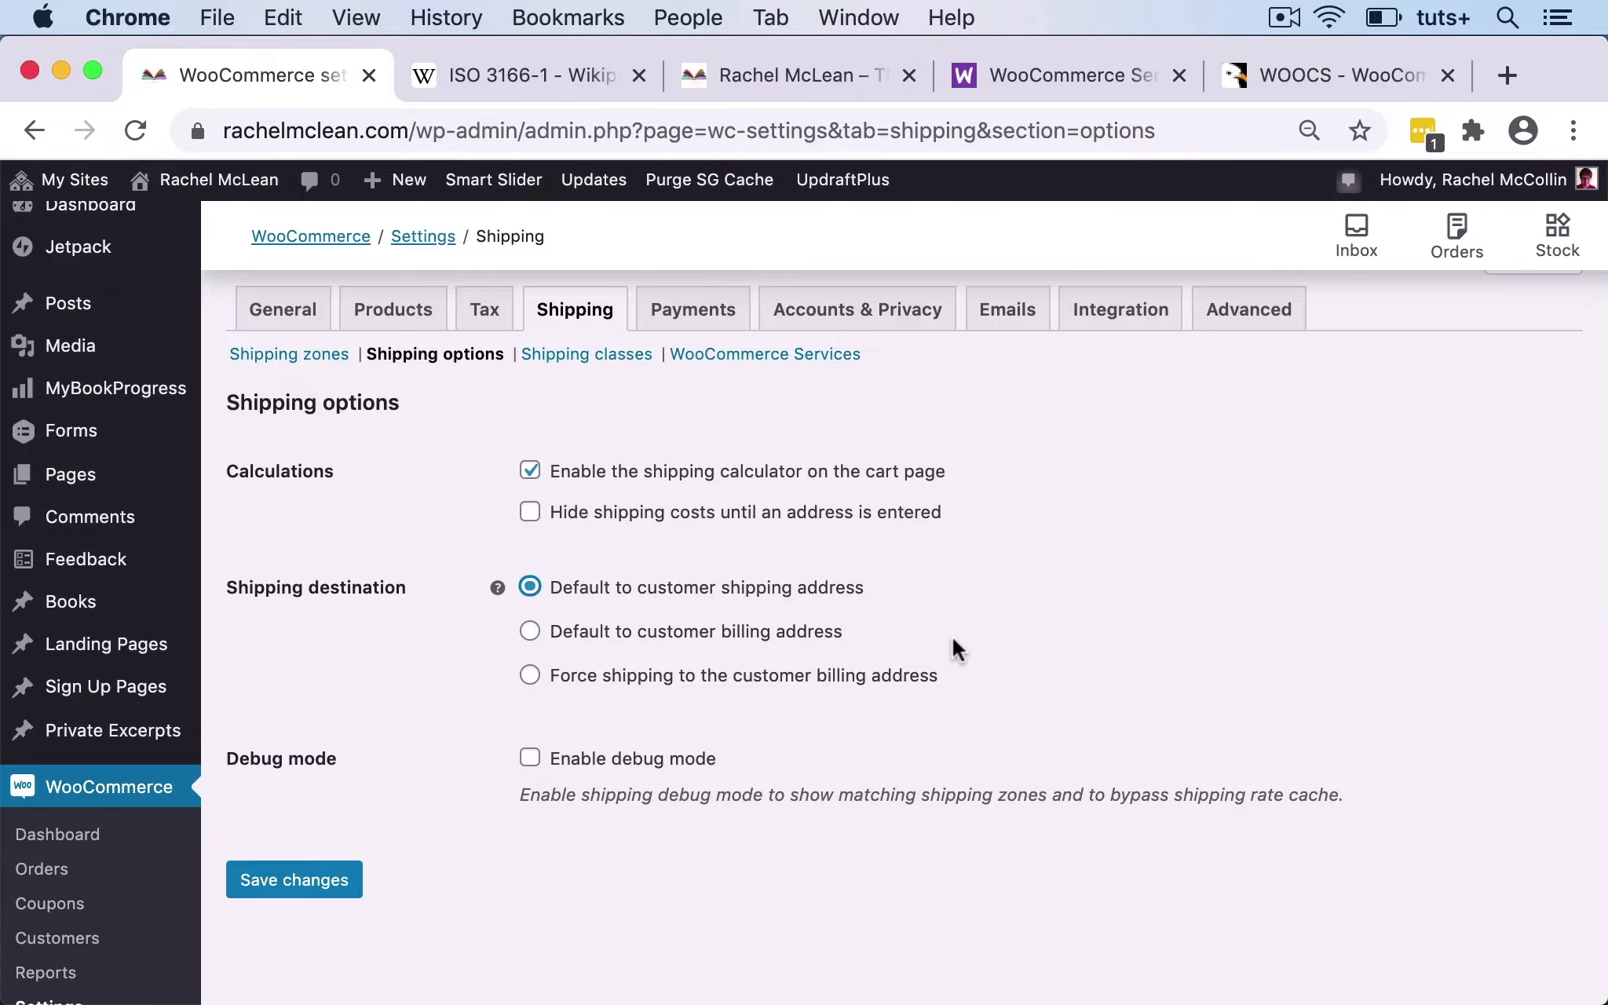
pyautogui.scroll(-2, 953, 636)
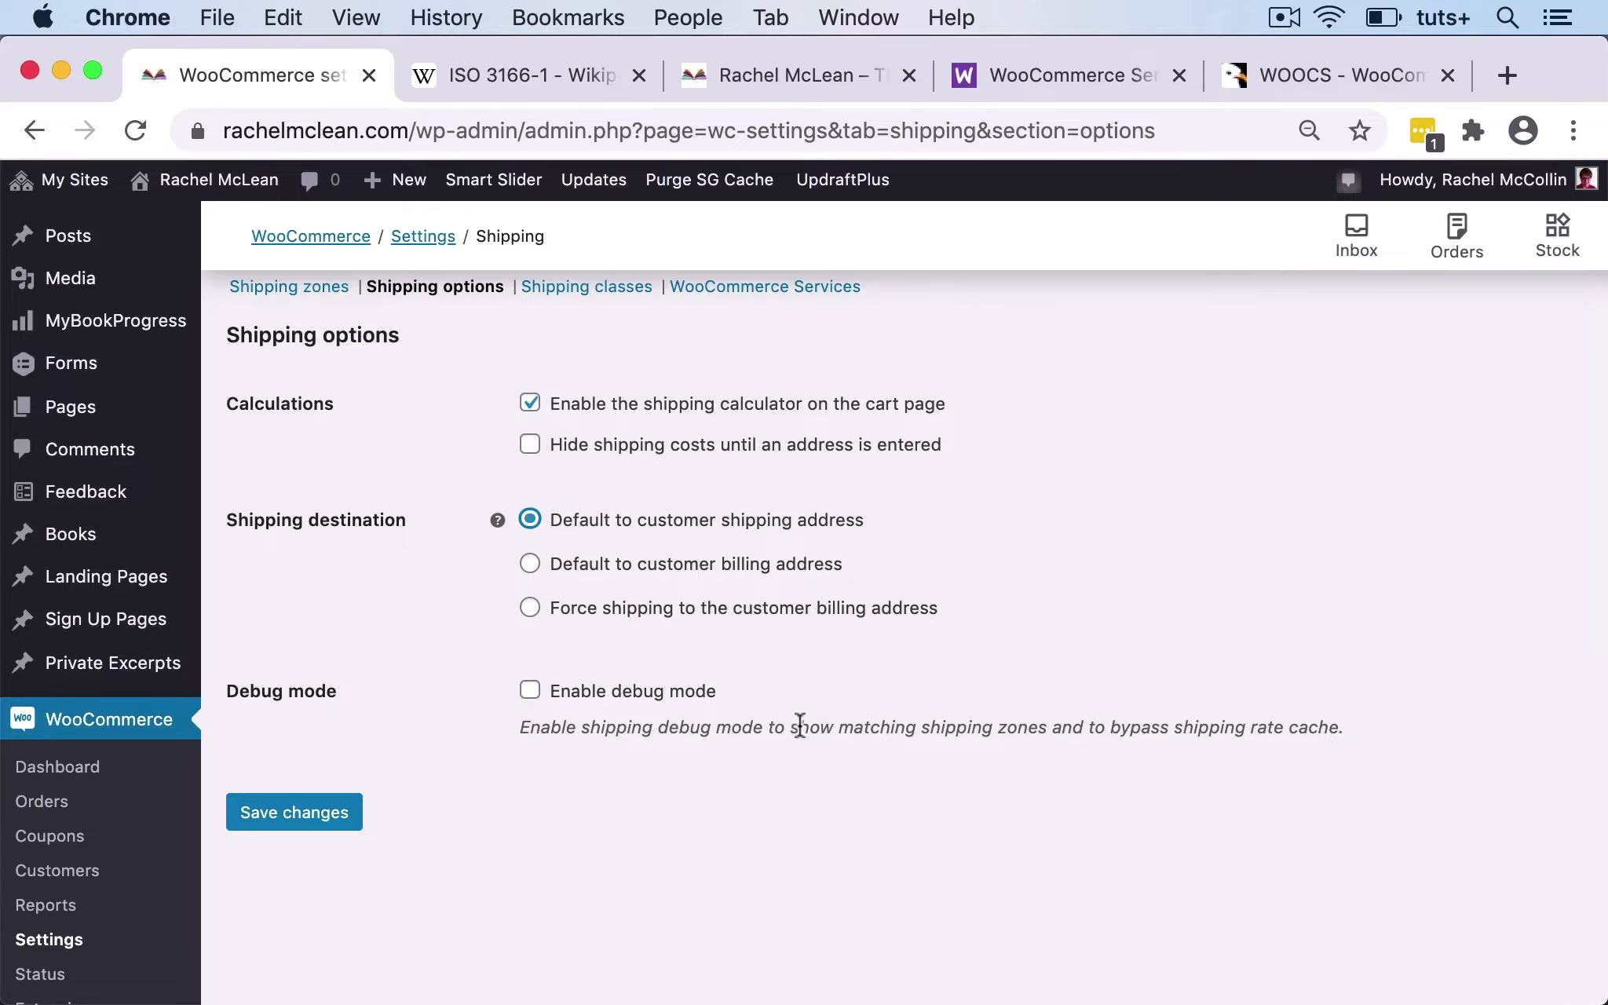
pyautogui.click(287, 811)
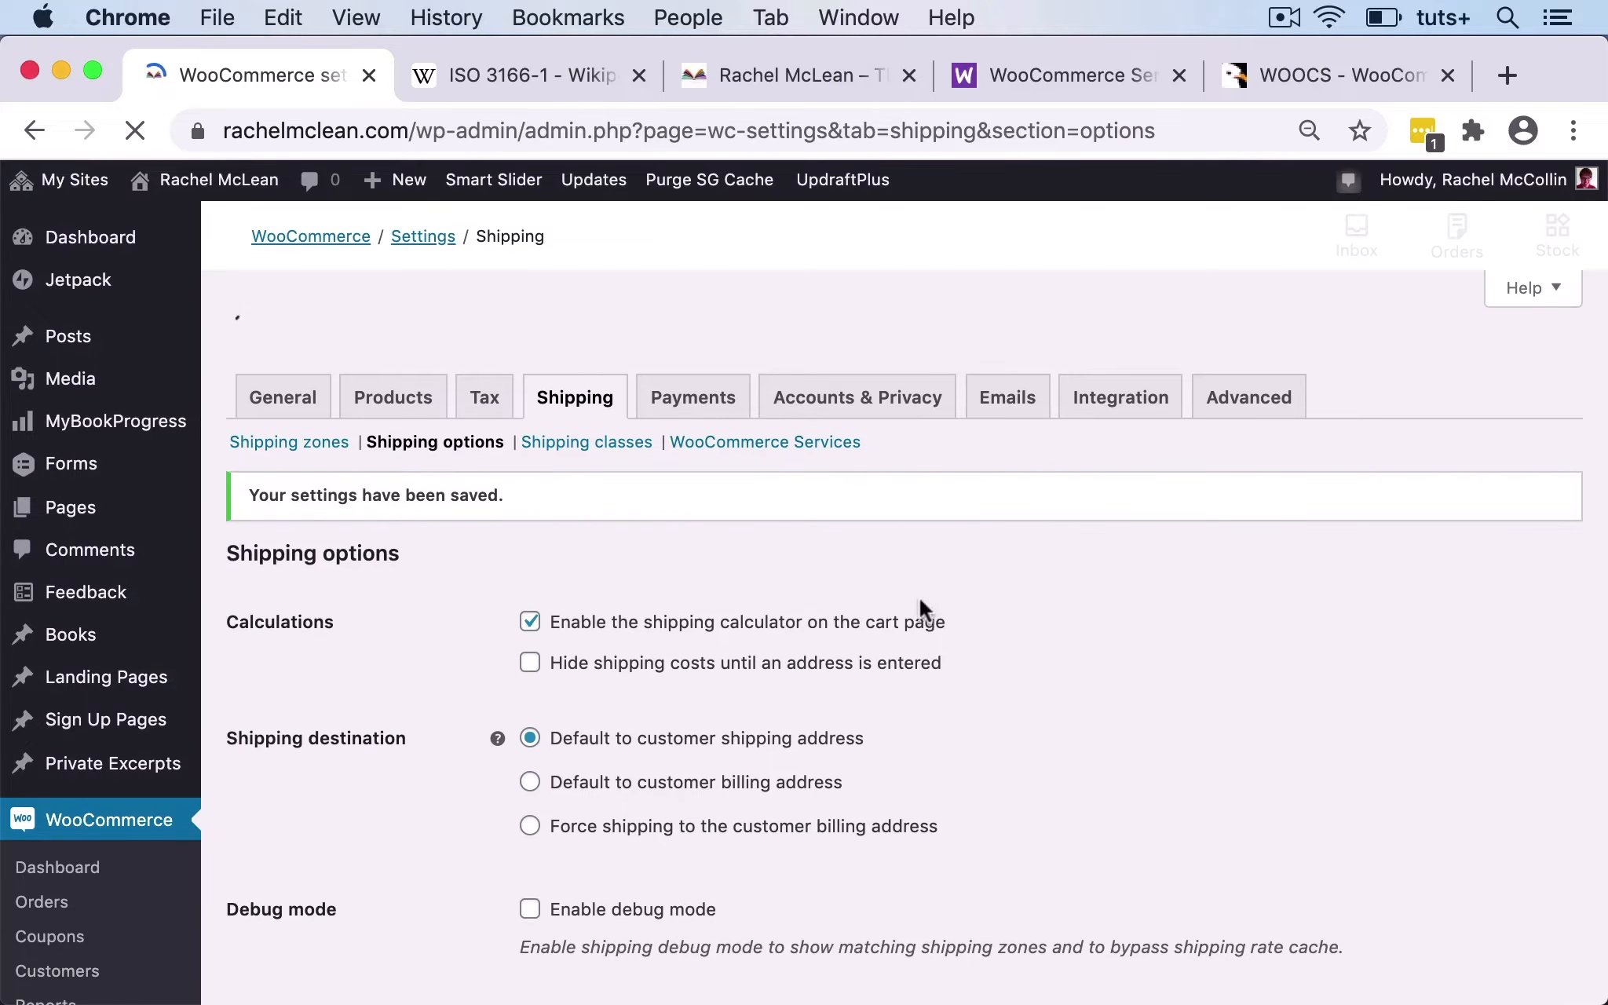
# Add a shipping class named Heavy with the slug heavy.
pyautogui.click(601, 393)
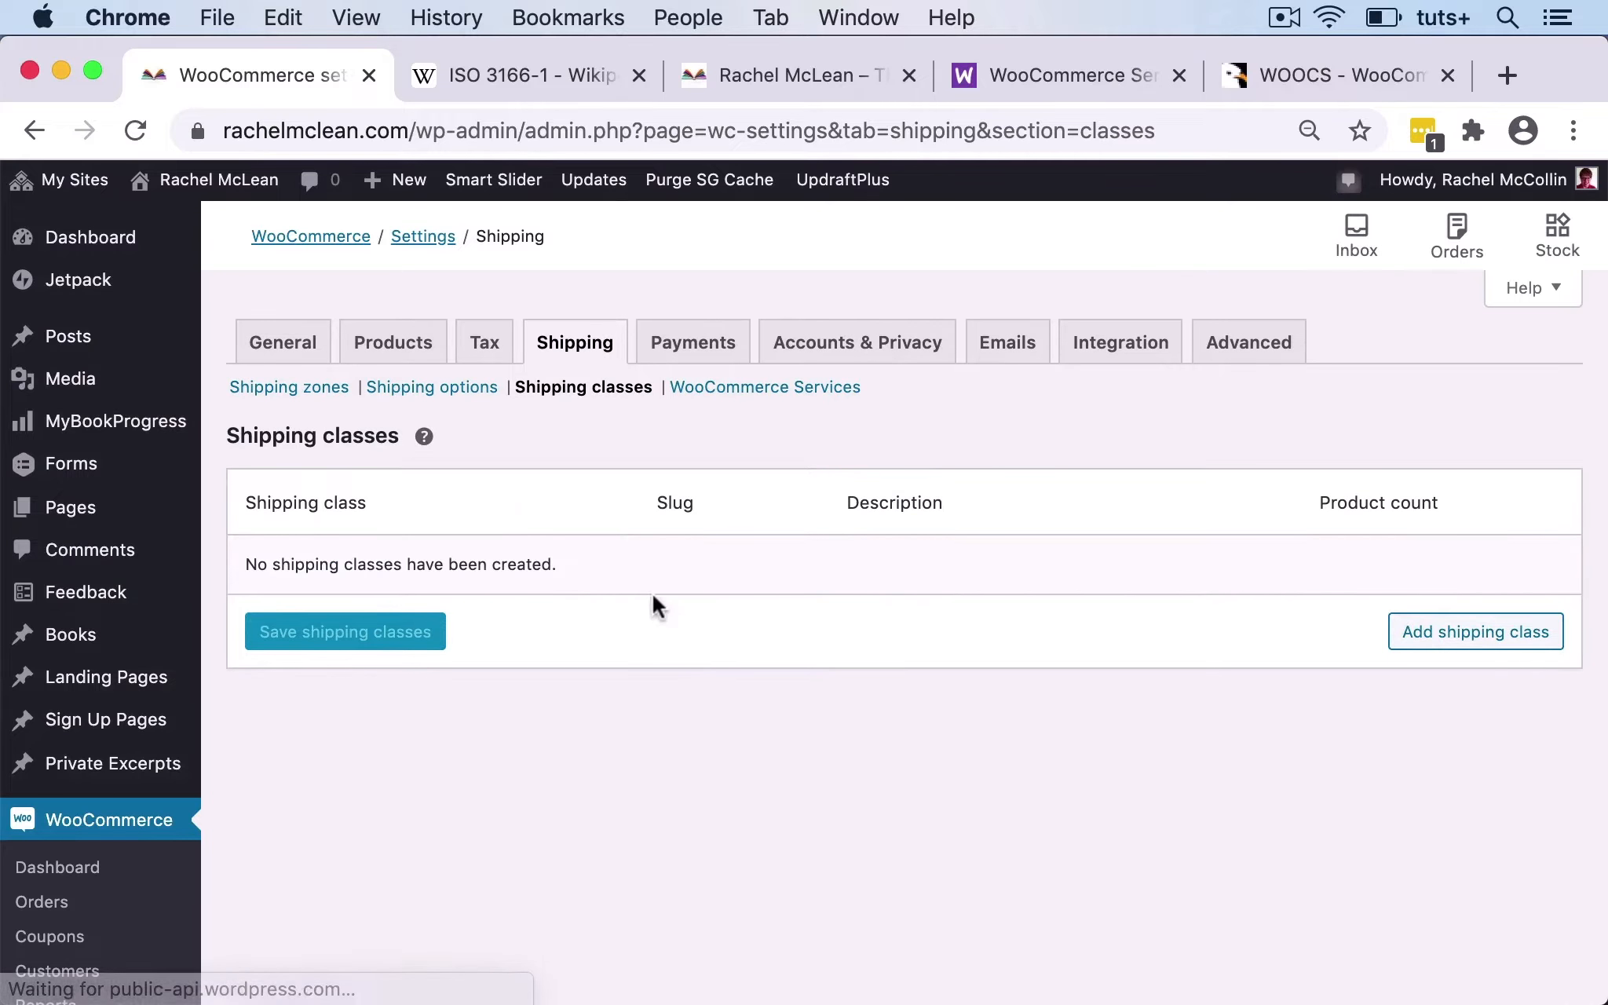
pyautogui.click(1503, 638)
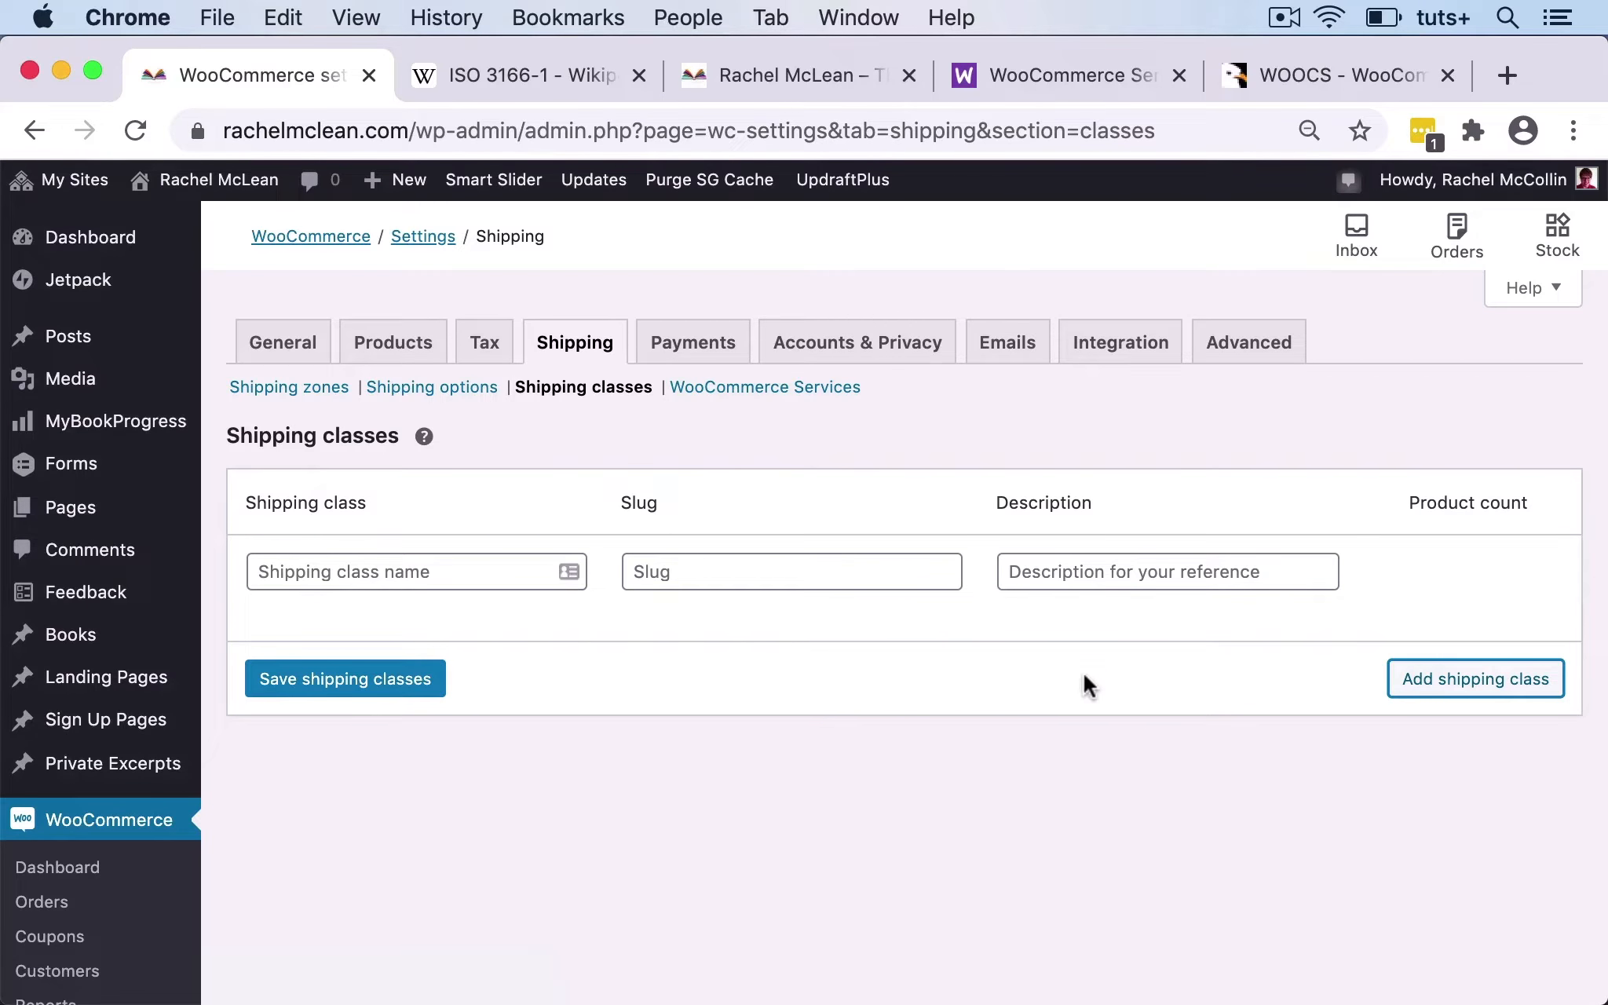
pyautogui.click(425, 571)
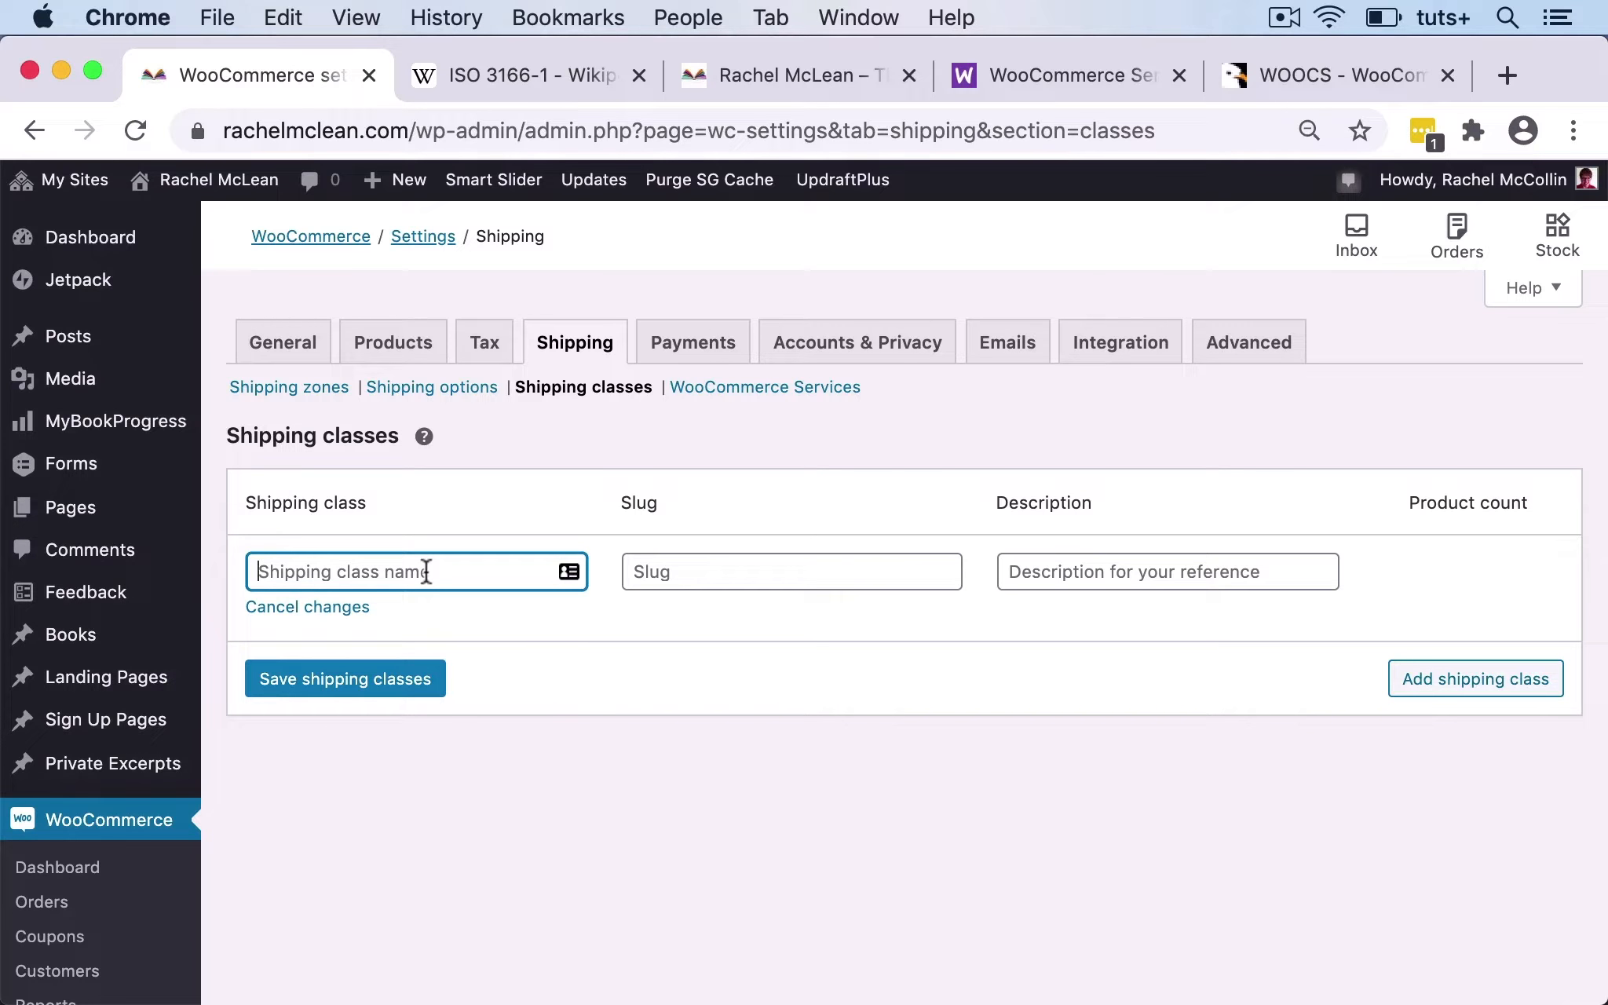
pyautogui.write('Heavy')
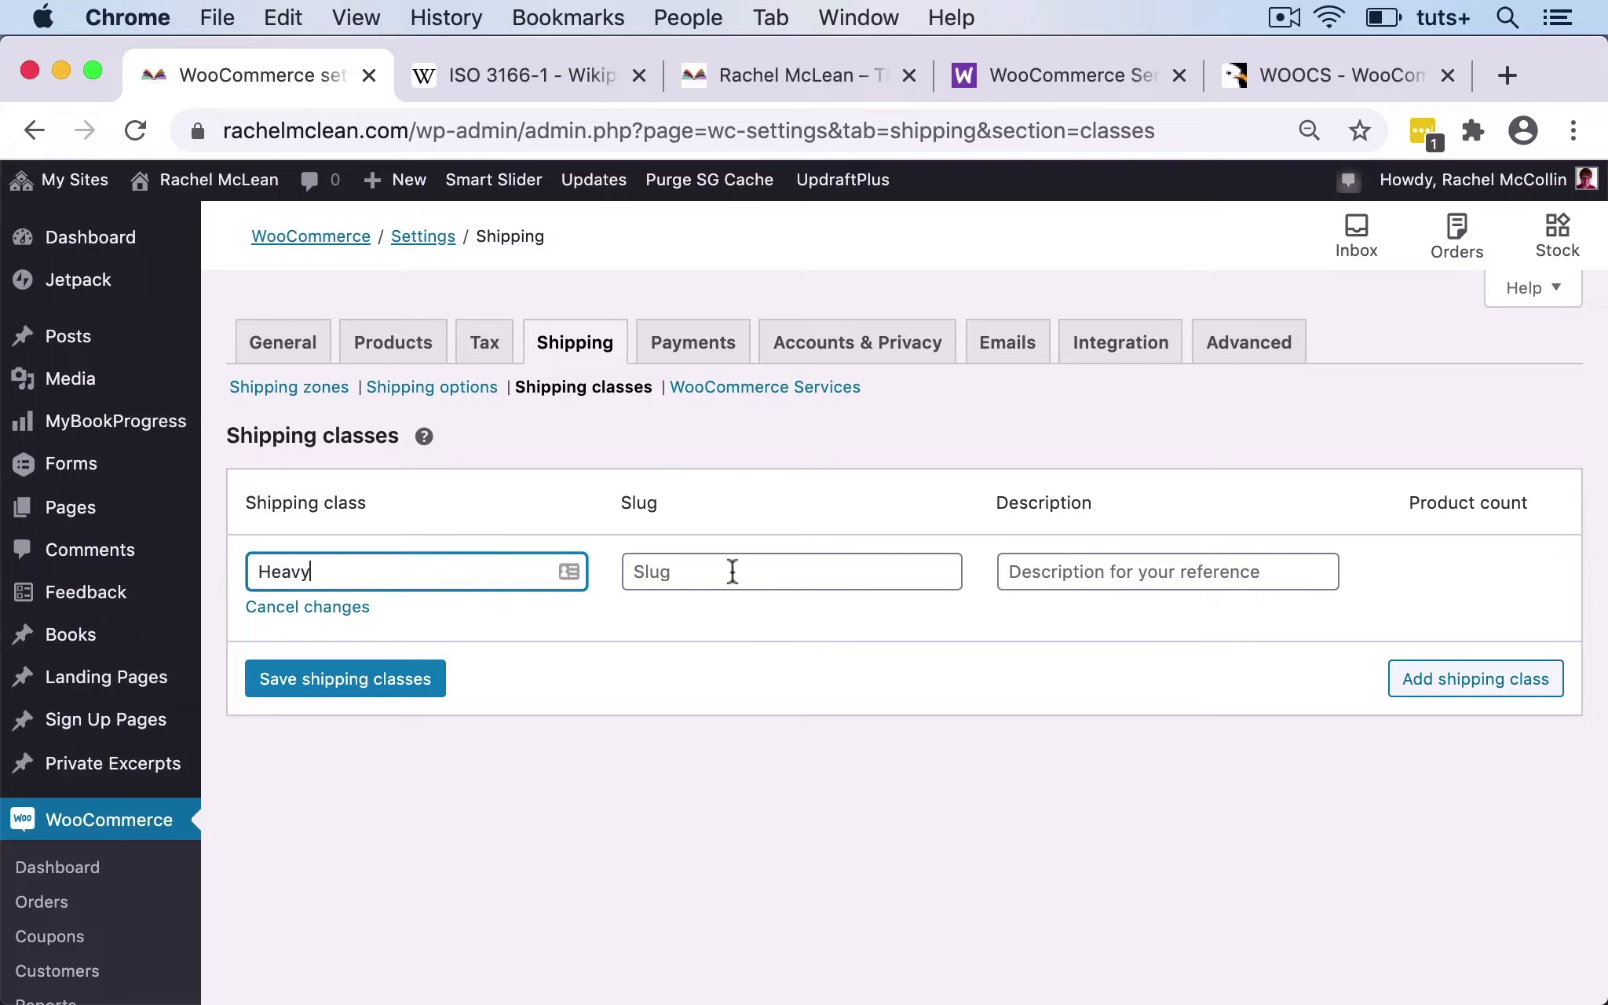
pyautogui.click(732, 572)
pyautogui.click(1050, 572)
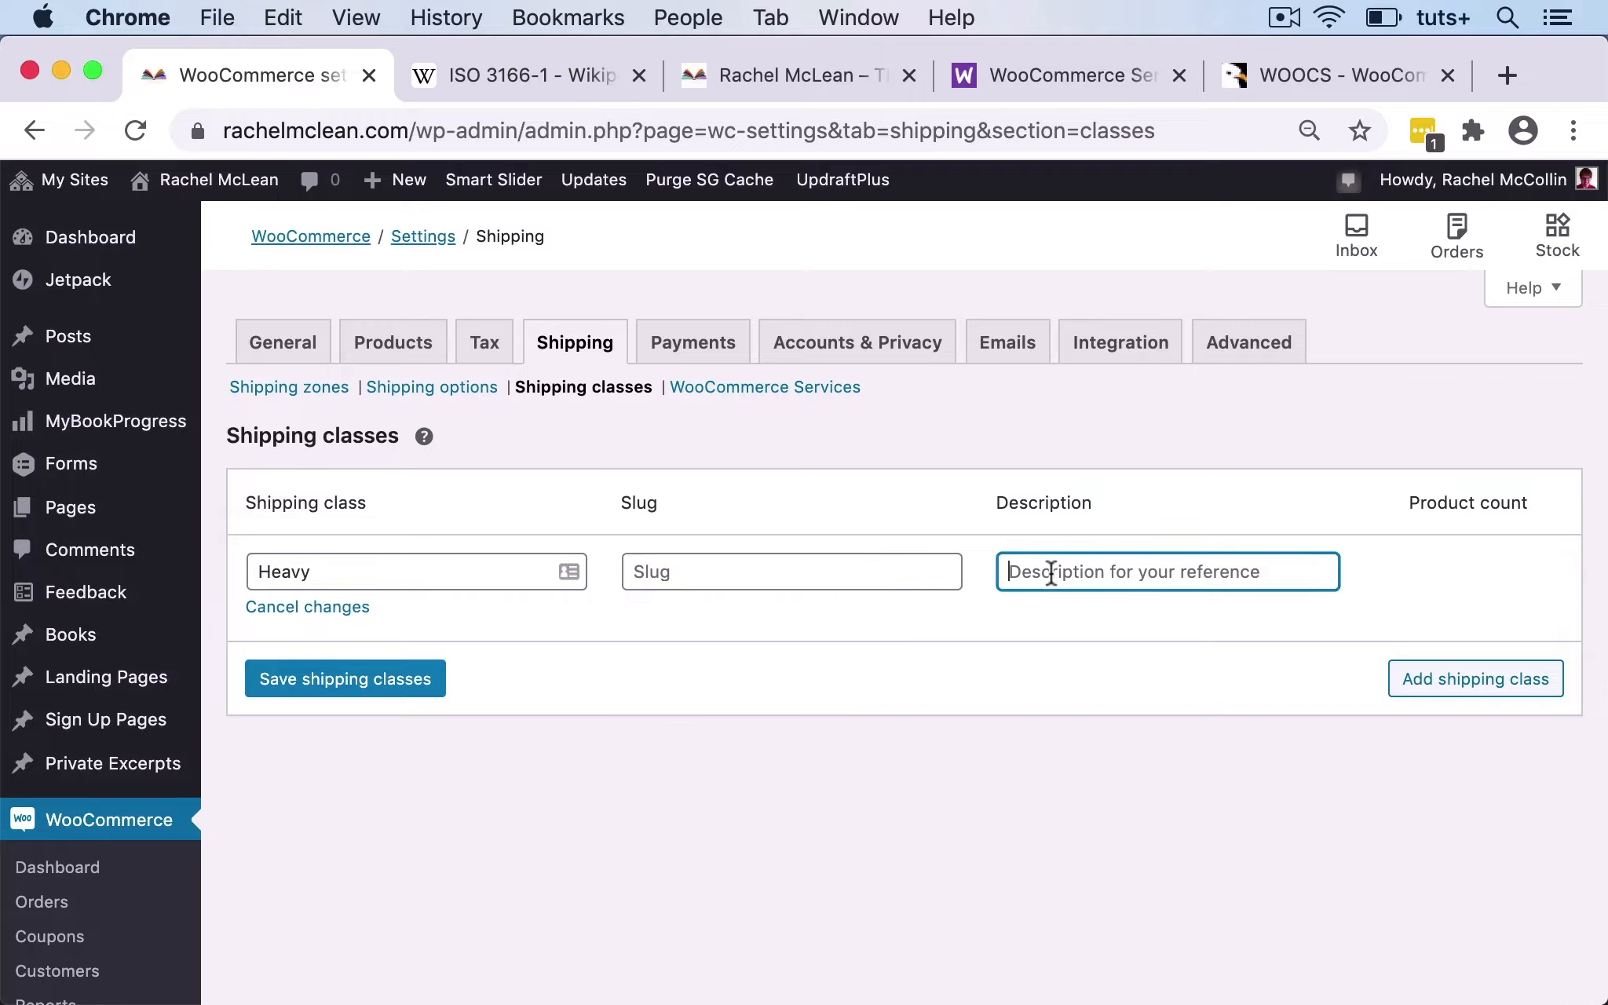
pyautogui.click(693, 566)
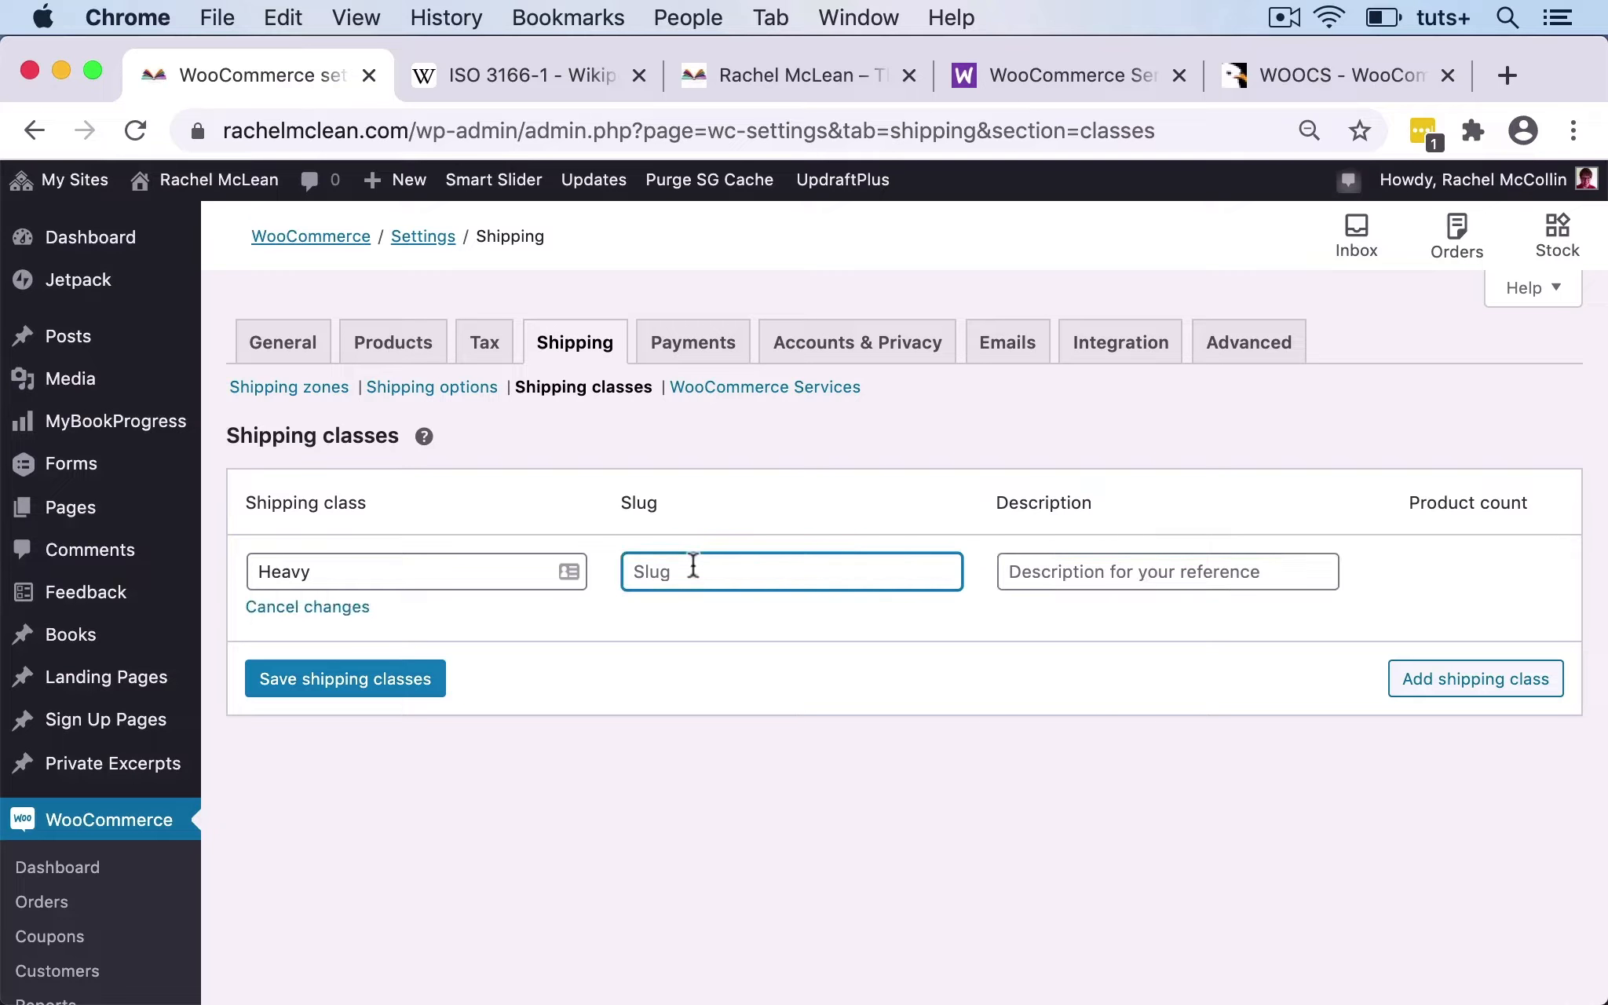
pyautogui.write('heavy')
# Set the Heavy class's description to "Heavy items" and save the shipping classes.
pyautogui.click(1092, 567)
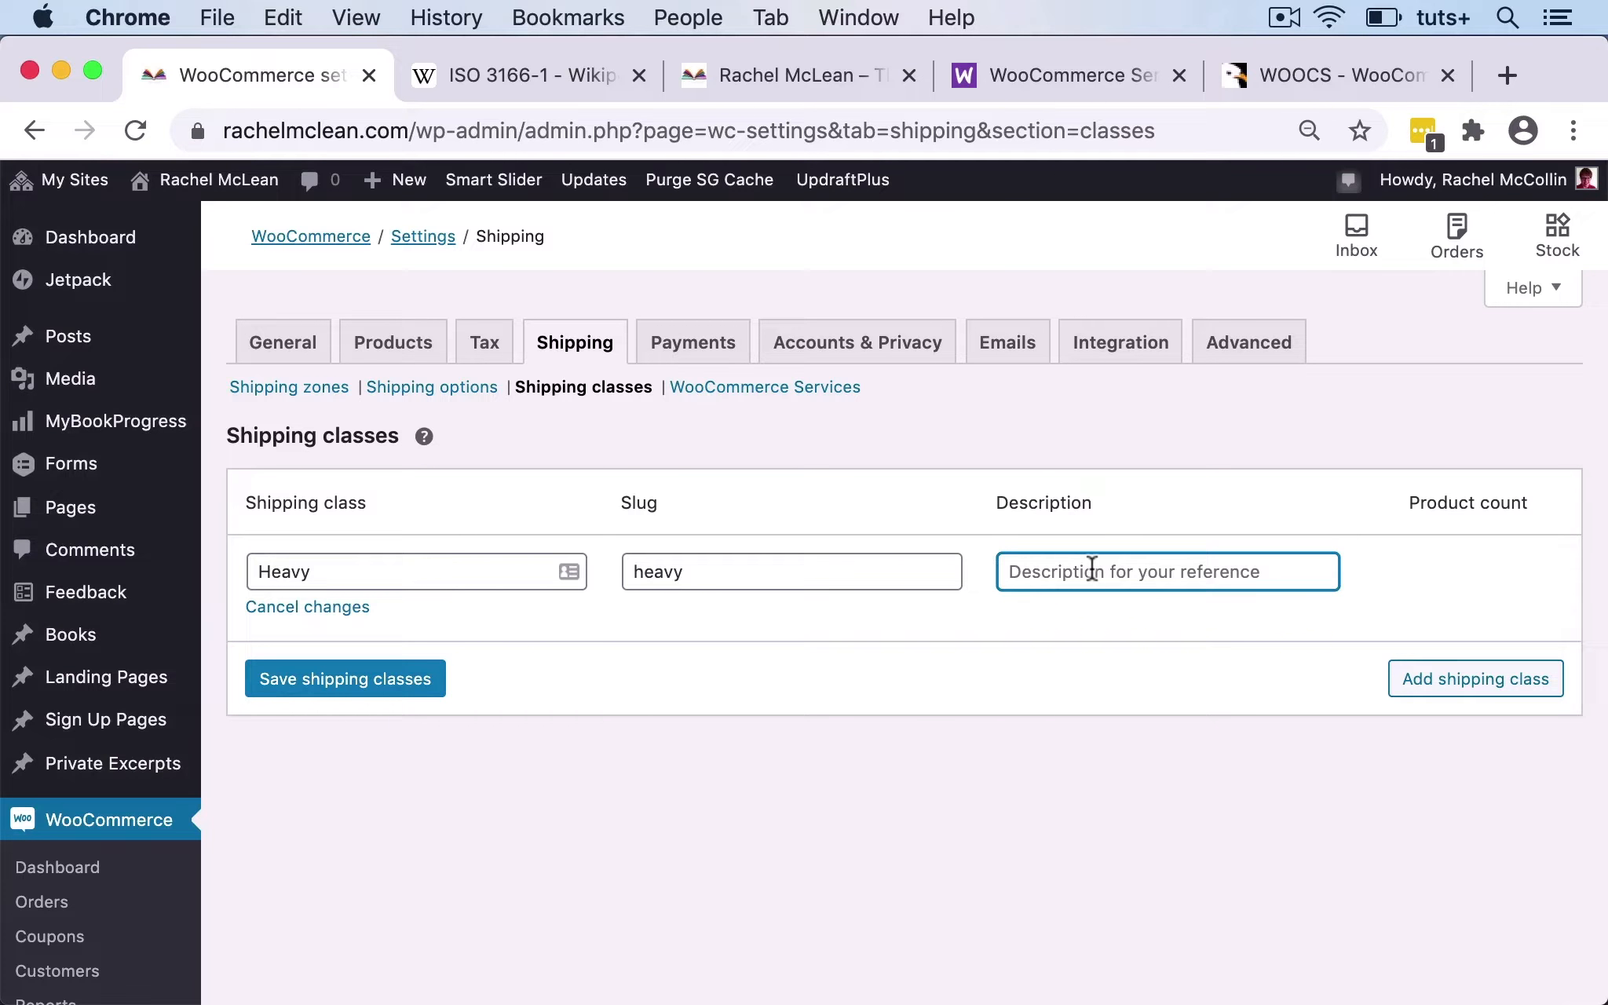
pyautogui.write('Heavy ')
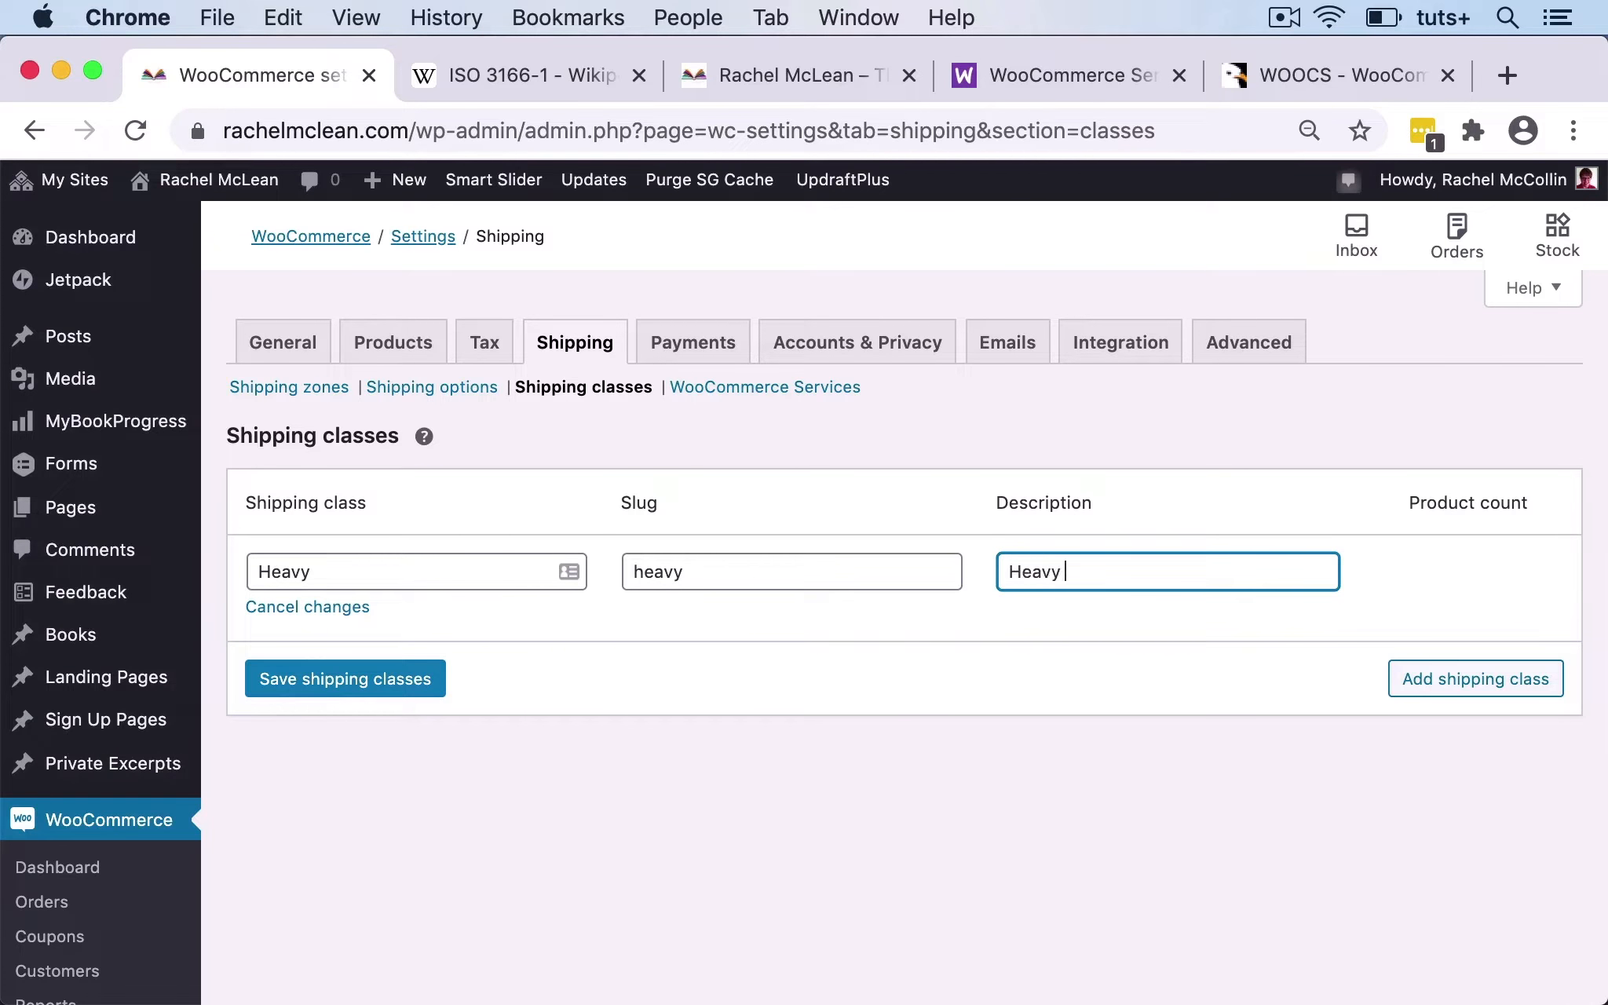
pyautogui.write('items')
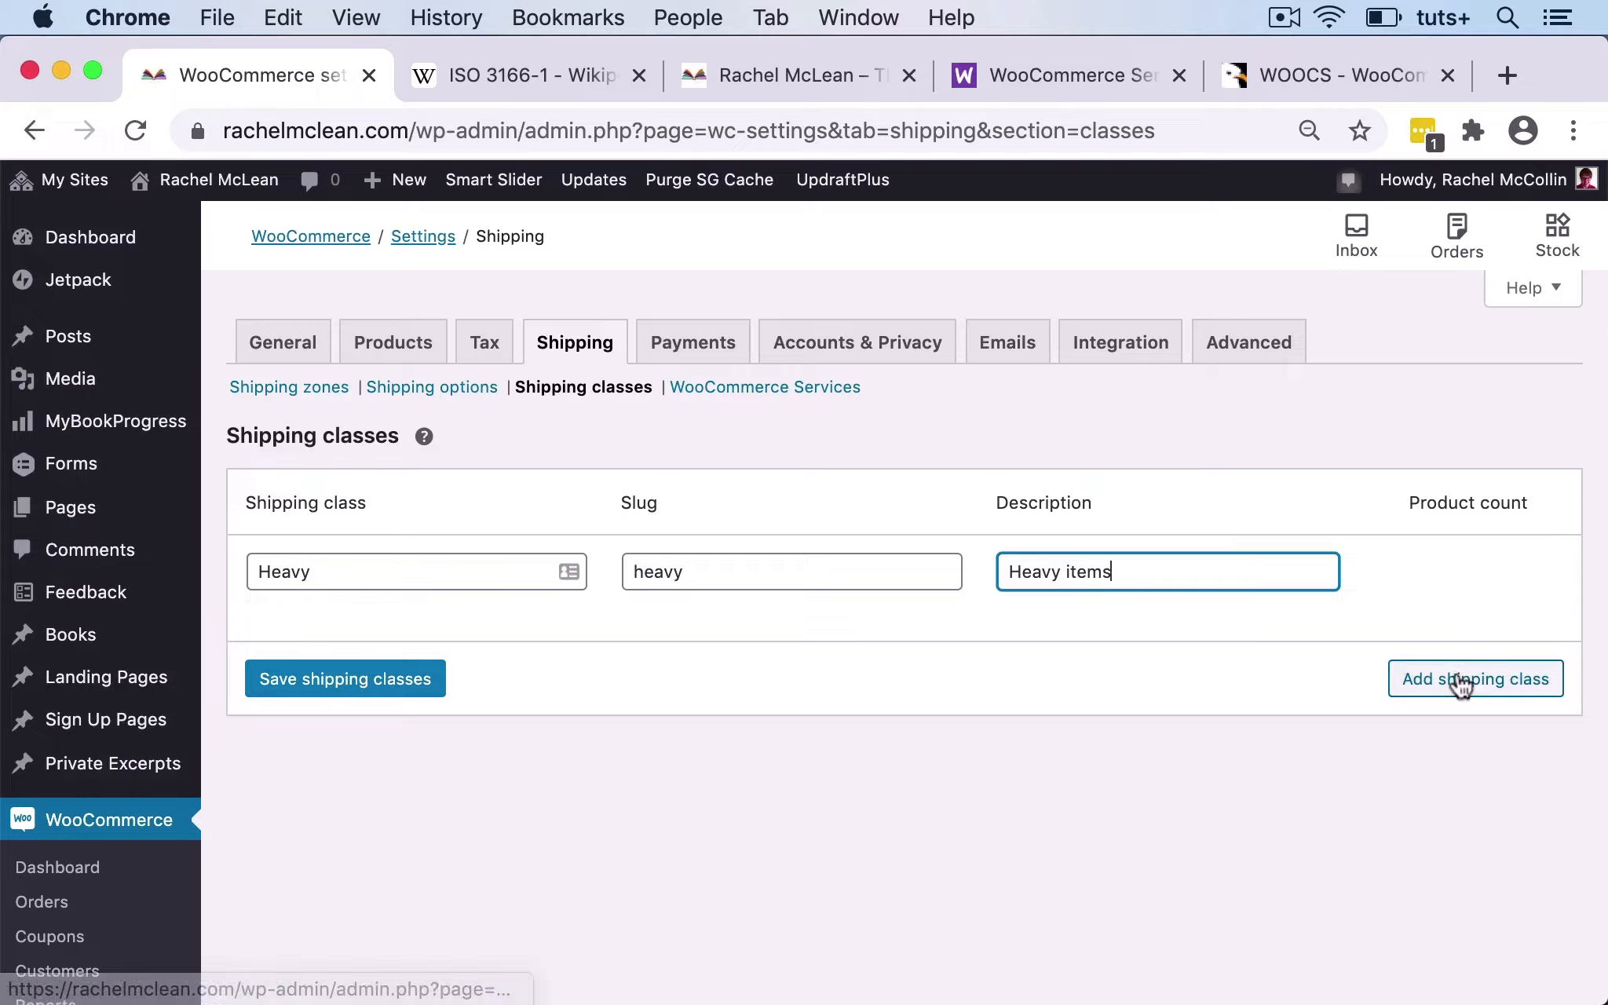
pyautogui.click(1459, 681)
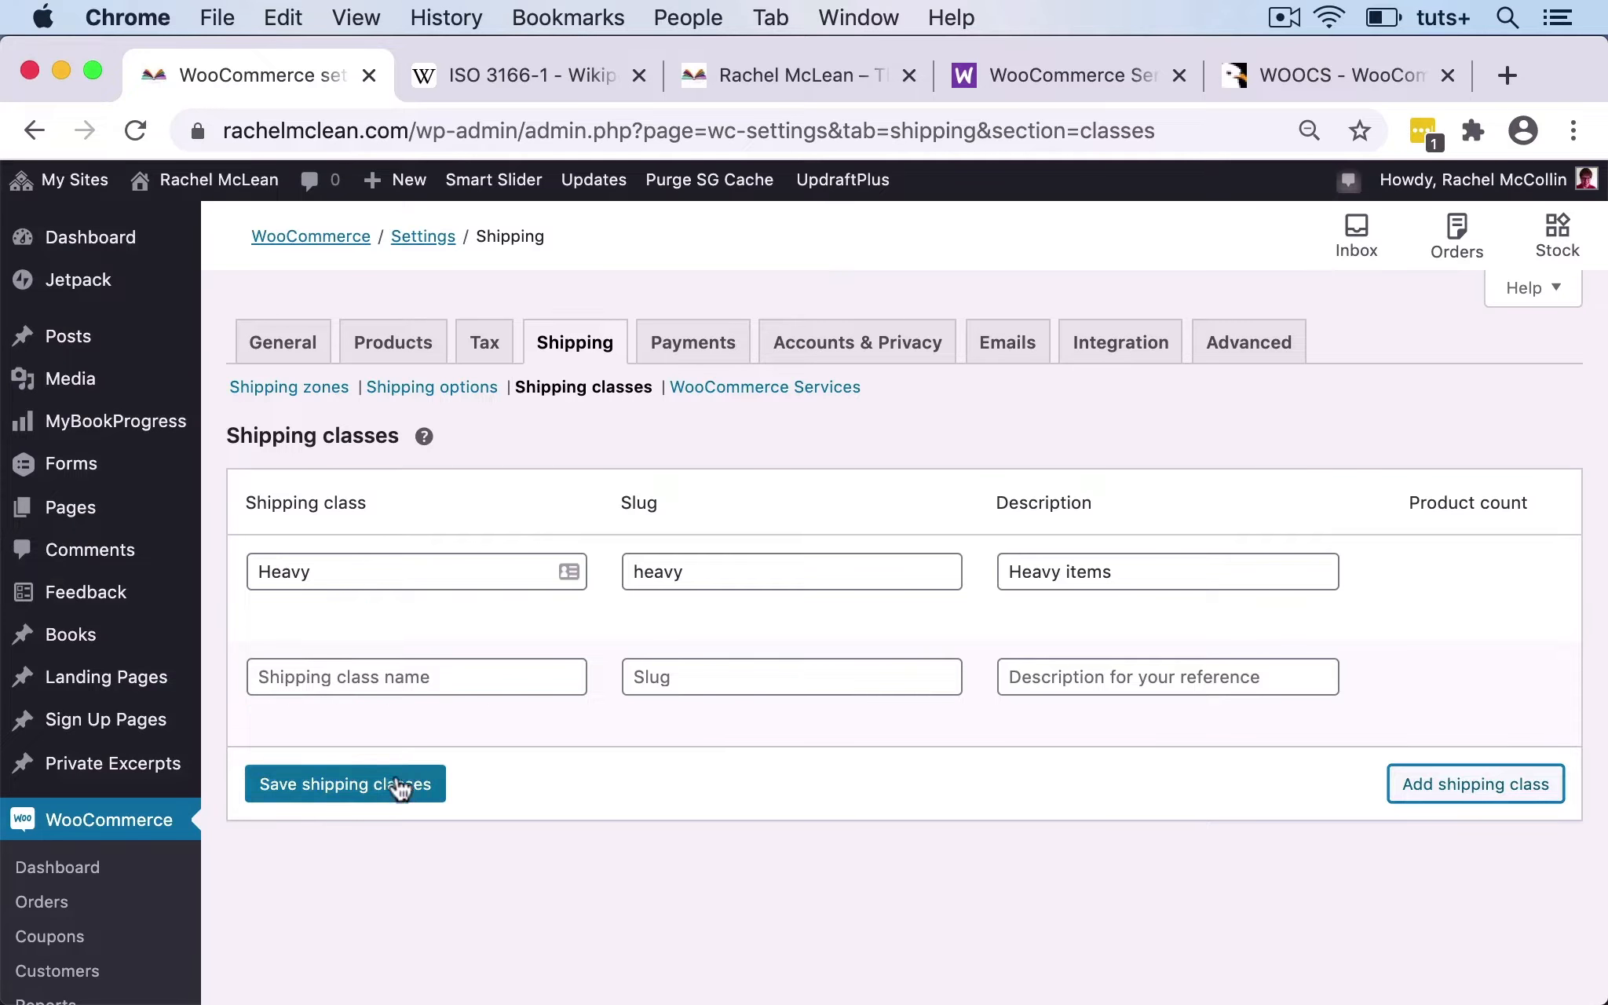
pyautogui.click(383, 784)
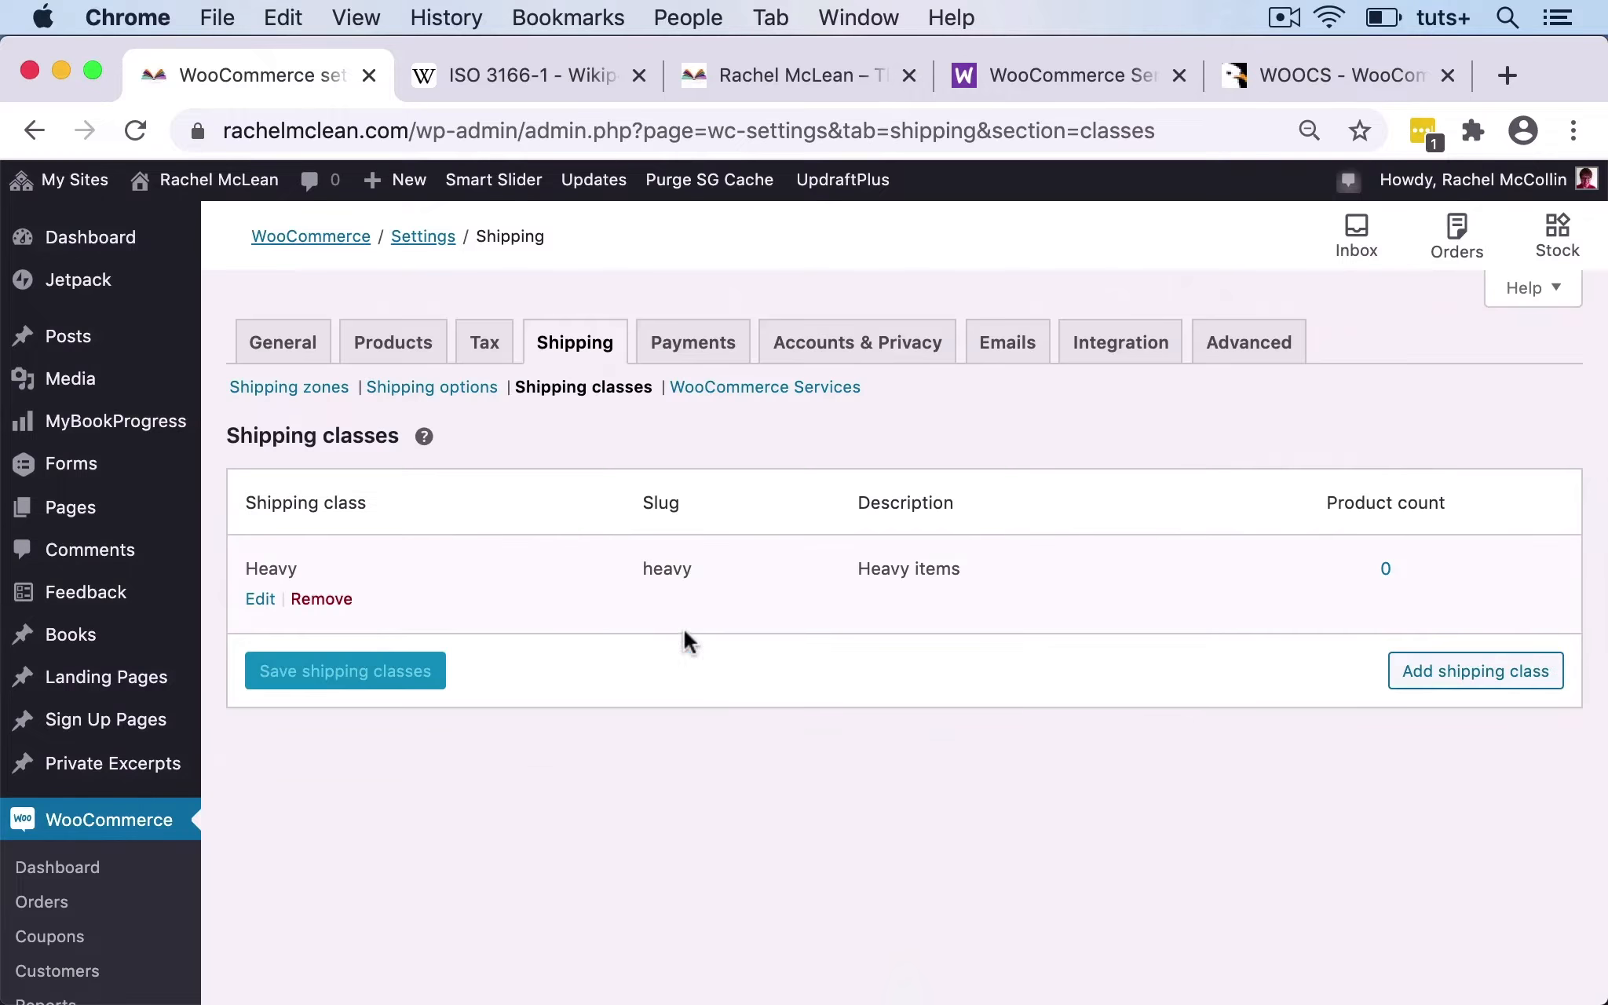
pyautogui.click(261, 600)
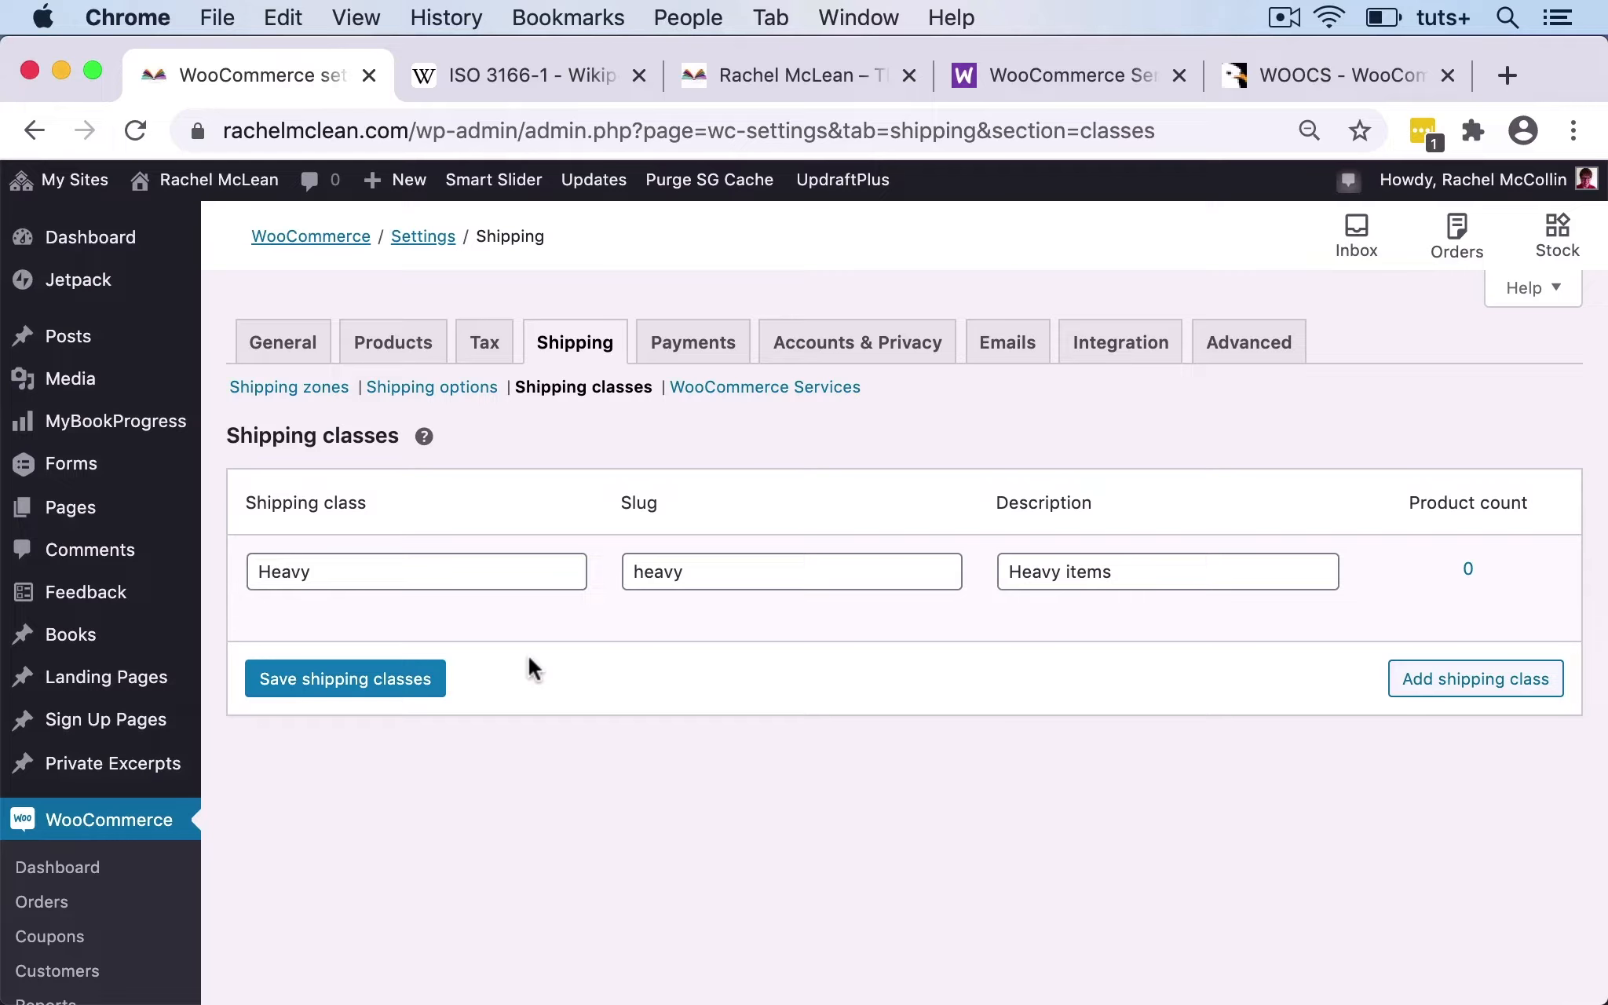
pyautogui.click(362, 672)
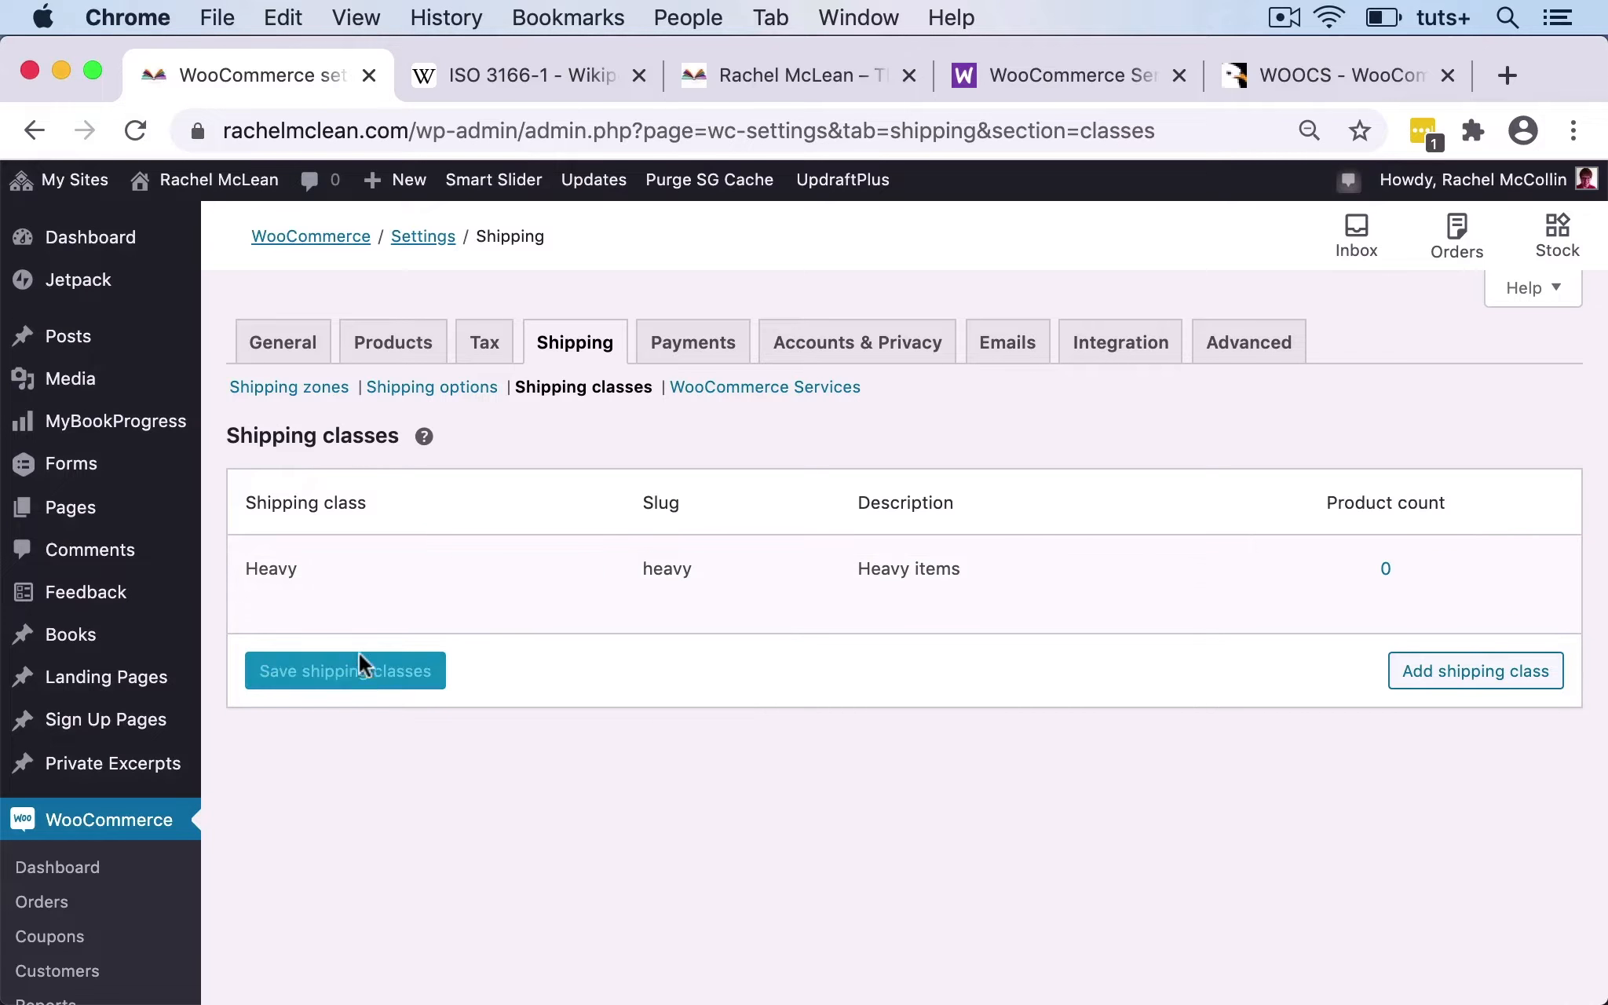
# Add a shipping class named Light with the slug "light".
pyautogui.click(1476, 674)
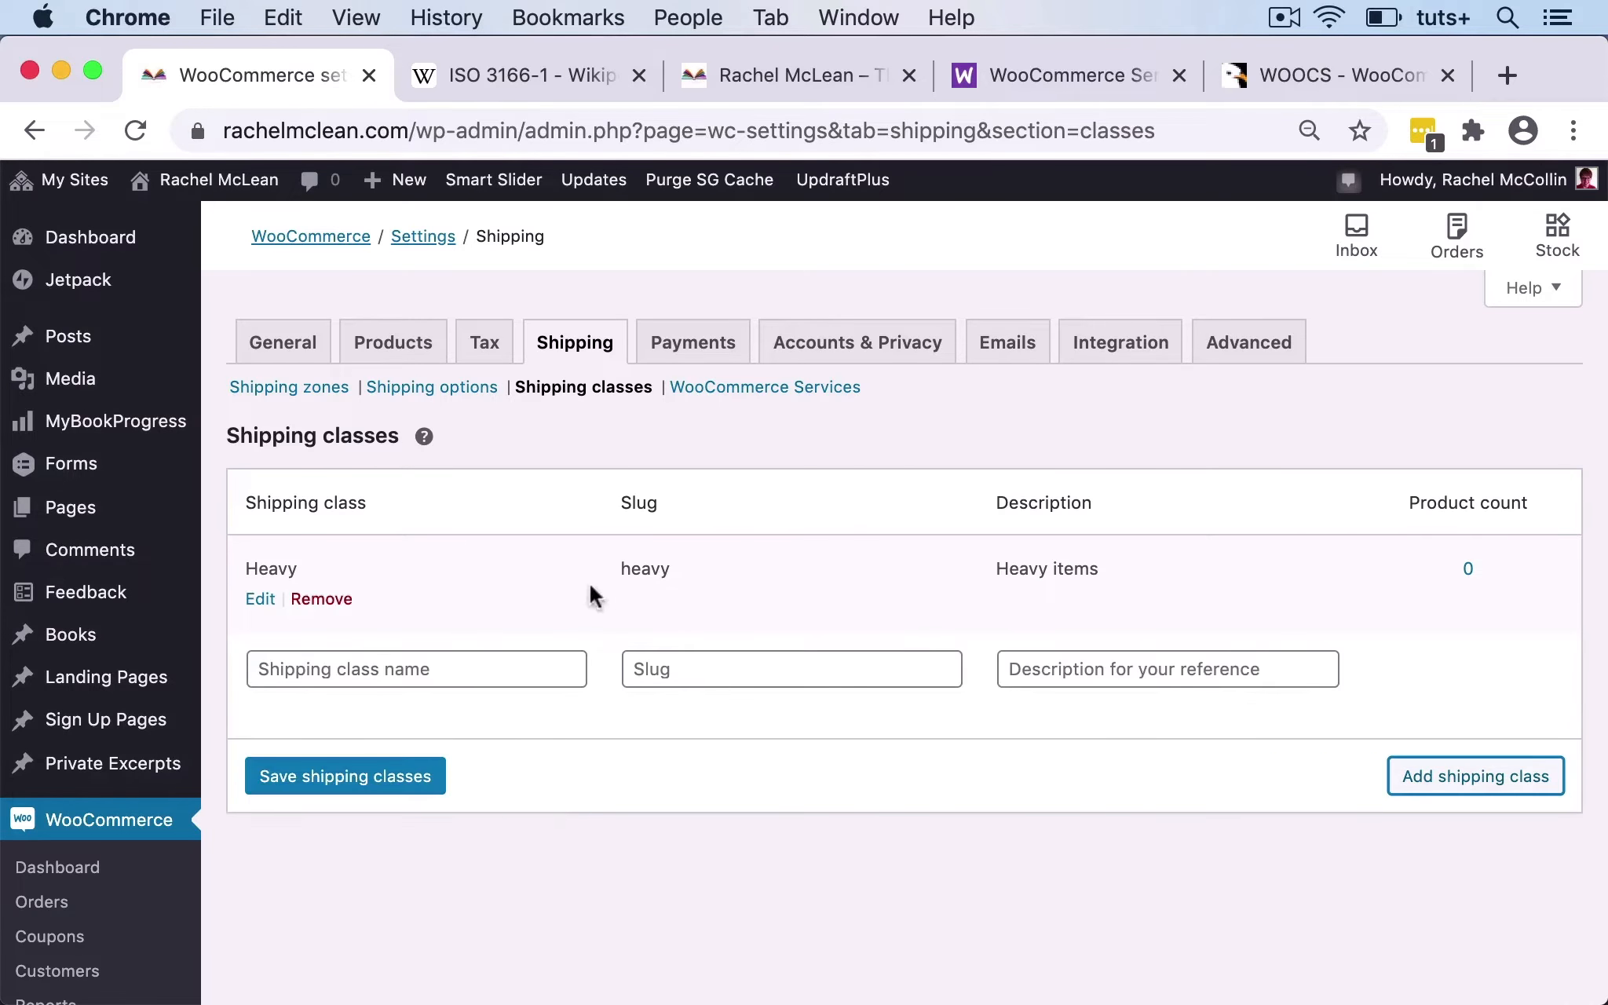
pyautogui.click(380, 669)
pyautogui.write('Light')
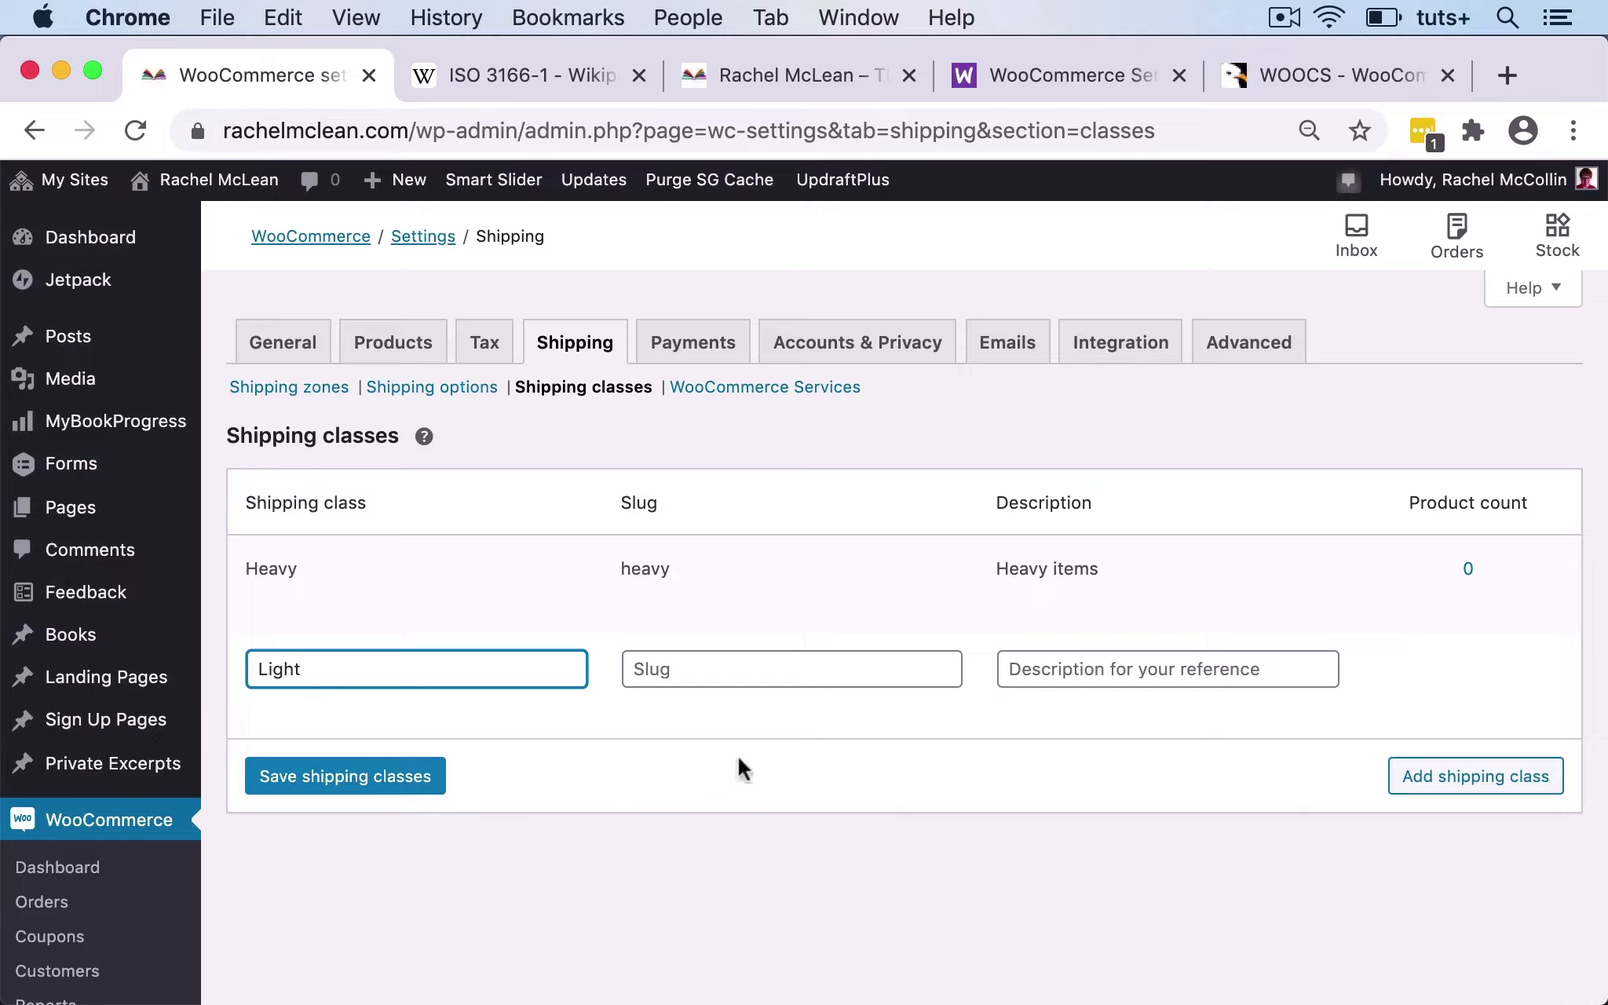
pyautogui.click(745, 659)
pyautogui.write('light')
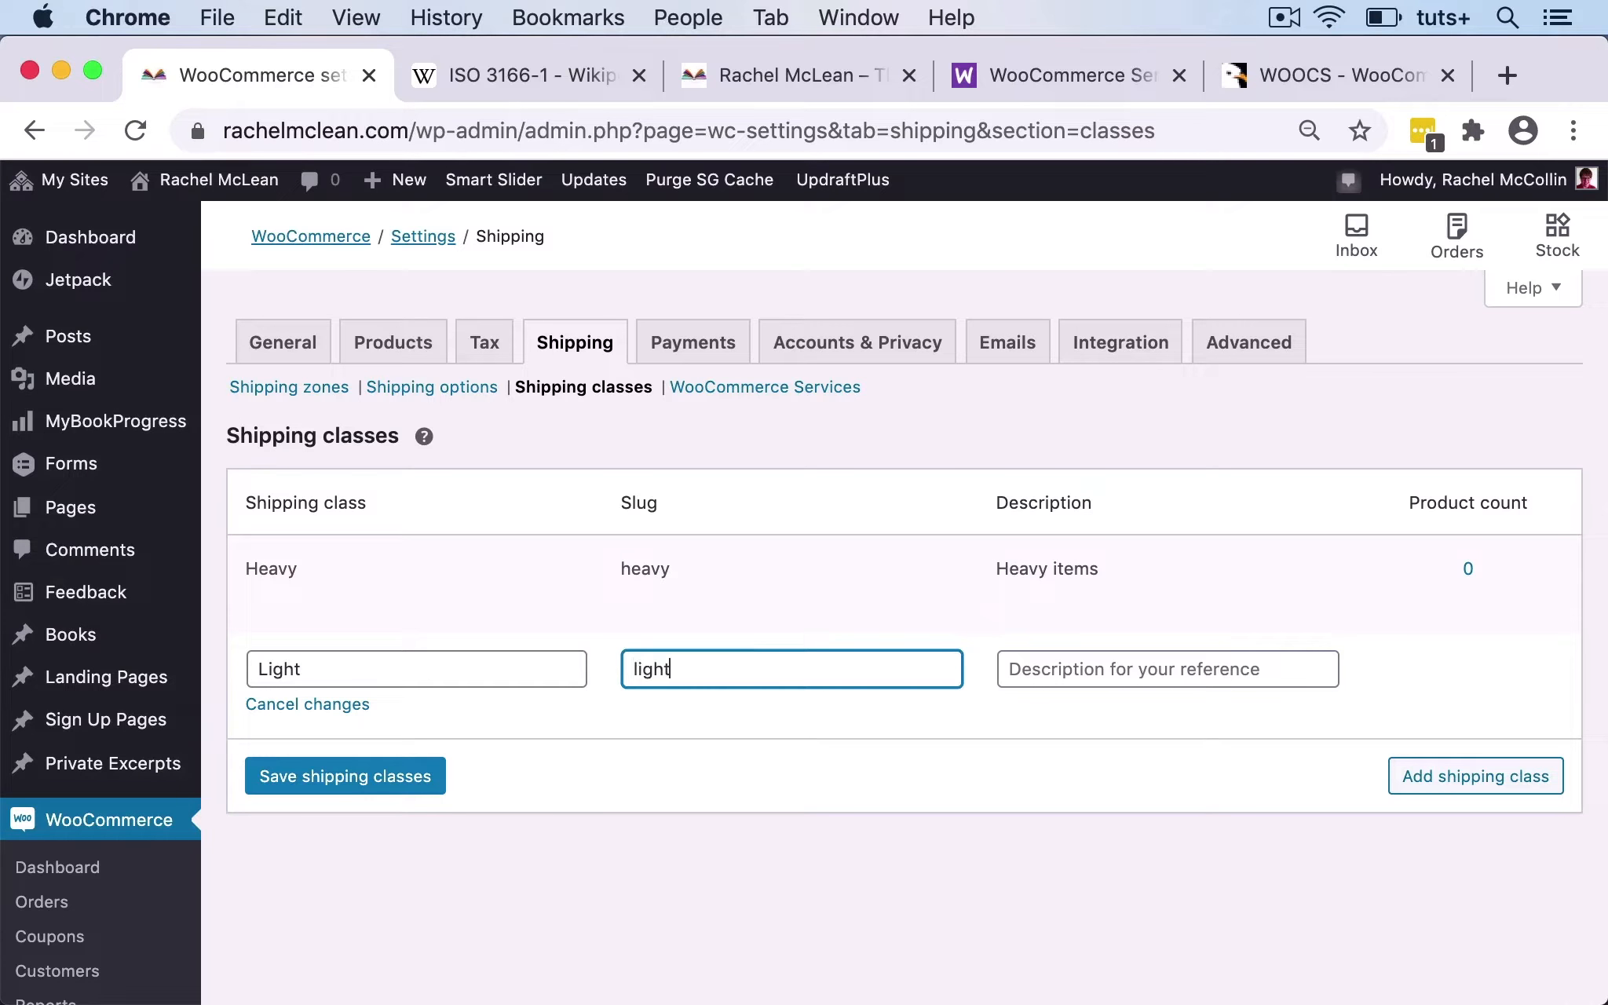
# Enter "Lighter items" as the Light class's description and save the shipping classes.
pyautogui.click(1156, 659)
pyautogui.write('LIghter')
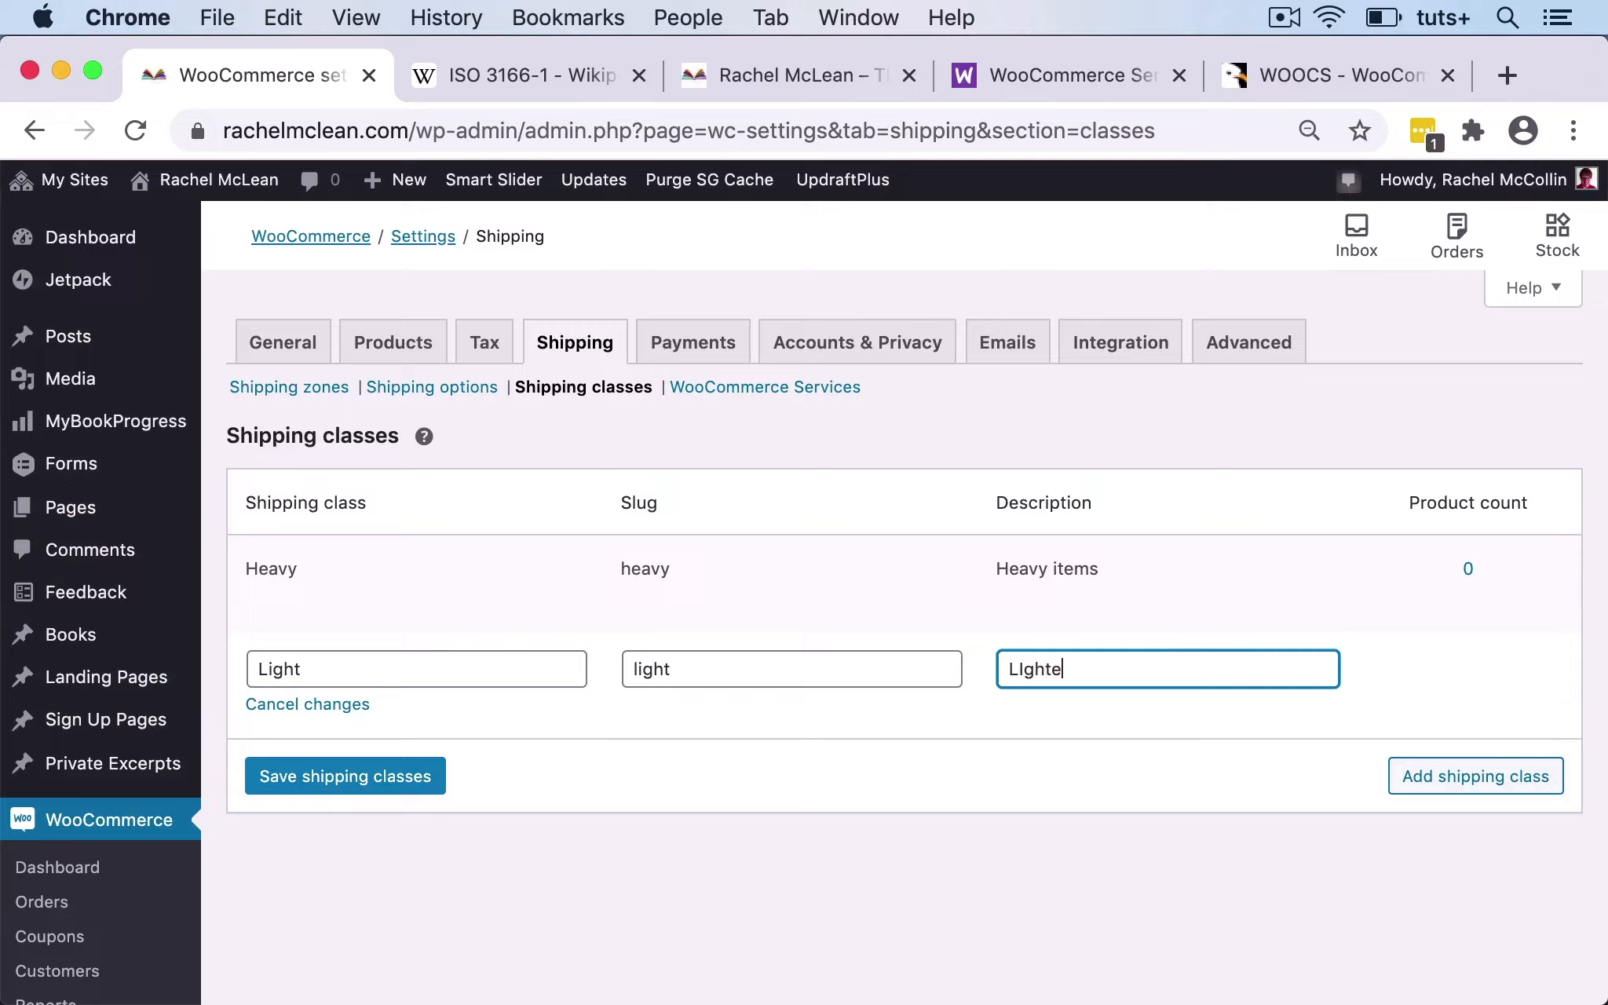
pyautogui.press('BackSpace')
pyautogui.press('BackSpace')
pyautogui.press('BackSpace')
pyautogui.press('BackSpace')
pyautogui.press('BackSpace')
pyautogui.press('BackSpace')
pyautogui.press('BackSpace')
pyautogui.write('ightra')
pyautogui.press('BackSpace')
pyautogui.press('BackSpace')
pyautogui.write('er items')
pyautogui.click(352, 776)
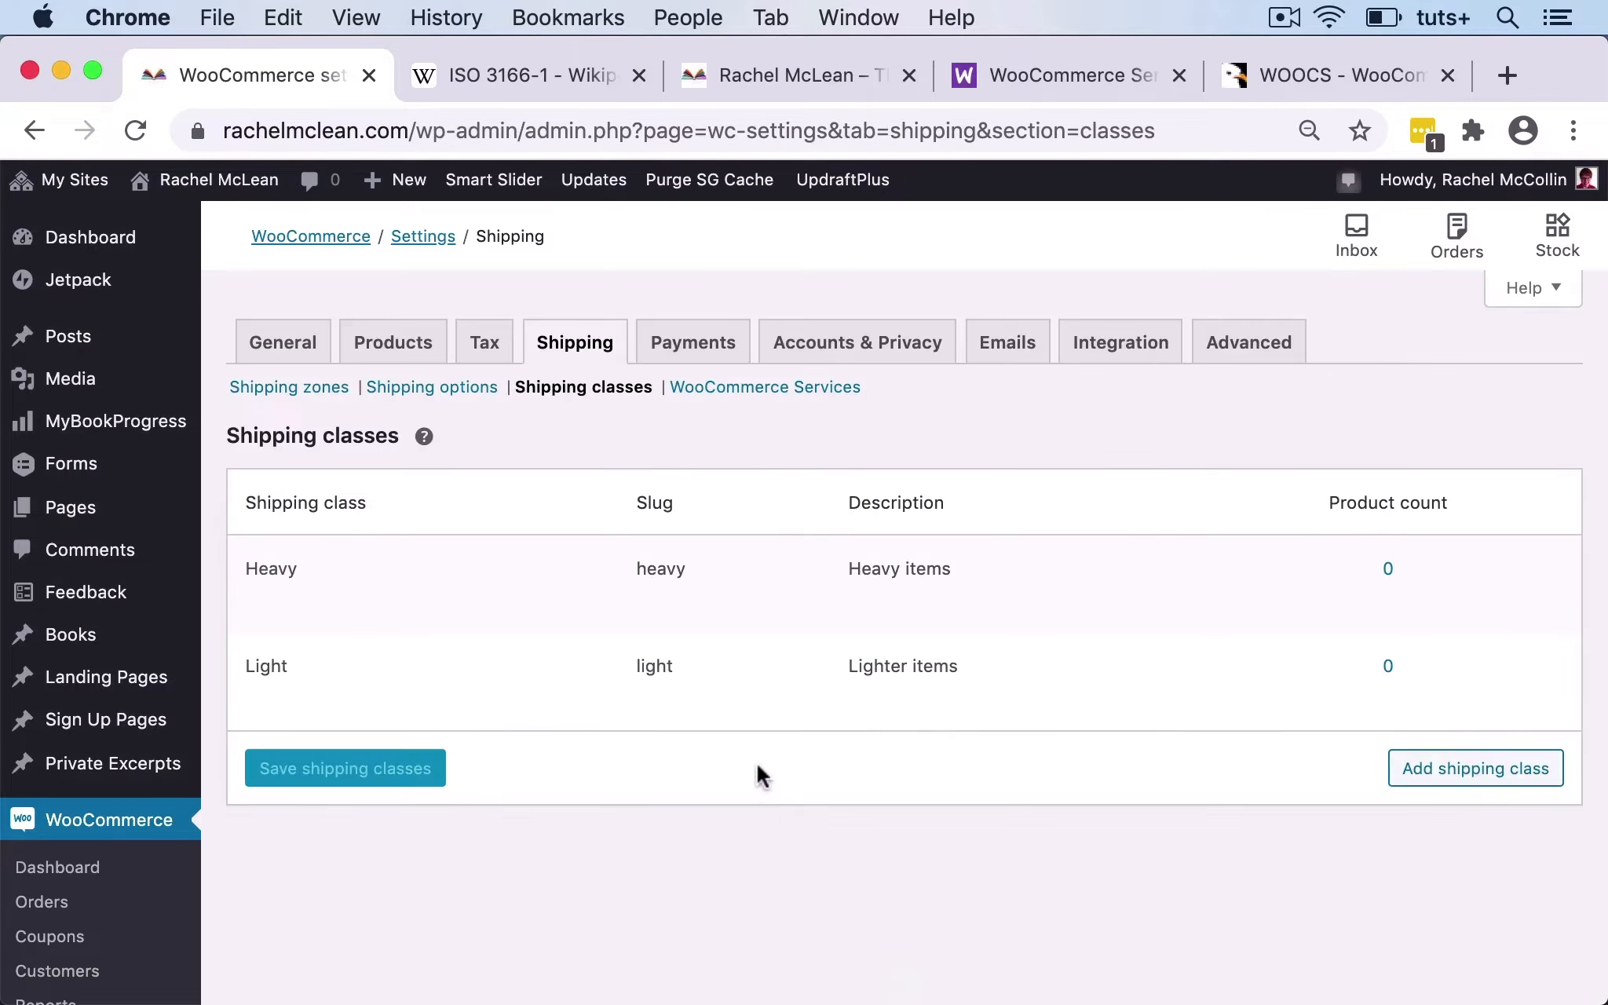
# Look over the WooCommerce Services shipping label settings and the list of shipping zones.
pyautogui.click(764, 387)
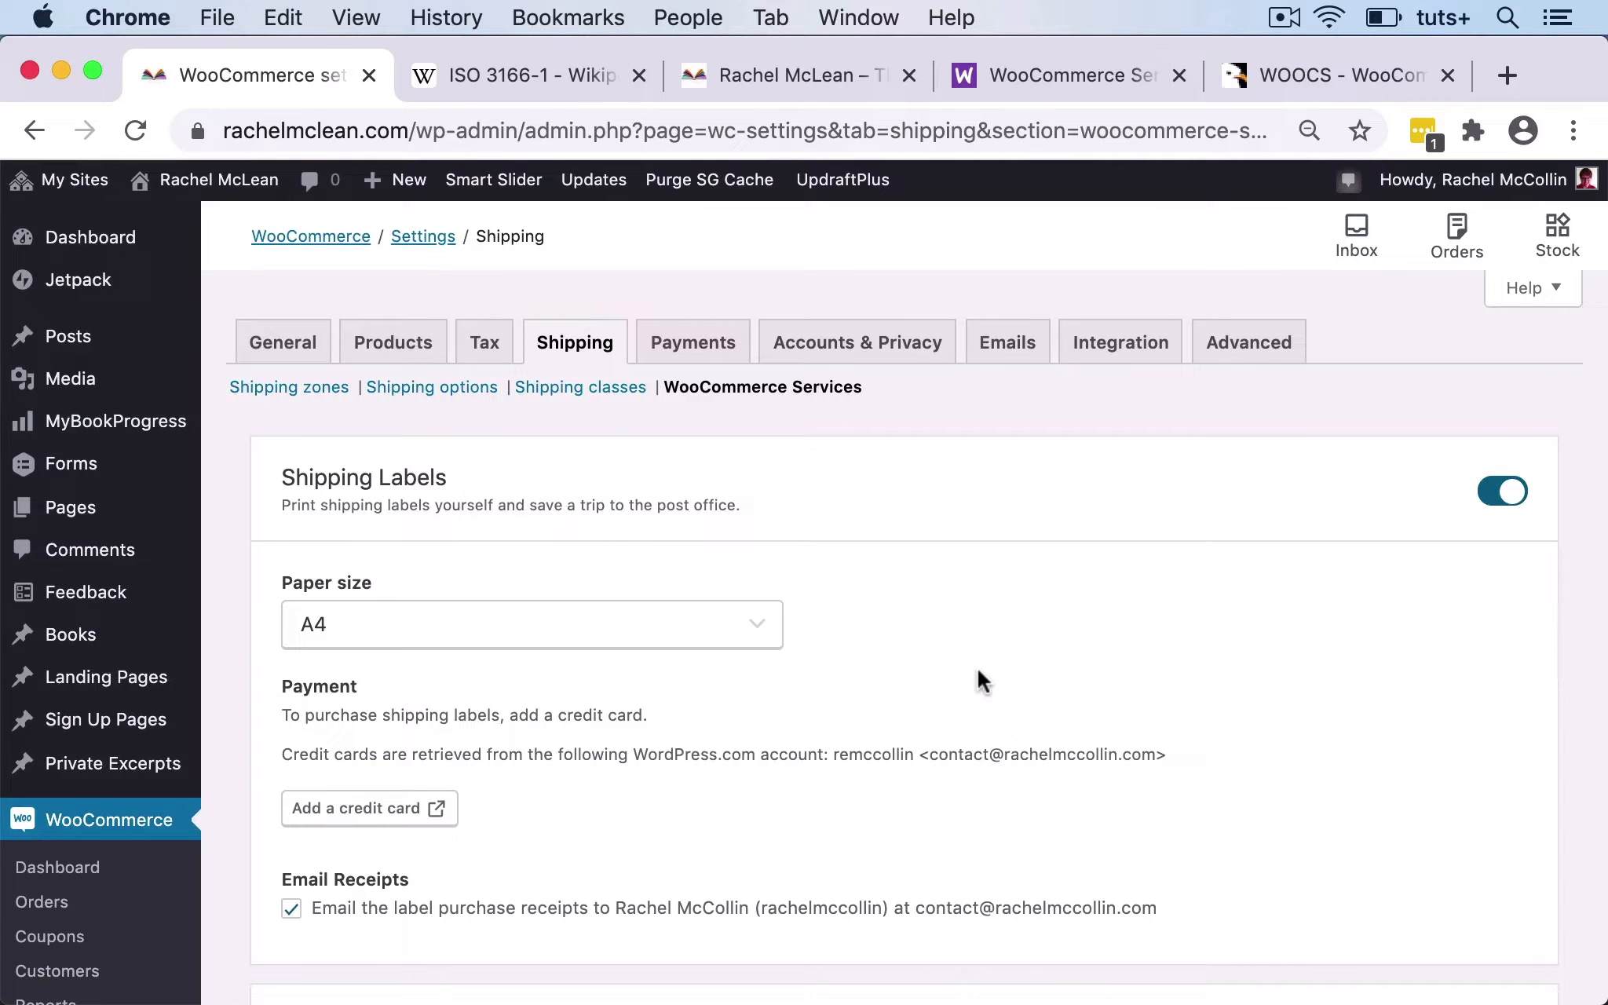
pyautogui.click(303, 389)
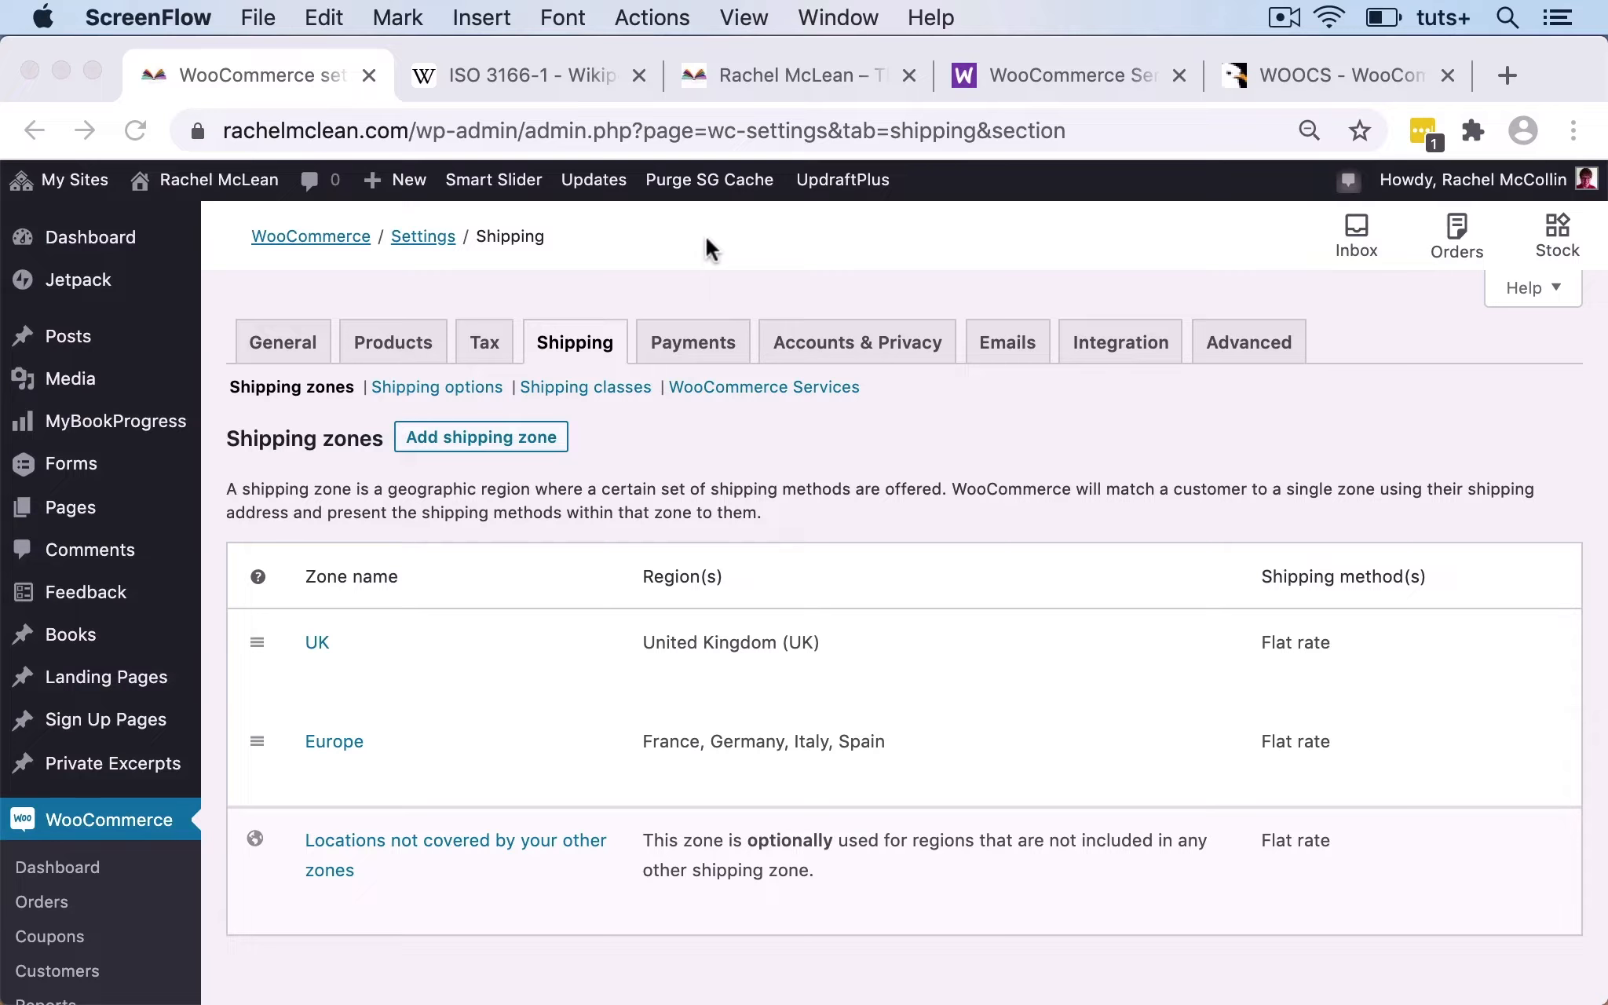
pyautogui.scroll(-5, 162, 636)
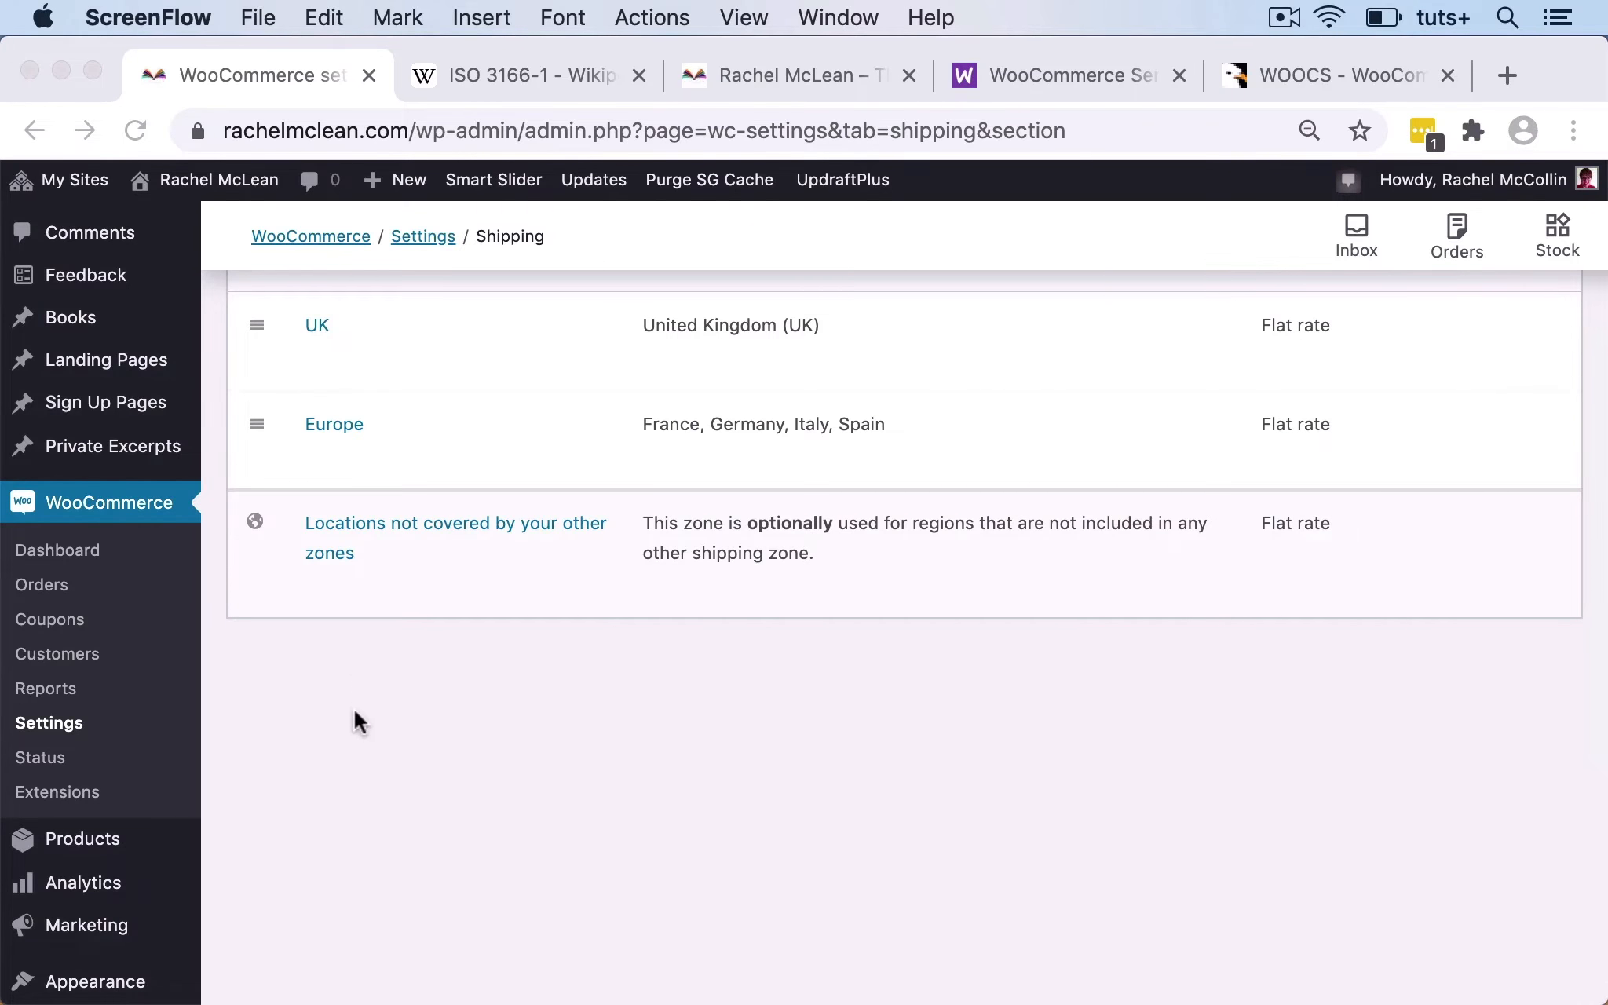
pyautogui.scroll(5, 354, 708)
# Enable PayPal as a payment method and open its setup page.
pyautogui.click(701, 350)
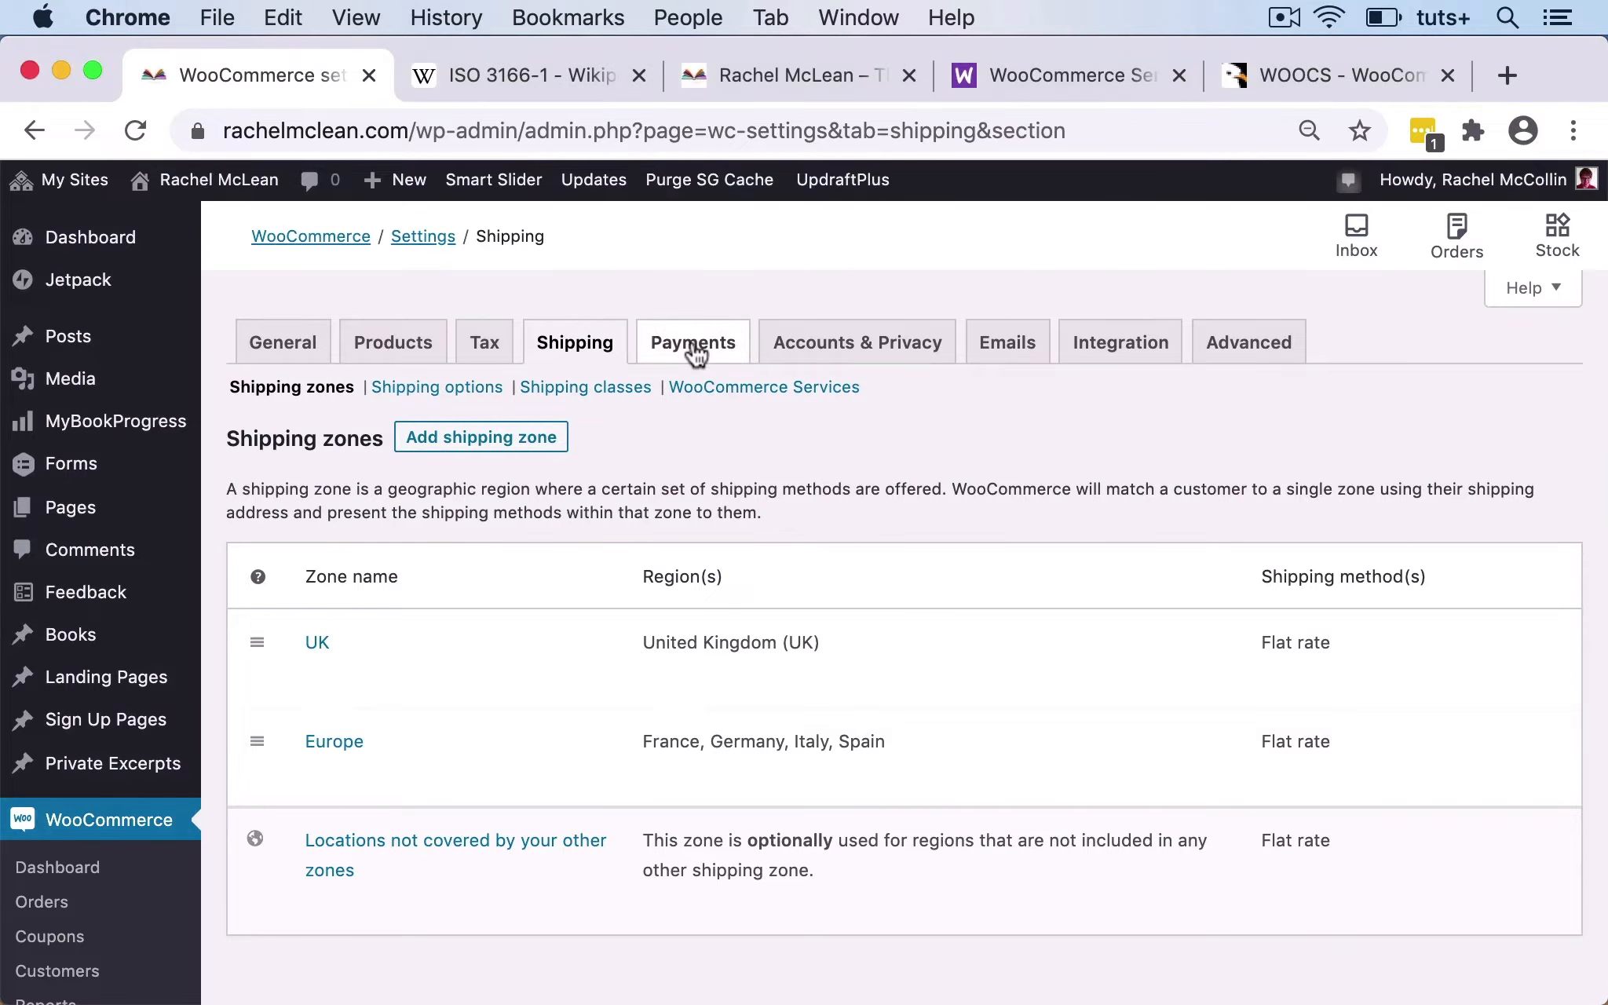
pyautogui.click(695, 351)
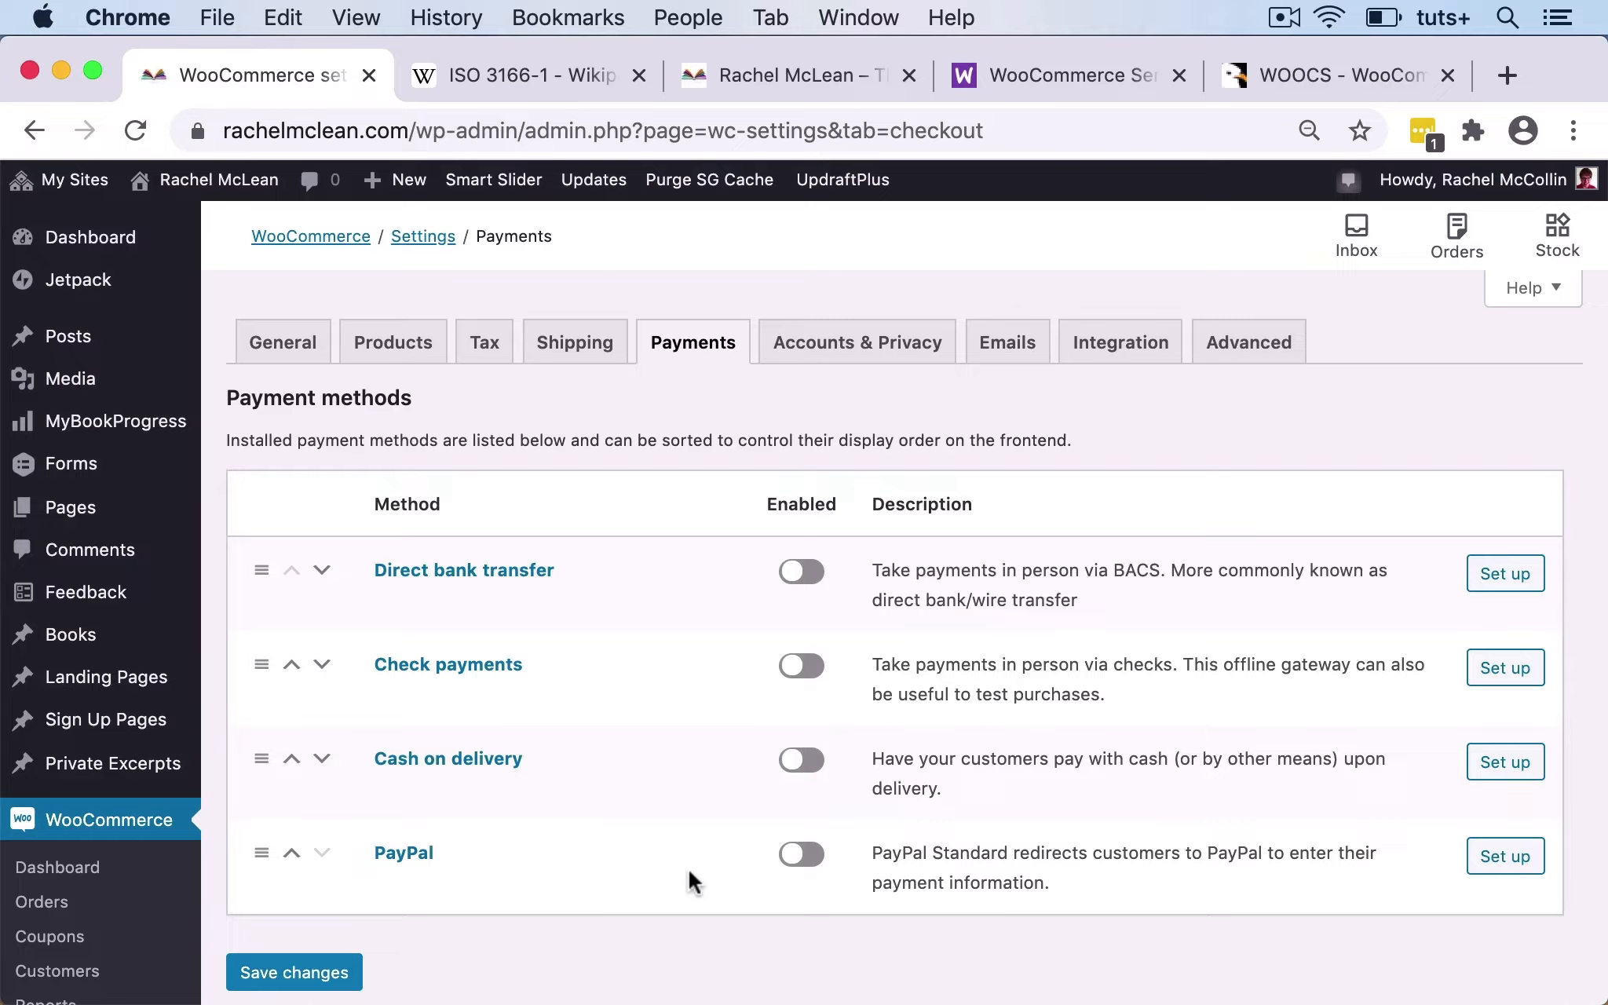
pyautogui.click(815, 854)
pyautogui.click(1506, 857)
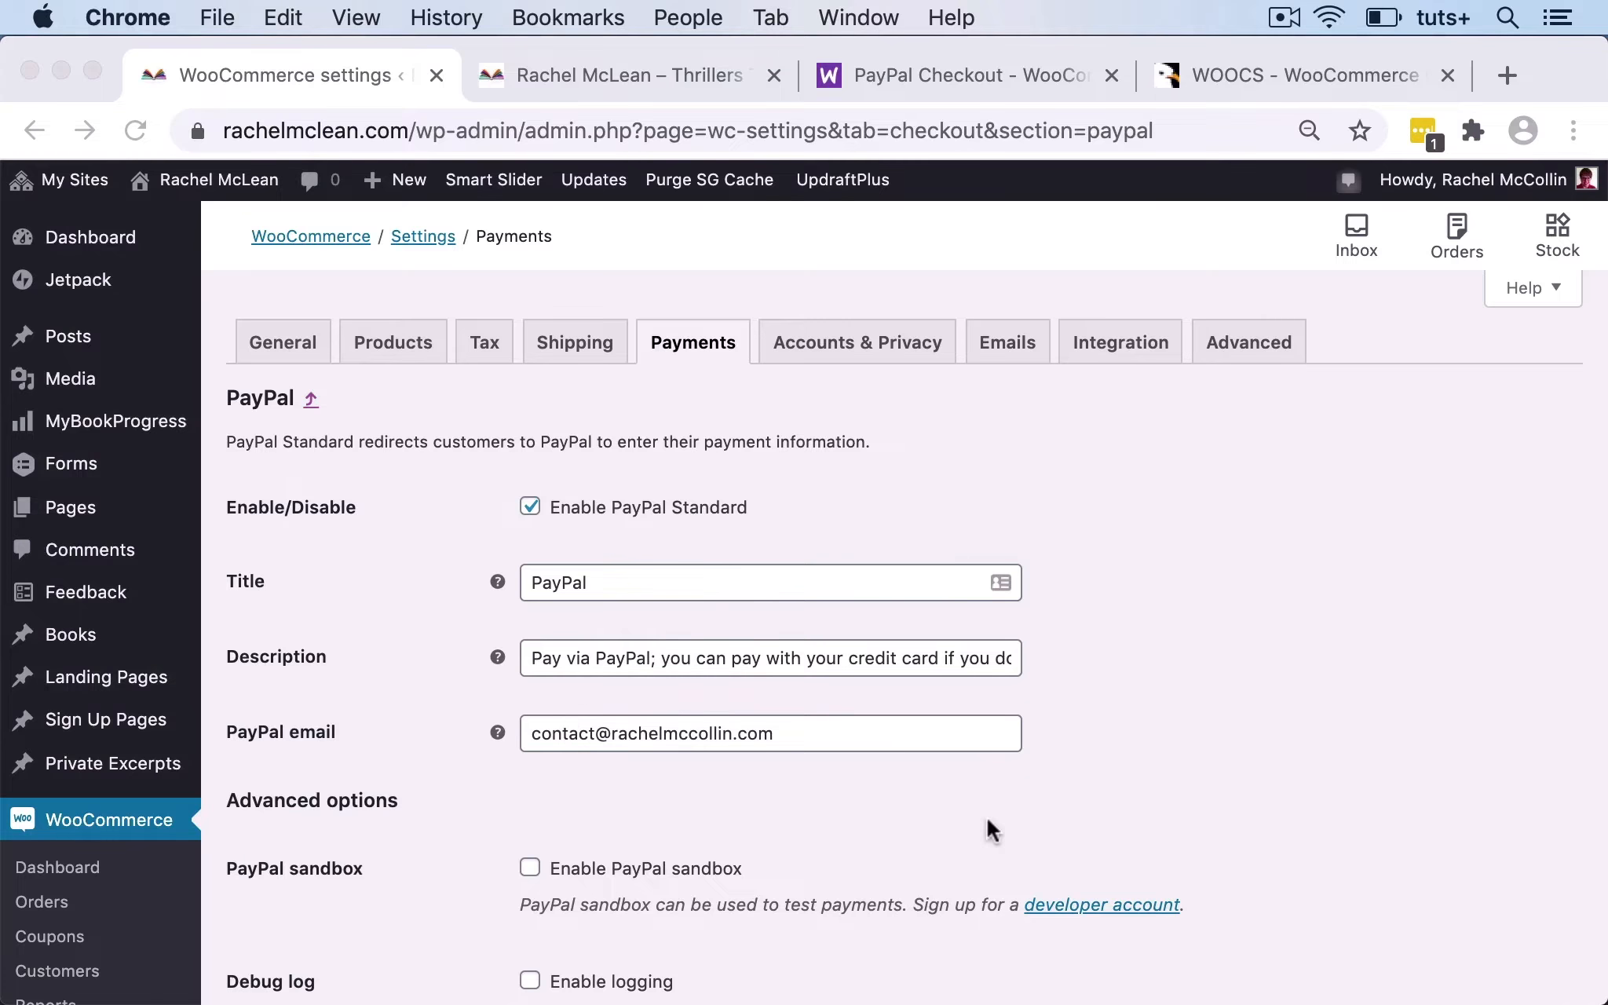
# Review the PayPal Standard settings from the account details through the API credentials and save the changes.
pyautogui.scroll(-10, 1148, 797)
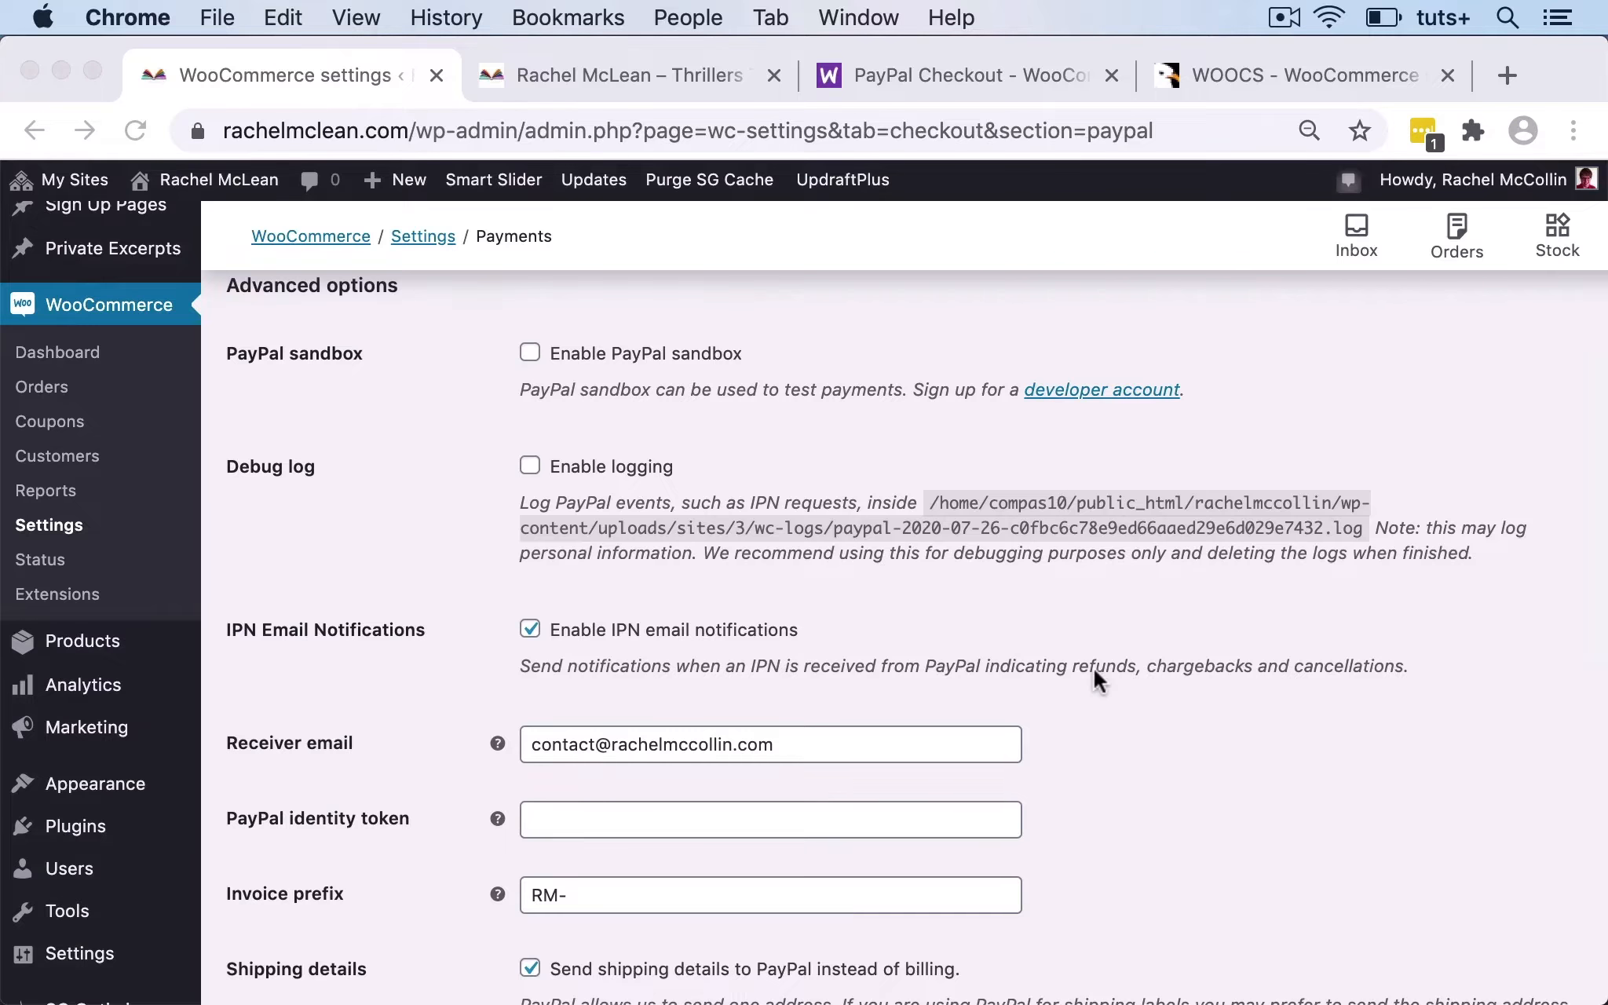
pyautogui.scroll(-1, 1094, 675)
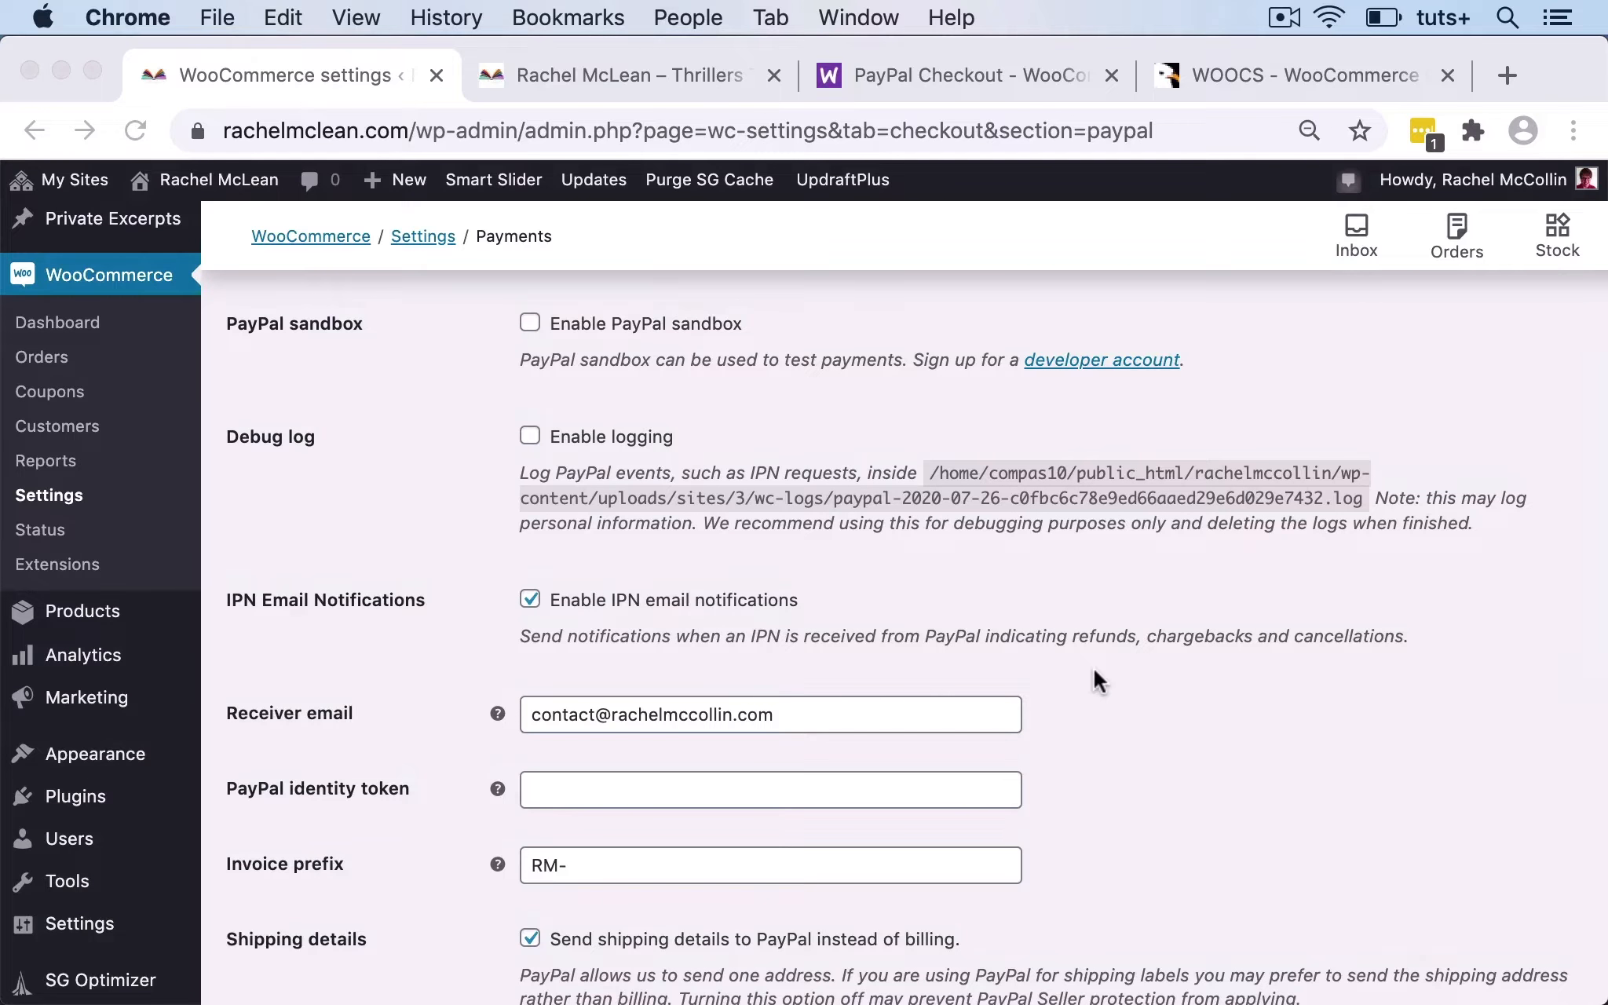
pyautogui.scroll(-5, 1096, 680)
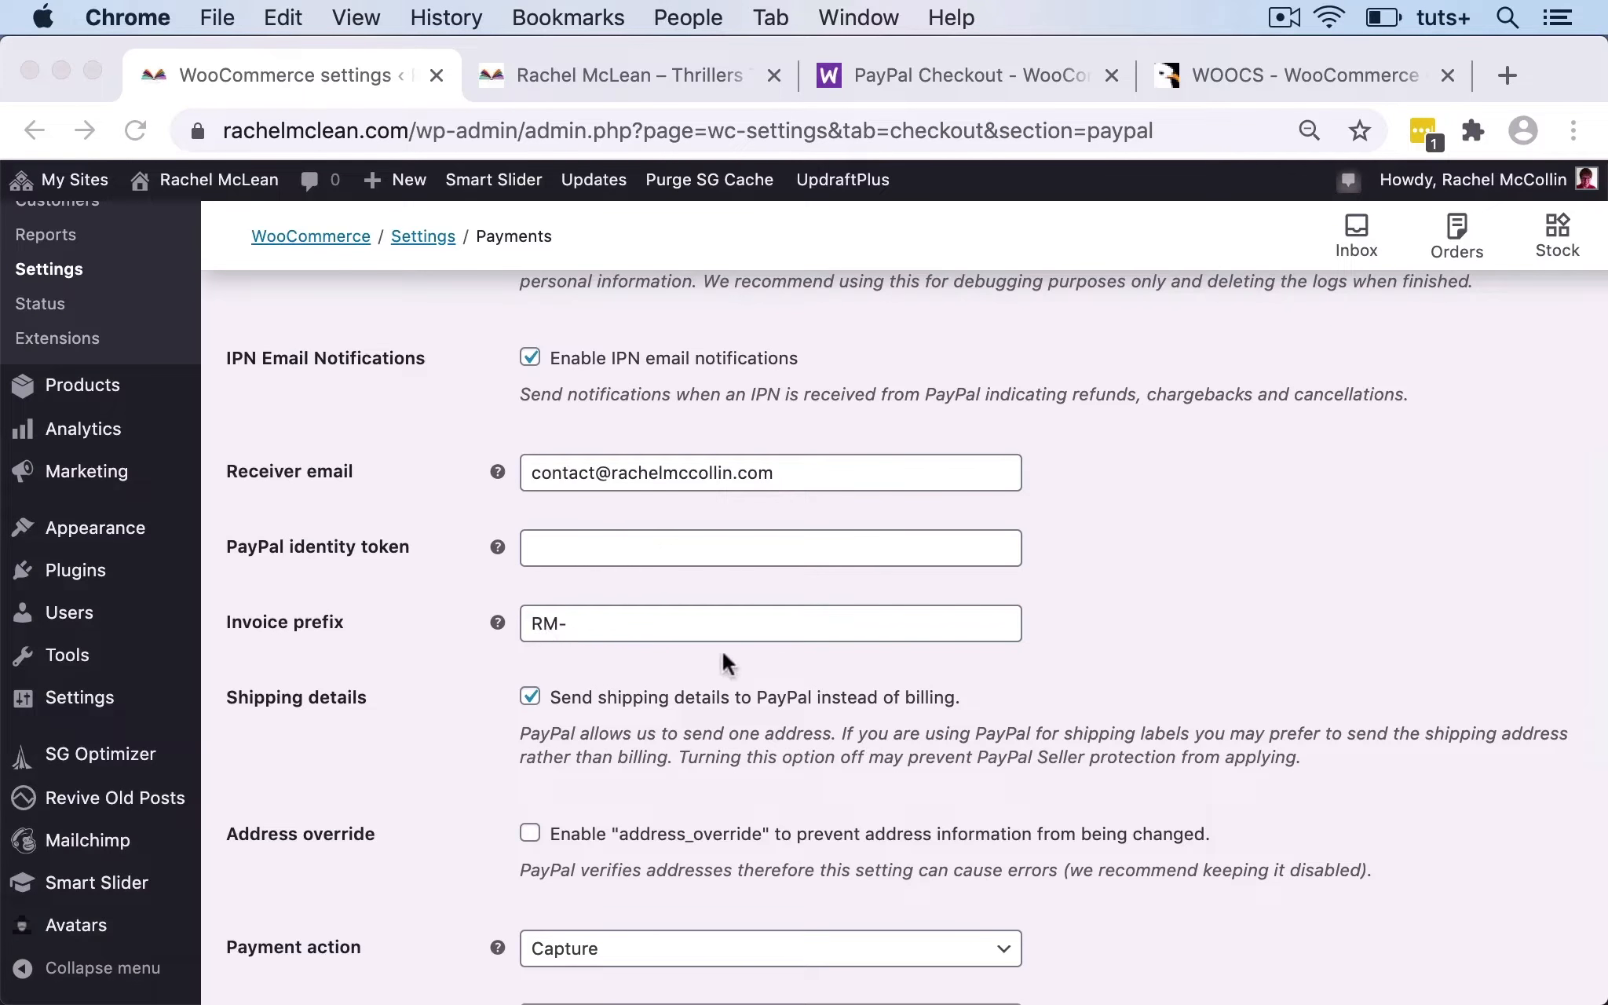
pyautogui.scroll(-4, 1115, 559)
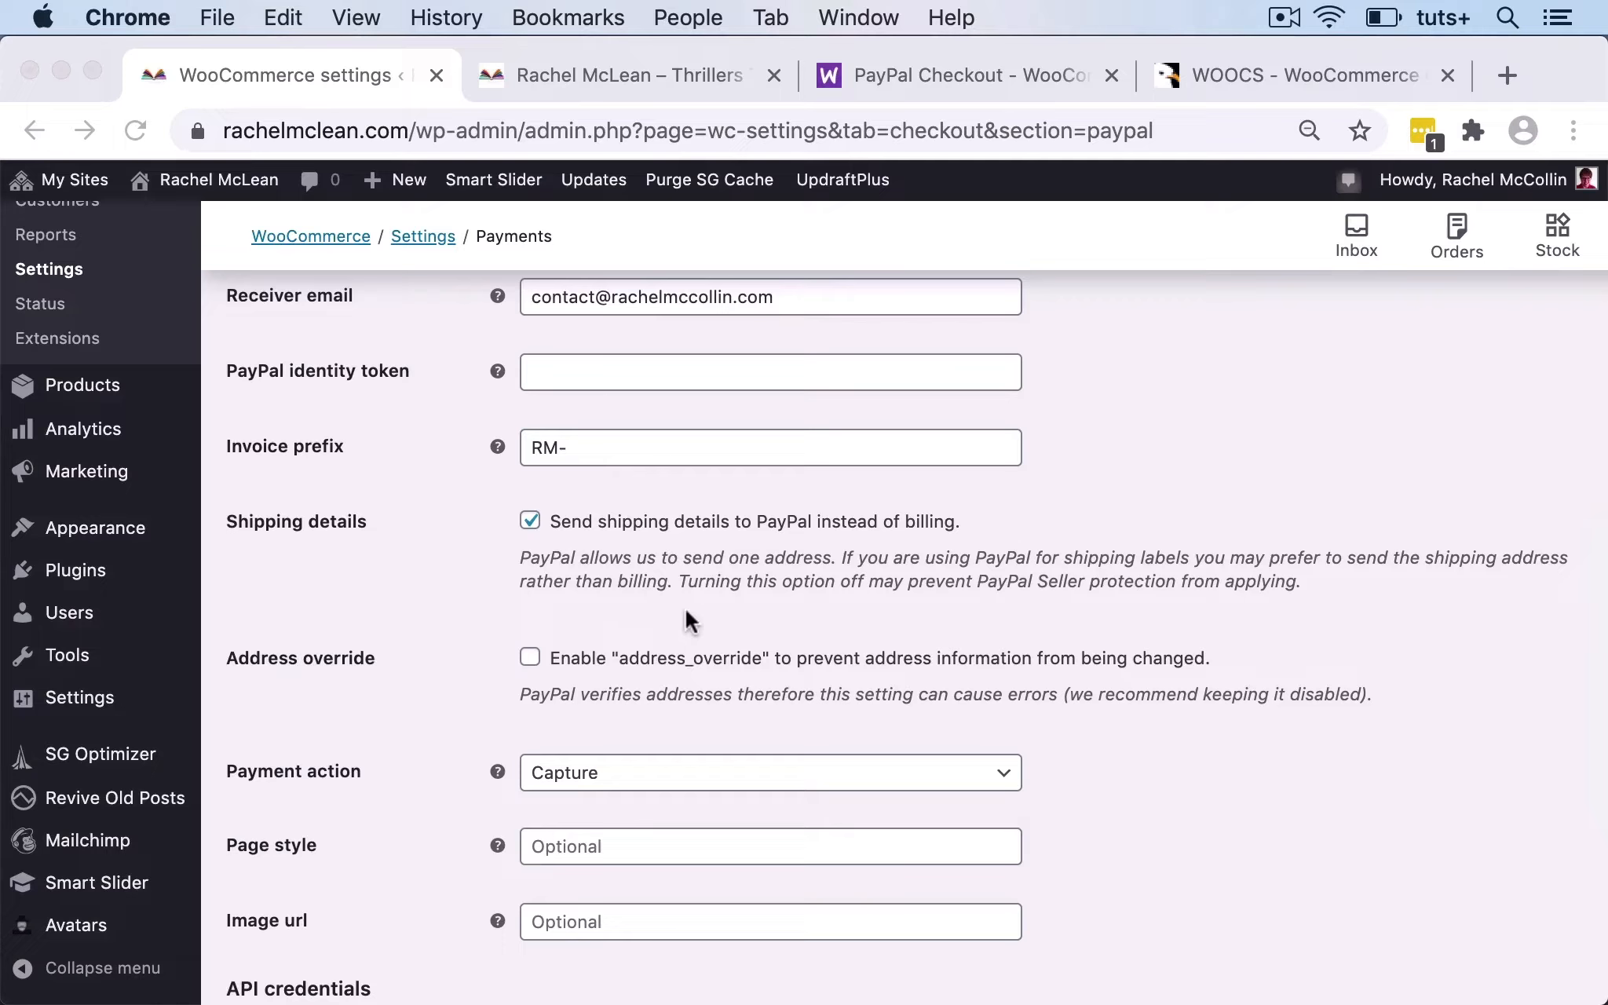
pyautogui.scroll(-4, 751, 693)
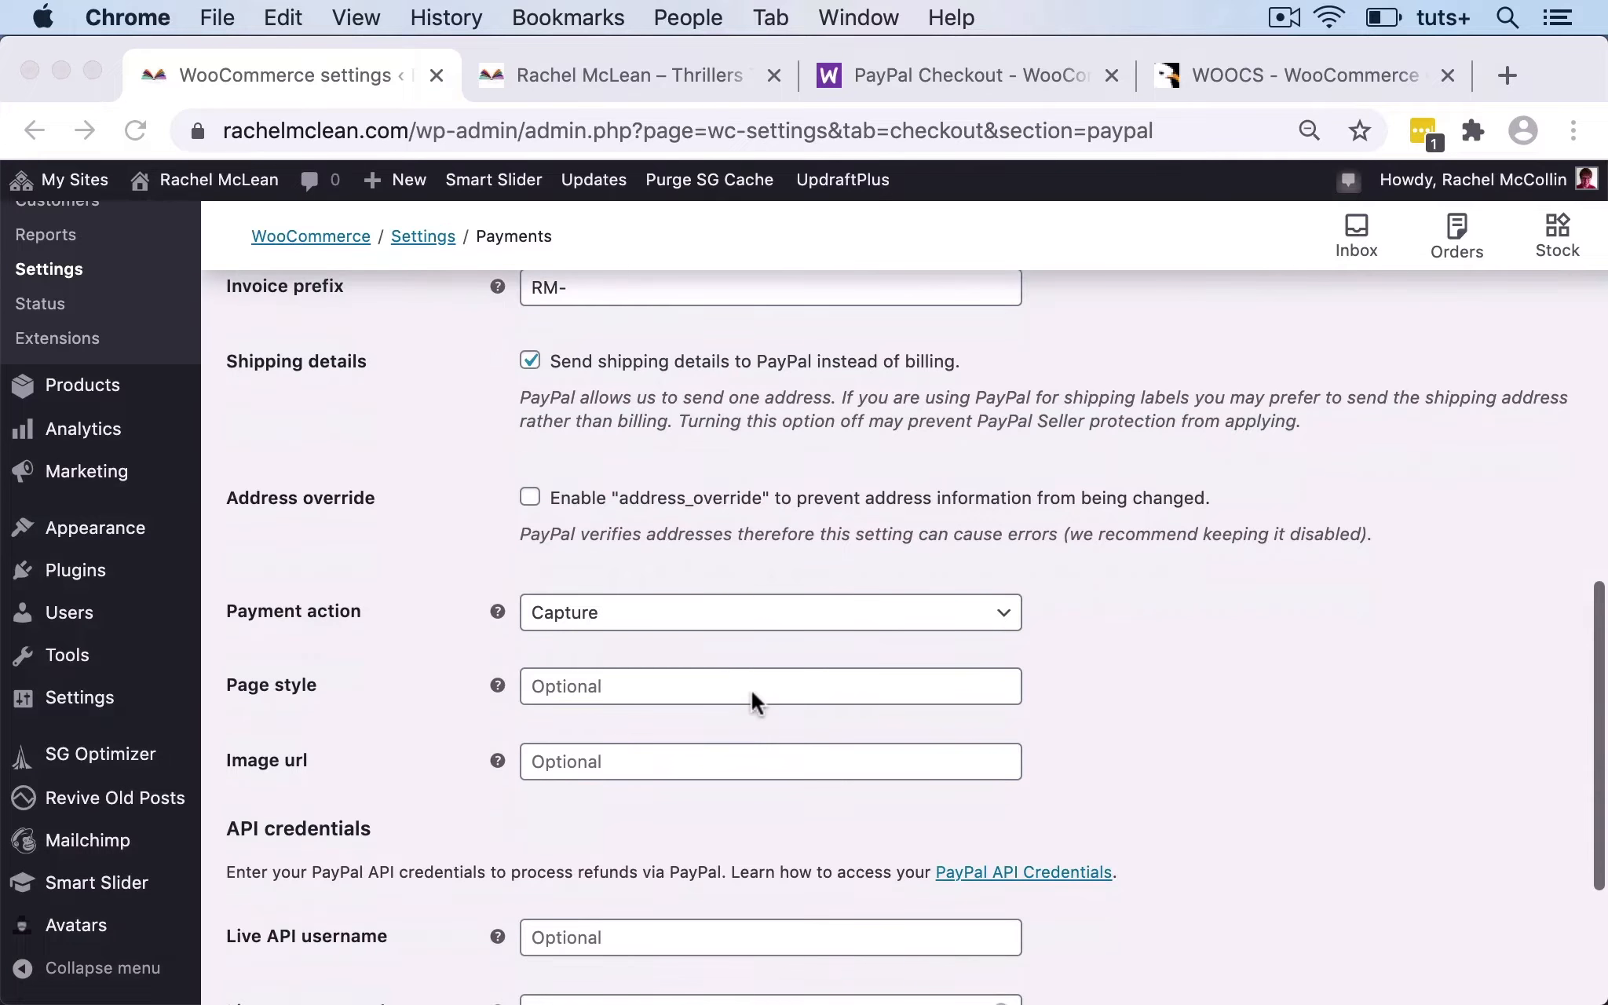
pyautogui.scroll(-3, 752, 694)
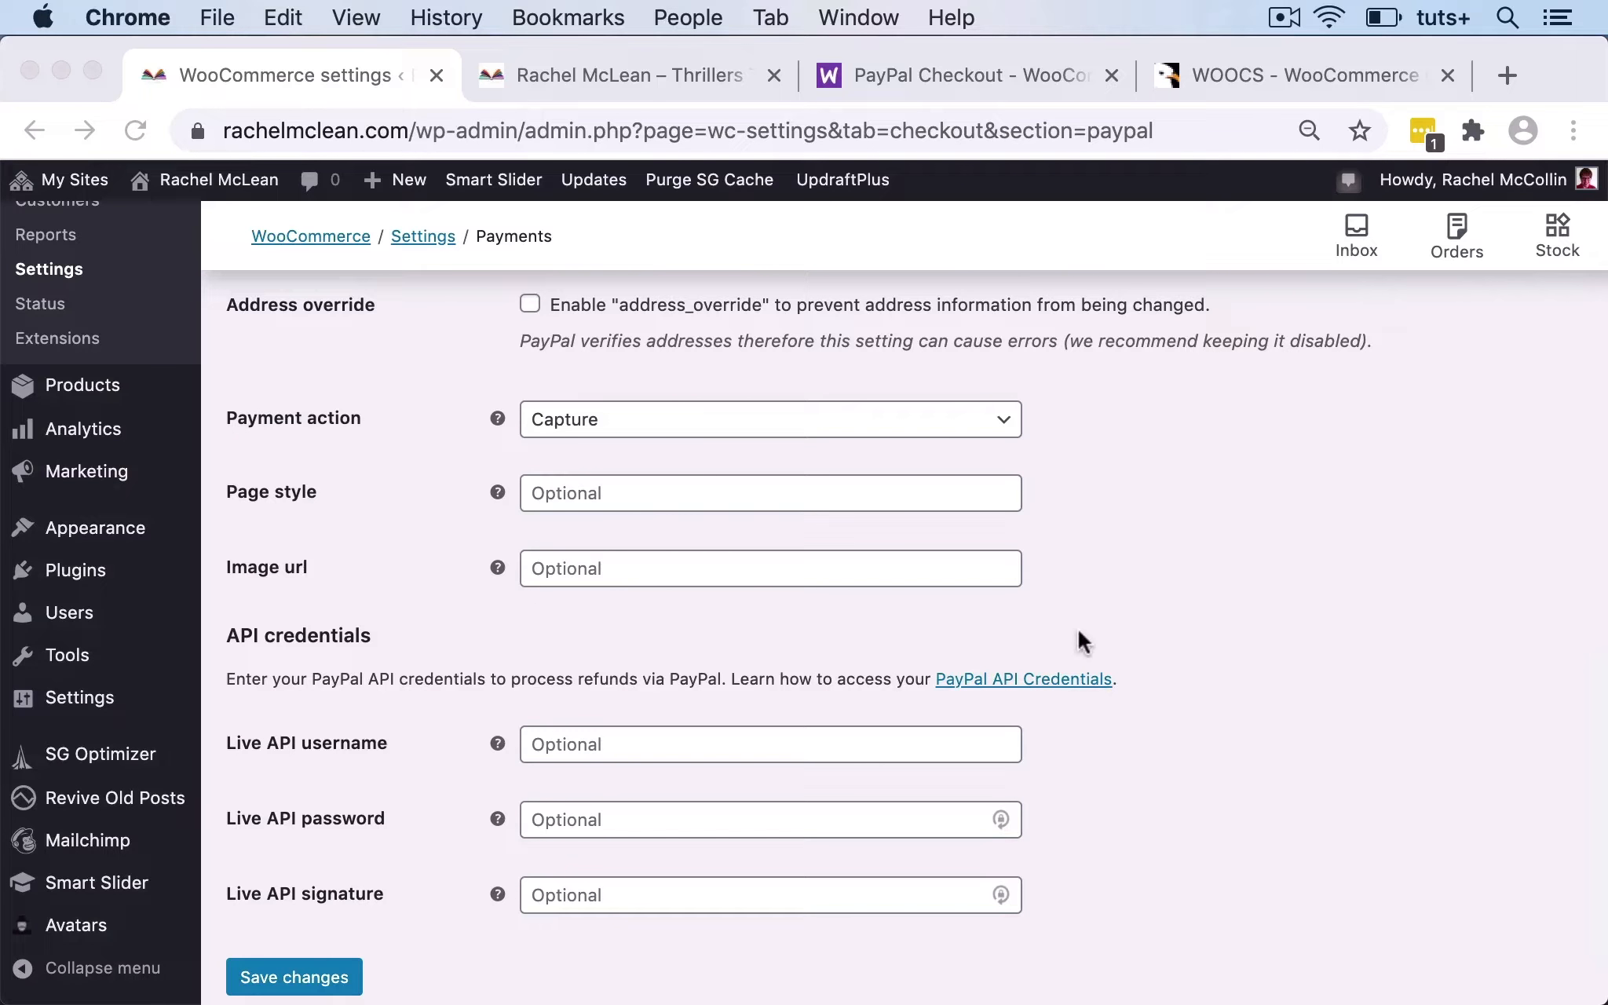
pyautogui.scroll(-3, 1123, 605)
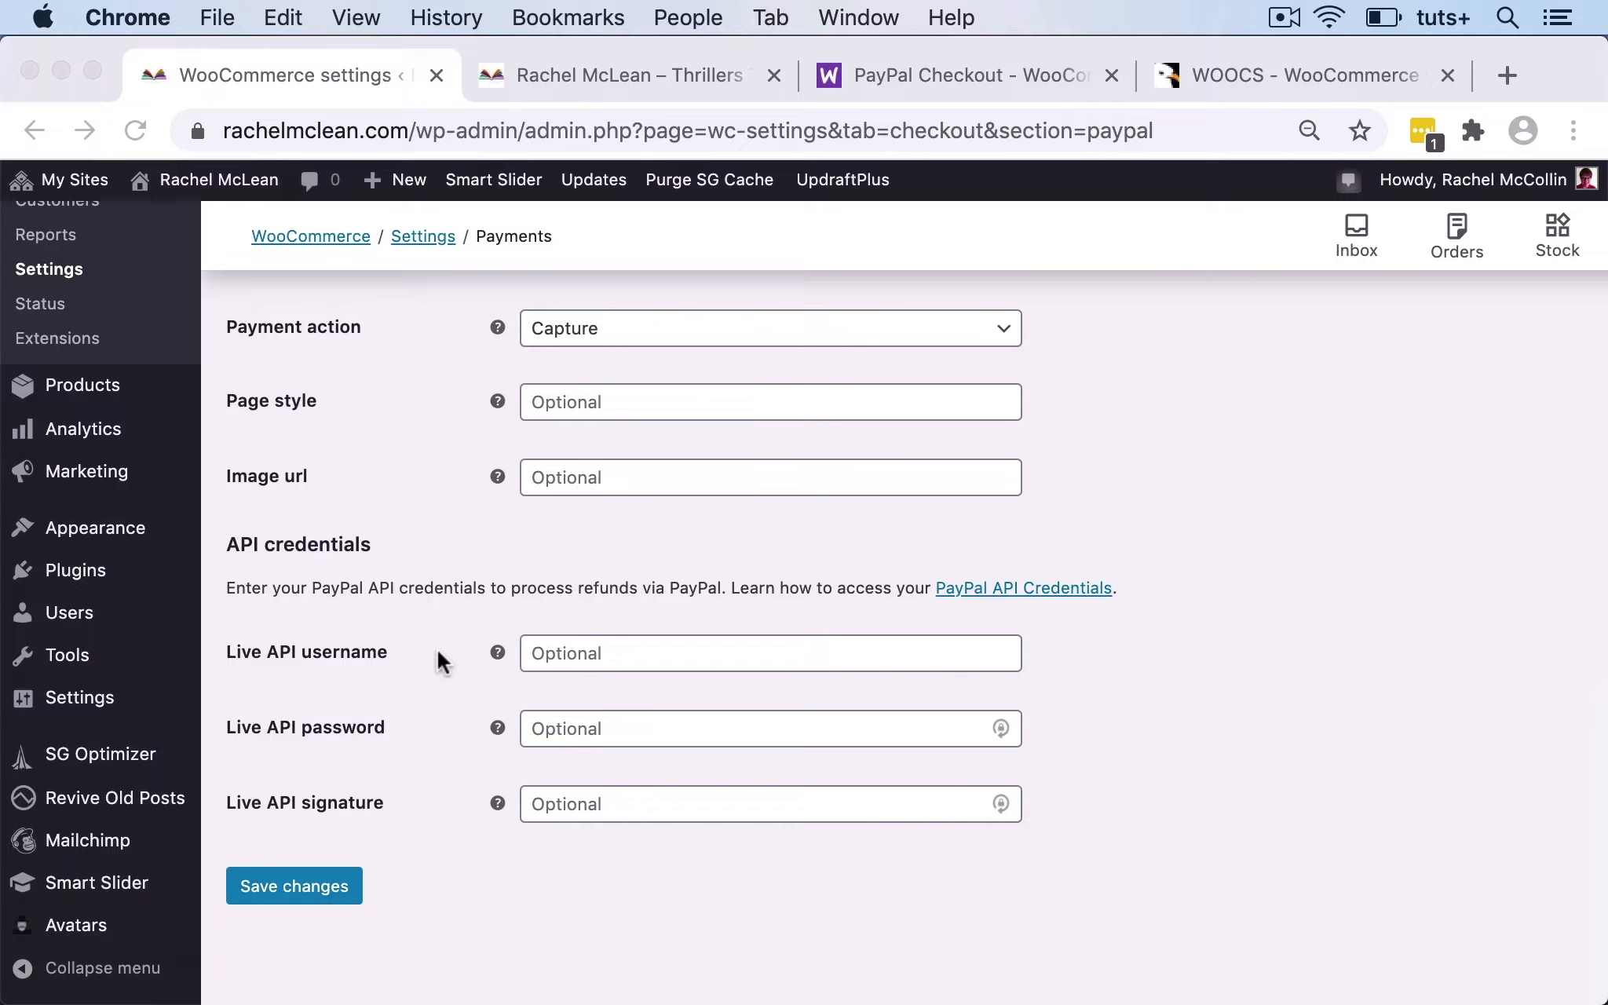
pyautogui.click(312, 886)
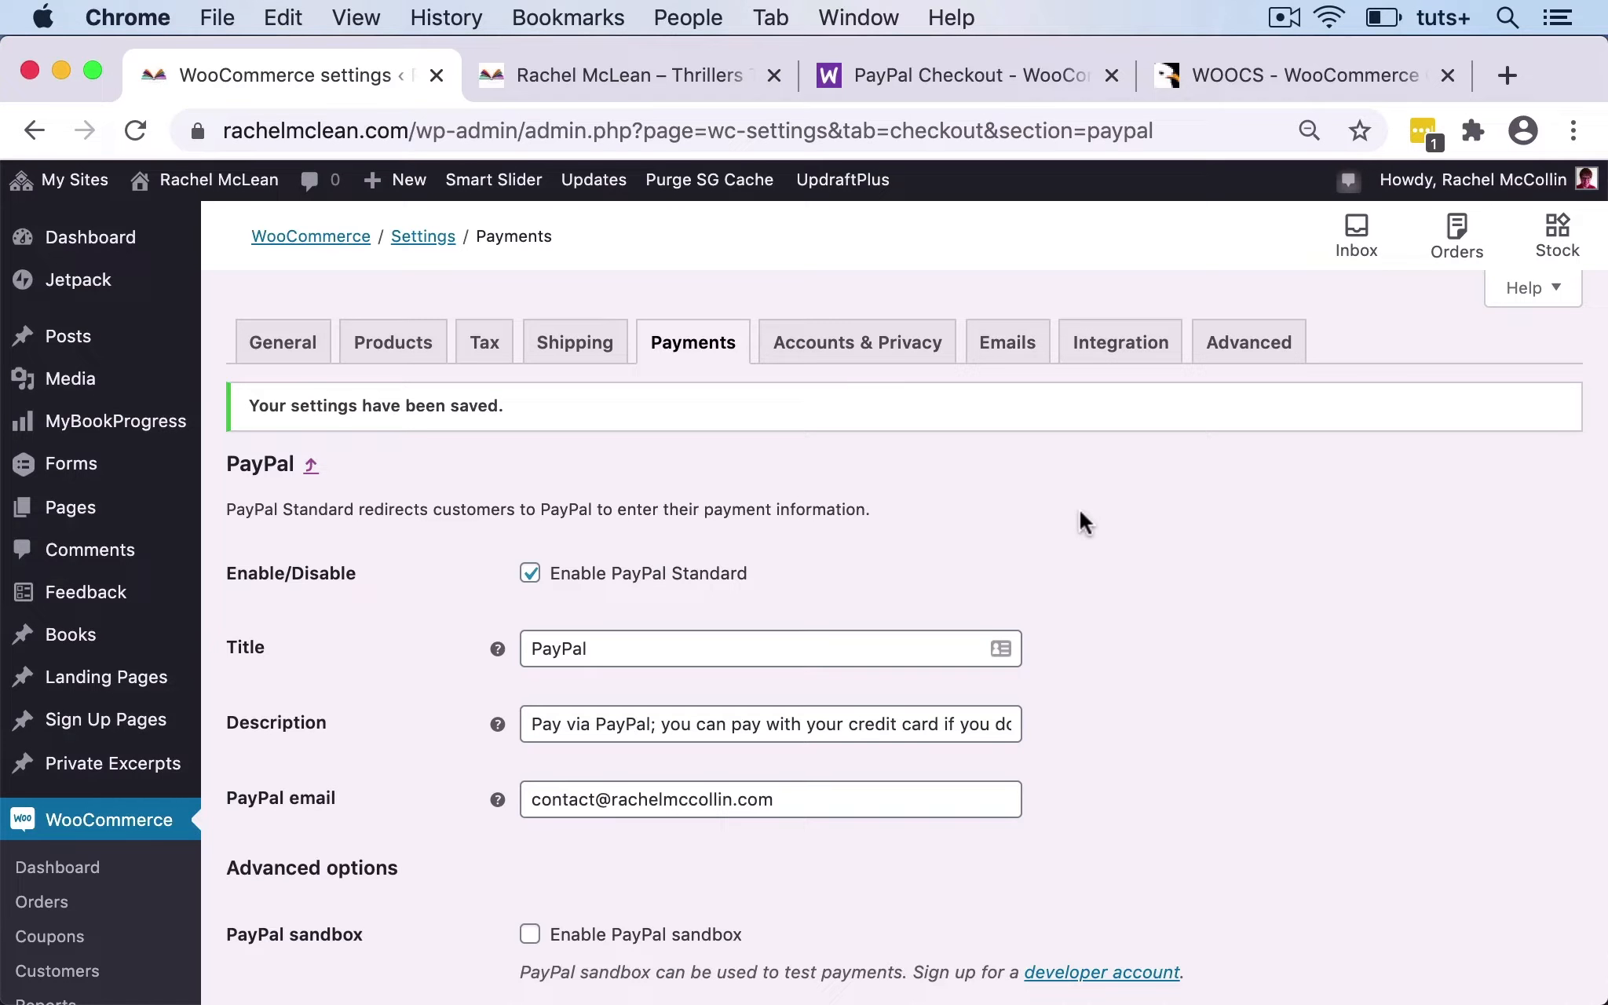
# Read the installation section of the PayPal Checkout documentation and return to the store settings.
pyautogui.click(995, 70)
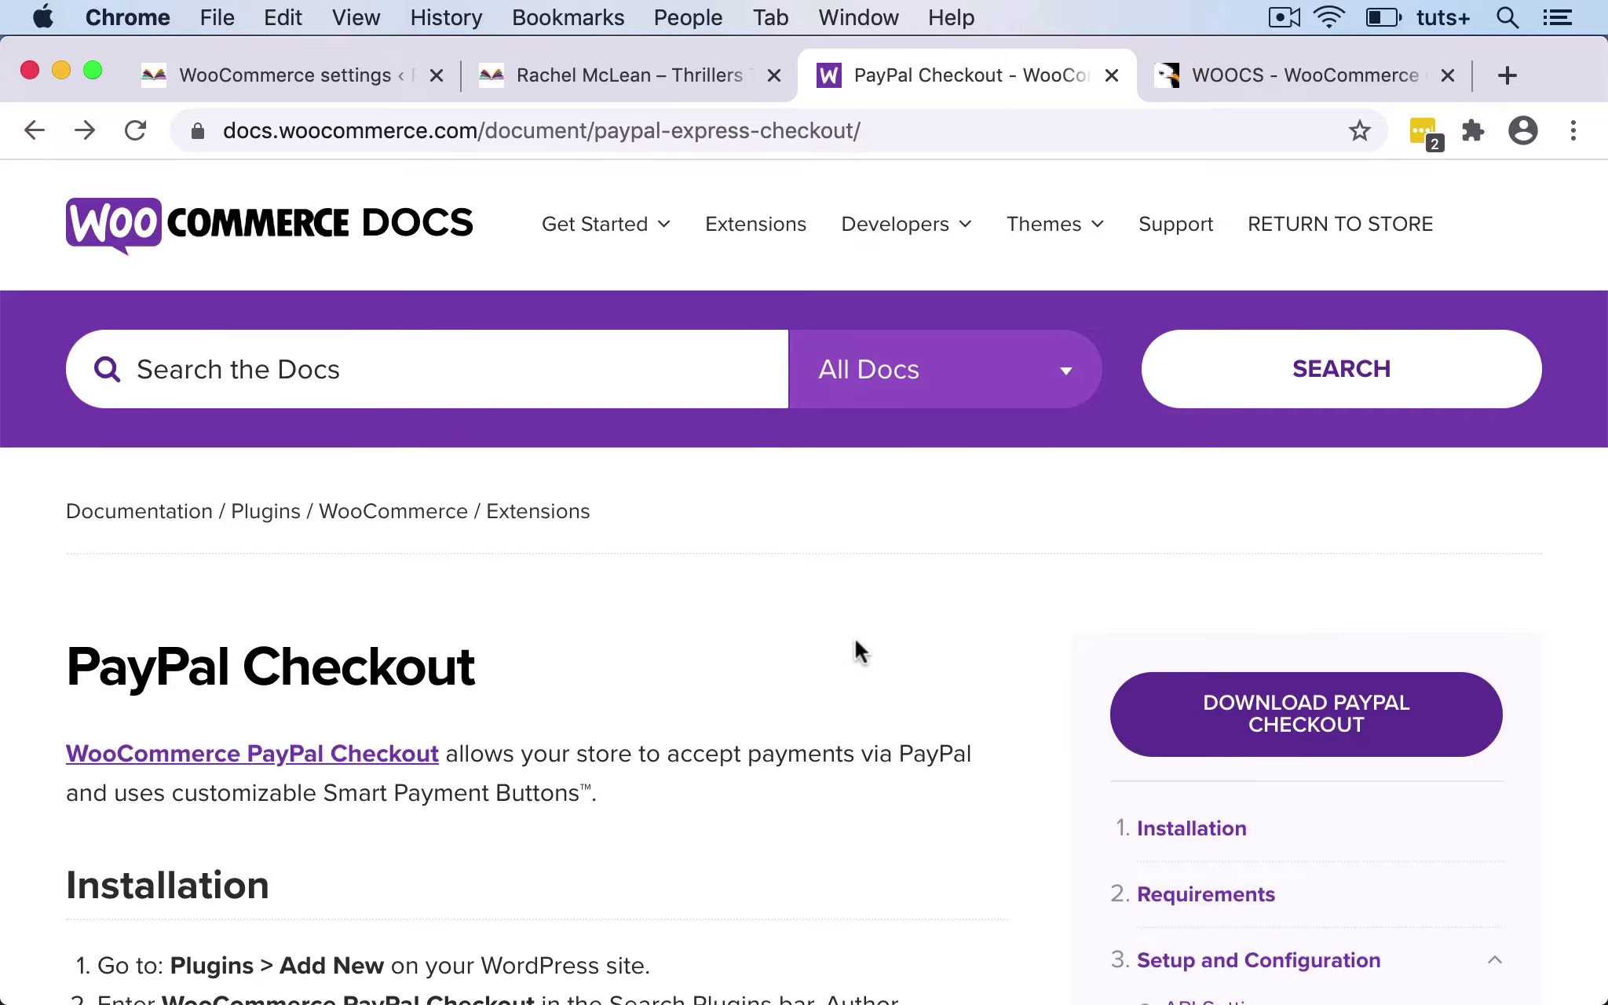
pyautogui.scroll(-5, 854, 638)
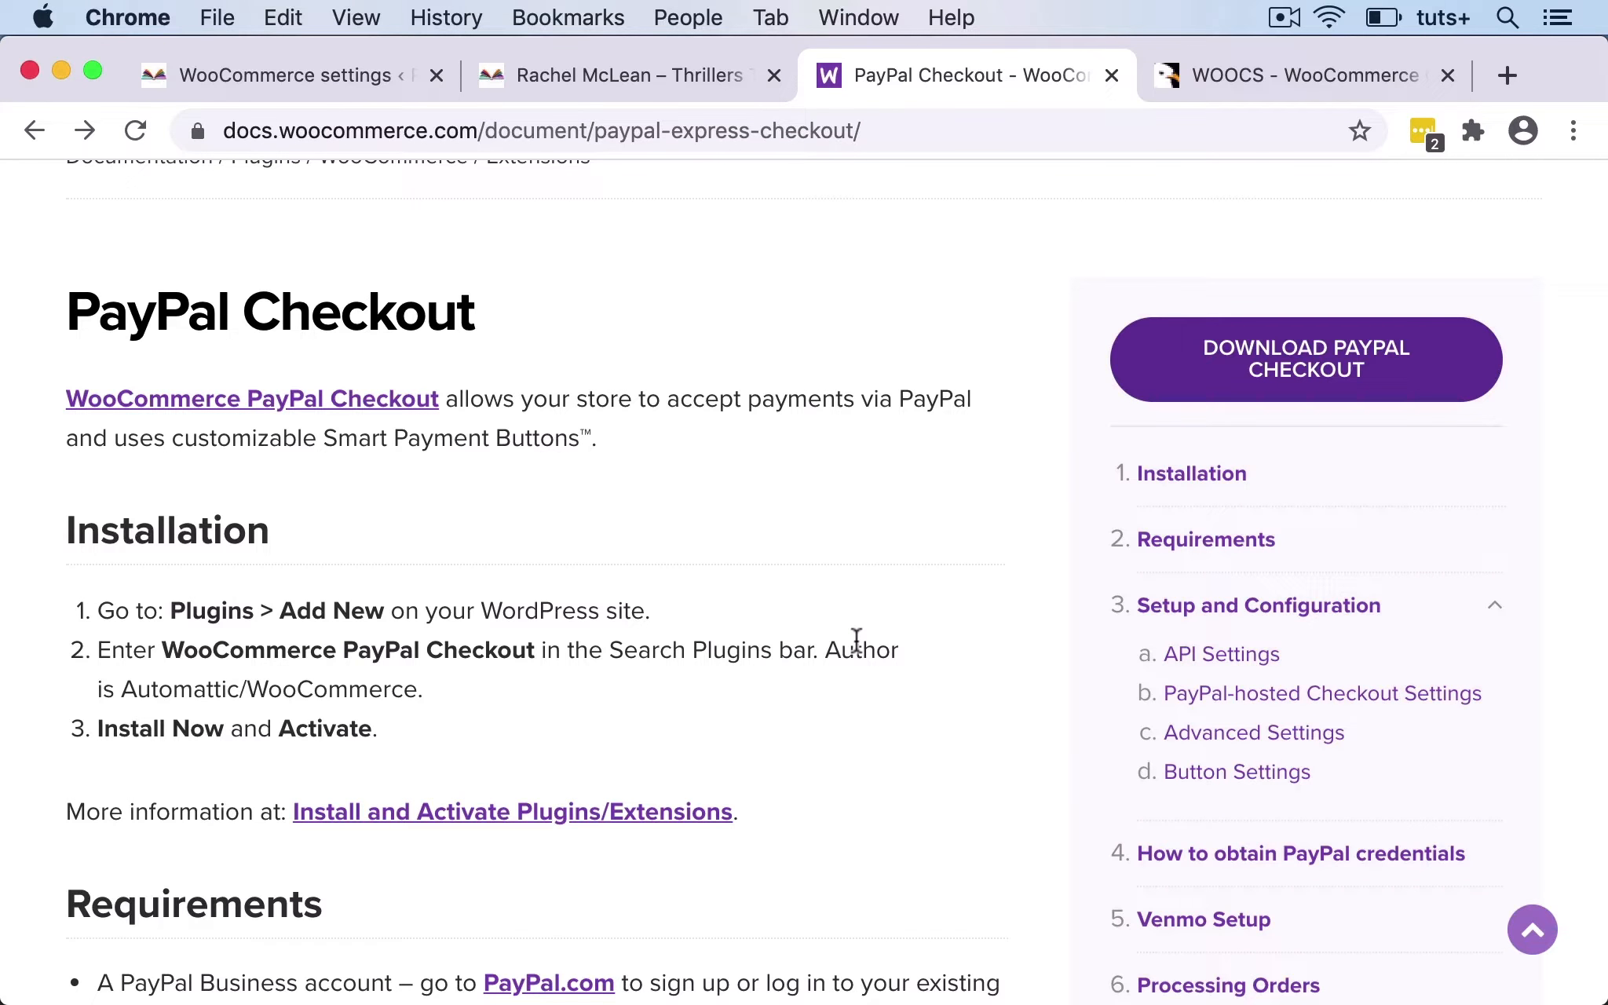
pyautogui.scroll(5, 856, 640)
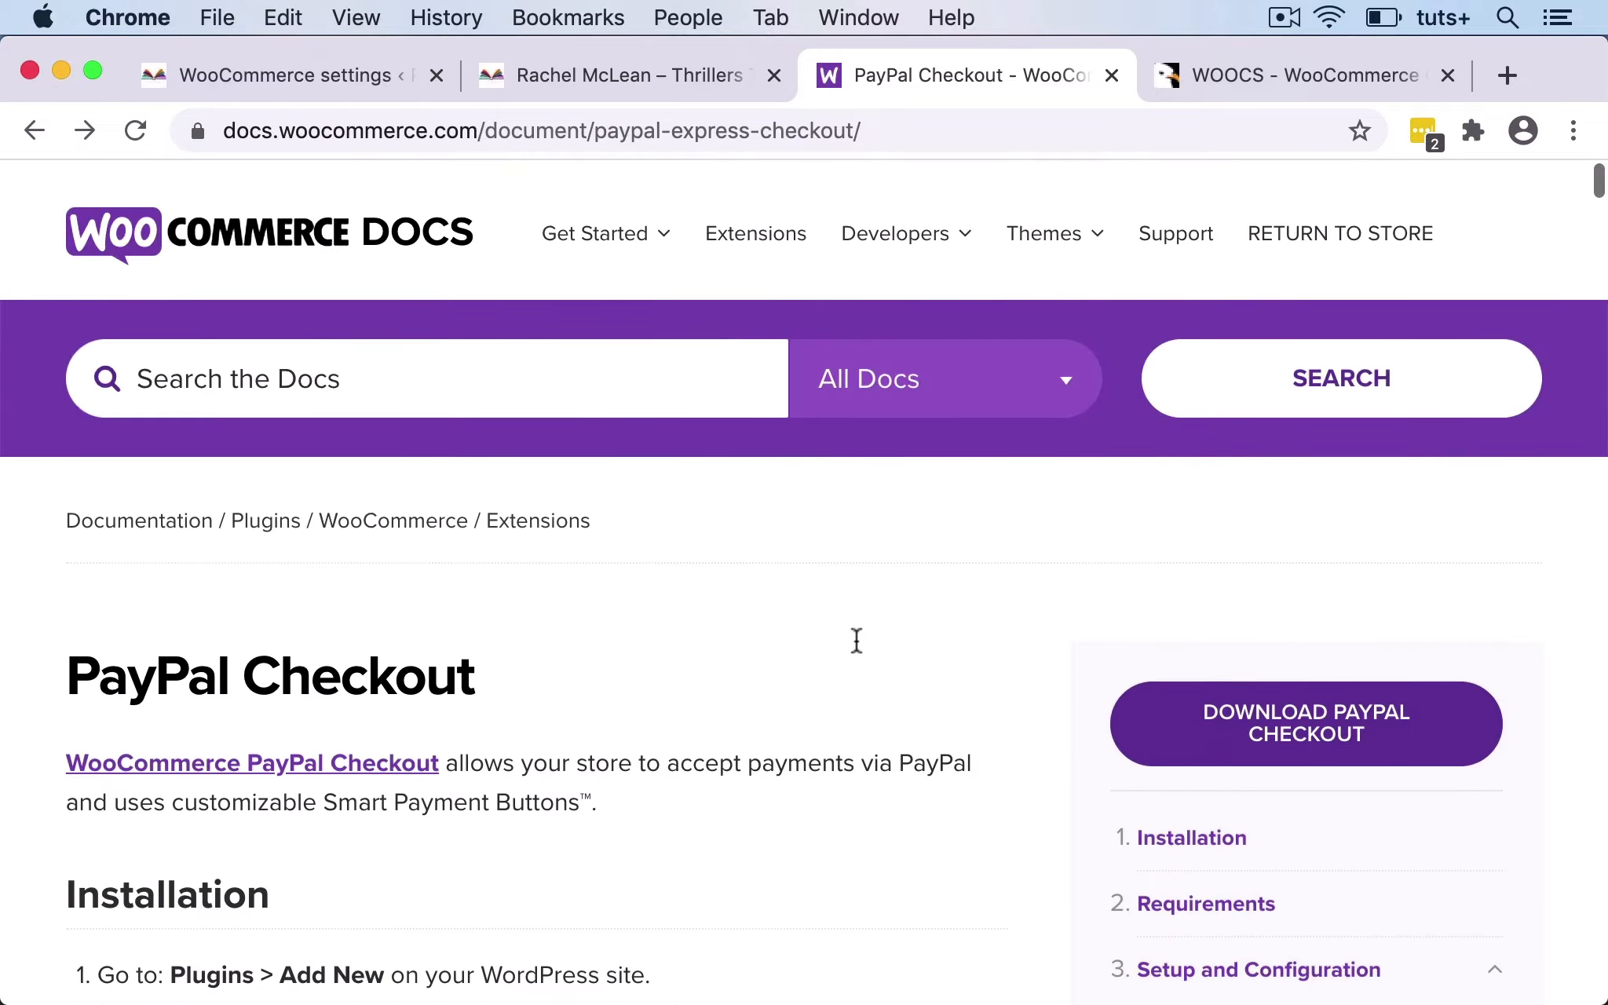
pyautogui.click(279, 74)
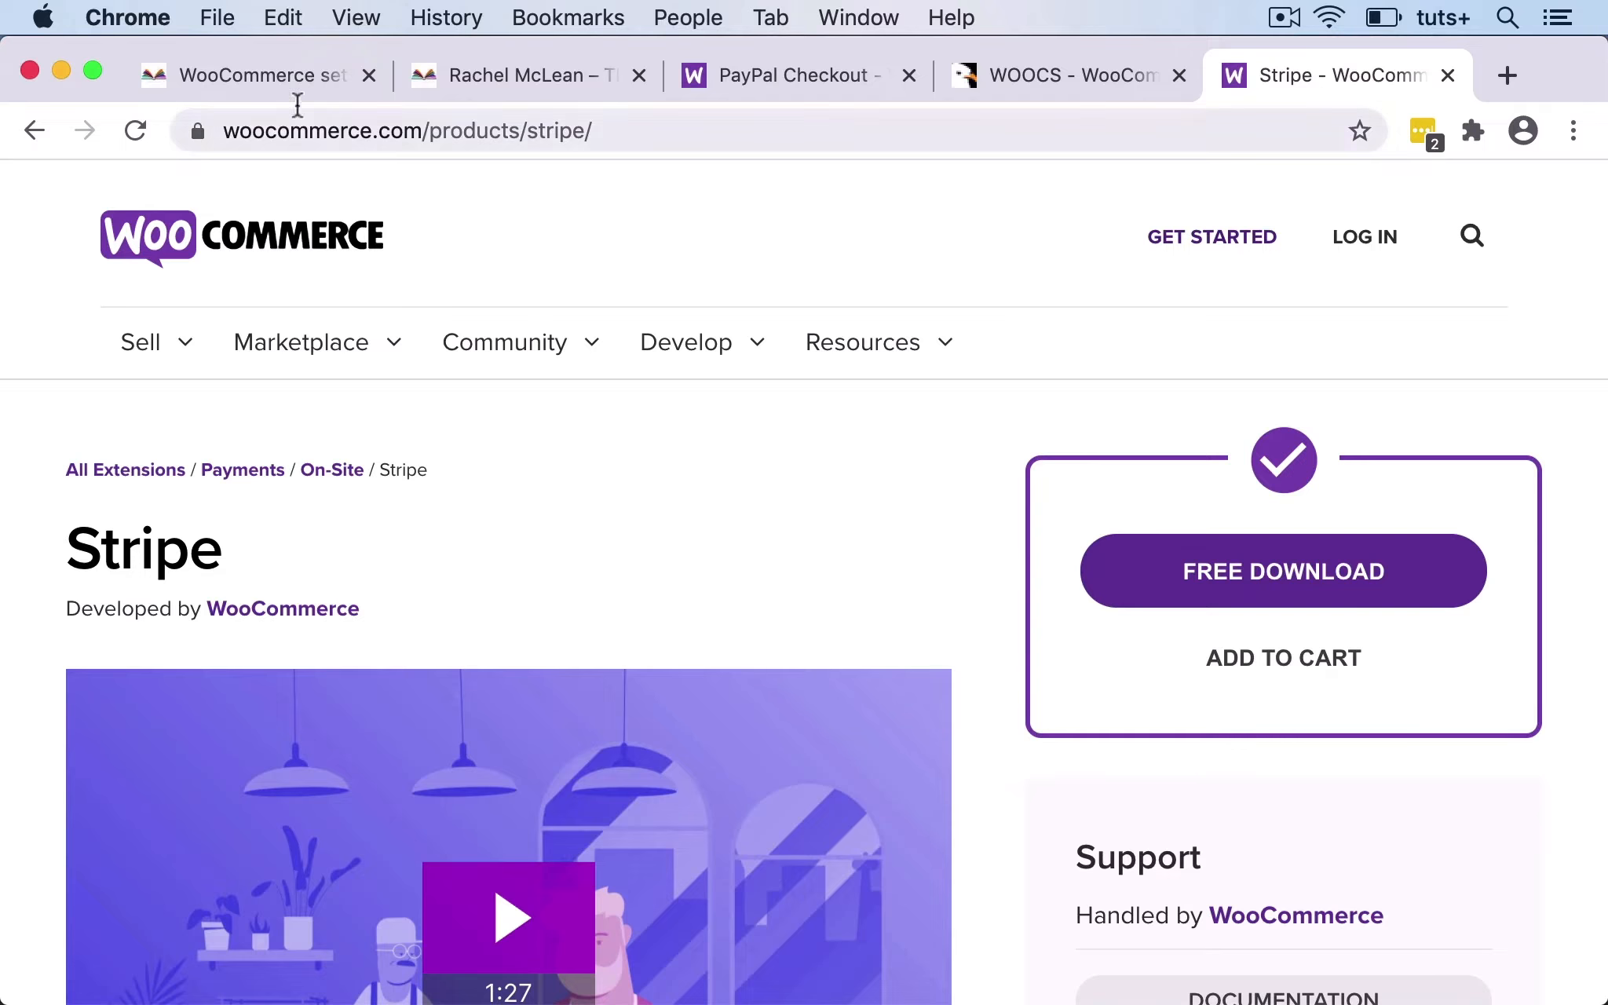
pyautogui.click(274, 78)
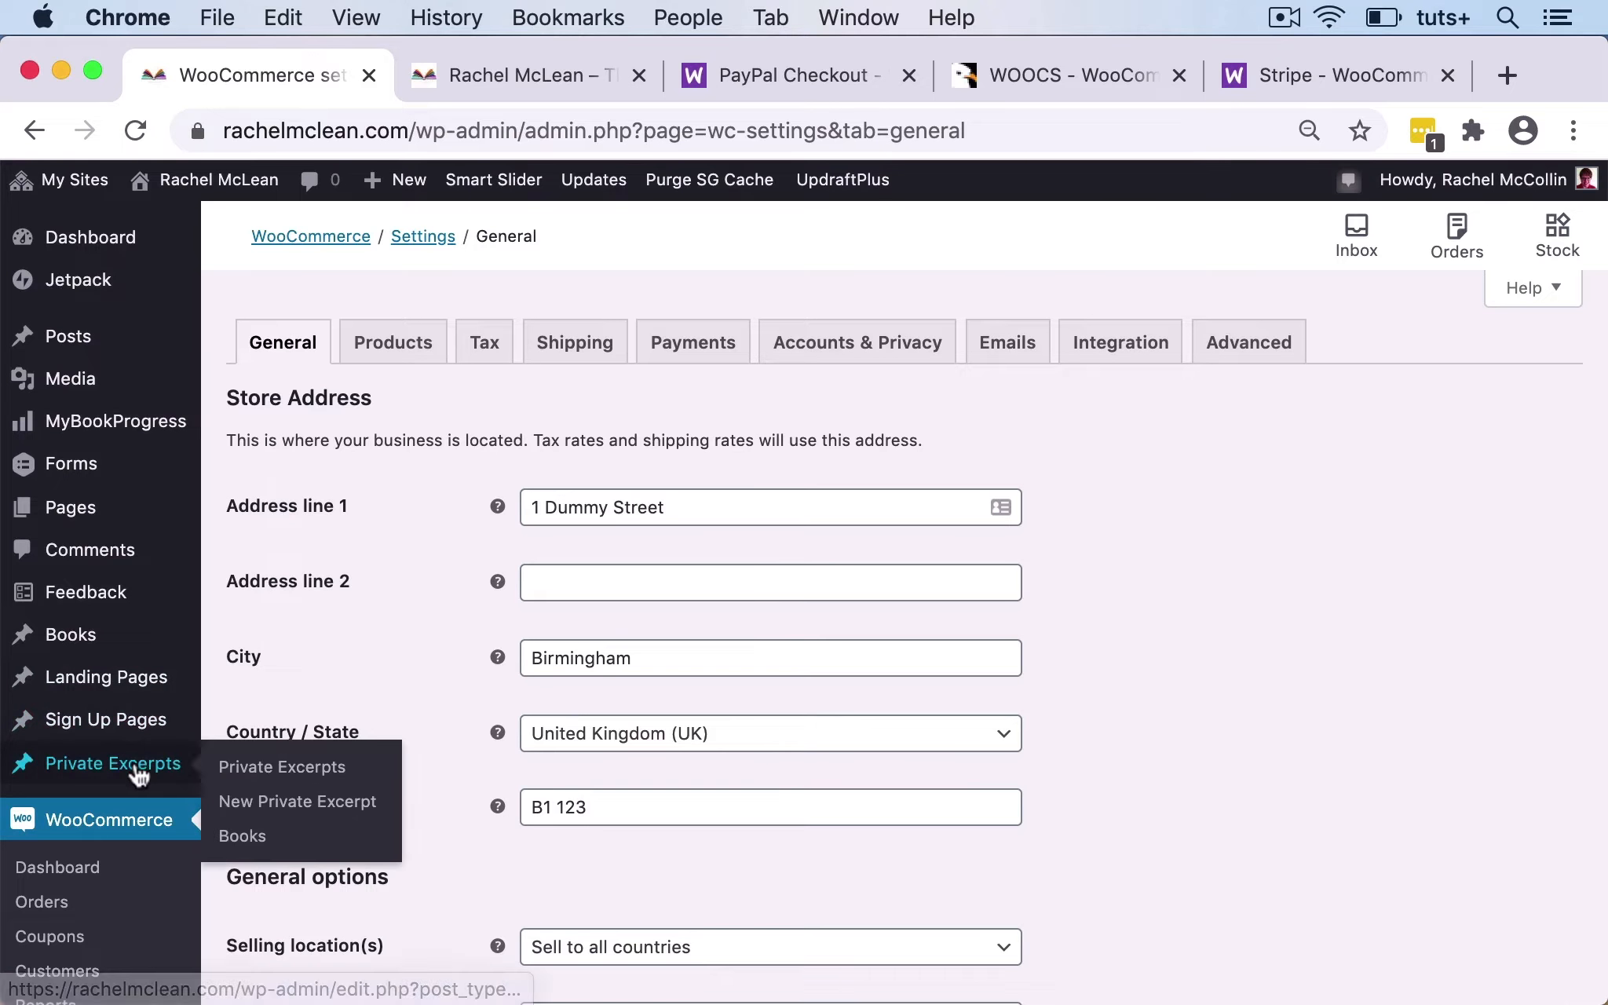
# In the Accounts & Privacy settings, allow logging into existing accounts during checkout and creating accounts at checkout and on the "My account" page.
pyautogui.scroll(-4, 87, 770)
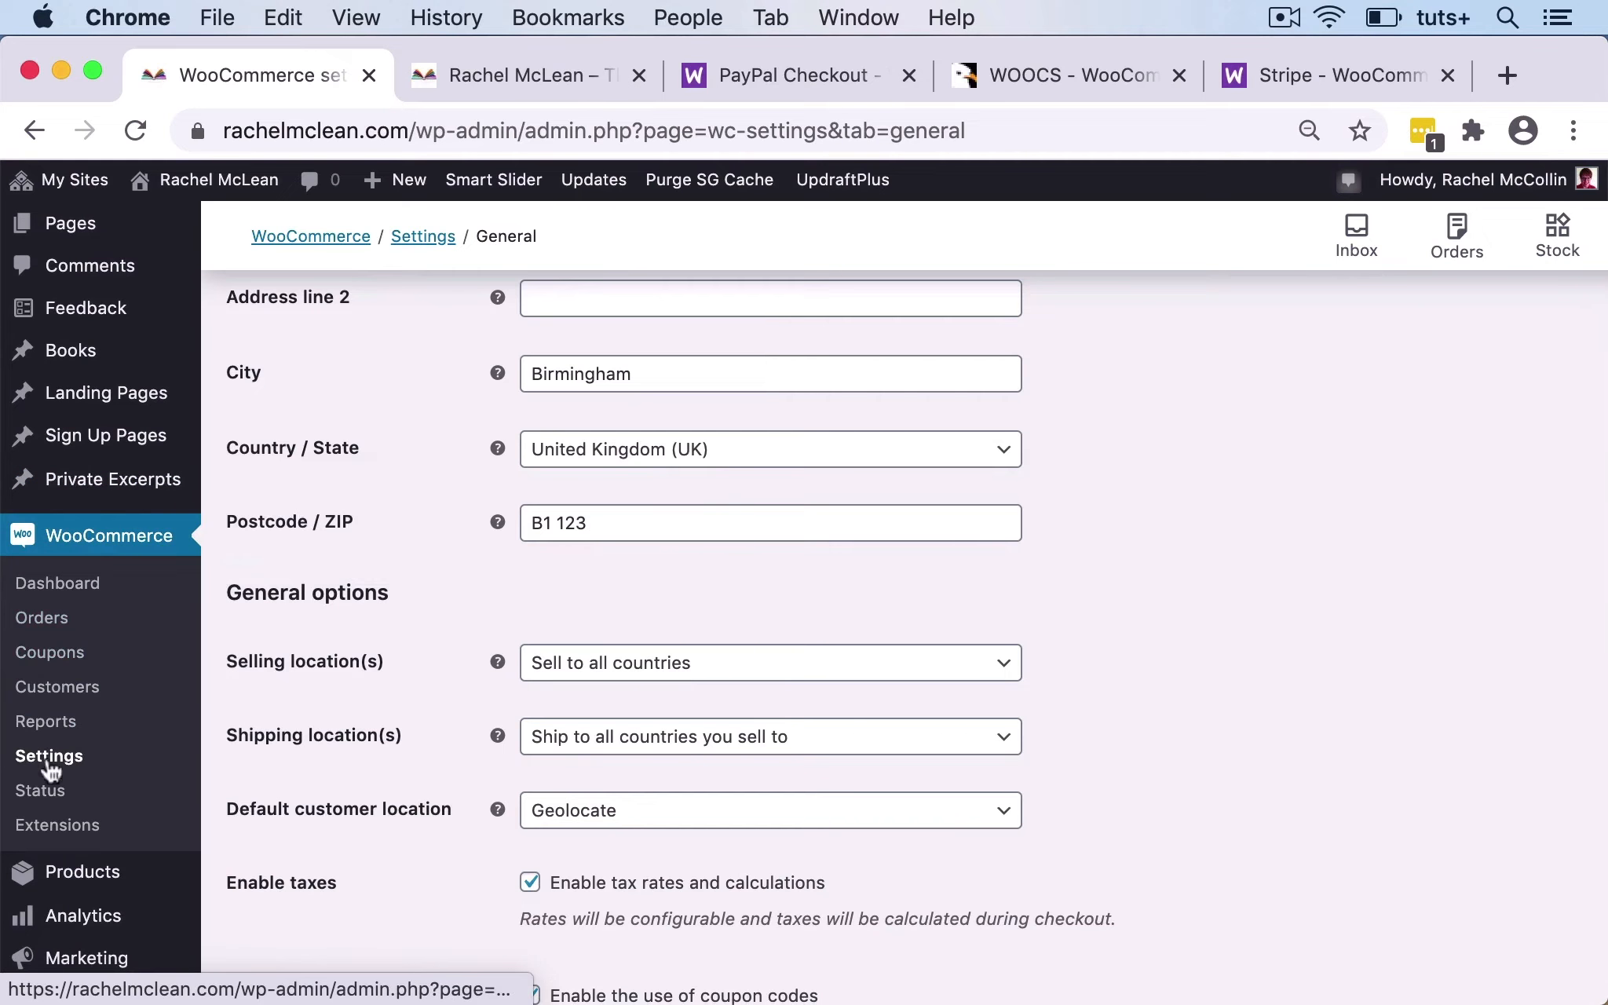
pyautogui.scroll(4, 394, 621)
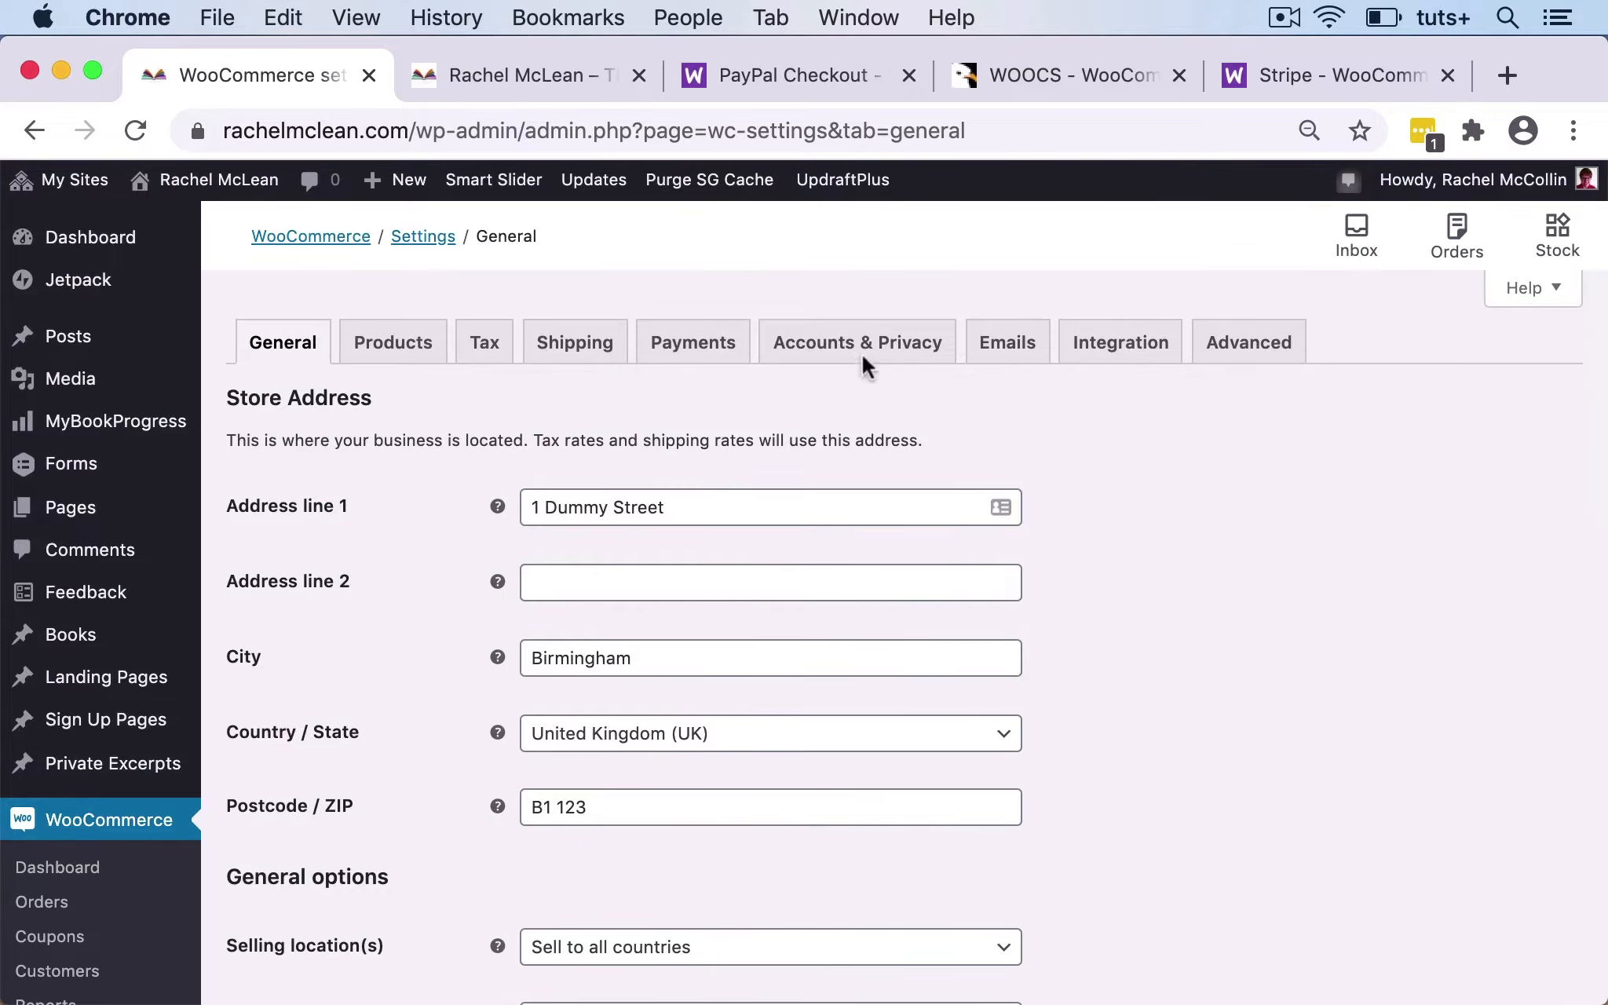
pyautogui.click(864, 346)
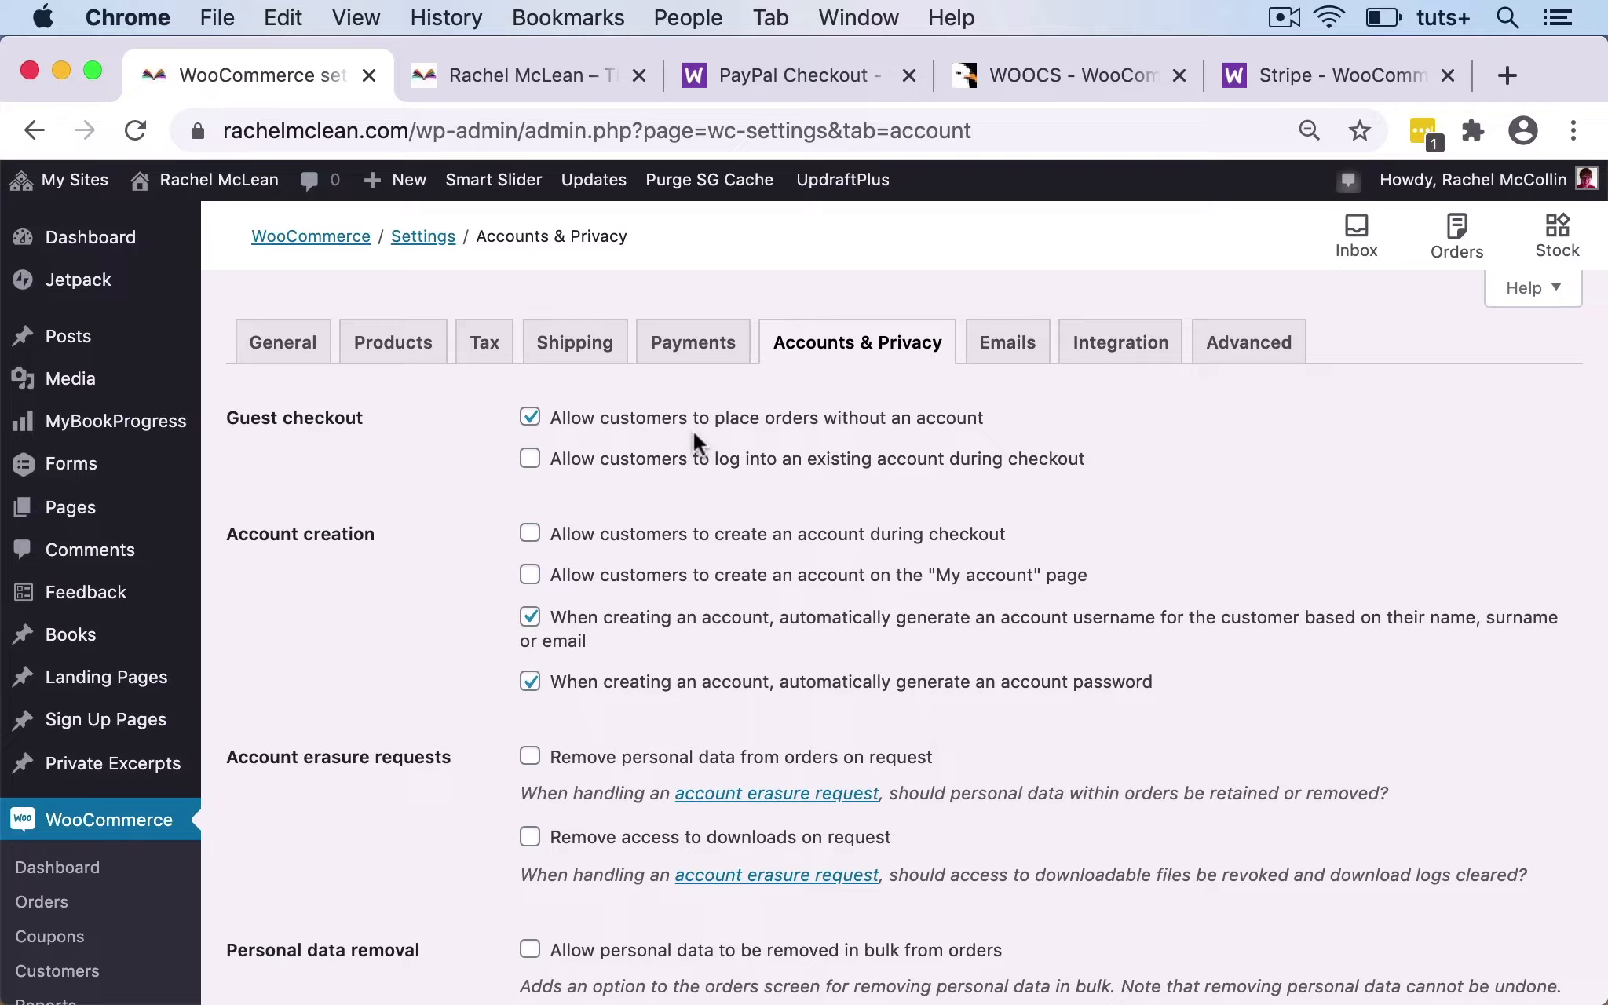
pyautogui.click(528, 459)
pyautogui.scroll(-3, 738, 532)
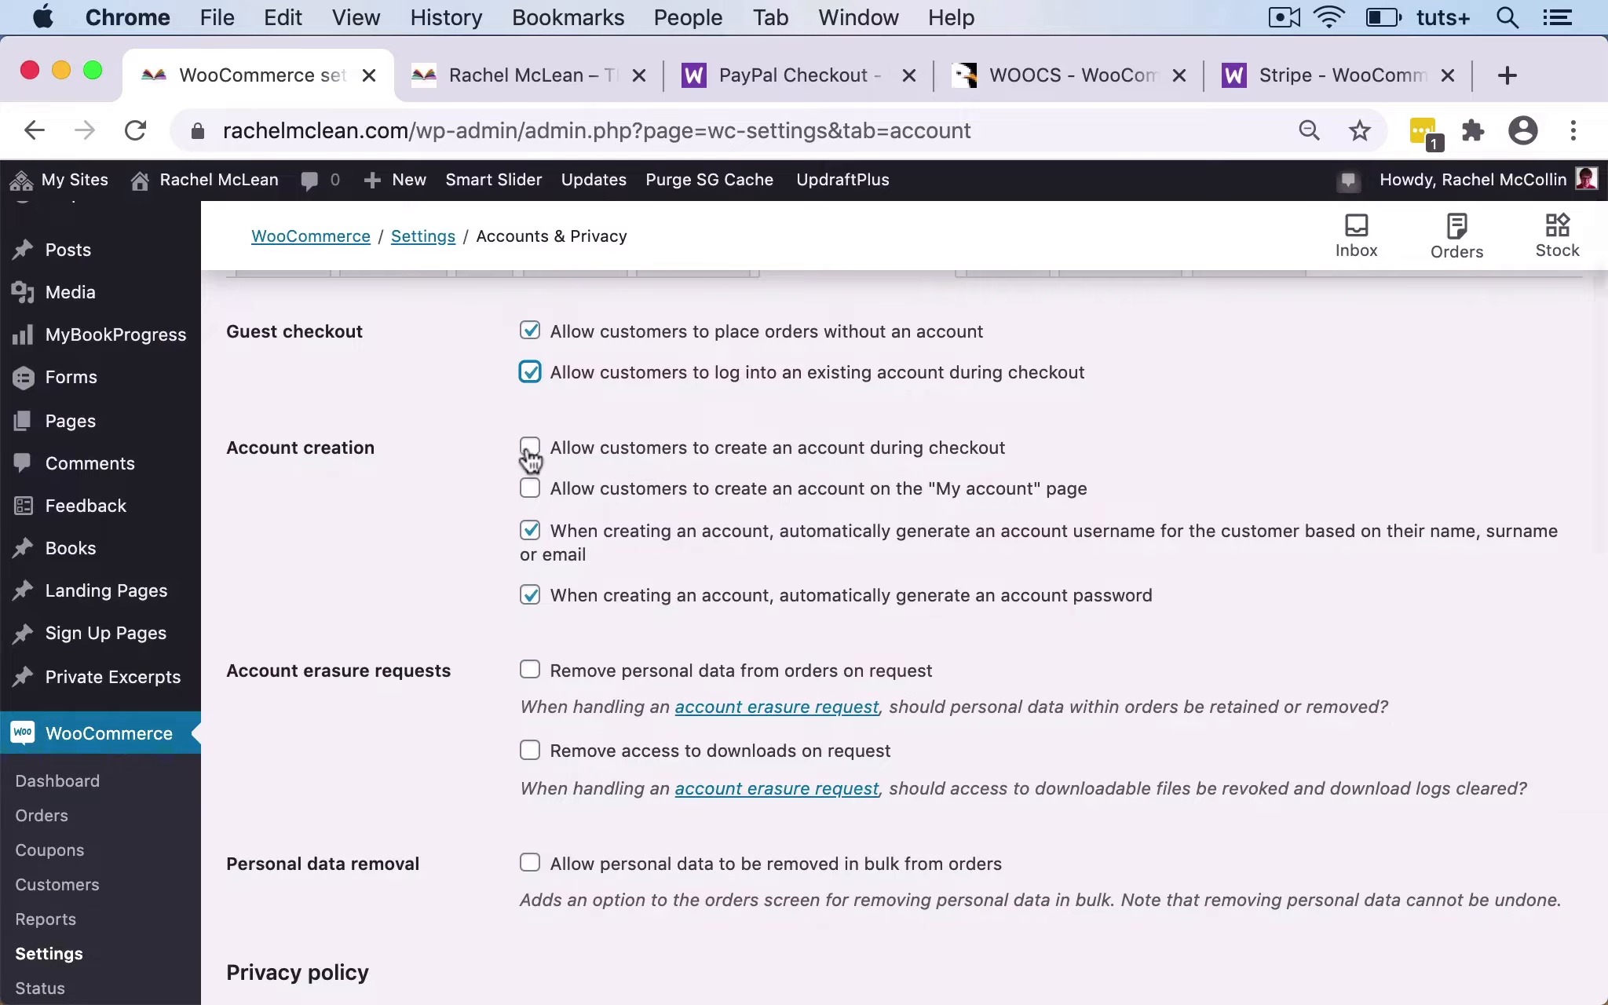
pyautogui.click(530, 447)
pyautogui.click(531, 490)
# Turn off automatic account password generation and enable removing personal data from orders on request.
pyautogui.scroll(-2, 808, 583)
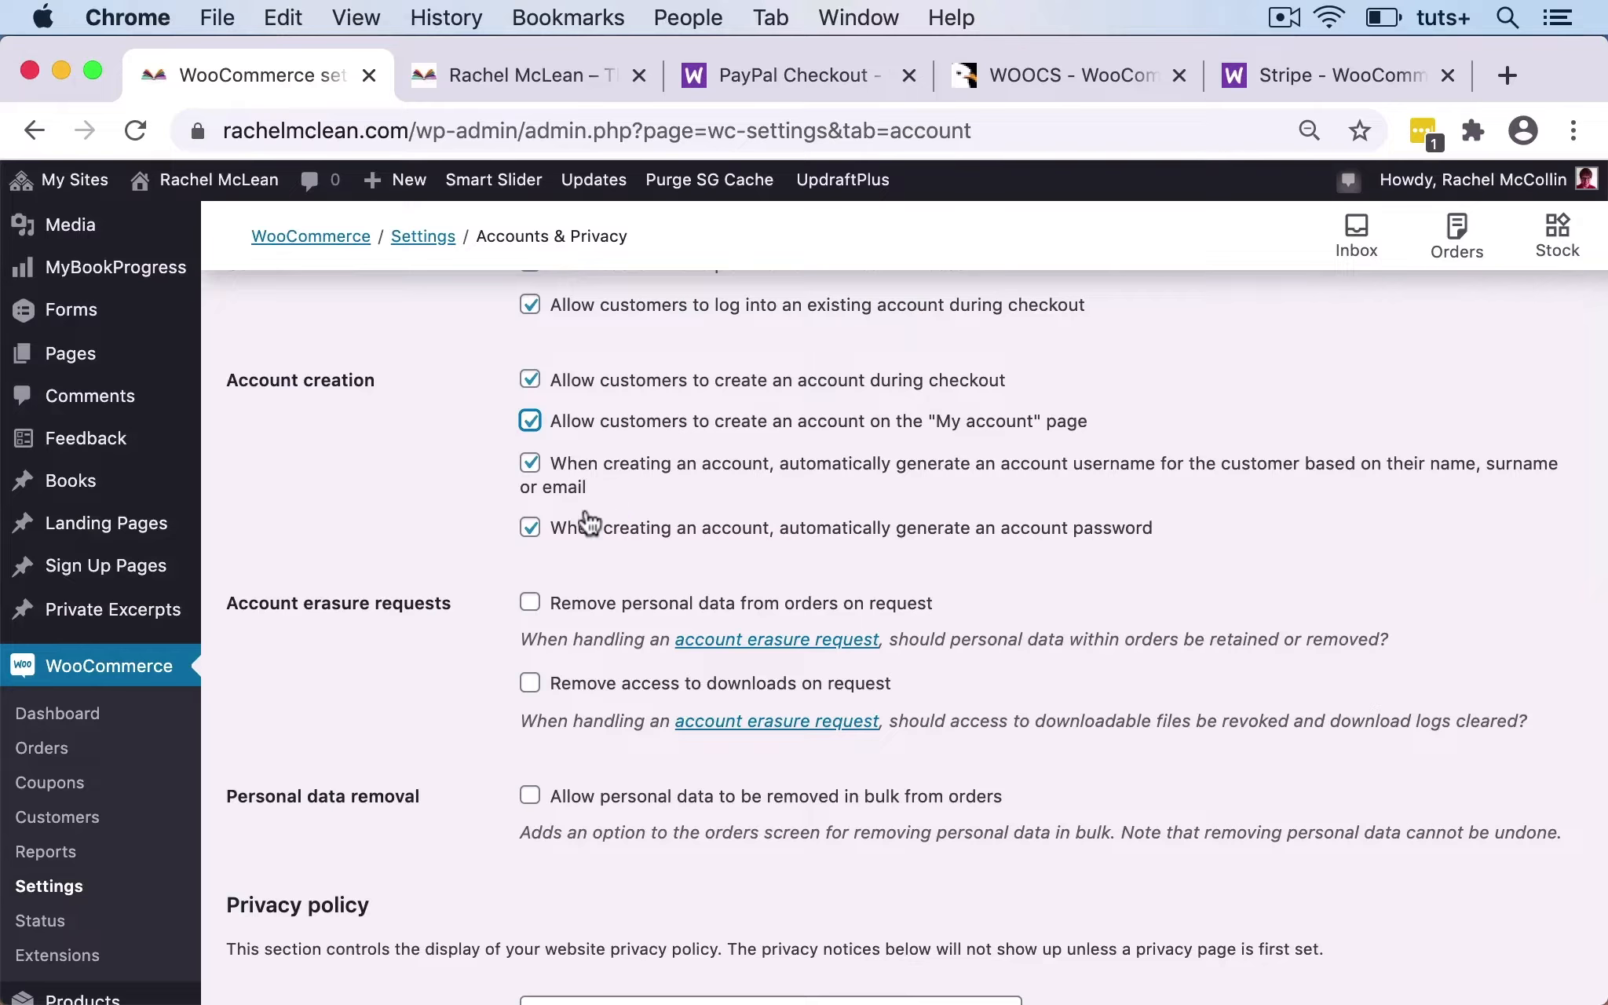
pyautogui.click(534, 527)
pyautogui.scroll(-3, 615, 540)
pyautogui.click(530, 471)
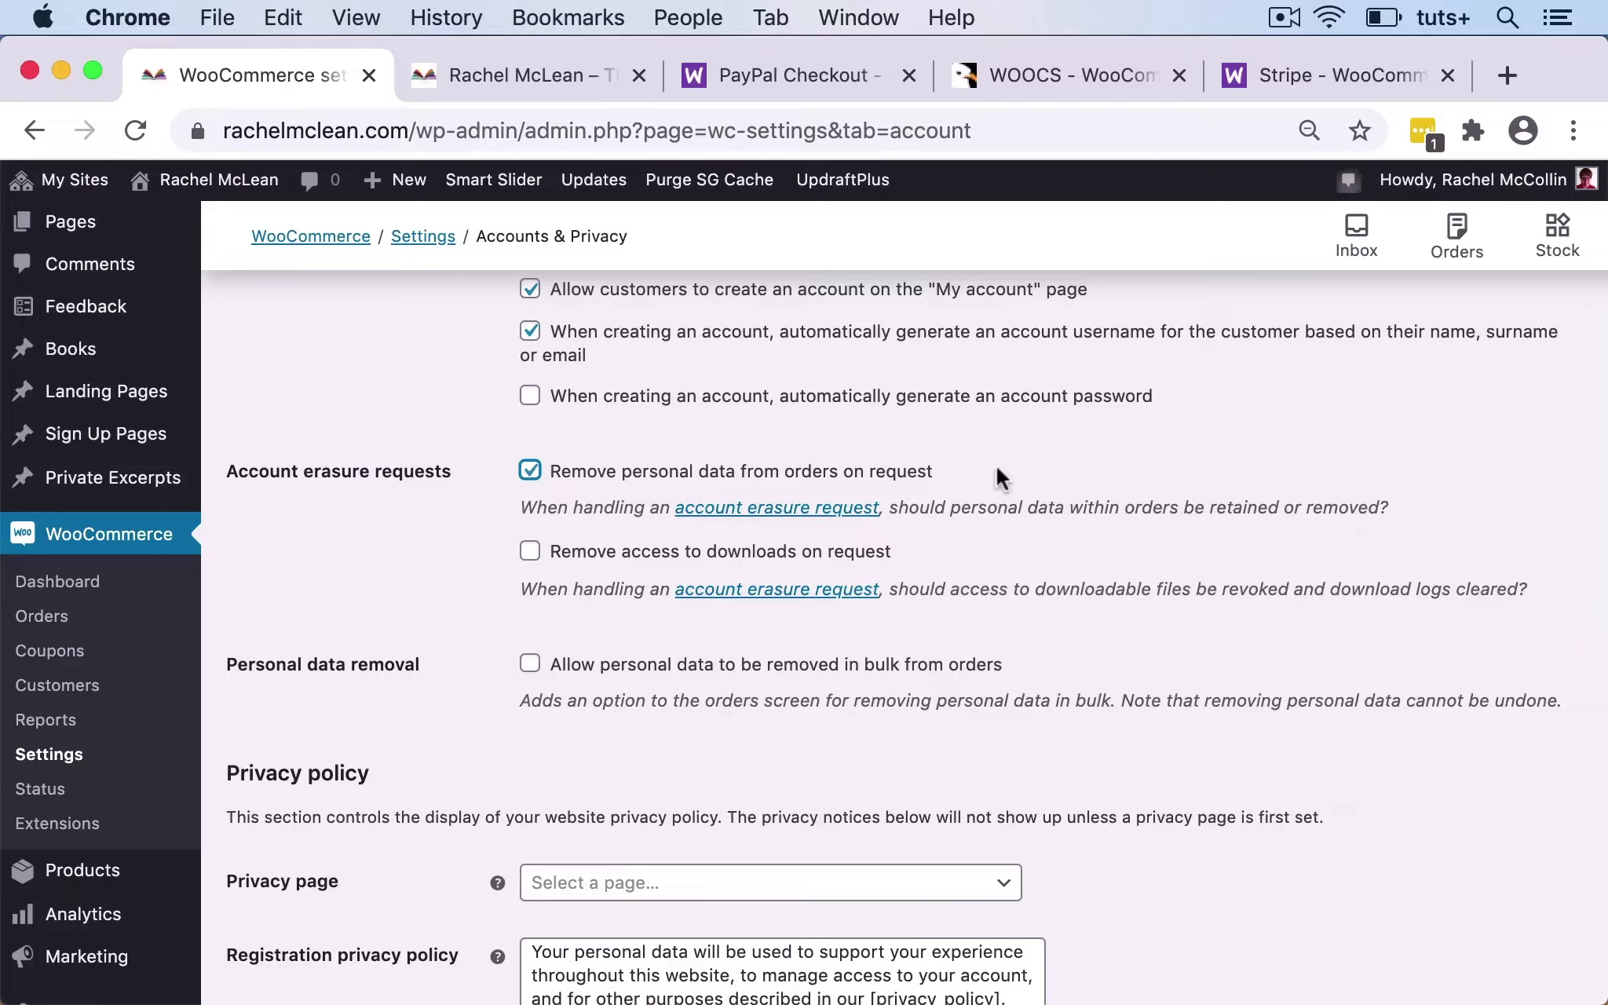
pyautogui.scroll(-1, 995, 465)
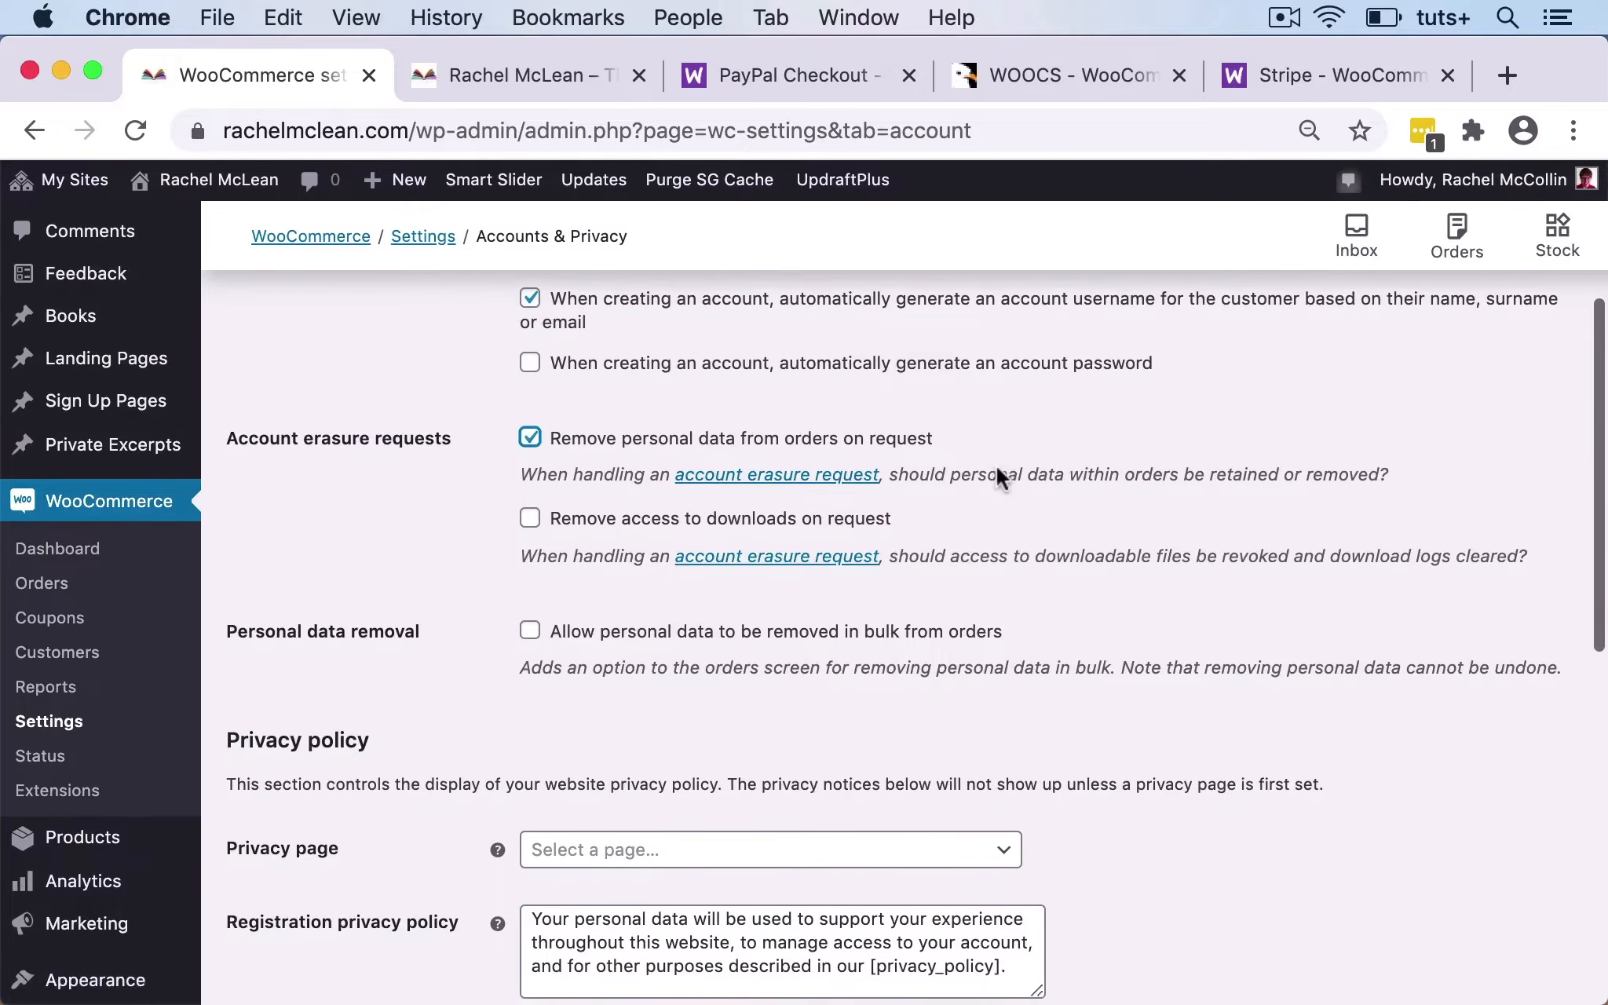
pyautogui.click(531, 519)
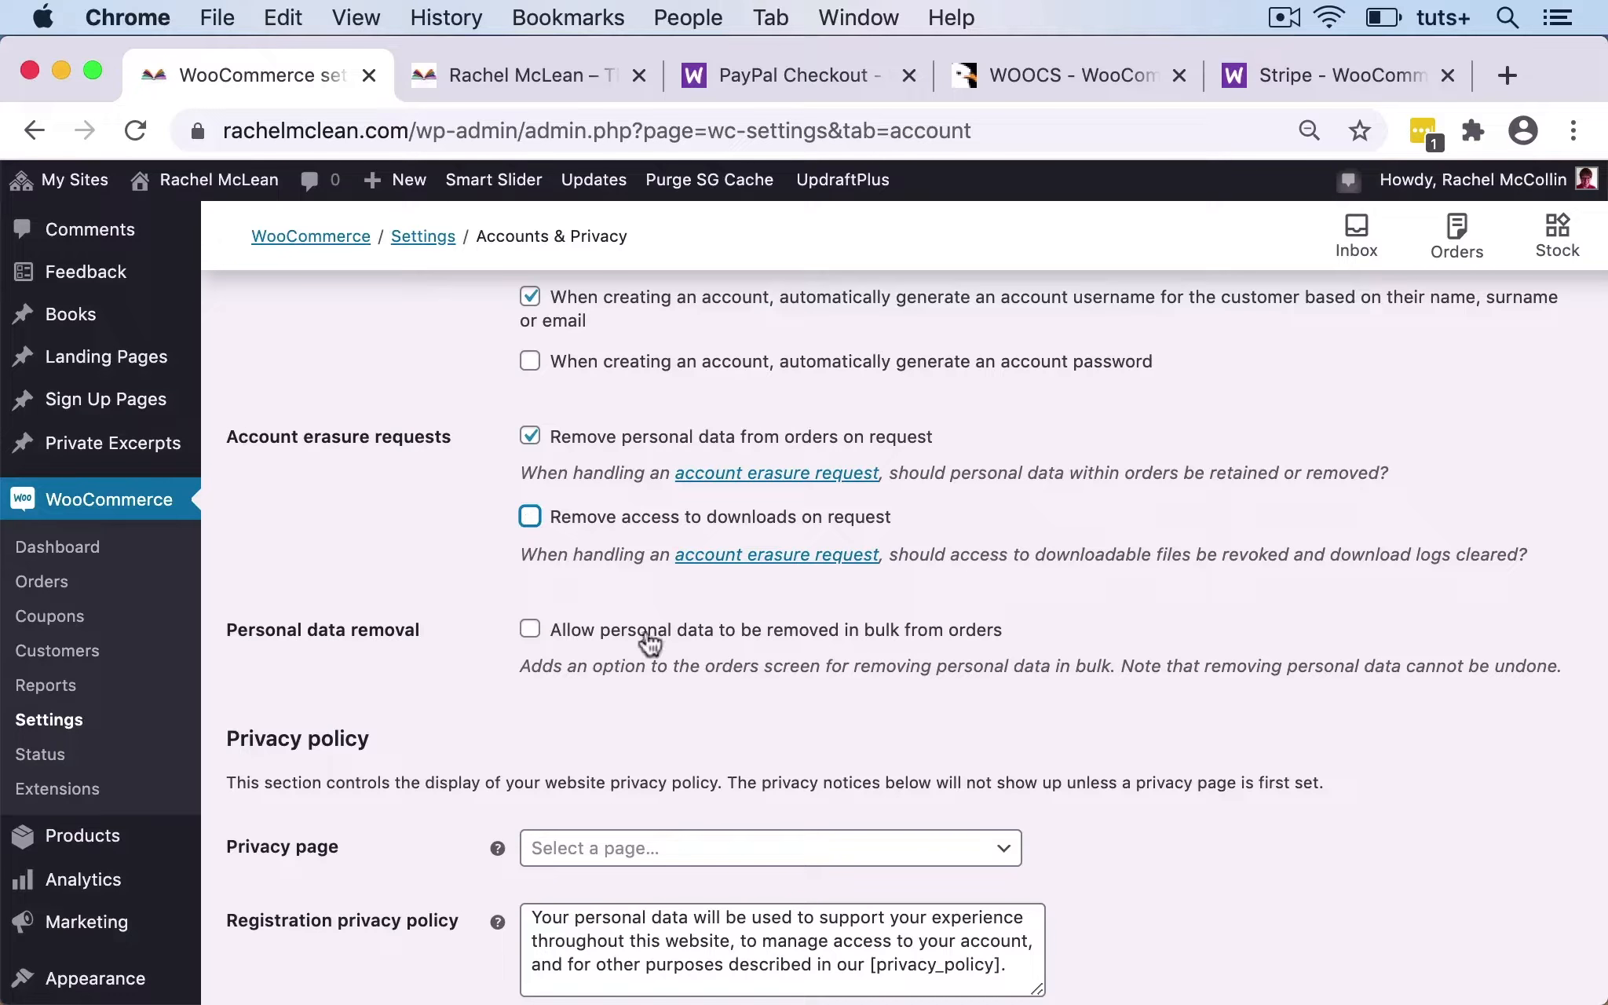
# Set the store's privacy page to the existing Privacy Policy page.
pyautogui.scroll(-3, 651, 690)
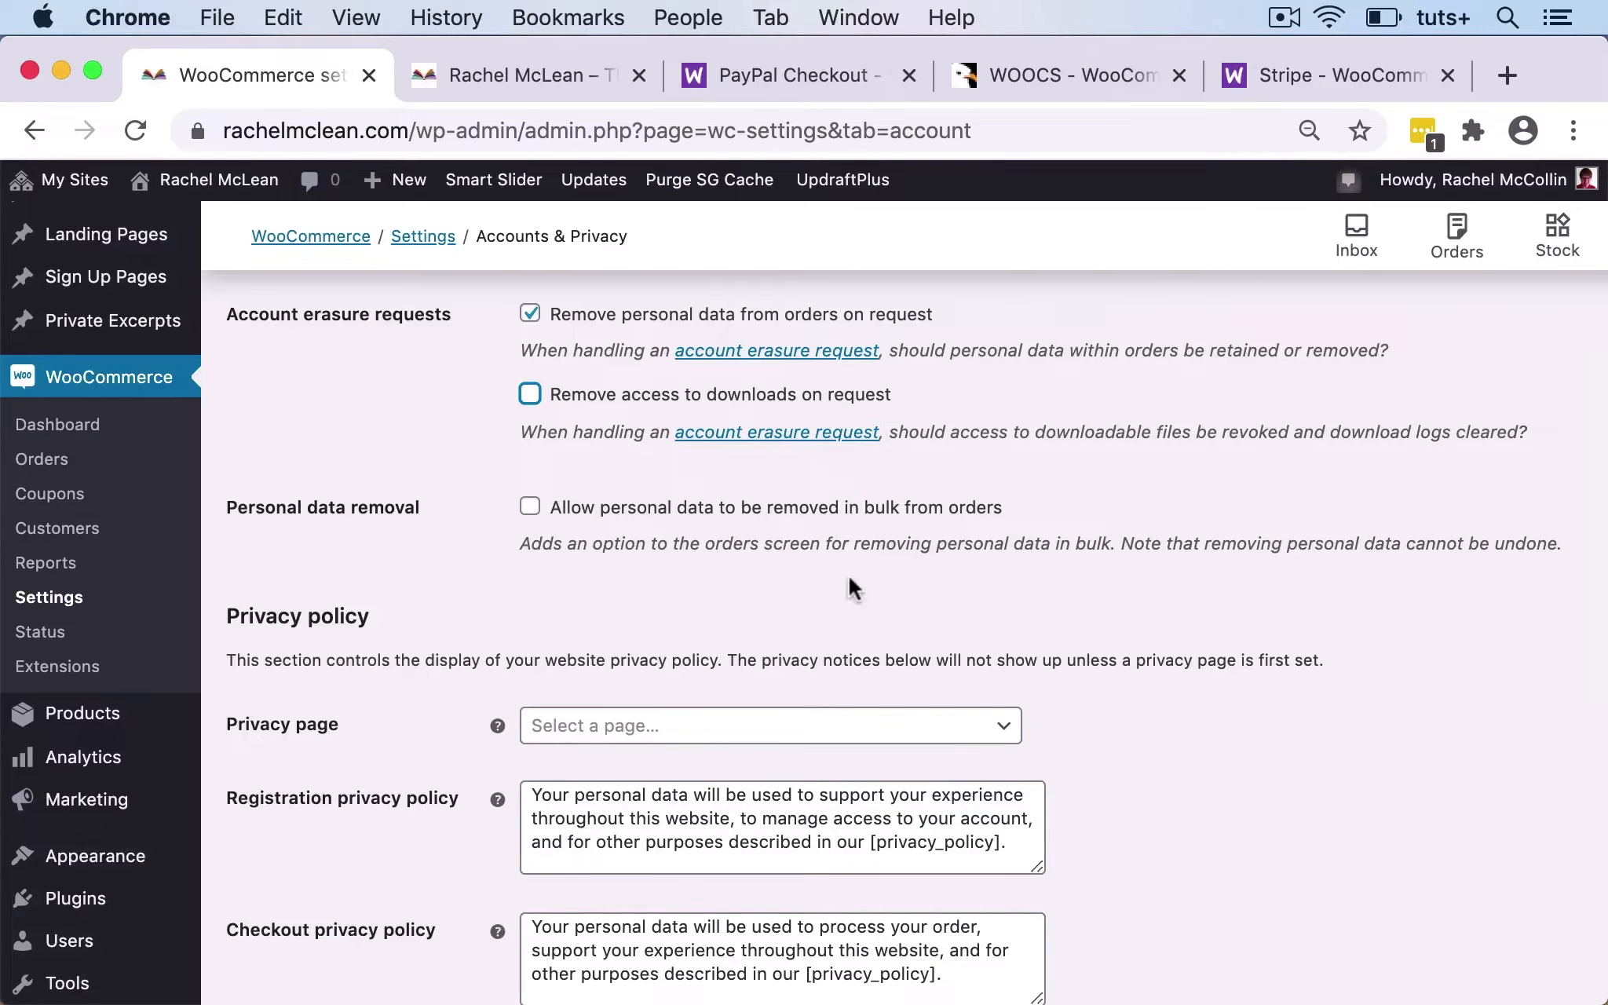
pyautogui.scroll(-5, 823, 599)
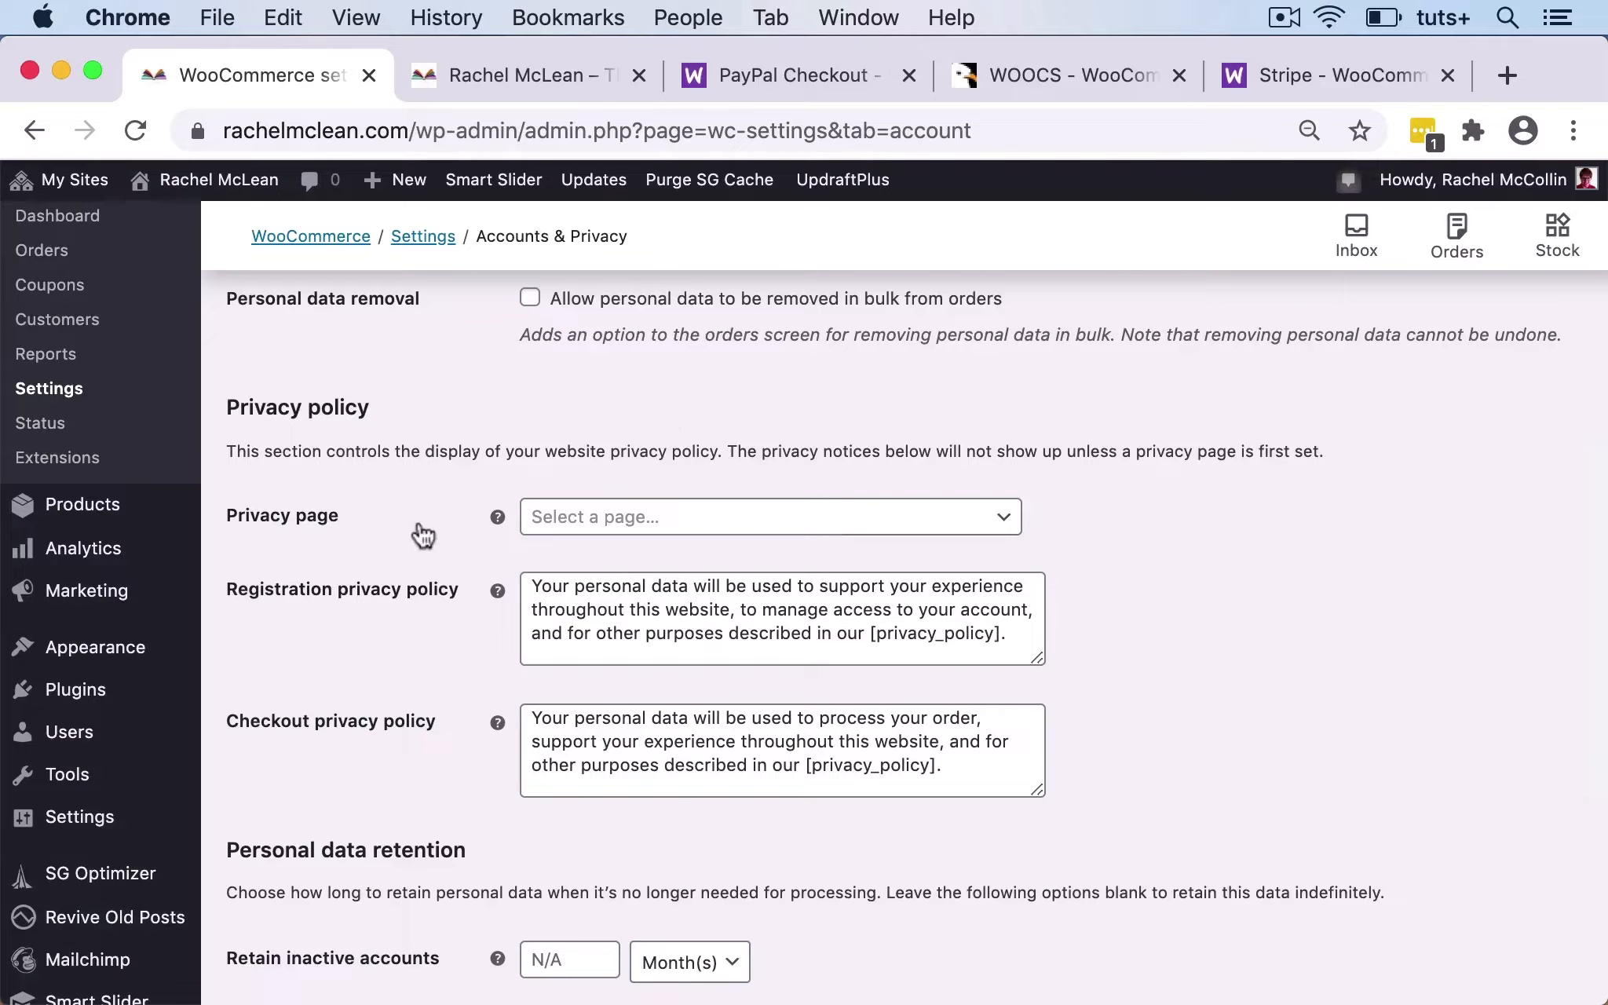
pyautogui.click(717, 524)
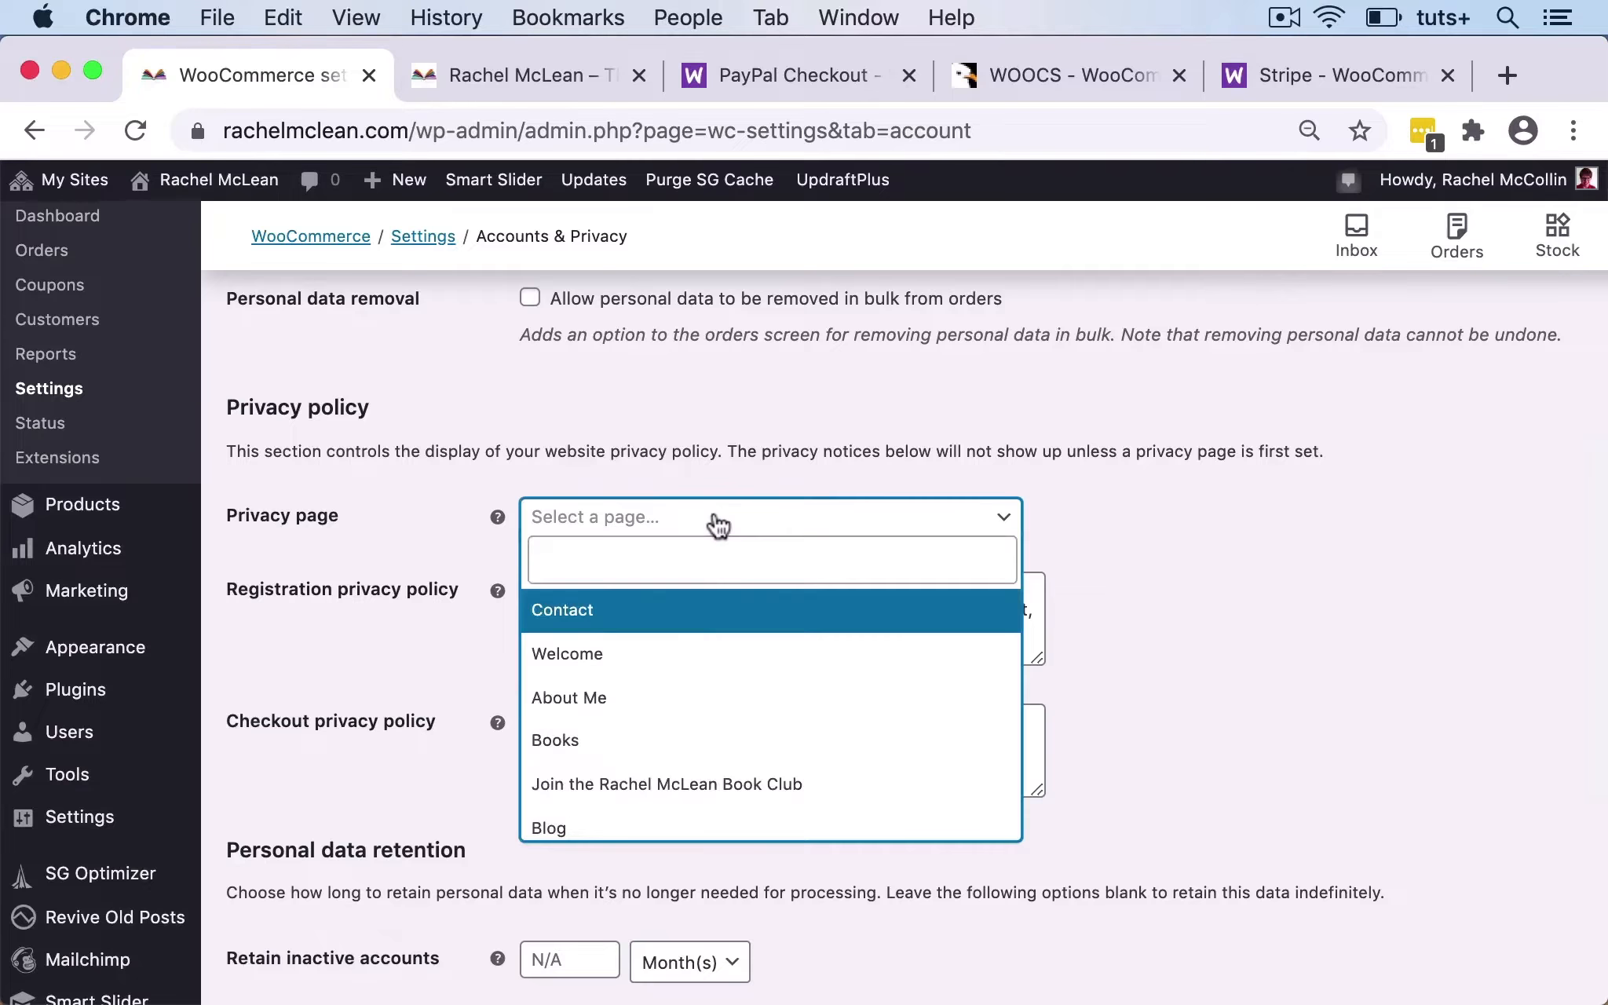
pyautogui.scroll(-3, 711, 691)
pyautogui.click(634, 677)
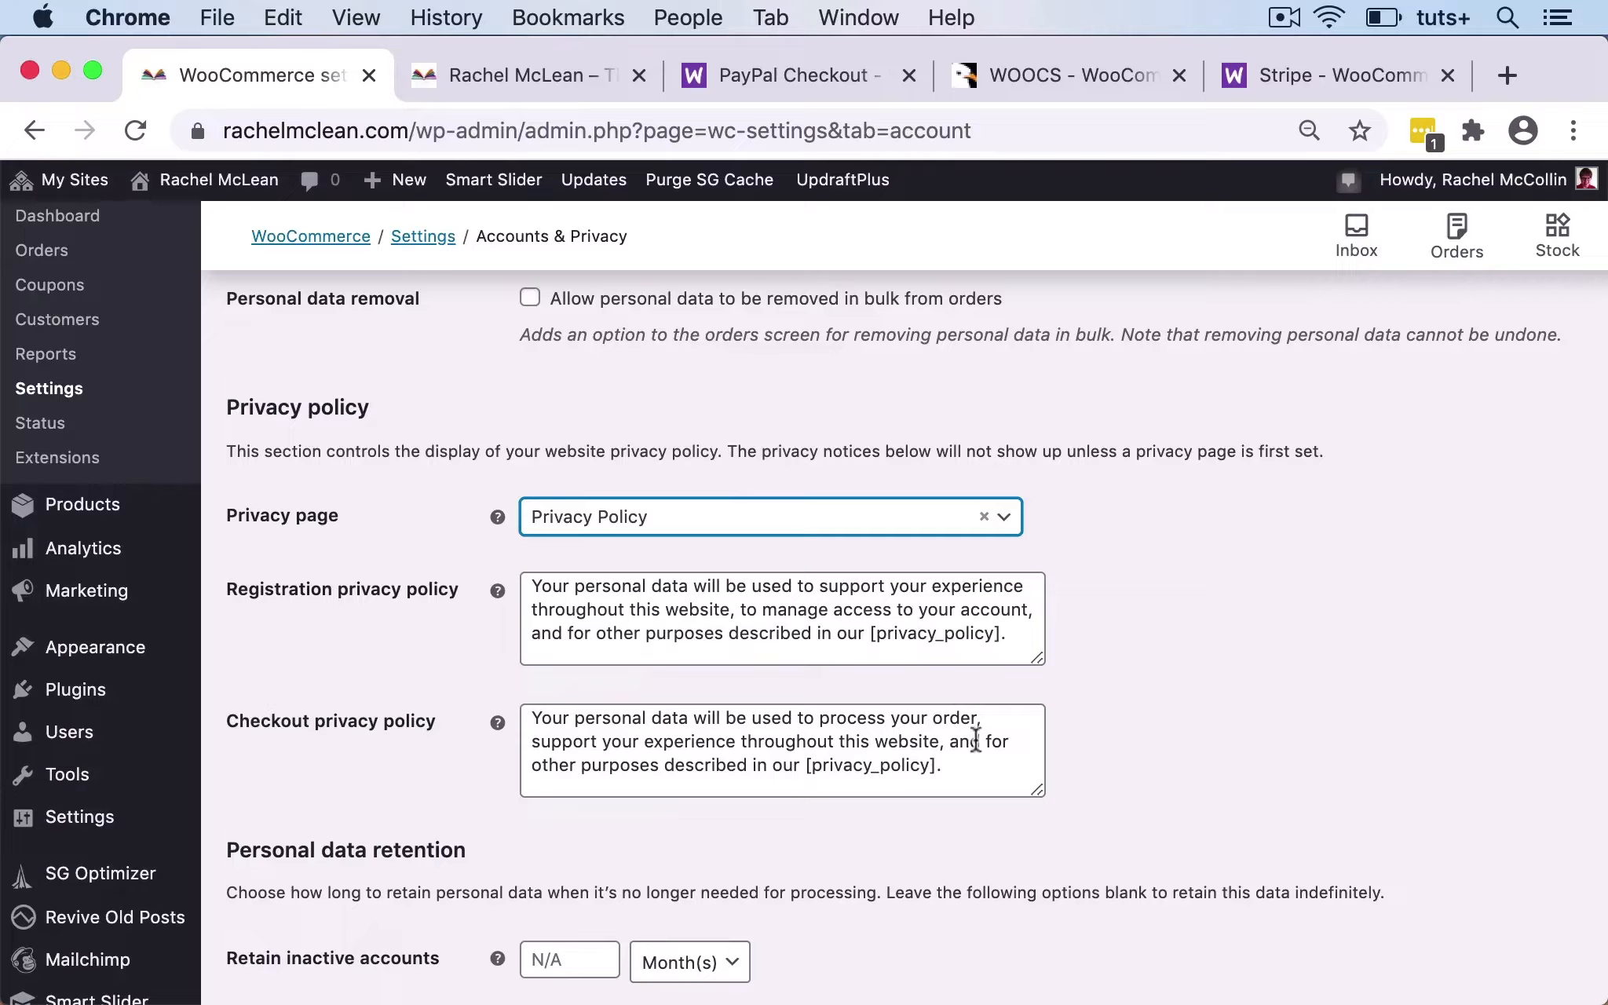
# Set the personal data retention for inactive accounts to 3 years.
pyautogui.scroll(-6, 839, 457)
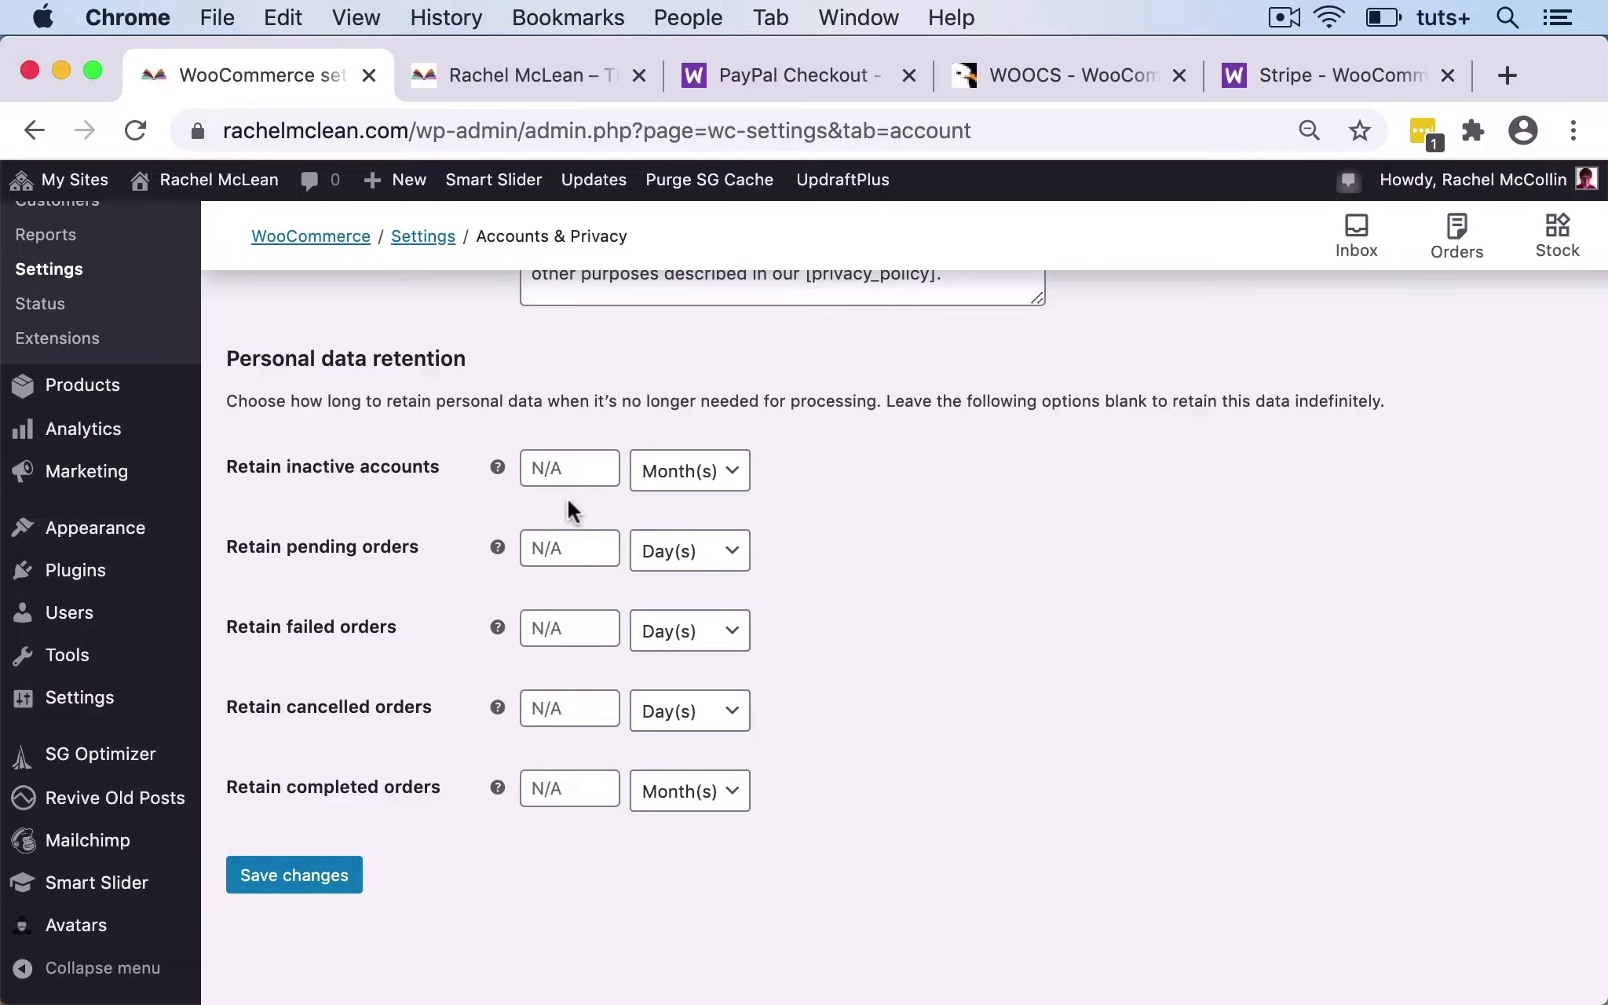
pyautogui.click(715, 475)
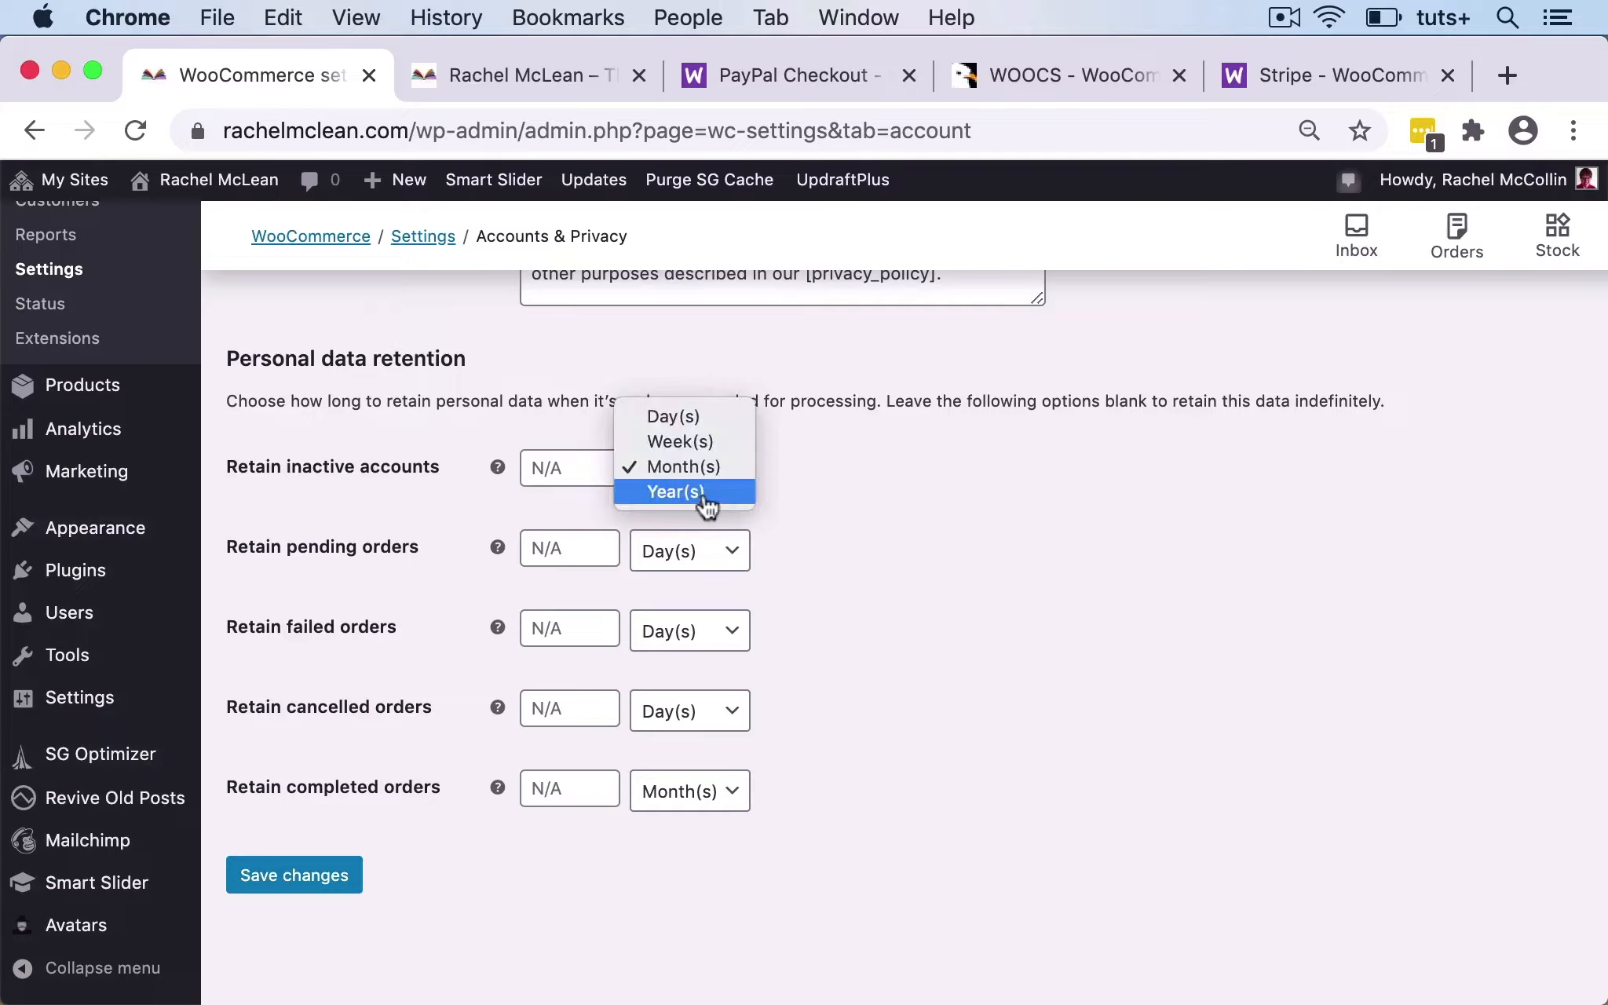
pyautogui.click(707, 499)
pyautogui.click(554, 469)
pyautogui.write('3')
pyautogui.click(857, 498)
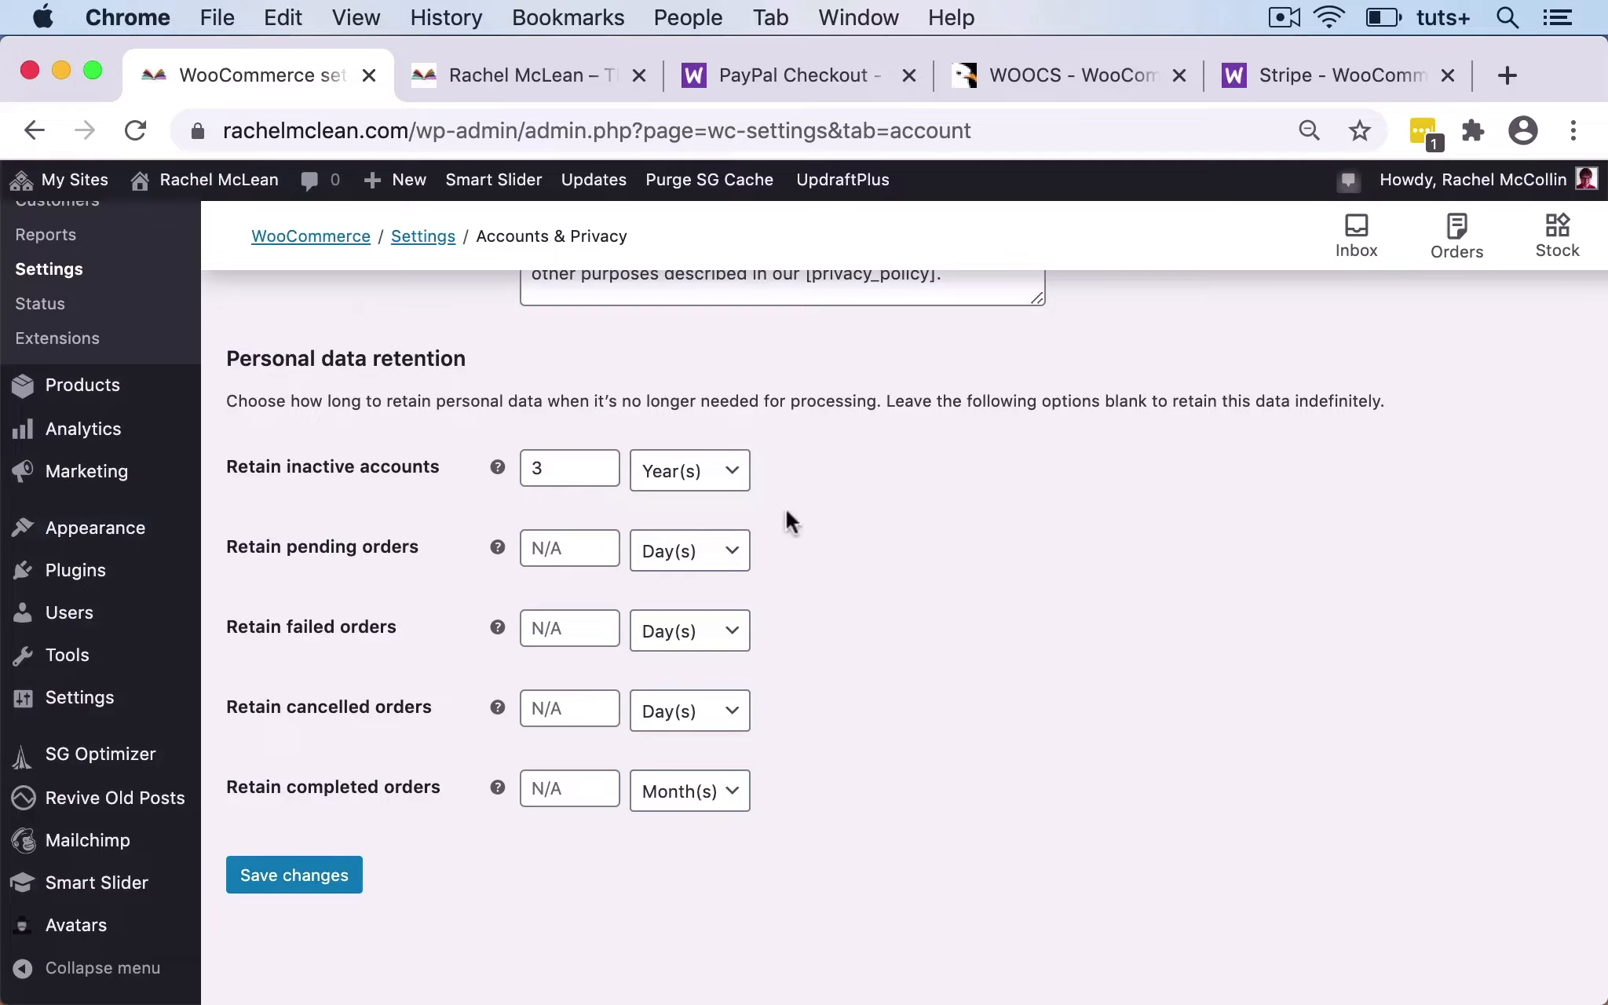
# Set the personal data retention for pending orders to 1 month.
pyautogui.click(555, 549)
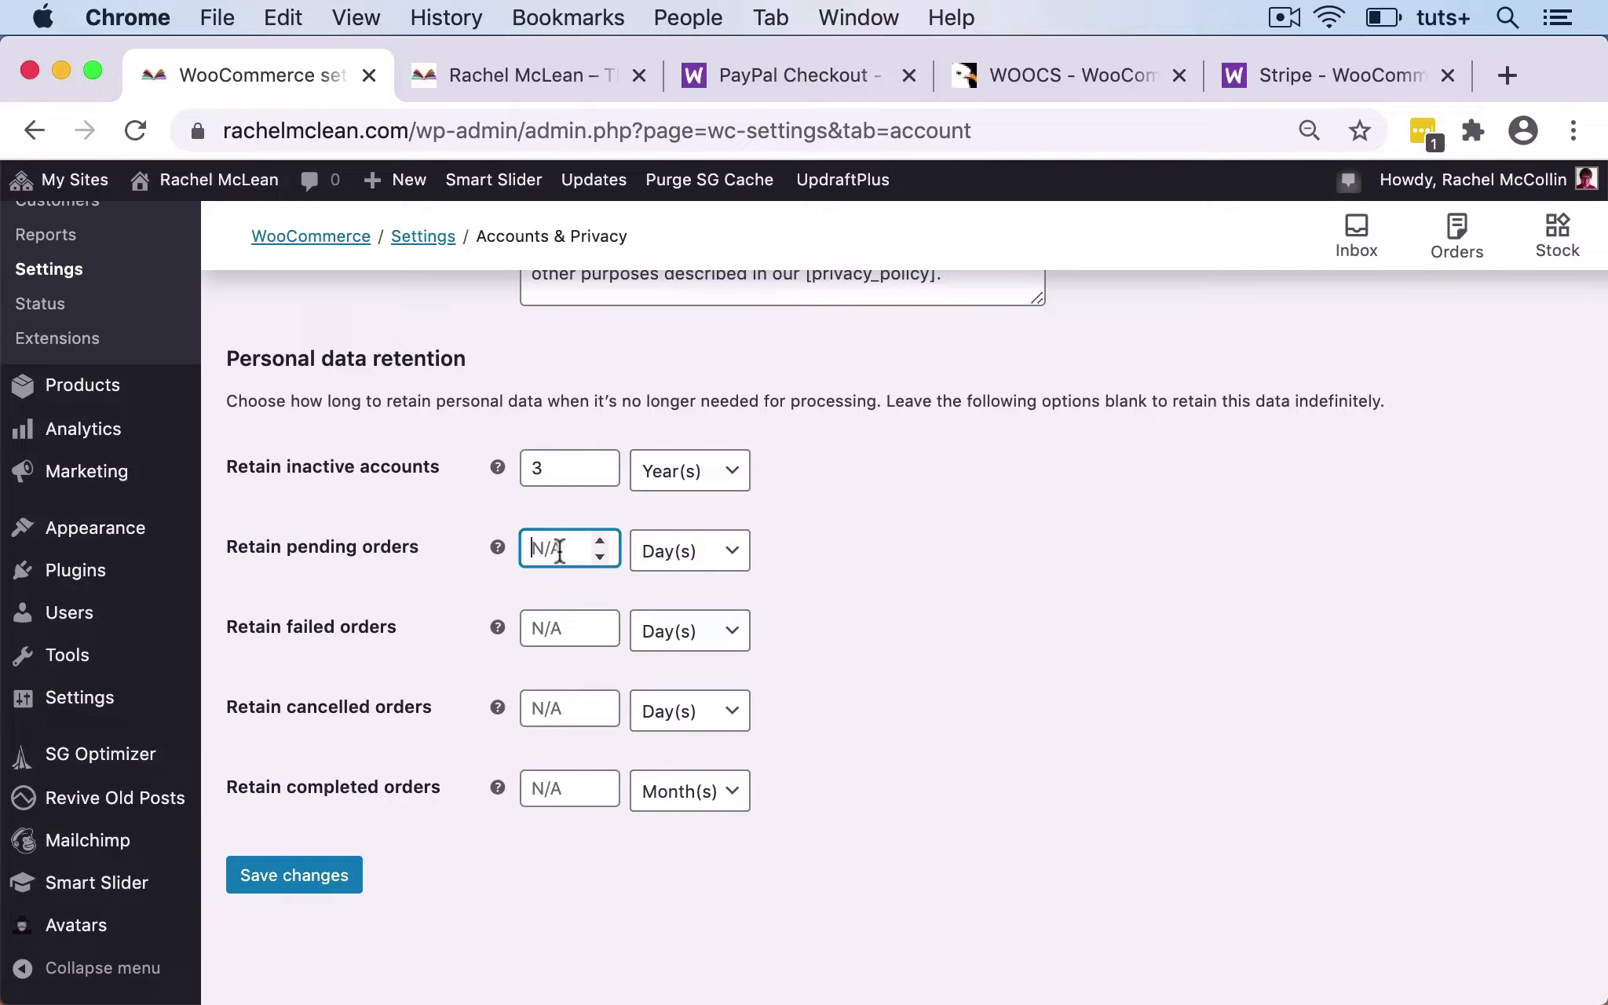
pyautogui.click(674, 562)
pyautogui.click(678, 582)
pyautogui.click(680, 555)
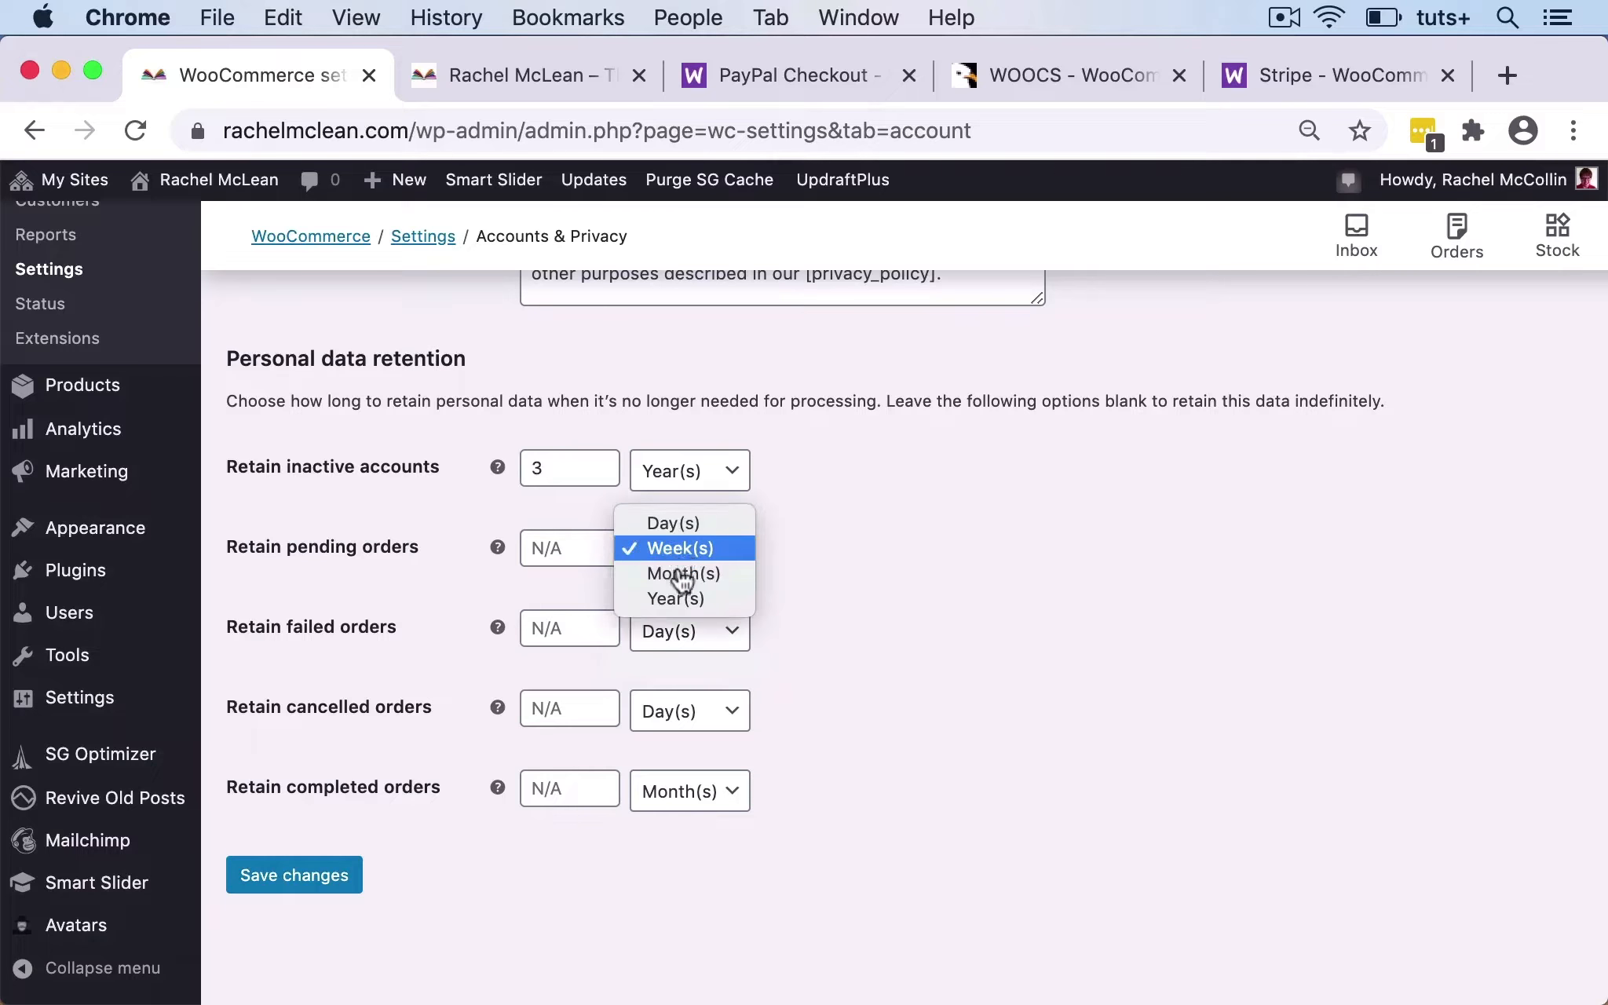
pyautogui.click(682, 573)
pyautogui.click(564, 541)
pyautogui.write('1')
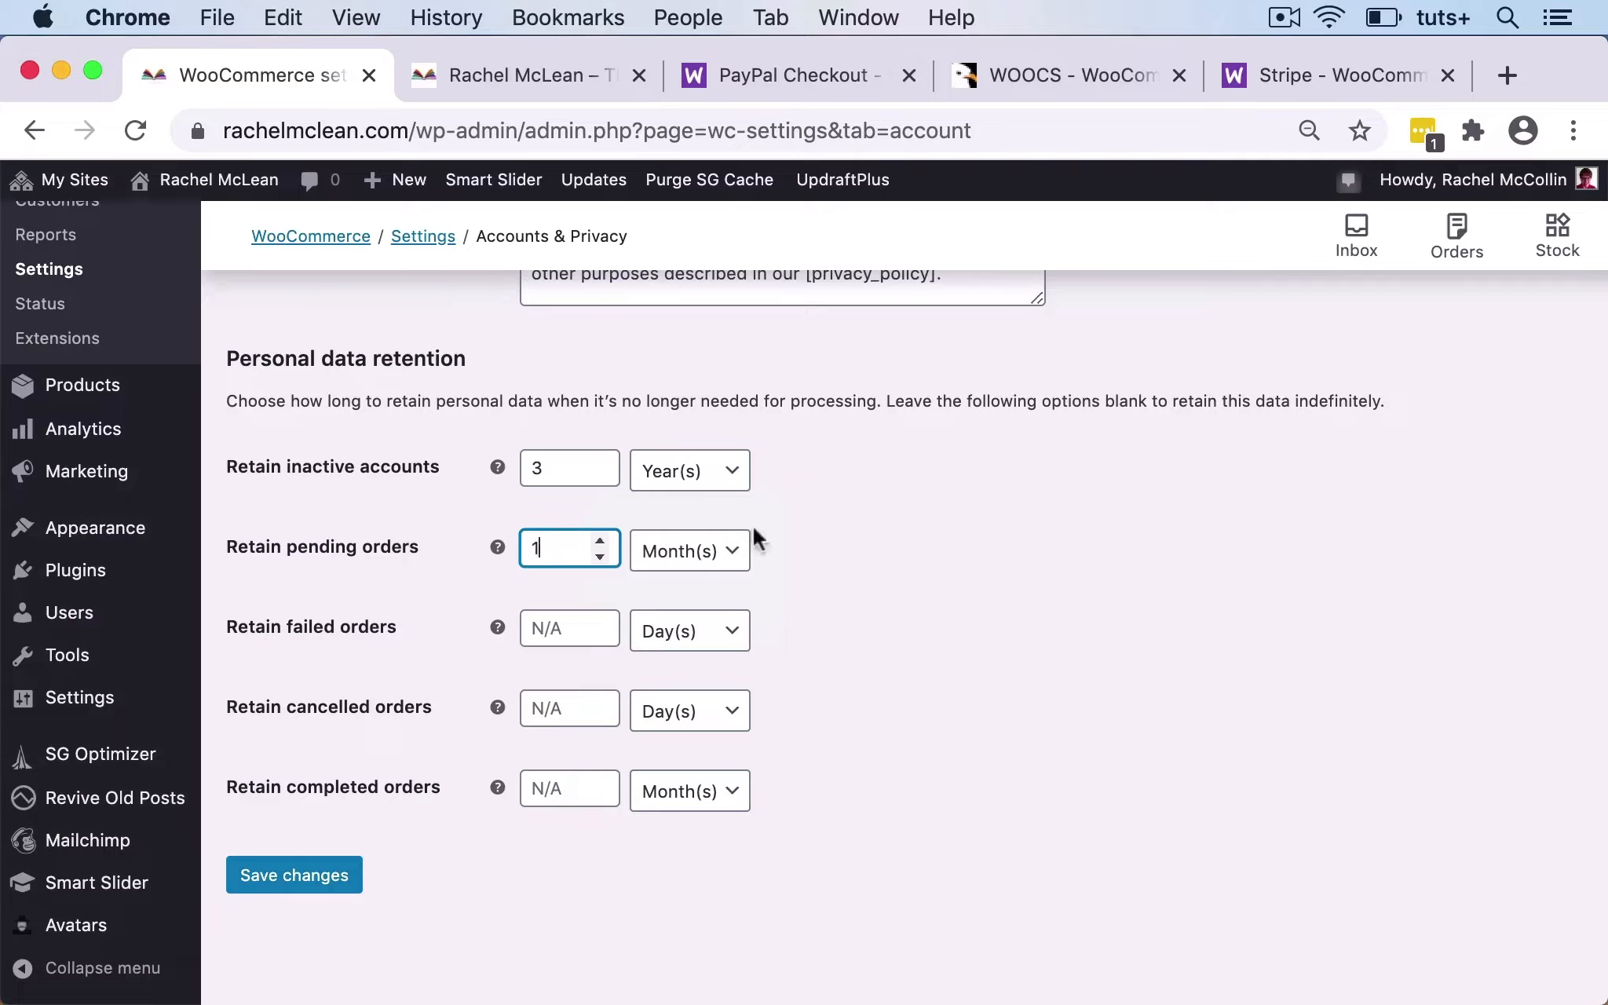
pyautogui.click(854, 570)
# Set the personal data retention for failed orders to 1 month.
pyautogui.click(681, 638)
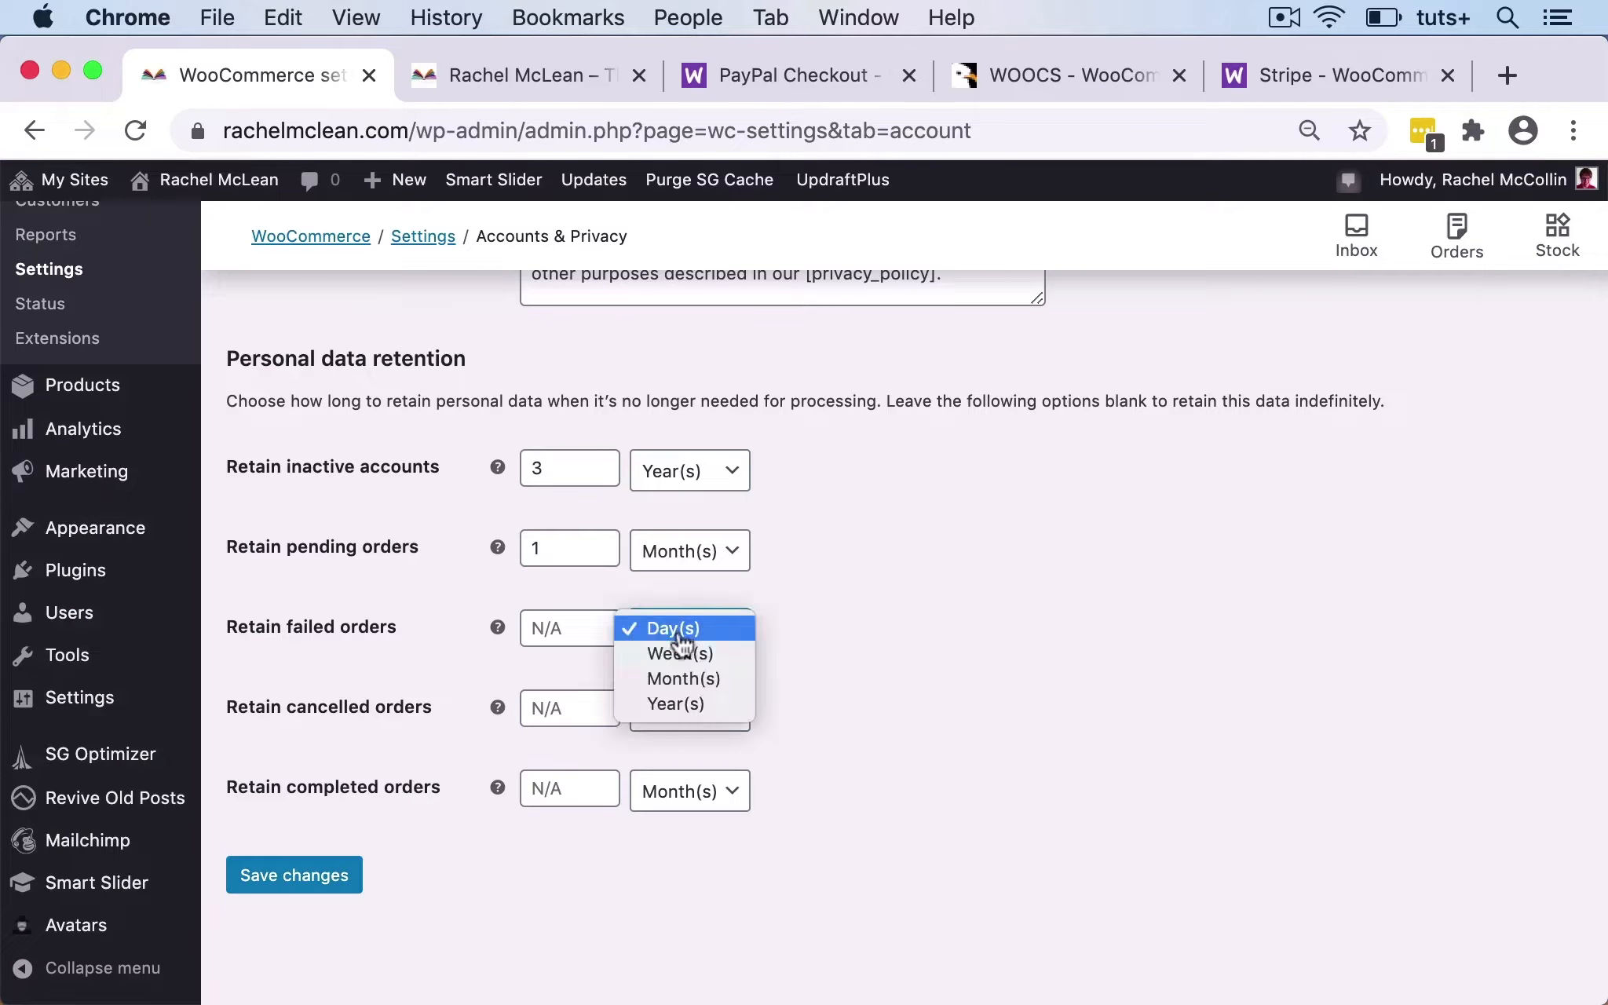
pyautogui.click(683, 678)
pyautogui.click(552, 629)
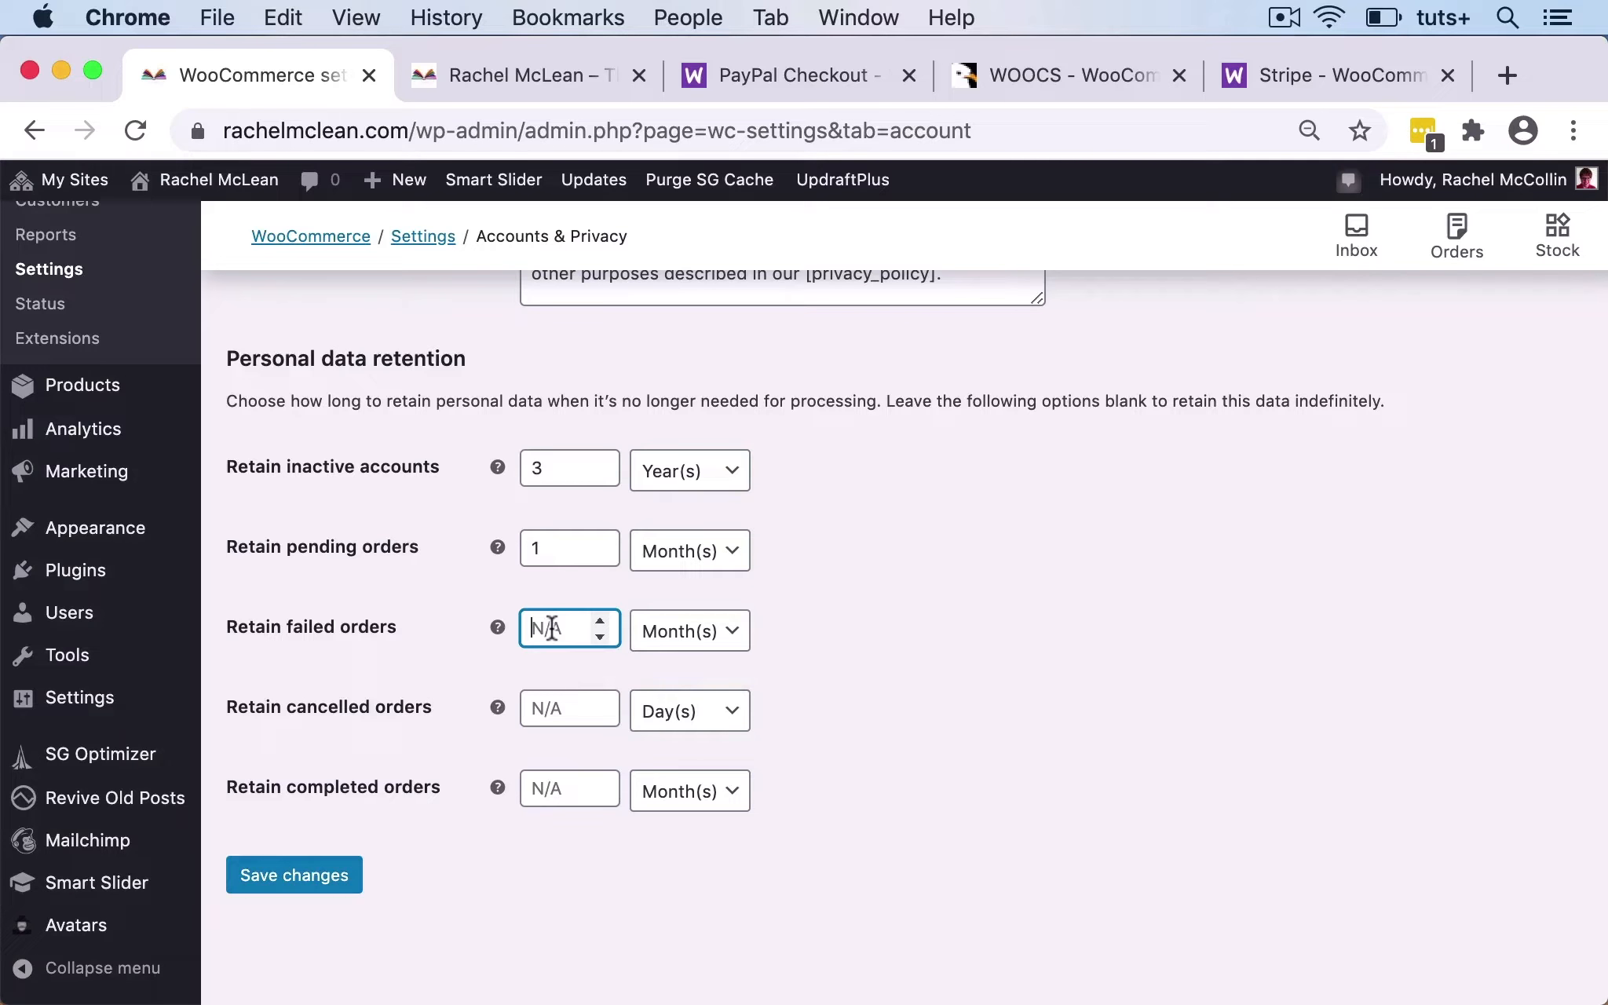
pyautogui.write('1')
pyautogui.click(796, 655)
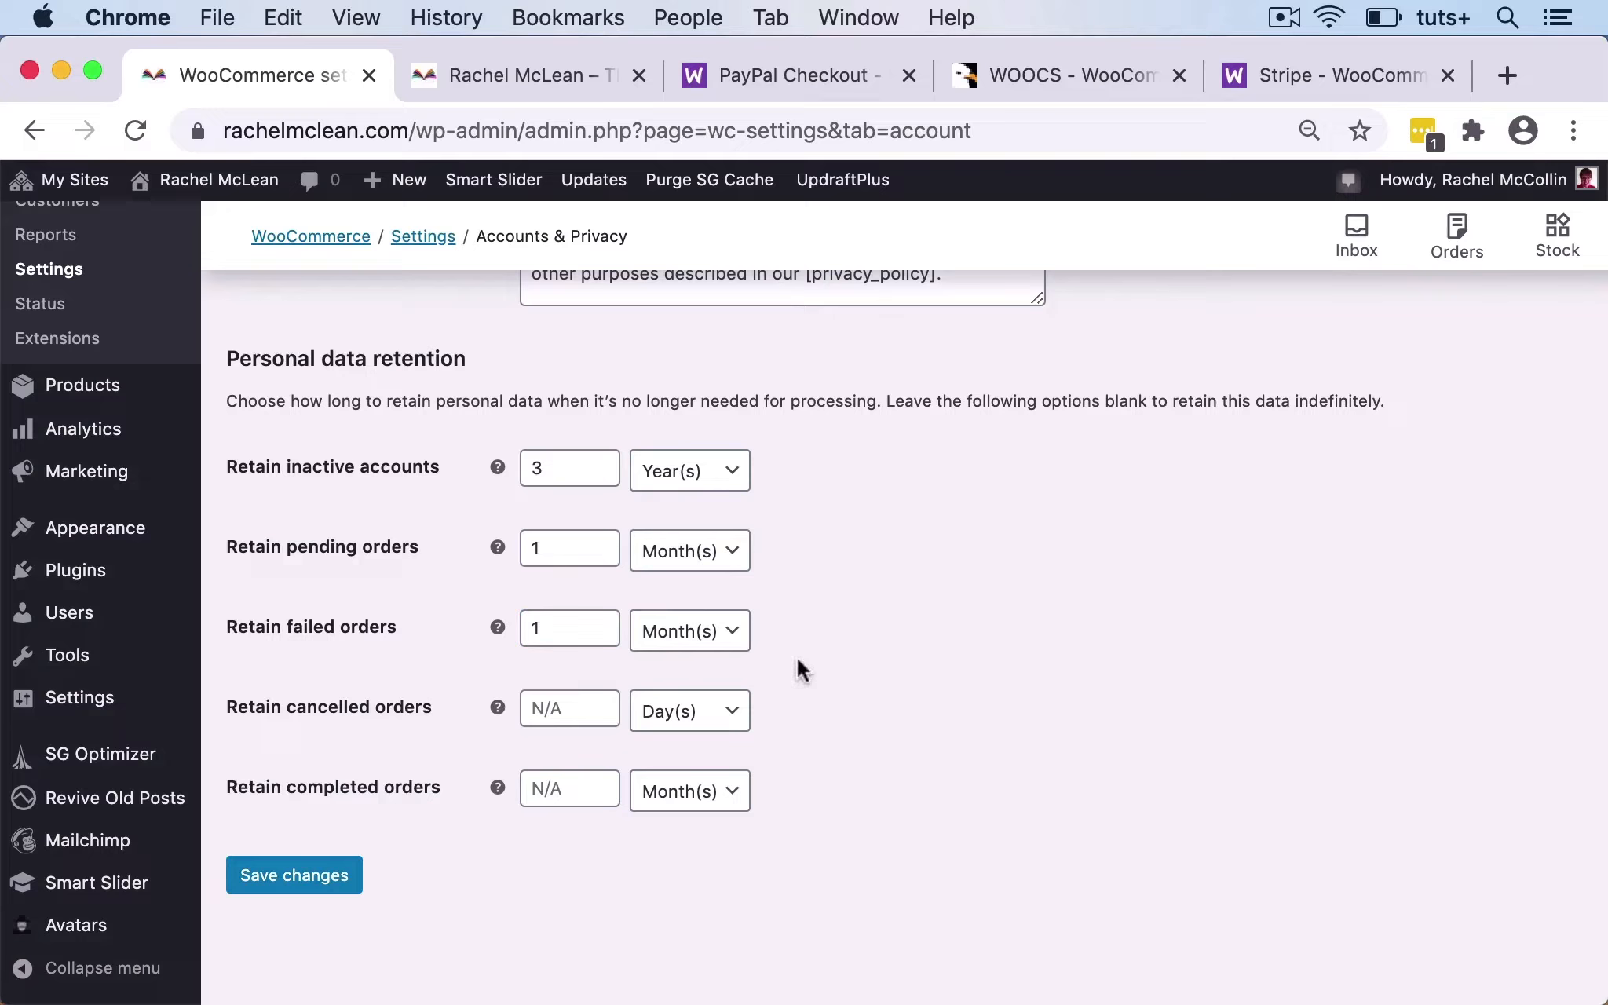
# Set the personal data retention for cancelled orders to 1 year.
pyautogui.click(704, 728)
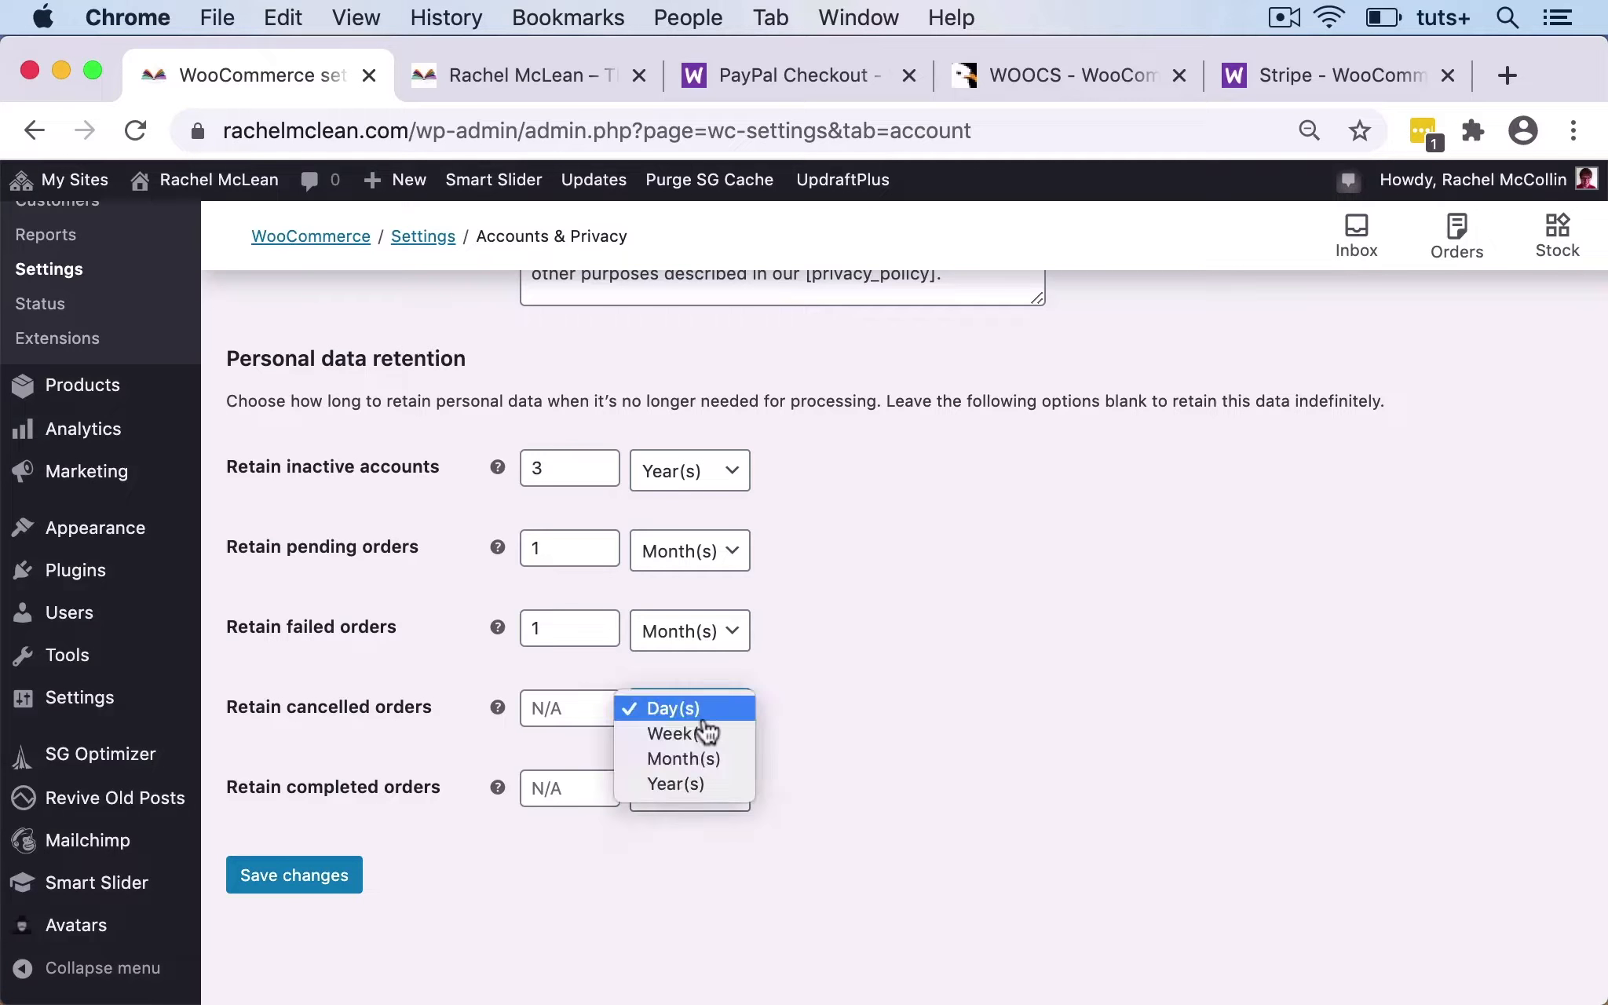
pyautogui.click(685, 784)
pyautogui.click(555, 708)
pyautogui.write('1')
pyautogui.click(826, 718)
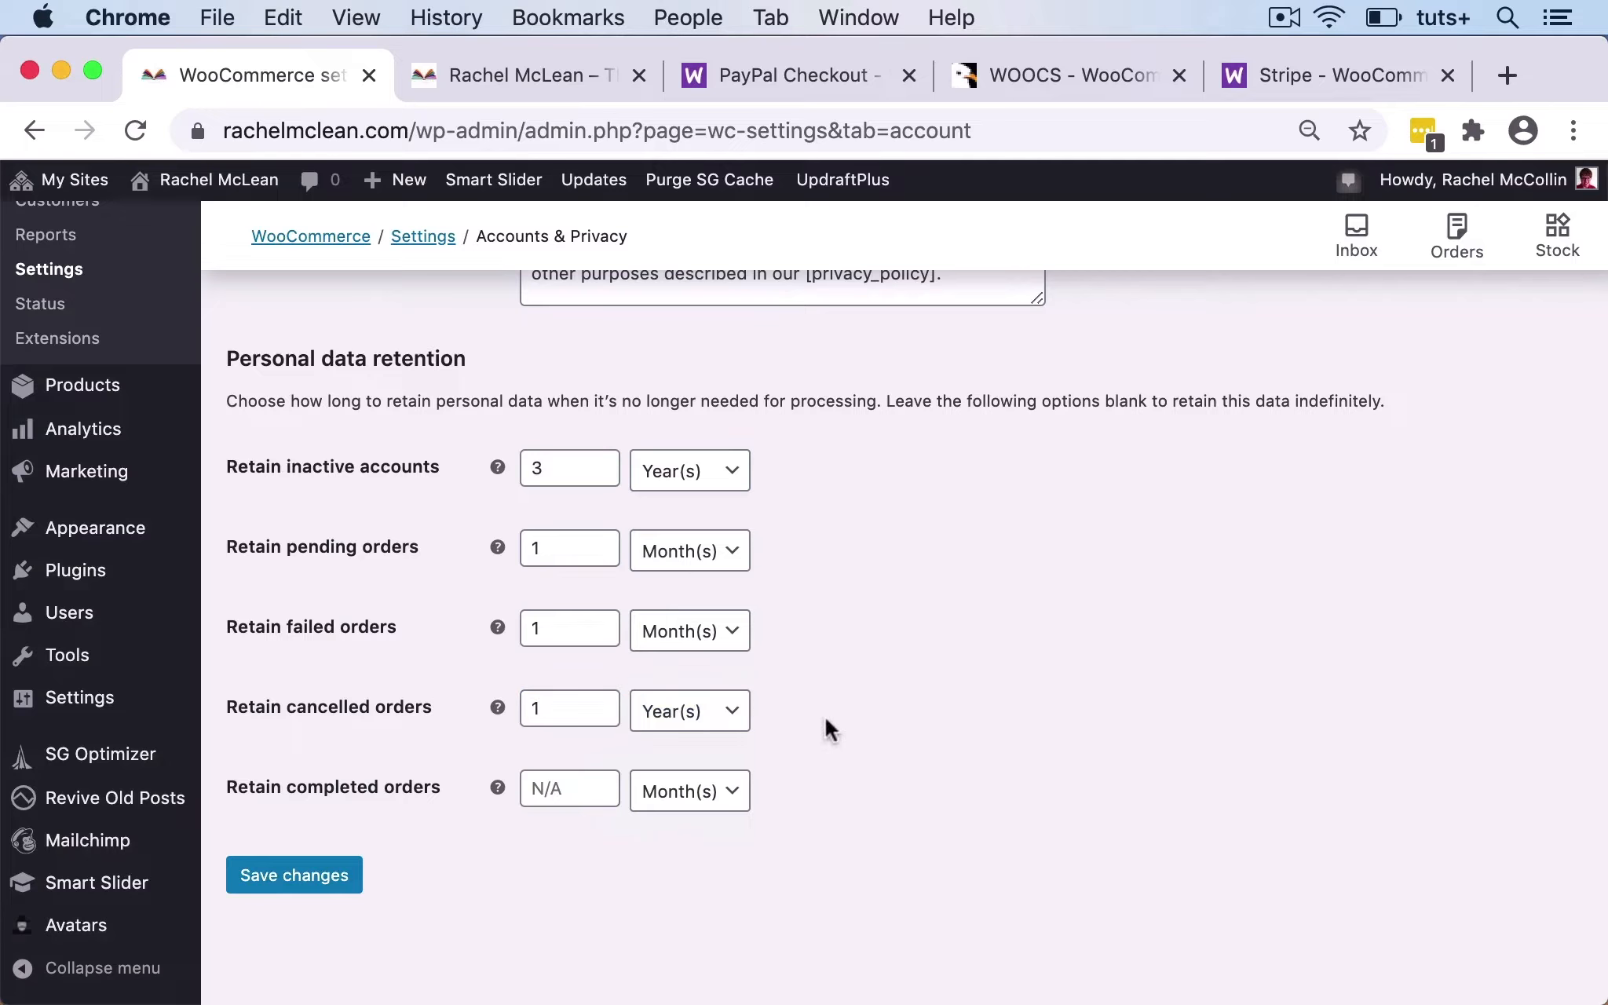
# Leave the retention period for completed orders blank and save the Accounts & Privacy settings.
pyautogui.click(721, 794)
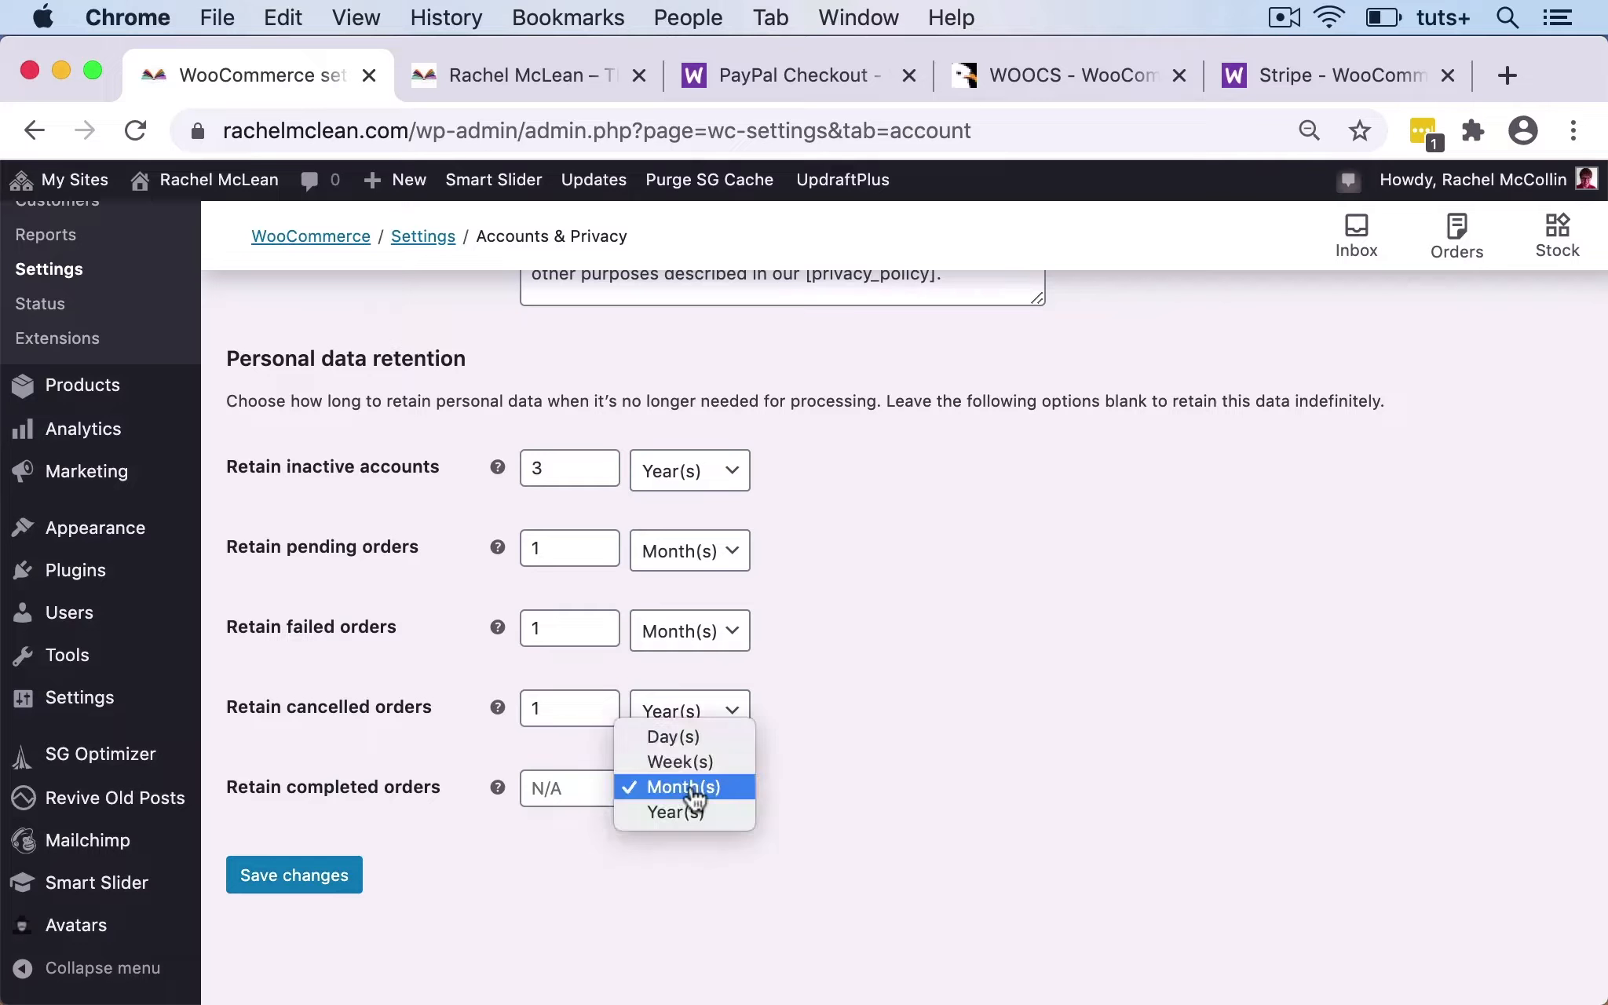
pyautogui.click(886, 795)
pyautogui.click(681, 900)
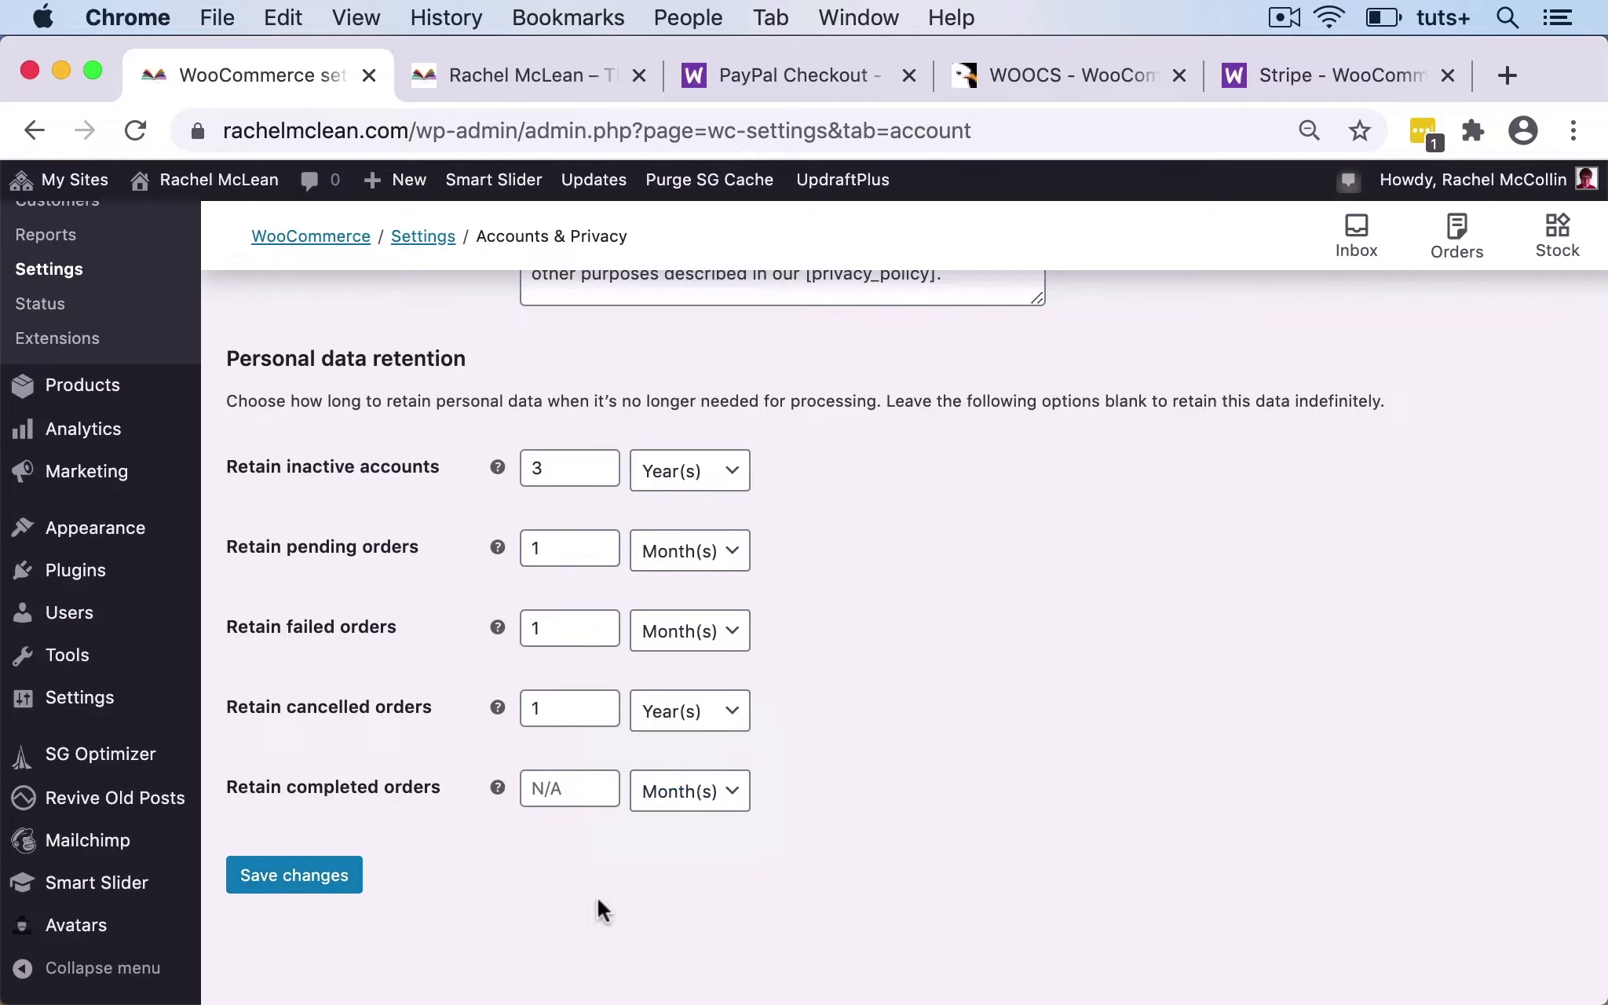
pyautogui.click(290, 874)
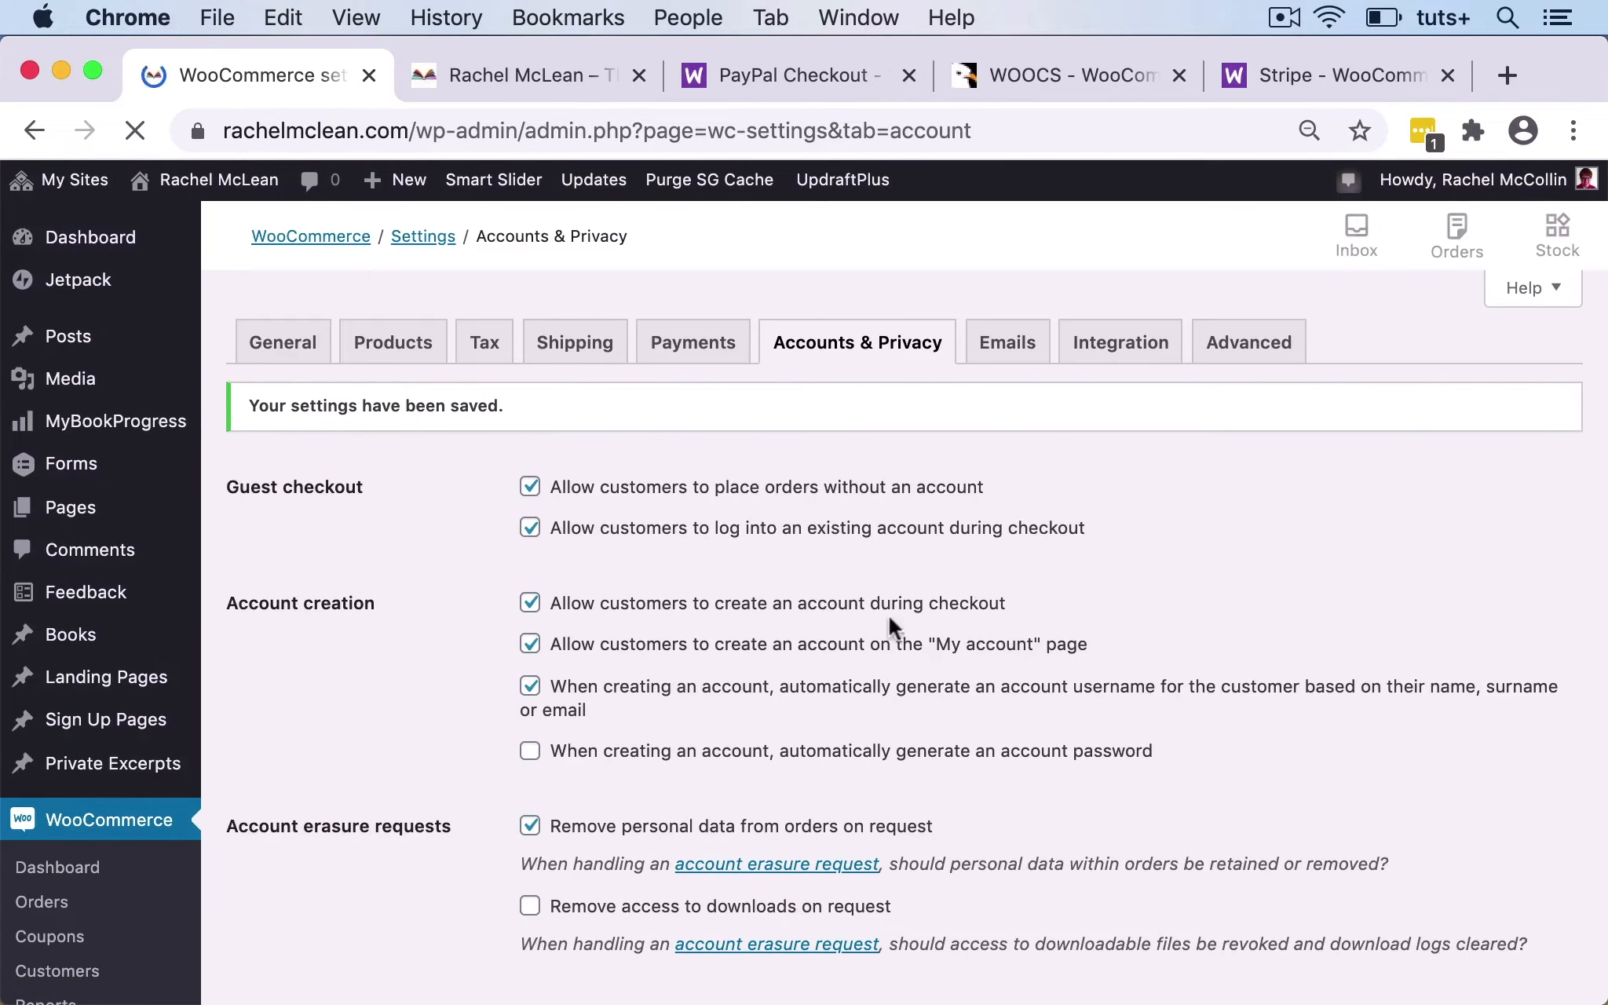
# Review the list of store email notifications and open the New account email for configuration.
pyautogui.click(1012, 345)
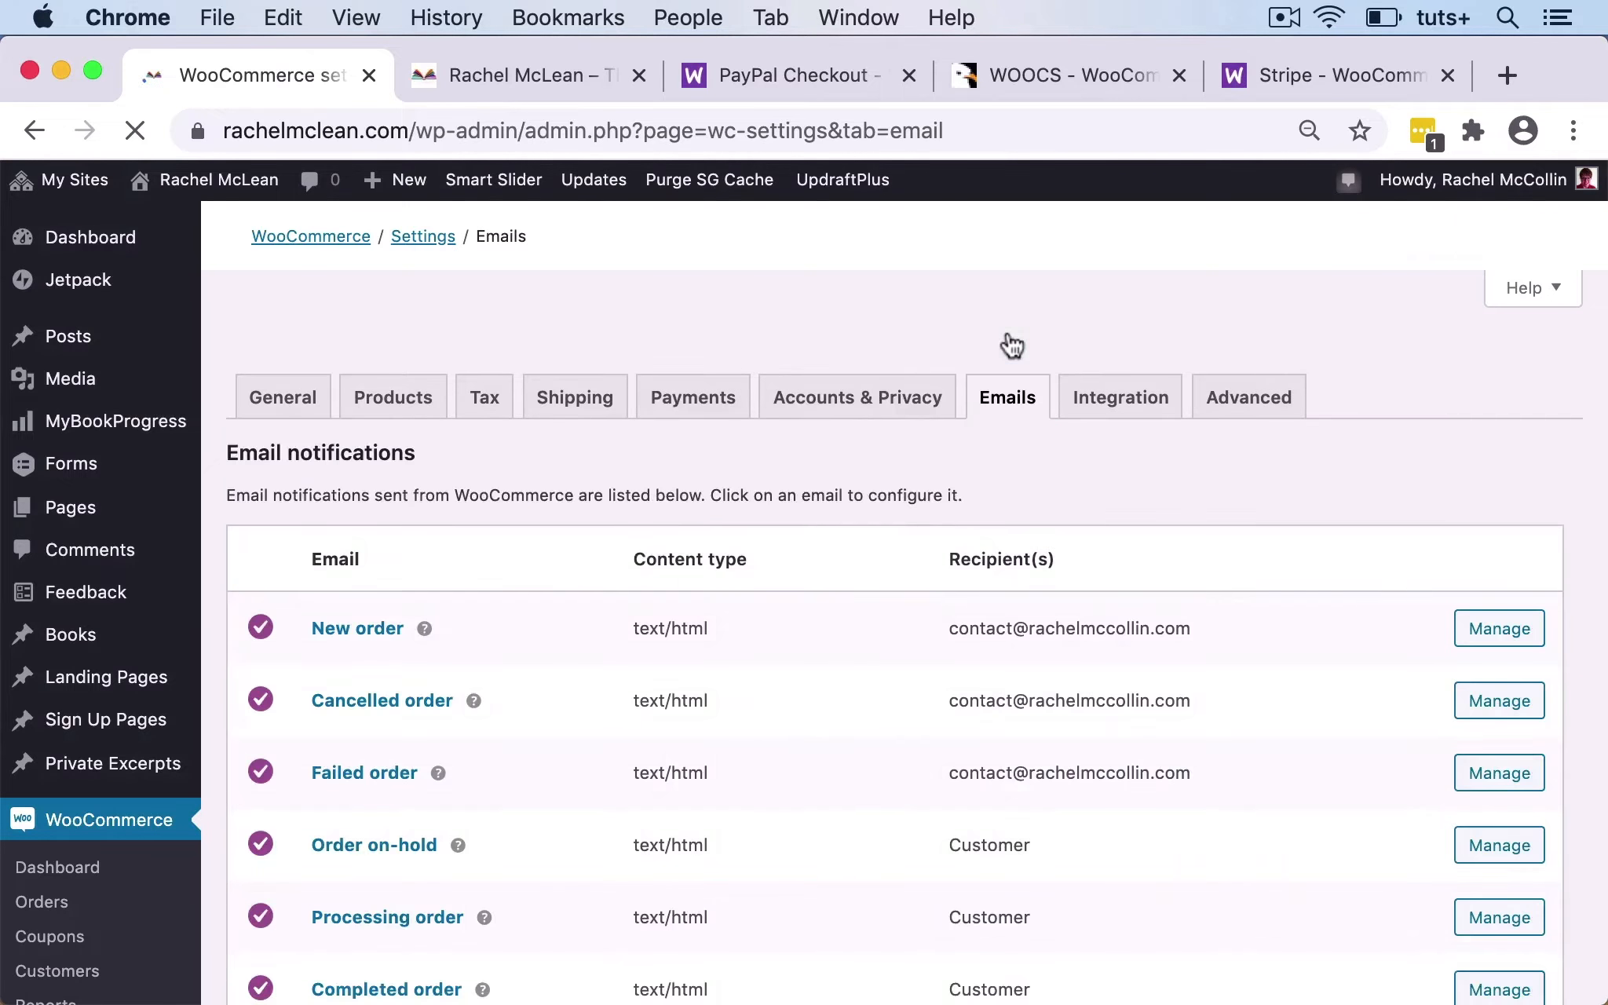
pyautogui.scroll(-3, 812, 696)
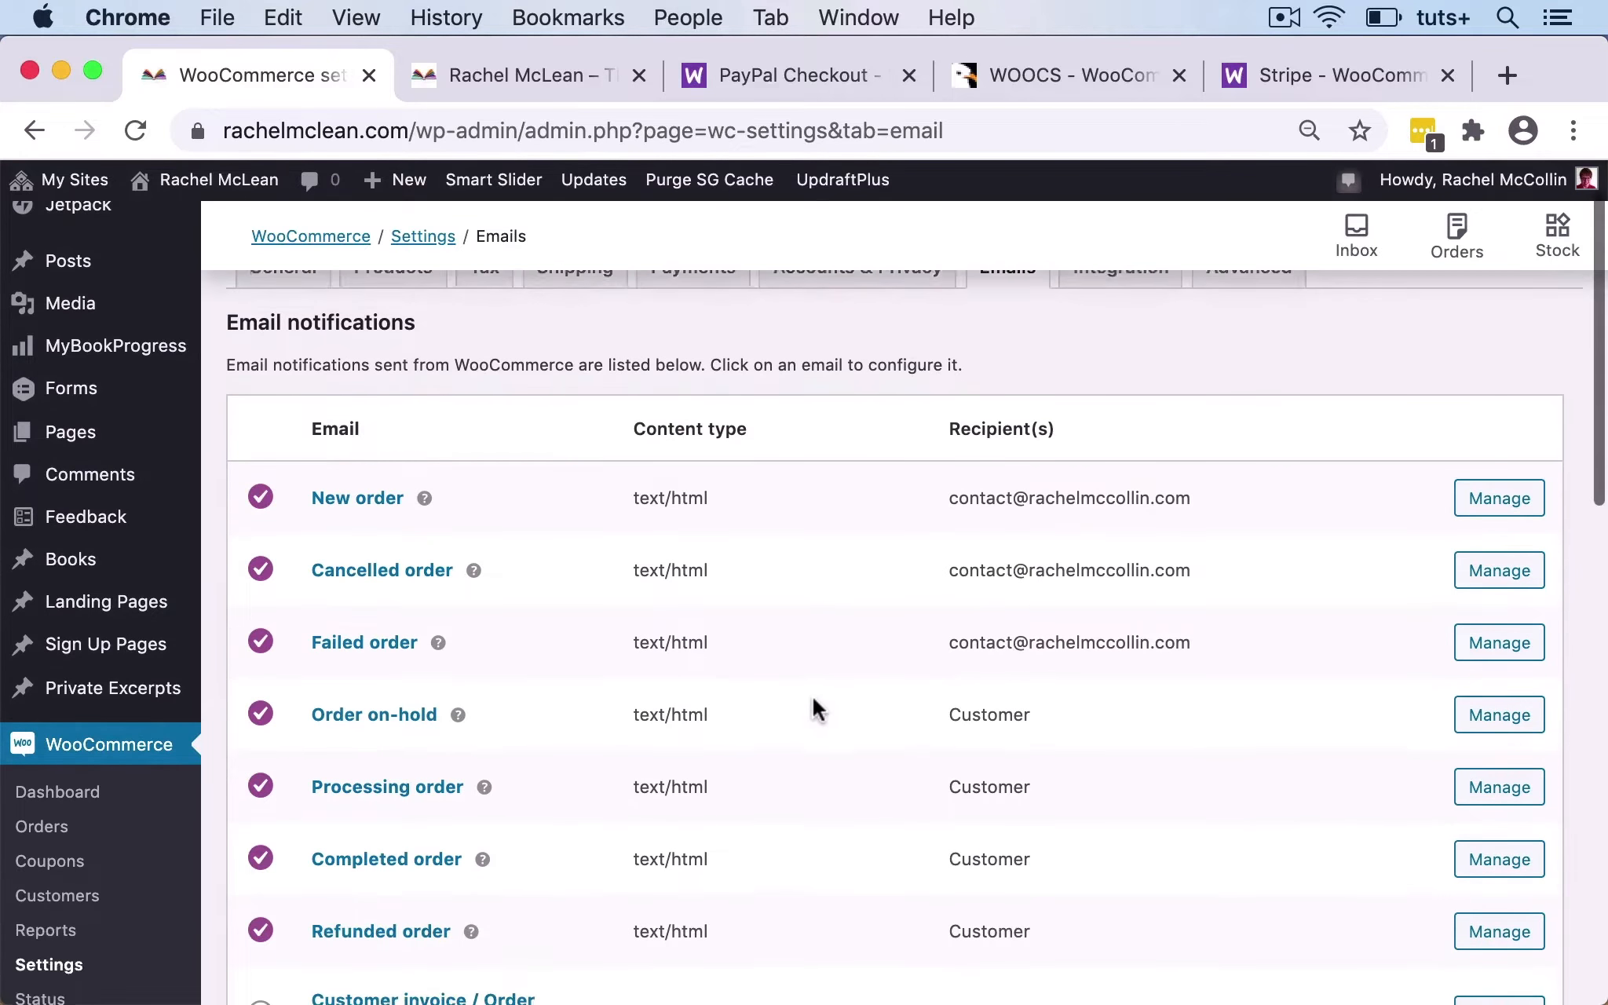
pyautogui.scroll(-3, 812, 696)
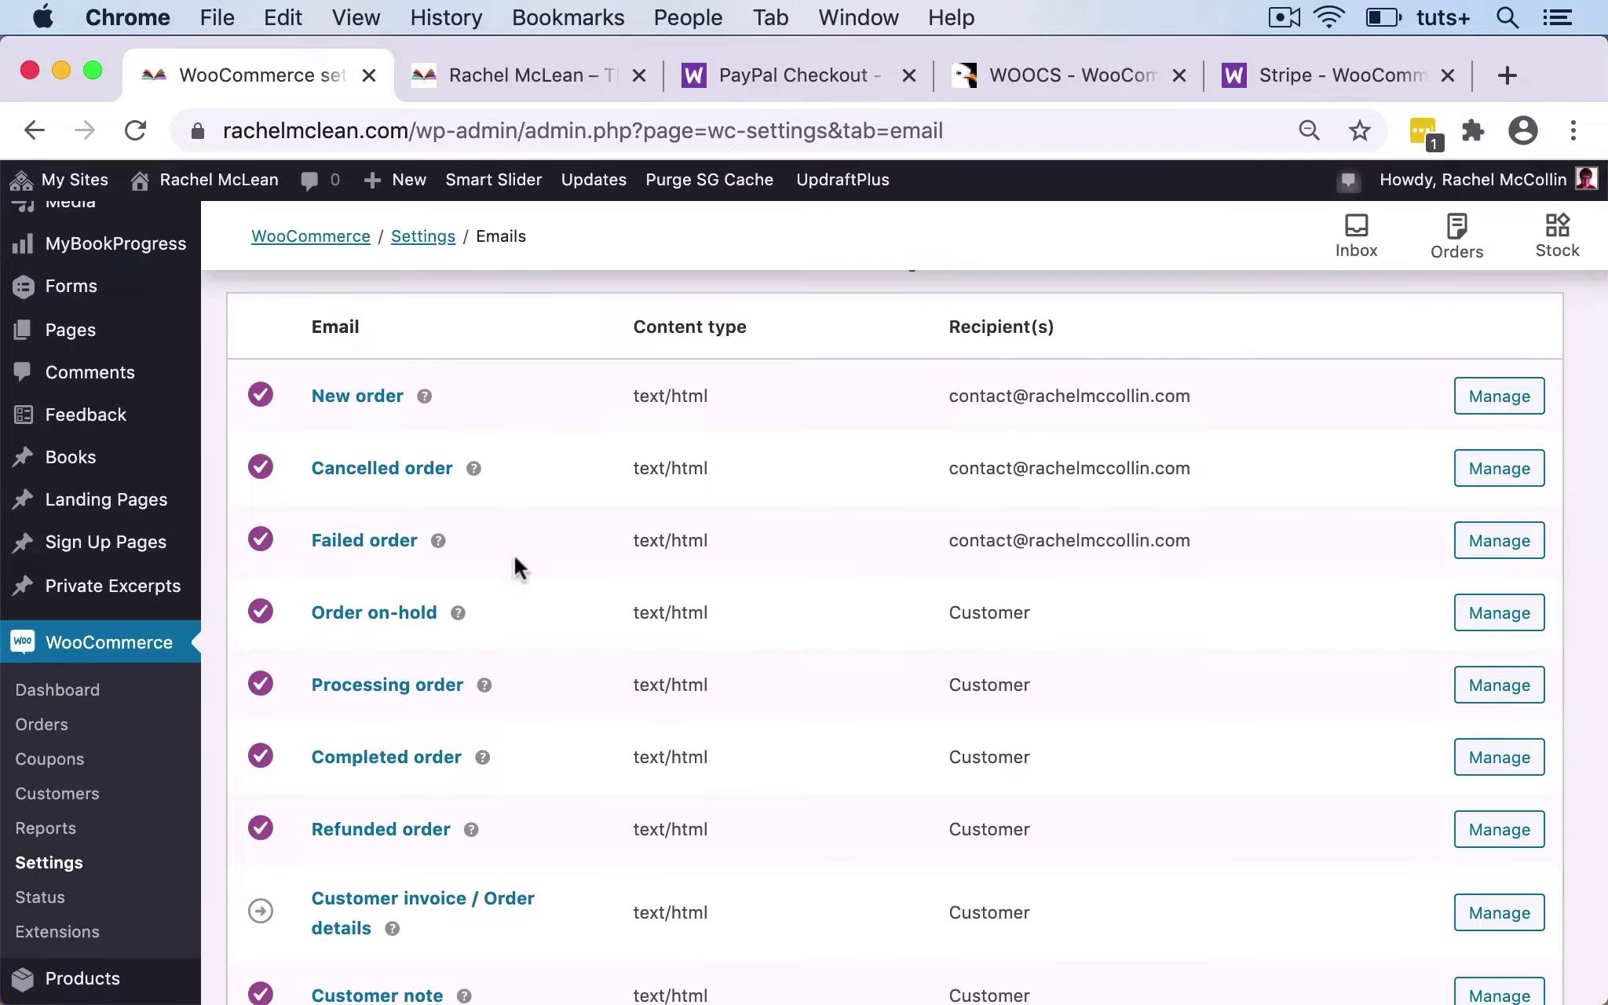
pyautogui.scroll(-5, 544, 656)
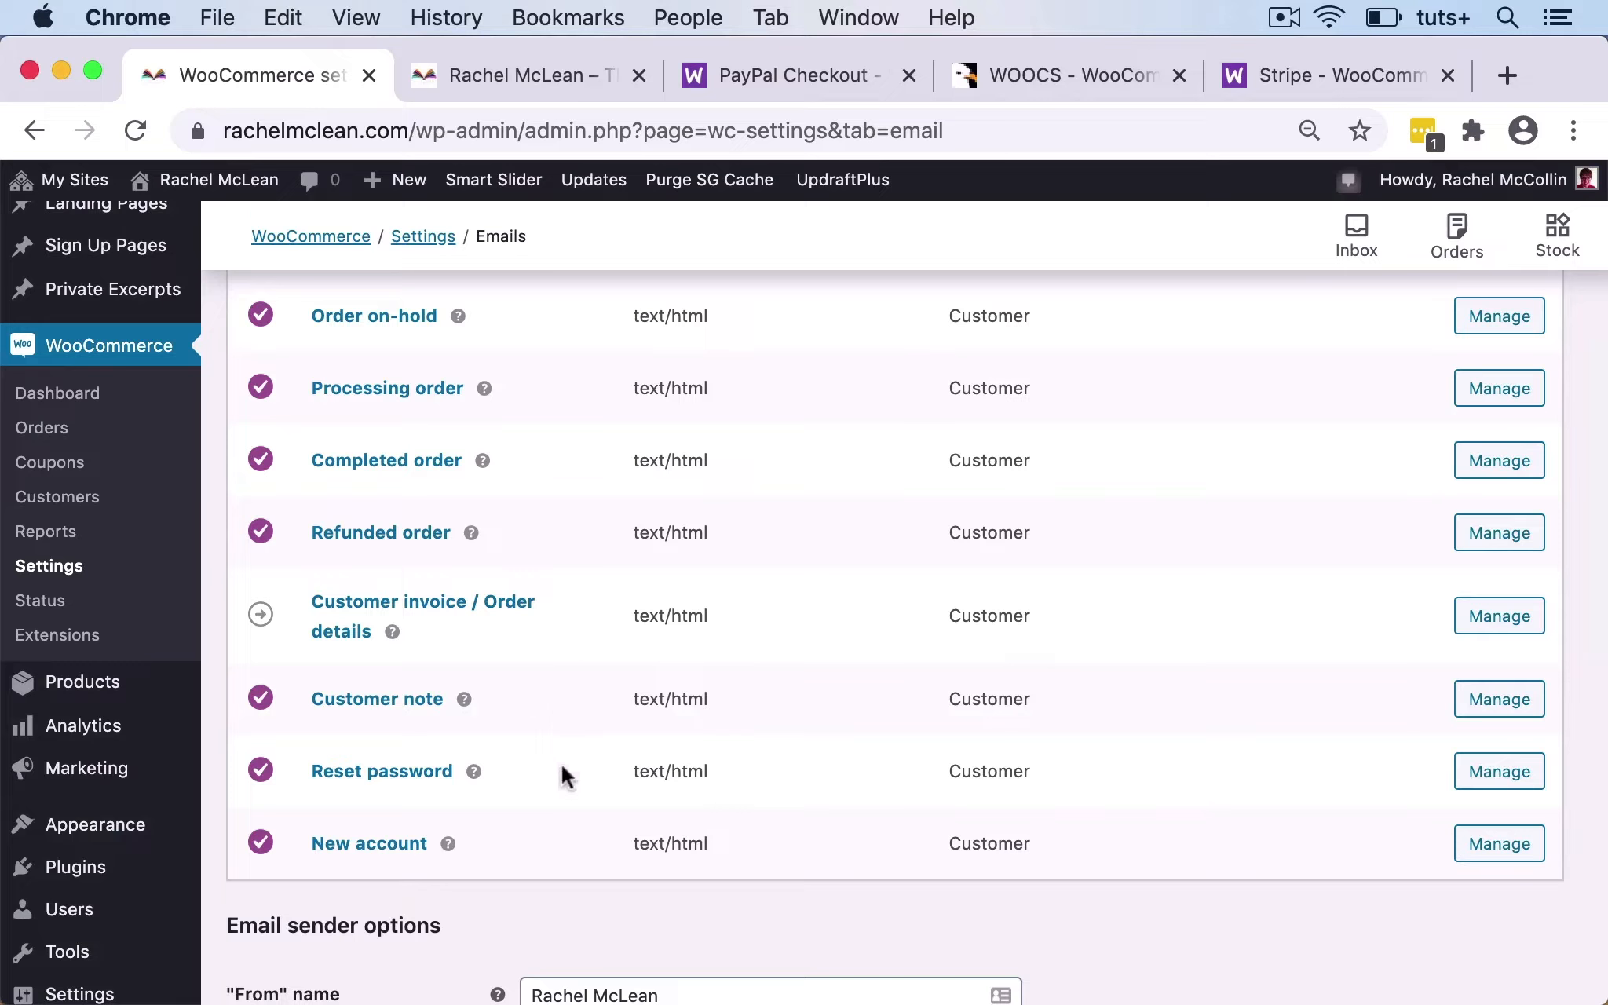
pyautogui.click(1506, 848)
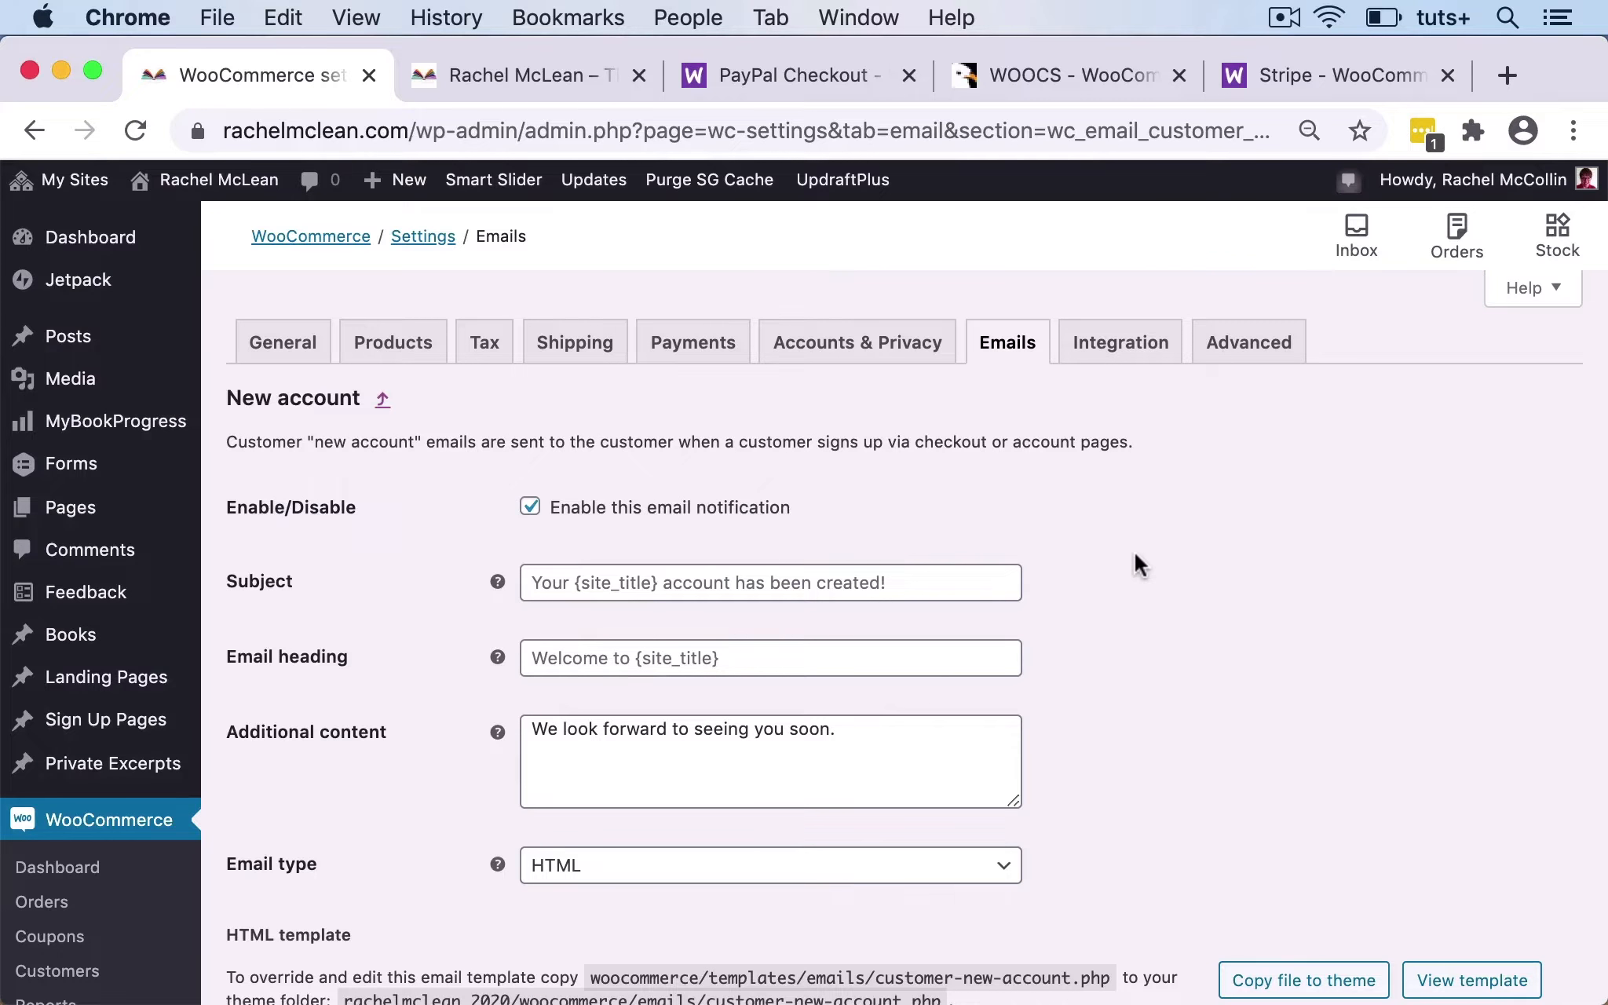
# Replace the New account email's additional content with "Thanks for creating an account on my website. I appreciate your support.".
pyautogui.scroll(-1, 1135, 556)
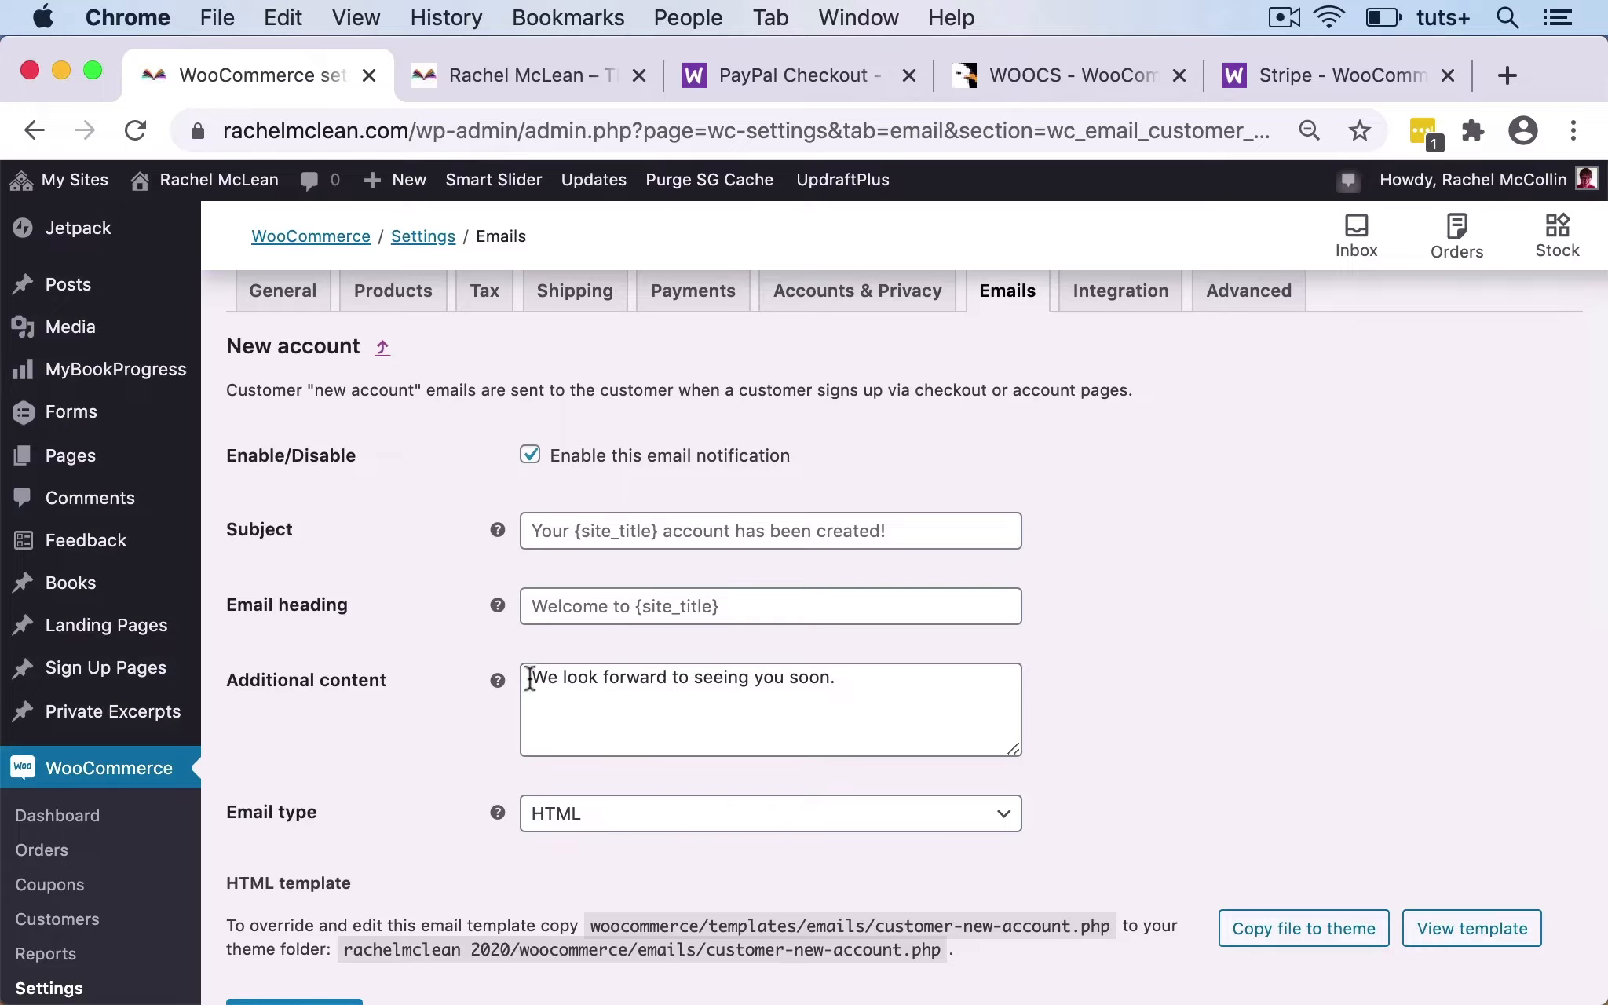
pyautogui.moveTo(530, 679); pyautogui.dragTo(849, 685)
pyautogui.write('Than')
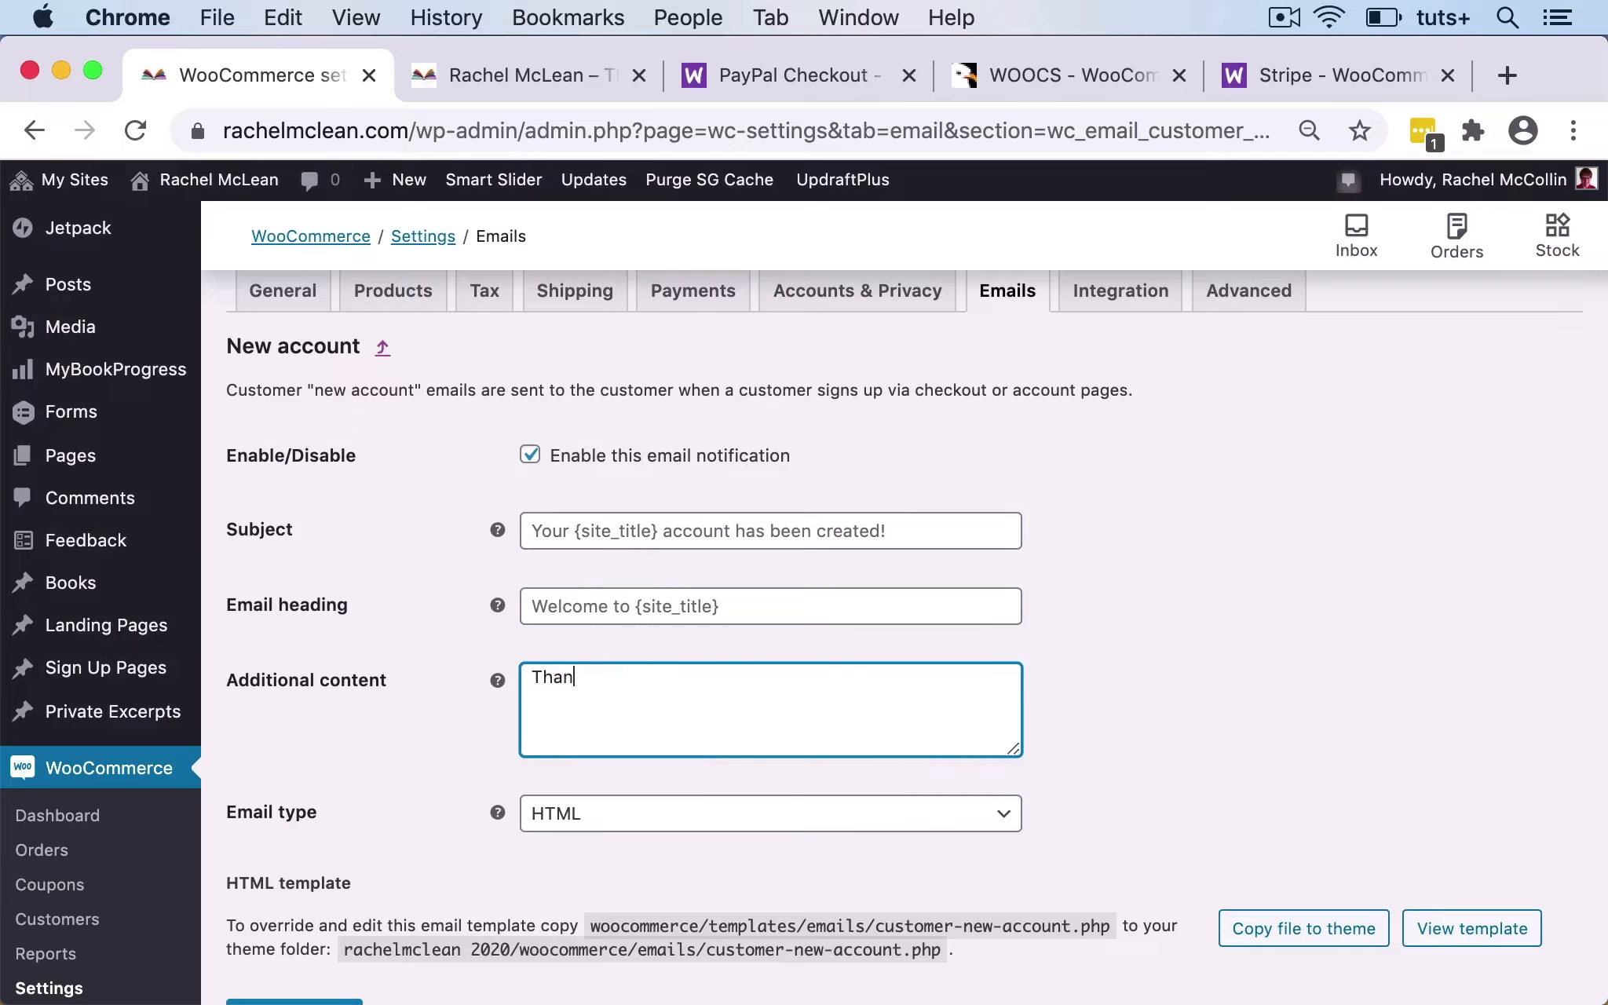
pyautogui.write('ks for creating an accoun')
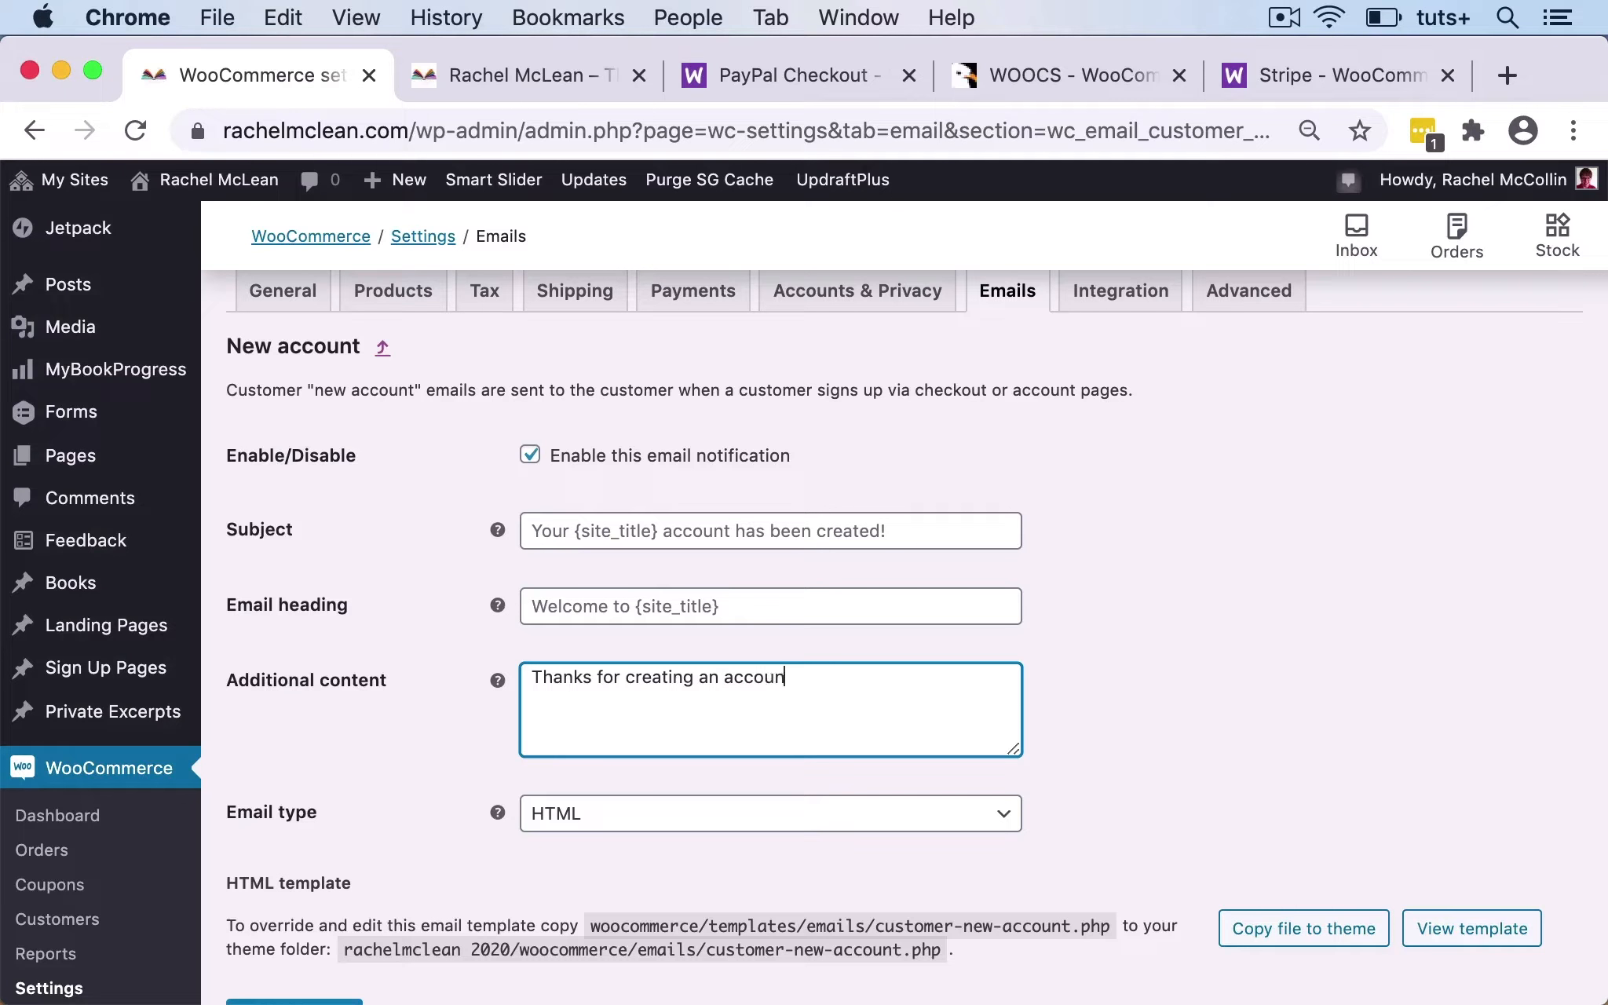
pyautogui.write('t on my webiste.')
pyautogui.press('BackSpace')
pyautogui.press('BackSpace')
pyautogui.press('BackSpace')
pyautogui.press('BackSpace')
pyautogui.write('te. I hoope yo')
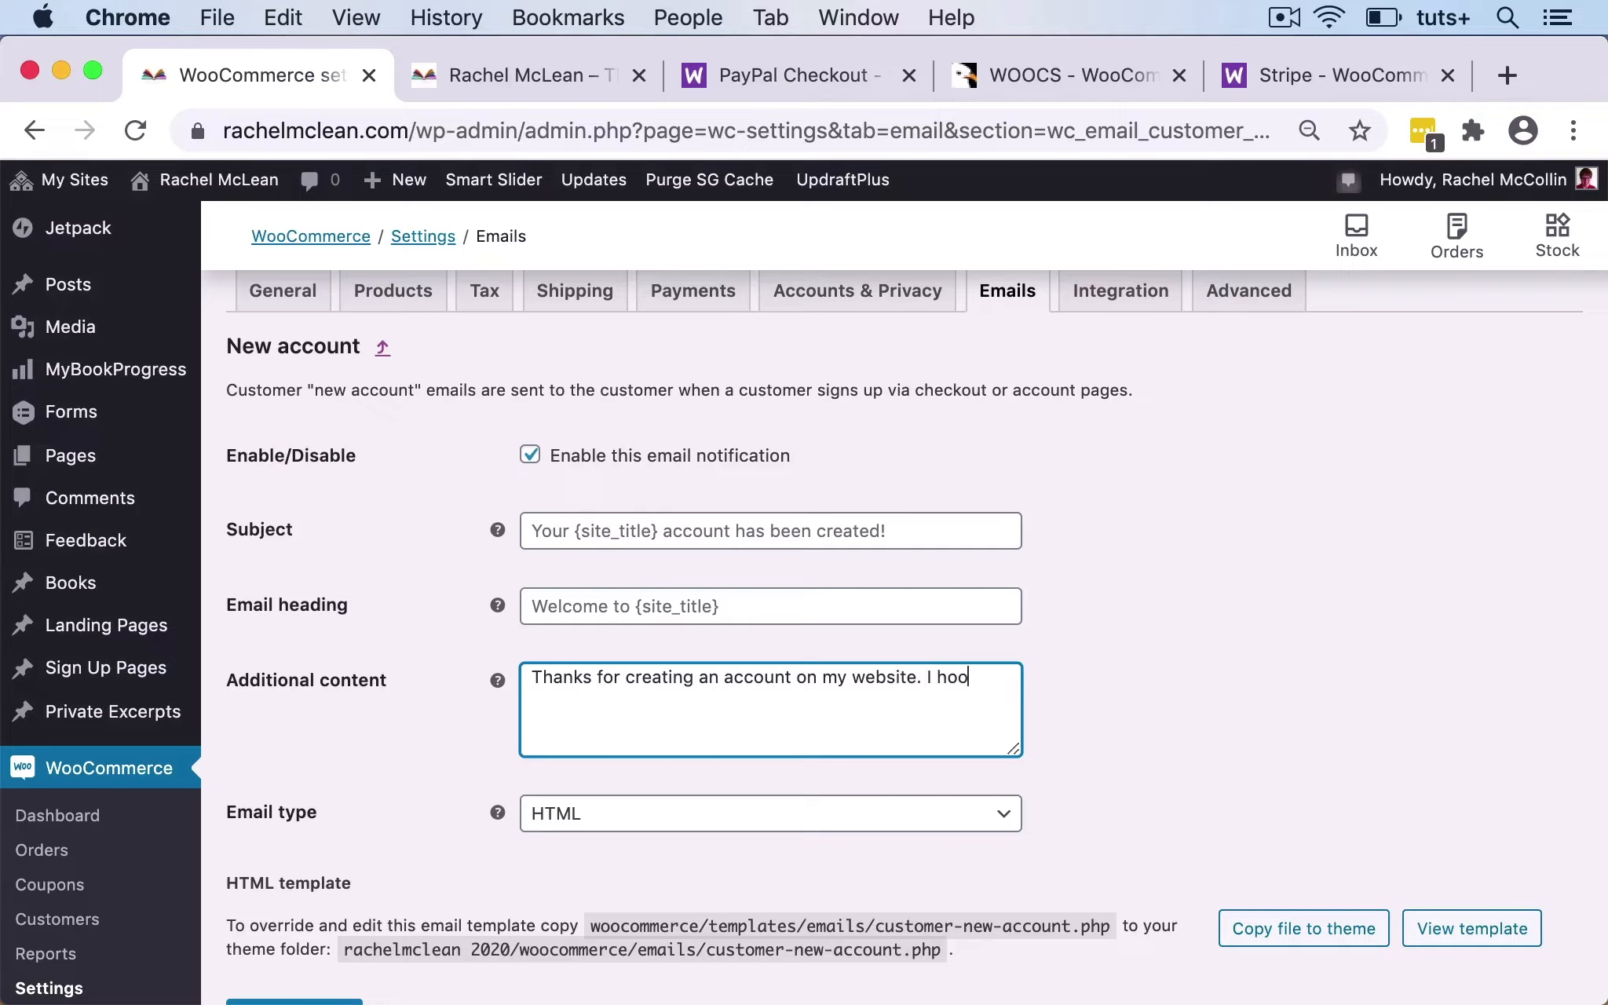
pyautogui.press('BackSpace')
pyautogui.press('BackSpace')
pyautogui.press('BackSpace')
pyautogui.press('BackSpace')
pyautogui.press('BackSpace')
pyautogui.press('BackSpace')
pyautogui.press('BackSpace')
pyautogui.press('BackSpace')
pyautogui.write('apprea')
pyautogui.write('cit')
pyautogui.press('BackSpace')
pyautogui.press('BackSpace')
pyautogui.press('BackSpace')
pyautogui.press('BackSpace')
pyautogui.write('ciate your suppo')
pyautogui.write('rt.')
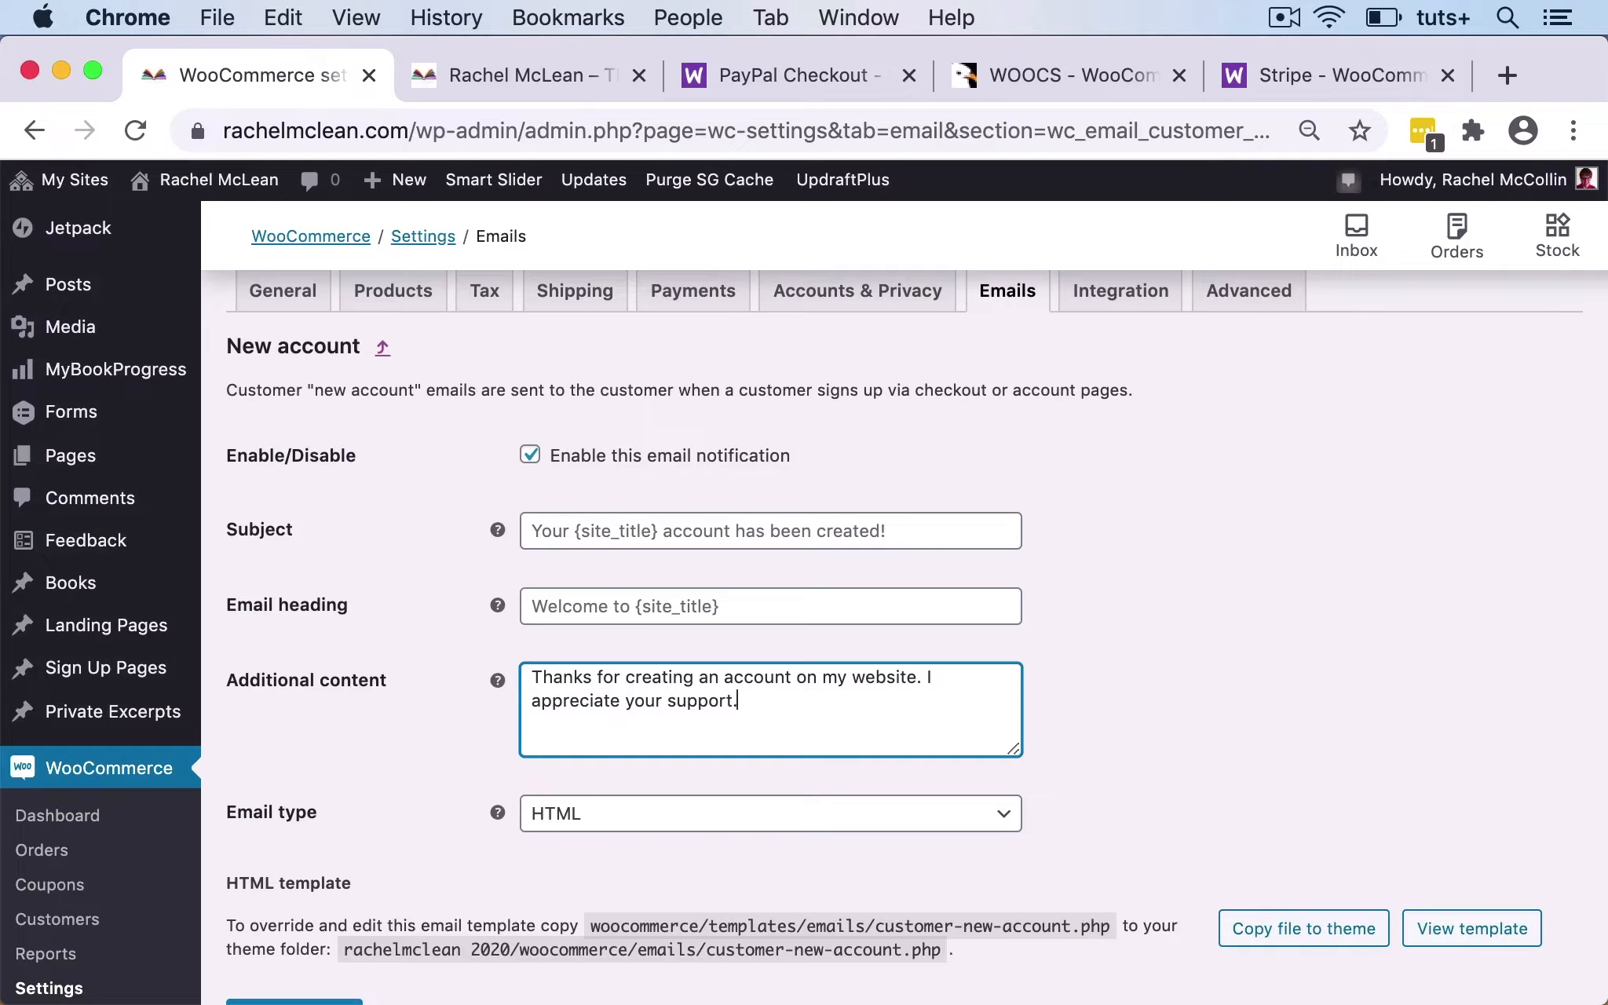
# Add a line "Happy reading!" to the additional content, followed by a sign-off line with the author's first name and a full stop.
pyautogui.press('Return')
pyautogui.write('Happy')
pyautogui.press('BackSpace')
pyautogui.press('BackSpace')
pyautogui.press('BackSpace')
pyautogui.press('BackSpace')
pyautogui.write('appy reading!')
pyautogui.press('Return')
pyautogui.write('R')
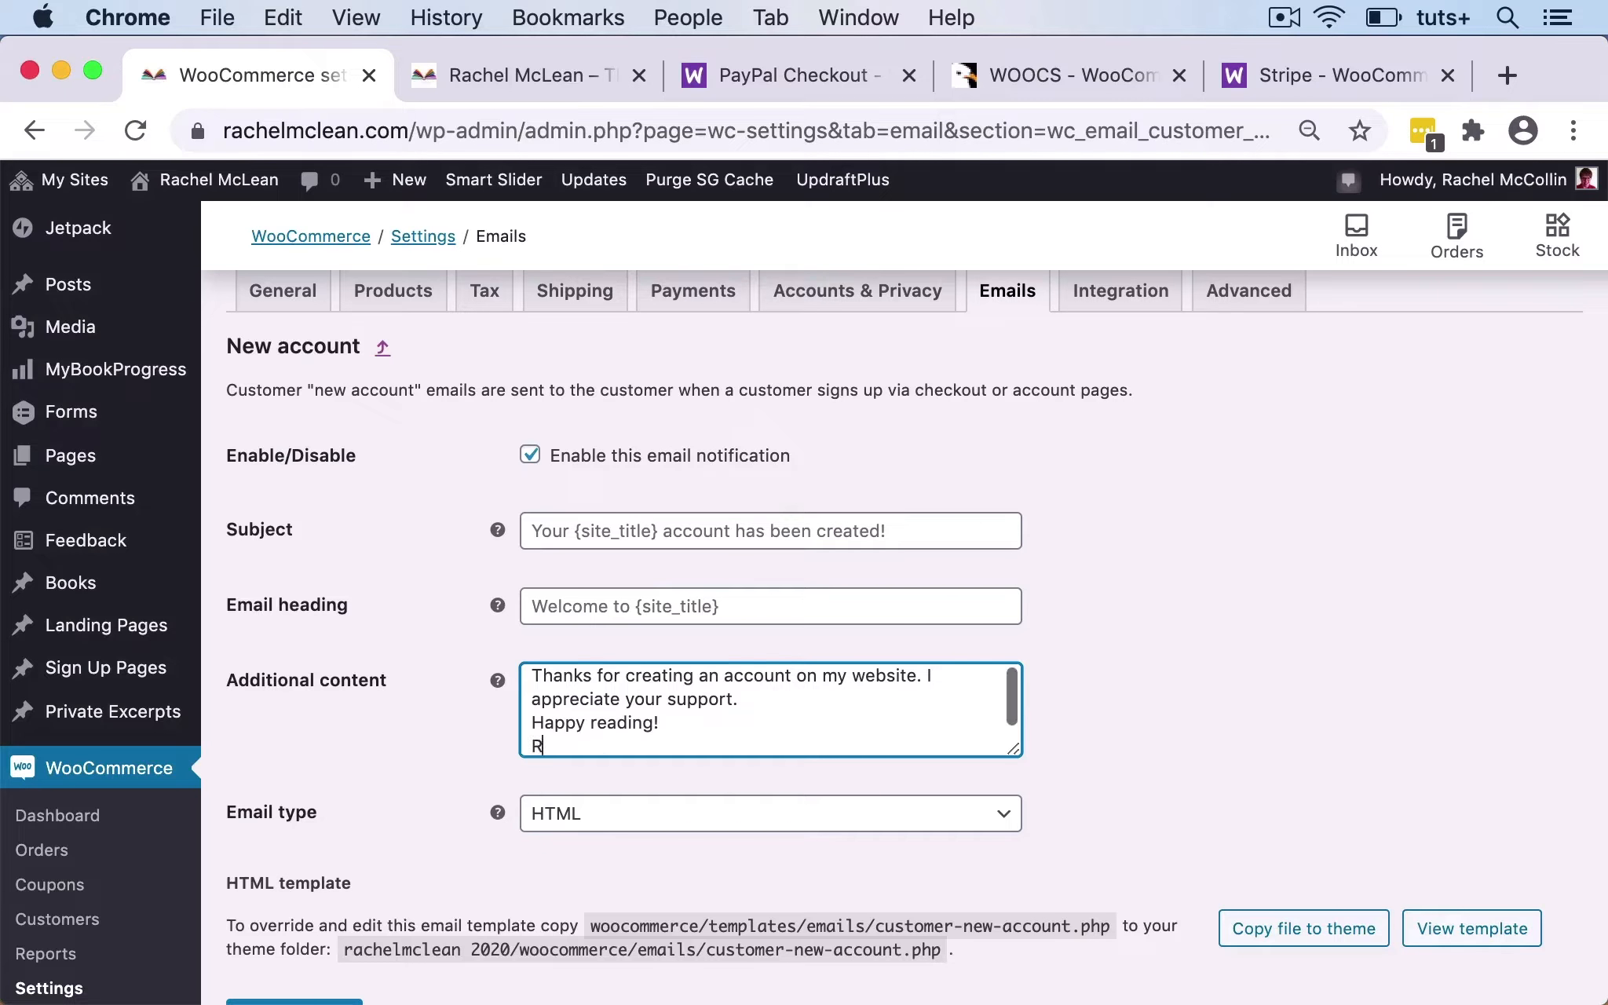
pyautogui.write('achel,.')
pyautogui.press('BackSpace')
pyautogui.press('BackSpace')
pyautogui.write('.')
# Check the email type options, keep HTML, and save the New account email settings.
pyautogui.scroll(-1, 803, 764)
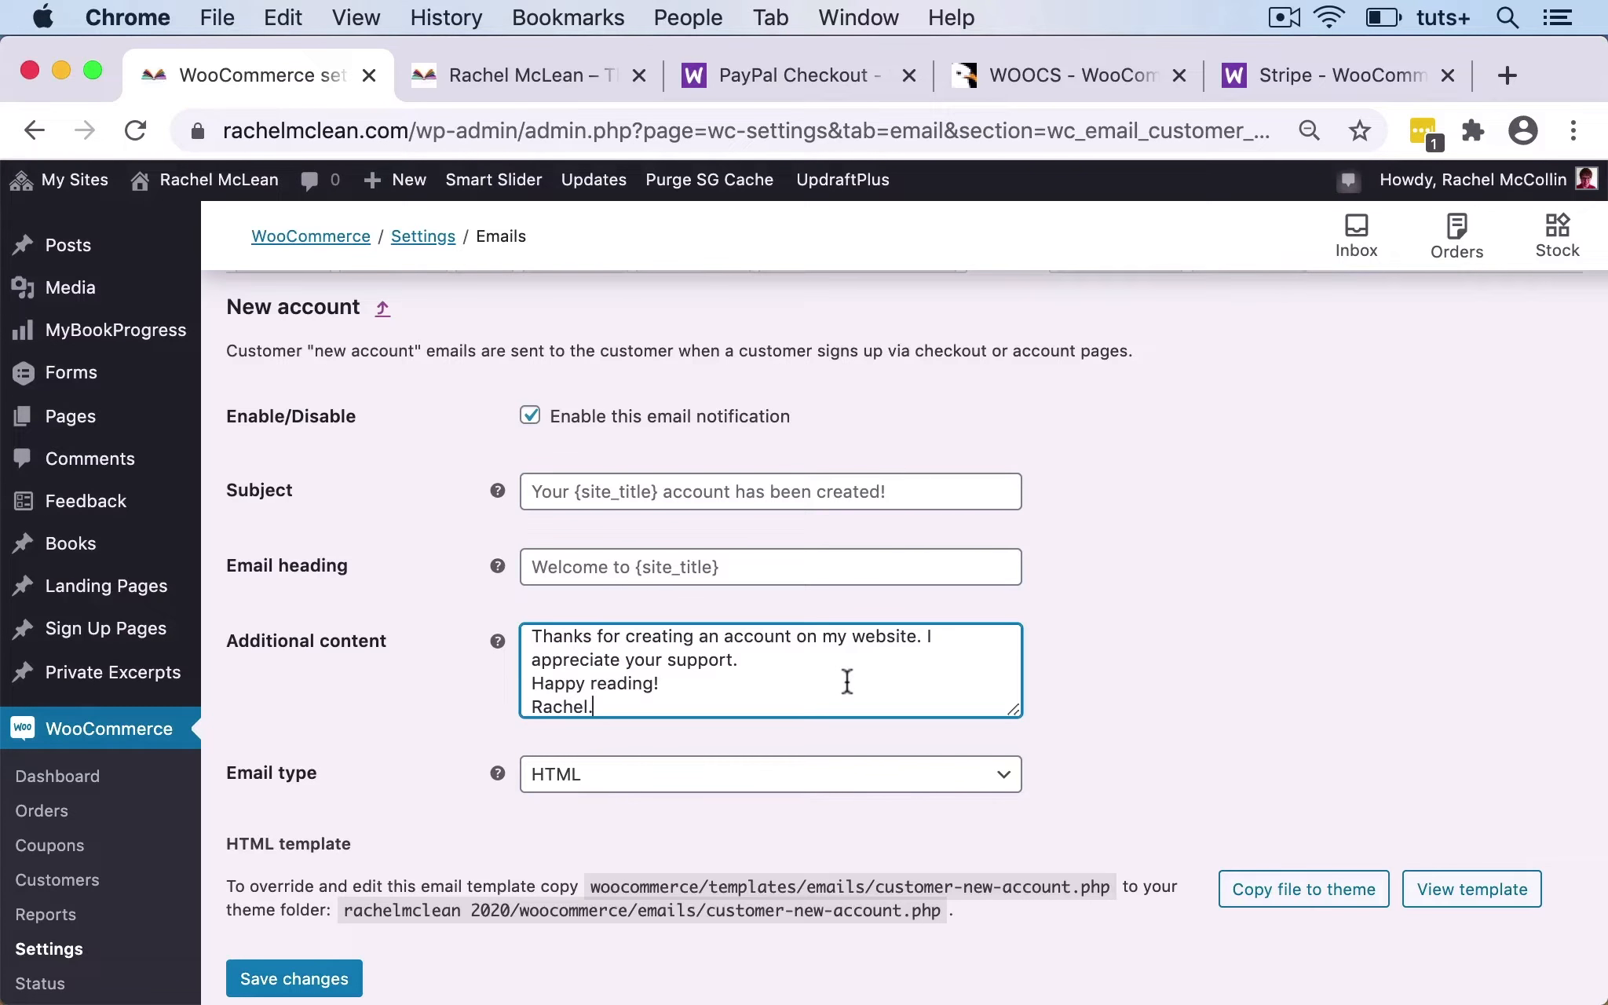
pyautogui.scroll(-1, 892, 712)
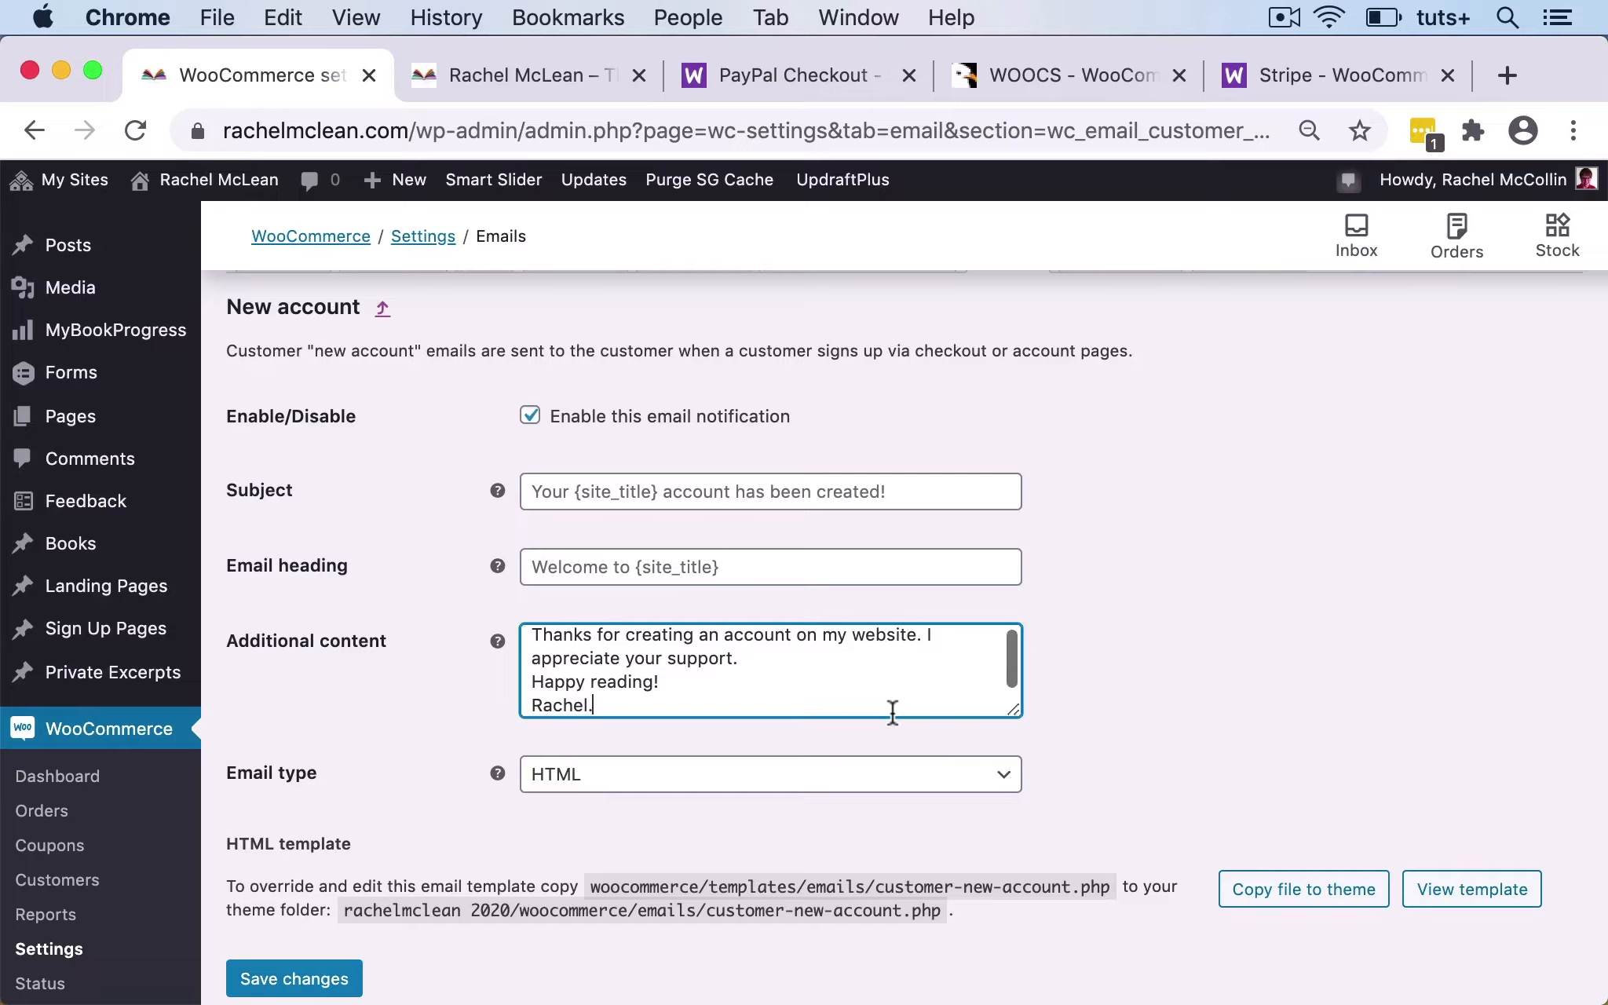
pyautogui.click(997, 775)
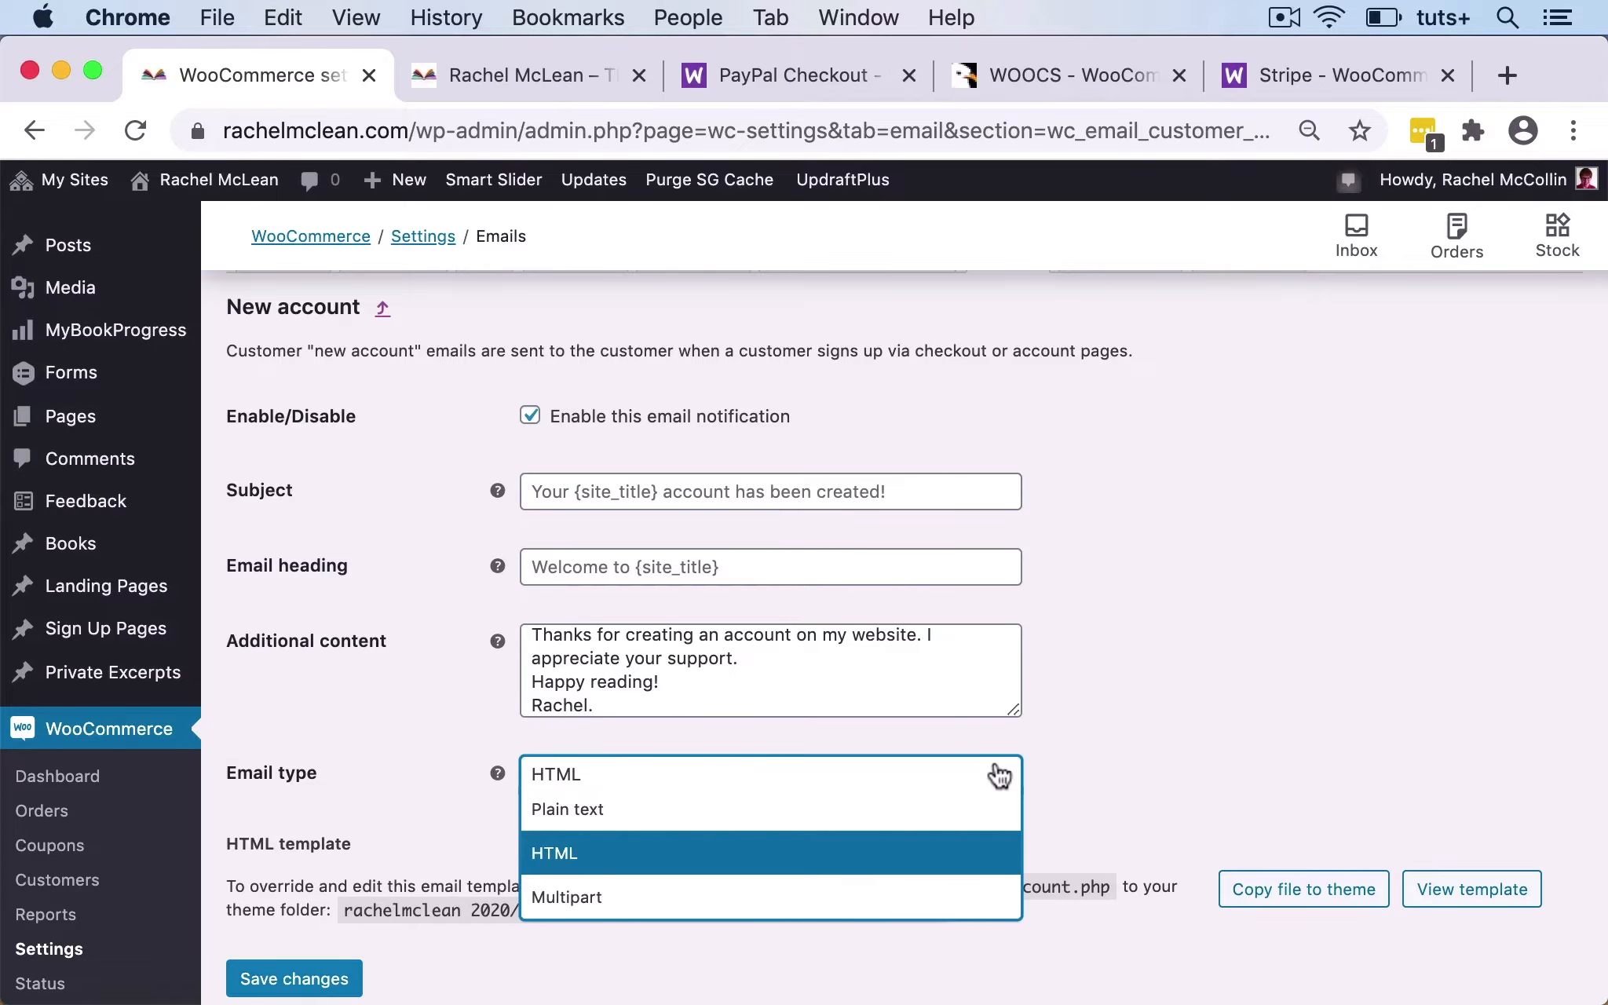
pyautogui.click(998, 775)
pyautogui.scroll(-4, 1135, 695)
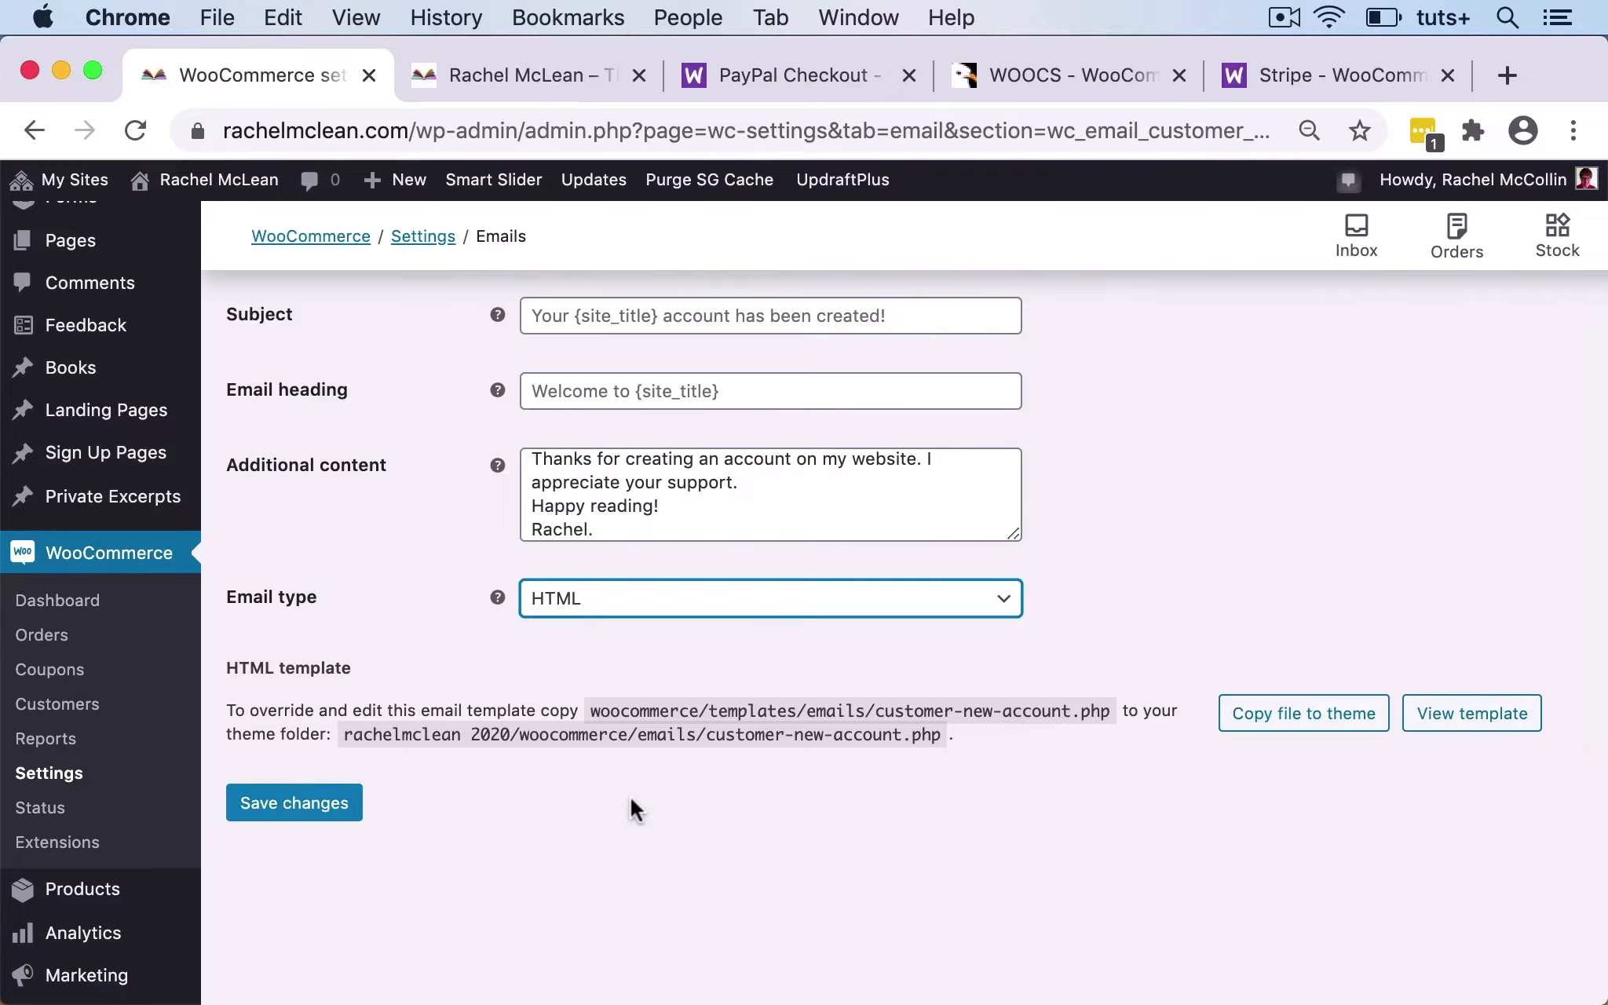
pyautogui.scroll(-1, 661, 764)
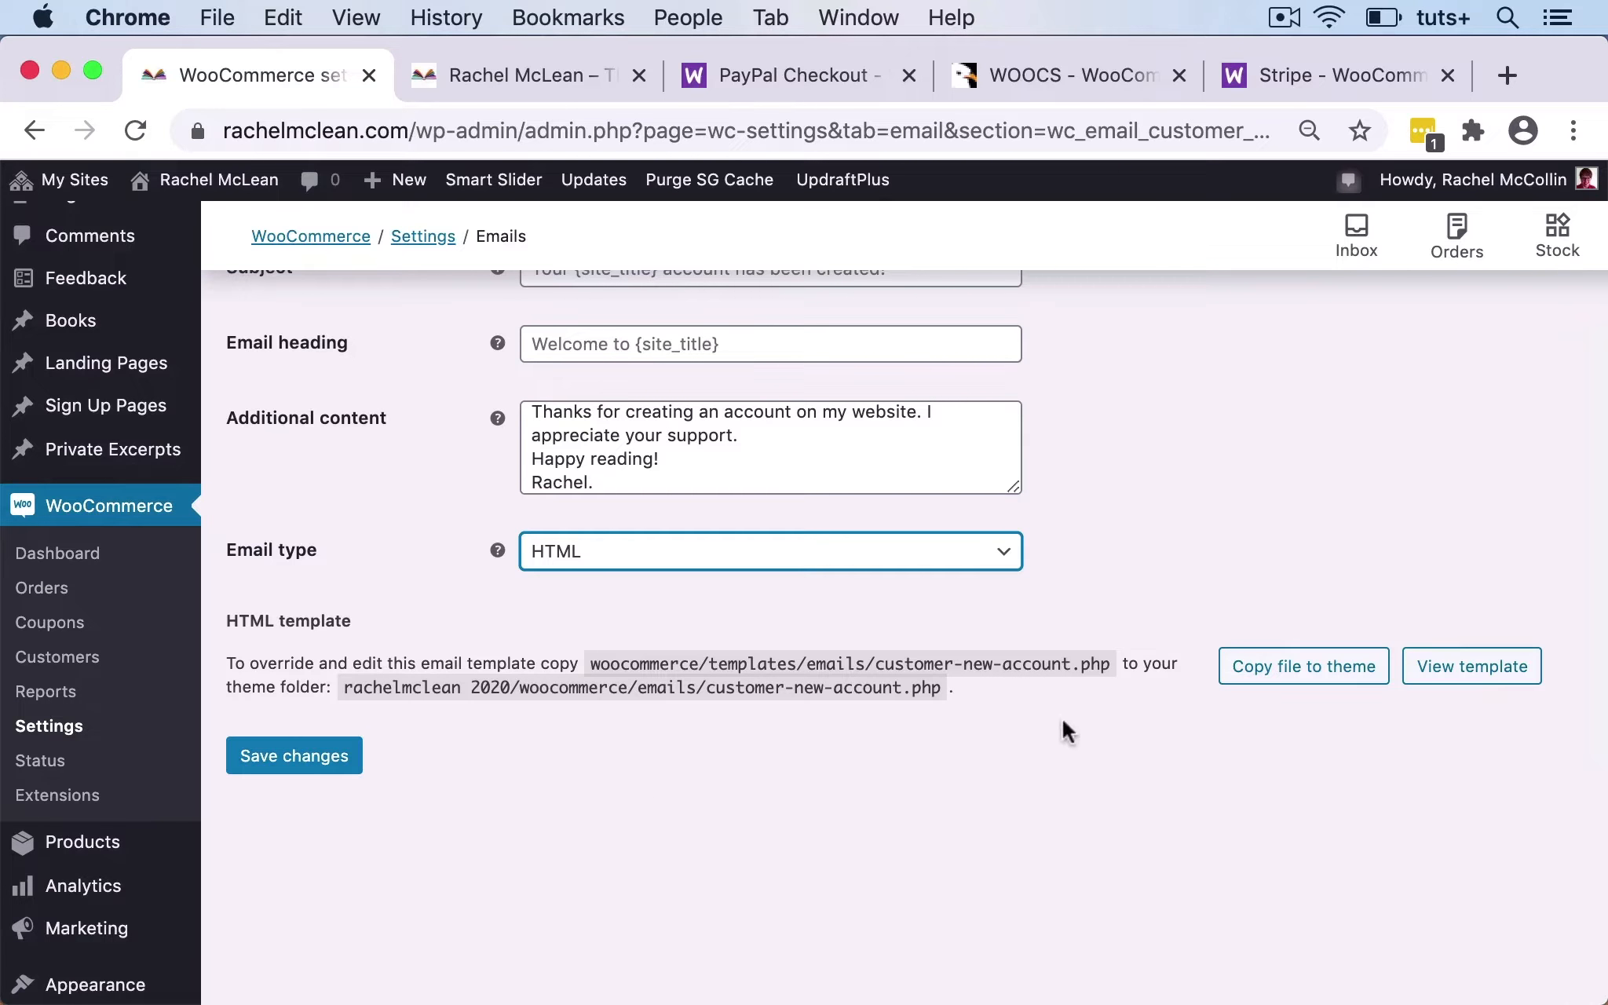
pyautogui.click(297, 759)
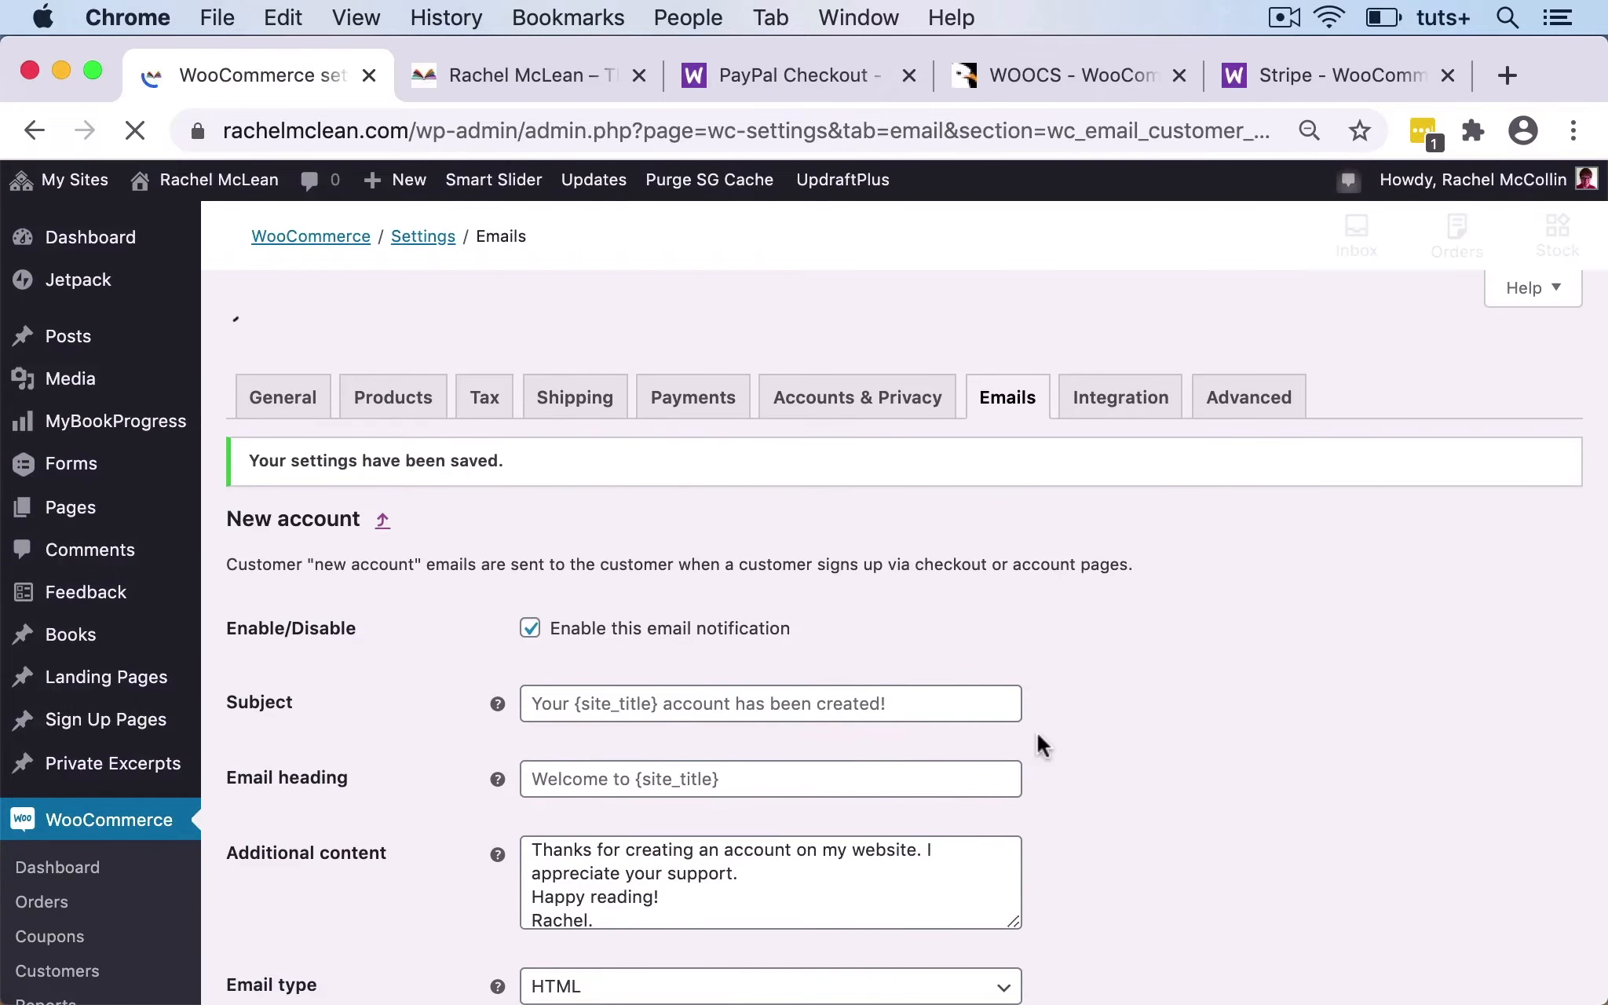
# Show the New account email's HTML template and read through its code, including the default greeting and account text.
pyautogui.scroll(-8, 1037, 731)
pyautogui.click(1444, 500)
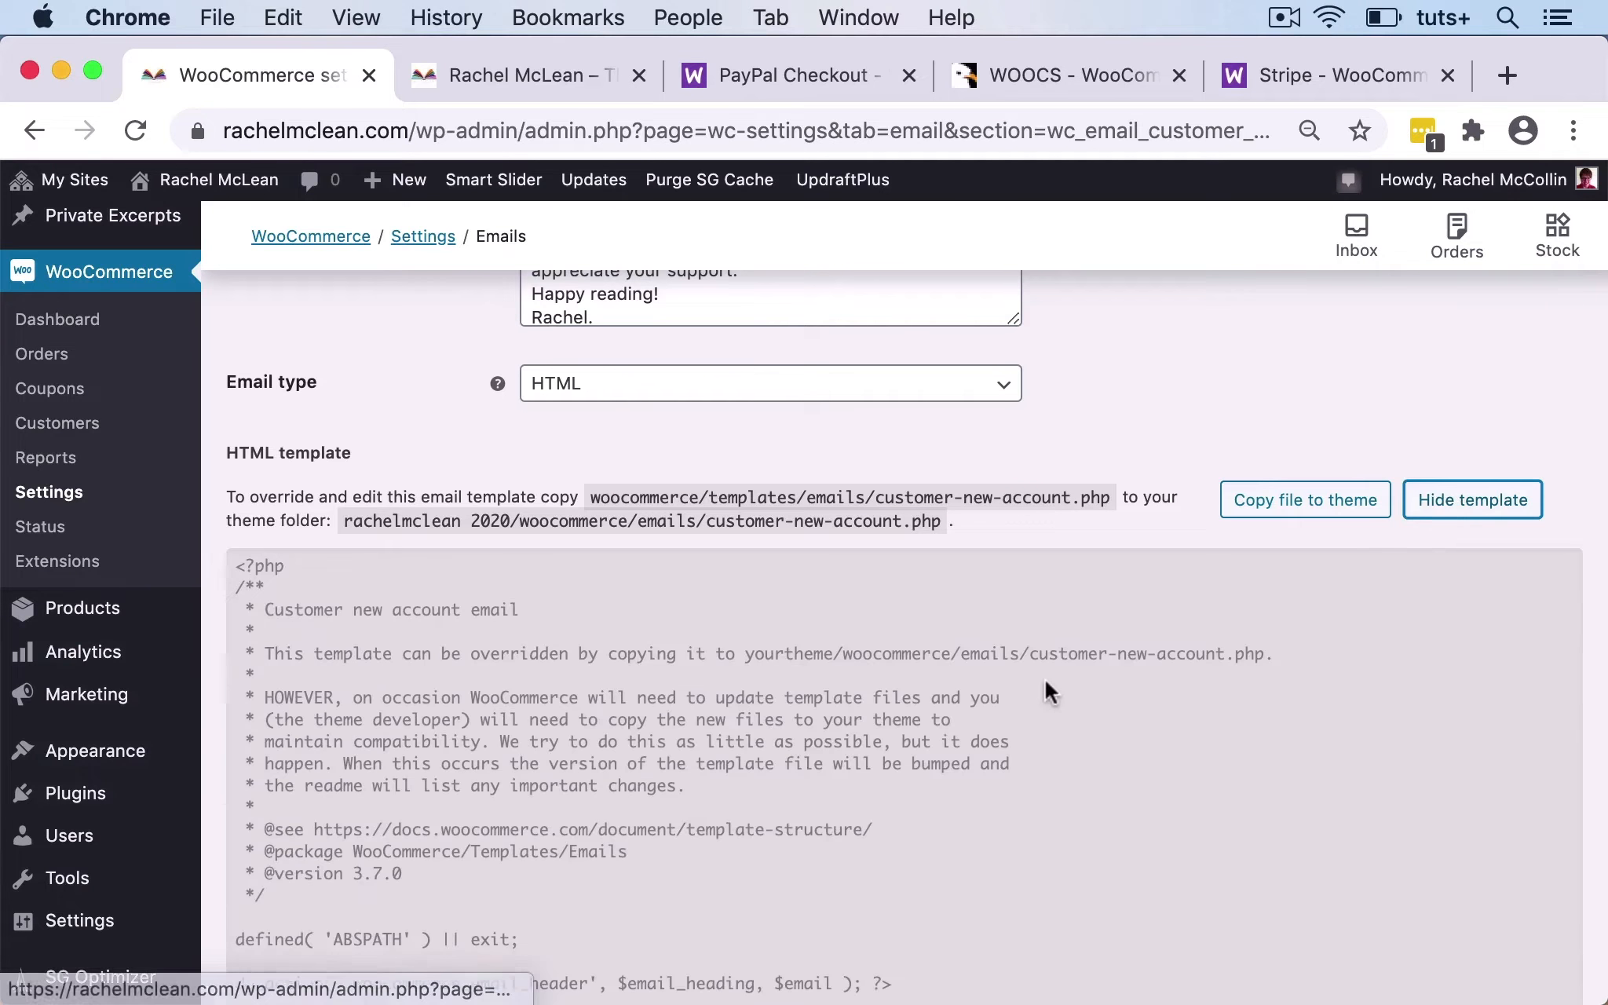
pyautogui.scroll(-2, 897, 723)
pyautogui.scroll(-2, 897, 723)
pyautogui.scroll(3, 896, 723)
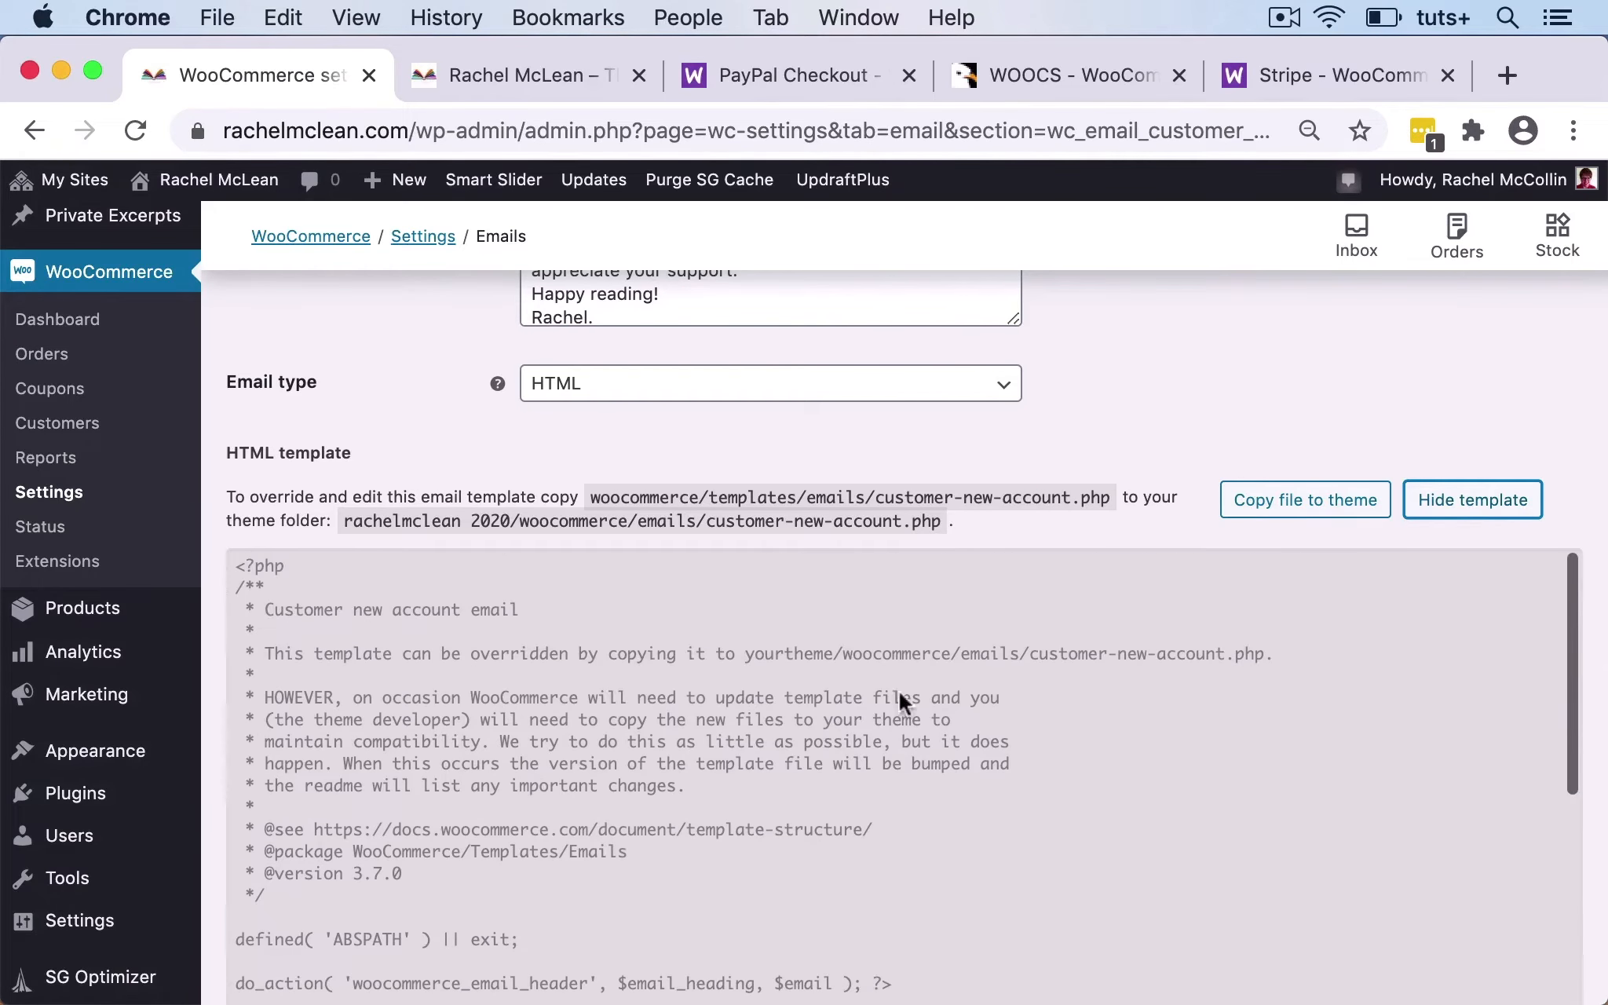
pyautogui.scroll(-2, 1143, 295)
pyautogui.scroll(-5, 974, 658)
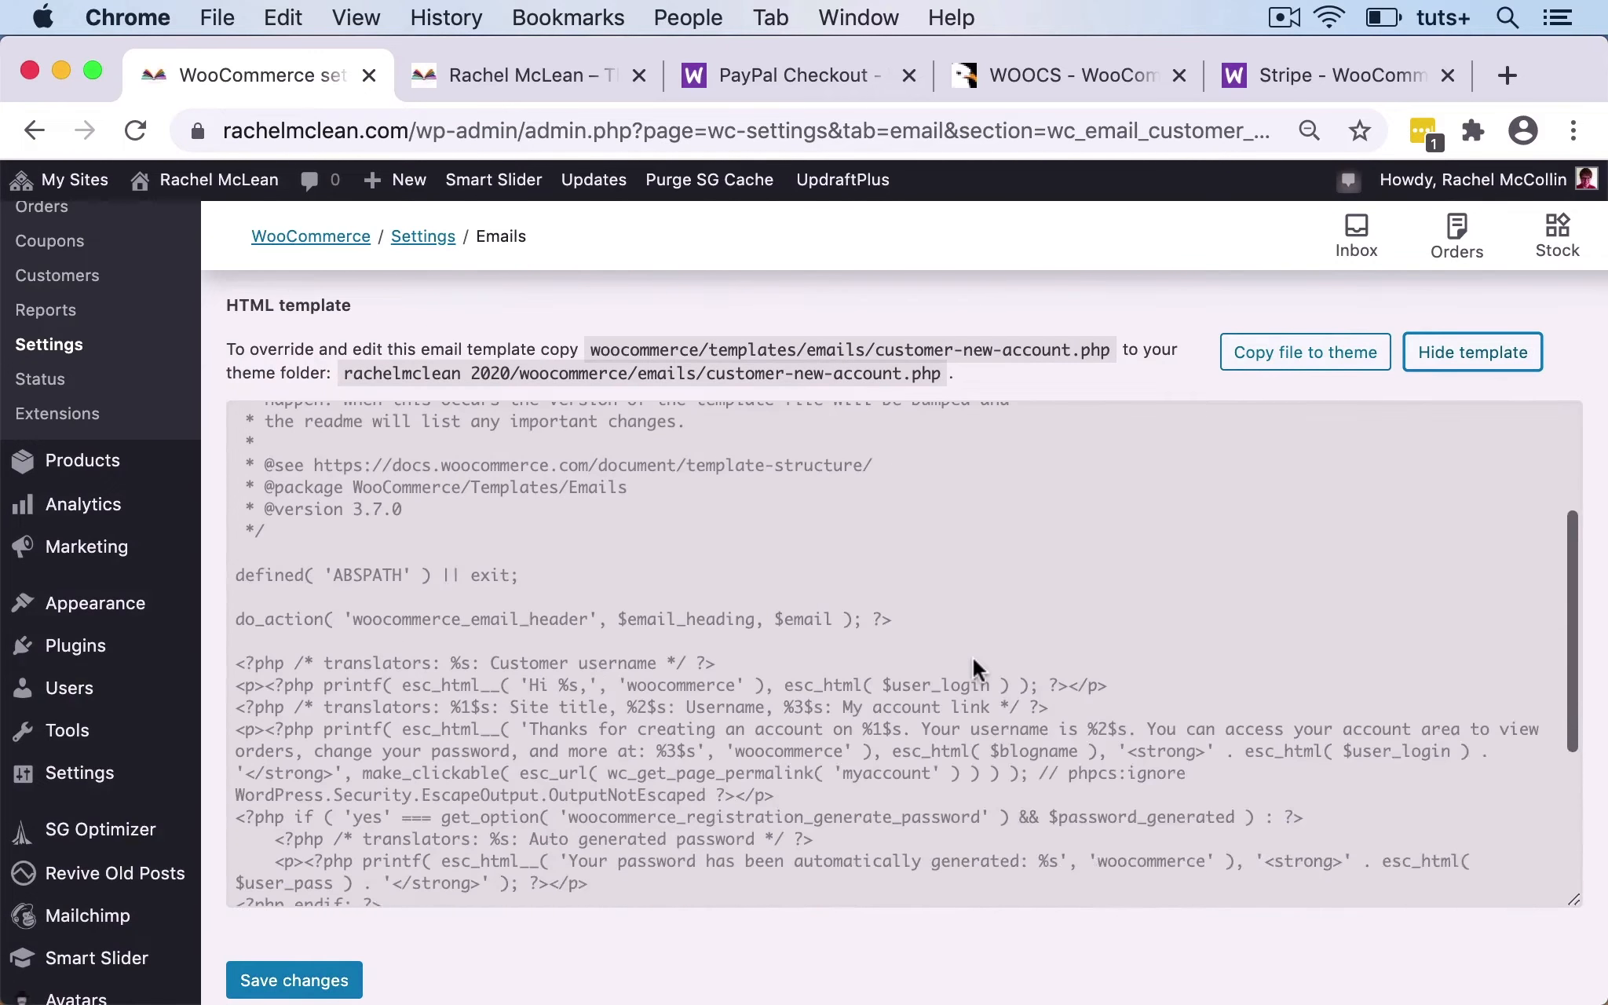
pyautogui.scroll(-3, 972, 656)
pyautogui.scroll(2, 555, 498)
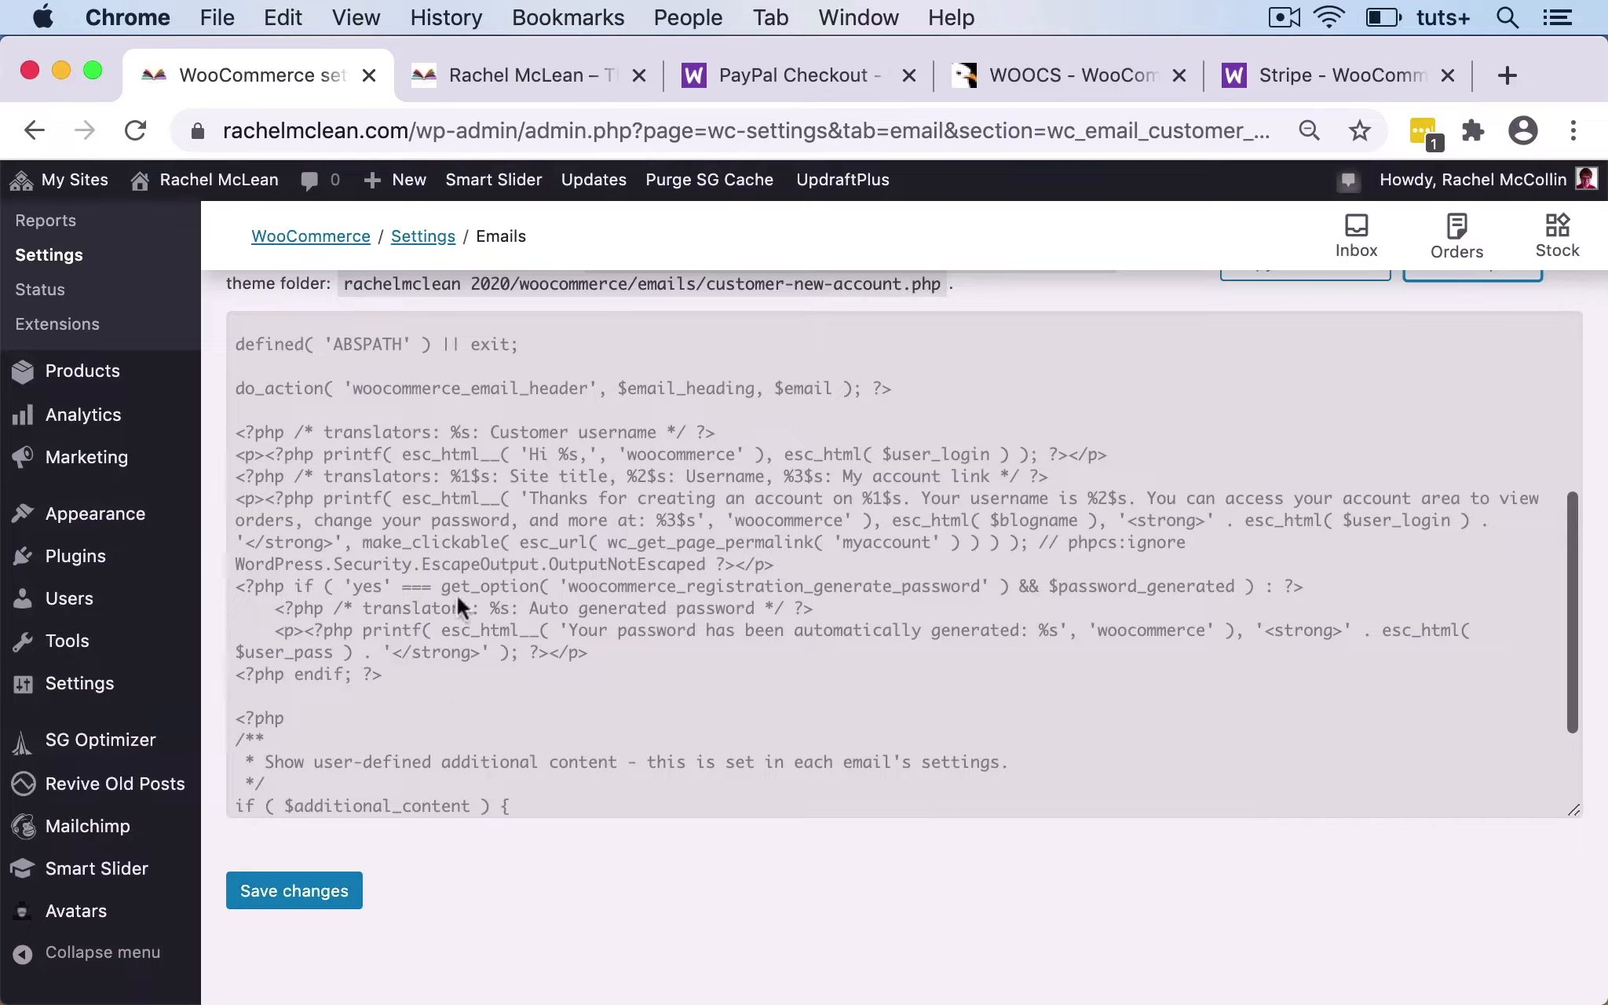
# Compare the email's additional content with the template code that outputs it, hide the template, and recheck the New account settings.
pyautogui.scroll(15, 536, 628)
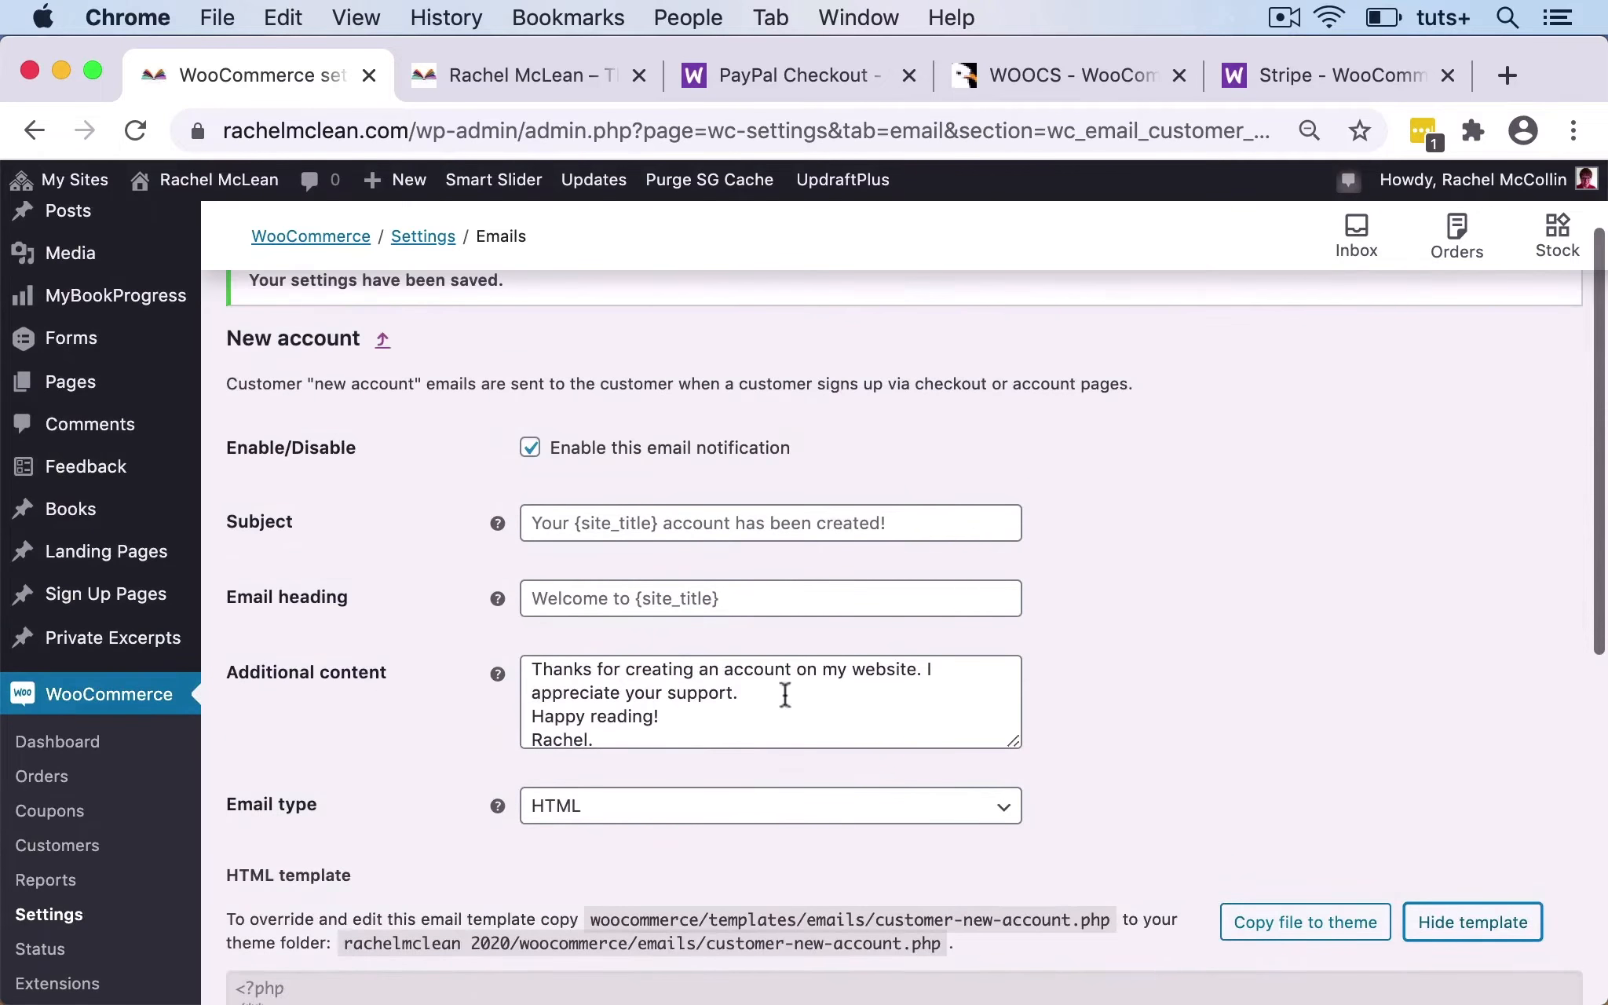
pyautogui.scroll(-6, 867, 768)
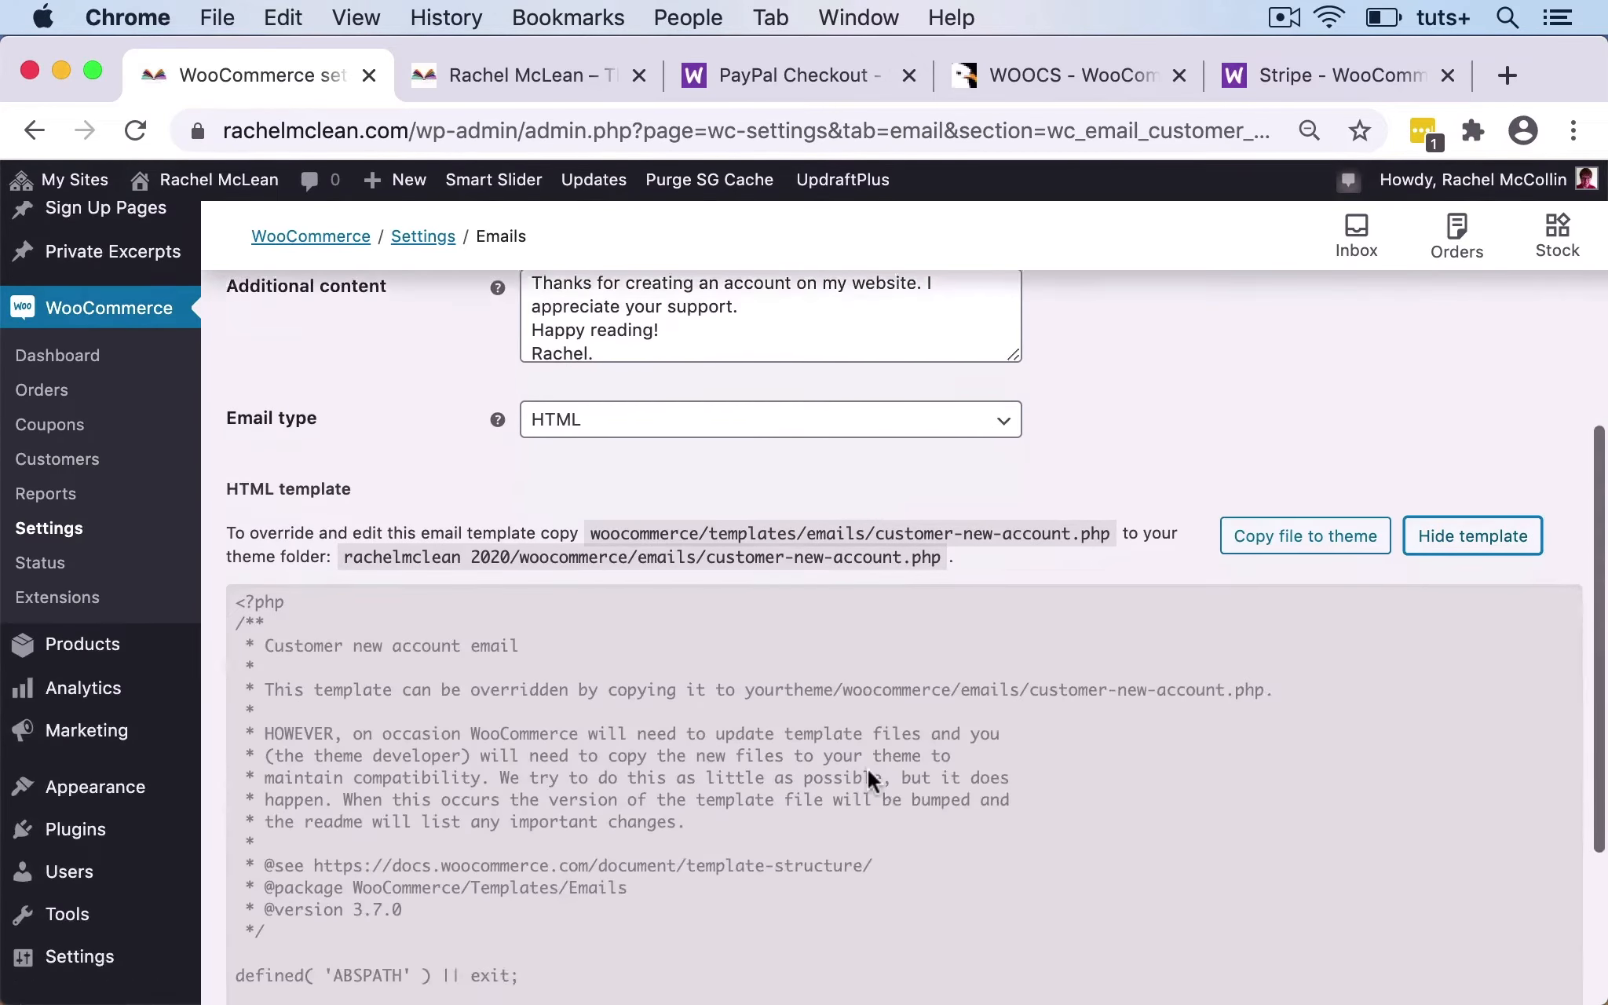
pyautogui.scroll(-10, 704, 778)
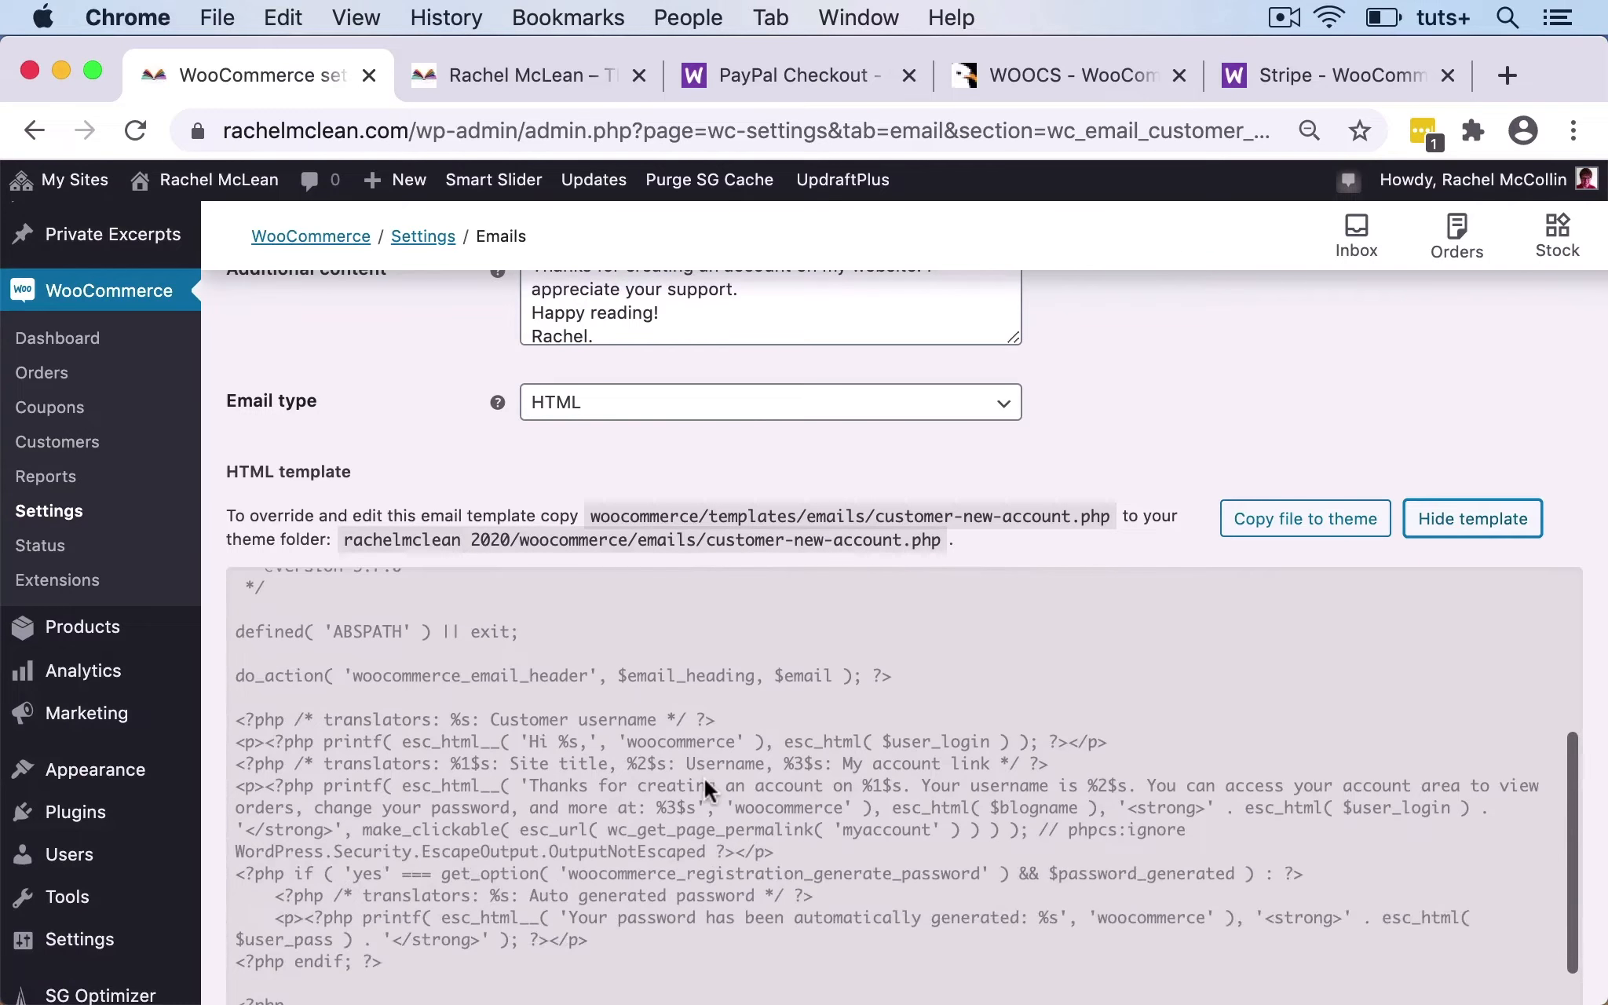
pyautogui.scroll(1, 703, 778)
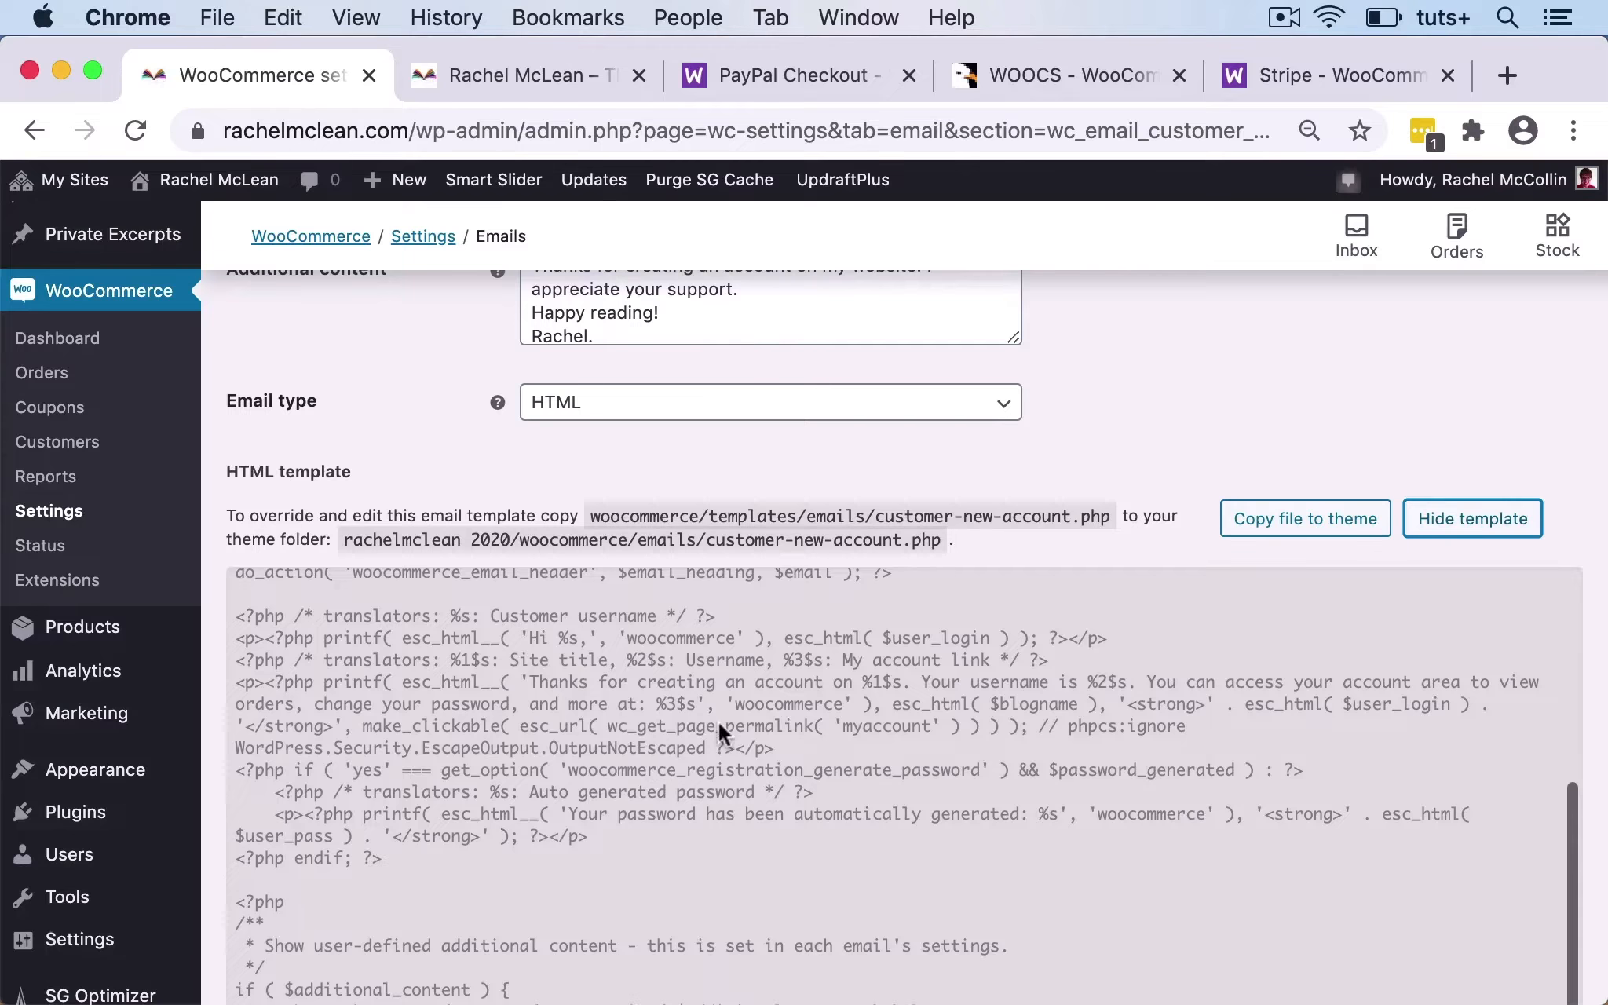
pyautogui.scroll(-1, 719, 730)
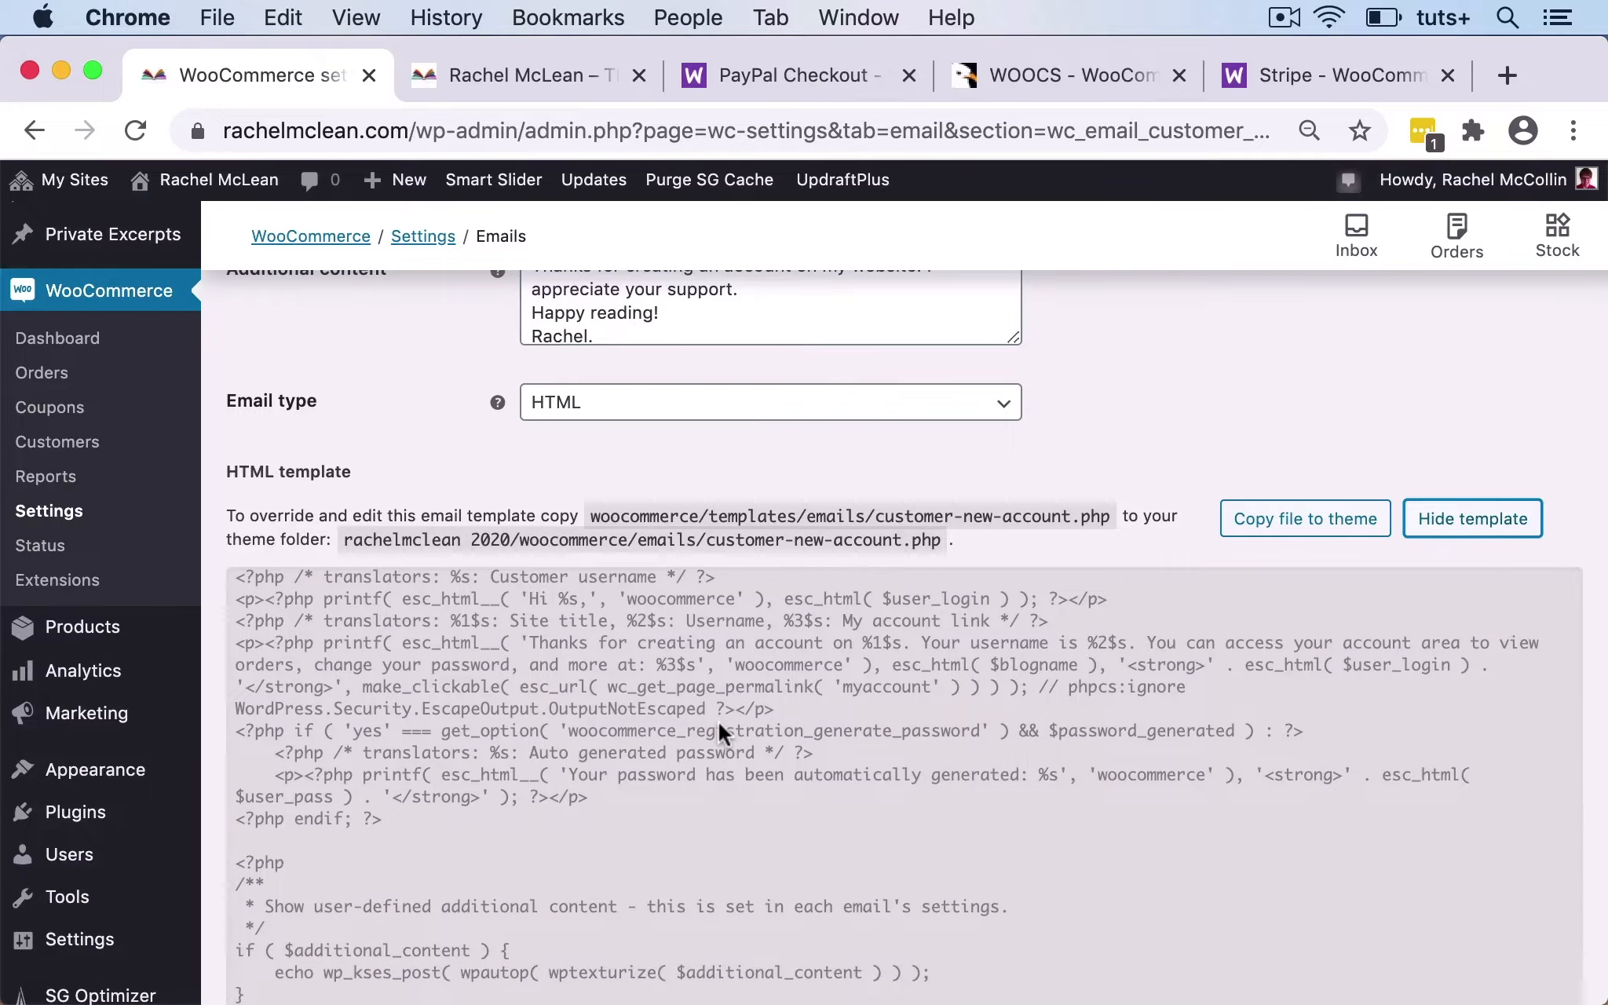
pyautogui.scroll(-5, 719, 722)
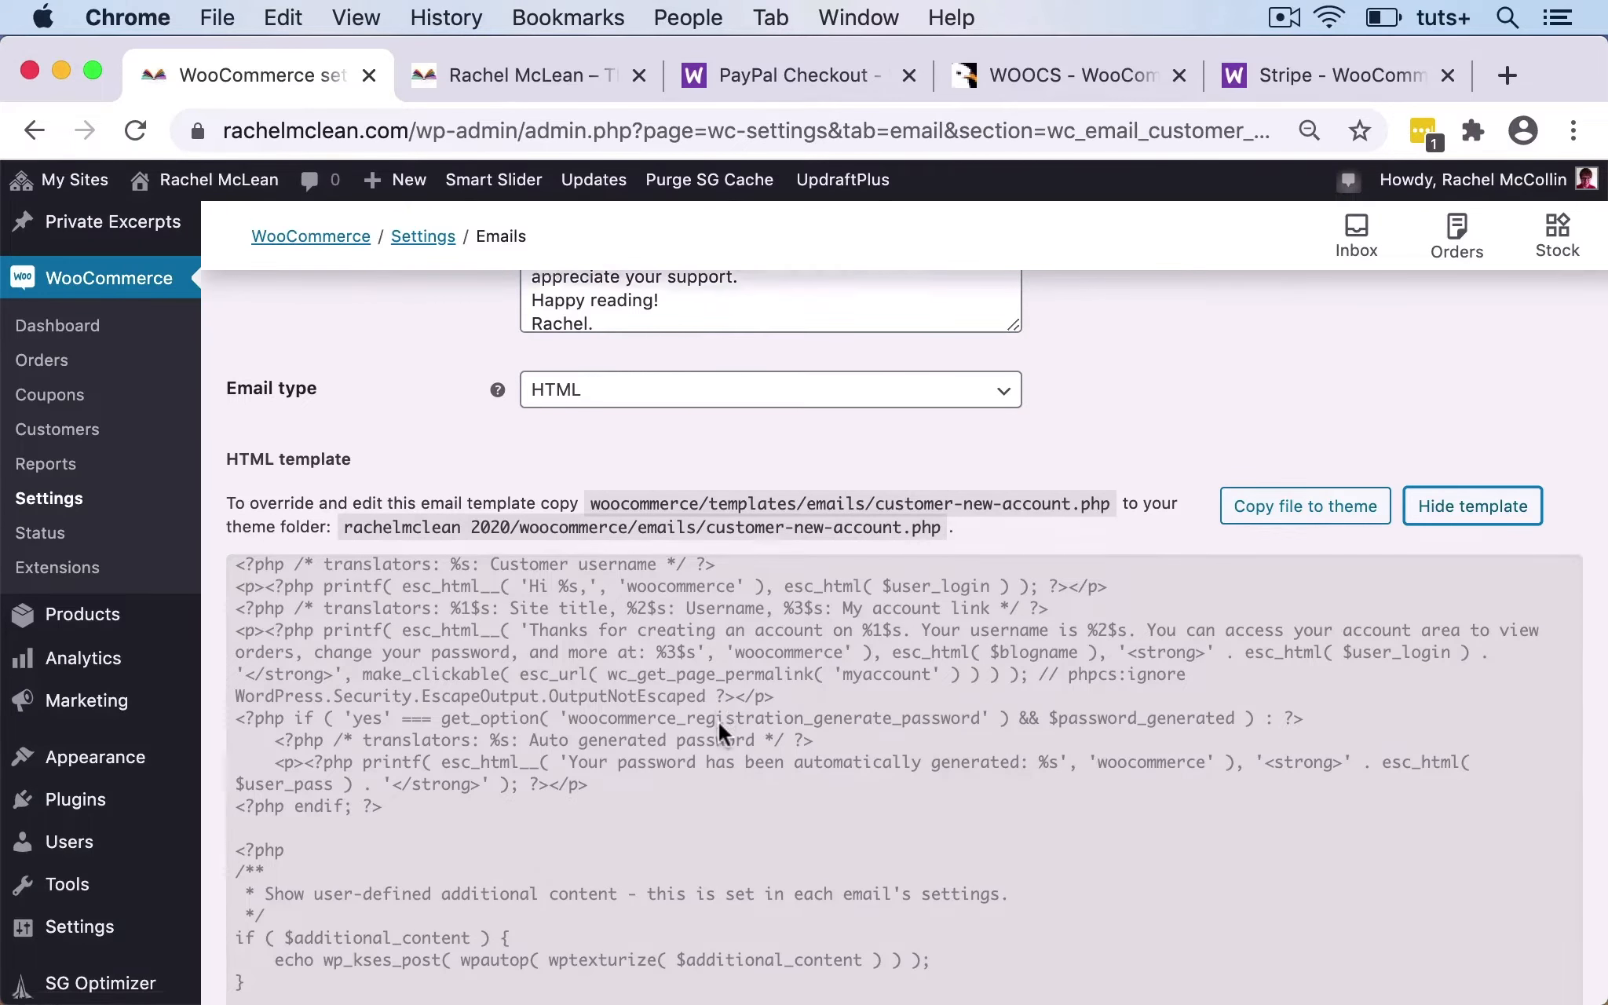
pyautogui.scroll(10, 720, 731)
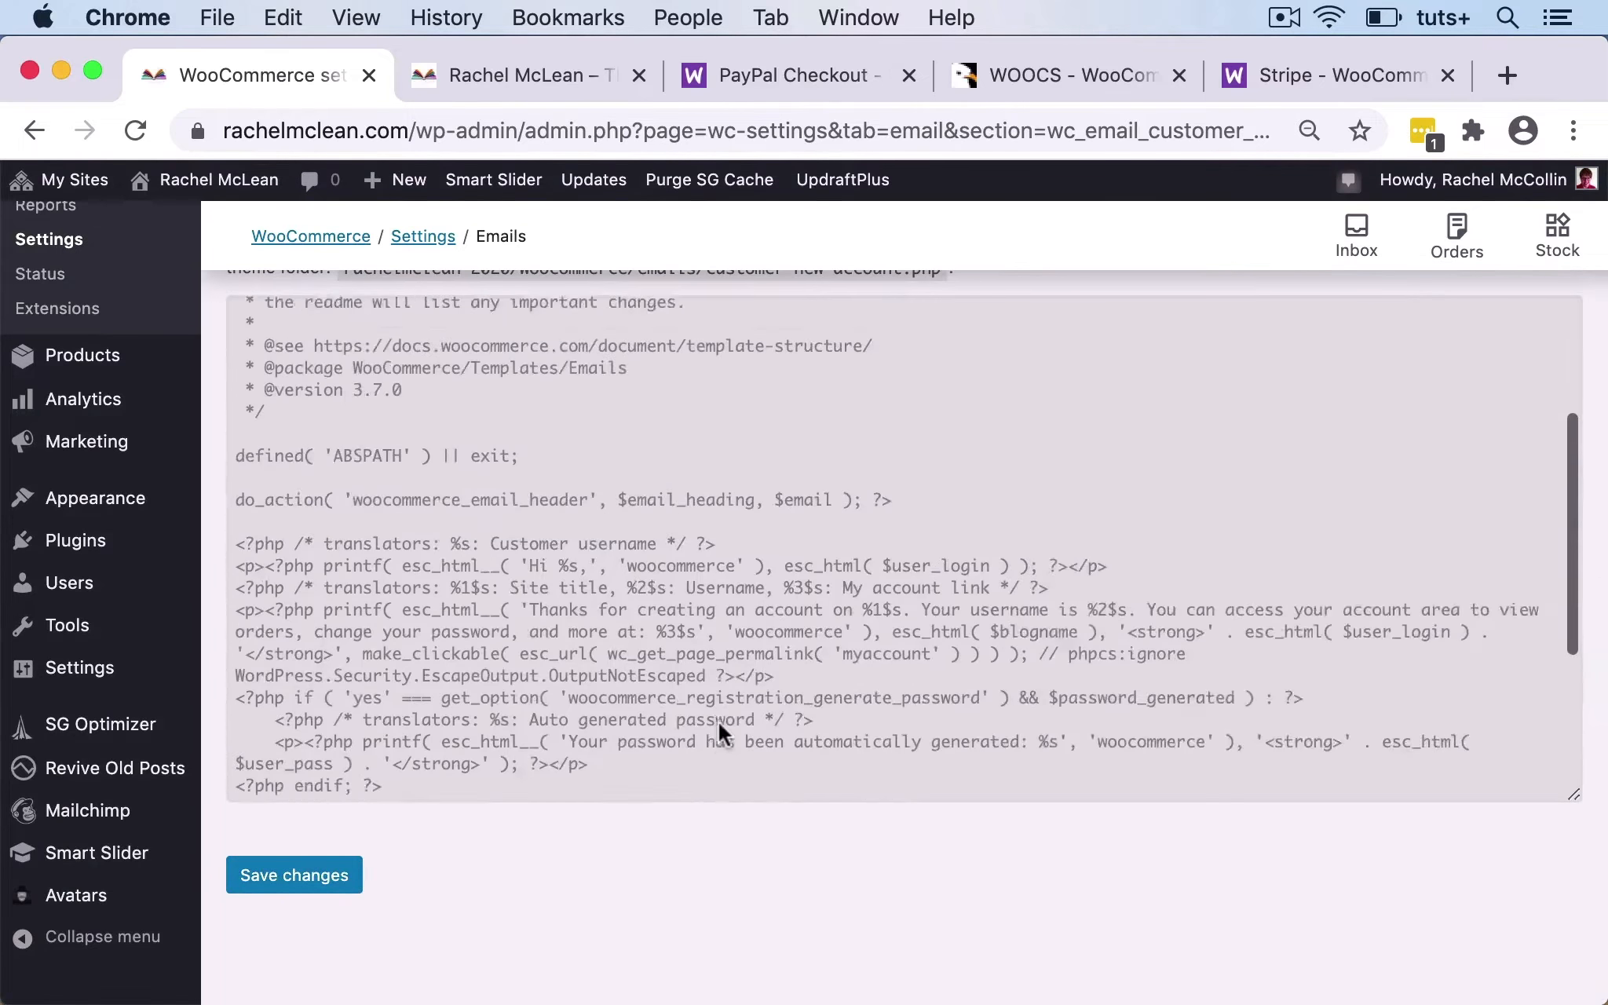
pyautogui.scroll(15, 720, 729)
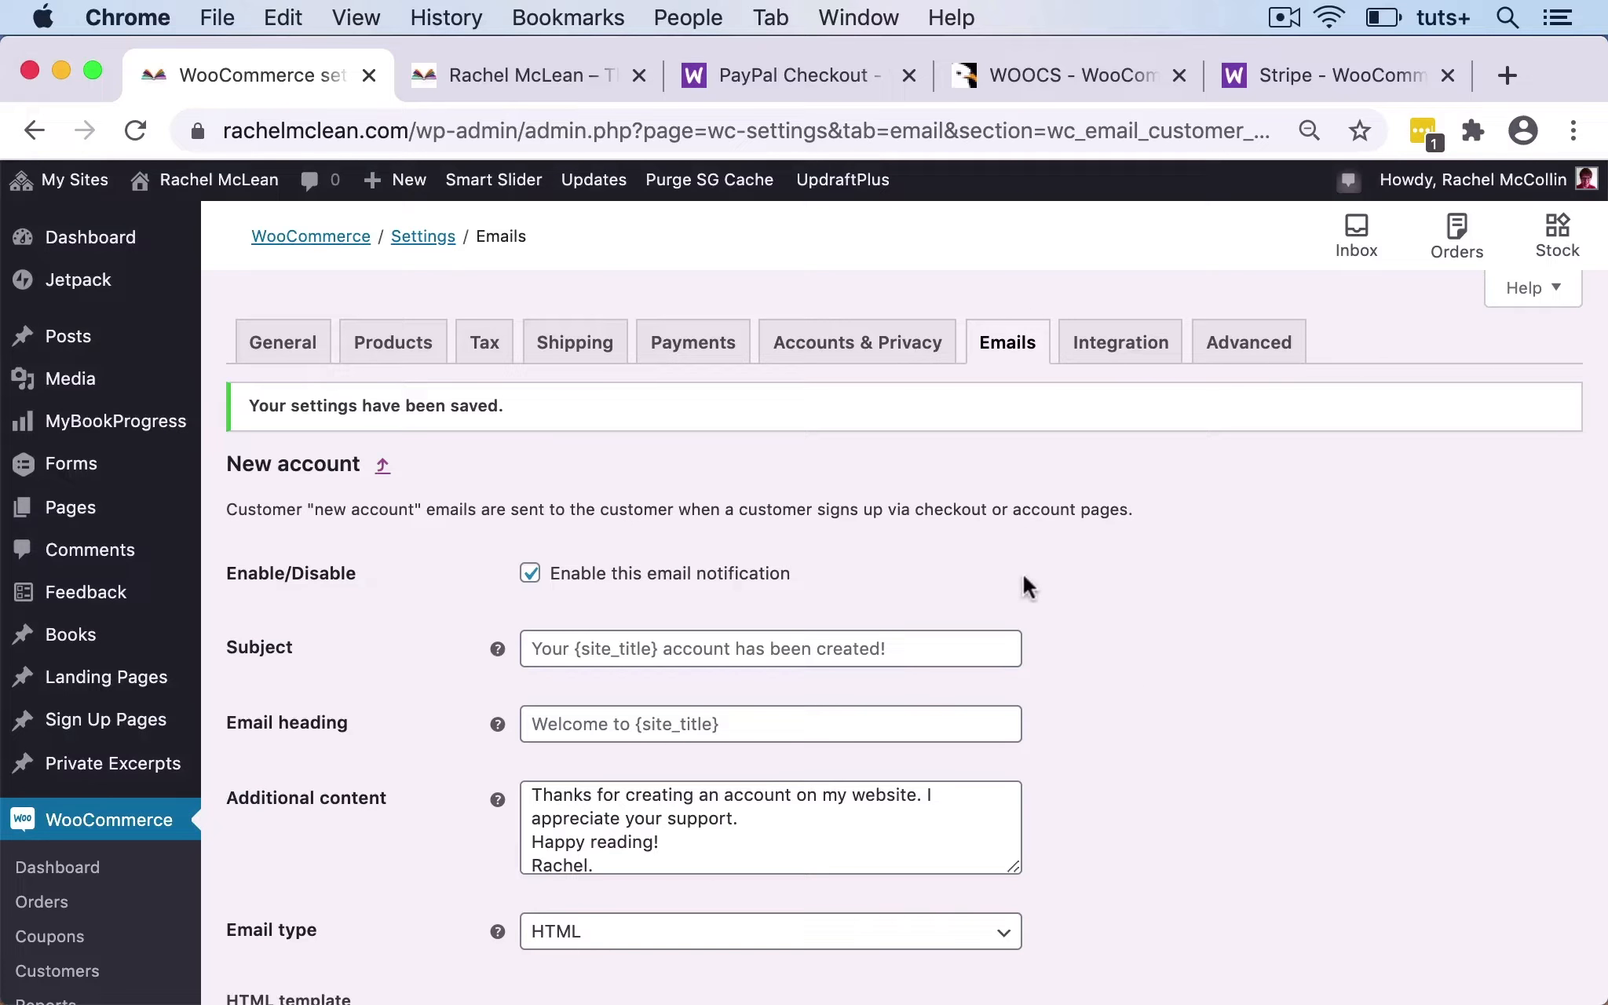
pyautogui.scroll(-5, 945, 561)
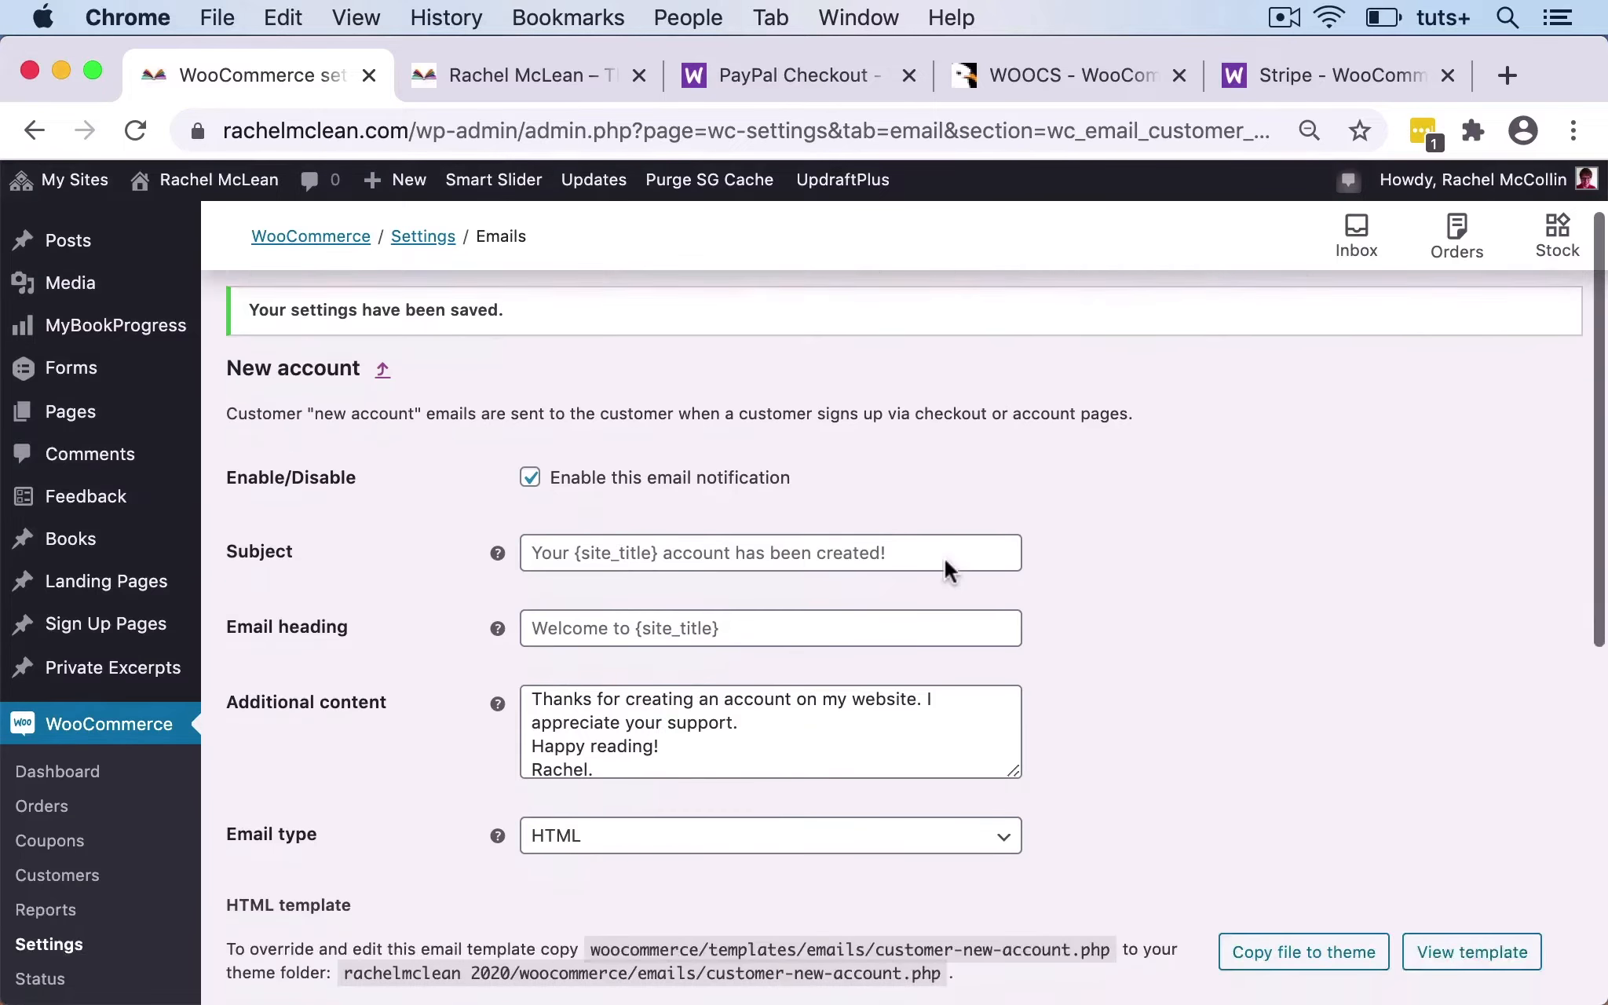
pyautogui.scroll(5, 949, 572)
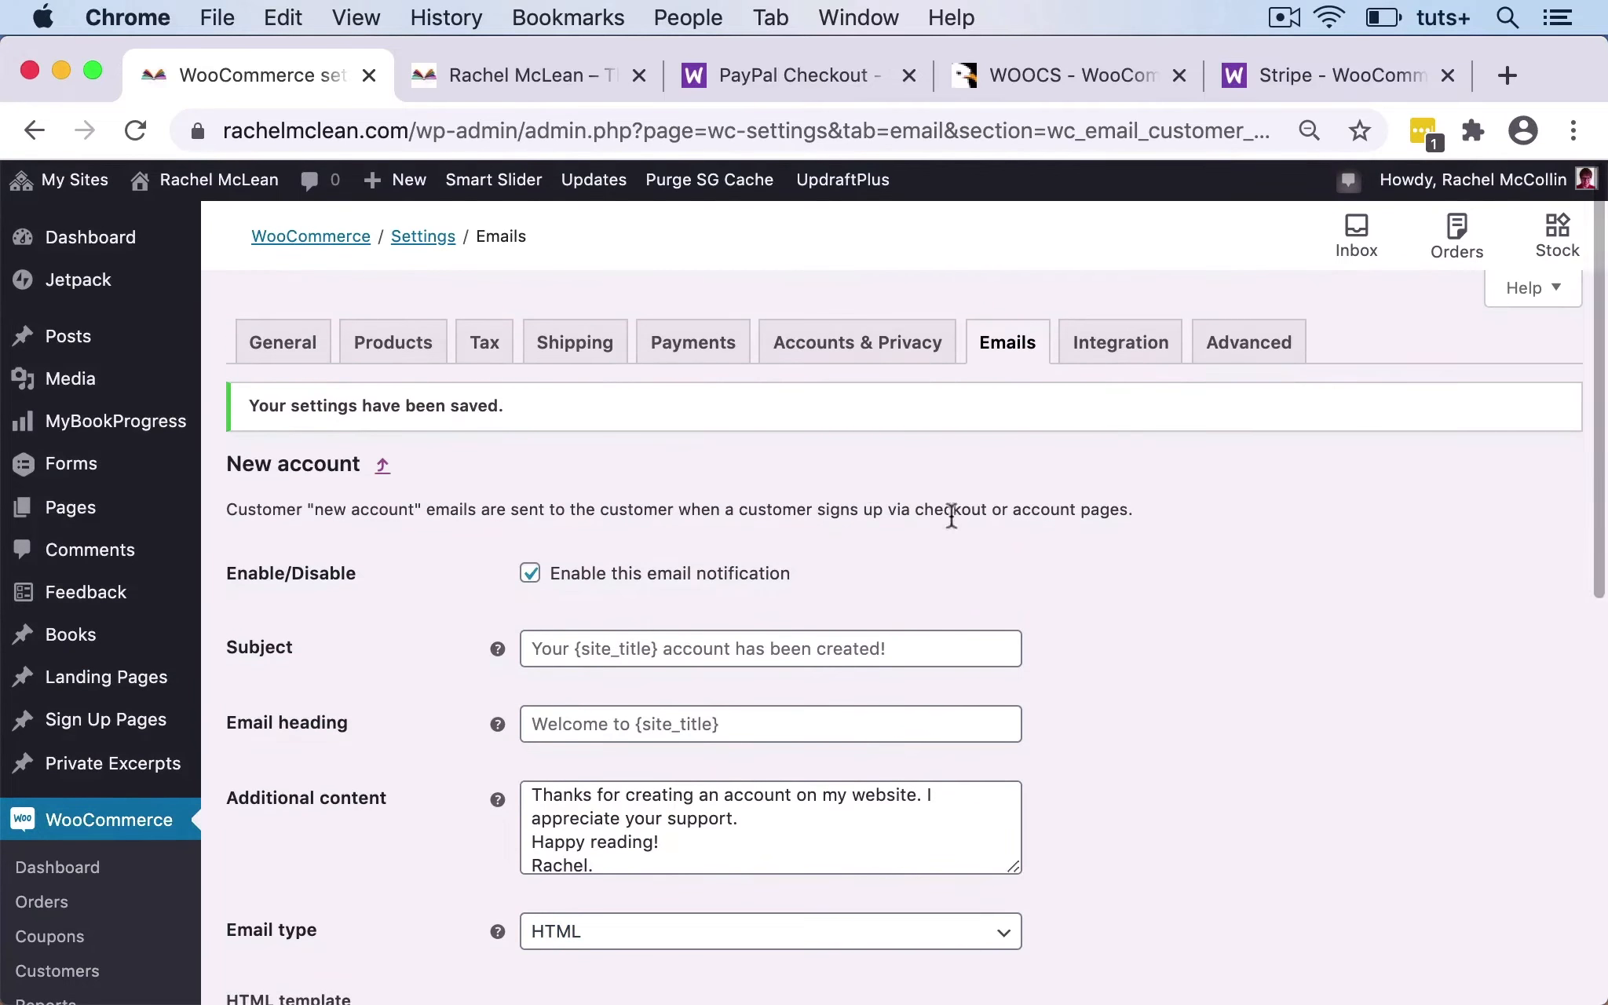
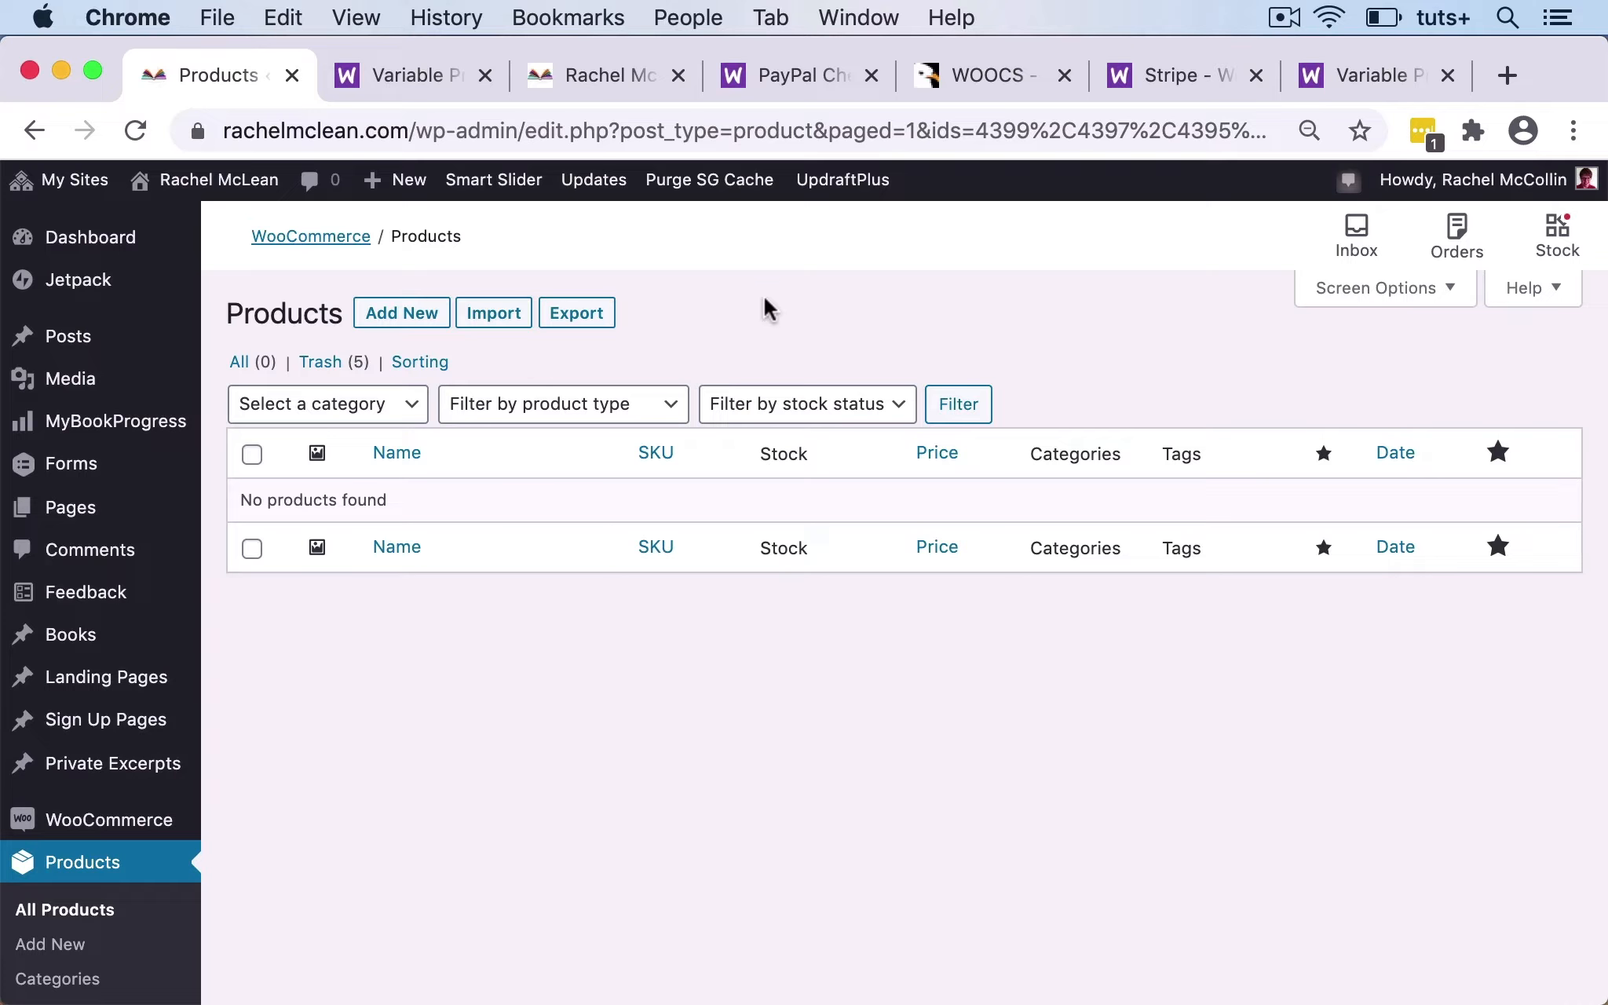
# Add a new product to the store and name it "Deadly Wishes".
pyautogui.scroll(-5, 220, 732)
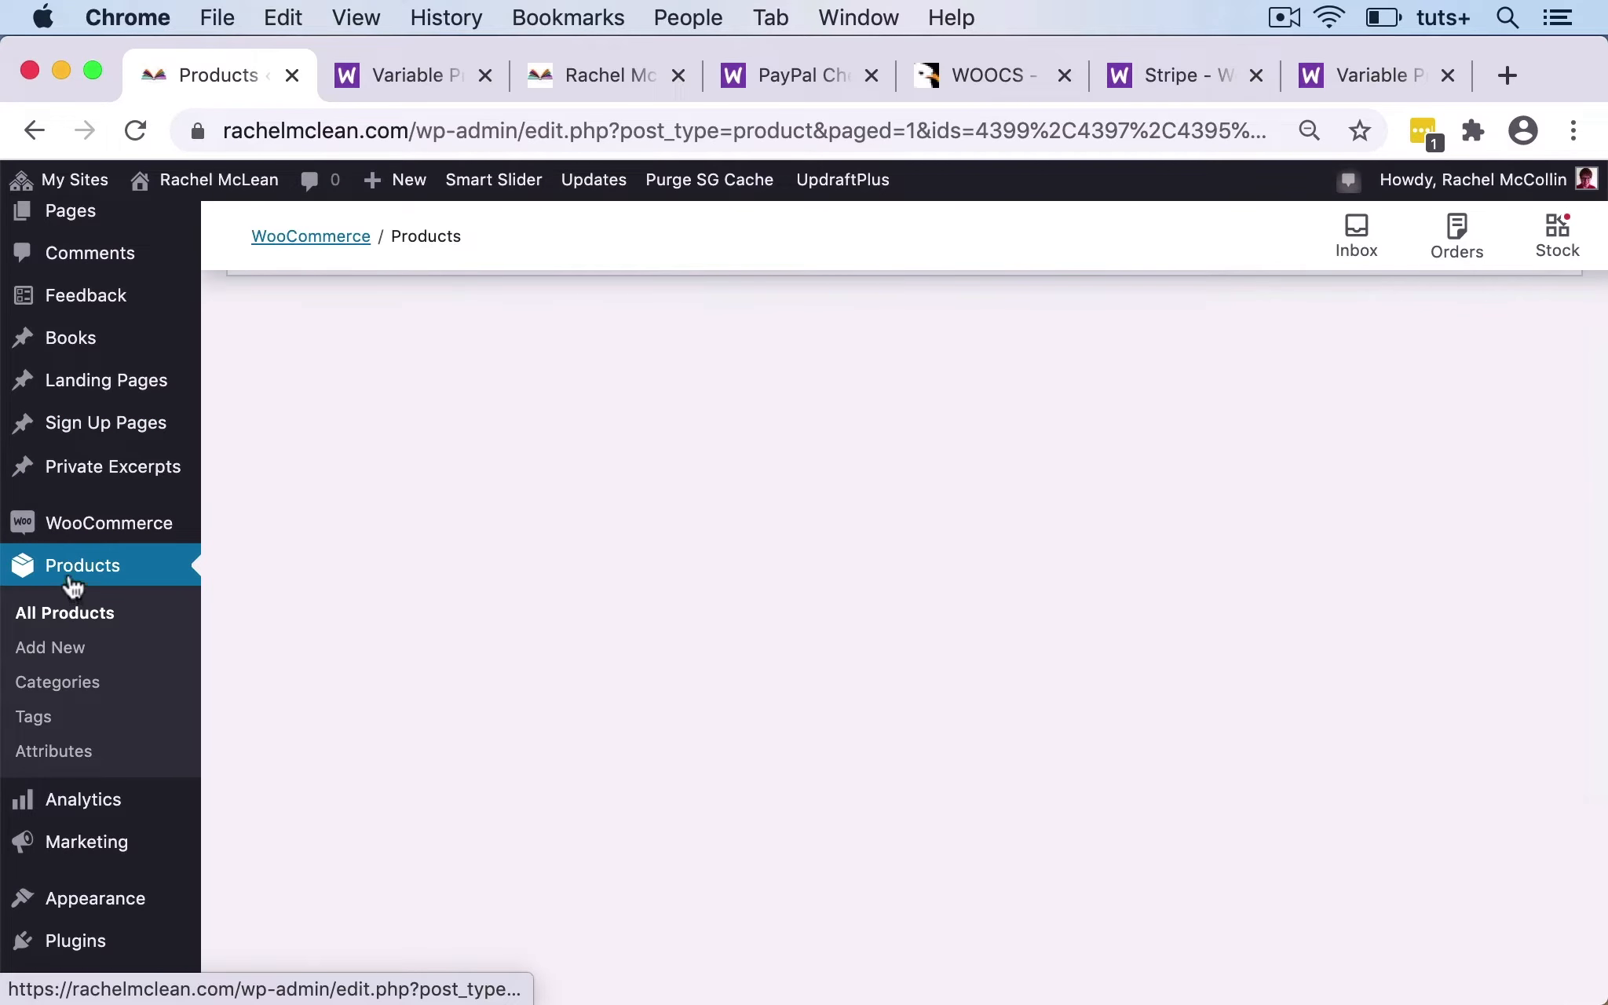
pyautogui.scroll(2, 453, 601)
pyautogui.scroll(-1, 453, 601)
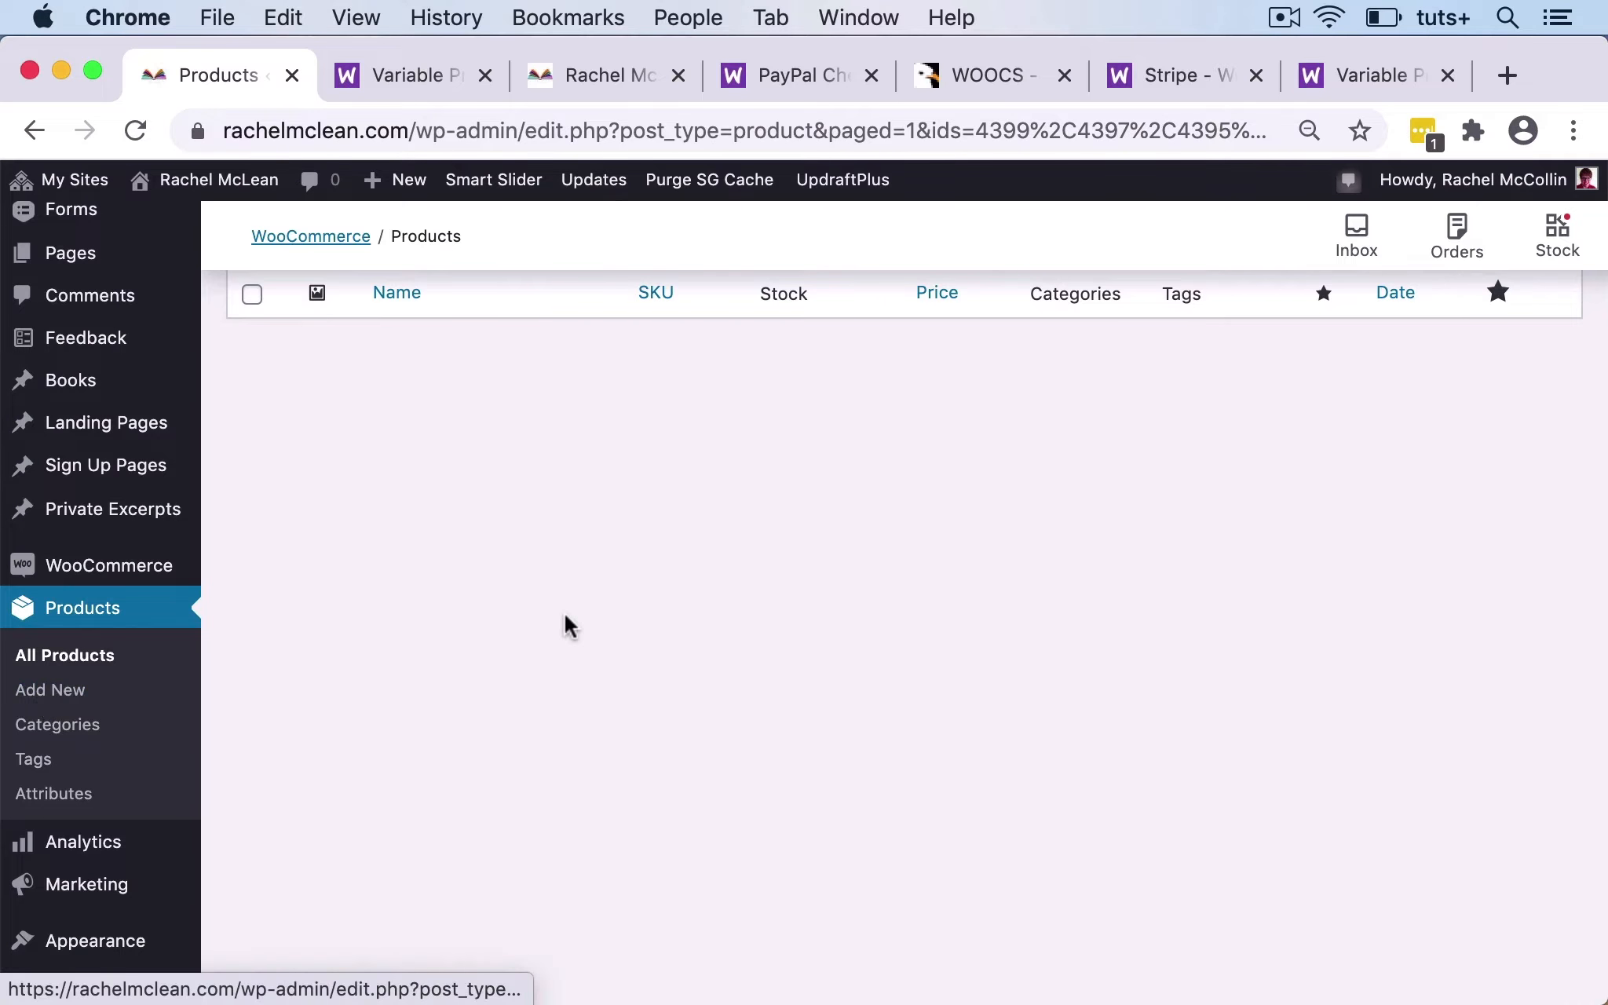
pyautogui.scroll(4, 564, 614)
pyautogui.click(399, 314)
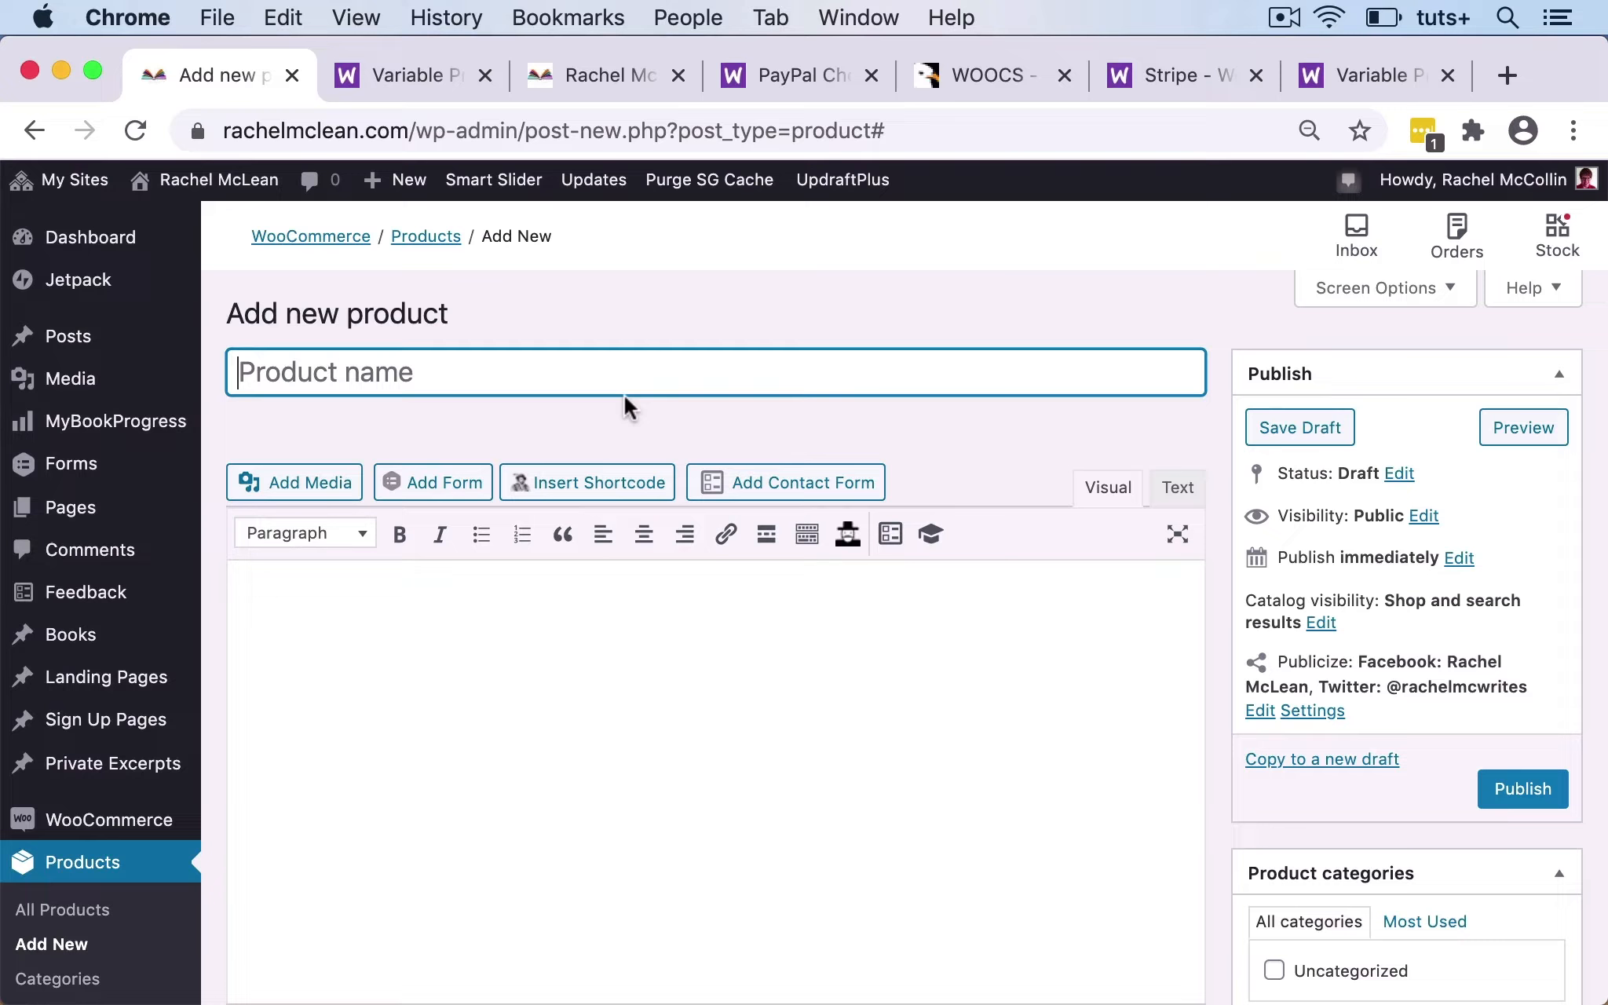
pyautogui.write('Deadly Wishes')
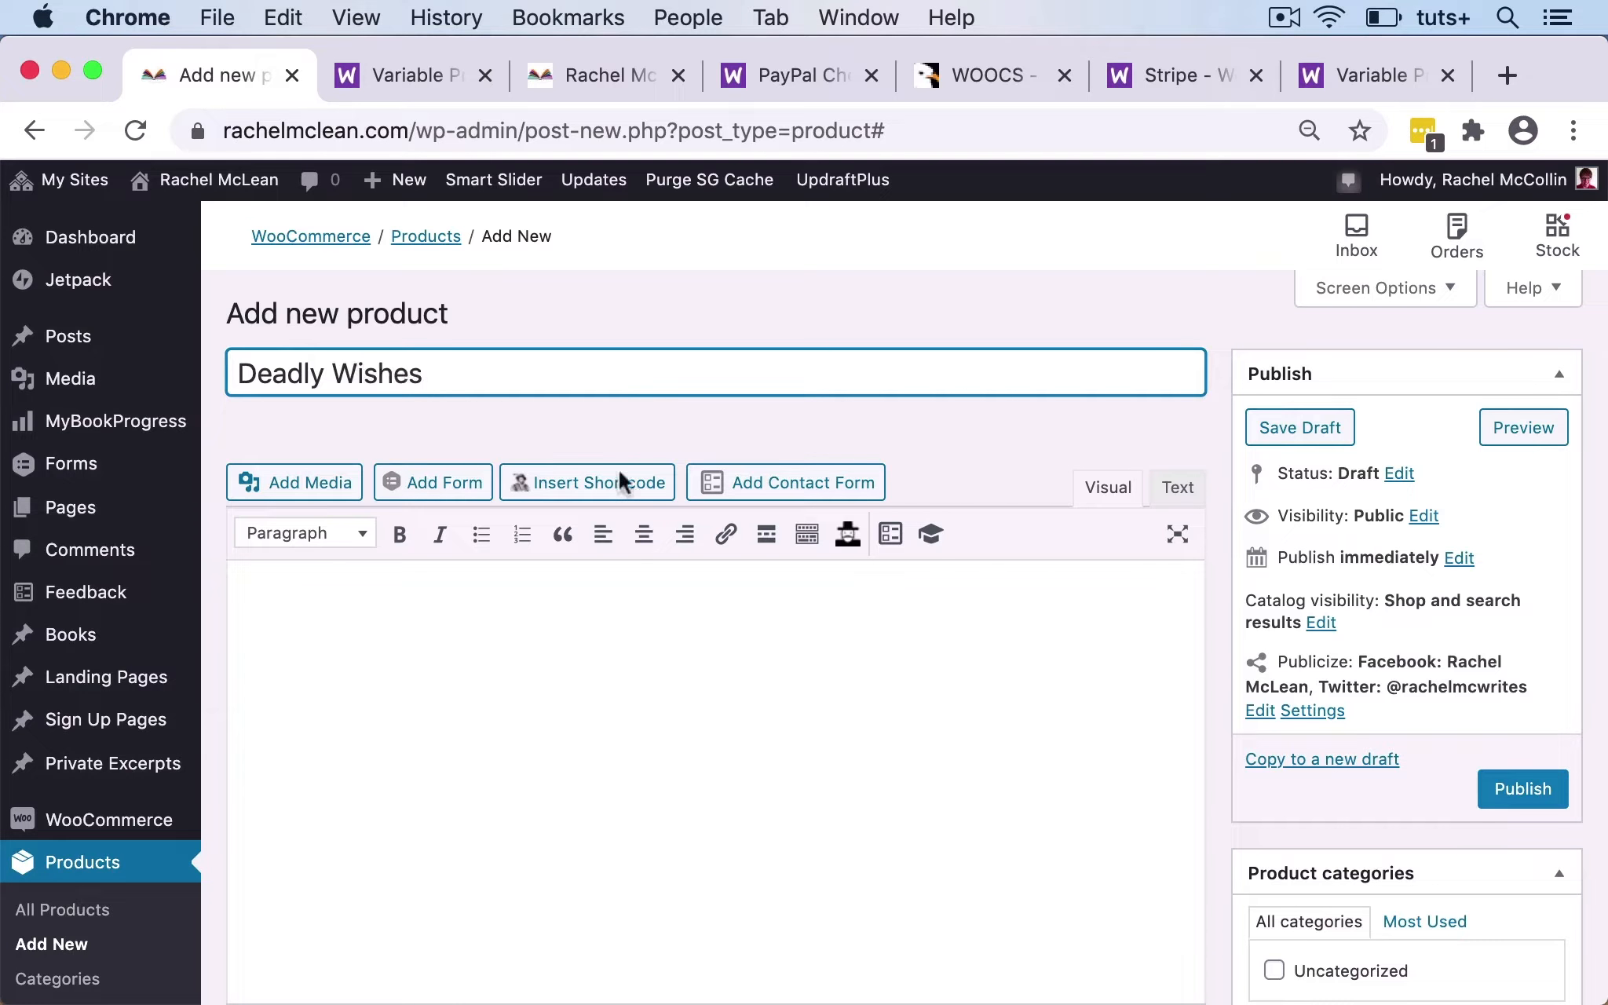
pyautogui.click(544, 609)
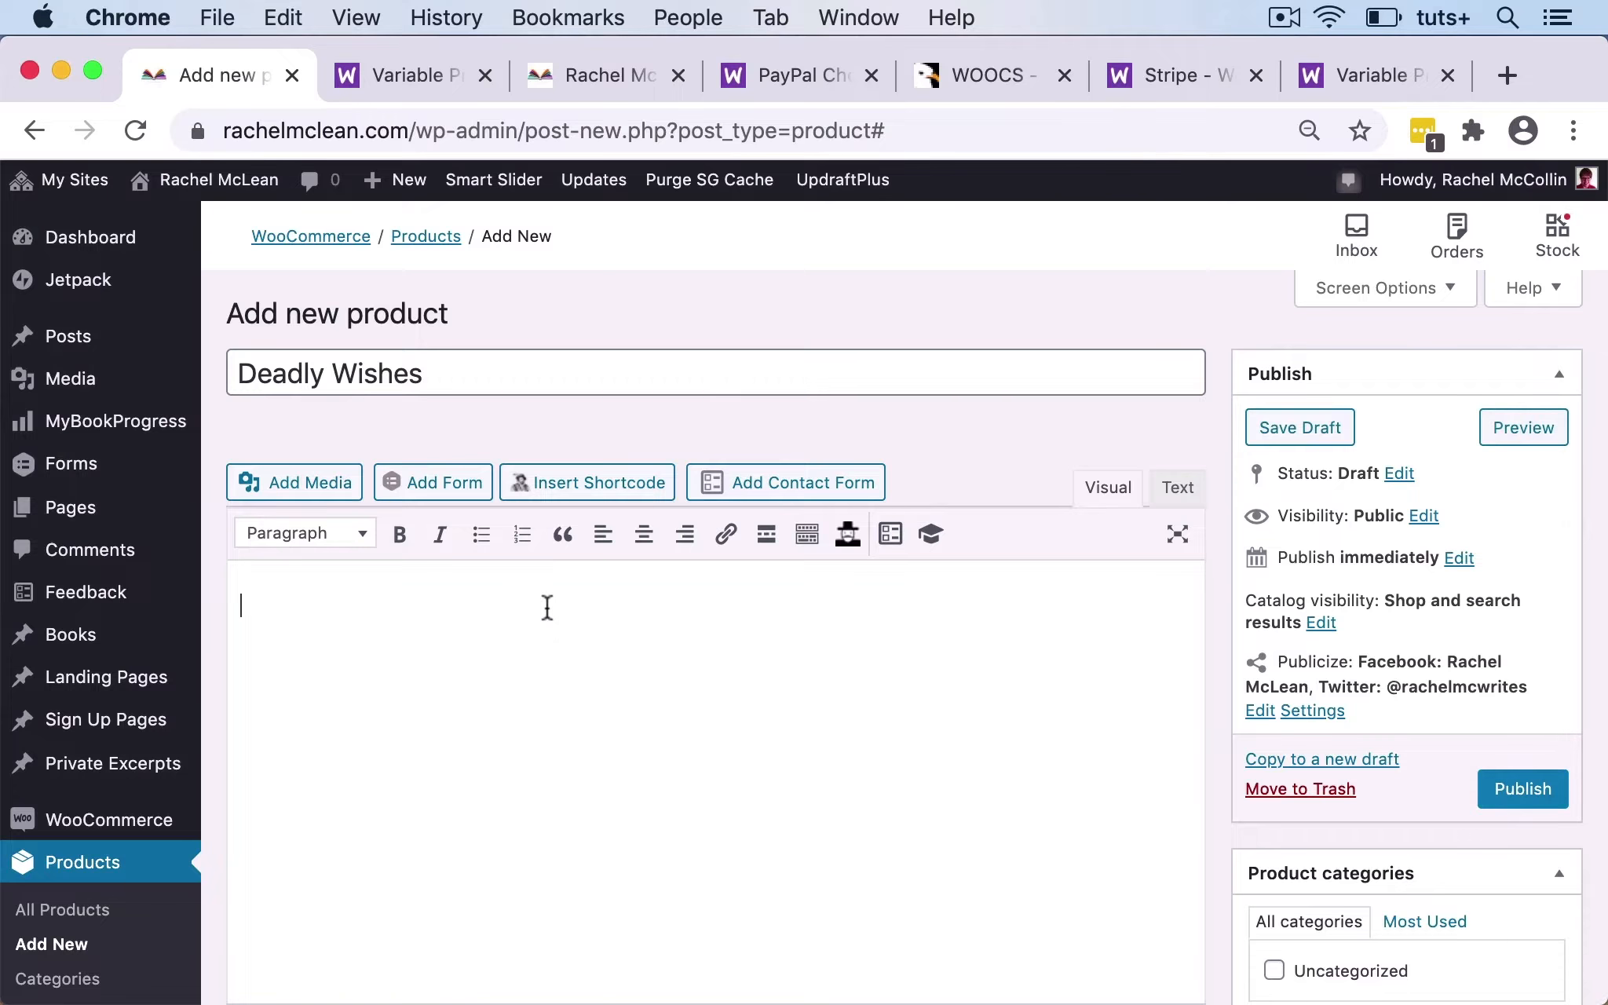
# Keep the product type as Simple product and set its regular price to £10.00.
pyautogui.scroll(-3, 860, 614)
pyautogui.scroll(-5, 860, 615)
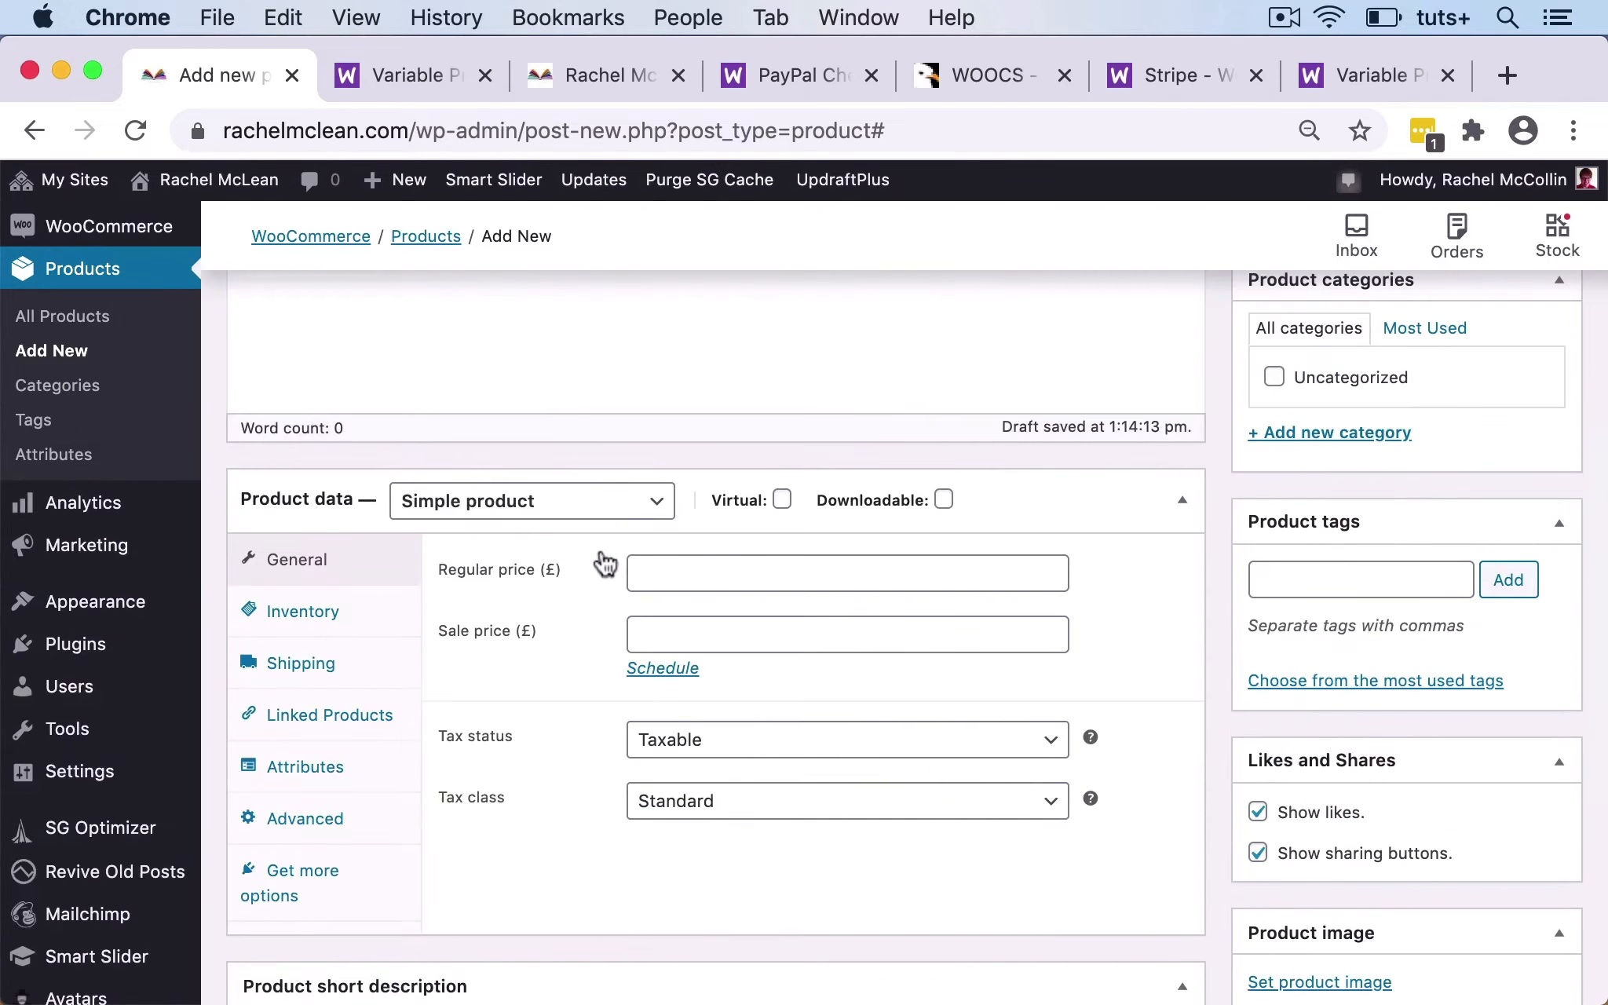
pyautogui.click(618, 508)
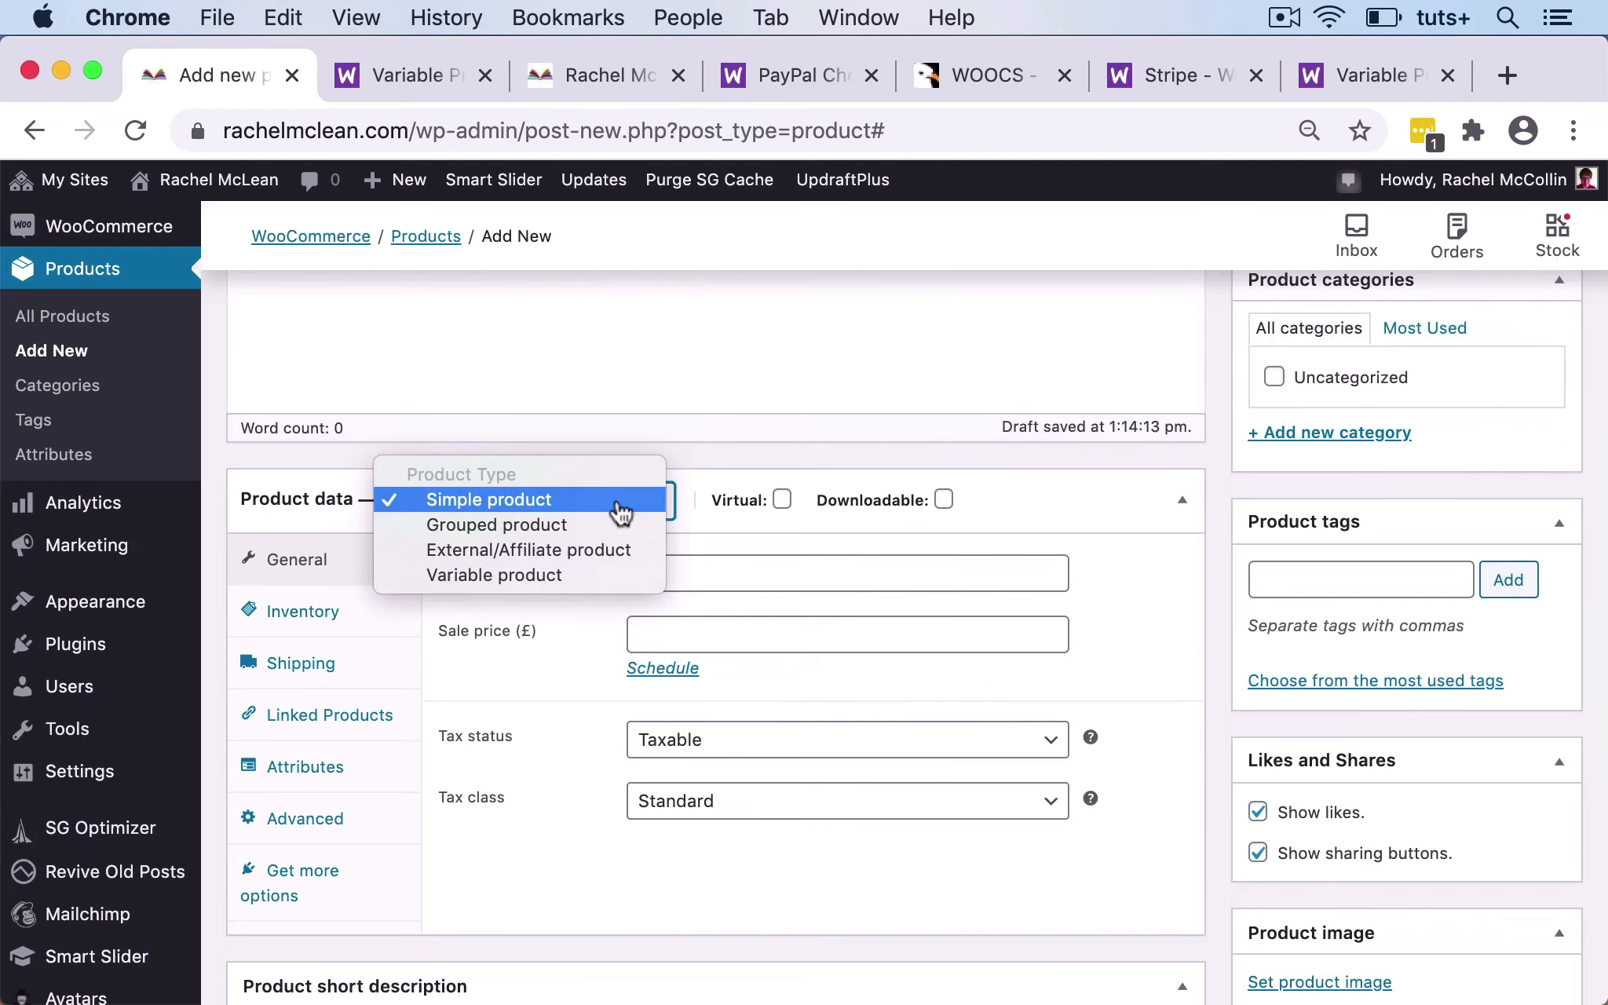
pyautogui.click(621, 509)
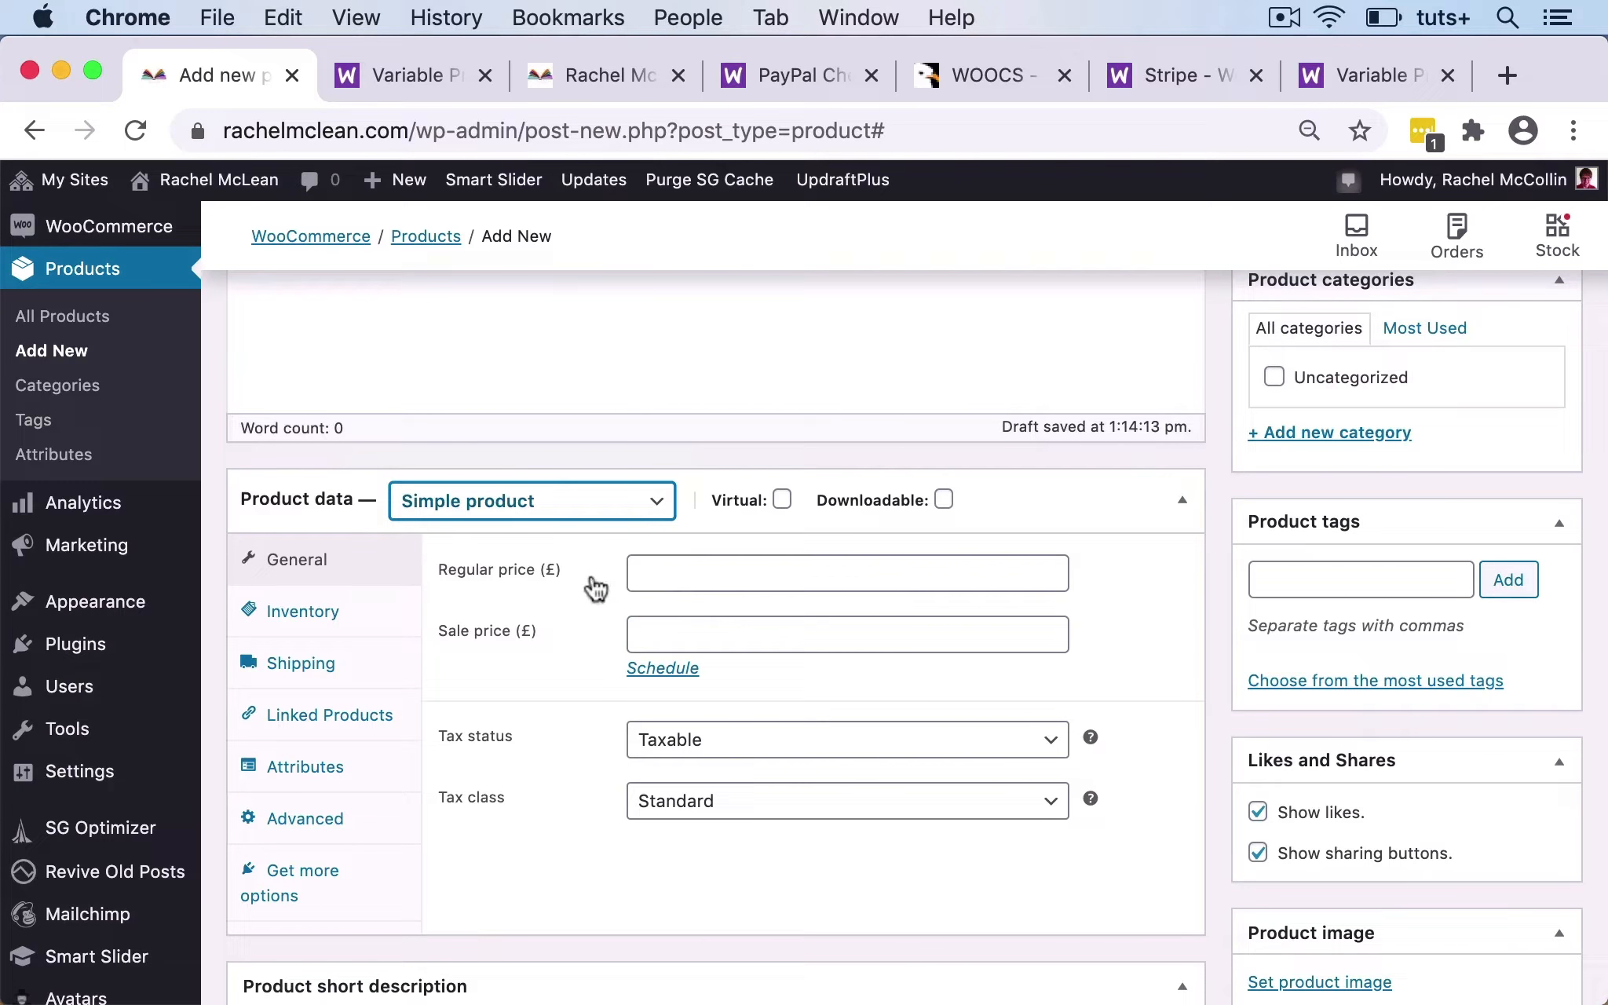
pyautogui.click(680, 567)
pyautogui.write('10')
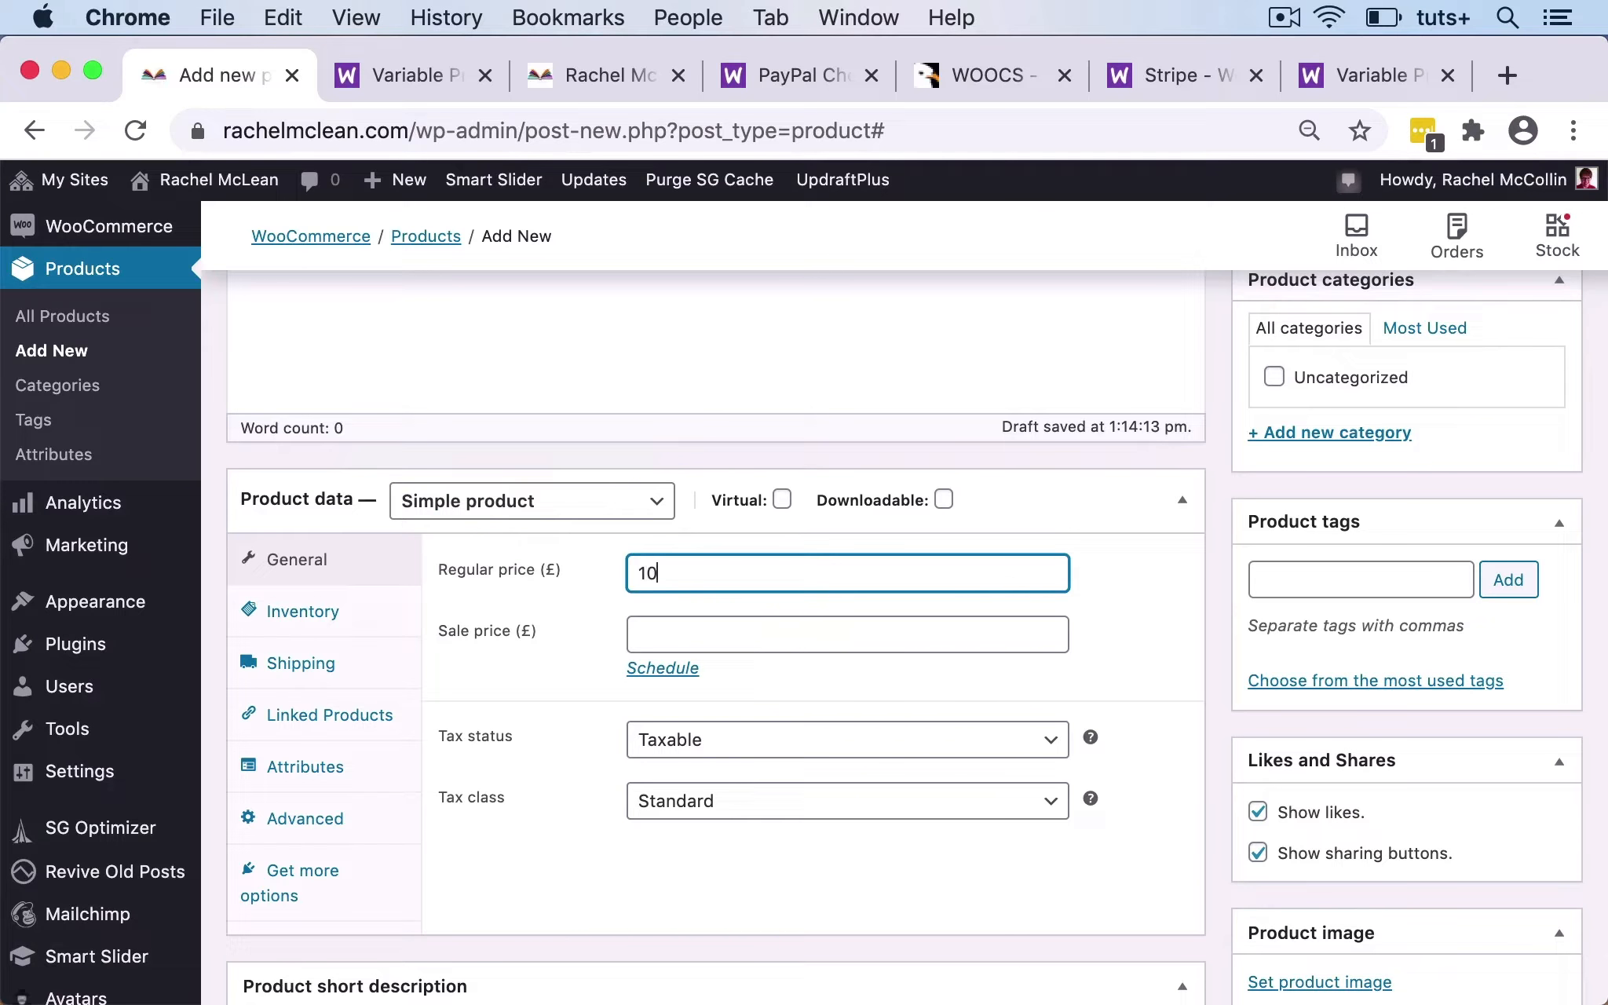
pyautogui.write('.00')
# Set the product's tax class to Zero rate and its tax status to Taxable.
pyautogui.click(737, 747)
pyautogui.click(722, 787)
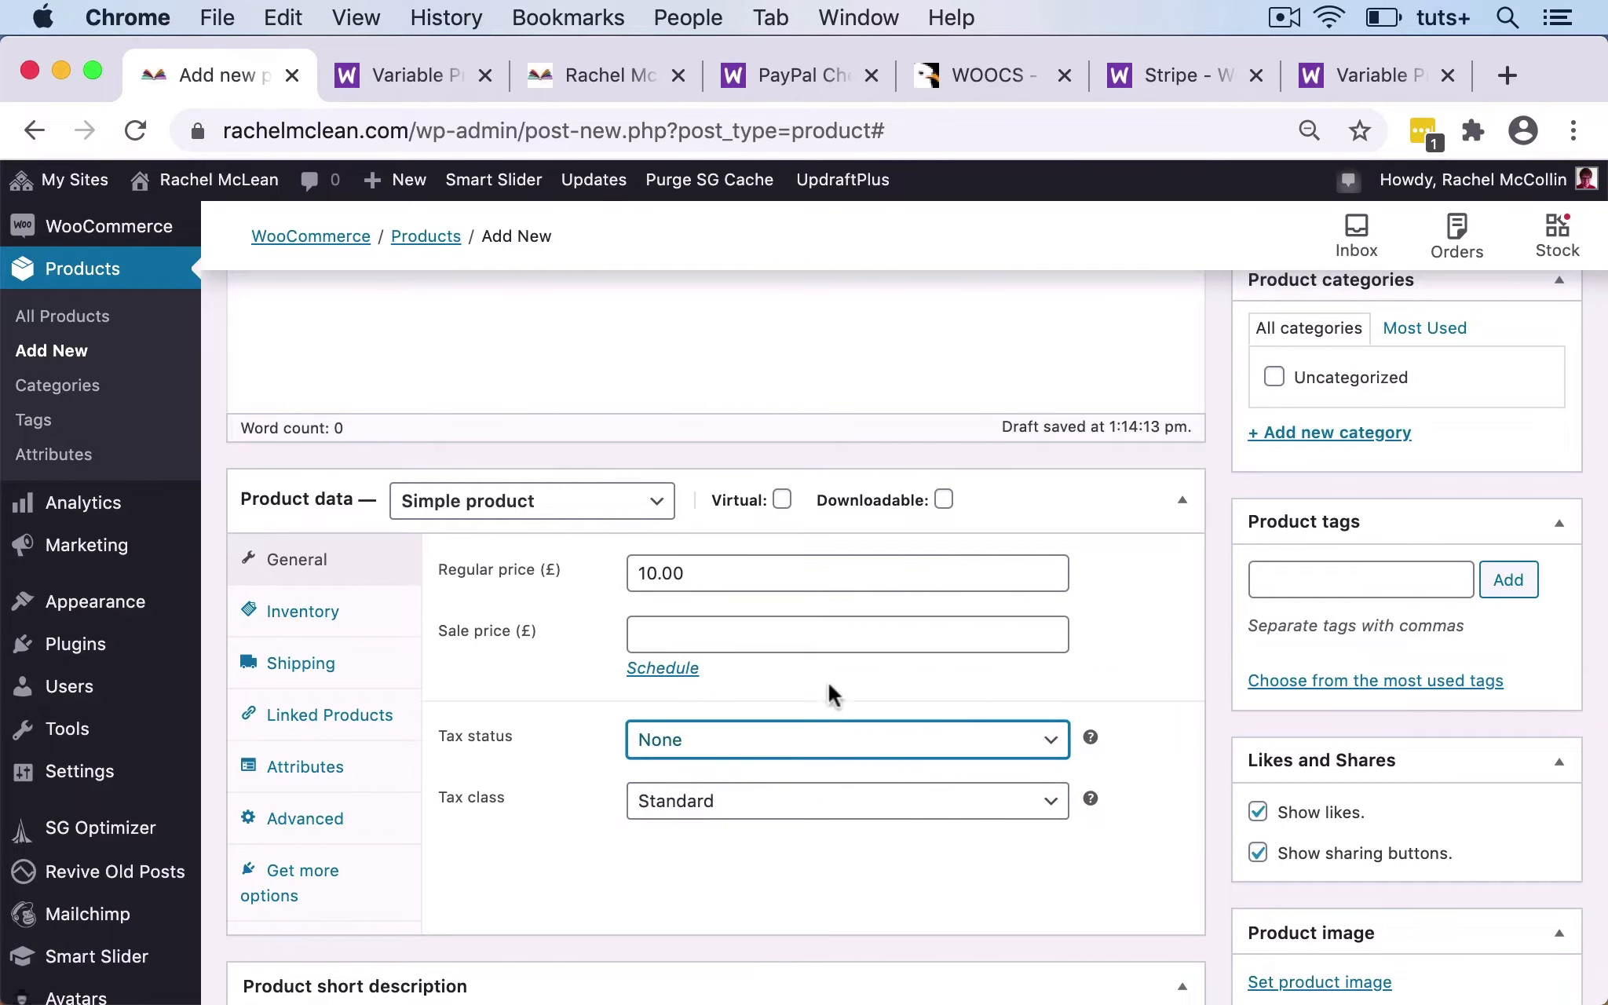
pyautogui.click(758, 809)
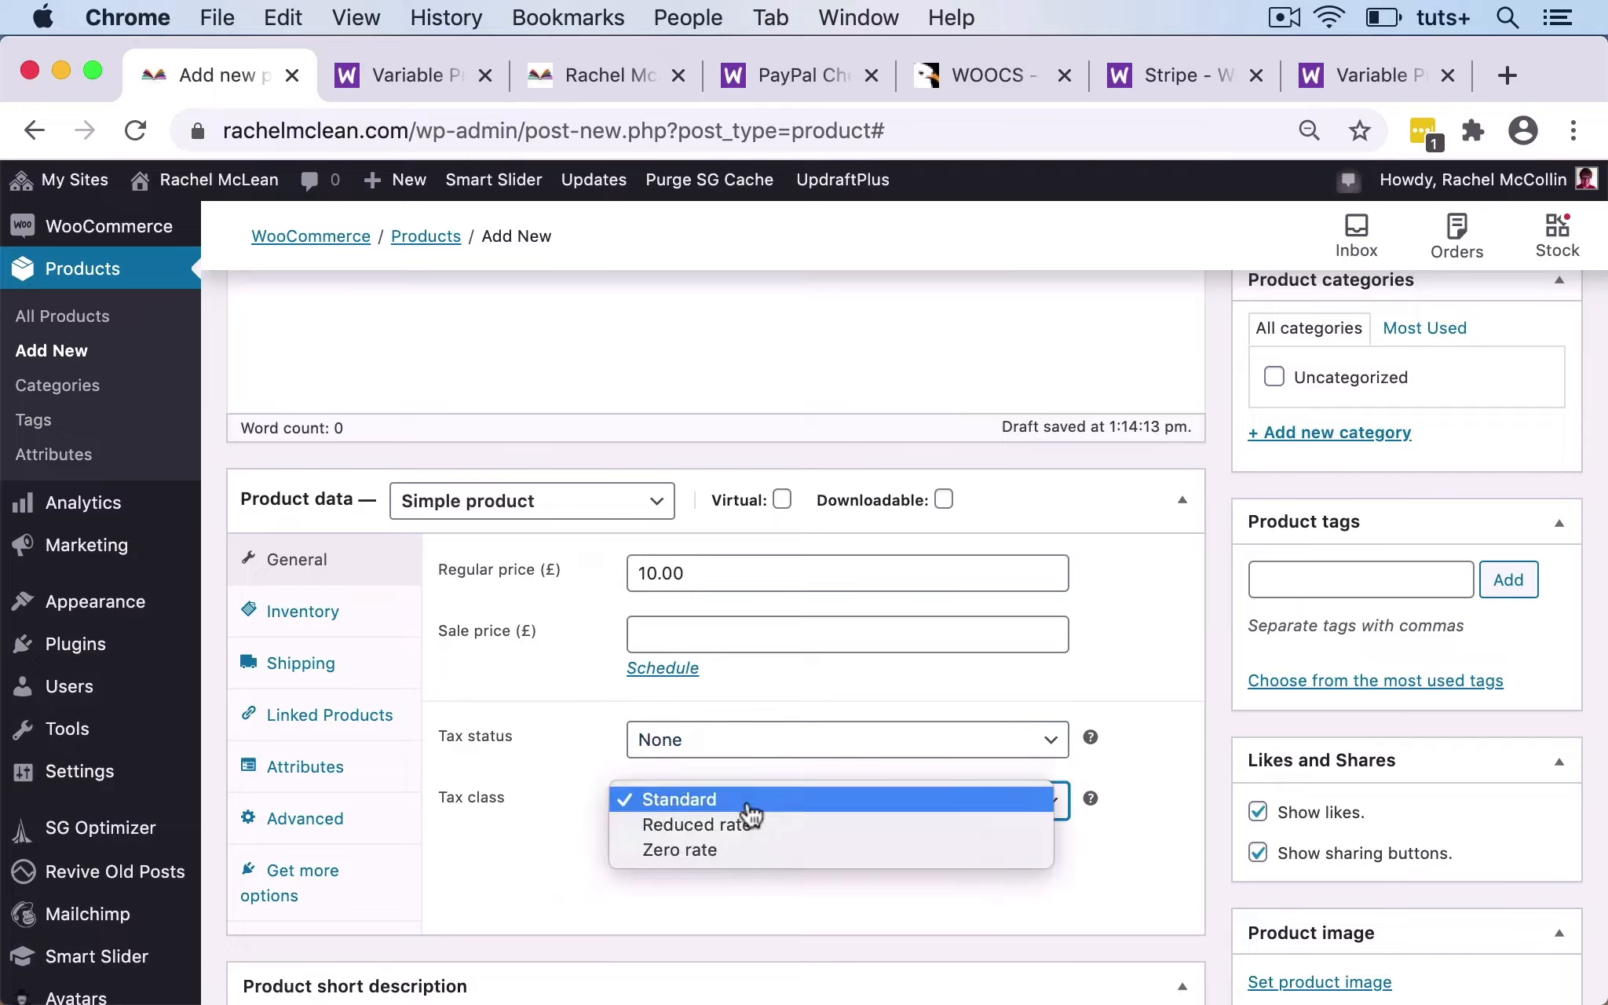
pyautogui.click(727, 854)
pyautogui.click(680, 740)
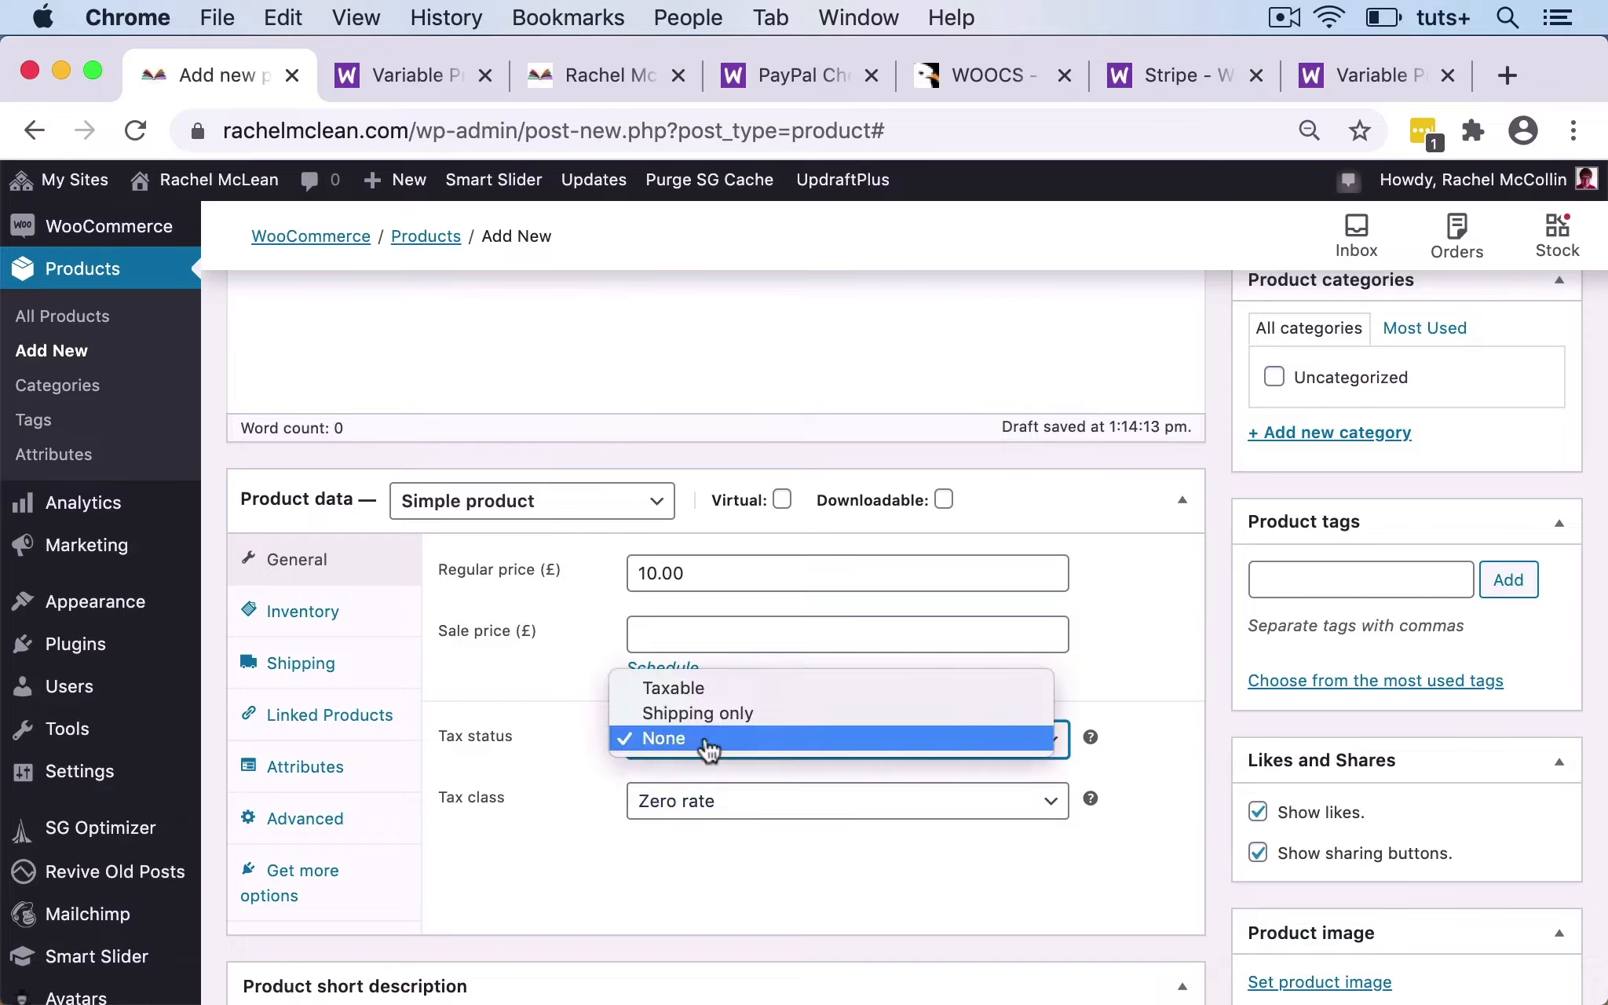
pyautogui.click(704, 698)
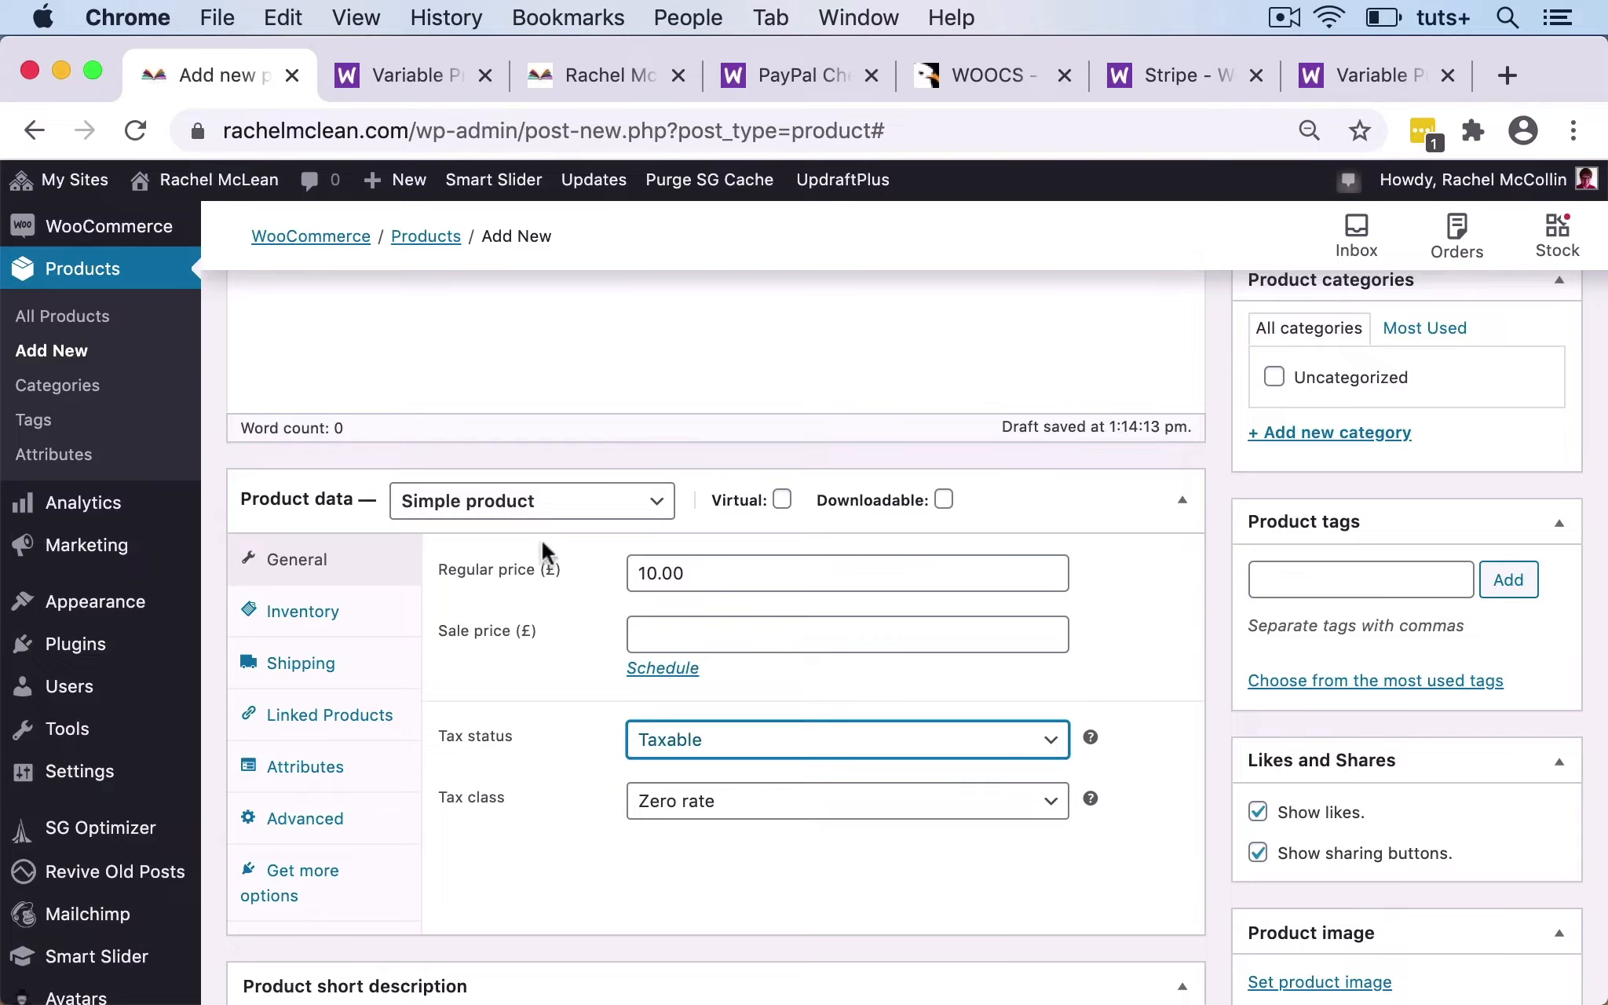
# Fill the main product description with the book's full blurb, ending with the paragraph that begins "Deadly Wishes is a gritty crime thriller".
pyautogui.scroll(-2, 590, 662)
pyautogui.scroll(-4, 586, 650)
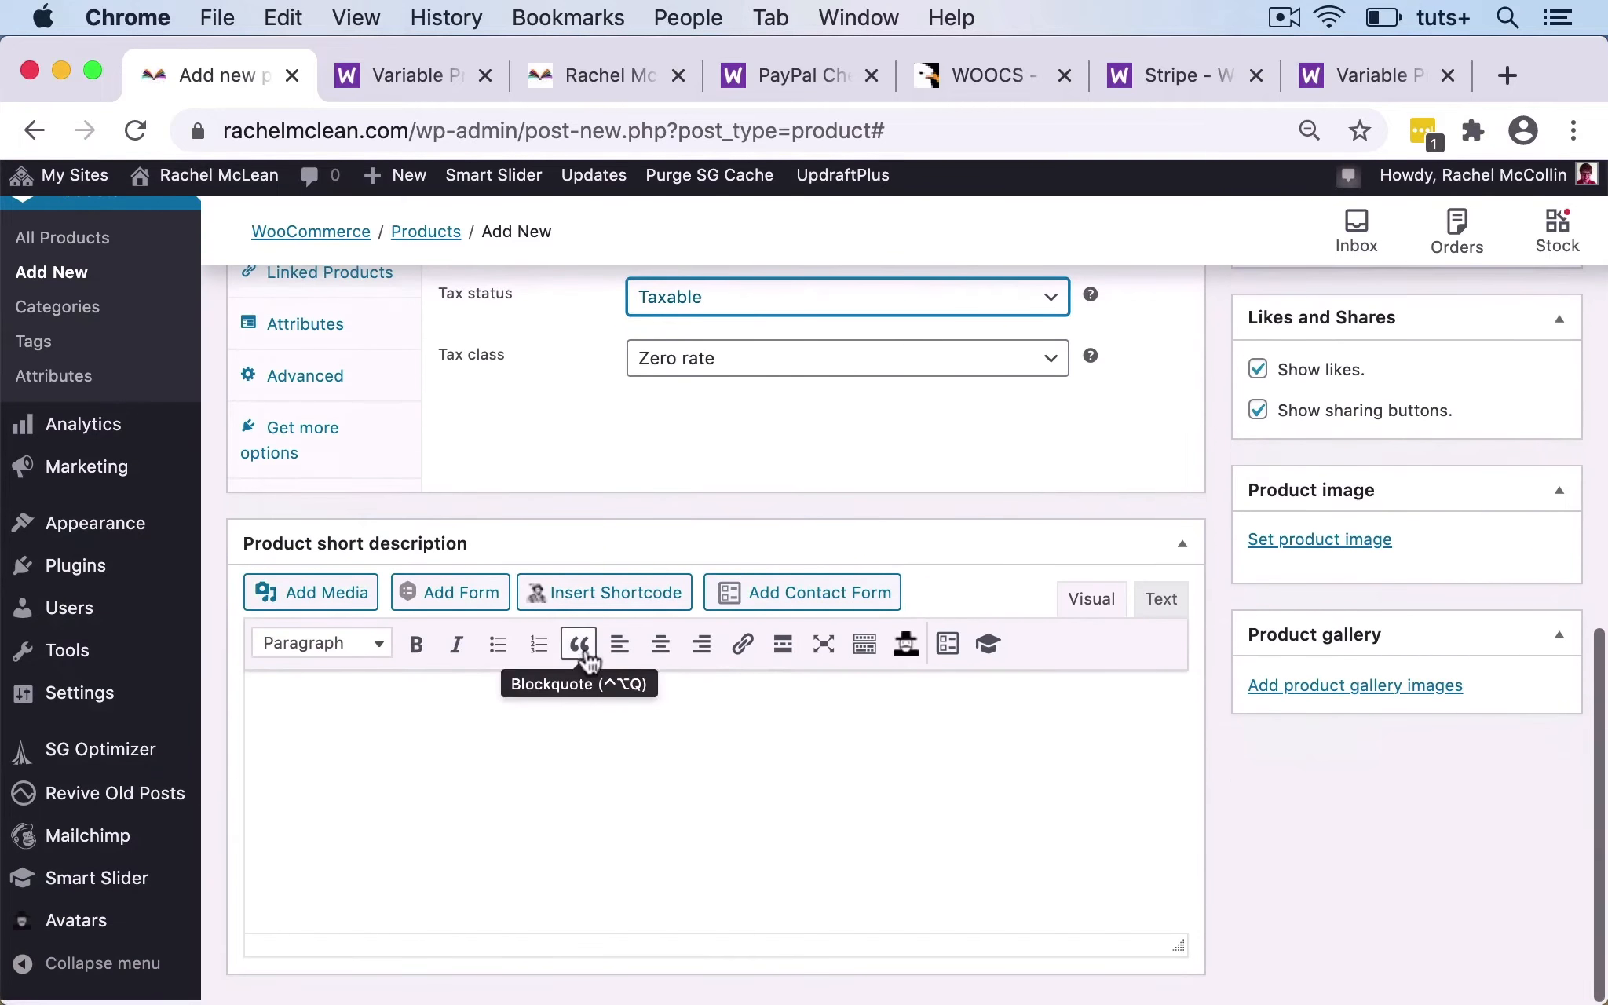
pyautogui.scroll(4, 550, 589)
pyautogui.scroll(10, 636, 581)
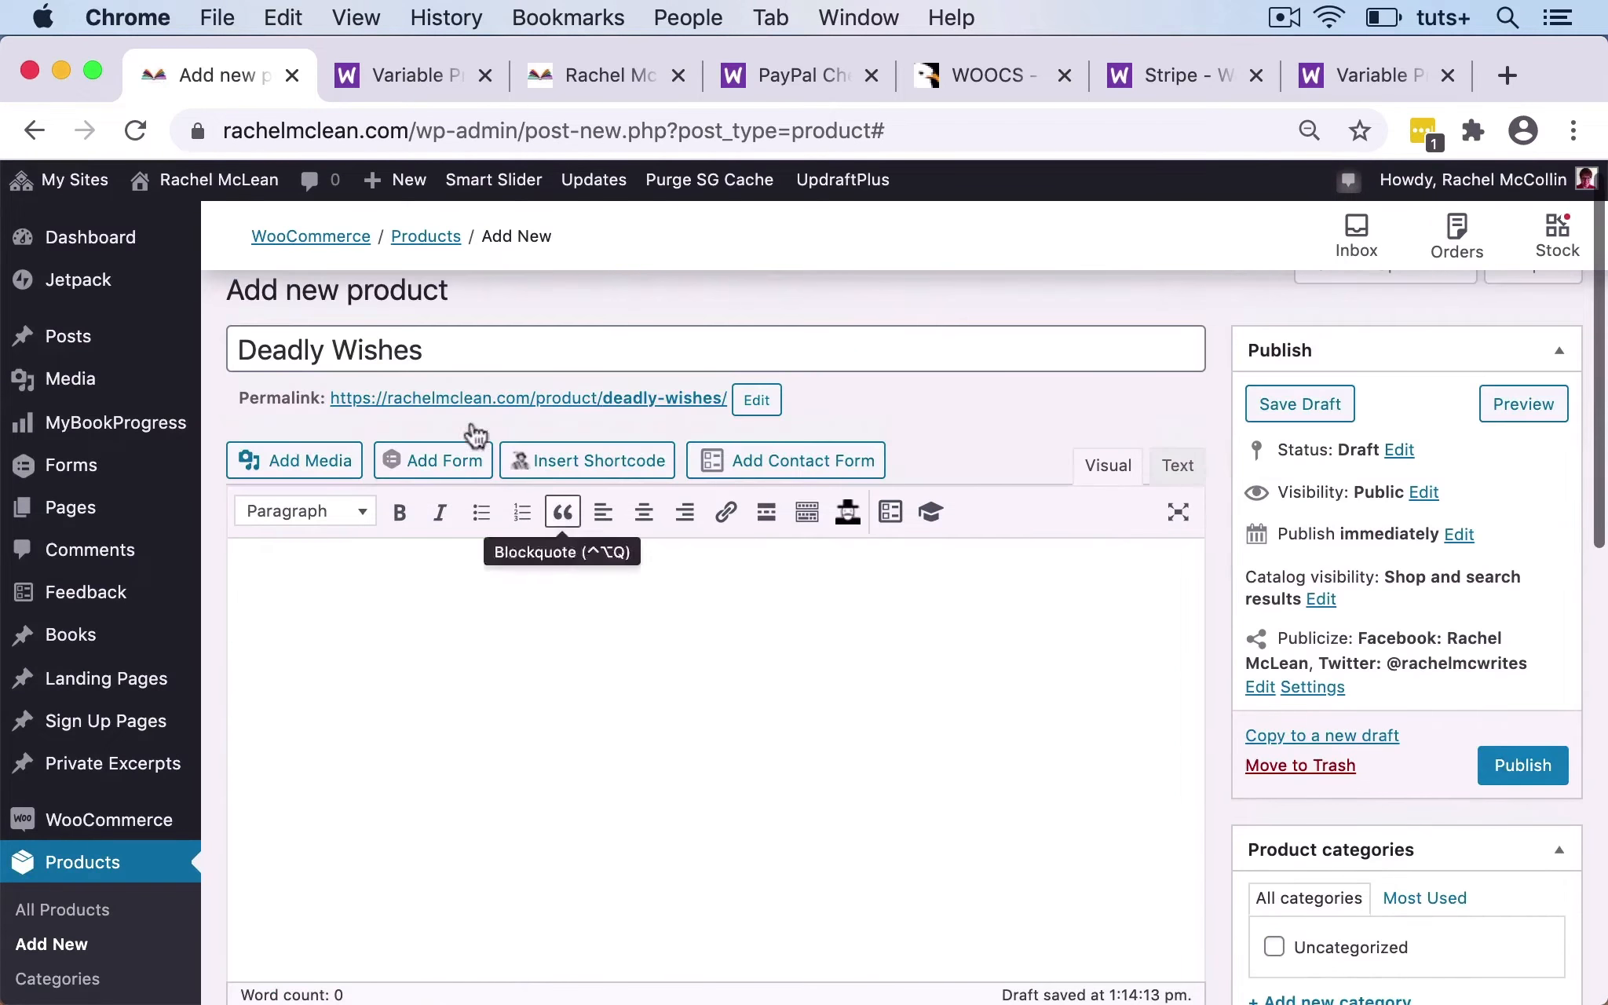
pyautogui.click(329, 582)
pyautogui.scroll(-12, 446, 652)
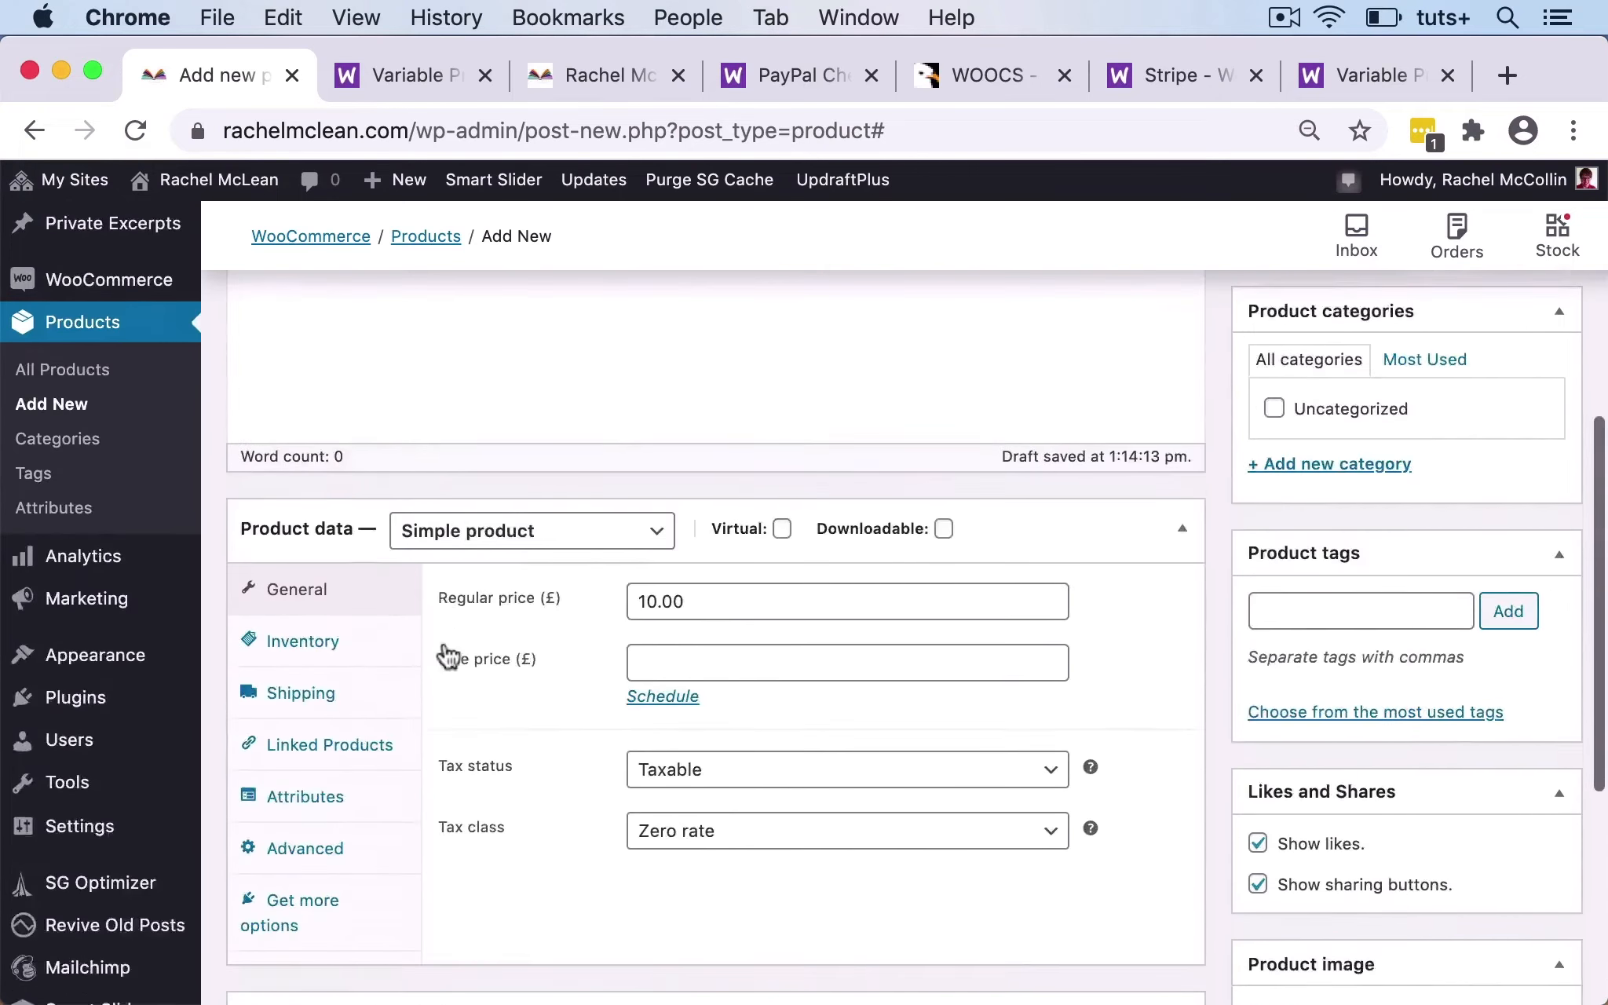
pyautogui.scroll(12, 365, 776)
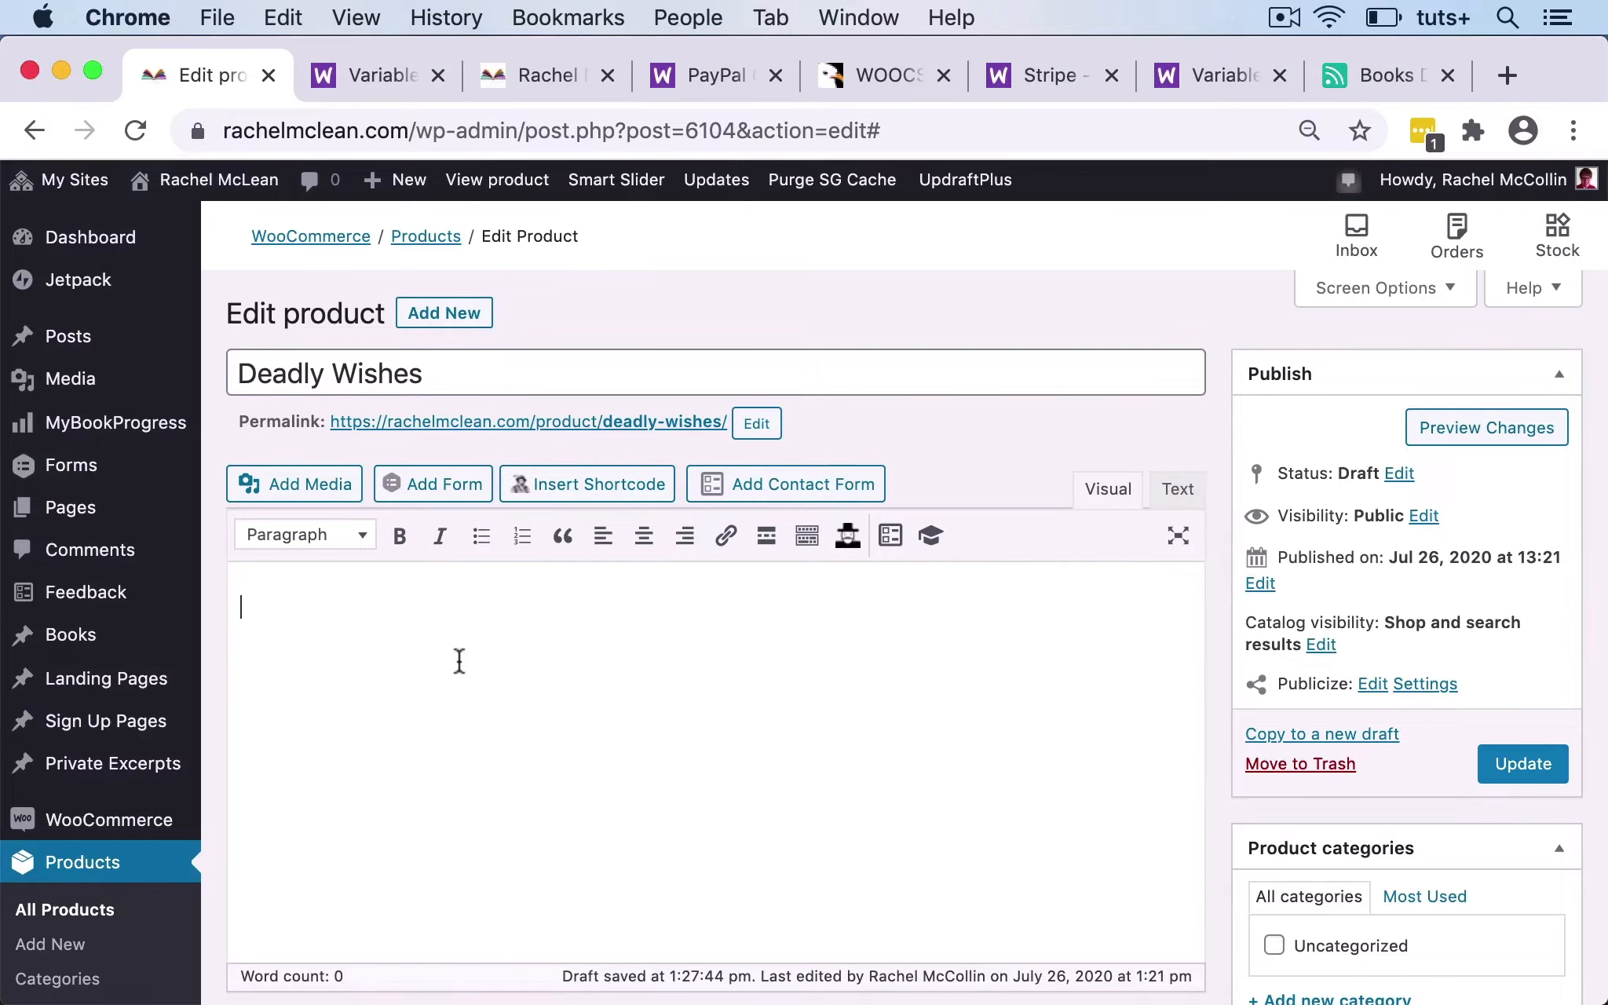
pyautogui.write("Meet Zoe Finch, West Midlands Police's newest Detective Inspector. She's outspoken, ambitious, and damaged. And she's working a case that could make her career, or cost her everything... Fresh from the success of the Canary investigation into depravity and corruption at the highest levels, Zoe has attracted attention. Not least from Assistant Chief Constable Bryn Jackson. But when Jackson is brutally murdered on the night of his retirement party, Zoe is dragged into a case that's deeply personal. All the evidence points to the victim's downtrodden wife, who has secrets of her own. But Zoe begins to suspect all isn't as it seems. Could Jackson's death be linked to the Canary case? And what is her new boss, DCI David Randle, hiding? Seeking out the truth will force Zoe to confront her own past and put her career, and her team's lives, on the line. Deadly Wishes is a gritty crime thriller perfect for fans of Angela Marsons, Caroline Mitchell, and the BBC's Line of Duty.")
# Copy the bold opening paragraph of the main product description into the product short description.
pyautogui.scroll(1, 537, 544)
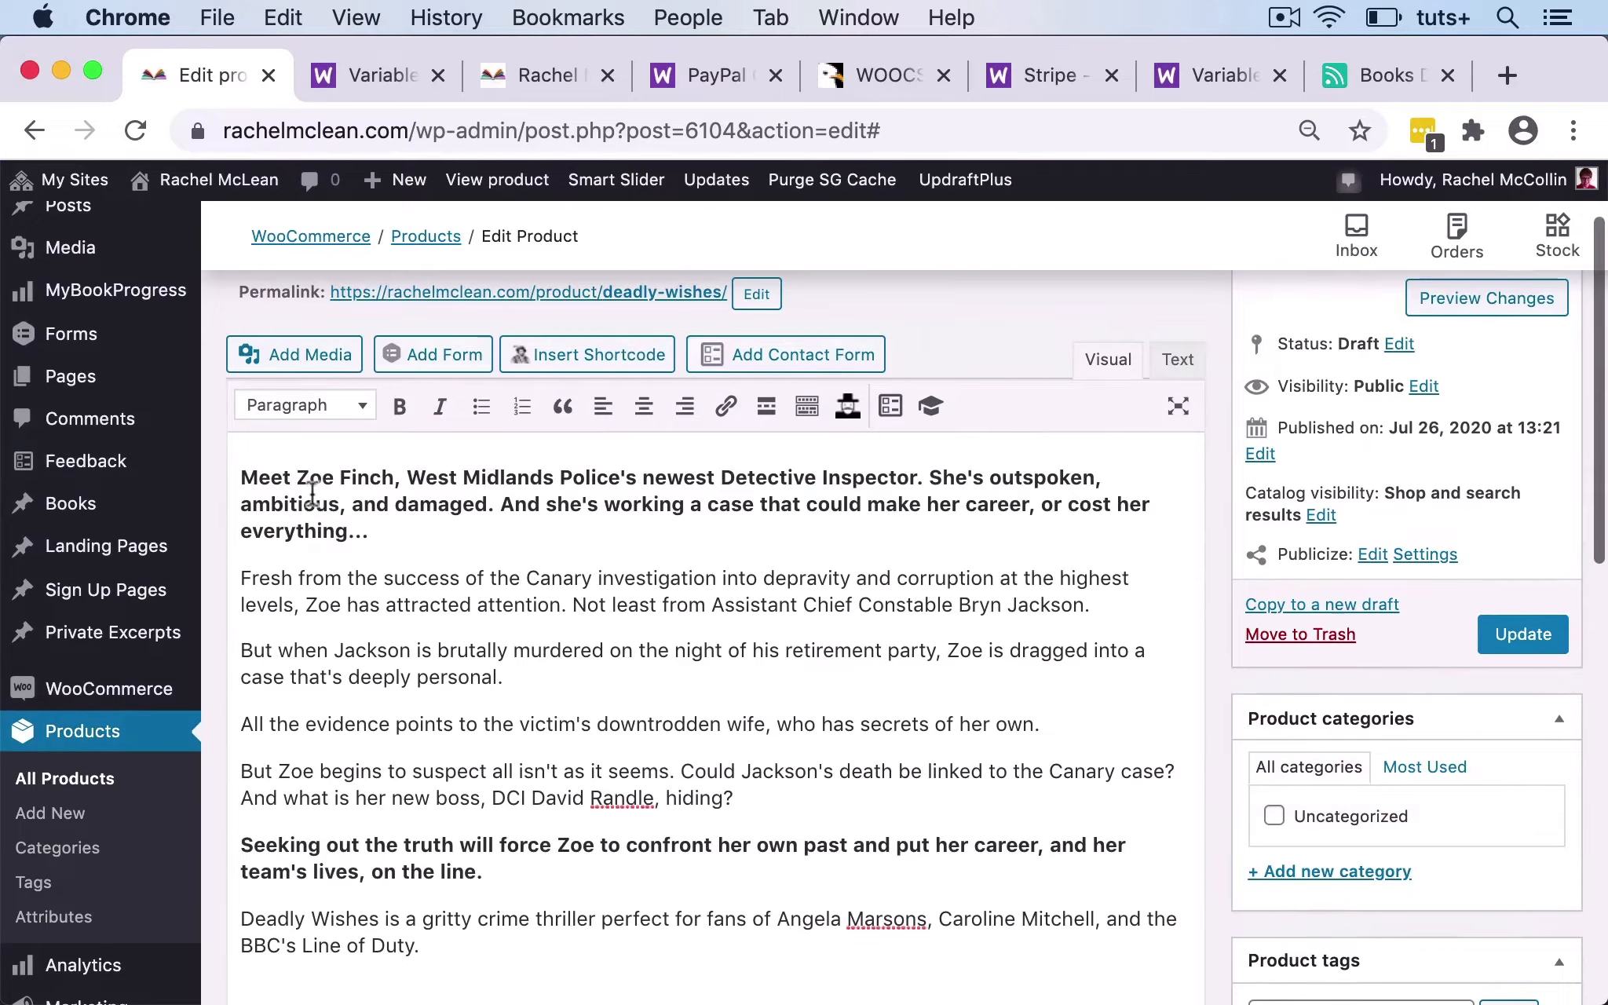
pyautogui.doubleClick(303, 503)
pyautogui.tripleClick(303, 503)
pyautogui.press('cmd+c')
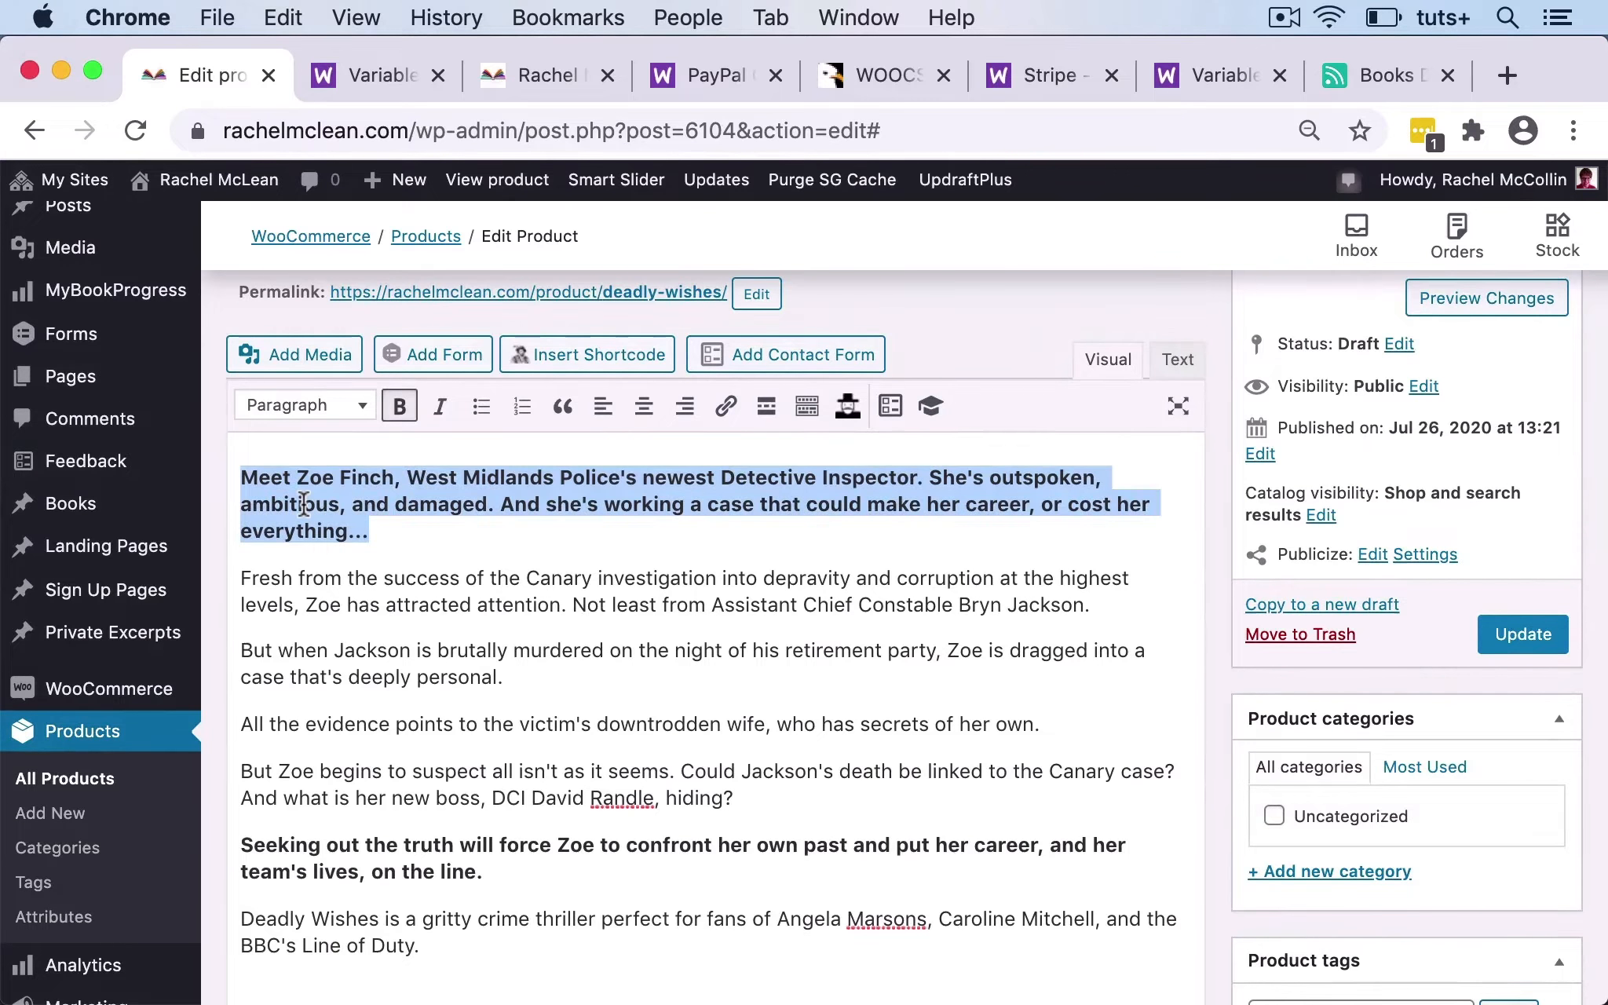
pyautogui.scroll(-15, 596, 794)
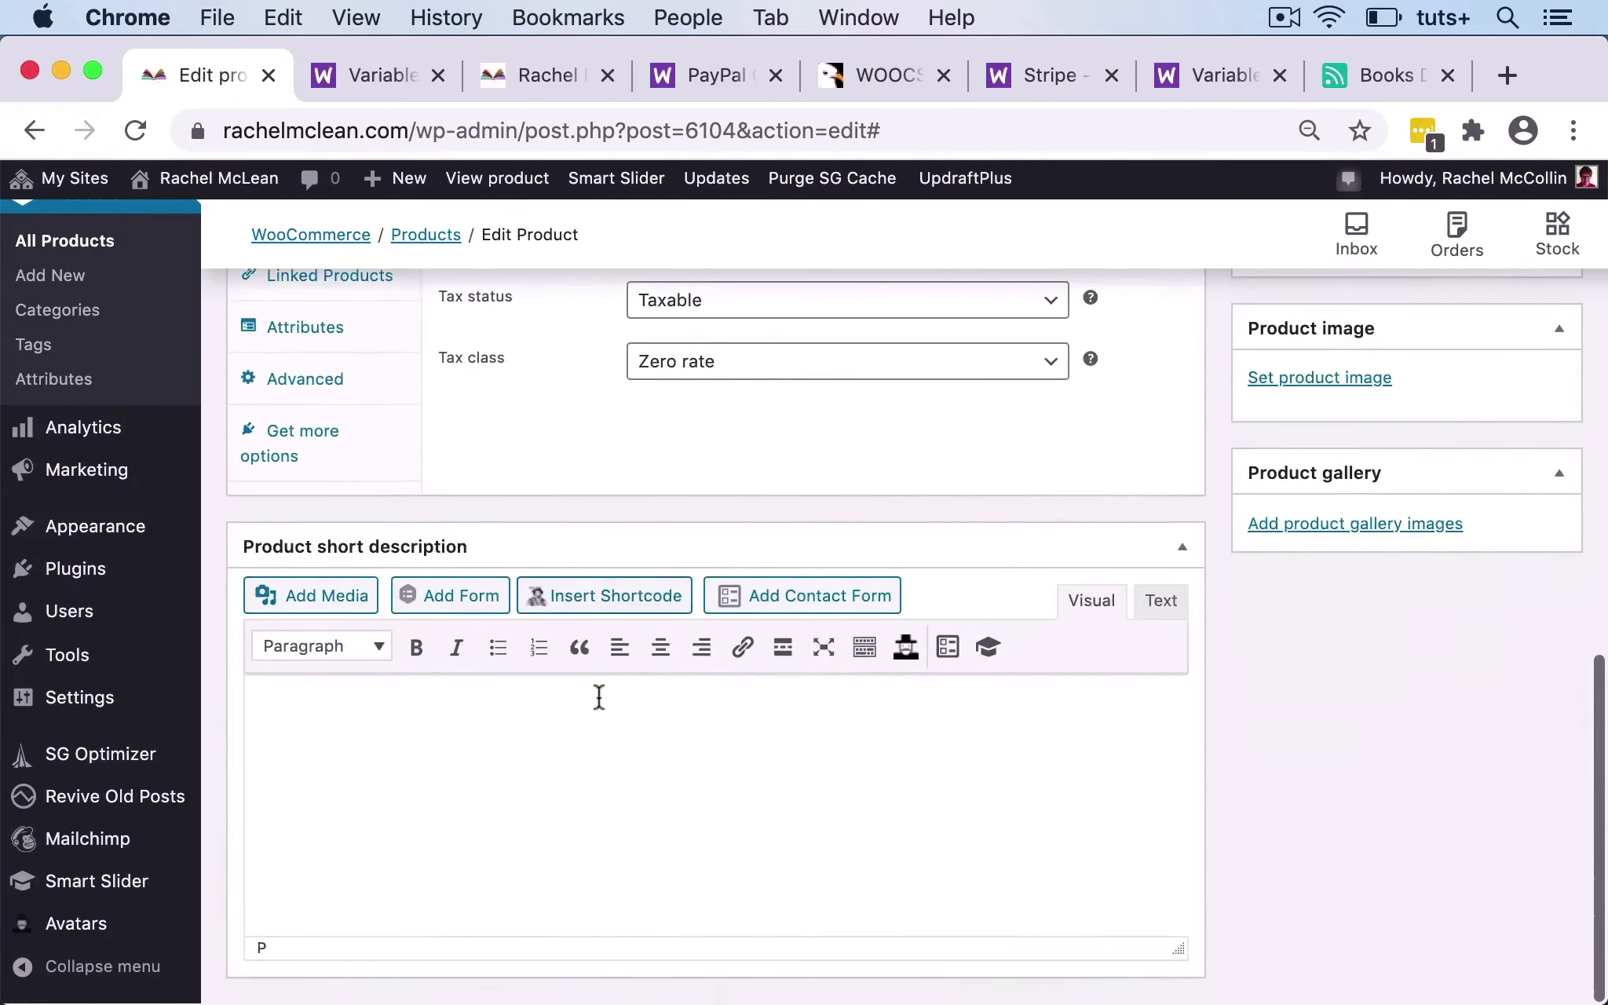
pyautogui.click(438, 712)
pyautogui.press('cmd+v')
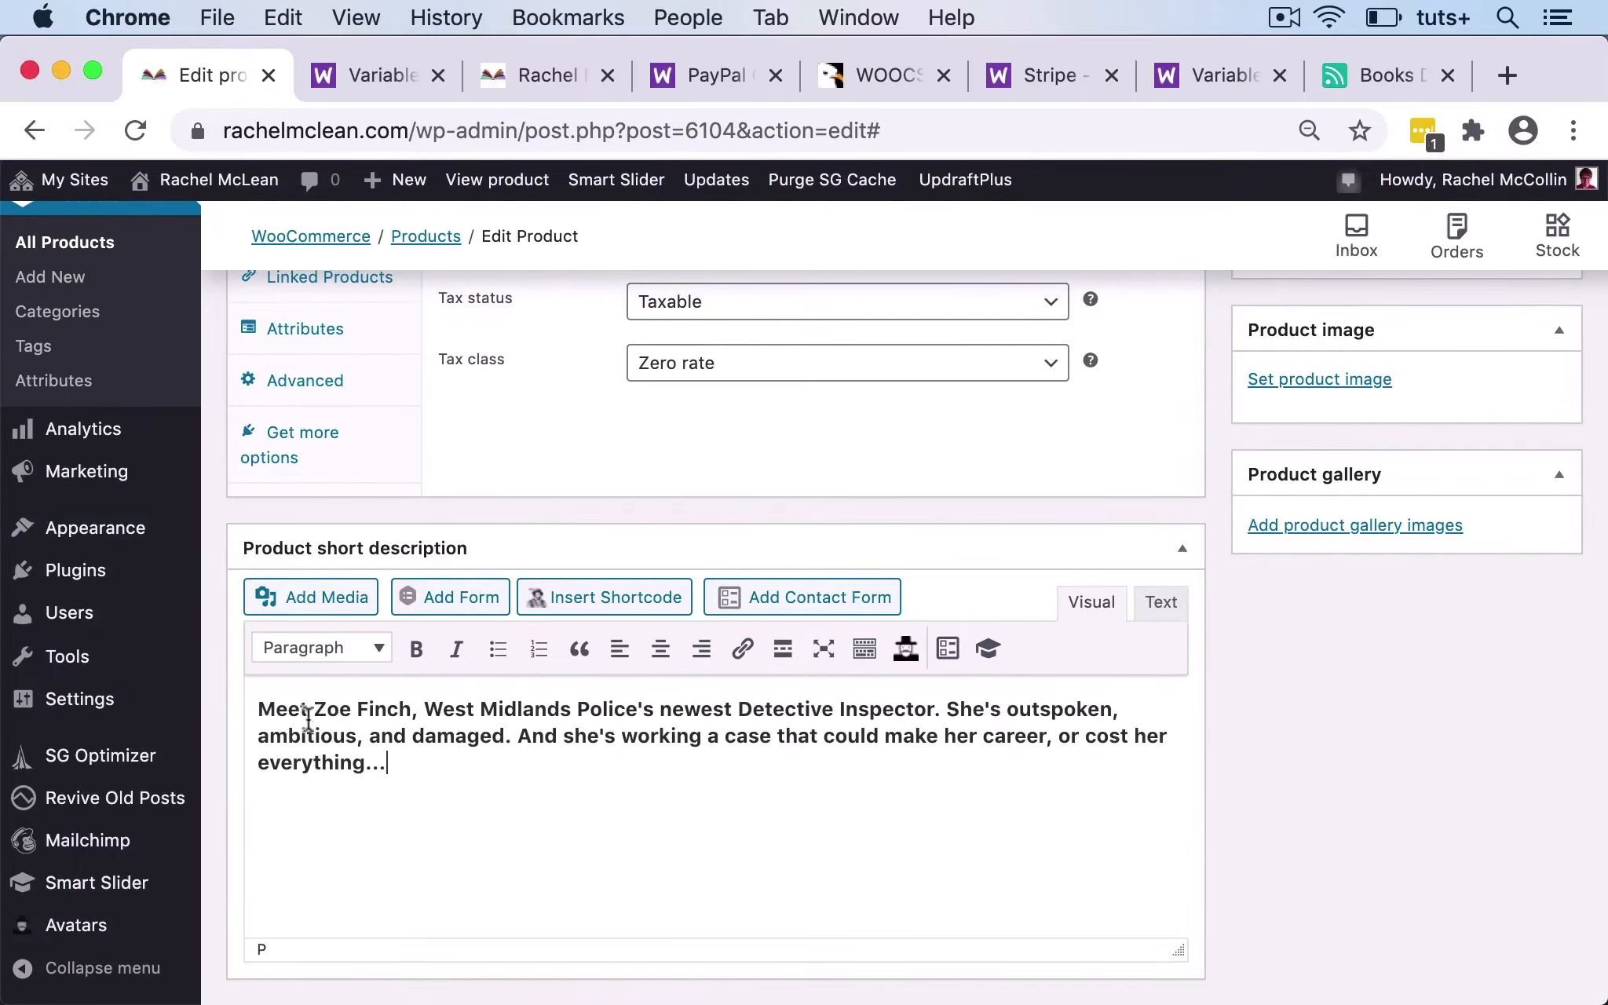
# Remove the bold formatting from the whole short description paragraph.
pyautogui.tripleClick(306, 736)
pyautogui.press('super+b')
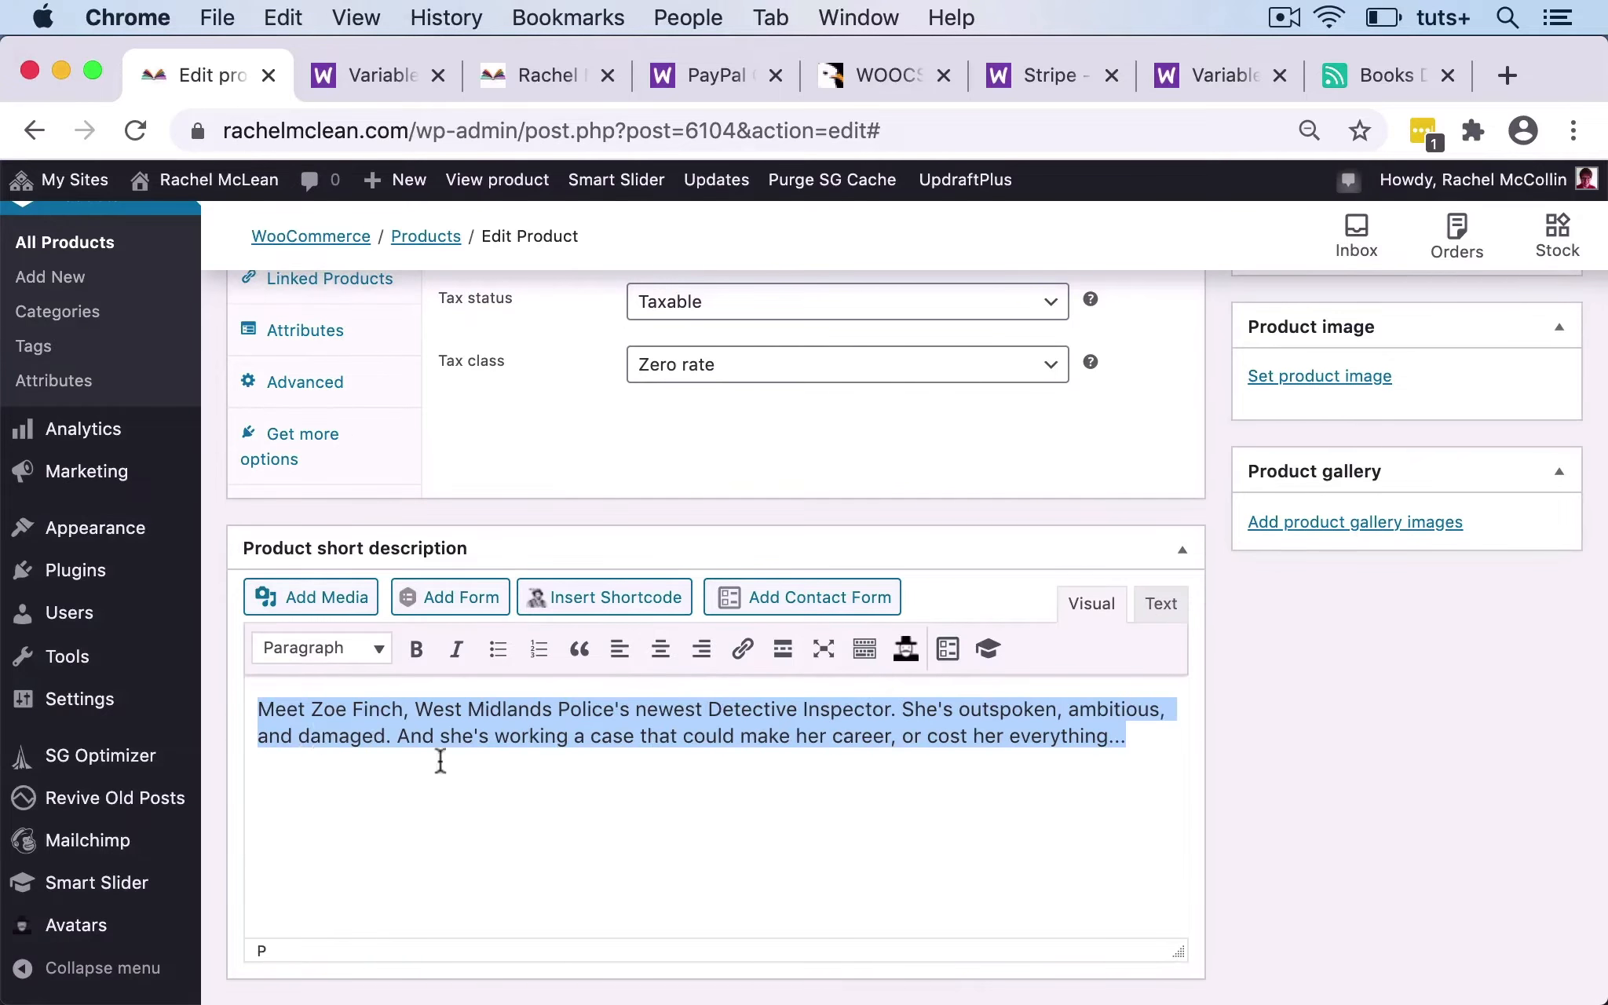
pyautogui.click(505, 785)
# Set the product image to the Deadly Wishes cover, Deadly-Wishes-cover-medium-1.jpg, from the media library.
pyautogui.scroll(20, 903, 783)
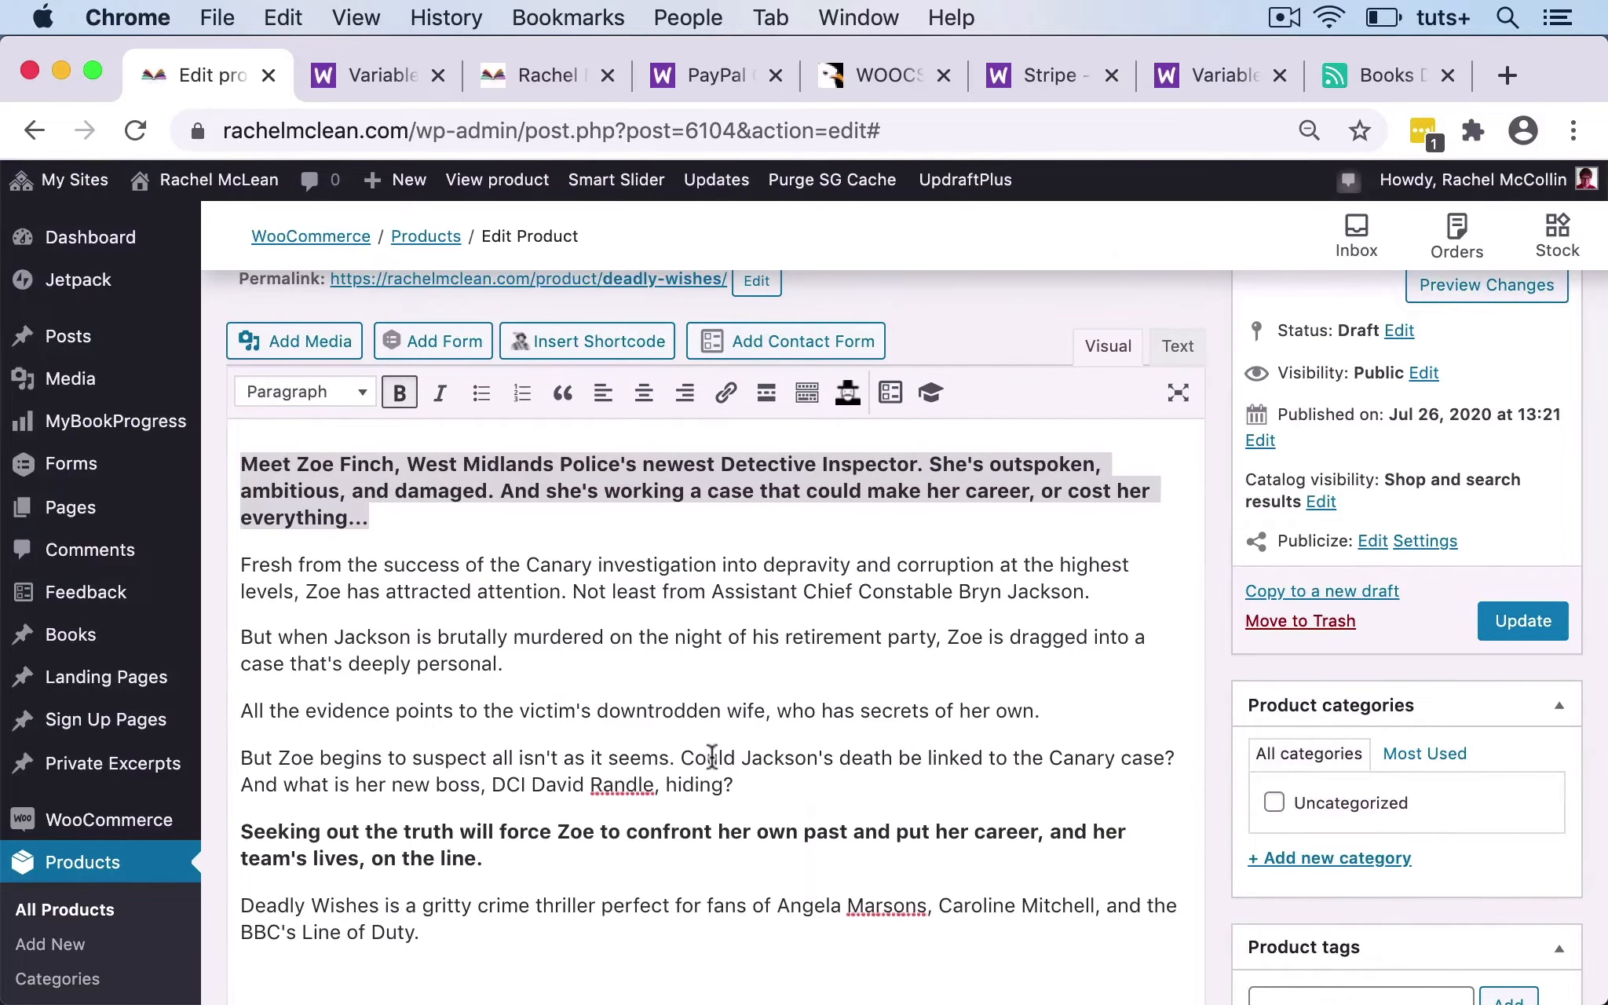
pyautogui.click(644, 595)
pyautogui.scroll(-6, 644, 595)
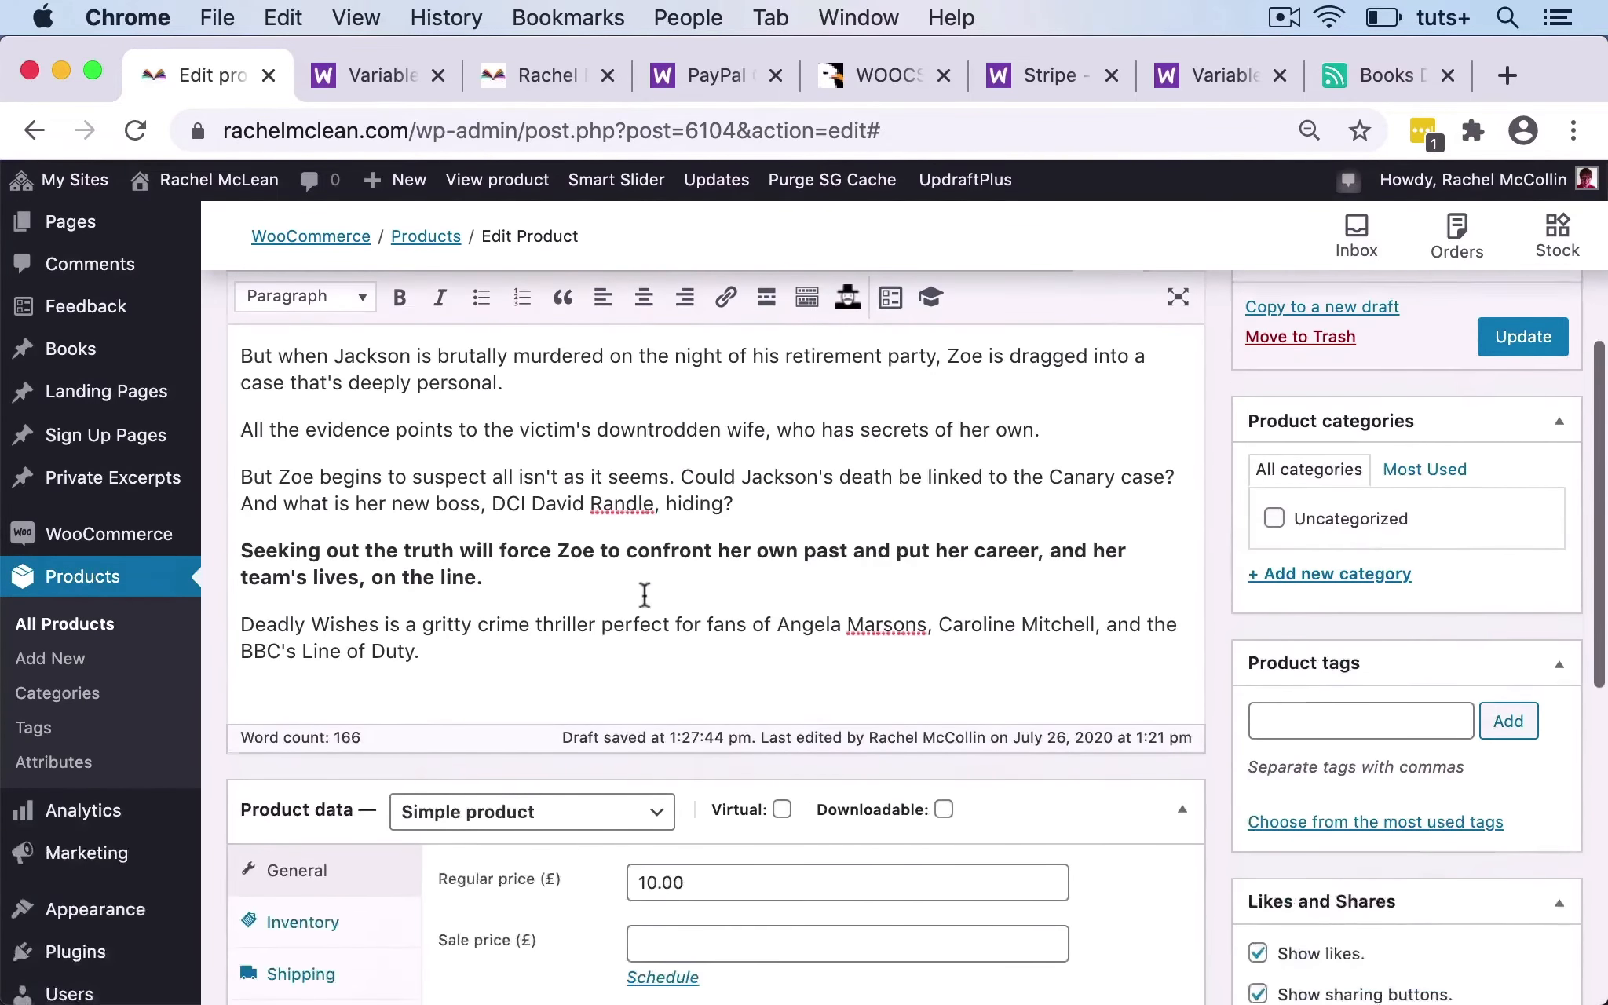
pyautogui.scroll(-6, 648, 605)
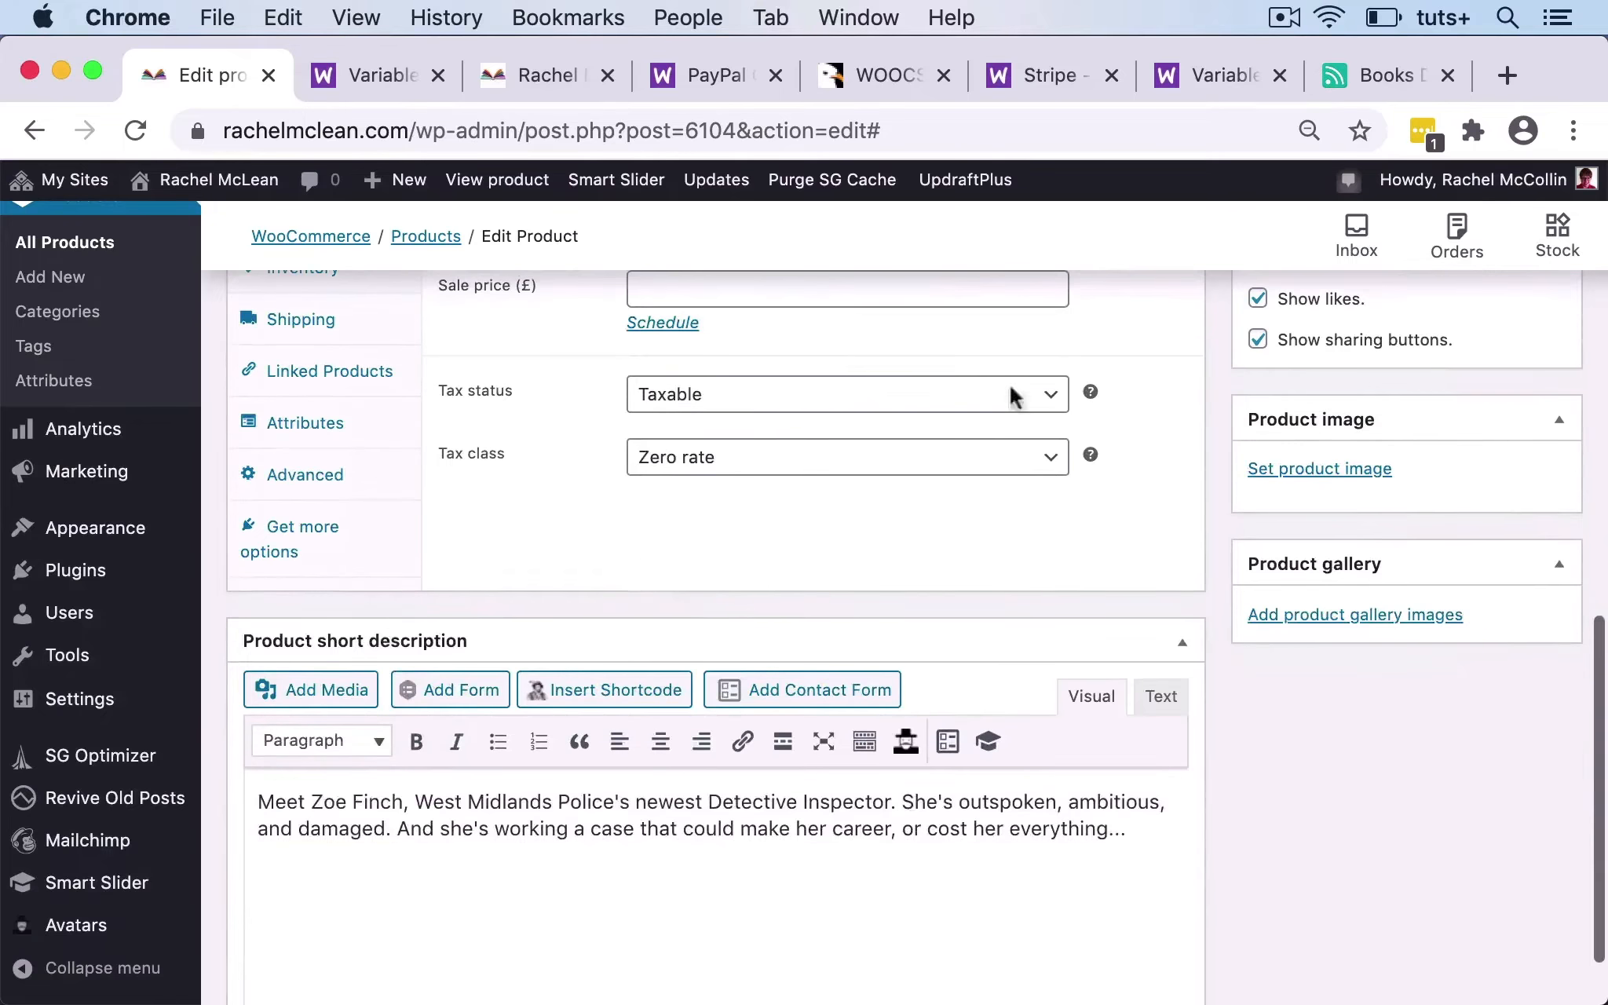
pyautogui.click(1357, 466)
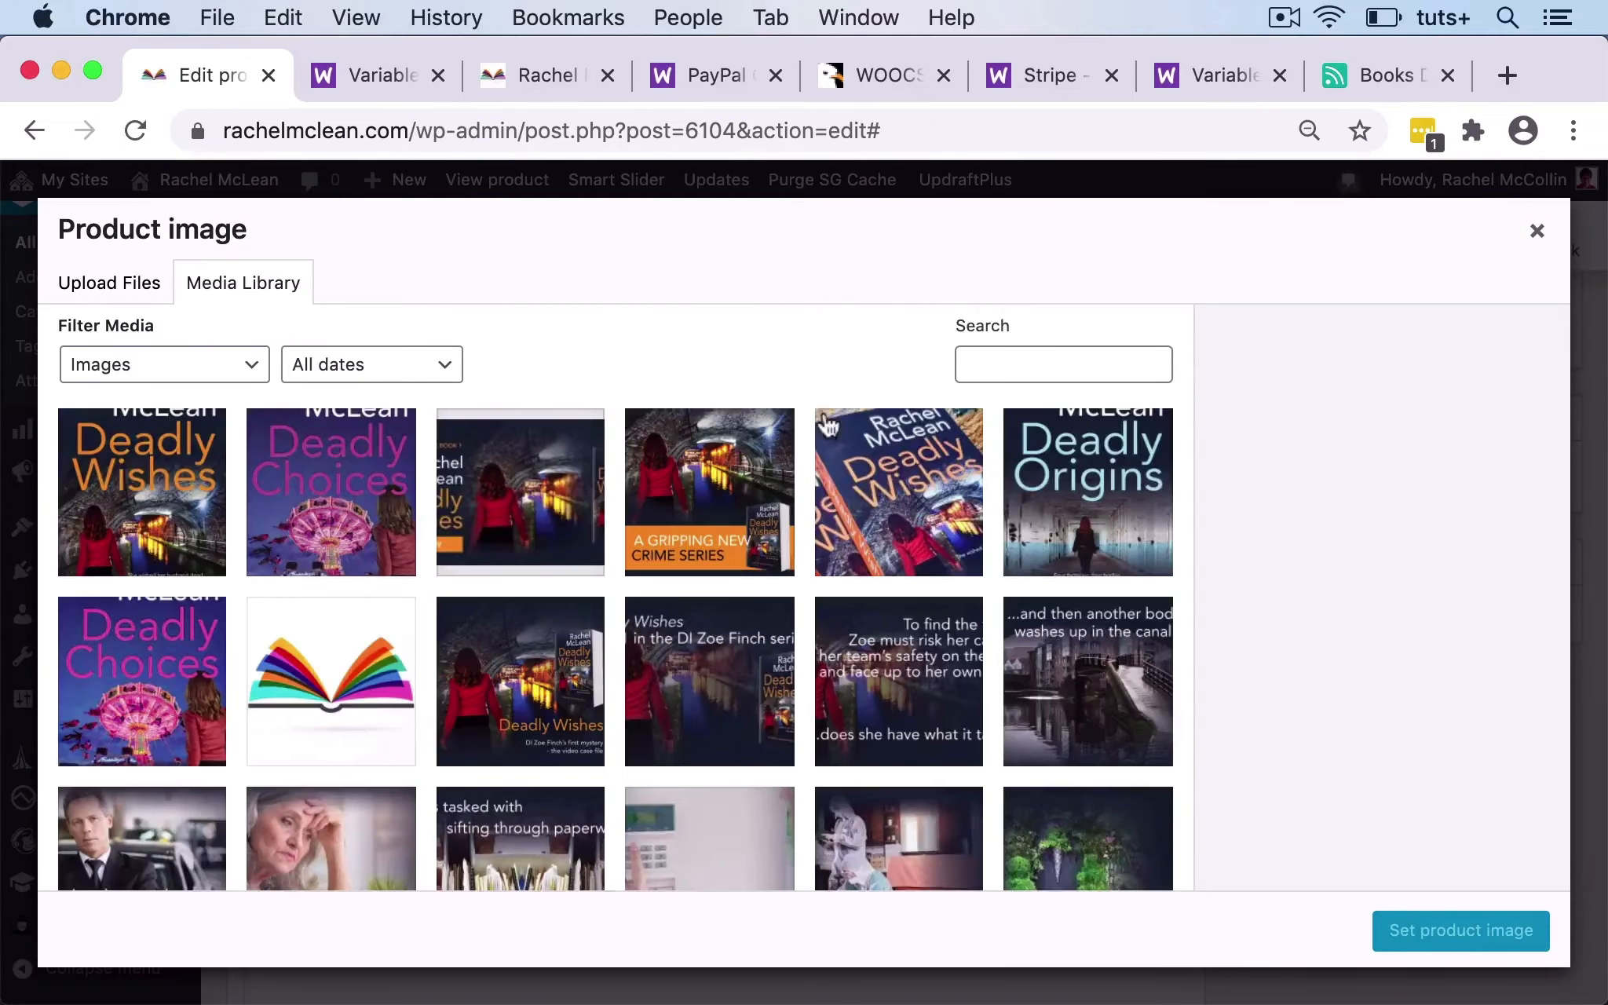
pyautogui.click(149, 483)
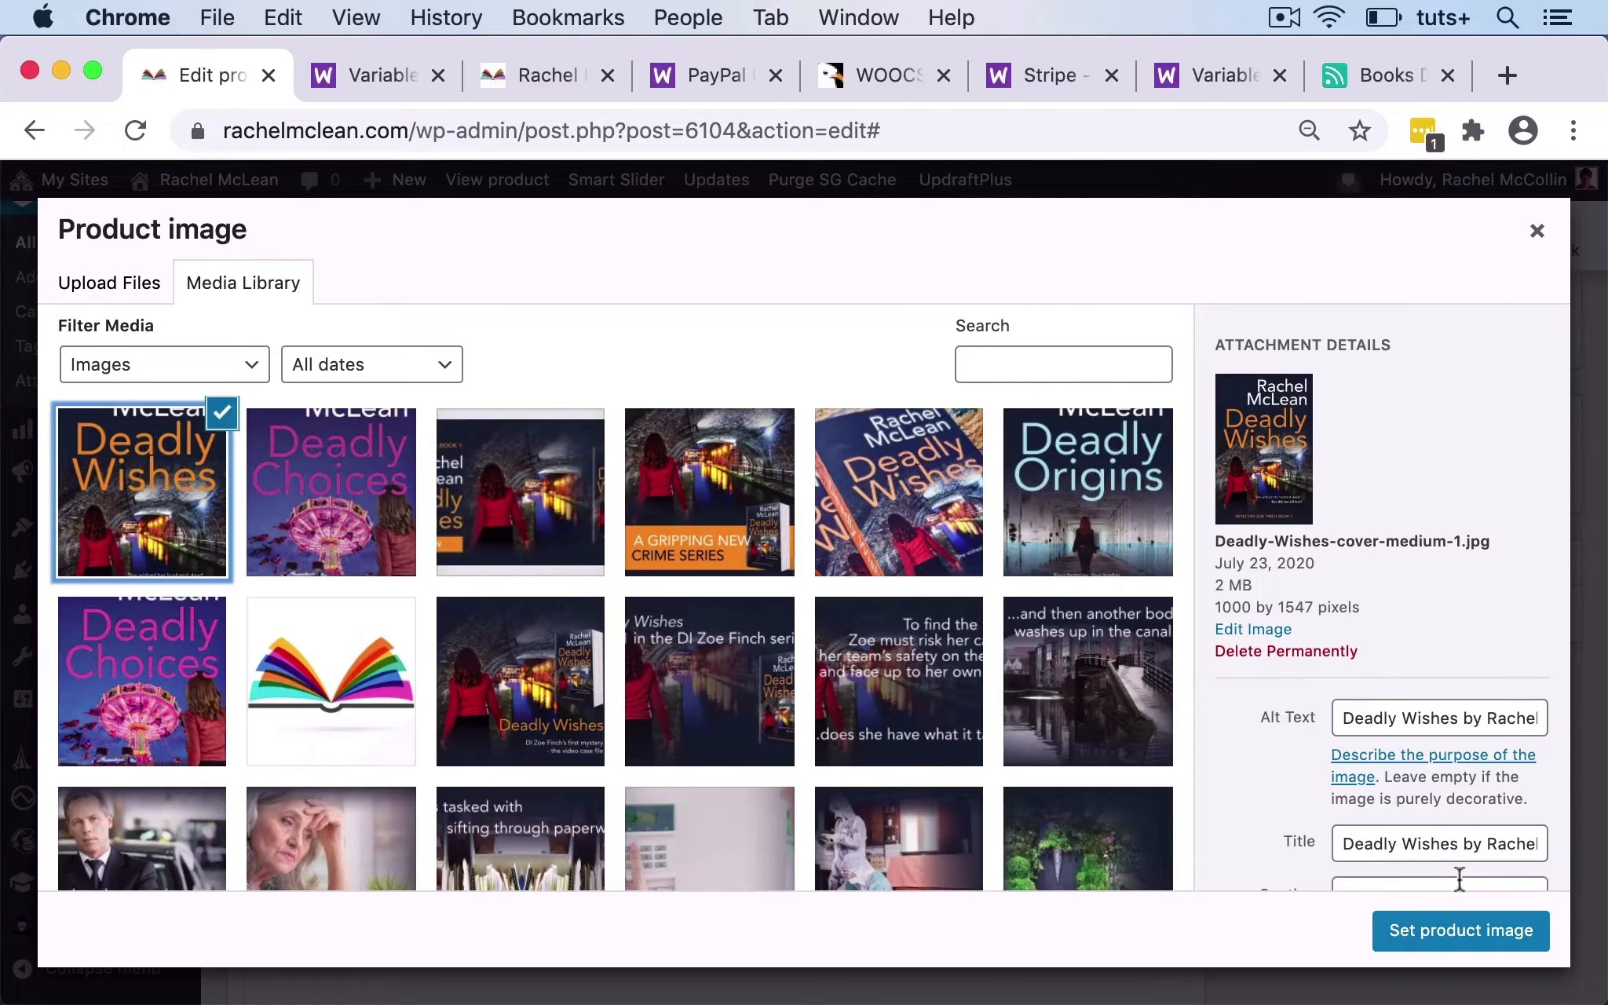
pyautogui.click(1447, 936)
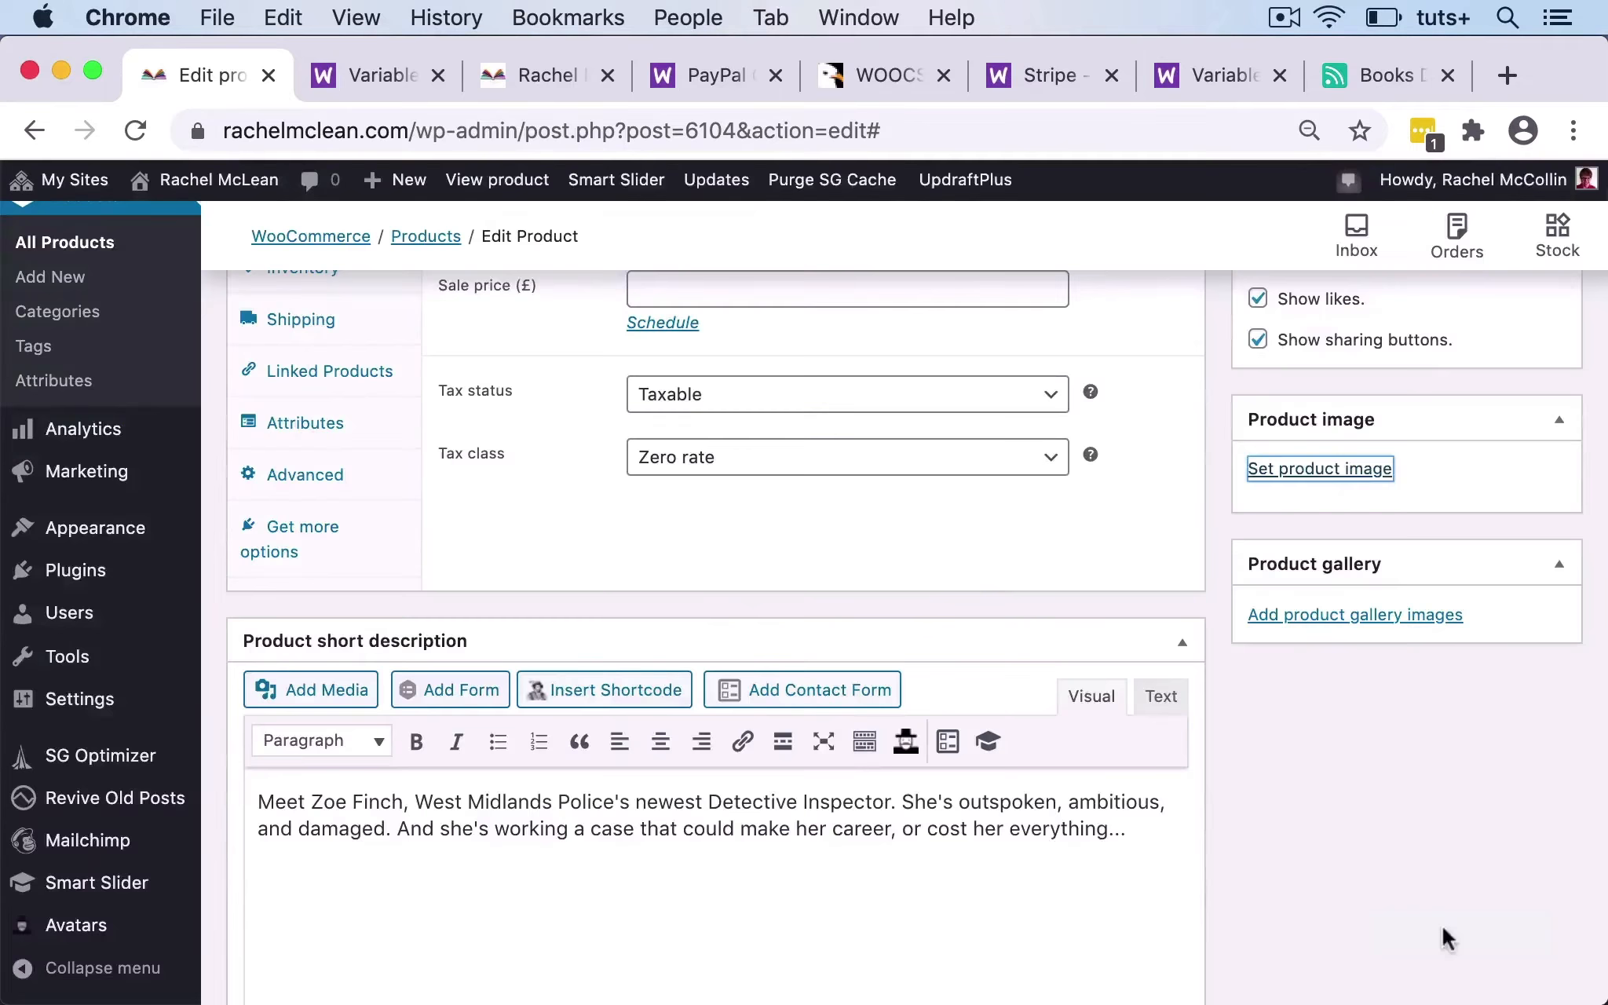
# Save the updated Deadly Wishes draft and publish the product.
pyautogui.scroll(15, 1121, 640)
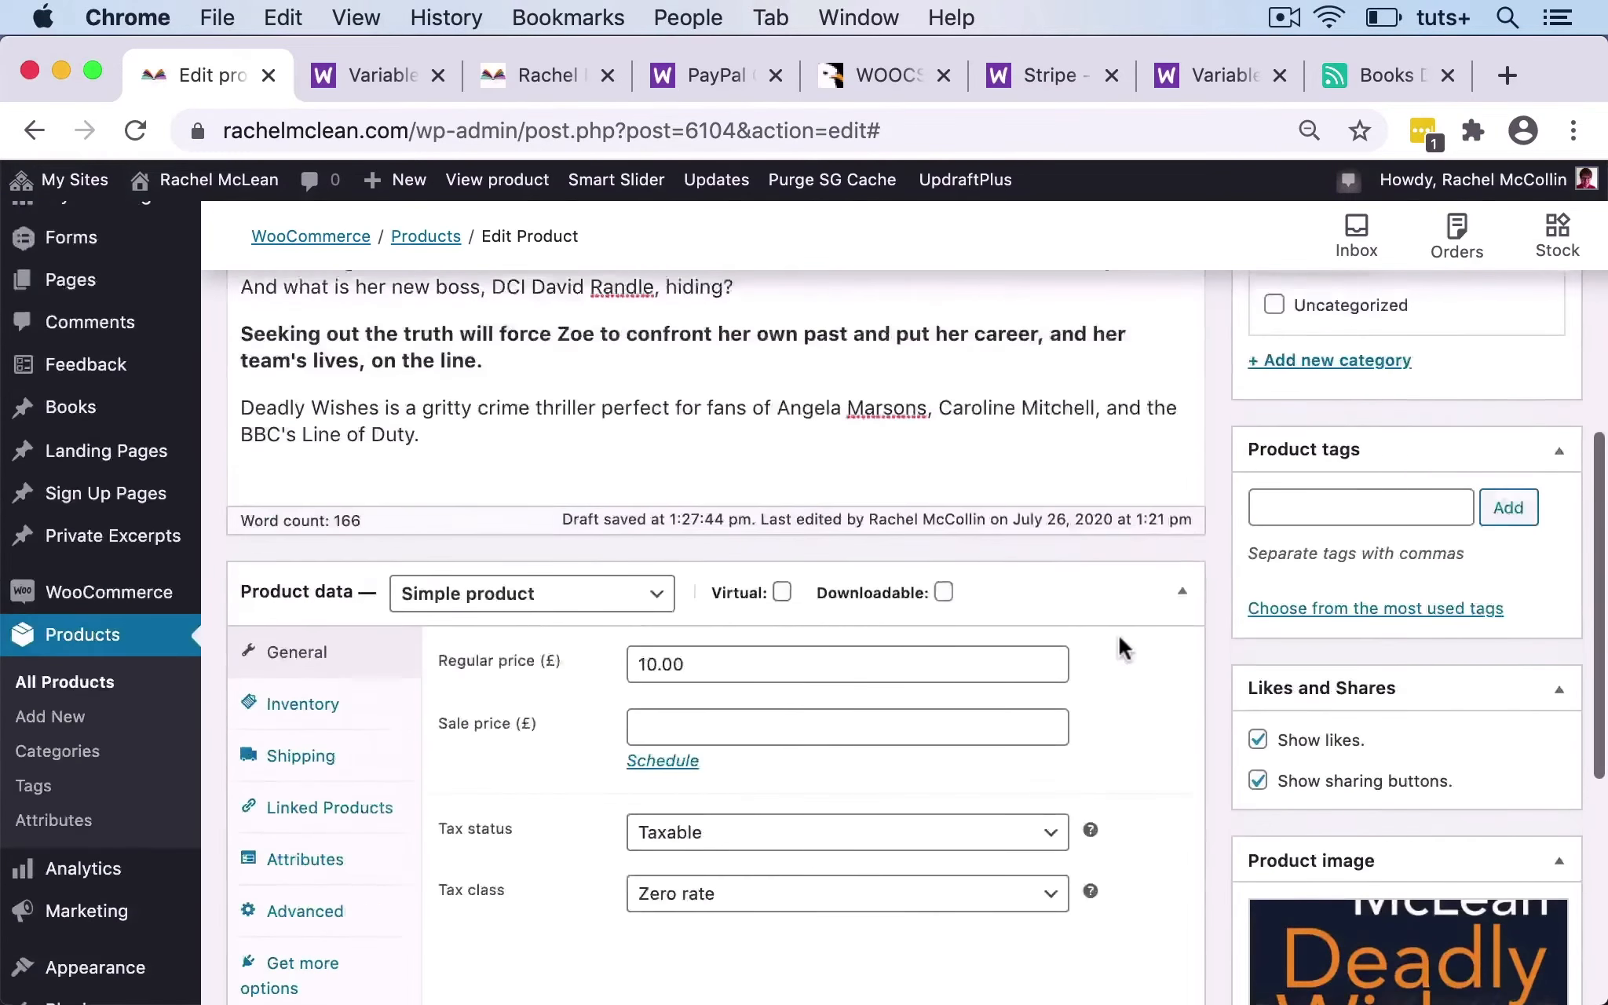
pyautogui.scroll(2, 1494, 456)
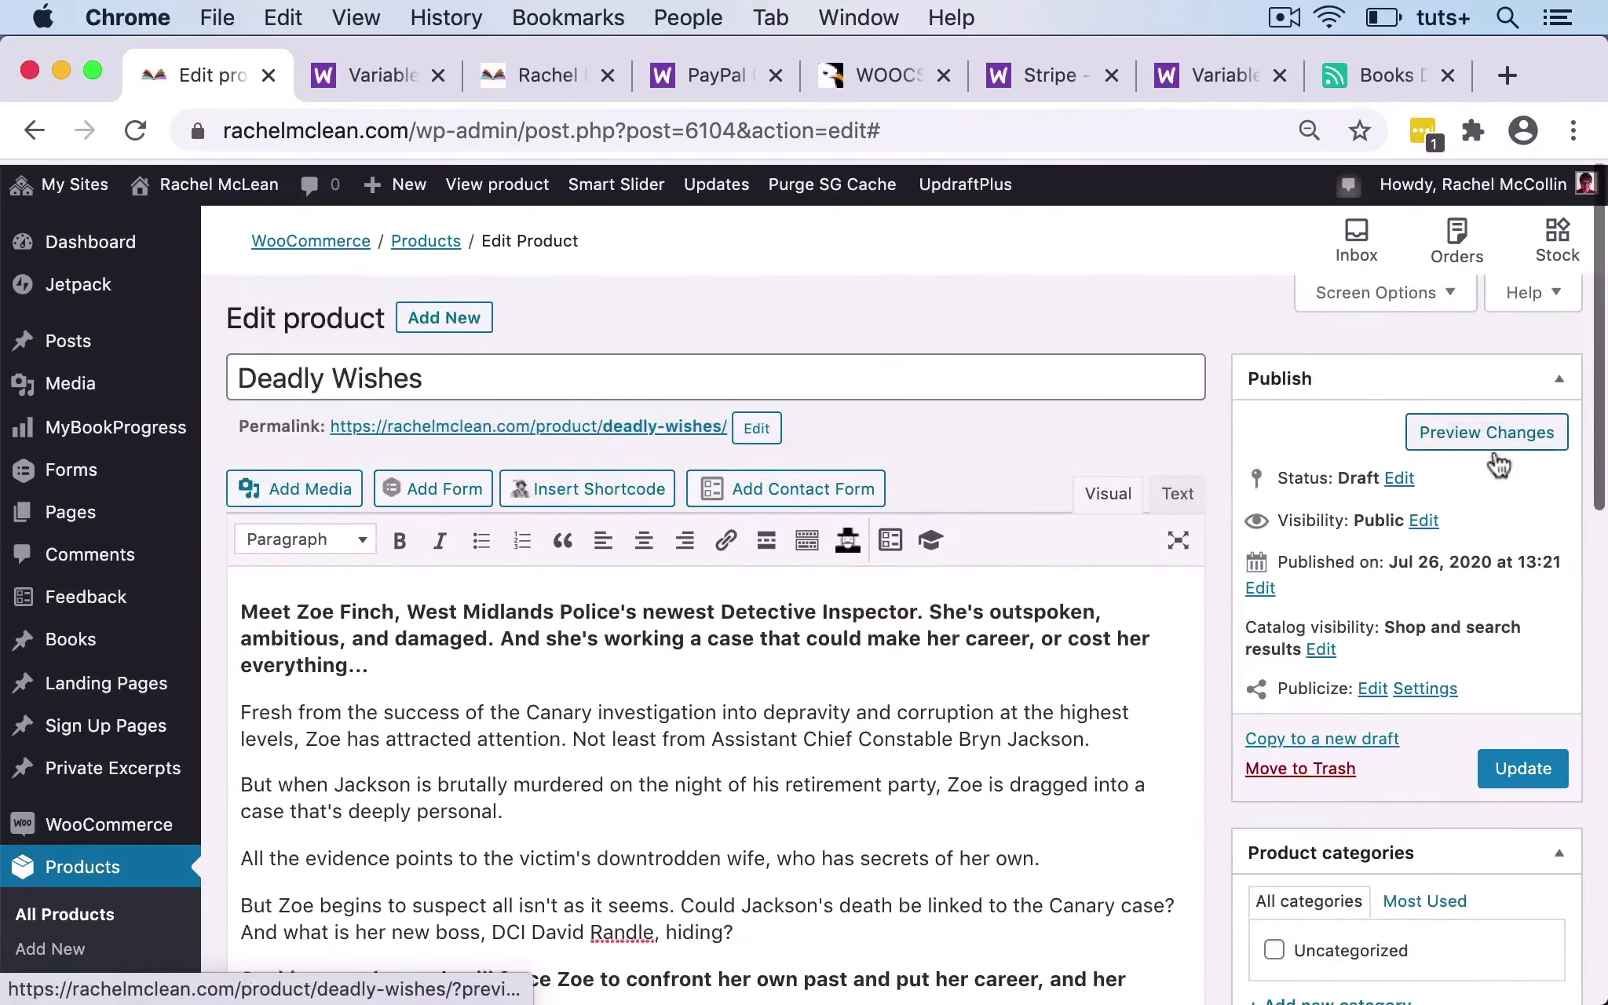
pyautogui.click(1541, 764)
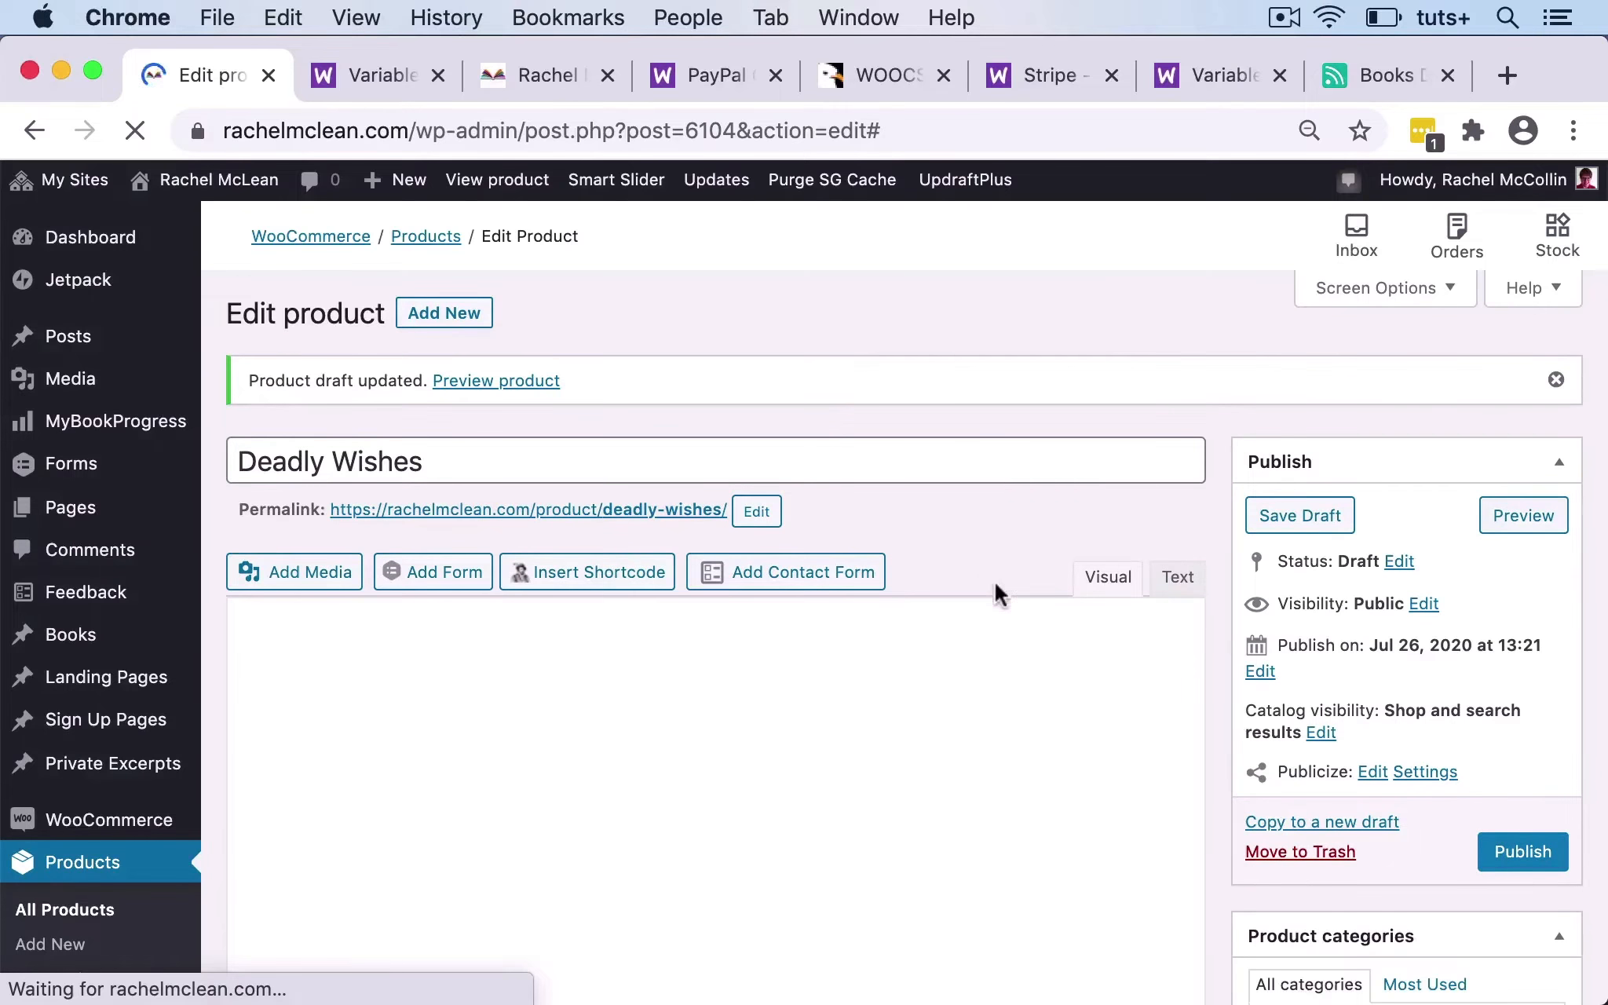
pyautogui.click(1523, 846)
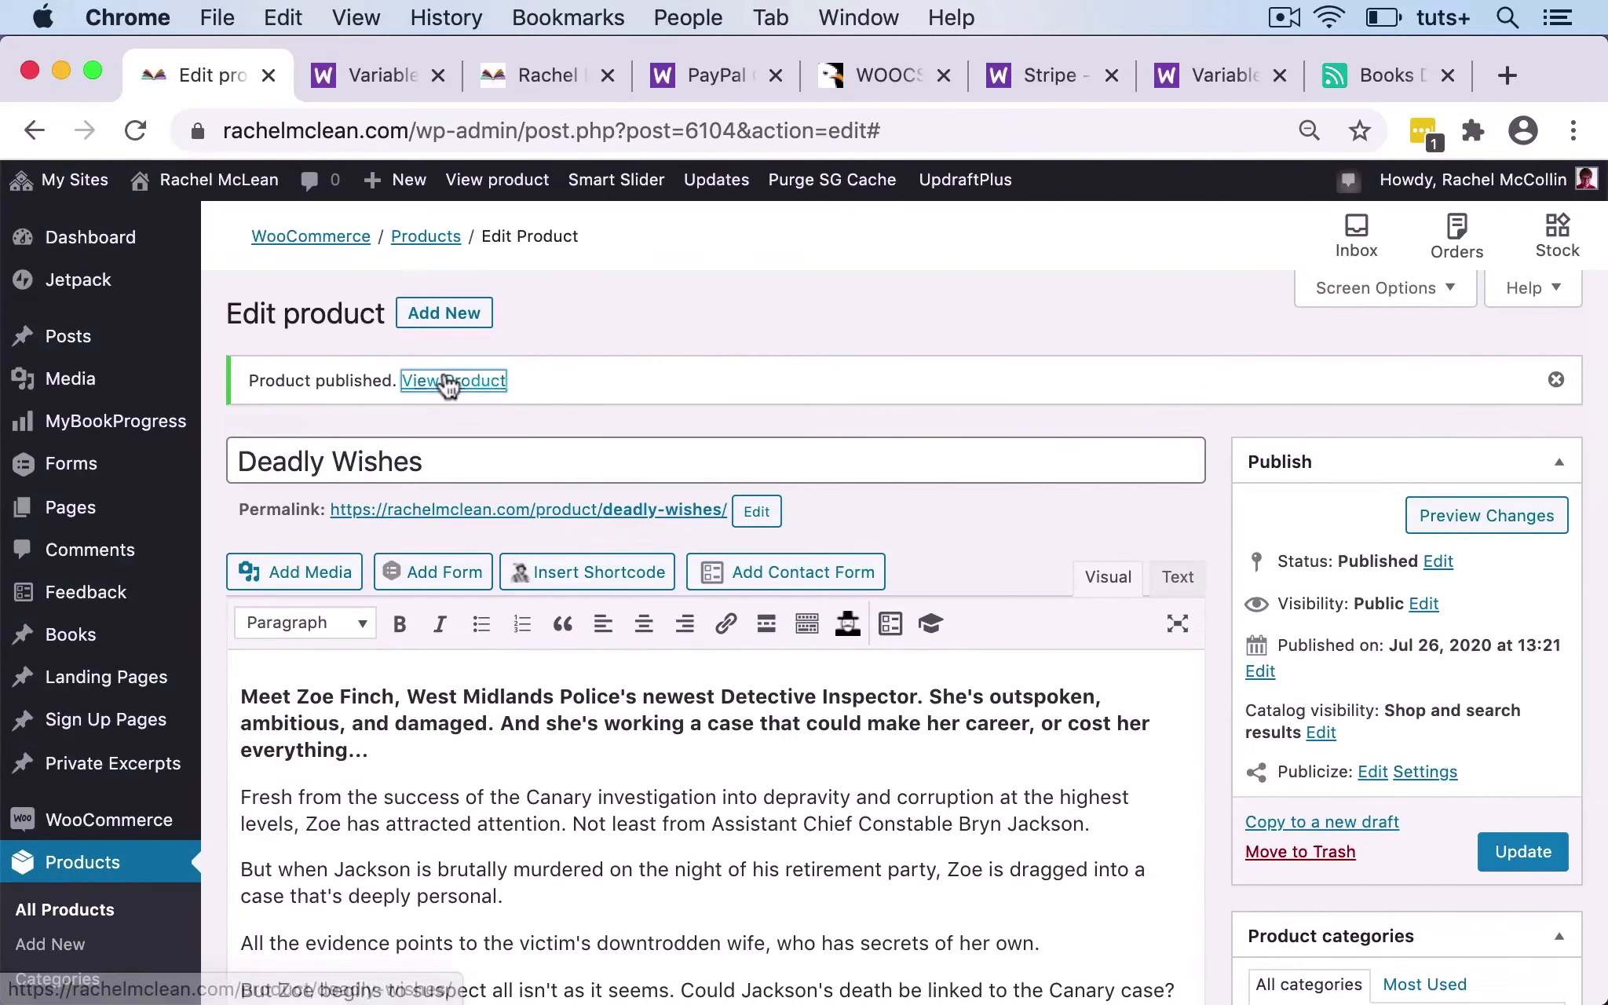
# View the published Deadly Wishes page and examine its price, short description, full description and additional information.
pyautogui.click(448, 381)
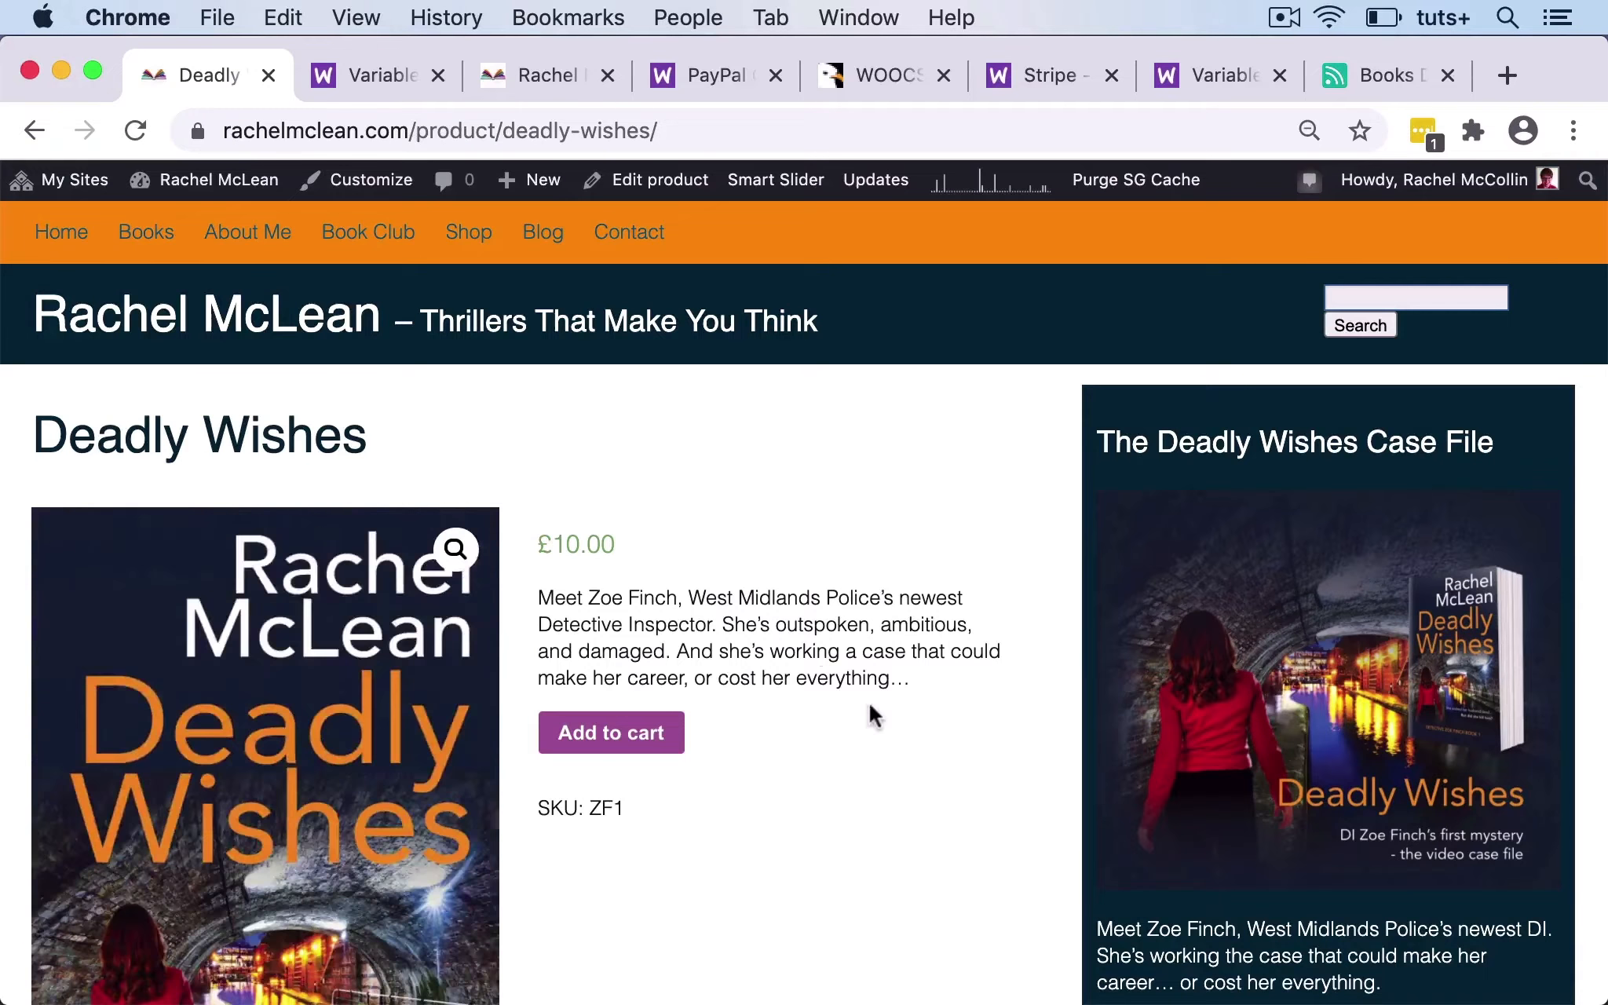
pyautogui.scroll(-5, 868, 706)
pyautogui.scroll(1, 869, 707)
pyautogui.scroll(1, 869, 702)
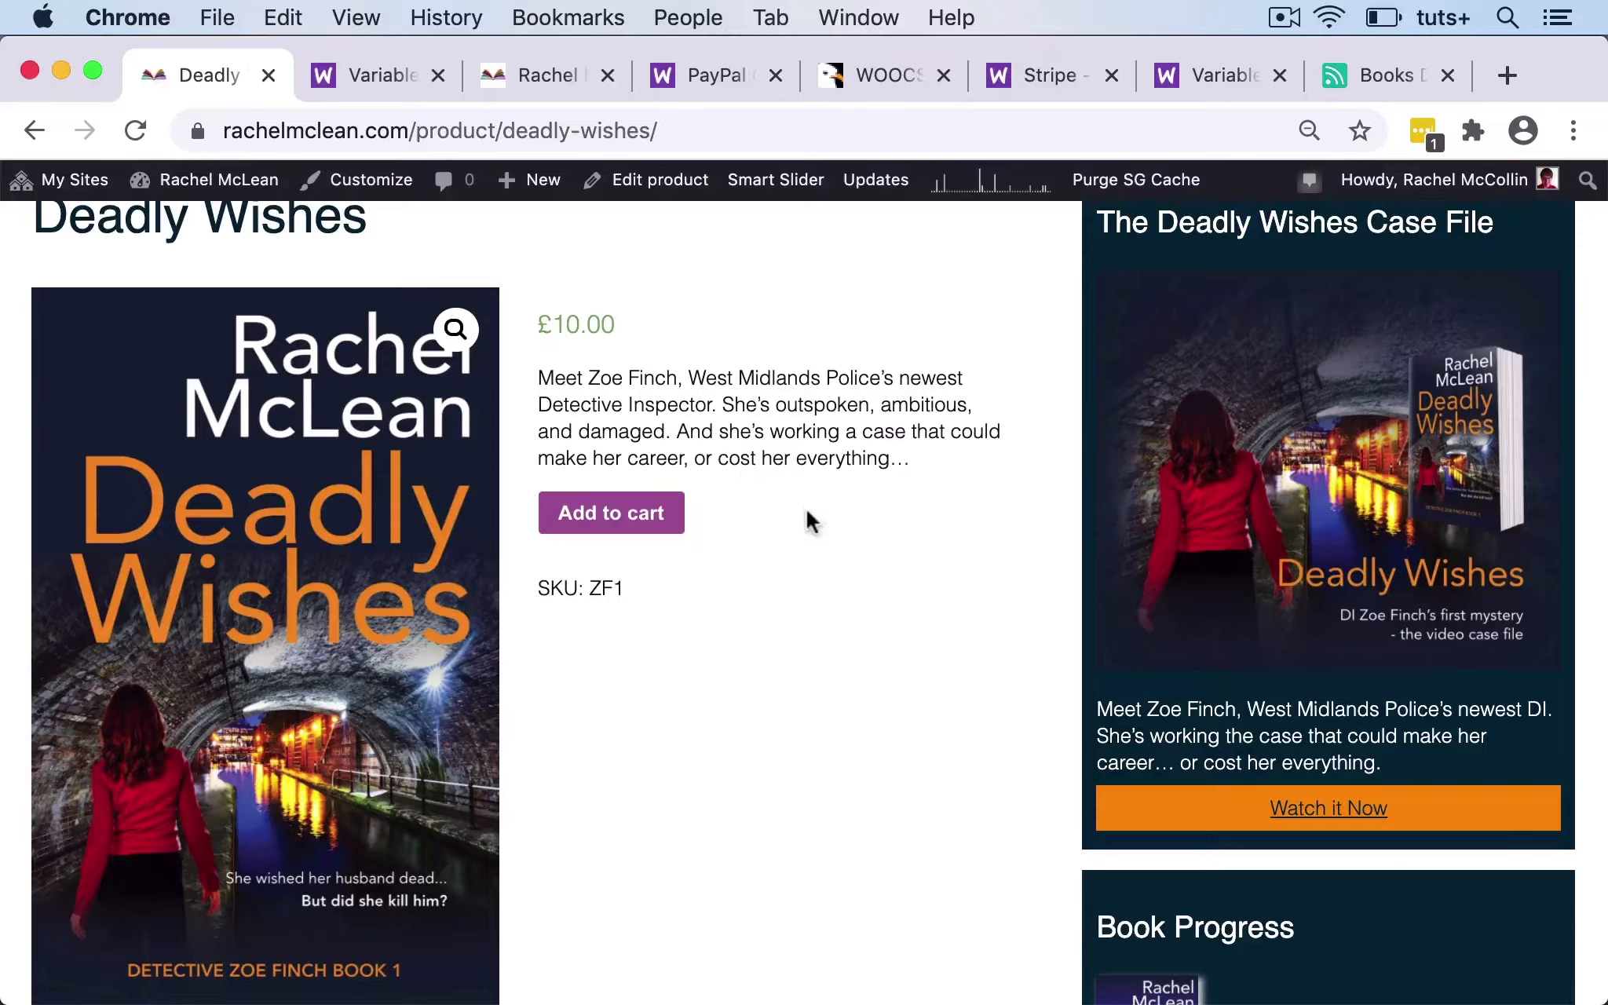
pyautogui.scroll(-2, 802, 663)
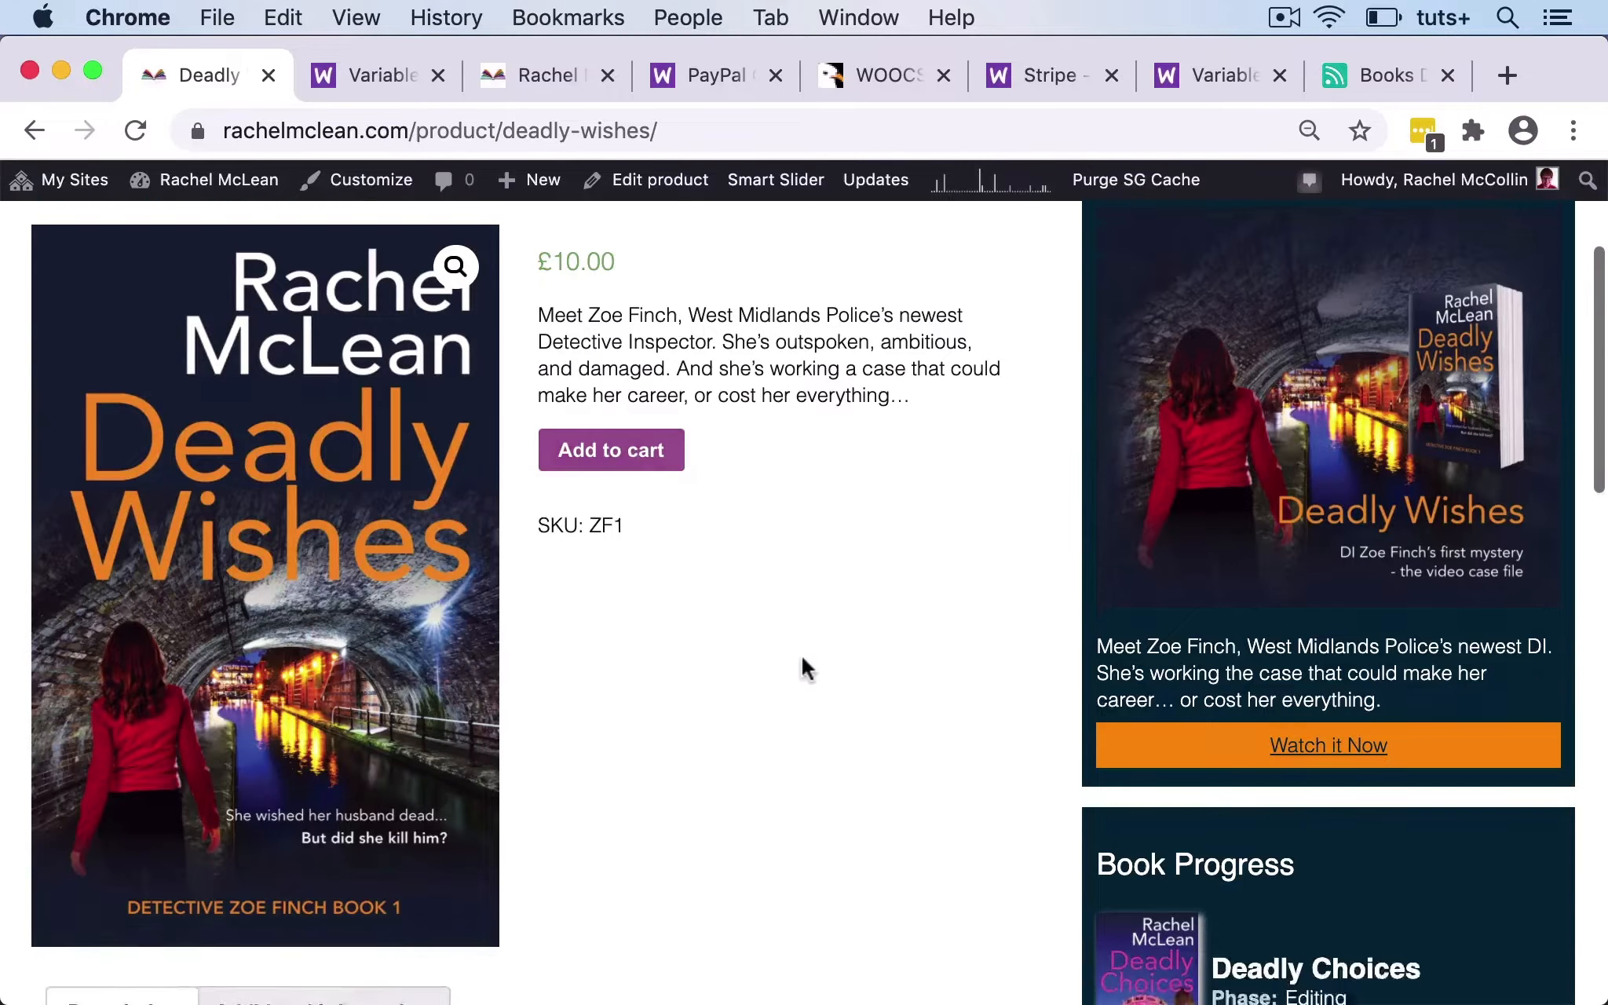
pyautogui.scroll(-3, 765, 593)
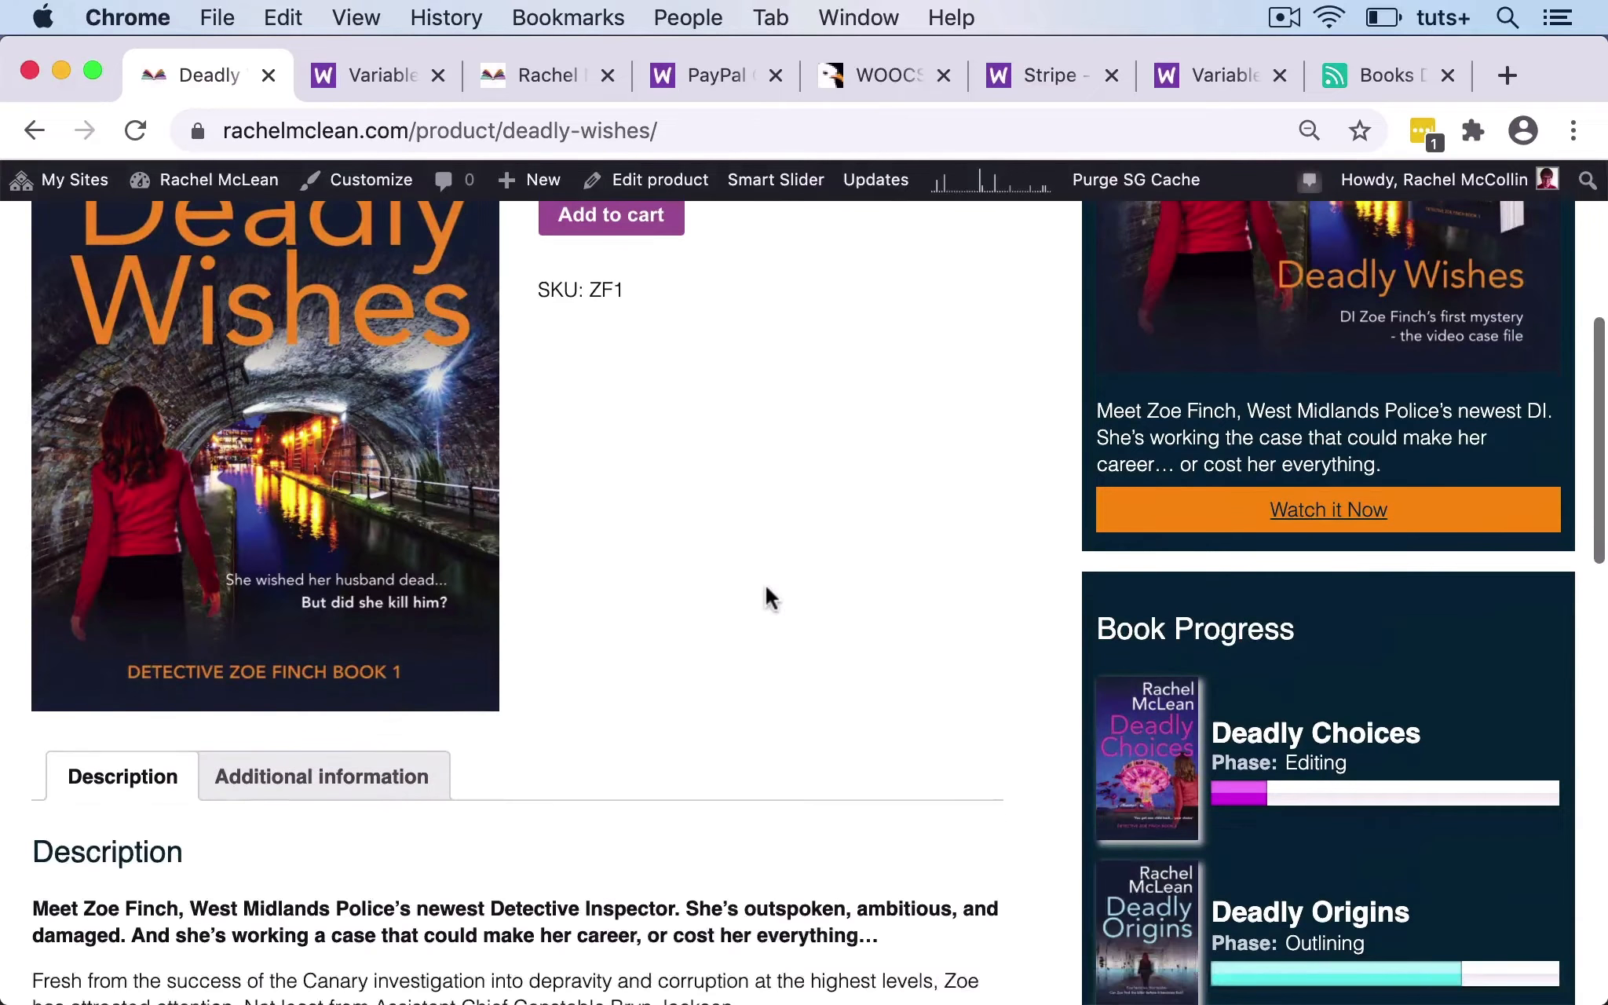
pyautogui.scroll(-4, 765, 589)
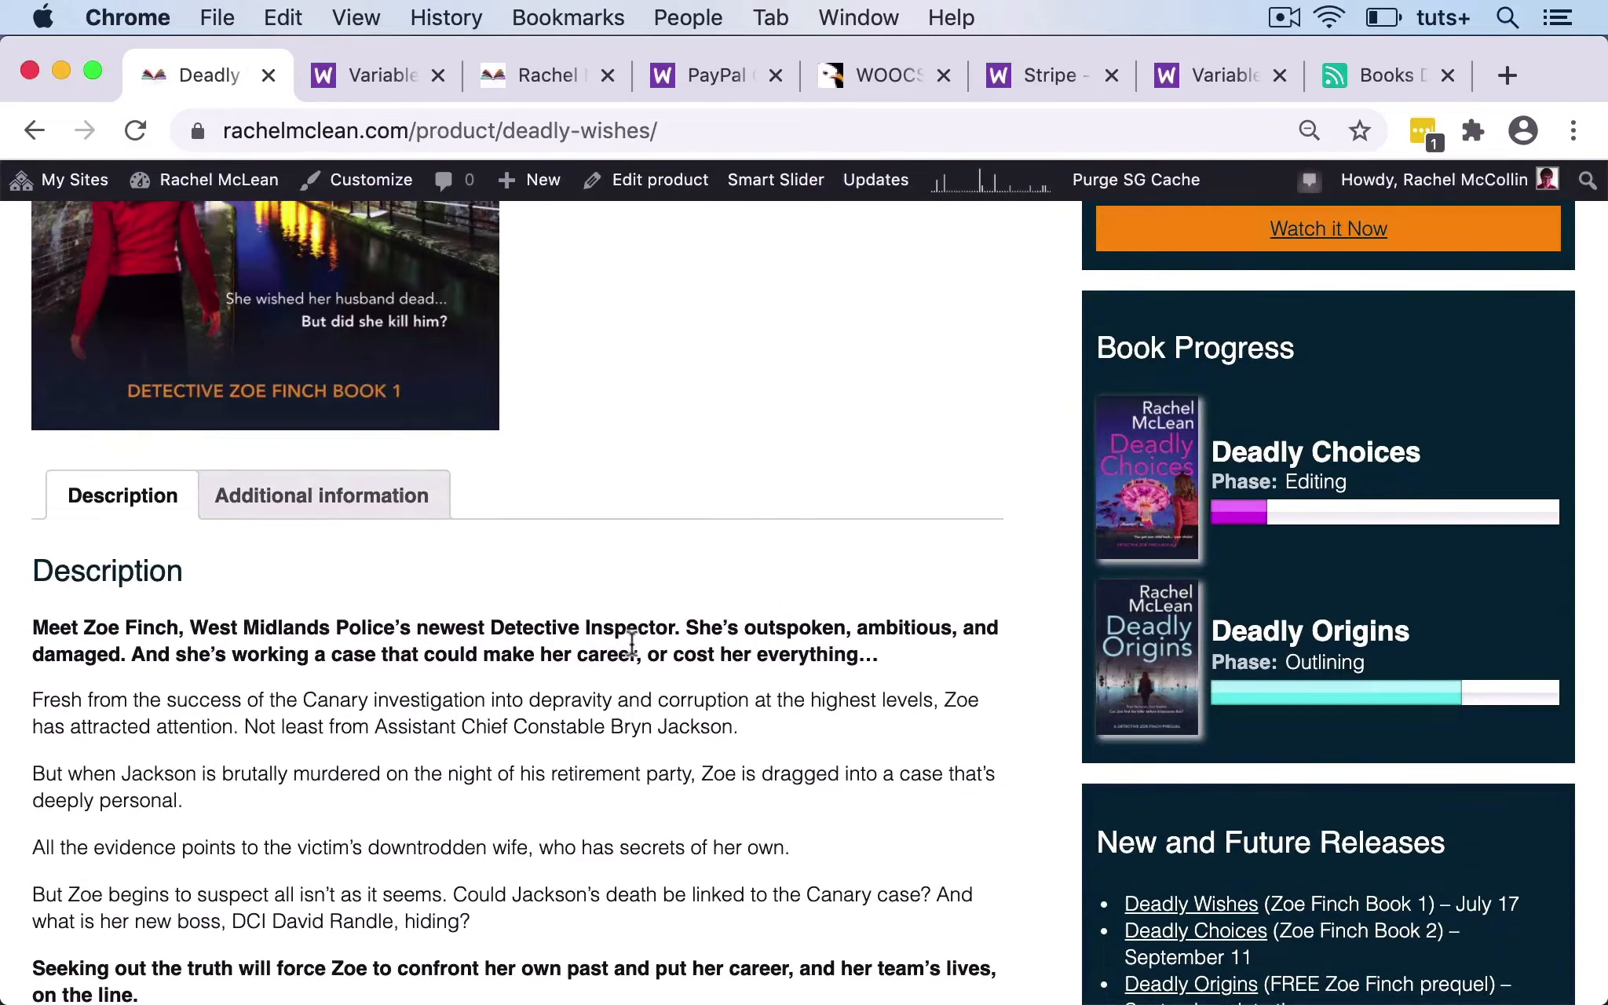
pyautogui.scroll(-2, 382, 369)
pyautogui.click(326, 365)
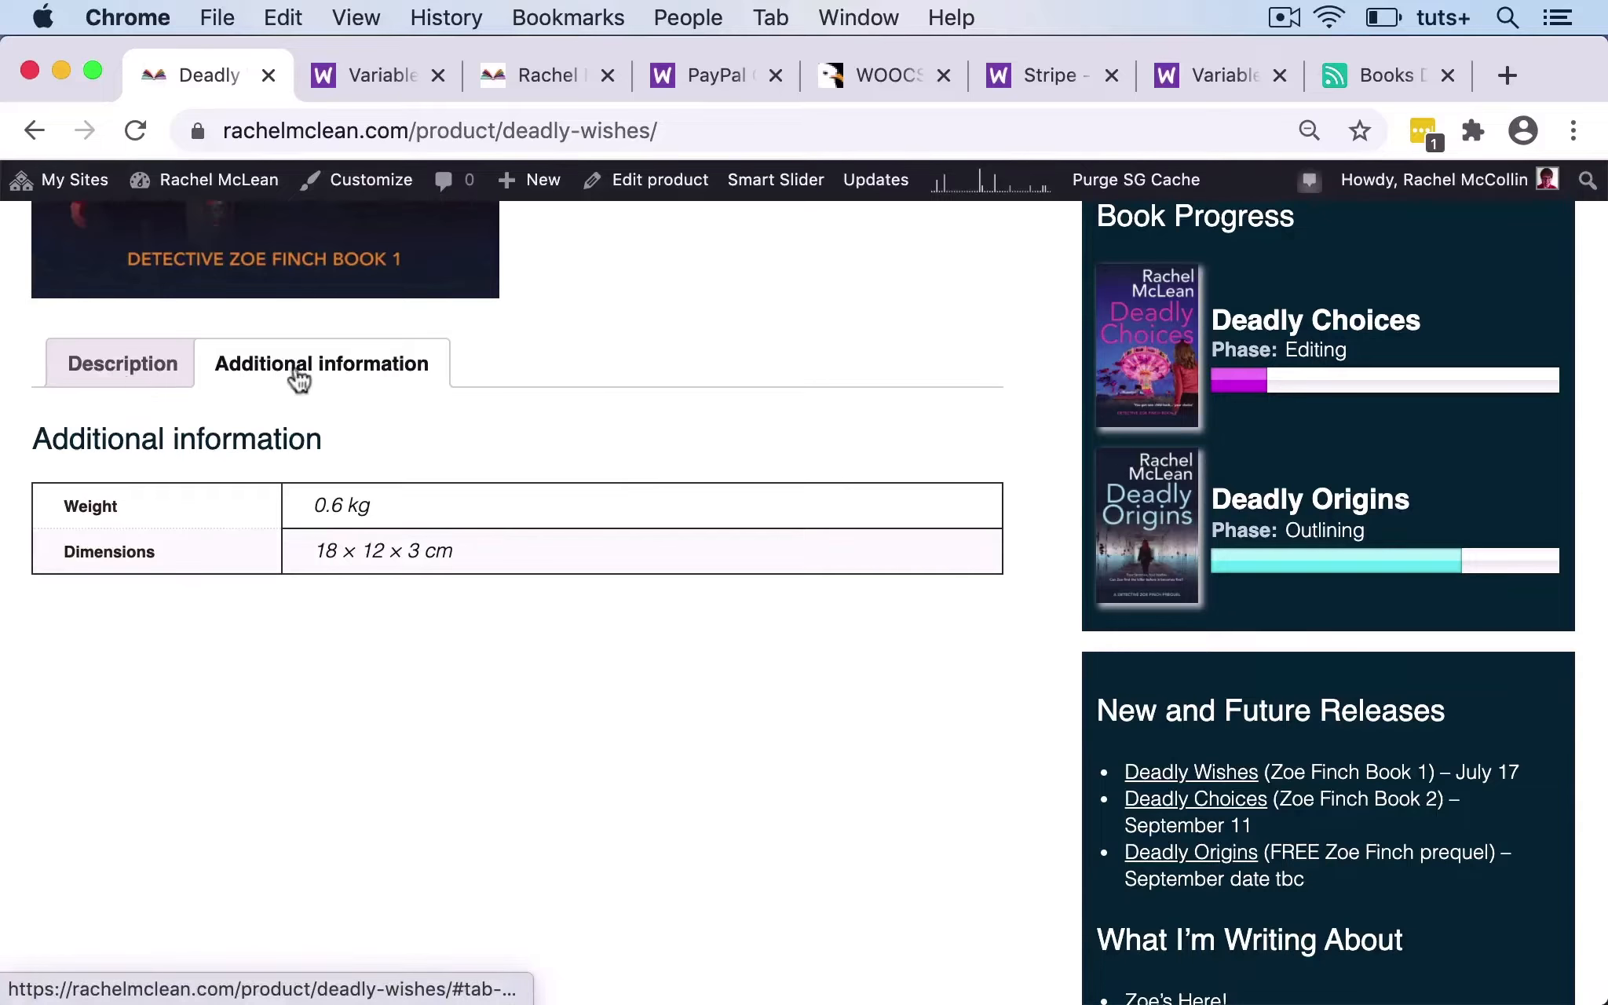
pyautogui.click(122, 366)
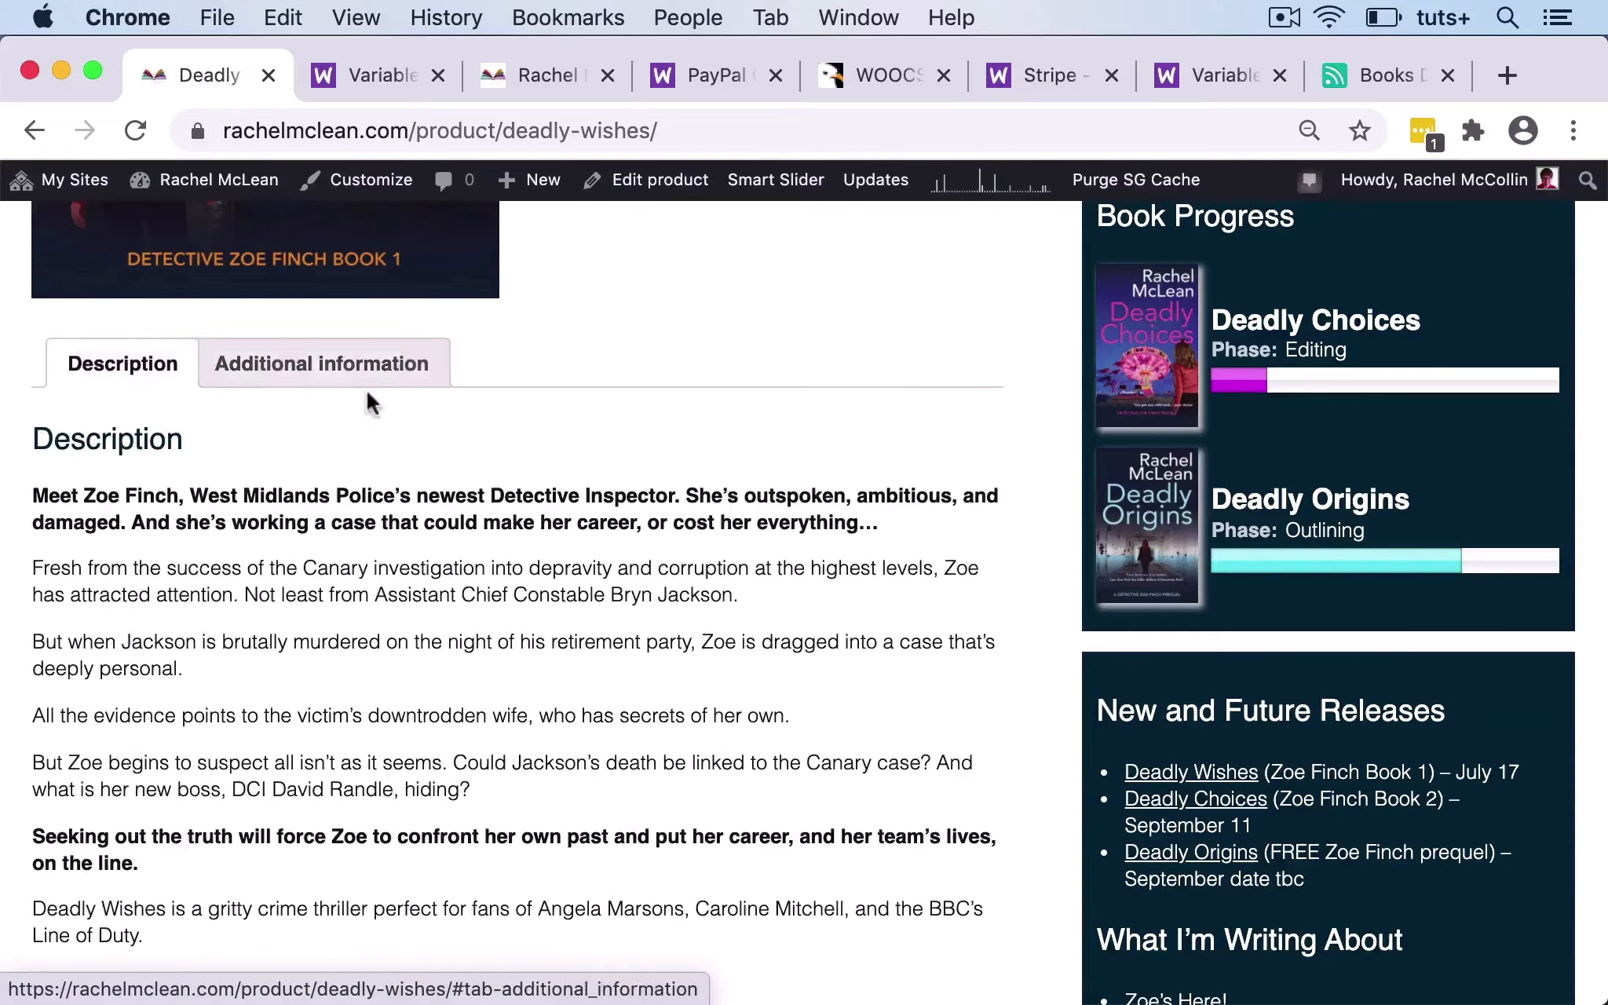
pyautogui.scroll(5, 509, 445)
pyautogui.scroll(5, 510, 446)
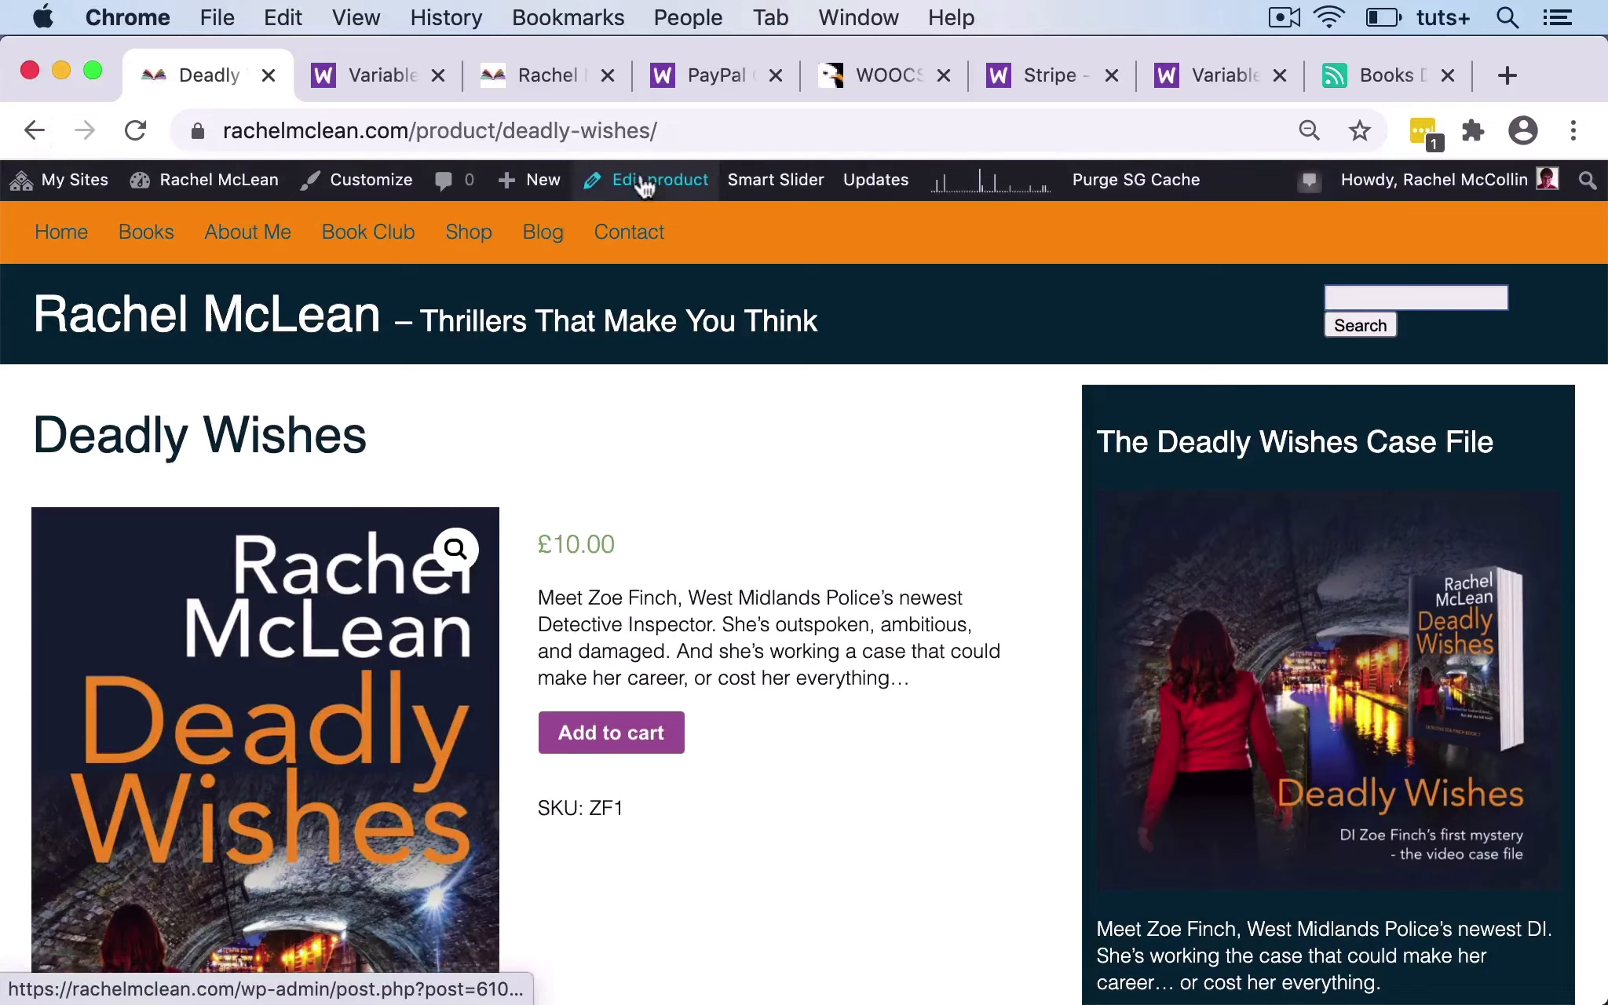
# Reopen the Deadly Wishes product for editing and display its shipping settings.
pyautogui.click(671, 185)
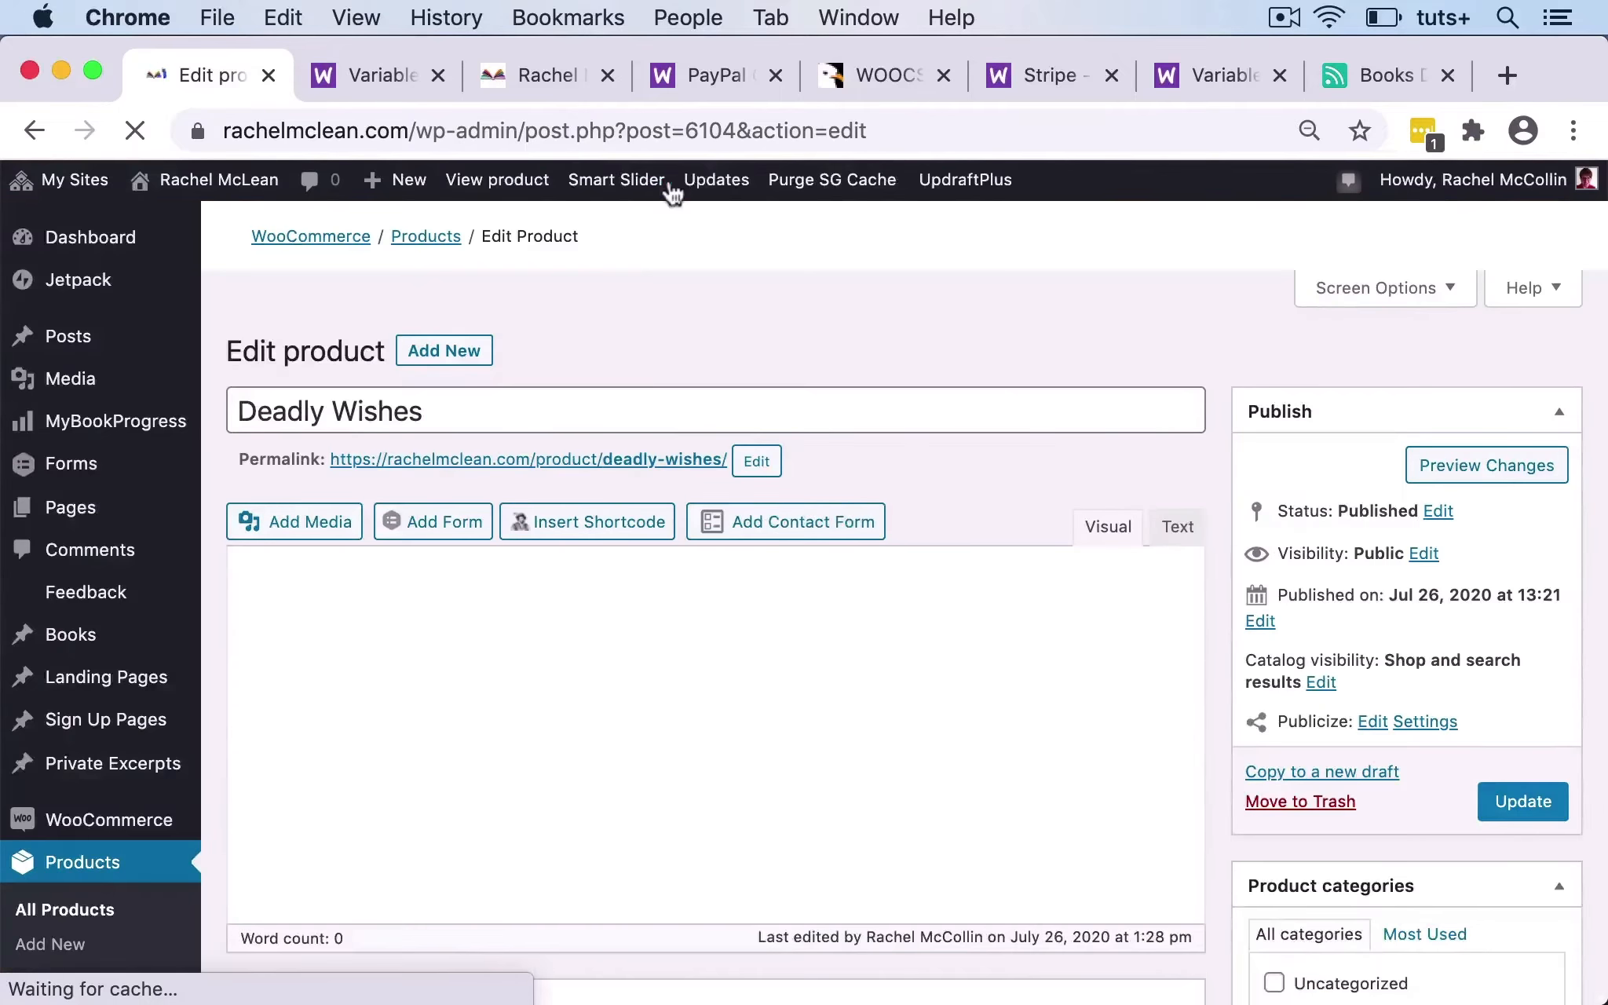
pyautogui.scroll(-4, 668, 523)
pyautogui.scroll(-5, 668, 522)
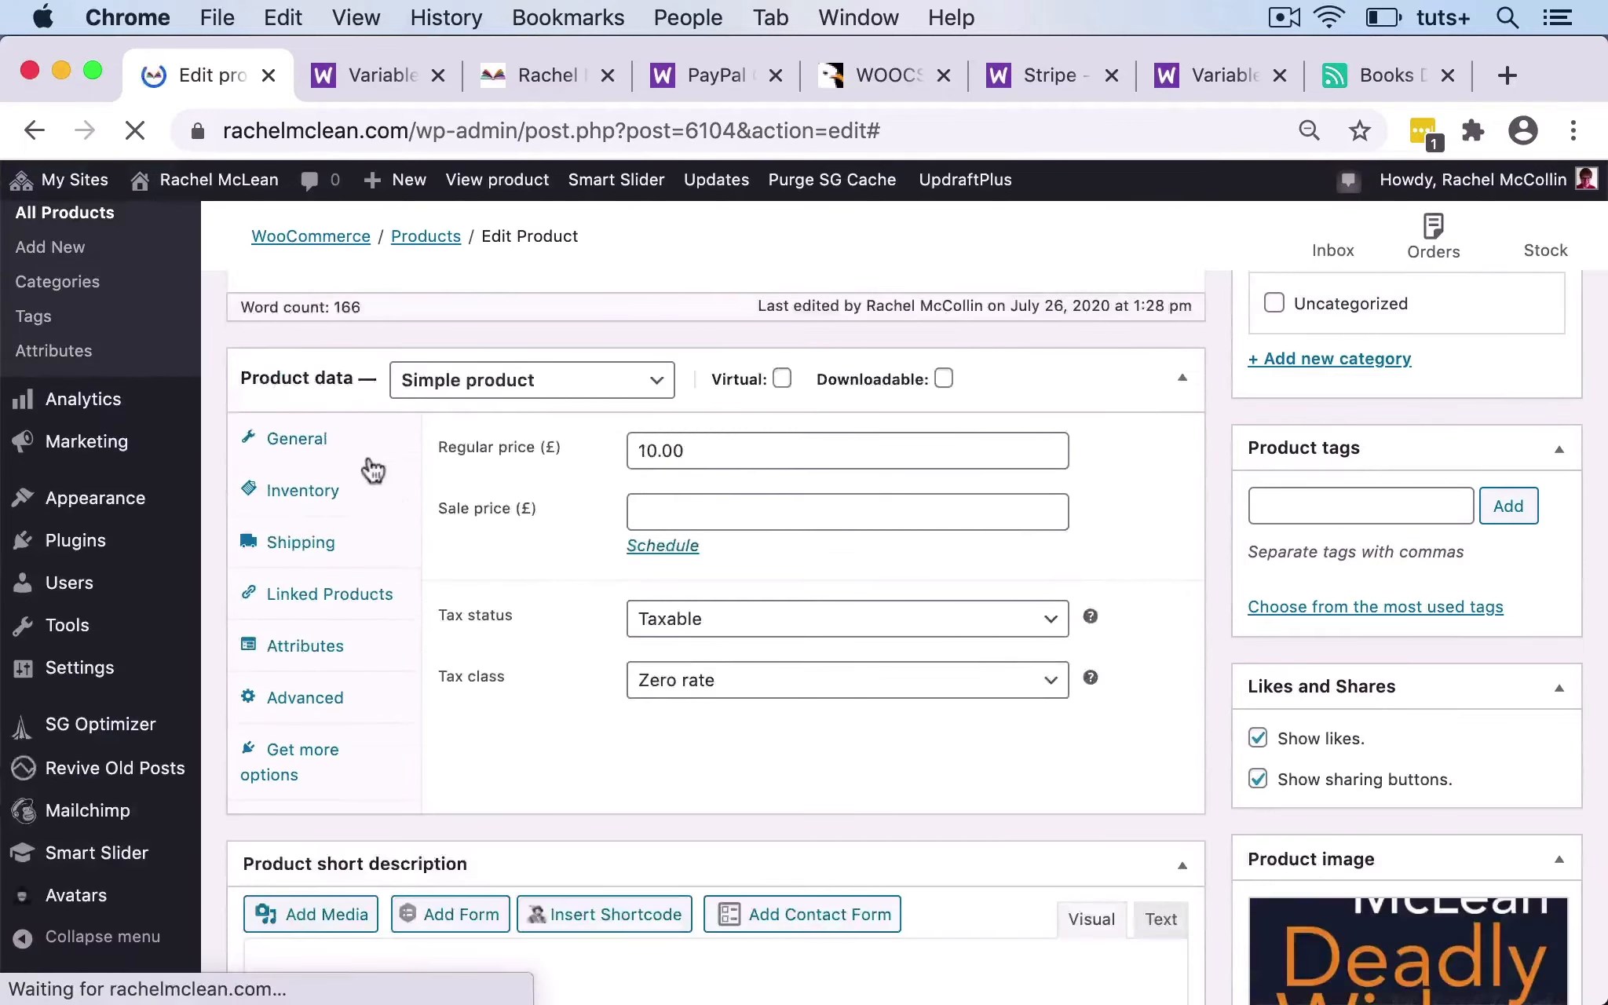
pyautogui.scroll(-5, 352, 617)
pyautogui.scroll(7, 534, 640)
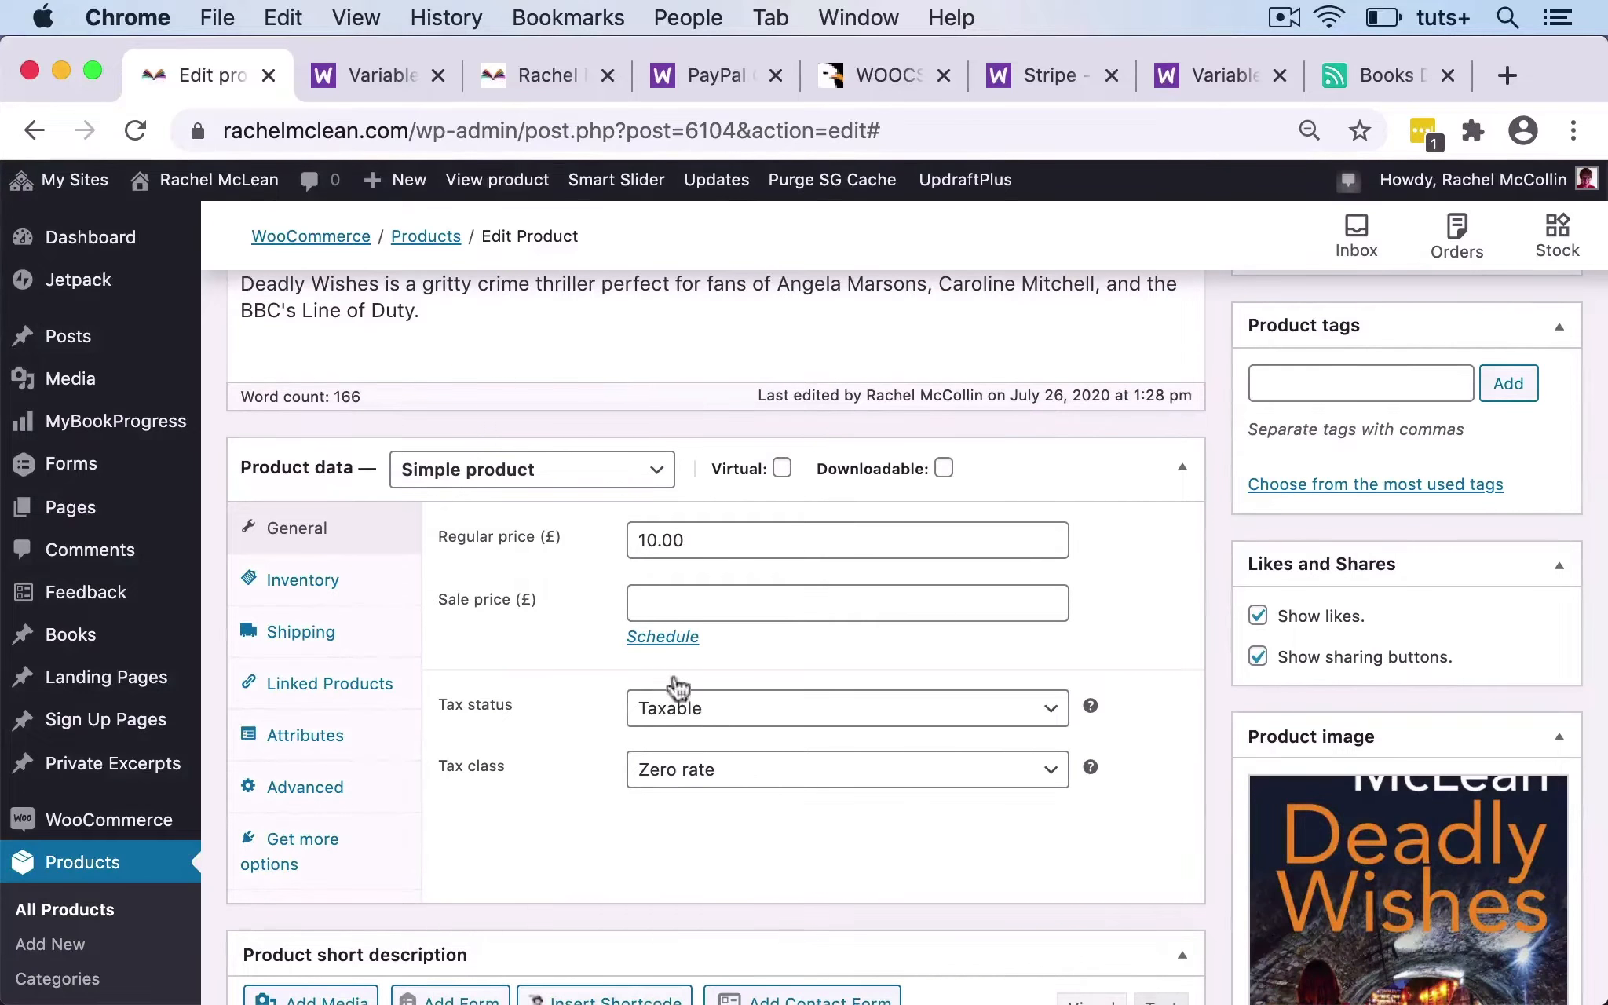
pyautogui.click(313, 636)
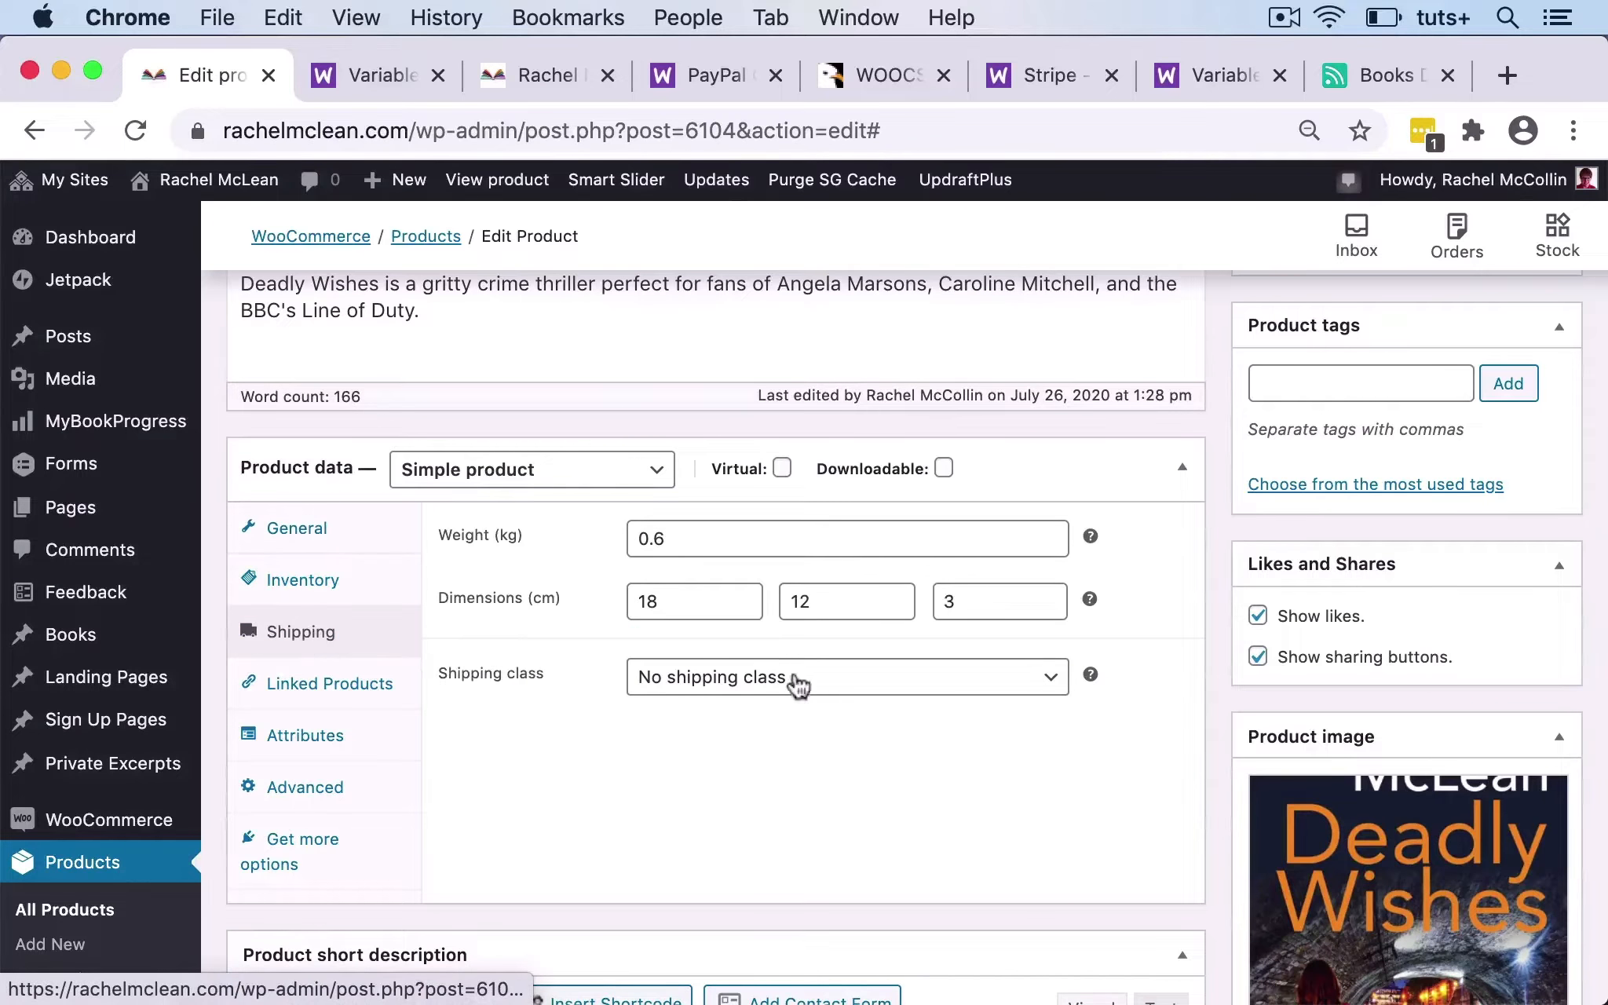
# Clear the product's shipping weight, length, width and height, and update the product.
pyautogui.click(693, 599)
pyautogui.press('BackSpace')
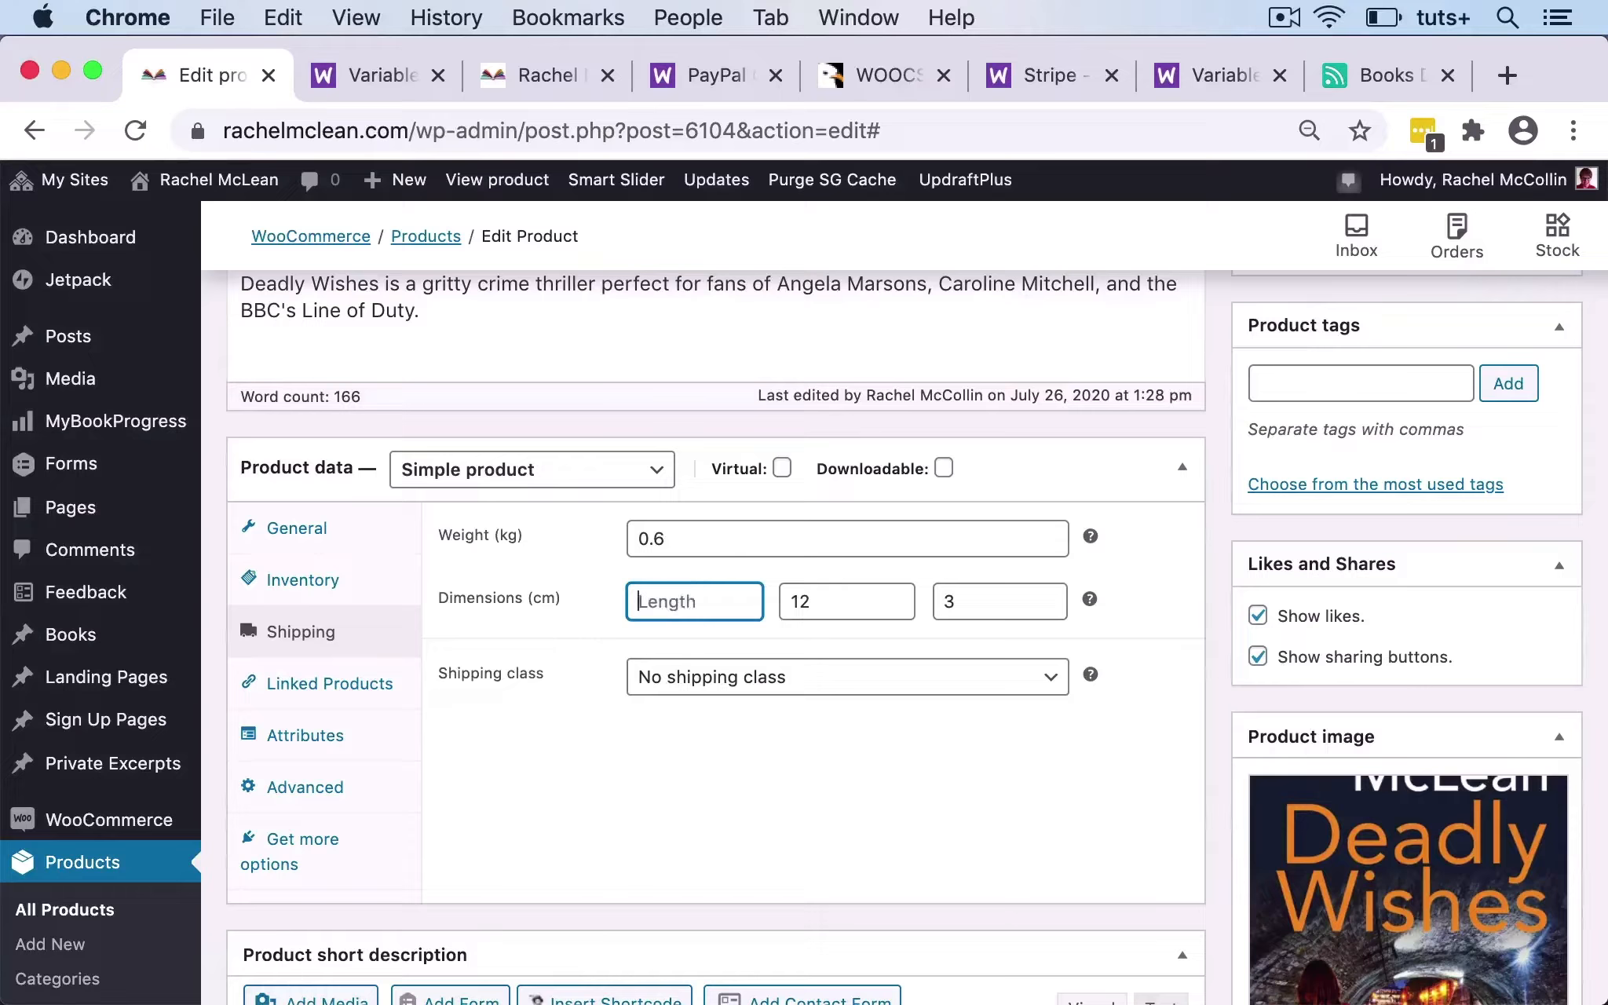
pyautogui.doubleClick(746, 539)
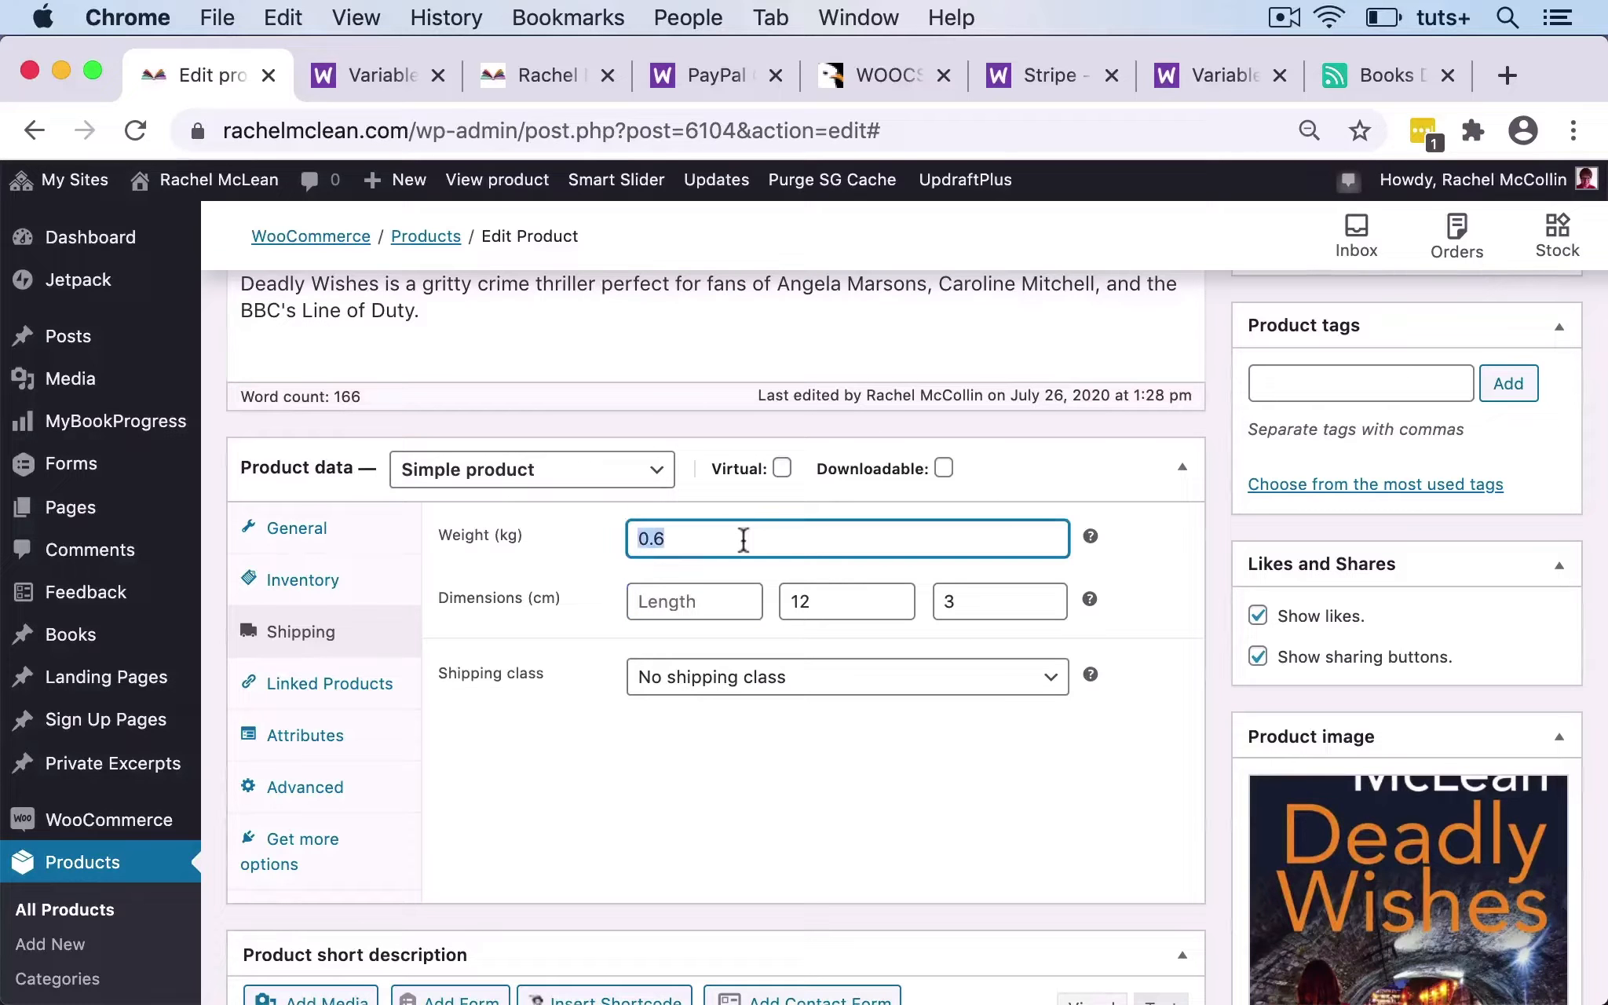
pyautogui.doubleClick(857, 601)
pyautogui.press('BackSpace')
pyautogui.doubleClick(1003, 599)
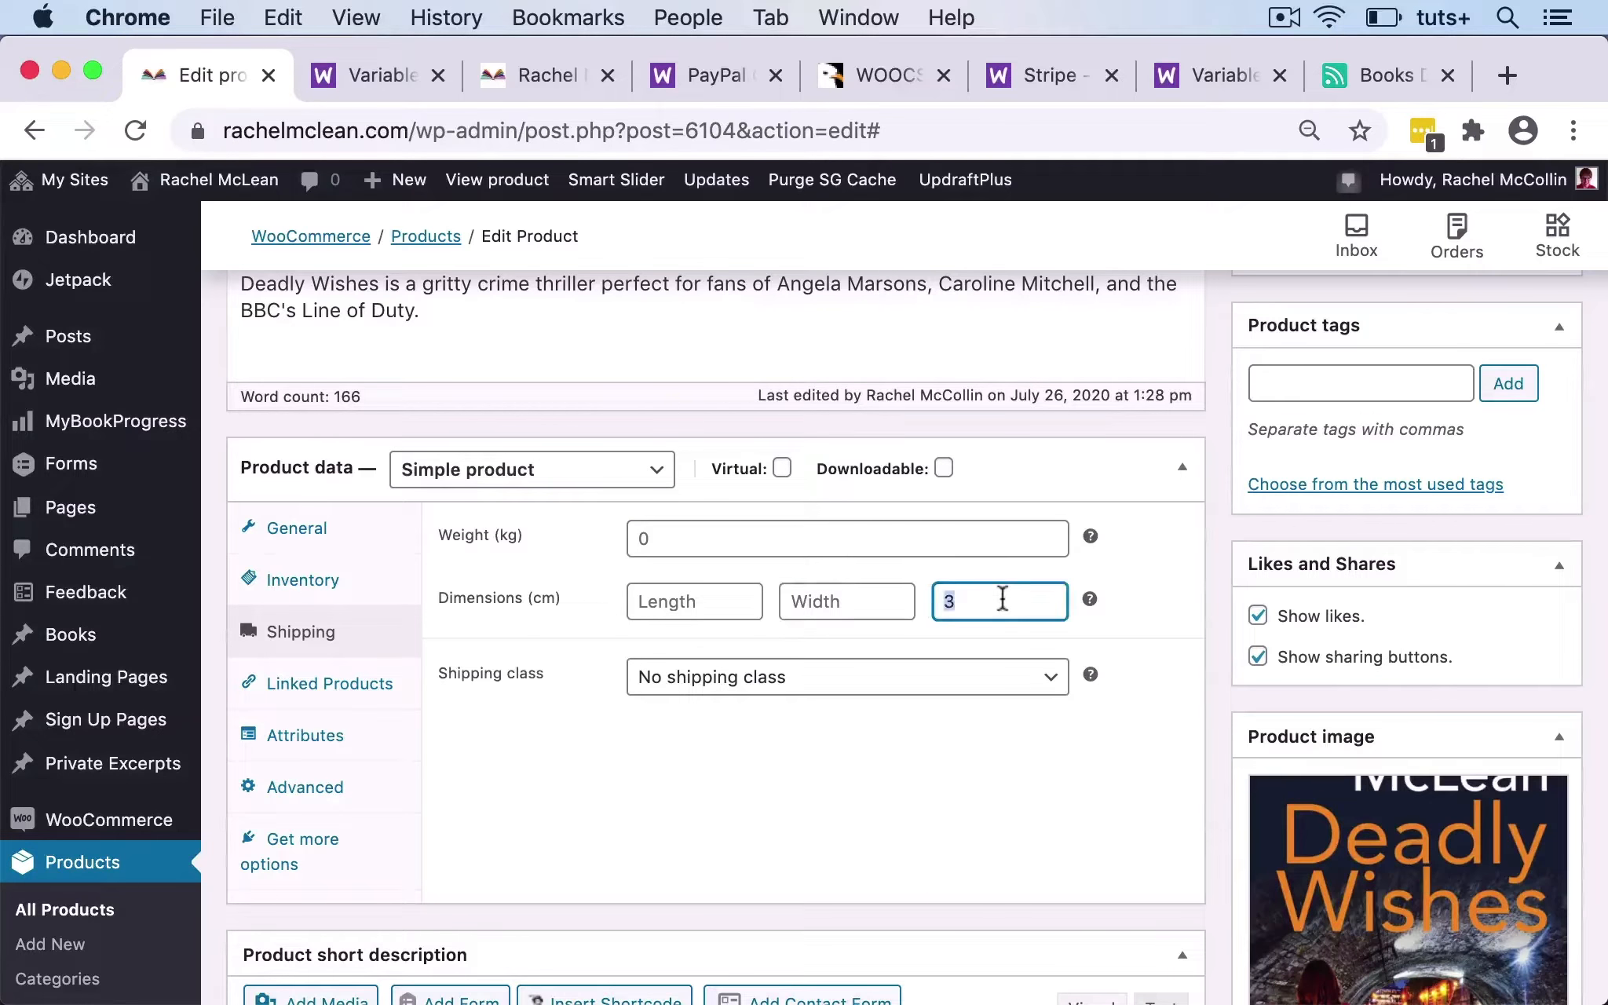
pyautogui.press('BackSpace')
pyautogui.click(826, 763)
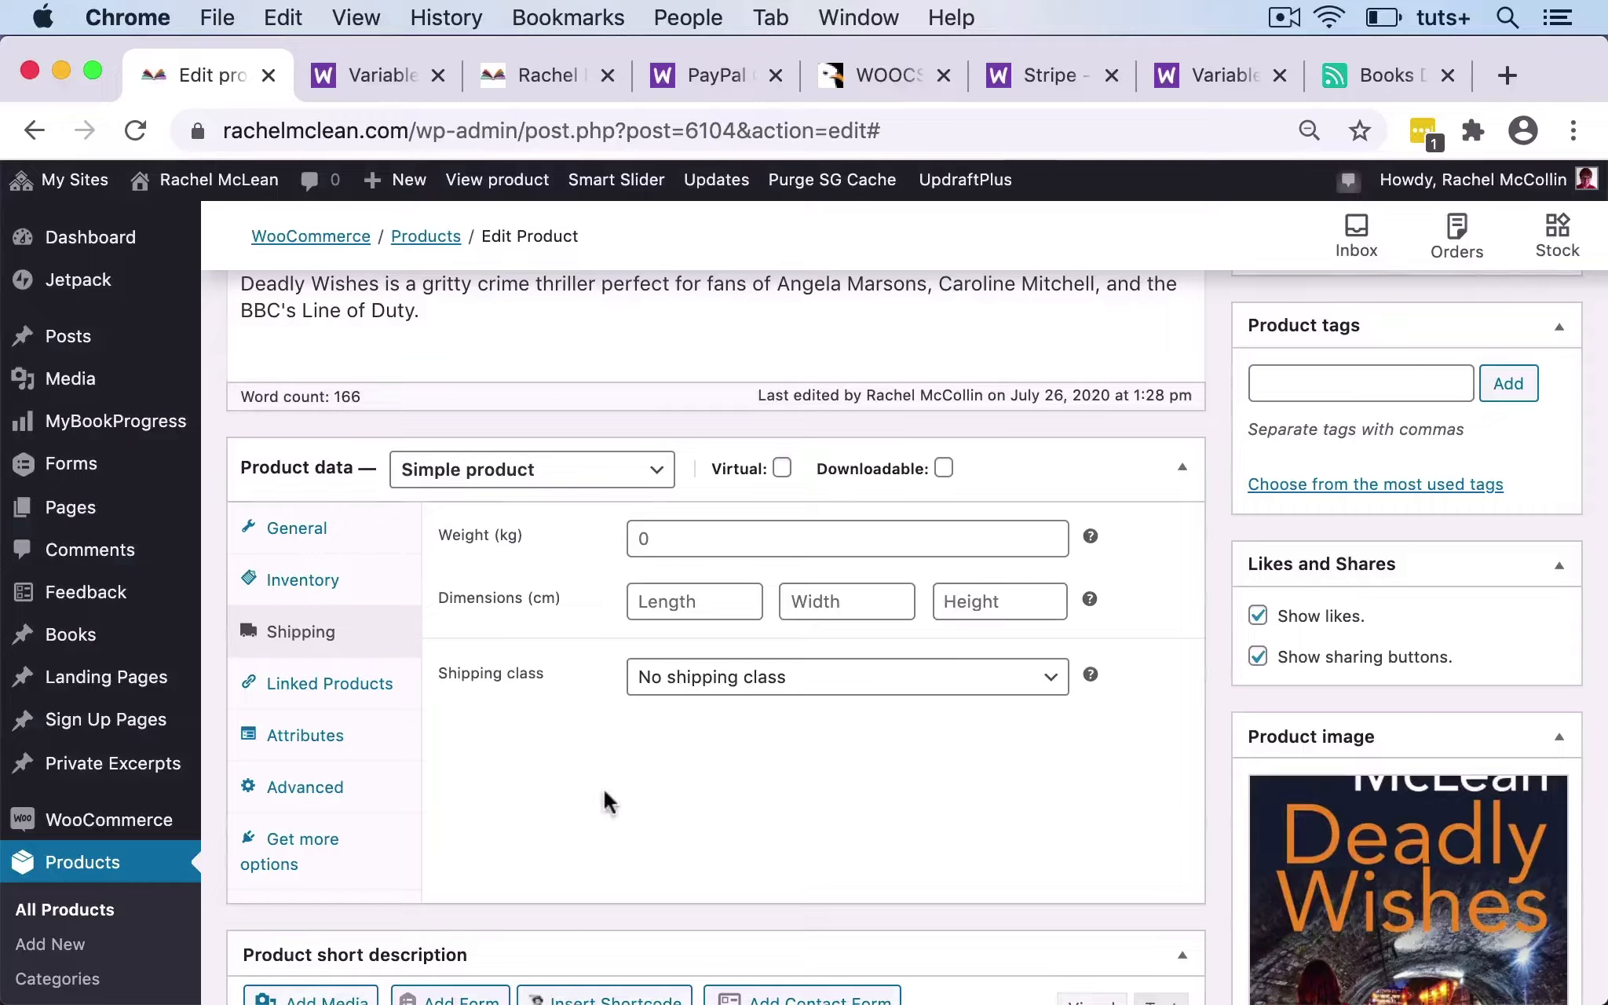
pyautogui.scroll(15, 609, 801)
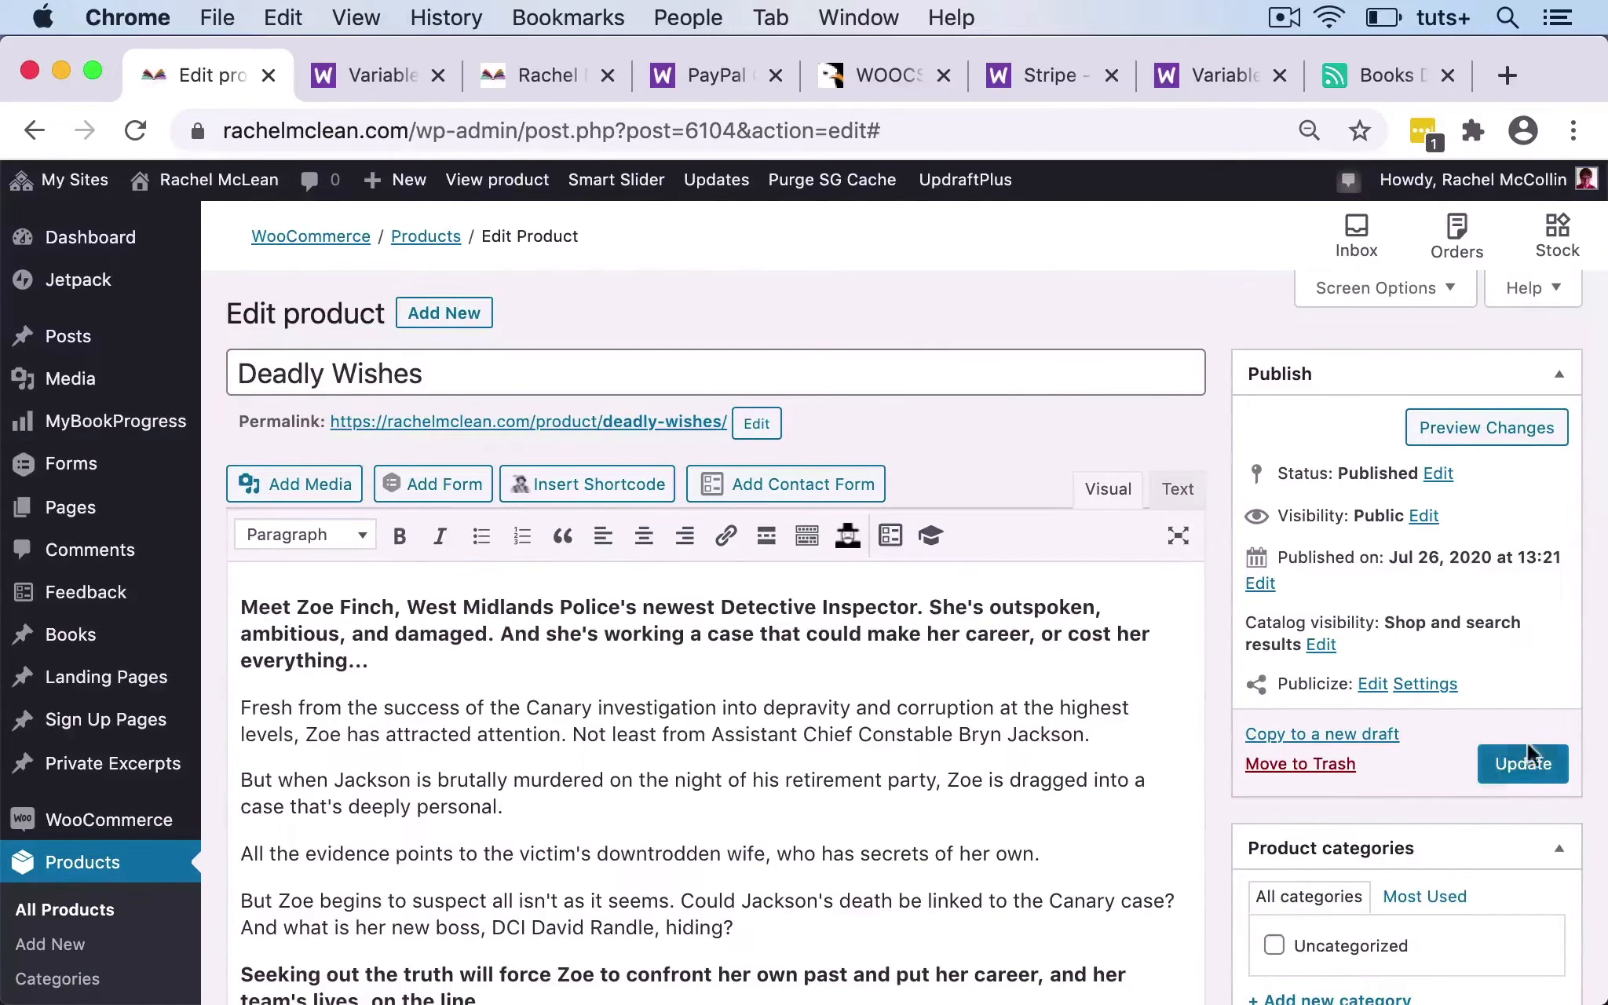
pyautogui.click(1529, 759)
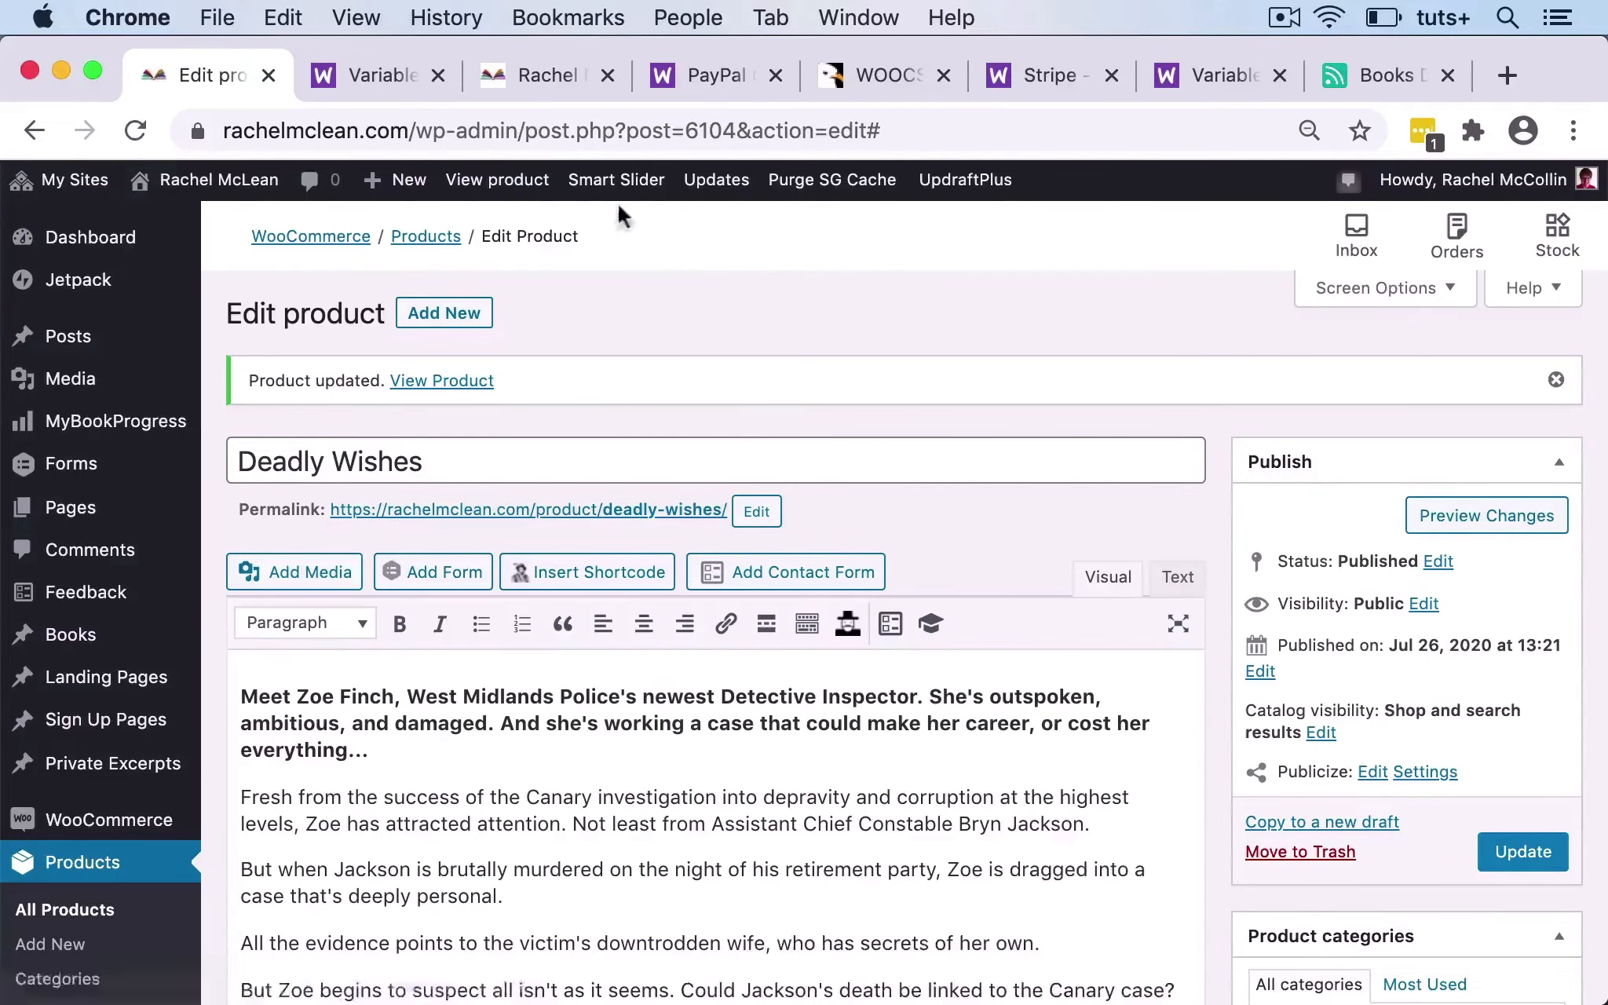
# Start a new product and name it "Deadly Choices".
pyautogui.click(441, 315)
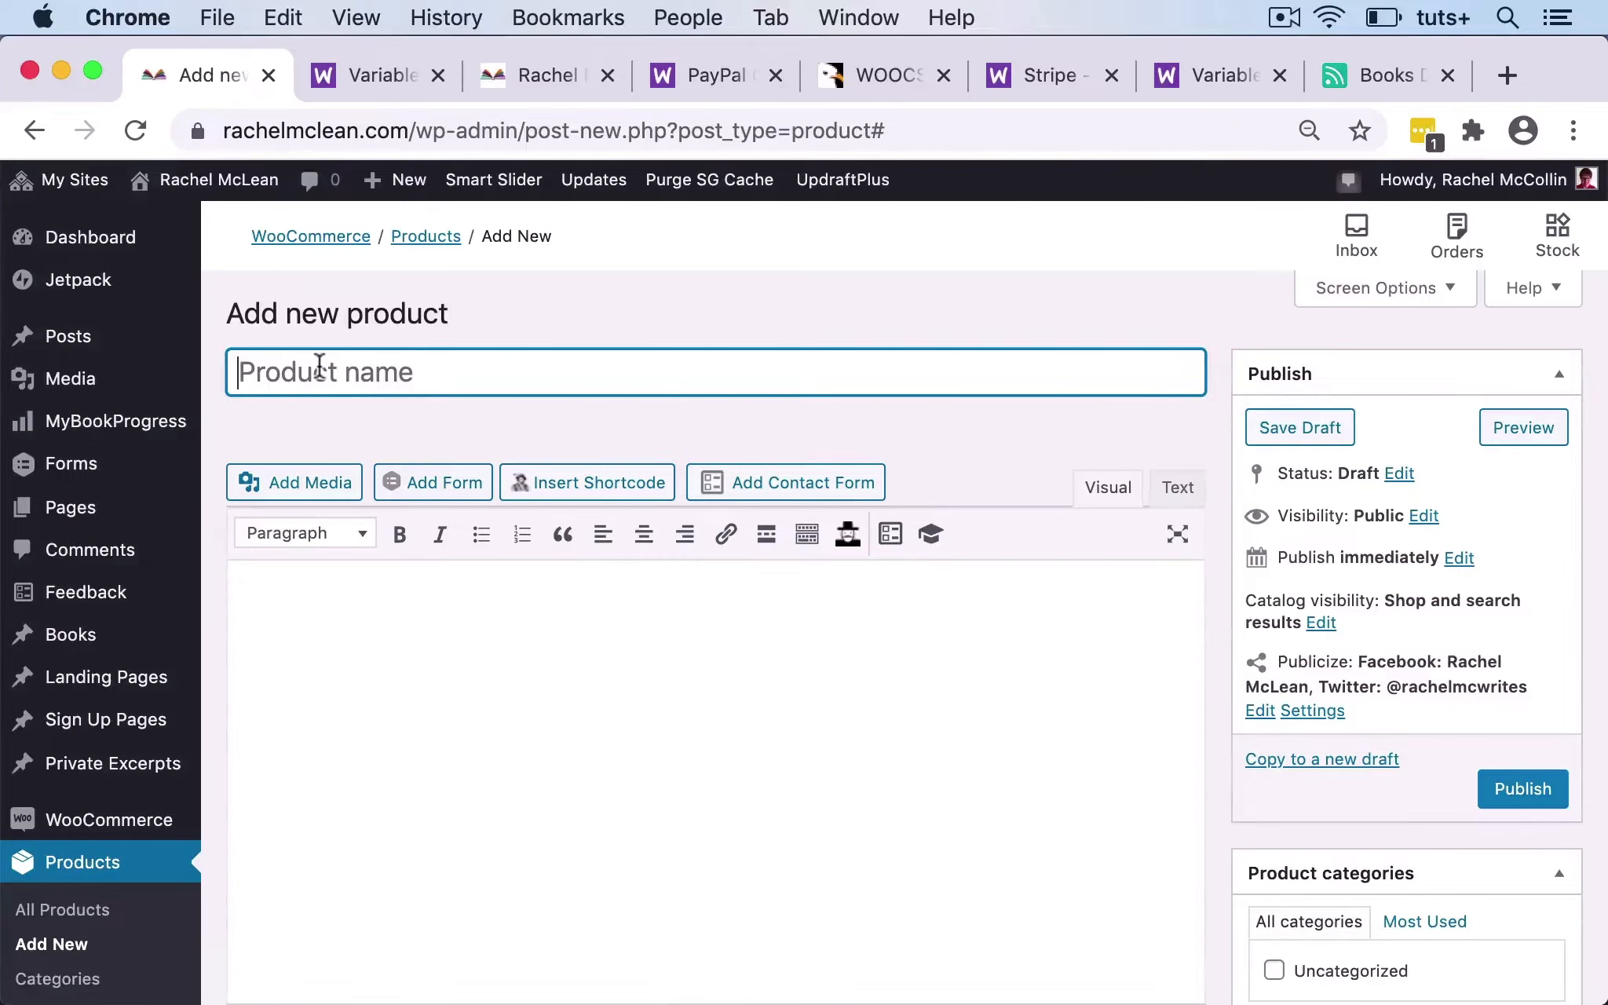
pyautogui.write('Deadly Choices')
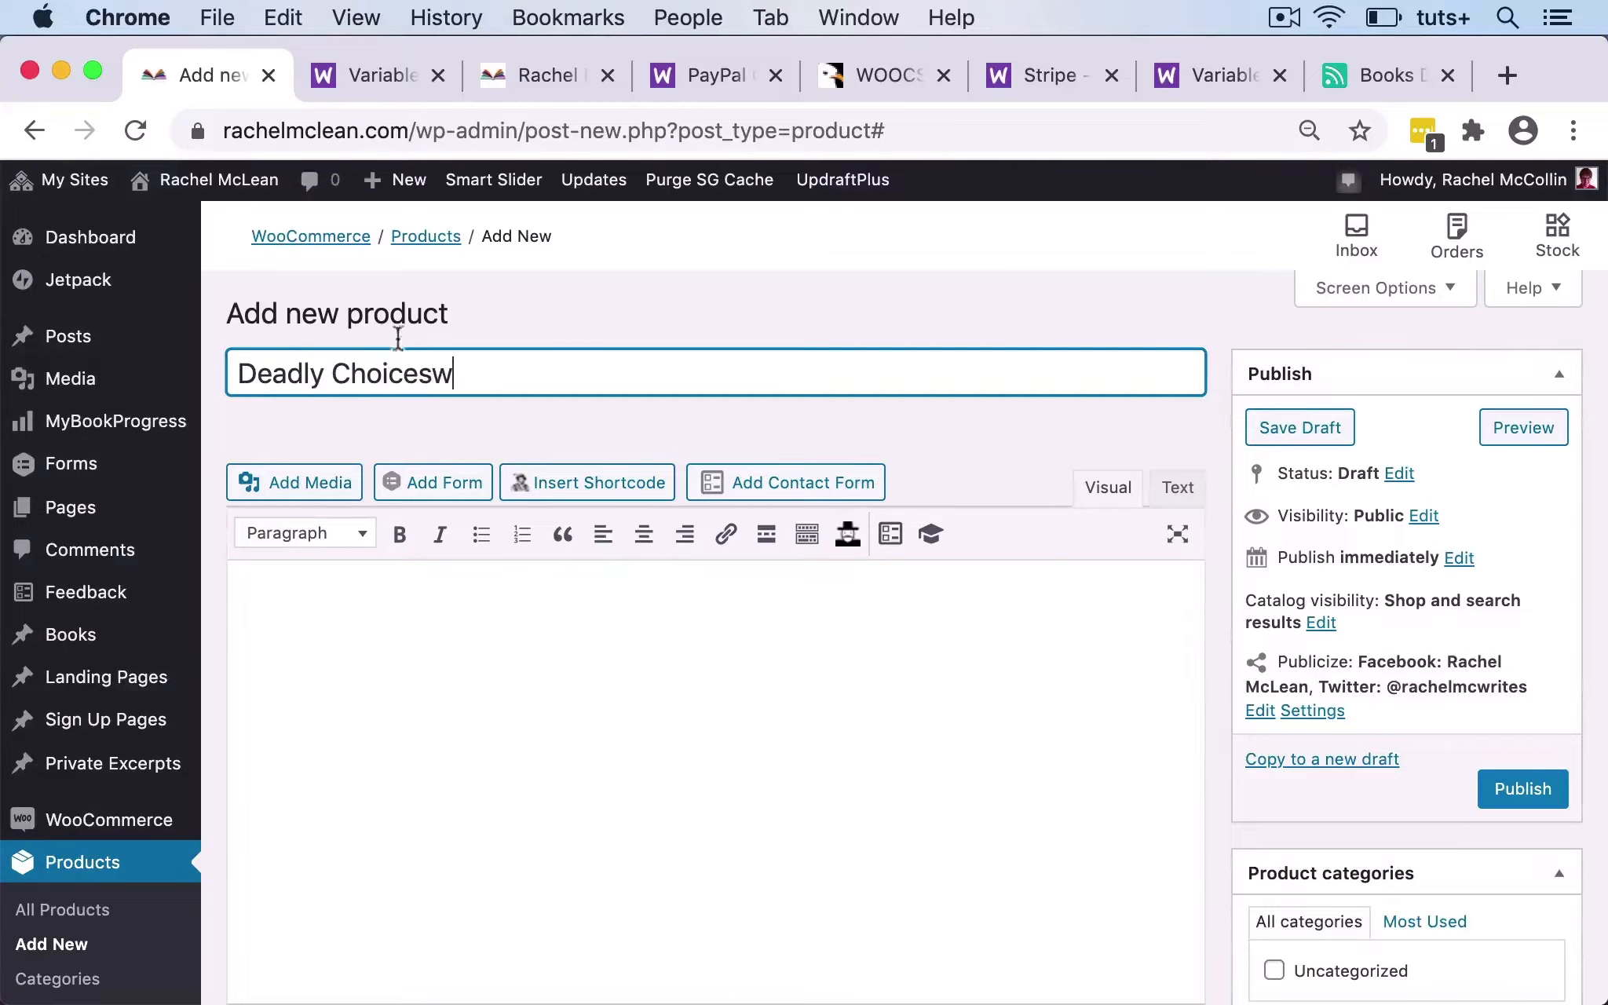
pyautogui.click(342, 601)
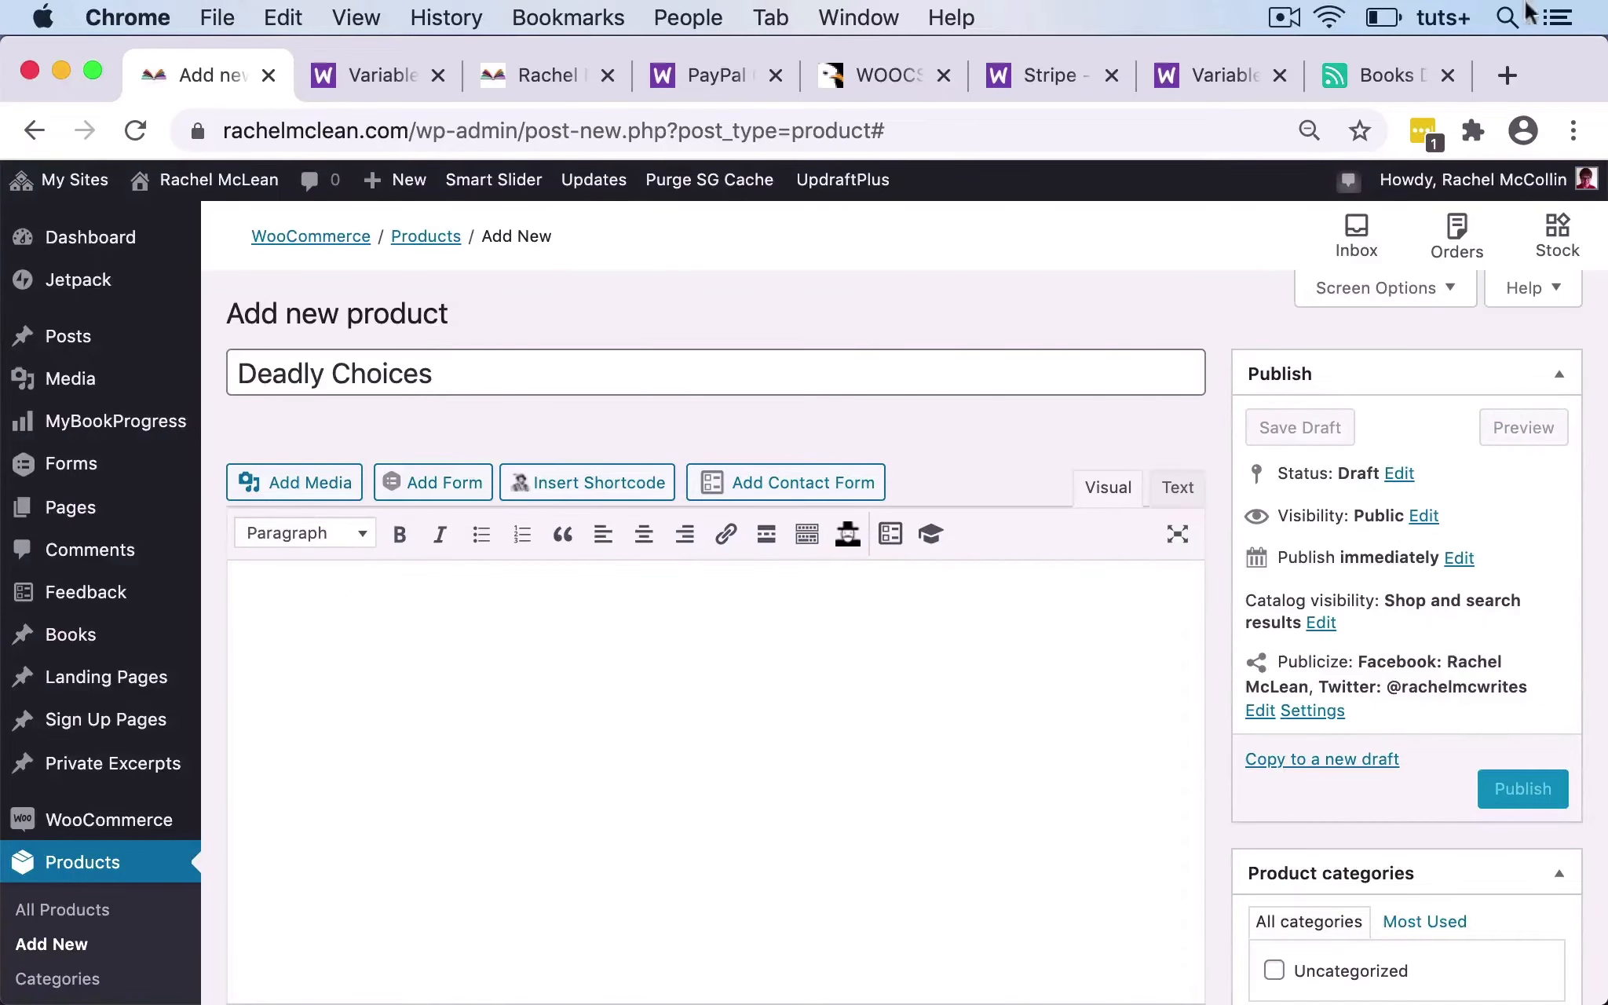
# Copy the full description text of the 2006 ZF2v2 blurb from the Airtable Books Database into the Deadly Choices product description.
pyautogui.click(1386, 76)
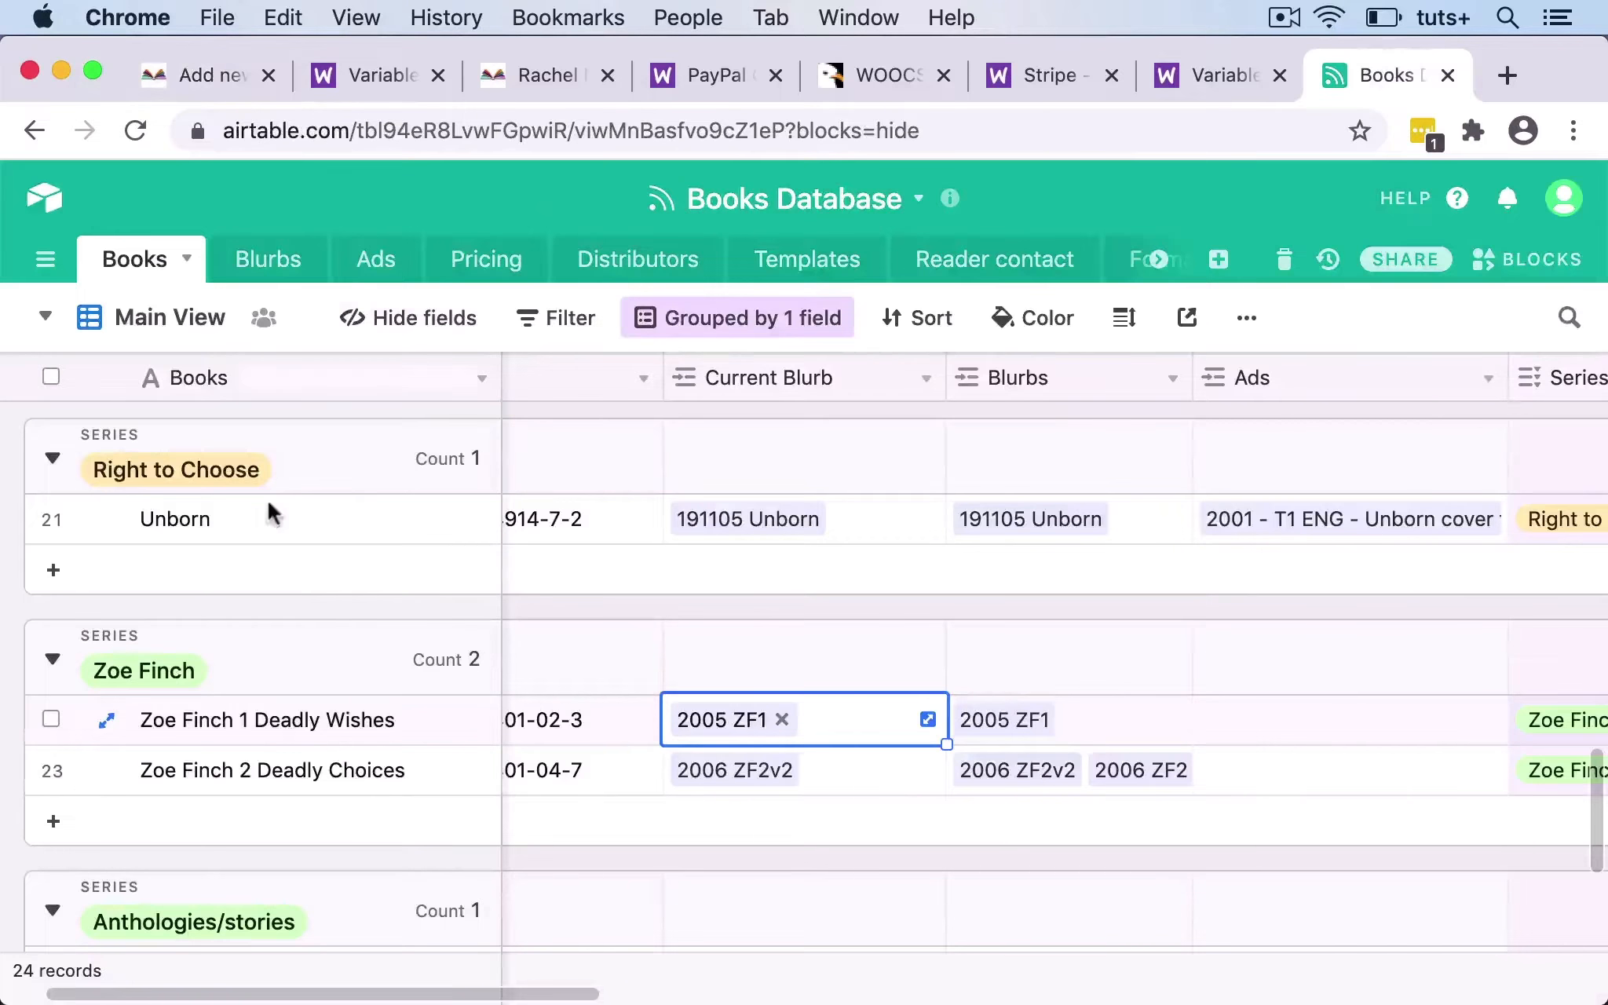
pyautogui.click(744, 775)
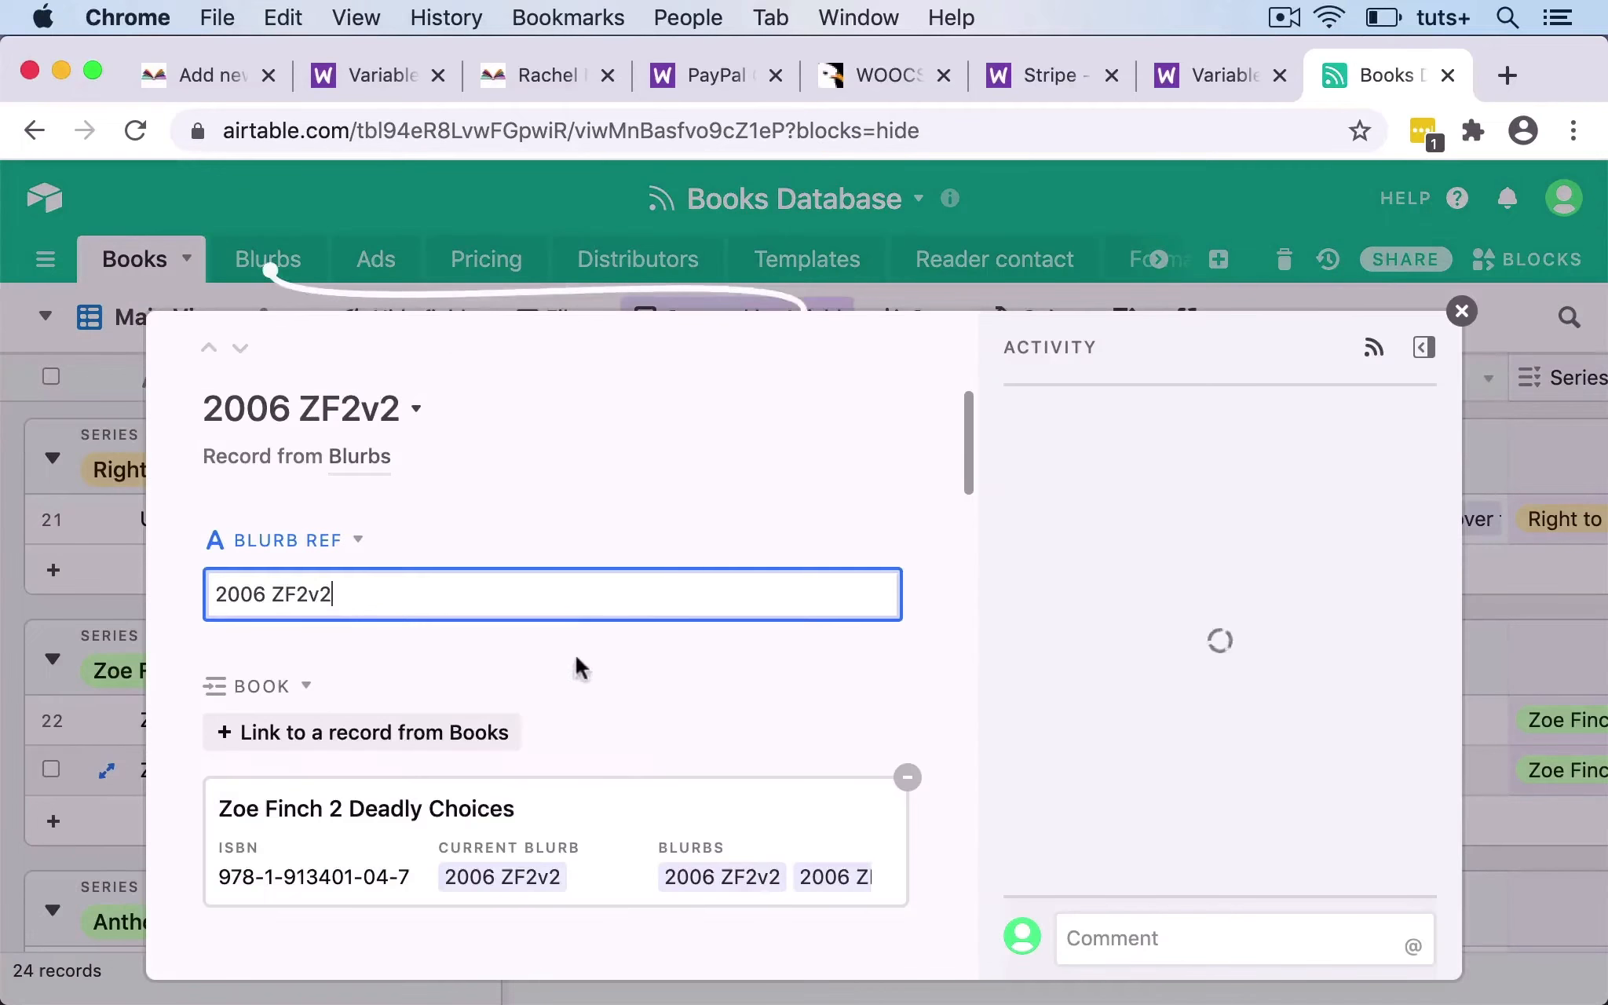
pyautogui.scroll(-5, 583, 683)
pyautogui.scroll(-3, 583, 683)
pyautogui.click(429, 640)
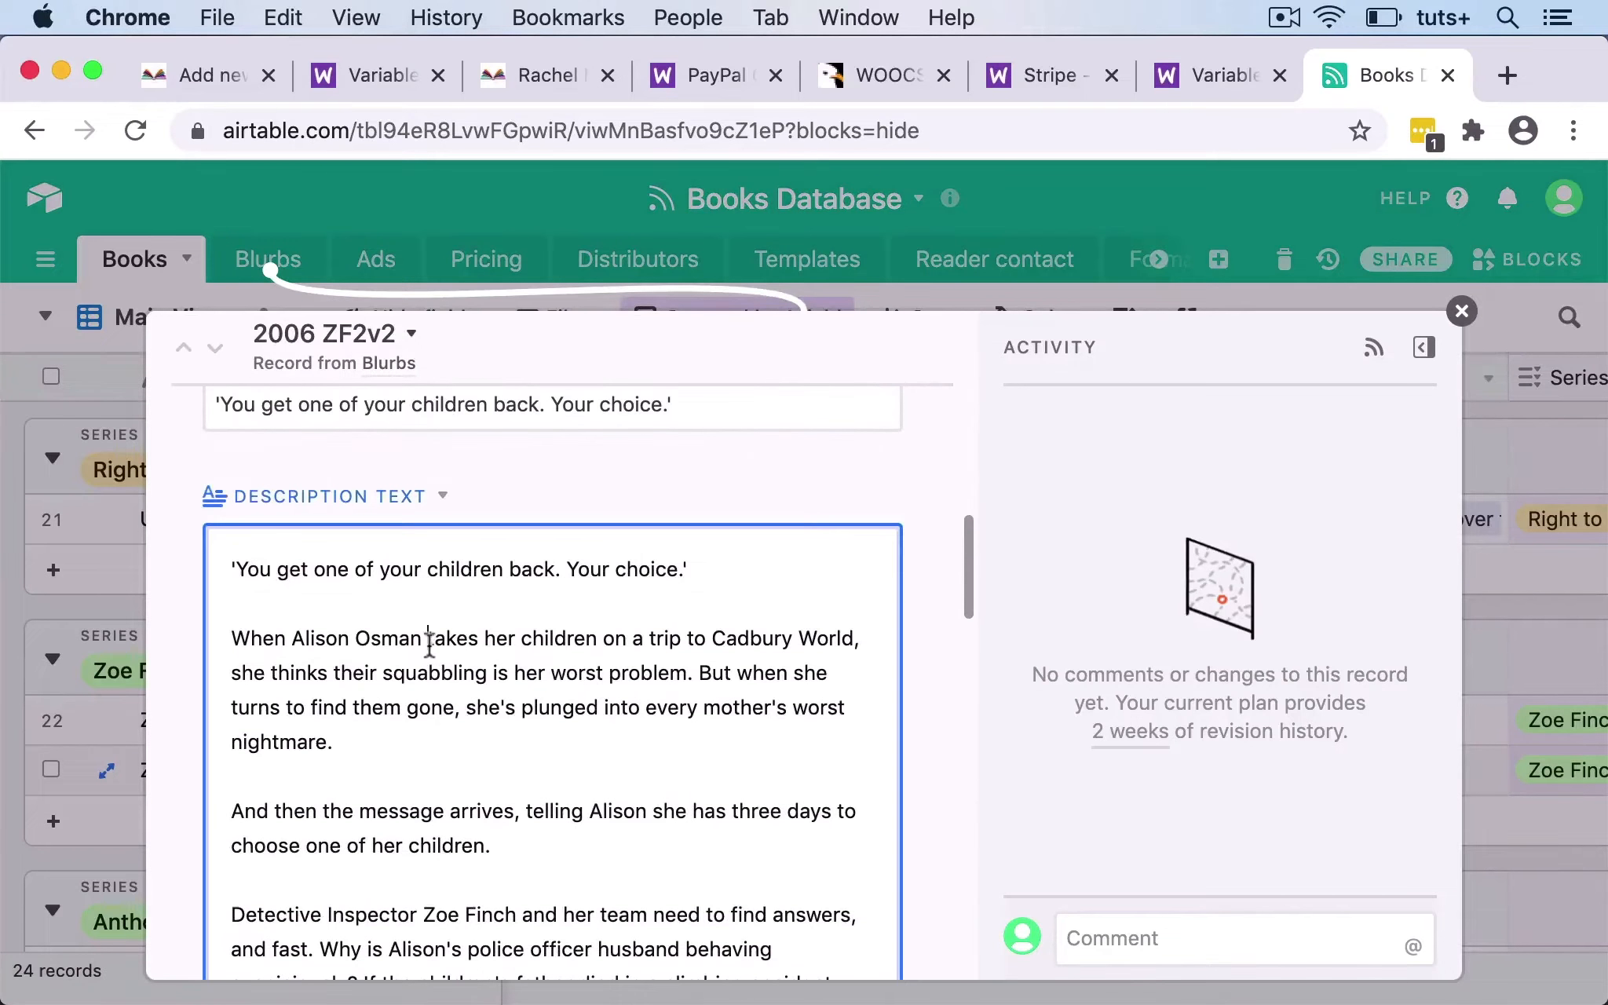
pyautogui.press('cmd+a')
pyautogui.press('cmd+c')
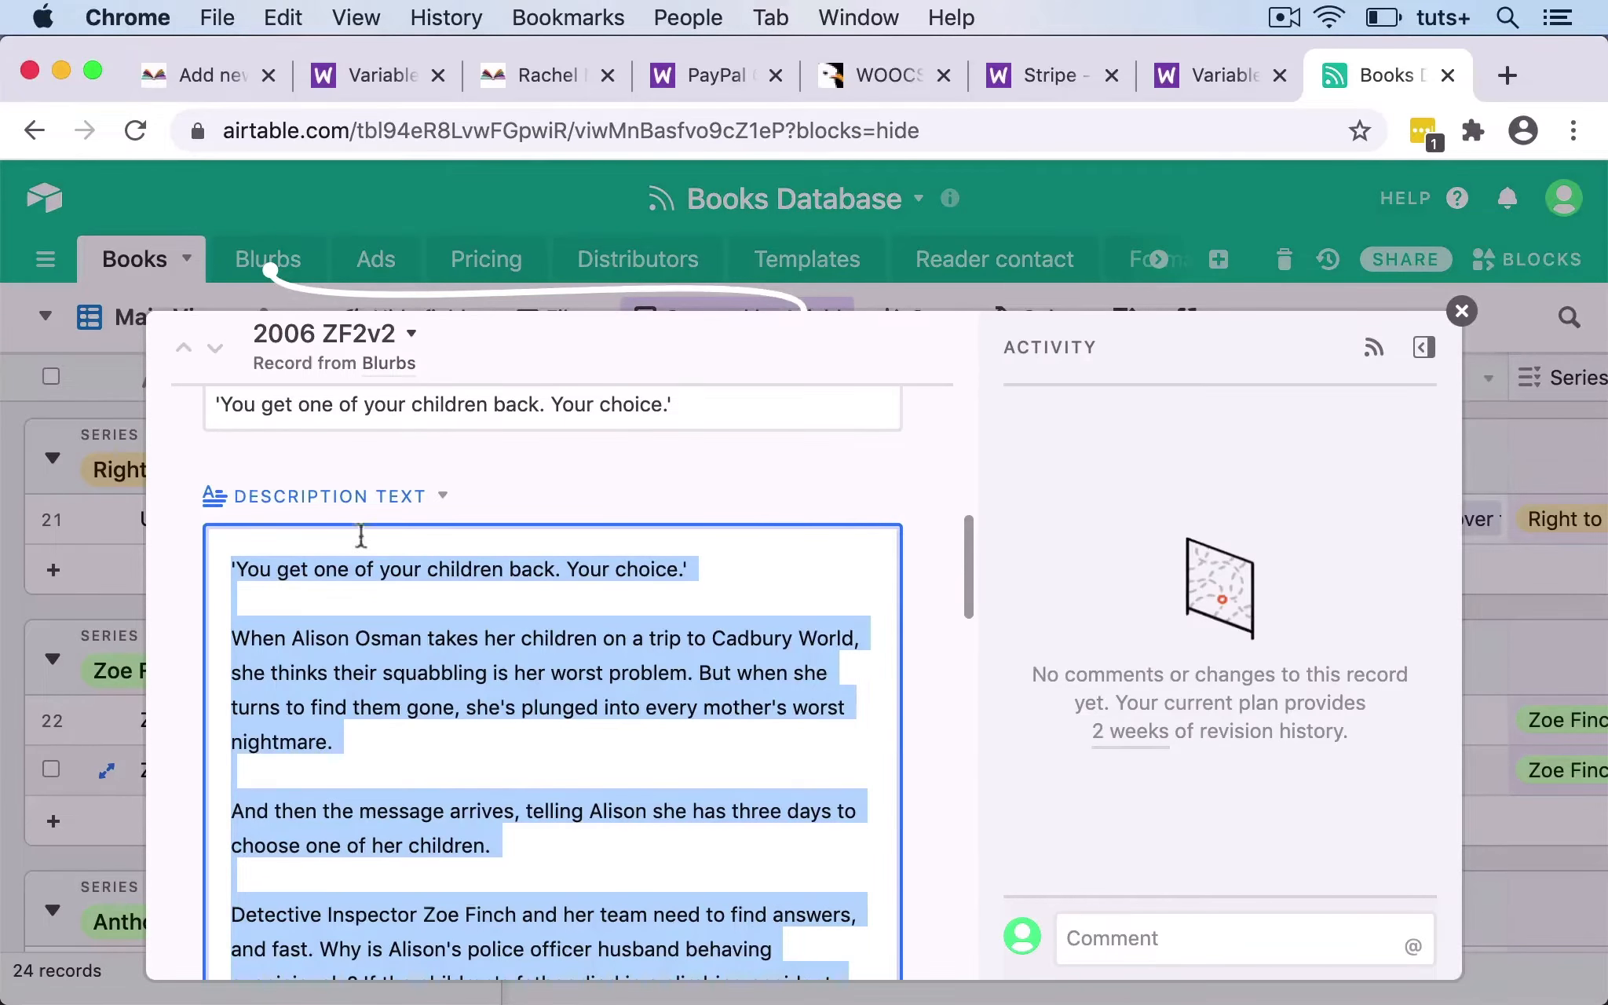
pyautogui.click(188, 75)
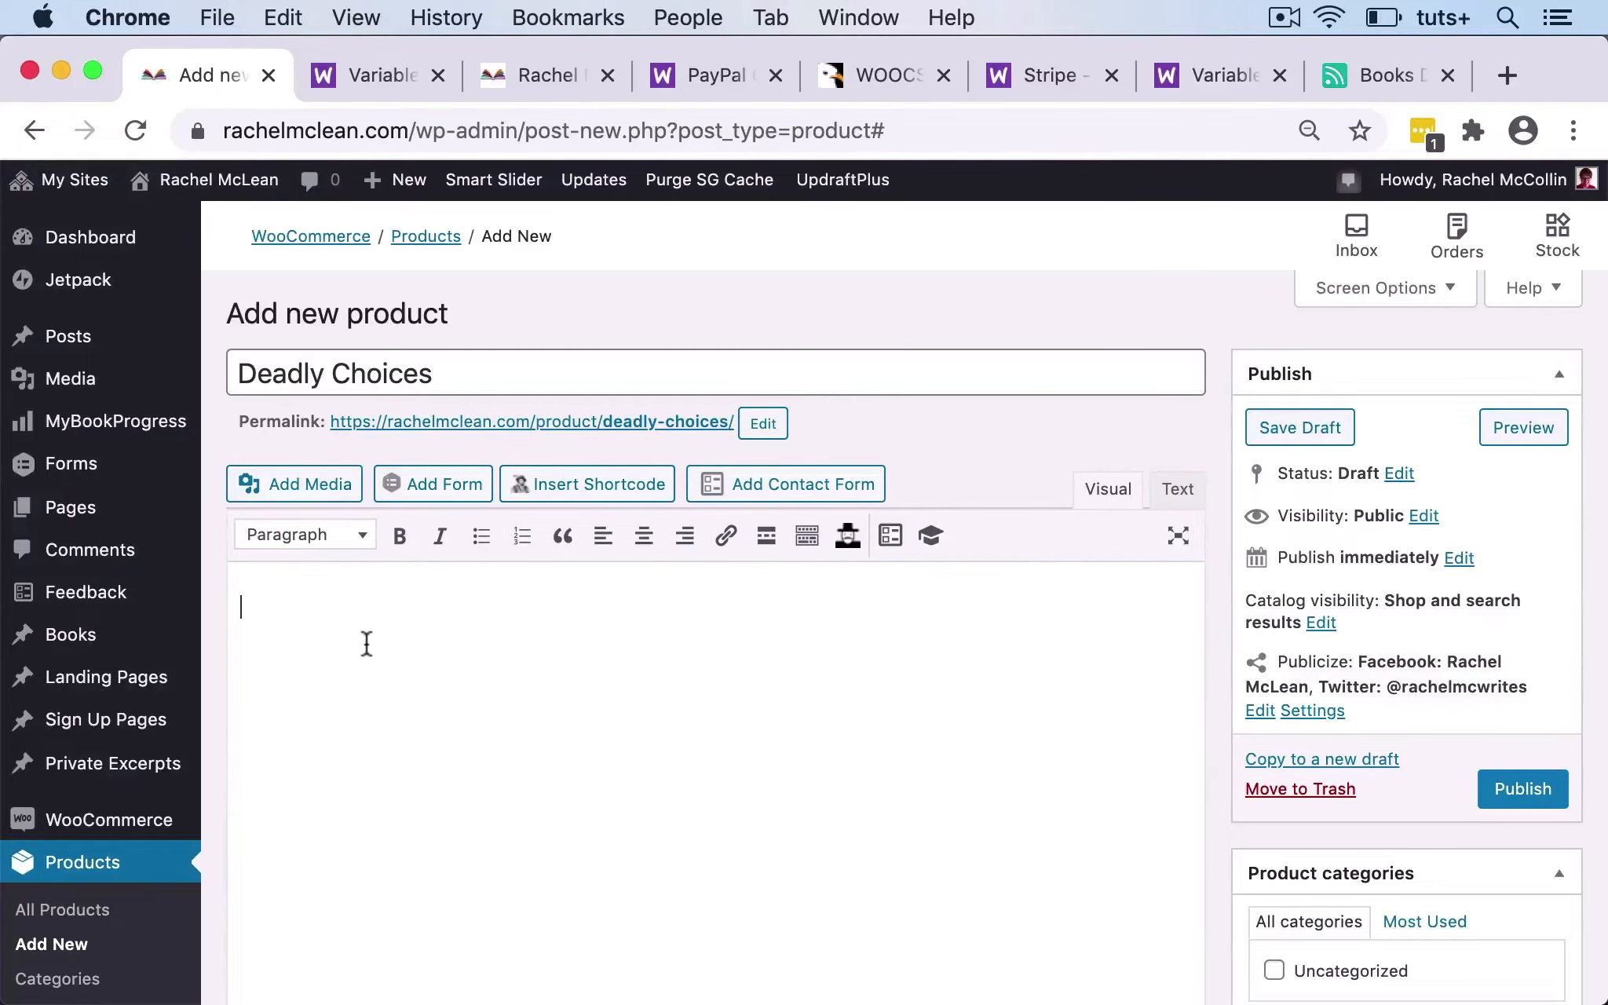
pyautogui.press('cmd+v')
# Make the description's opening quote and the paragraph beginning "Can Zoe track down the kidnapper" bold.
pyautogui.tripleClick(322, 477)
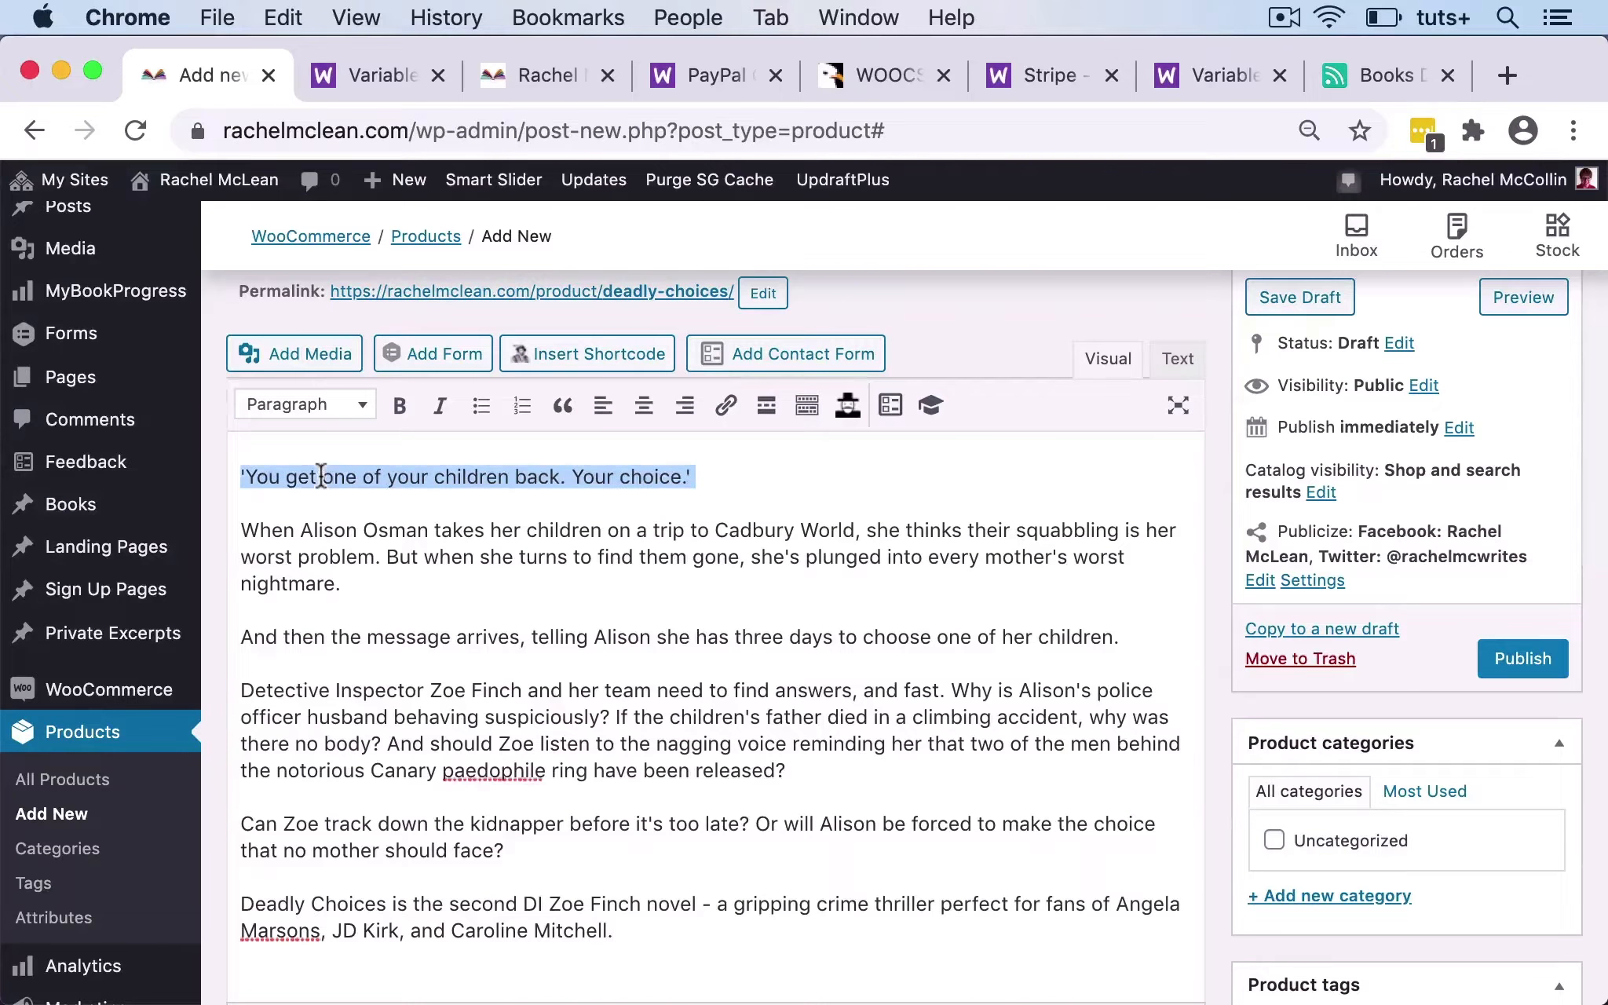
pyautogui.press('super+b')
pyautogui.scroll(-4, 405, 671)
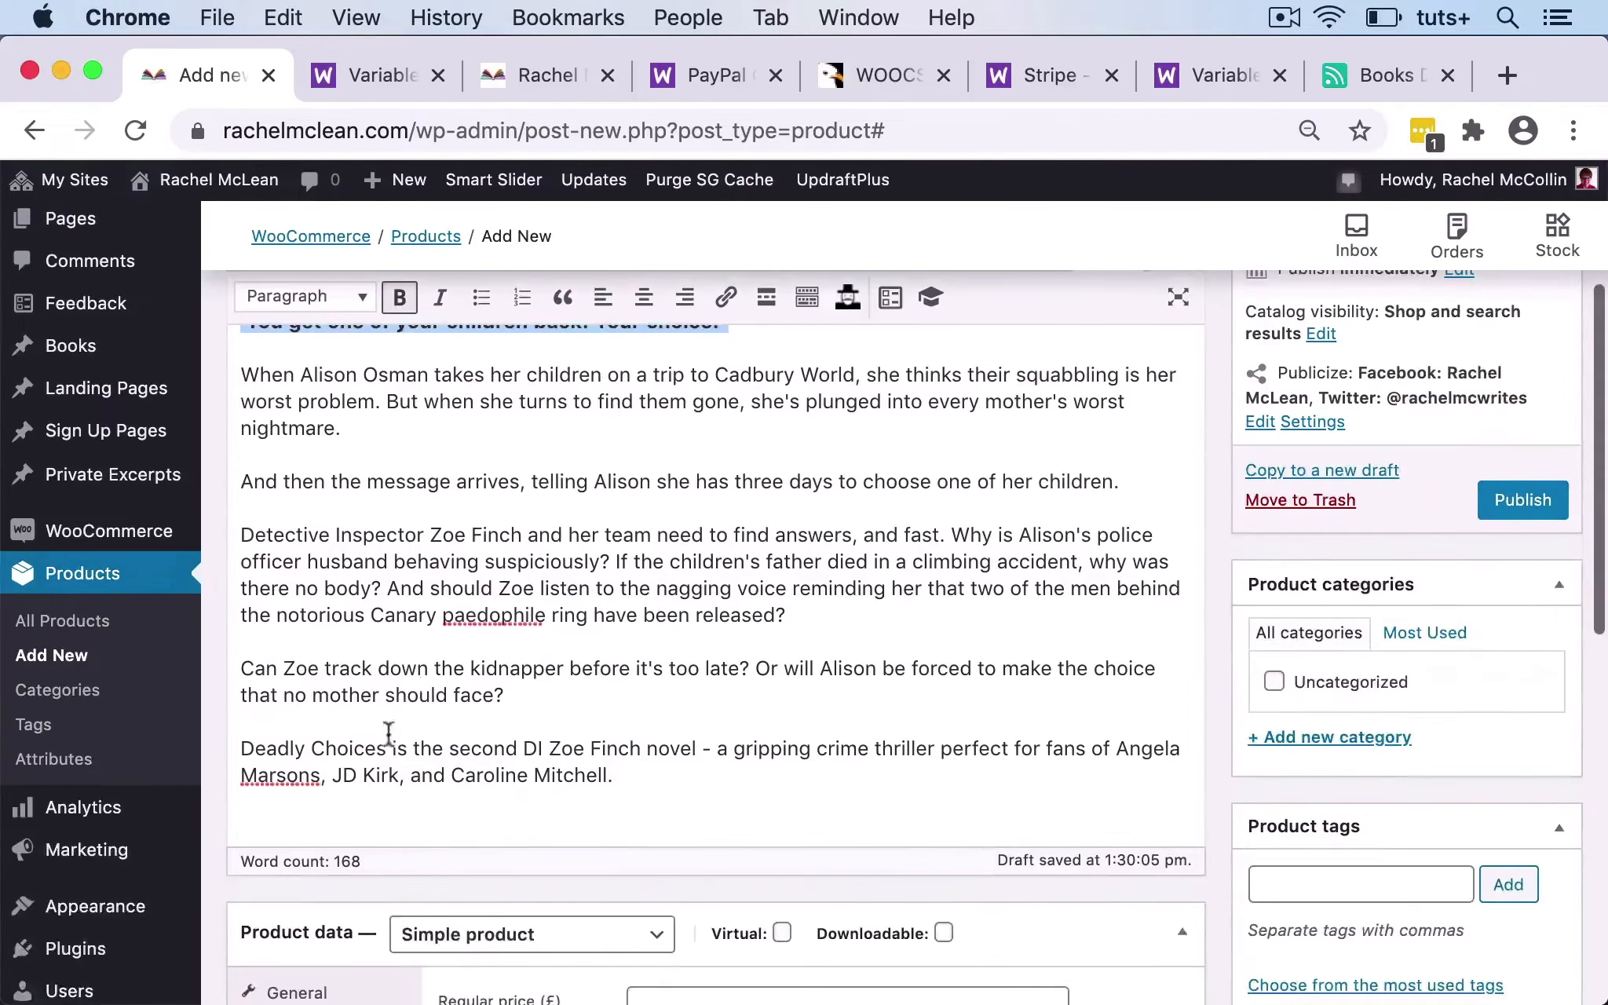
pyautogui.tripleClick(398, 669)
pyautogui.press('super+b')
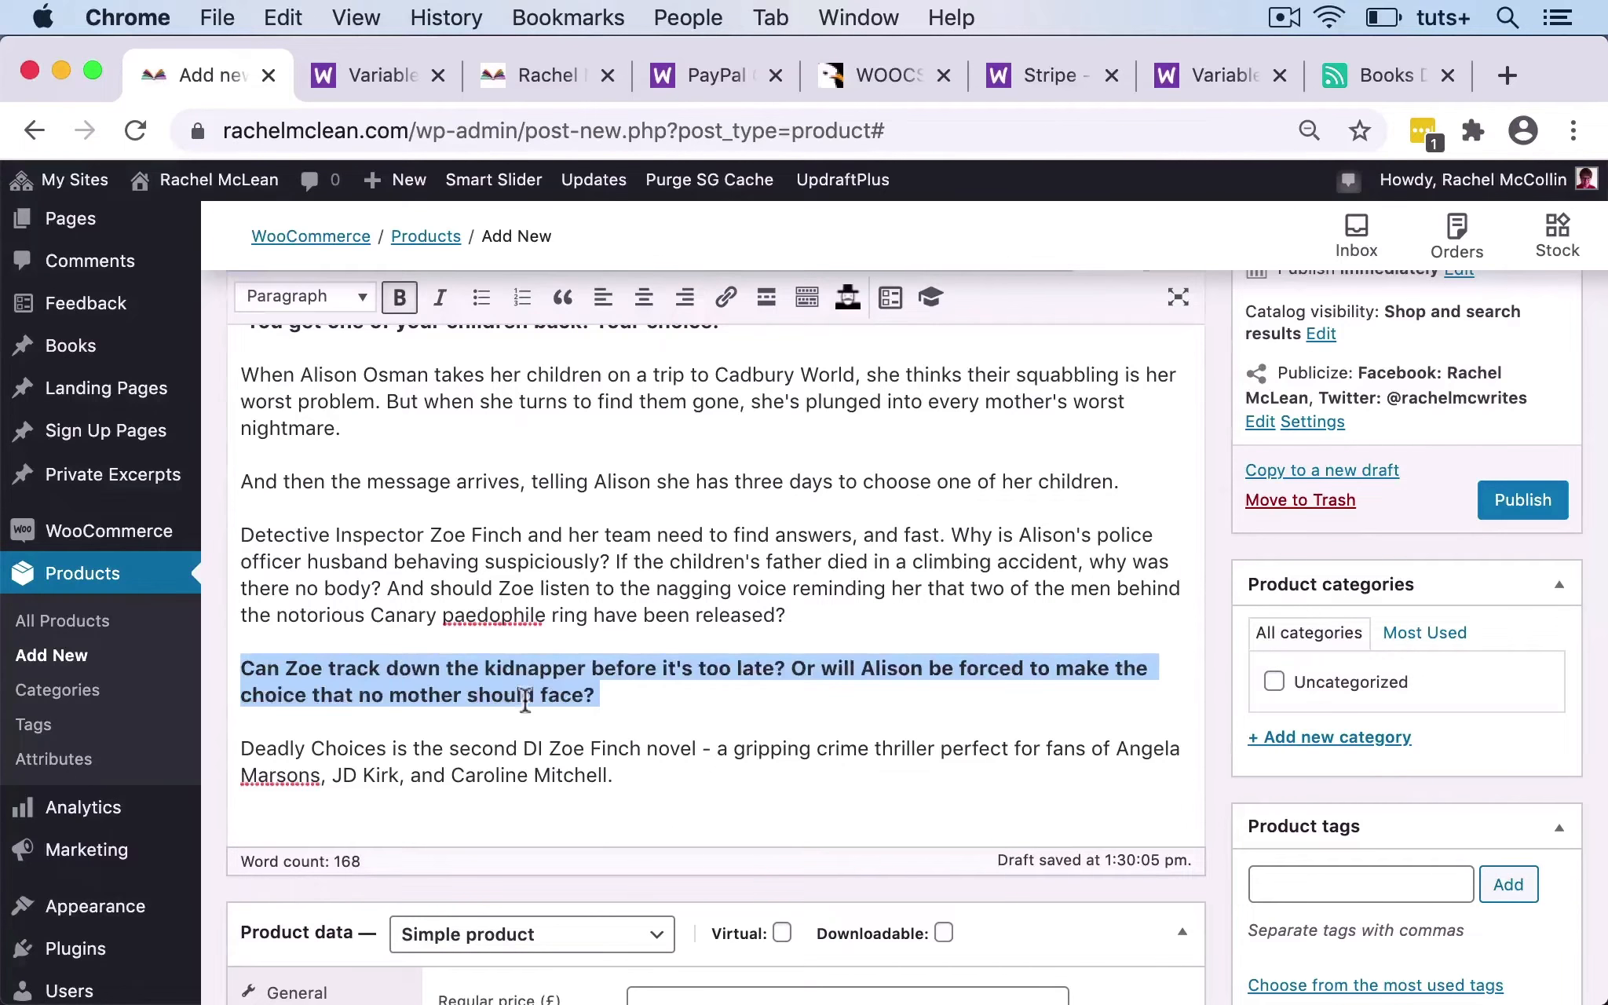
# Copy the description's opening quote into the product short description and add "Zoe Finch's second mystery." after it.
pyautogui.scroll(5, 470, 554)
pyautogui.tripleClick(391, 514)
pyautogui.press('super+c')
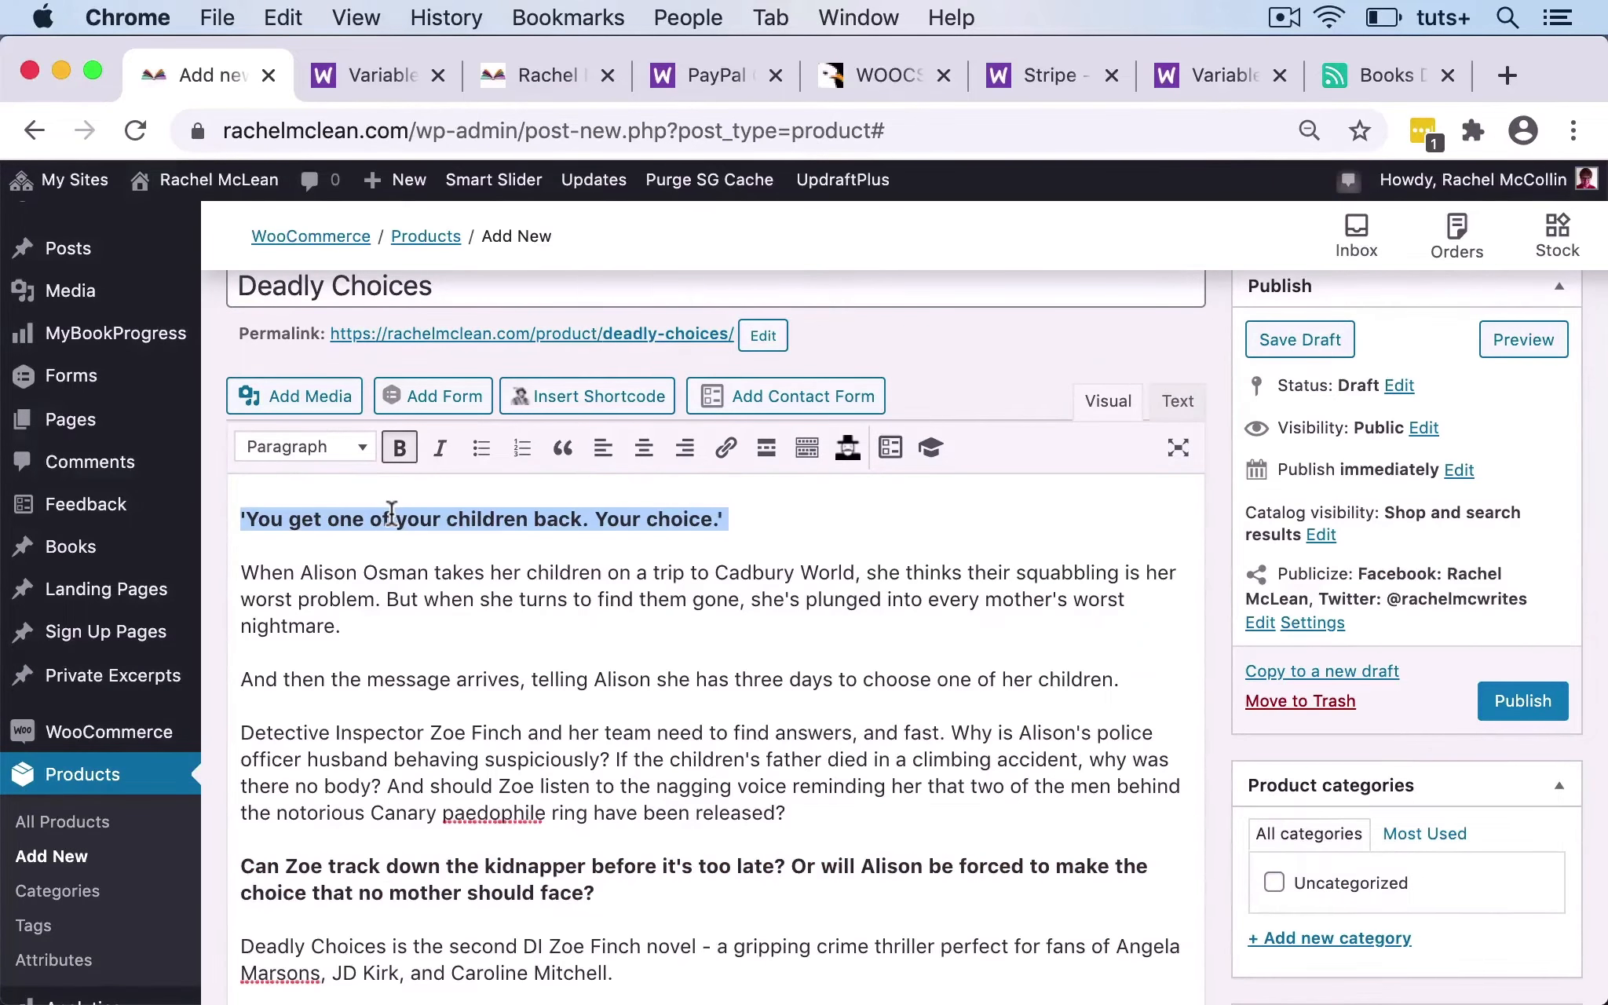
pyautogui.scroll(-15, 514, 649)
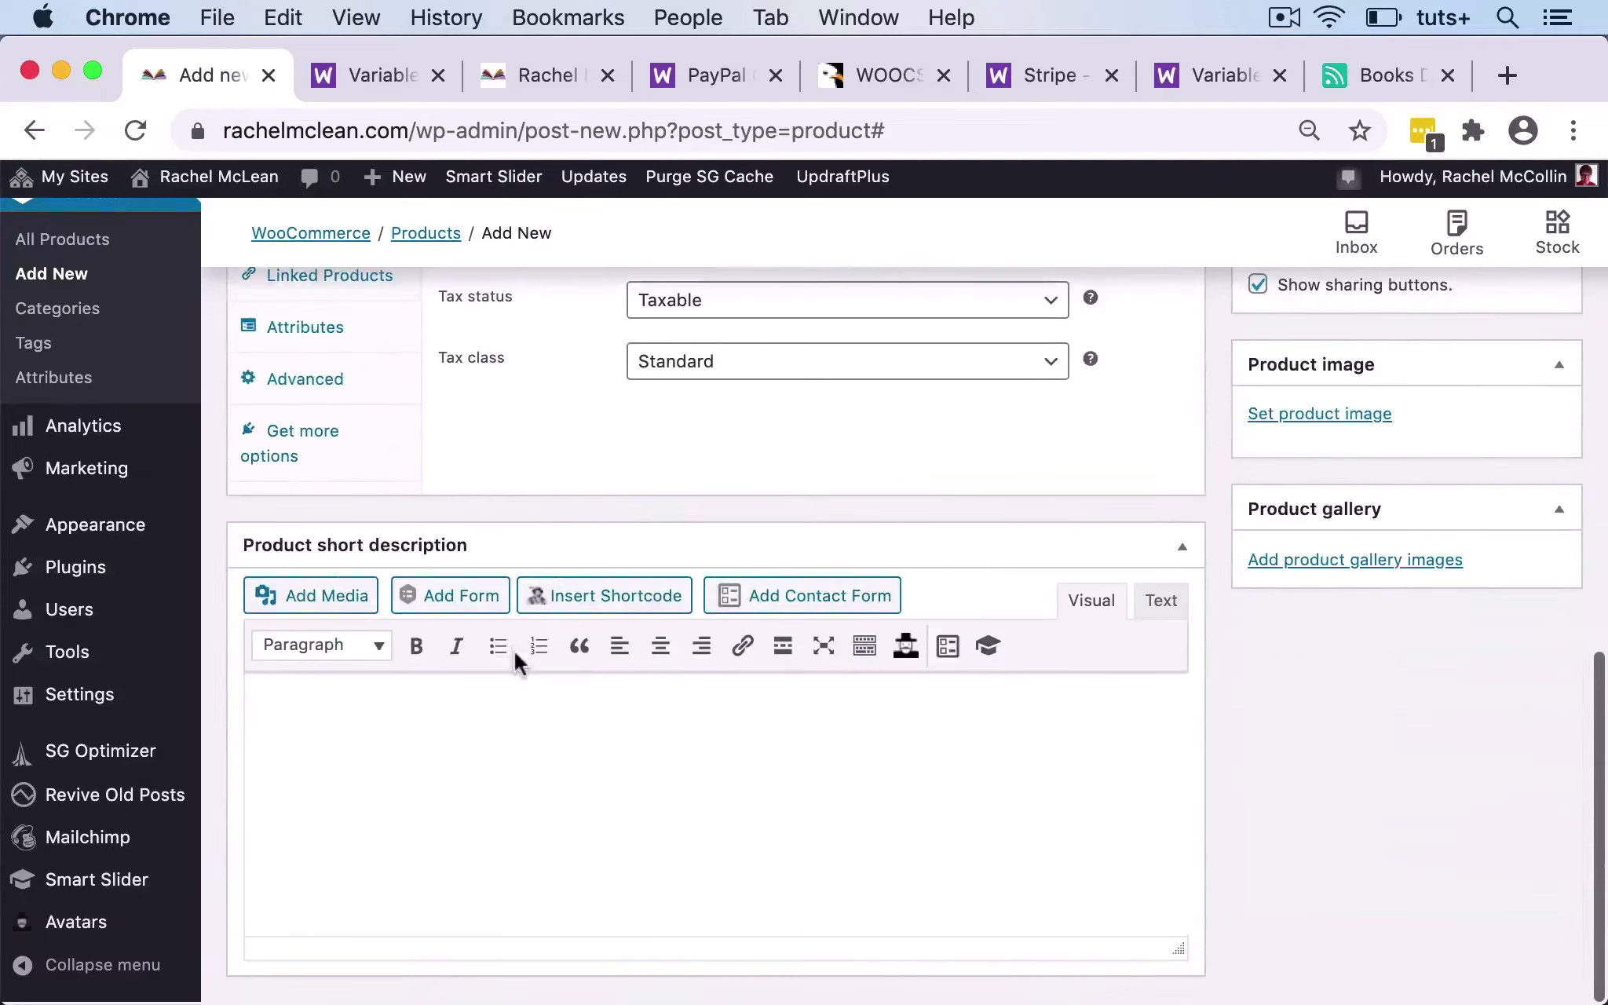
pyautogui.click(330, 728)
pyautogui.press('super+v')
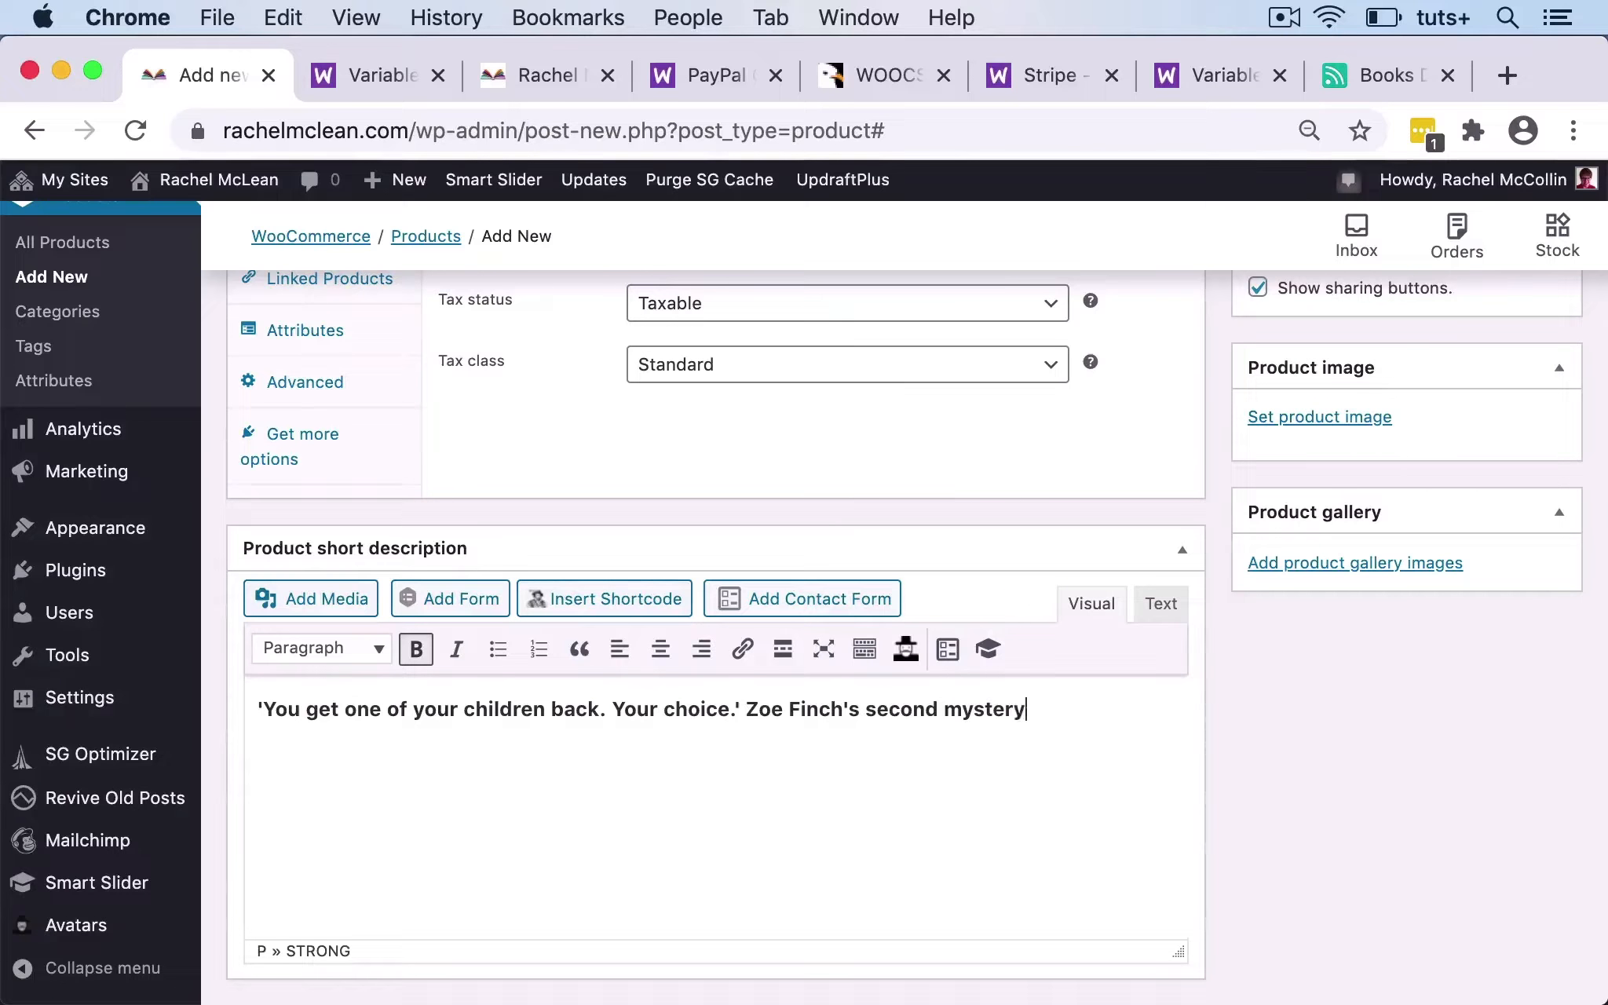
# Remove the bold formatting from the whole short description.
pyautogui.tripleClick(360, 703)
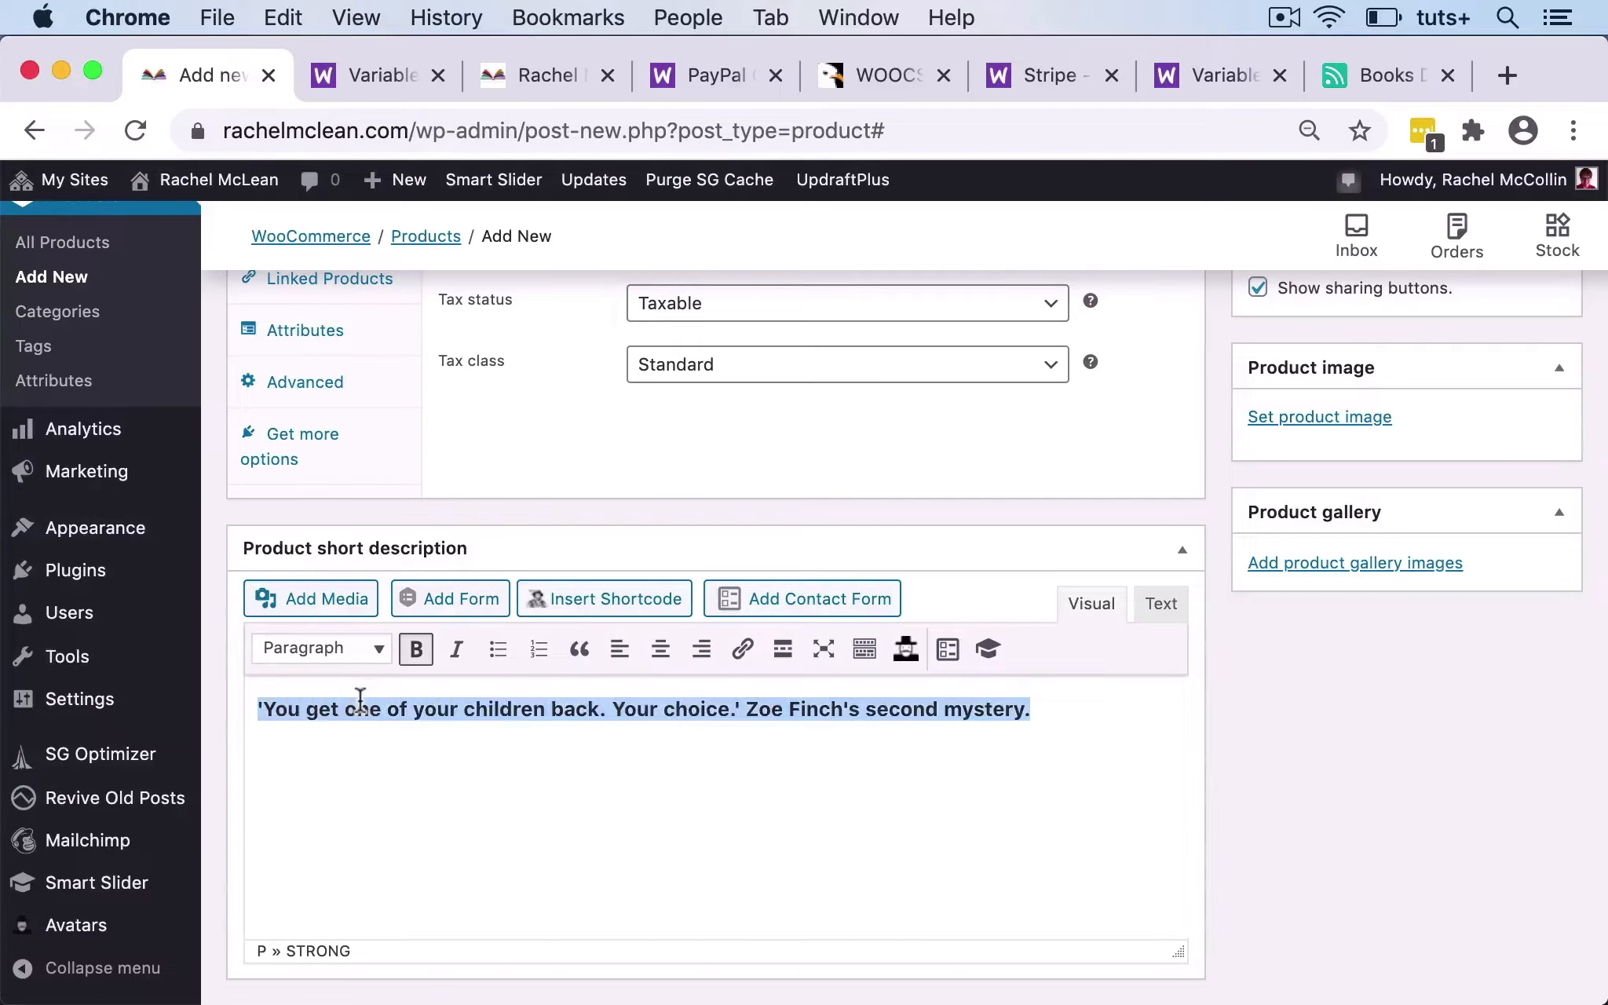
pyautogui.press('super+b')
pyautogui.press('Right')
# Set the Deadly Choices cover from the media library as the product image.
pyautogui.scroll(1, 835, 797)
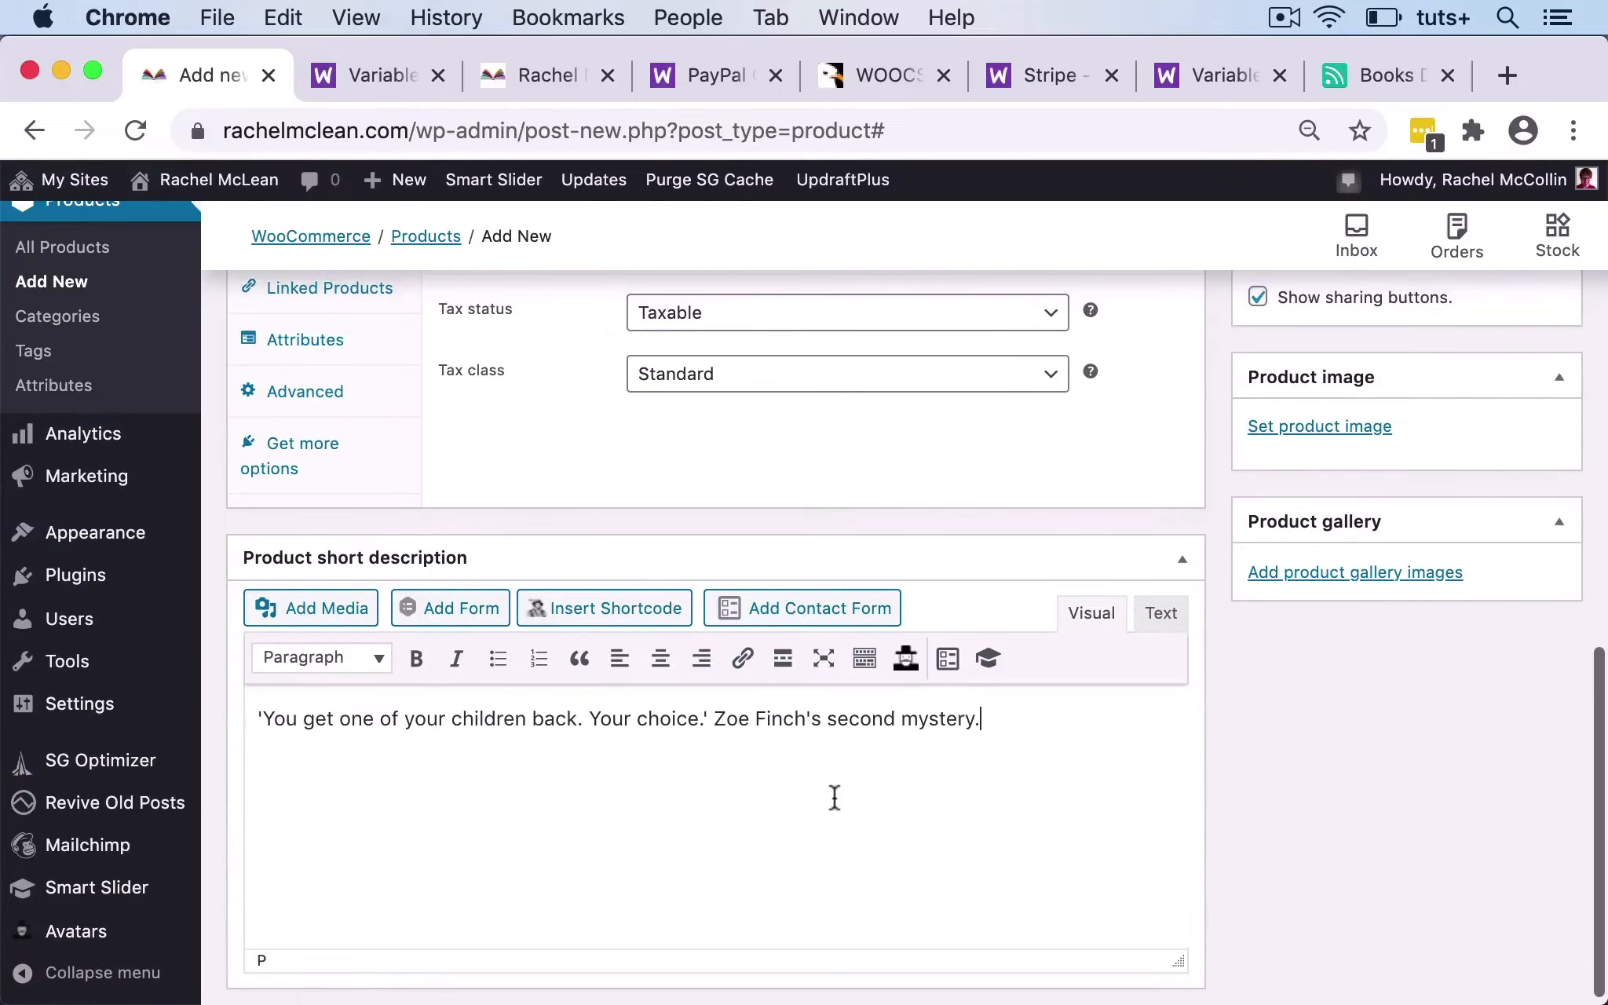
pyautogui.click(1309, 430)
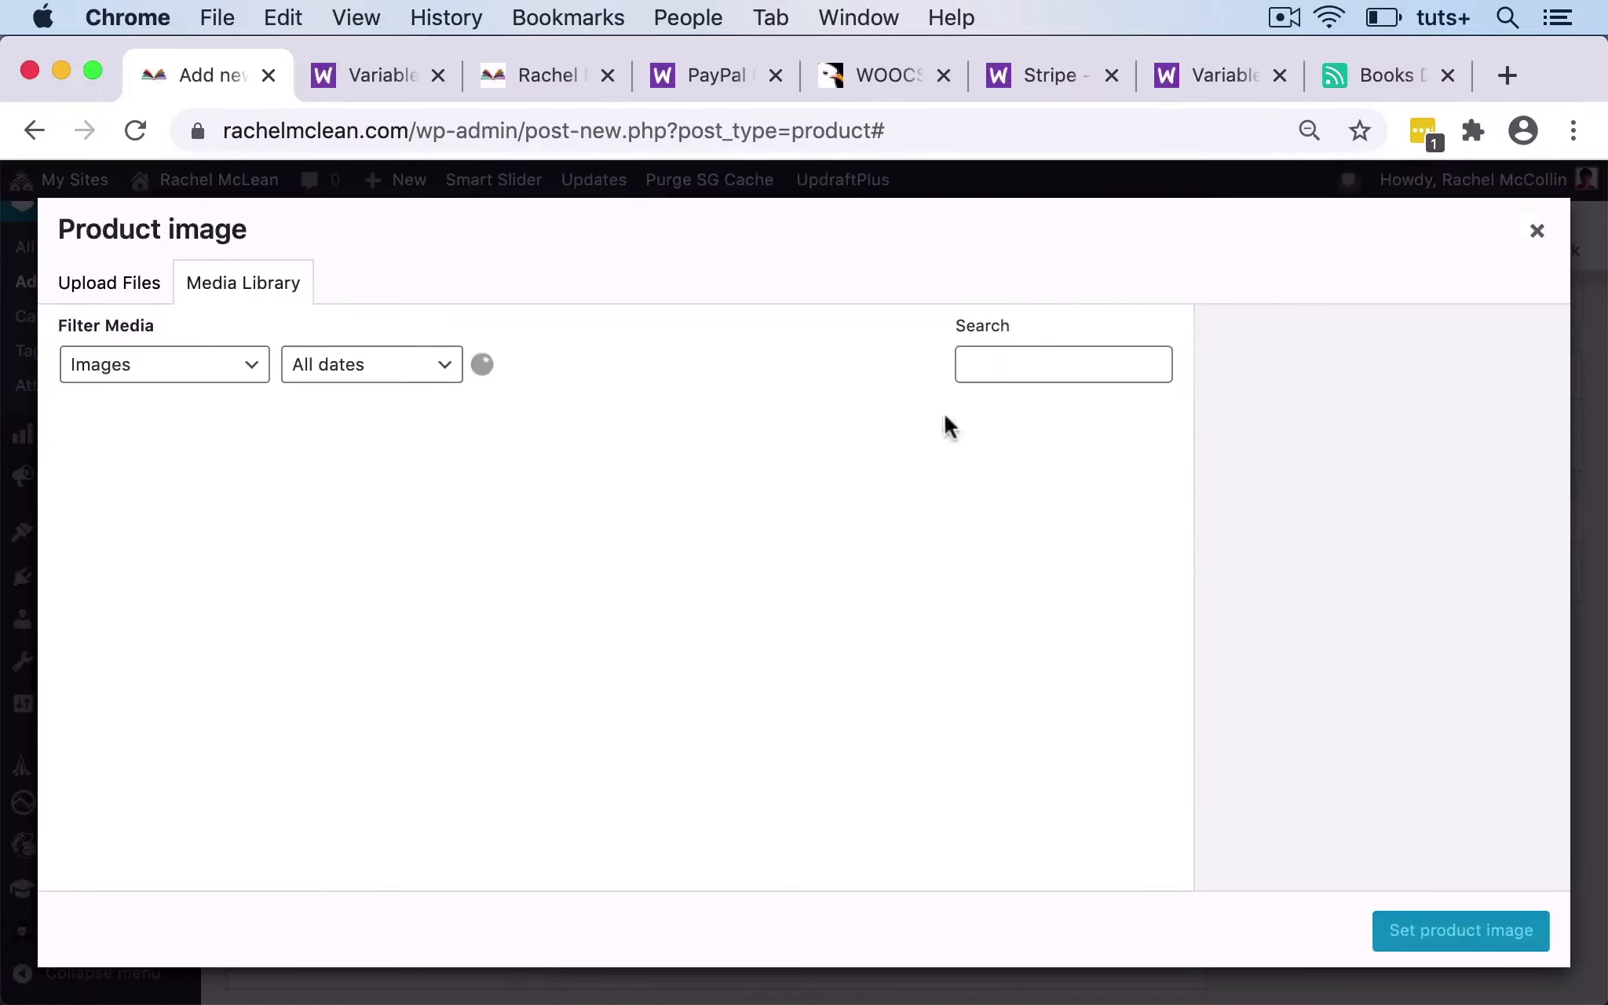
pyautogui.click(296, 516)
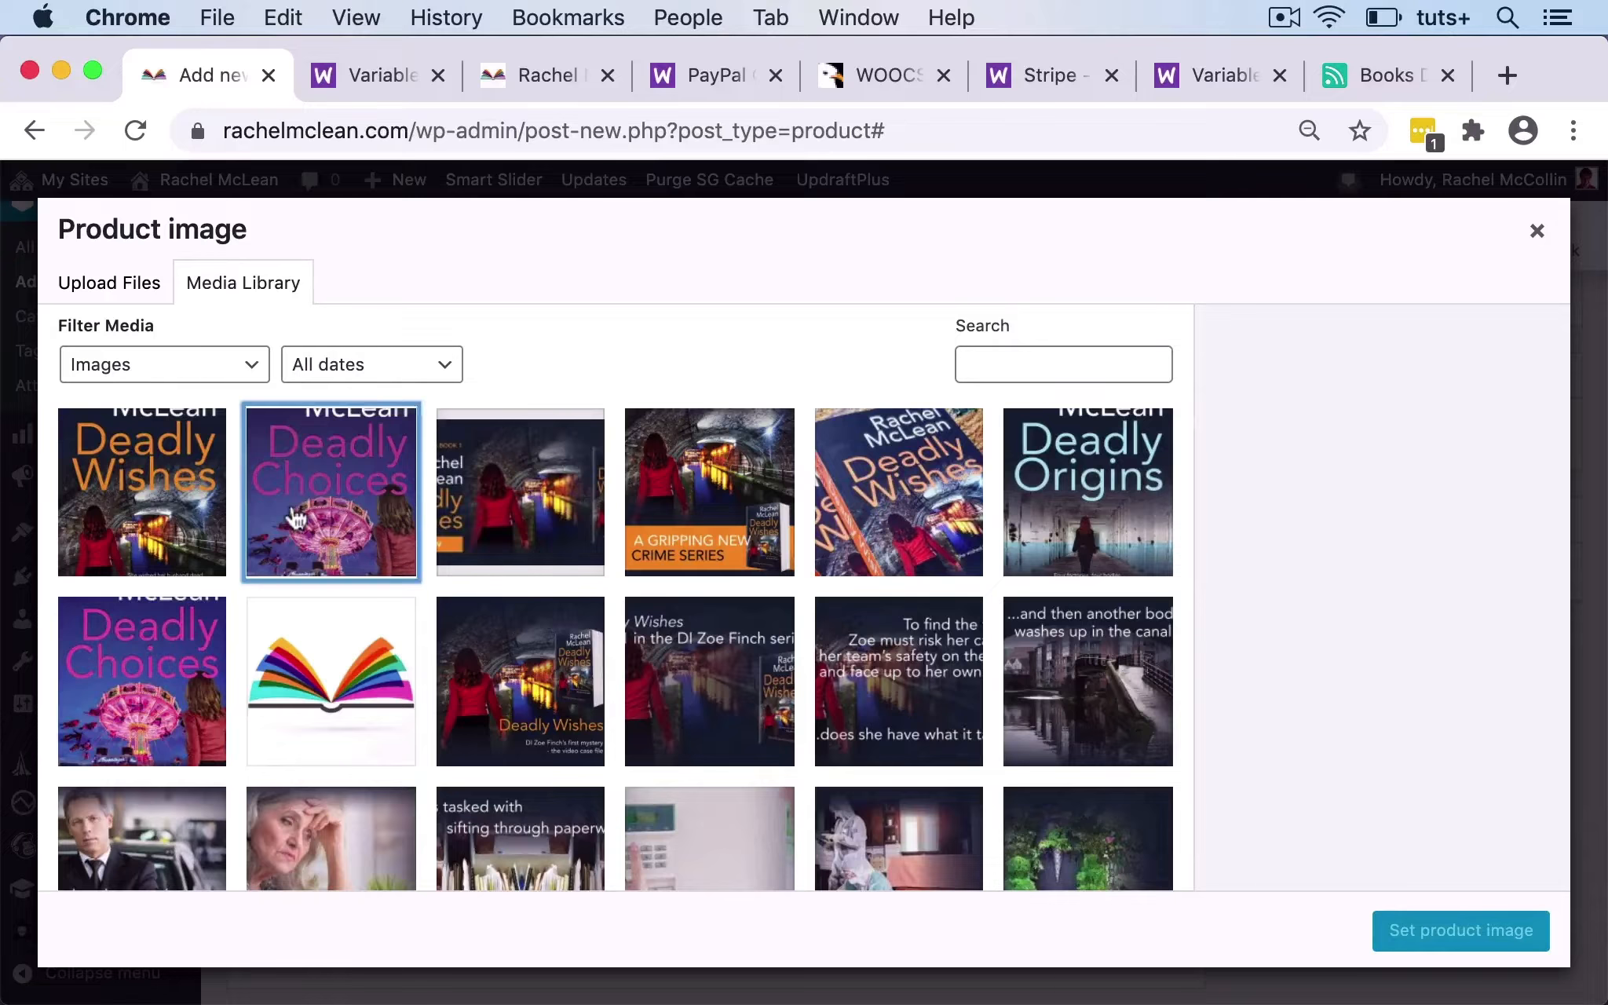
pyautogui.click(1457, 947)
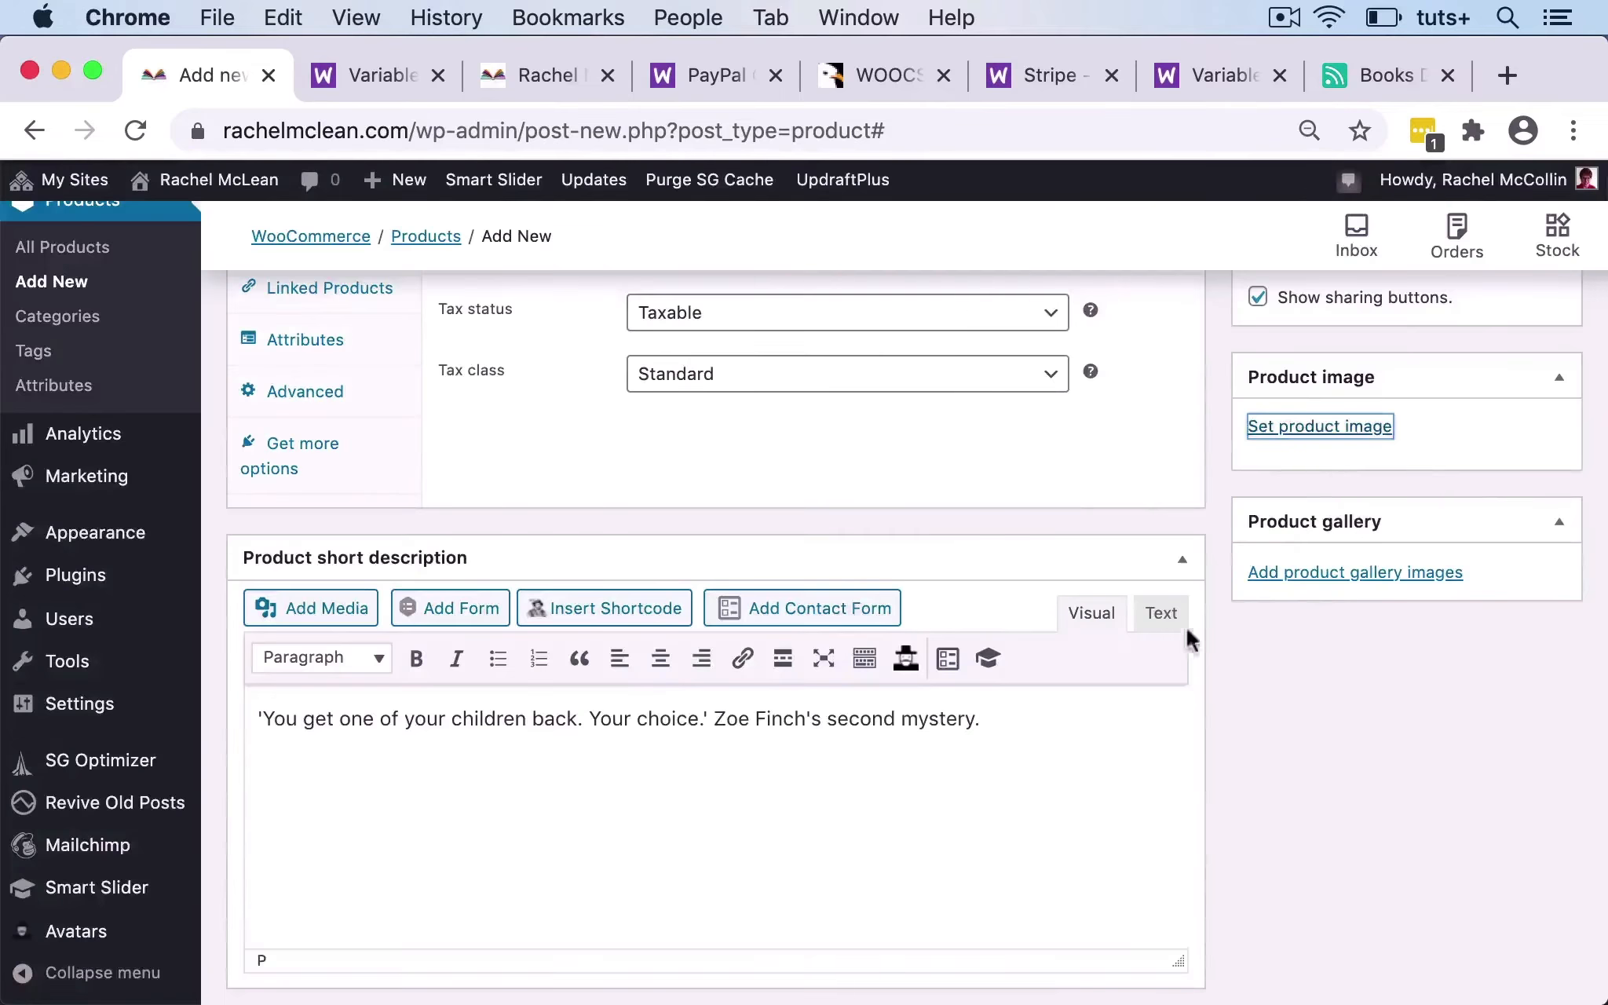
# Change the product type to External/Affiliate product.
pyautogui.scroll(5, 1146, 534)
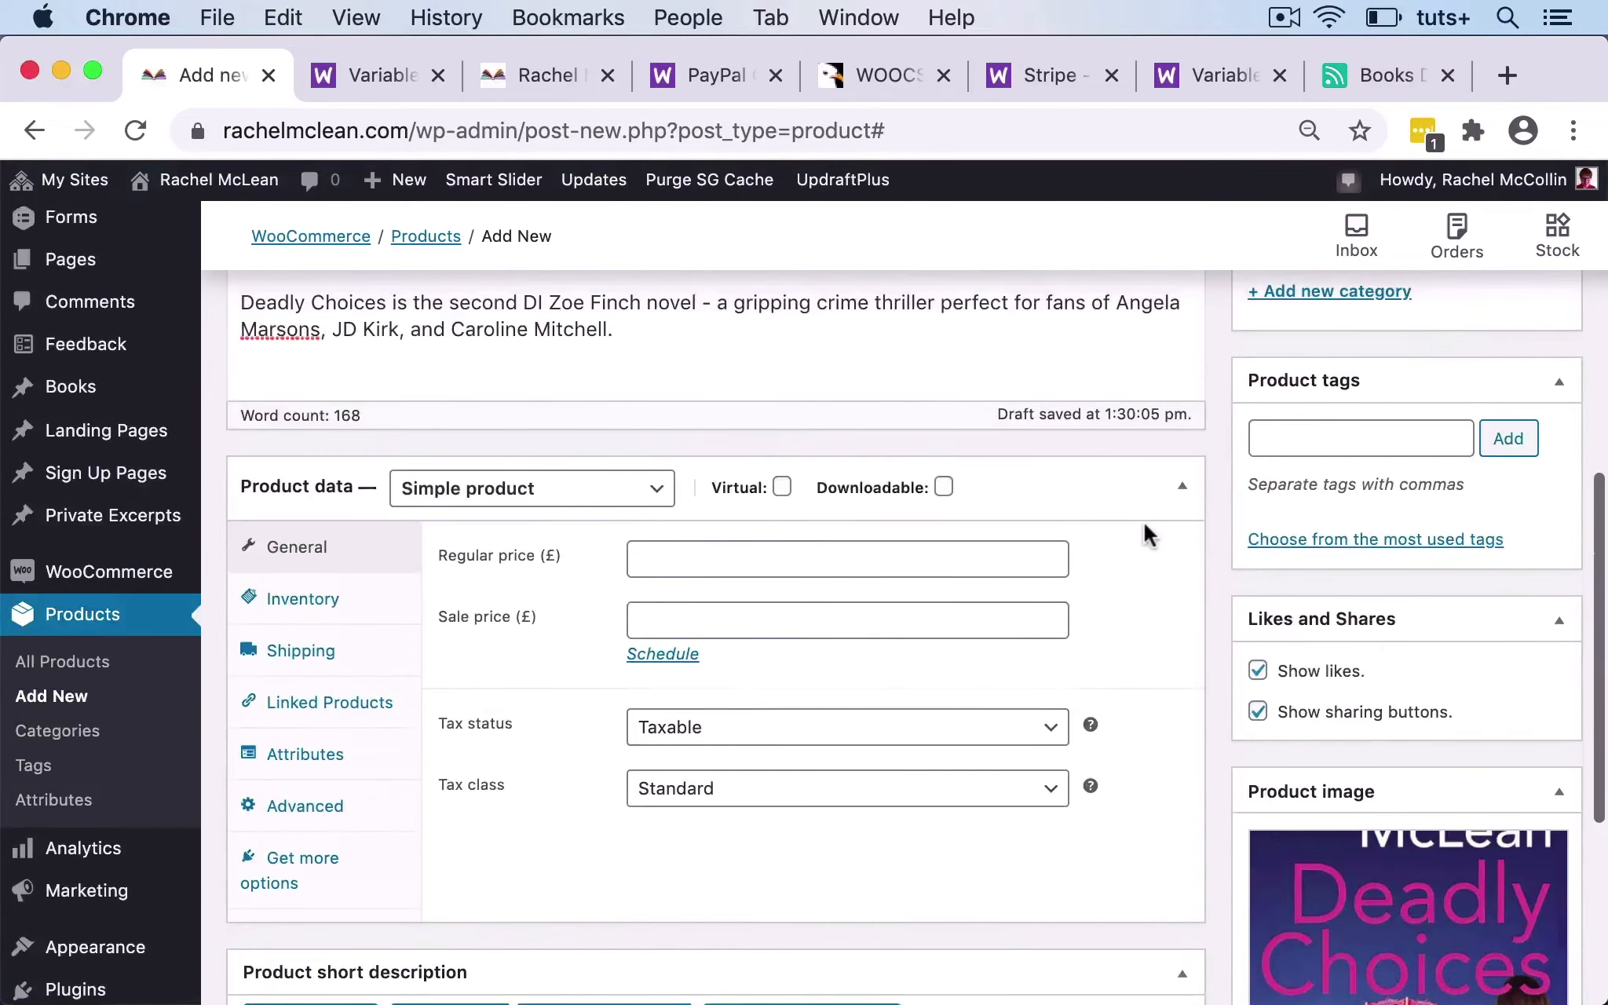
pyautogui.click(656, 493)
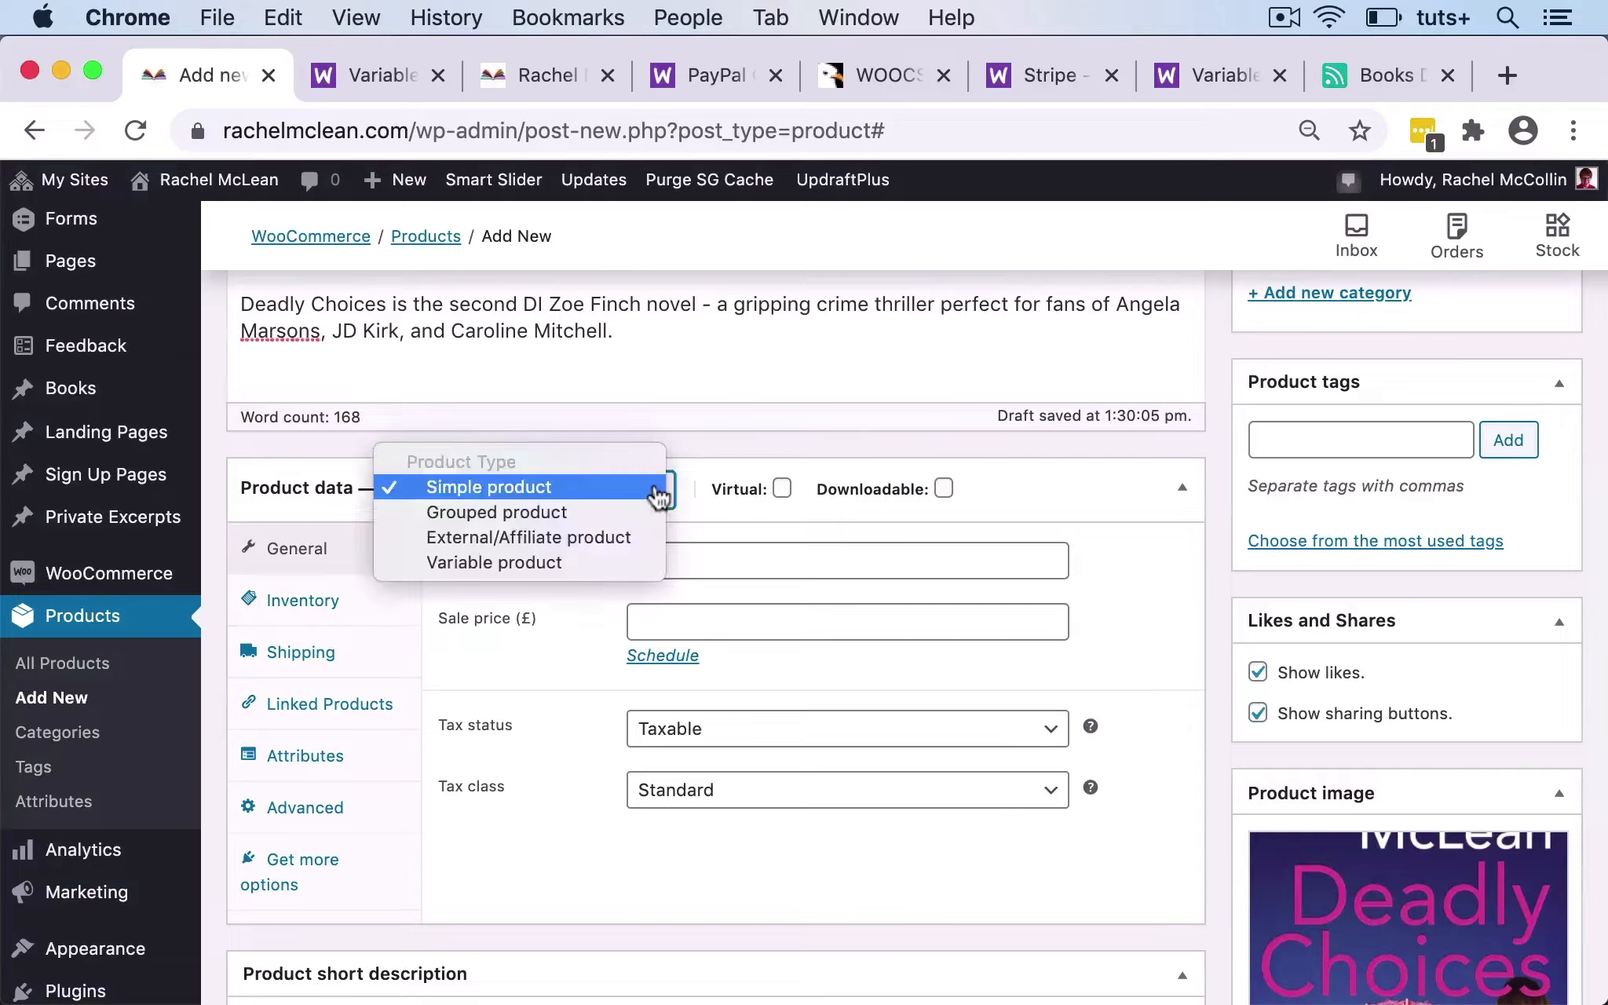
pyautogui.click(620, 540)
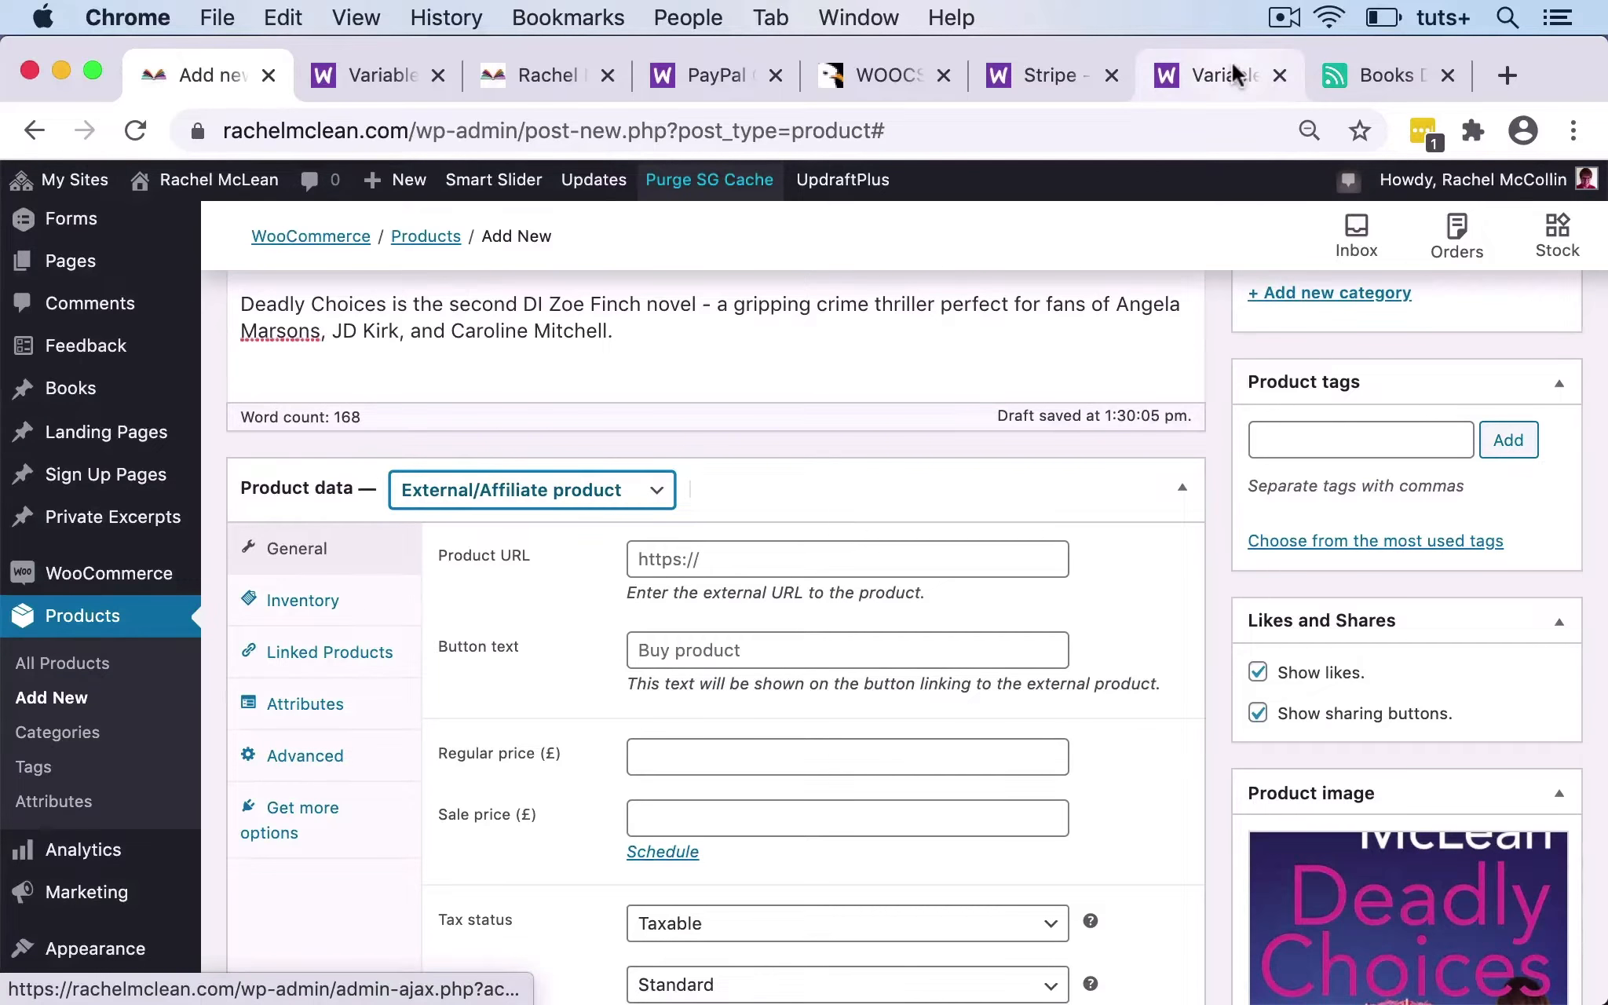
# Open amazon.co.uk in a new browser tab.
pyautogui.click(1507, 74)
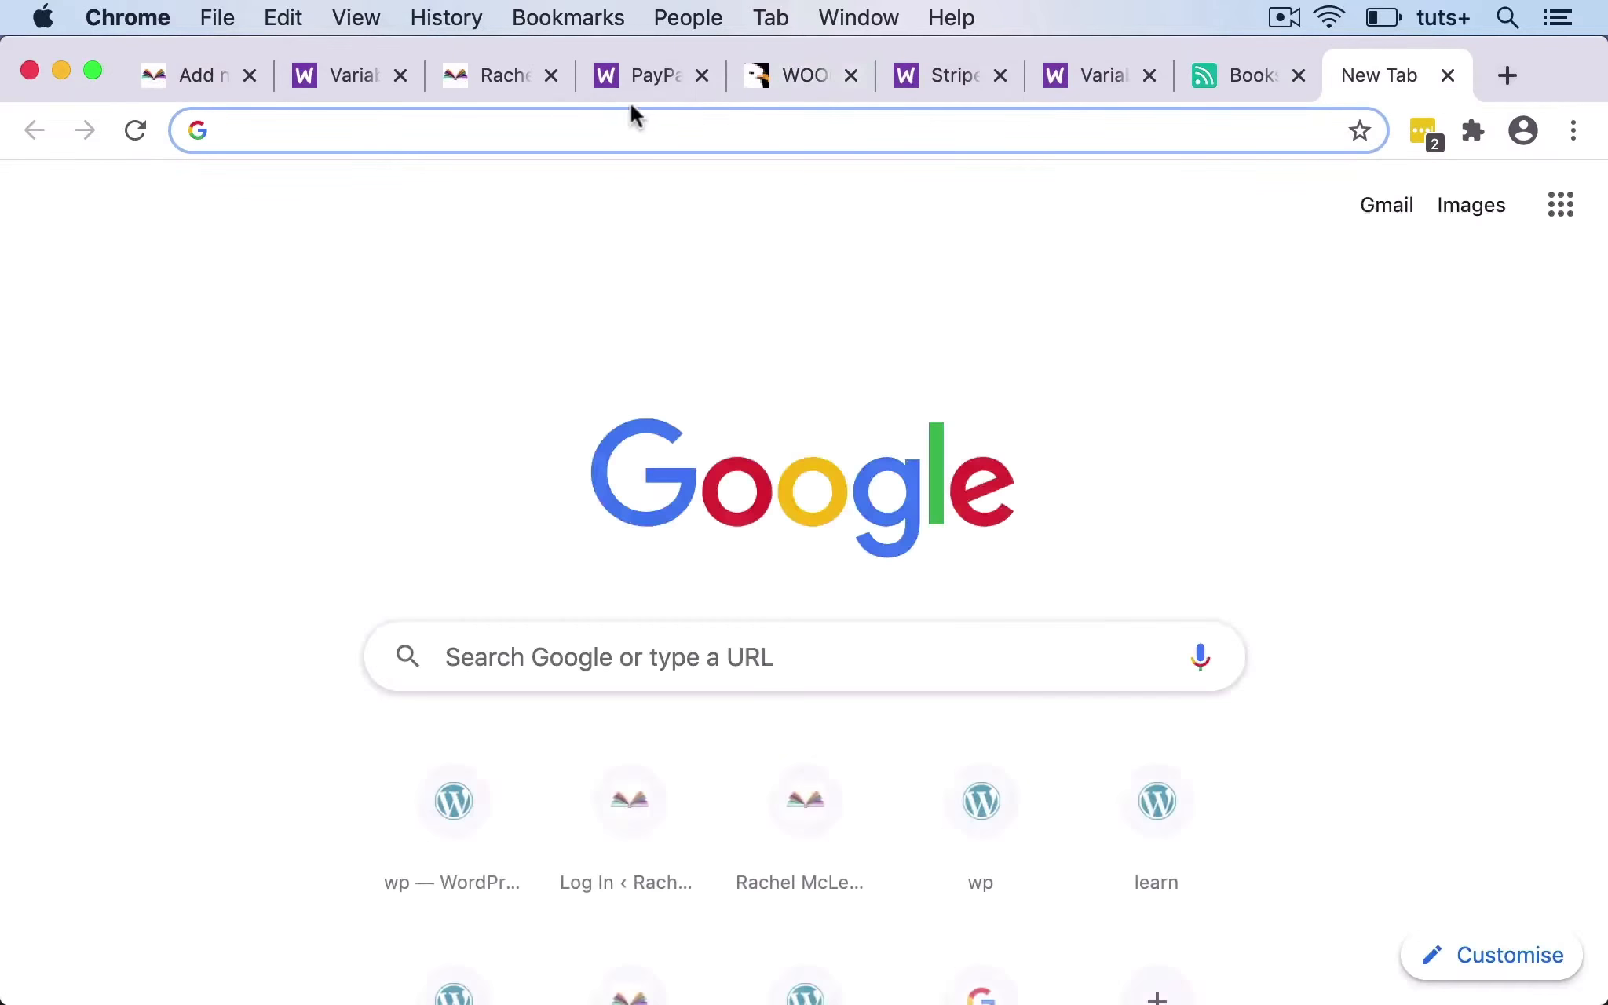
pyautogui.write('amz')
pyautogui.press('BackSpace')
pyautogui.write('a')
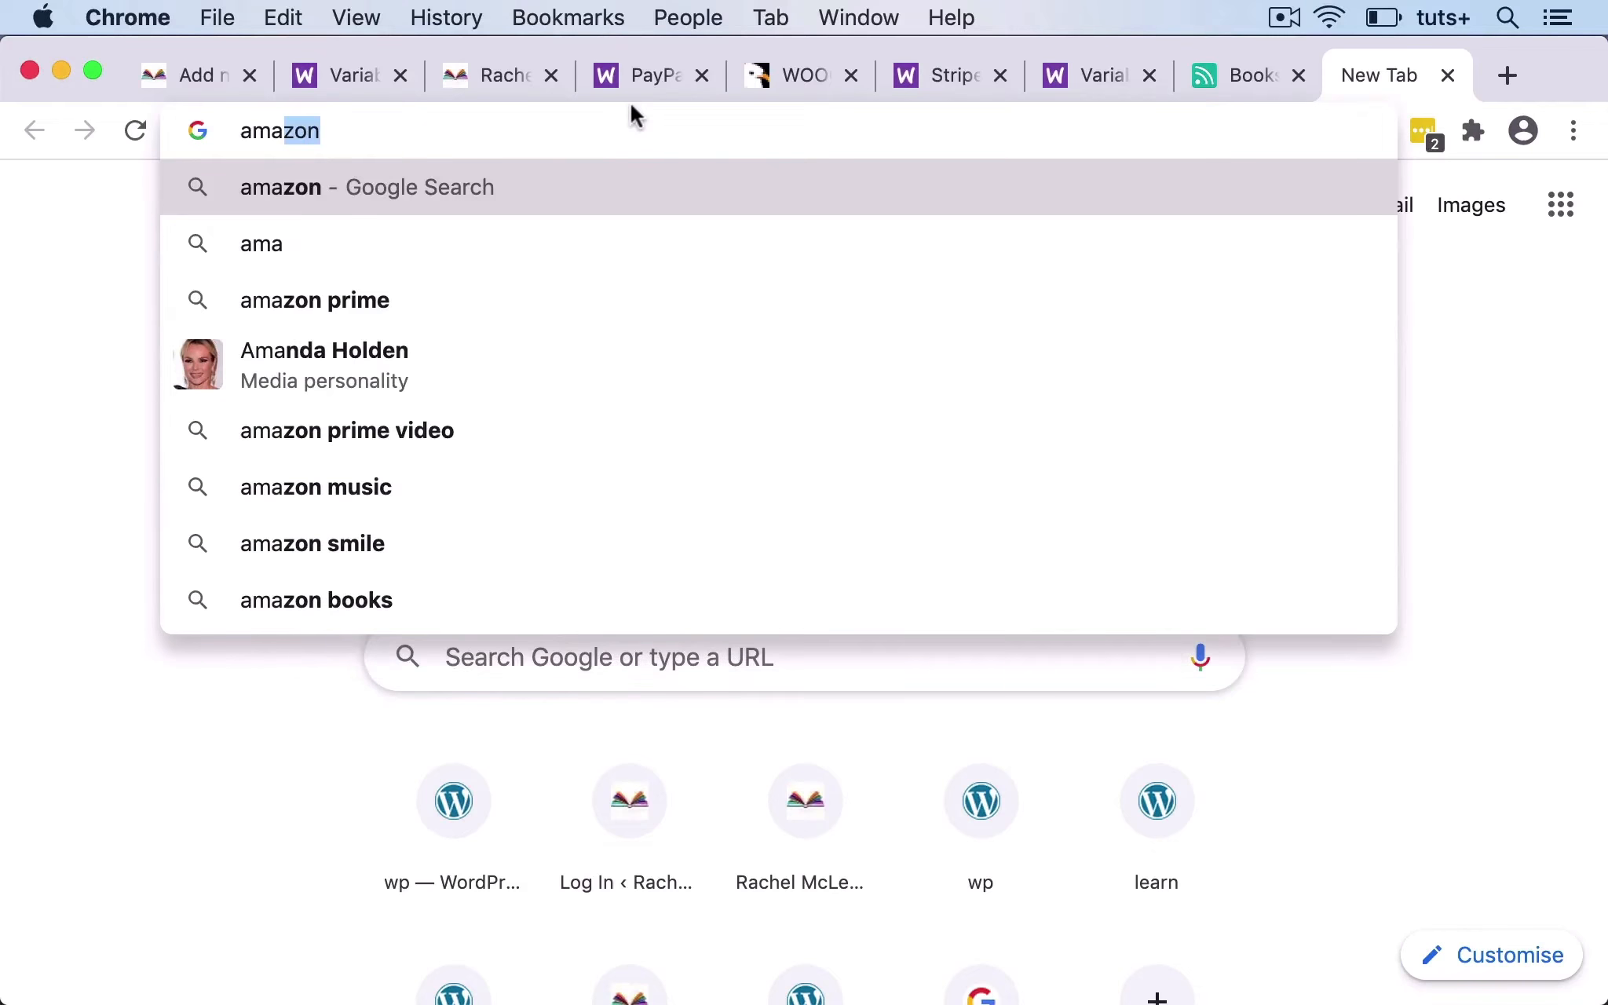
pyautogui.press('BackSpace')
pyautogui.press('BackSpace')
pyautogui.press('BackSpace')
pyautogui.press('BackSpace')
pyautogui.write('amazon.co.uk')
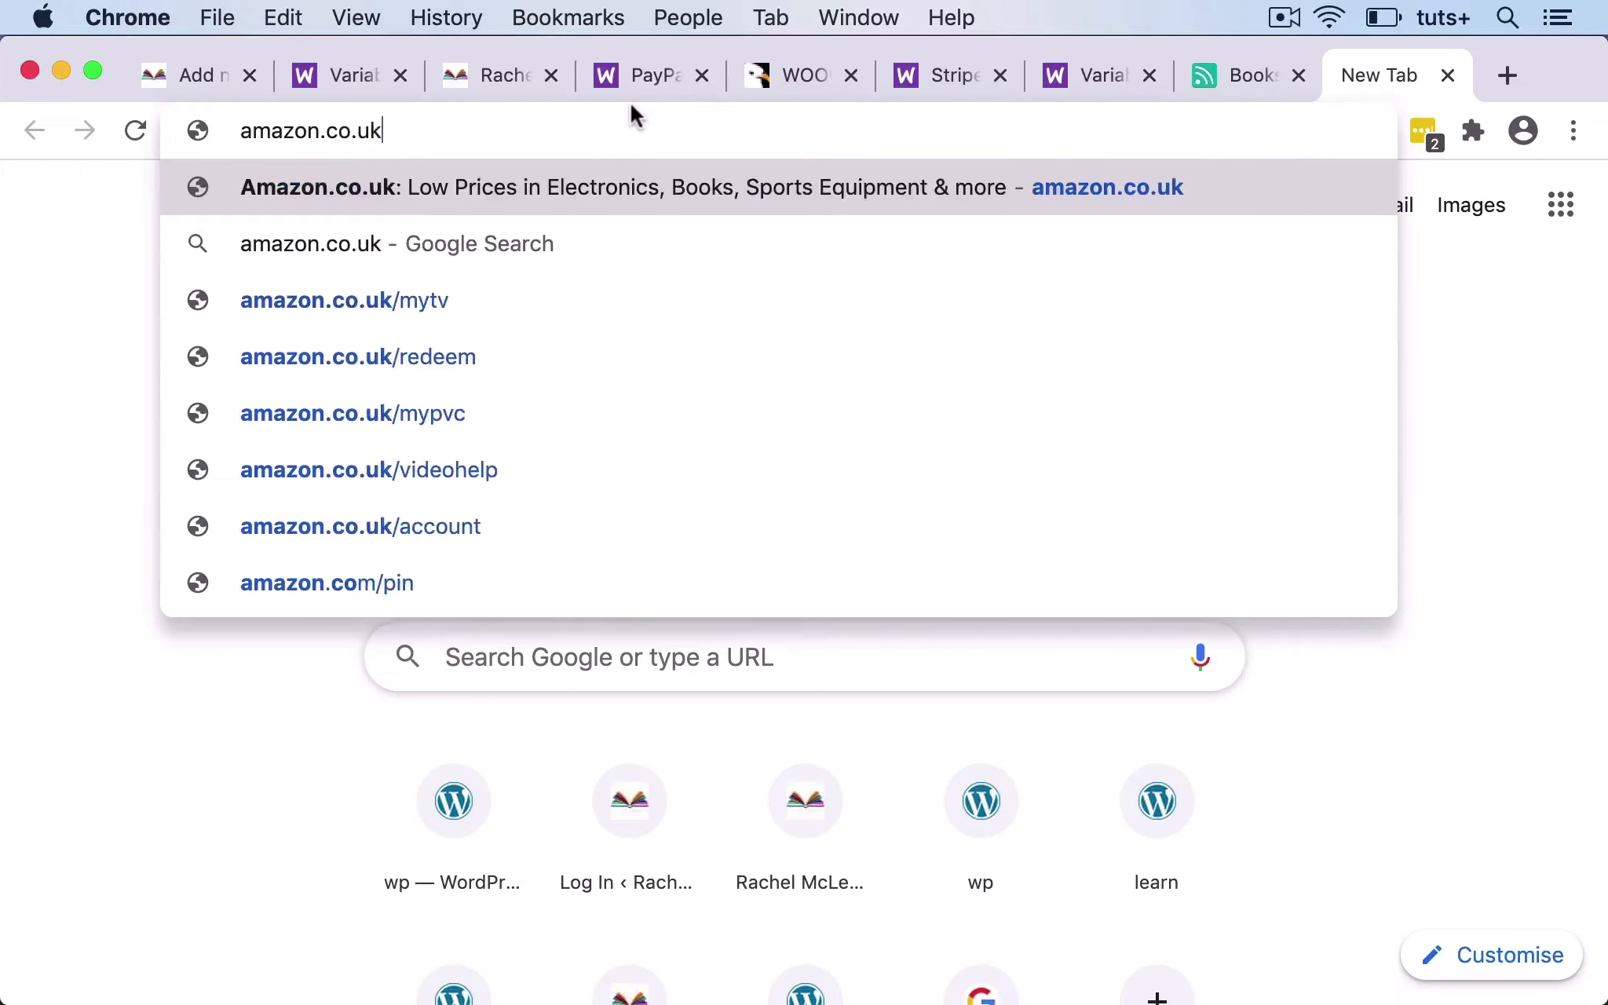
pyautogui.press('Return')
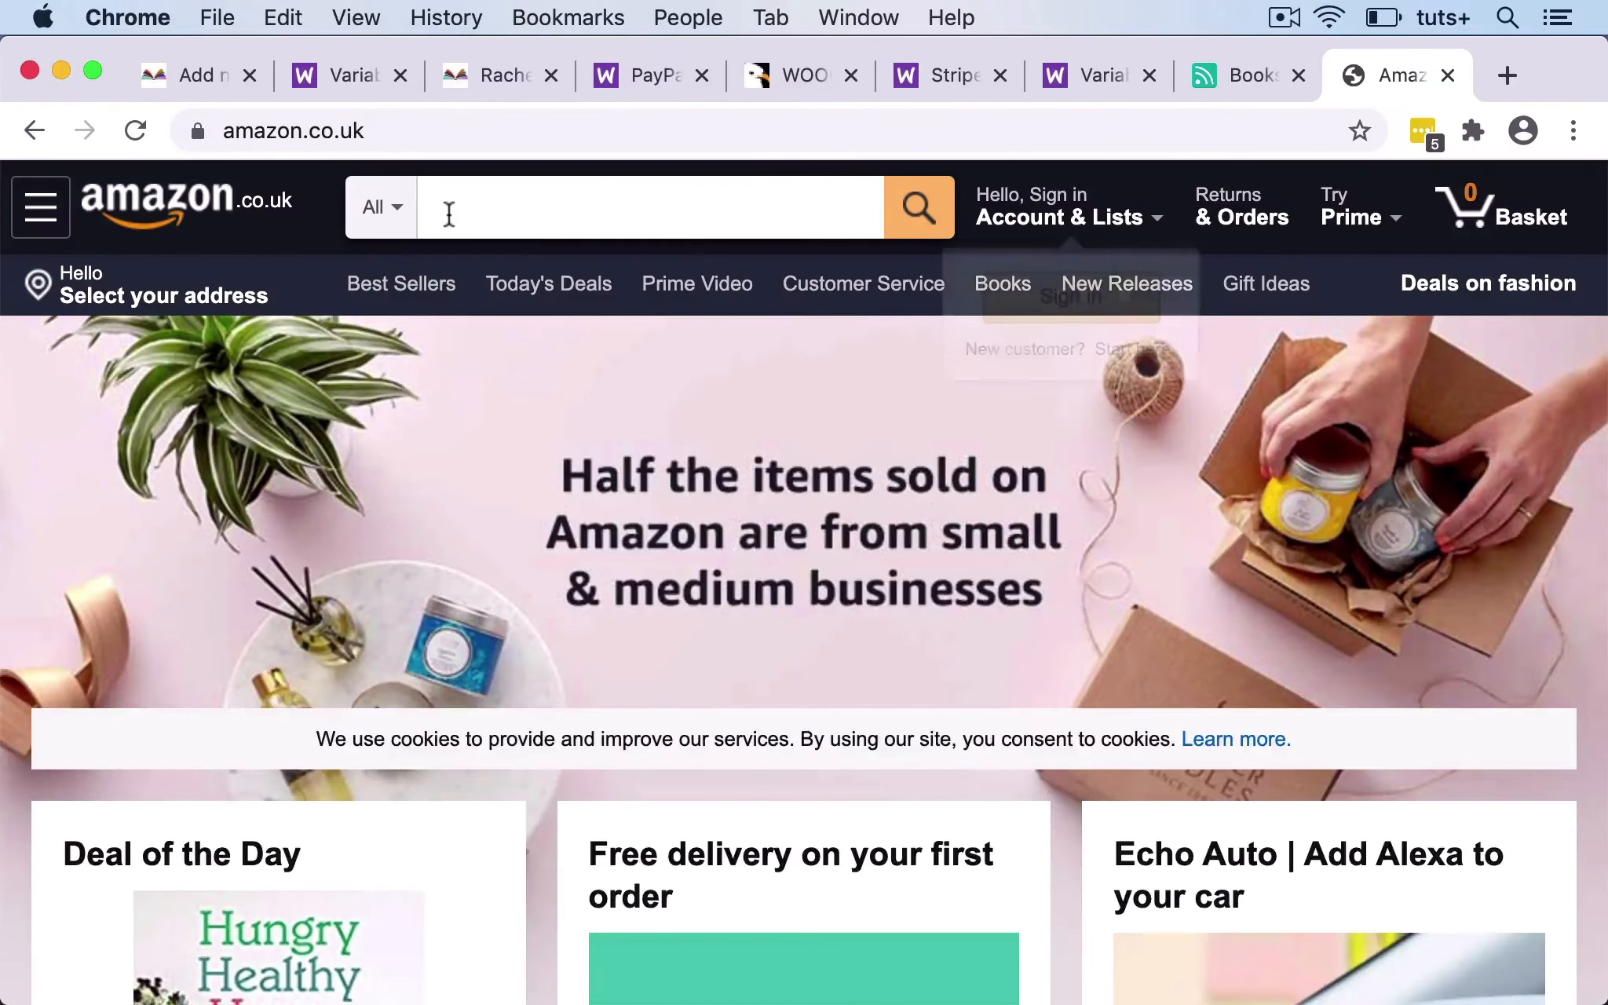
# Search Amazon for "deadly choices" together with the author's name.
pyautogui.click(454, 206)
pyautogui.write('dealday')
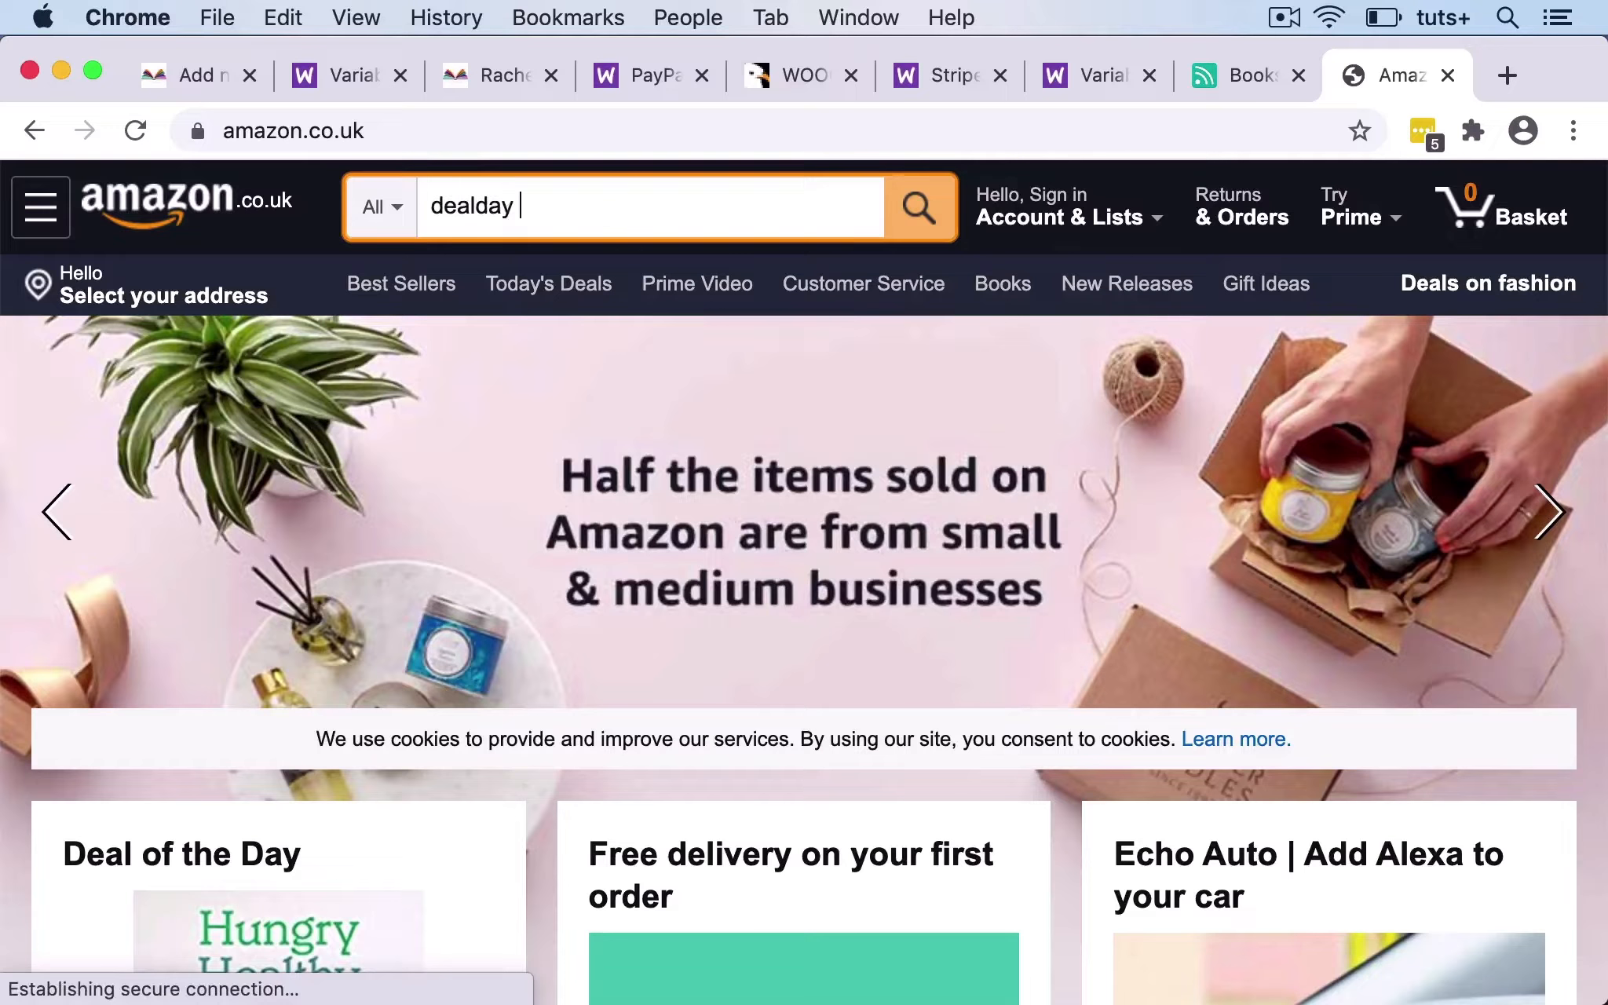
pyautogui.press('BackSpace')
pyautogui.press('BackSpace')
pyautogui.press('BackSpace')
pyautogui.press('BackSpace')
pyautogui.write('dly ')
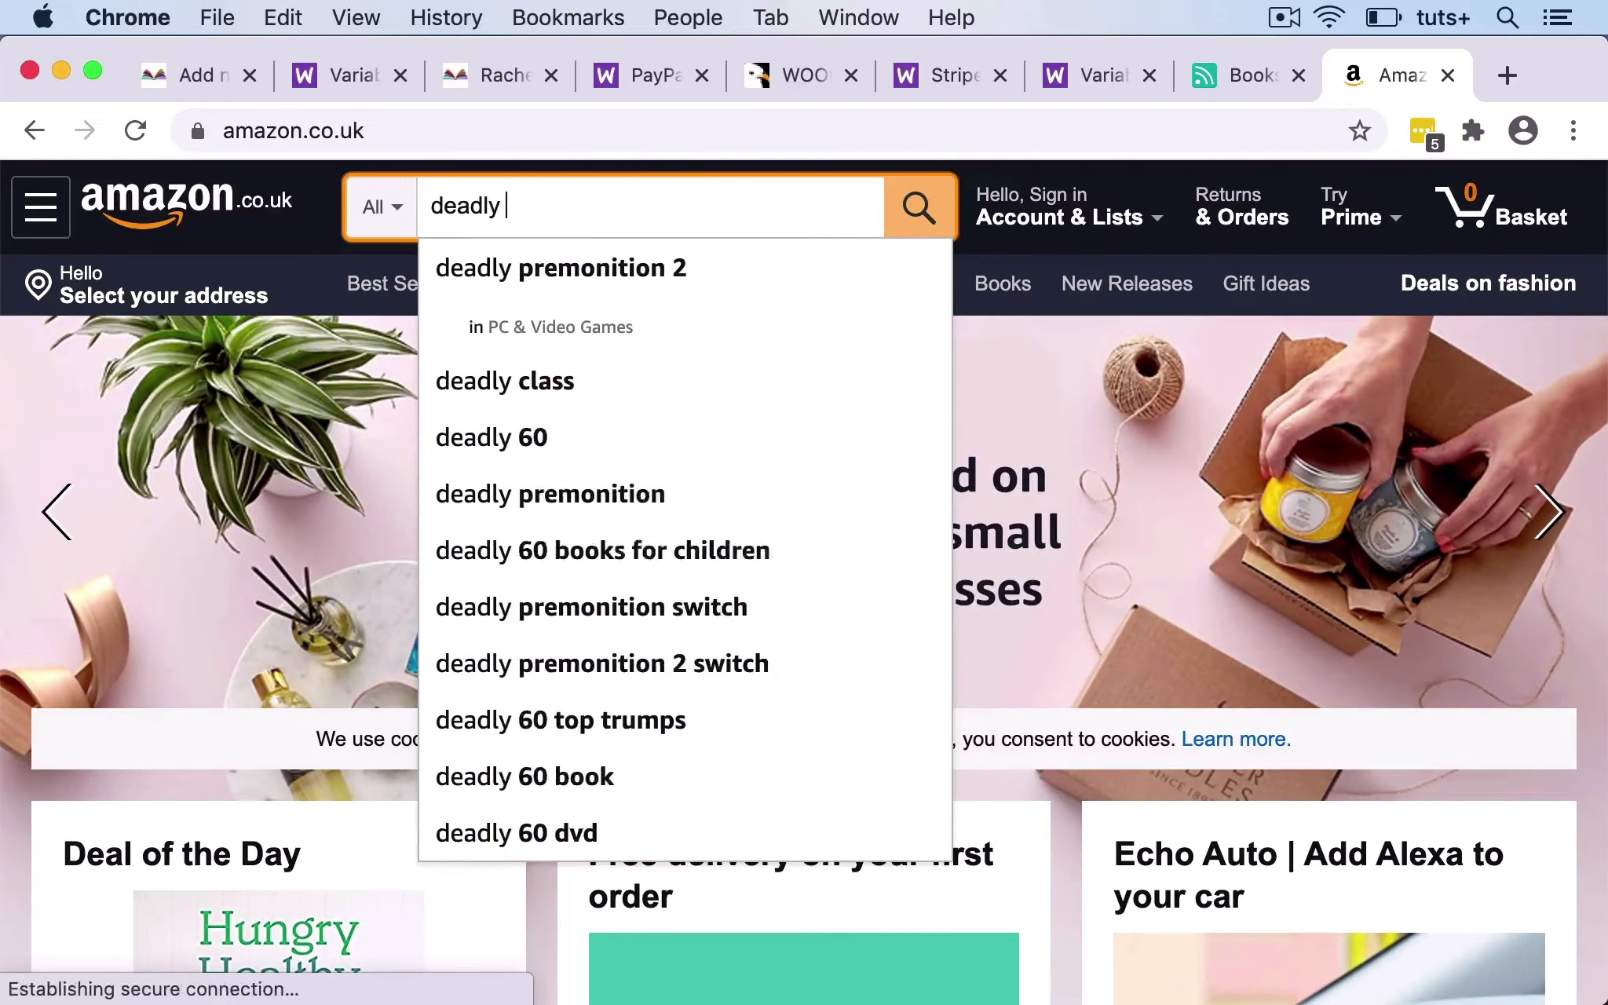
pyautogui.write('choicews rachel')
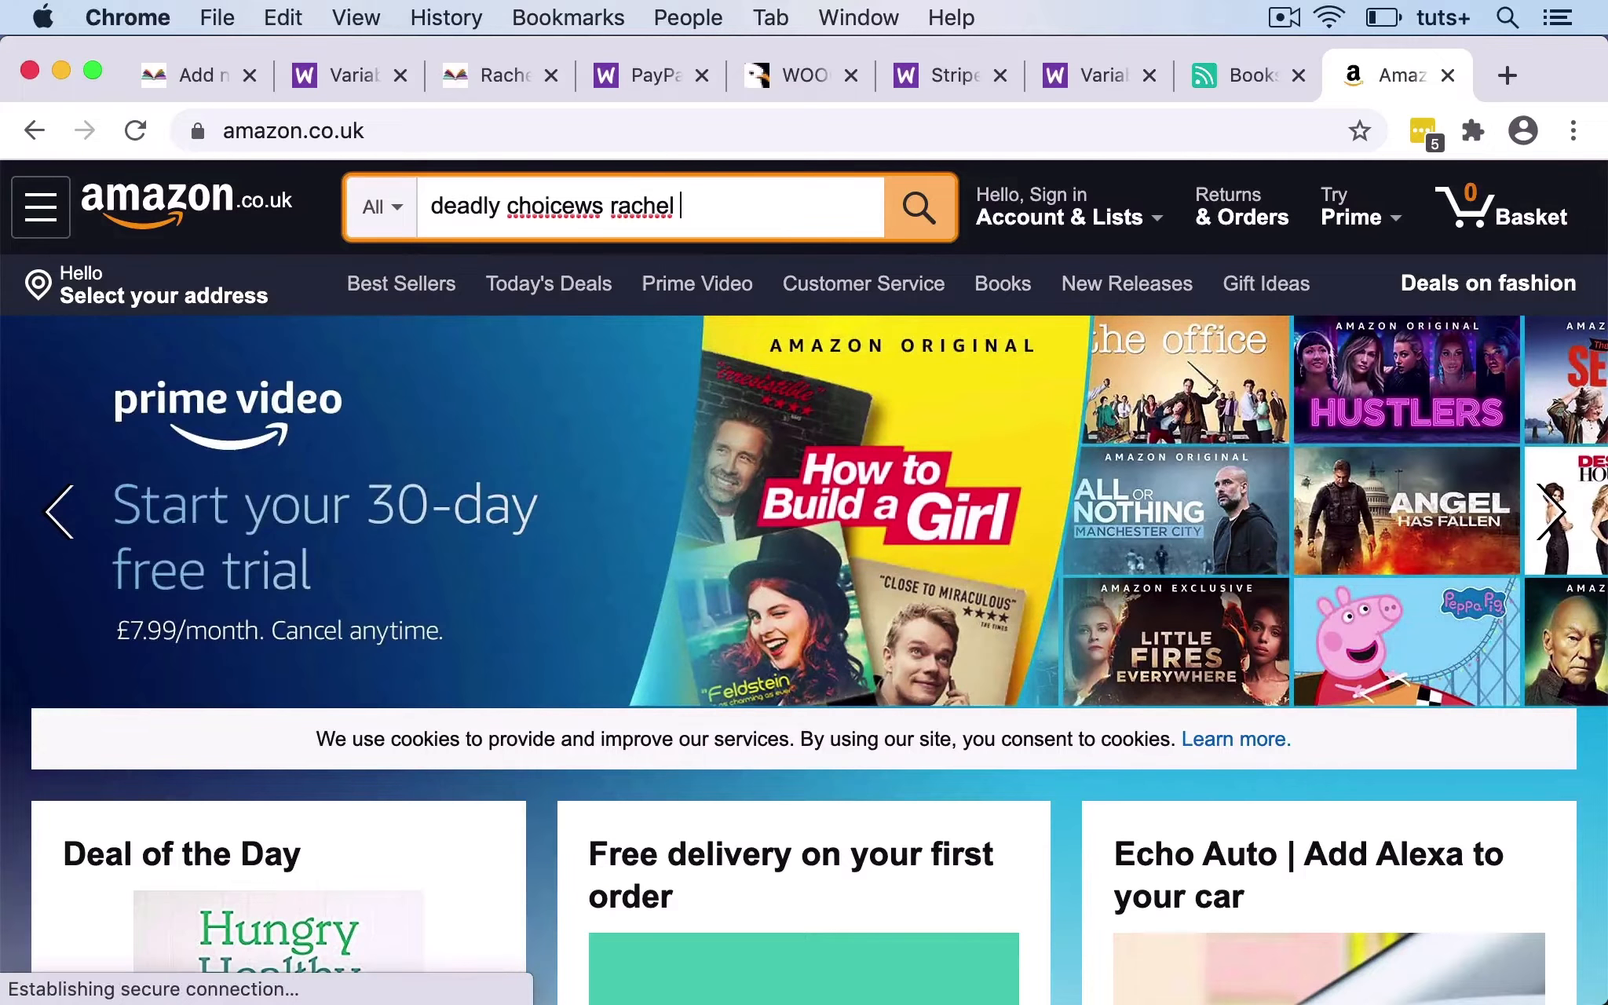
pyautogui.write(' mclean')
pyautogui.press('Return')
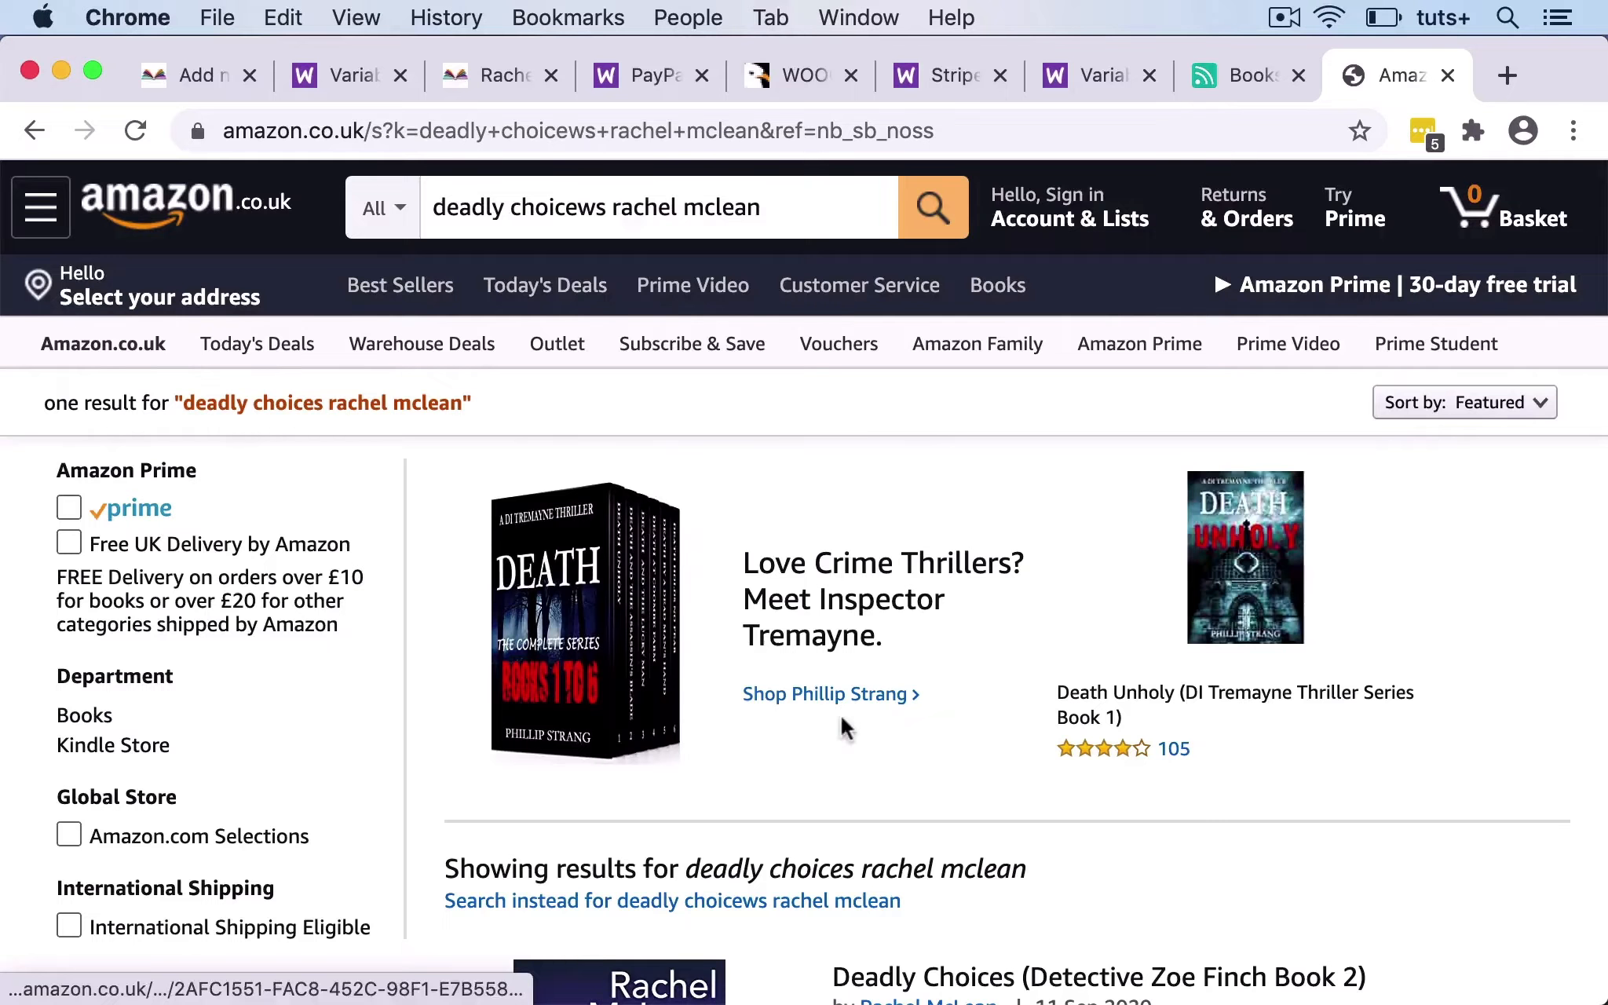
# Open the Kindle Edition page of Deadly Choices (Detective Zoe Finch Book 2) from the Amazon search results.
pyautogui.scroll(-5, 842, 717)
pyautogui.click(673, 664)
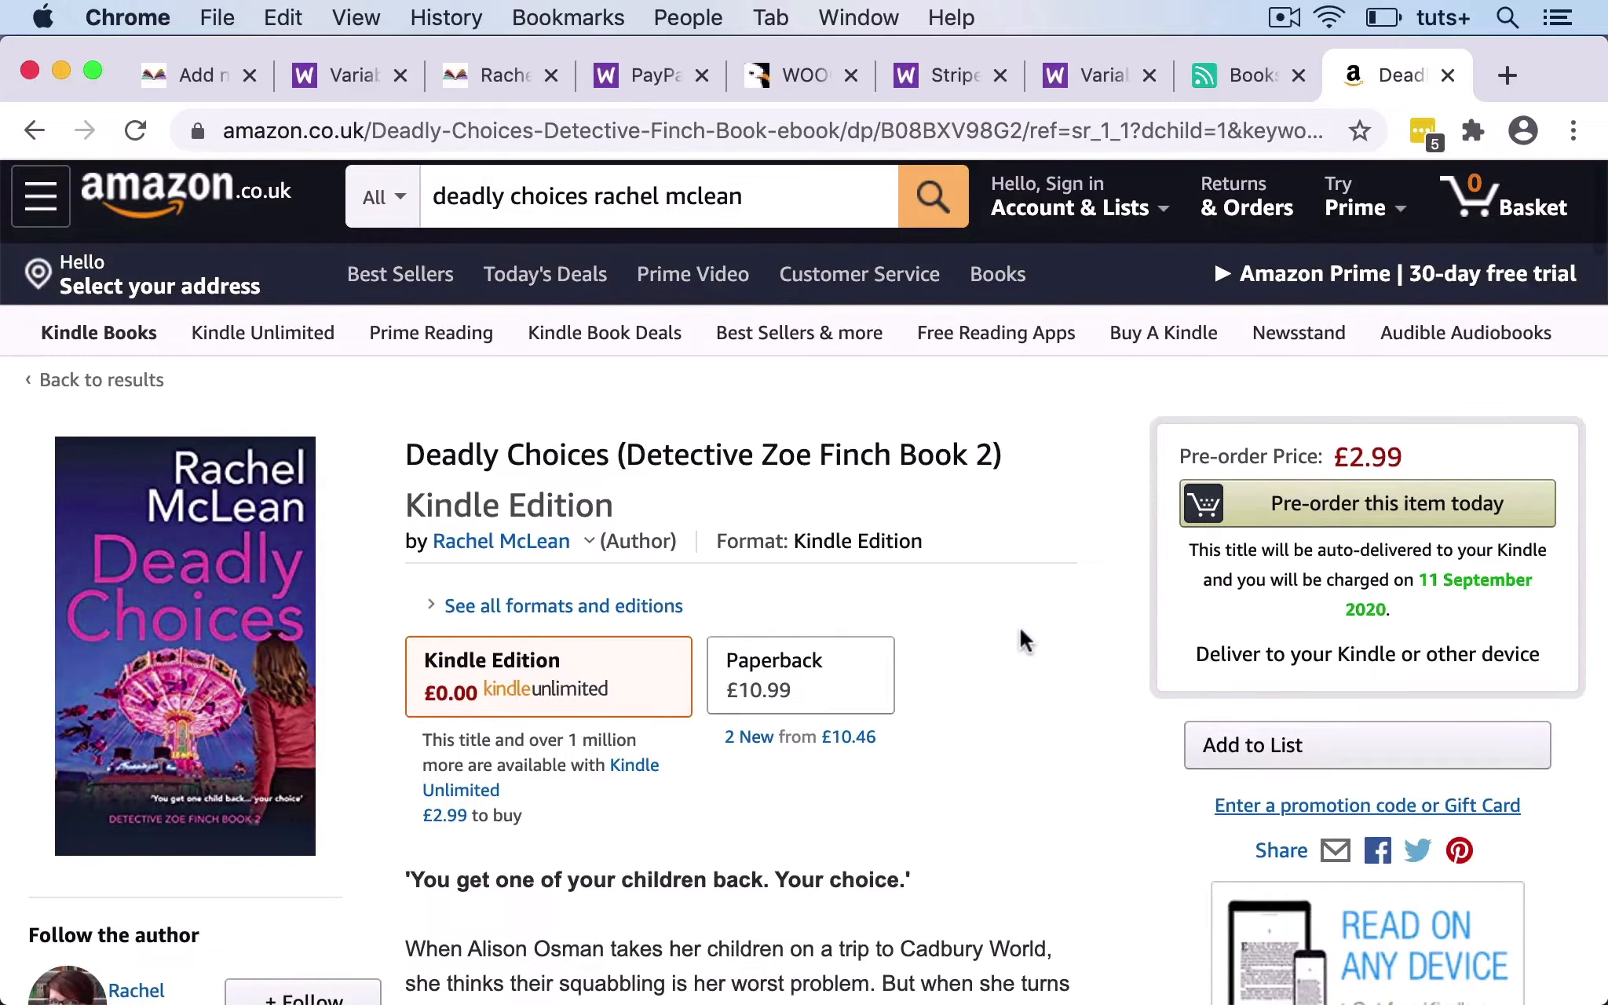
pyautogui.scroll(-1, 1021, 632)
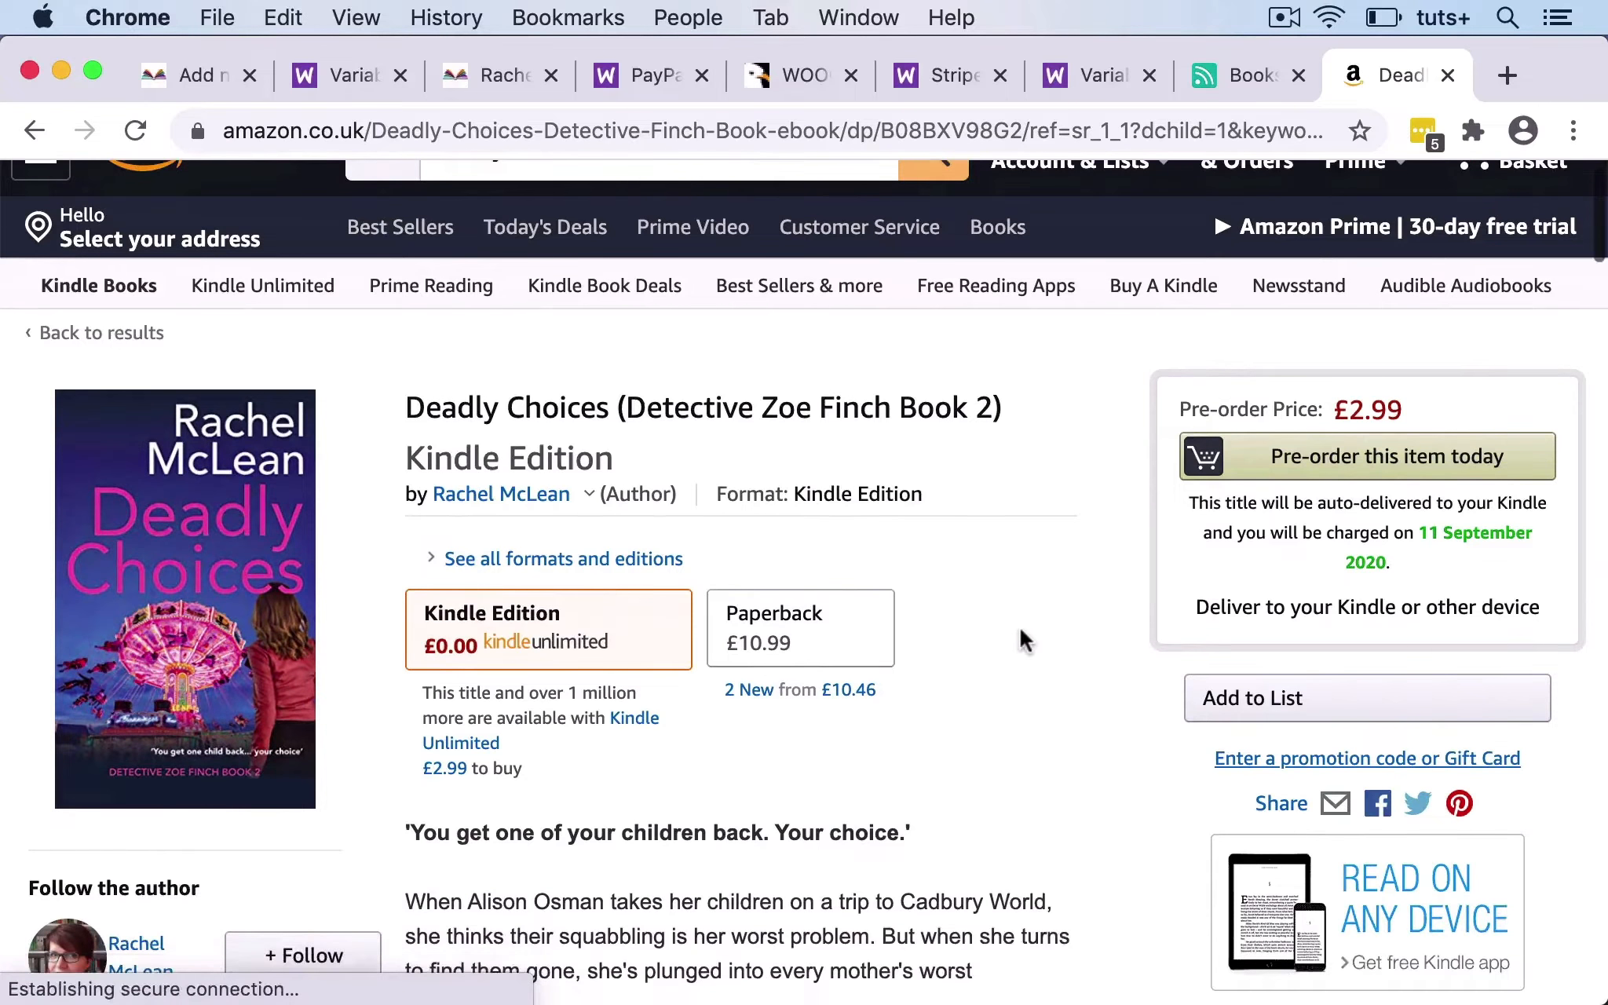
pyautogui.scroll(1, 1020, 636)
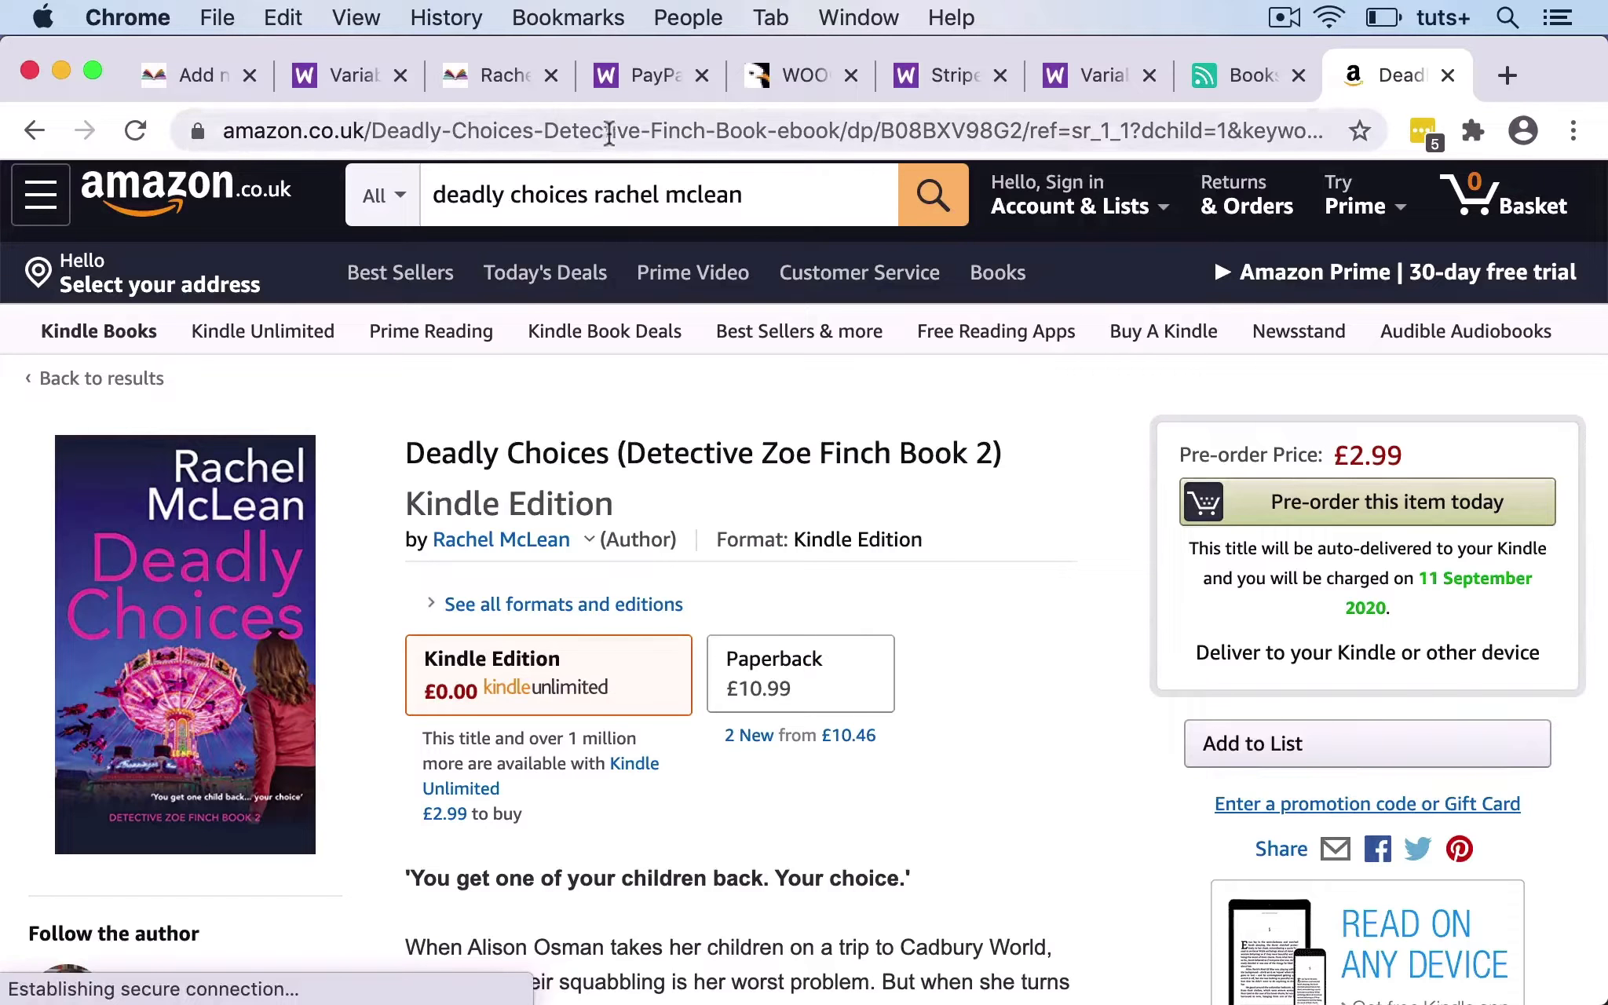
# Copy the Amazon page's address up to B08BXV98G2/, leaving out the ref part, and paste it as the WooCommerce product URL.
pyautogui.click(1028, 127)
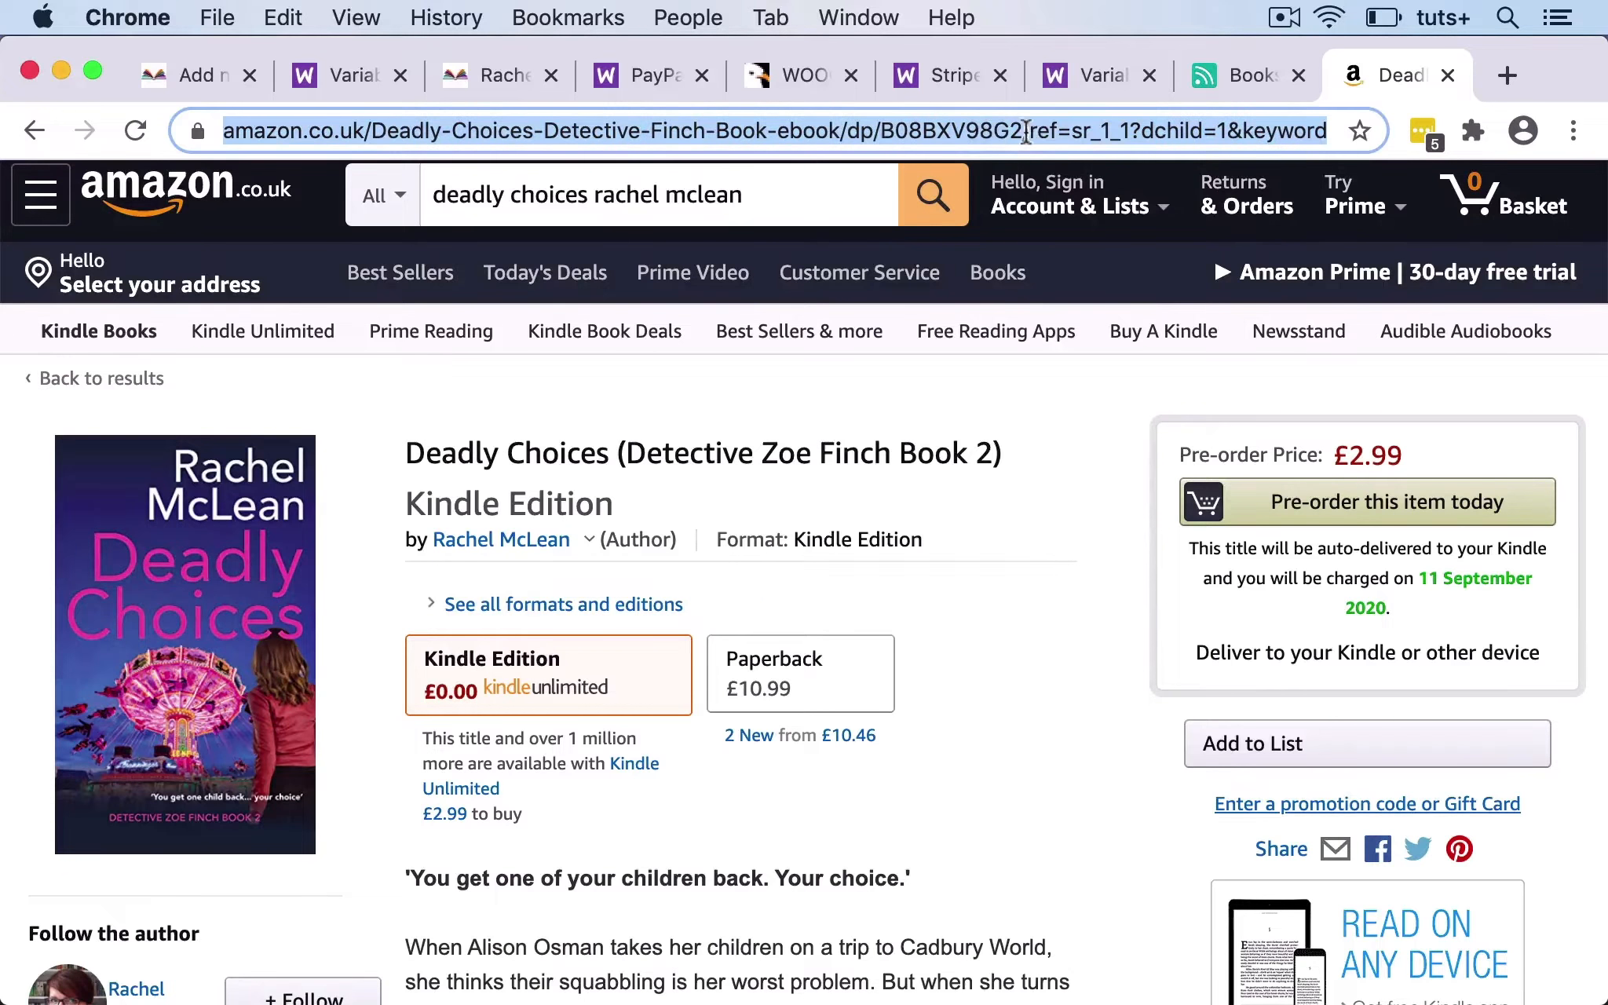
pyautogui.click(1026, 131)
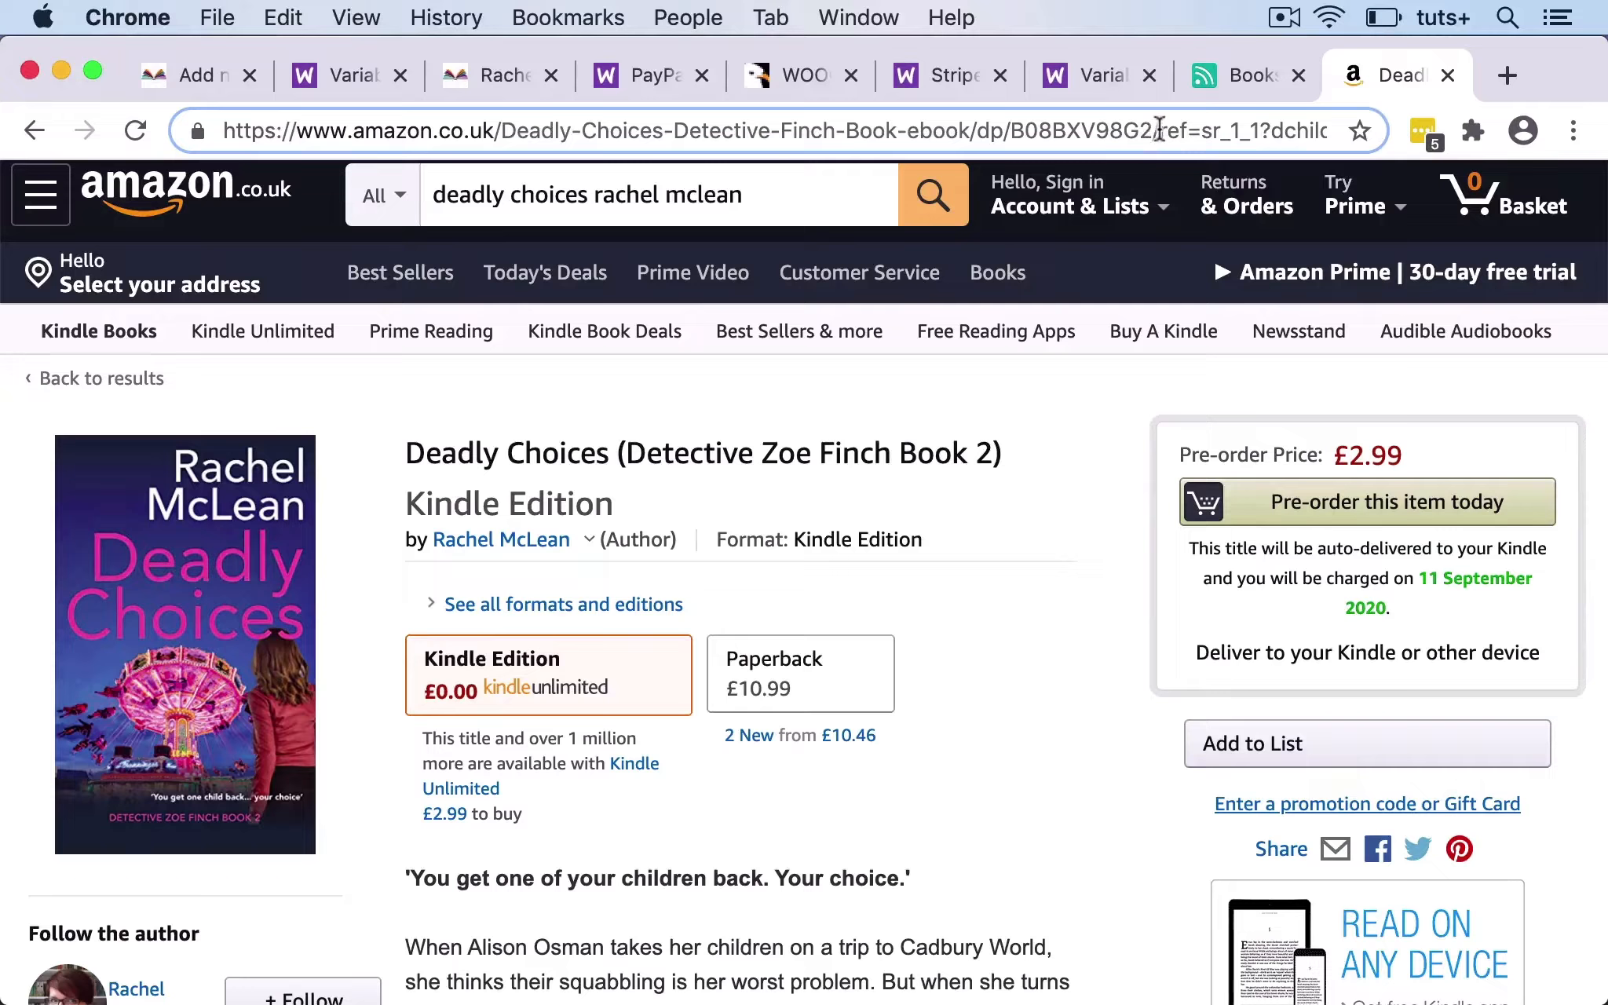
pyautogui.press('shift+super+Left')
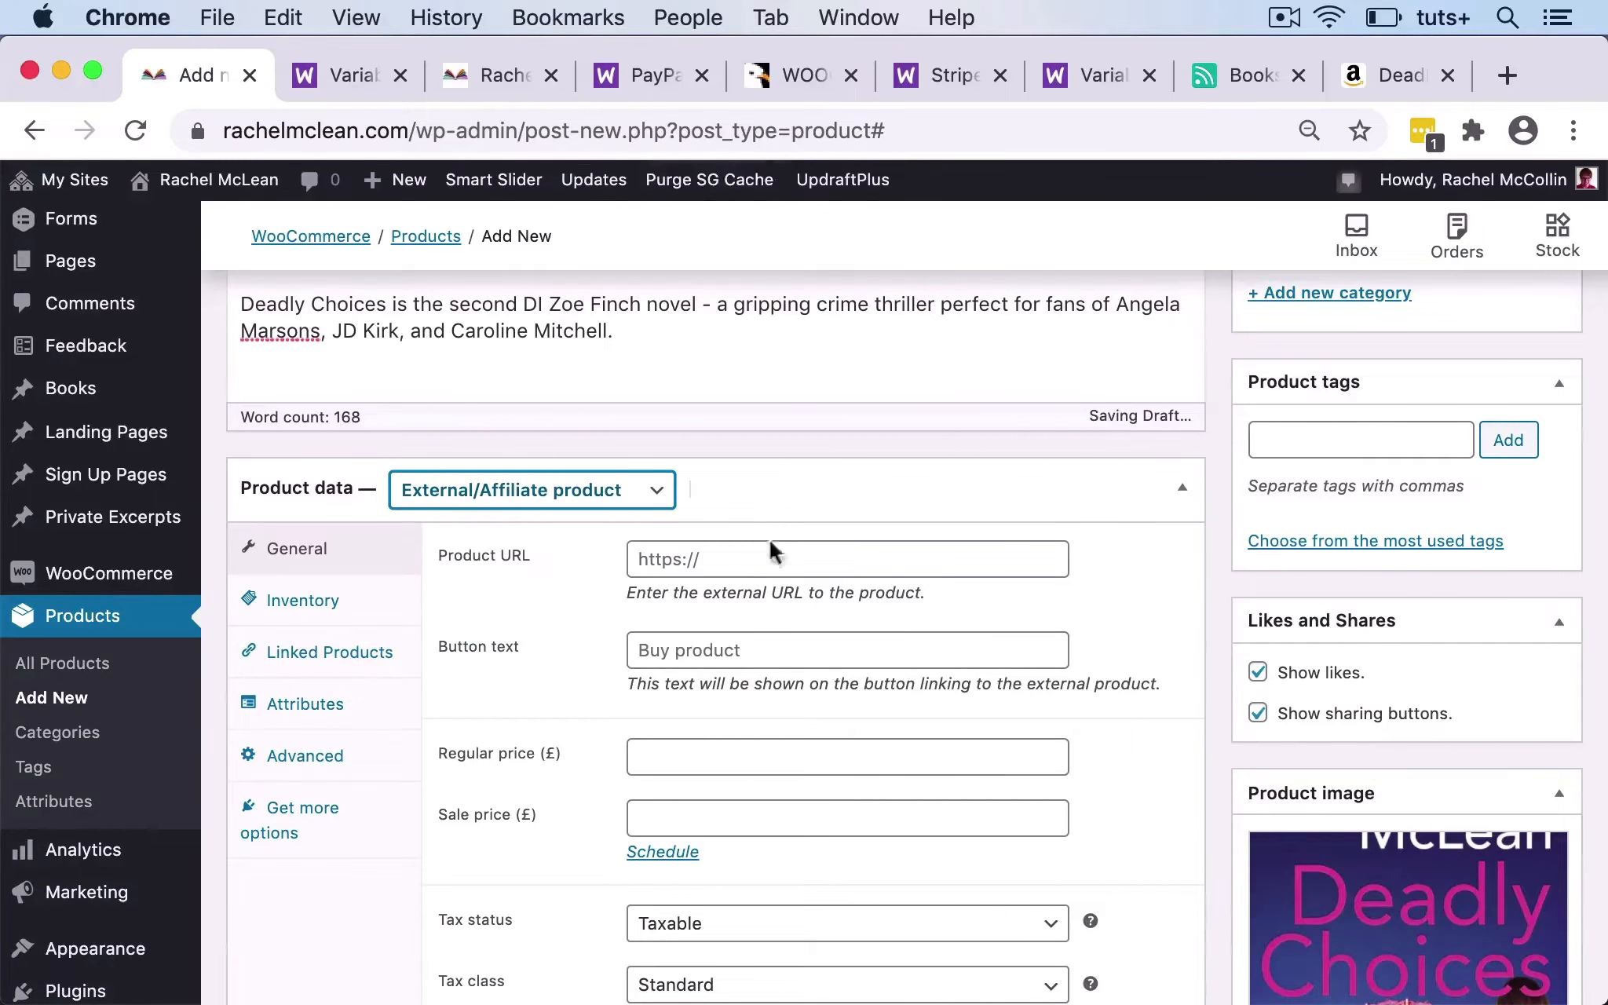
pyautogui.click(740, 558)
pyautogui.press('super+v')
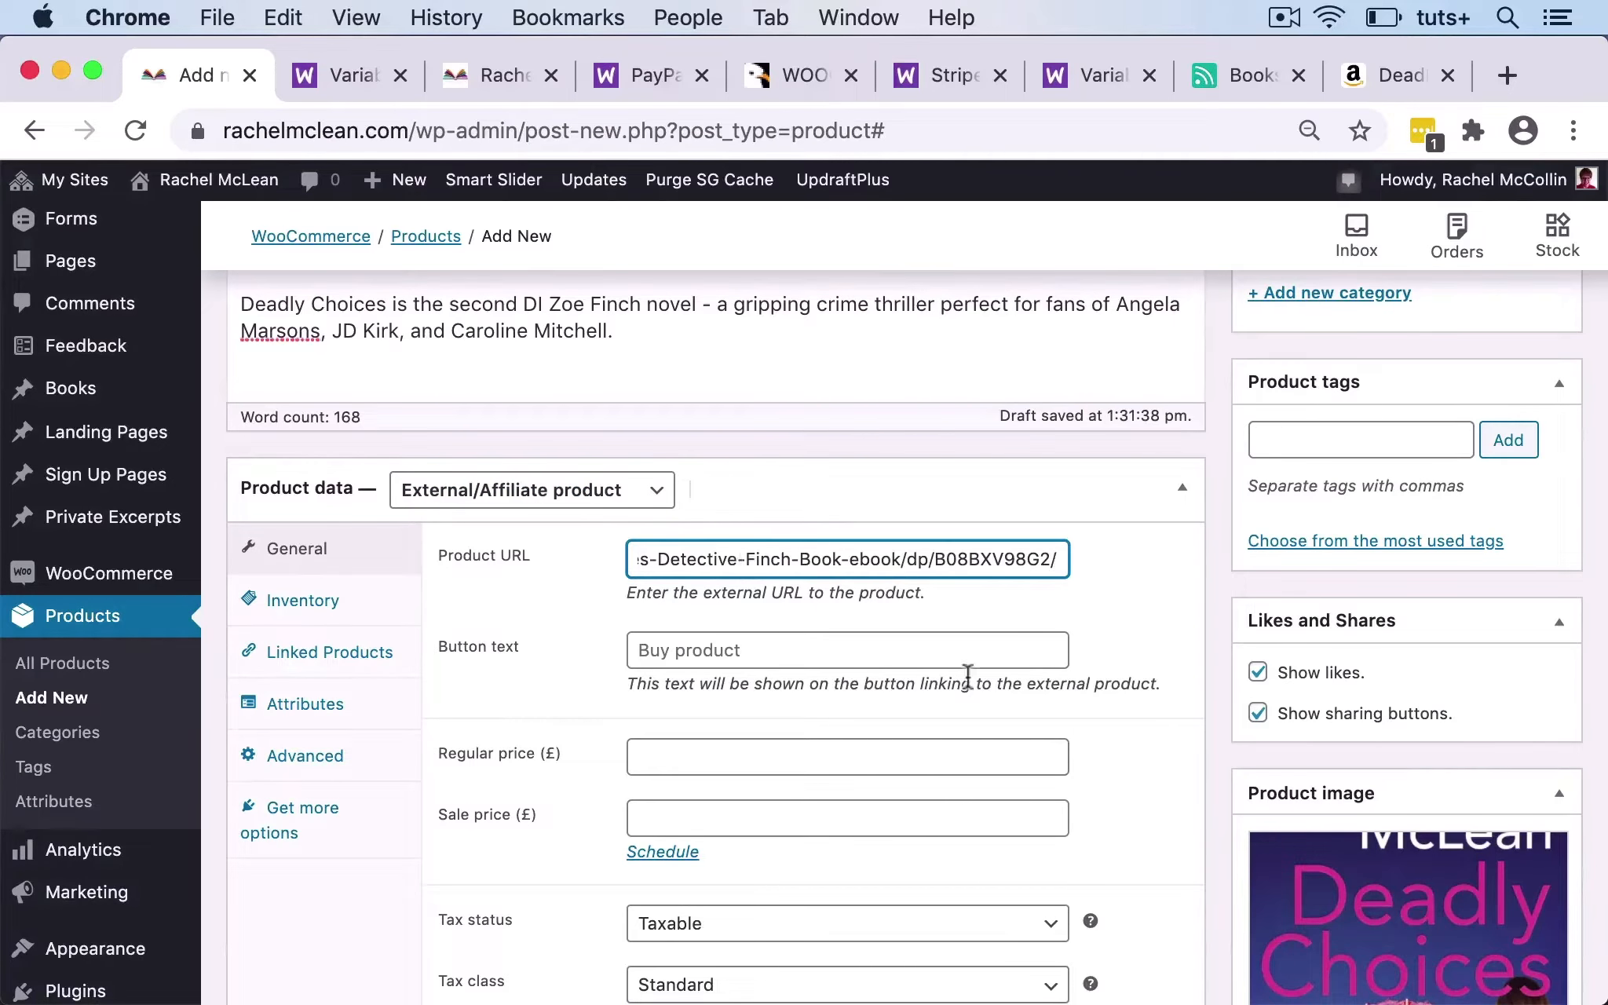
pyautogui.click(1122, 586)
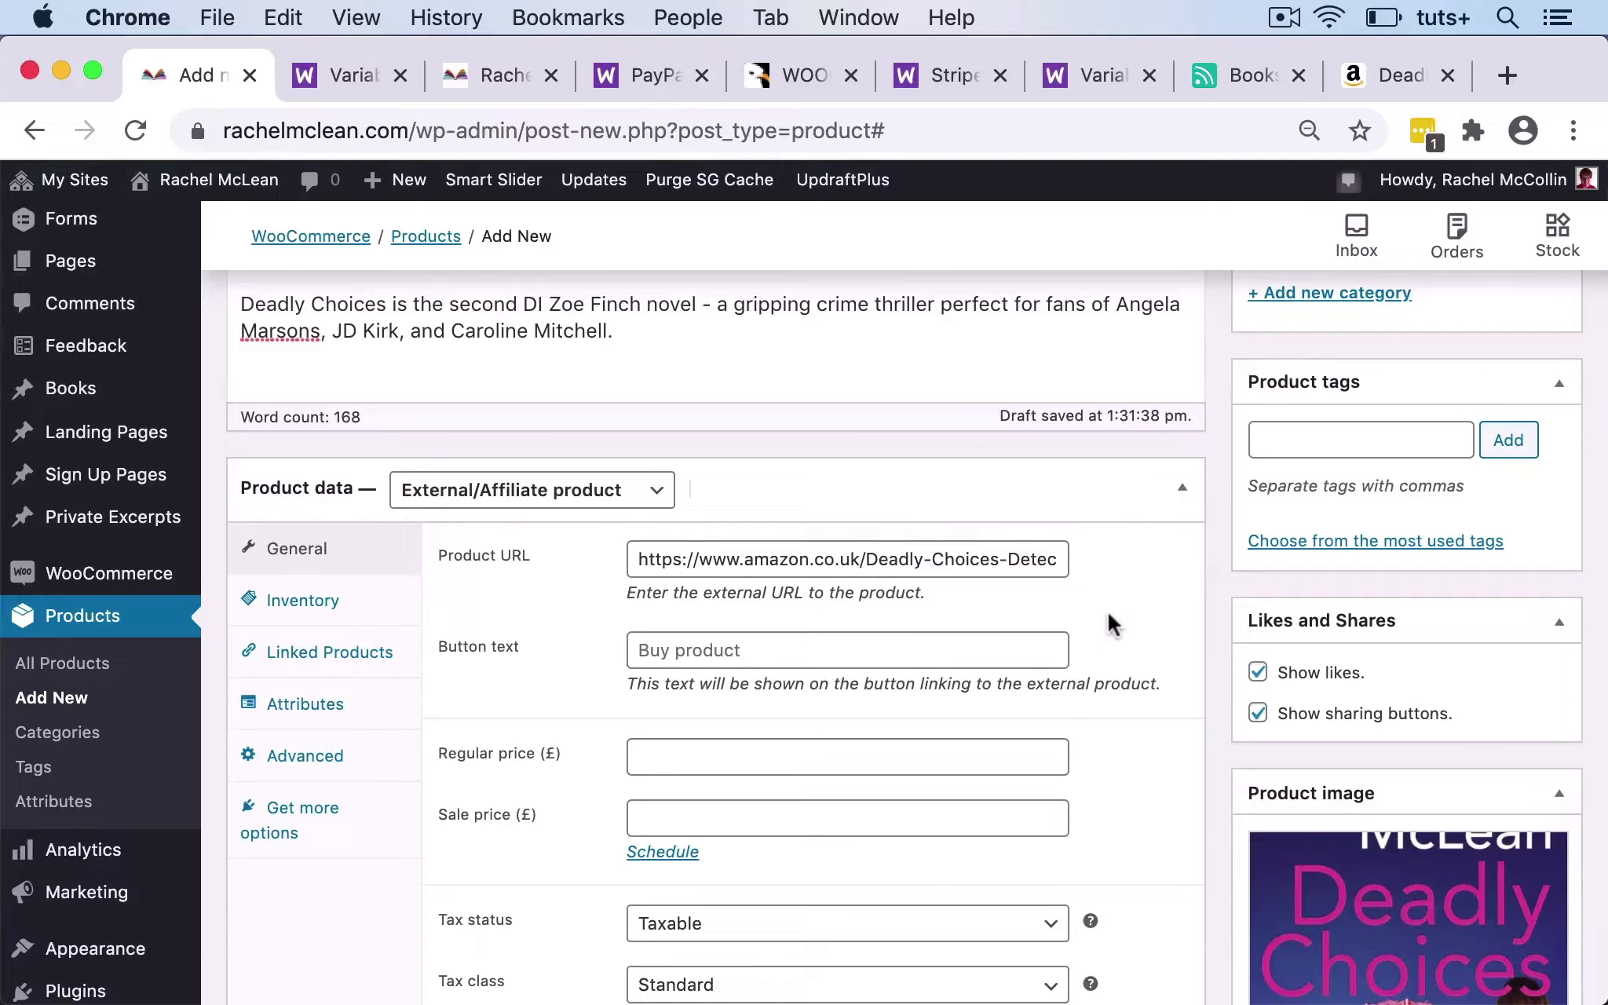
# Set the external product's button text to "Buy on Amazon".
pyautogui.click(675, 650)
pyautogui.write('Buy on Amazon')
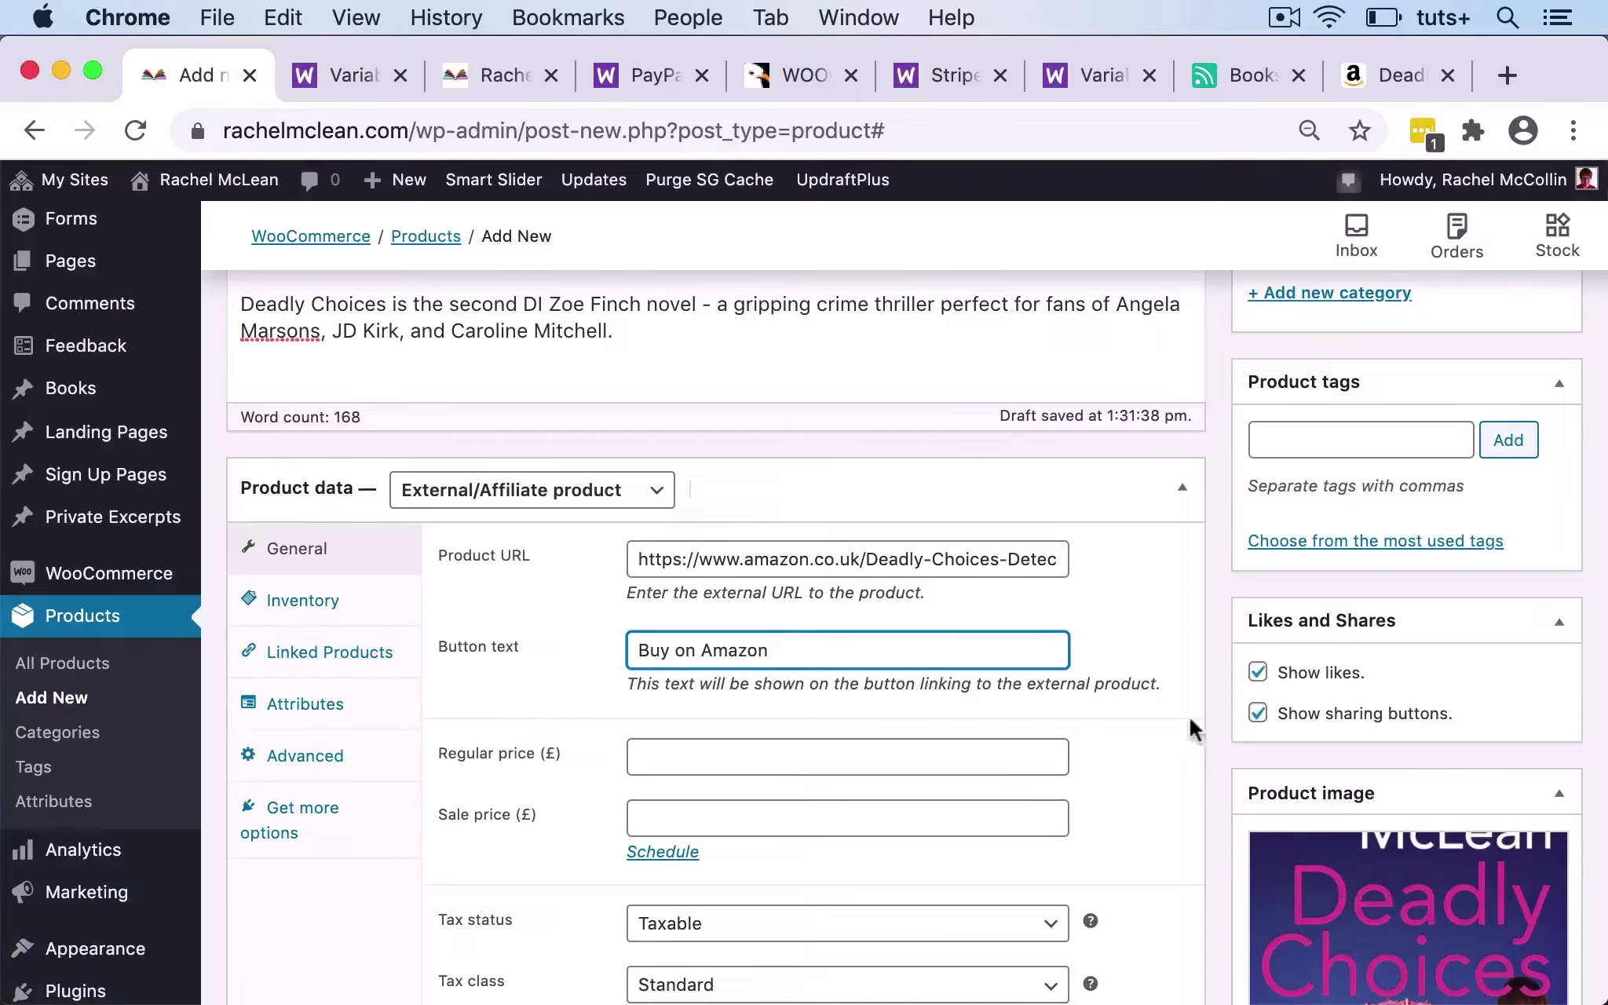
pyautogui.click(1124, 714)
pyautogui.scroll(-5, 1141, 699)
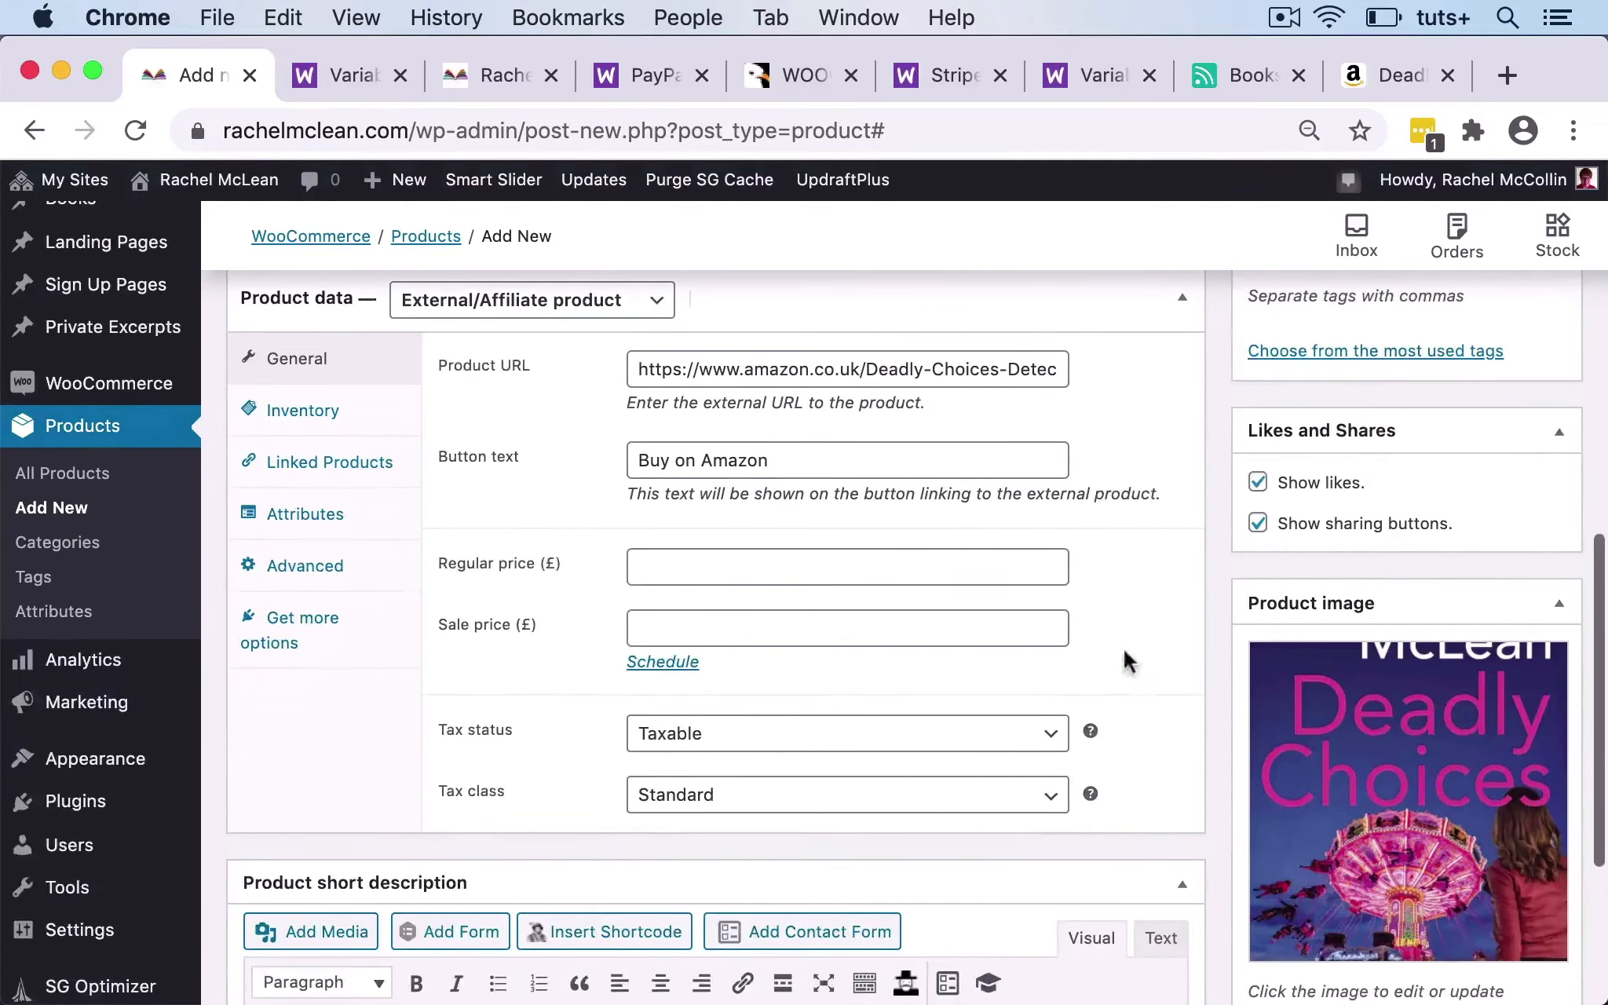
pyautogui.click(699, 563)
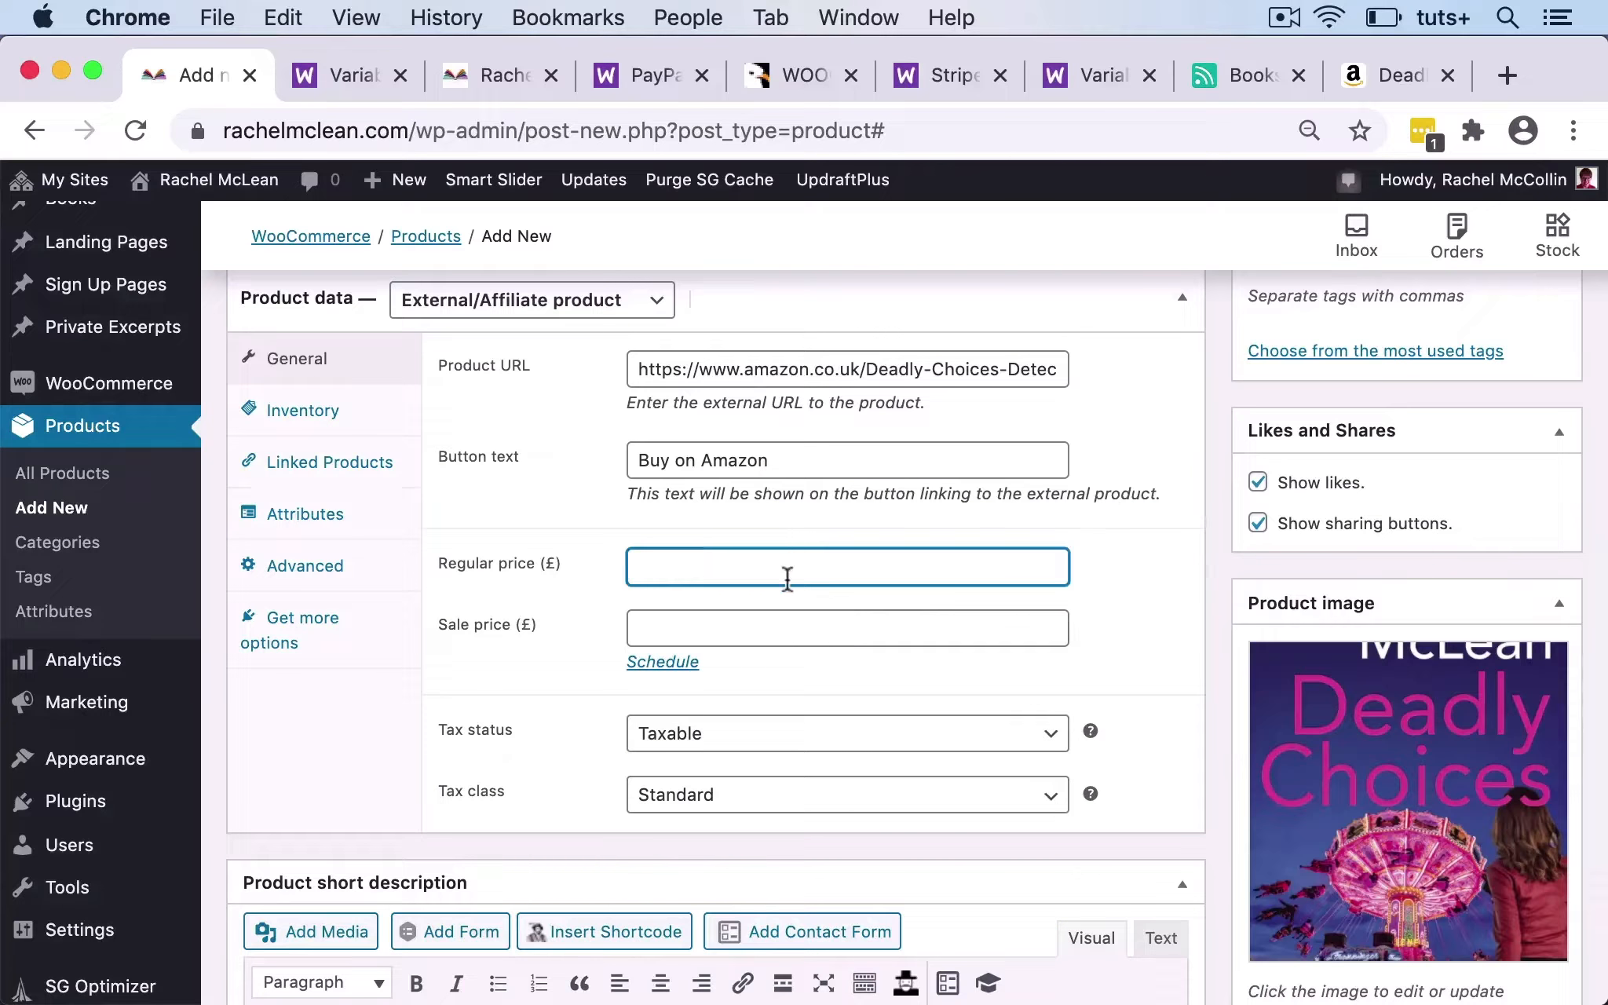
pyautogui.click(1386, 74)
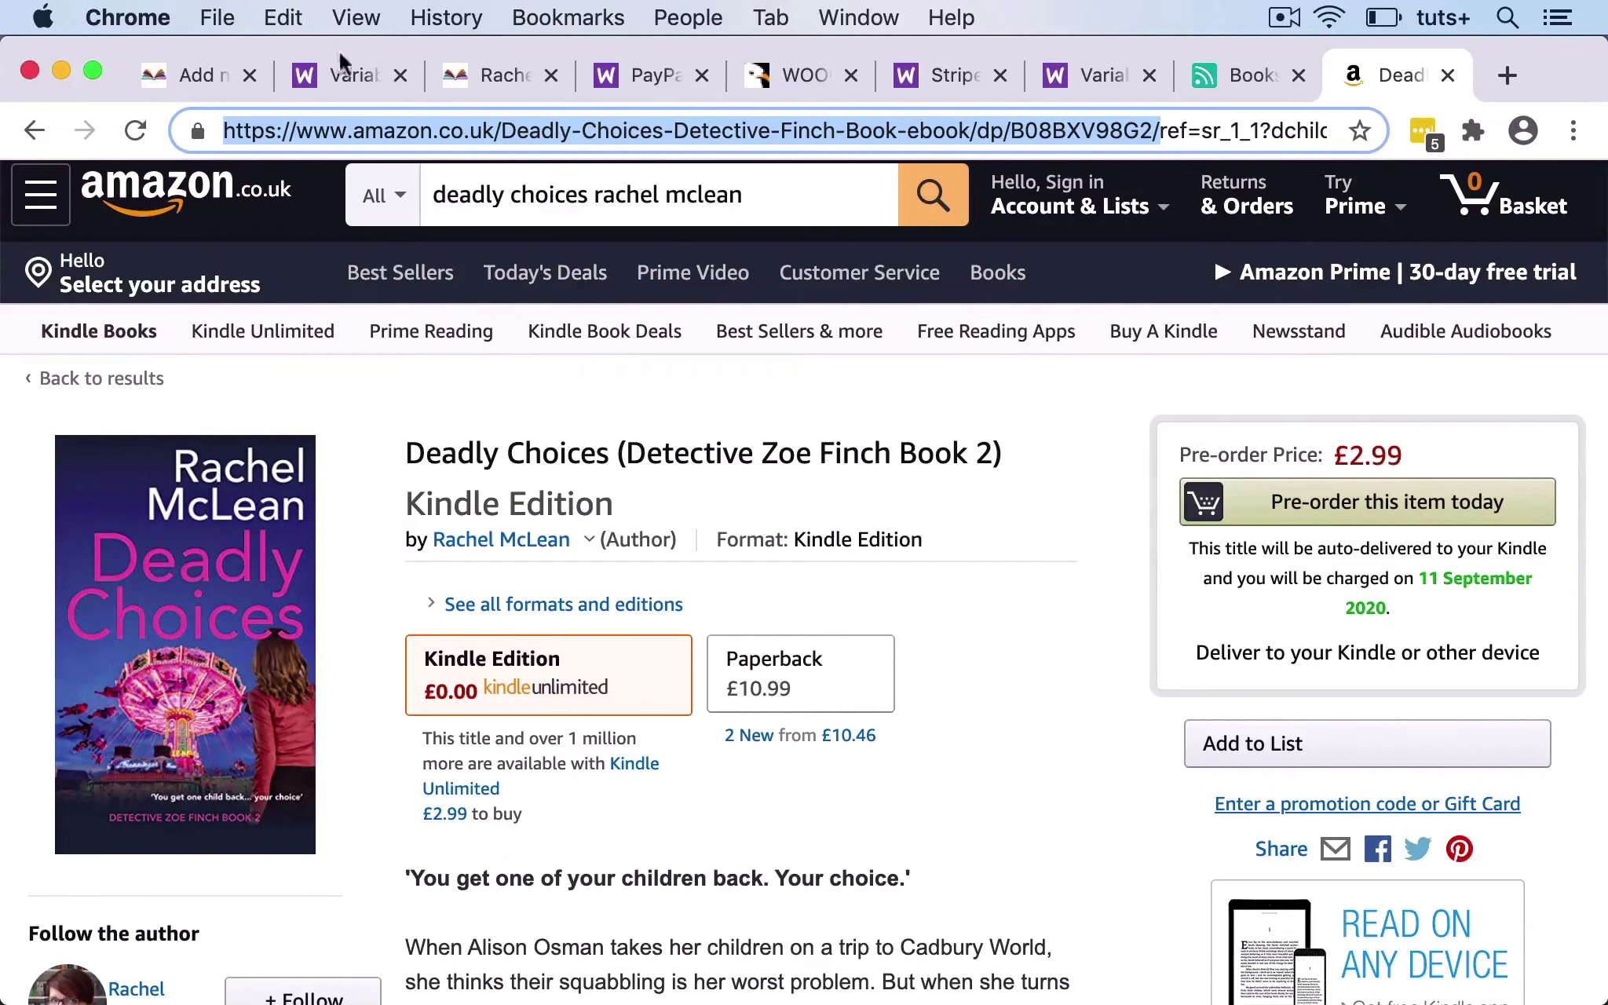
pyautogui.click(192, 74)
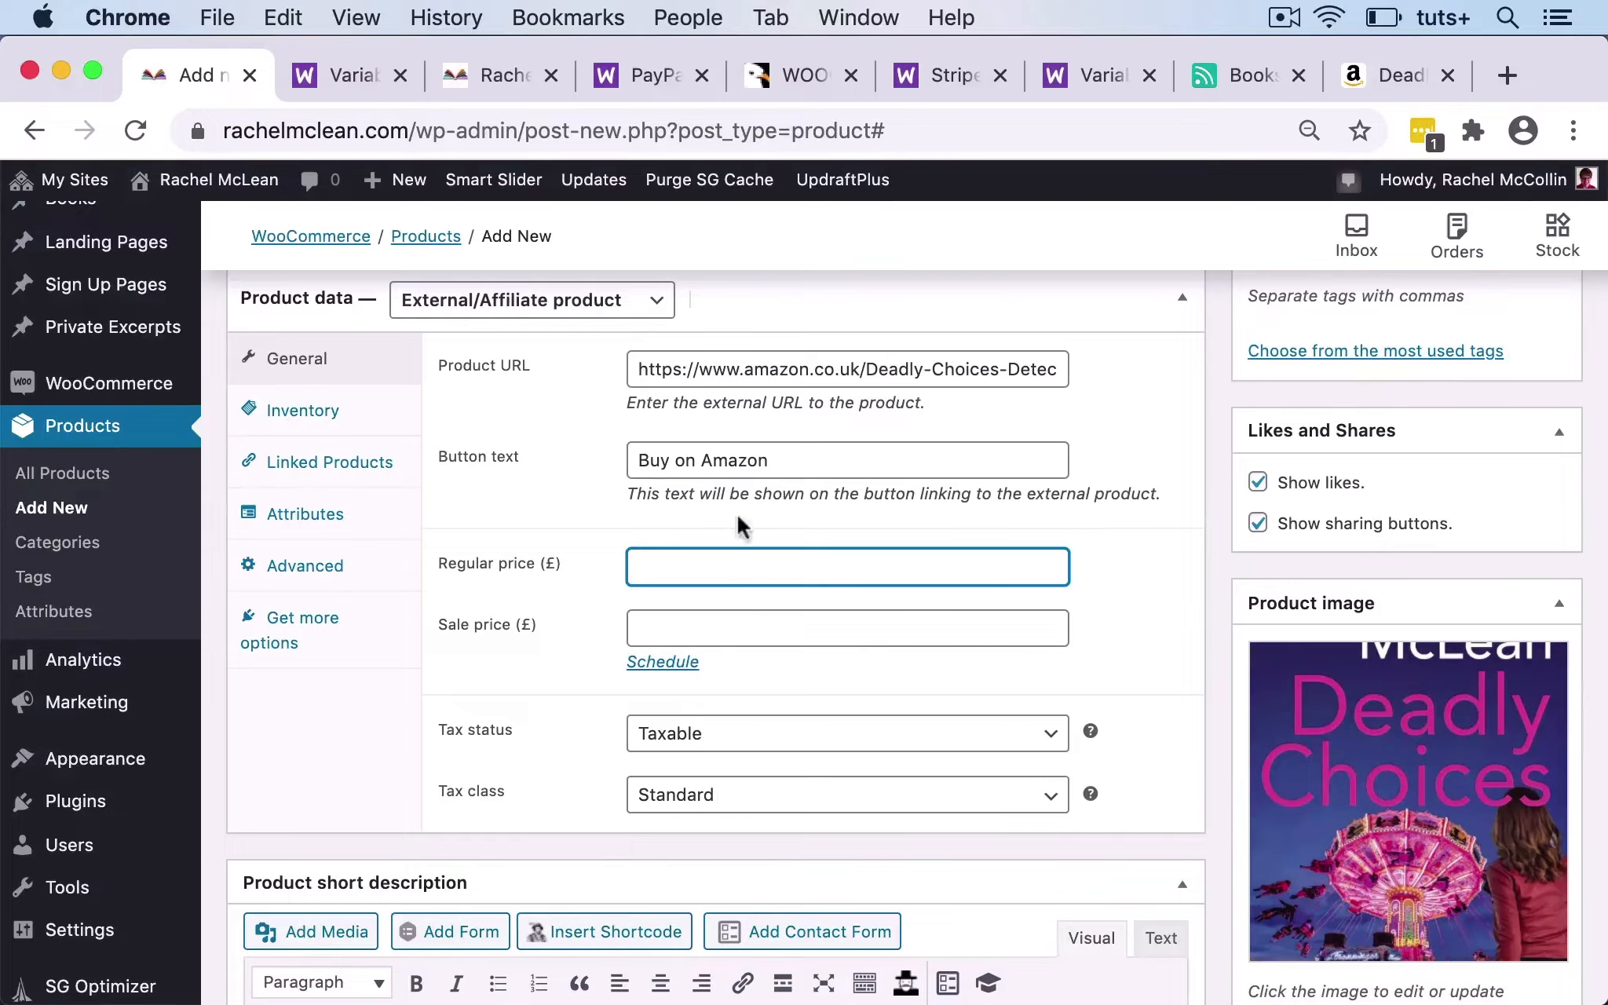
pyautogui.press('BackSpace')
pyautogui.press('BackSpace')
pyautogui.press('BackSpace')
pyautogui.press('BackSpace')
pyautogui.click(1115, 622)
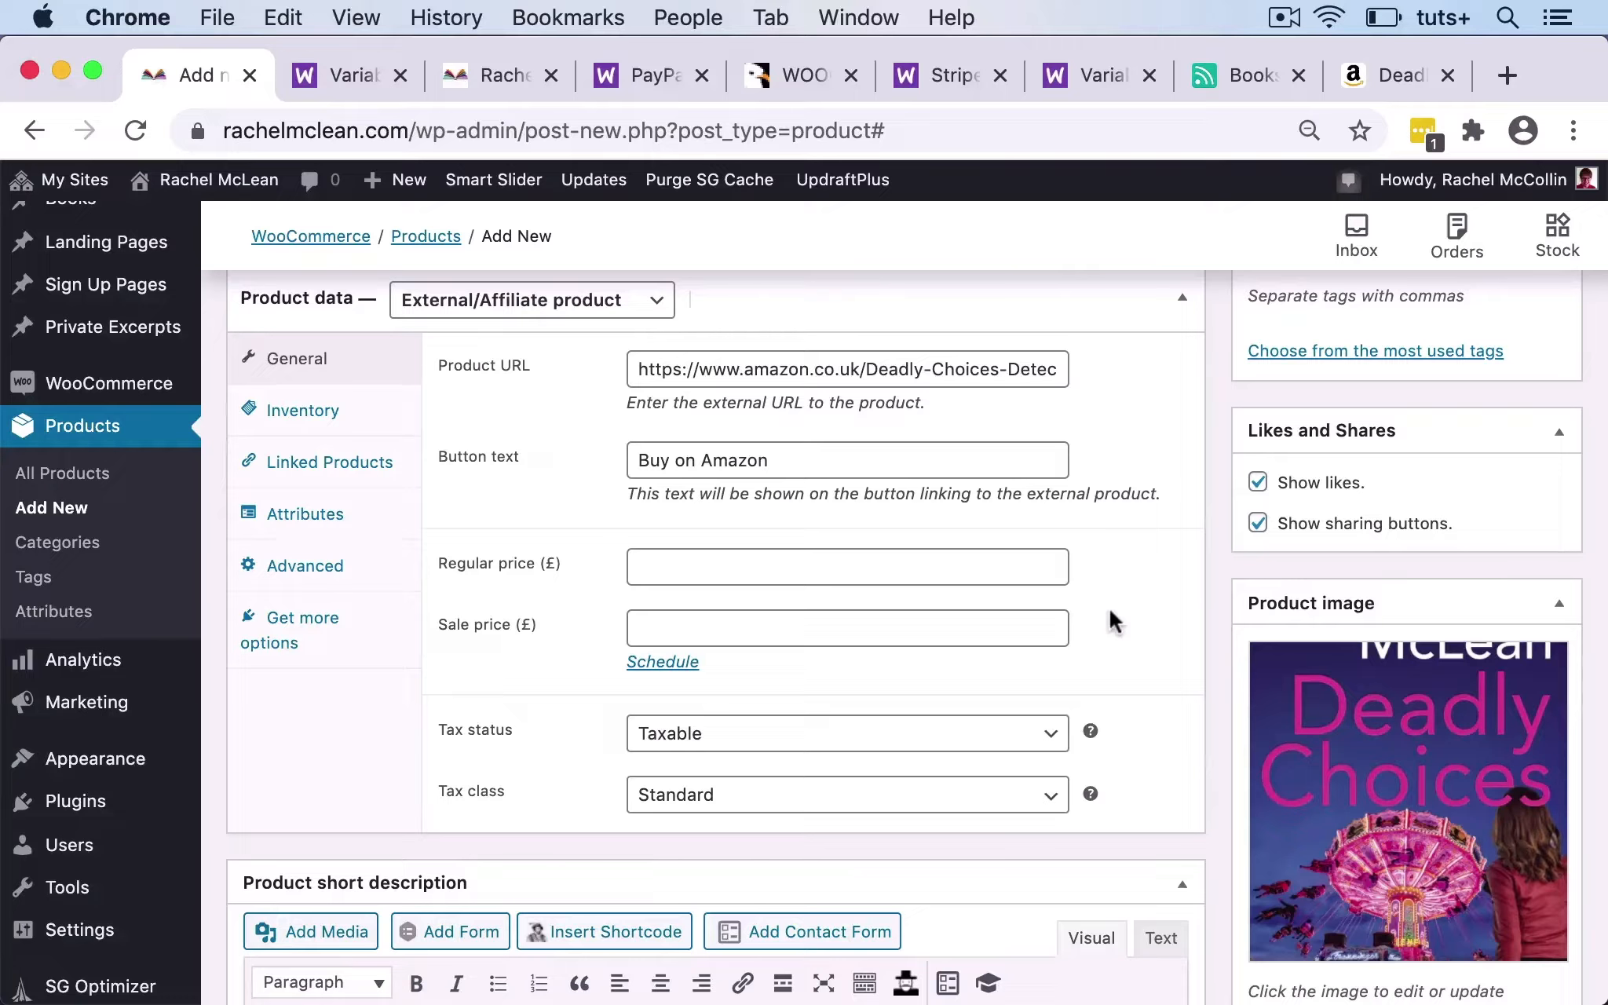
# Keep the product's tax status as Taxable and set its tax class to Zero rate.
pyautogui.scroll(-2, 1152, 667)
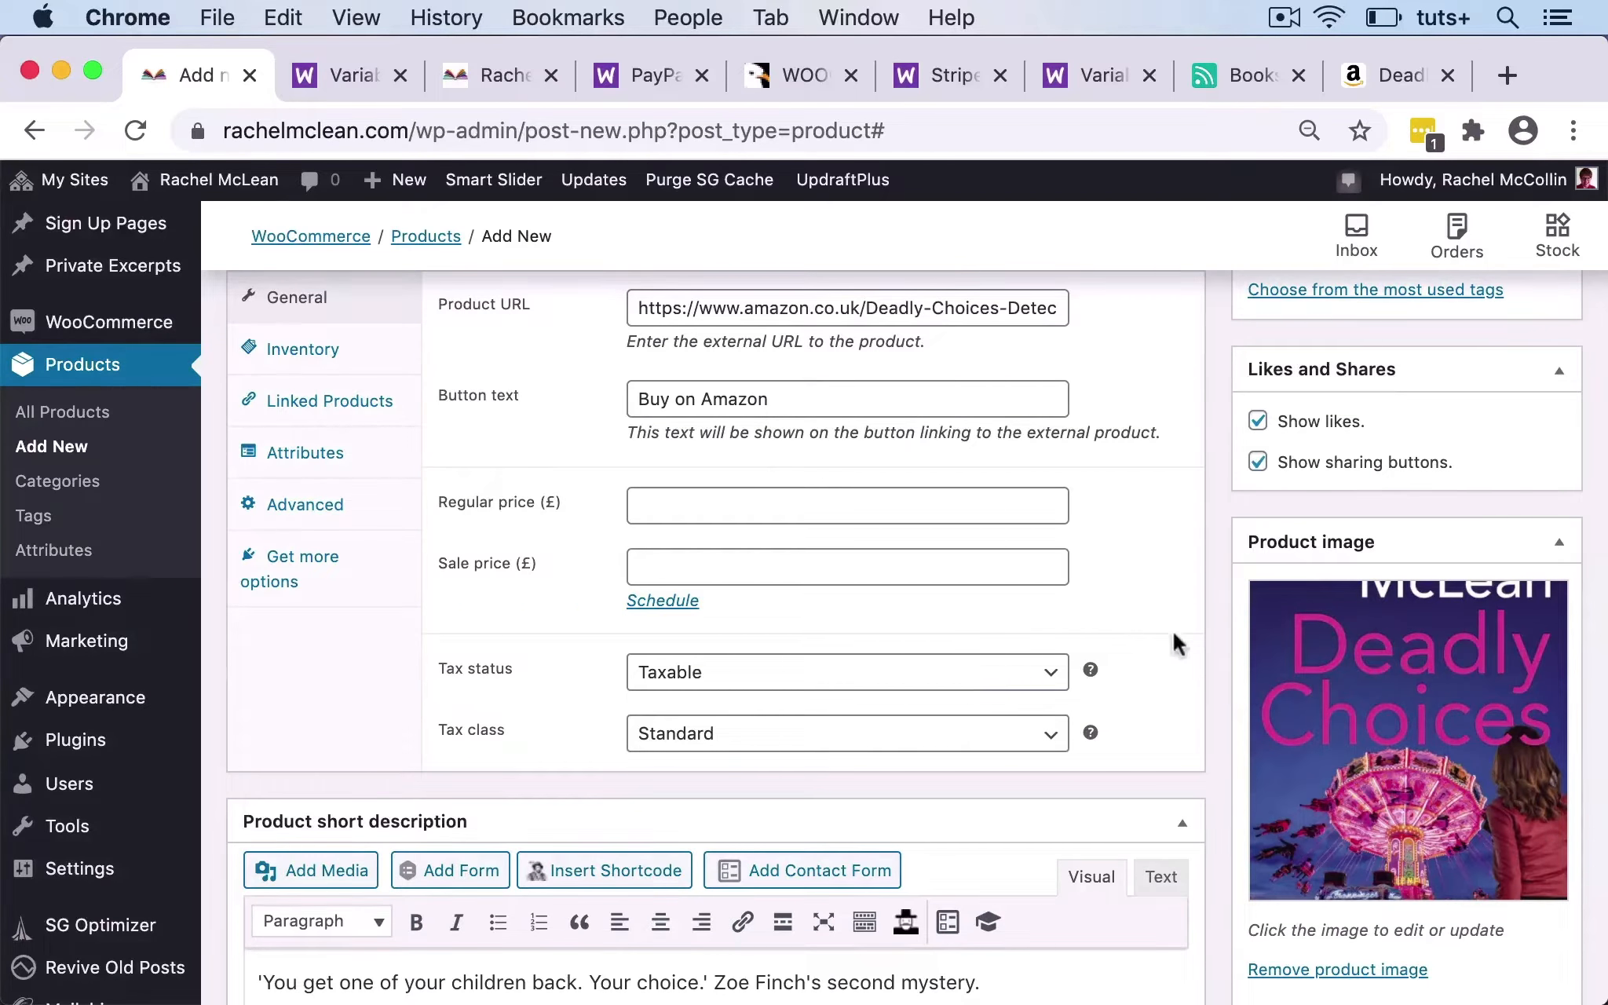
pyautogui.click(951, 675)
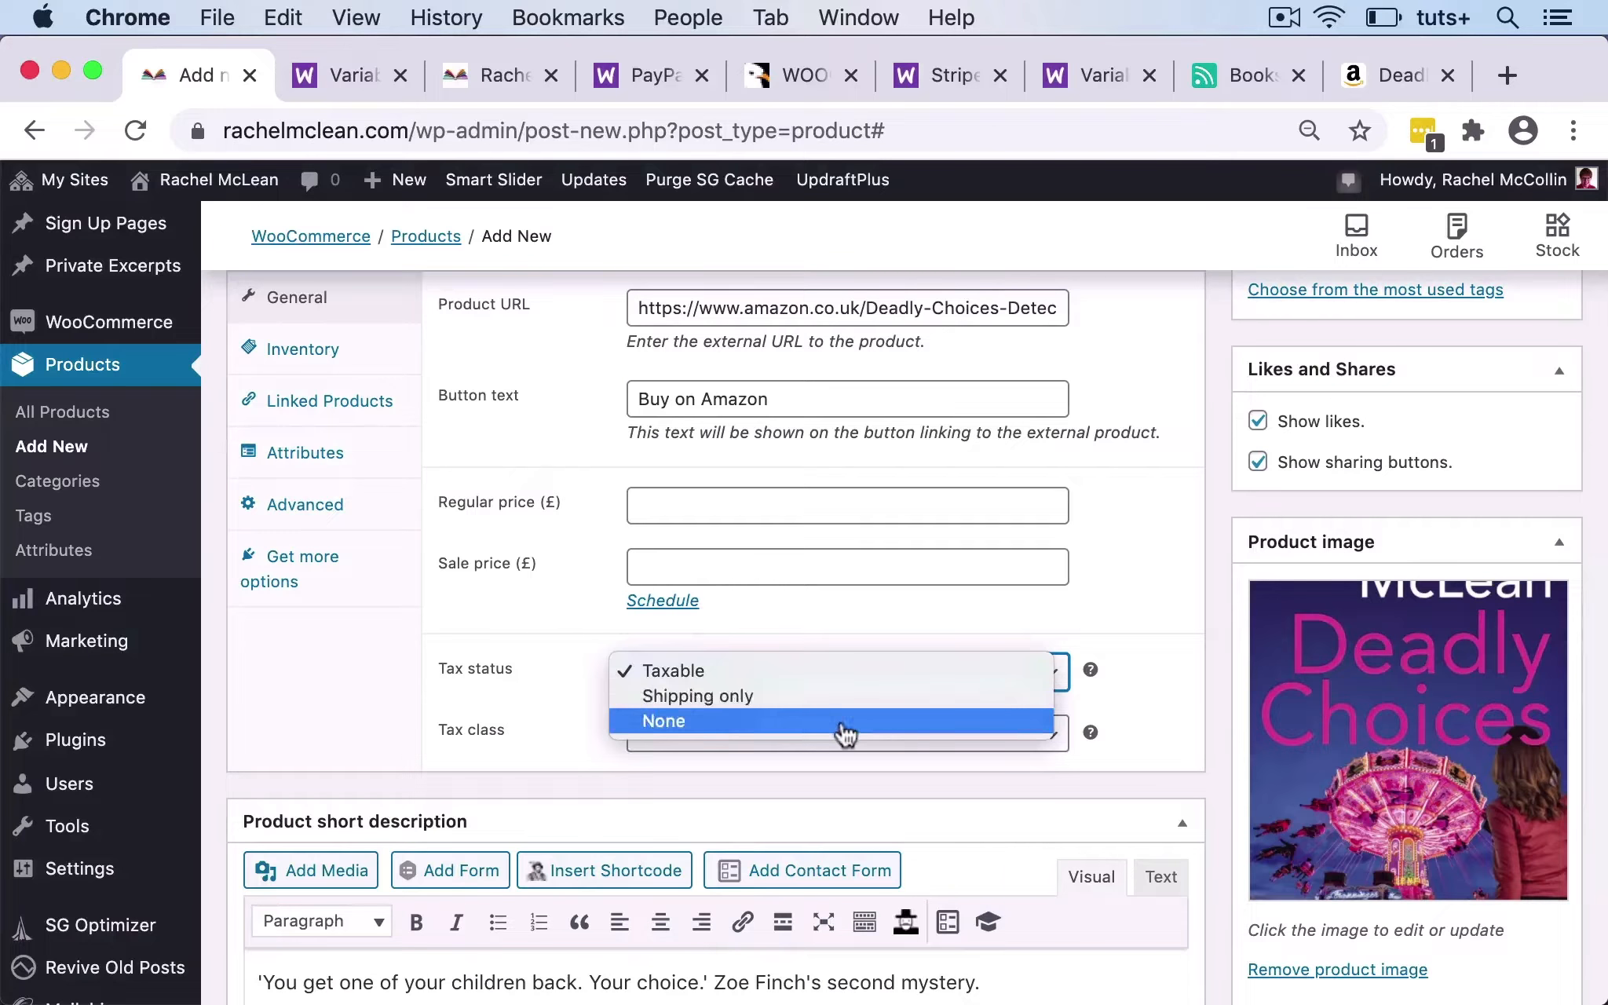
pyautogui.click(847, 734)
pyautogui.click(941, 674)
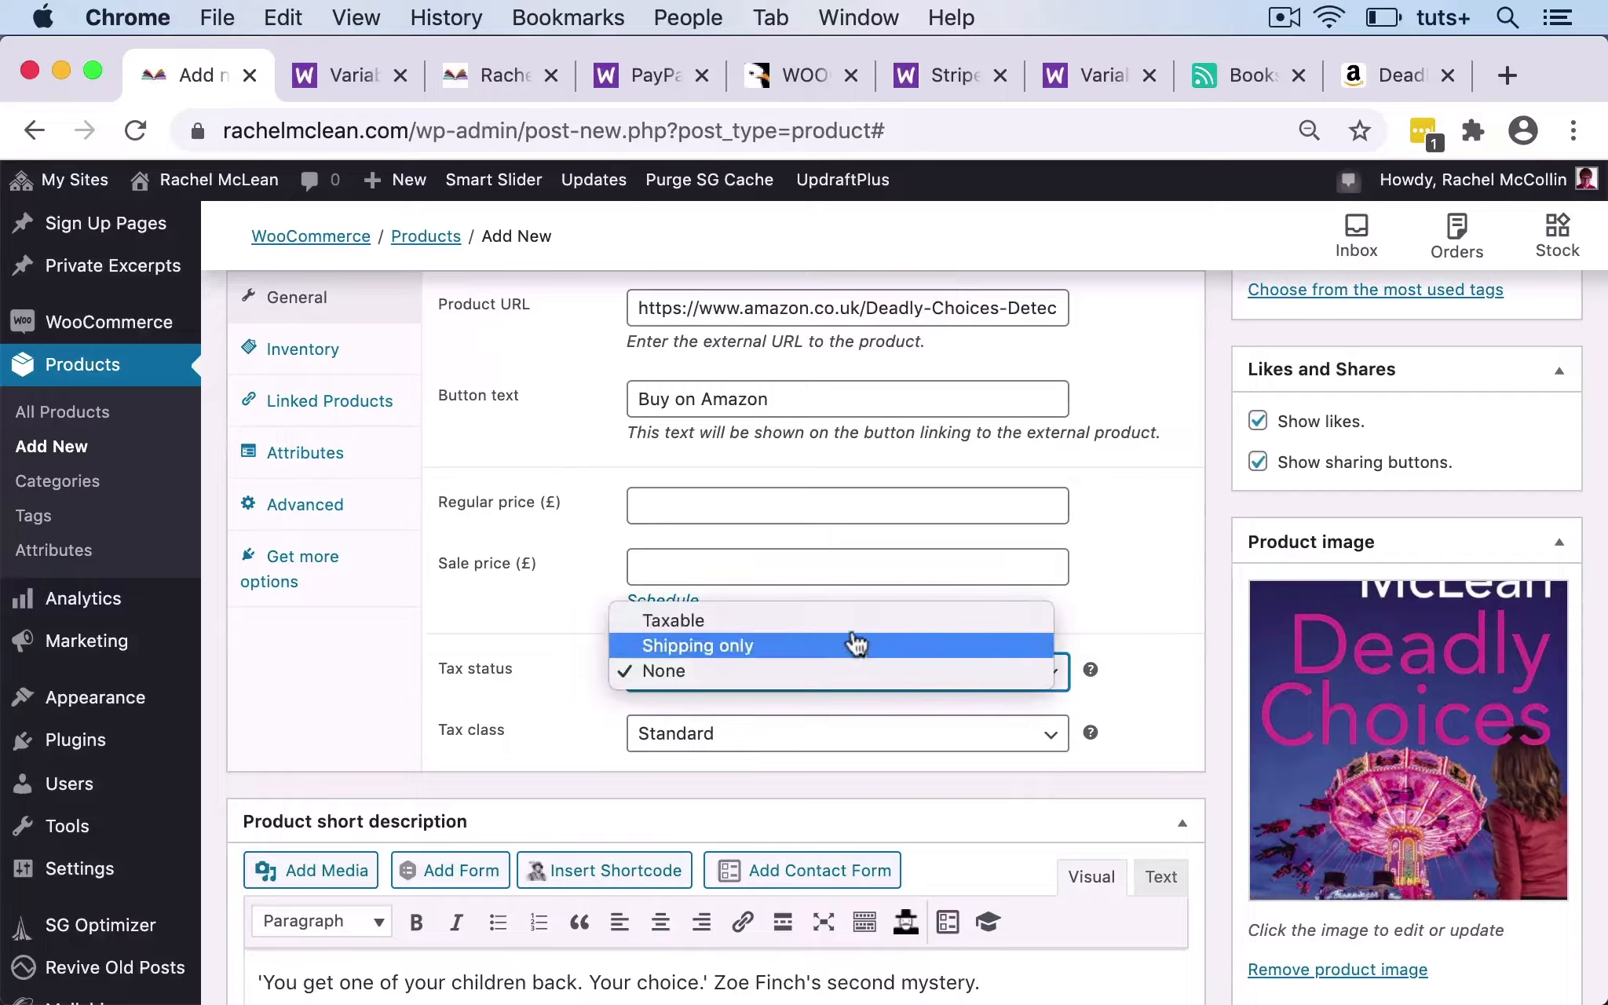
pyautogui.click(786, 622)
pyautogui.click(742, 734)
pyautogui.click(709, 785)
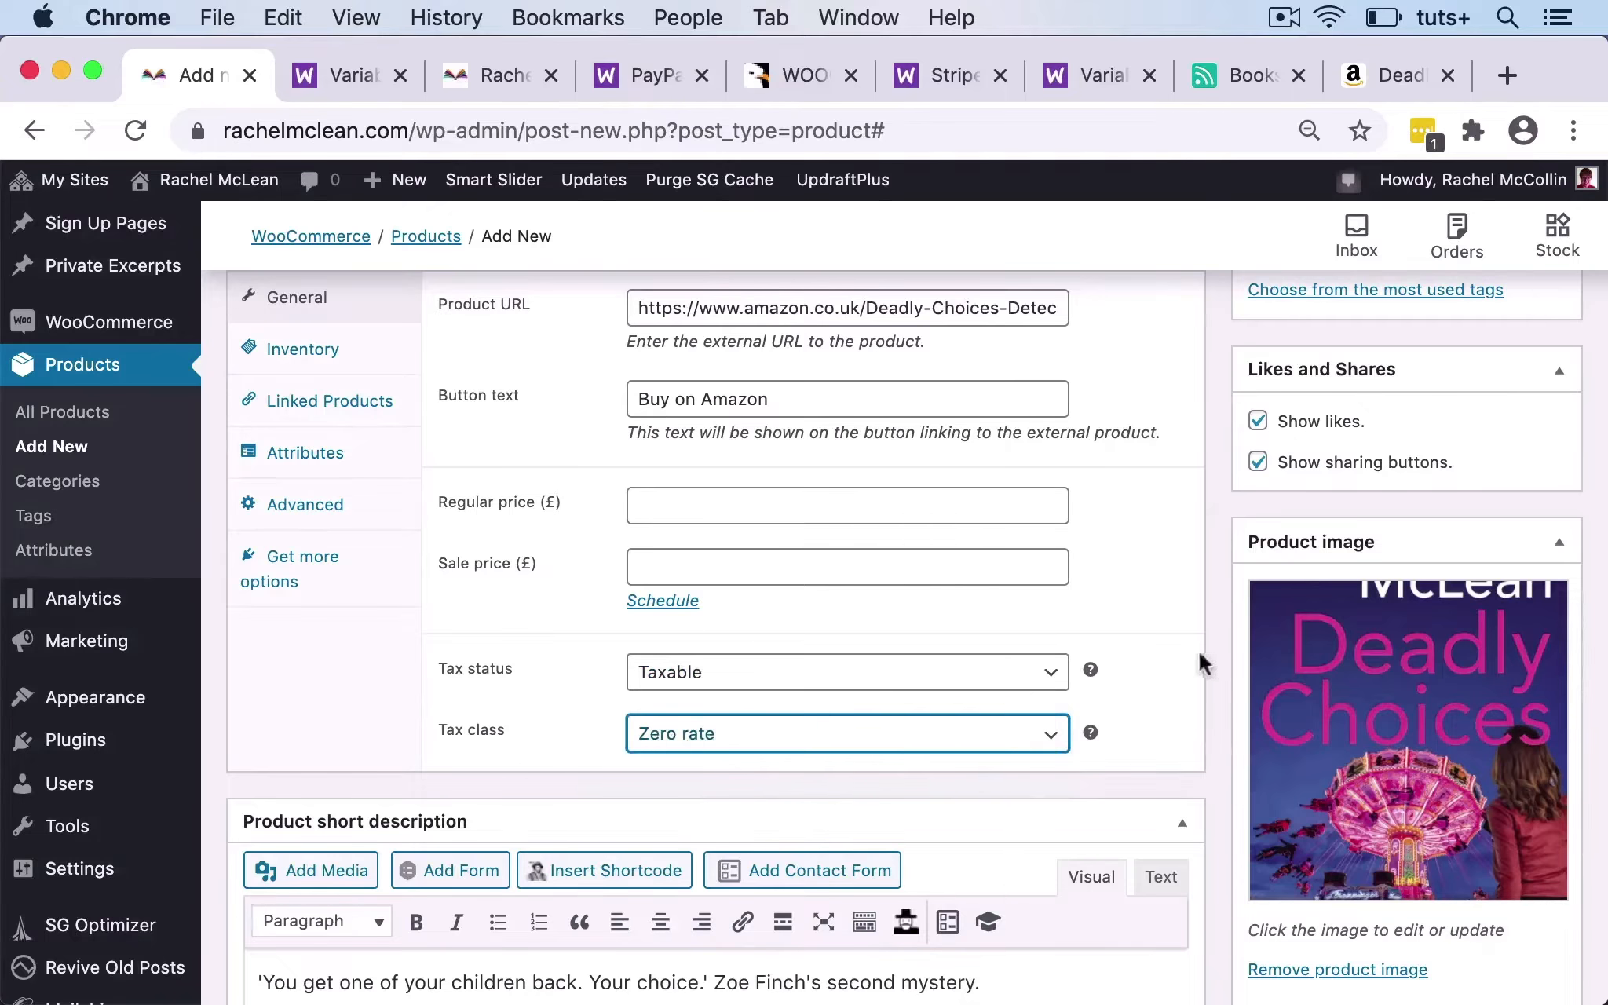
# Publish the Deadly Choices product.
pyautogui.scroll(-2, 1123, 697)
pyautogui.scroll(6, 1124, 681)
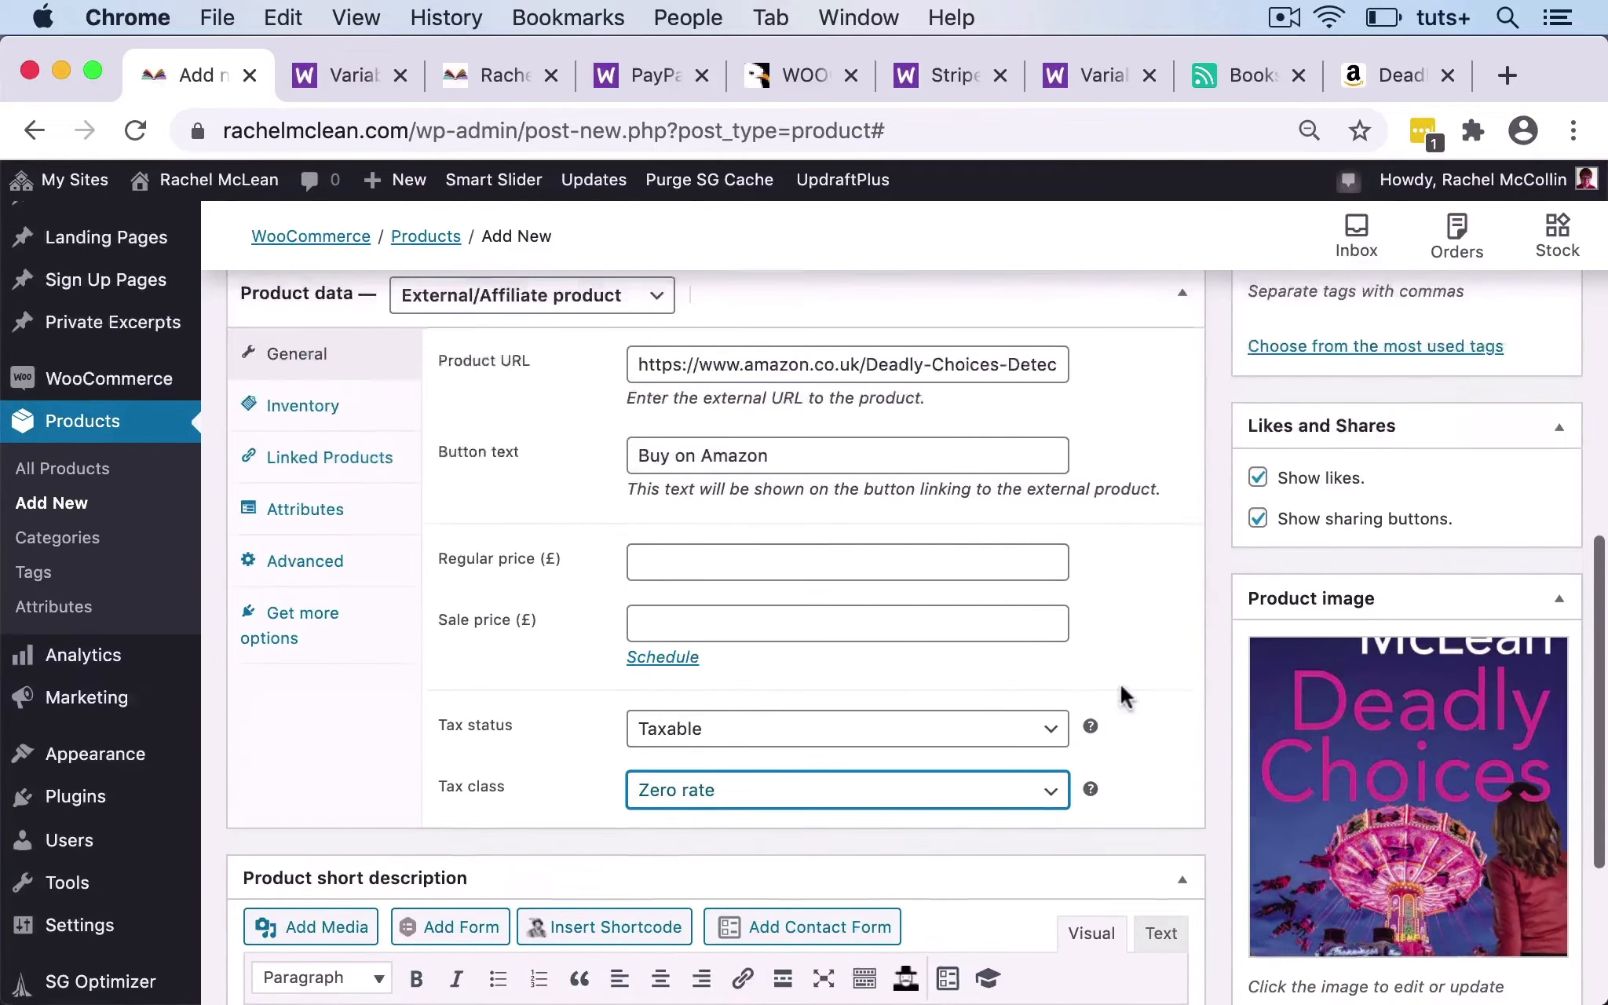
pyautogui.scroll(10, 1123, 697)
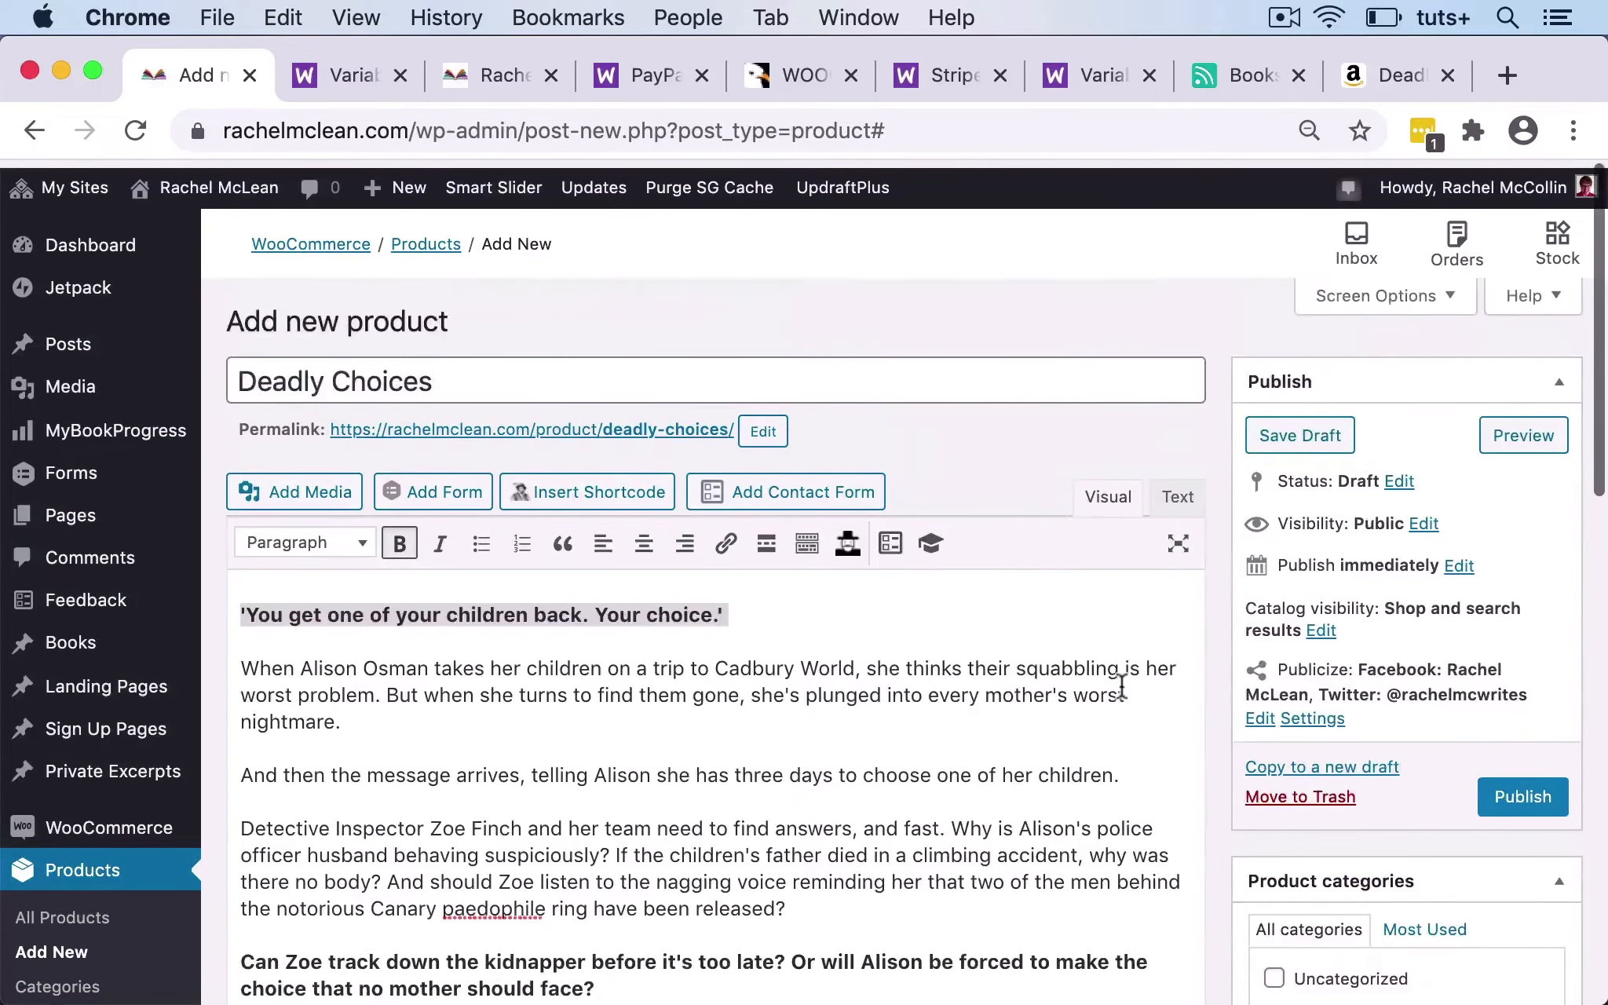
pyautogui.click(1521, 801)
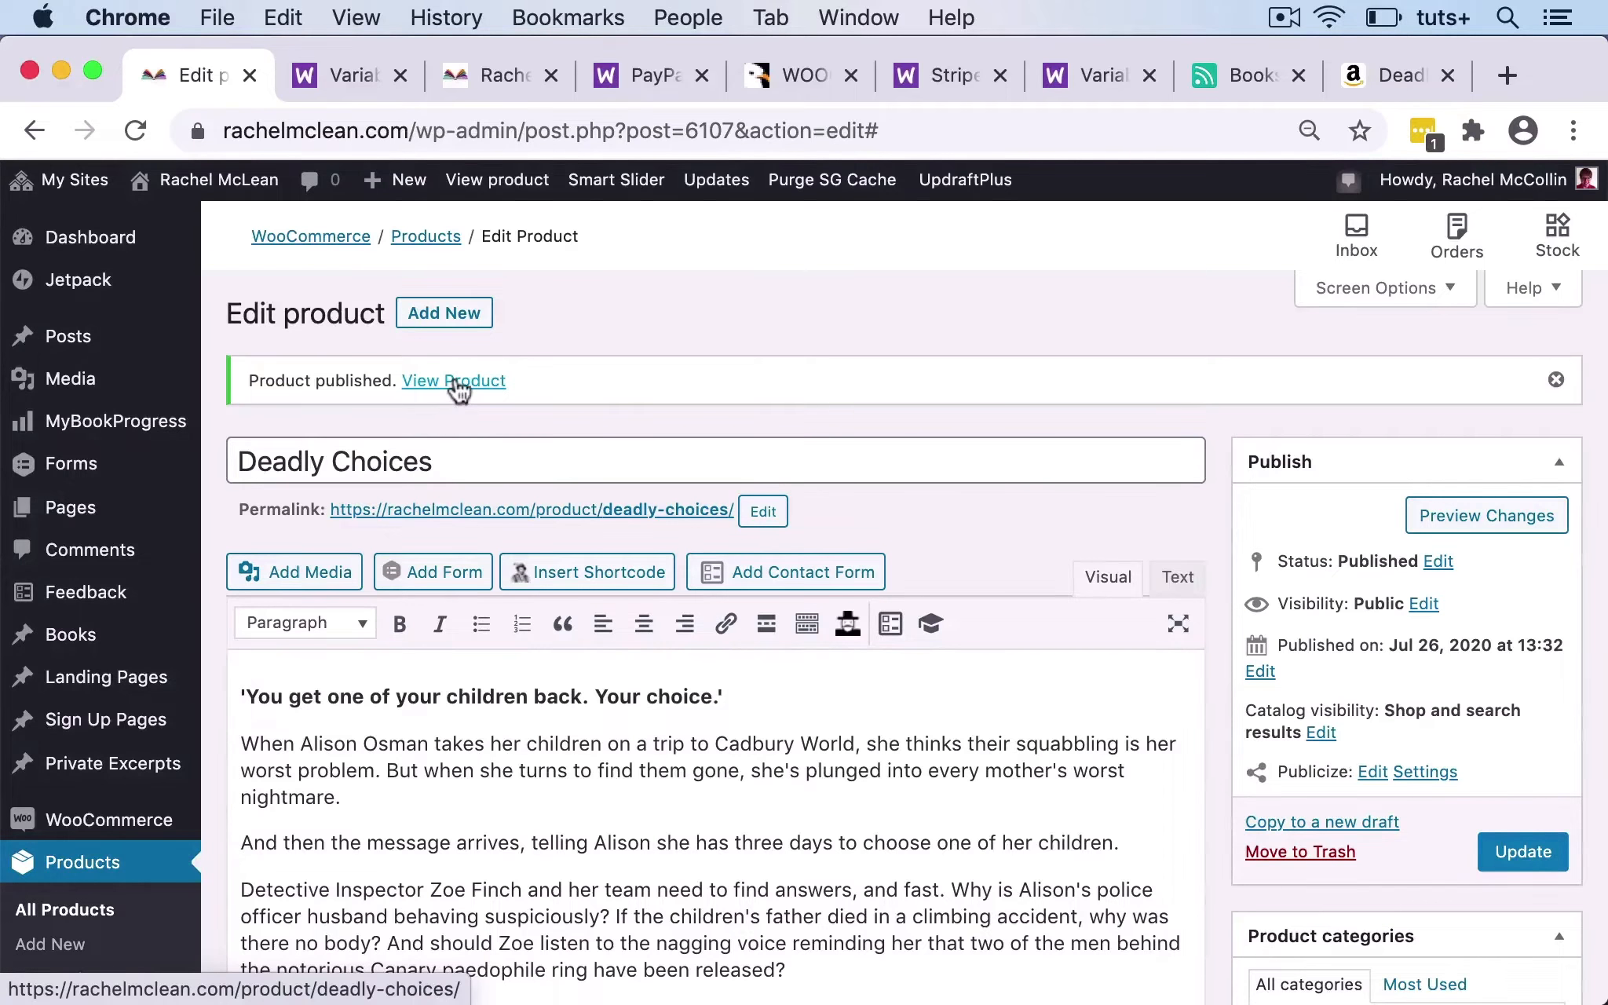
# Open the published Deadly Choices page on the site and examine how the product is displayed.
pyautogui.click(459, 383)
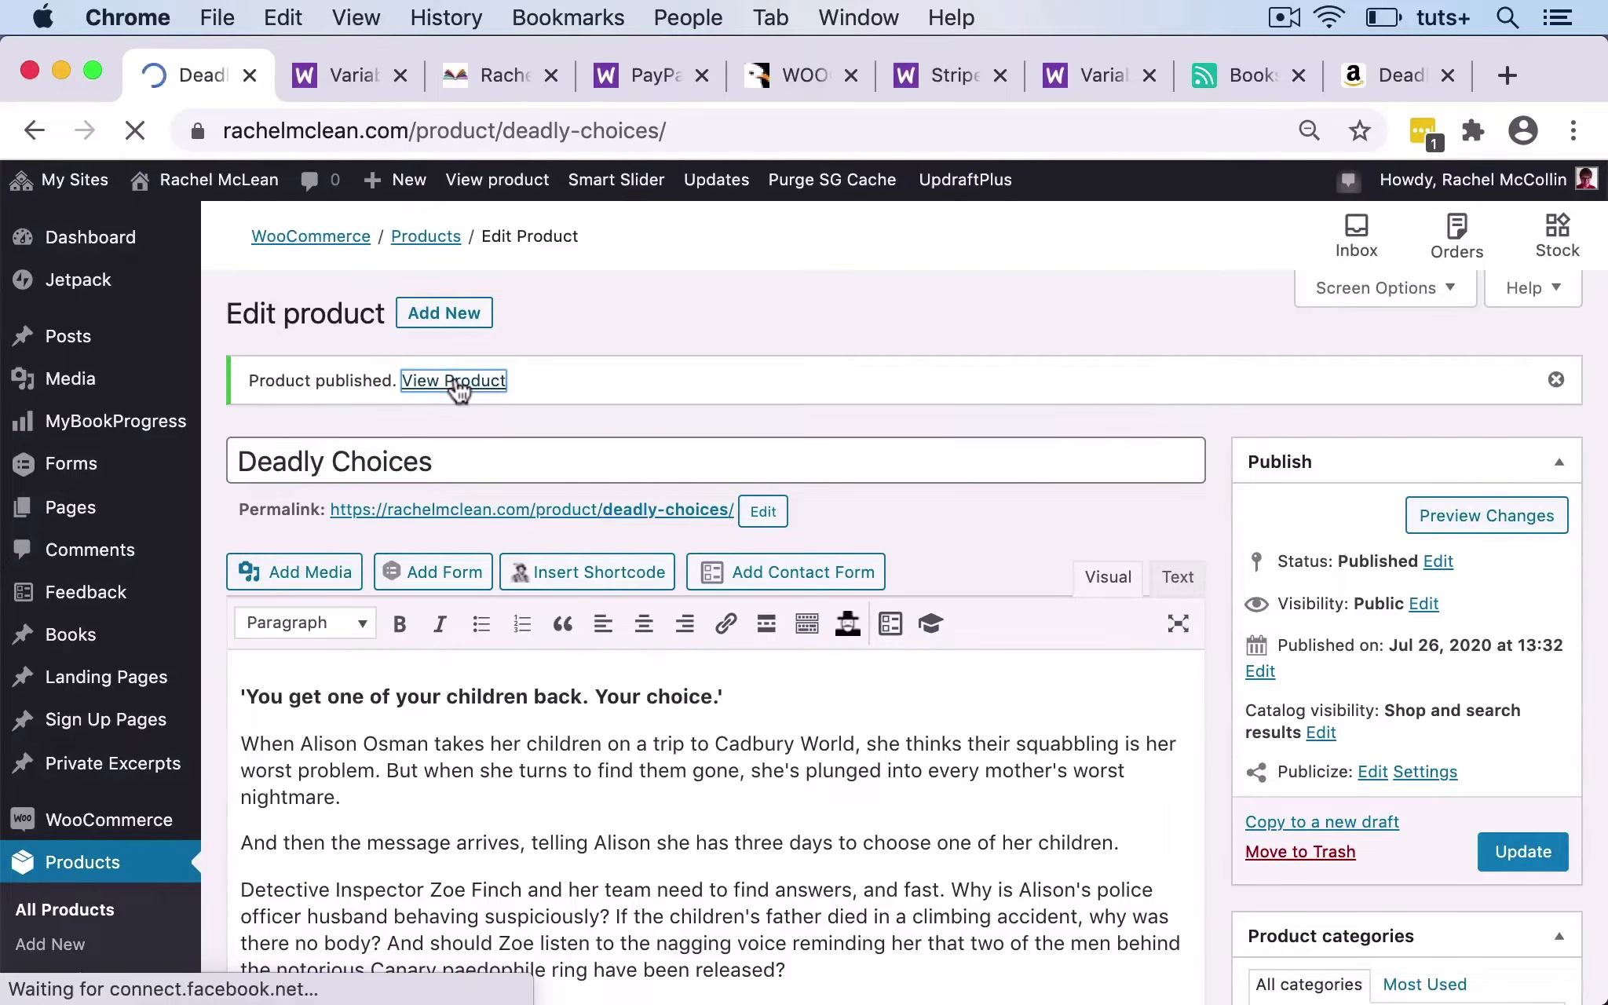
pyautogui.scroll(-3, 945, 683)
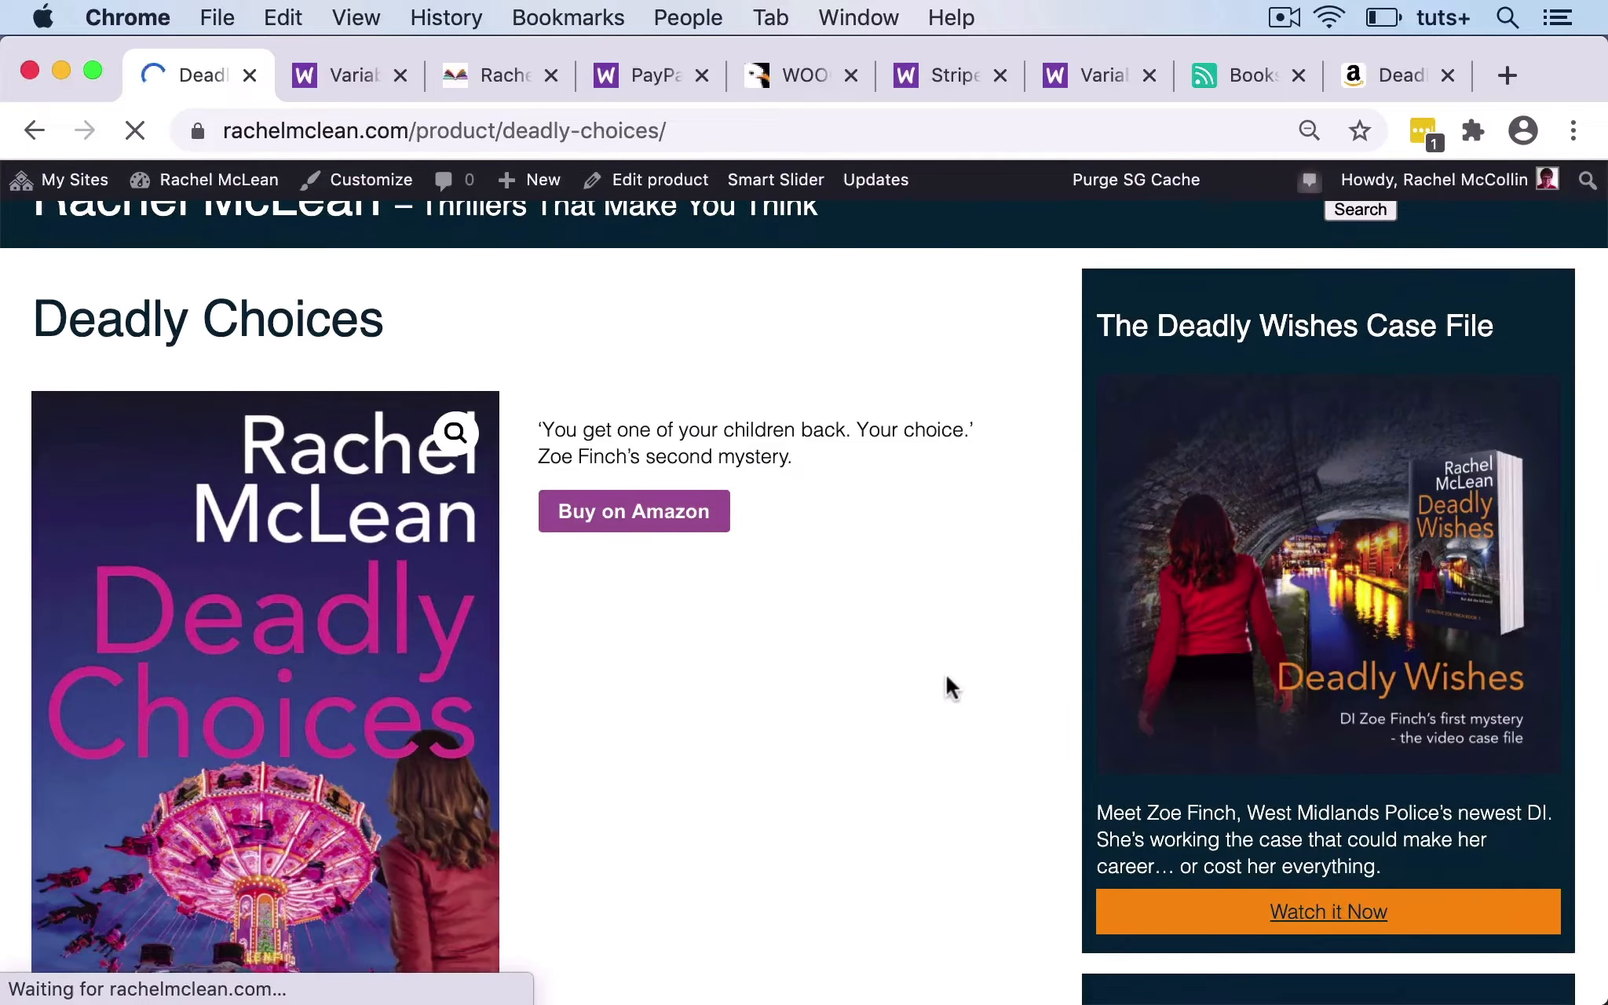
pyautogui.scroll(-1, 945, 673)
pyautogui.scroll(3, 944, 674)
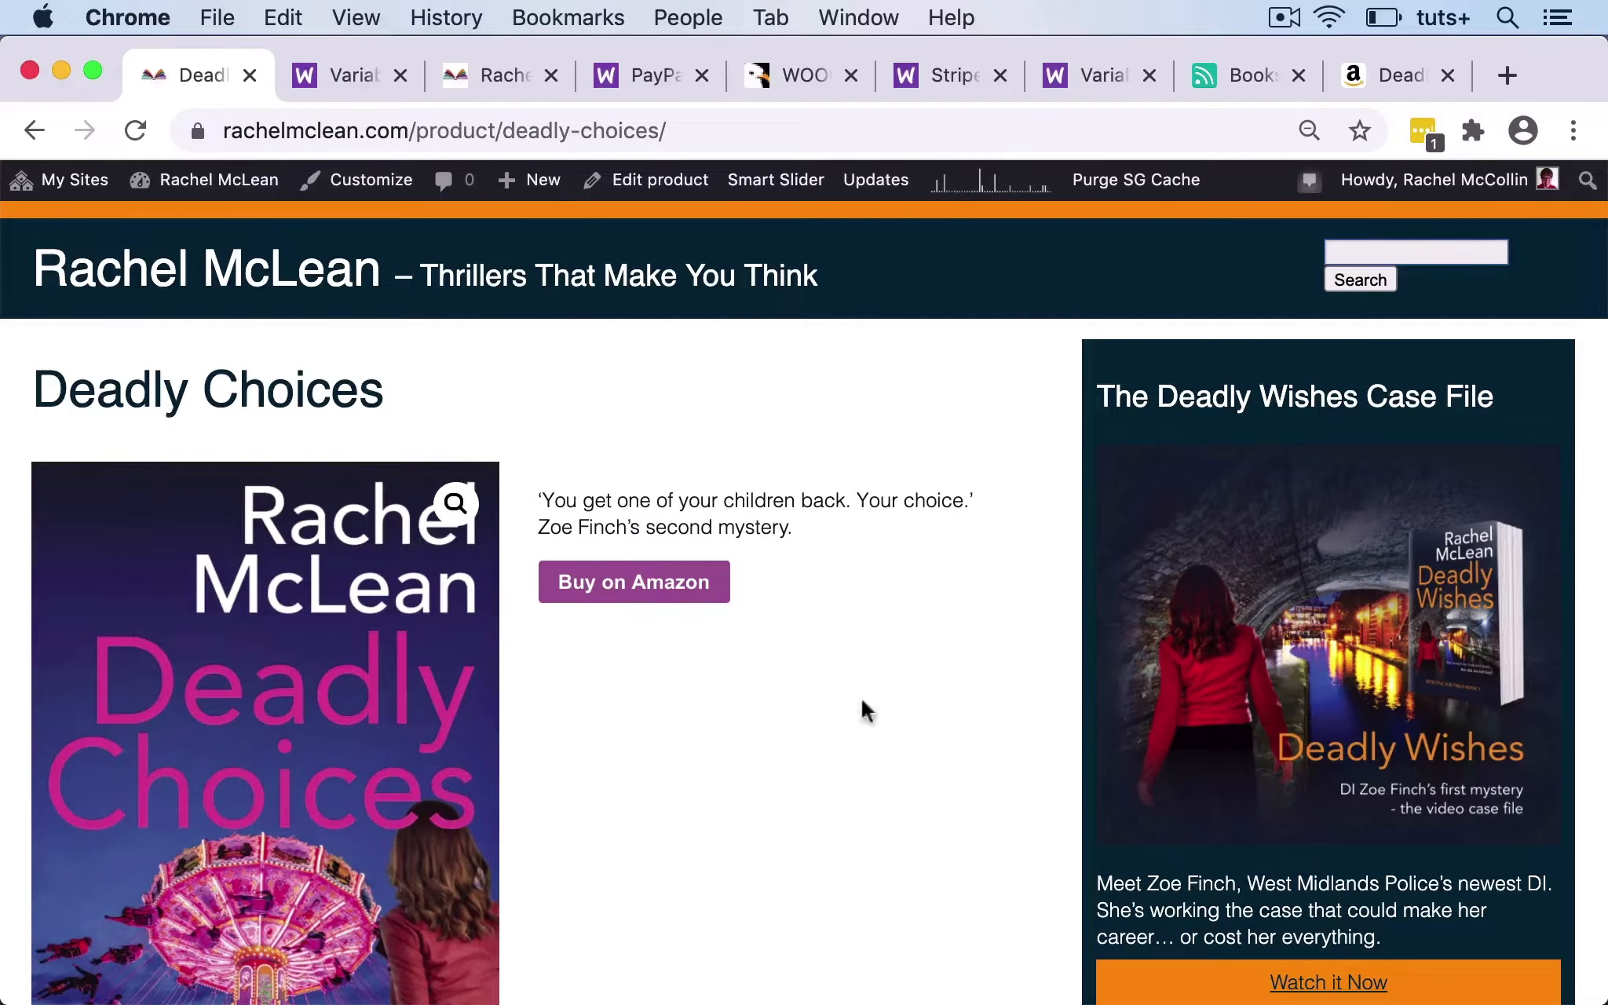
# Edit the Deadly Choices product to set its regular price to £2.99 and update it.
pyautogui.click(657, 182)
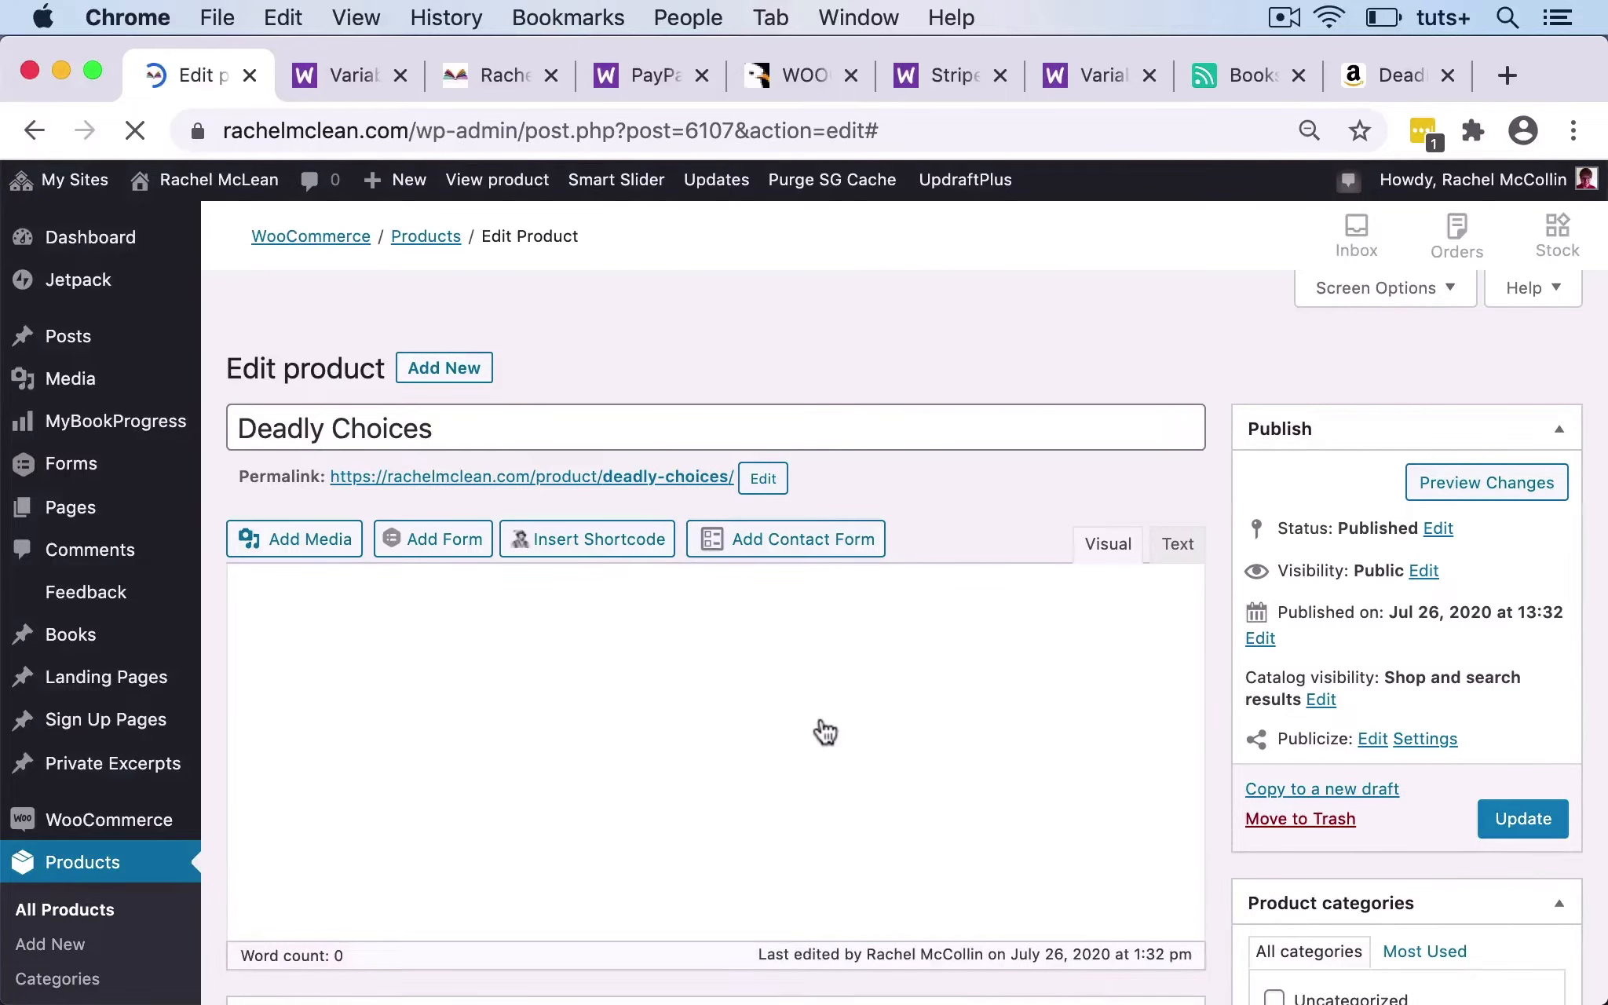
pyautogui.scroll(-4, 822, 722)
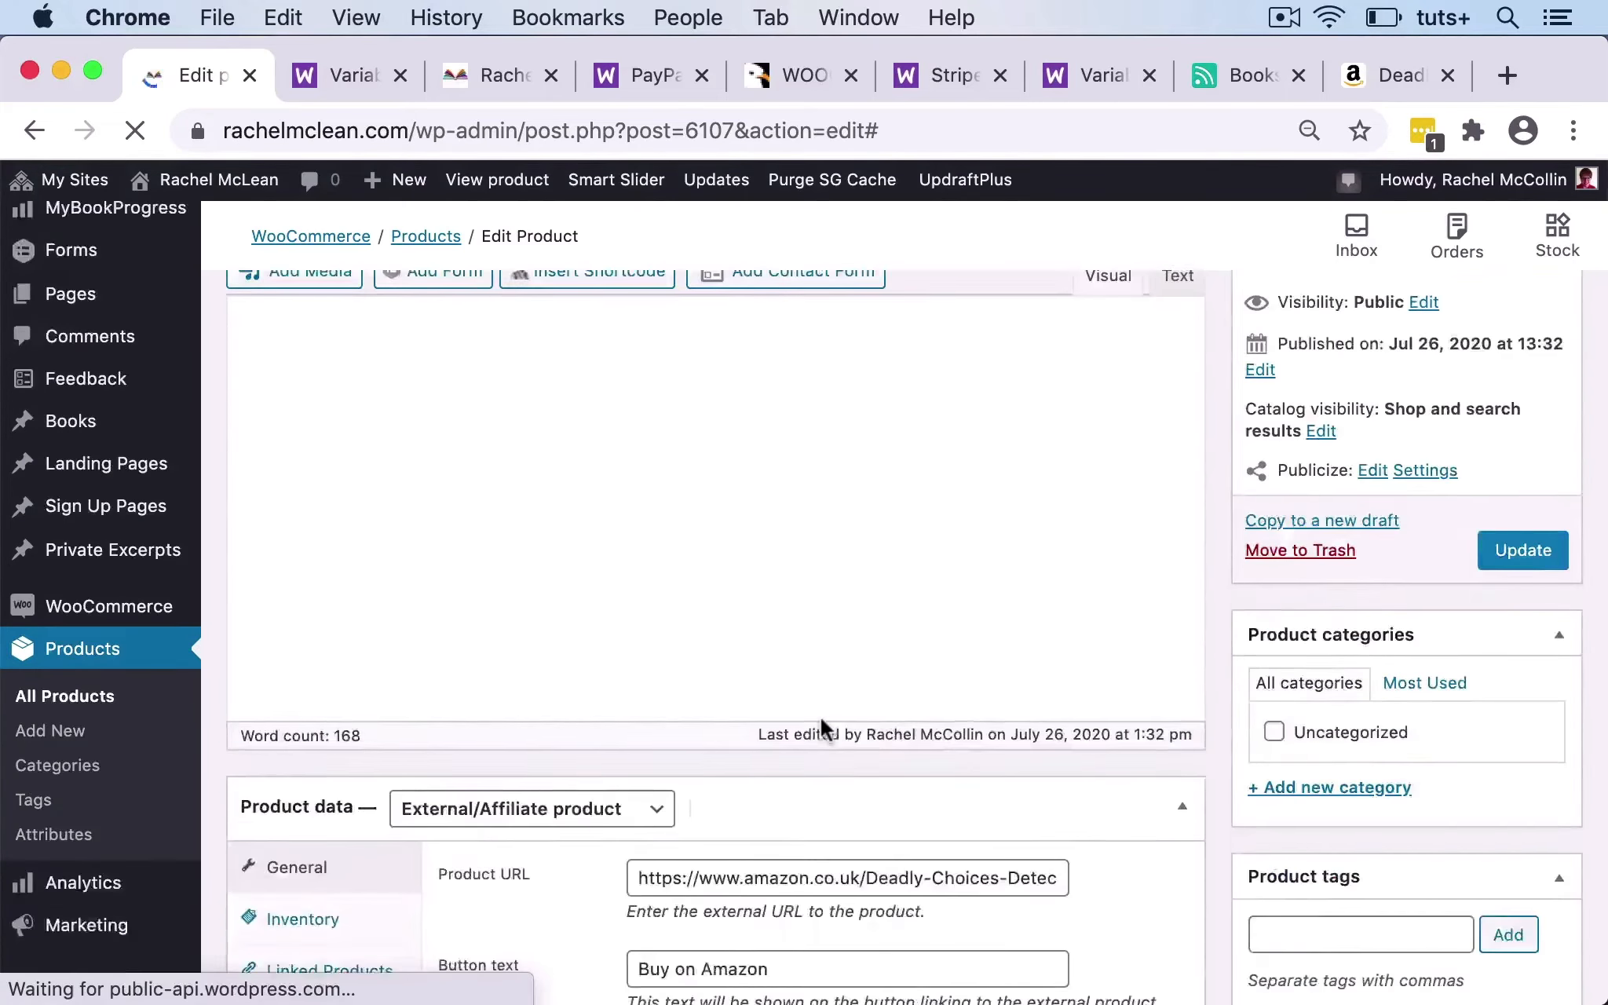
pyautogui.scroll(-6, 820, 721)
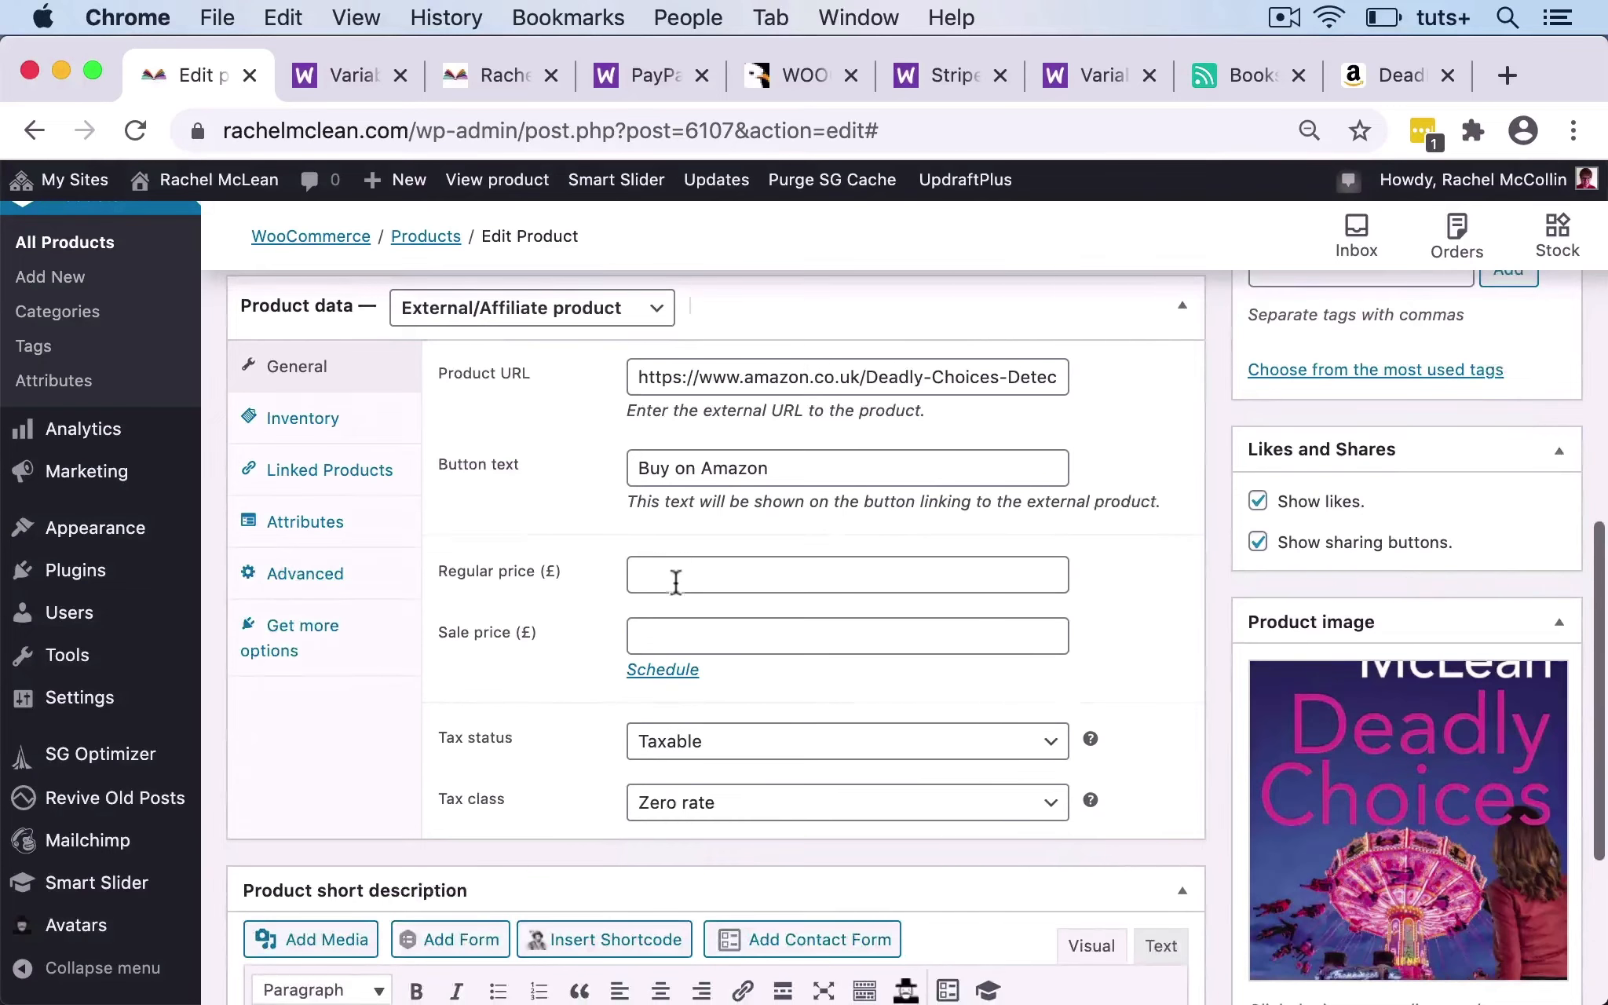
pyautogui.click(676, 581)
pyautogui.write('2.99')
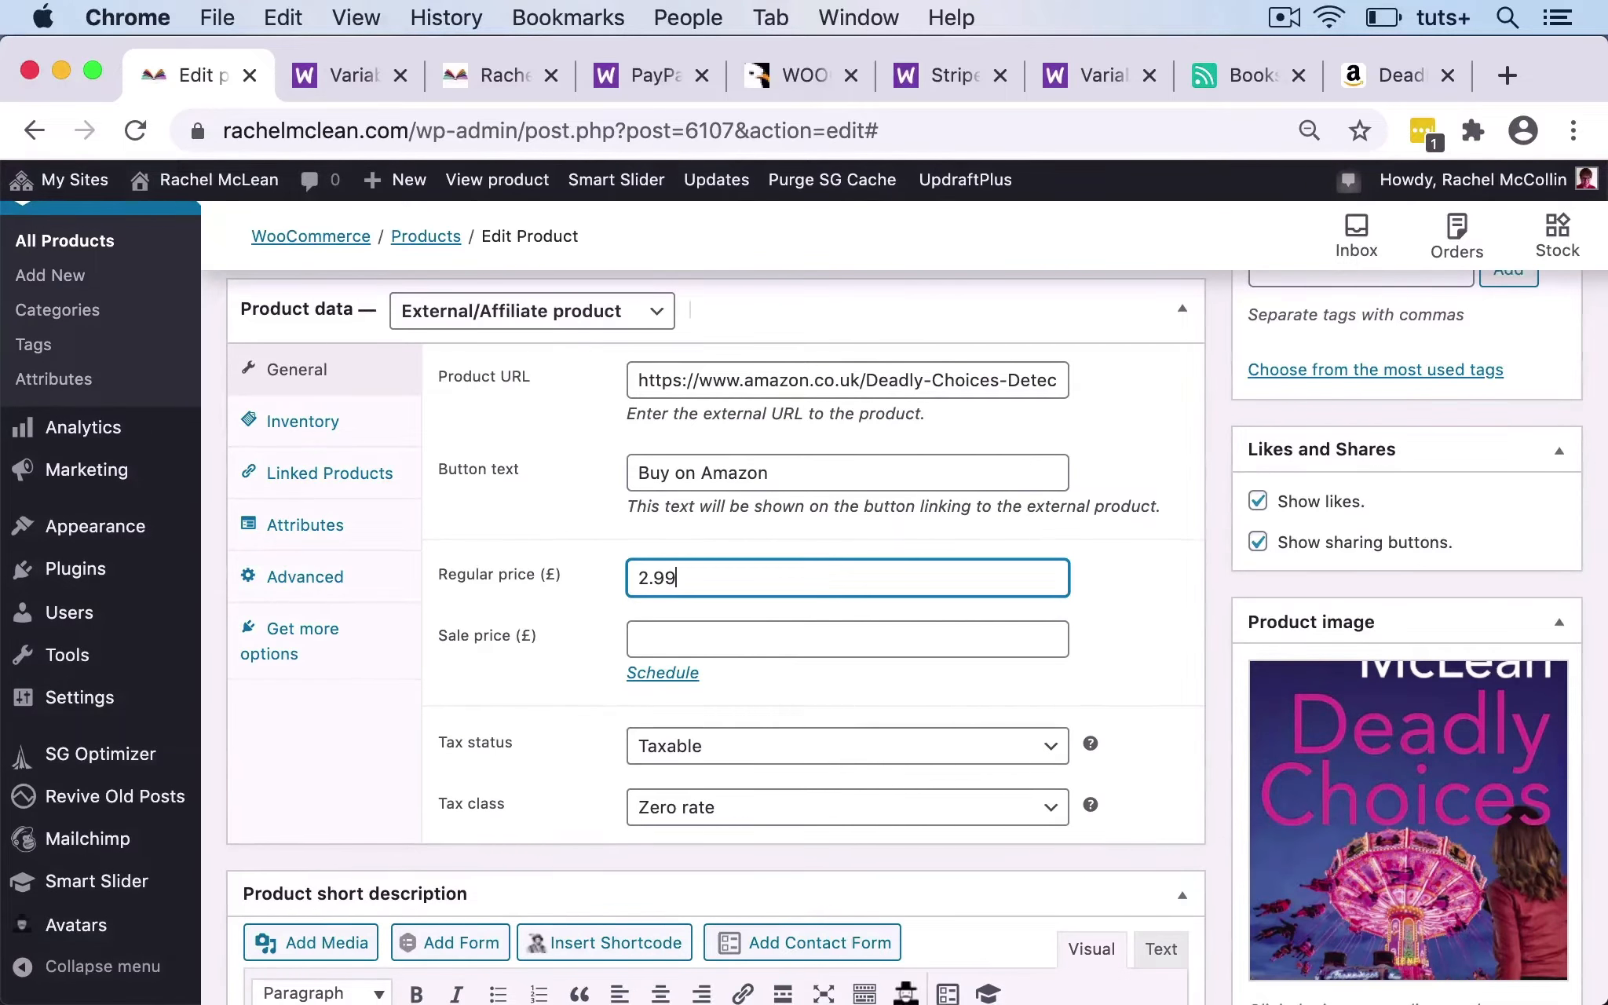
pyautogui.click(1097, 613)
pyautogui.scroll(1, 1097, 613)
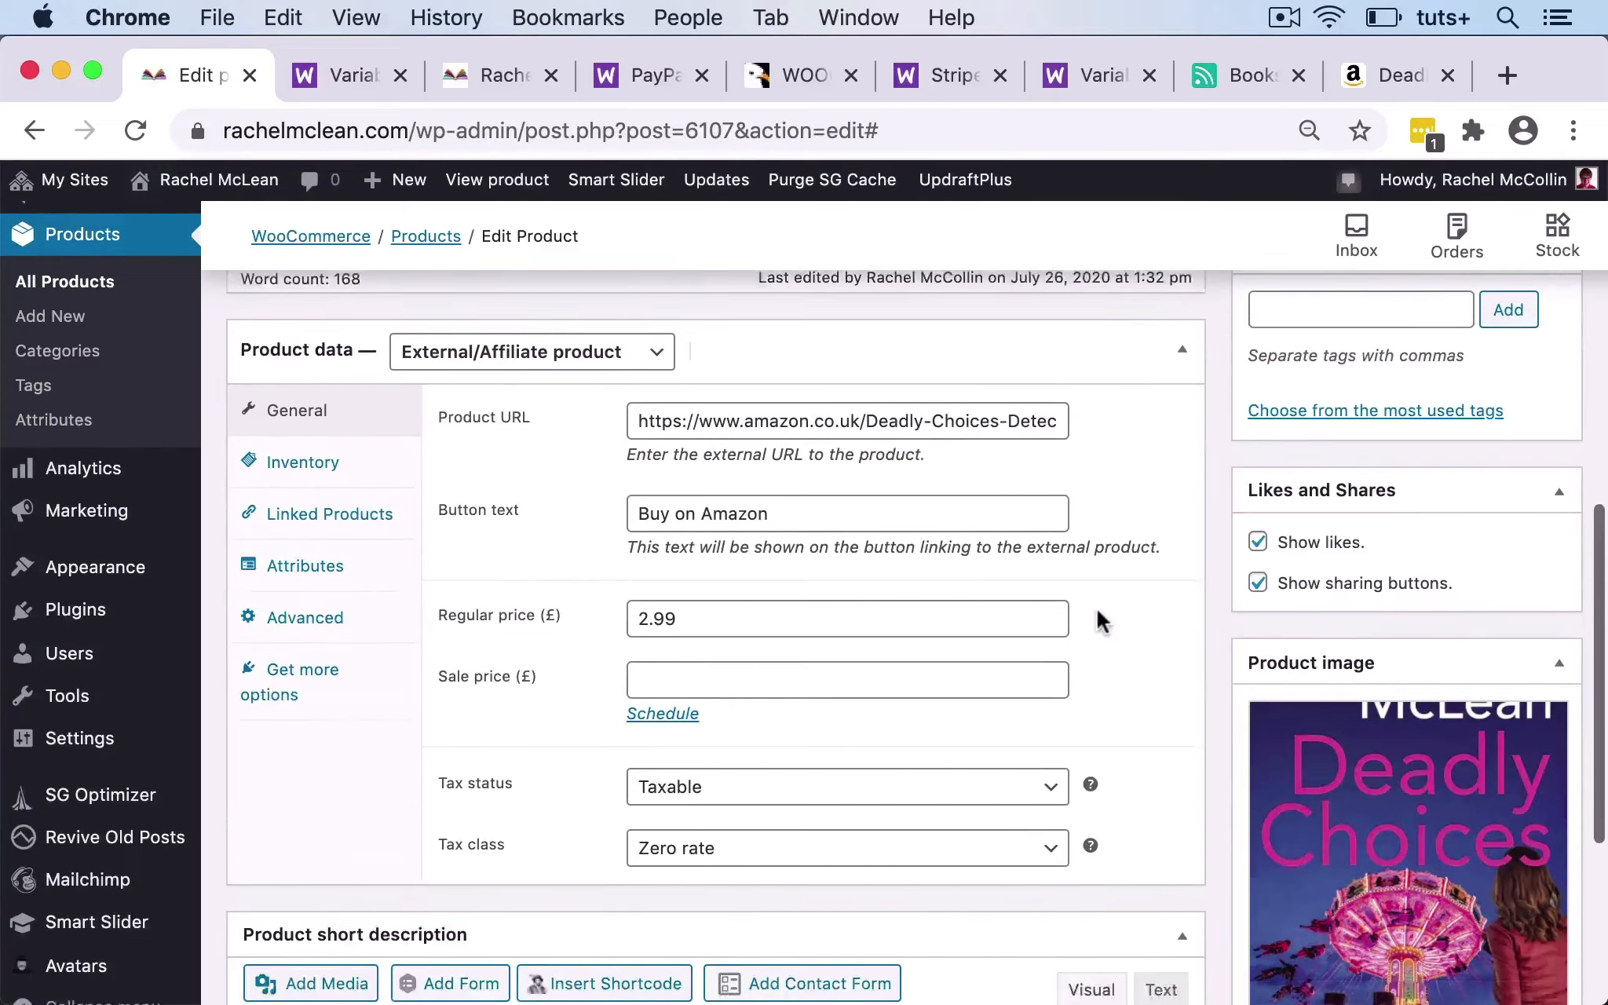
pyautogui.scroll(7, 1095, 612)
pyautogui.click(1527, 479)
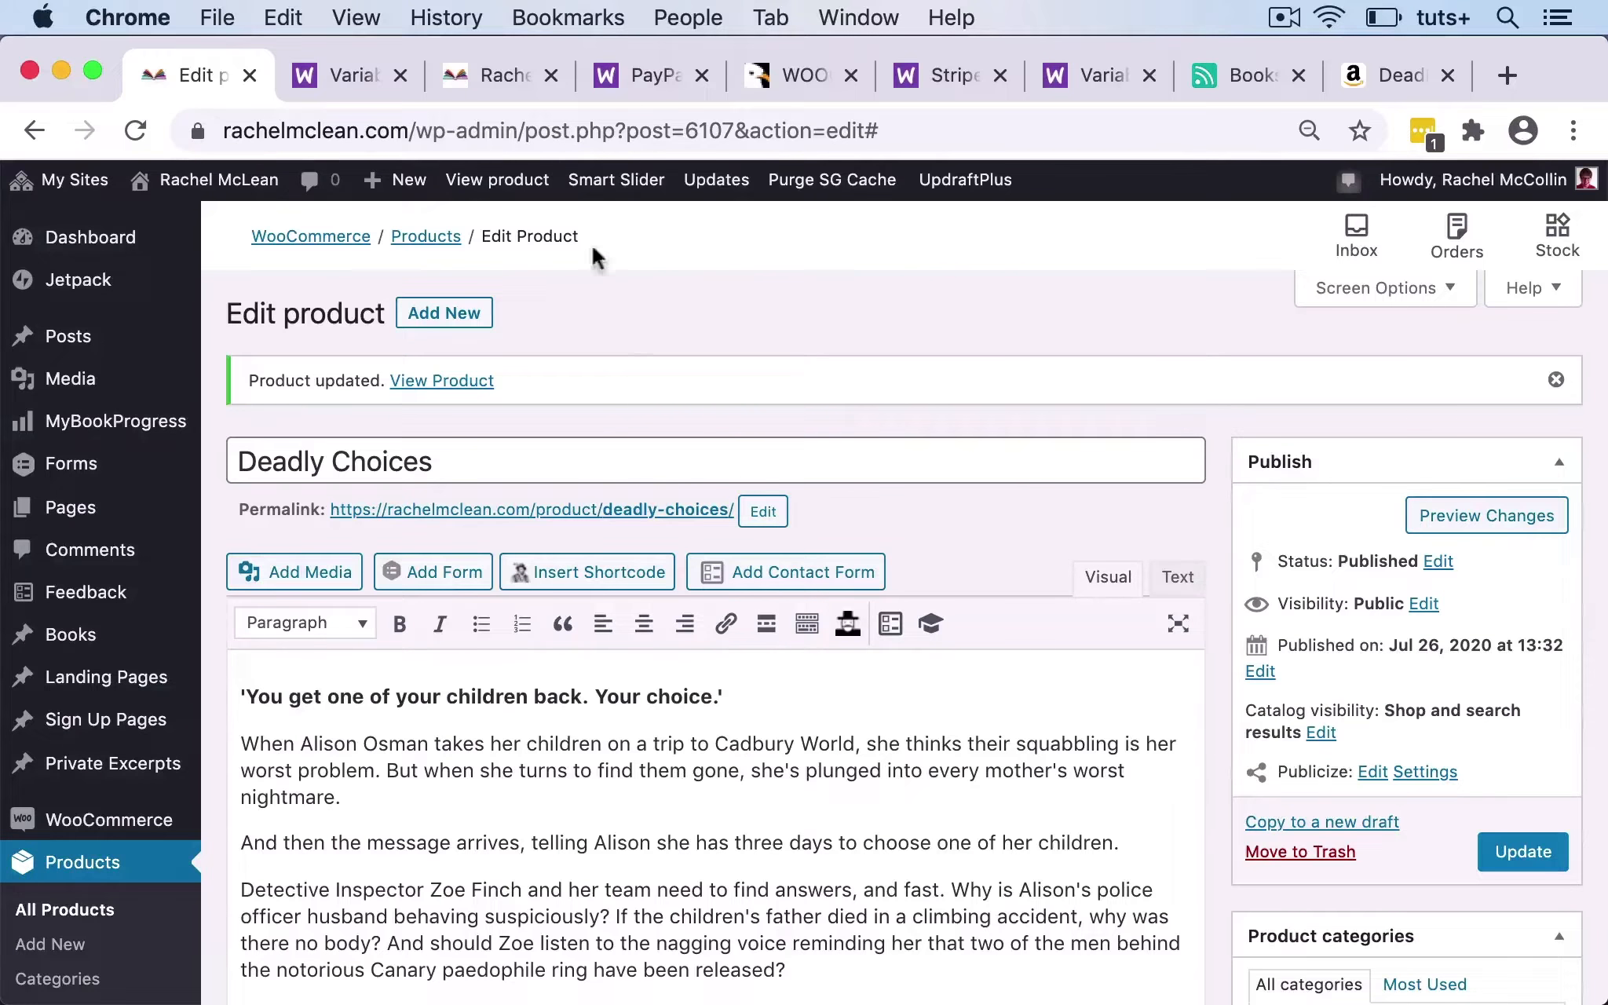
# Test the Buy on Amazon link on the live Deadly Choices page and return to the product editor.
pyautogui.click(496, 179)
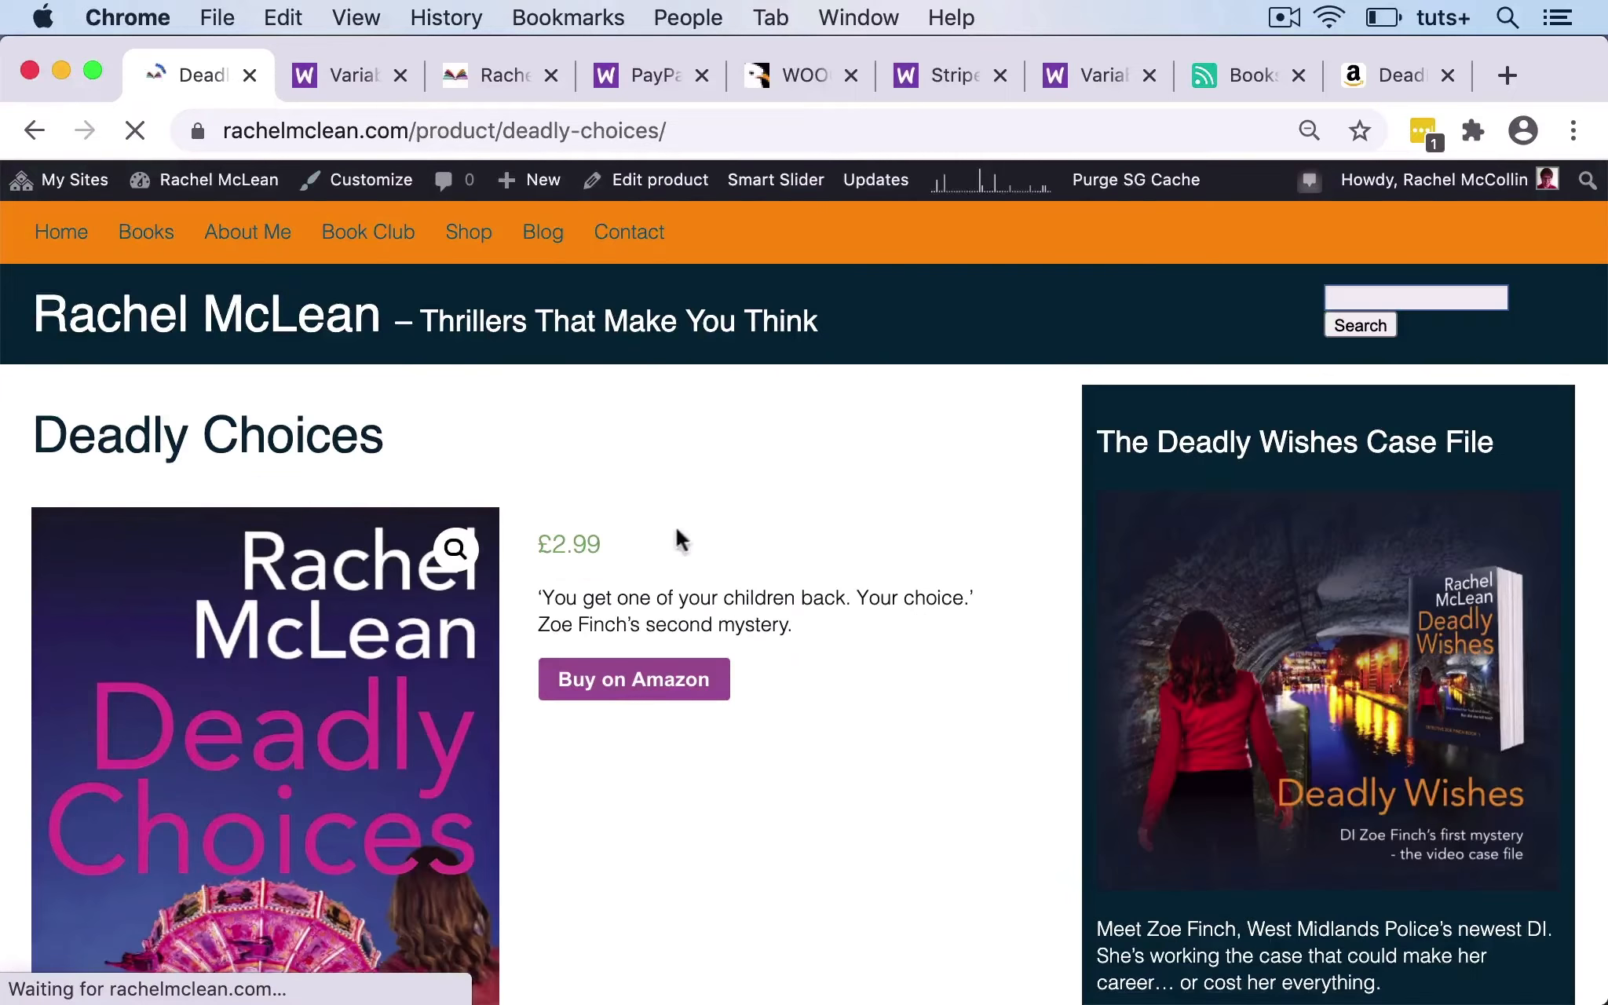
pyautogui.scroll(-2, 955, 698)
pyautogui.scroll(-4, 953, 694)
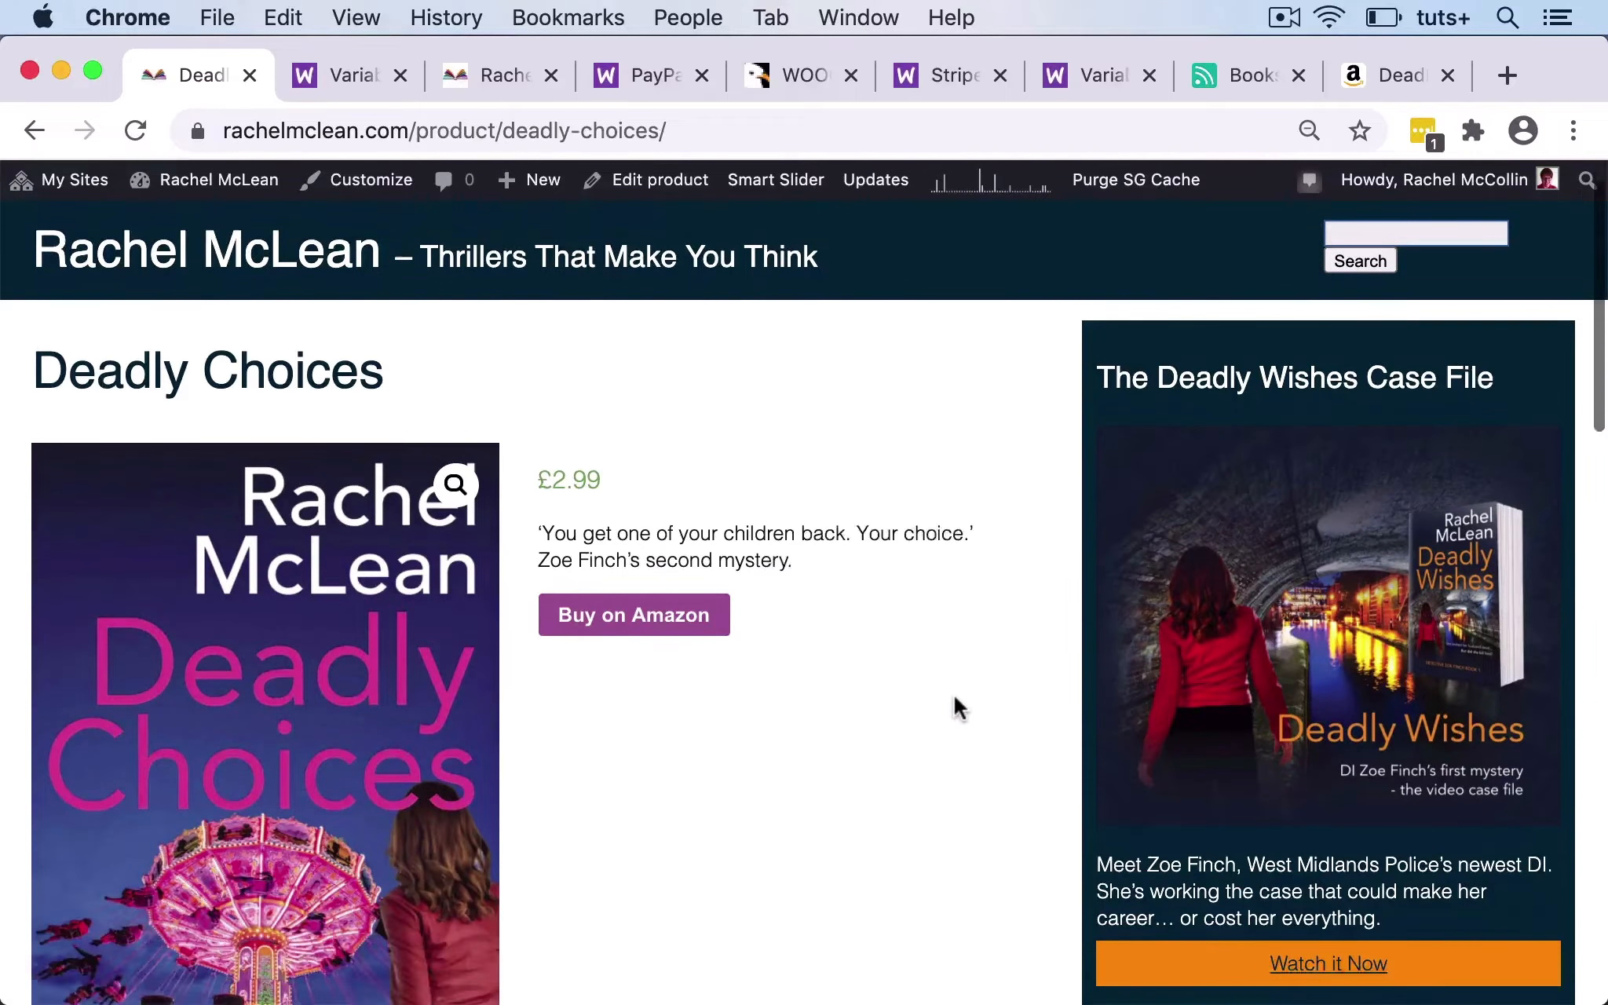
pyautogui.click(666, 536)
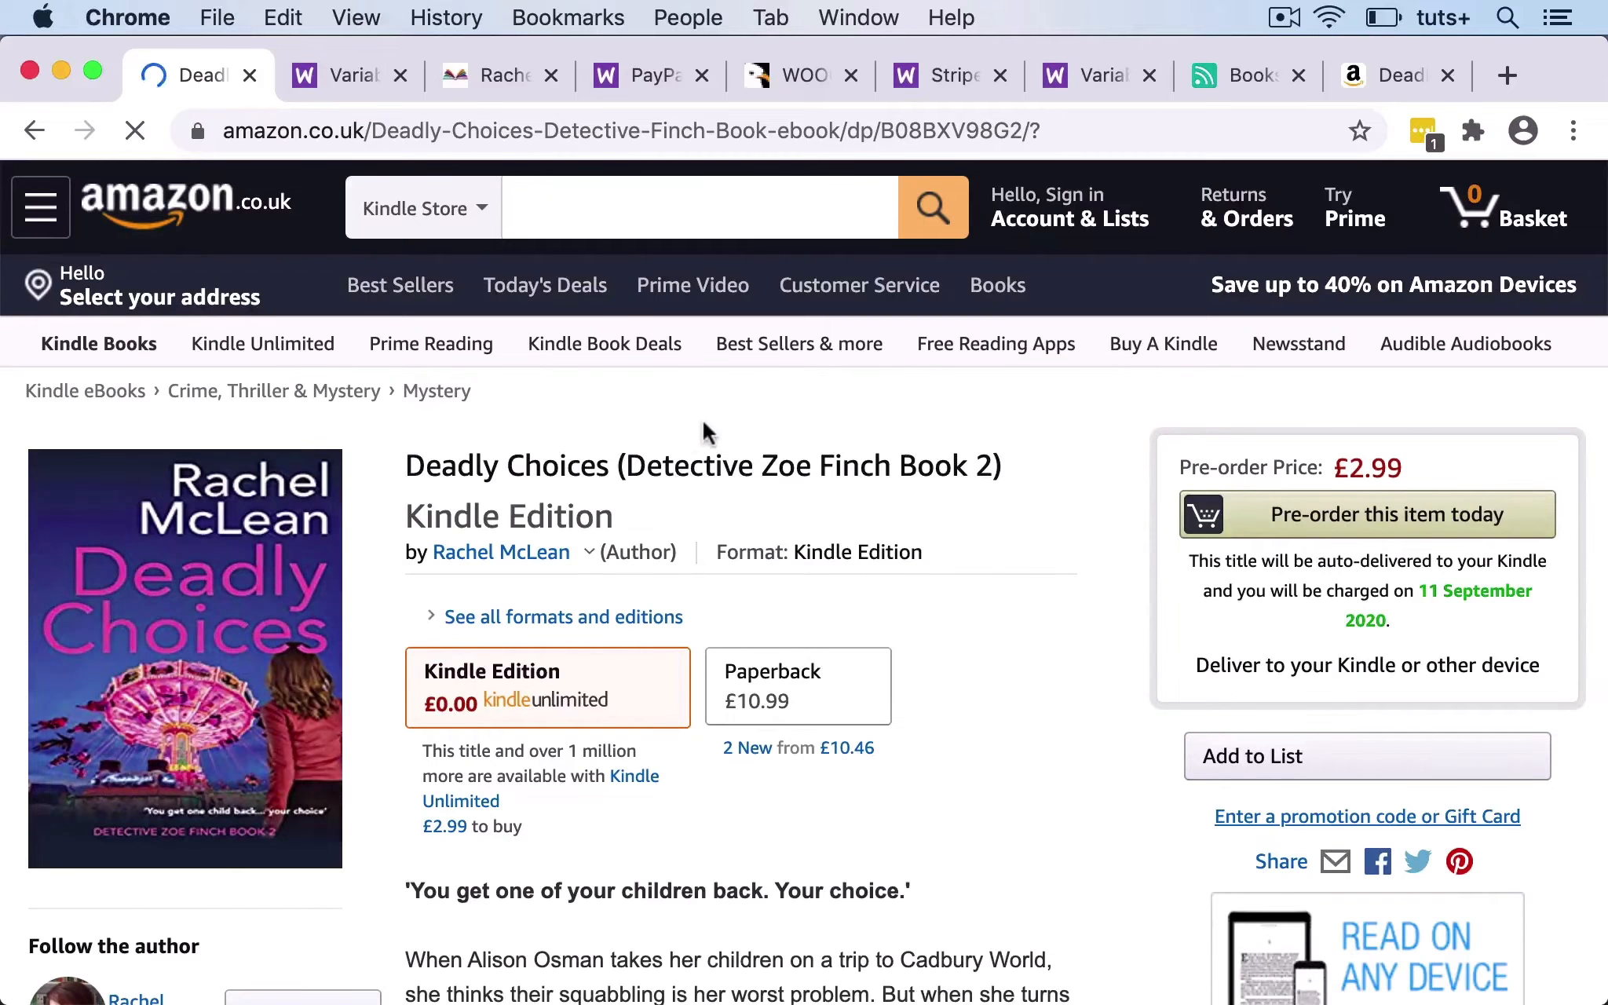
pyautogui.click(31, 132)
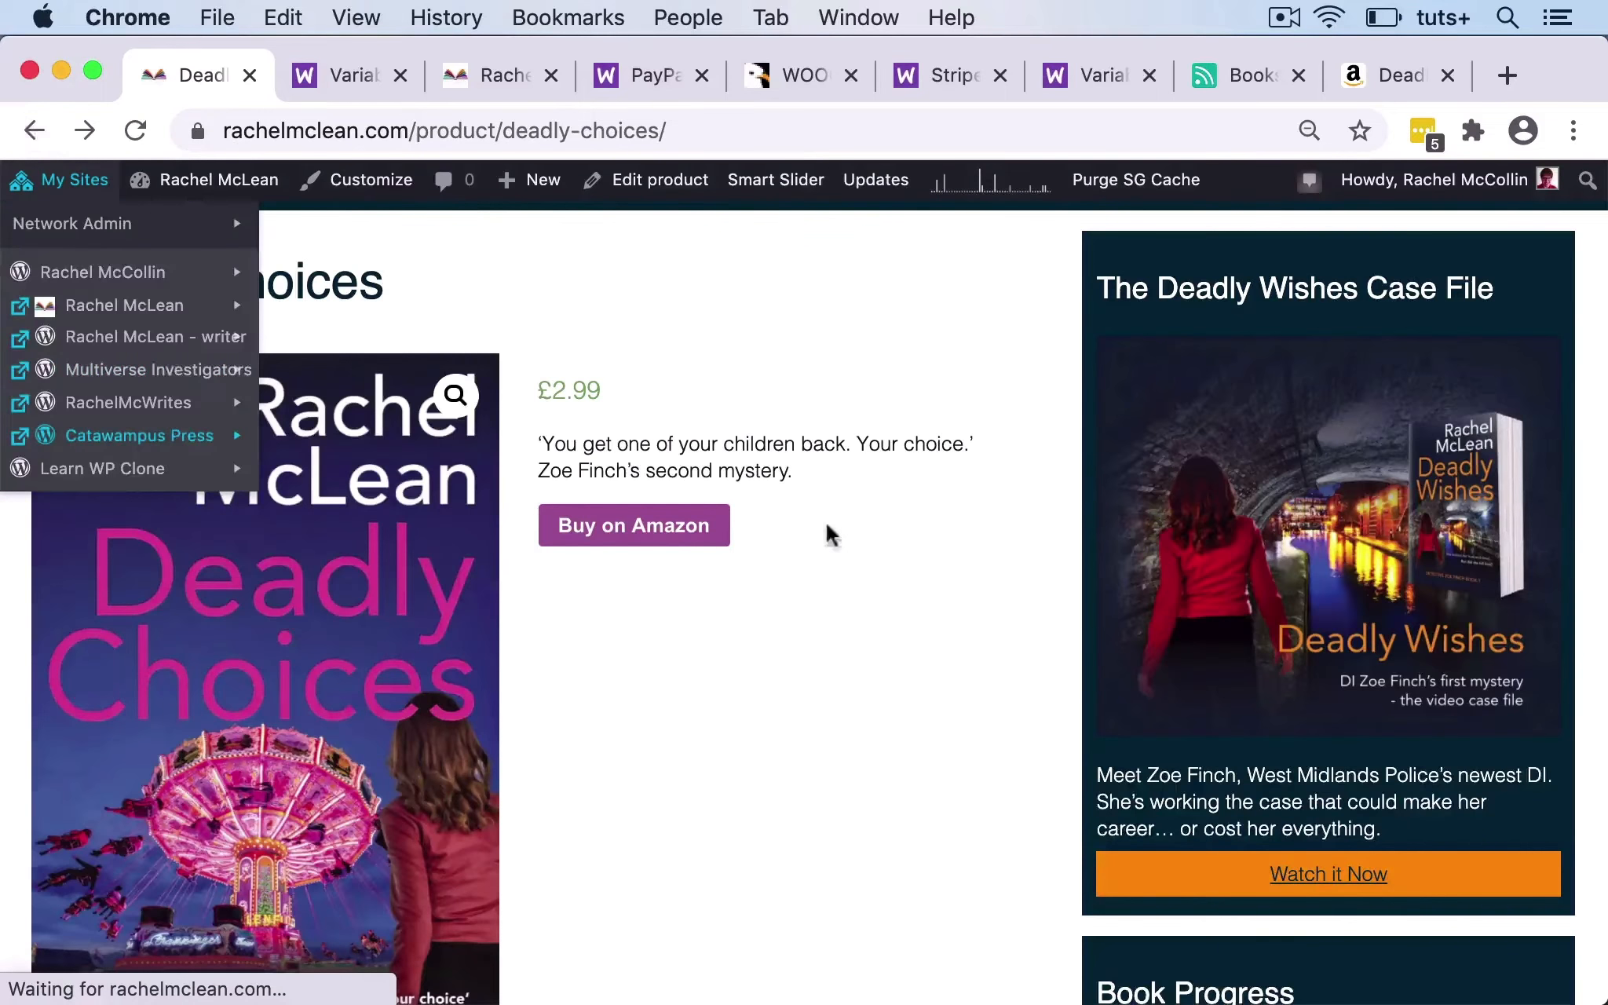
pyautogui.click(33, 132)
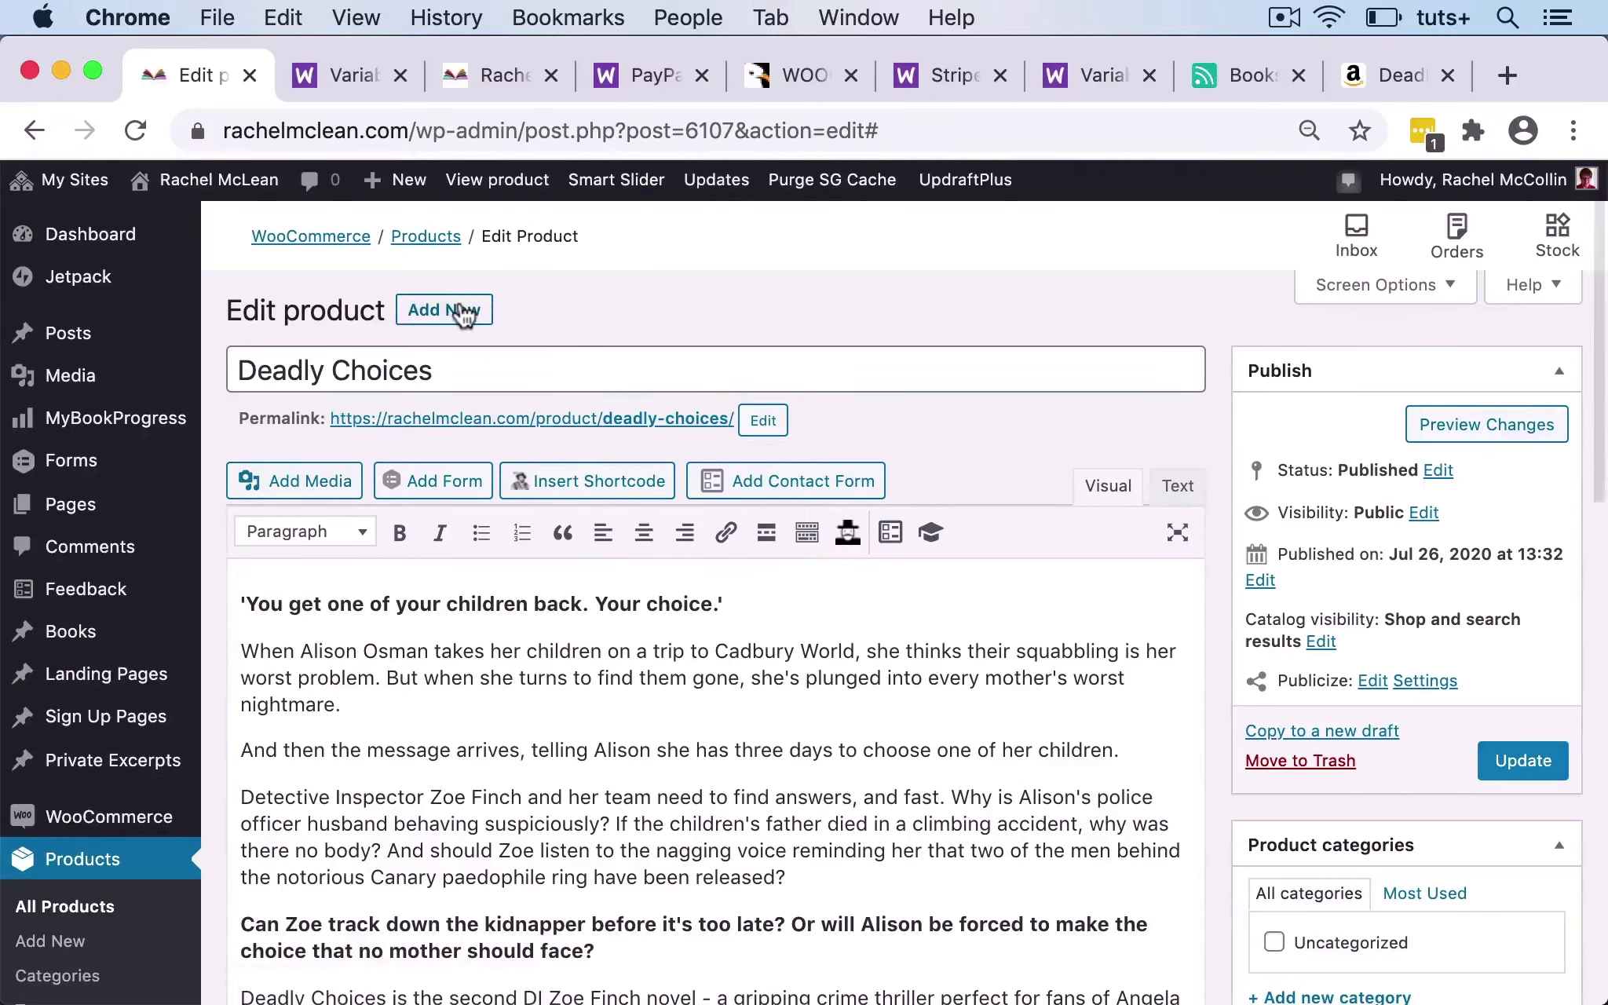
# Create a new product titled "Deadly Origins".
pyautogui.click(462, 312)
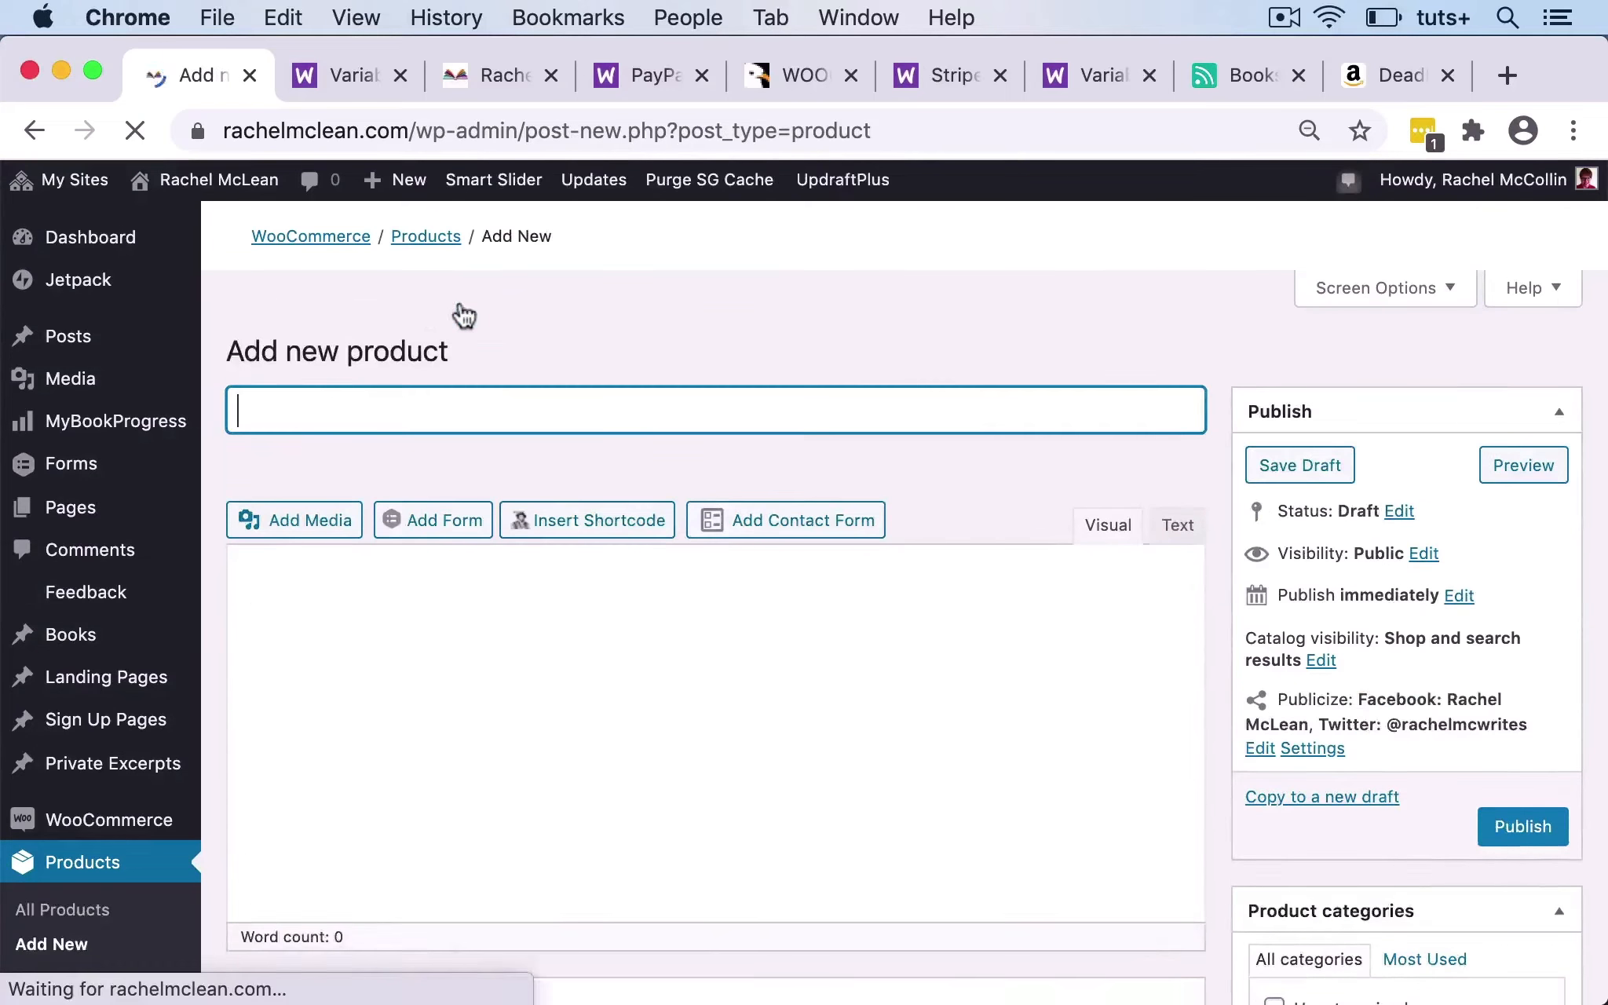
pyautogui.write('Dea')
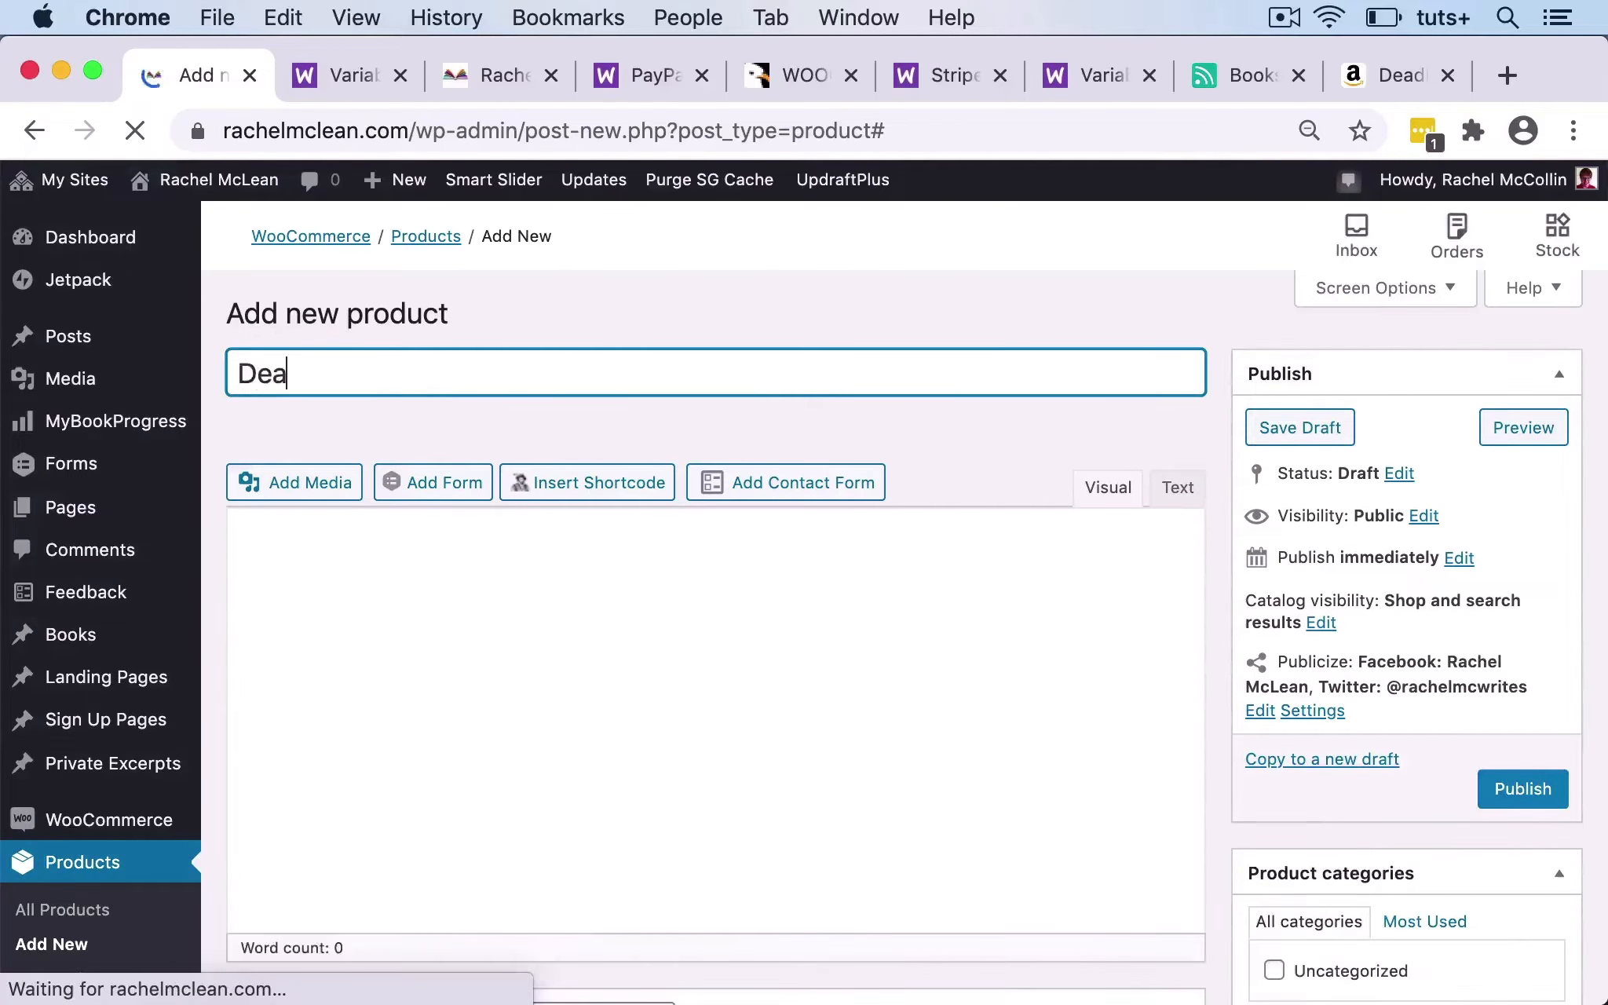
pyautogui.write('dly Origin')
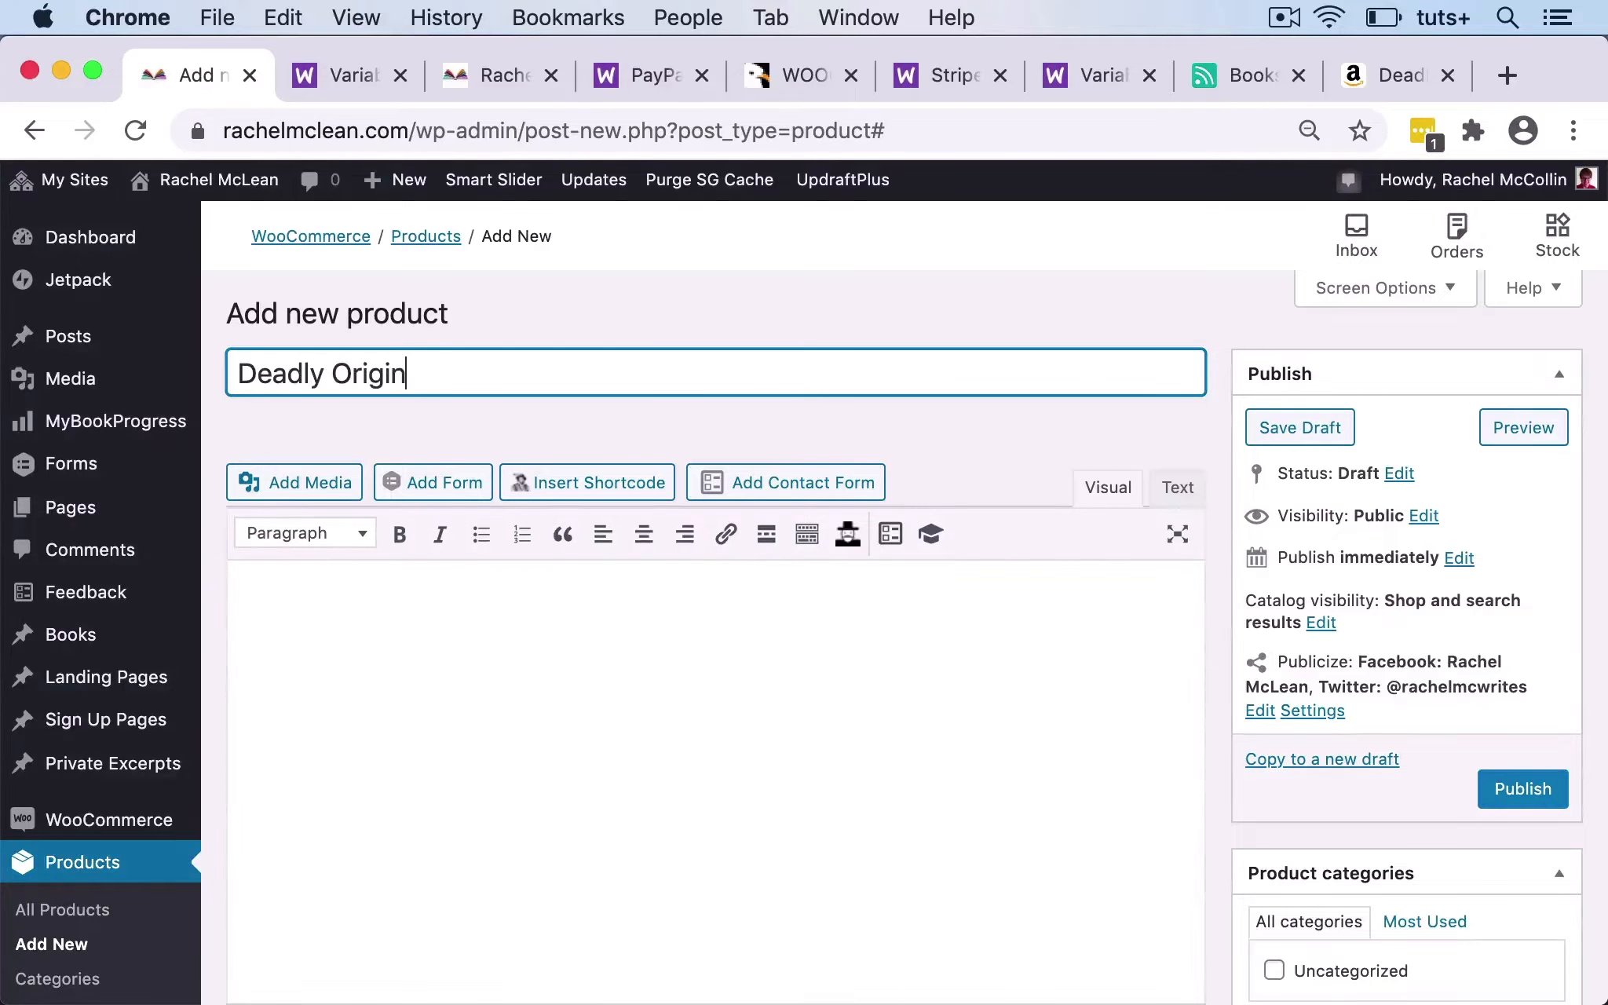
pyautogui.write('s')
pyautogui.click(574, 430)
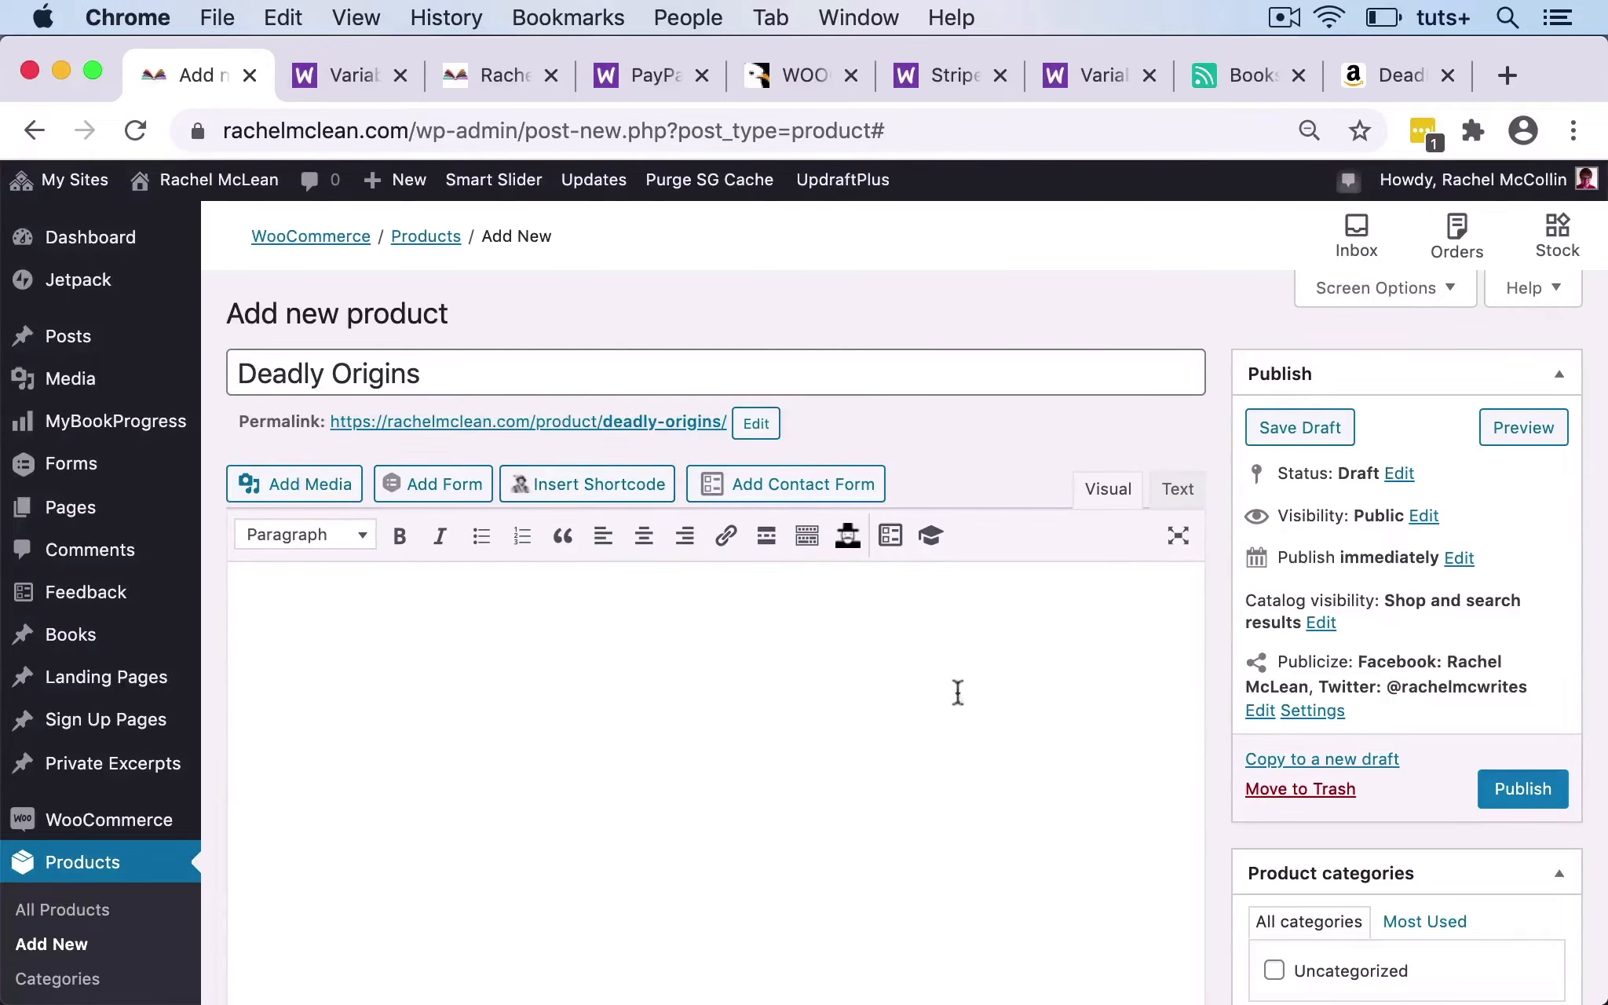
# Mark Deadly Origins as virtual and downloadable, keeping its product type as Simple product.
pyautogui.scroll(-3, 981, 699)
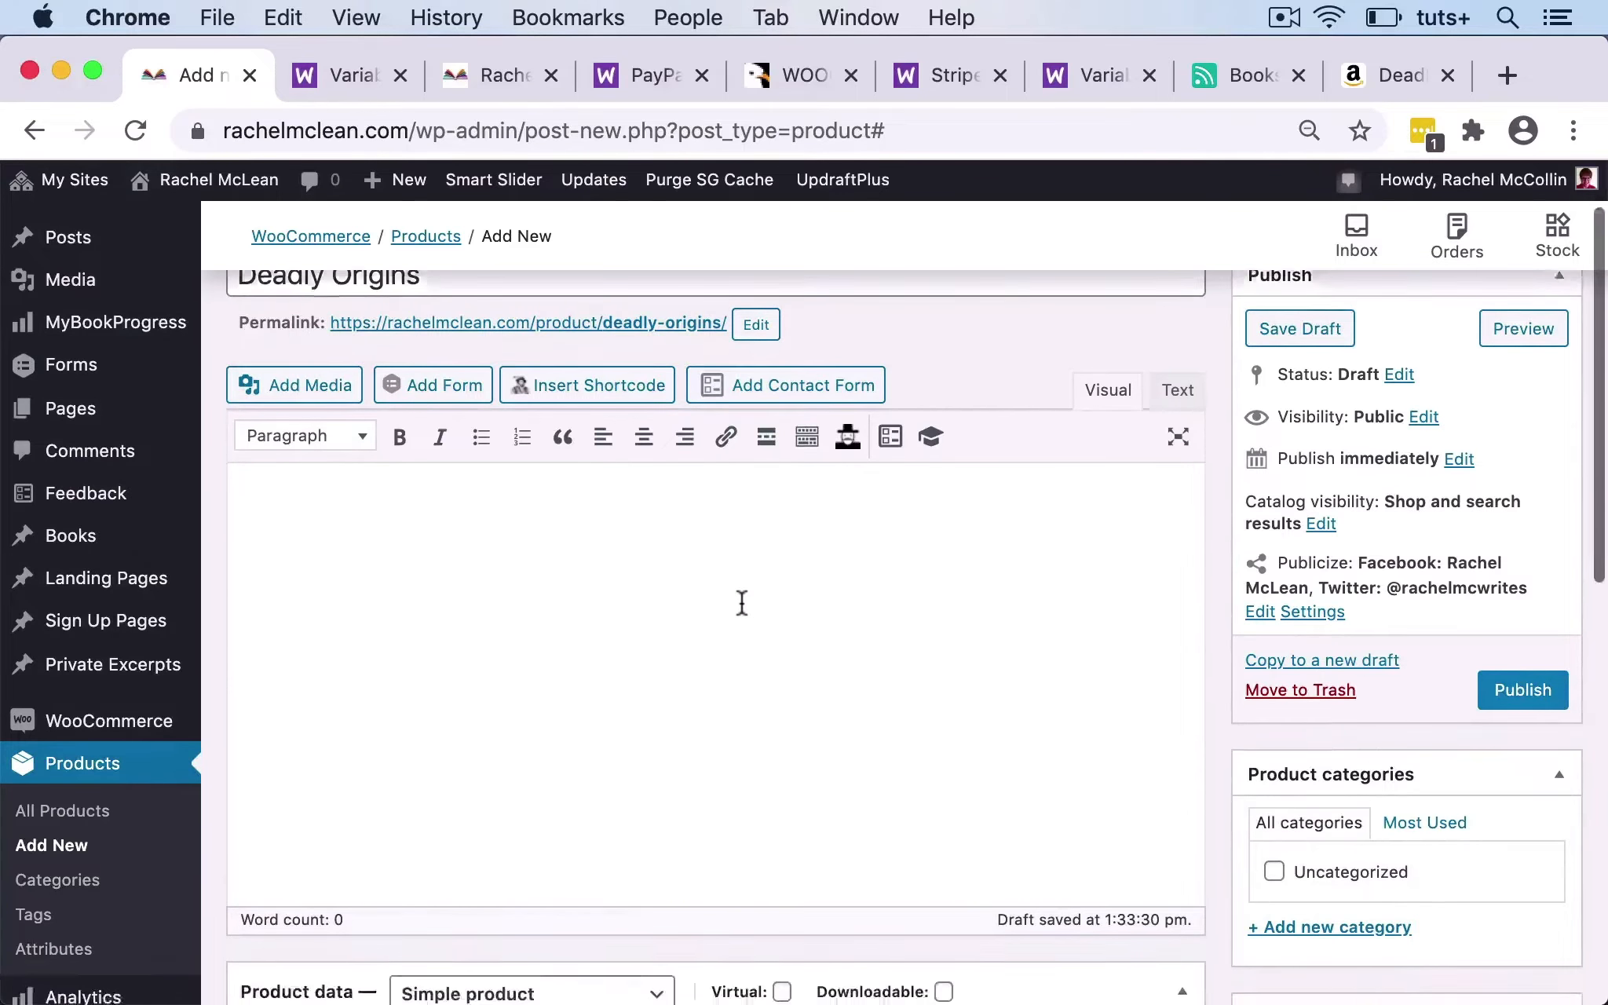
pyautogui.scroll(3, 741, 603)
pyautogui.scroll(-1, 741, 603)
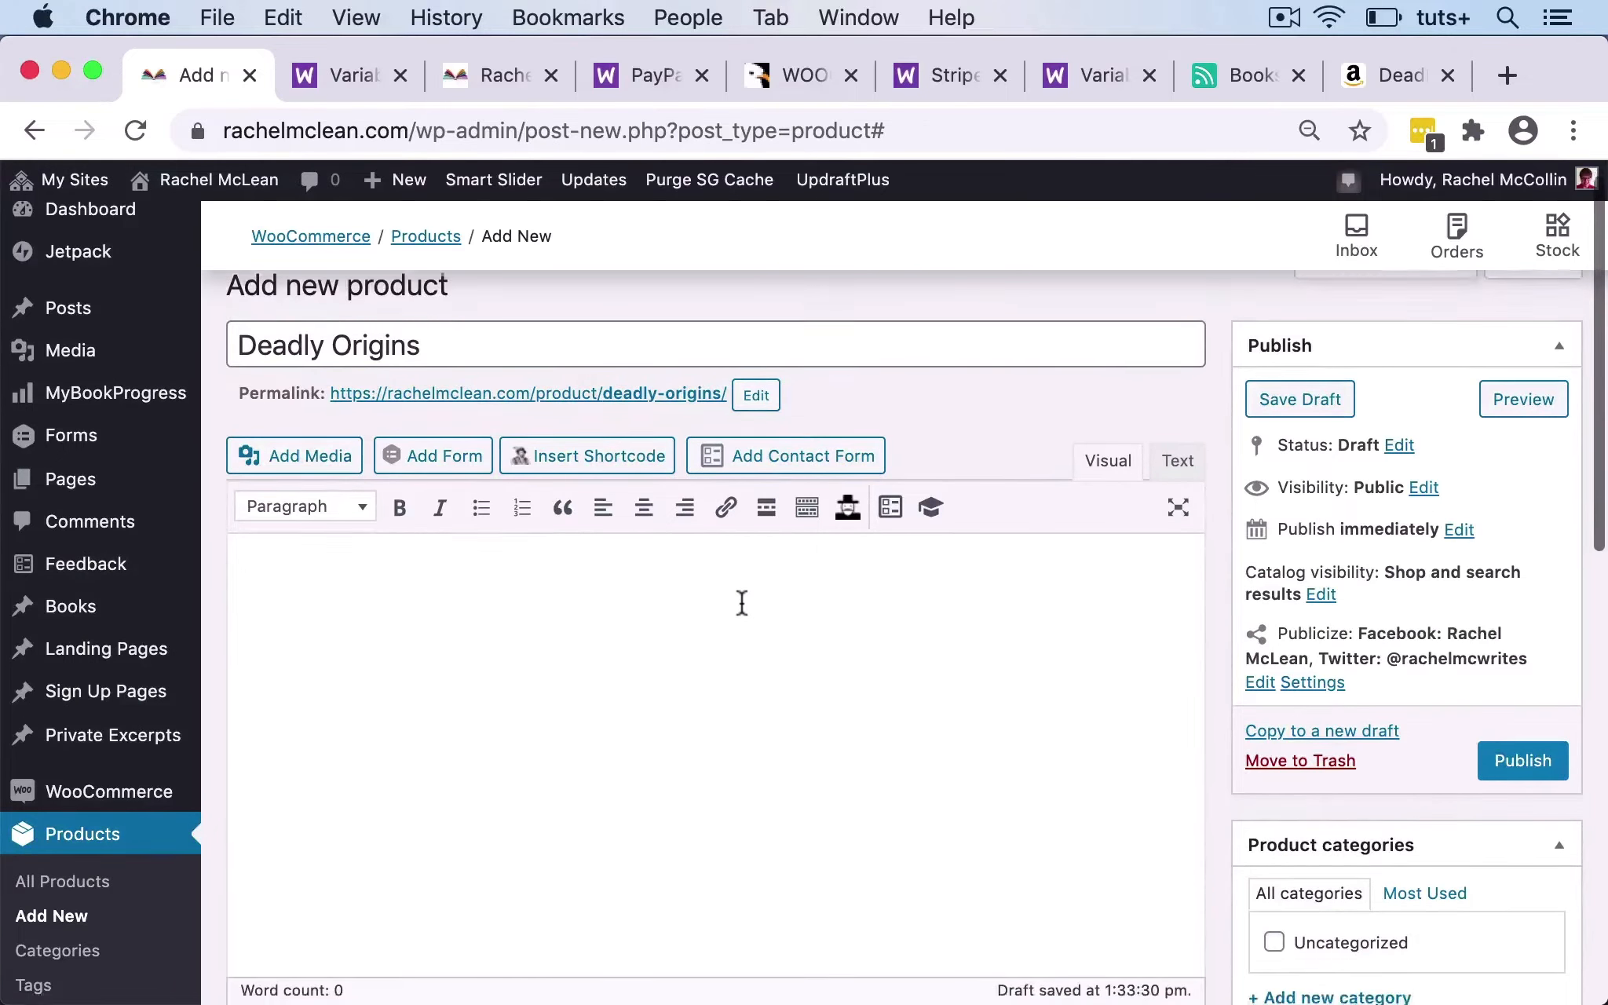
pyautogui.scroll(-5, 742, 603)
pyautogui.scroll(2, 741, 603)
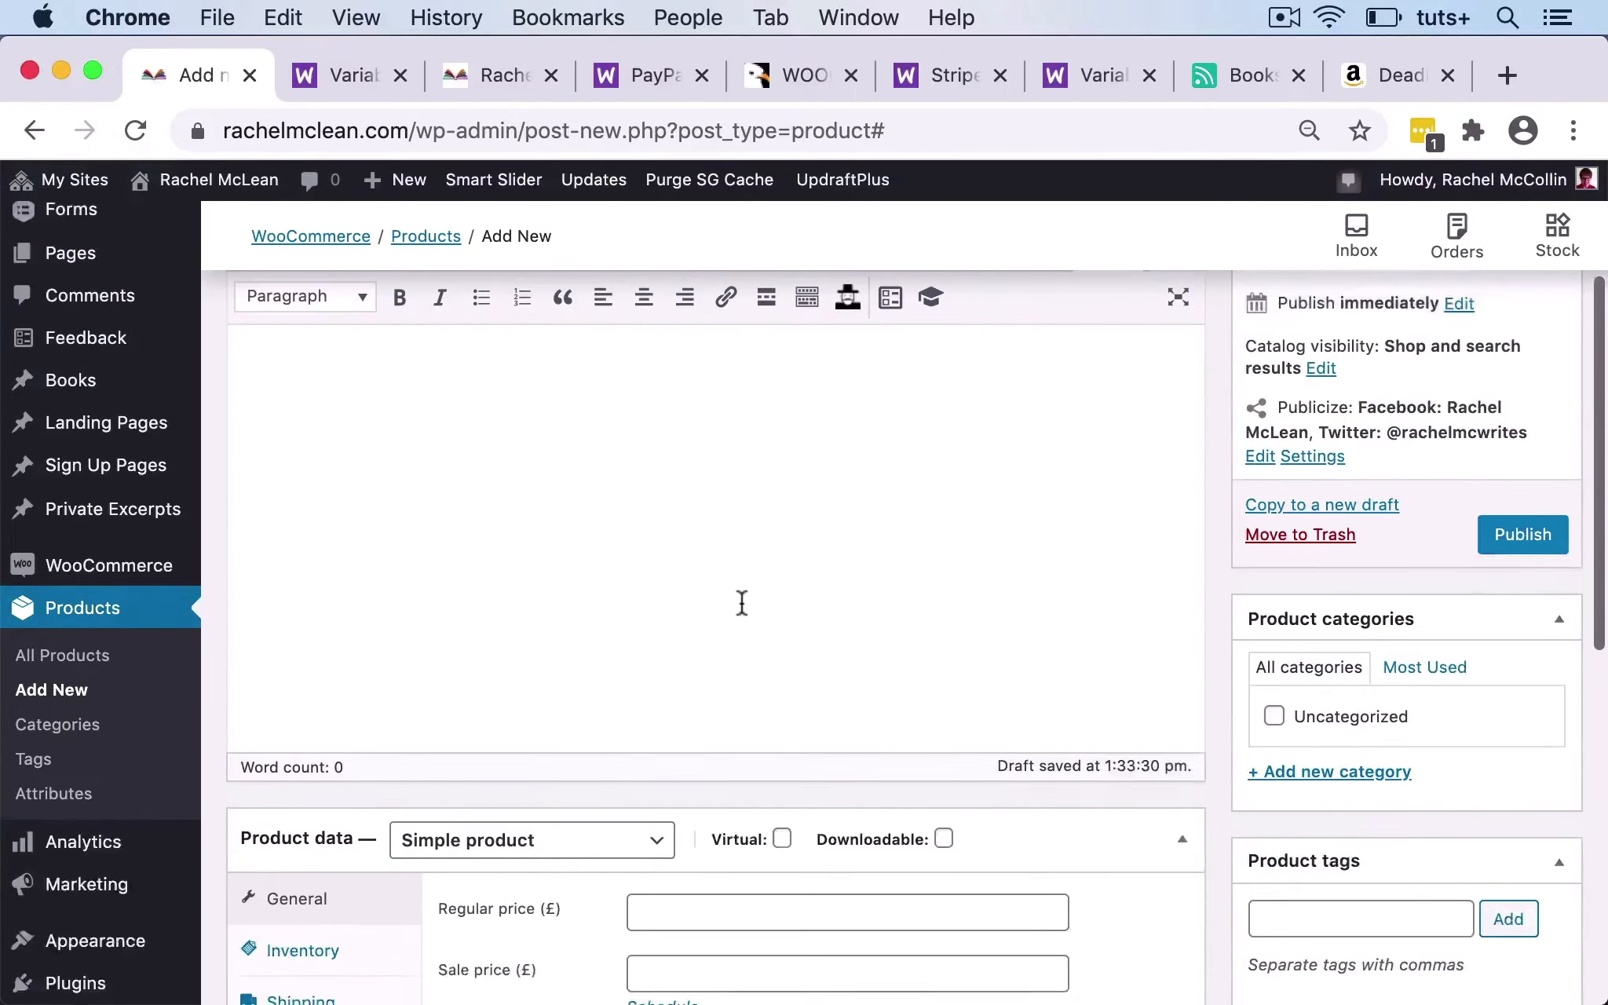
pyautogui.scroll(-2, 741, 603)
pyautogui.scroll(-3, 742, 603)
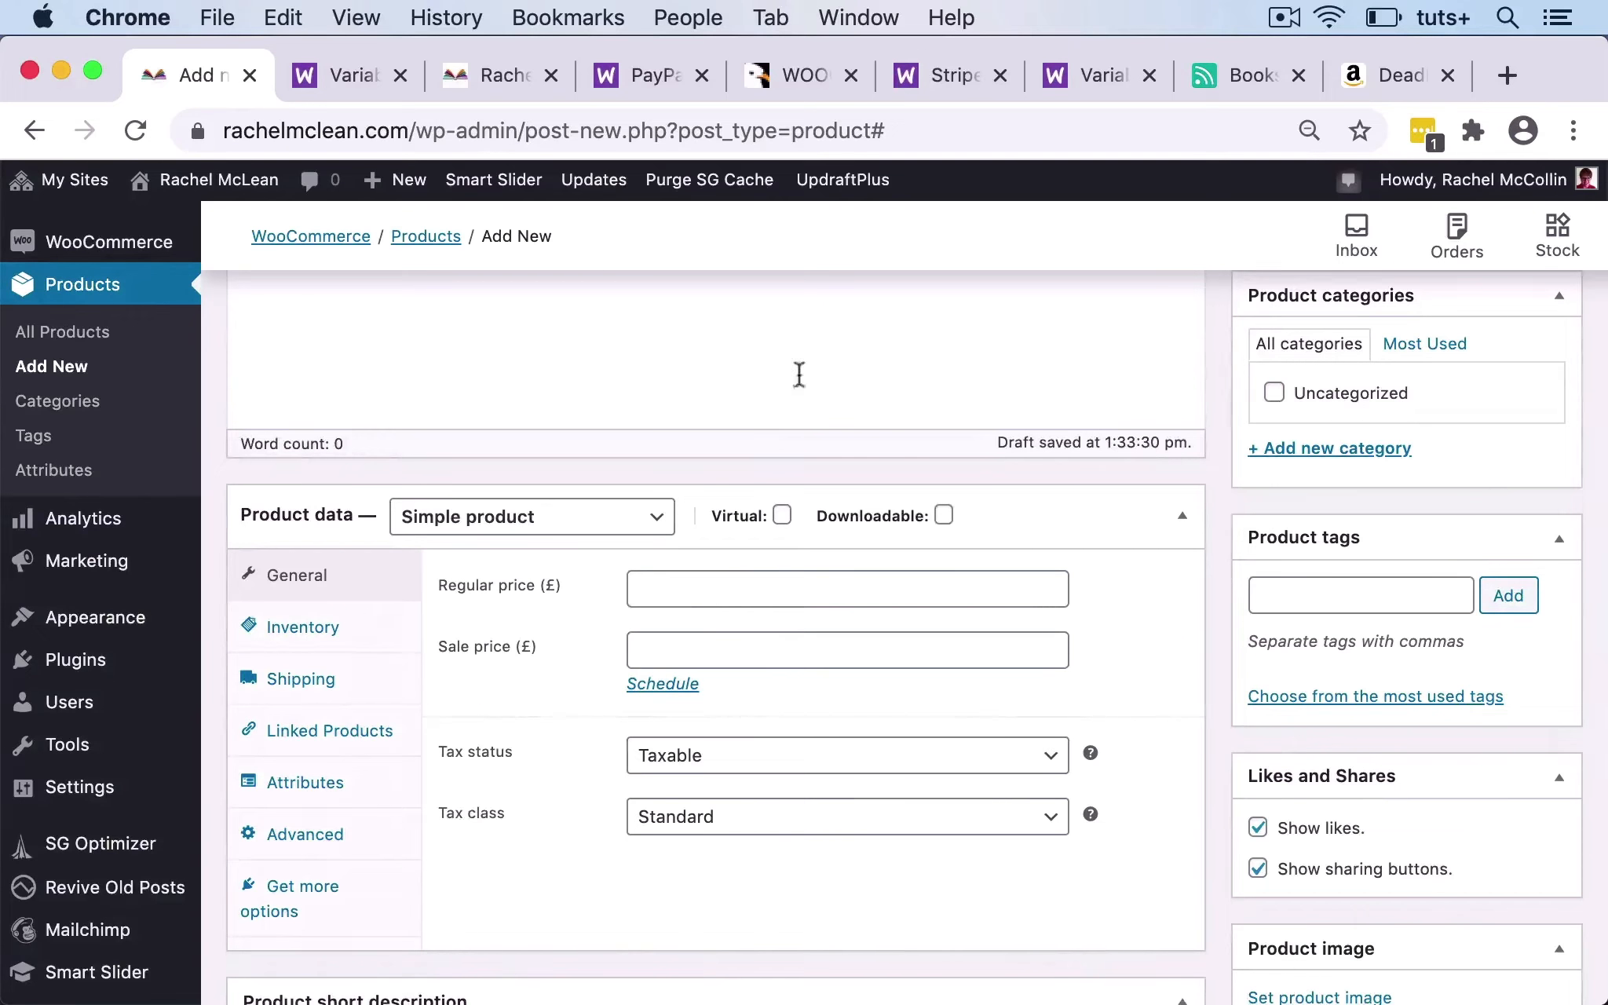
pyautogui.click(783, 515)
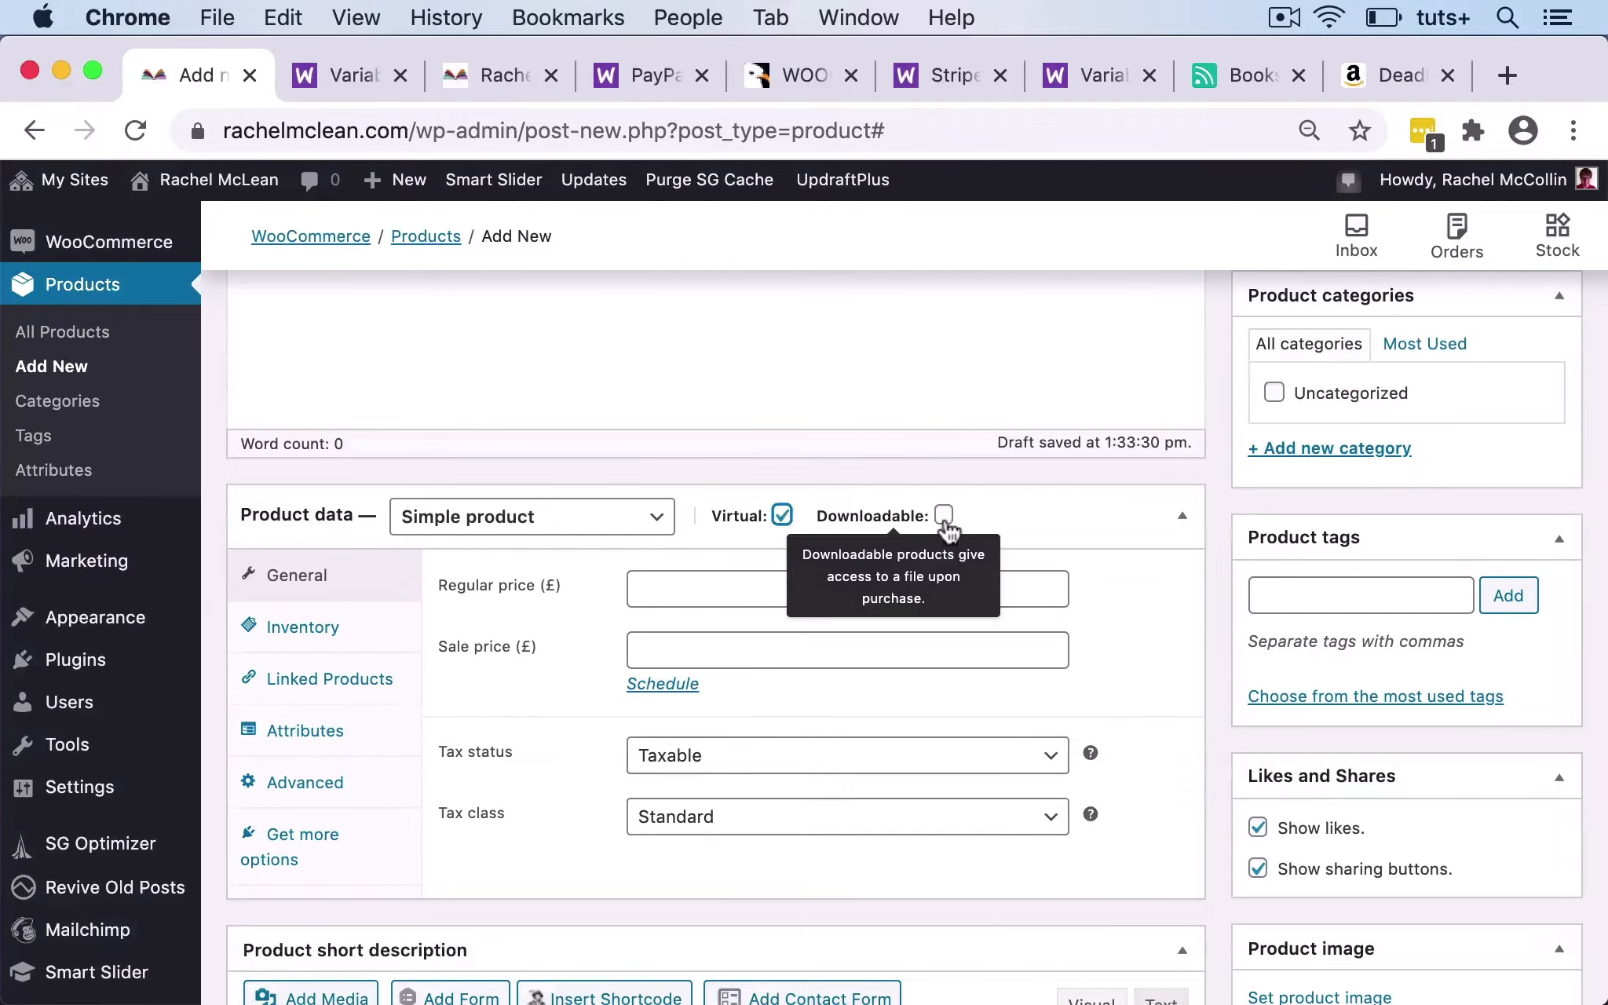
pyautogui.click(943, 515)
pyautogui.click(596, 515)
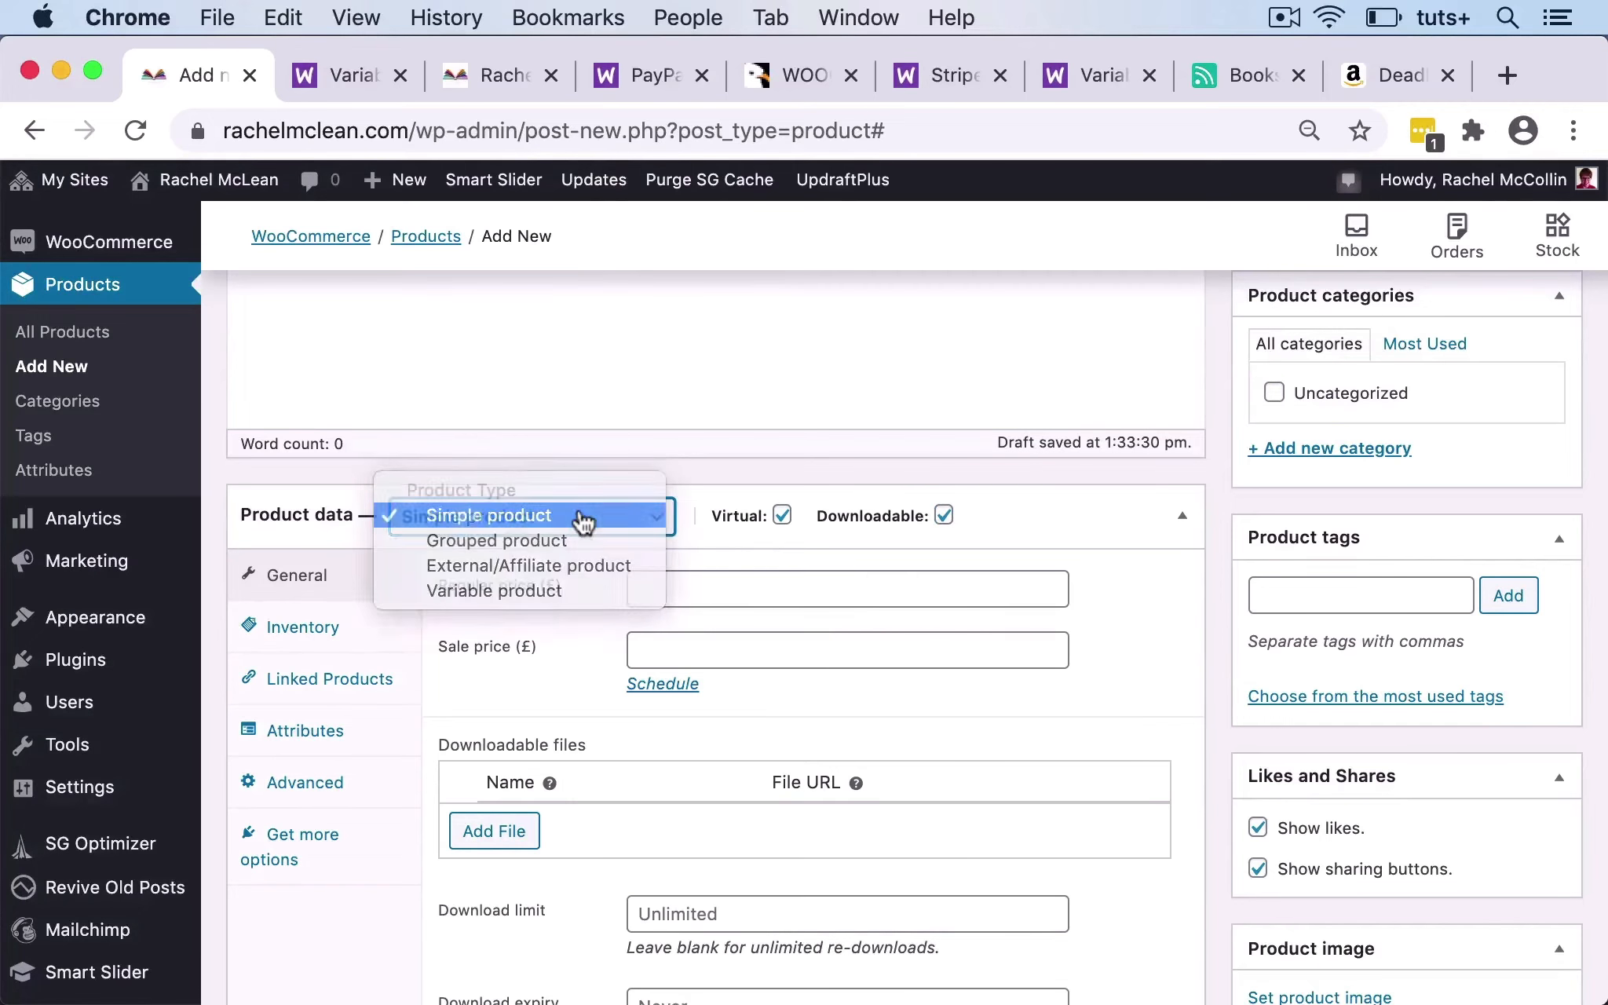
pyautogui.click(598, 517)
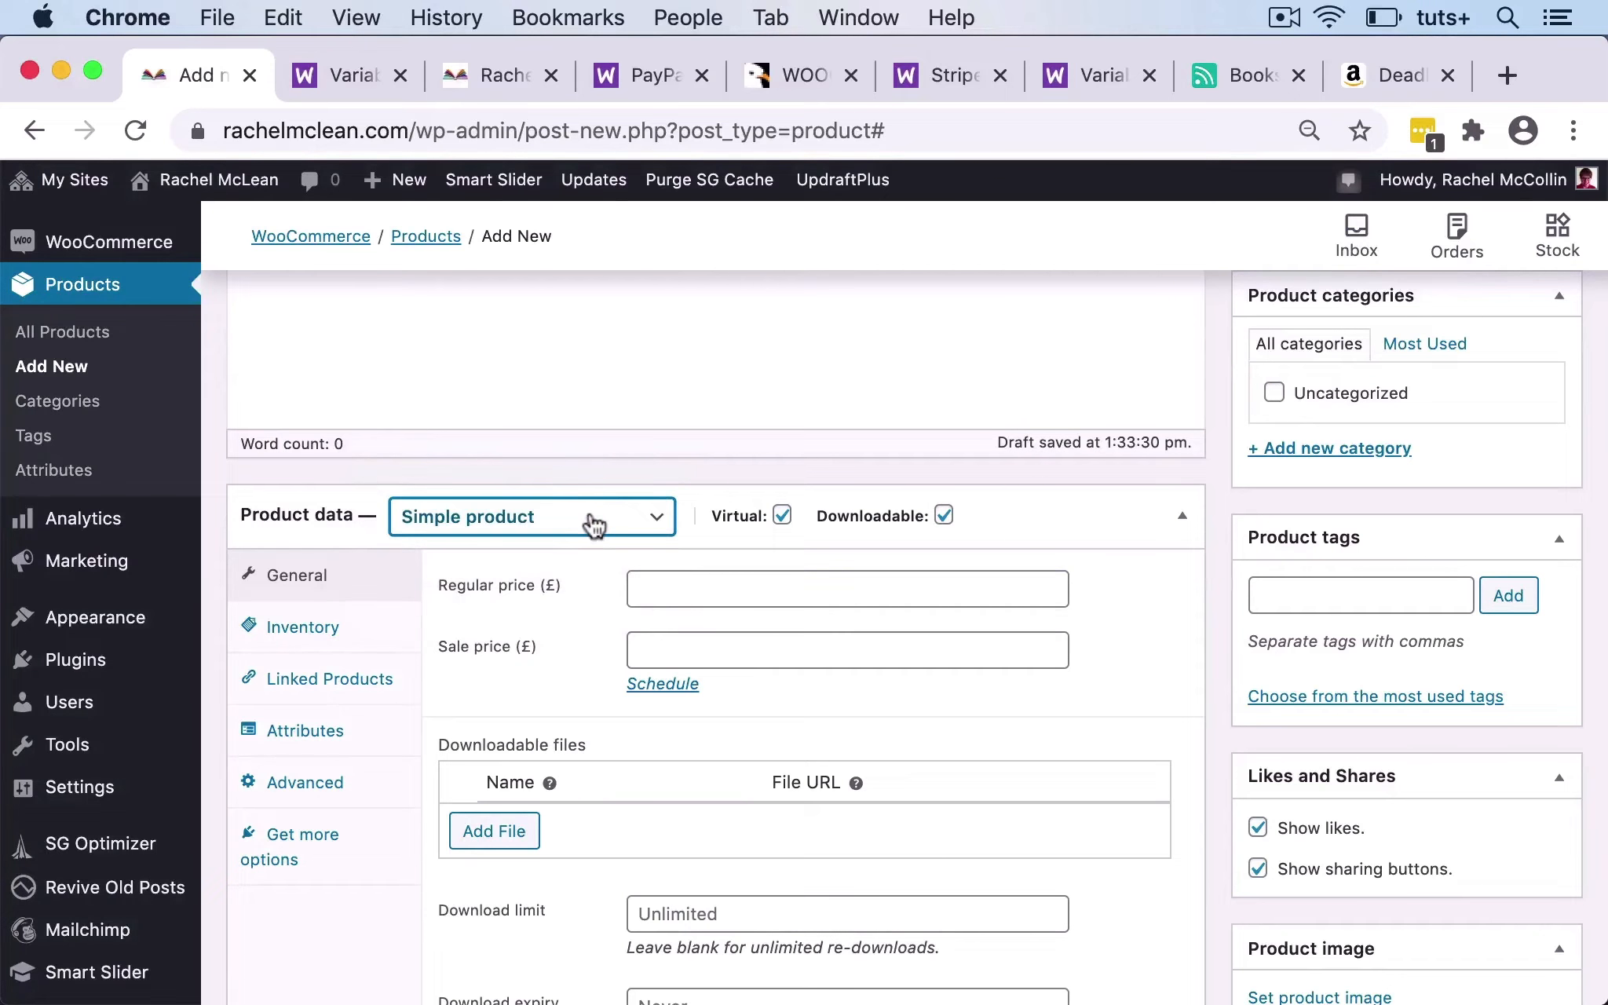
# Set the regular price of Deadly Origins to £0.00.
pyautogui.click(714, 588)
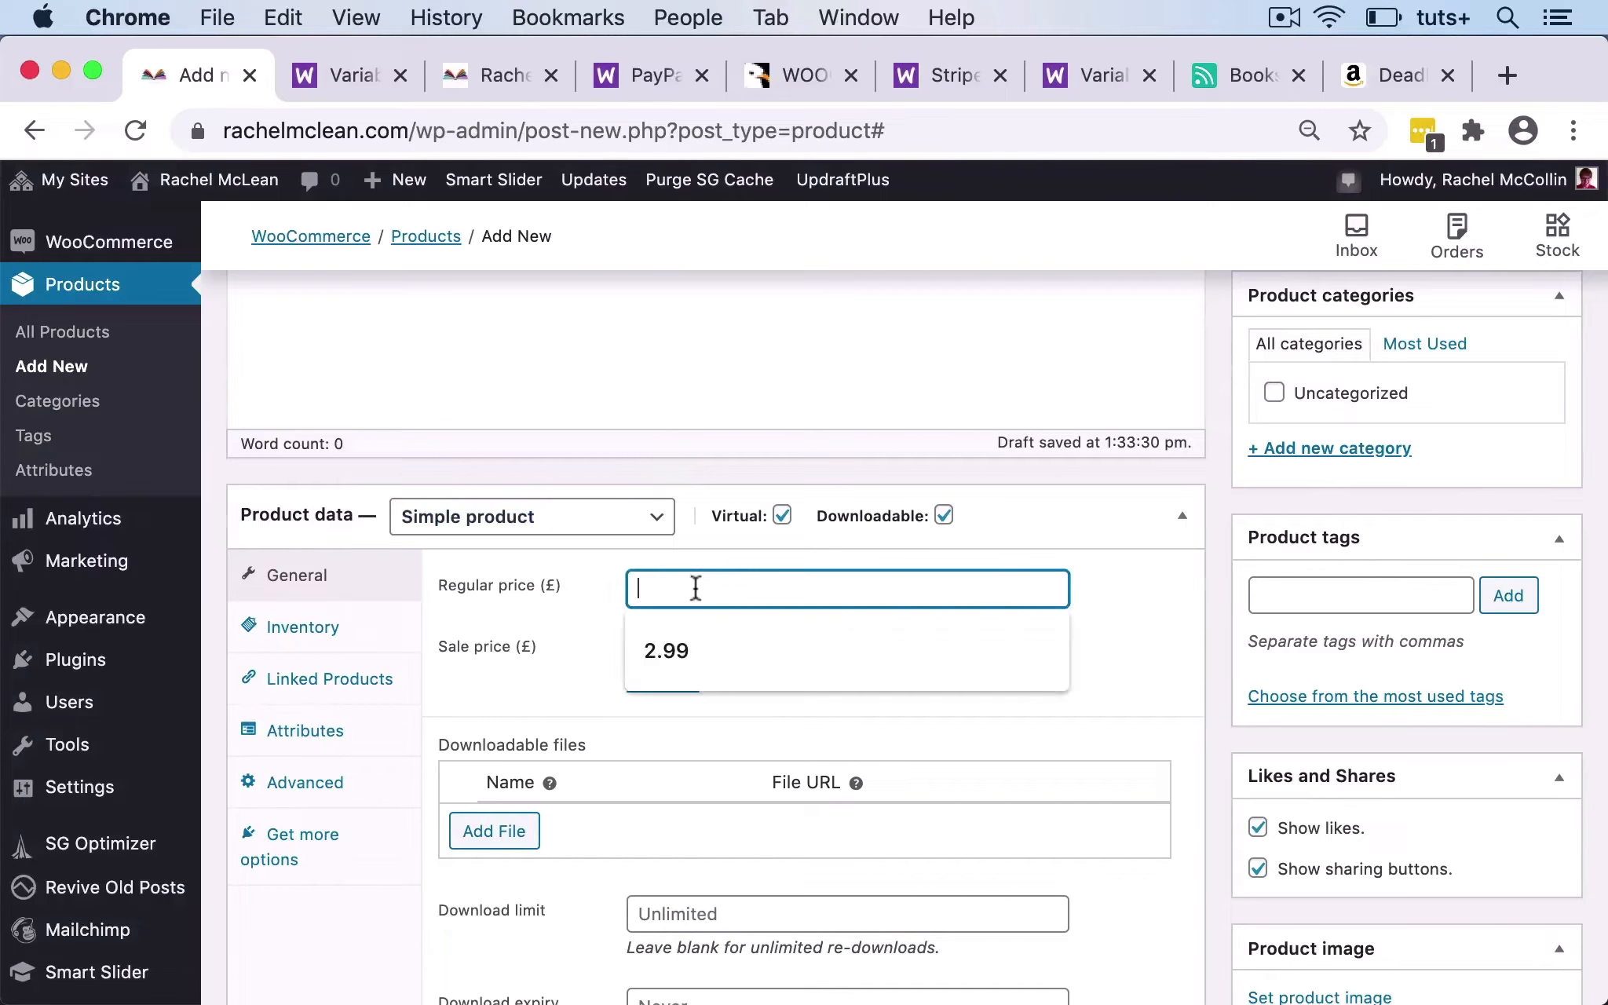
pyautogui.write('0.')
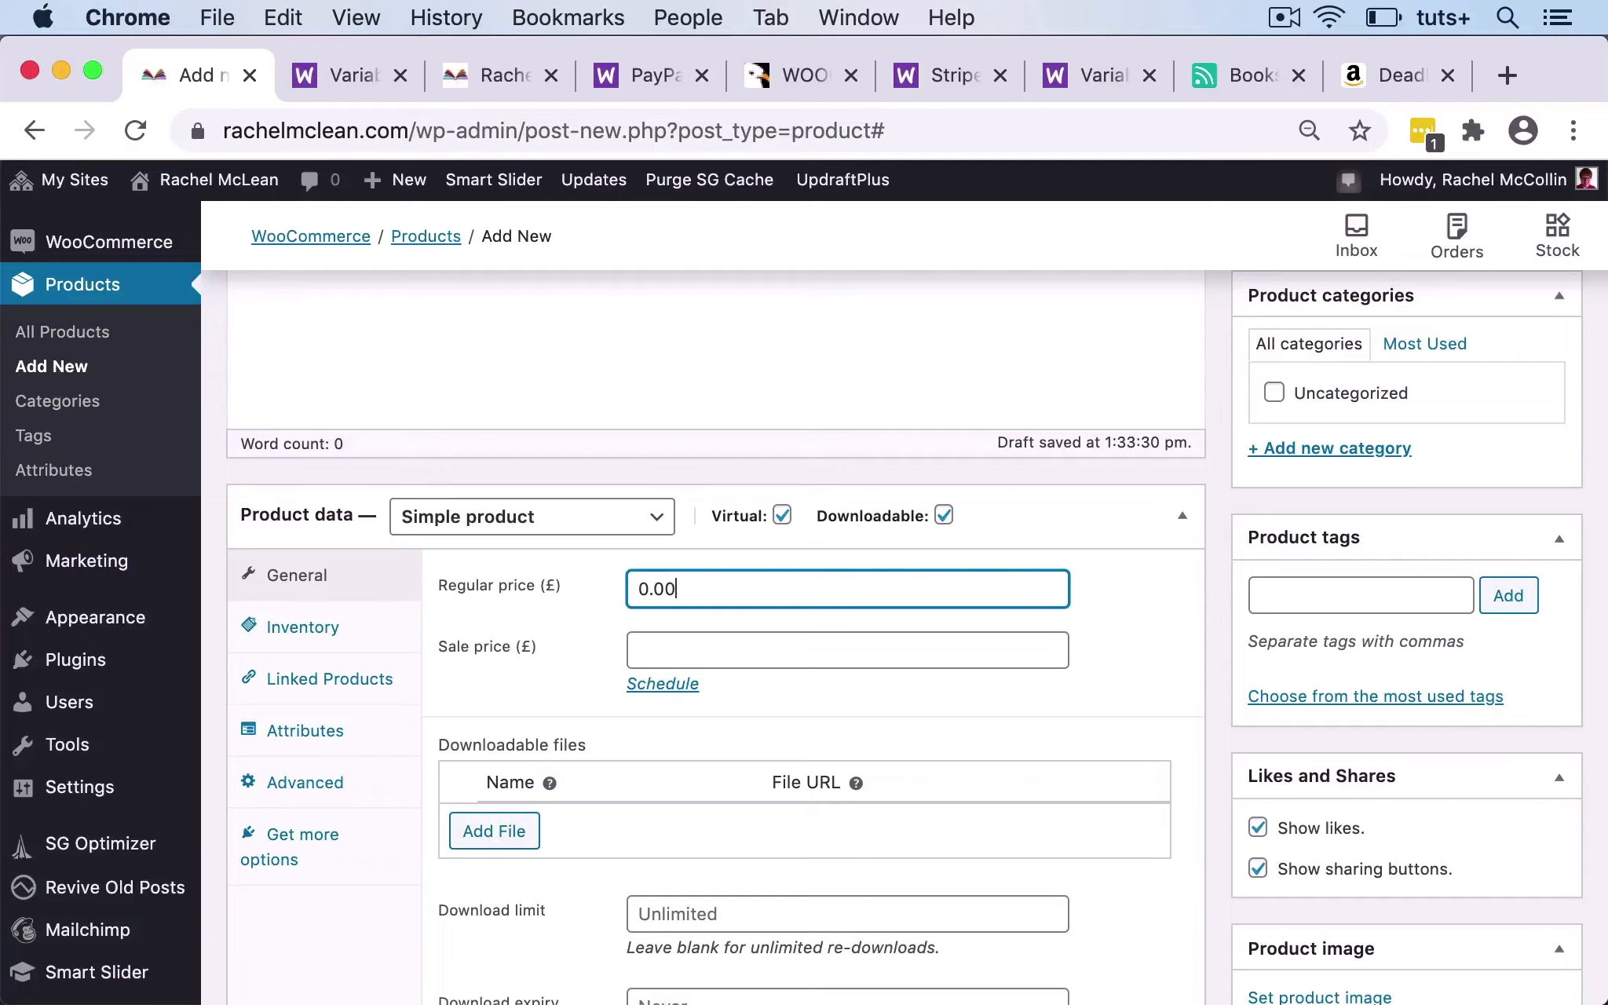
pyautogui.click(1119, 616)
pyautogui.scroll(-3, 1166, 679)
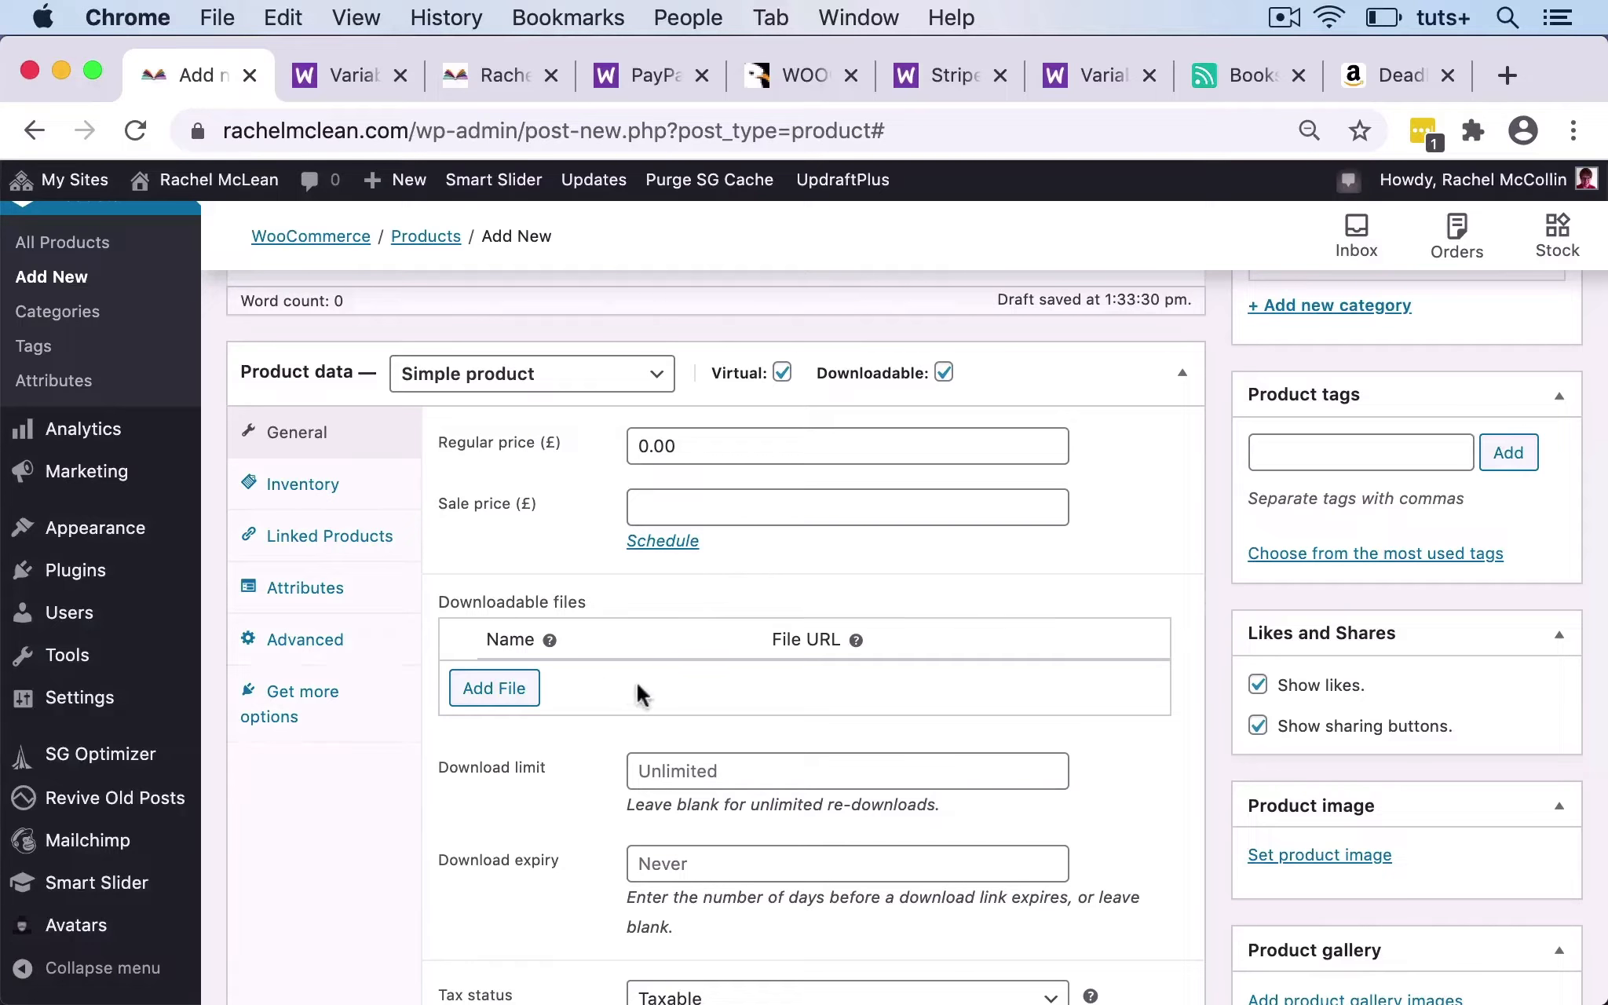
pyautogui.click(479, 689)
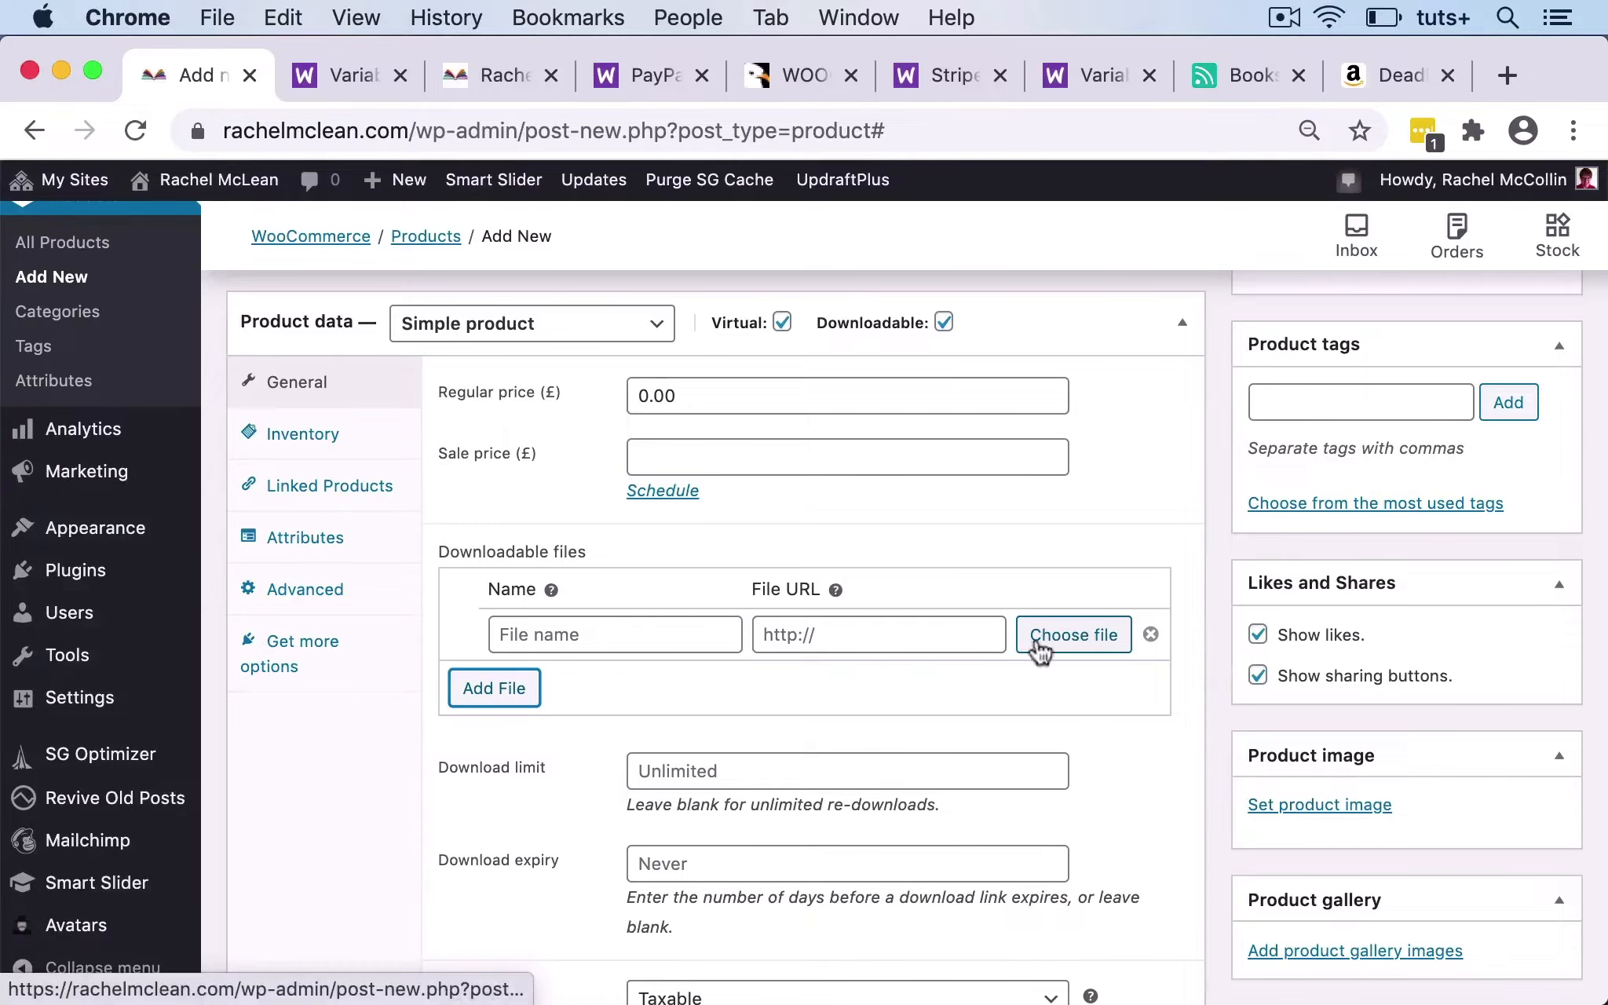
pyautogui.click(556, 640)
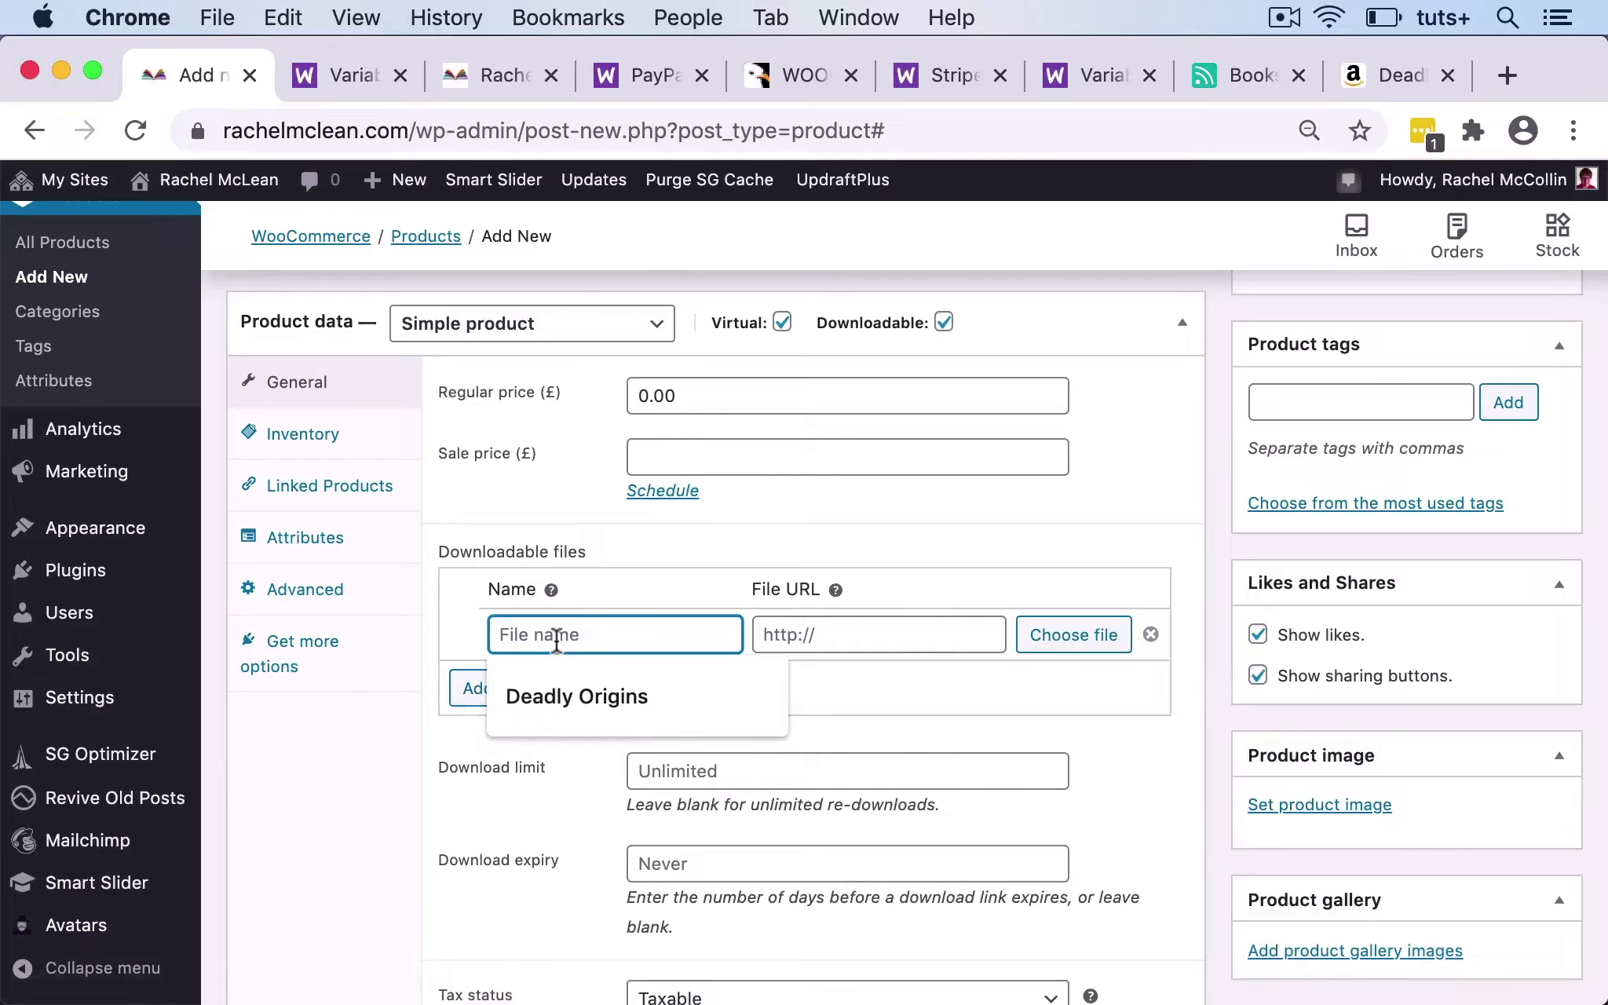
pyautogui.click(576, 698)
pyautogui.click(838, 633)
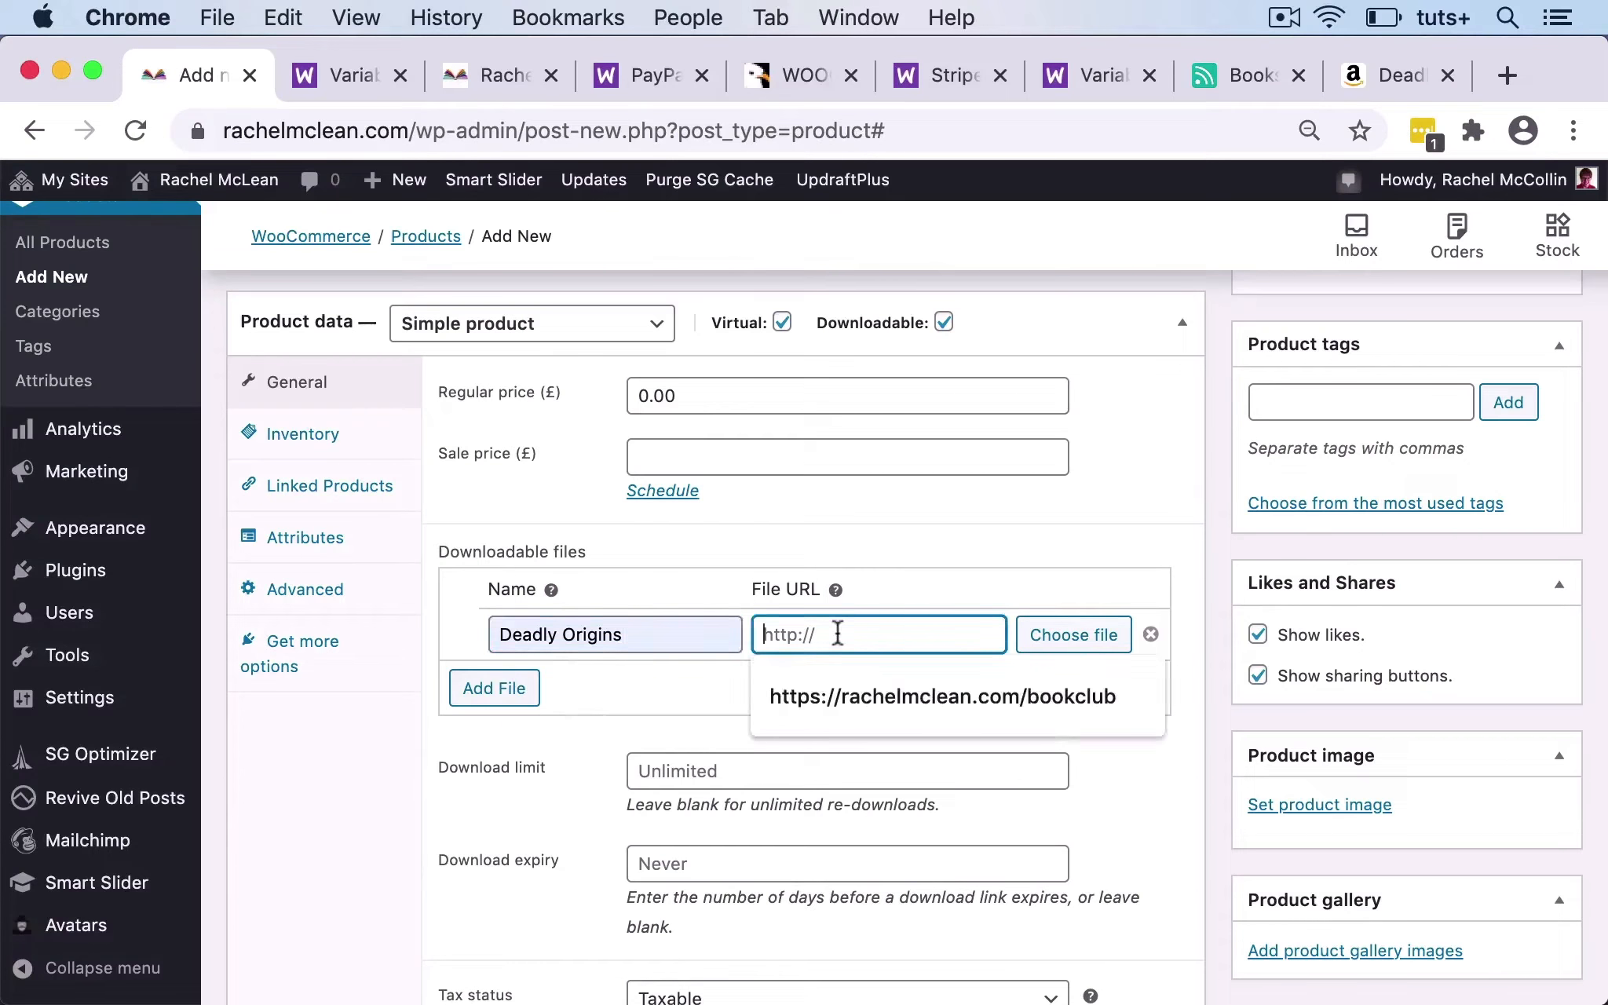
pyautogui.click(903, 701)
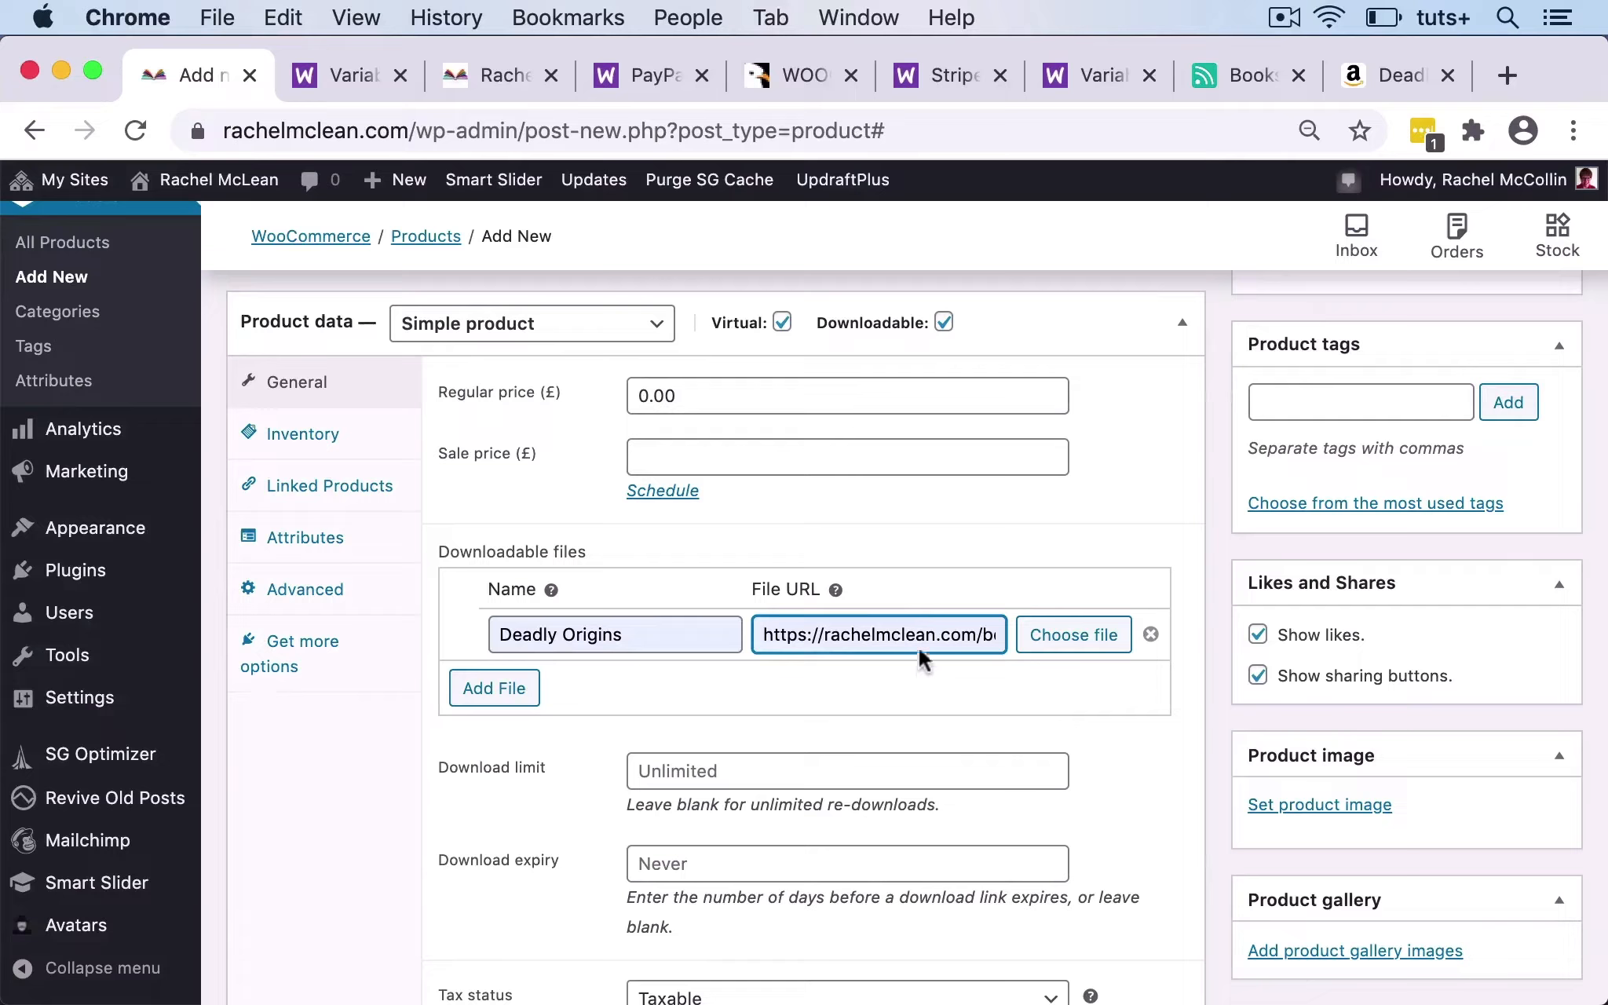
# Set the download limit to 2 and the tax status to None for Deadly Origins.
pyautogui.scroll(-2, 1030, 691)
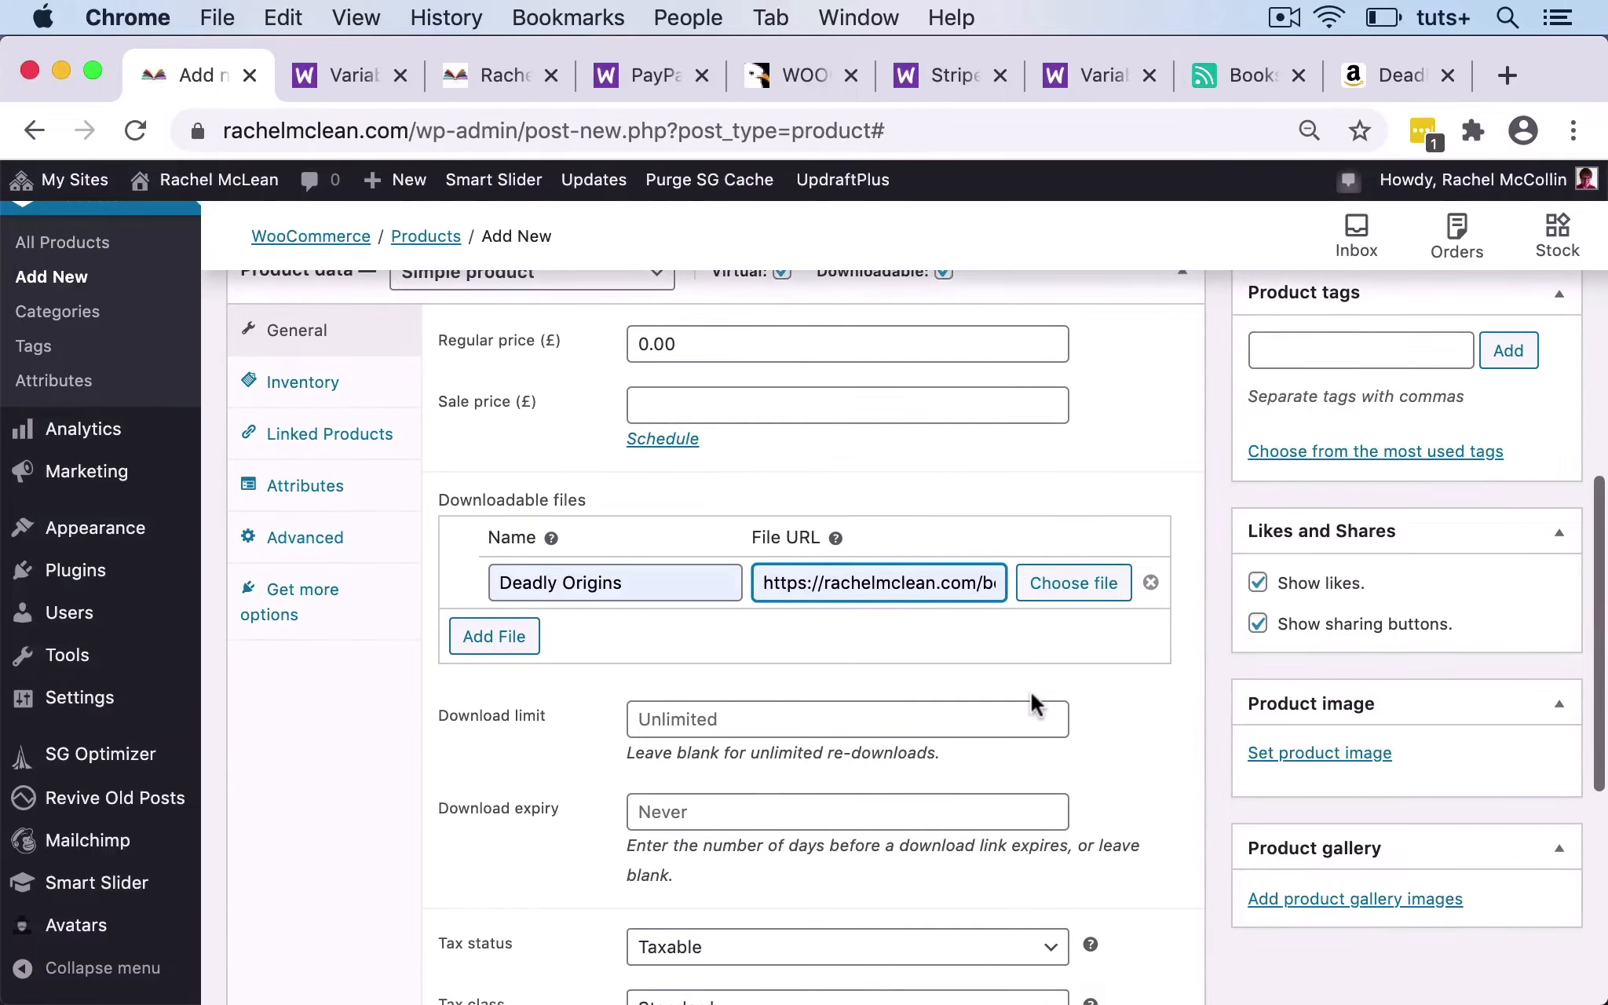
pyautogui.scroll(-2, 760, 706)
pyautogui.click(654, 594)
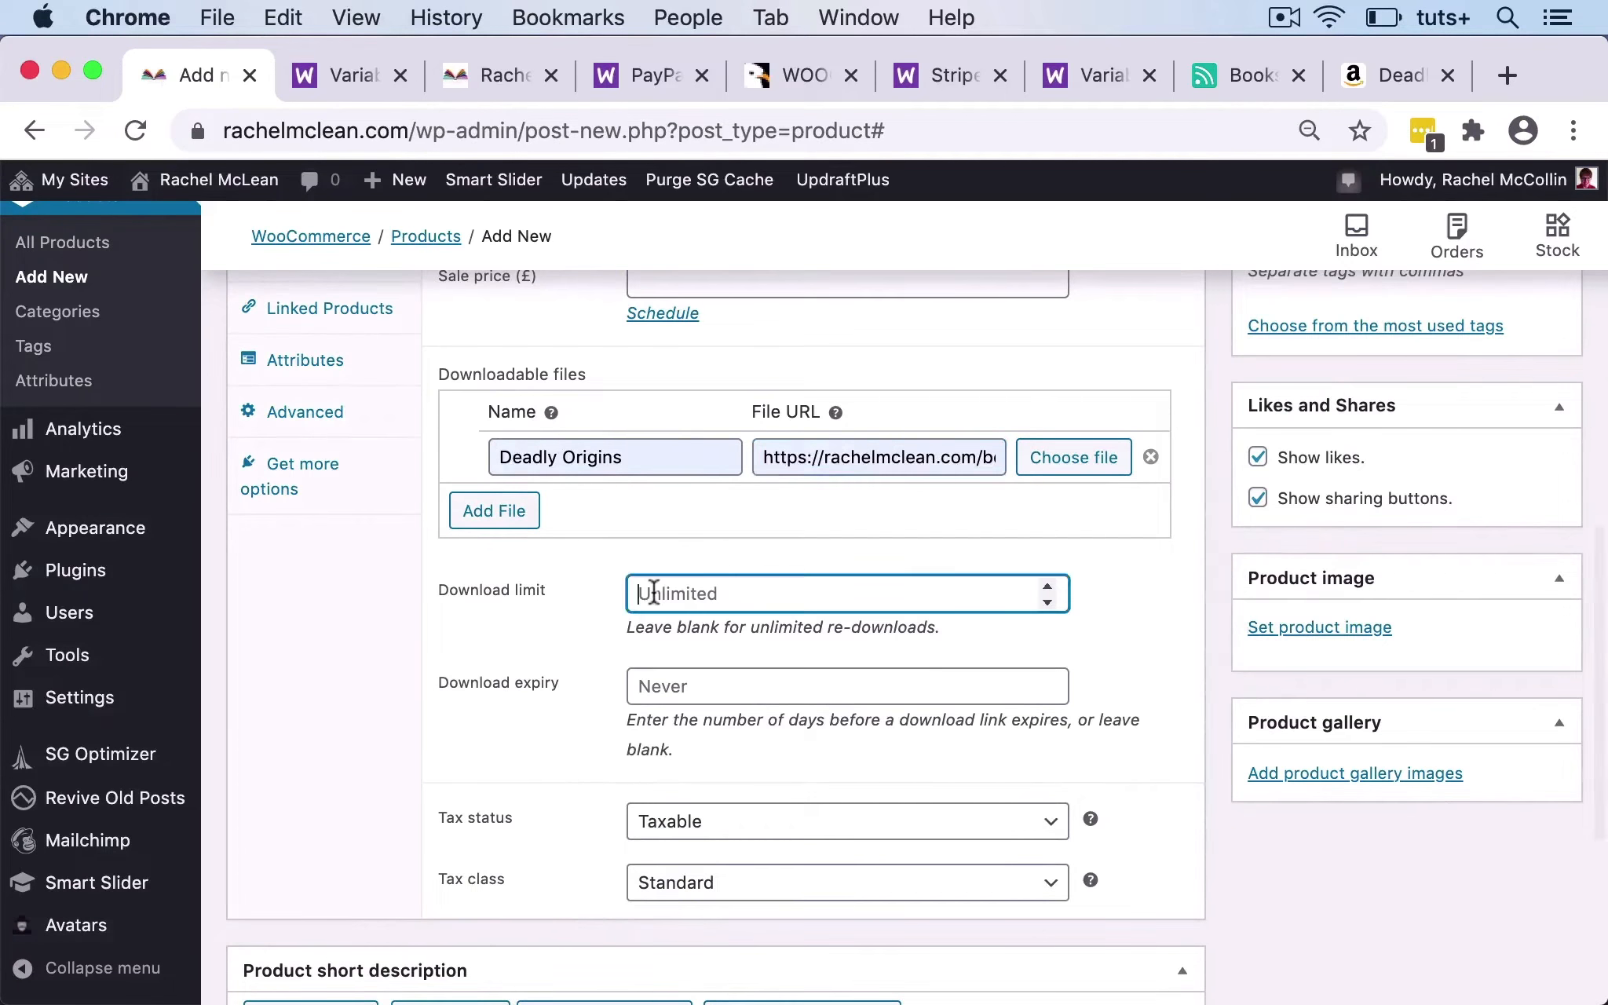
pyautogui.write('2')
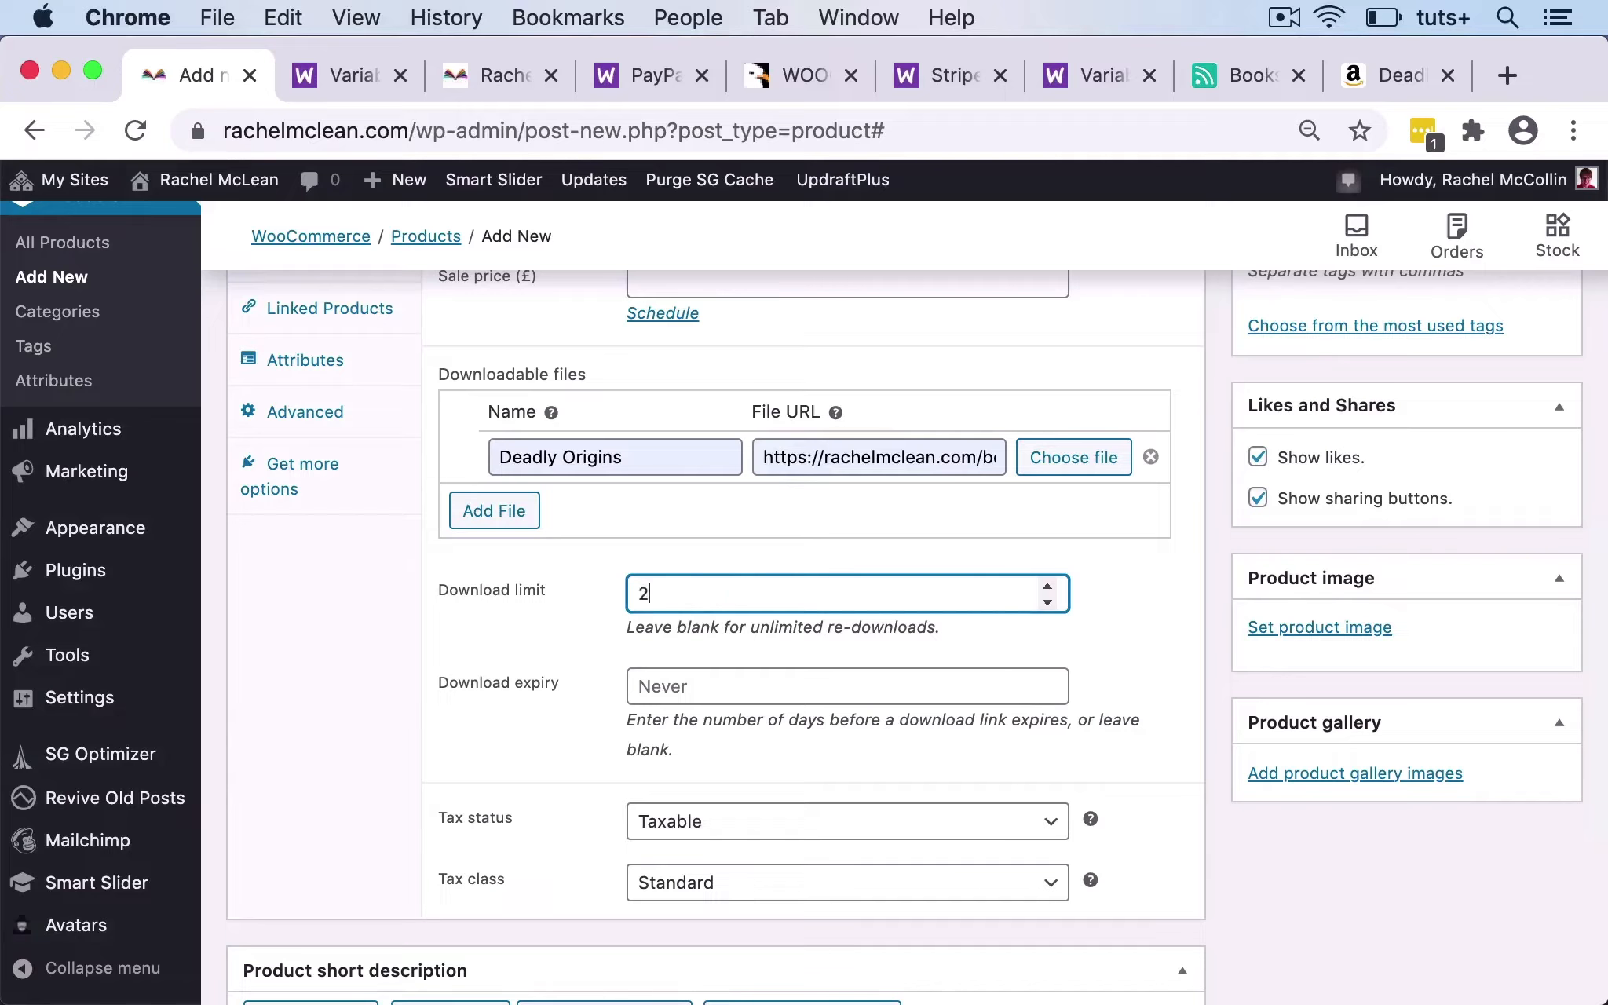
pyautogui.click(574, 636)
pyautogui.scroll(-3, 617, 700)
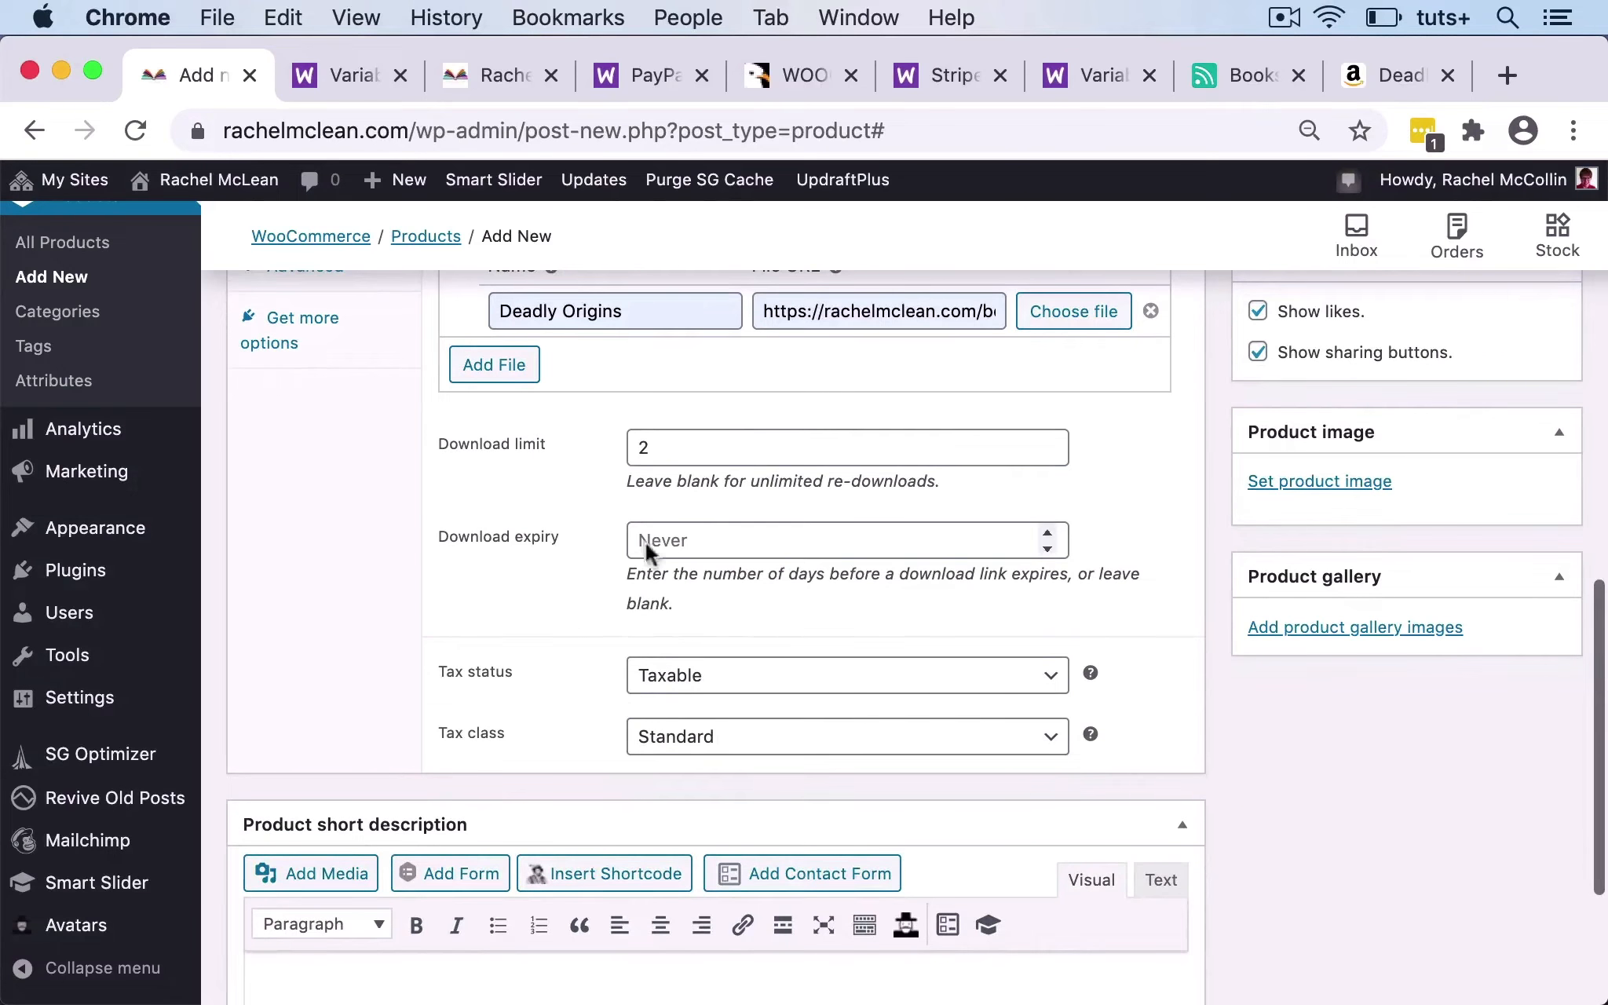
pyautogui.click(685, 675)
pyautogui.press('Escape')
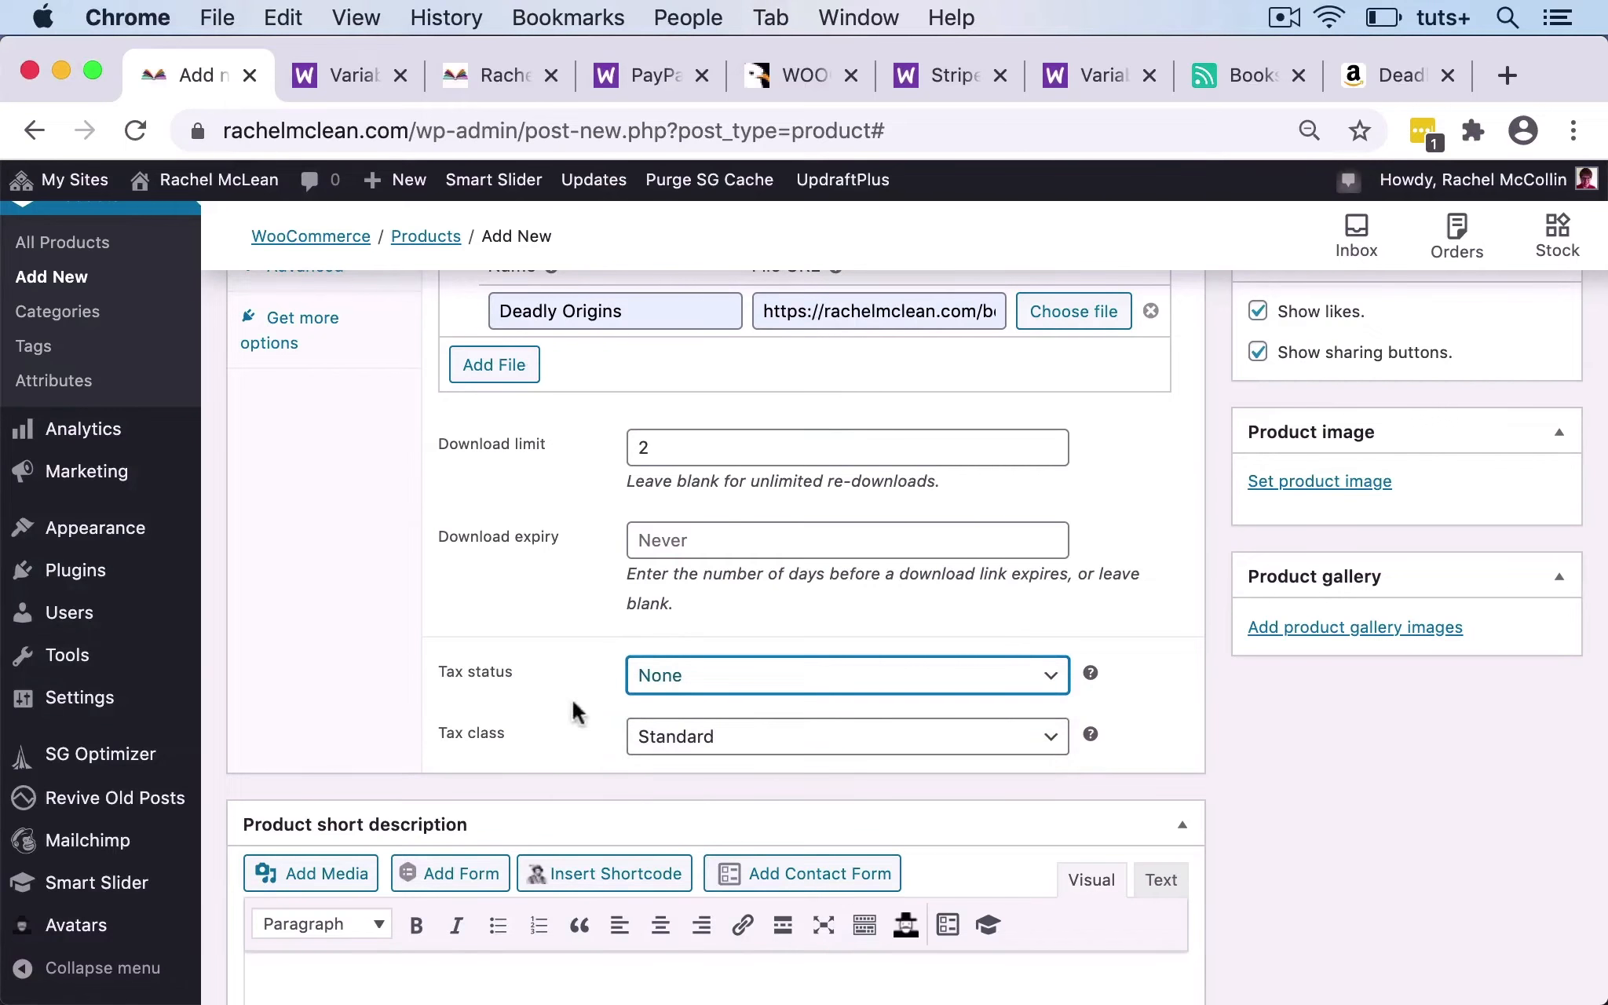
# Set the Deadly Origins cover from the media library as the product image and publish the product.
pyautogui.scroll(3, 603, 736)
pyautogui.scroll(1, 606, 734)
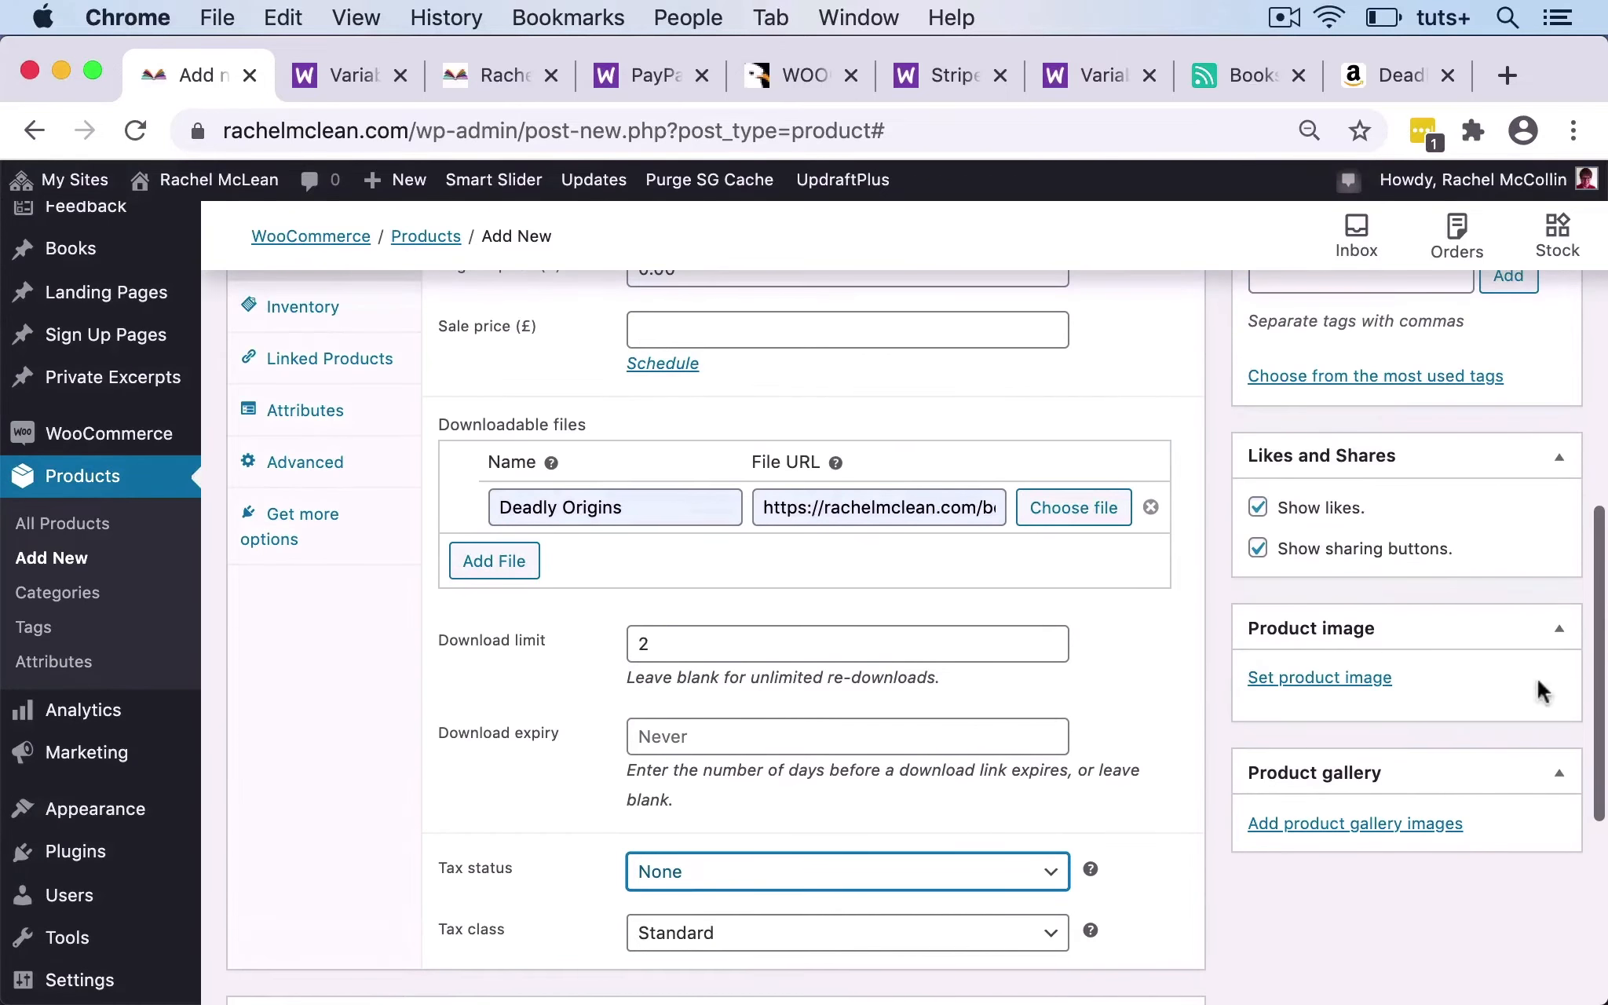
pyautogui.click(1362, 680)
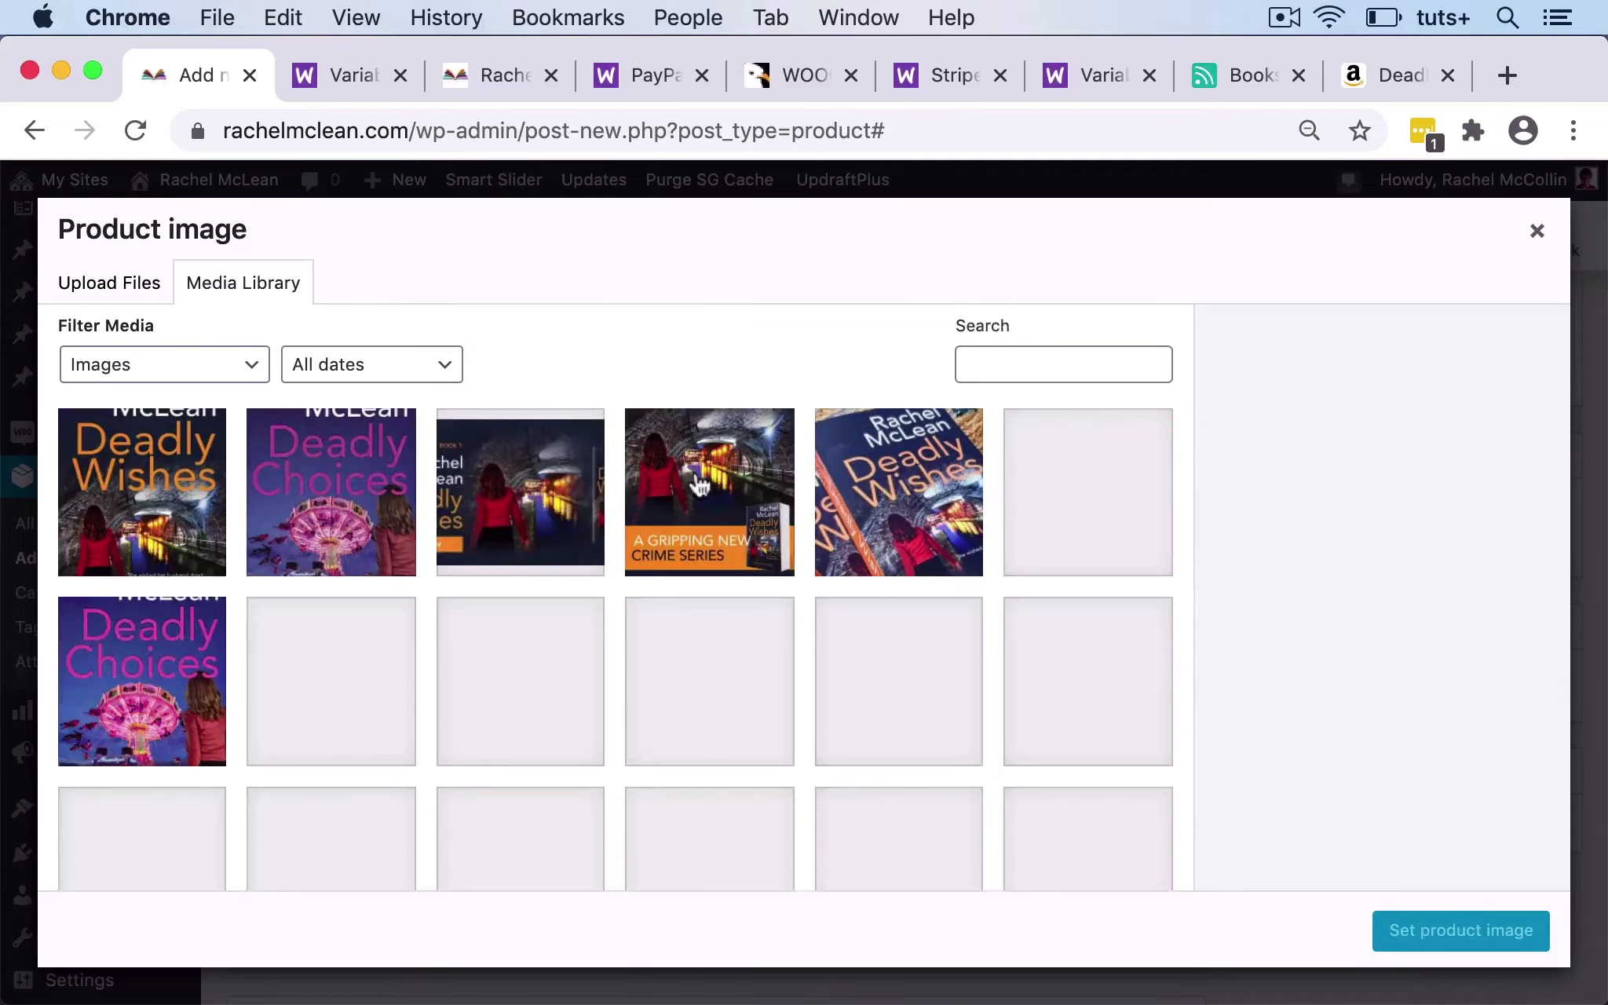
pyautogui.click(1109, 493)
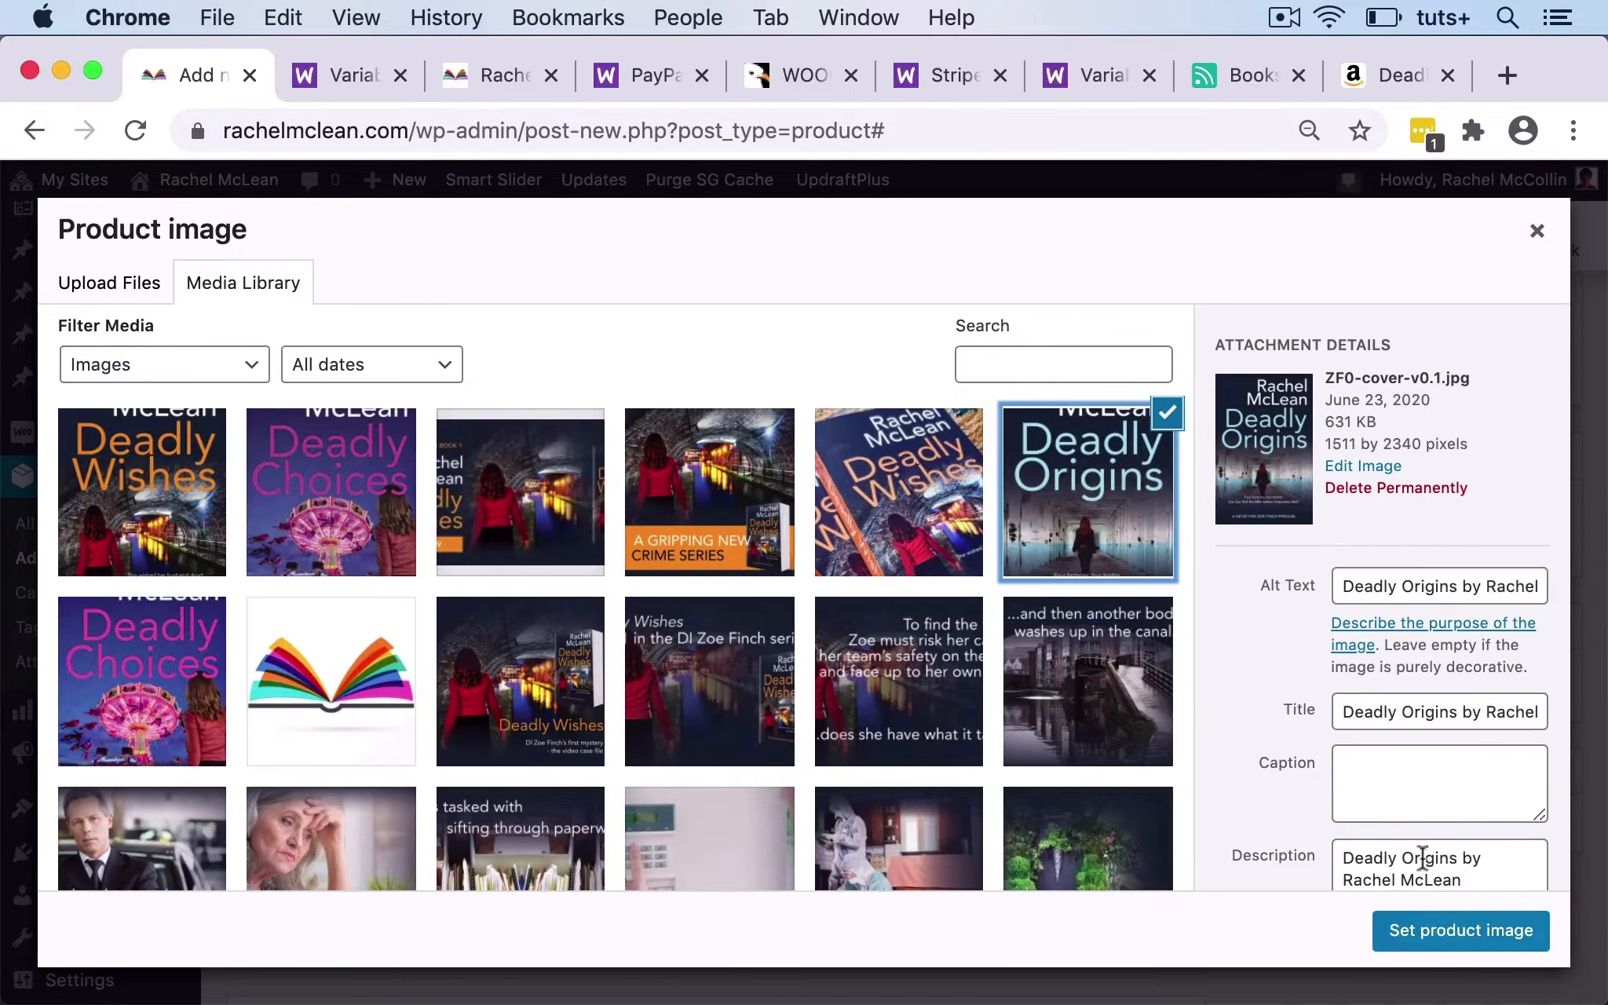
pyautogui.click(1452, 930)
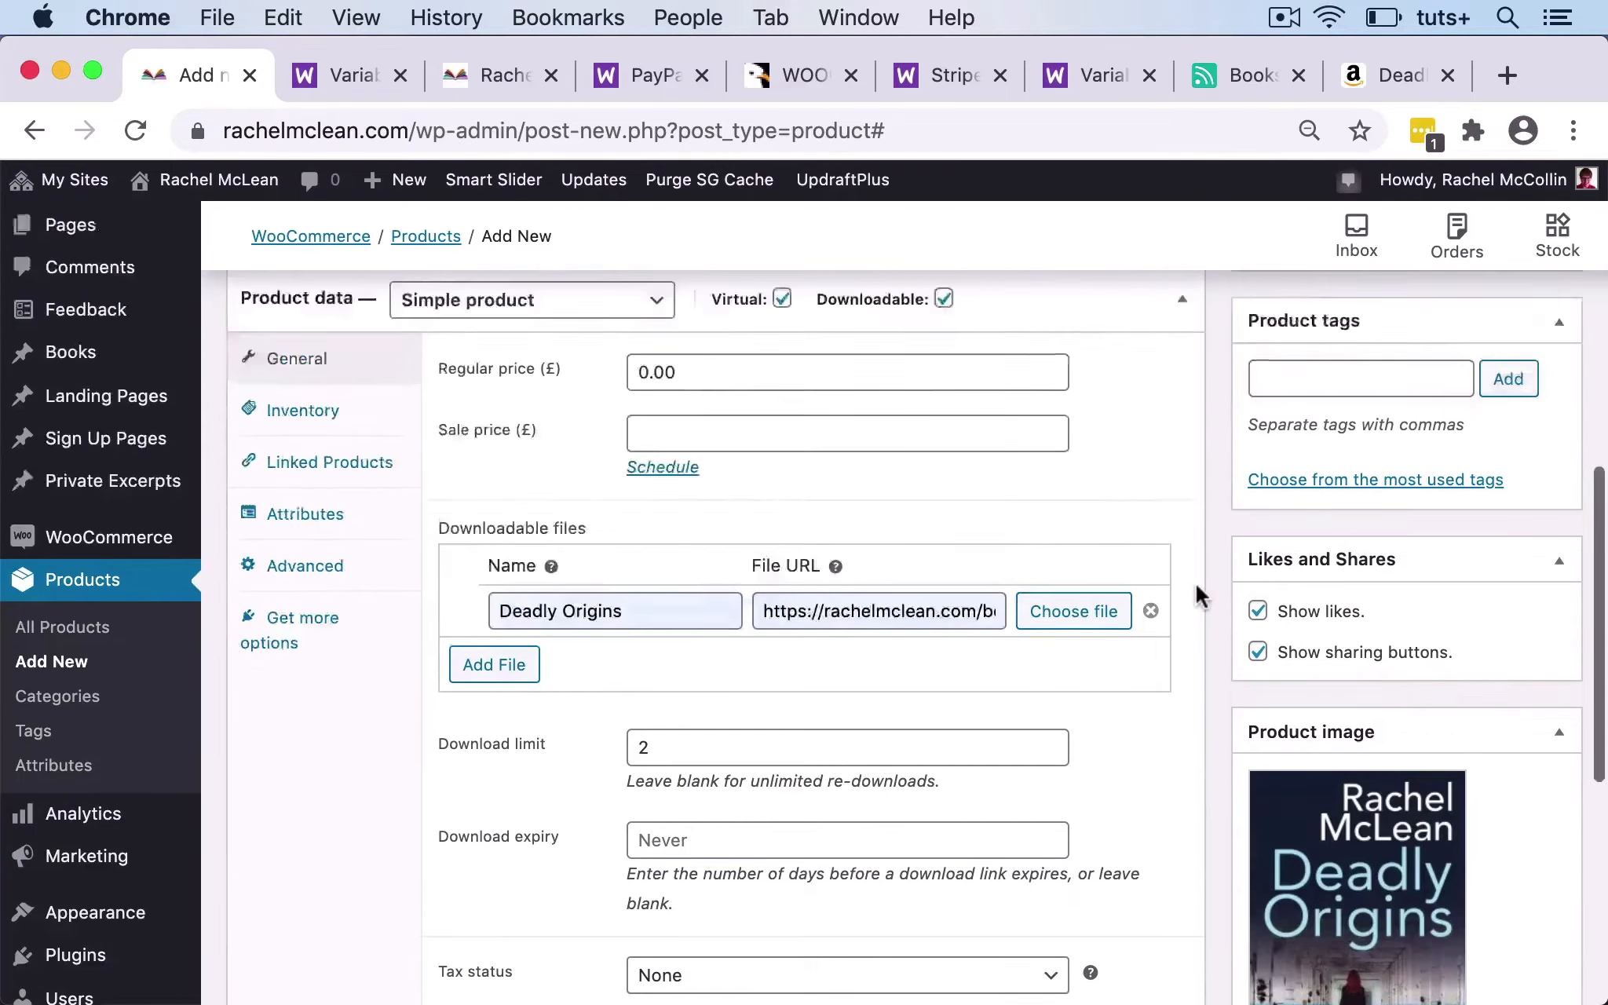
pyautogui.scroll(10, 1195, 583)
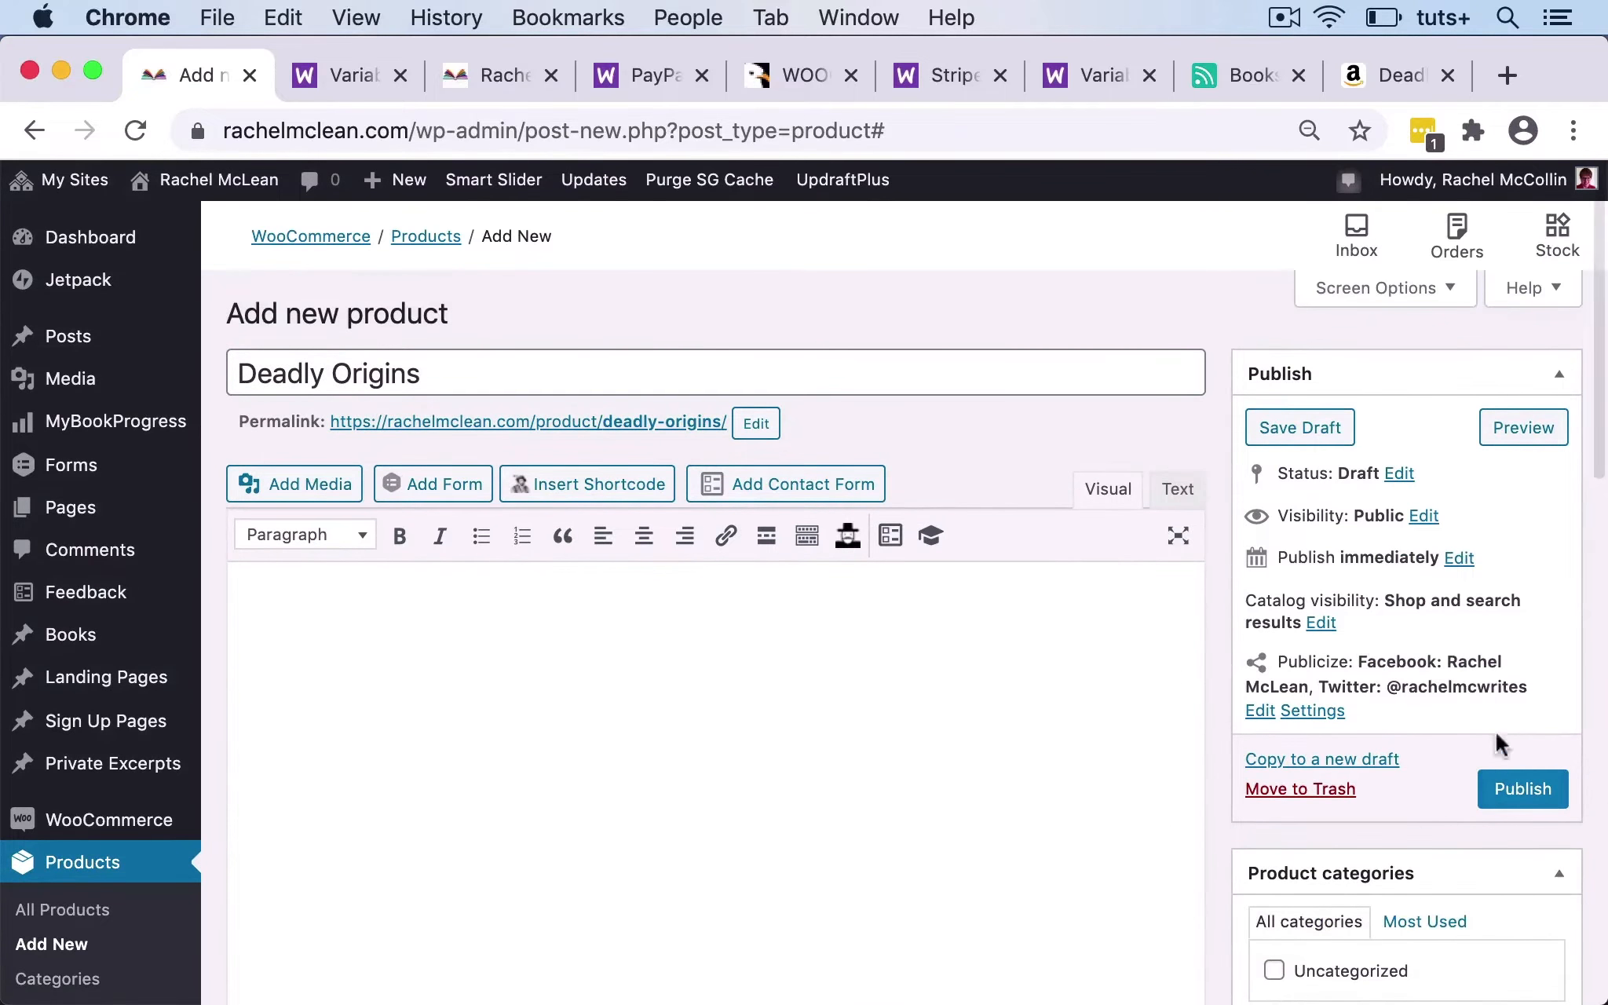
pyautogui.click(1519, 803)
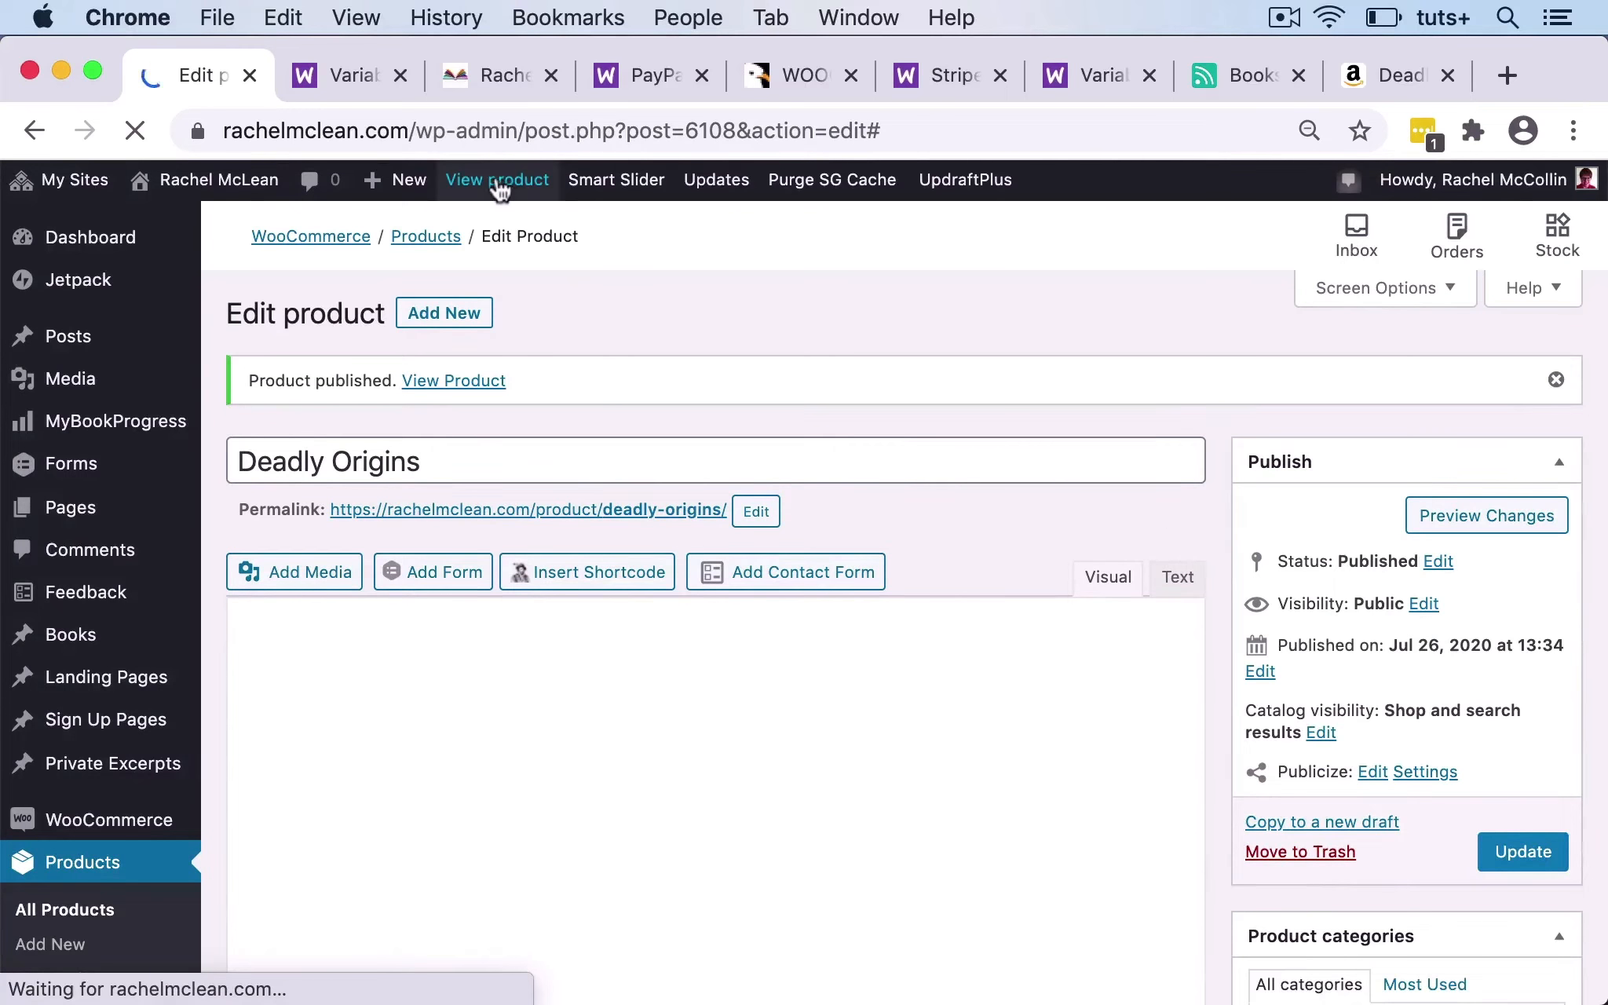
# Open the published Deadly Origins page on the site and examine its price, cart option and layout.
pyautogui.click(497, 182)
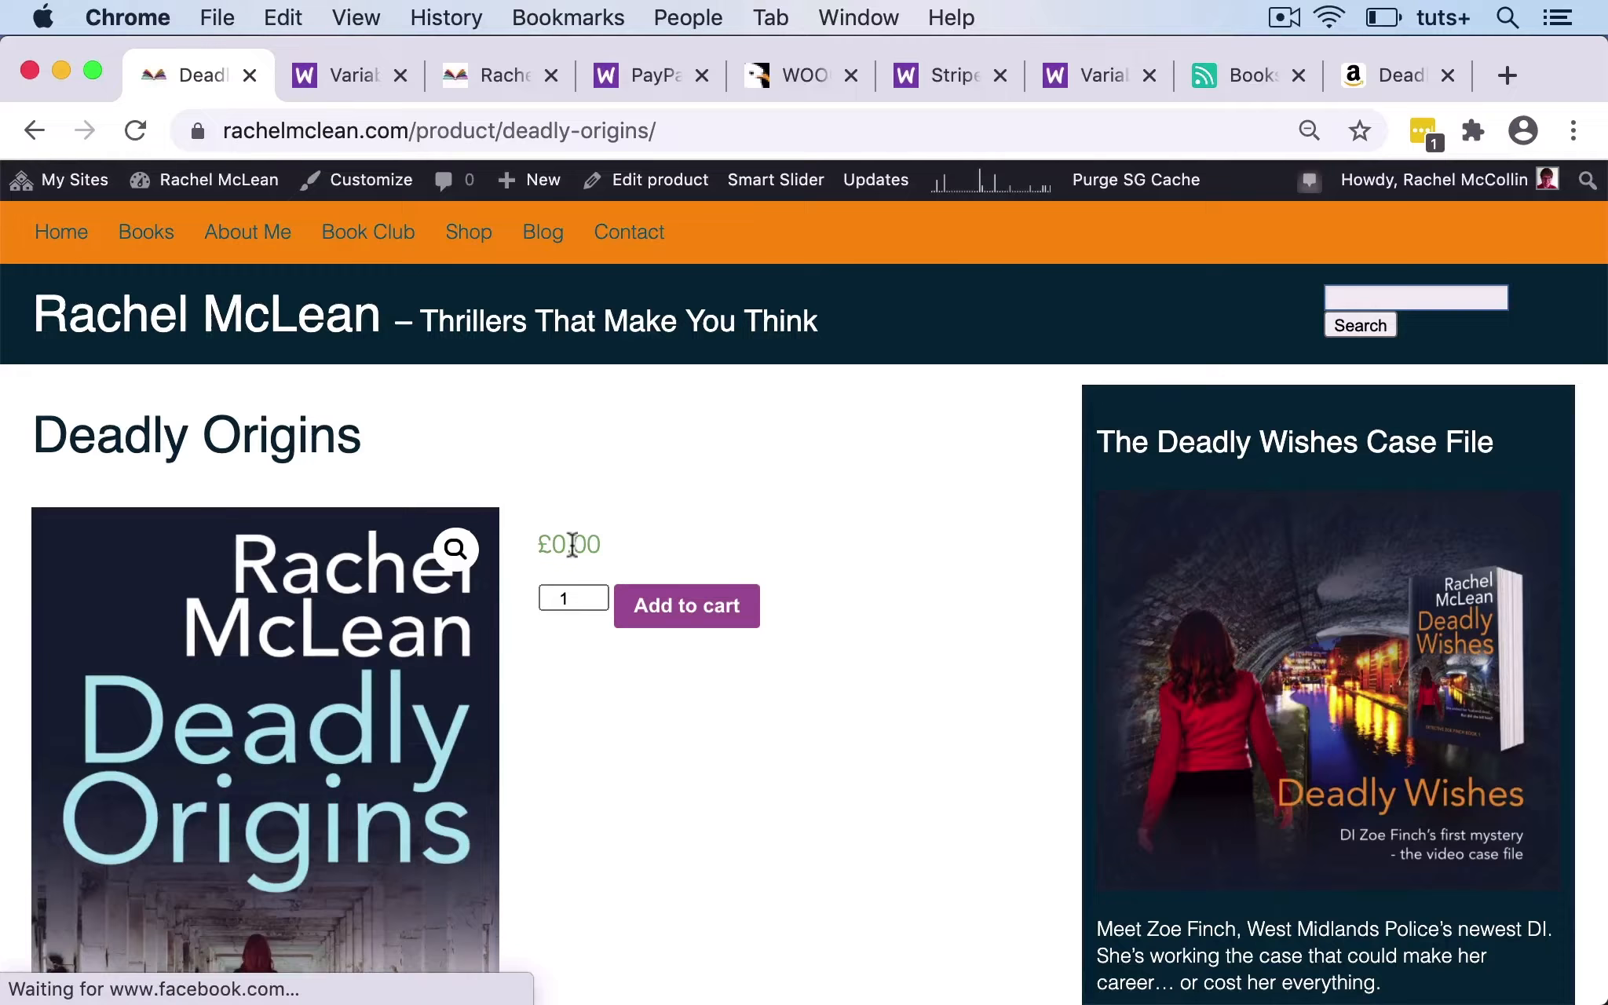
pyautogui.scroll(-3, 883, 680)
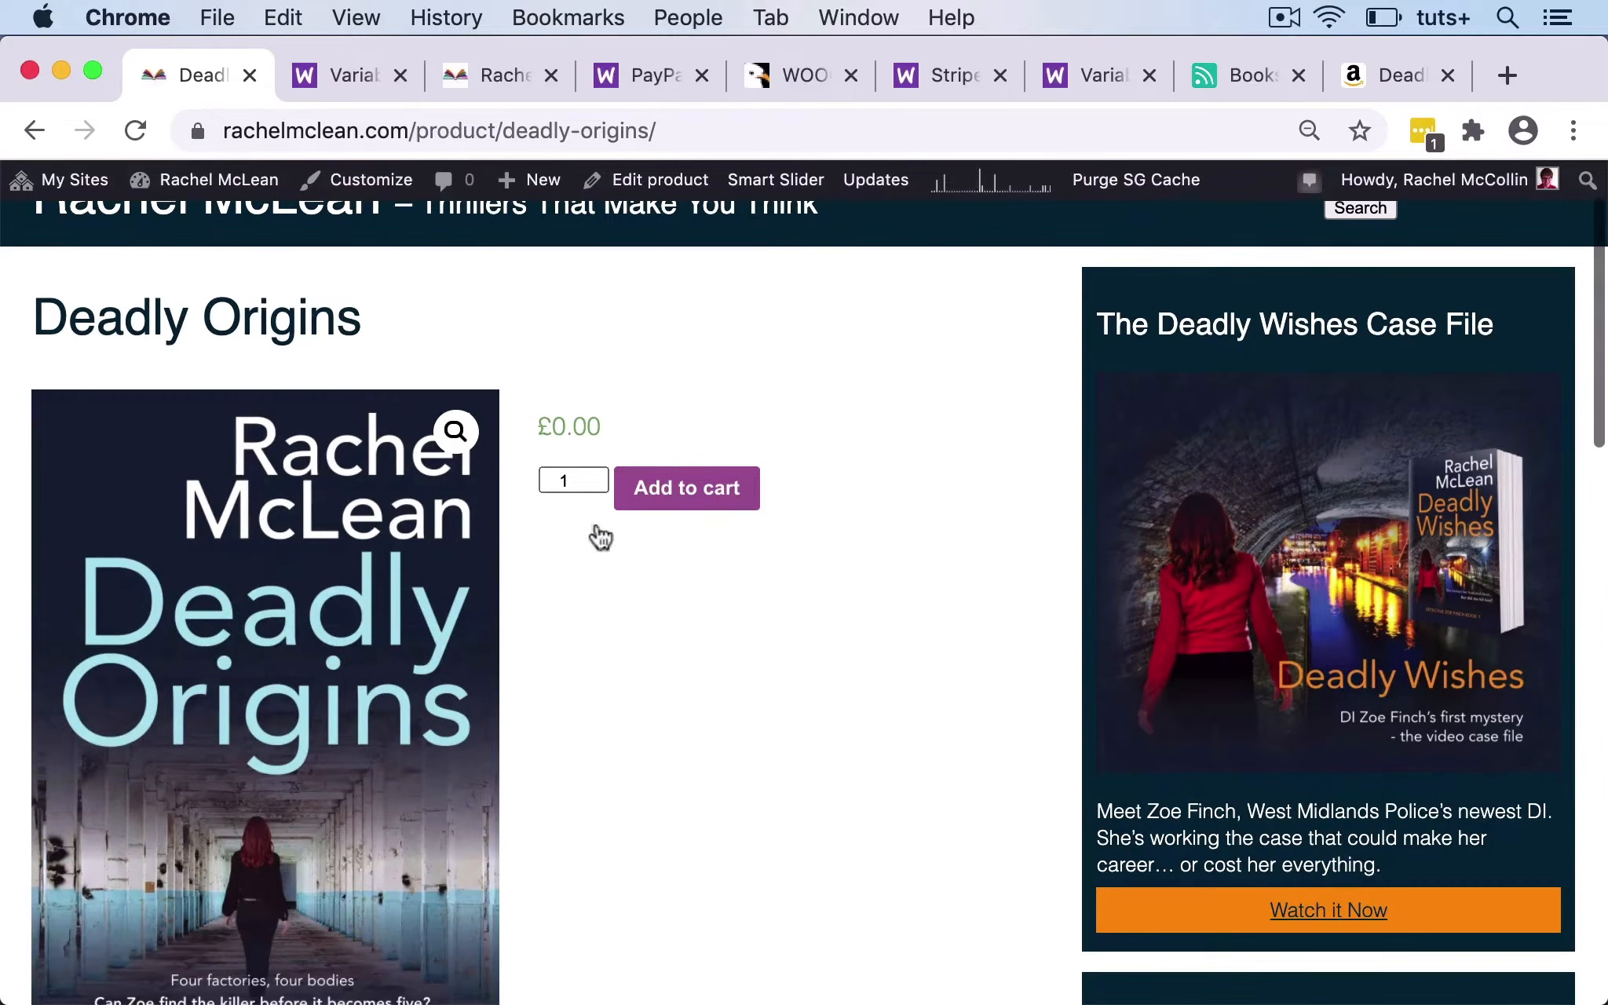
pyautogui.scroll(-6, 915, 503)
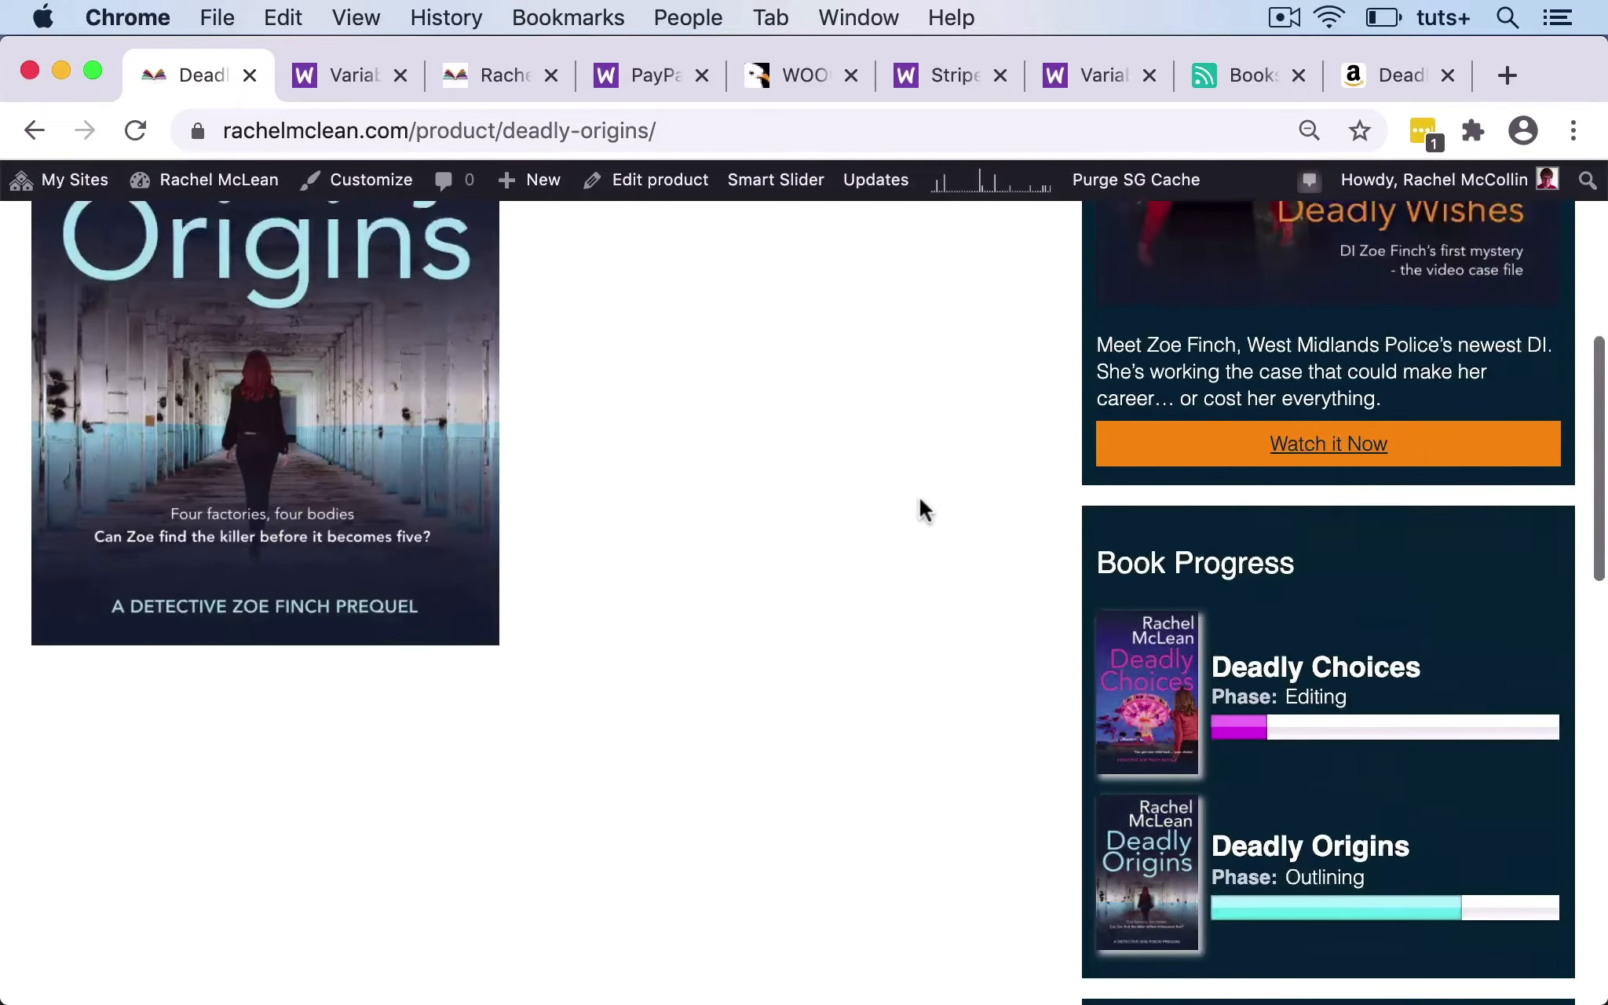
pyautogui.scroll(-5, 920, 499)
pyautogui.scroll(6, 920, 499)
pyautogui.scroll(7, 920, 500)
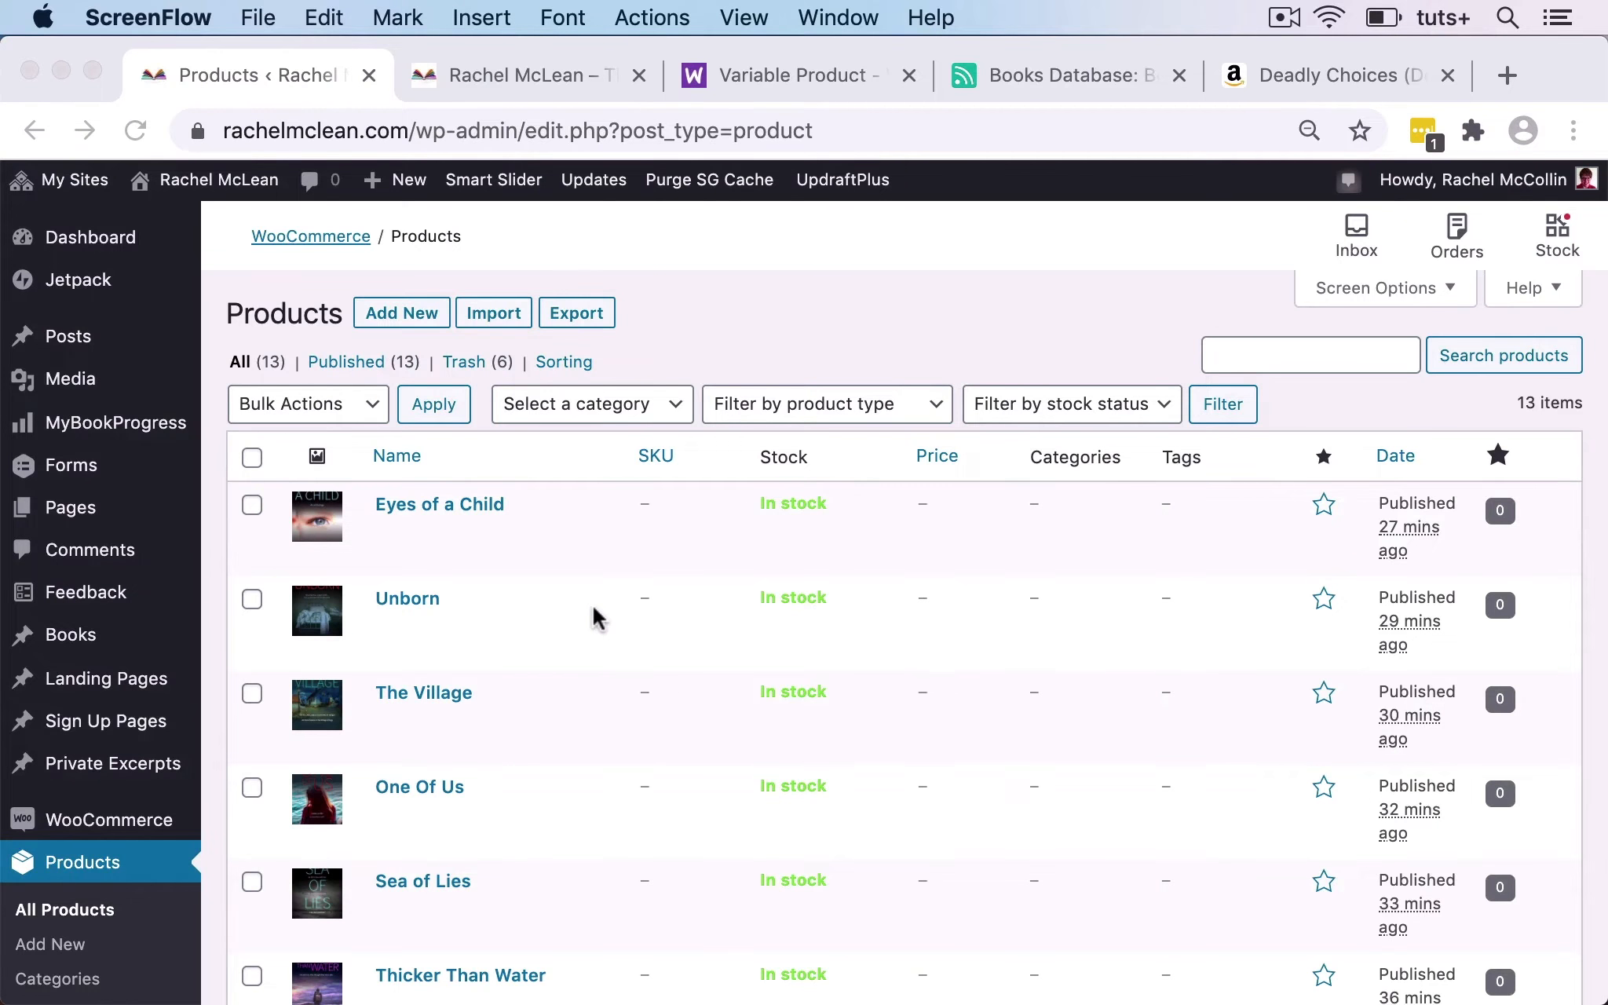
# Look through the full list of store products, checking their stock status and prices.
pyautogui.scroll(-12, 595, 618)
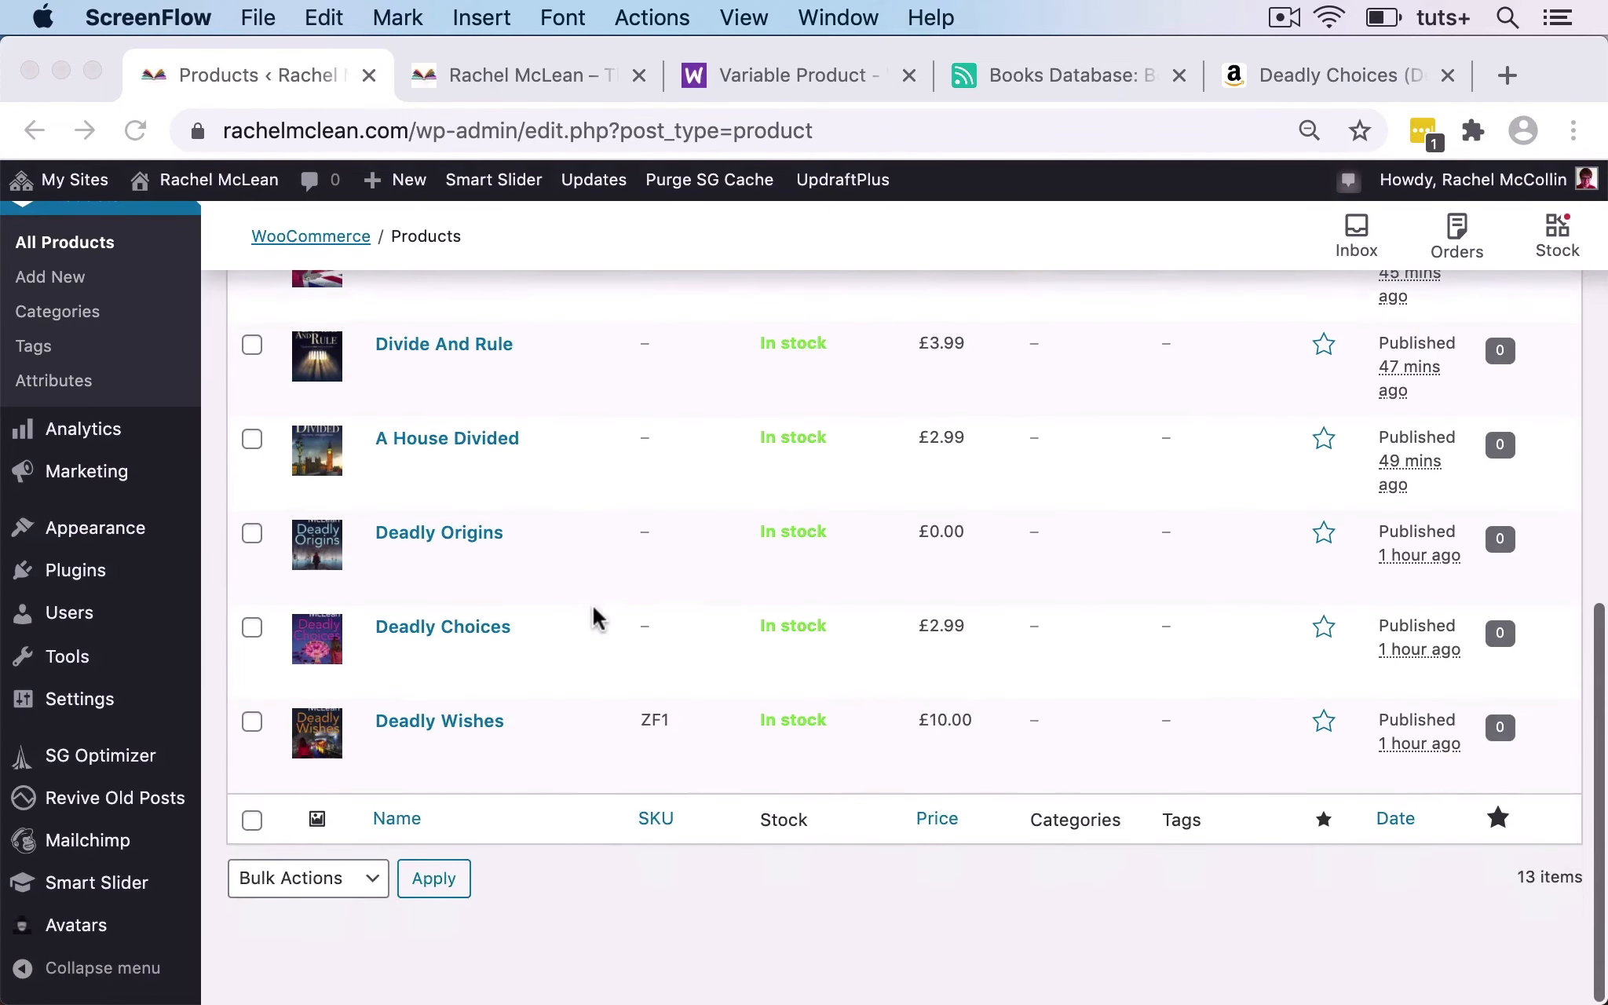
pyautogui.scroll(3, 594, 618)
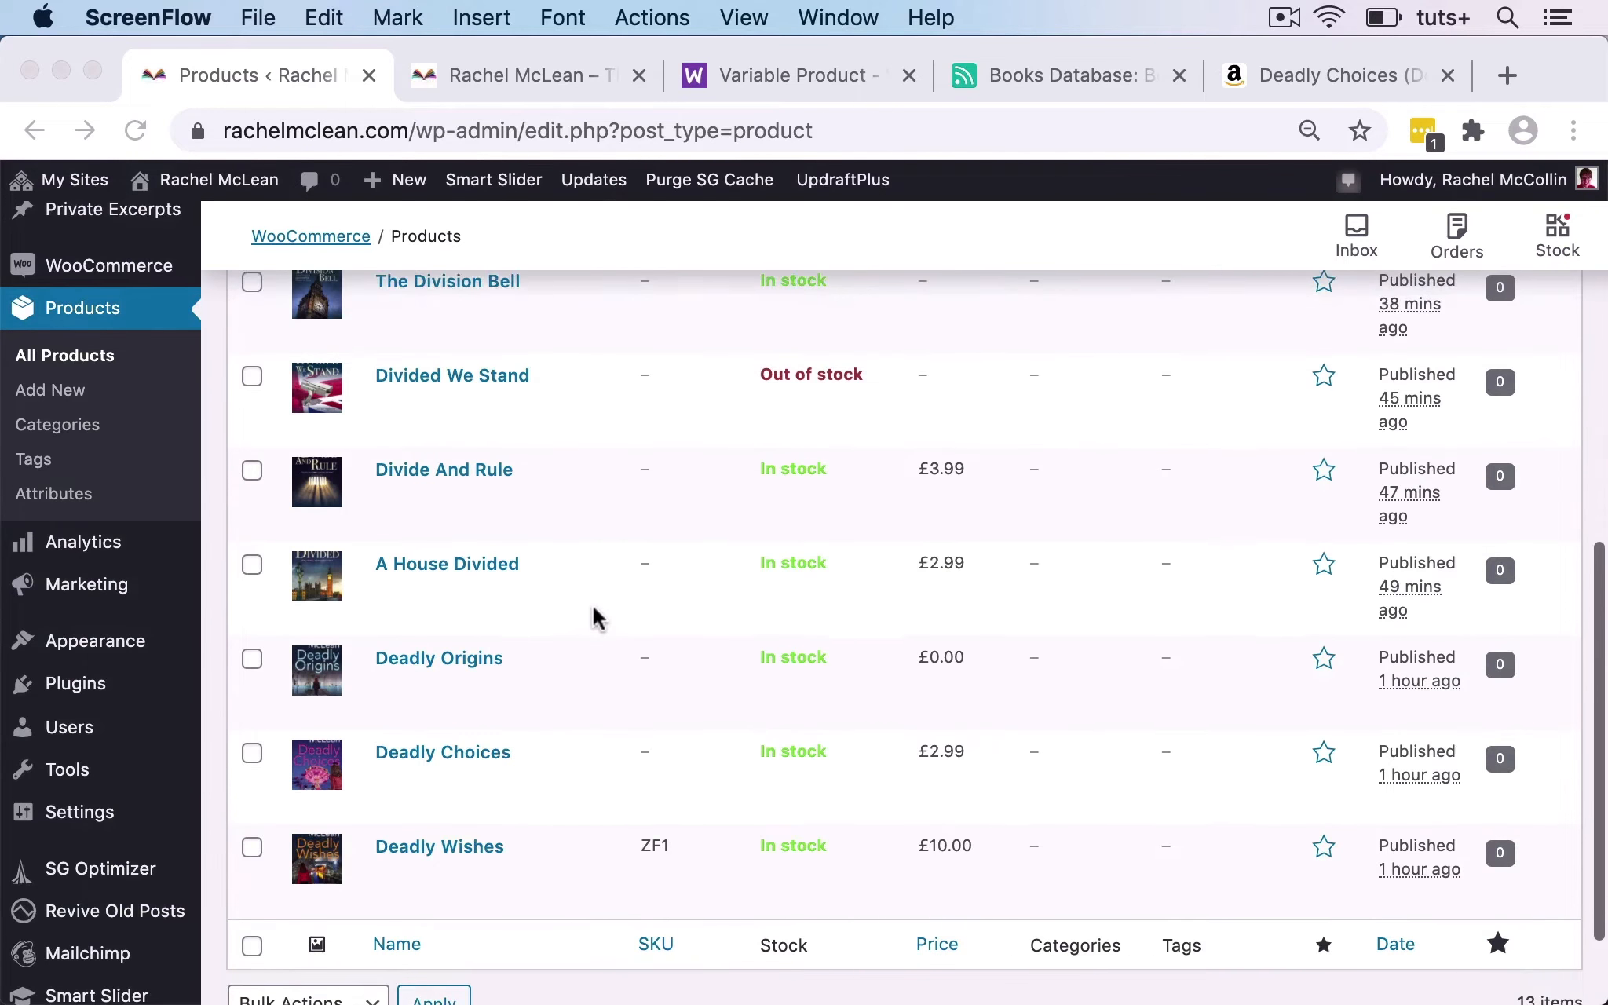
# Leave the store's product list and open the product categories page.
pyautogui.scroll(5, 595, 618)
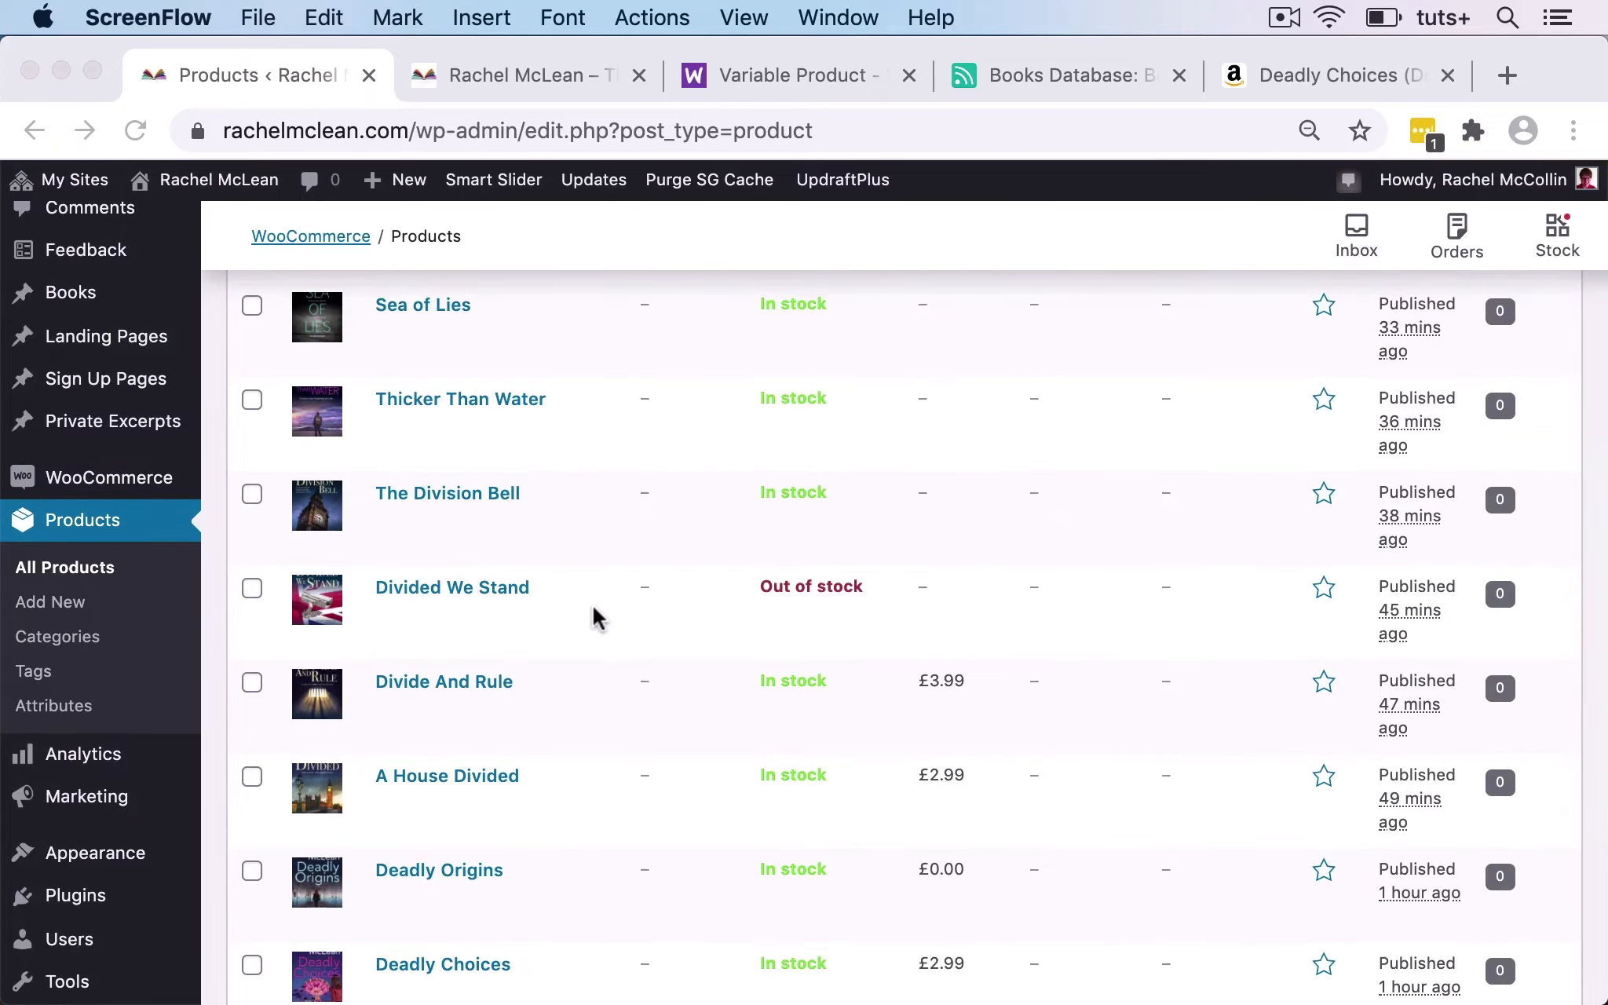
pyautogui.scroll(13, 594, 618)
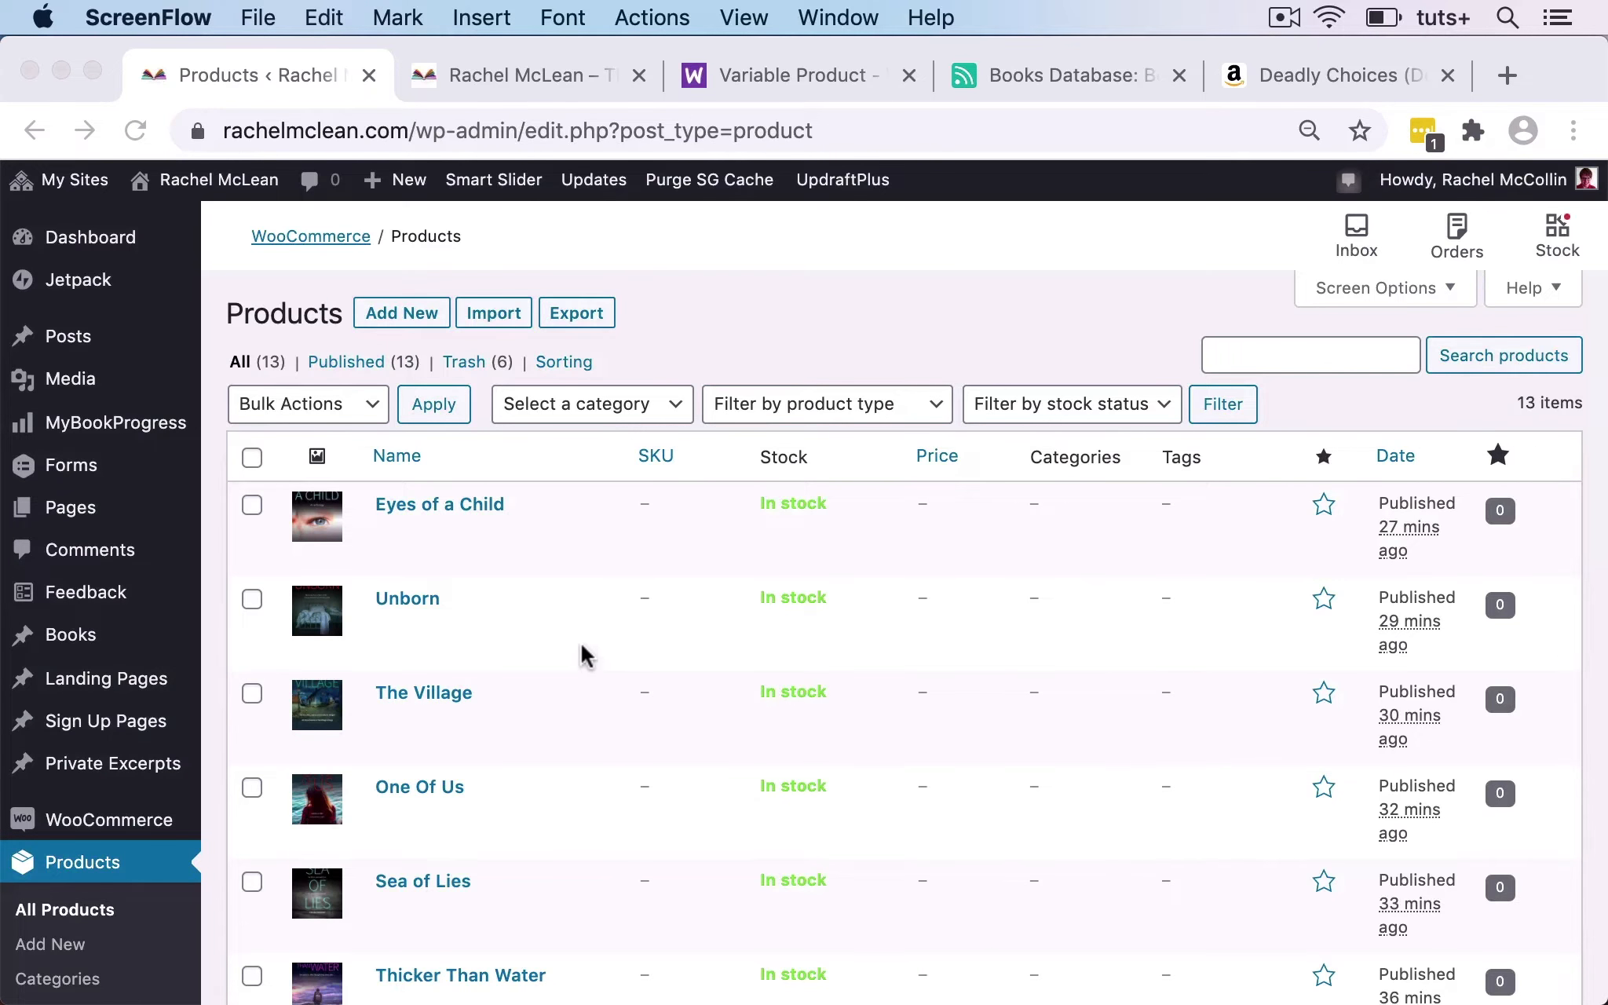
pyautogui.scroll(-3, 585, 758)
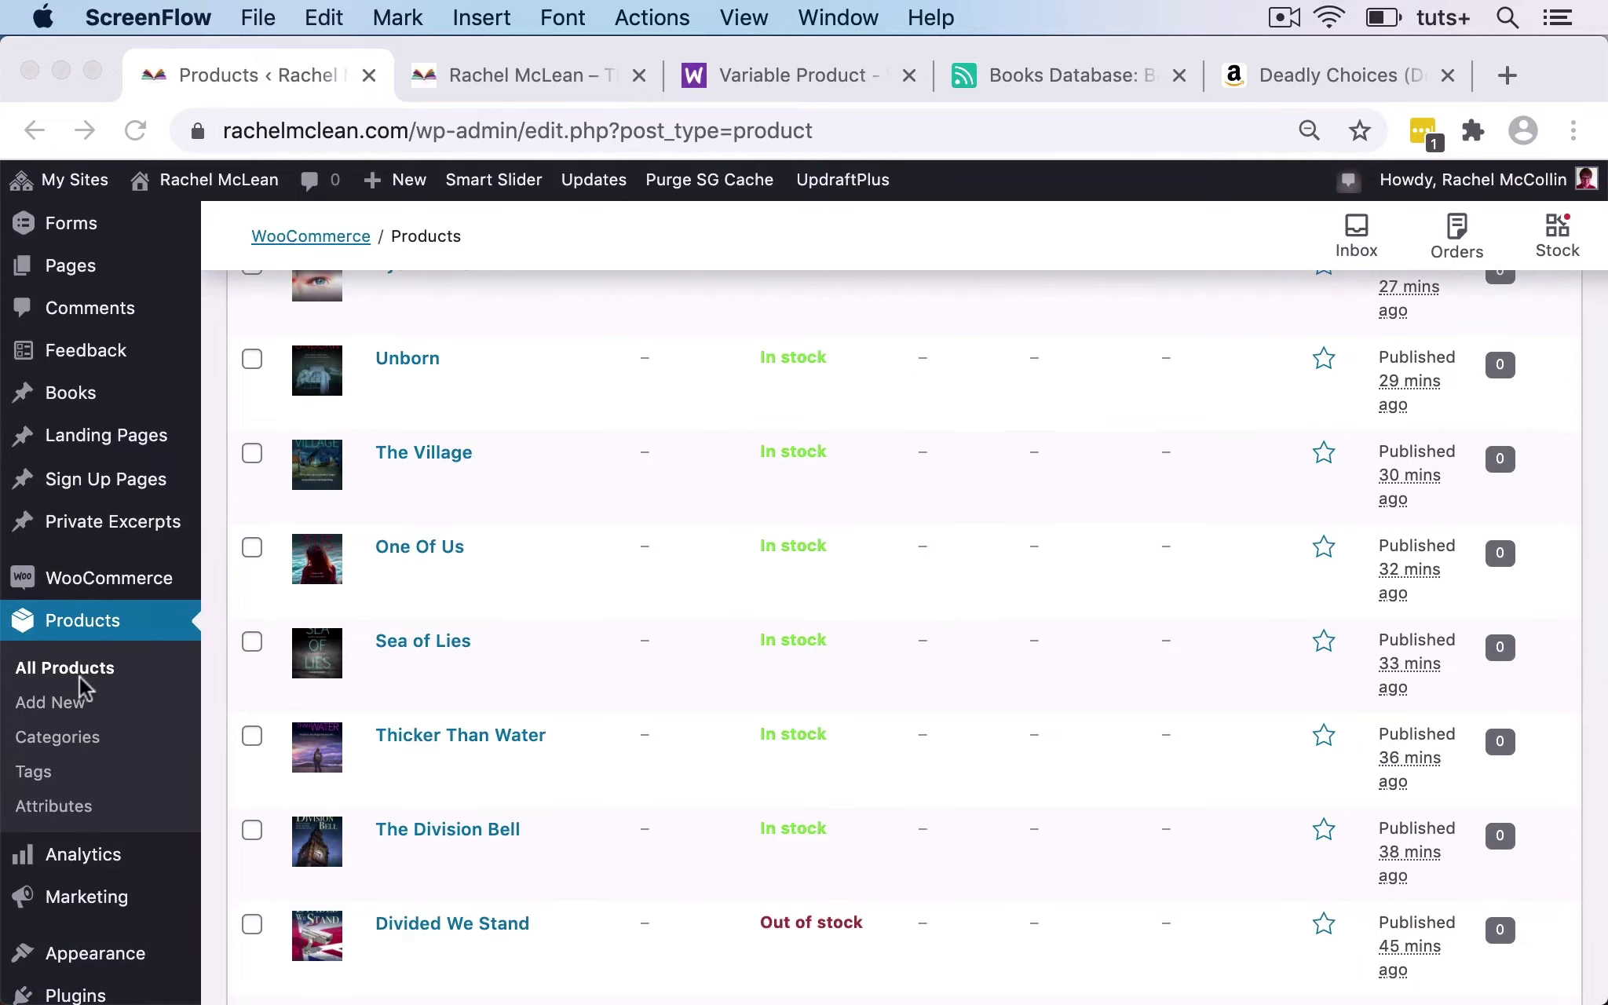
pyautogui.click(71, 750)
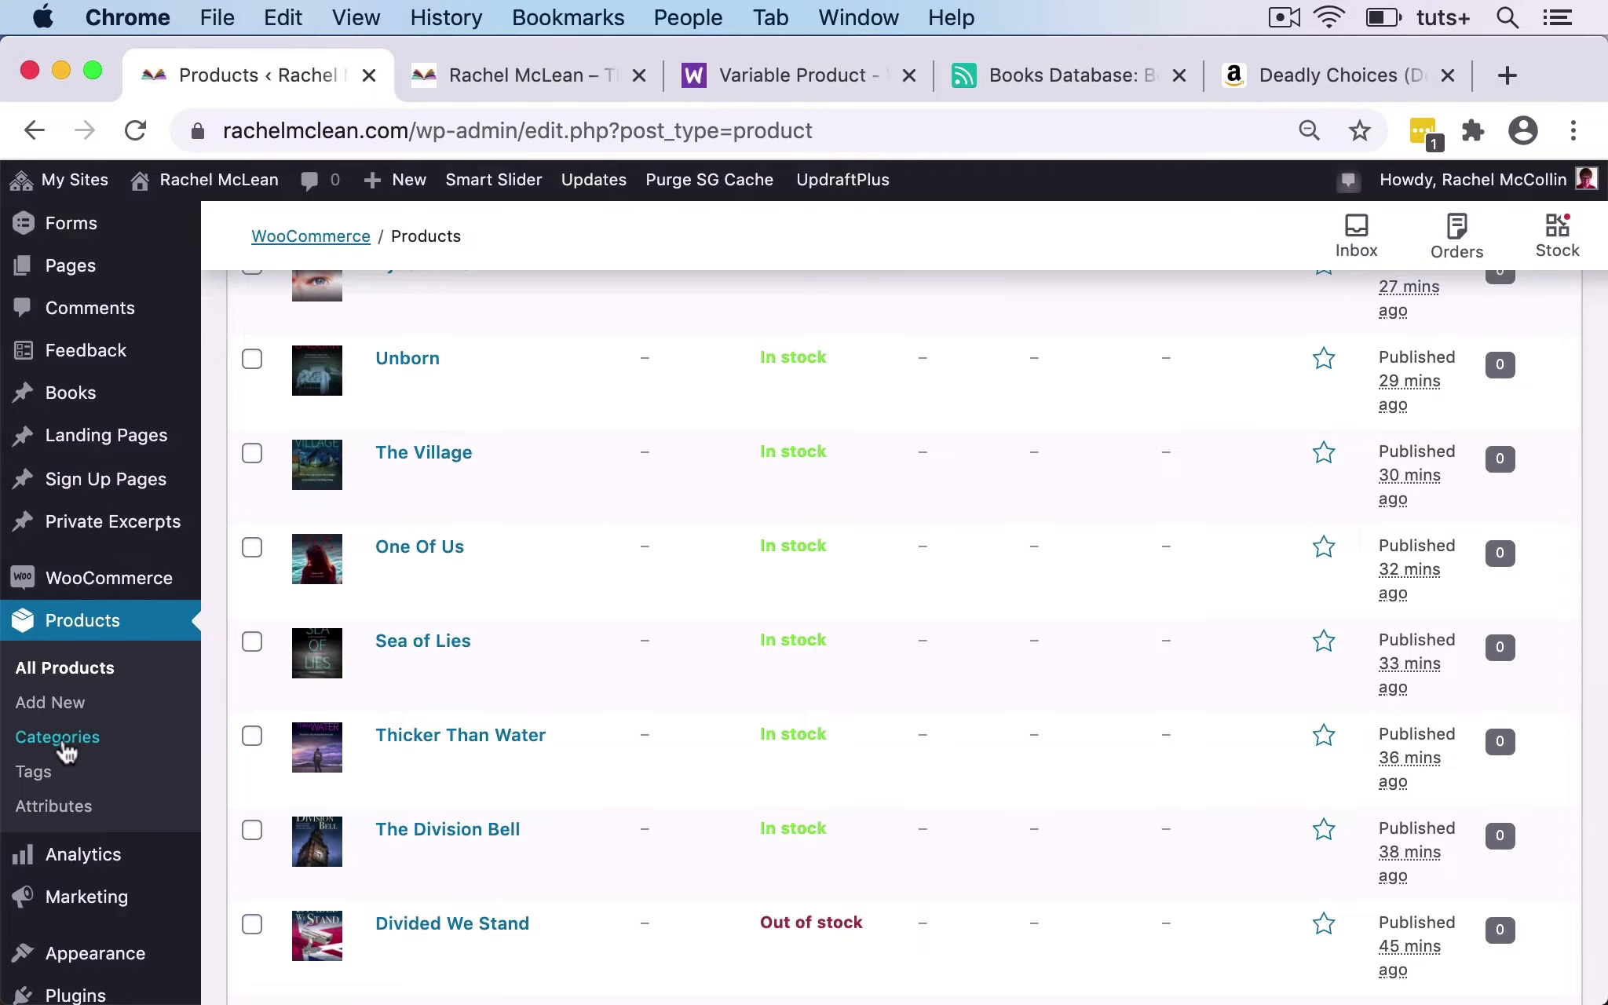
pyautogui.click(67, 745)
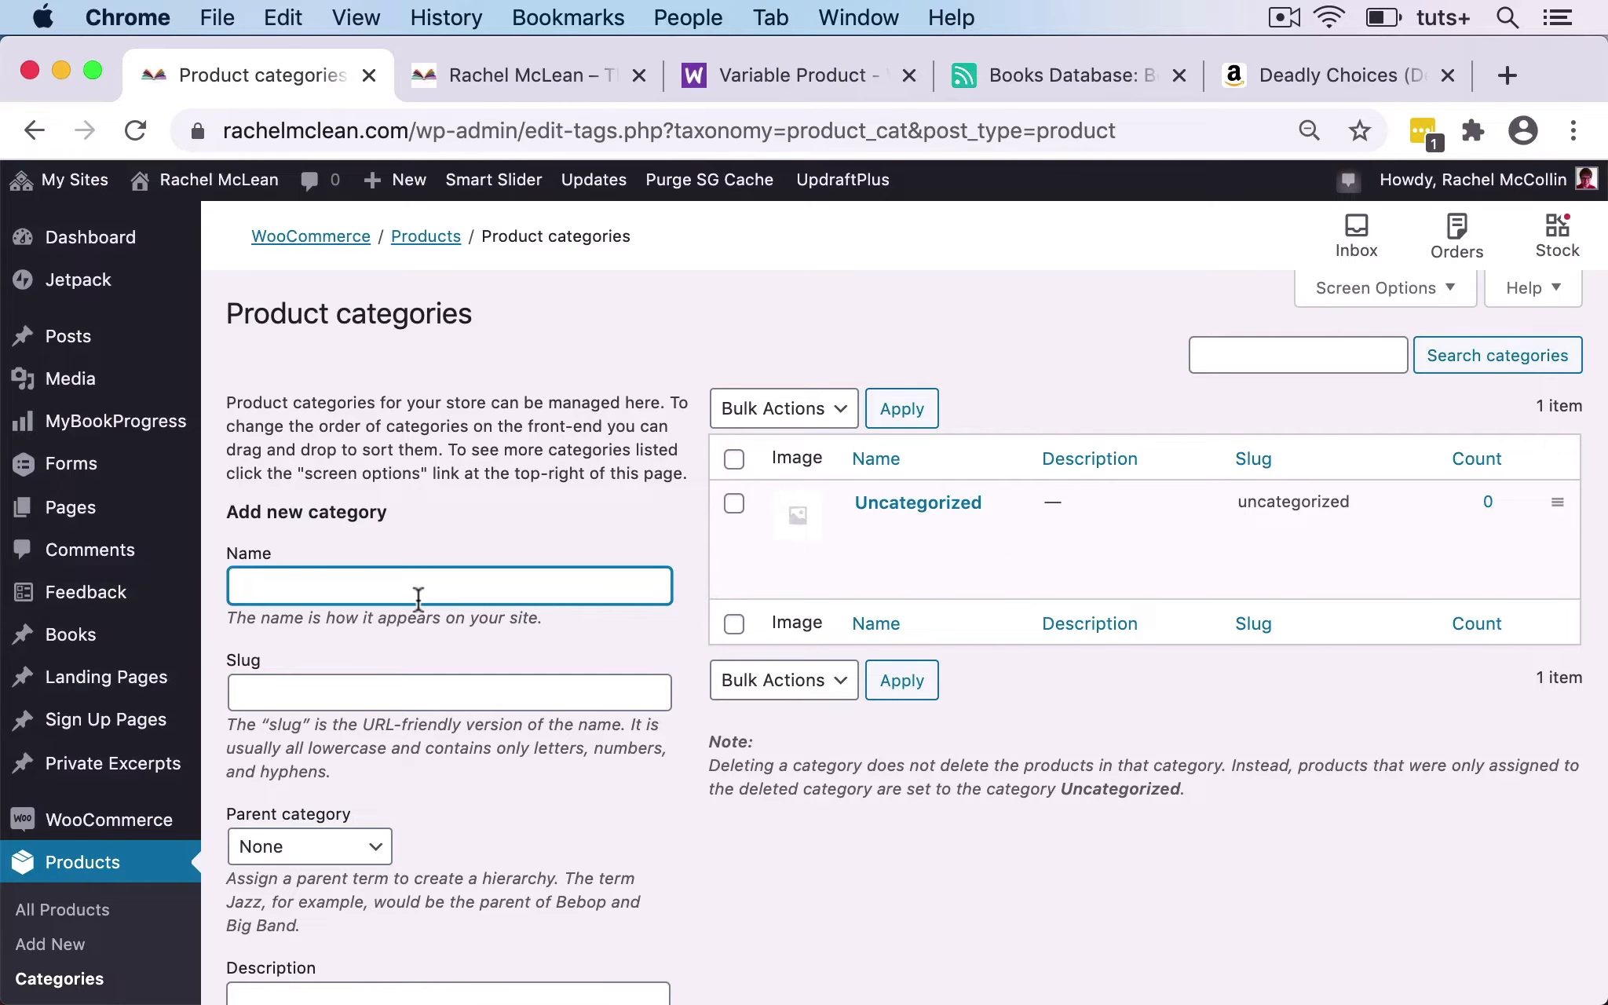
# Name the new product category "The Division Bell trilogy".
pyautogui.write('The Division Bell series')
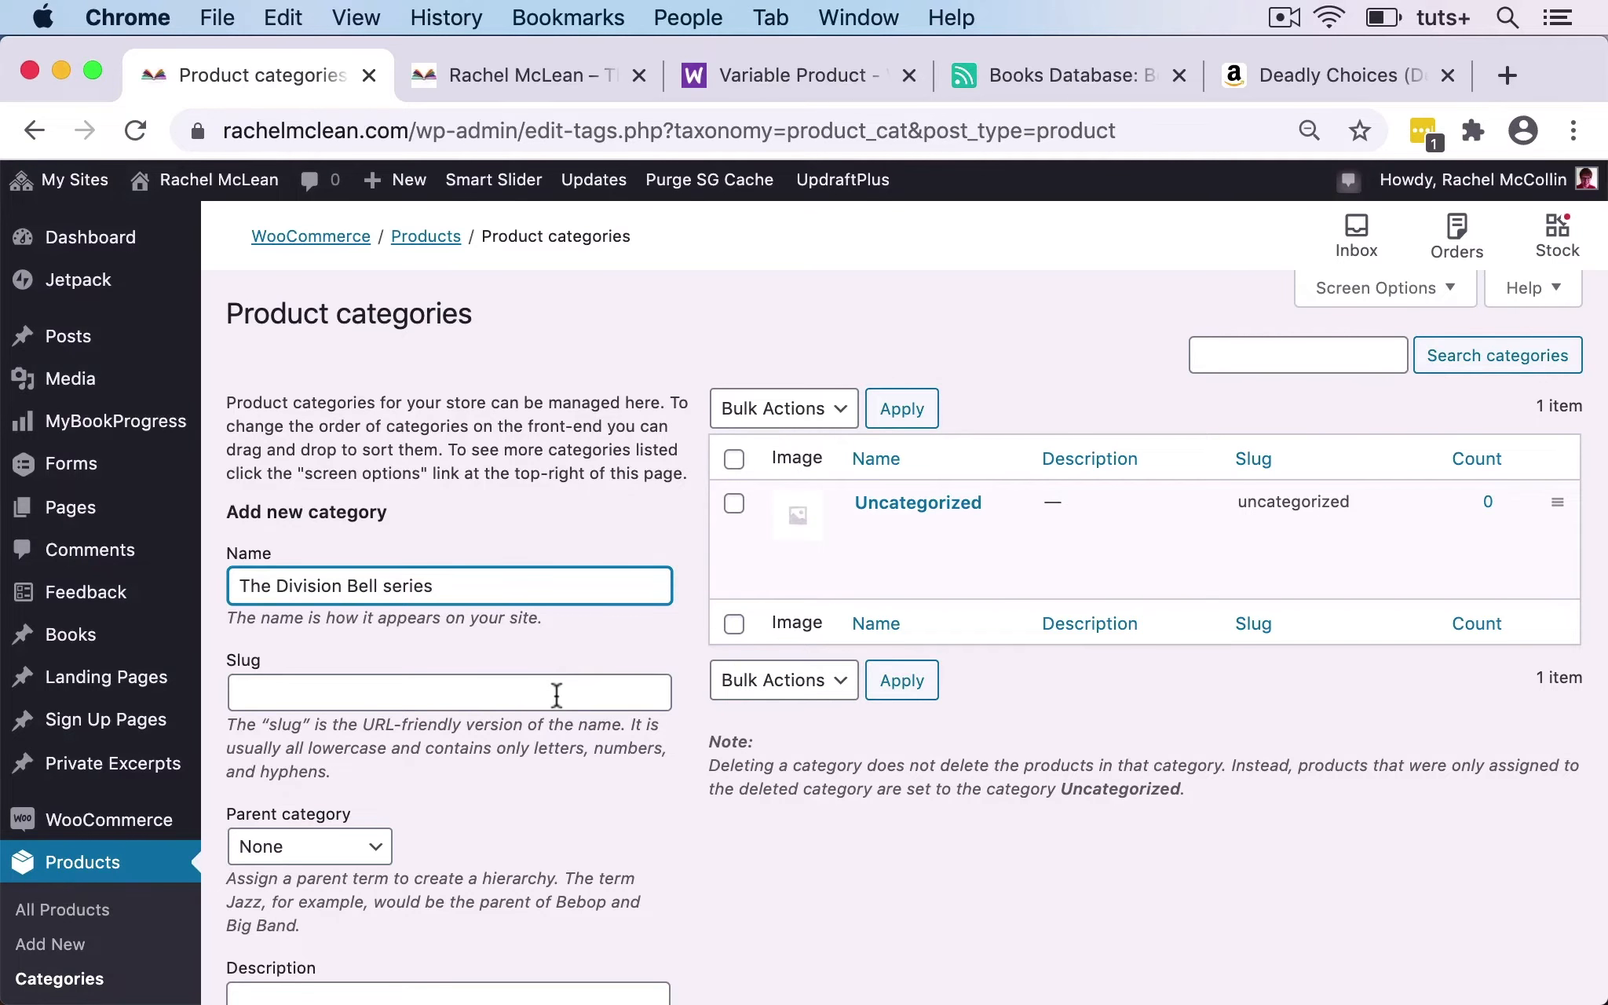
pyautogui.scroll(-3, 556, 695)
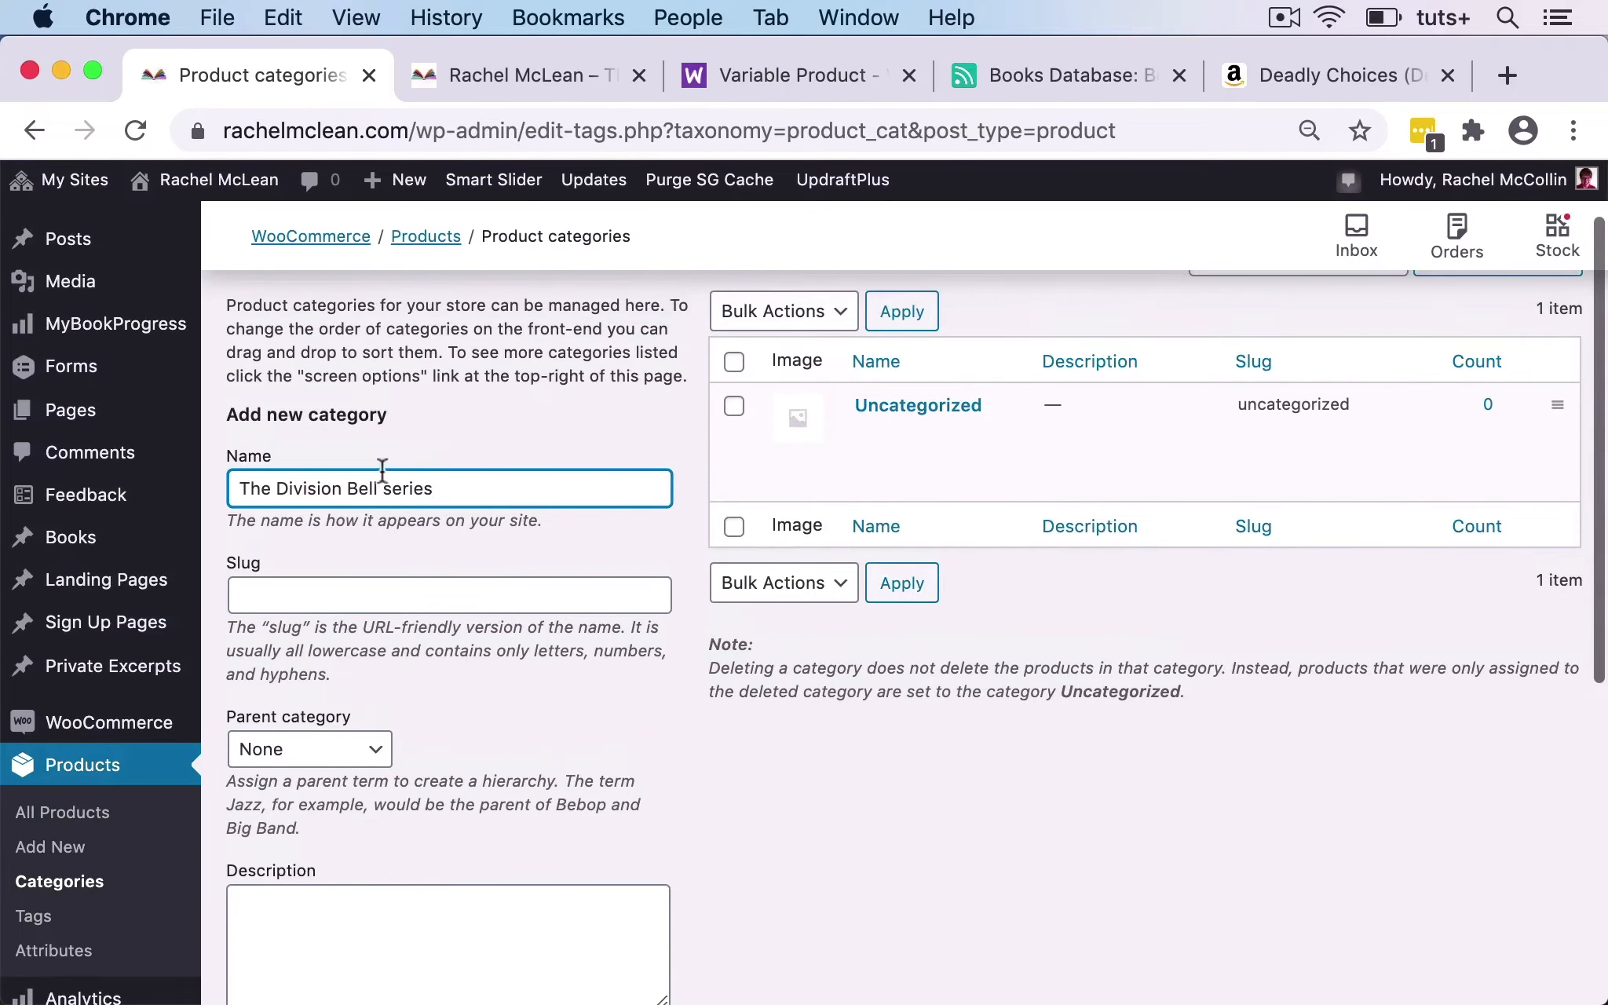
pyautogui.doubleClick(408, 489)
pyautogui.write('trilogy')
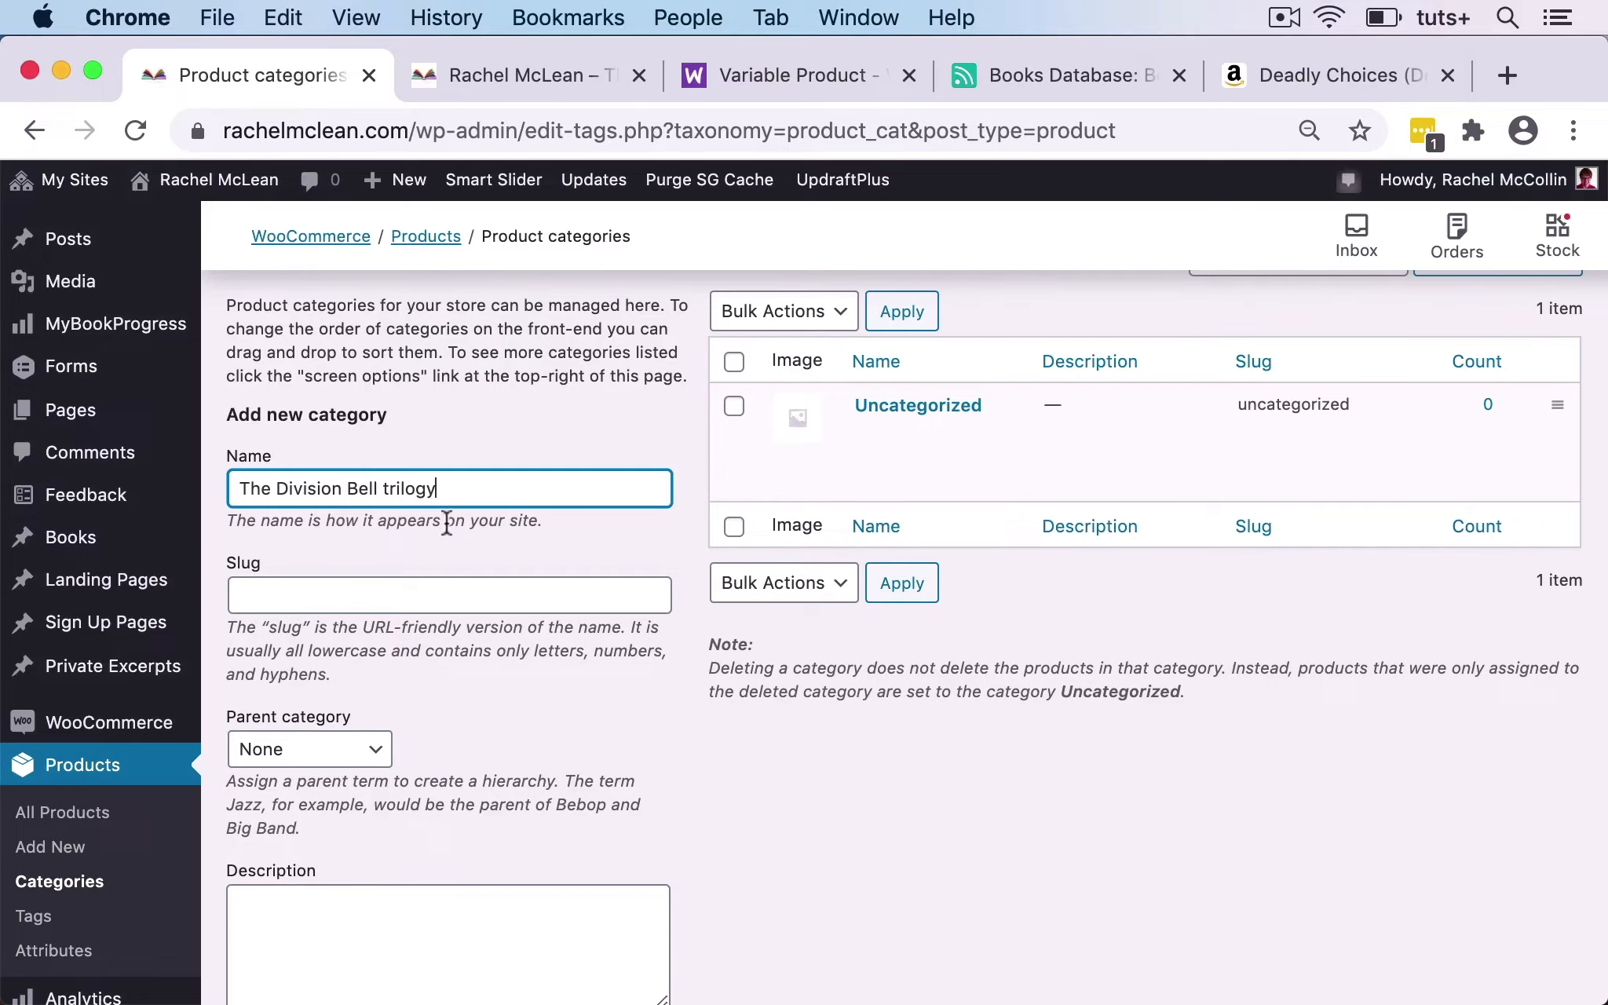
# Set Division-Bell-cover.jpg from the media library as the category thumbnail and add The Division Bell trilogy category.
pyautogui.scroll(-4, 445, 522)
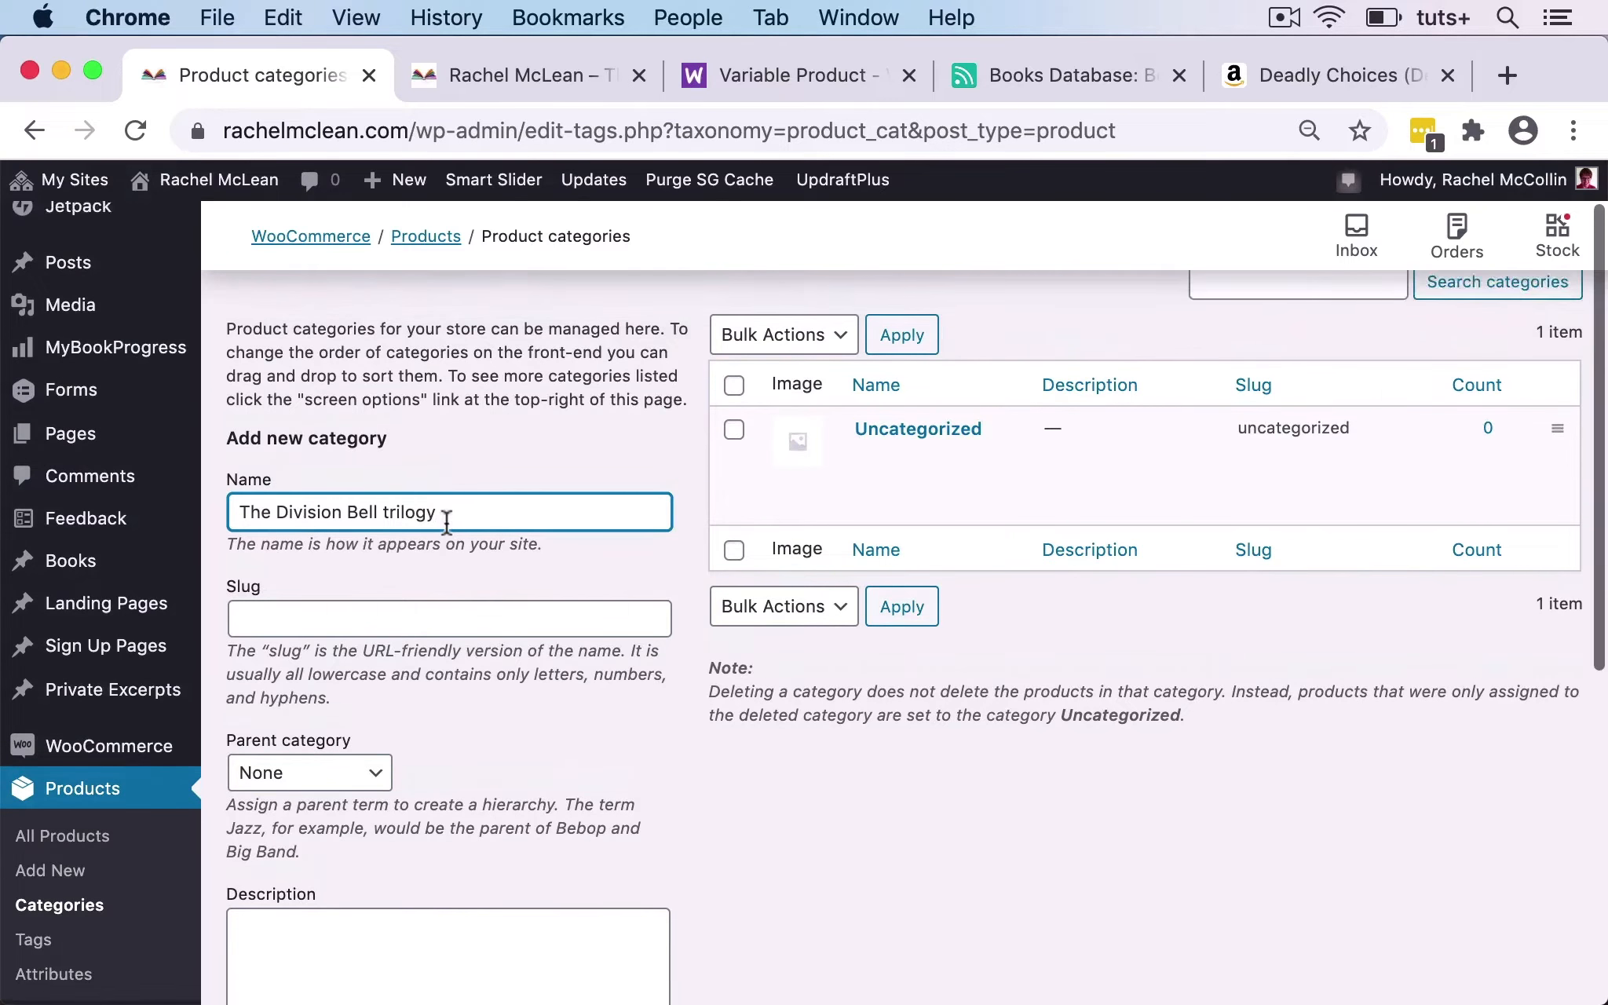
pyautogui.scroll(-7, 446, 523)
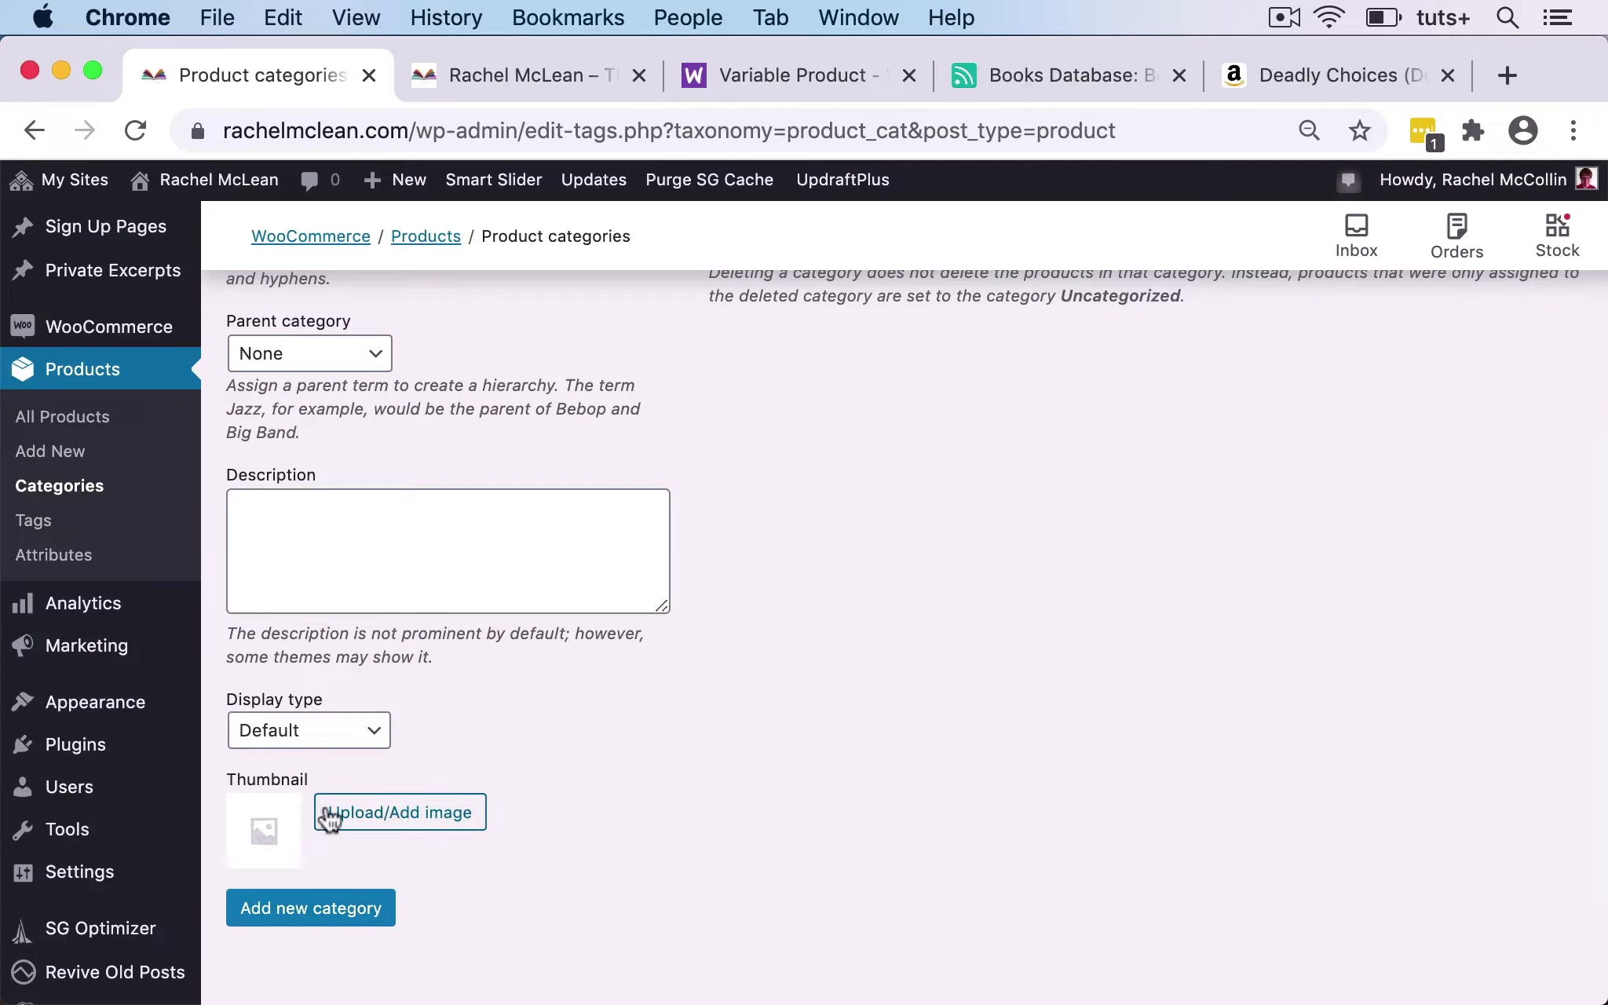
pyautogui.click(396, 814)
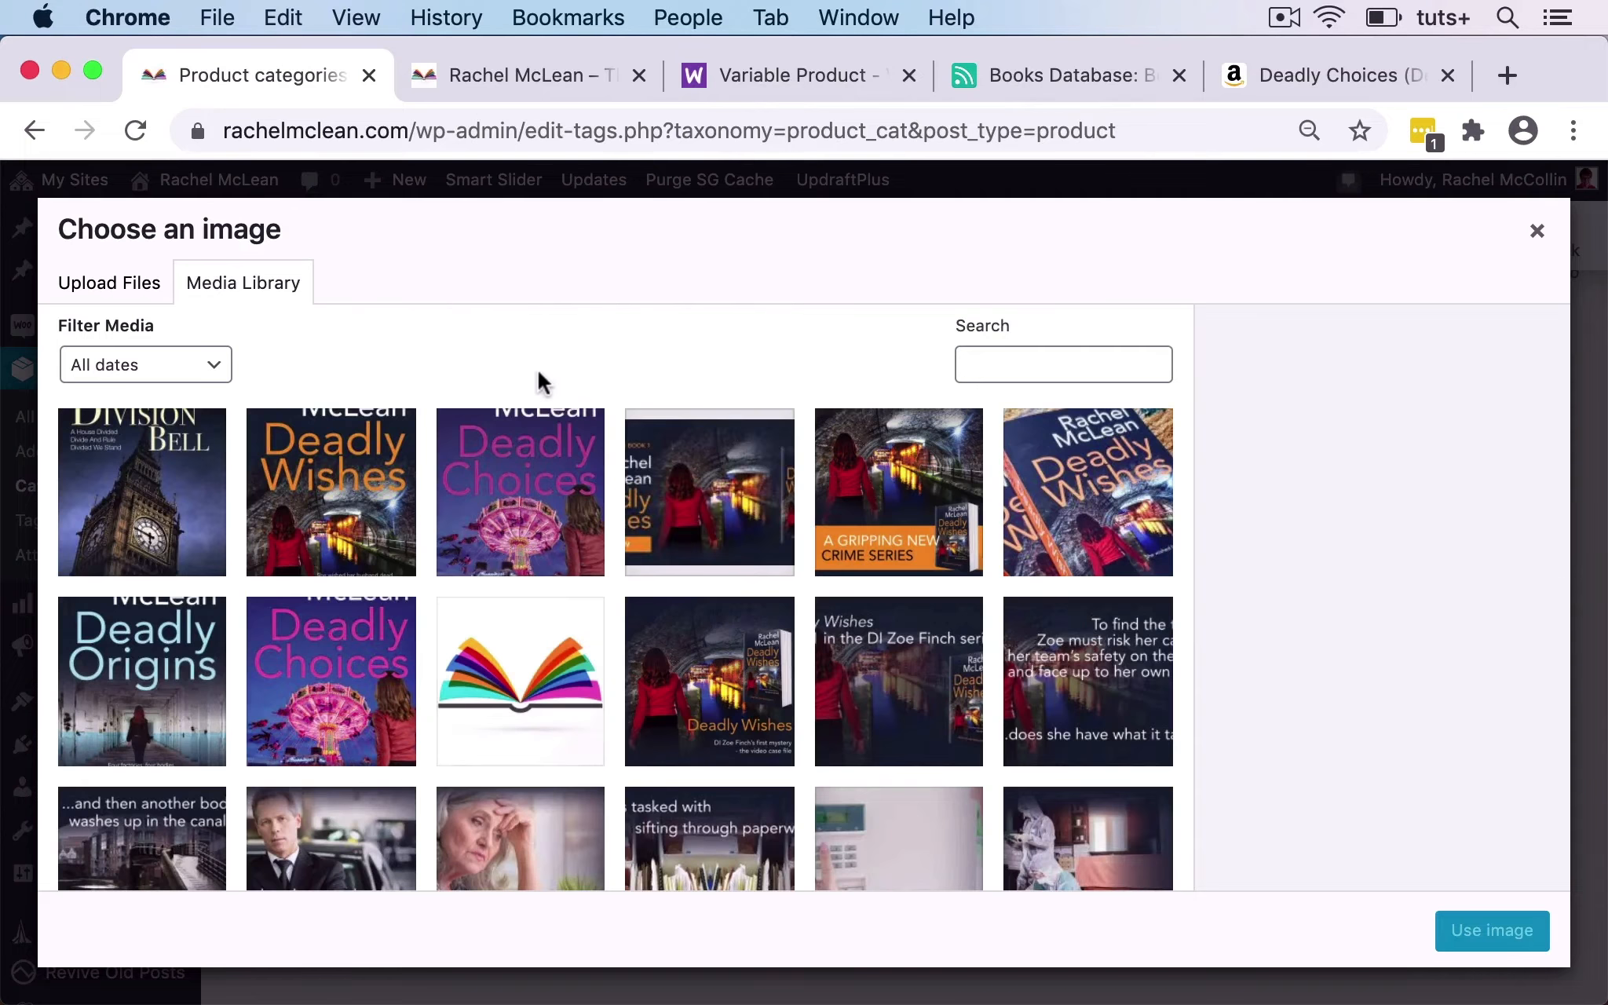
pyautogui.click(189, 507)
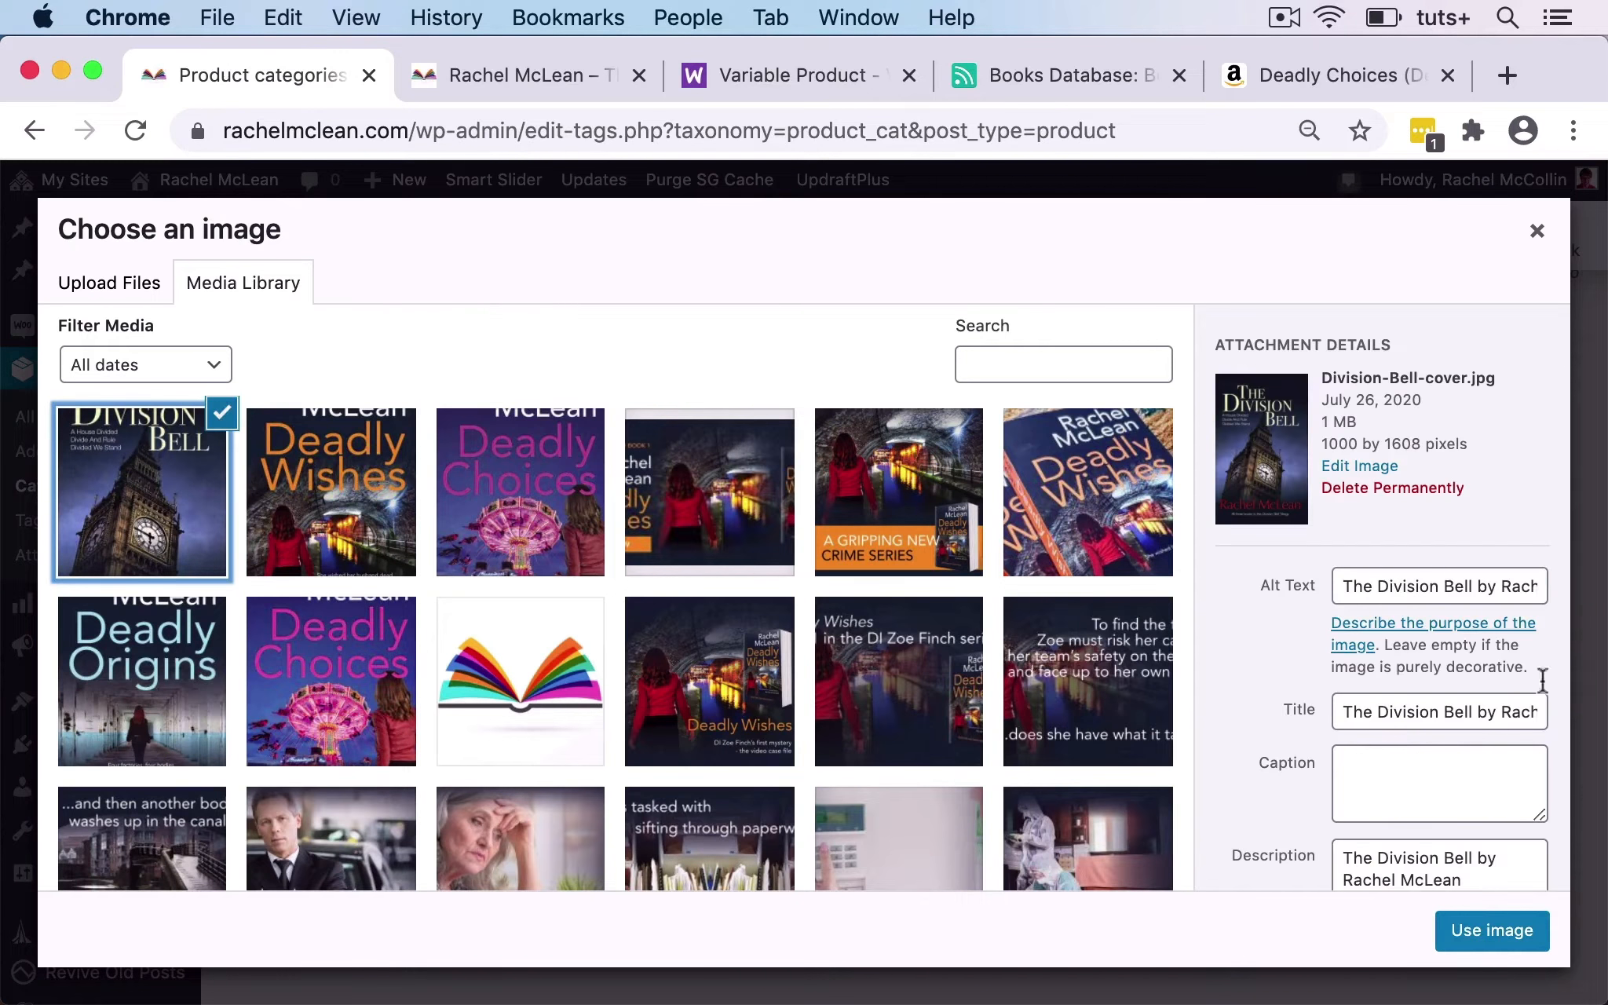
pyautogui.click(1490, 943)
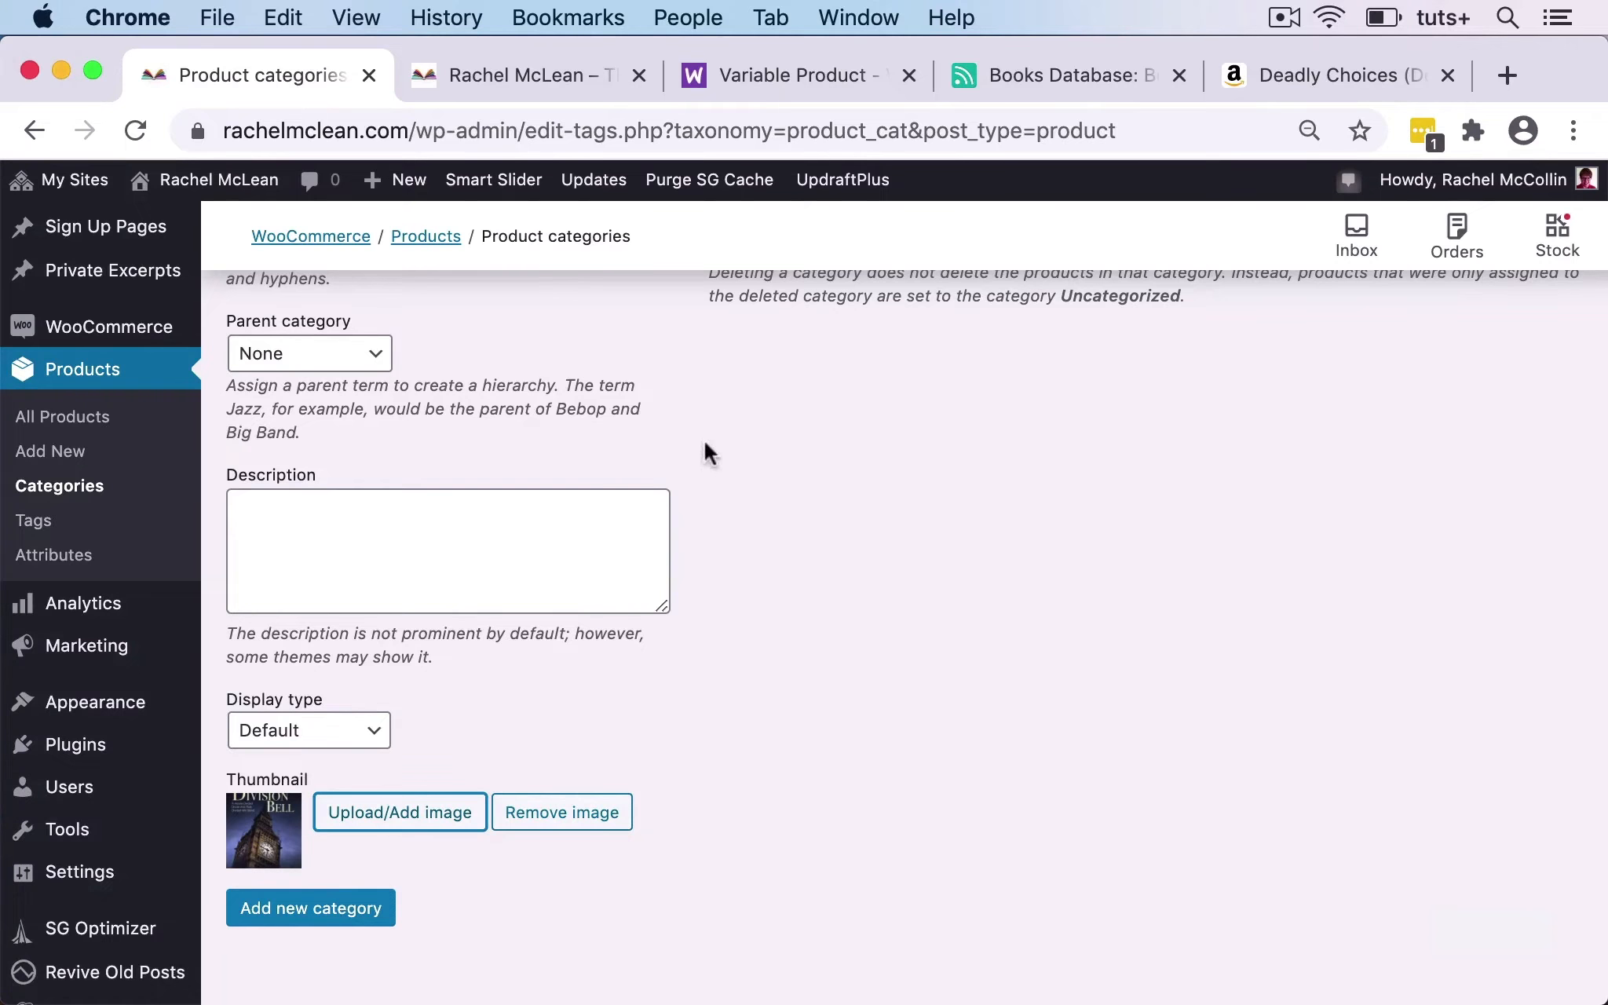
pyautogui.click(328, 908)
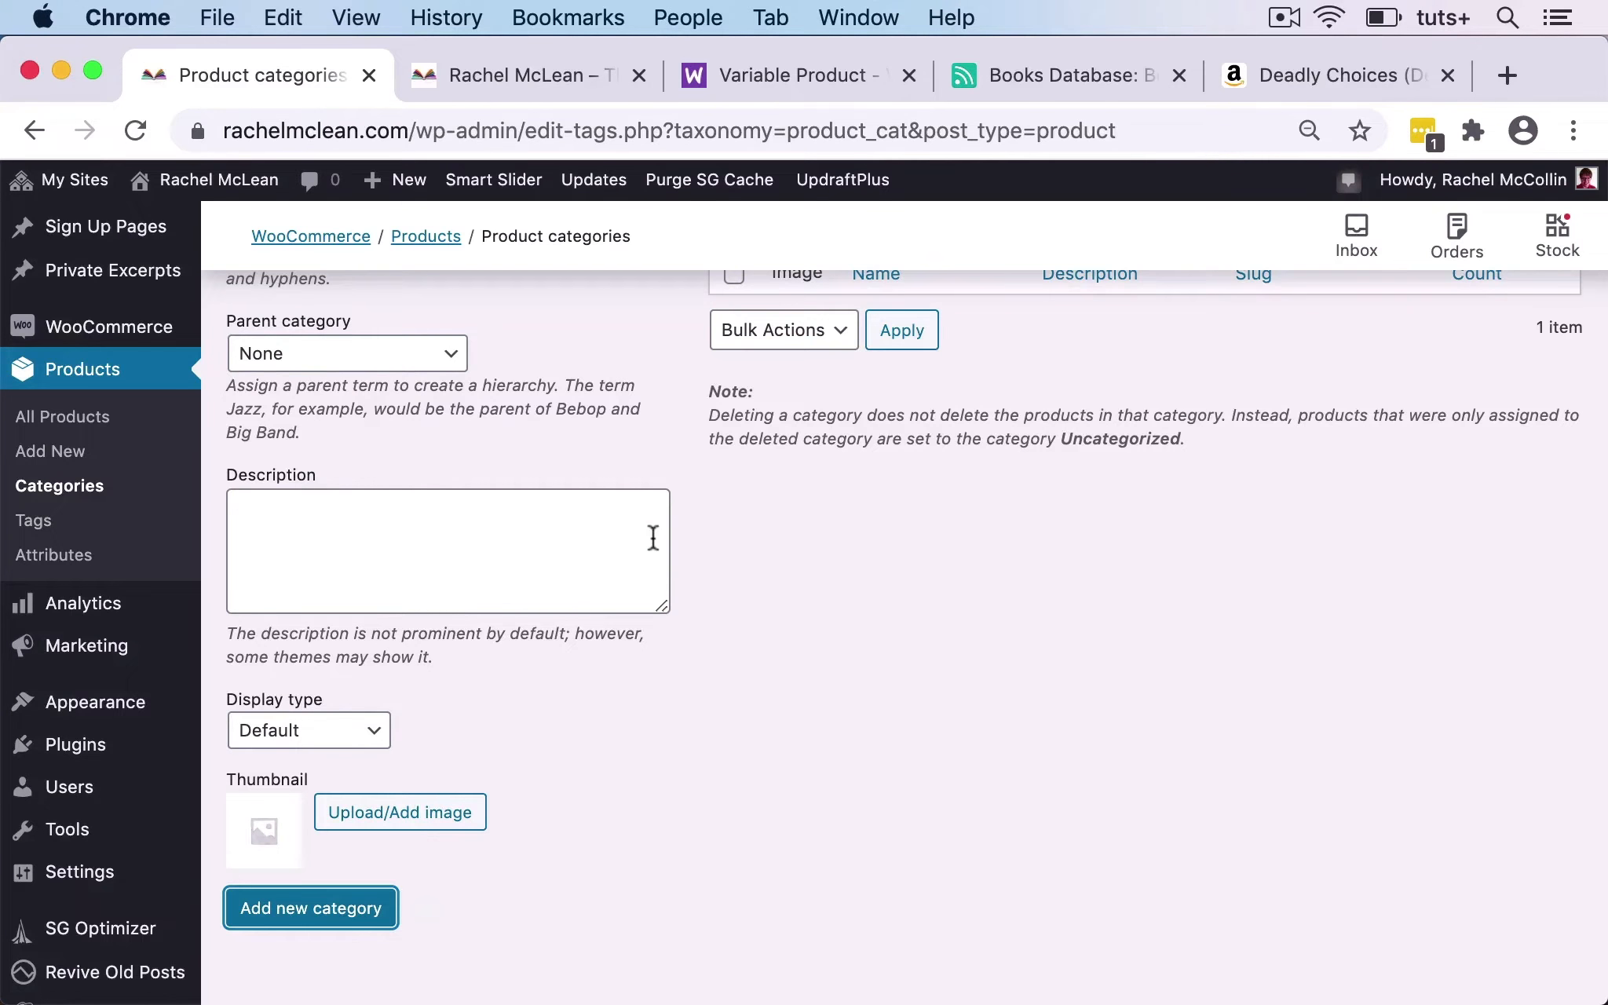
# Name the next new product category "The Village trilogy".
pyautogui.scroll(5, 654, 539)
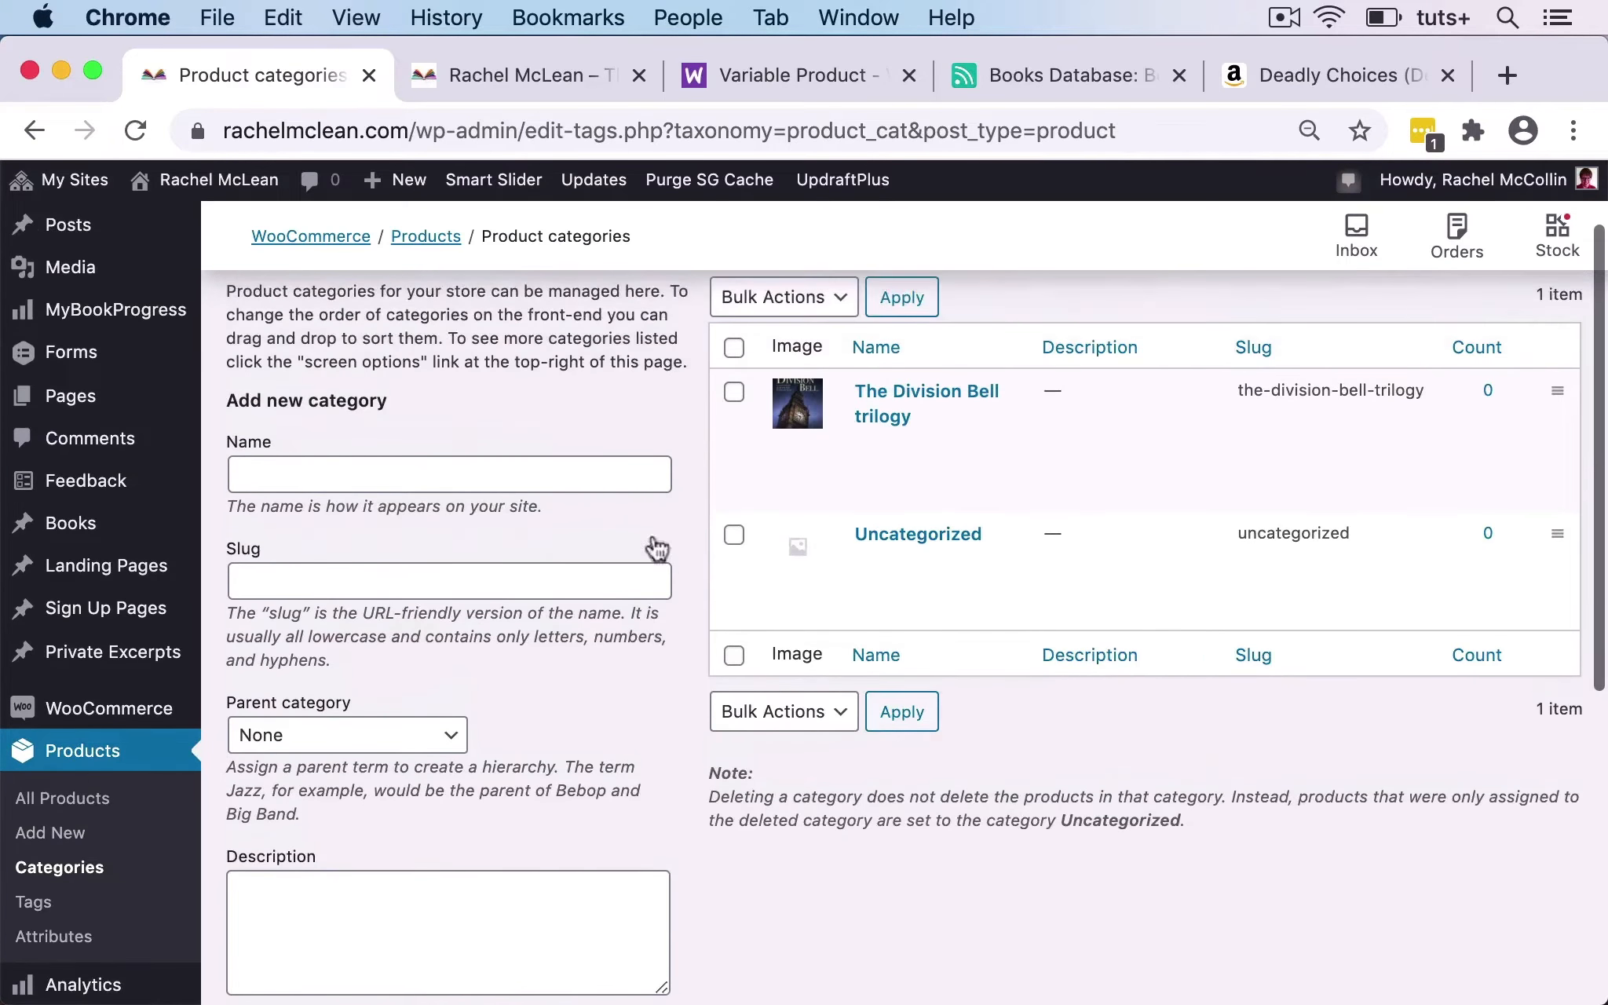
pyautogui.click(280, 473)
pyautogui.write('The Vi')
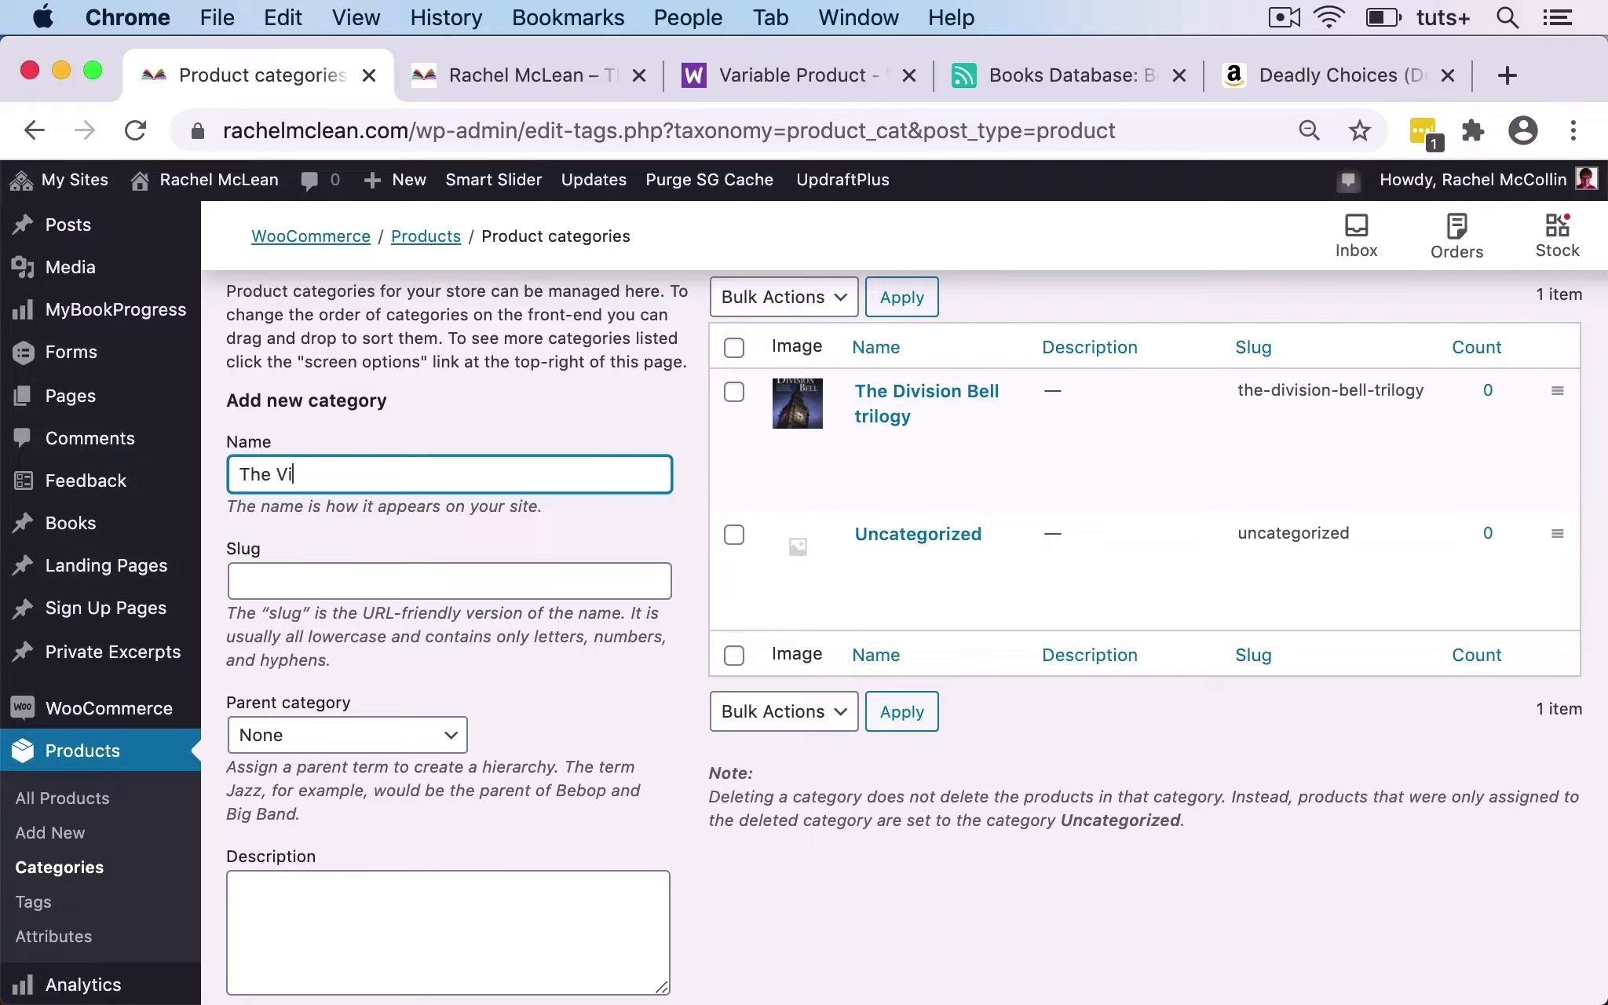
pyautogui.write('llage trilogy')
# Set the cover for all three Village trilogy books as the thumbnail and add The Village trilogy category.
pyautogui.scroll(-3, 903, 550)
pyautogui.scroll(-5, 903, 549)
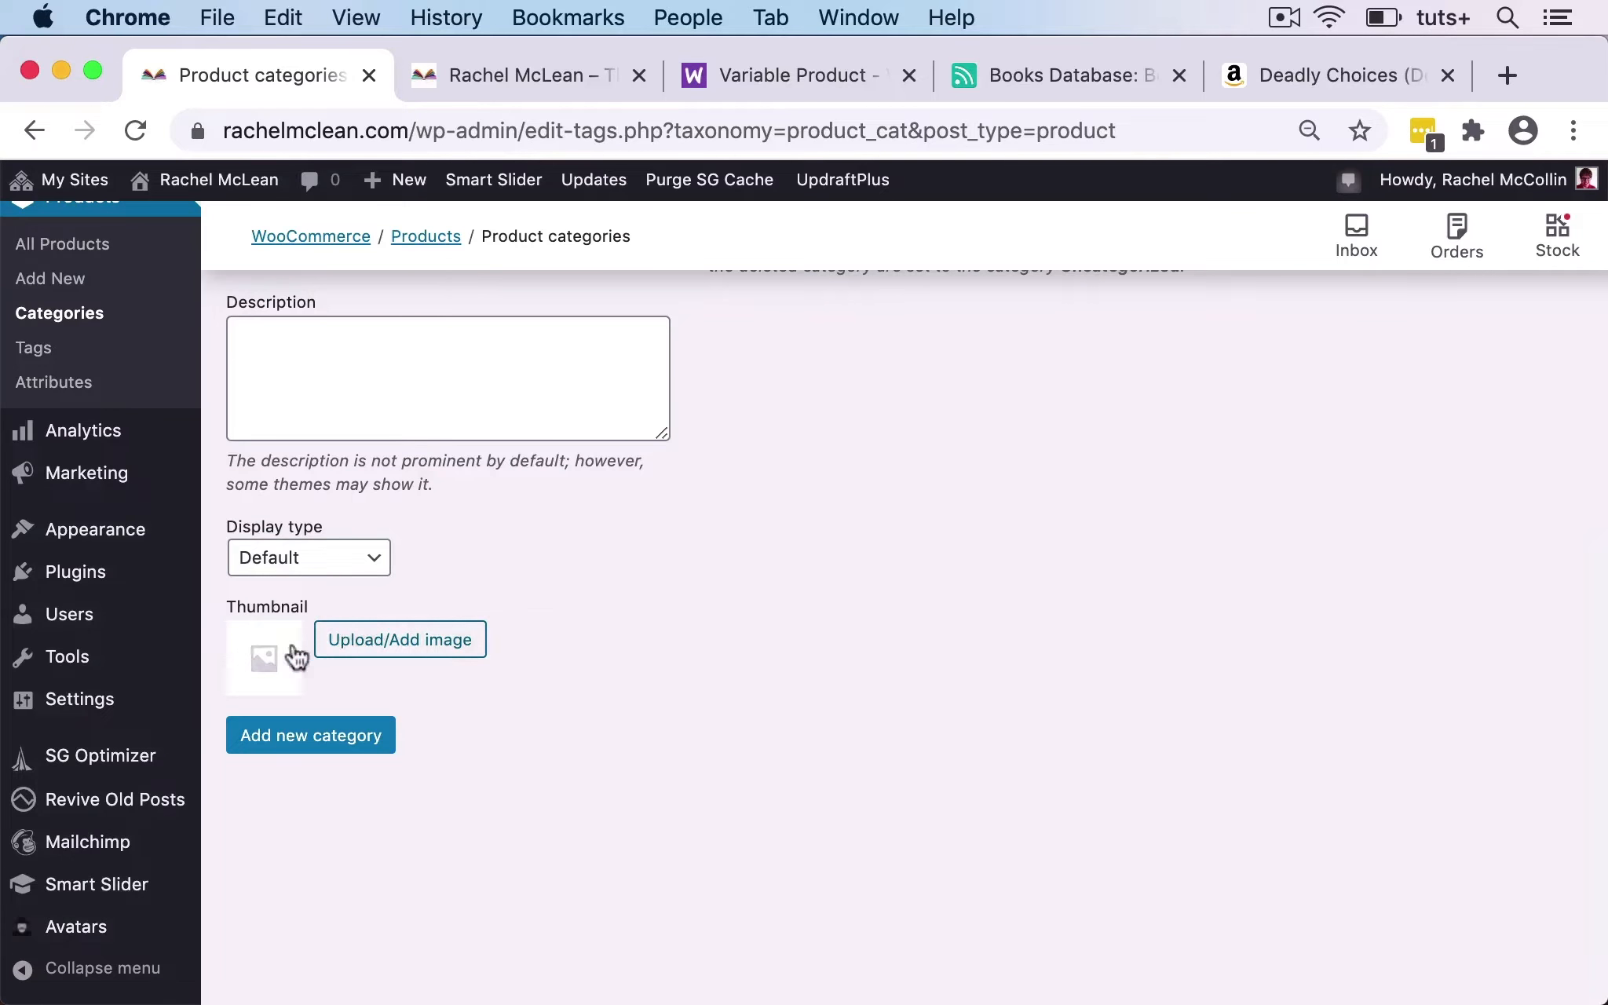
pyautogui.click(356, 655)
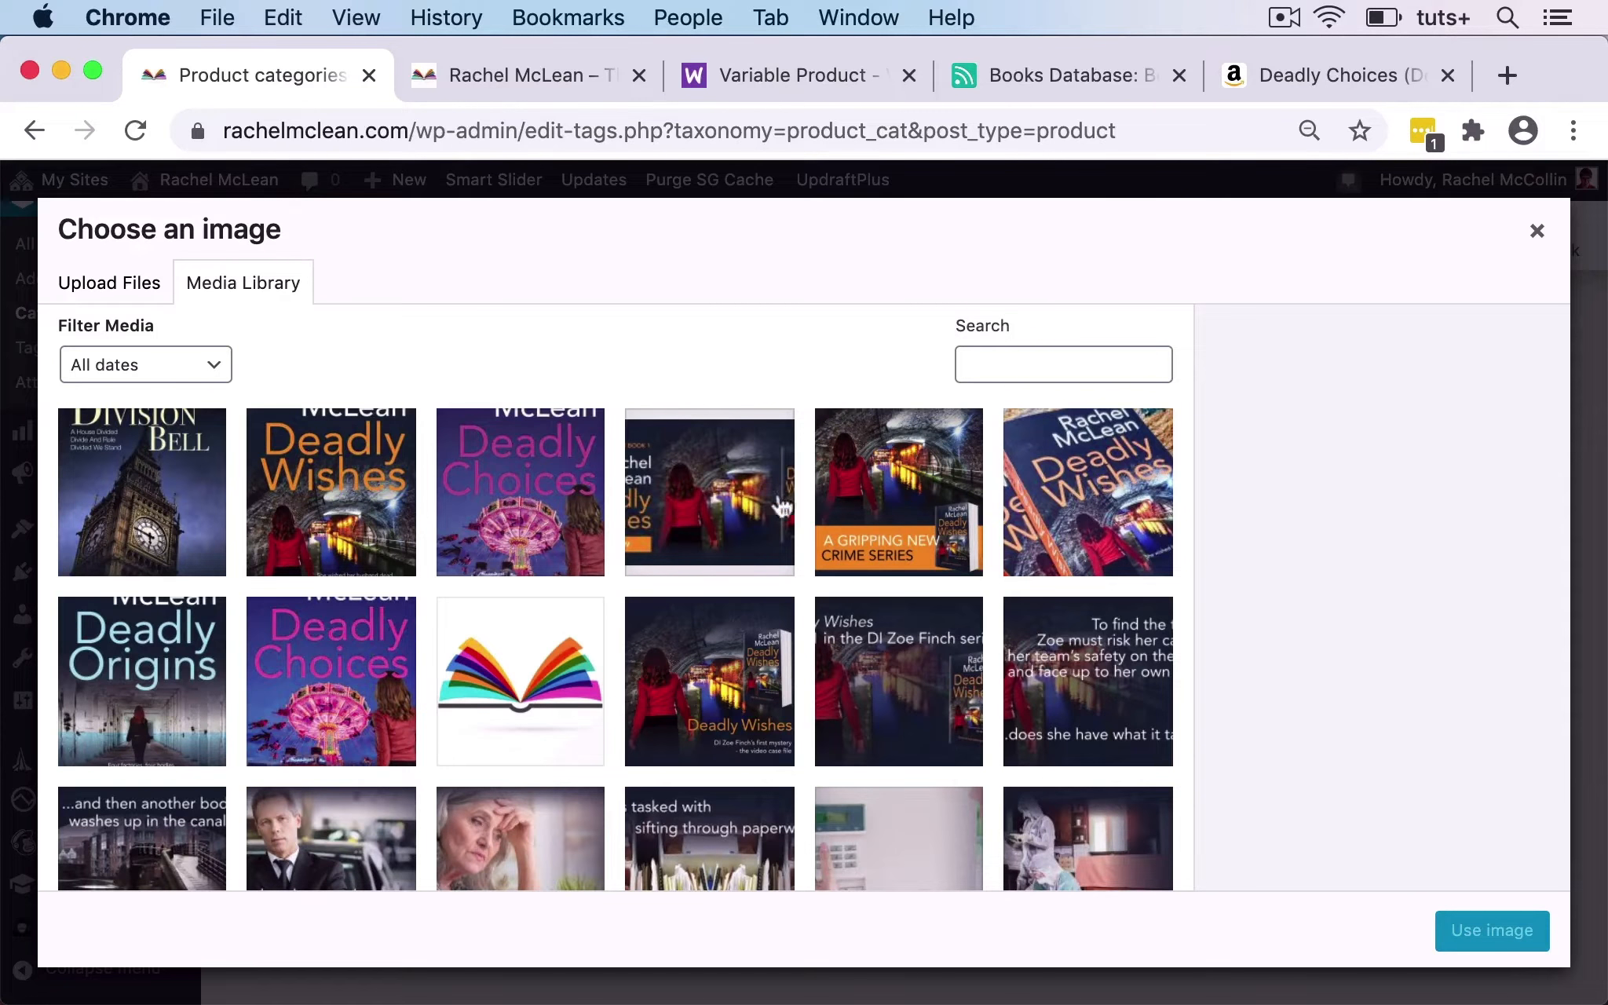
pyautogui.scroll(-12, 689, 625)
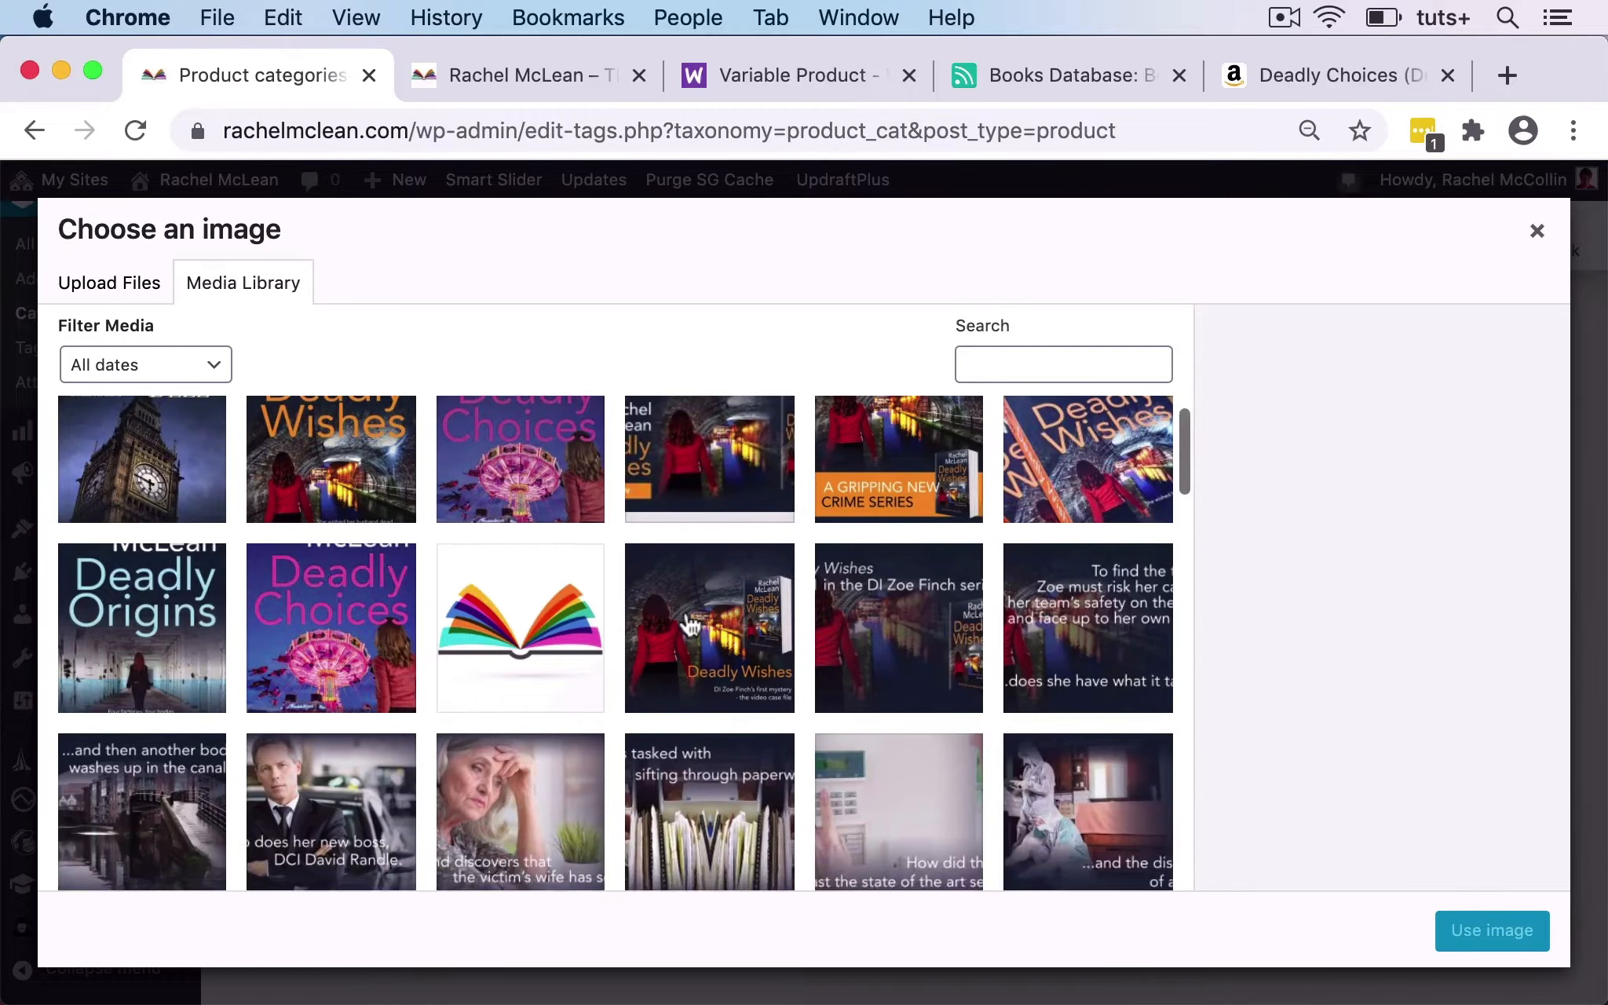
pyautogui.scroll(-10, 690, 625)
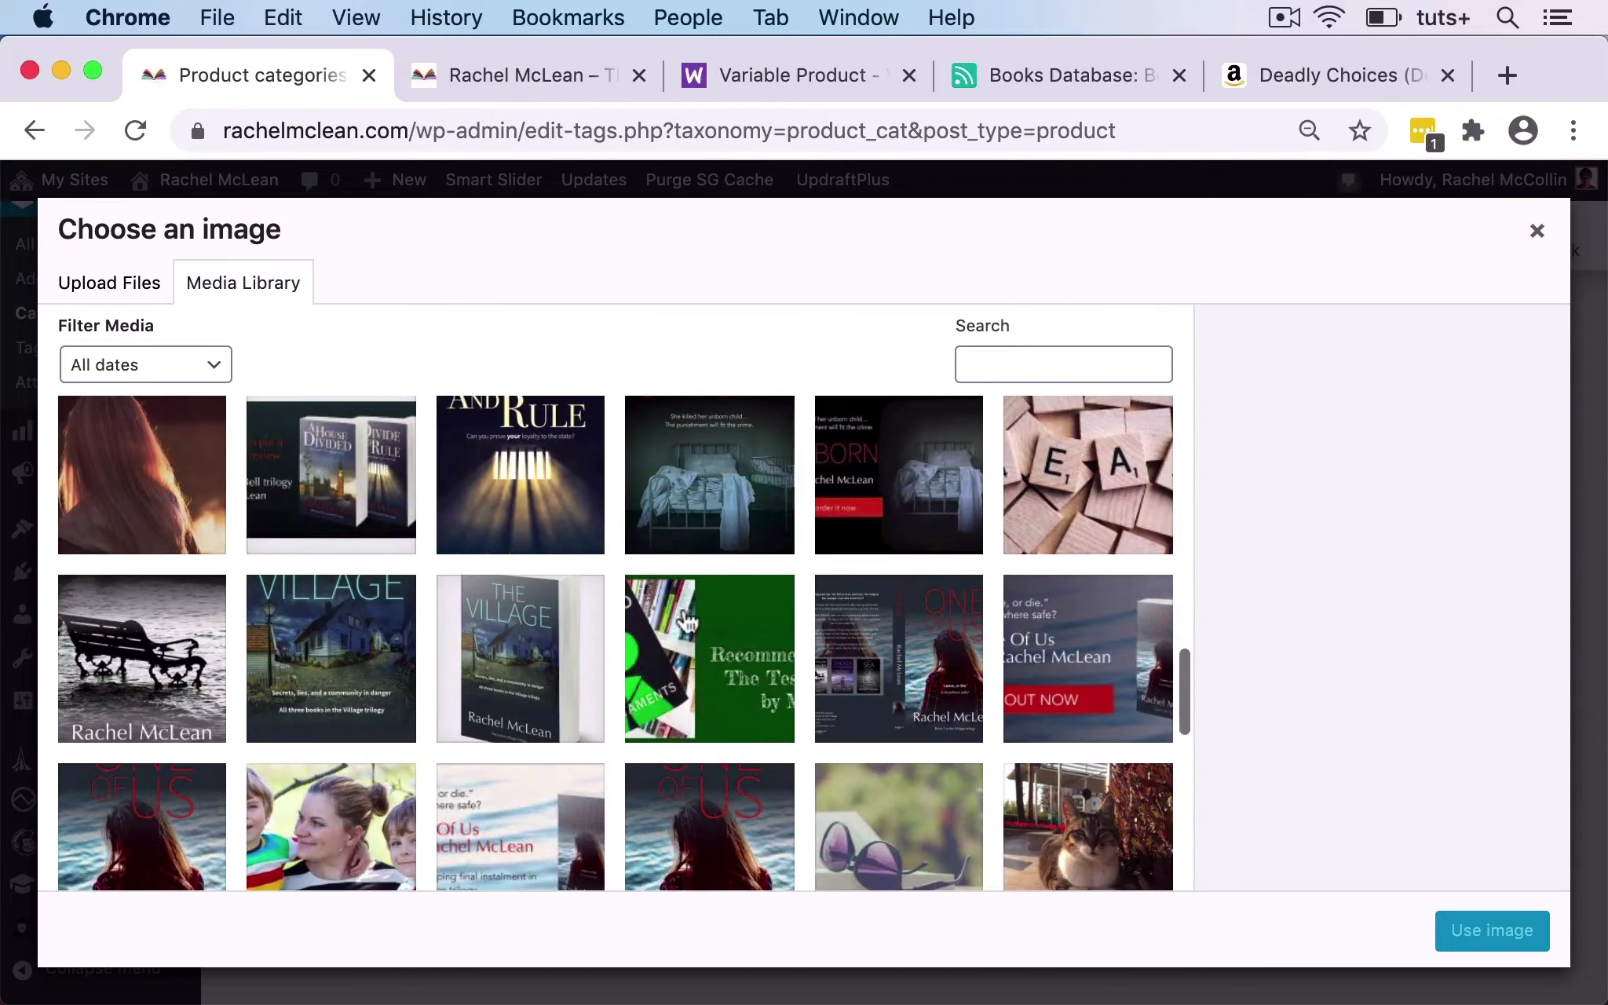
pyautogui.click(325, 645)
pyautogui.click(1496, 947)
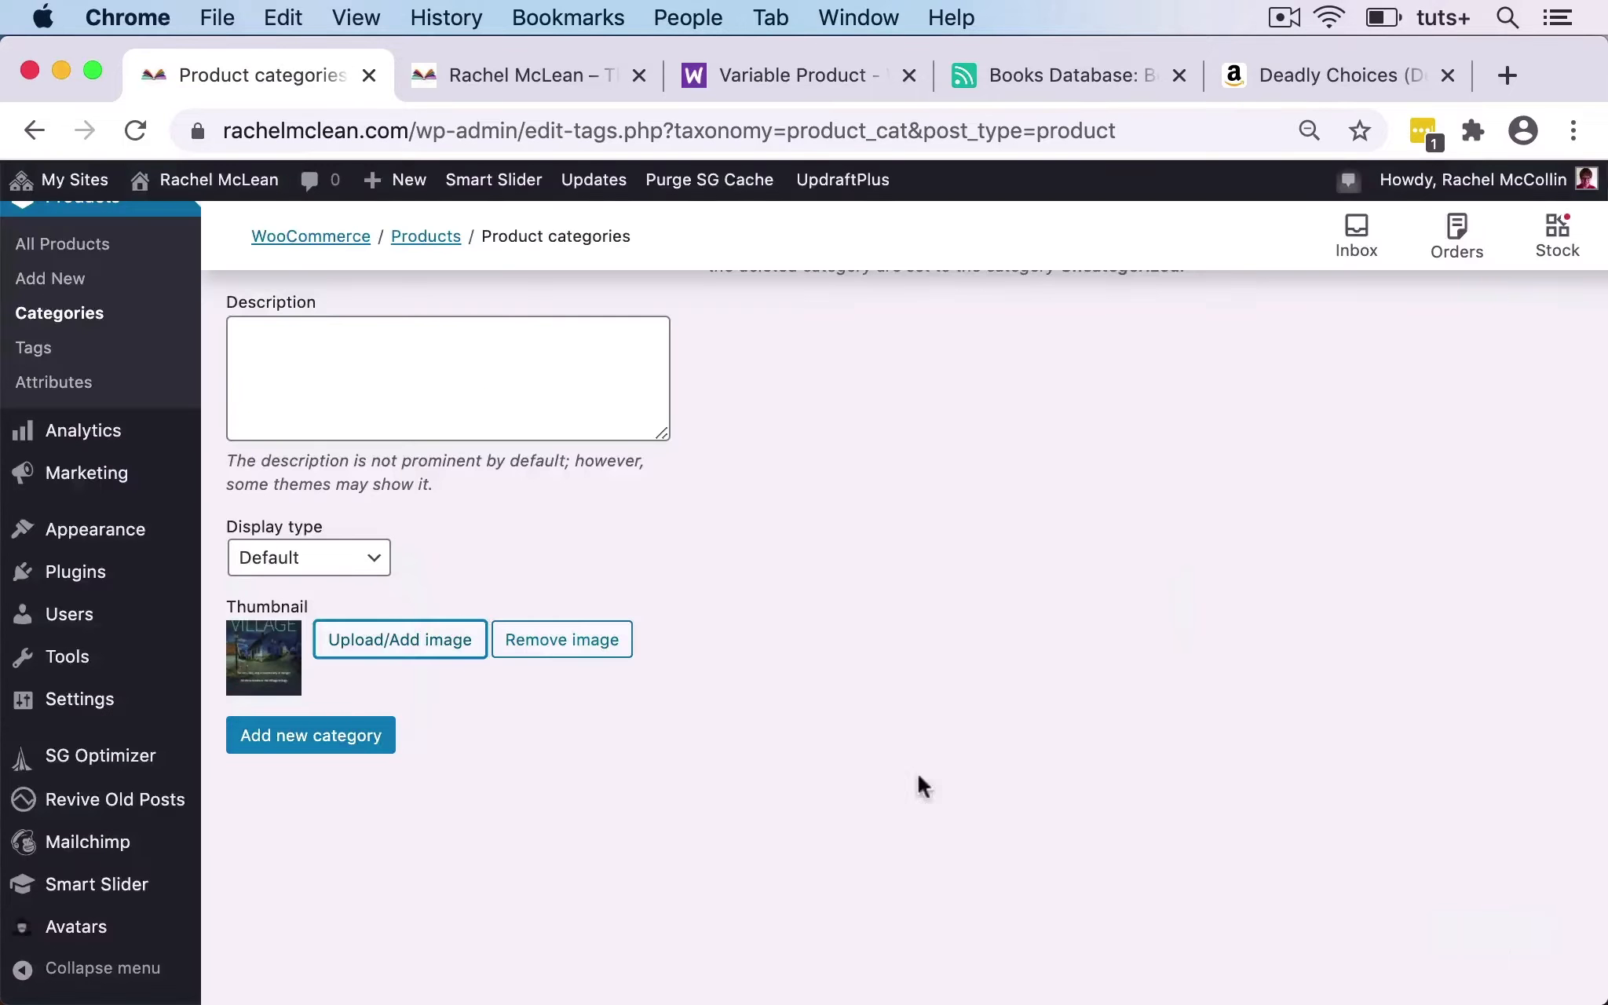
pyautogui.click(276, 737)
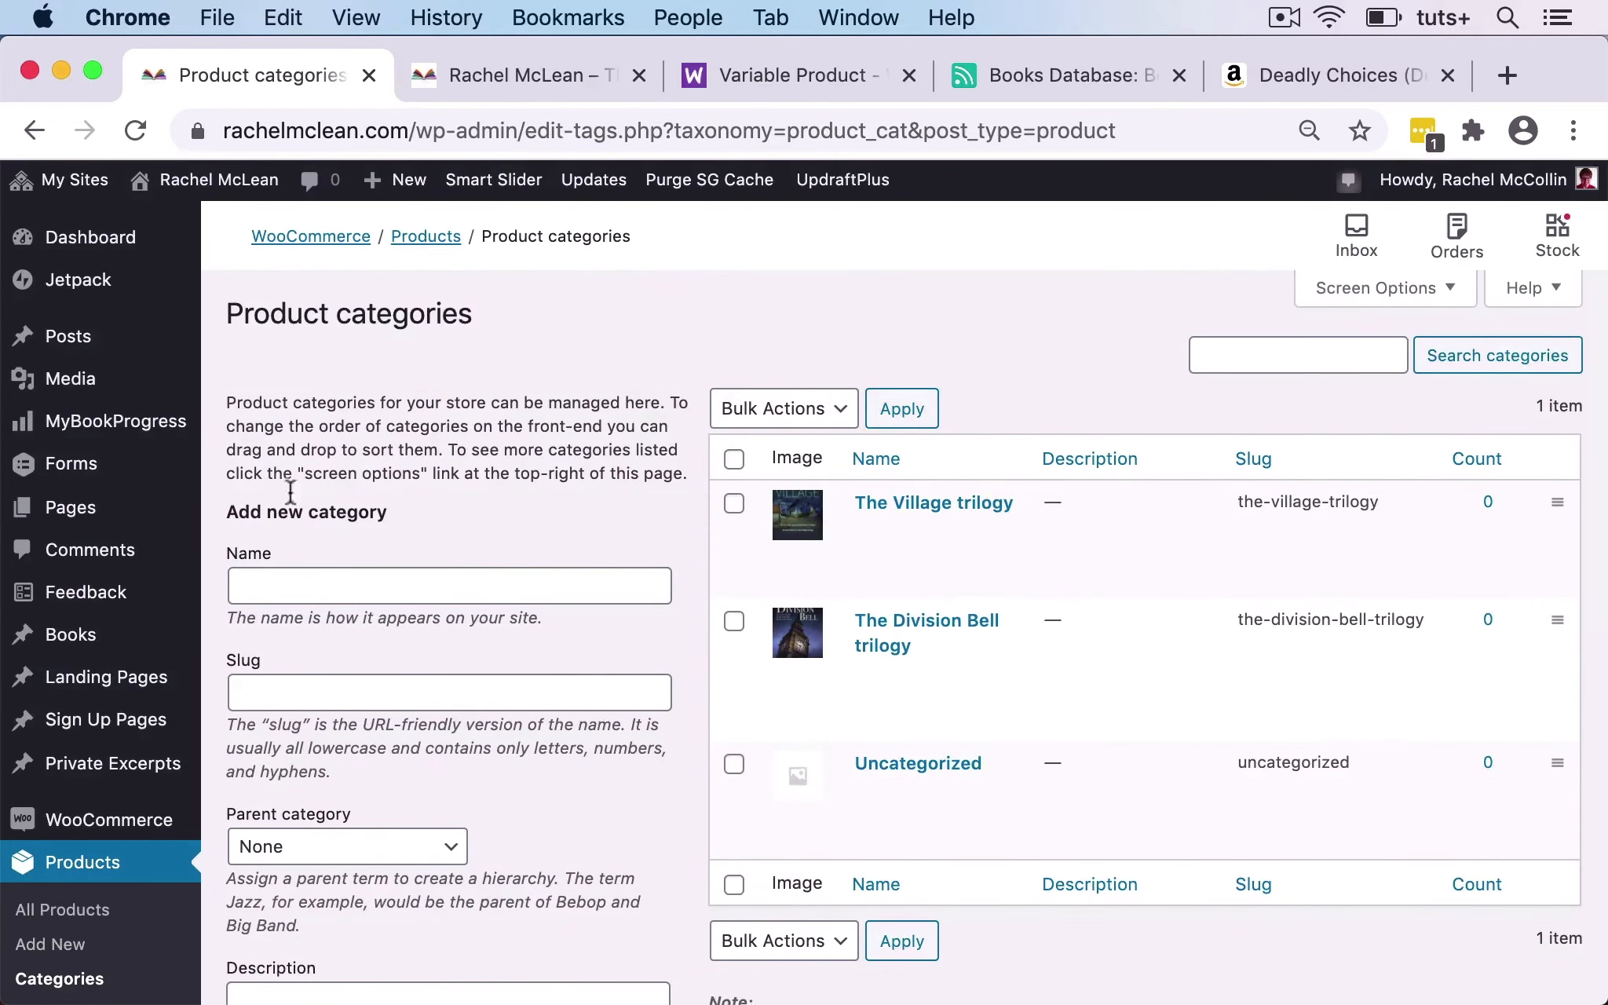
# Name another new product category "Detective Zoe Finch".
pyautogui.click(272, 587)
pyautogui.write('Detectio')
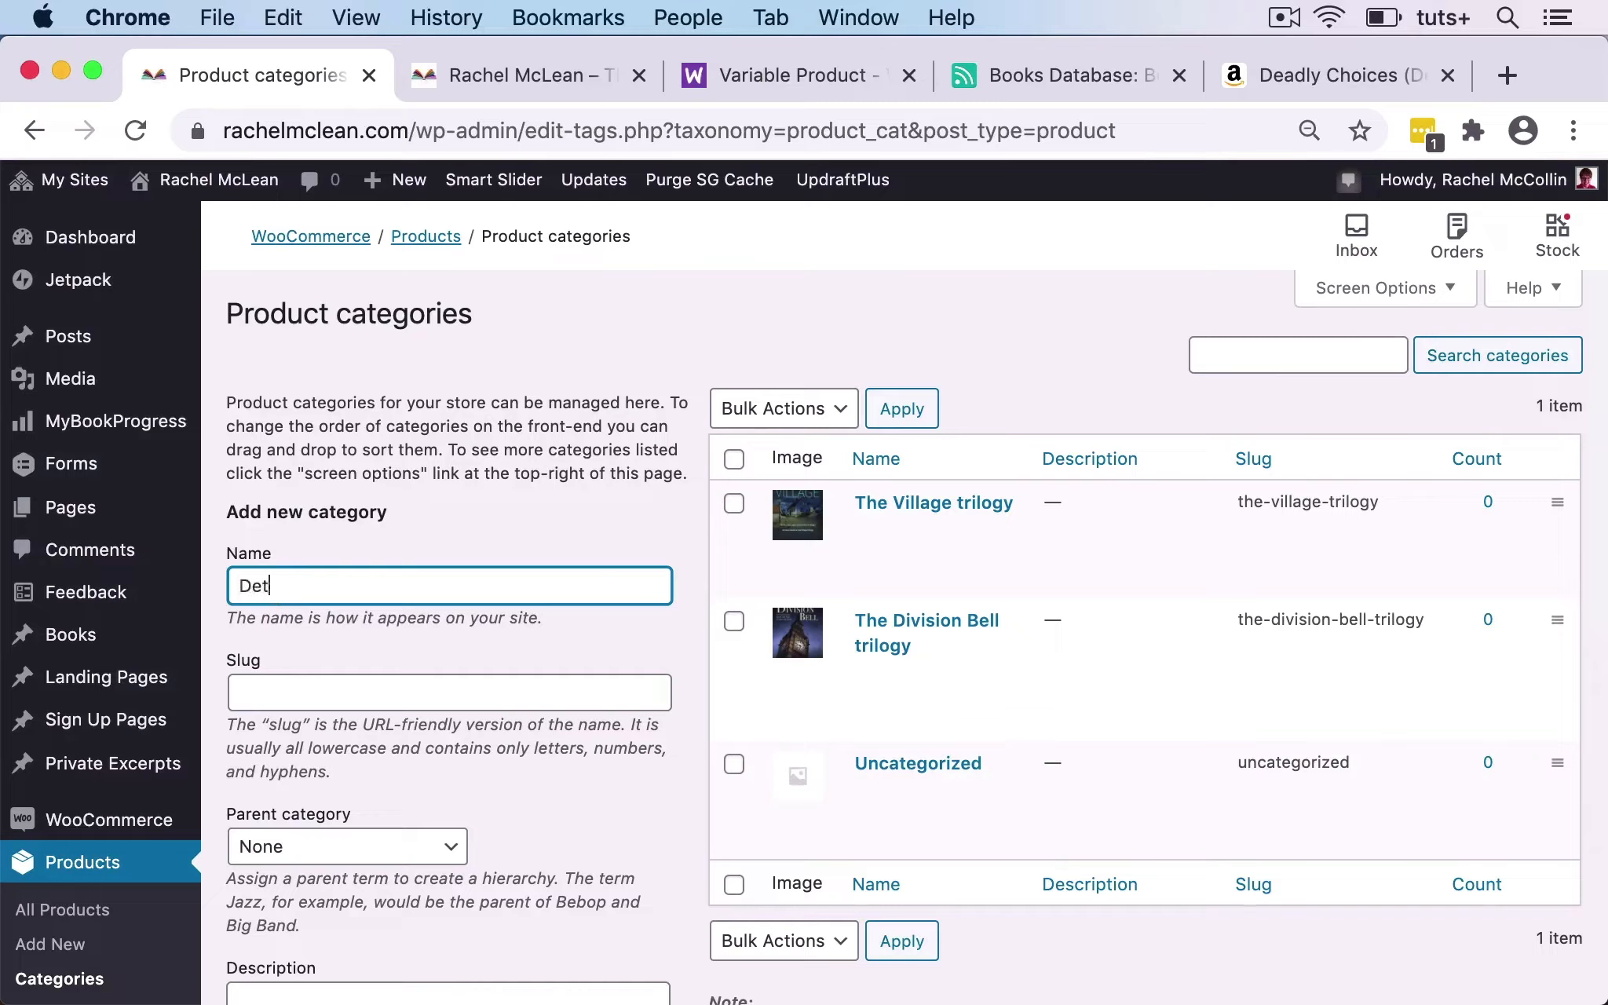
pyautogui.press('BackSpace')
pyautogui.press('BackSpace')
pyautogui.write('ive Zoe Fictio')
pyautogui.press('BackSpace')
pyautogui.press('BackSpace')
pyautogui.press('BackSpace')
pyautogui.press('BackSpace')
pyautogui.write('nch')
# Set the Deadly Wishes cover from the media library as the thumbnail and add the Detective Zoe Finch category.
pyautogui.scroll(-5, 390, 671)
pyautogui.scroll(-3, 386, 661)
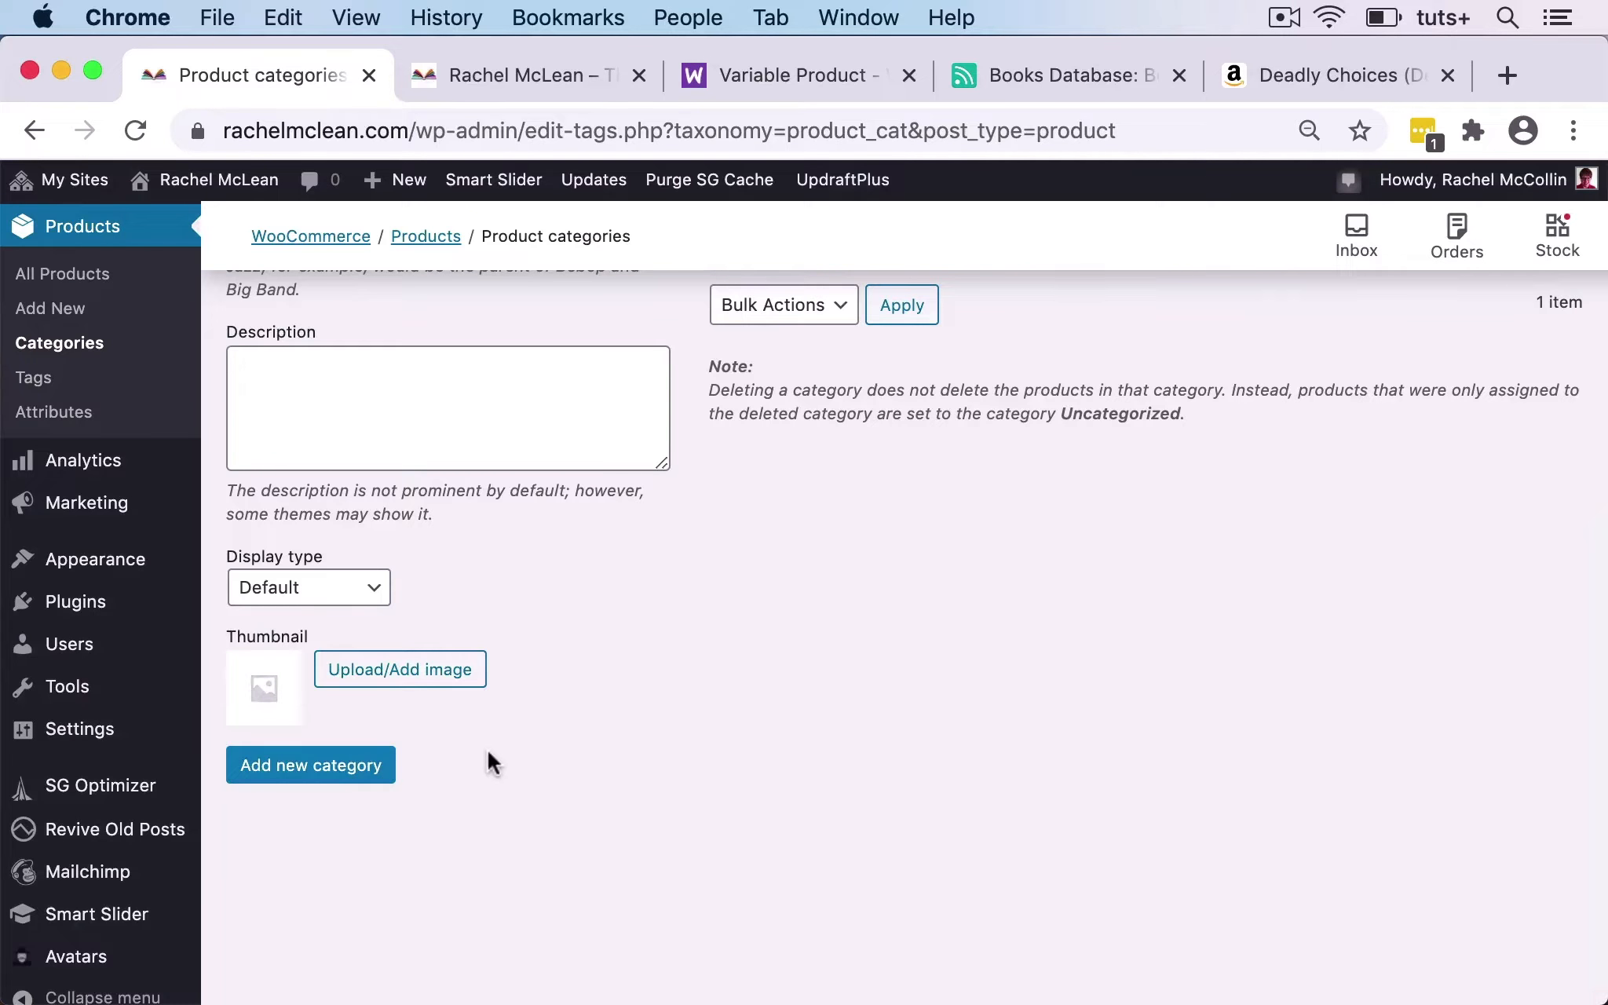
pyautogui.click(394, 672)
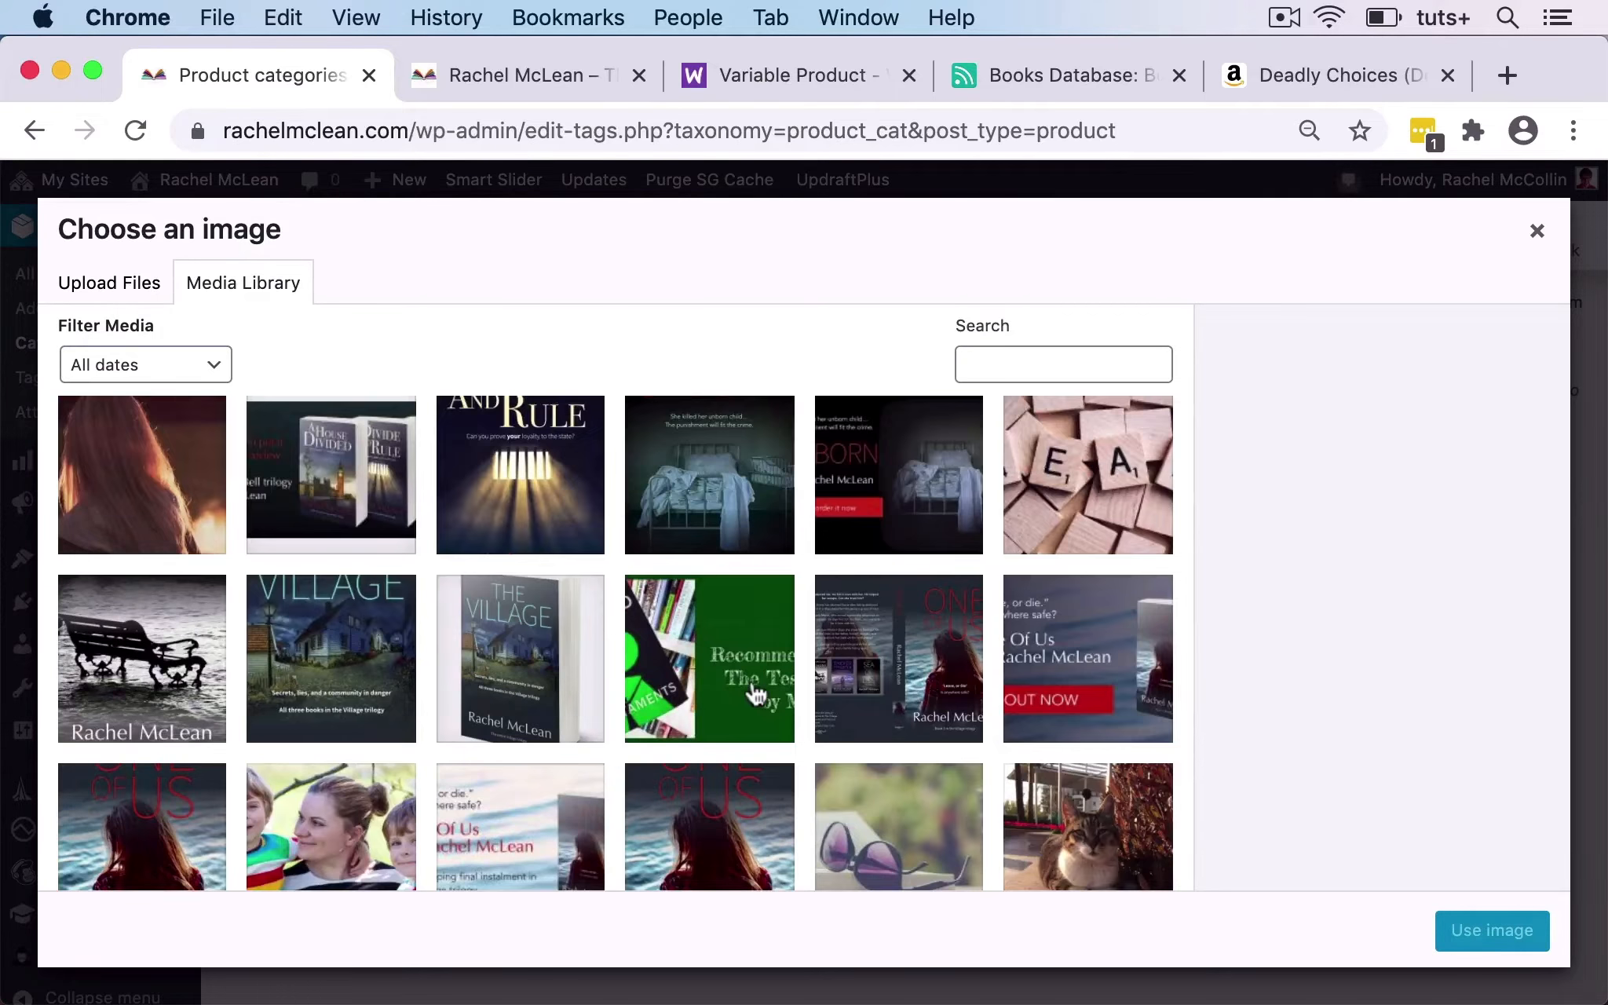
pyautogui.scroll(-15, 755, 695)
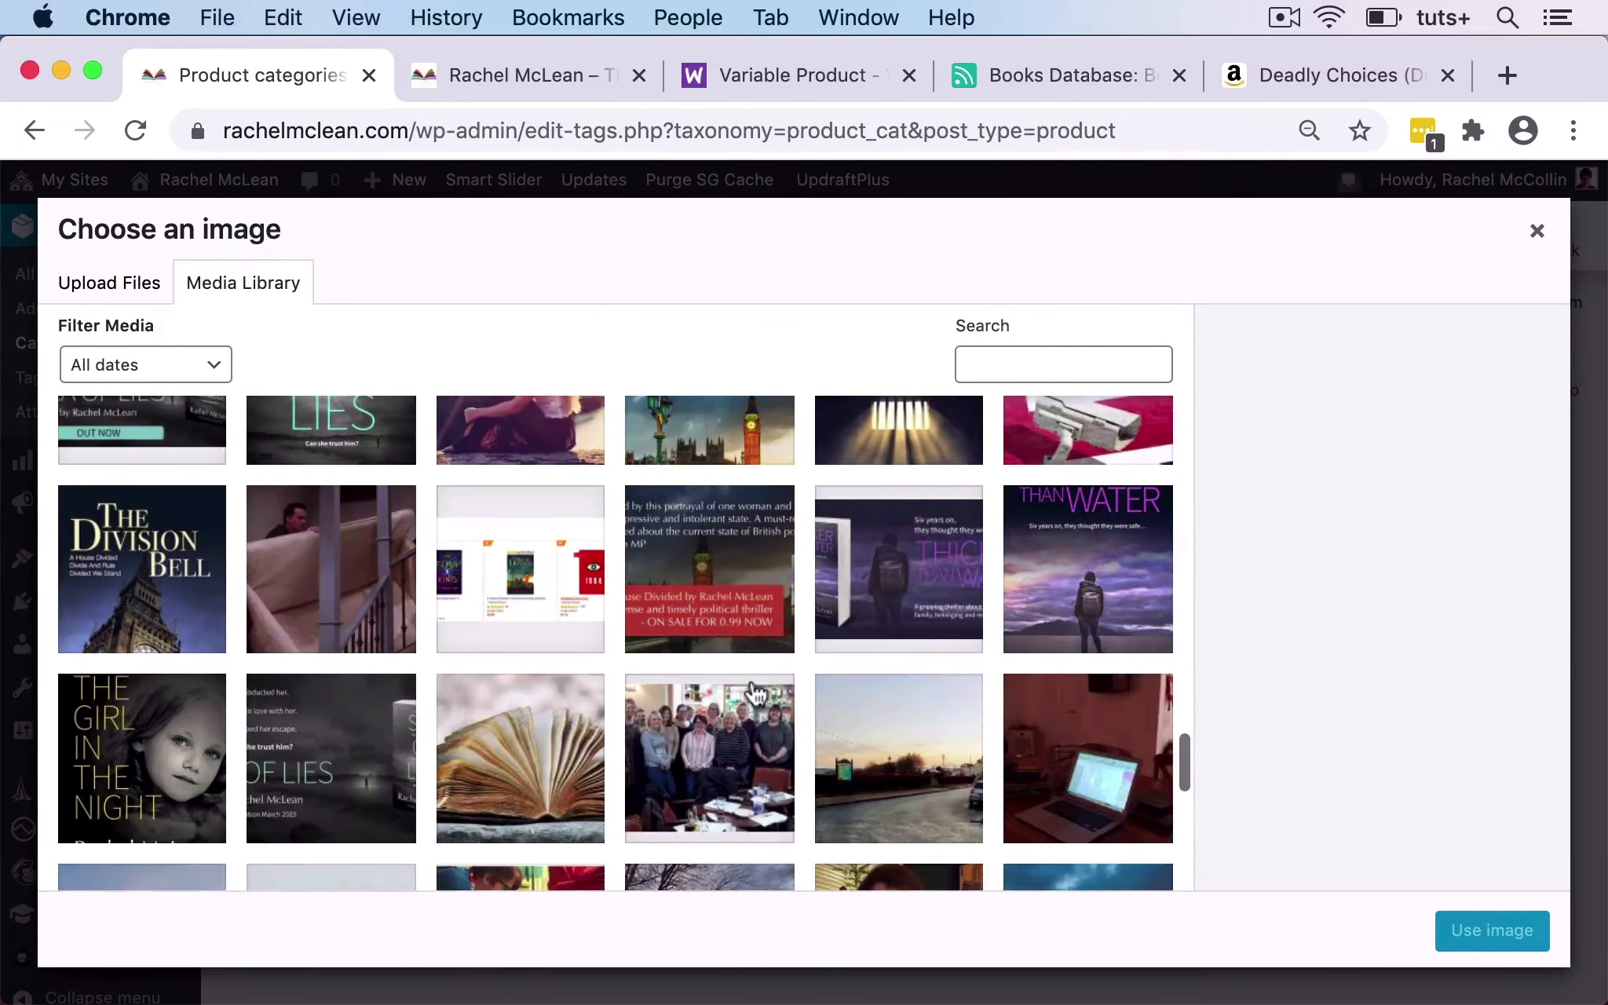
pyautogui.scroll(-12, 755, 695)
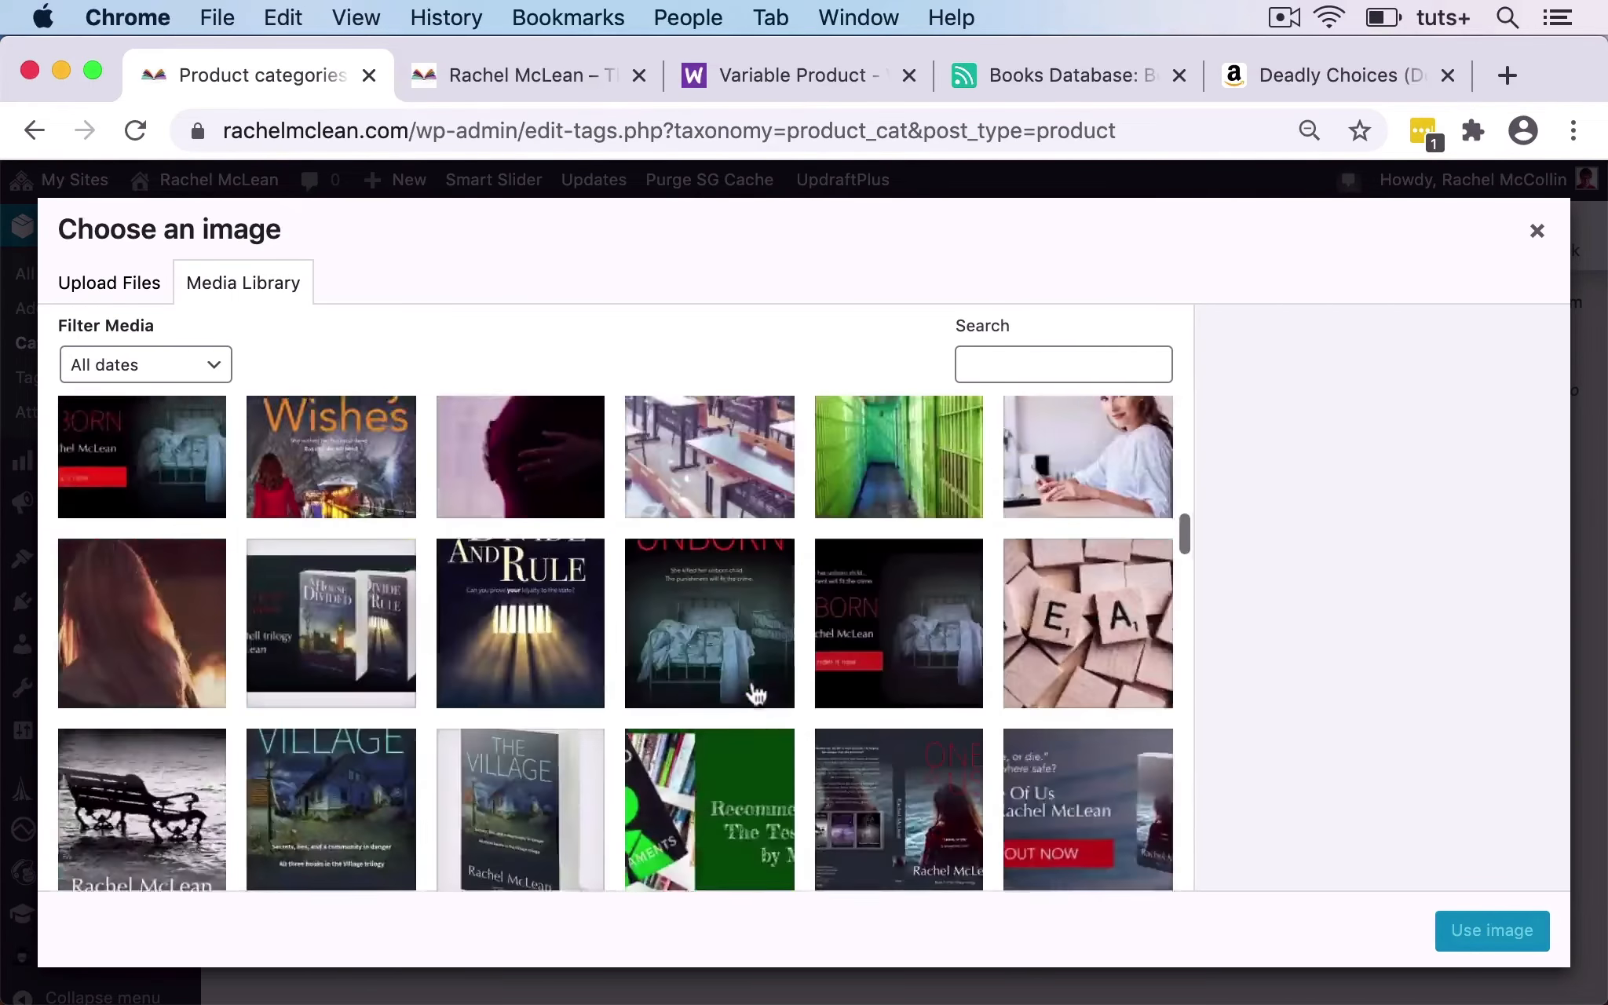
pyautogui.scroll(15, 756, 695)
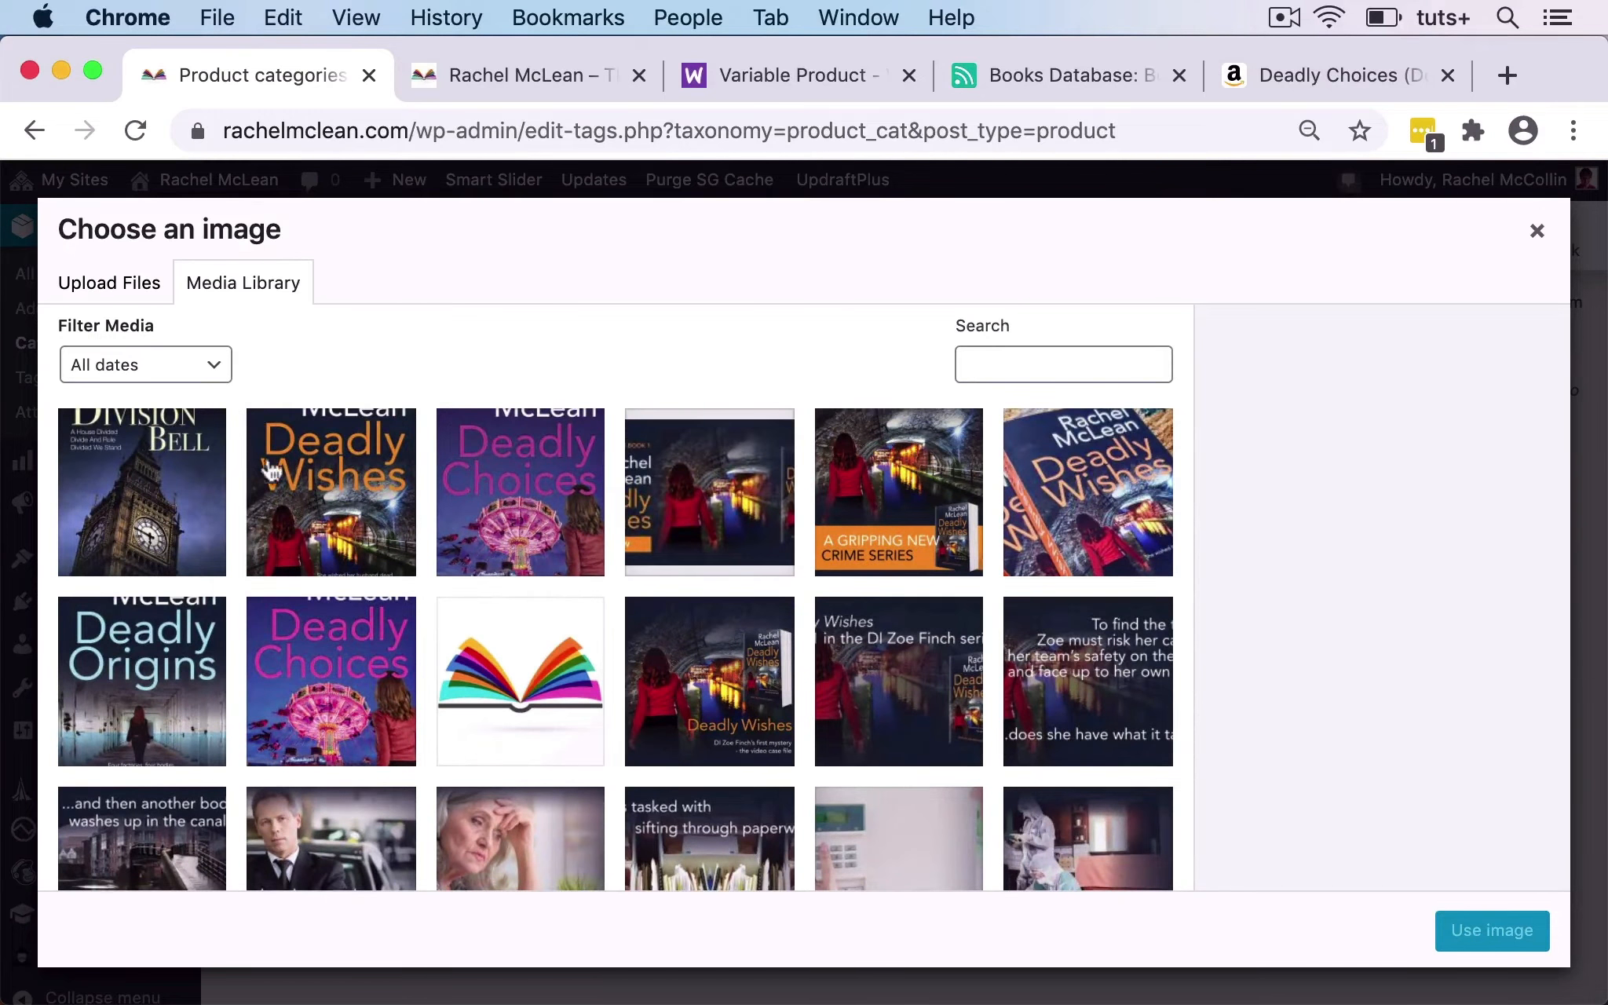
pyautogui.click(271, 471)
pyautogui.click(1490, 935)
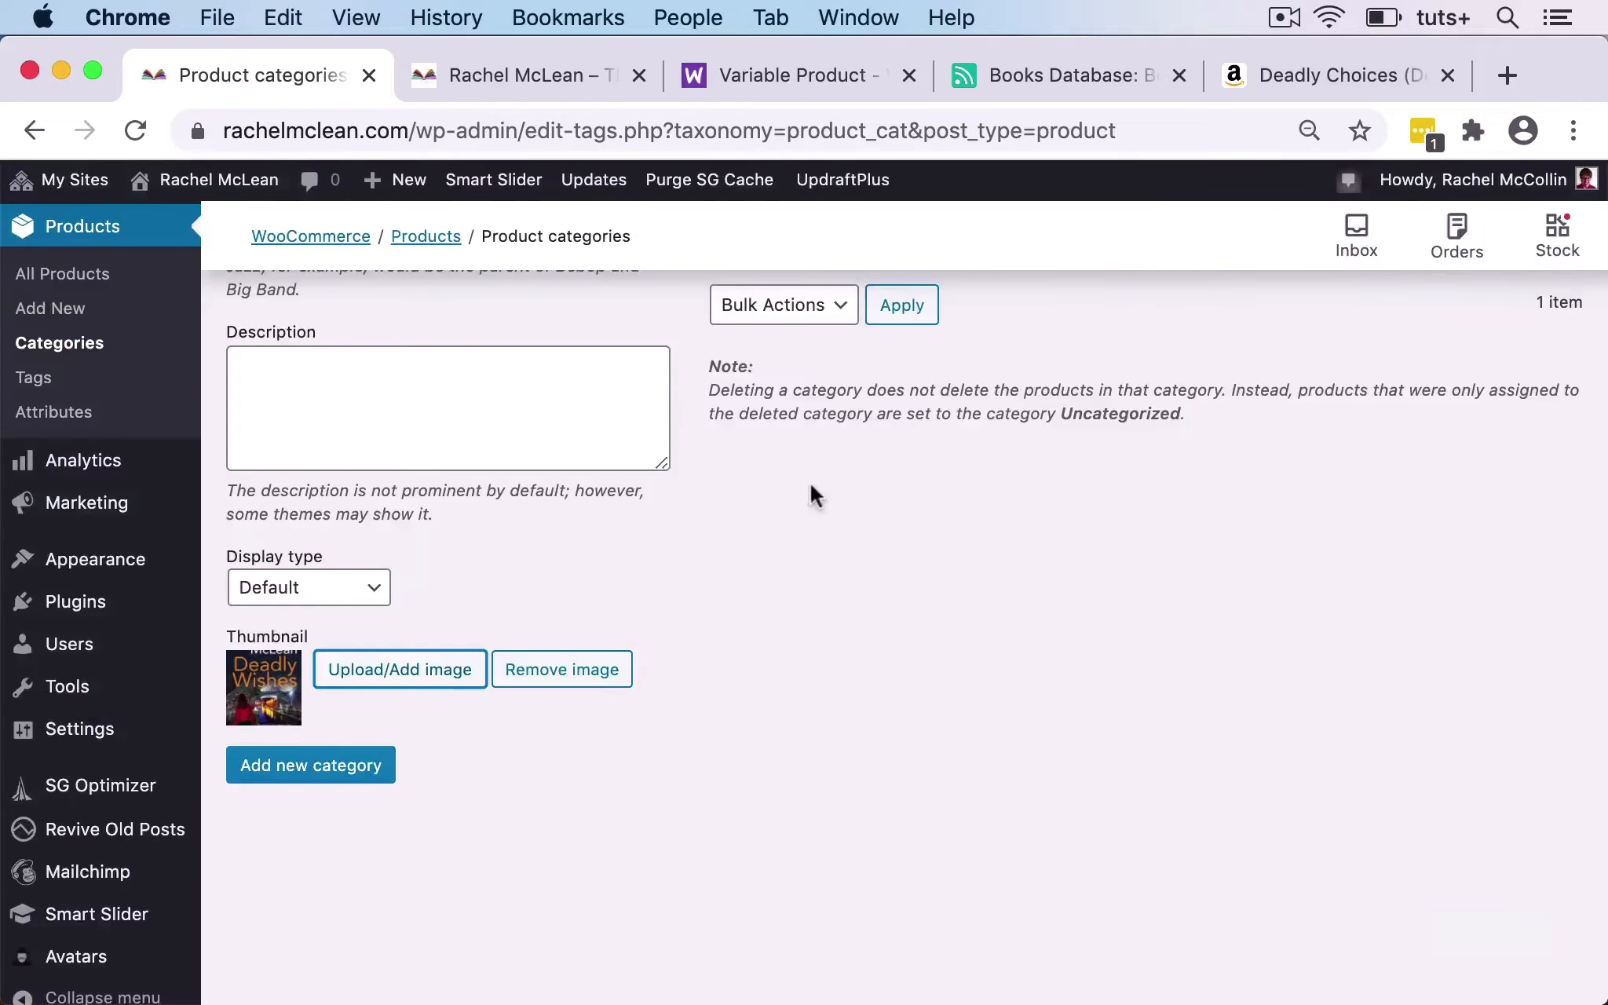
pyautogui.scroll(5, 444, 636)
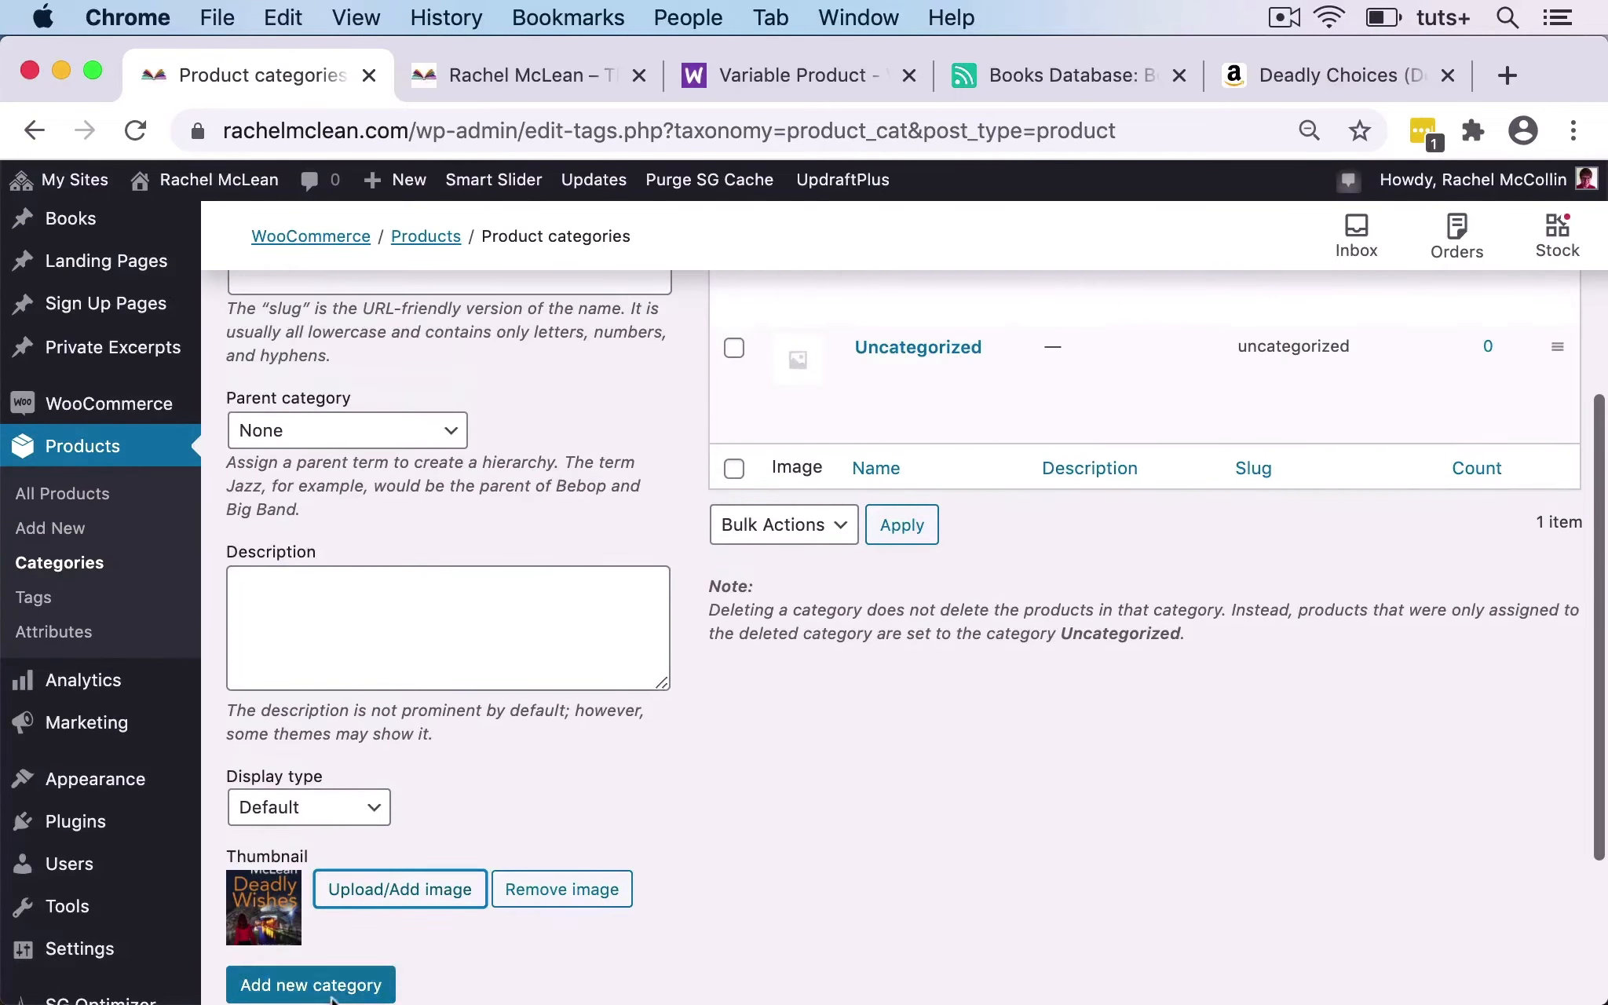
pyautogui.scroll(-3, 463, 893)
pyautogui.click(341, 856)
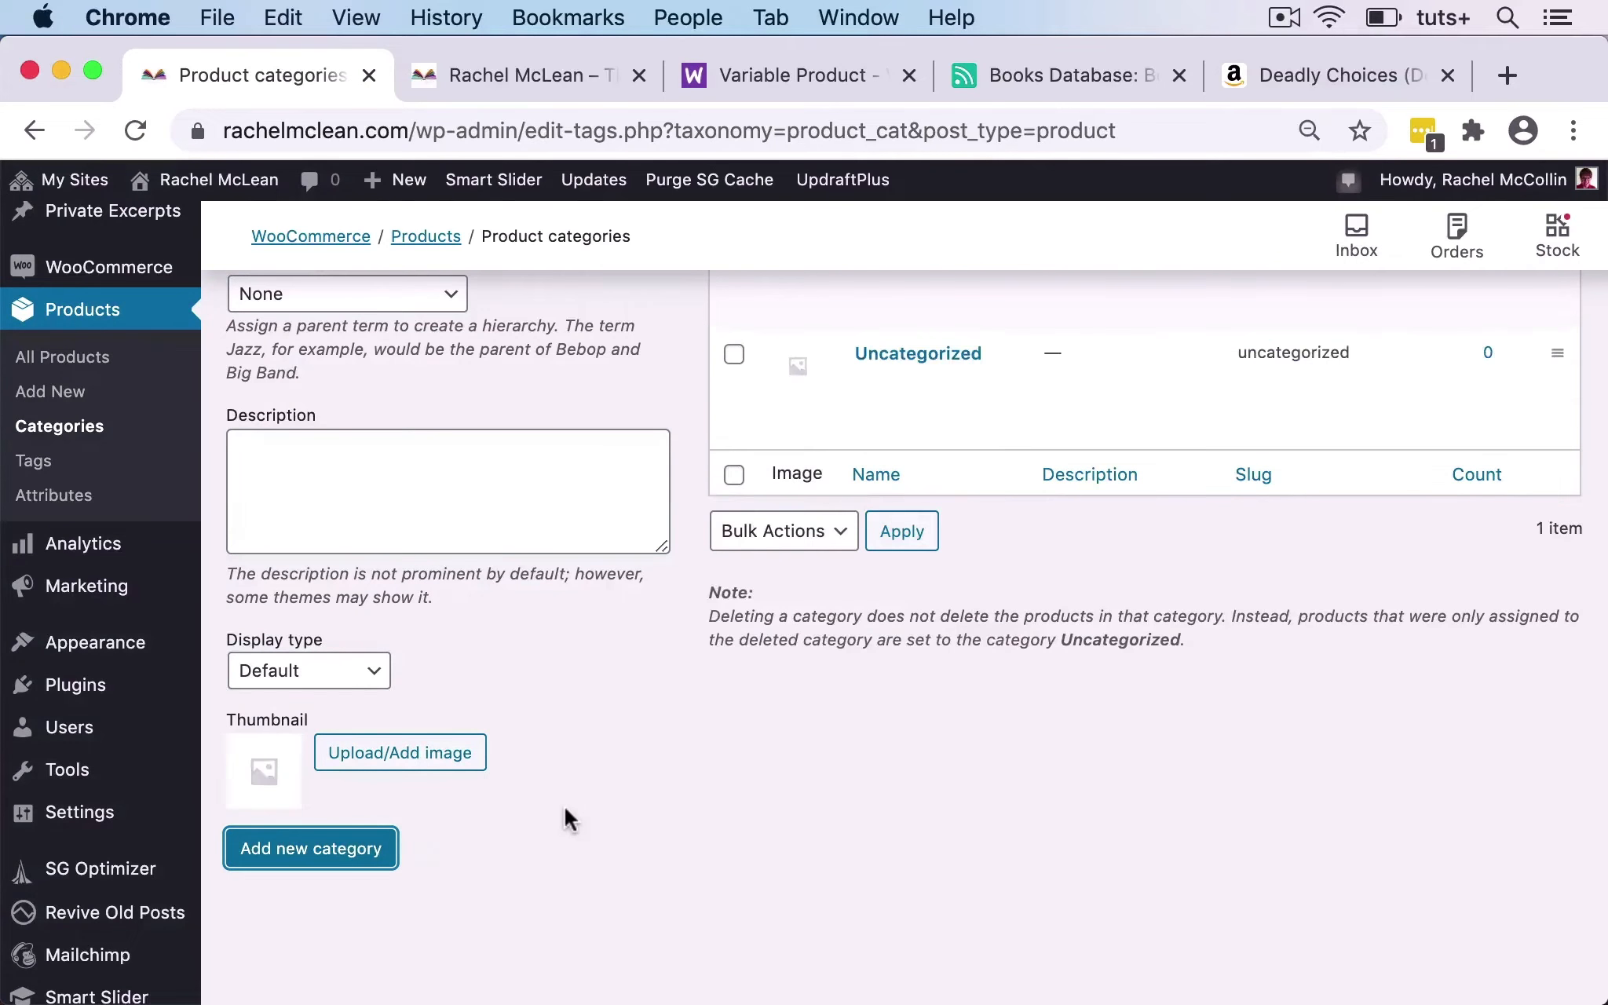
# Start a further product category and name it "Other books and stories".
pyautogui.scroll(10, 564, 806)
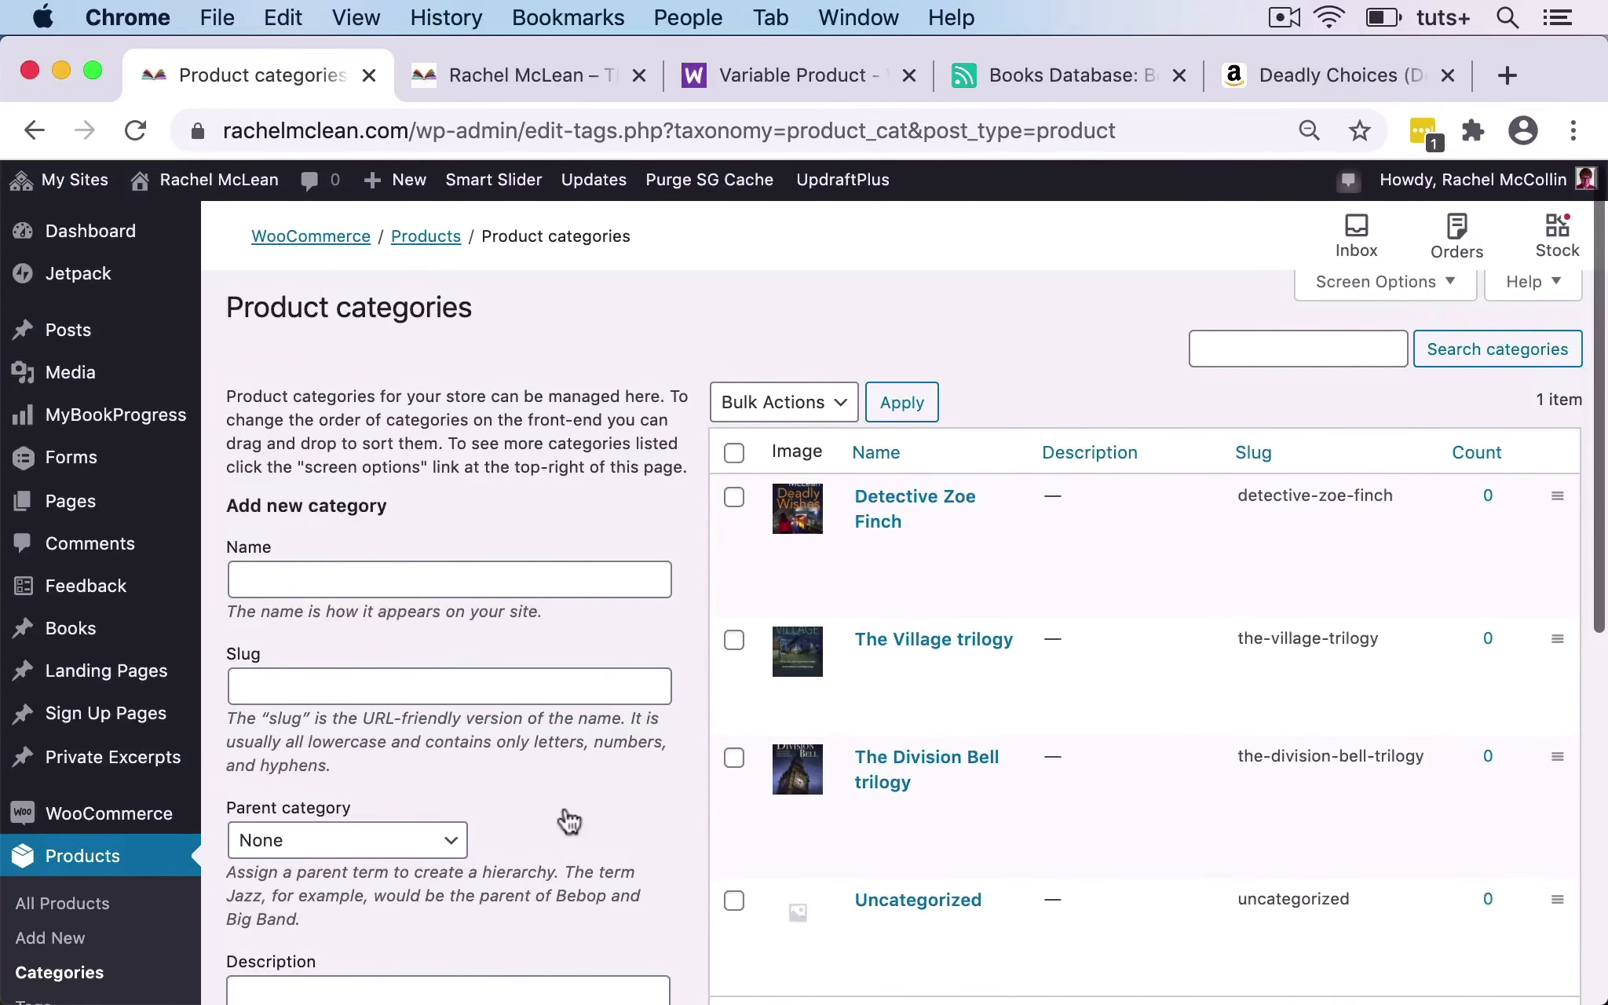
pyautogui.click(303, 579)
pyautogui.write('Other book')
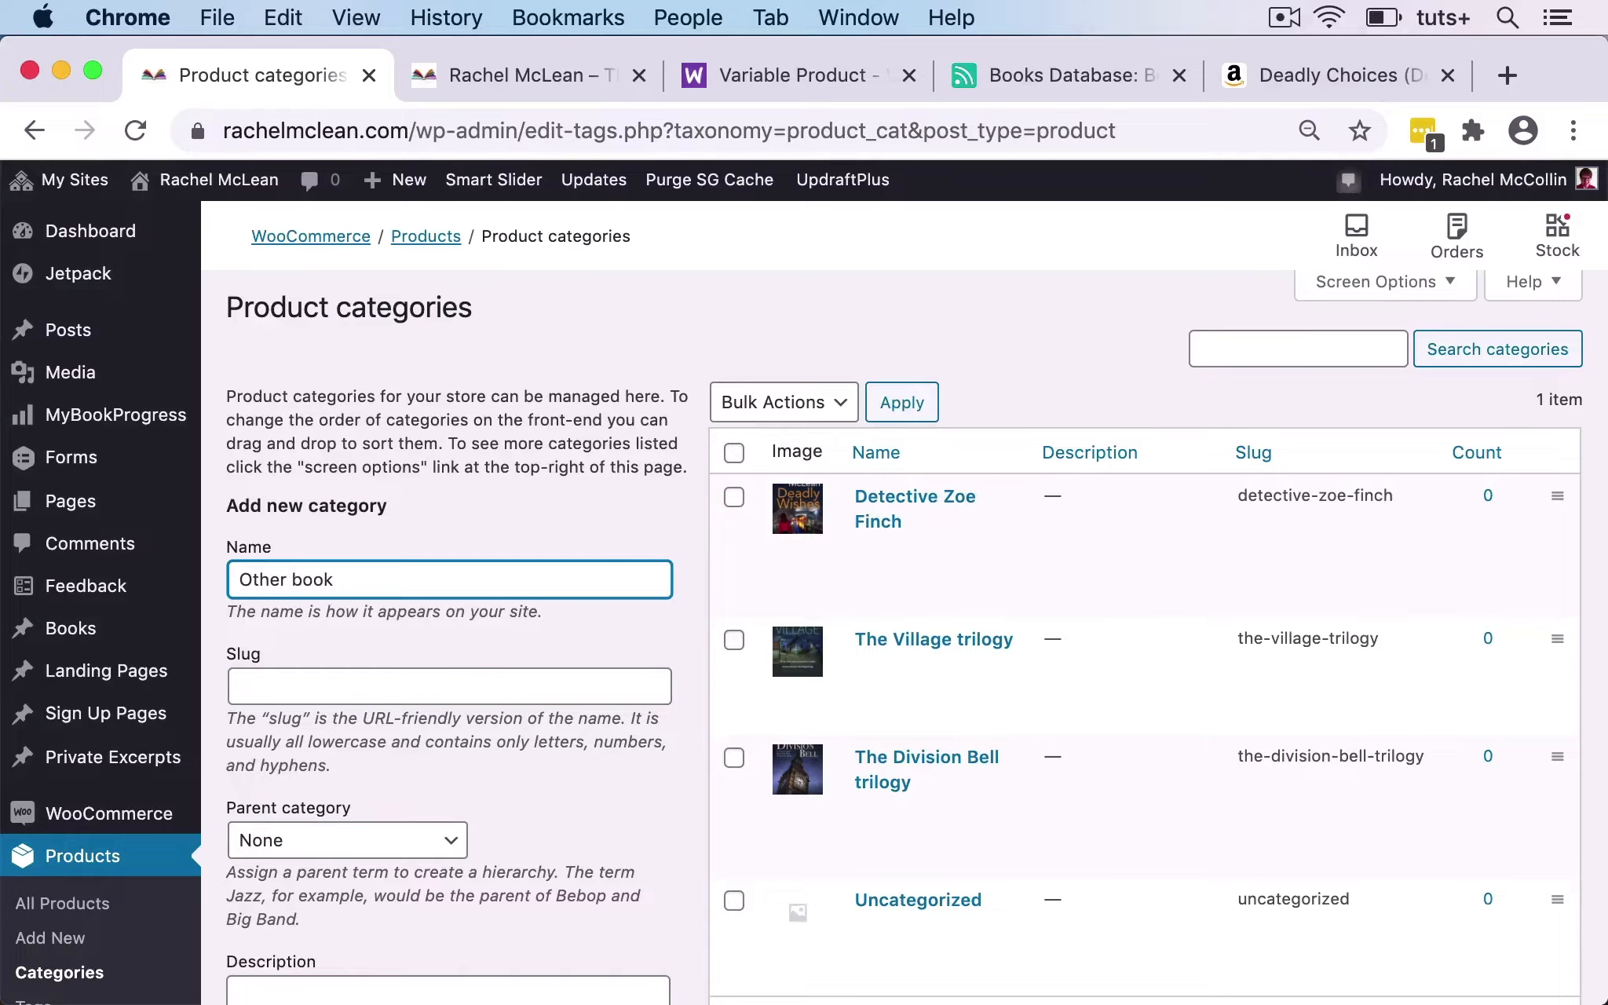
pyautogui.write('s and anthologies')
pyautogui.doubleClick(430, 581)
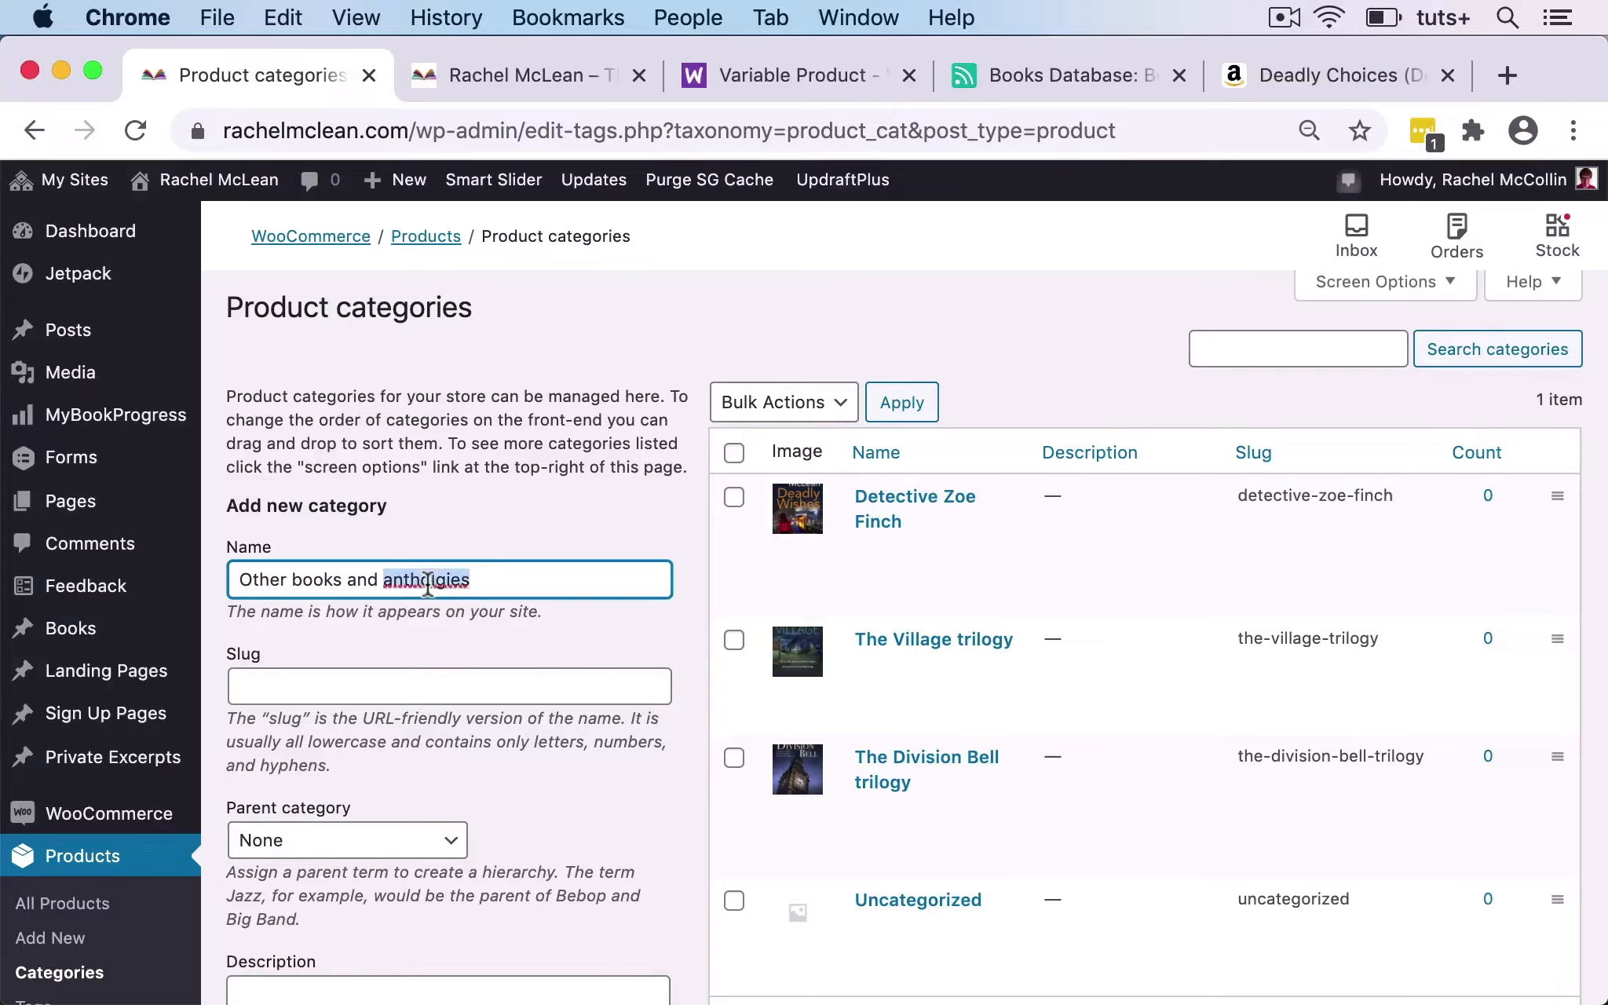
pyautogui.write('stories')
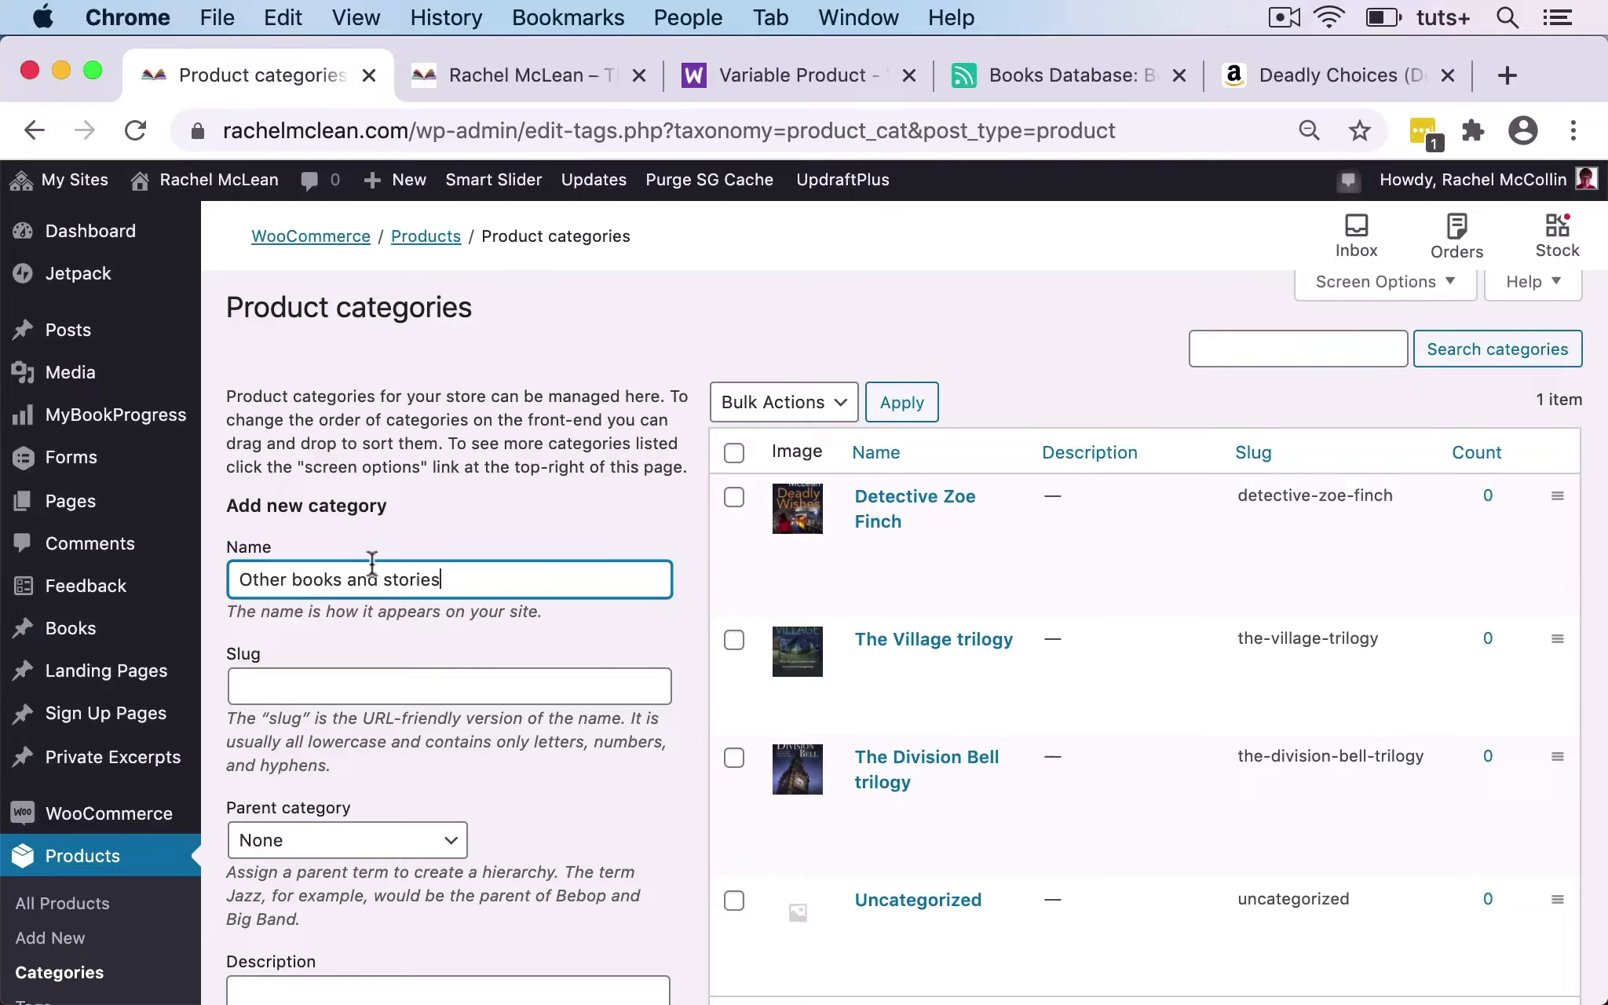
# Change the new category's name to "Other novels and stories" and add the category without a thumbnail.
pyautogui.doubleClick(320, 580)
pyautogui.write('novels')
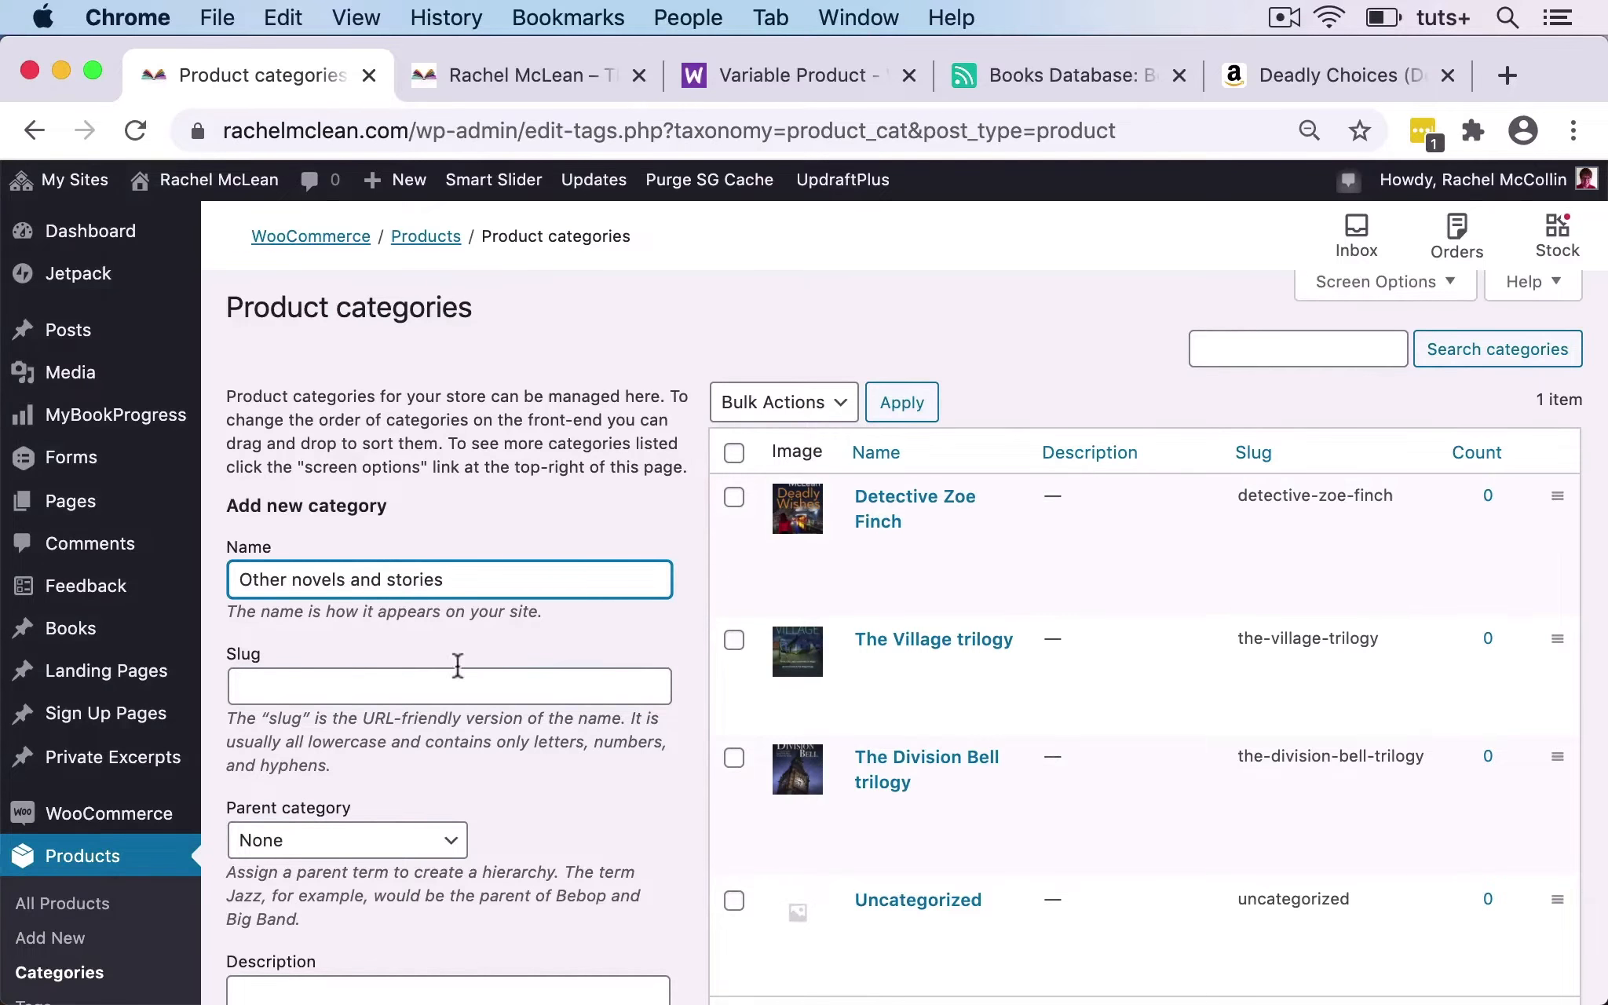
pyautogui.scroll(-10, 454, 664)
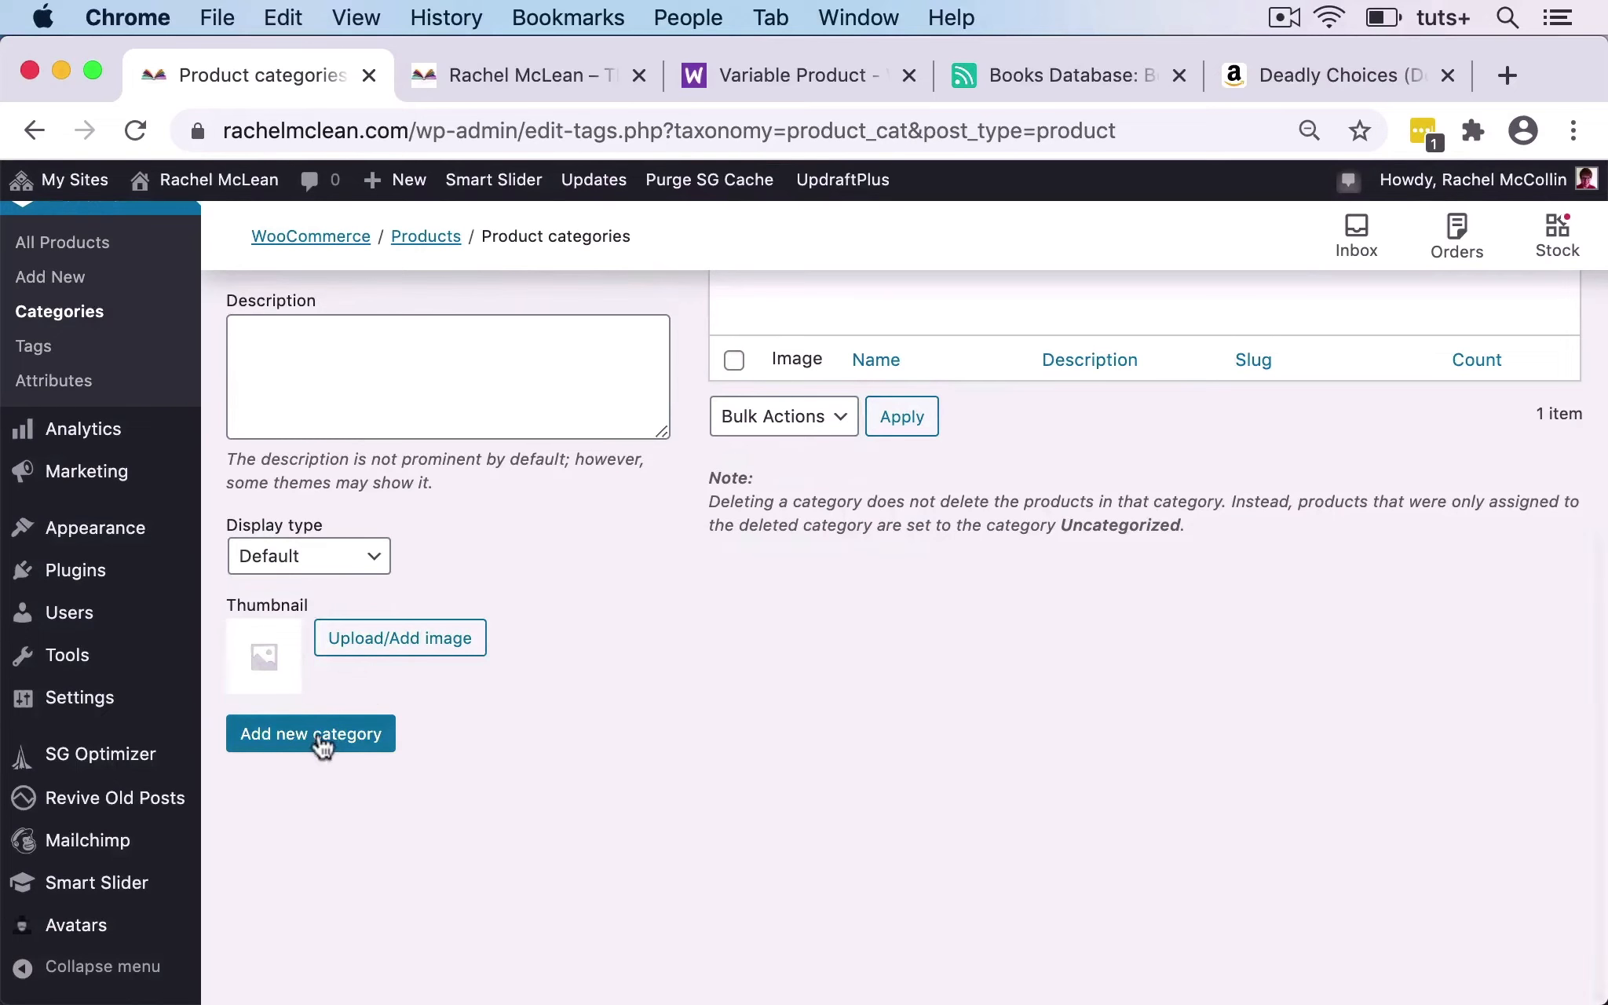
pyautogui.click(329, 744)
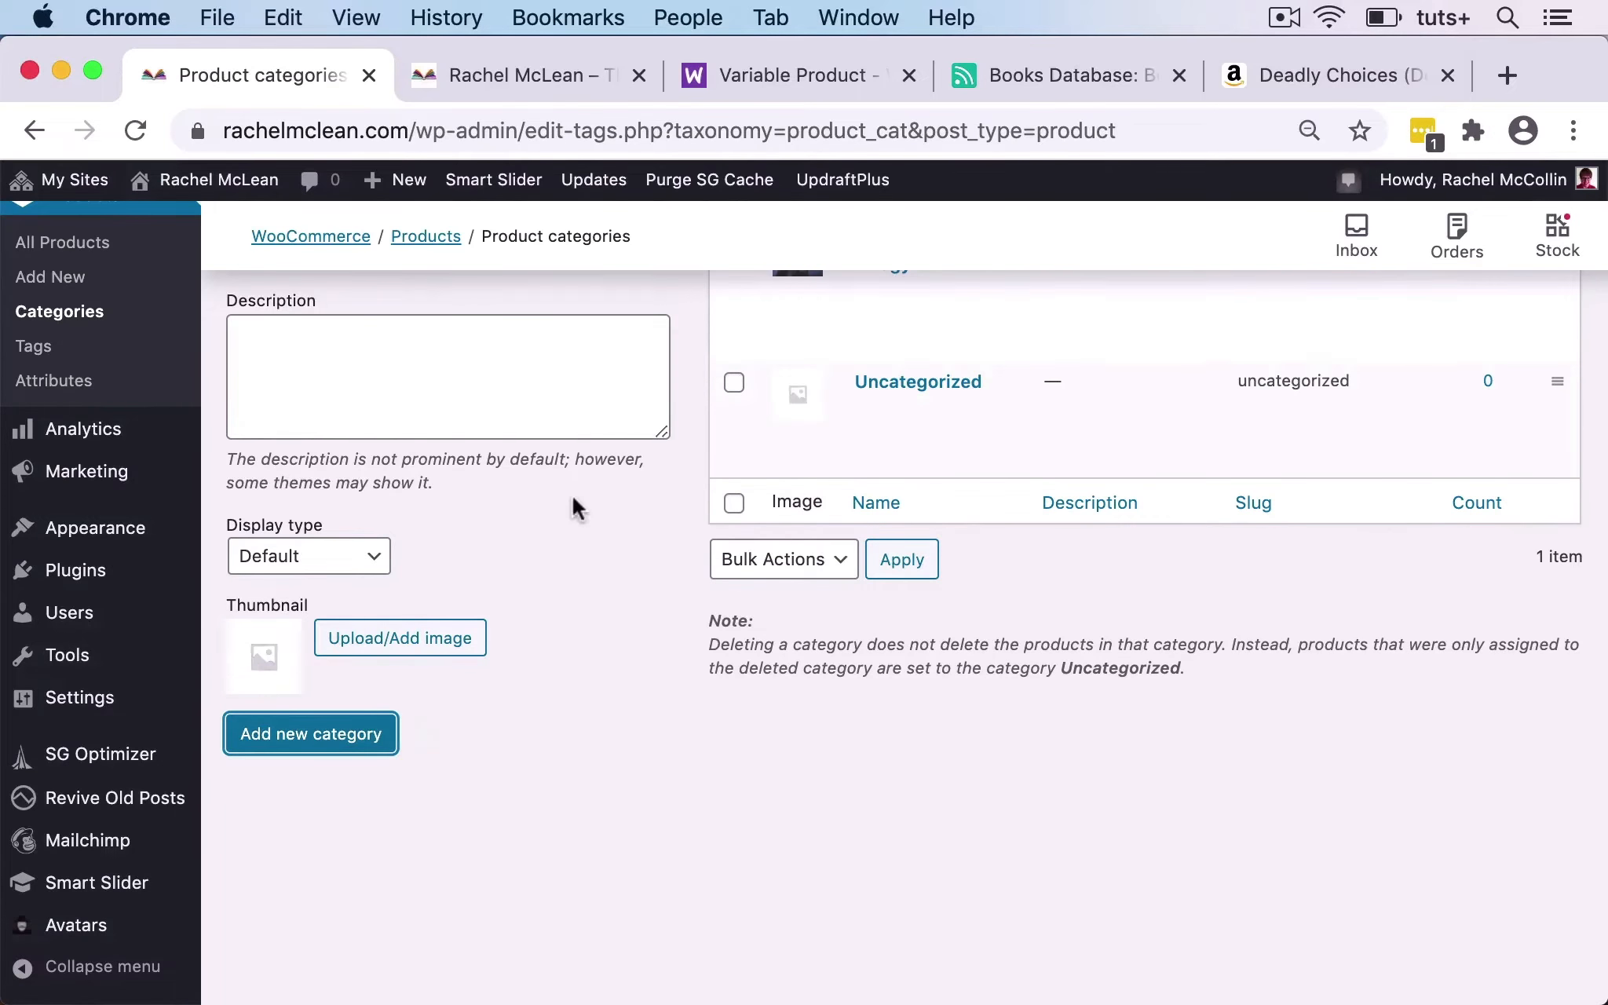
# Shorten the slug of the Other novels and stories category to "other" and update it.
pyautogui.scroll(10, 584, 495)
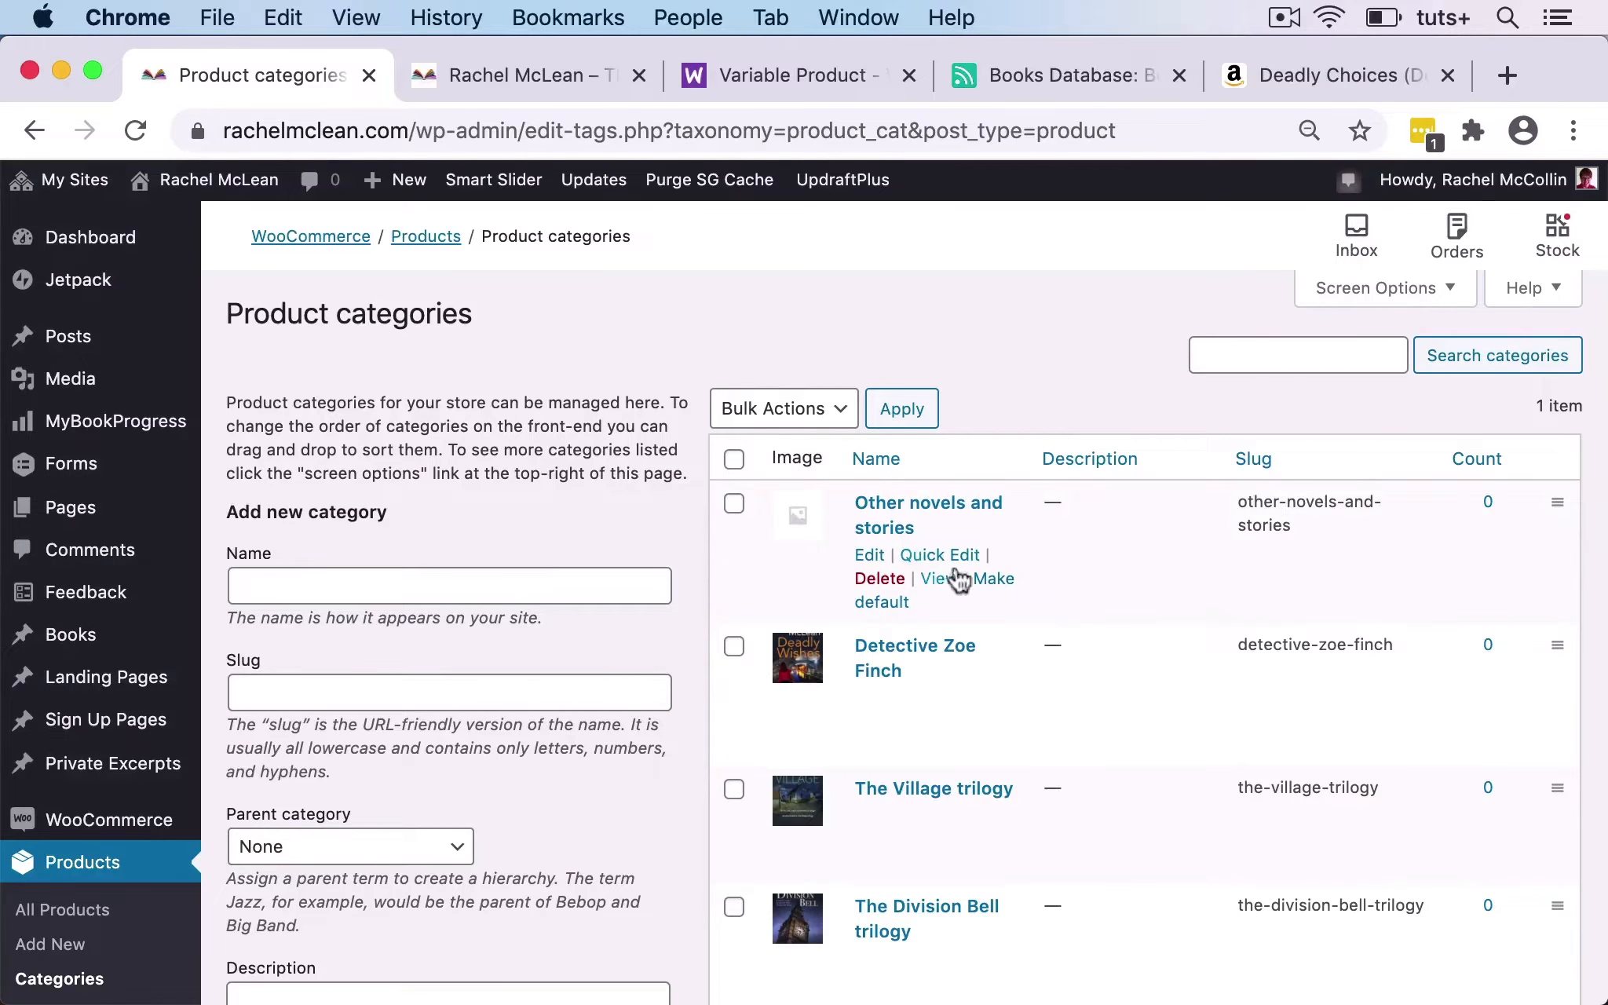
pyautogui.click(934, 555)
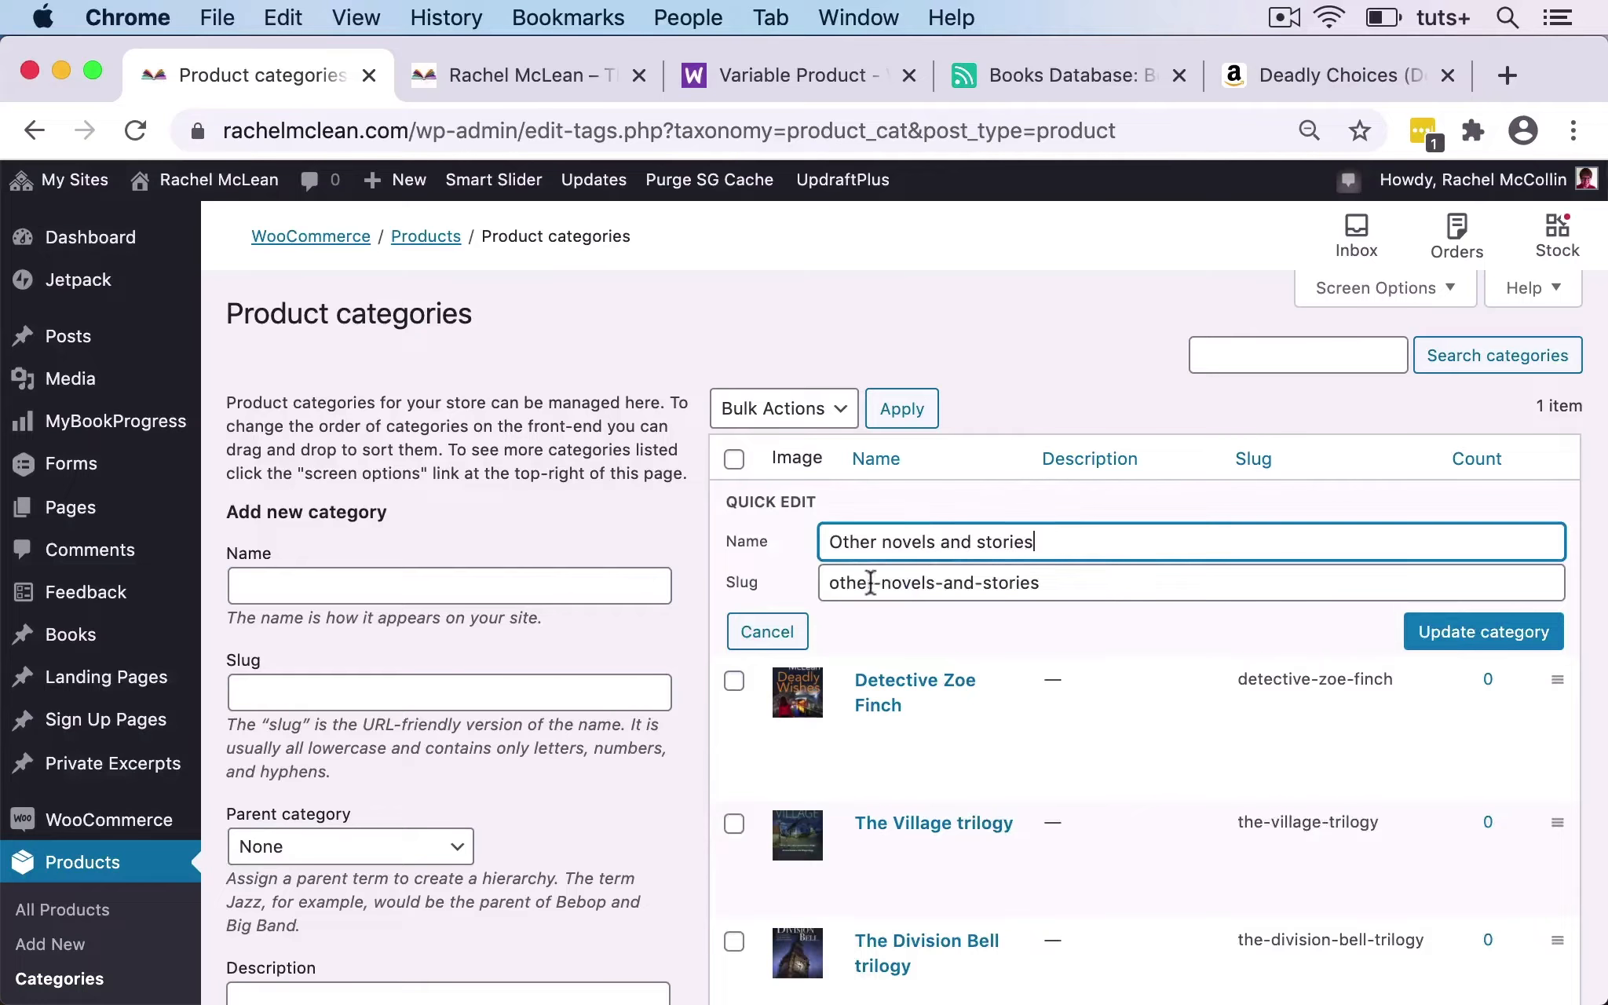
pyautogui.moveTo(874, 583); pyautogui.dragTo(1068, 583)
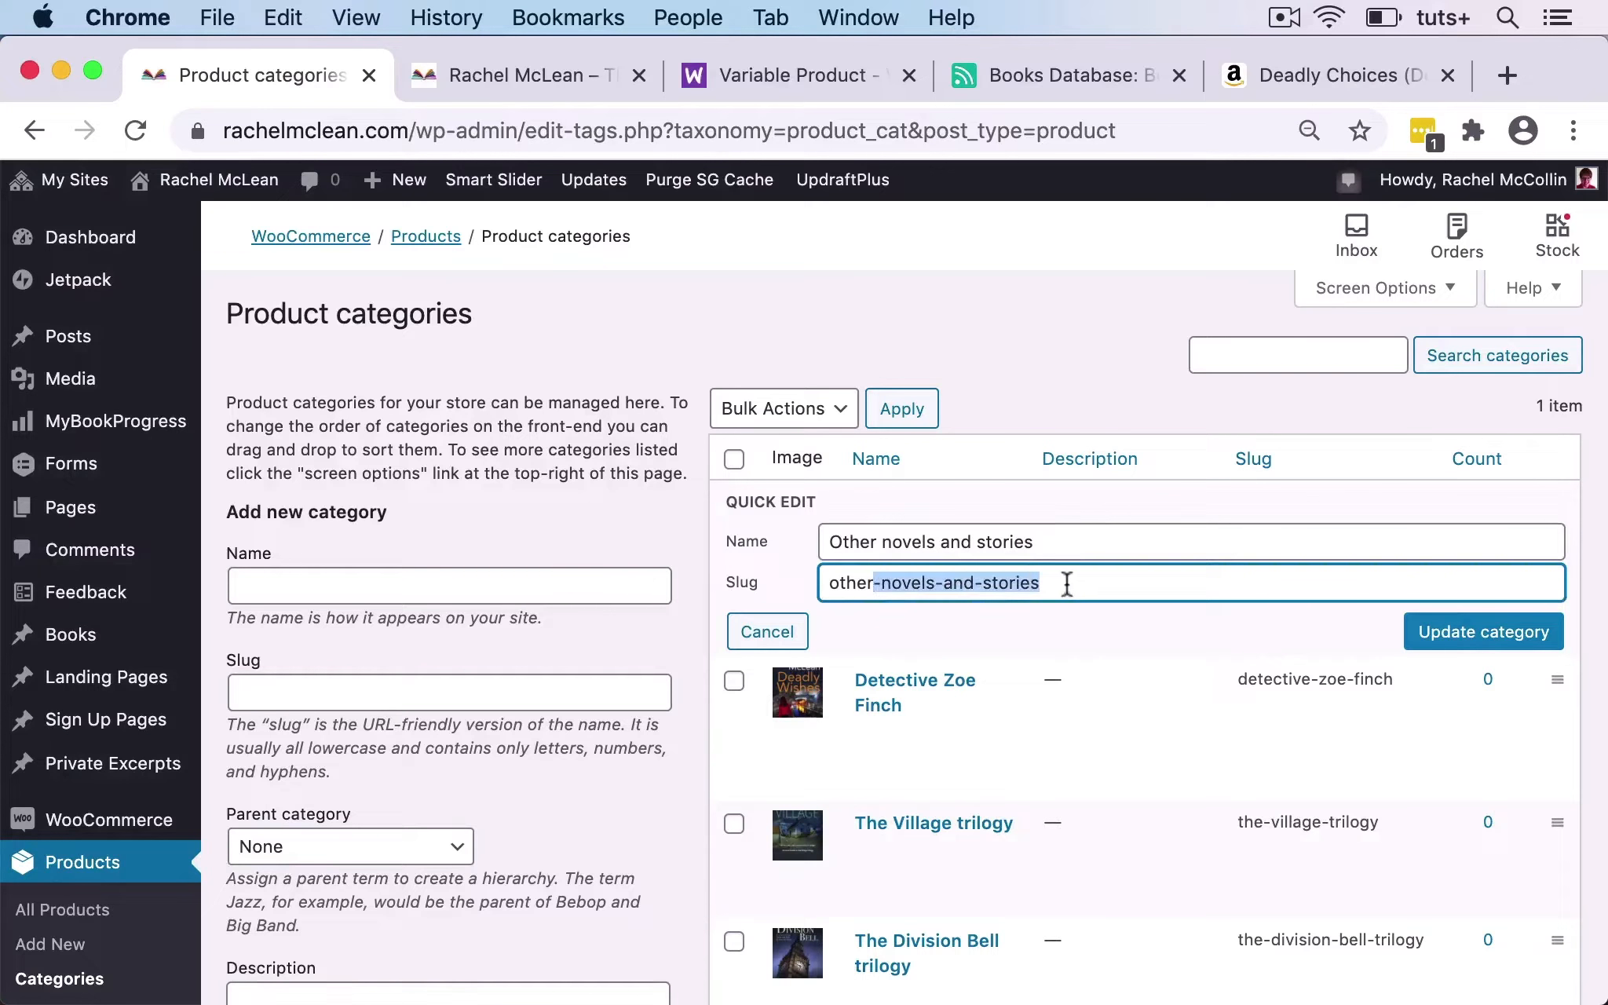
pyautogui.click(1492, 640)
# Shorten the slug of The Village trilogy category to "village" and update it.
pyautogui.scroll(-5, 1150, 630)
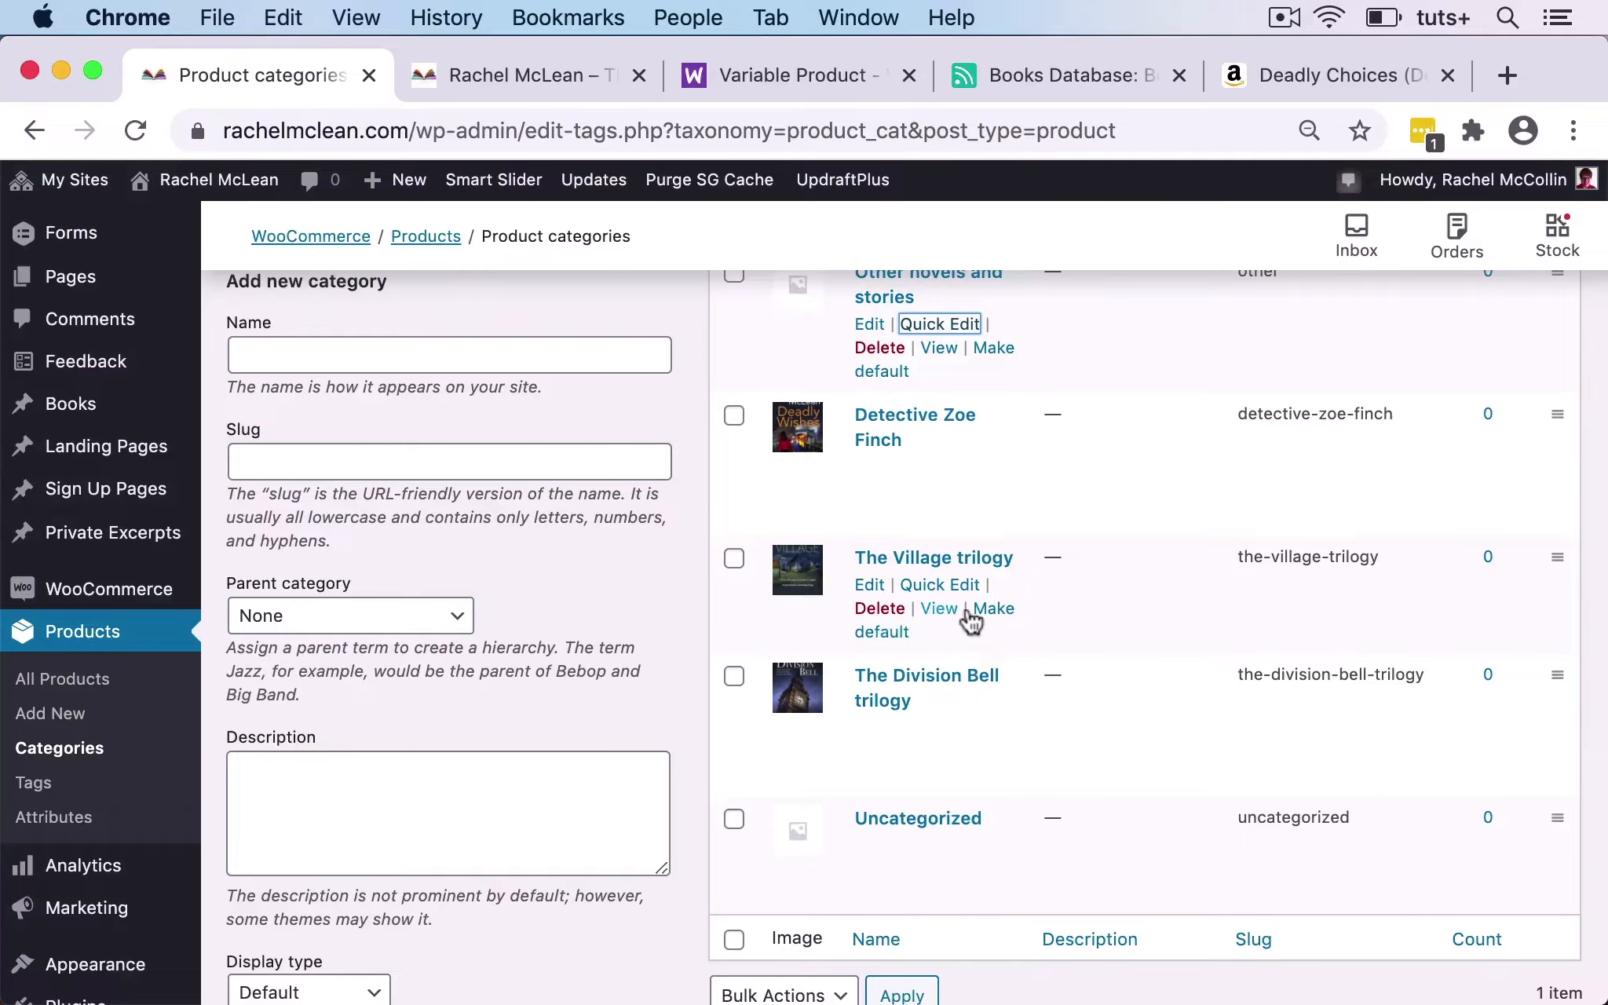
pyautogui.click(942, 585)
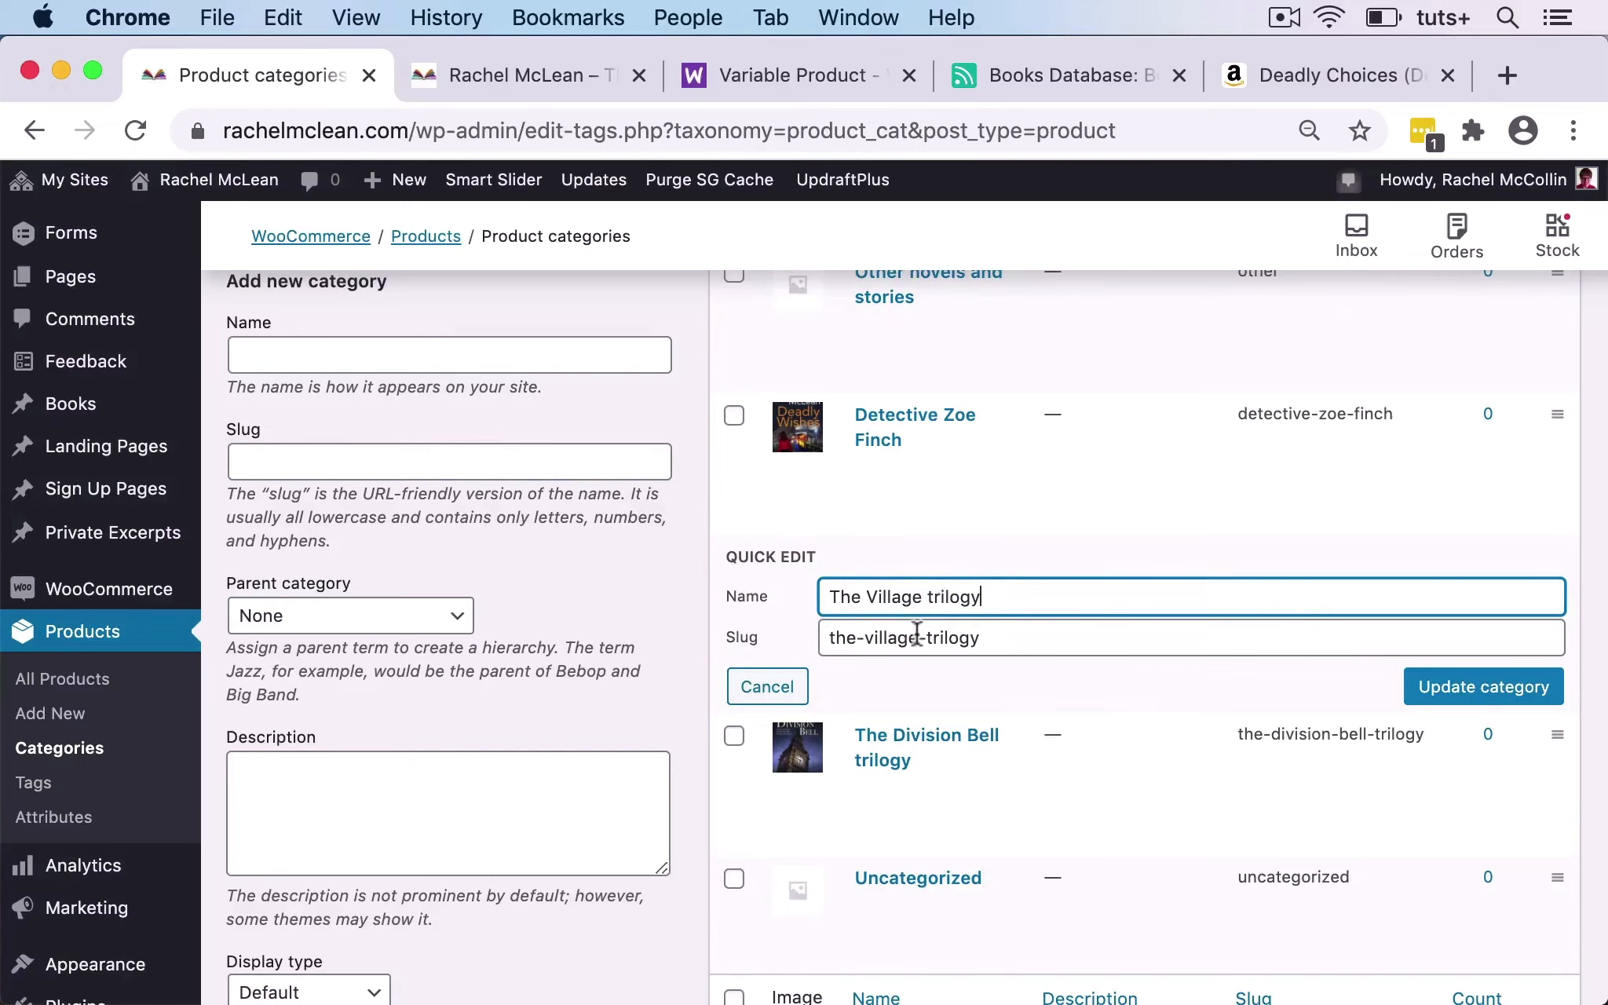
pyautogui.moveTo(917, 634); pyautogui.dragTo(1051, 634)
pyautogui.press('BackSpace')
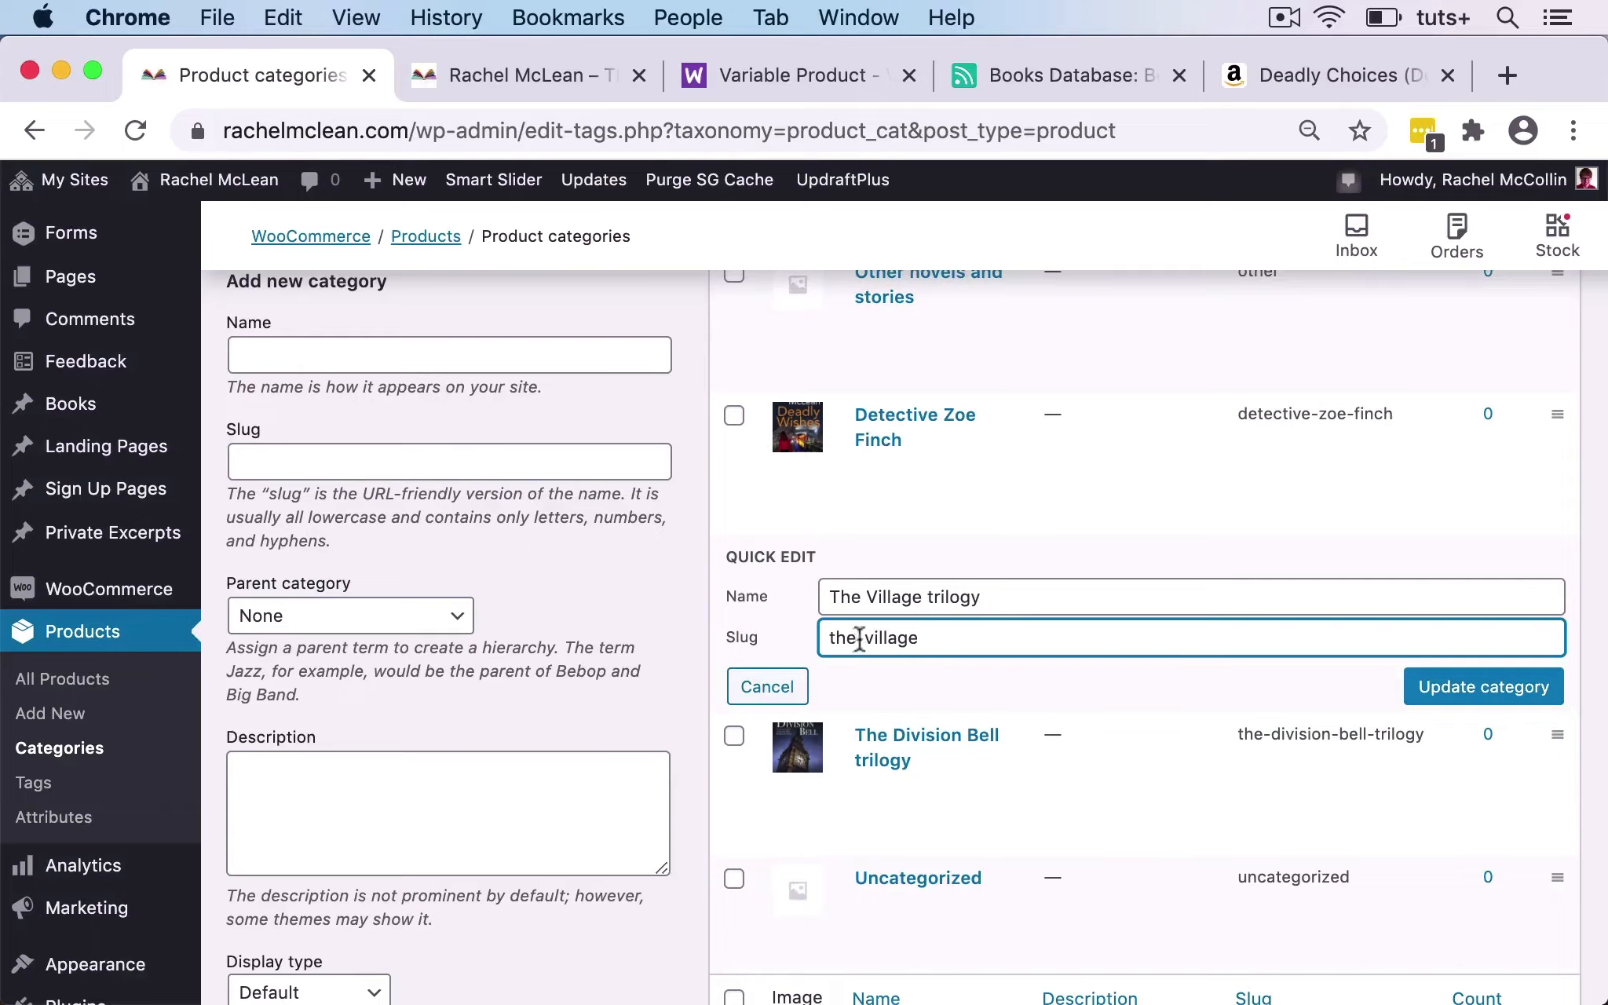
pyautogui.moveTo(864, 640); pyautogui.dragTo(811, 654)
pyautogui.press('BackSpace')
pyautogui.click(1472, 691)
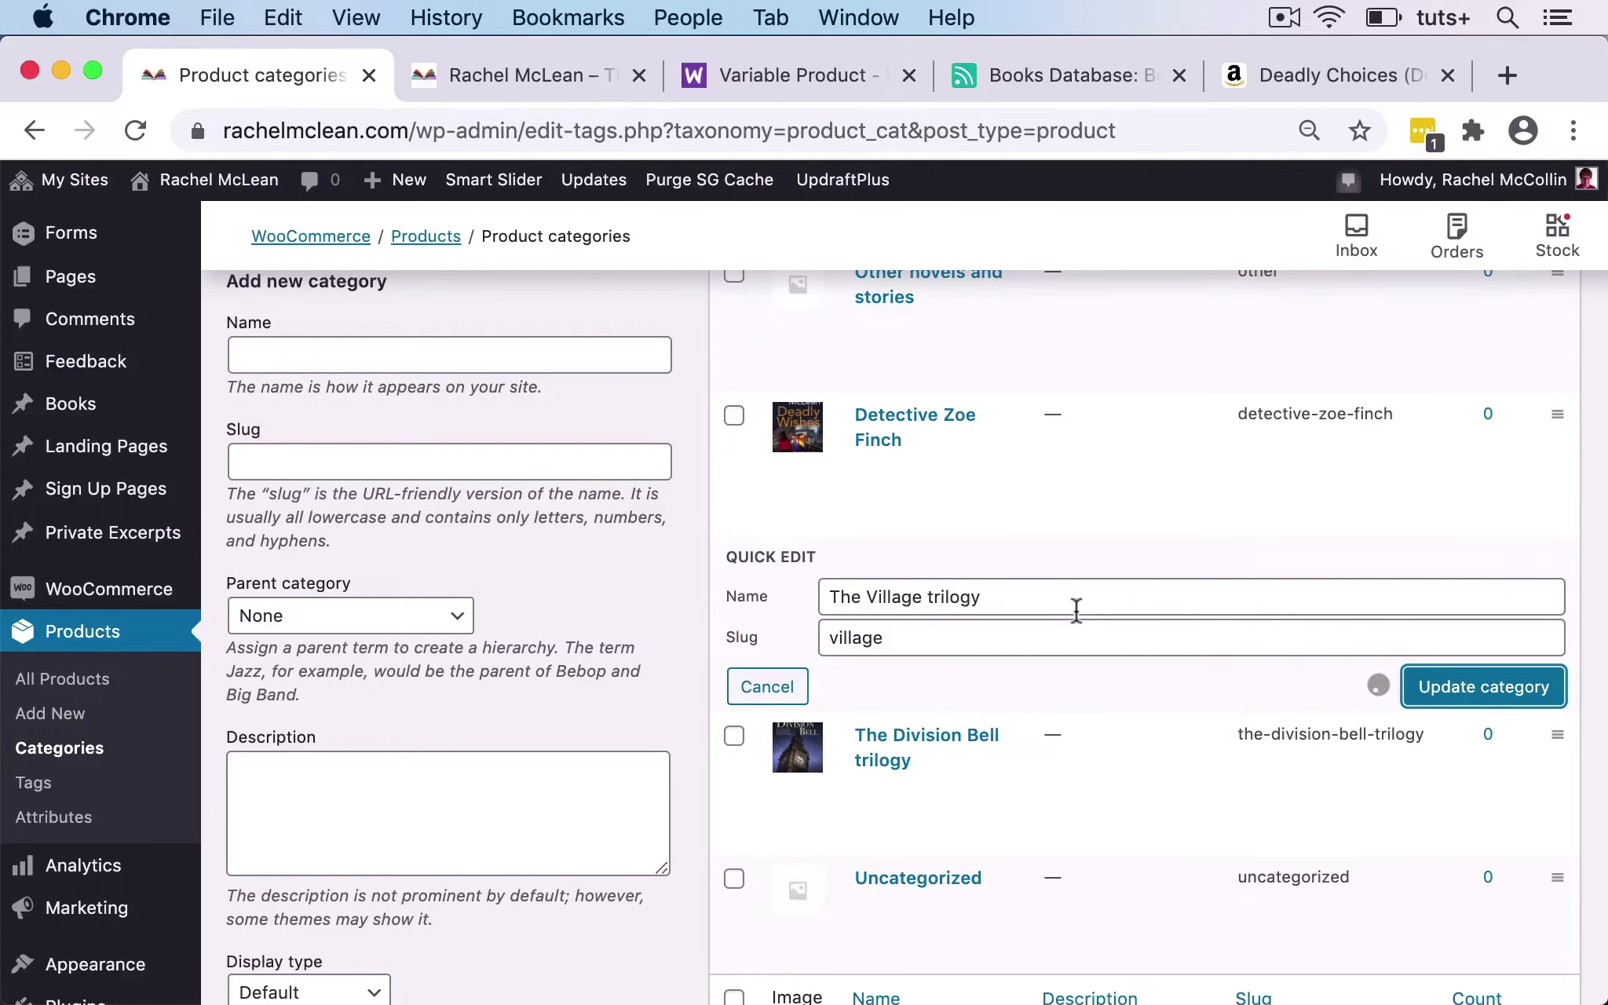
# Shorten the slug of The Division Bell trilogy category to "division-bell" and update it.
pyautogui.scroll(-2, 1075, 608)
pyautogui.click(925, 662)
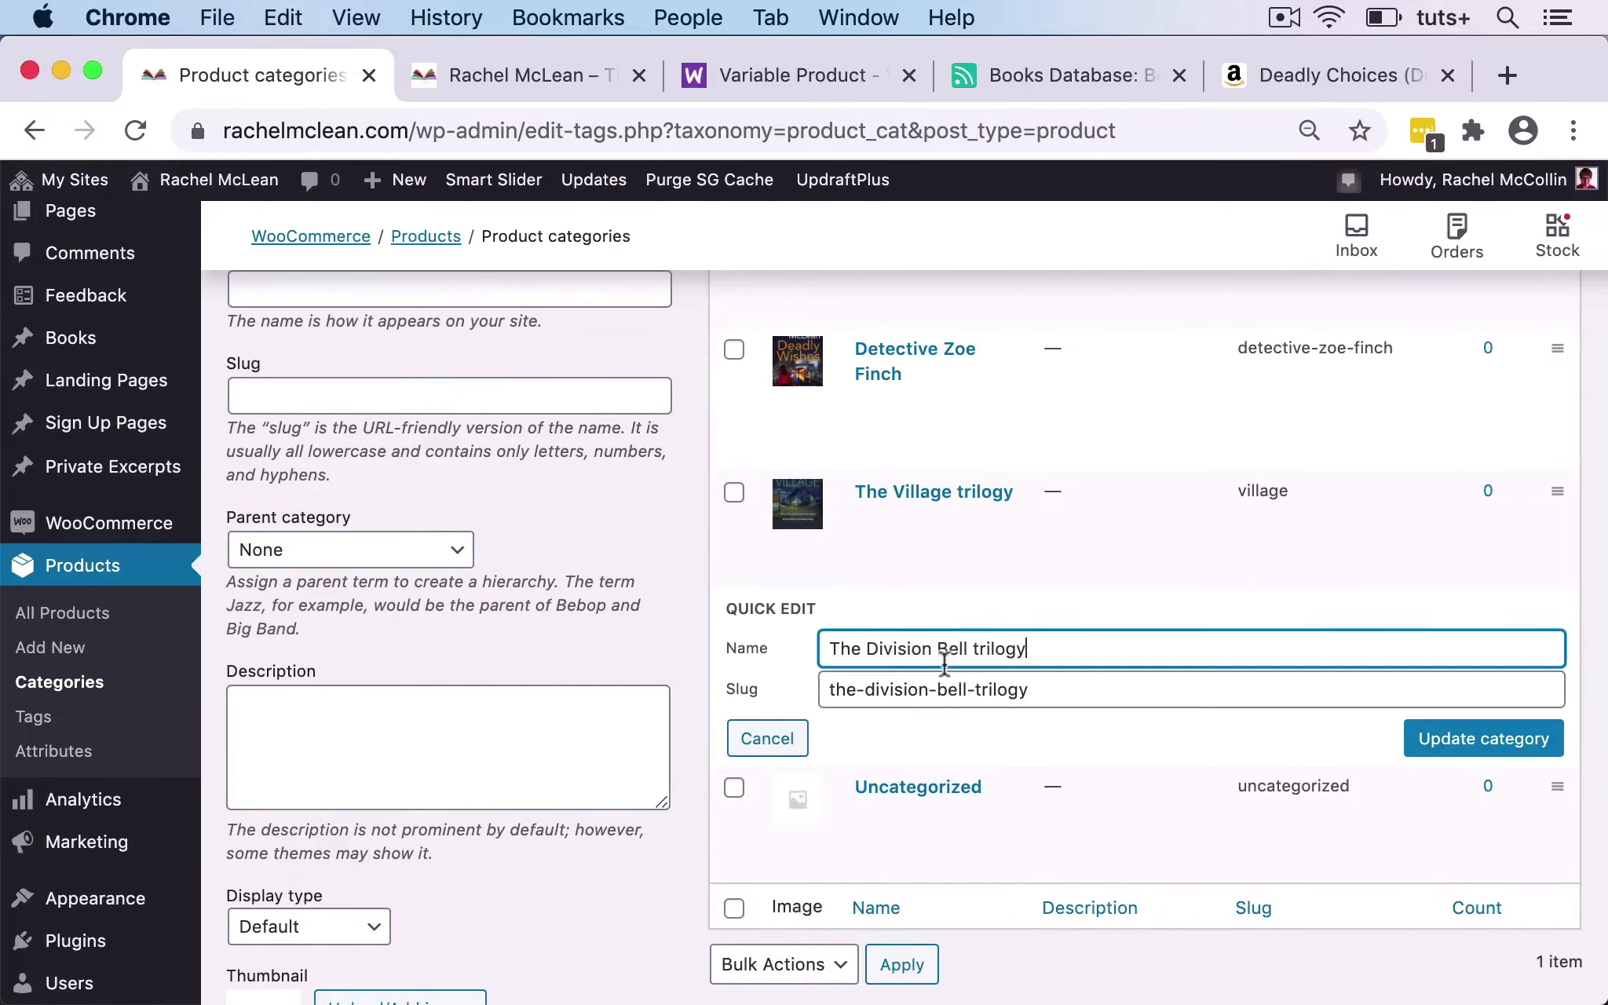
pyautogui.moveTo(864, 691); pyautogui.dragTo(797, 699)
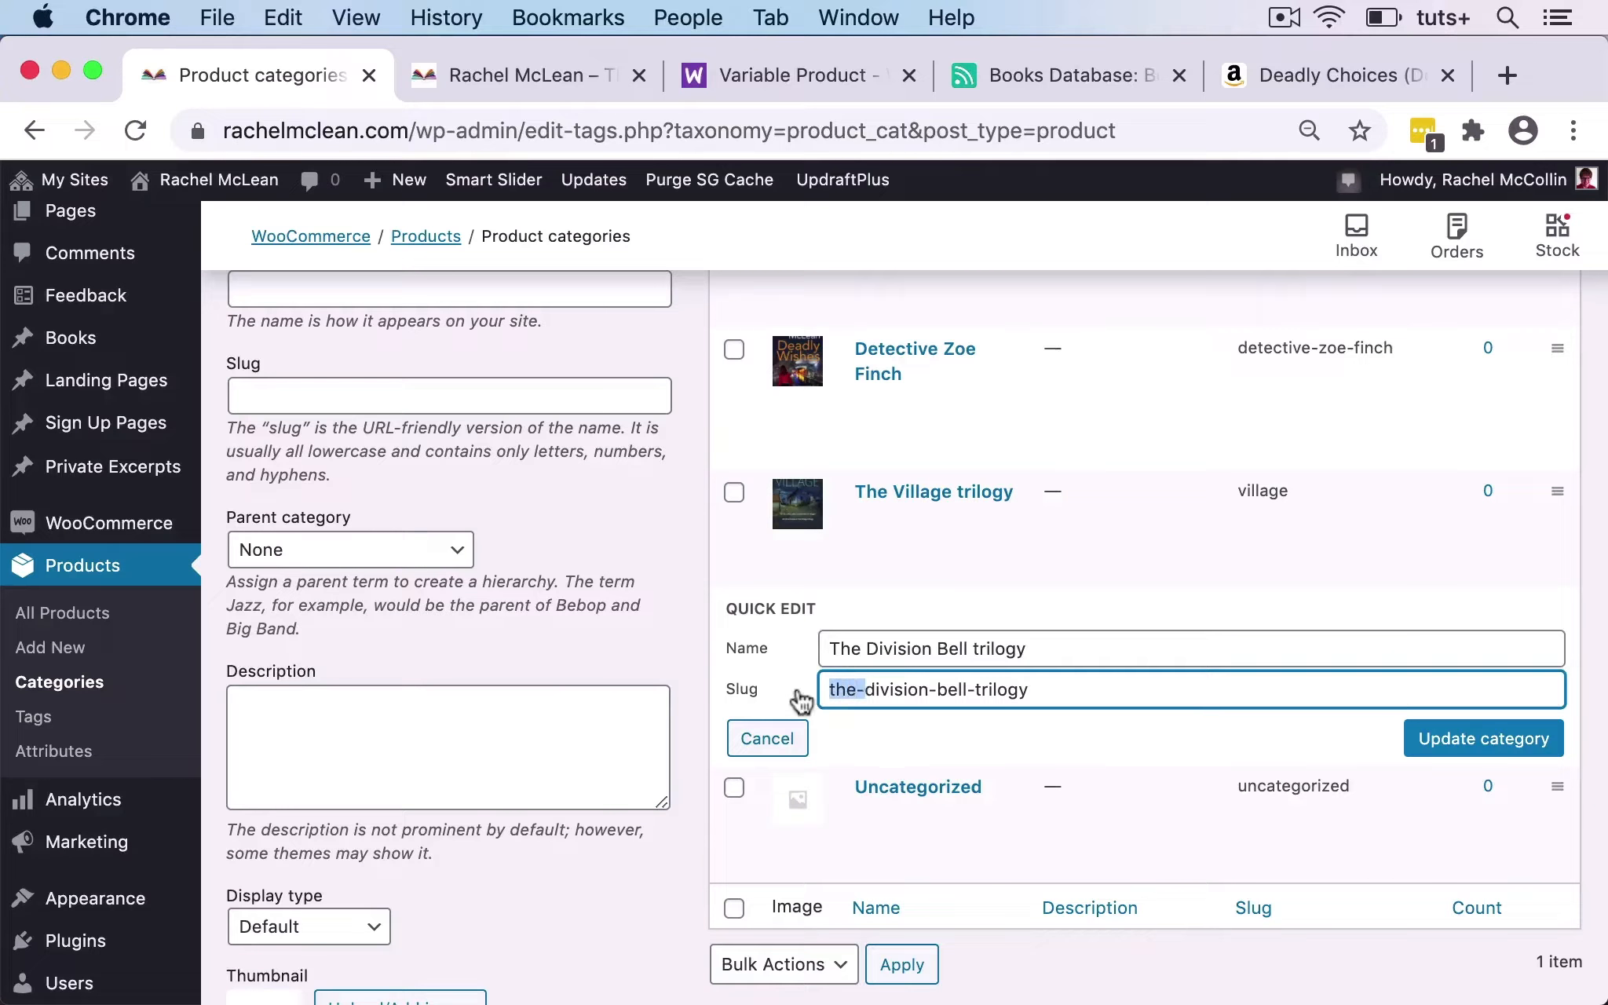
pyautogui.press('BackSpace')
pyautogui.moveTo(994, 689); pyautogui.dragTo(1022, 689)
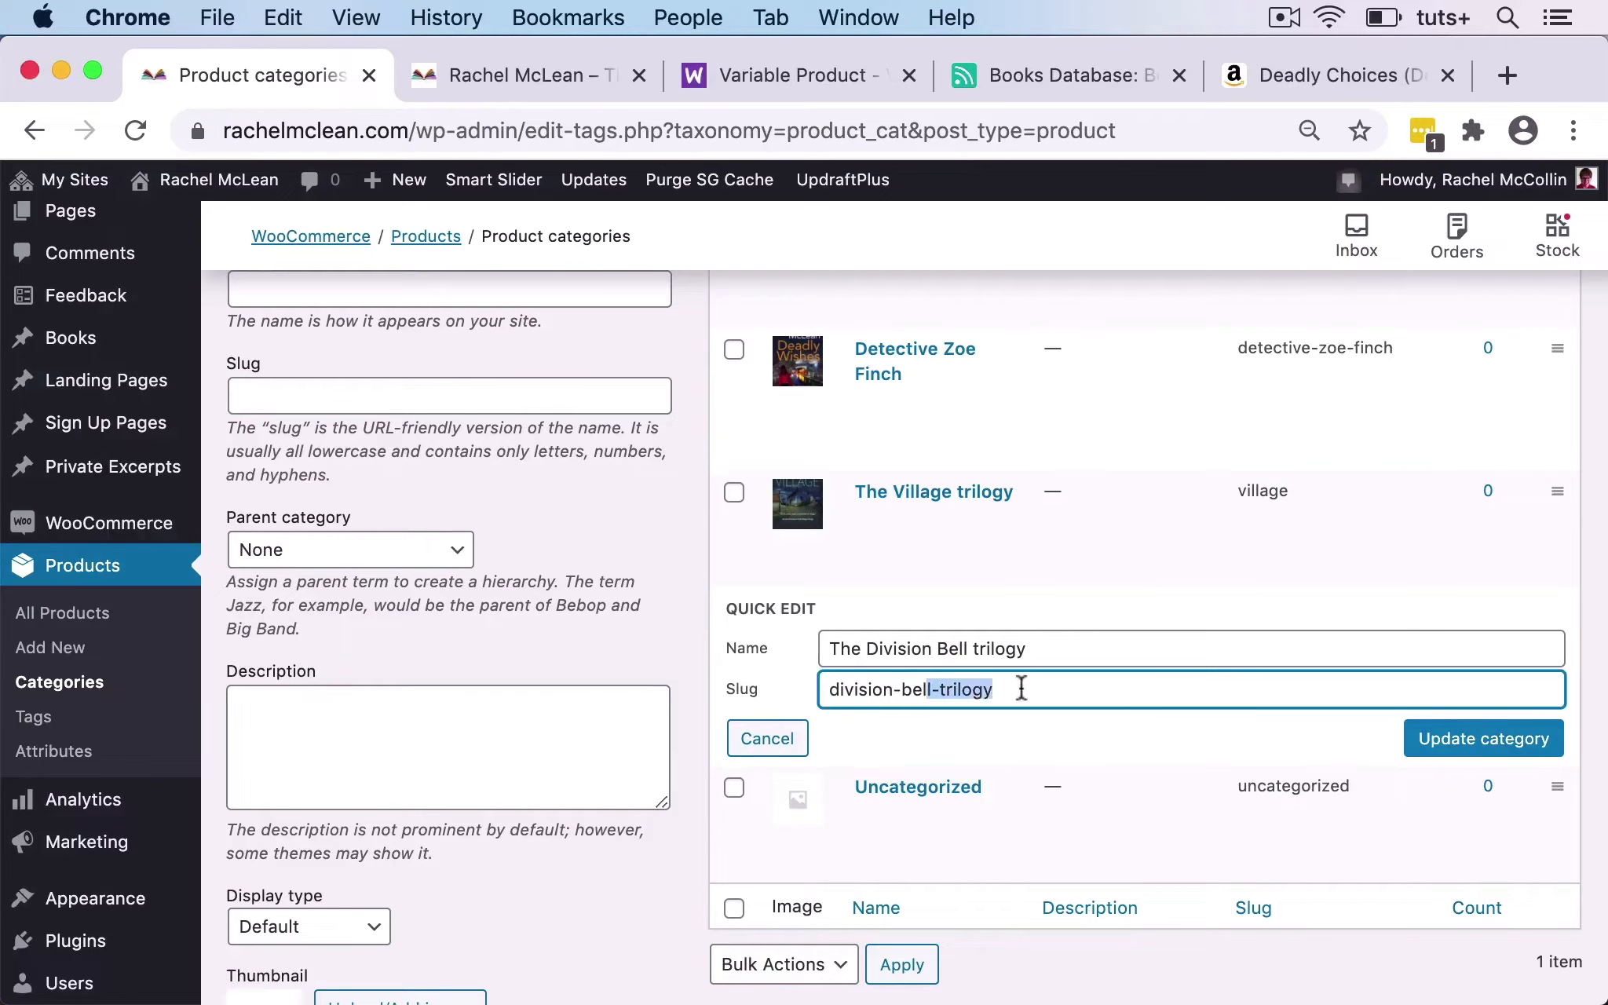
pyautogui.press('BackSpace')
pyautogui.click(1492, 740)
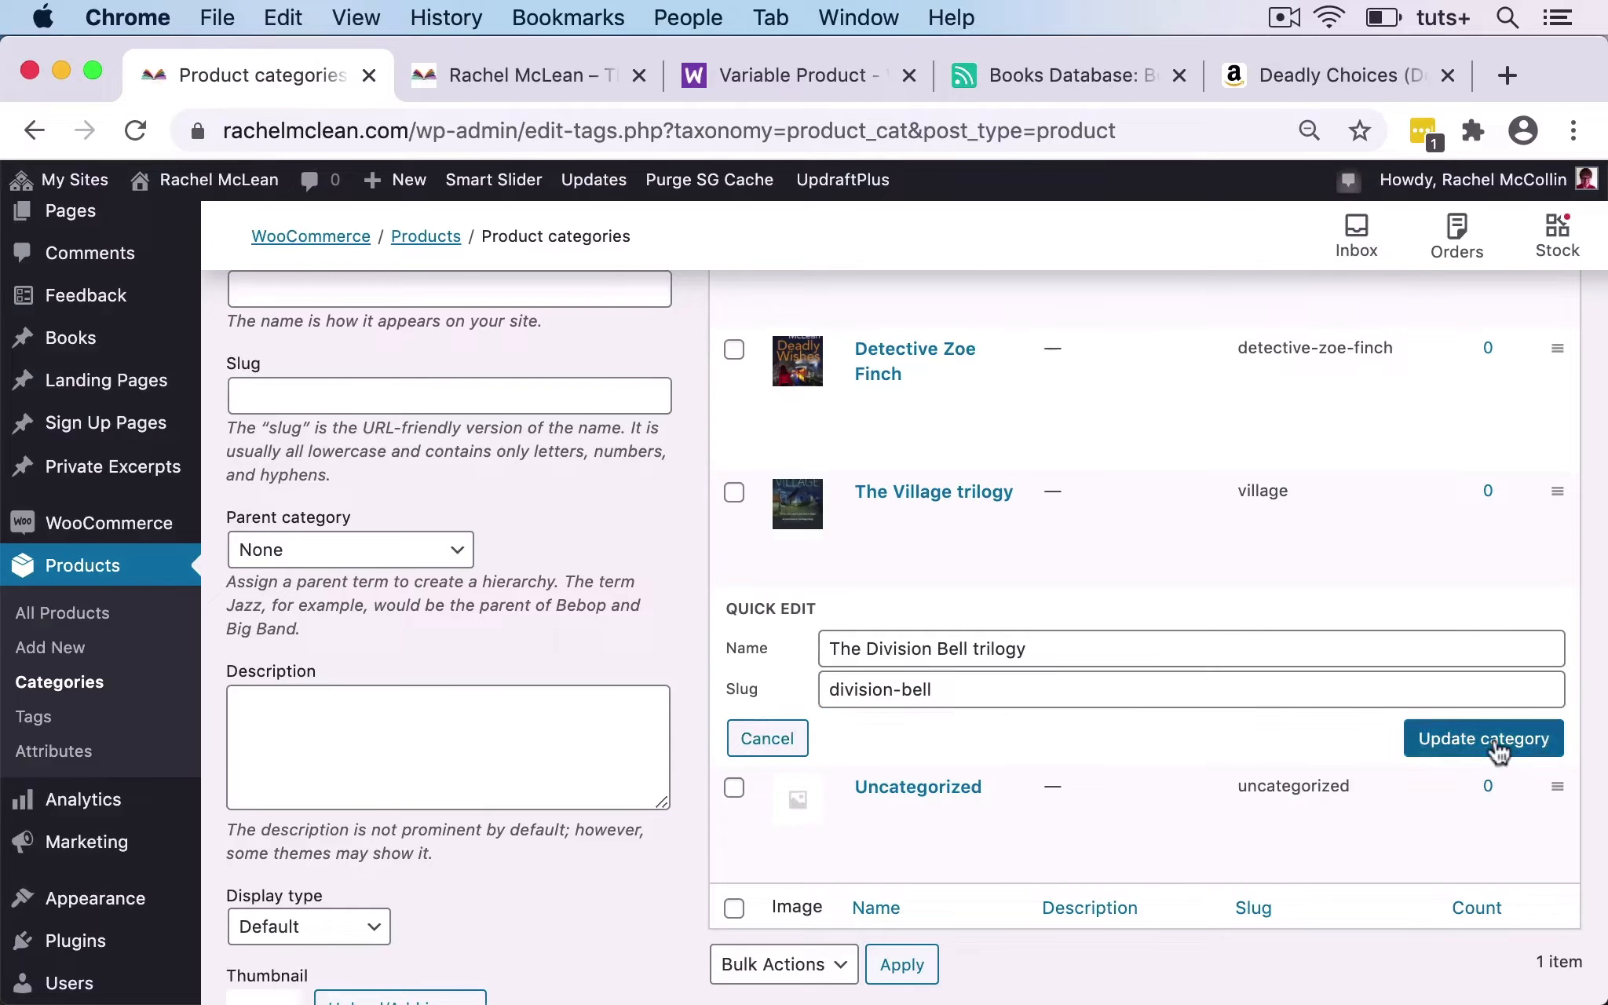
# Shorten the slug of the Detective Zoe Finch category to "zoe-finch" and update it.
pyautogui.scroll(5, 1113, 606)
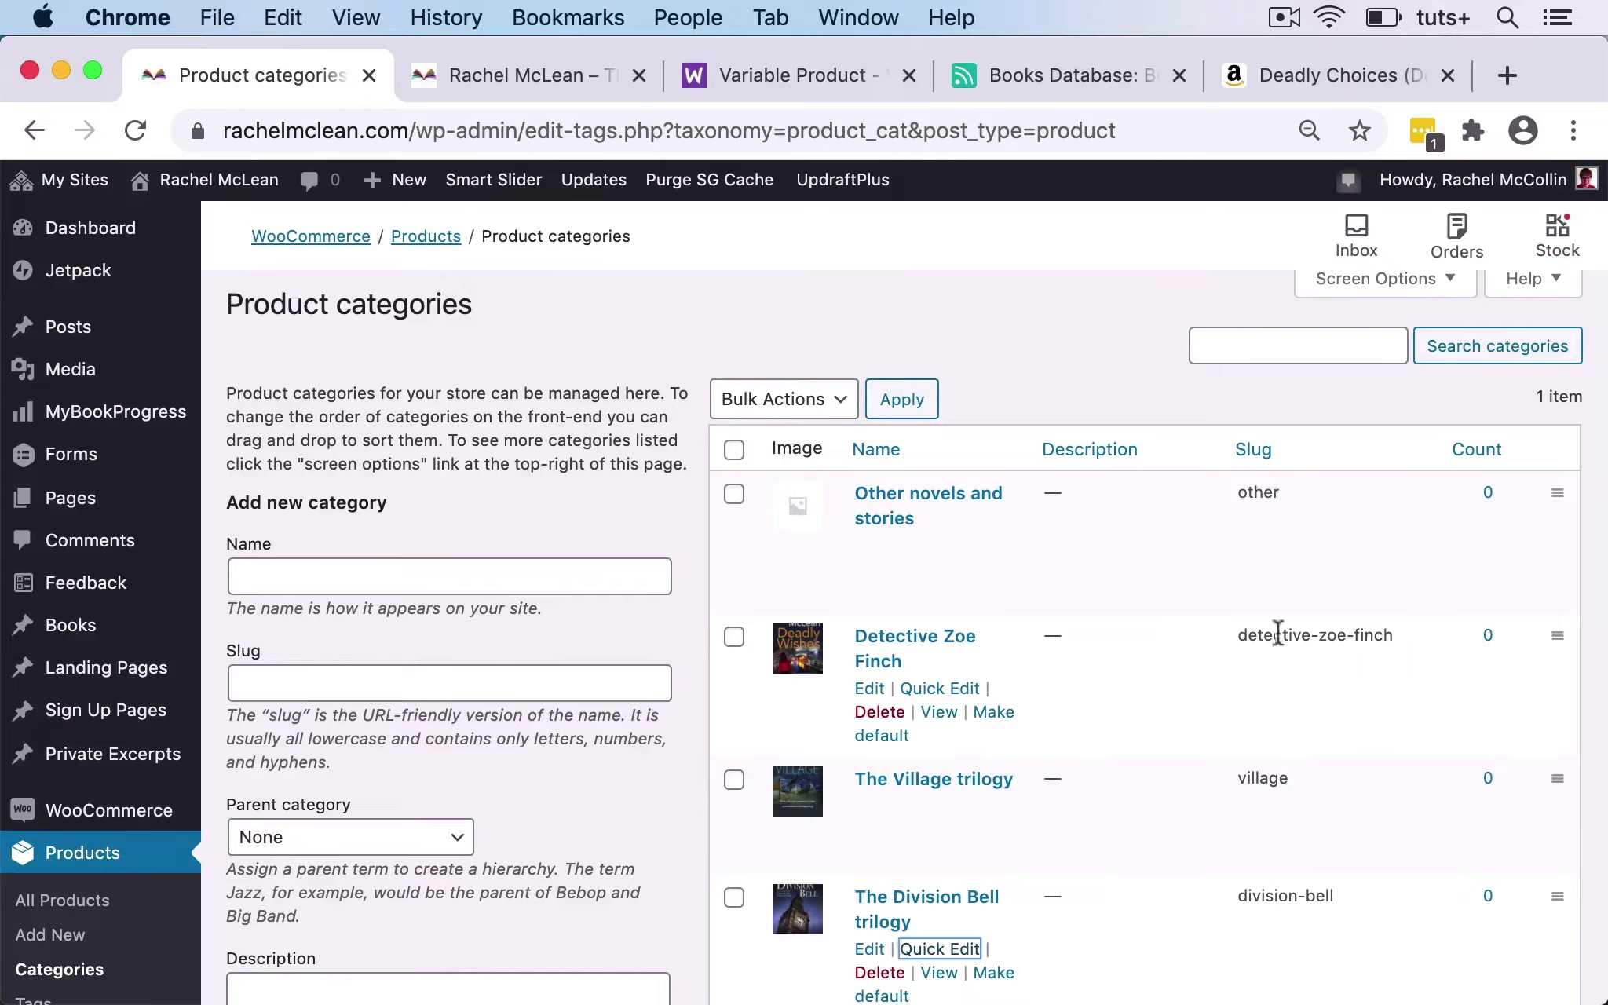
pyautogui.click(946, 689)
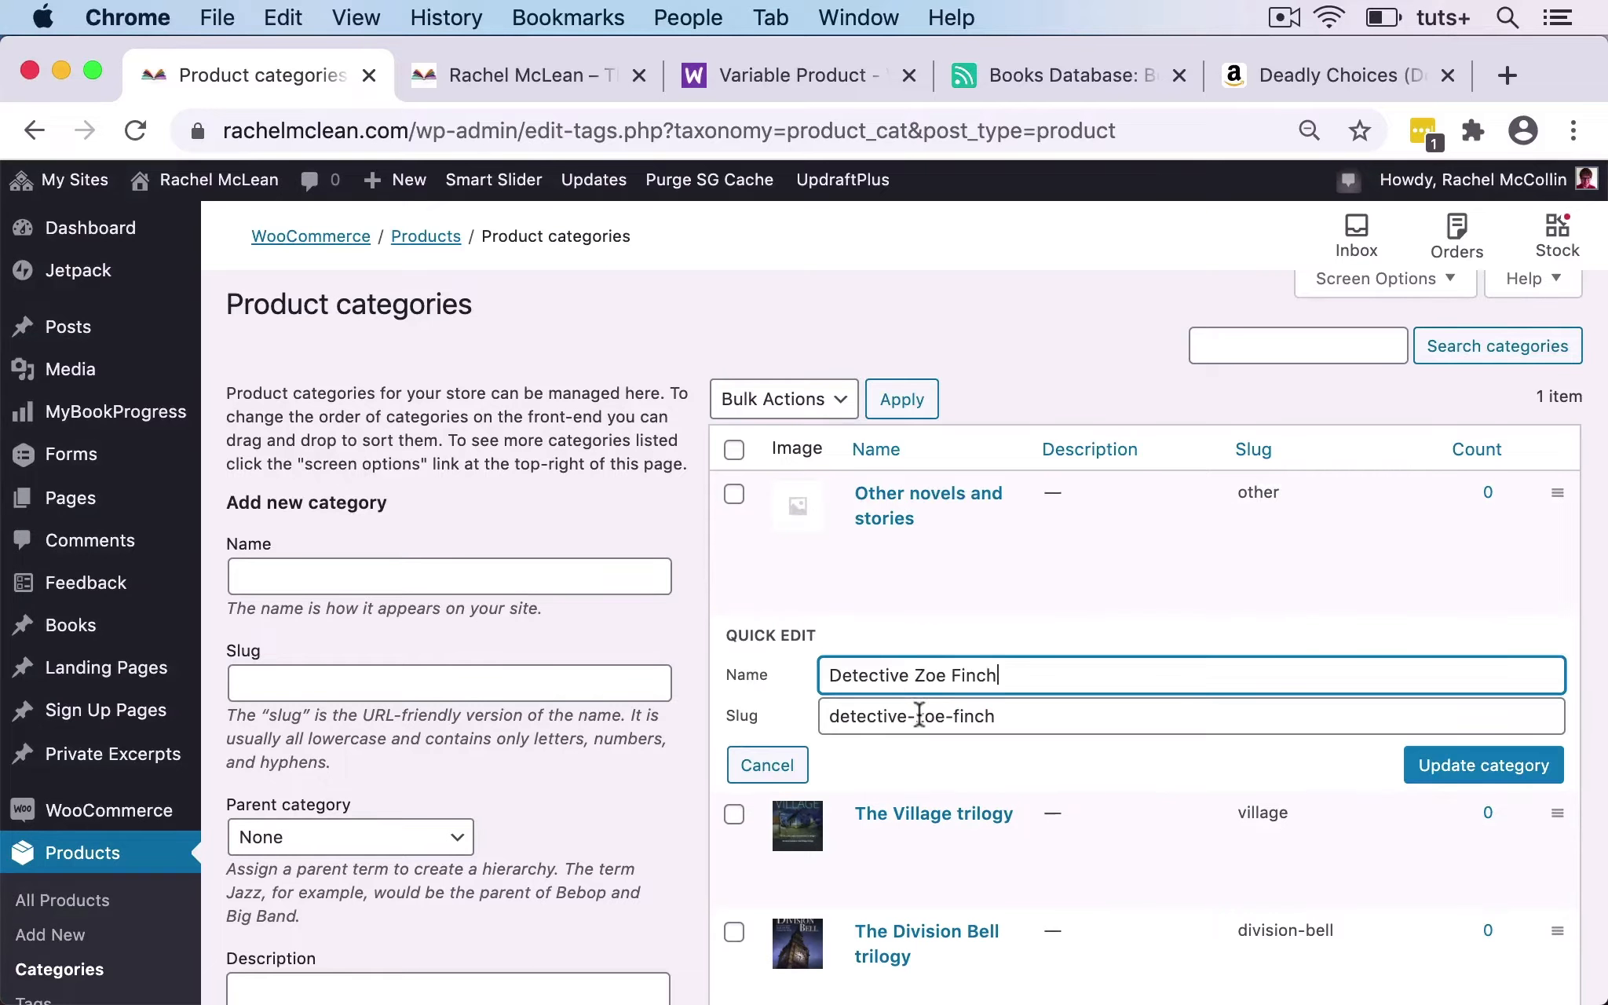
pyautogui.moveTo(919, 716); pyautogui.dragTo(802, 715)
pyautogui.press('BackSpace')
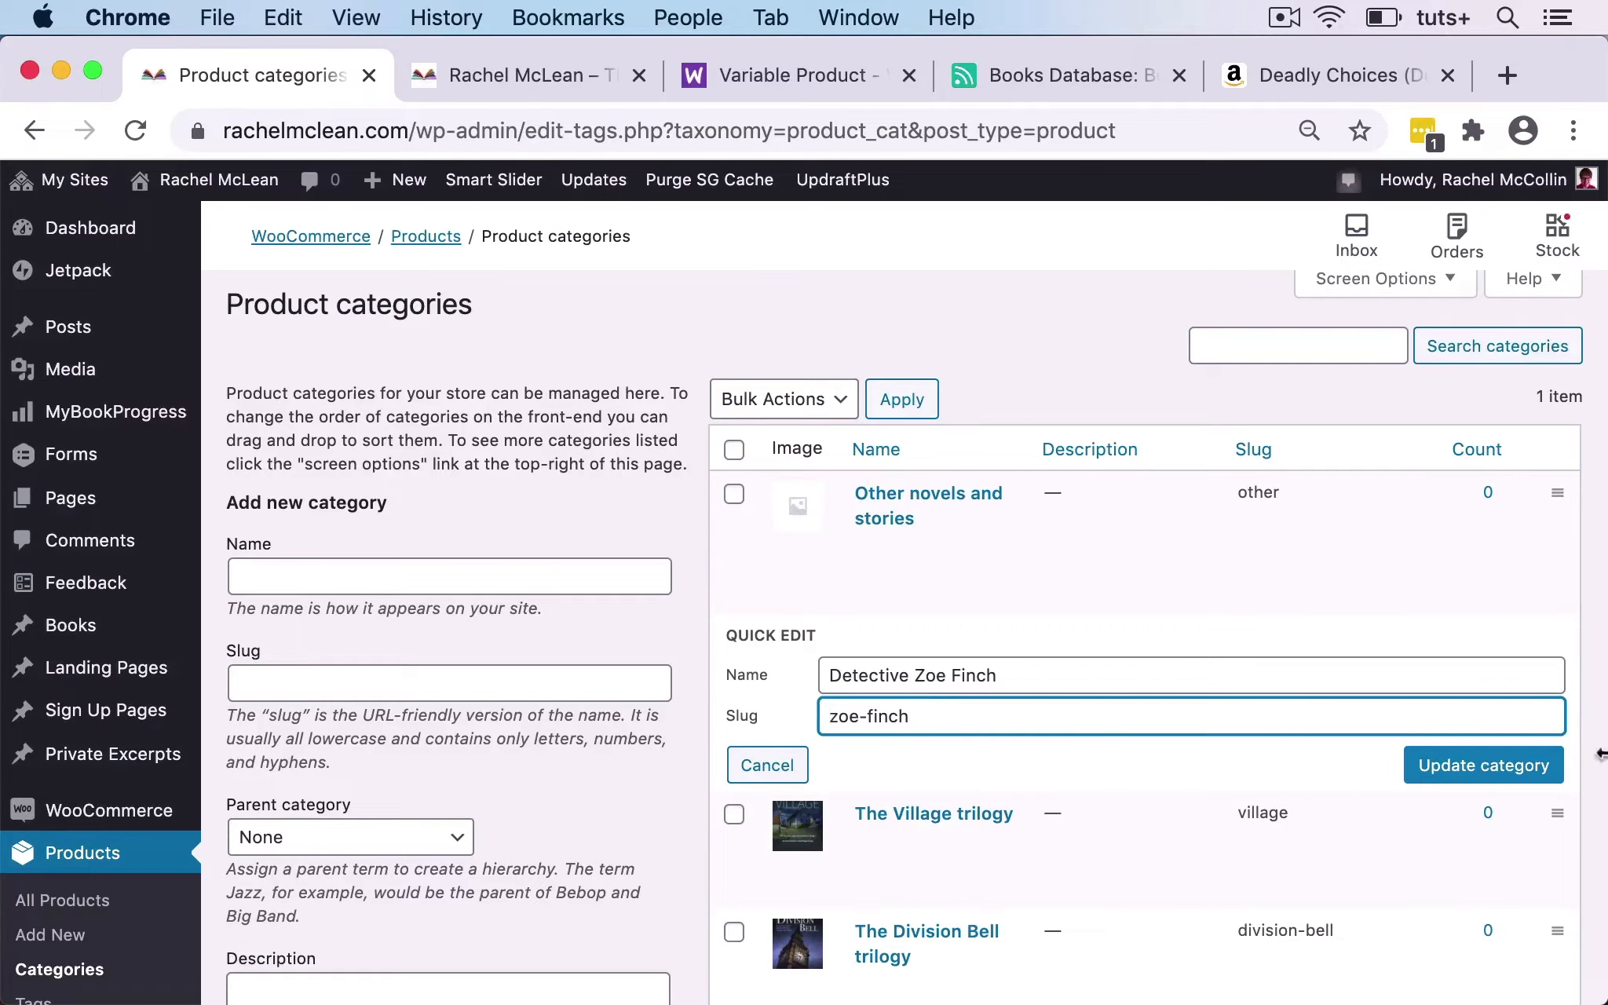
pyautogui.click(1518, 764)
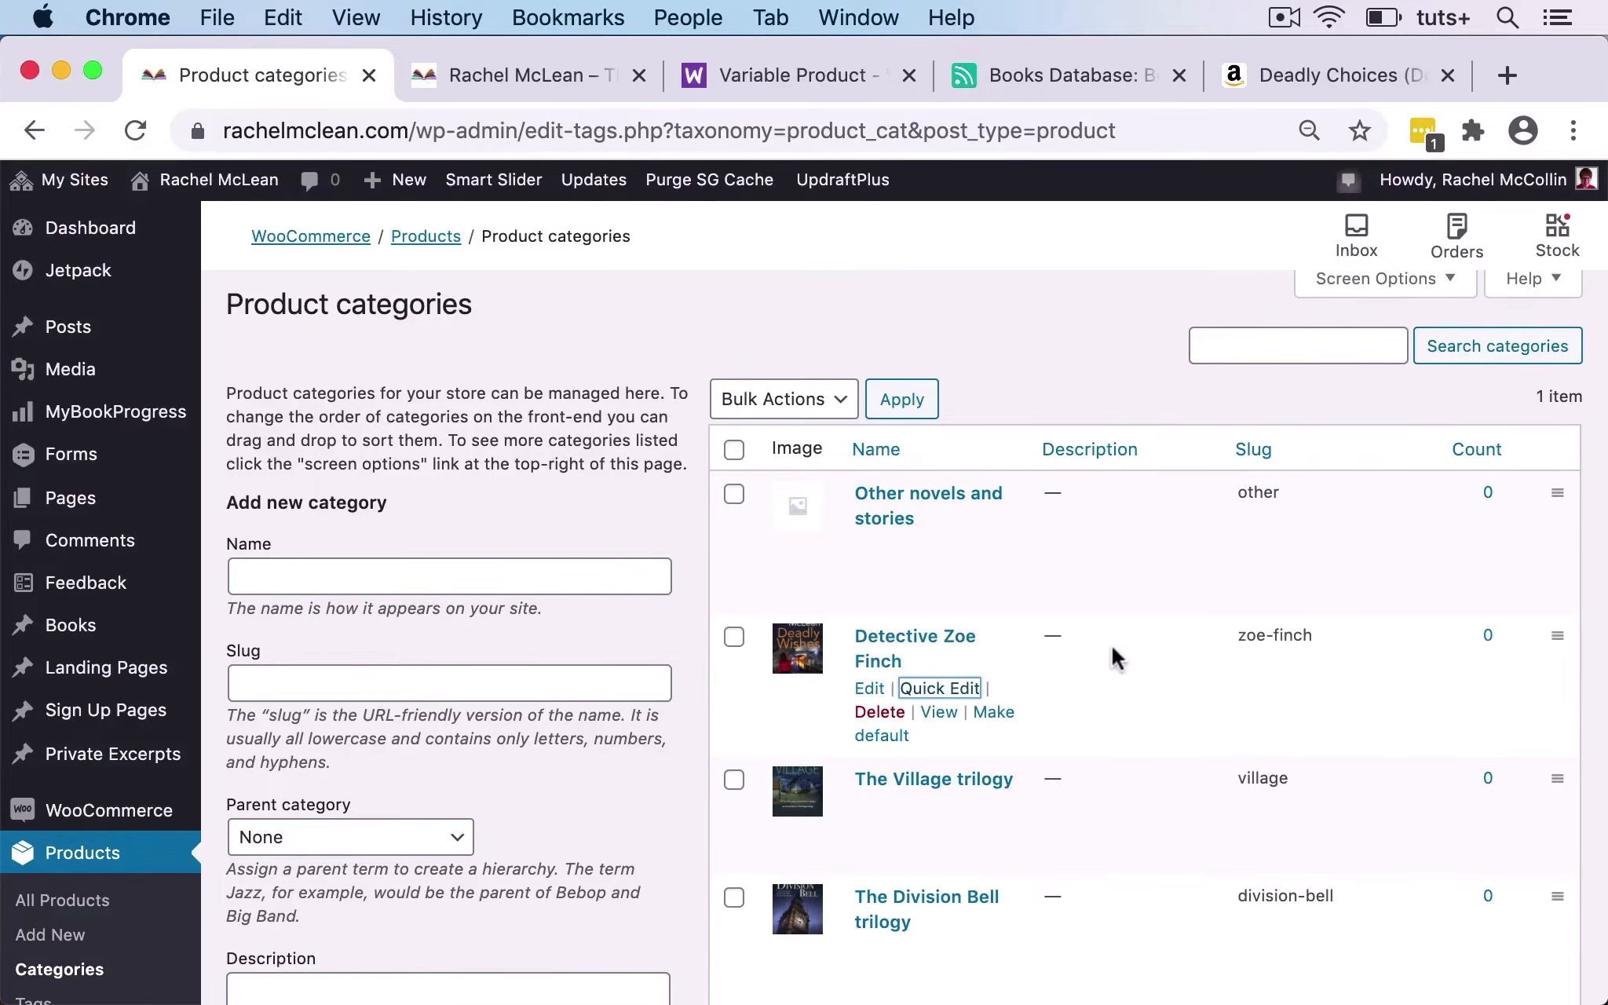
# Open the product The Village from the full product list, assign it to The Village trilogy category and update the product.
pyautogui.scroll(-6, 1117, 656)
pyautogui.scroll(2, 1117, 655)
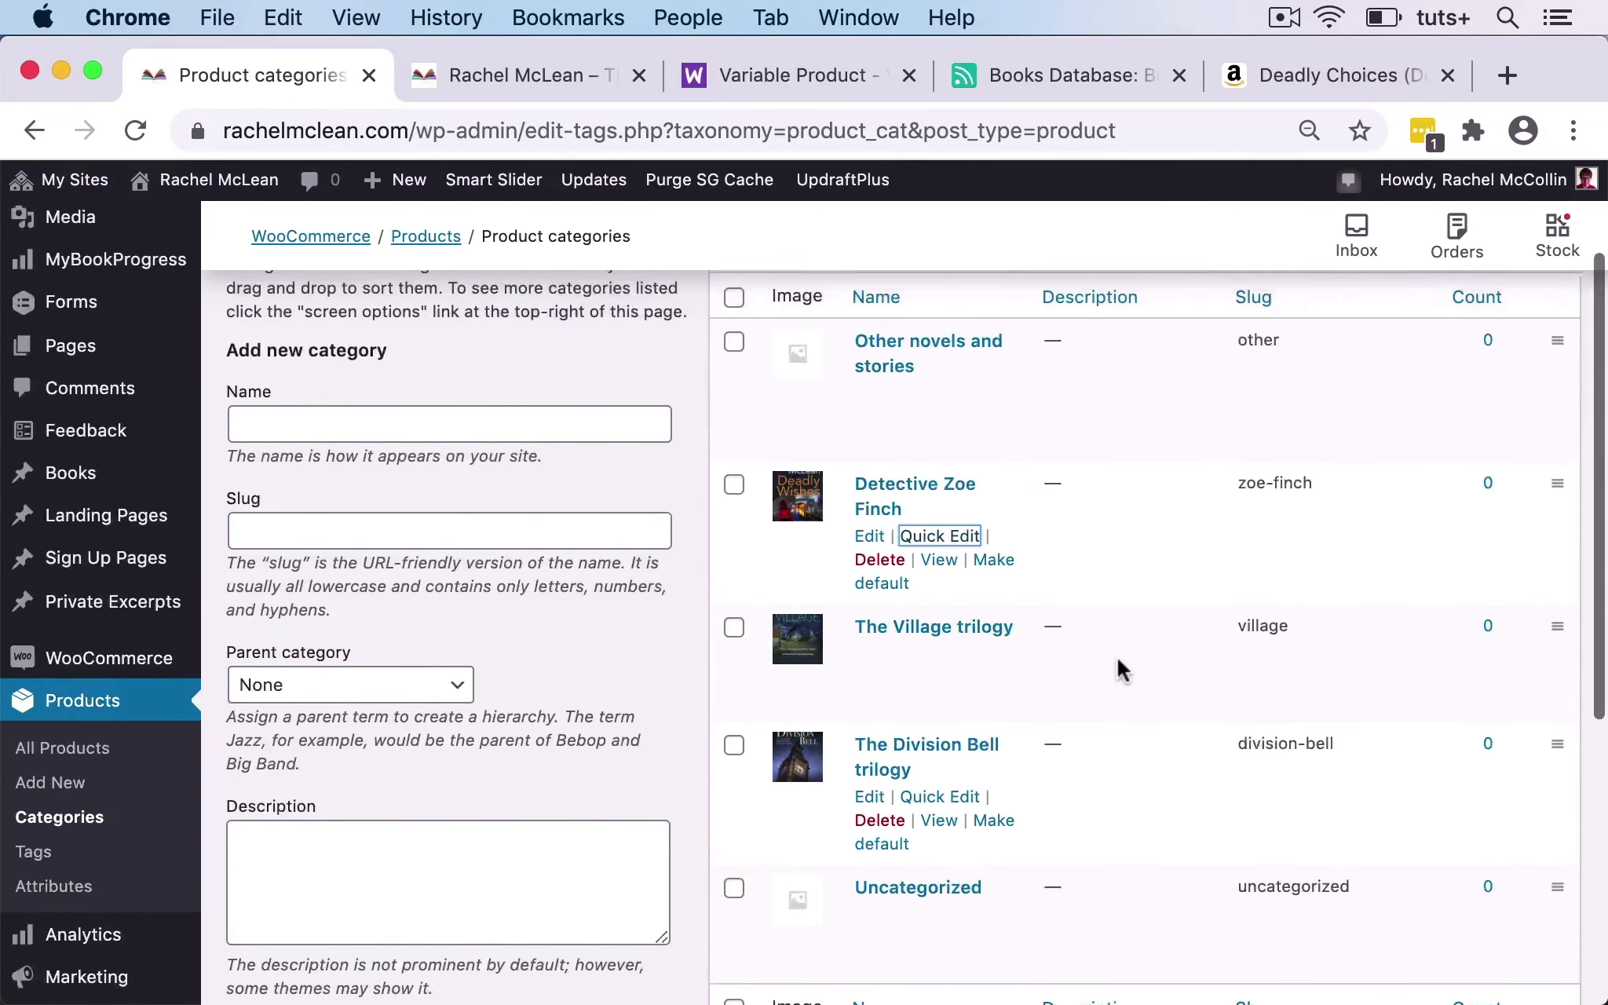
pyautogui.scroll(2, 1118, 660)
pyautogui.scroll(-3, 1117, 660)
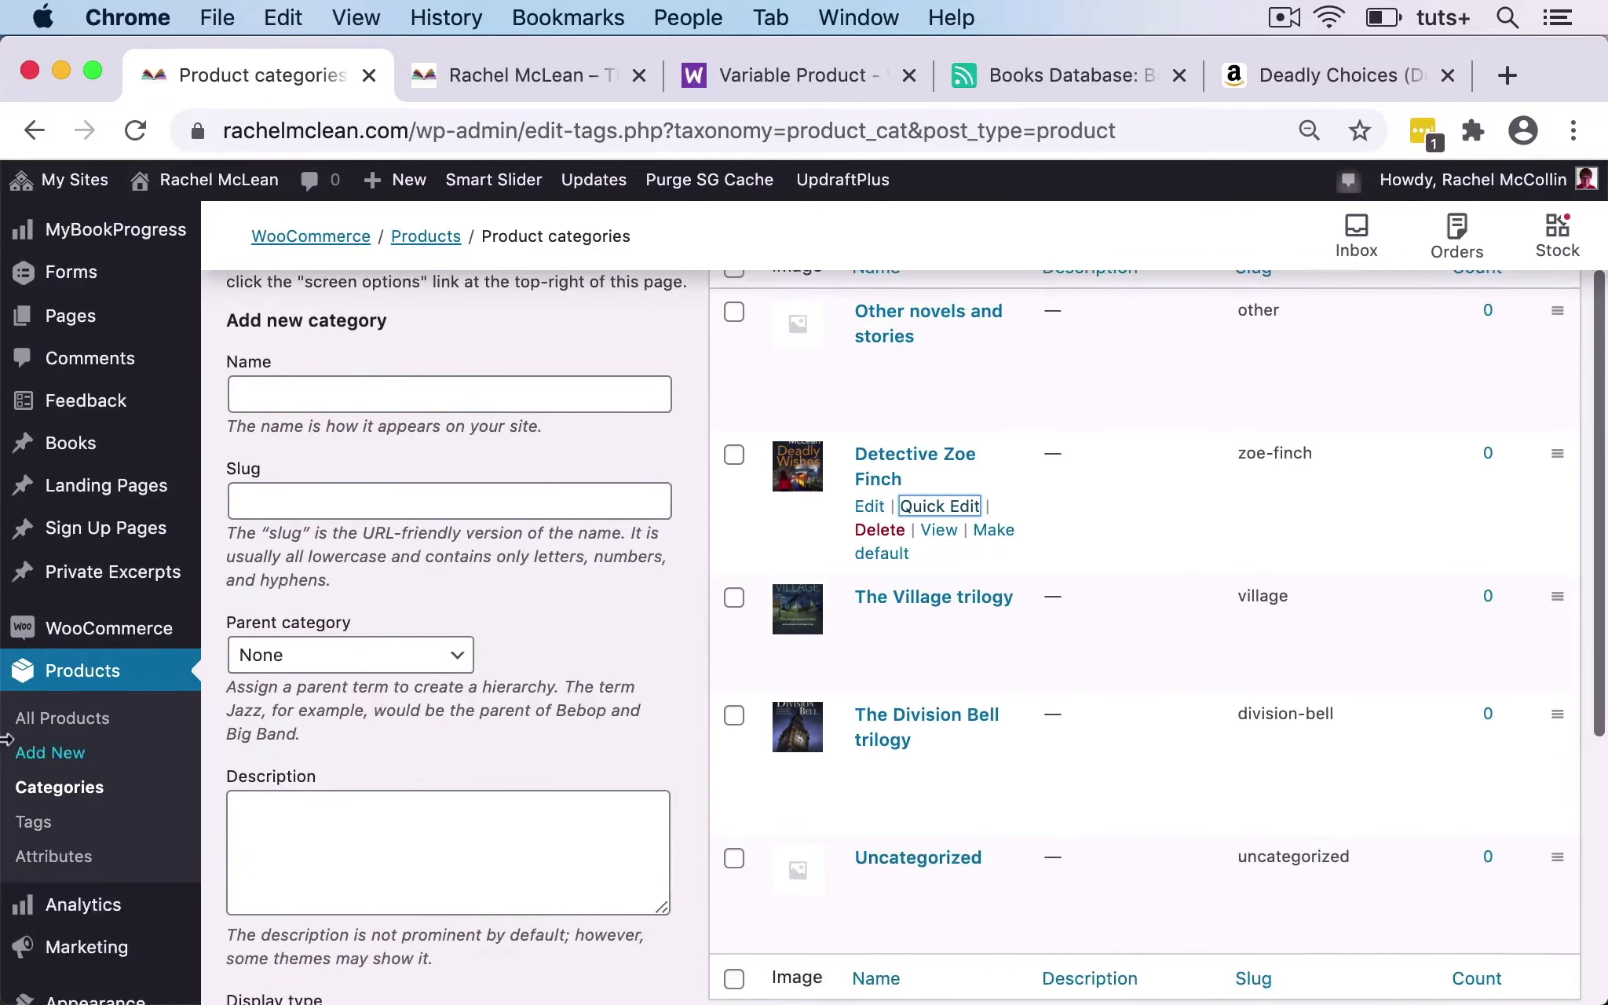
pyautogui.click(81, 727)
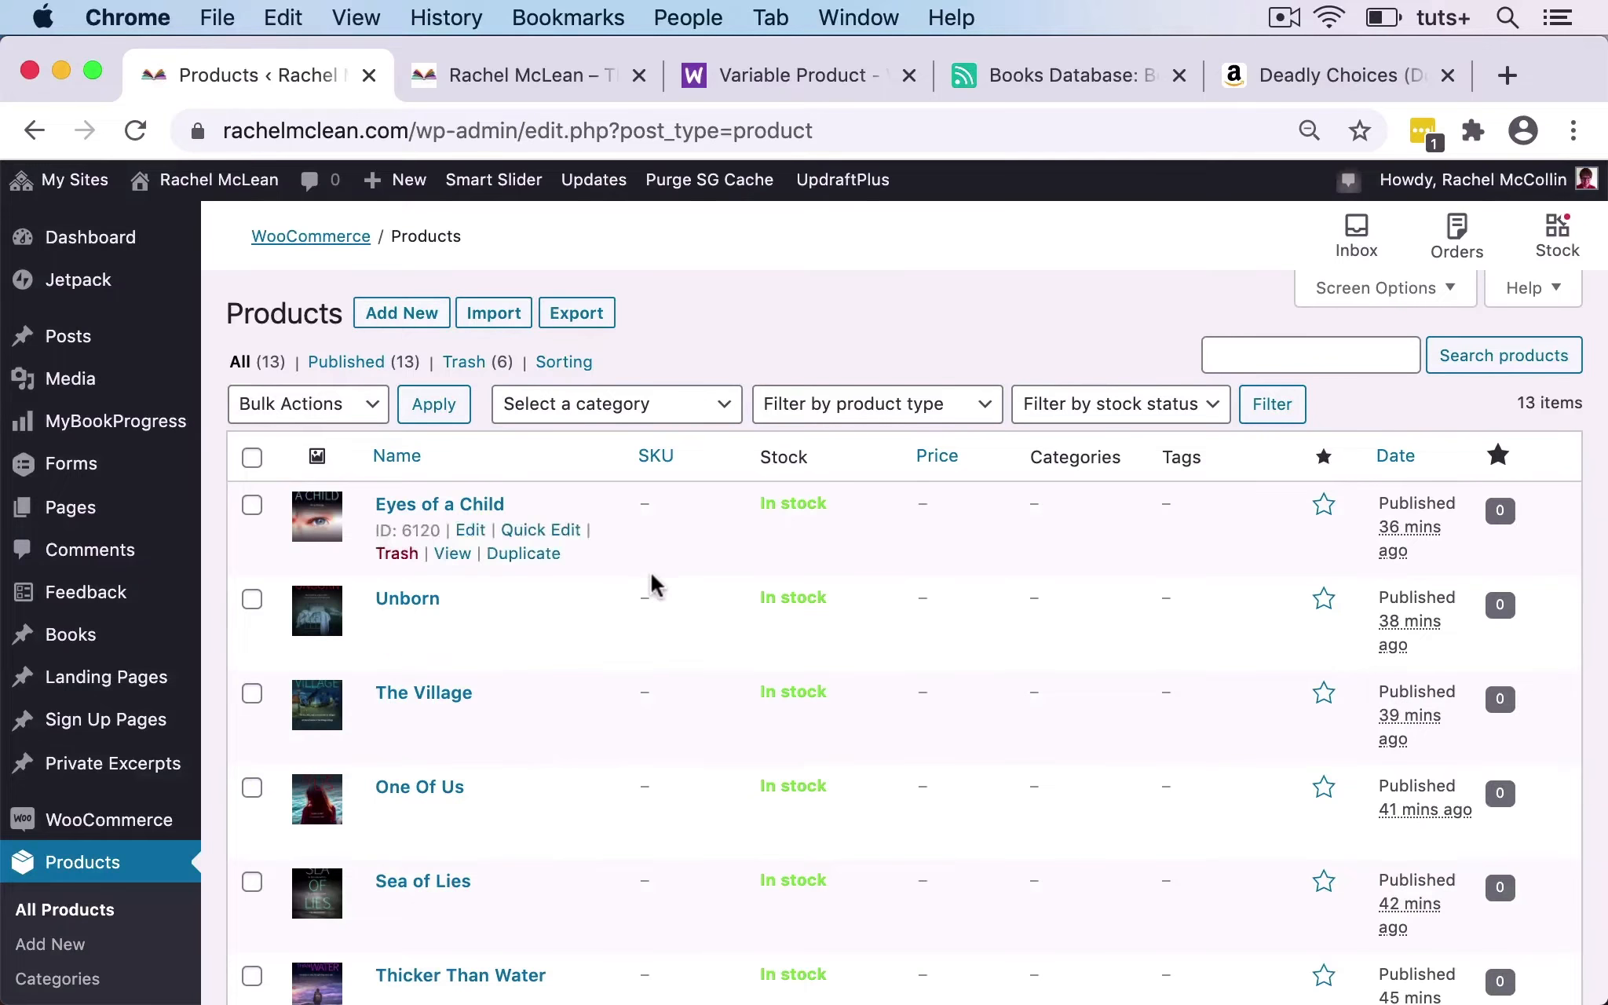
pyautogui.scroll(-3, 656, 610)
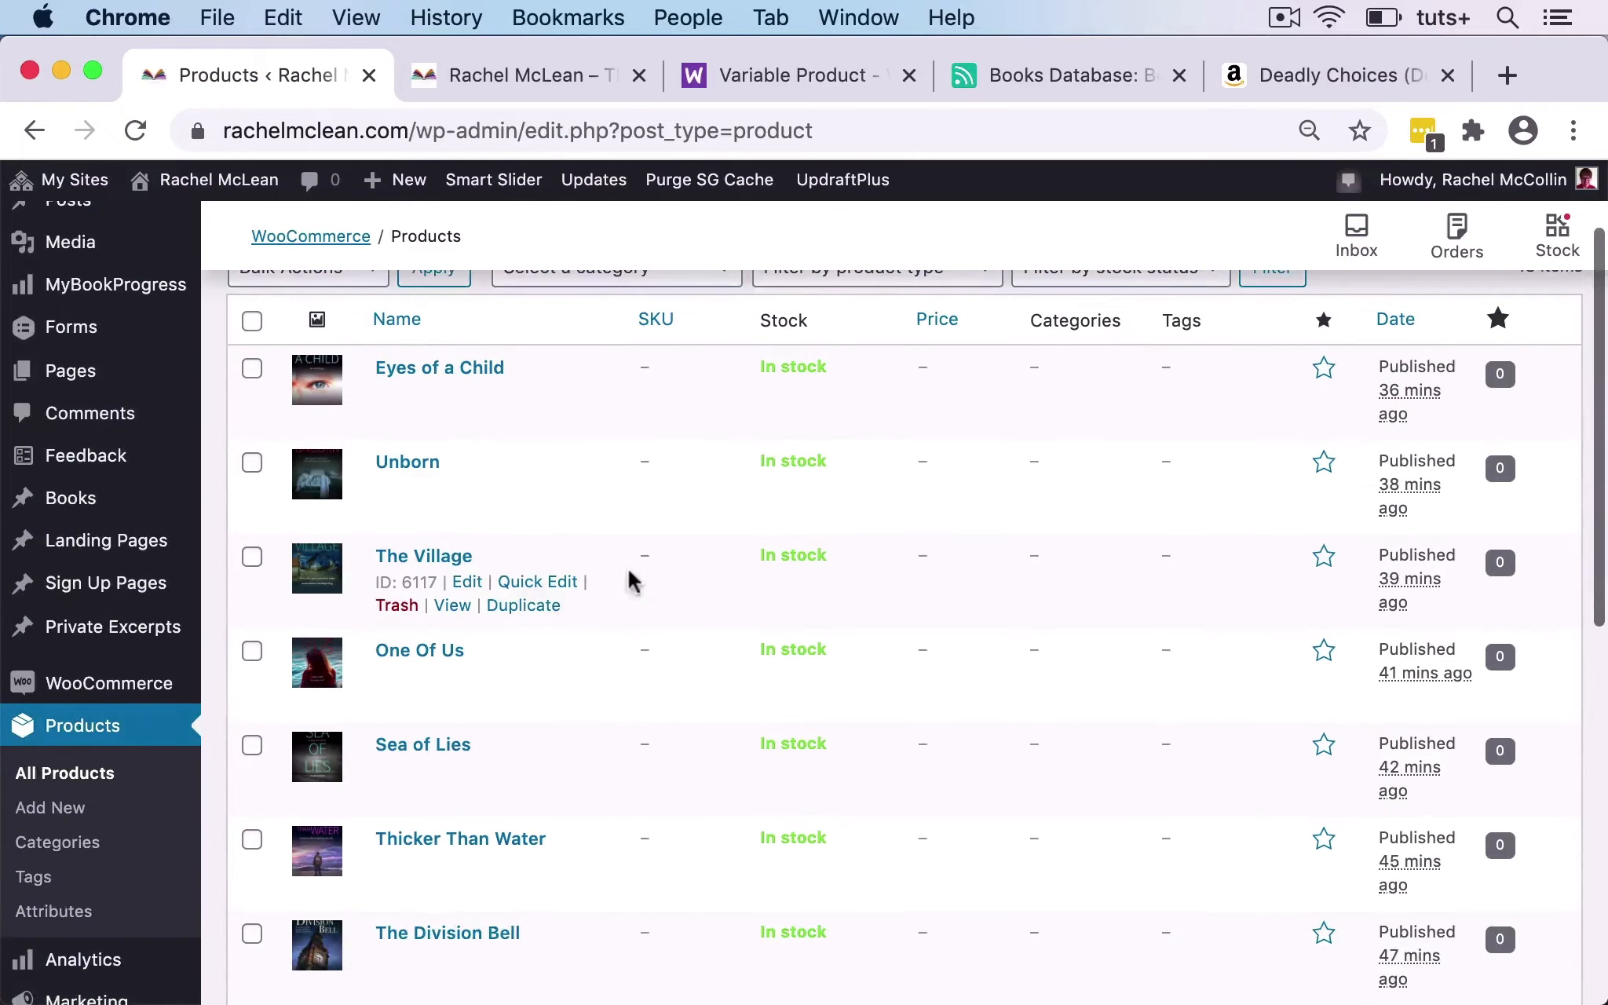
pyautogui.click(428, 558)
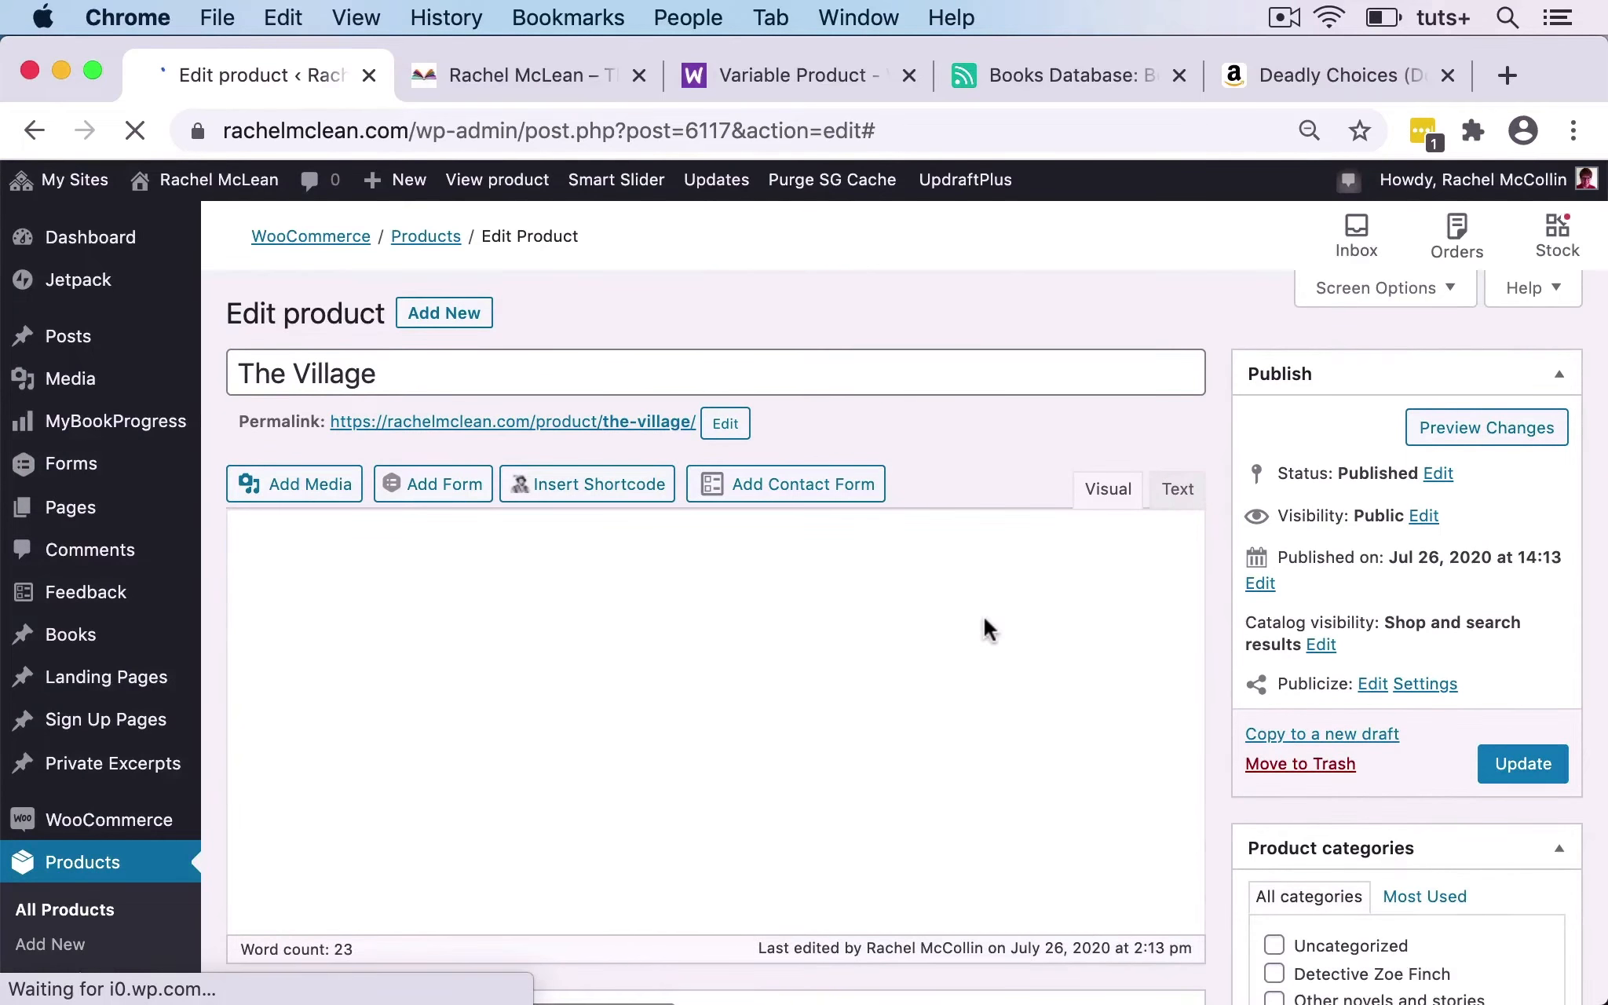
pyautogui.scroll(-3, 985, 619)
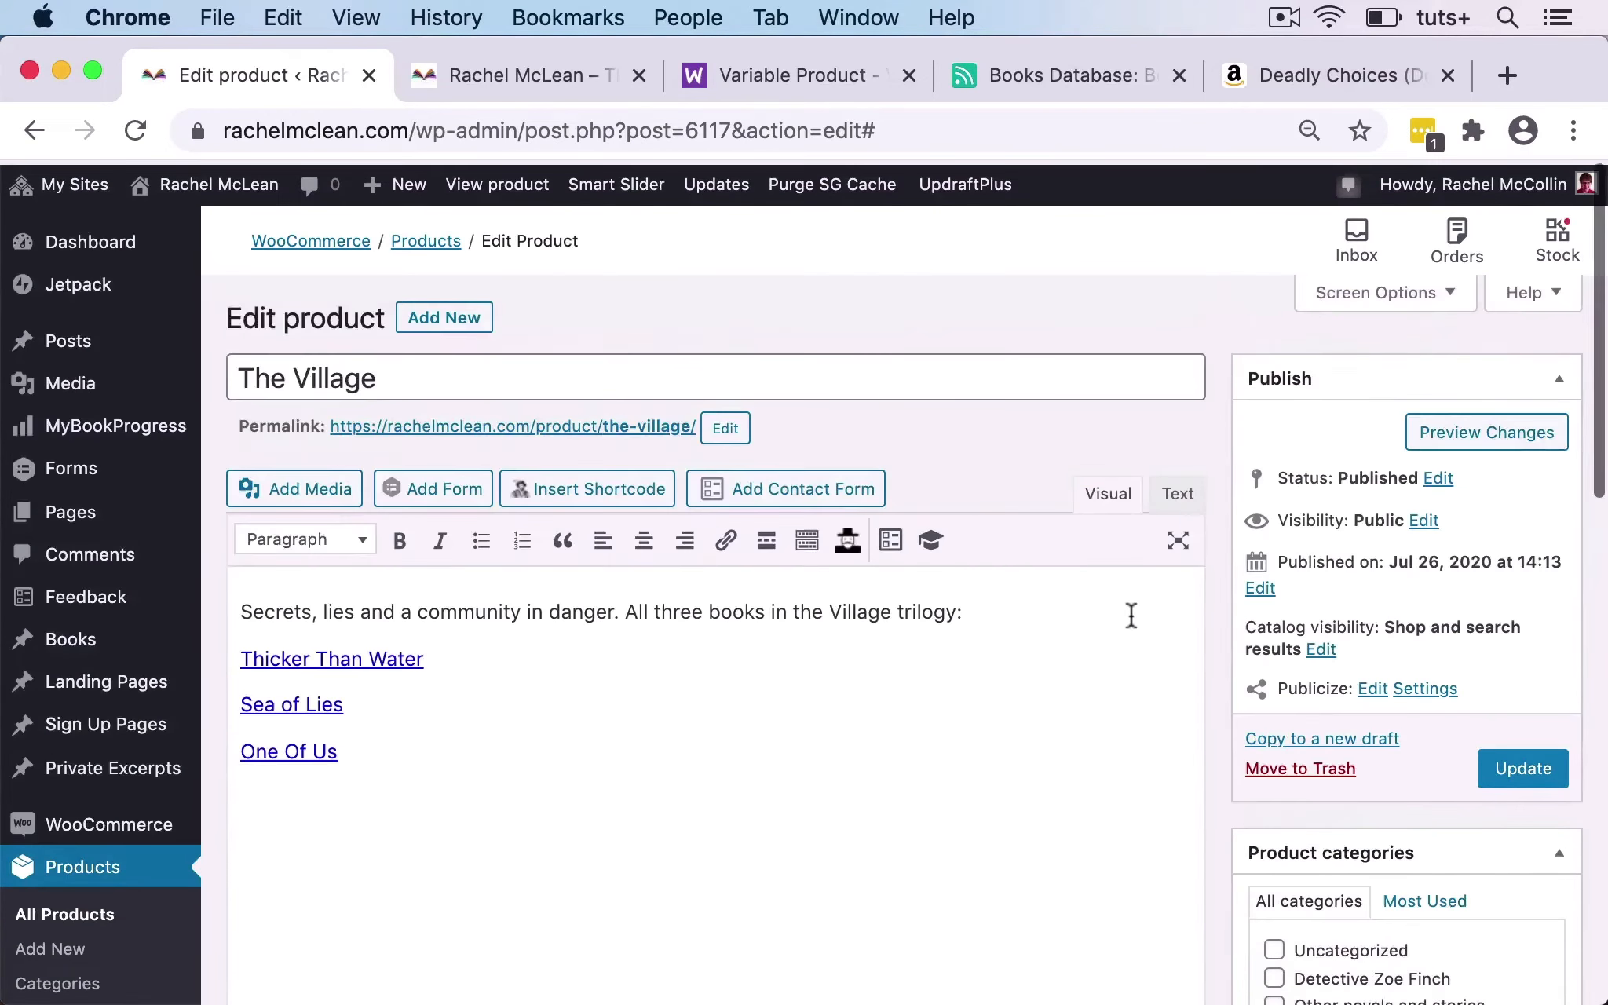
pyautogui.scroll(-5, 1131, 616)
pyautogui.click(1274, 570)
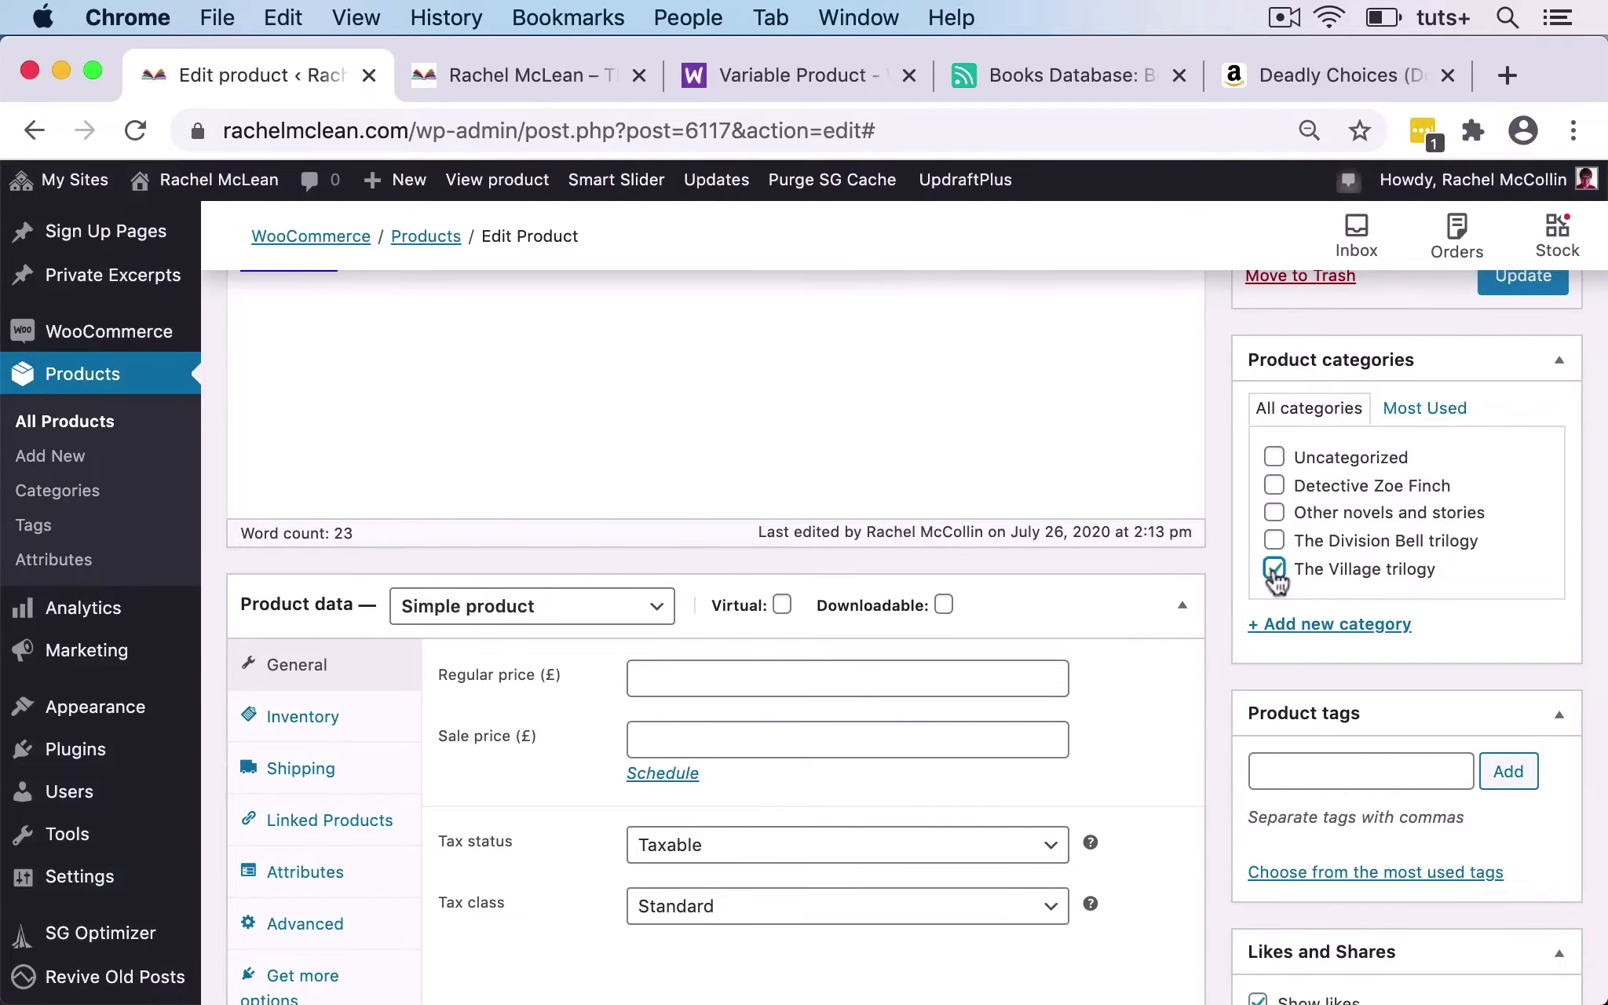
pyautogui.scroll(4, 1122, 477)
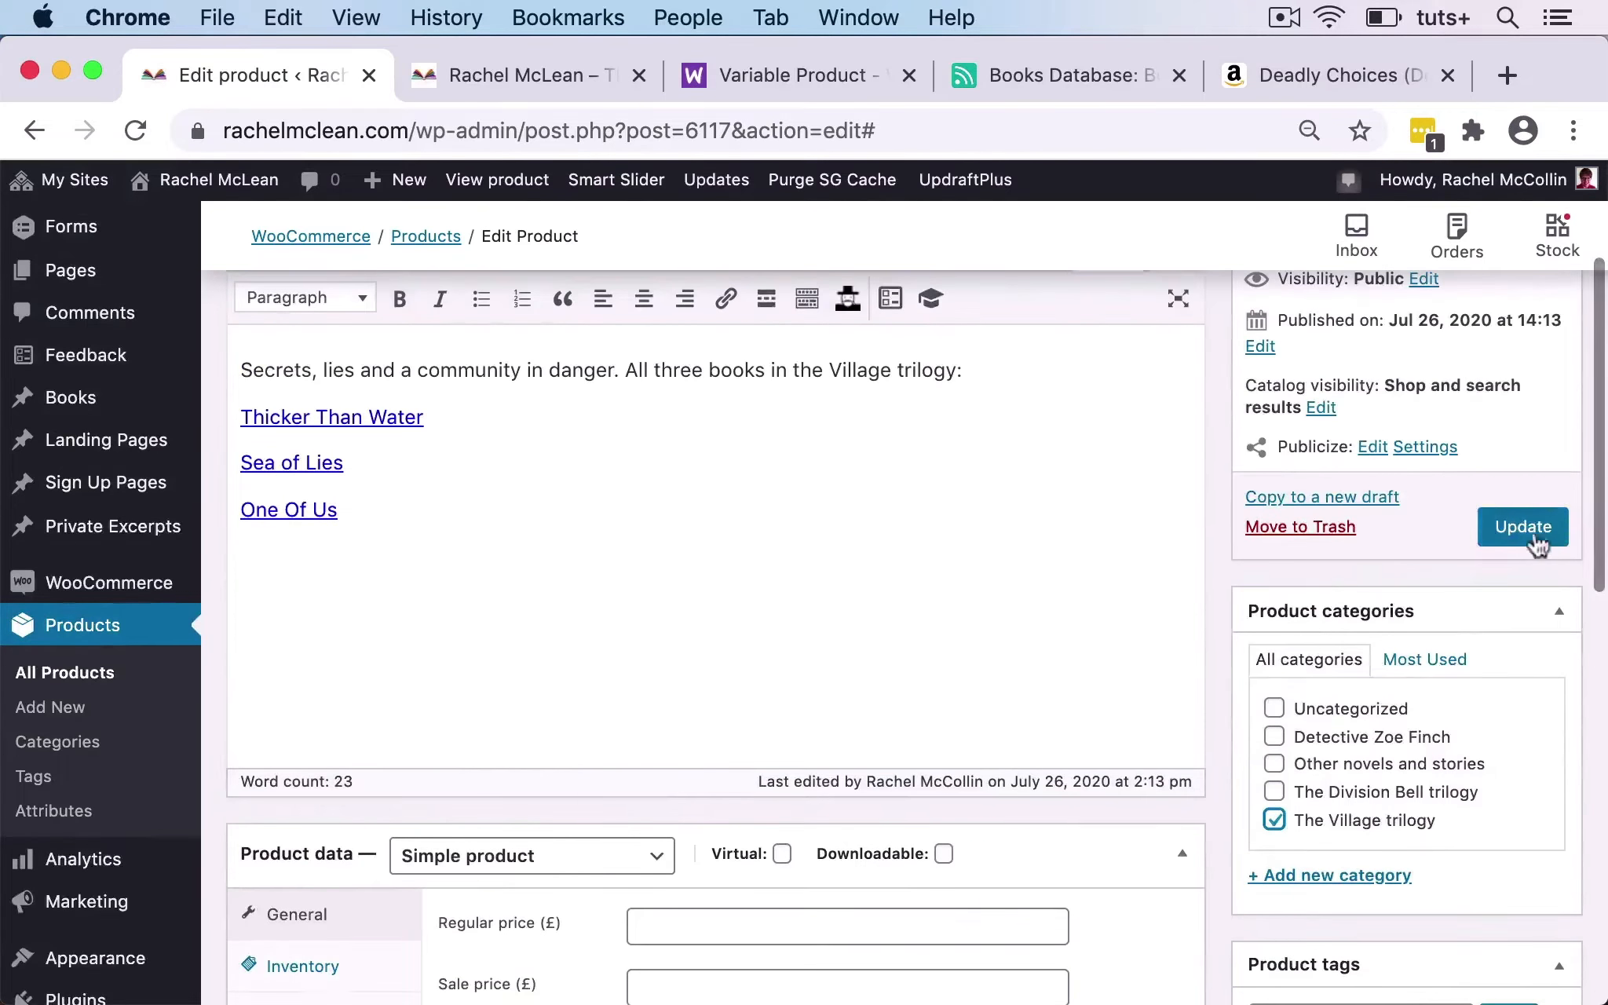
pyautogui.click(1524, 526)
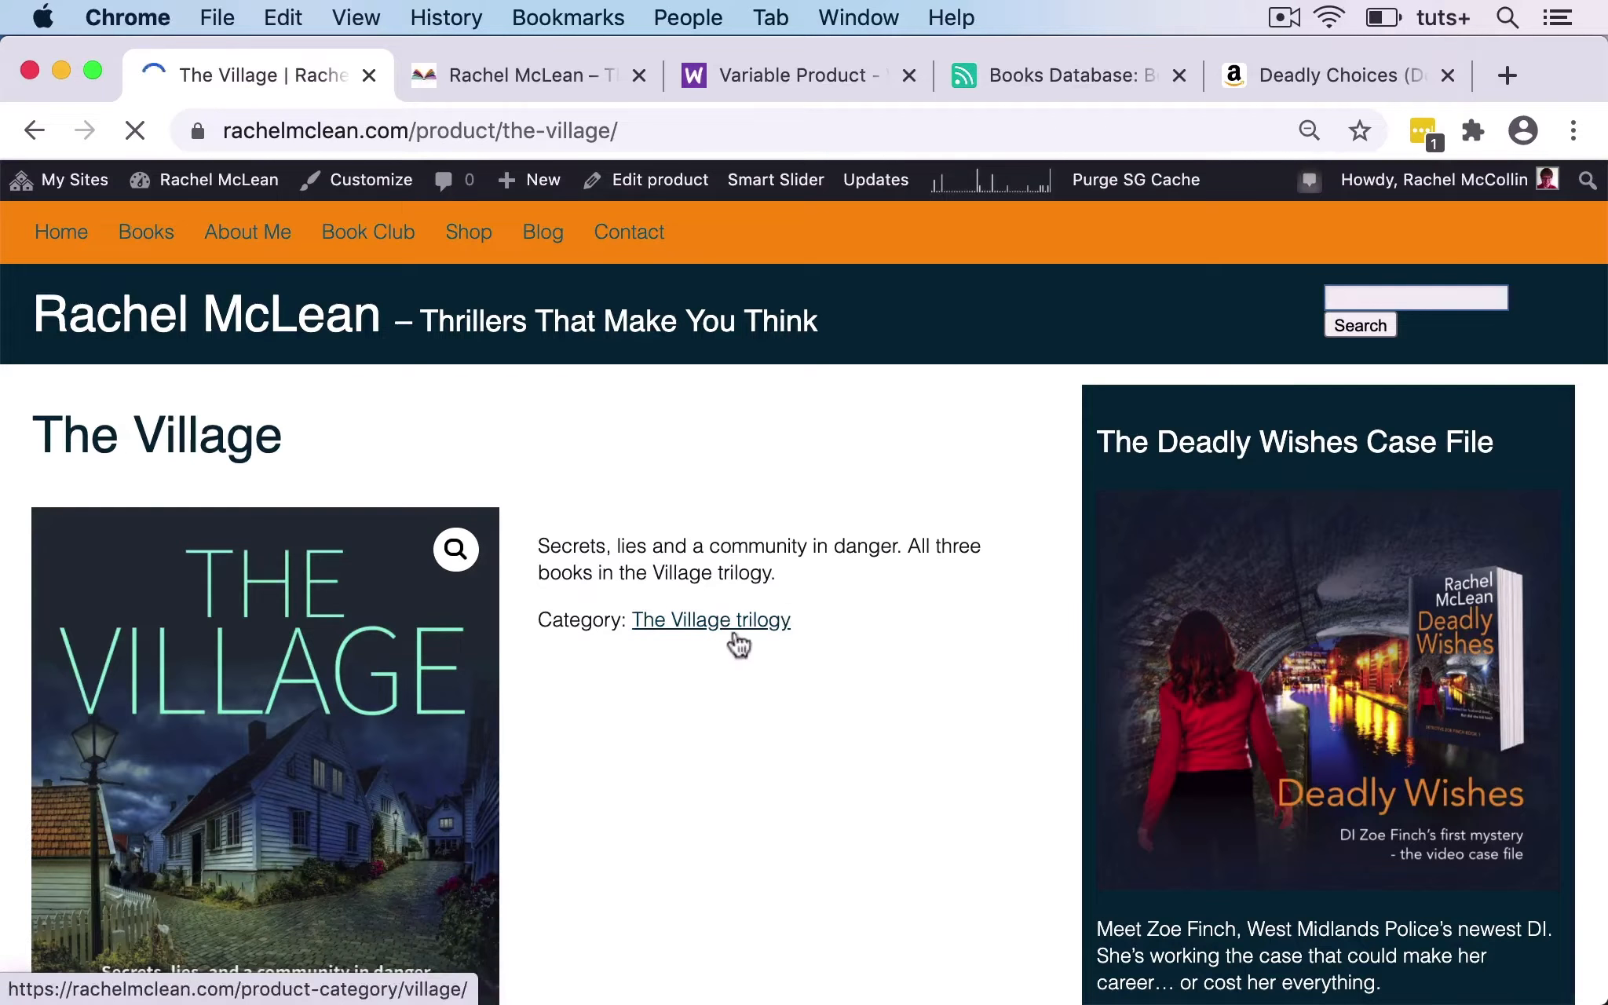
# Return to the product list and quick-edit Eyes of a Child to put it in the Other novels and stories category.
pyautogui.click(33, 134)
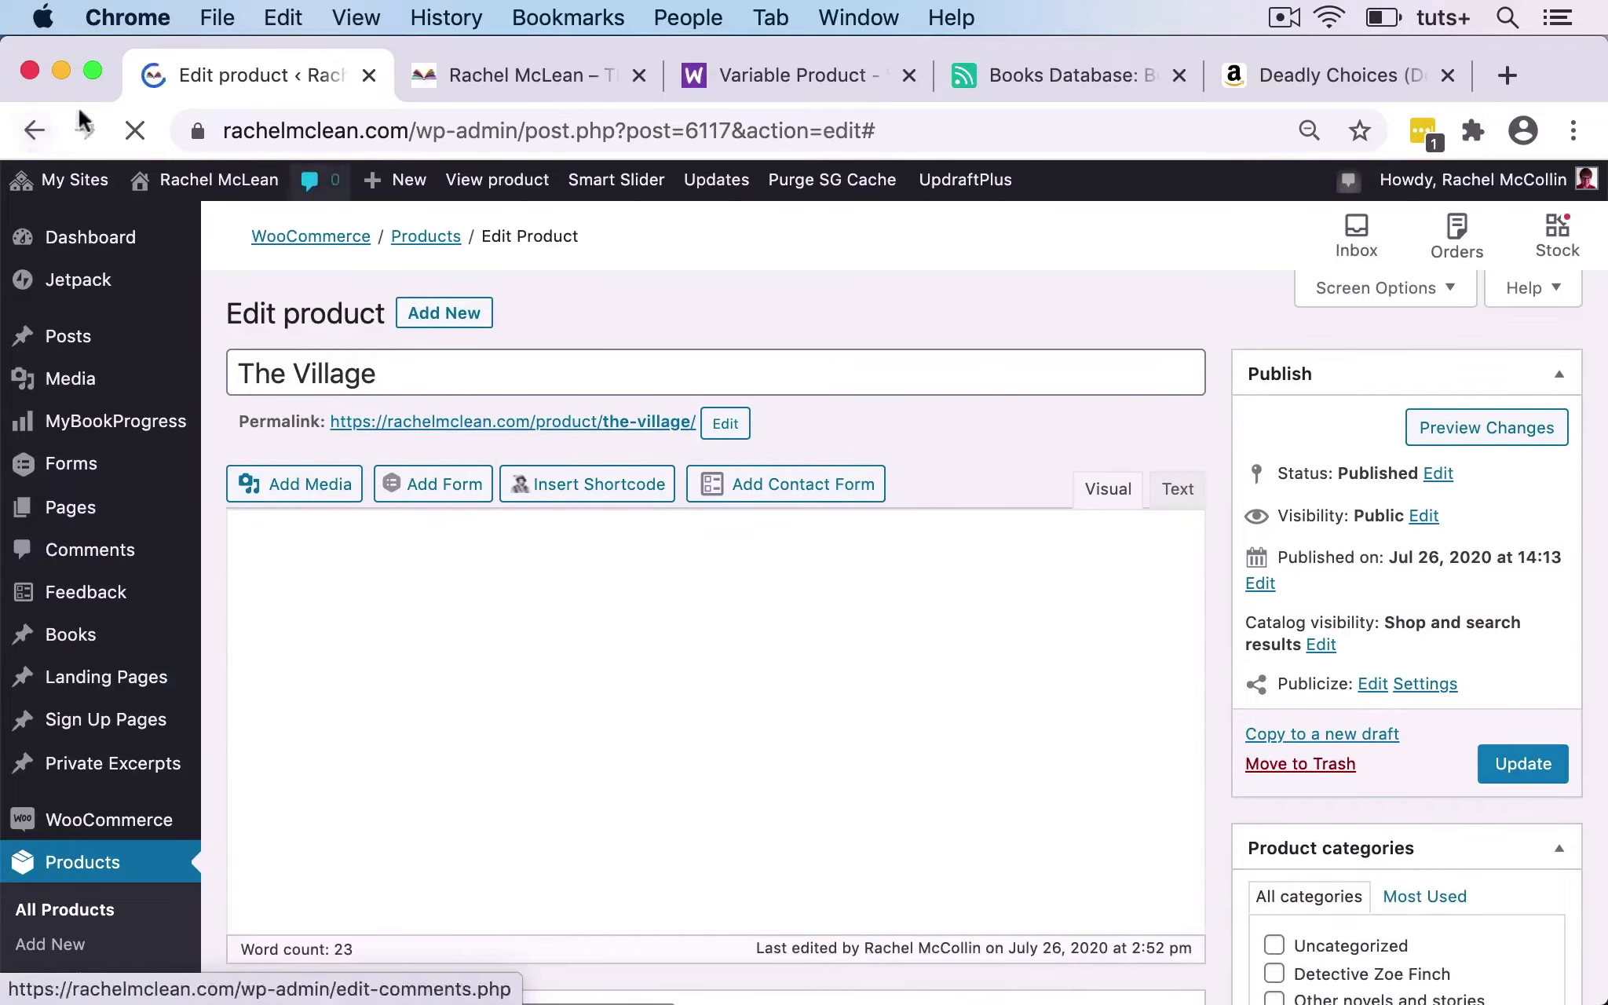
pyautogui.click(119, 867)
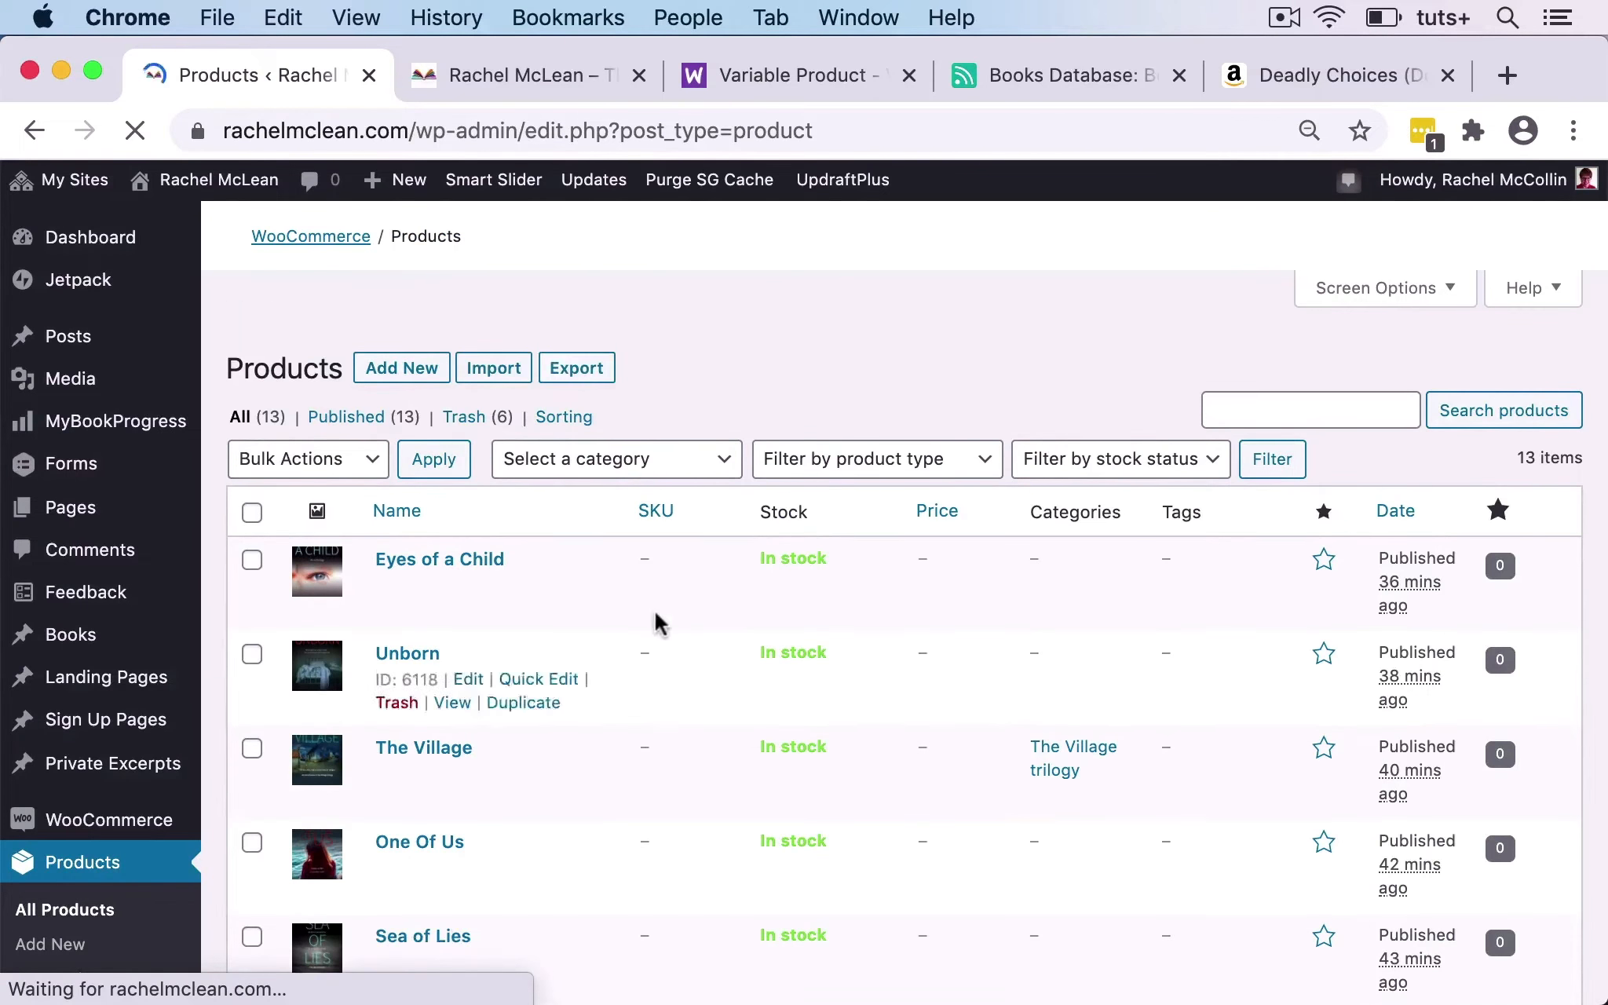
pyautogui.scroll(-2, 673, 658)
pyautogui.scroll(1, 673, 658)
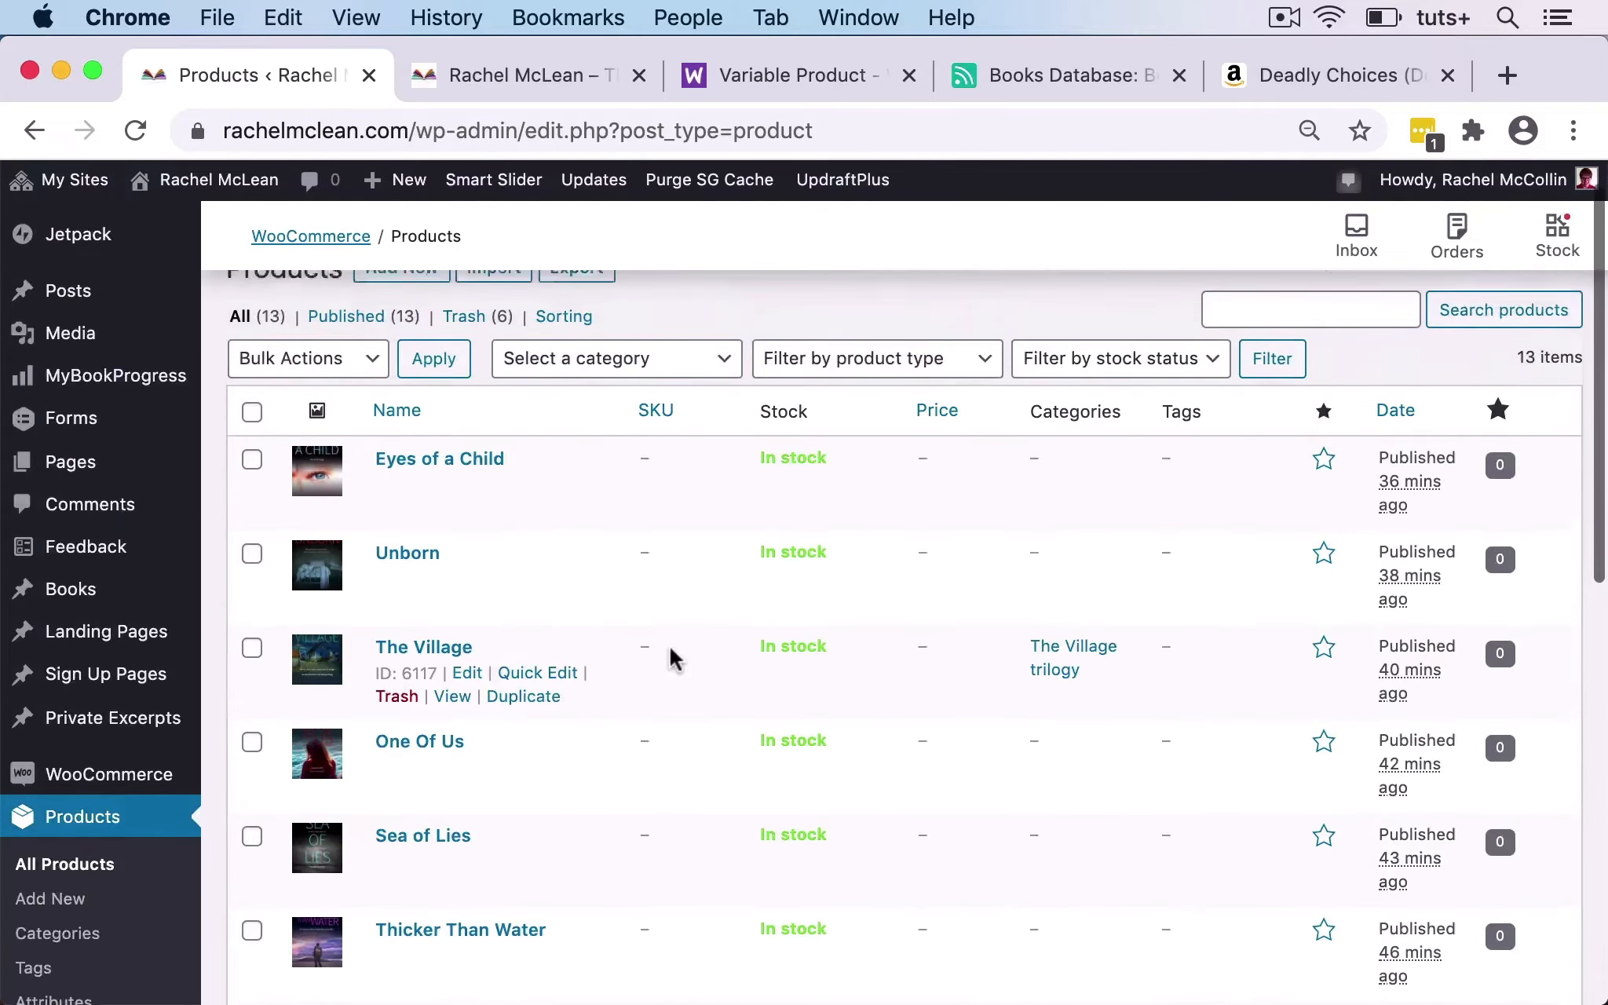
pyautogui.click(539, 501)
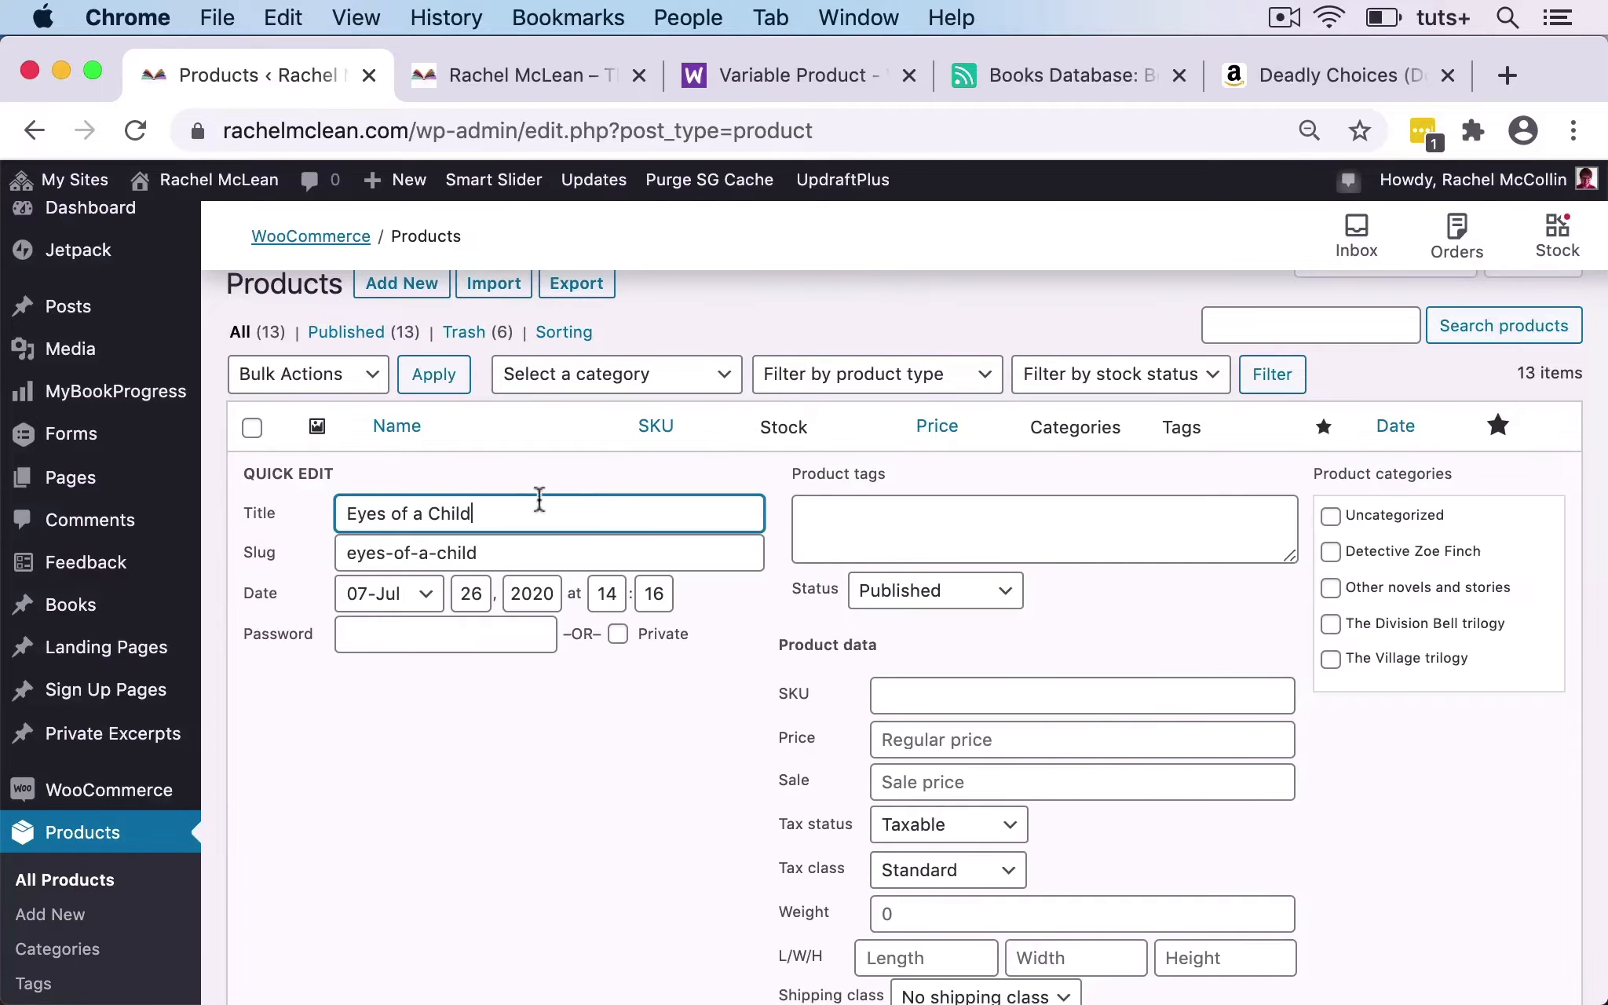
pyautogui.click(1330, 587)
pyautogui.scroll(-5, 1361, 809)
pyautogui.click(1520, 777)
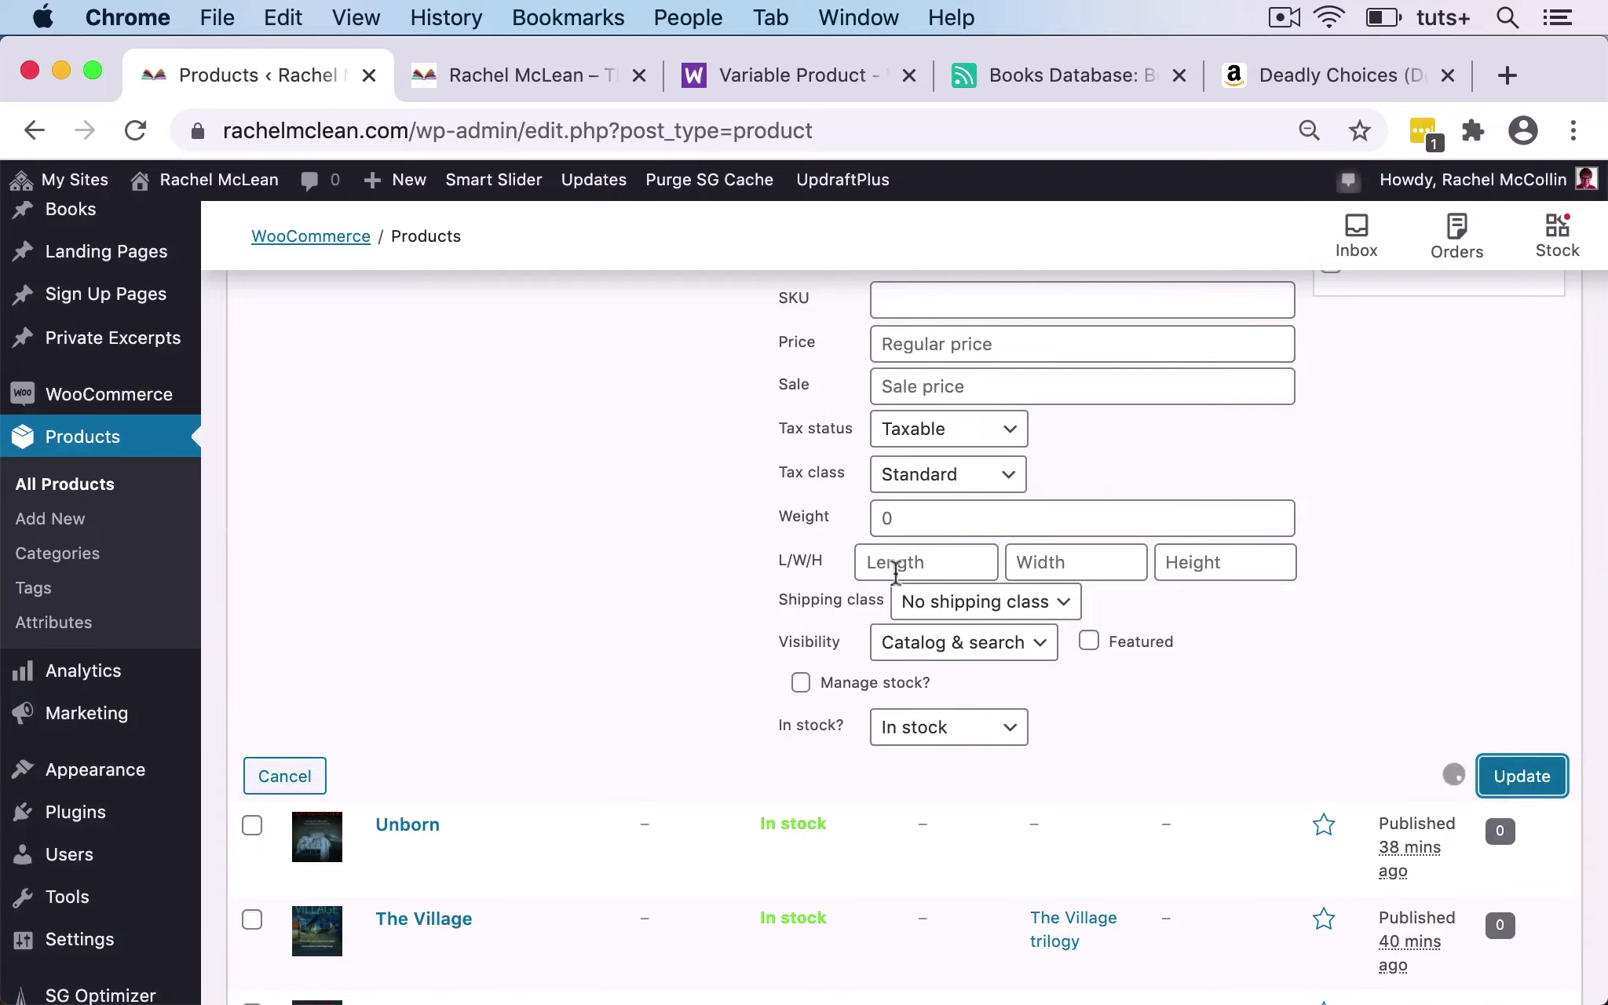
# Quick-edit the product Unborn to assign it to the Other novels and stories category.
pyautogui.click(549, 611)
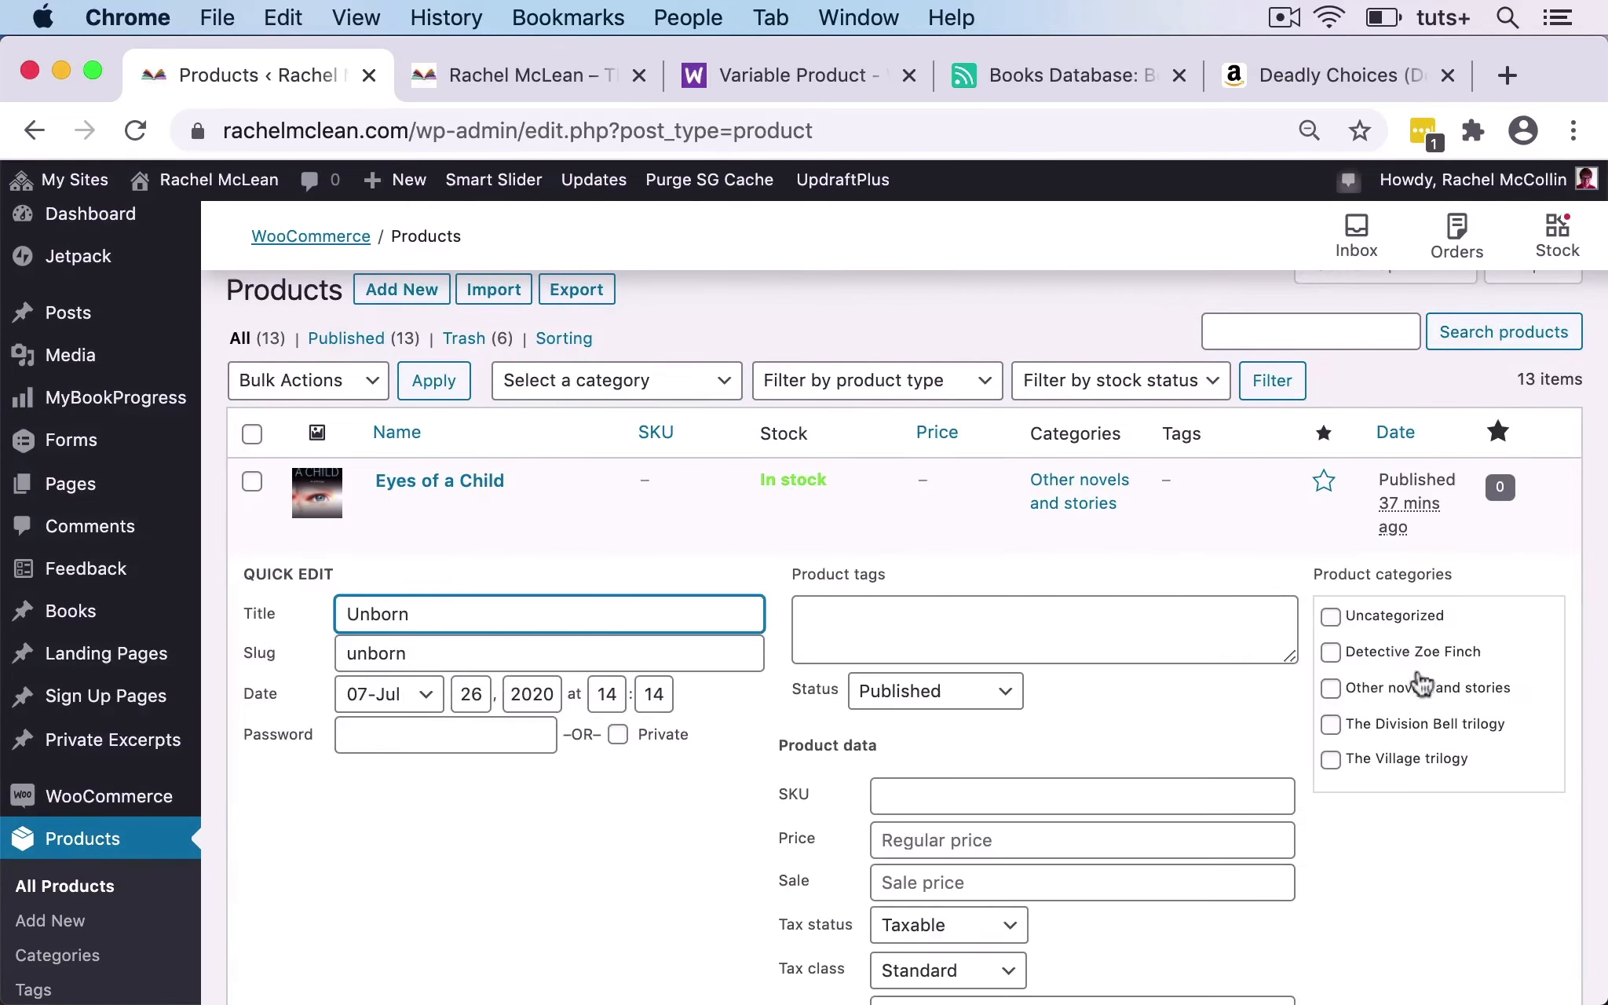
pyautogui.click(1330, 690)
pyautogui.scroll(-5, 1332, 696)
pyautogui.click(1522, 854)
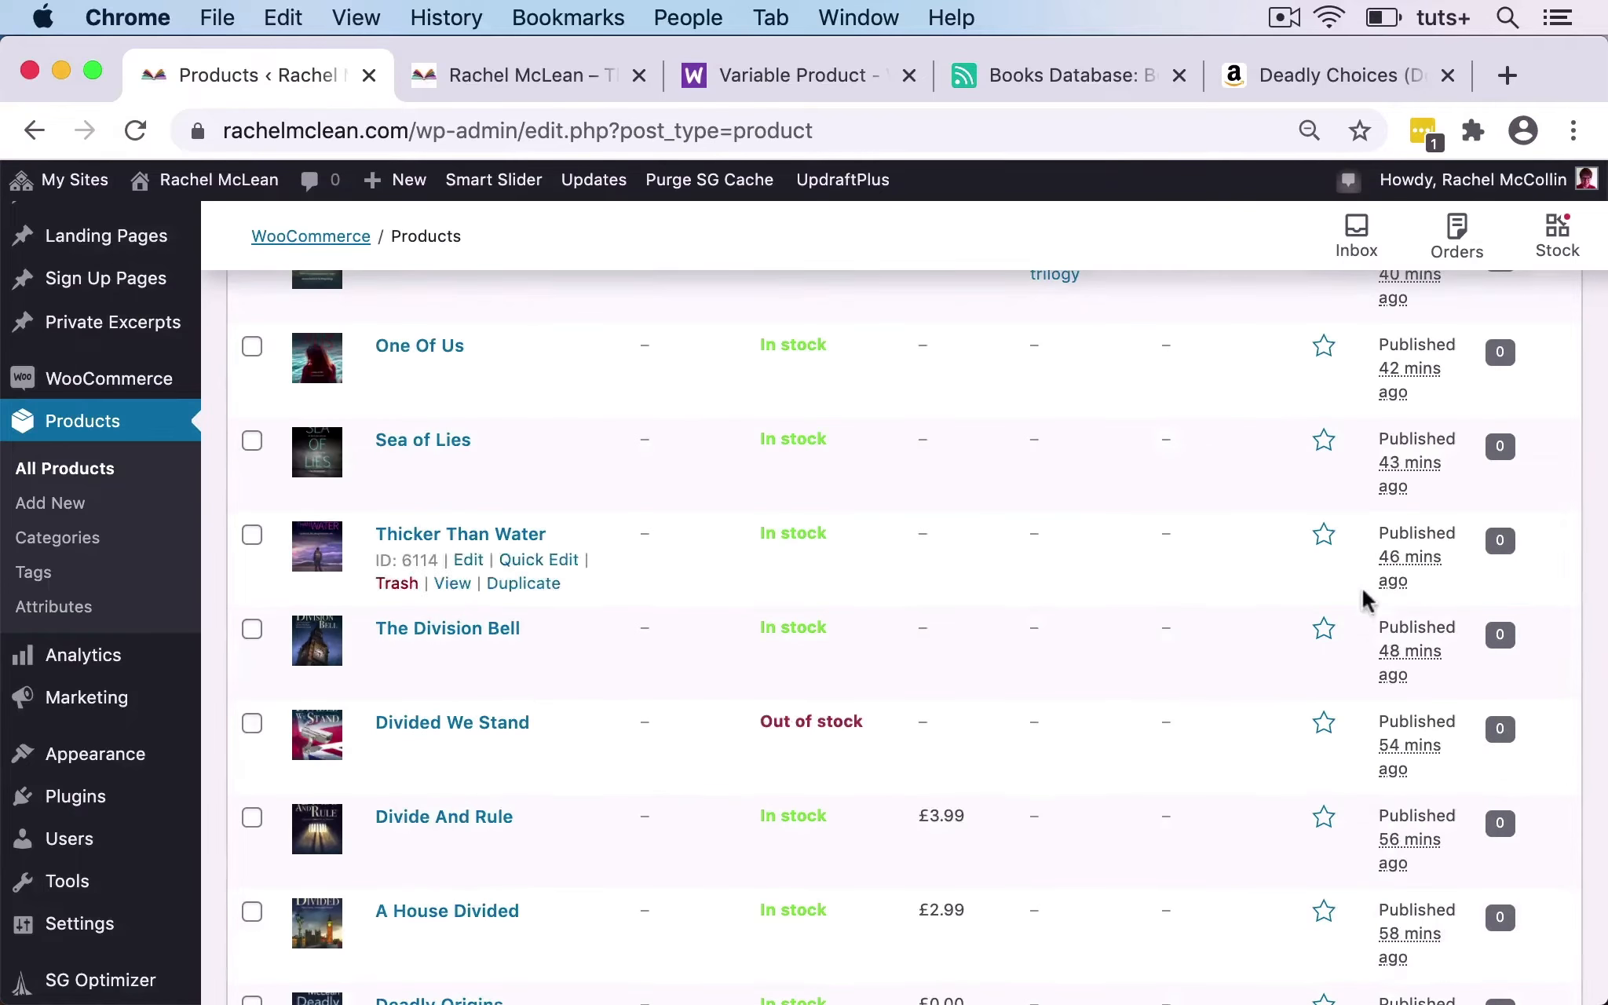
pyautogui.scroll(10, 658, 422)
pyautogui.scroll(-3, 448, 470)
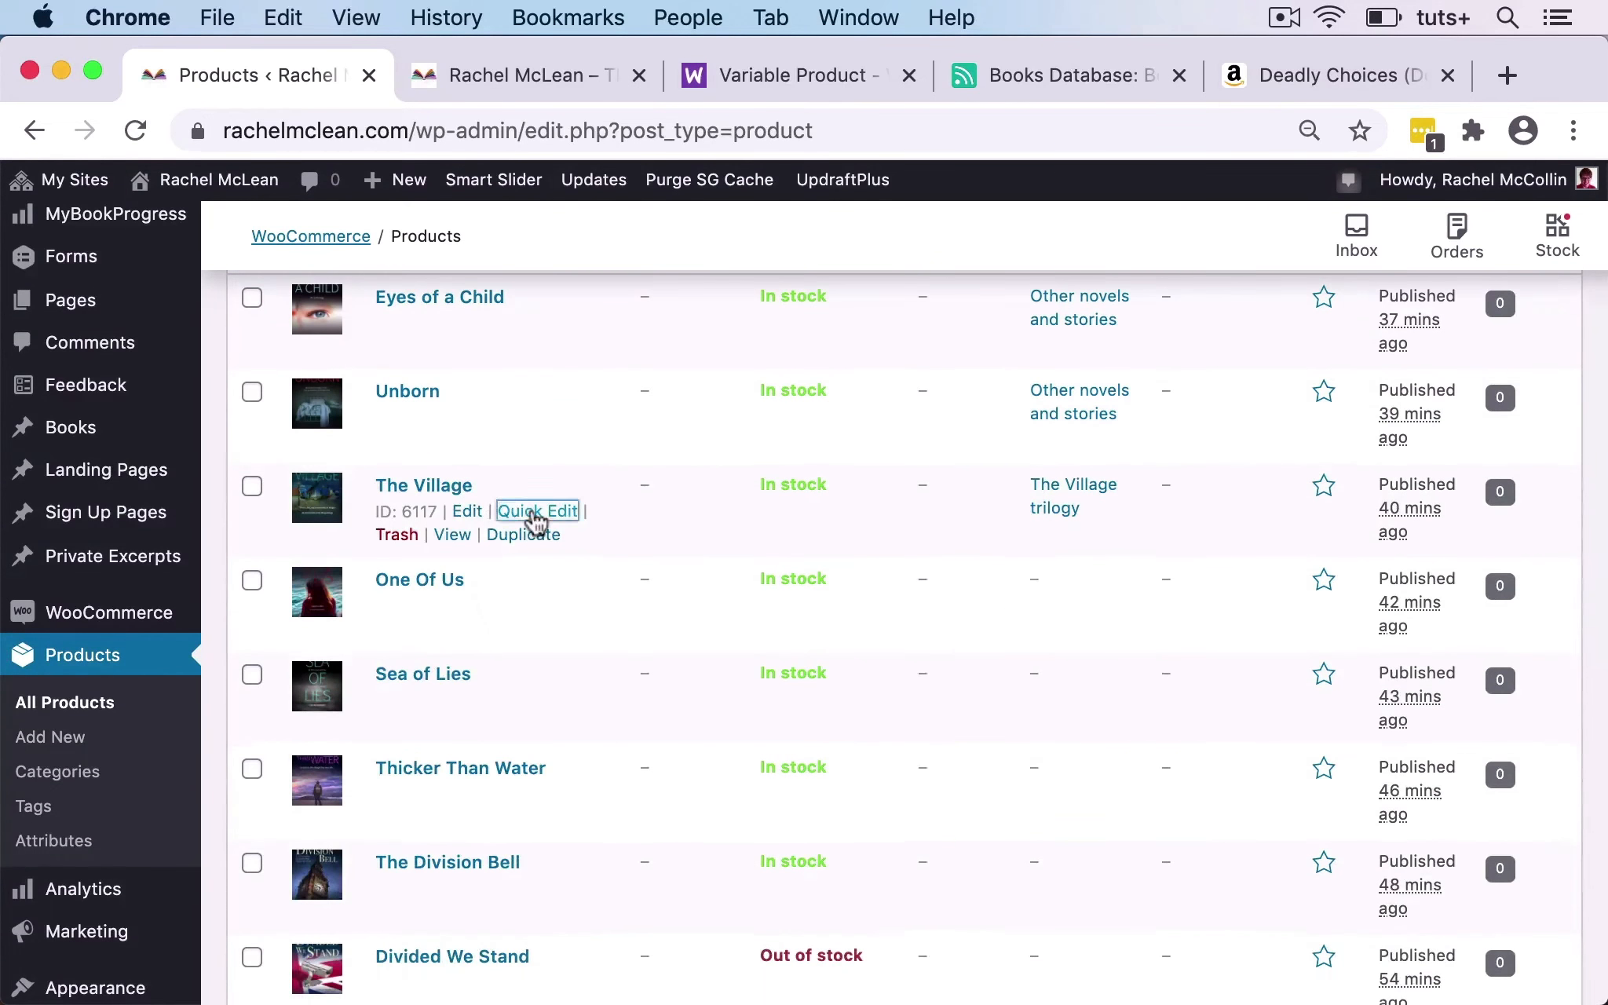
# Quick-edit the product One Of Us to assign it to The Village trilogy category and update it.
pyautogui.click(533, 518)
pyautogui.scroll(-5, 621, 603)
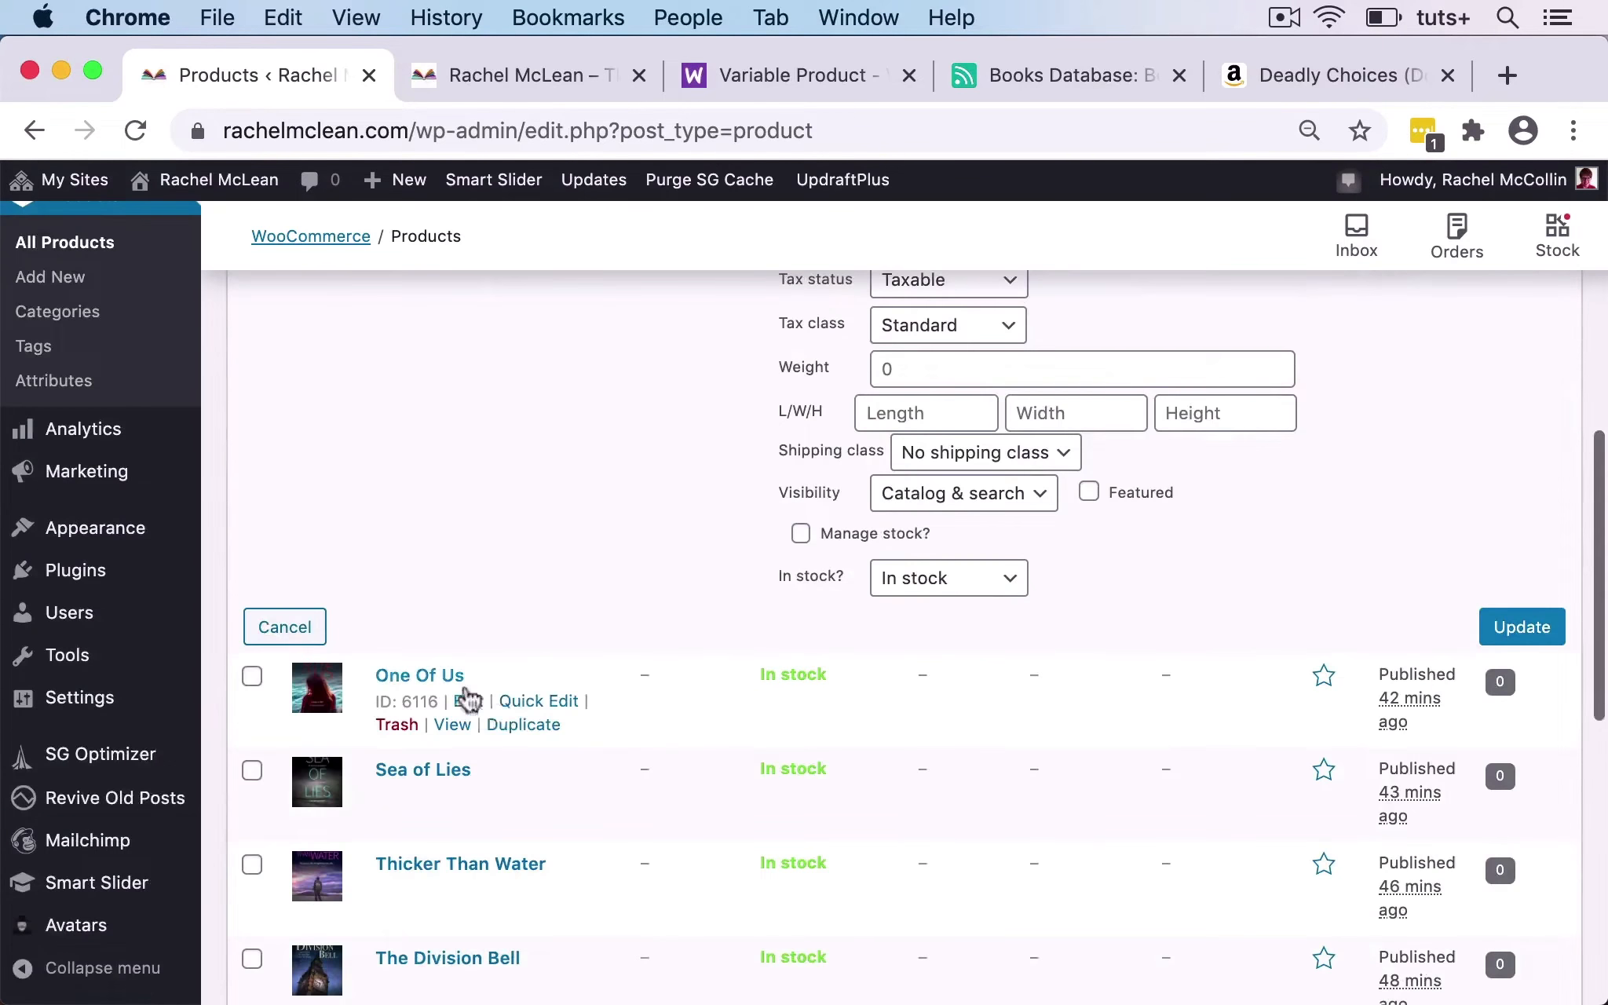
pyautogui.click(521, 700)
pyautogui.click(1332, 859)
pyautogui.scroll(-7, 1069, 689)
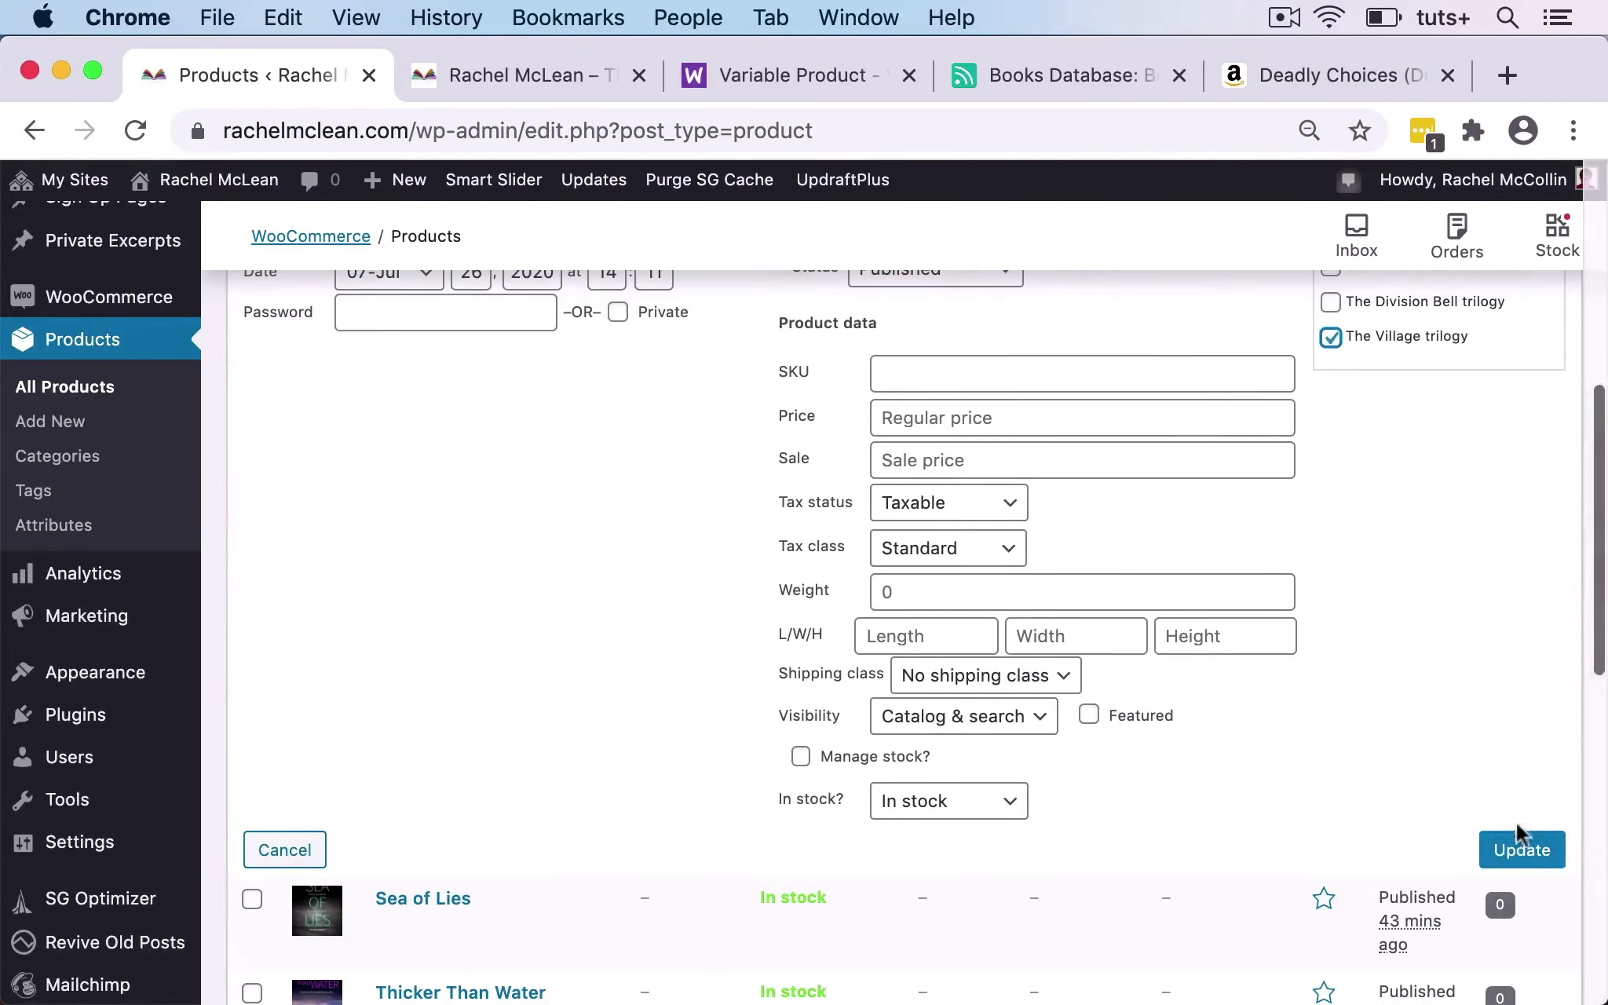
pyautogui.click(1520, 848)
# Quick-edit the product Sea of Lies to assign it to The Village trilogy category and update it.
pyautogui.scroll(-4, 592, 657)
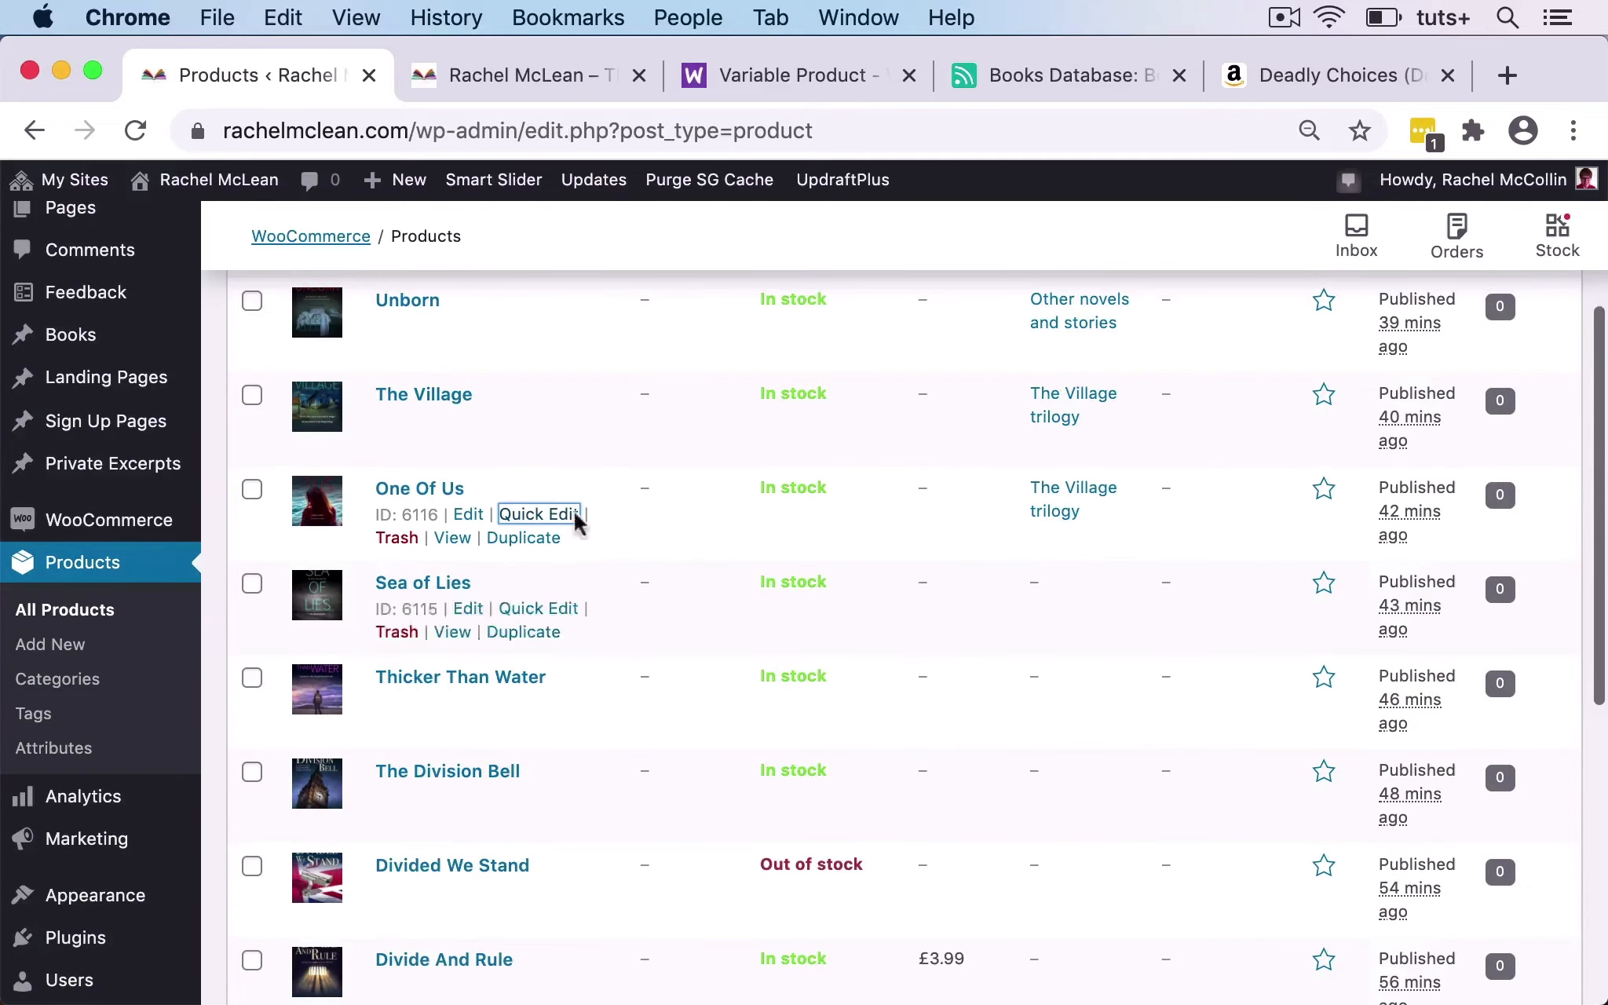
pyautogui.click(533, 604)
pyautogui.click(1331, 732)
pyautogui.scroll(-8, 1327, 765)
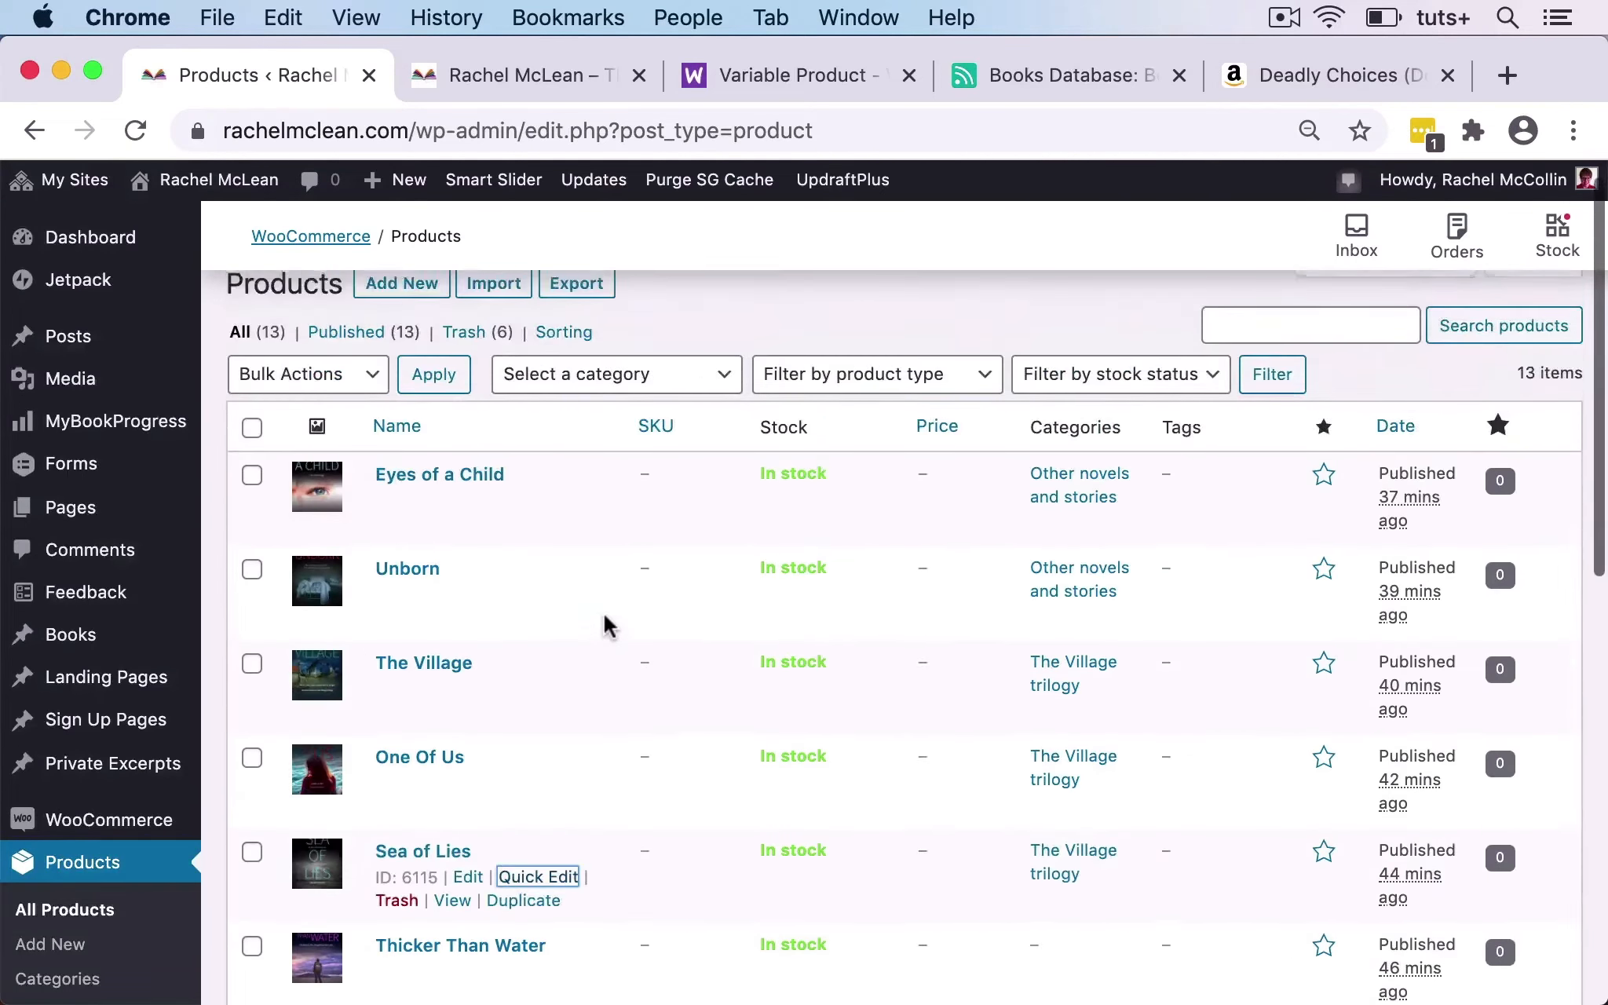
# Quick-edit the product Thicker Than Water to assign it to The Village trilogy category and update it.
pyautogui.scroll(-5, 603, 624)
pyautogui.click(538, 583)
pyautogui.click(1330, 740)
pyautogui.scroll(-10, 1328, 750)
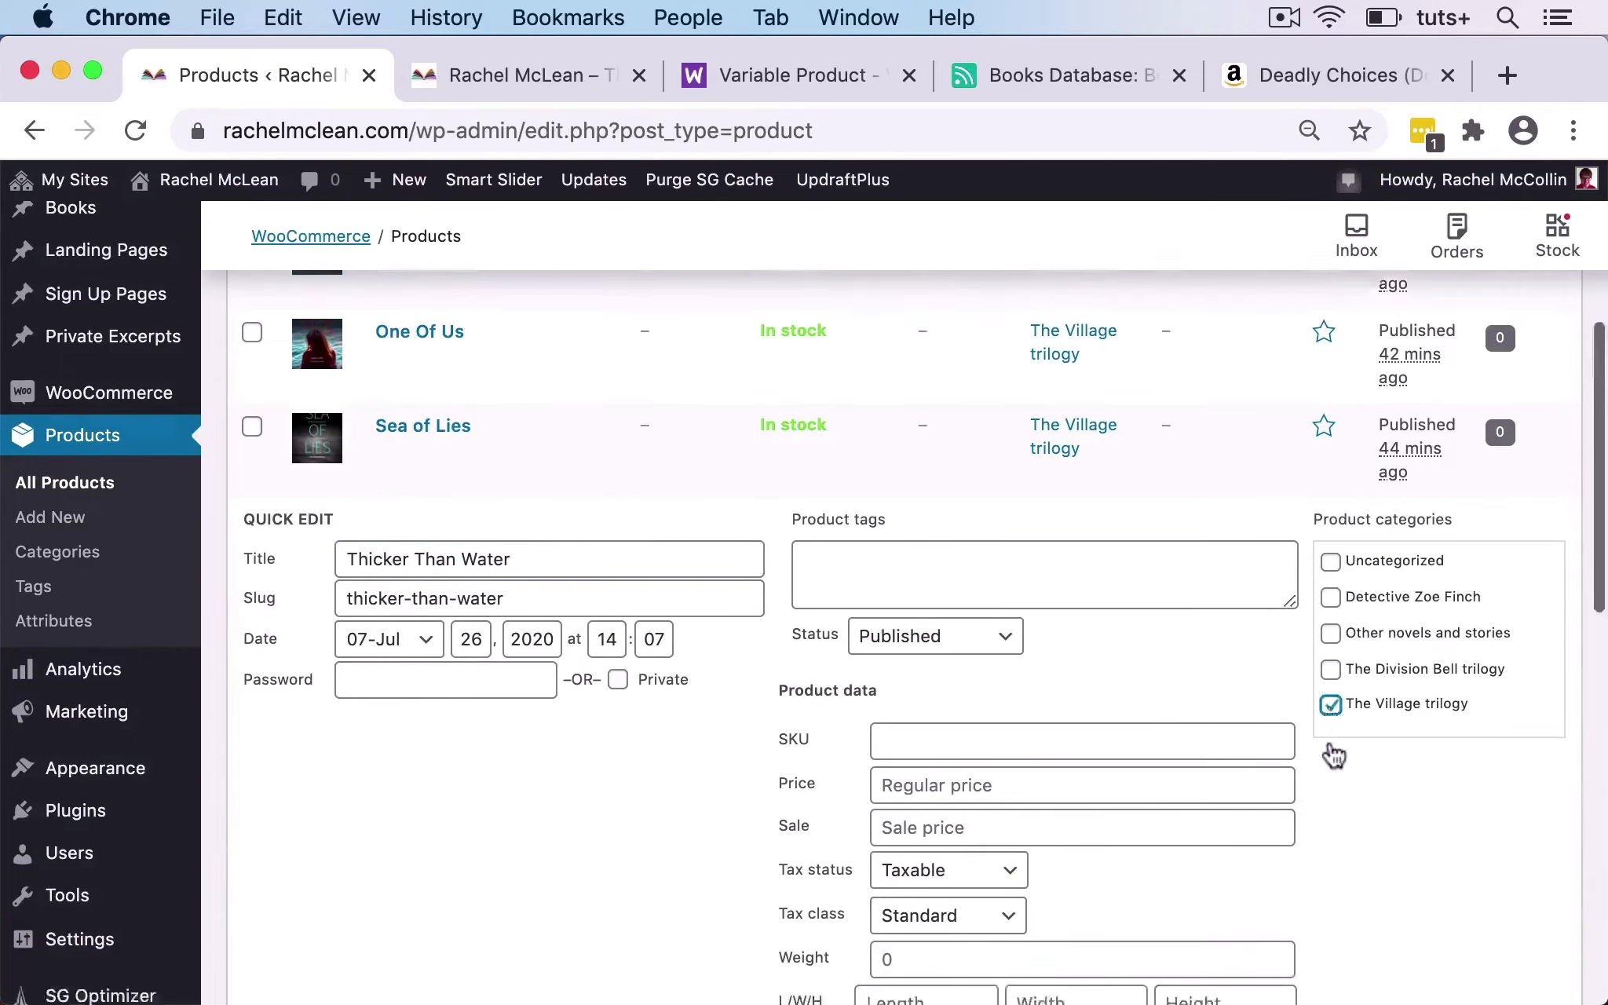
pyautogui.click(1524, 834)
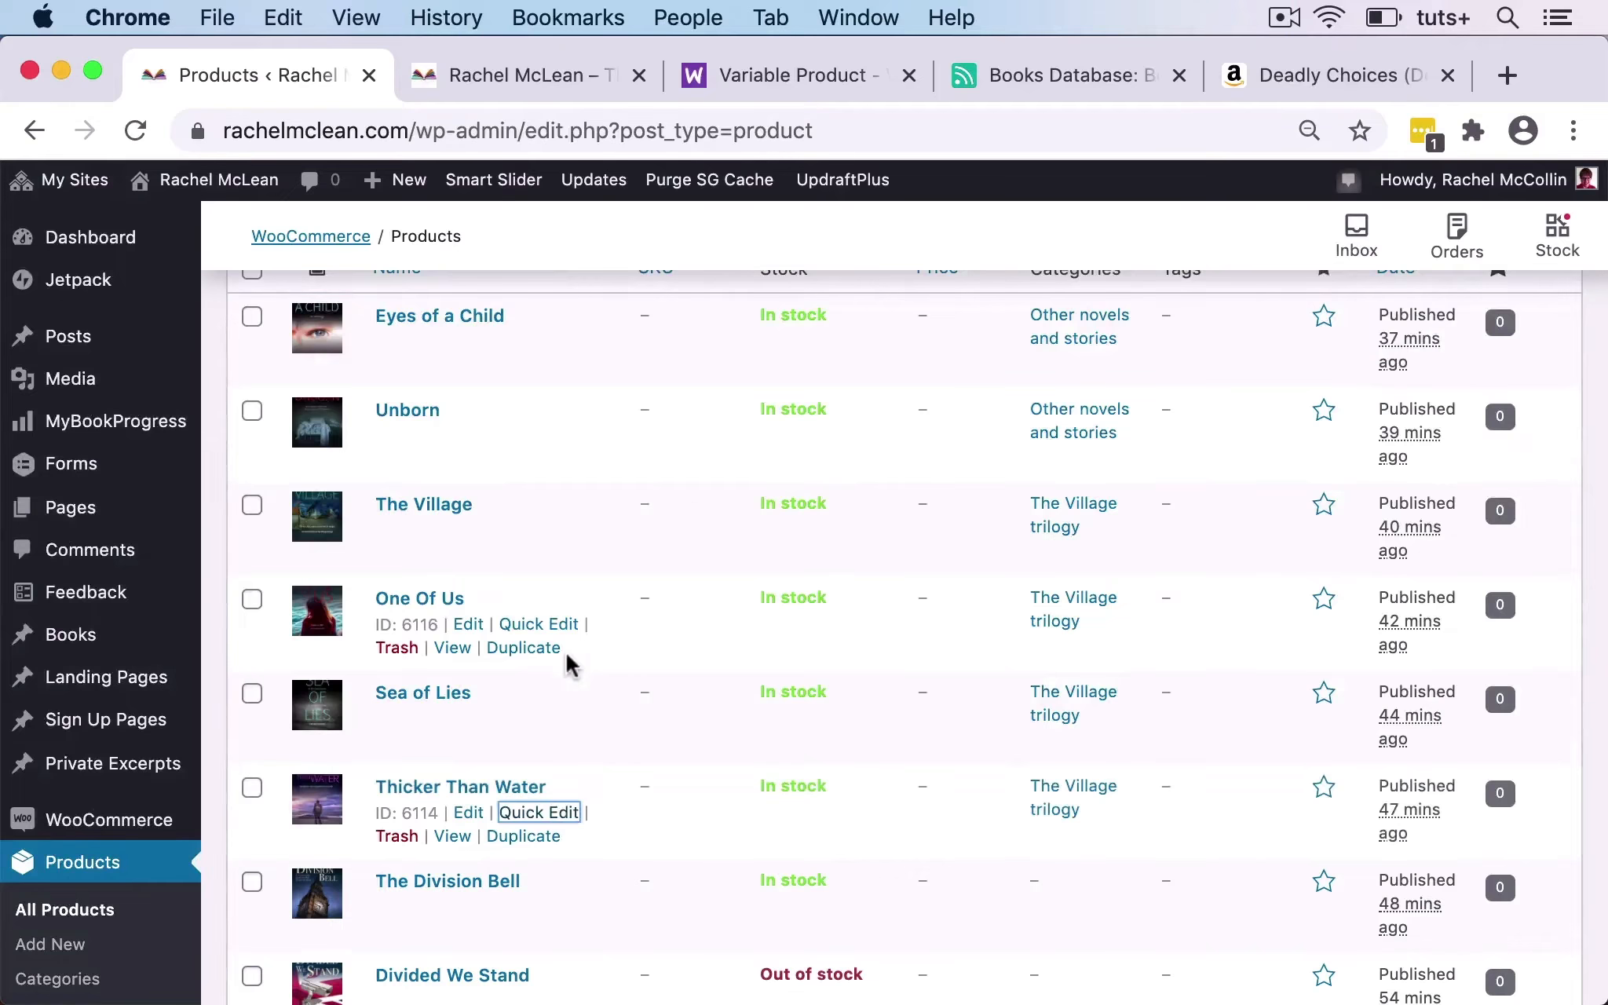
# Quick-edit the product The Division Bell to assign it to The Division Bell trilogy category and update it.
pyautogui.scroll(-4, 567, 664)
pyautogui.click(537, 602)
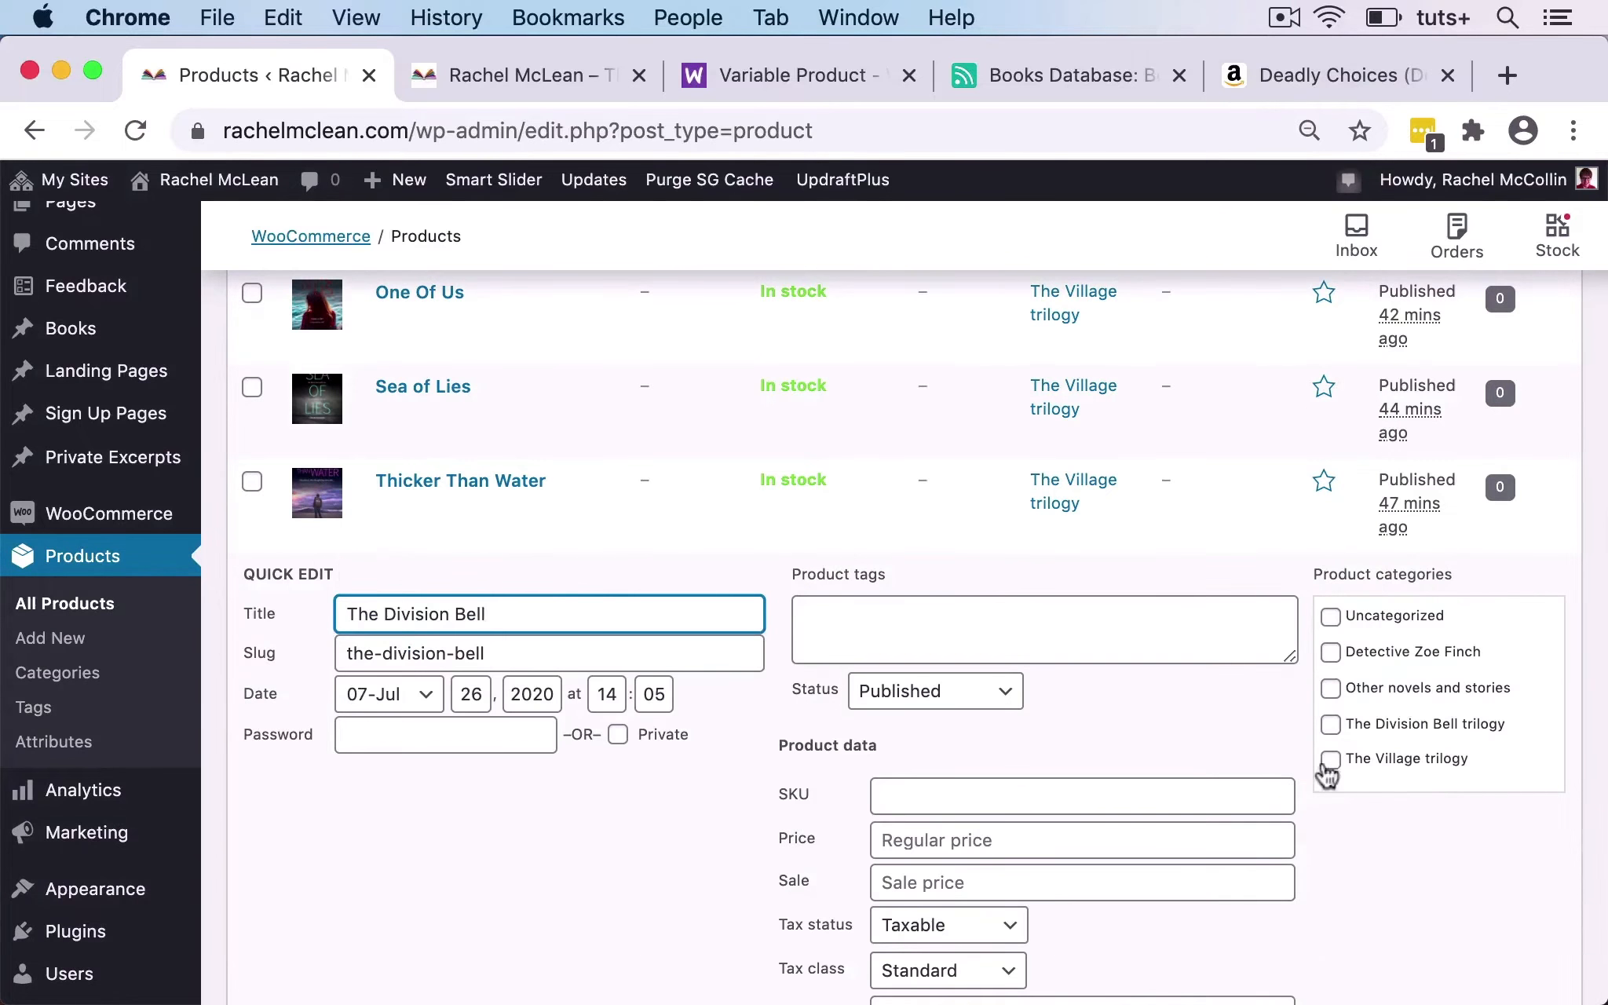
pyautogui.click(1331, 722)
pyautogui.scroll(-5, 1399, 844)
pyautogui.click(1538, 903)
# Quick-edit the product Divided We Stand to assign it to The Division Bell trilogy category and update it.
pyautogui.scroll(-2, 909, 683)
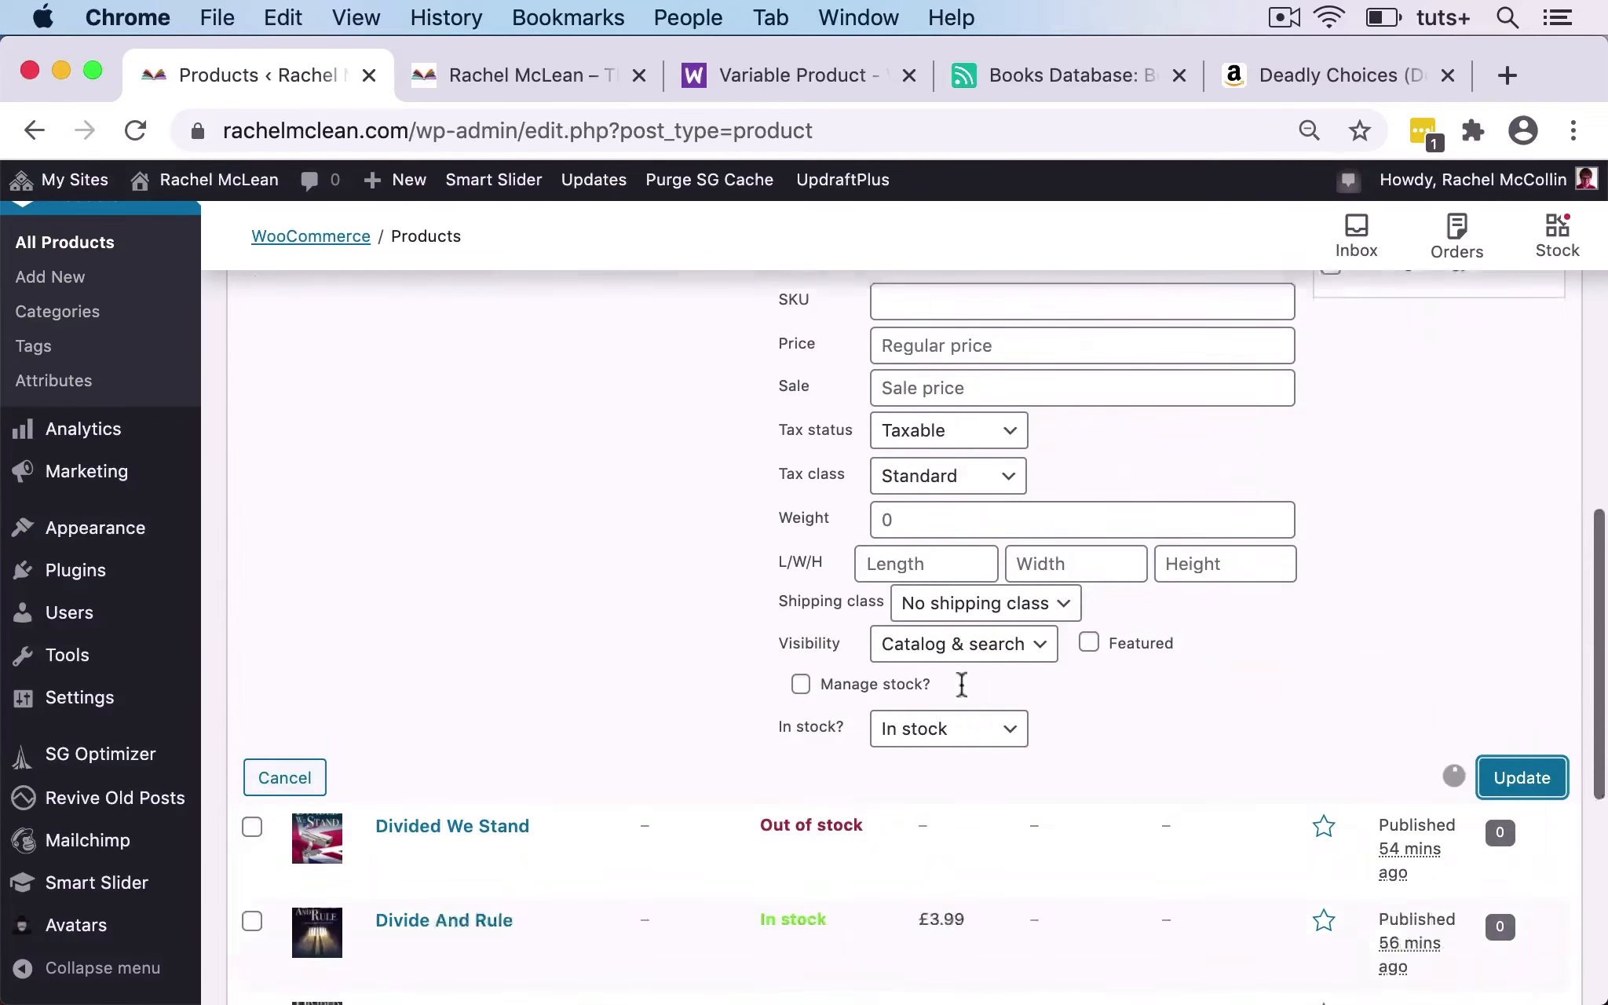
pyautogui.click(533, 525)
pyautogui.click(1331, 654)
pyautogui.scroll(-5, 1335, 660)
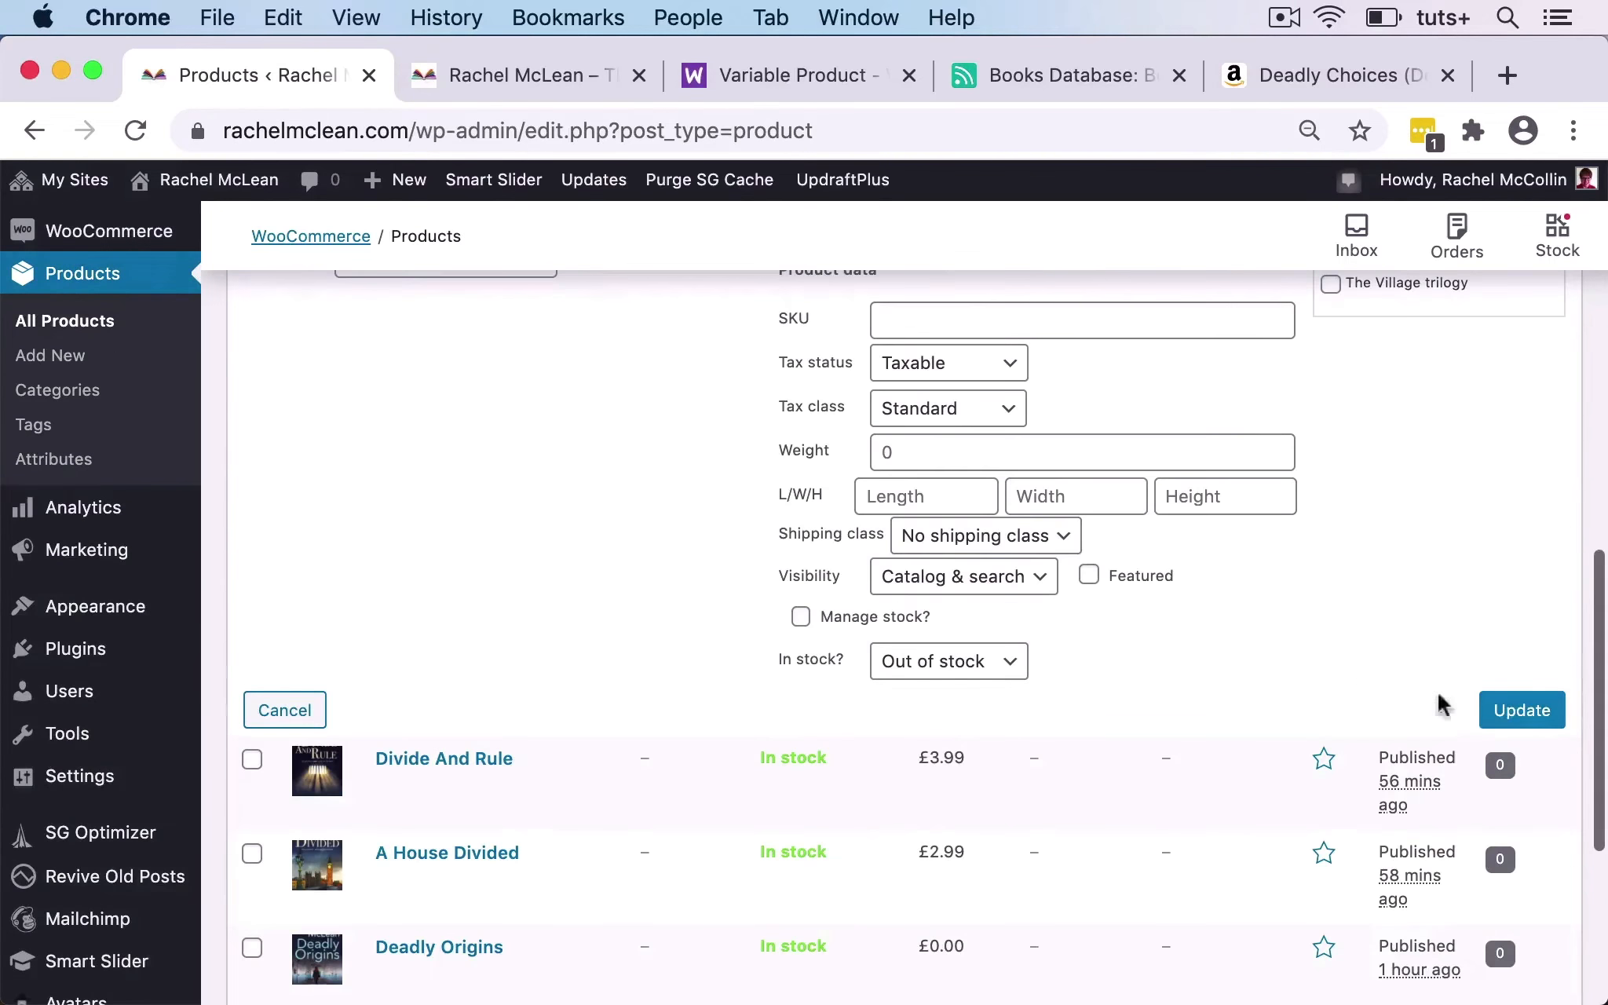
pyautogui.click(1522, 710)
# Quick-edit the product Divide And Rule to assign it to The Division Bell trilogy category and update it.
pyautogui.scroll(-2, 740, 524)
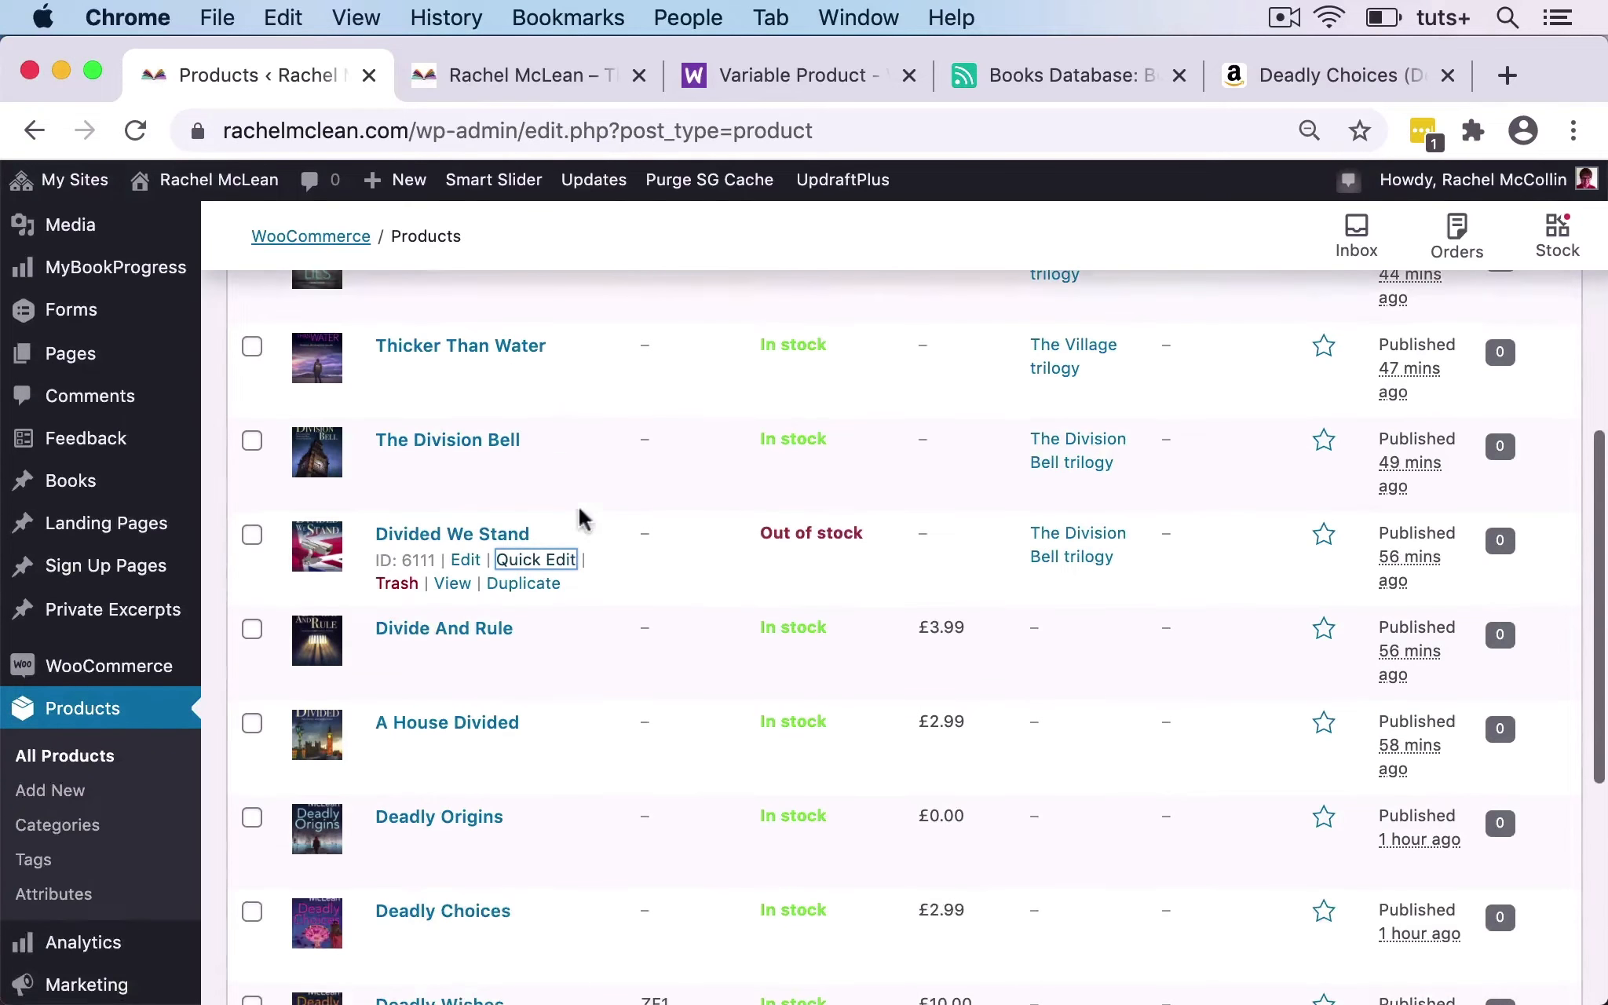
pyautogui.click(539, 653)
pyautogui.click(1331, 778)
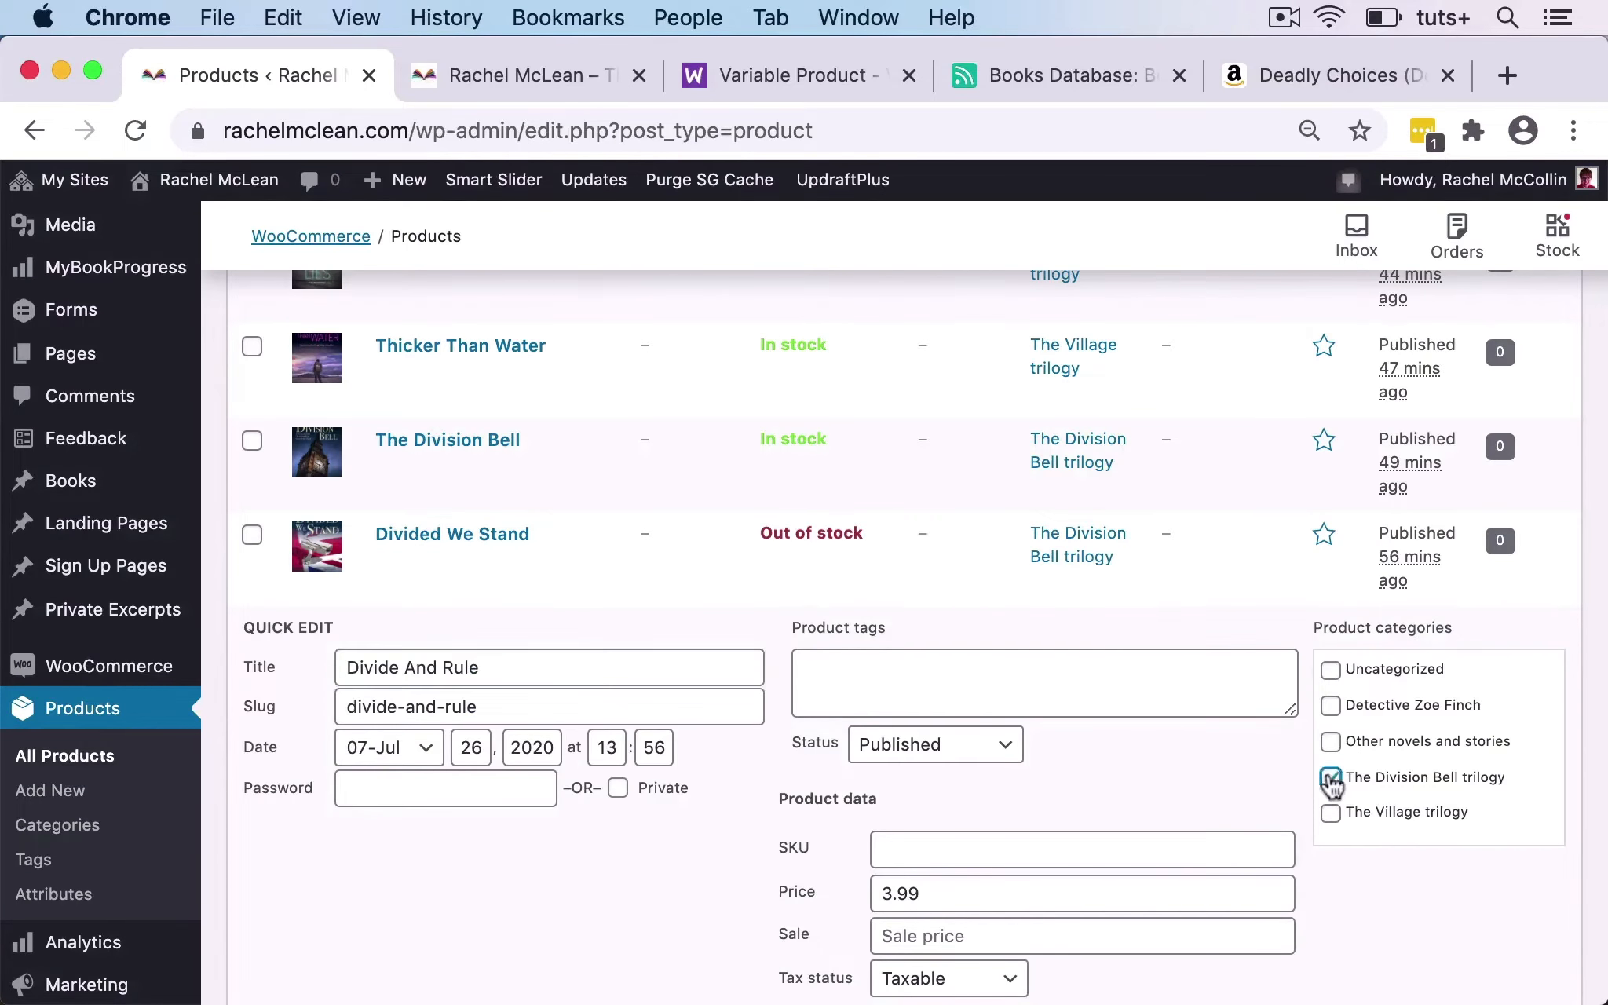
pyautogui.scroll(-5, 1335, 785)
pyautogui.click(1522, 703)
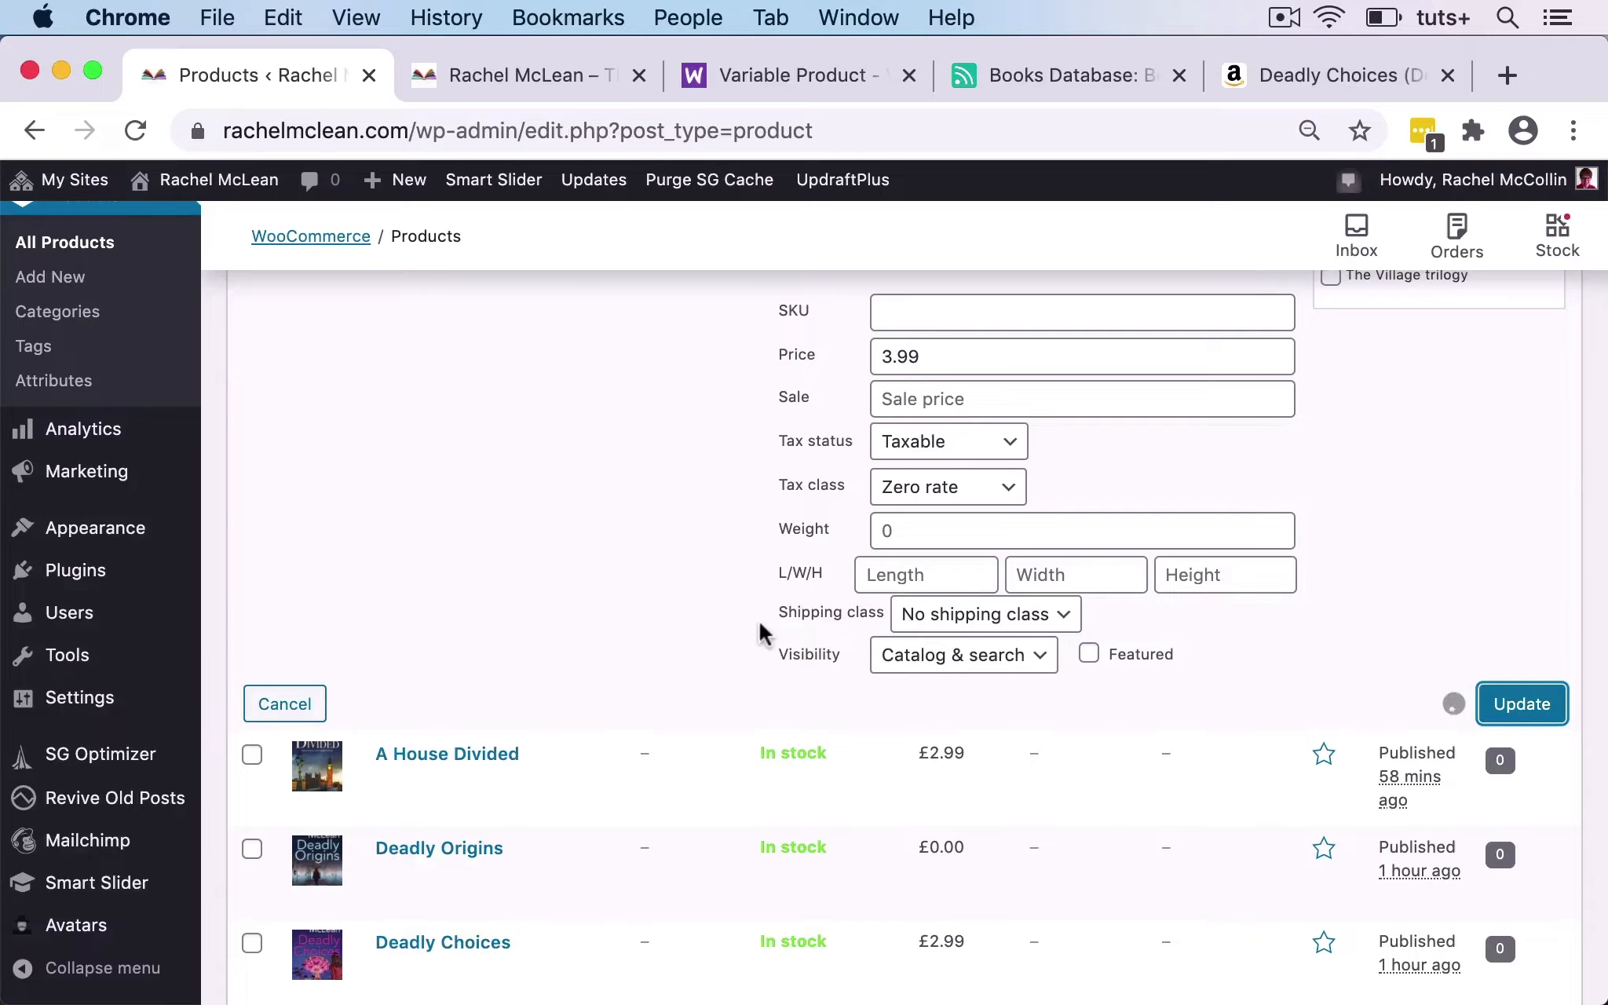
# Quick-edit the product A House Divided to assign it to The Division Bell trilogy category and update it.
pyautogui.scroll(-5, 707, 620)
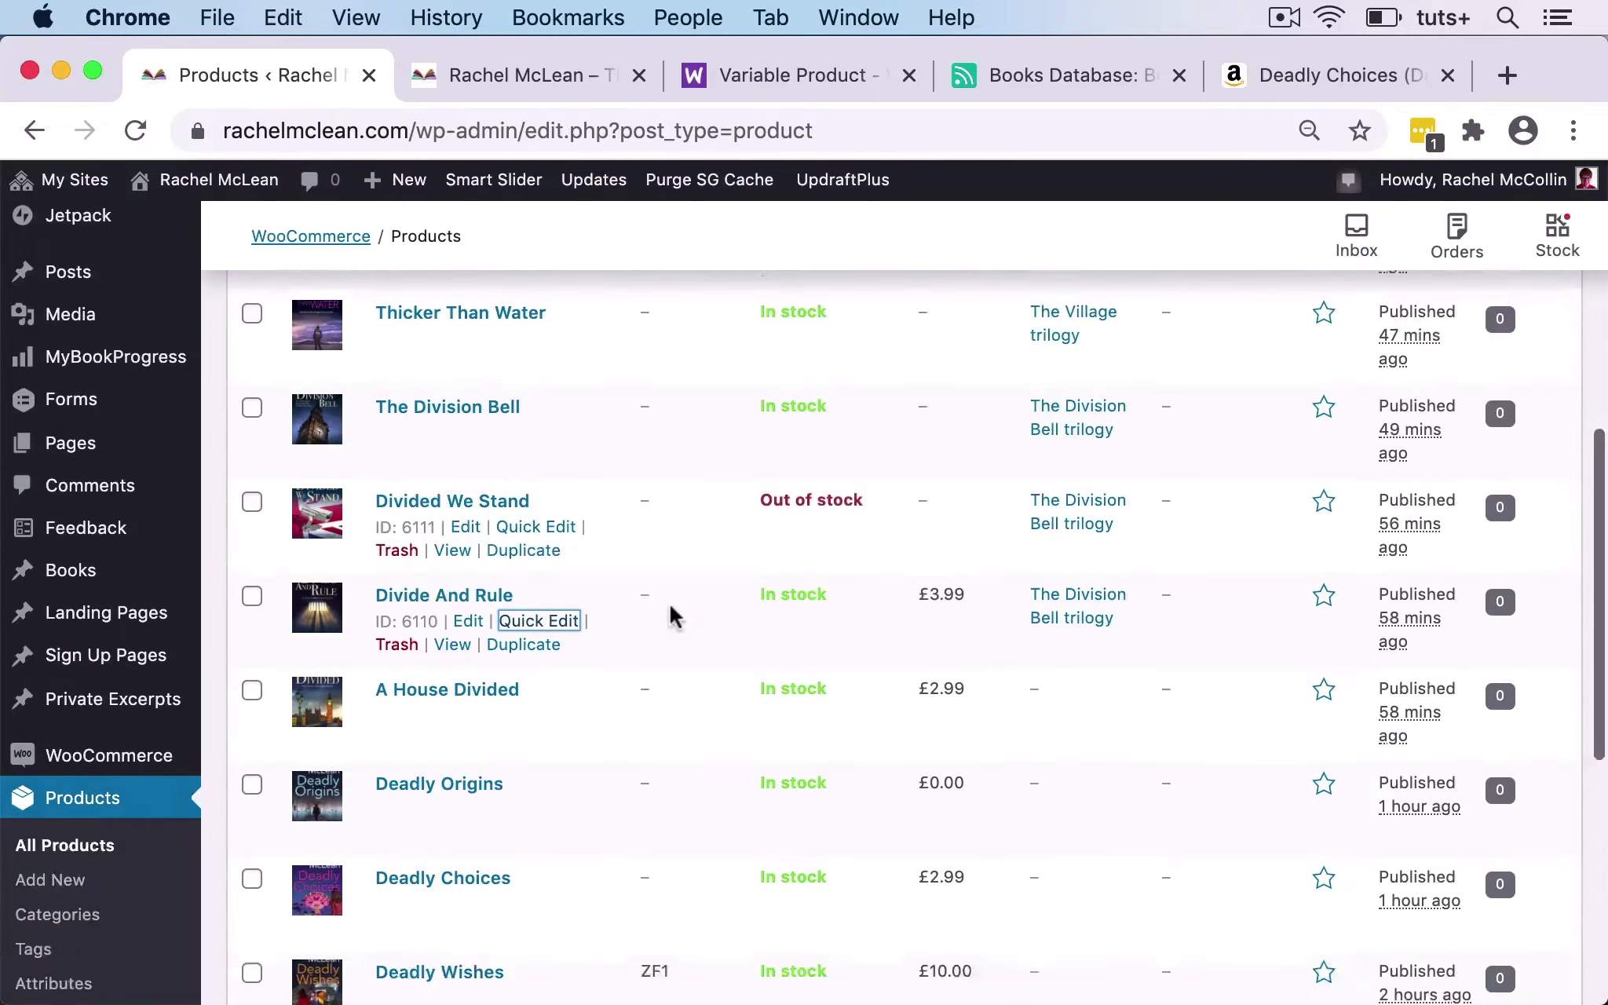
pyautogui.click(523, 620)
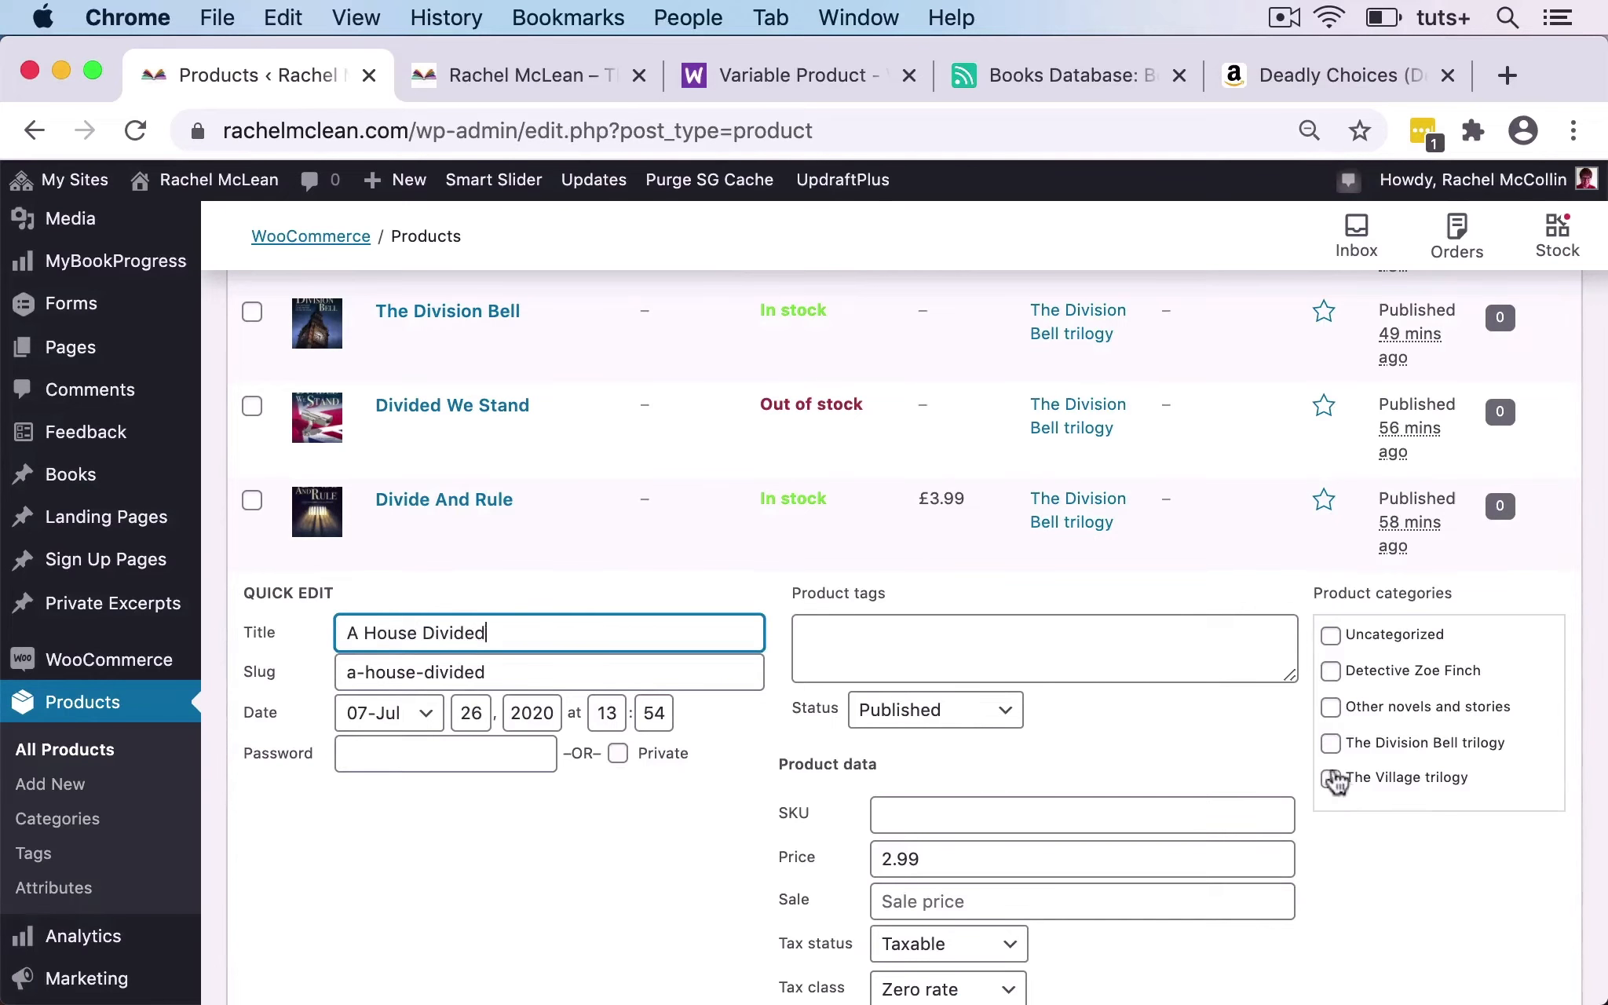
pyautogui.click(1331, 743)
pyautogui.scroll(-5, 1335, 750)
pyautogui.click(1488, 727)
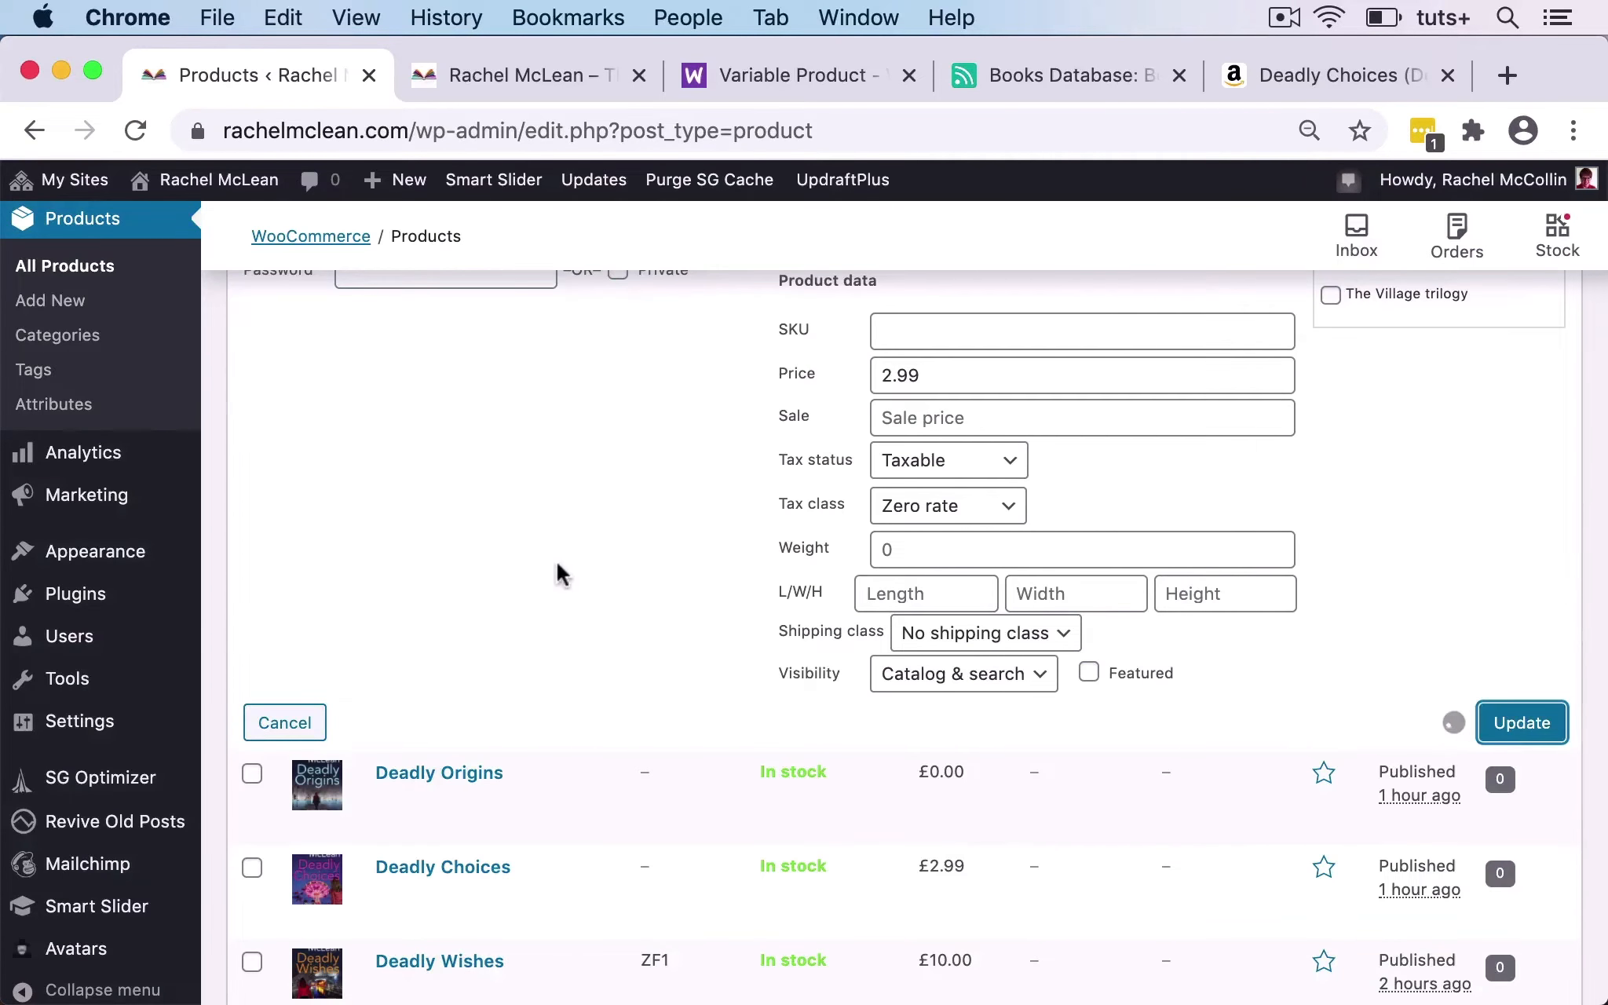
# Quick-edit the product Deadly Origins to assign it to the Detective Zoe Finch category and update it.
pyautogui.scroll(-3, 558, 570)
pyautogui.scroll(-1, 559, 574)
pyautogui.click(531, 544)
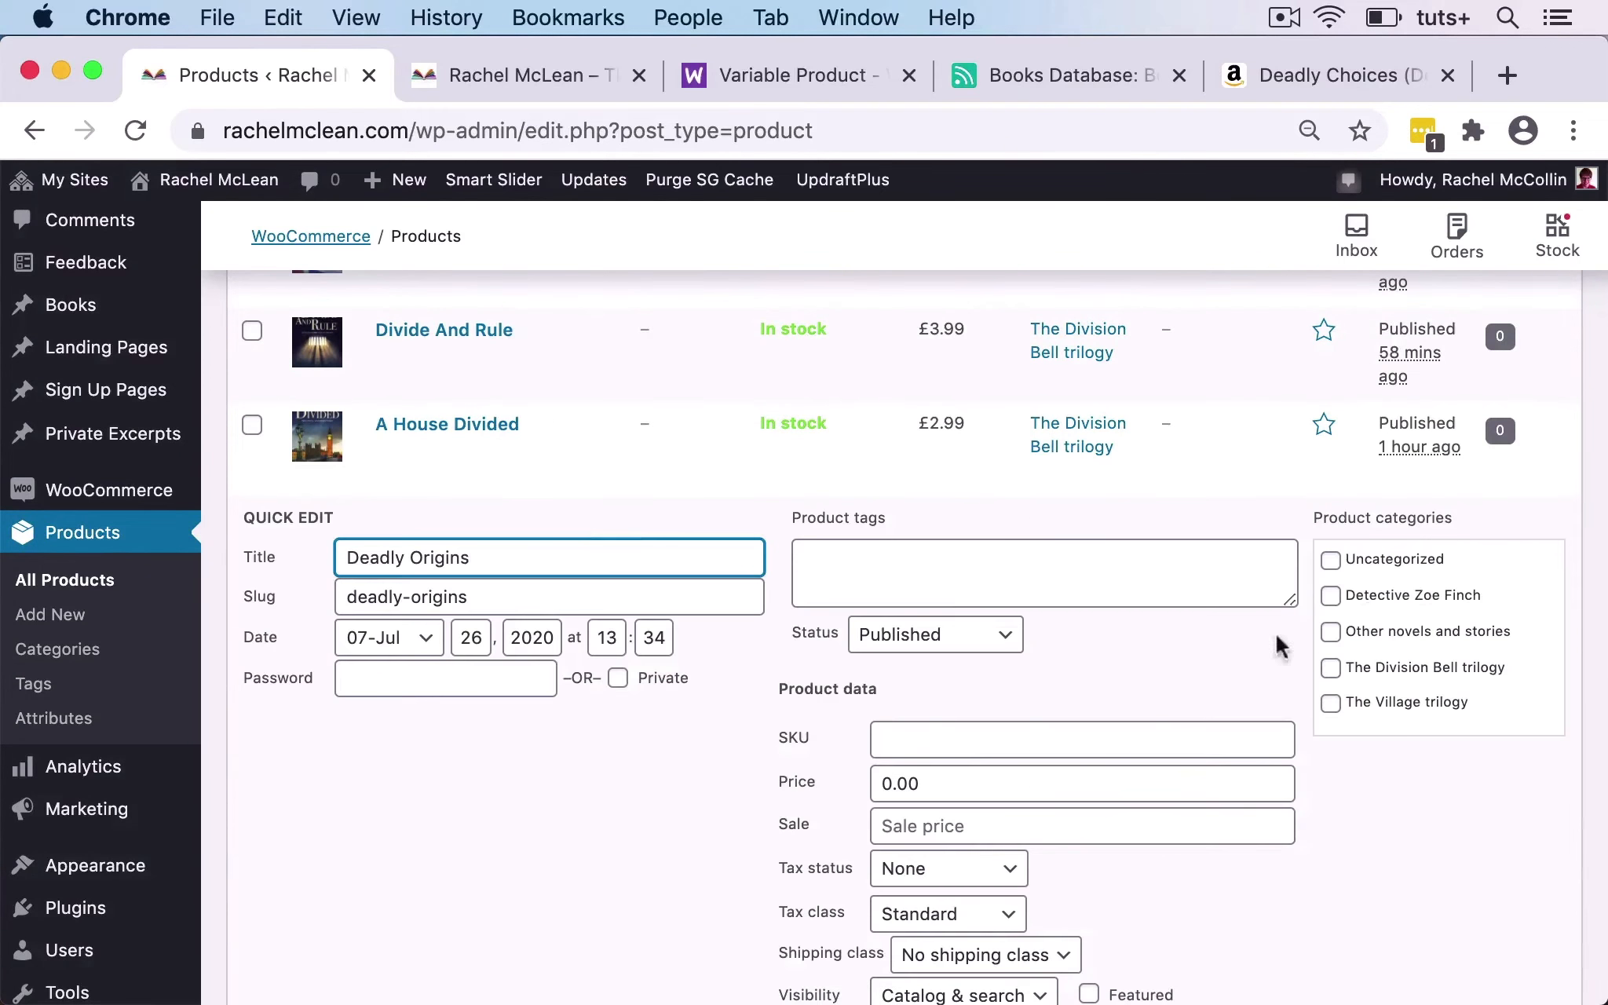
pyautogui.click(1333, 586)
pyautogui.scroll(-5, 1492, 691)
pyautogui.click(1507, 691)
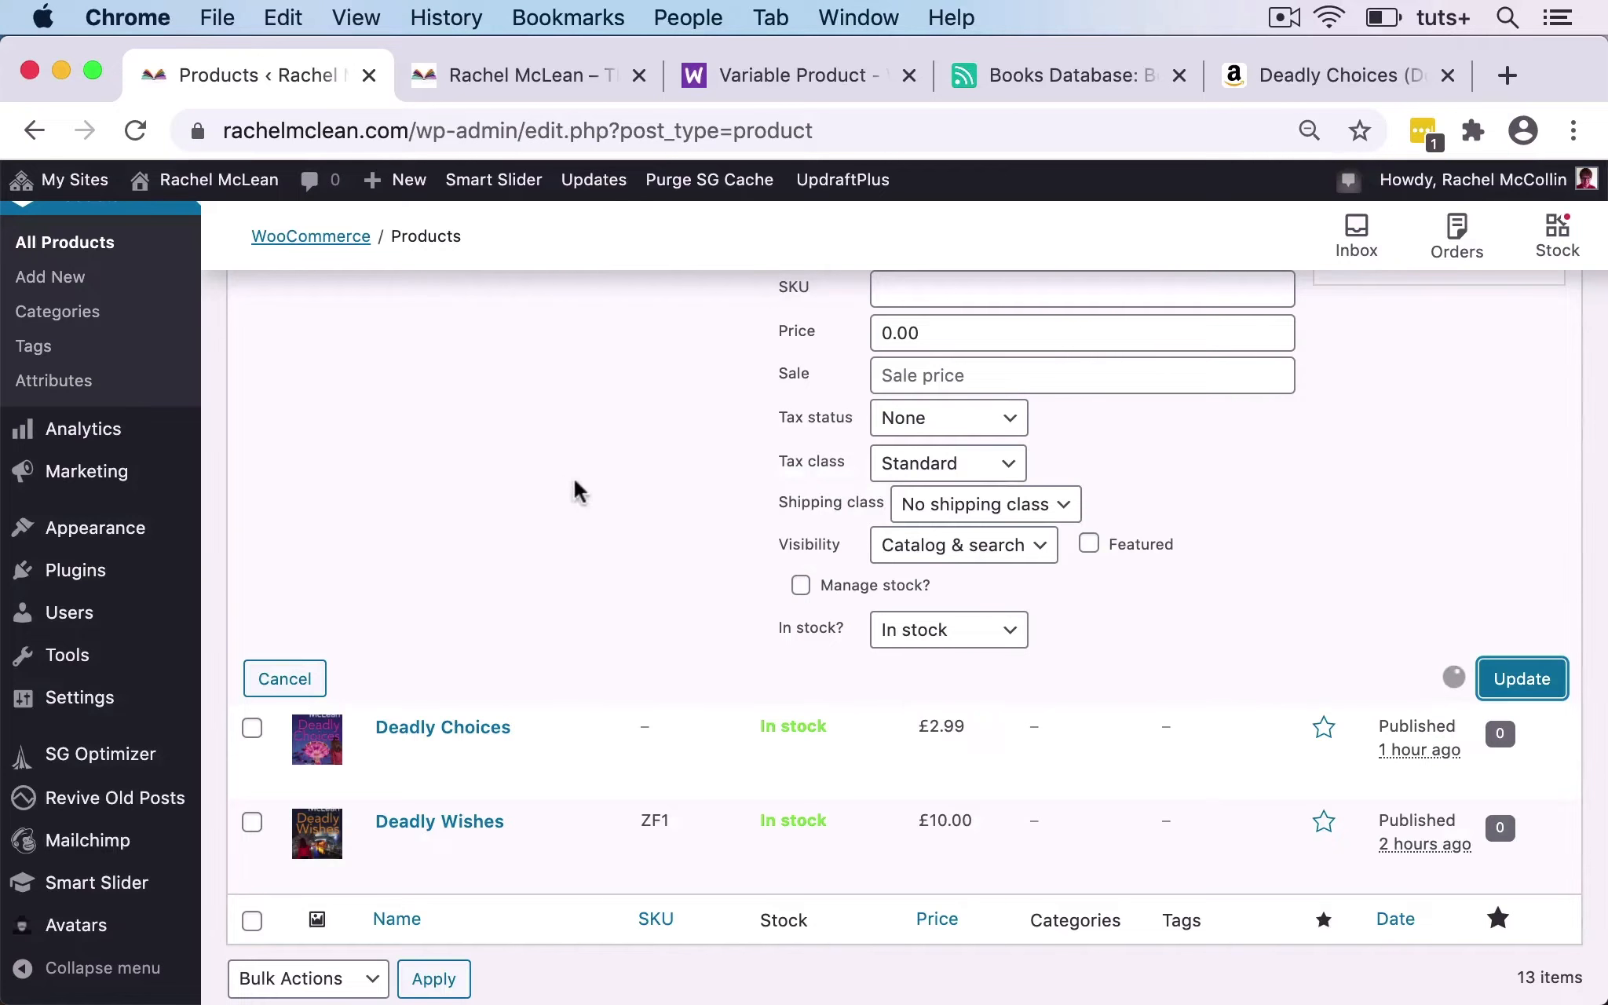
# Quick-edit the product Deadly Choices to assign it to the Detective Zoe Finch category and update it.
pyautogui.click(550, 753)
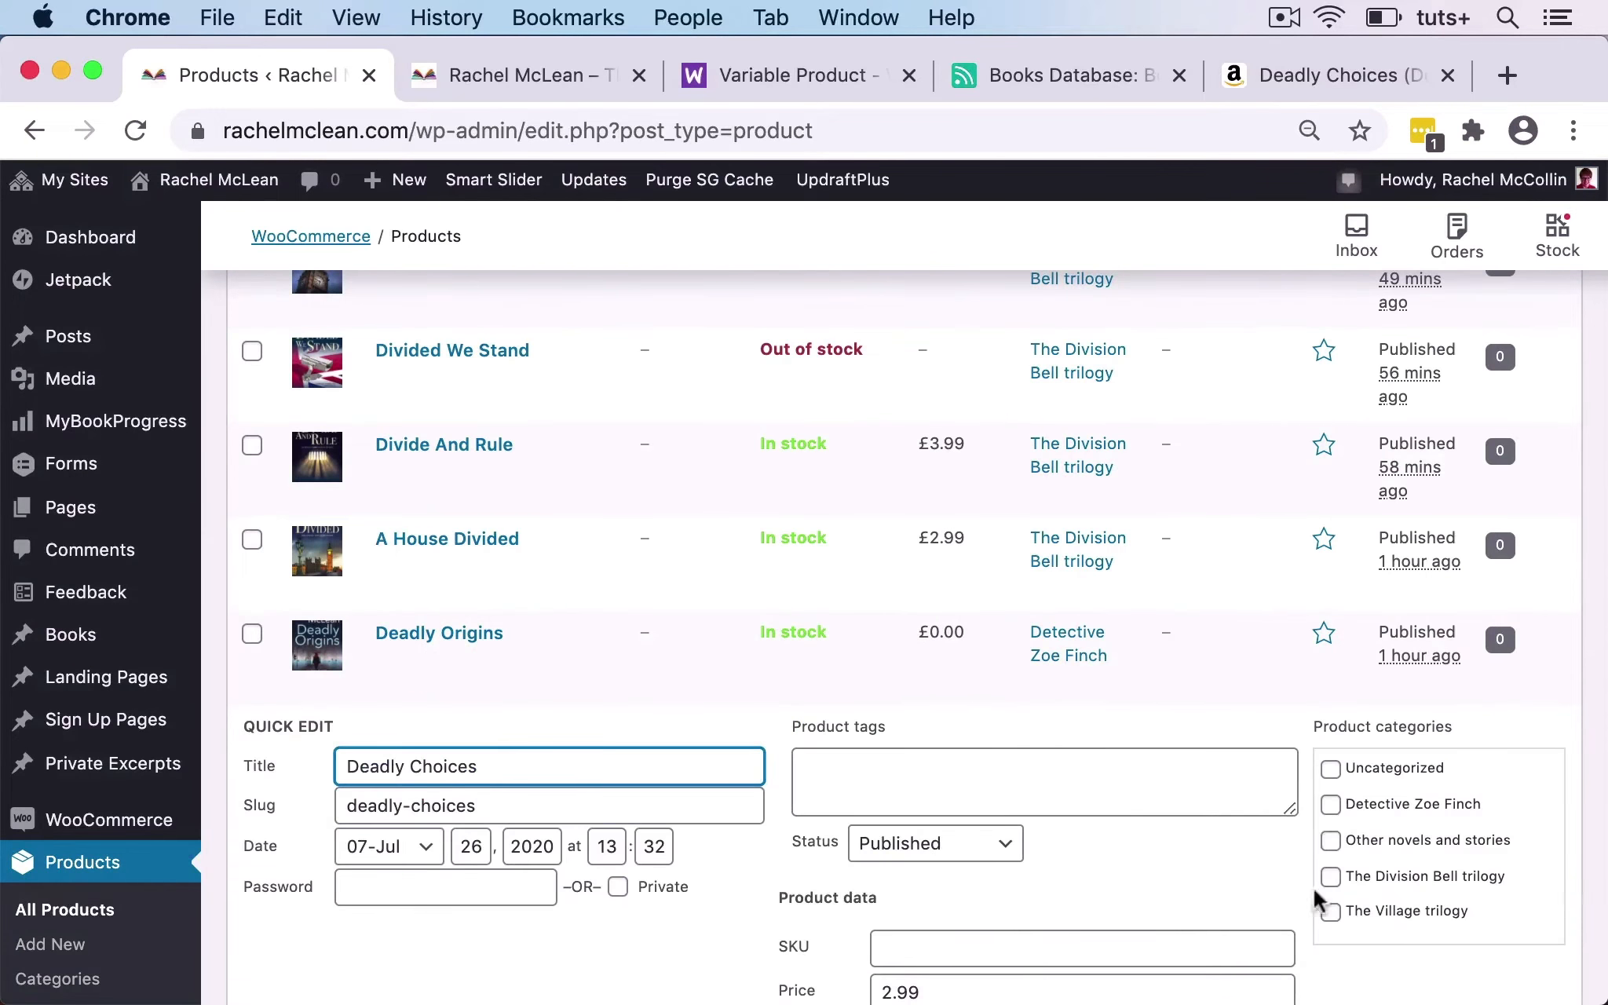
pyautogui.click(1330, 804)
pyautogui.scroll(-5, 1328, 807)
pyautogui.click(1521, 951)
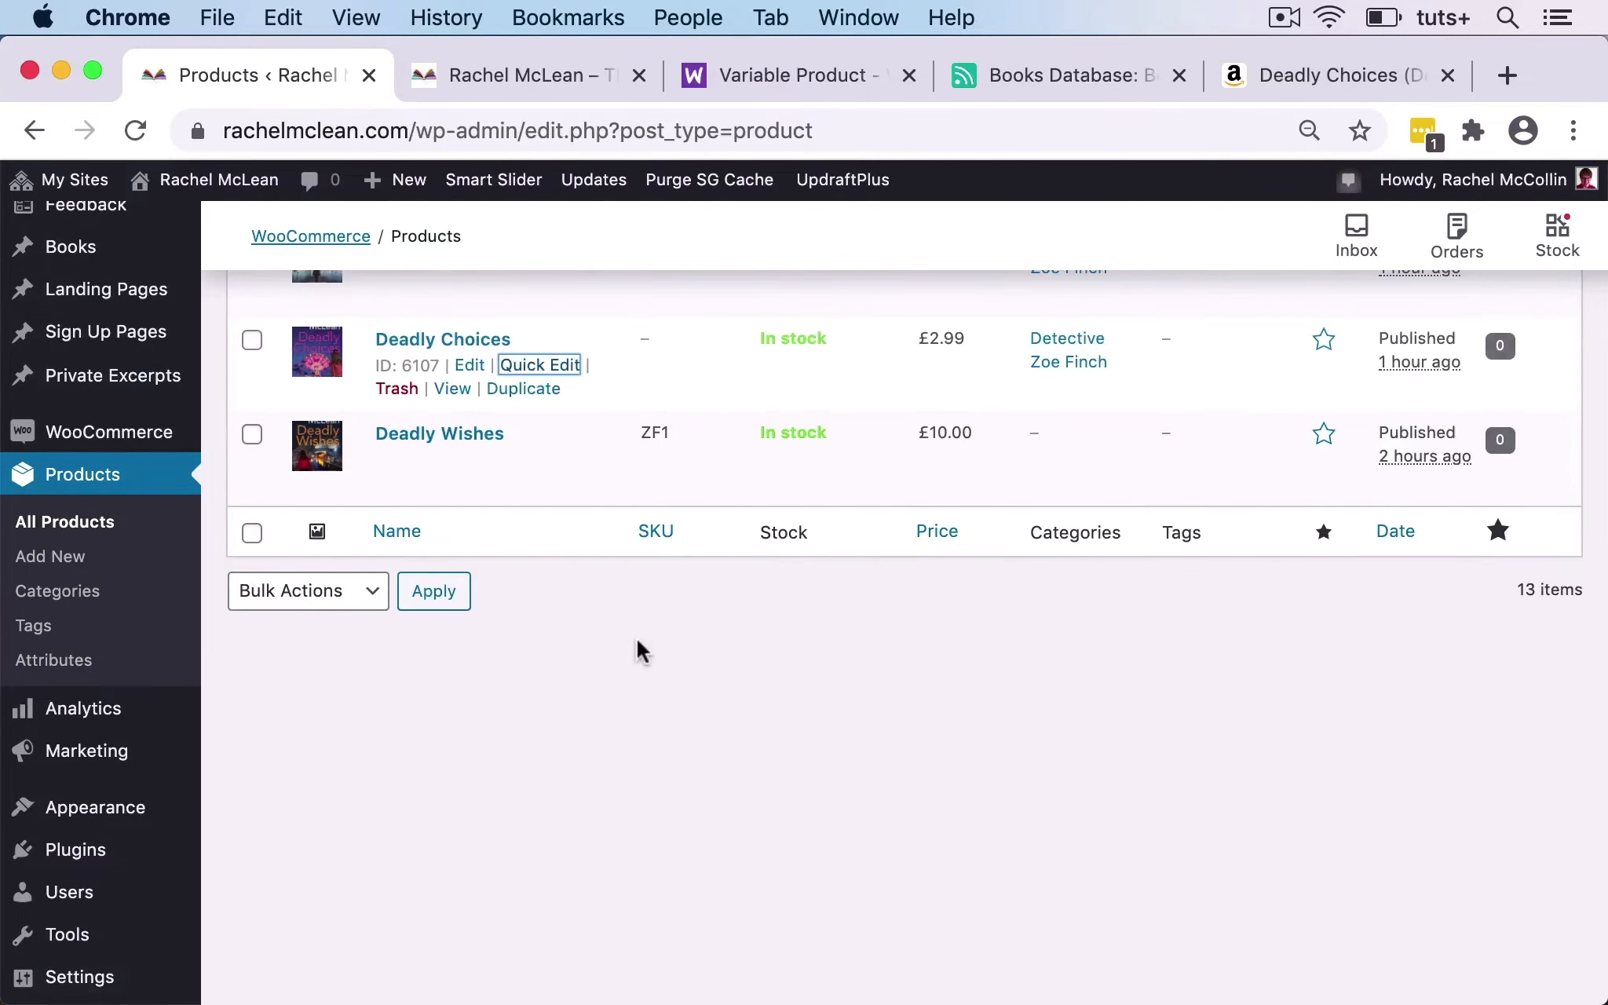
# Quick-edit the product Deadly Wishes to assign it to the Detective Zoe Finch category and update it.
pyautogui.scroll(1, 492, 480)
pyautogui.click(534, 503)
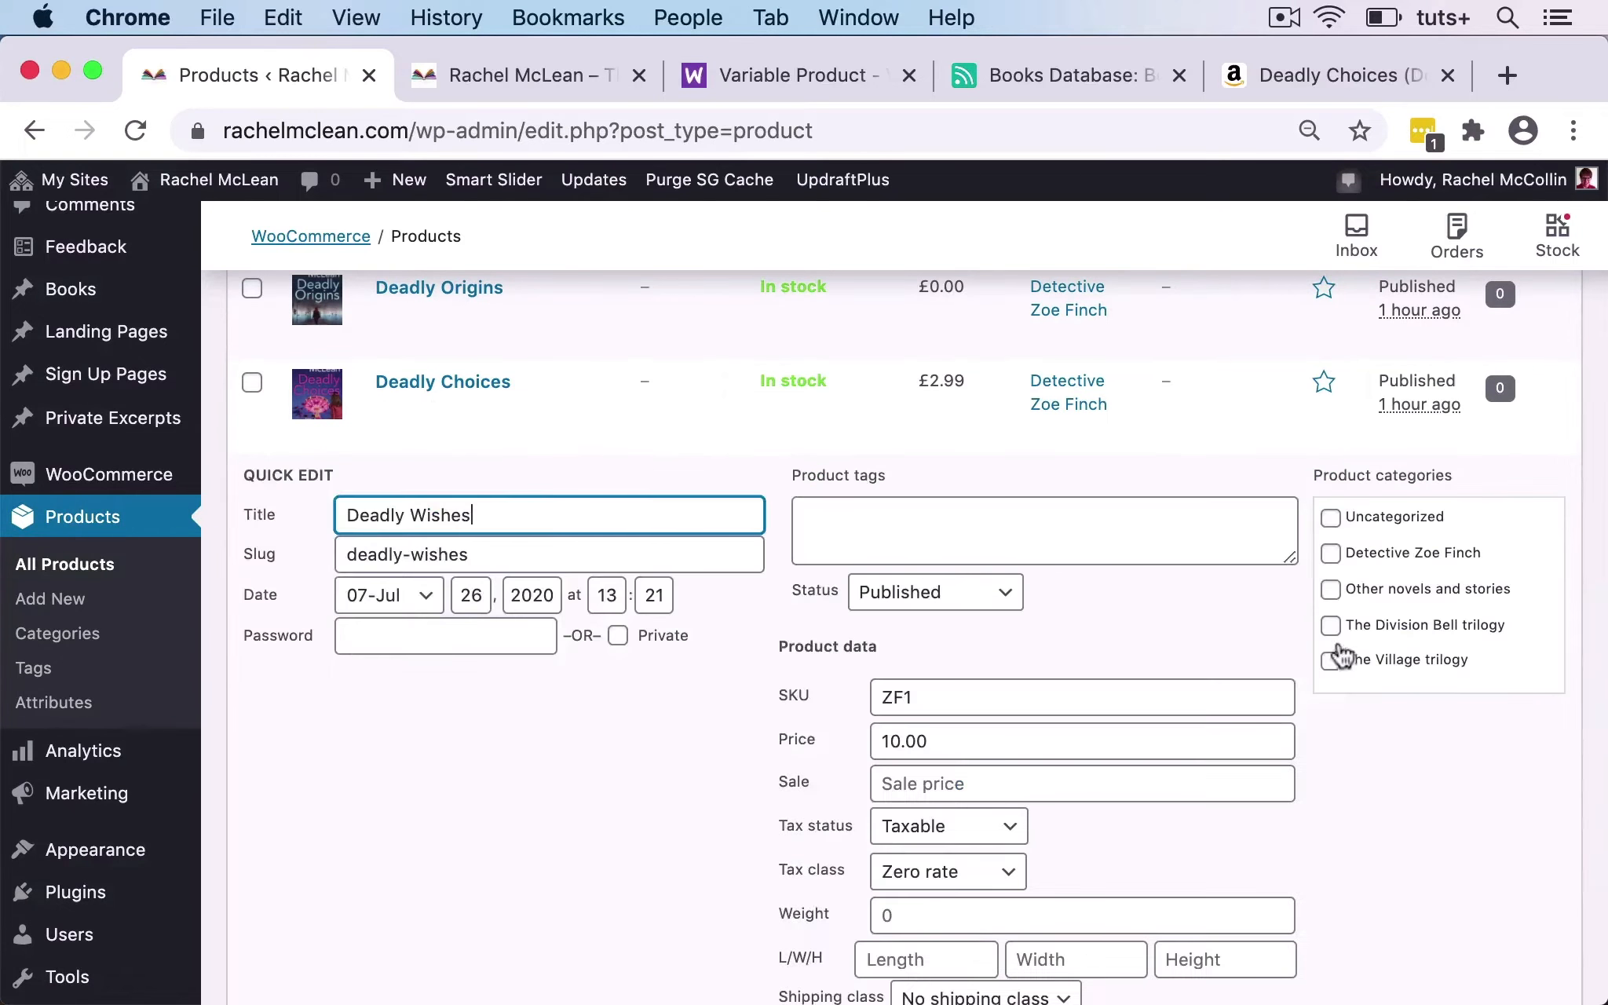
pyautogui.click(1330, 553)
pyautogui.scroll(-5, 1335, 565)
pyautogui.click(1522, 782)
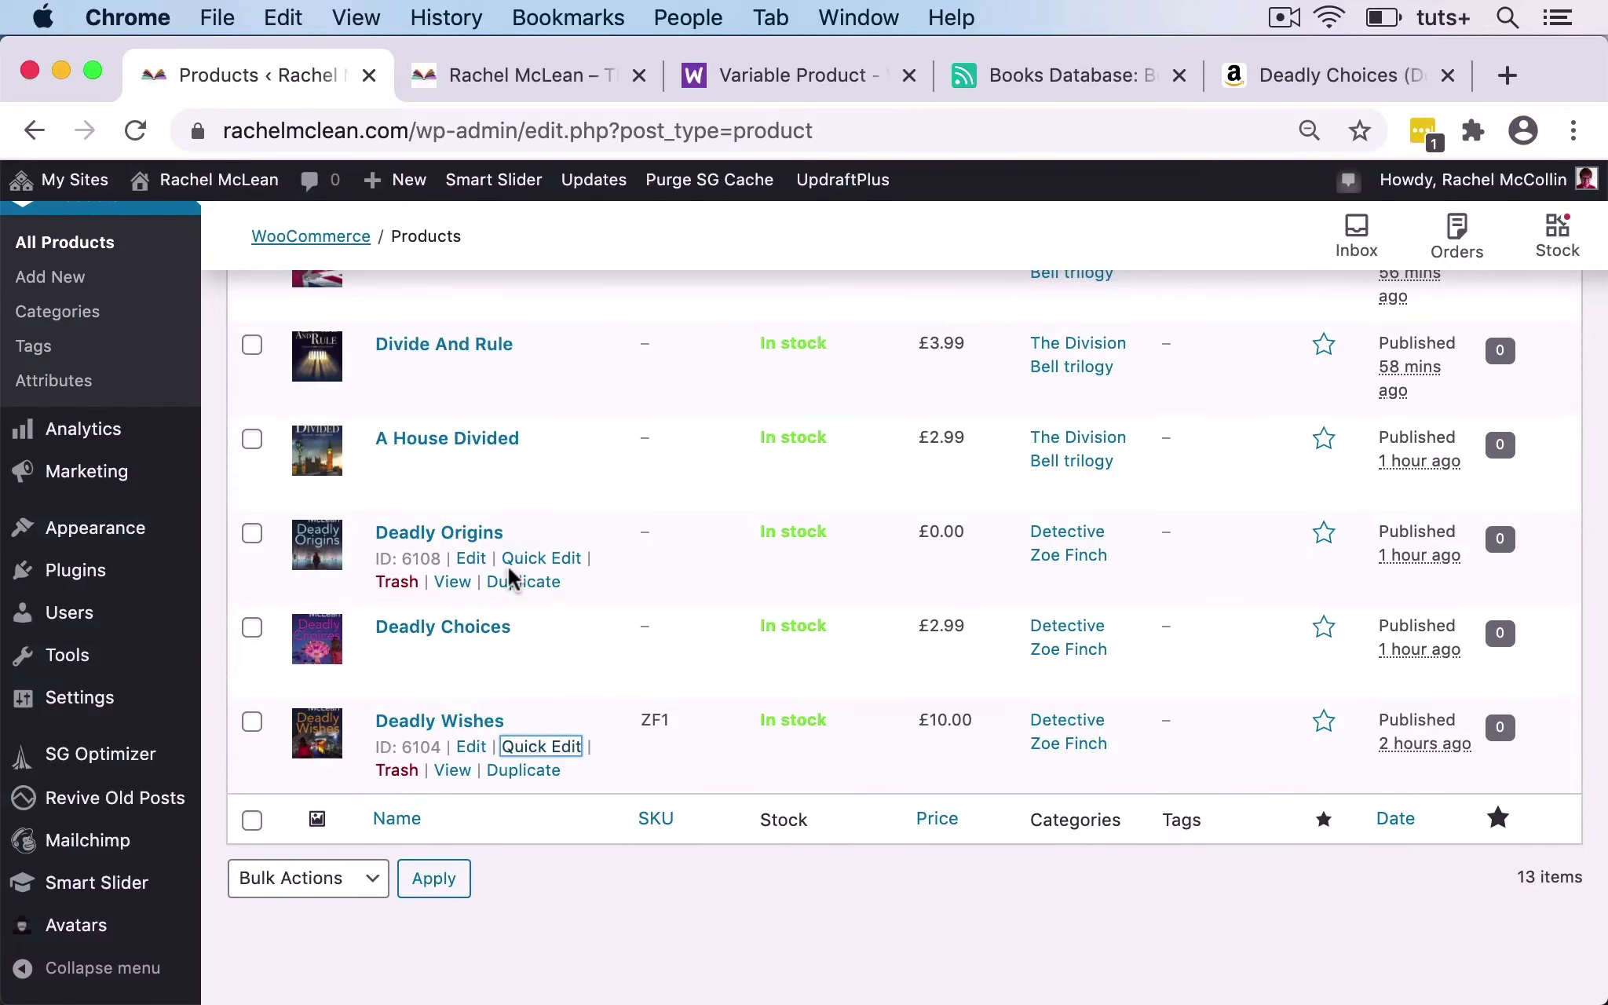
# Open the product tags and correct the misspelled tag's name and slug to "dystopia", updating the tag.
pyautogui.scroll(15, 510, 579)
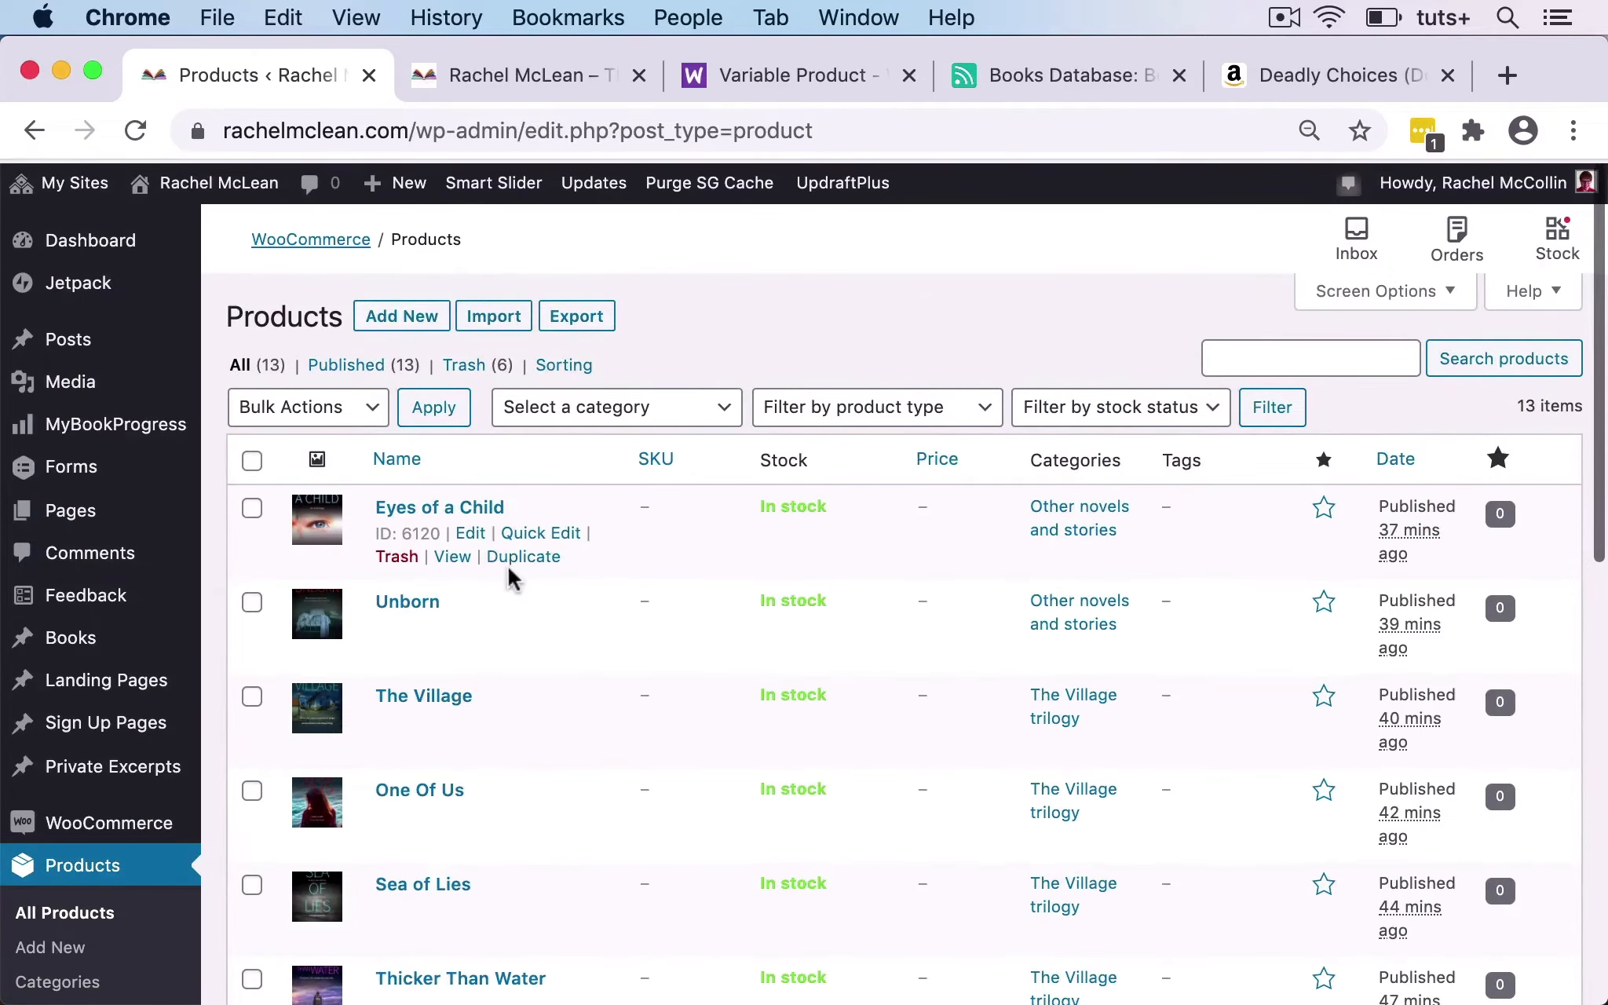
pyautogui.scroll(-3, 162, 728)
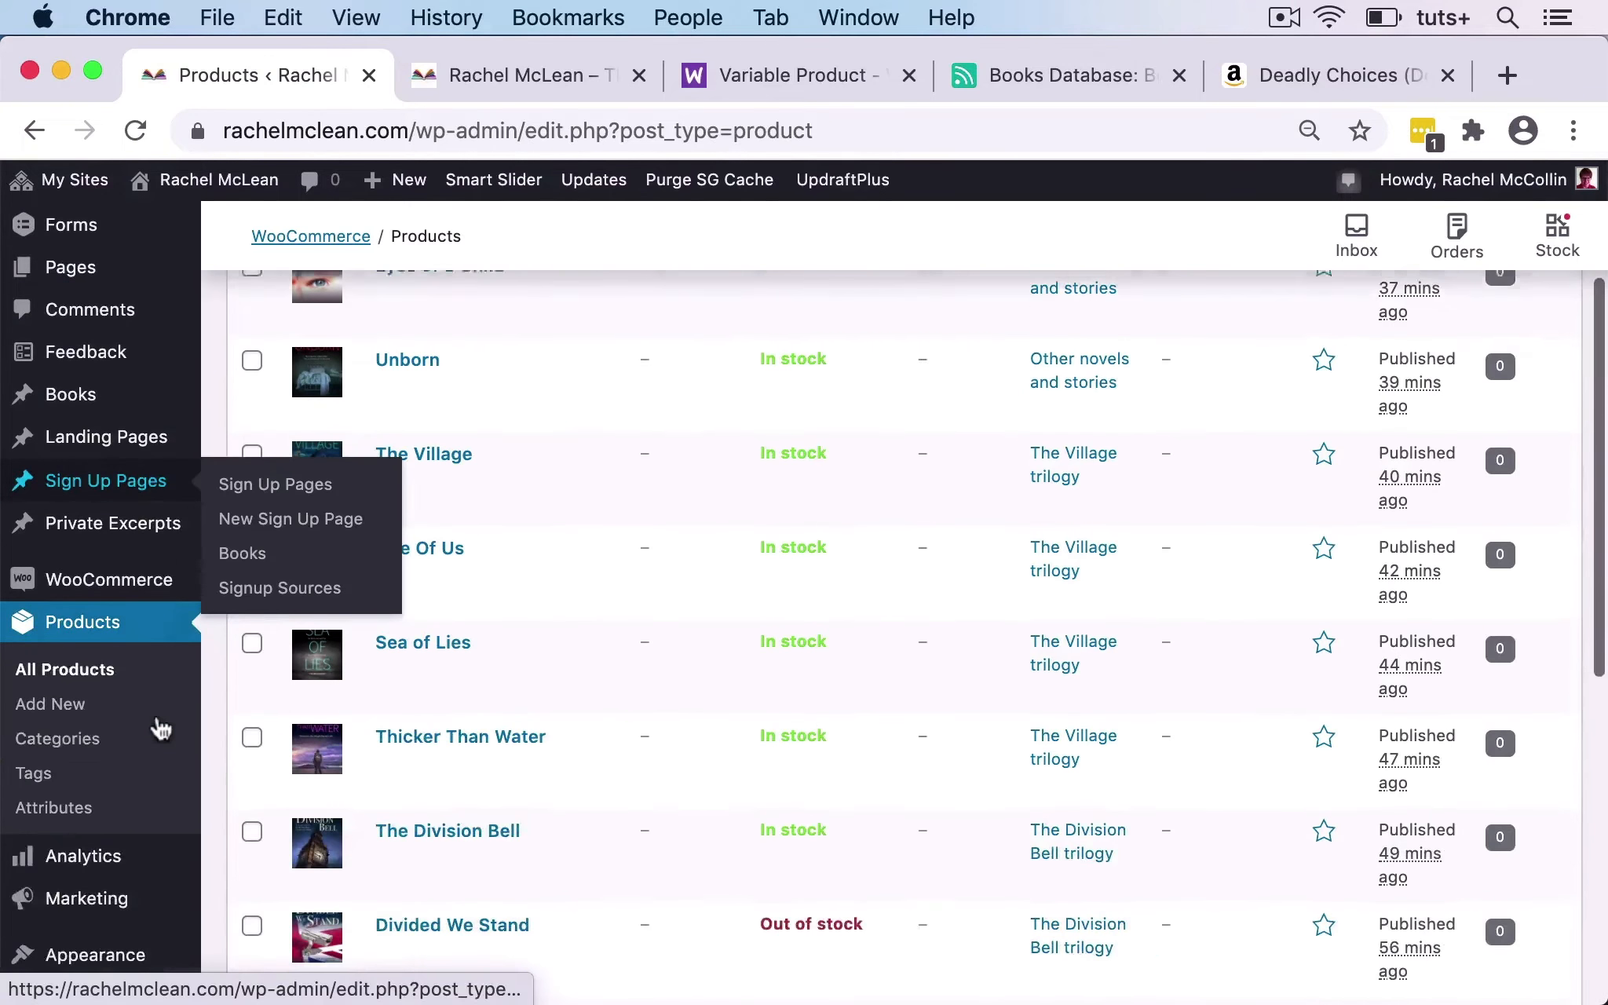
pyautogui.click(36, 771)
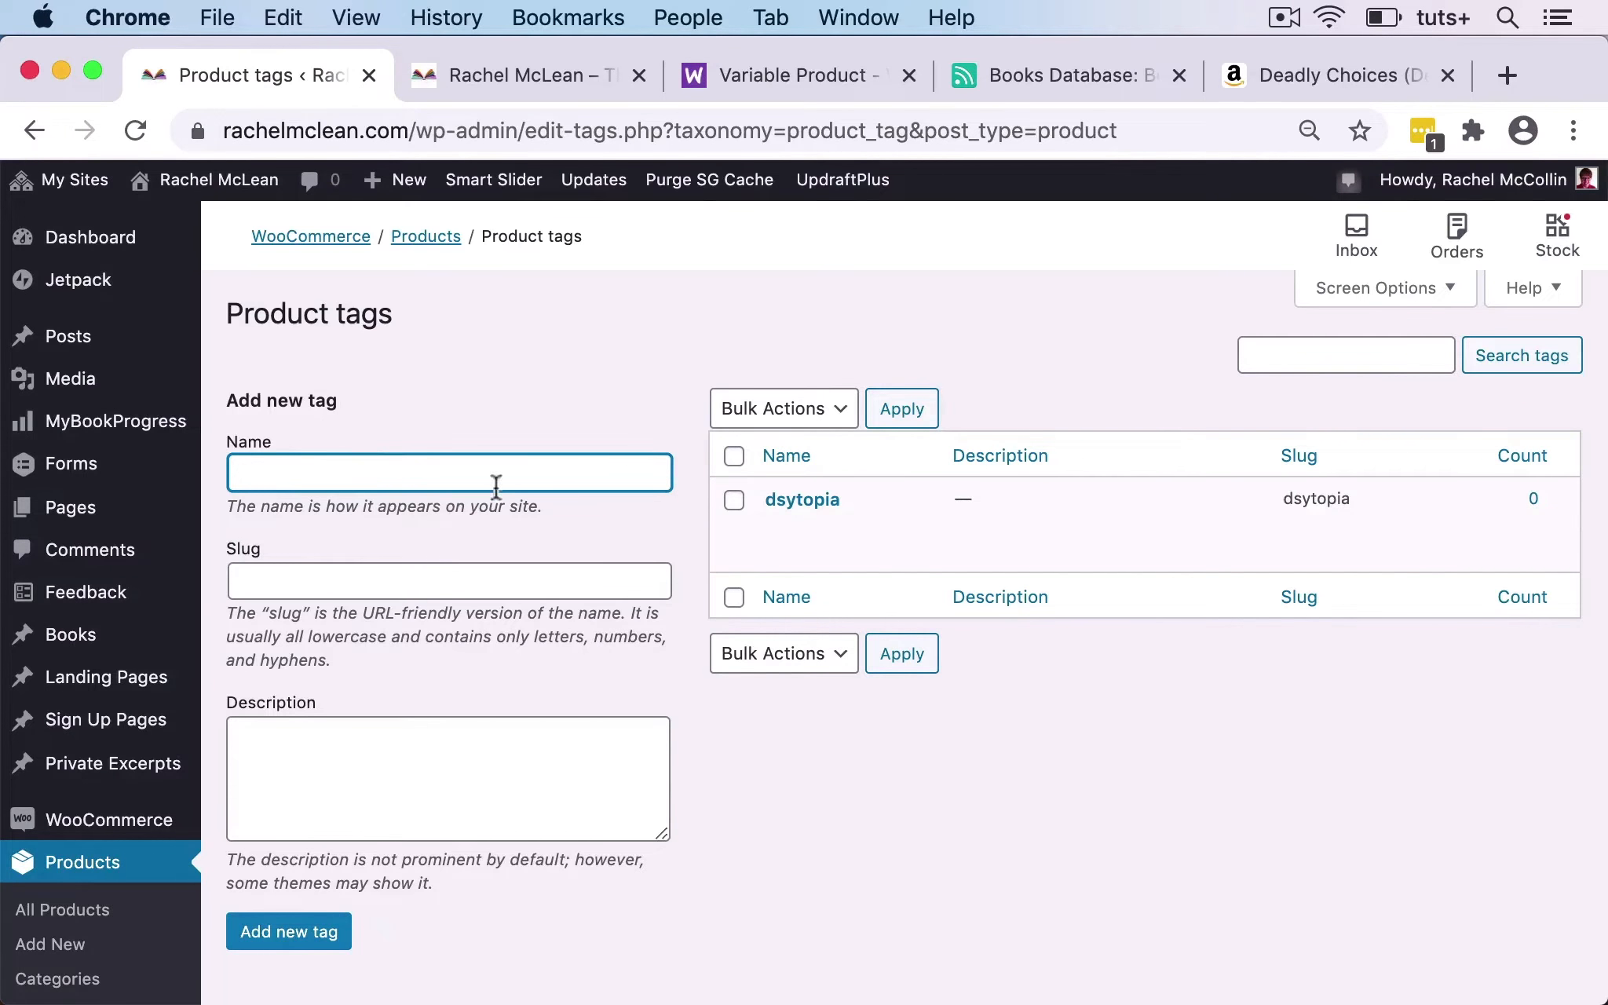
pyautogui.moveTo(790, 537)
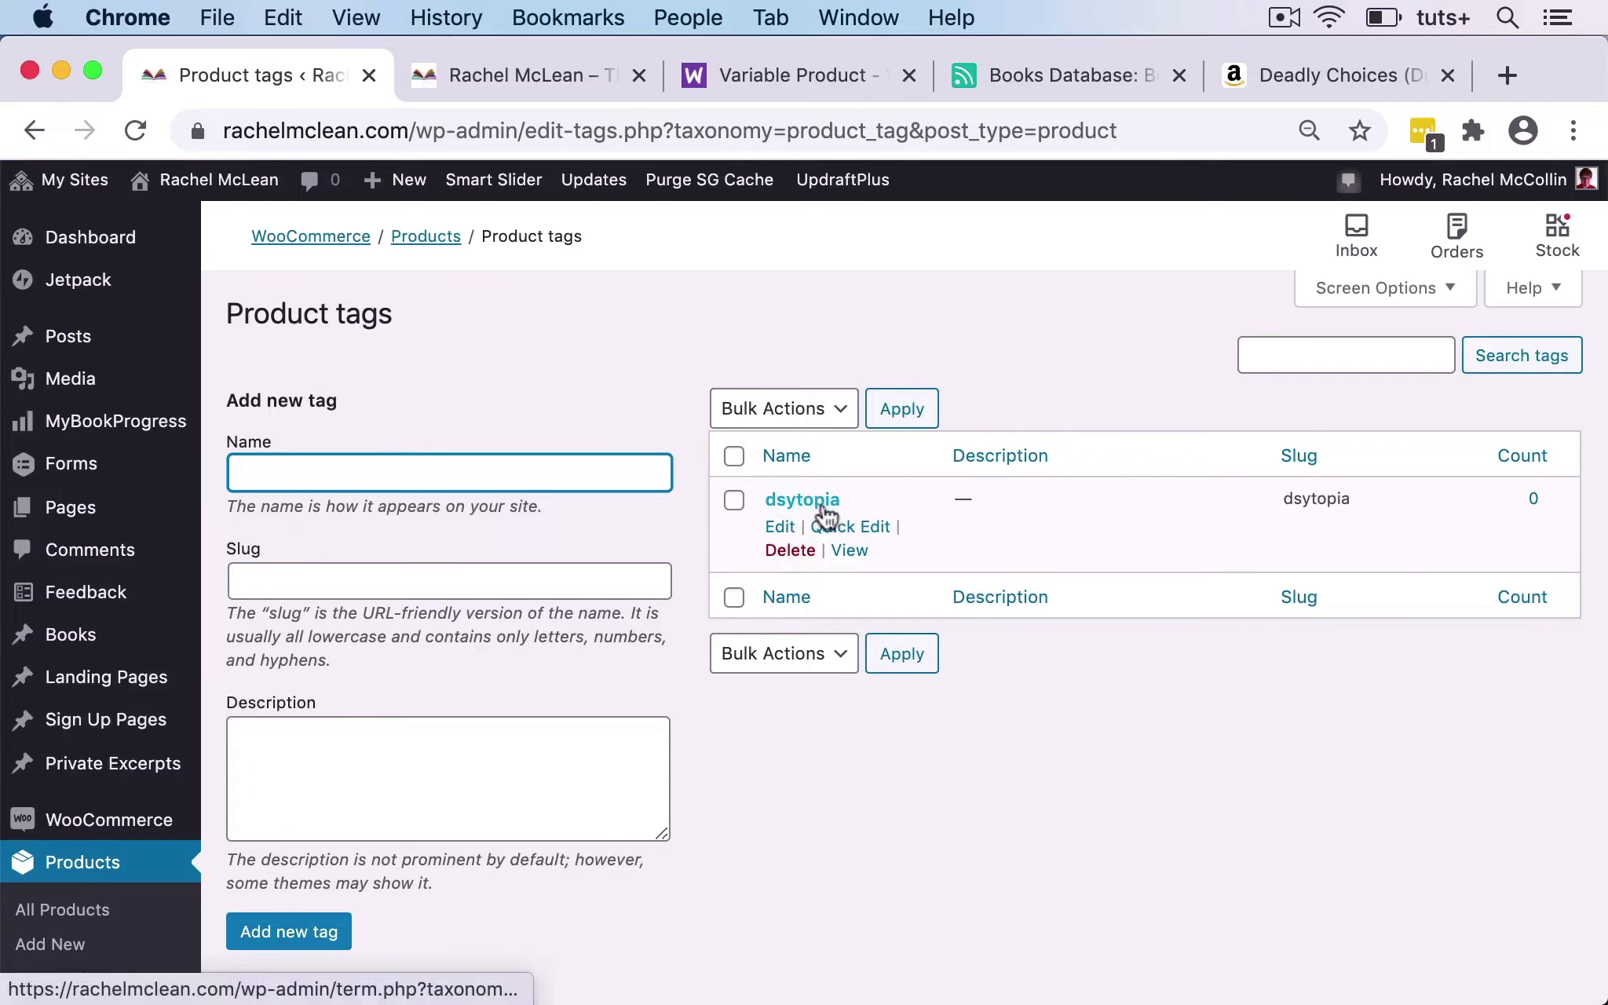
pyautogui.click(848, 528)
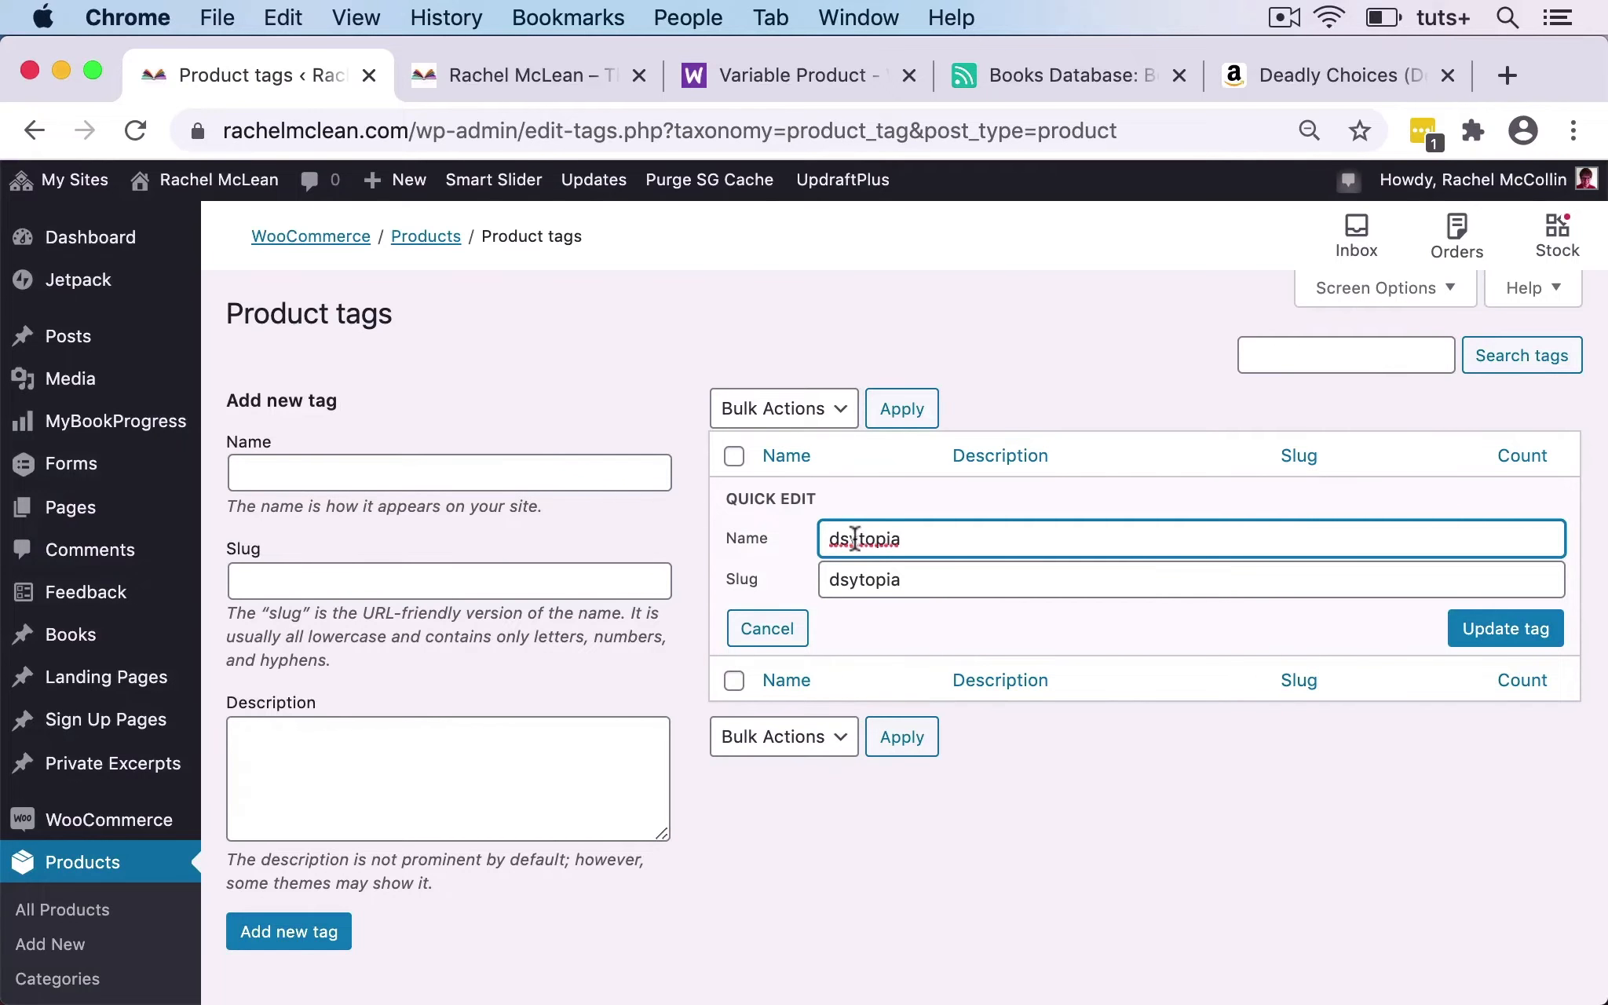
pyautogui.click(849, 582)
pyautogui.press('BackSpace')
pyautogui.press('BackSpace')
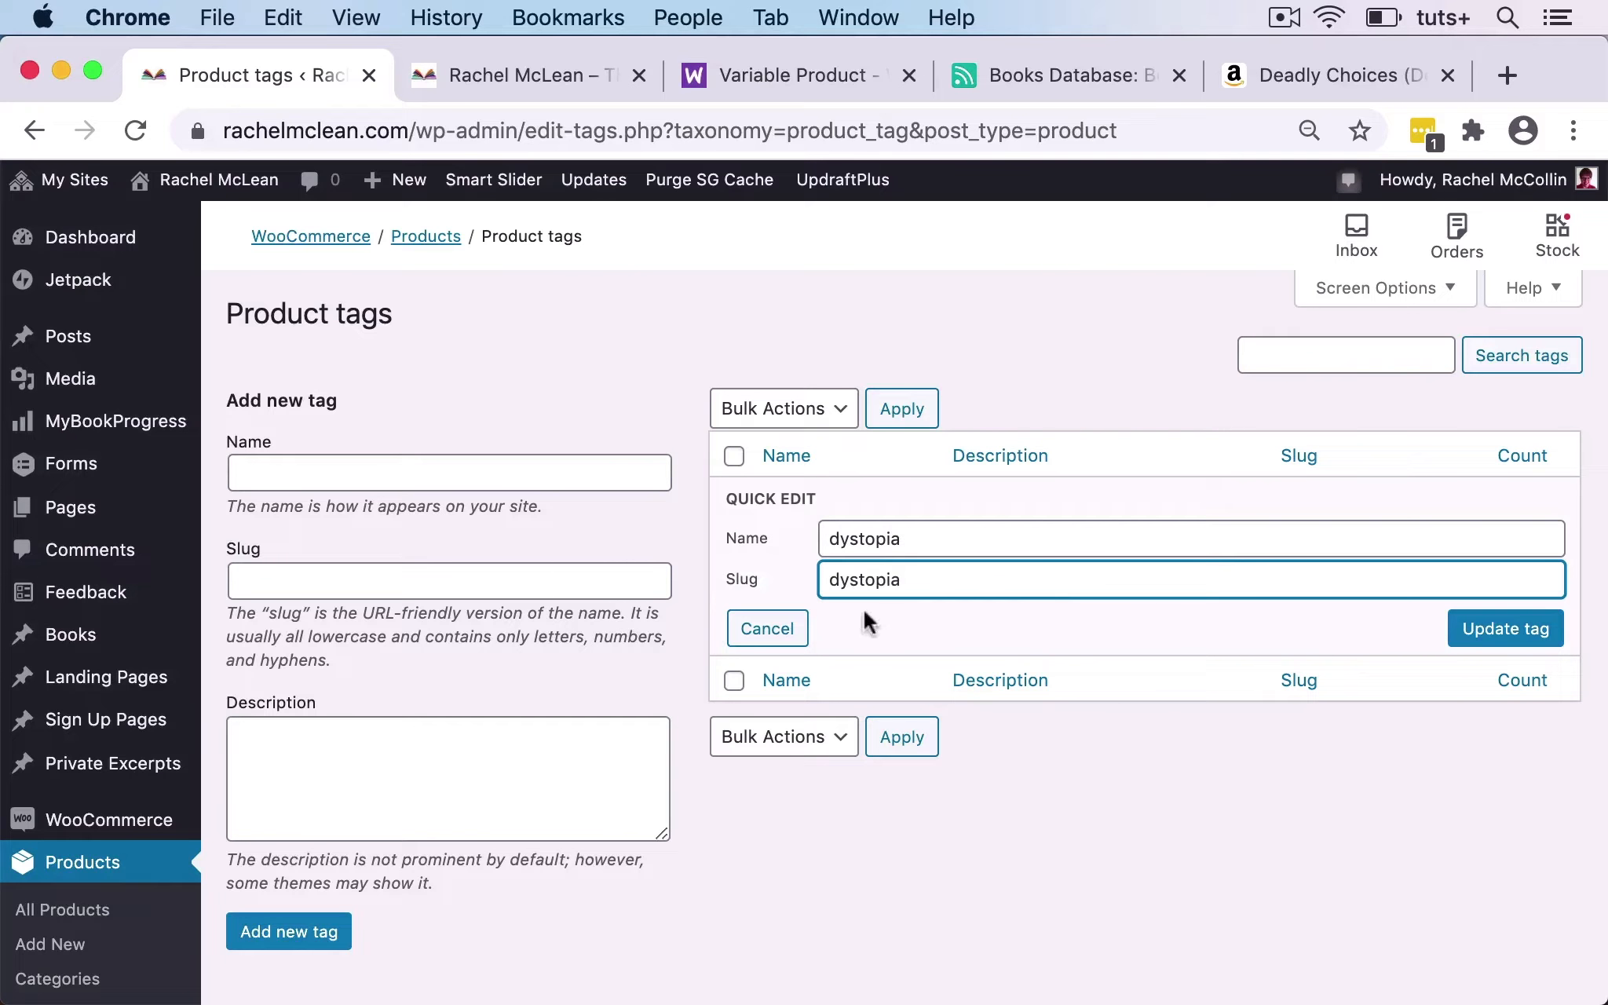
pyautogui.click(1510, 639)
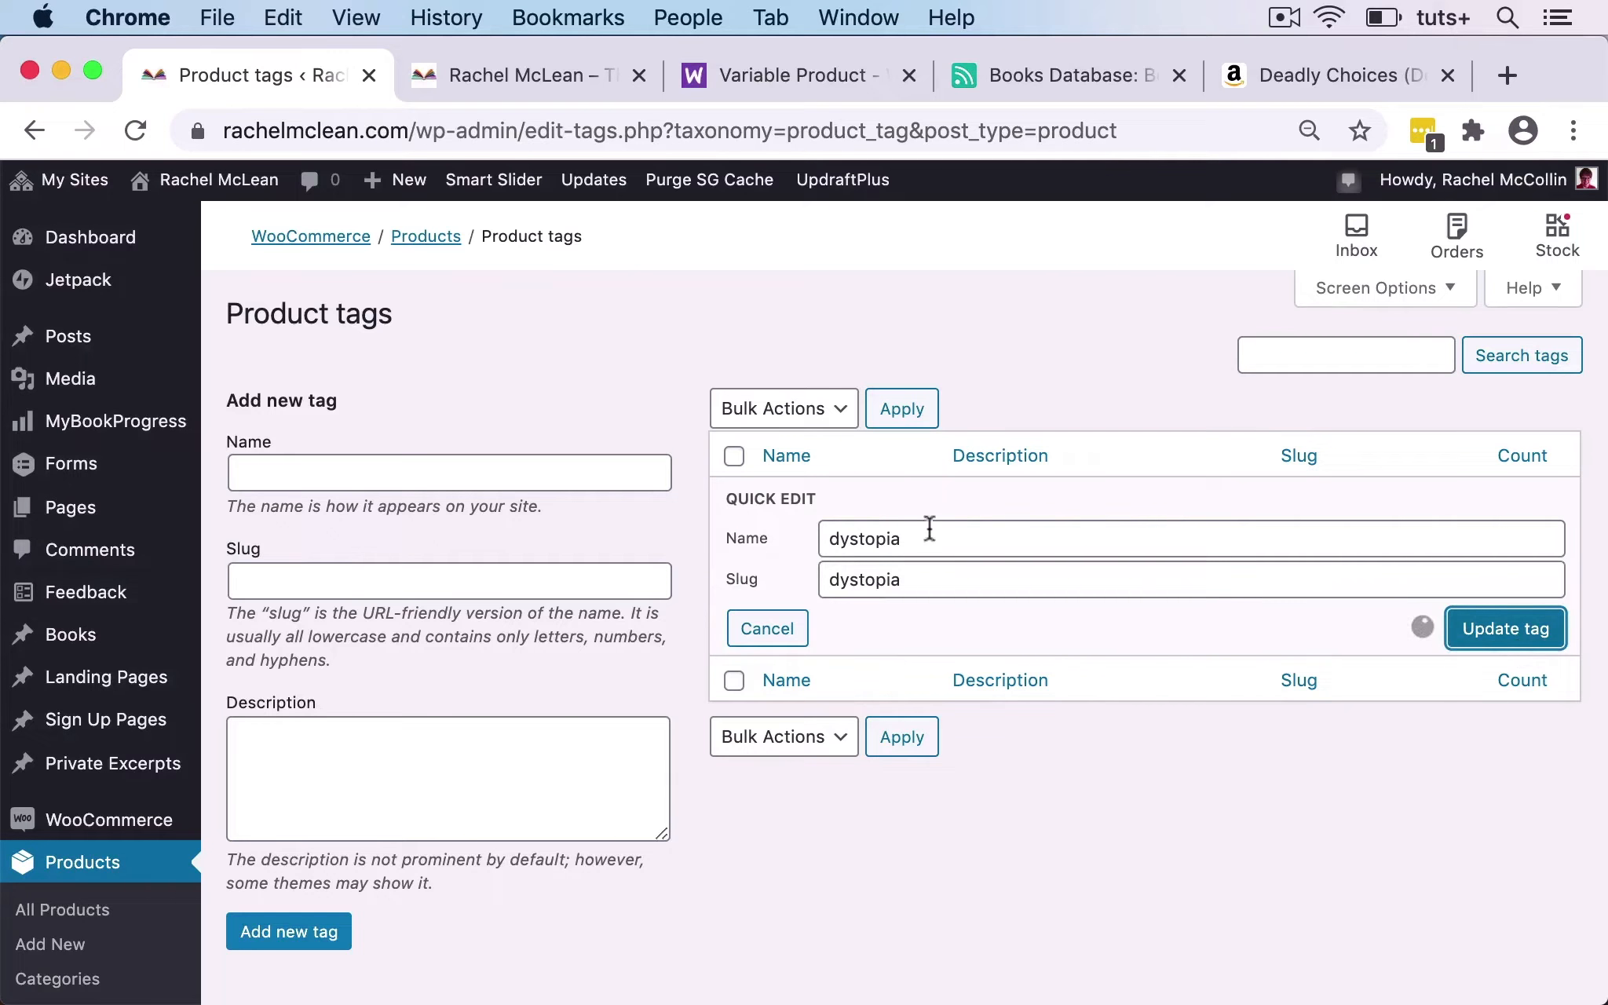
# Add the product tags crime, thriller, post-apocalyptic, anthology, political thriller and psychological thriller.
pyautogui.click(277, 479)
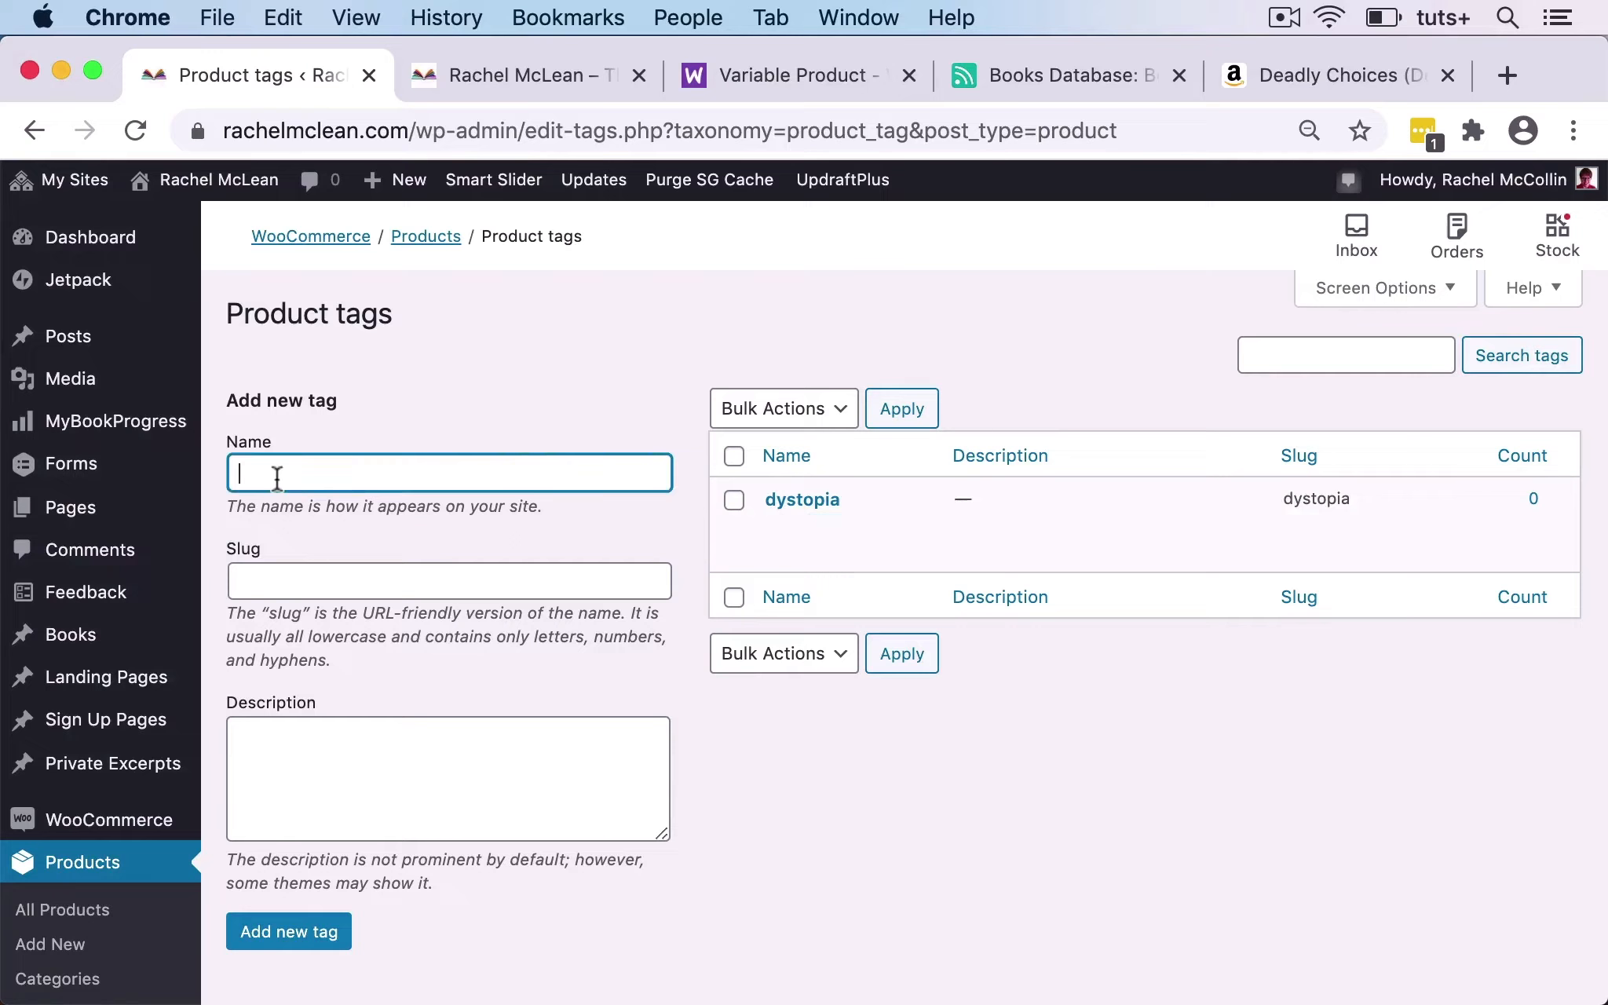
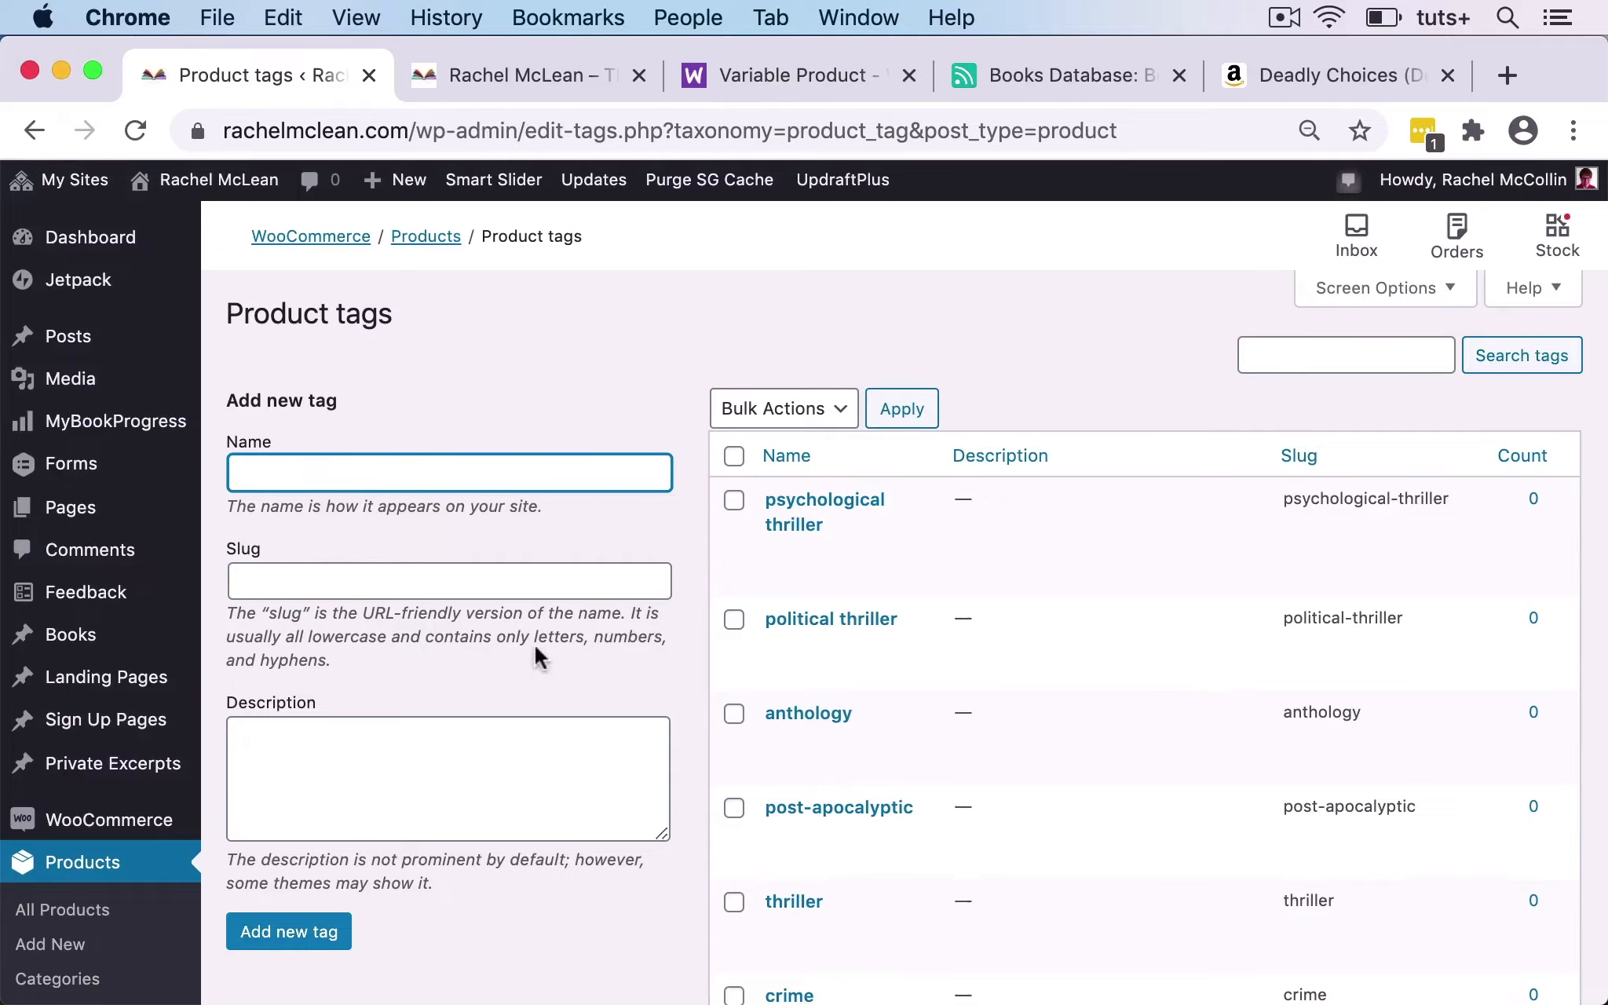
pyautogui.scroll(-5, 1041, 366)
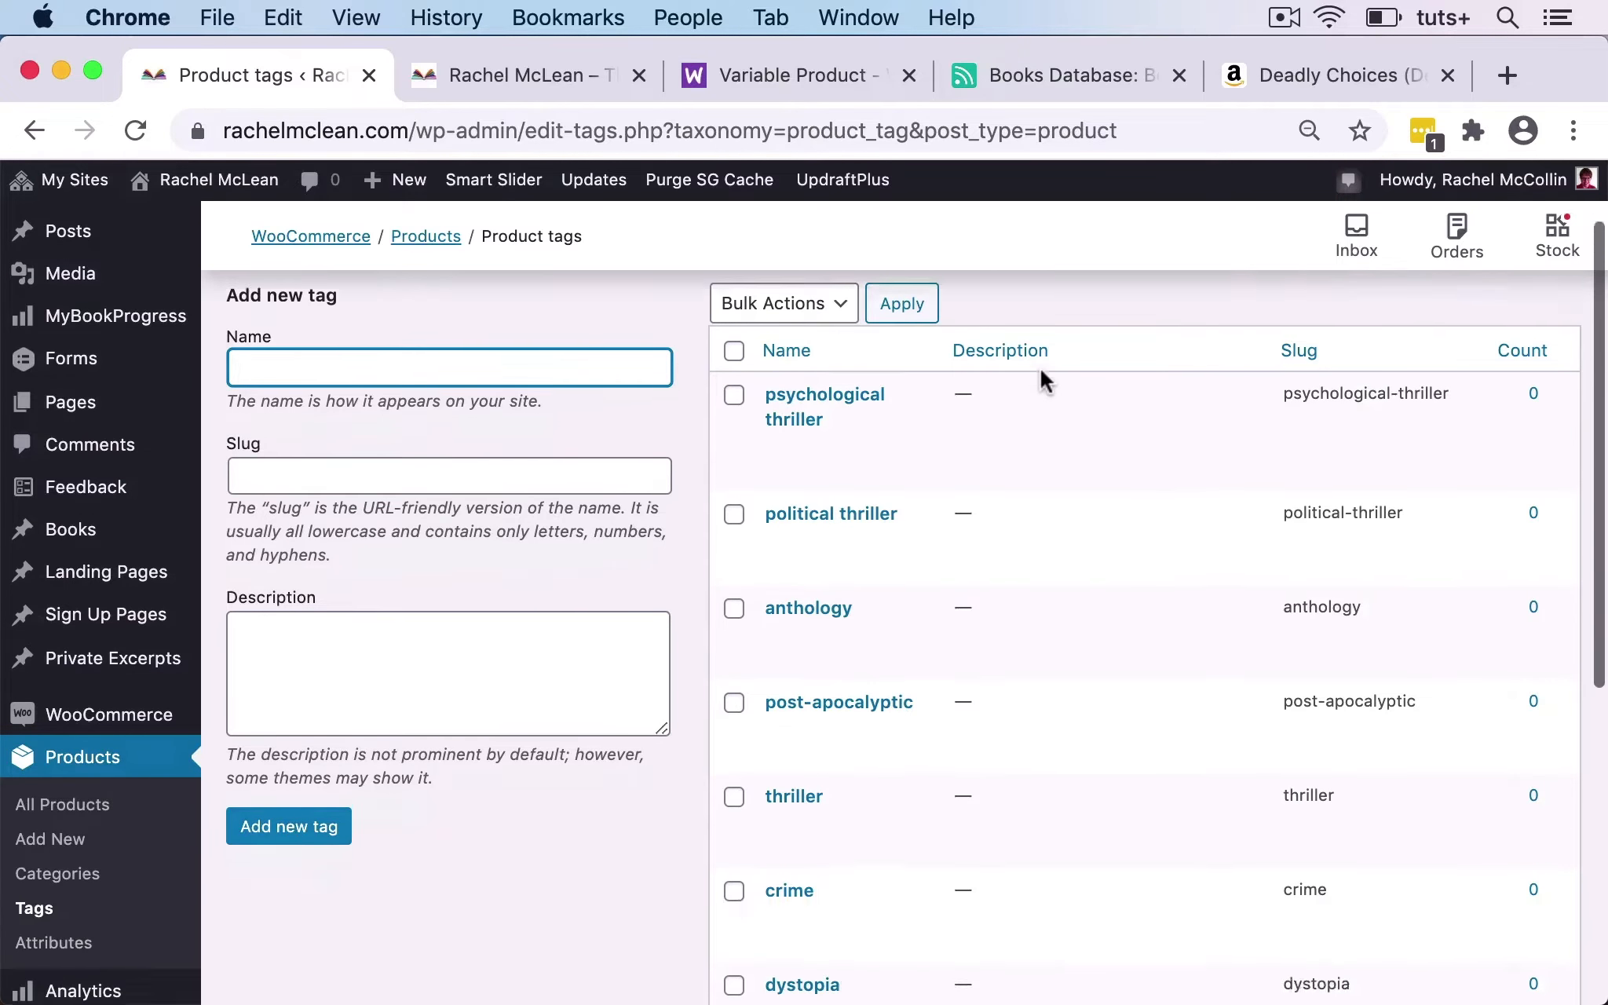
pyautogui.scroll(4, 1112, 582)
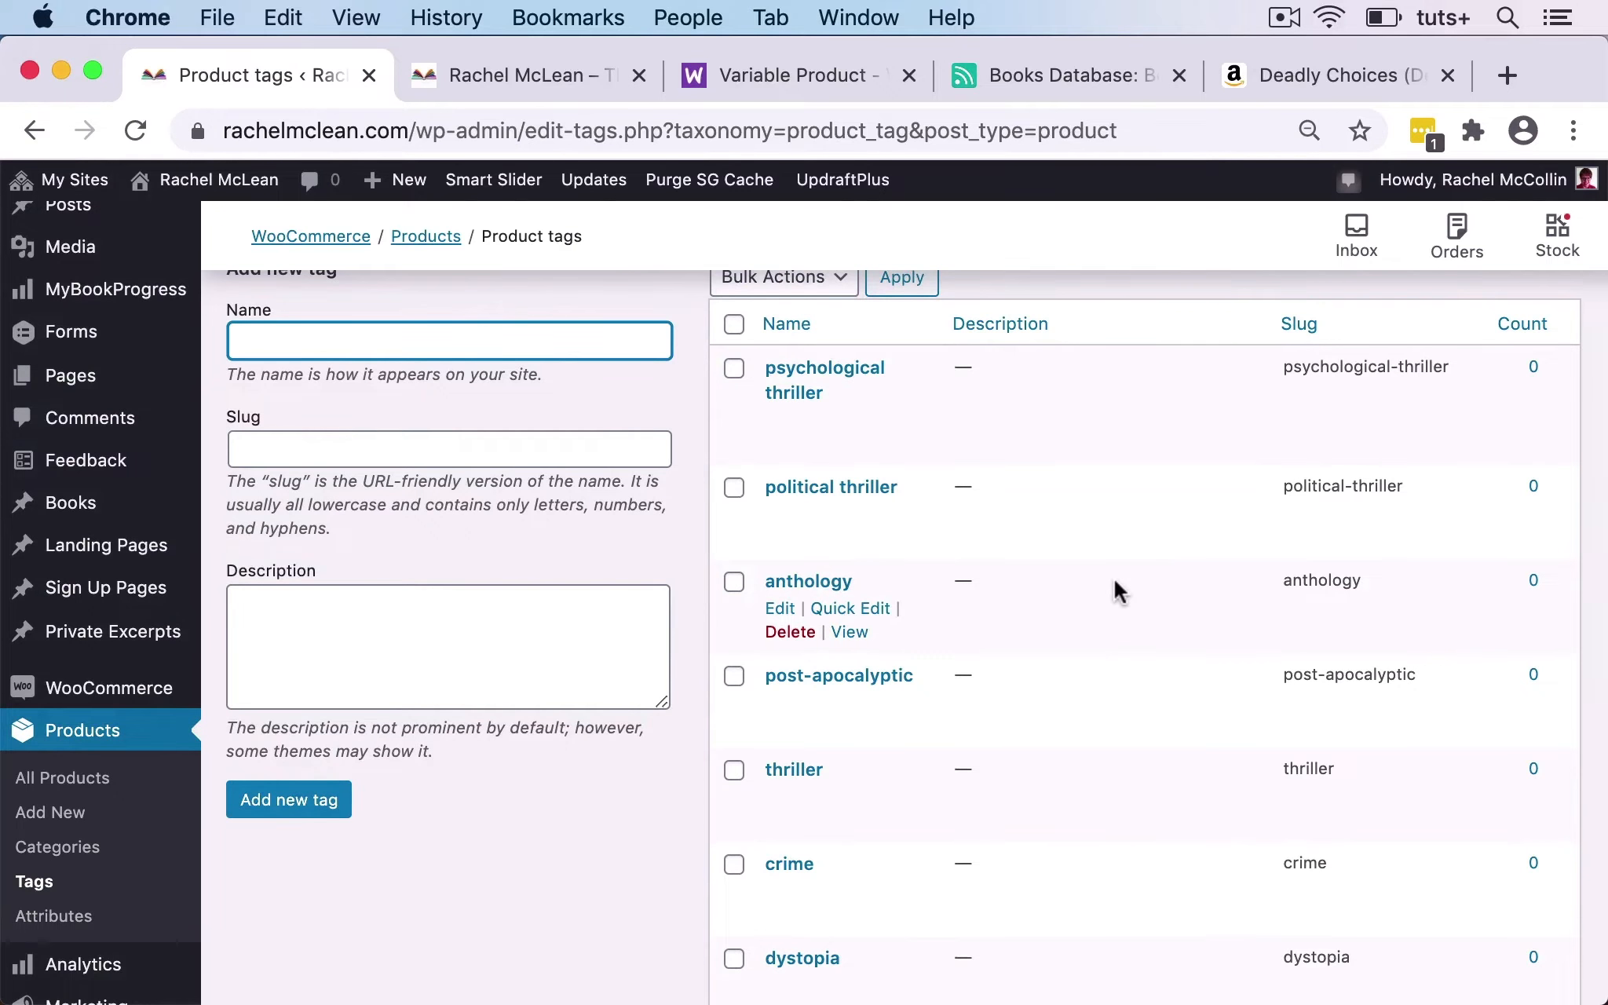
pyautogui.scroll(-2, 1117, 589)
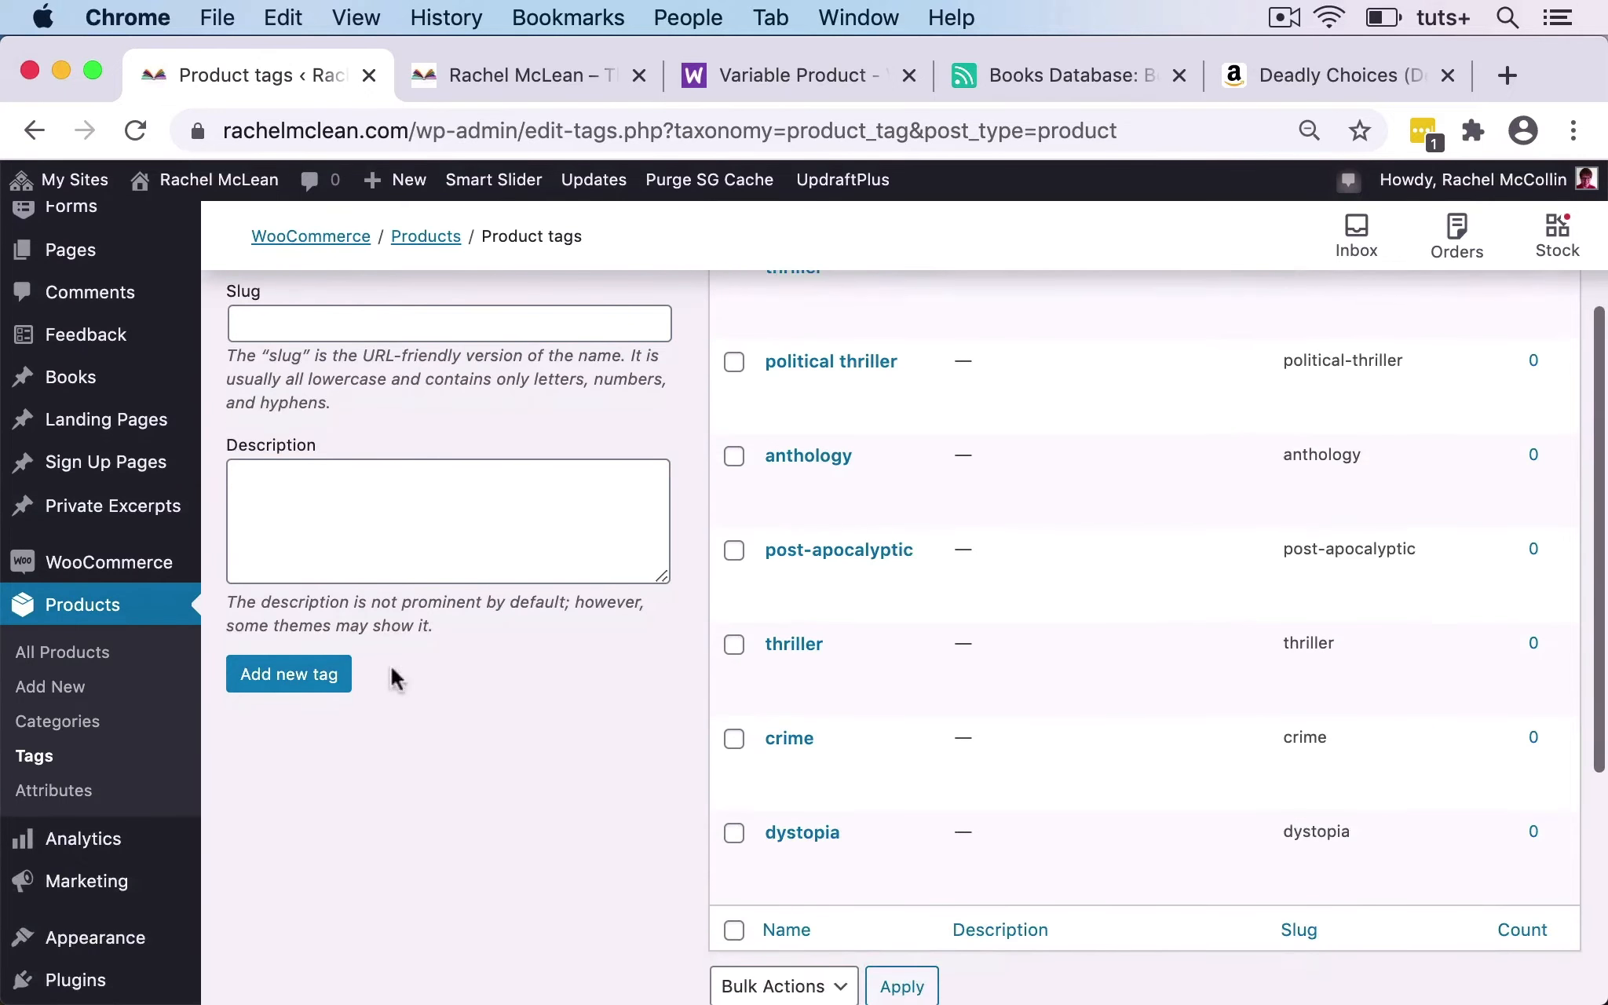
# Open the full product list and quick-edit Eyes of a Child to add the tag anthology, updating the product.
pyautogui.click(54, 662)
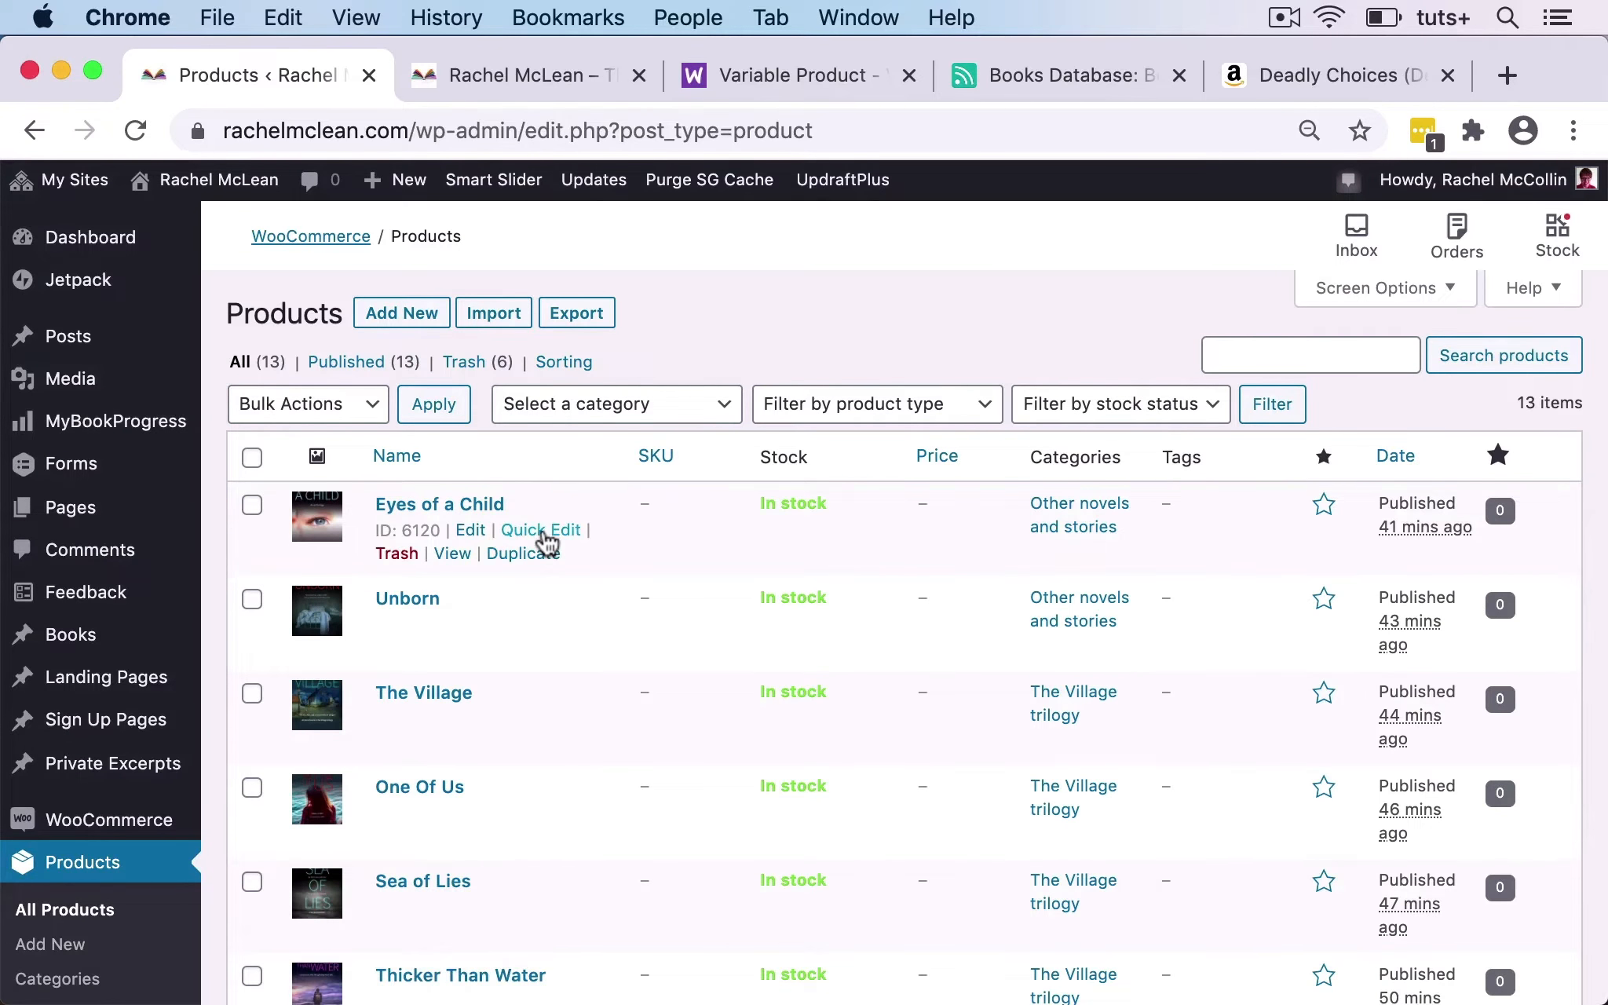
pyautogui.click(542, 531)
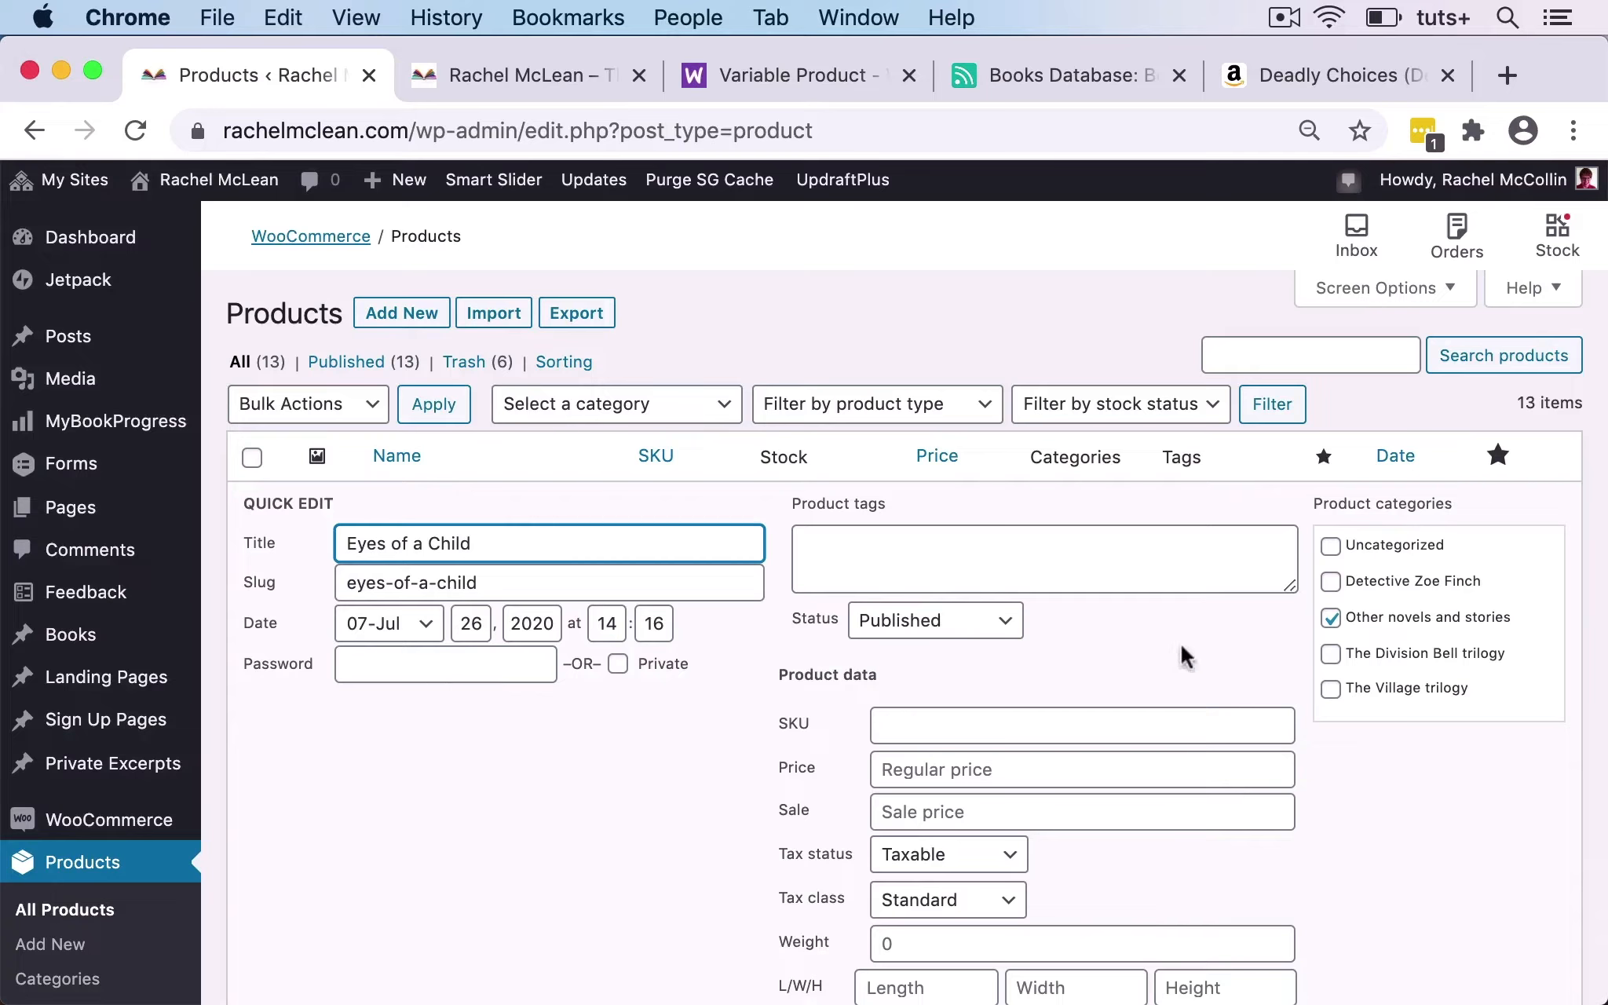
pyautogui.scroll(-4, 1204, 698)
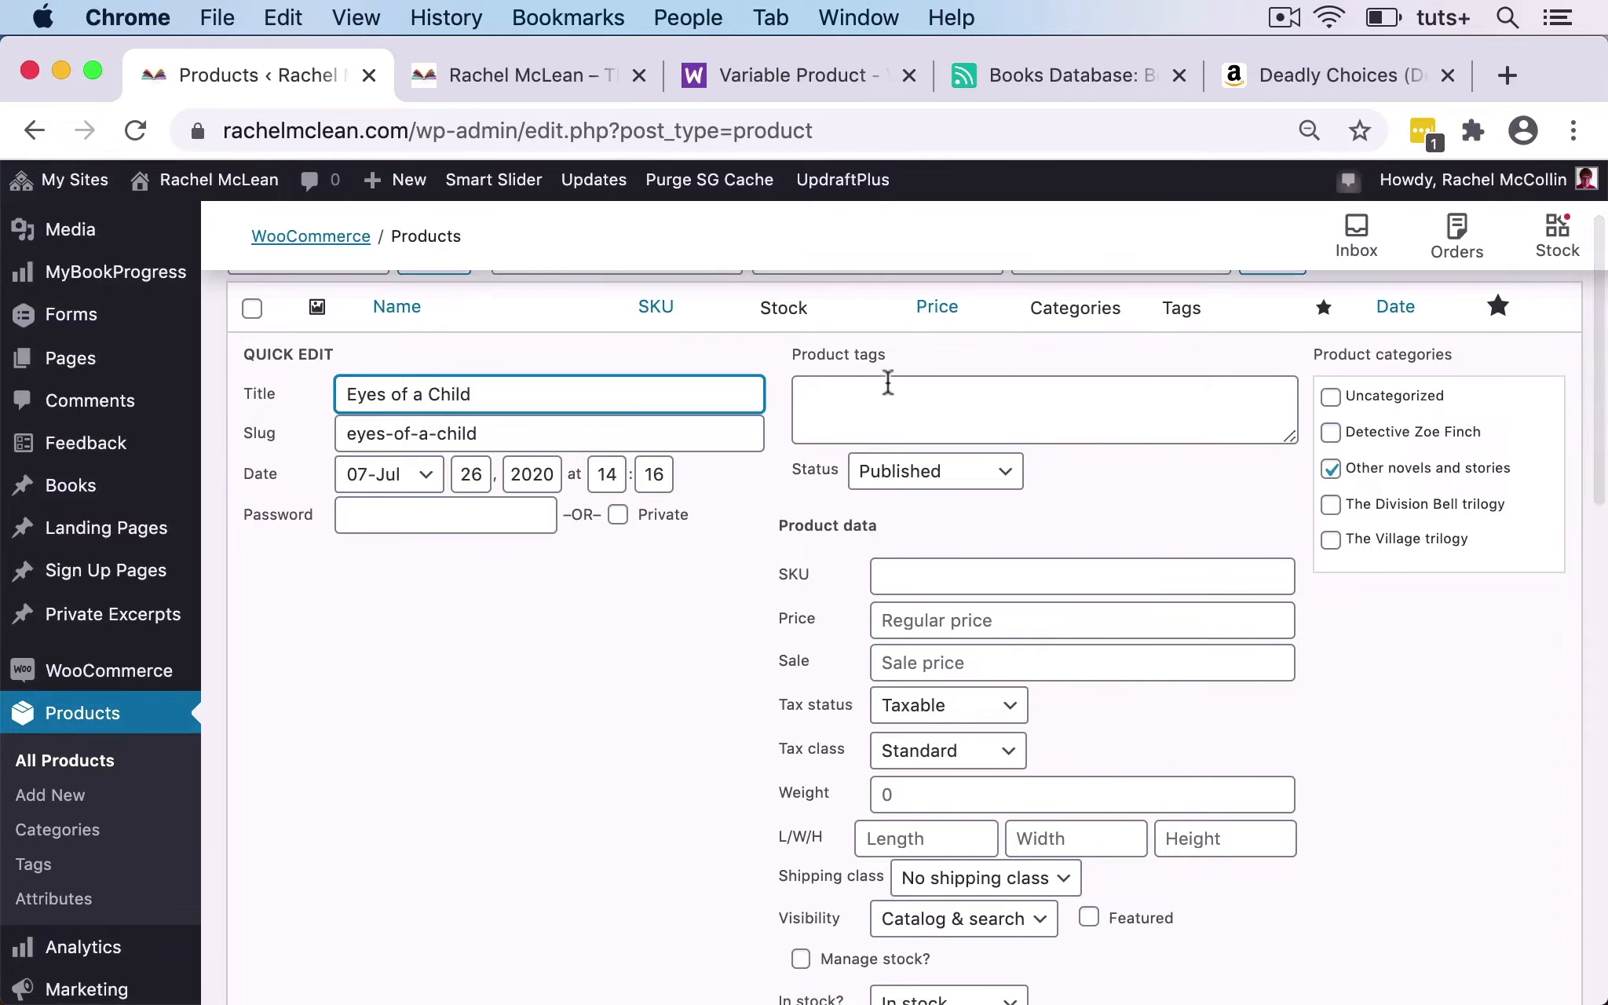
pyautogui.click(854, 394)
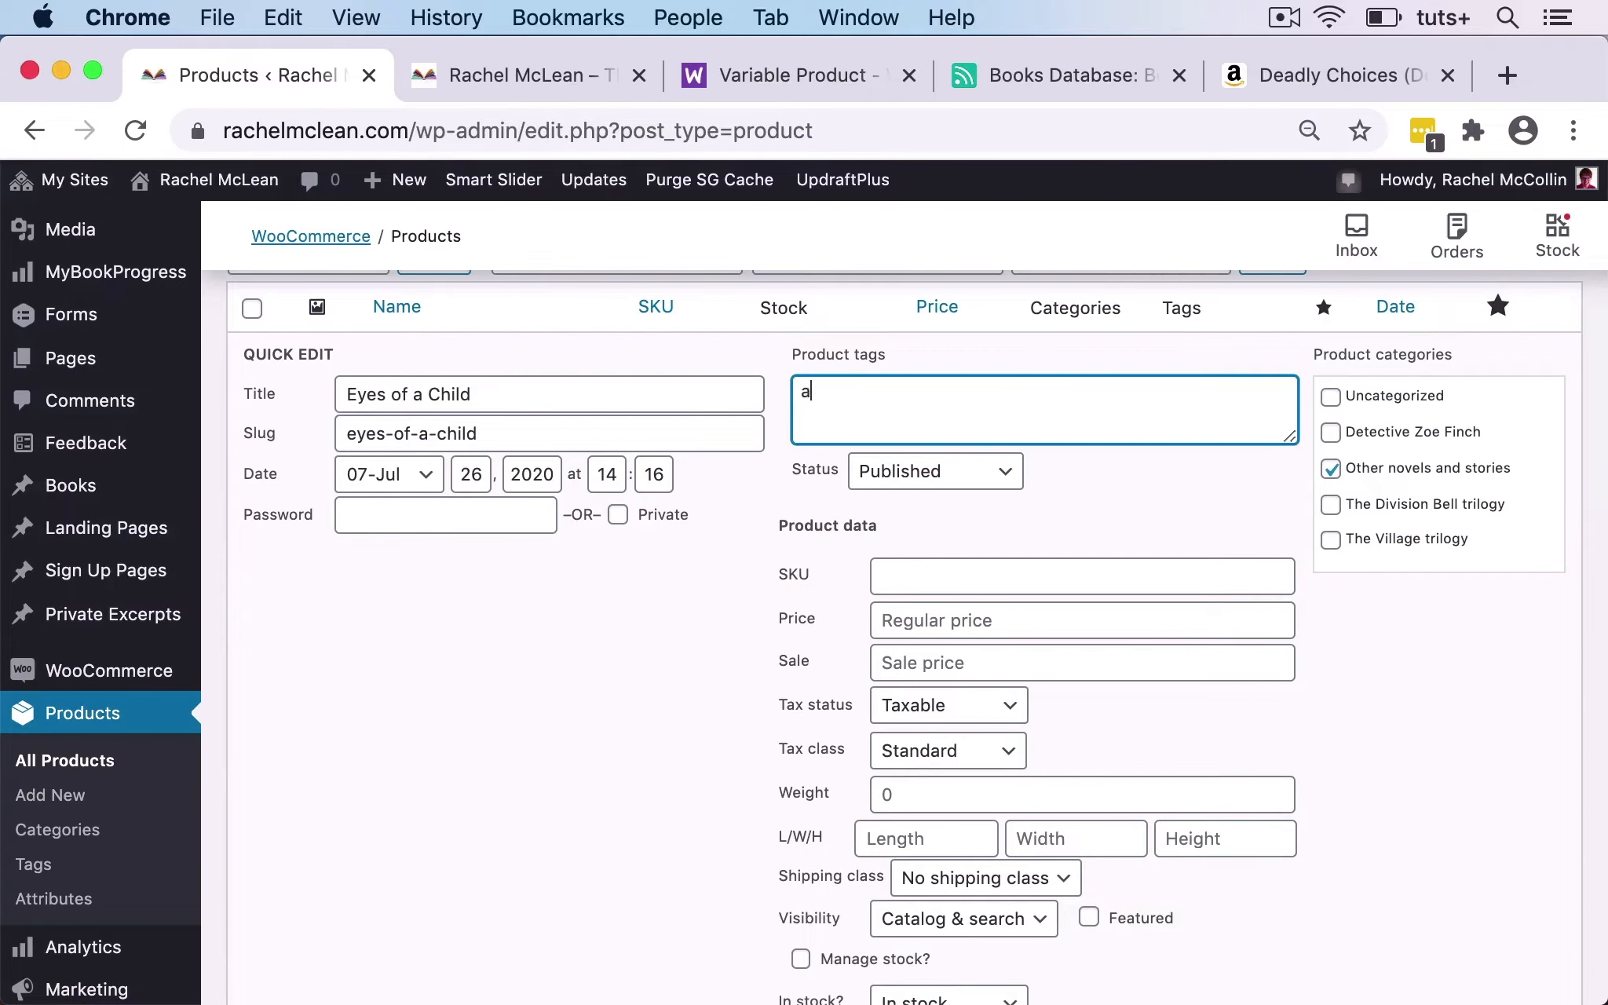
pyautogui.write('anth')
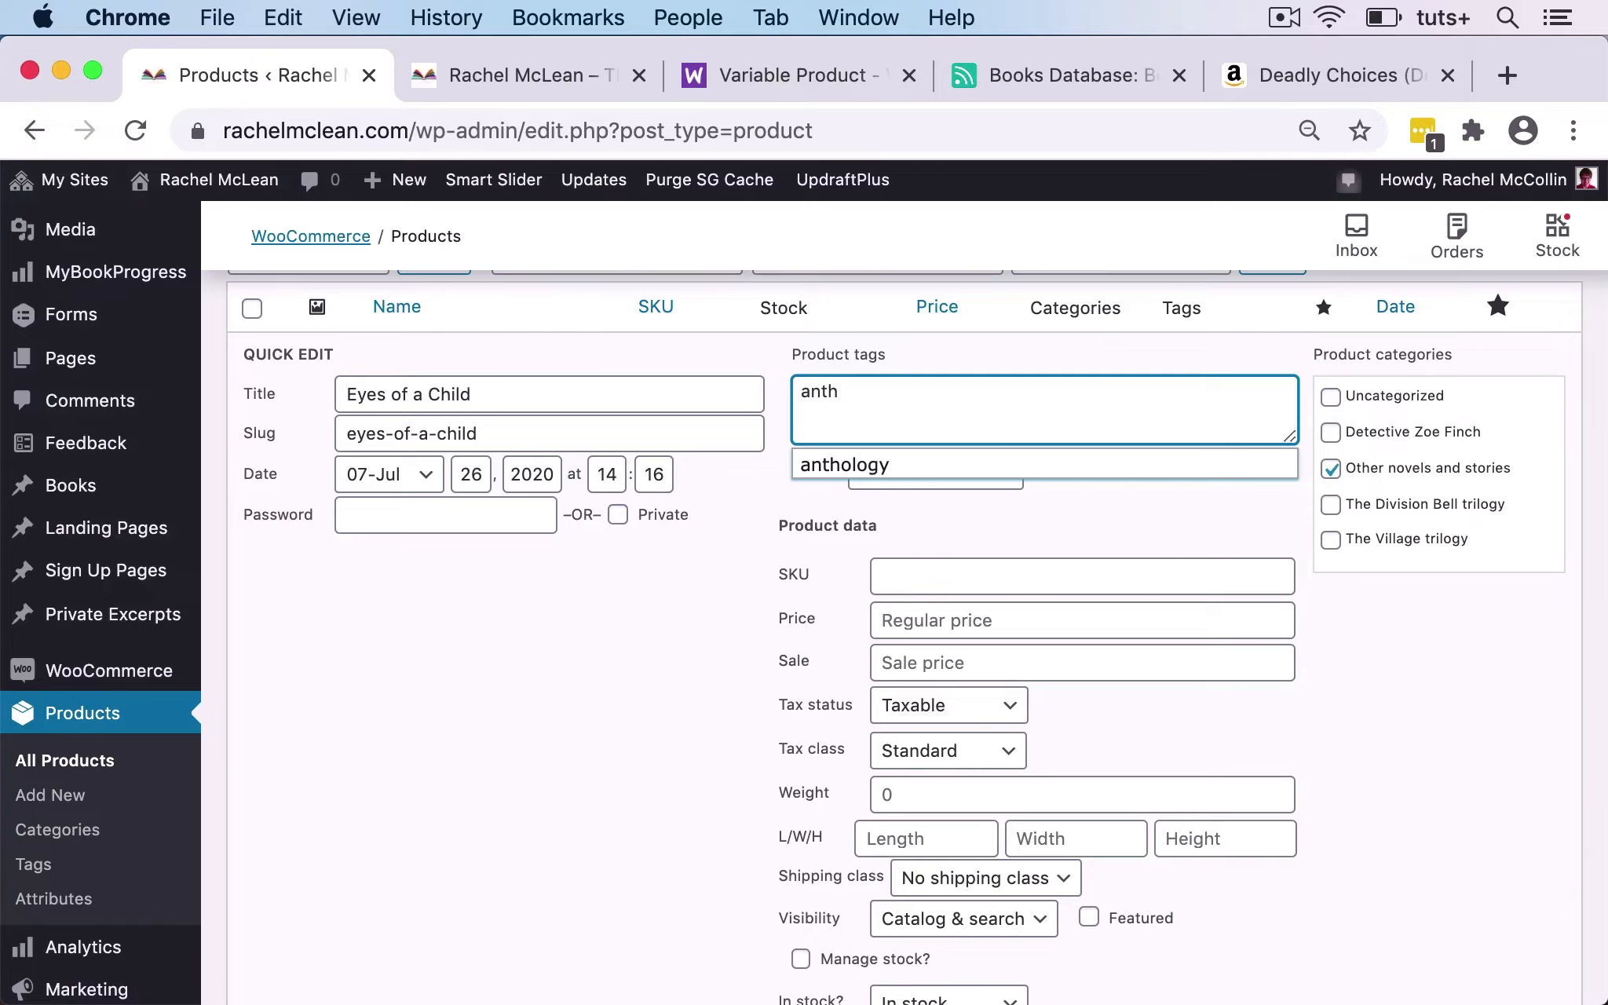
pyautogui.click(898, 471)
pyautogui.scroll(-12, 854, 732)
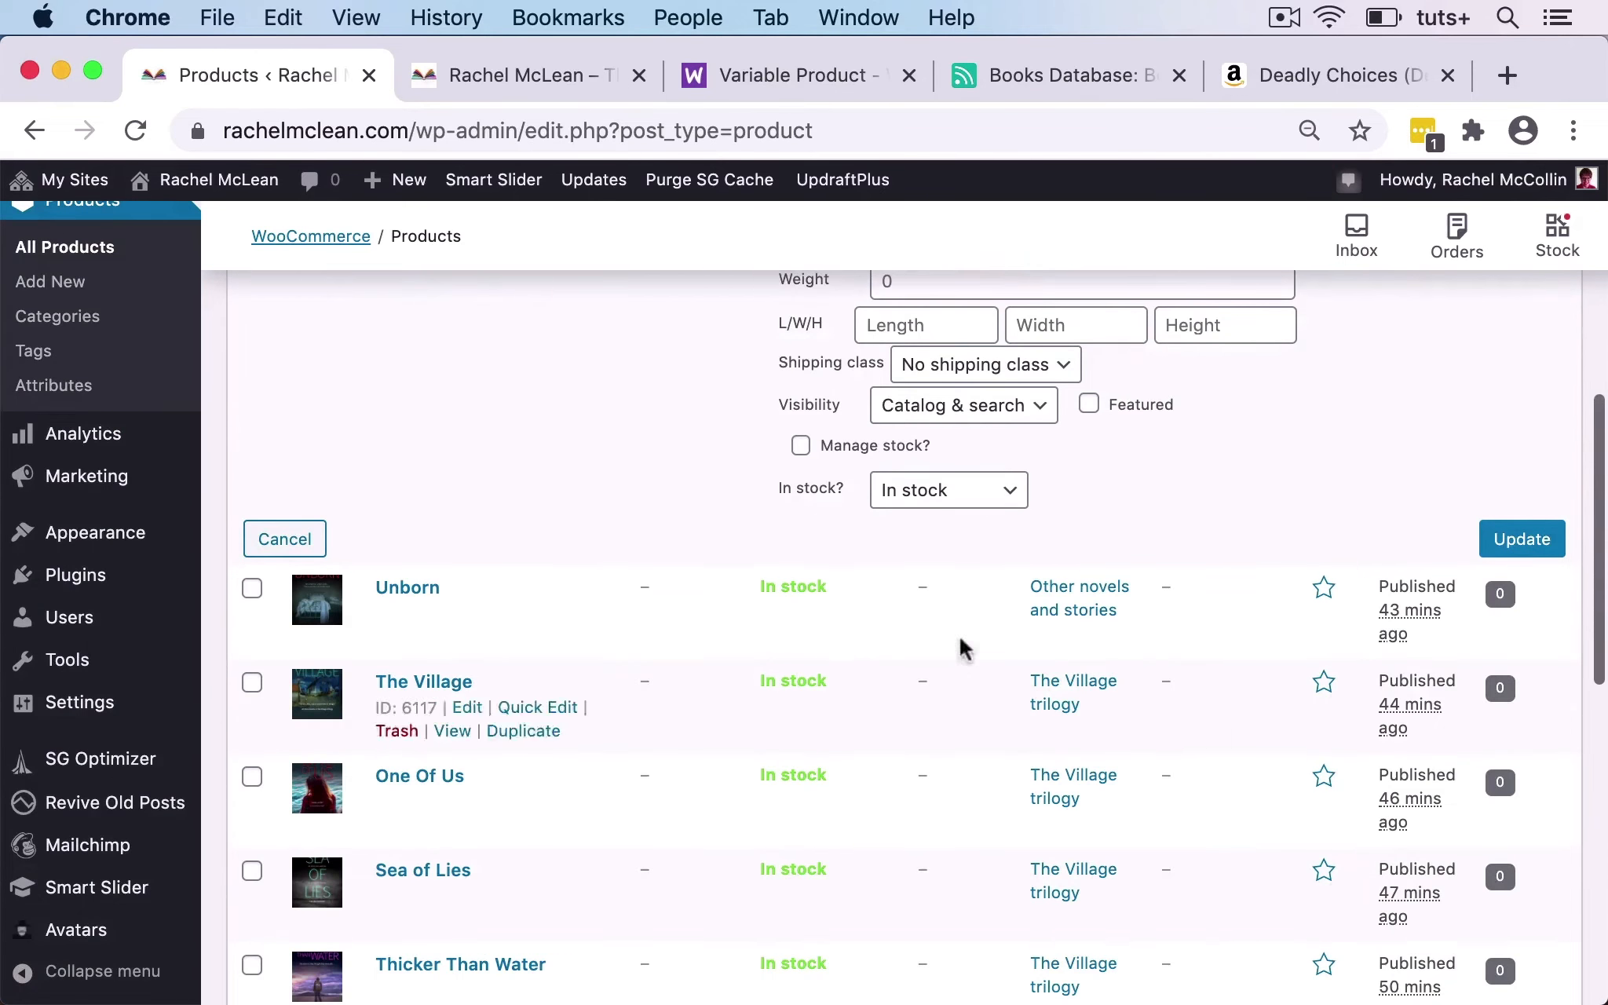
pyautogui.click(1523, 538)
# Quick-edit the product Unborn to add the tags dystopia and thriller.
pyautogui.click(518, 611)
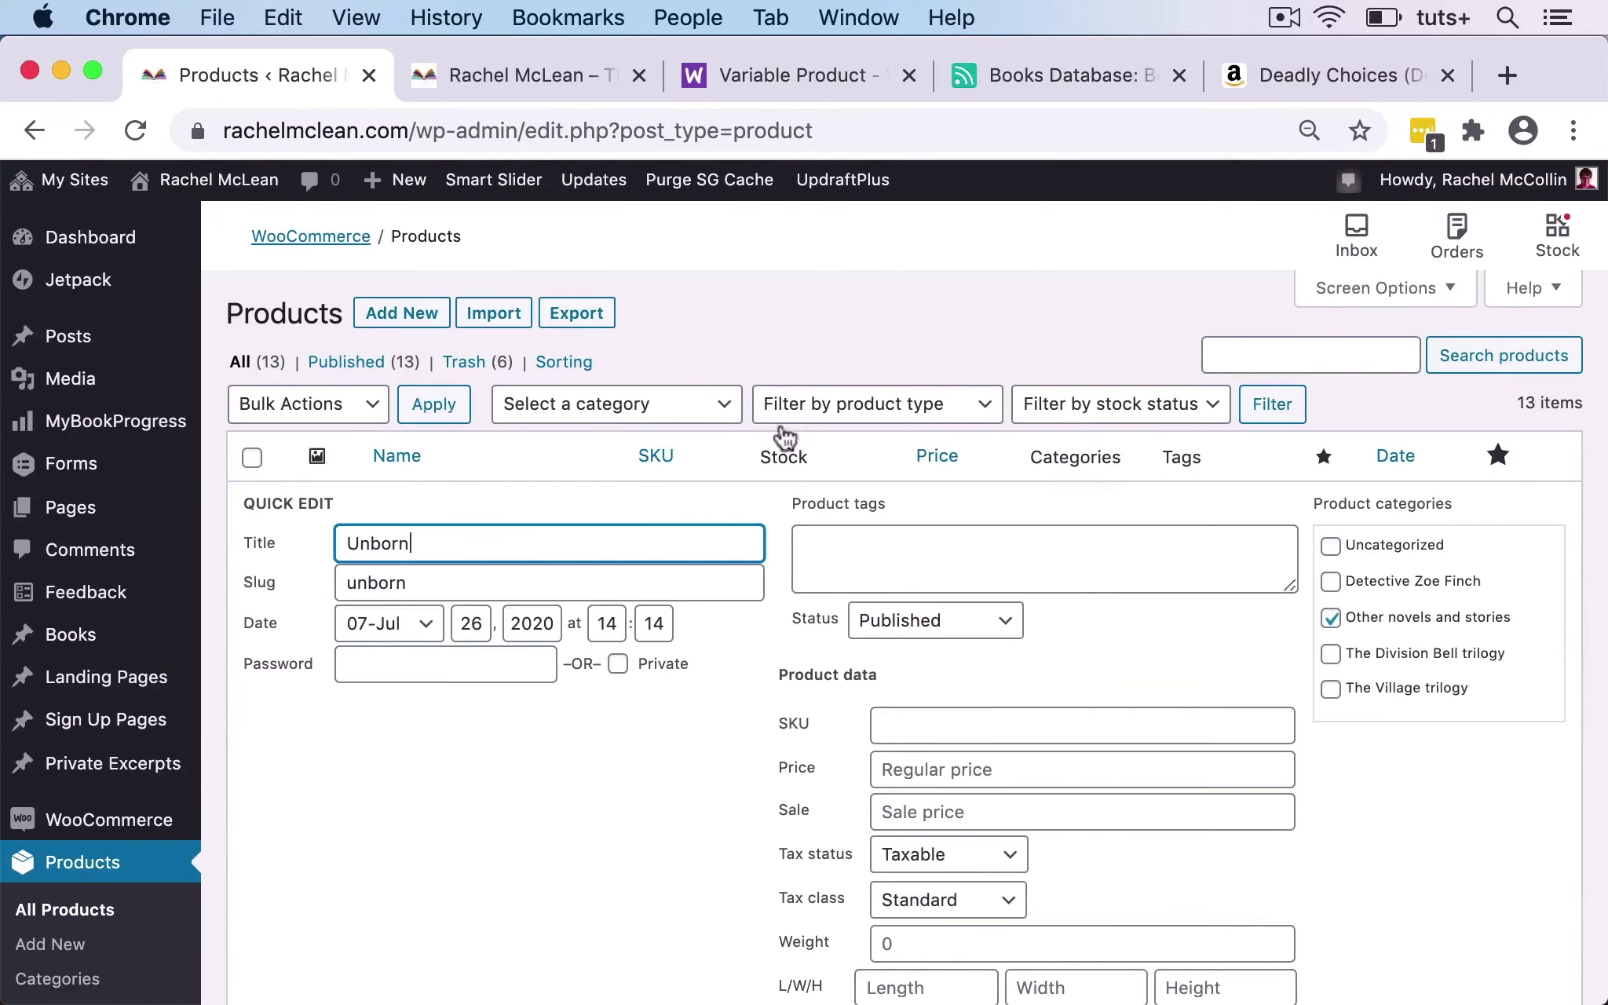
pyautogui.click(889, 562)
pyautogui.write('dys')
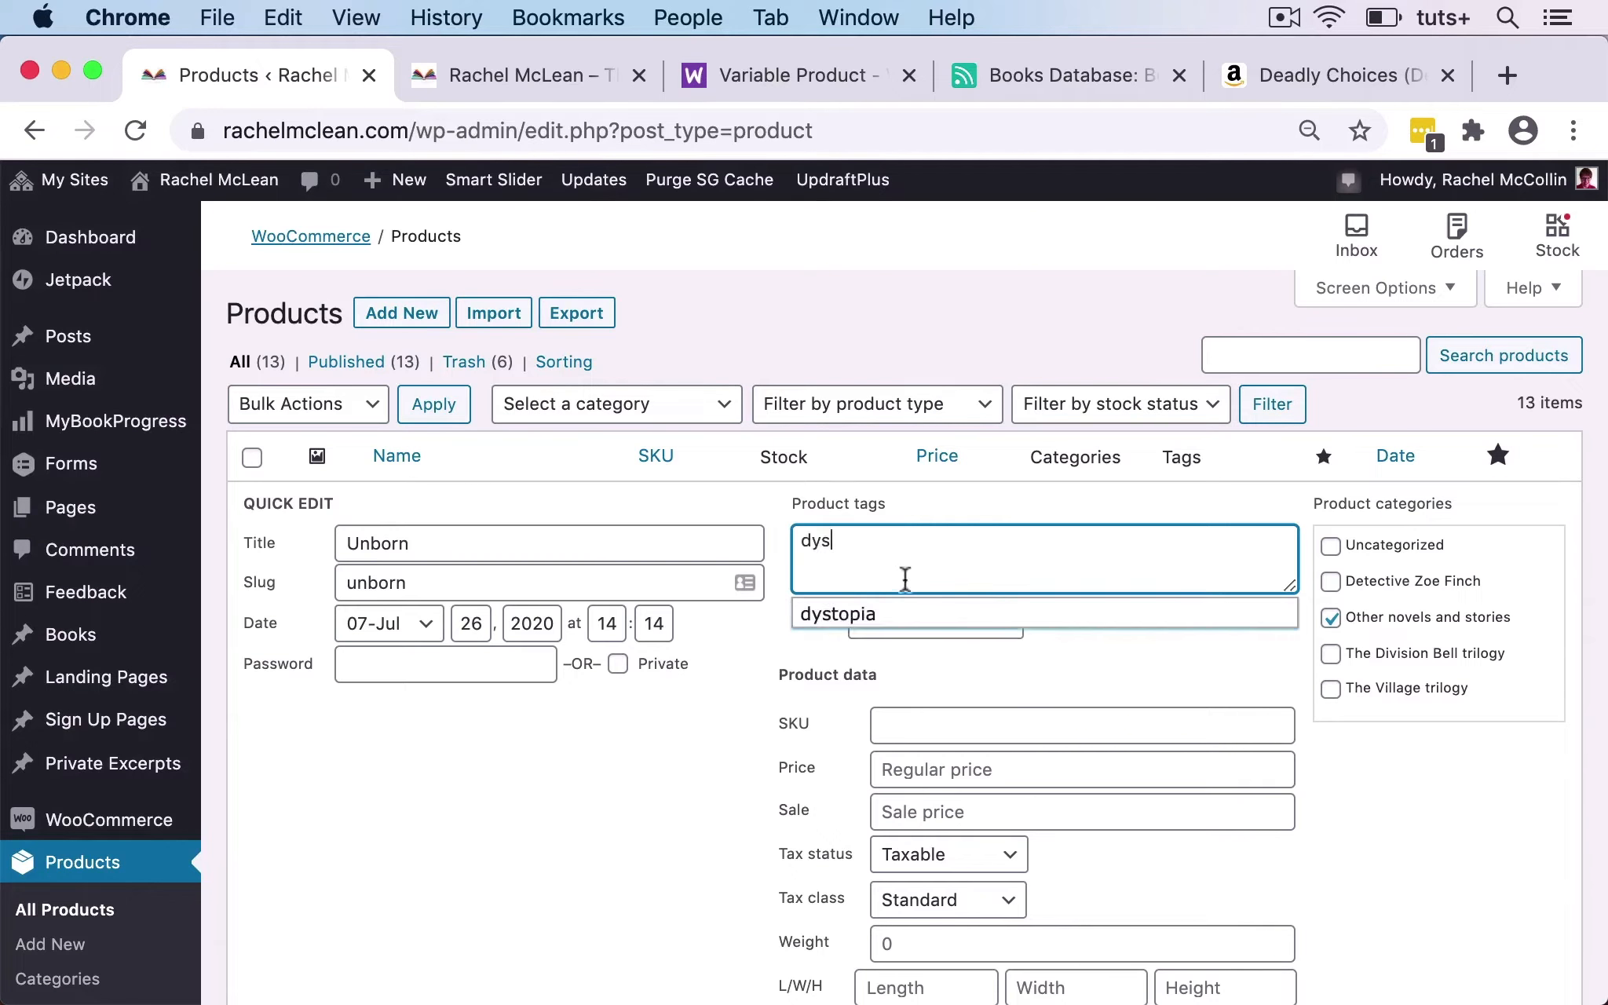
pyautogui.click(895, 615)
pyautogui.write('thri')
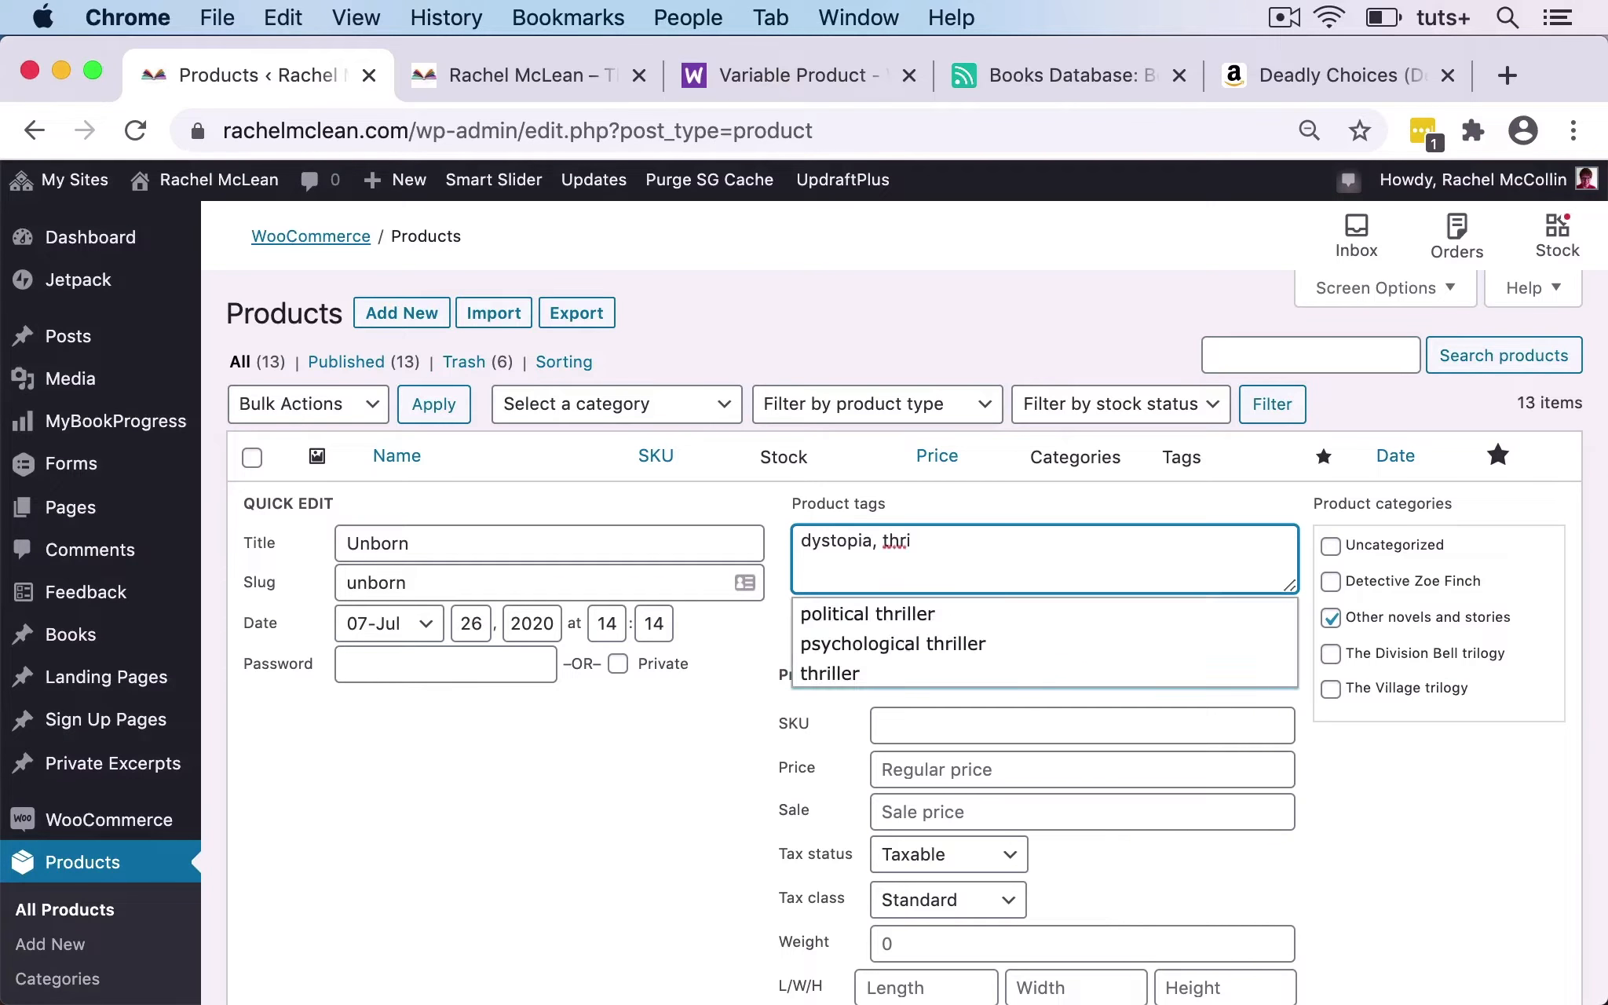
pyautogui.click(824, 672)
# Enter the tags dystopia and thriller for the product The Village and update it.
pyautogui.write('a, thri')
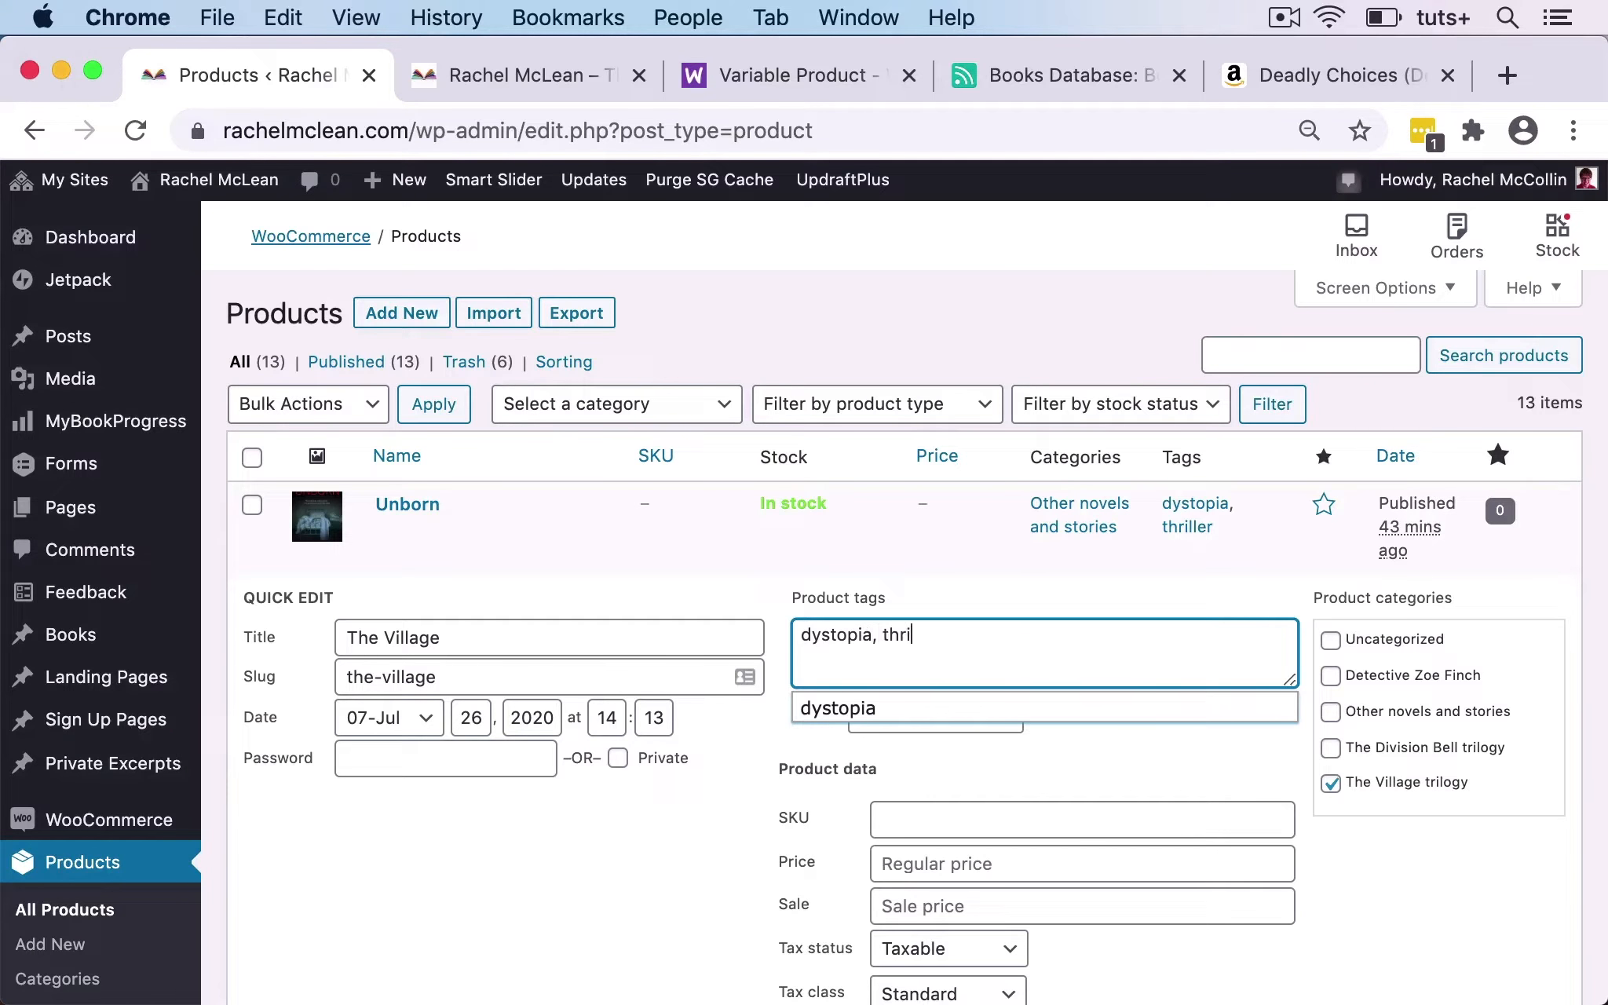
pyautogui.write('ller')
pyautogui.click(1083, 765)
pyautogui.scroll(-7, 1131, 722)
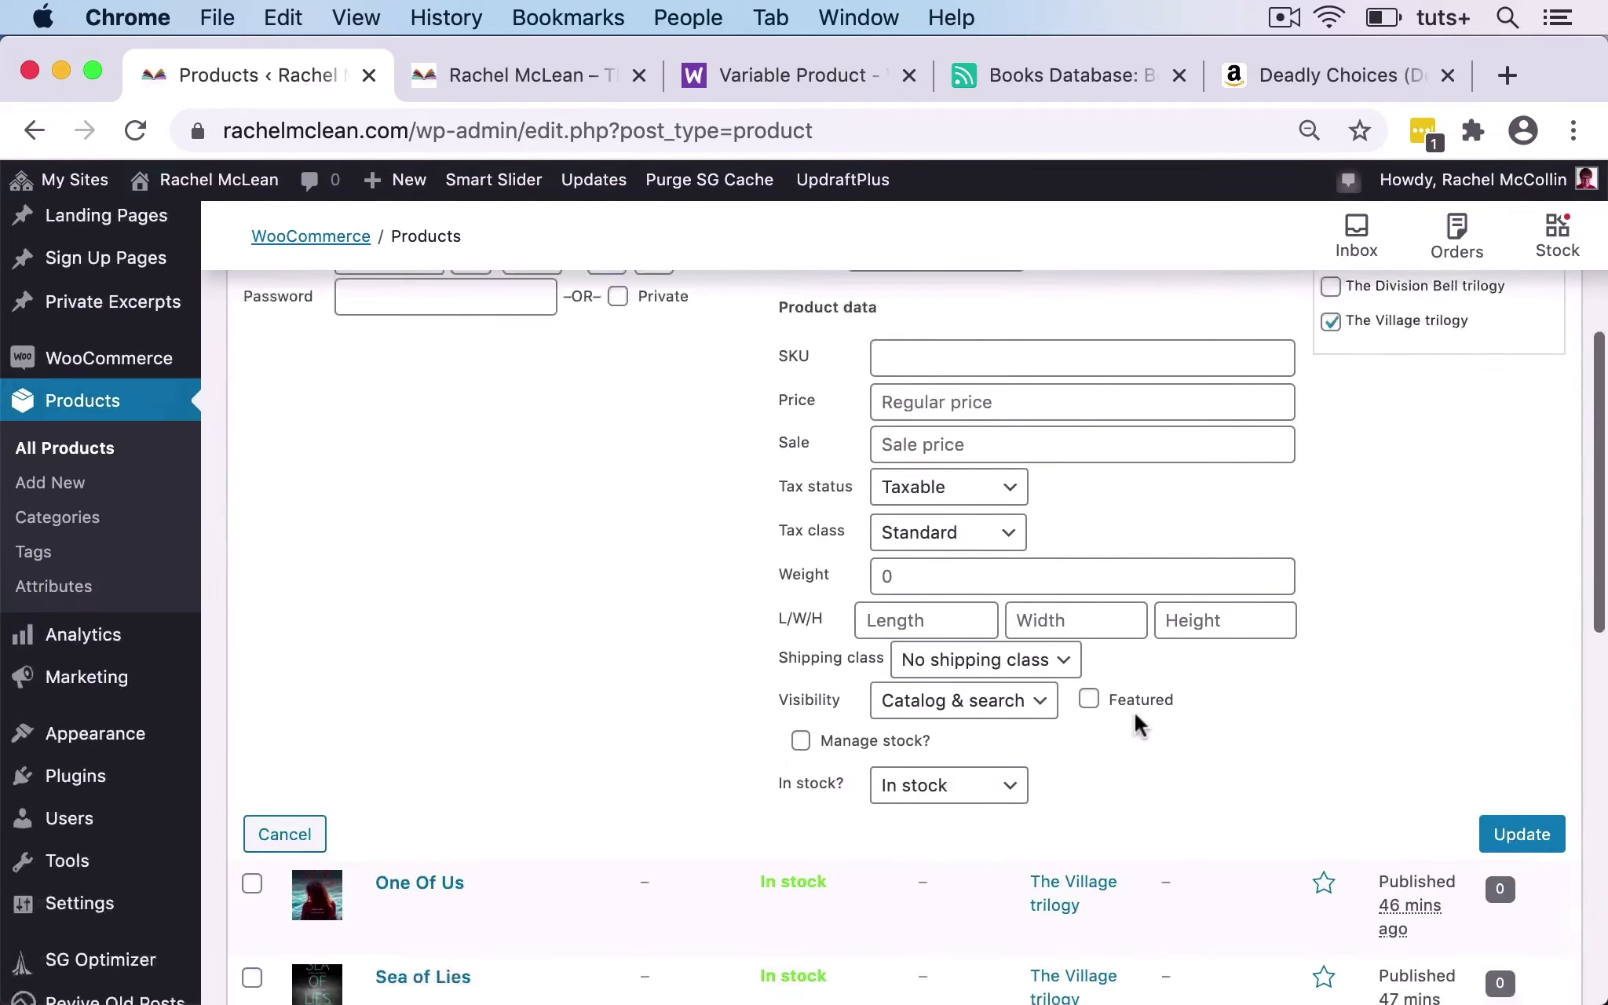
pyautogui.click(1526, 753)
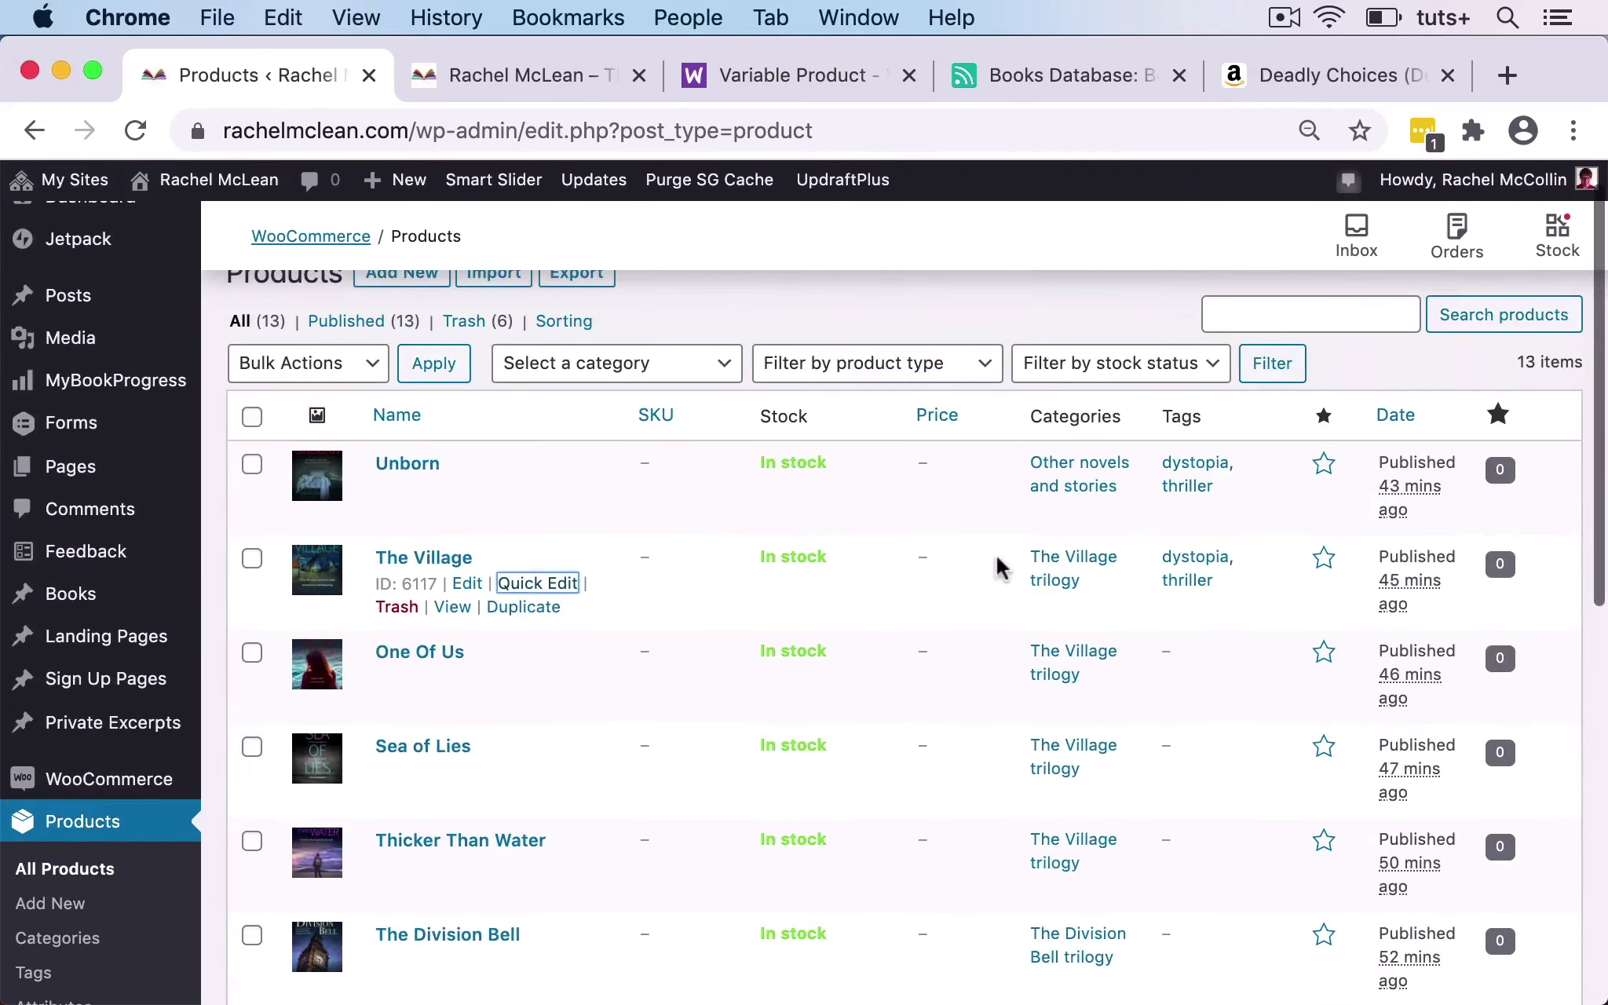
# Quick-edit The Village again to add the tag post-apocalyptic, remove the tag dystopia, and update the product.
pyautogui.click(540, 583)
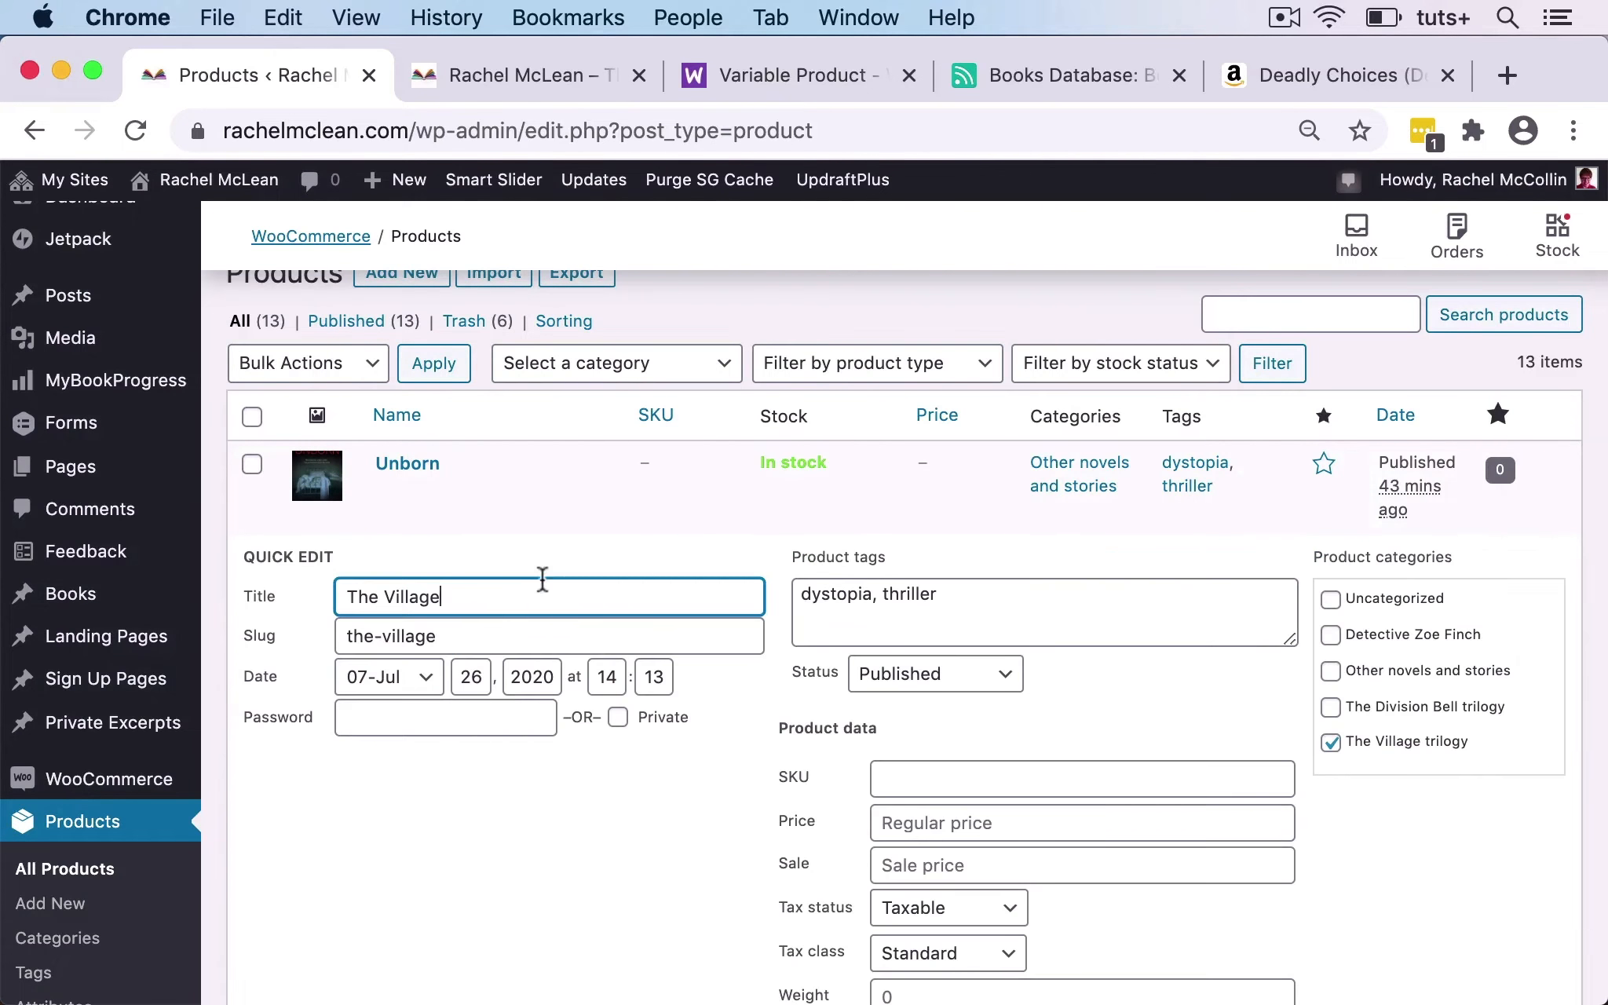
pyautogui.click(988, 602)
pyautogui.write(', ')
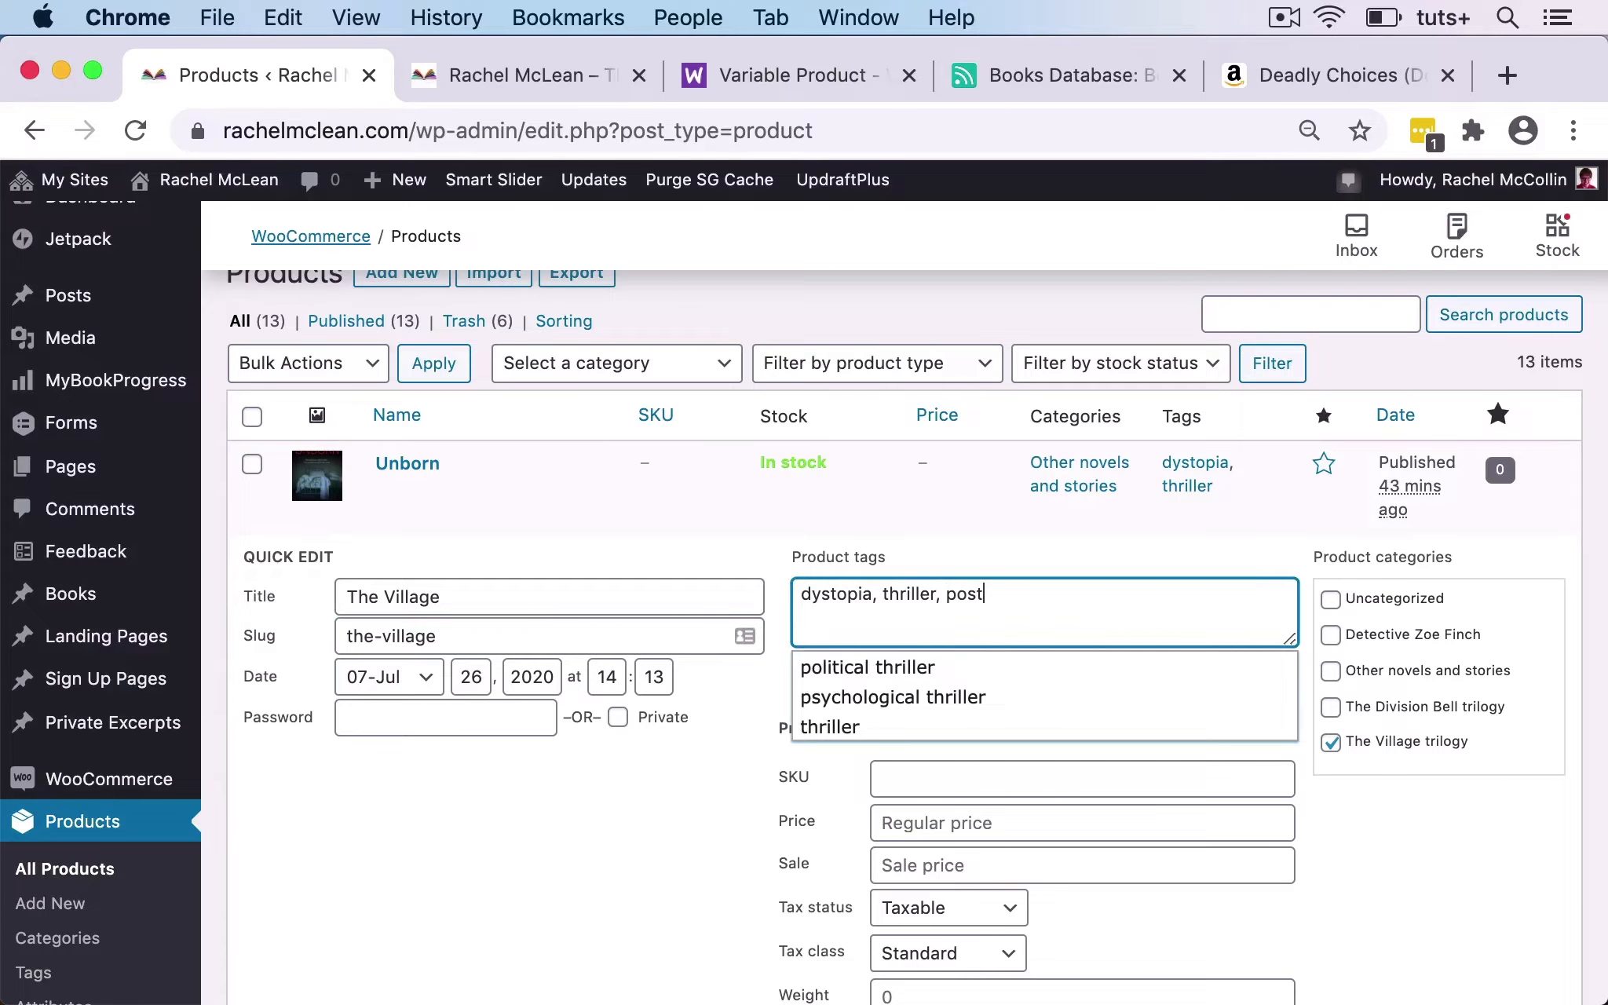
pyautogui.write('post')
pyautogui.click(895, 669)
pyautogui.moveTo(882, 595); pyautogui.dragTo(756, 593)
pyautogui.press('BackSpace')
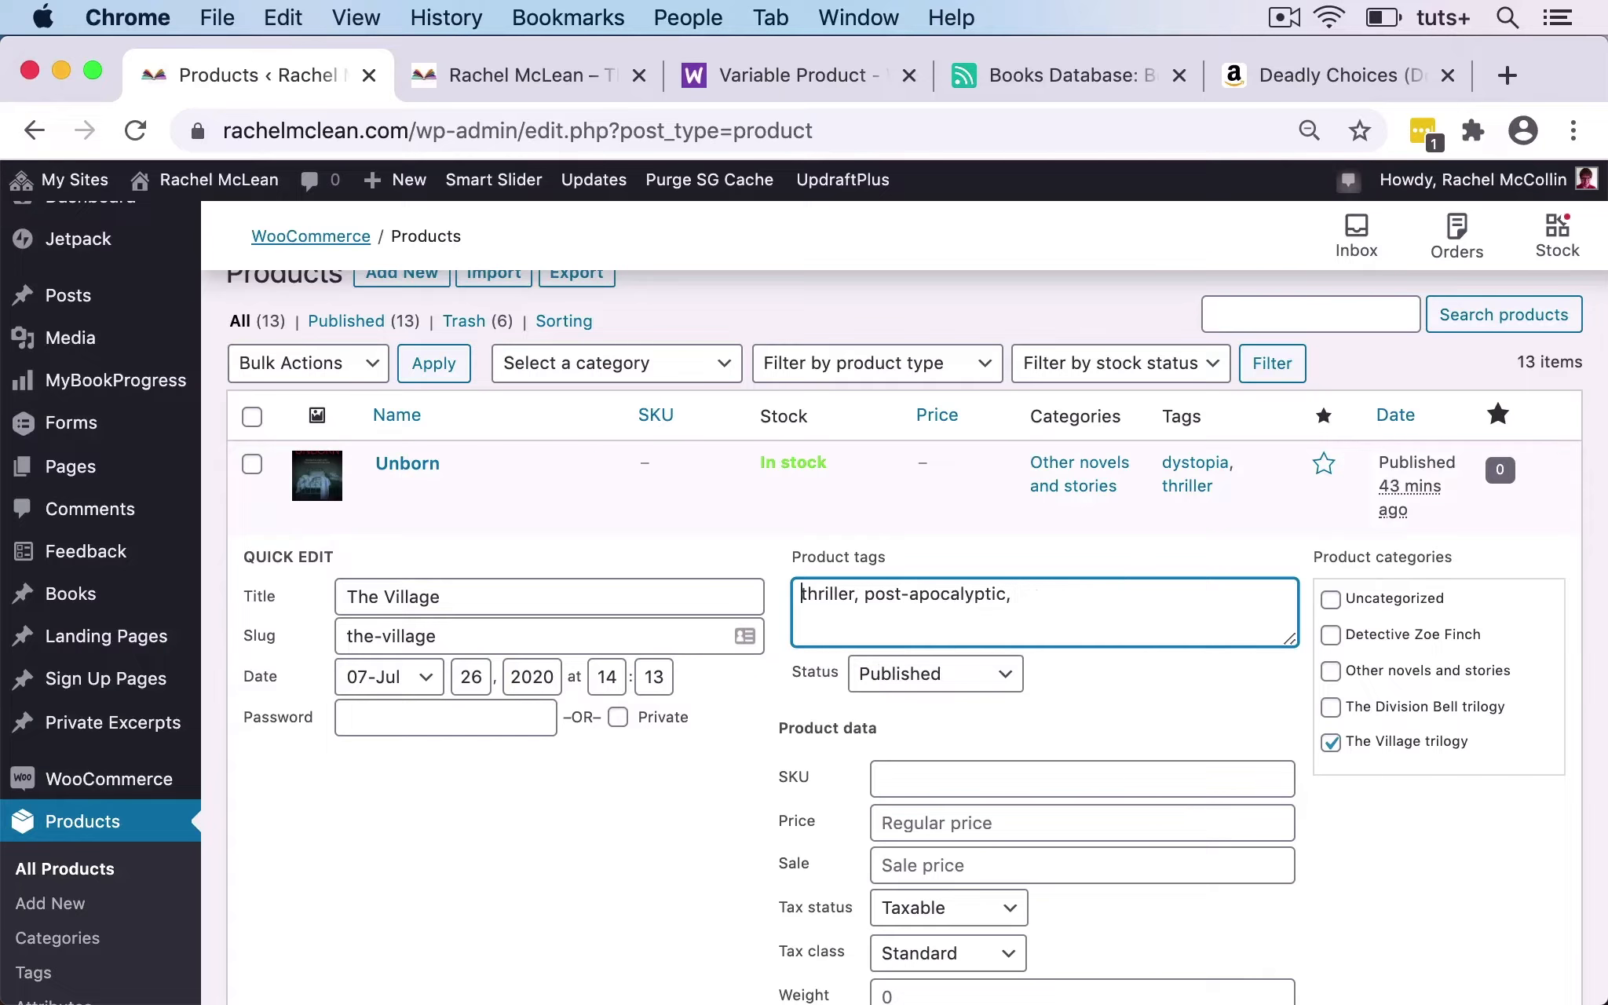
pyautogui.scroll(-6, 1021, 628)
pyautogui.click(1522, 740)
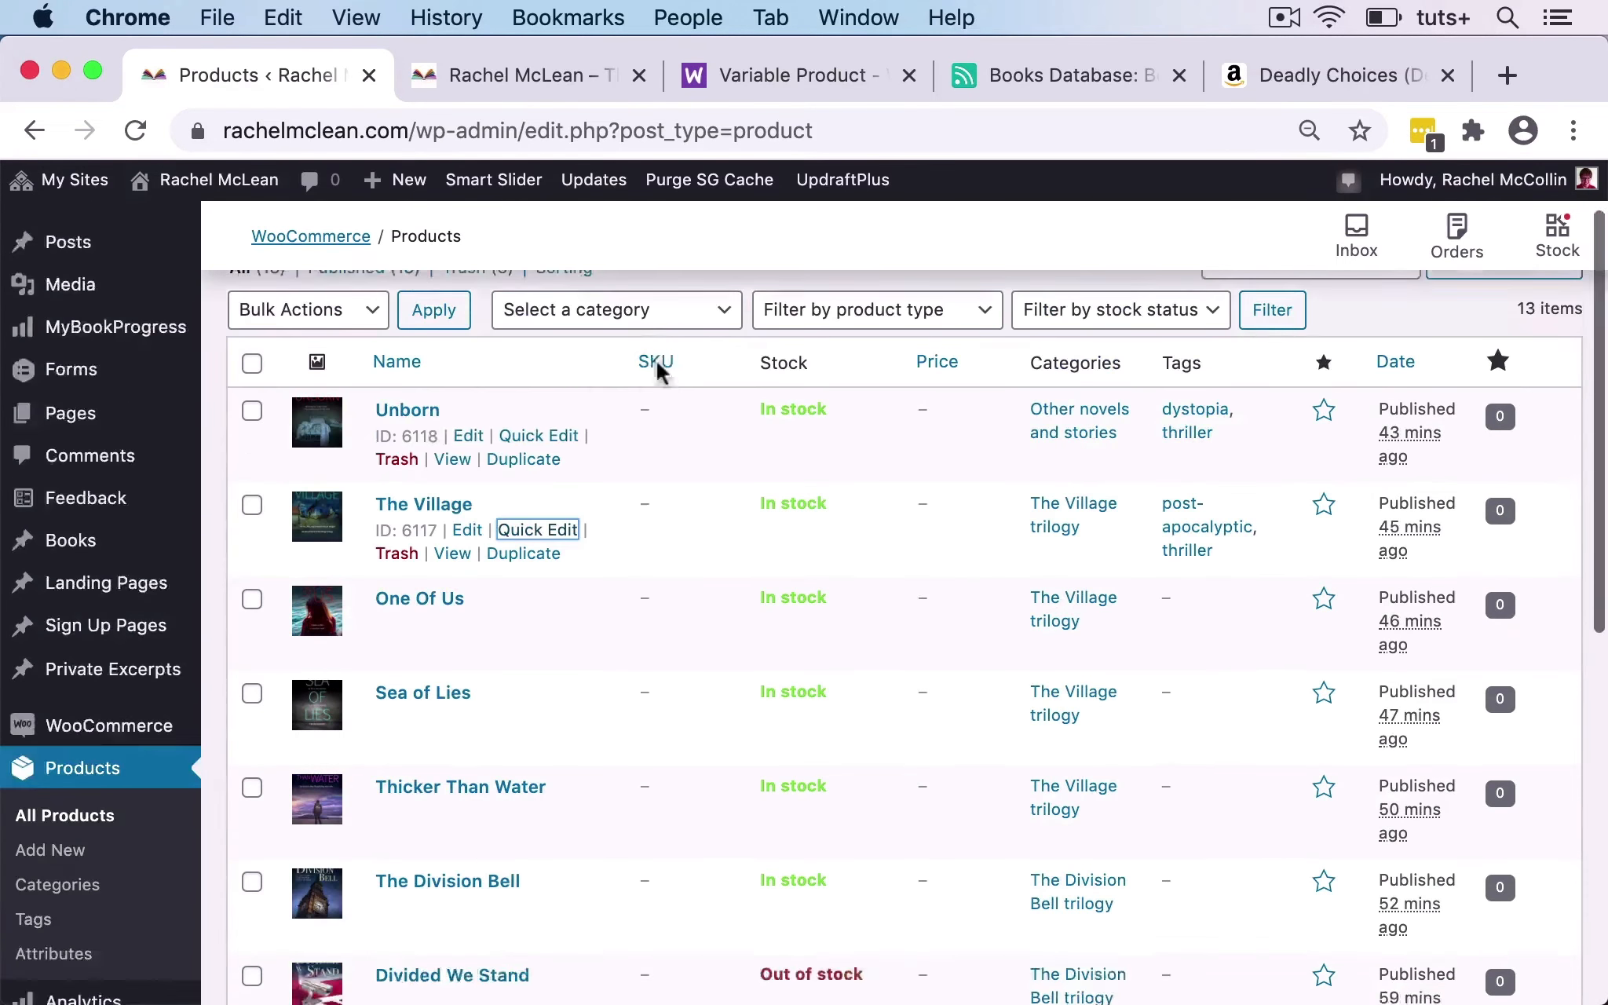
# Bulk-edit the products One Of Us, Sea of Lies and Thicker Than Water to add the tag post-apocalyptic, and update them.
pyautogui.scroll(1, 658, 369)
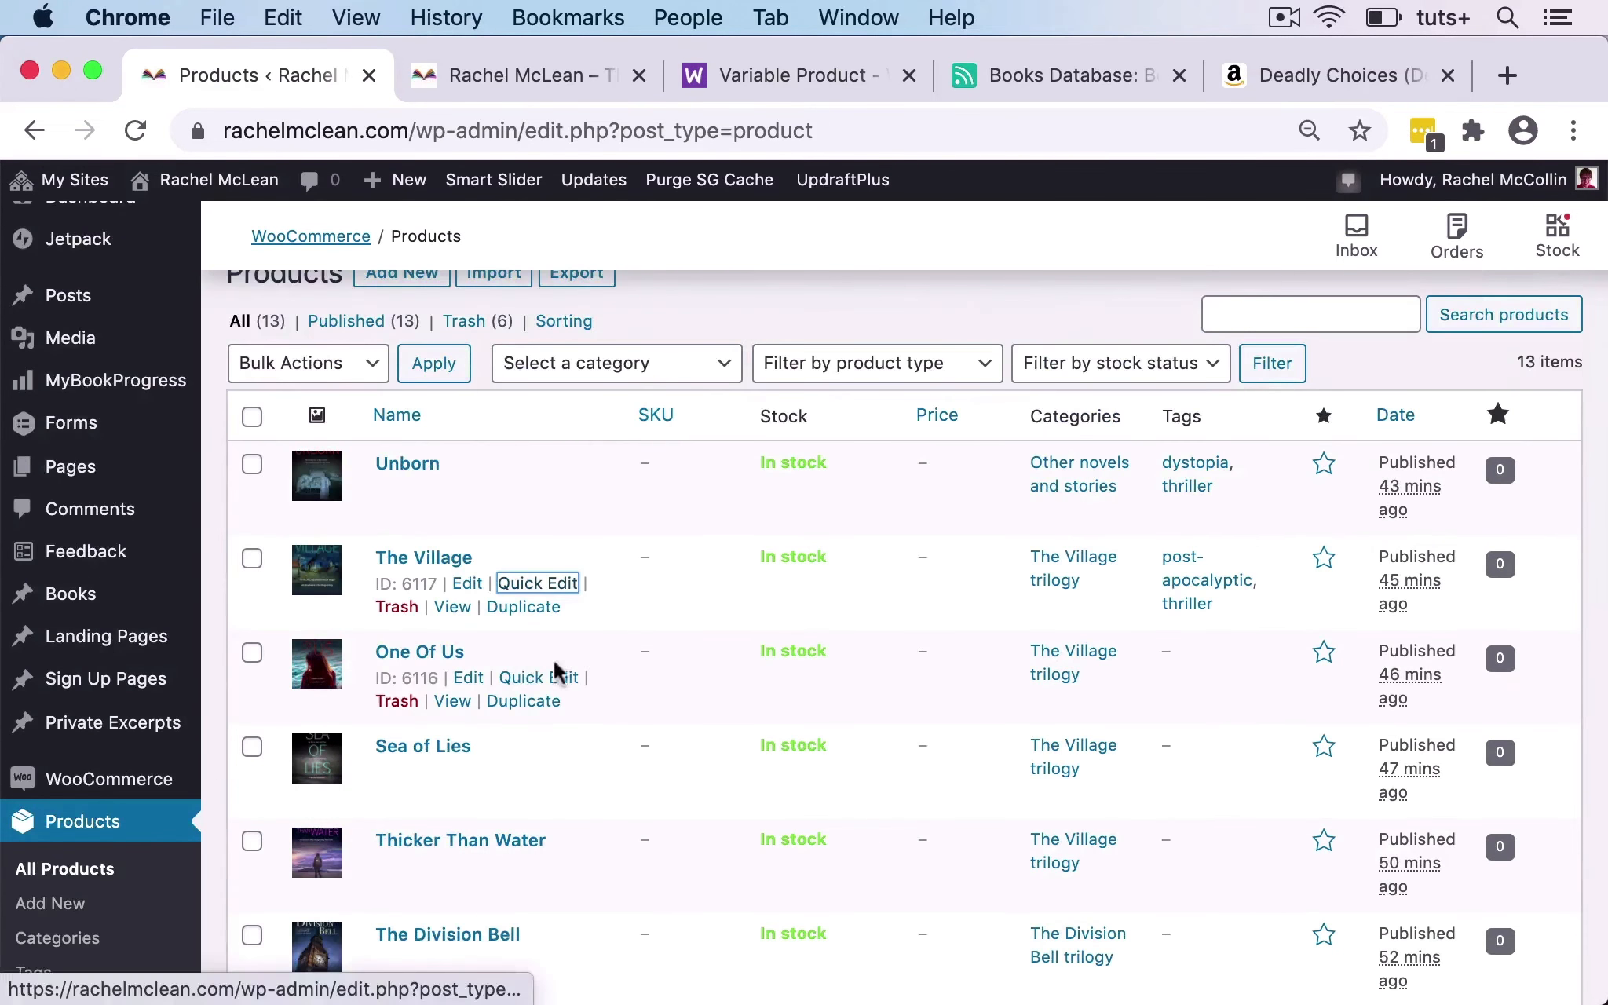
pyautogui.click(252, 654)
pyautogui.click(252, 747)
pyautogui.click(253, 841)
pyautogui.click(310, 363)
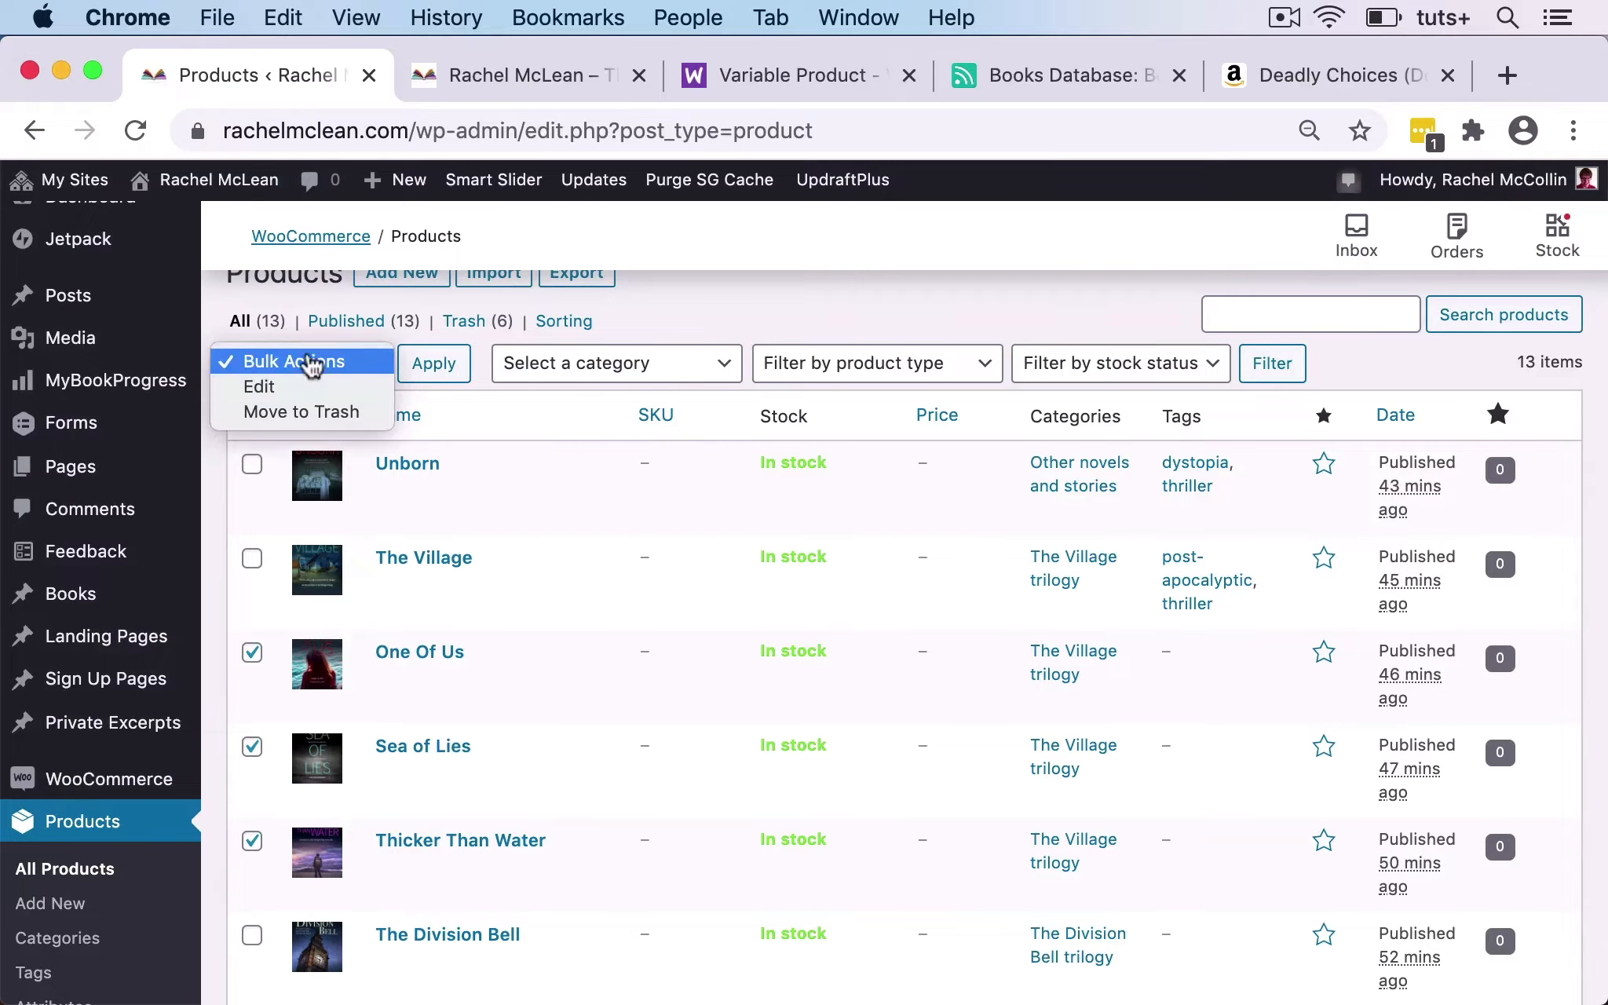
pyautogui.click(307, 385)
pyautogui.click(432, 366)
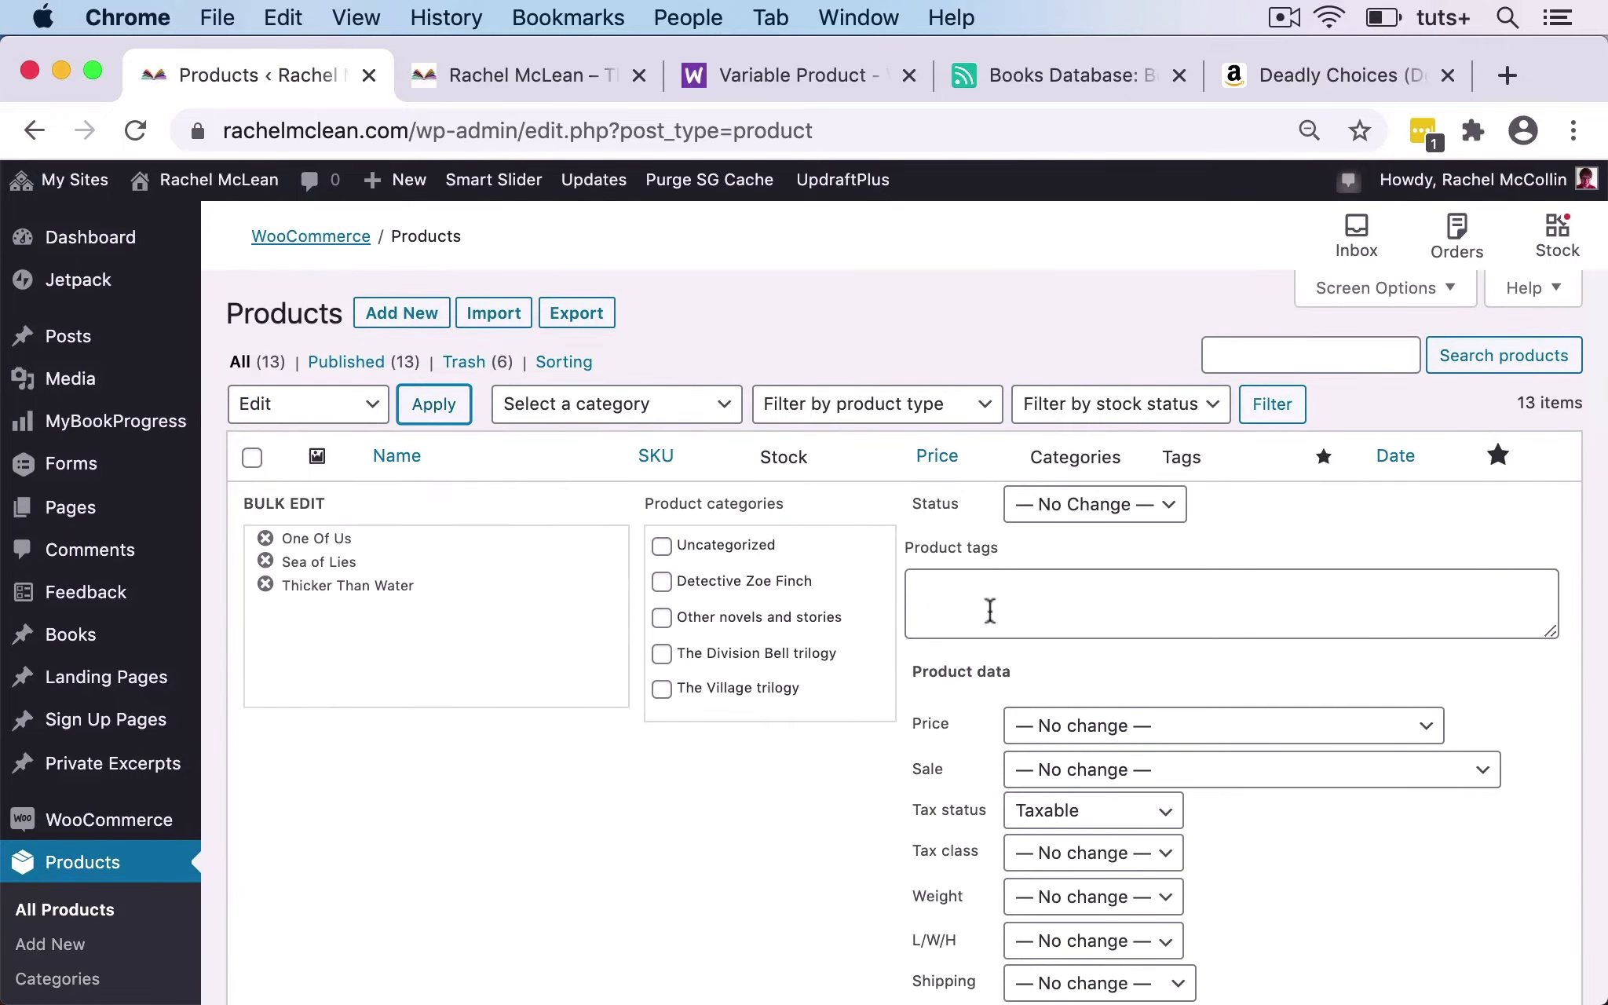
pyautogui.click(961, 592)
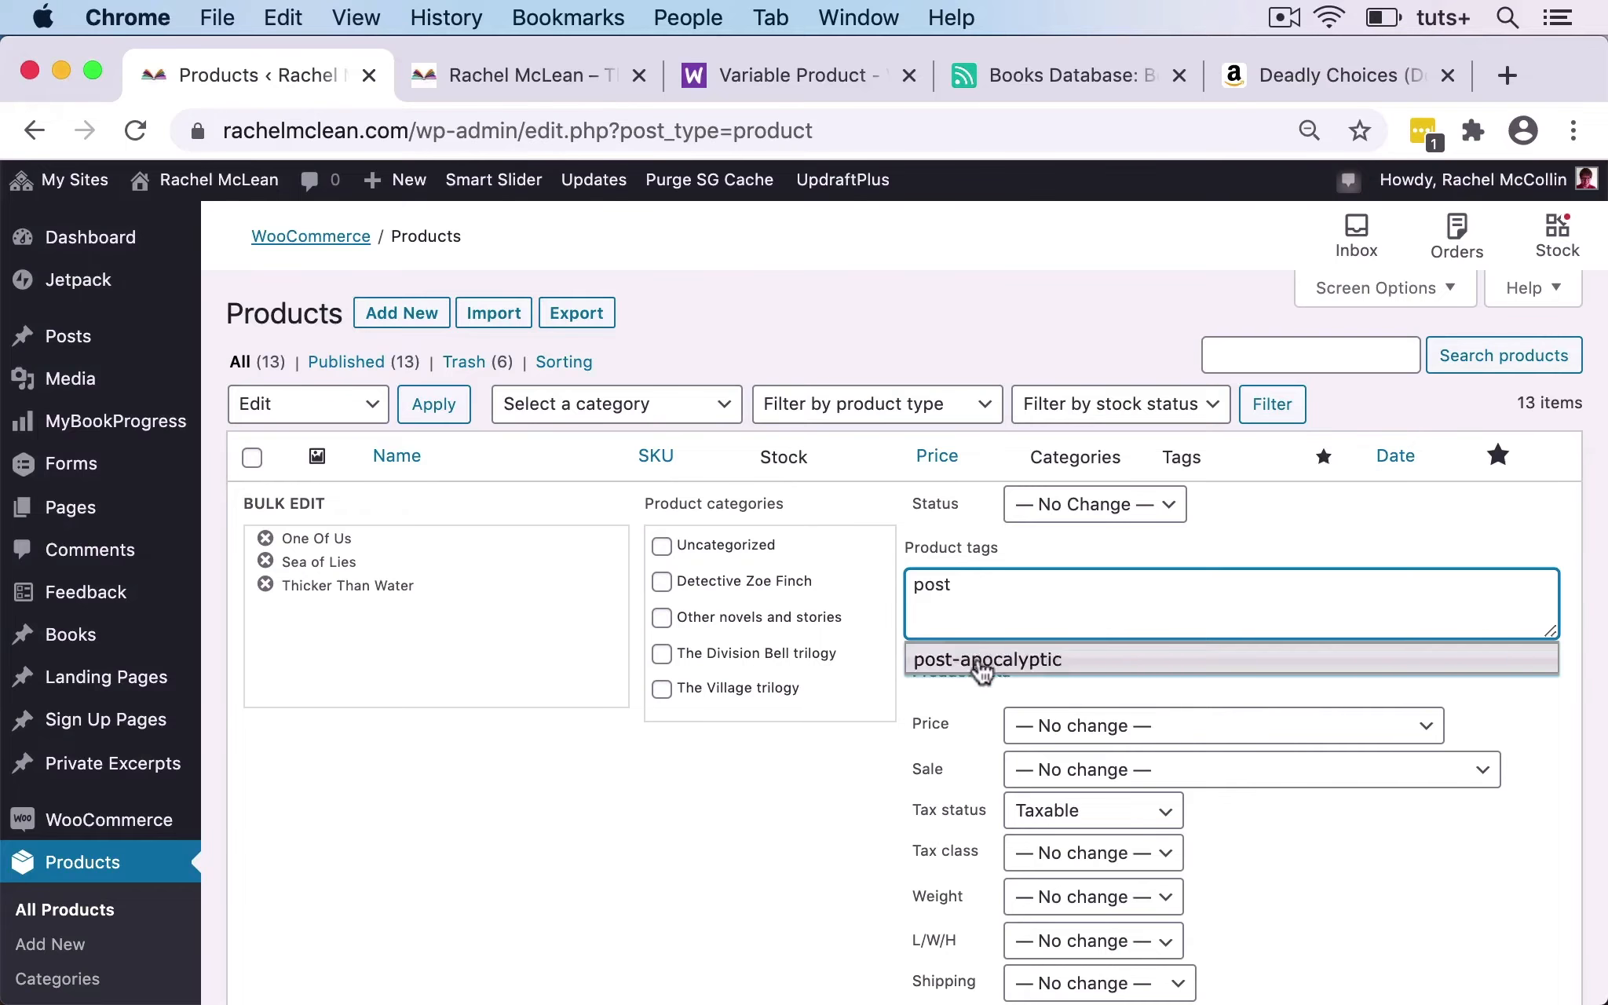
pyautogui.click(976, 662)
pyautogui.scroll(-10, 1426, 864)
pyautogui.click(1522, 781)
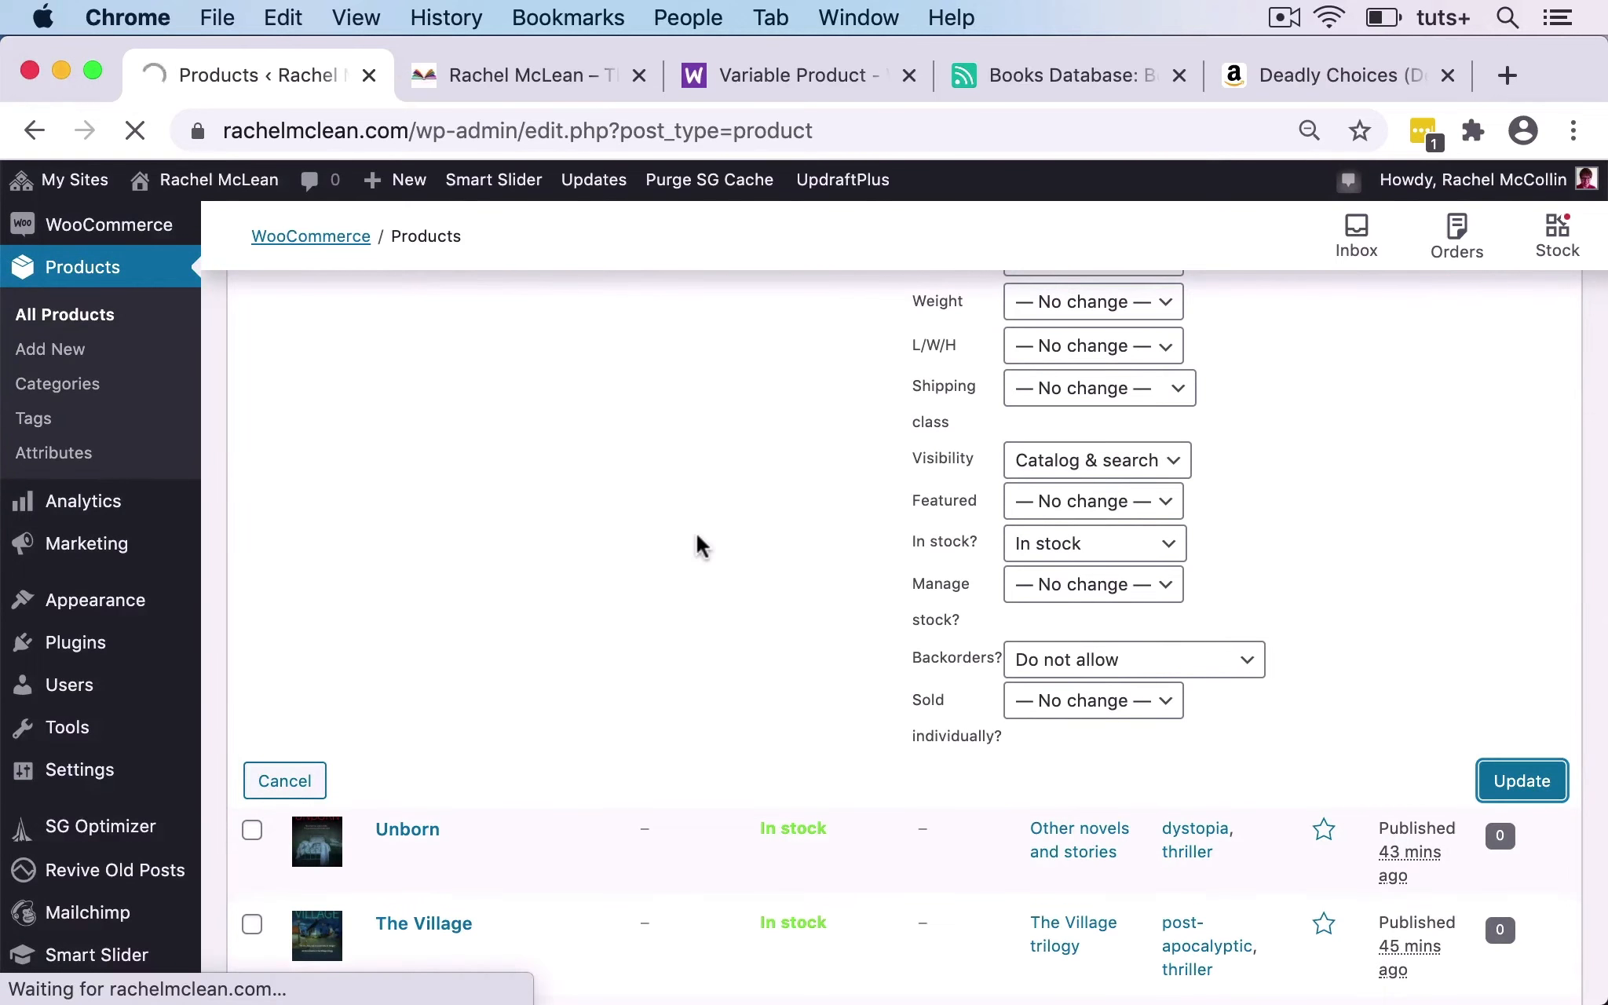
# Bulk-edit The Division Bell, Divided We Stand, Divide And Rule and A House Divided to add the tags political thriller, dystopia and thriller, and update.
pyautogui.scroll(-5, 701, 547)
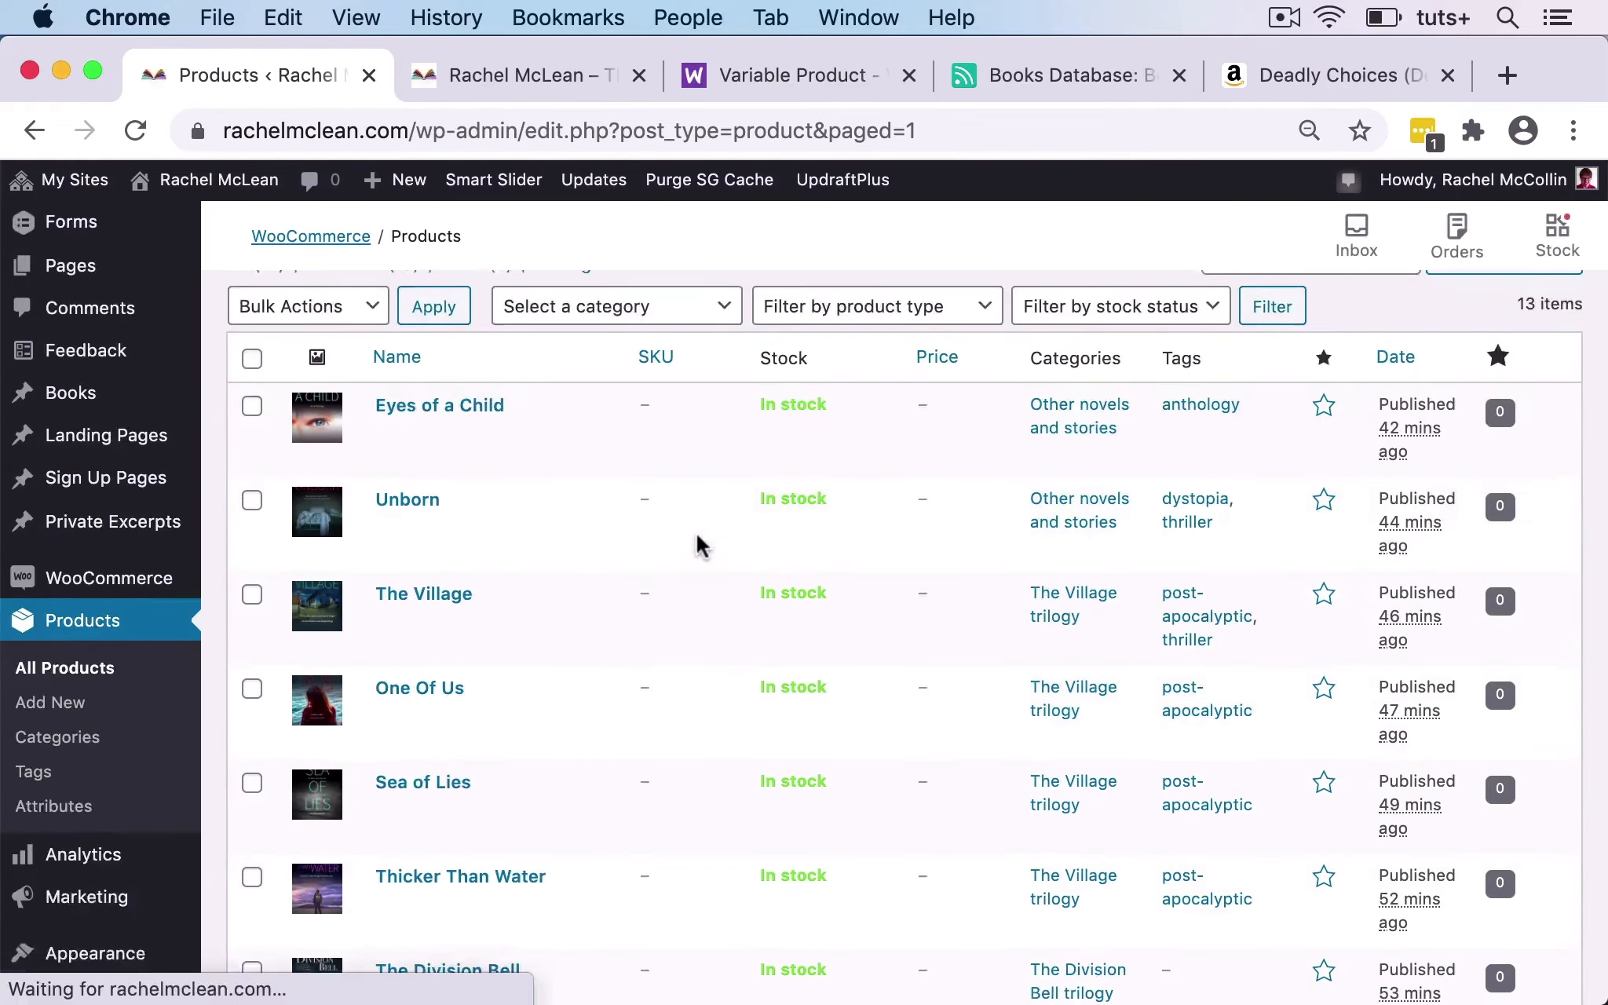
pyautogui.scroll(-5, 701, 548)
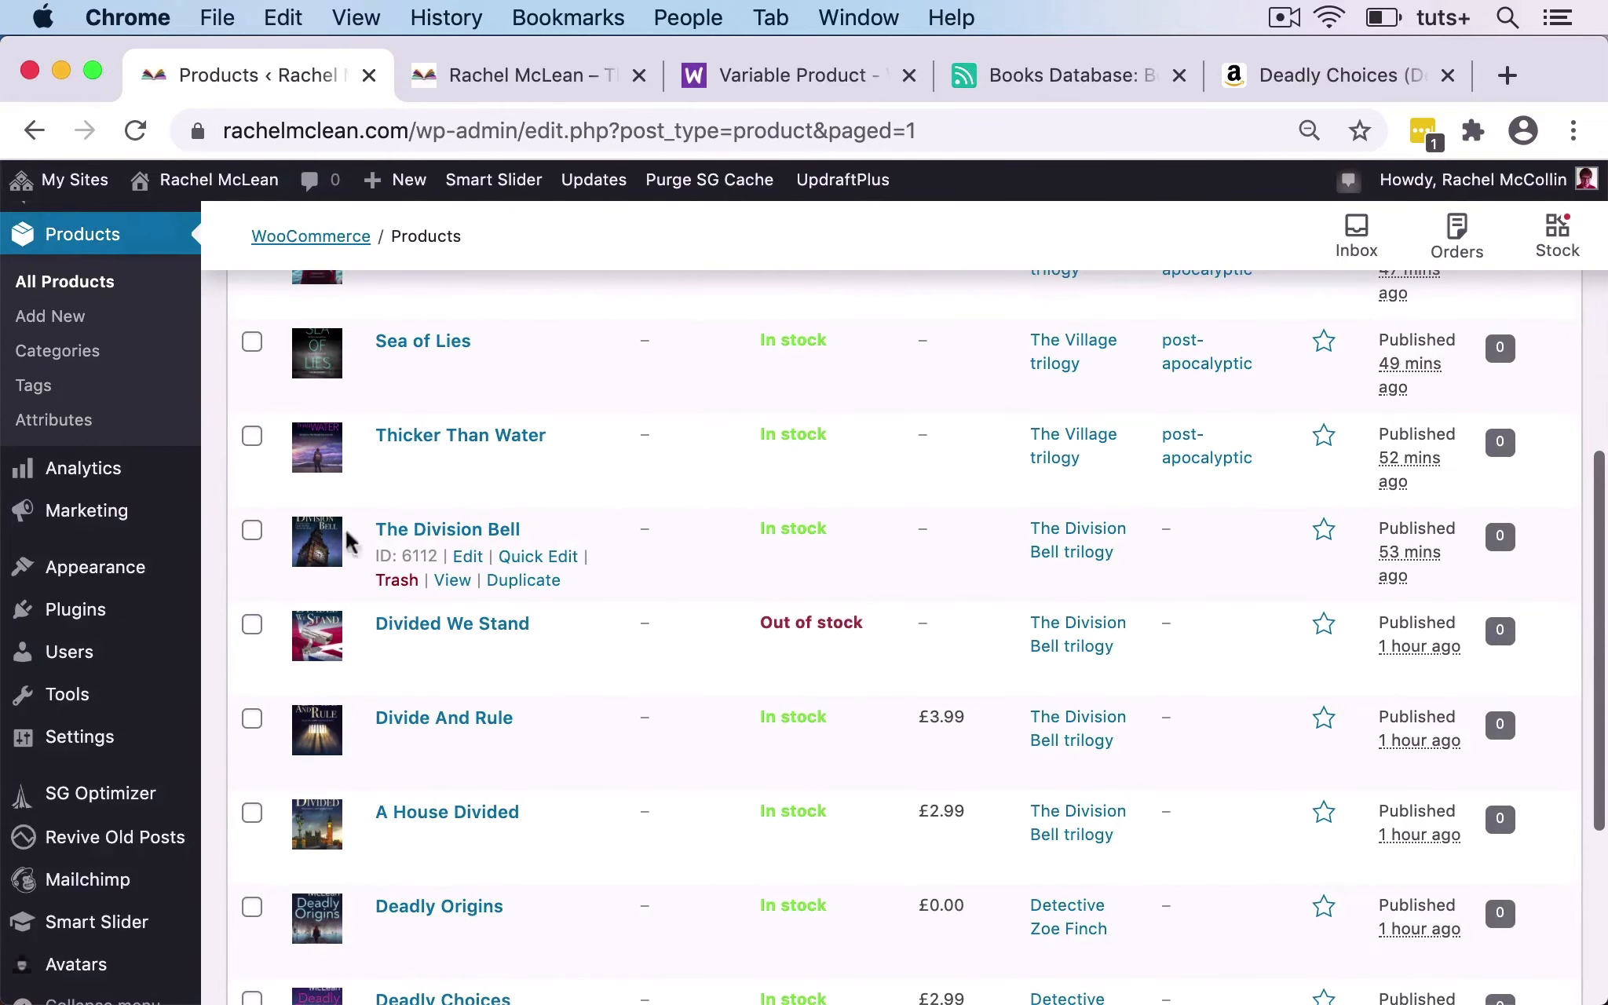
pyautogui.click(251, 530)
pyautogui.click(251, 625)
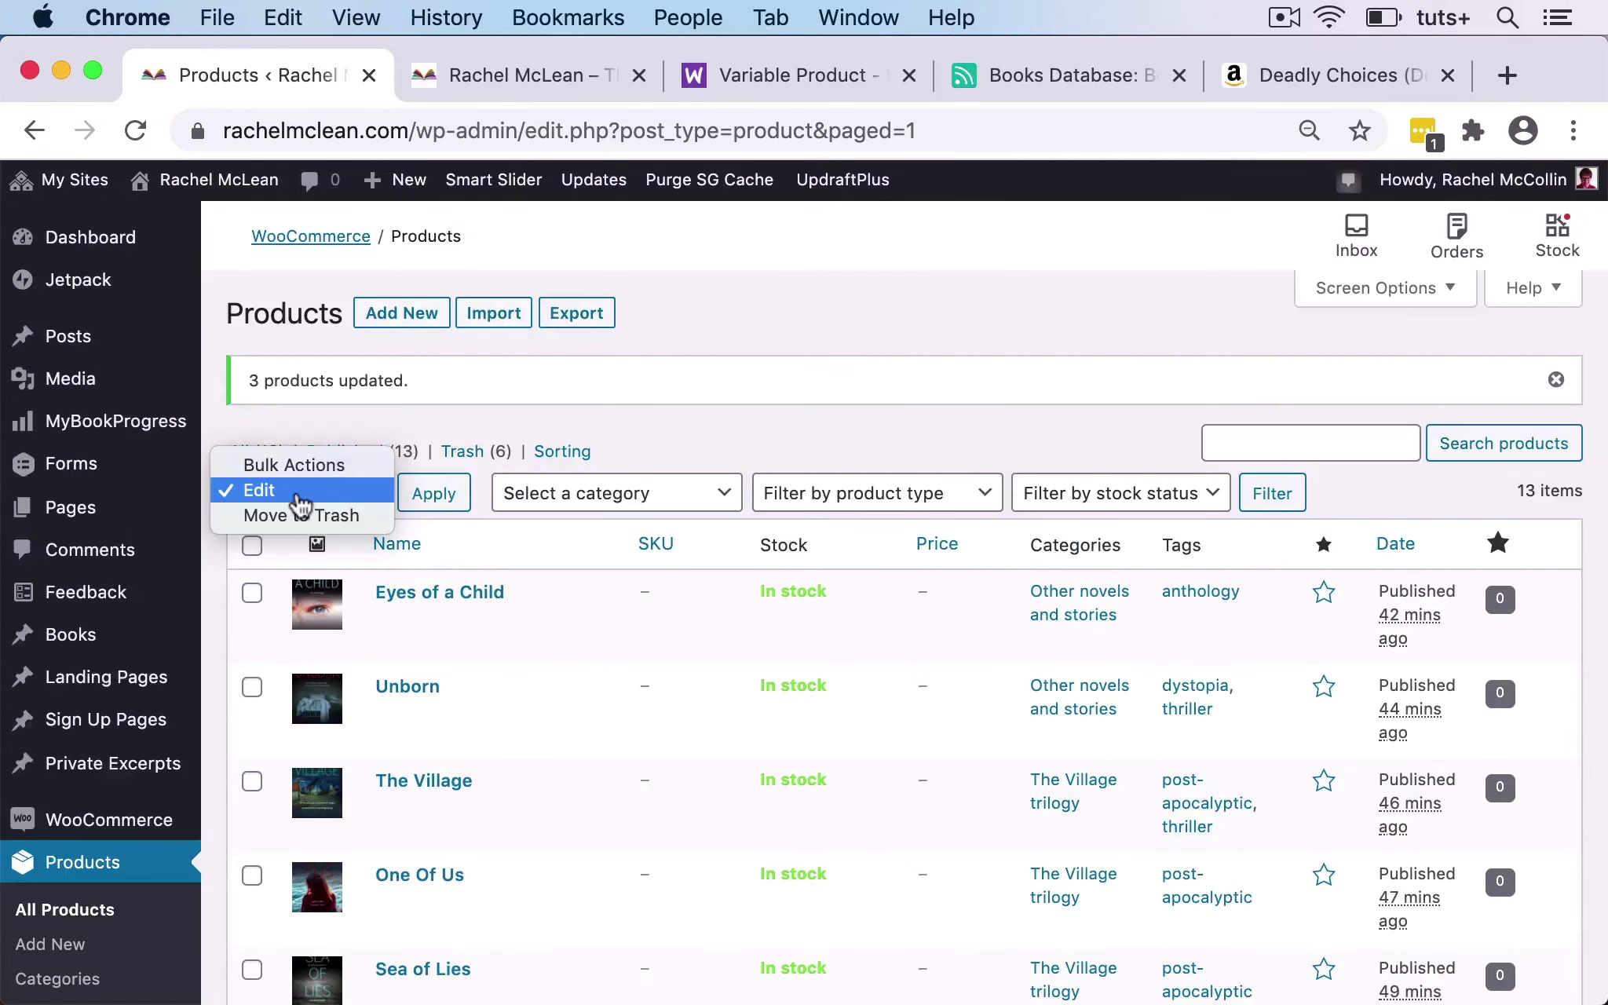
pyautogui.click(342, 495)
pyautogui.click(436, 496)
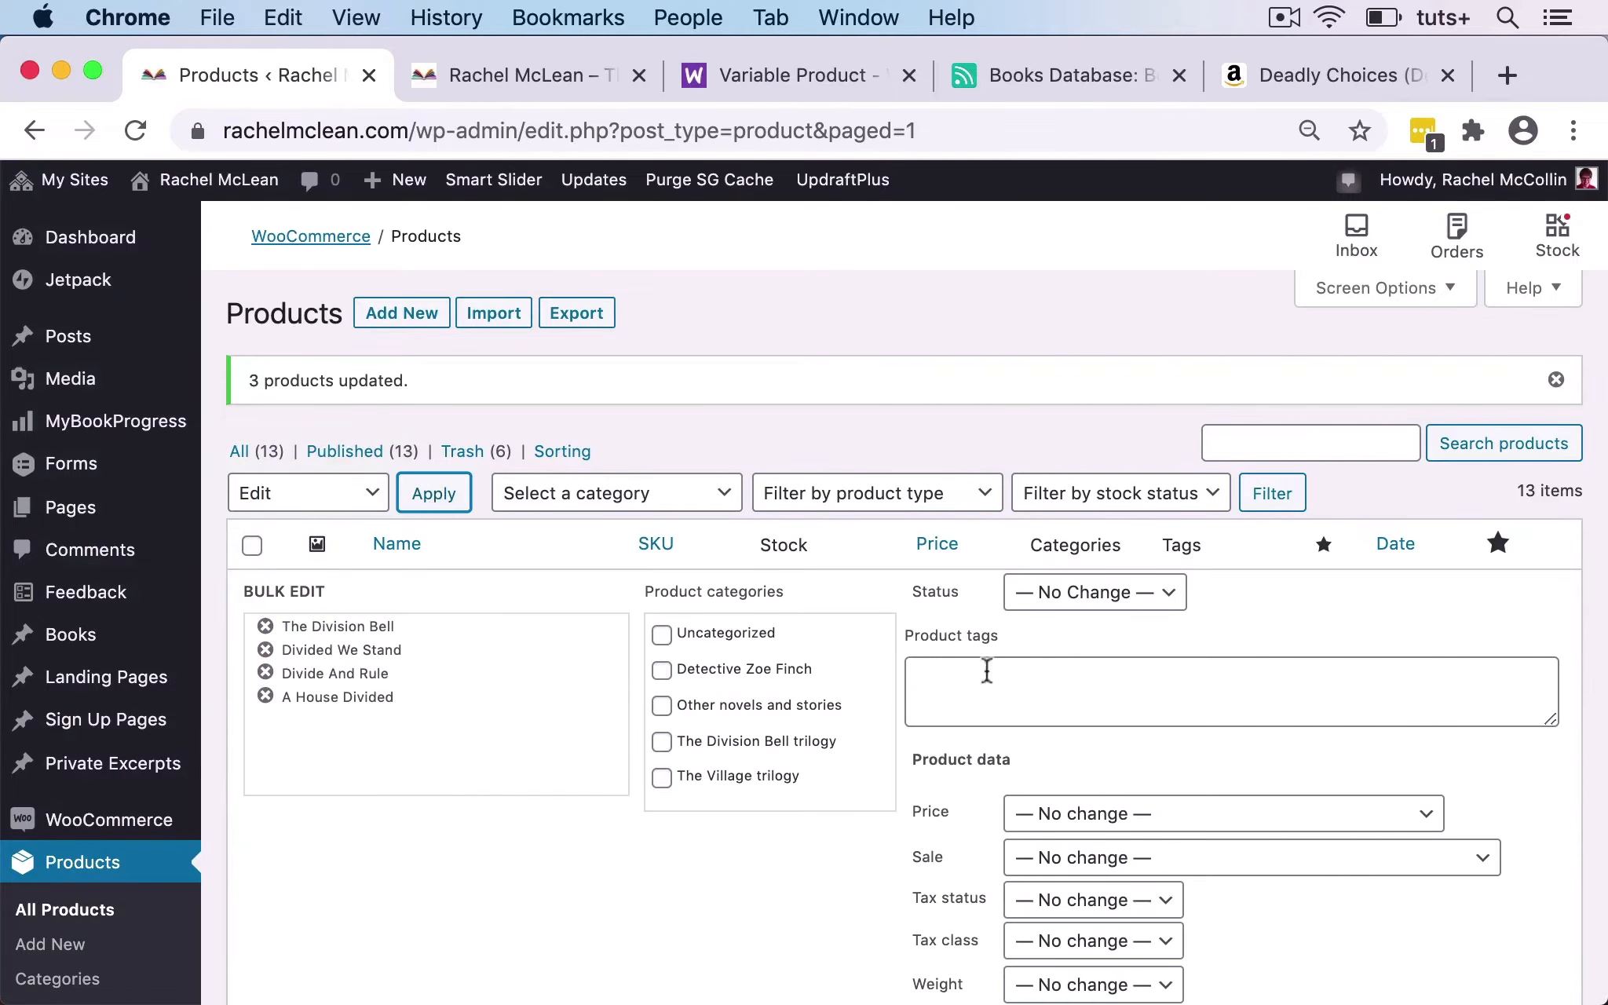
pyautogui.click(953, 689)
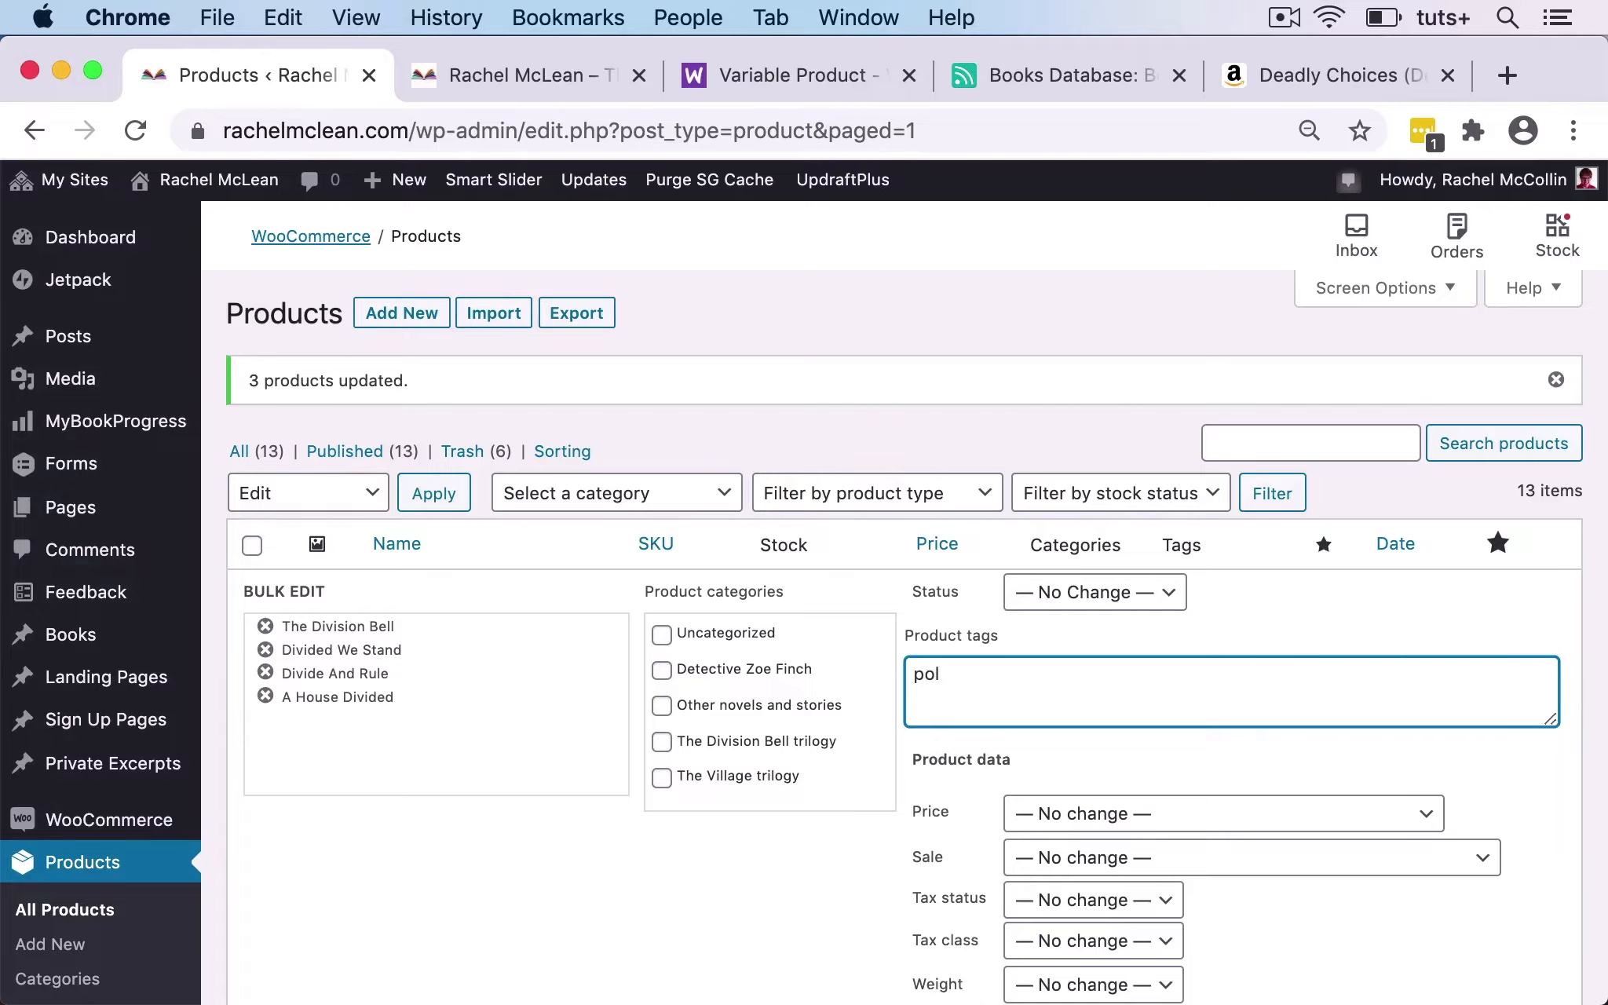
pyautogui.write('poli')
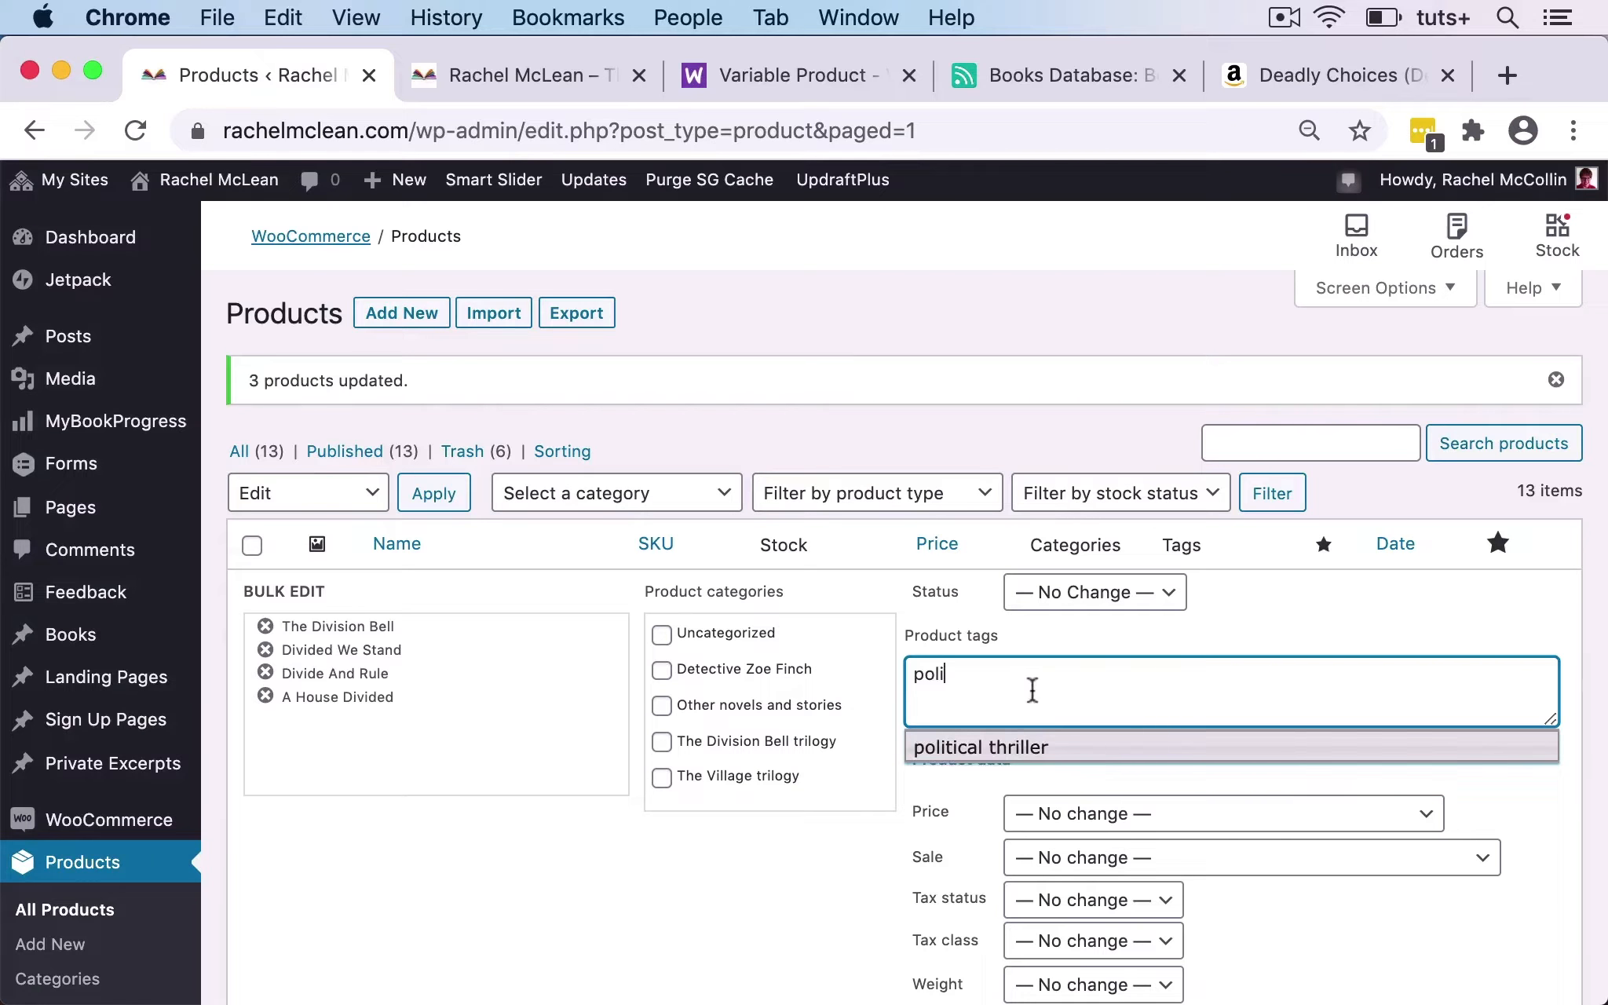
pyautogui.click(991, 746)
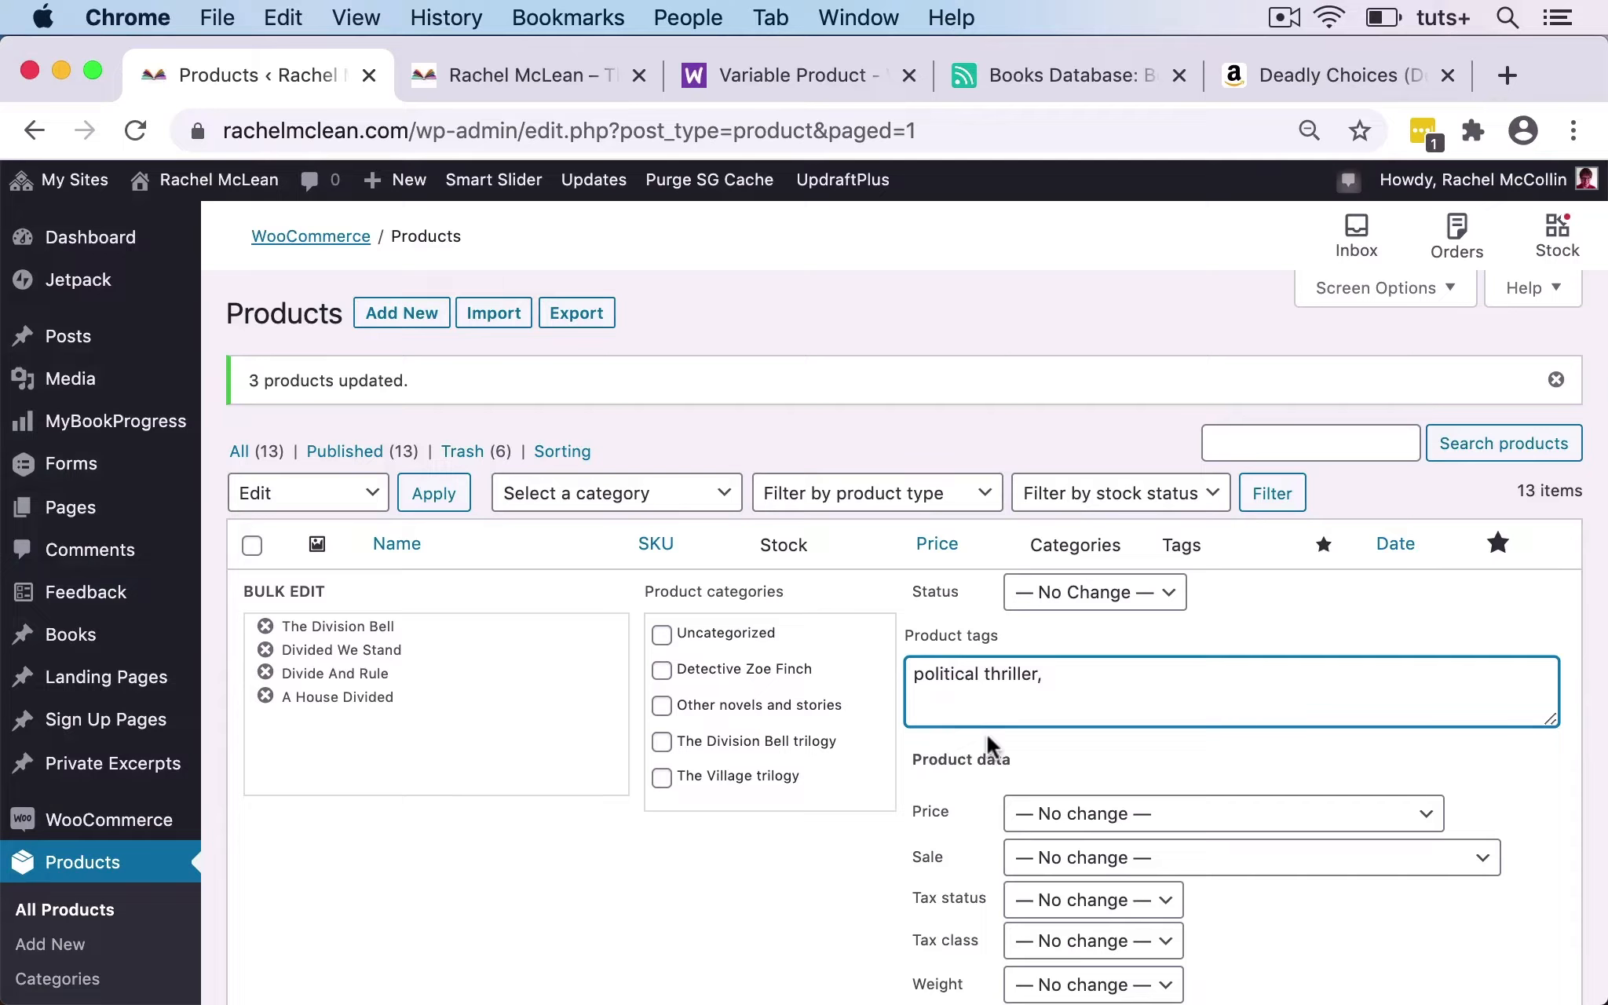
pyautogui.write('dyst')
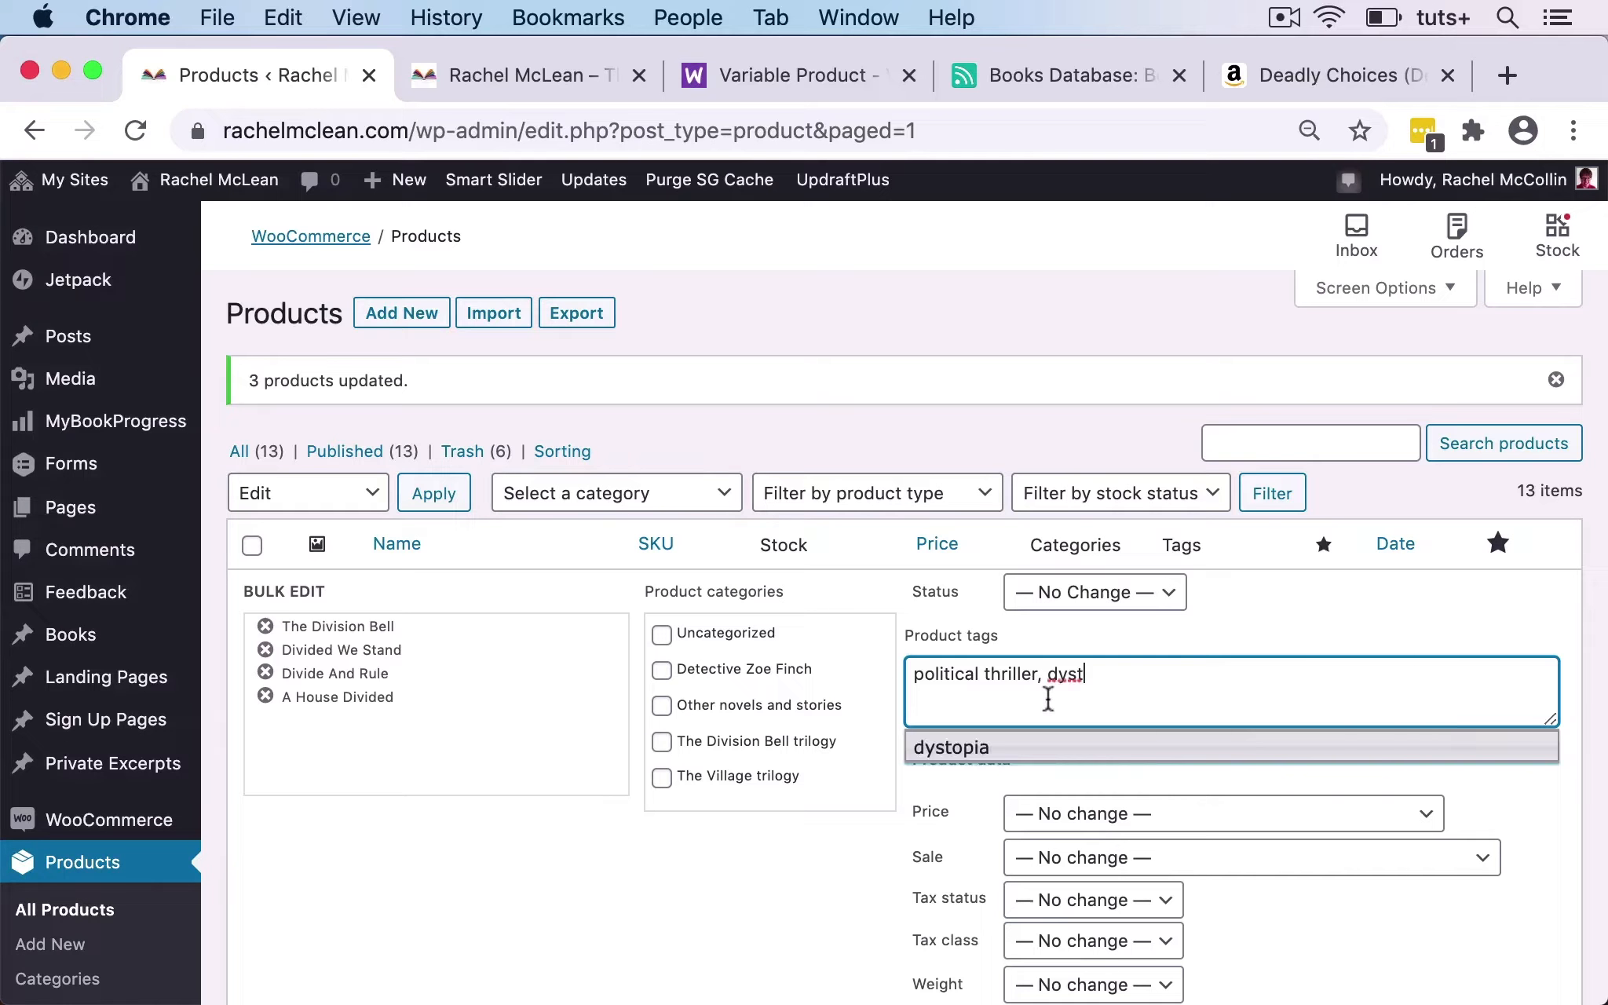
pyautogui.click(988, 750)
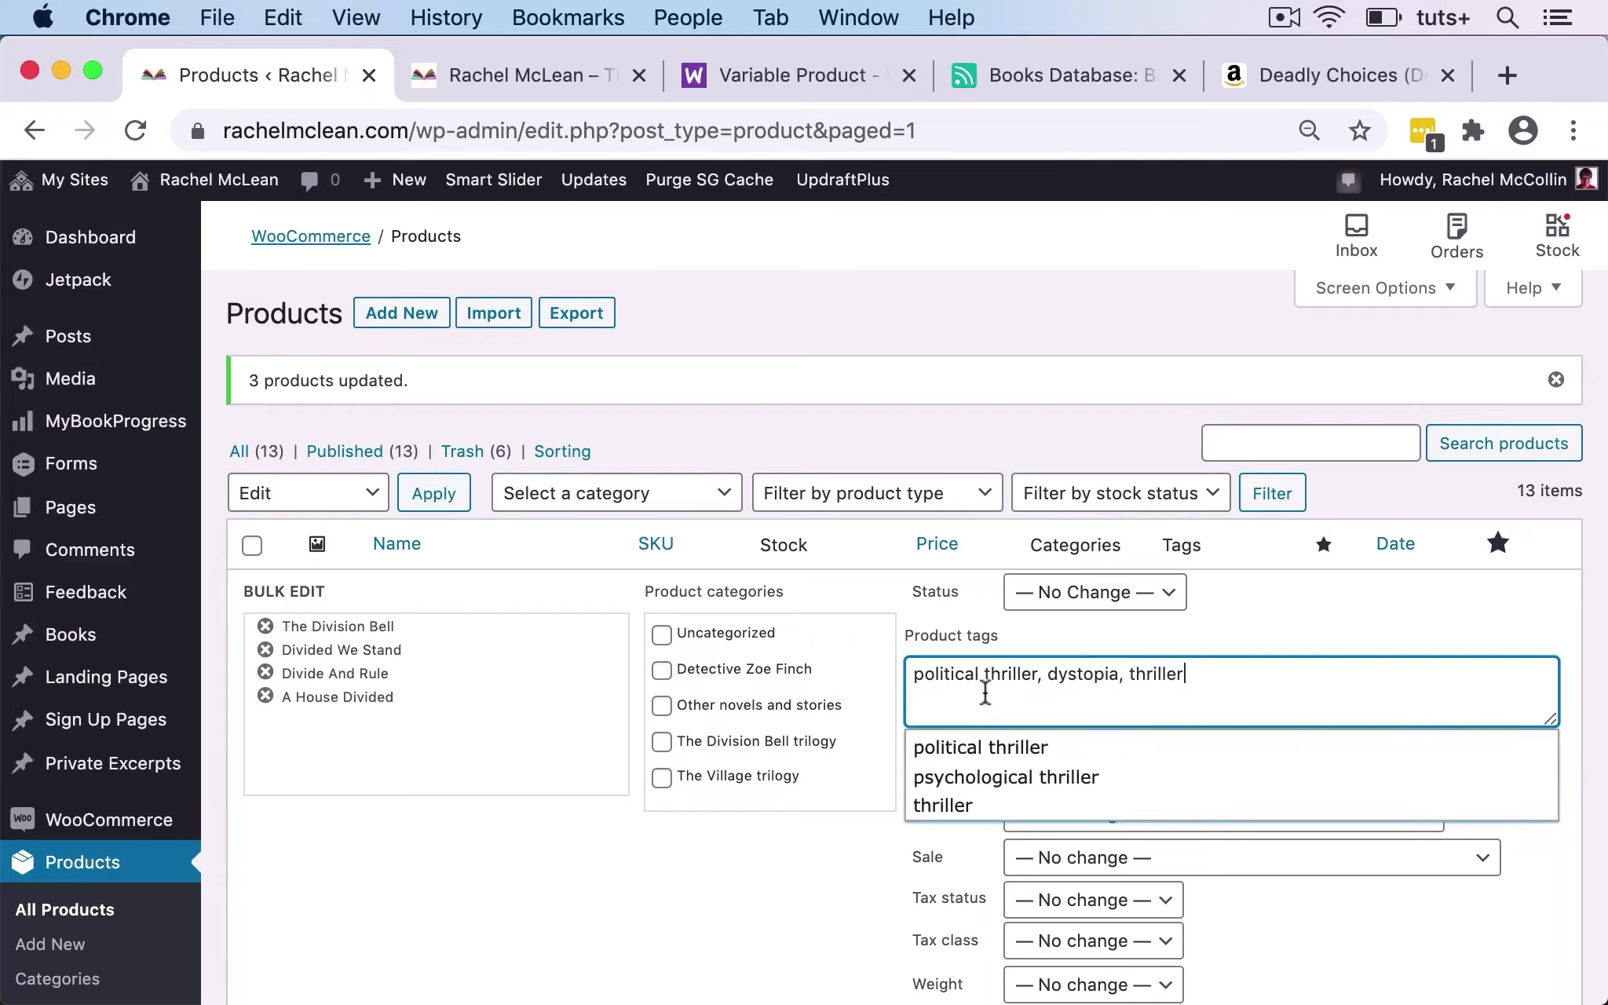
pyautogui.click(949, 798)
pyautogui.scroll(-3, 1160, 849)
pyautogui.scroll(-6, 1160, 850)
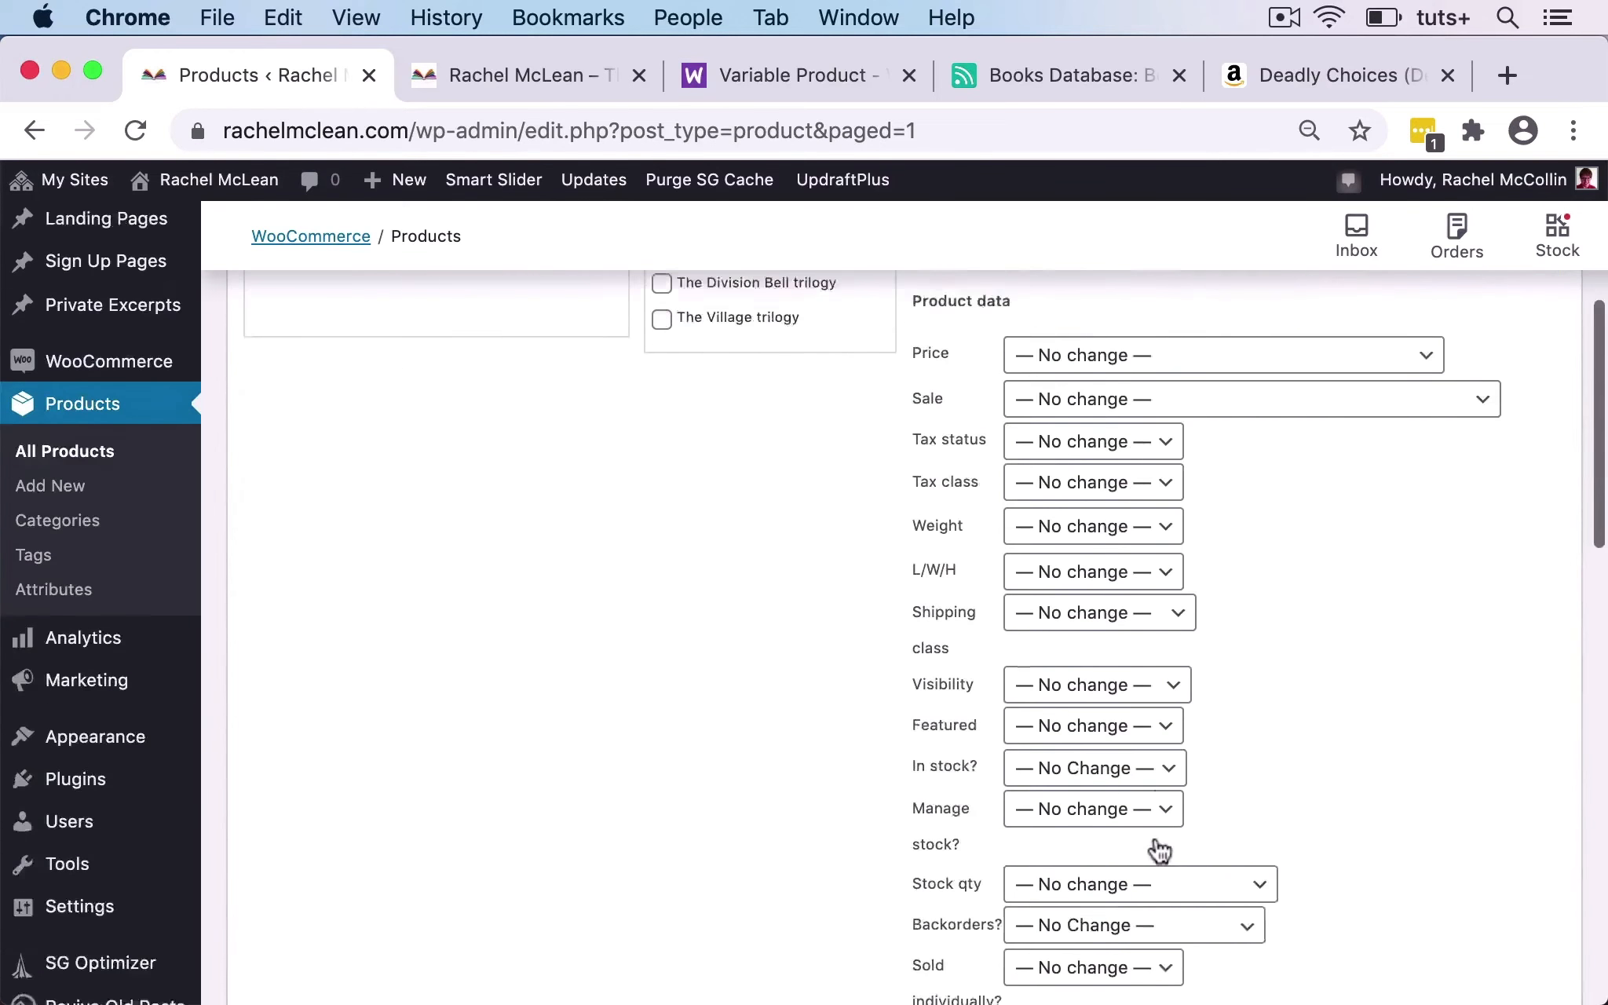
pyautogui.click(1523, 817)
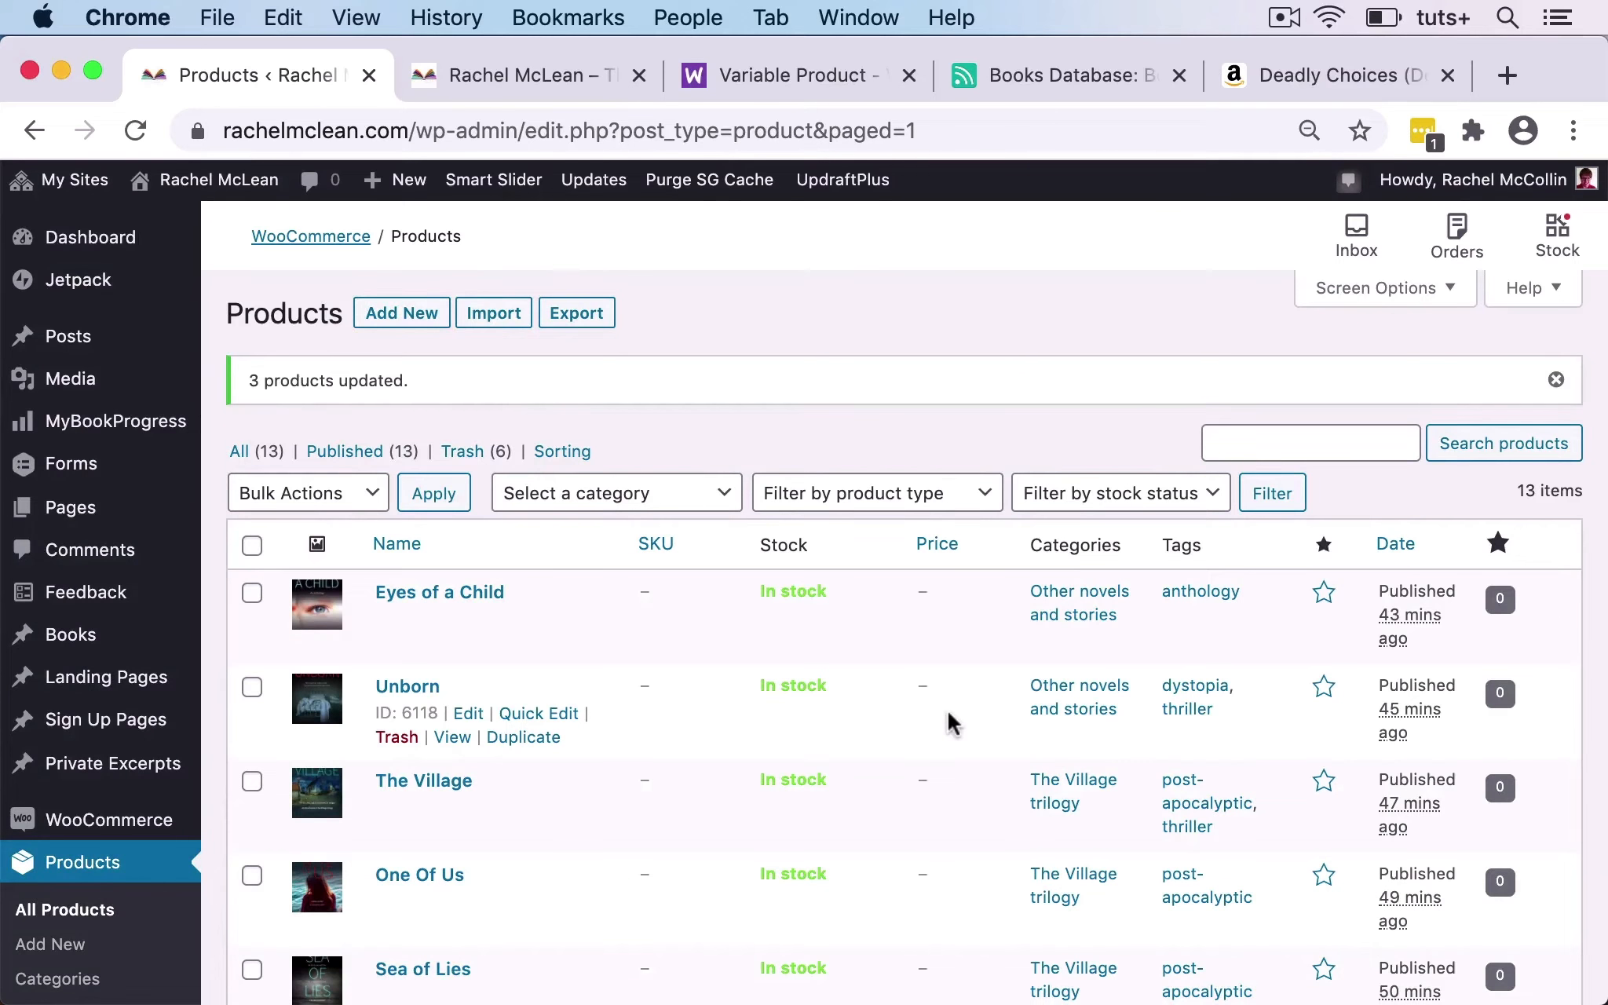
pyautogui.scroll(-1, 945, 718)
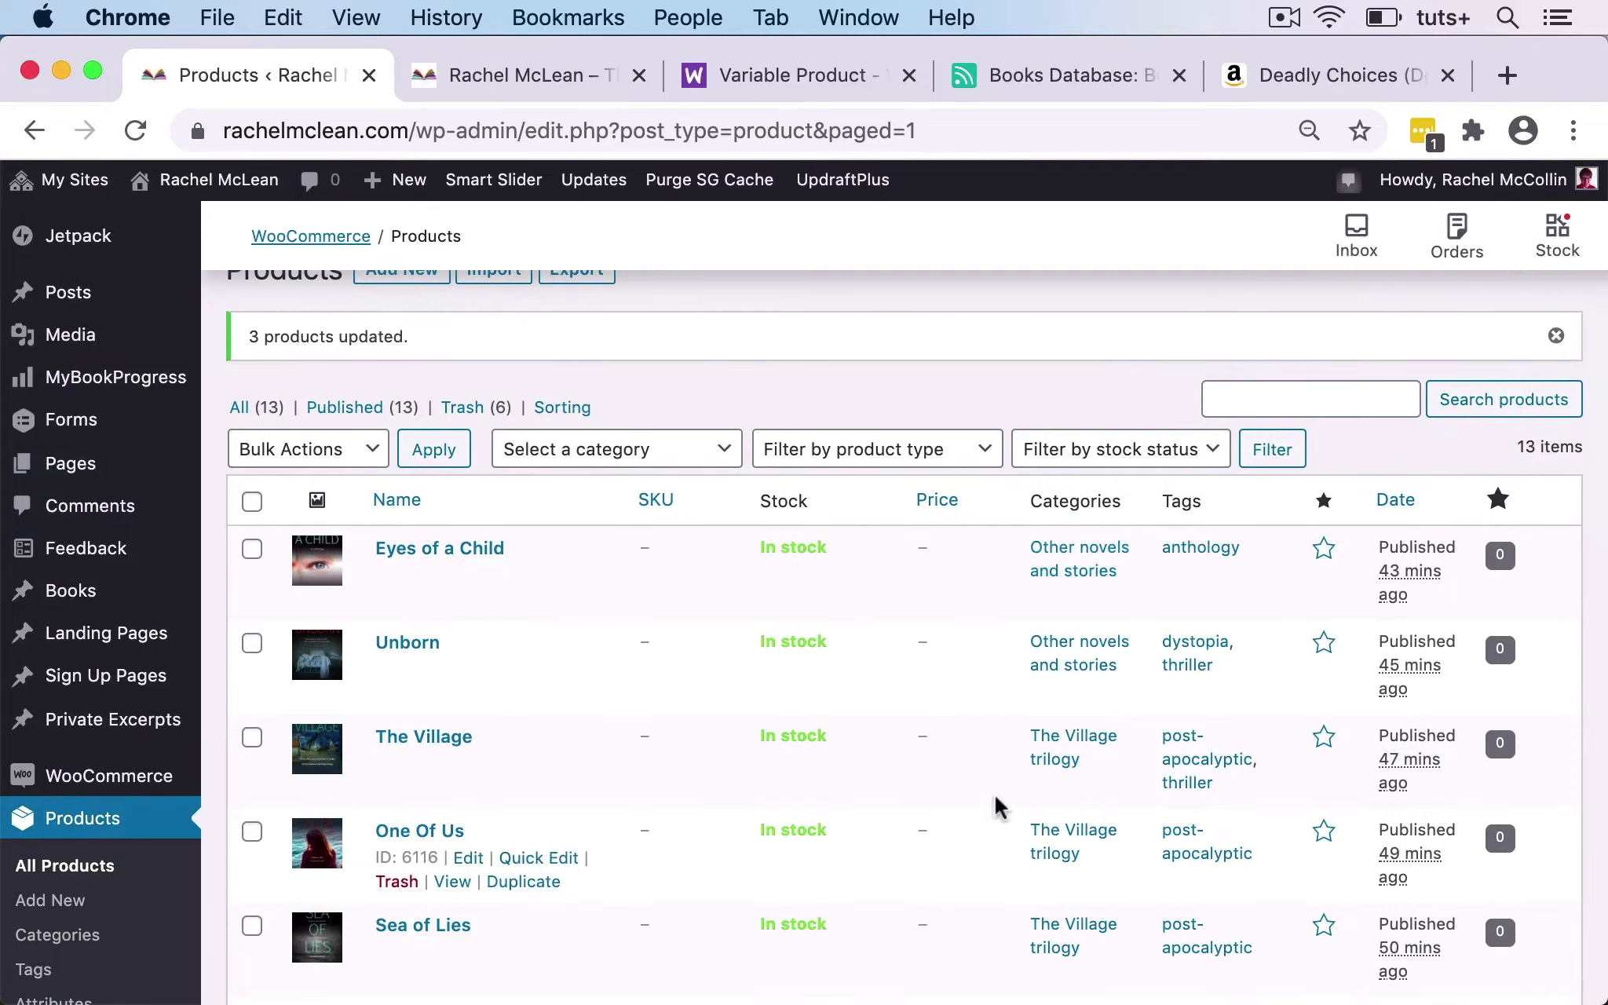
pyautogui.scroll(-1, 997, 818)
pyautogui.scroll(2, 997, 818)
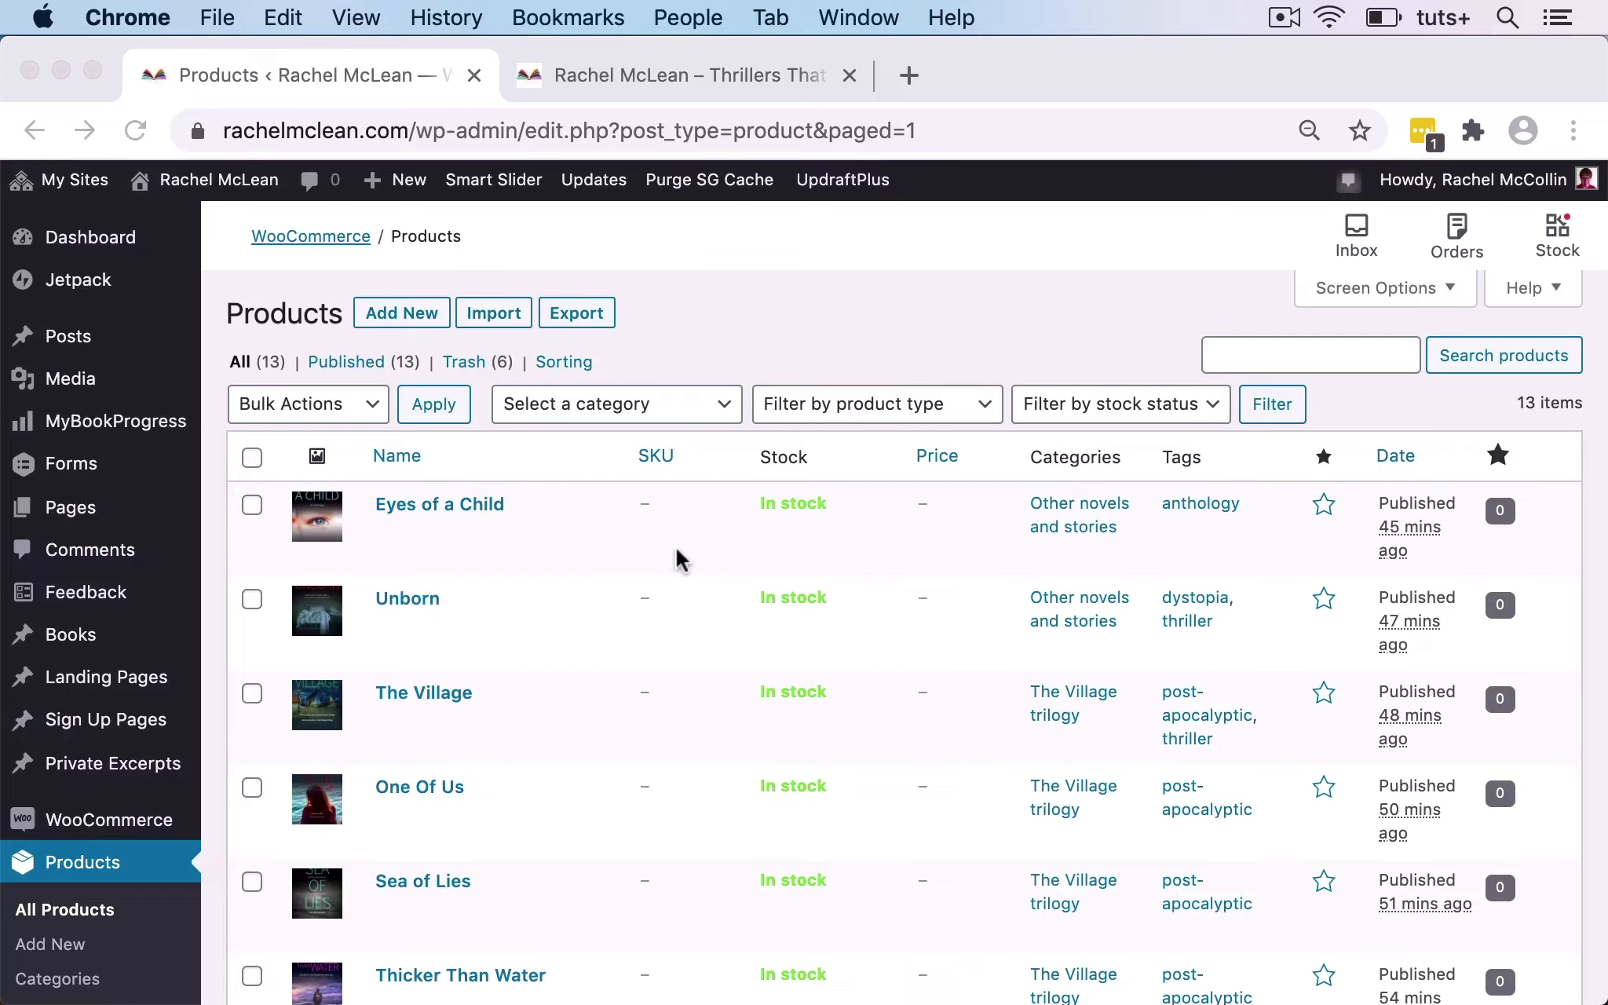
# Open the WooCommerce Product Catalog settings in the theme Customizer, dismissing the autosave notice.
pyautogui.scroll(-5, 118, 574)
pyautogui.scroll(-4, 118, 574)
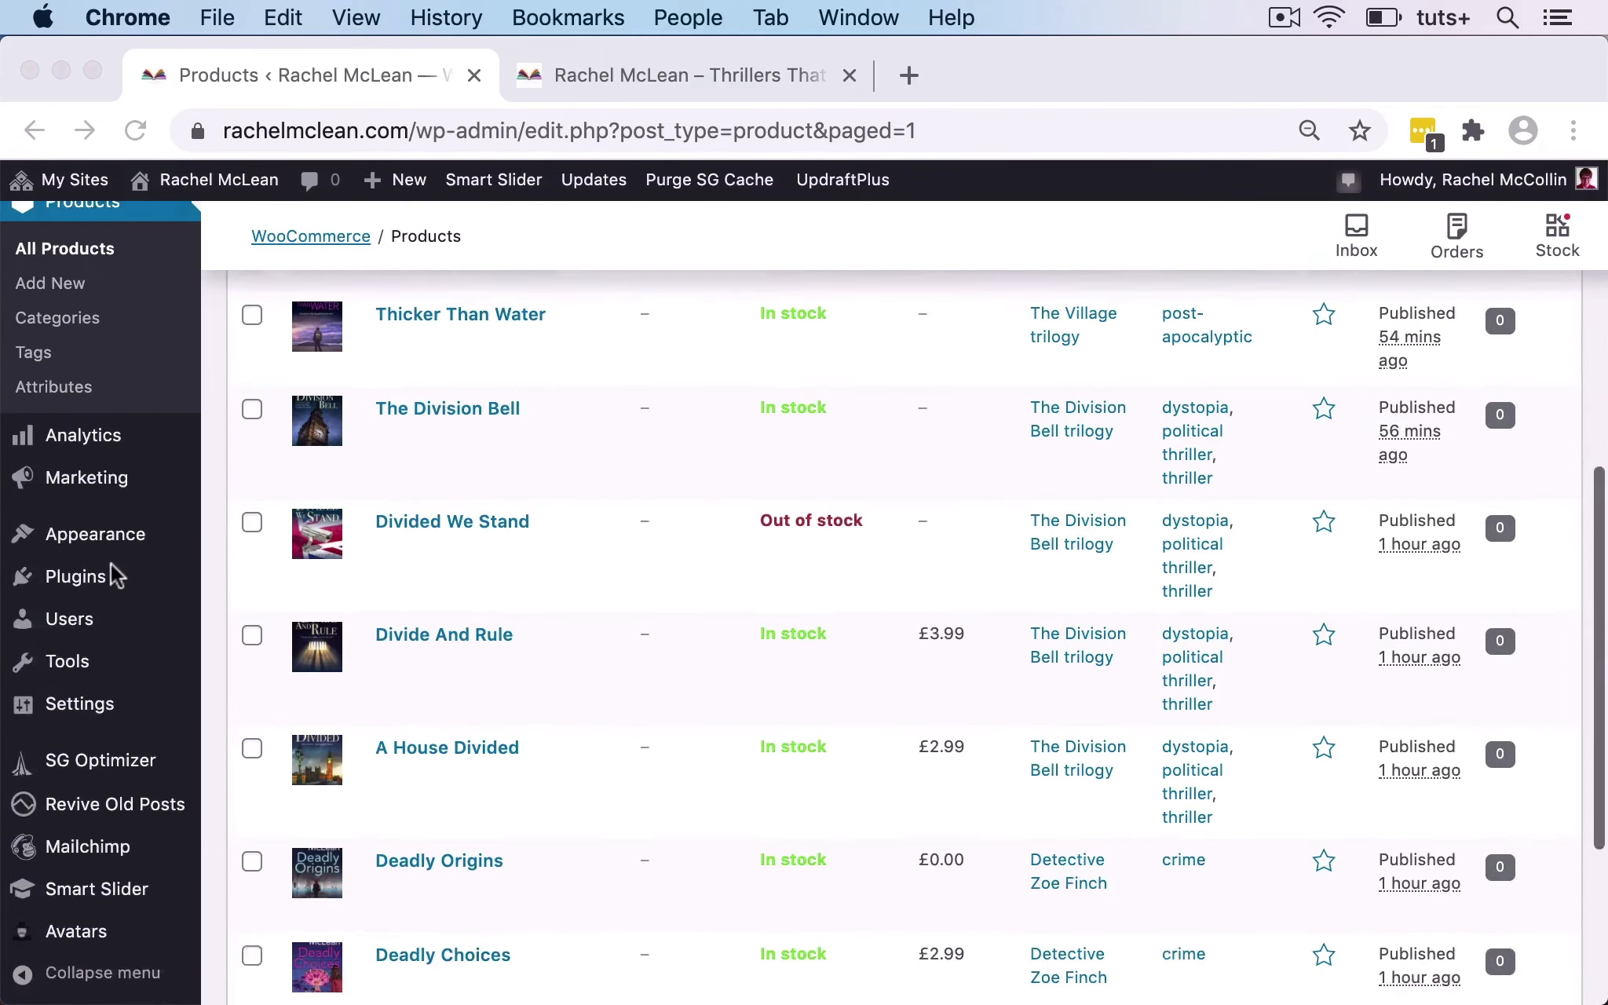
pyautogui.click(108, 538)
pyautogui.moveTo(107, 538)
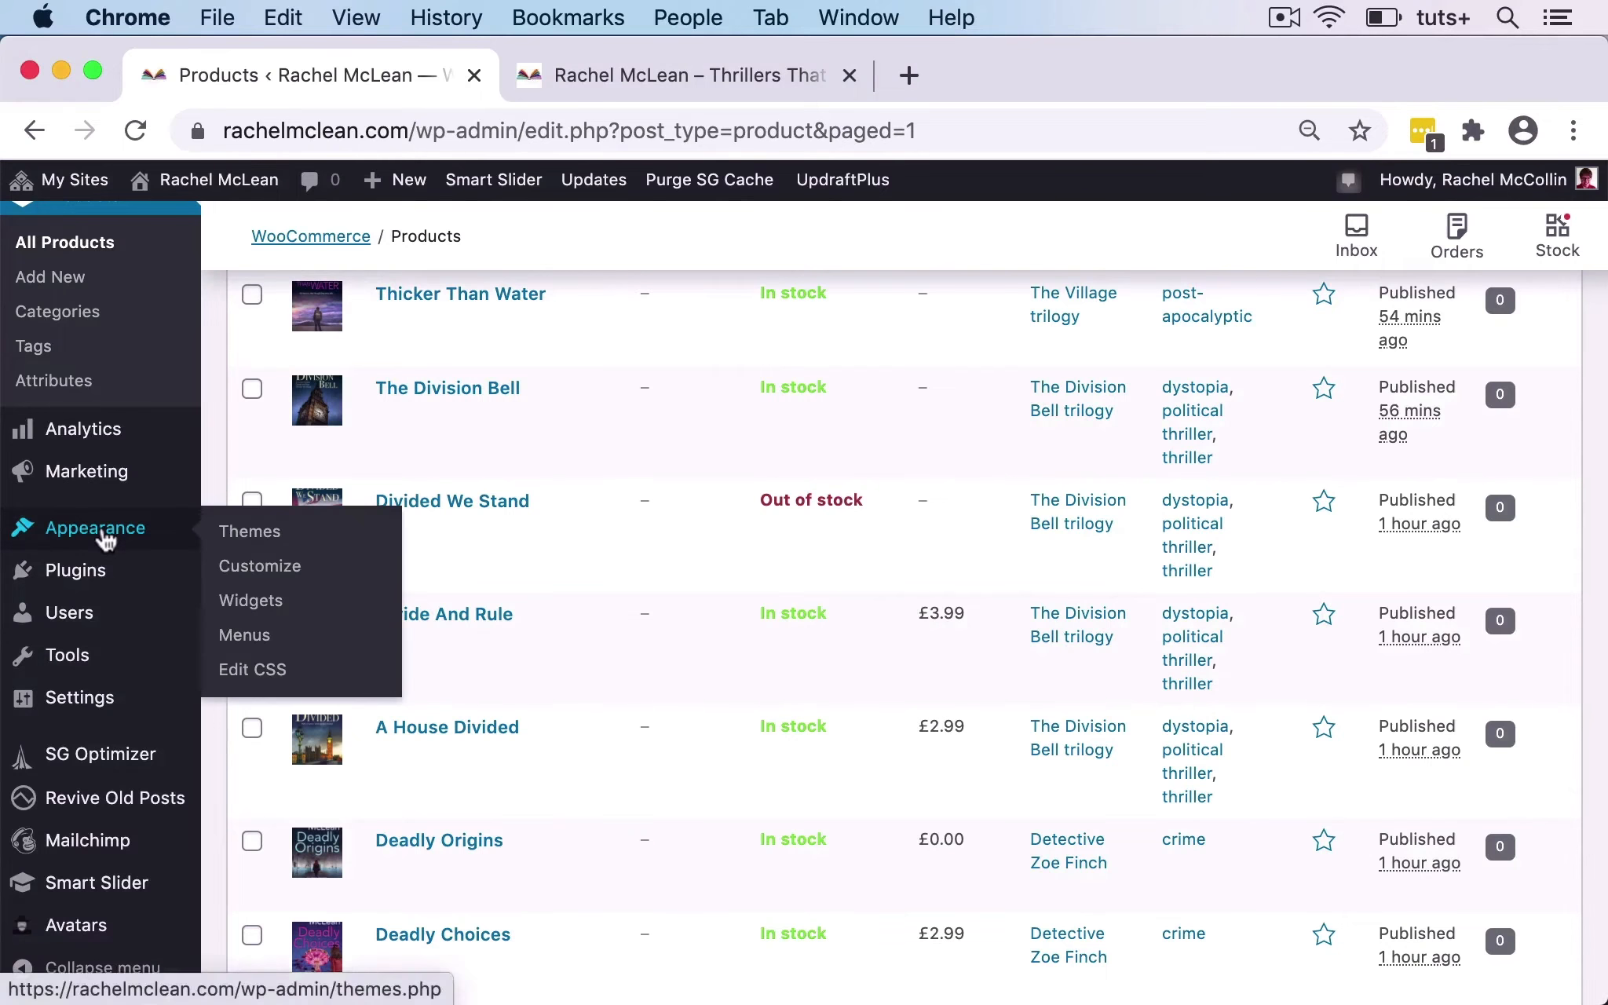
pyautogui.click(238, 572)
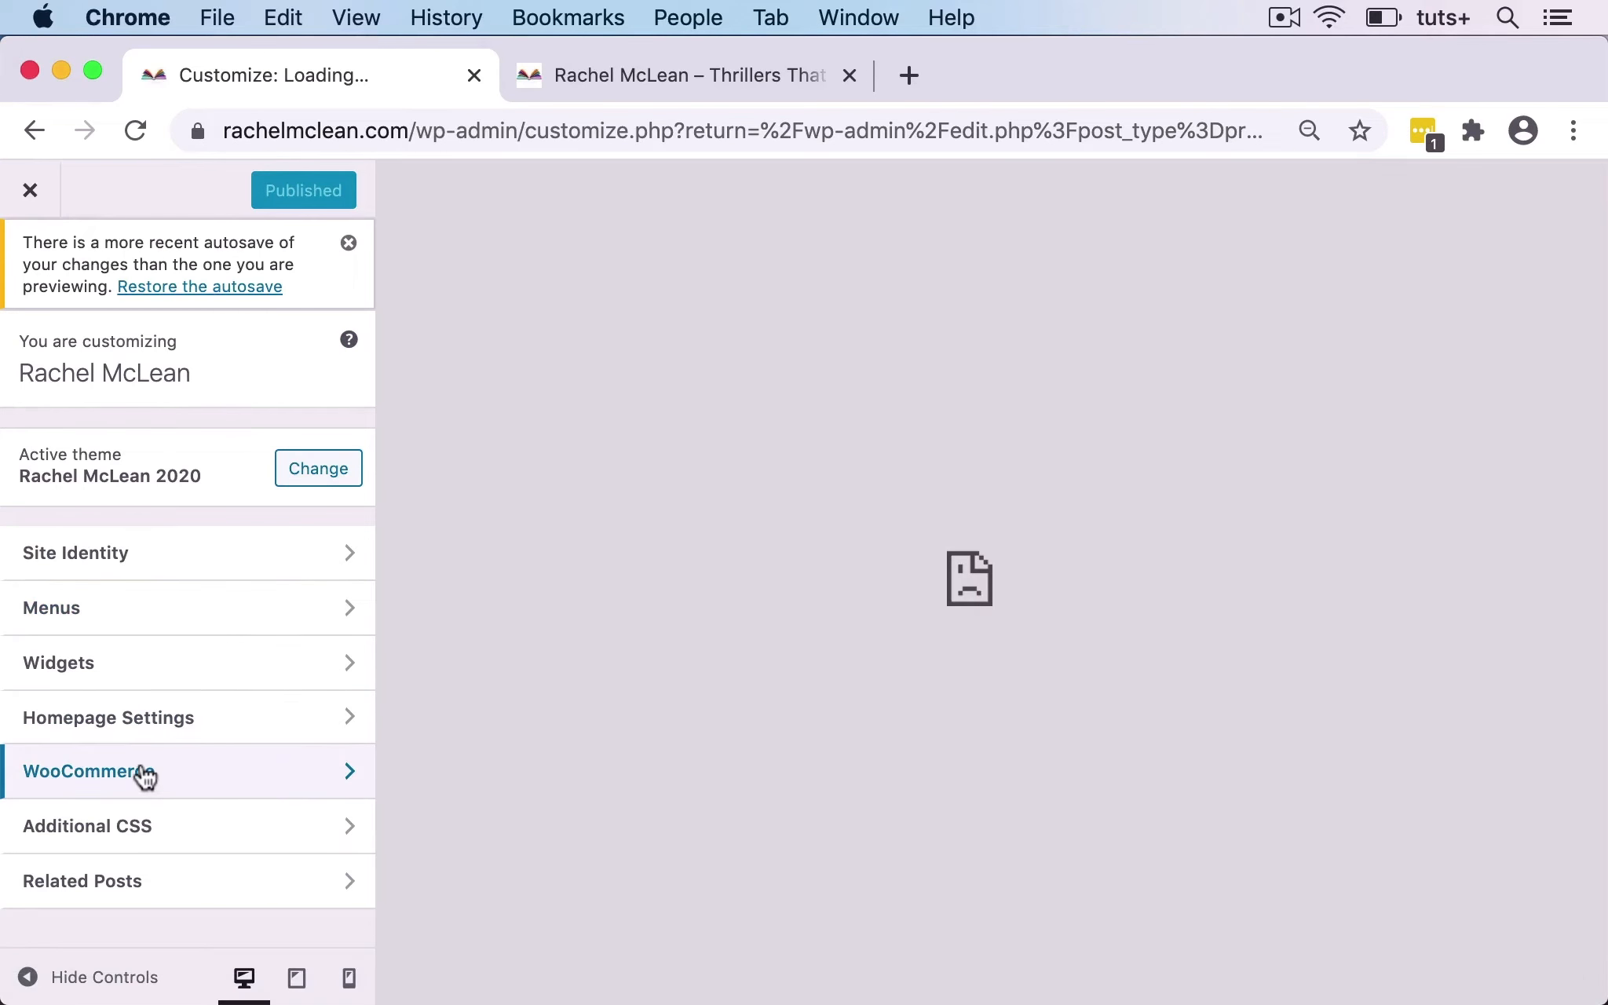
pyautogui.click(145, 774)
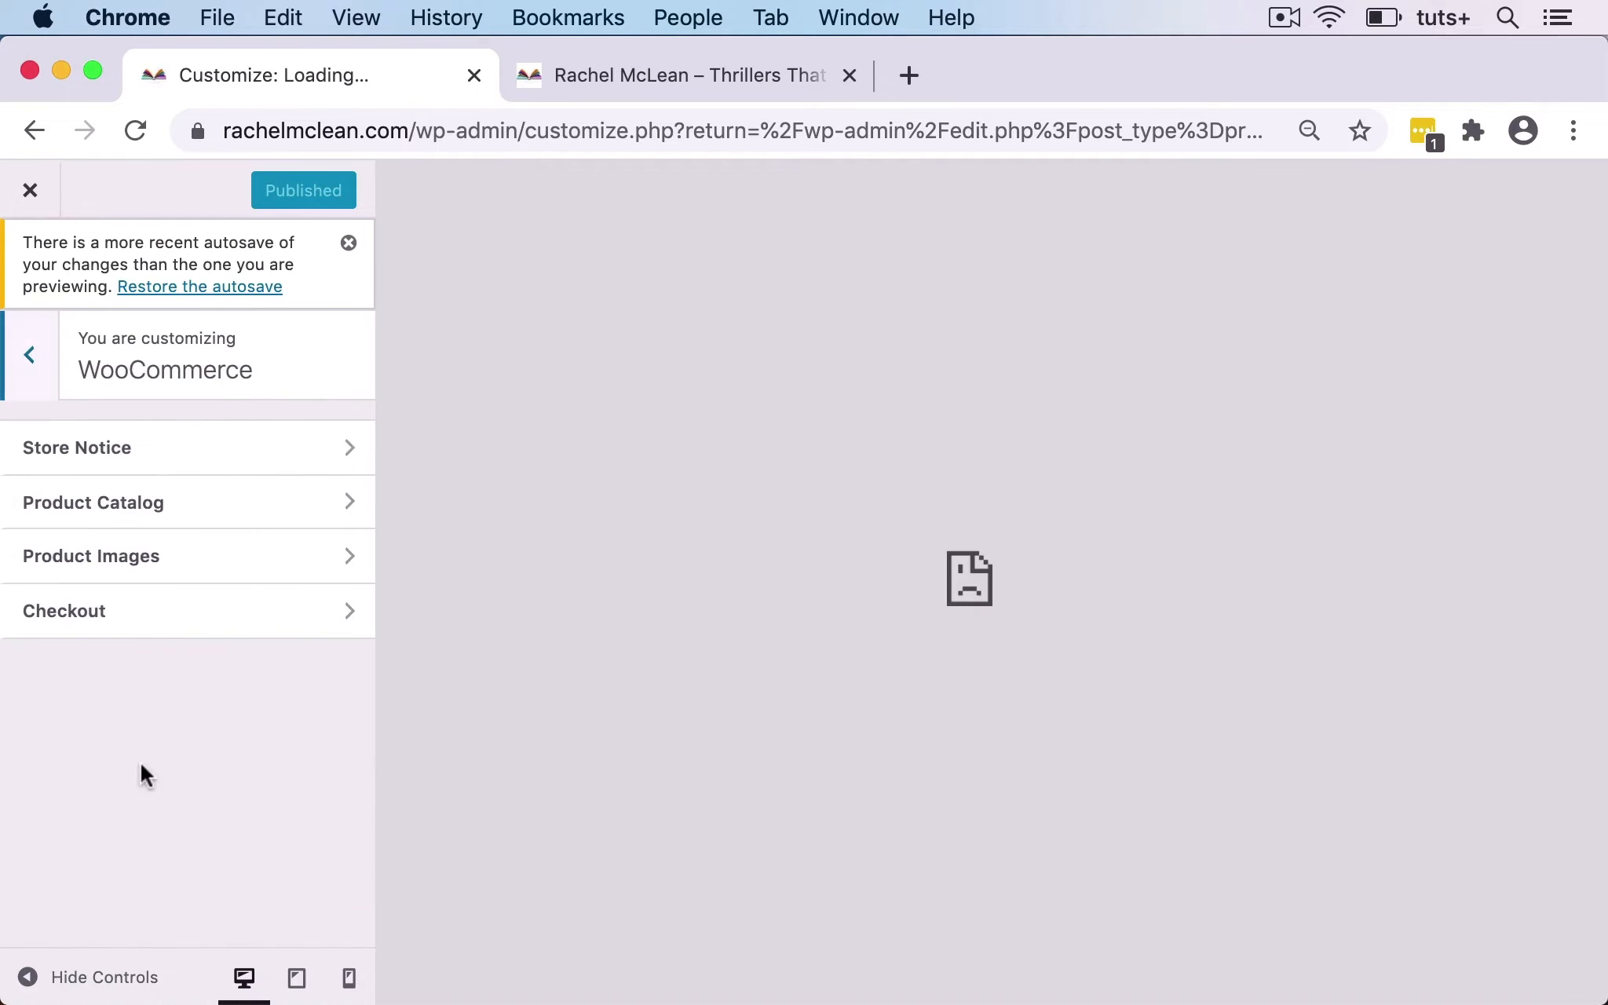
pyautogui.click(348, 245)
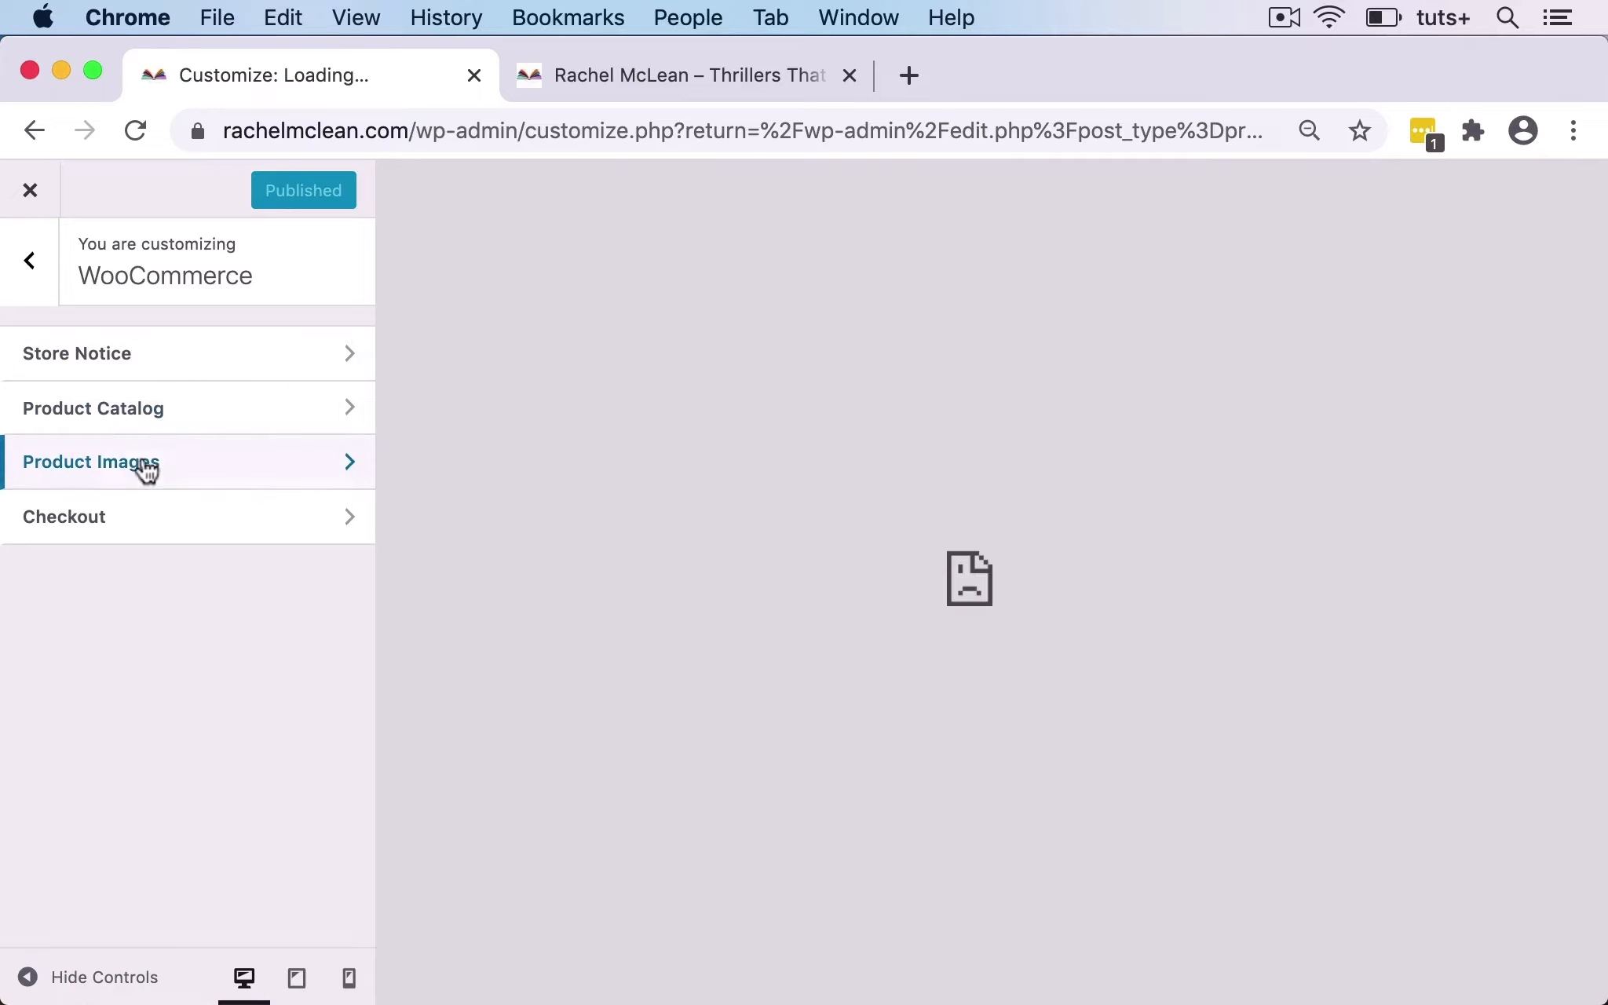
pyautogui.click(142, 408)
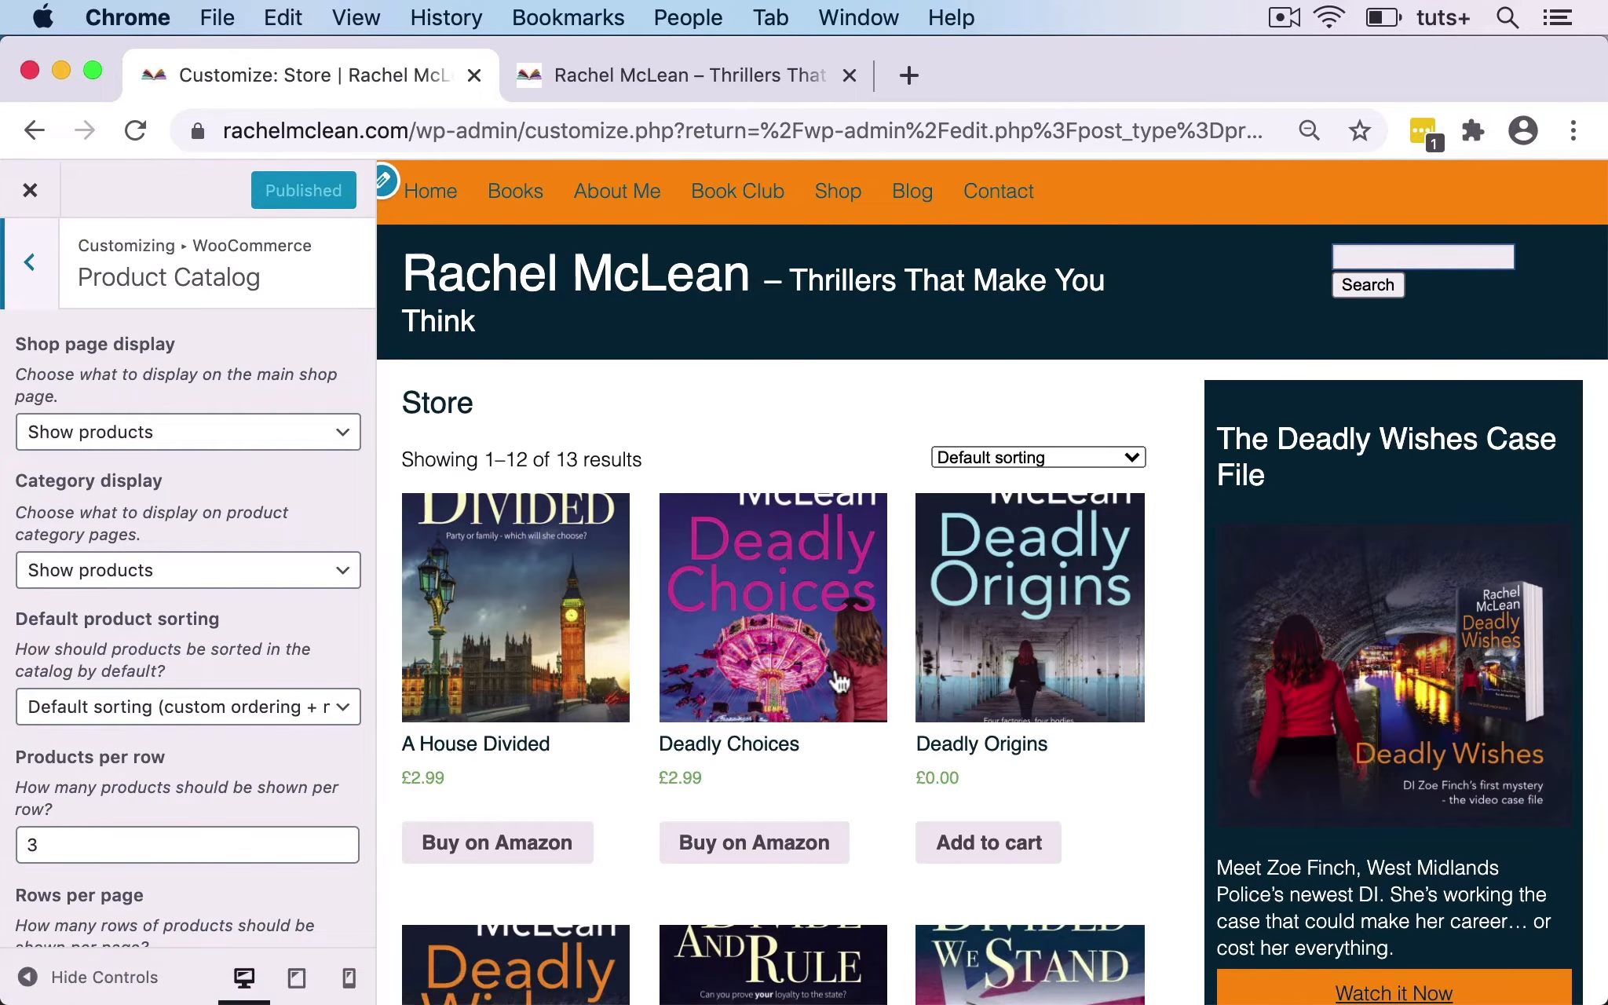
# Set the shop page display to Show categories & products.
pyautogui.scroll(-5, 878, 597)
pyautogui.scroll(-4, 877, 593)
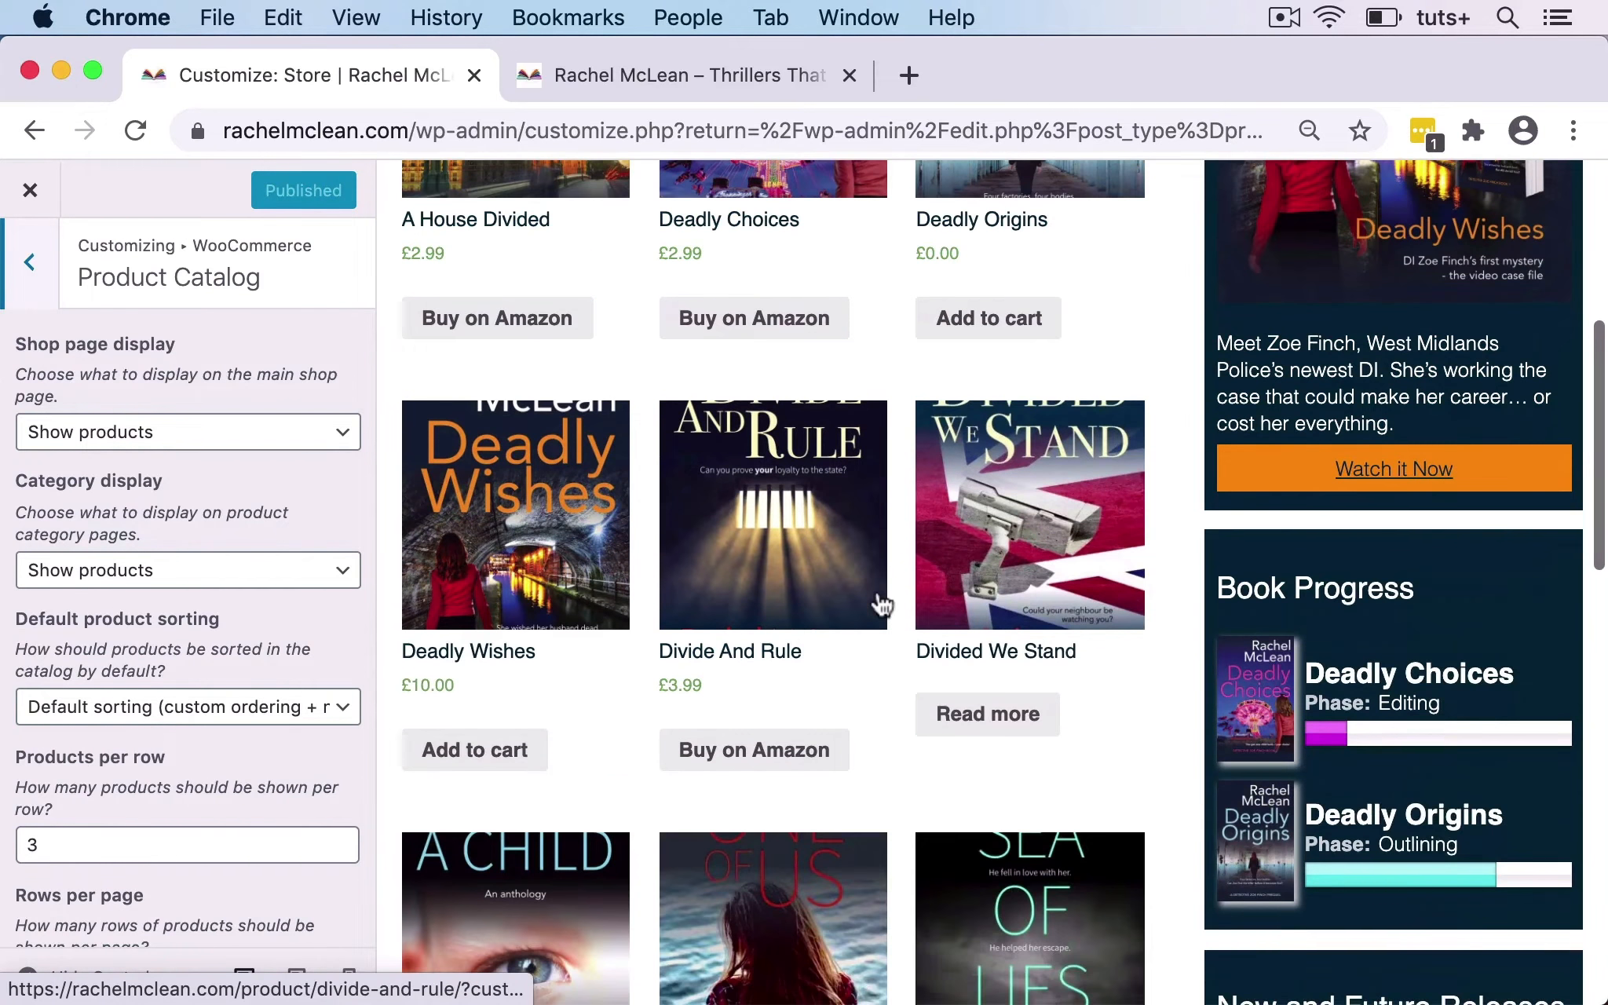
pyautogui.scroll(7, 879, 601)
pyautogui.scroll(2, 881, 603)
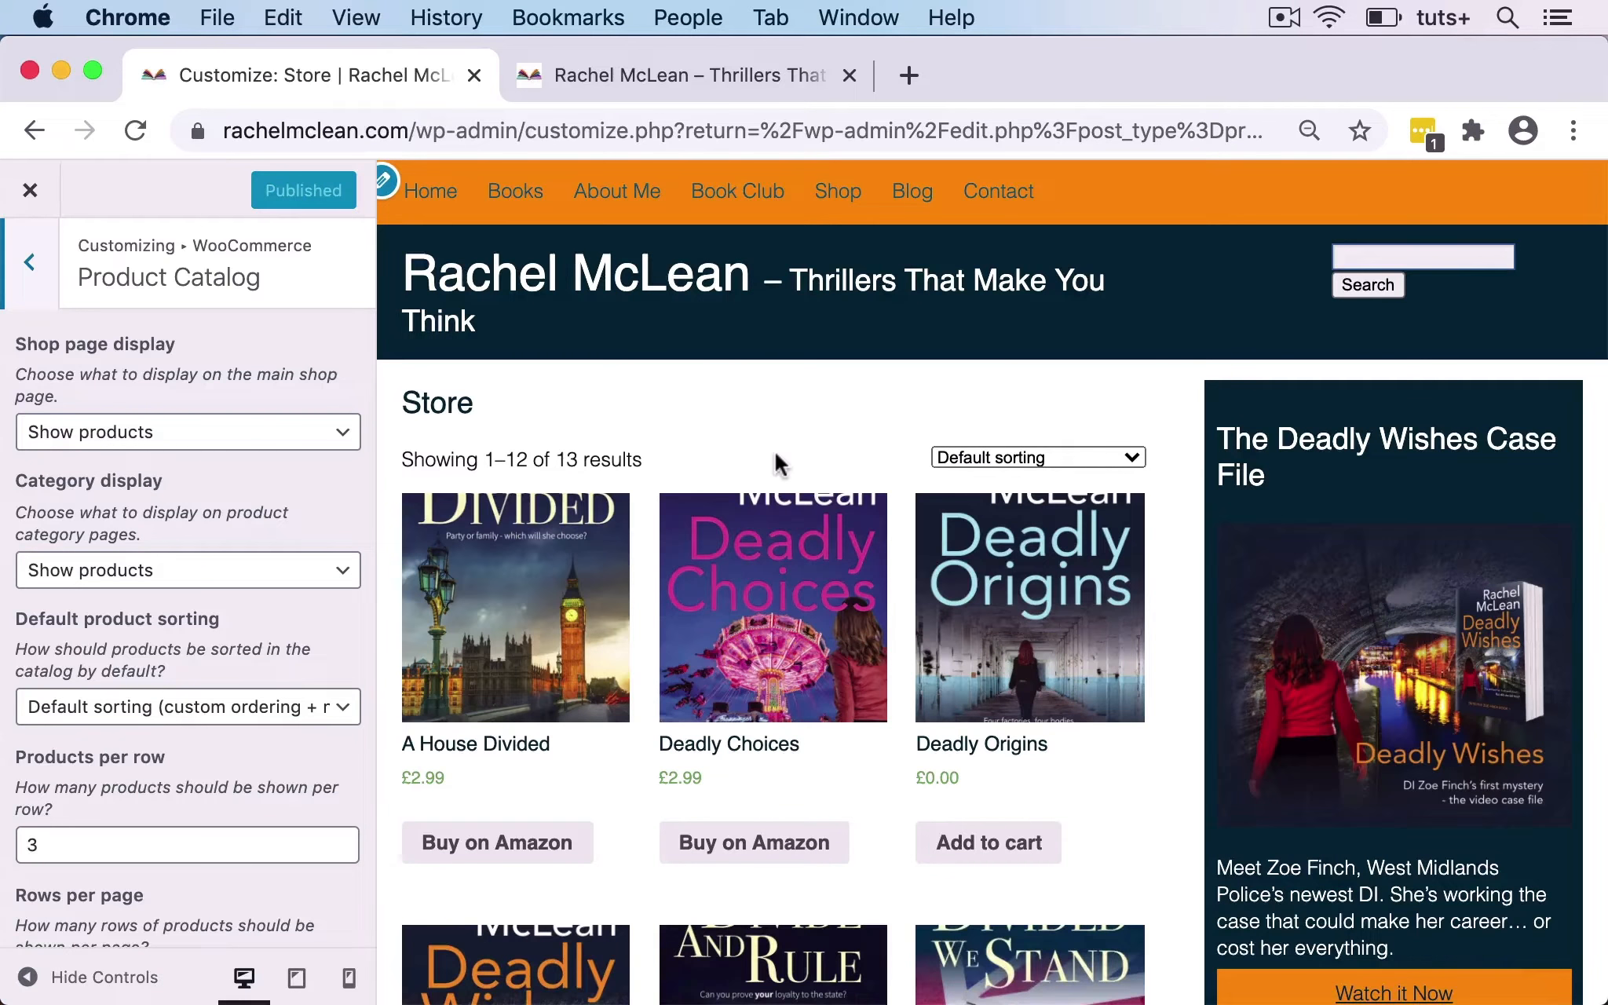
pyautogui.click(267, 432)
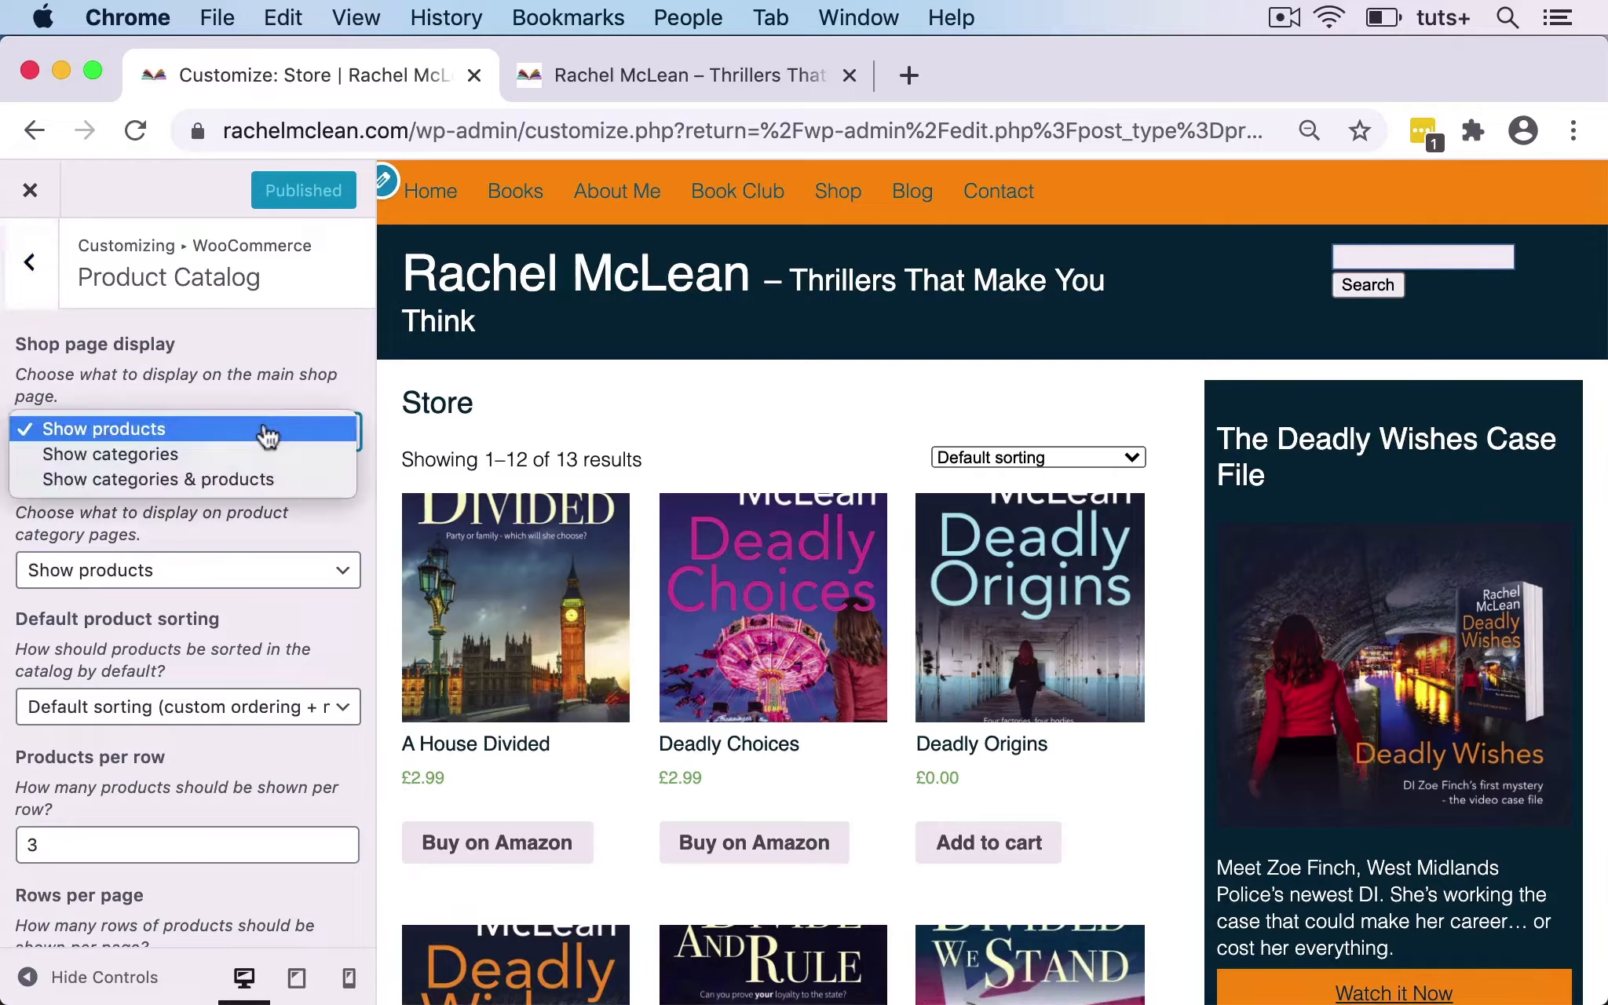
pyautogui.click(234, 481)
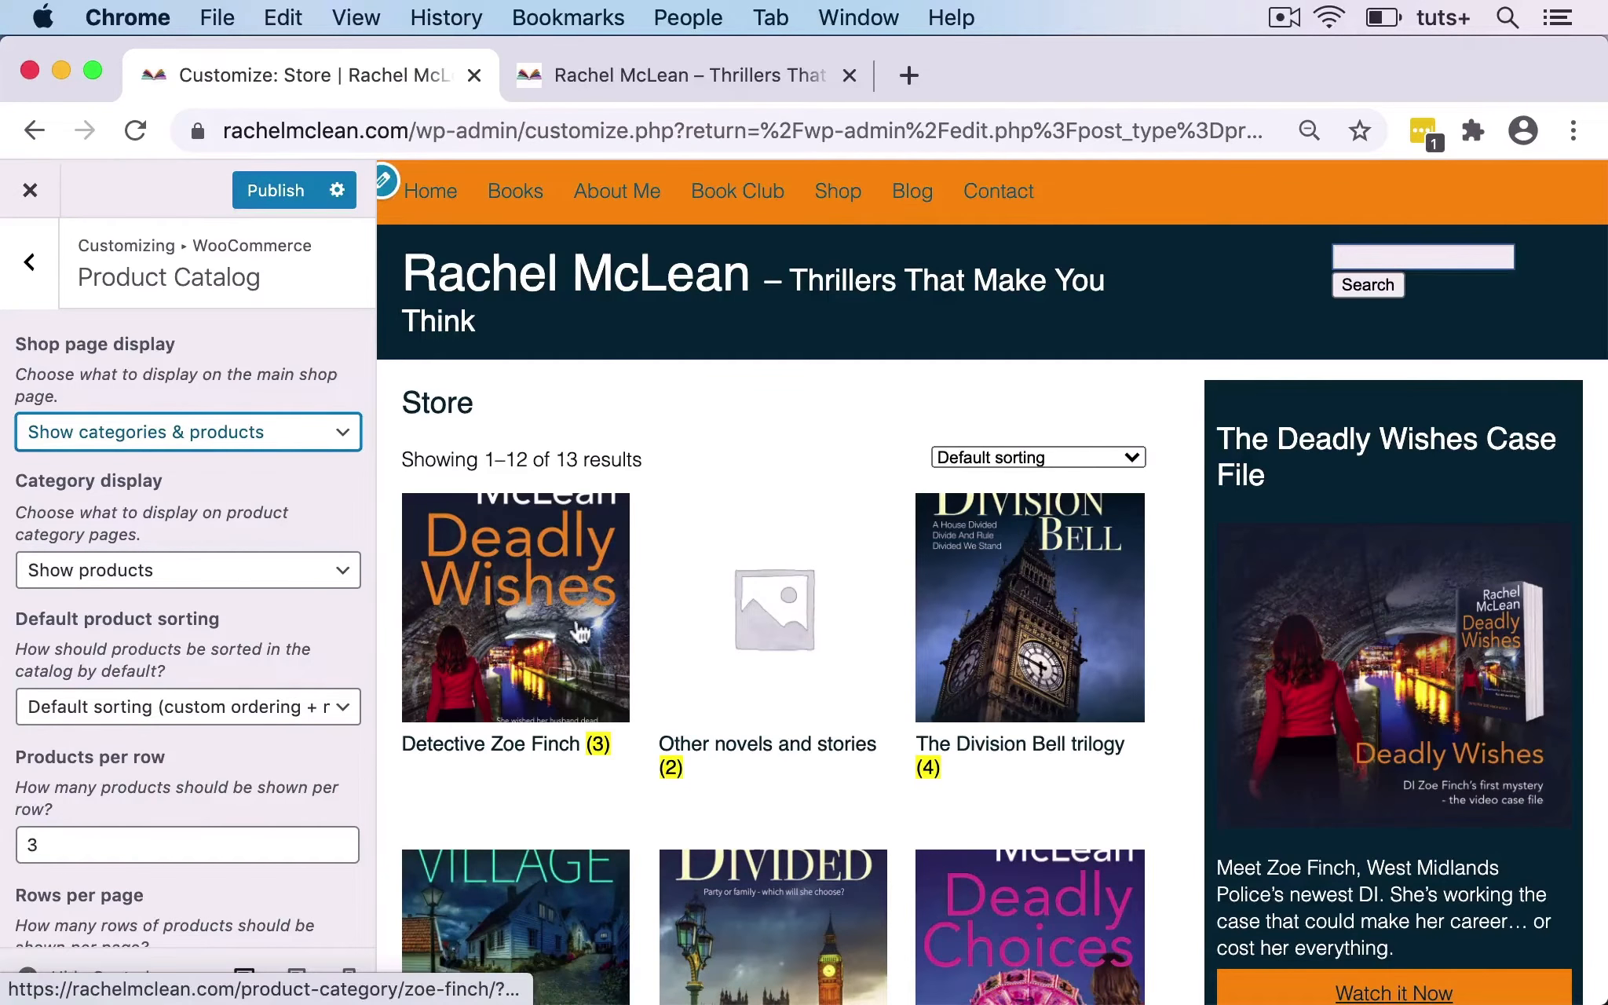
# Examine how the category tiles and individual products are laid out together in the store preview.
pyautogui.scroll(-2, 585, 636)
pyautogui.scroll(-5, 585, 636)
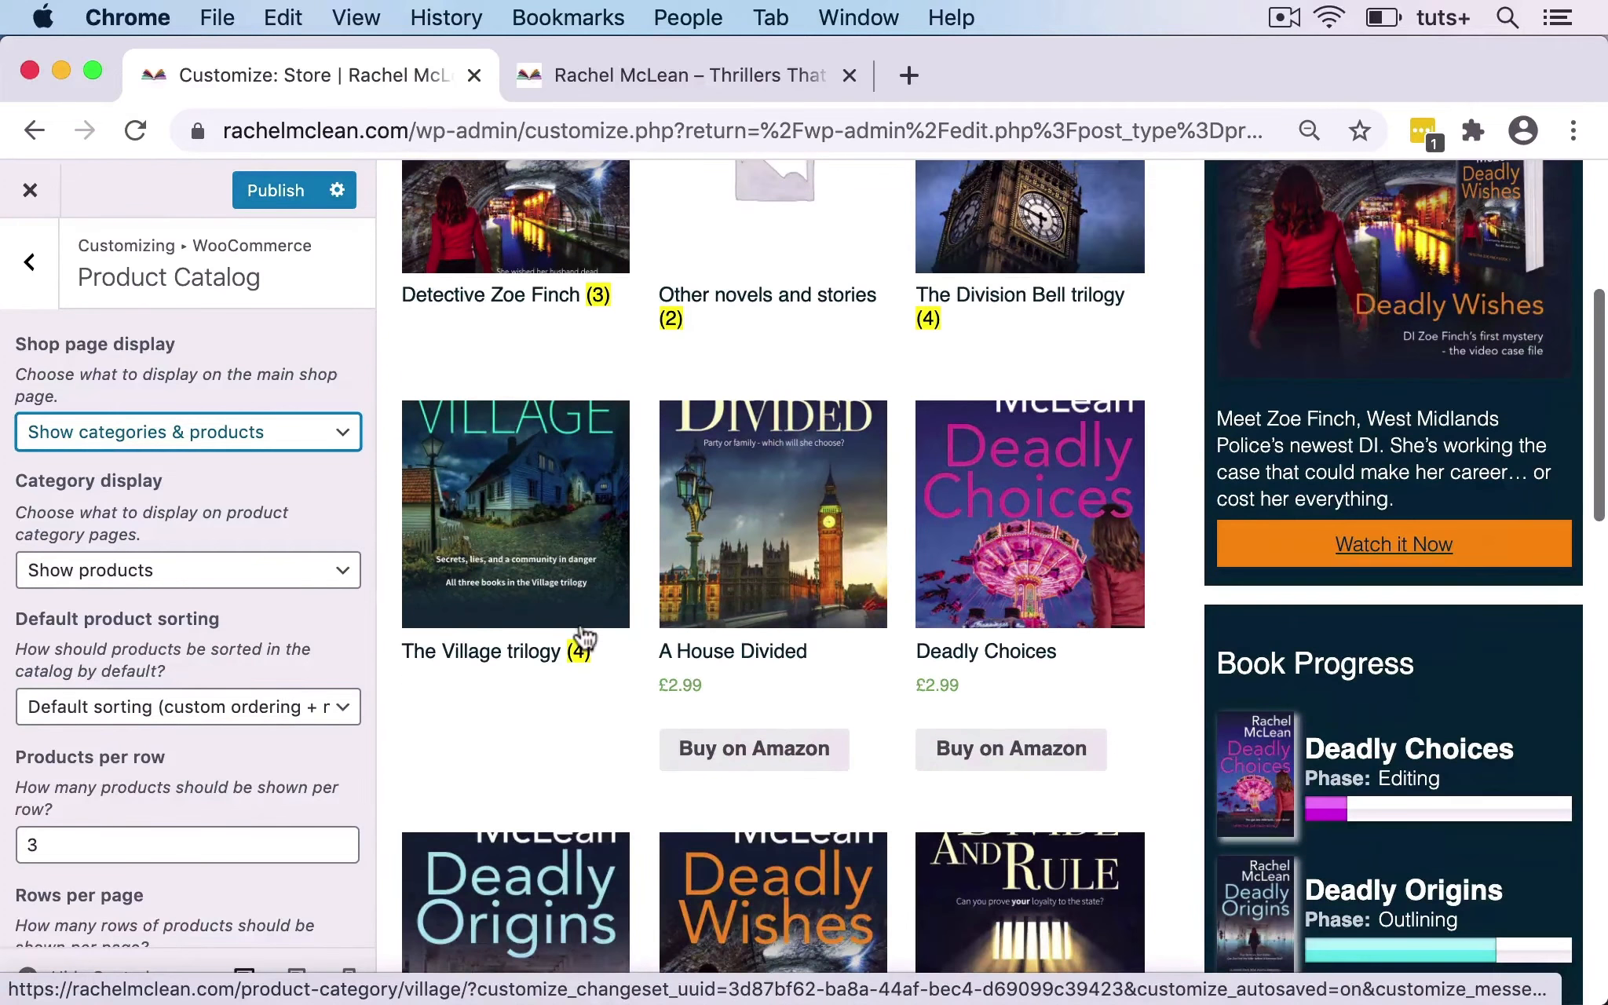
pyautogui.scroll(4, 756, 360)
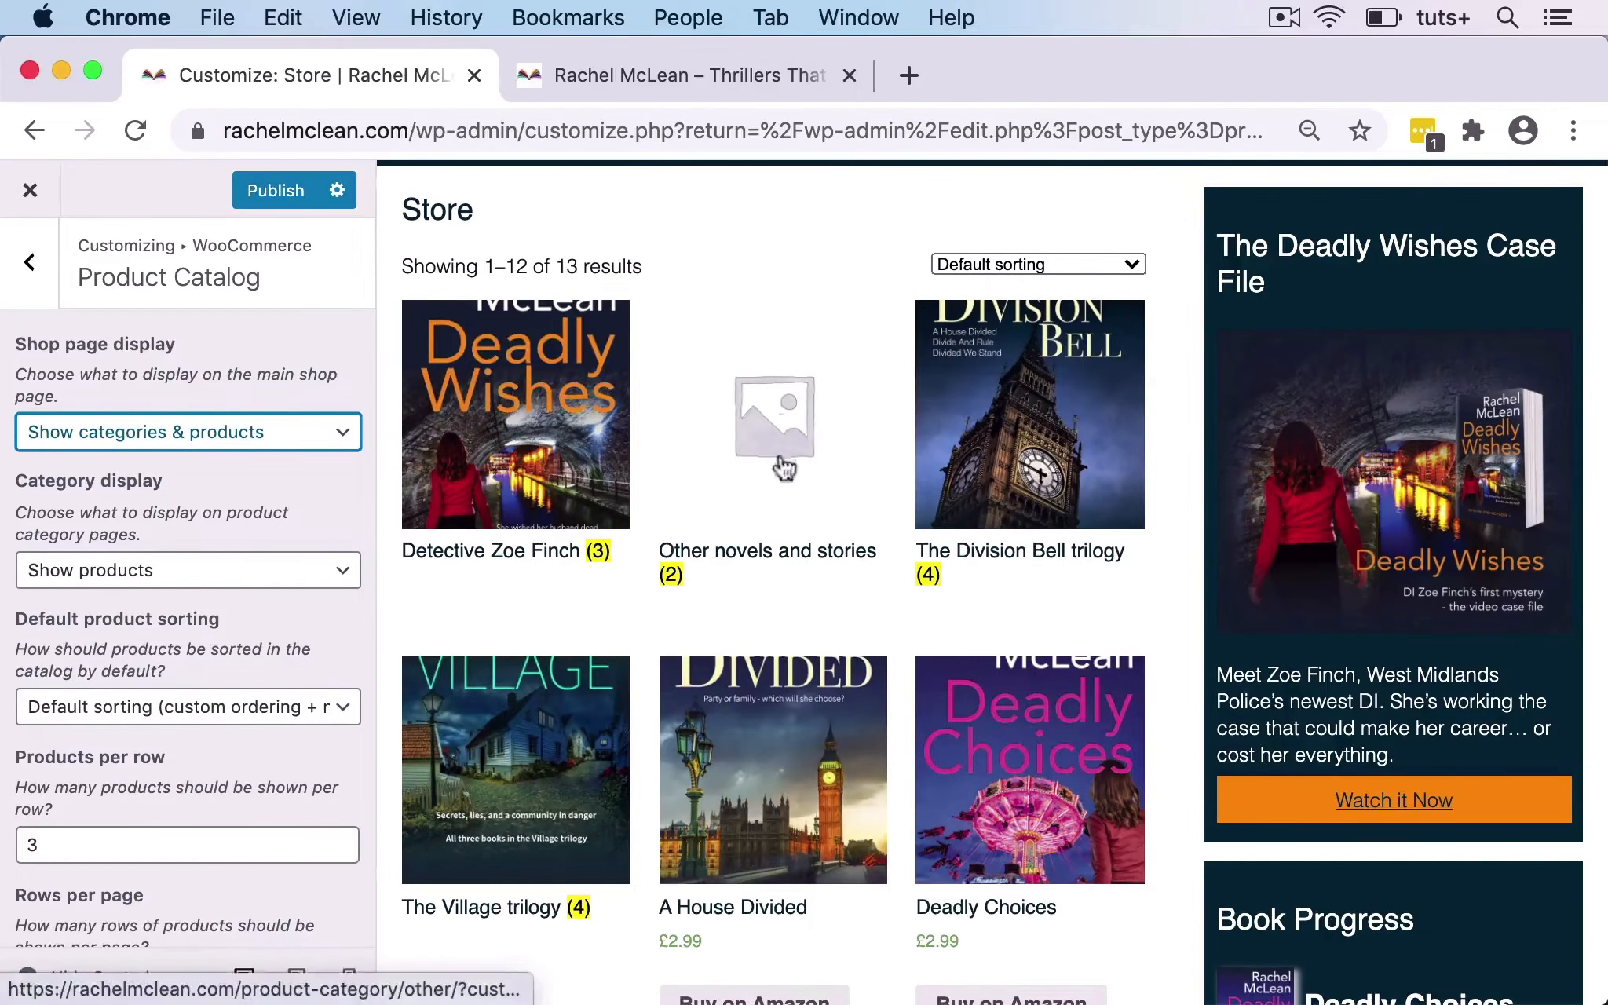
pyautogui.scroll(2, 581, 475)
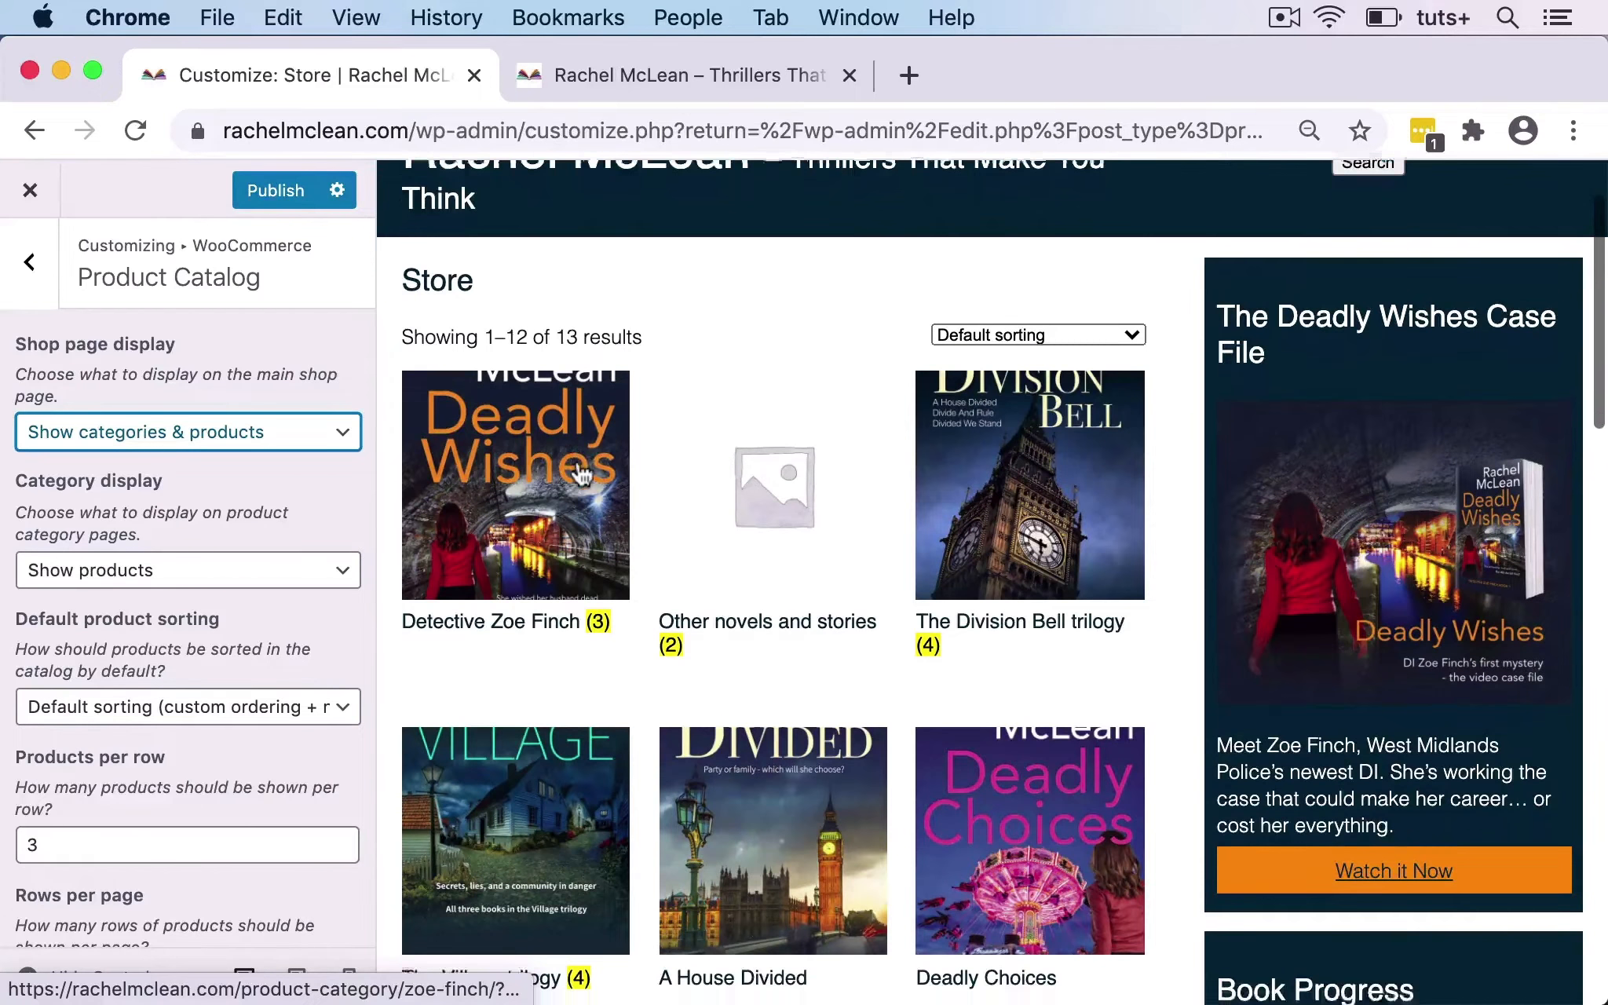
pyautogui.scroll(-1, 581, 475)
pyautogui.scroll(-1, 581, 475)
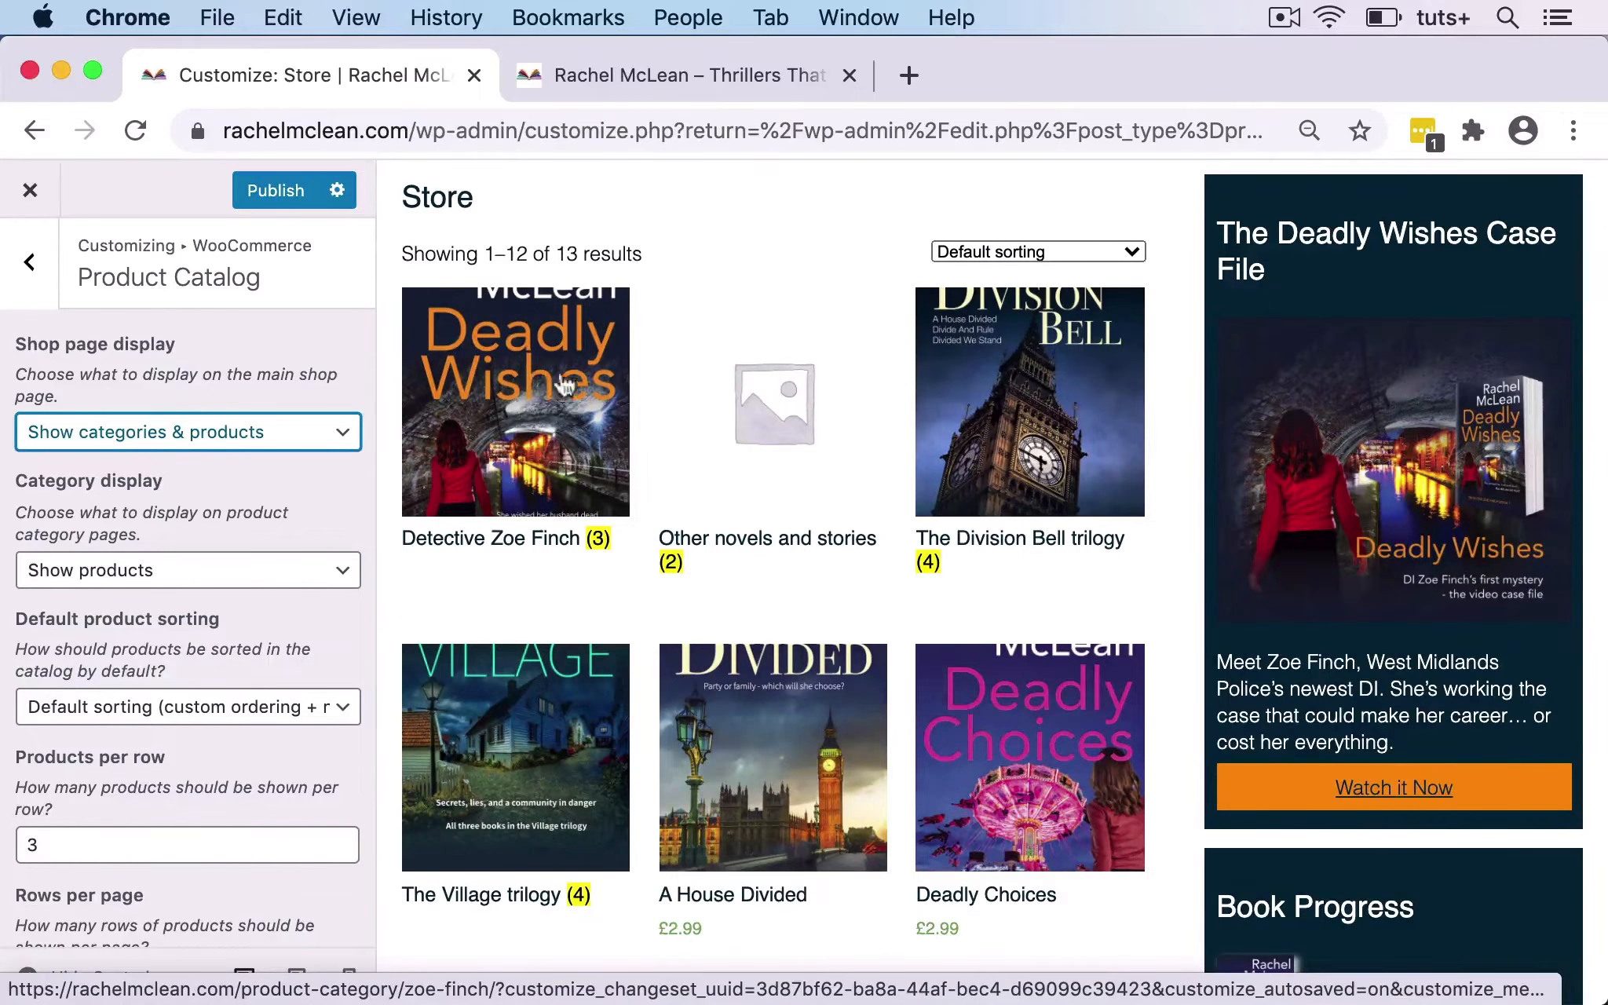
pyautogui.scroll(2, 602, 452)
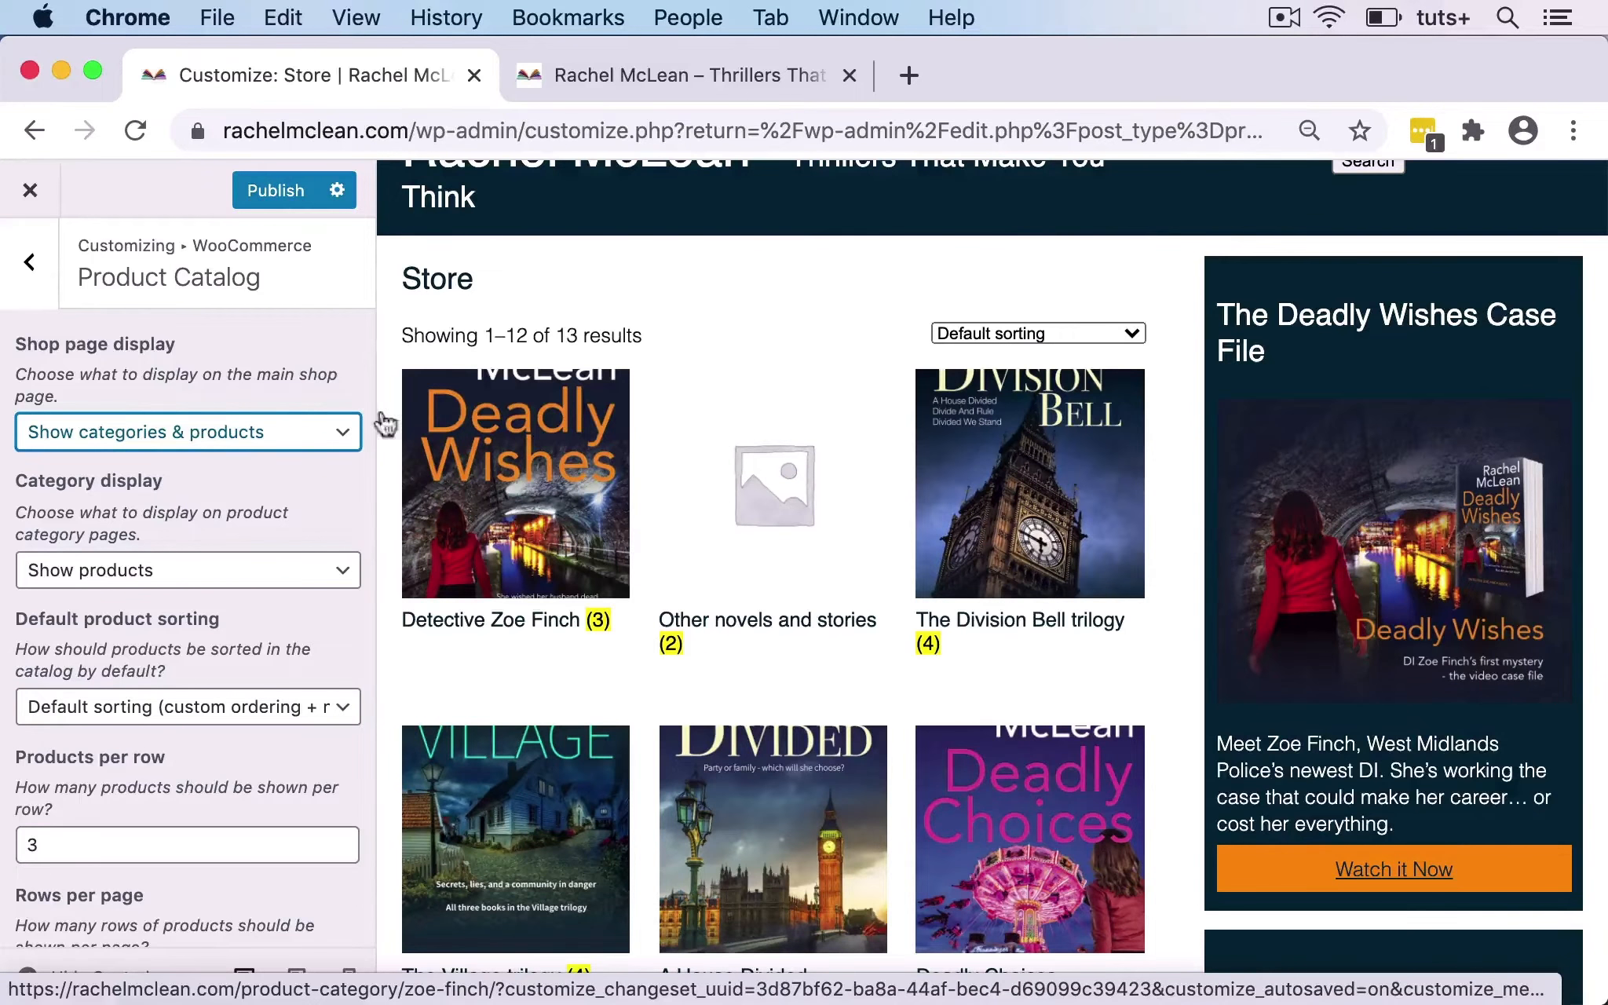
# Set the shop page display to Show categories and check the store preview.
pyautogui.click(171, 433)
pyautogui.click(168, 410)
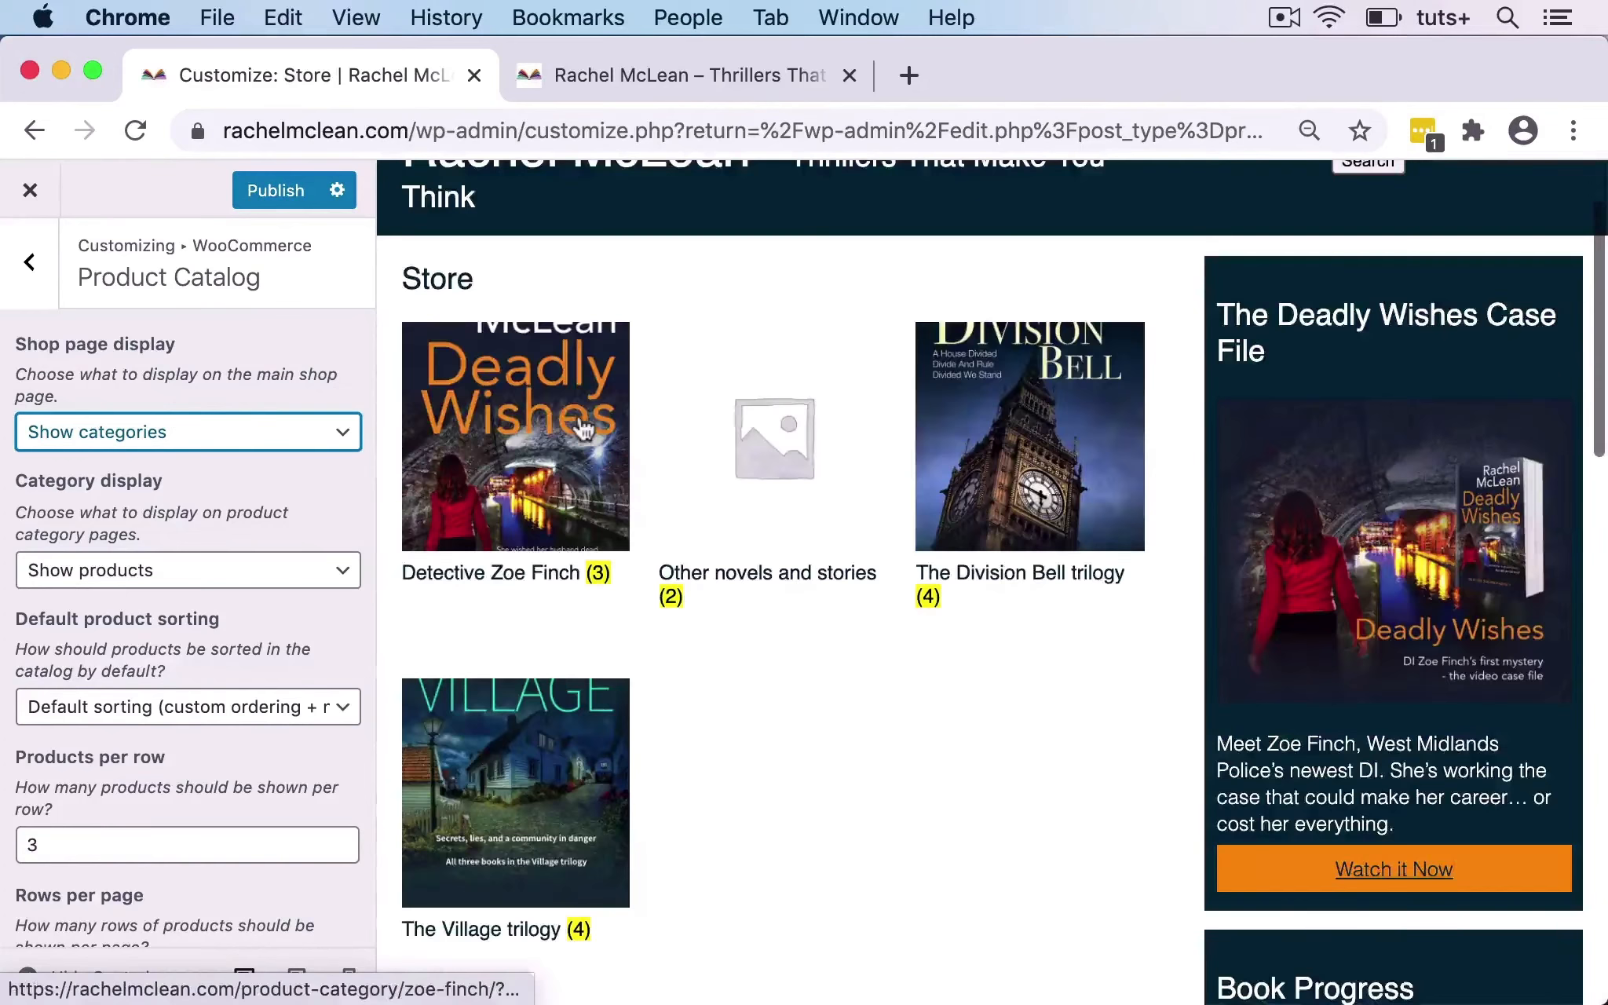
pyautogui.scroll(-1, 861, 787)
pyautogui.scroll(-3, 860, 787)
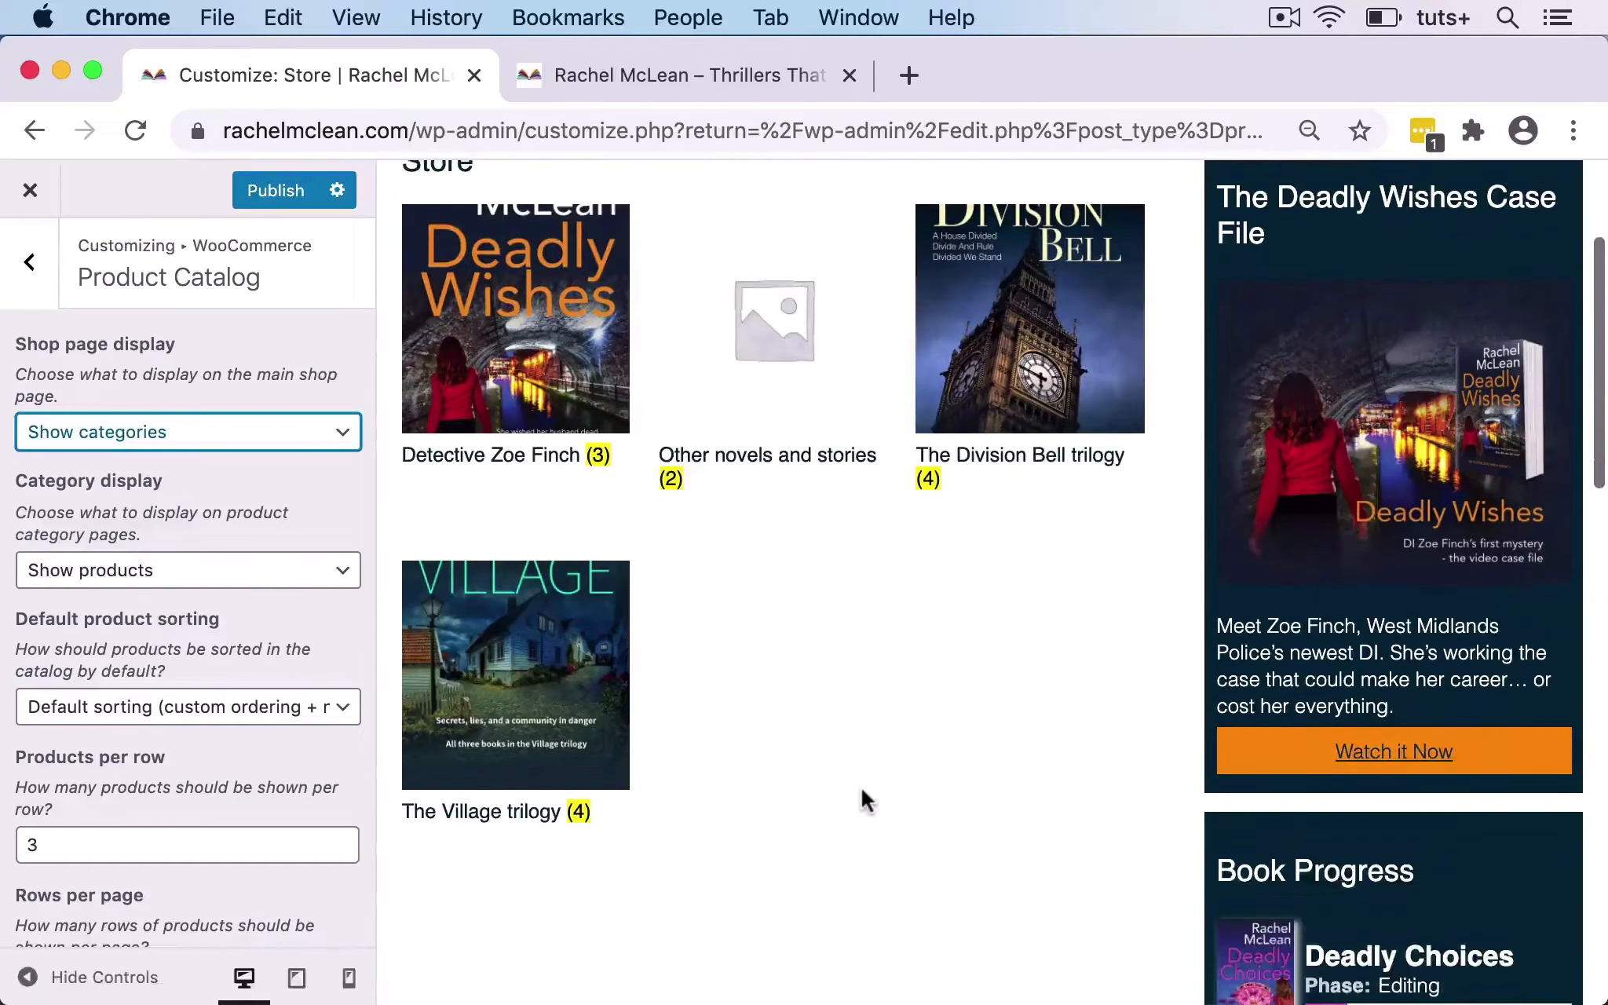
# Open The Village trilogy category in the preview and review the category display options, keeping Show products.
pyautogui.click(513, 677)
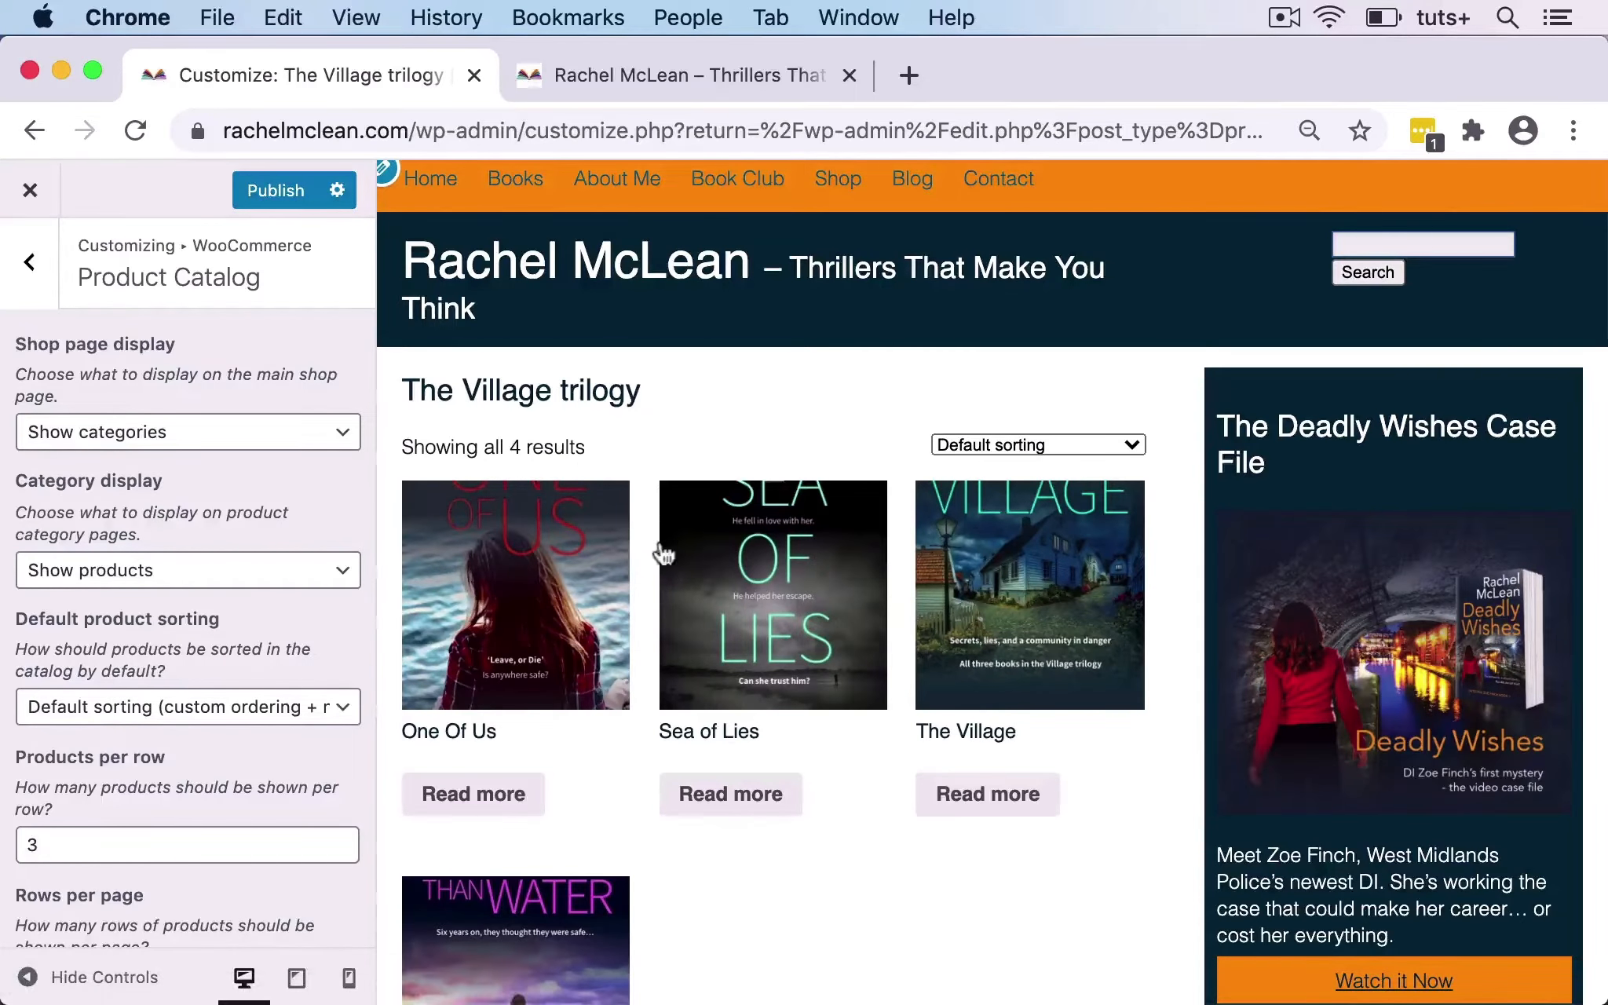
pyautogui.click(232, 572)
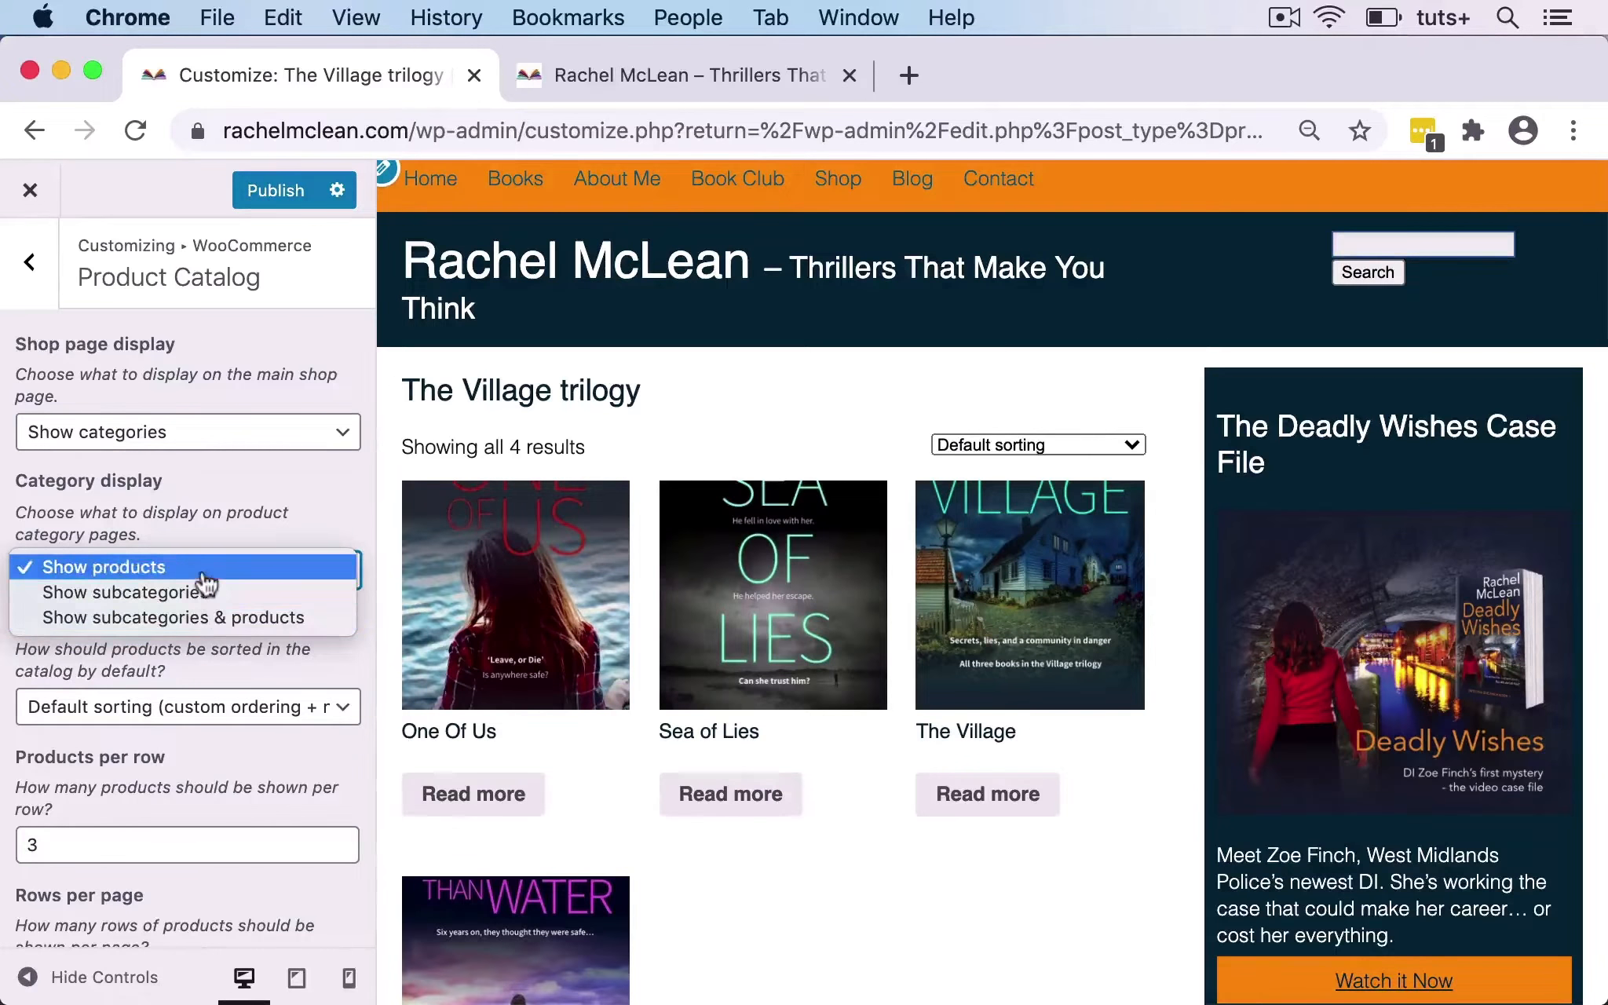
pyautogui.click(205, 569)
pyautogui.scroll(-5, 778, 660)
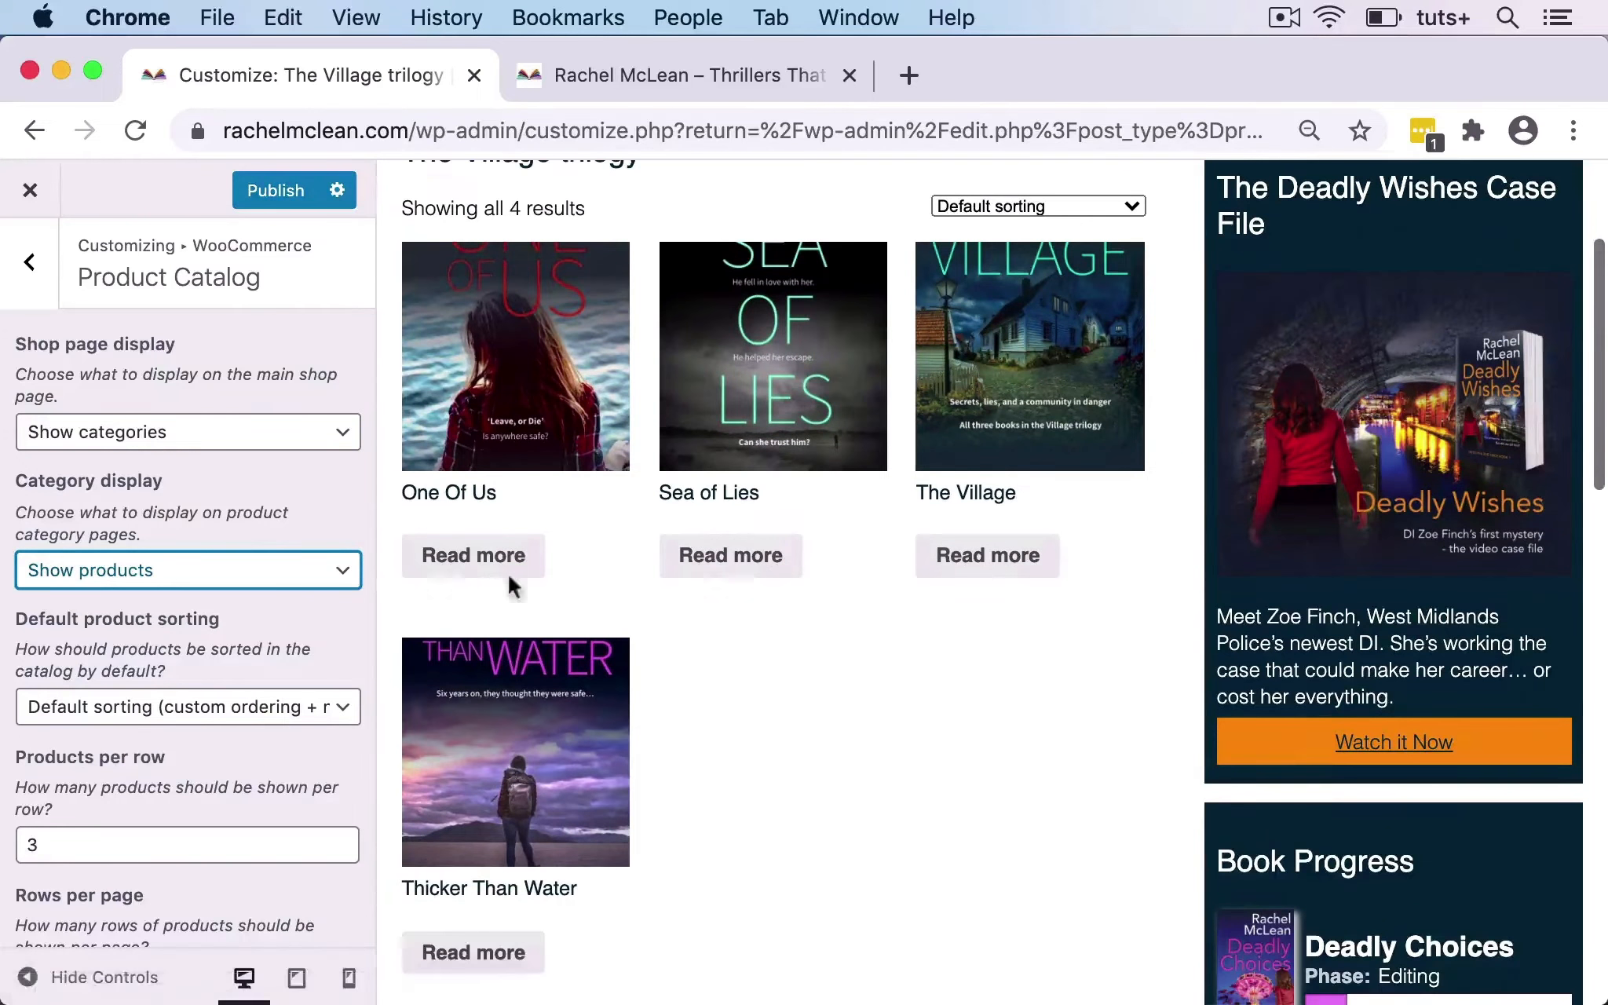
# Review the default product sorting options, keeping Default sorting (custom ordering + name).
pyautogui.click(242, 709)
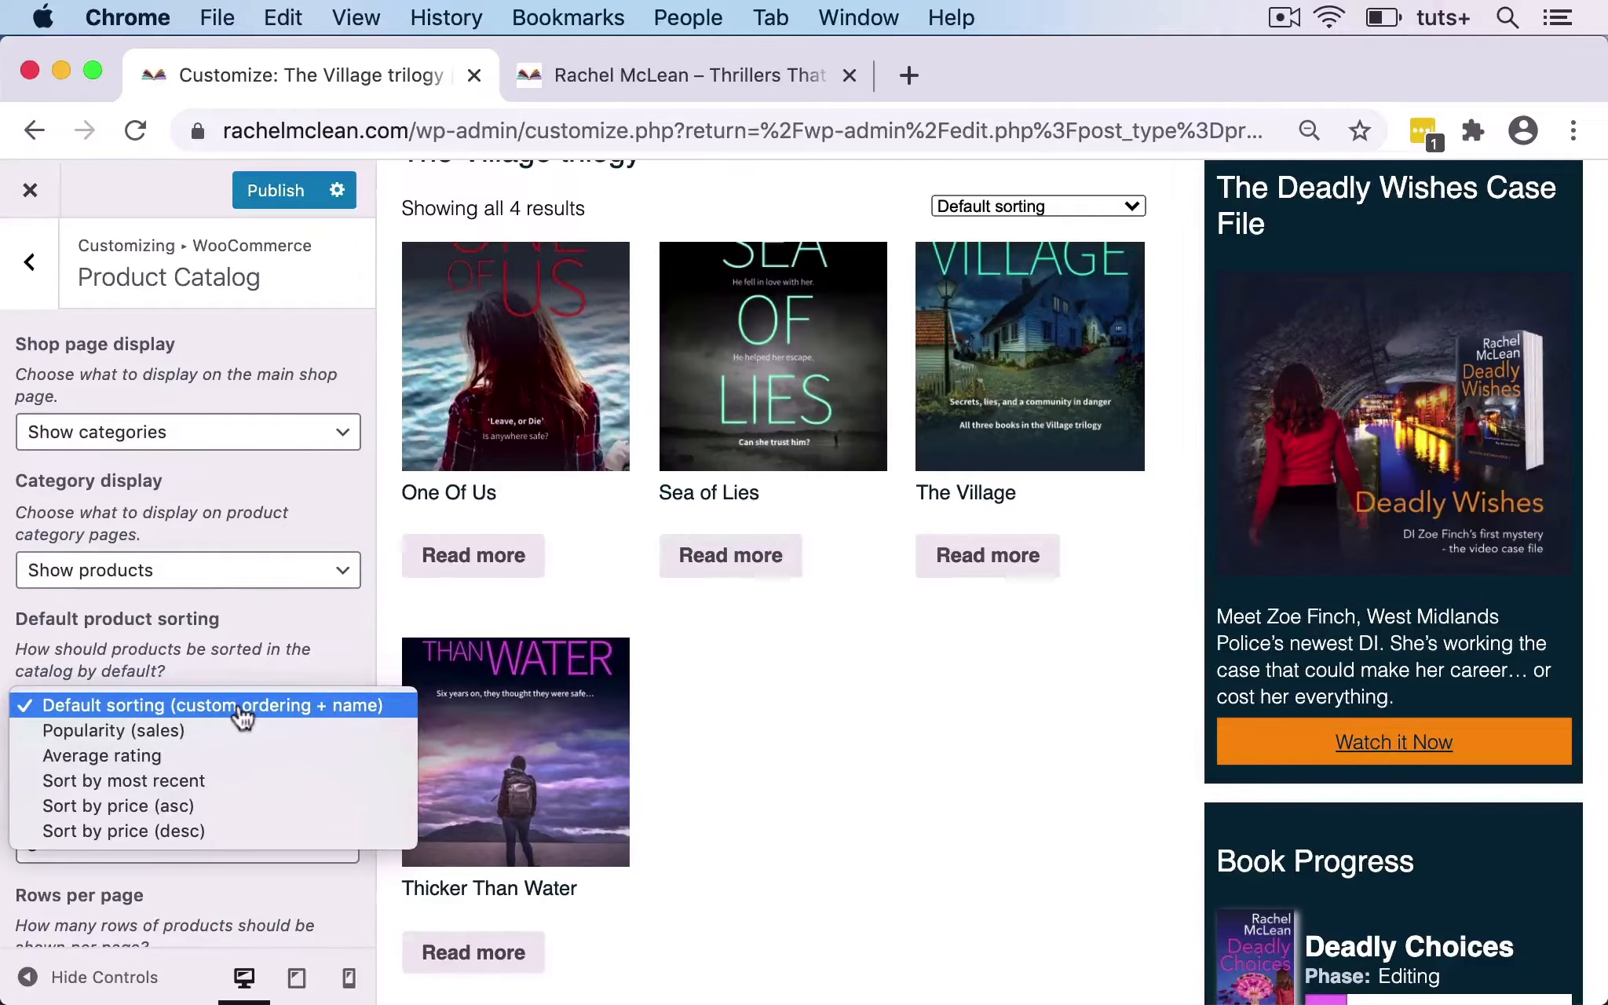
pyautogui.click(240, 711)
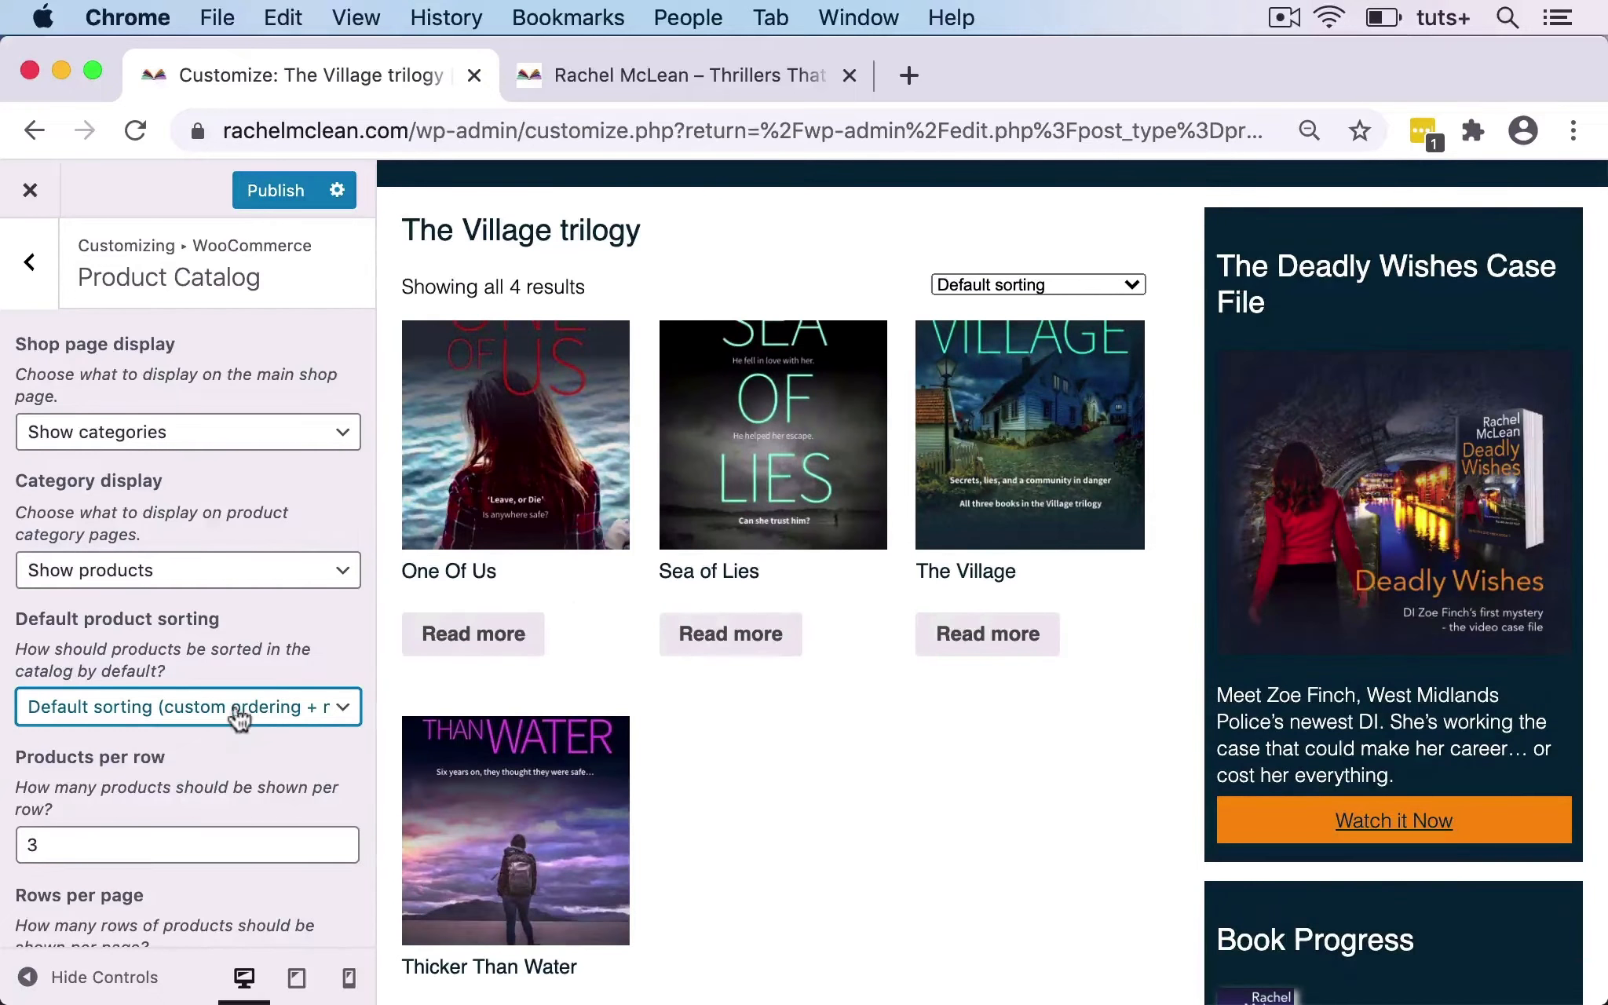
pyautogui.click(235, 707)
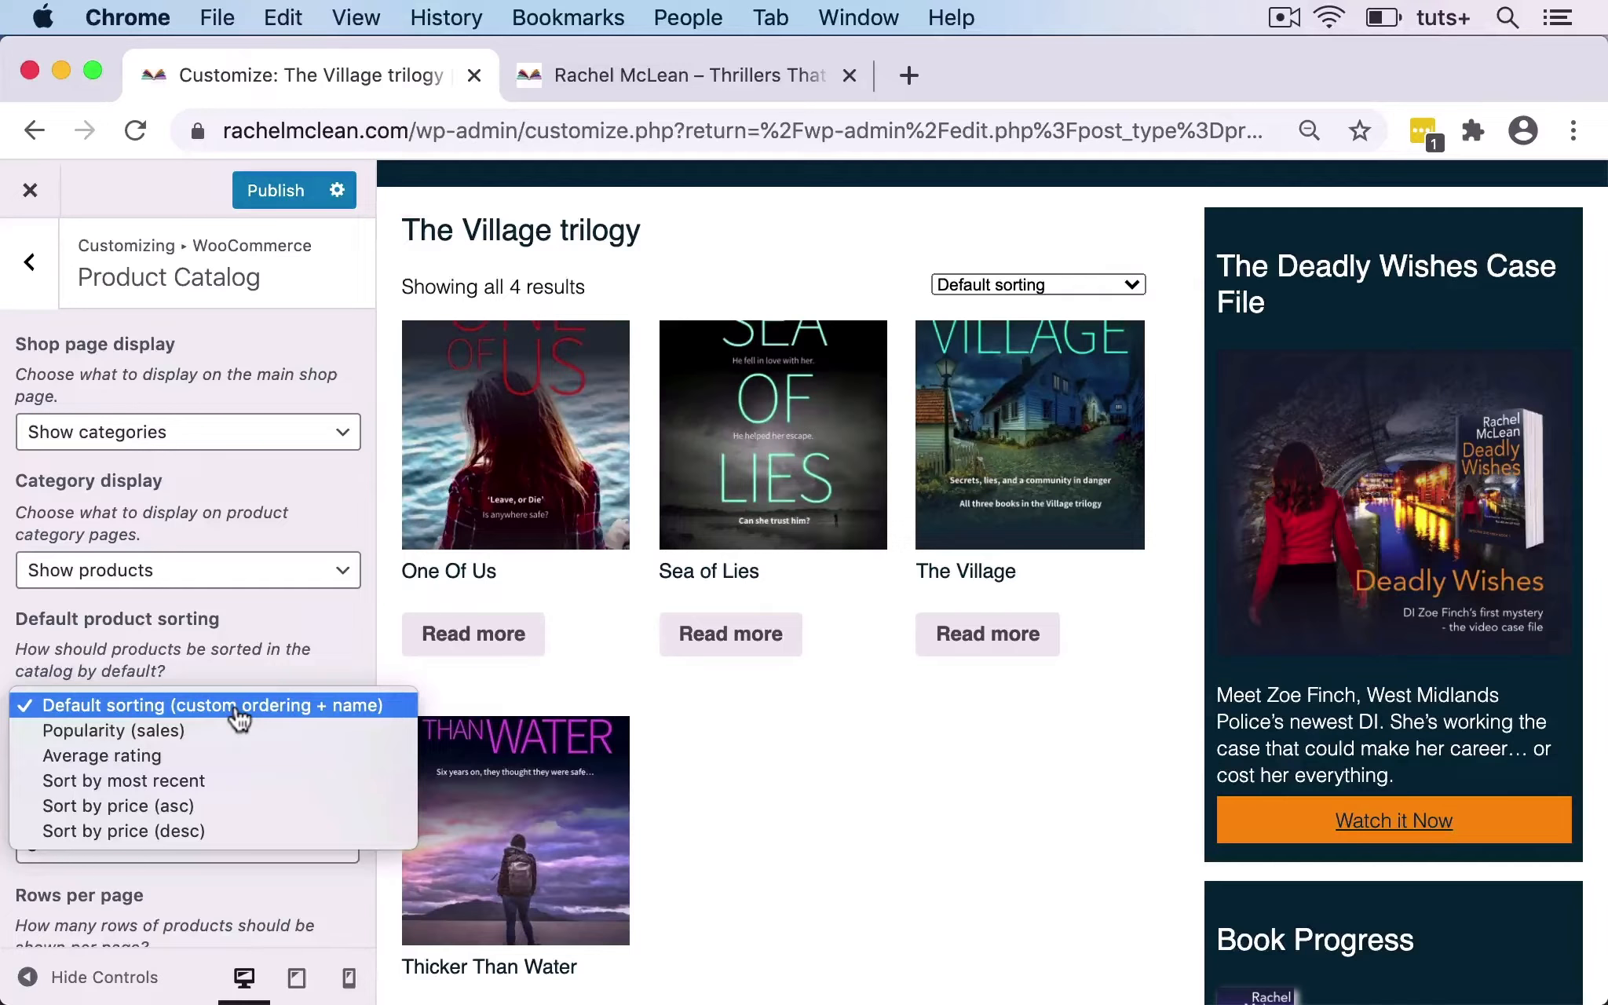
pyautogui.click(773, 783)
pyautogui.moveTo(554, 446); pyautogui.dragTo(828, 443)
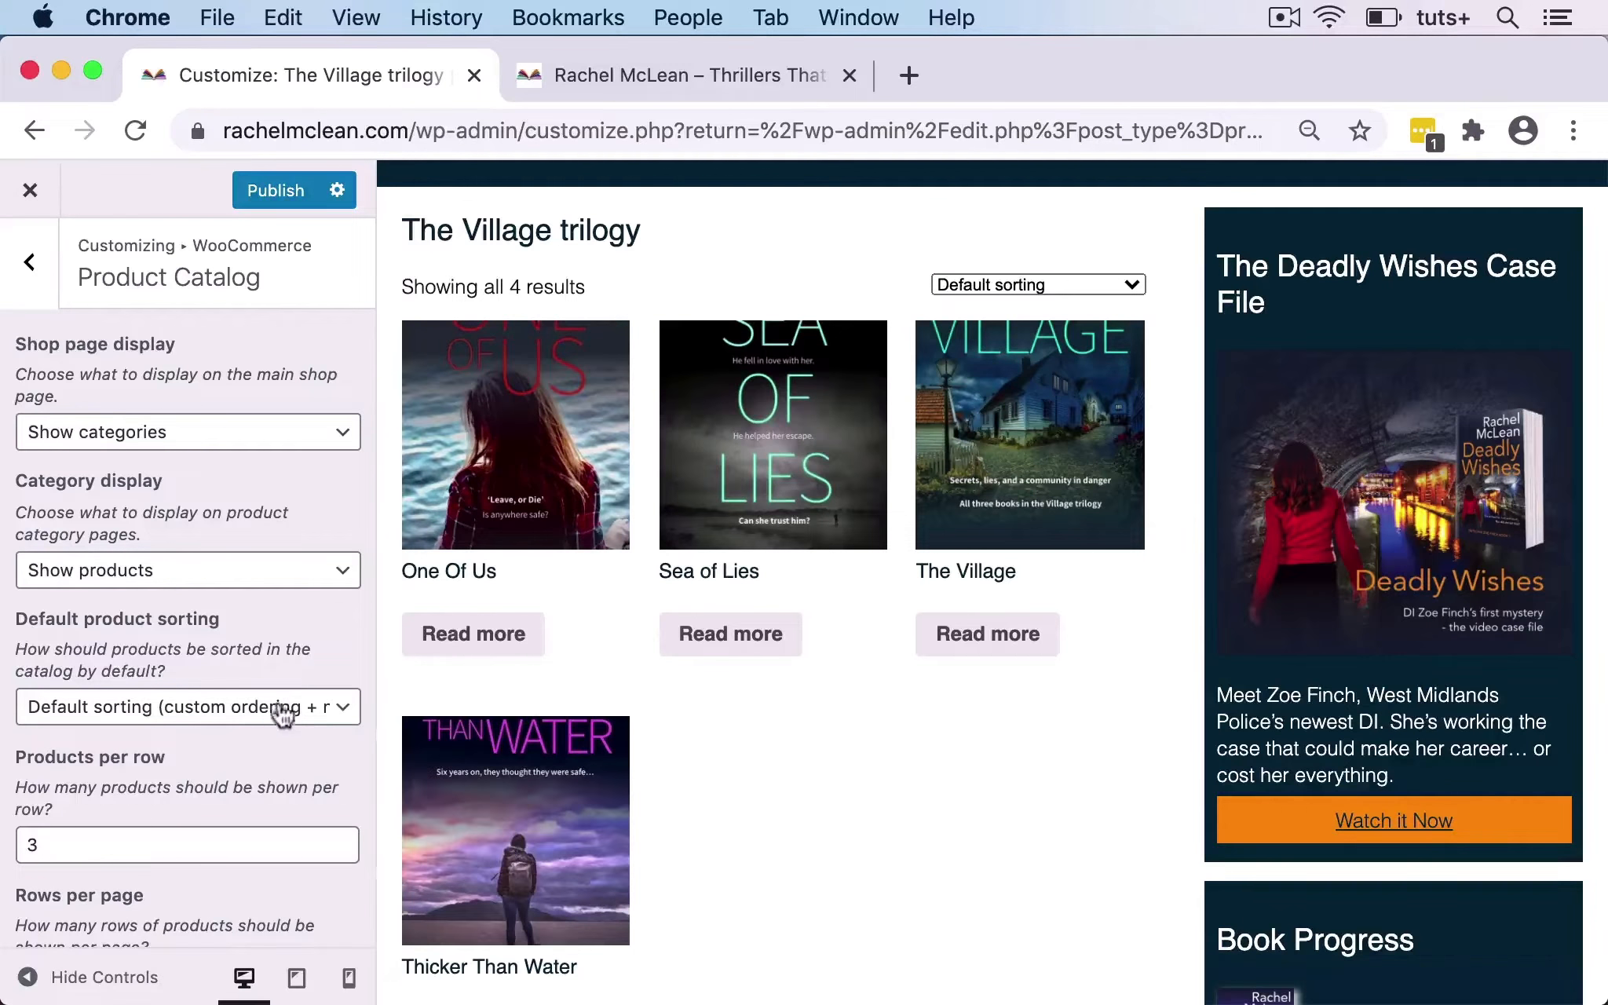
# Try showing 4 products per row, followed by 1 per row, in the catalog preview.
pyautogui.scroll(-2, 312, 727)
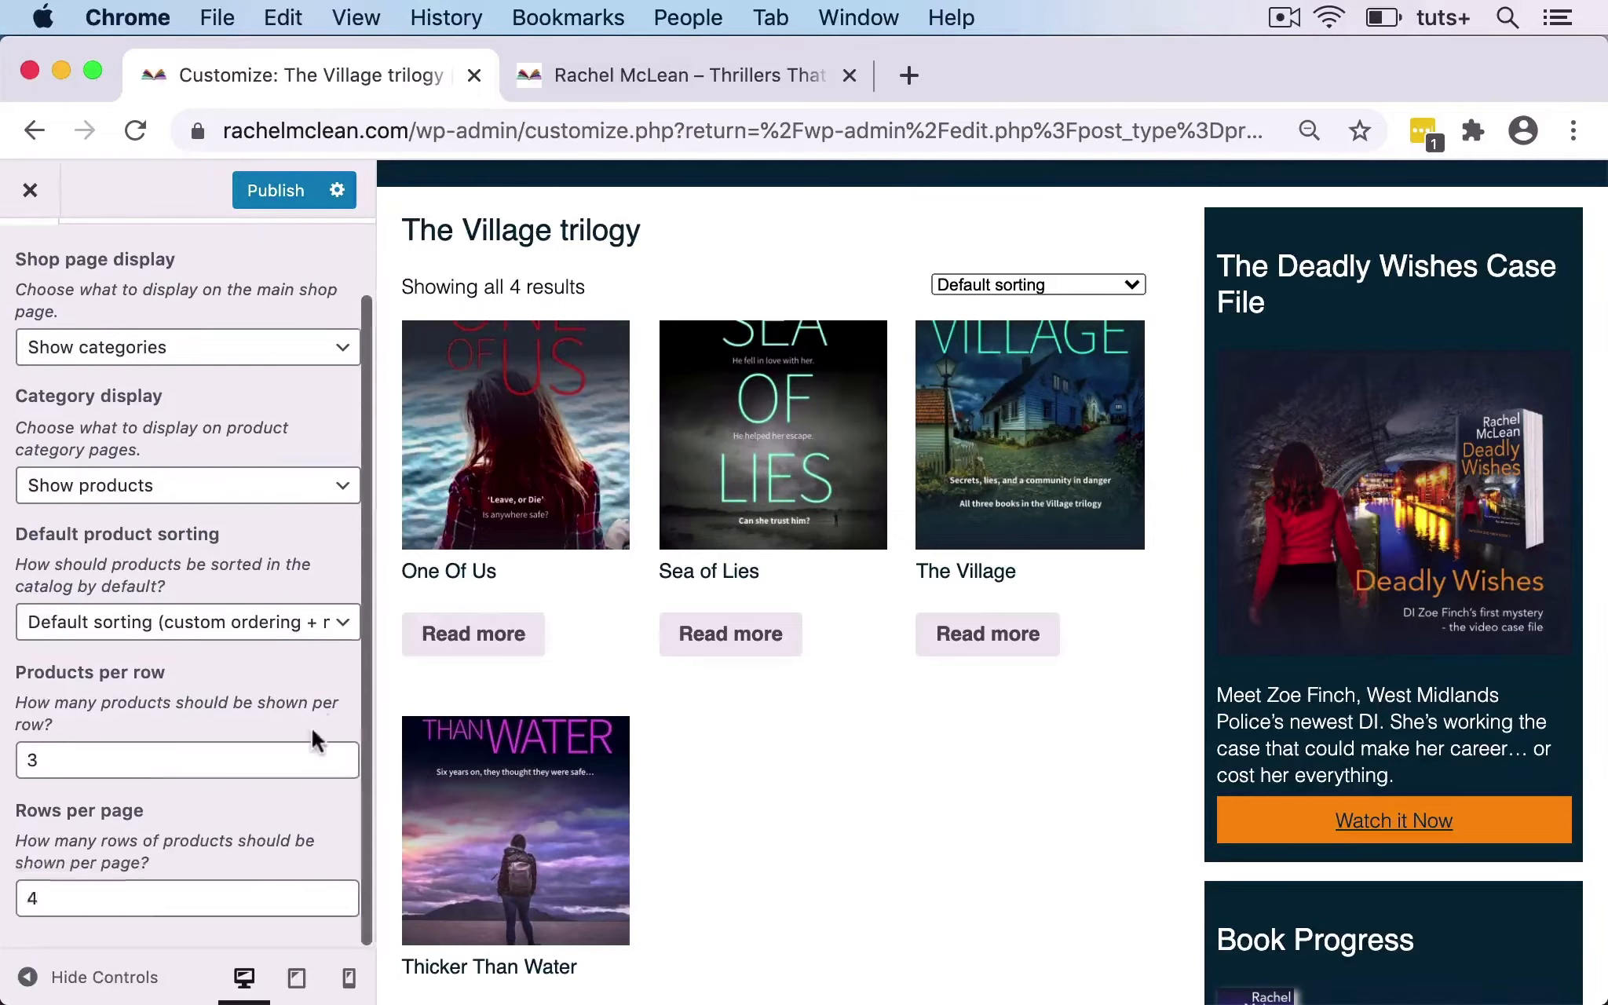
pyautogui.click(84, 758)
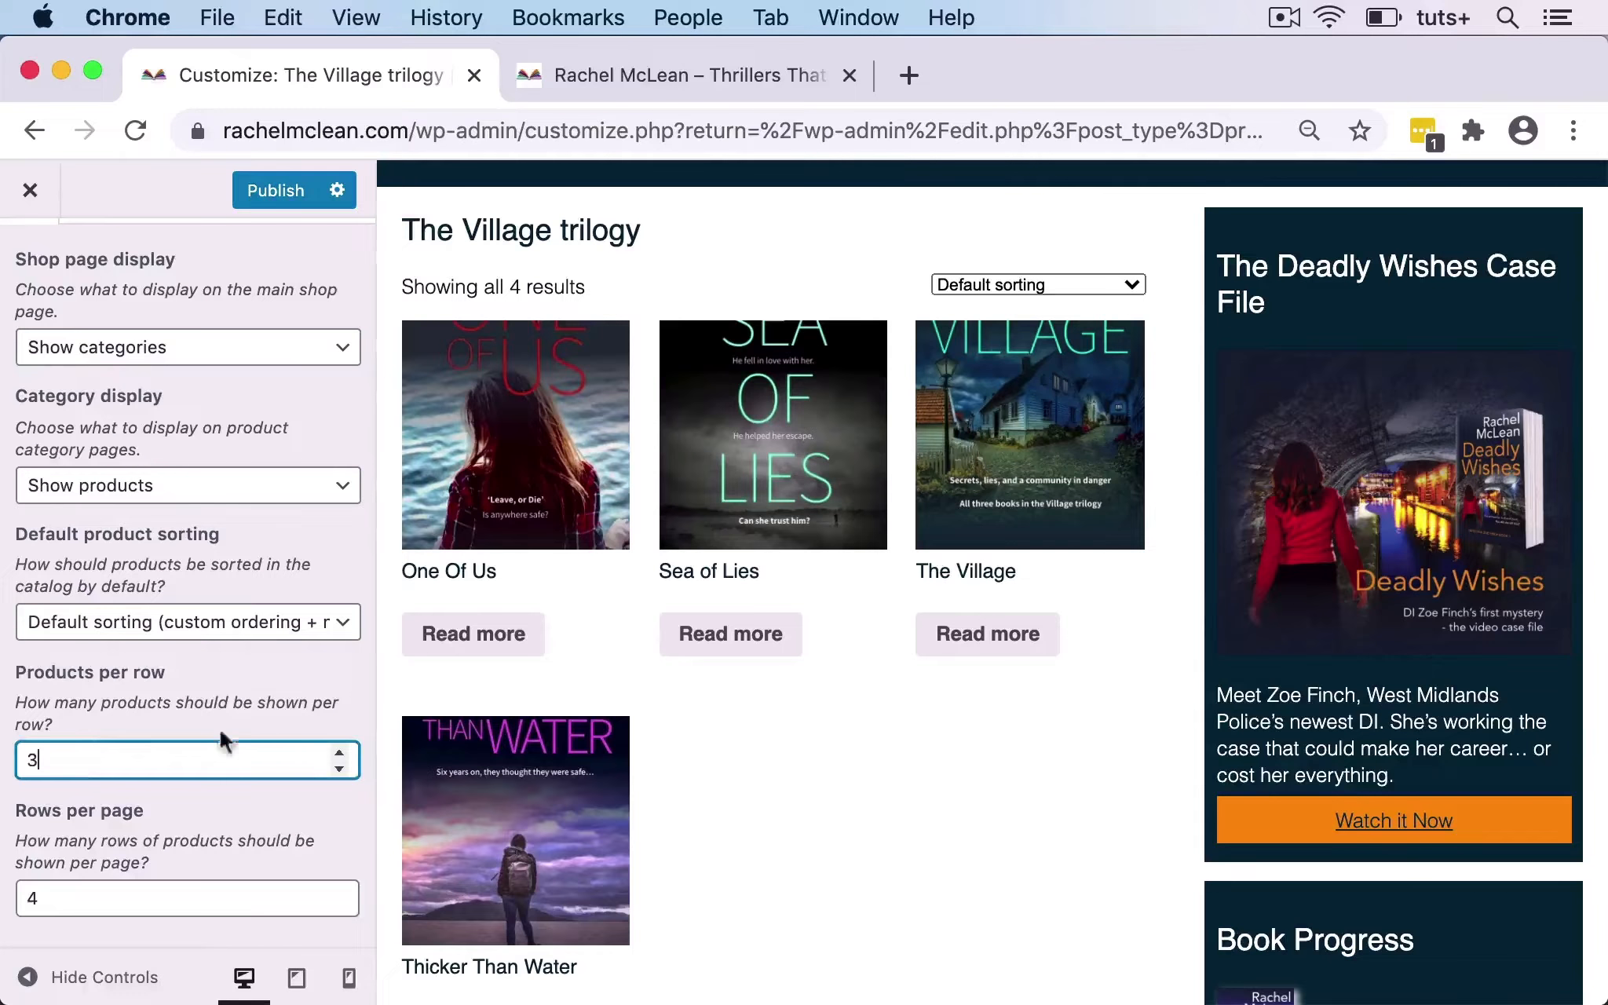
pyautogui.click(338, 751)
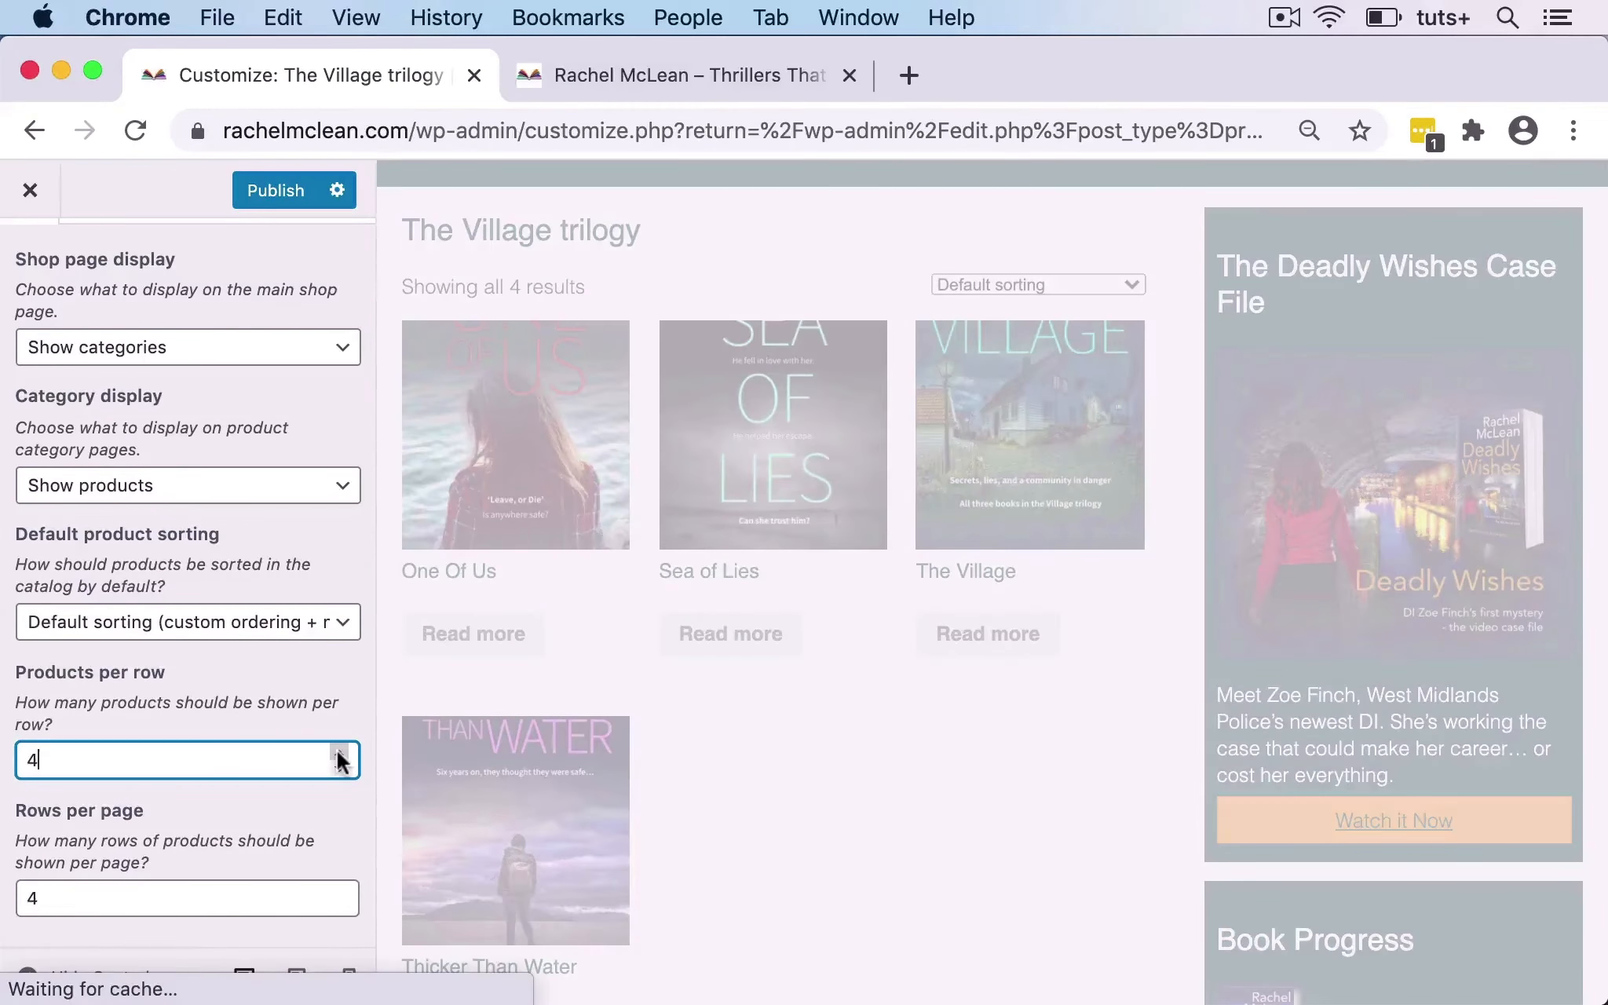
pyautogui.press('BackSpace')
pyautogui.write('1')
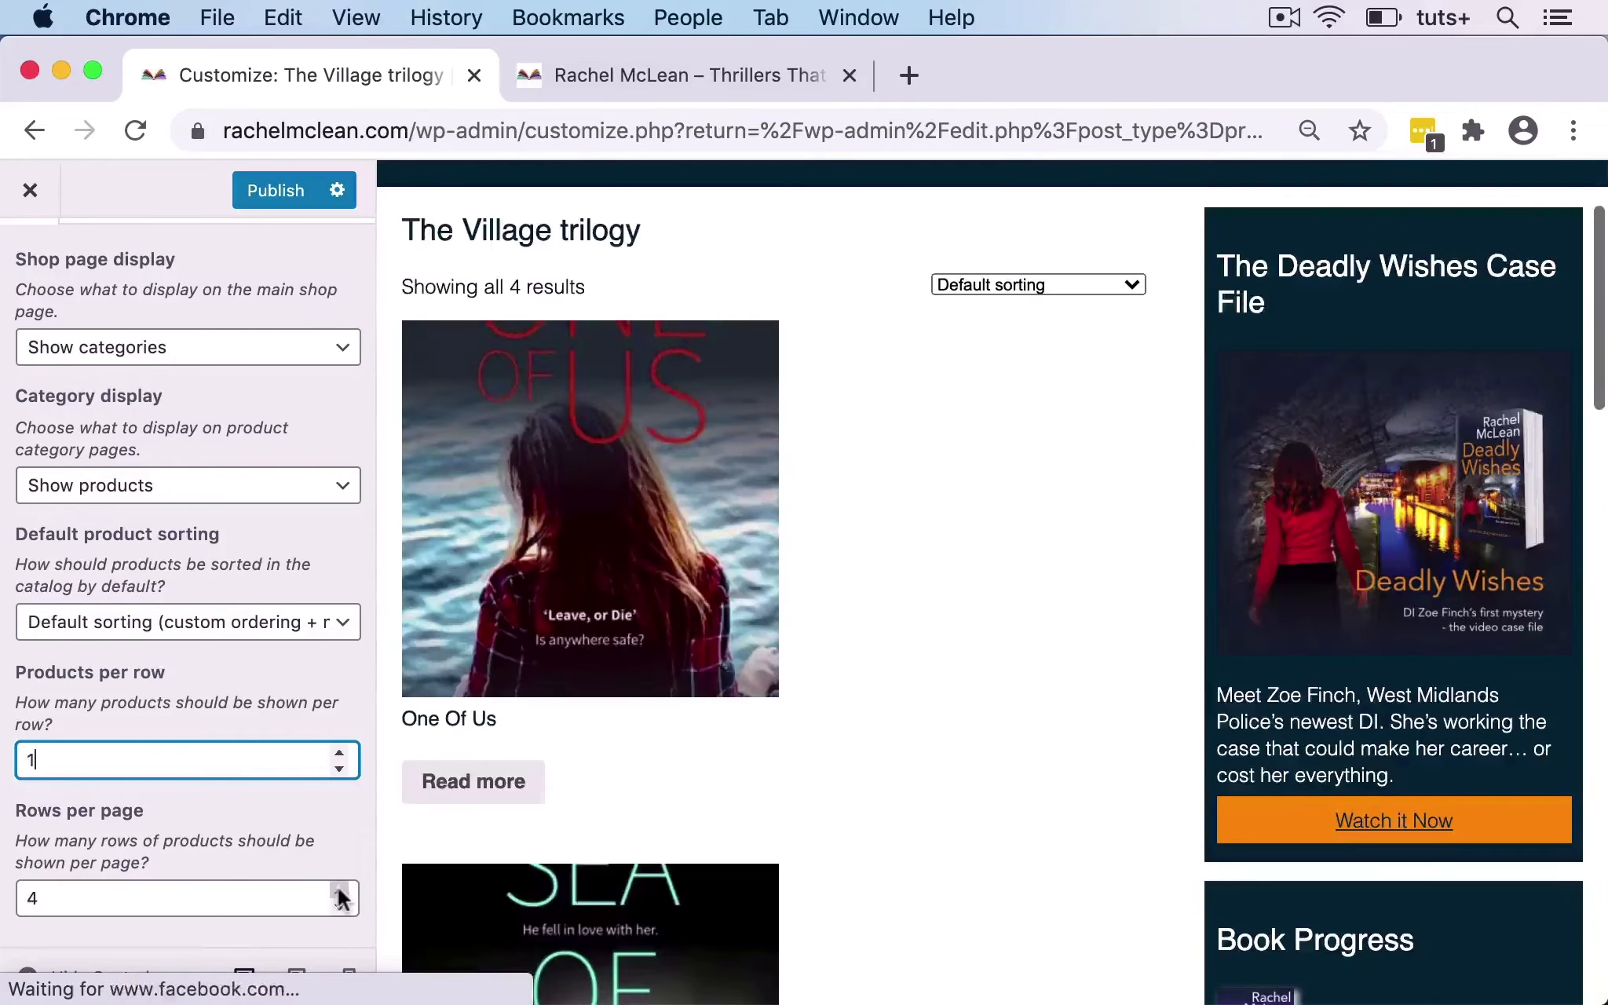
# Set the products per row to 4 and publish the product catalog changes.
pyautogui.click(339, 750)
pyautogui.click(338, 750)
pyautogui.click(338, 747)
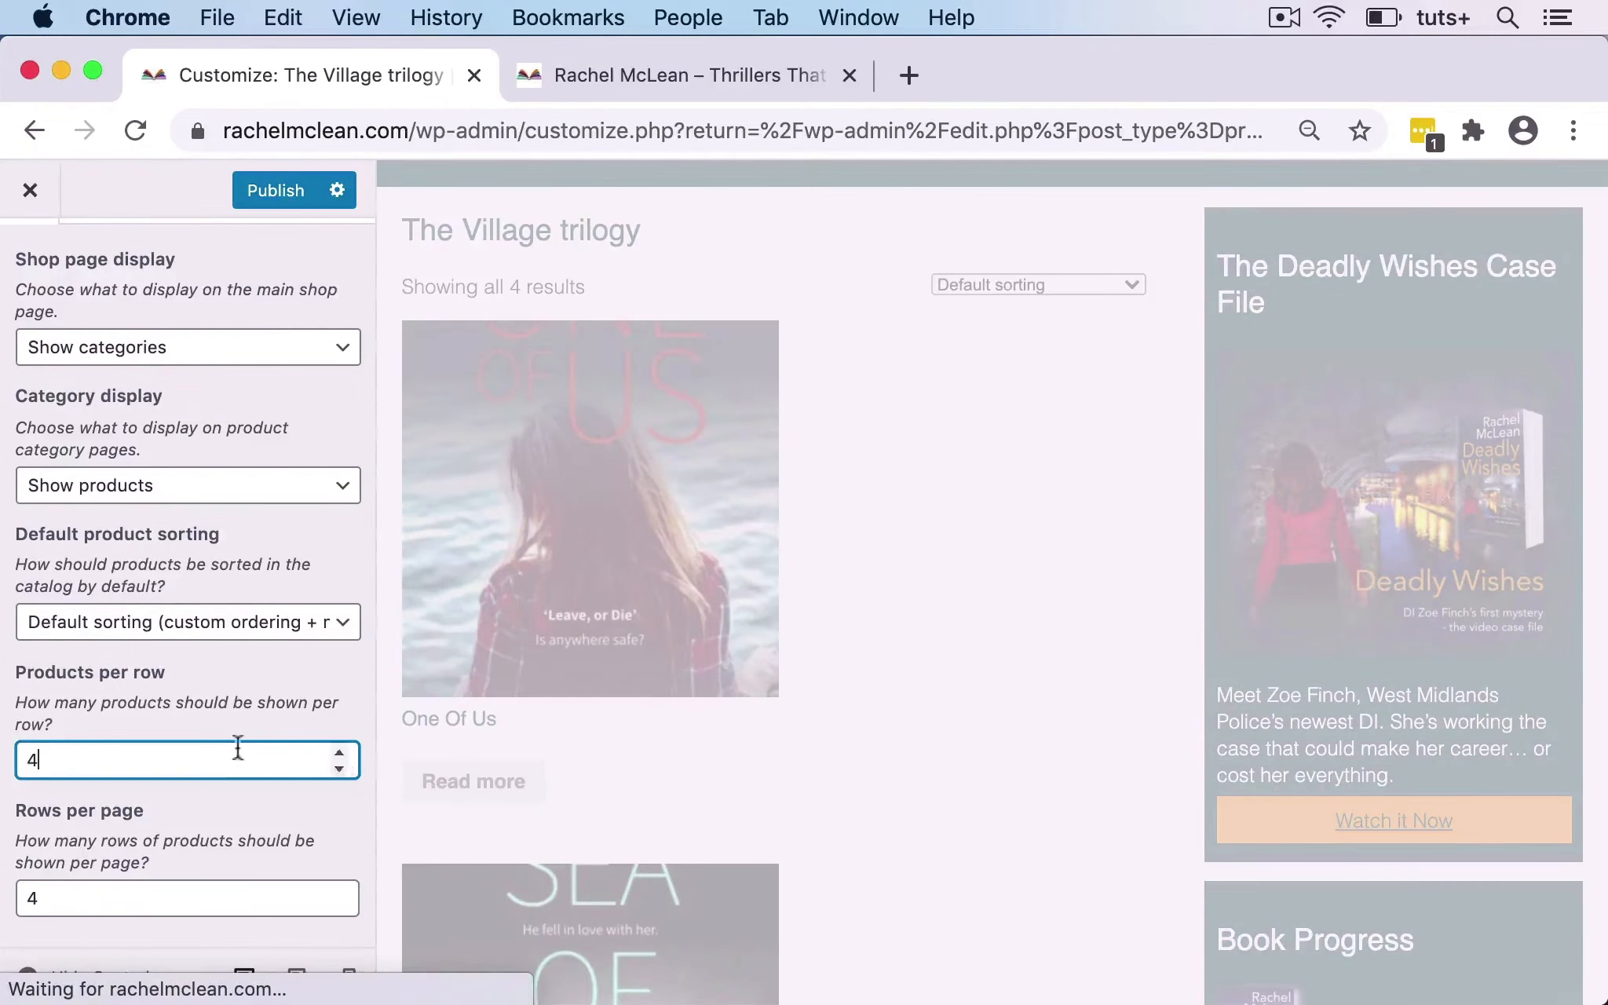
pyautogui.click(131, 900)
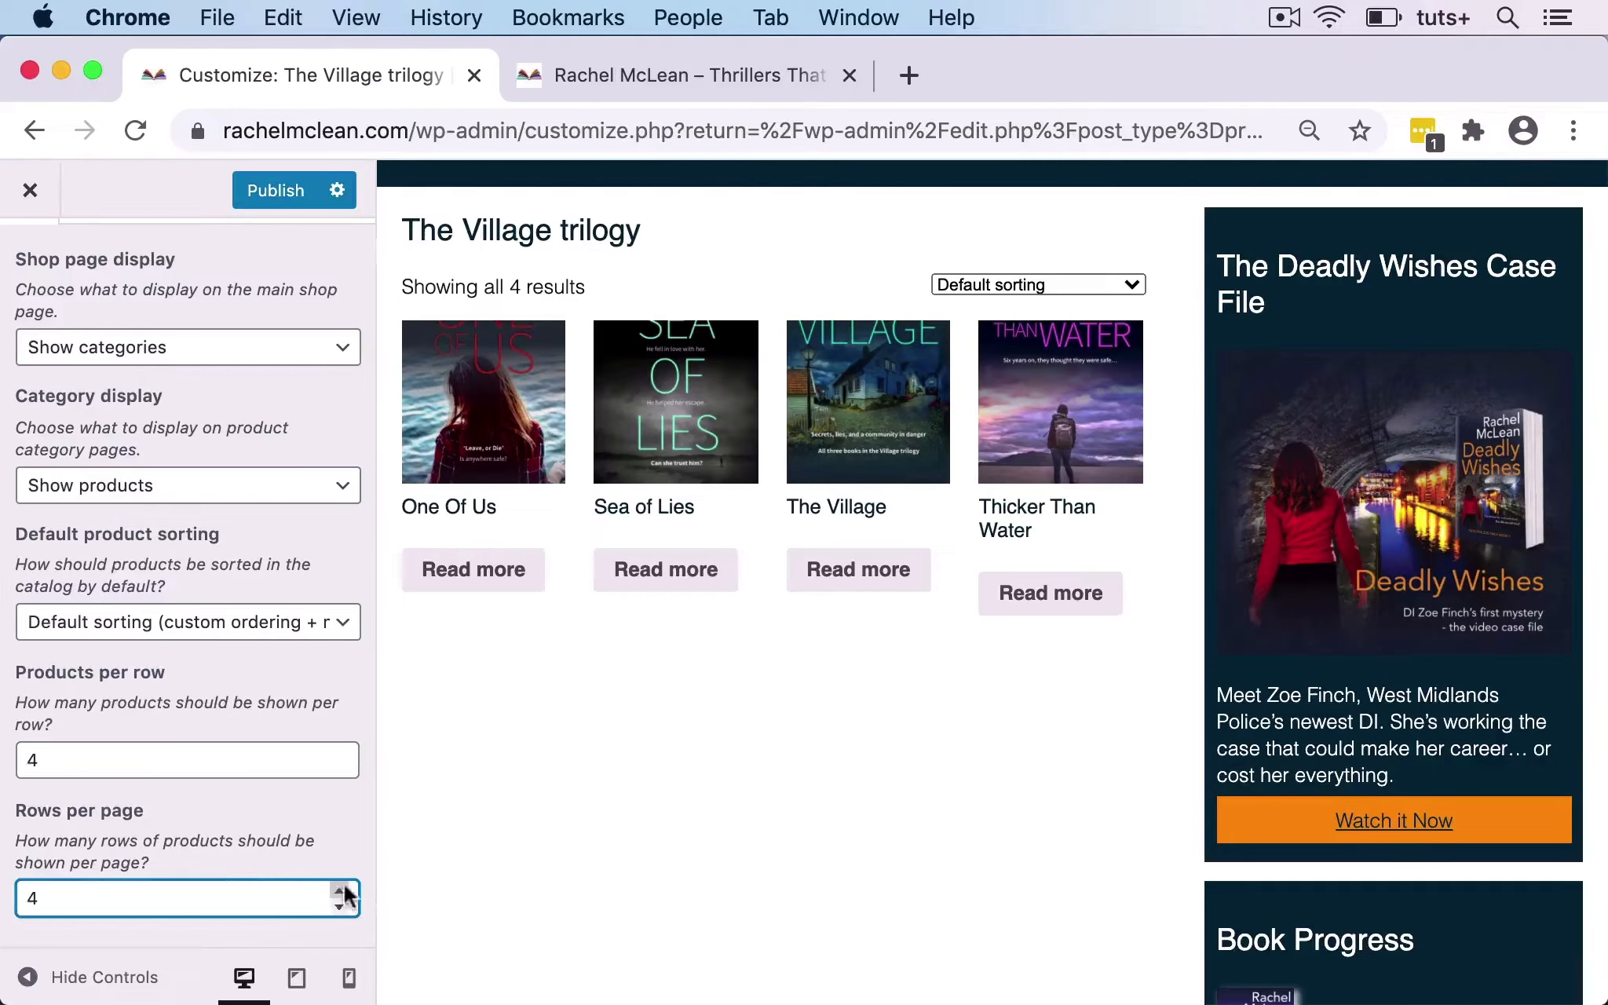
pyautogui.click(271, 195)
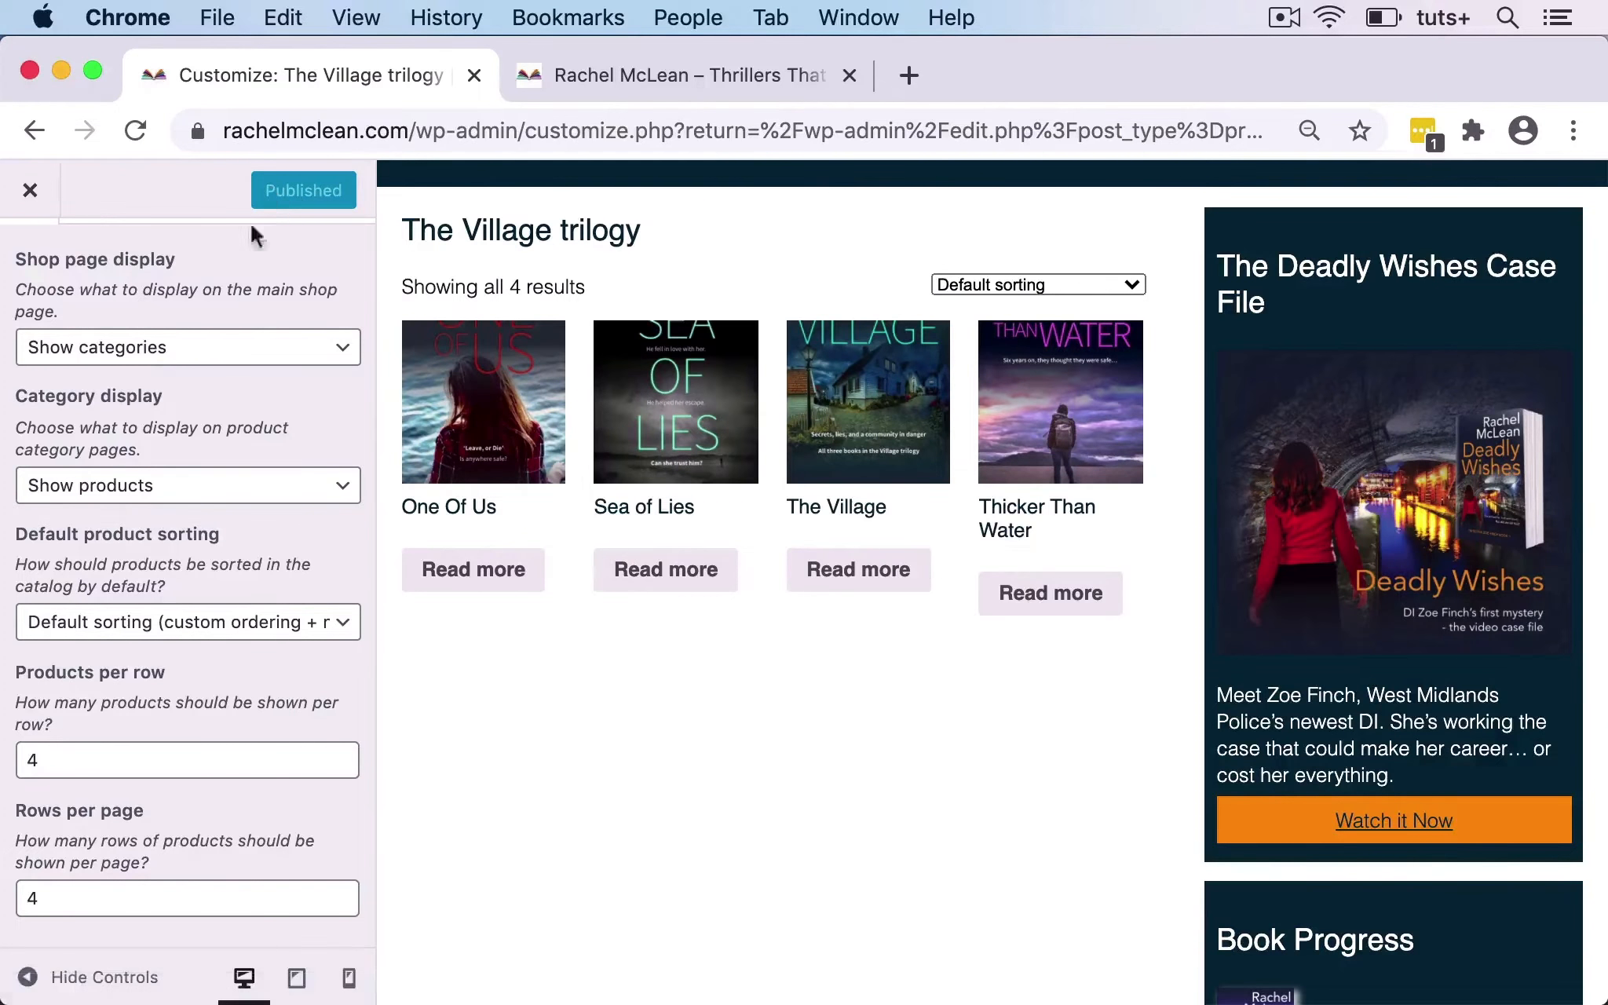
# Open the WooCommerce Product Images settings and switch thumbnail cropping to Custom.
pyautogui.click(30, 262)
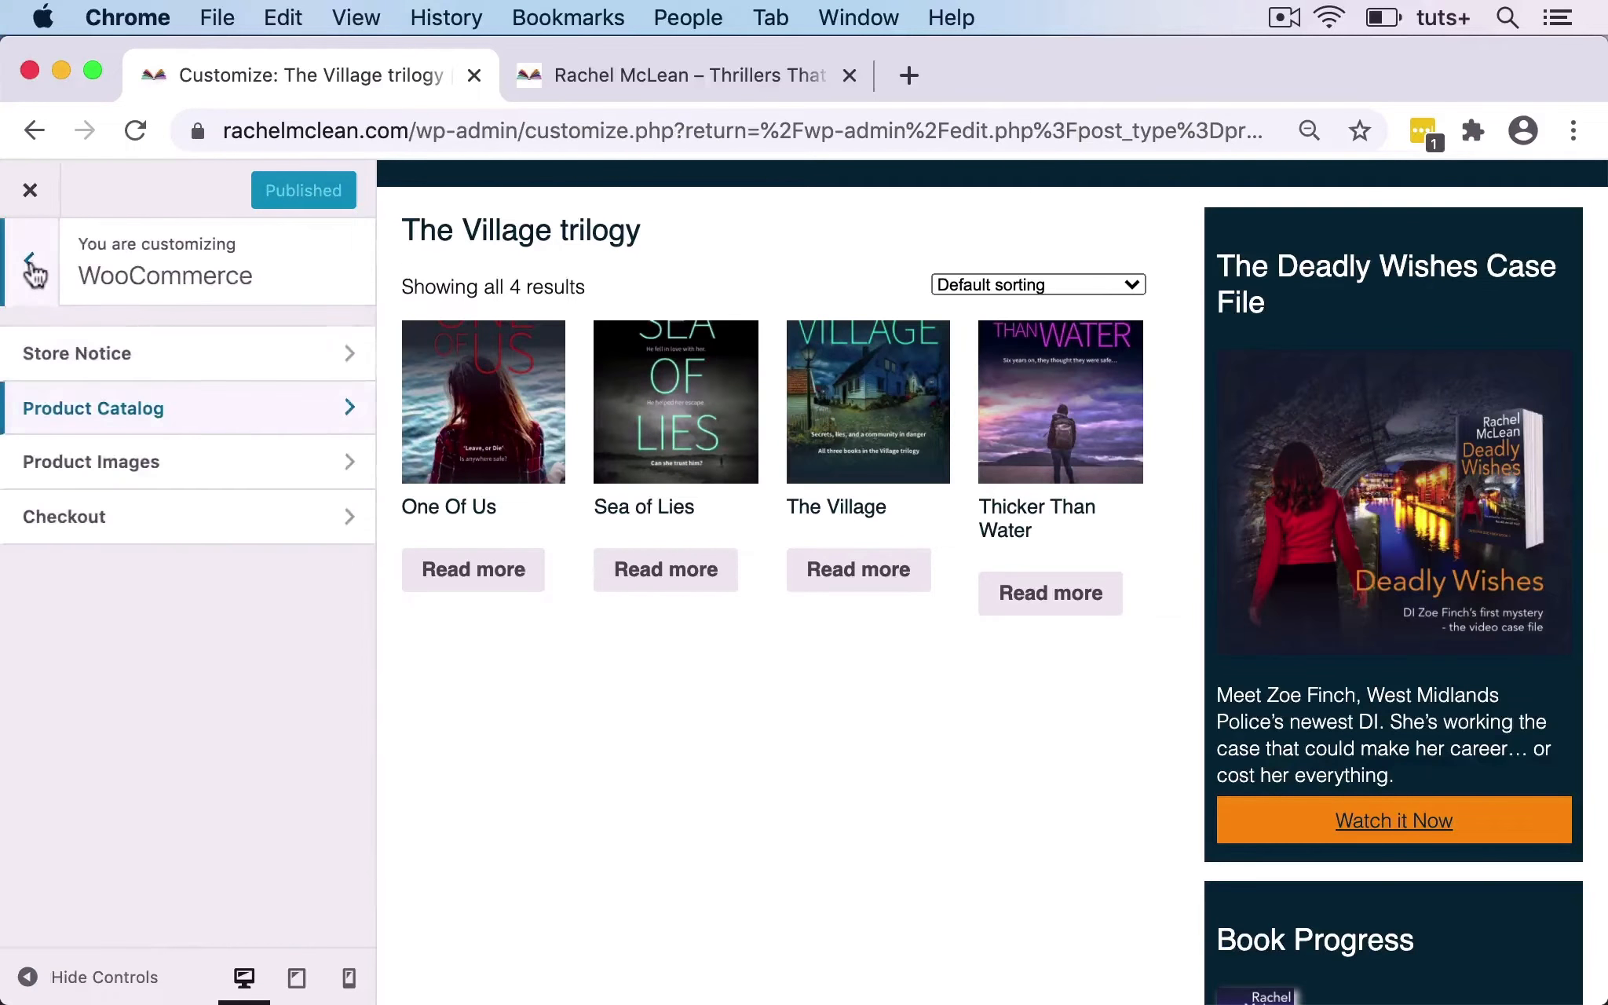
pyautogui.click(180, 461)
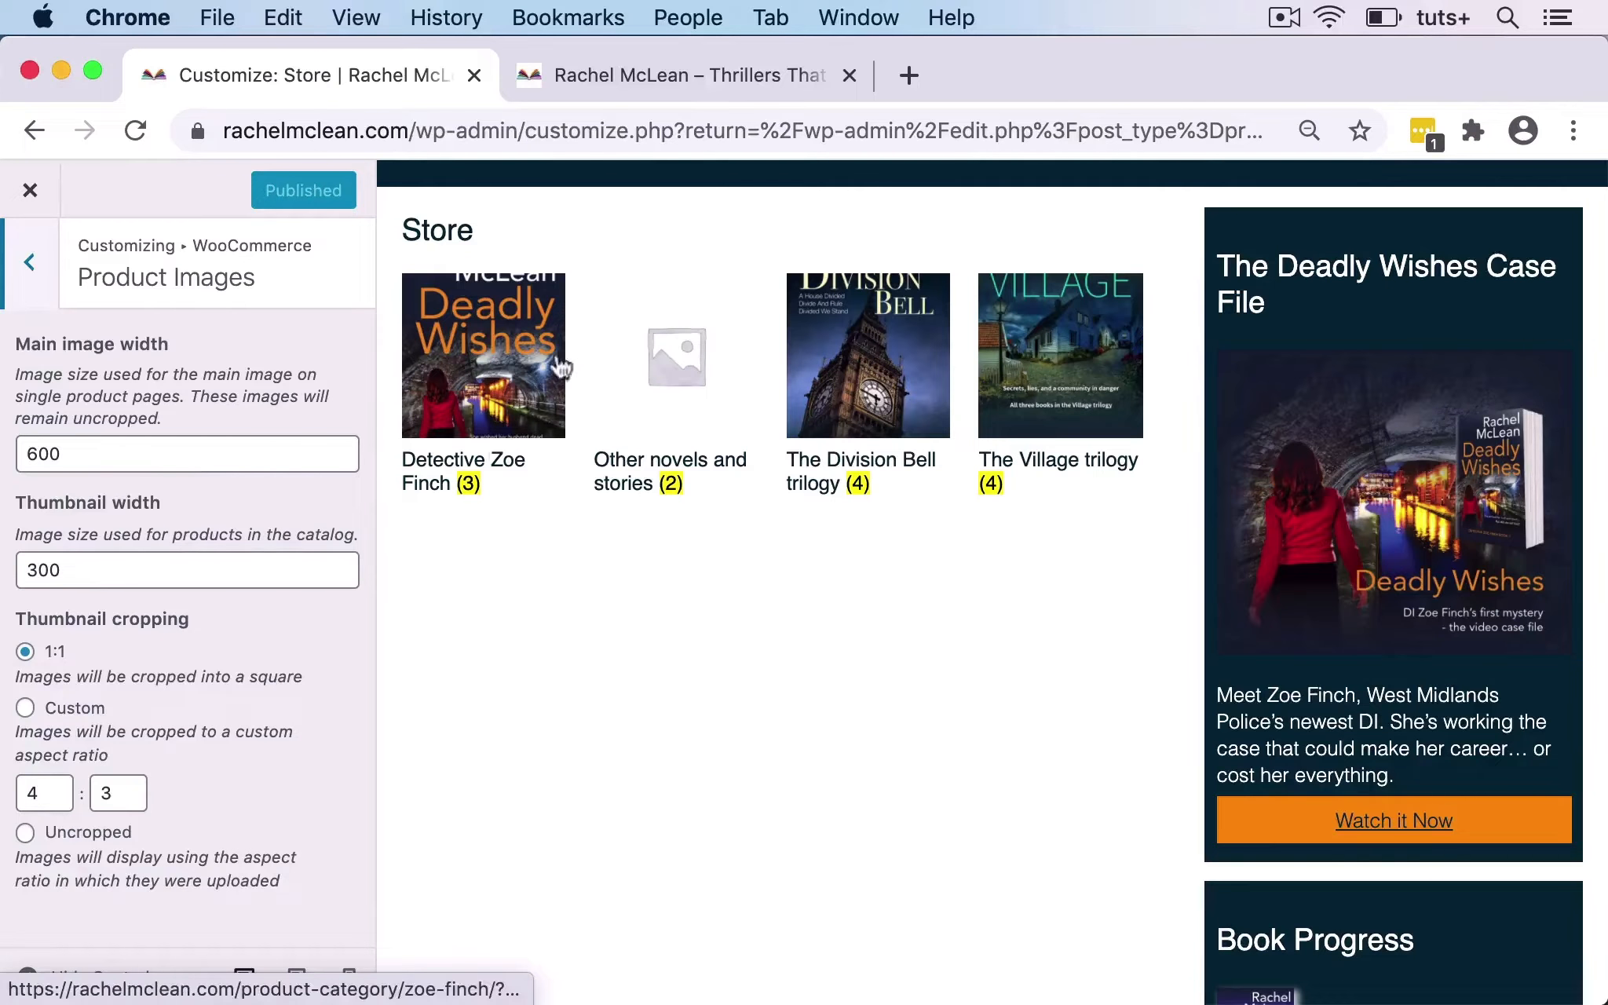
pyautogui.click(26, 709)
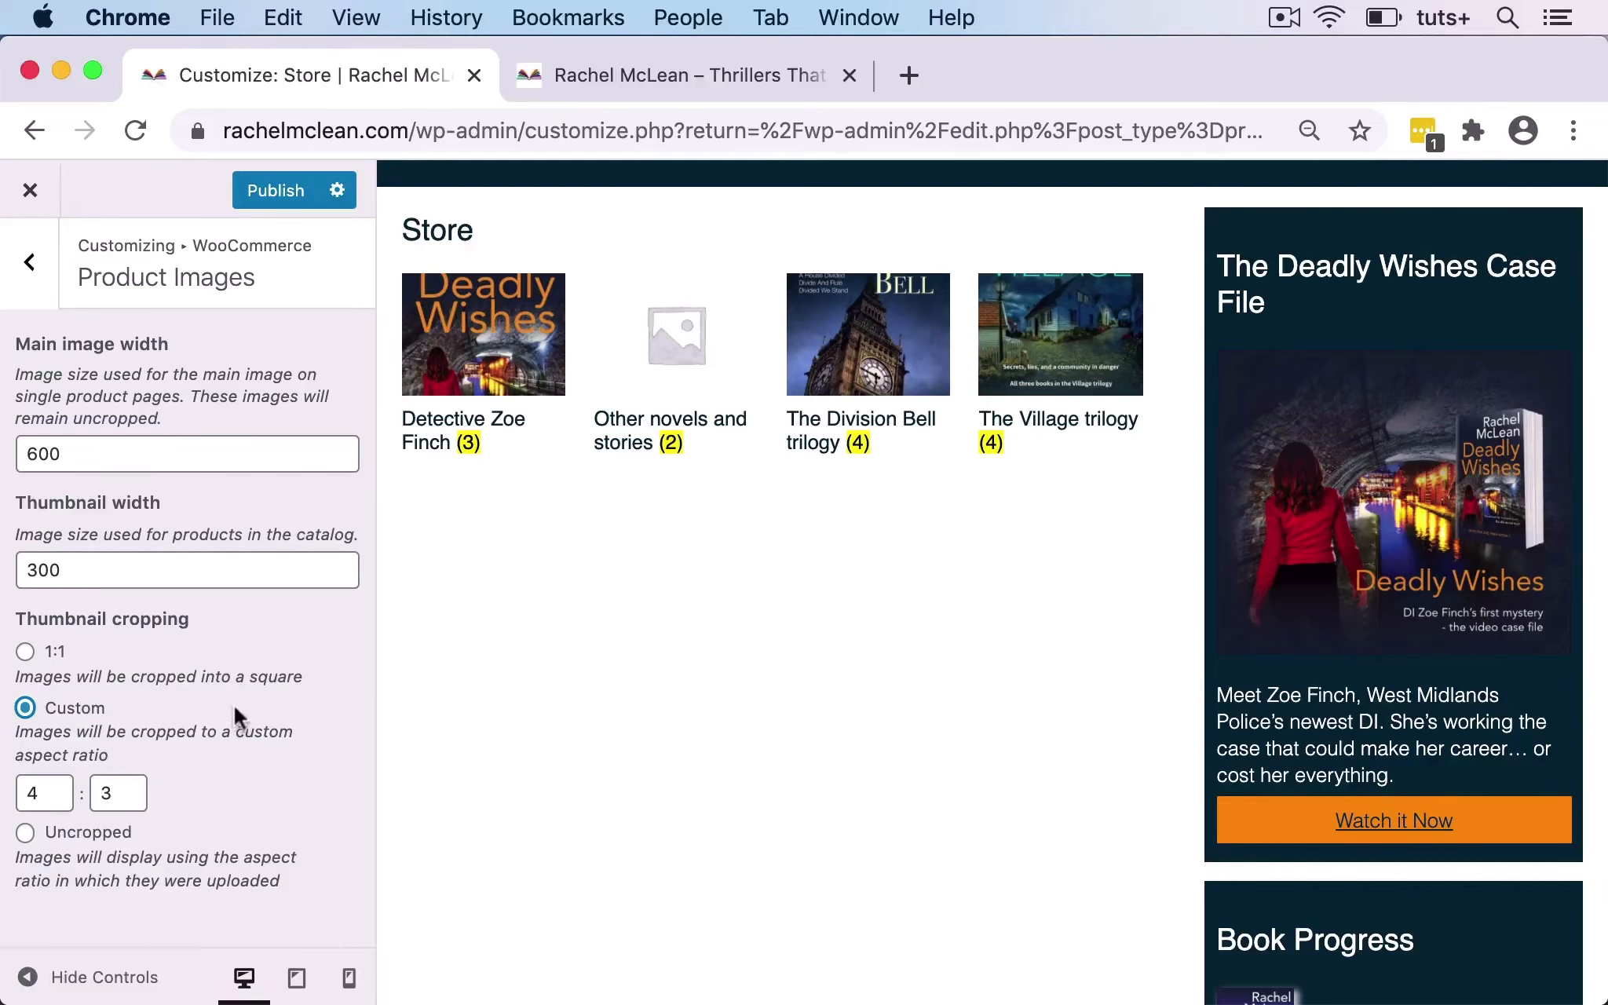
# Set the custom thumbnail cropping aspect ratio to 5:8.
pyautogui.click(47, 793)
pyautogui.press('BackSpace')
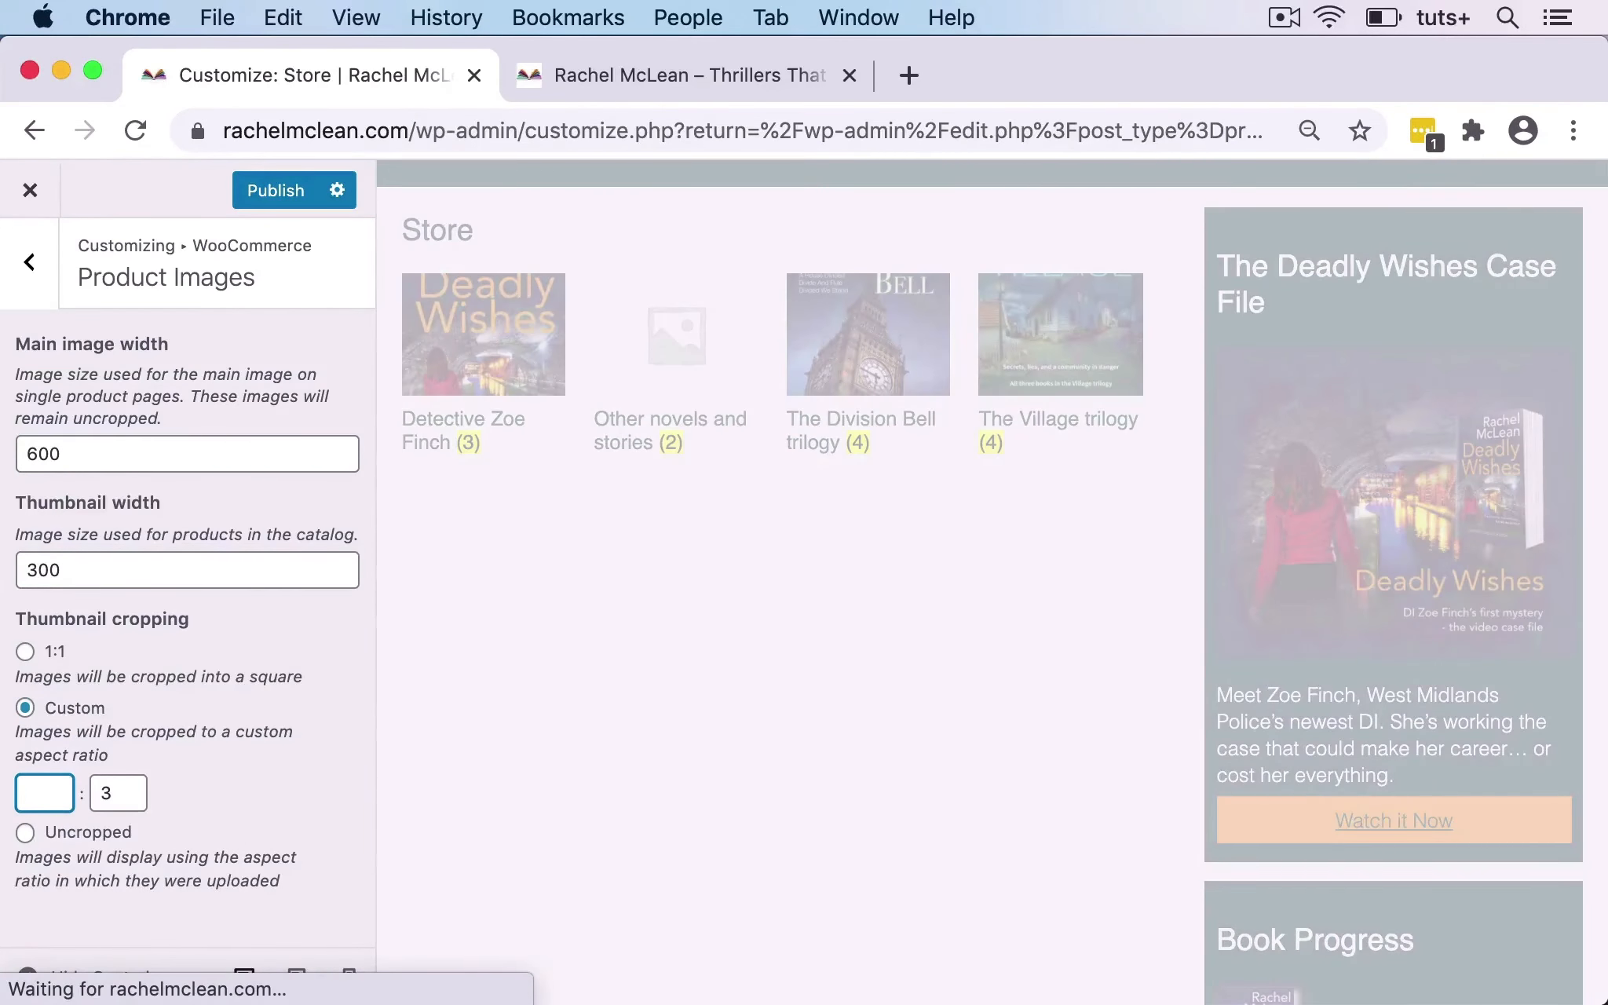
pyautogui.write('5')
pyautogui.click(125, 790)
pyautogui.write('8')
pyautogui.click(249, 777)
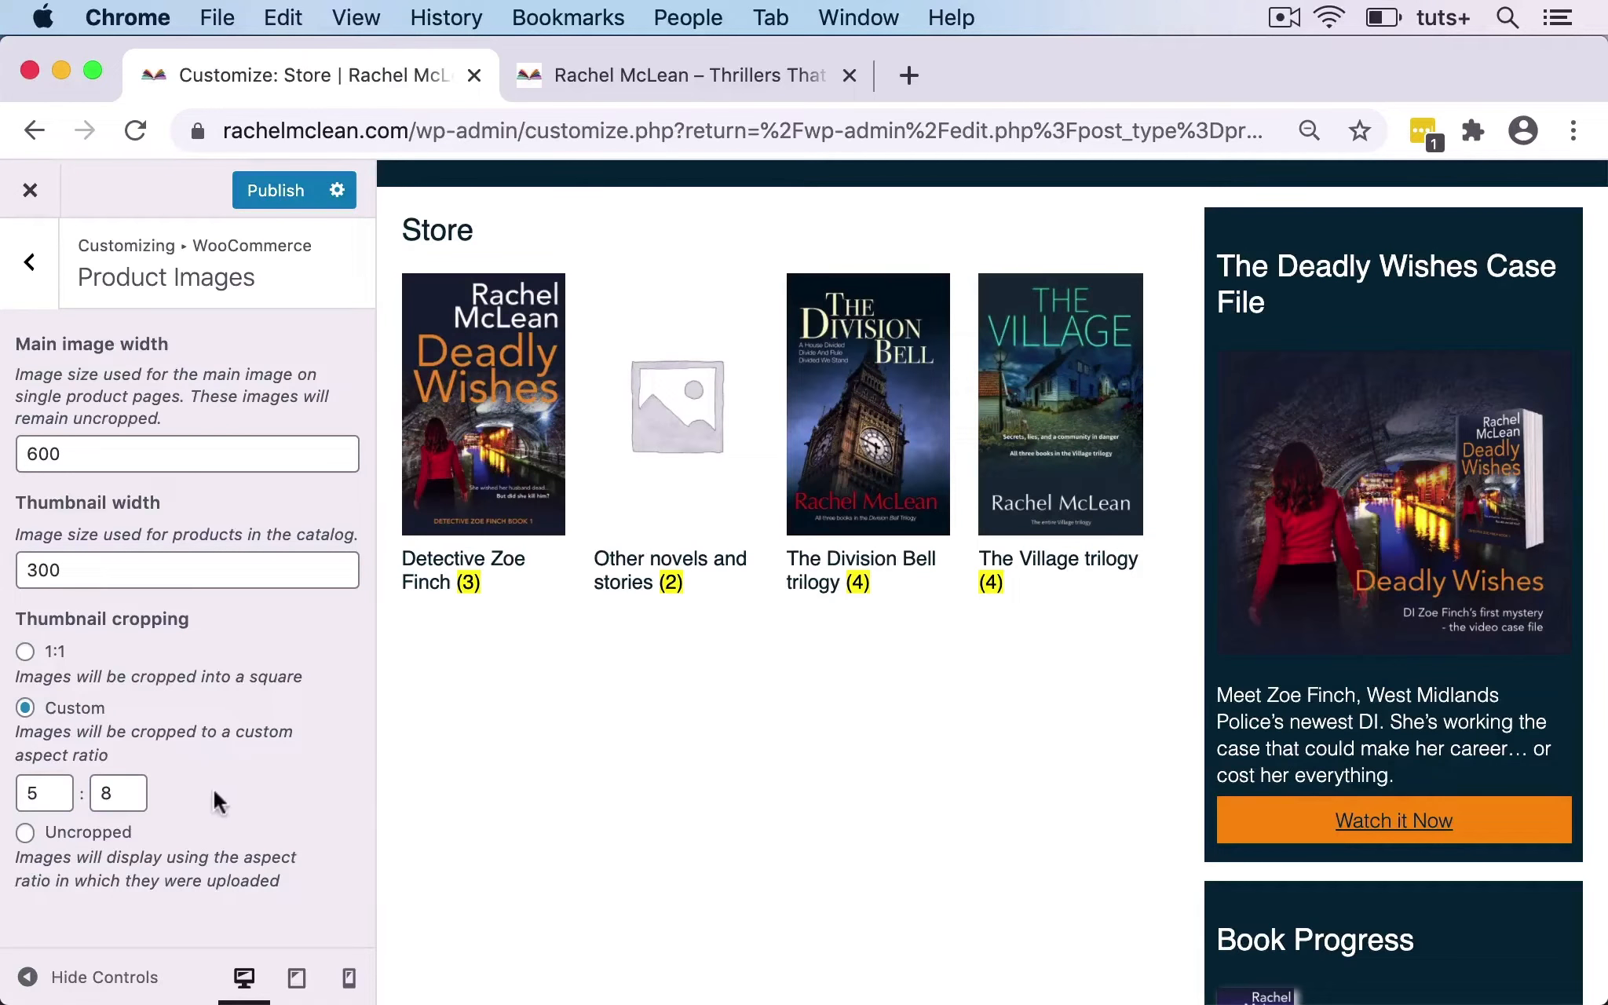
# Try a 5:7 thumbnail cropping ratio in the preview and set it back to 5:8.
pyautogui.doubleClick(118, 793)
pyautogui.write('7')
pyautogui.click(251, 793)
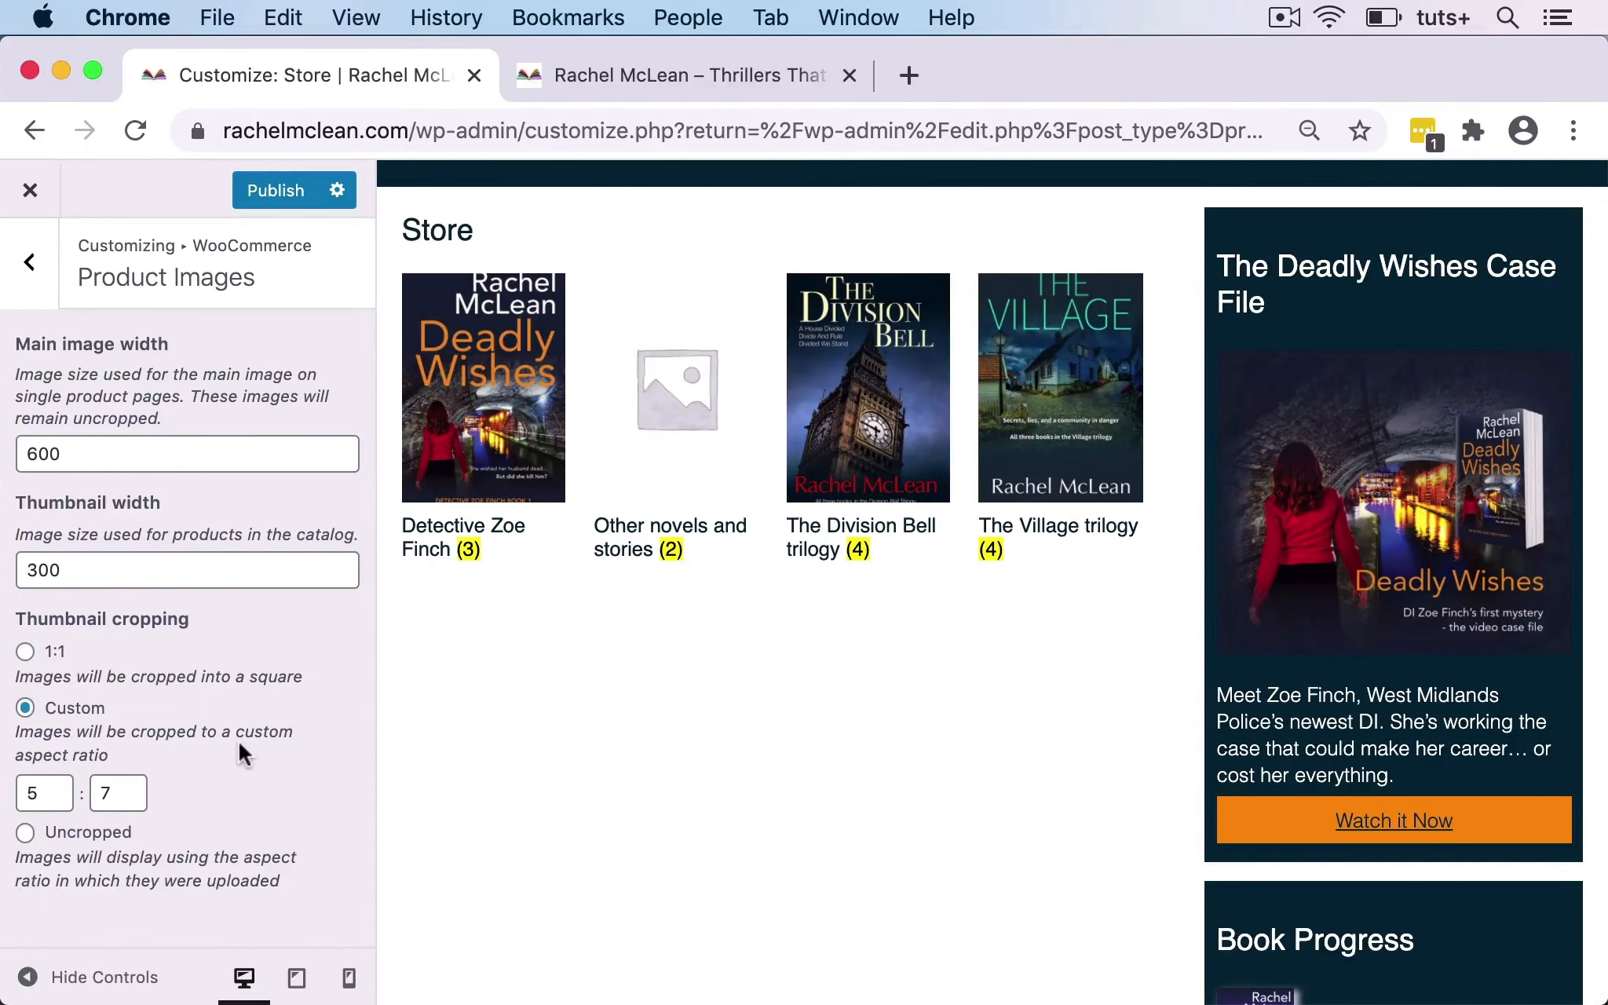
pyautogui.click(122, 785)
pyautogui.press('BackSpace')
pyautogui.write('8')
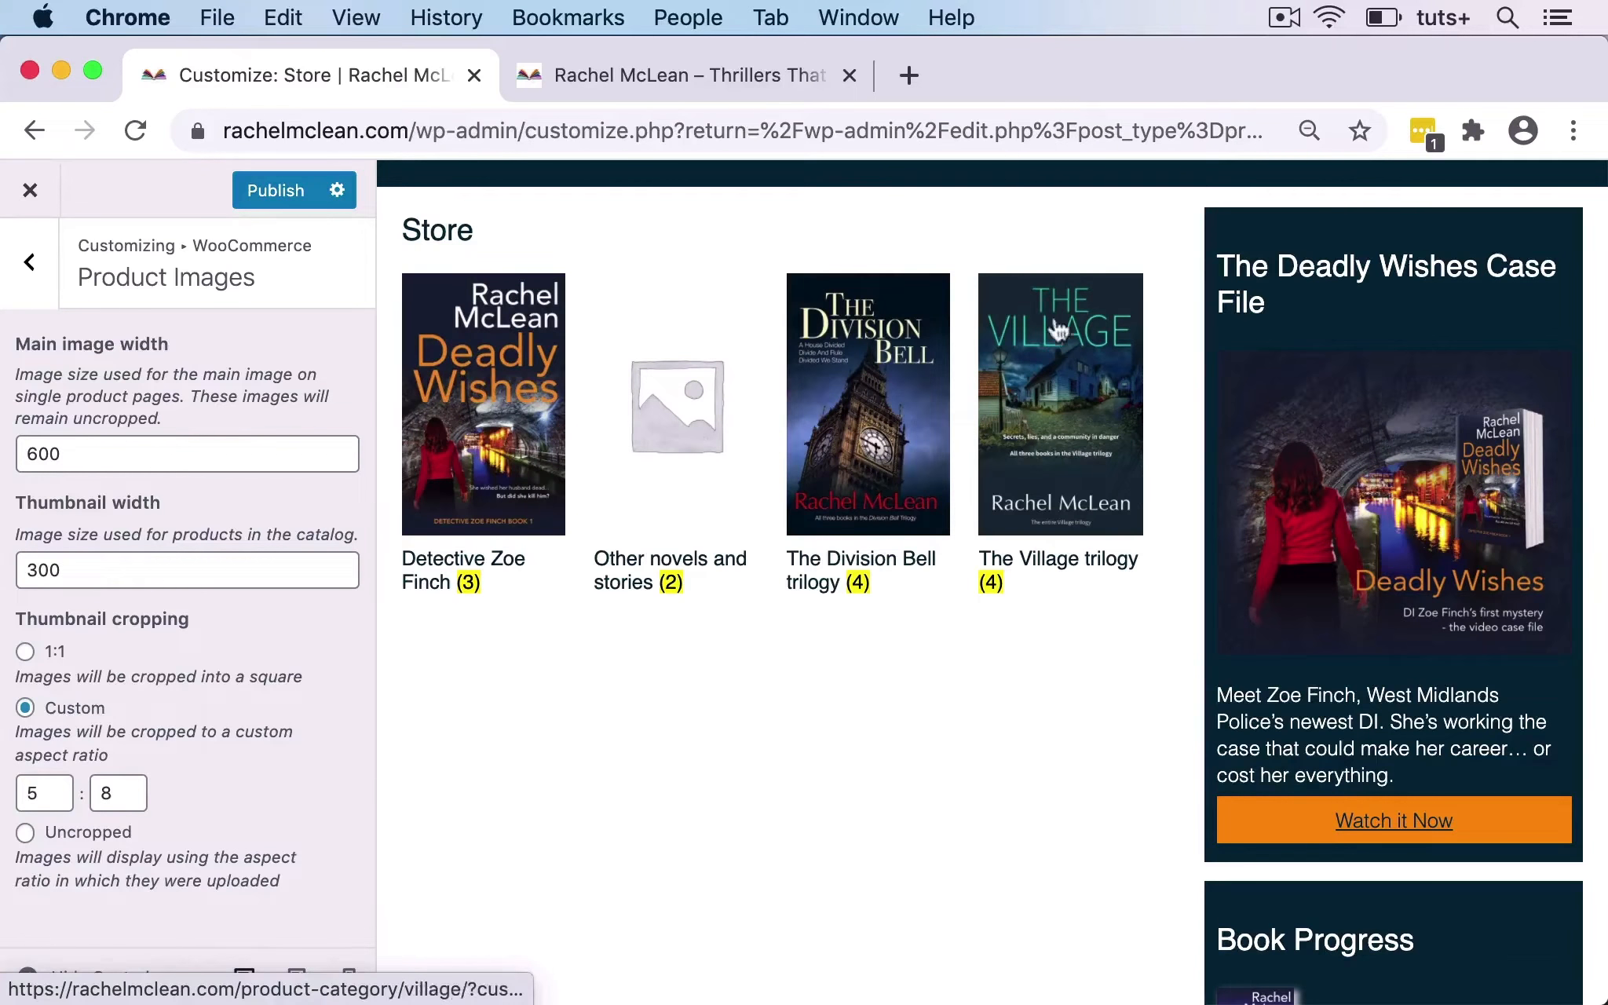
# Check the thumbnails in the Detective Zoe Finch category preview and publish the product image settings.
pyautogui.click(470, 393)
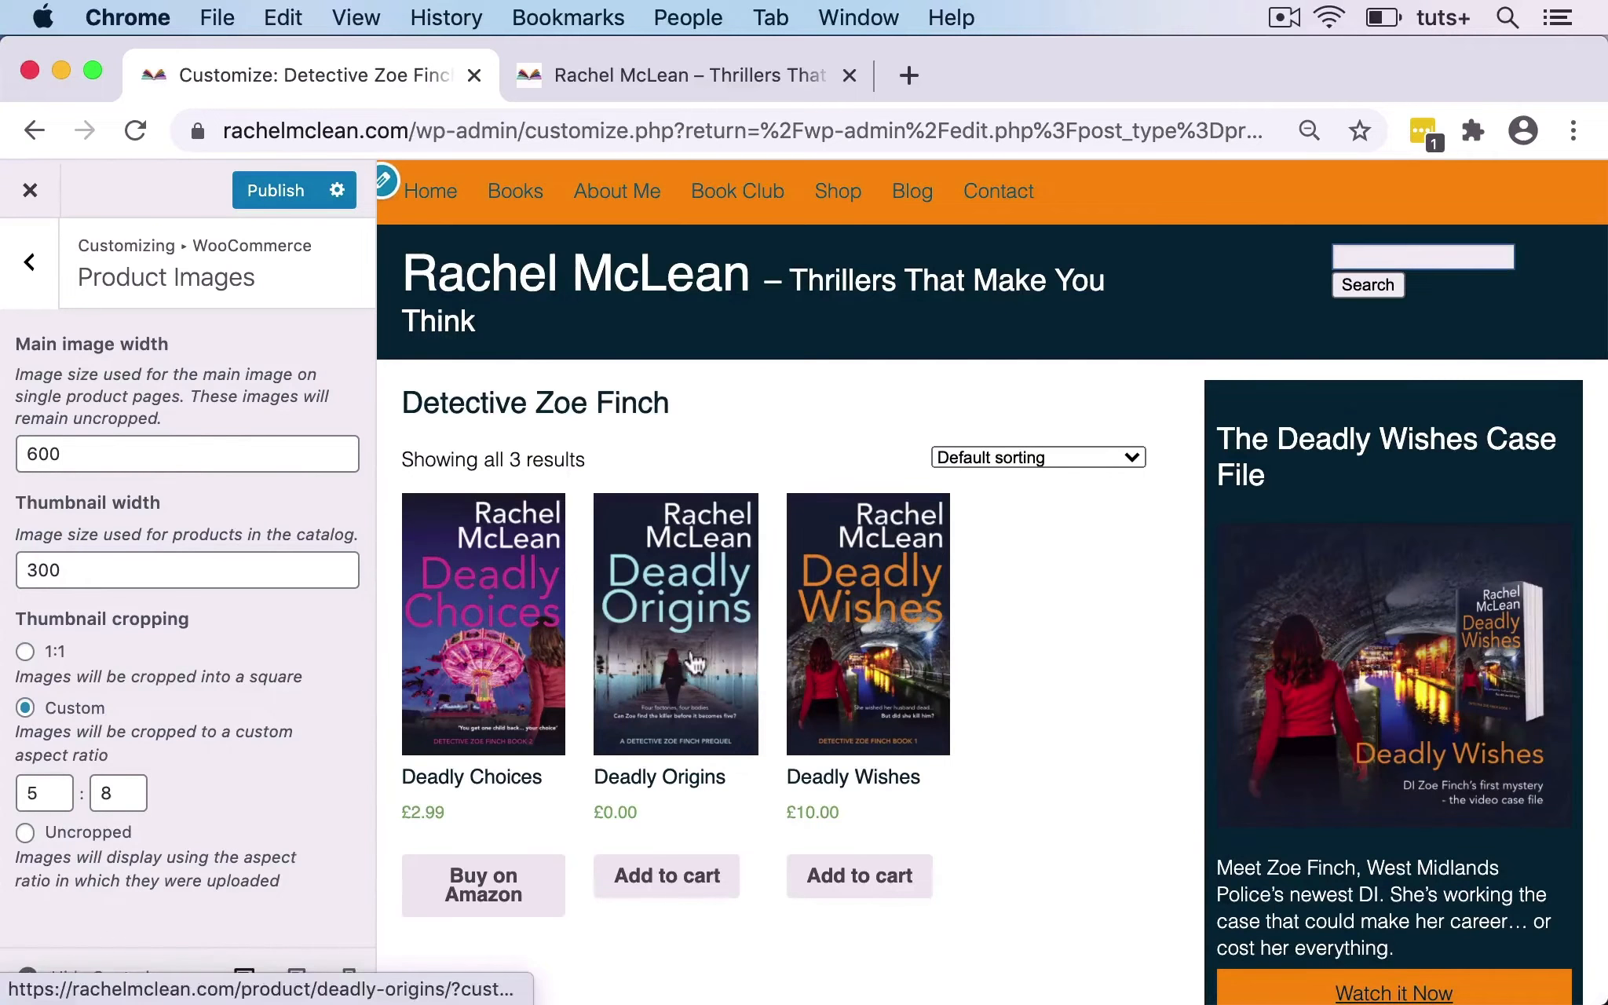
pyautogui.scroll(-1, 728, 652)
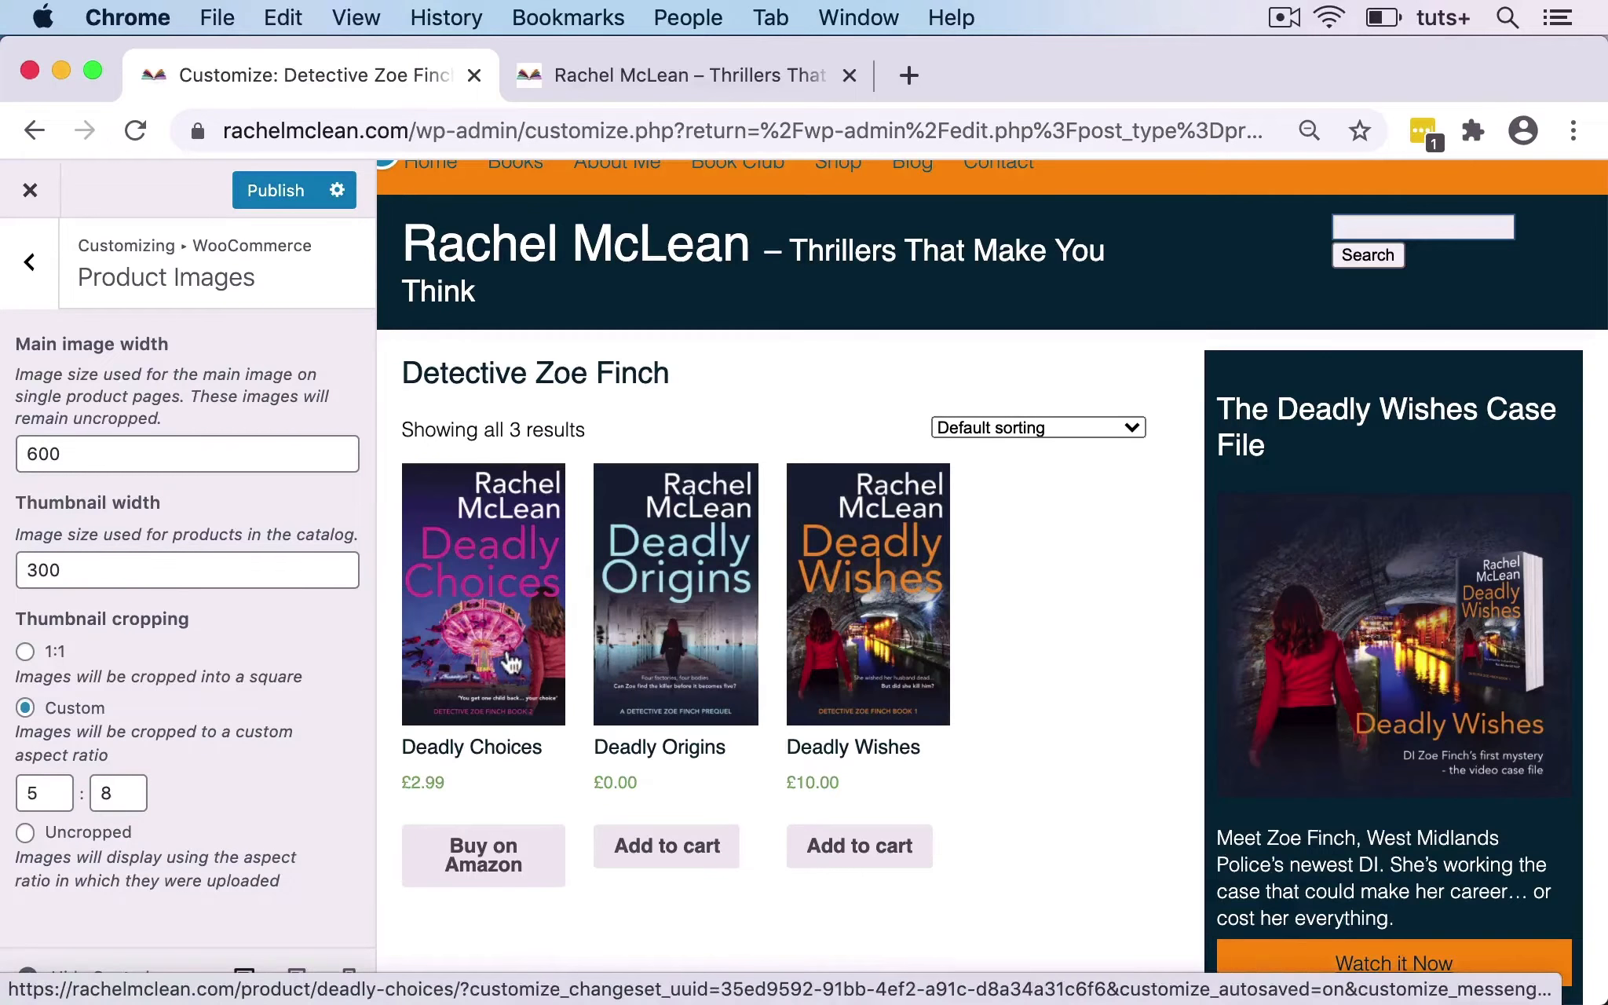
pyautogui.click(286, 180)
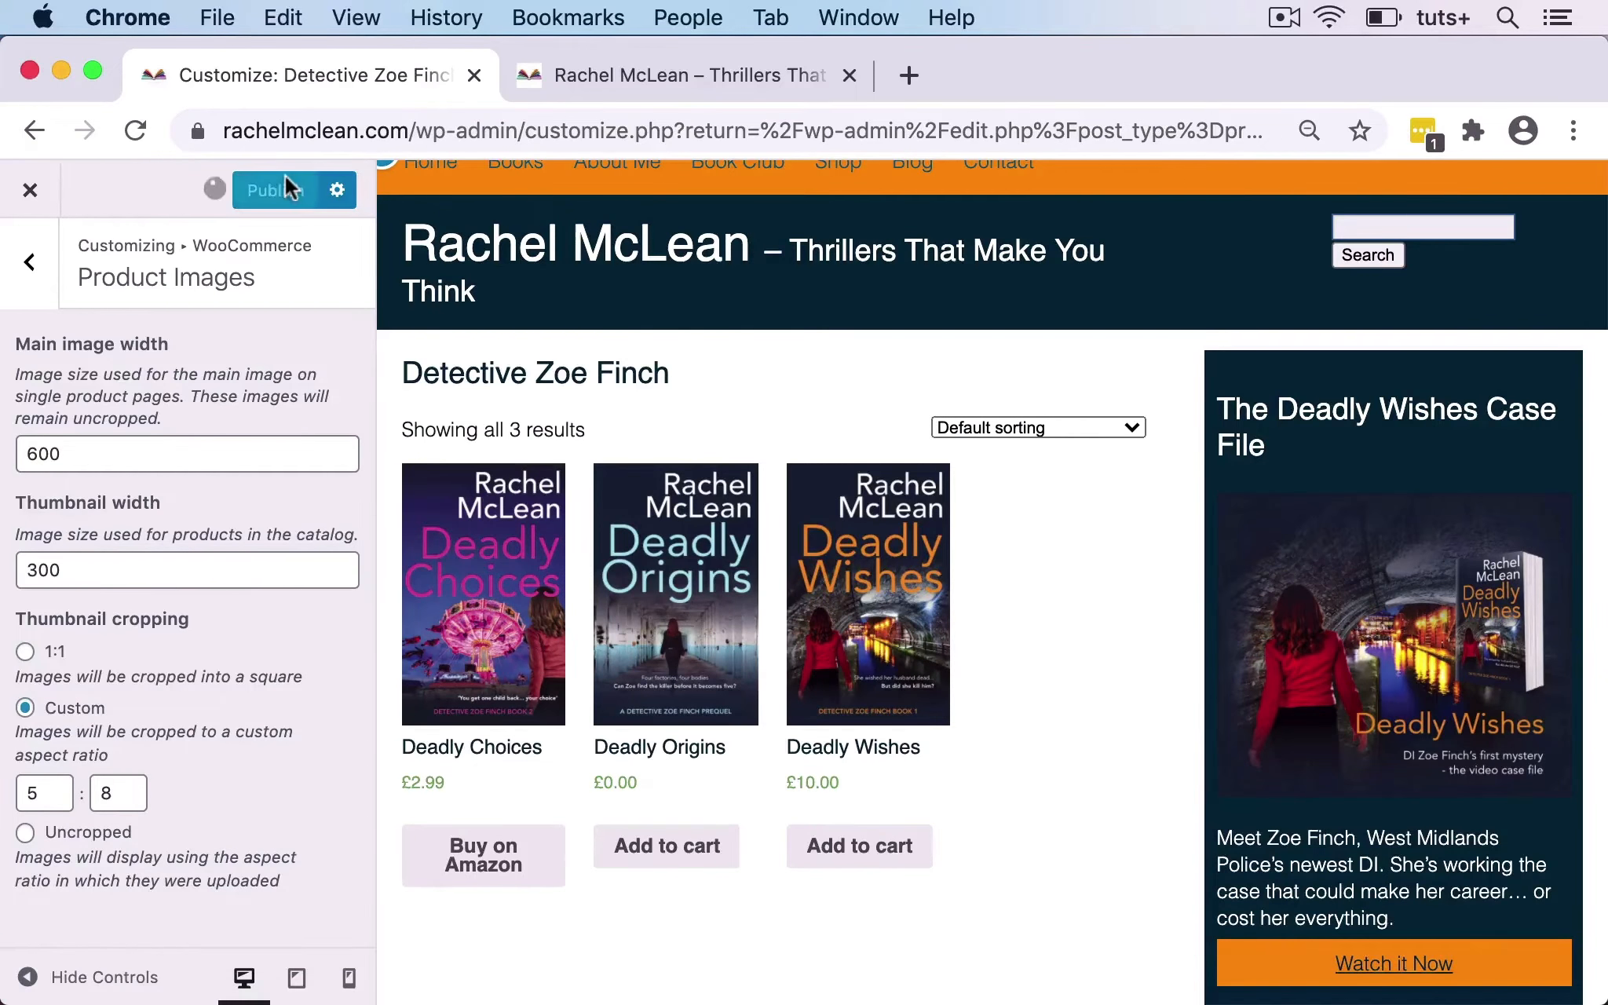
# Look at the WooCommerce Store Notice settings and return to the list of WooCommerce sections.
pyautogui.click(31, 267)
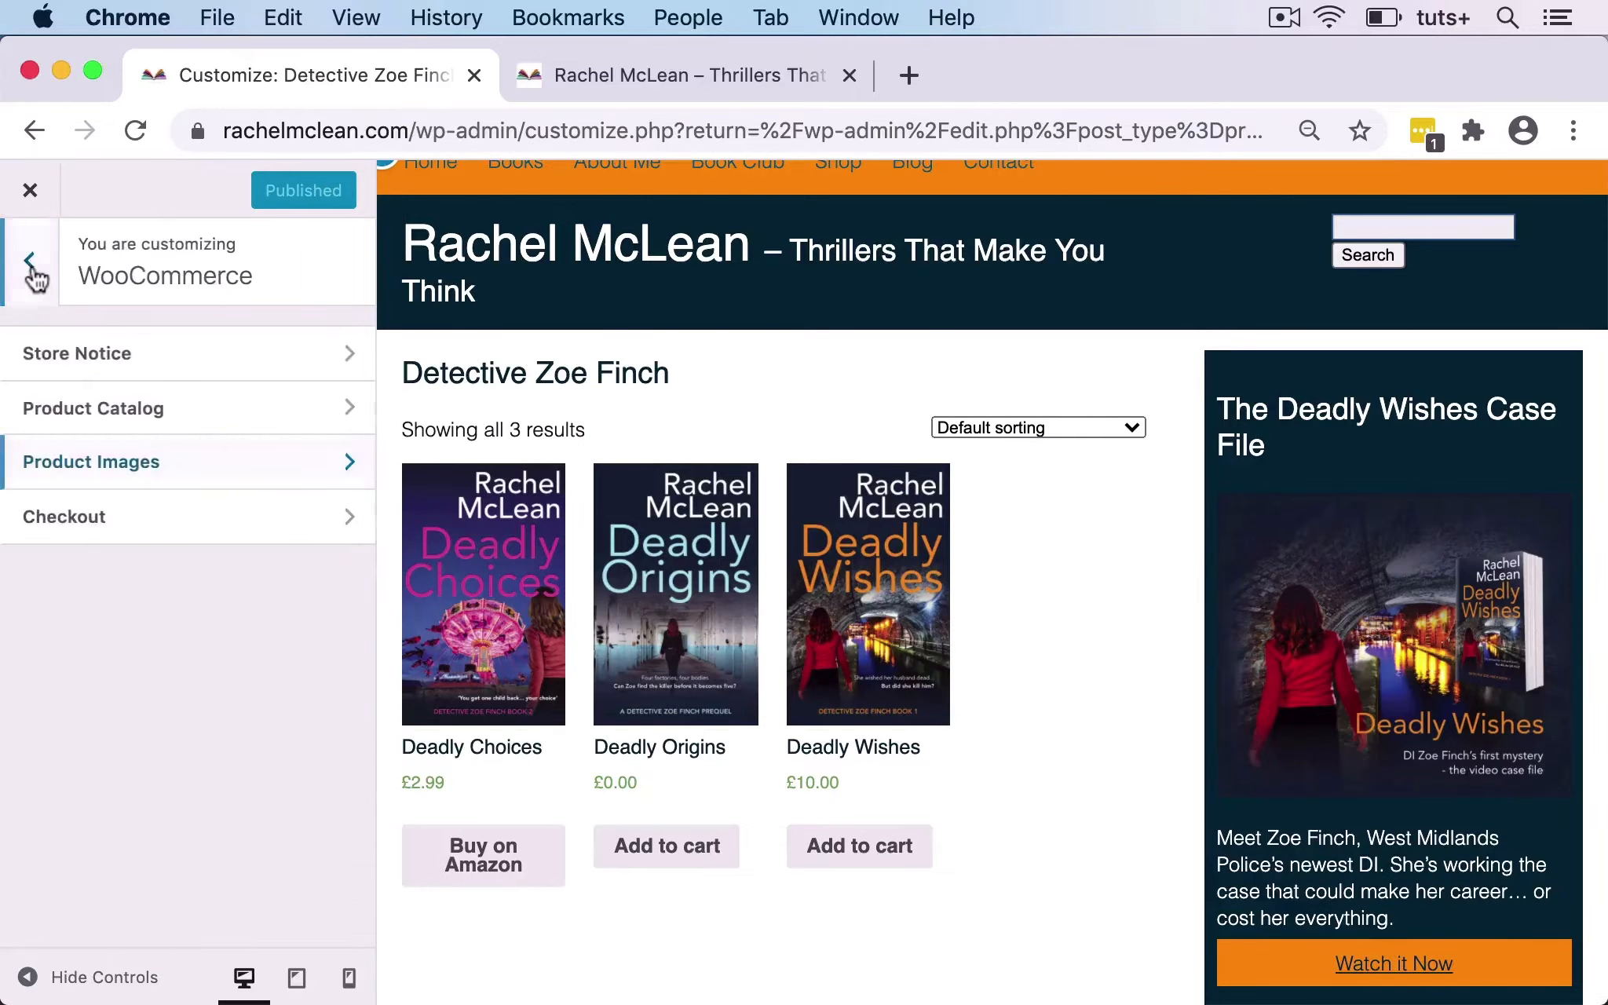
pyautogui.click(216, 367)
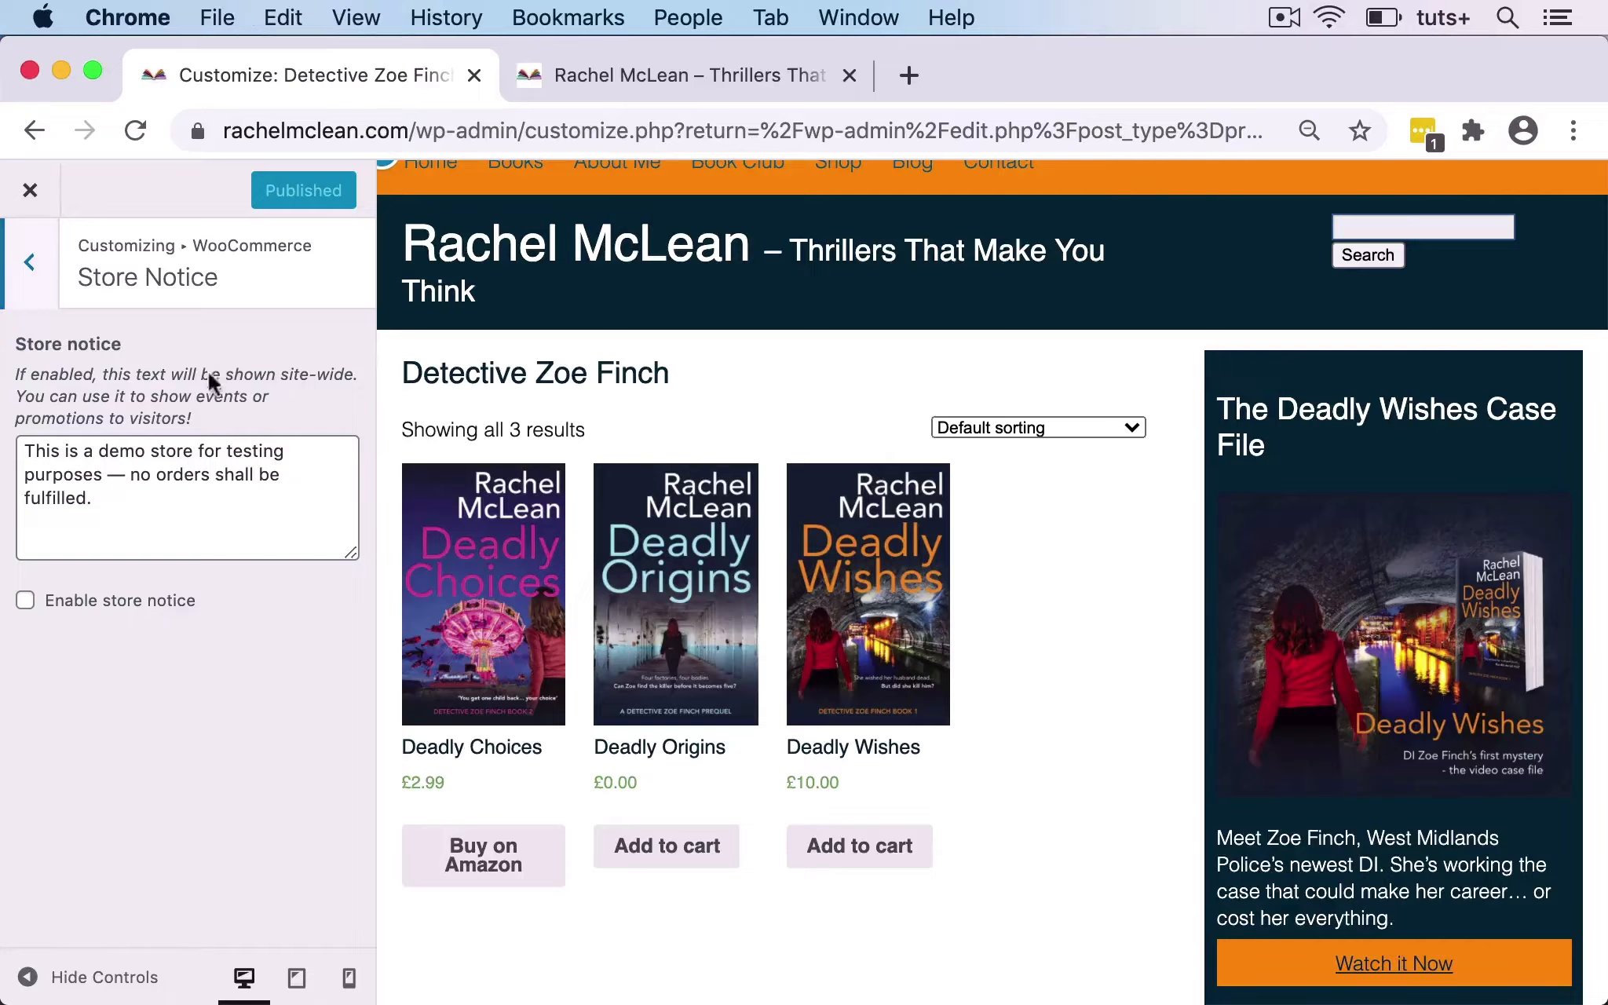
pyautogui.click(30, 267)
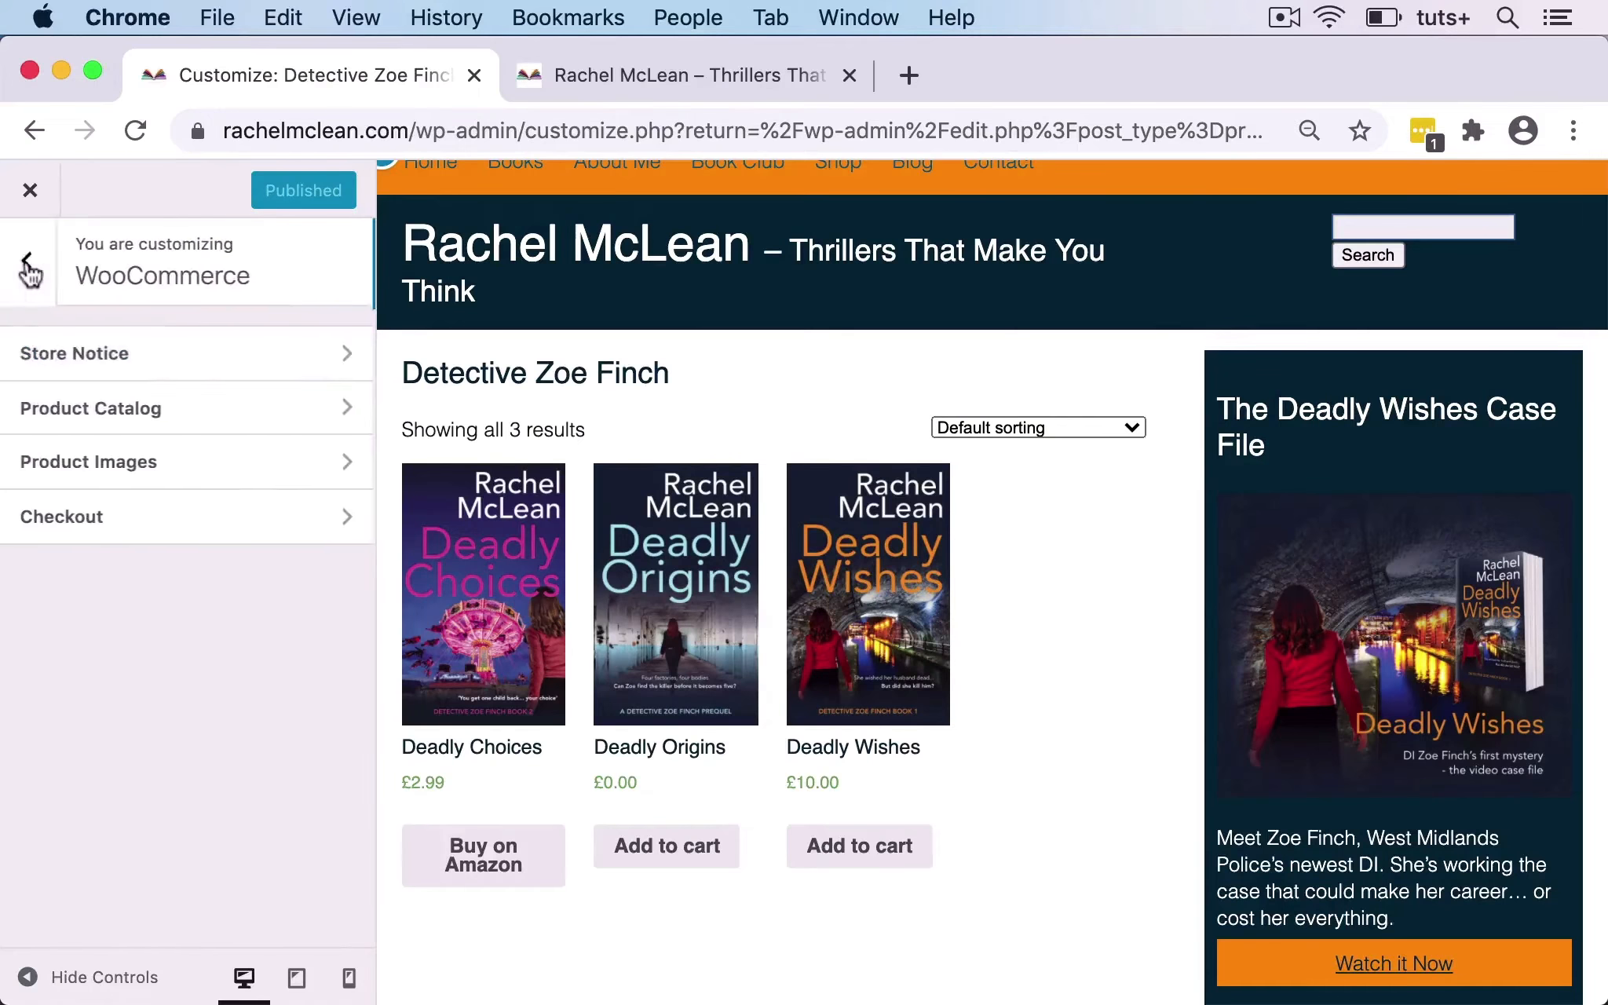
# Open the WooCommerce Checkout settings and set the company name field to Hidden.
pyautogui.click(97, 522)
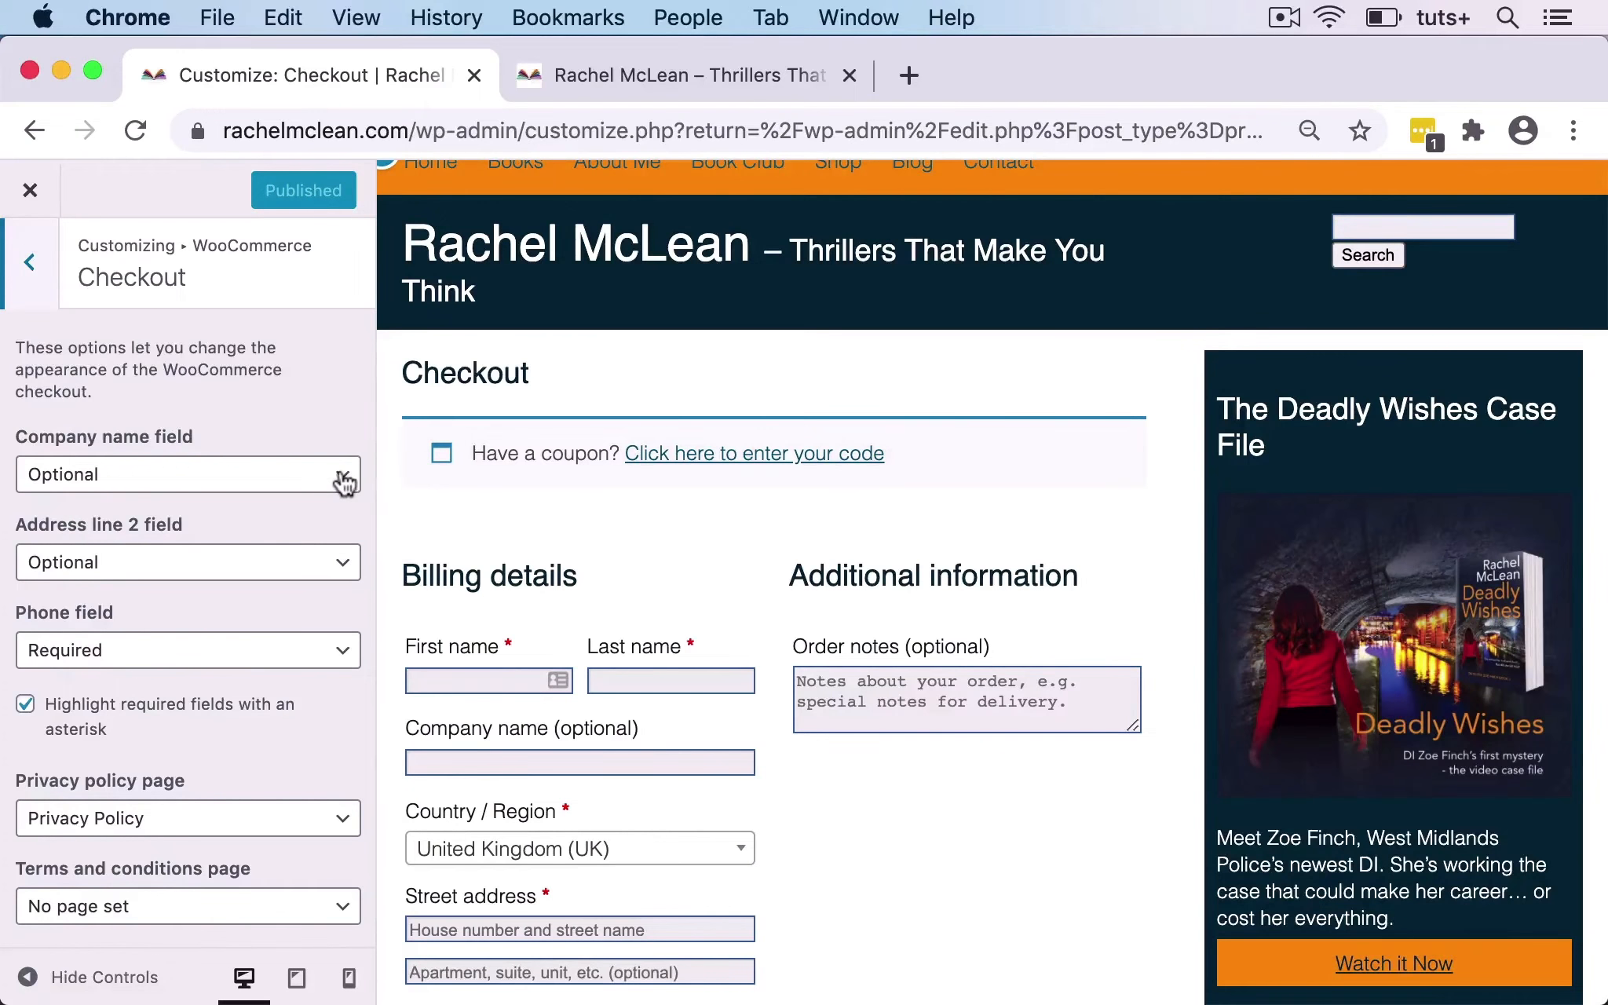
pyautogui.click(344, 478)
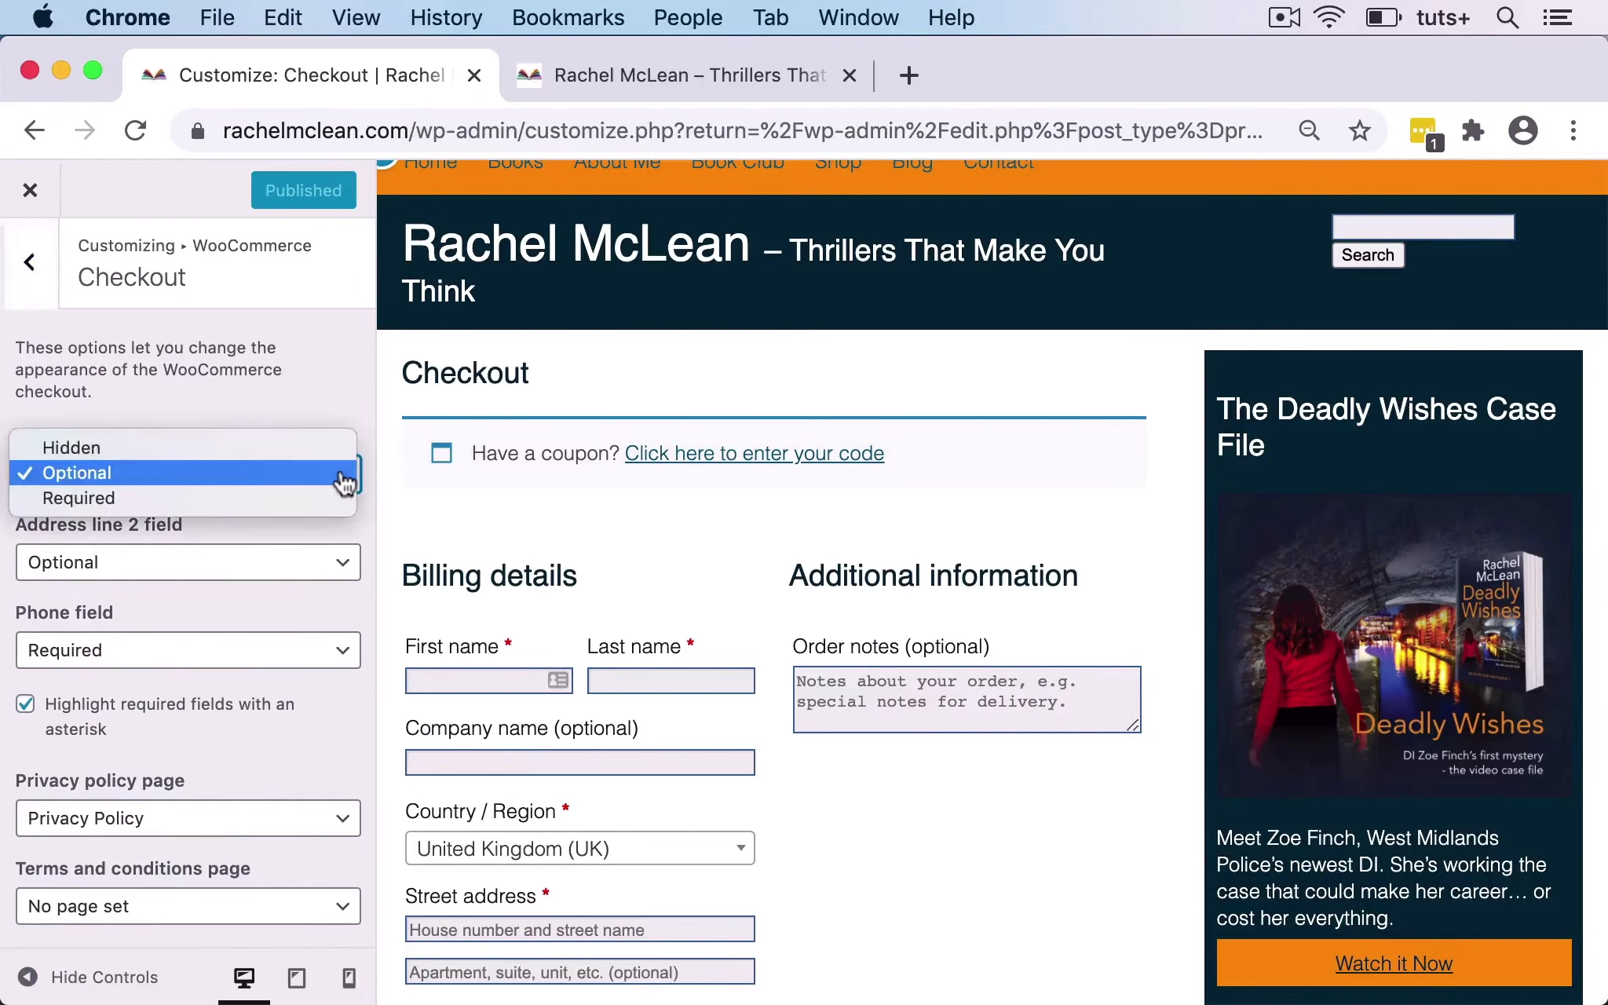
pyautogui.click(313, 449)
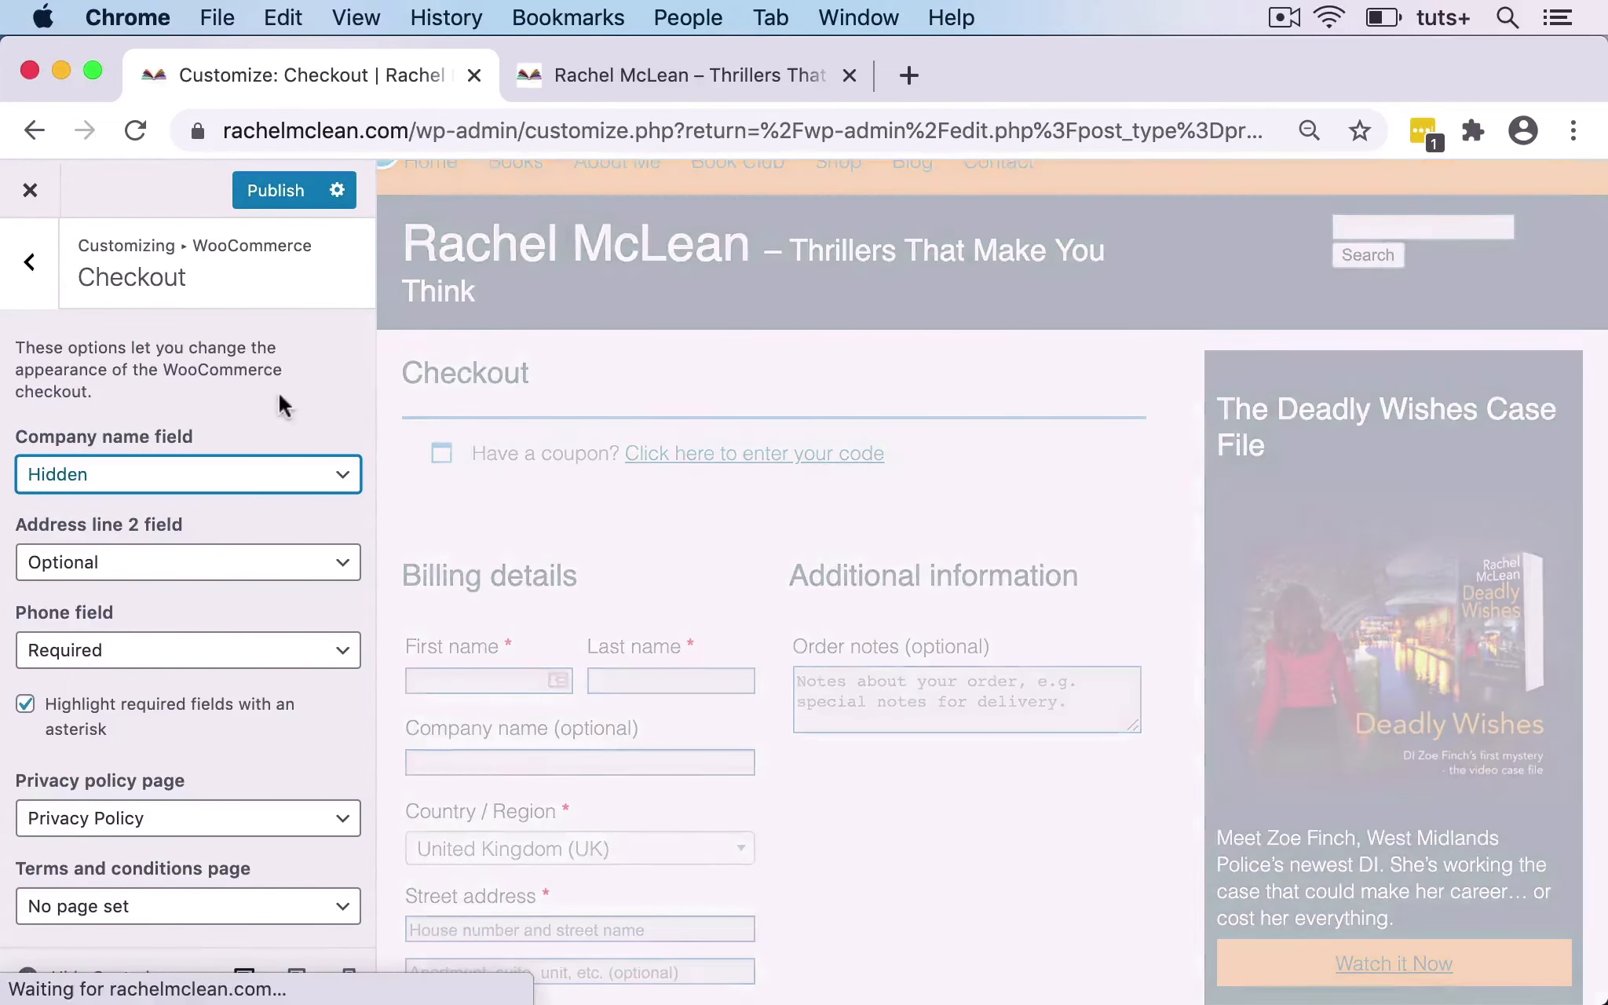
# Try the checkout phone field as Optional and set it to Hidden.
pyautogui.scroll(-3, 267, 524)
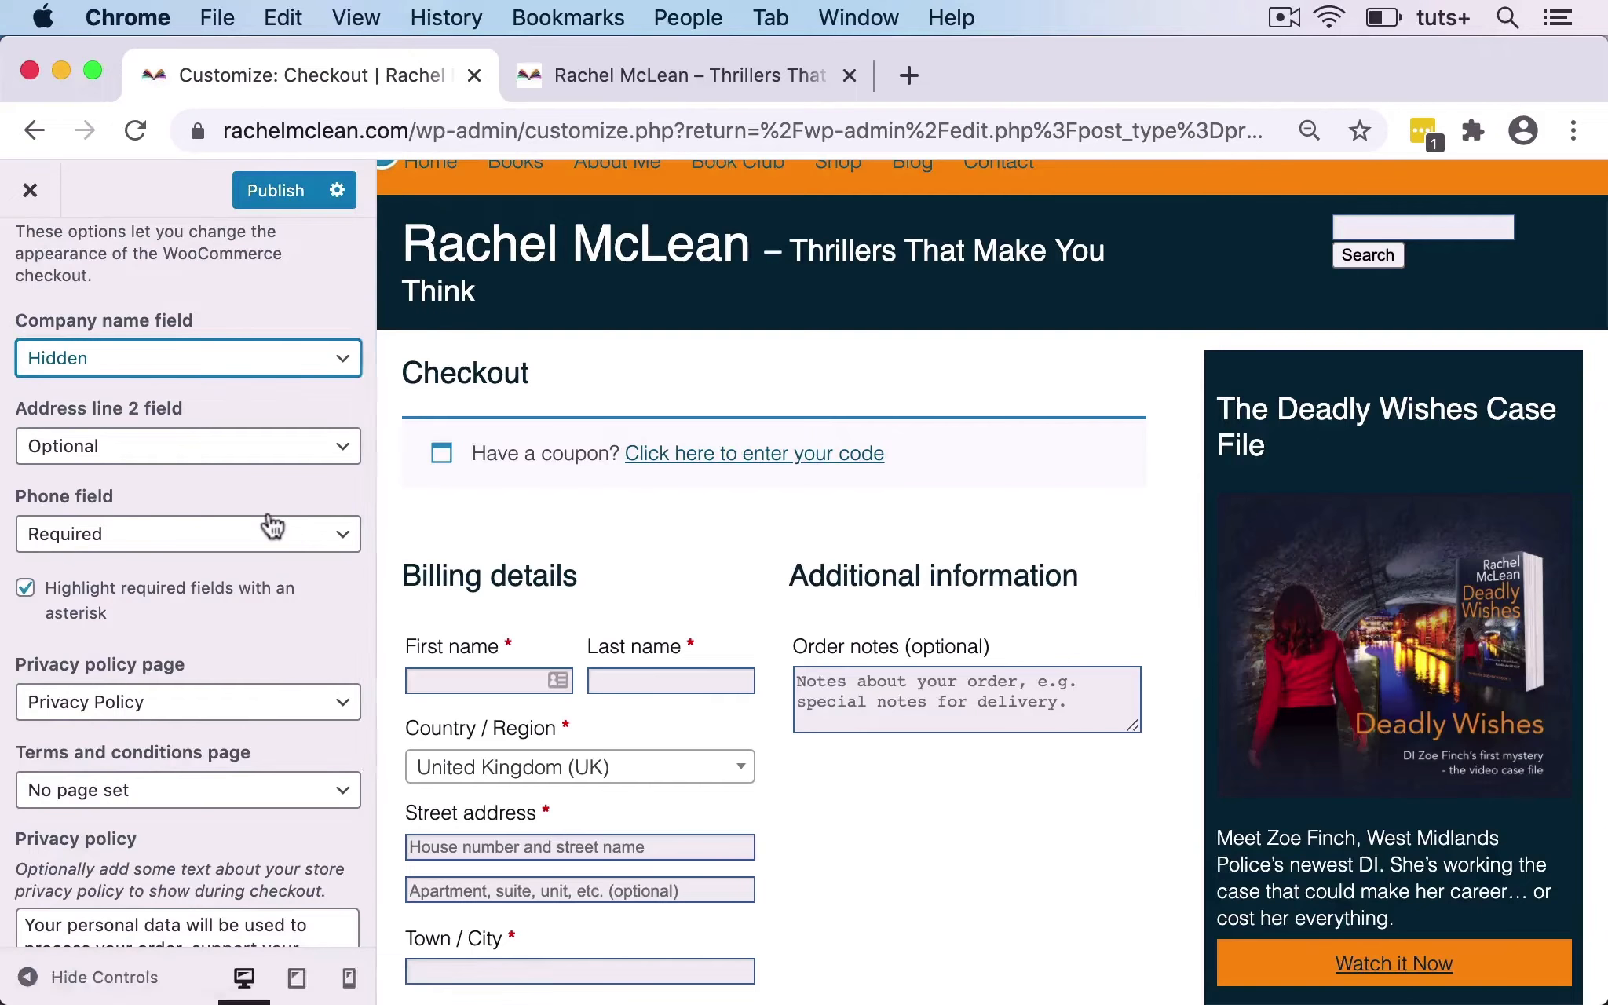
pyautogui.scroll(-2, 271, 524)
pyautogui.click(348, 451)
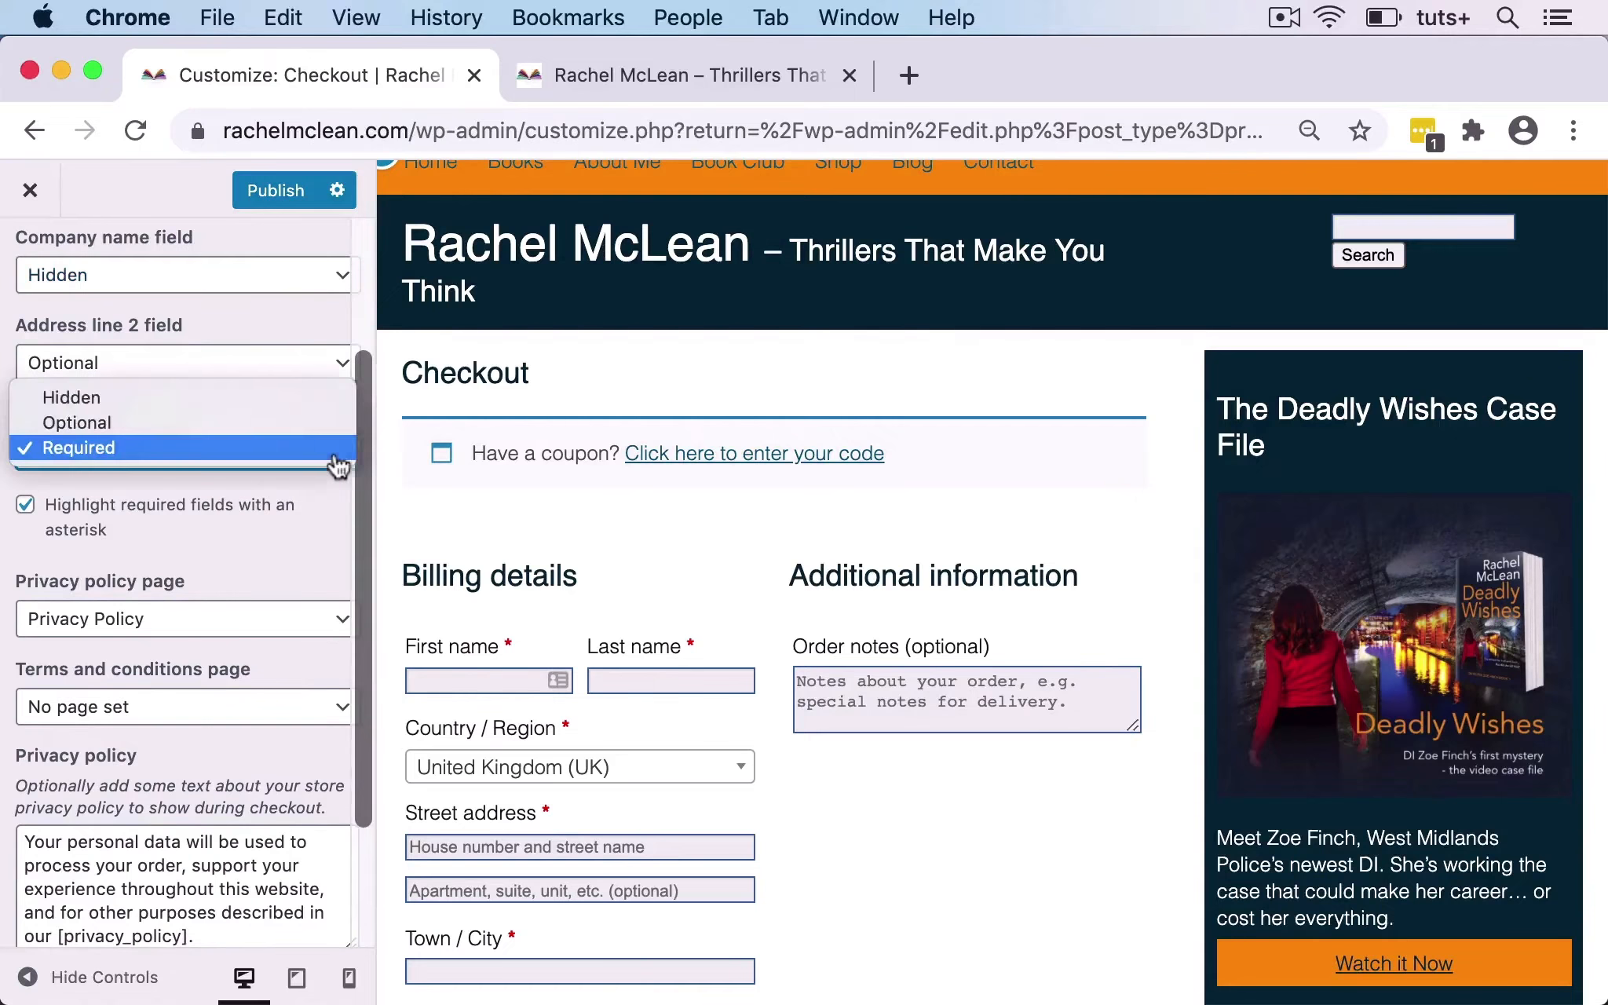
pyautogui.click(267, 424)
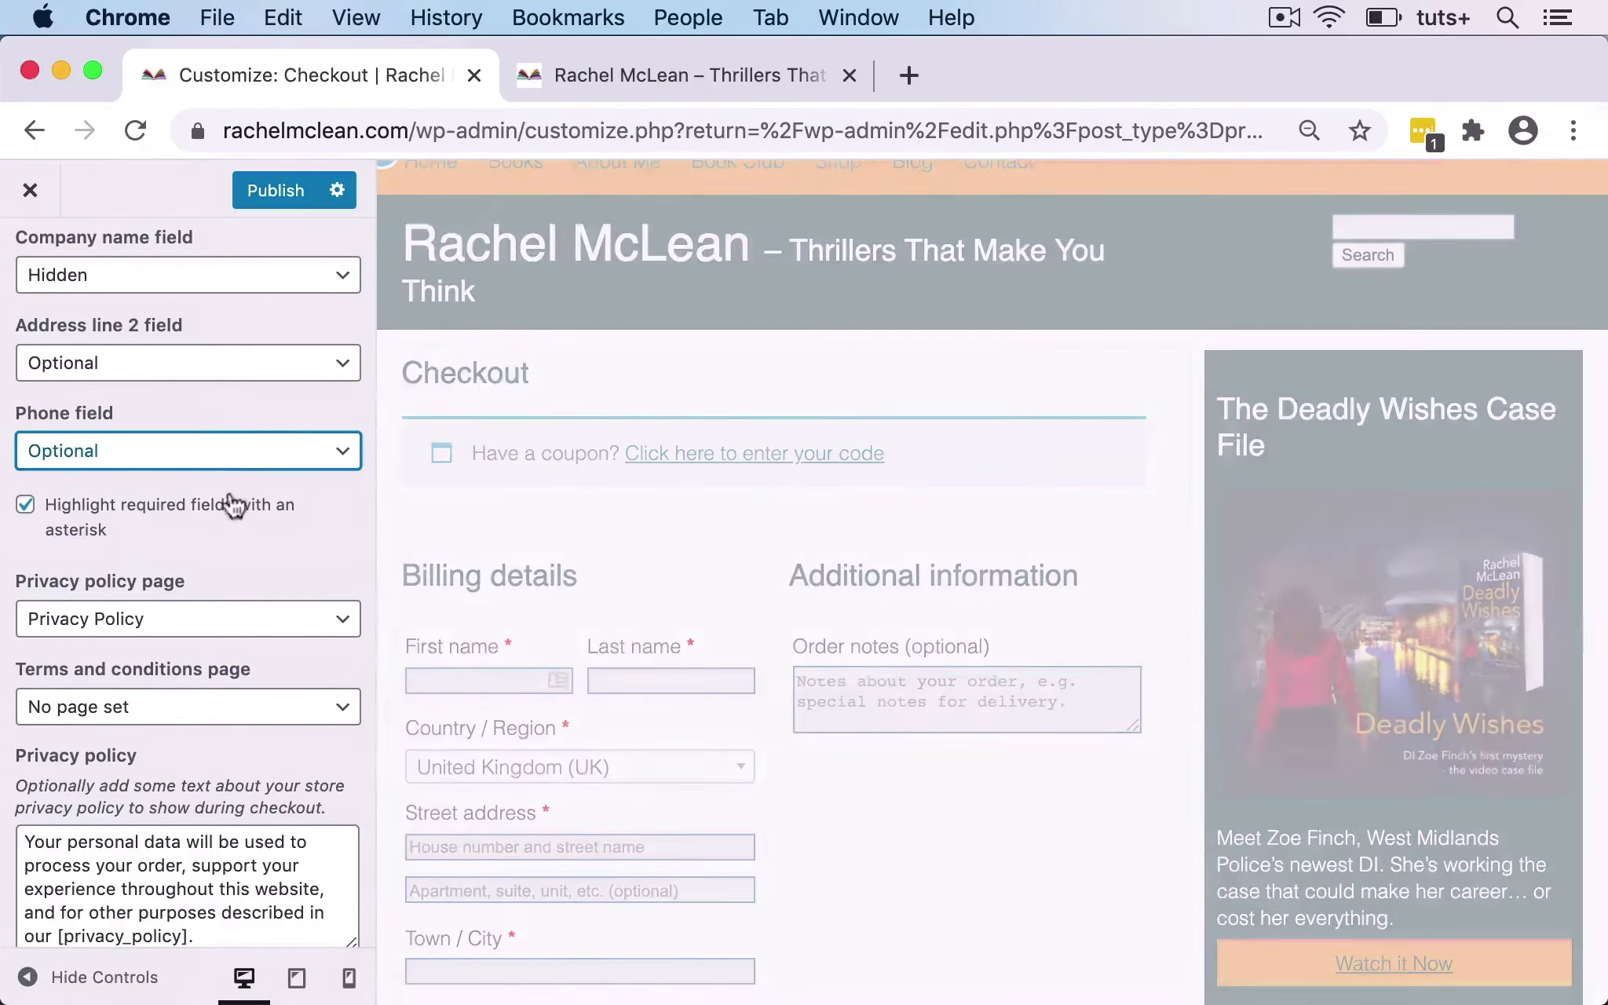
pyautogui.click(323, 453)
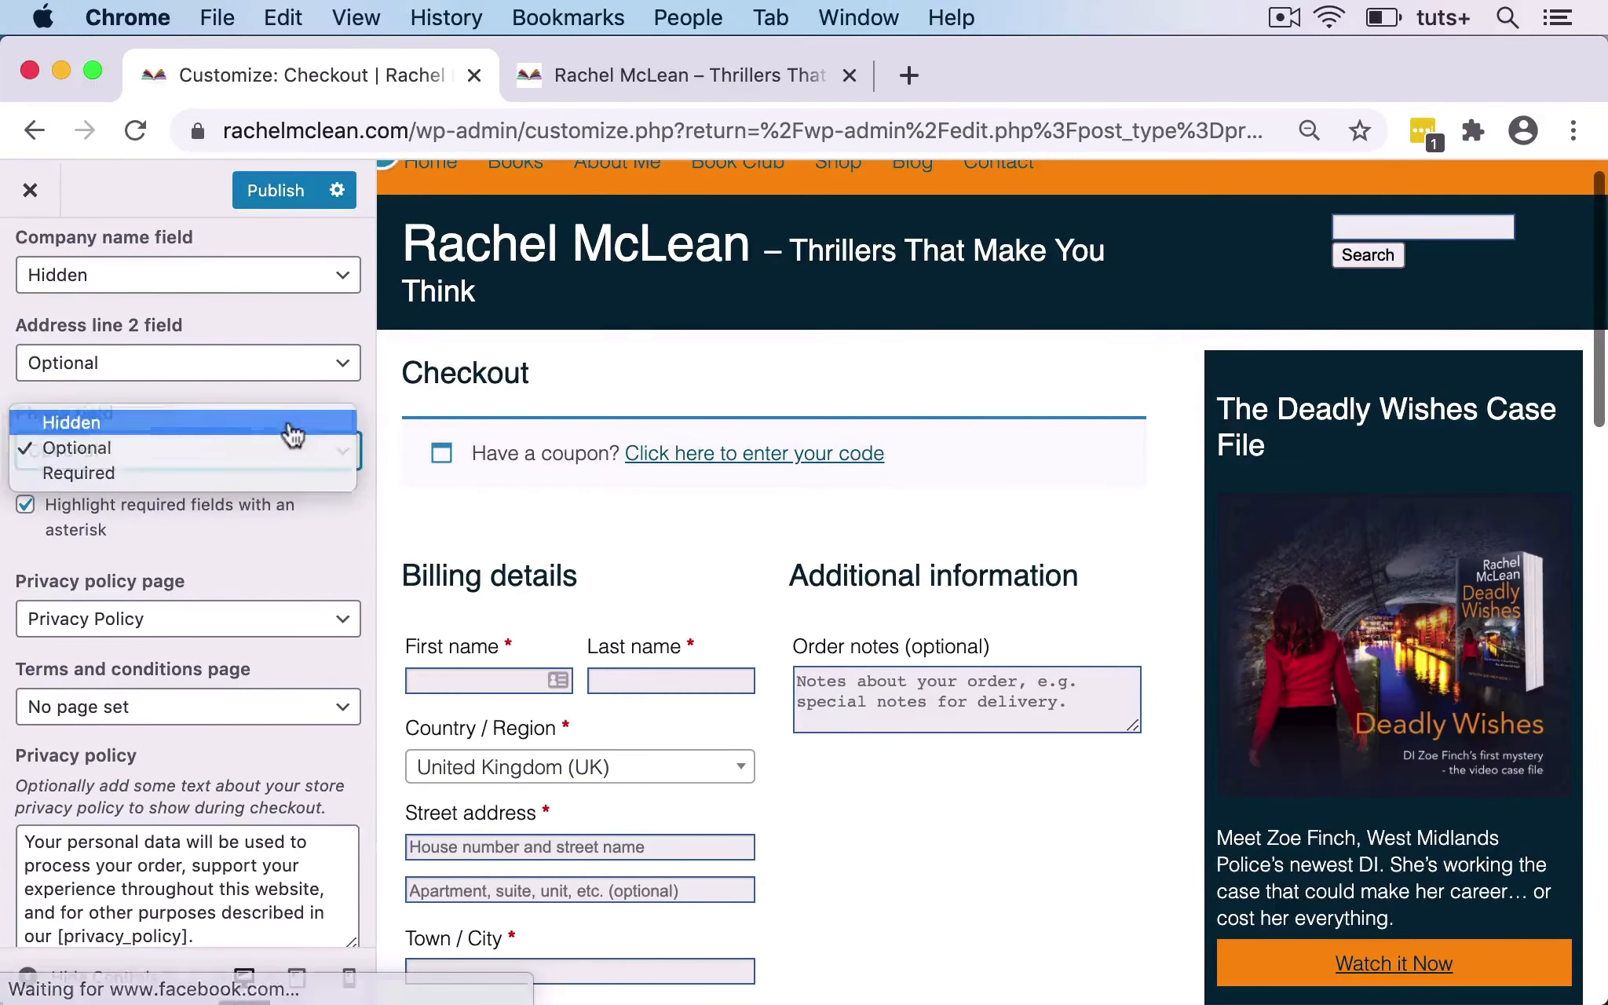
pyautogui.click(291, 421)
# Assign the Privacy Policy page as the checkout's terms and conditions page.
pyautogui.scroll(-5, 256, 518)
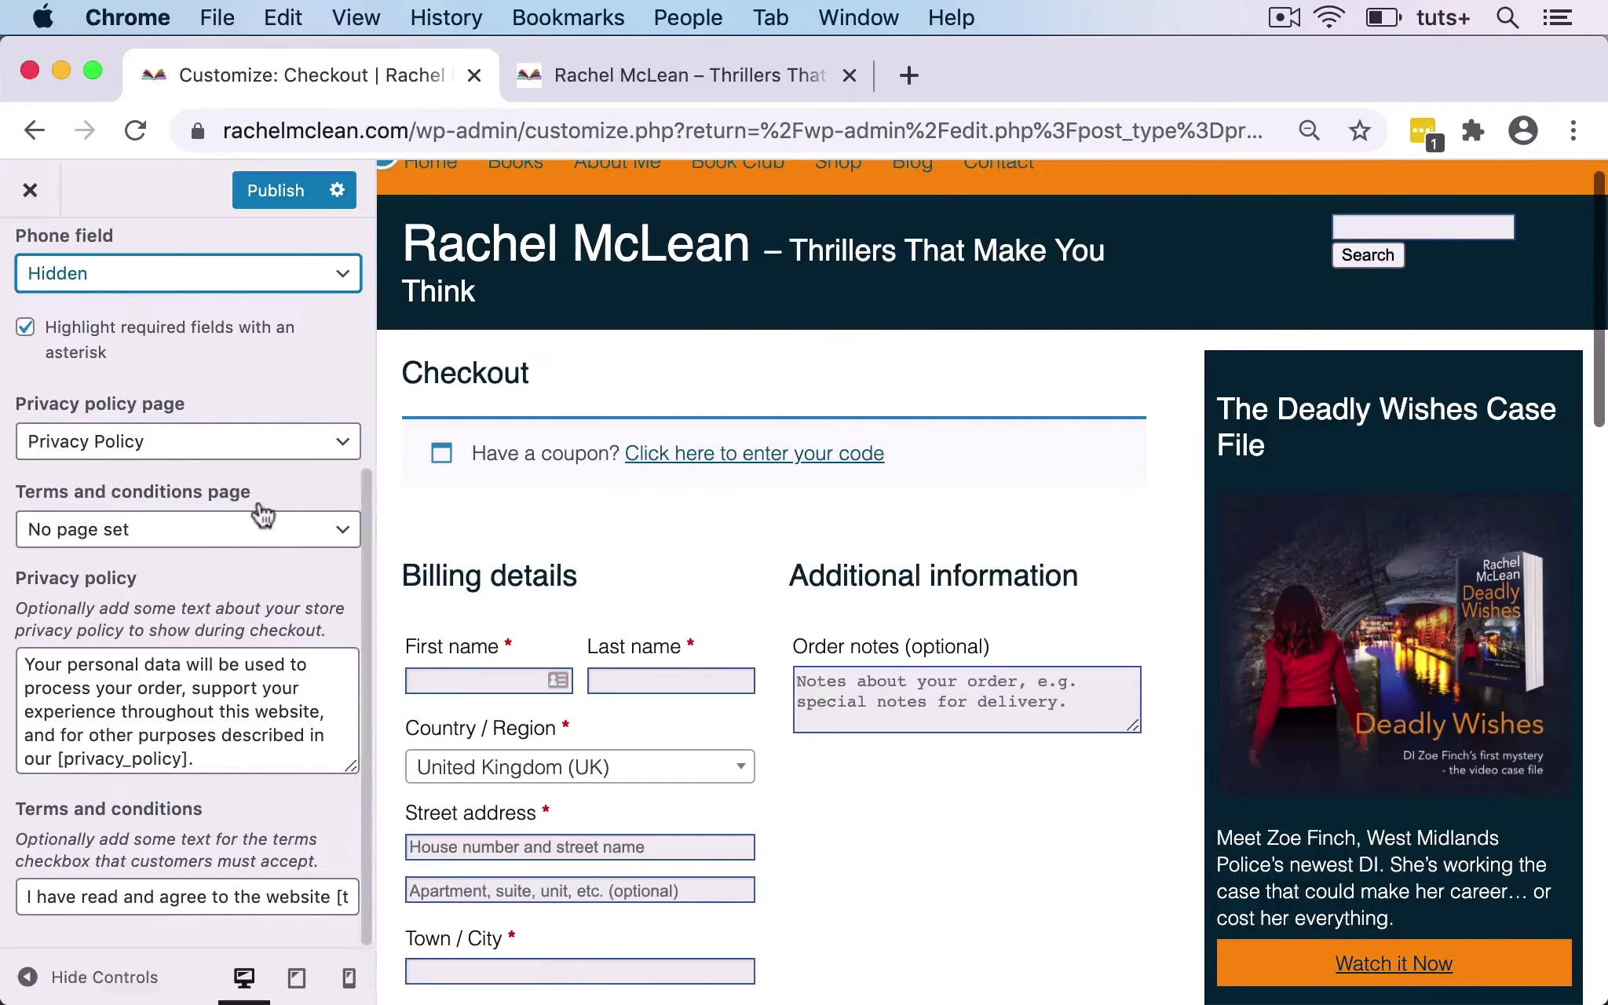
pyautogui.click(238, 537)
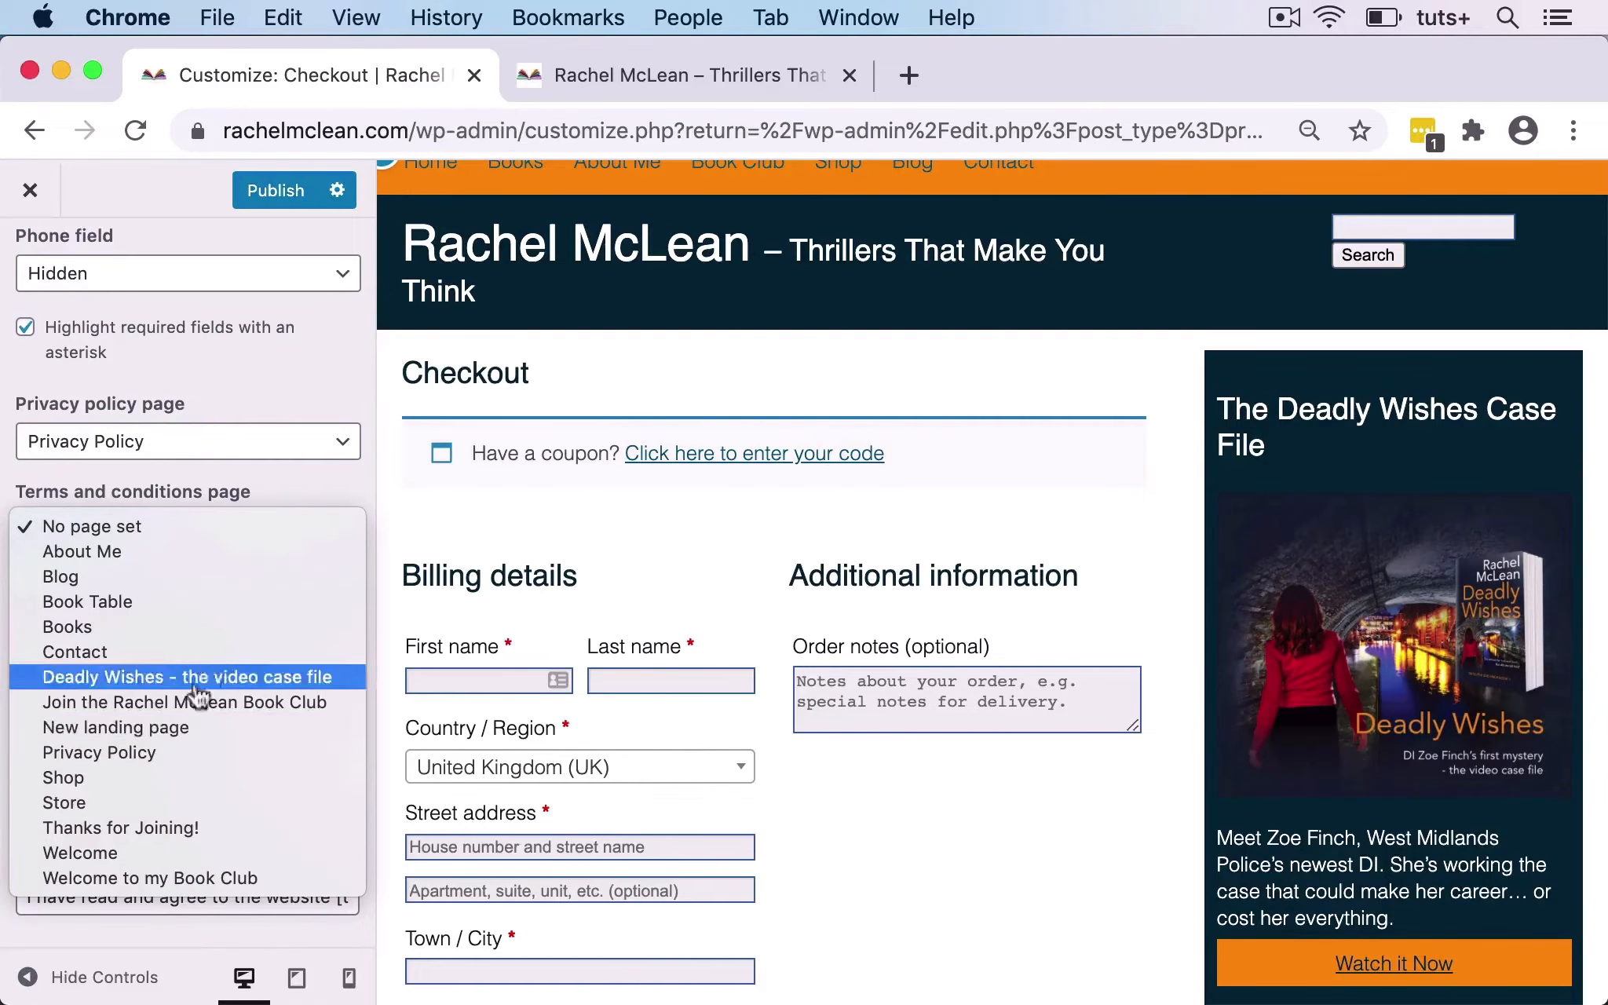
pyautogui.click(171, 756)
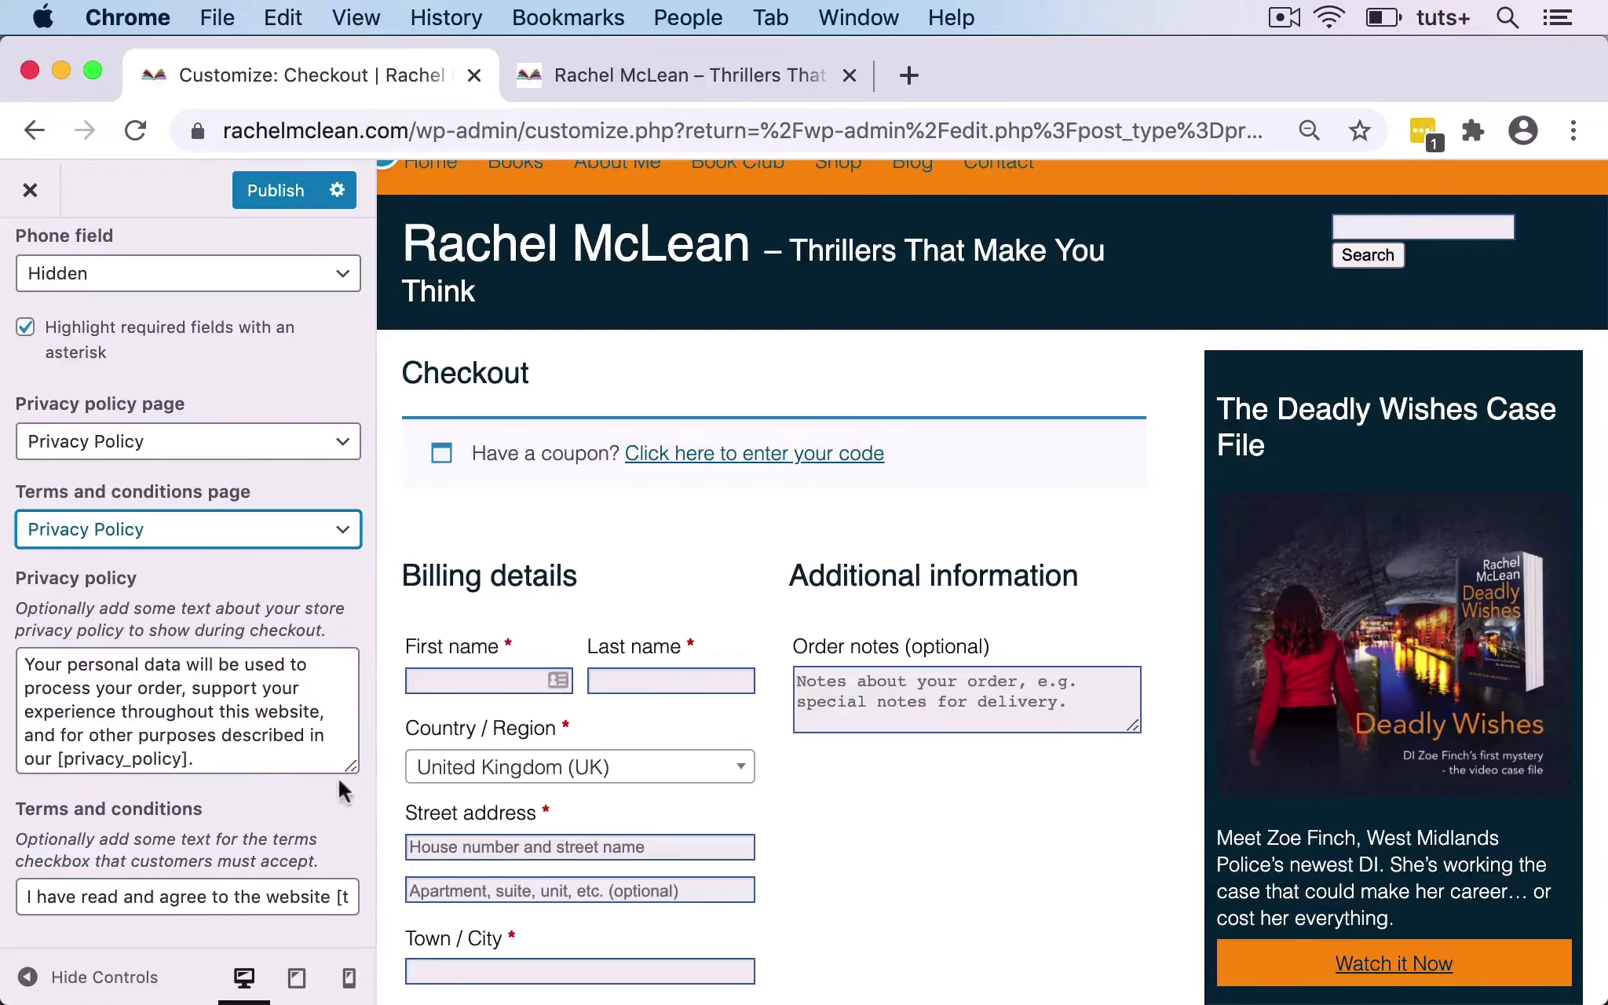
# Check the privacy and terms text in the checkout preview and publish the checkout settings.
pyautogui.scroll(-10, 475, 687)
pyautogui.scroll(2, 471, 684)
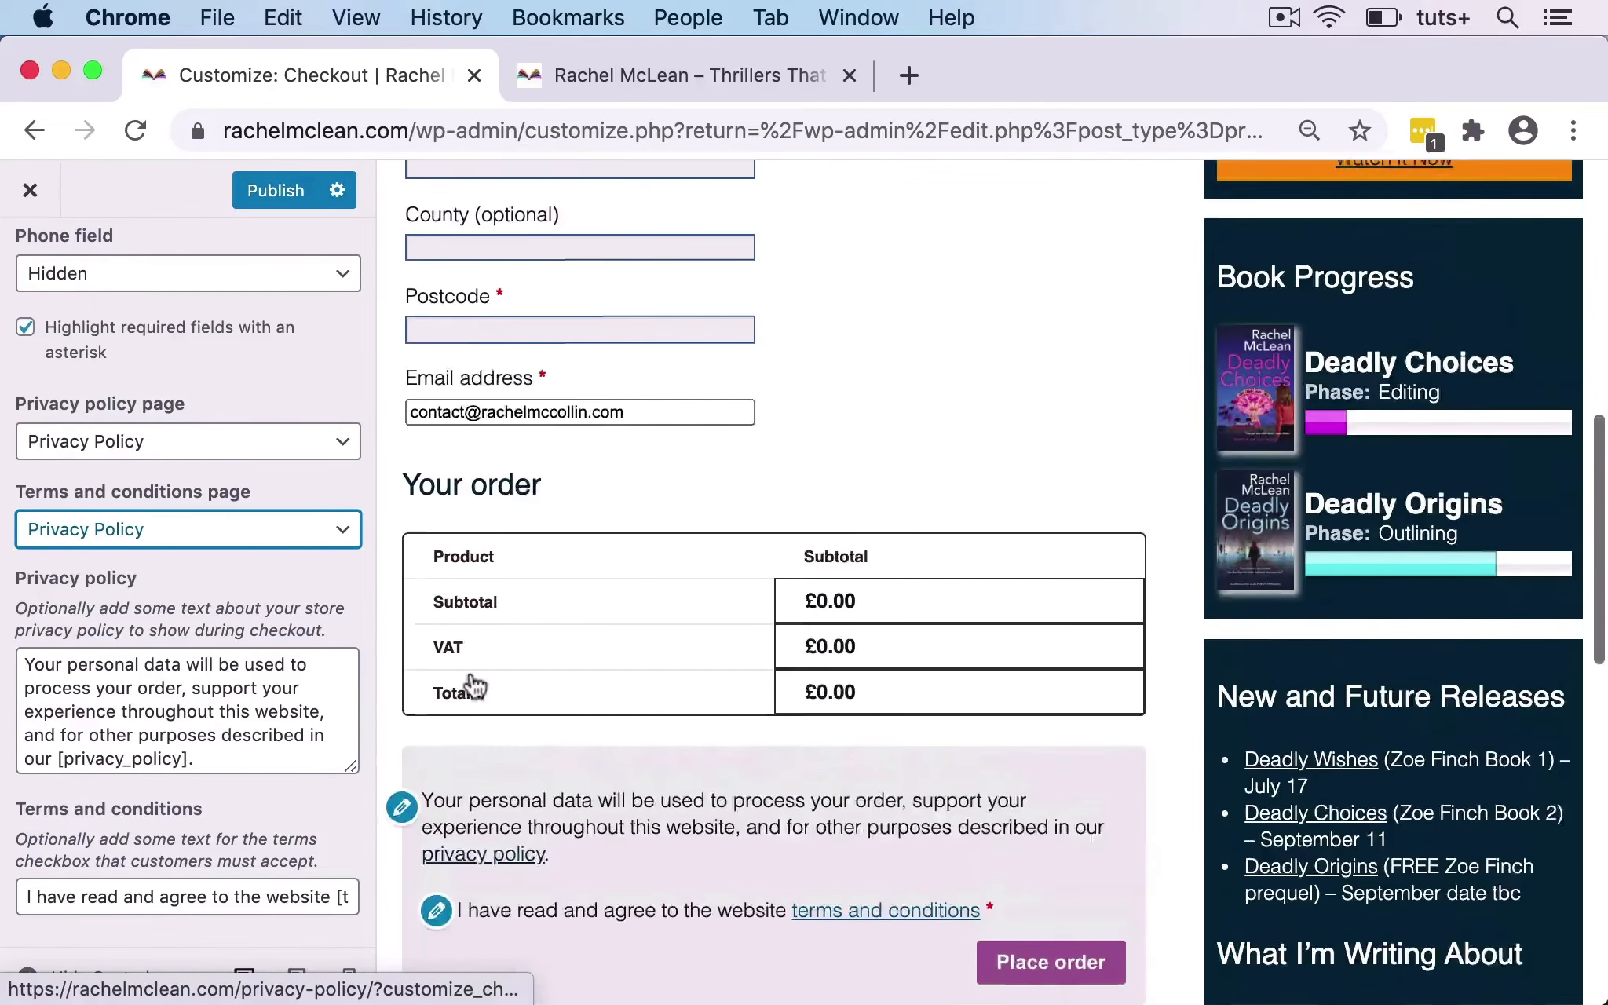
pyautogui.scroll(10, 475, 691)
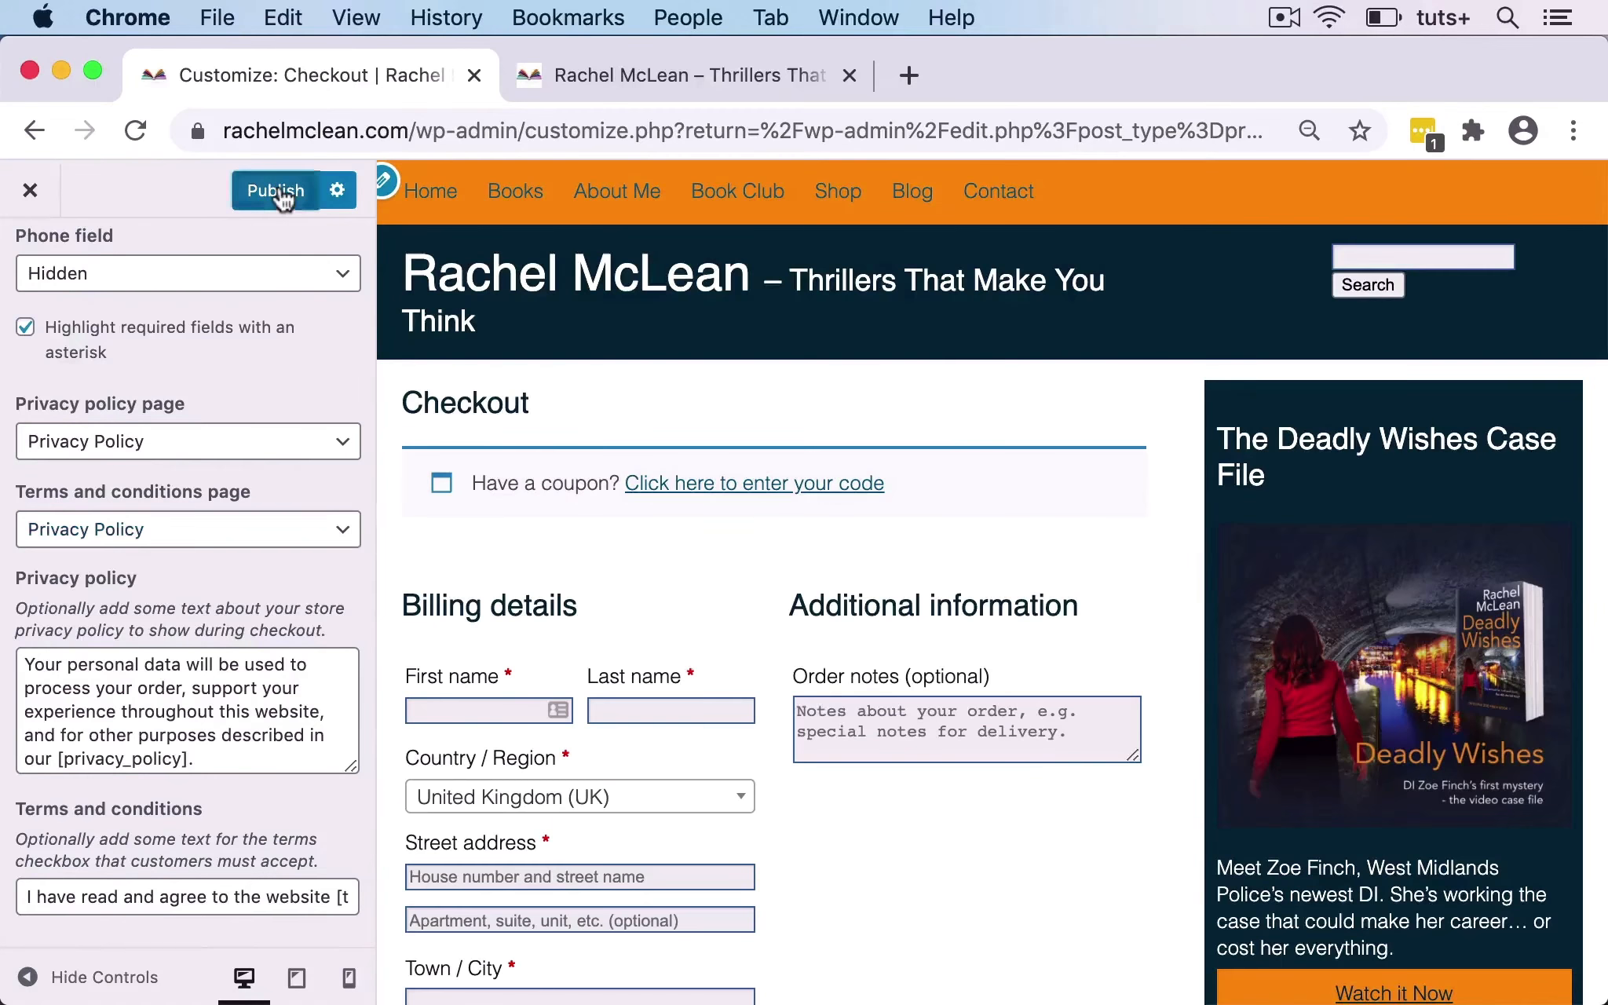
pyautogui.click(279, 192)
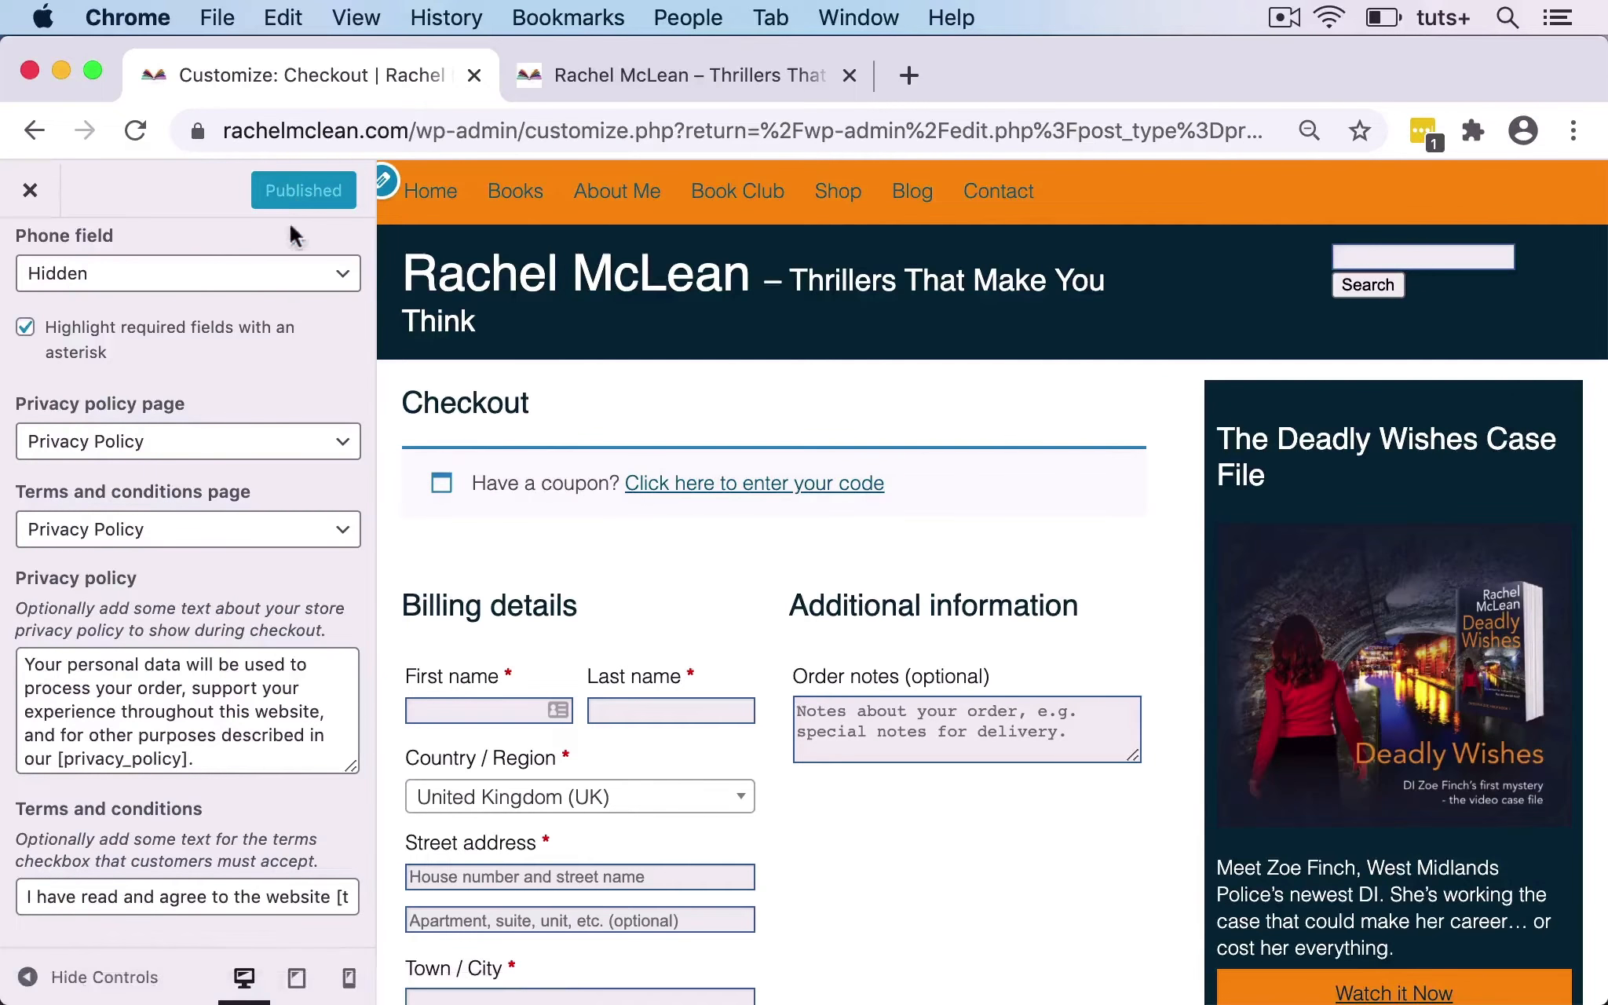
# Close the Customizer and load the live site's /store/ page in the other browser tab.
pyautogui.click(30, 190)
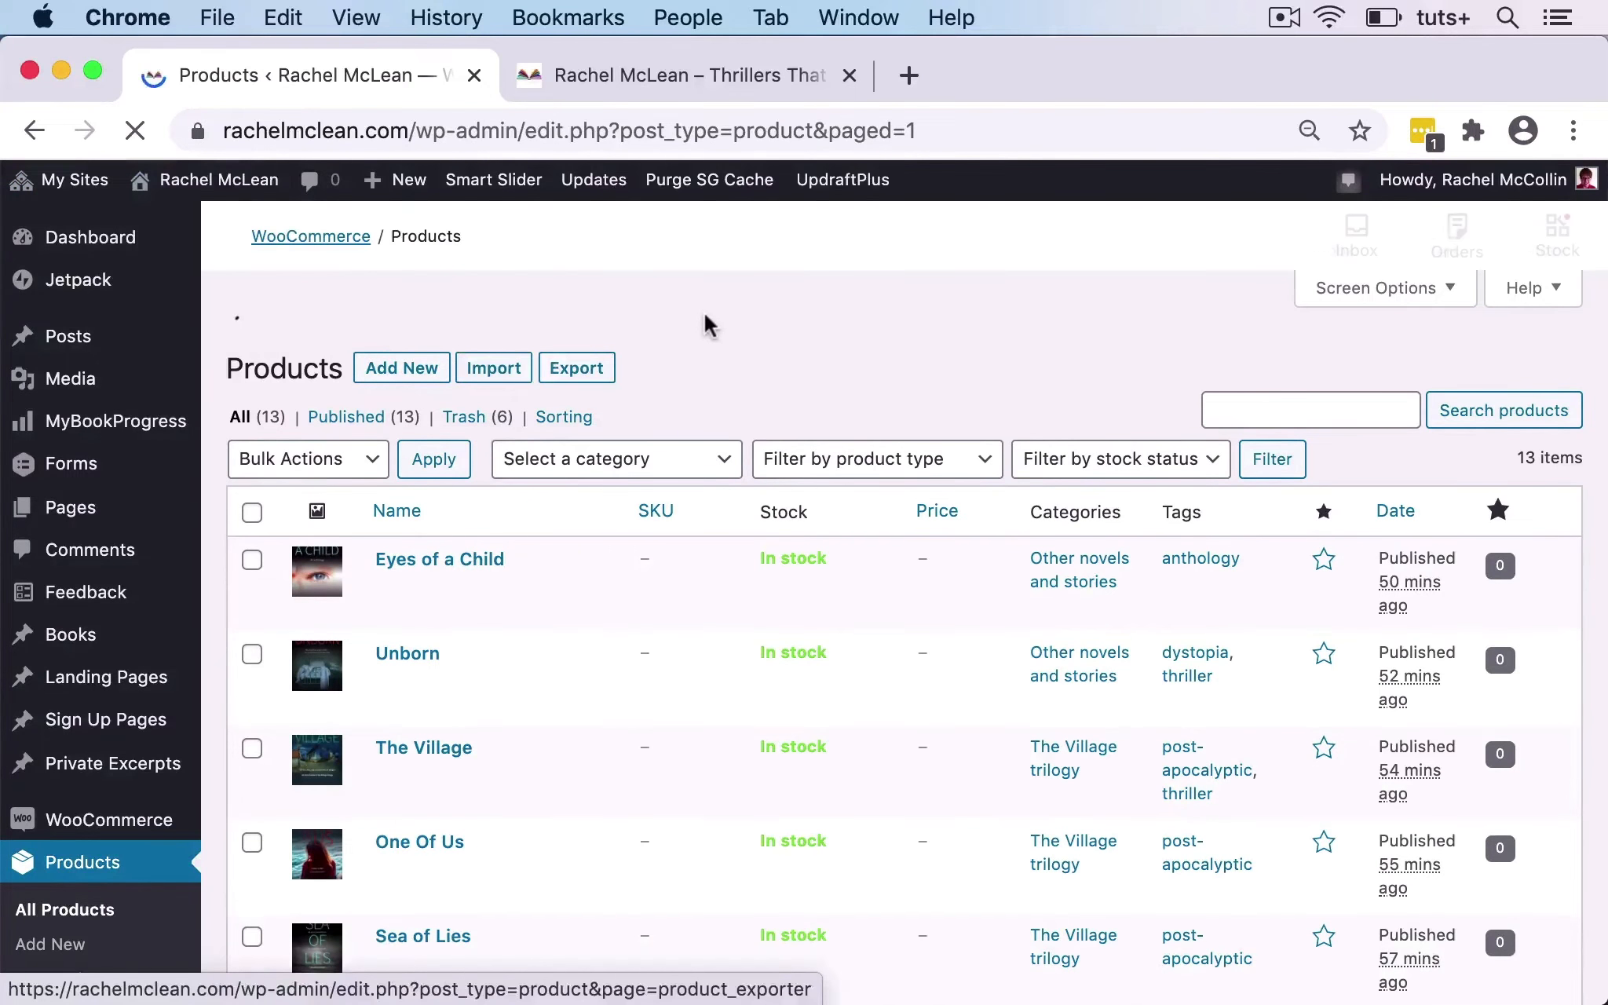
pyautogui.click(673, 78)
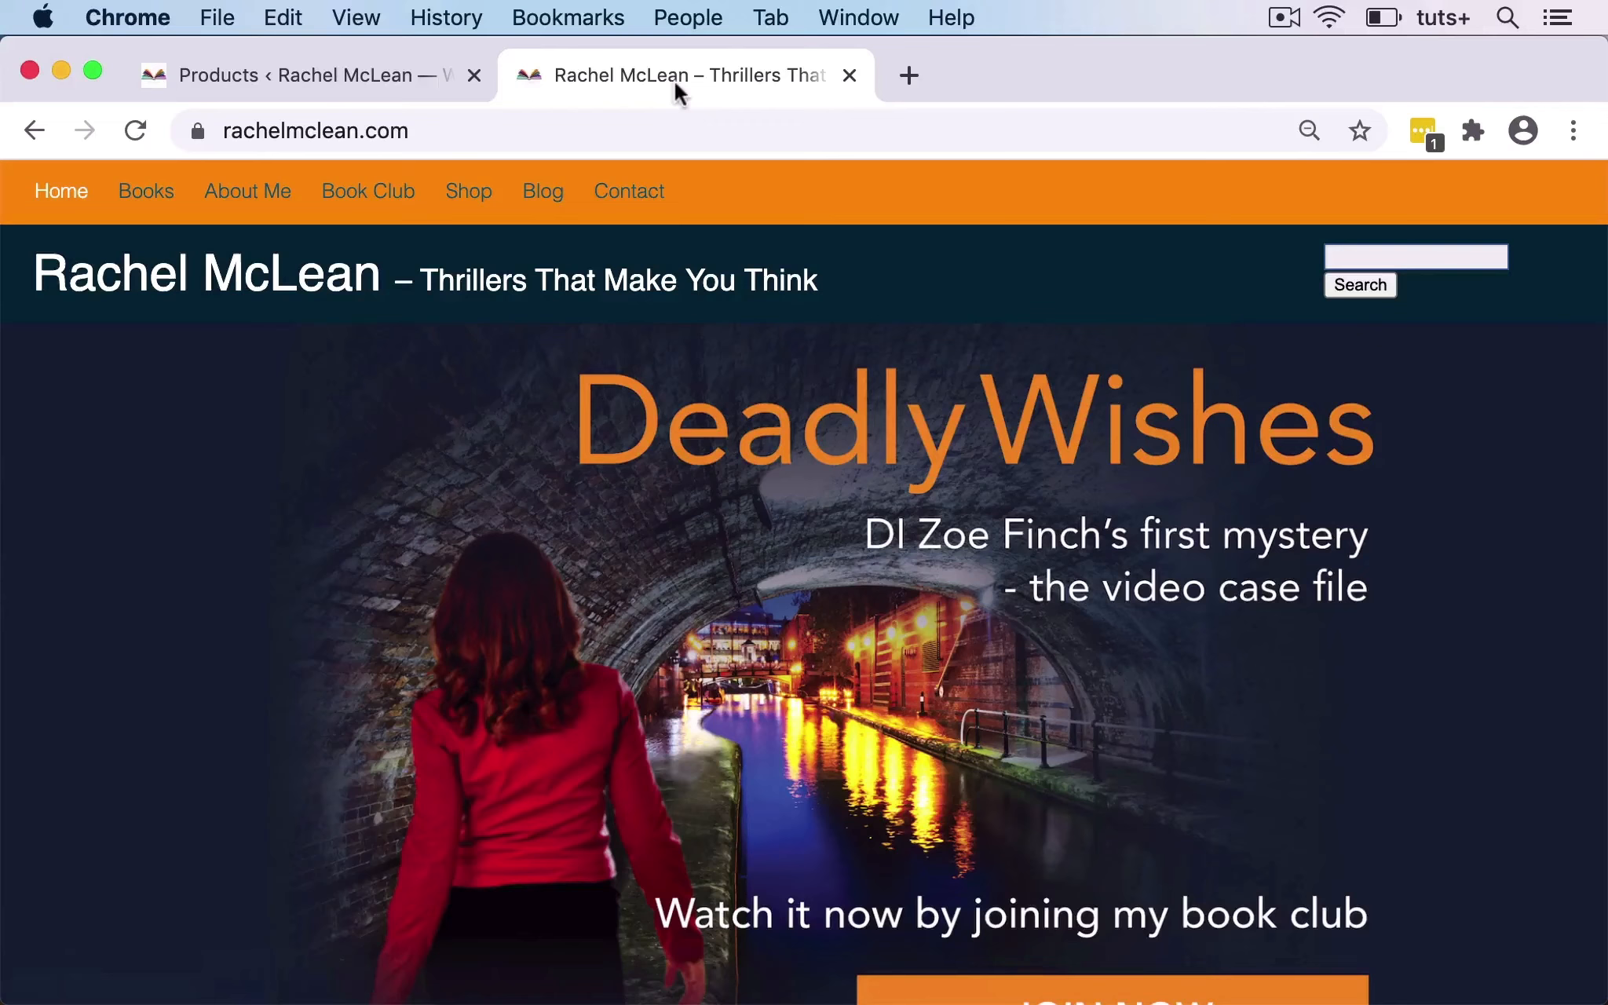
pyautogui.click(459, 131)
pyautogui.doubleClick(471, 130)
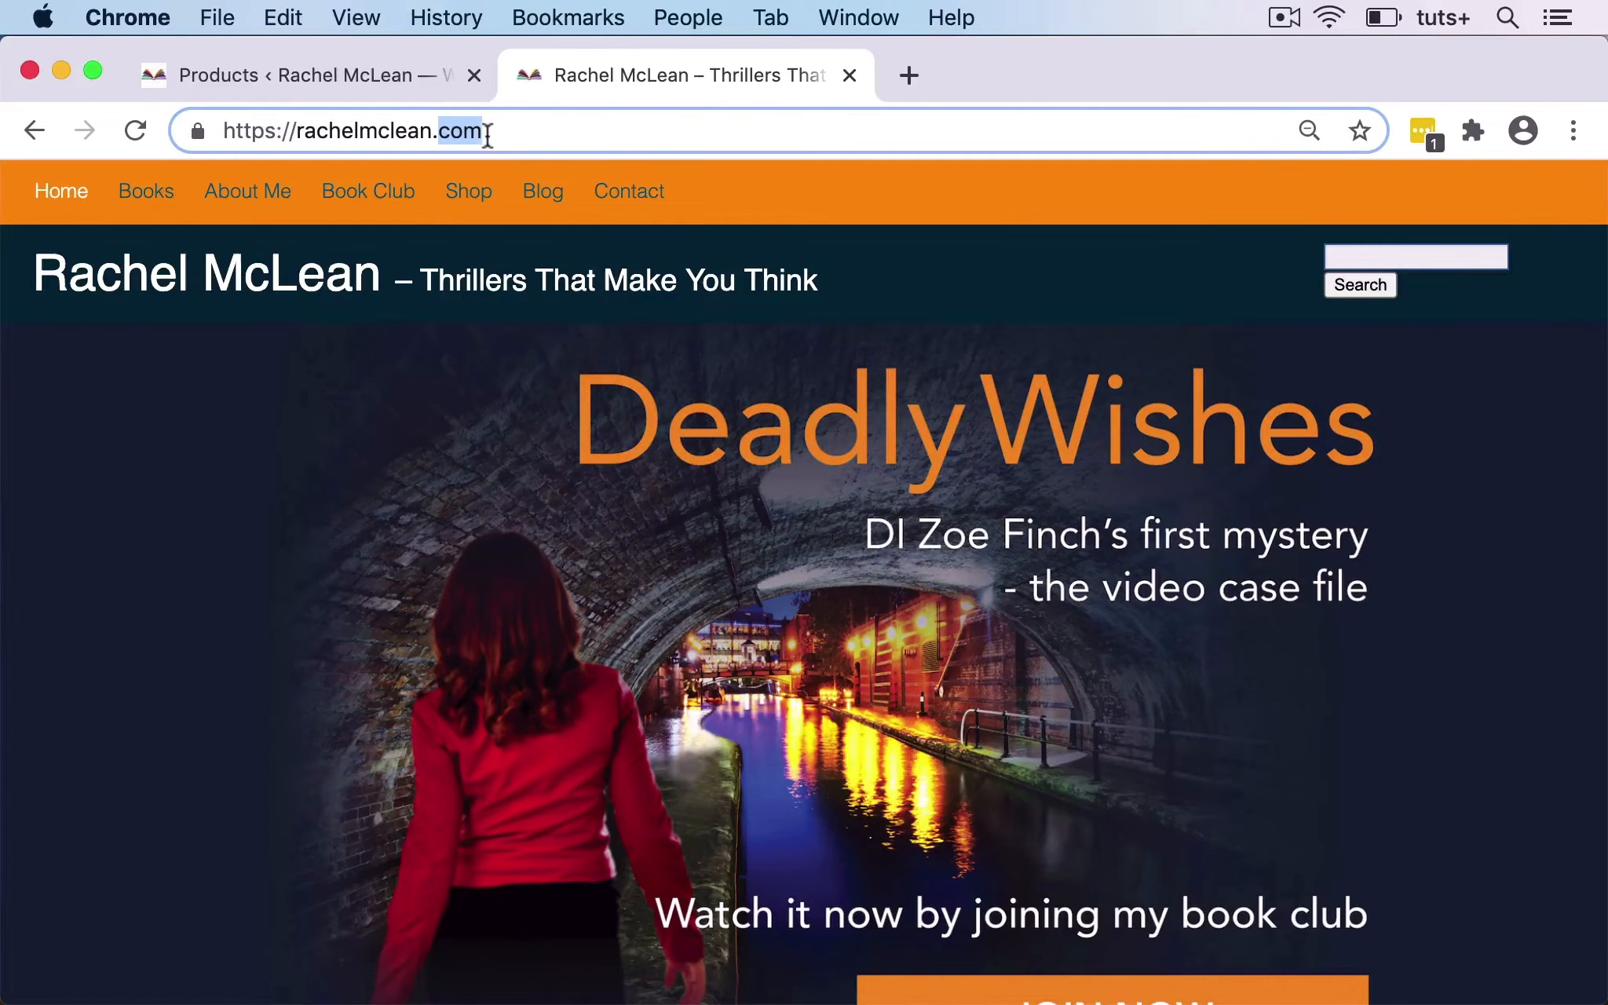
pyautogui.click(488, 130)
pyautogui.write('/store/')
pyautogui.press('Return')
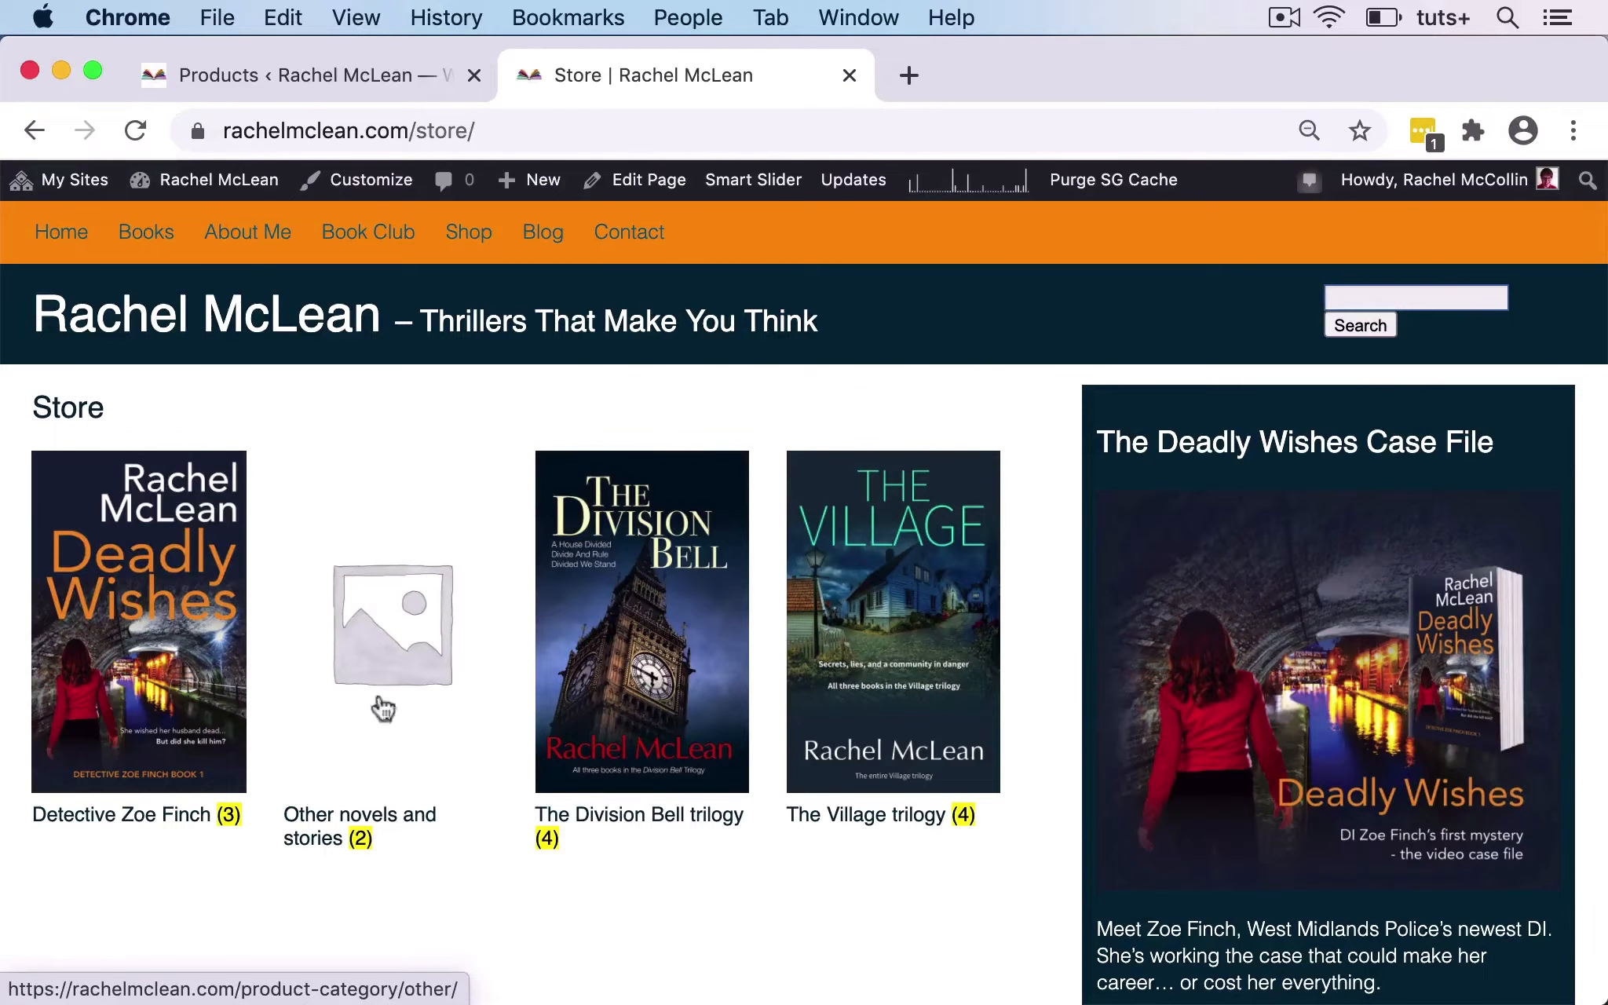
# Open the "Other novels and stories" product category for editing in the WordPress admin and go to its thumbnail setting.
pyautogui.click(294, 83)
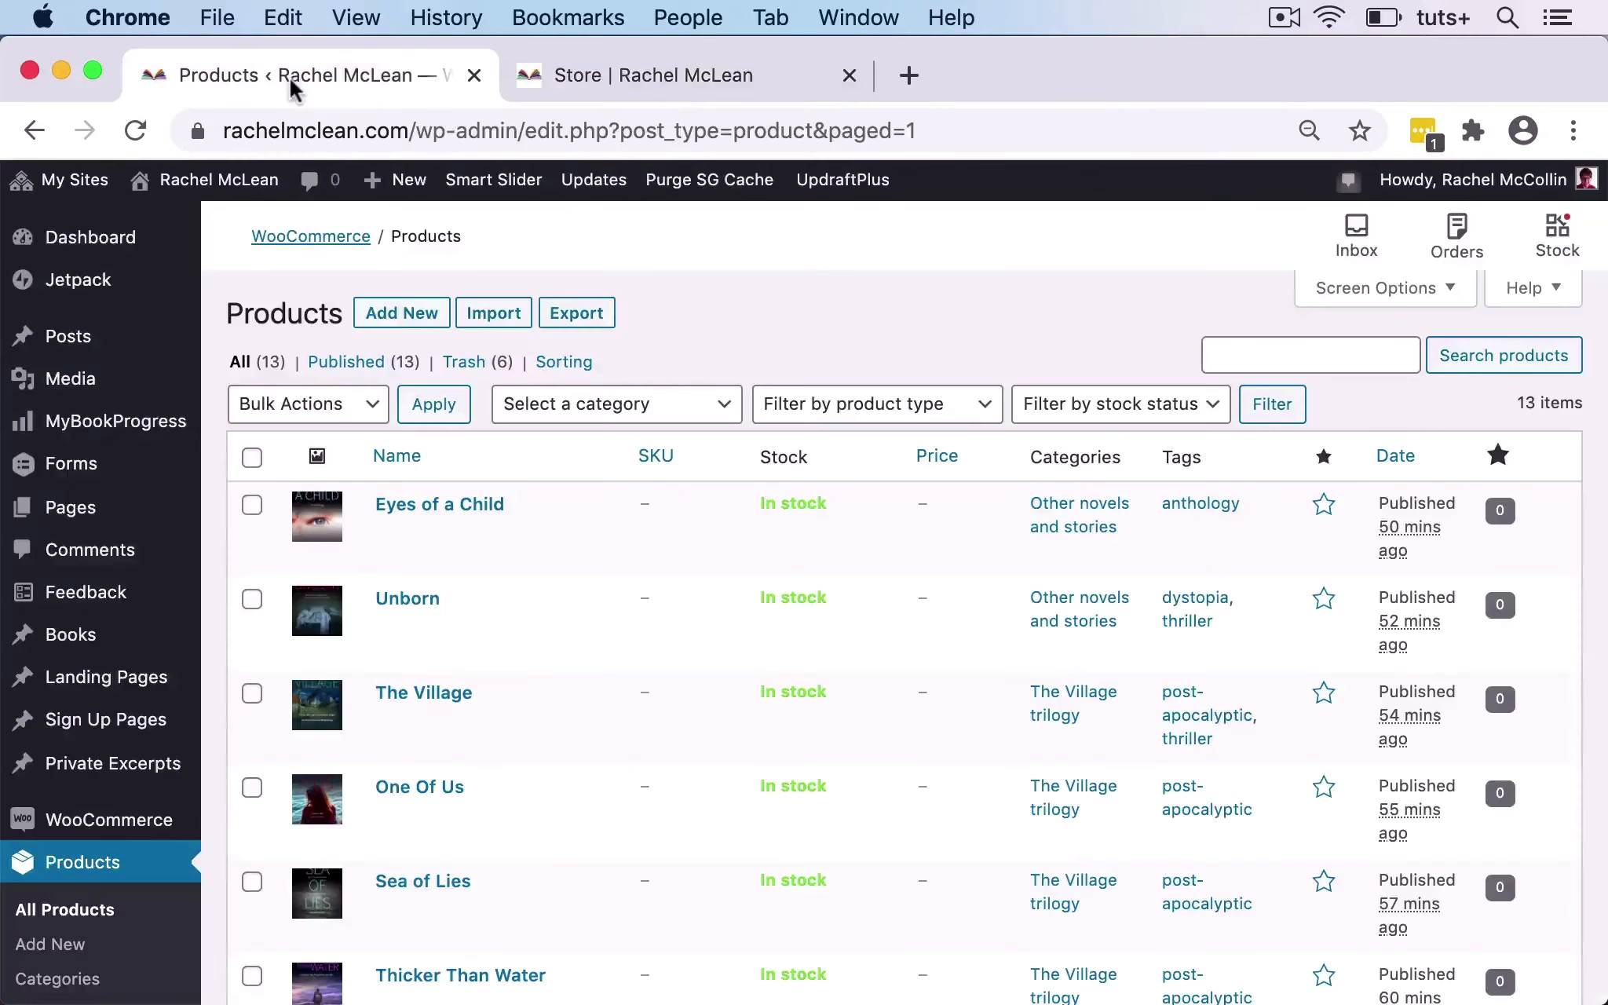
pyautogui.scroll(-5, 581, 718)
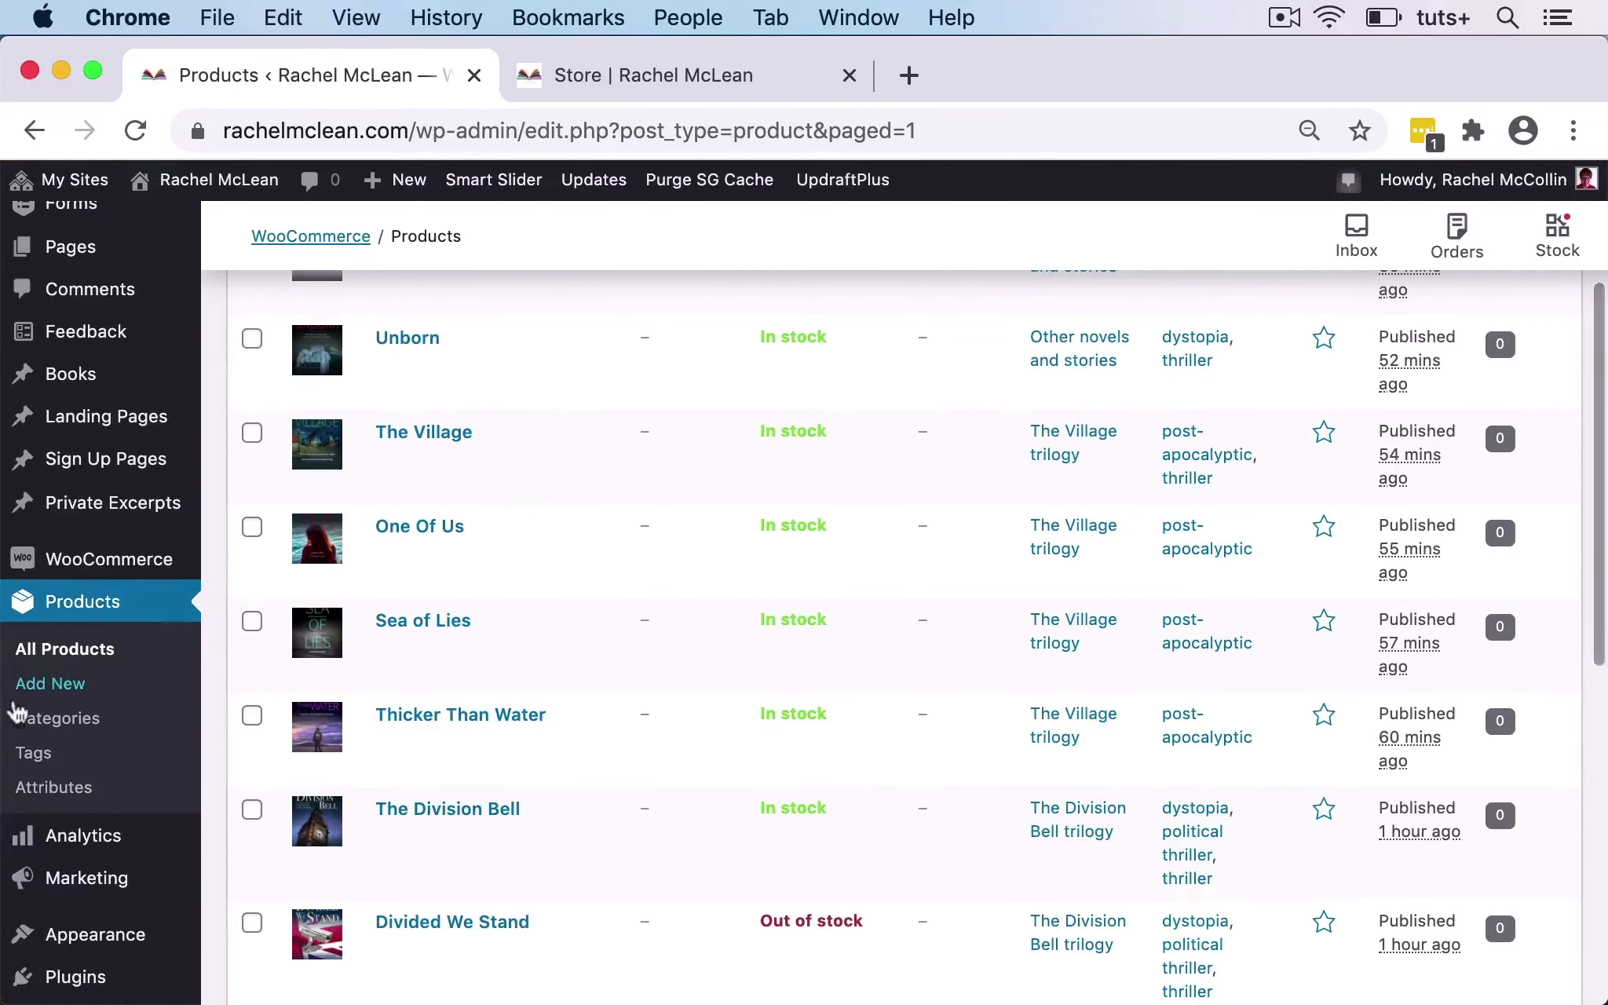
pyautogui.click(59, 719)
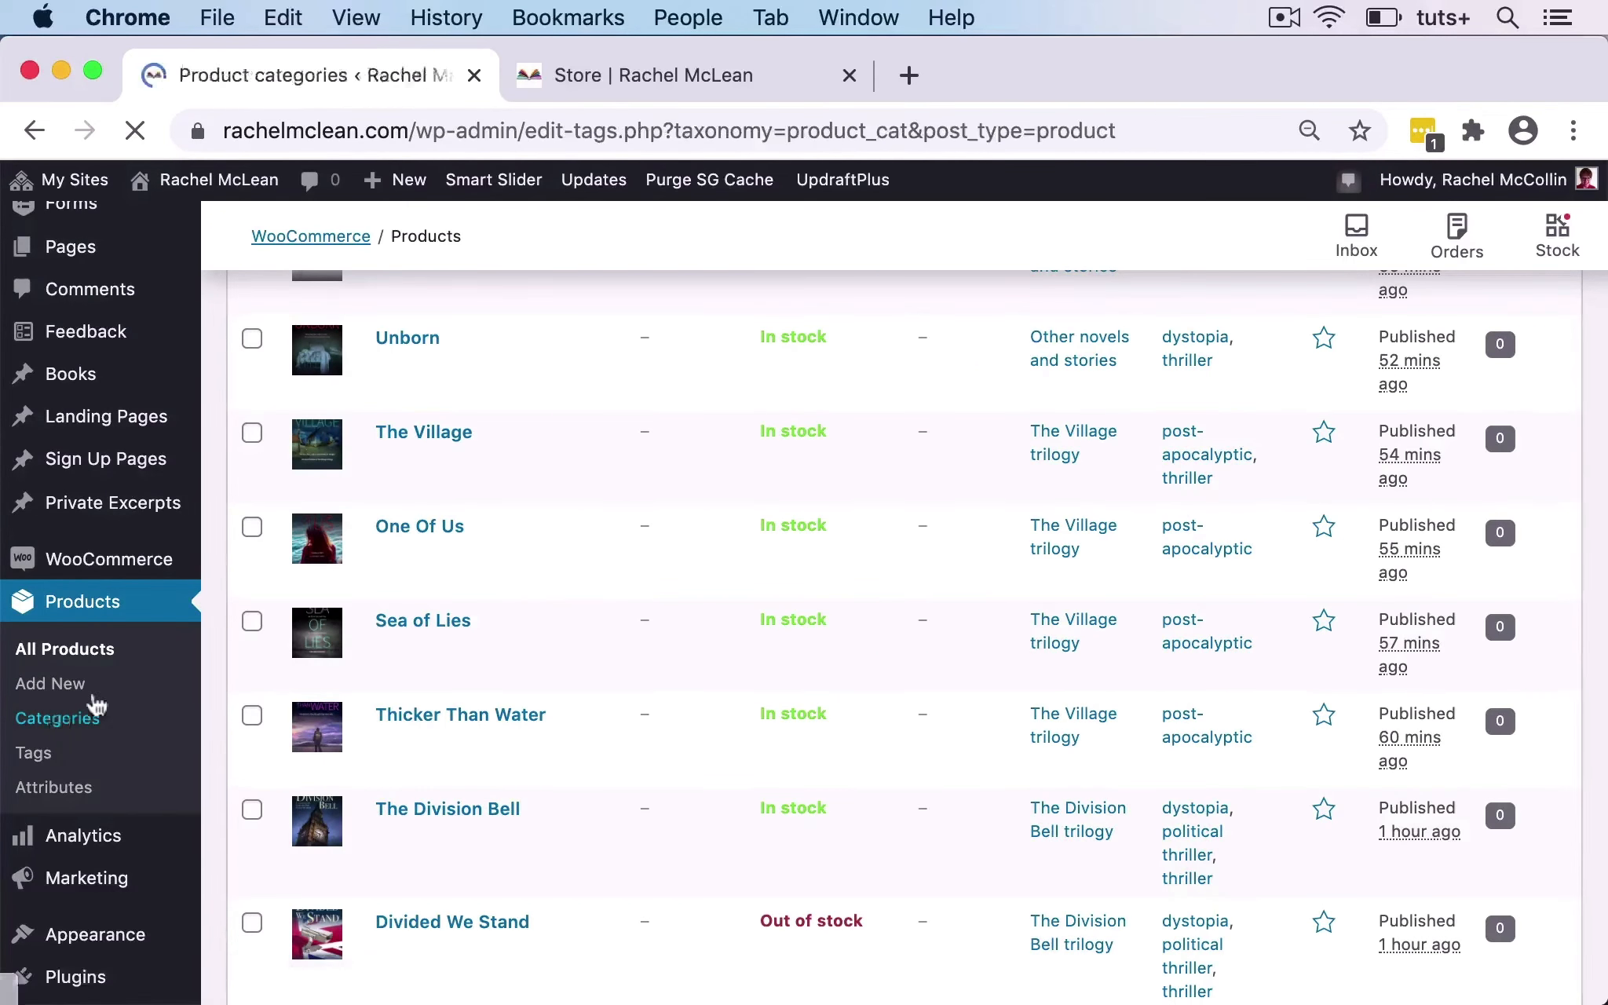
pyautogui.click(908, 474)
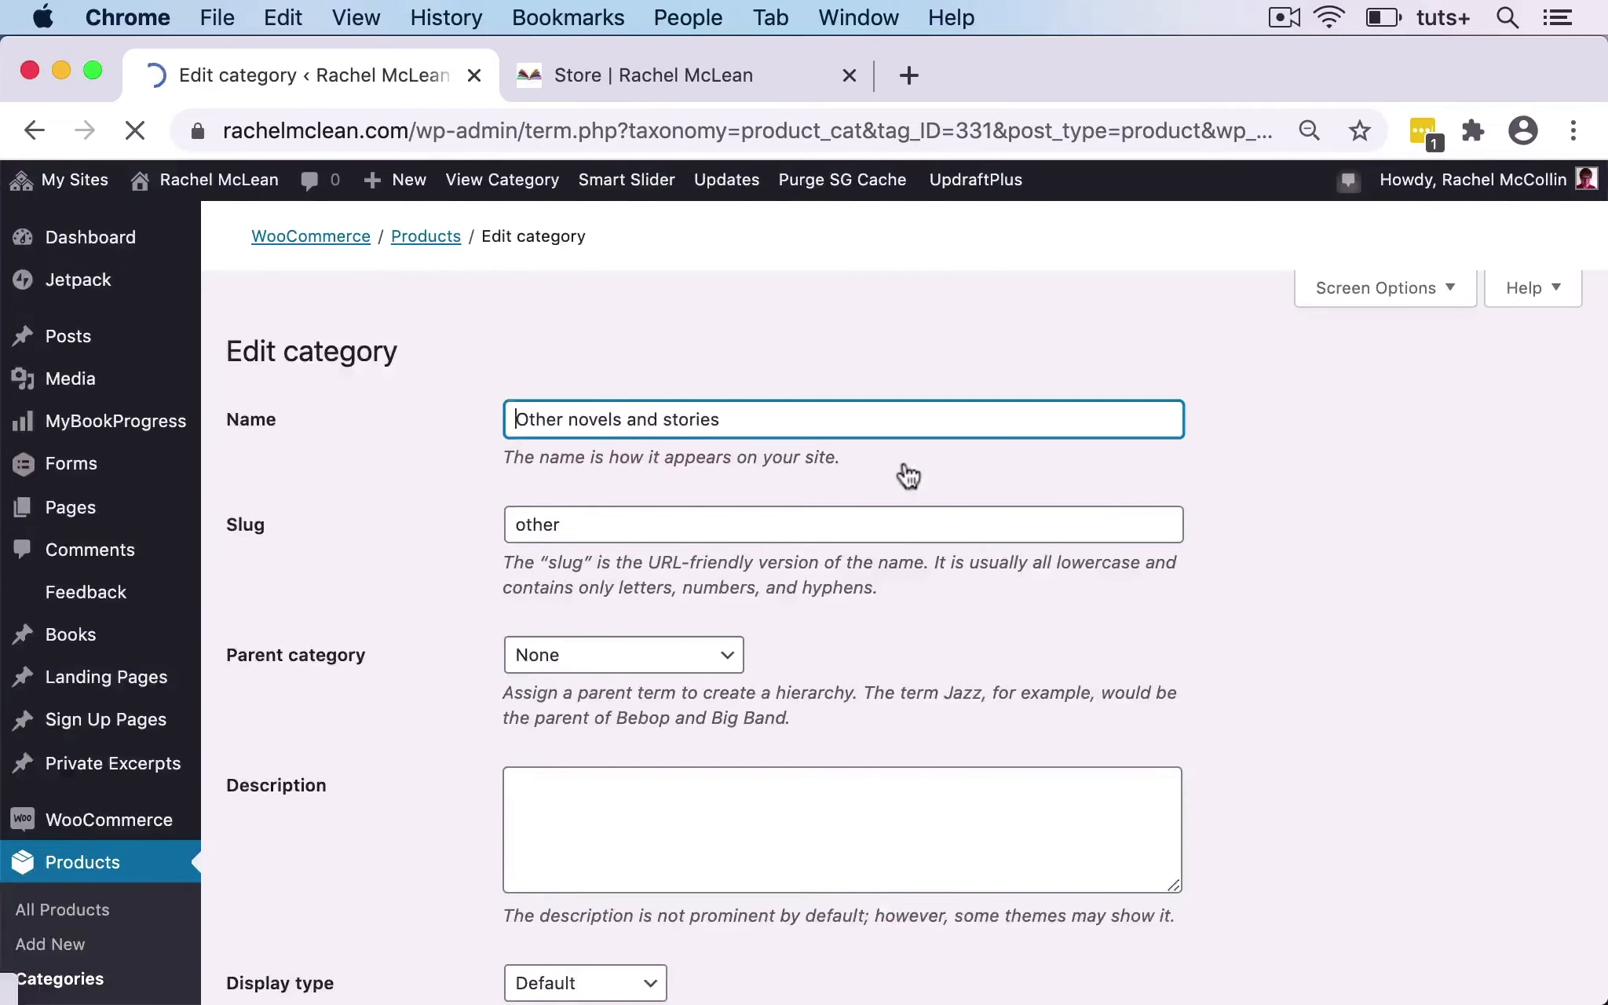
pyautogui.scroll(-10, 787, 663)
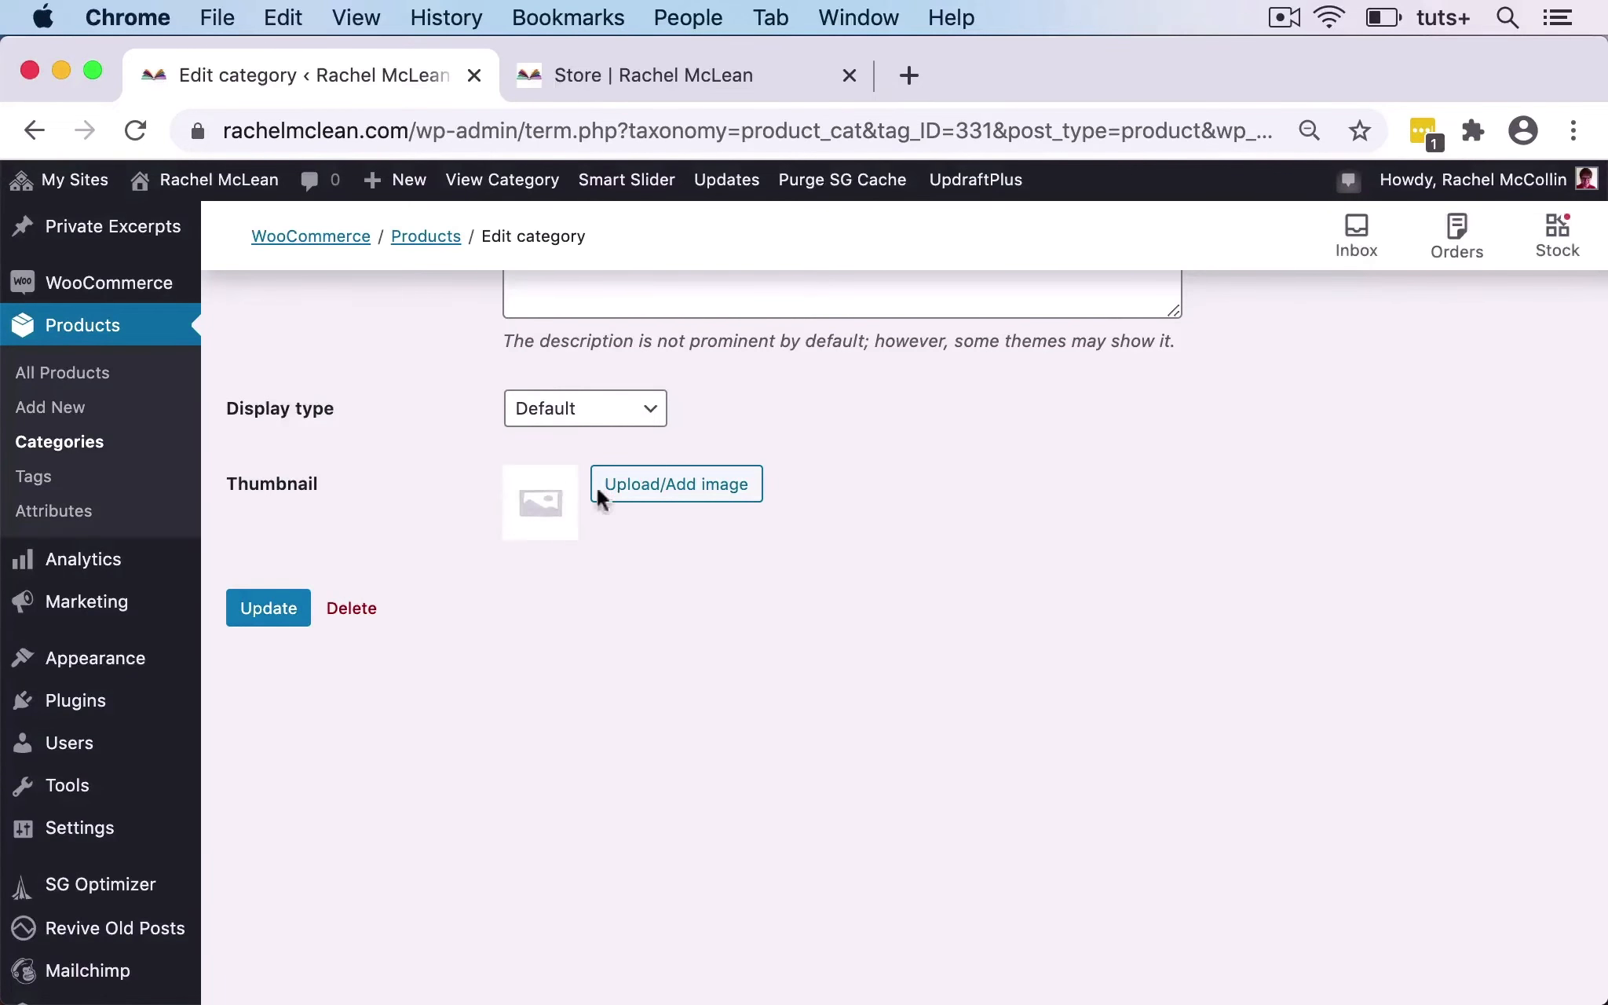
# Browse the media library for a category thumbnail image and reload the live Store page.
pyautogui.click(658, 493)
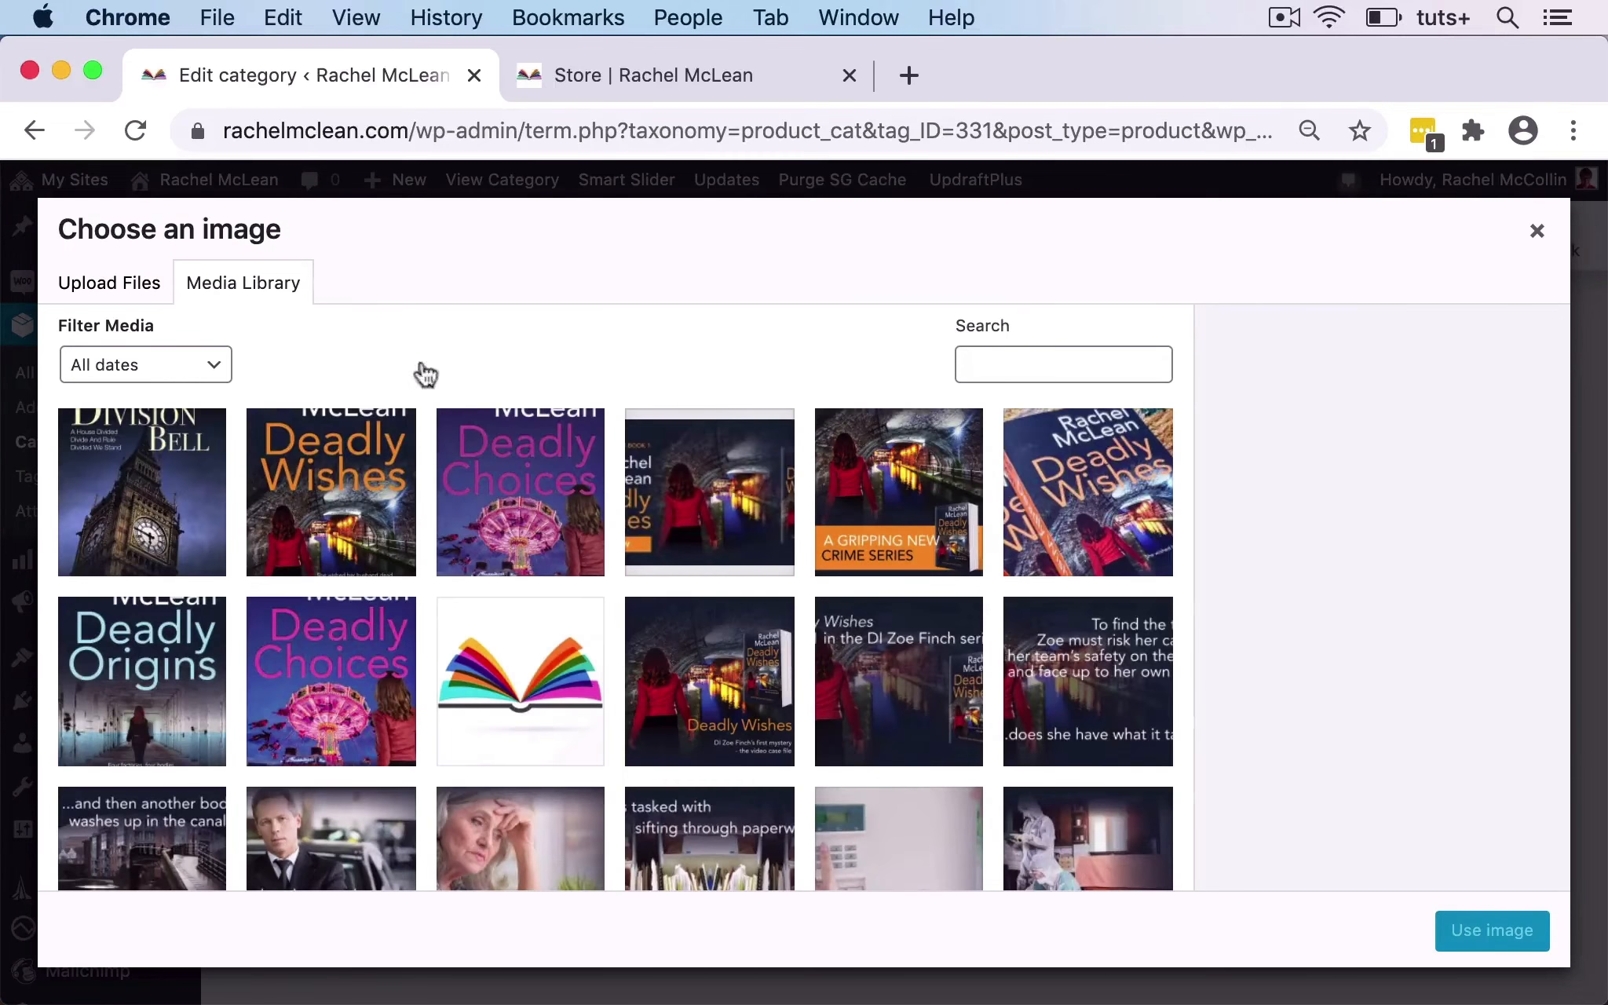
pyautogui.scroll(-3, 834, 579)
pyautogui.scroll(-10, 834, 581)
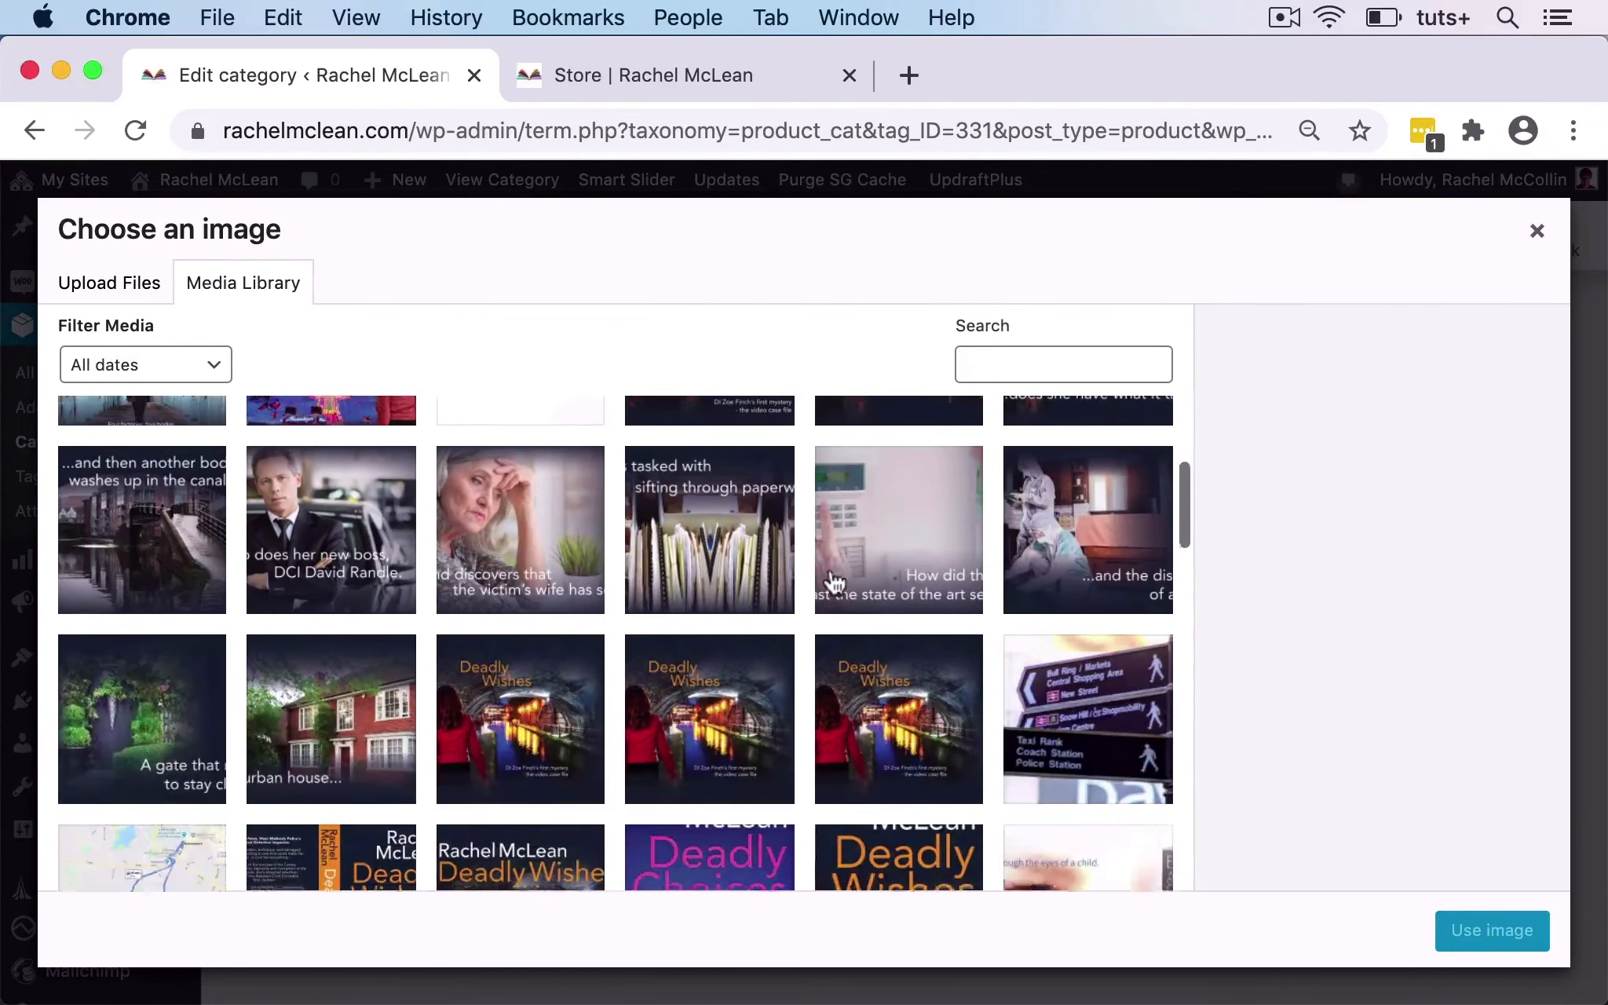
pyautogui.click(672, 73)
pyautogui.press('super+r')
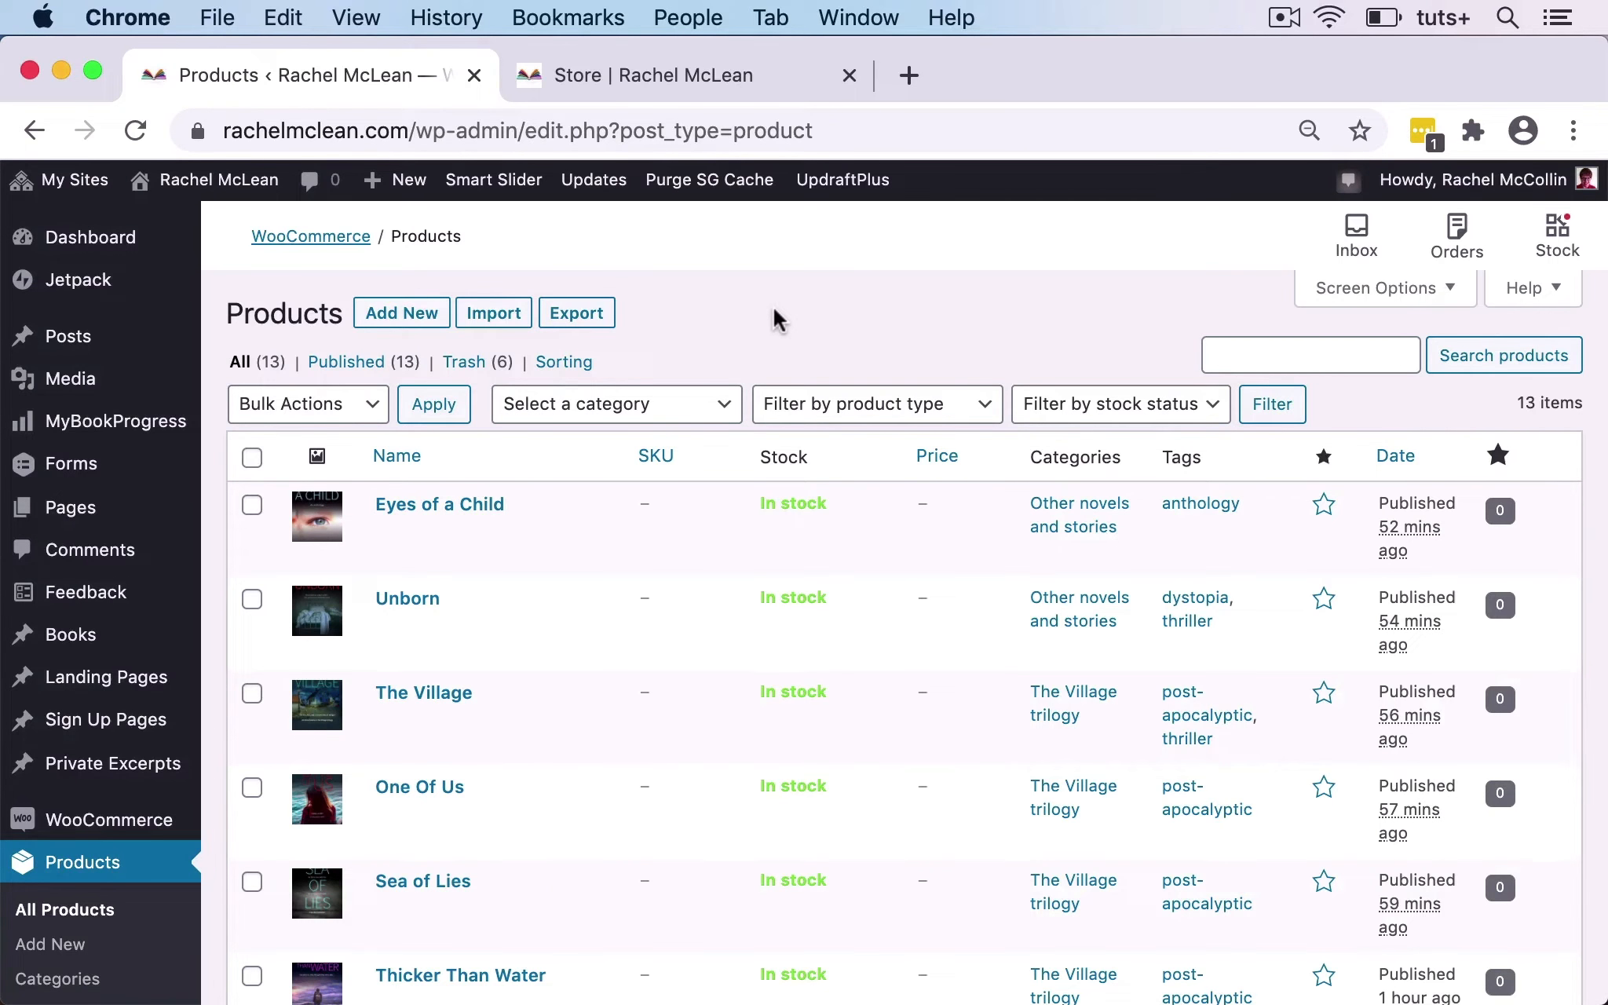
# Open the product attributes page and review the options for adding a new attribute.
pyautogui.scroll(-5, 618, 681)
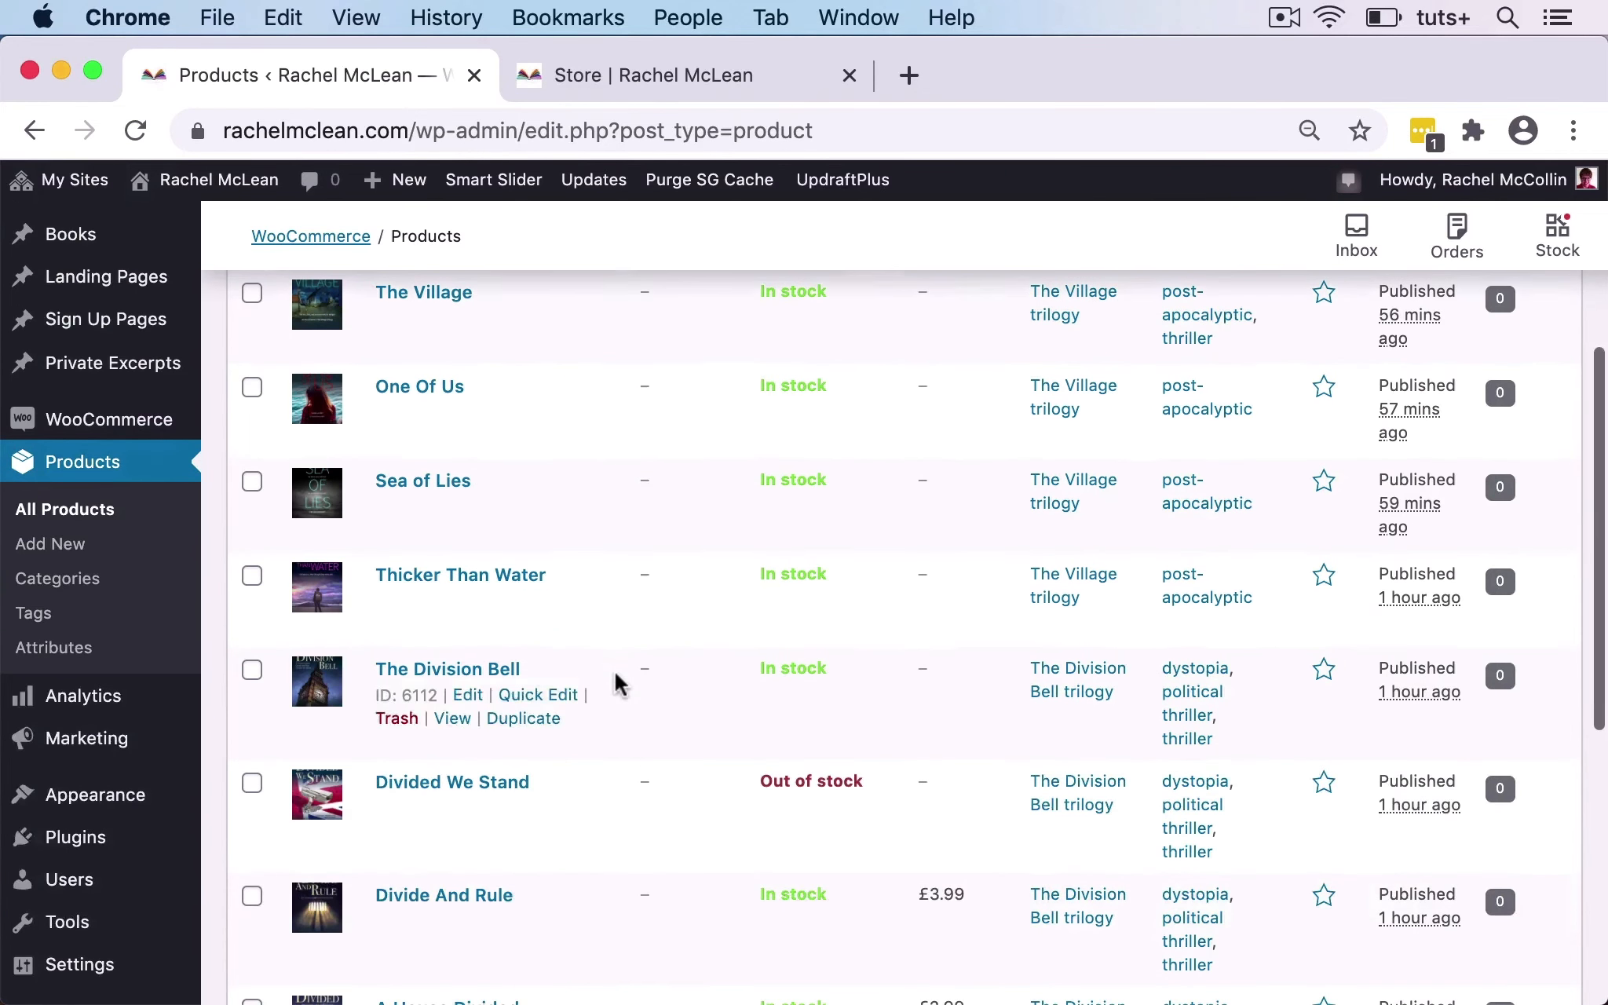
pyautogui.click(64, 658)
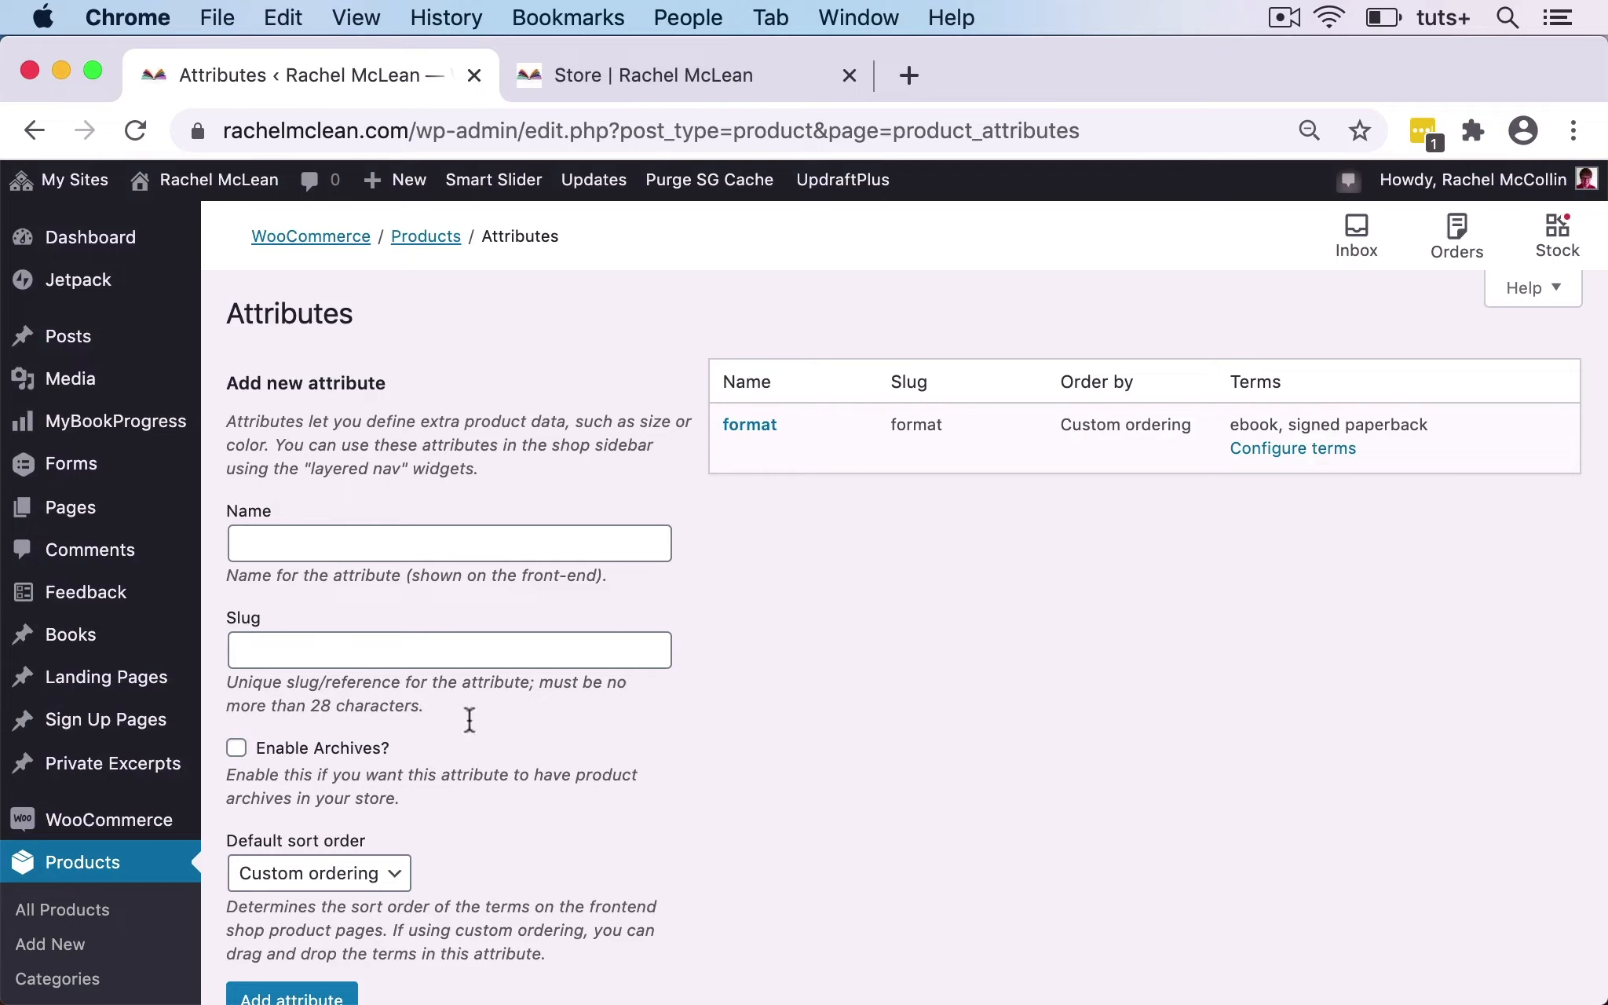
pyautogui.scroll(-3, 472, 718)
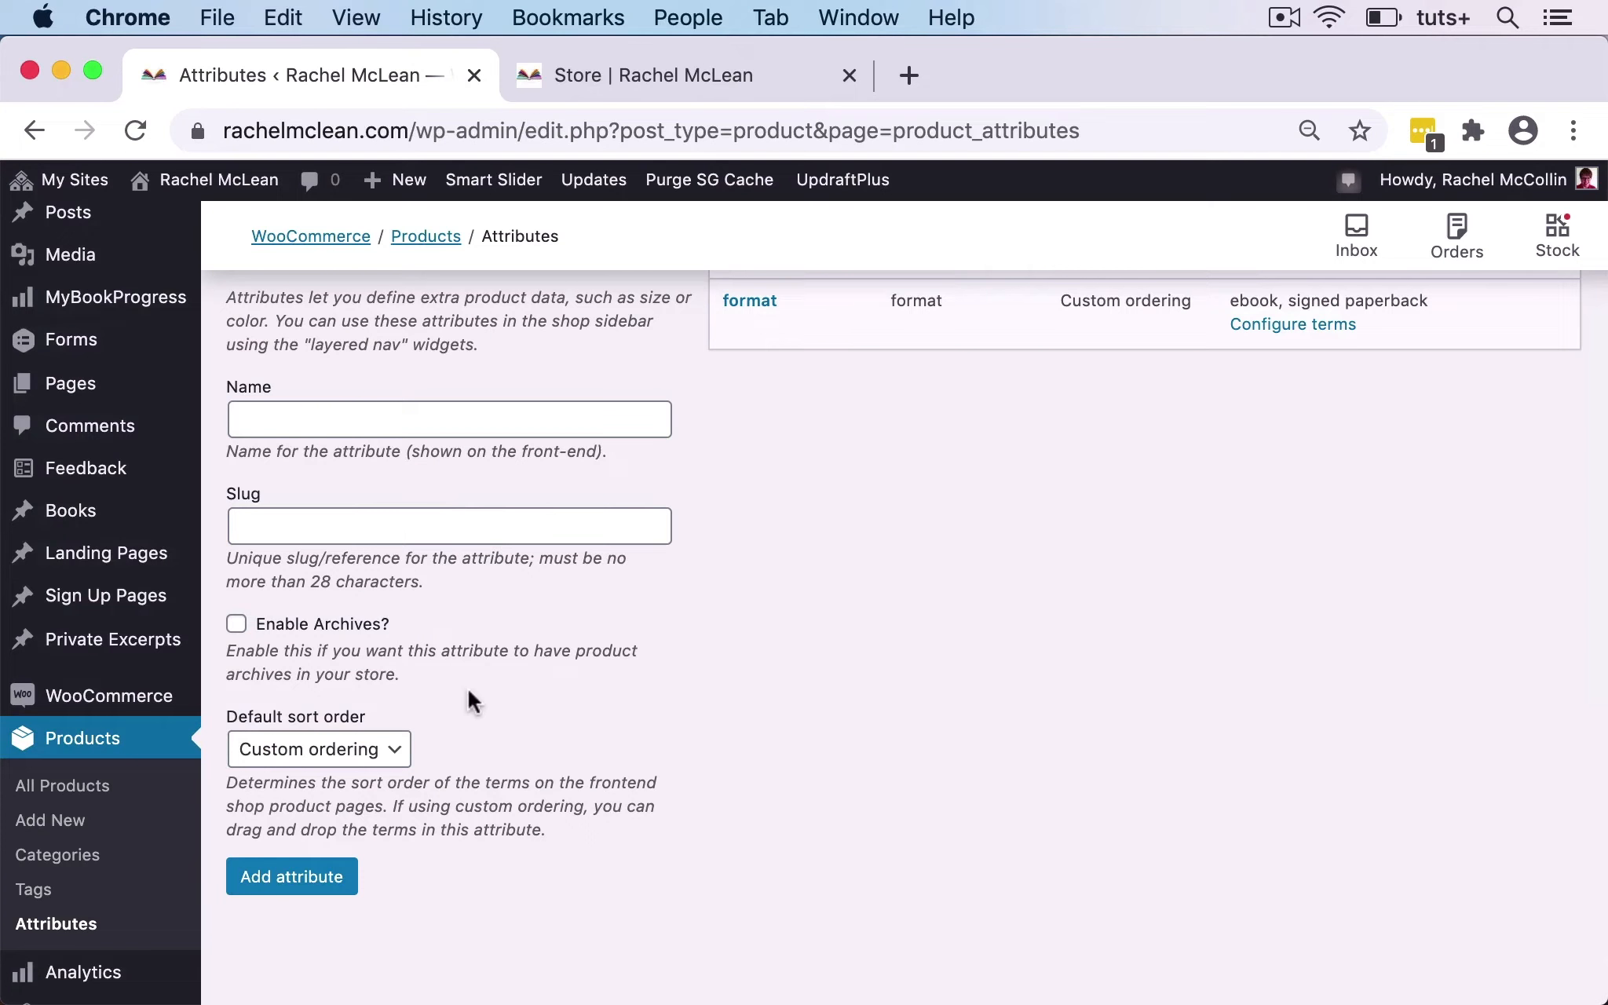
pyautogui.scroll(3, 542, 714)
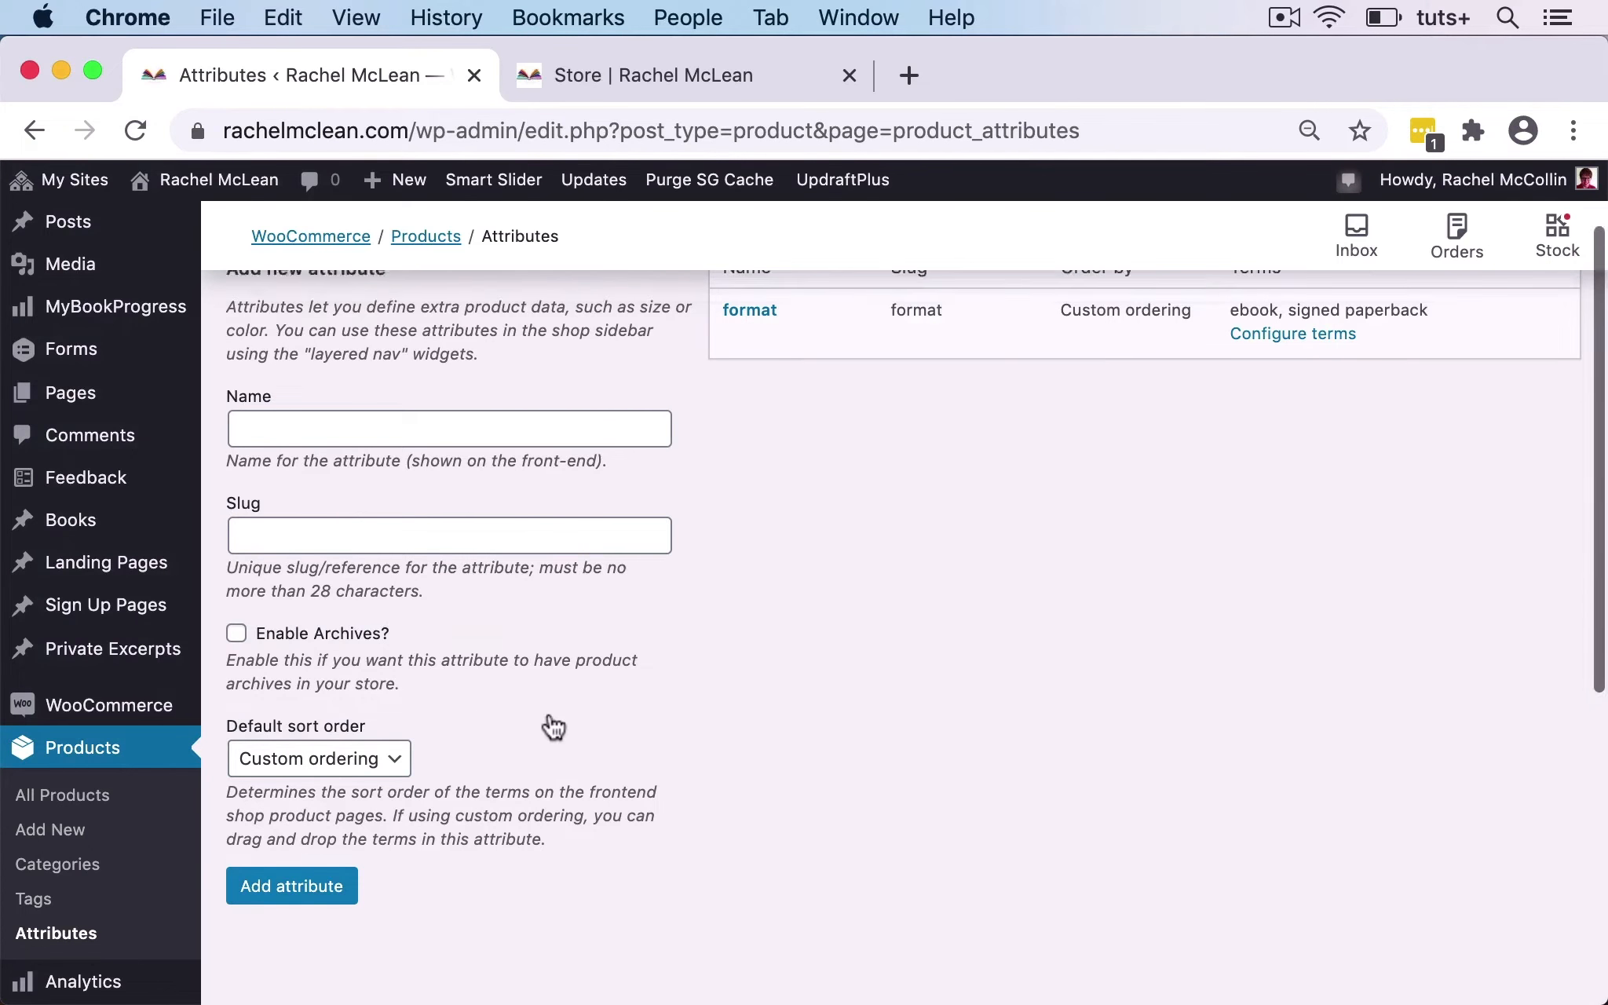
# Enable archives for the format attribute, update it and return to the attributes list.
pyautogui.moveTo(761, 430)
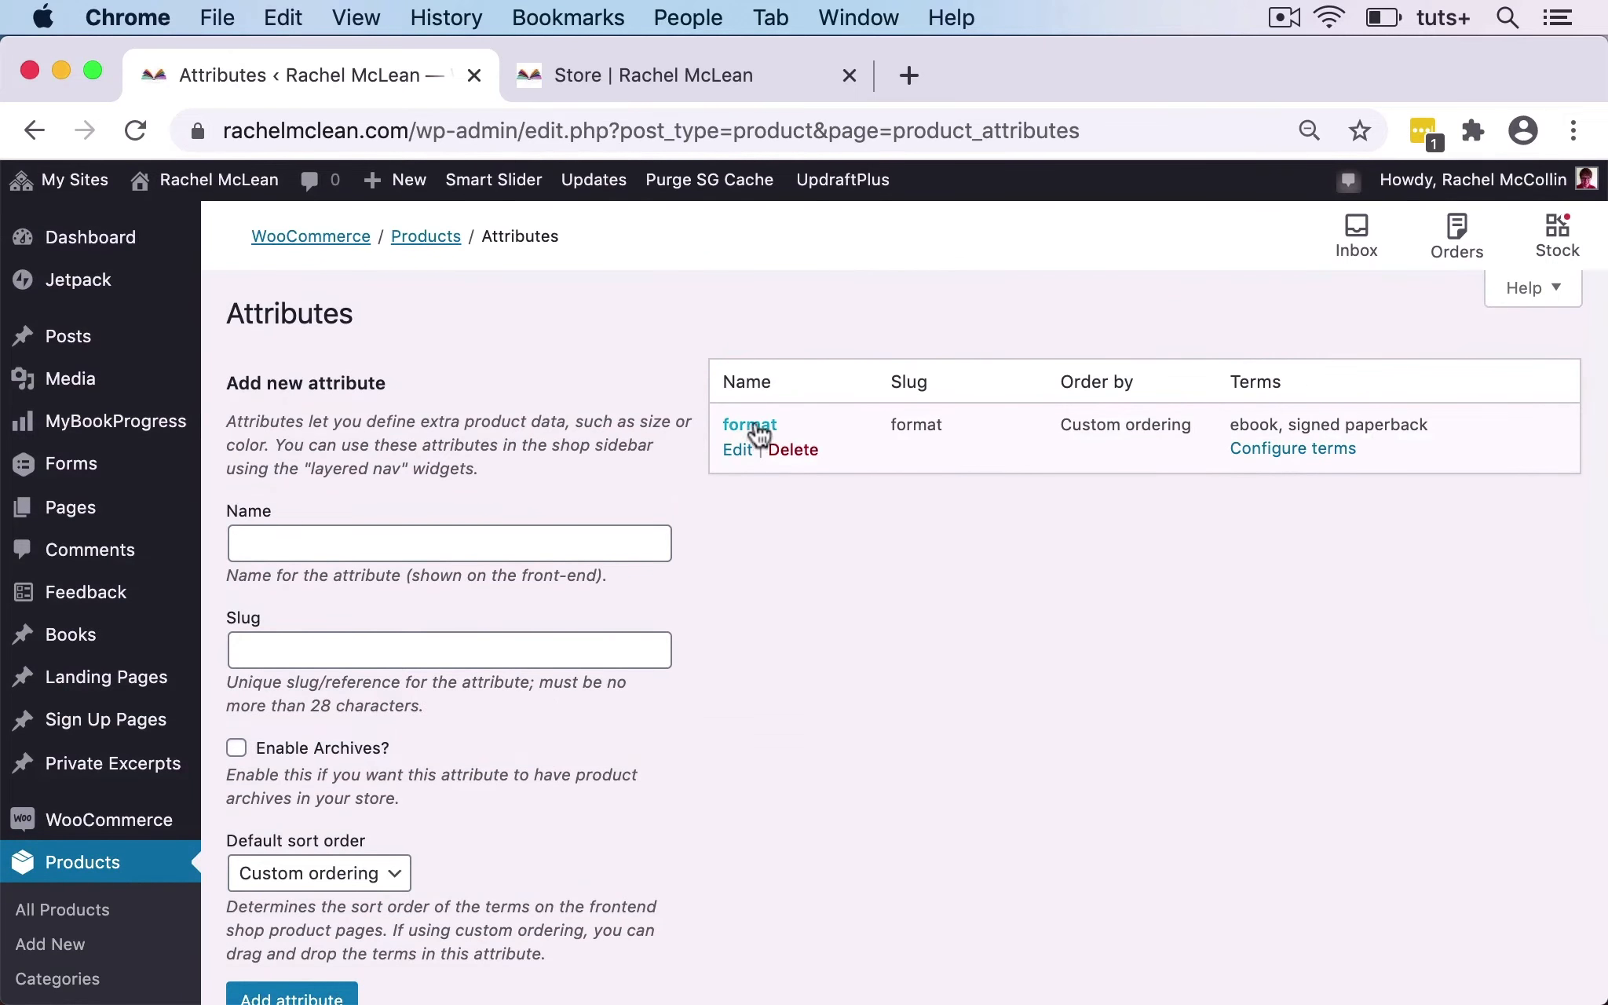
pyautogui.click(739, 453)
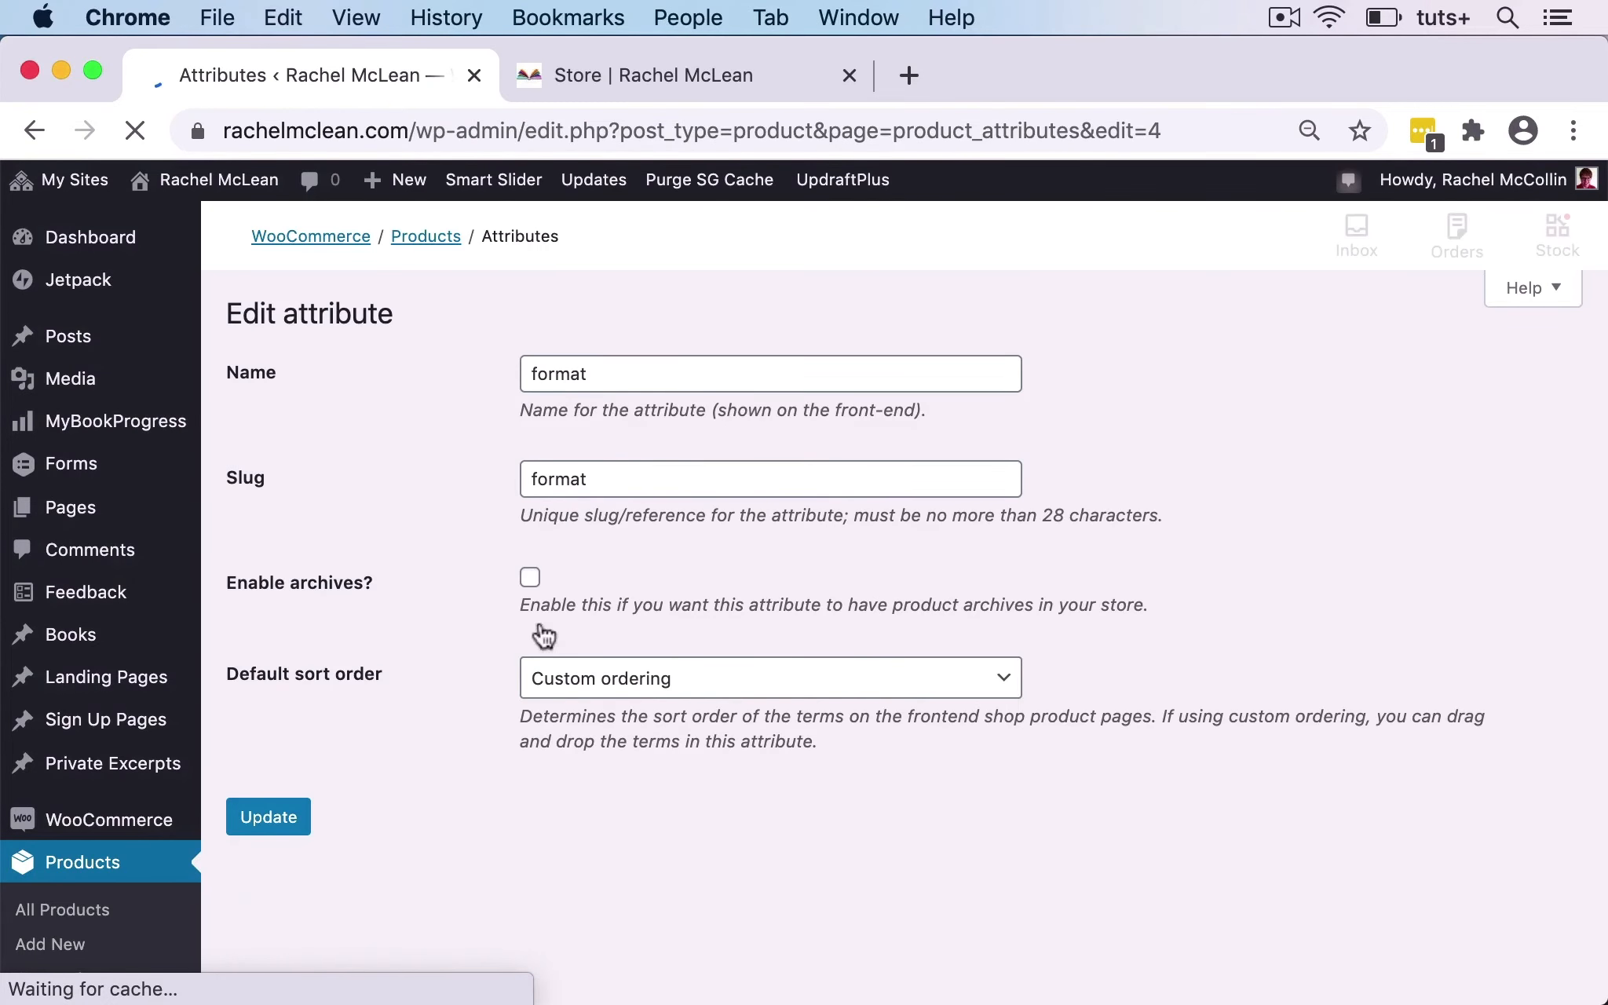
pyautogui.click(531, 578)
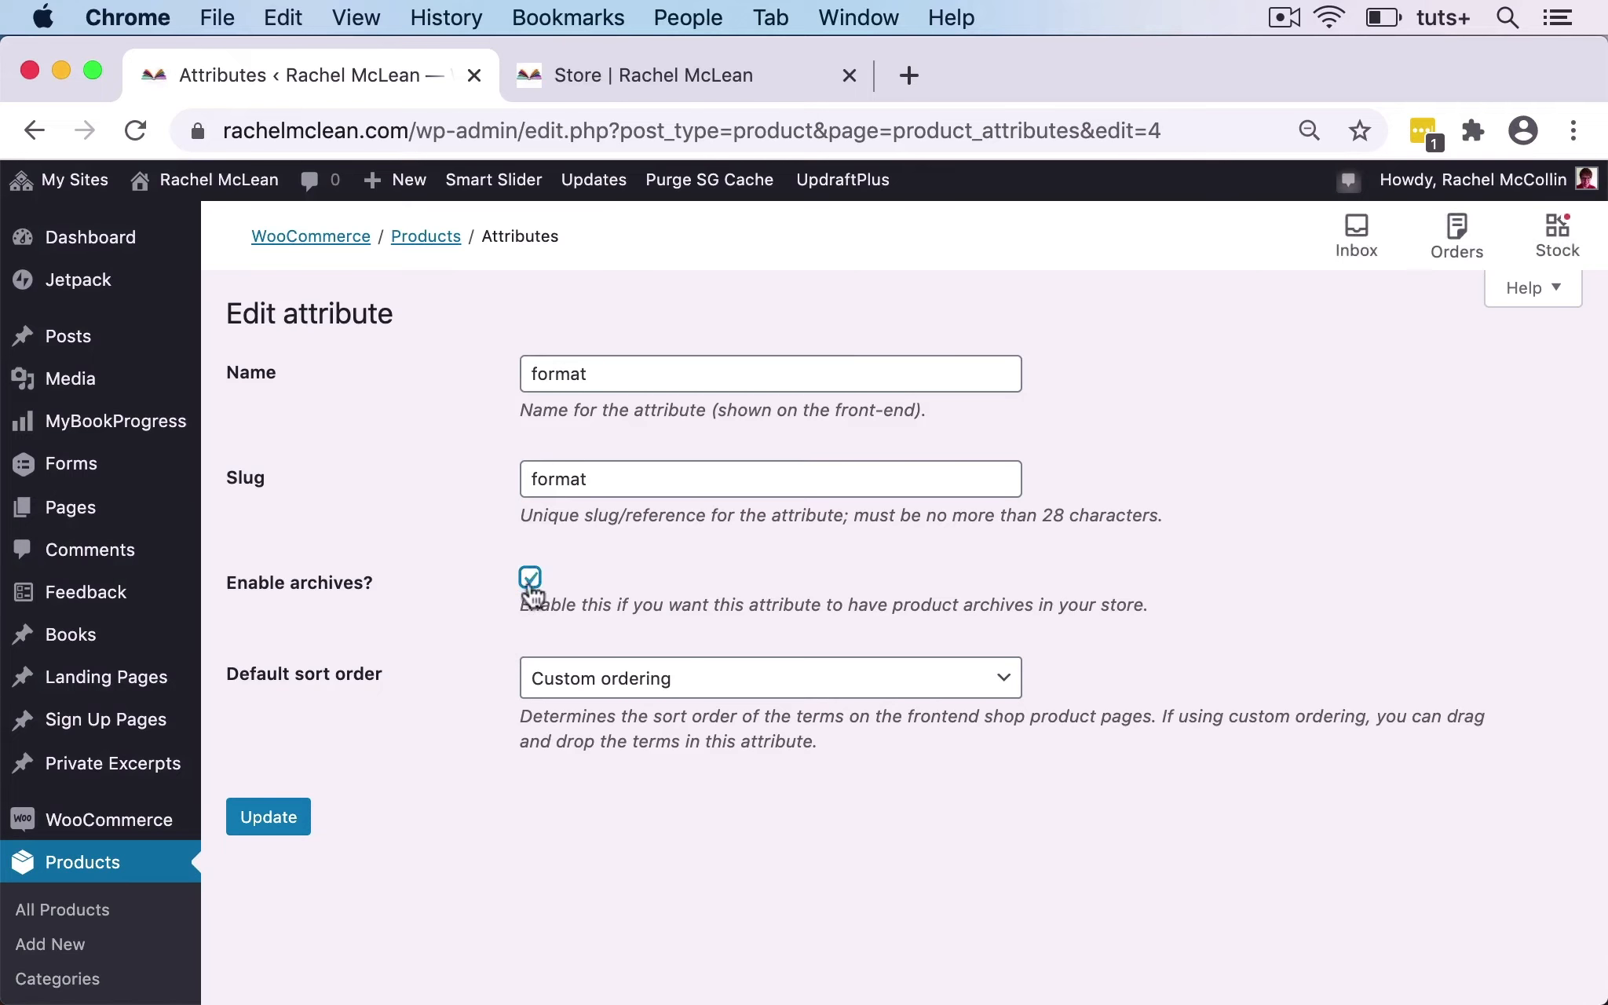
pyautogui.click(272, 821)
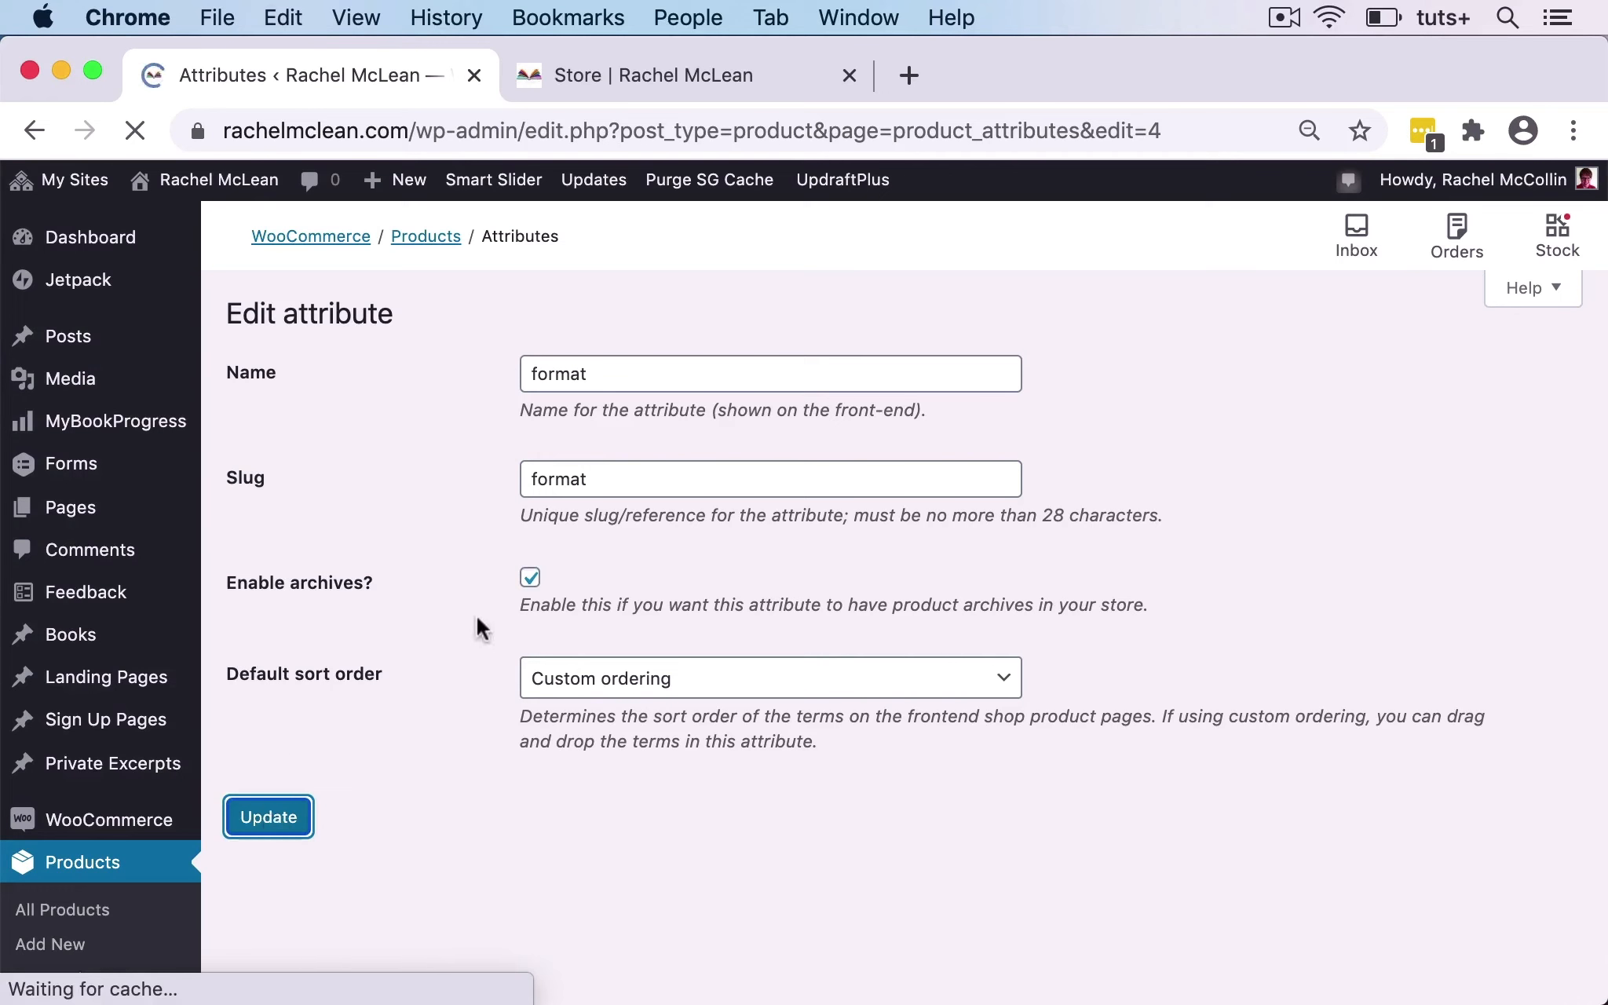
pyautogui.scroll(-2, 435, 711)
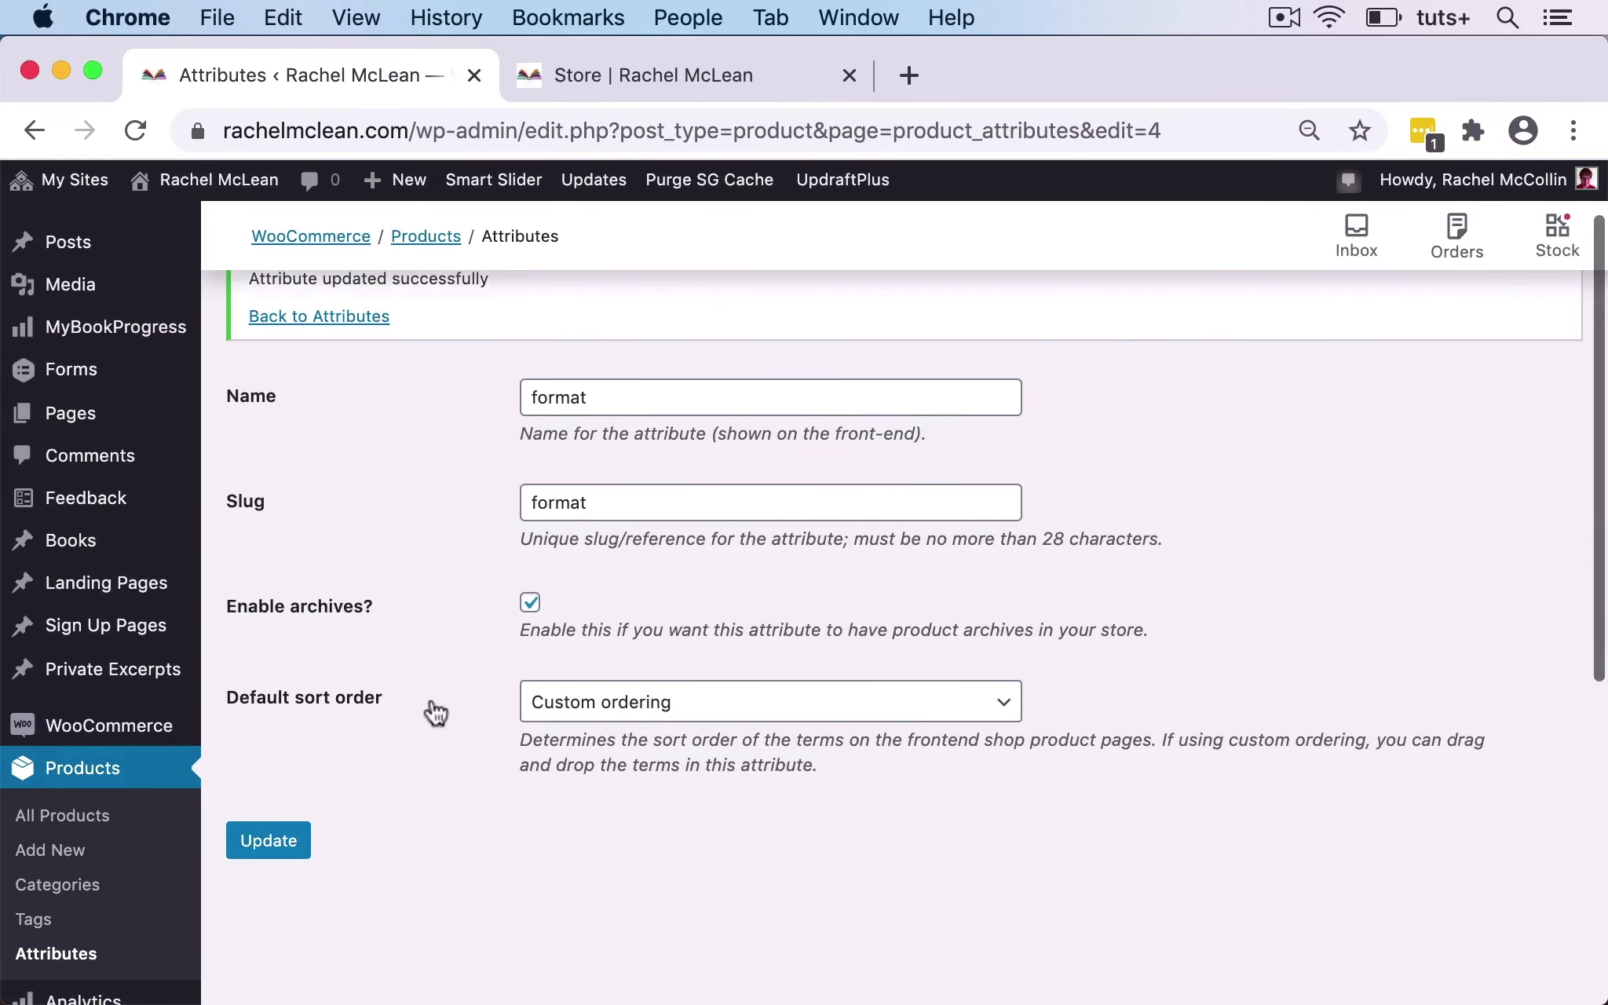
pyautogui.scroll(1, 434, 711)
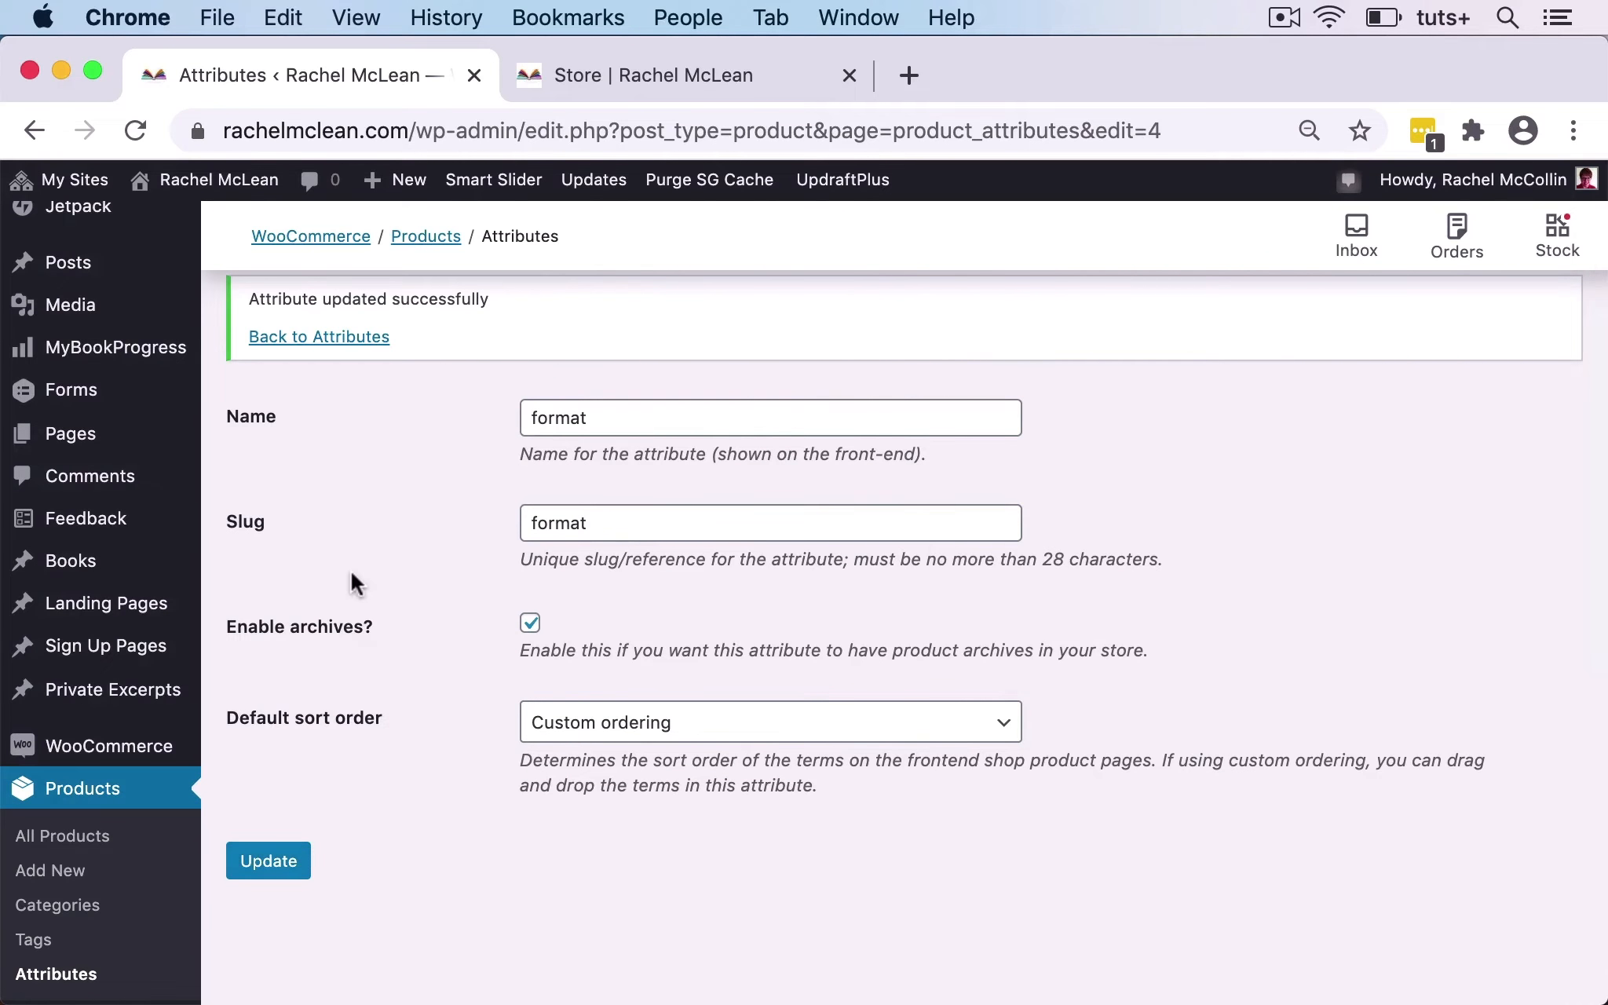
pyautogui.scroll(2, 350, 570)
pyautogui.click(338, 413)
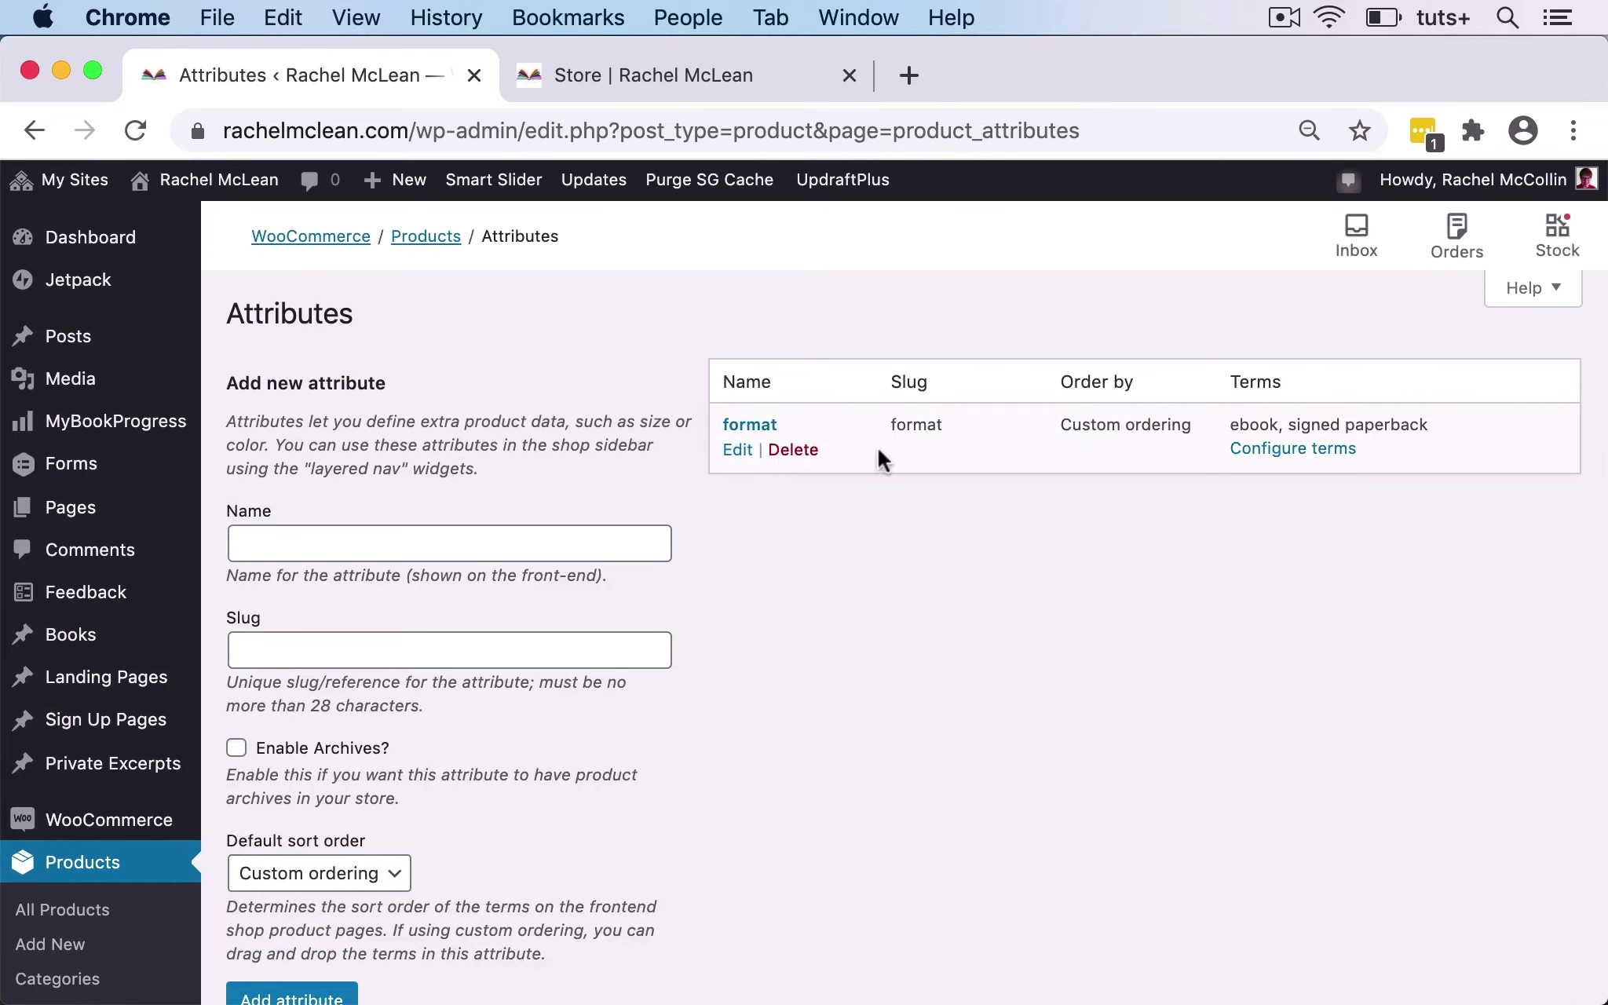
# Open the format attribute's terms and add a new term named "paperback".
pyautogui.click(1303, 451)
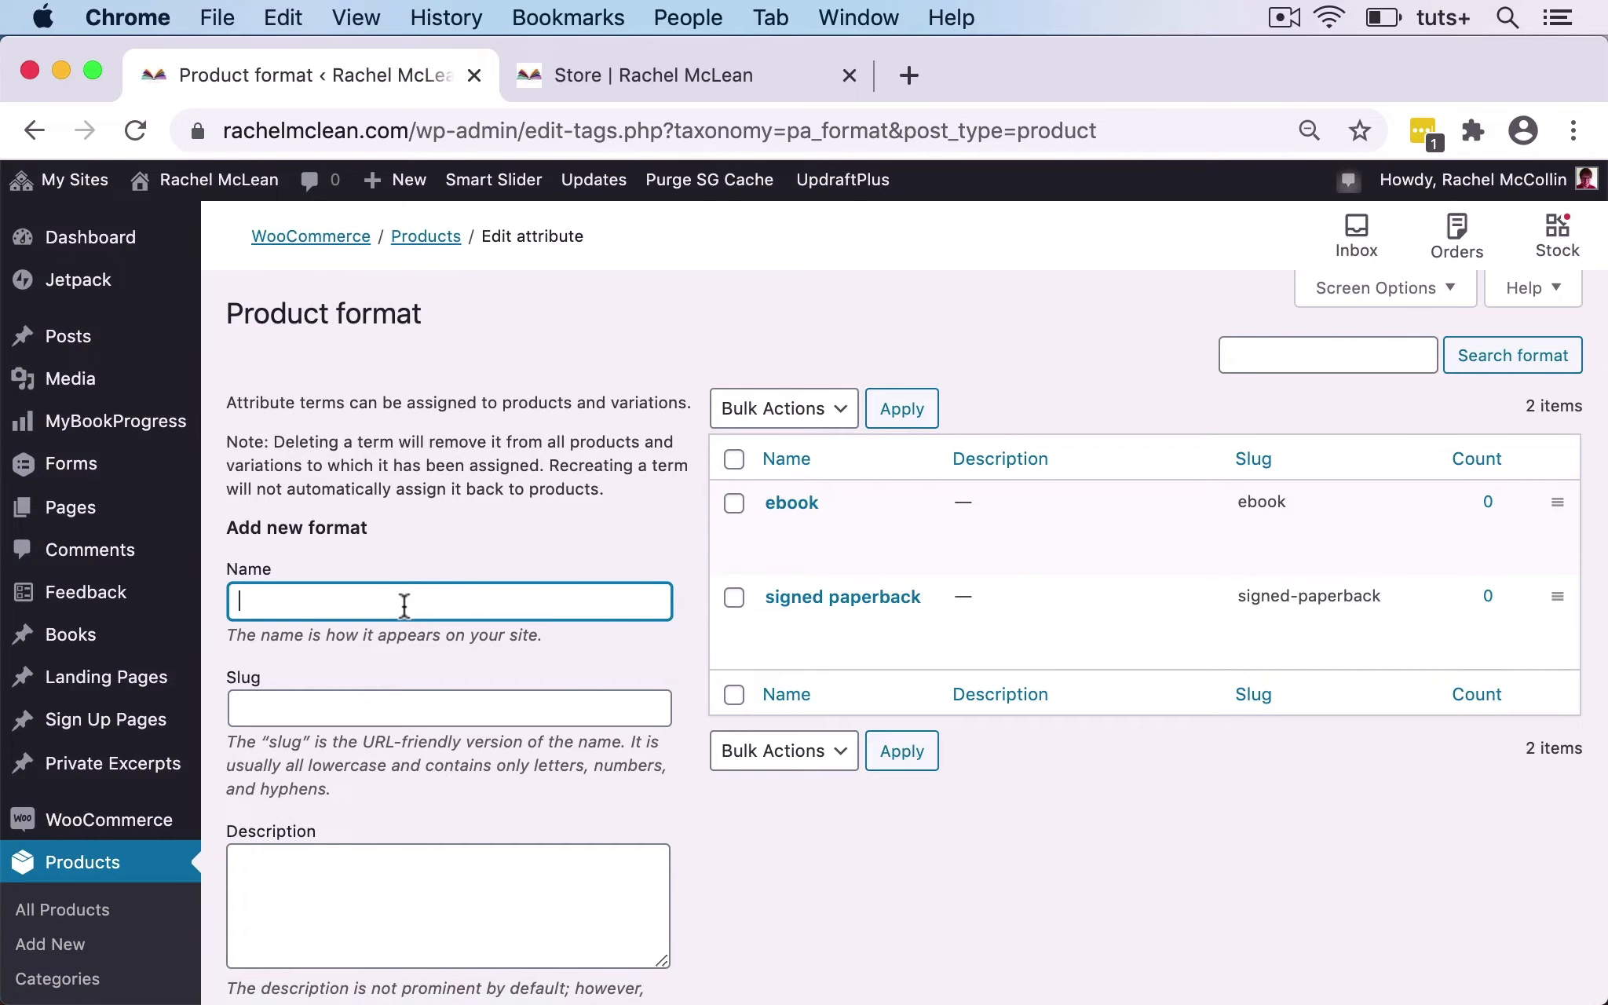
pyautogui.write('paperback')
pyautogui.scroll(-5, 395, 610)
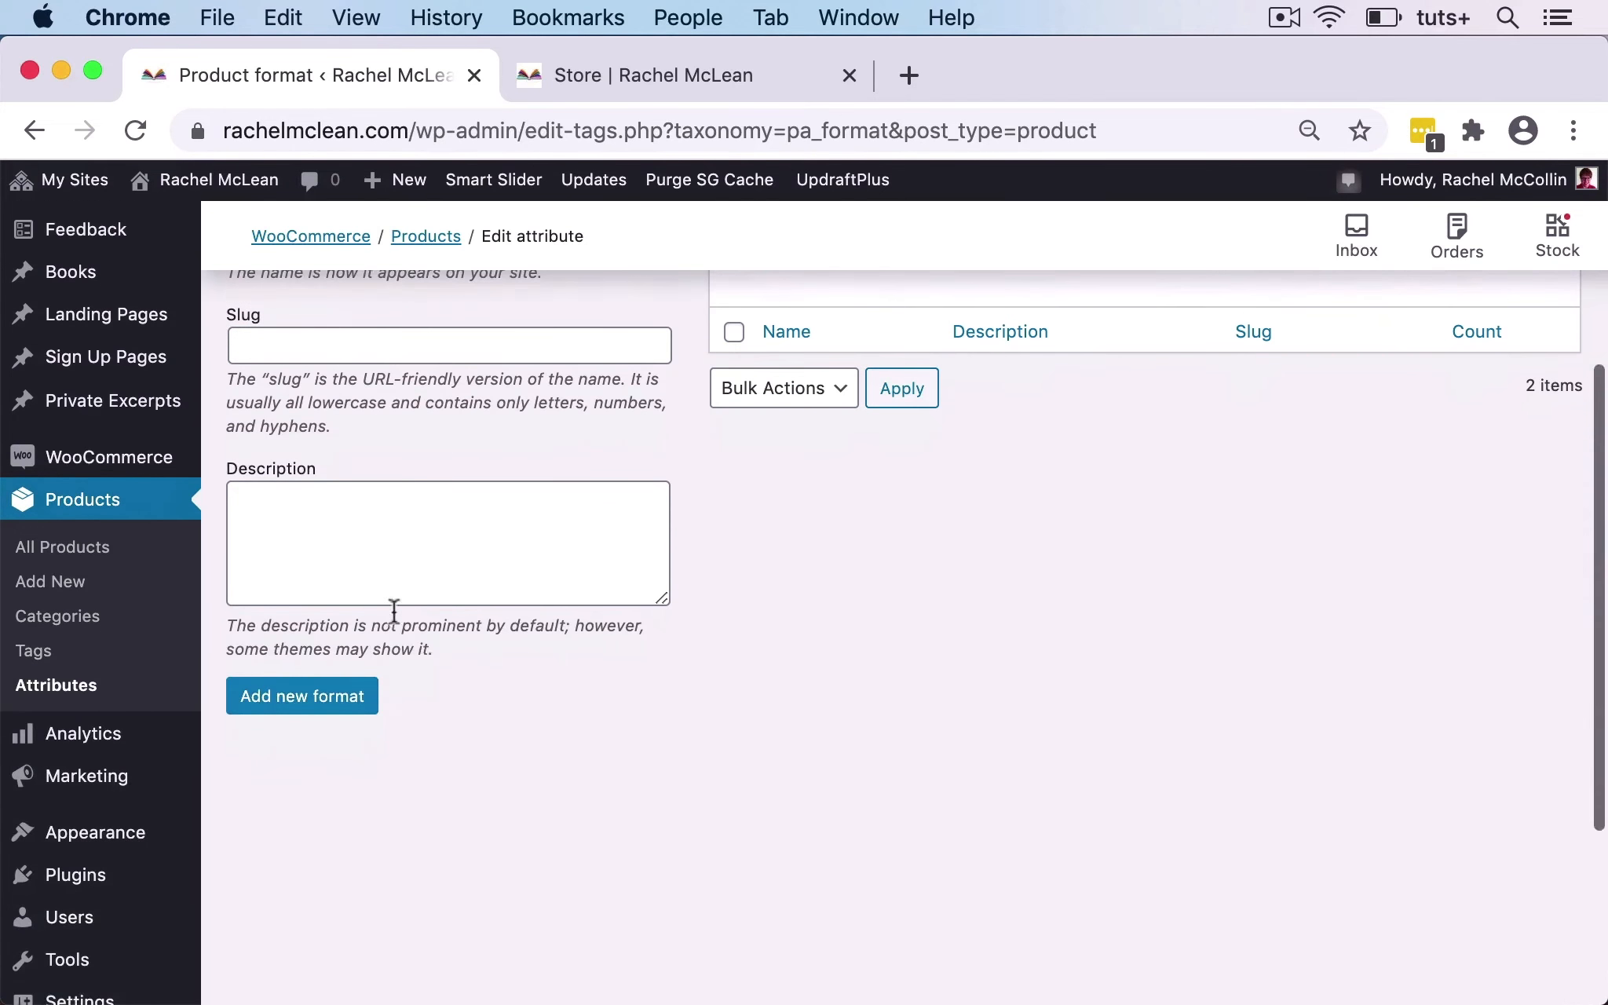
pyautogui.click(340, 706)
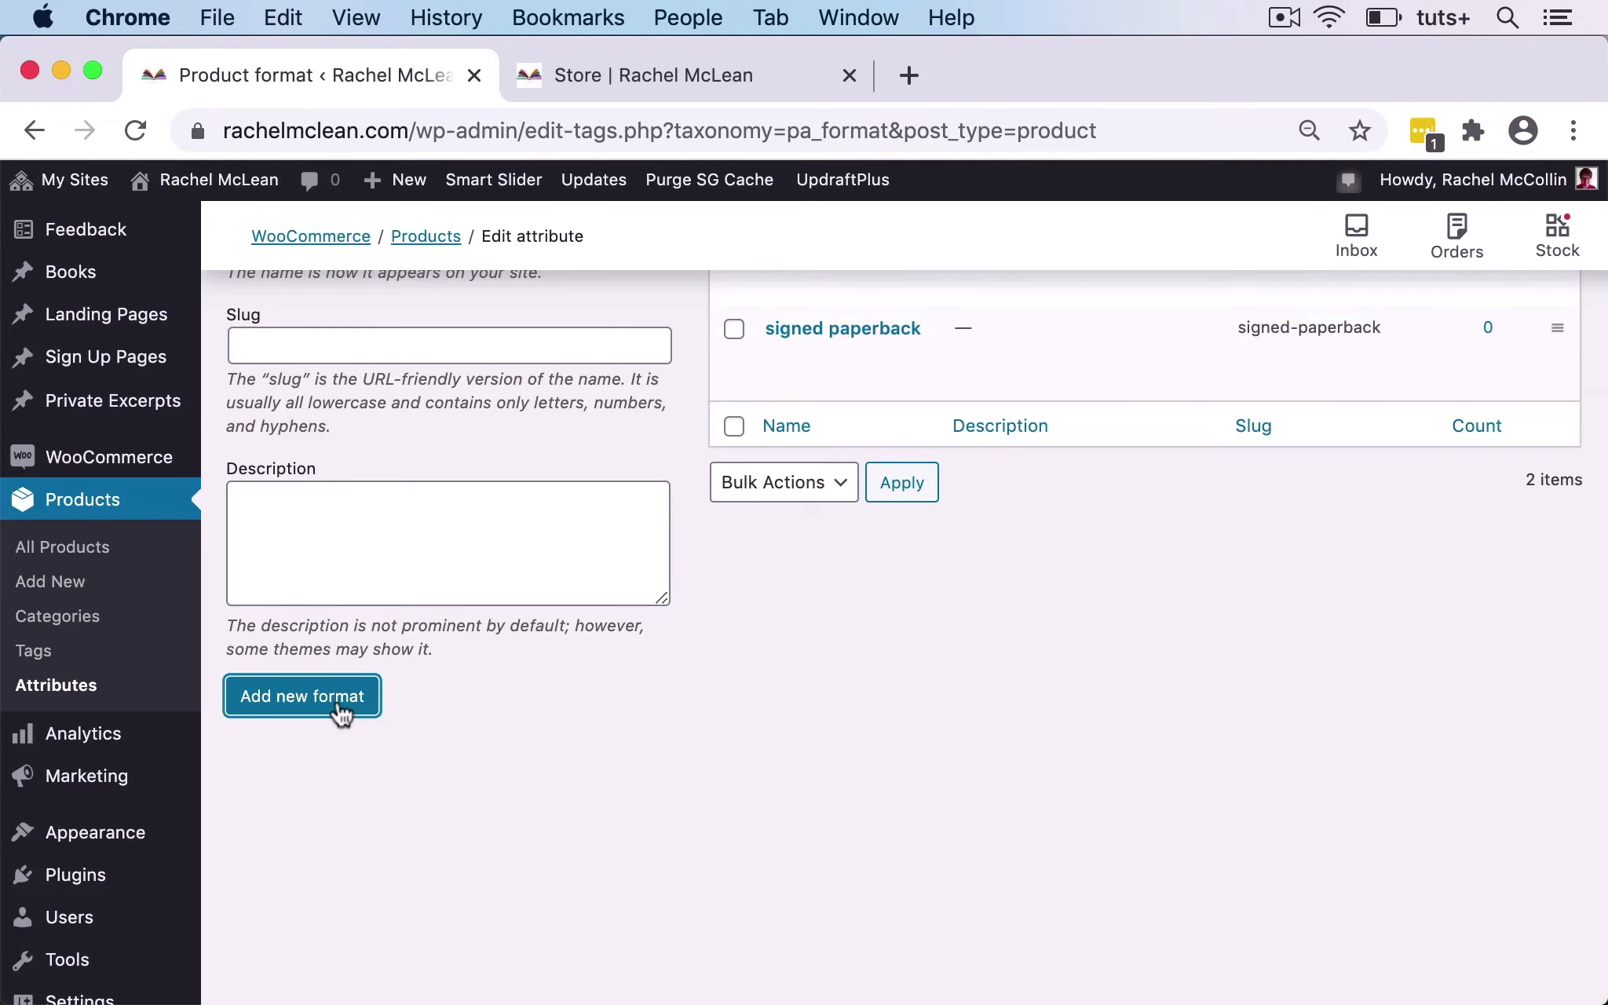
pyautogui.scroll(5, 806, 717)
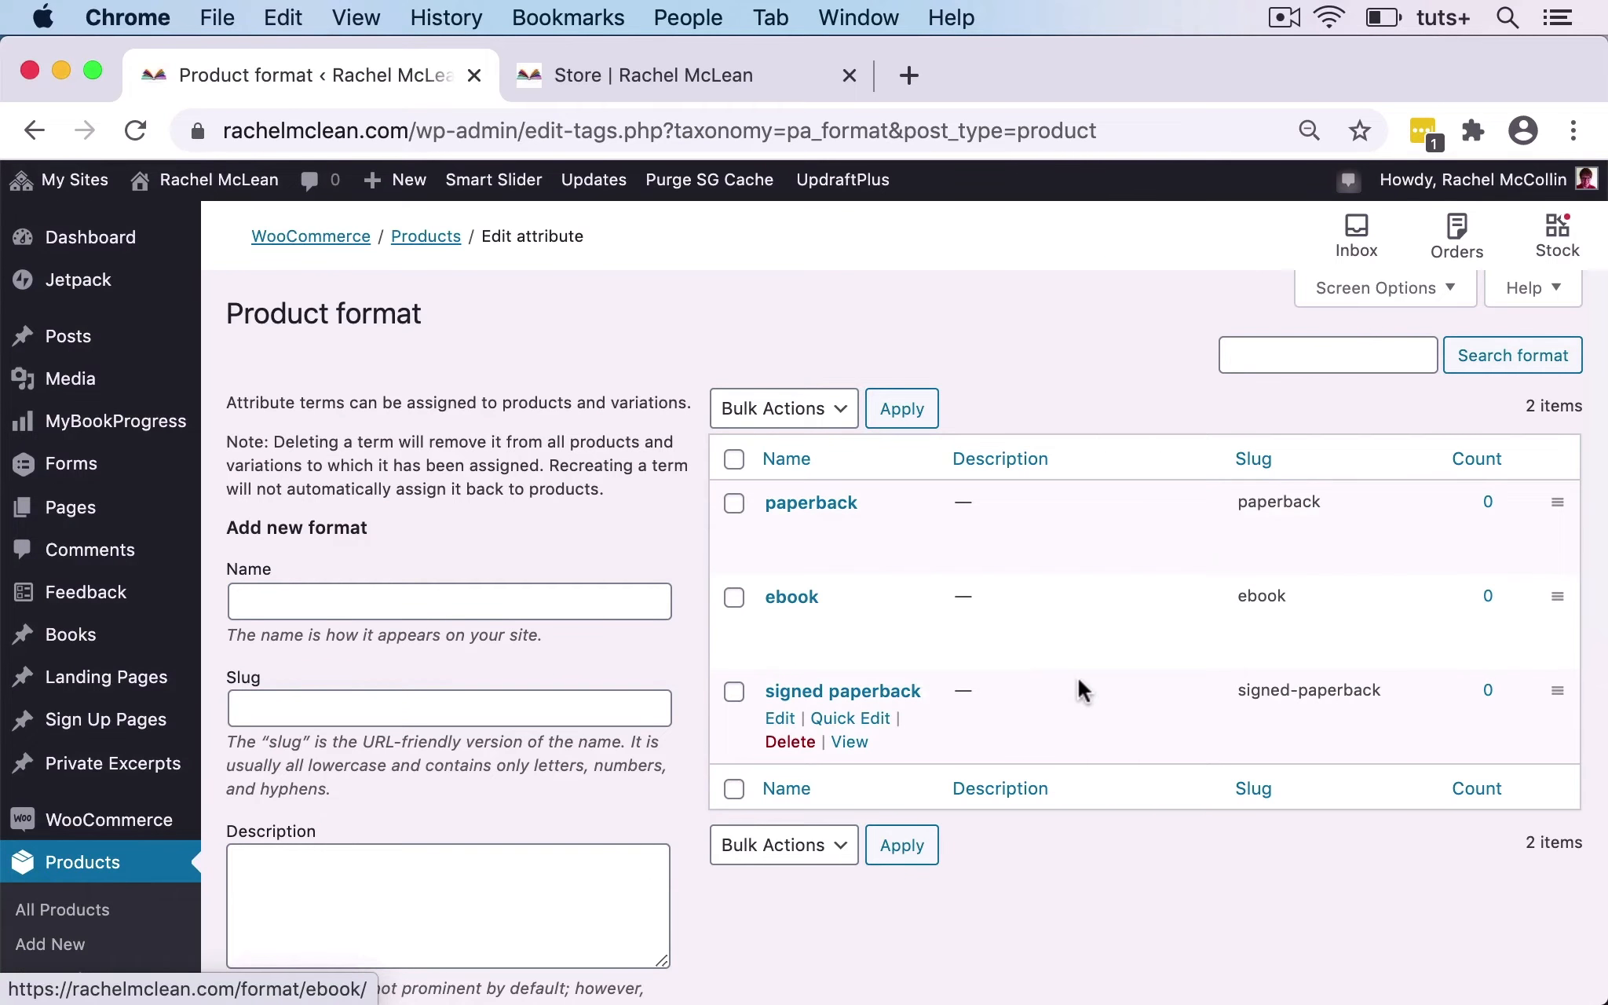
# Go to the list of all products and open "Eyes of a Child" for editing.
pyautogui.scroll(-1, 1078, 680)
pyautogui.scroll(1, 1083, 690)
pyautogui.scroll(-3, 1078, 690)
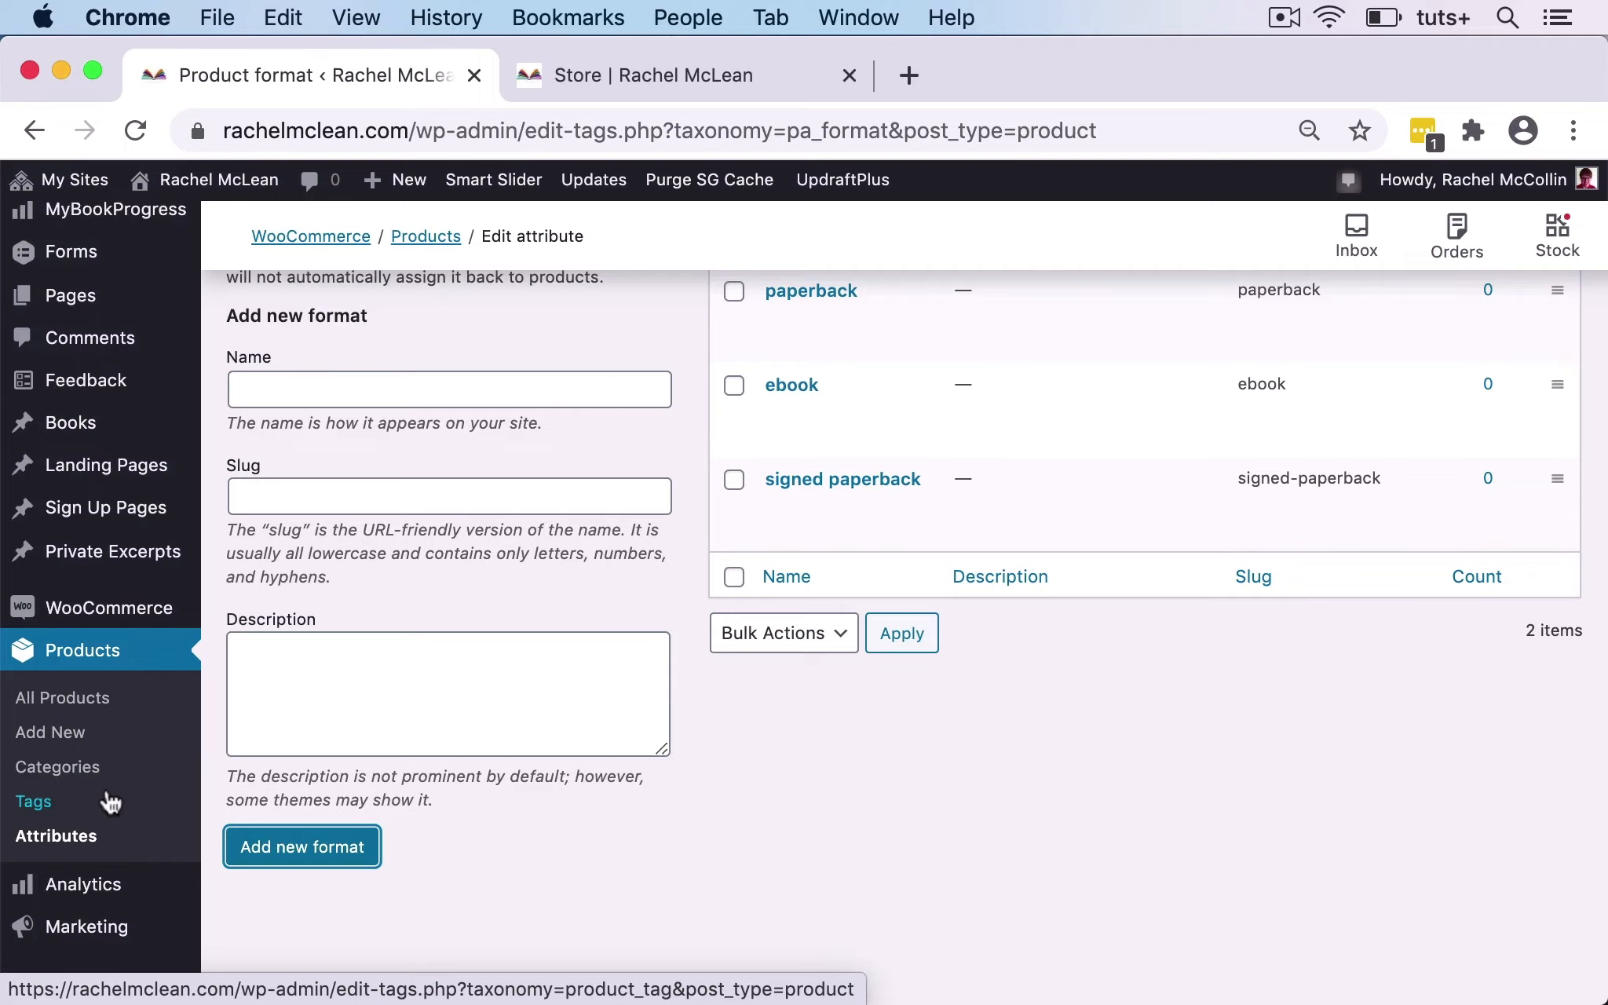
pyautogui.click(79, 704)
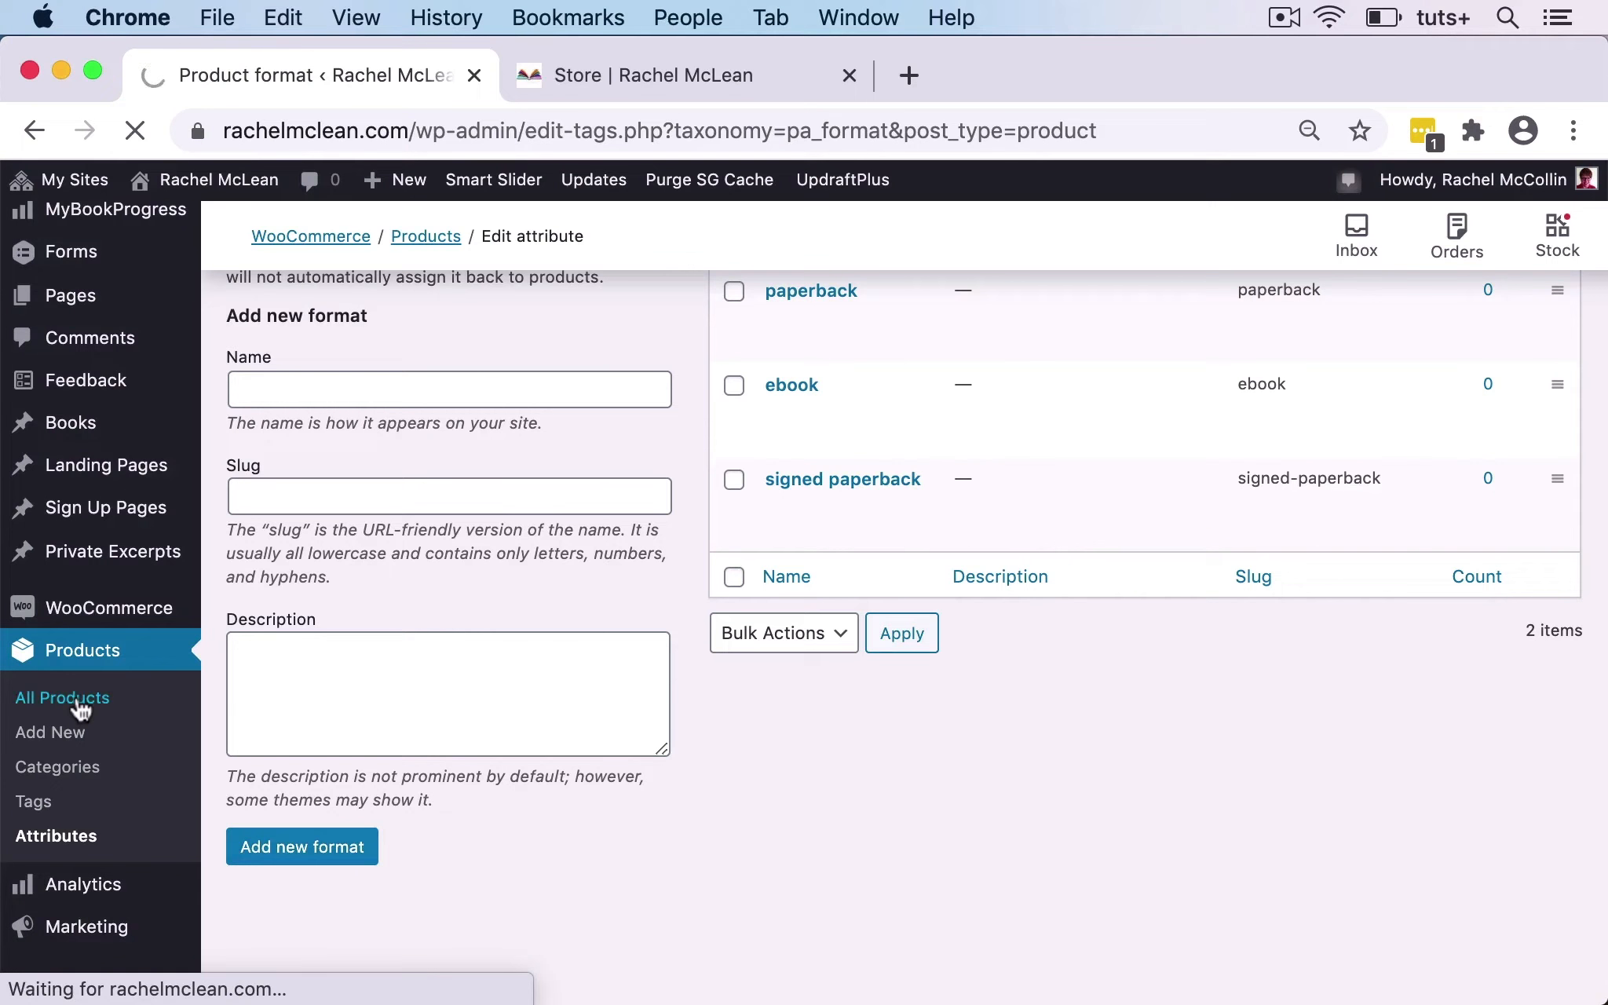
pyautogui.scroll(-3, 786, 728)
pyautogui.scroll(3, 786, 728)
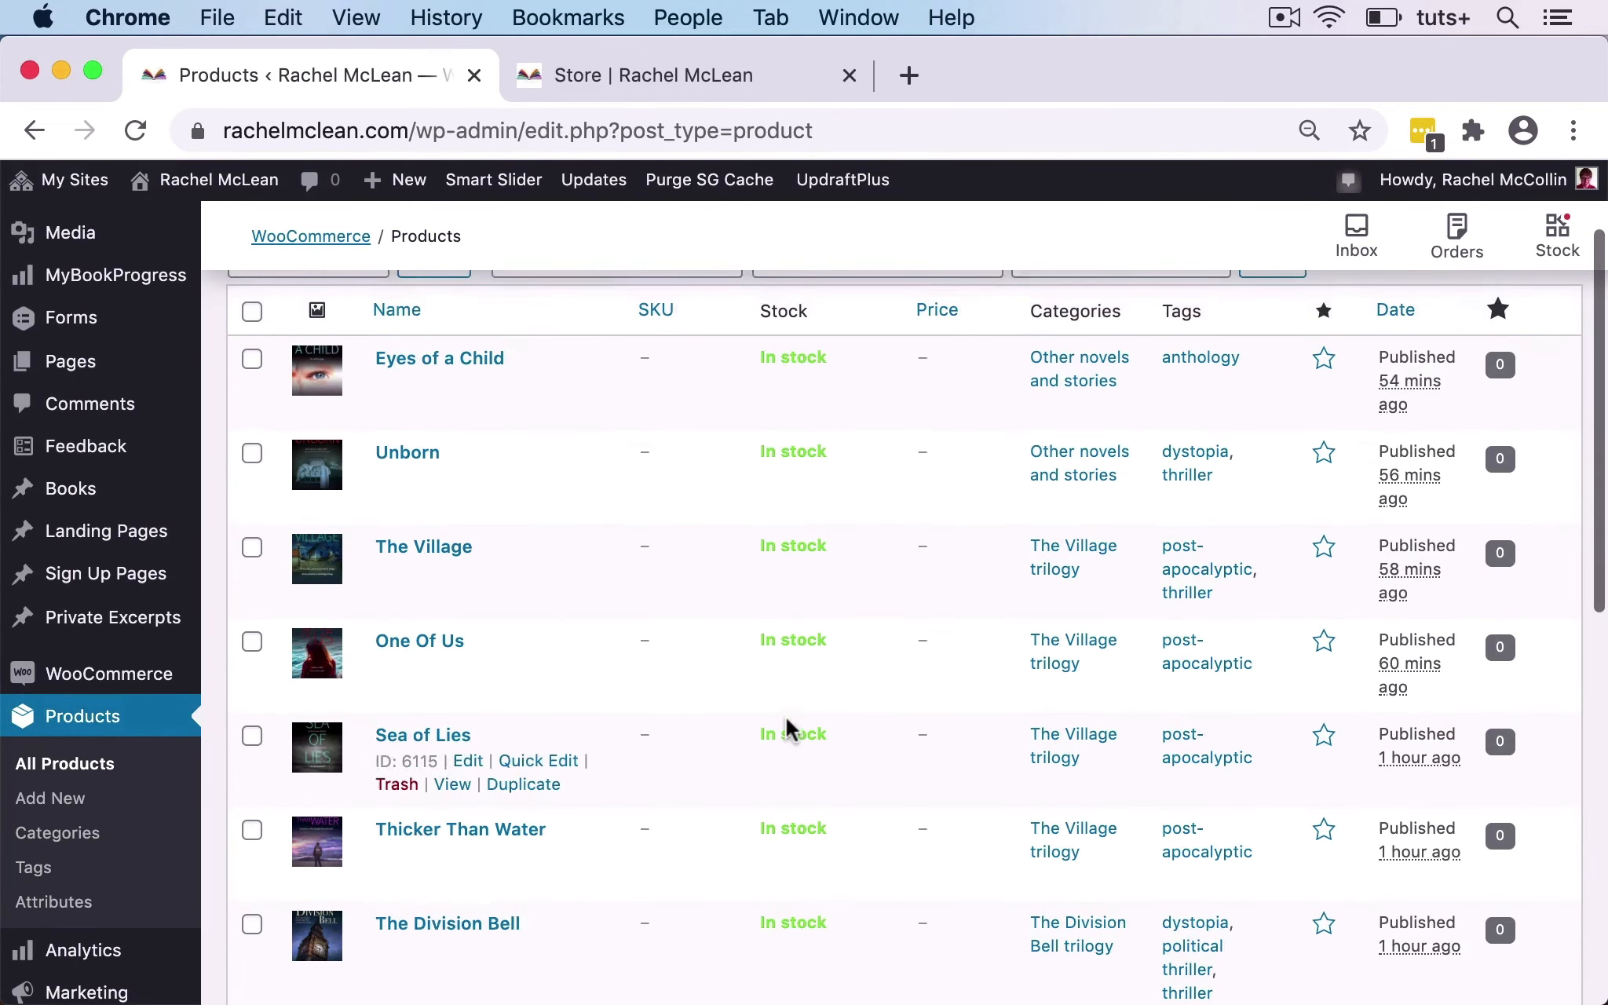
pyautogui.click(443, 506)
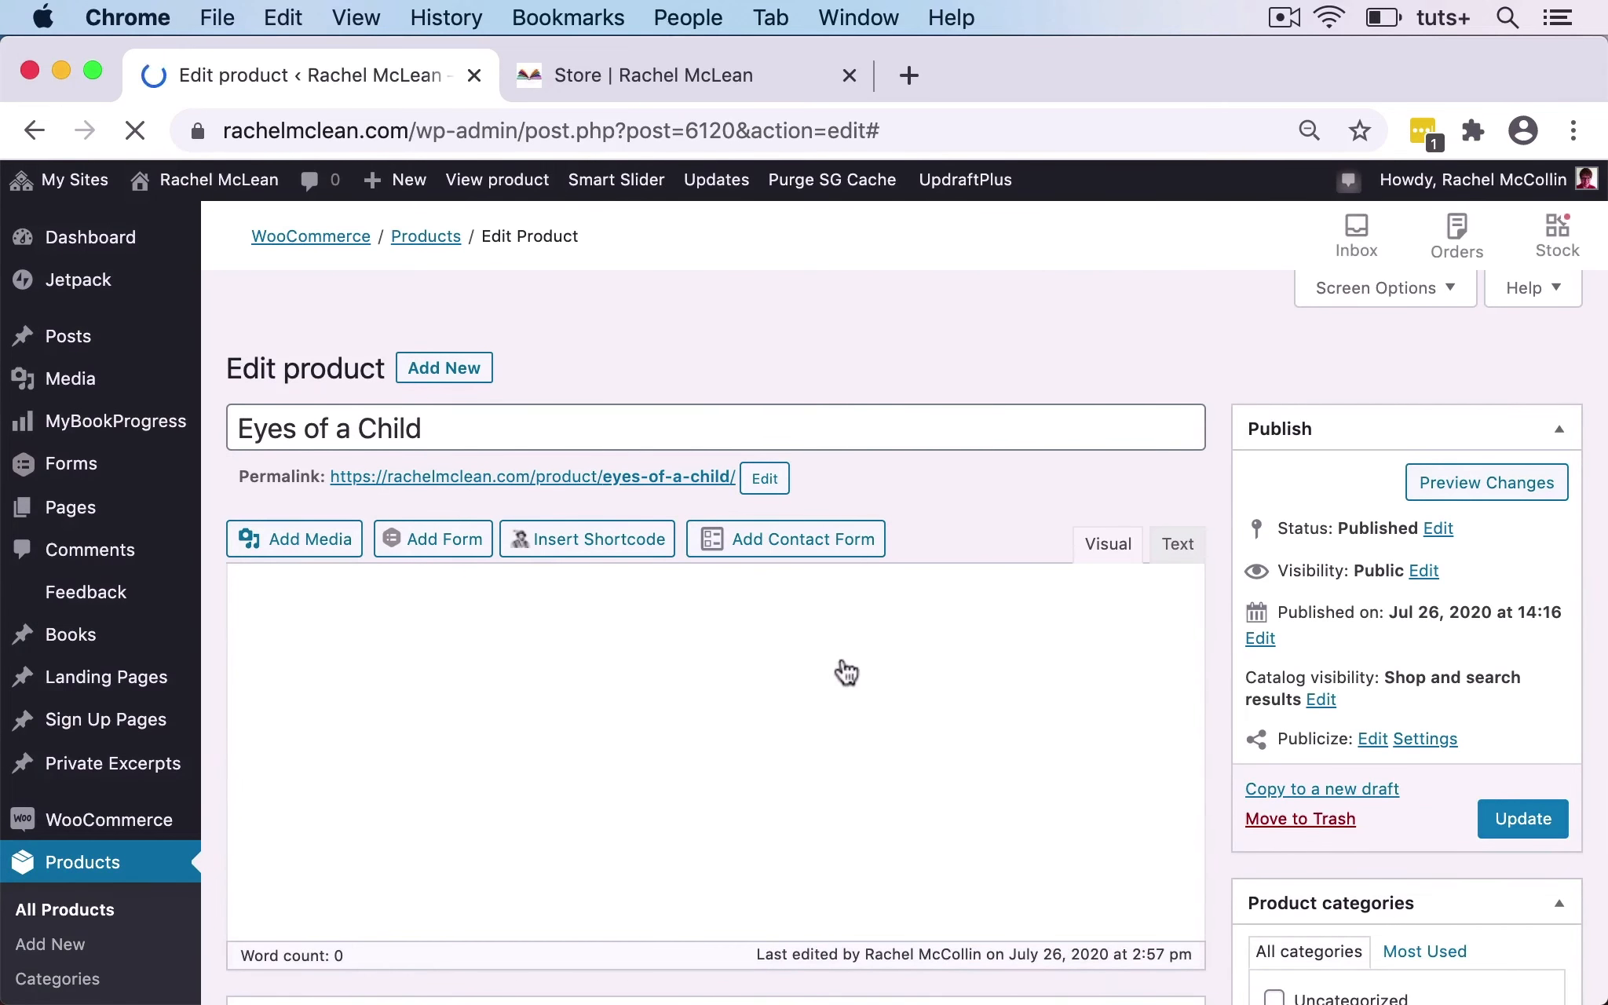
# Make "Eyes of a Child" a variable product with tax status Taxable and tax class Zero rate.
pyautogui.scroll(-5, 852, 683)
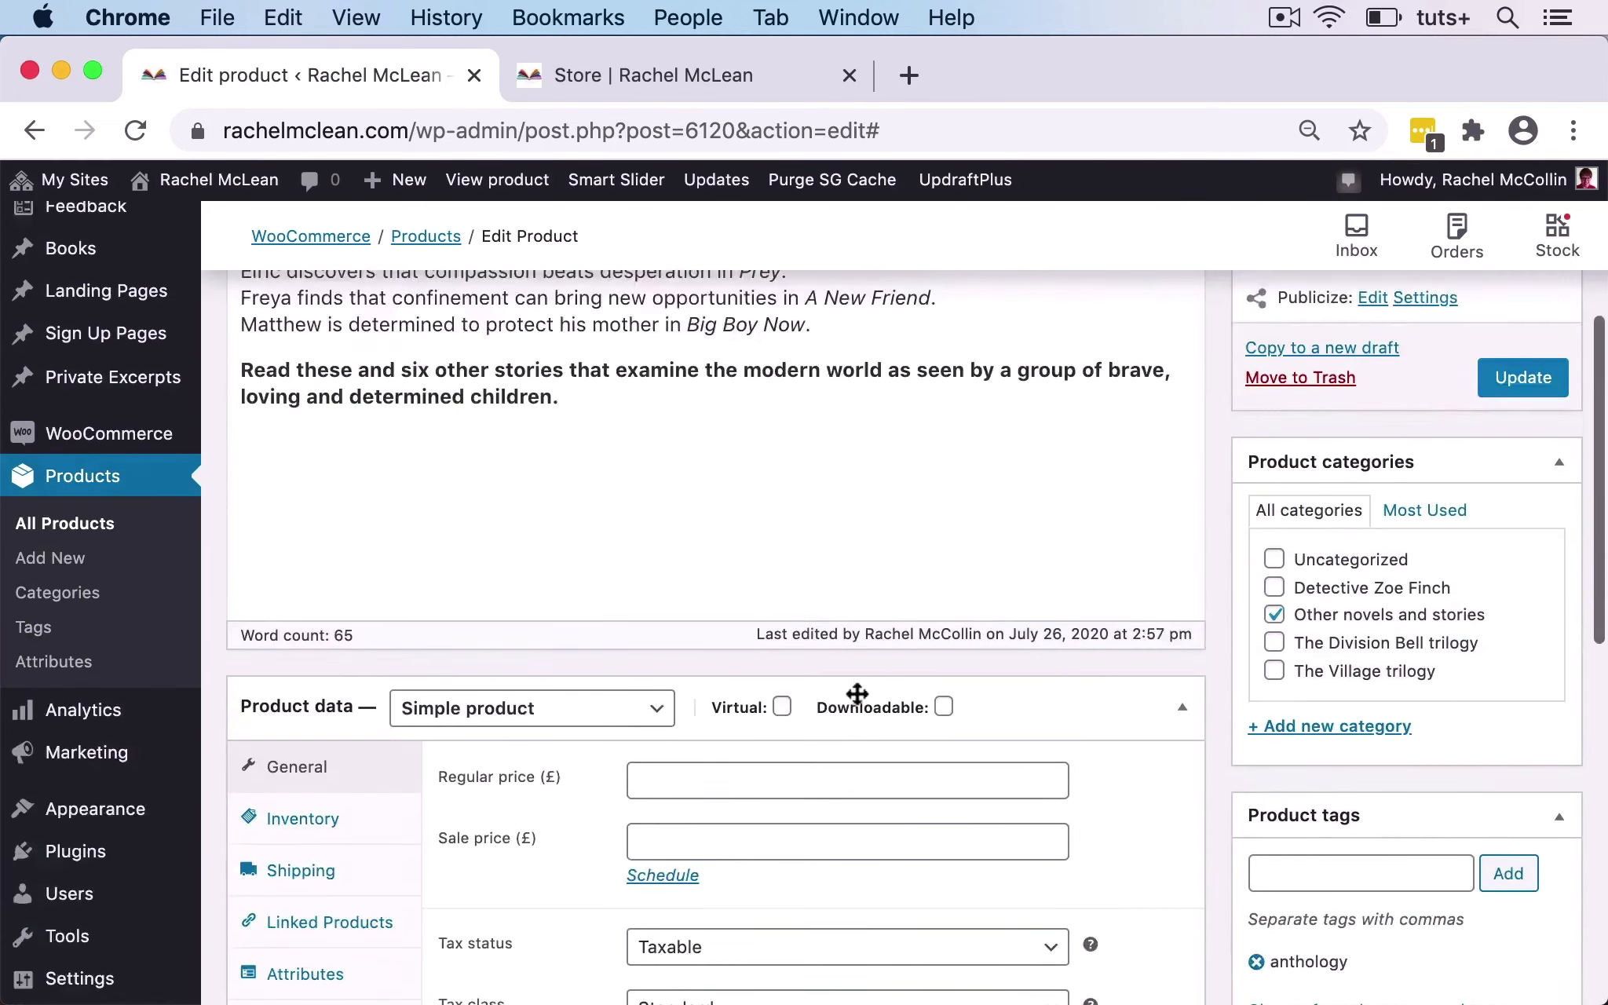
pyautogui.scroll(-3, 857, 694)
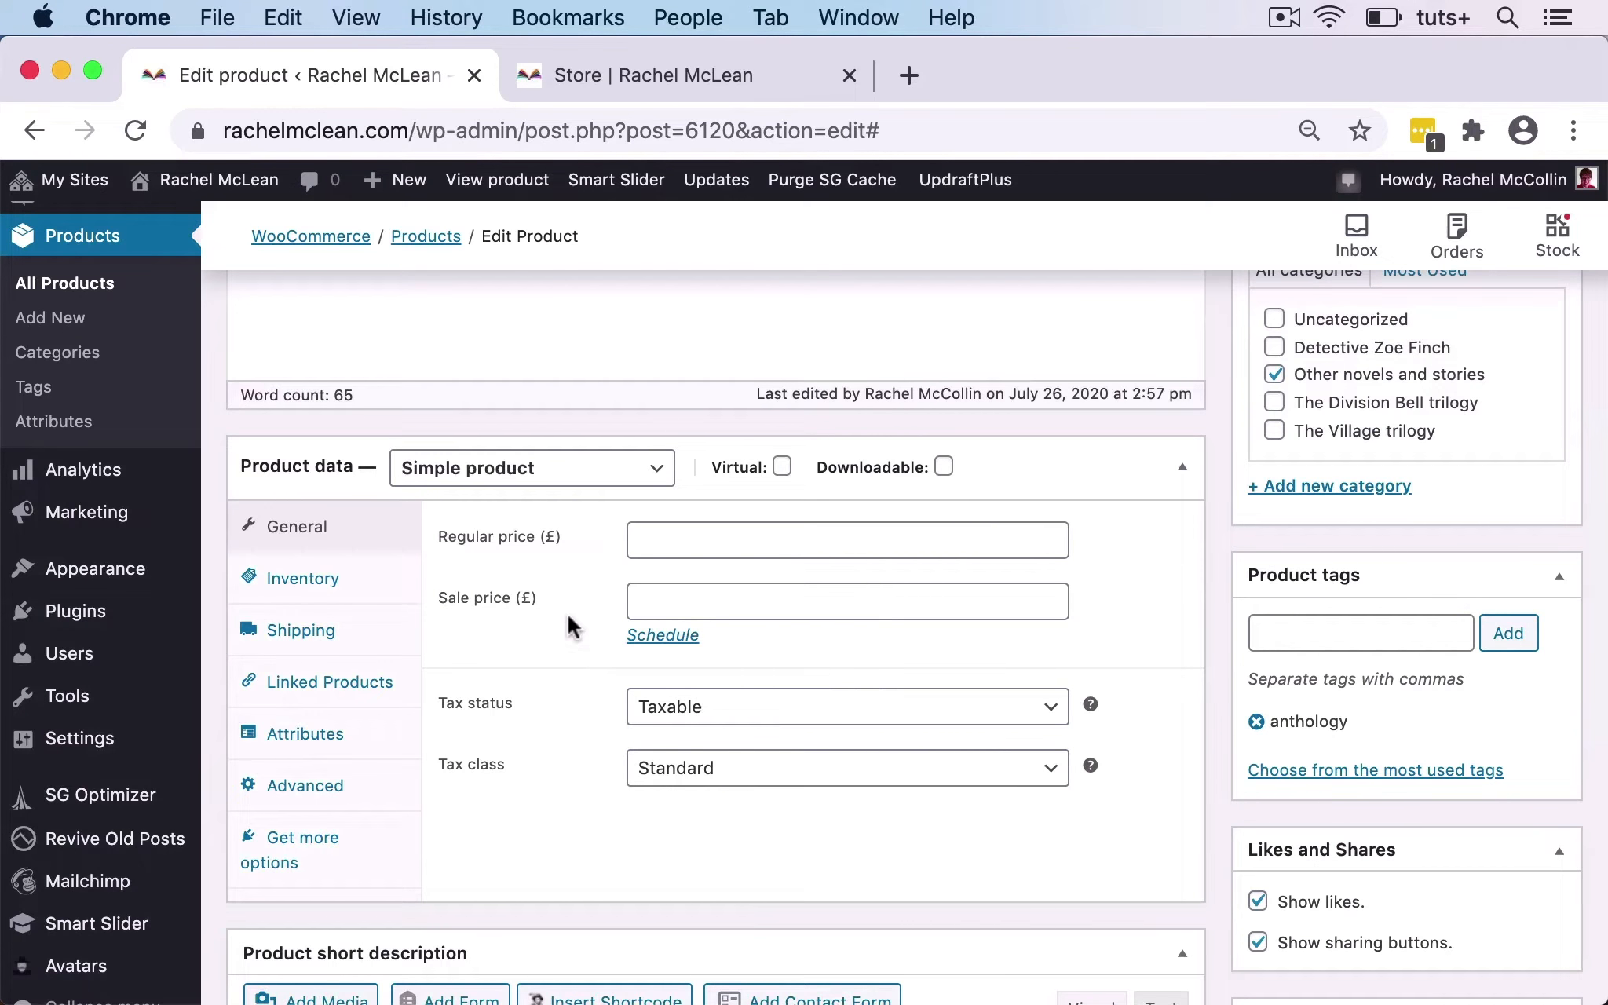
pyautogui.click(514, 468)
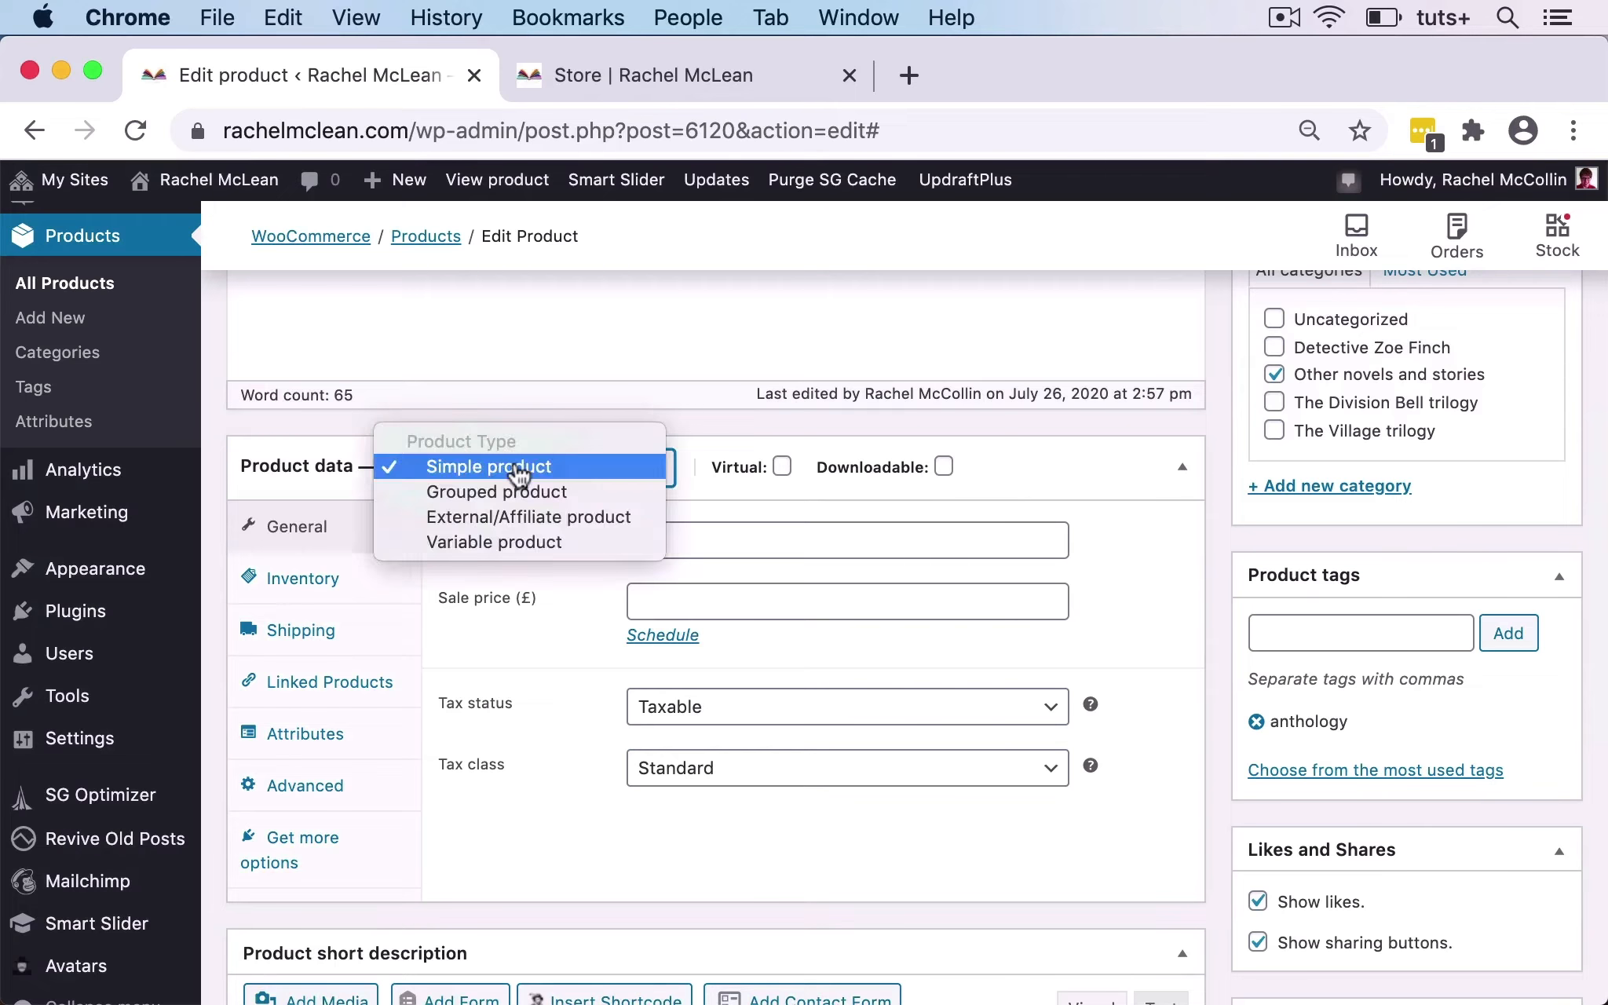
pyautogui.click(524, 547)
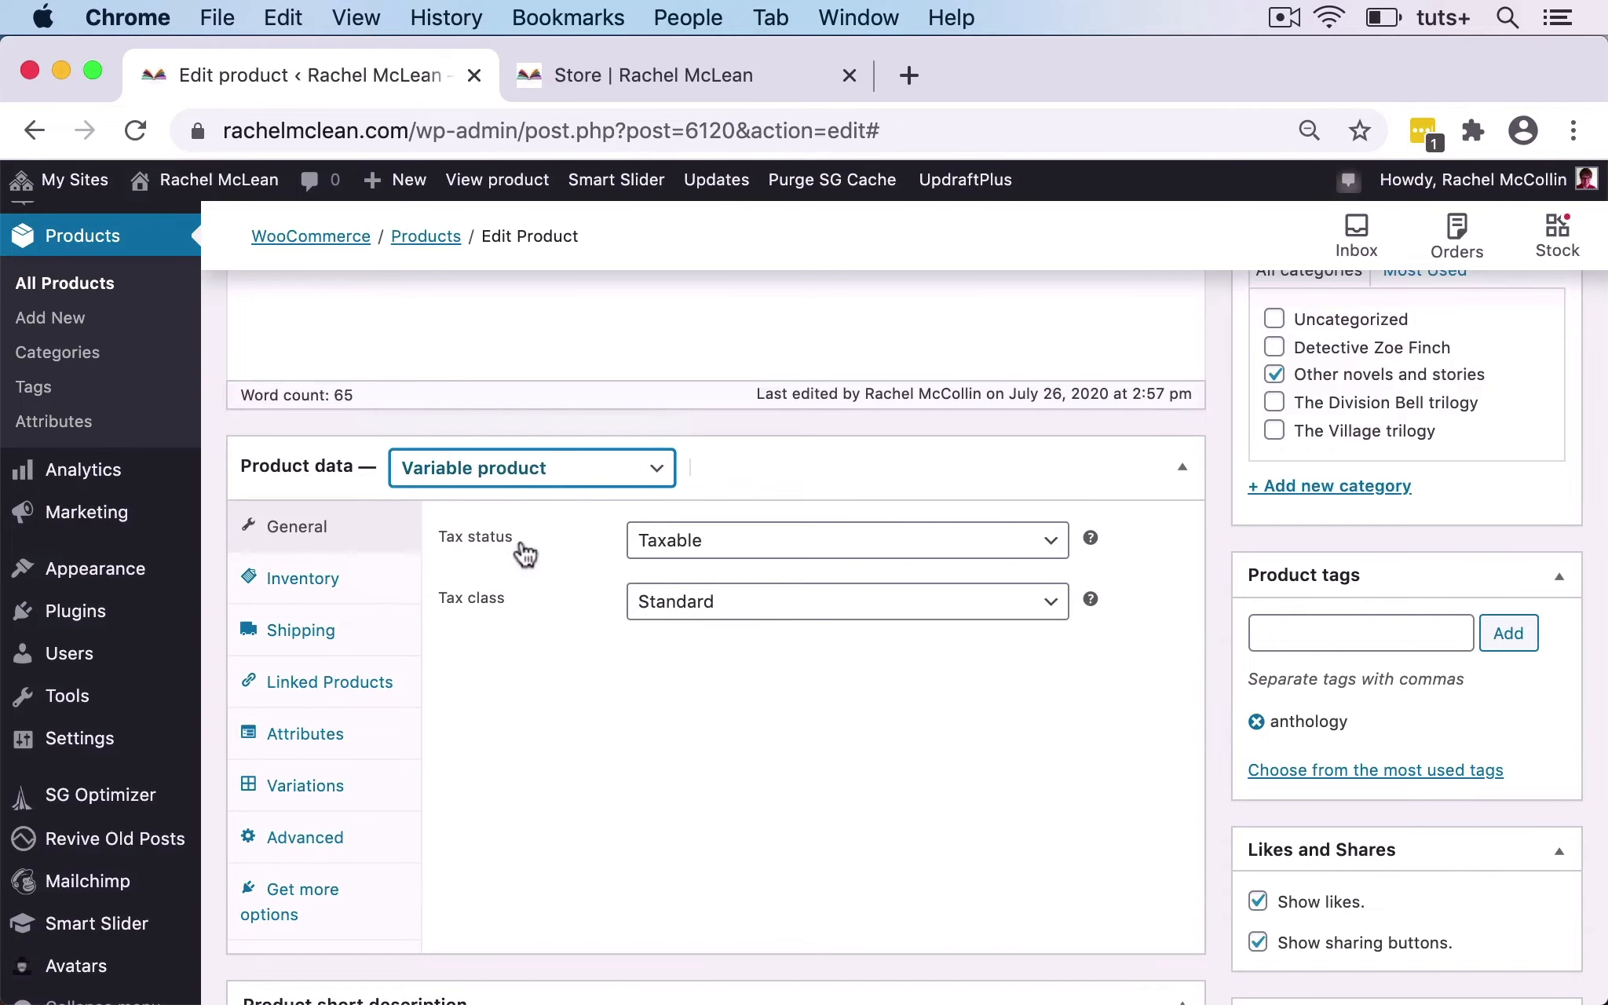
pyautogui.click(721, 553)
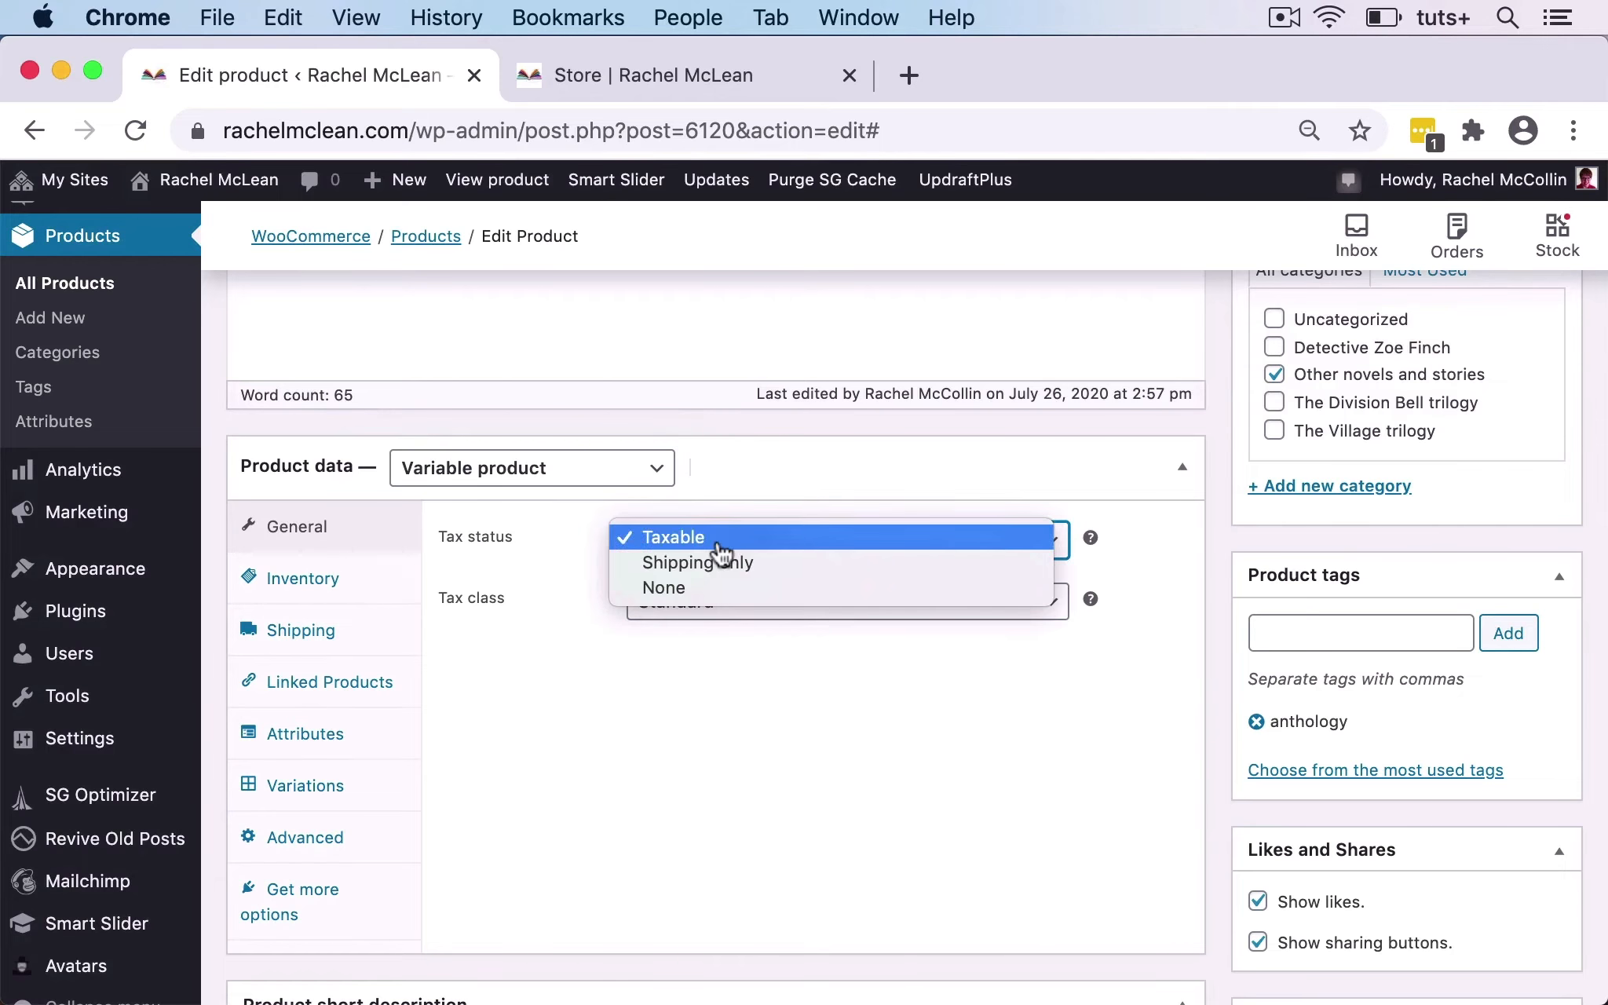
pyautogui.click(718, 539)
pyautogui.click(707, 601)
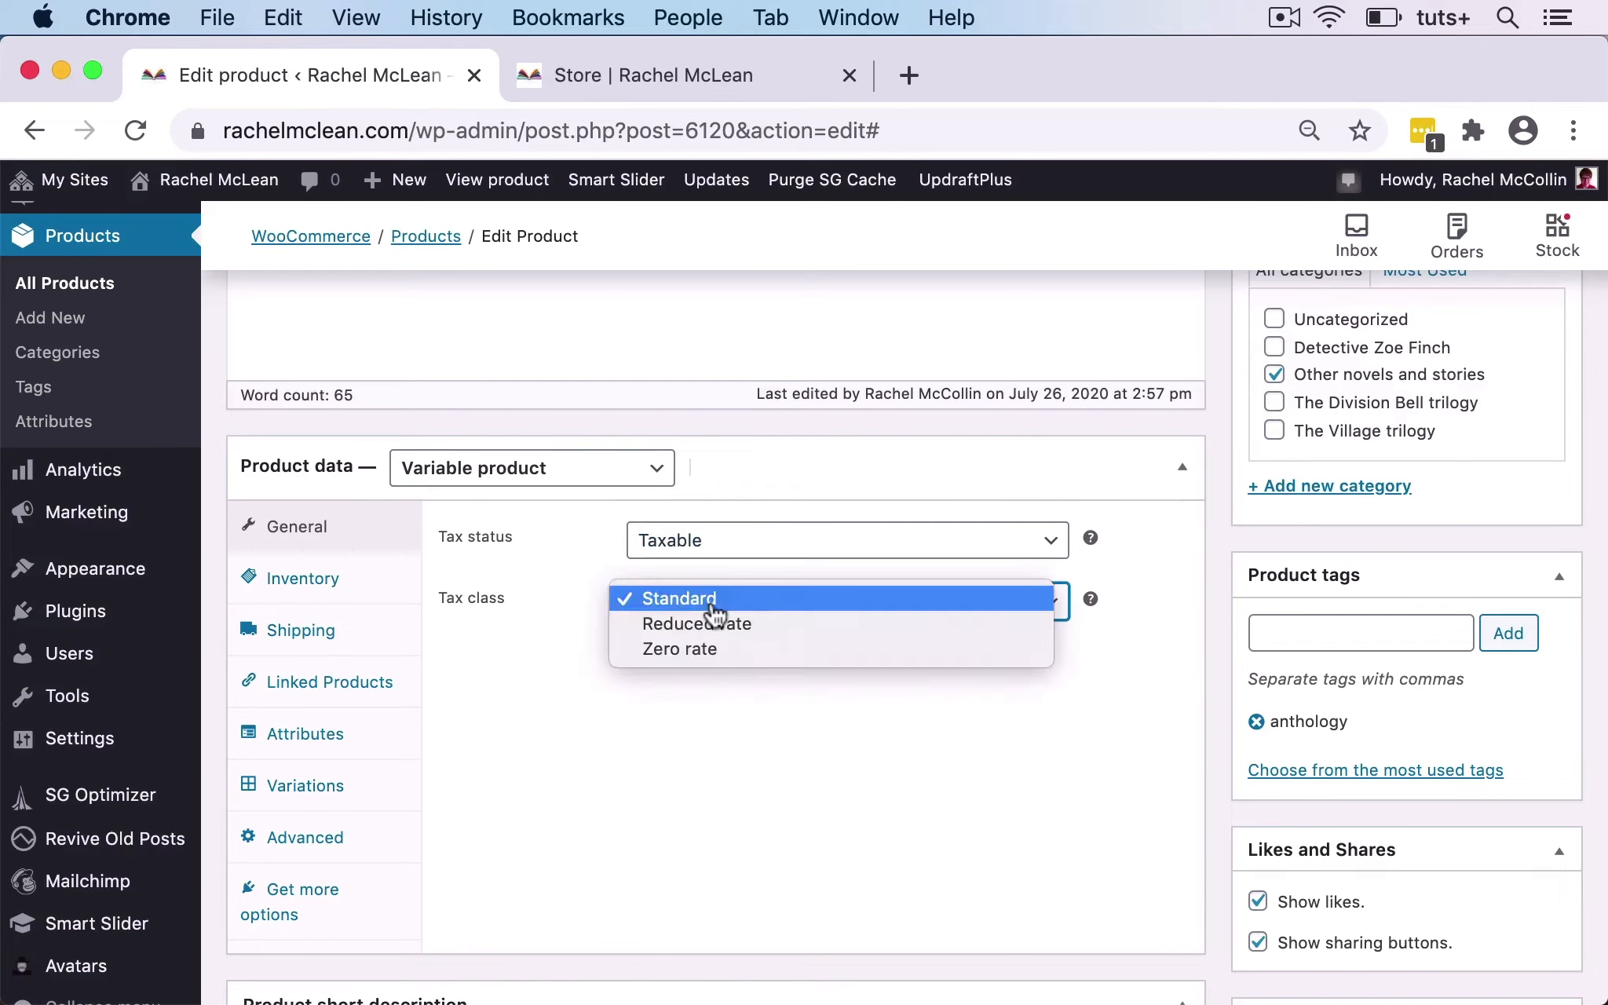
pyautogui.click(713, 650)
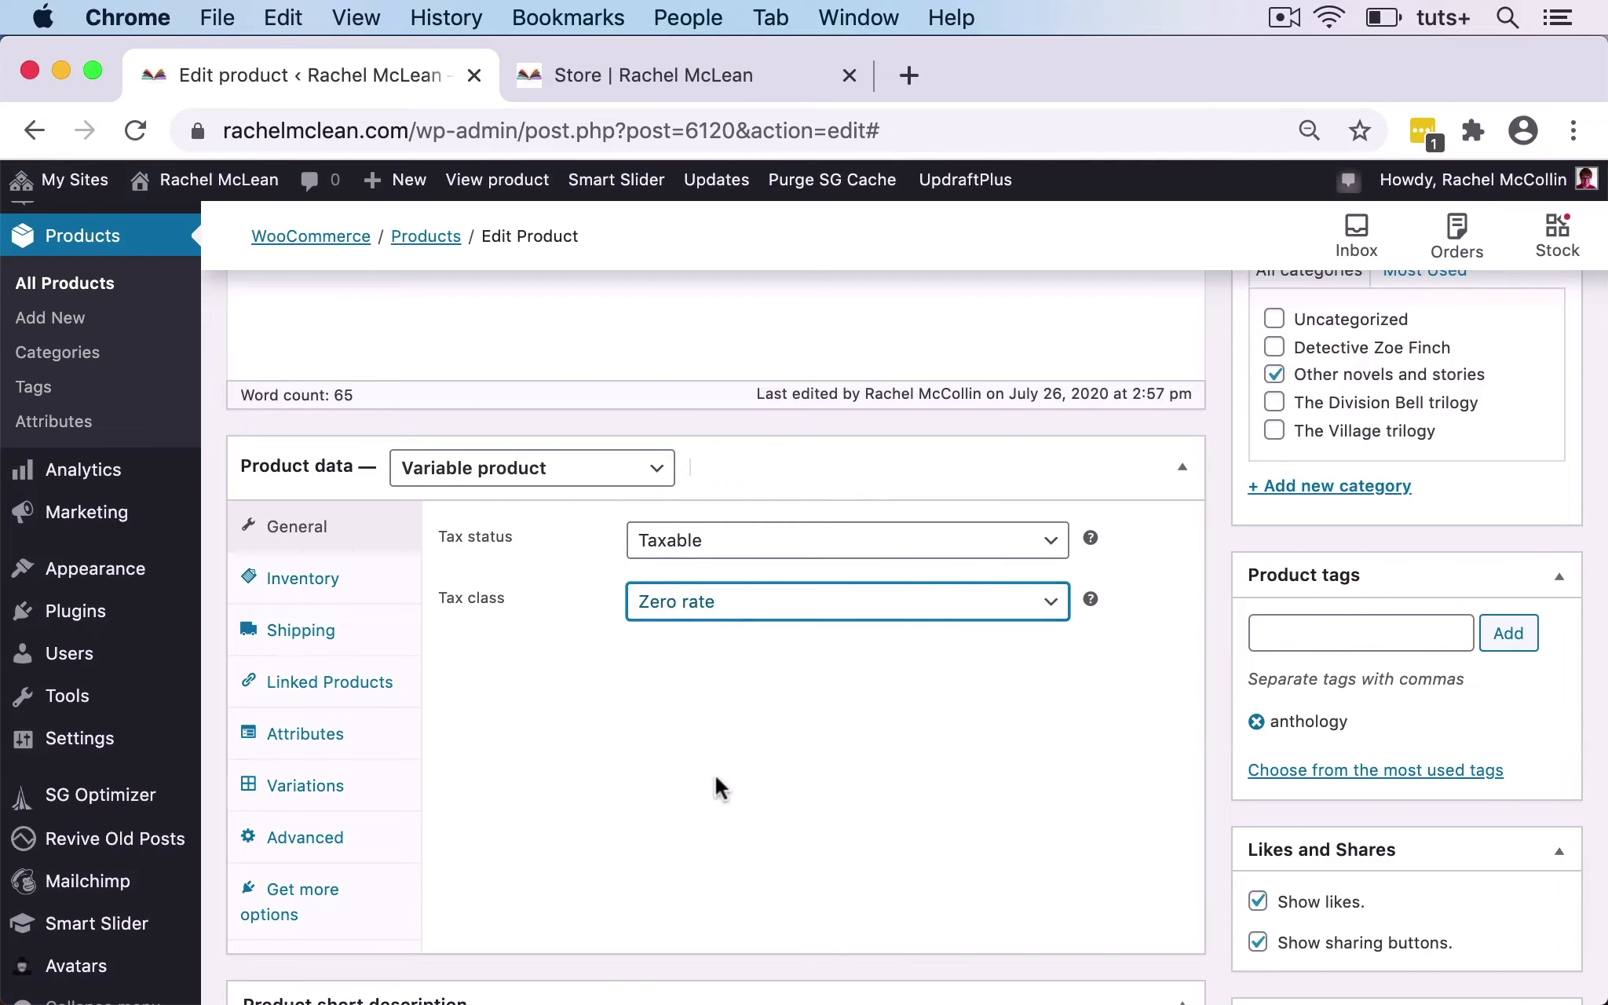
# Add the format attribute to the product with all its terms: ebook, paperback and signed paperback.
pyautogui.click(306, 752)
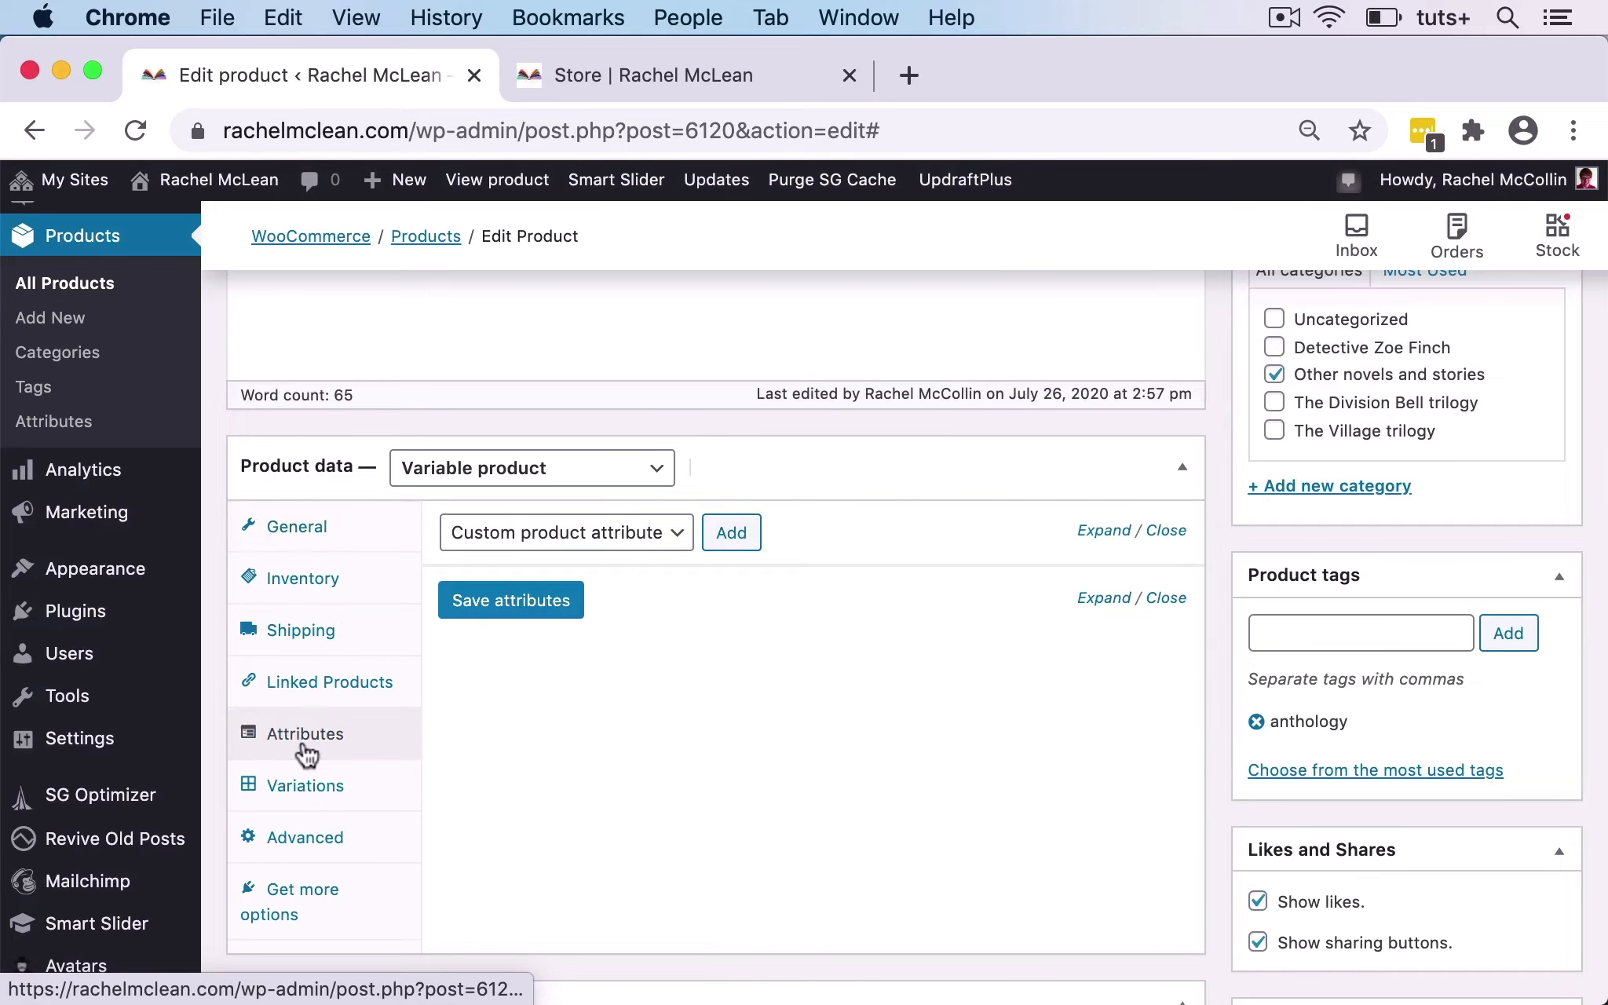
pyautogui.click(665, 539)
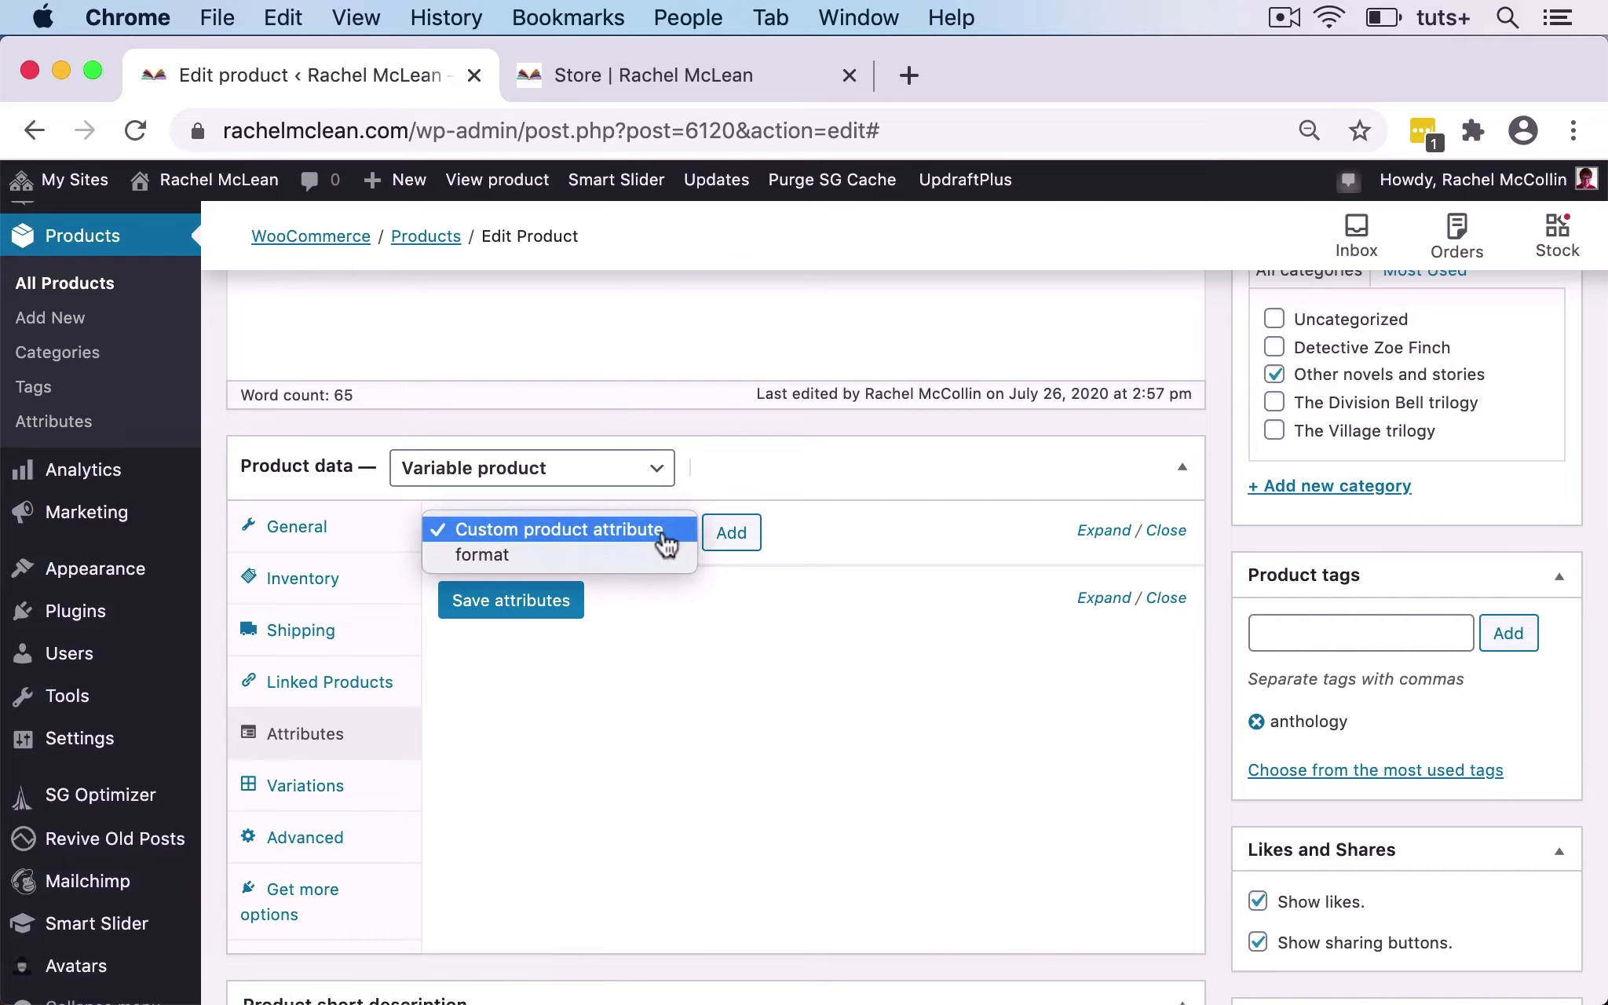
pyautogui.click(625, 564)
pyautogui.click(729, 536)
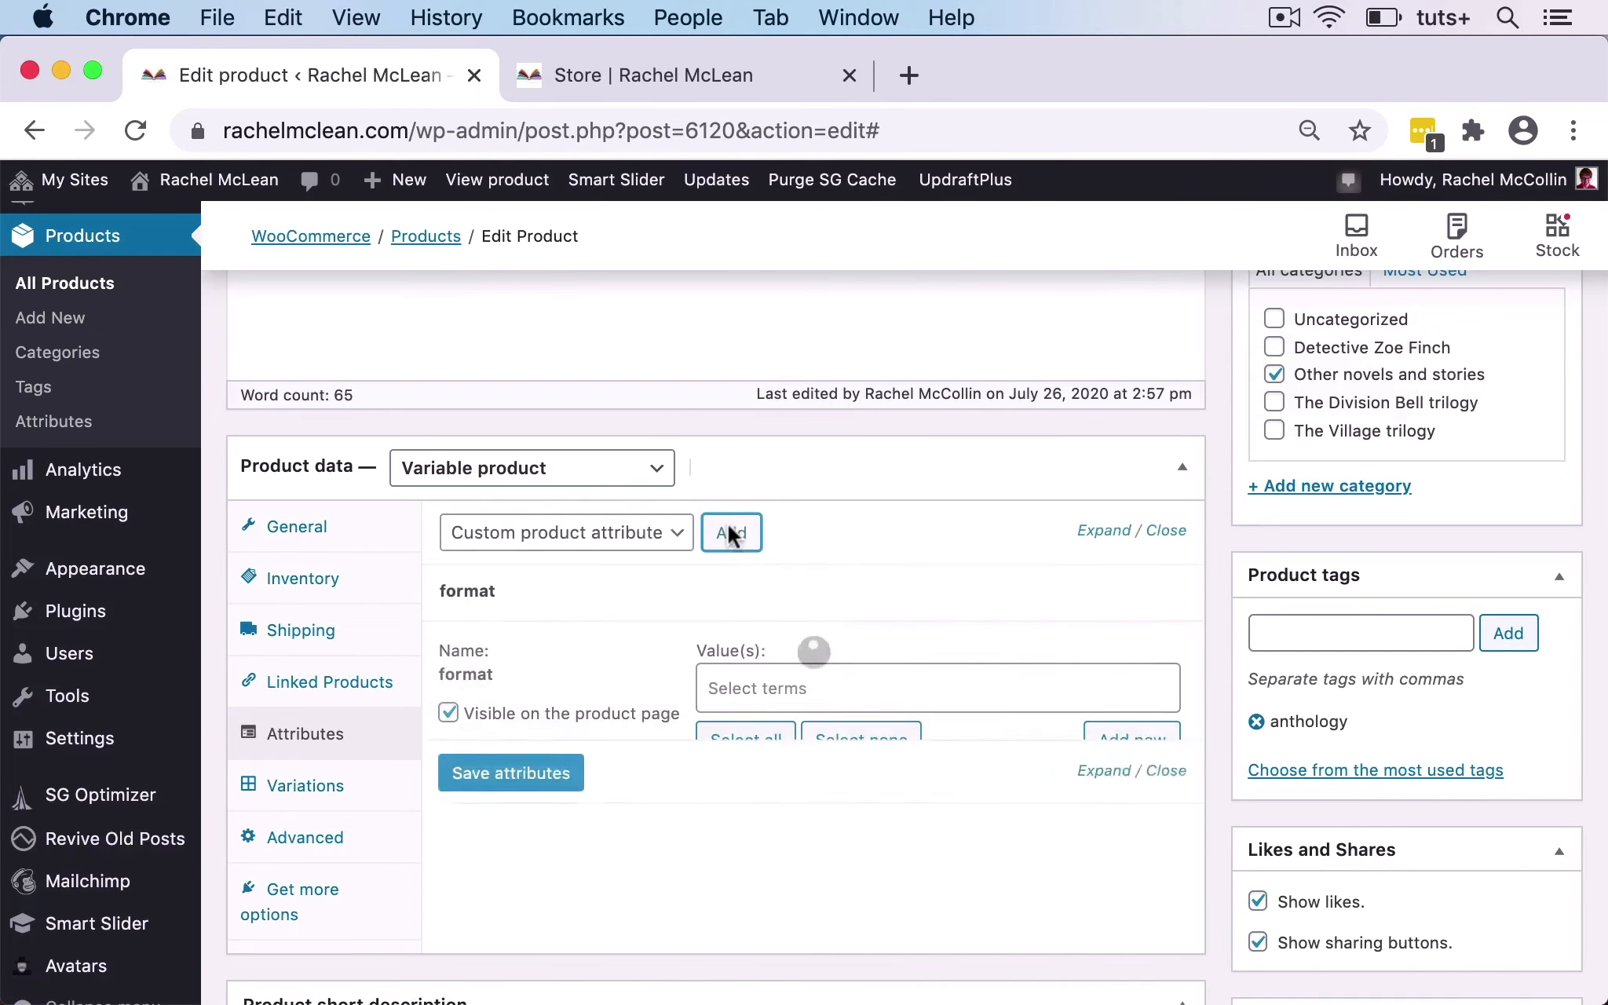
pyautogui.click(755, 688)
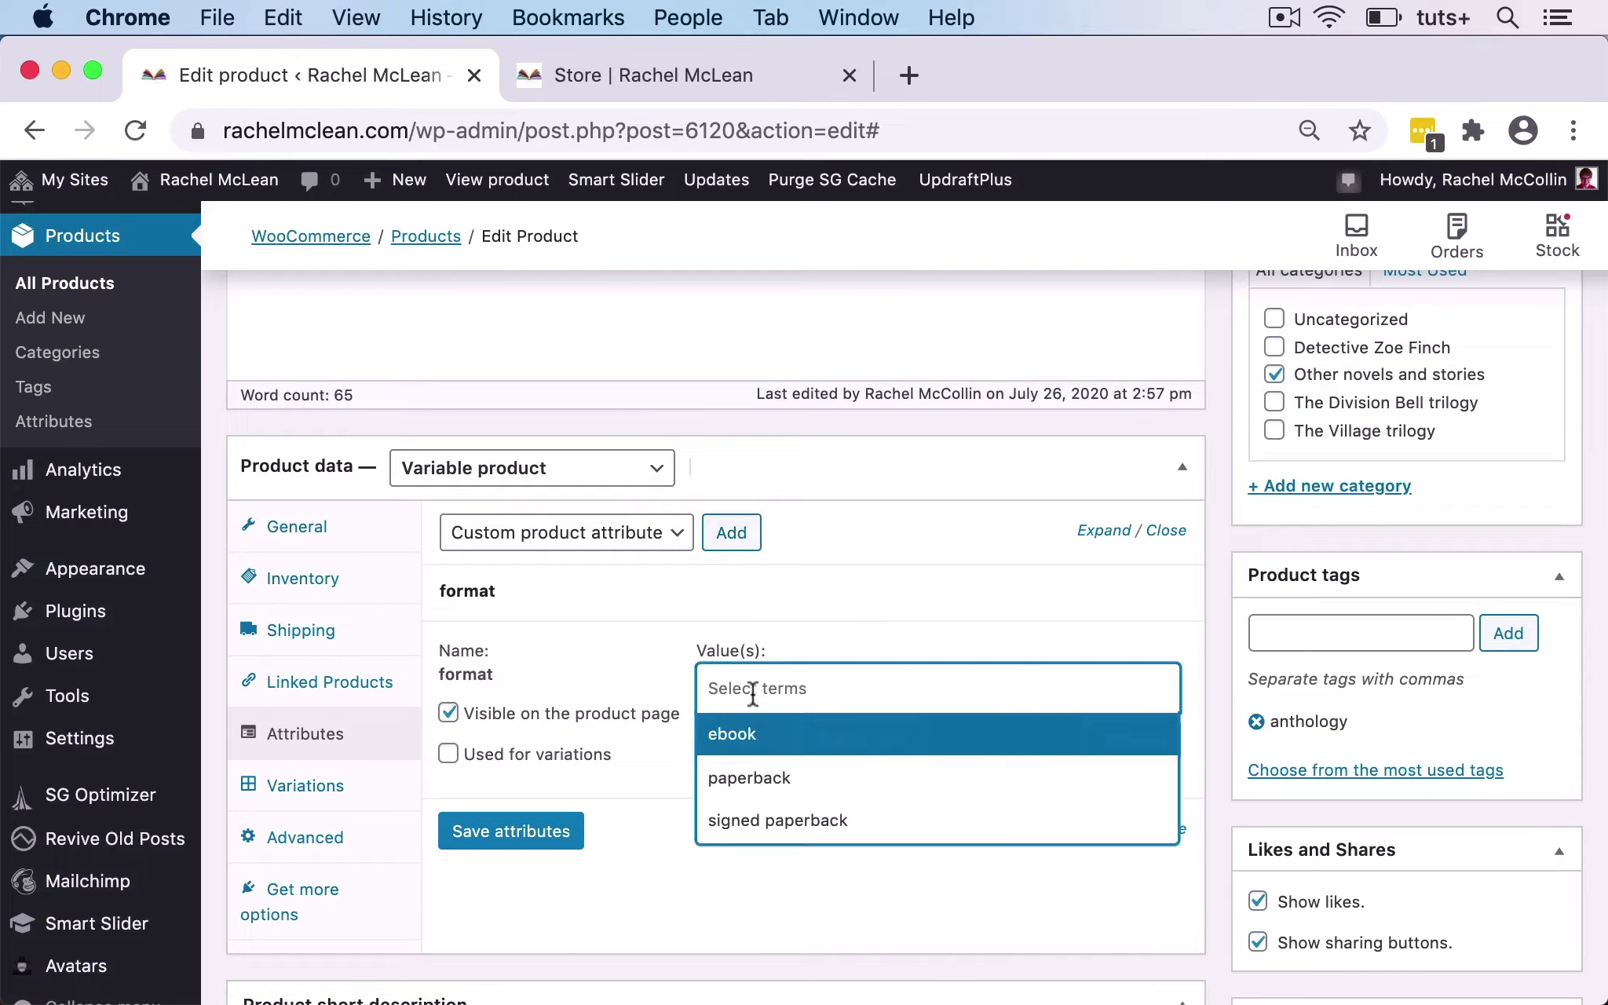
pyautogui.click(760, 747)
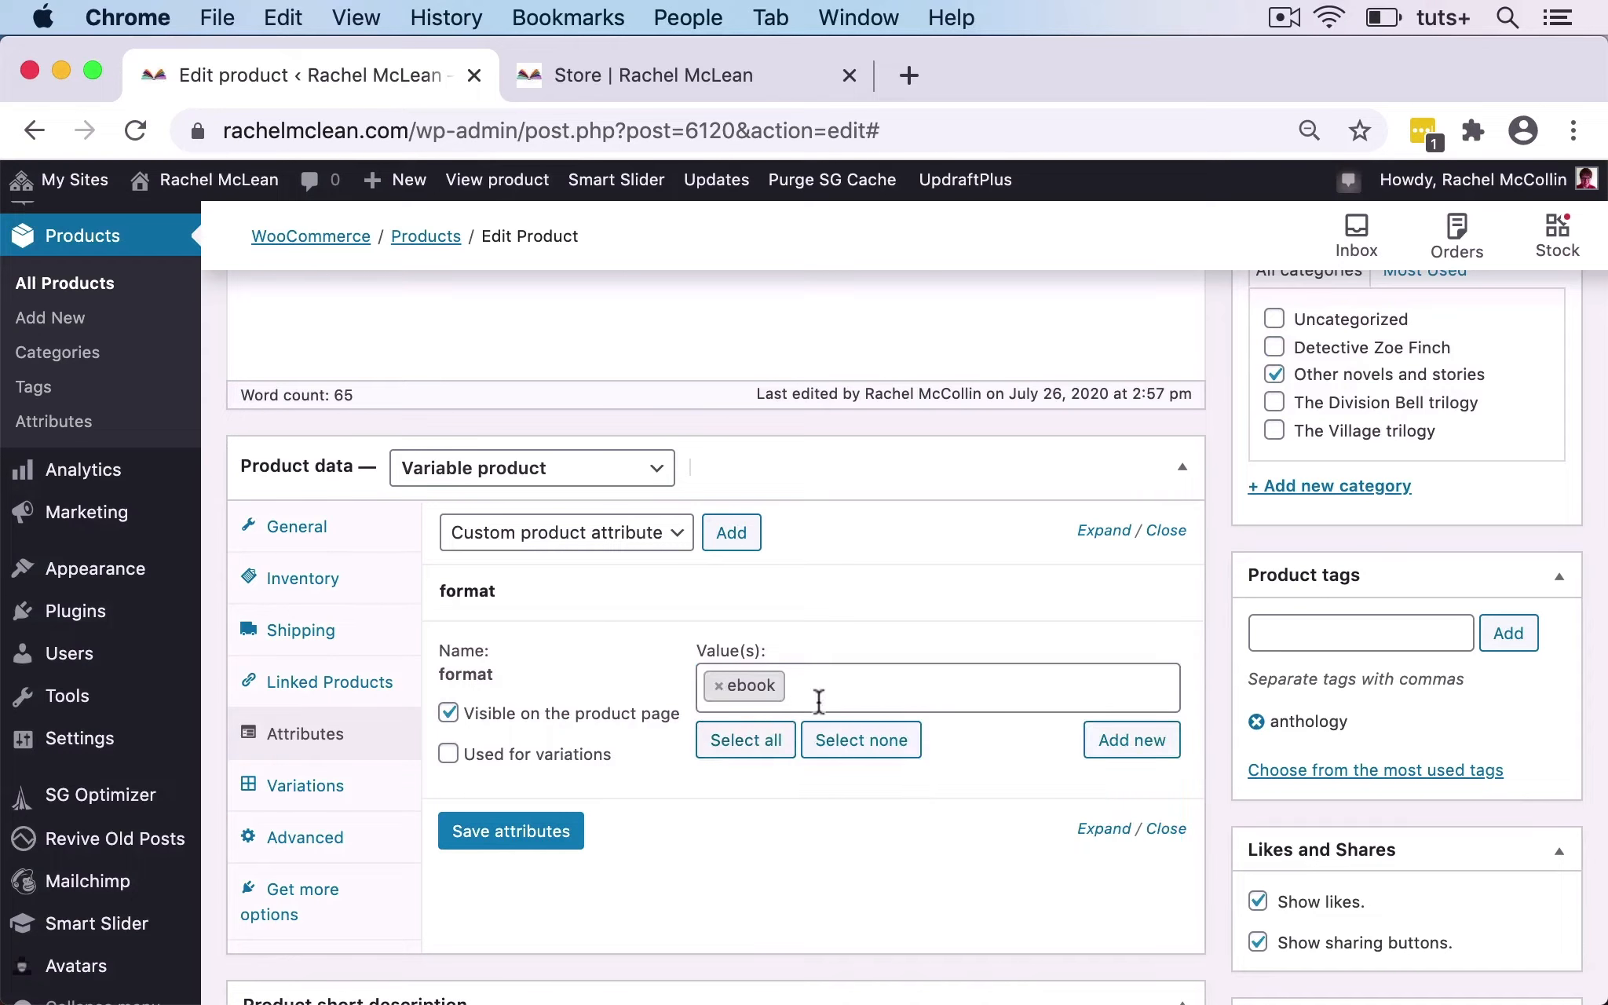
pyautogui.click(772, 743)
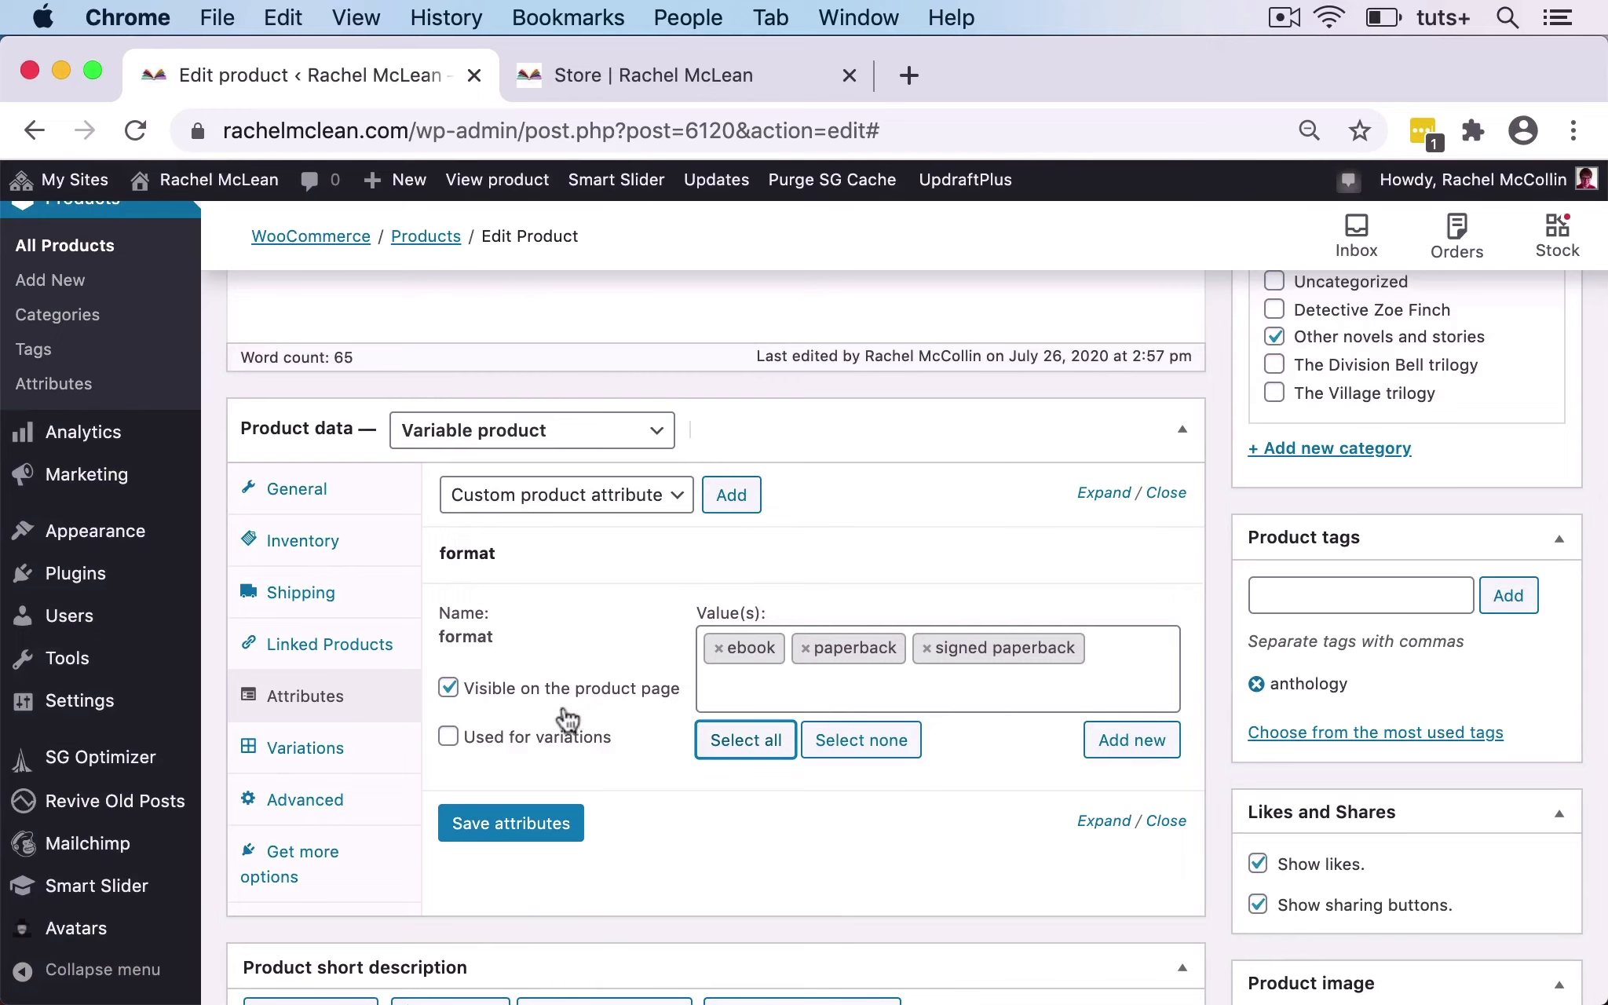
# Mark the product's format attribute as used for variations and save the attributes.
pyautogui.scroll(-5, 710, 822)
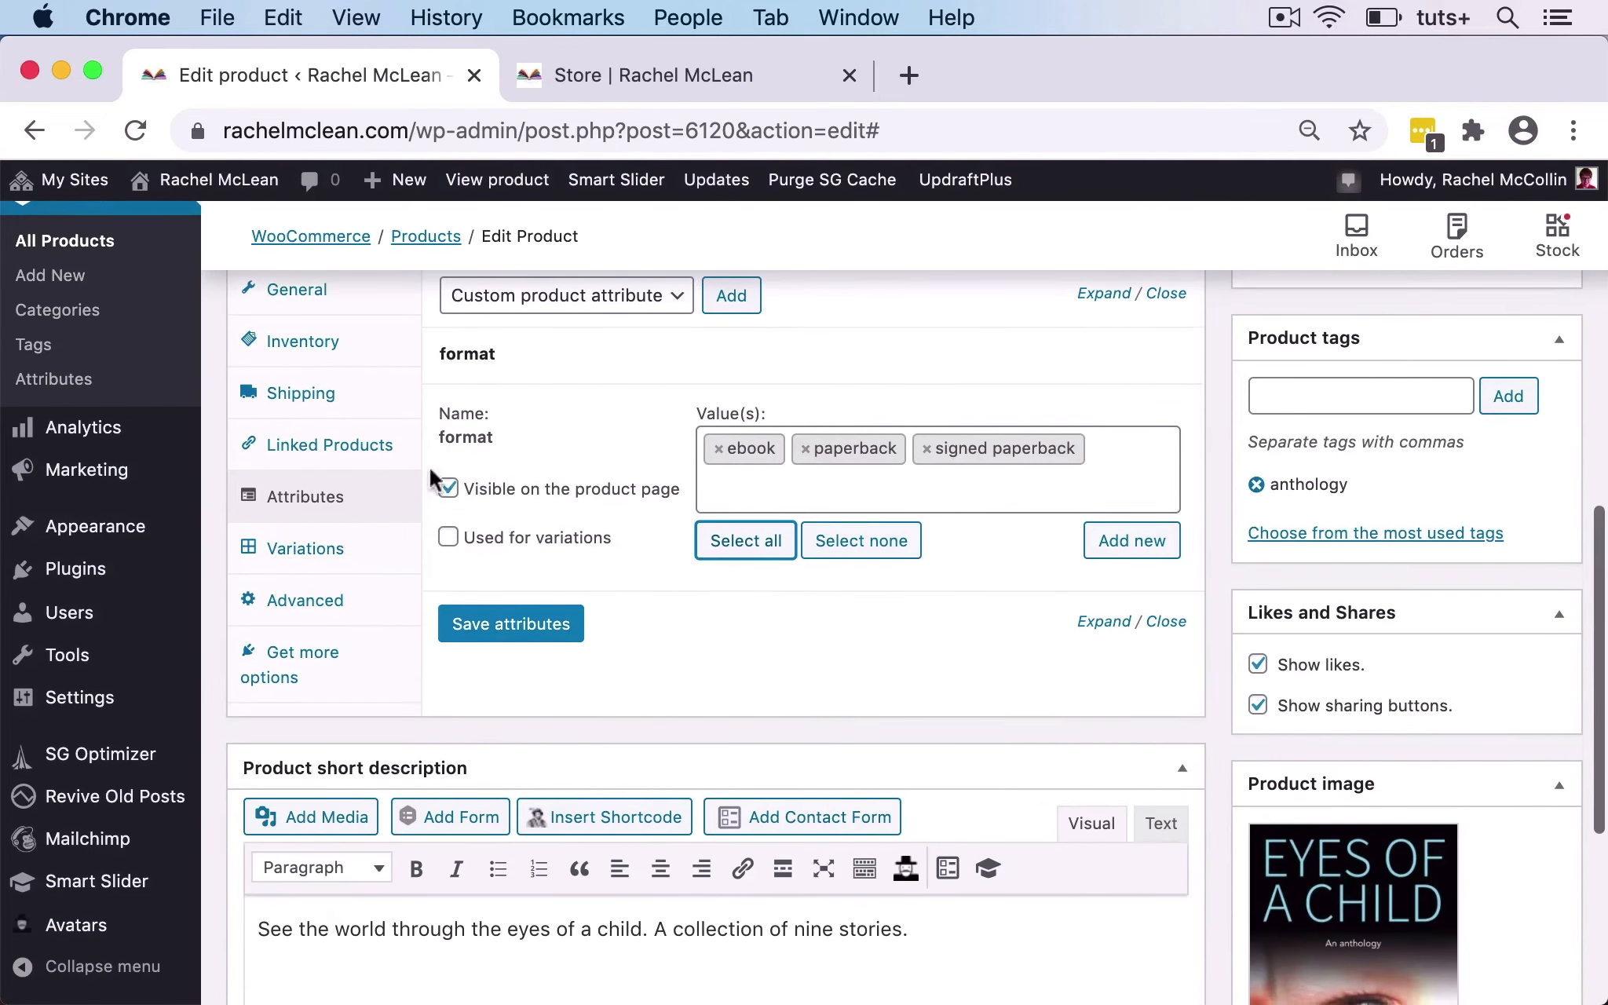
pyautogui.click(448, 537)
pyautogui.scroll(2, 603, 638)
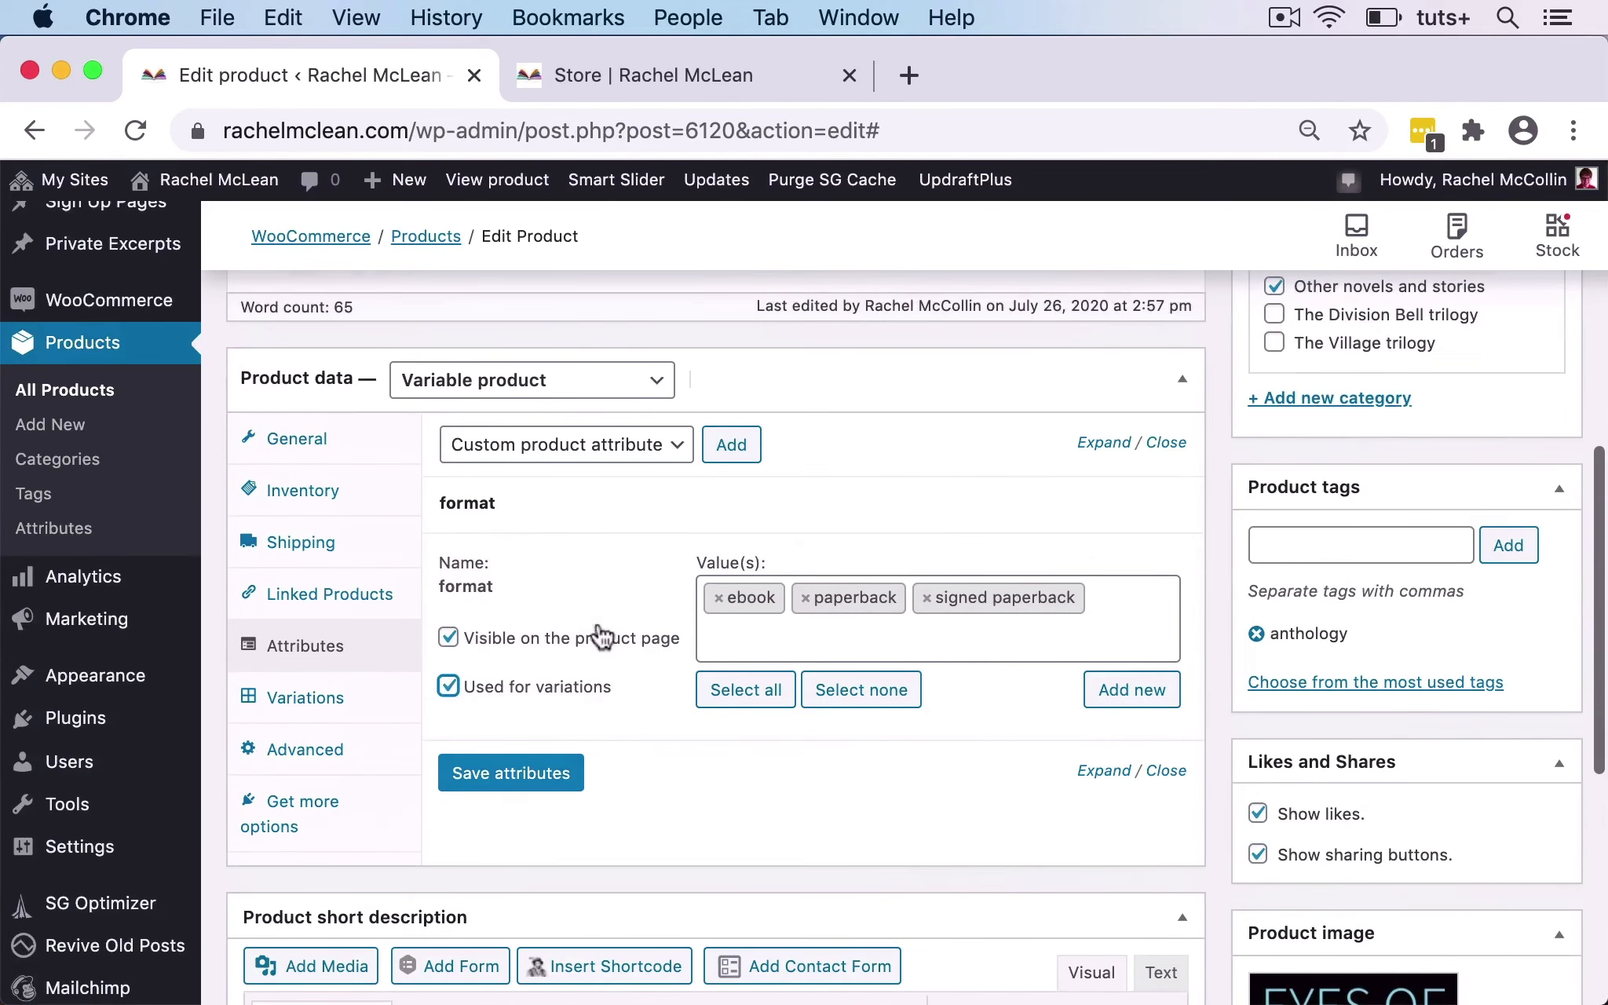
pyautogui.click(531, 771)
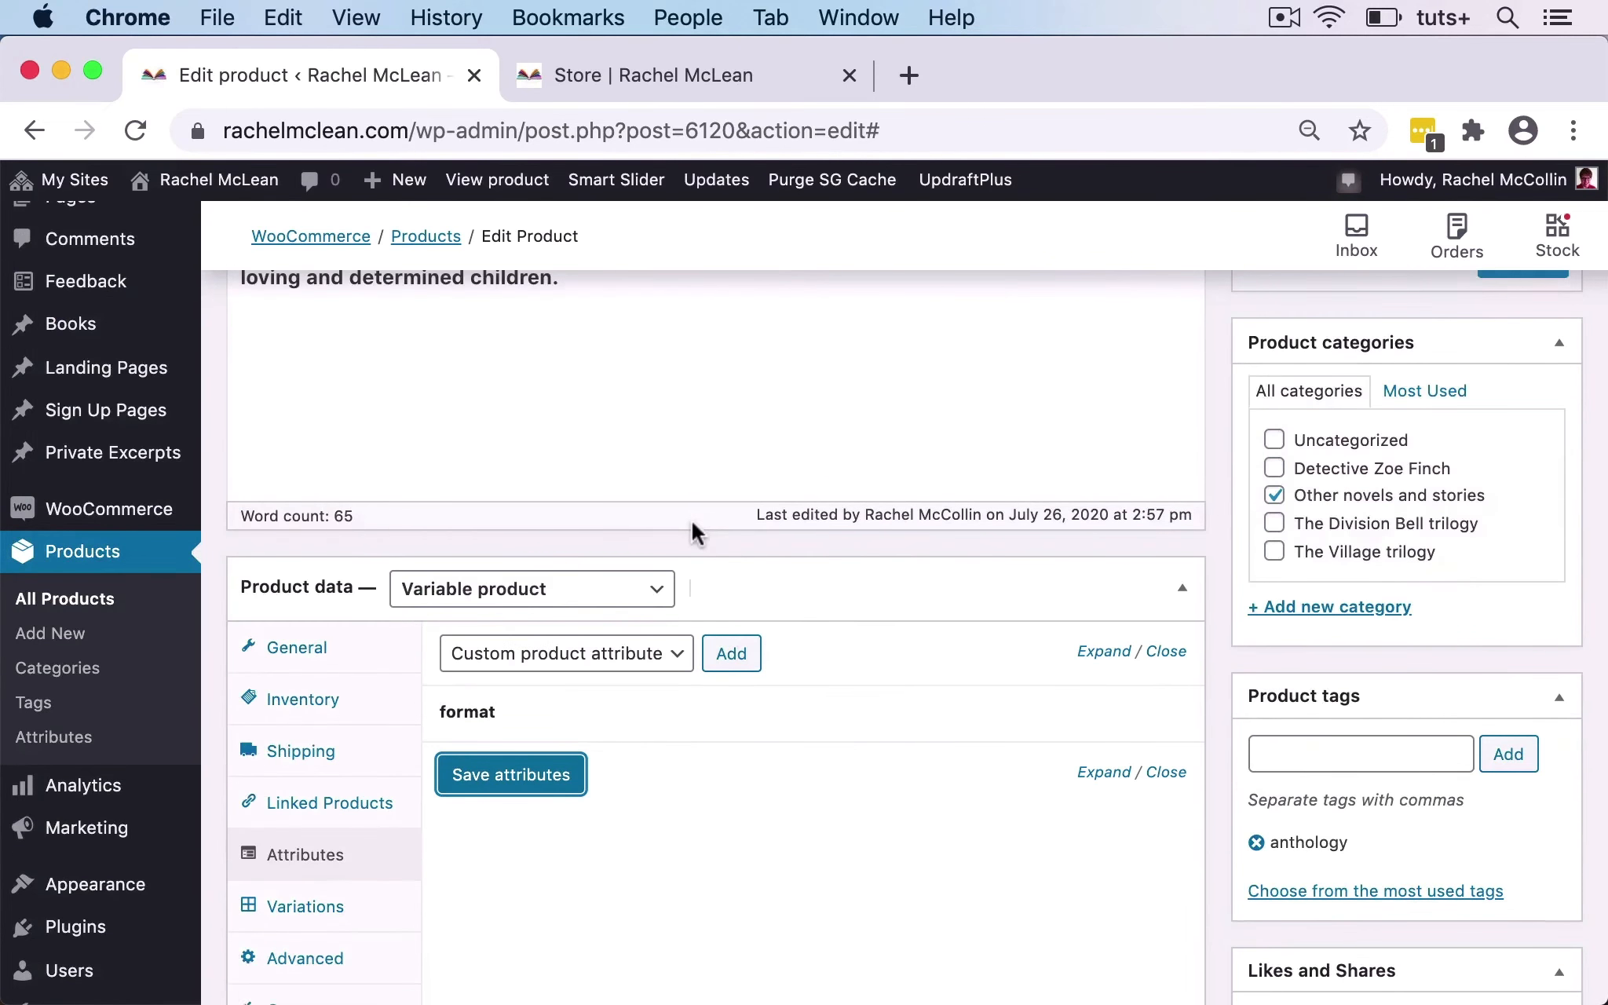
# Update the "Eyes of a Child" product and open its variations settings.
pyautogui.scroll(12, 695, 513)
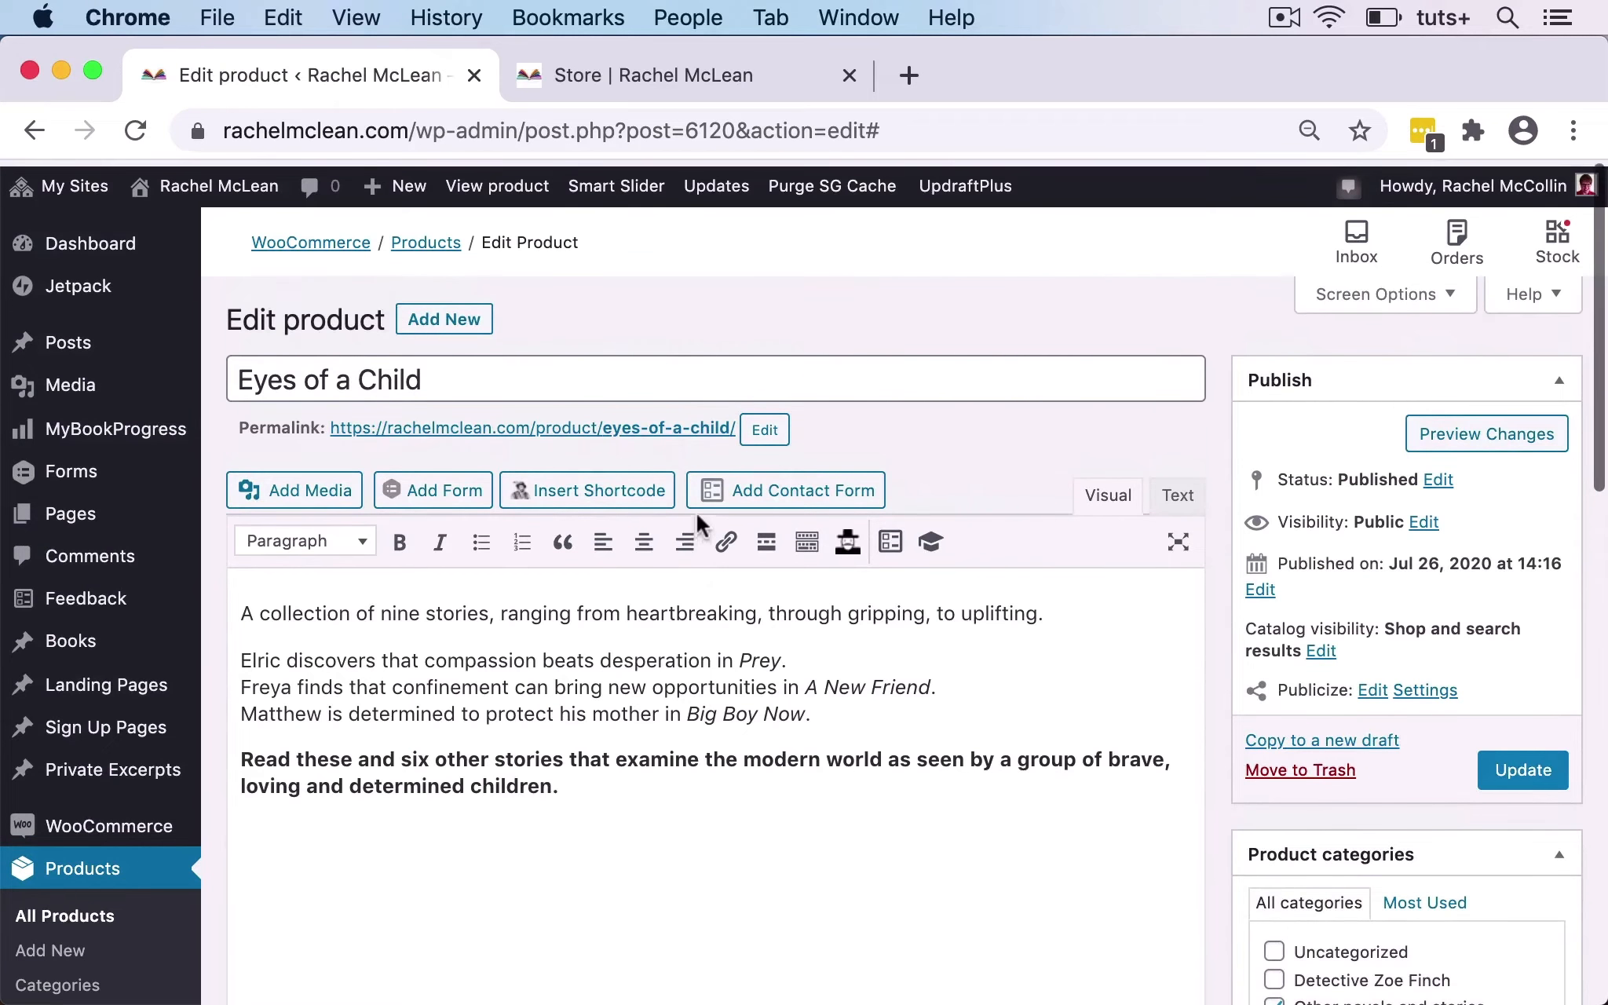
pyautogui.click(1515, 773)
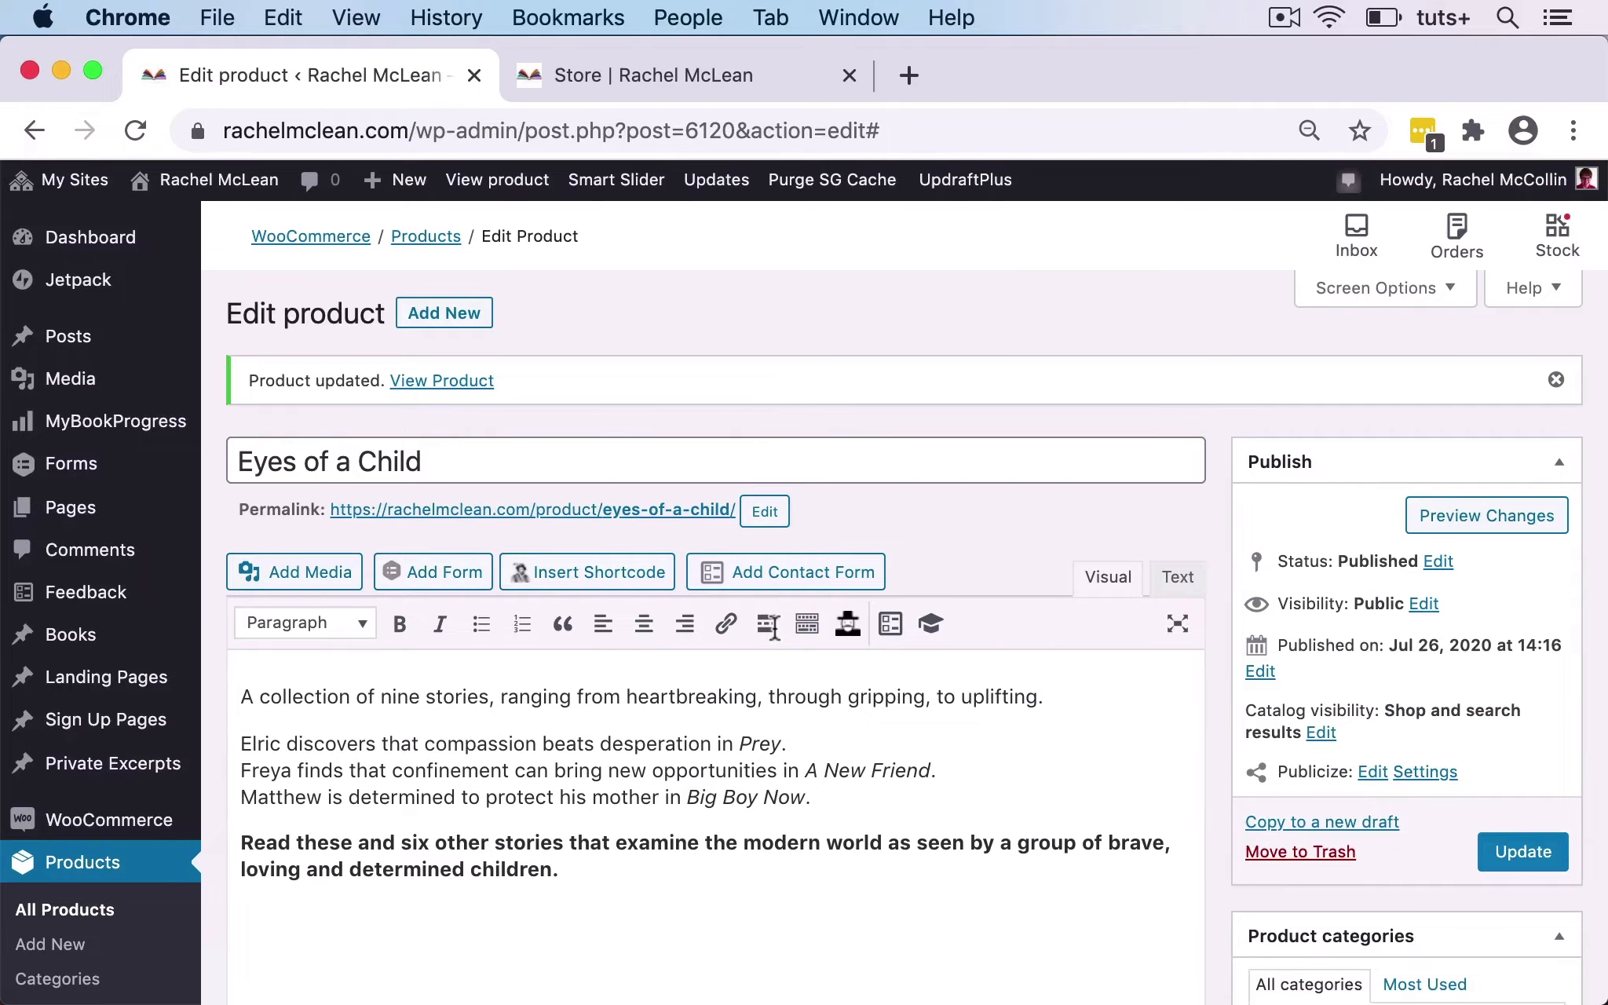
pyautogui.scroll(-15, 773, 628)
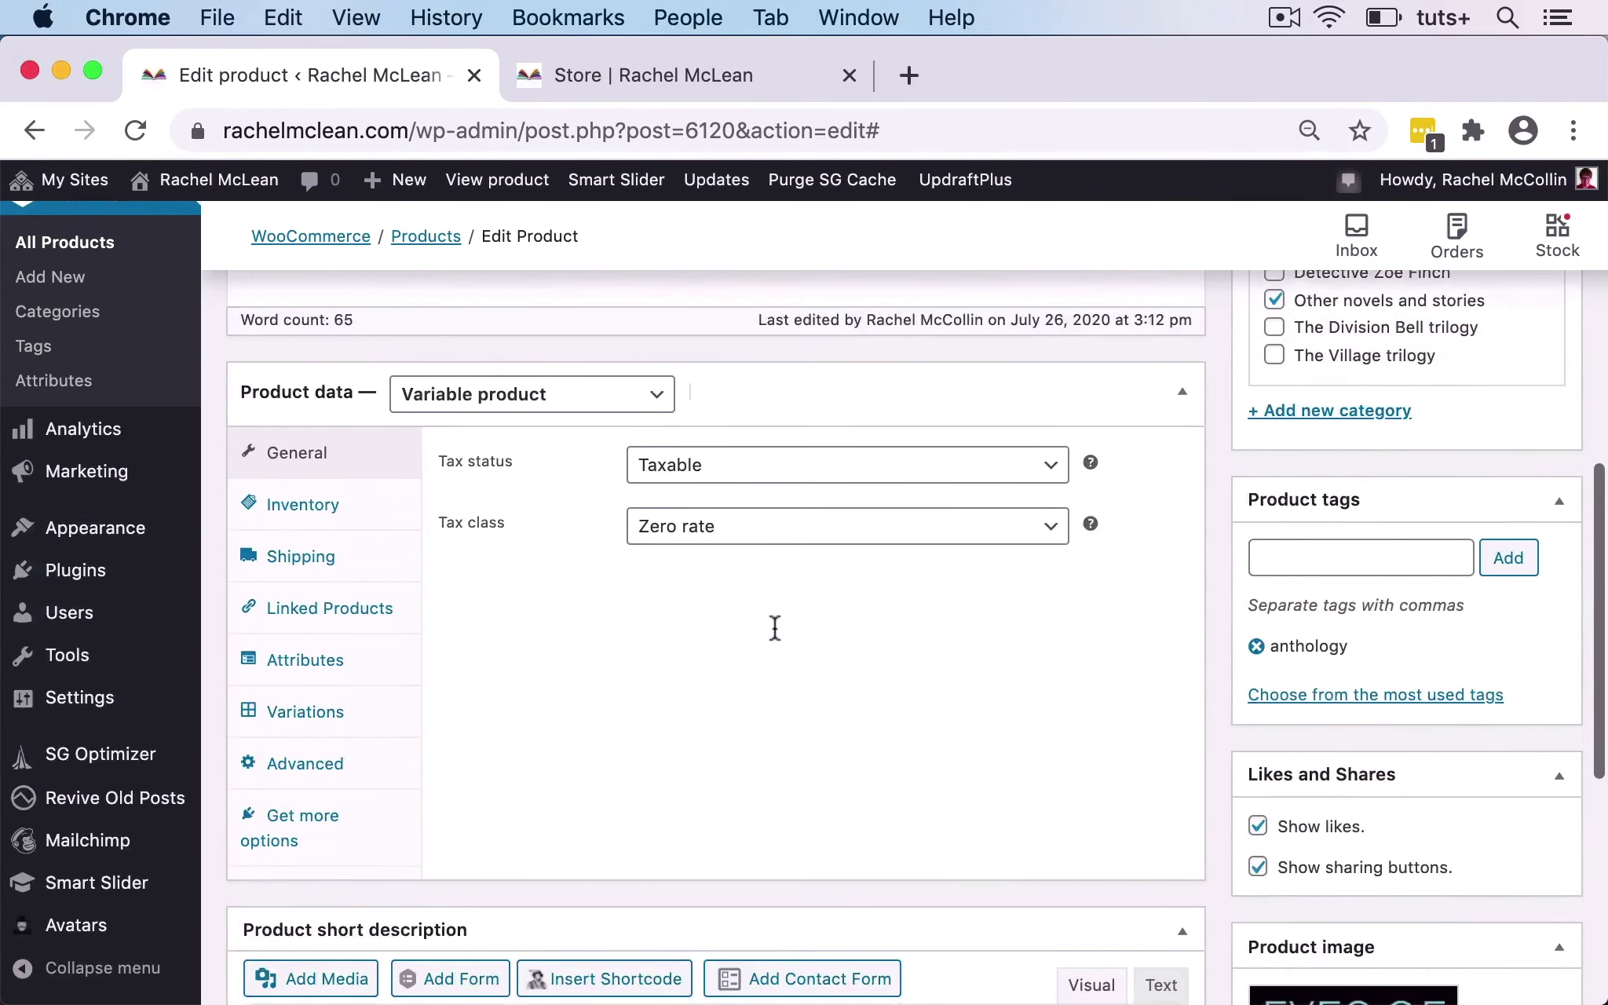
pyautogui.click(314, 569)
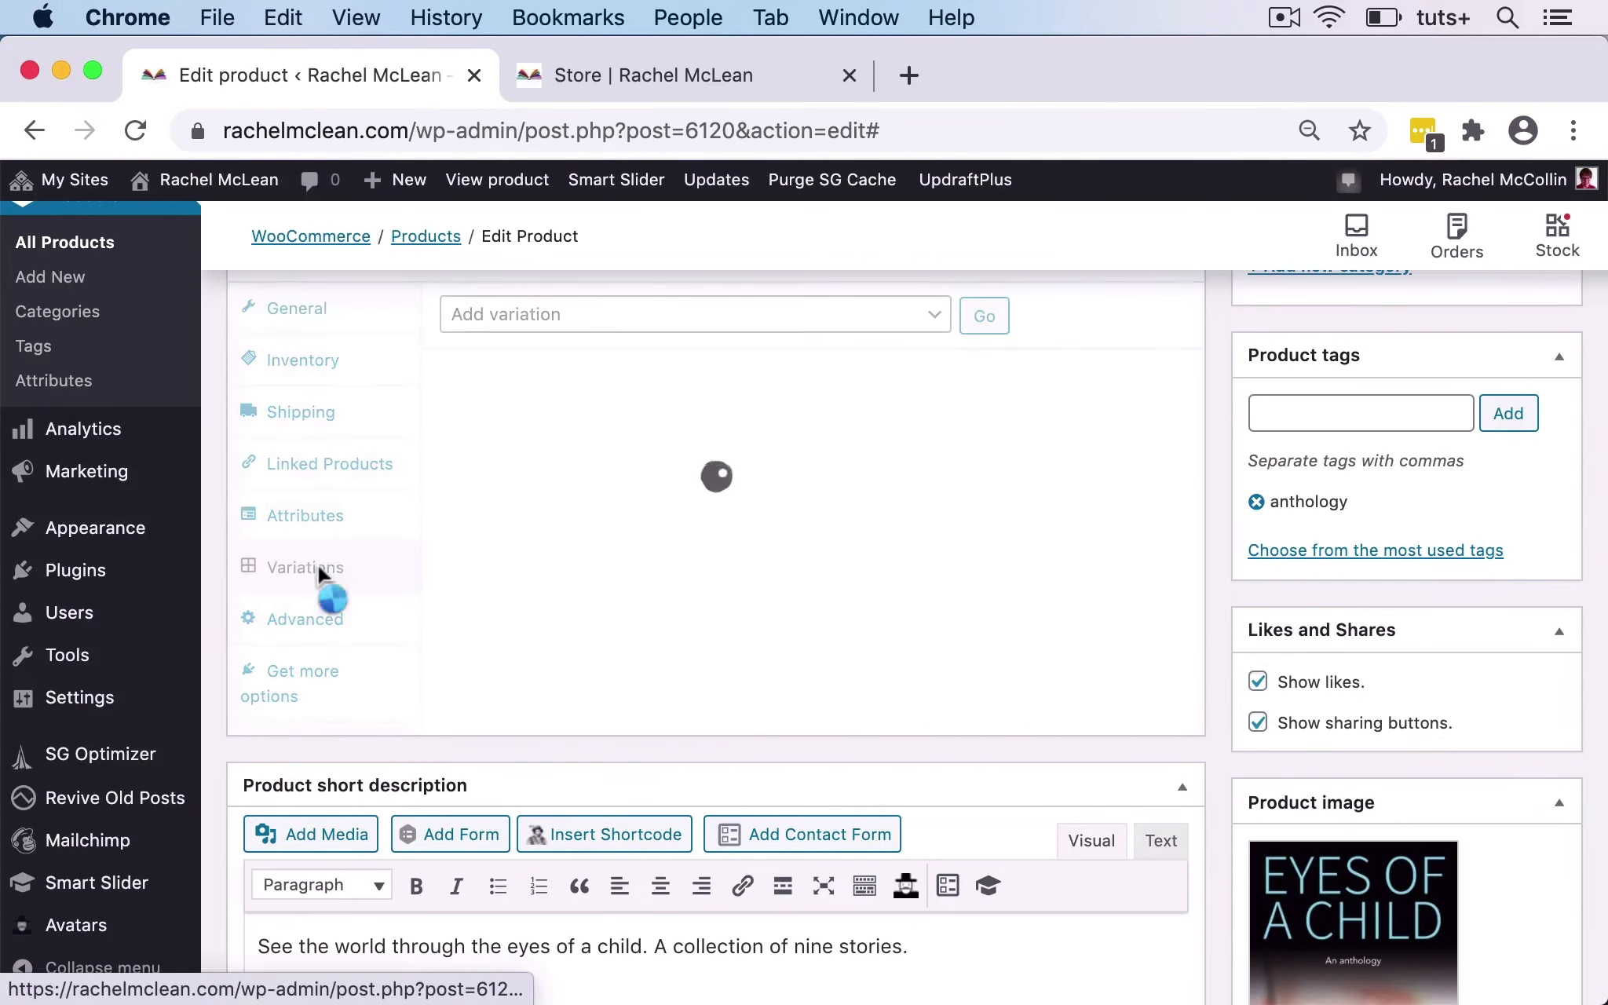
# Create the product's variations from all of its attributes and confirm linking them.
pyautogui.click(600, 327)
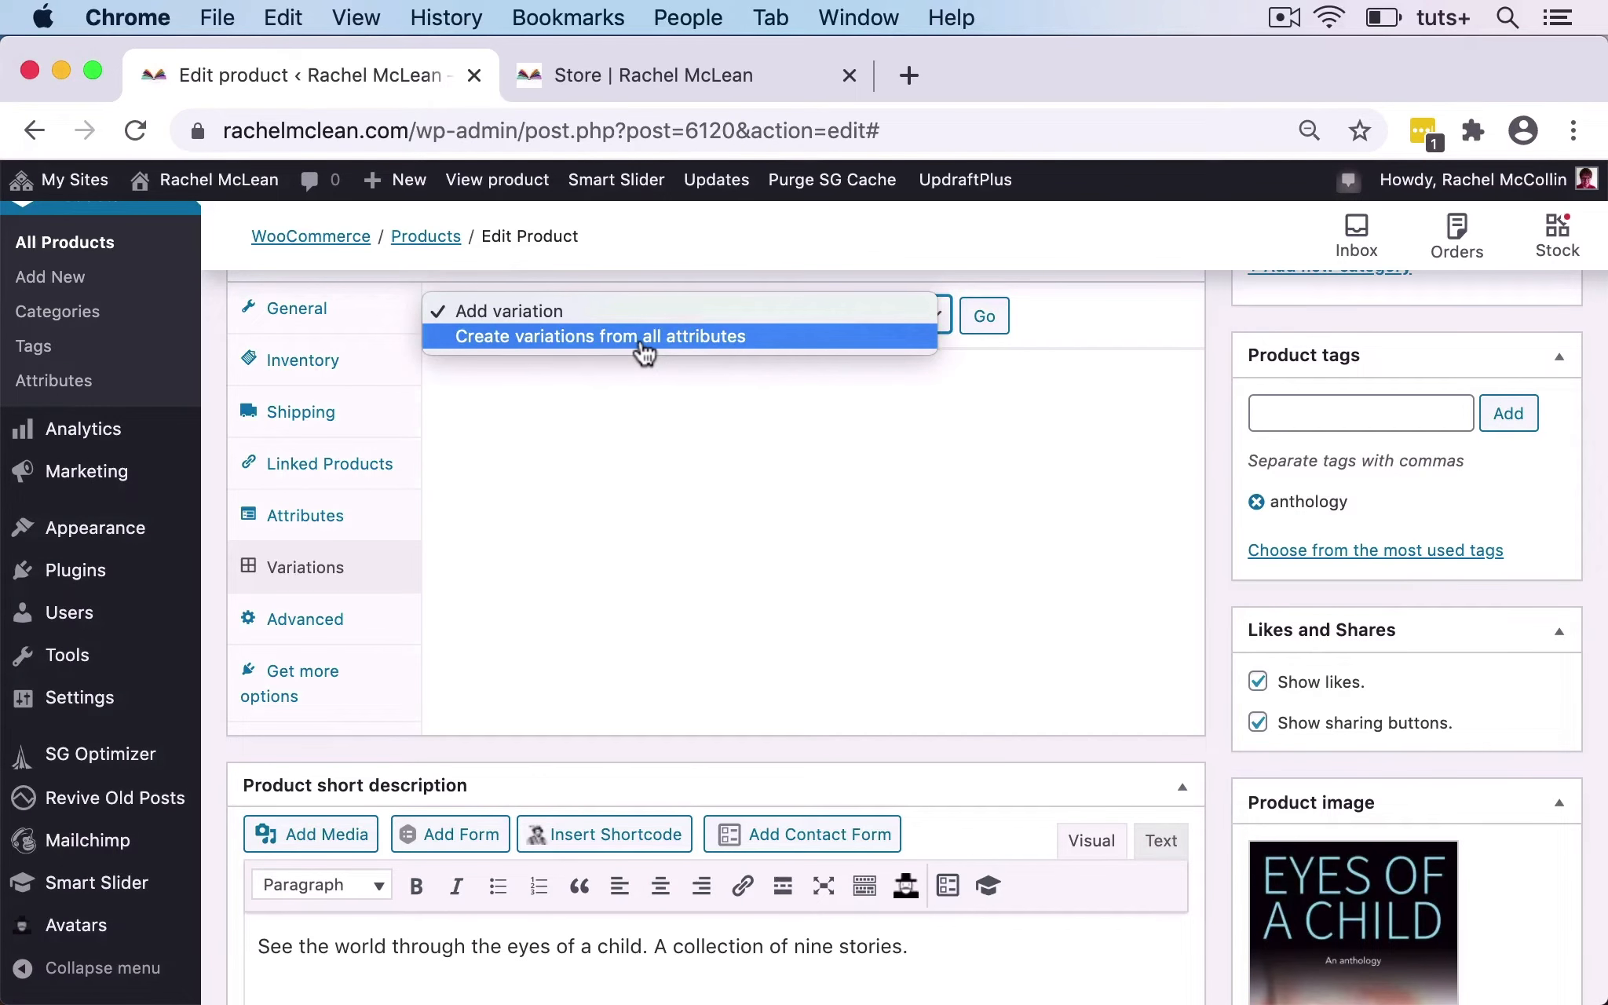
pyautogui.click(644, 338)
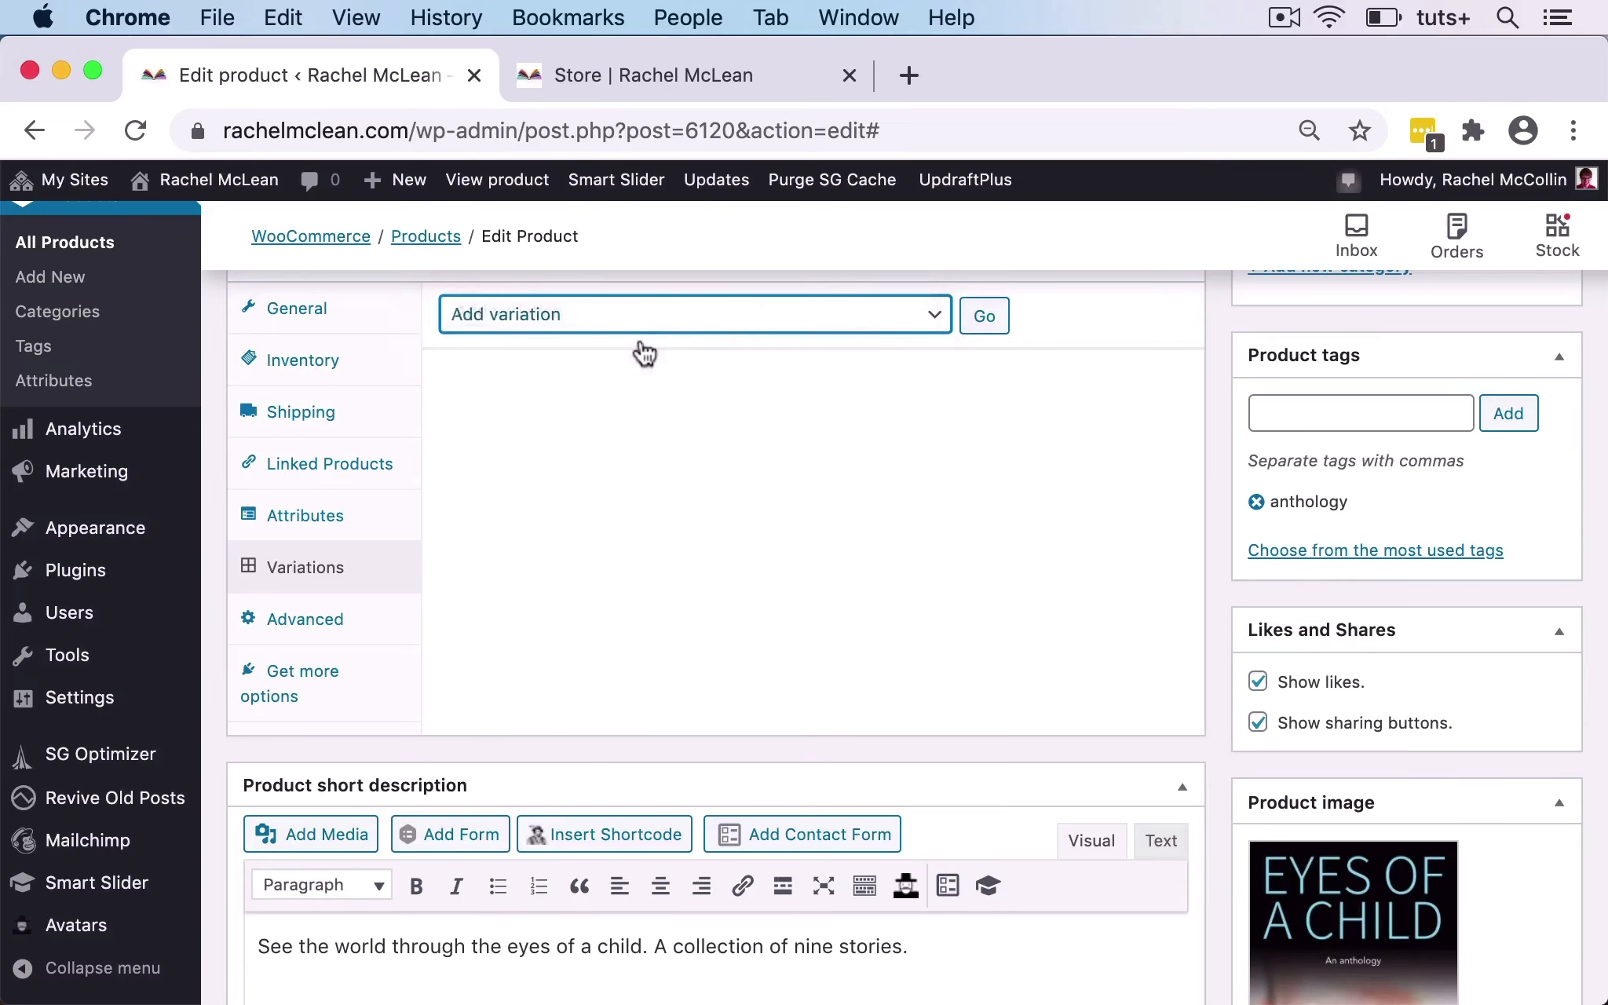
pyautogui.click(986, 317)
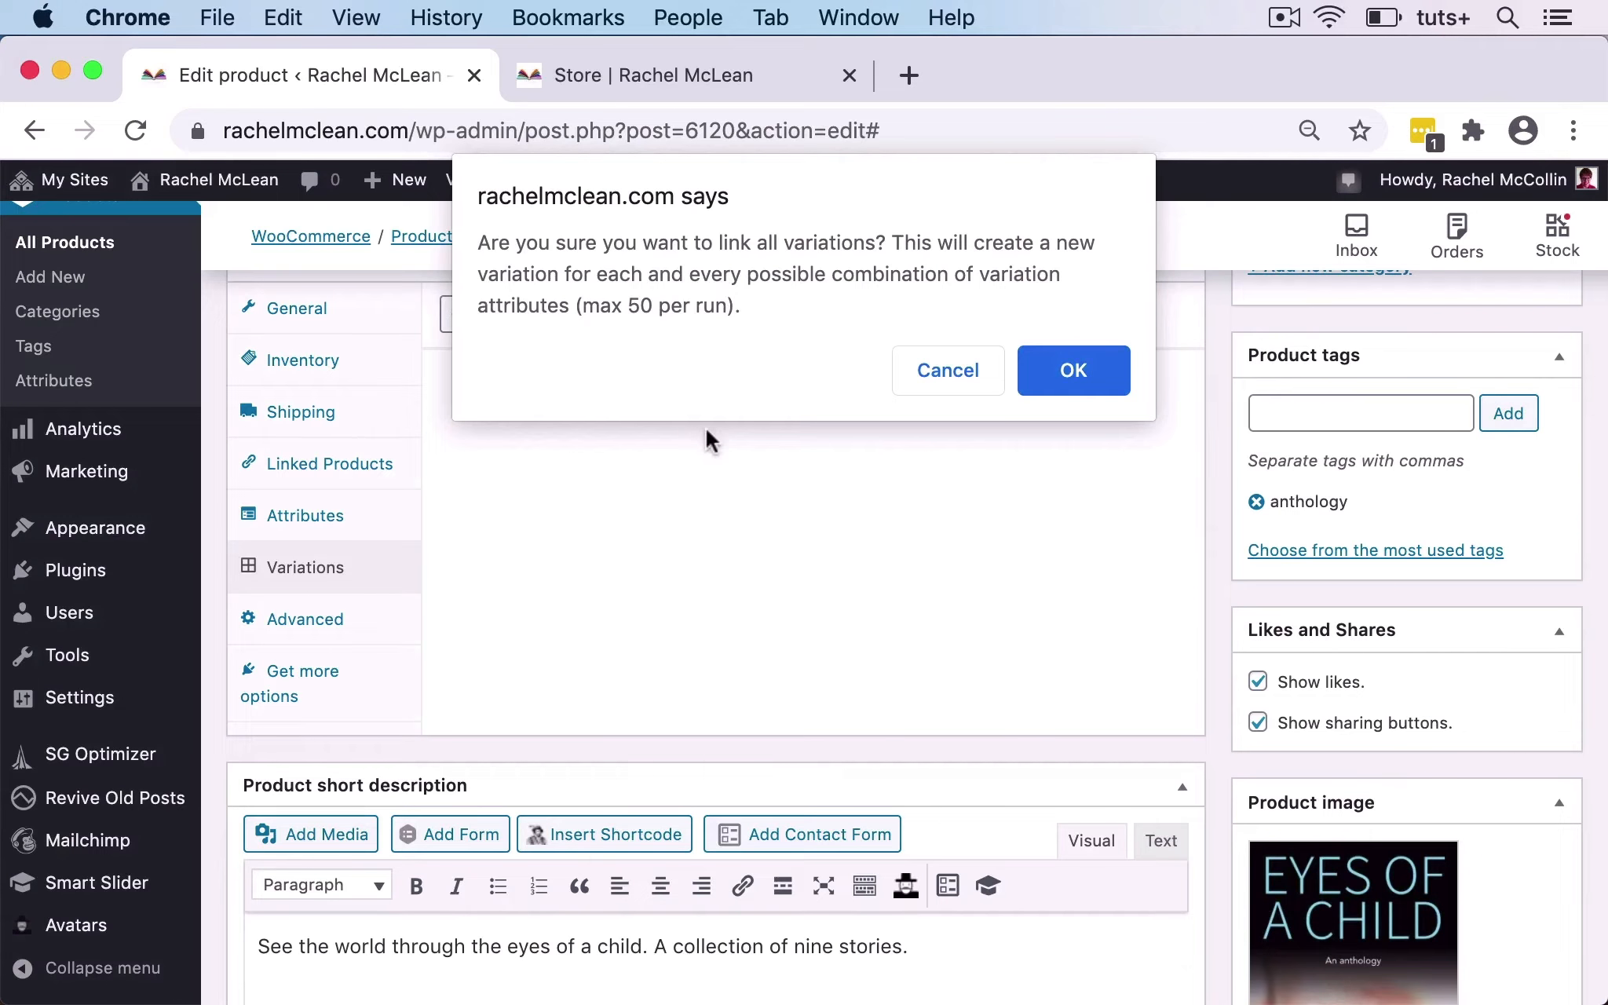
pyautogui.click(1076, 371)
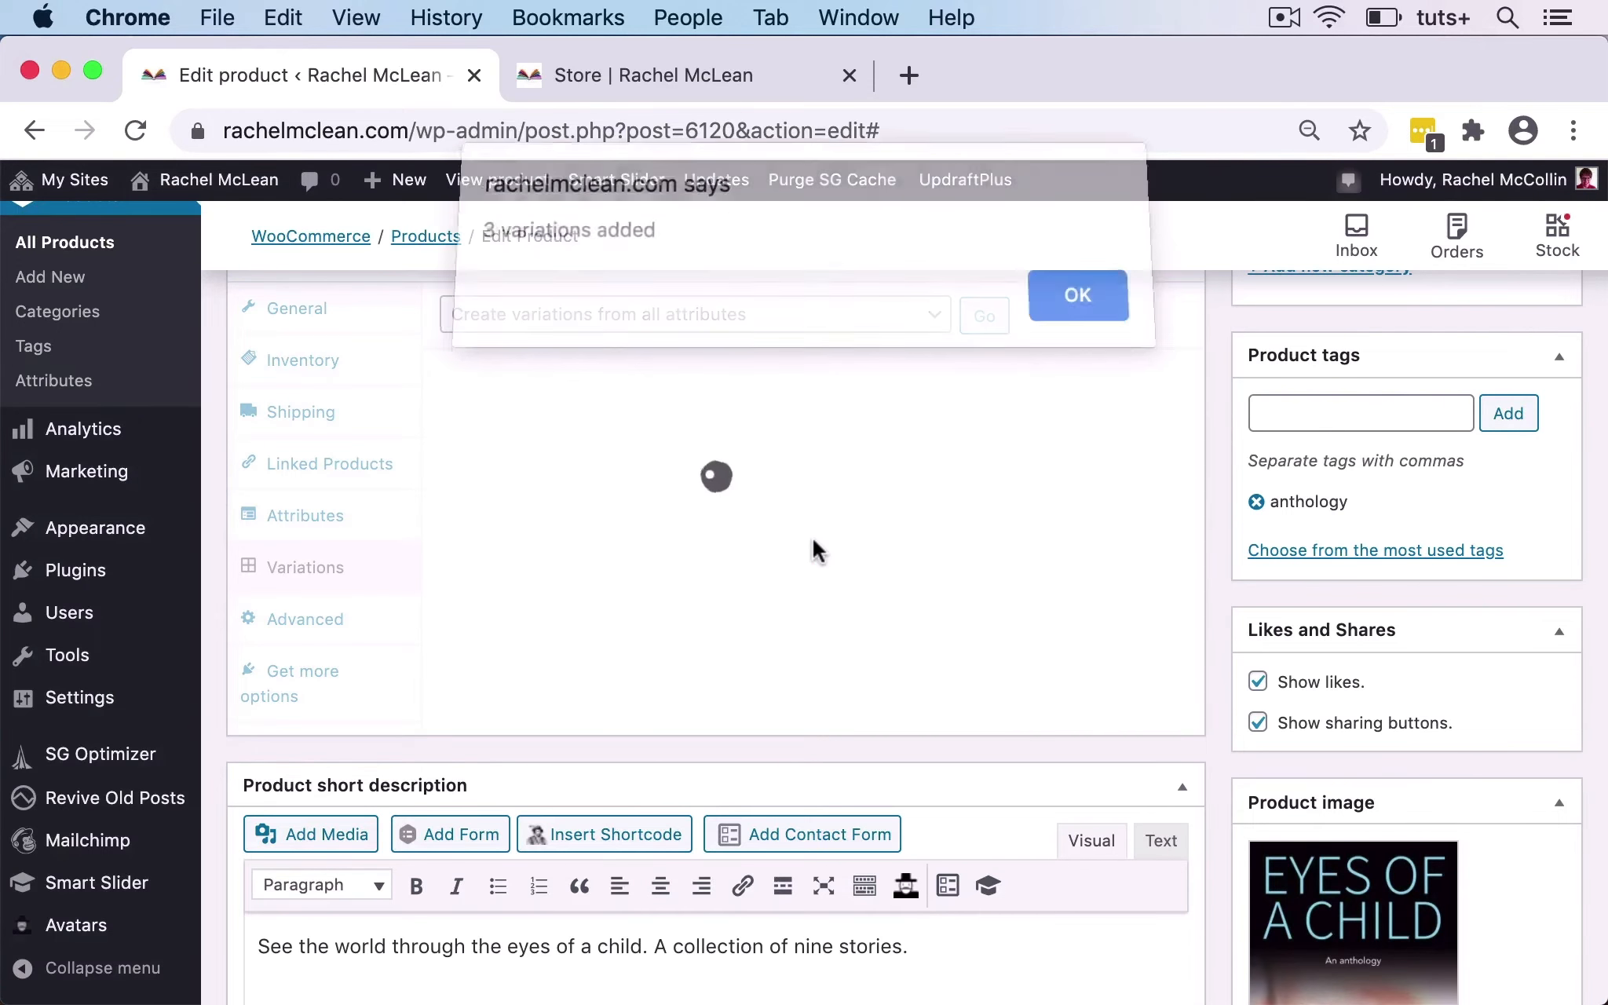
pyautogui.click(1080, 310)
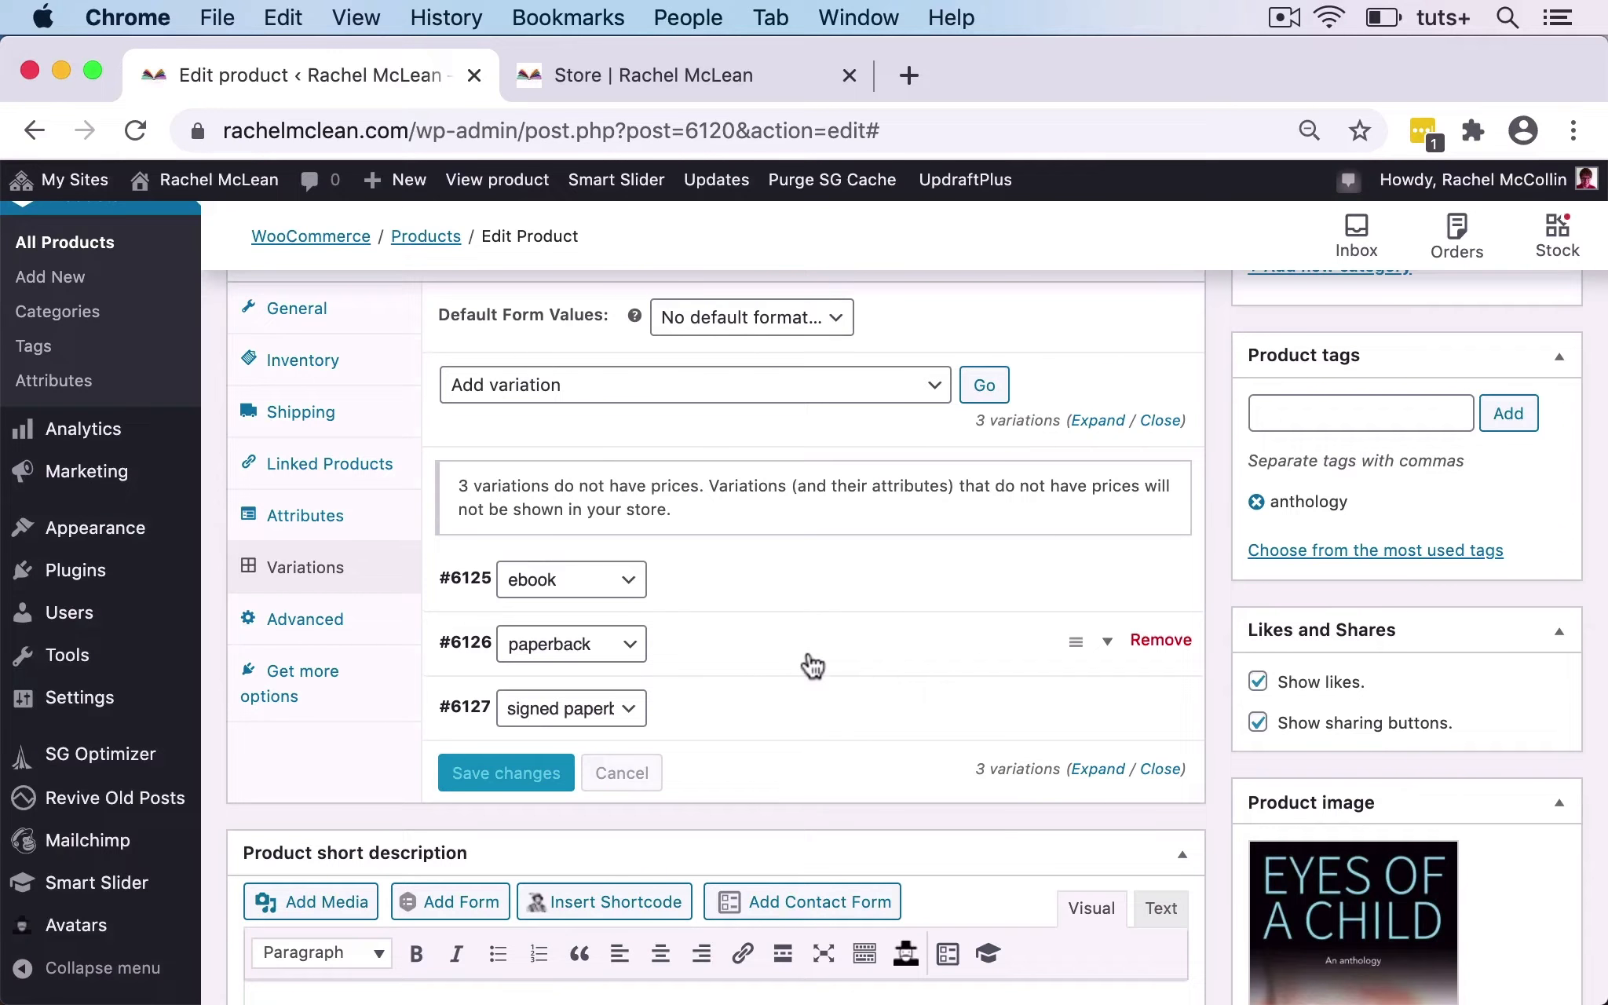
# Open the ebook variation and look through its price, stock, shipping and tax fields.
pyautogui.scroll(-1, 754, 574)
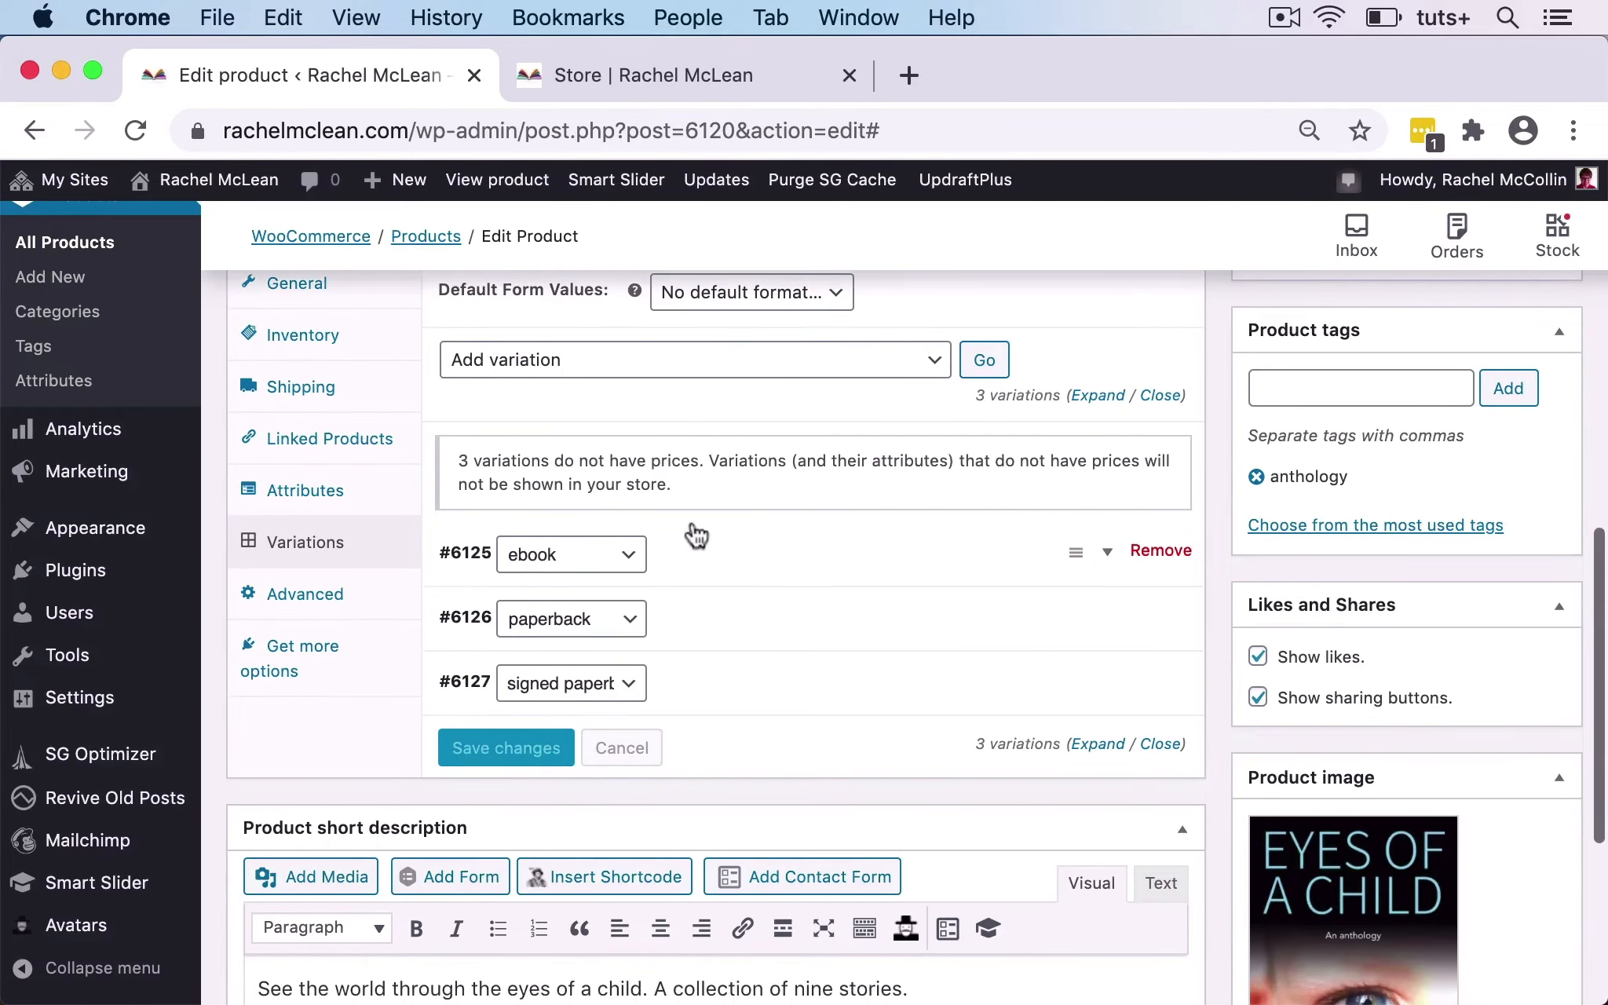
pyautogui.click(629, 562)
pyautogui.click(629, 562)
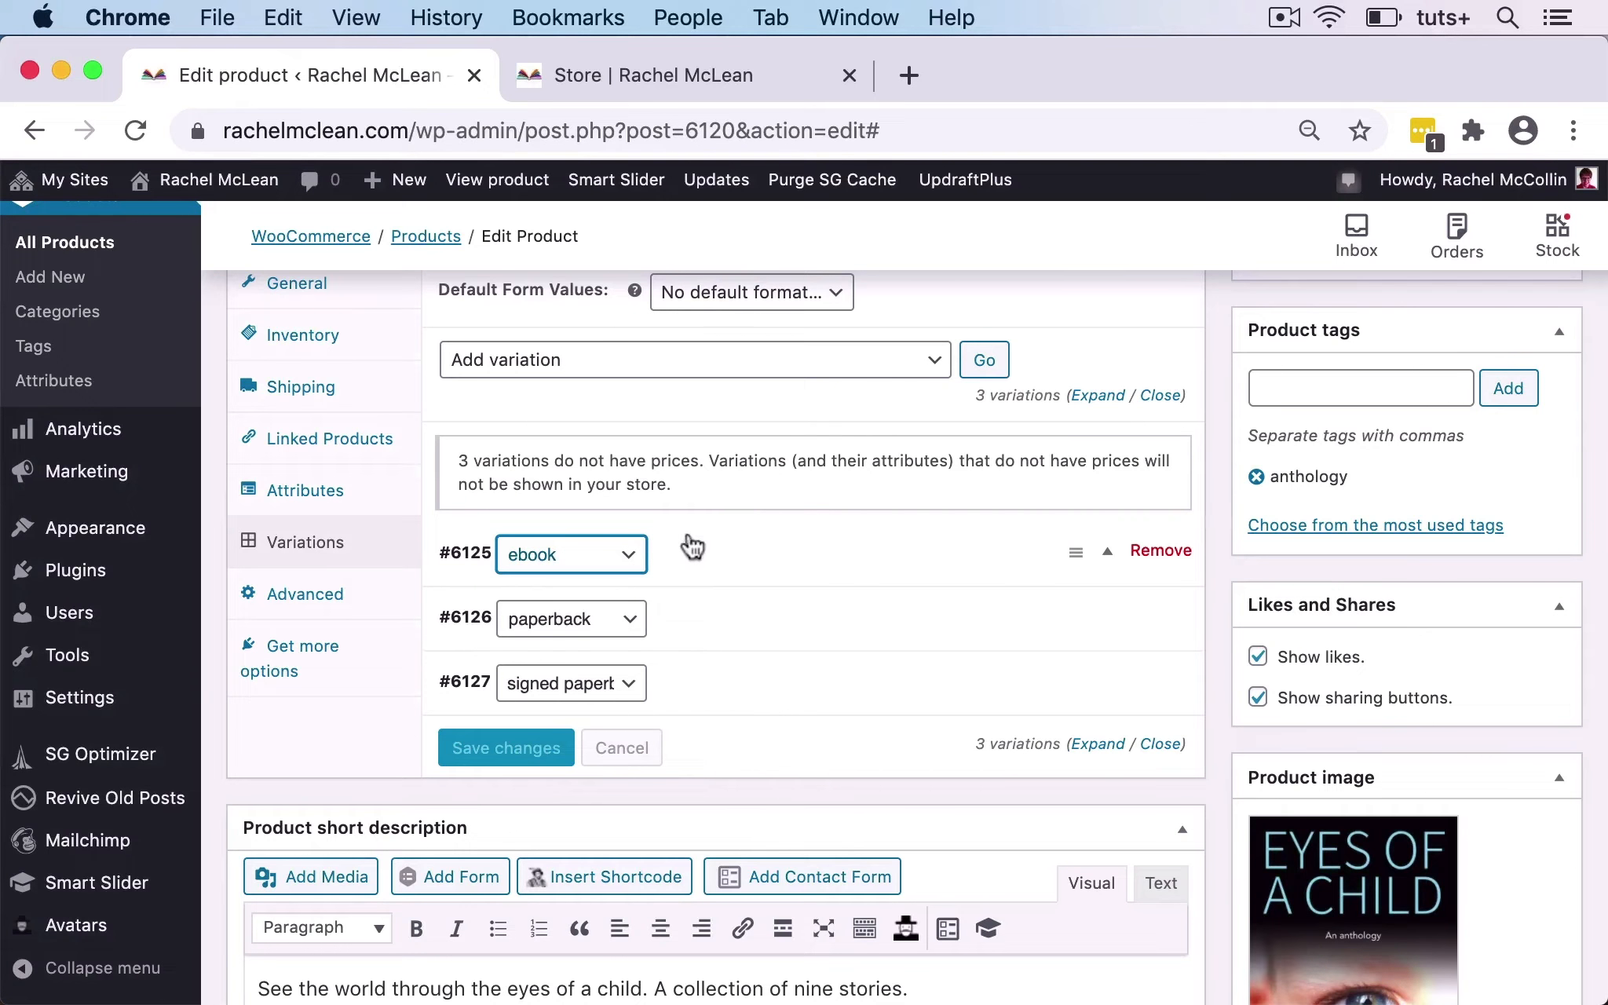
pyautogui.click(1084, 562)
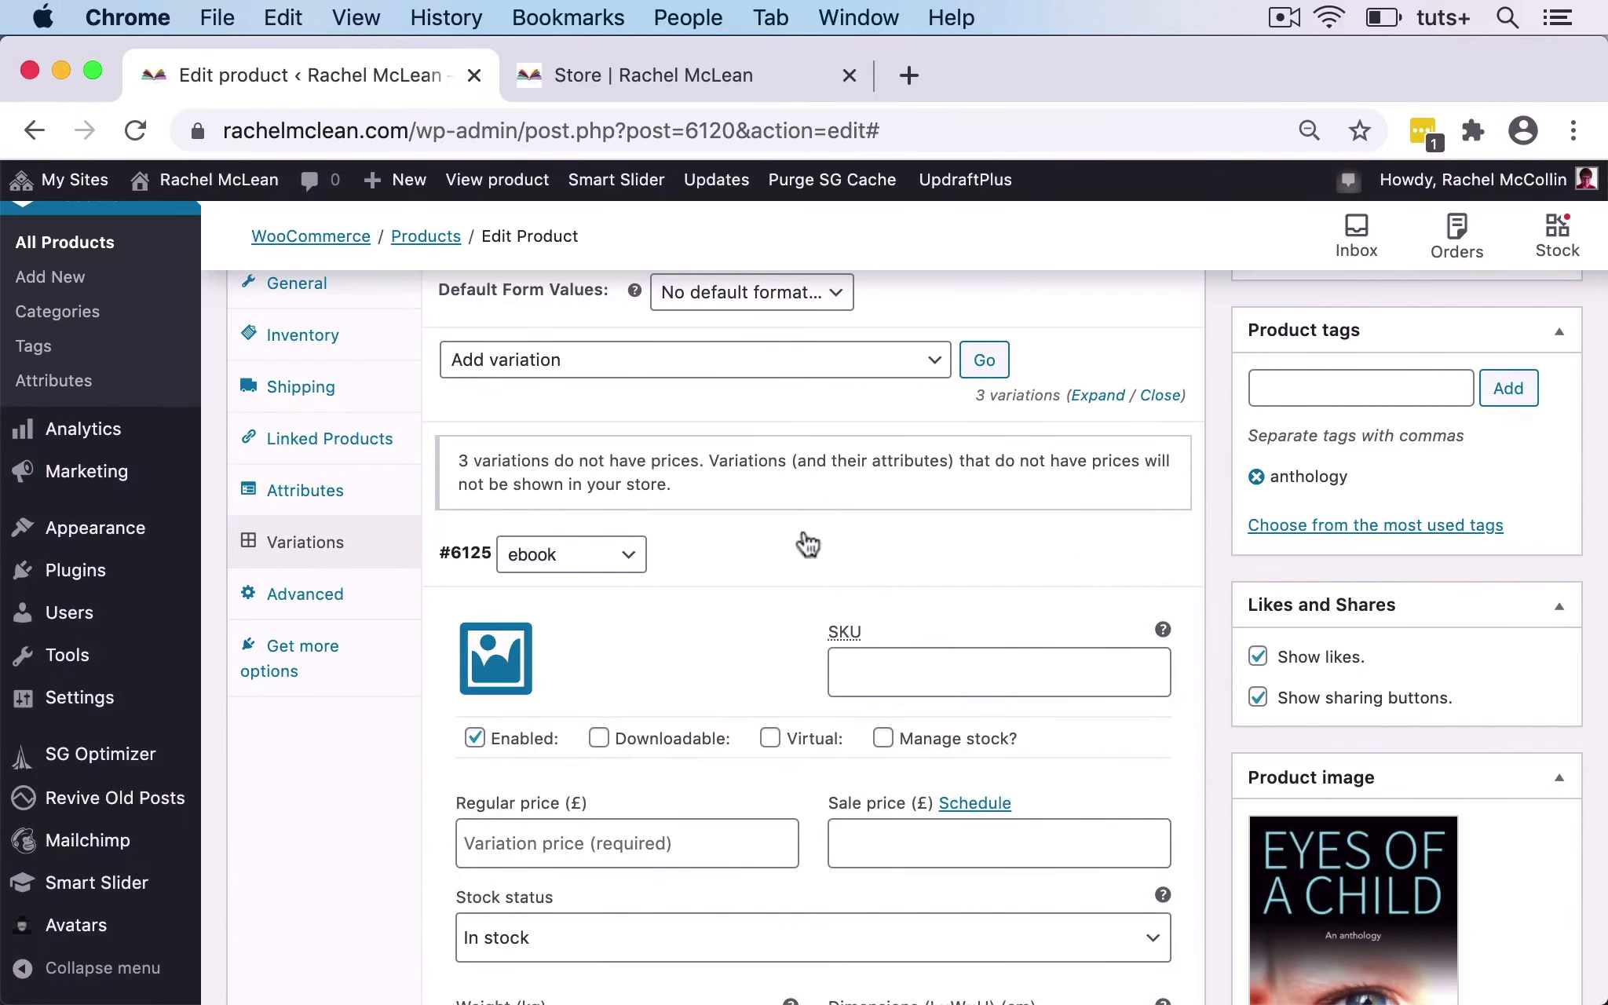
pyautogui.scroll(-5, 932, 577)
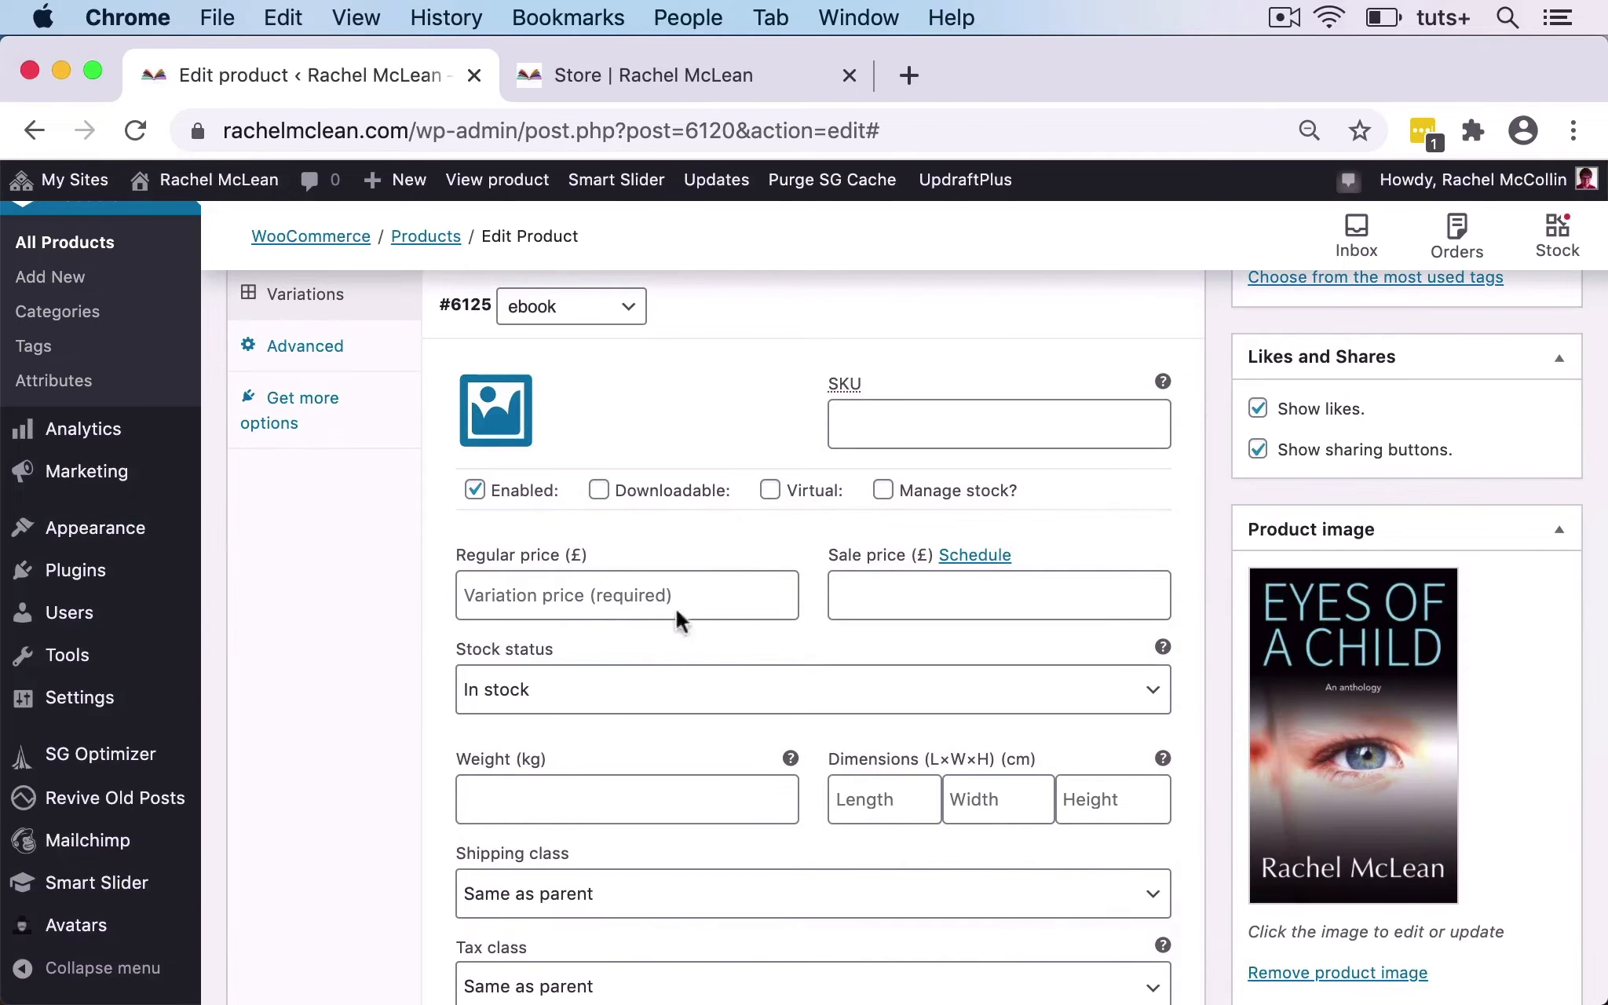
pyautogui.scroll(-2, 738, 652)
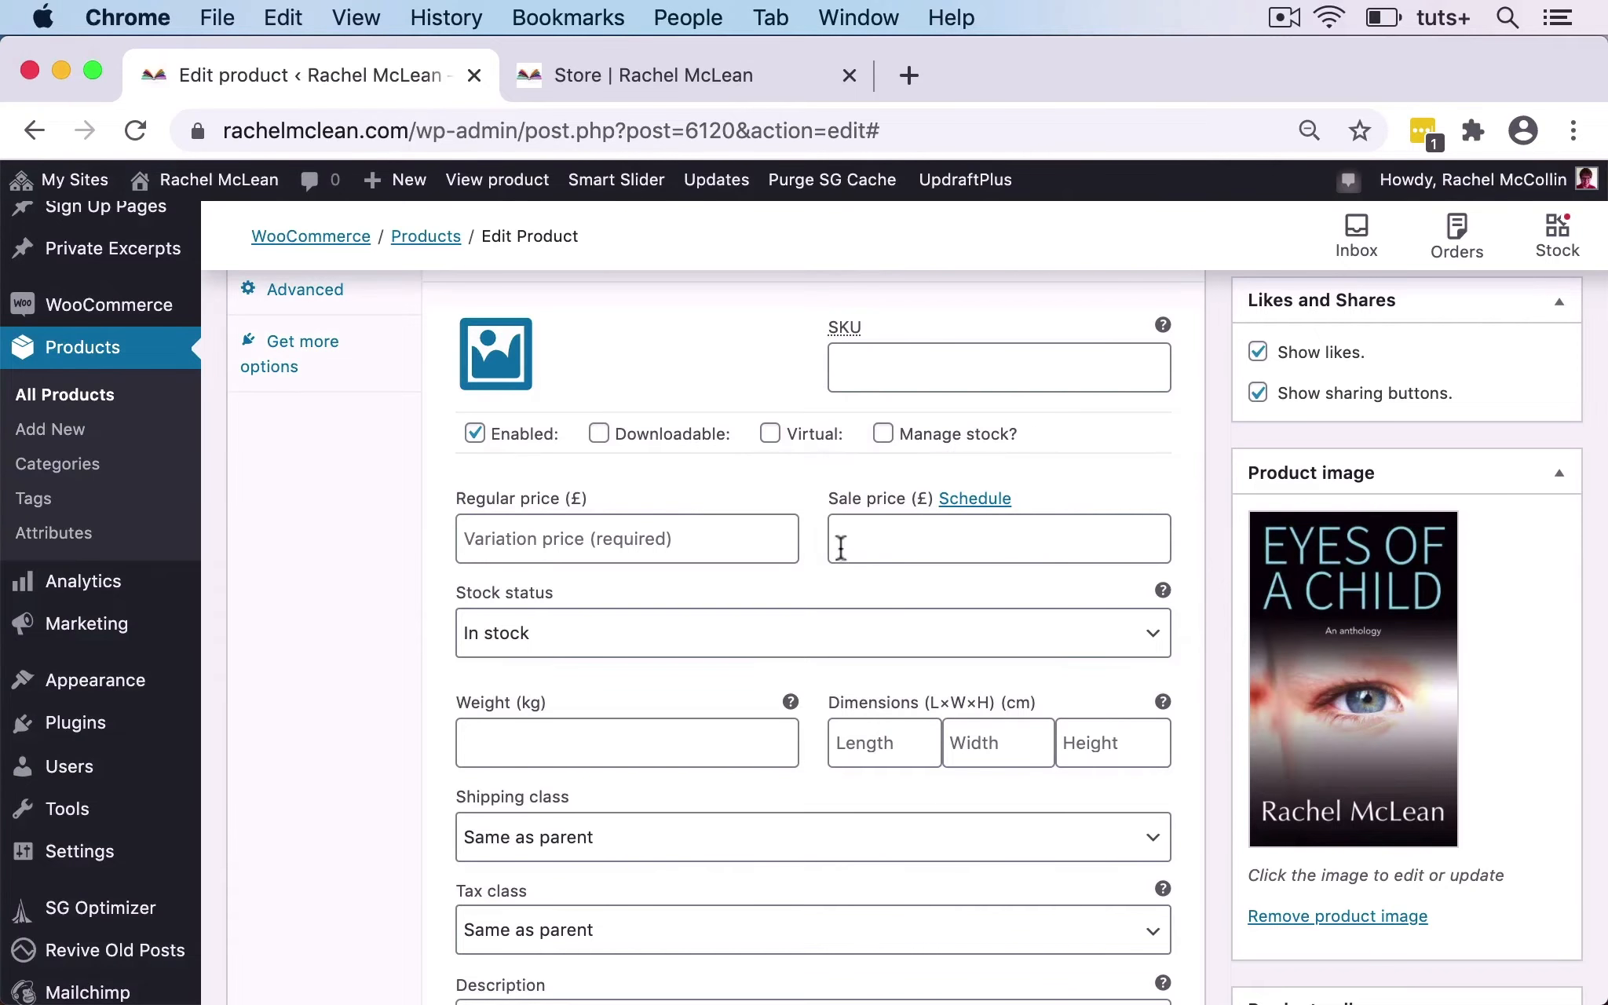
pyautogui.scroll(5, 817, 572)
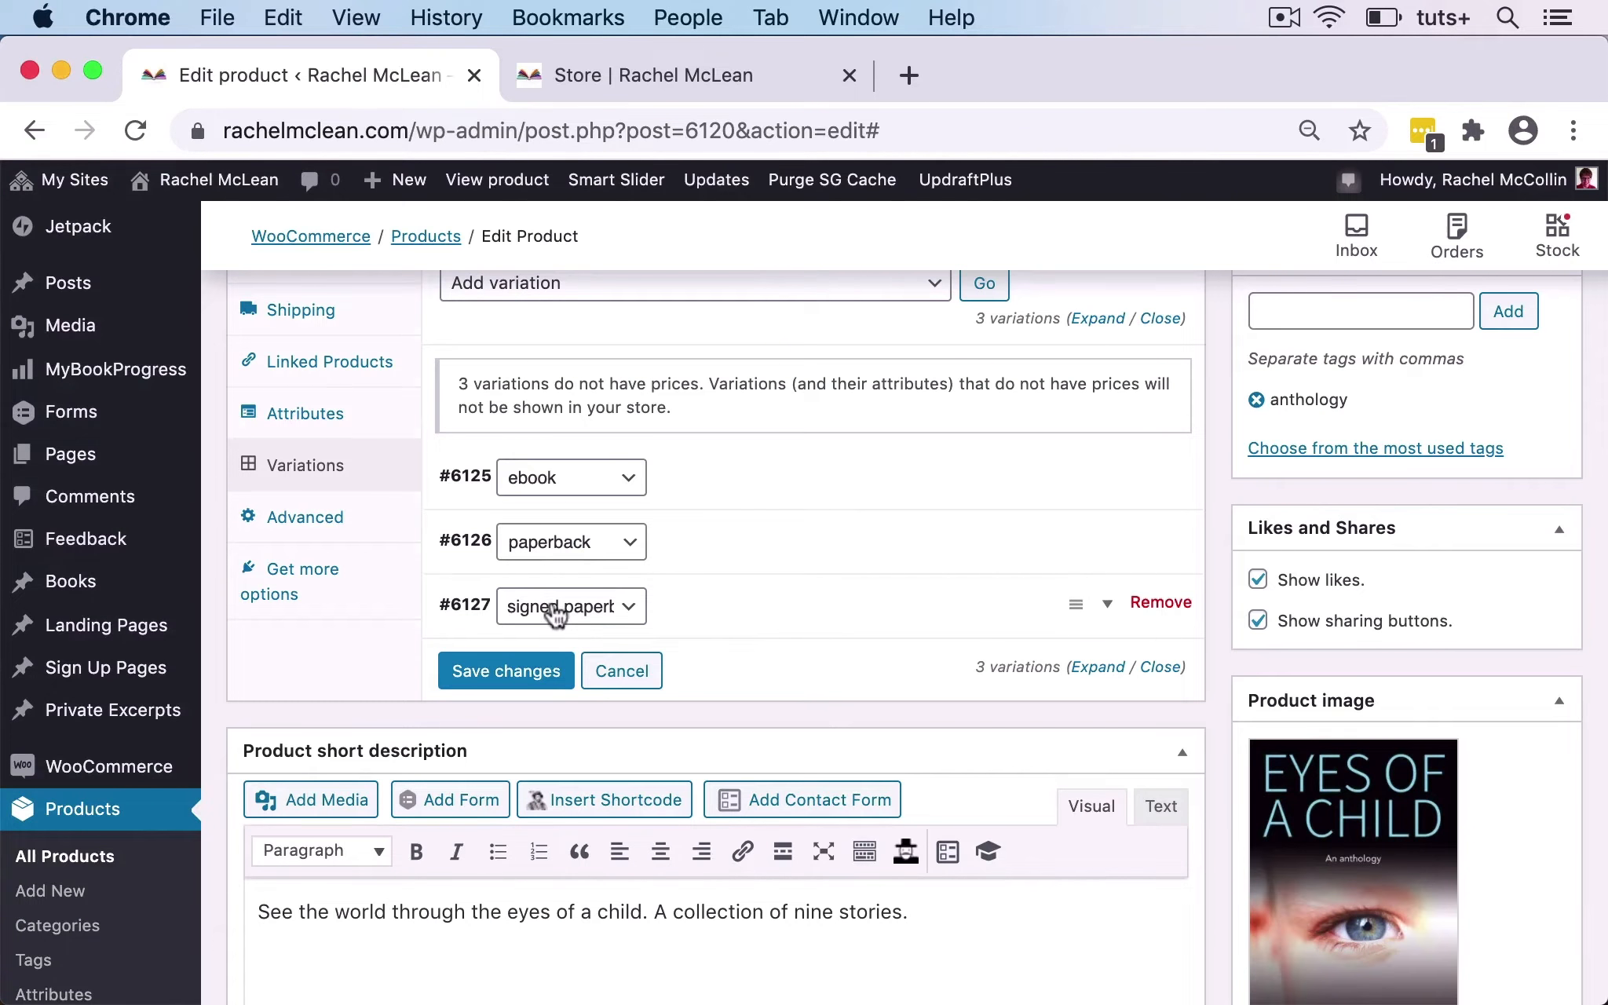
pyautogui.click(1076, 604)
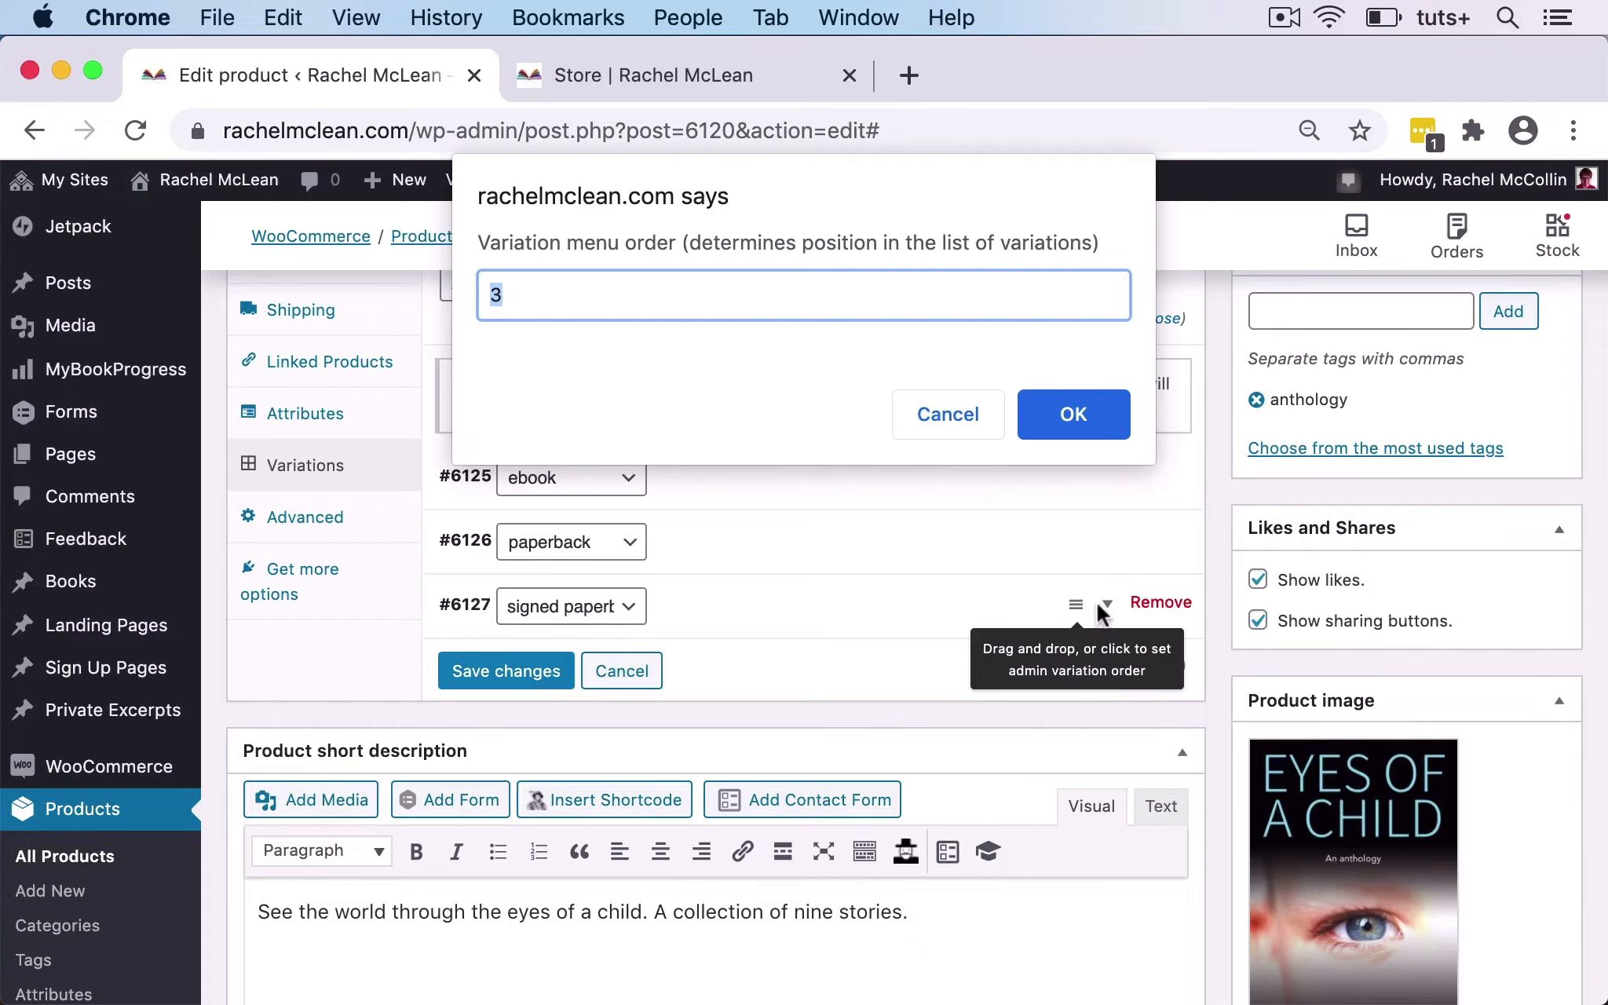
pyautogui.press('Left')
pyautogui.click(948, 414)
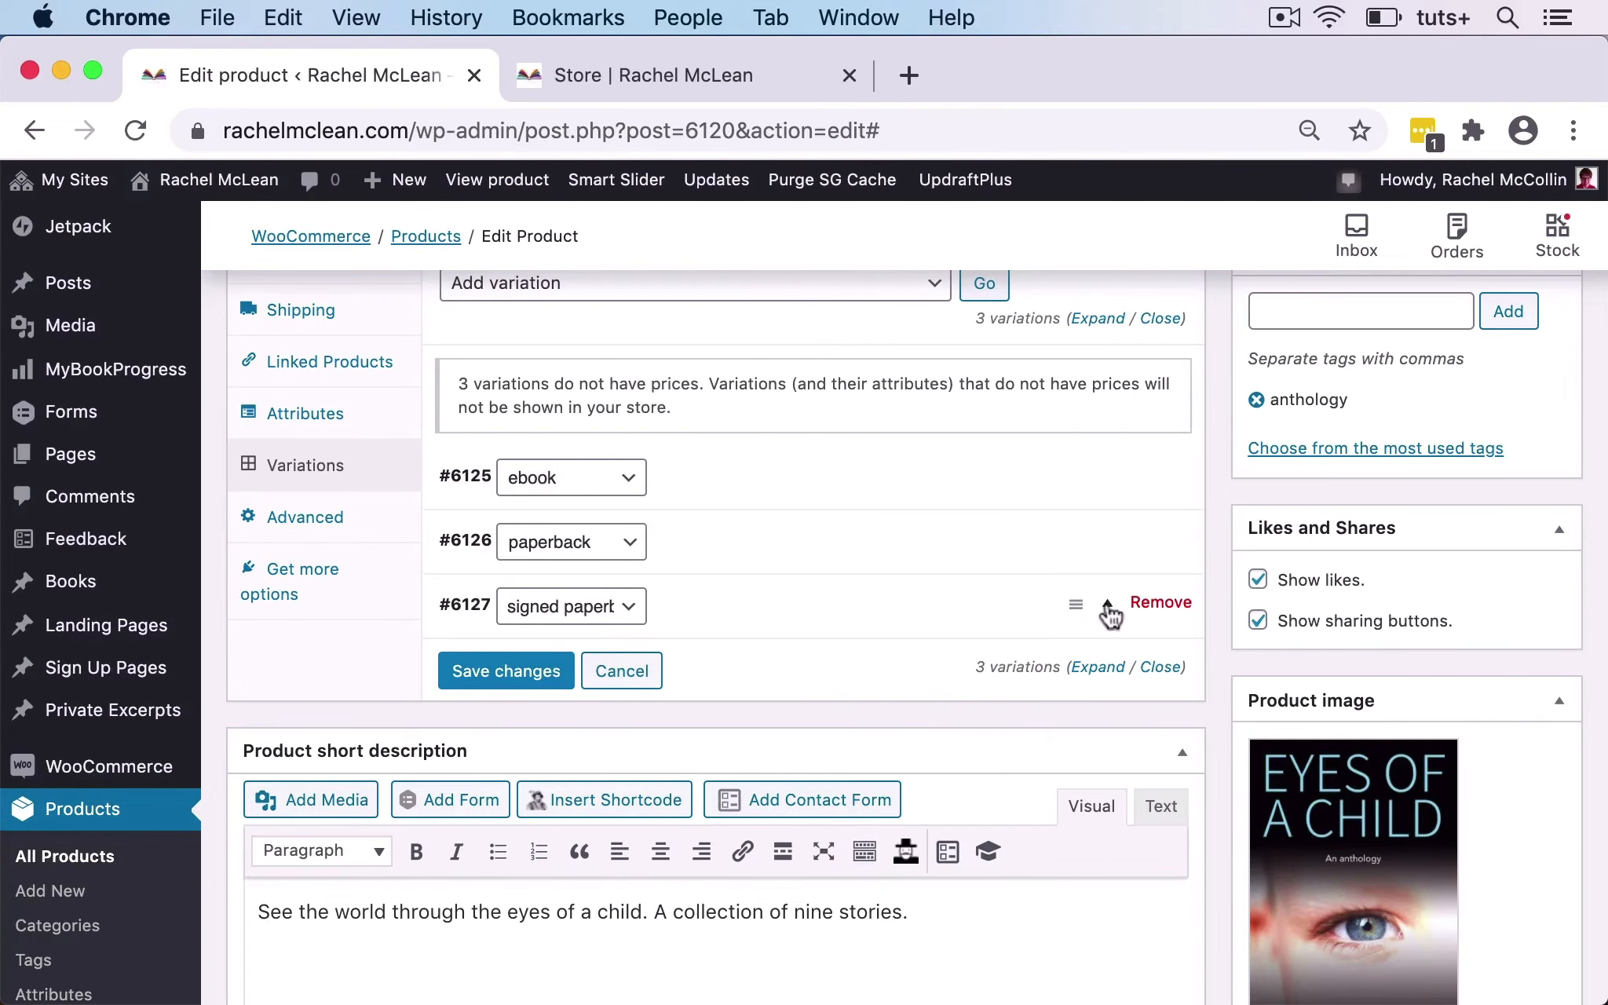
# Open the signed paperback variation and set its regular price to £4.99.
pyautogui.click(1082, 628)
pyautogui.scroll(-5, 890, 643)
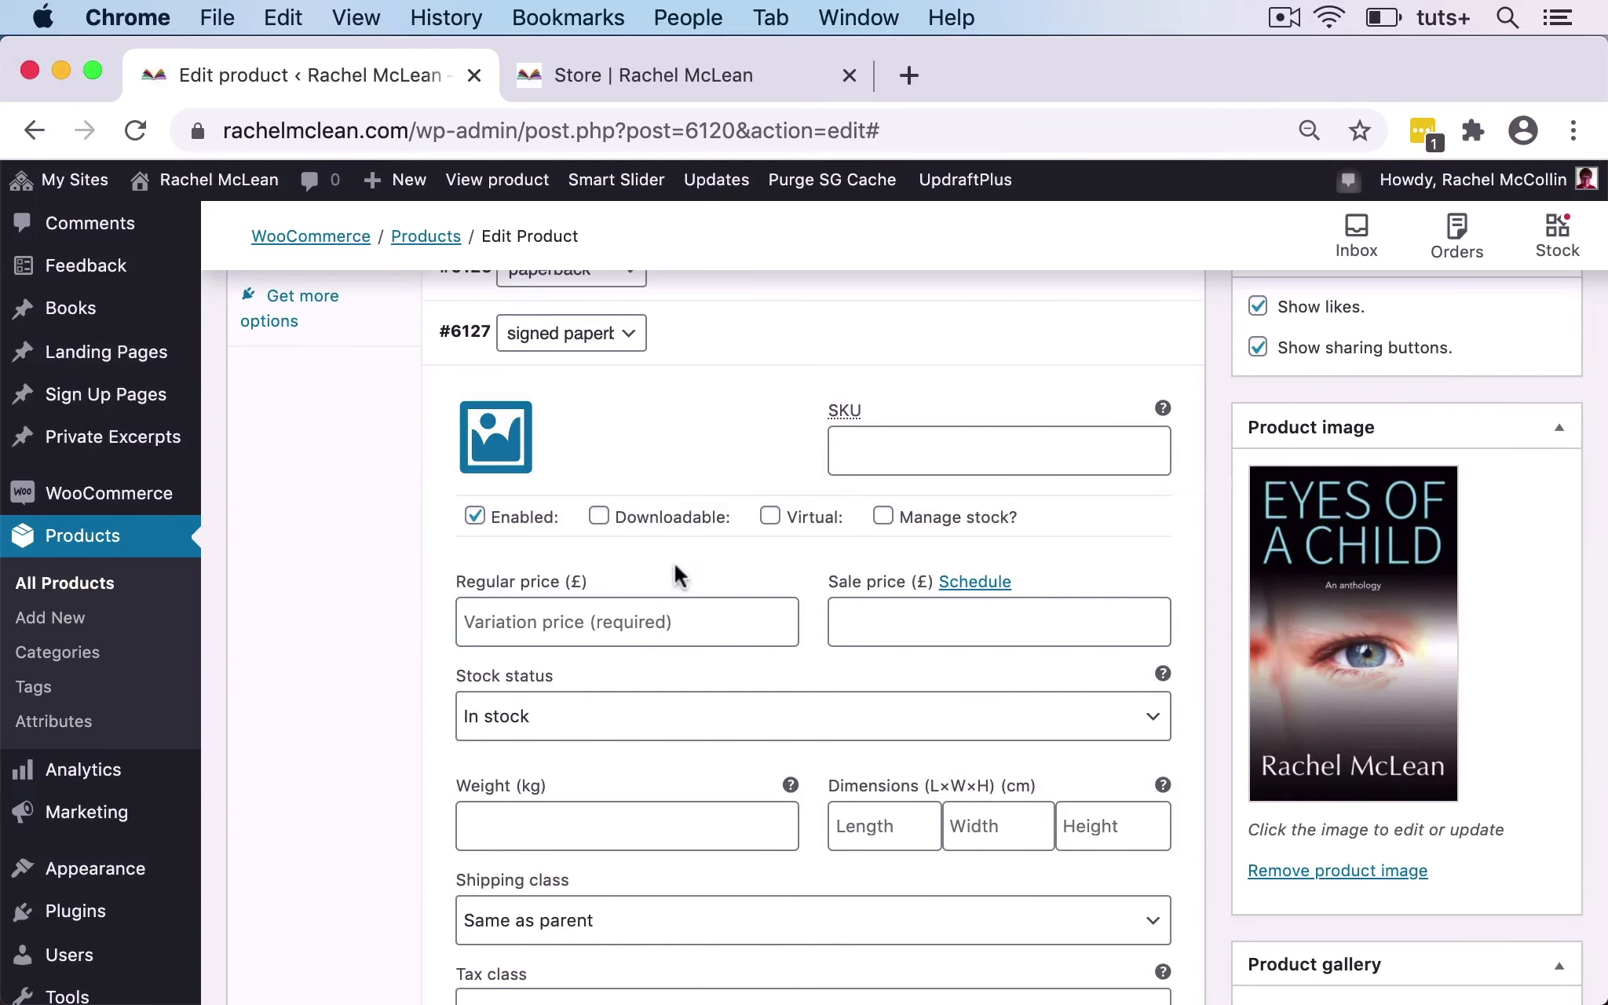
pyautogui.click(608, 617)
pyautogui.scroll(1, 609, 617)
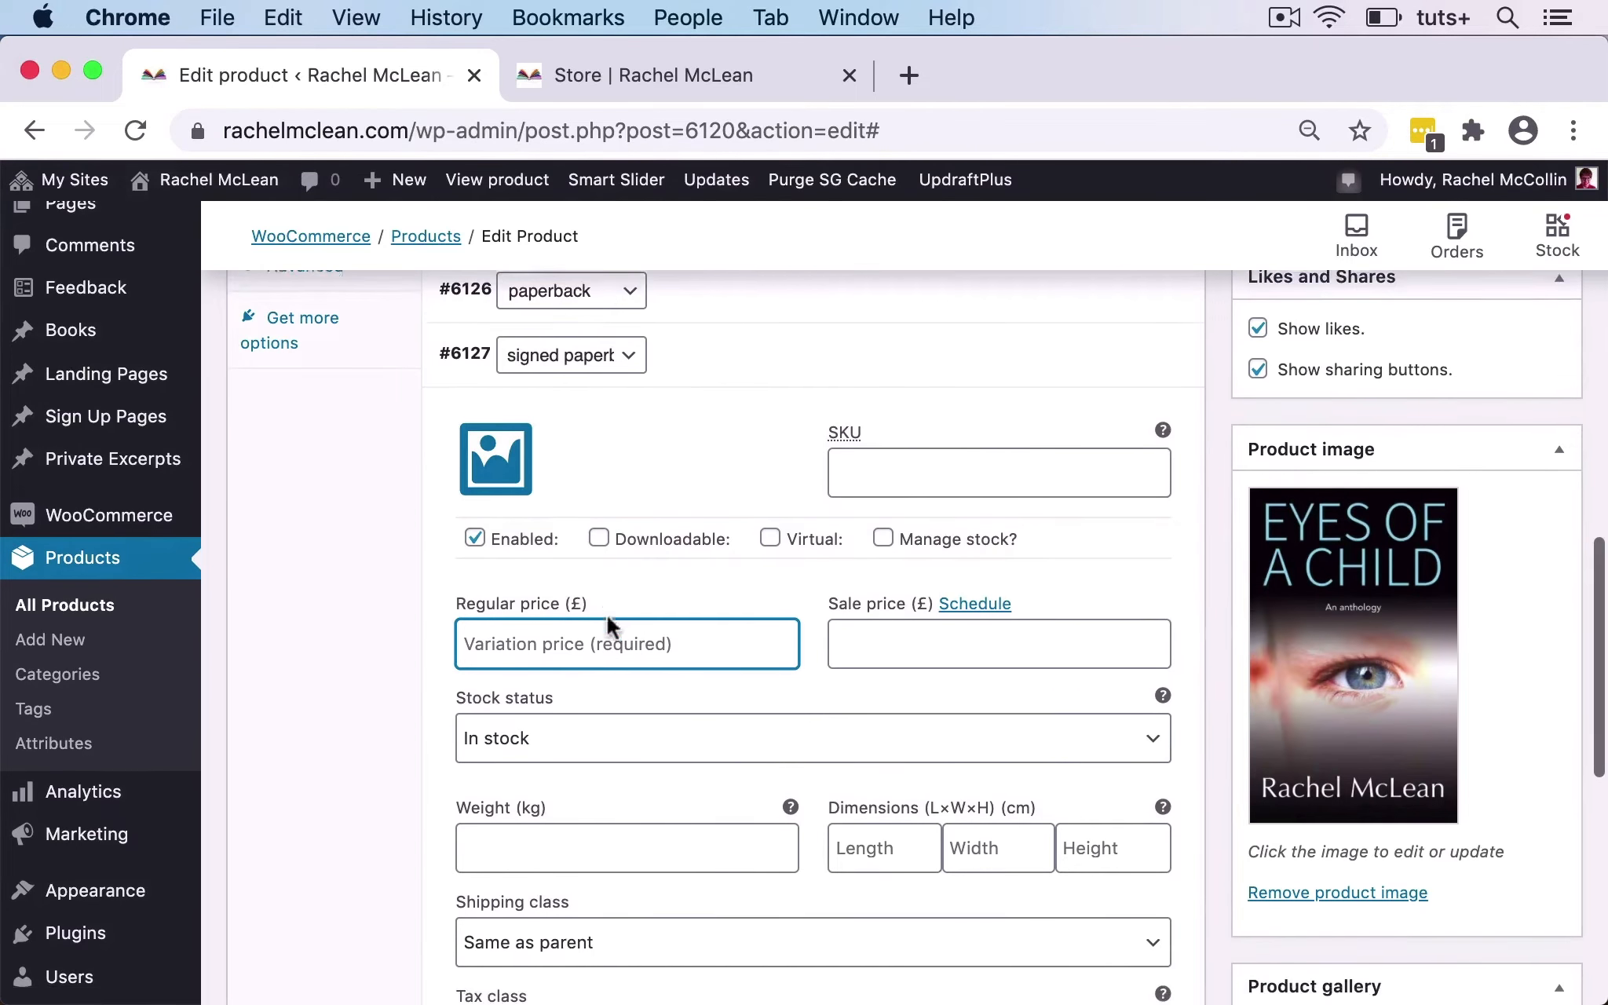
pyautogui.write('4.')
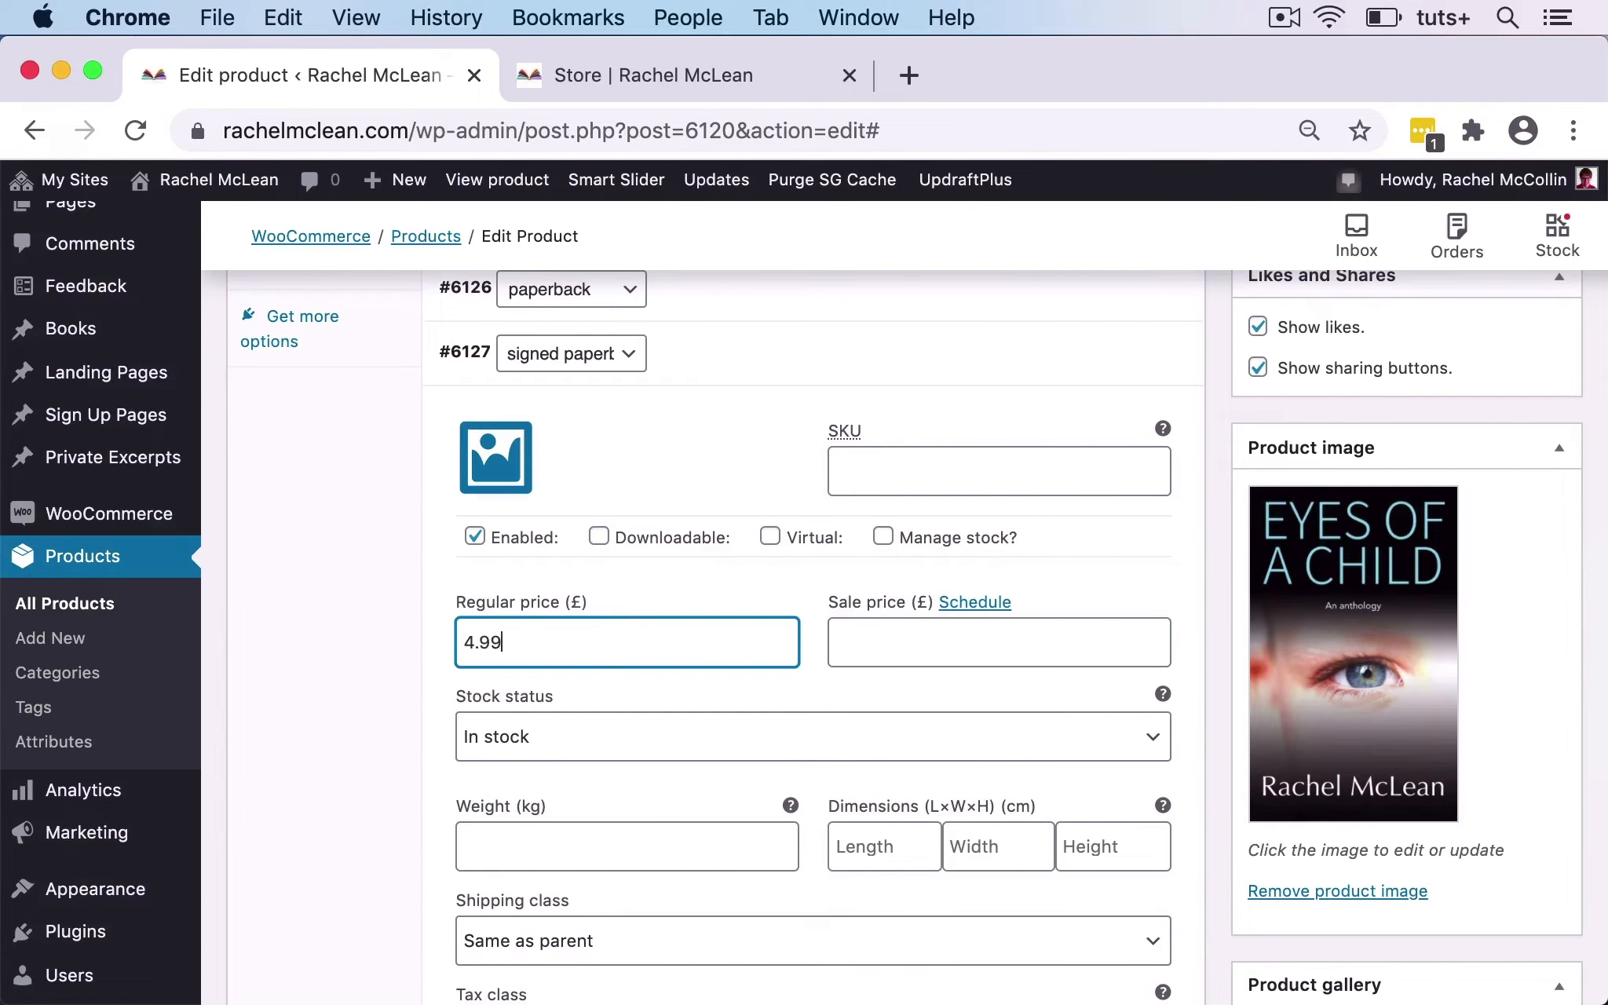
pyautogui.write('99')
pyautogui.click(764, 568)
# Keep the signed paperback's shipping class as Same as parent, enter the description "Signed paperback copy of the book" and save the variation changes.
pyautogui.scroll(-3, 764, 568)
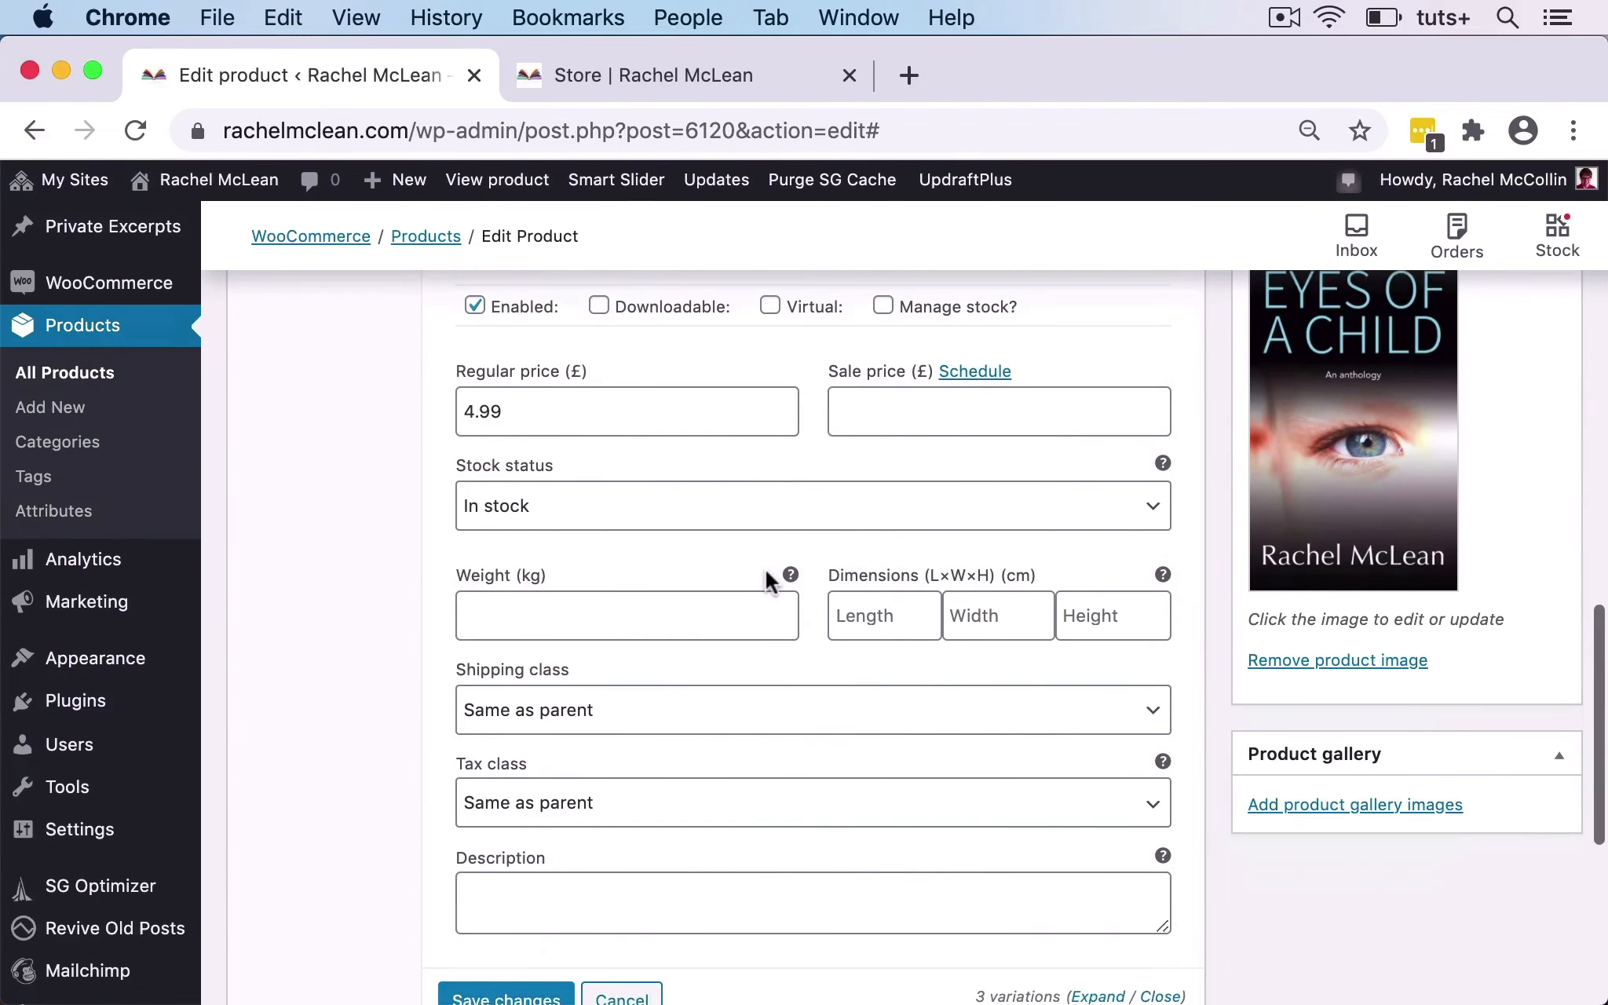
pyautogui.scroll(-2, 747, 617)
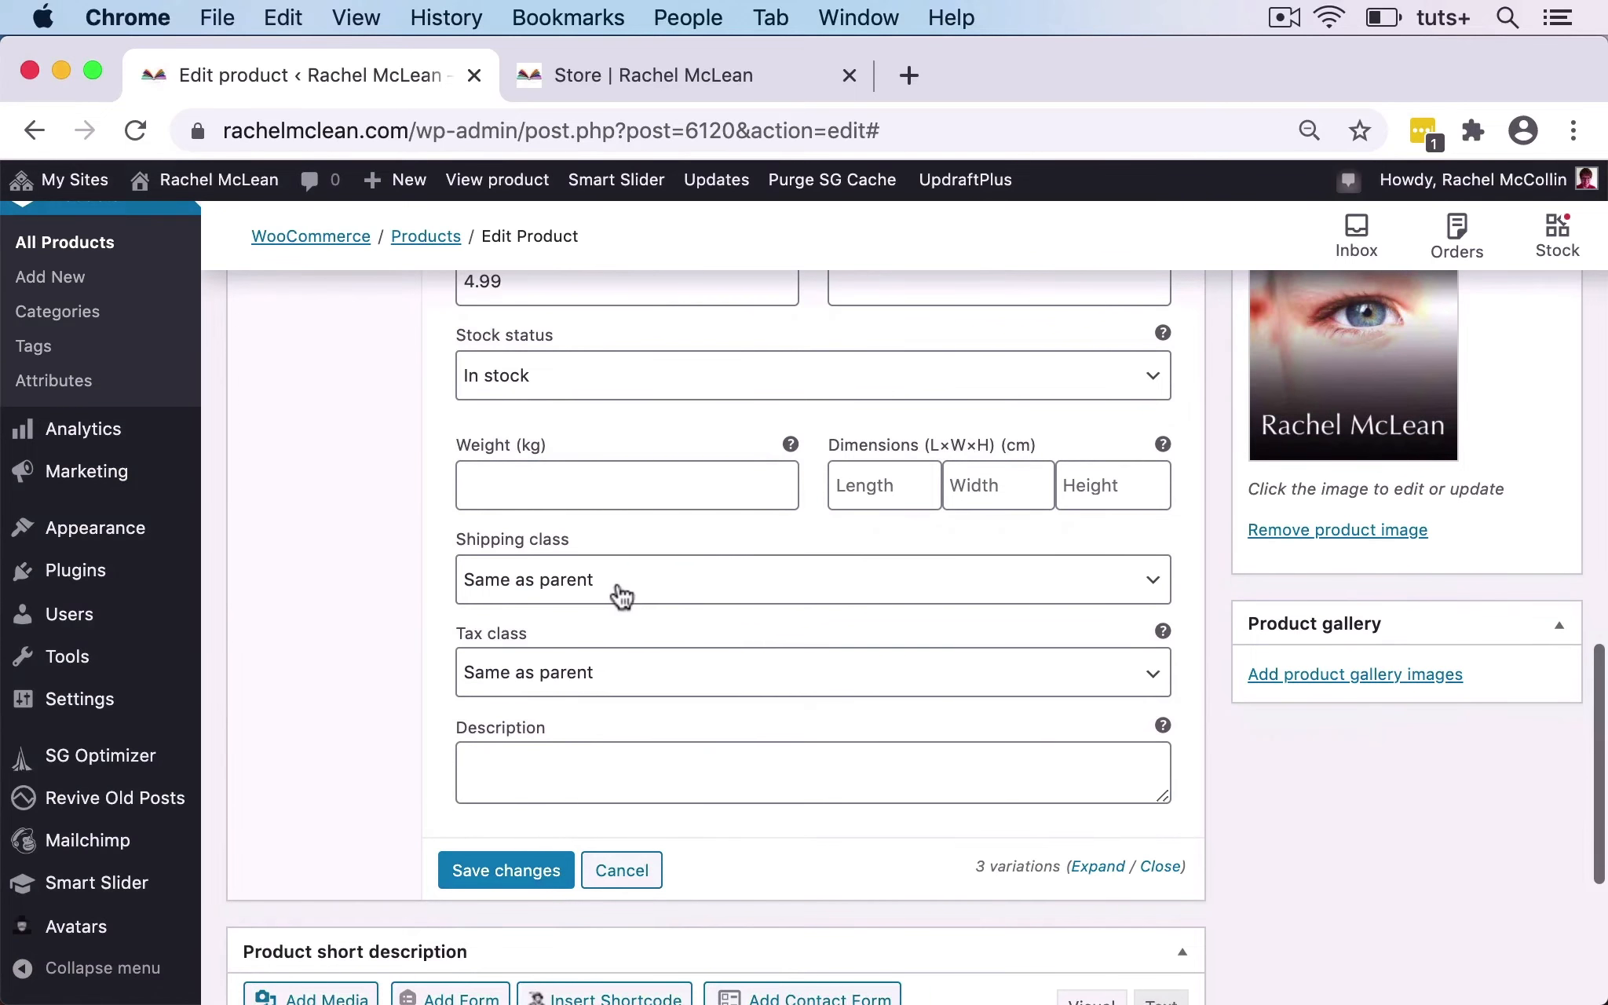
pyautogui.click(620, 595)
pyautogui.click(611, 578)
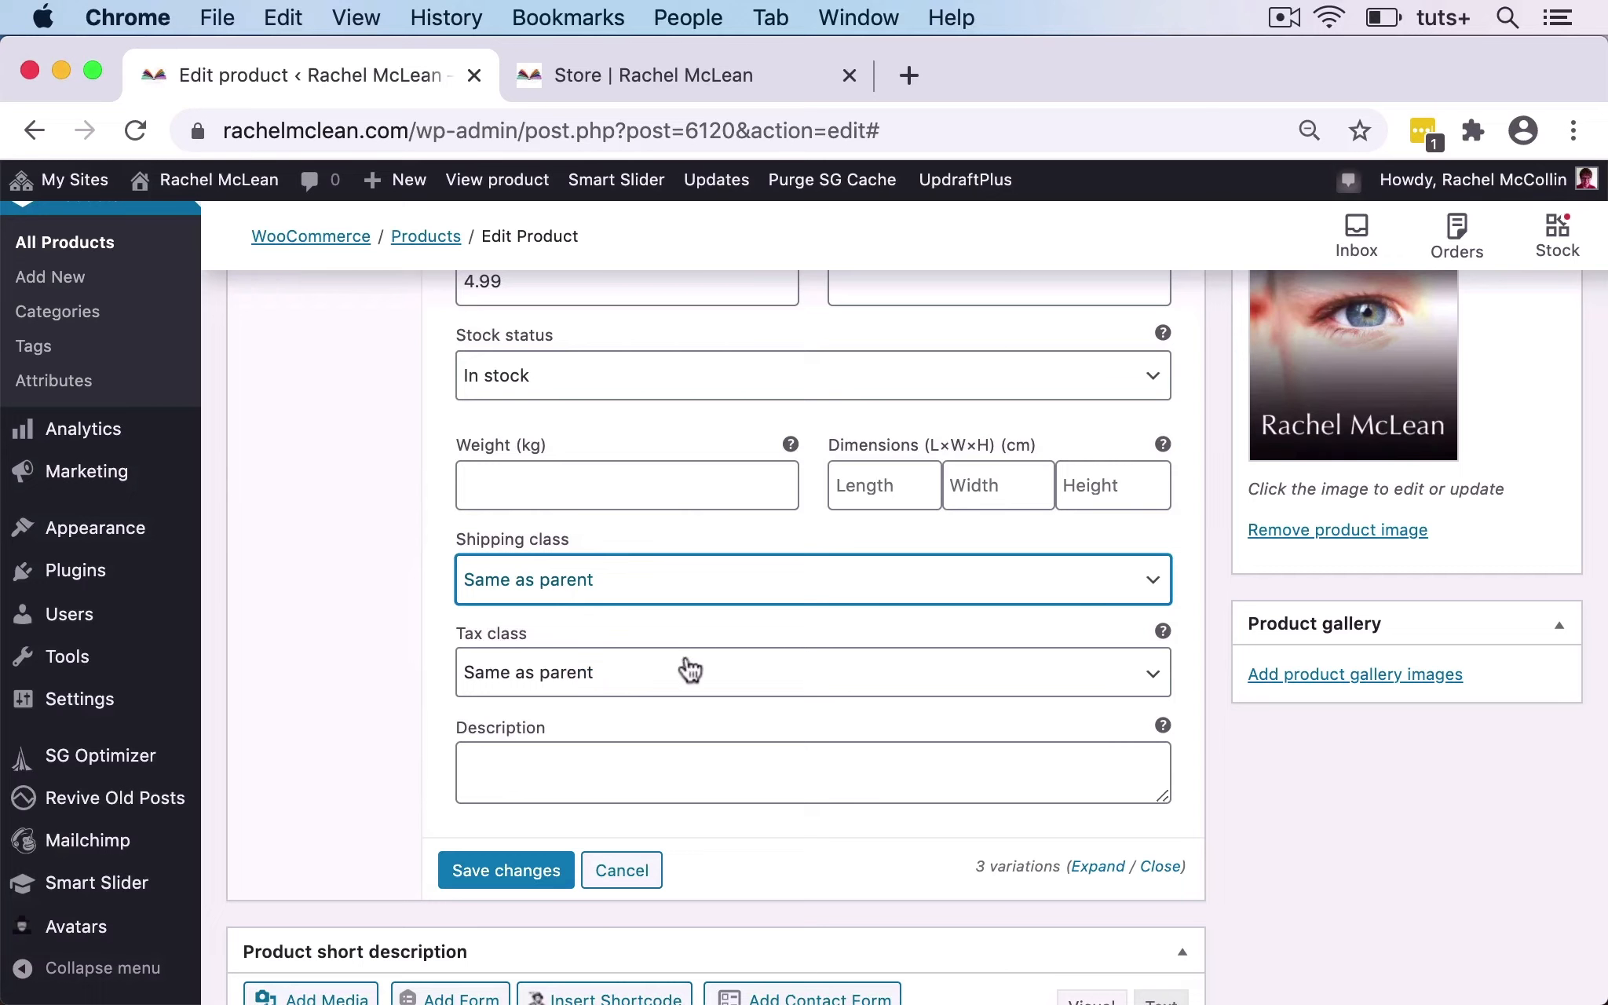
pyautogui.scroll(-2, 664, 673)
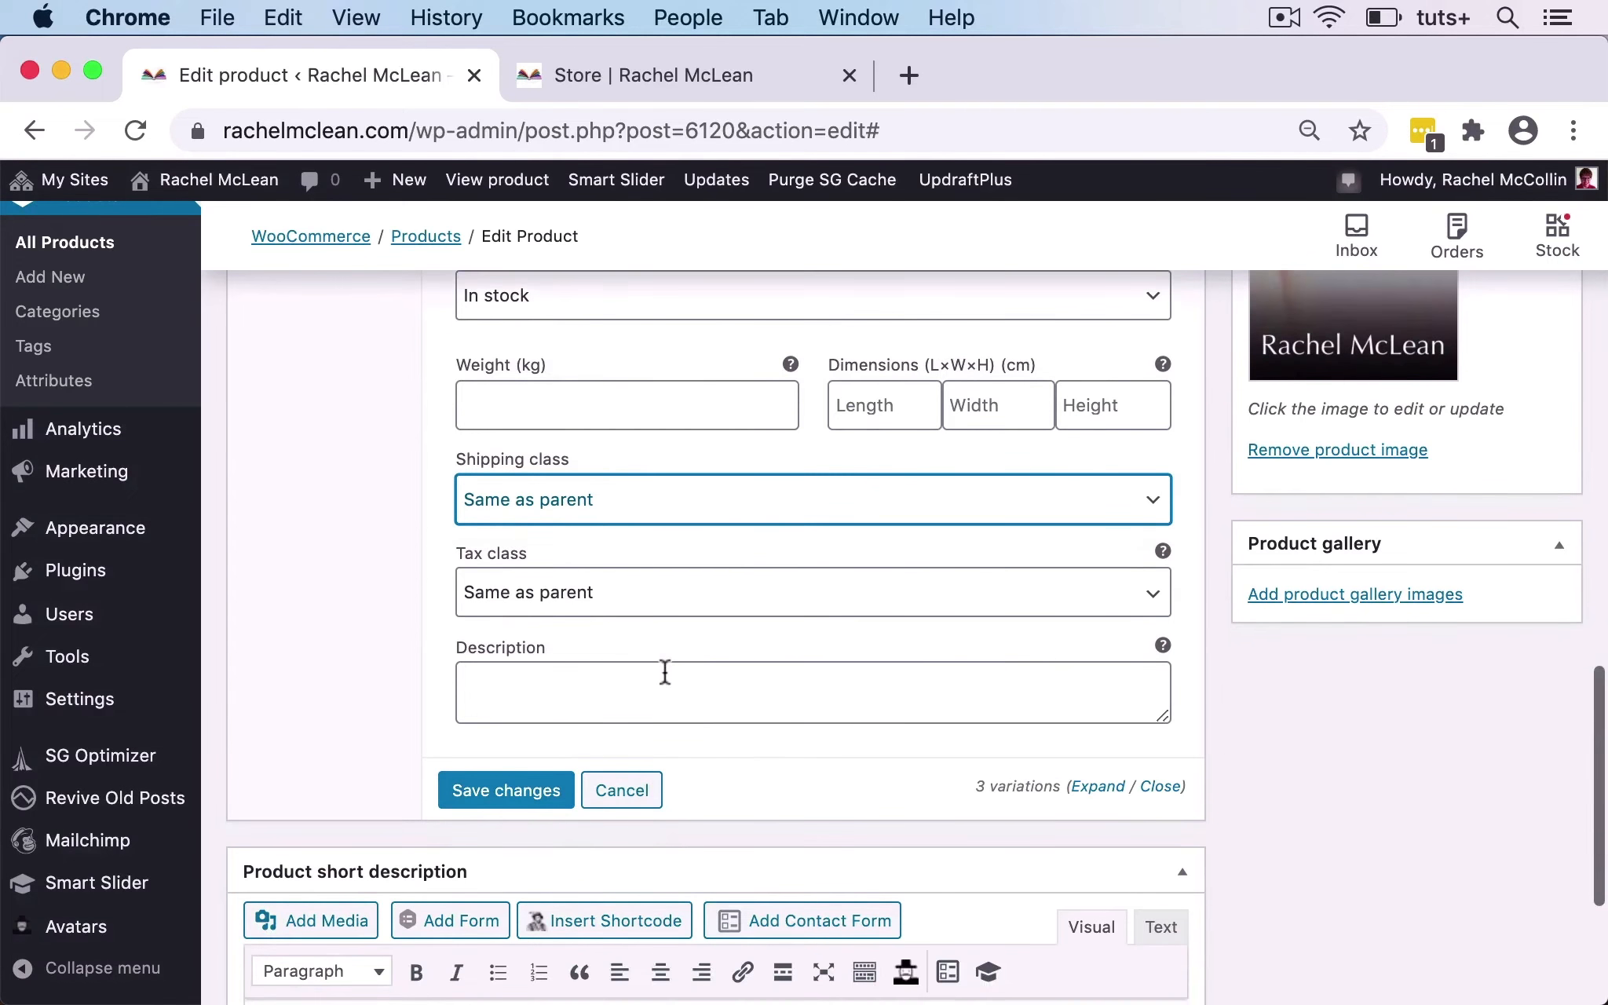
pyautogui.click(690, 697)
pyautogui.write('S')
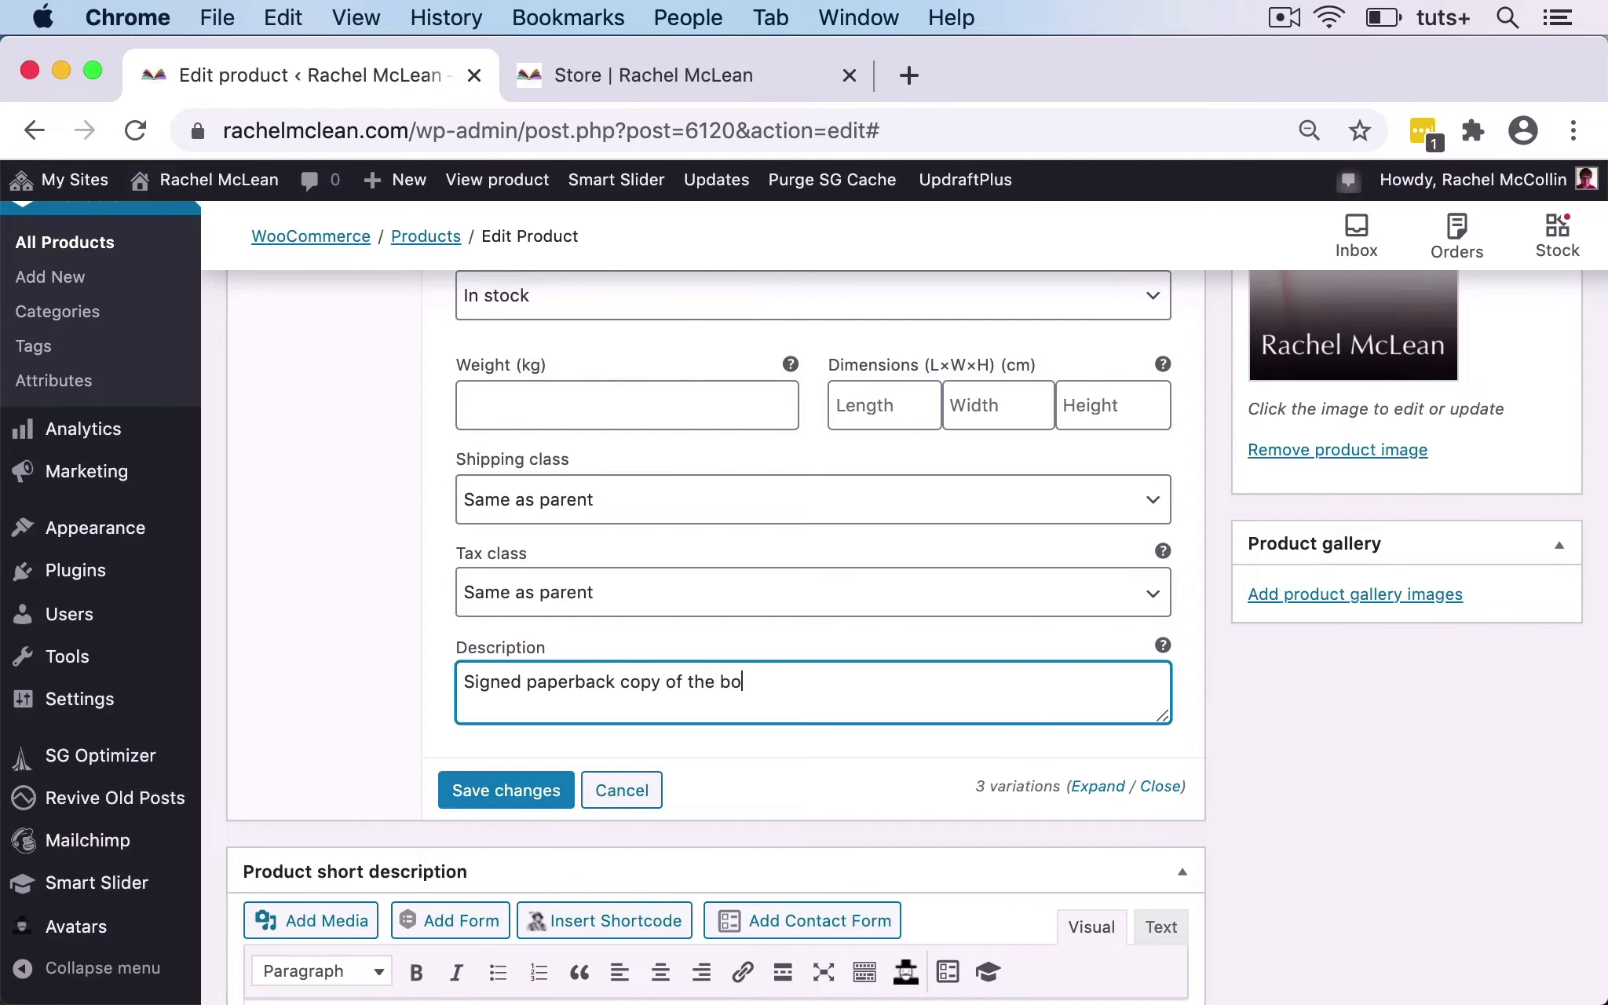
pyautogui.click(530, 790)
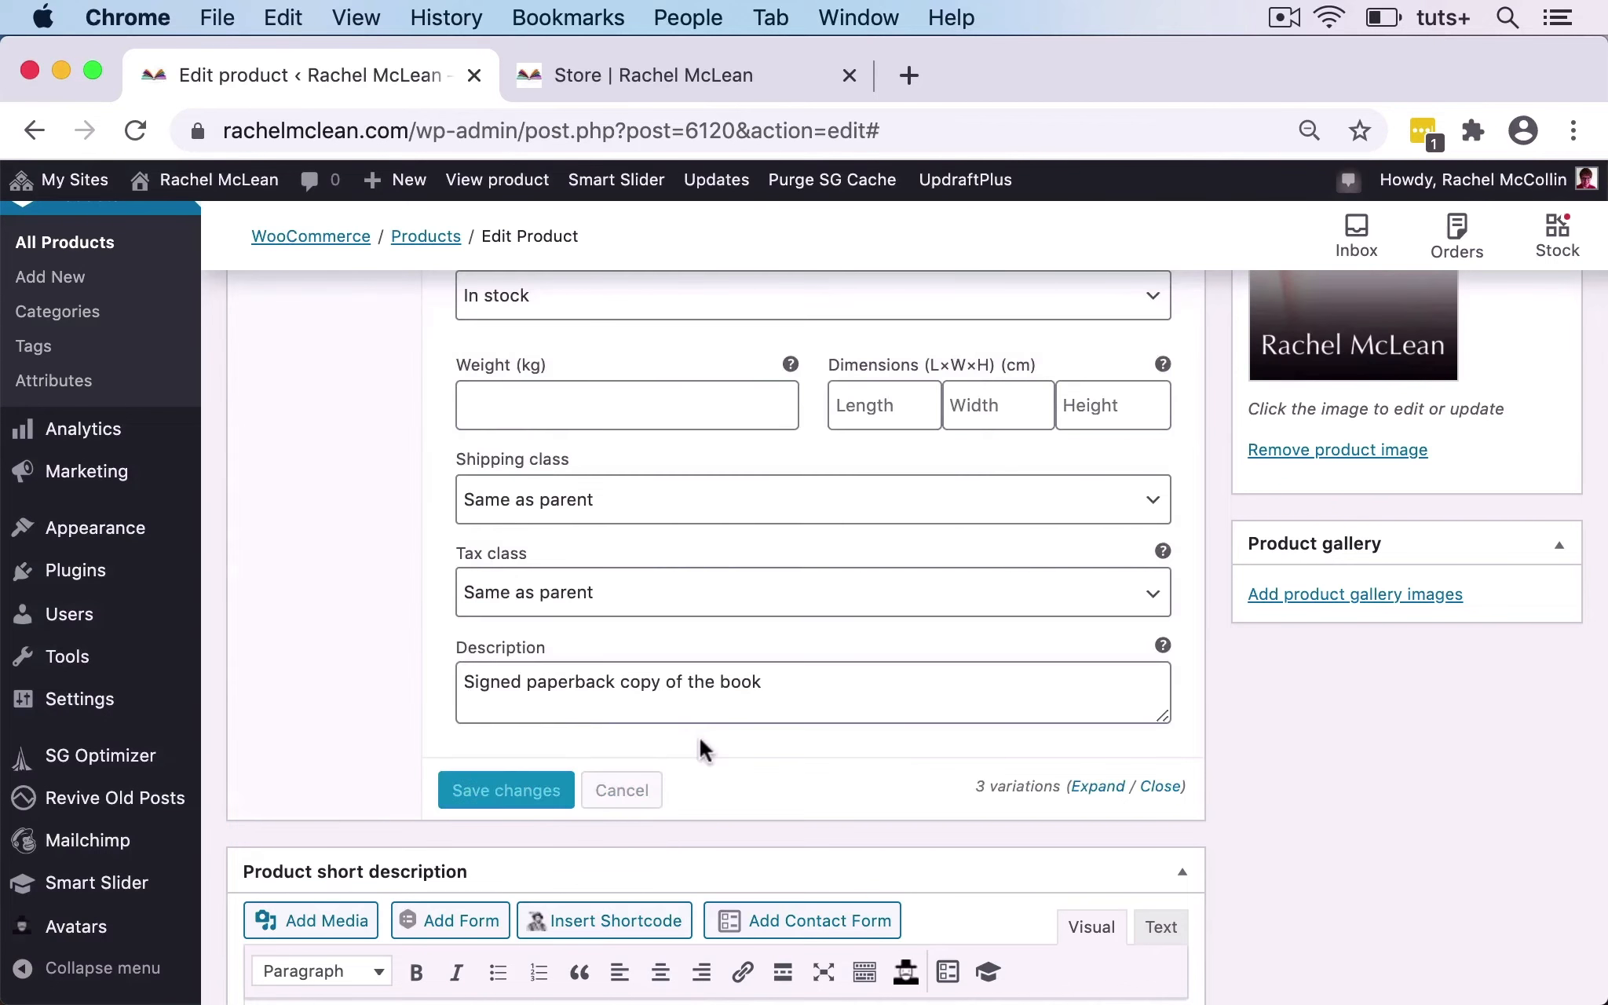
# Open the ebook variation, enable it, and turn off its Downloadable and Virtual options.
pyautogui.scroll(-2, 734, 712)
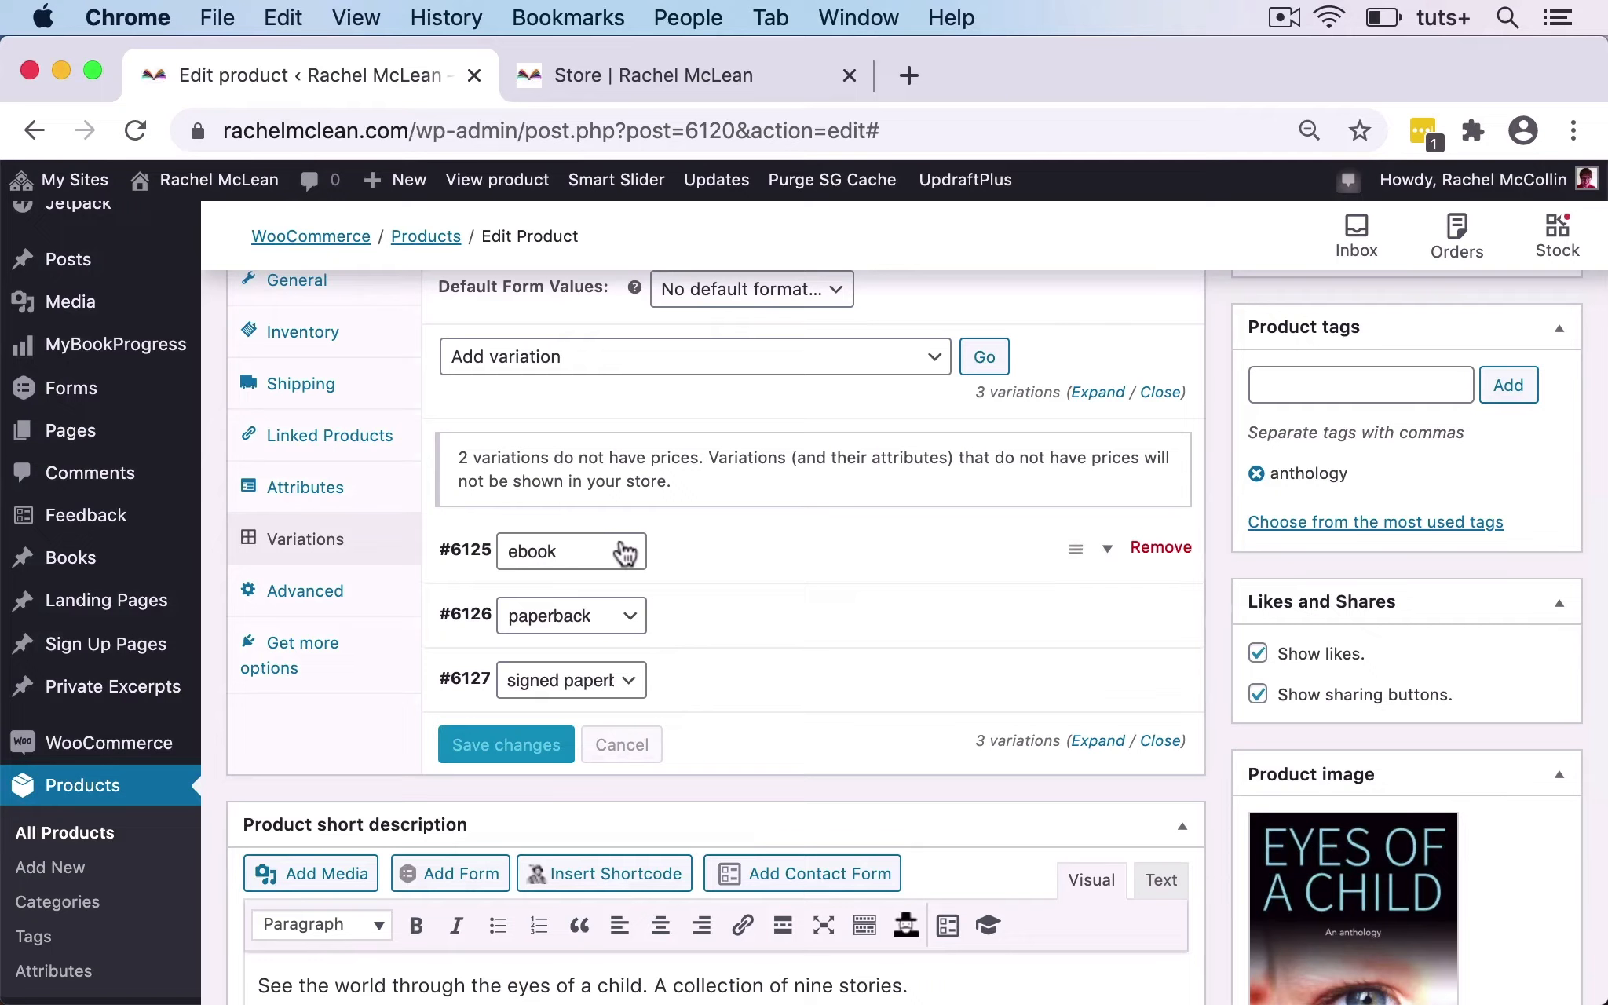
pyautogui.click(1110, 557)
pyautogui.scroll(-4, 715, 546)
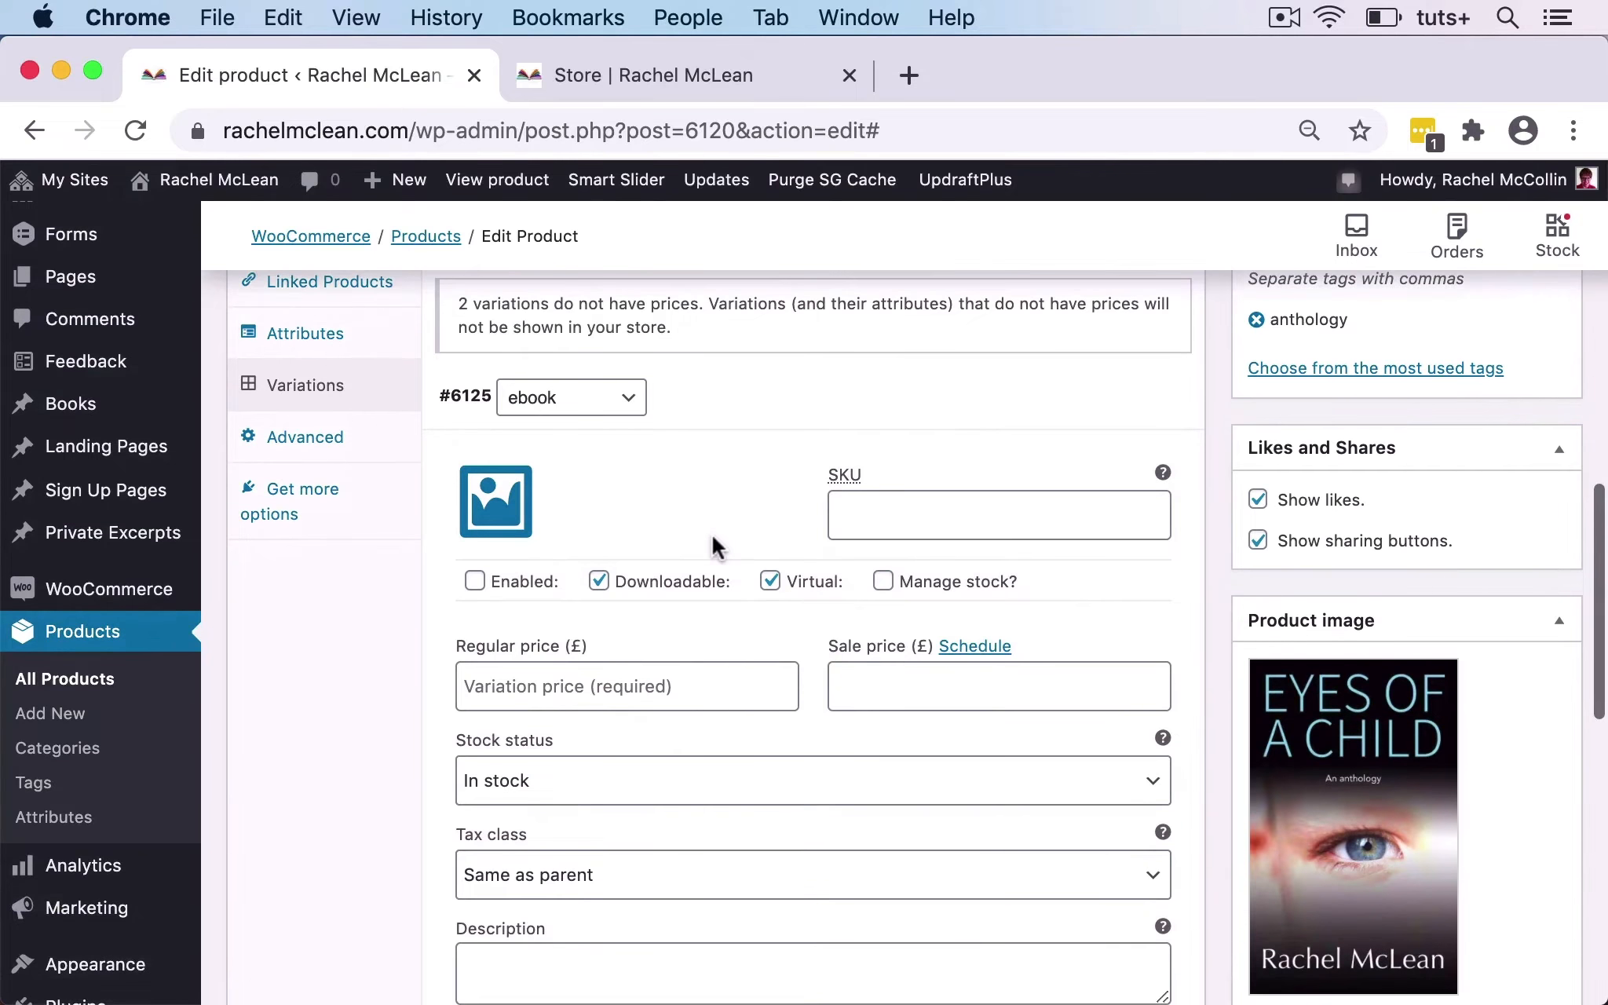
pyautogui.scroll(-1, 715, 546)
pyautogui.moveTo(712, 533)
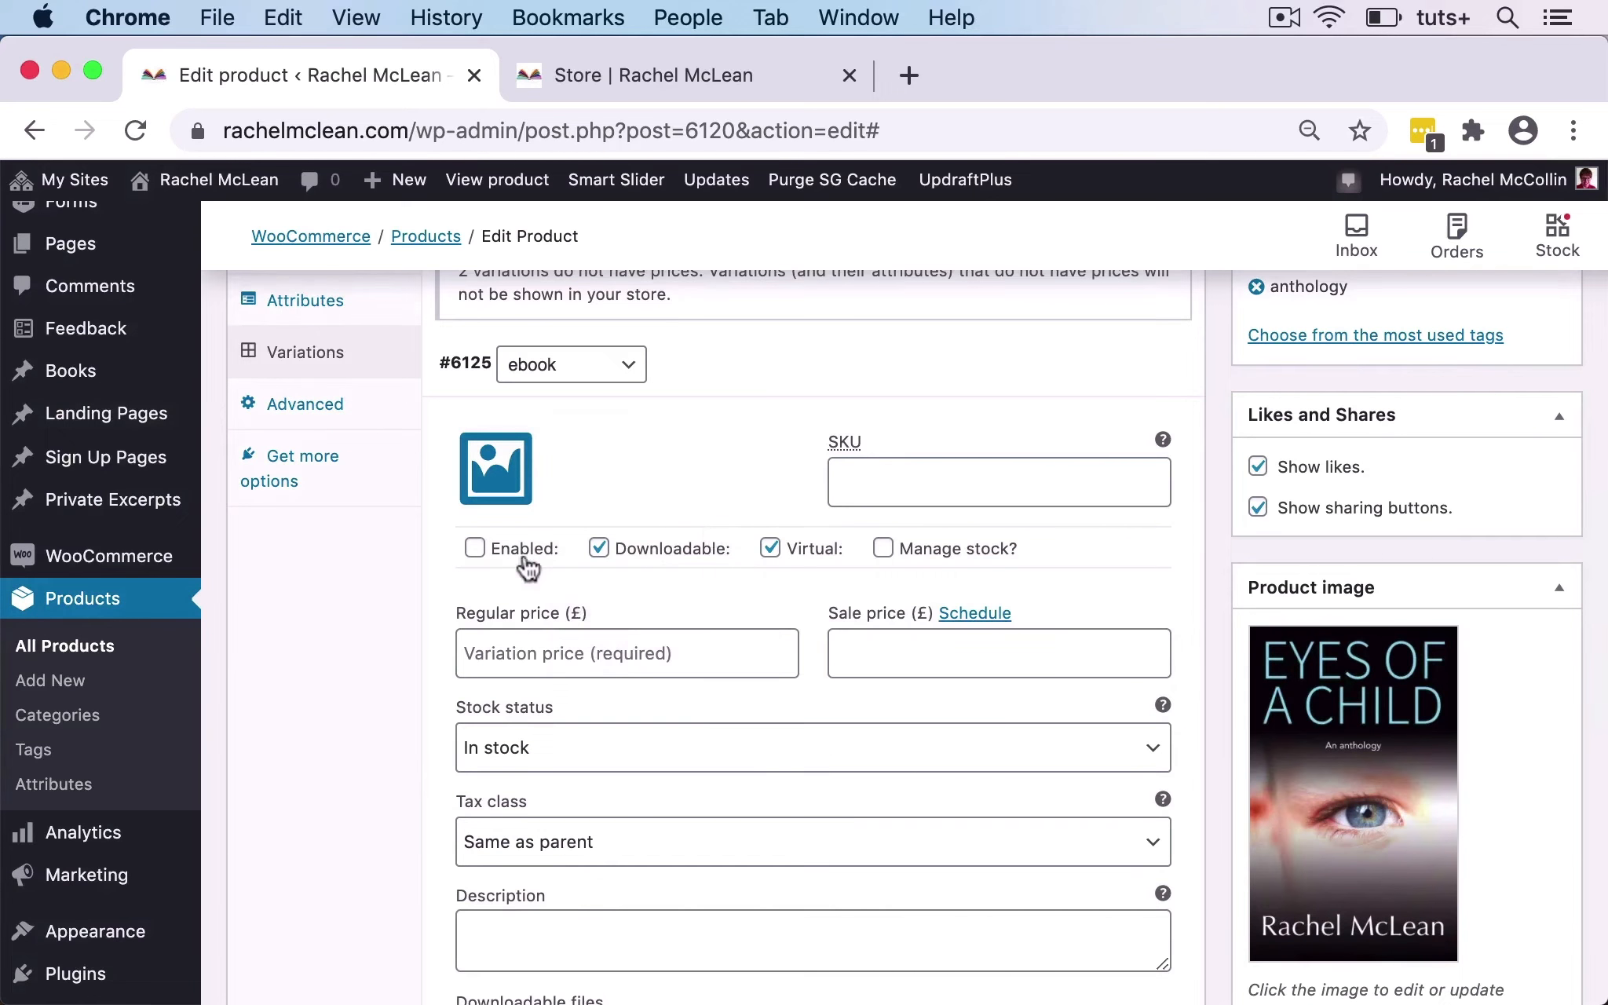
pyautogui.click(474, 548)
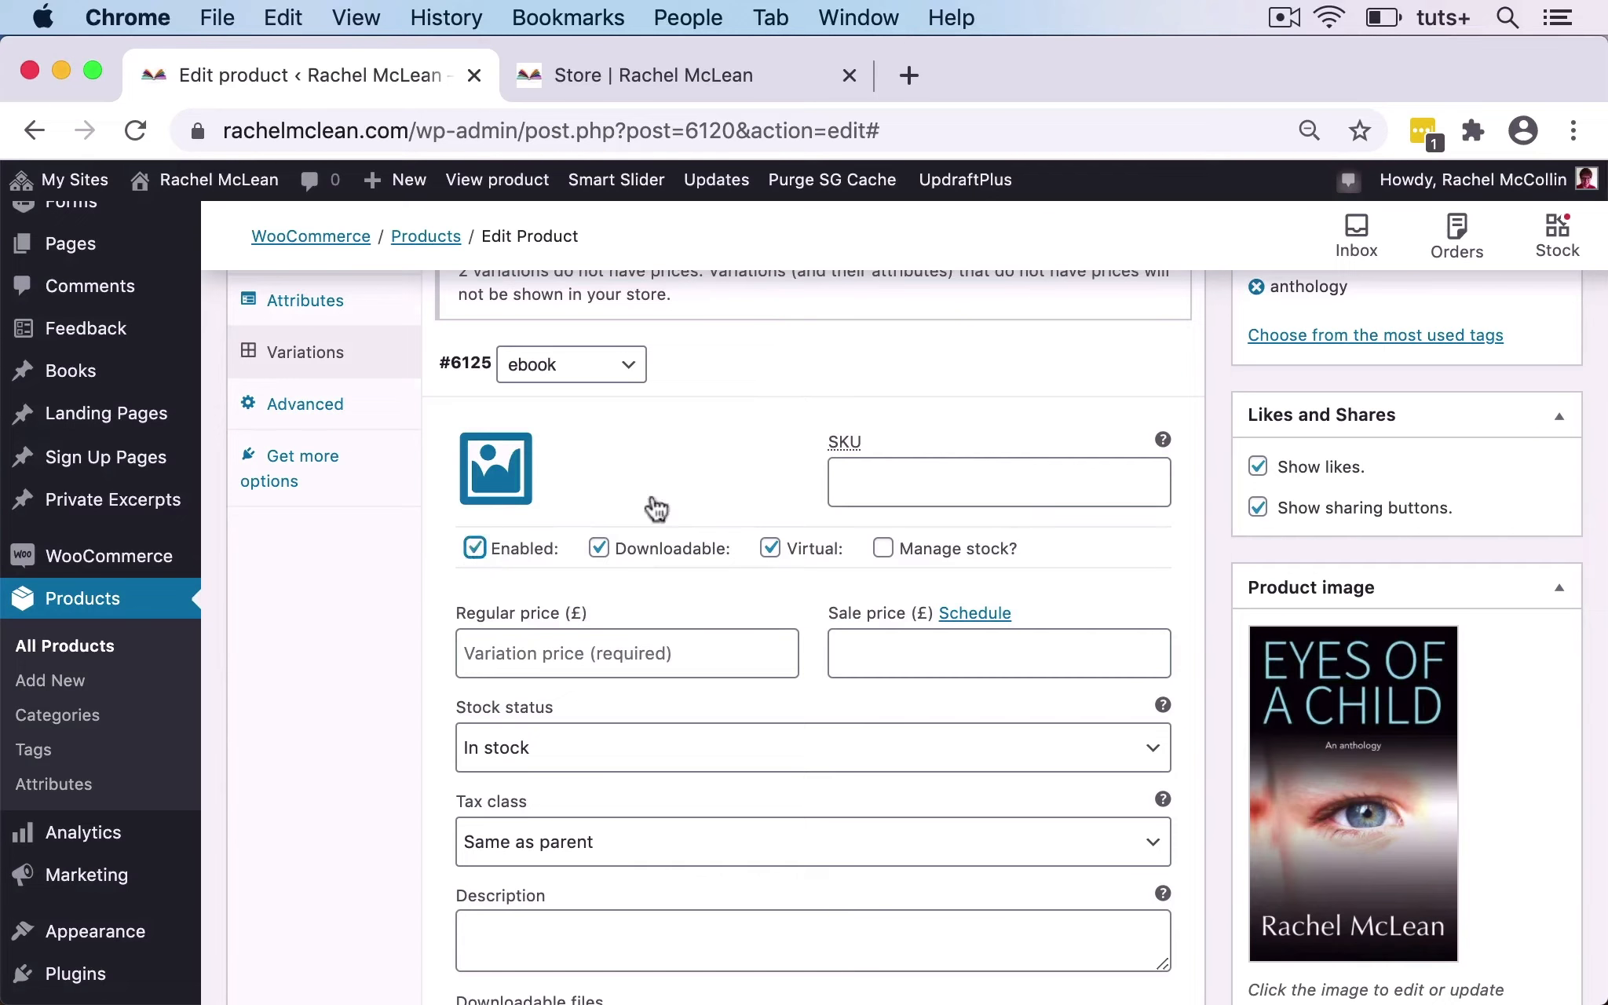
pyautogui.click(599, 548)
pyautogui.click(770, 548)
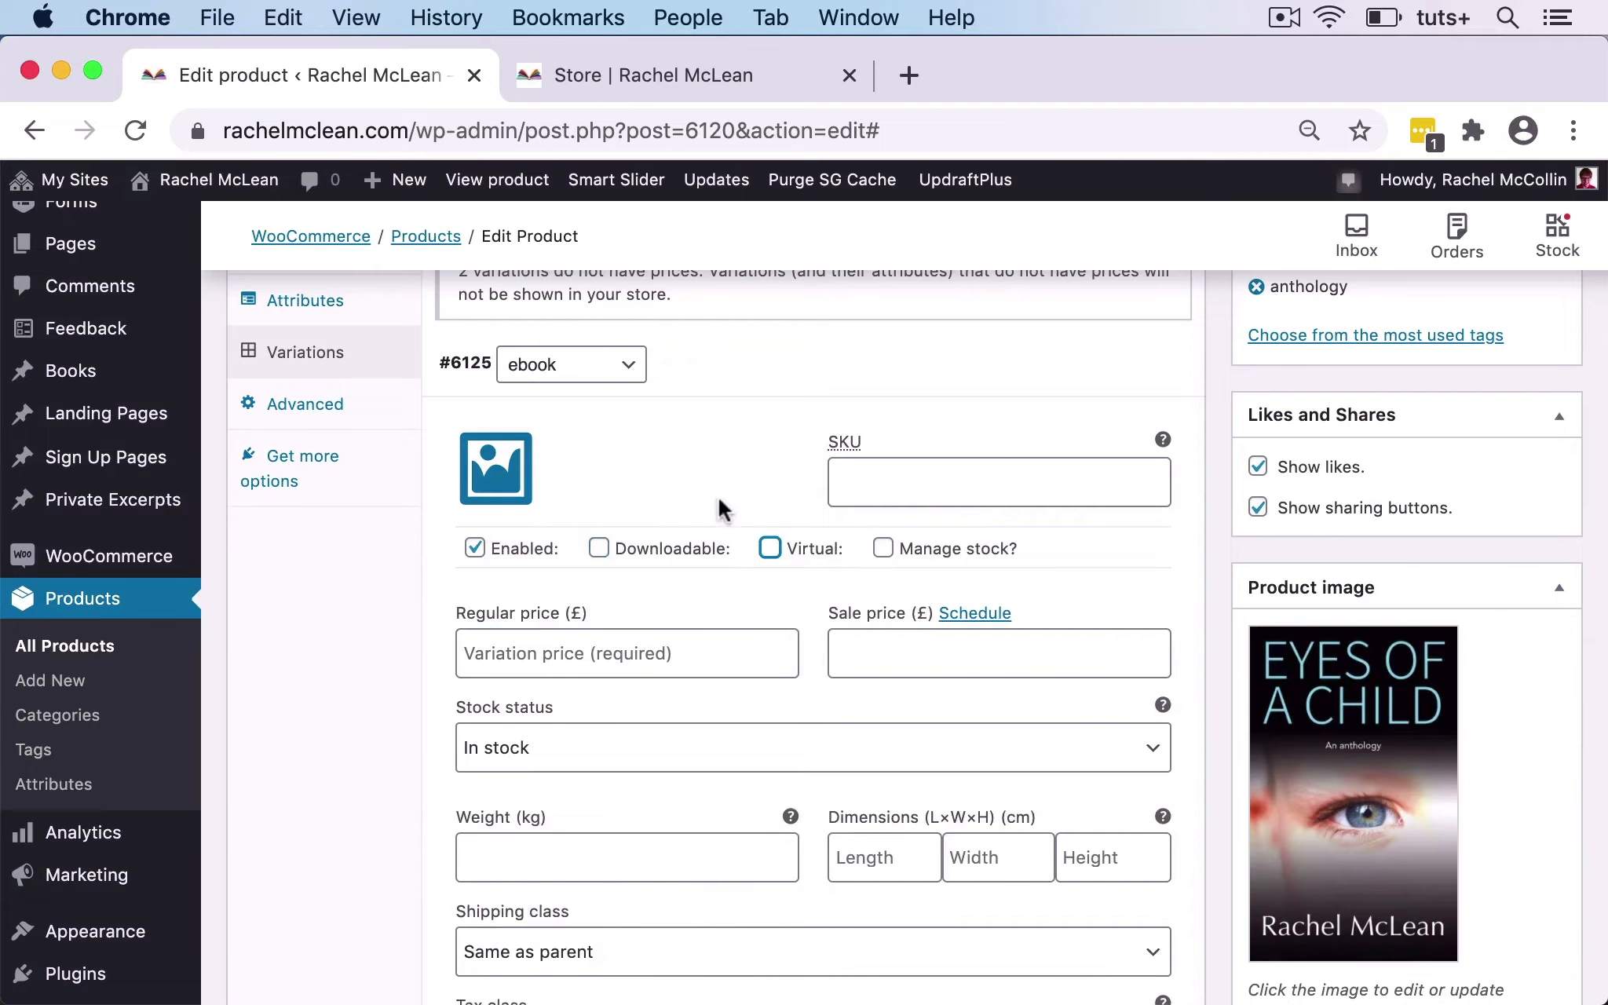
# Set the ebook variation's regular price to £1.00.
pyautogui.scroll(-3, 721, 509)
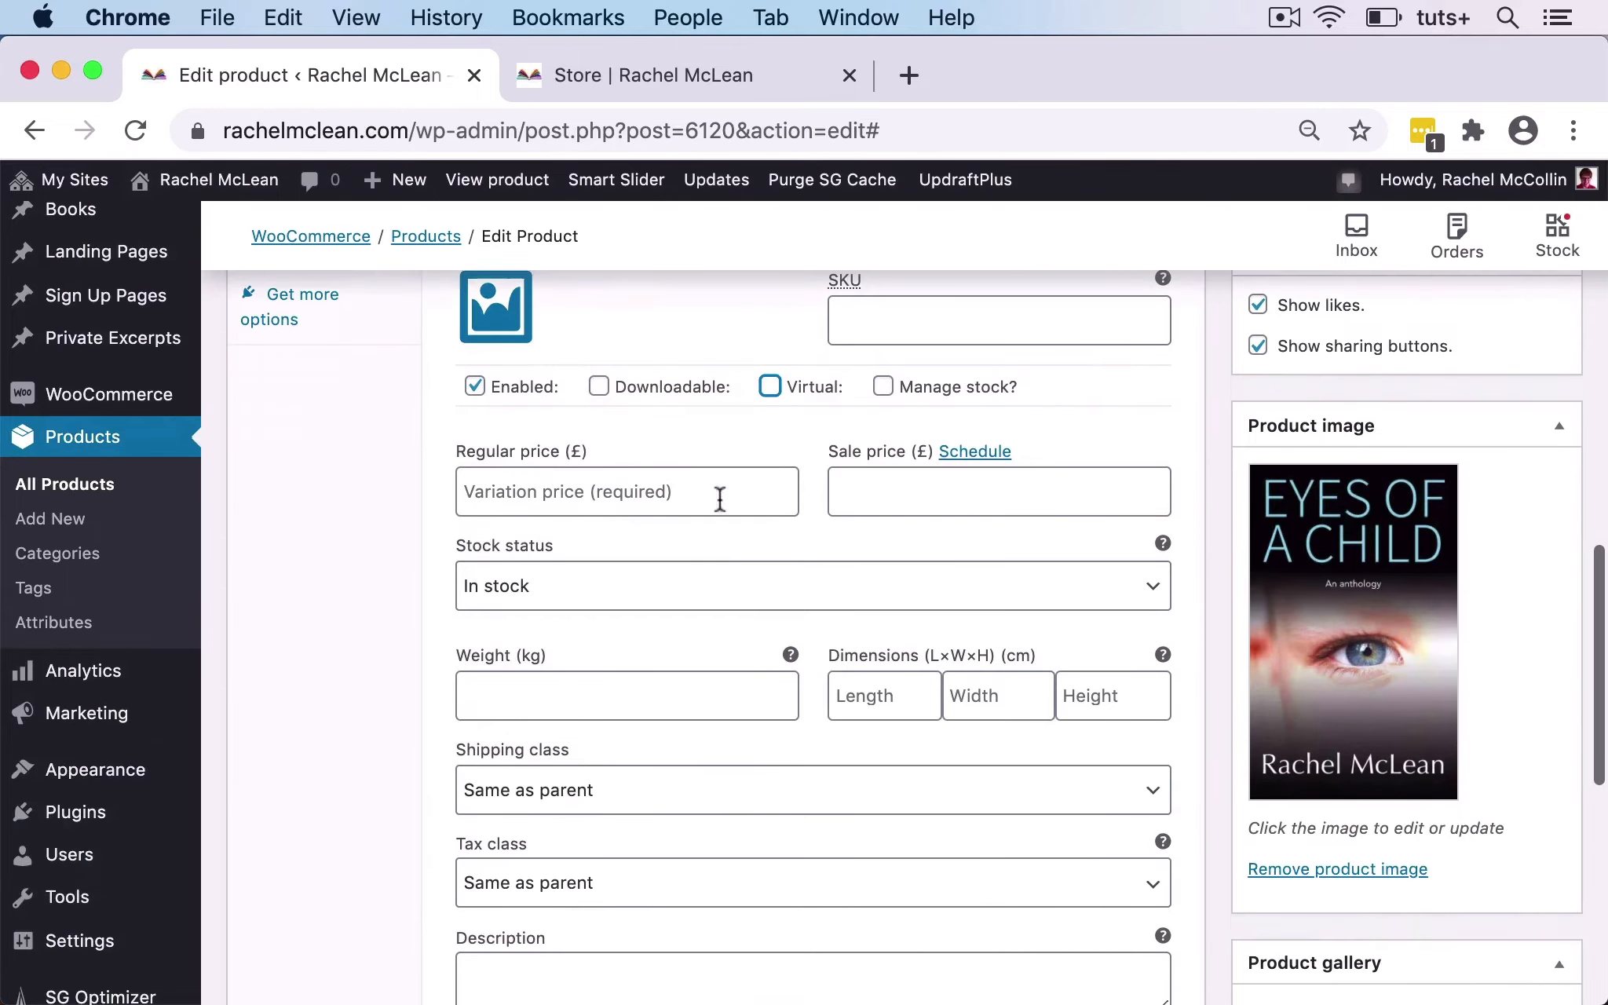
pyautogui.click(590, 490)
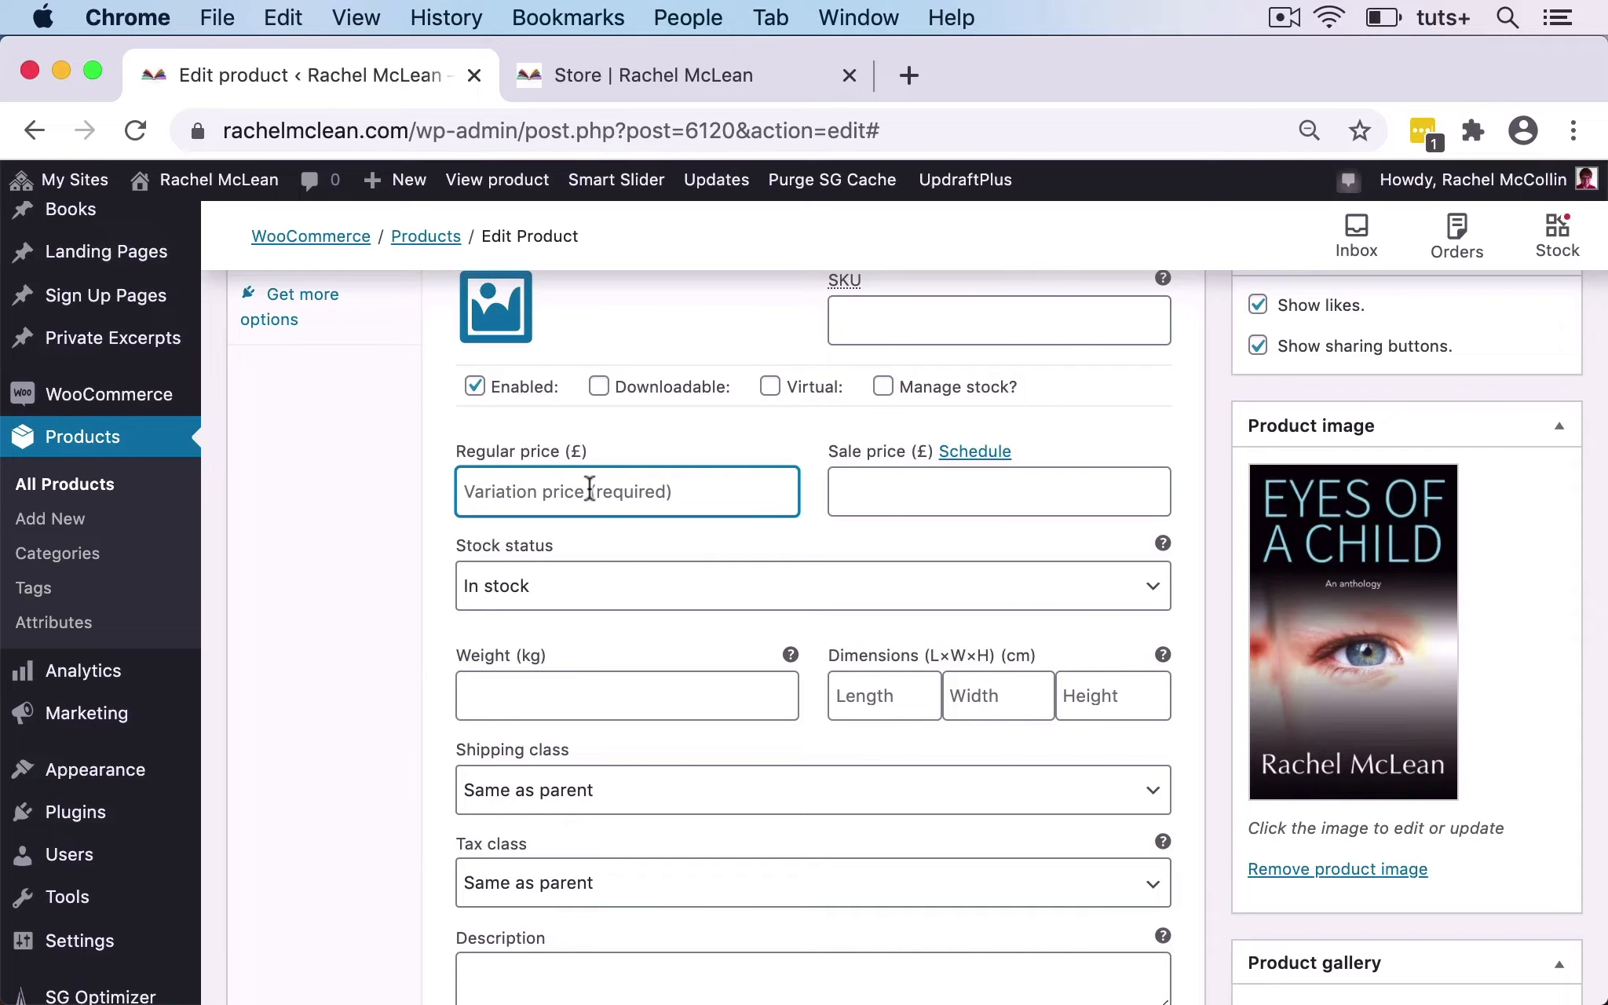
pyautogui.write('1')
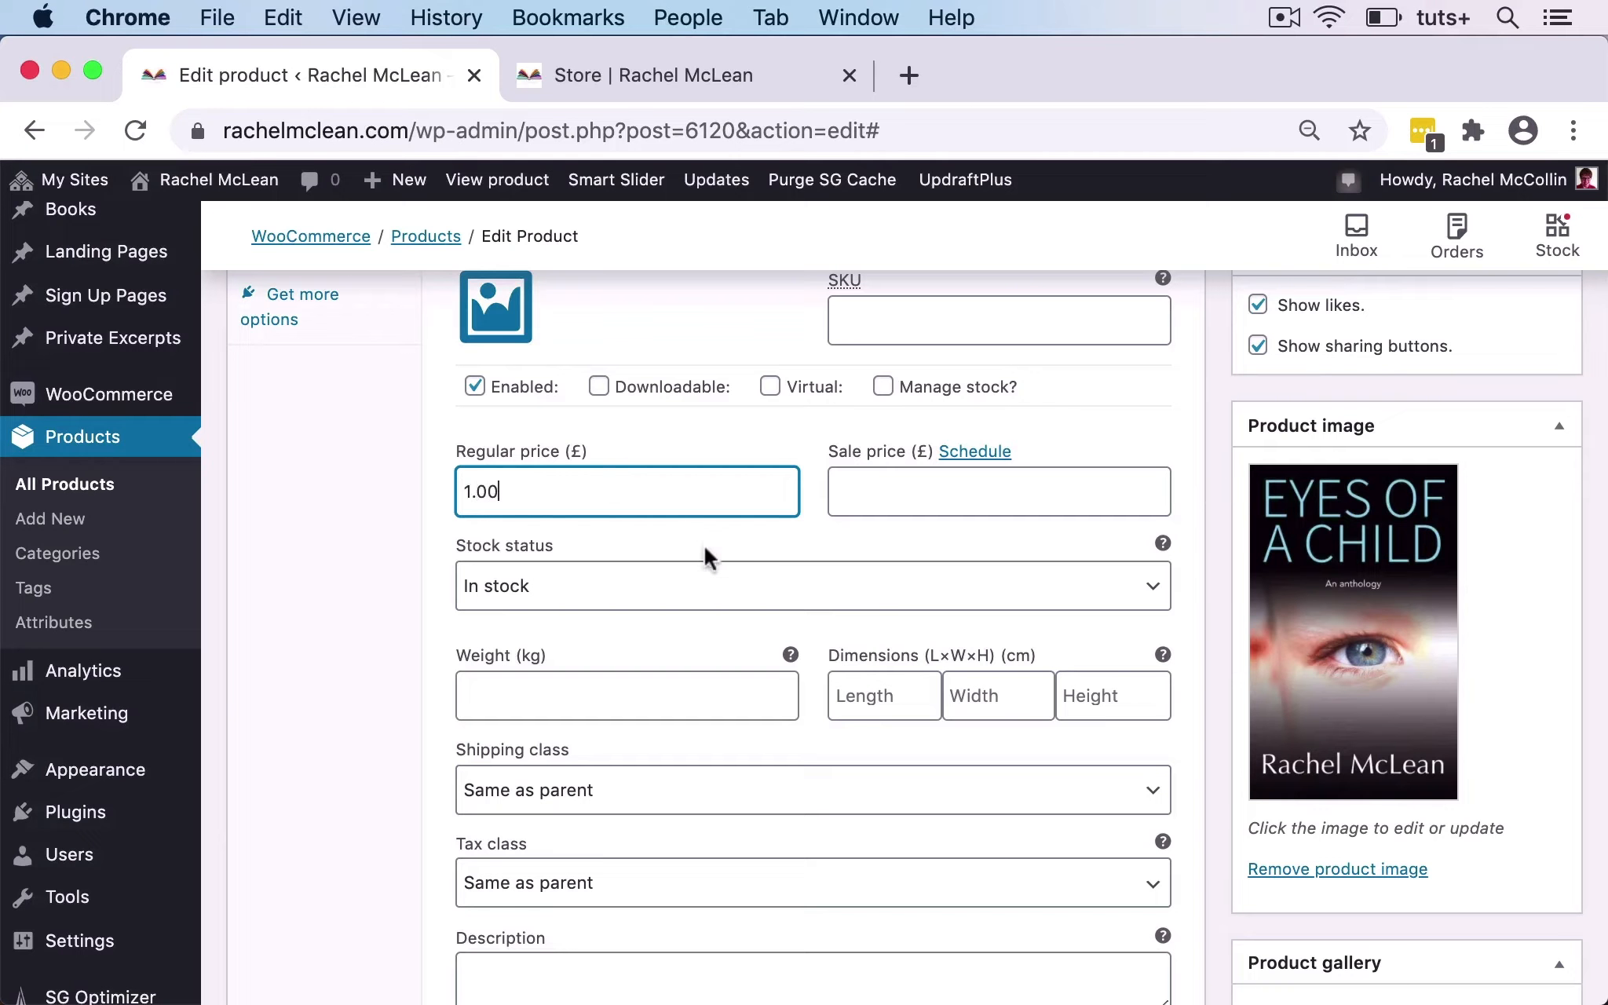
pyautogui.click(684, 531)
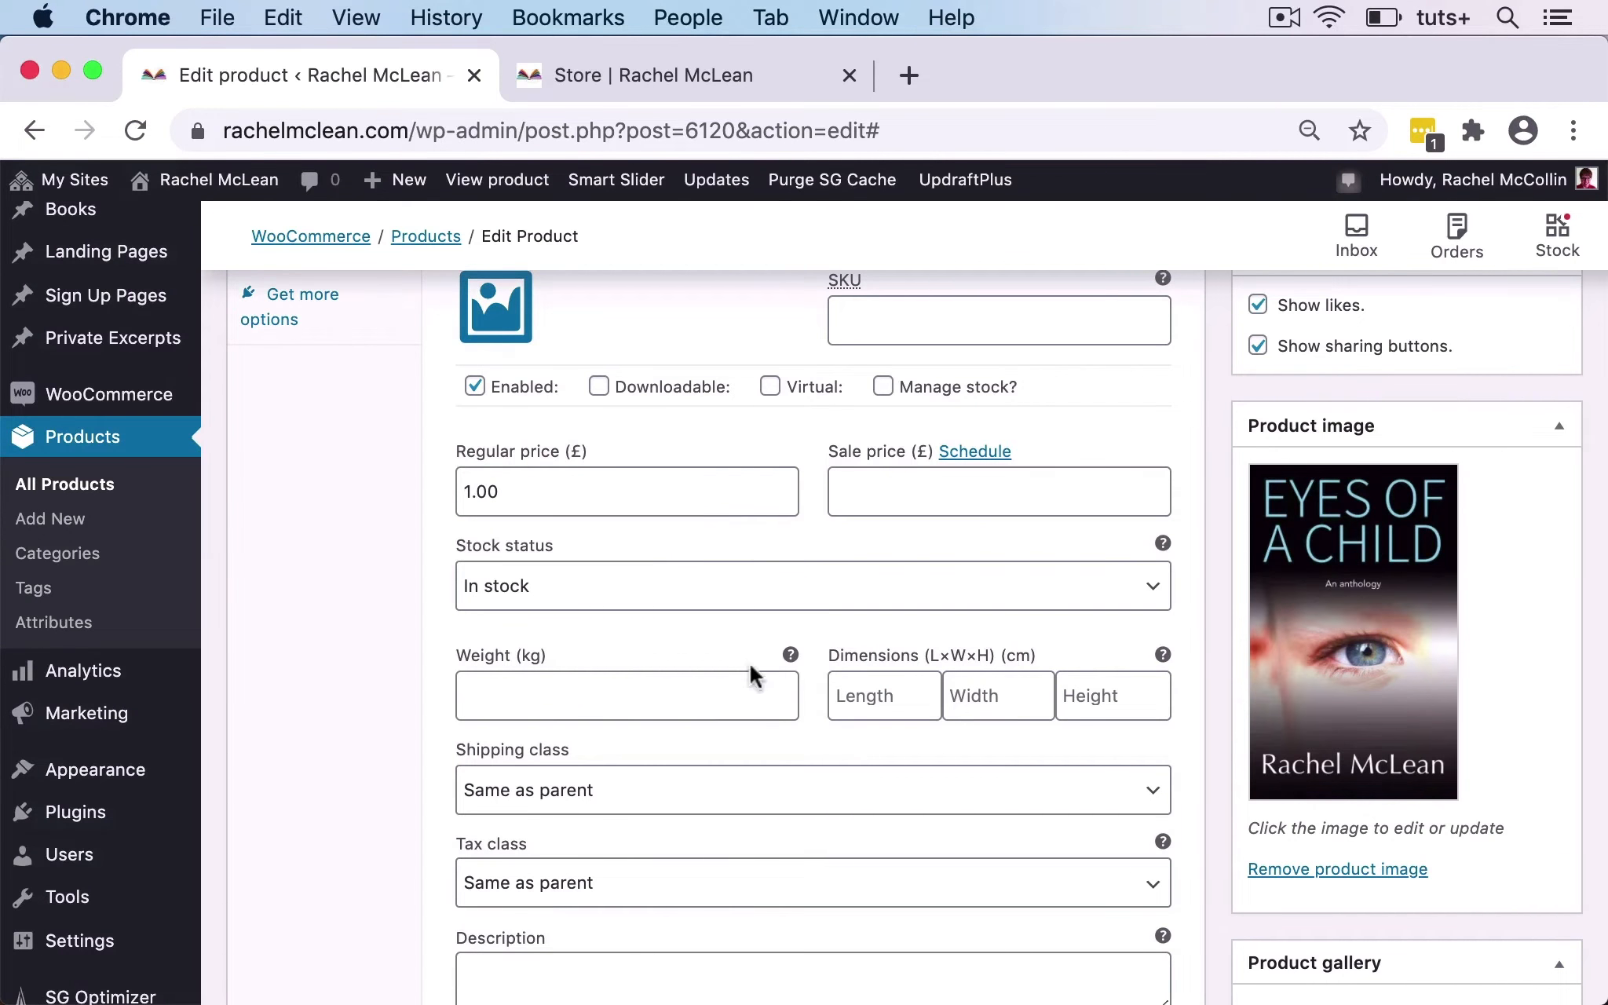
# Review the ebook variation's shipping fields and mark the variation as virtual.
pyautogui.scroll(-3, 764, 823)
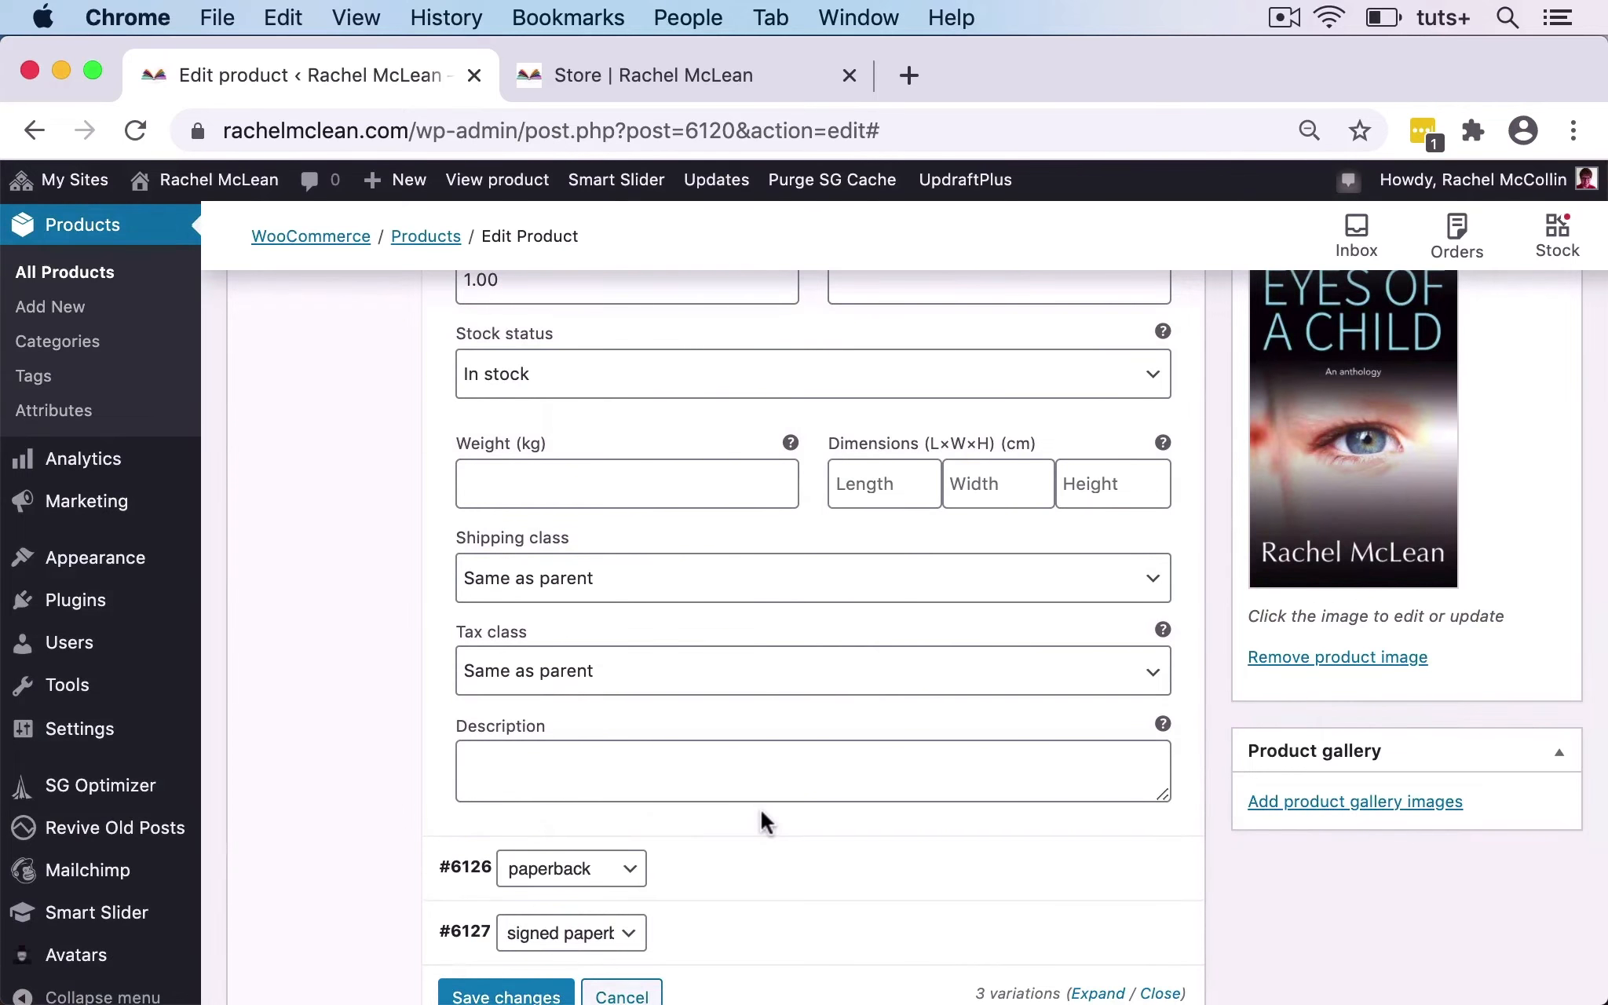
pyautogui.scroll(3, 762, 817)
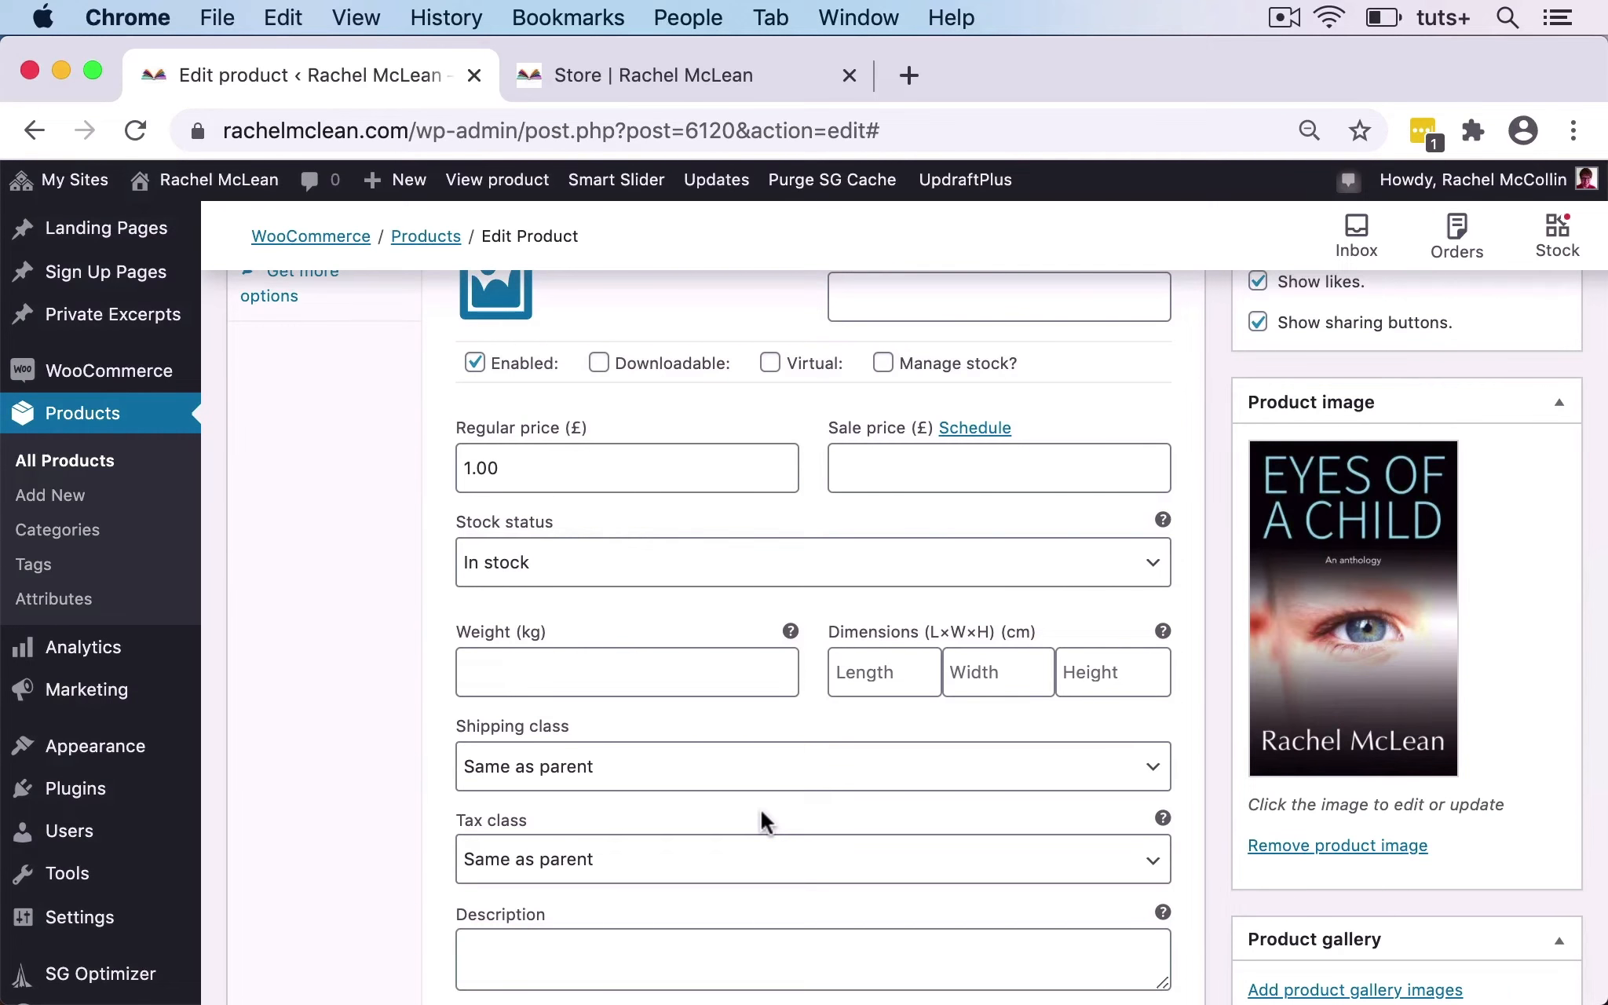
pyautogui.scroll(-1, 762, 817)
pyautogui.scroll(1, 761, 817)
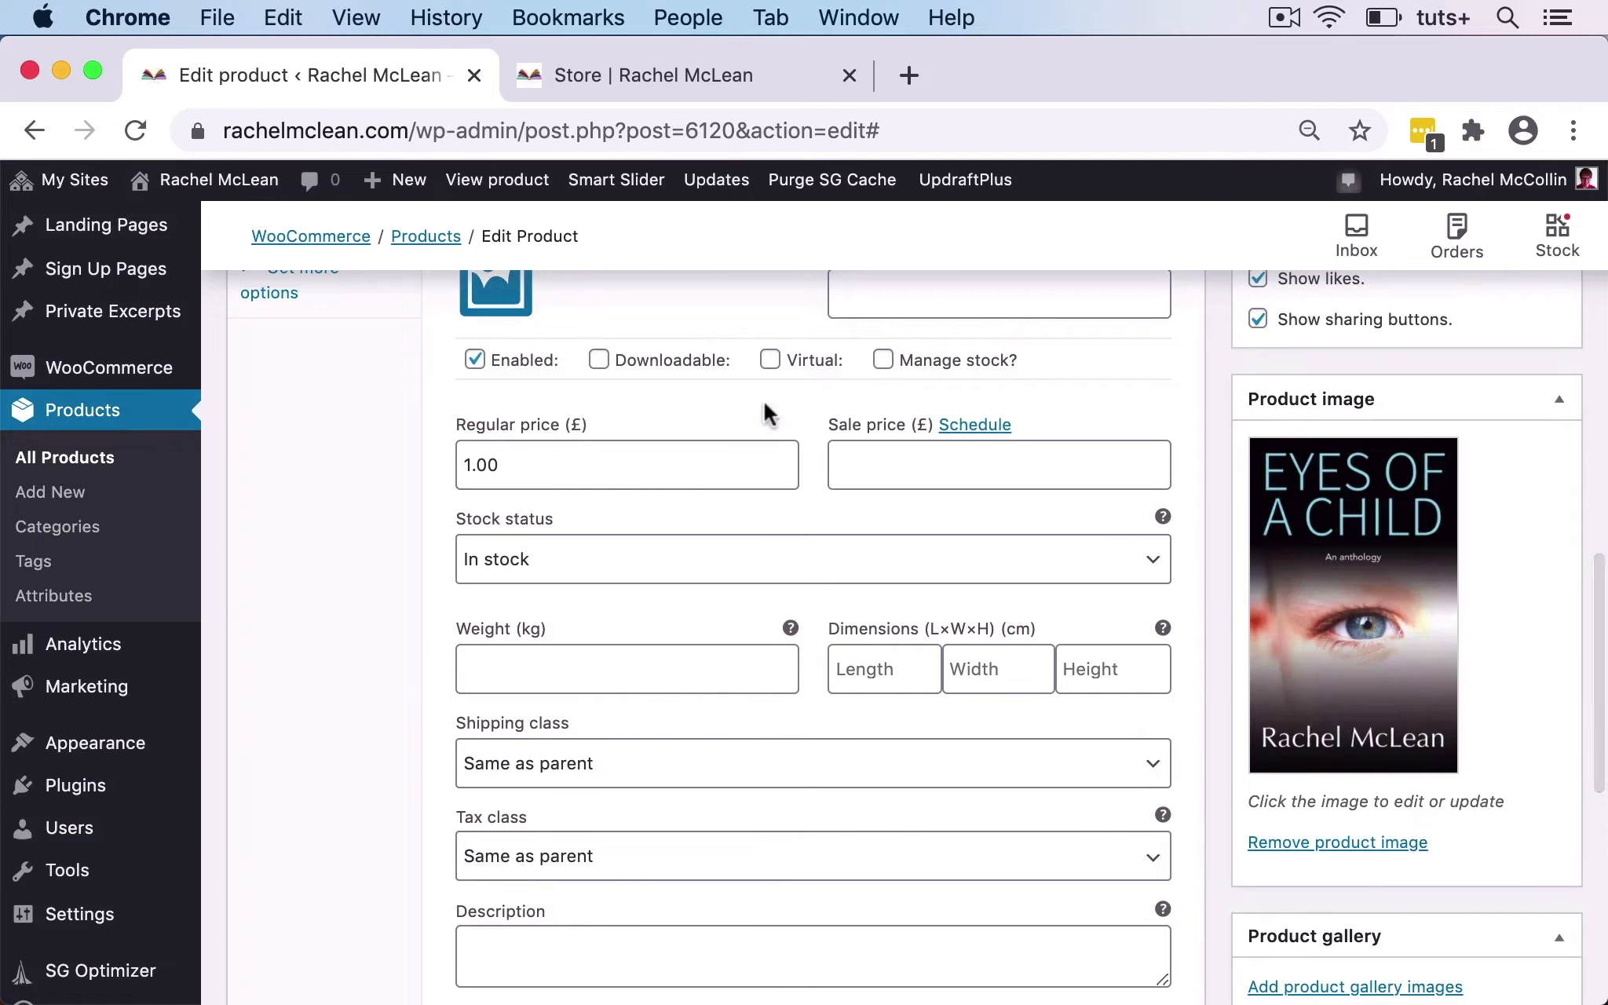
pyautogui.click(771, 361)
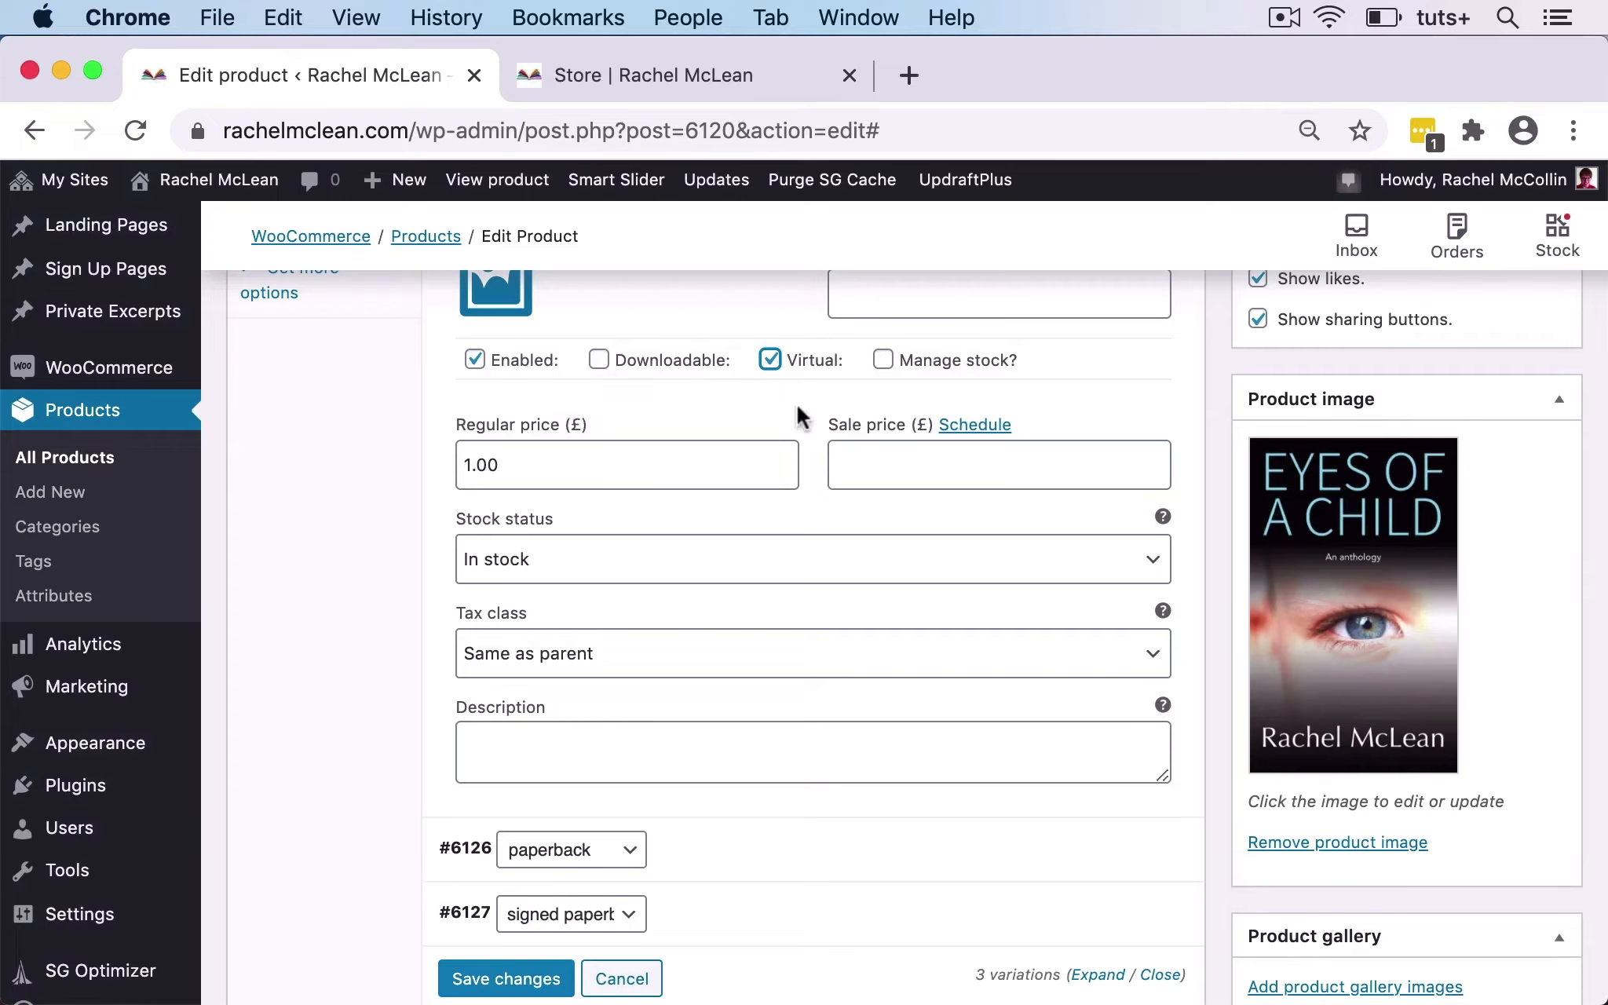
# Enter the ebook variation's description "ebook version of the book from Amazon" followed by an opening HTML link tag to the book's Amazon UK page.
pyautogui.scroll(-1, 592, 628)
pyautogui.click(592, 732)
pyautogui.write('ebook versoin of the book from Amazon')
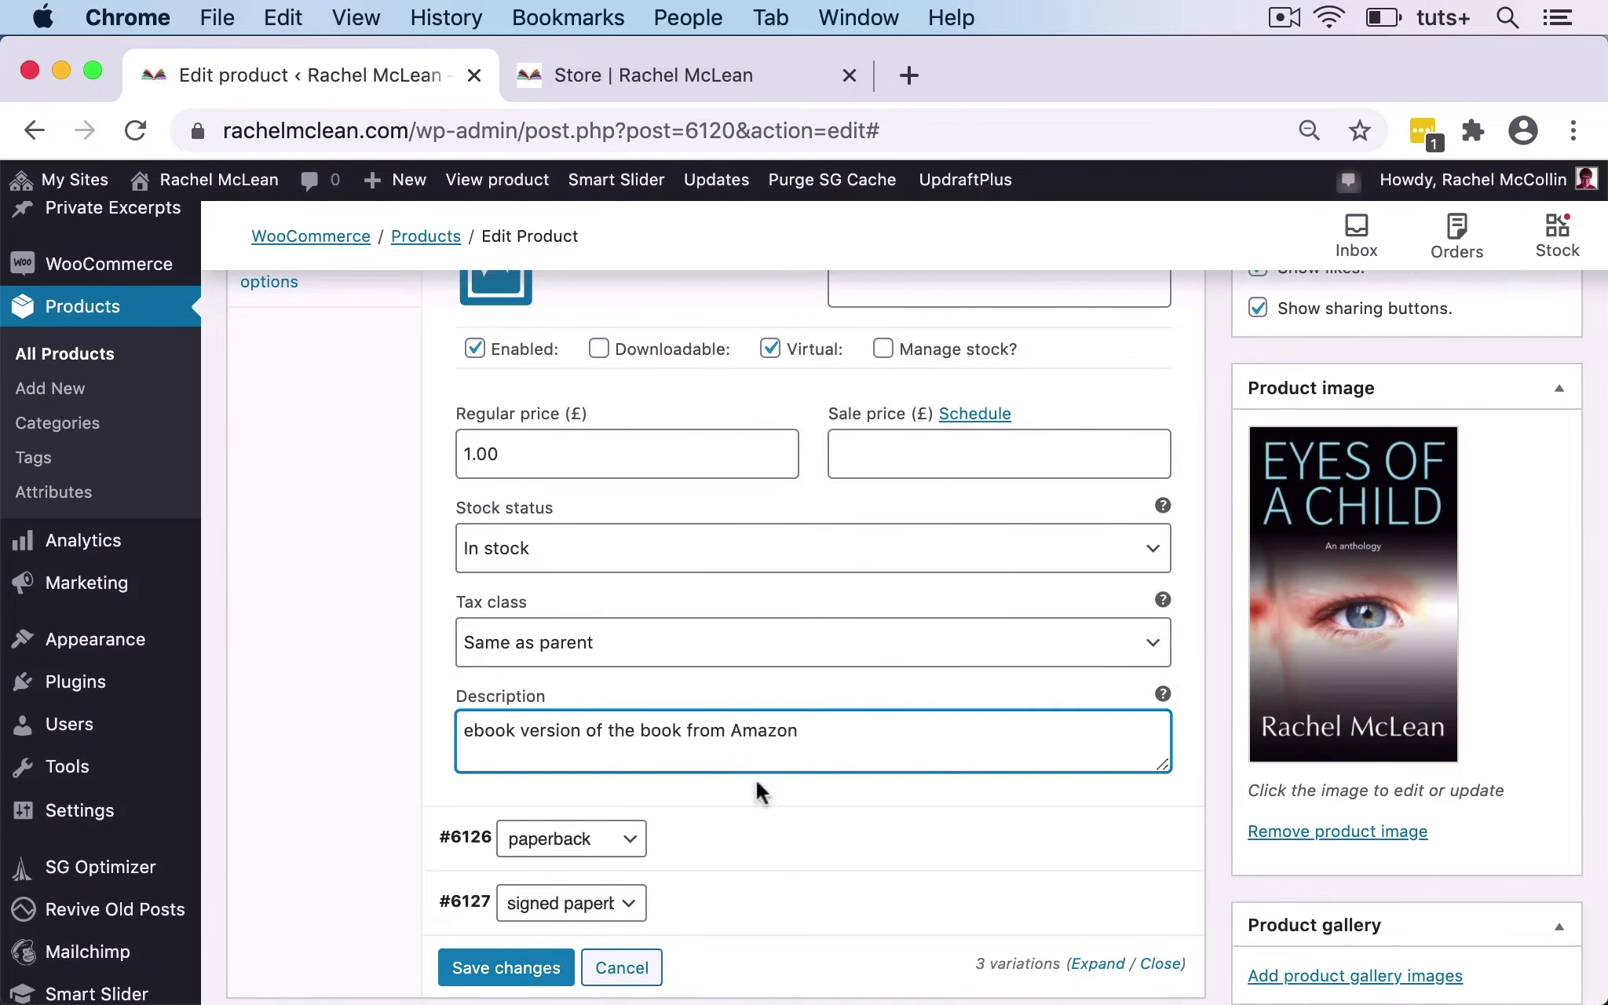
pyautogui.scroll(-1, 760, 792)
pyautogui.write('<a')
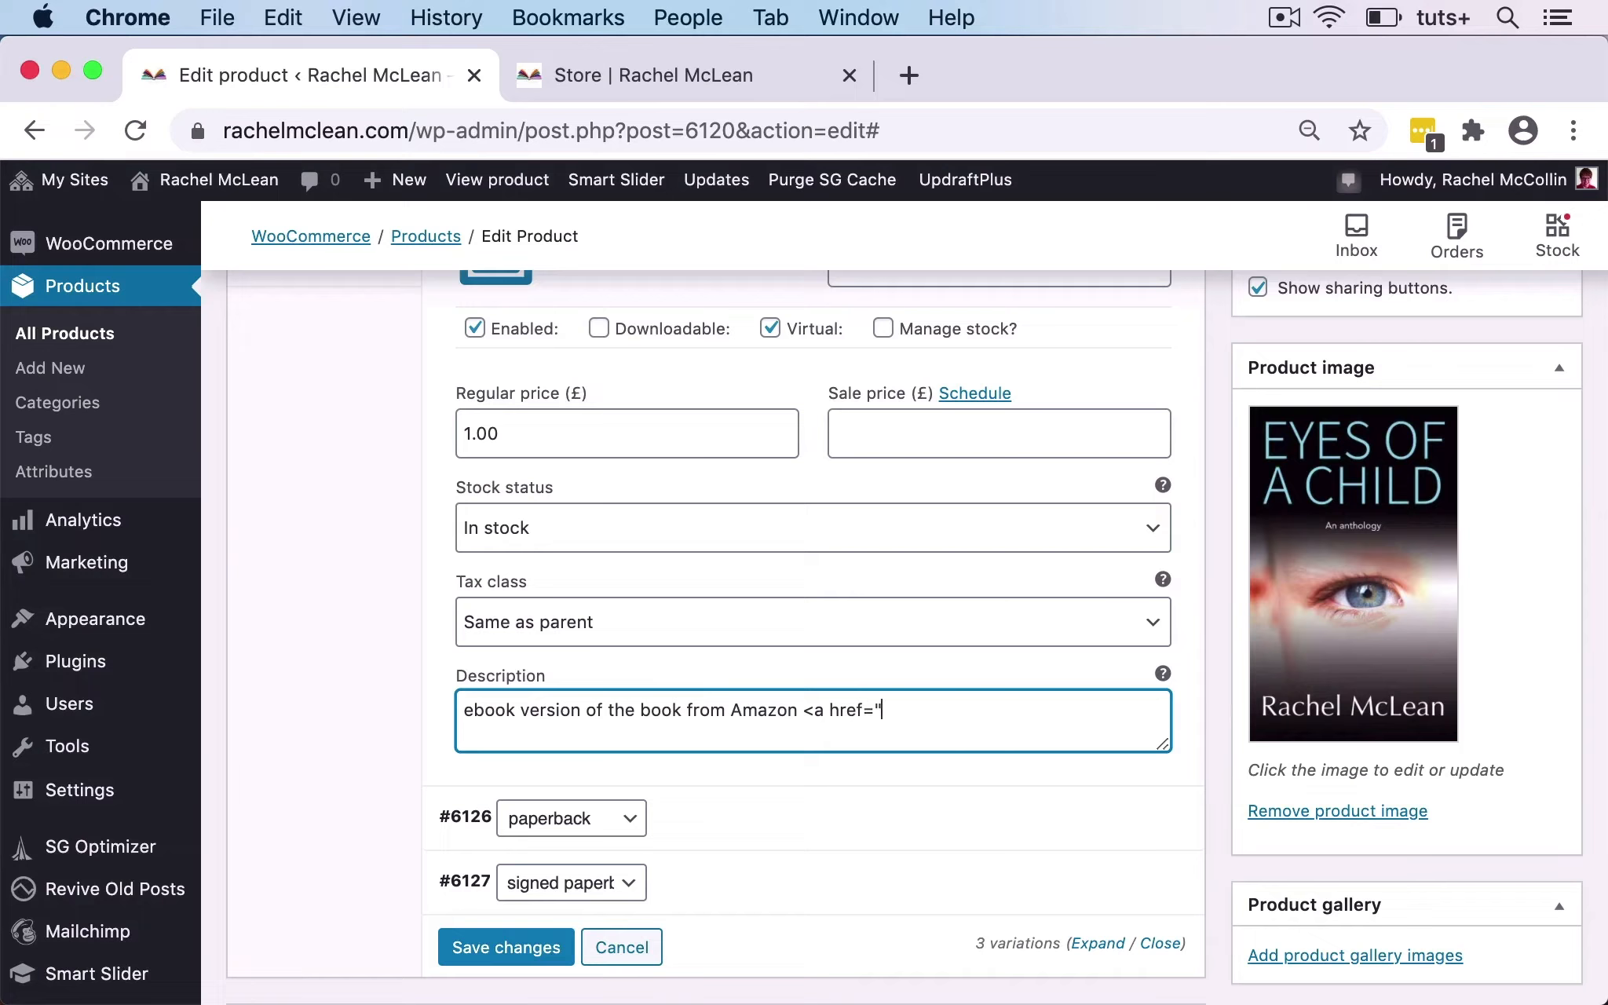
pyautogui.write(' href="')
pyautogui.write('https://www.amazon.co.uk/Eyes-Child-anthology-Rachel-McLean-ebook/dp/B086WL48BN/')
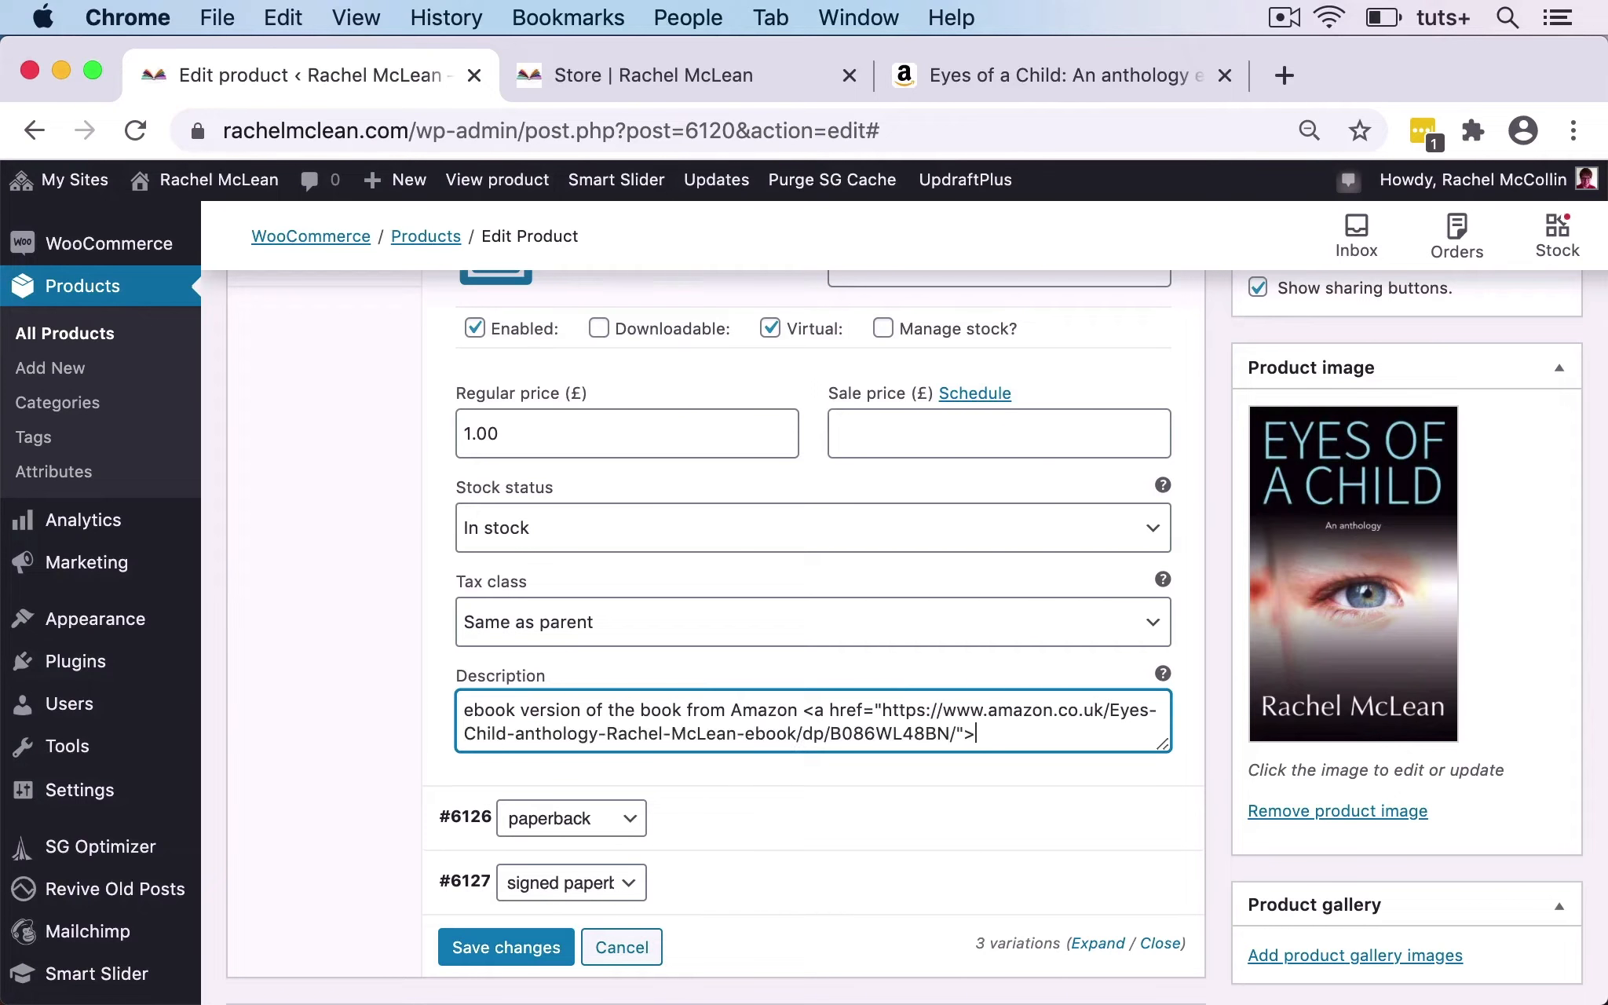
# Reword the ebook description to "ebook version of the book -" with "buy on Amazon" as the closed link's text, and save the variation changes.
pyautogui.write('- buy')
pyautogui.doubleClick(756, 713)
pyautogui.write('on Amazon <a')
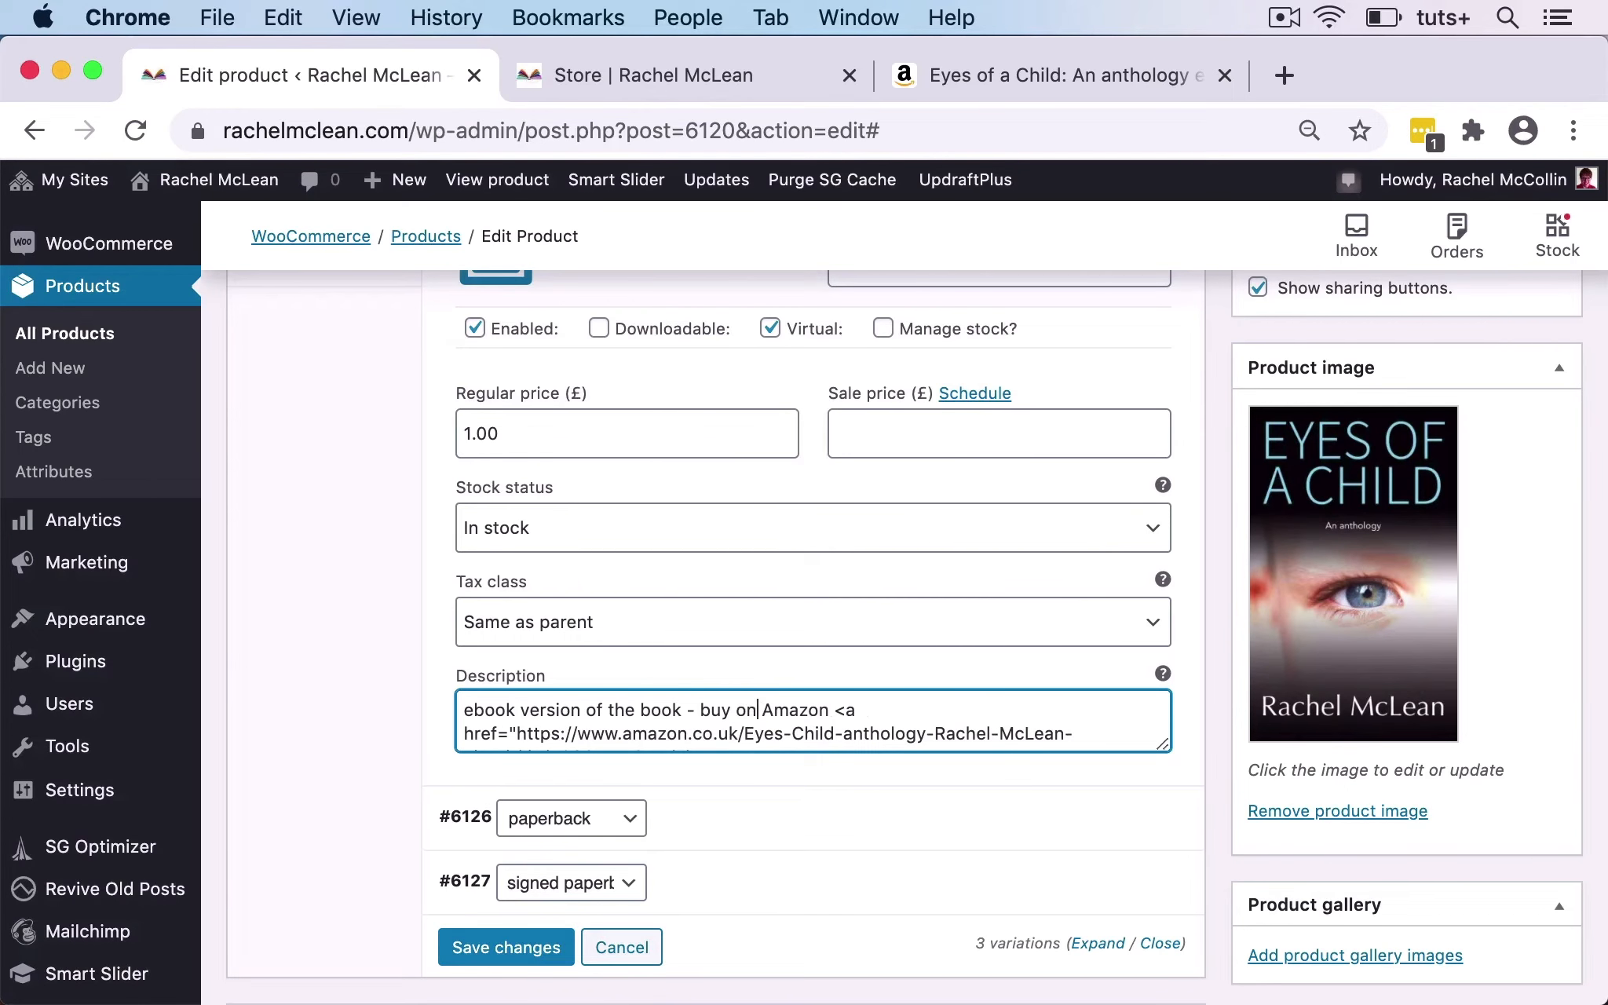
pyautogui.moveTo(701, 709); pyautogui.dragTo(839, 709)
pyautogui.press('super+c')
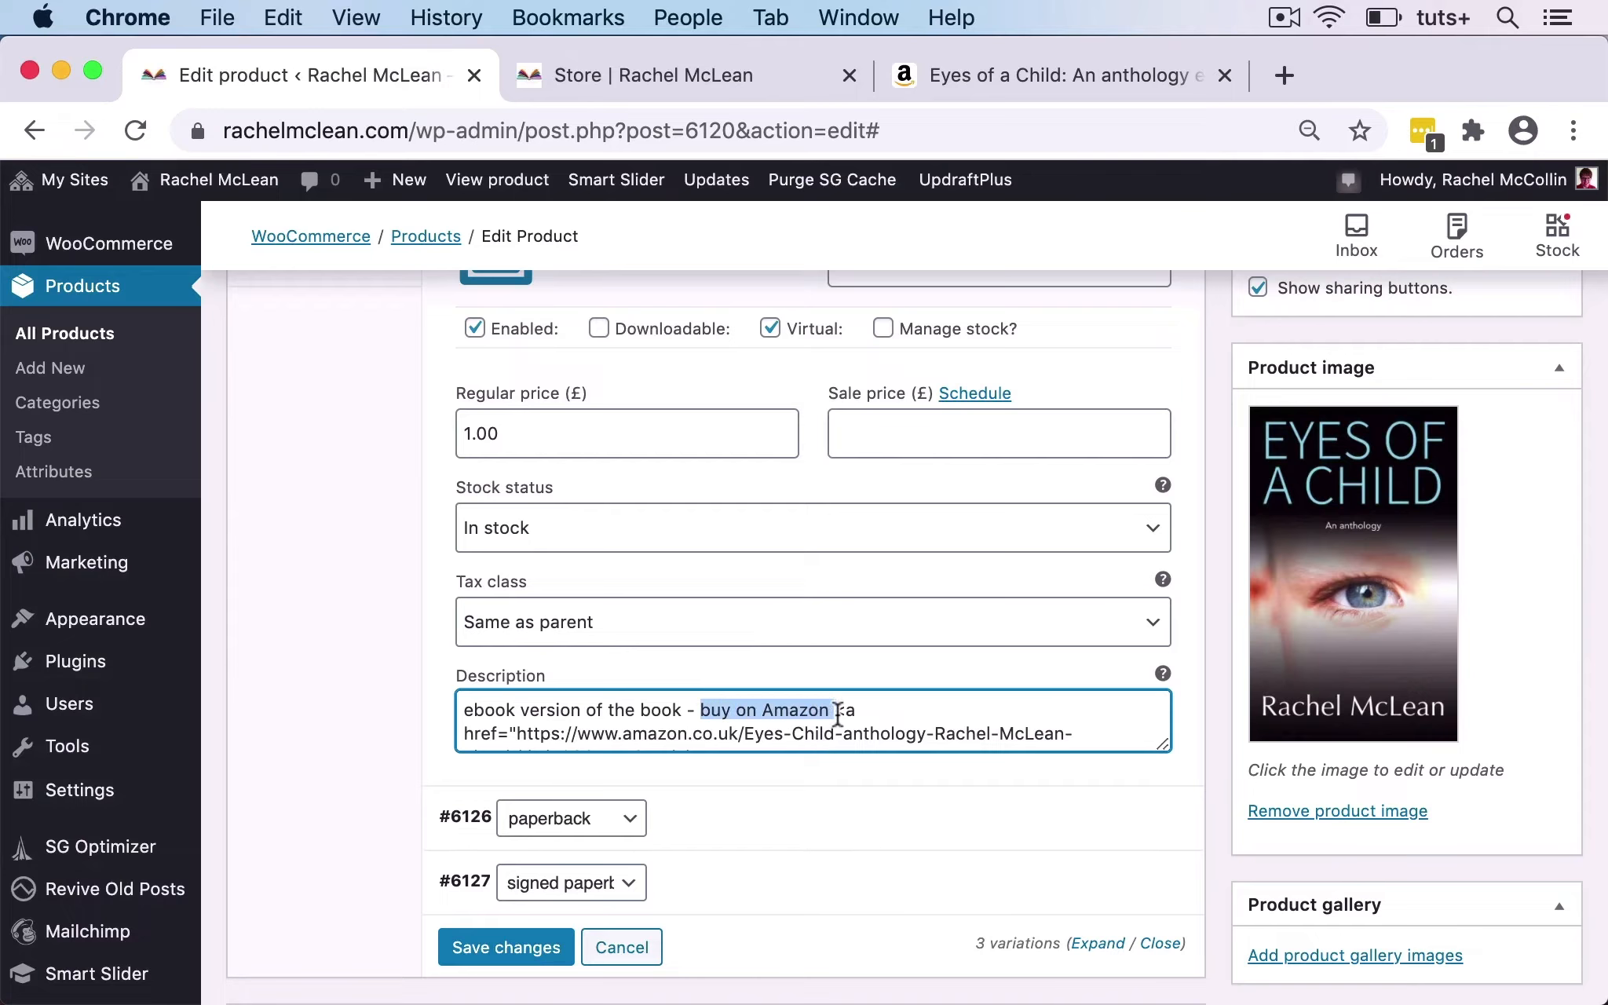
pyautogui.press('BackSpace')
pyautogui.click(964, 738)
pyautogui.press('super+v')
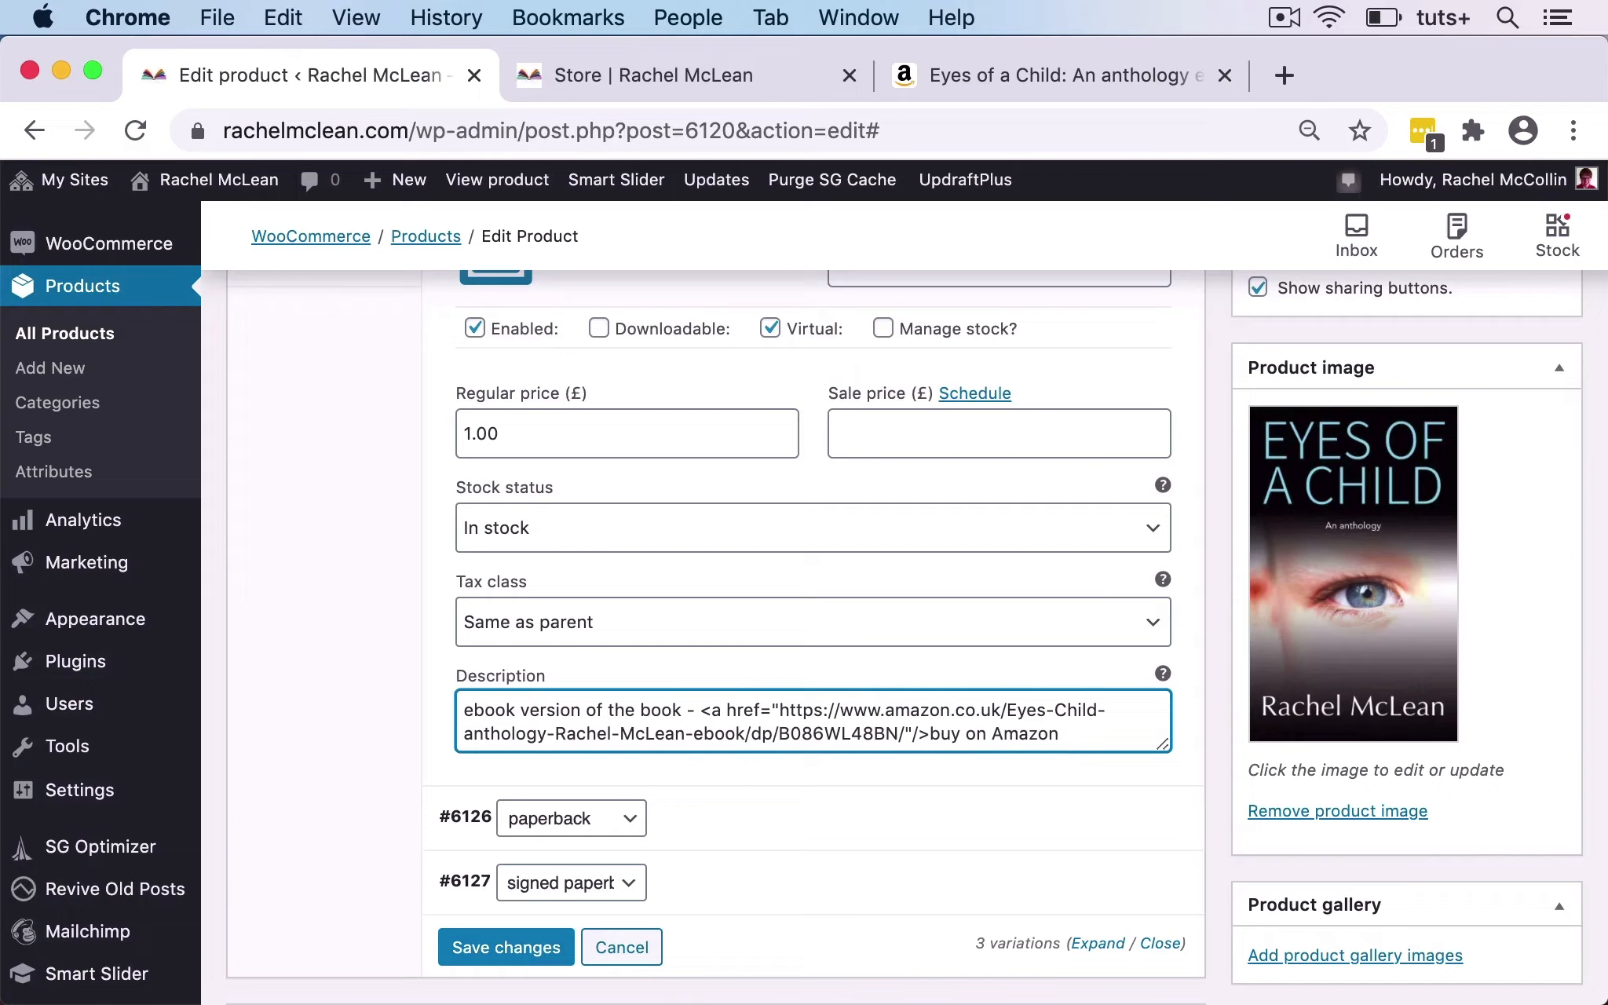
pyautogui.press('BackSpace')
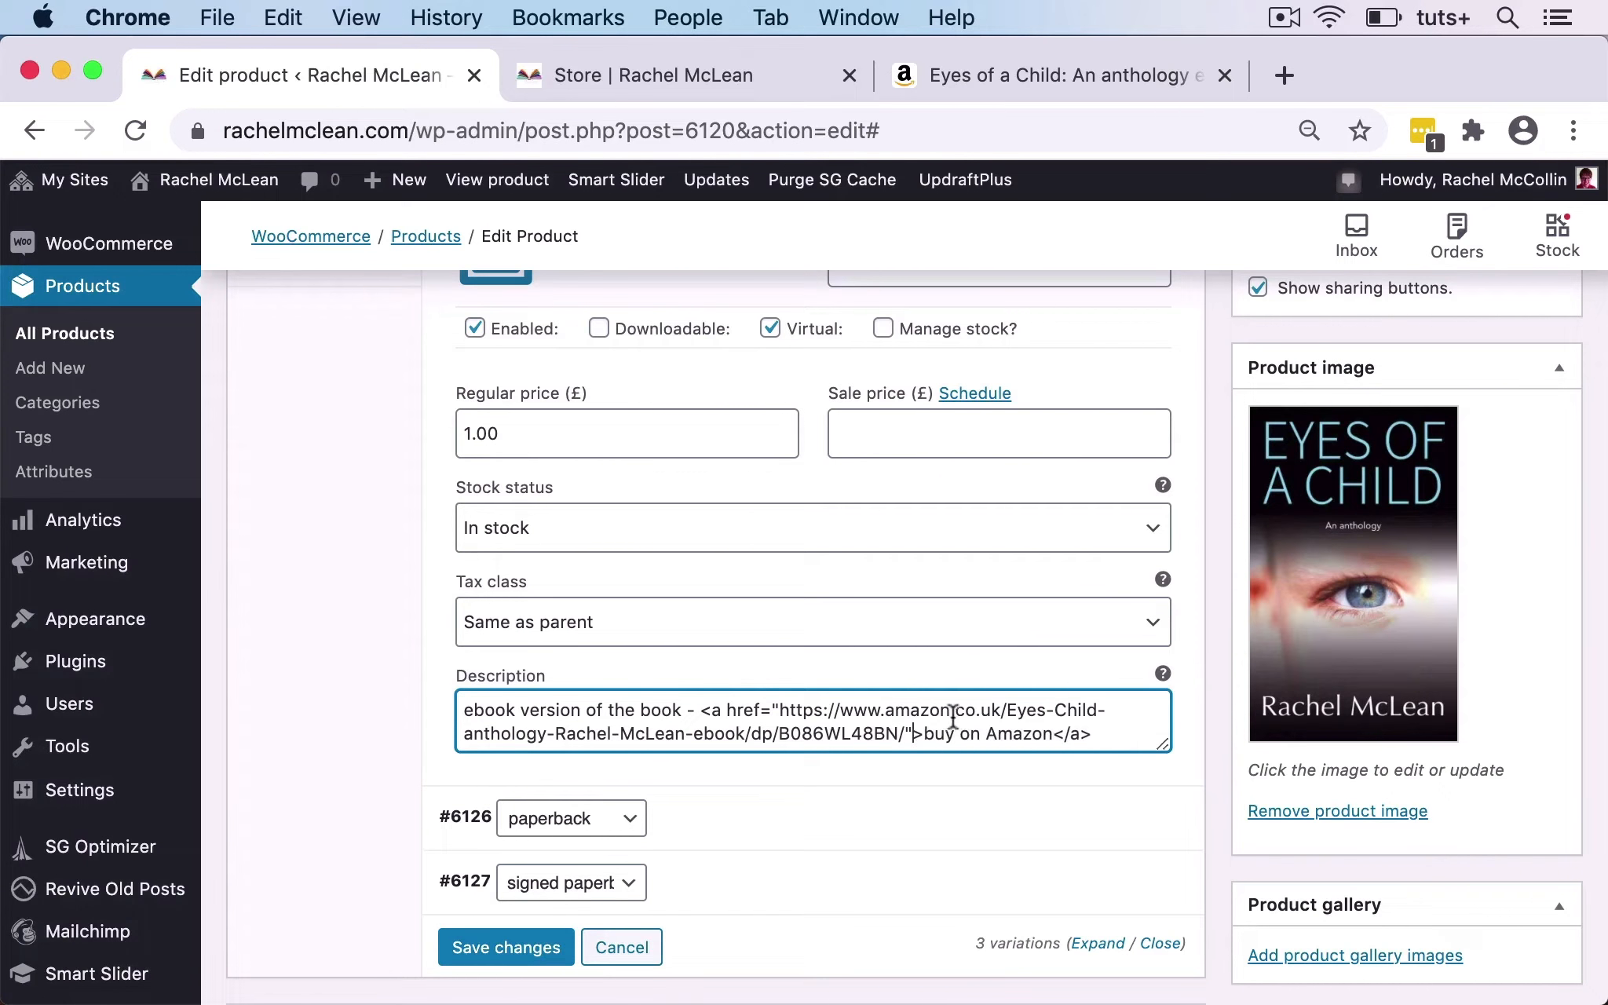
pyautogui.click(520, 950)
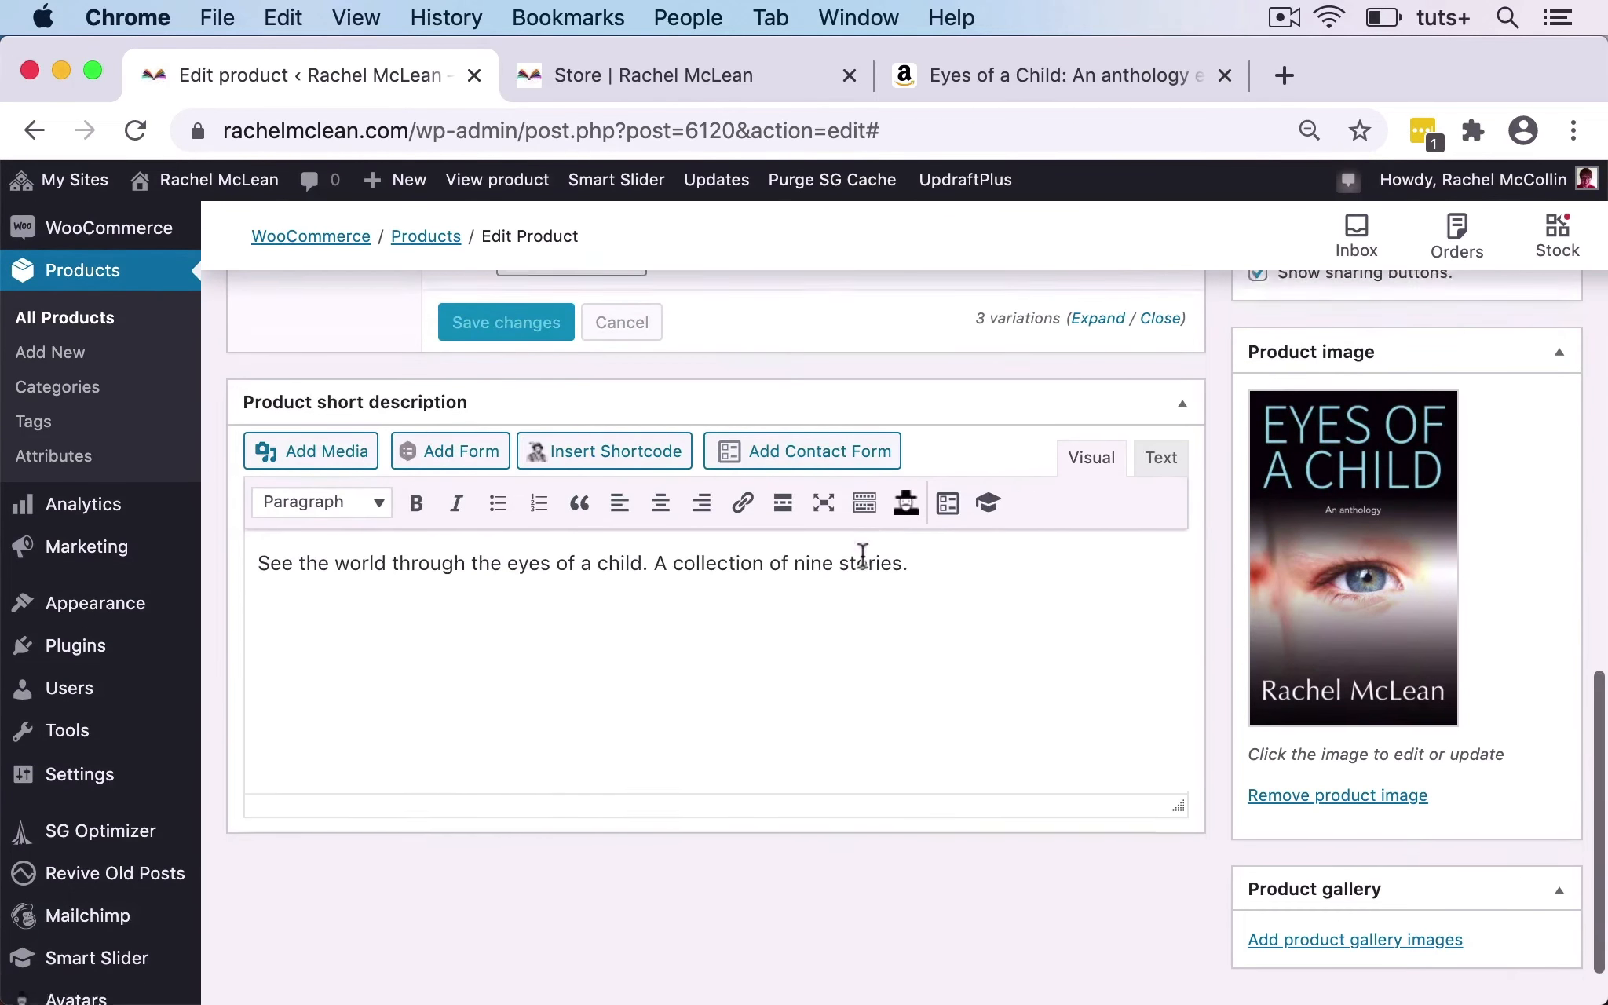
# Open the paperback variation and set its regular price to £4.99.
pyautogui.scroll(3, 862, 554)
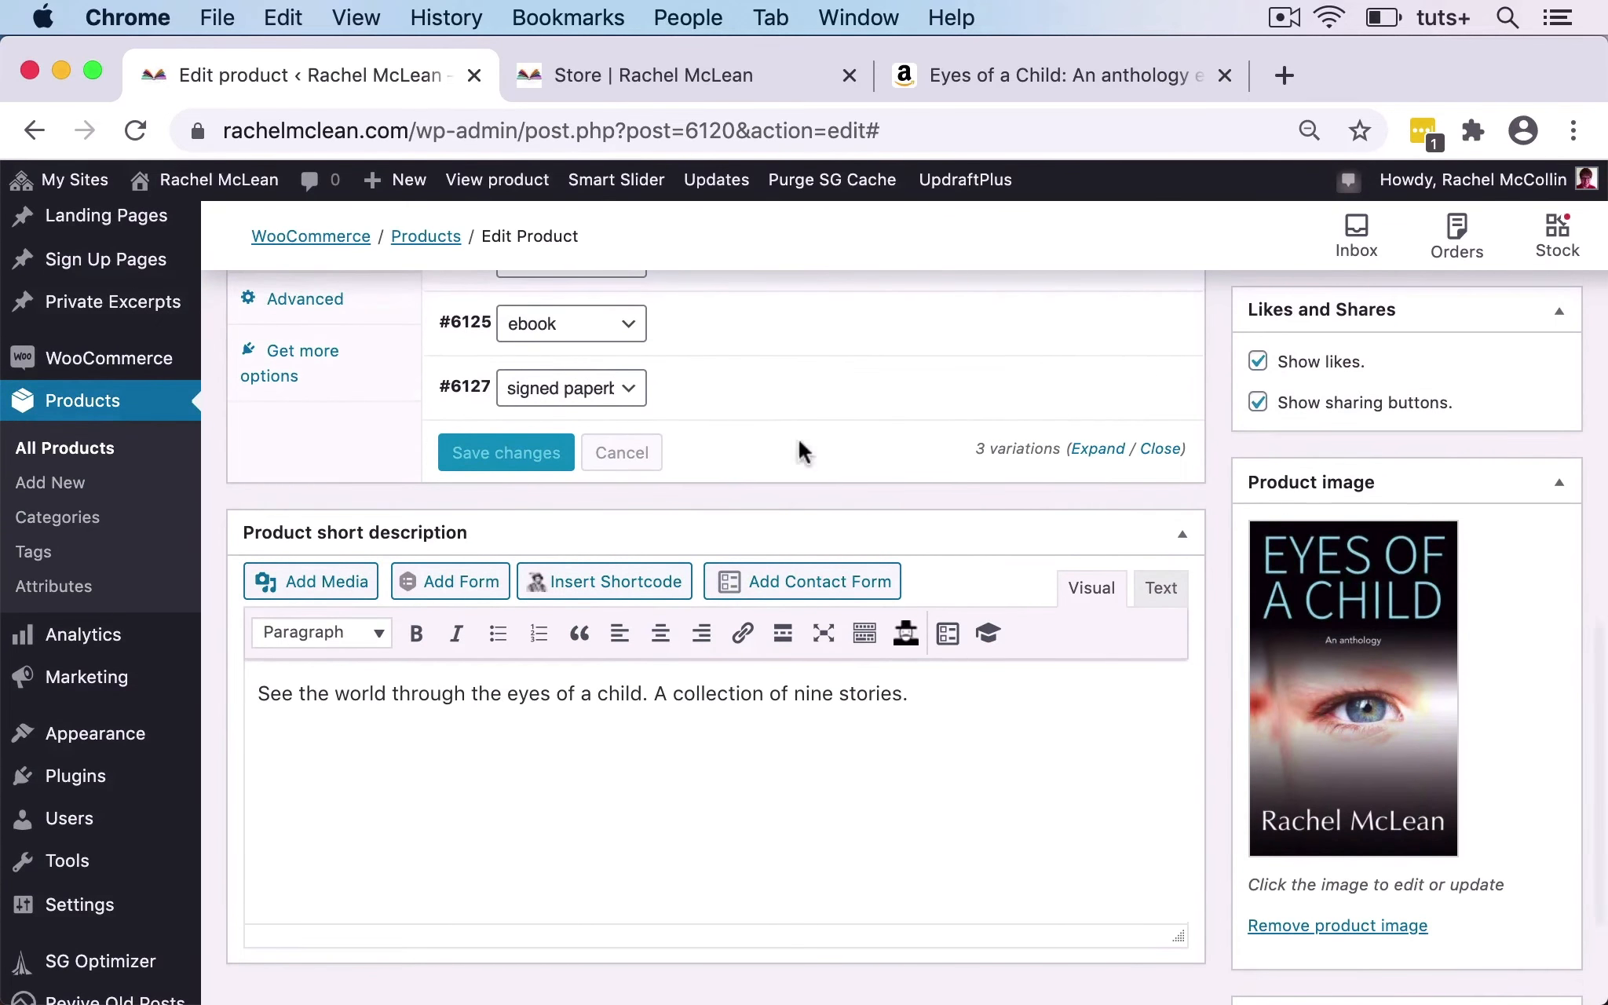
pyautogui.scroll(3, 800, 448)
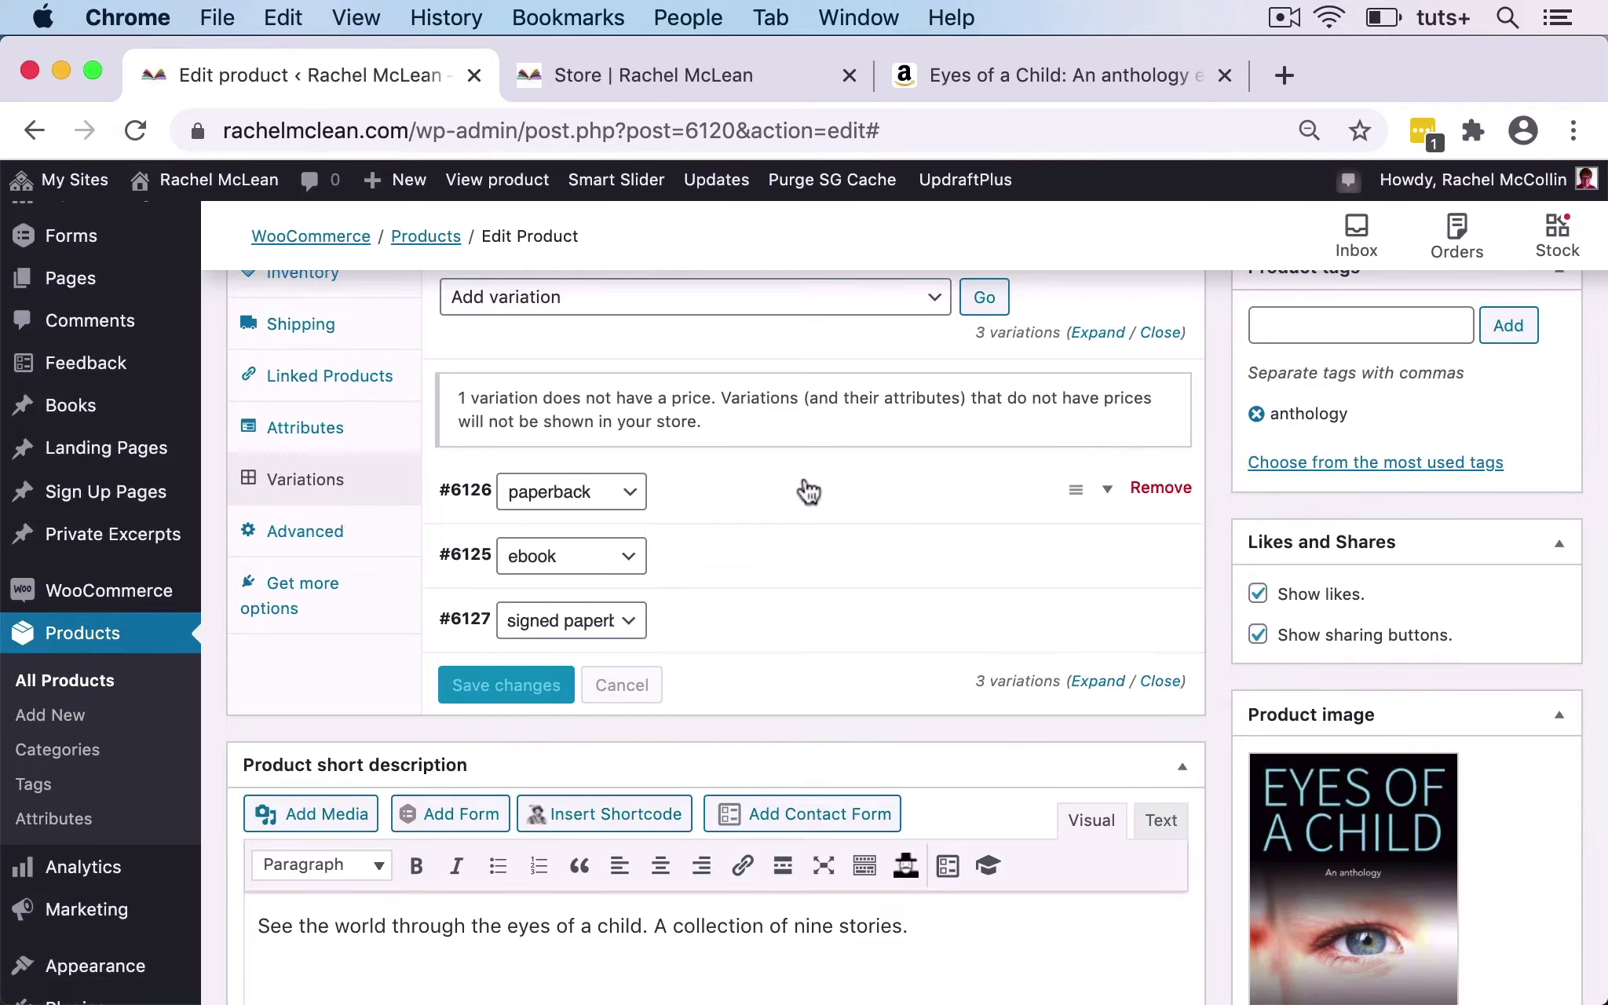
pyautogui.click(628, 493)
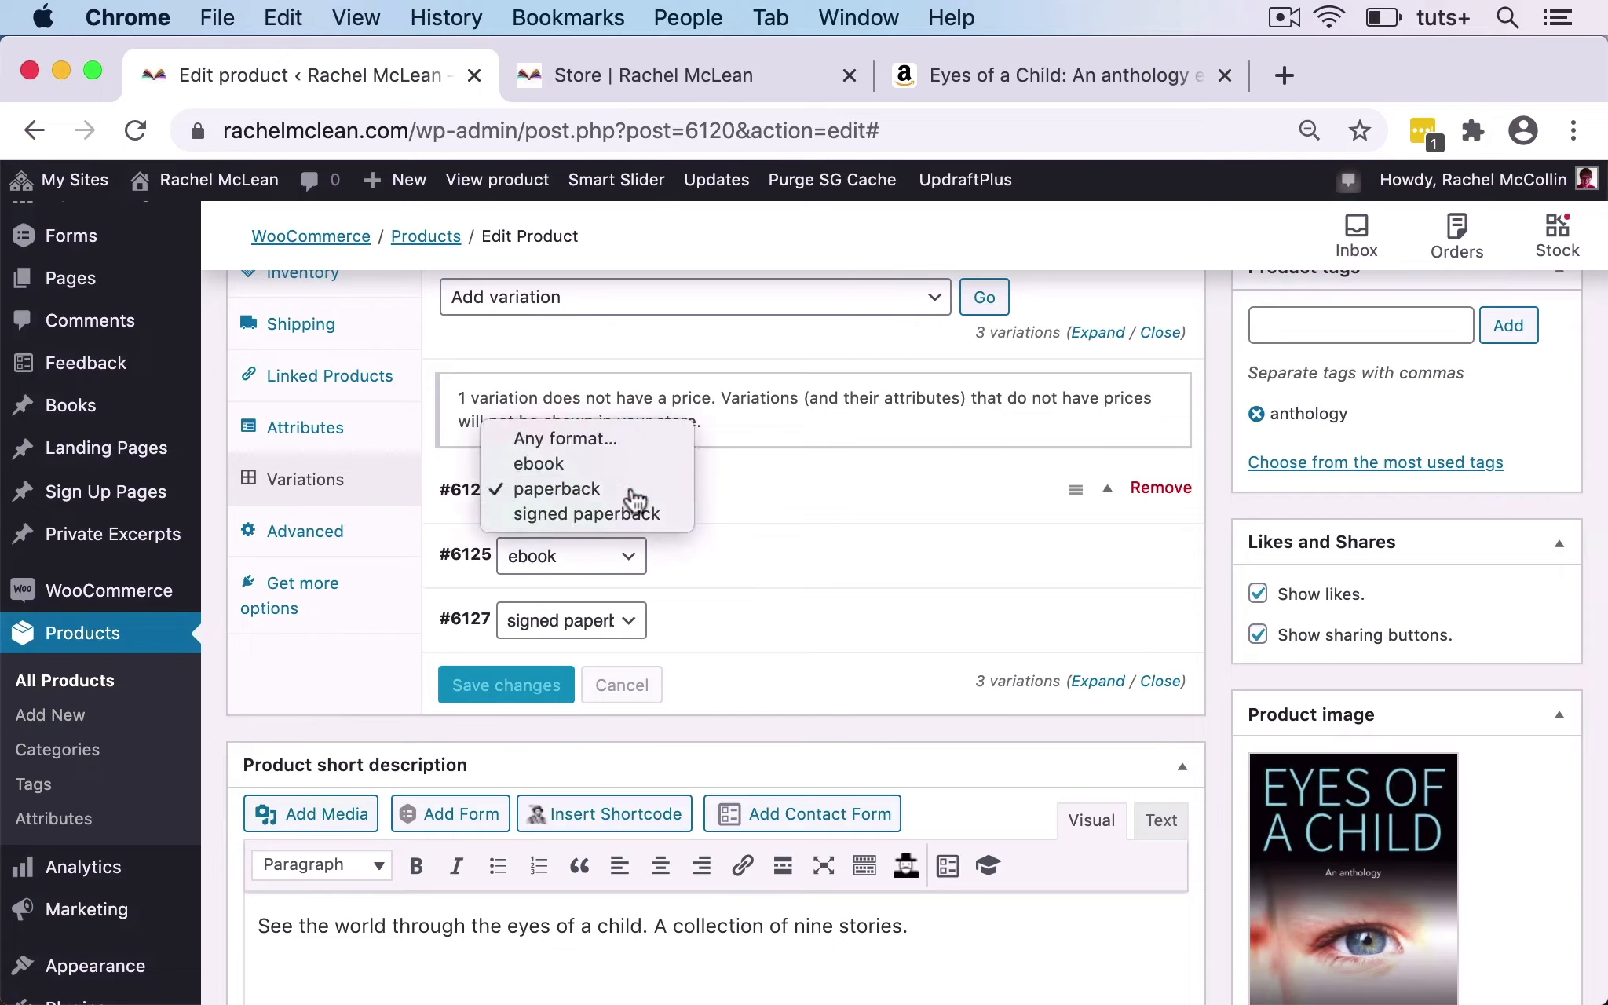
pyautogui.click(631, 490)
pyautogui.click(1109, 490)
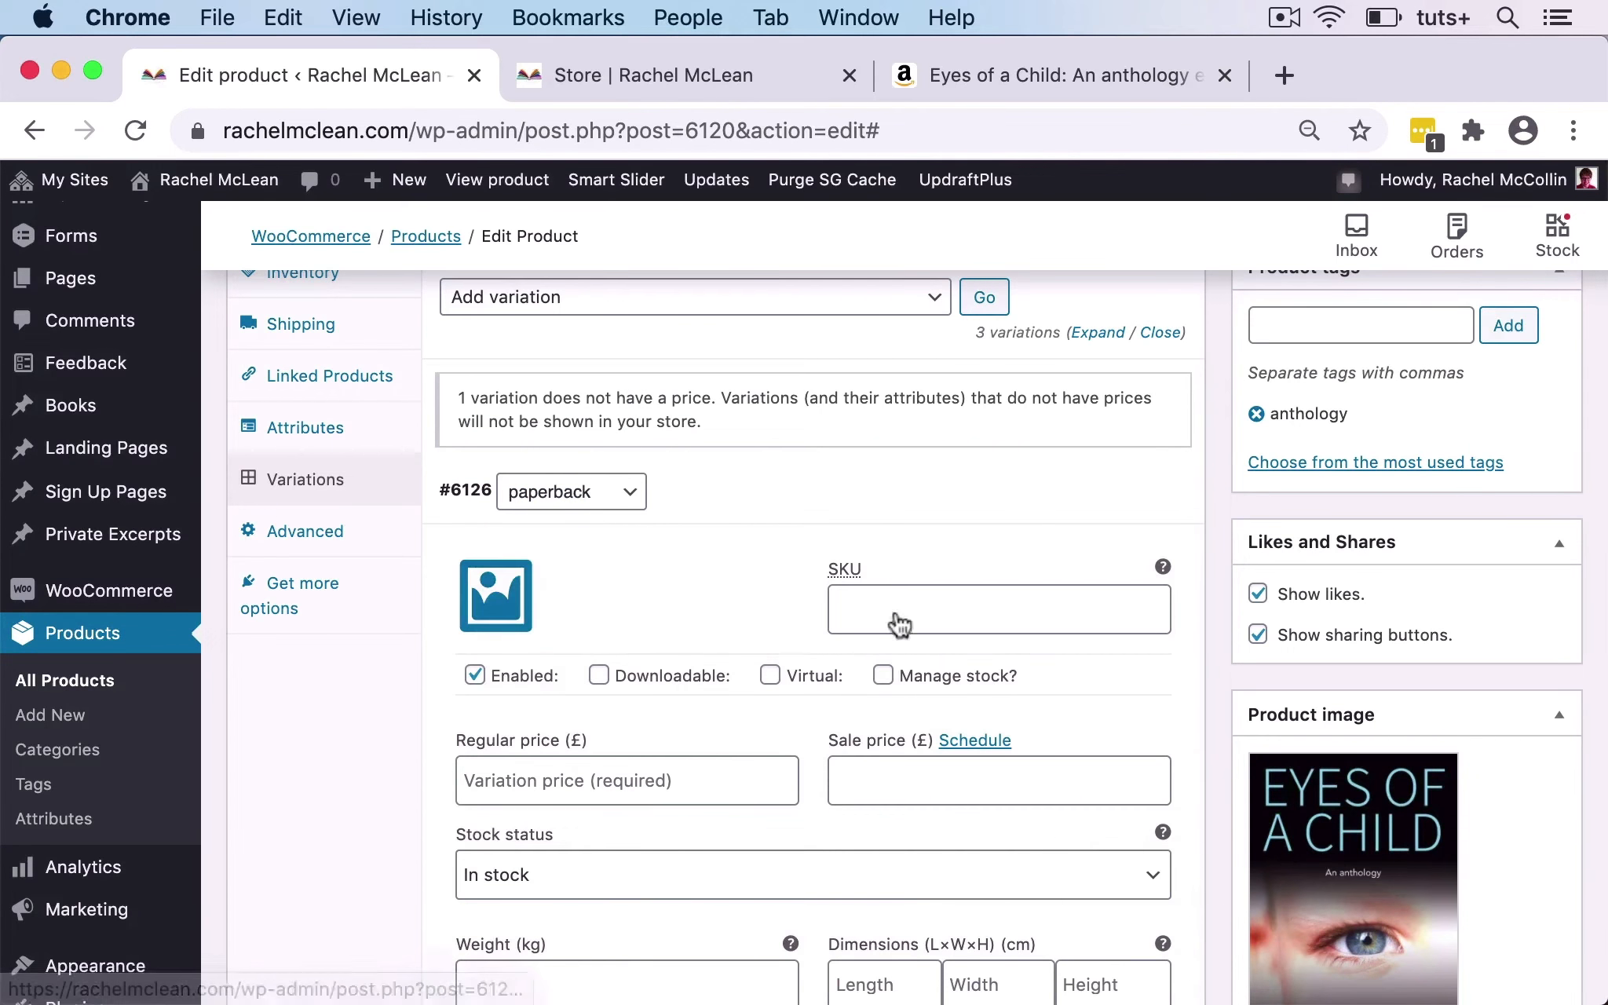
pyautogui.click(597, 775)
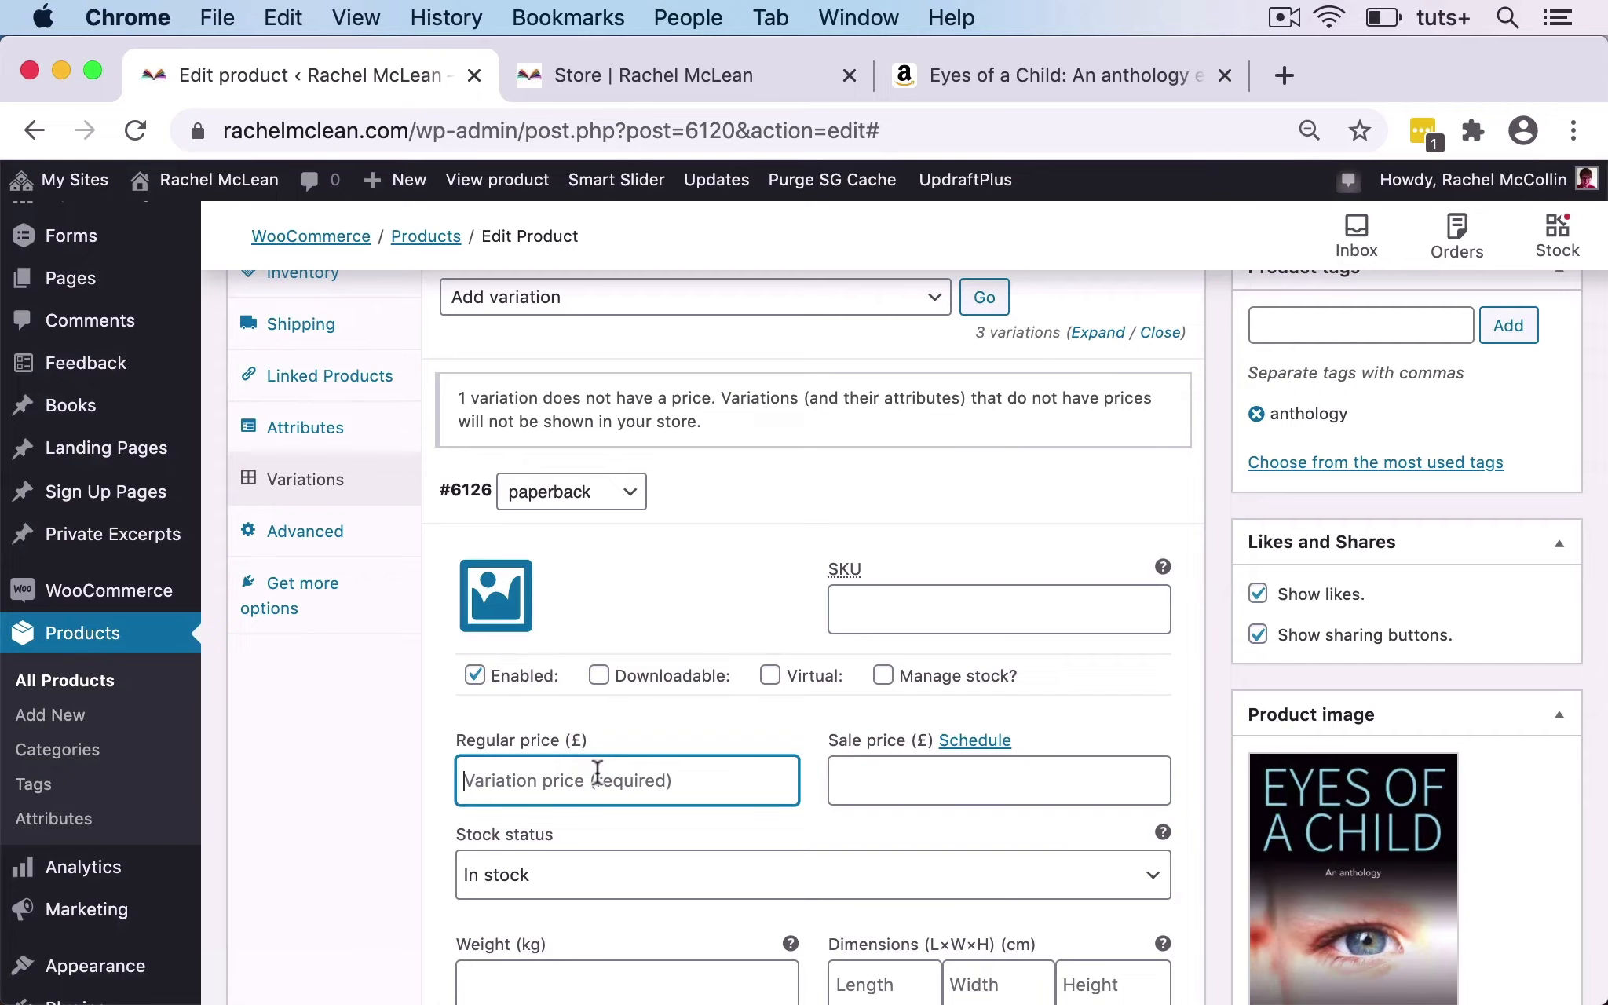
pyautogui.write('4.99')
pyautogui.click(709, 719)
# Mark the paperback variation as virtual and save the variation changes.
pyautogui.scroll(-6, 708, 718)
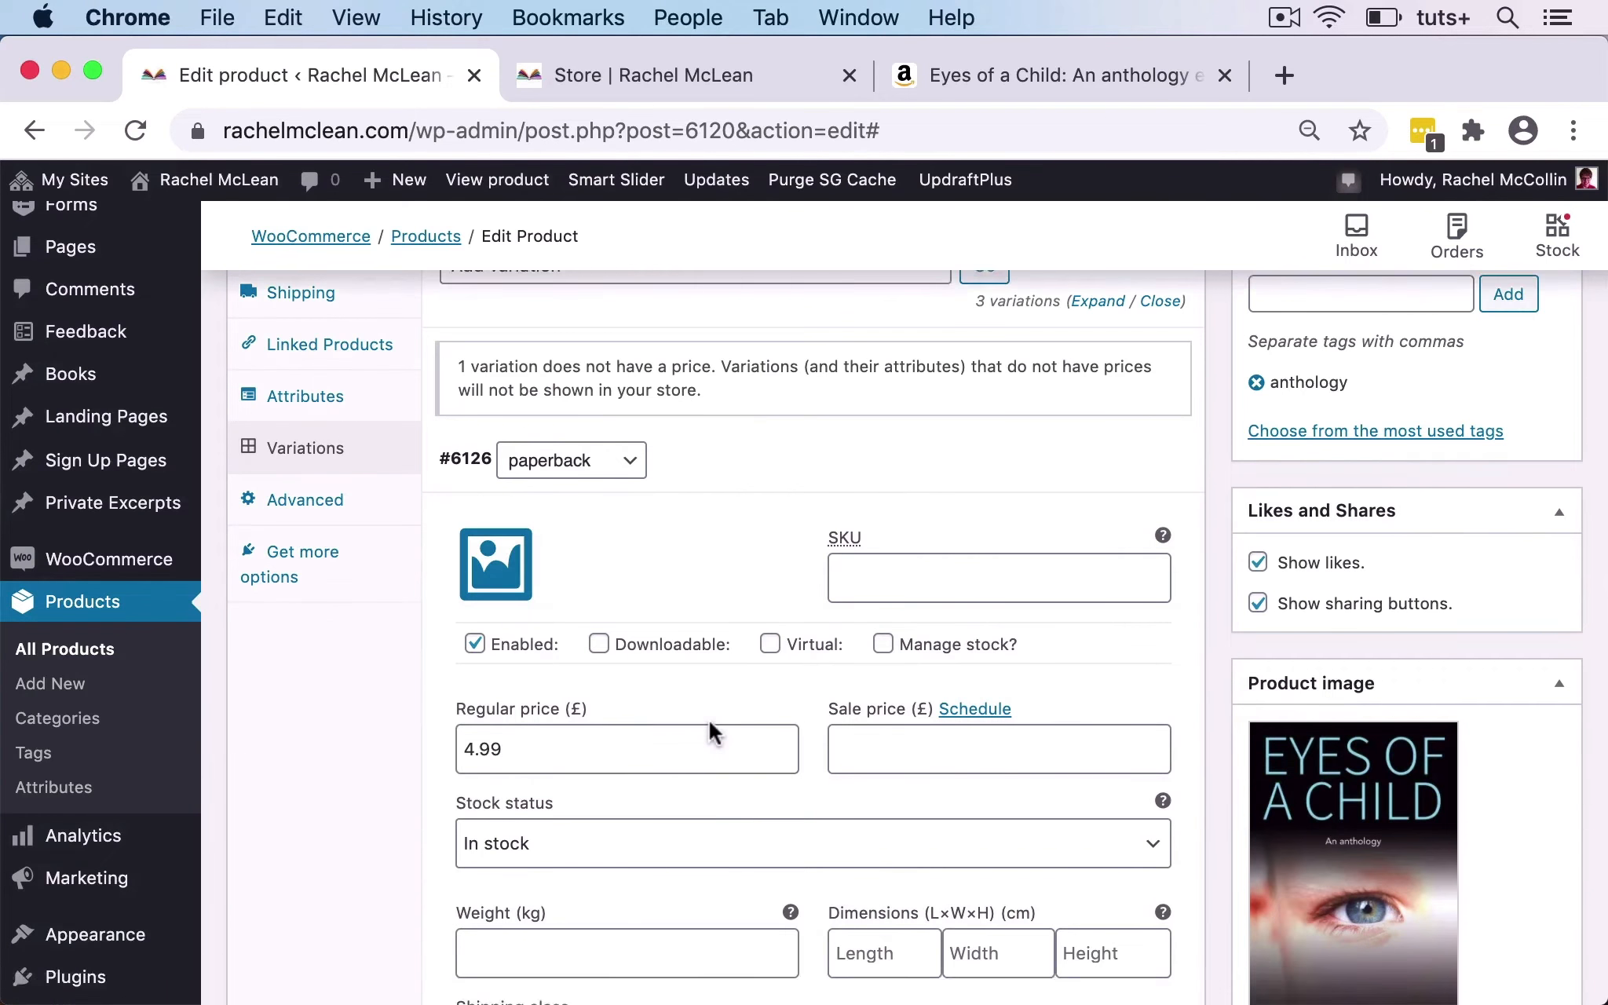
pyautogui.scroll(5, 707, 706)
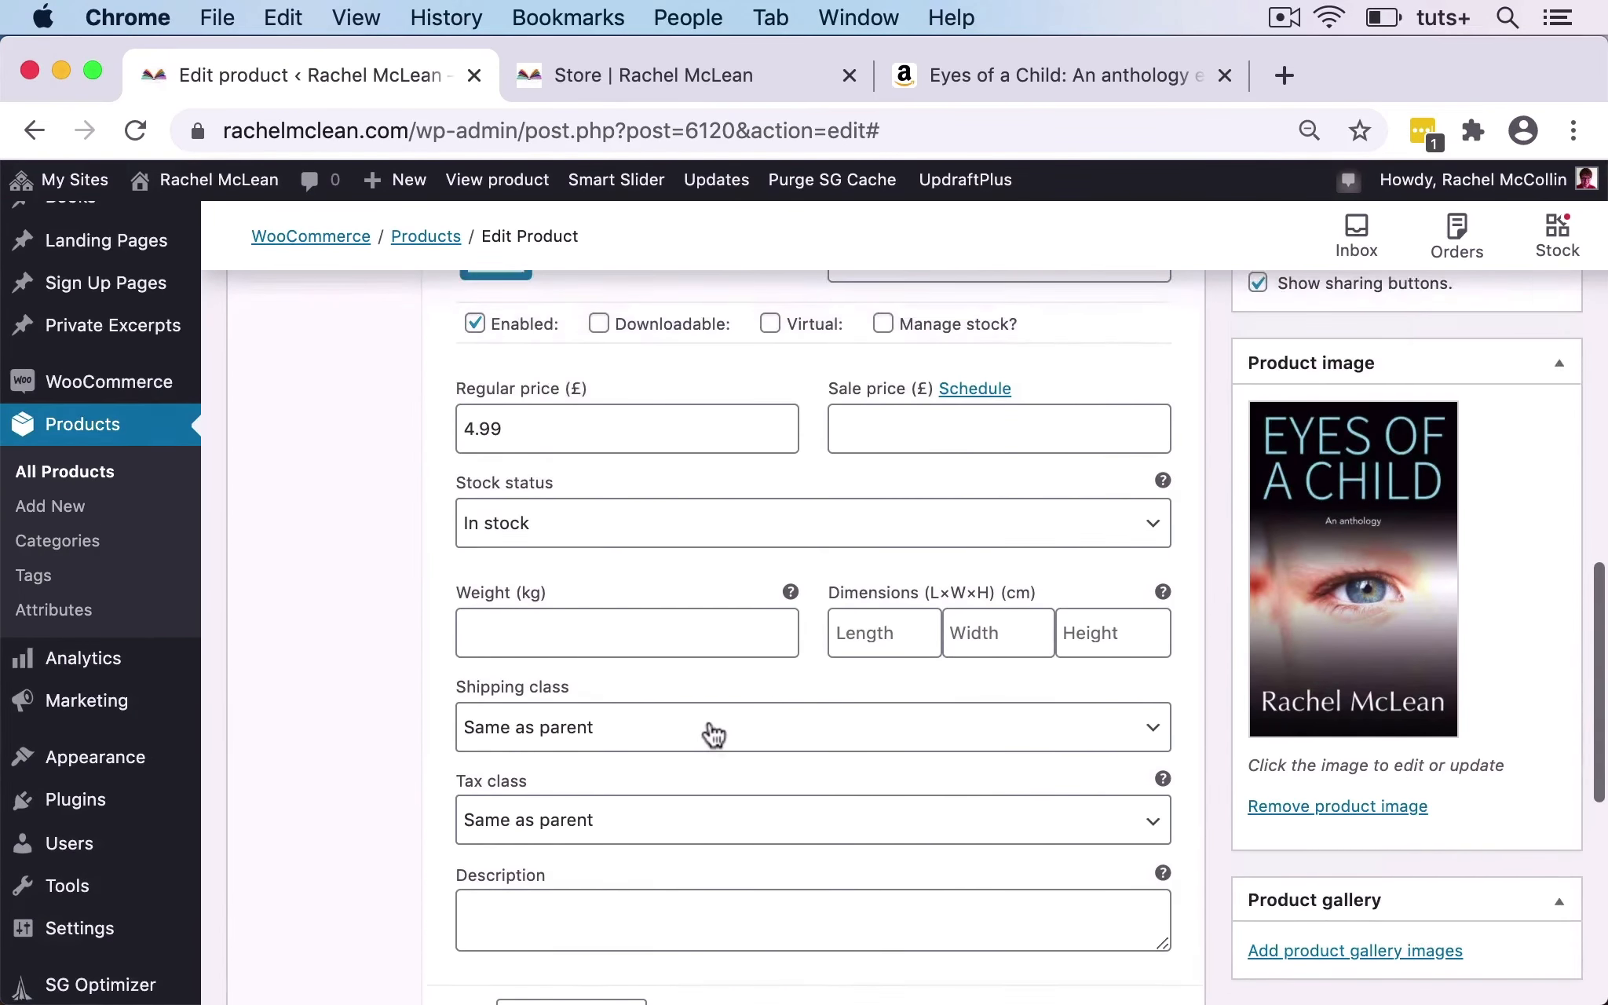
pyautogui.click(771, 421)
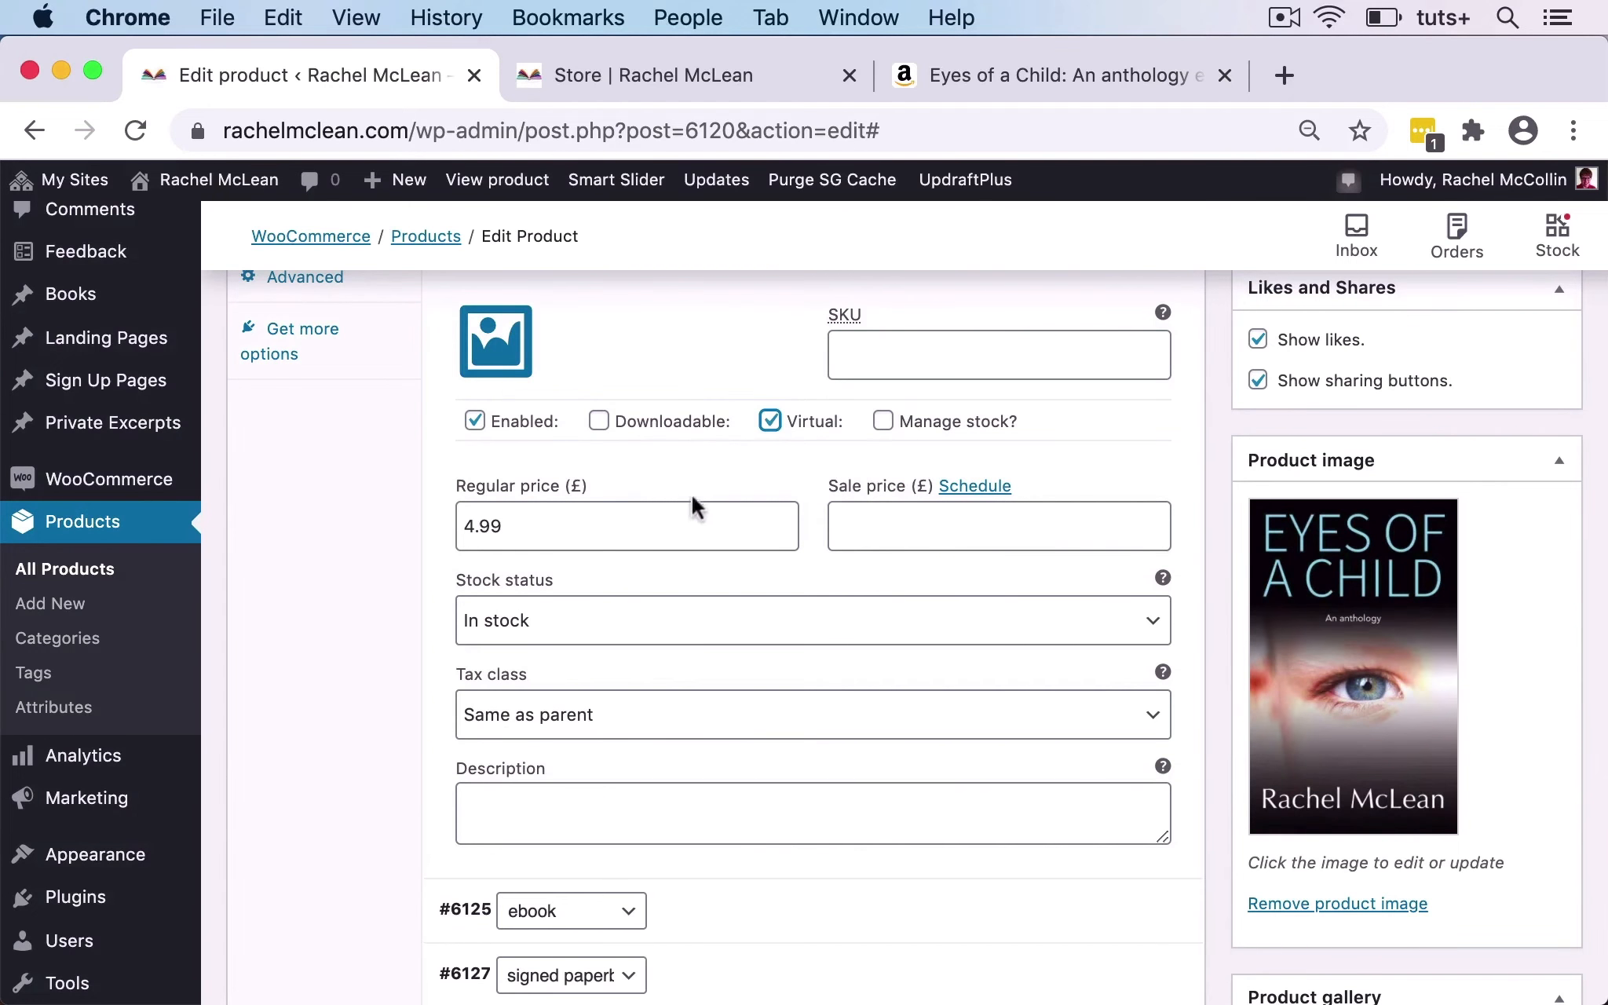
pyautogui.scroll(-5, 758, 503)
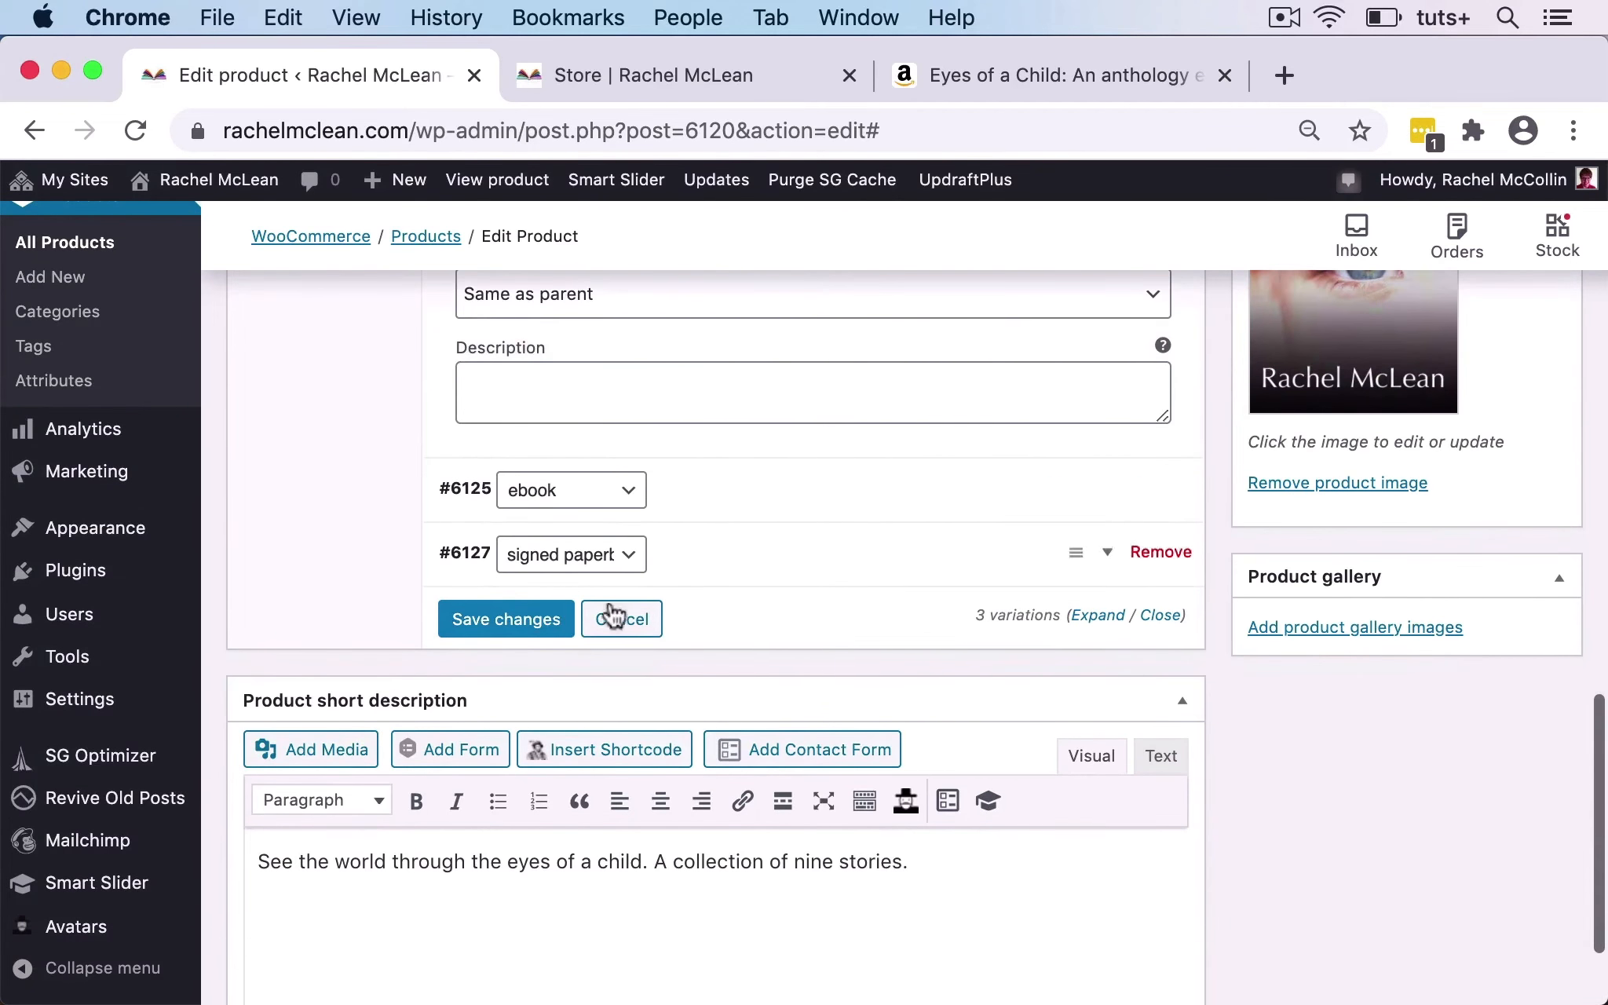
pyautogui.click(509, 626)
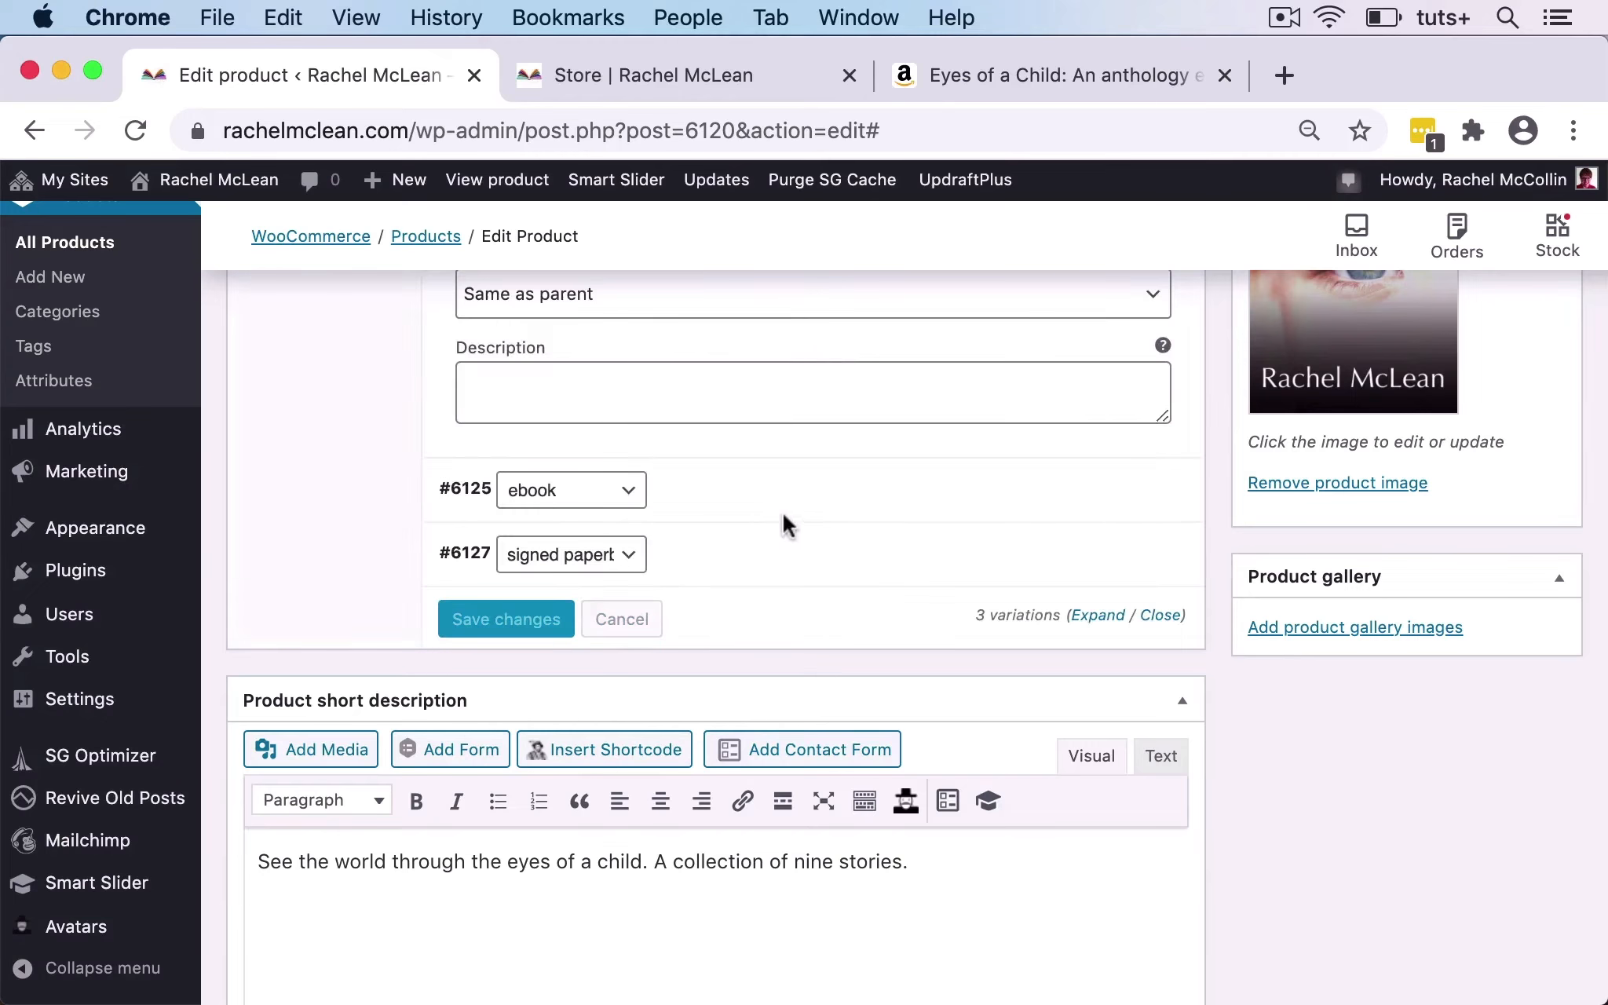
# Update the published "Eyes of a Child" product.
pyautogui.scroll(7, 815, 542)
pyautogui.scroll(1, 814, 533)
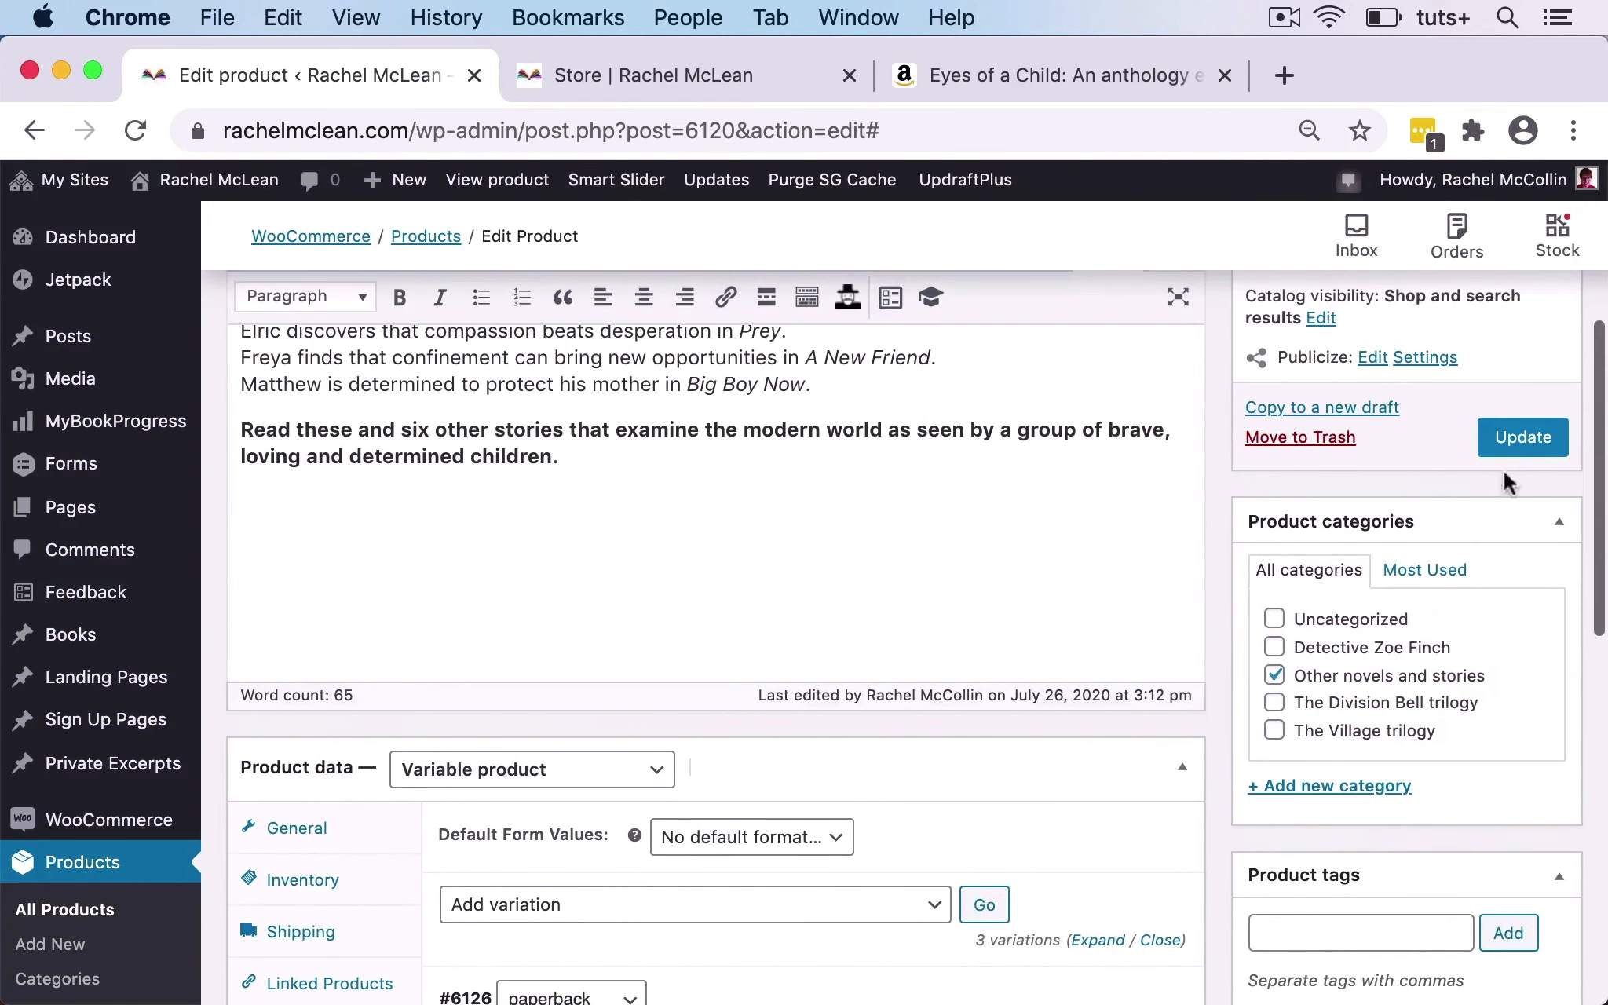
pyautogui.click(1524, 437)
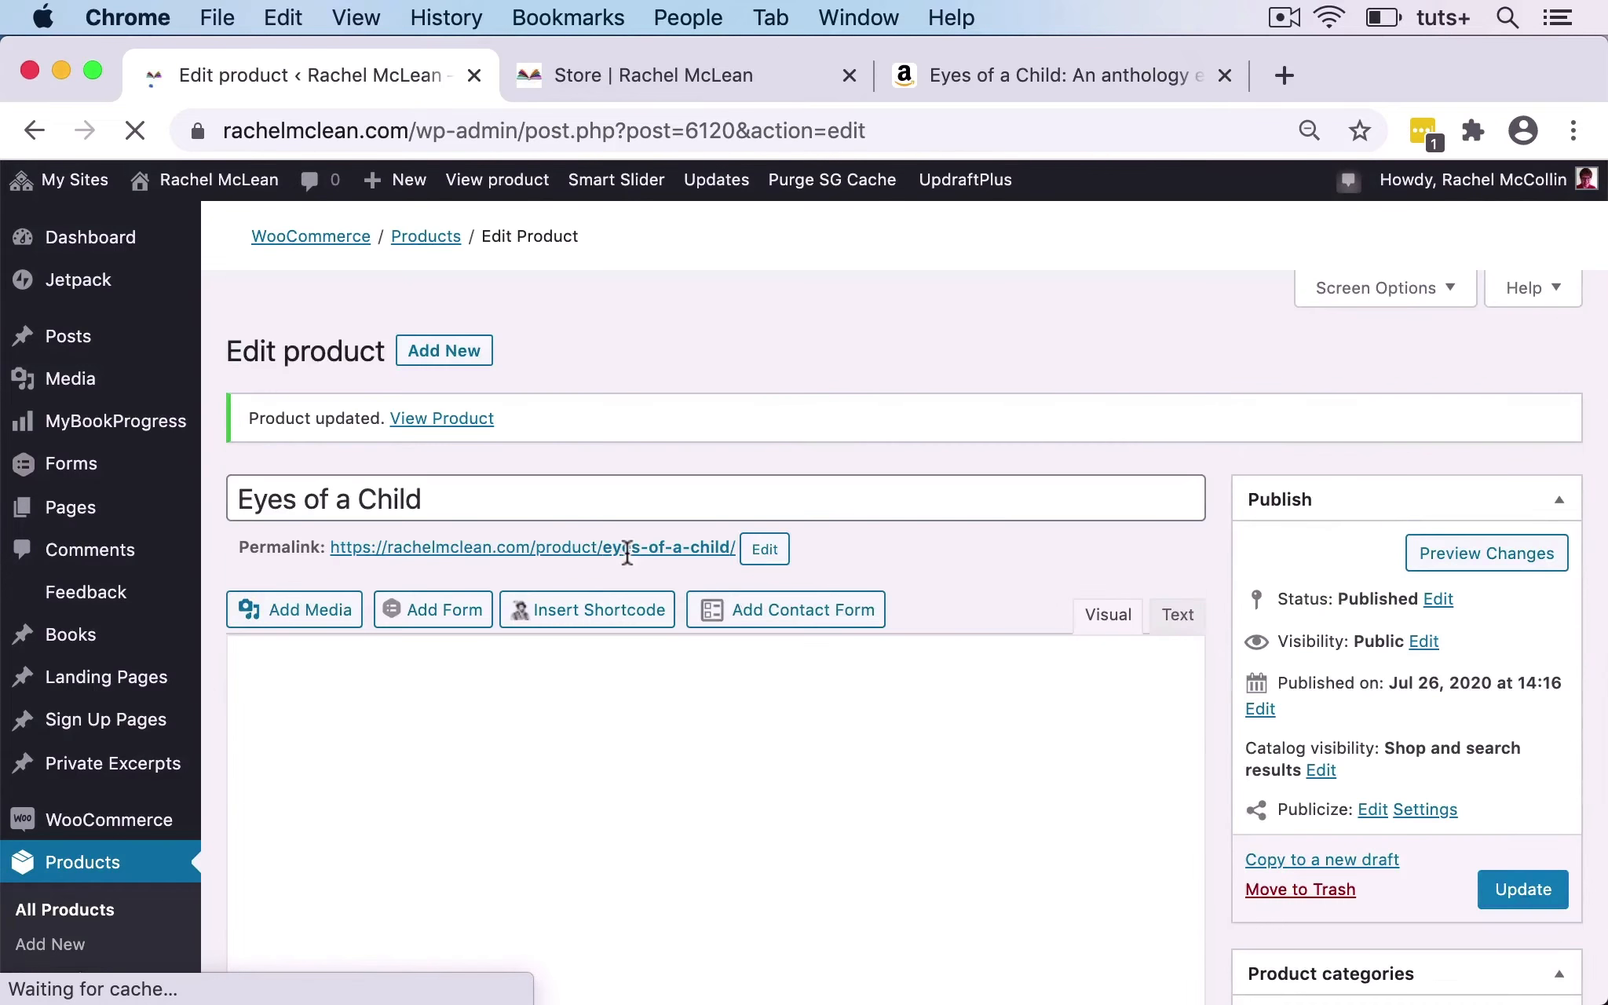
# View the product on the storefront and choose the ebook format to check its description and price.
pyautogui.click(502, 187)
pyautogui.click(889, 684)
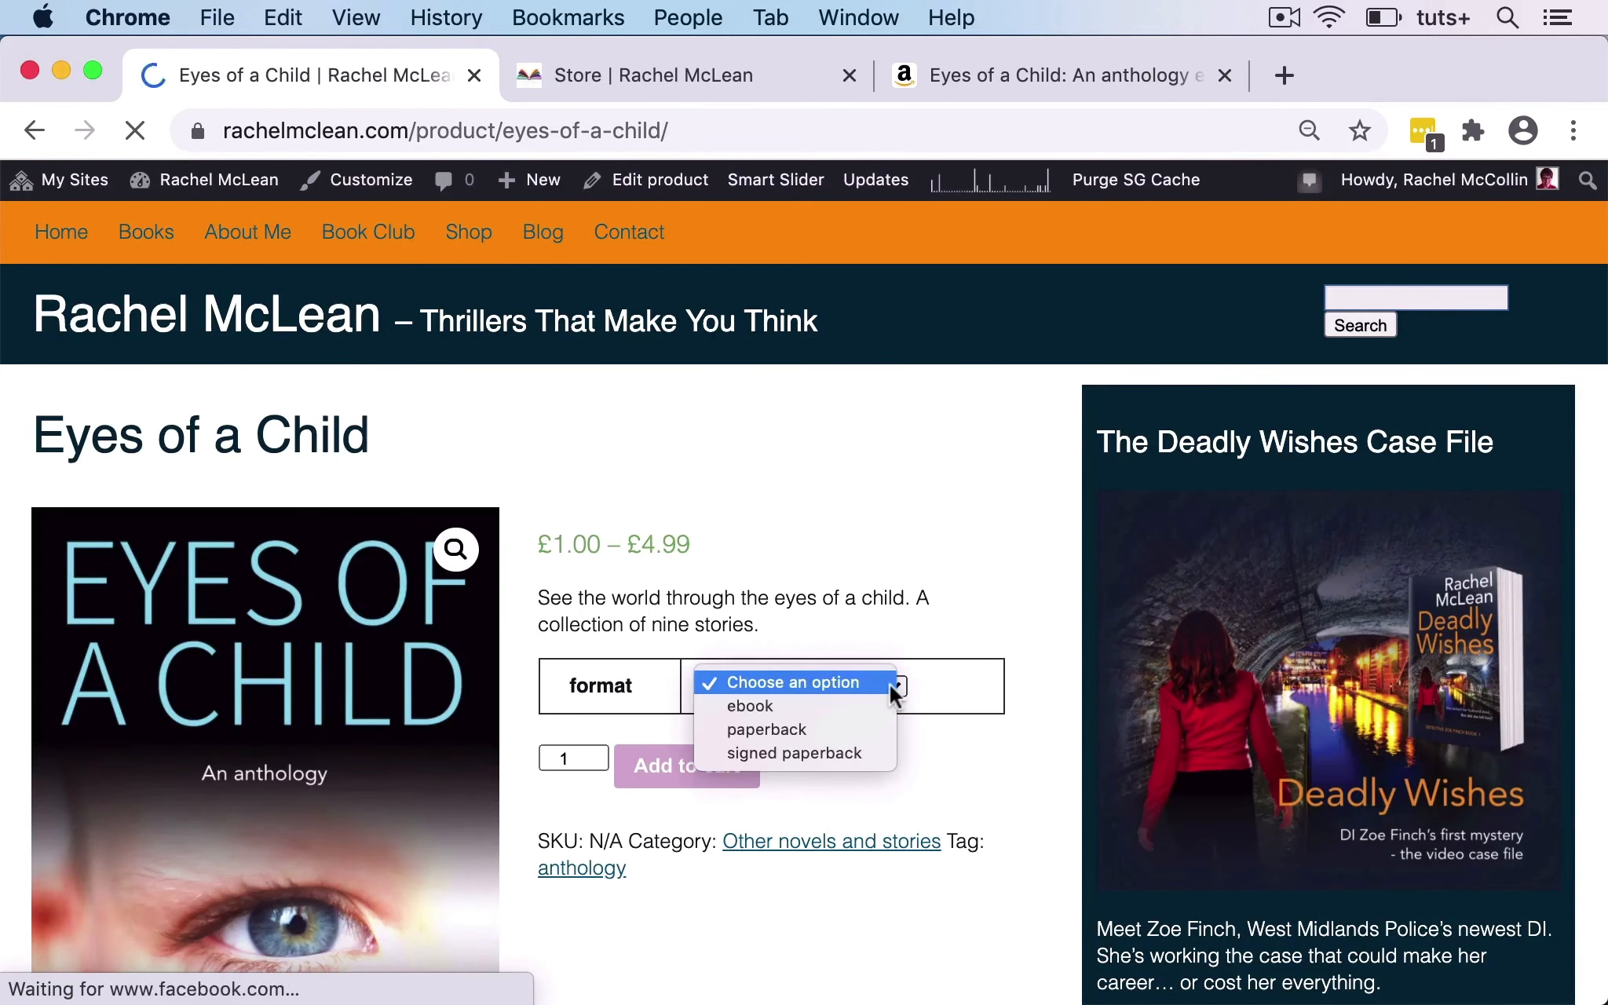
pyautogui.click(844, 710)
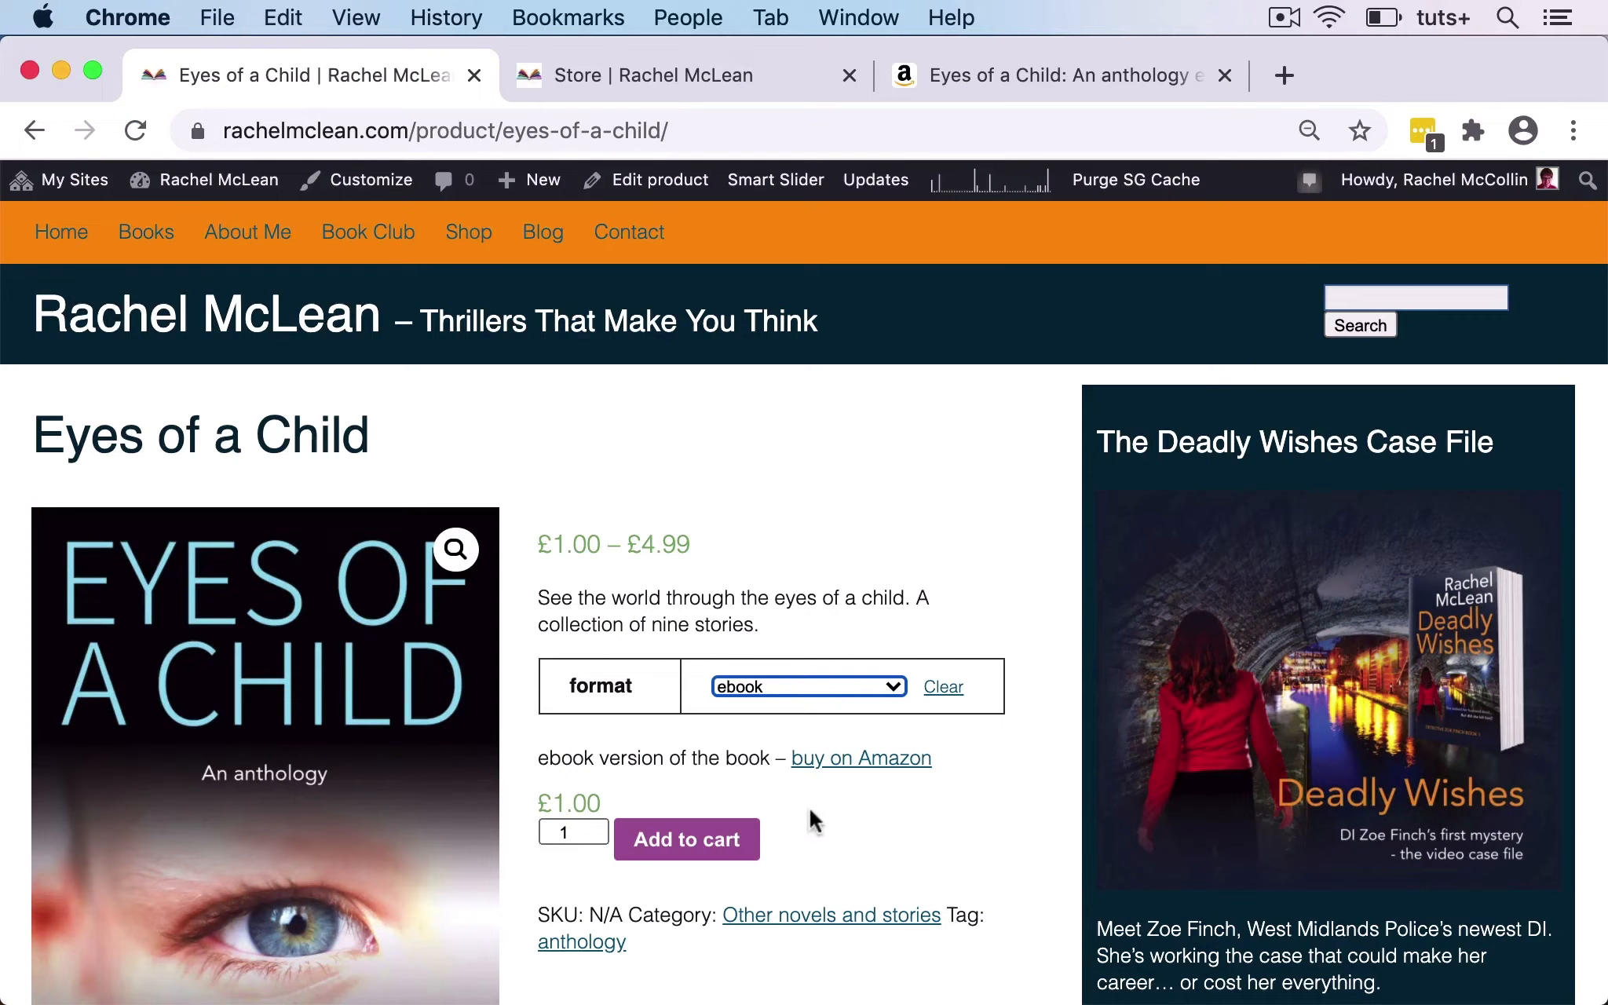
# Return to editing the product, disable the ebook variation, save the variation changes and update the product.
pyautogui.click(644, 185)
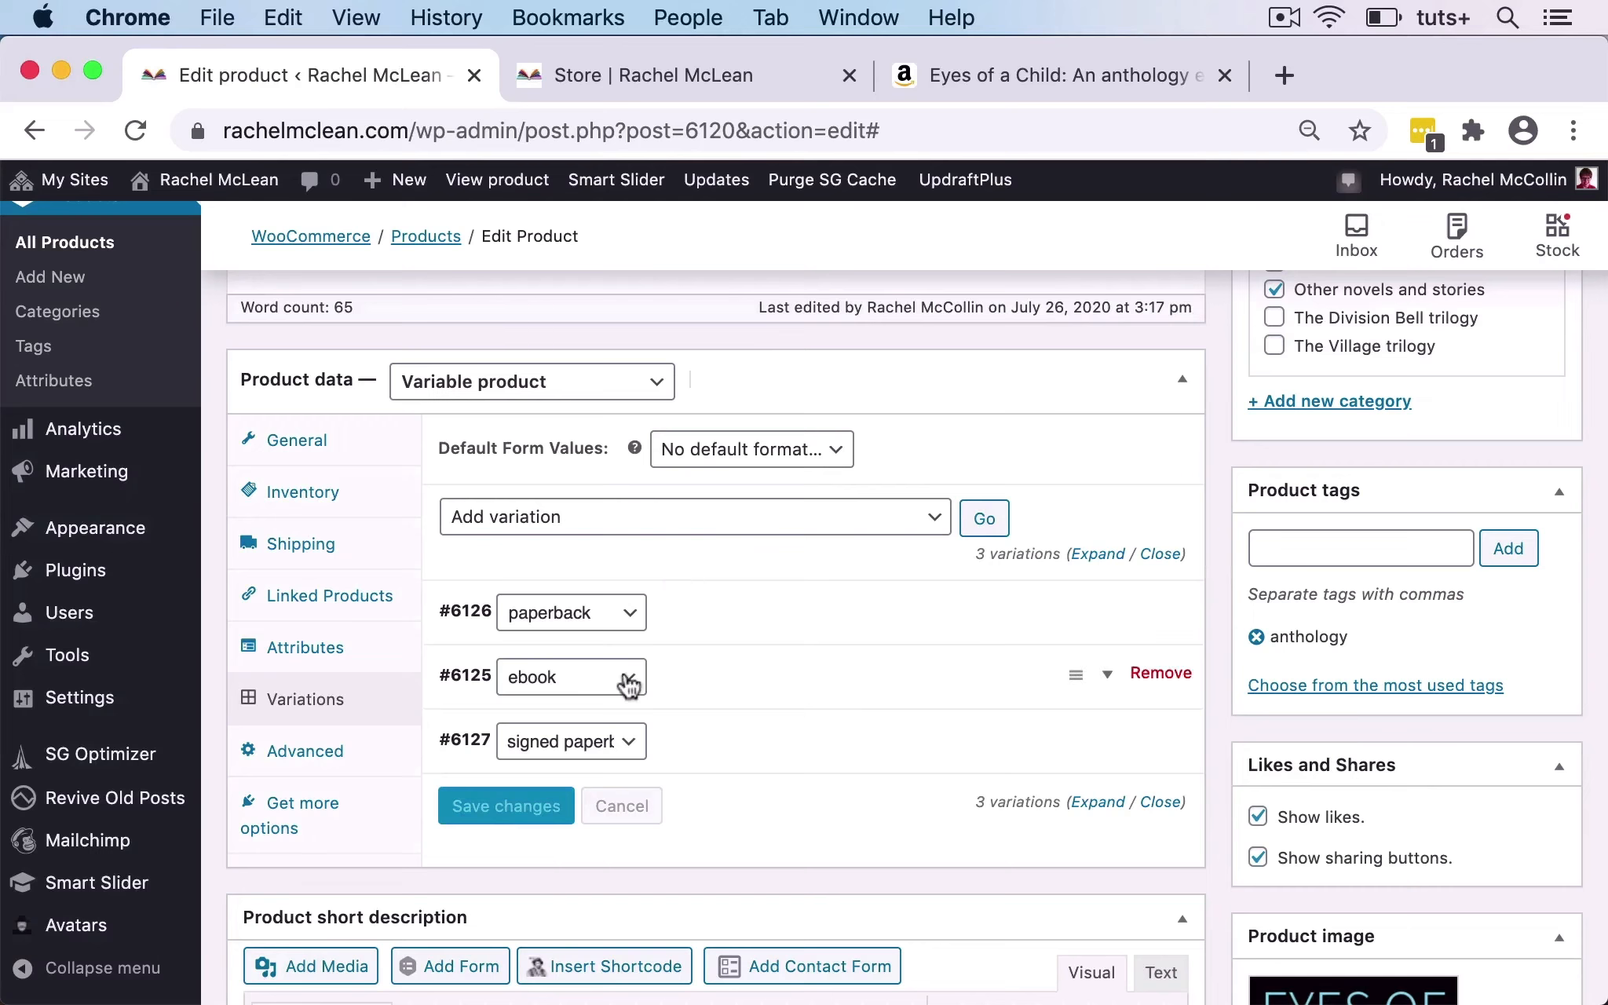
pyautogui.click(1108, 677)
pyautogui.scroll(-5, 784, 628)
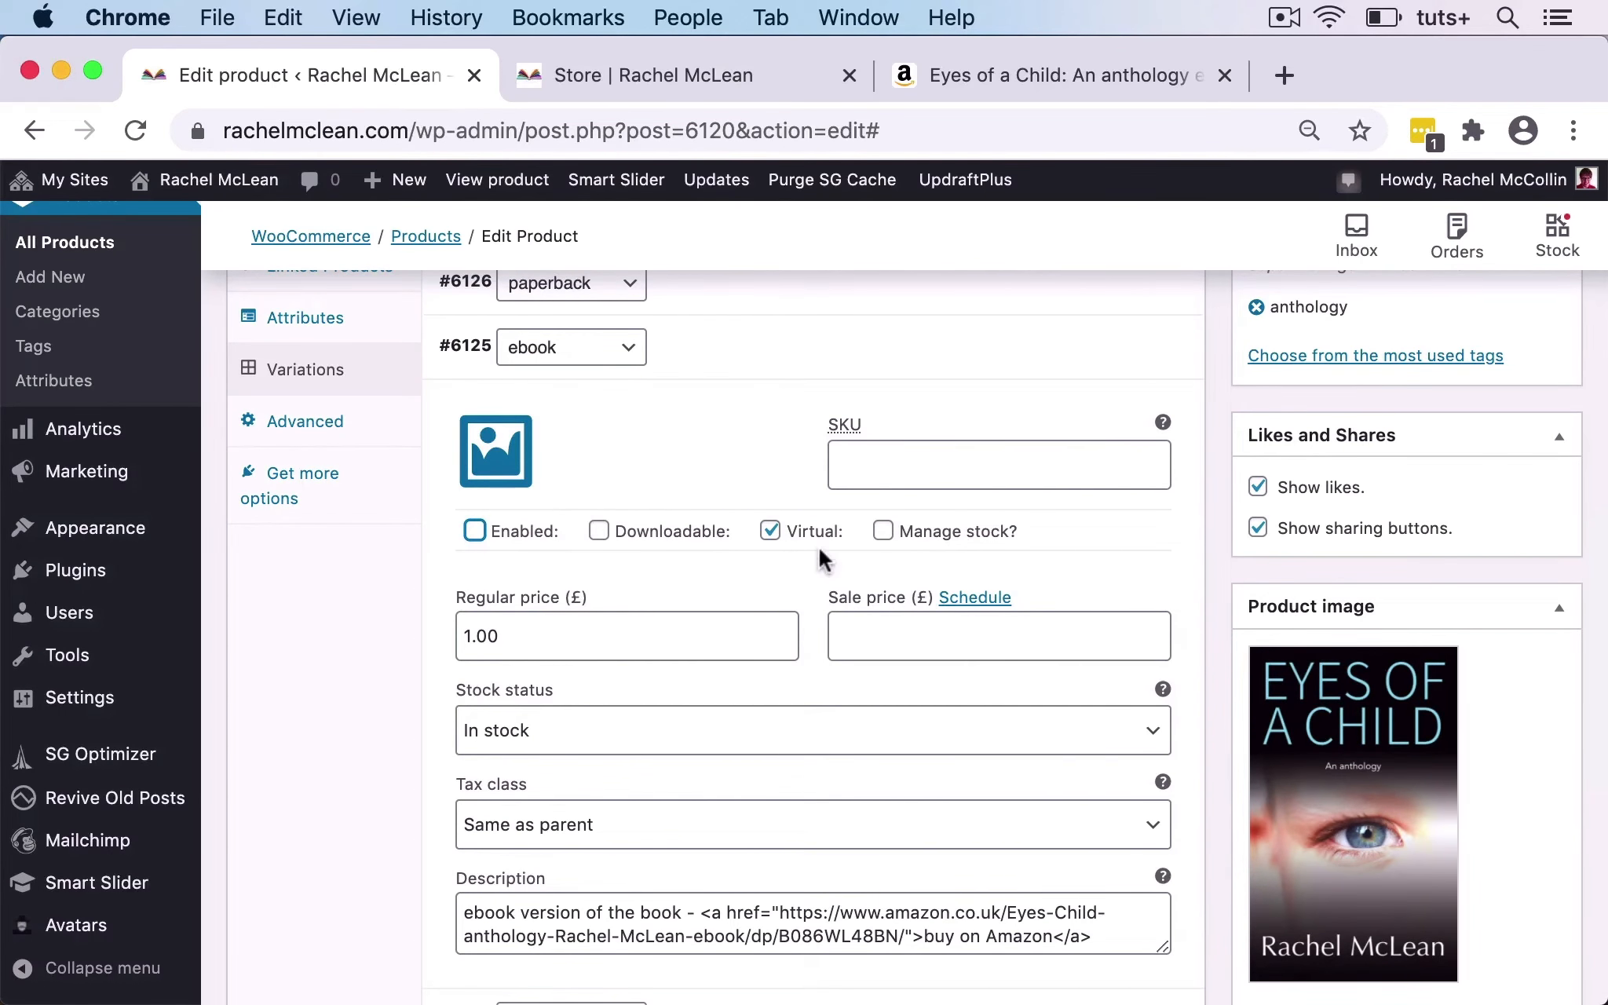
pyautogui.scroll(-5, 818, 550)
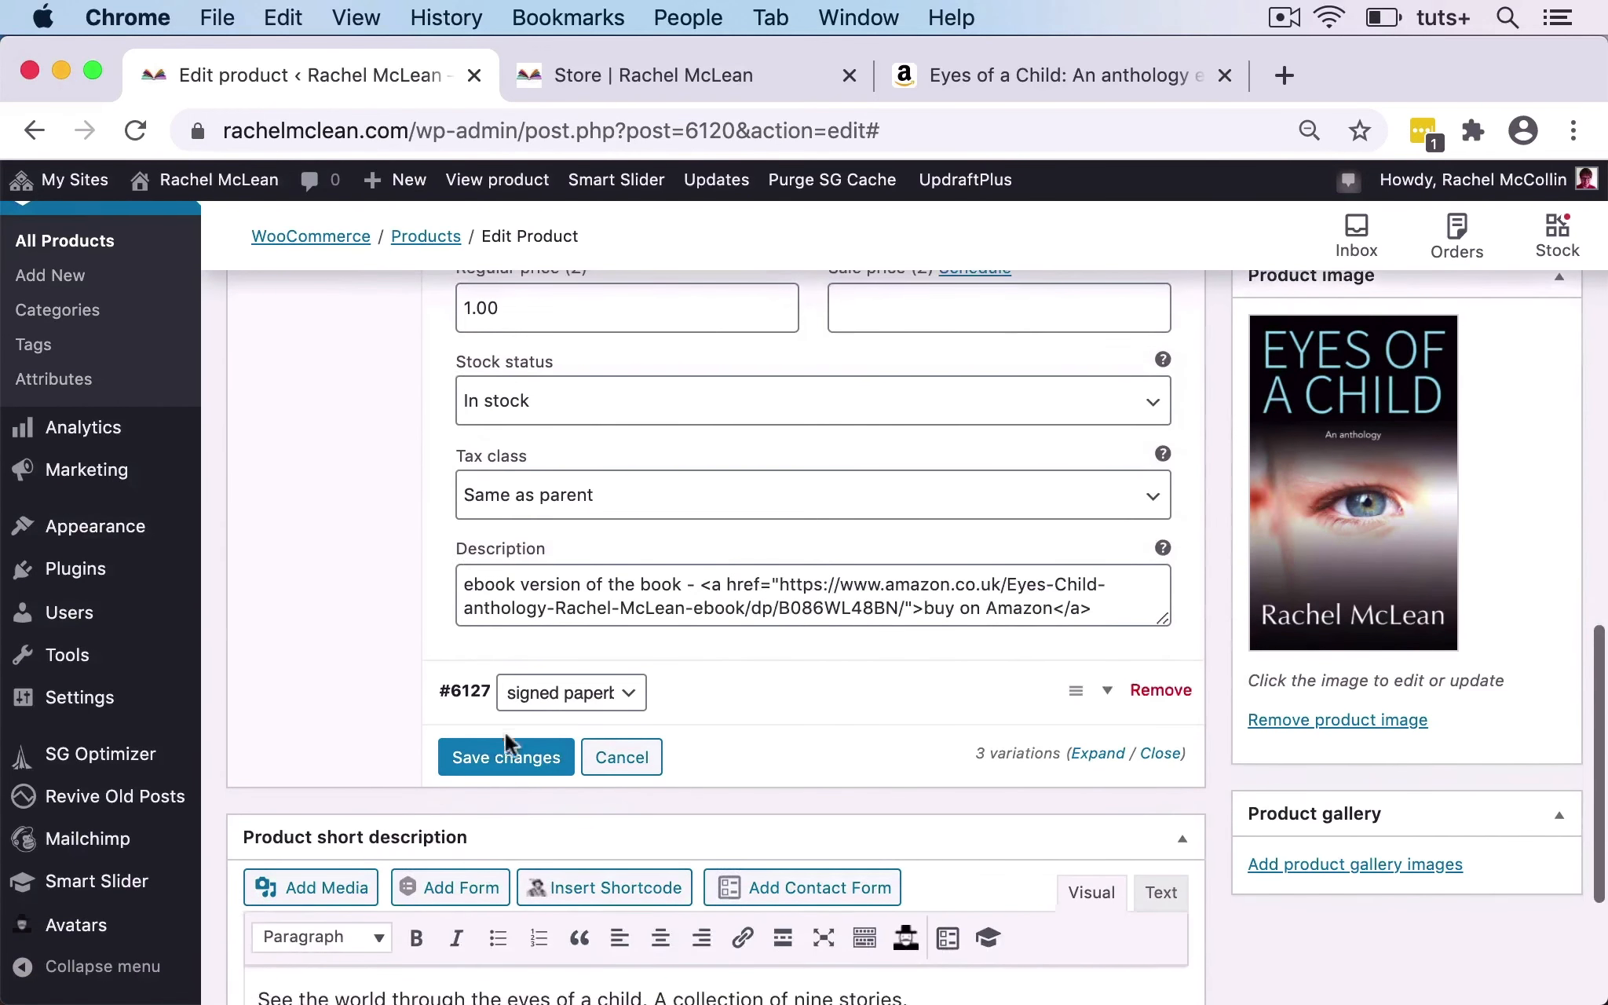
pyautogui.click(505, 755)
pyautogui.scroll(10, 500, 746)
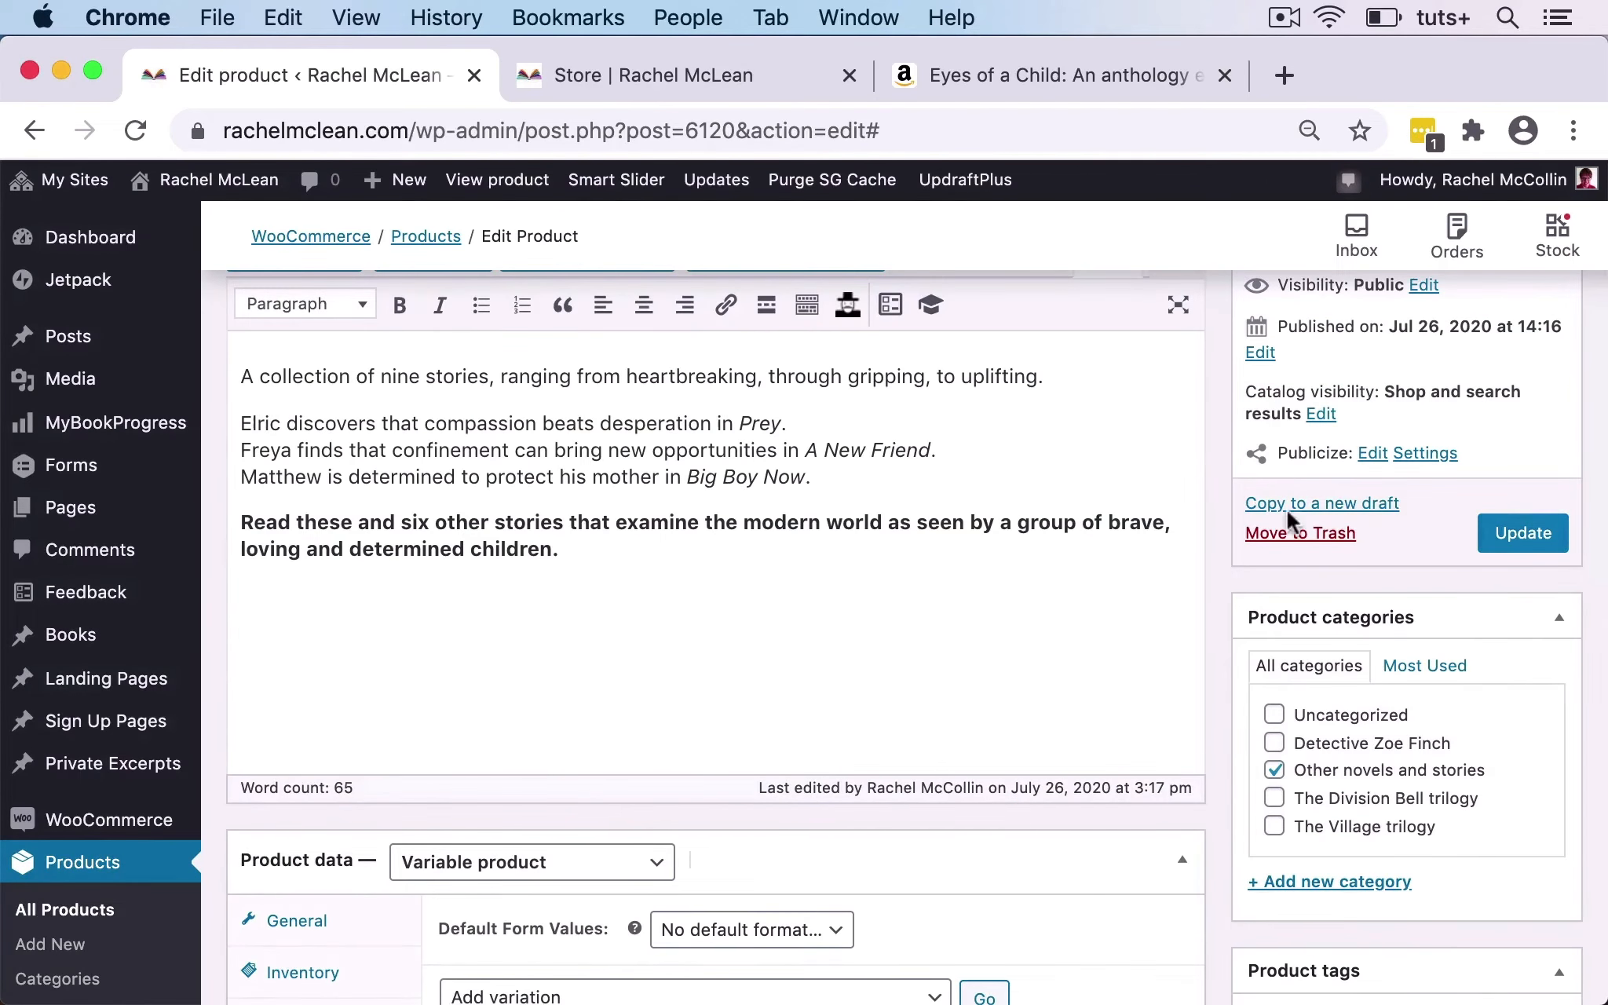
pyautogui.click(1531, 534)
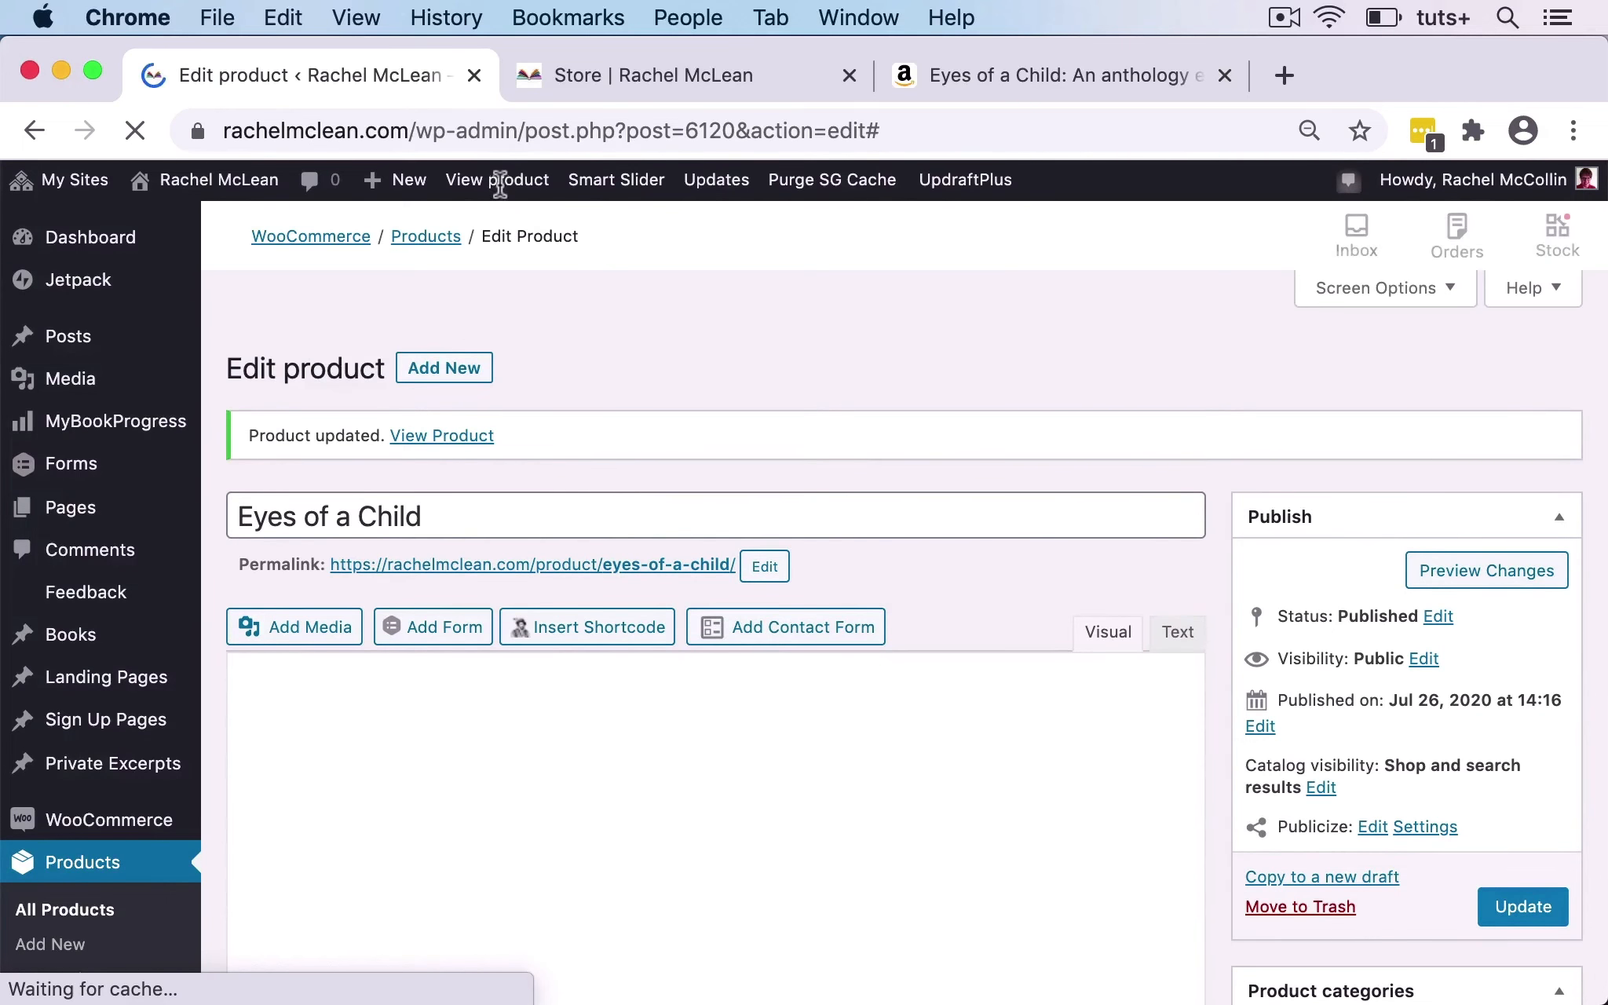
# View the product page again and check which formats are offered.
pyautogui.click(491, 182)
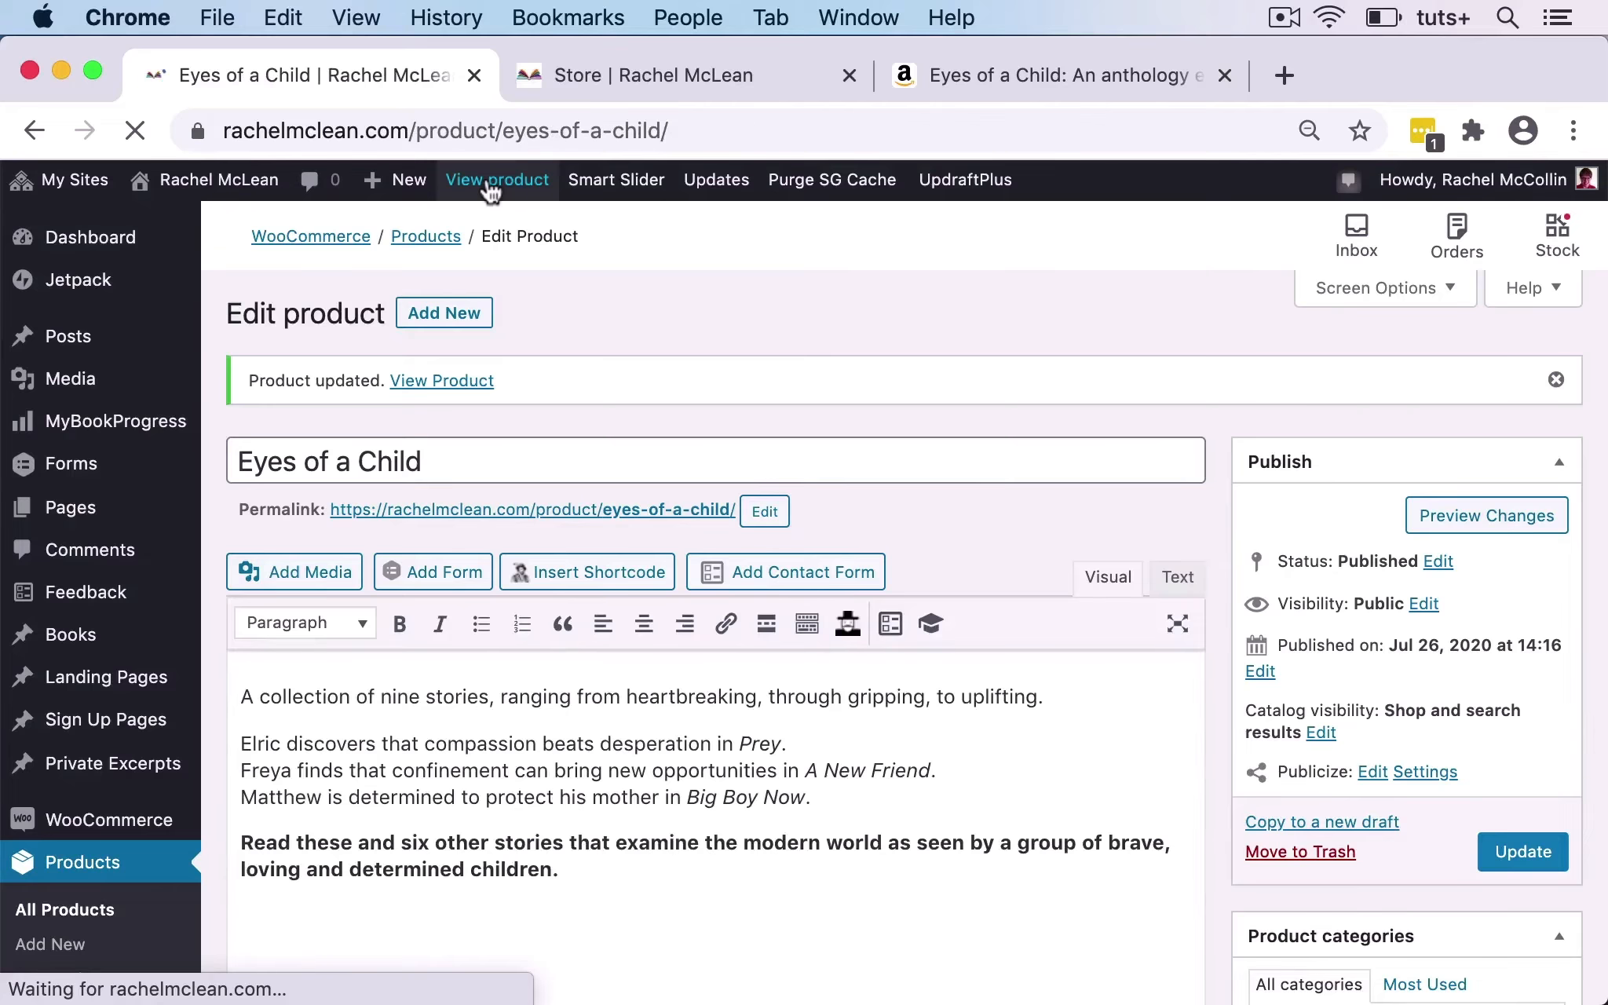
pyautogui.click(873, 695)
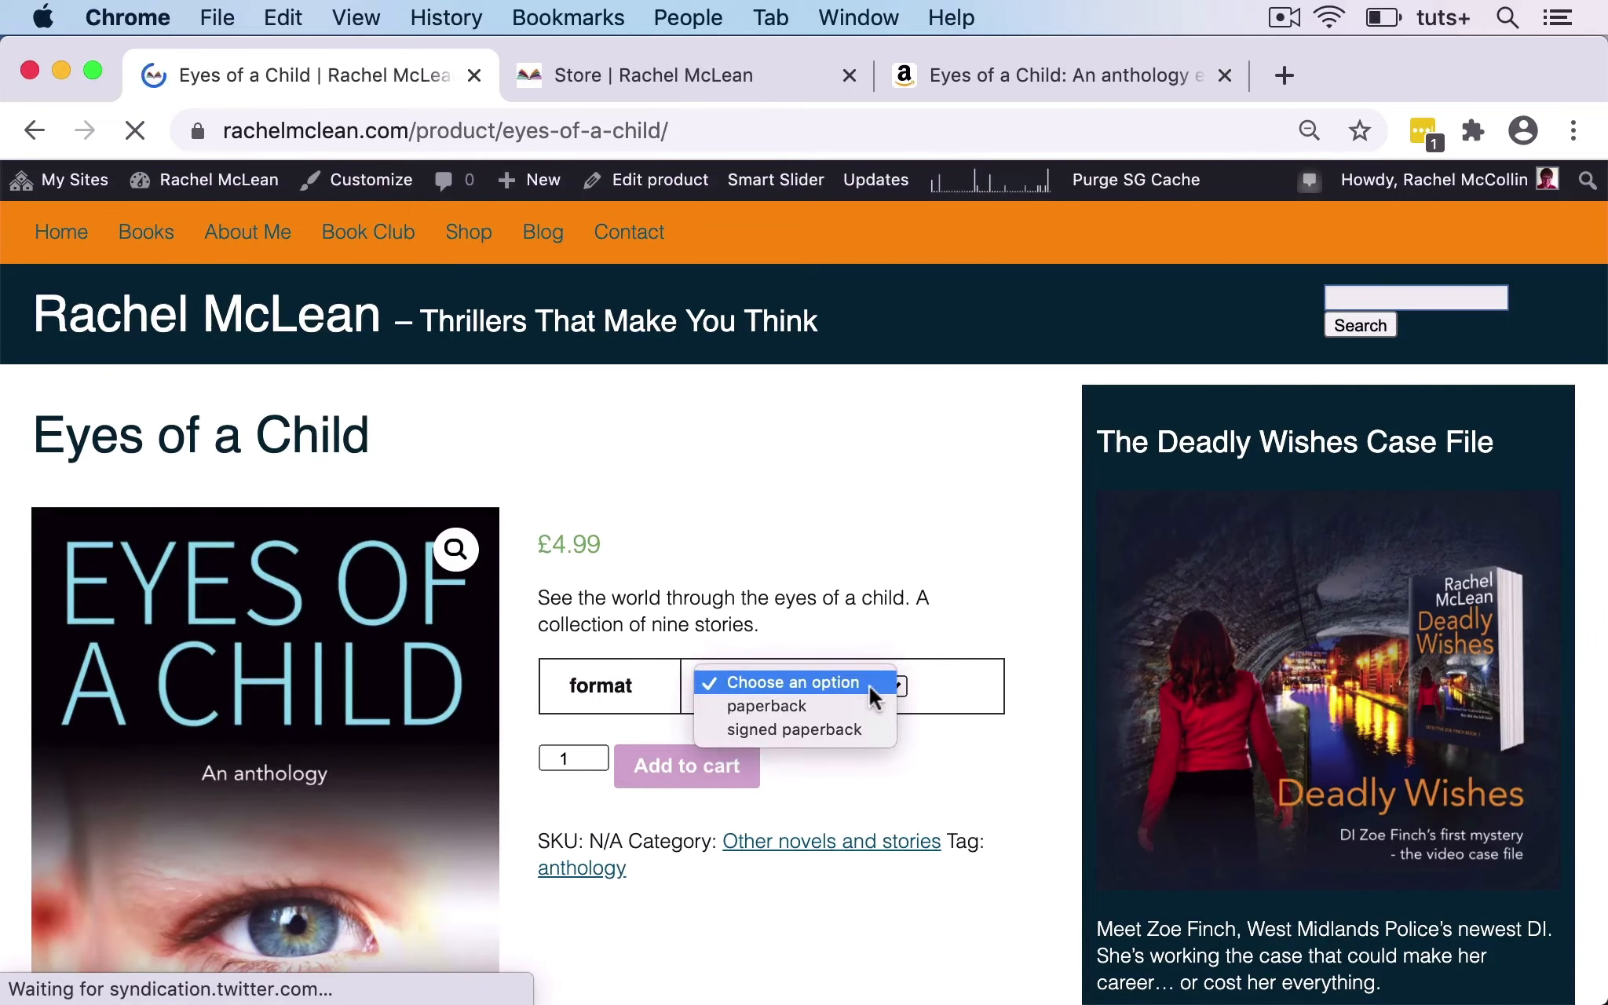
pyautogui.click(869, 685)
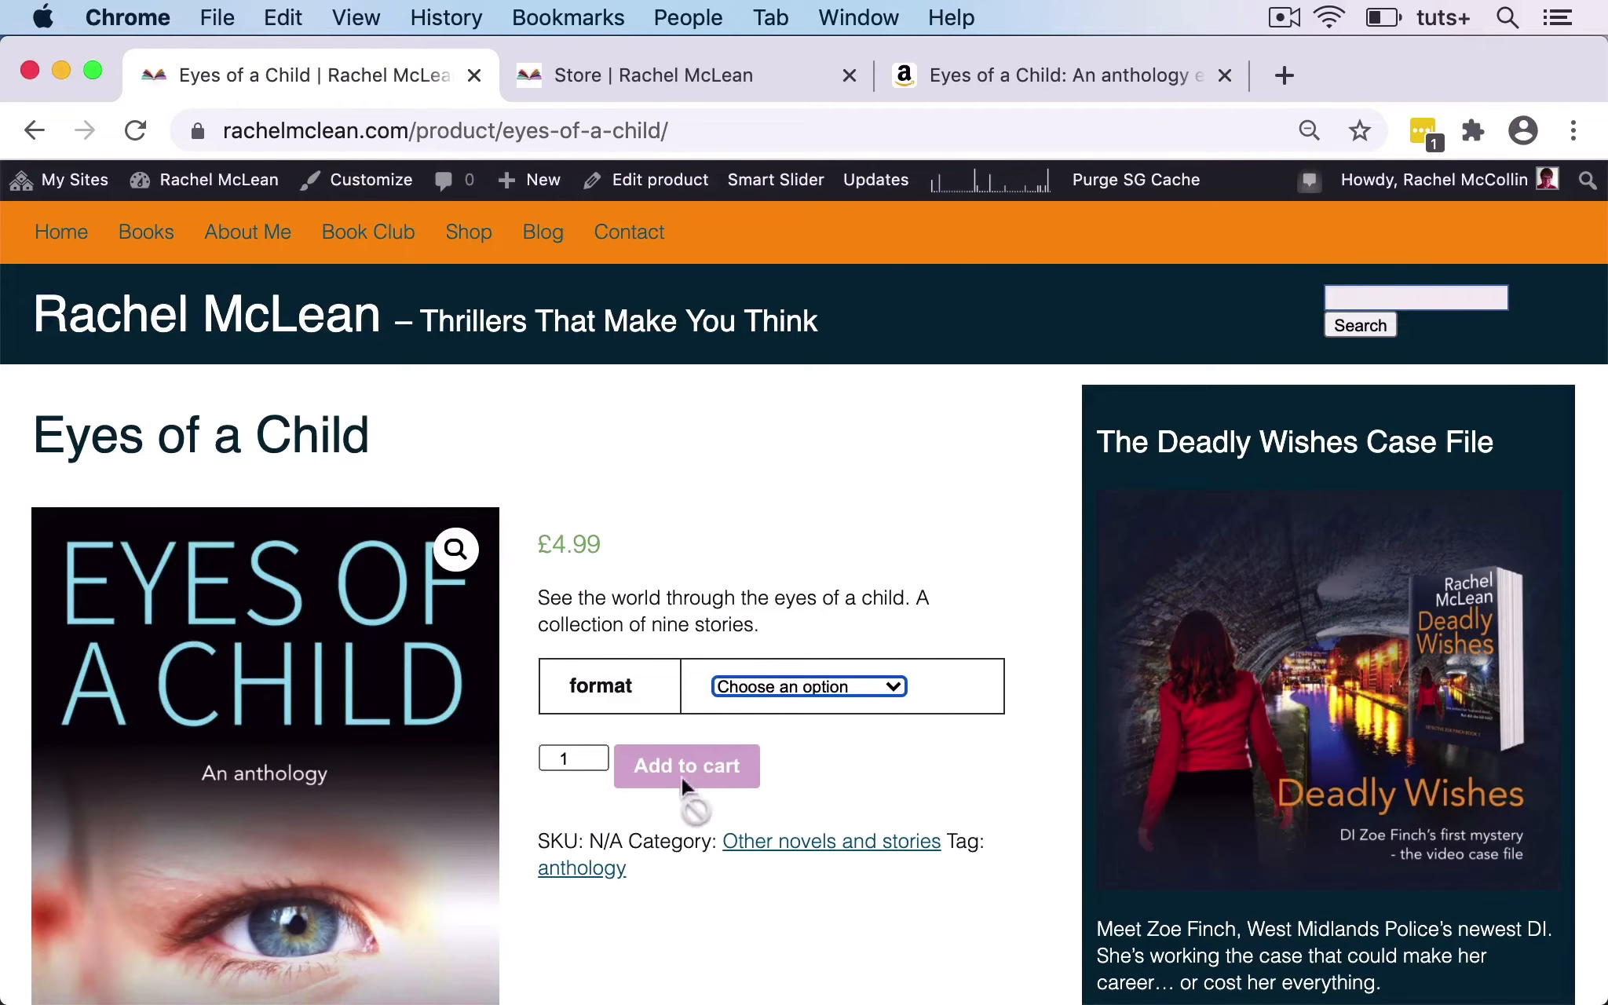
# Return to the product's variations, open the ebook variation and enable it again.
pyautogui.click(664, 180)
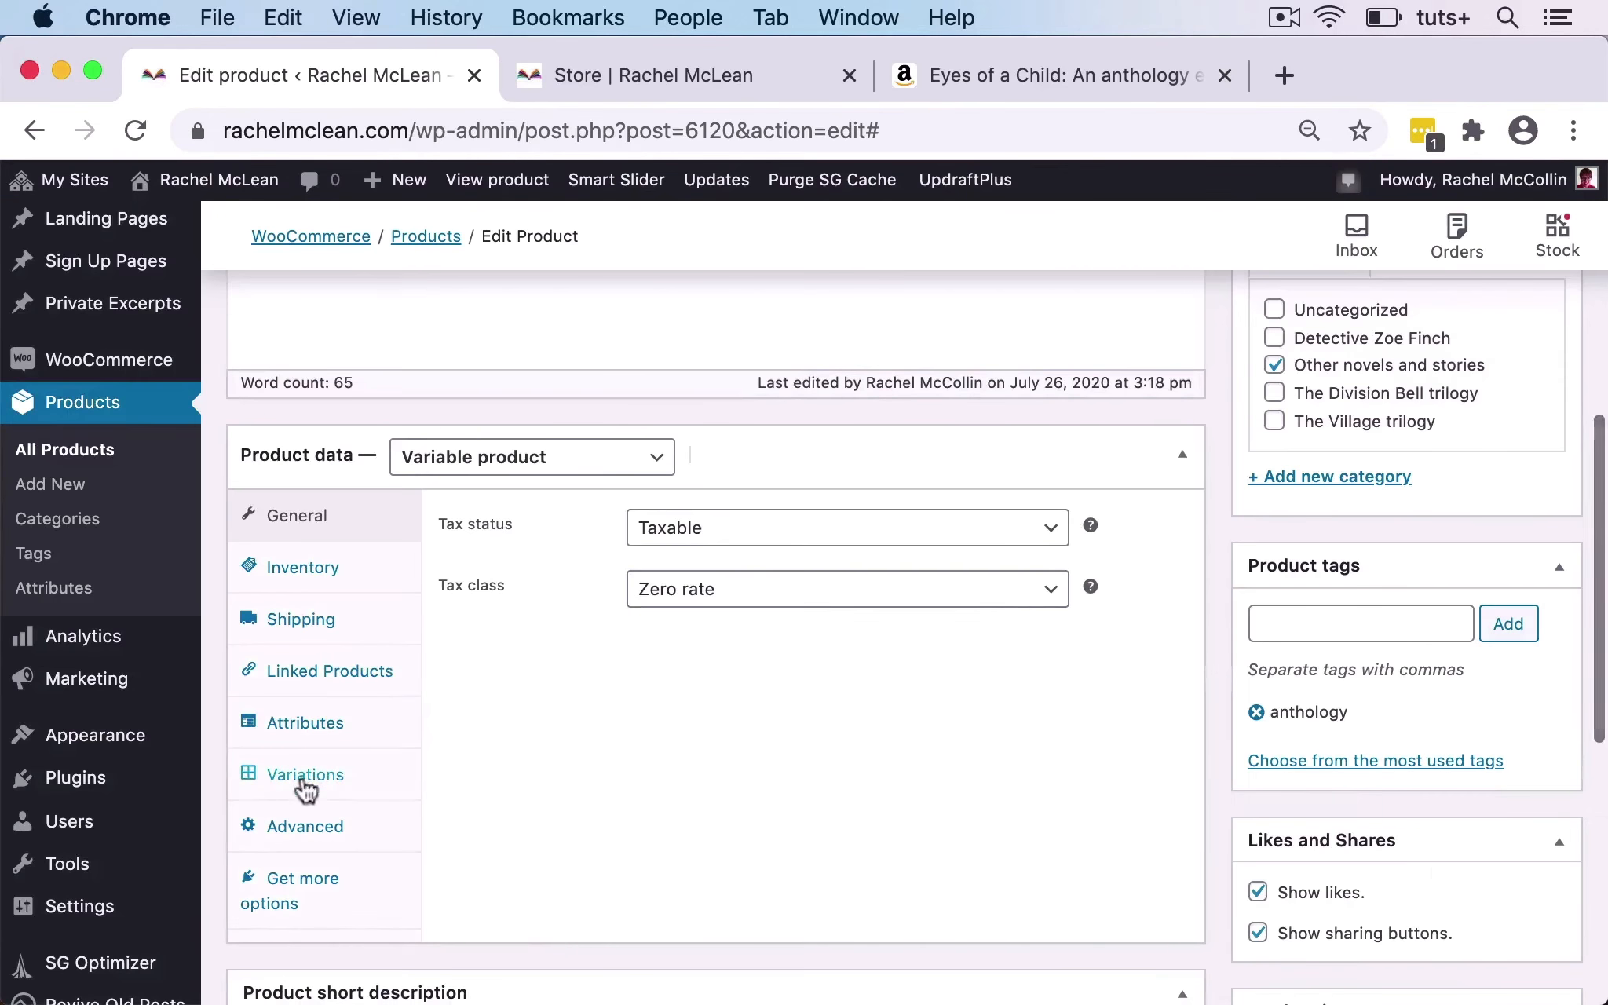
pyautogui.click(305, 777)
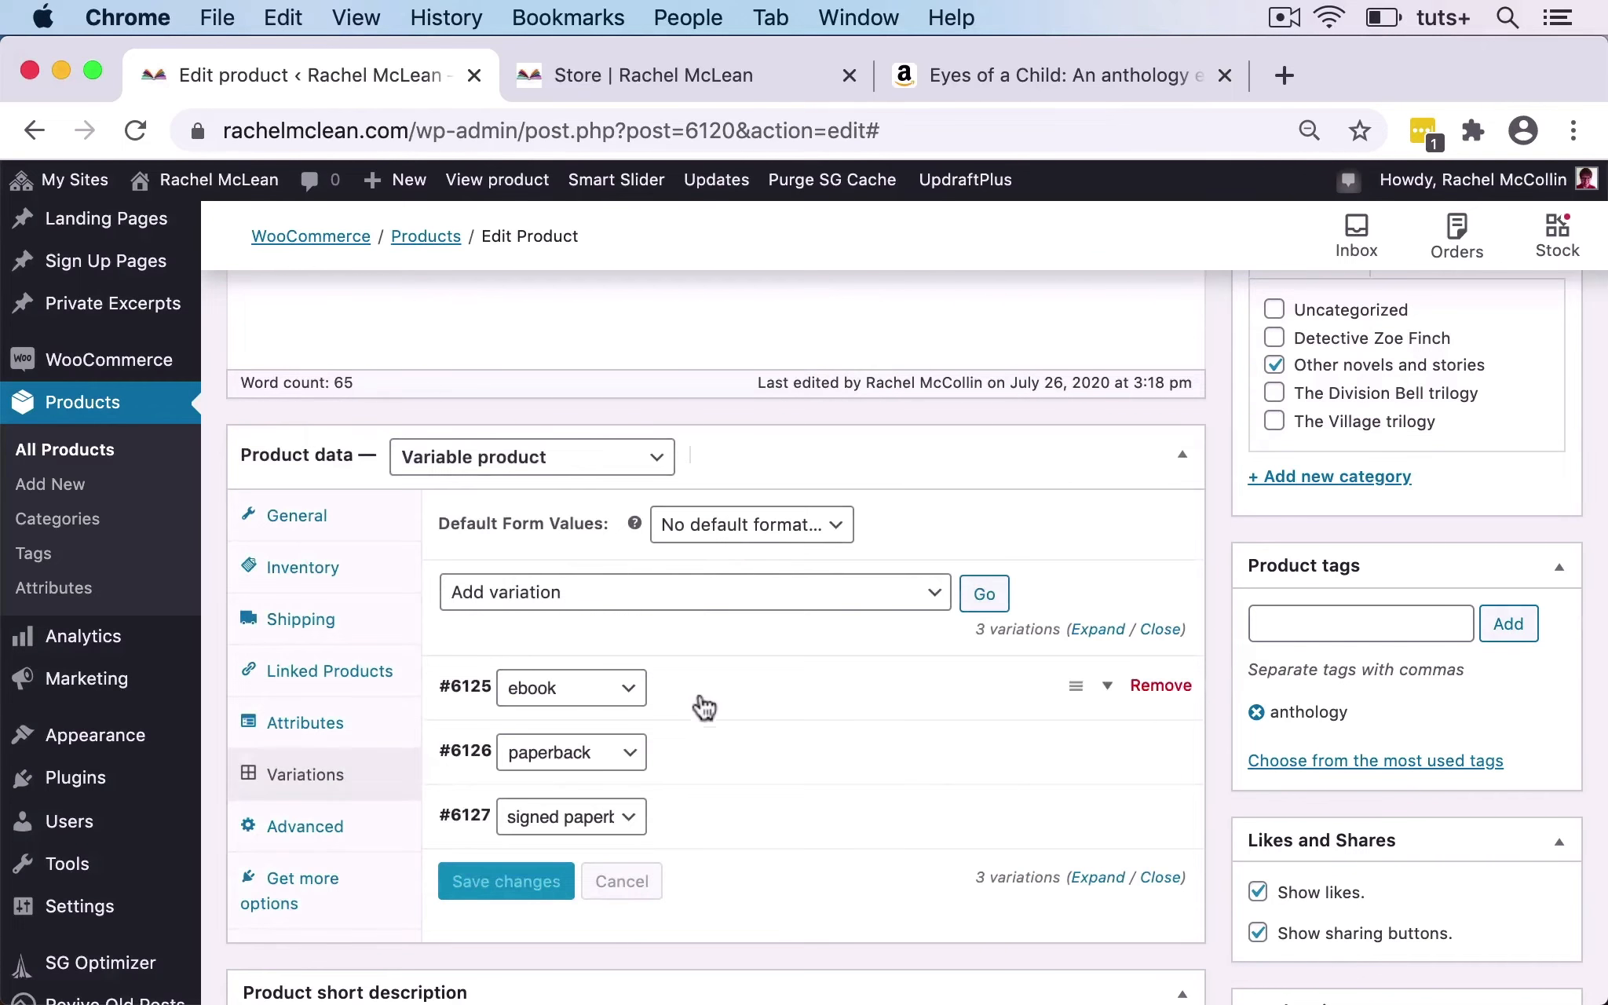
pyautogui.click(950, 685)
pyautogui.scroll(-5, 682, 567)
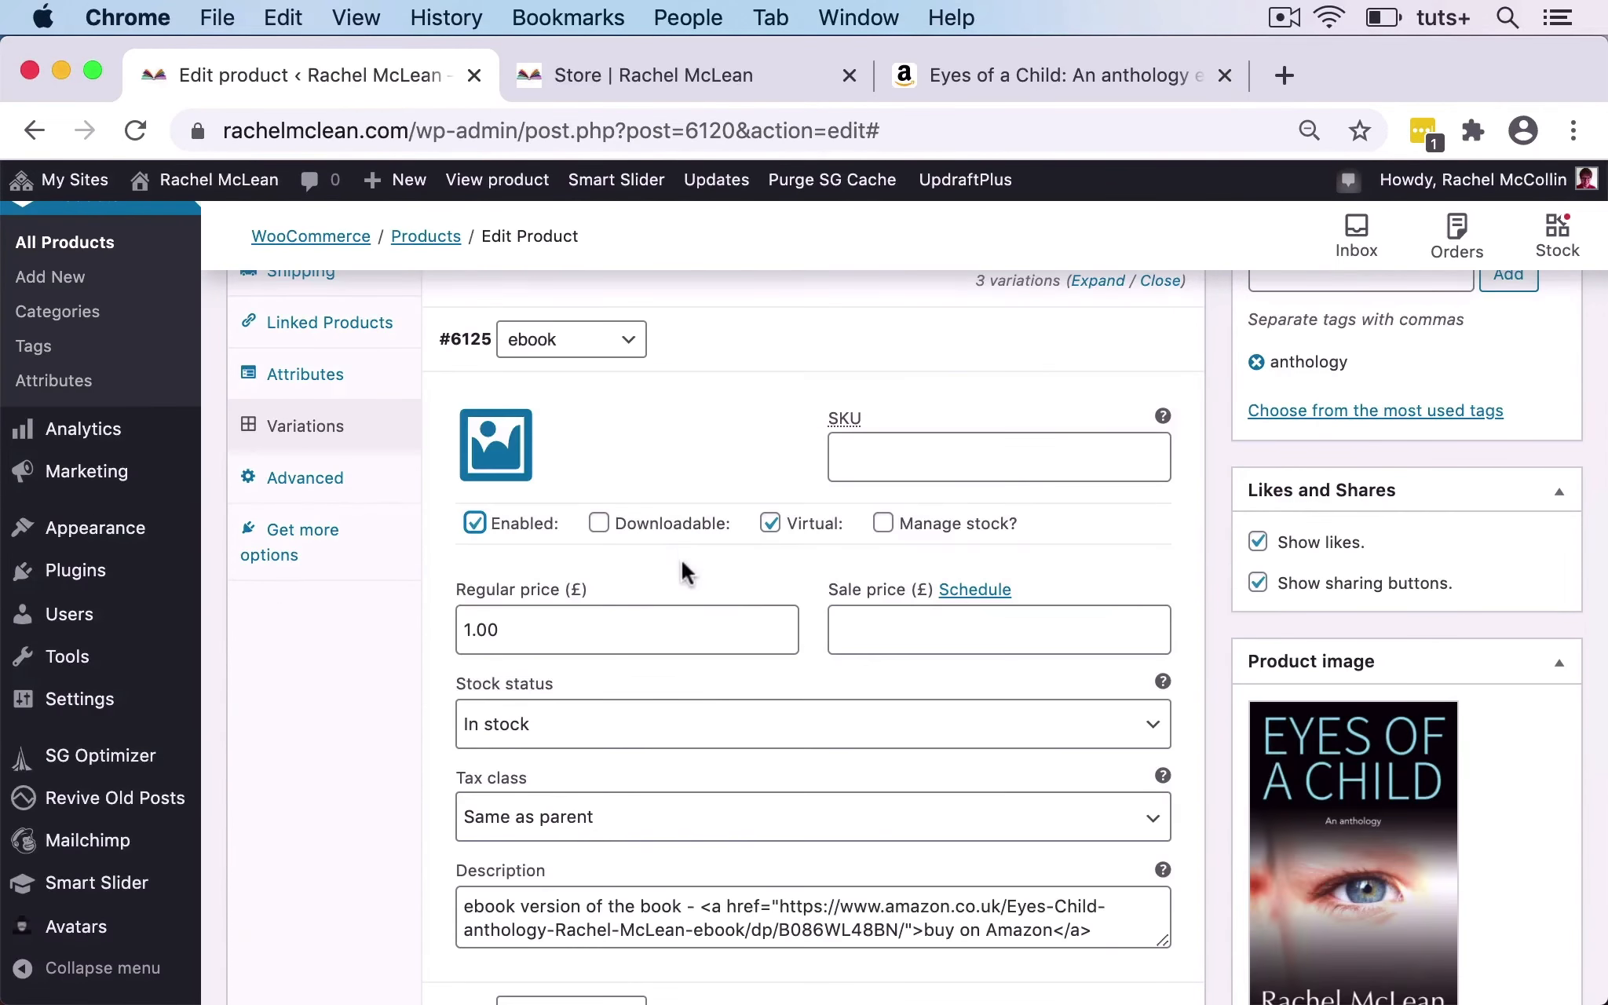
# Turn on stock management for the ebook variation, keeping its backorders set to Do not allow.
pyautogui.click(881, 522)
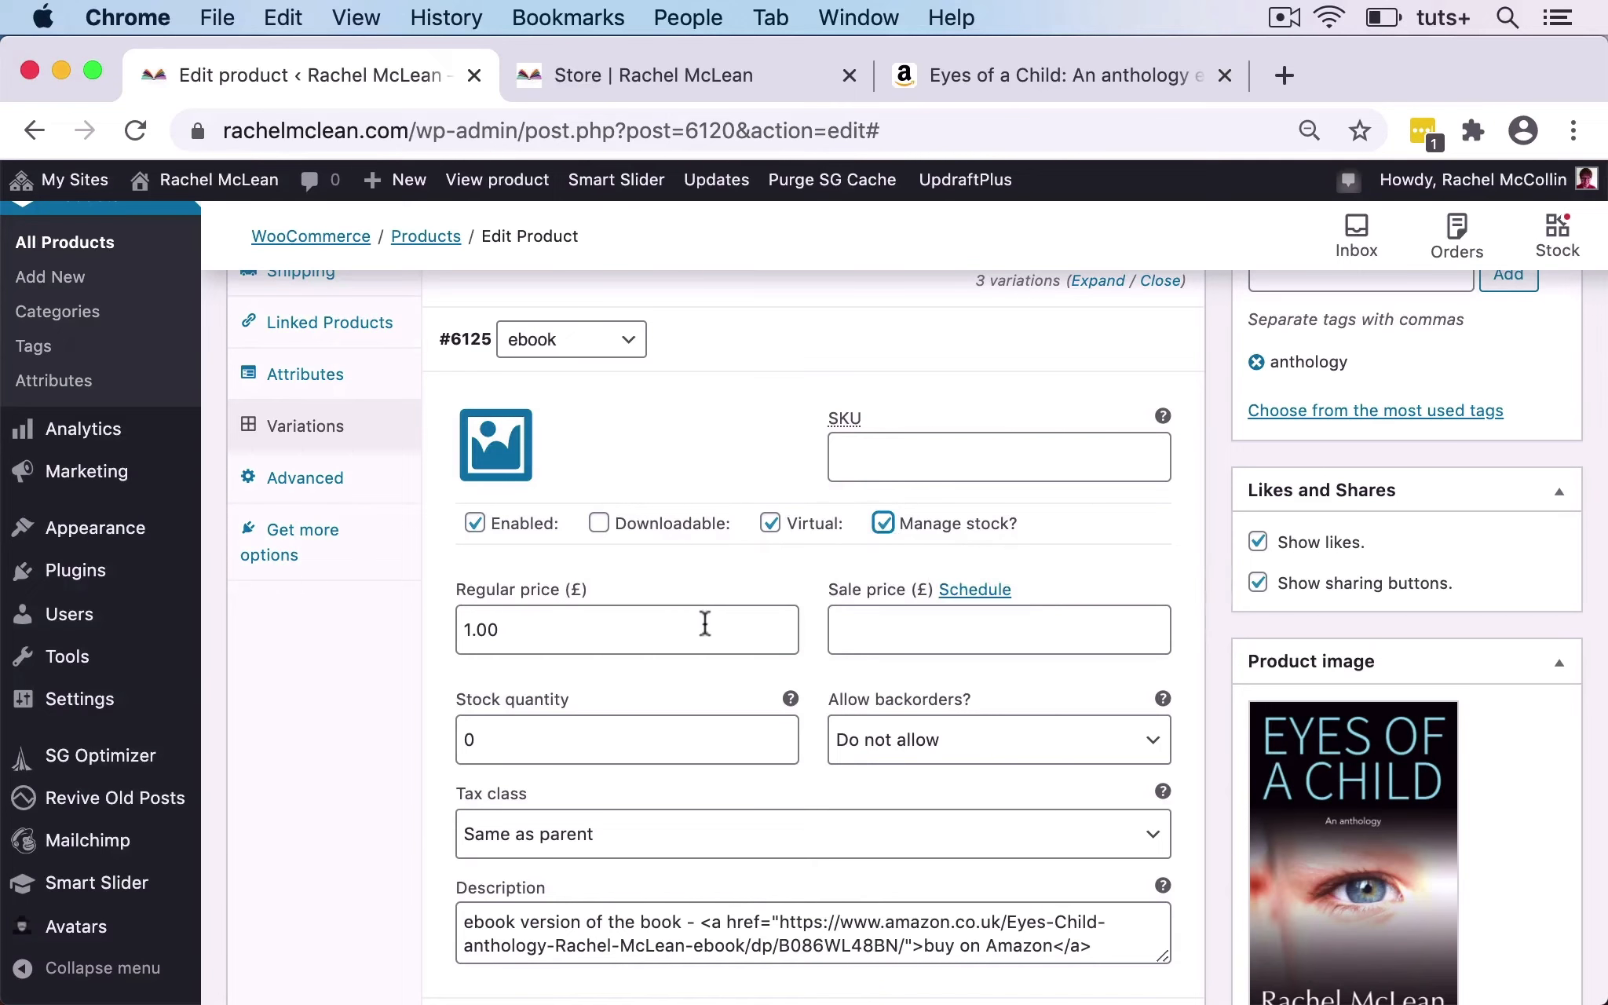
pyautogui.click(907, 740)
pyautogui.click(880, 738)
pyautogui.scroll(-1, 711, 711)
pyautogui.scroll(-3, 710, 708)
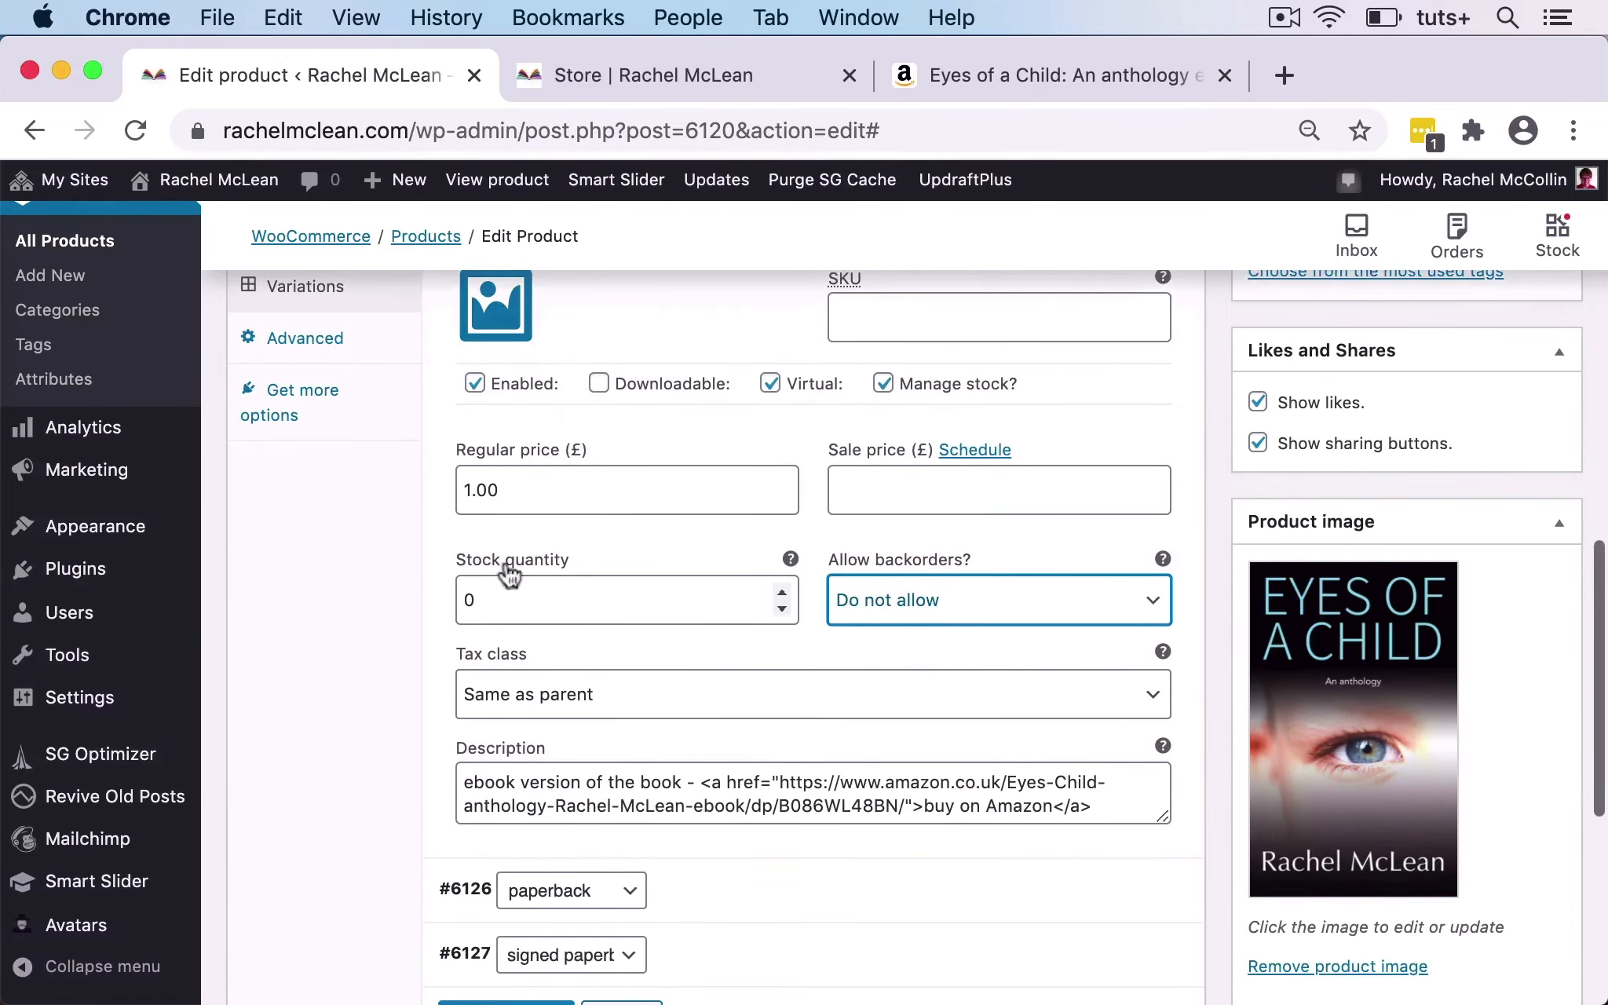
# Save the ebook variation's changes and update the product.
pyautogui.scroll(-7, 704, 759)
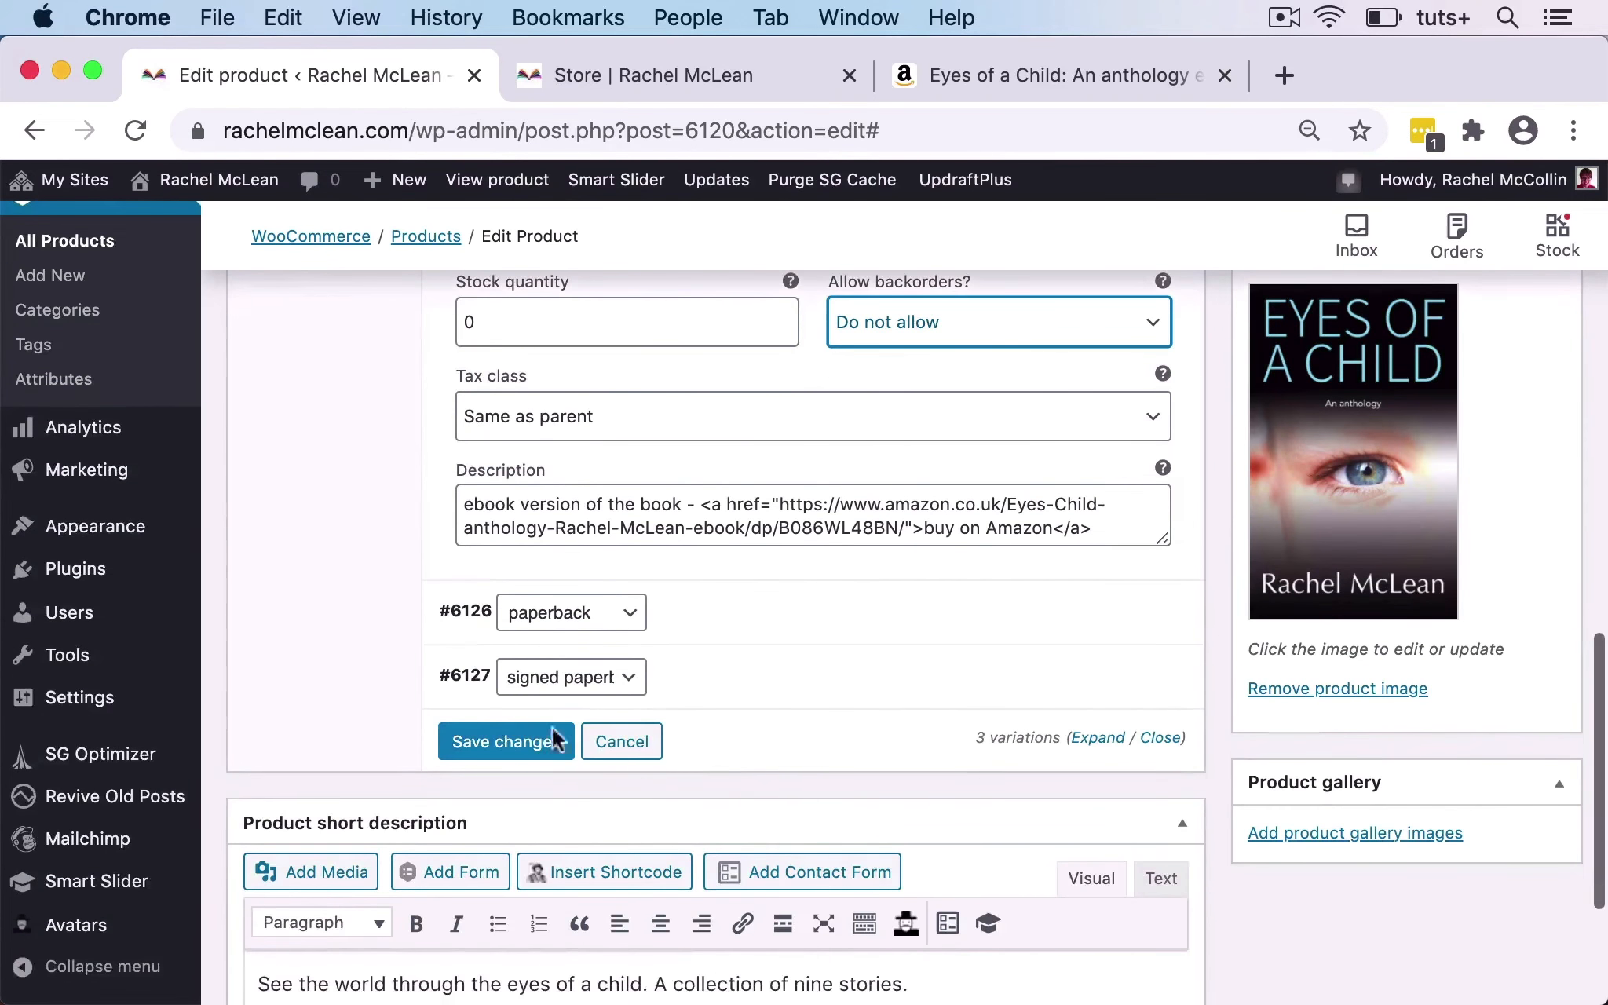
pyautogui.click(553, 746)
pyautogui.scroll(12, 848, 726)
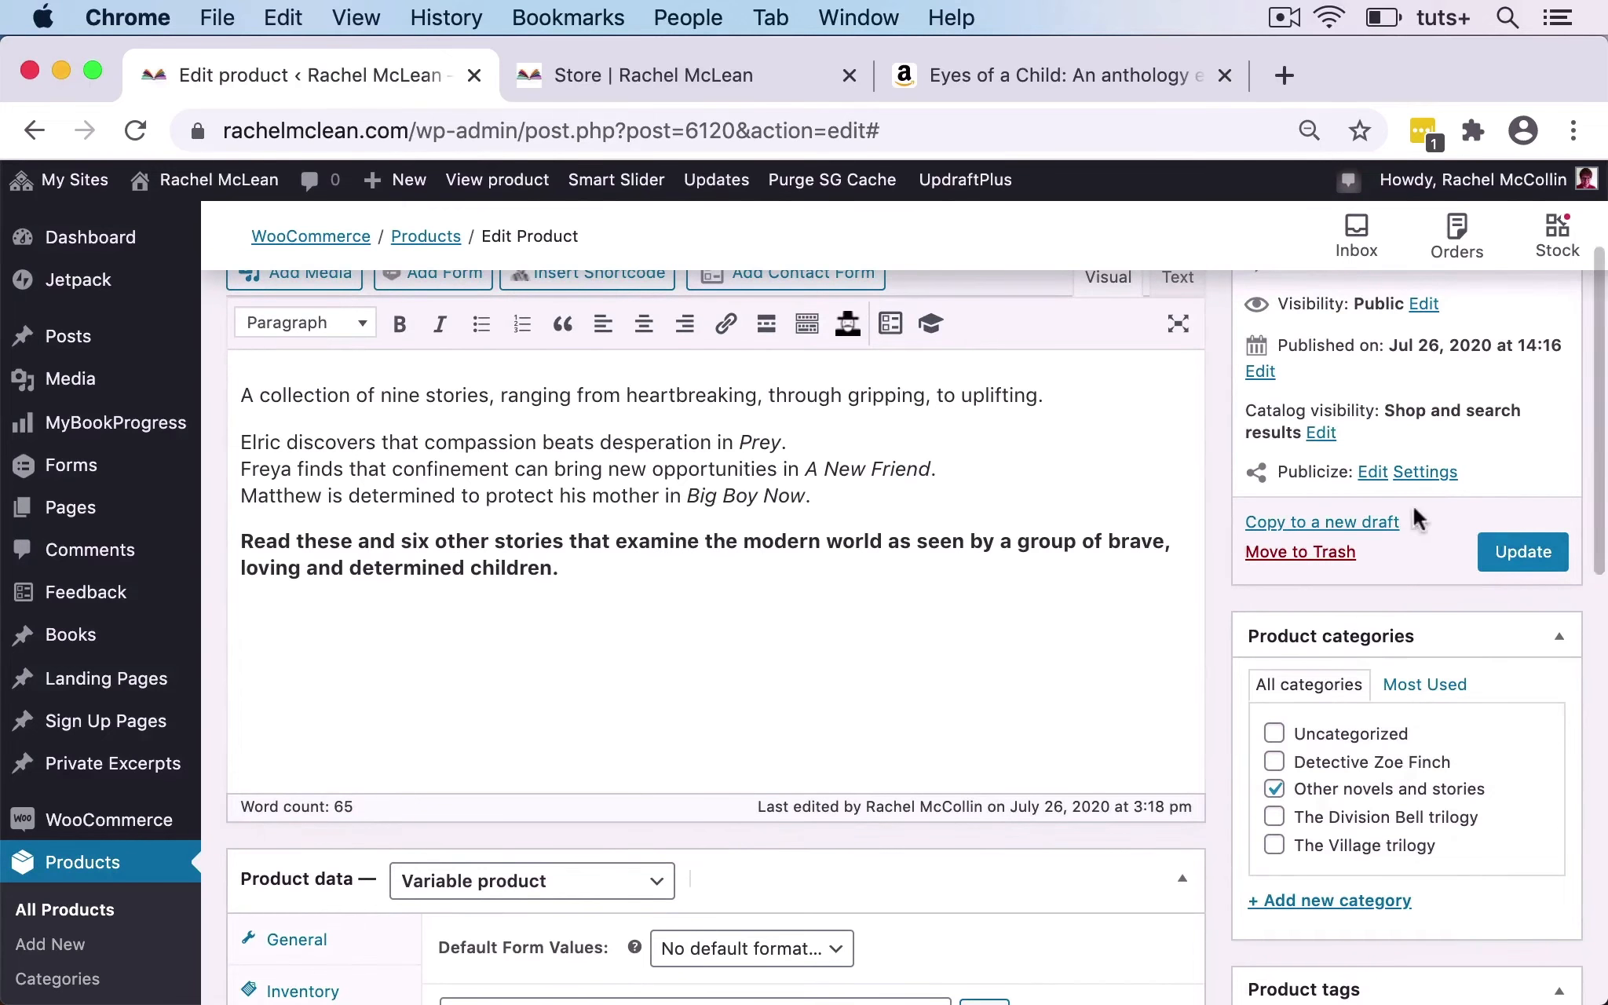
pyautogui.click(1522, 551)
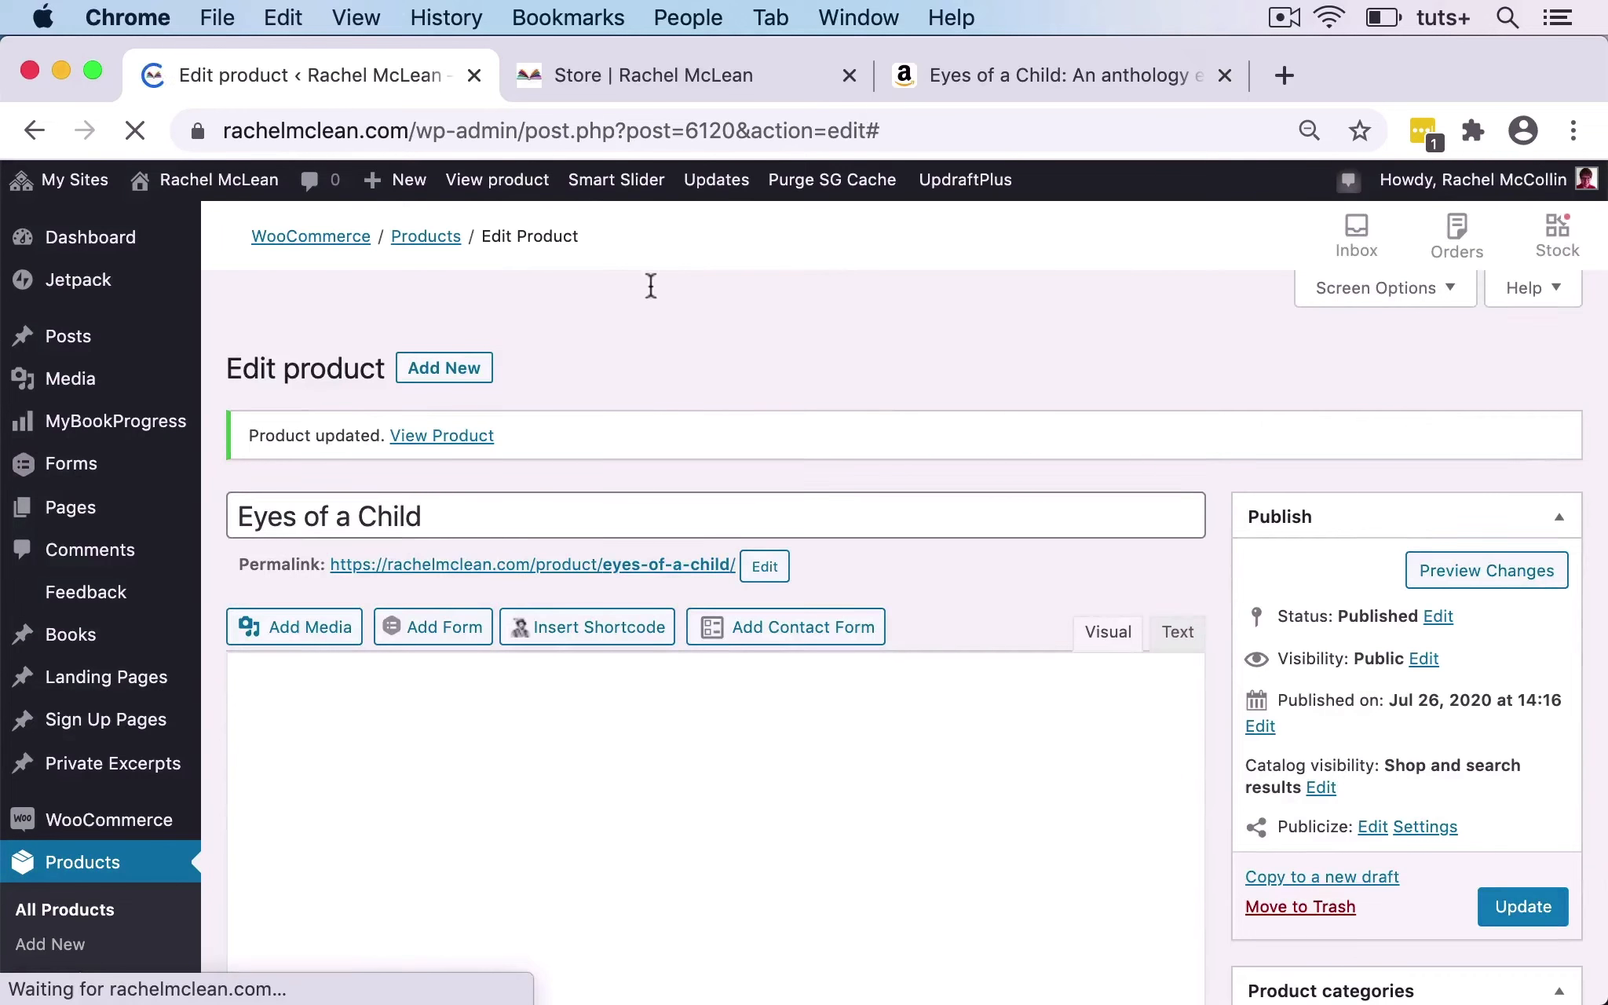
# View the product page, choose the ebook format and check its description, stock status and purchase option.
pyautogui.click(511, 187)
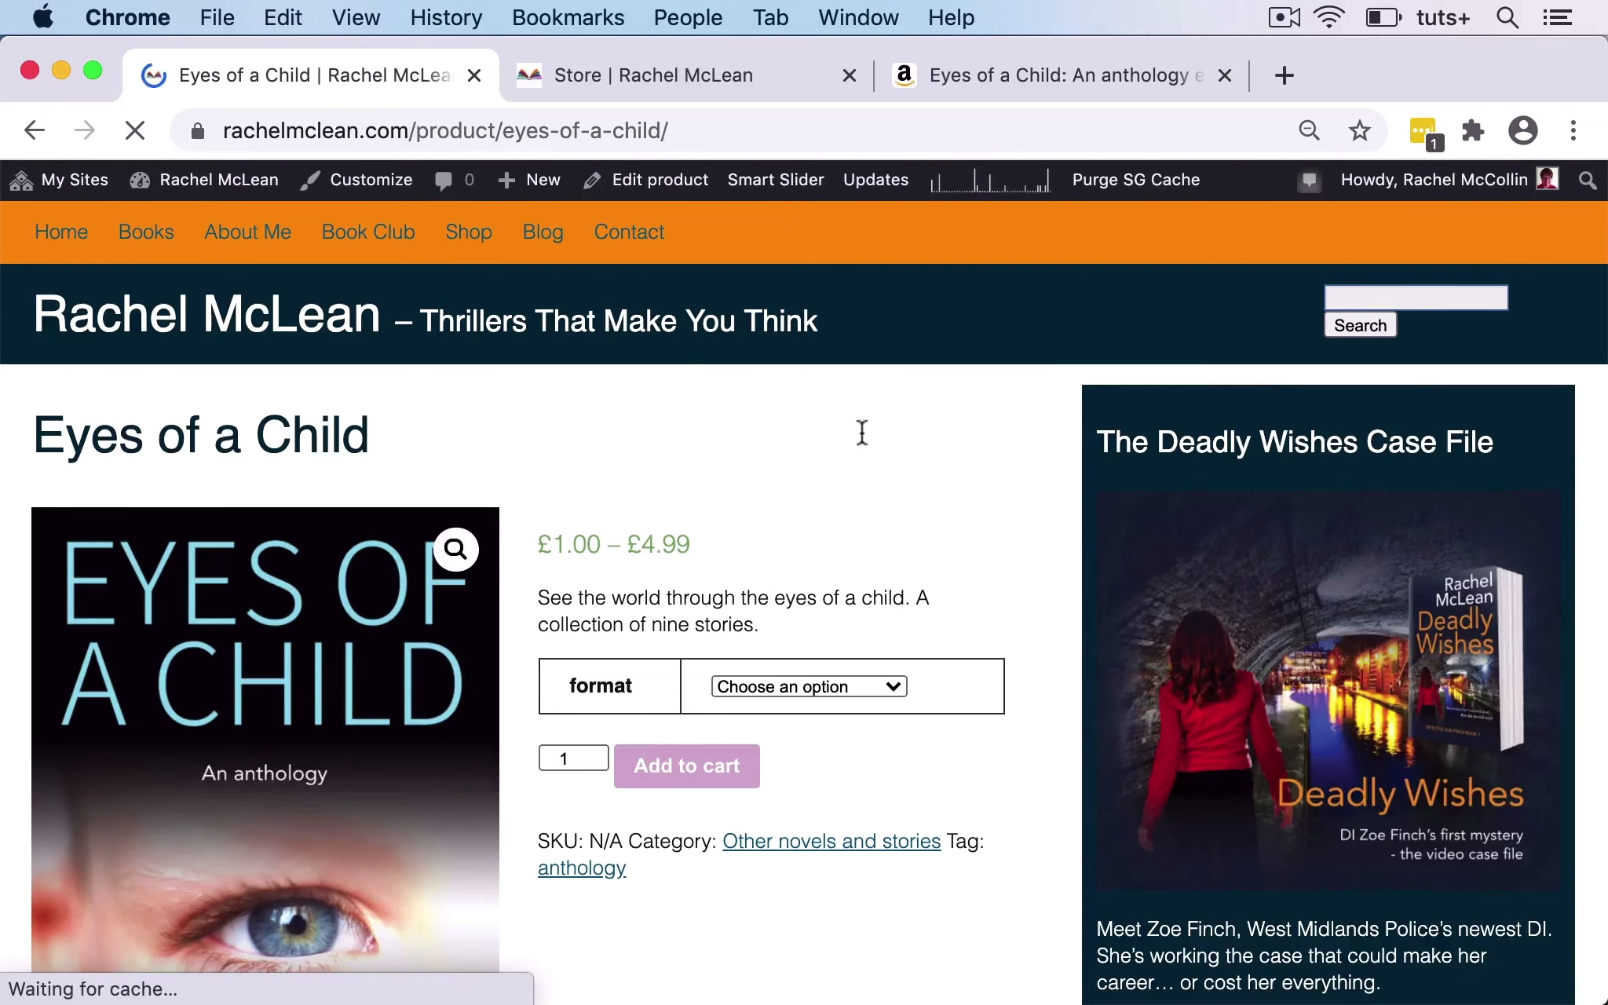
pyautogui.click(884, 685)
pyautogui.click(863, 703)
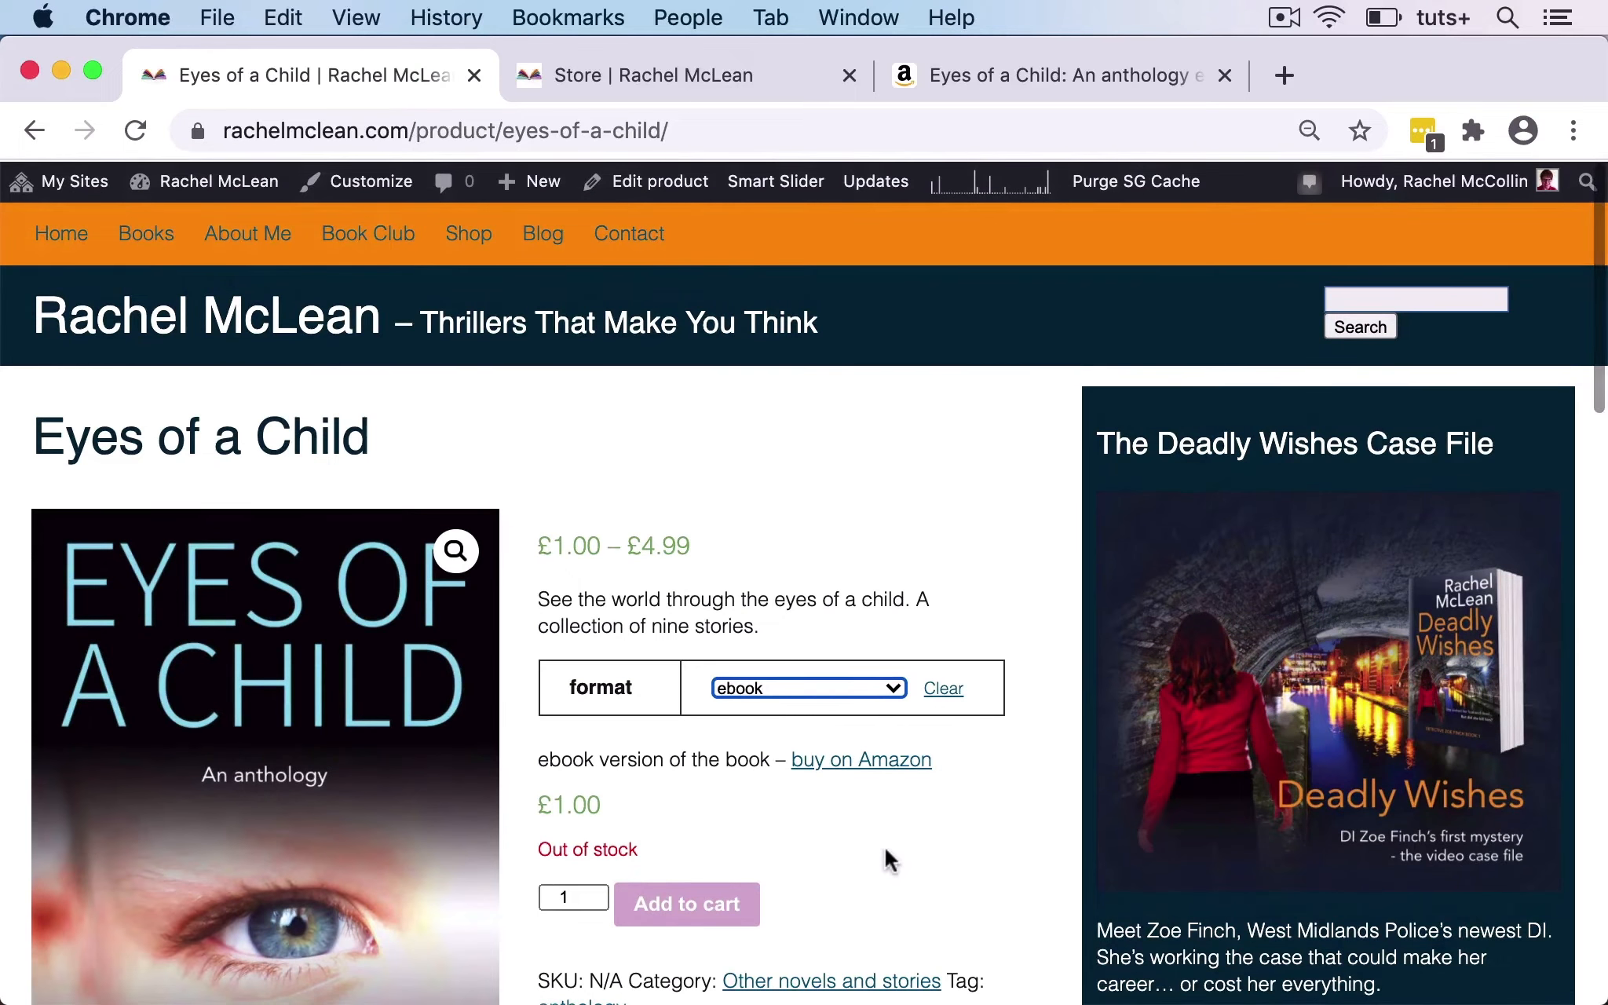
pyautogui.scroll(-2, 886, 848)
pyautogui.scroll(2, 886, 848)
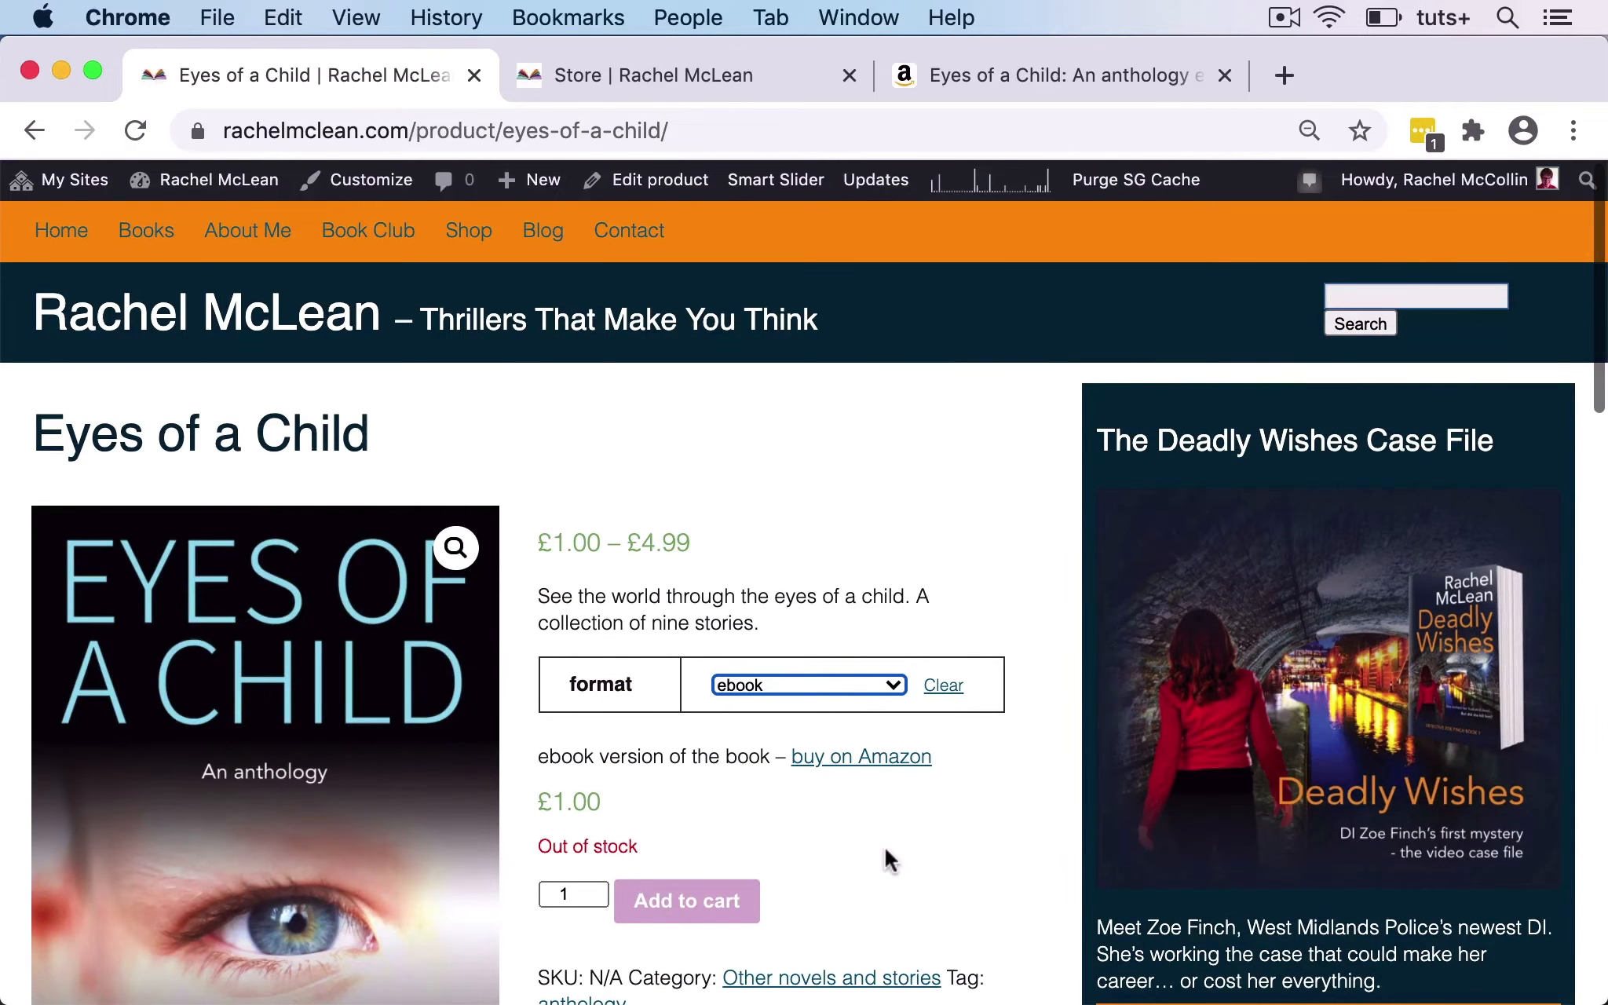
# Return to the admin area and open the Inventory section of WooCommerce's product settings to review the stock options.
pyautogui.click(652, 180)
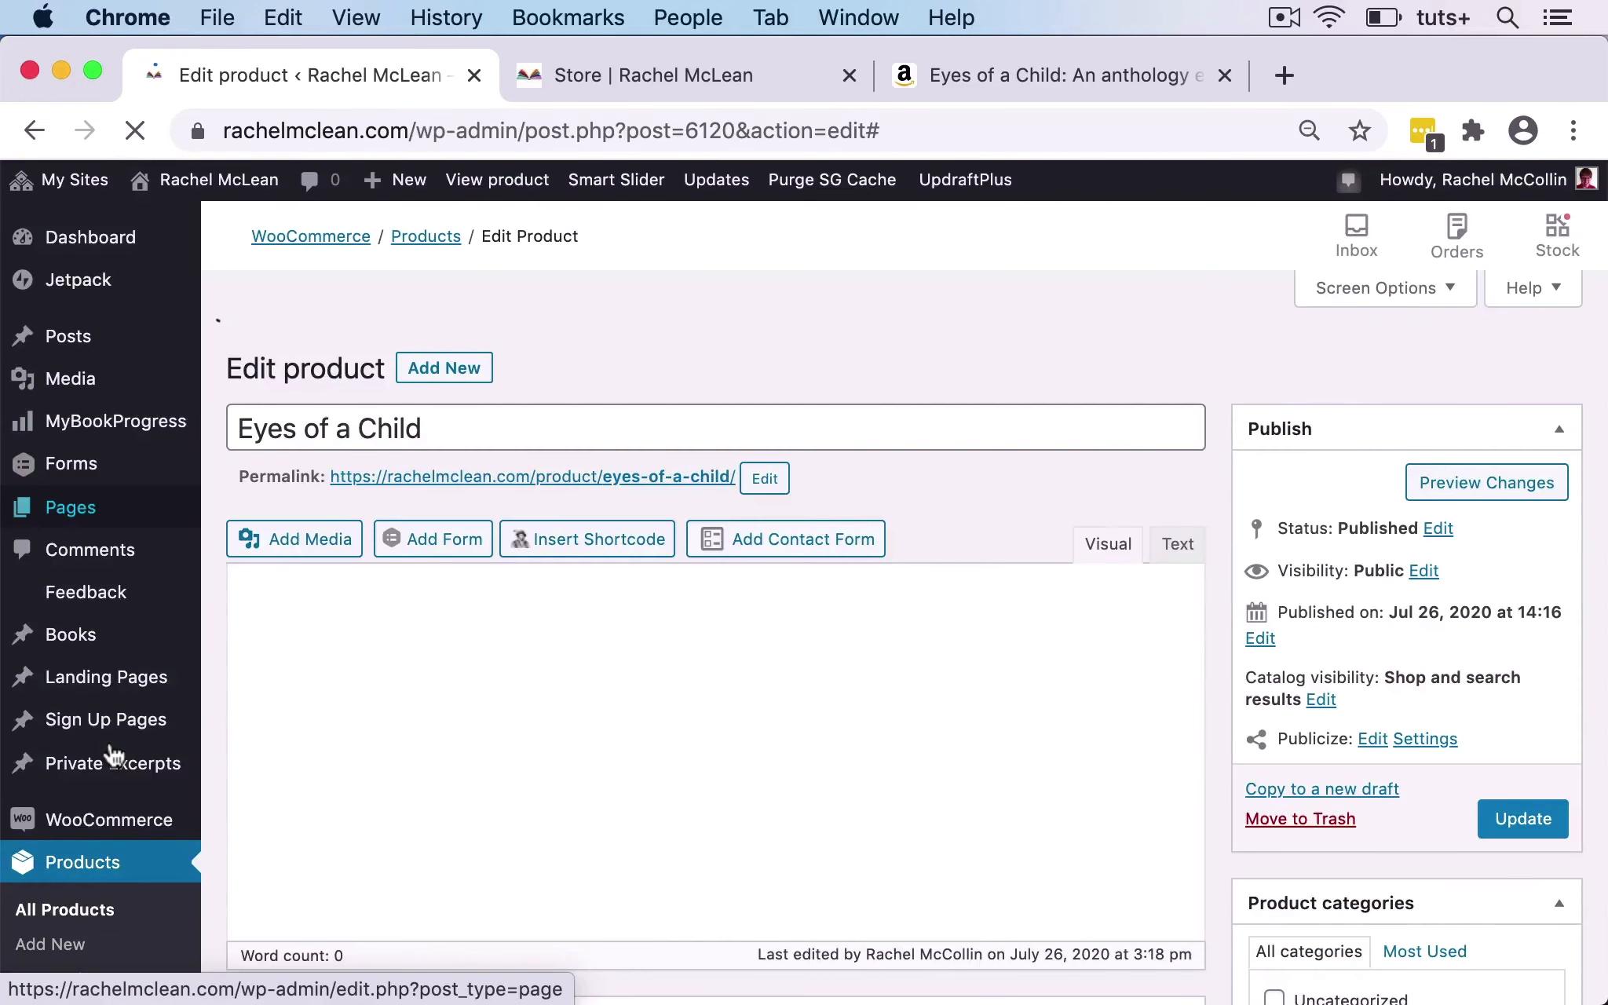
pyautogui.scroll(-5, 107, 550)
pyautogui.moveTo(108, 478)
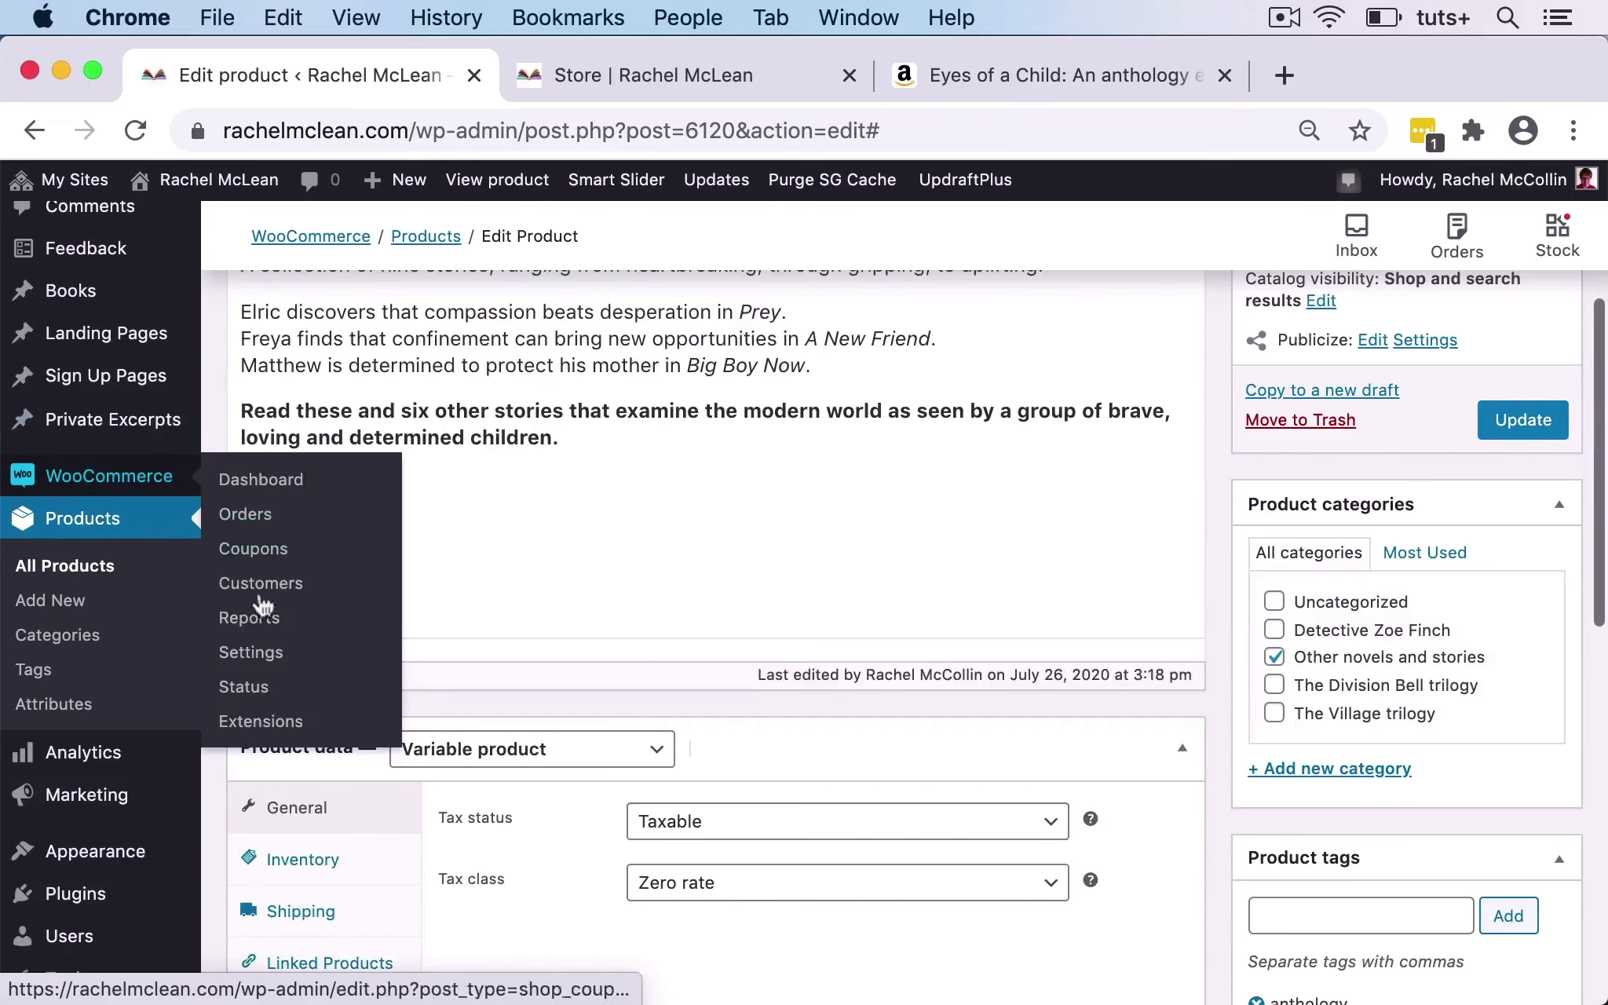
pyautogui.click(253, 657)
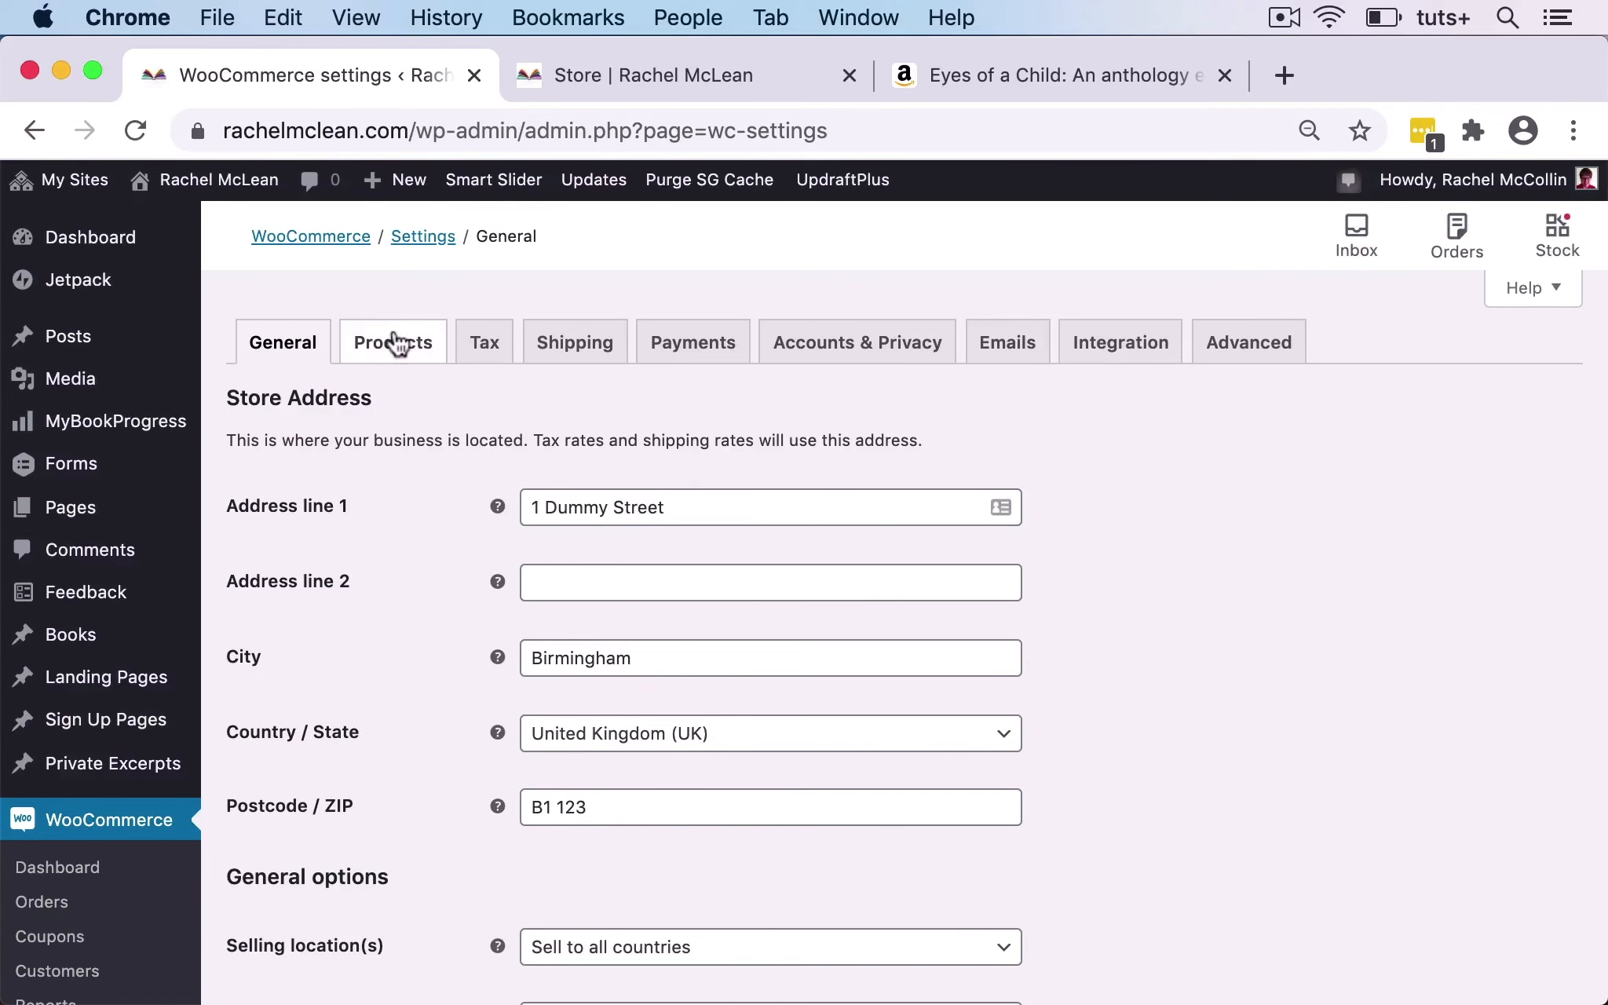
pyautogui.click(396, 343)
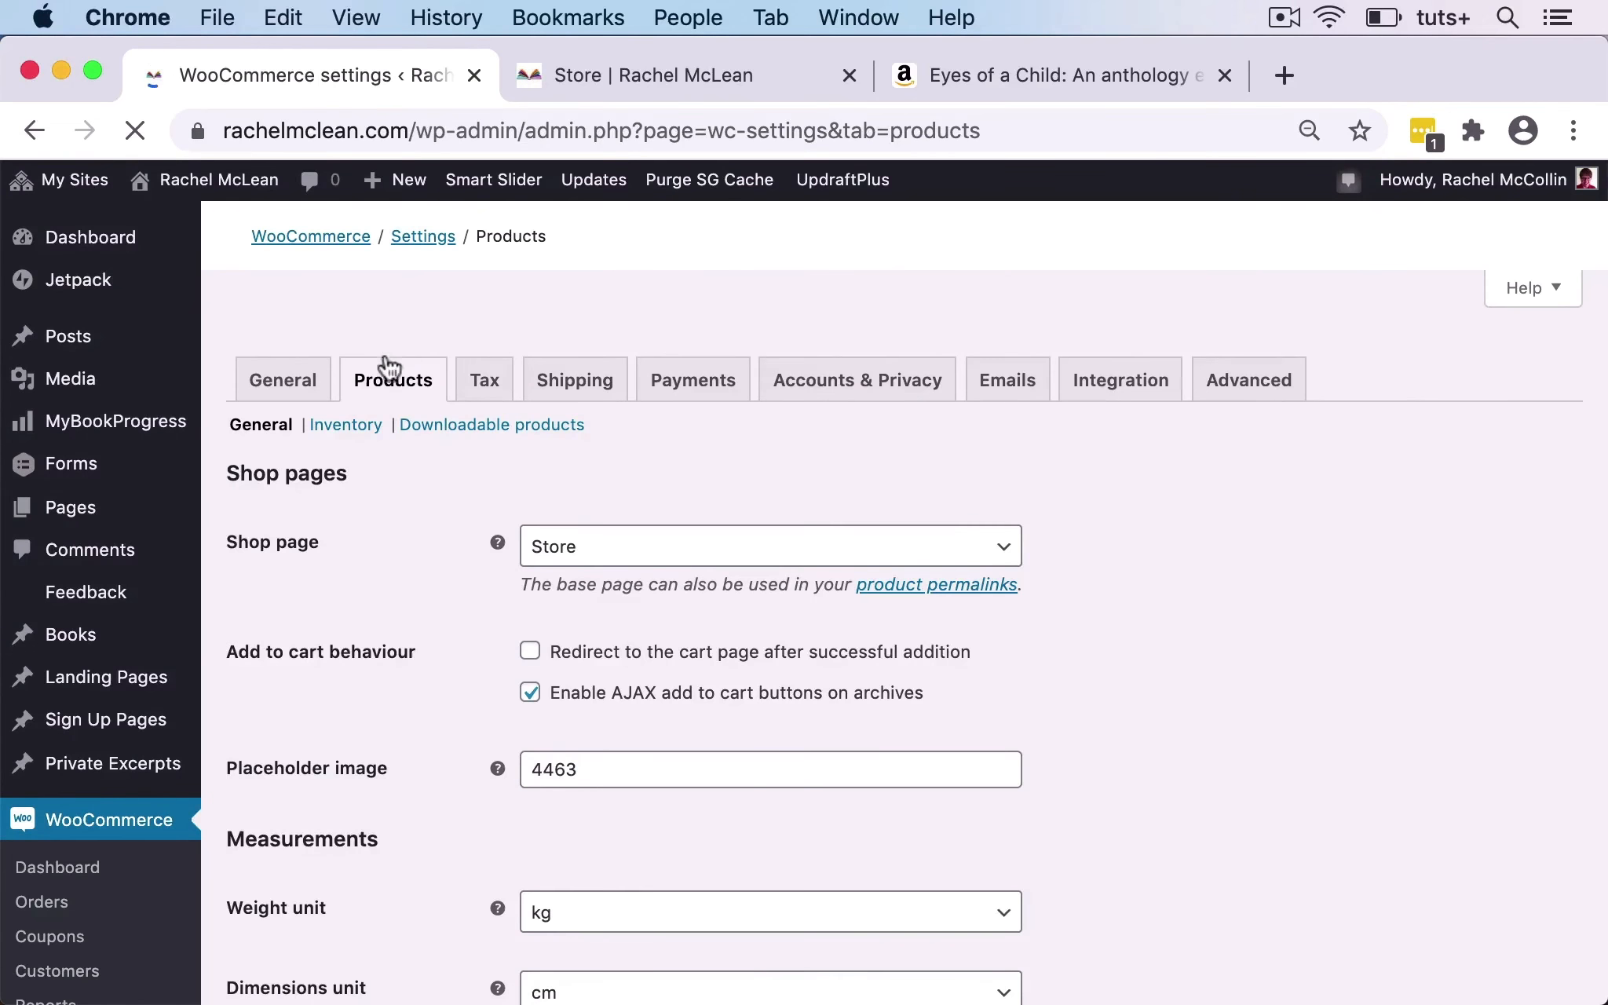
pyautogui.click(354, 390)
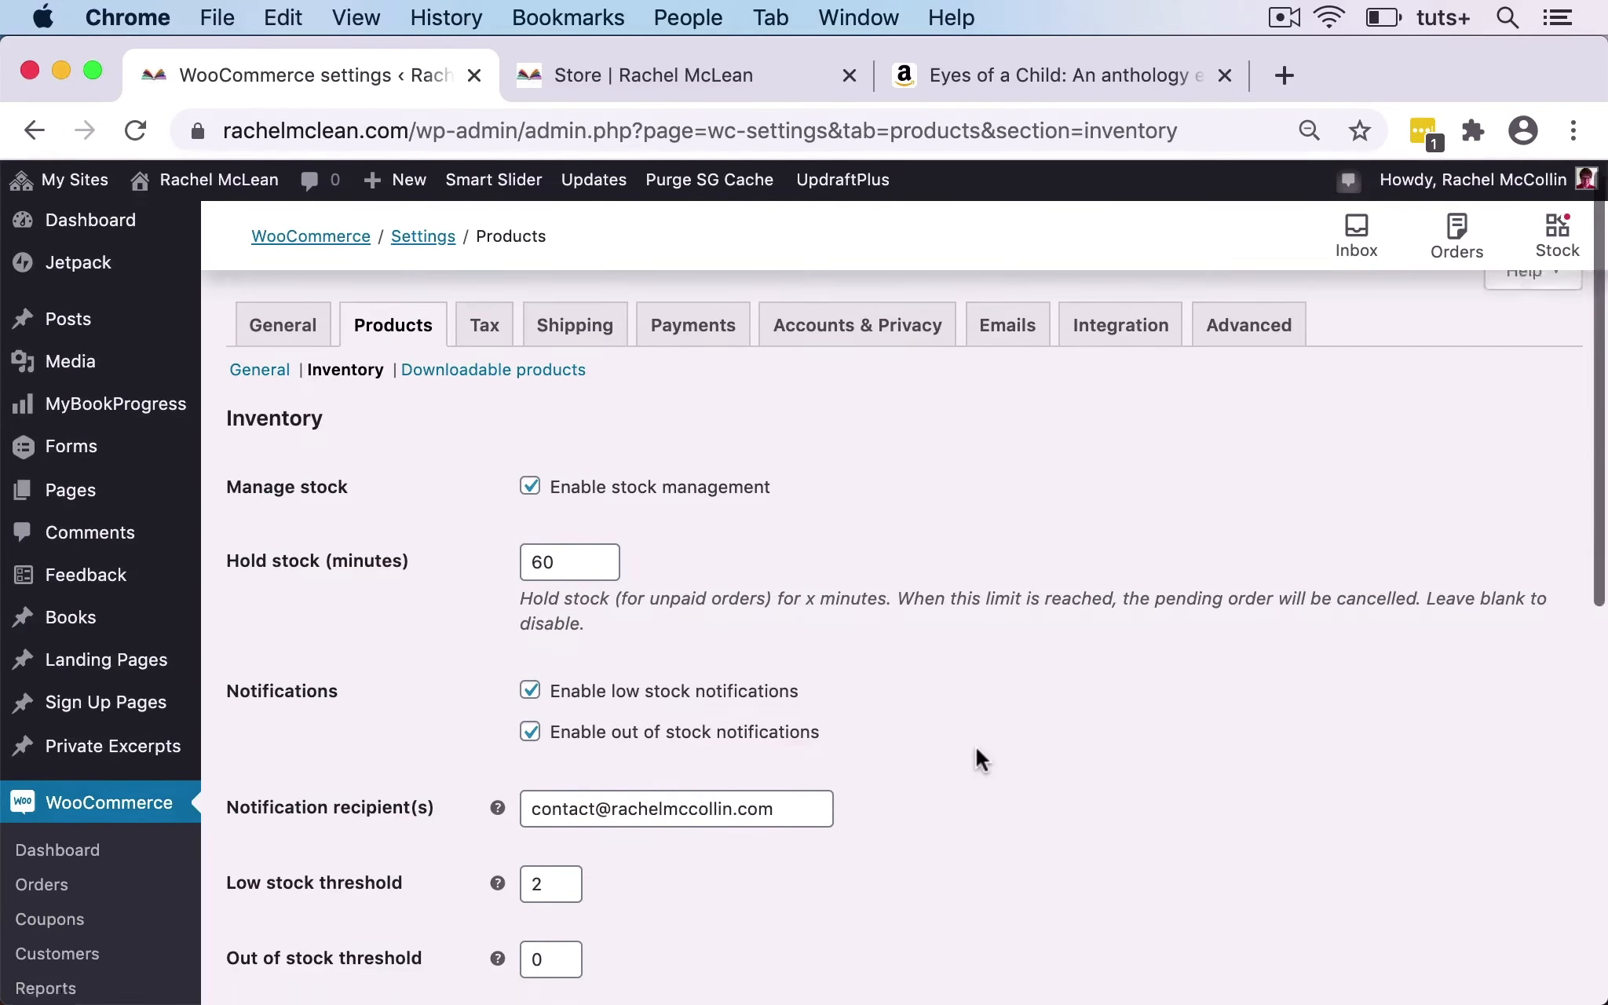
# Read the WP Decoder article on changing WooCommerce's 'Out of Stock' text, including its availability filter code.
pyautogui.click(896, 66)
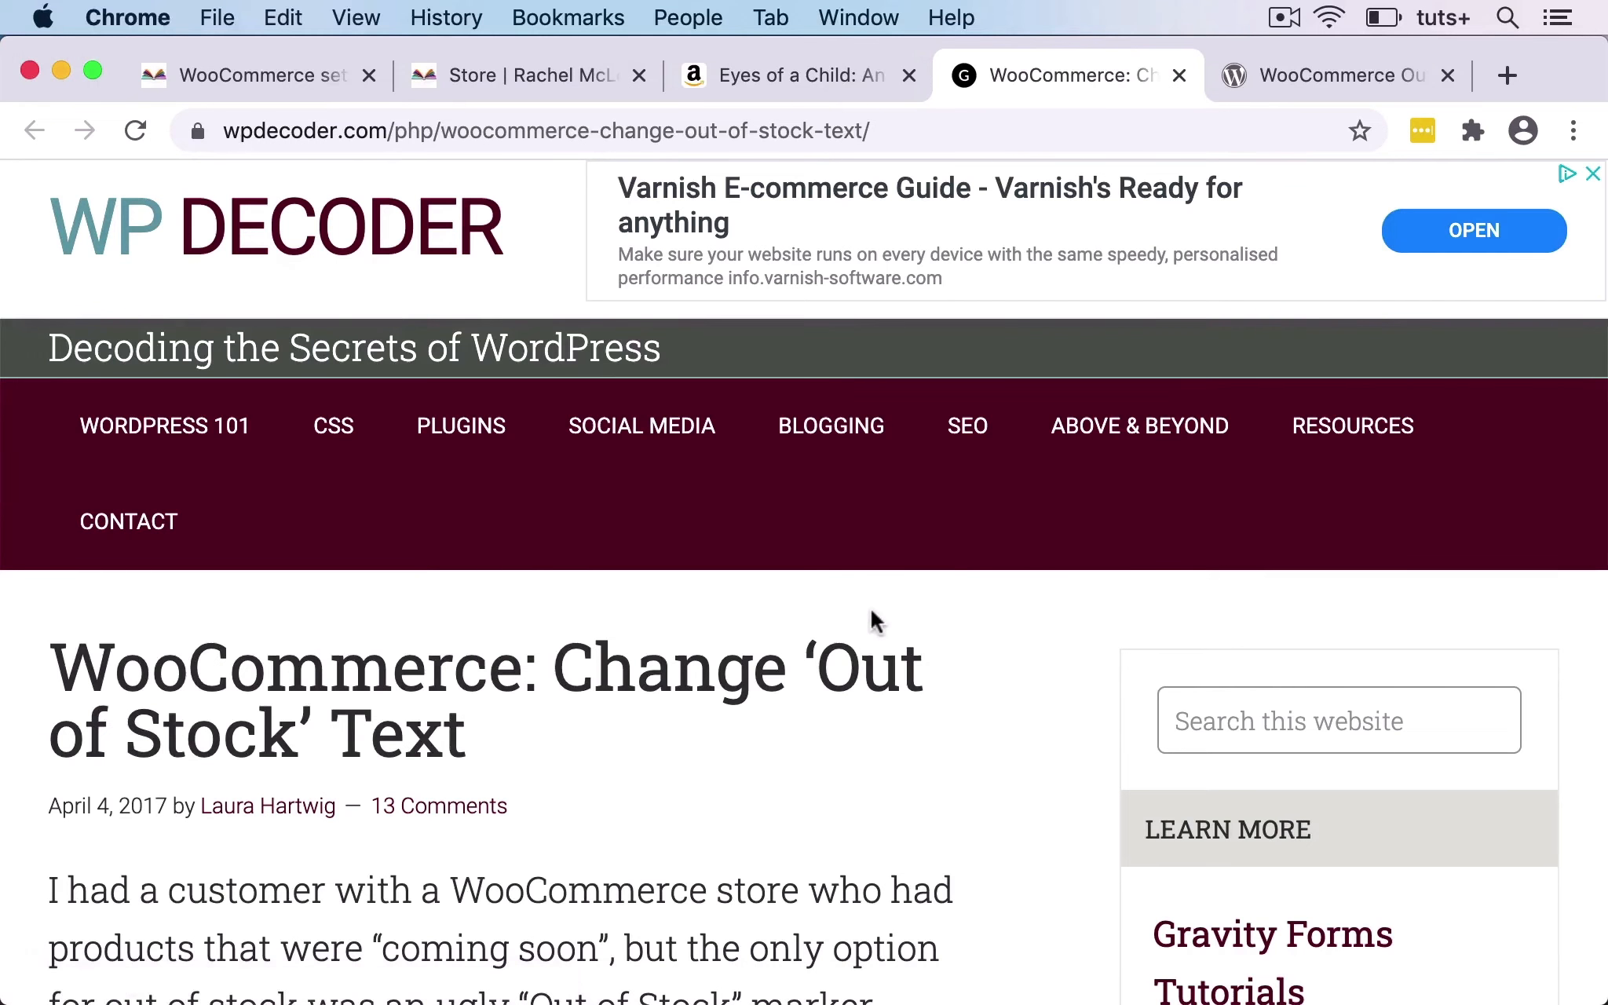
pyautogui.scroll(-5, 872, 620)
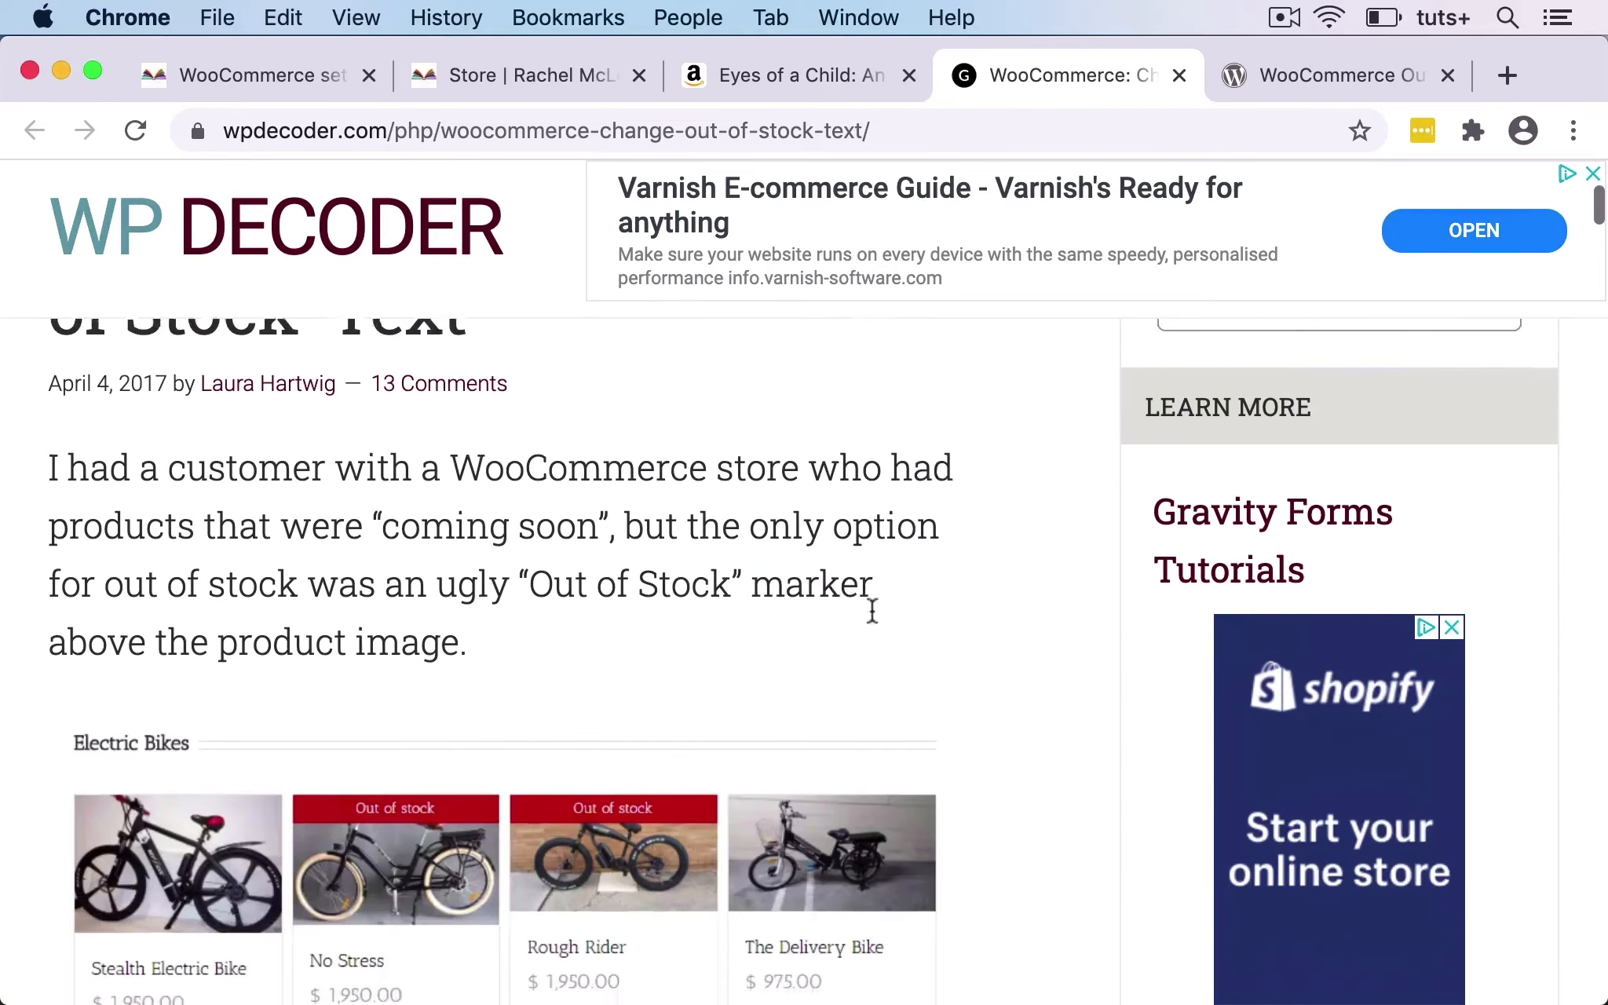
pyautogui.scroll(-6, 869, 608)
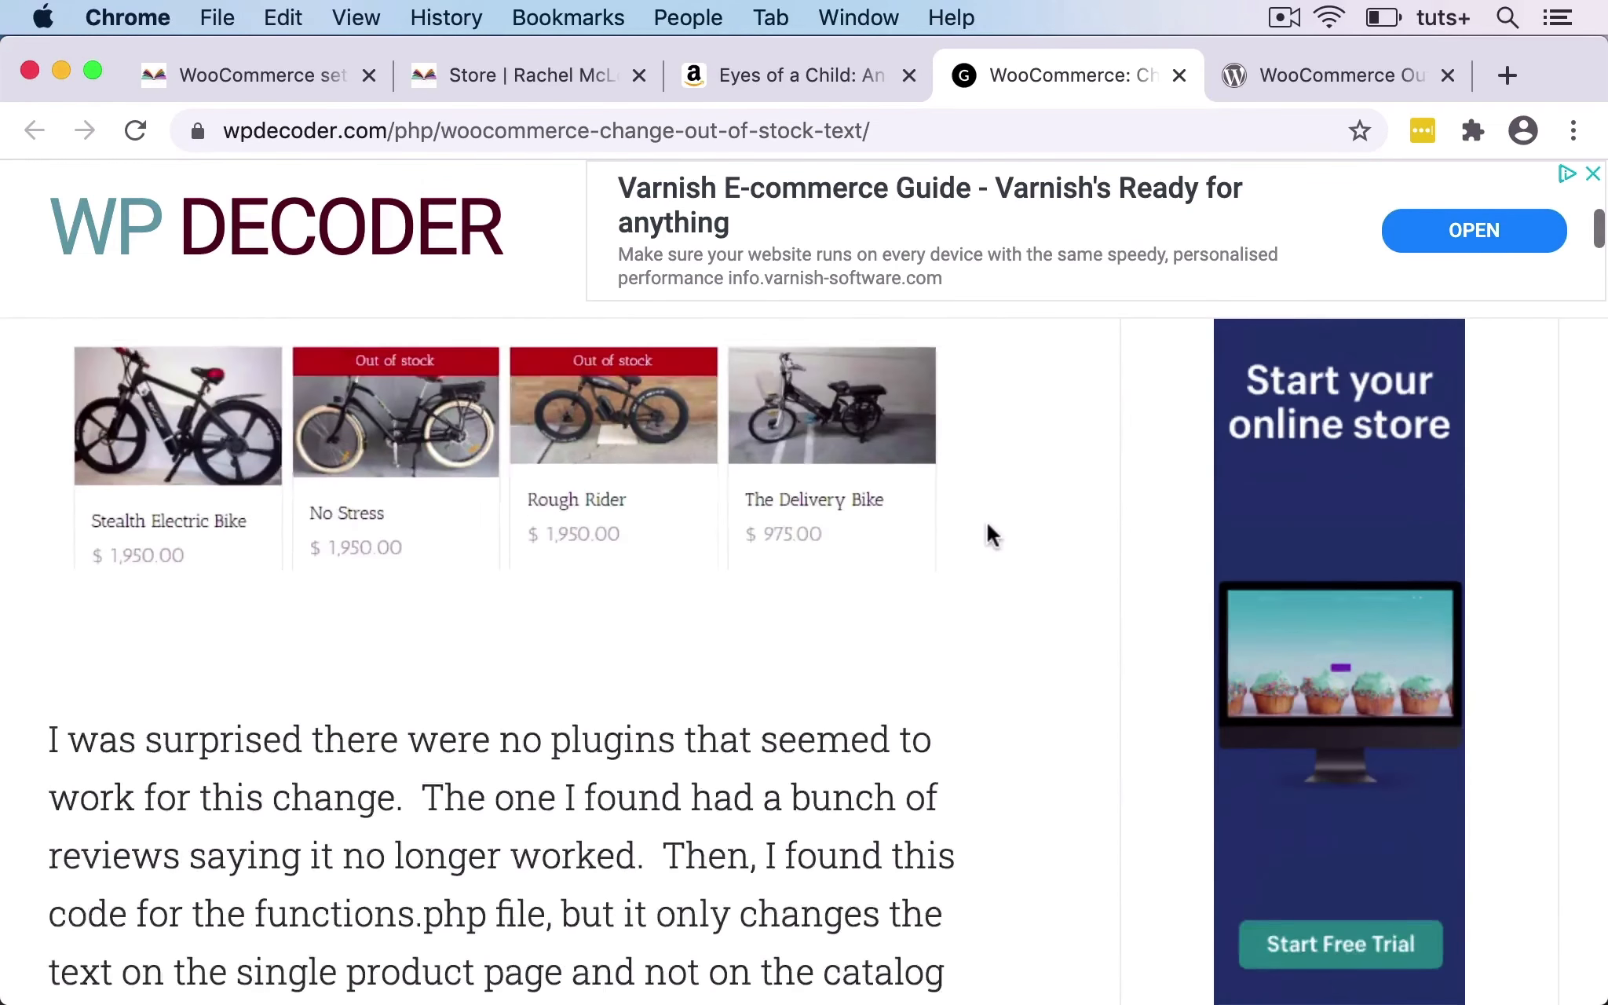
pyautogui.scroll(-7, 987, 526)
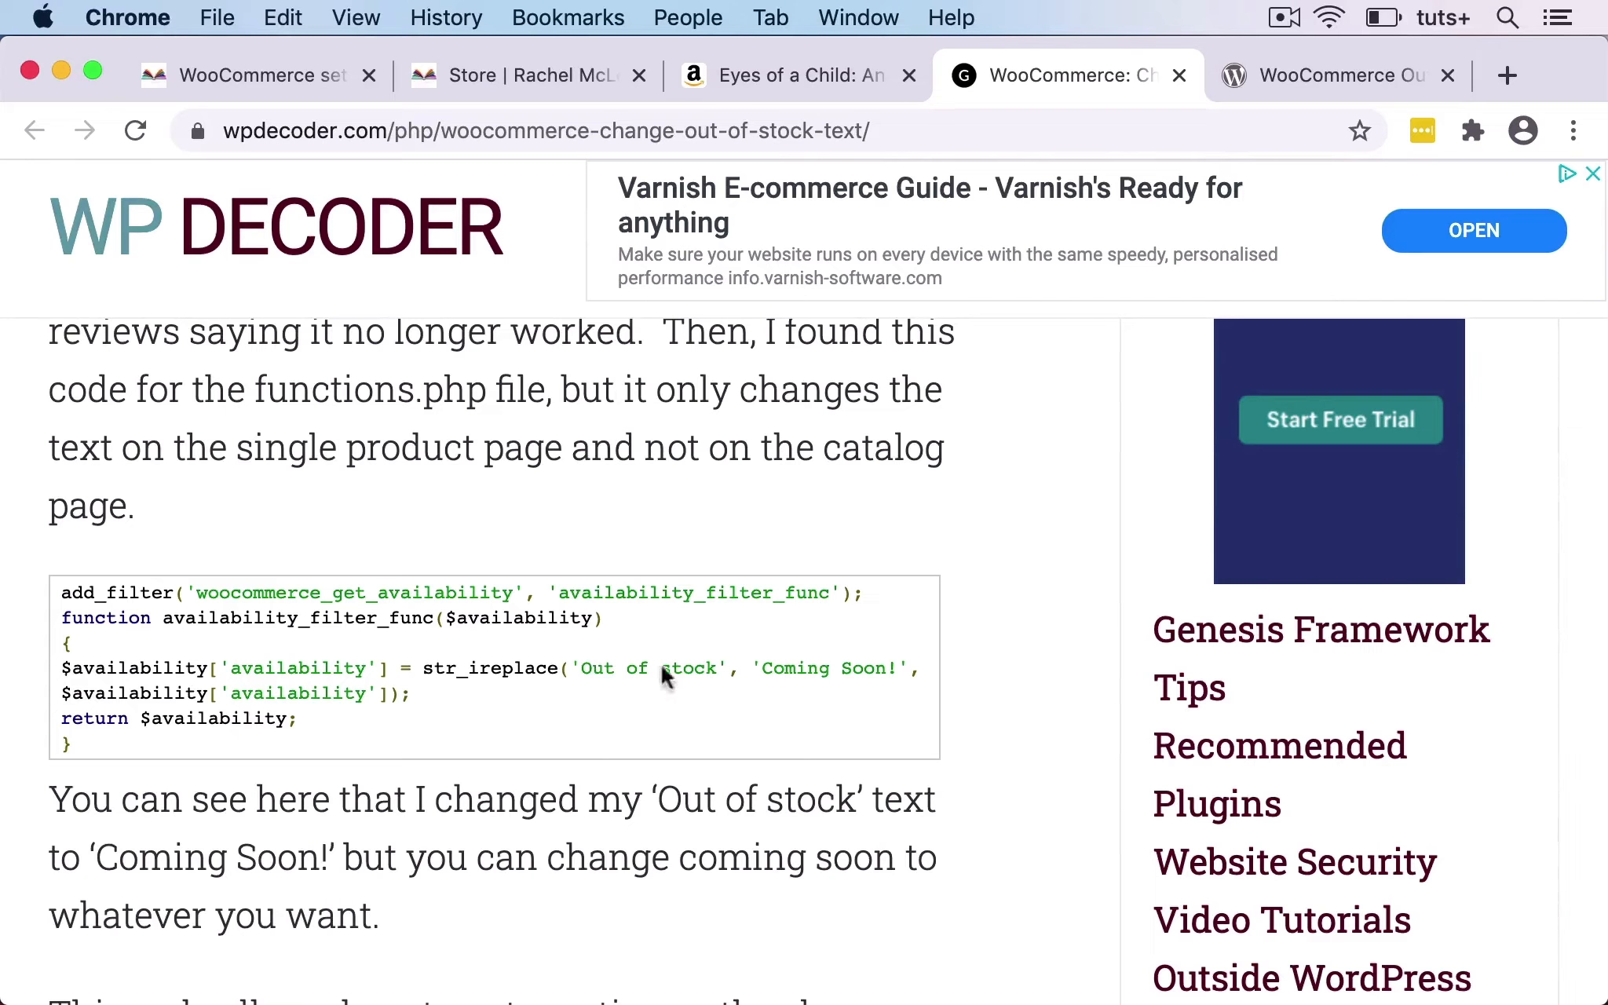
pyautogui.scroll(-1, 860, 691)
pyautogui.scroll(-4, 860, 691)
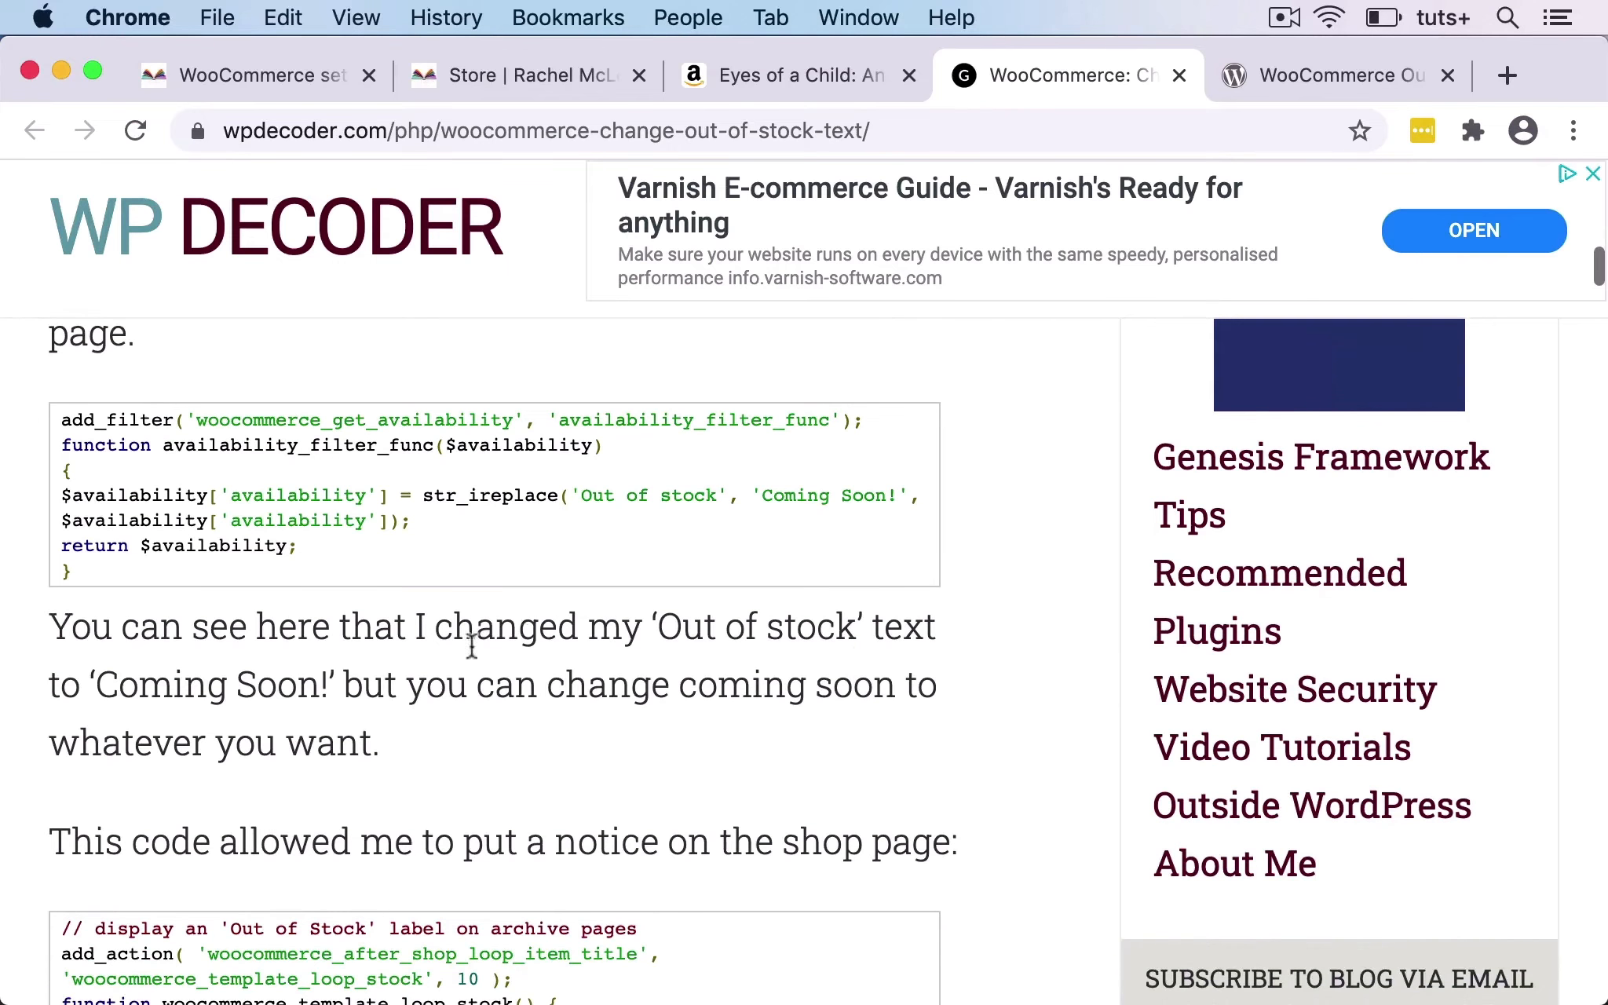
pyautogui.scroll(10, 778, 679)
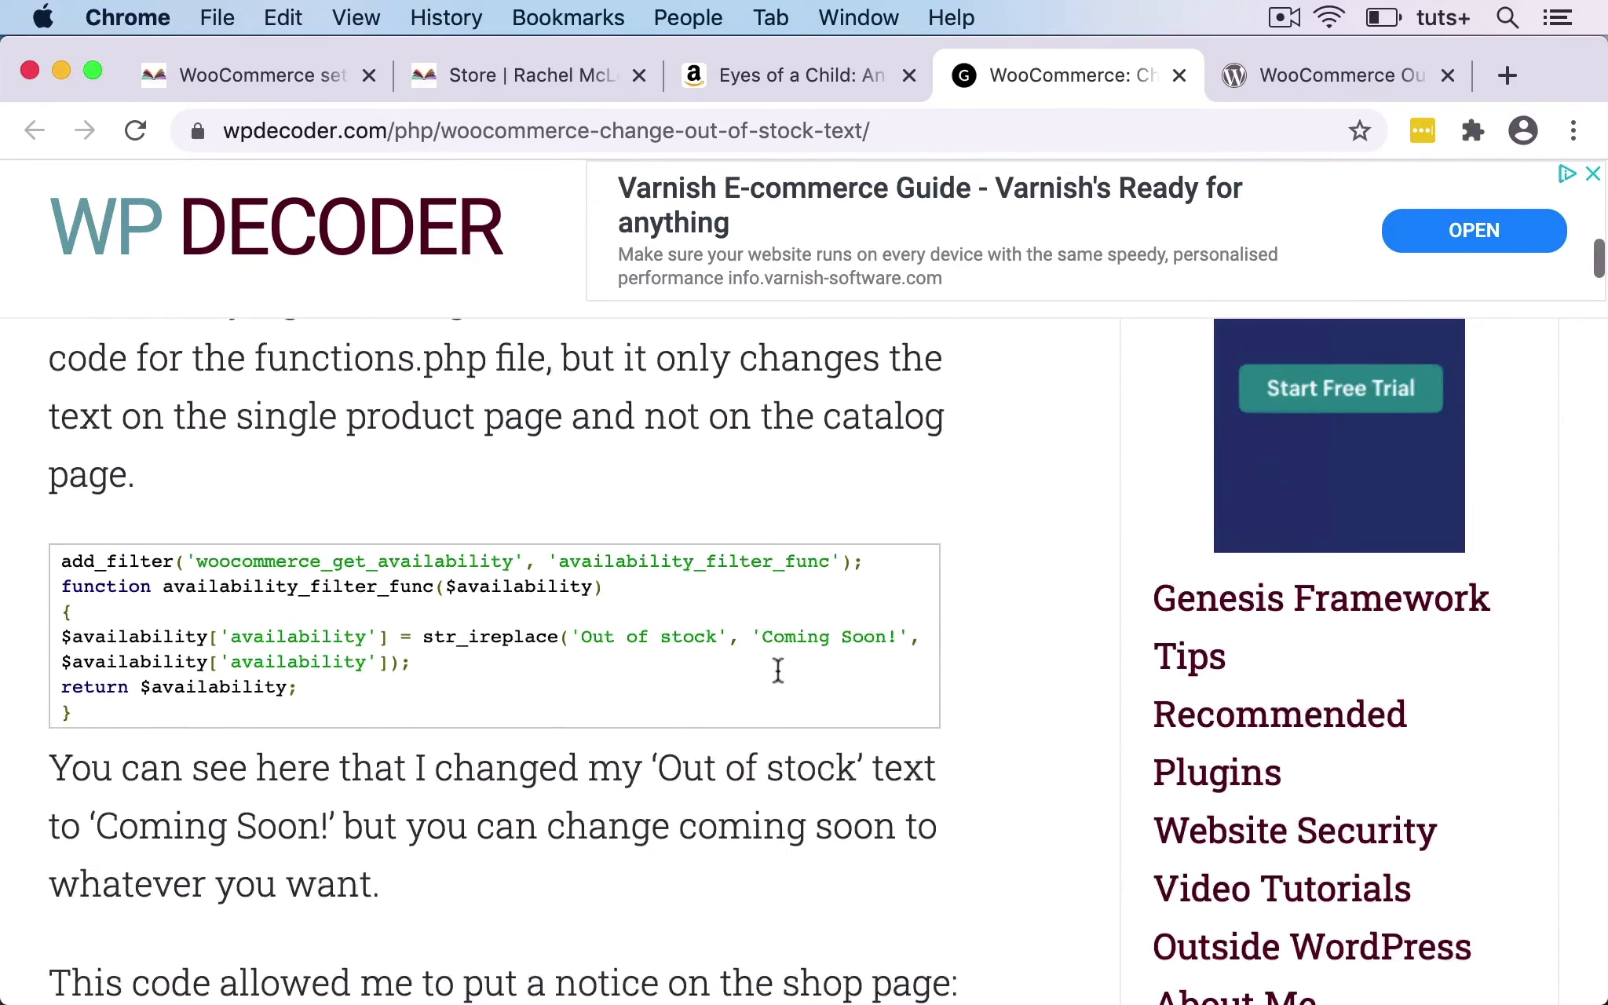
pyautogui.scroll(3, 777, 679)
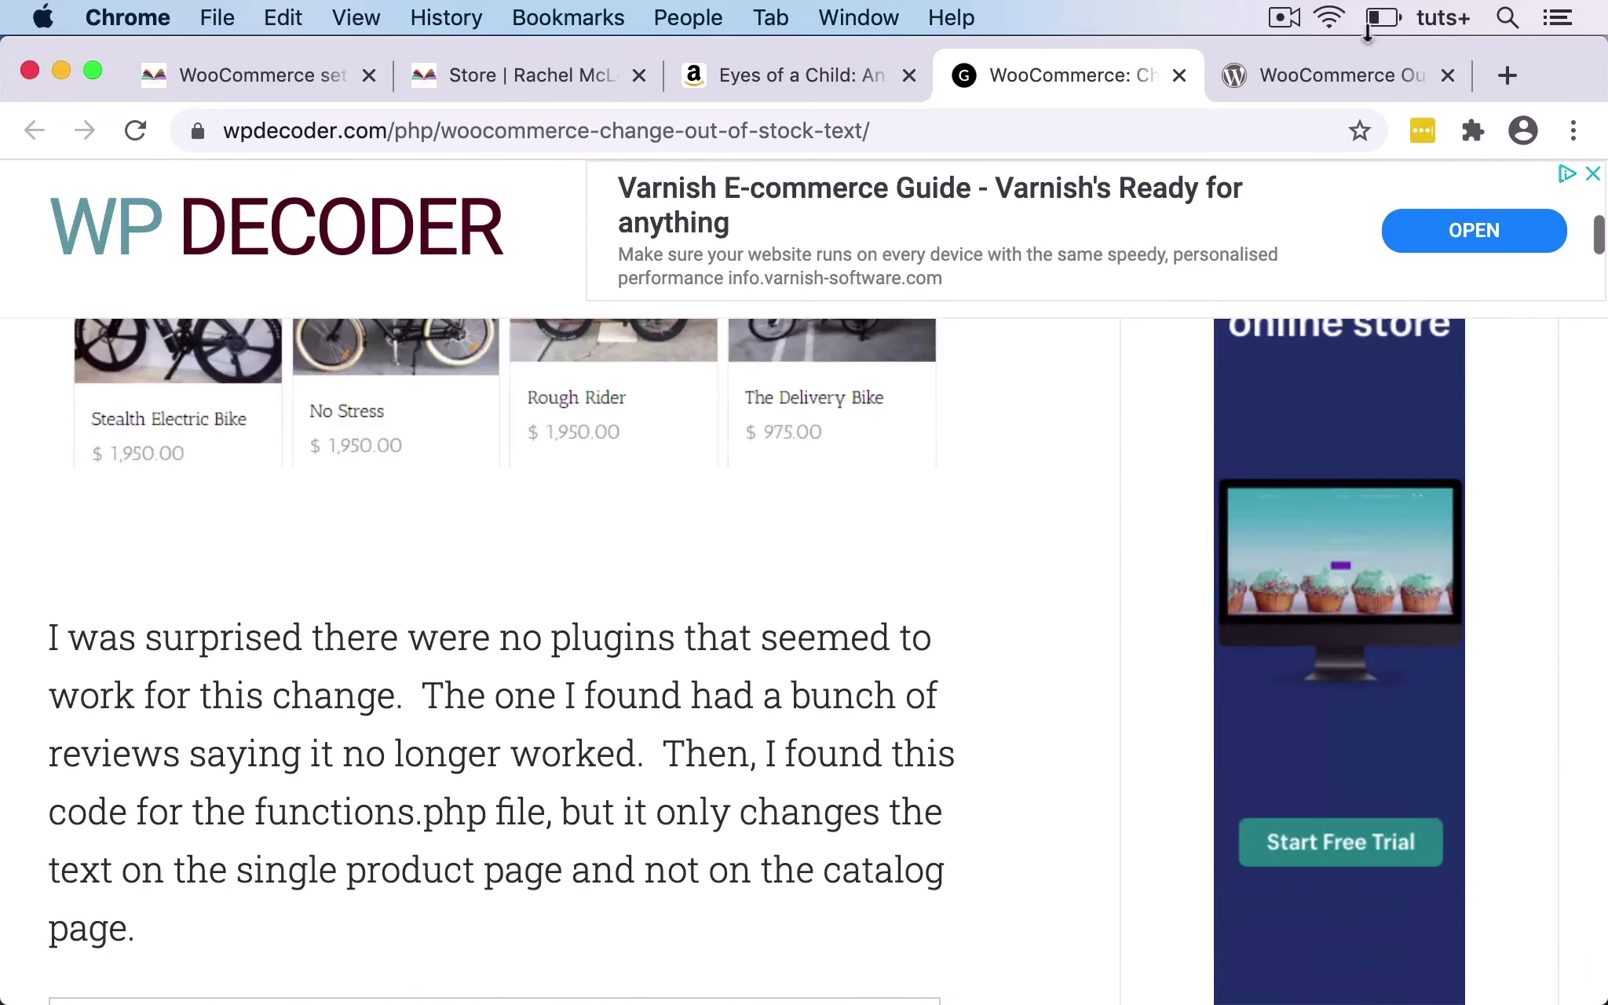
# Examine the WooCommerce Out of Stock Message plugin page for its compatibility, description and features.
pyautogui.click(1322, 72)
pyautogui.scroll(-5, 1049, 658)
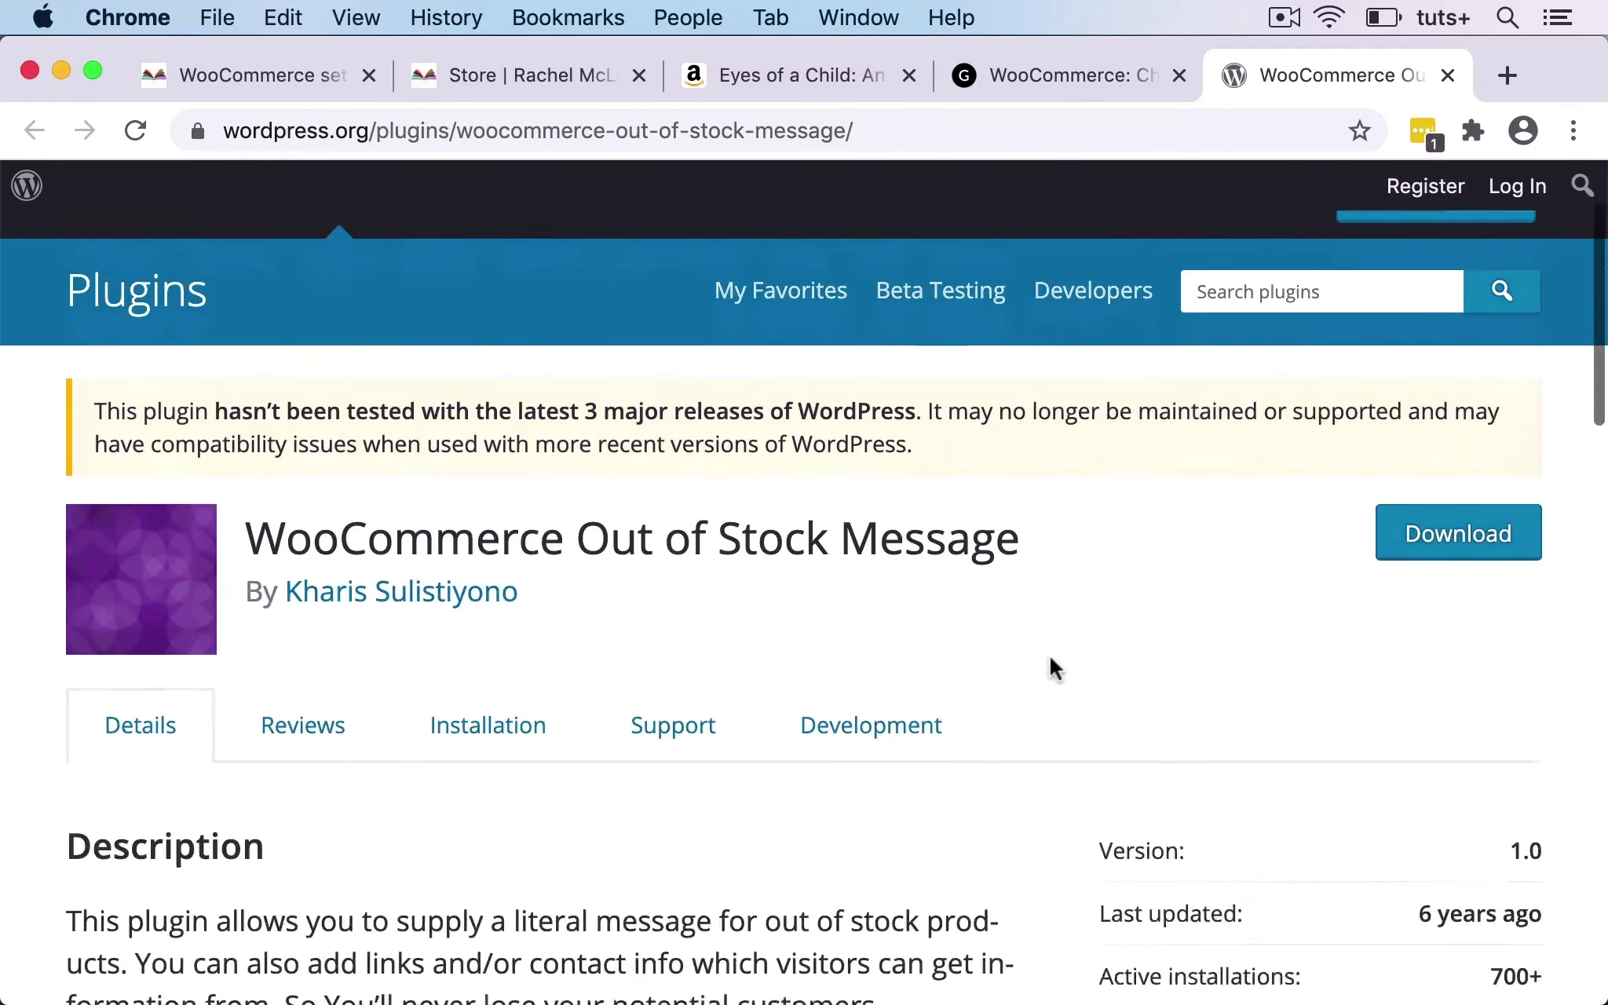
pyautogui.scroll(2, 1049, 658)
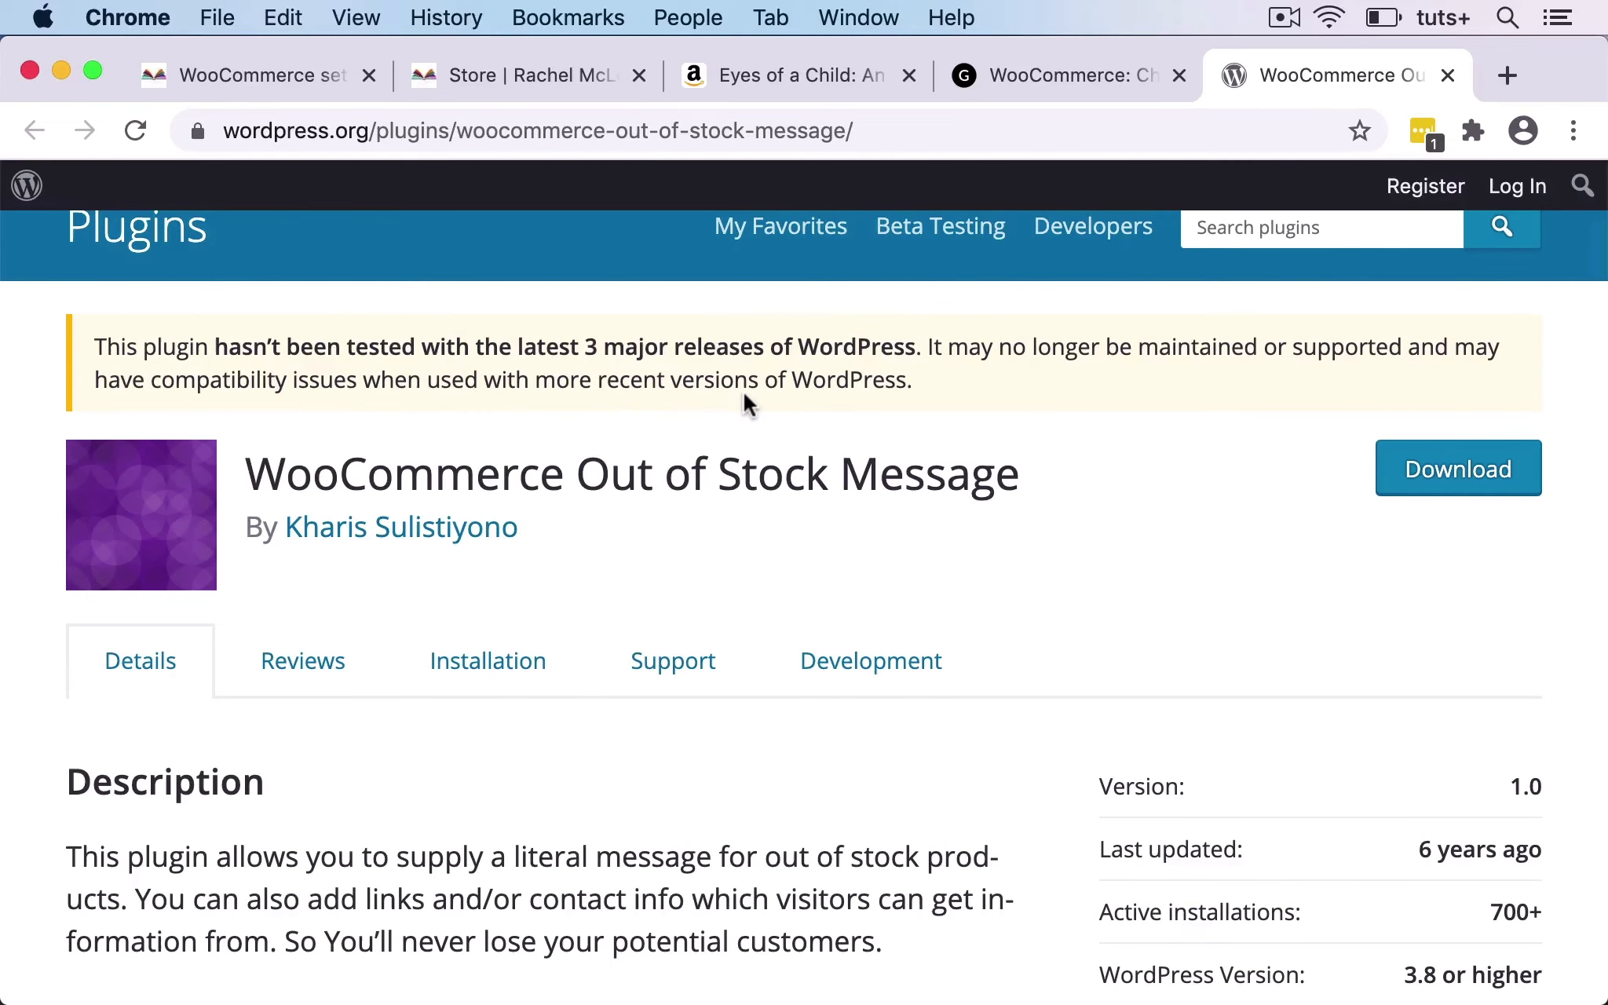
pyautogui.scroll(-5, 743, 392)
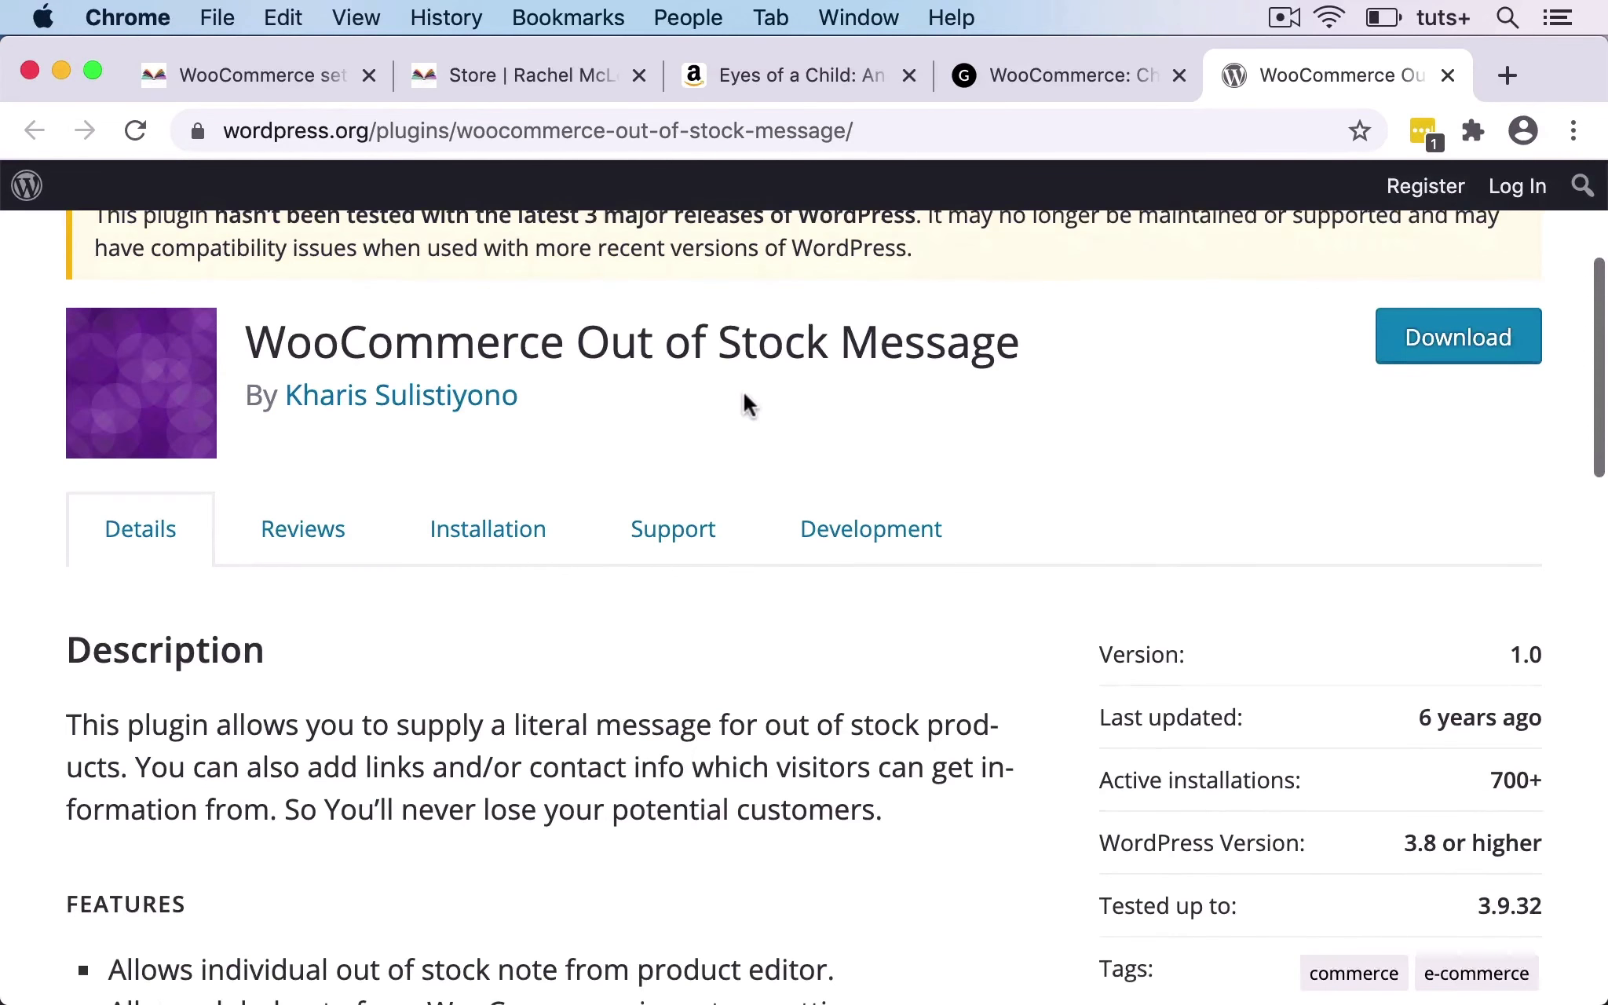
pyautogui.scroll(-4, 746, 400)
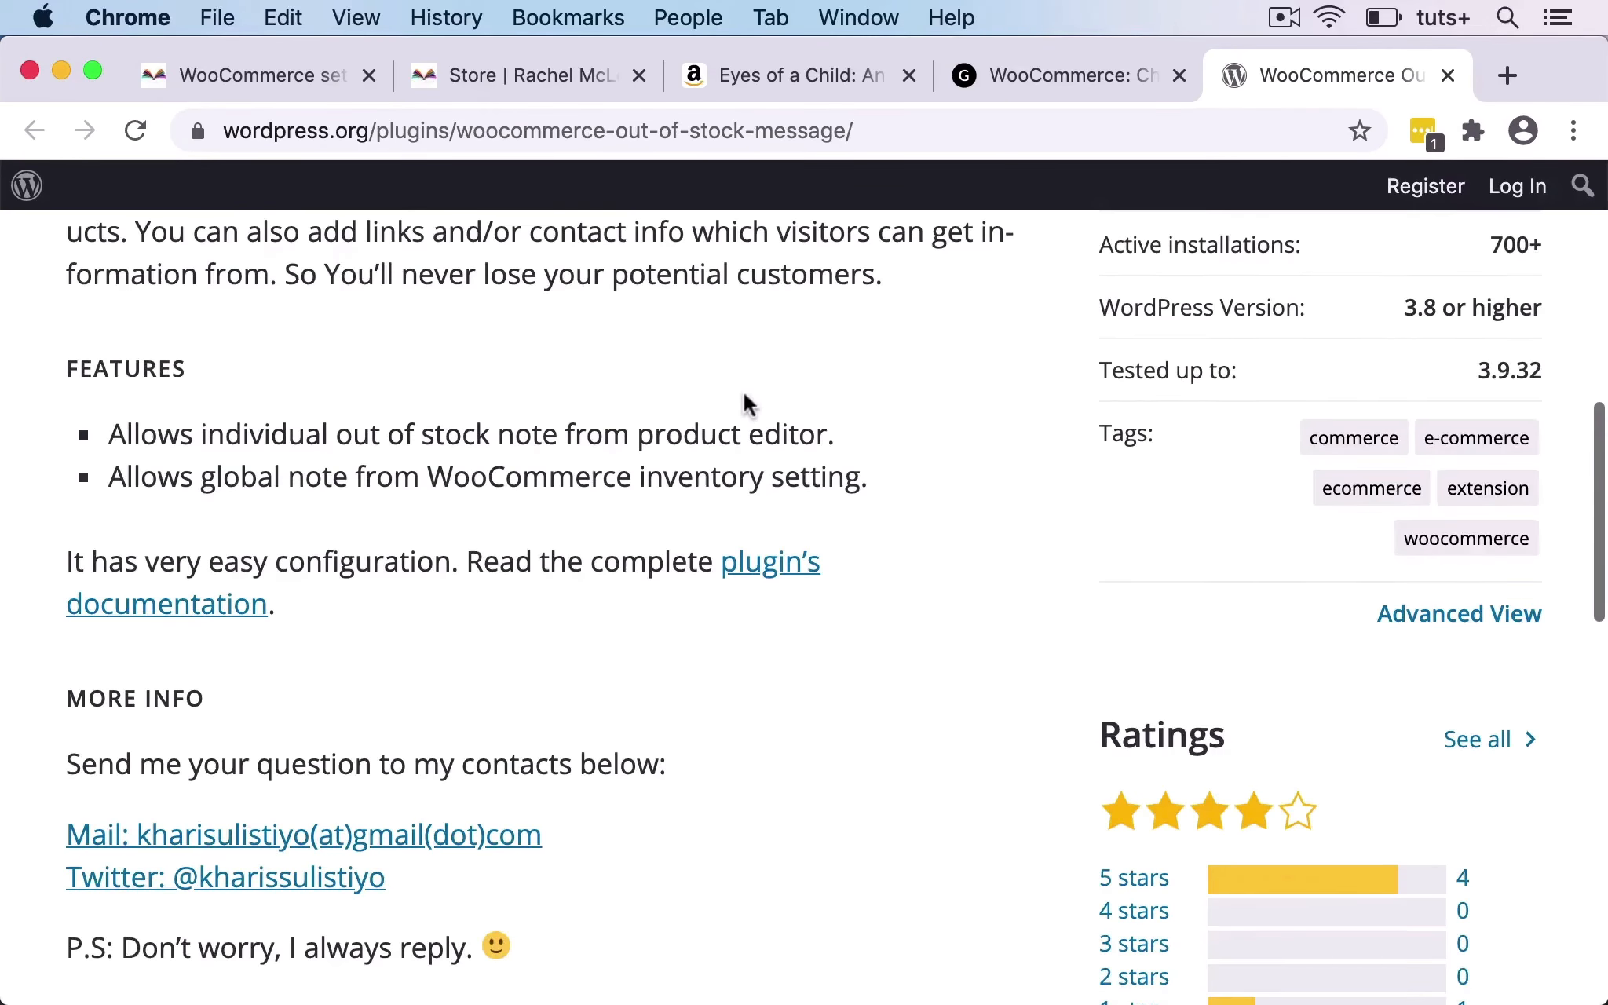
pyautogui.scroll(10, 743, 391)
# Go back to the WP Decoder article and compare the code for the shop page notice with the availability filter.
pyautogui.click(1078, 76)
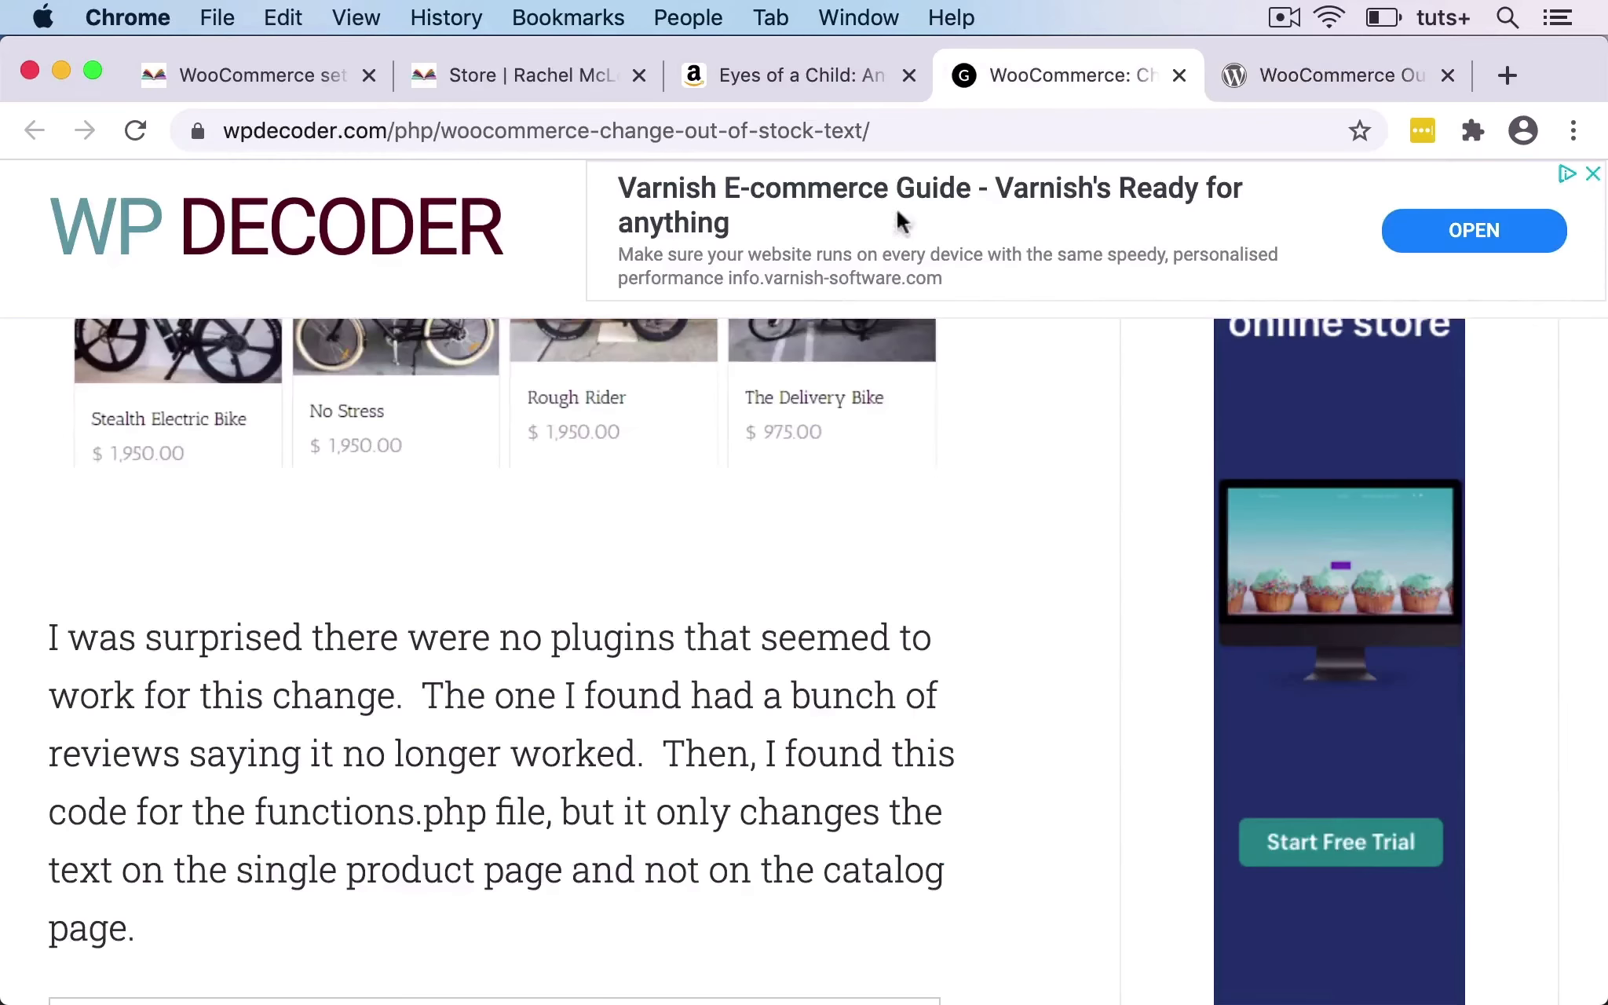
pyautogui.scroll(-5, 858, 617)
pyautogui.scroll(-5, 857, 617)
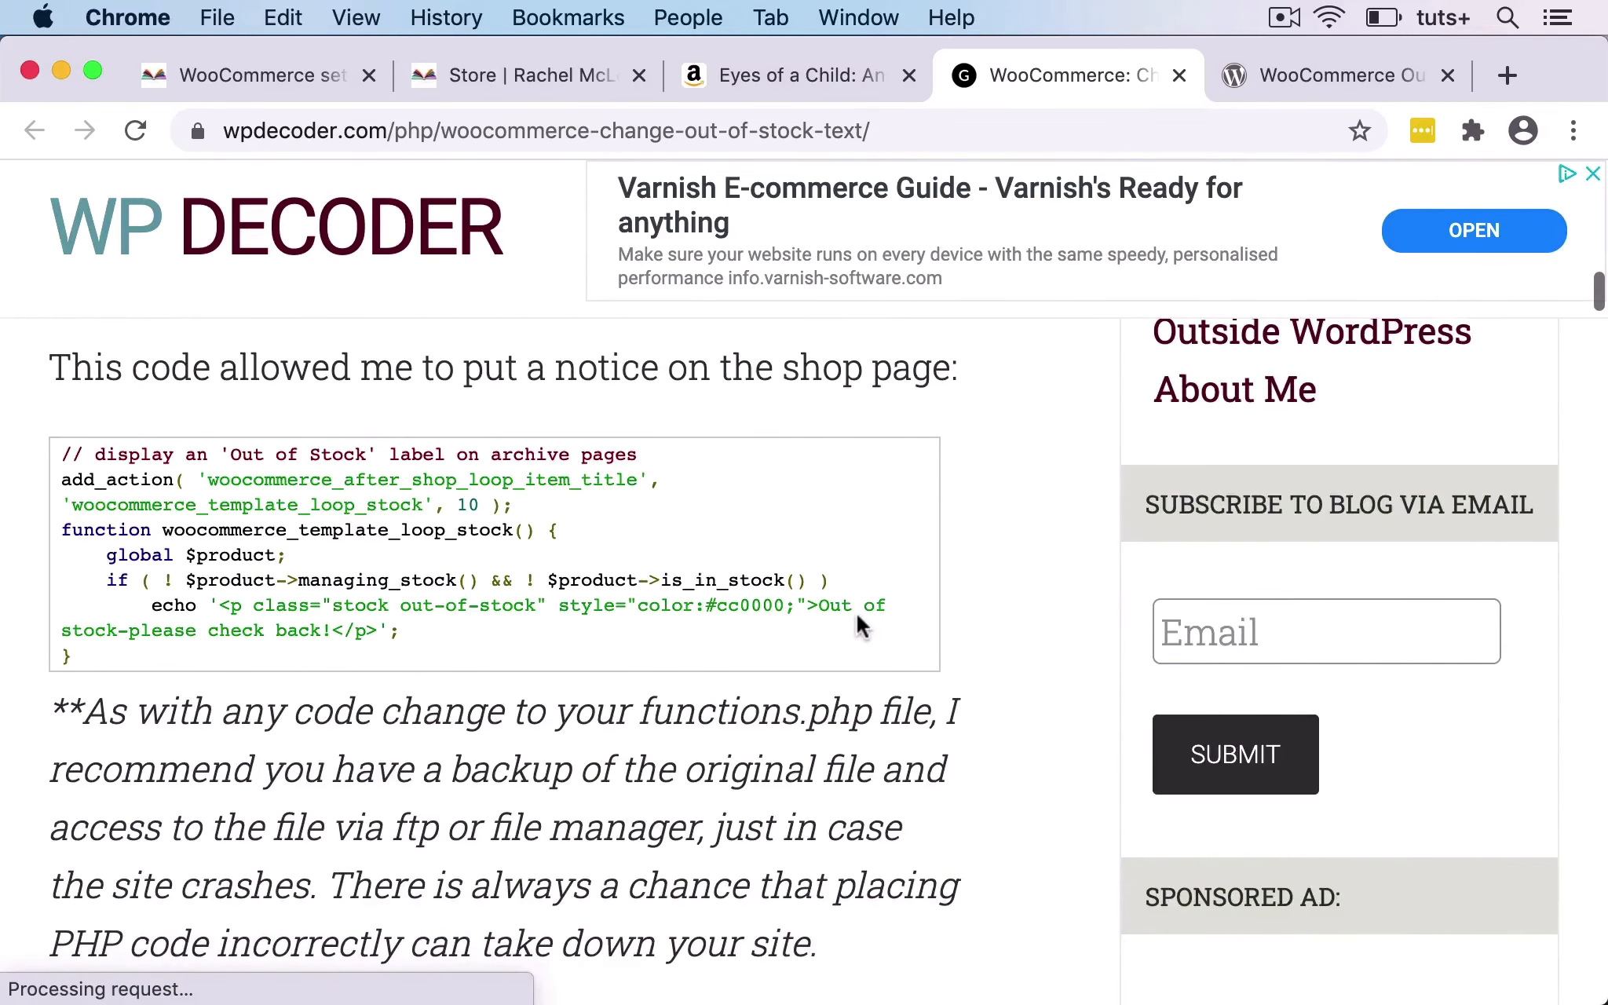
pyautogui.scroll(7, 857, 618)
pyautogui.scroll(-1, 858, 617)
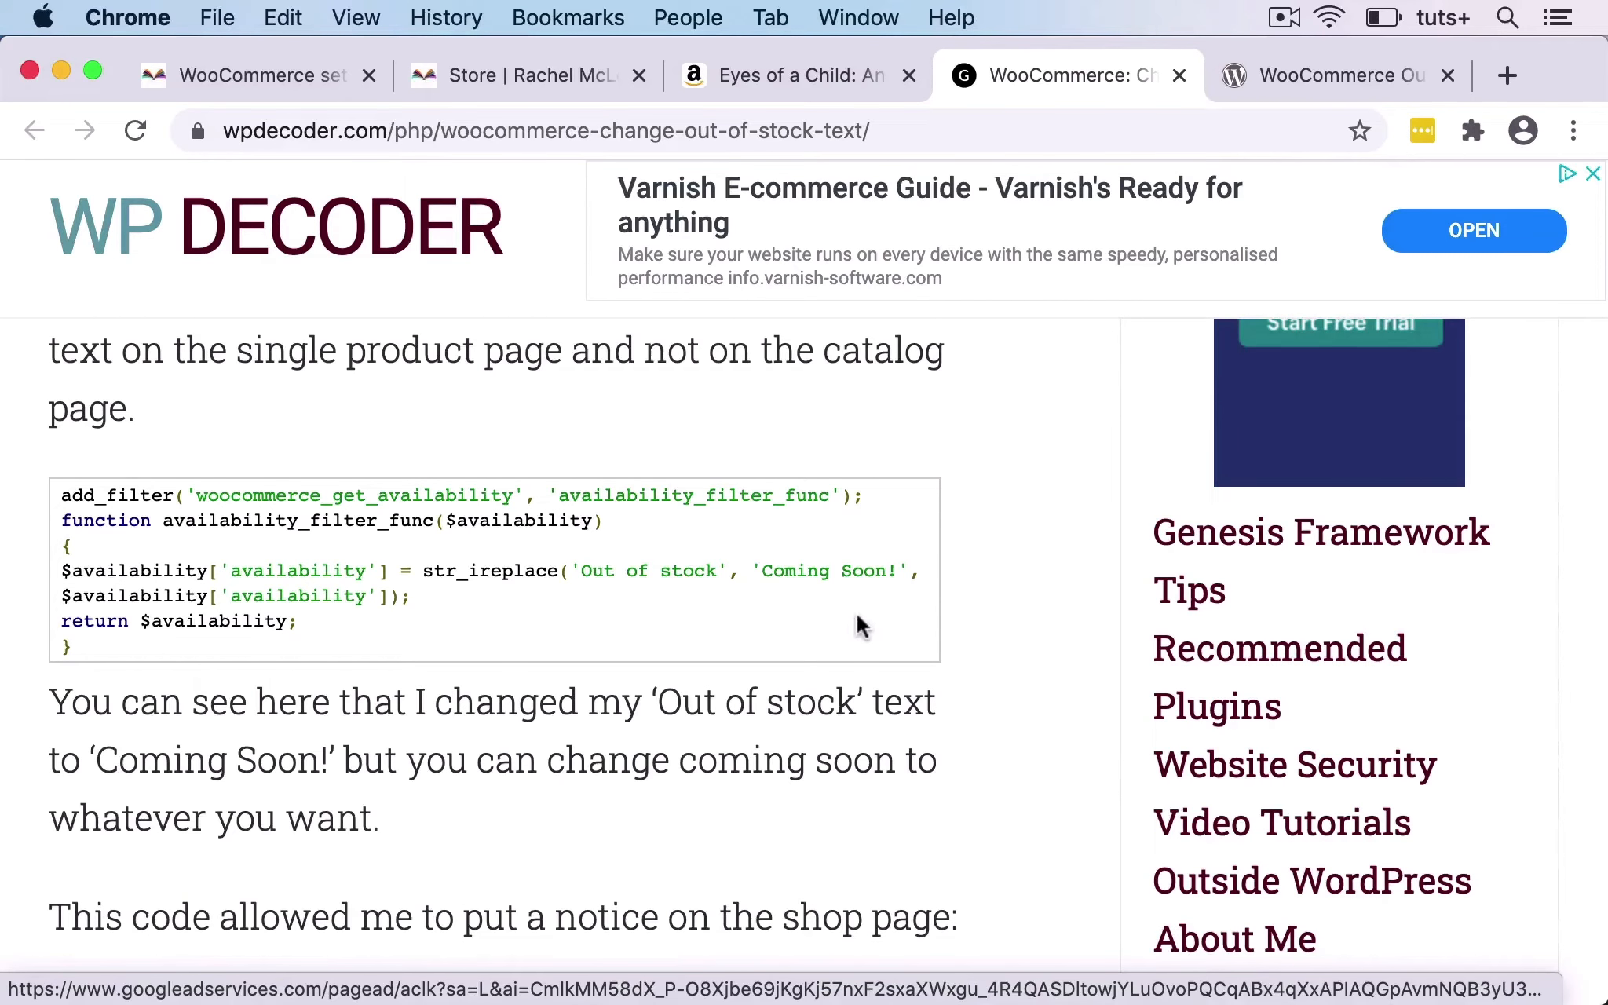
pyautogui.scroll(3, 856, 613)
# Open Eyes of a Child from the store's Other novels and stories category and select the signed paperback format to review it.
pyautogui.click(285, 78)
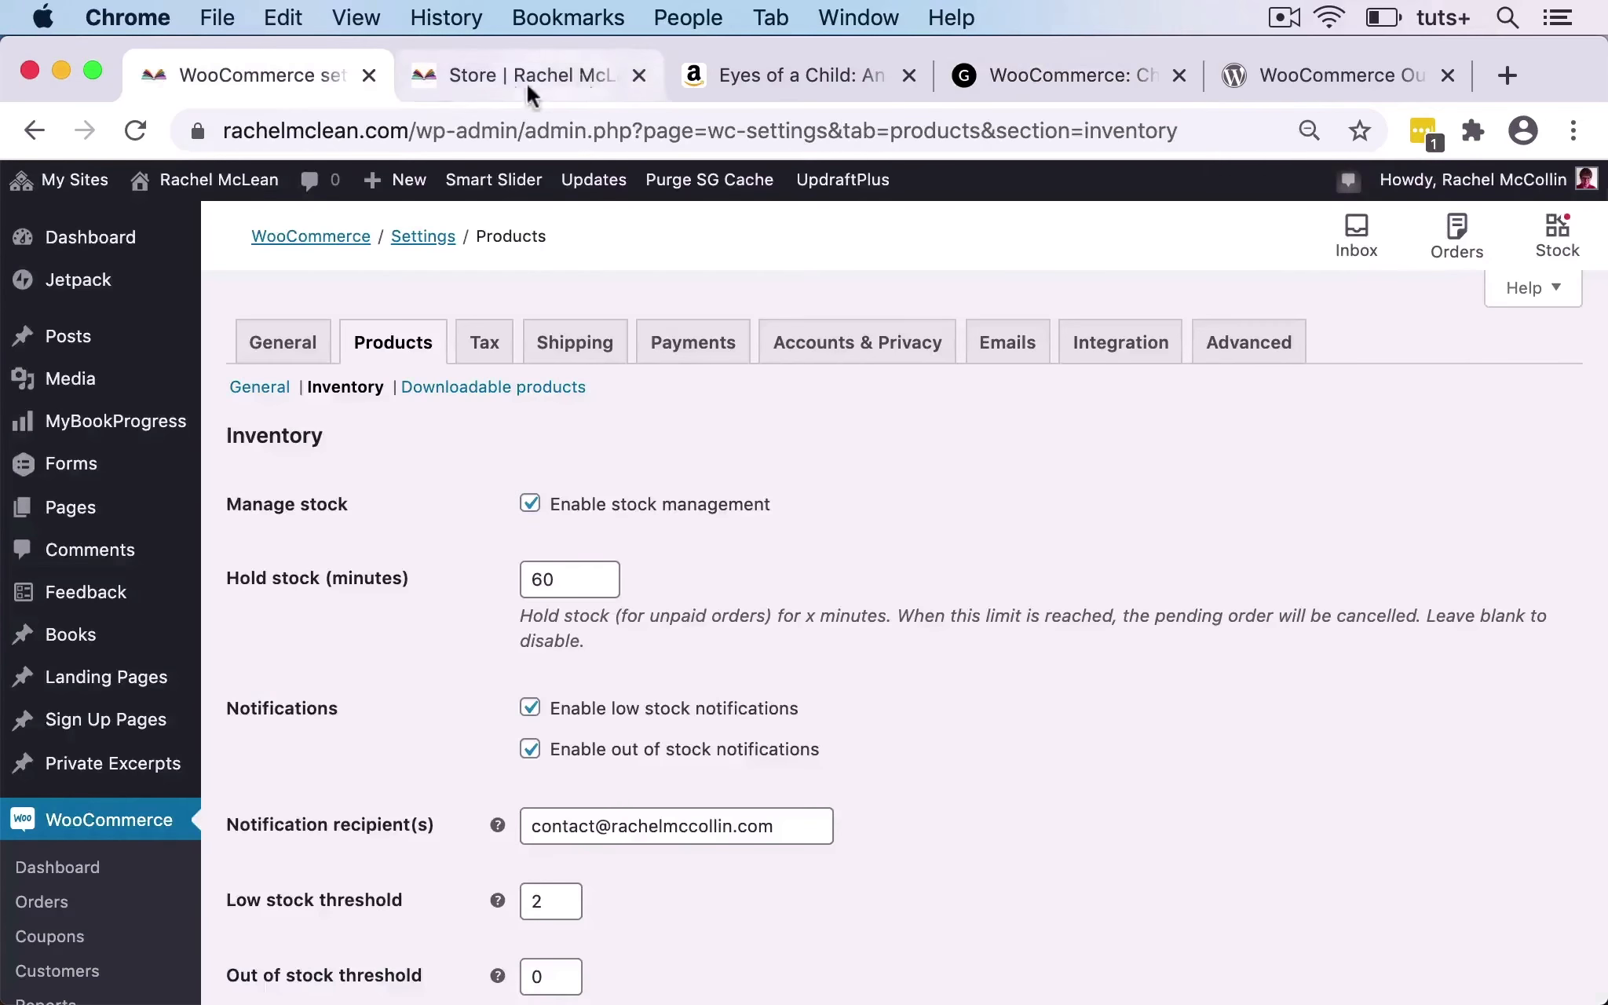
pyautogui.click(518, 88)
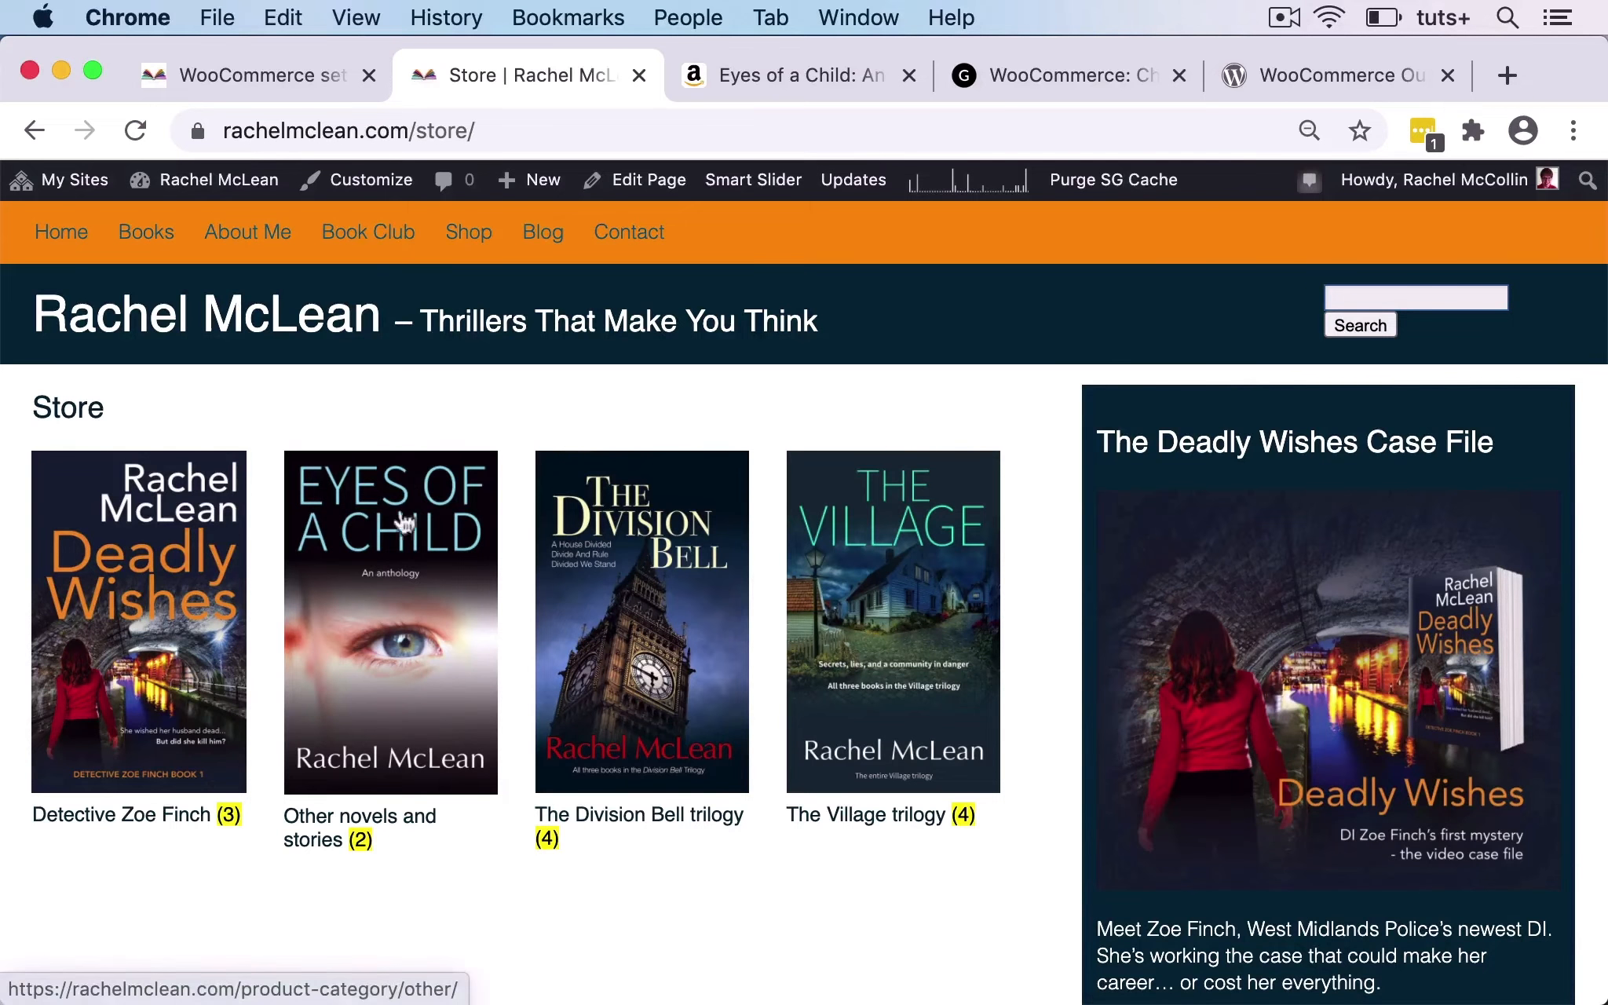
pyautogui.click(405, 564)
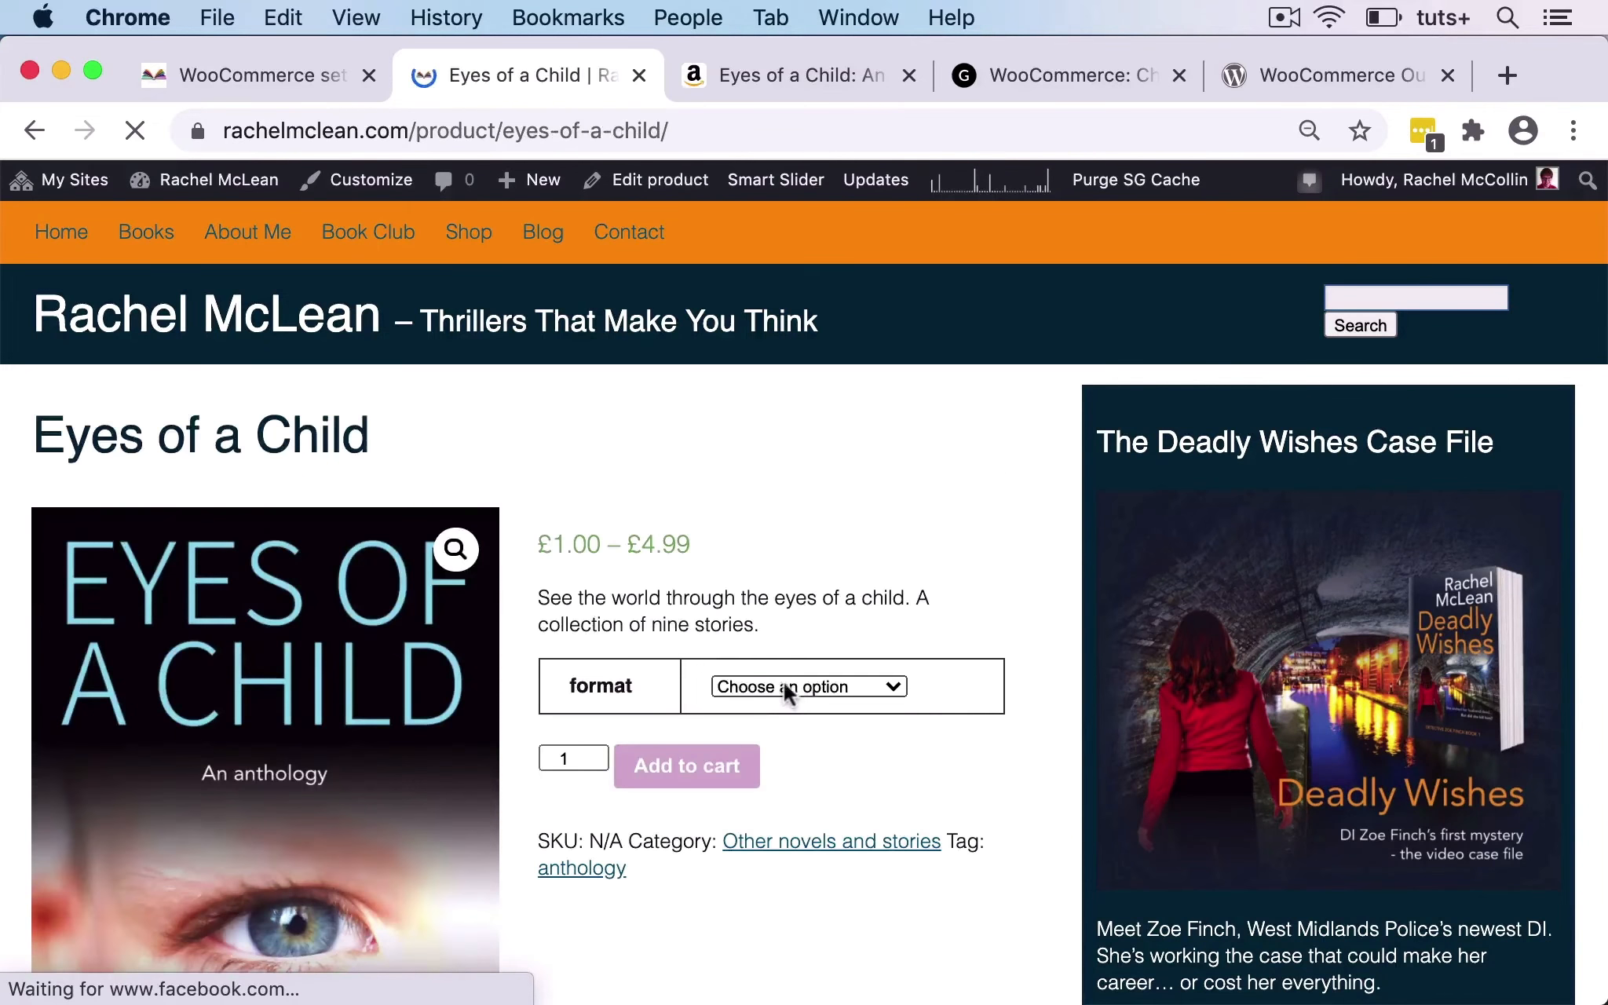
pyautogui.click(790, 681)
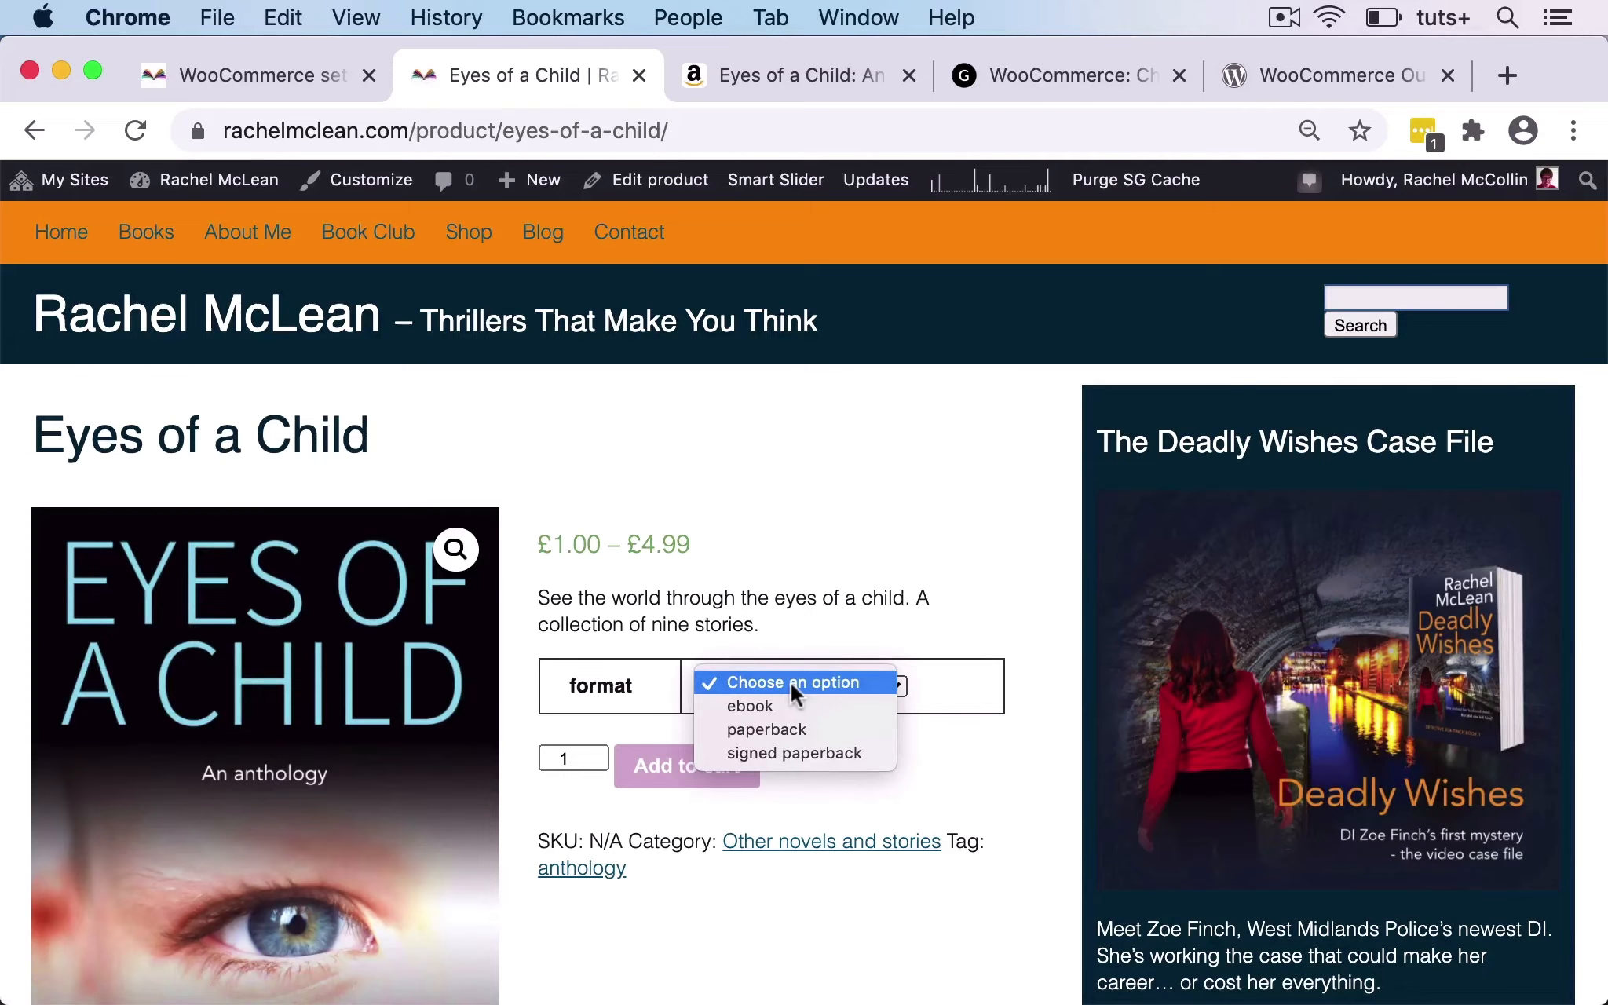
pyautogui.click(790, 681)
pyautogui.click(793, 686)
pyautogui.click(793, 752)
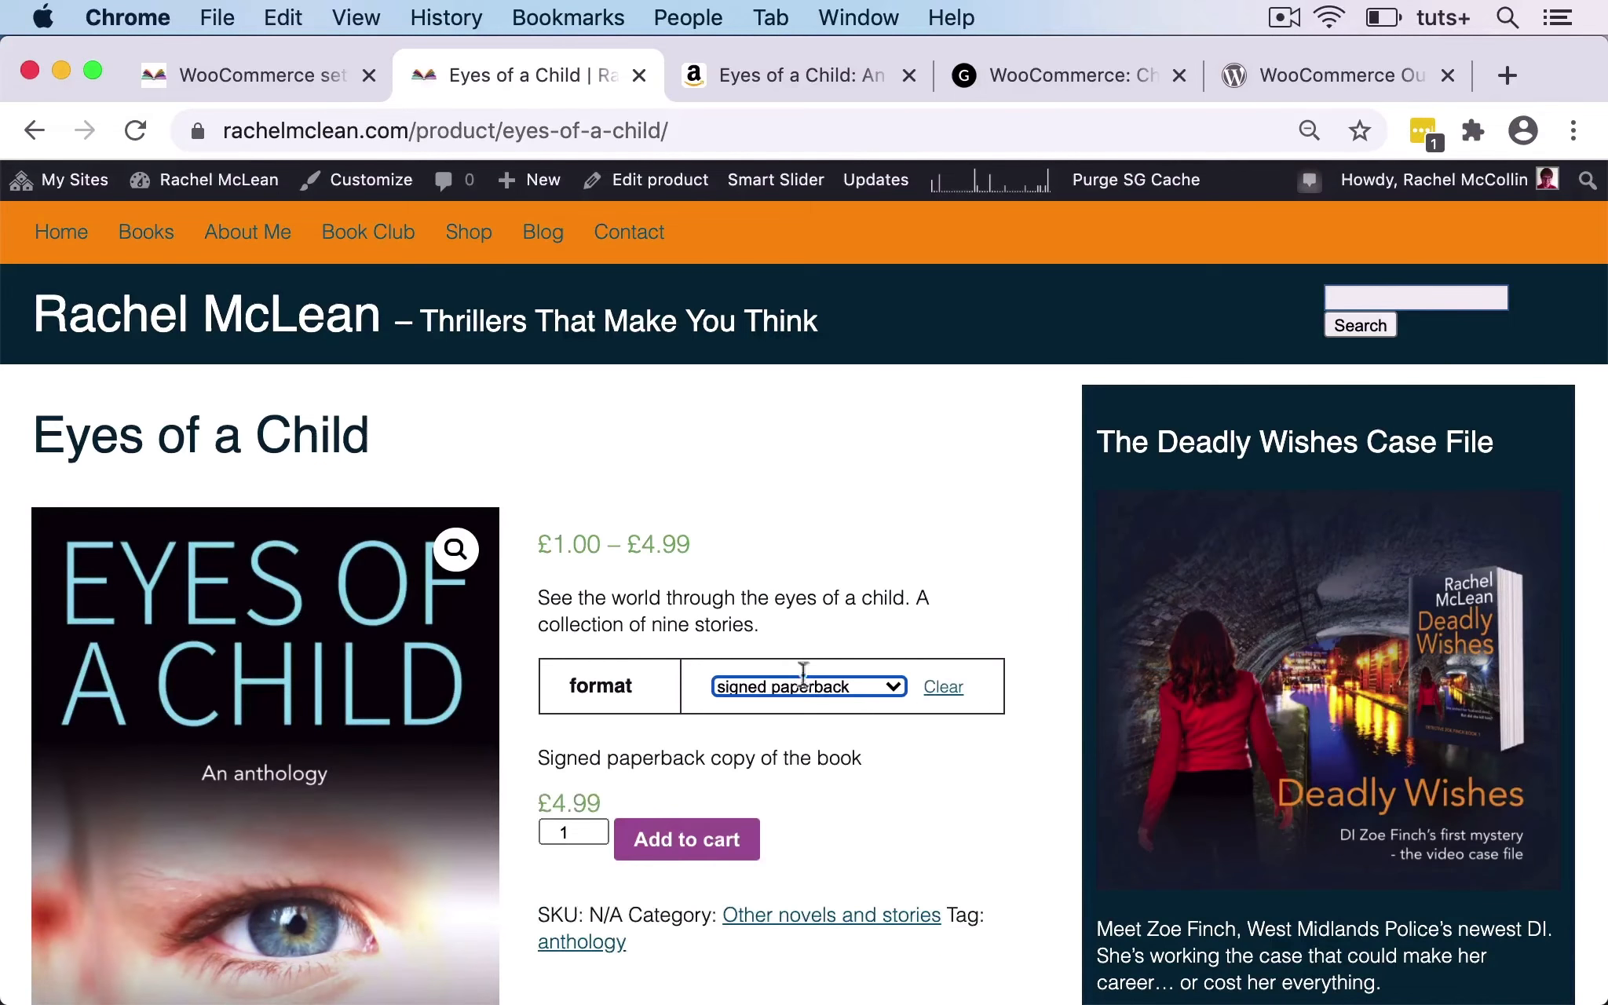
pyautogui.scroll(-3, 919, 815)
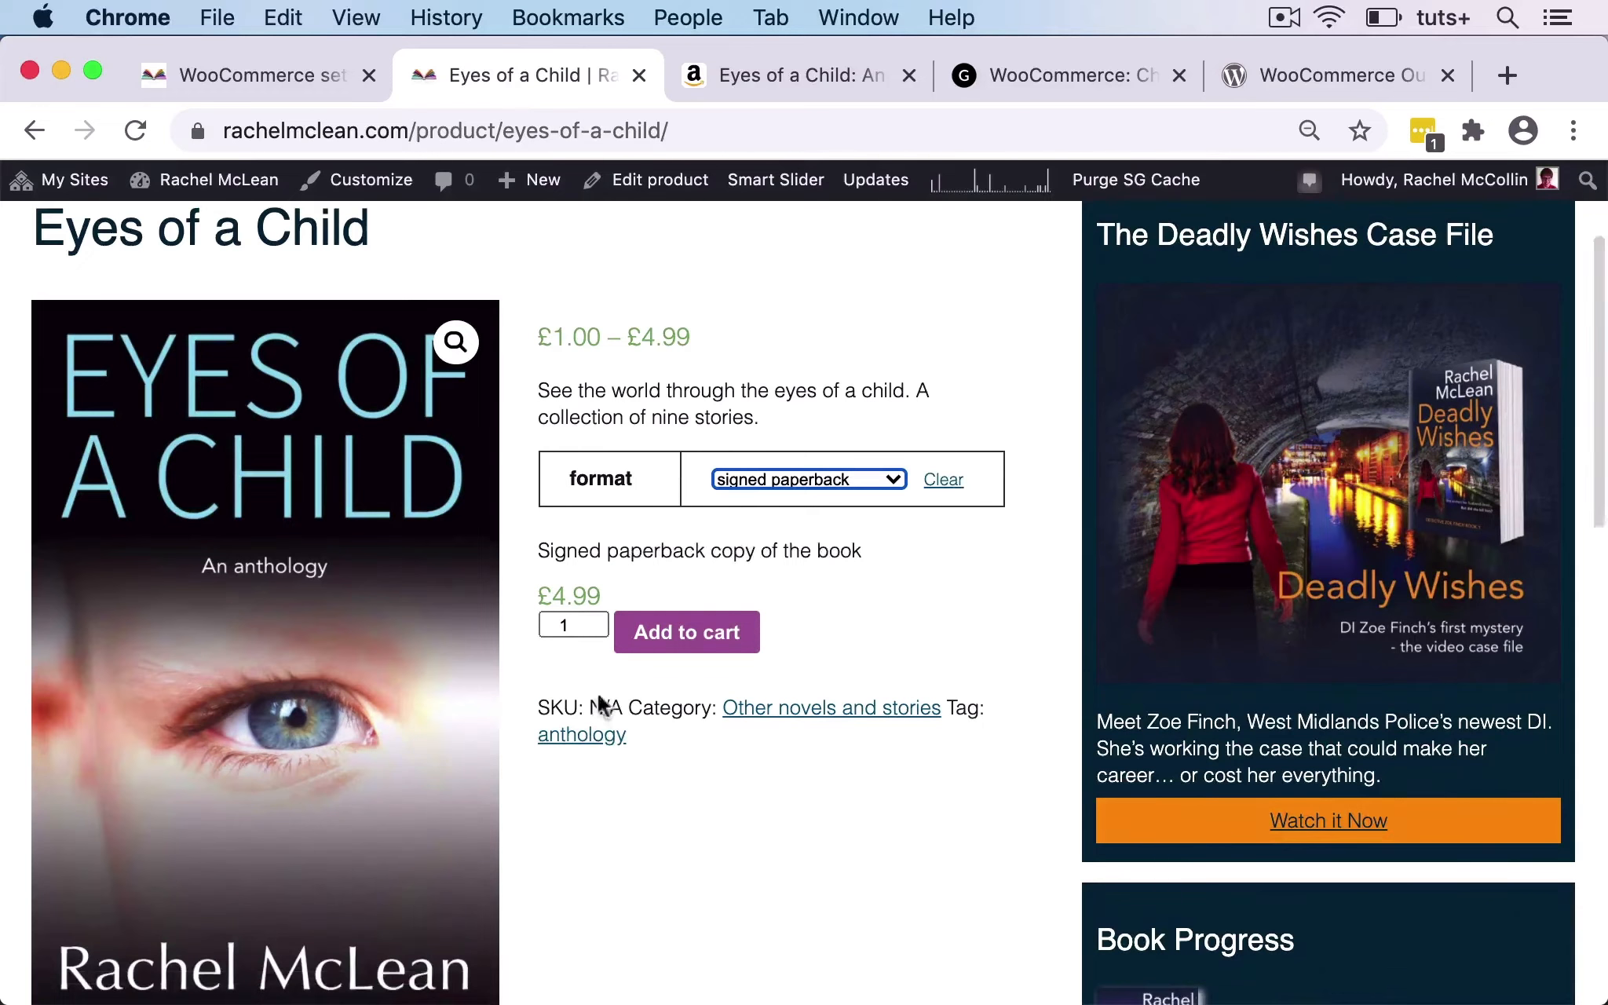
pyautogui.scroll(-1, 727, 823)
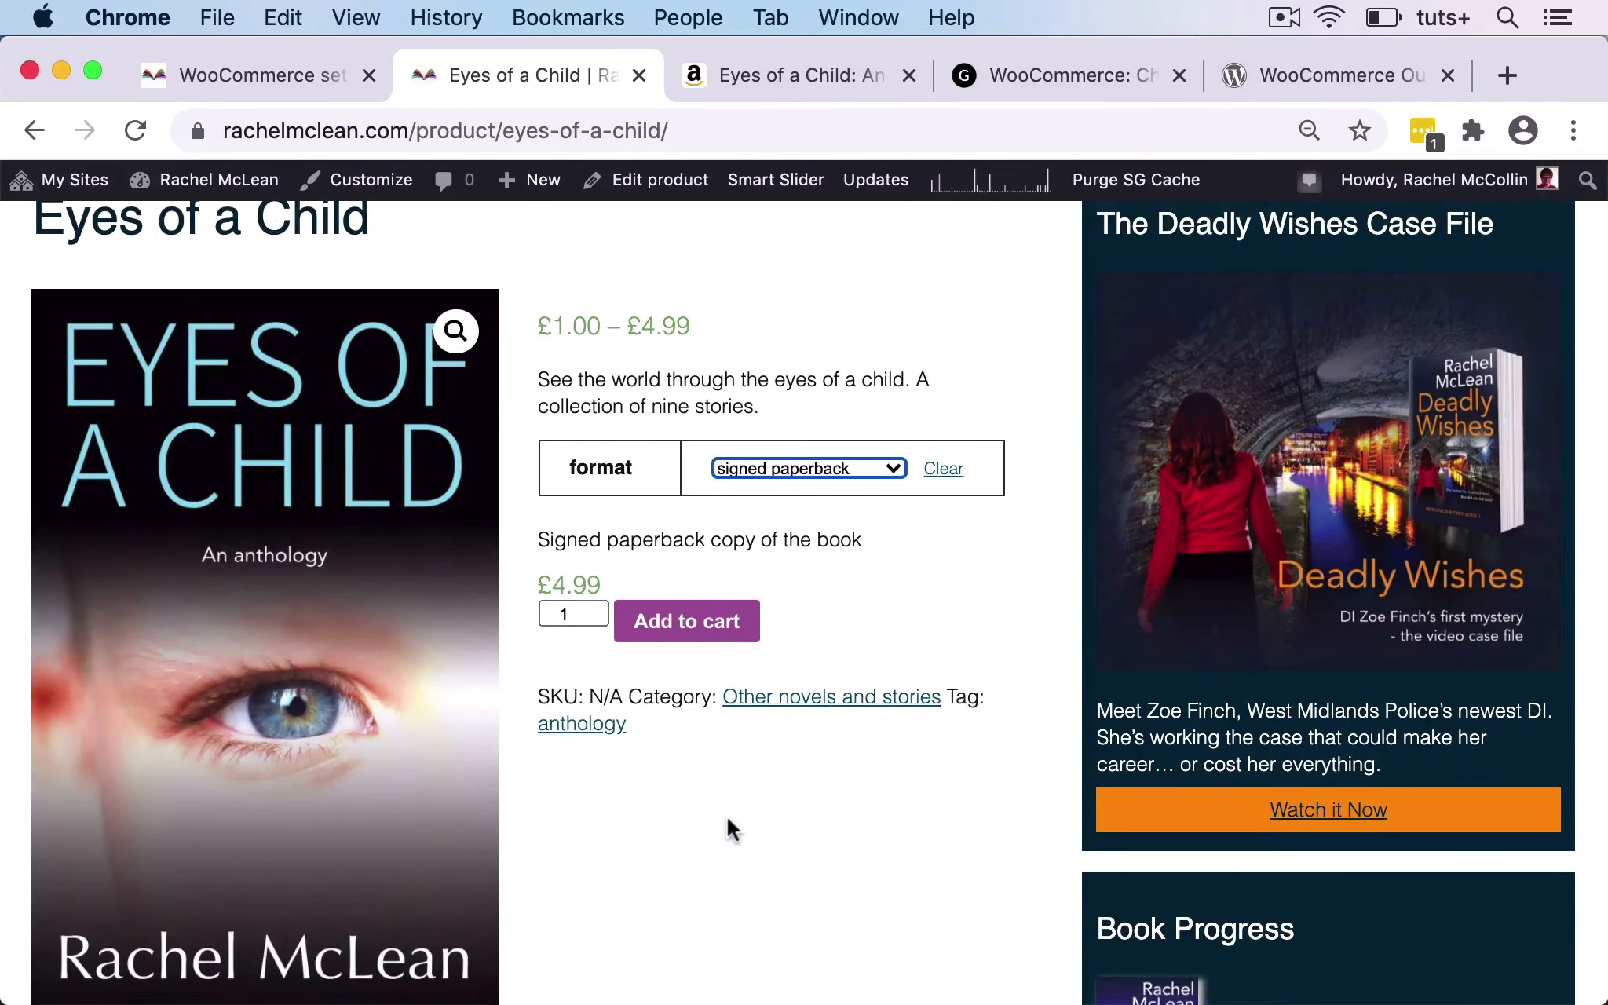
pyautogui.scroll(3, 741, 800)
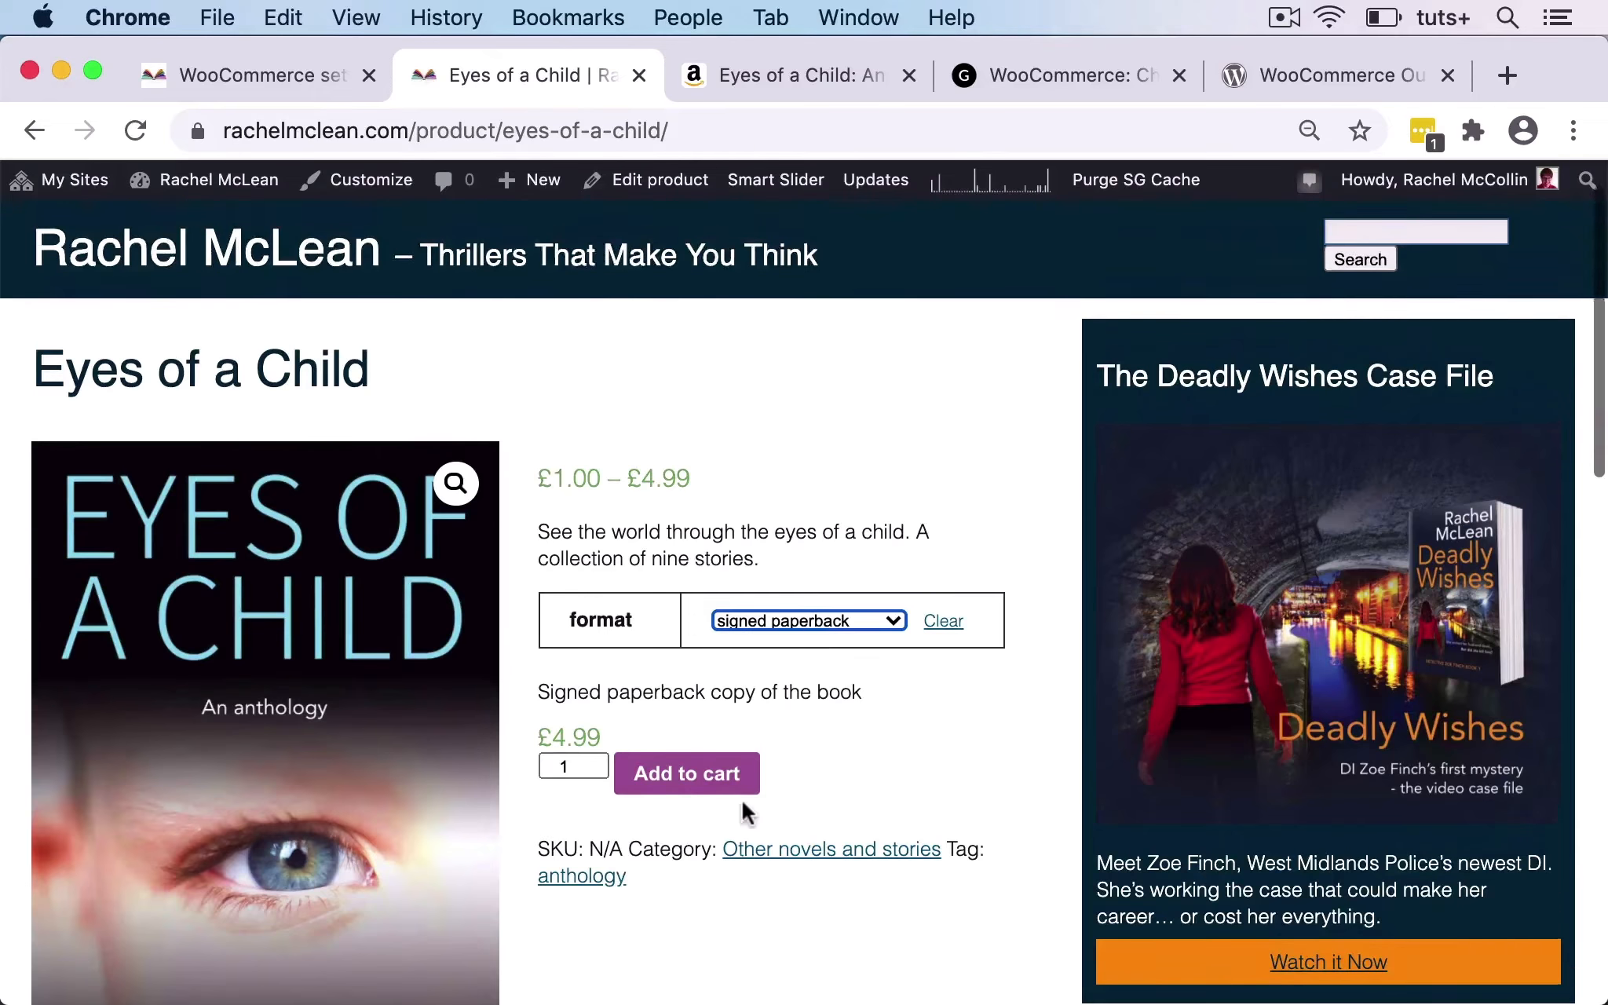
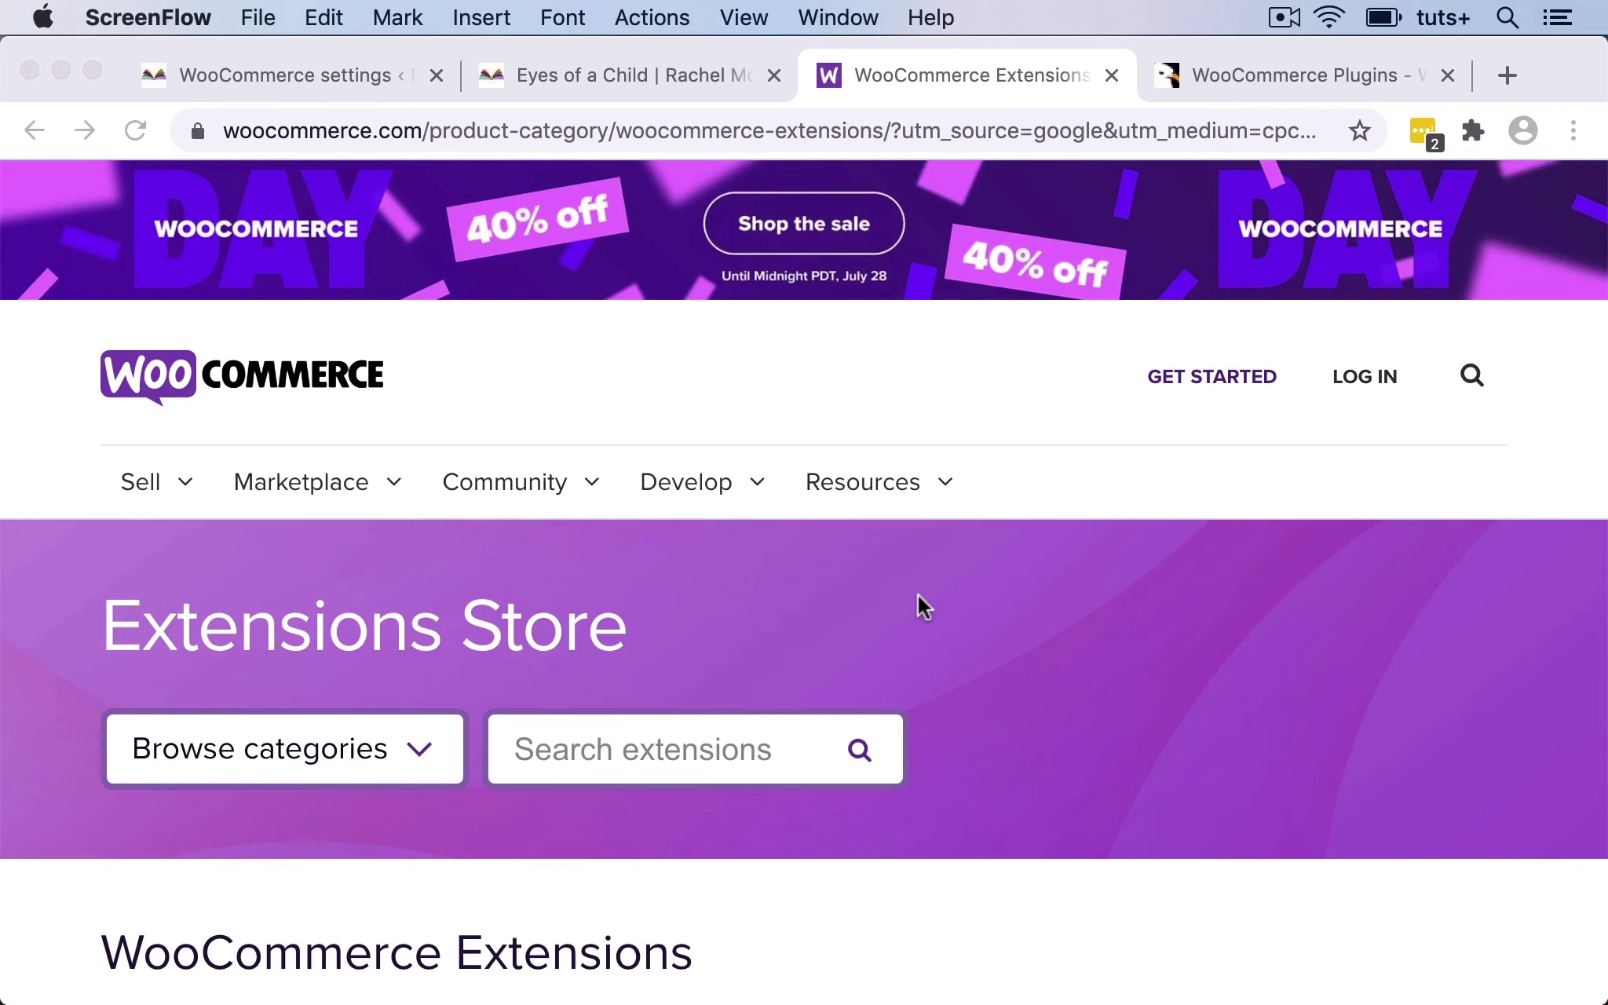
# Look through the WooCommerce Extensions Store page, examining the featured extensions, category filters and first listed extensions.
pyautogui.scroll(-15, 924, 606)
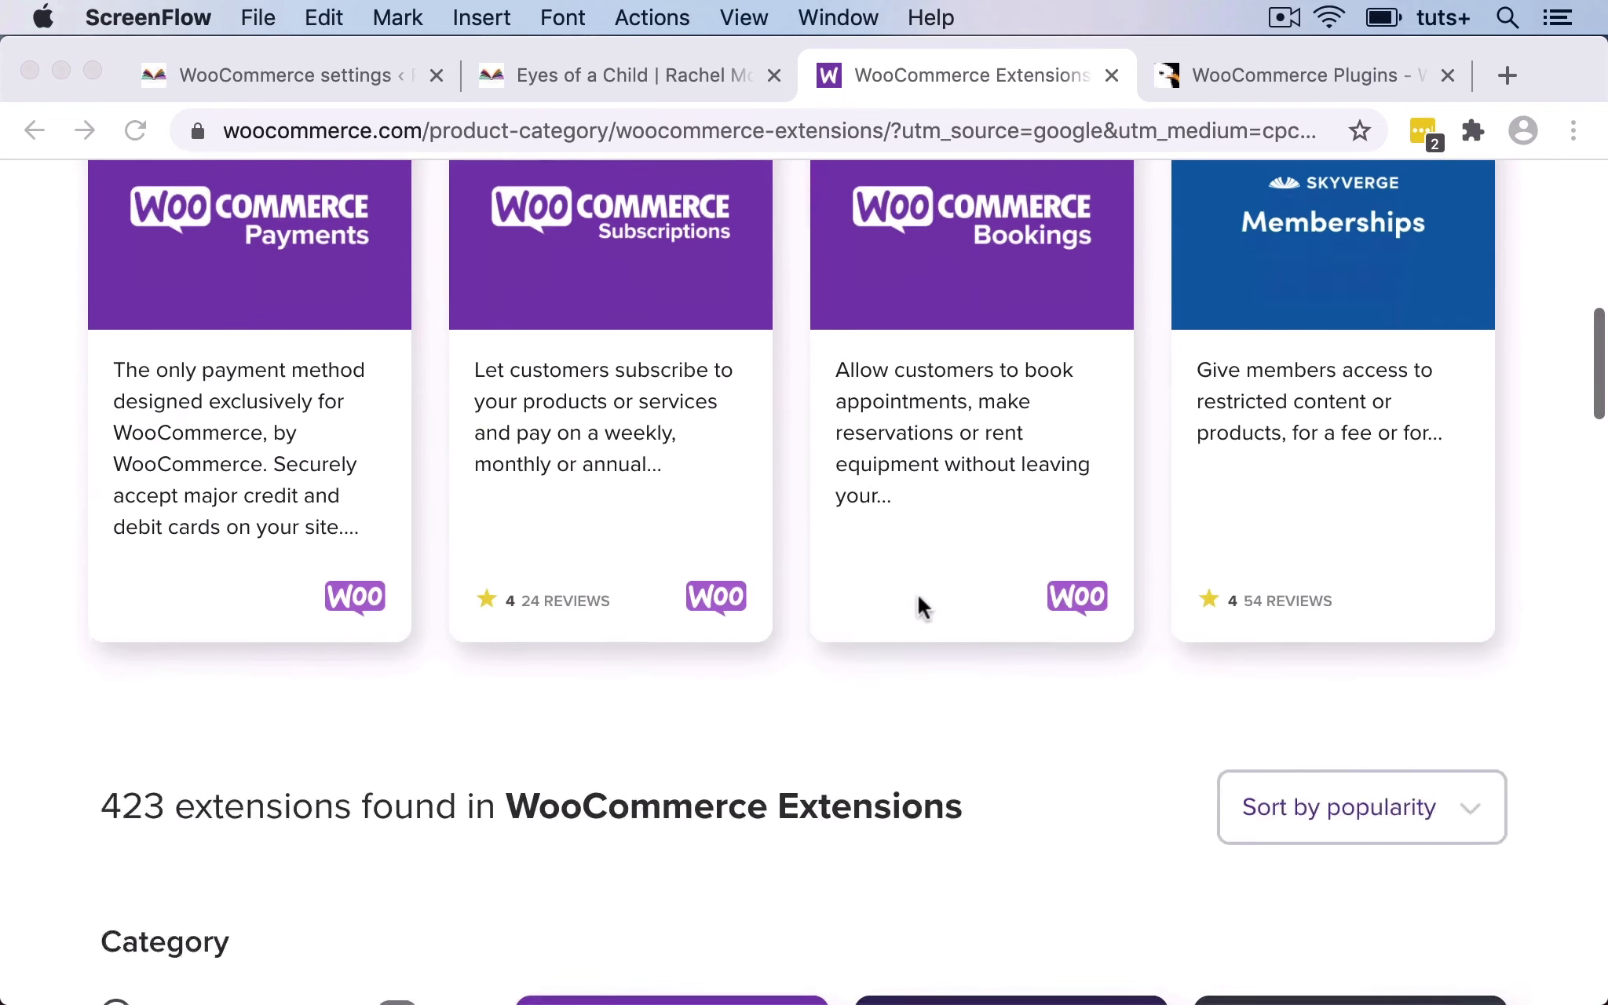
pyautogui.scroll(-3, 923, 606)
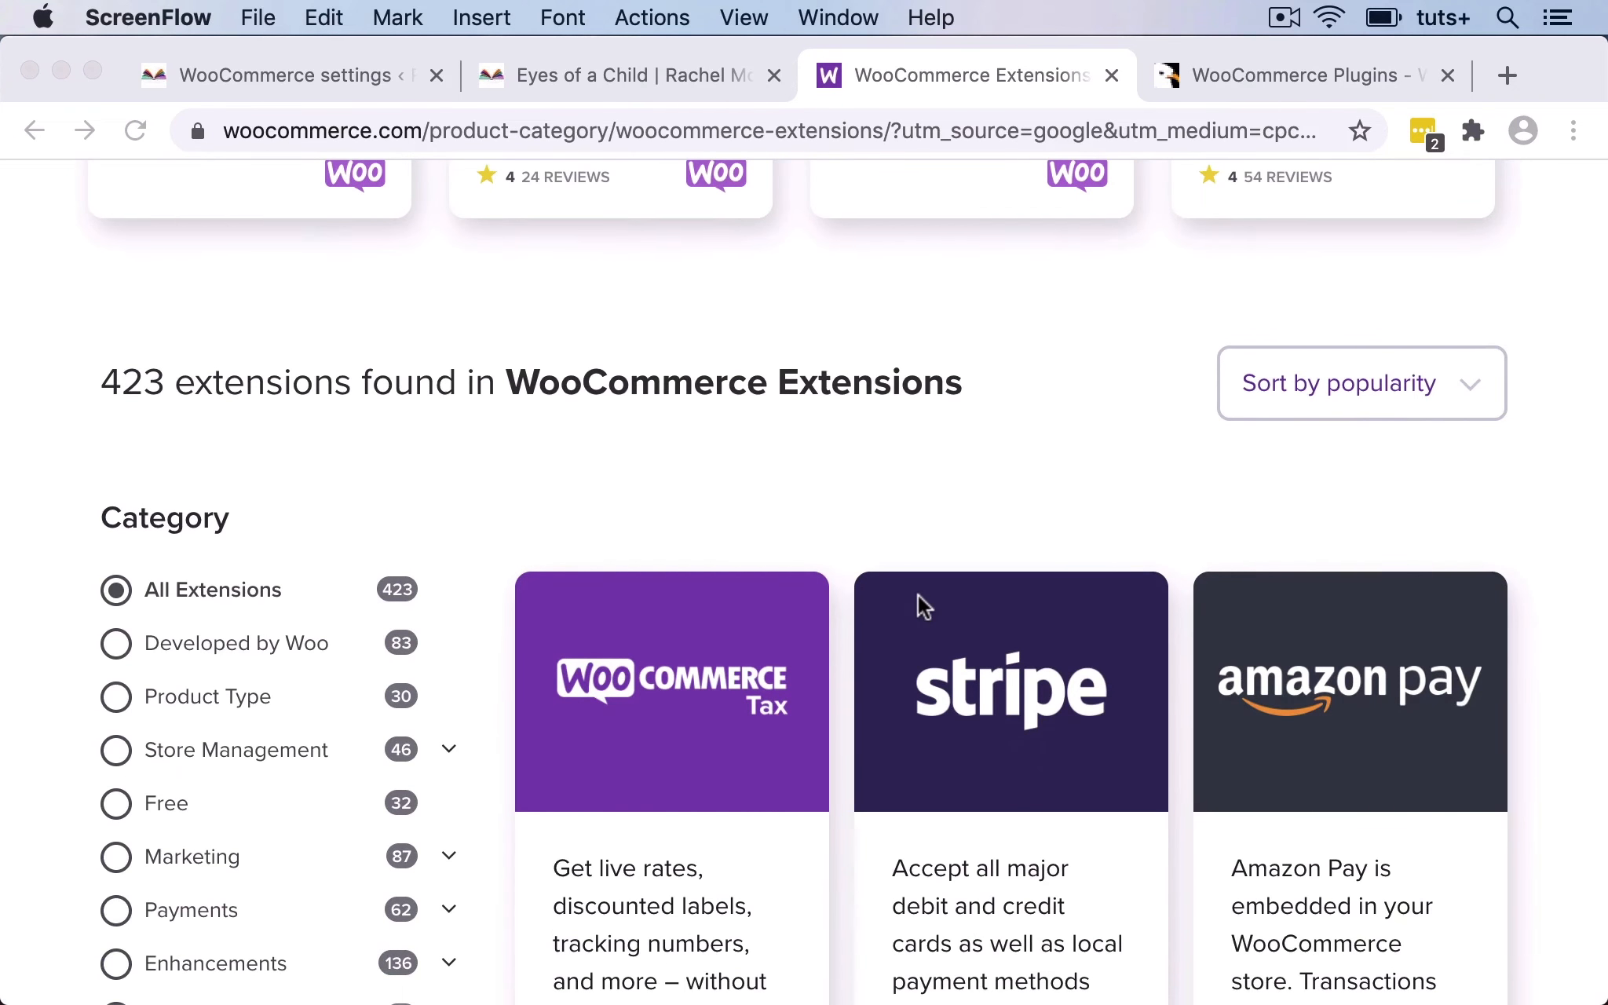
pyautogui.scroll(-2, 924, 607)
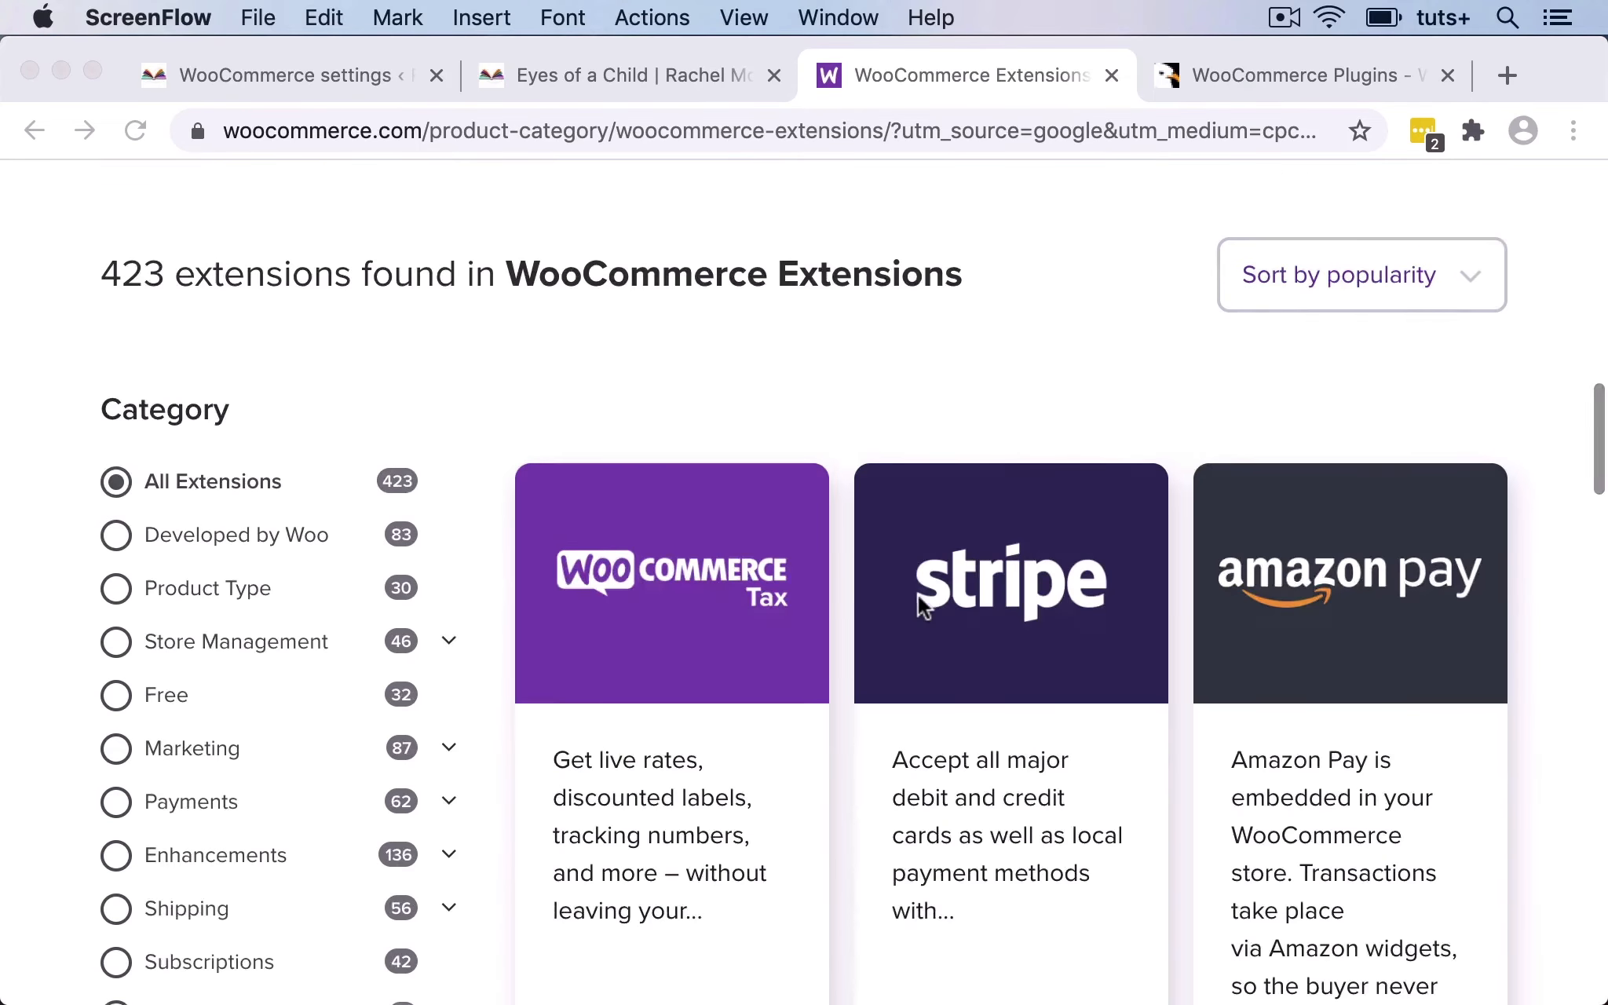
pyautogui.scroll(3, 924, 606)
pyautogui.scroll(-1, 924, 606)
pyautogui.scroll(-4, 924, 606)
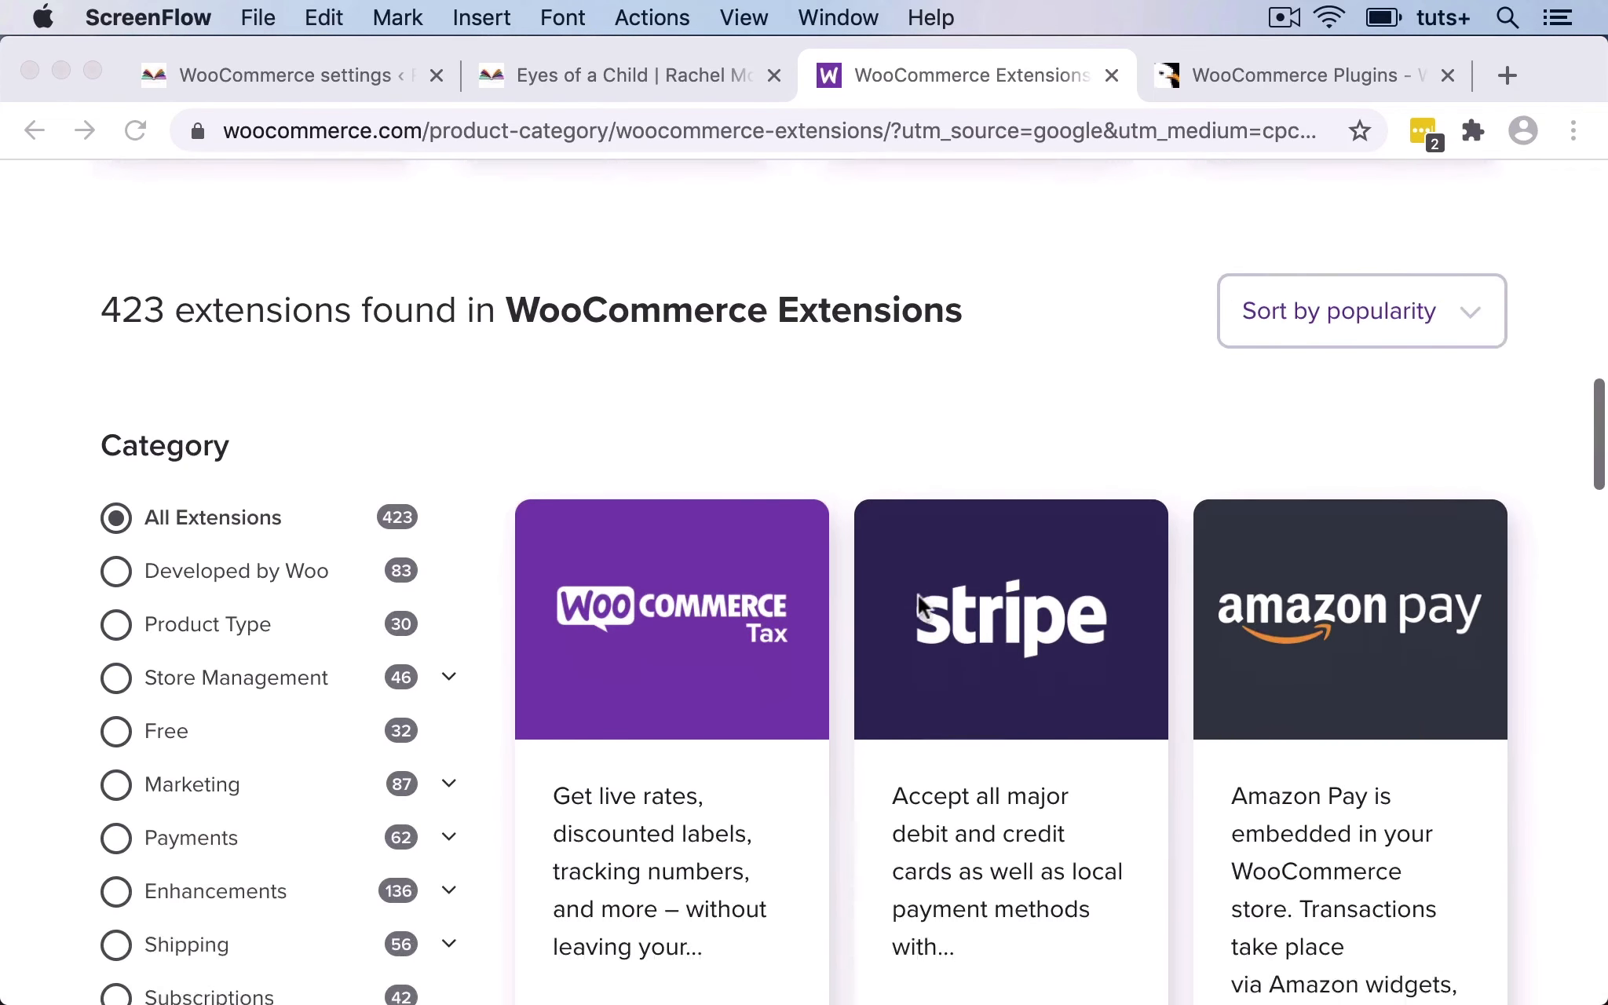
pyautogui.scroll(14, 923, 606)
pyautogui.scroll(5, 923, 606)
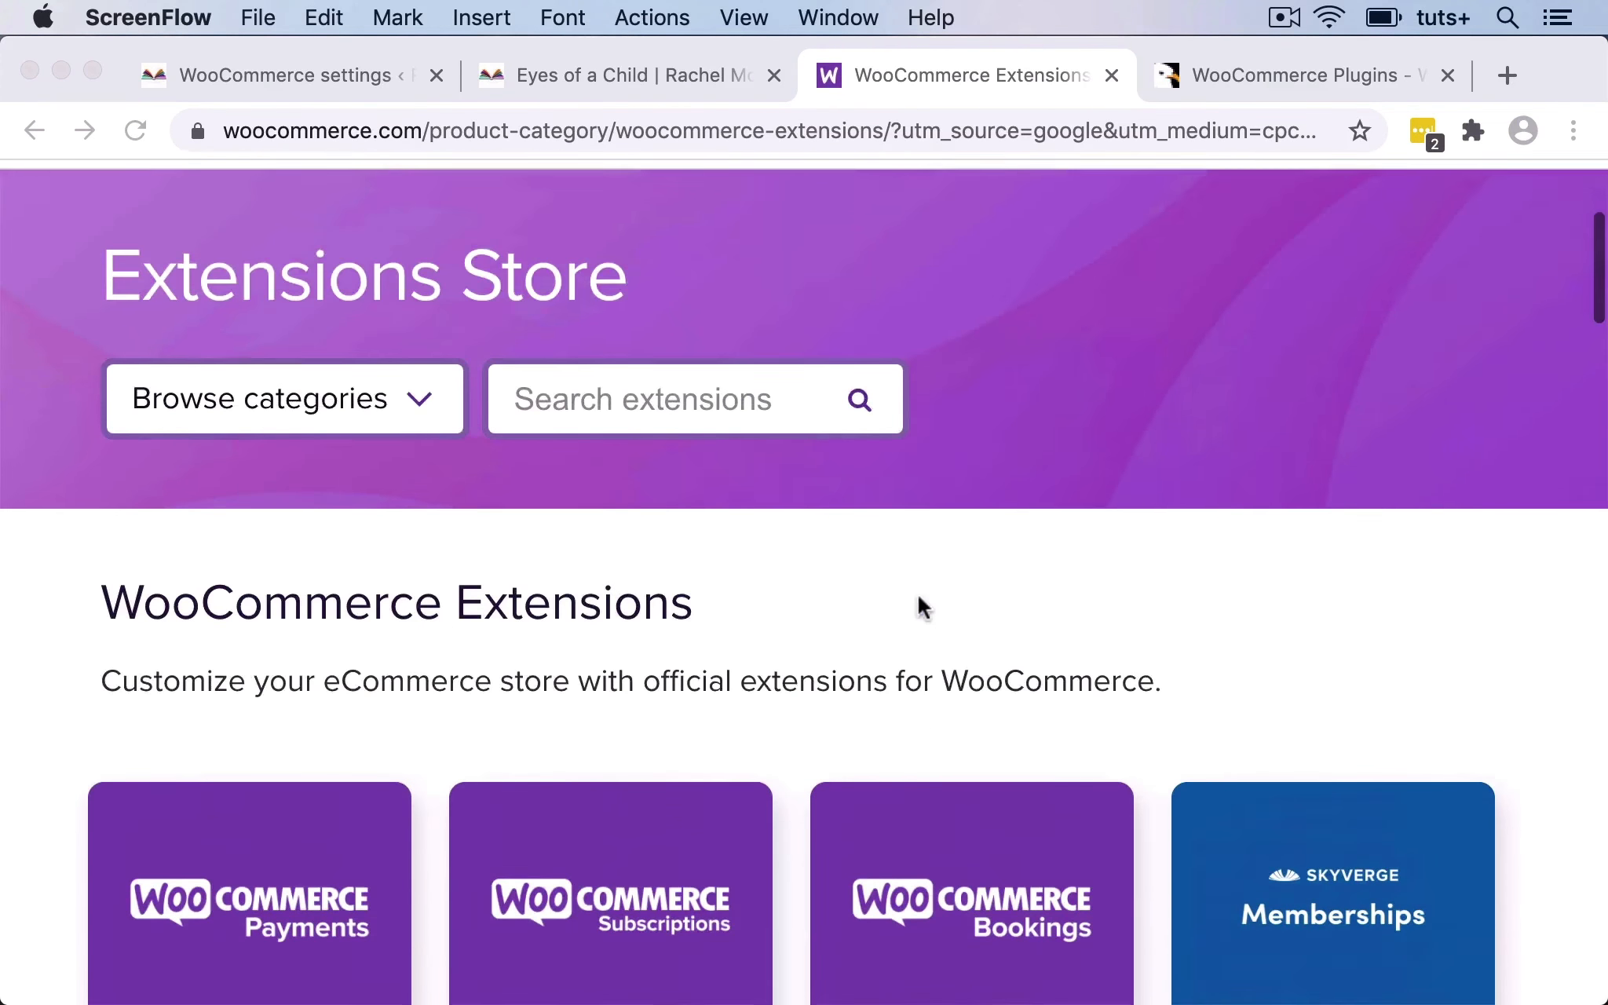
# Open the Extensions Store's category list and review the extension categories from All Extensions to Themes.
pyautogui.click(298, 370)
pyautogui.click(391, 432)
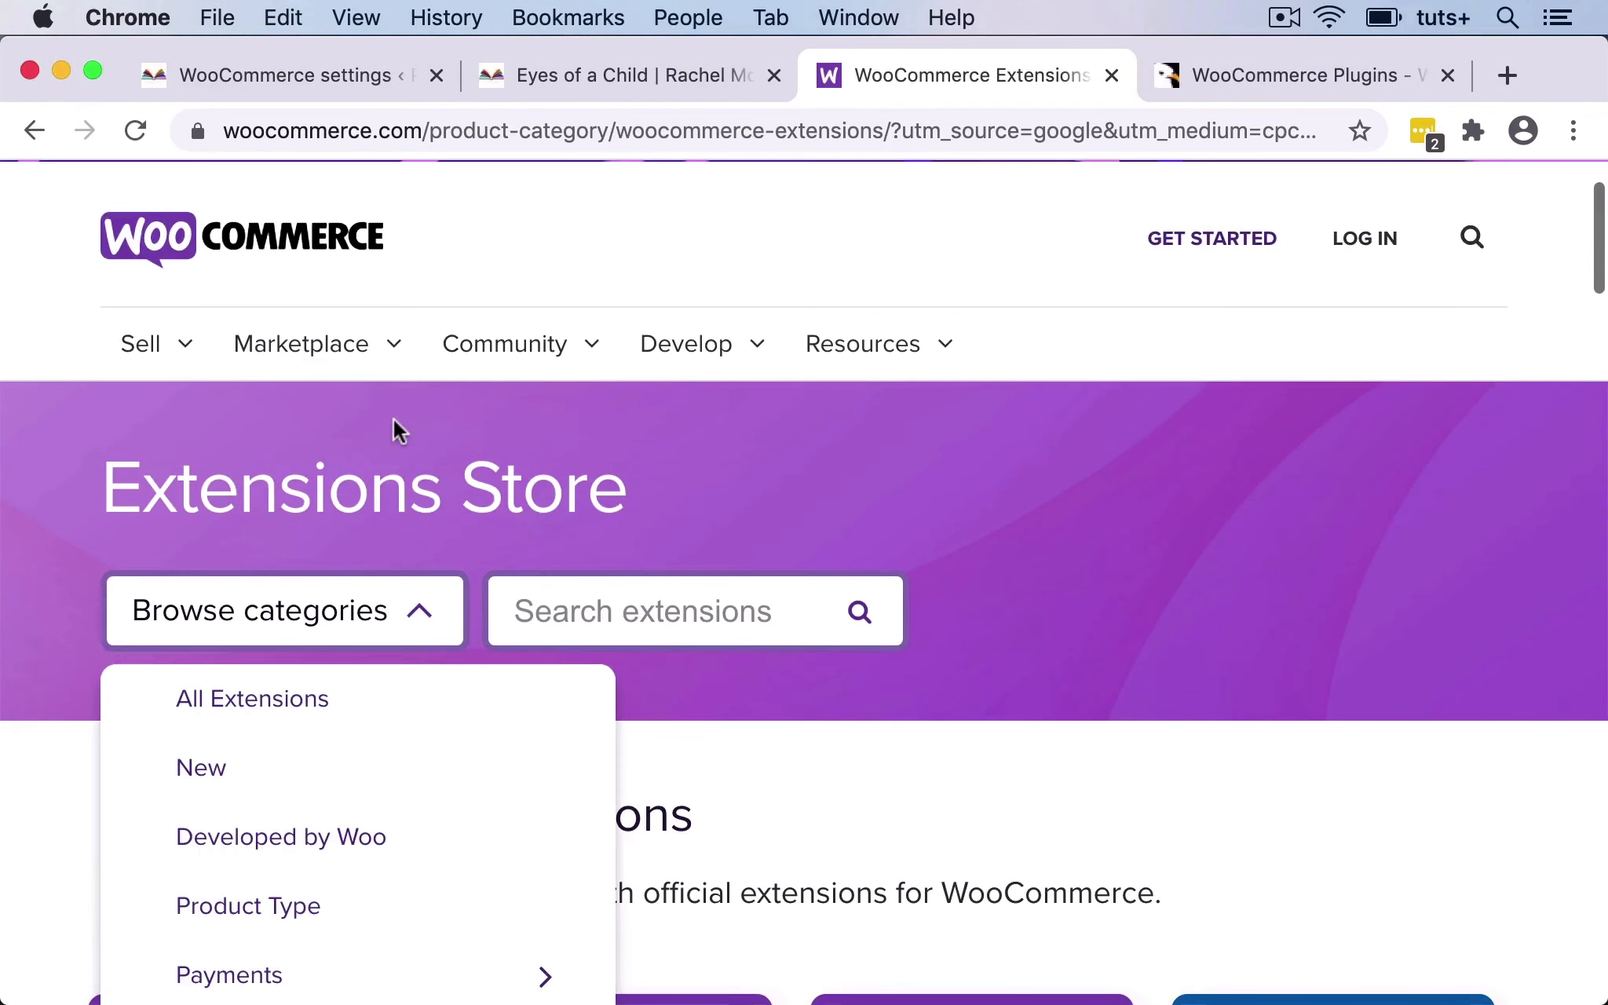
pyautogui.scroll(-1, 673, 426)
pyautogui.scroll(-5, 1186, 679)
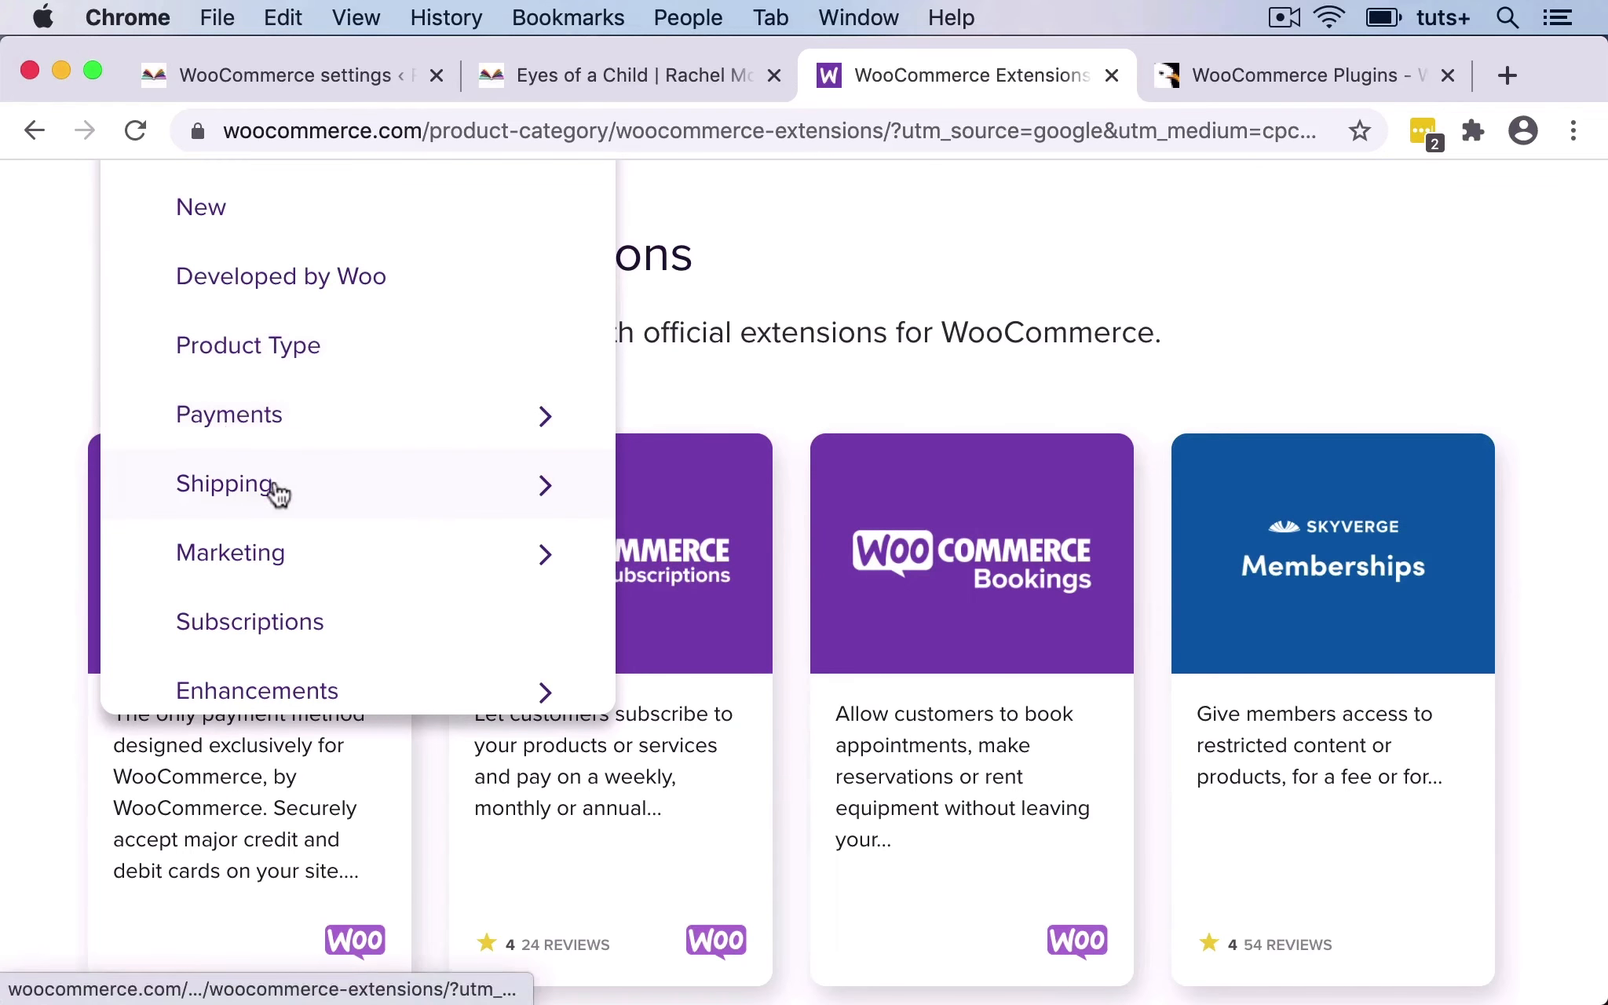
pyautogui.scroll(-2, 316, 582)
pyautogui.scroll(-1, 317, 581)
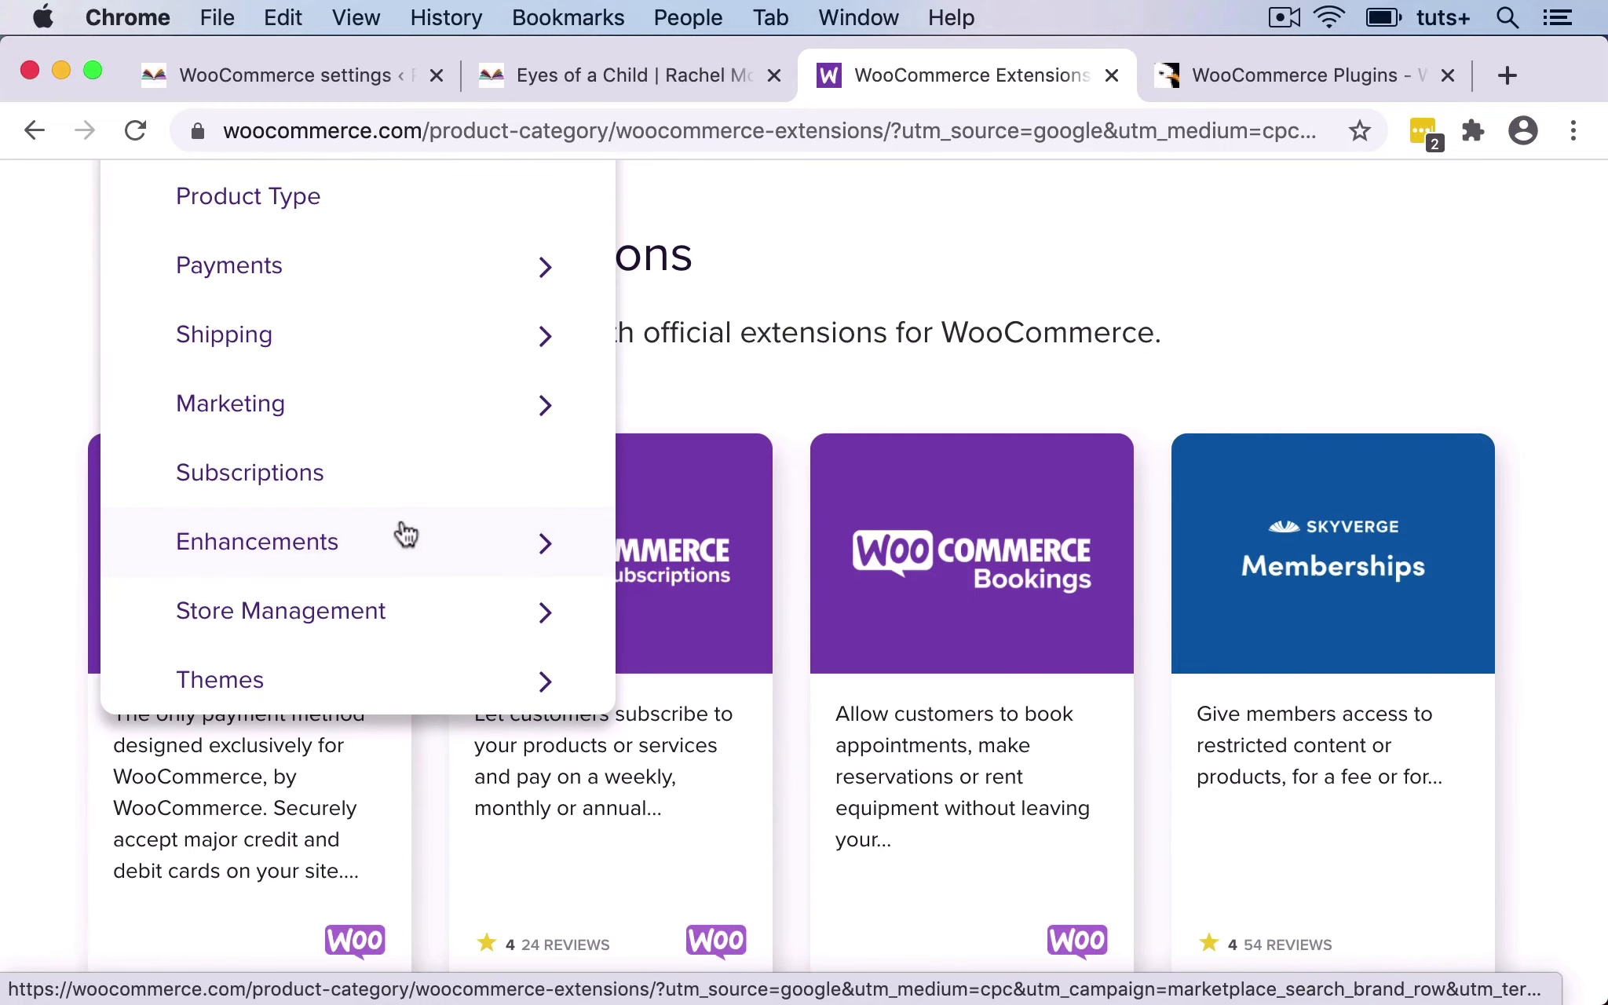
pyautogui.scroll(3, 406, 534)
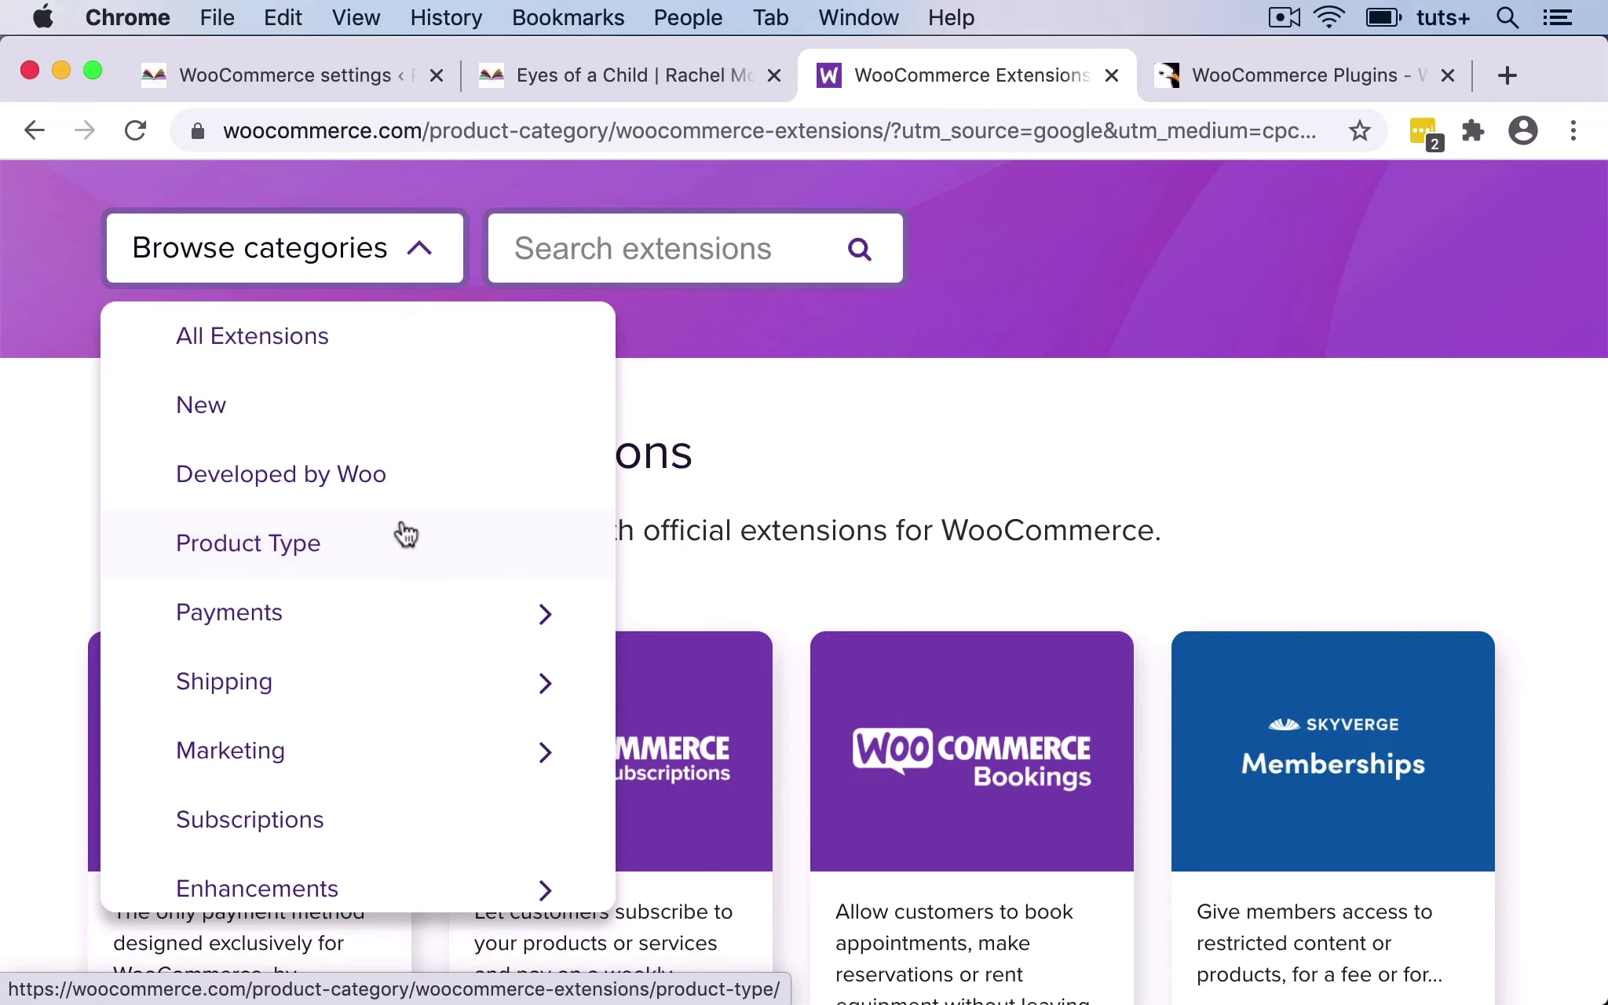
# Open the Fraud subcategory of the Payments extensions and examine the extensions and category filters on its page.
pyautogui.click(406, 619)
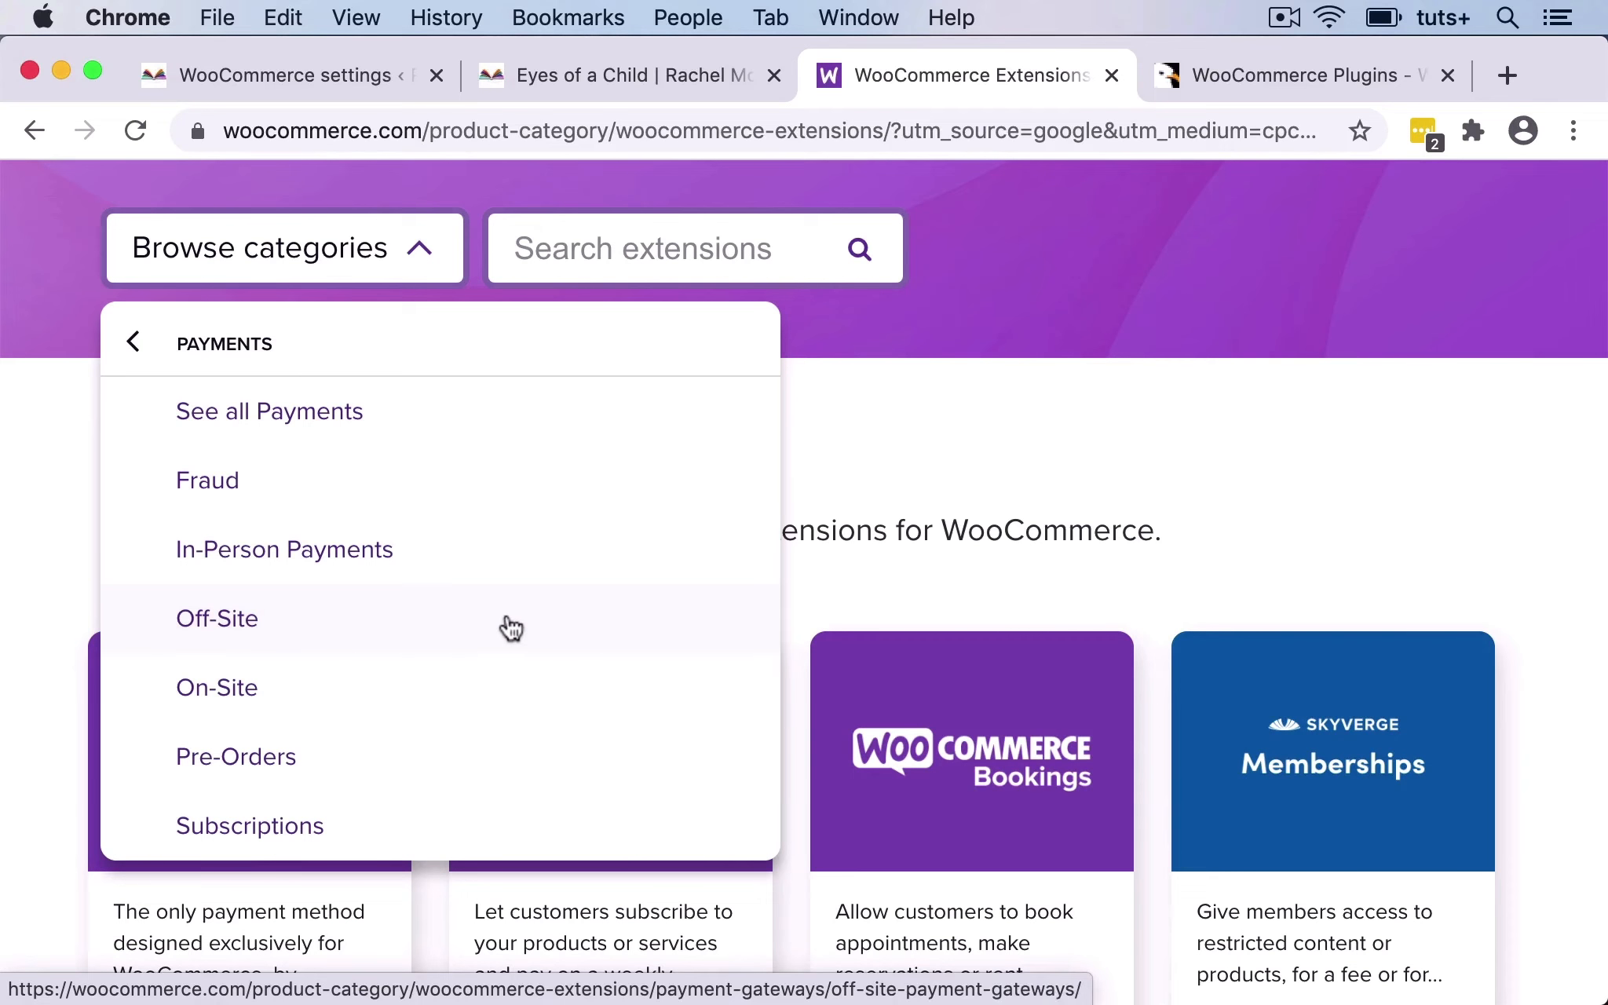
pyautogui.scroll(-1, 511, 629)
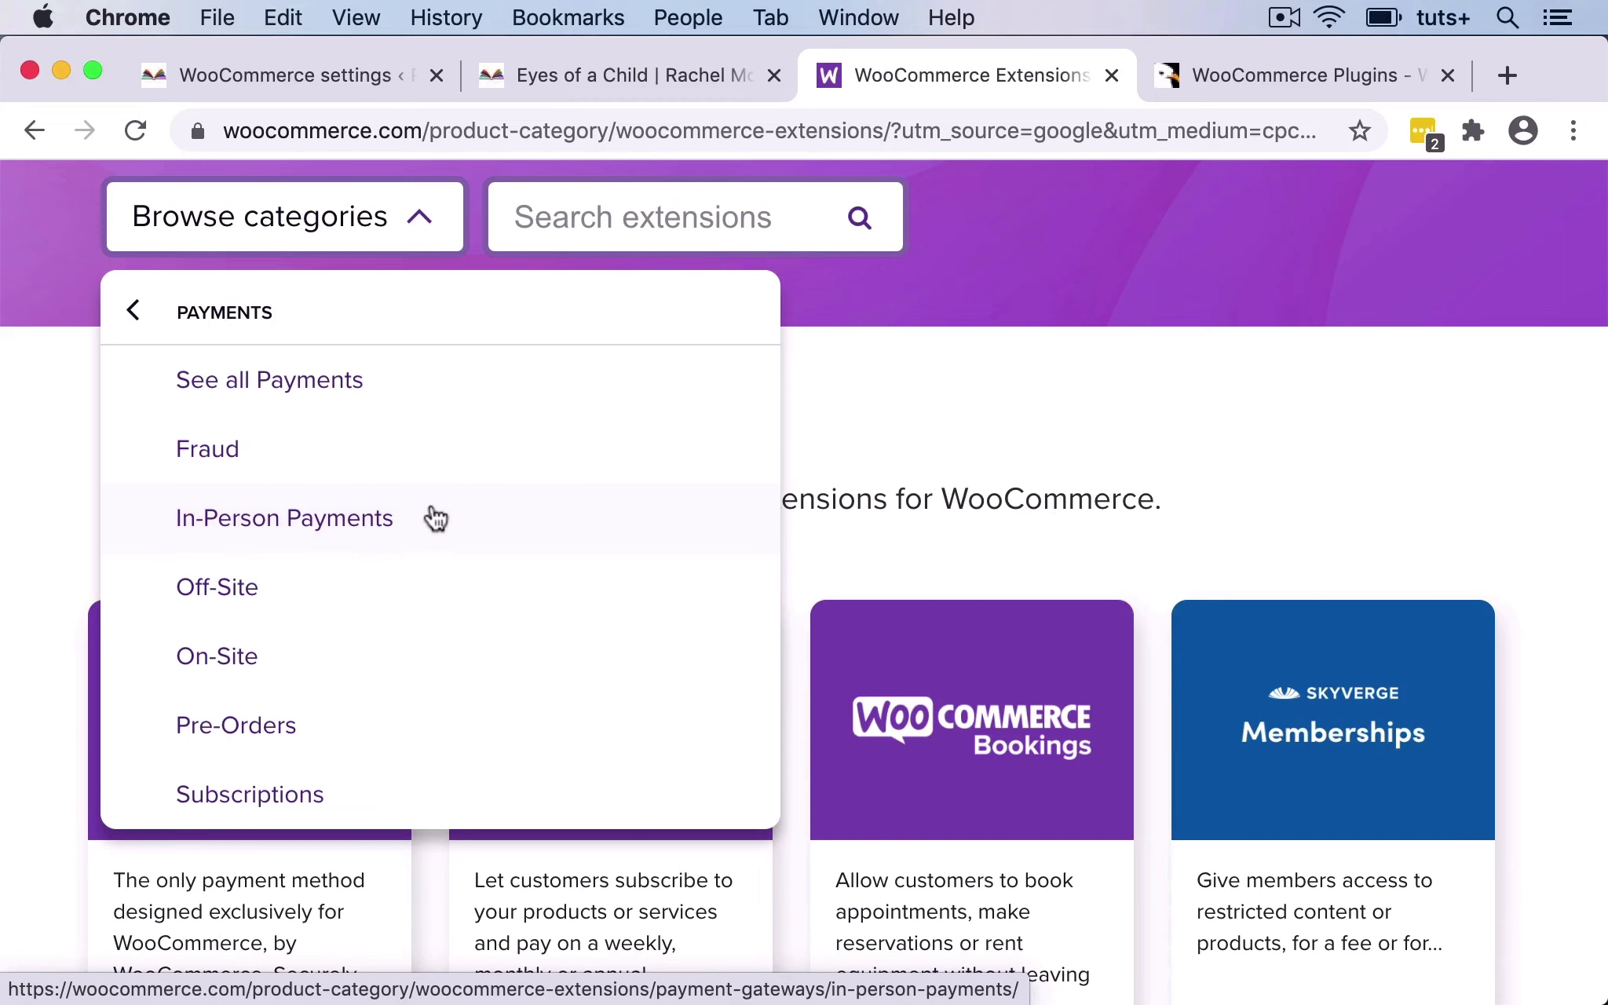
pyautogui.click(206, 453)
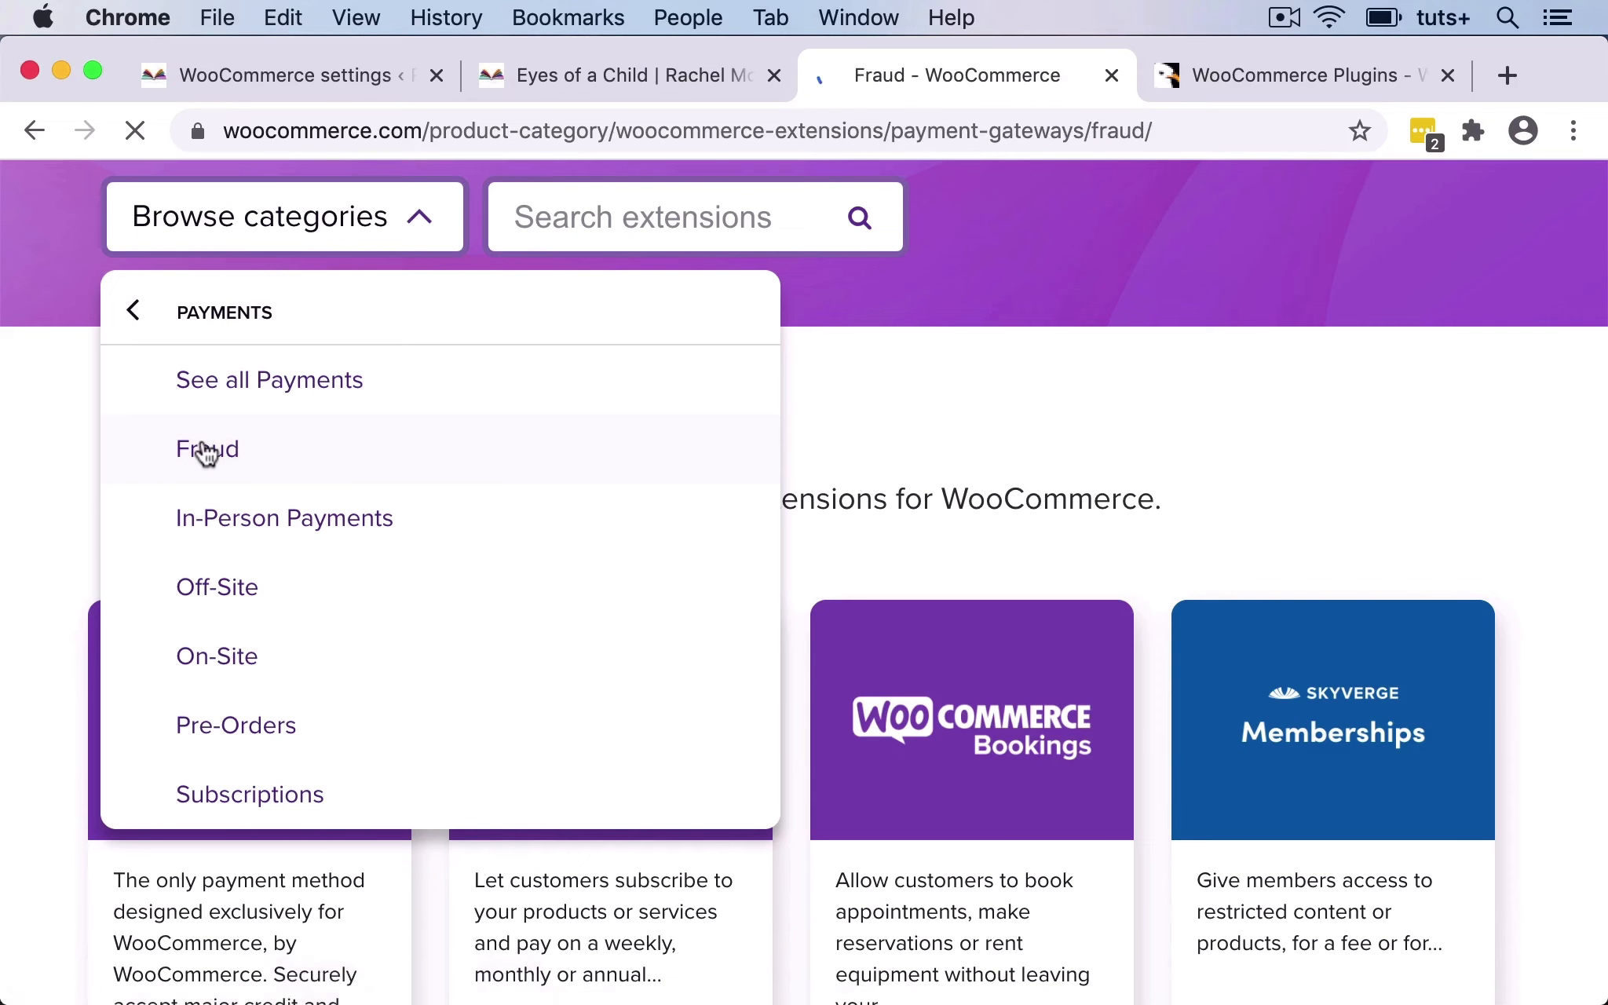
pyautogui.scroll(-5, 687, 626)
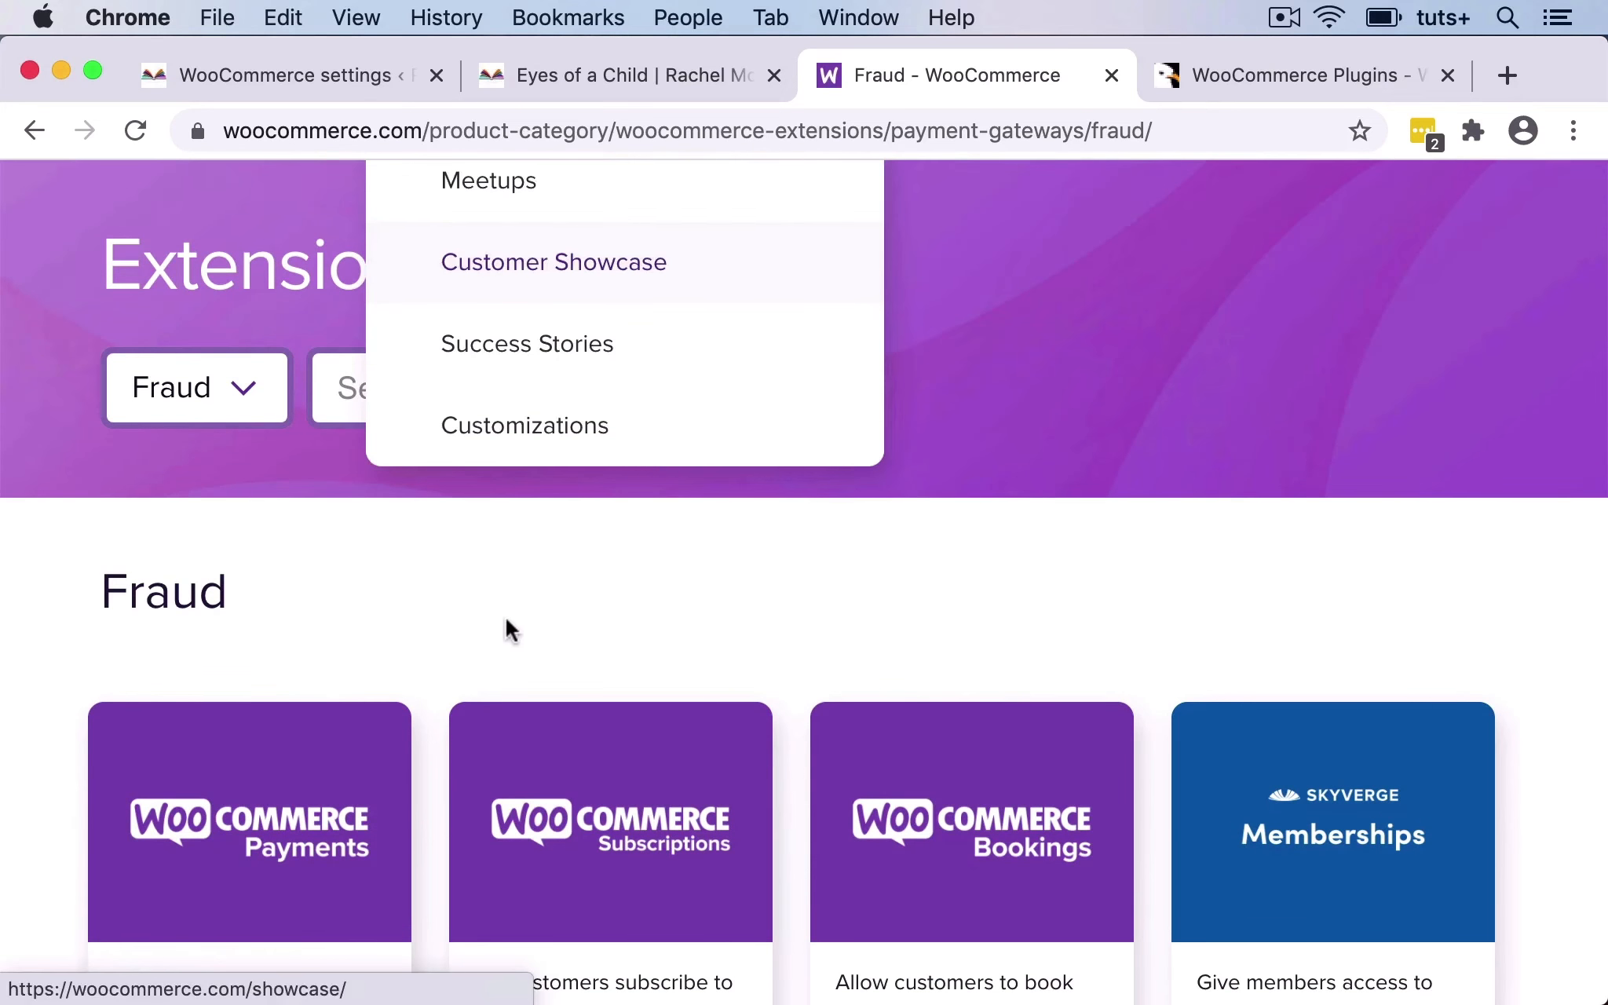
pyautogui.scroll(-7, 548, 622)
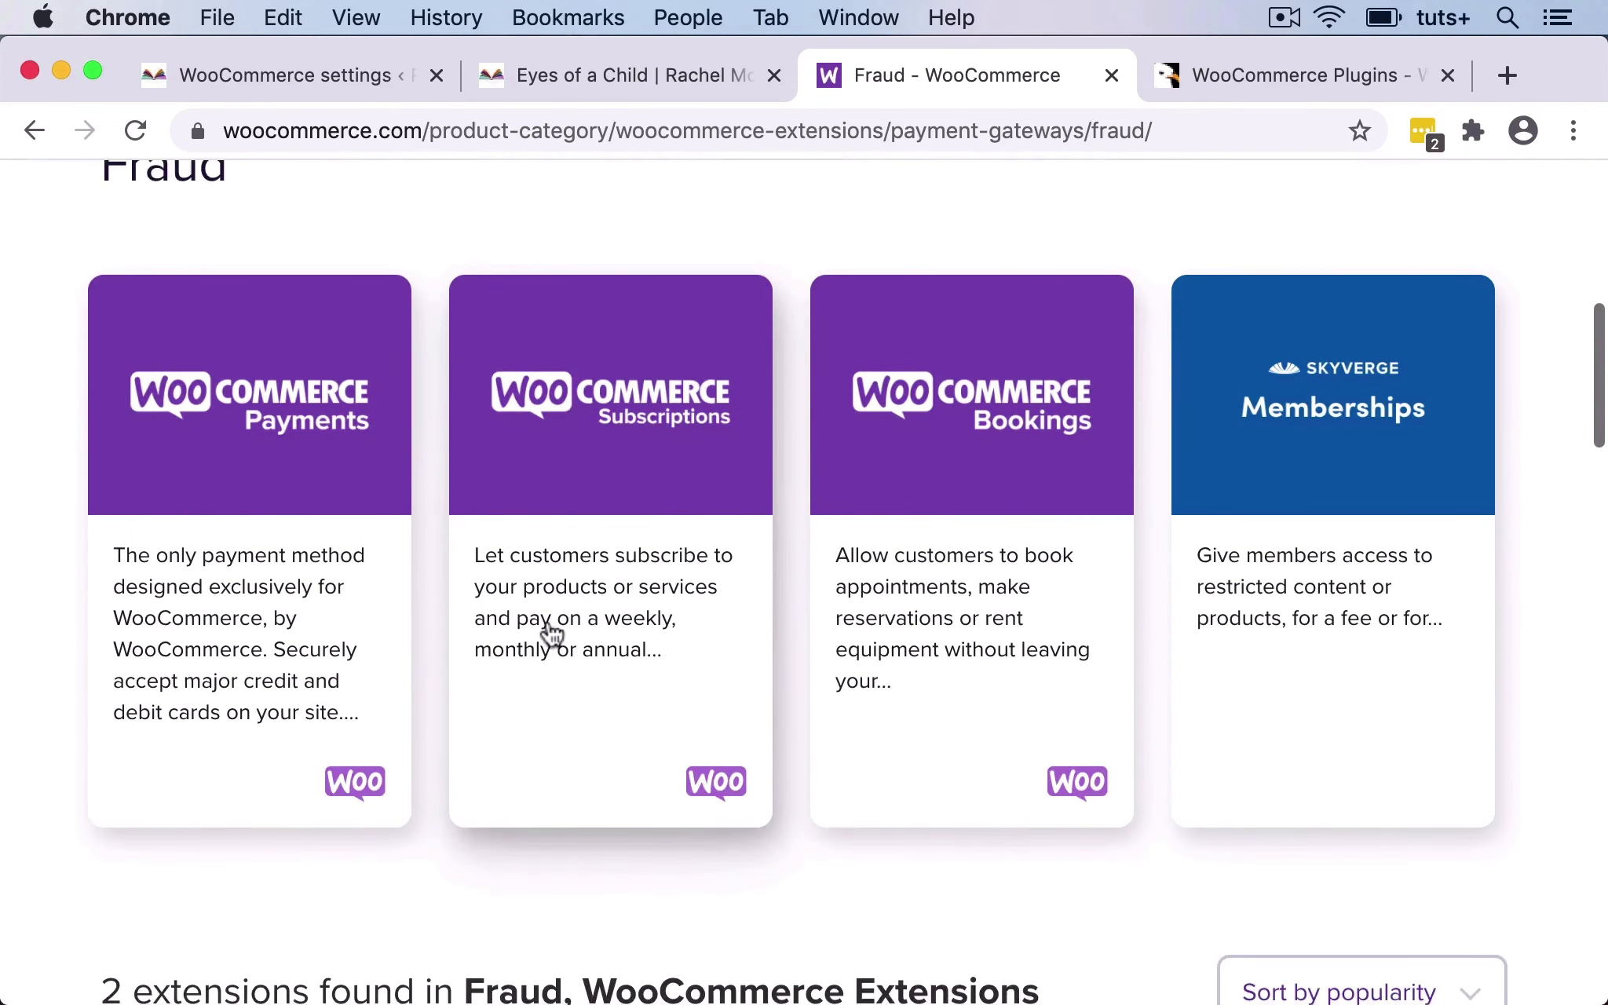
pyautogui.scroll(-10, 552, 635)
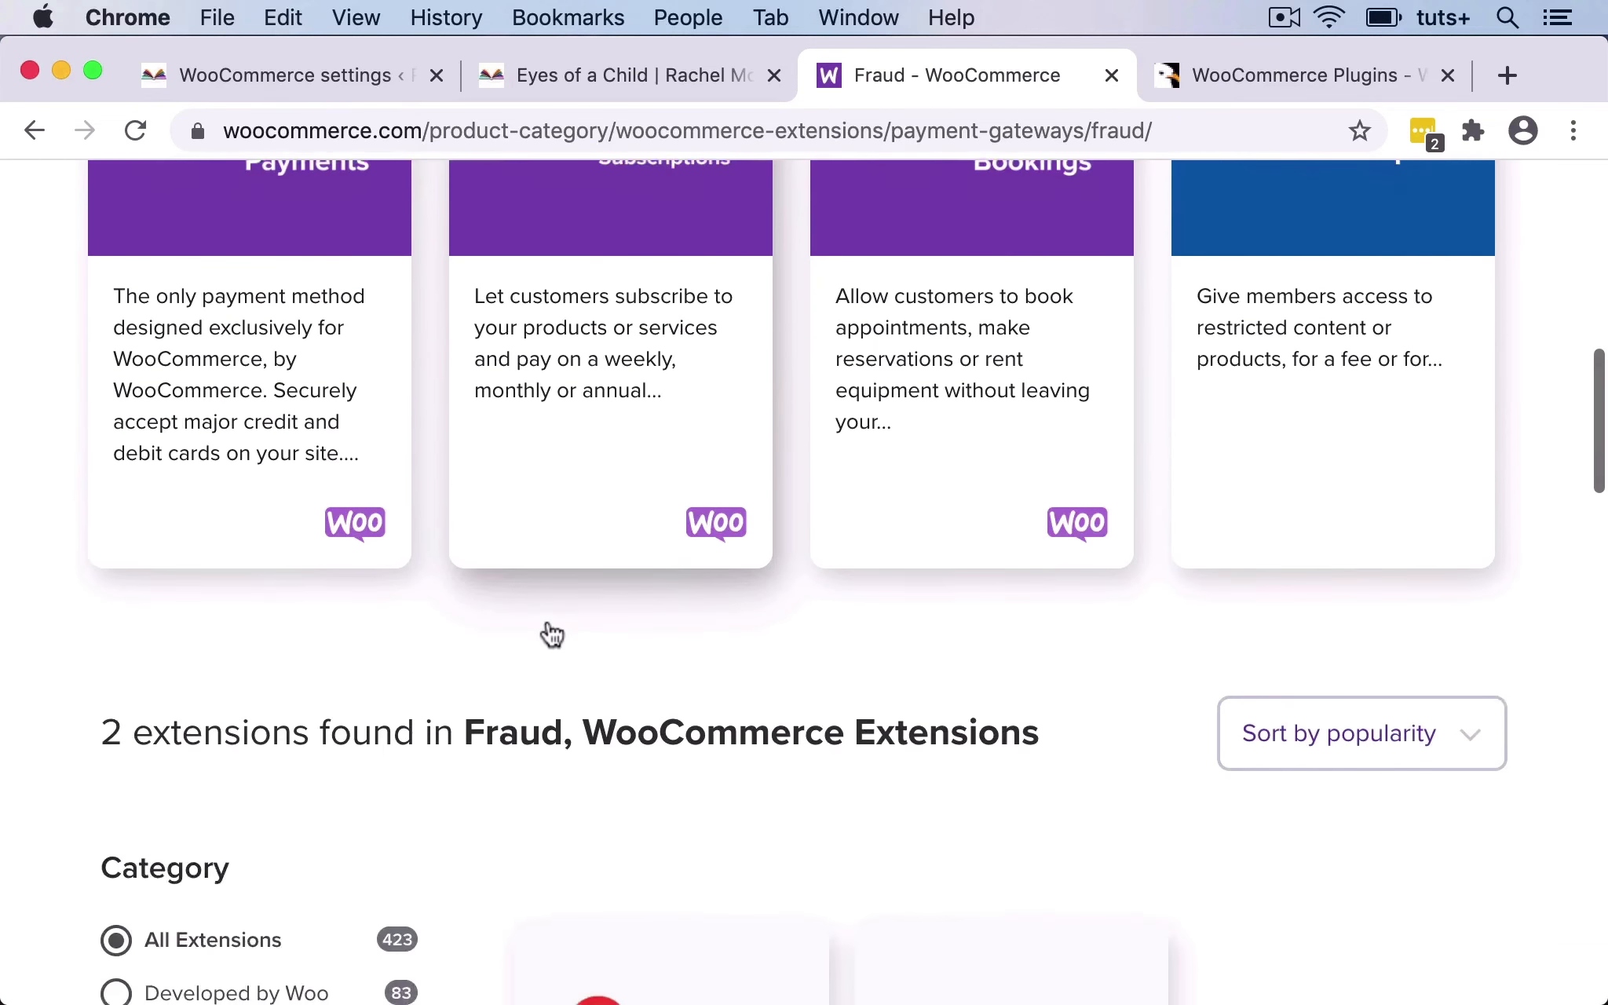
pyautogui.scroll(-3, 552, 634)
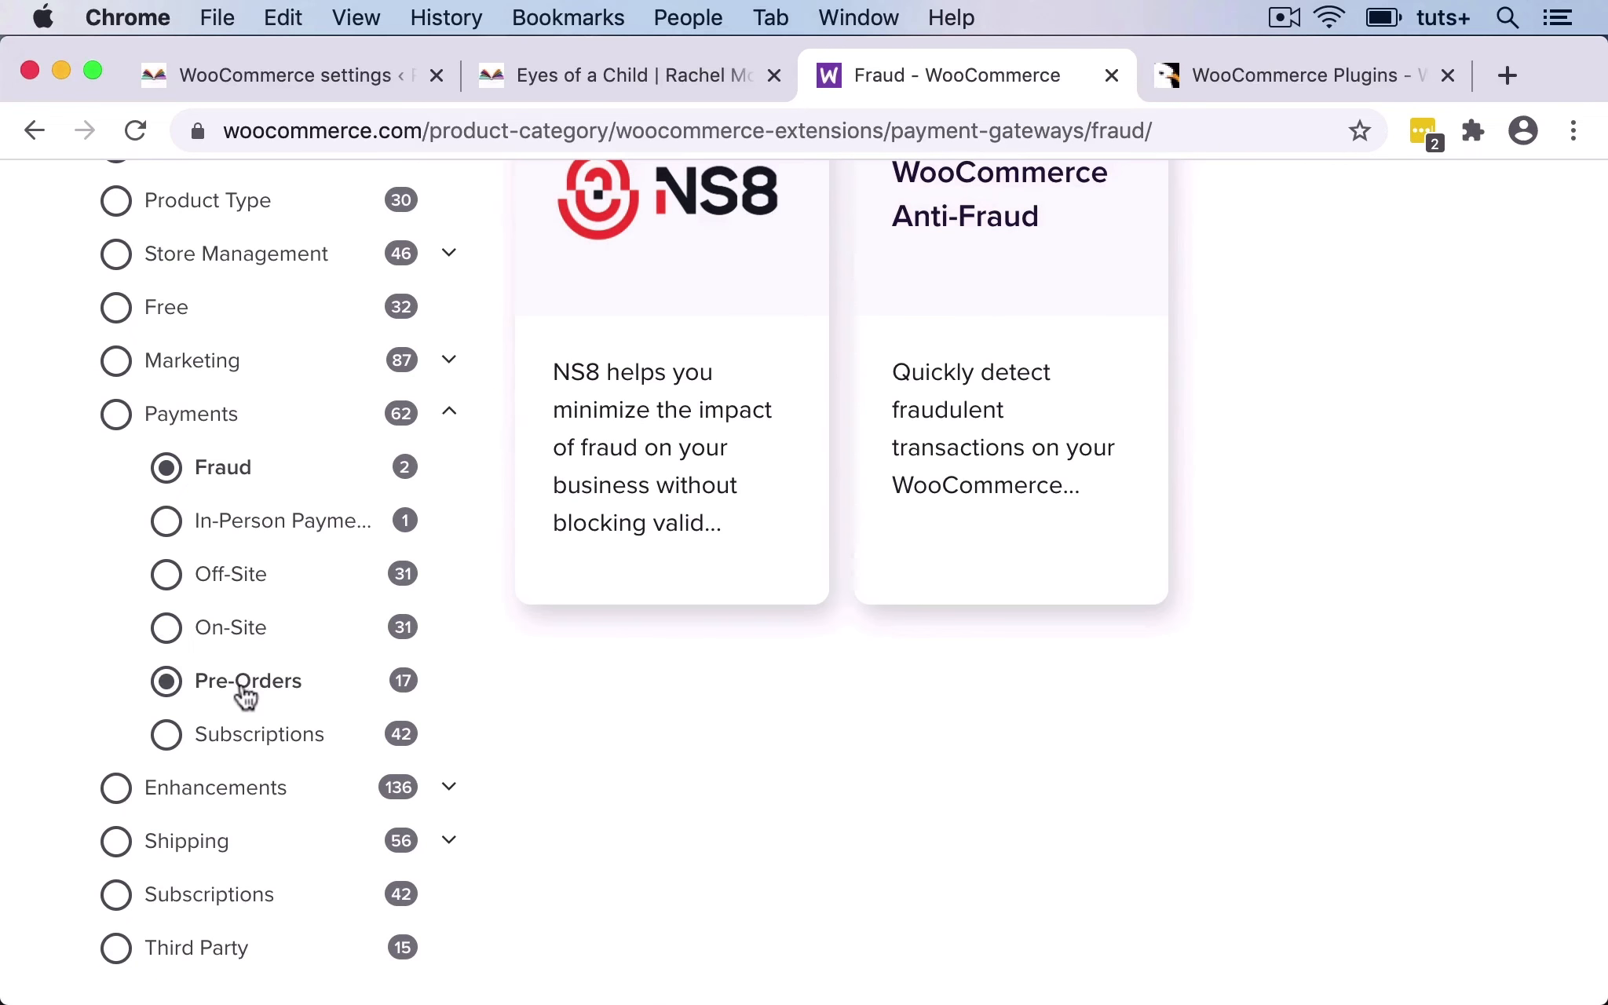
# Filter the extensions by the Subscriptions subcategory of Payments and examine the first page of extensions.
pyautogui.click(245, 742)
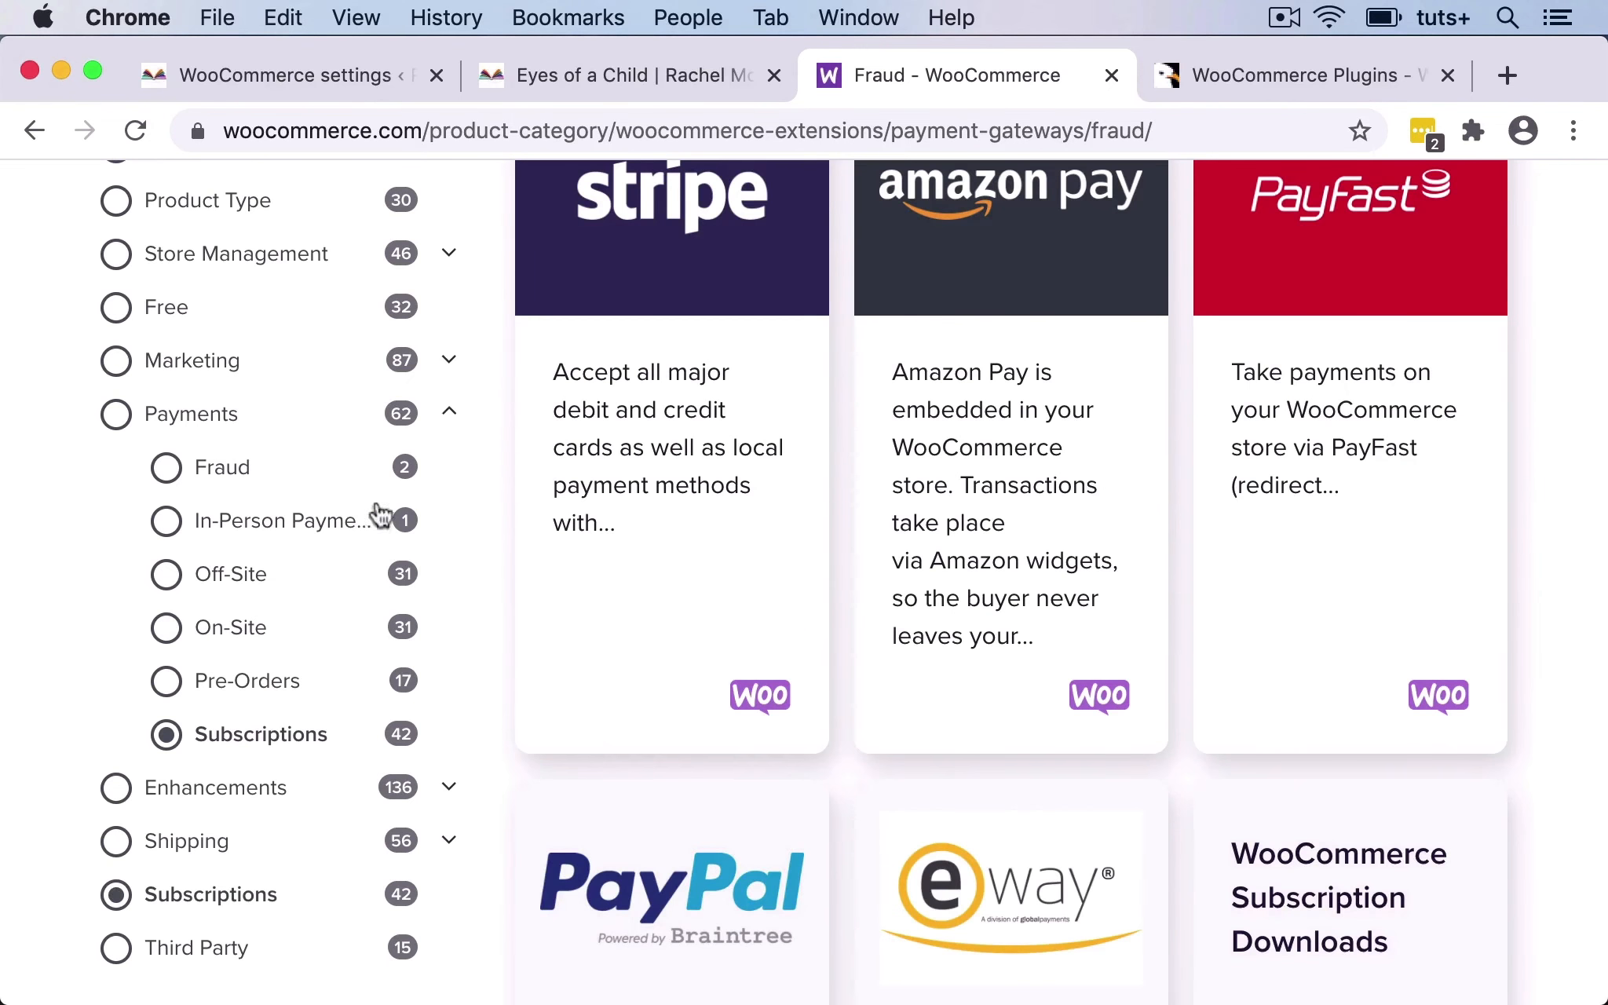
pyautogui.scroll(2, 605, 503)
pyautogui.scroll(-1, 607, 502)
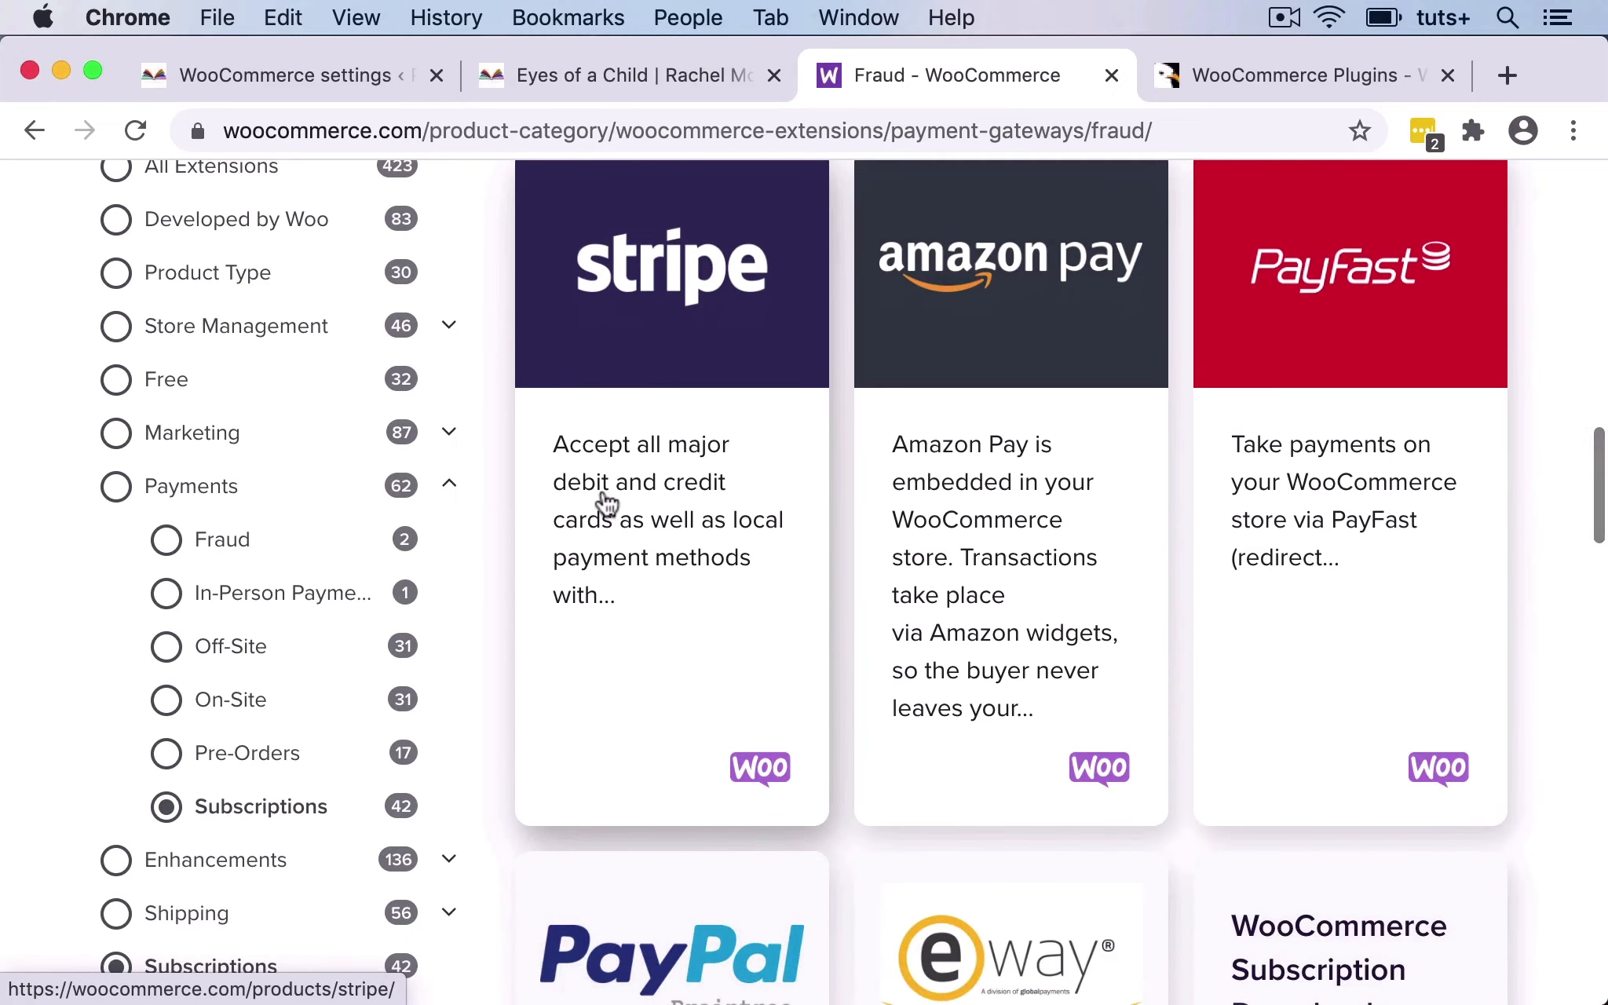
pyautogui.scroll(-5, 607, 503)
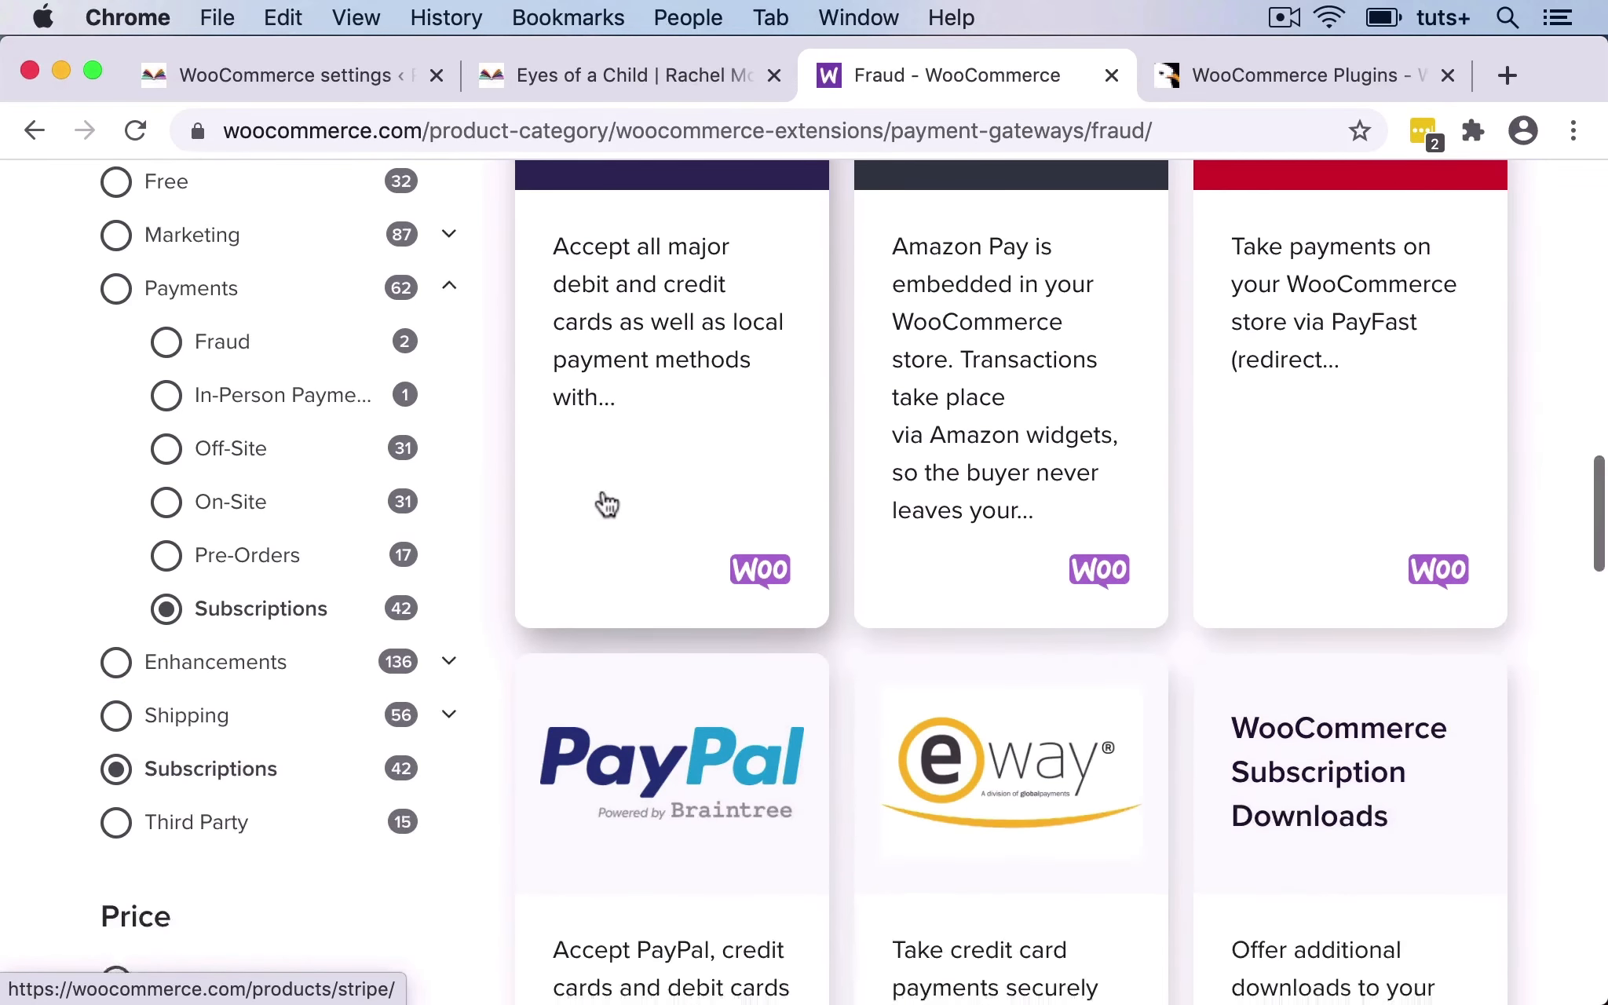
pyautogui.scroll(4, 605, 499)
pyautogui.scroll(-8, 603, 499)
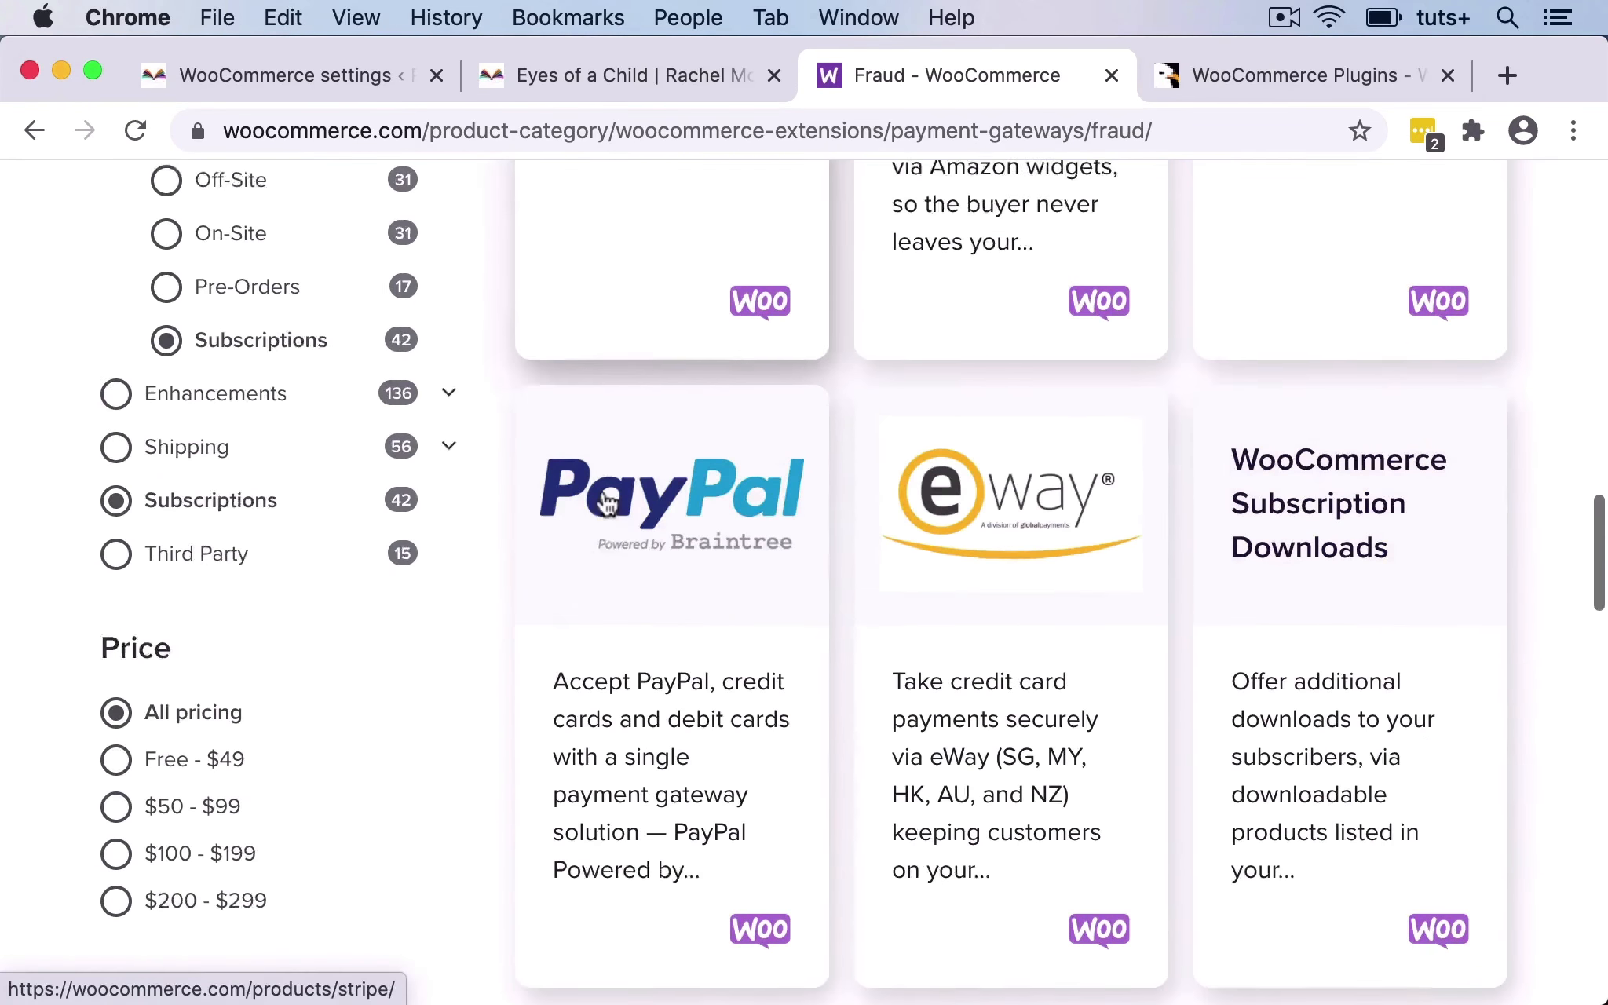
pyautogui.scroll(-3, 607, 502)
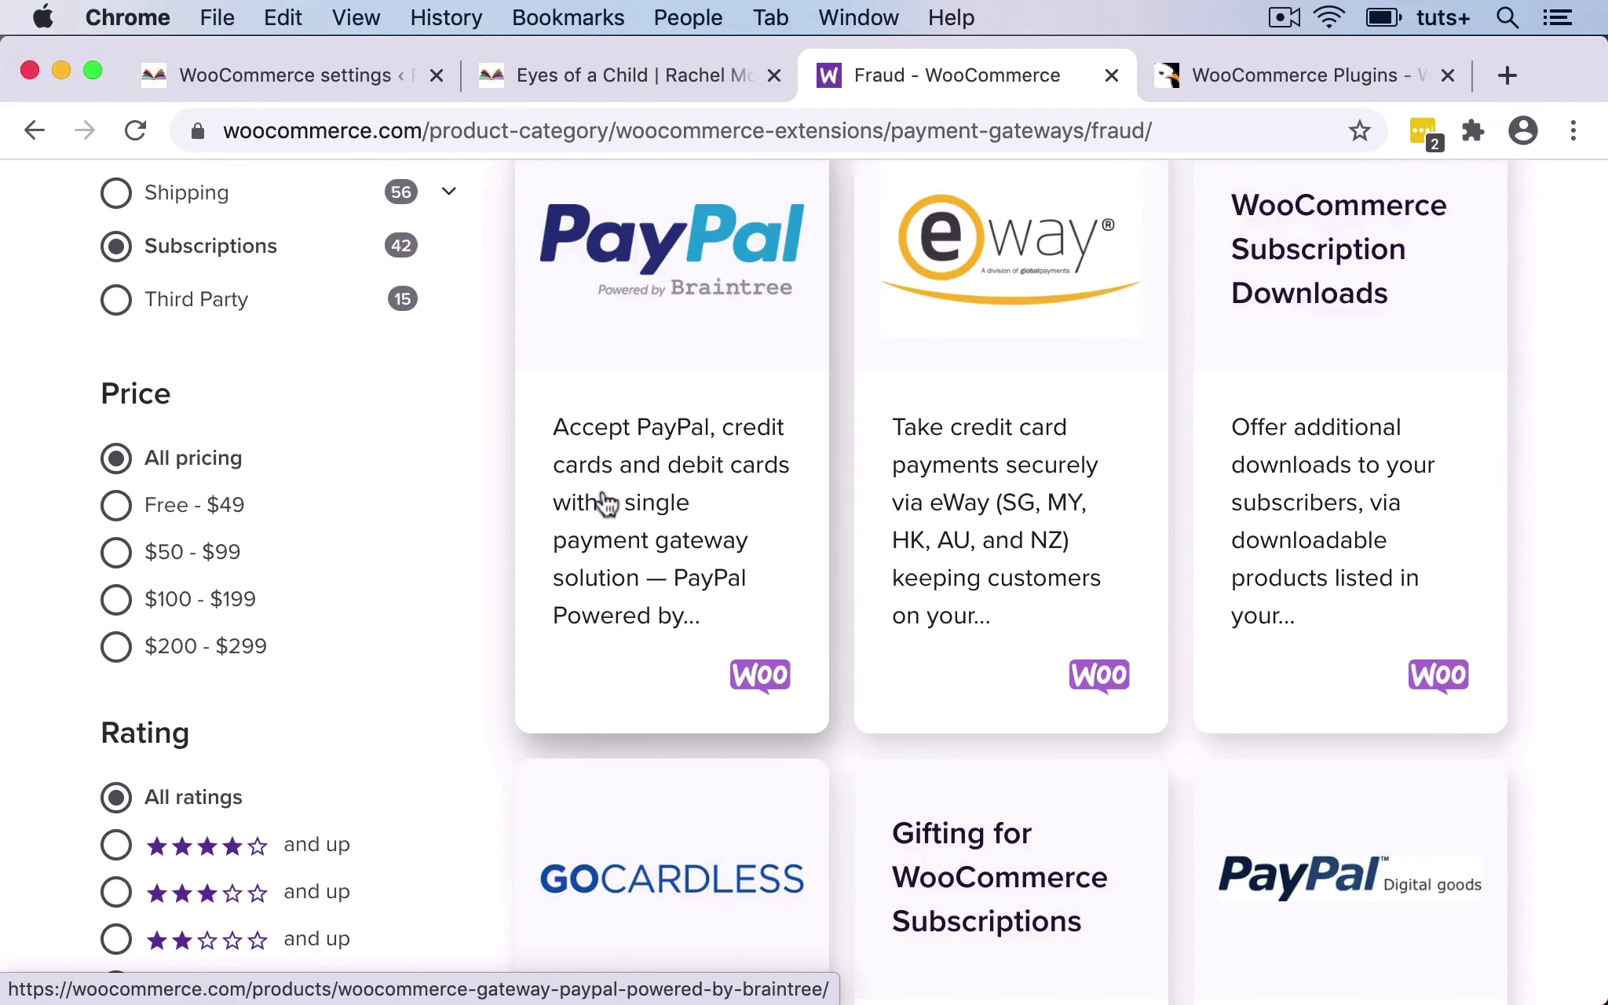
pyautogui.scroll(-5, 607, 502)
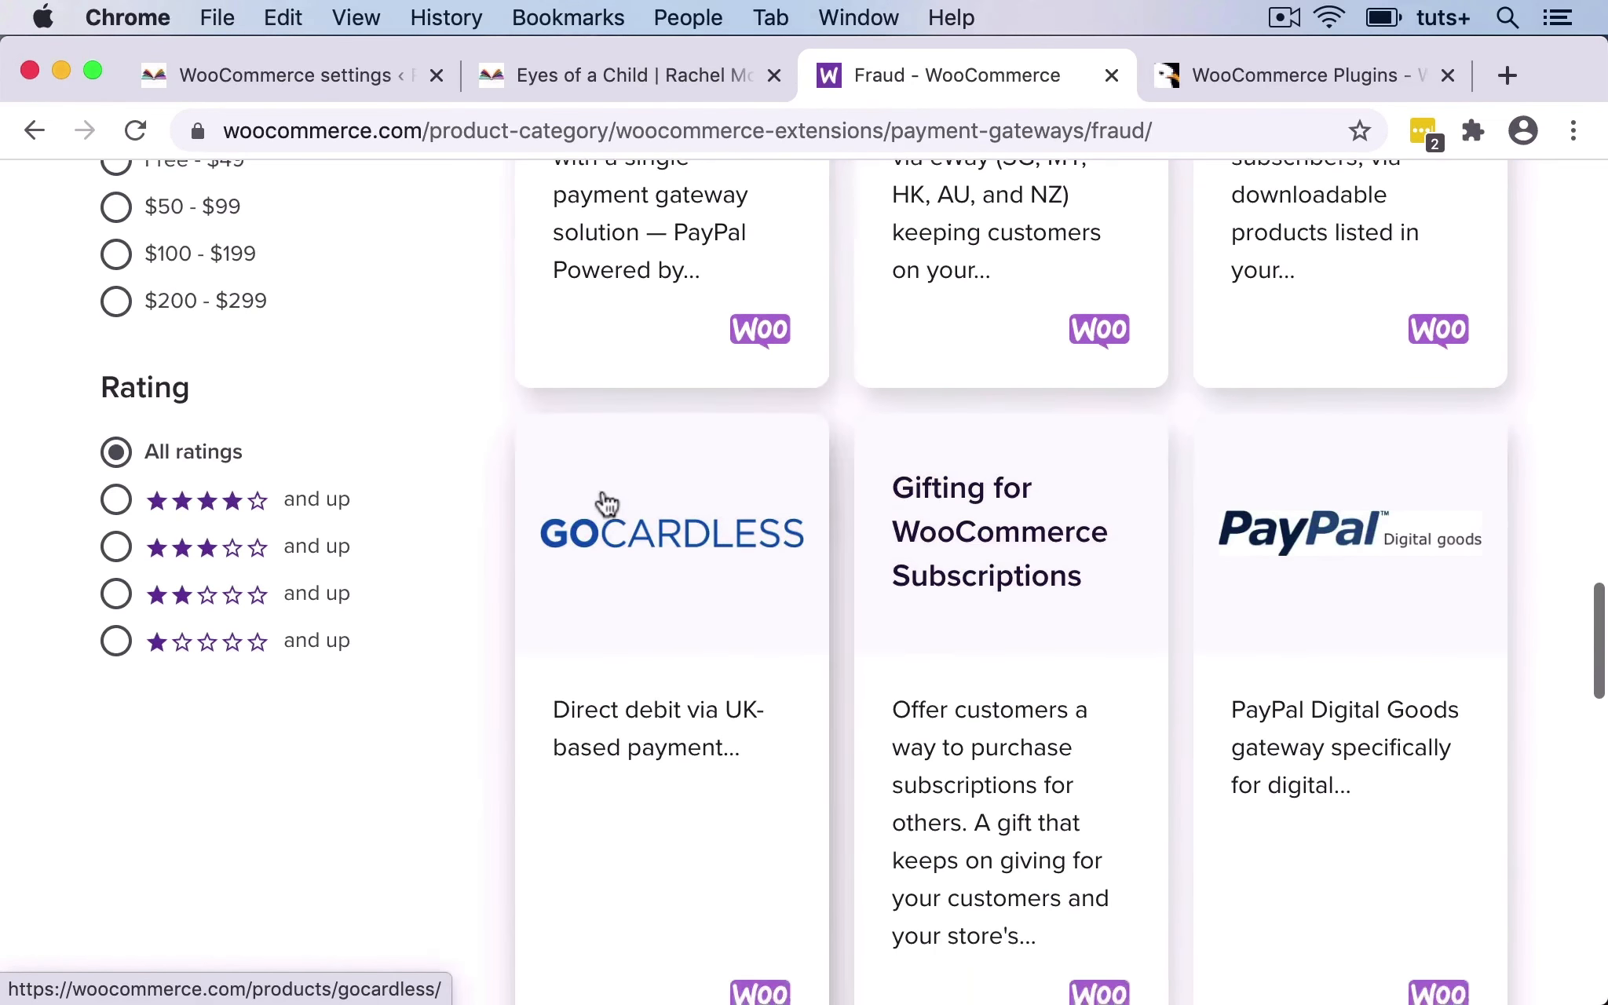
pyautogui.scroll(-2, 607, 503)
pyautogui.scroll(-1, 1068, 526)
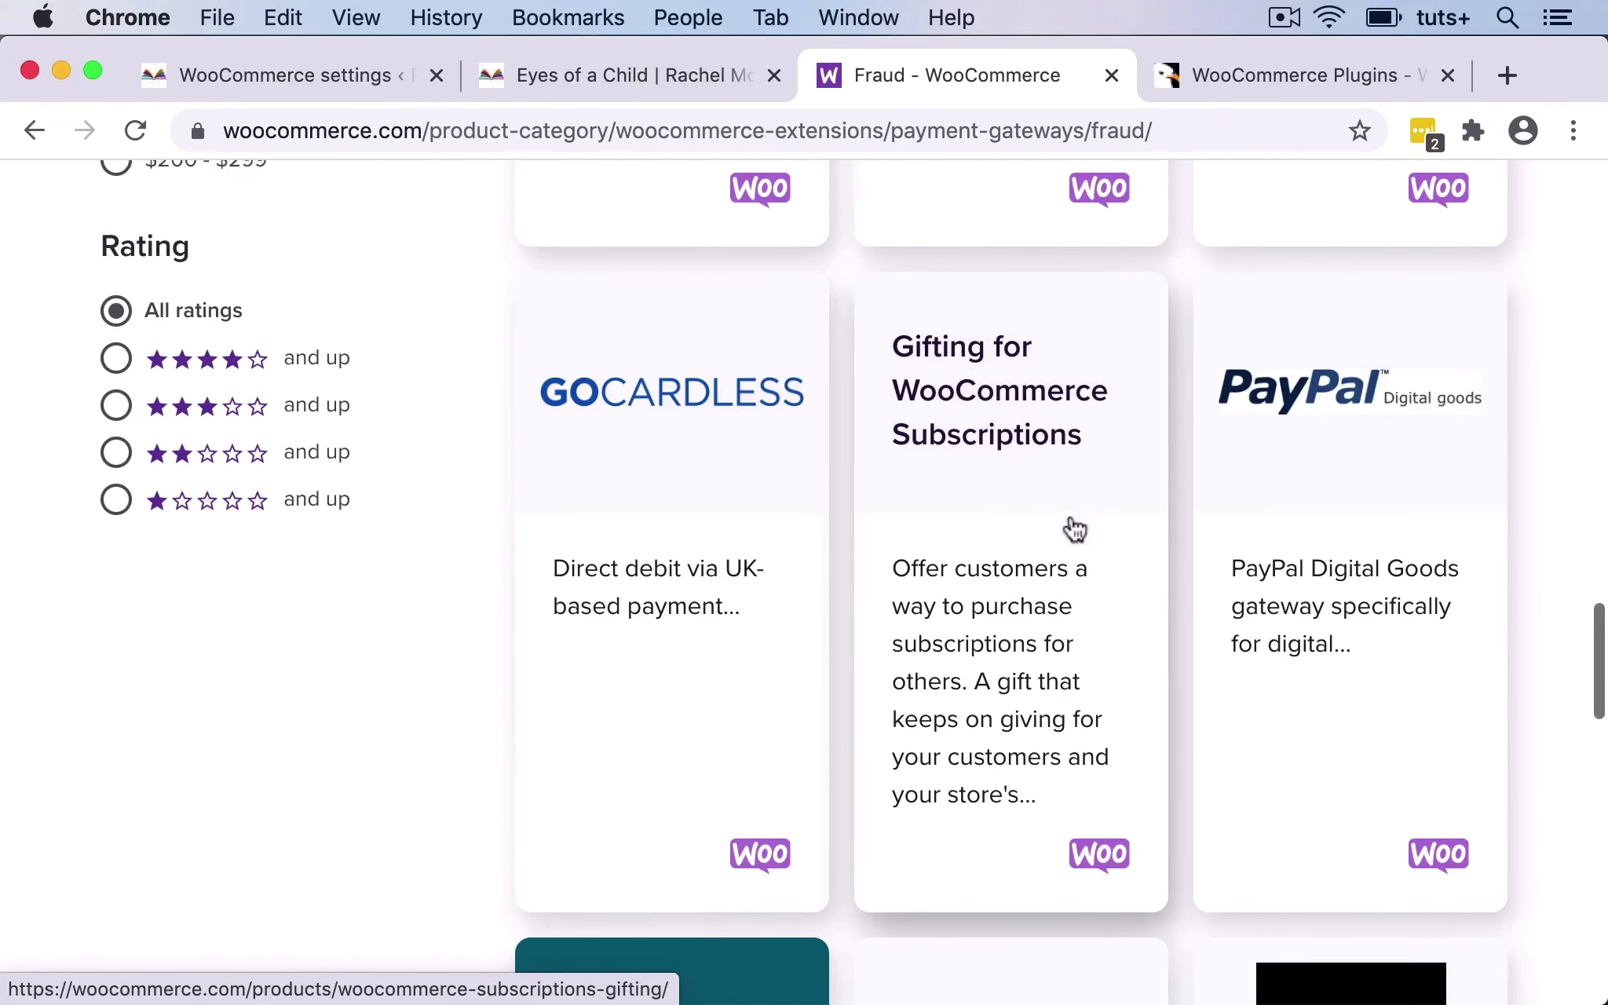
pyautogui.scroll(-8, 1074, 529)
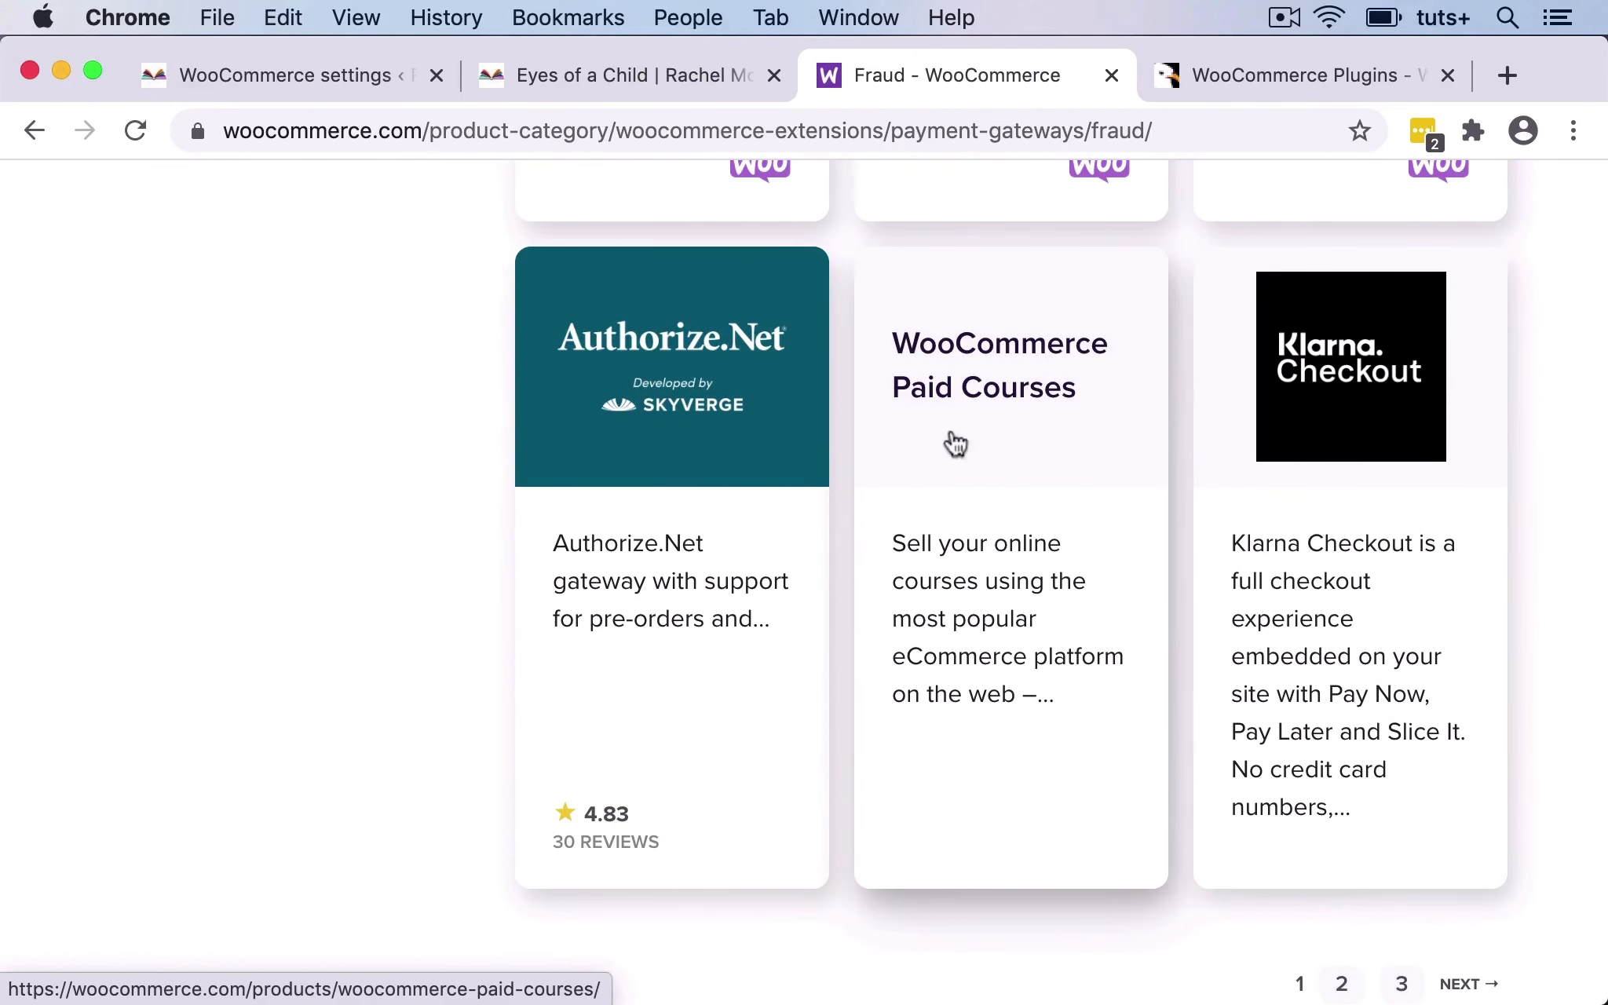
pyautogui.scroll(-2, 1045, 496)
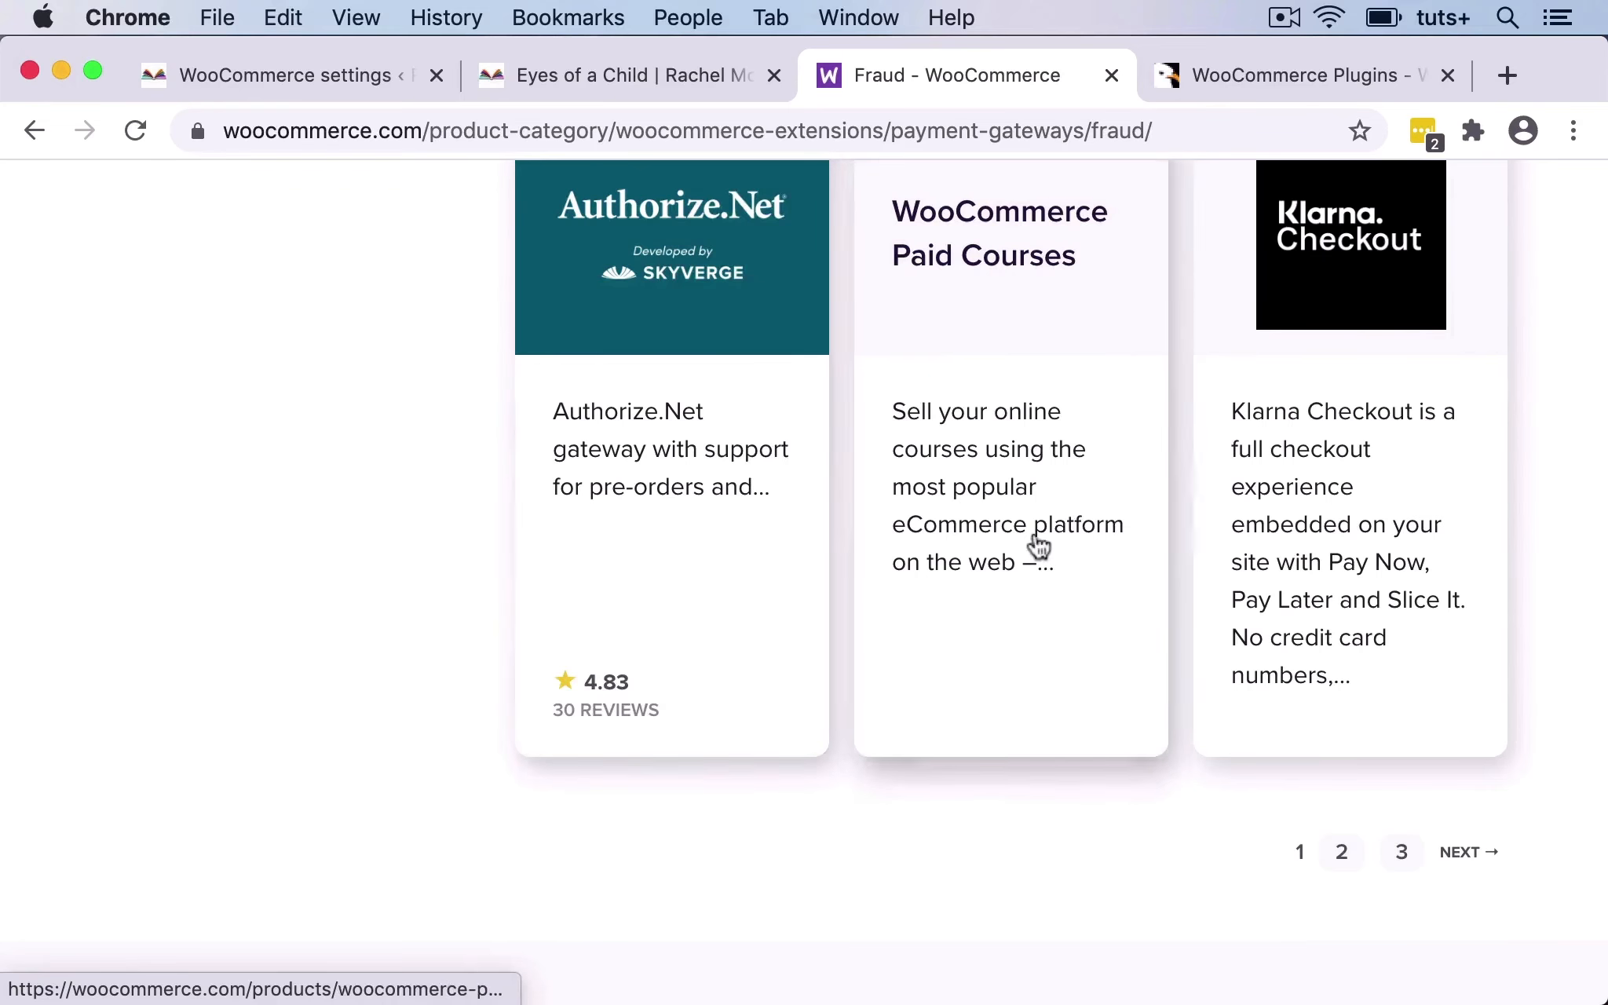
# Go to page 2 of the Subscriptions extensions and look through the payment gateways and membership extensions listed.
pyautogui.click(1341, 854)
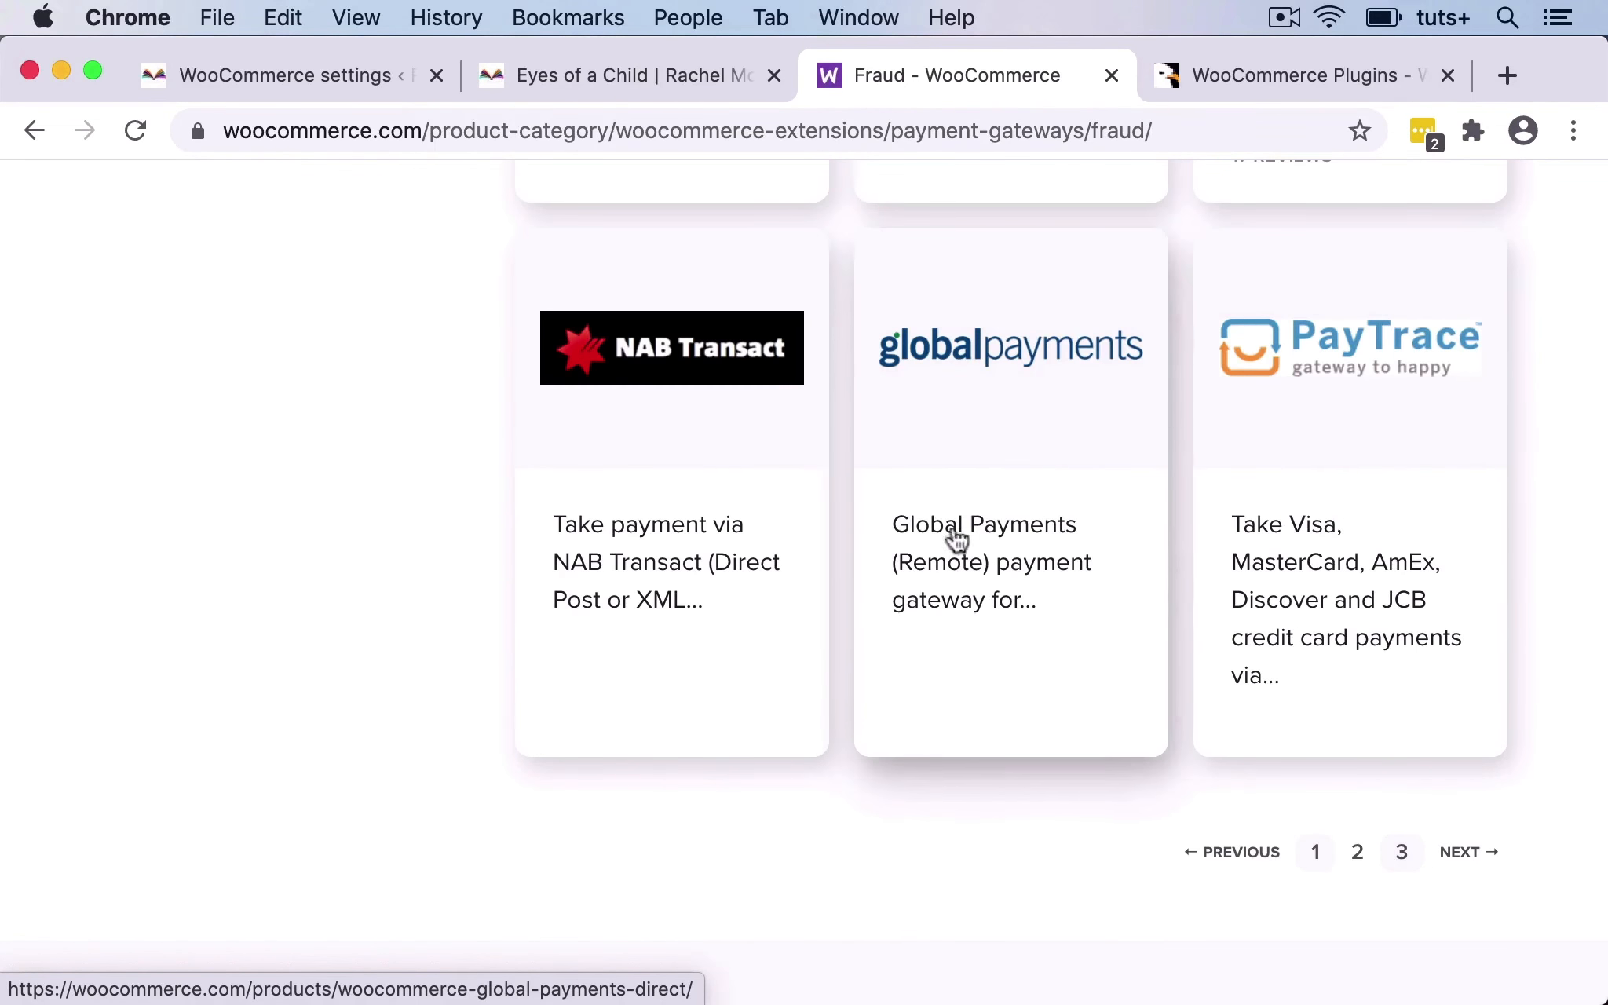
pyautogui.scroll(8, 1013, 616)
pyautogui.scroll(20, 1013, 617)
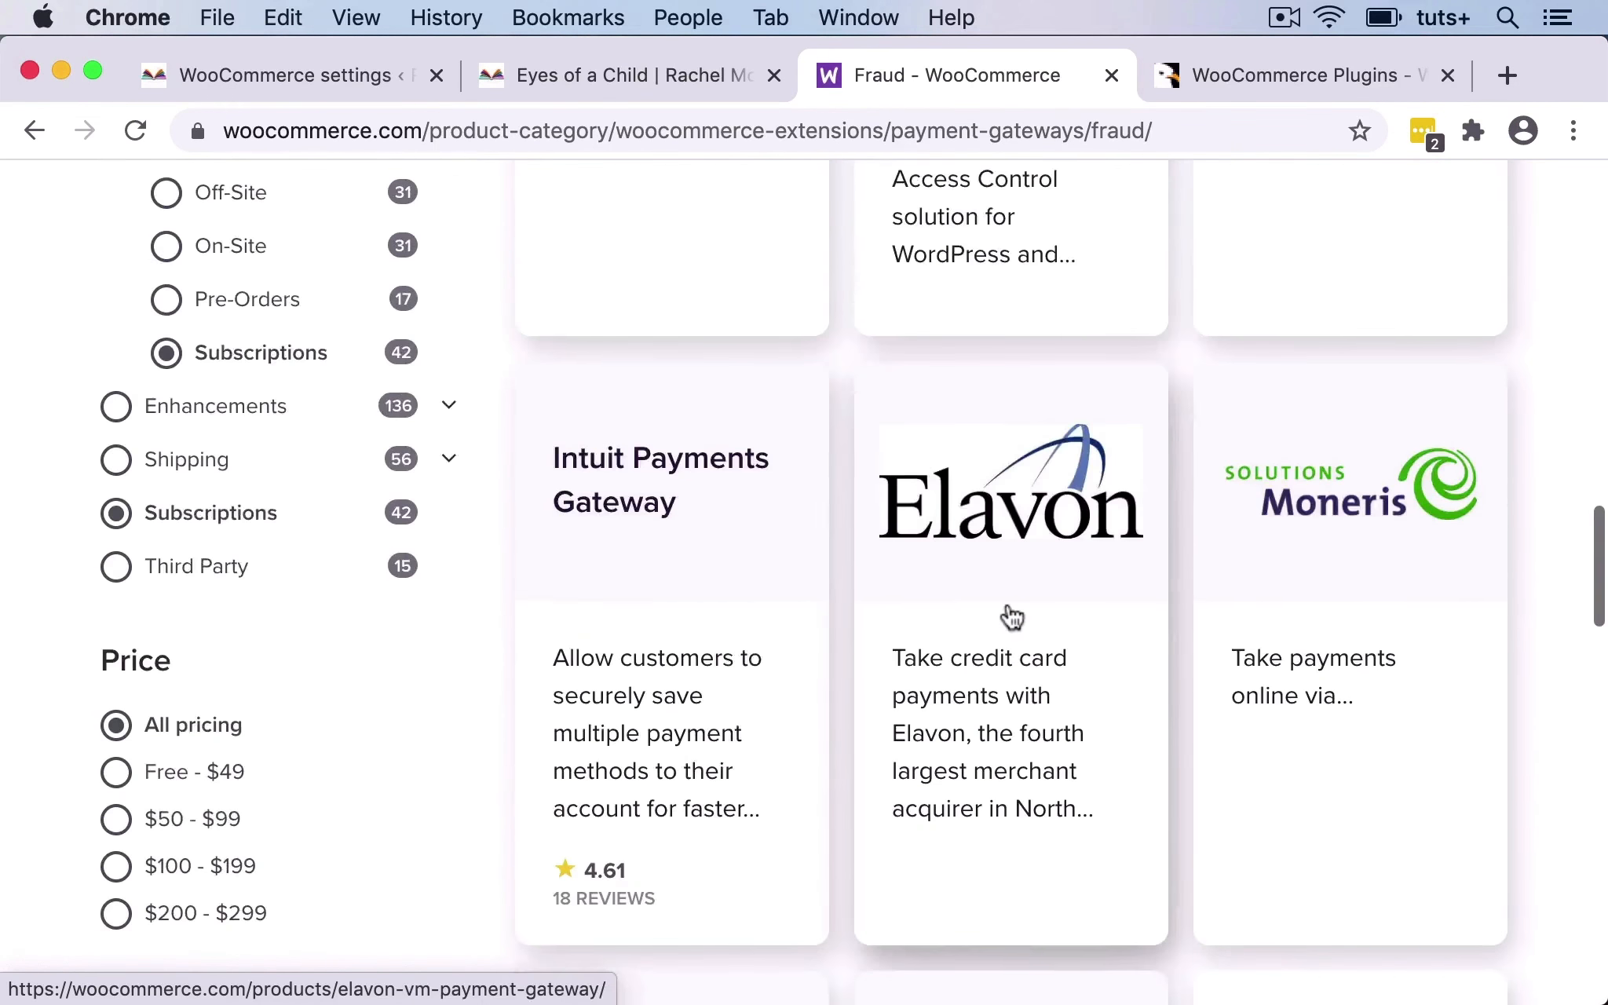
pyautogui.scroll(-9, 1013, 616)
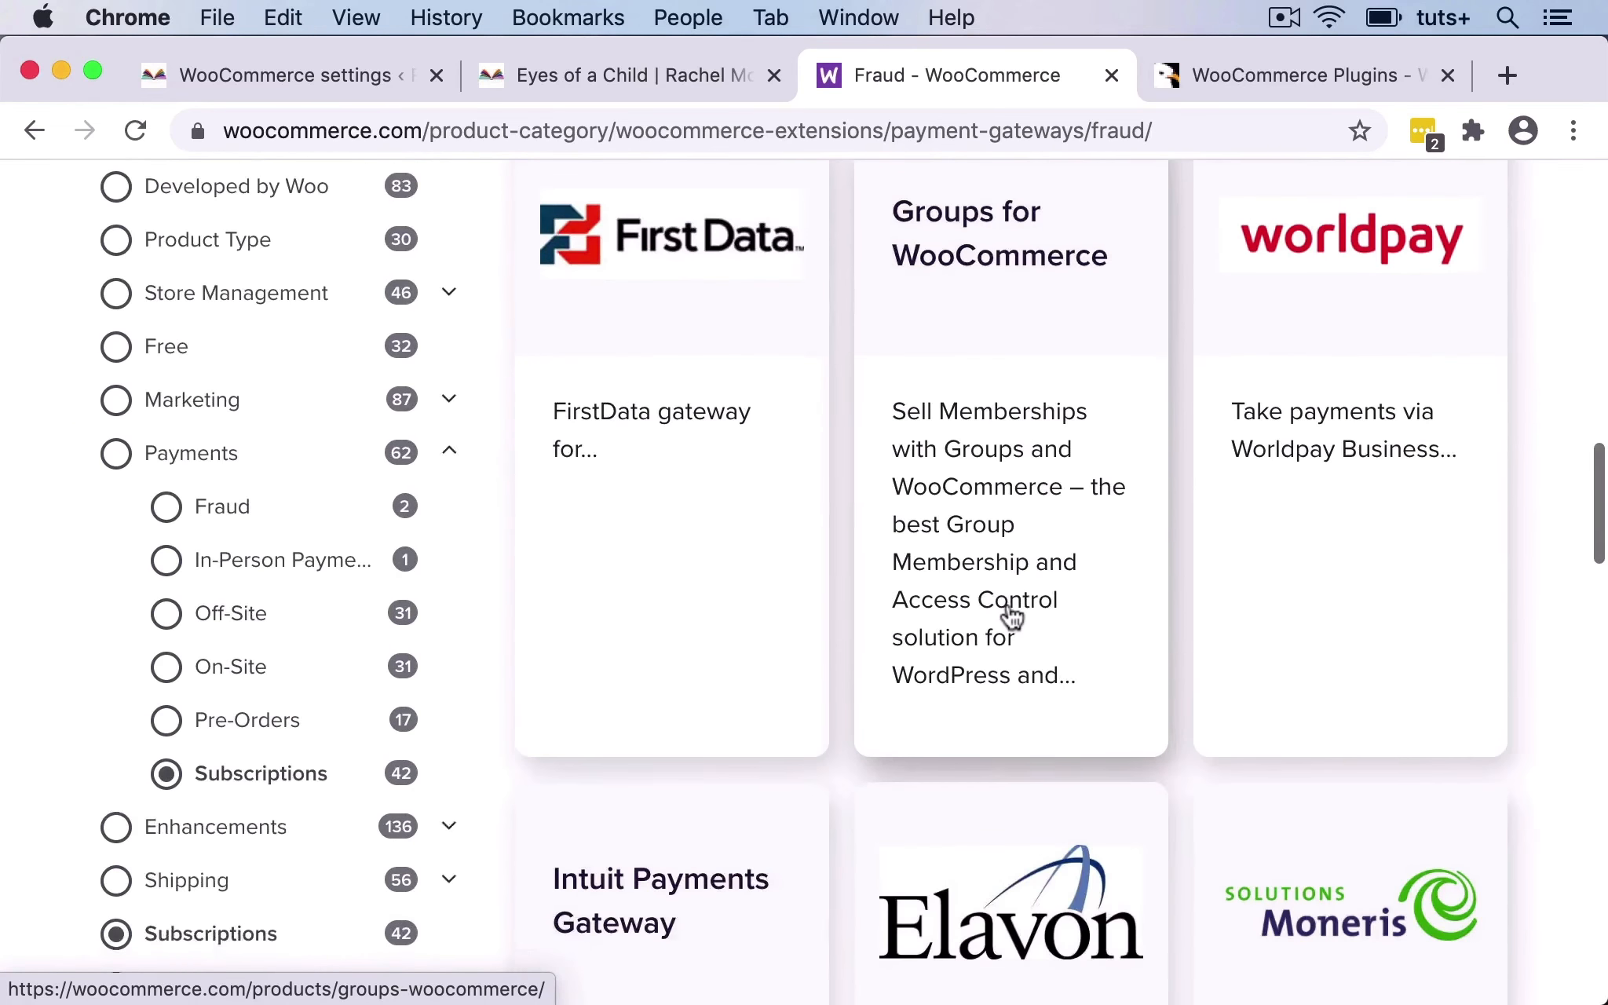
pyautogui.scroll(10, 1013, 616)
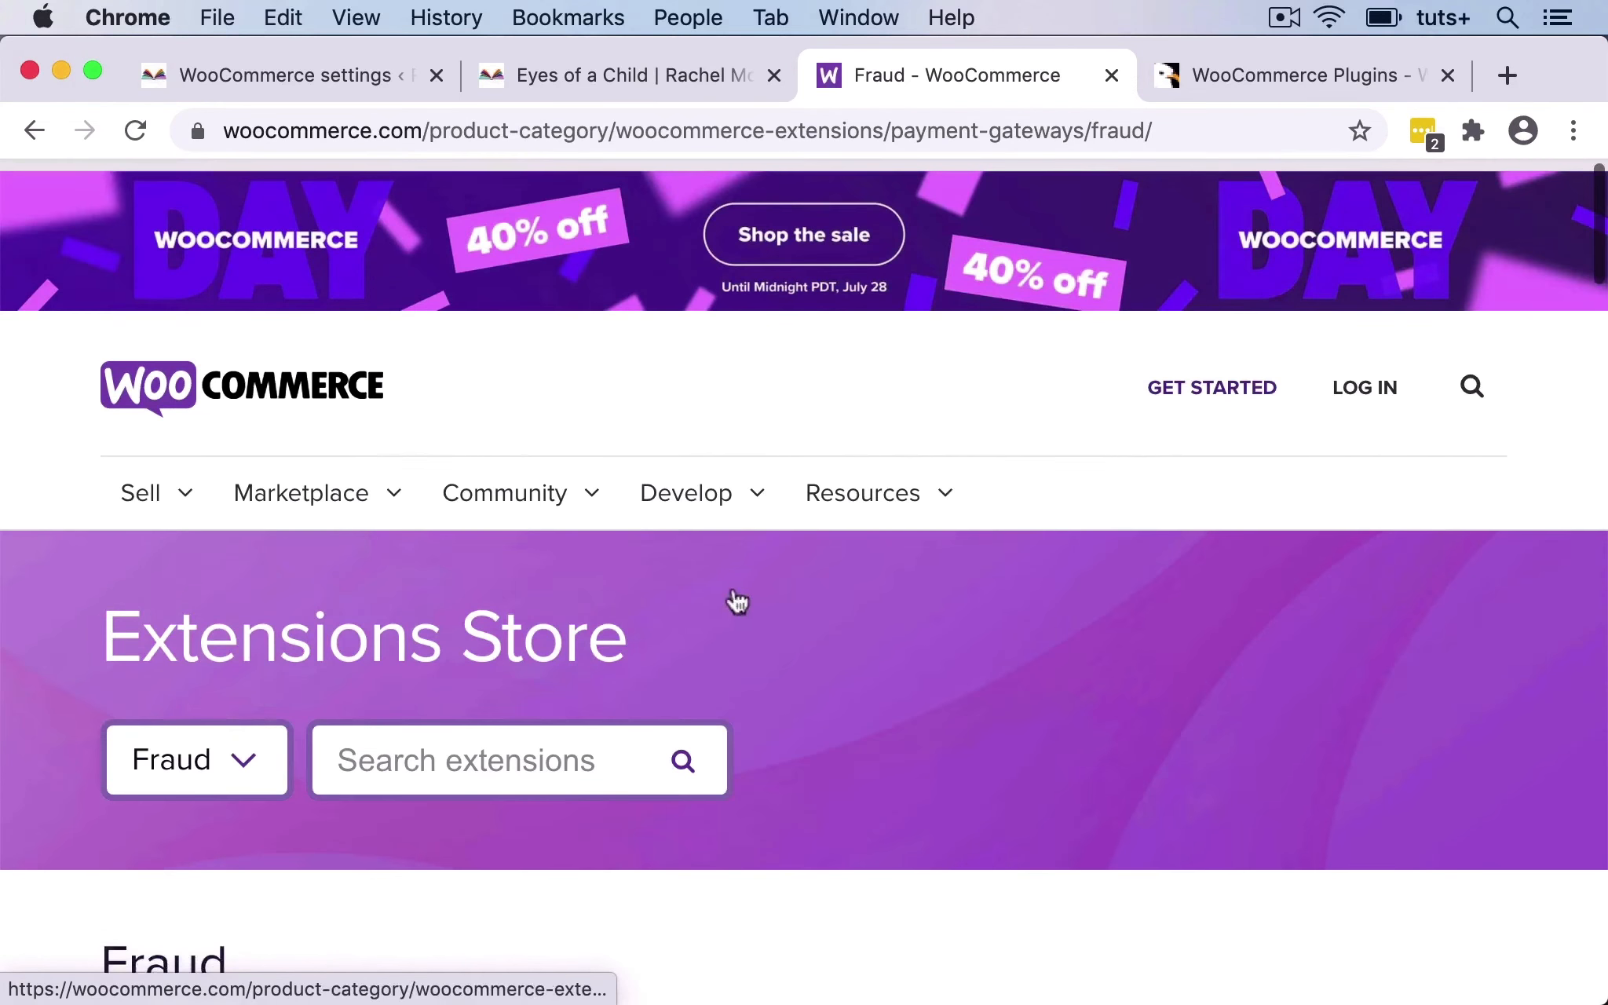
pyautogui.click(430, 748)
pyautogui.write('sub')
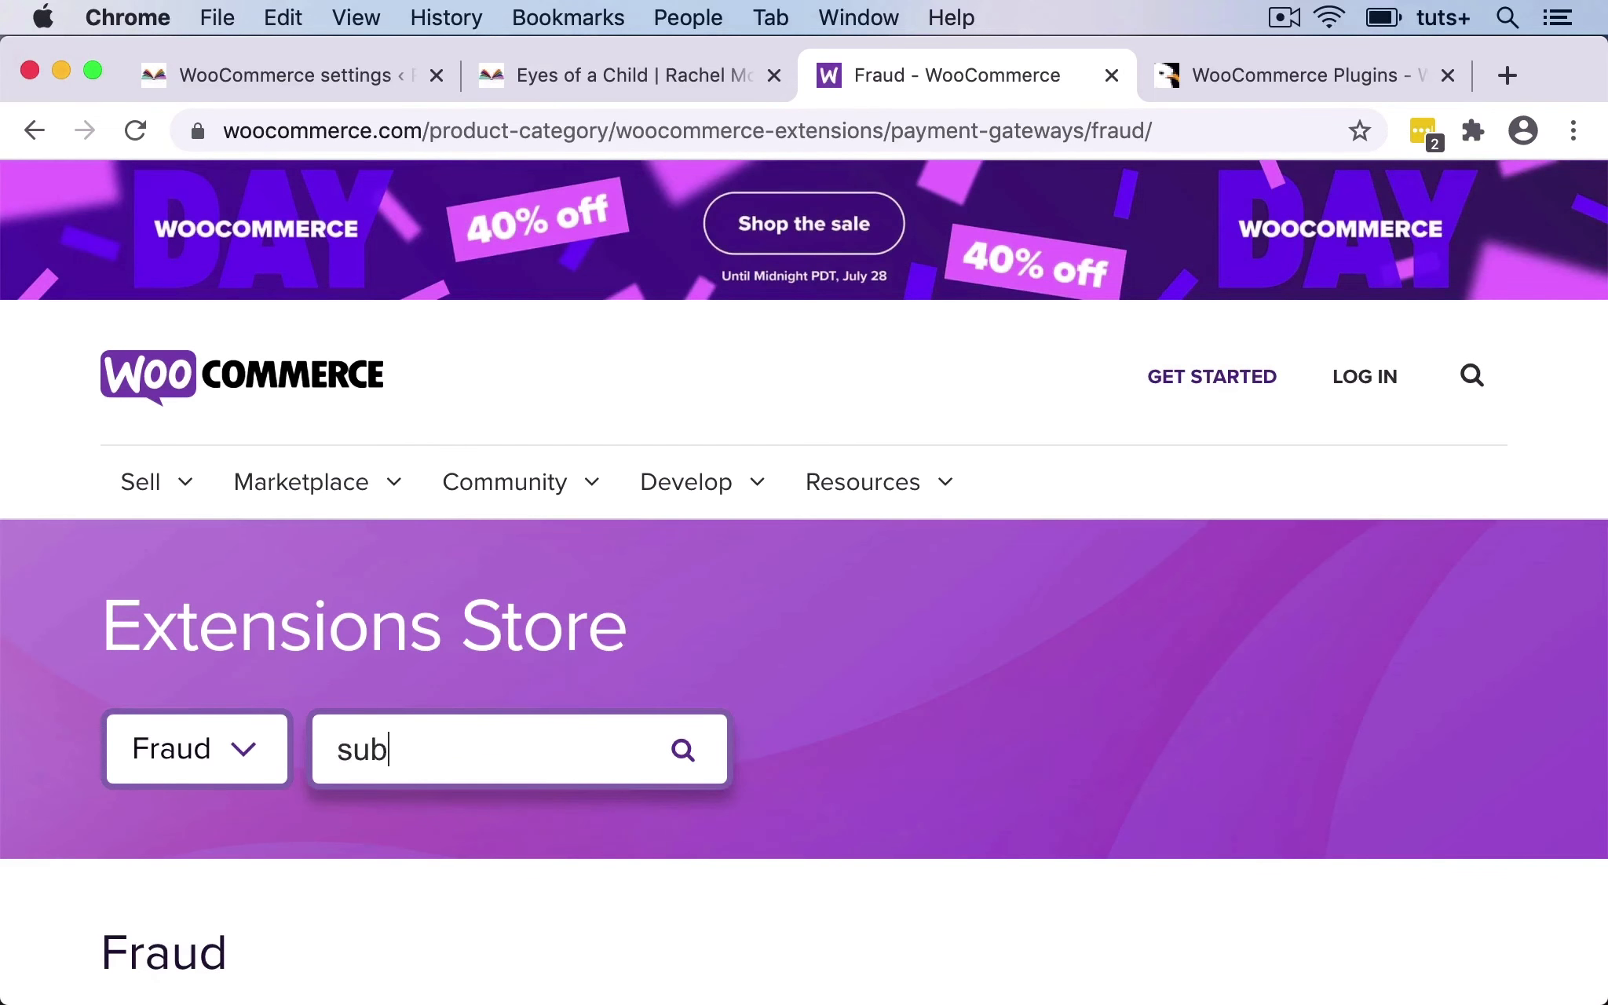
pyautogui.press('BackSpace')
pyautogui.press('BackSpace')
pyautogui.press('BackSpace')
pyautogui.click(228, 424)
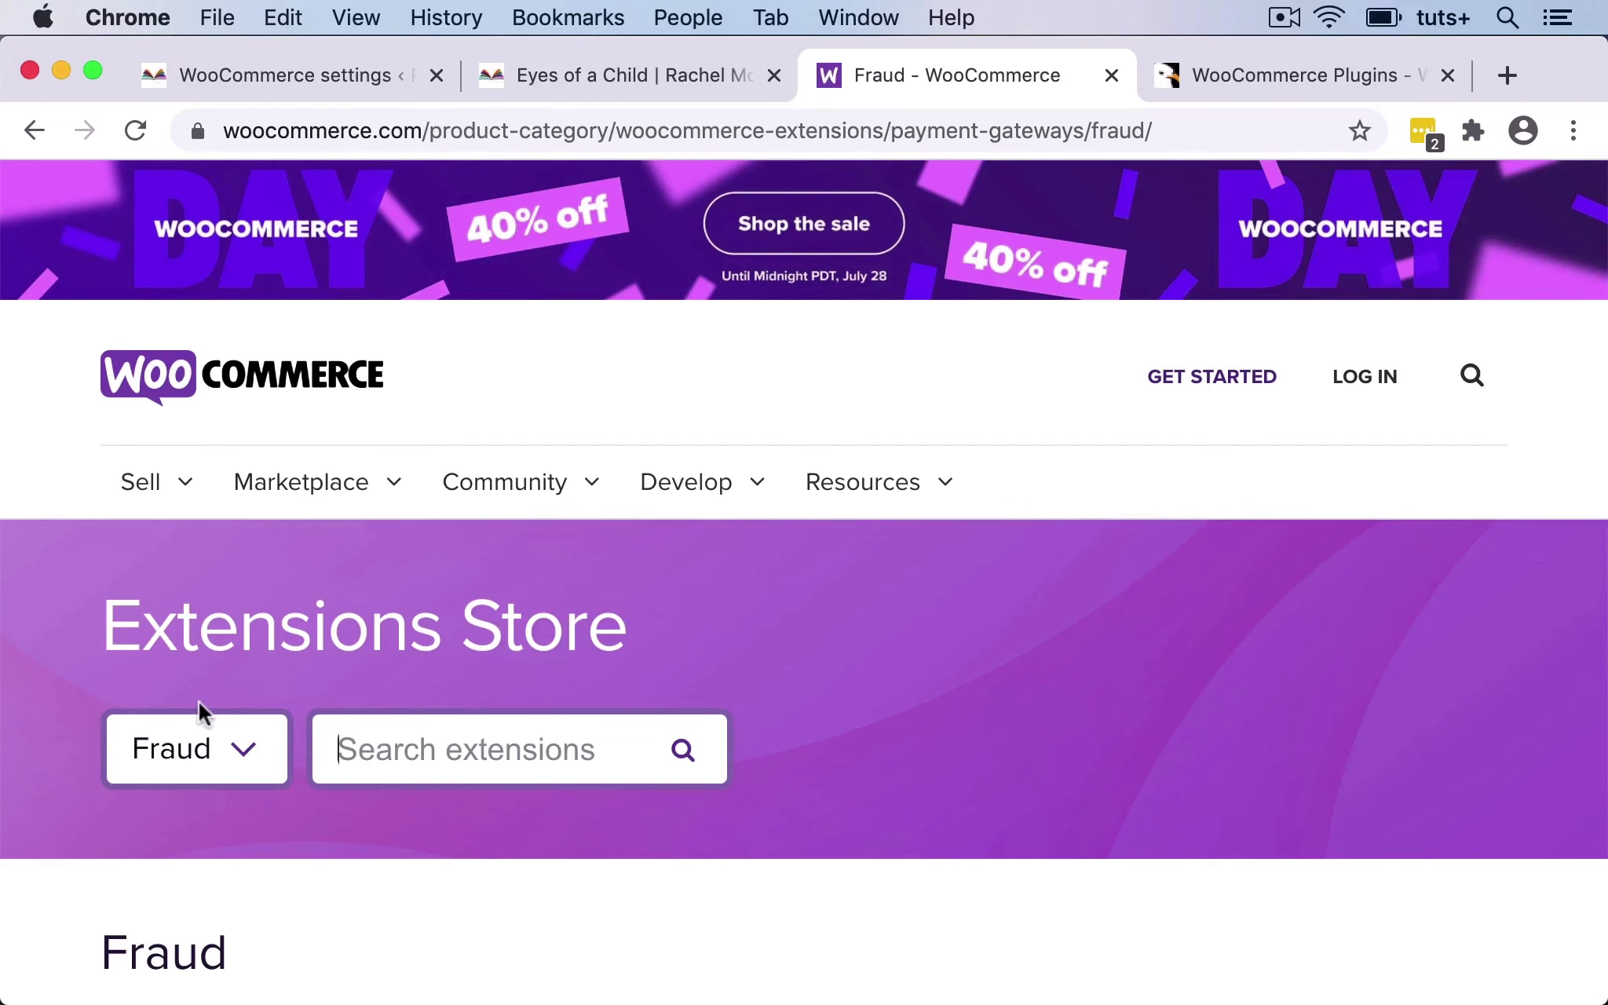
# Return to the main WooCommerce Extensions listing and open the featured WooCommerce Subscriptions extension to view its product page.
pyautogui.click(33, 131)
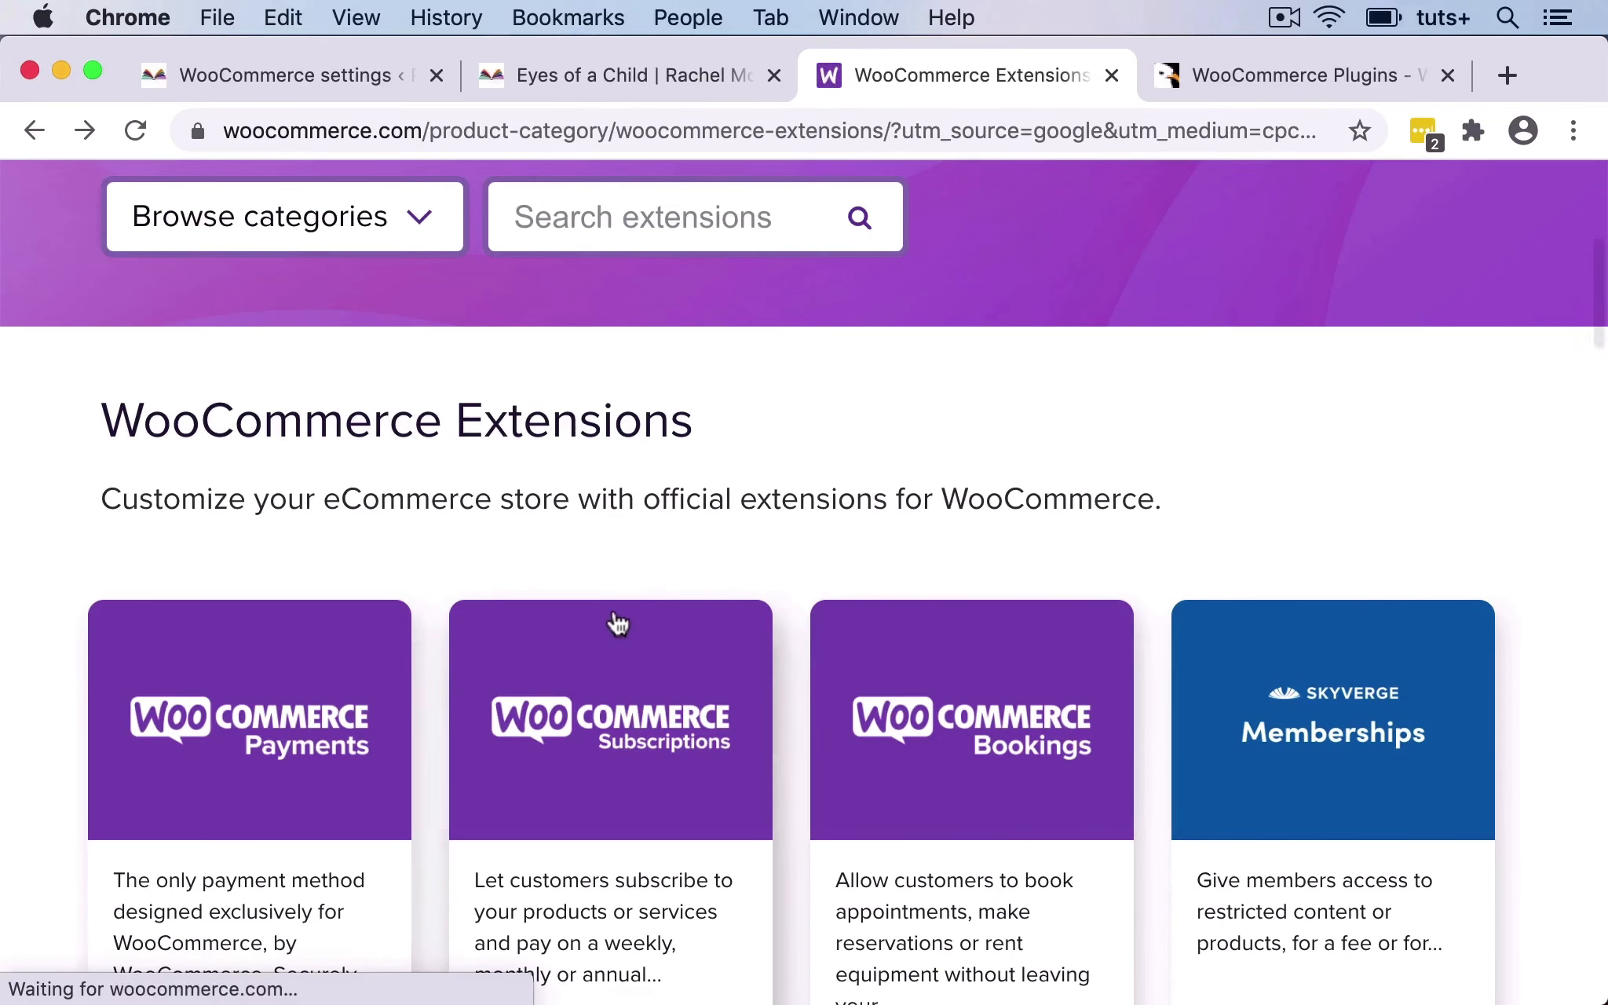
pyautogui.scroll(-5, 617, 498)
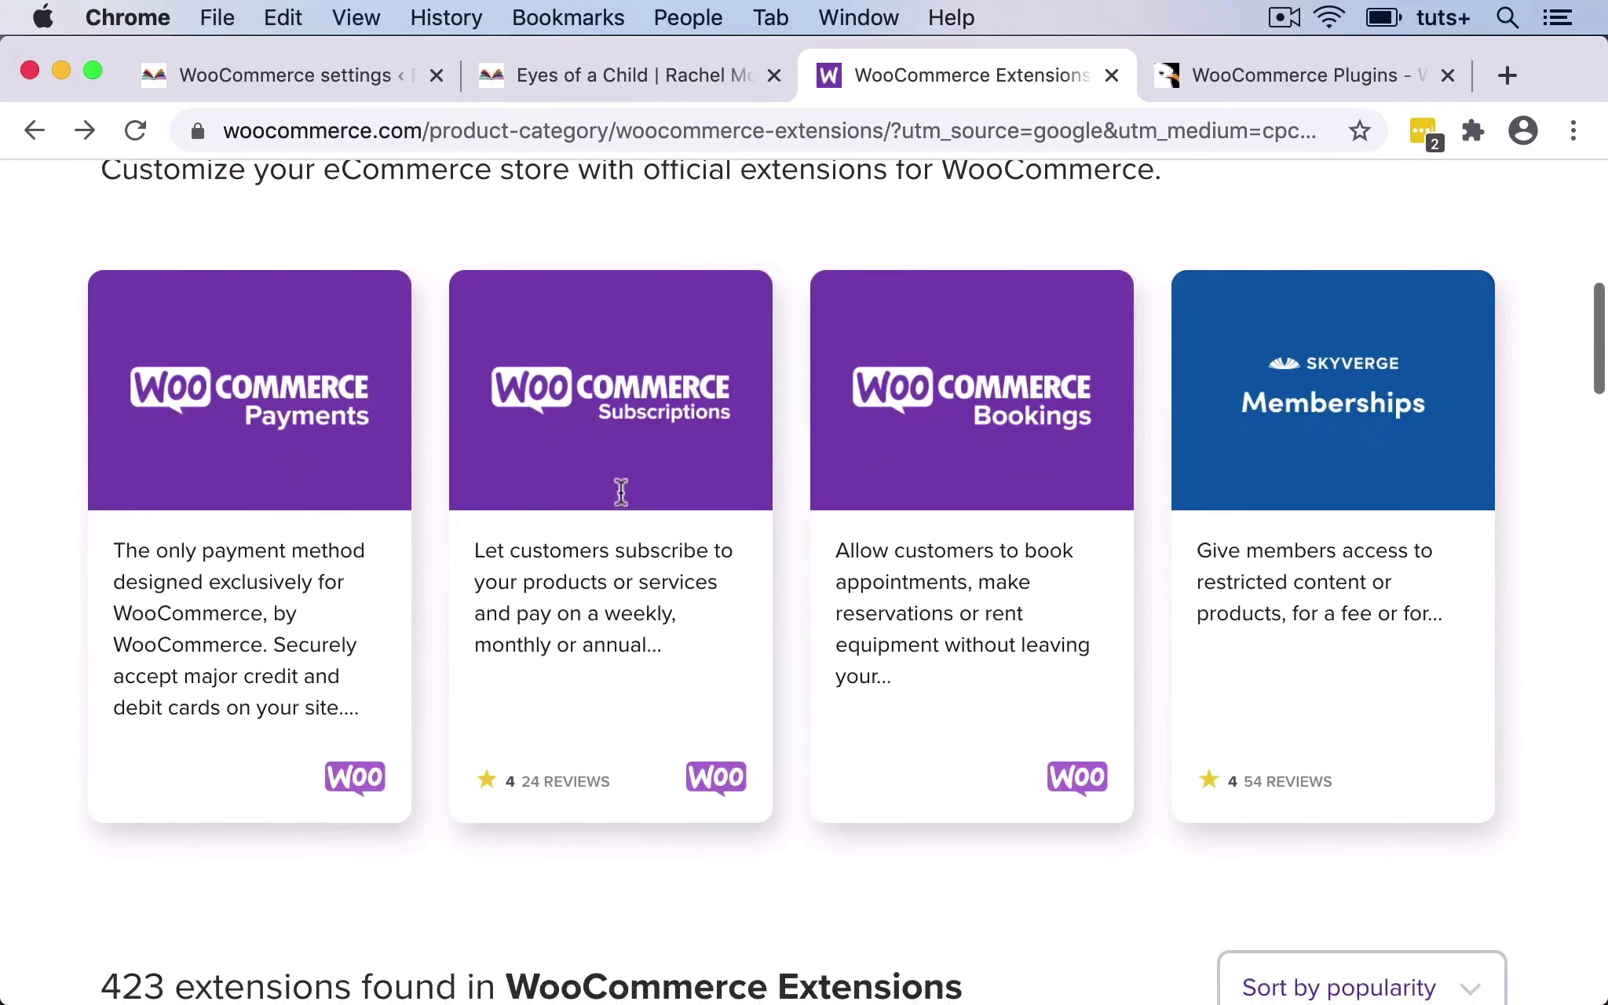
pyautogui.click(640, 393)
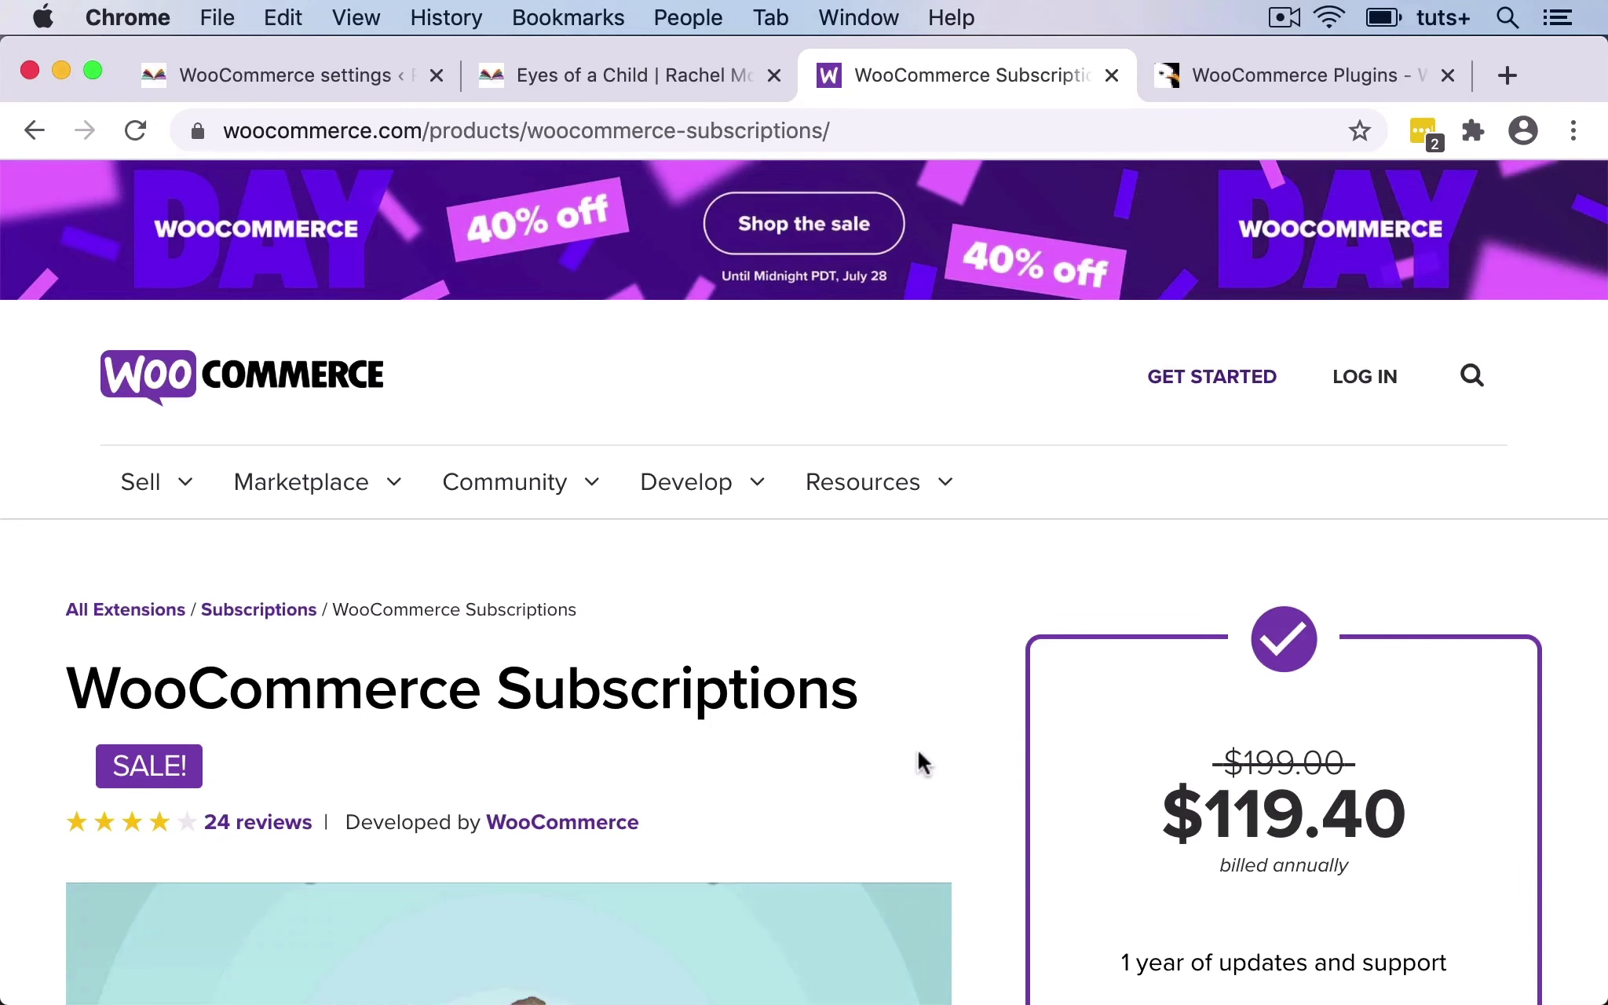
pyautogui.scroll(-5, 919, 755)
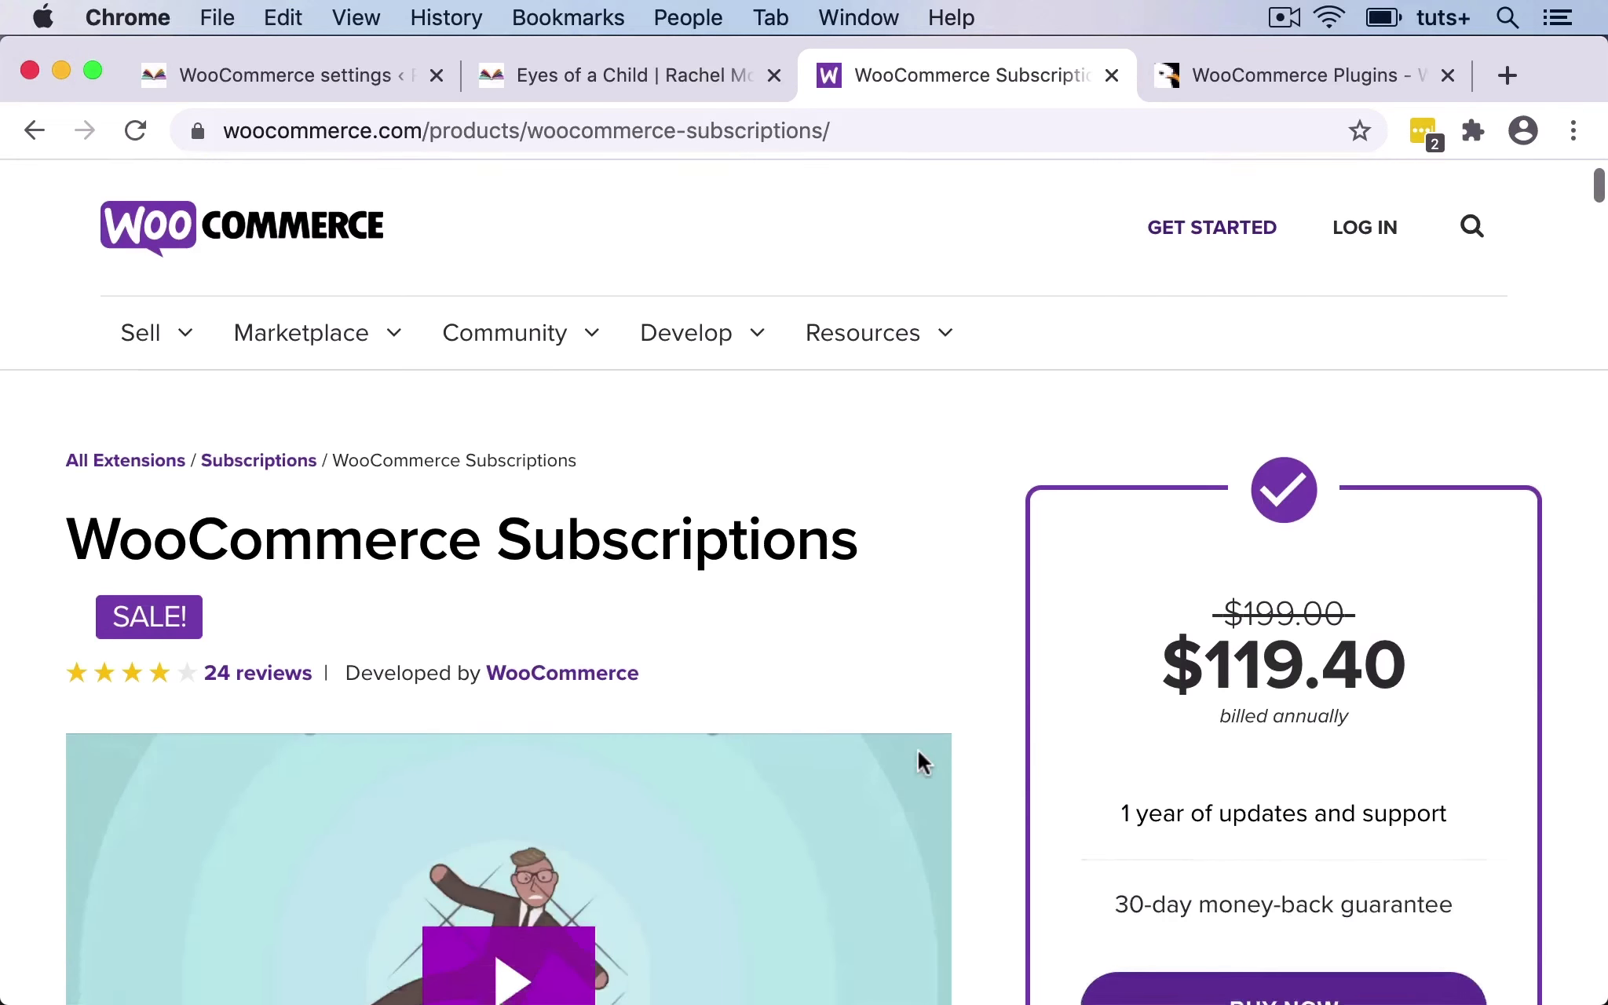
# Examine the pricing and purchase options on the WooCommerce Subscriptions product page.
pyautogui.scroll(-1, 918, 752)
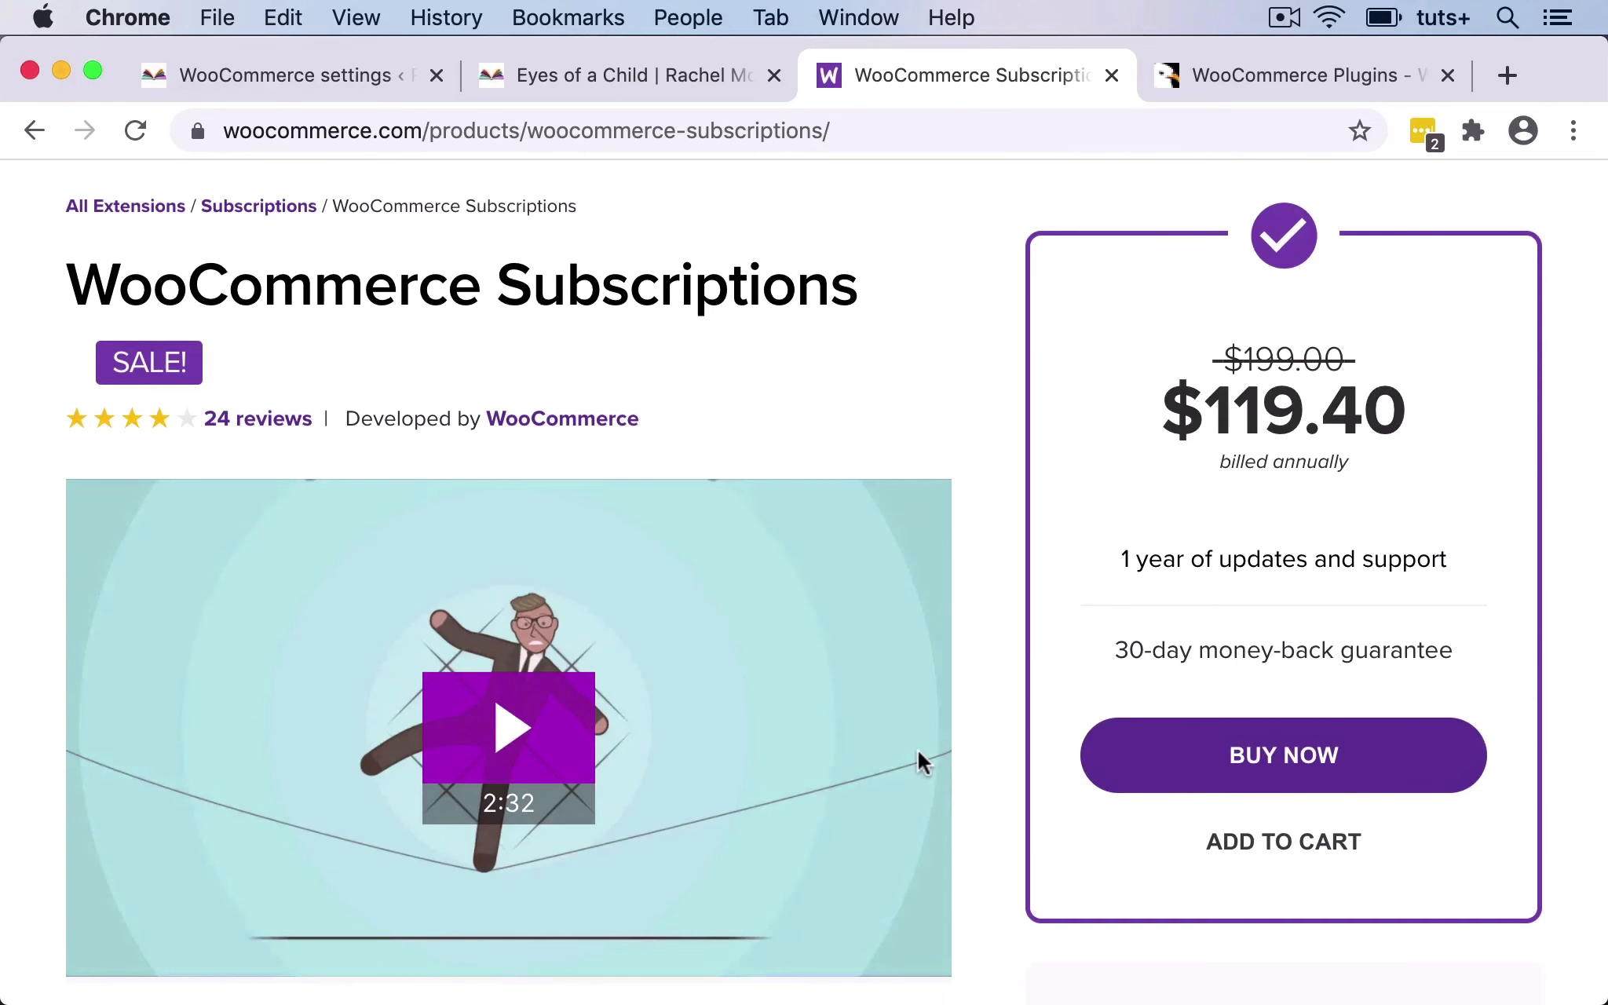
pyautogui.scroll(1, 918, 753)
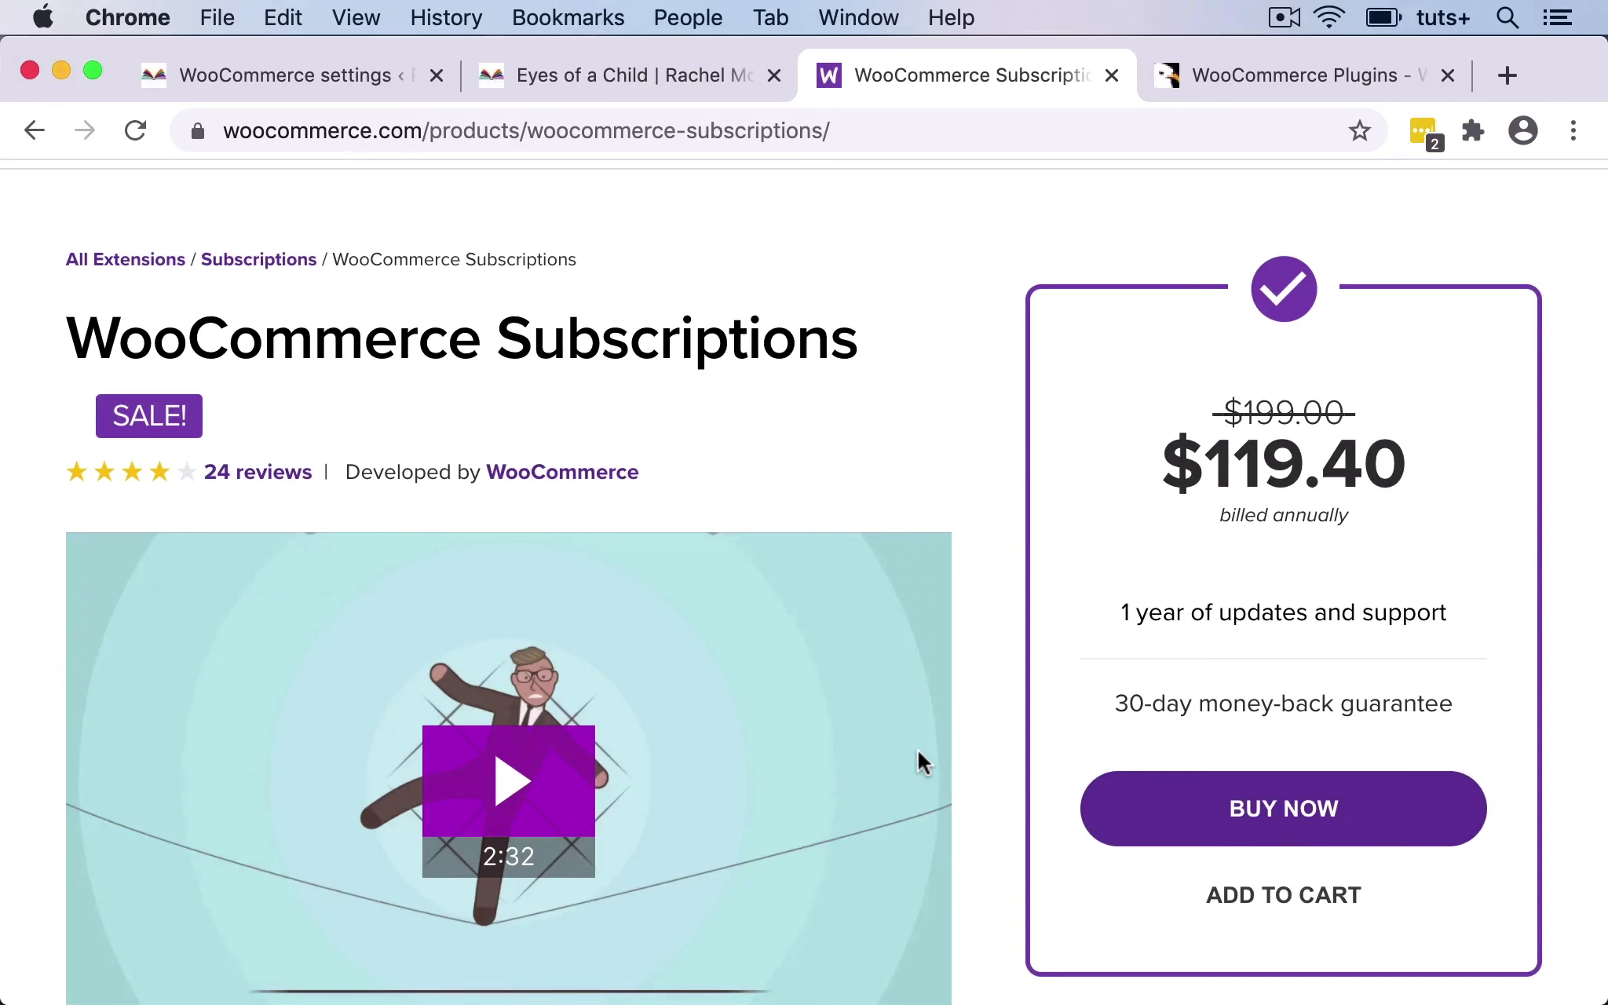
pyautogui.scroll(5, 917, 749)
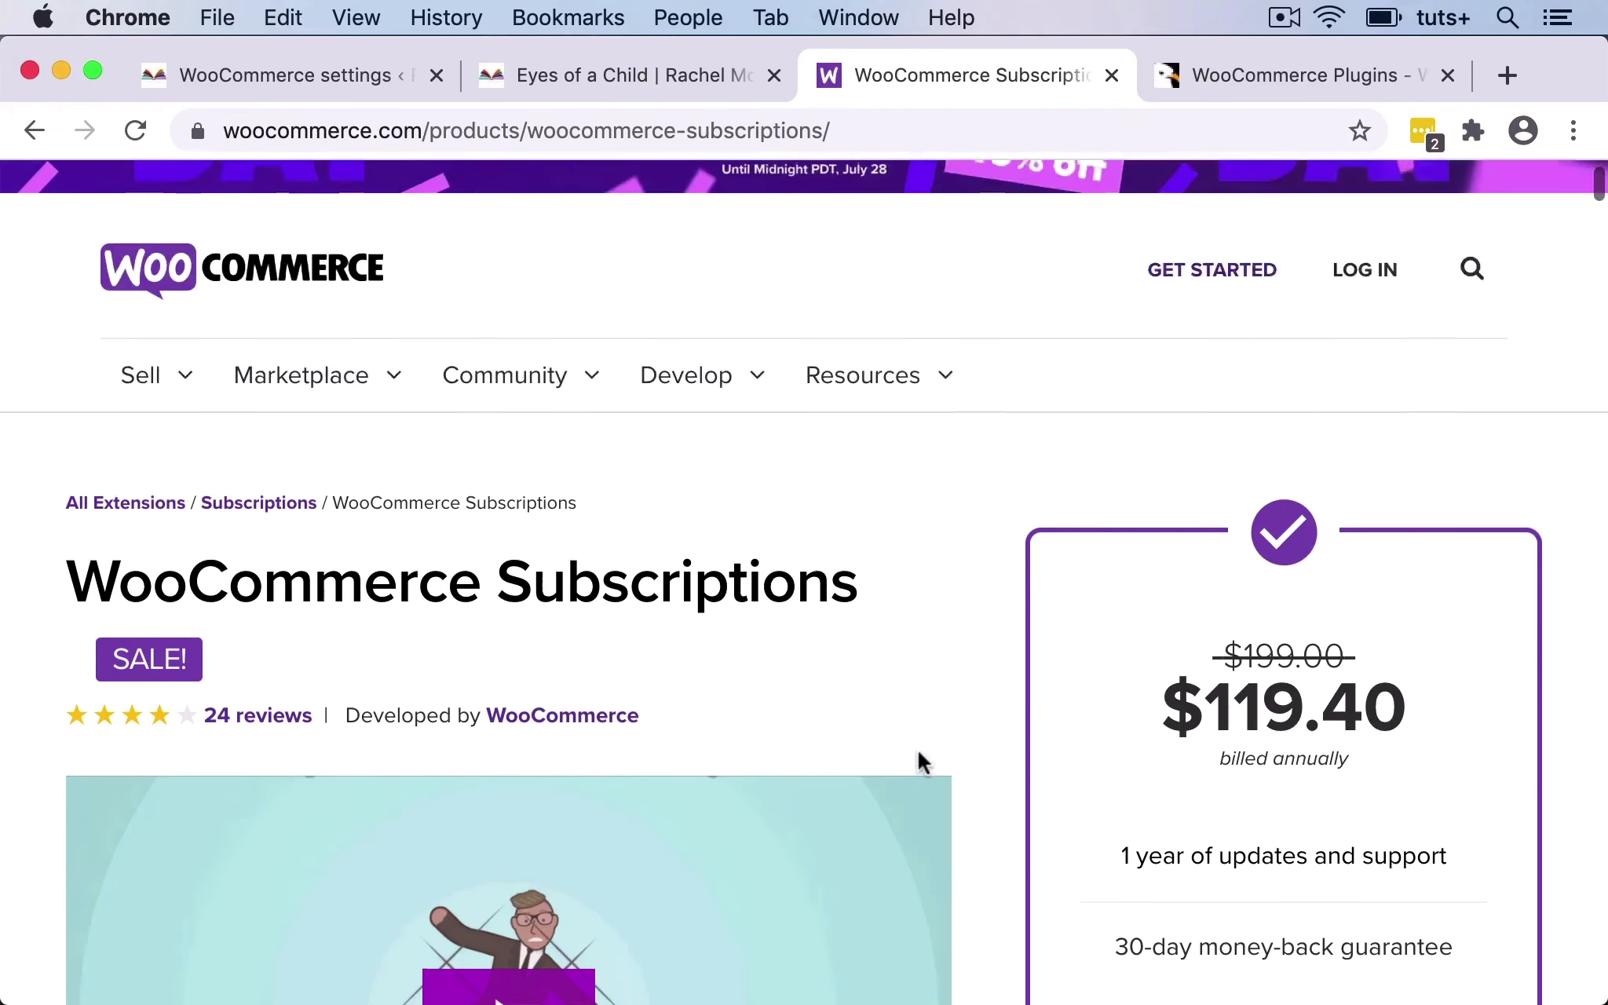
# Return to the WooCommerce Extensions listing, open the featured WooCommerce Bookings extension and examine its price and purchase options.
pyautogui.click(34, 131)
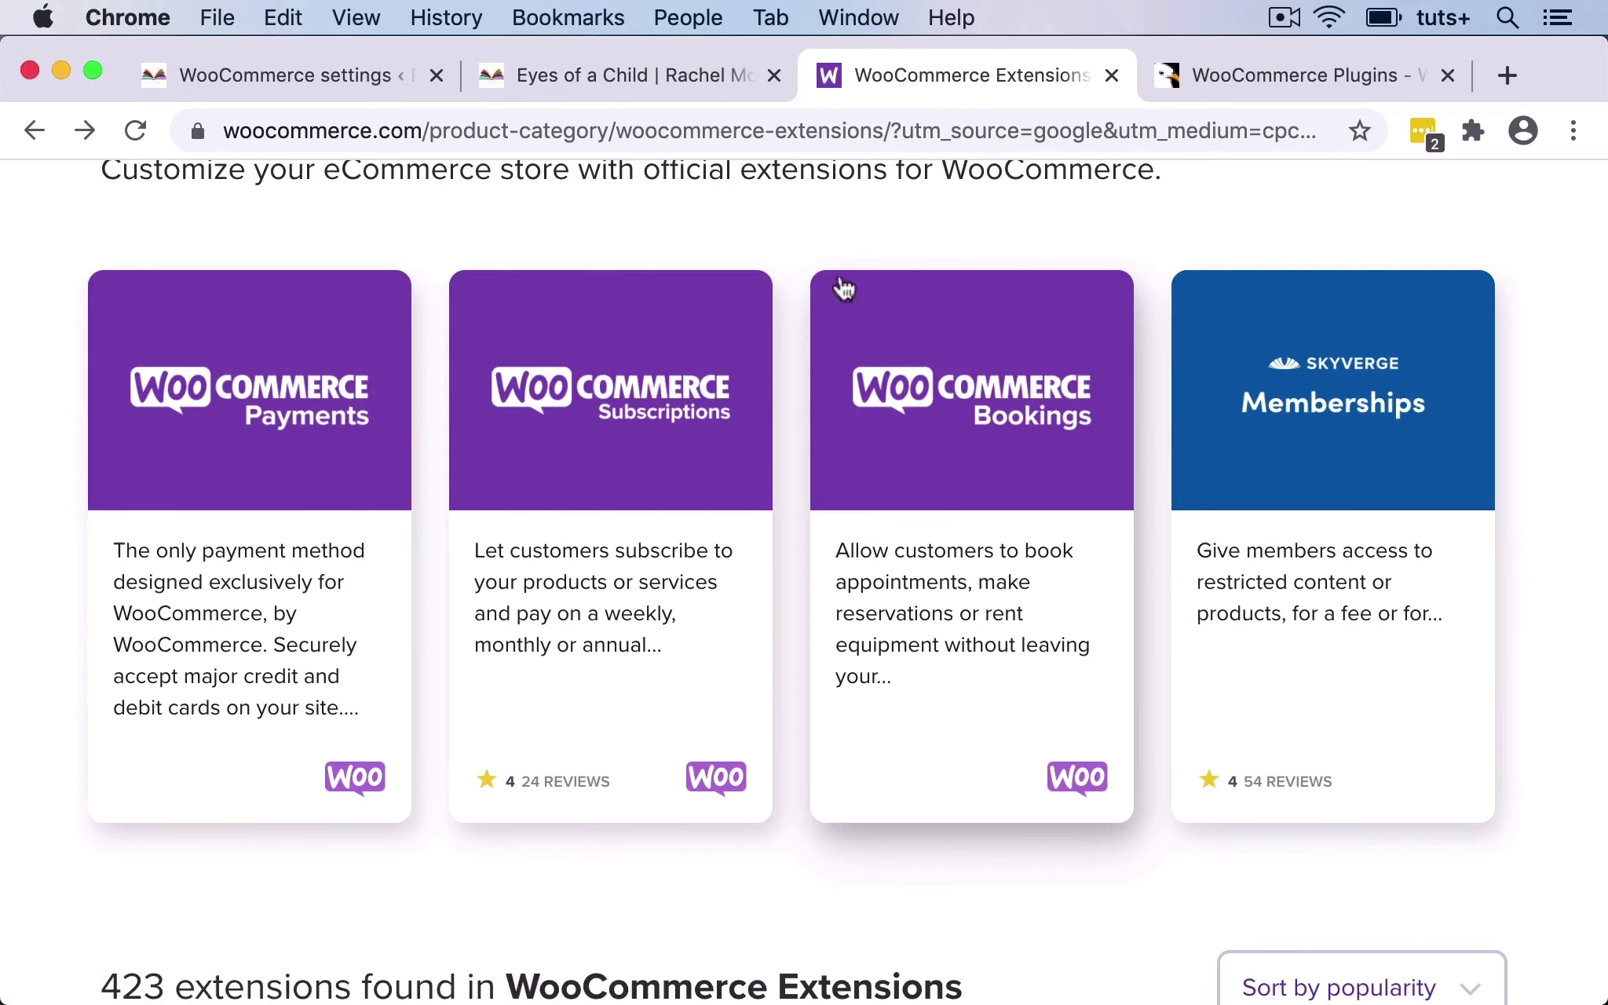
pyautogui.click(1024, 408)
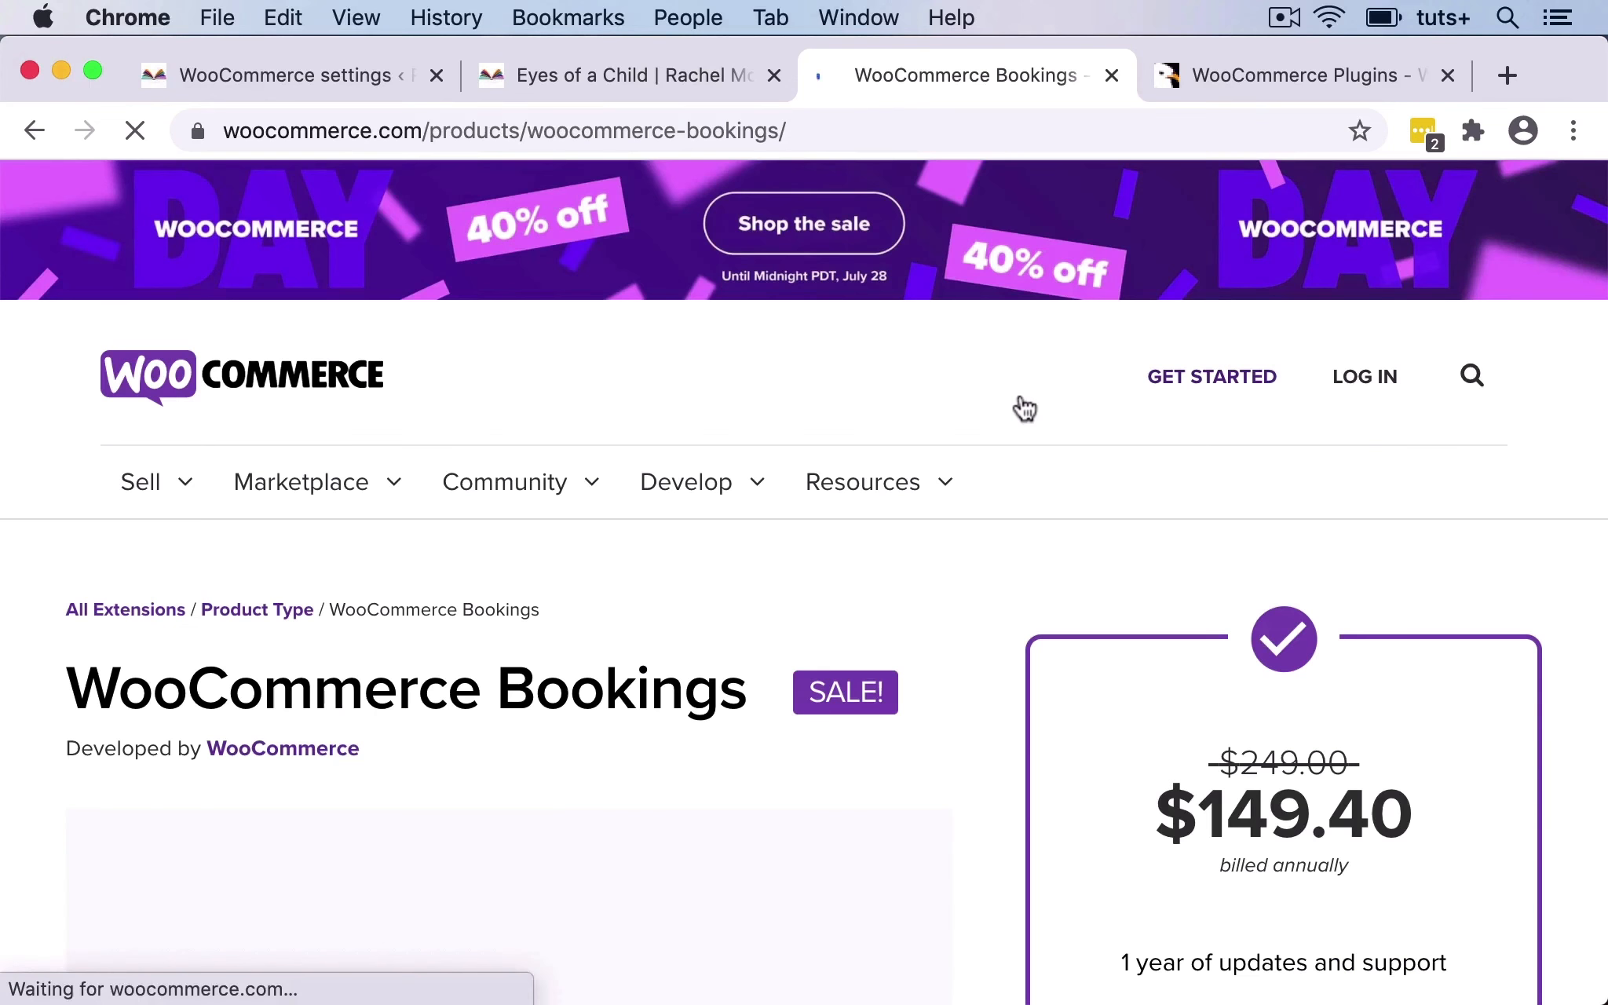
pyautogui.scroll(-5, 997, 755)
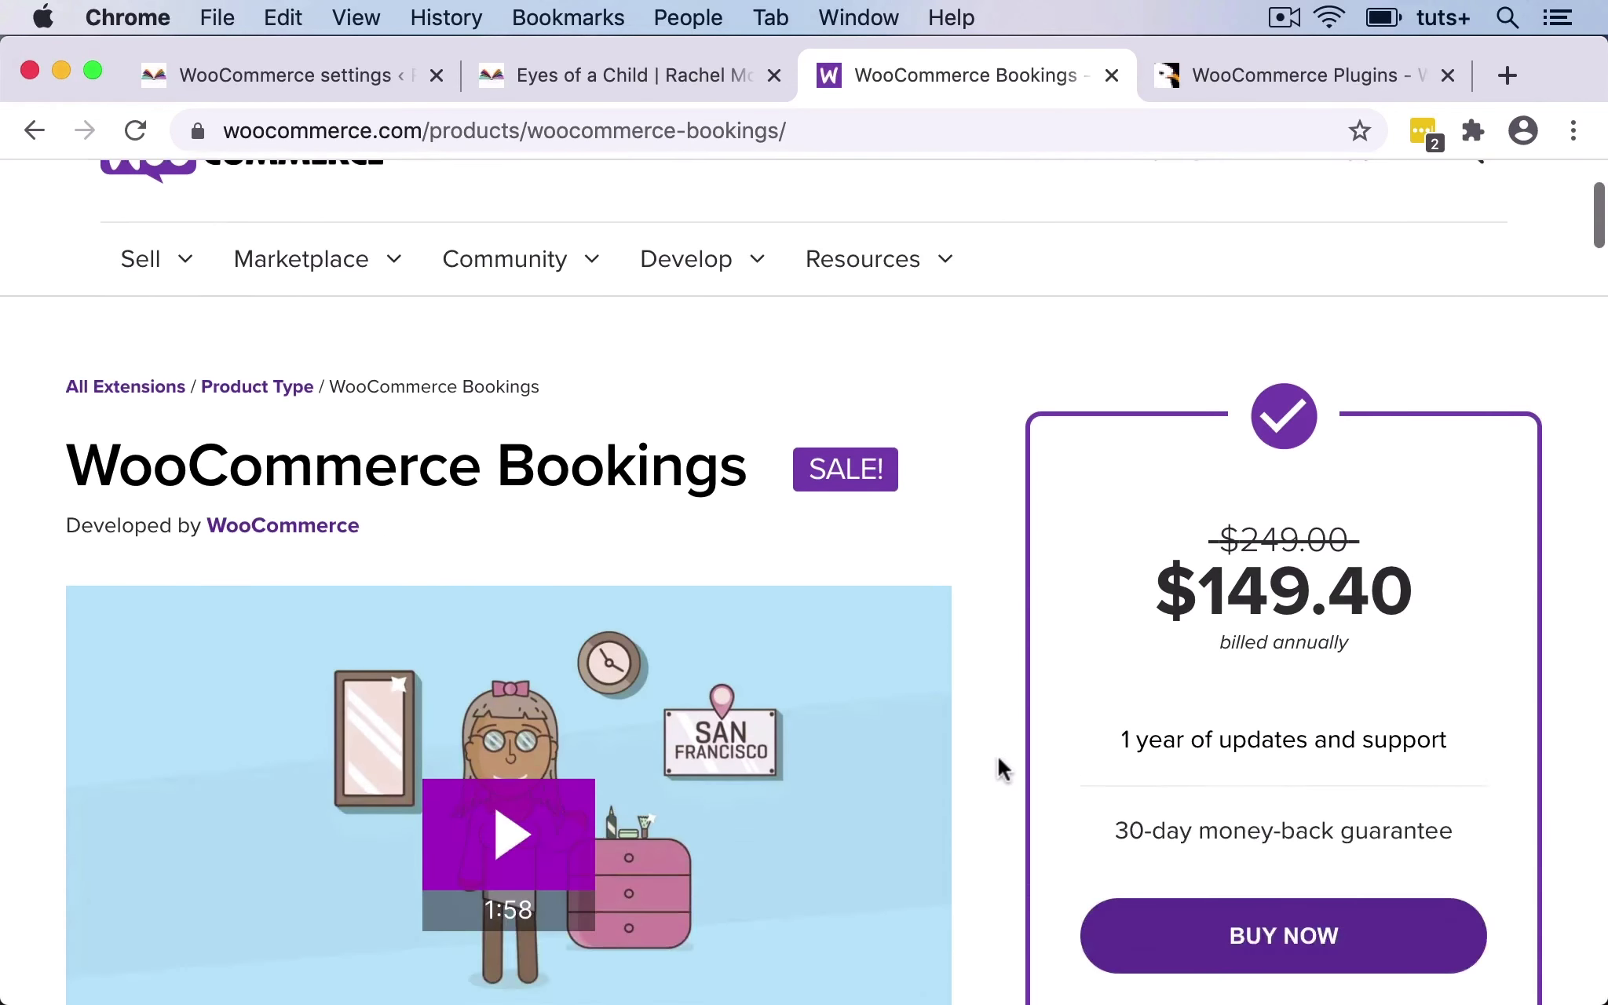
pyautogui.scroll(-1, 998, 760)
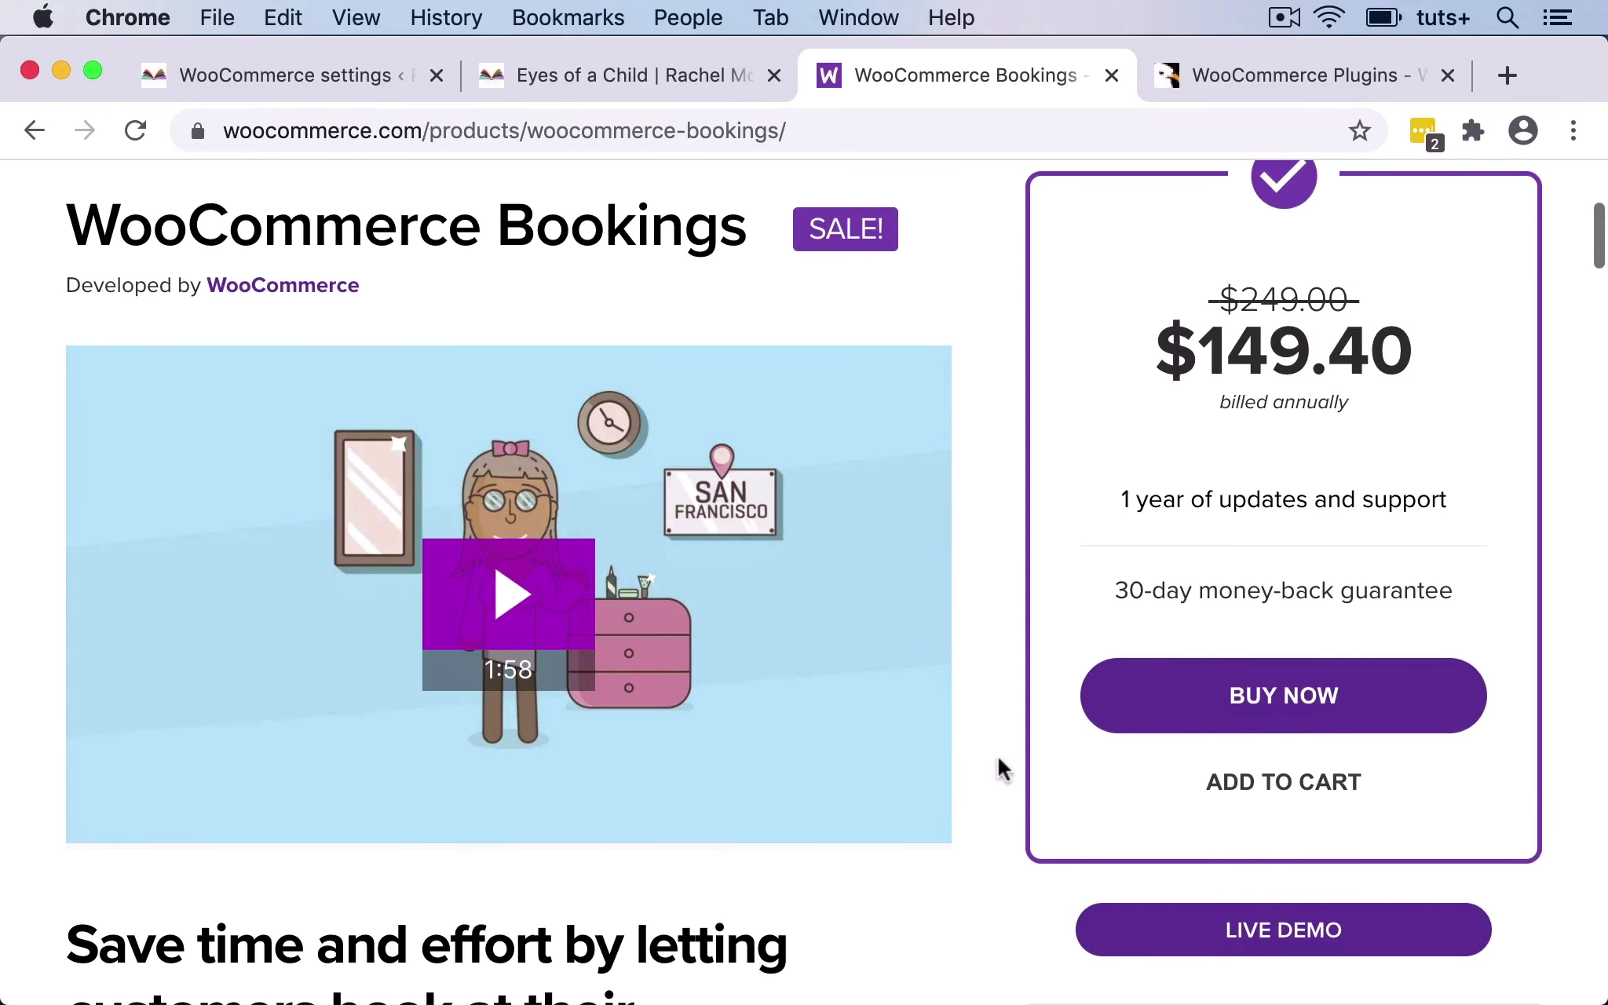
pyautogui.scroll(-1, 998, 759)
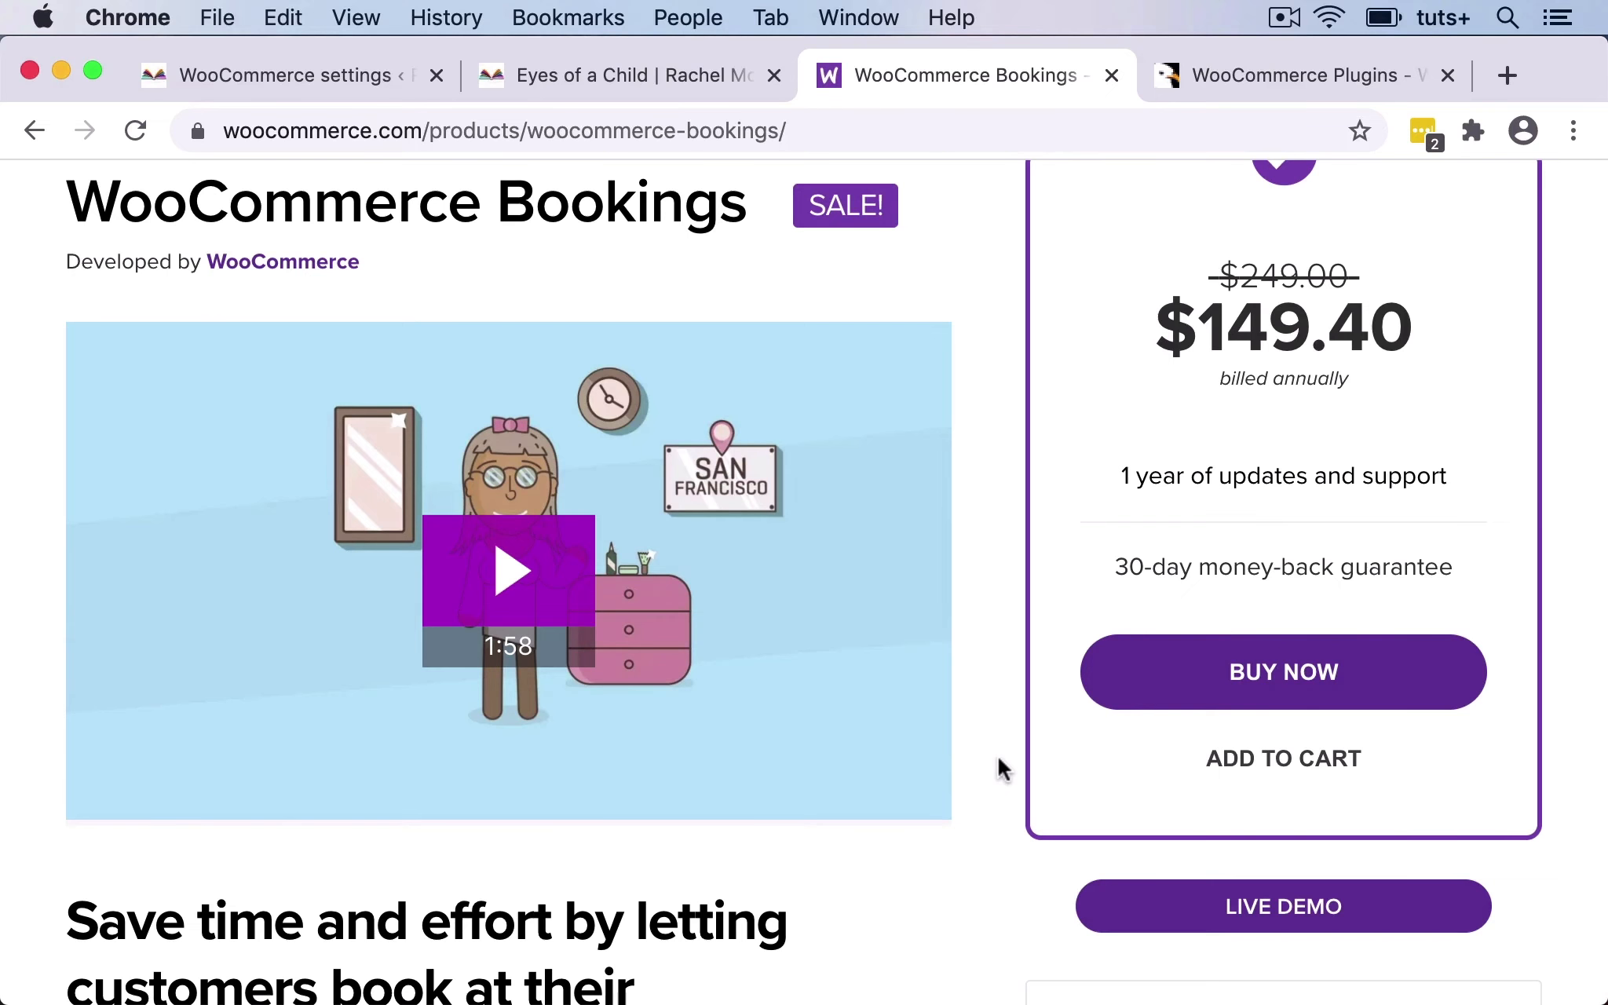
pyautogui.scroll(5, 997, 755)
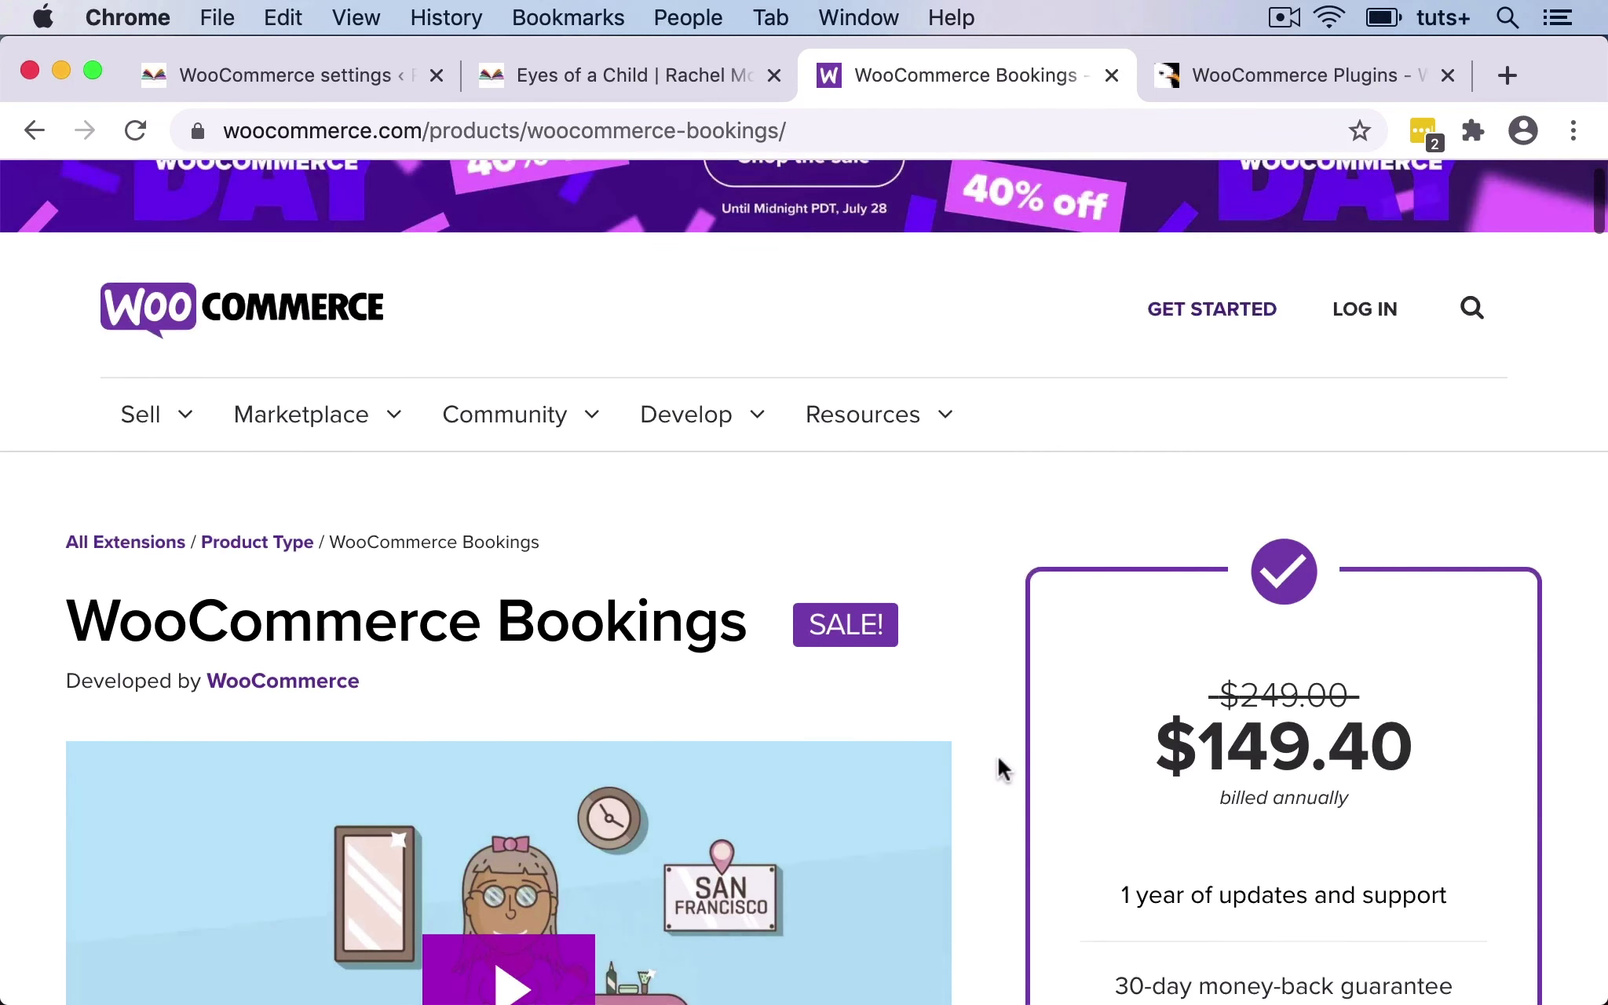
pyautogui.scroll(1, 997, 755)
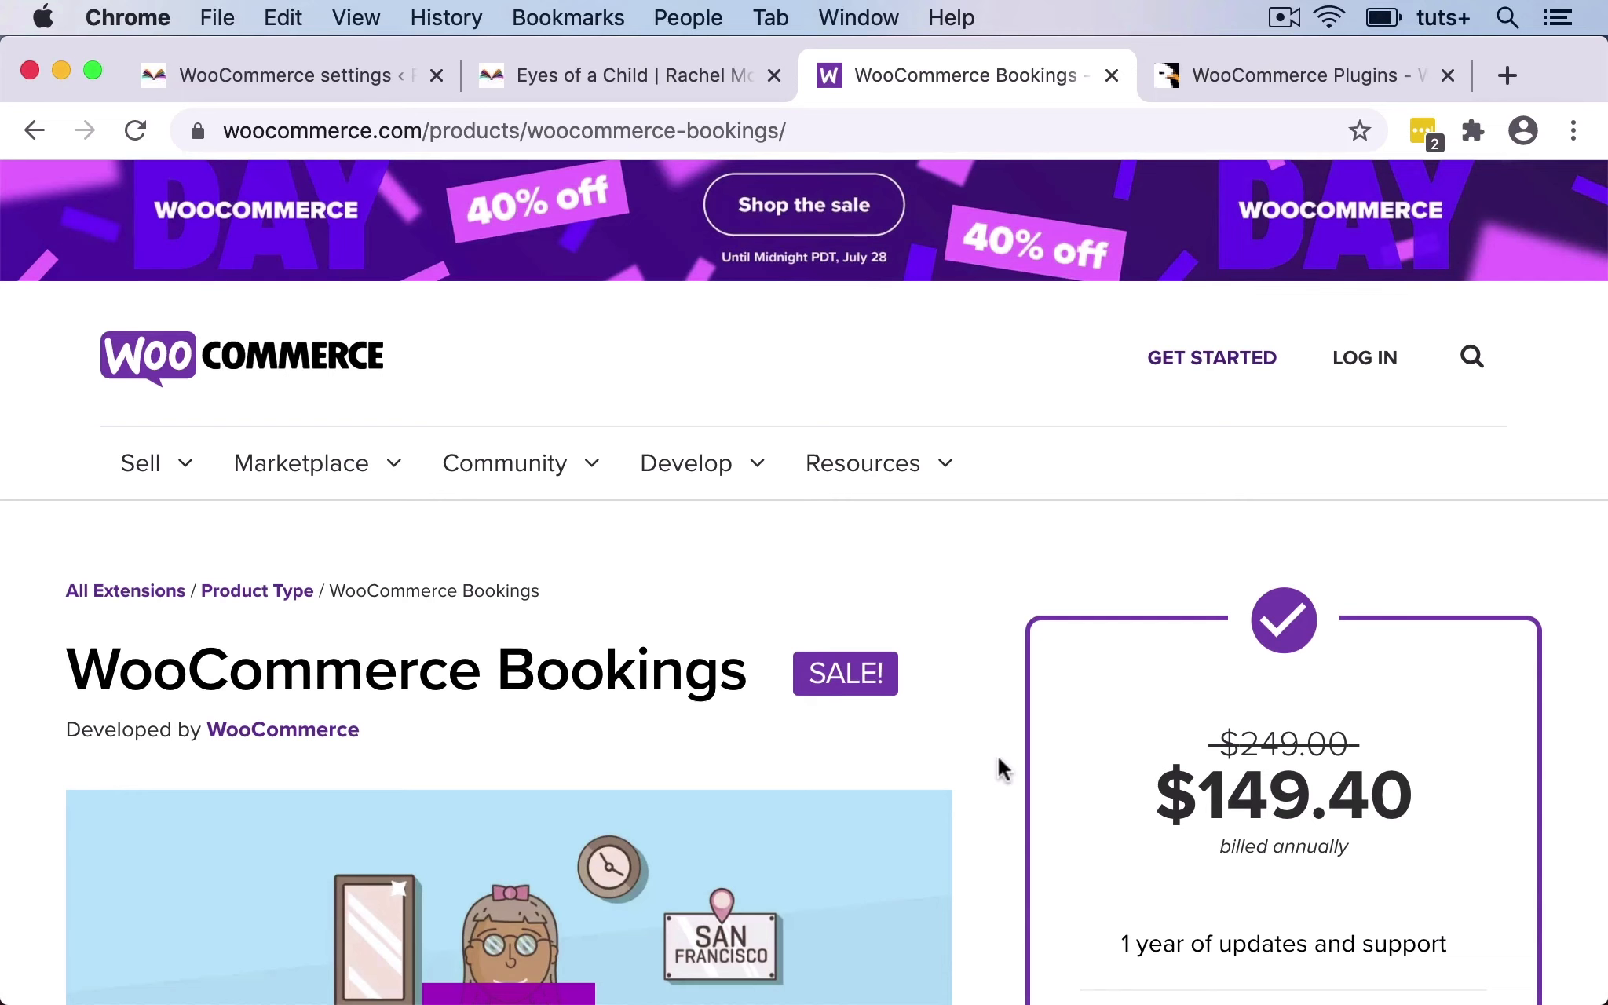
pyautogui.scroll(-2, 997, 755)
pyautogui.scroll(-3, 997, 755)
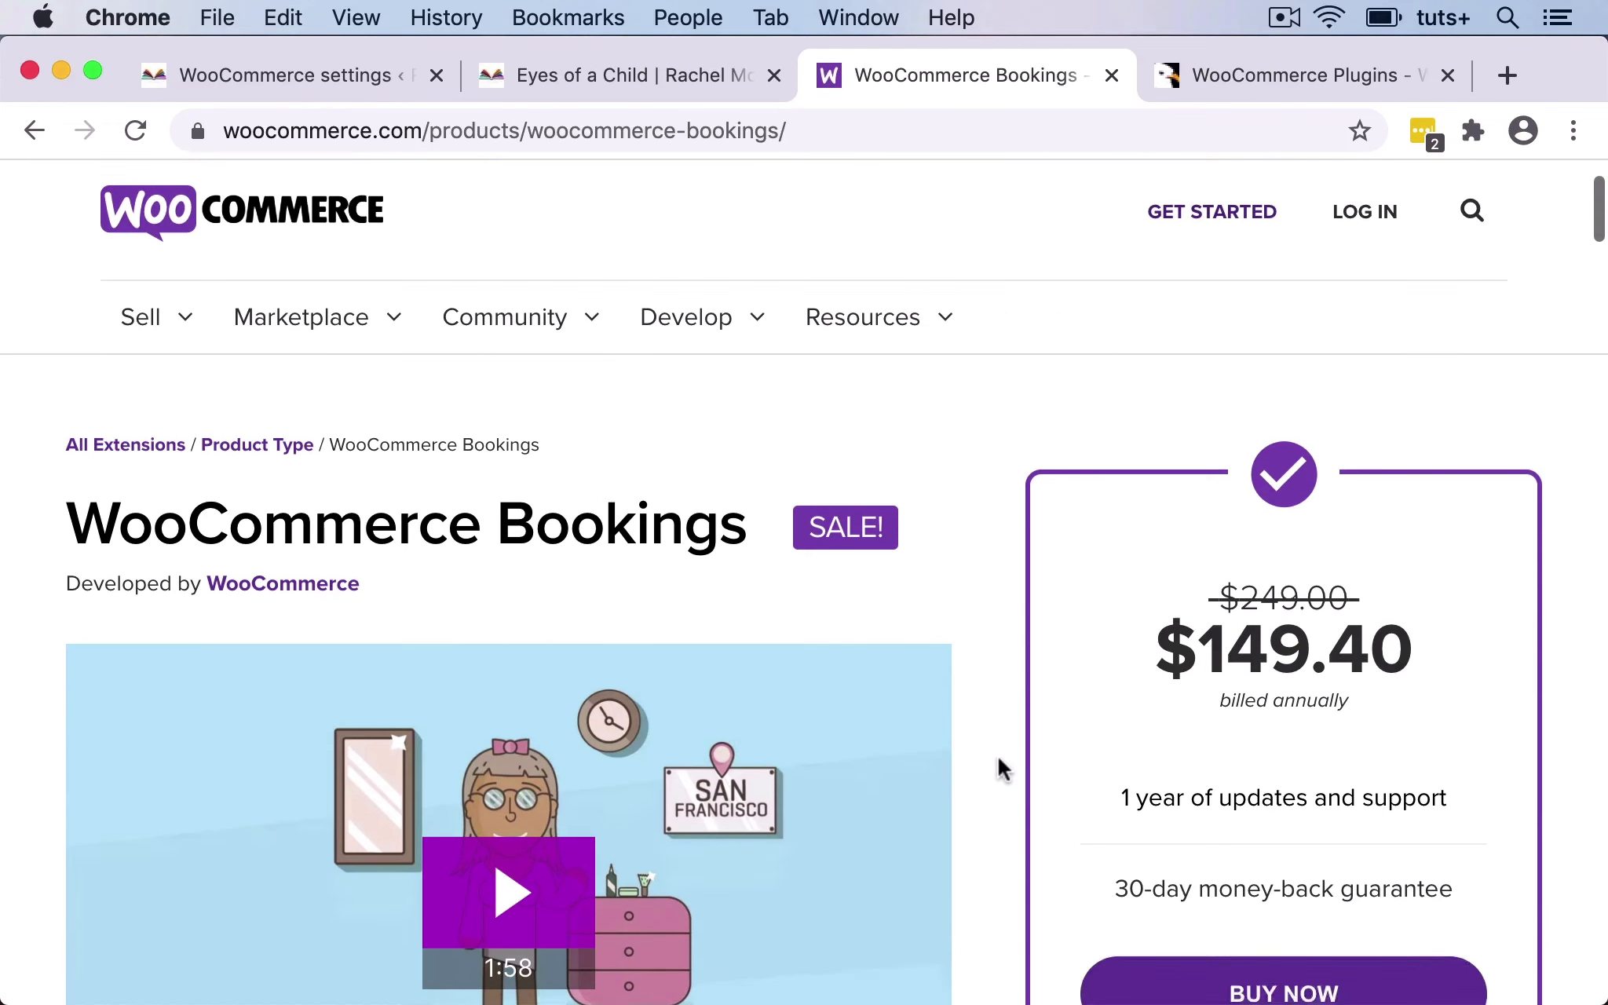
pyautogui.scroll(3, 956, 603)
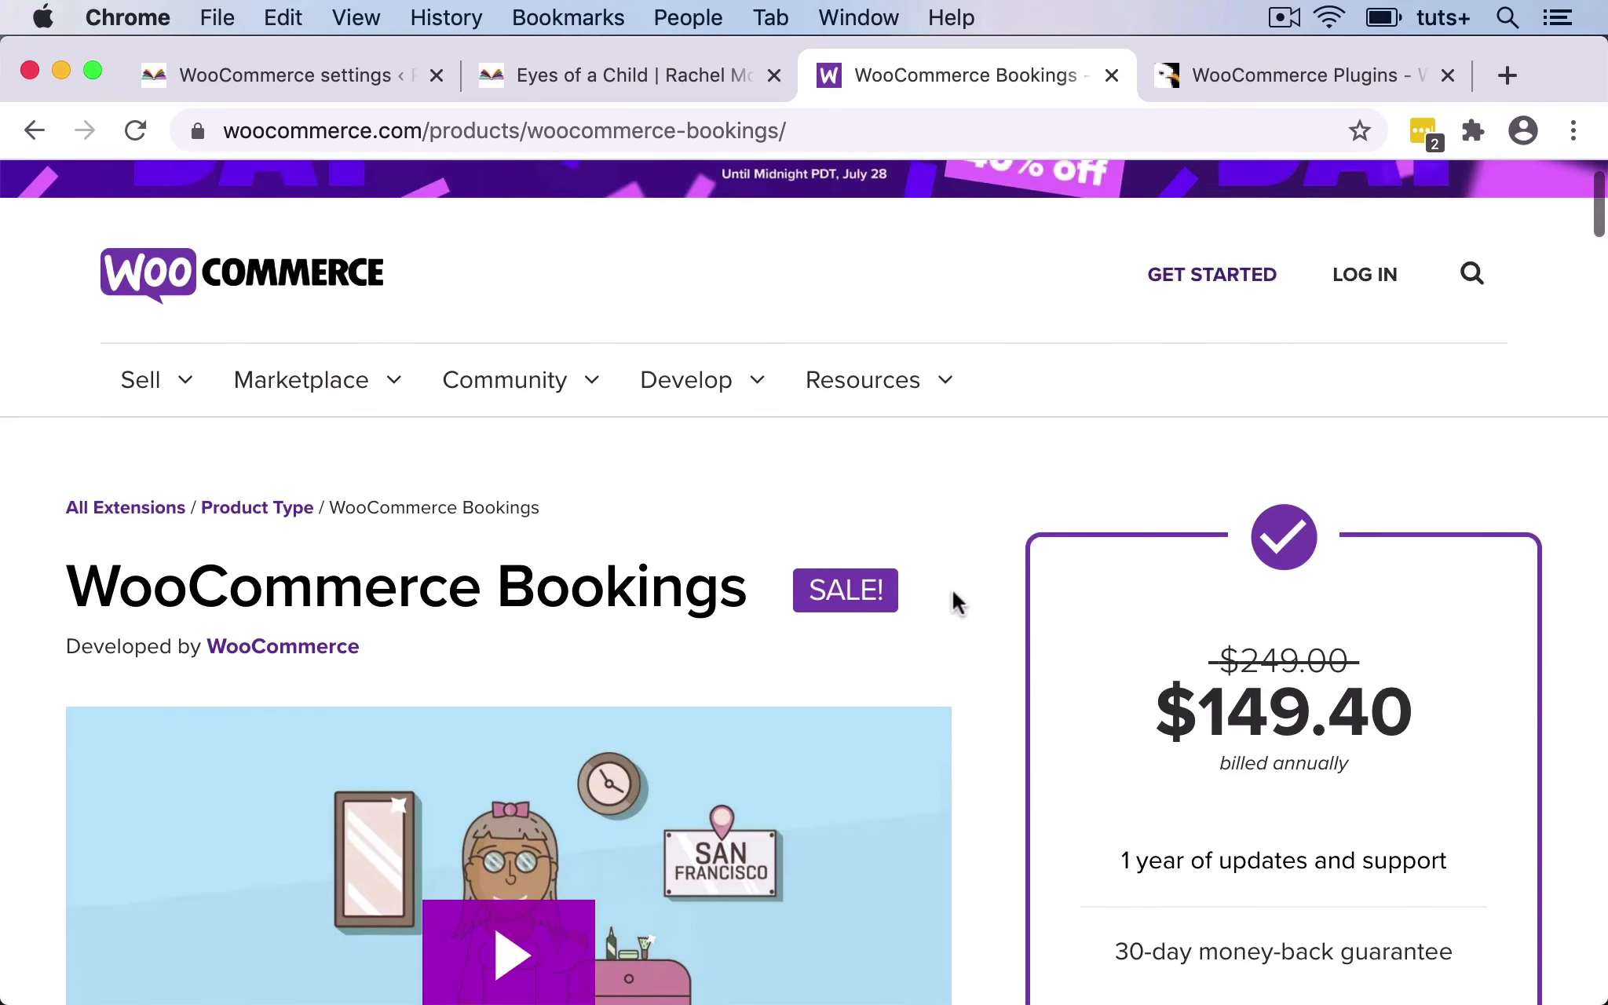
pyautogui.scroll(1, 956, 603)
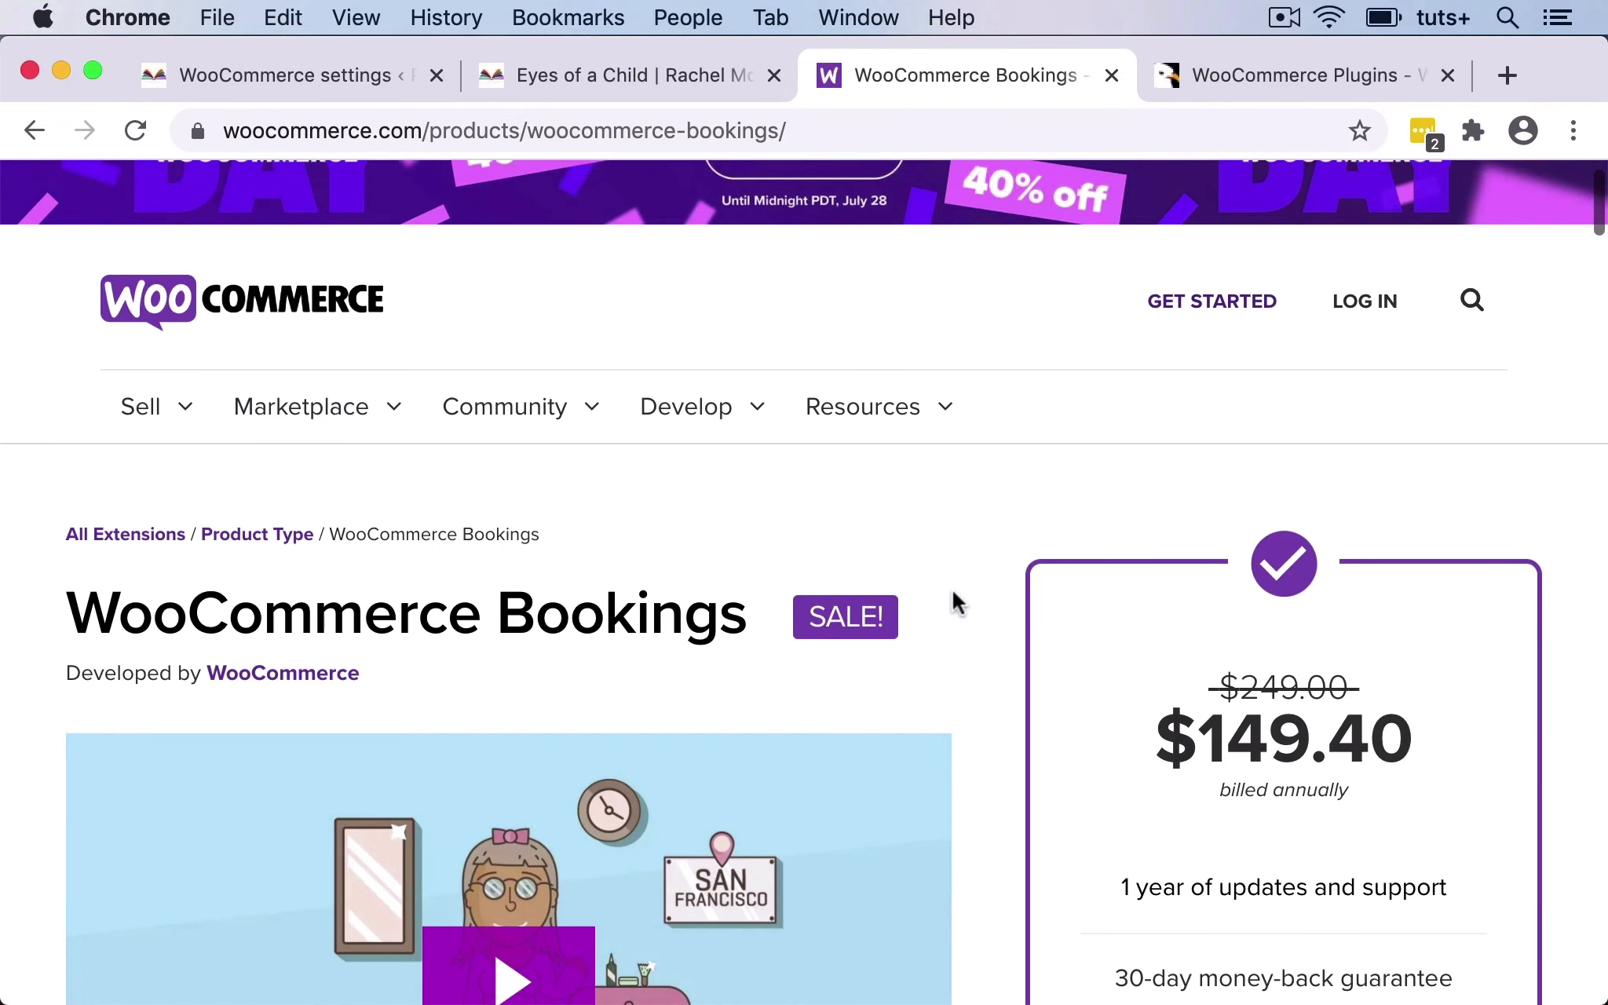
pyautogui.scroll(2, 953, 602)
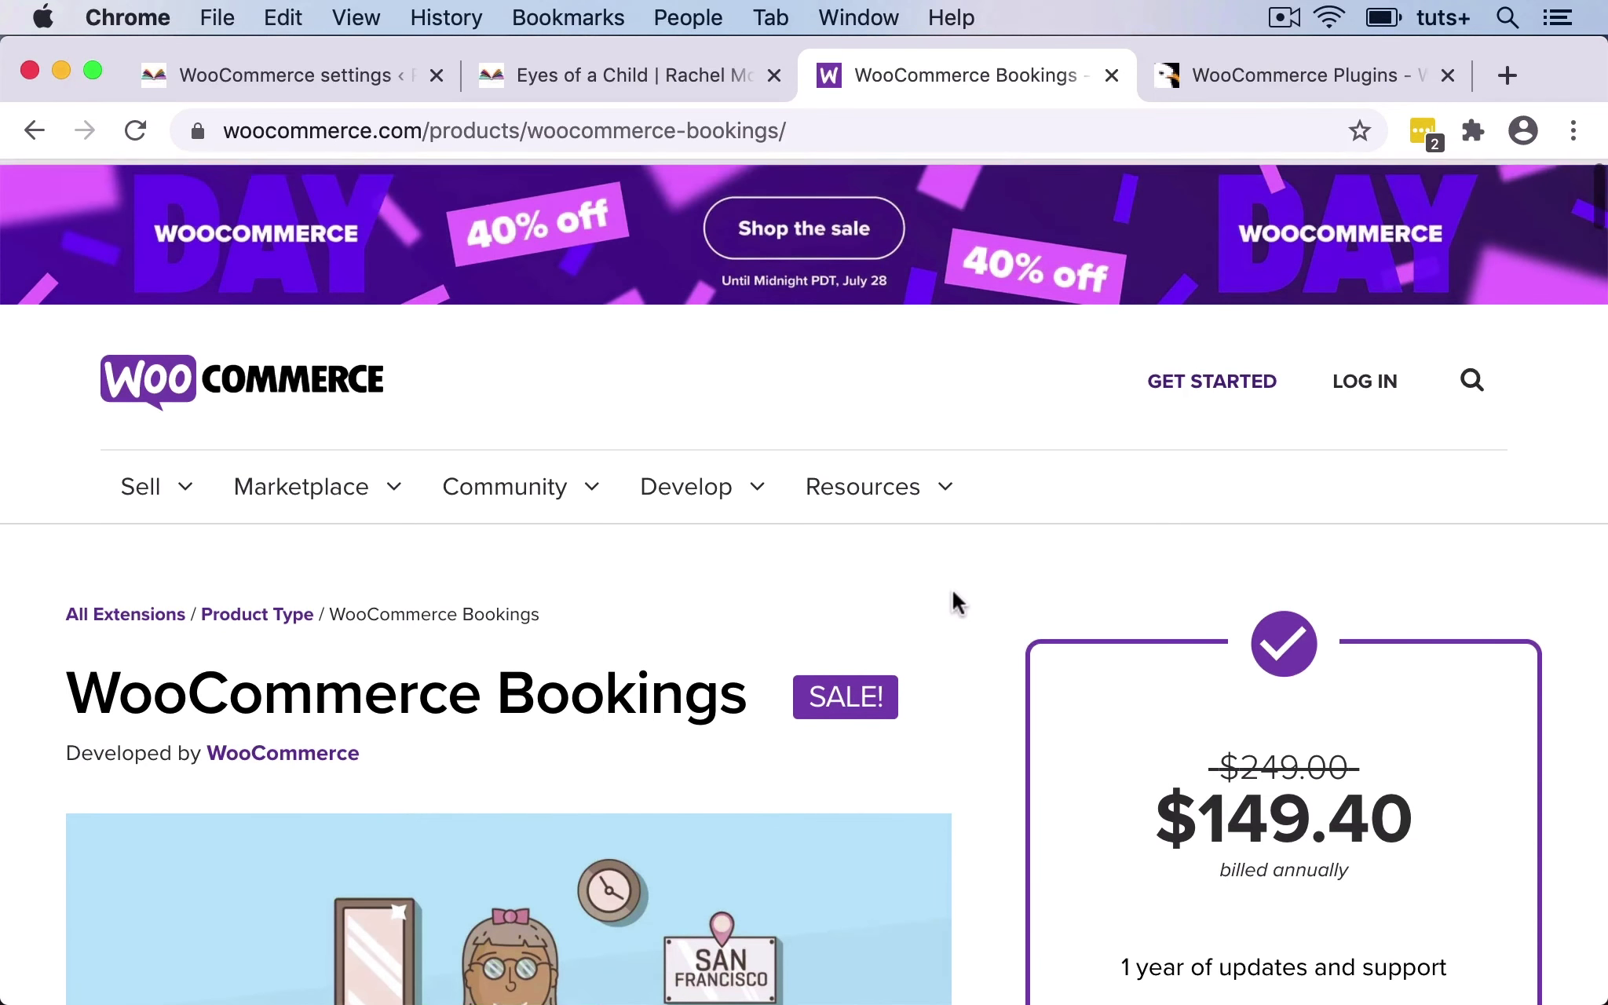
# Switch to the CodeCanyon WooCommerce Plugins page and examine the category filters, on-sale plugins and weekly bestsellers.
pyautogui.hotkey('ctrl', 'Tab')
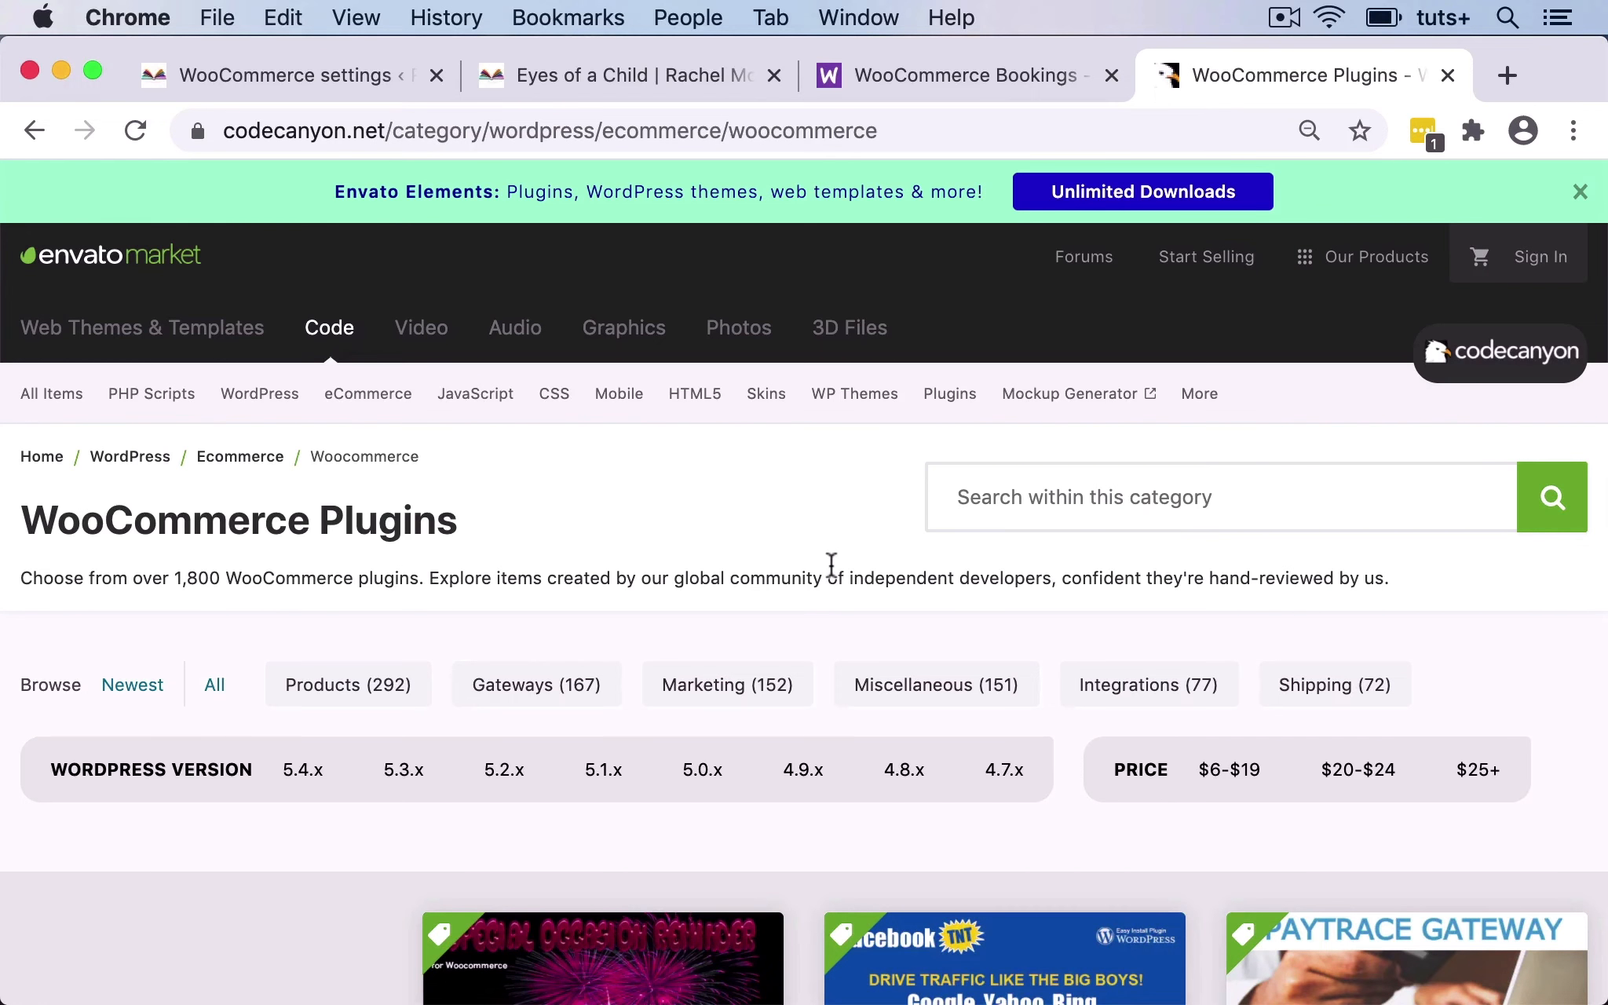
pyautogui.scroll(-5, 832, 564)
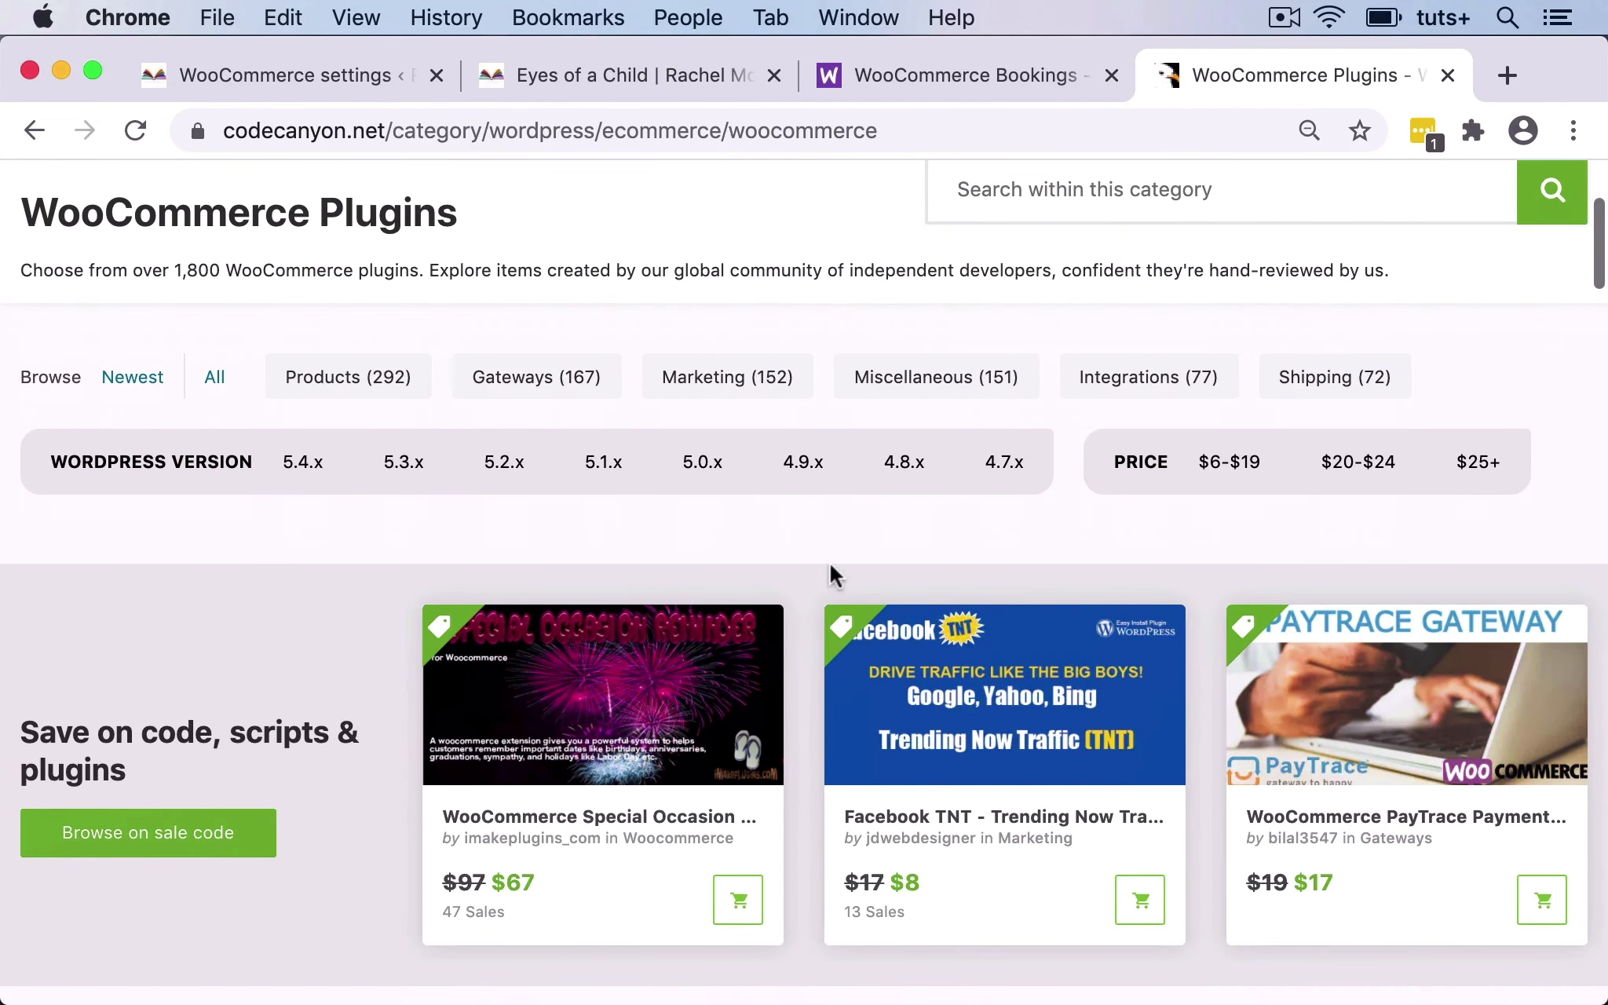
pyautogui.scroll(-1, 830, 563)
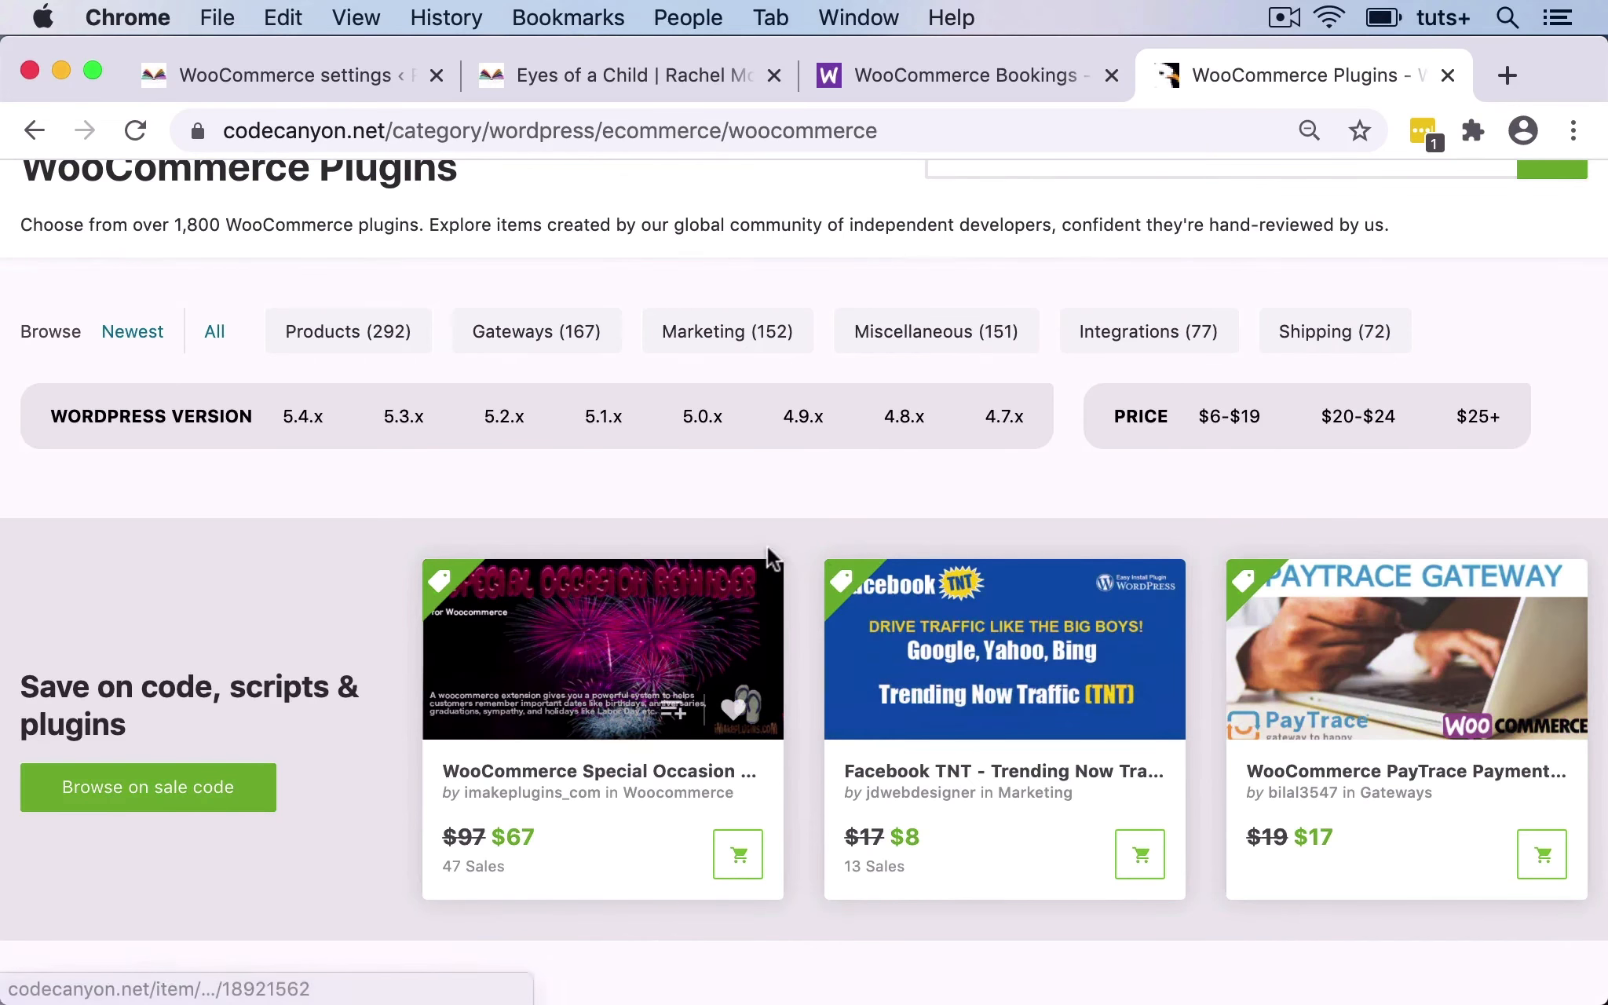
pyautogui.scroll(-2, 768, 545)
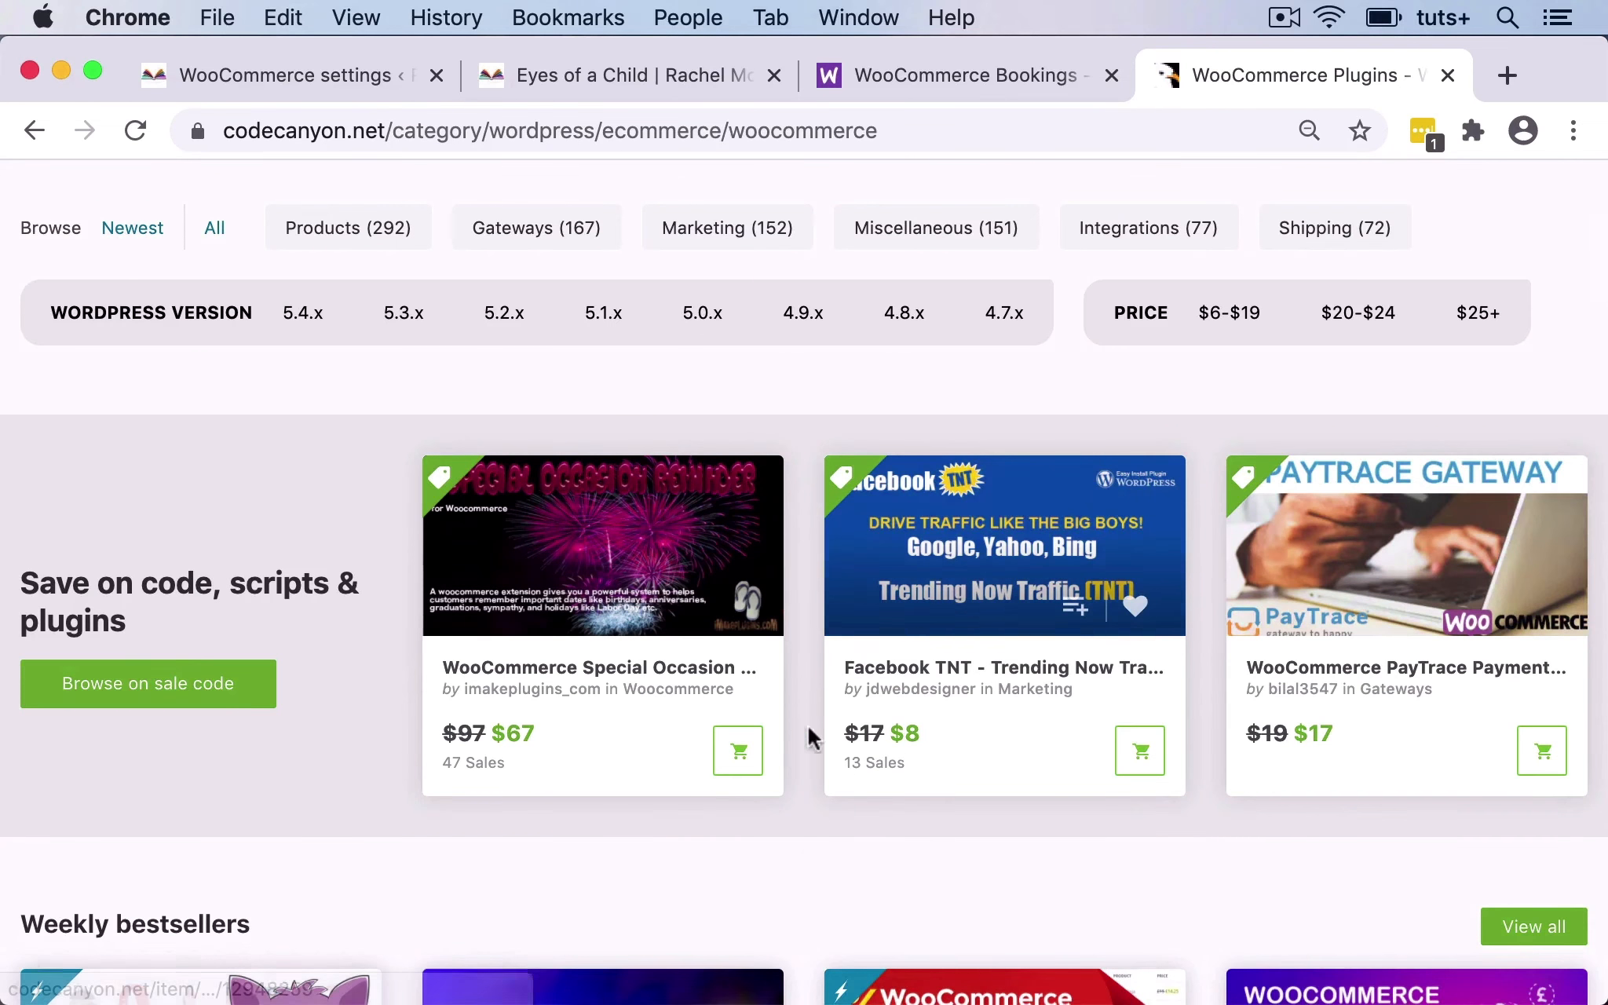
pyautogui.scroll(-3, 809, 743)
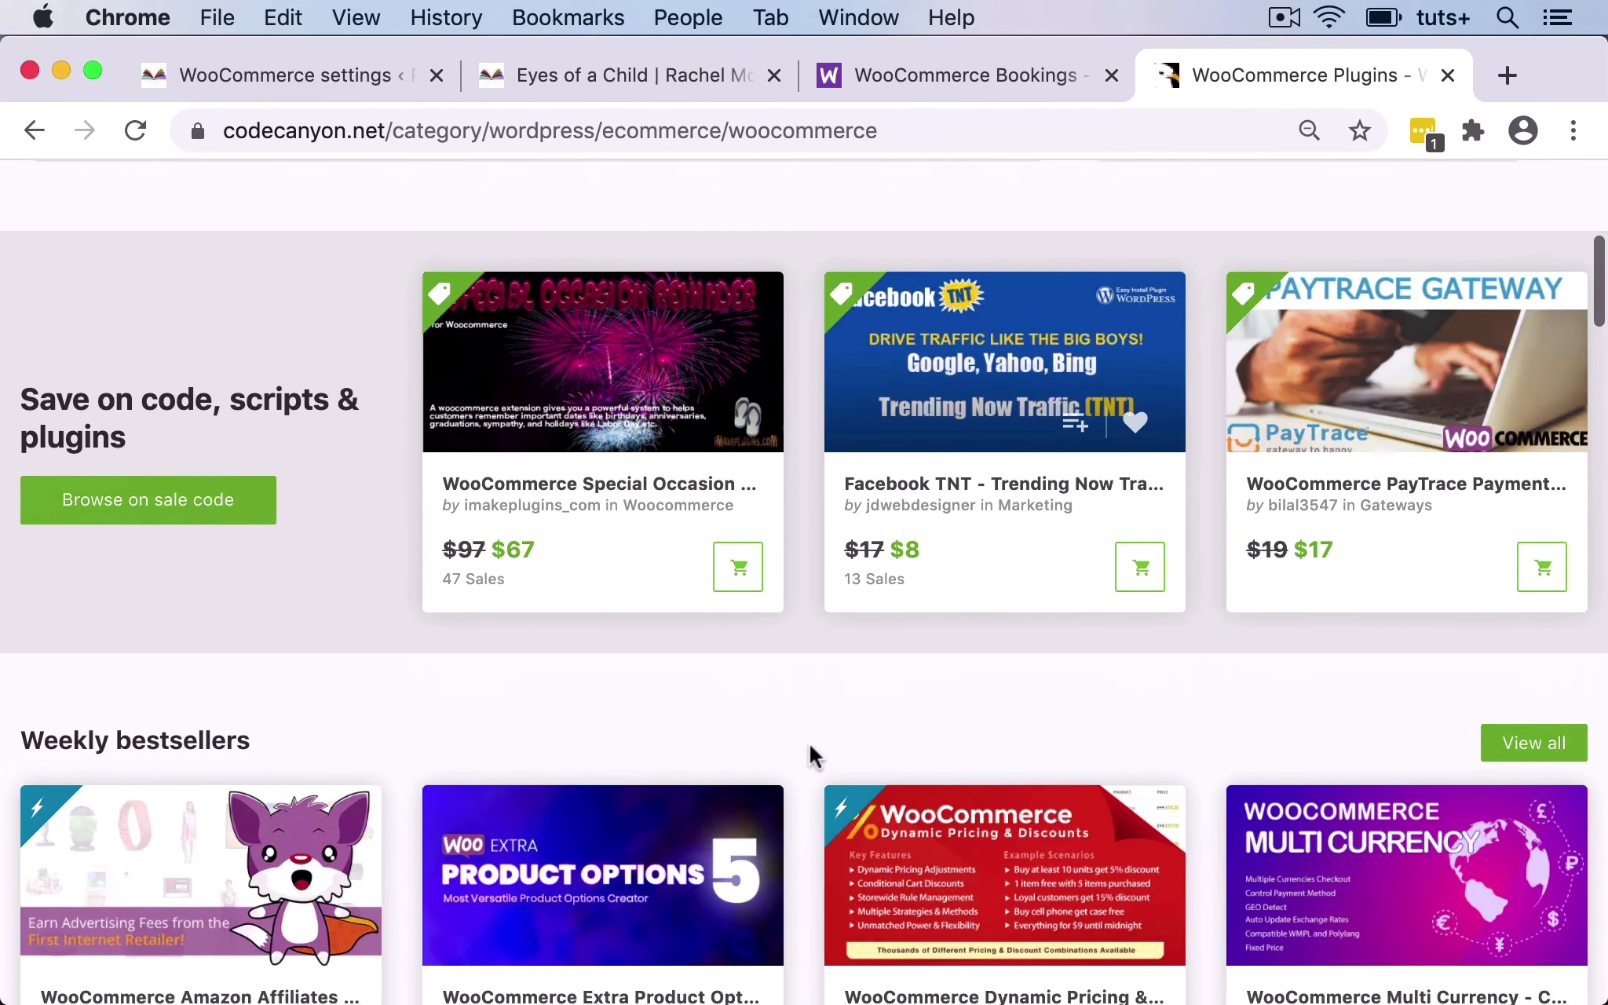
pyautogui.scroll(-1, 809, 742)
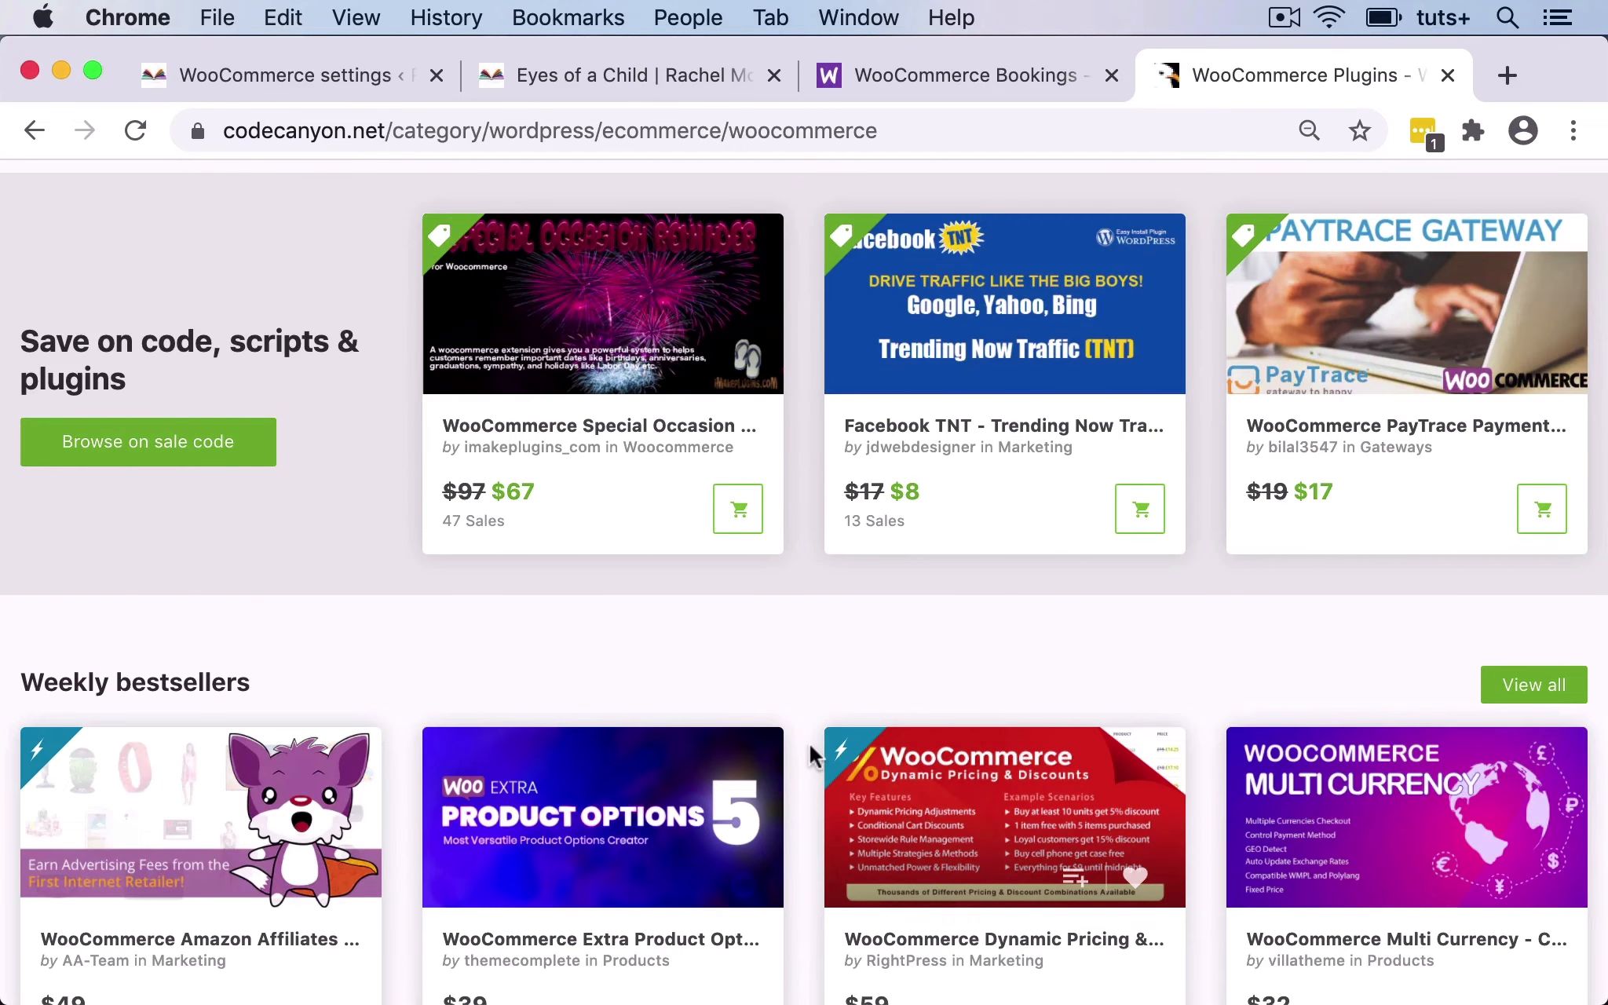
pyautogui.scroll(-6, 809, 743)
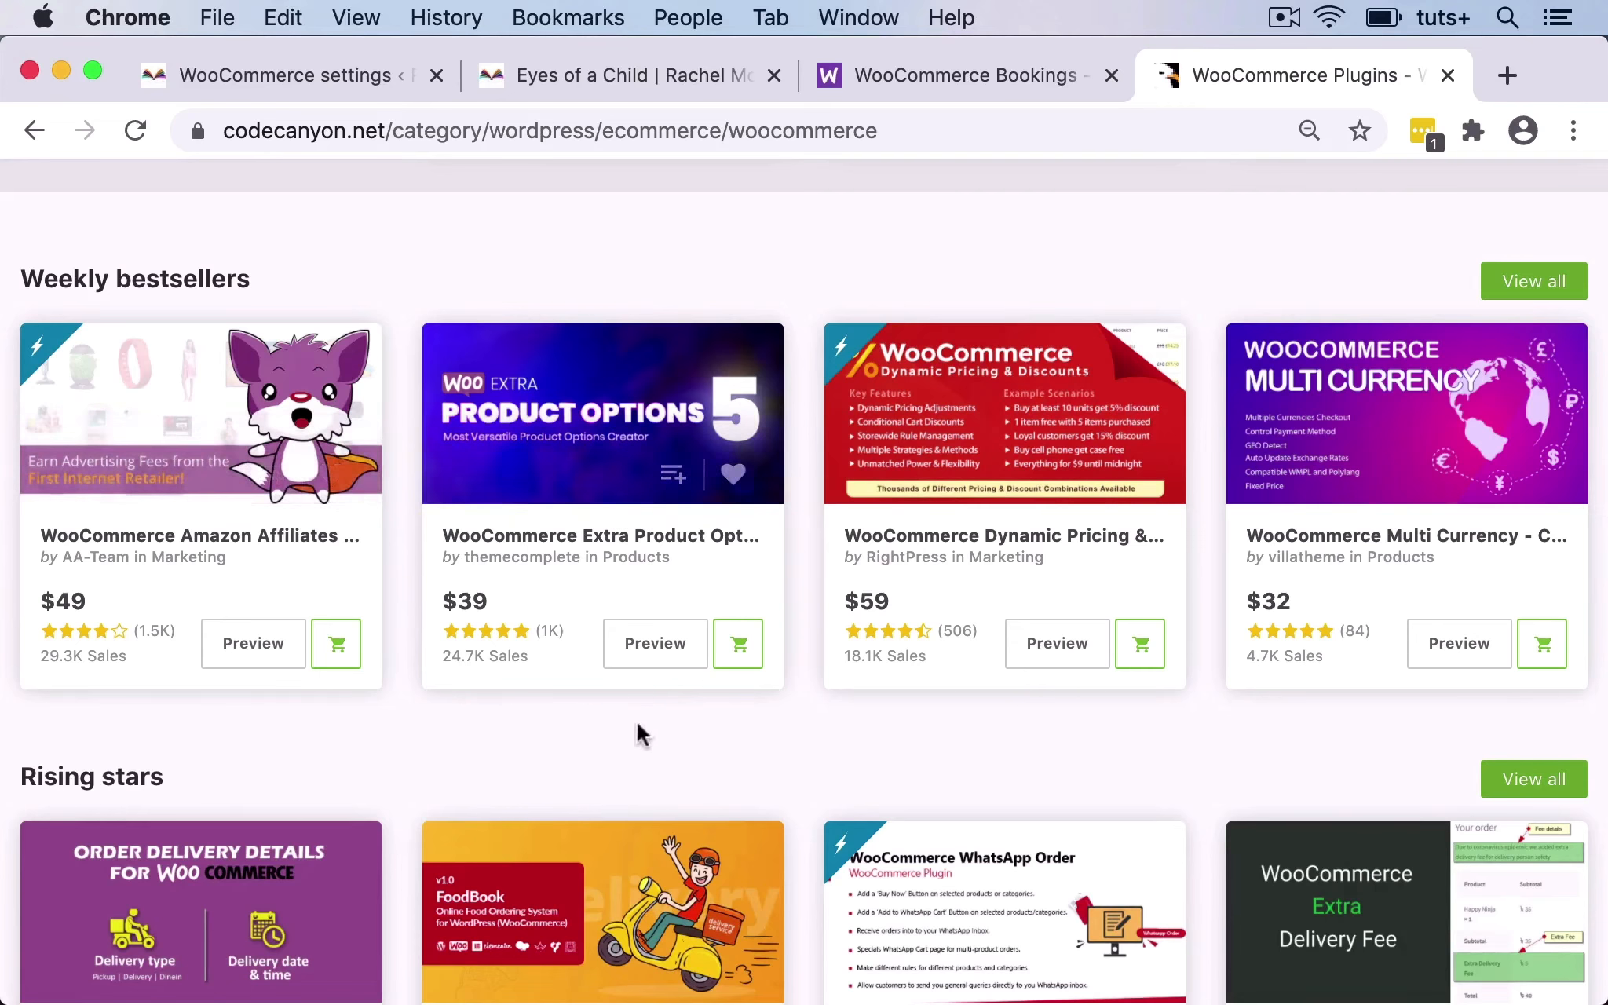
pyautogui.scroll(-1, 649, 759)
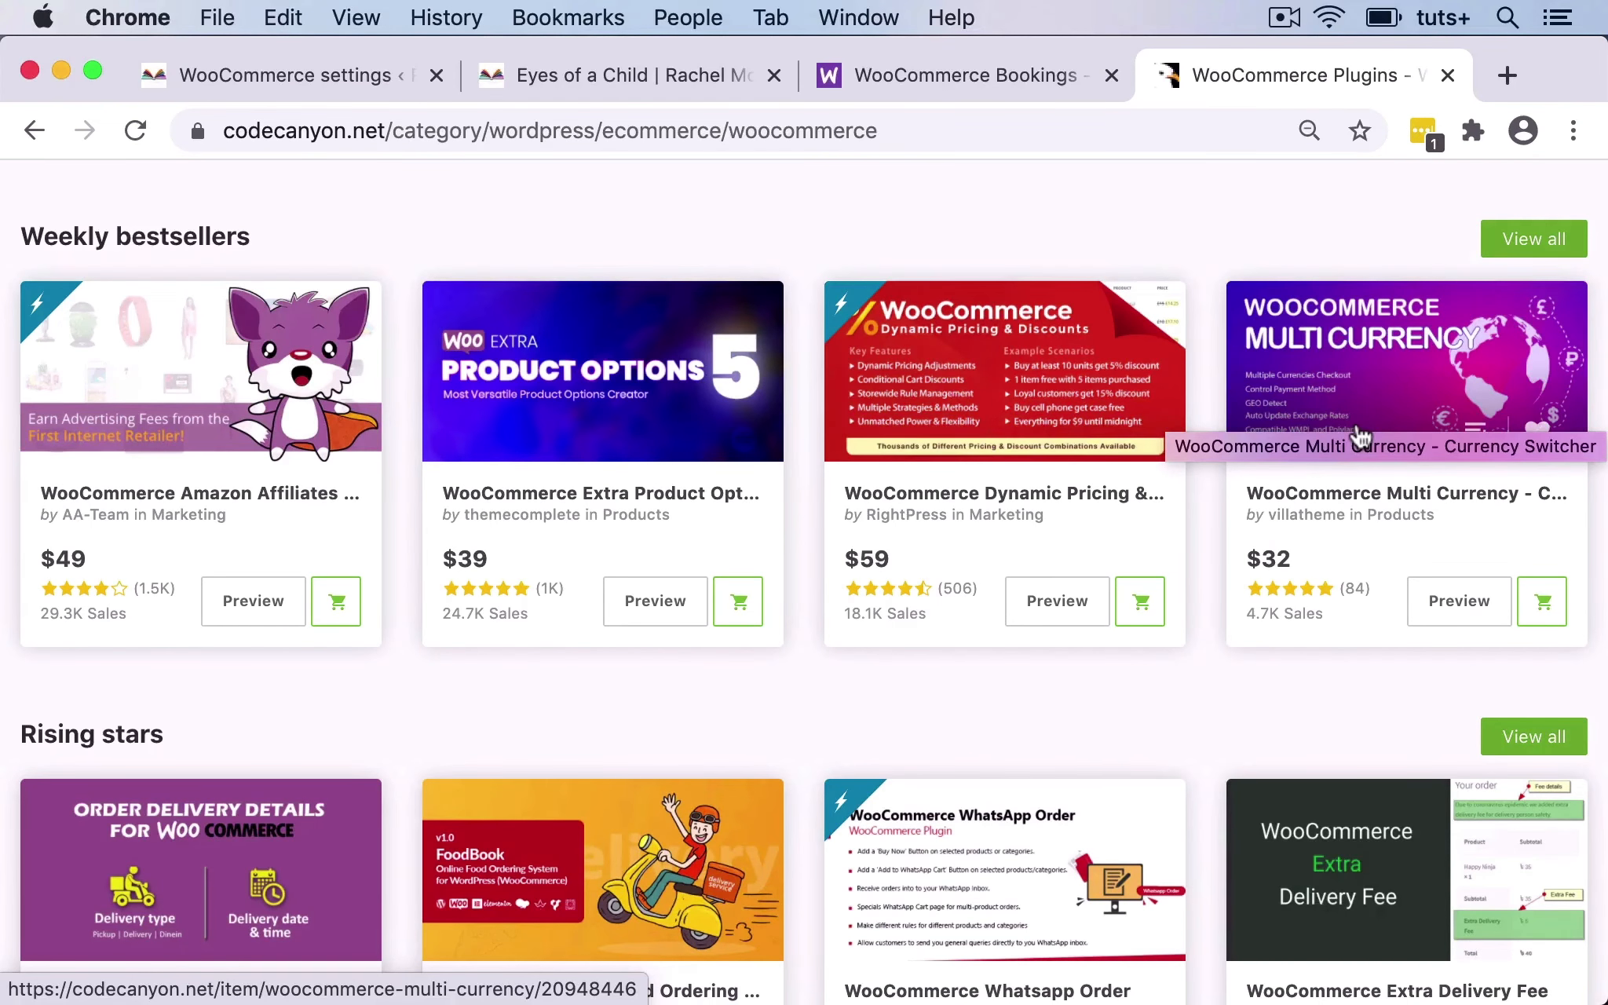
# Look through CodeCanyon's Rising stars and New bestsellers plugins and return to the on-sale plugins.
pyautogui.scroll(-5, 1360, 437)
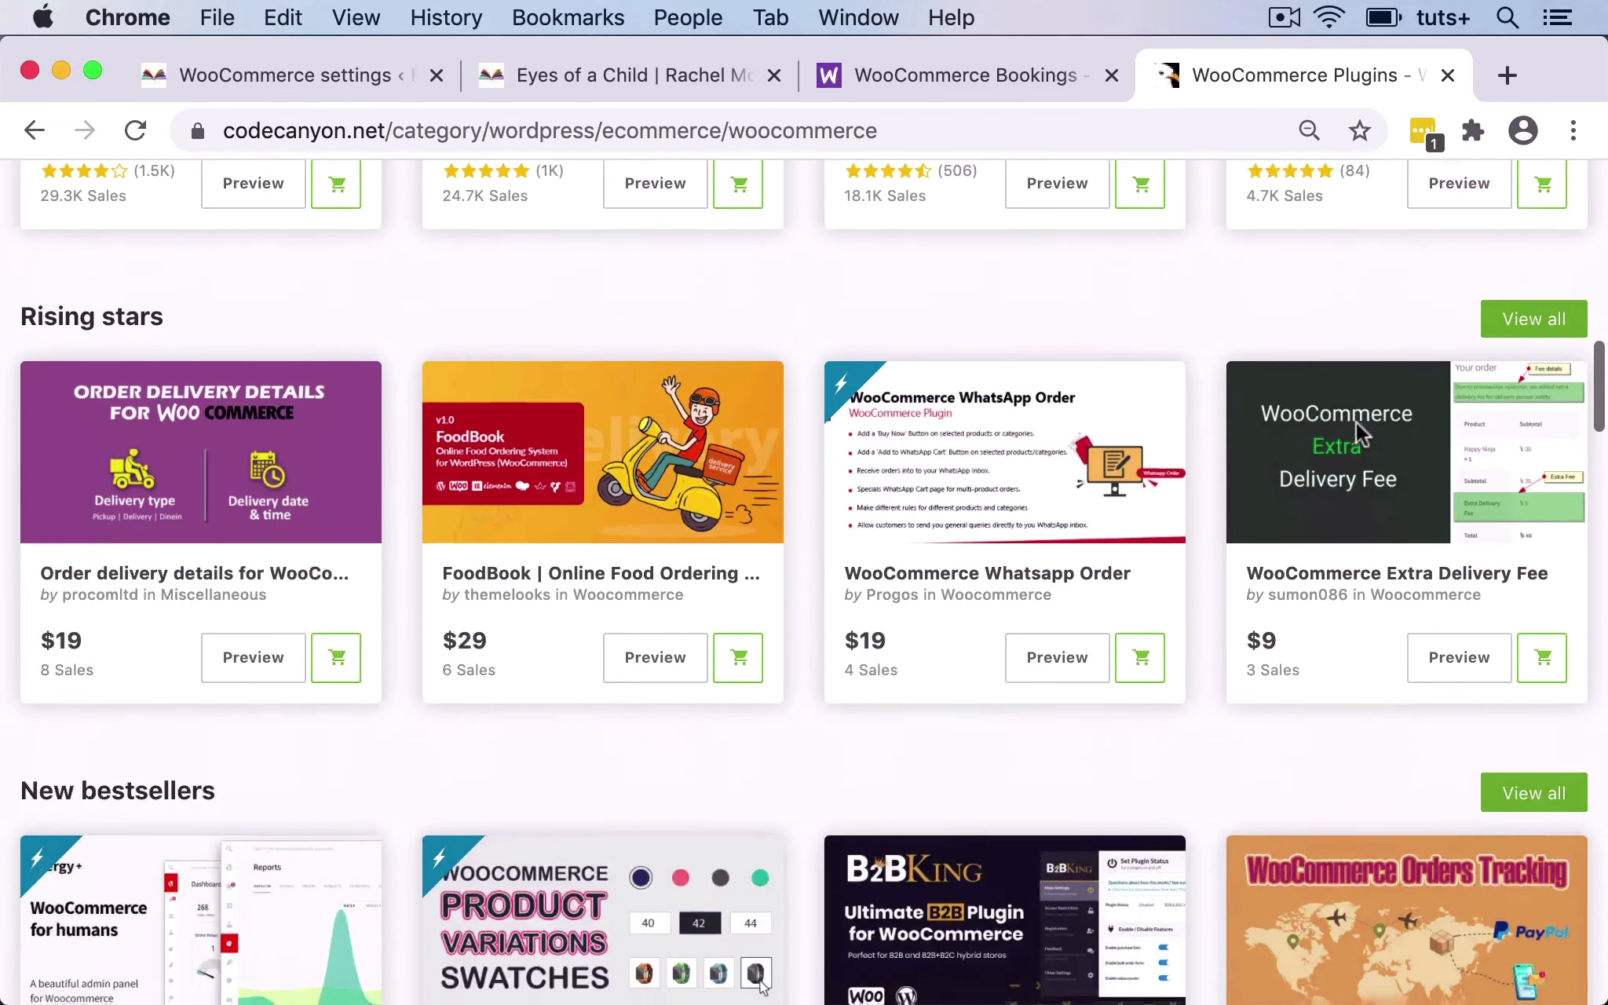
pyautogui.scroll(-2, 1361, 437)
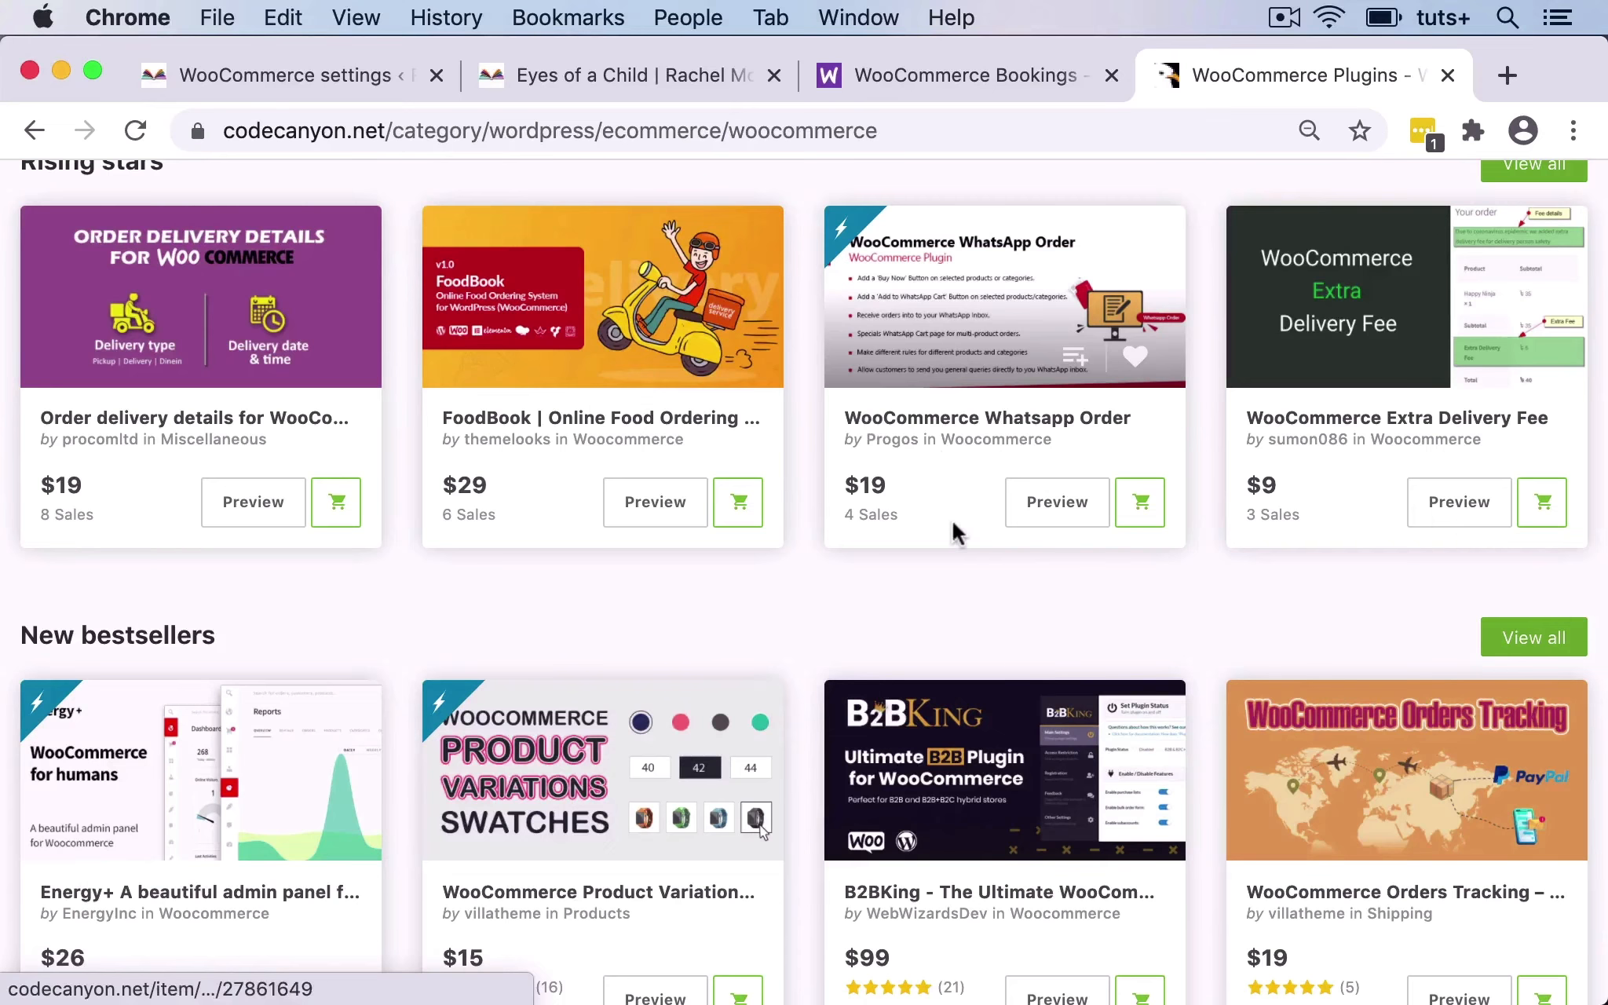
pyautogui.scroll(-6, 953, 520)
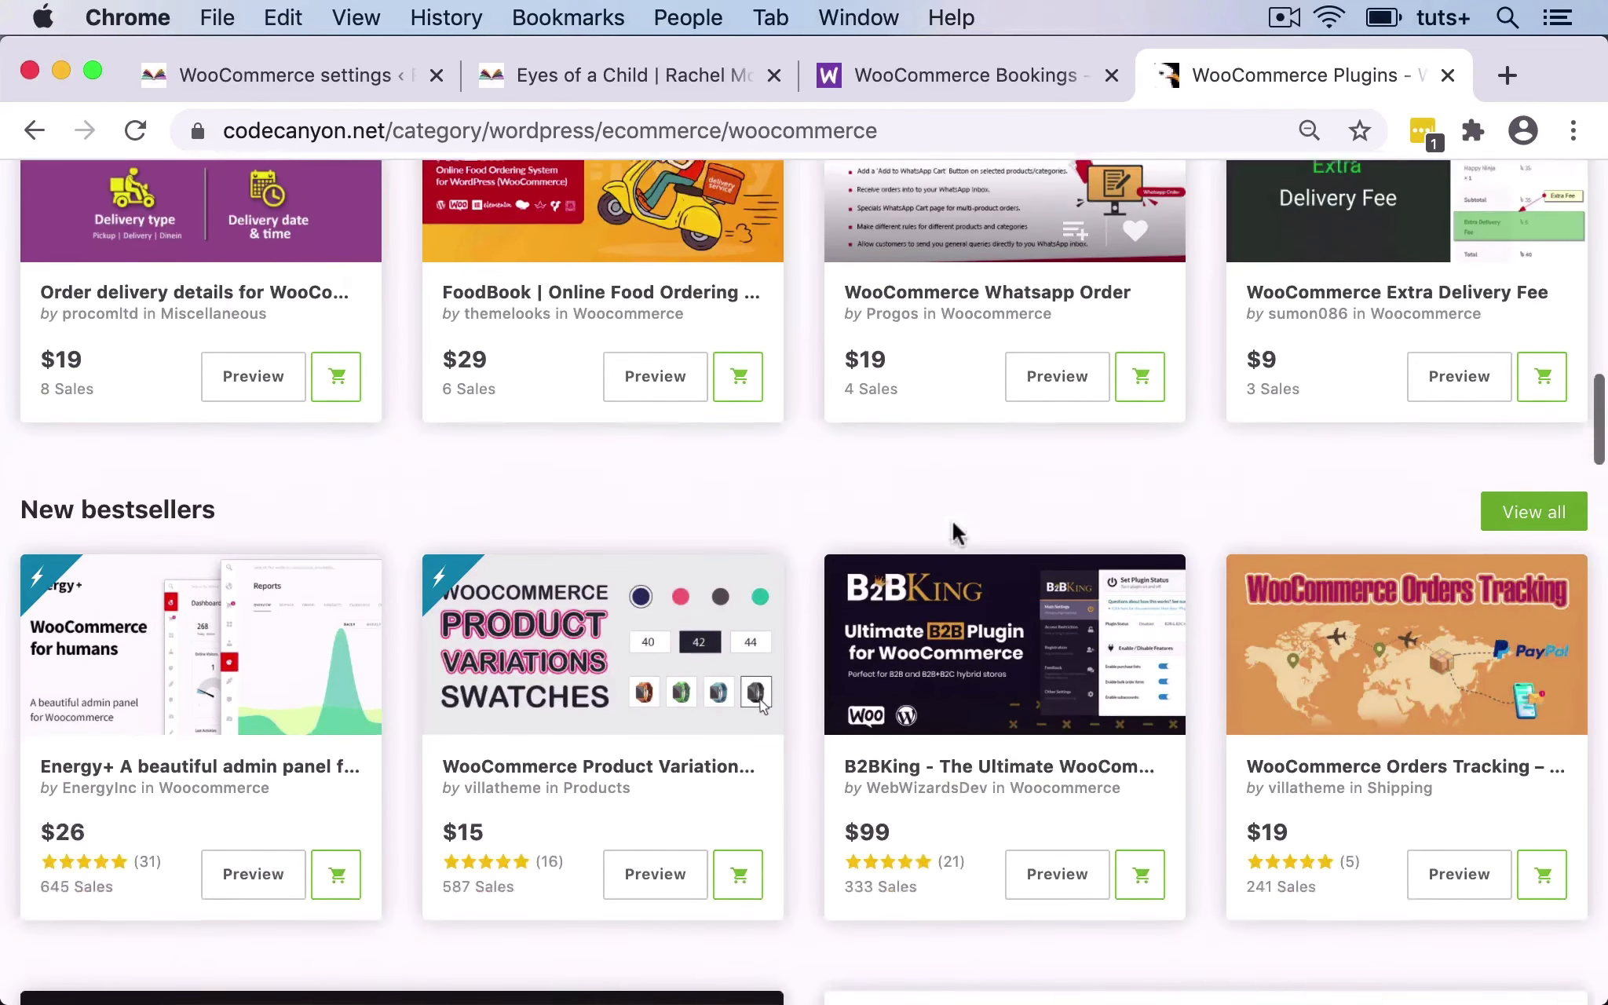
pyautogui.scroll(7, 952, 534)
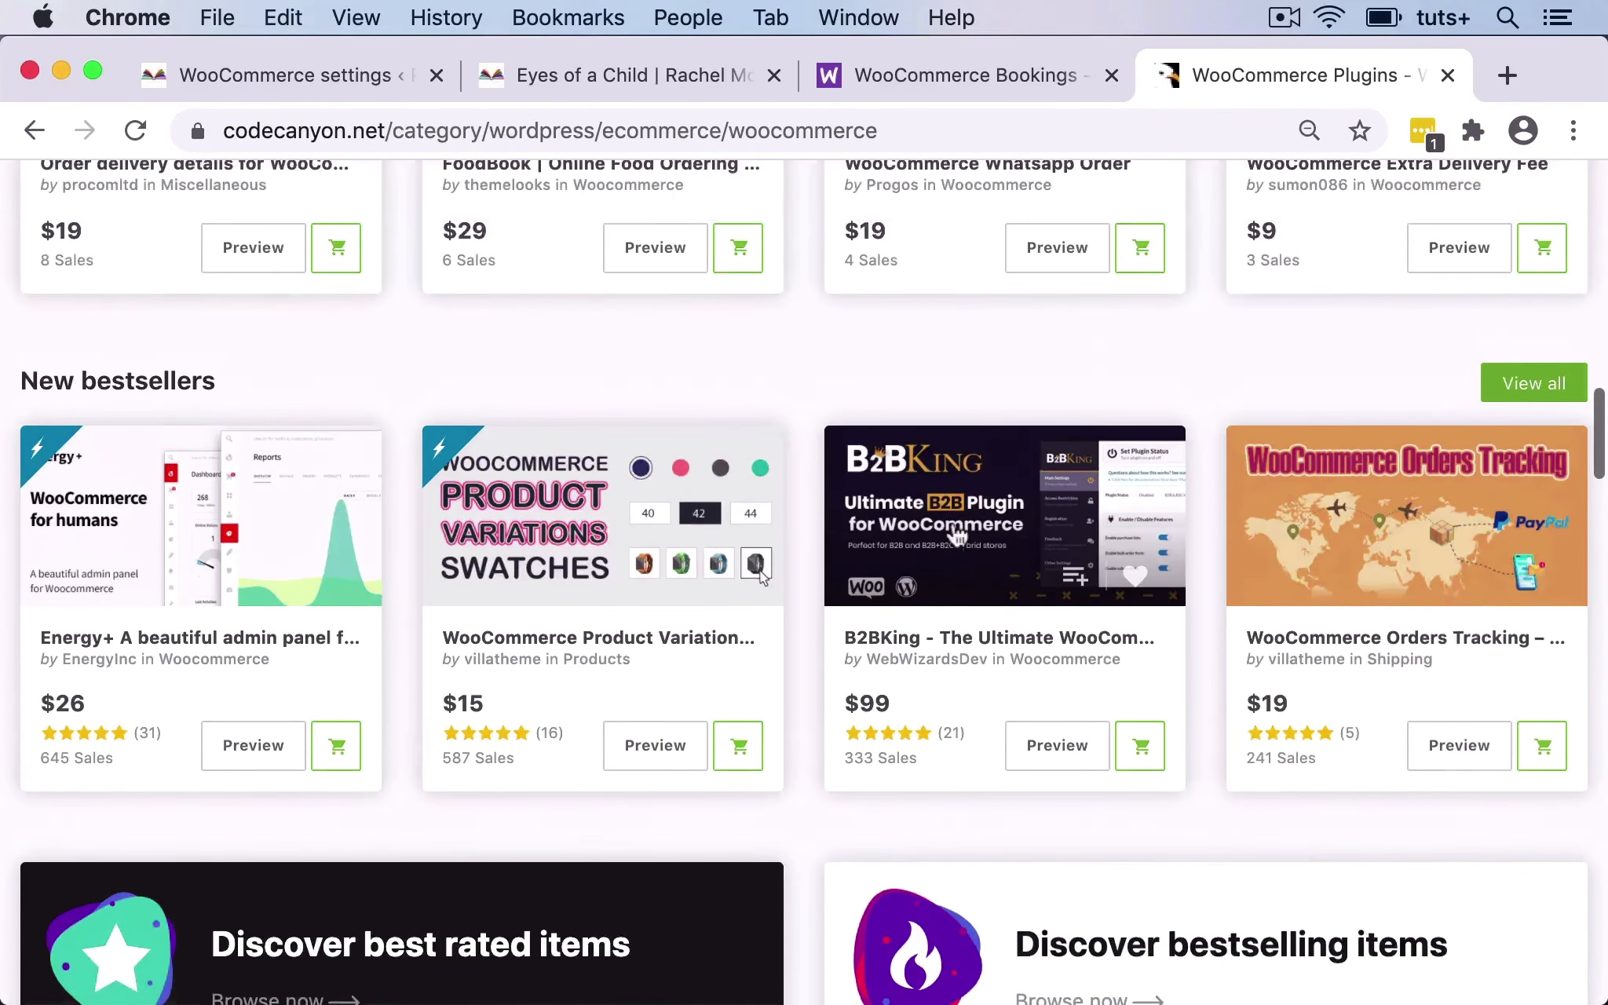
pyautogui.scroll(12, 953, 524)
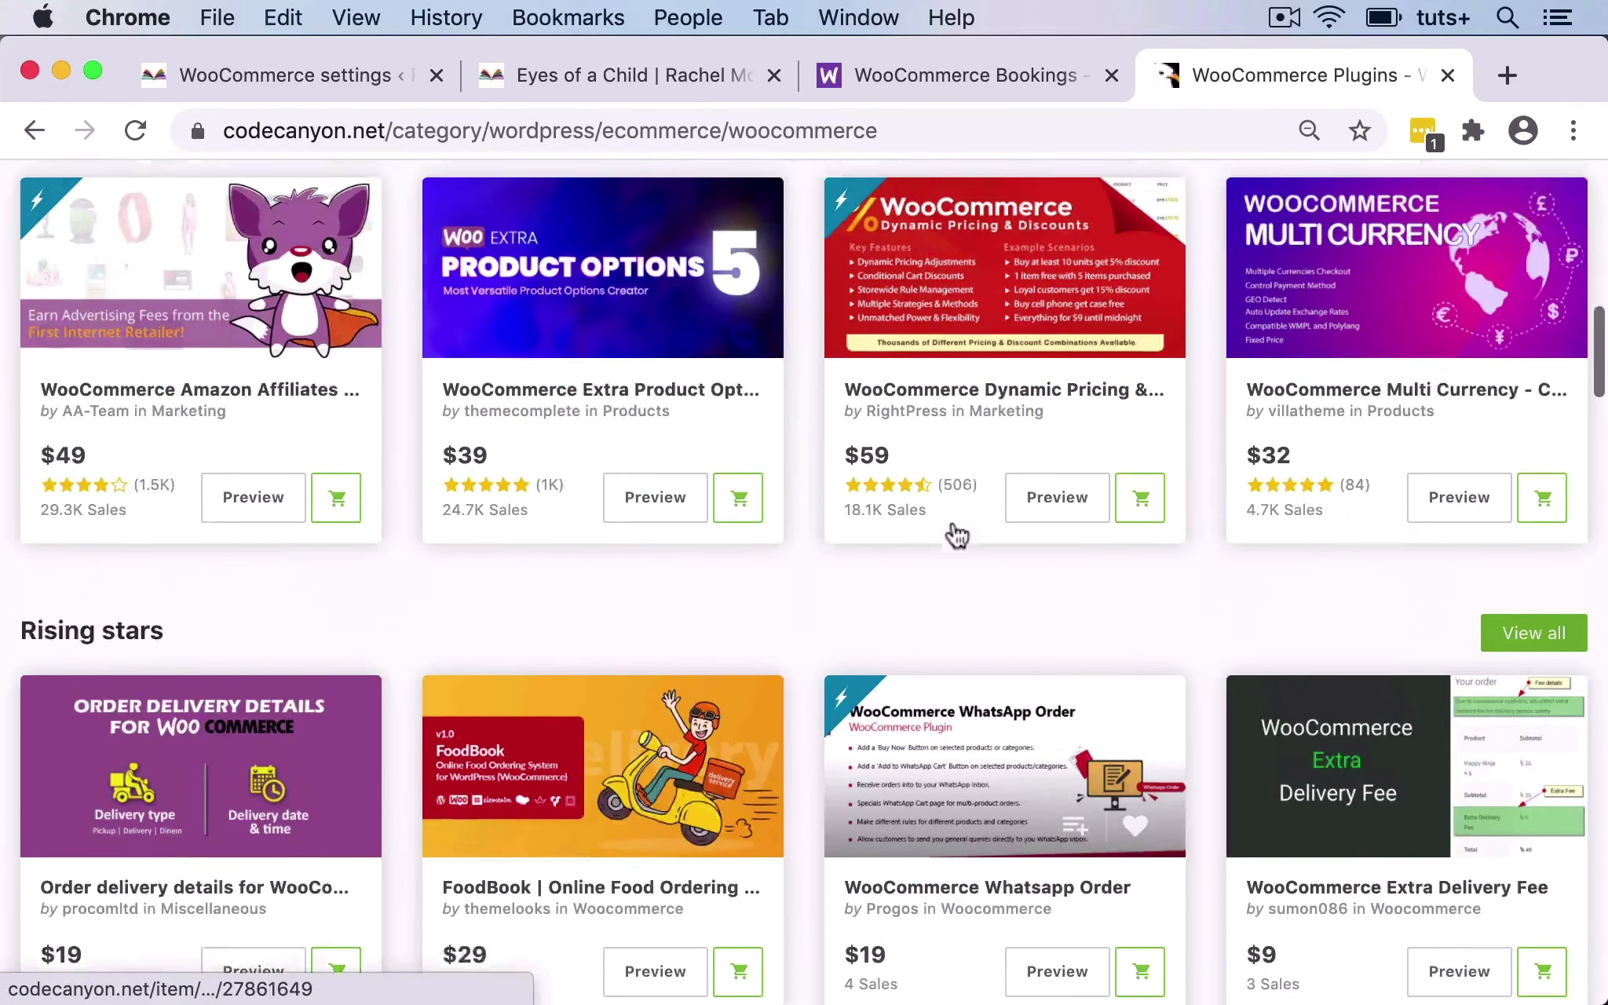
pyautogui.scroll(4, 957, 536)
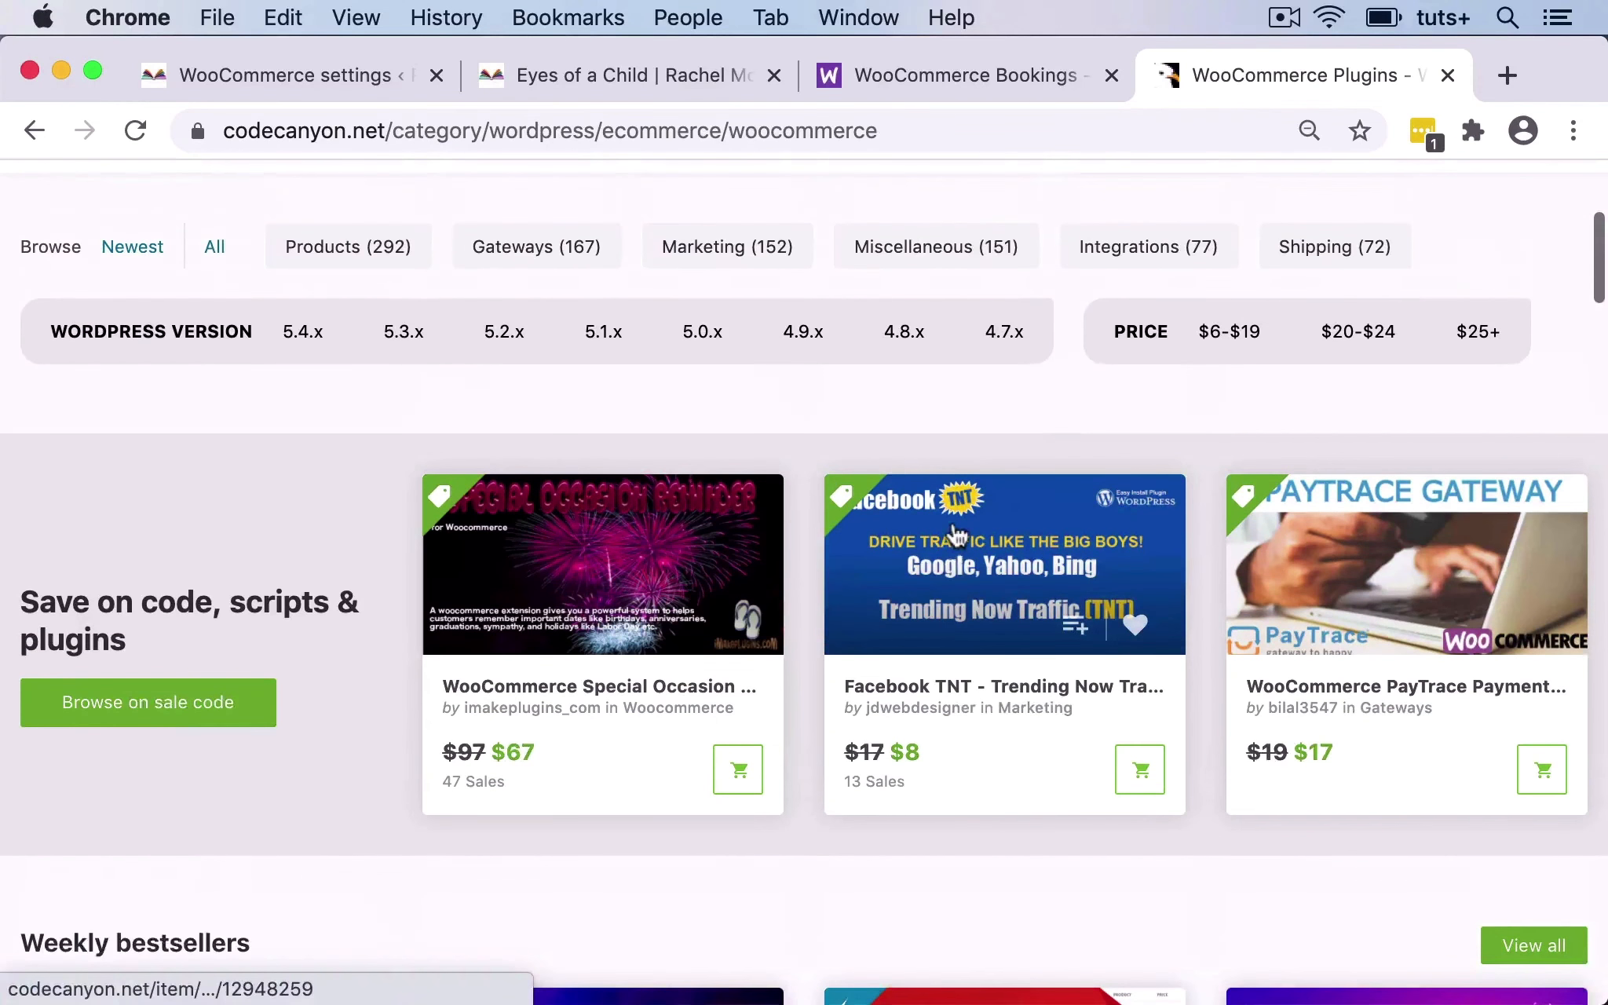
pyautogui.scroll(-1, 957, 535)
pyautogui.scroll(1, 956, 536)
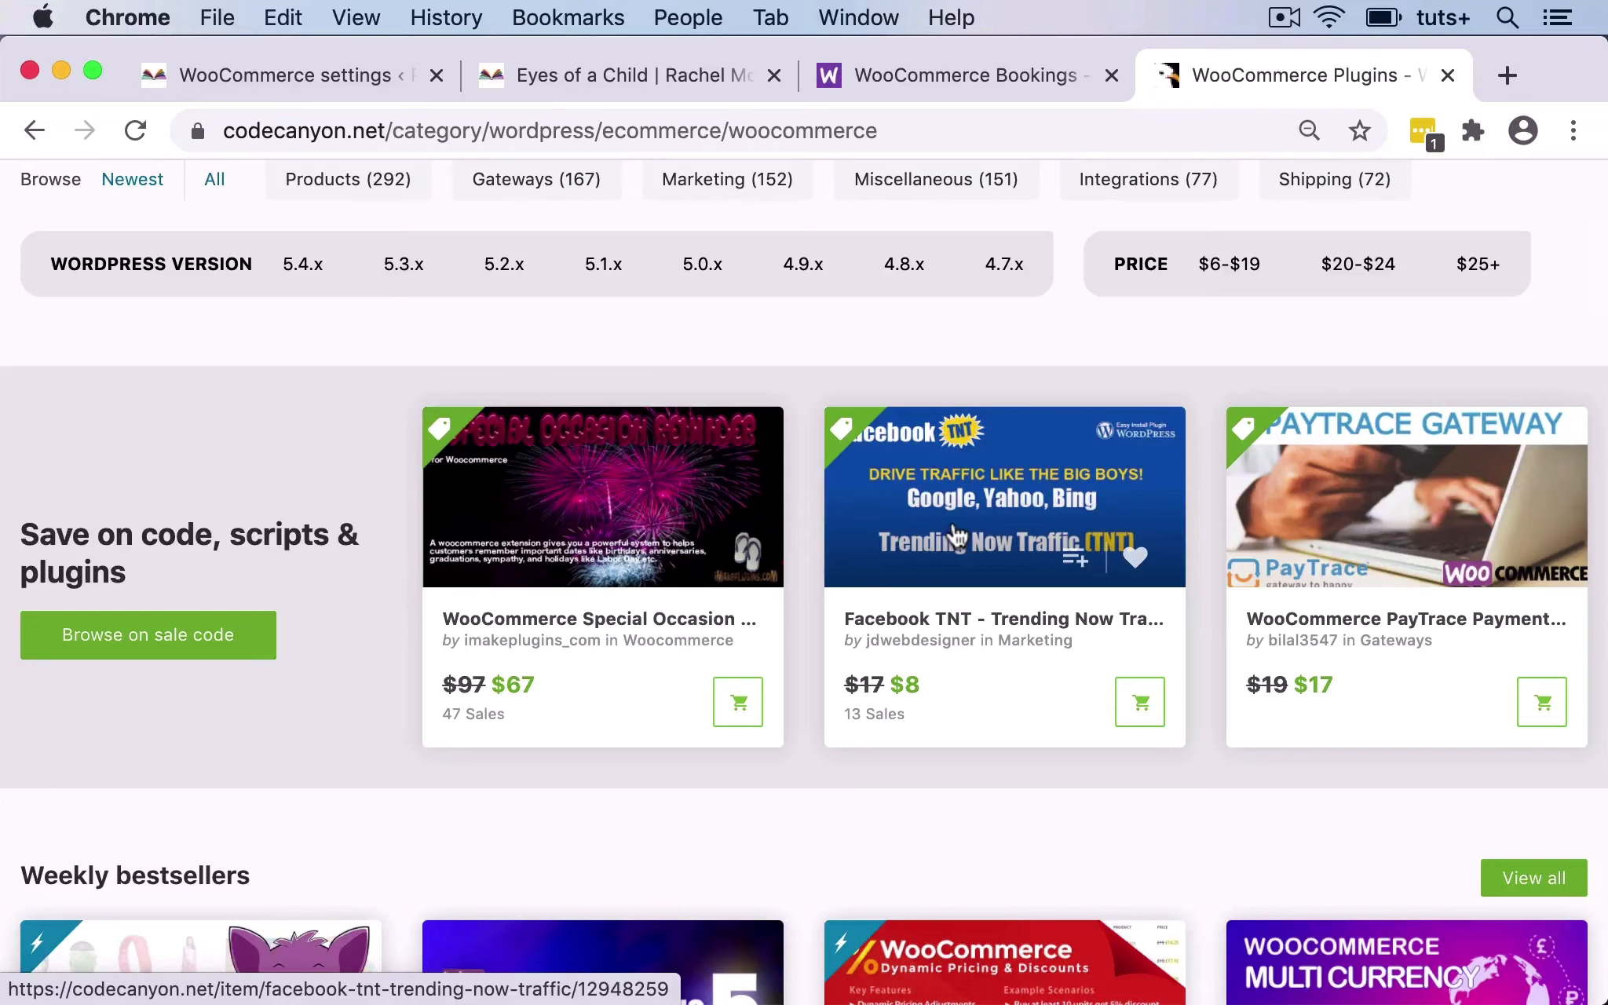
pyautogui.click(1284, 17)
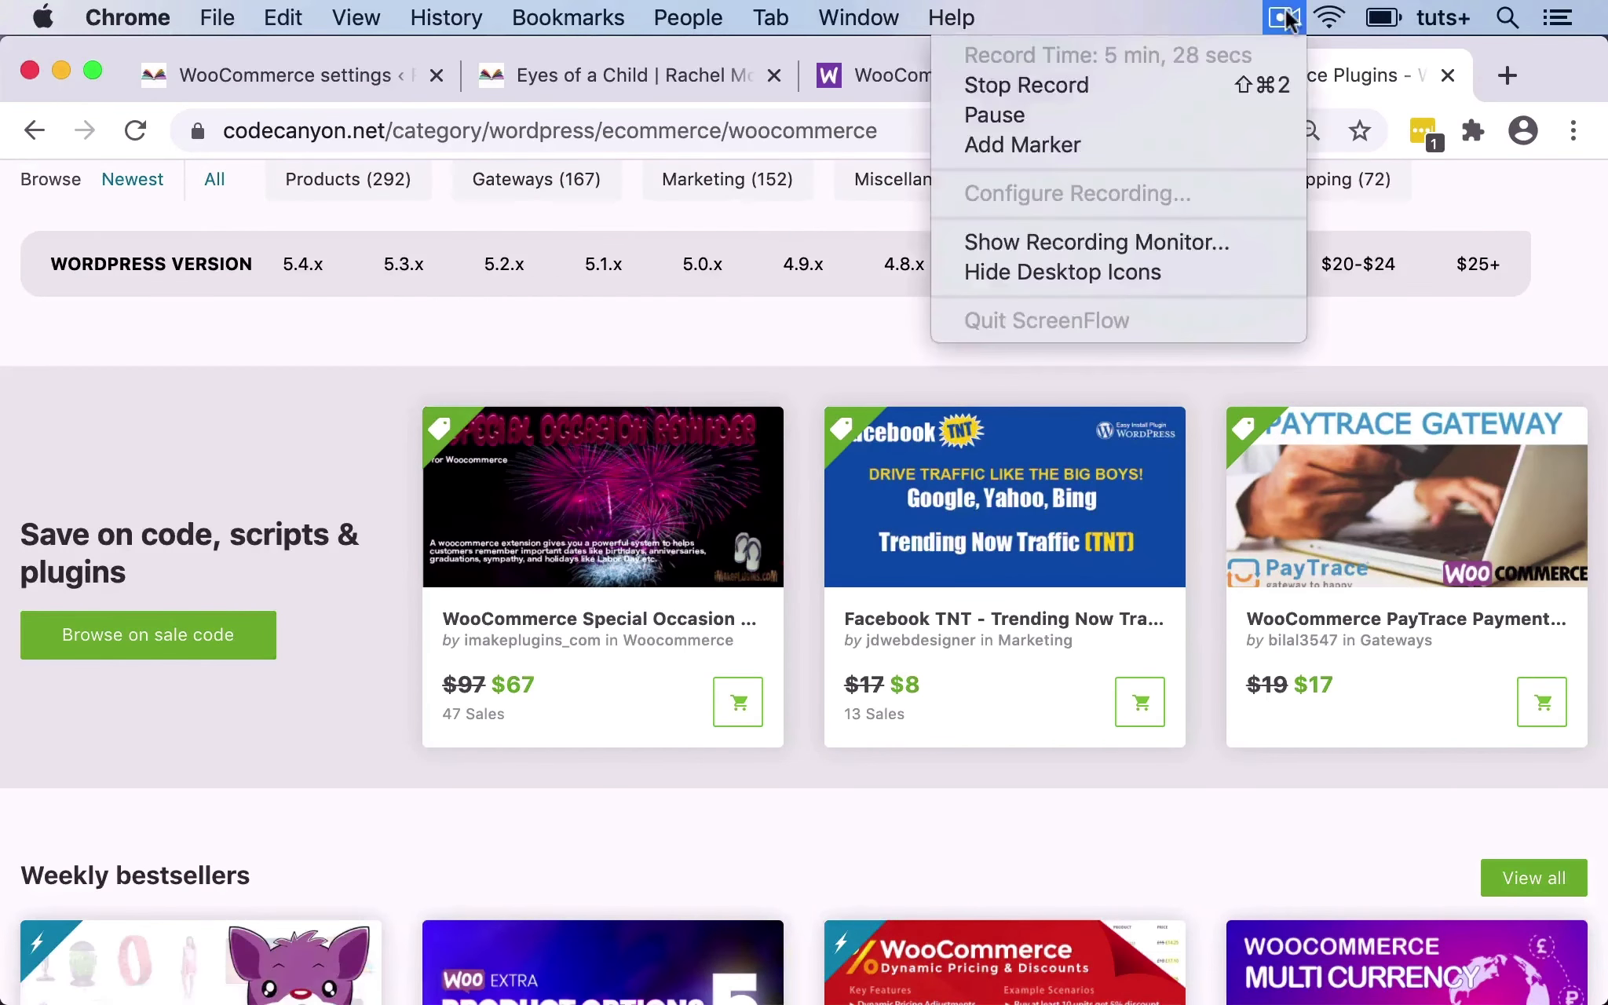
pyautogui.click(1179, 126)
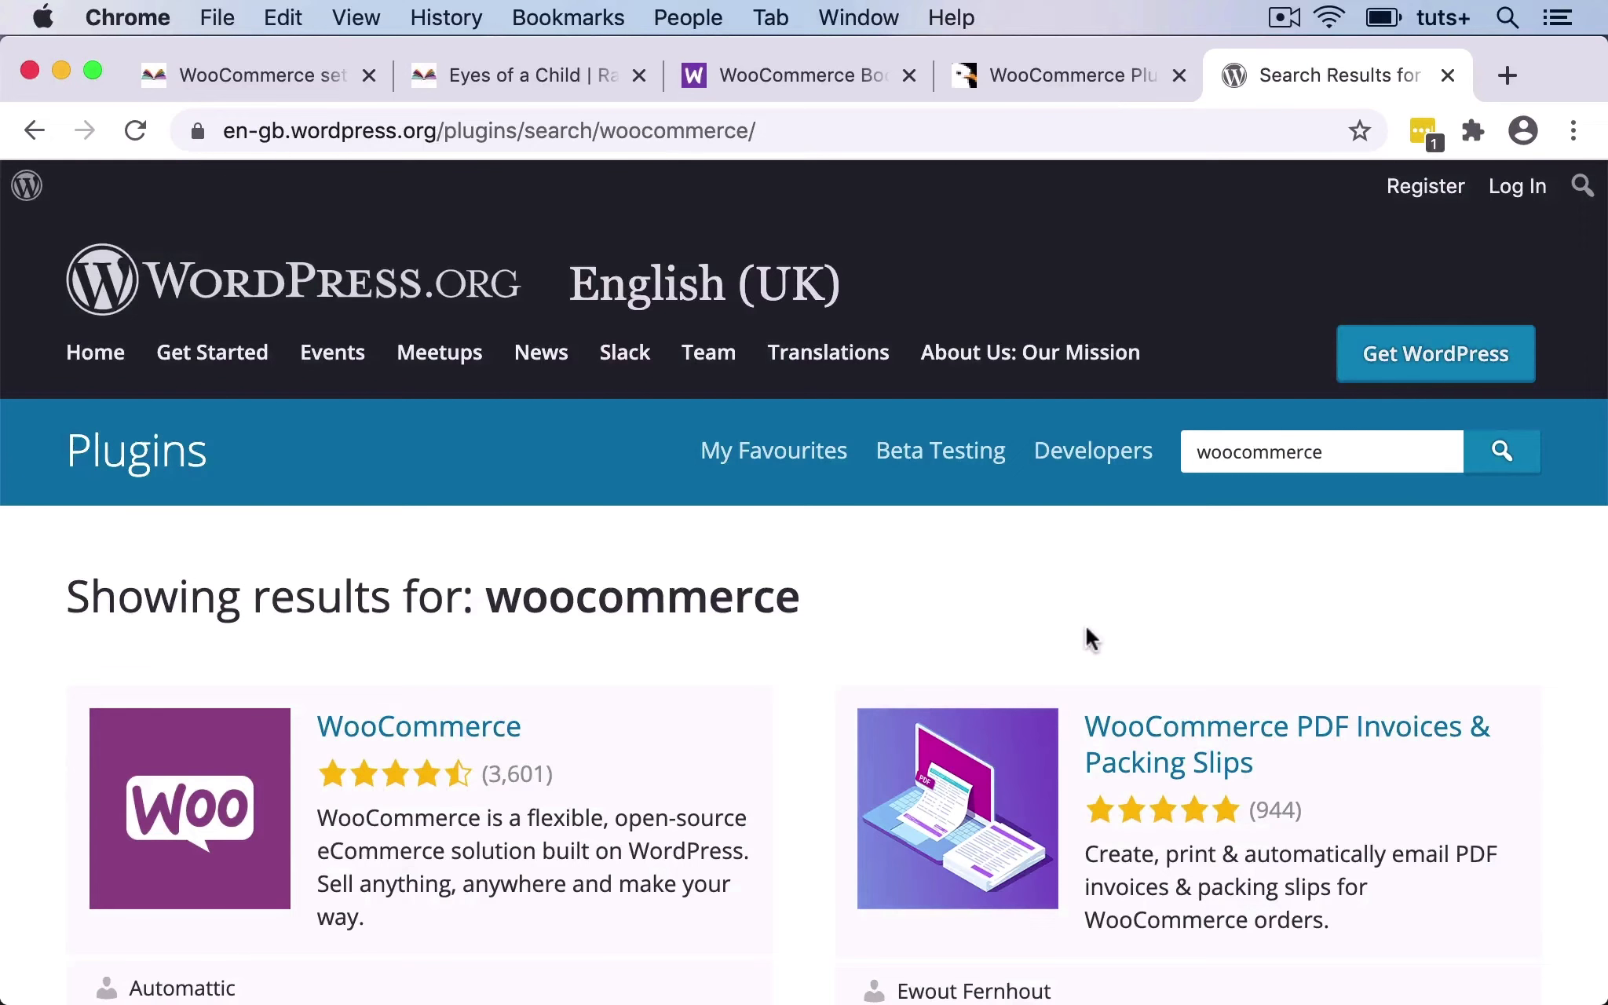
# Look through the WordPress.org plugin directory's search results for woocommerce, including the Stripe payment gateway and wishlist plugins.
pyautogui.scroll(-5, 1085, 626)
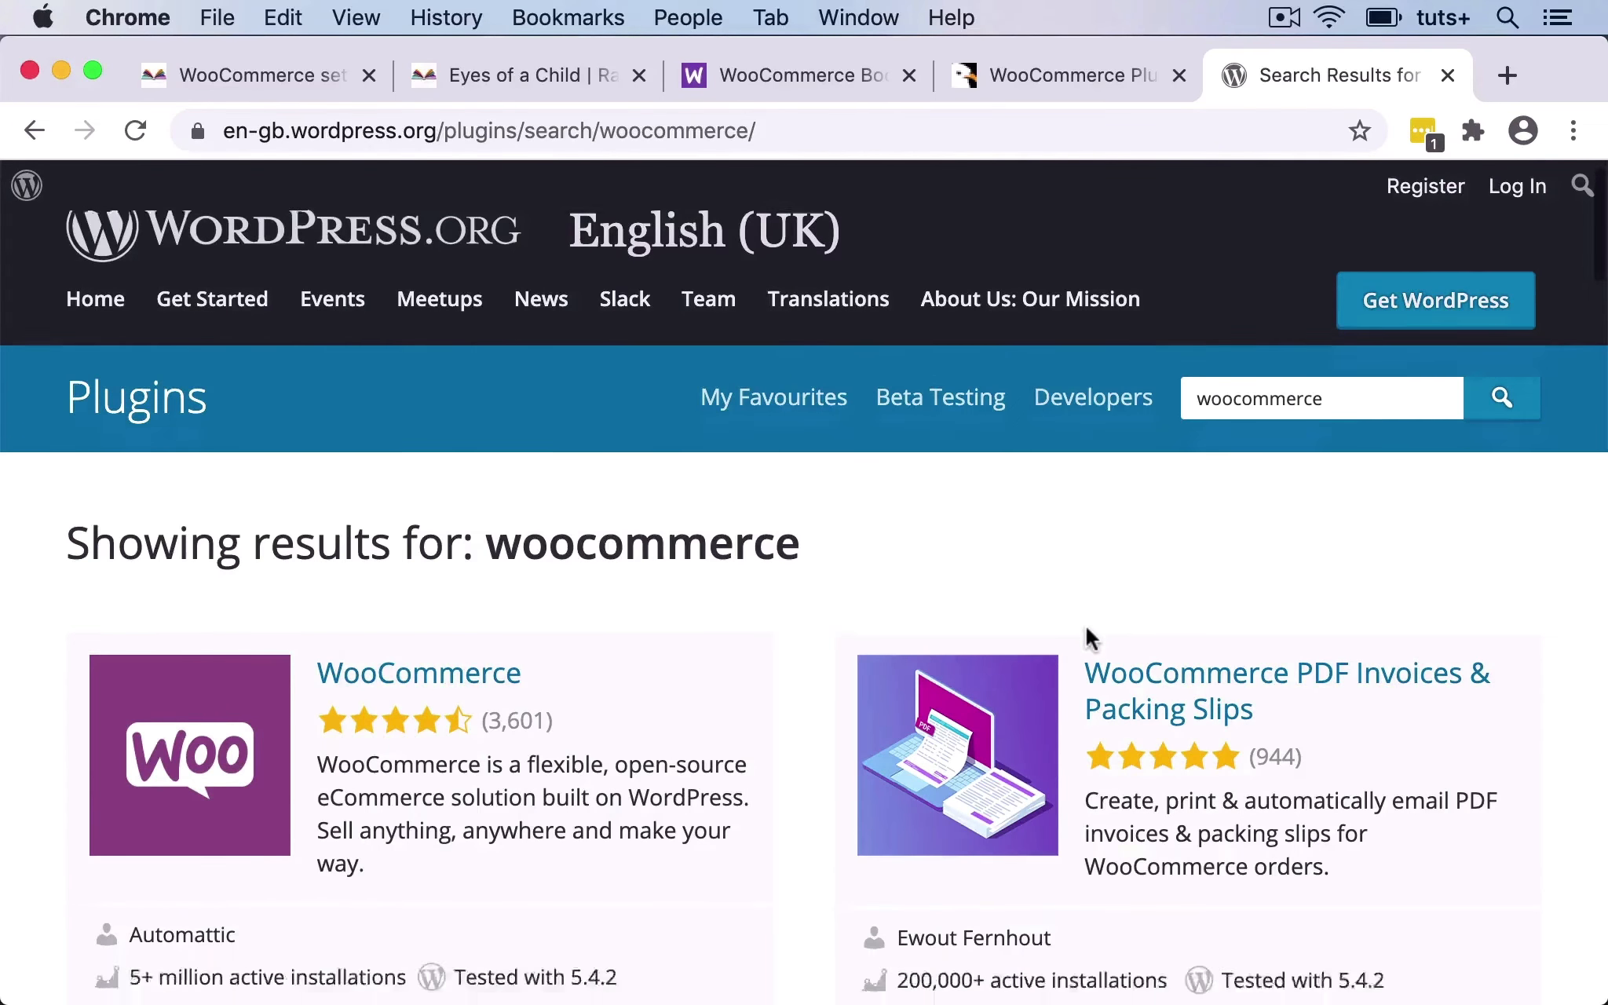
pyautogui.scroll(-3, 767, 660)
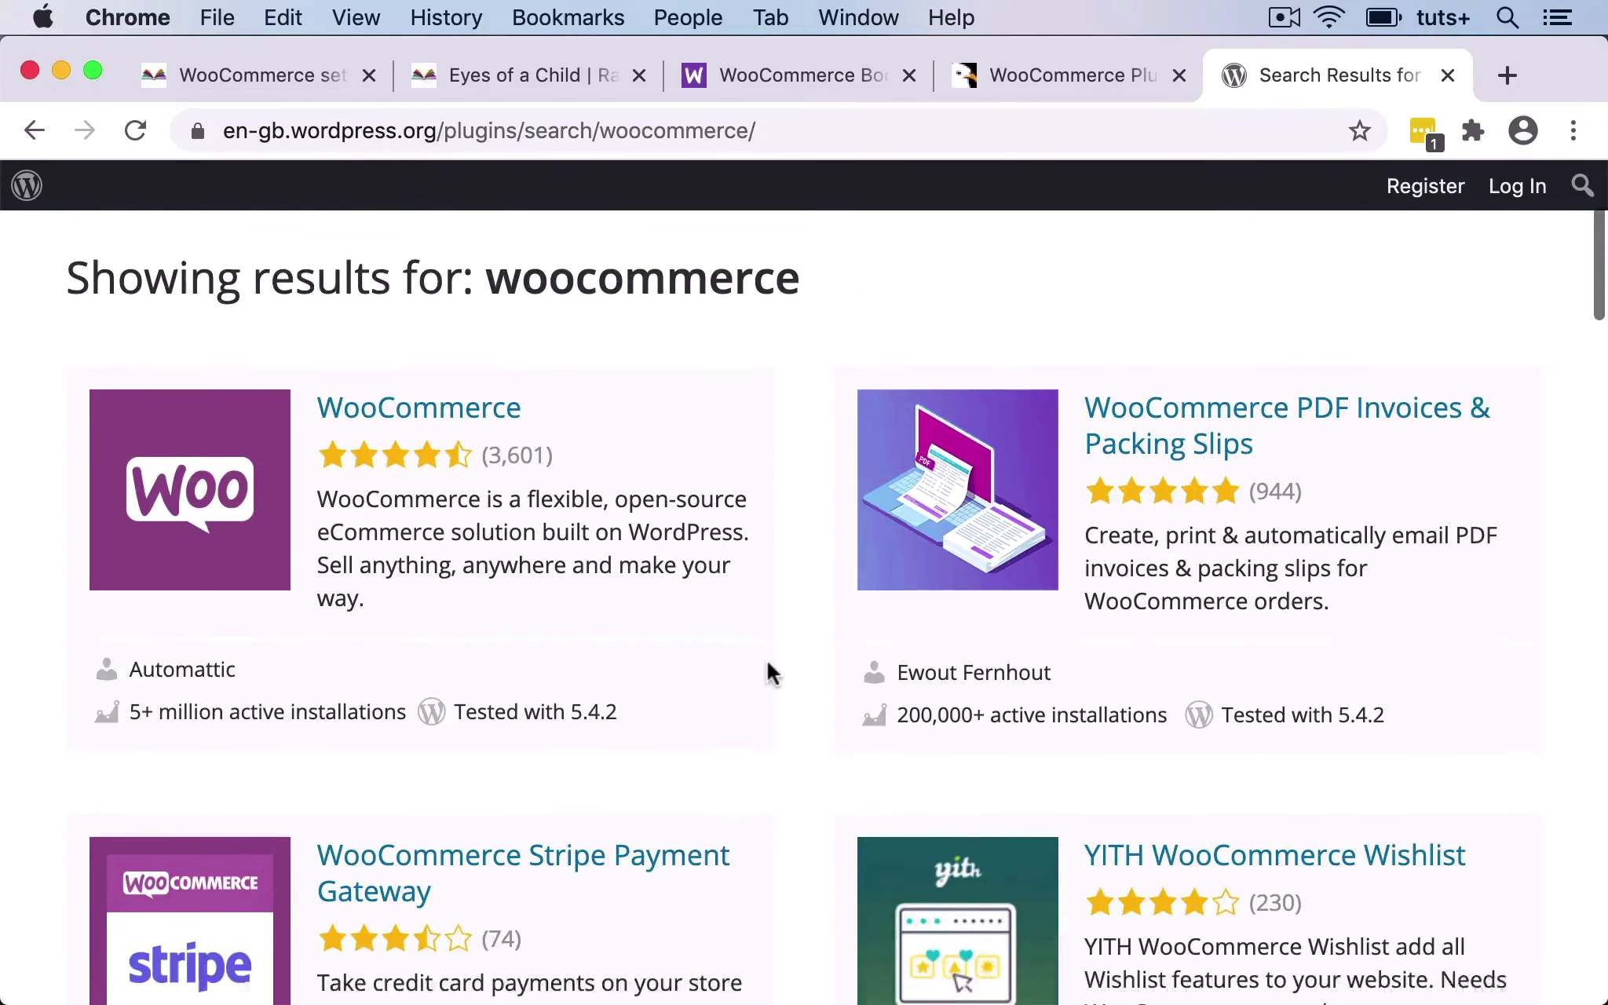
pyautogui.scroll(-3, 768, 664)
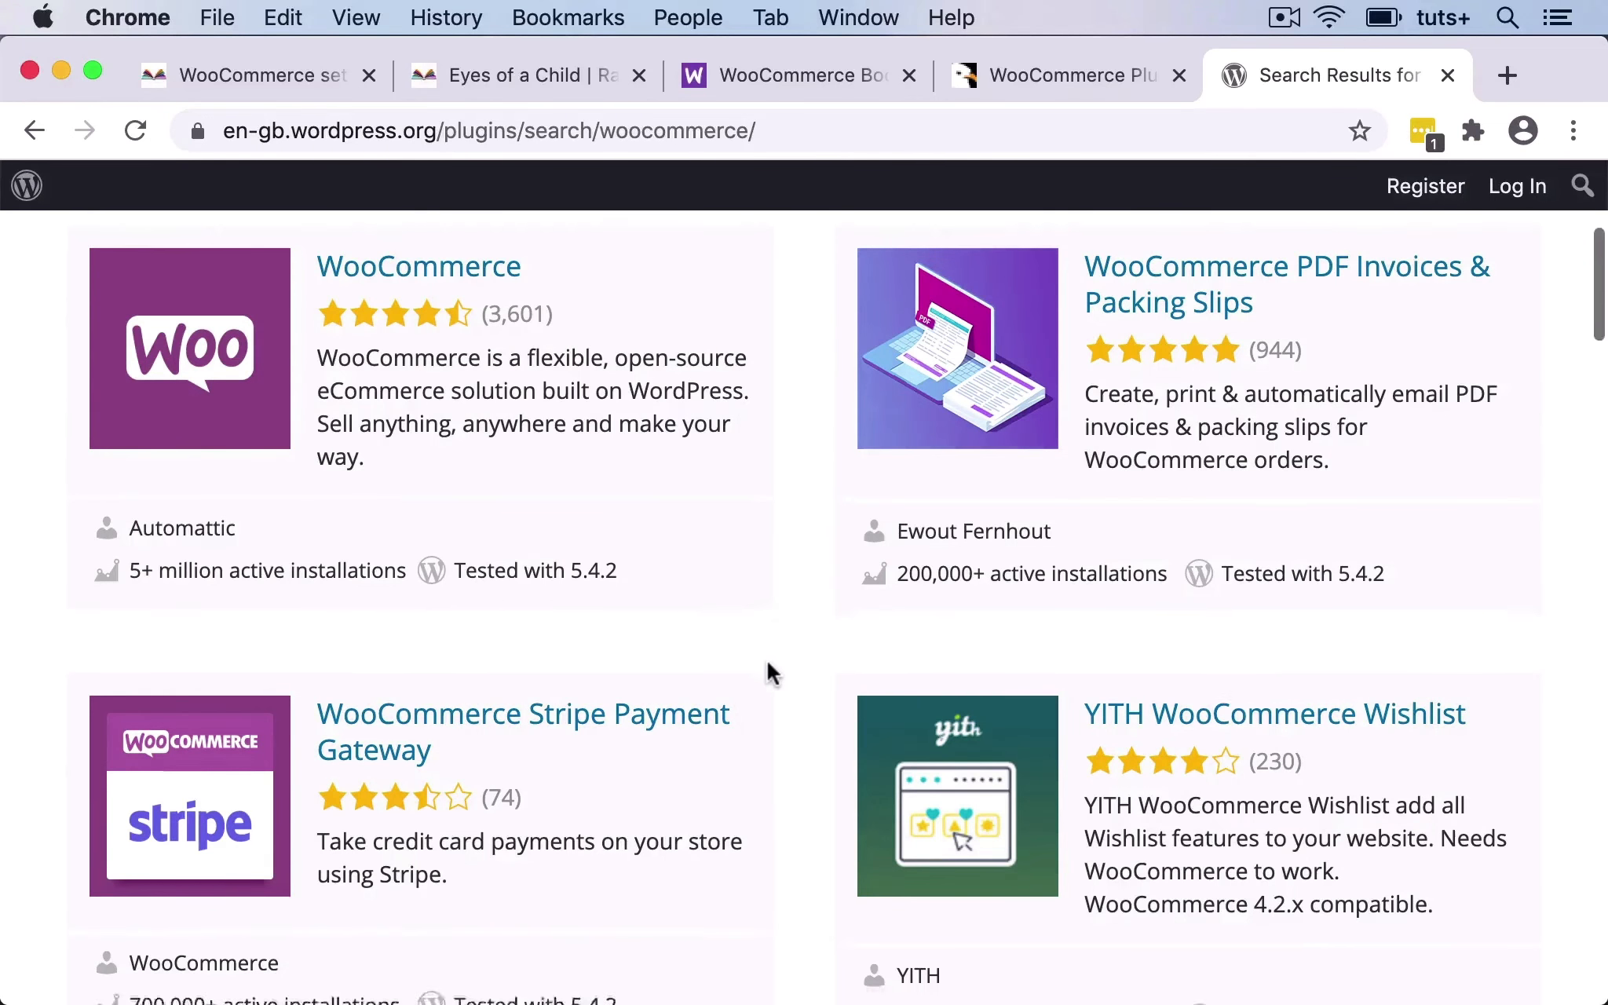
pyautogui.scroll(-1, 766, 666)
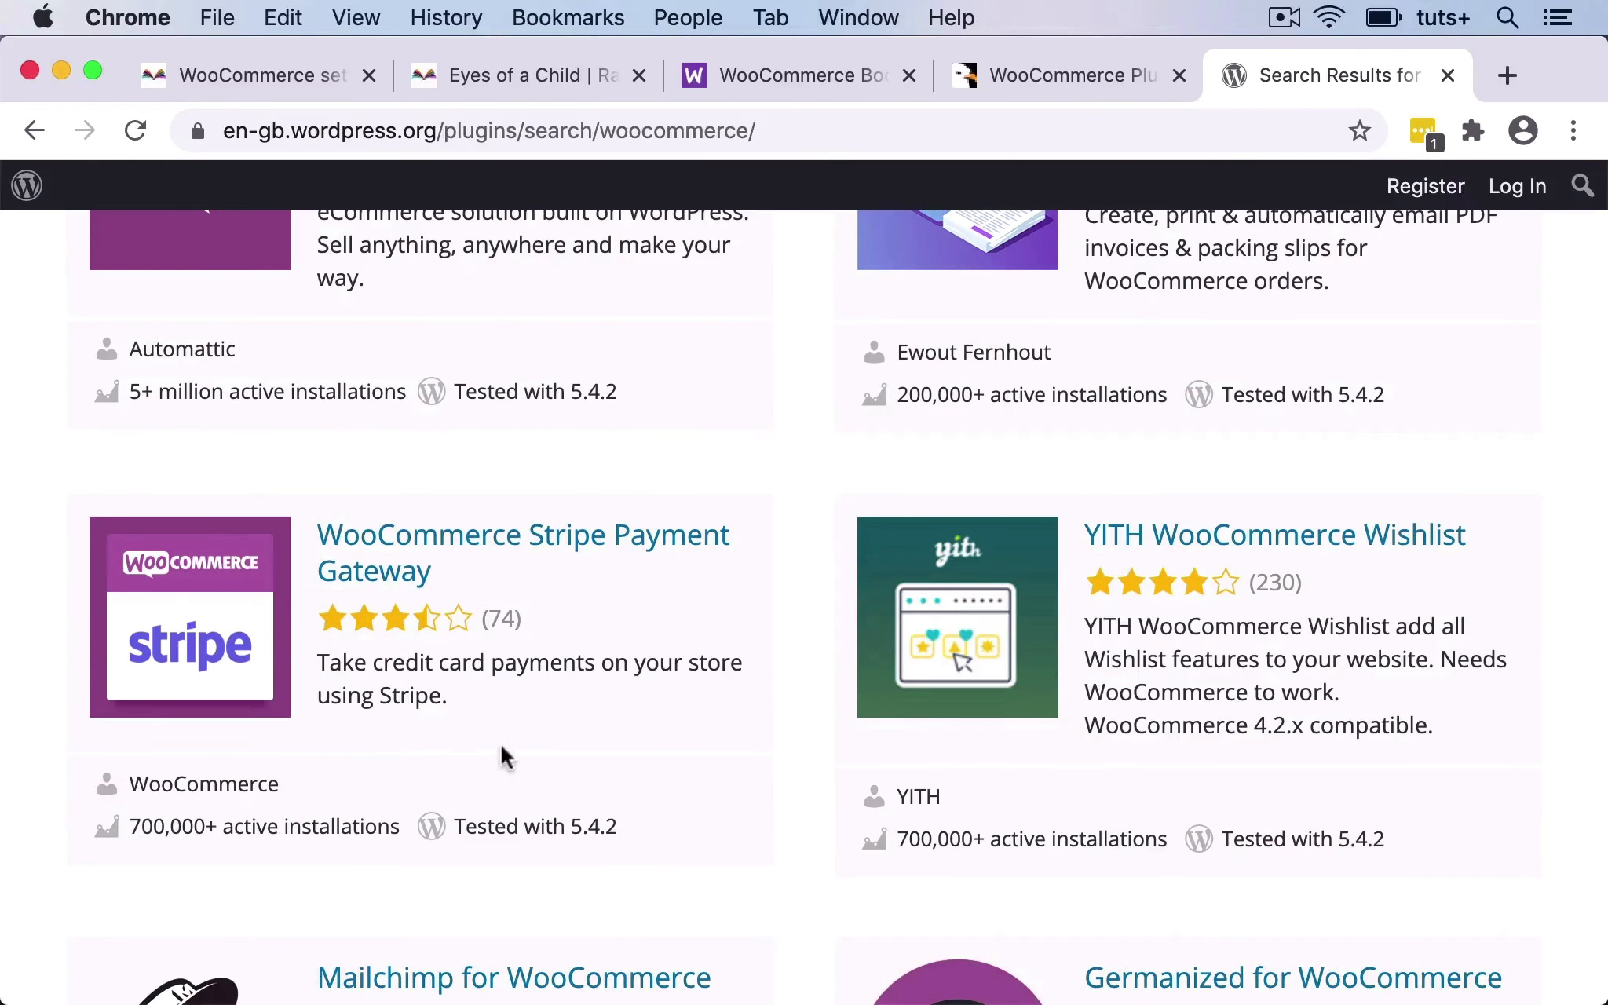
# Look through the WordPress.org plugin directory results for woocommerce, from PDF invoices, Mailchimp and Facebook to PayPal, checkout field and product feed plugins.
pyautogui.scroll(-2, 817, 781)
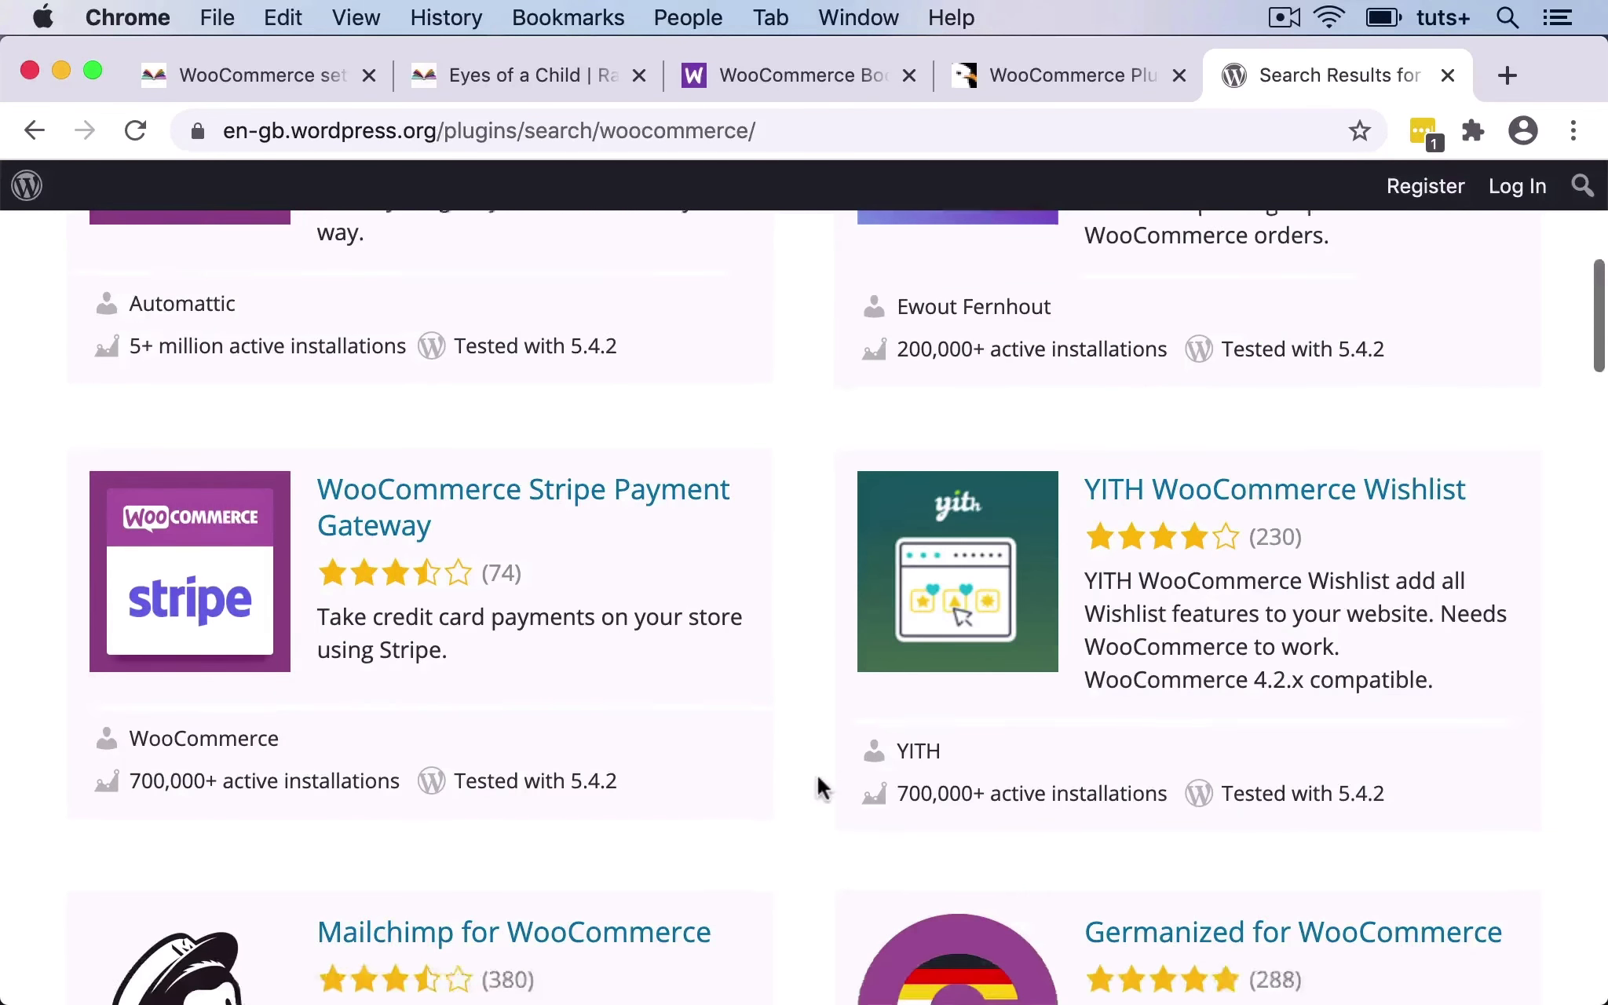
pyautogui.scroll(-6, 817, 781)
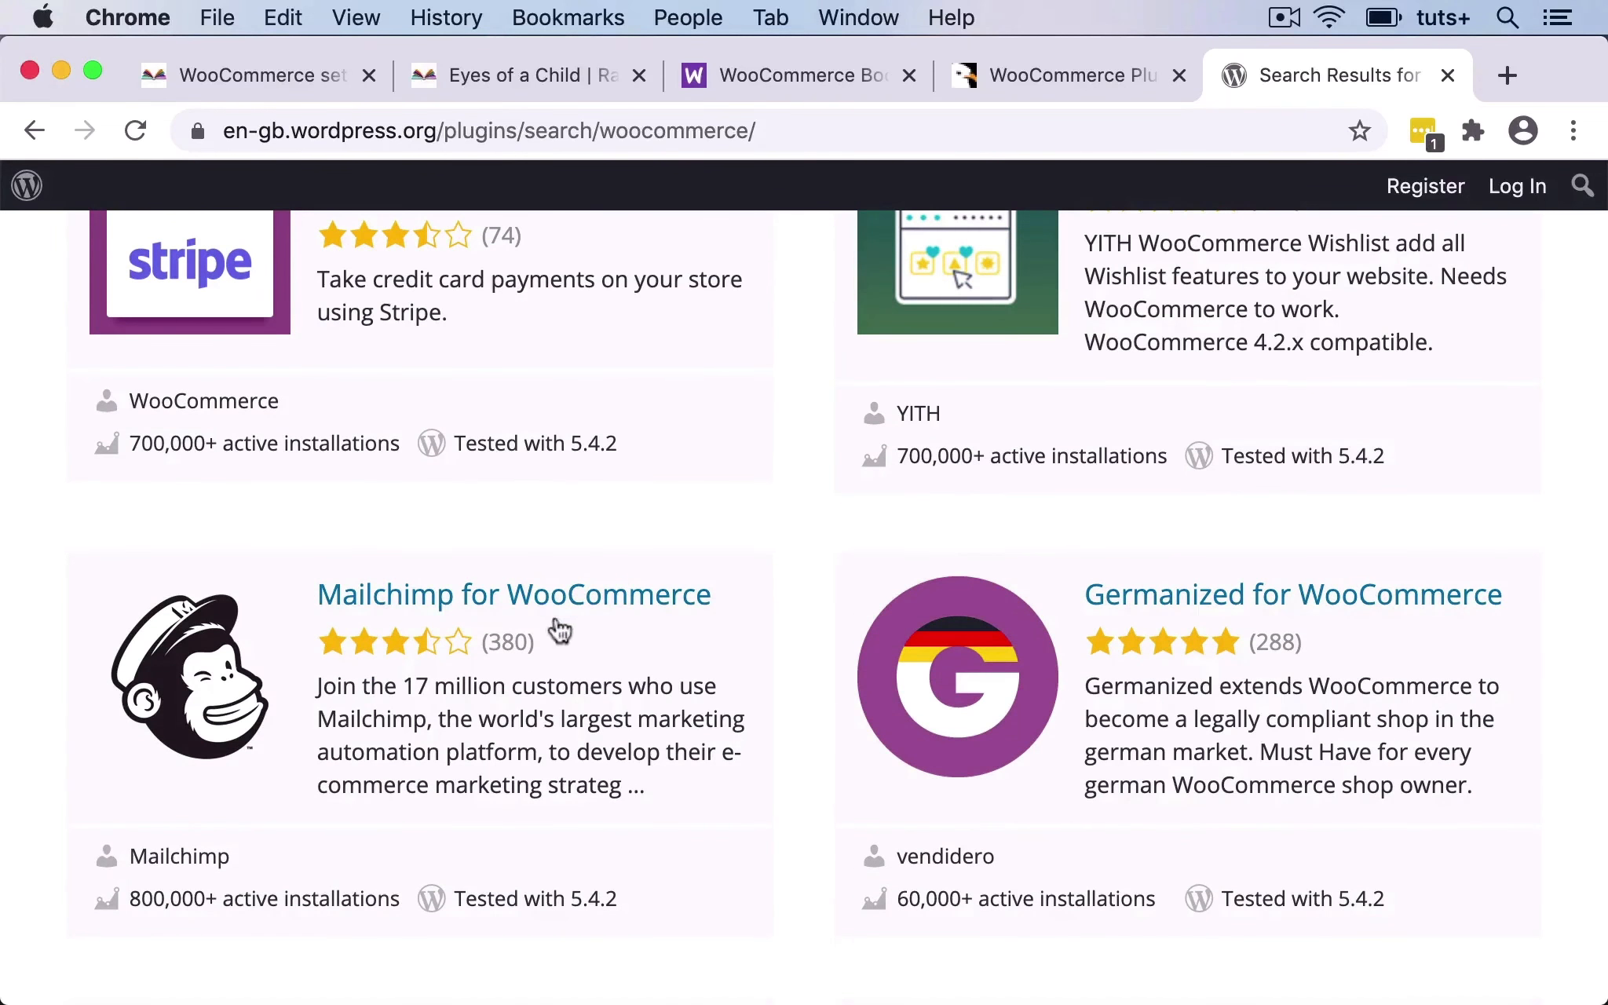
pyautogui.scroll(-1, 840, 741)
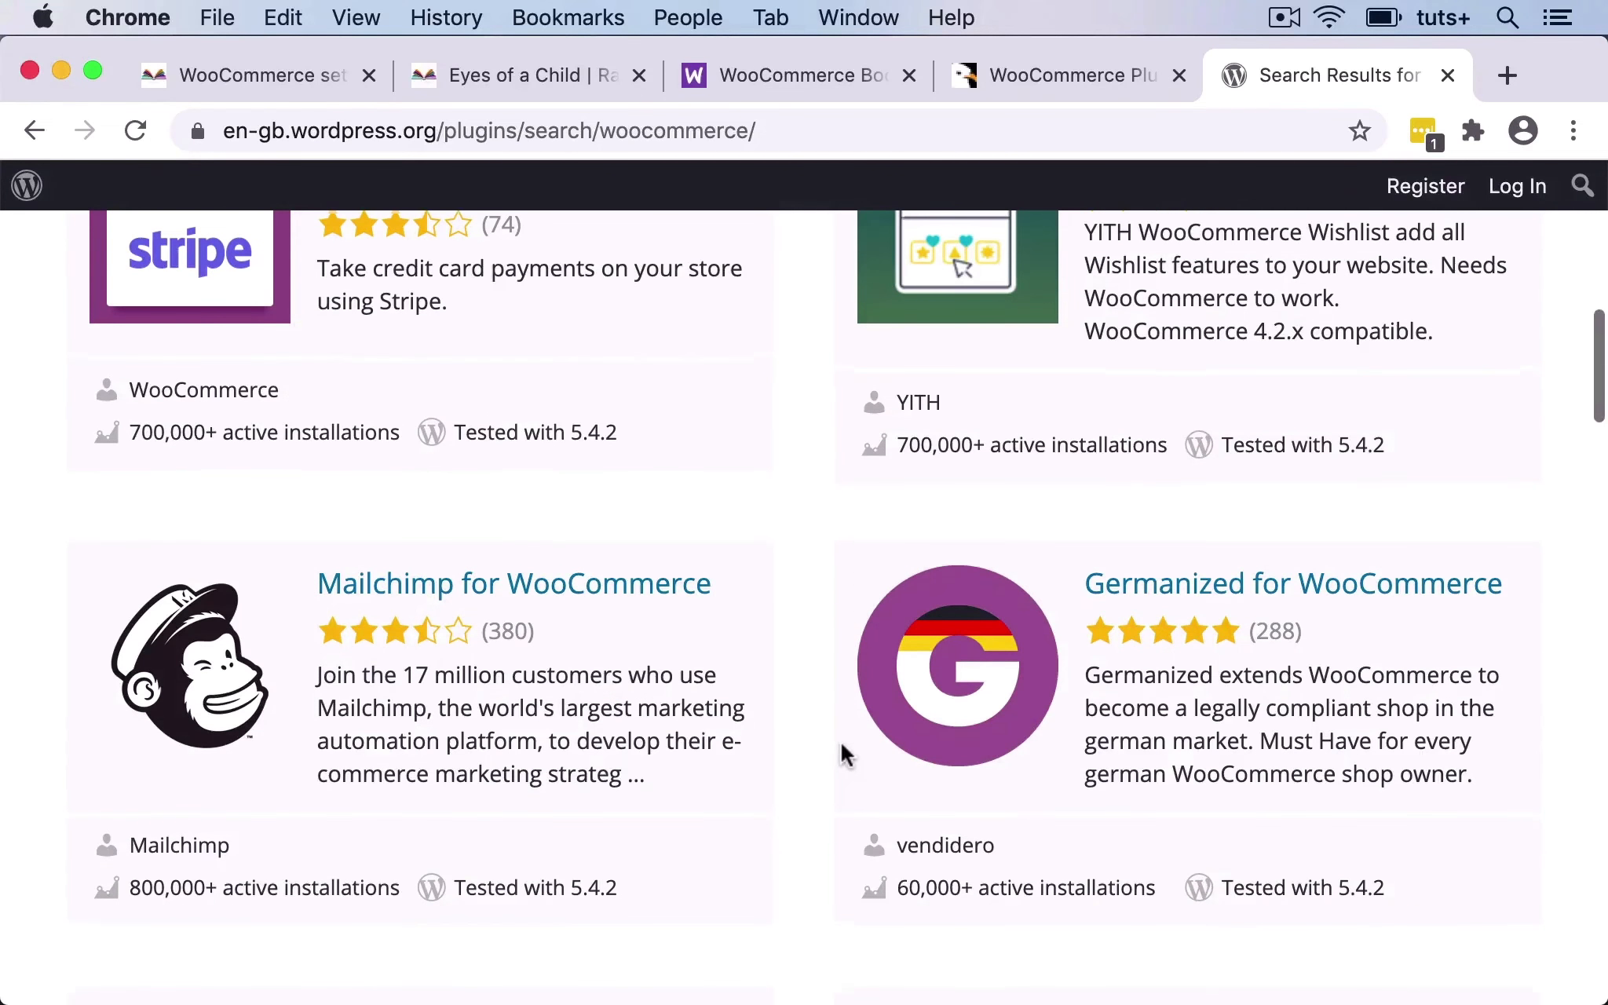
pyautogui.scroll(4, 897, 772)
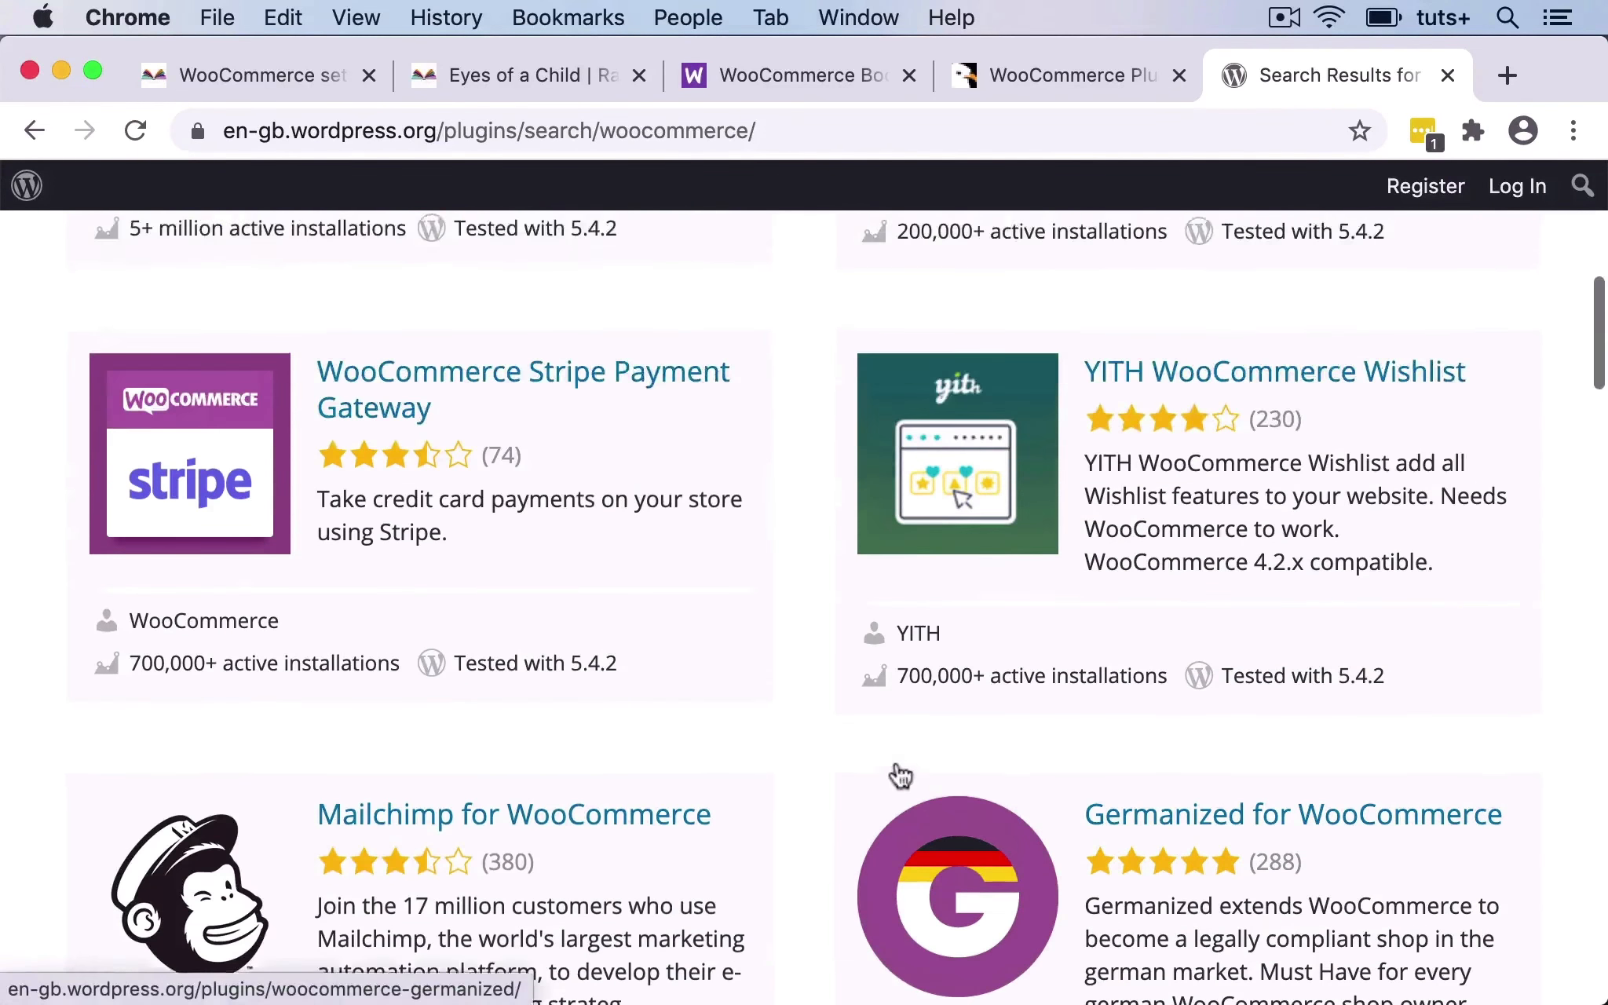
pyautogui.scroll(7, 897, 772)
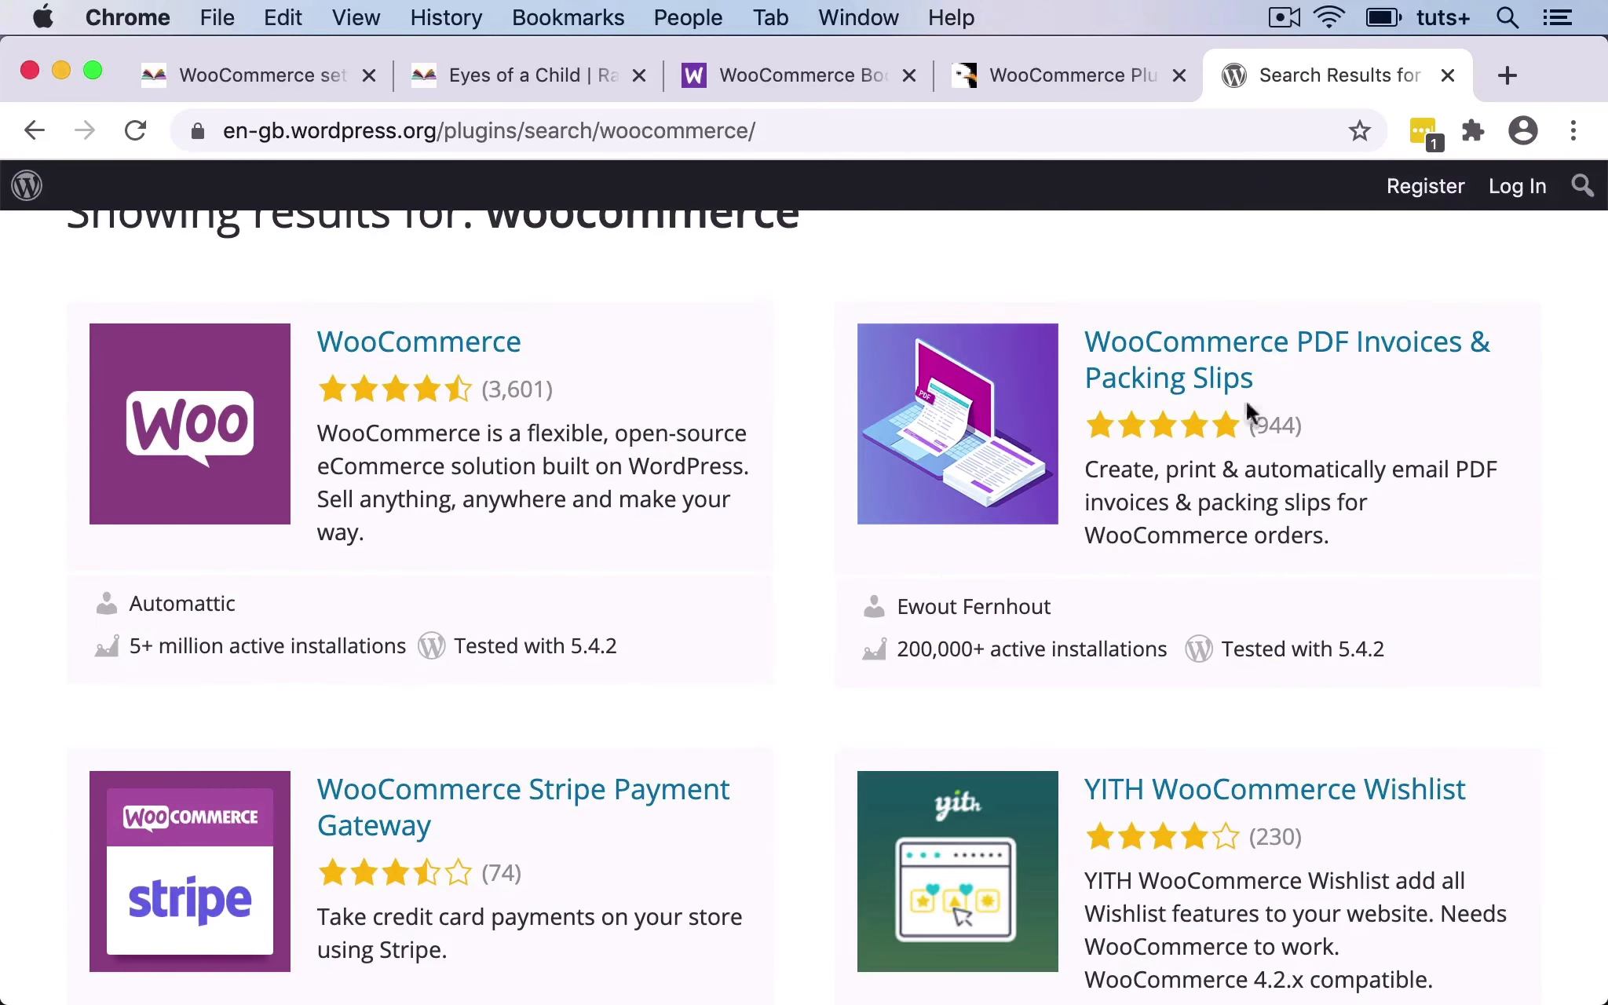
pyautogui.scroll(-15, 1019, 522)
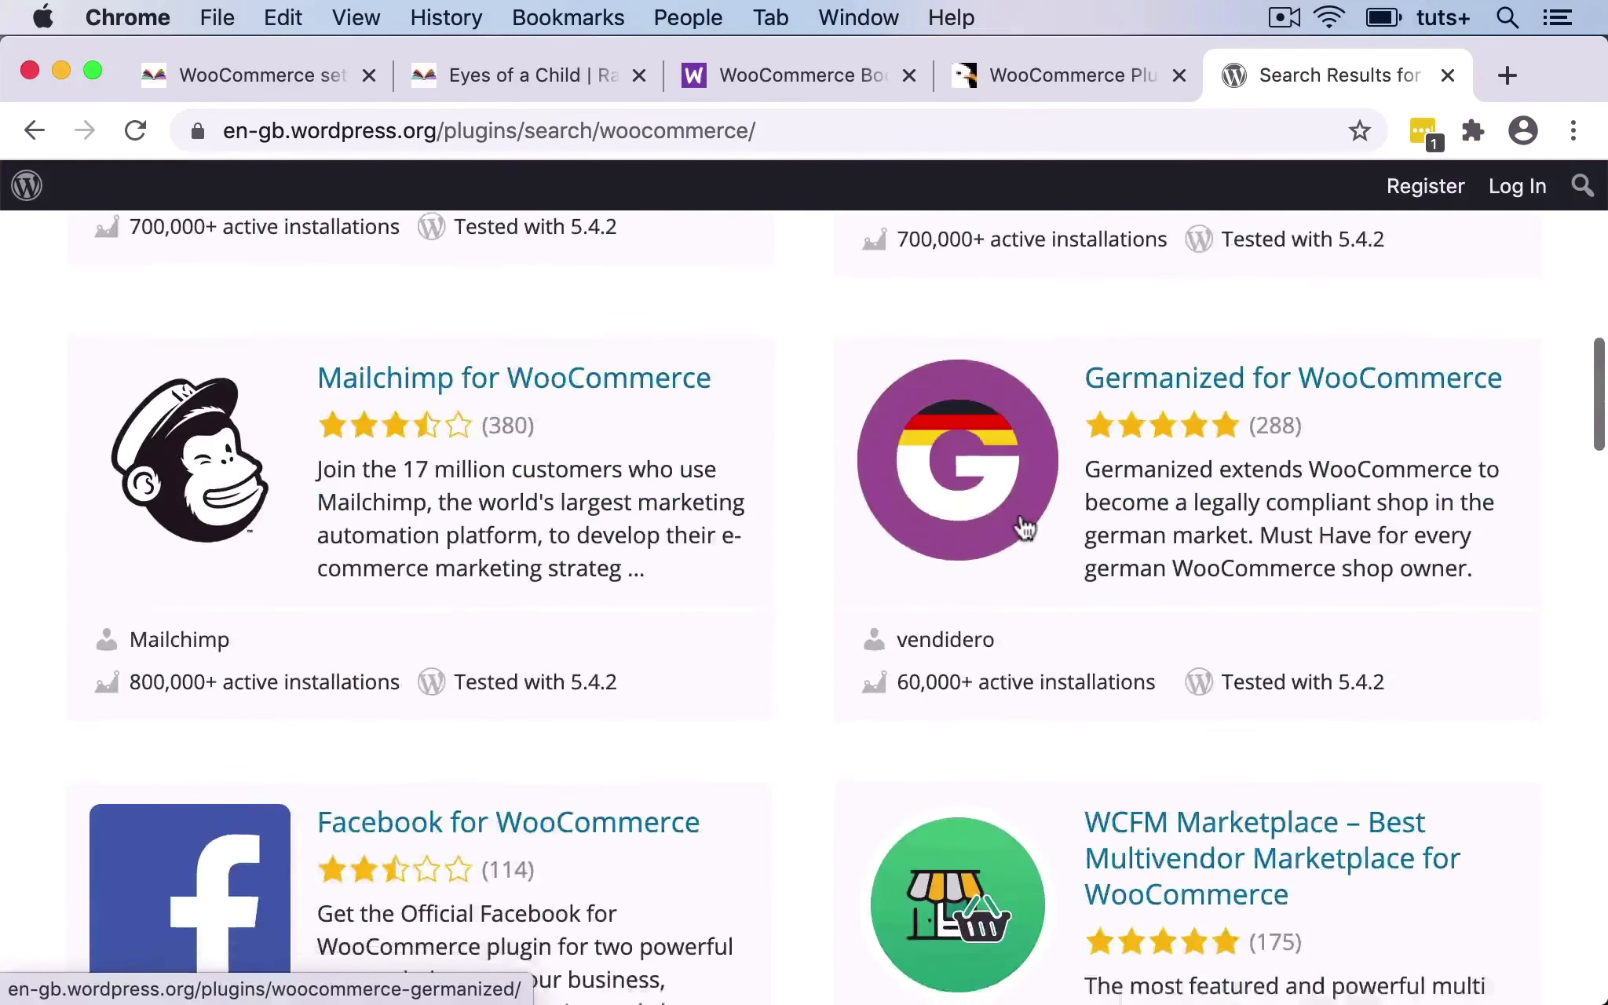
pyautogui.scroll(-7, 1025, 527)
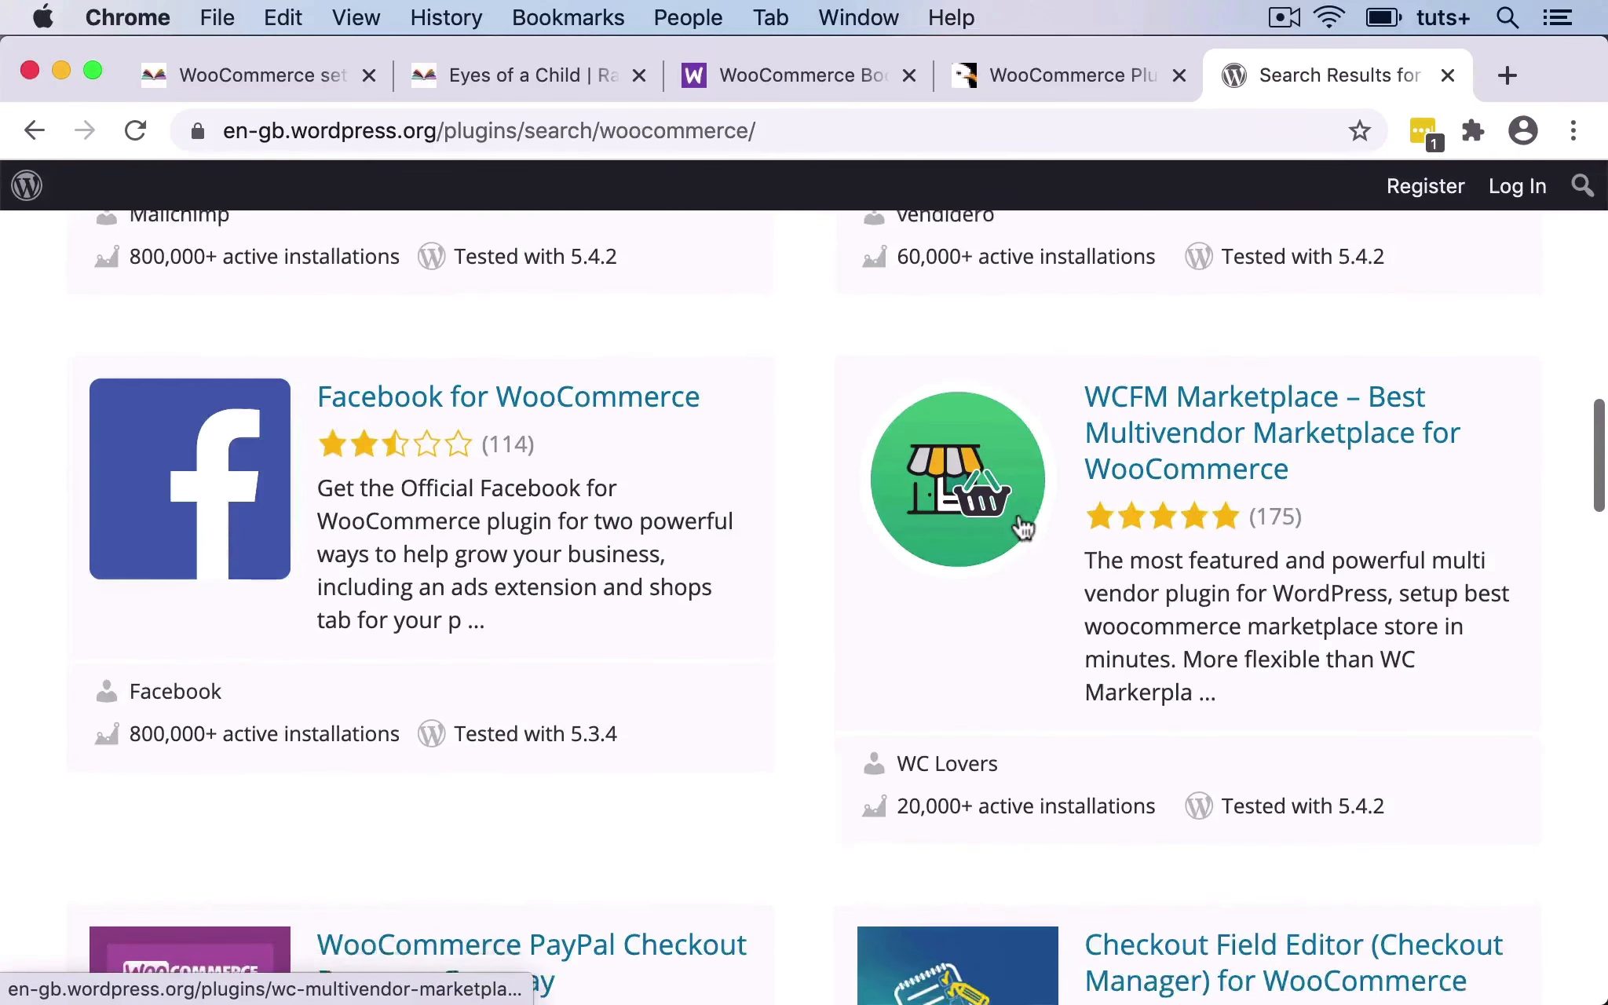
pyautogui.scroll(-6, 1022, 526)
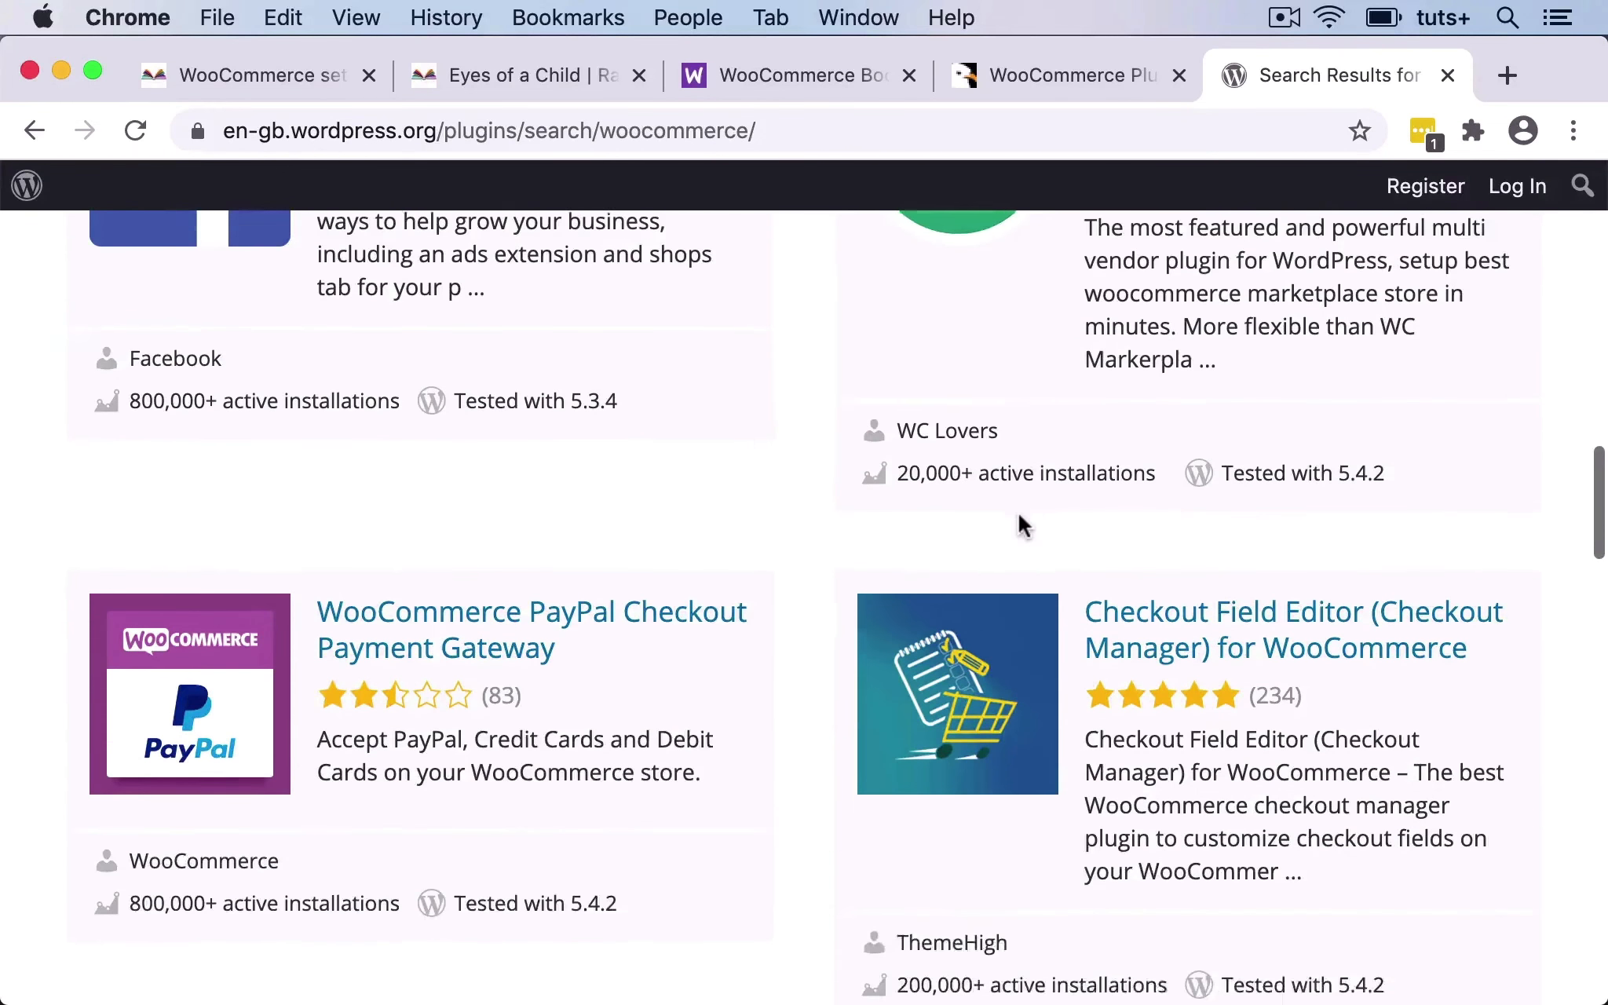
pyautogui.scroll(-8, 1020, 524)
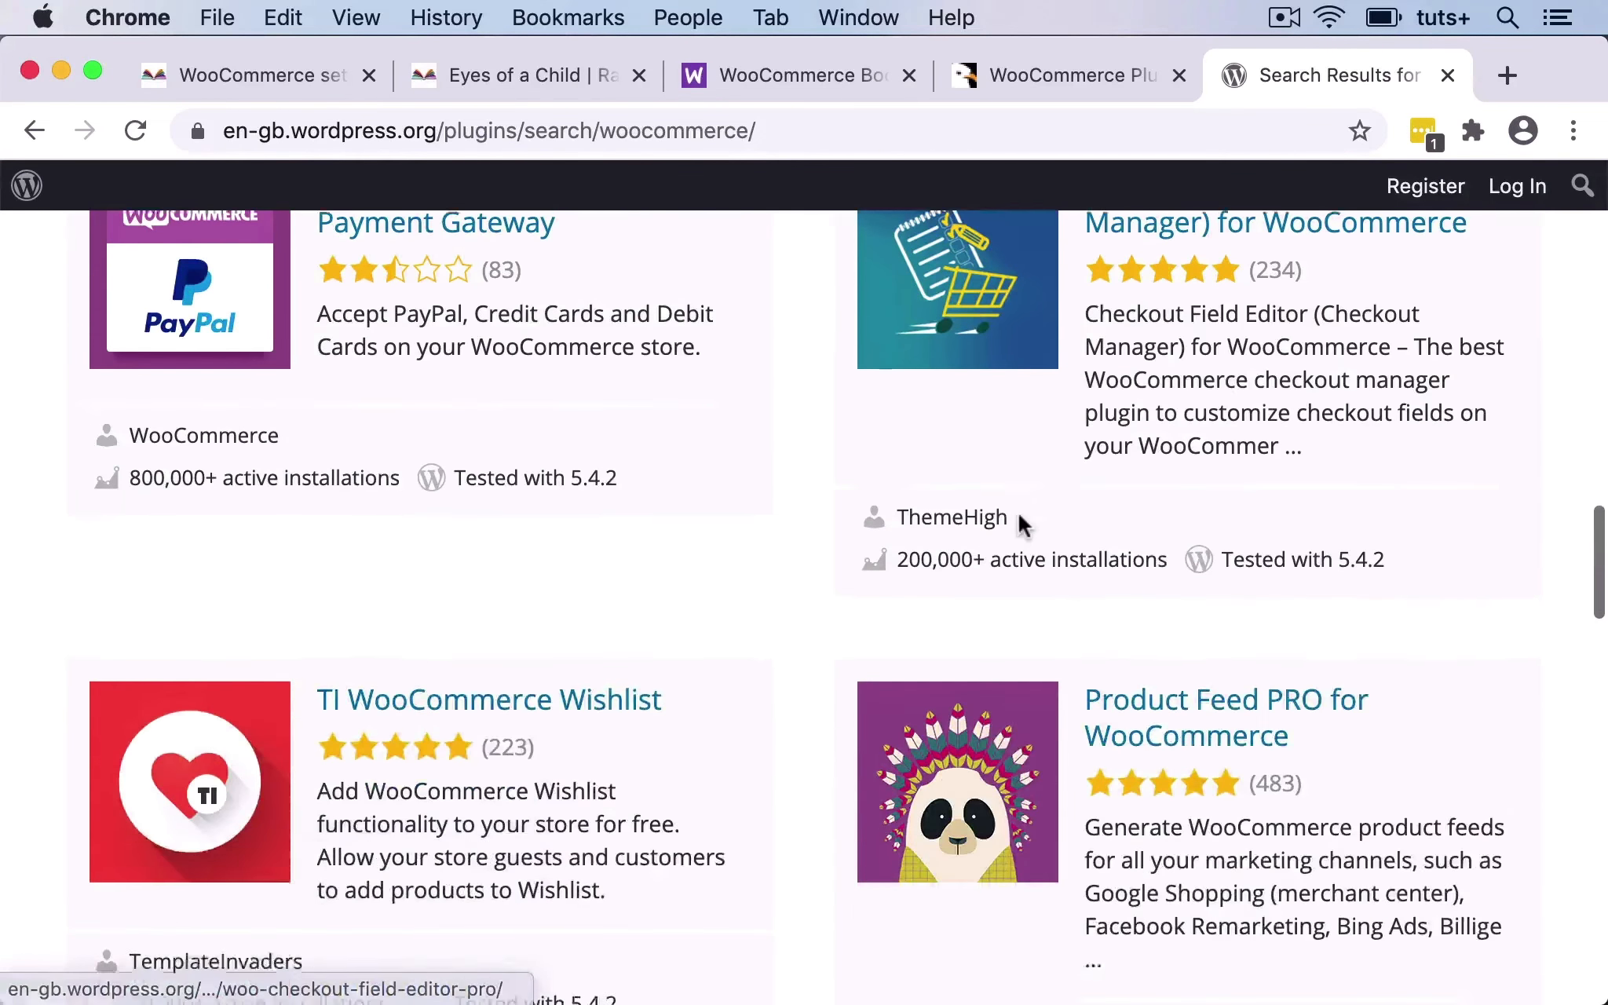
pyautogui.scroll(-8, 1019, 517)
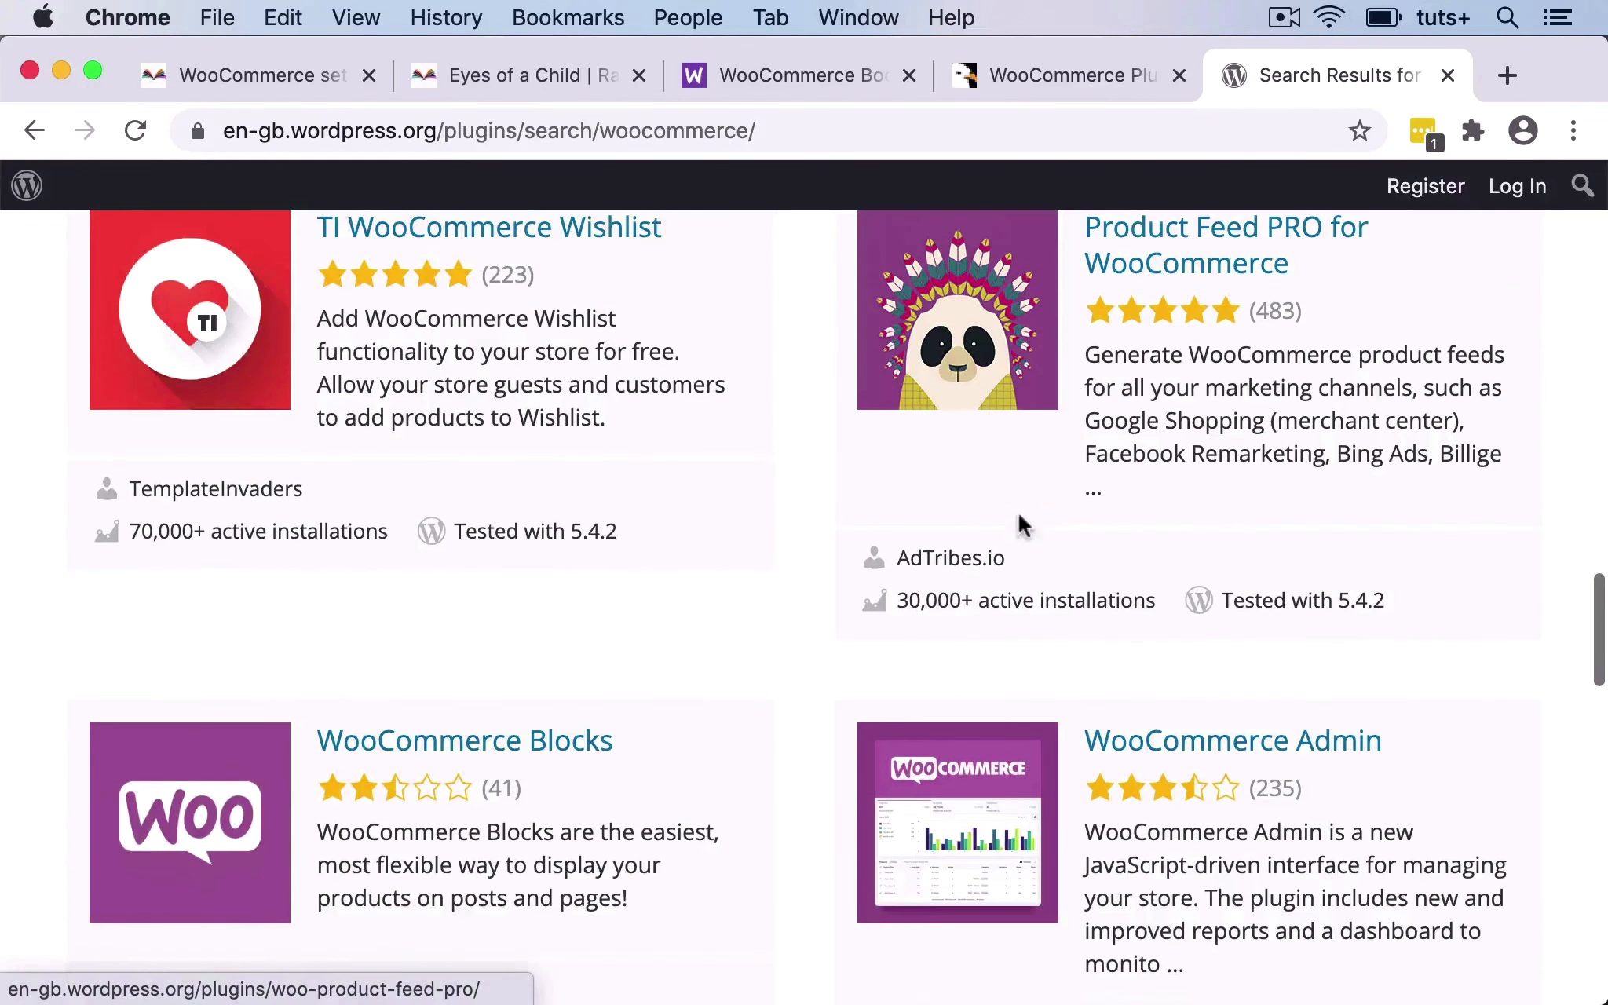
pyautogui.scroll(-1, 1019, 522)
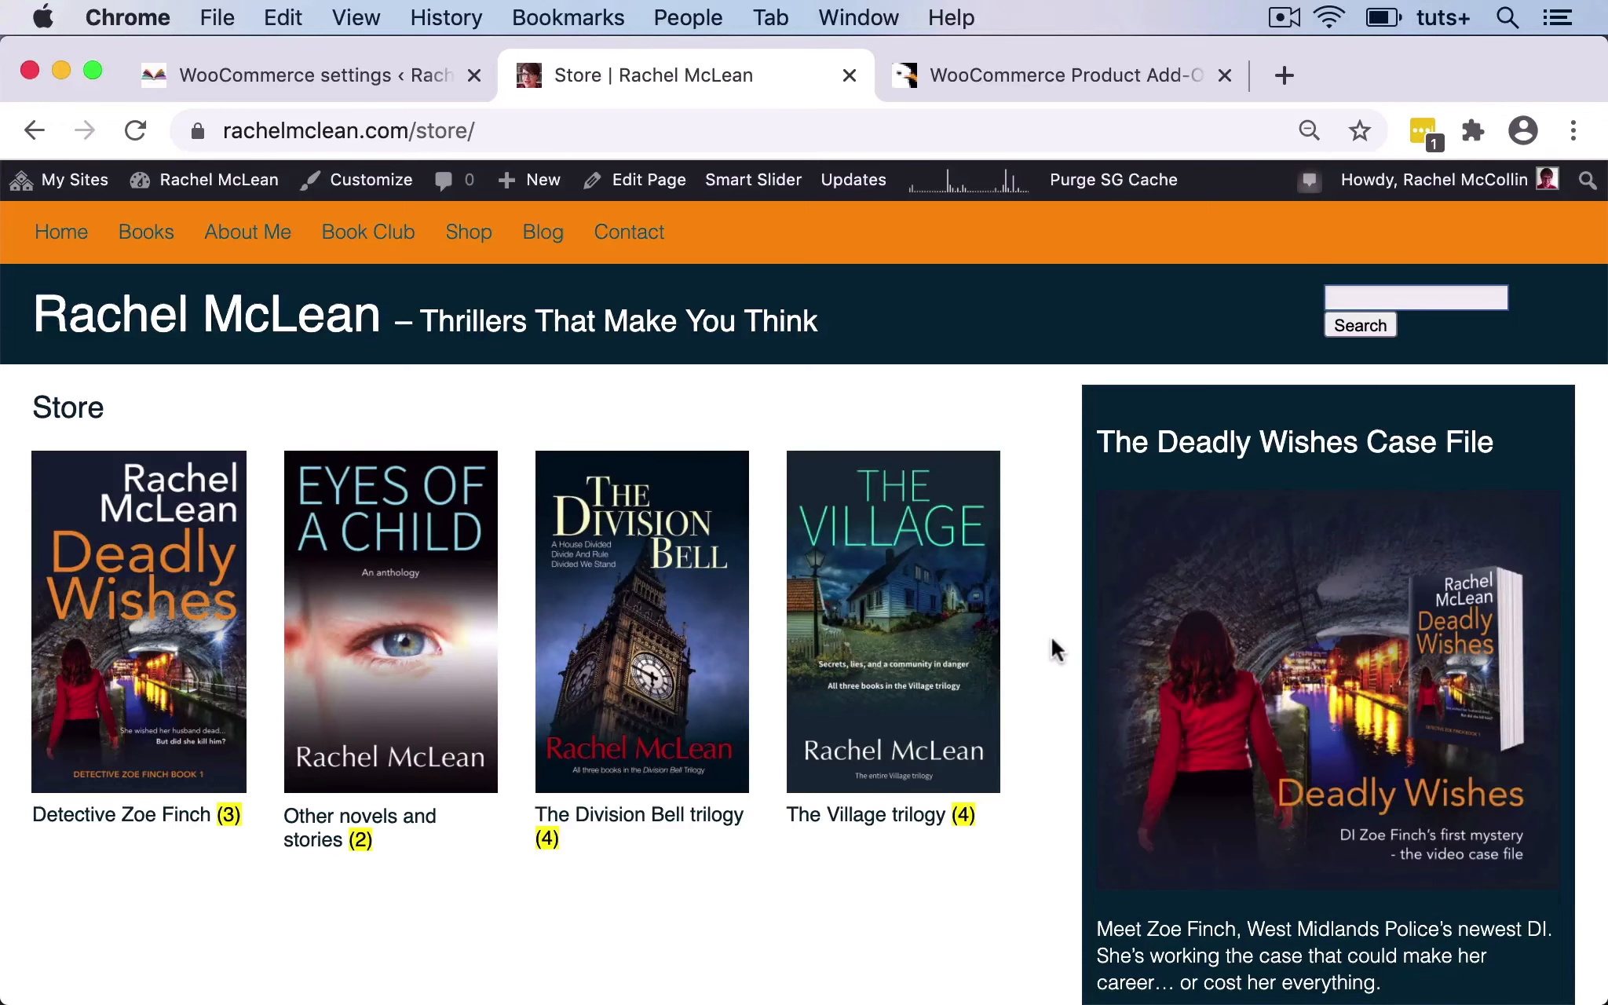
# Switch to the CodeCanyon page for the WooCommerce Product Add-Ons plugin and examine its features, price and license.
pyautogui.click(1042, 80)
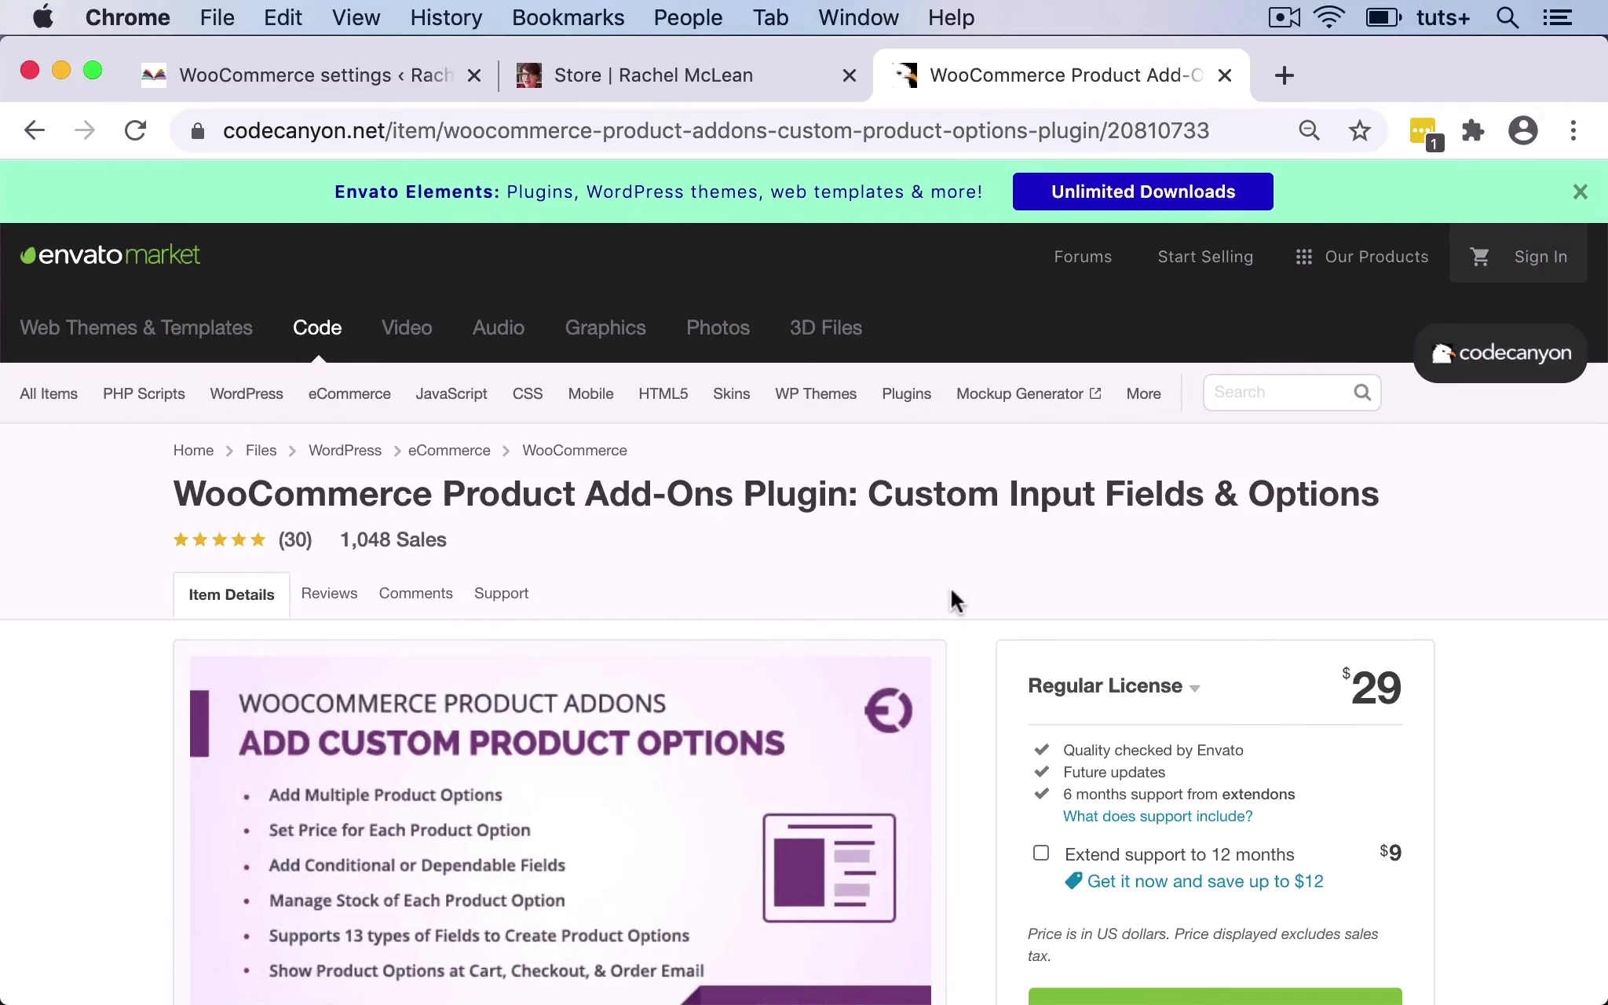
pyautogui.scroll(-3, 952, 592)
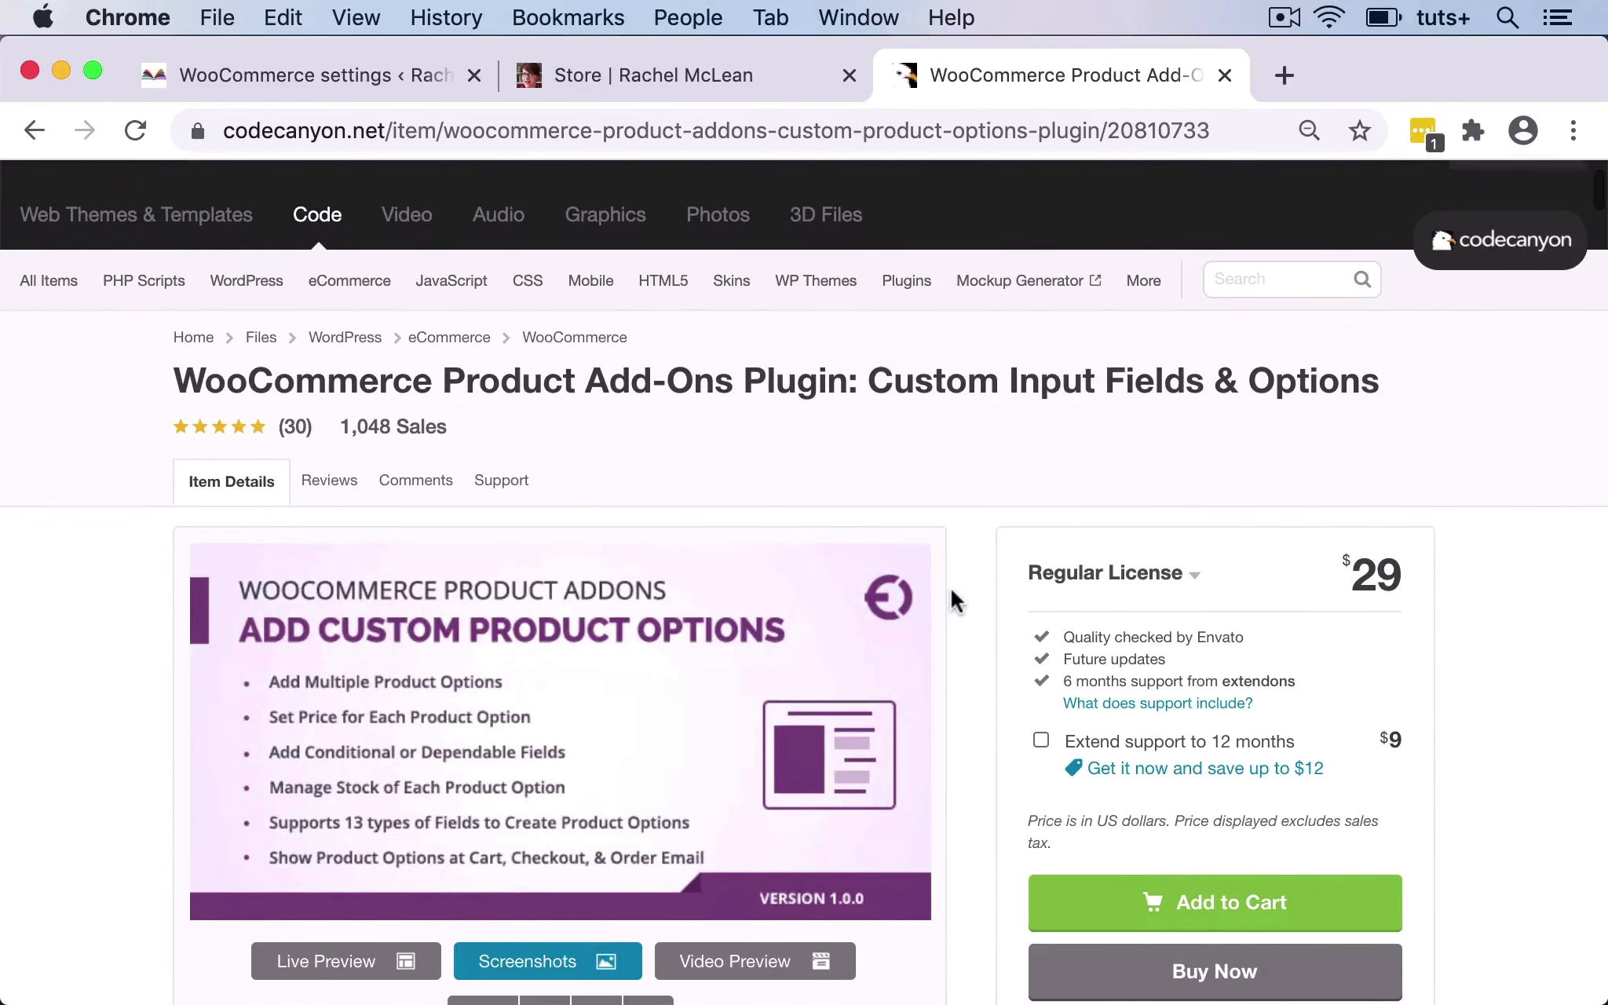
pyautogui.scroll(-3, 951, 592)
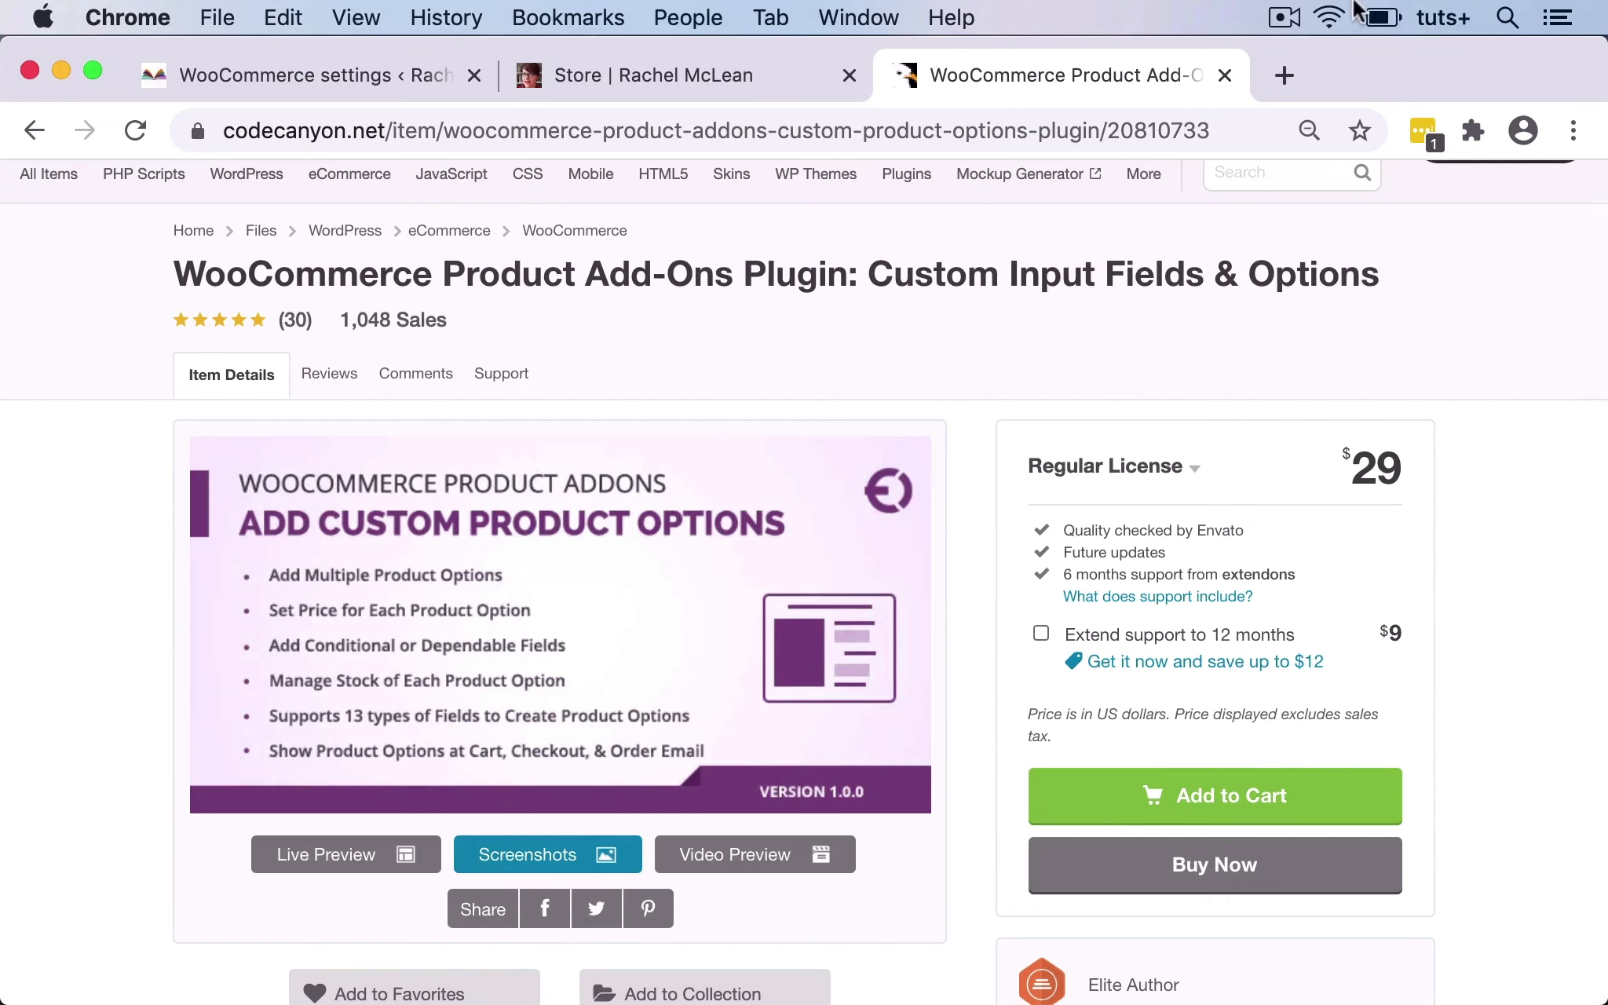
pyautogui.click(1284, 17)
pyautogui.click(1181, 115)
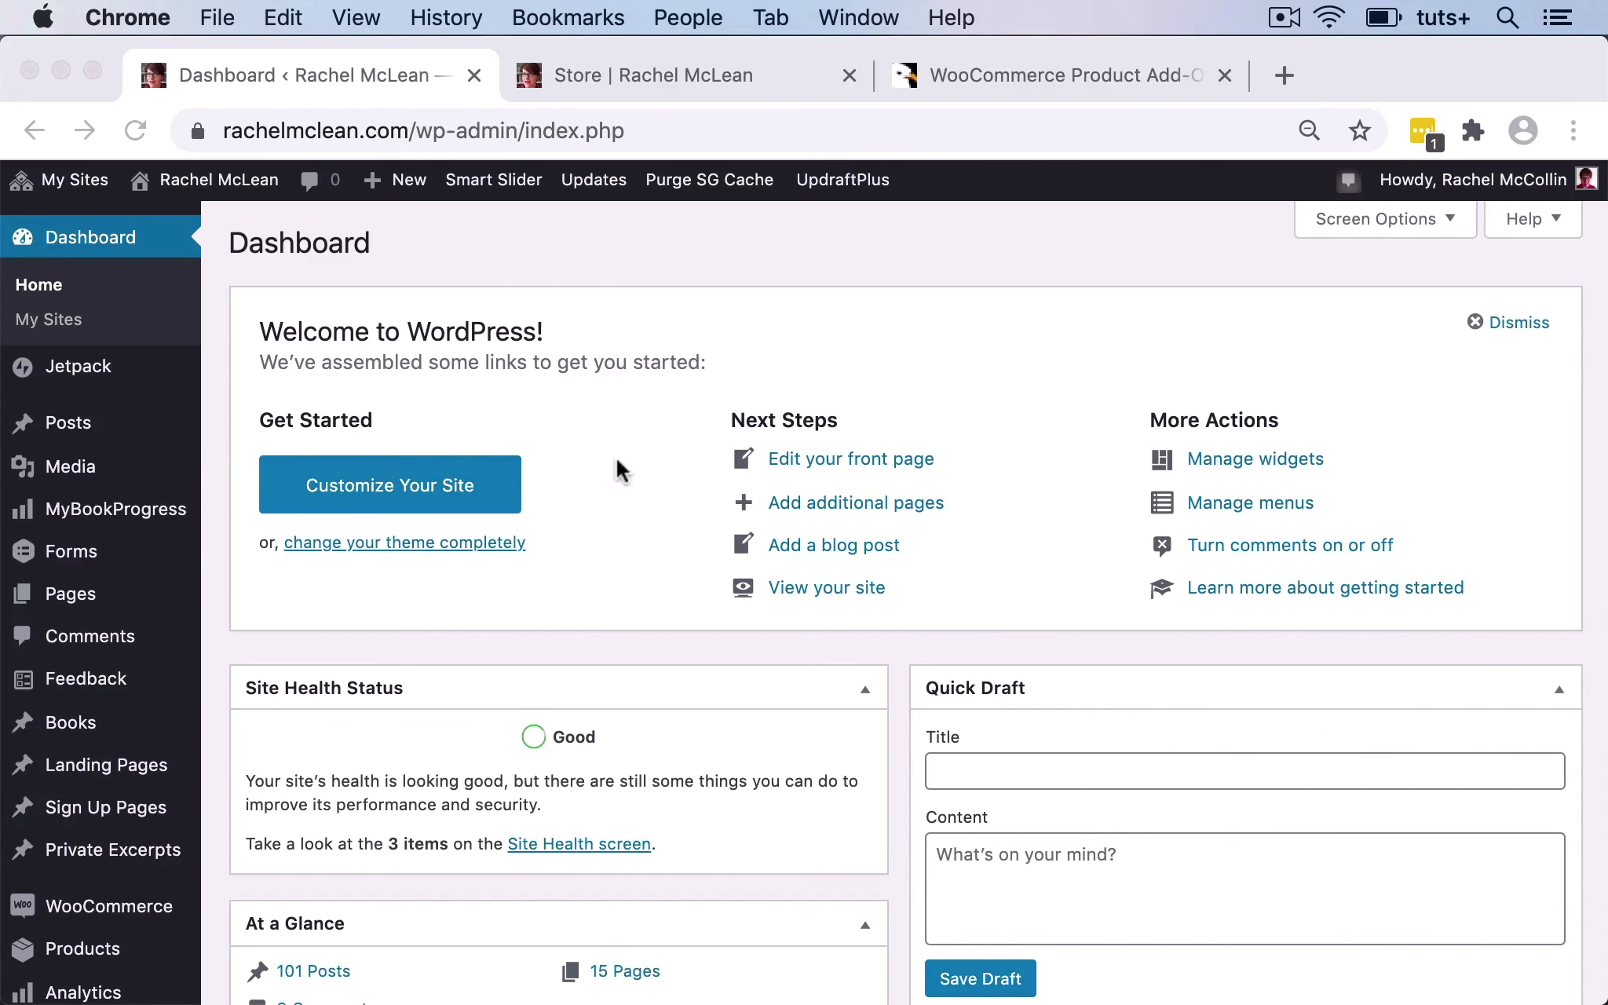
# From the network admin's Add Plugins screen, upload and install the CodeCanyon WooCommerce product add-ons zip from the working docs folder.
pyautogui.scroll(-5, 59, 738)
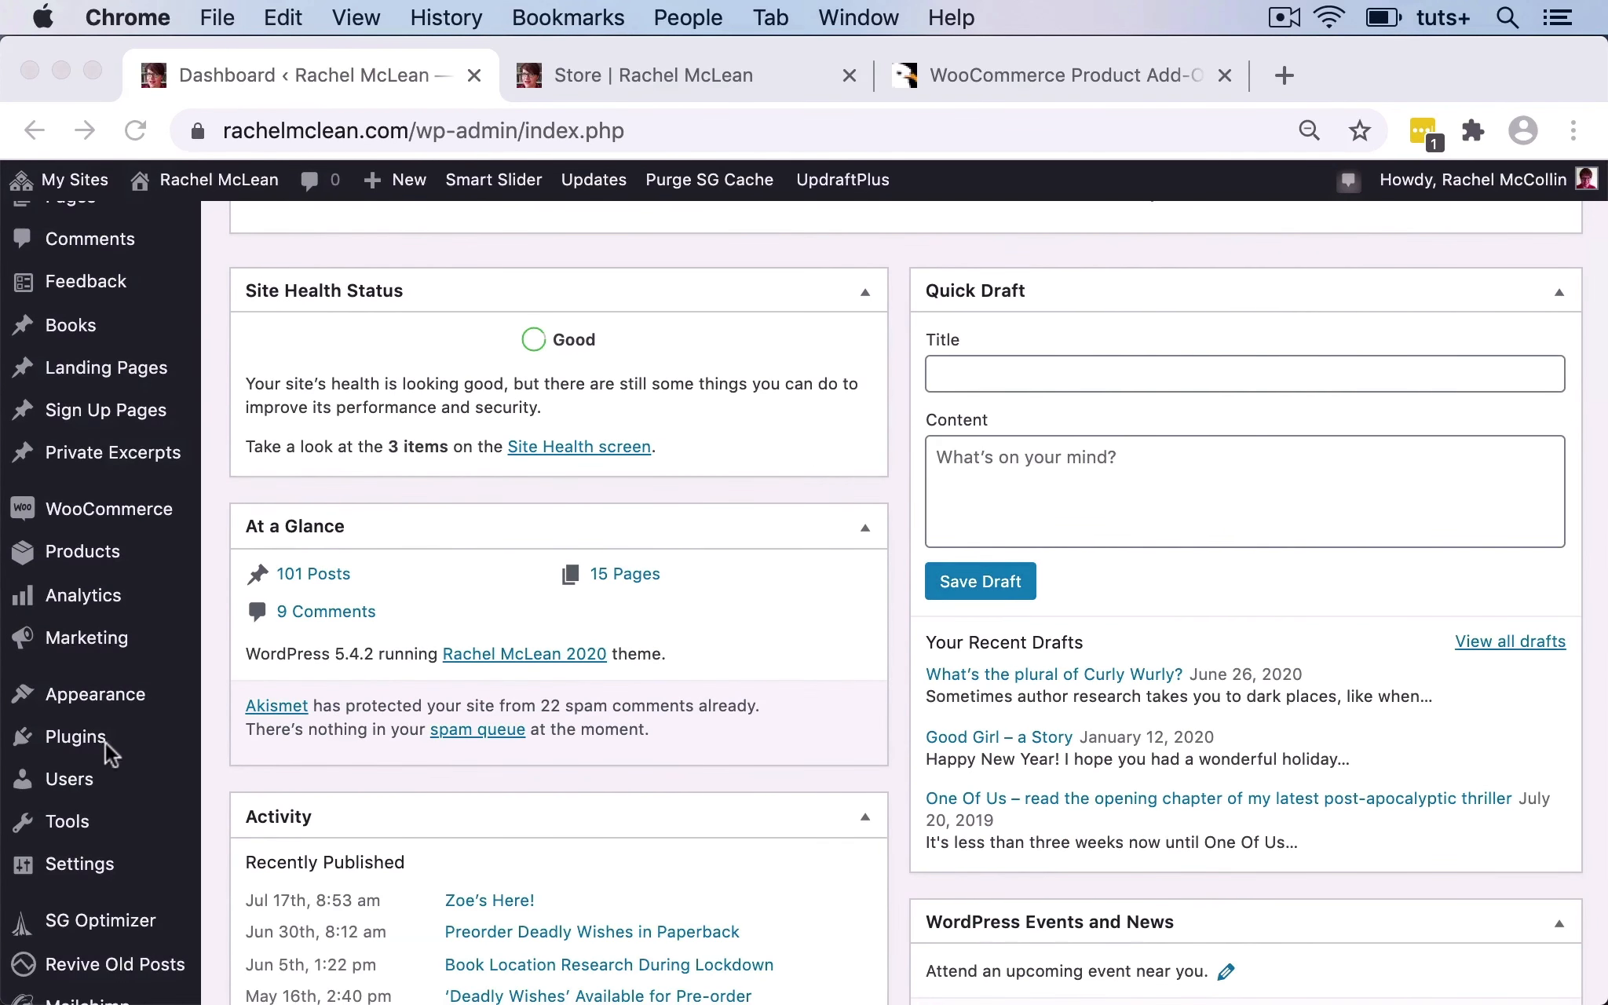
pyautogui.click(104, 742)
pyautogui.moveTo(88, 746)
pyautogui.click(254, 777)
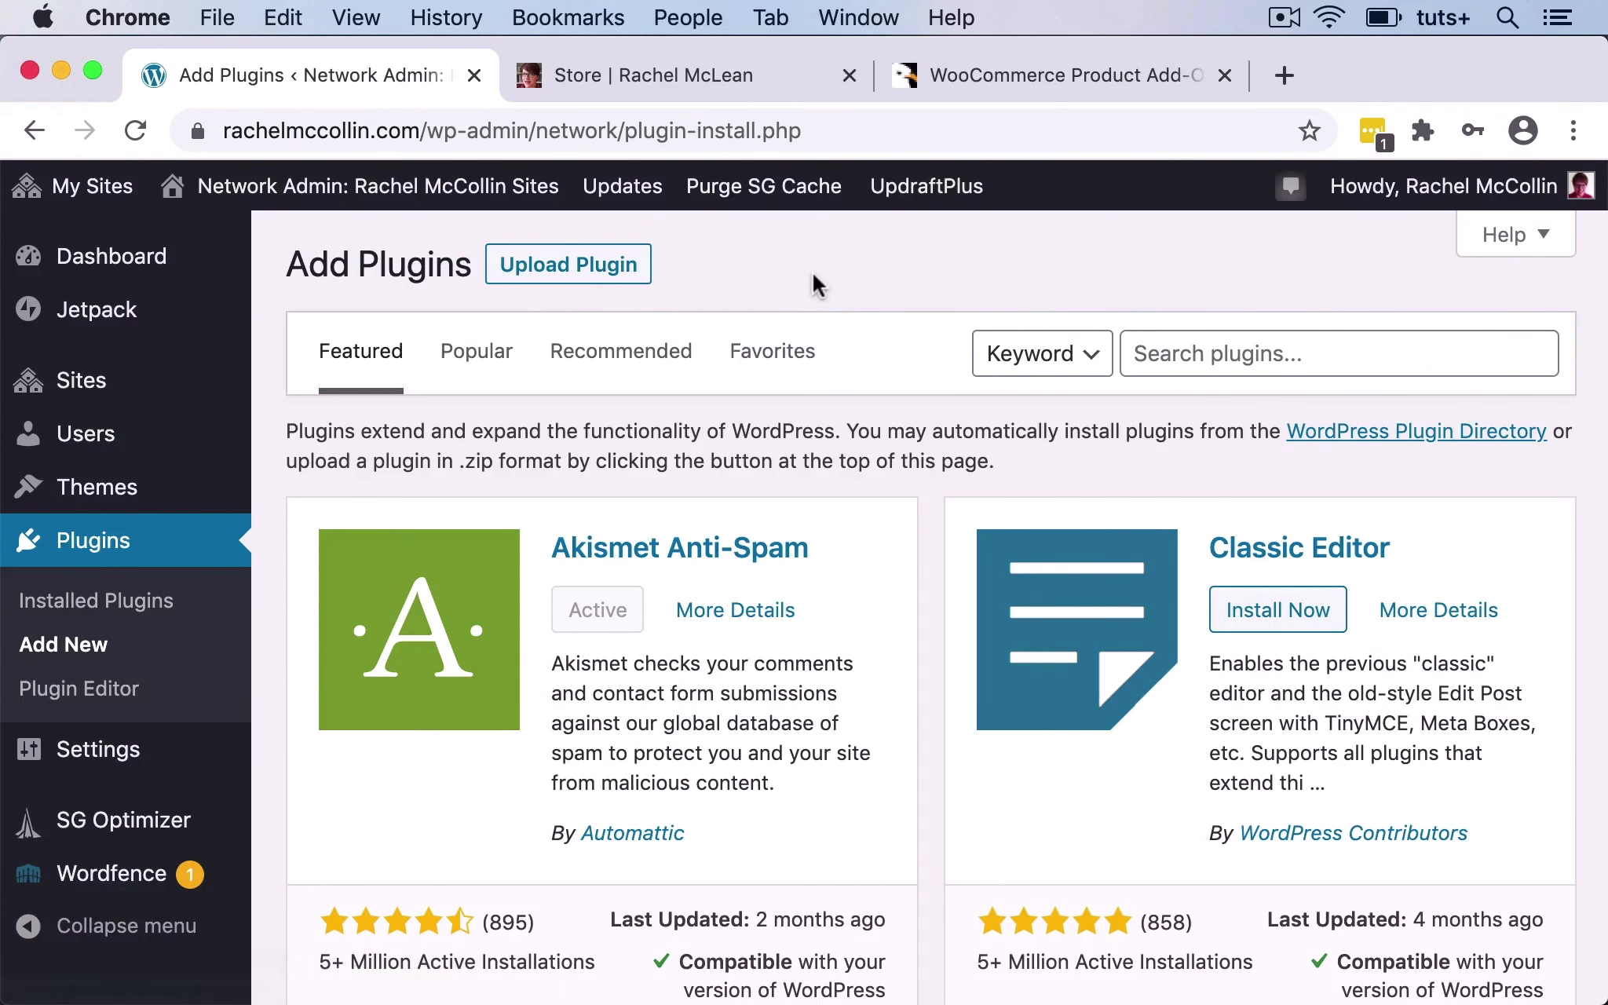
pyautogui.click(605, 271)
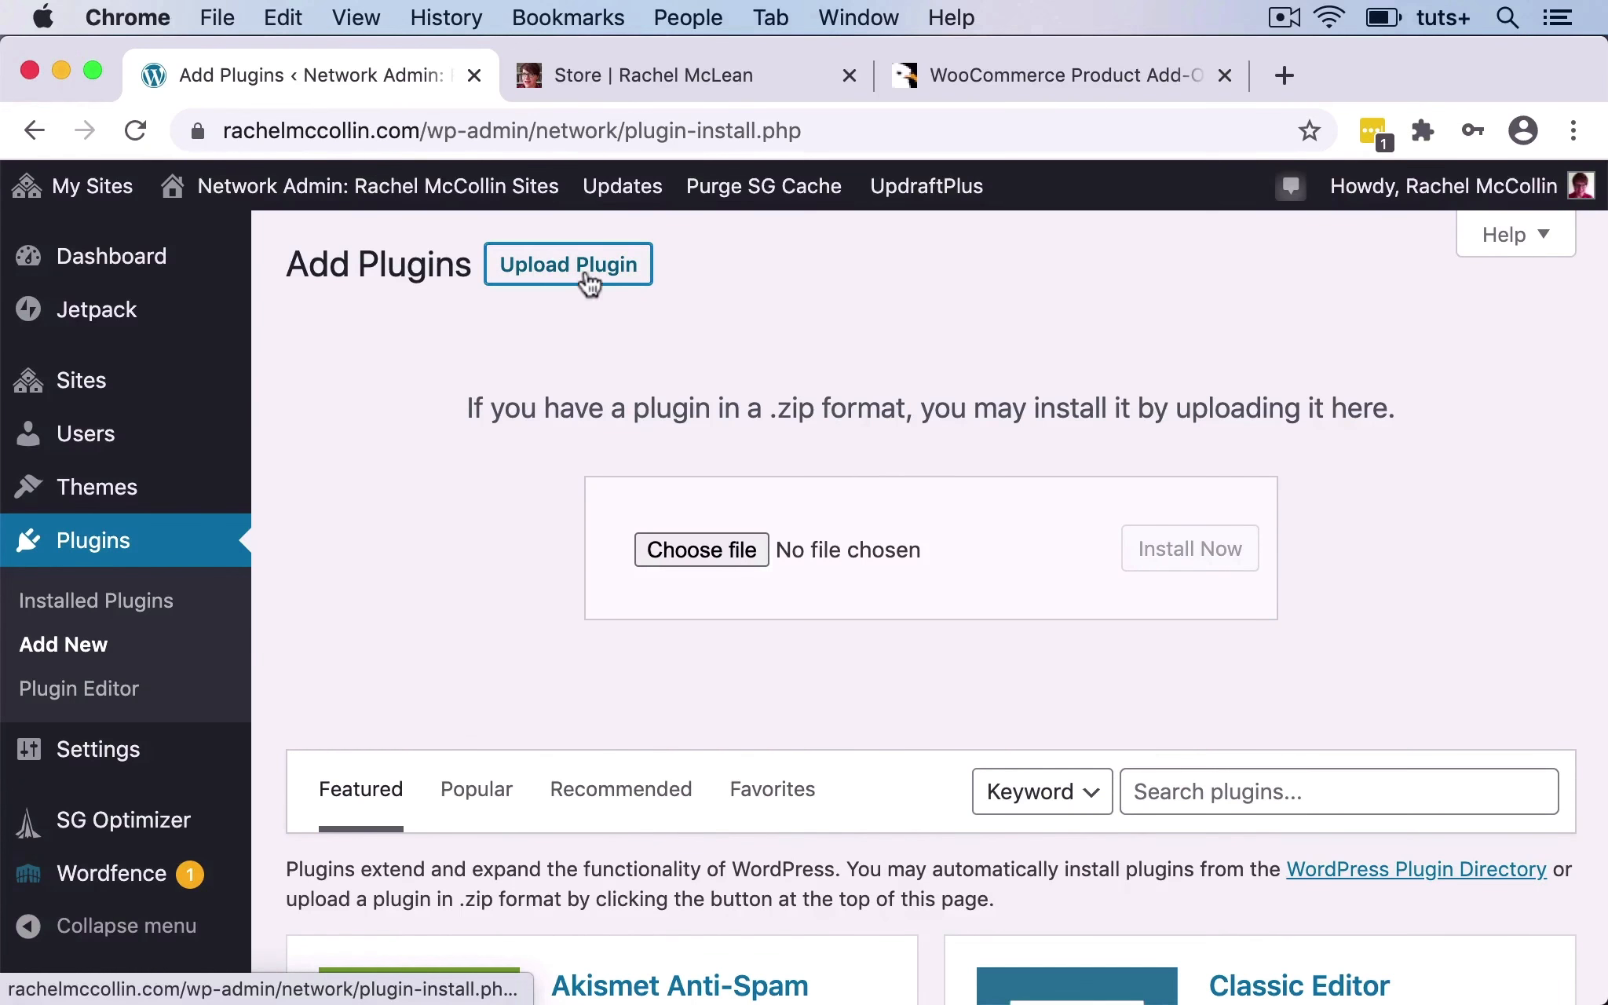
pyautogui.click(717, 548)
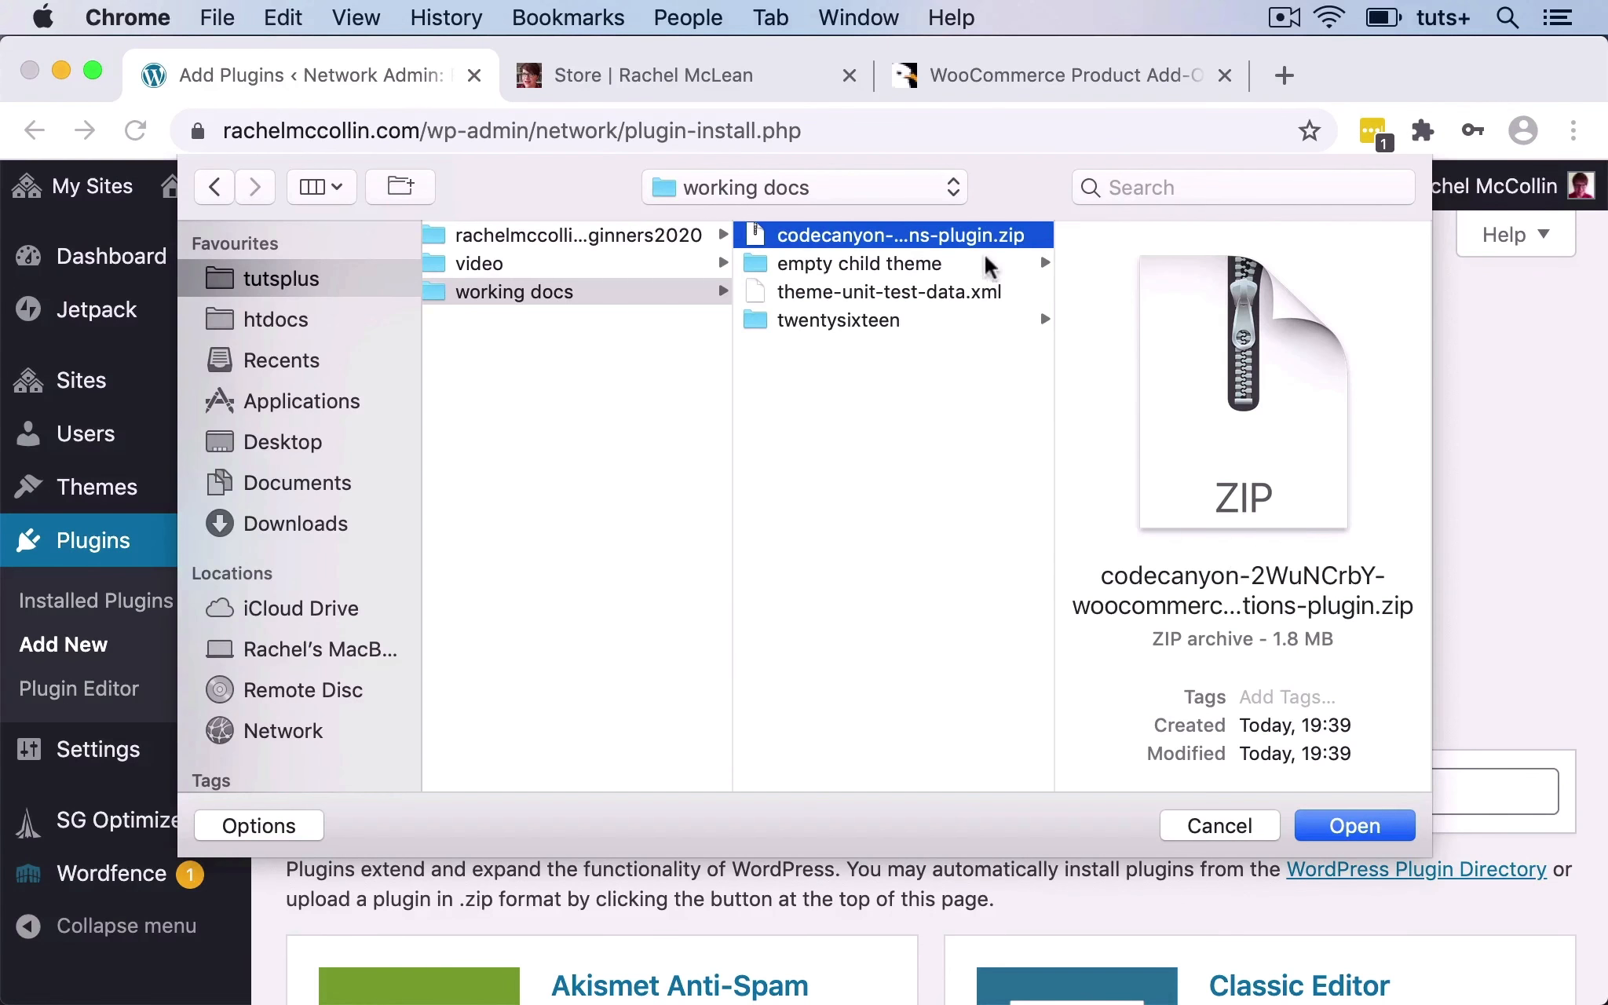
pyautogui.click(1353, 826)
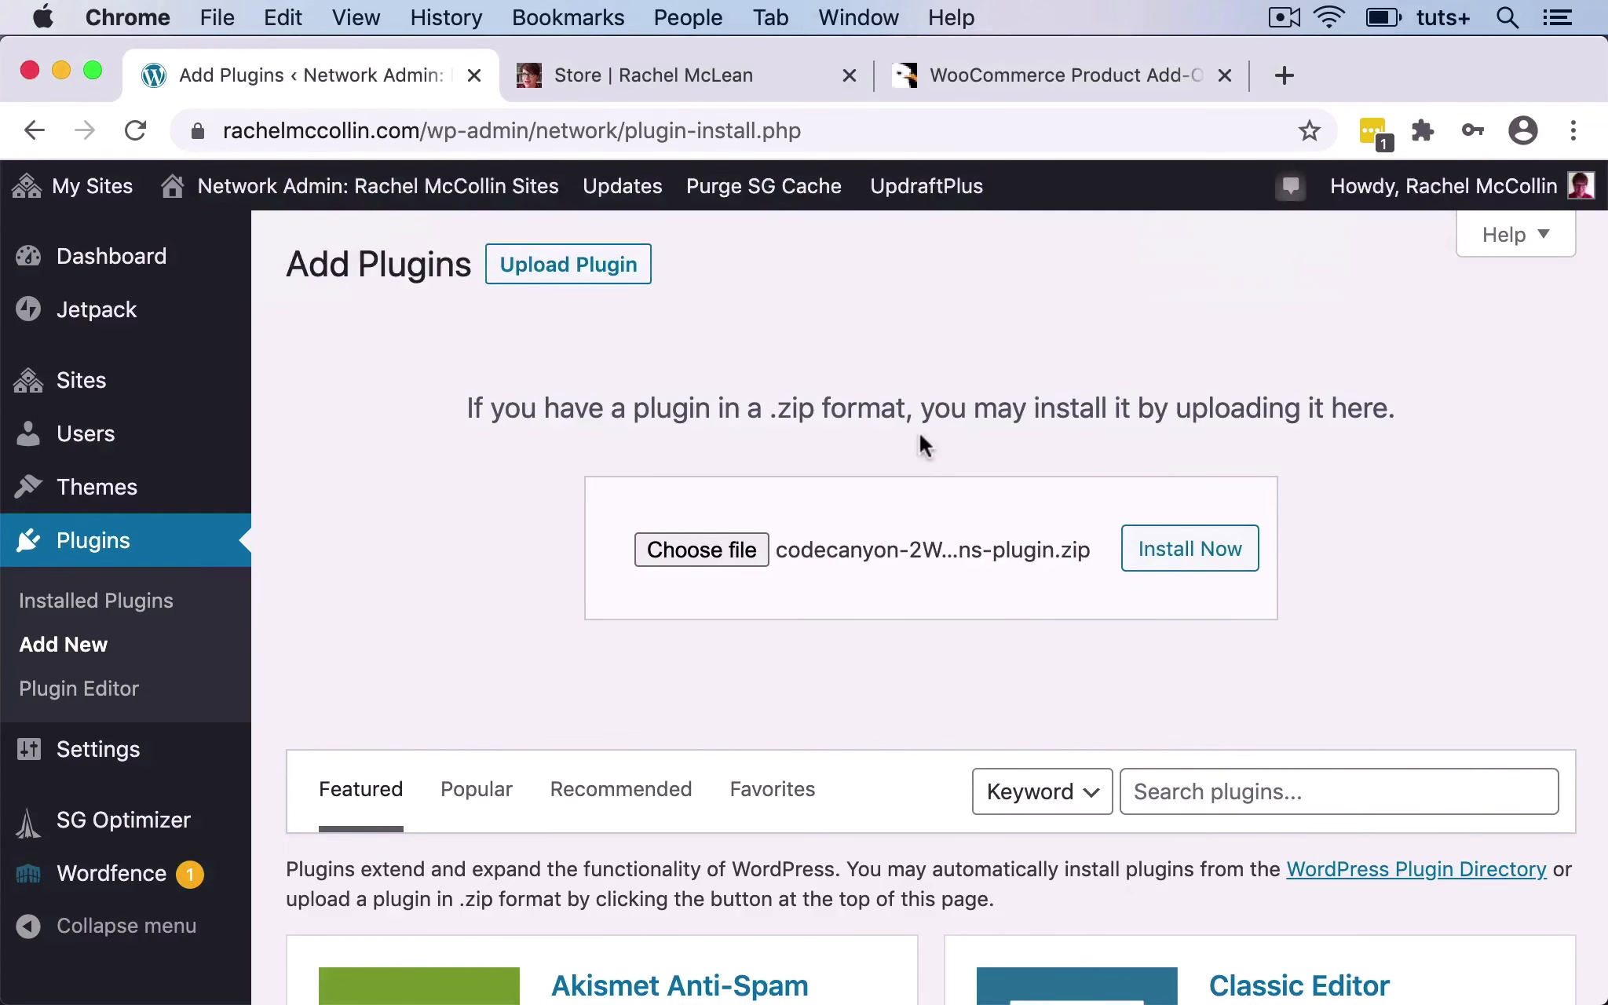
pyautogui.click(1170, 553)
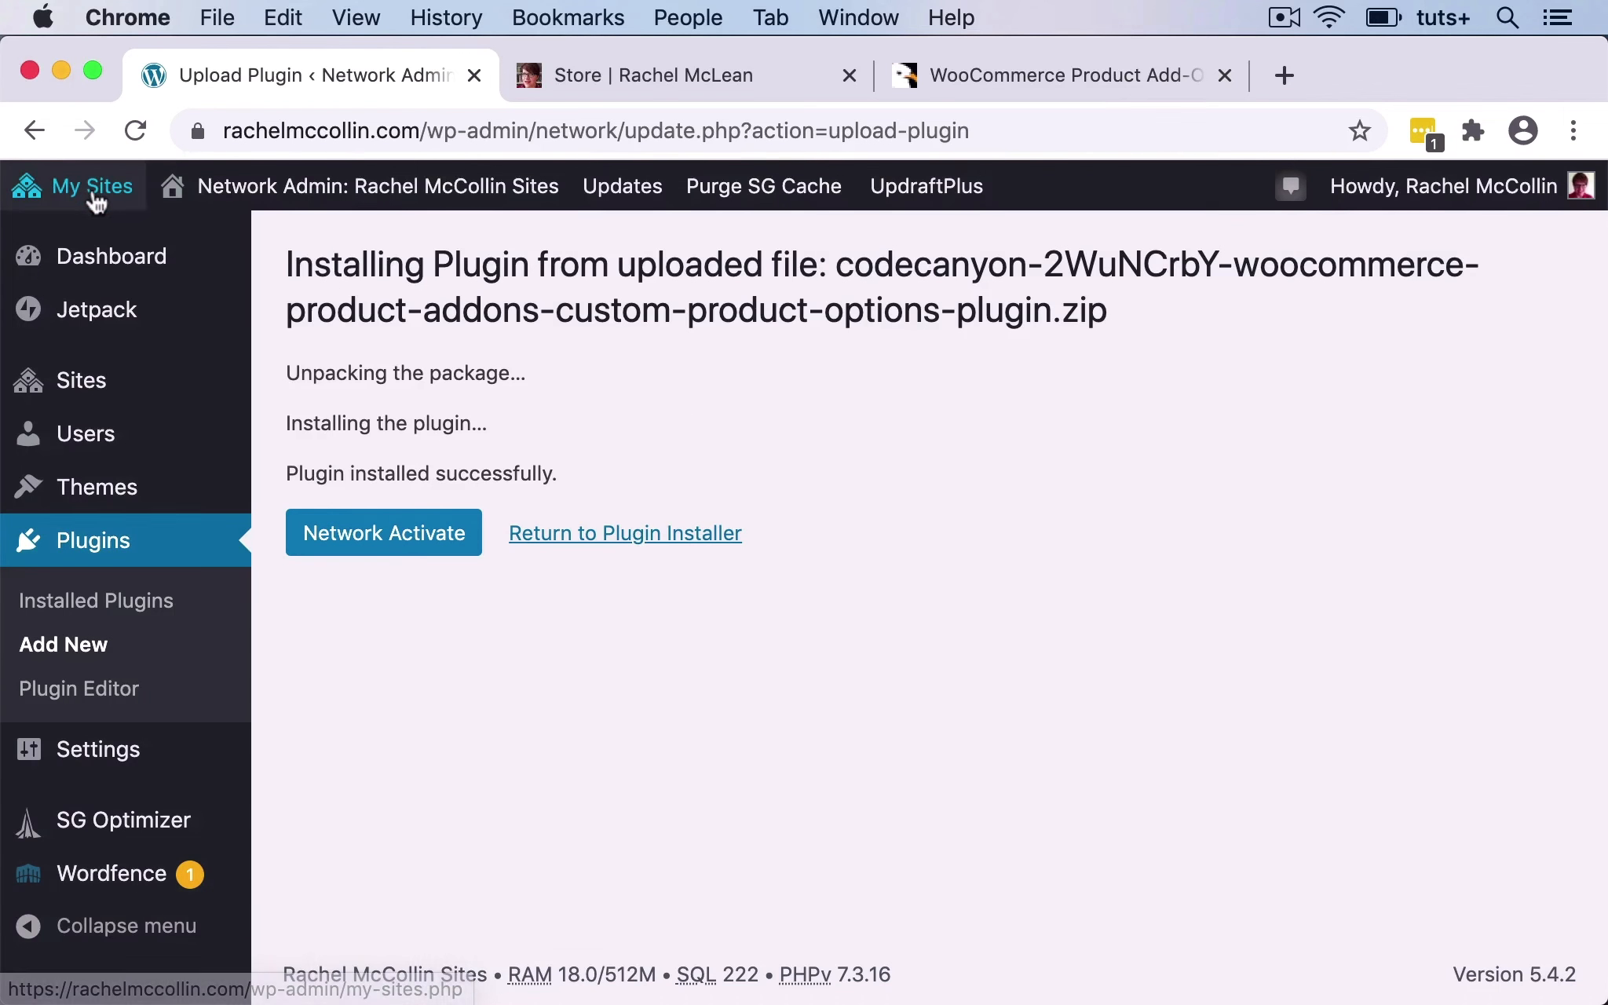
# Activate the Extendons WooCommerce Product Add-ons plugin on the store's own site and open its global addons rules list.
pyautogui.moveTo(94, 194)
pyautogui.click(144, 343)
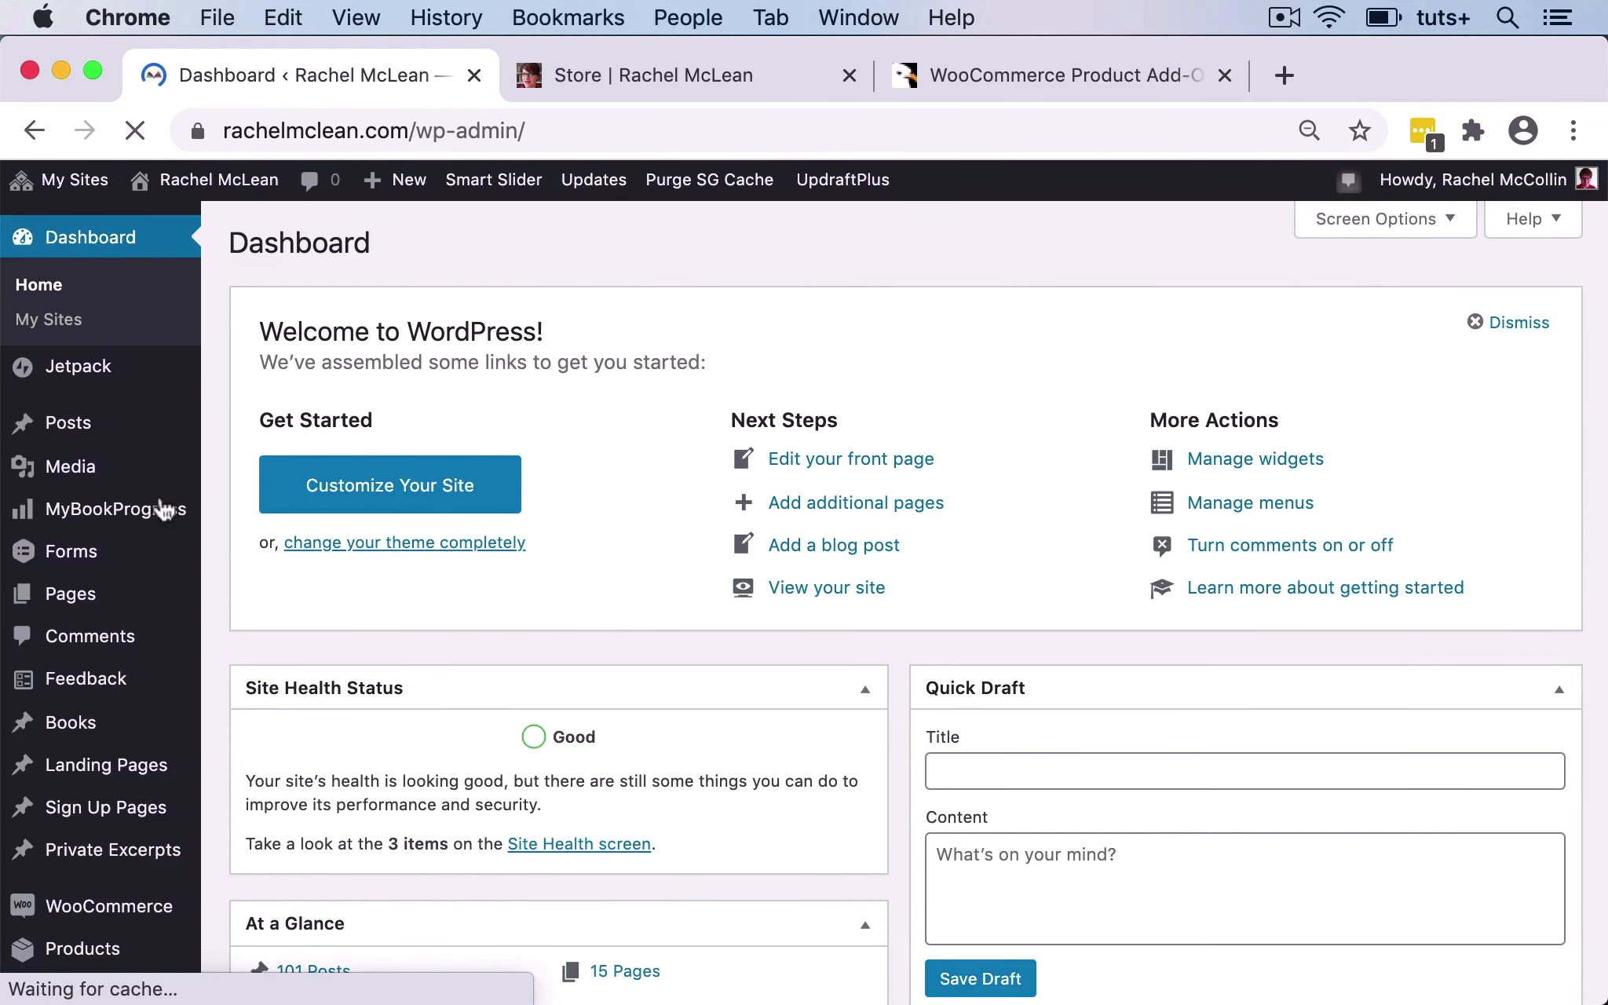
pyautogui.scroll(-1, 141, 773)
pyautogui.scroll(-4, 141, 774)
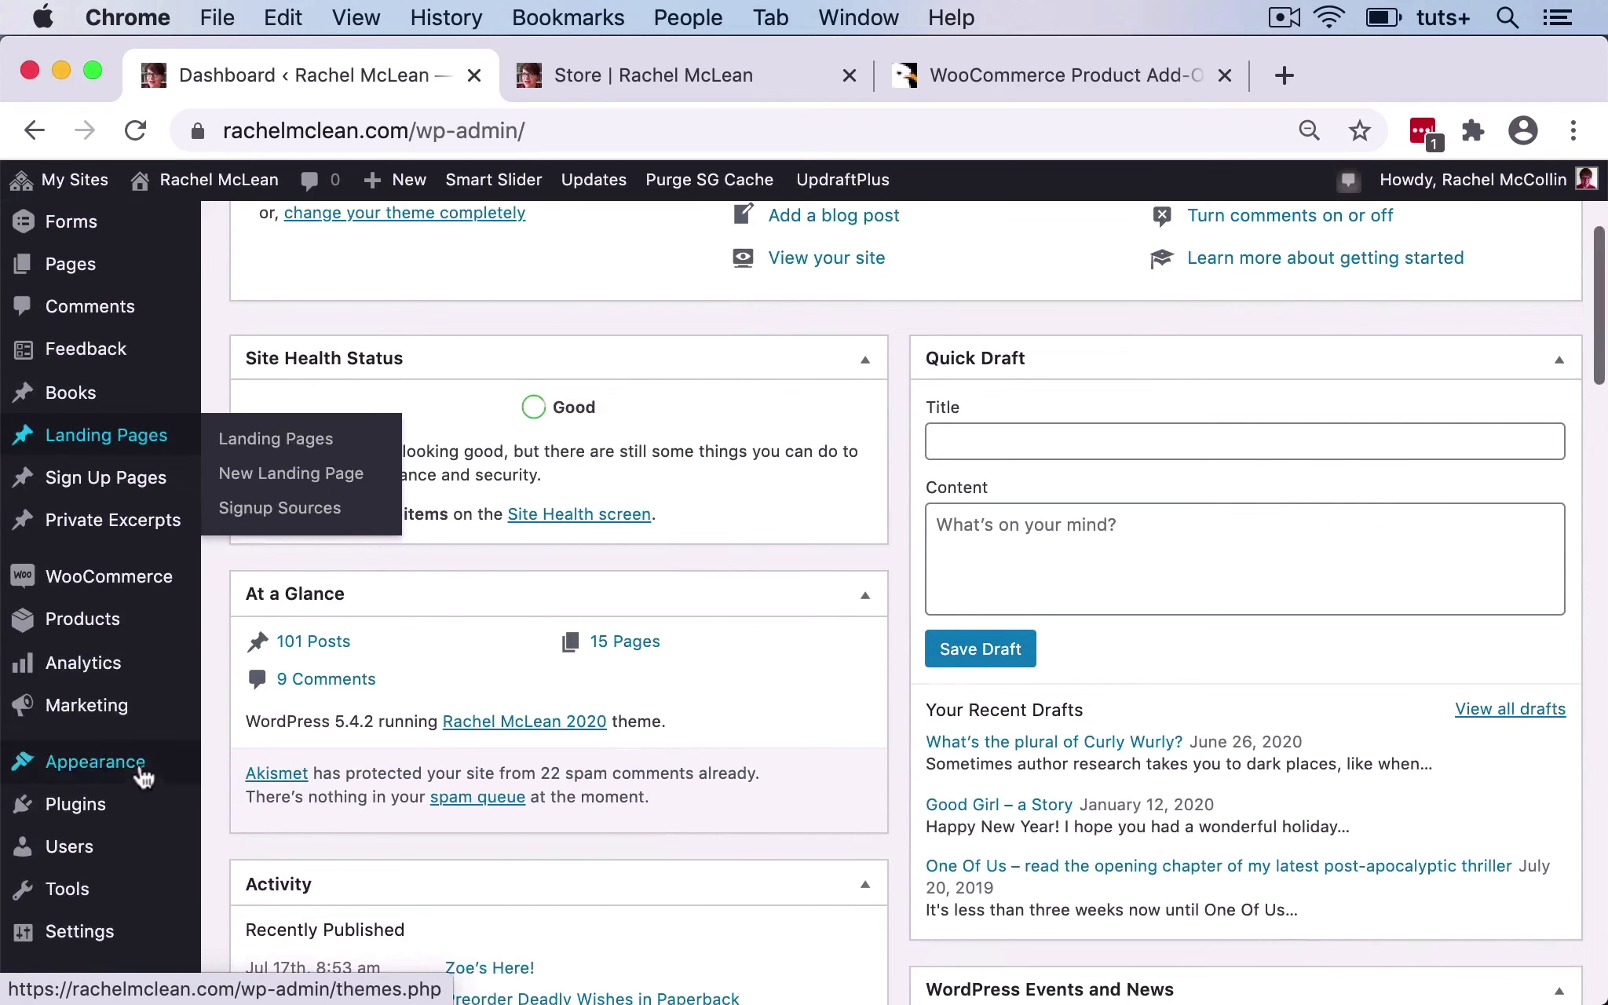
pyautogui.click(73, 808)
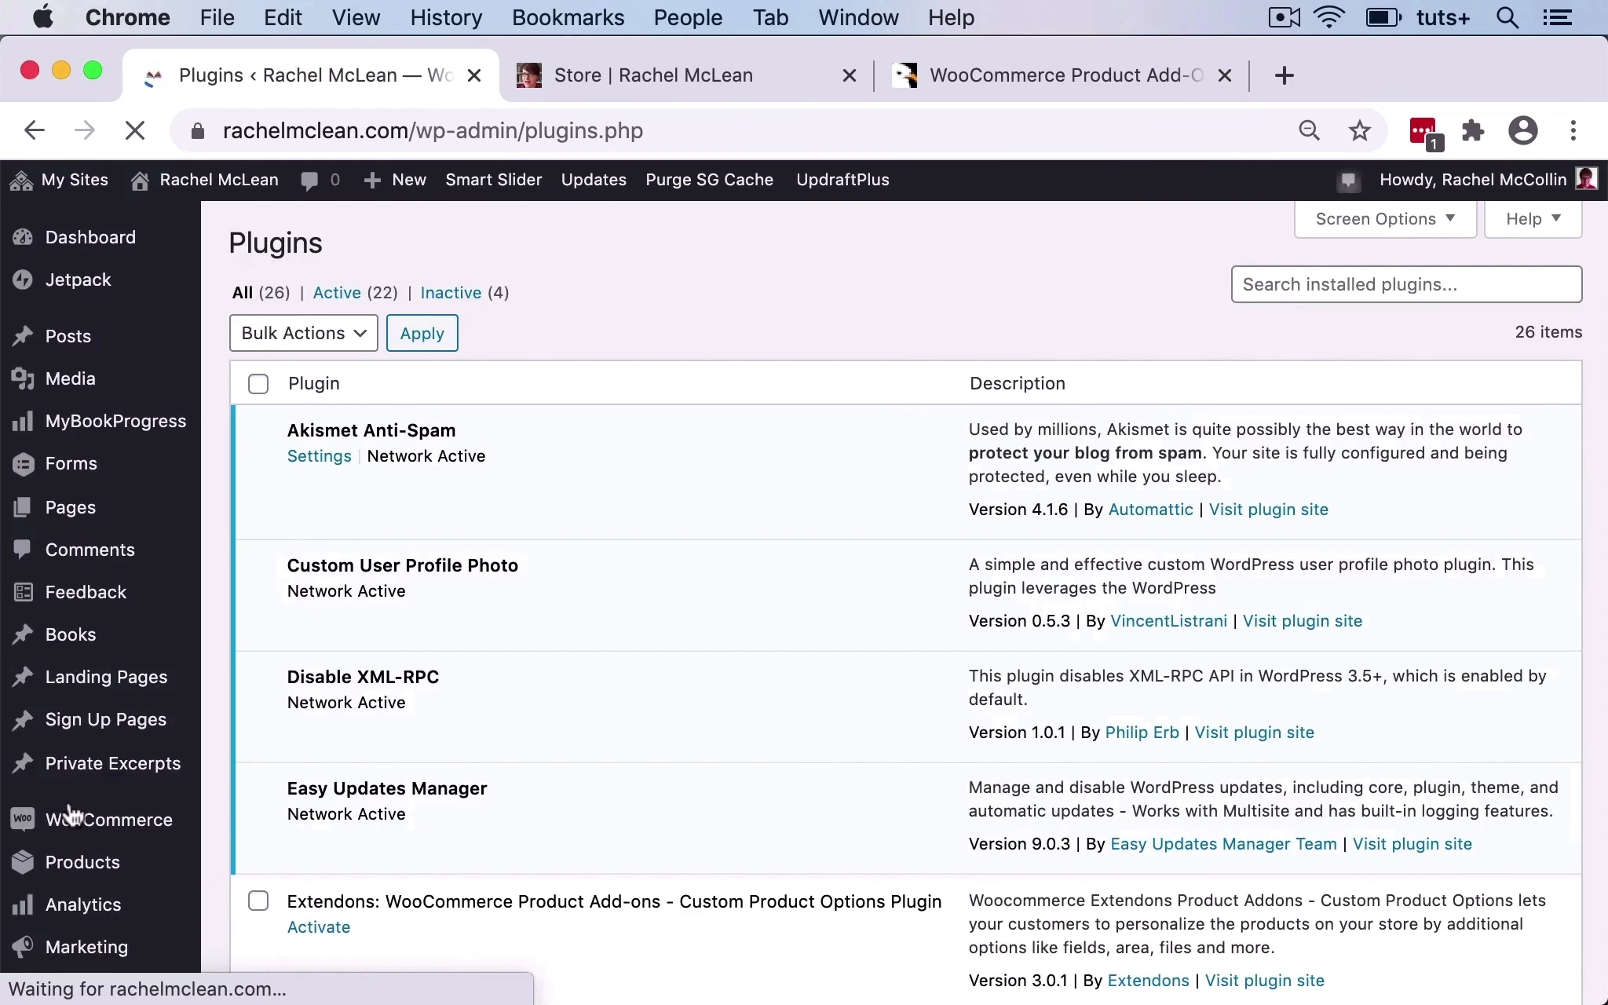
pyautogui.scroll(-5, 744, 630)
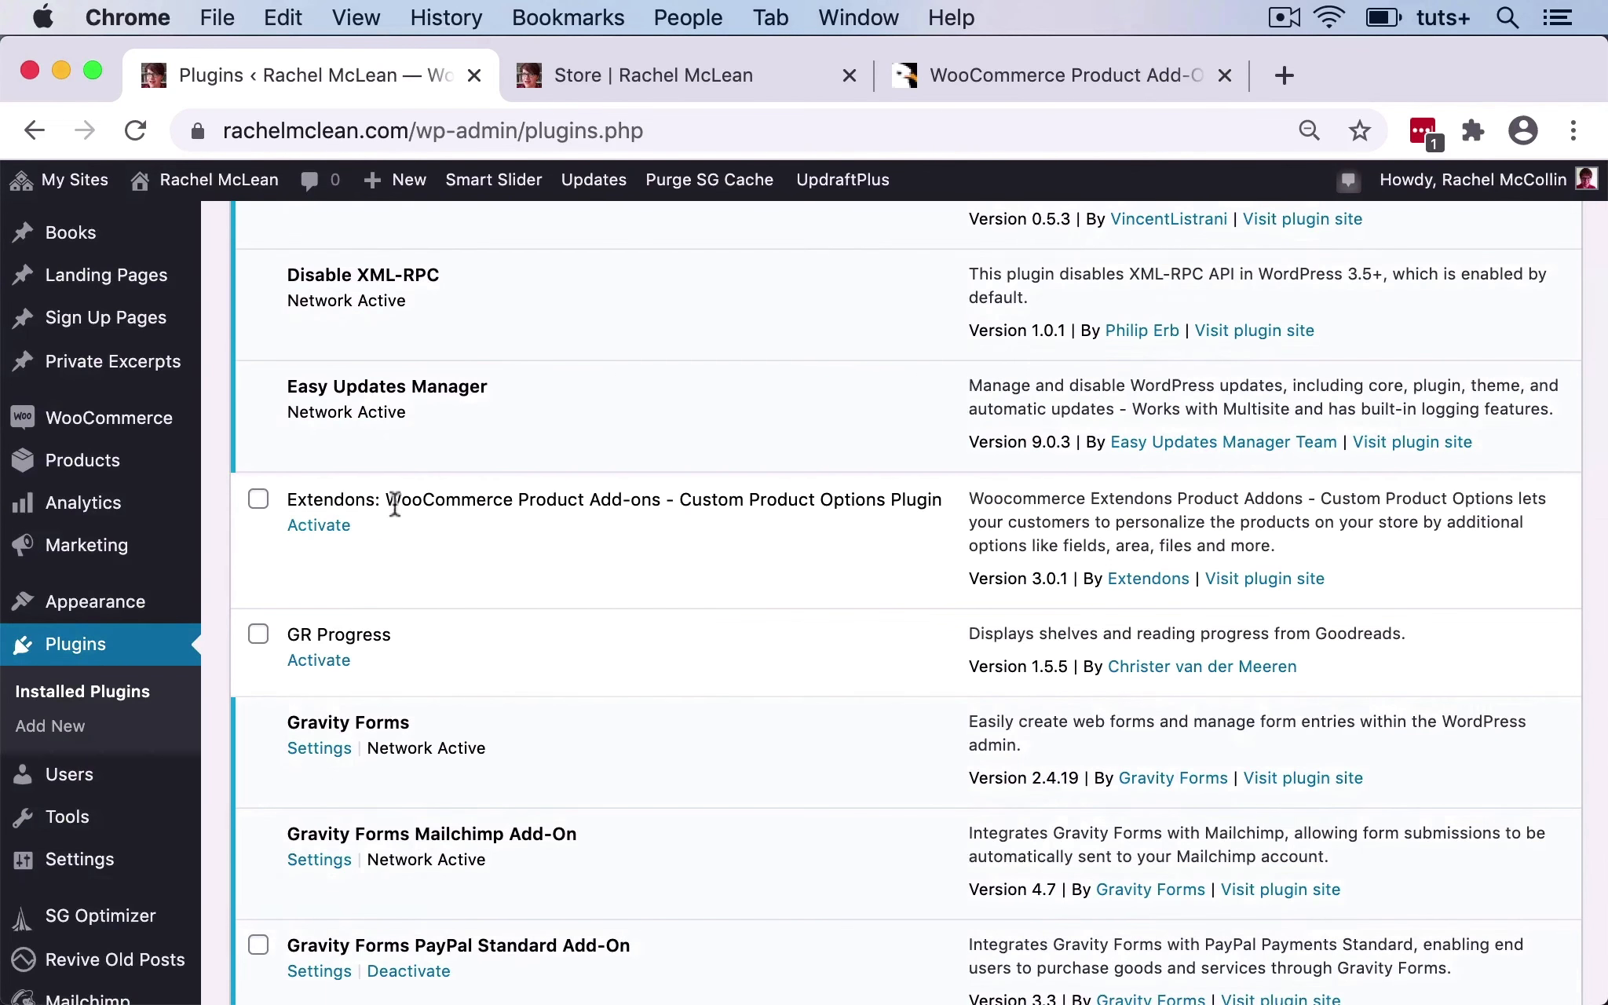
pyautogui.click(311, 526)
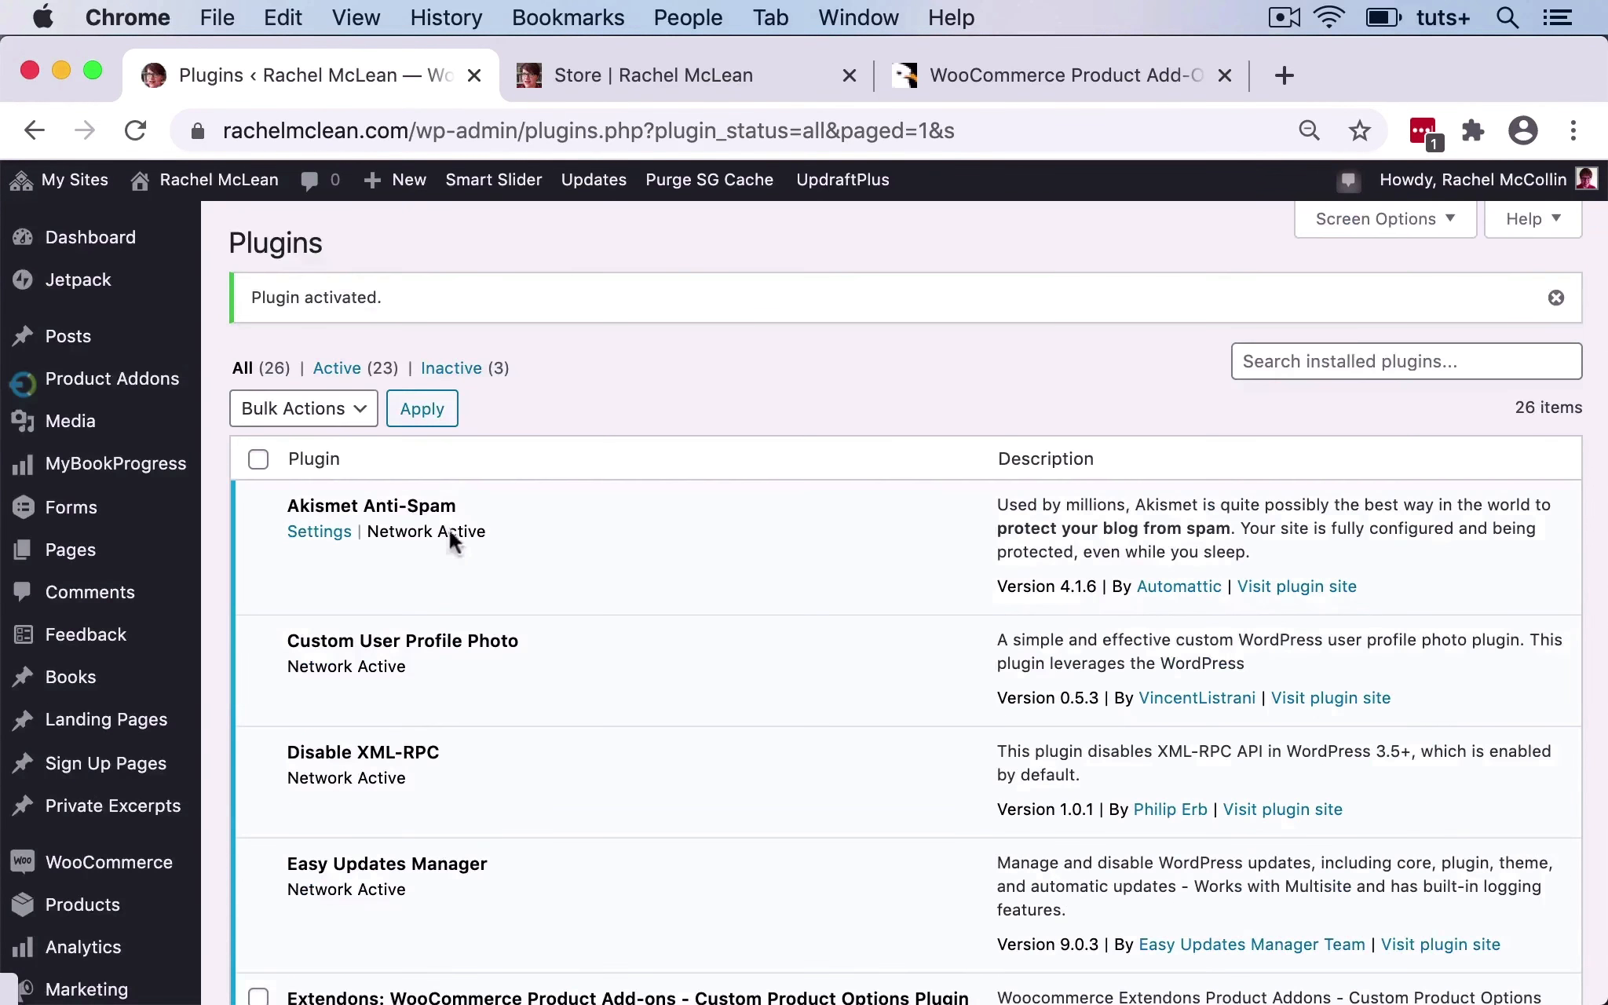
pyautogui.click(94, 380)
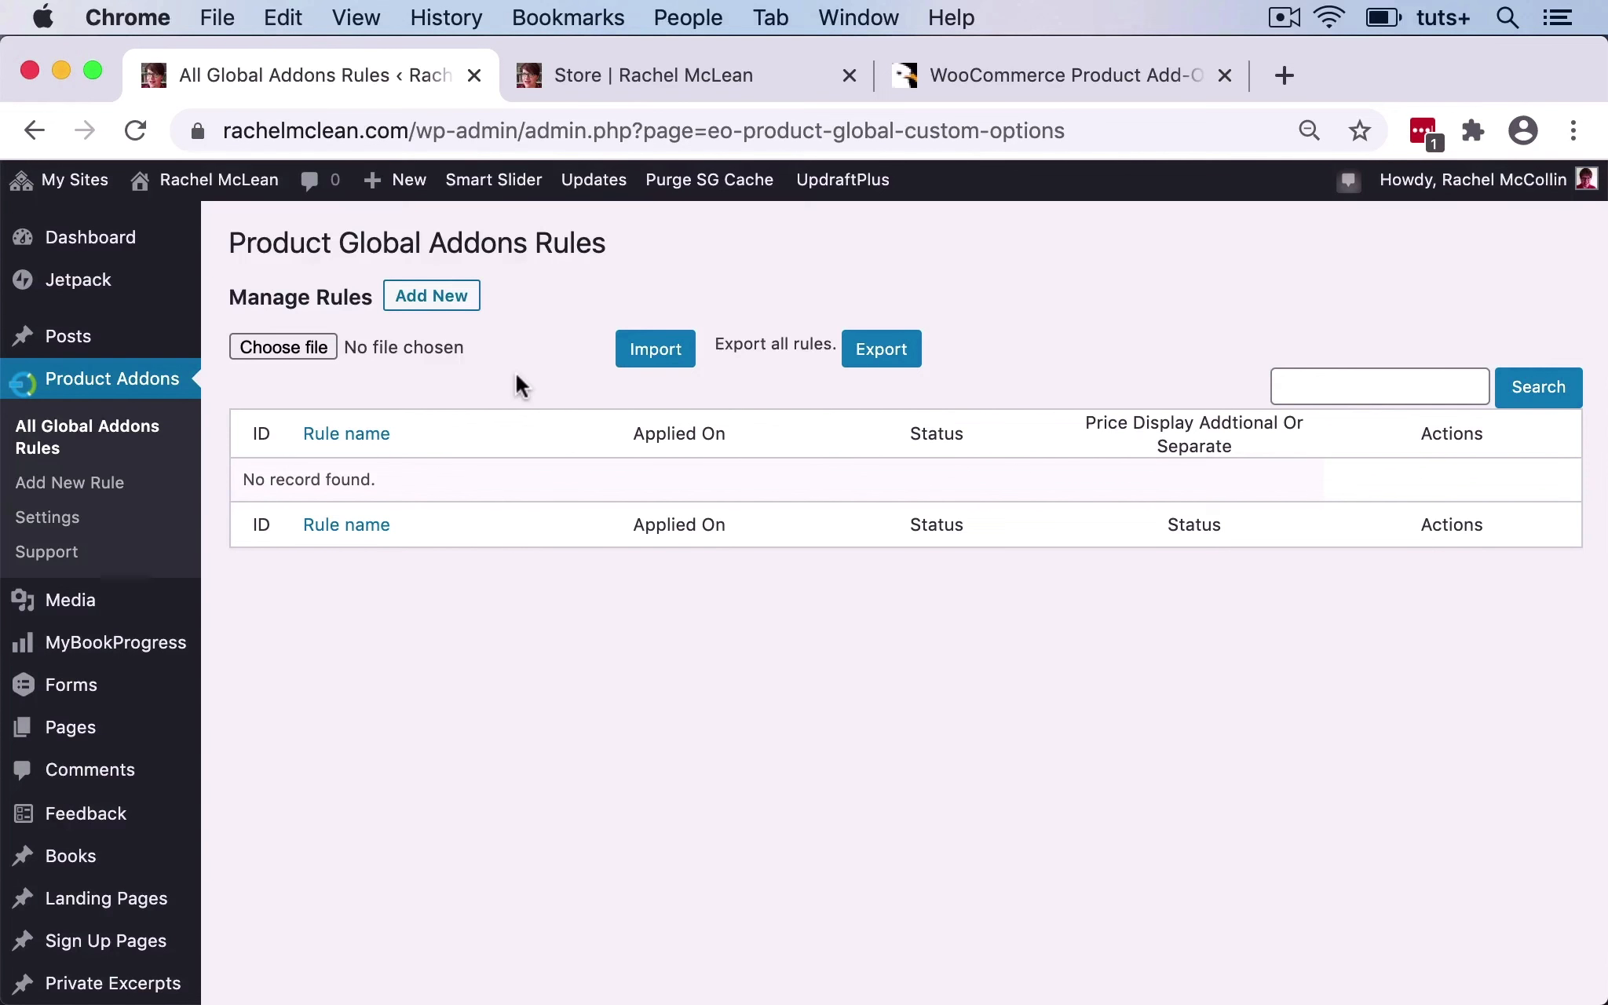
pyautogui.click(1285, 17)
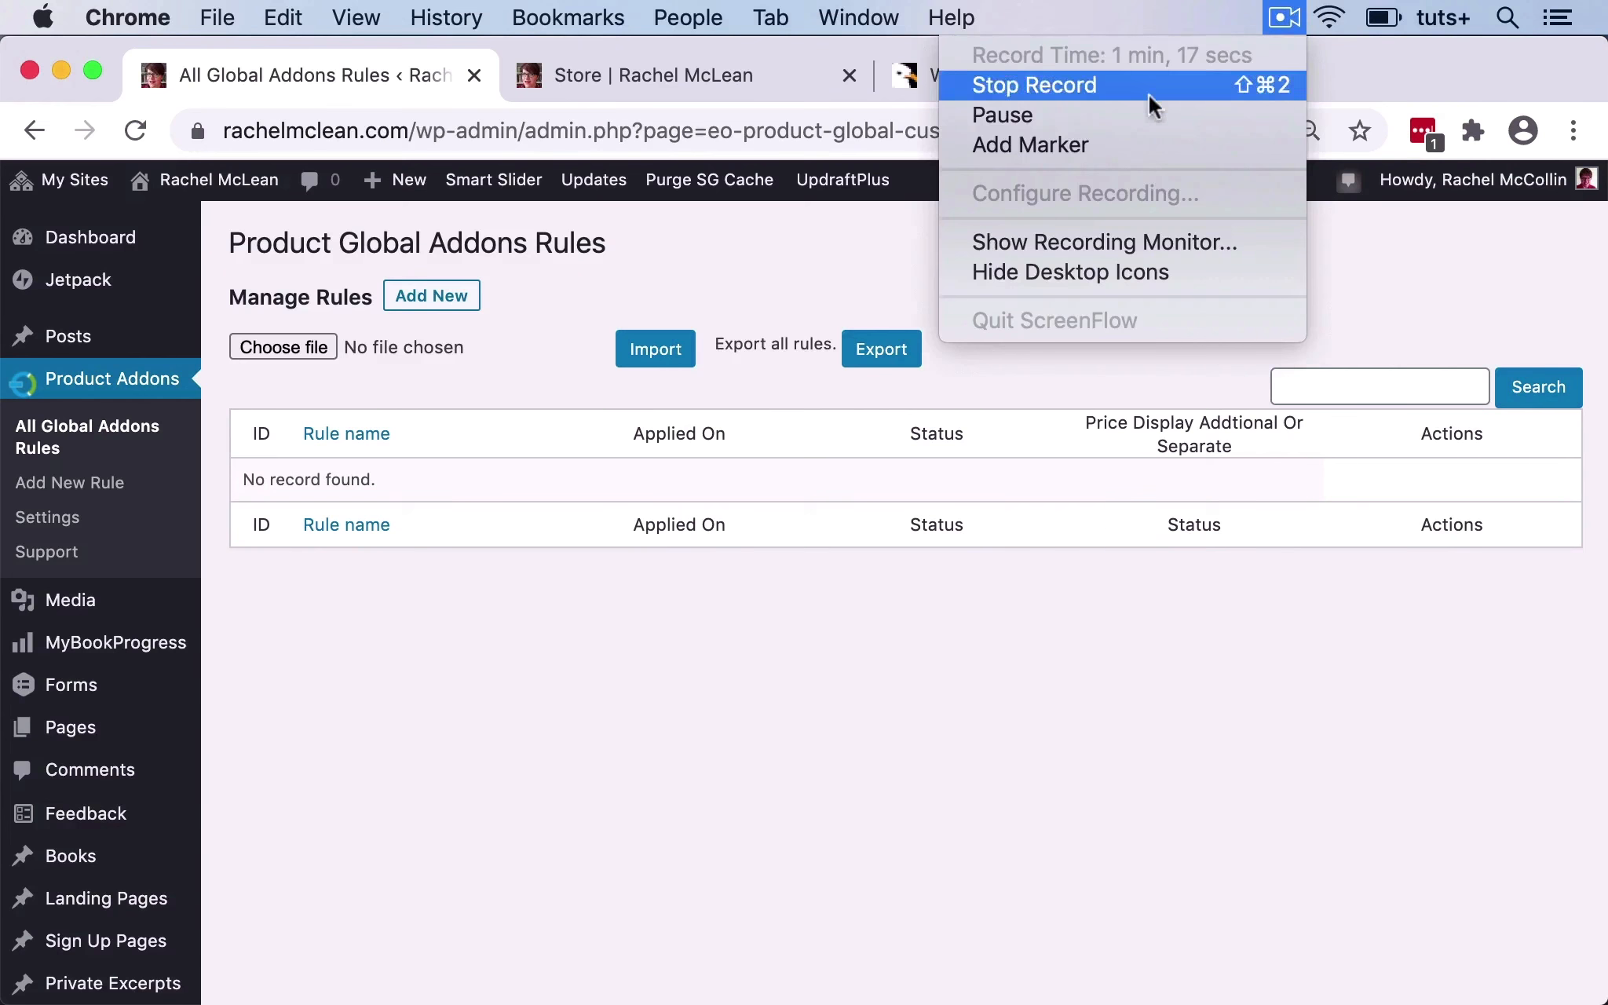
pyautogui.click(1129, 116)
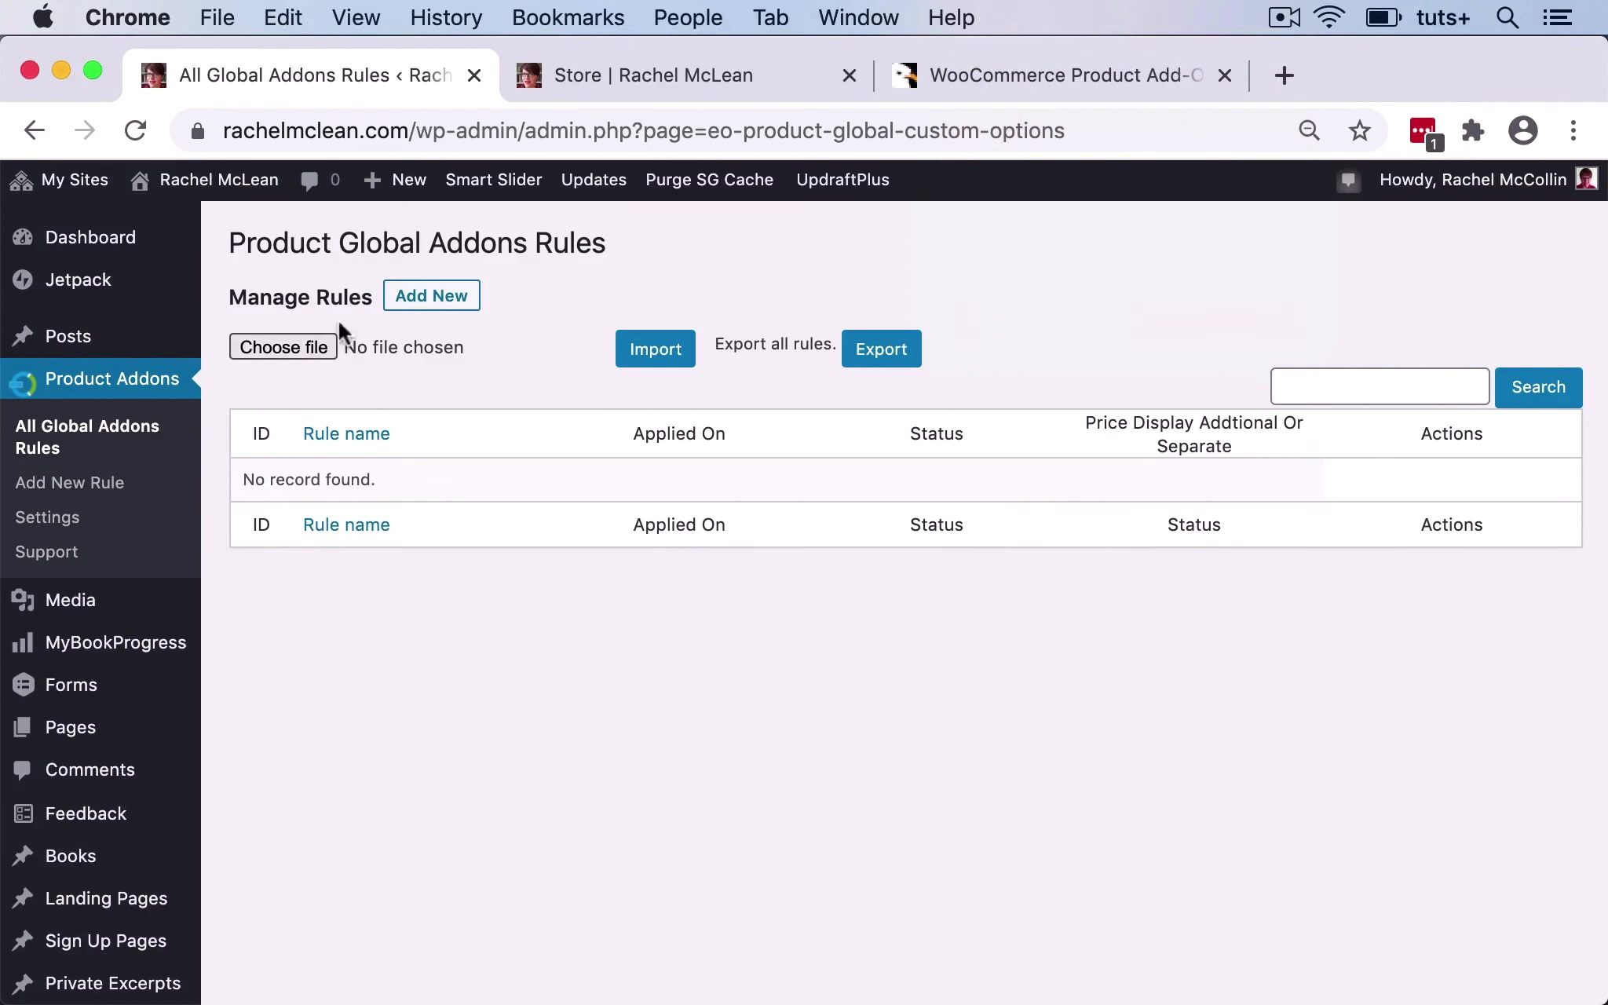
# Start a new global addons rule named Dedication and check which items it can be applied to.
pyautogui.click(438, 302)
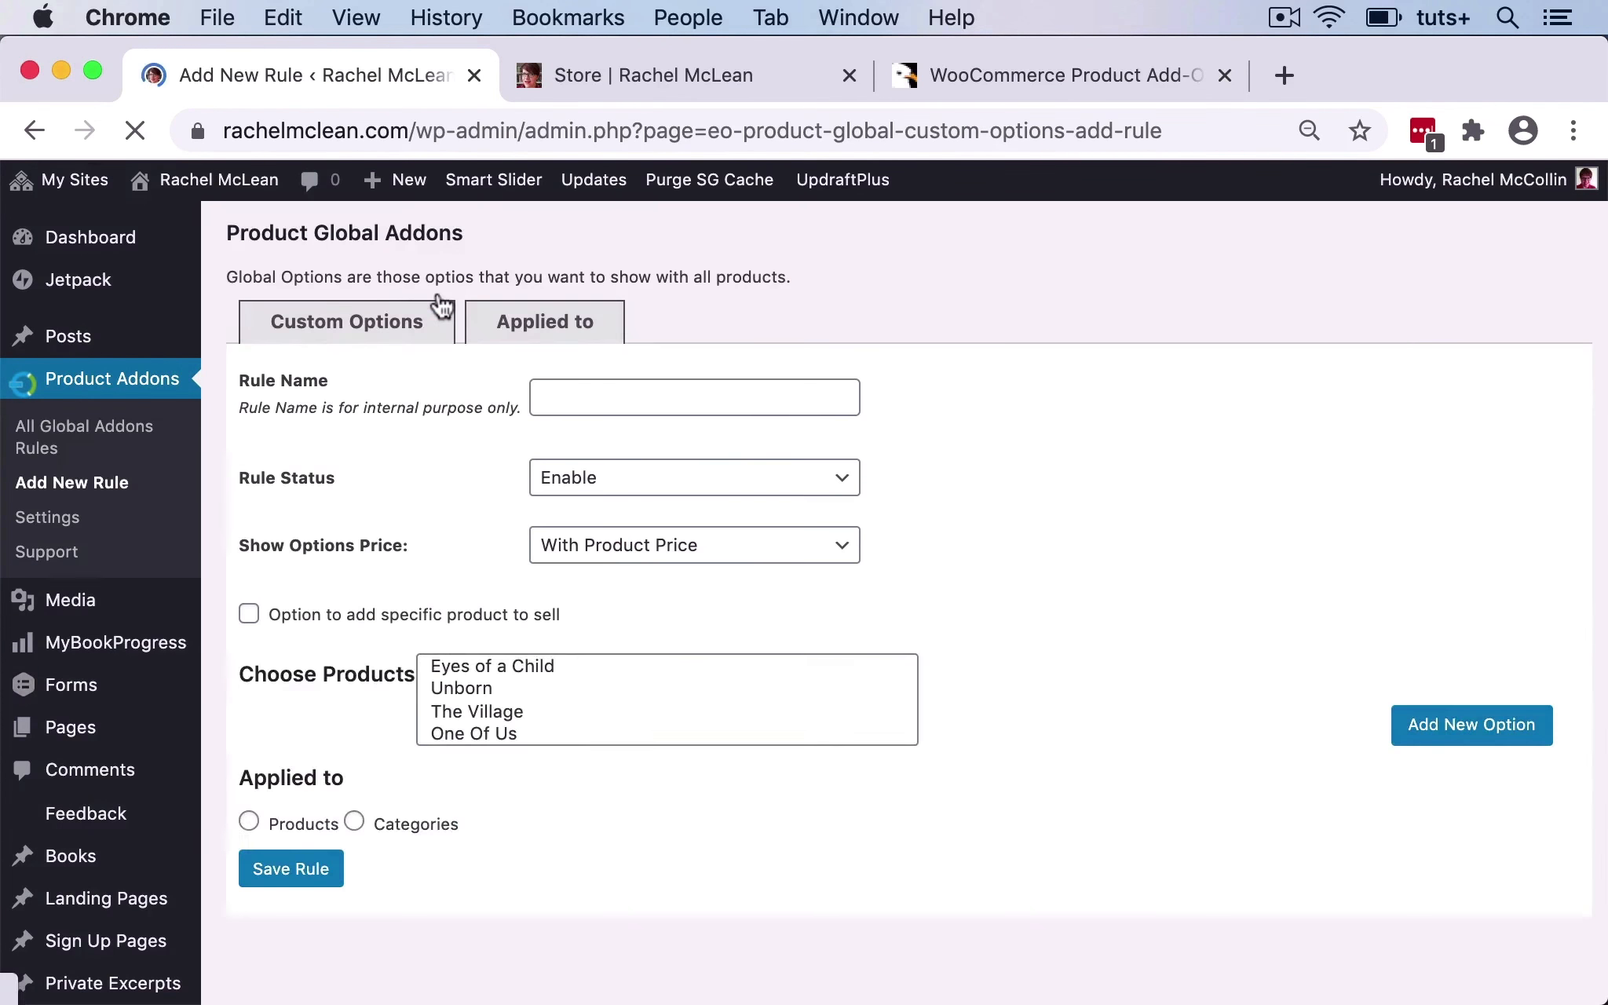
pyautogui.click(601, 408)
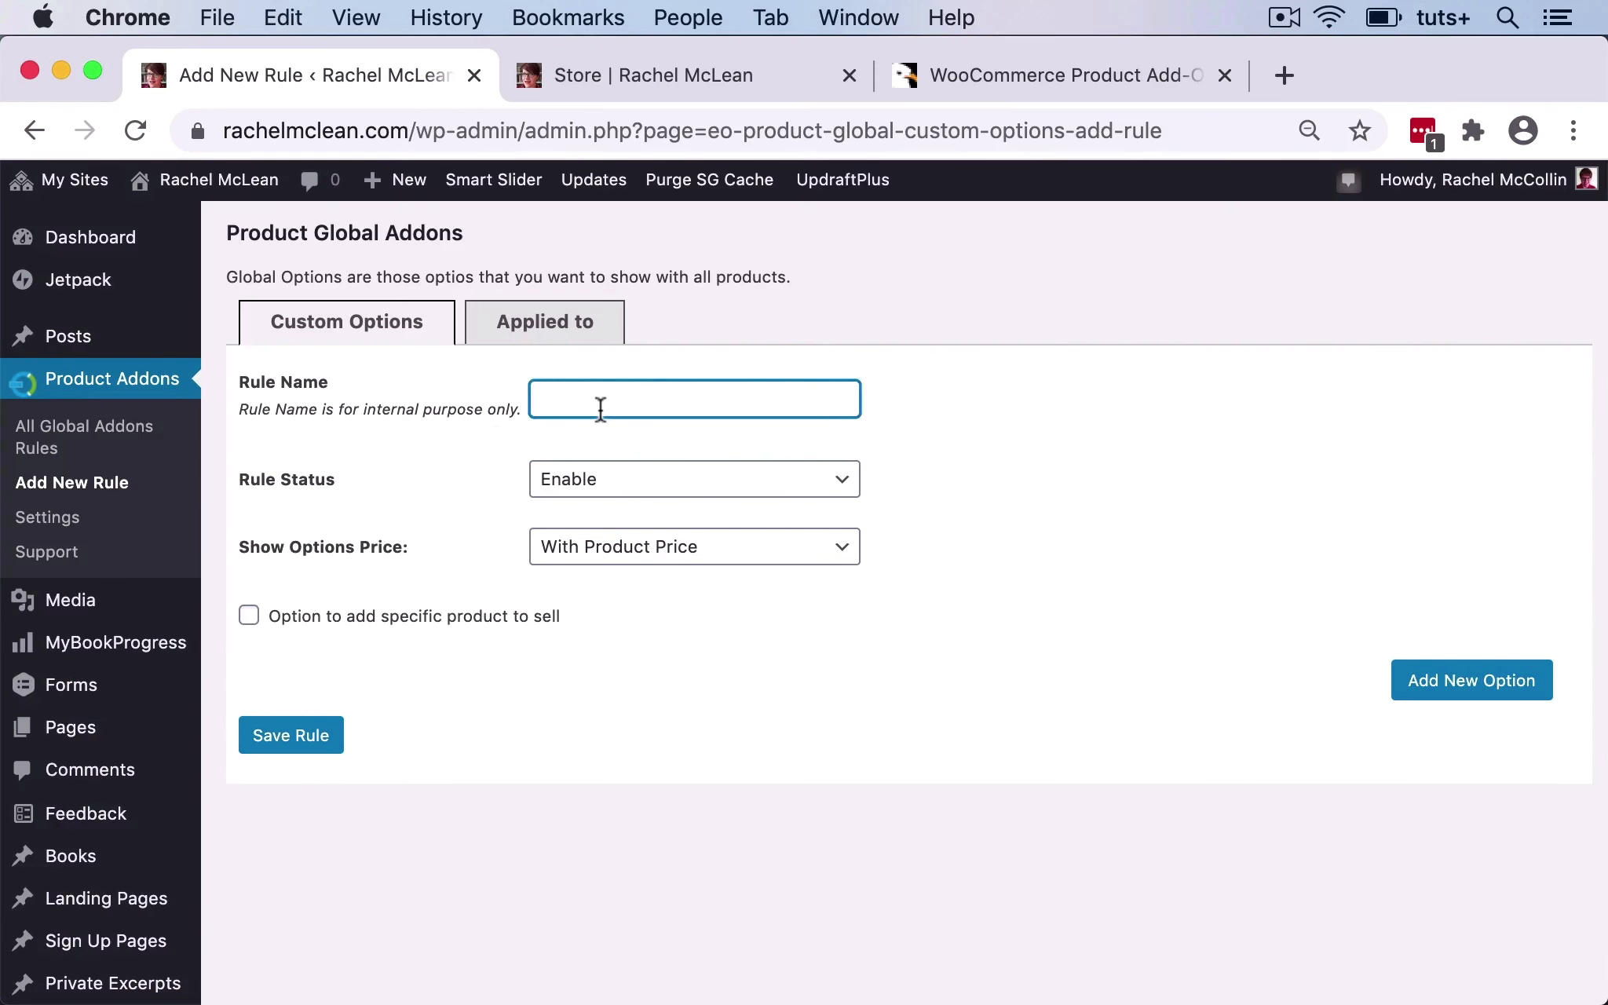
pyautogui.write('Dedication')
pyautogui.click(549, 323)
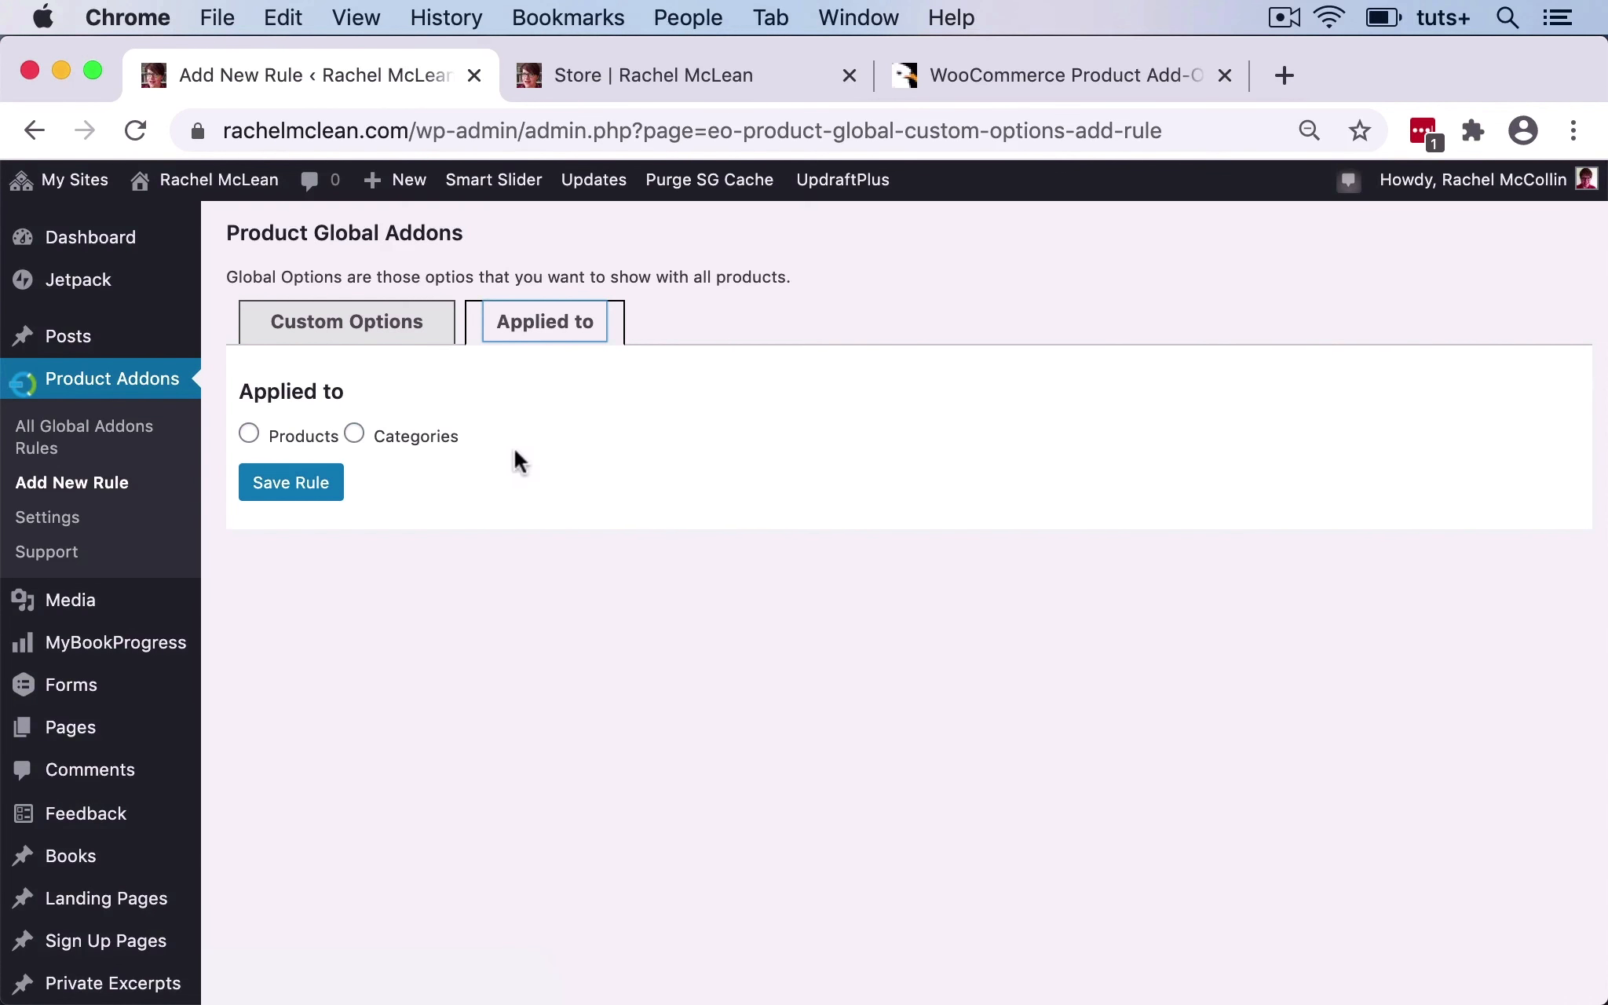
pyautogui.click(376, 329)
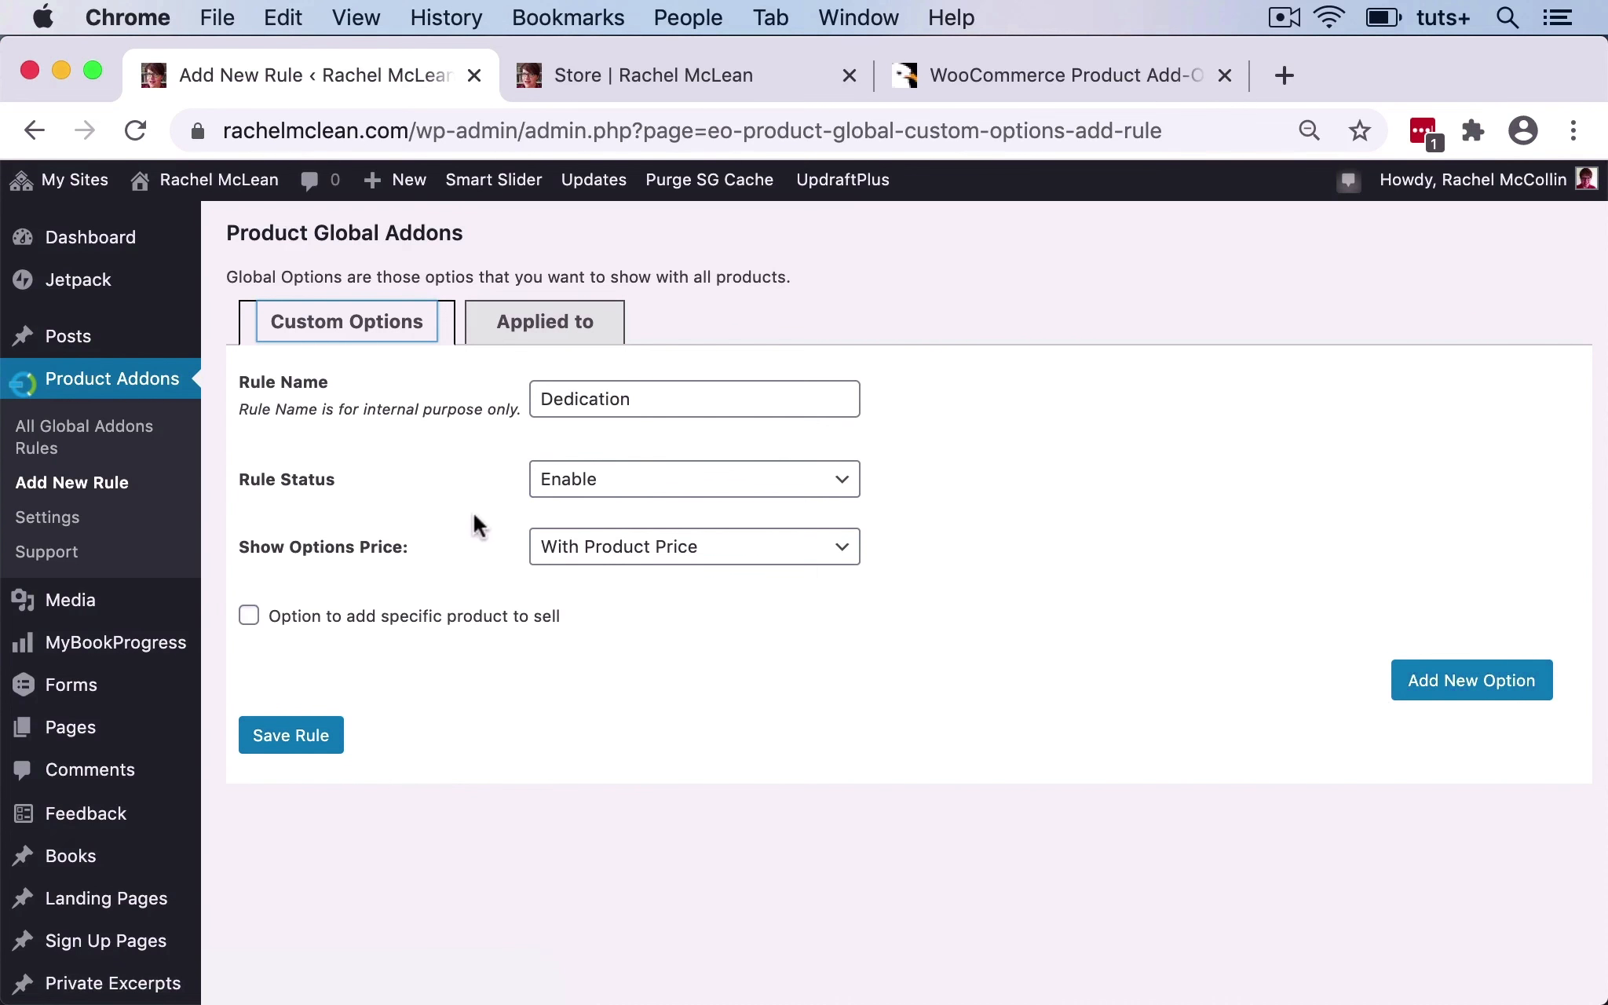
# Add a new option titled Dedication to the rule, with Area as its input type and not required.
pyautogui.click(1469, 680)
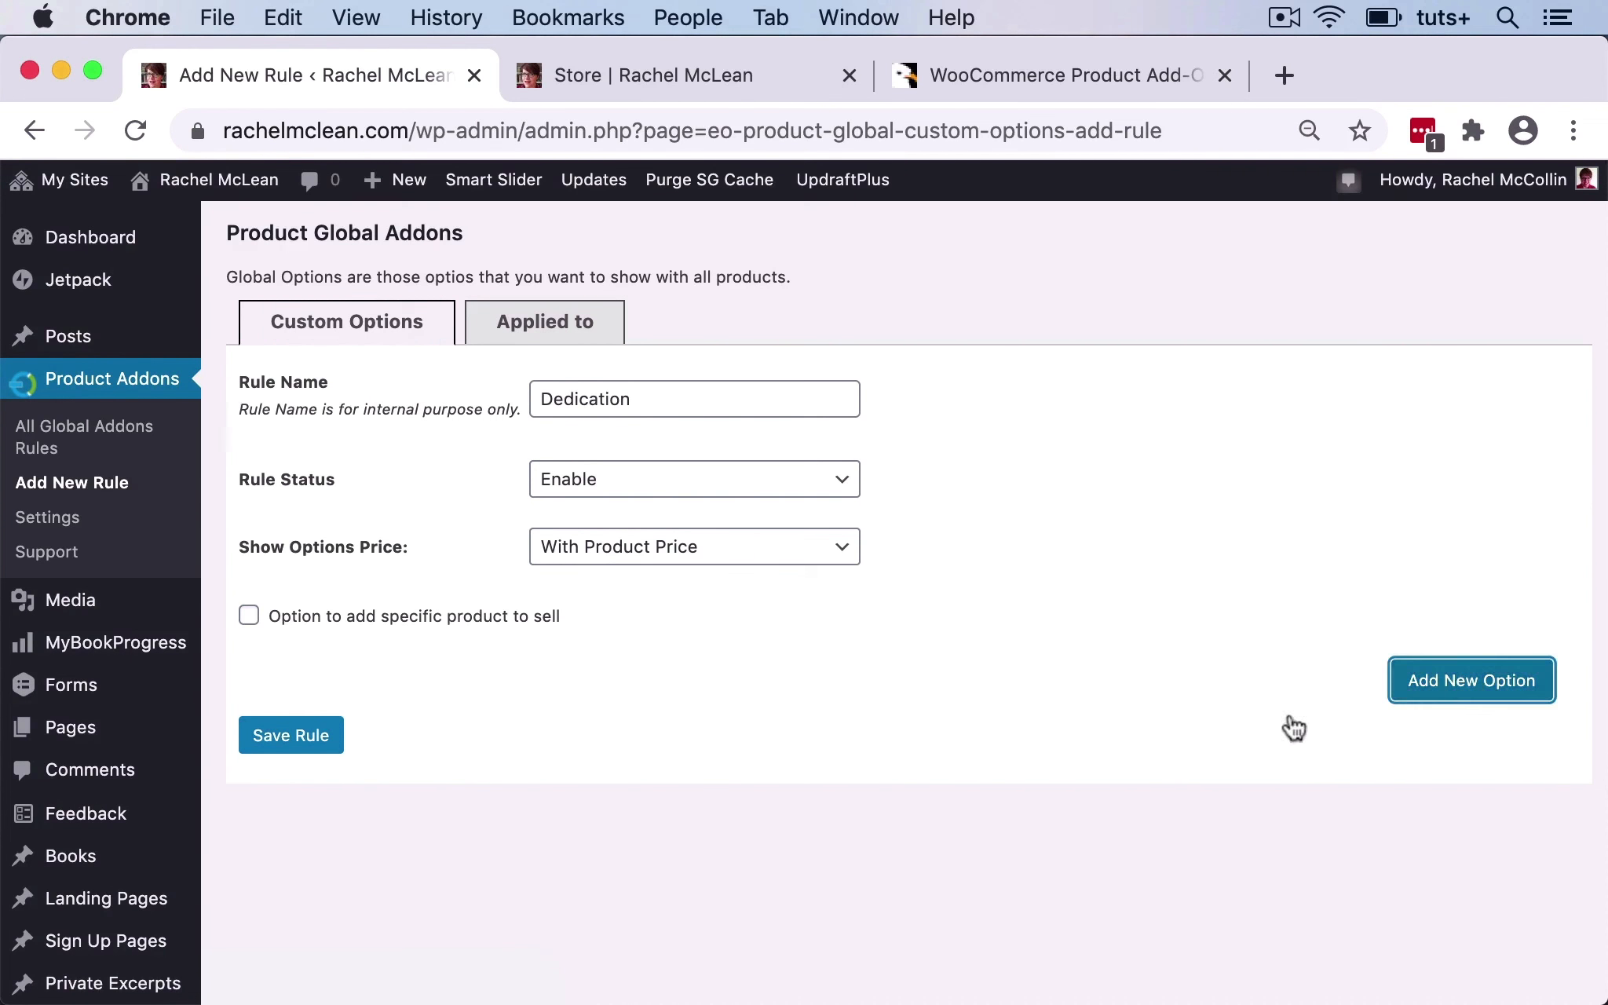
pyautogui.scroll(-8, 546, 499)
pyautogui.scroll(5, 545, 498)
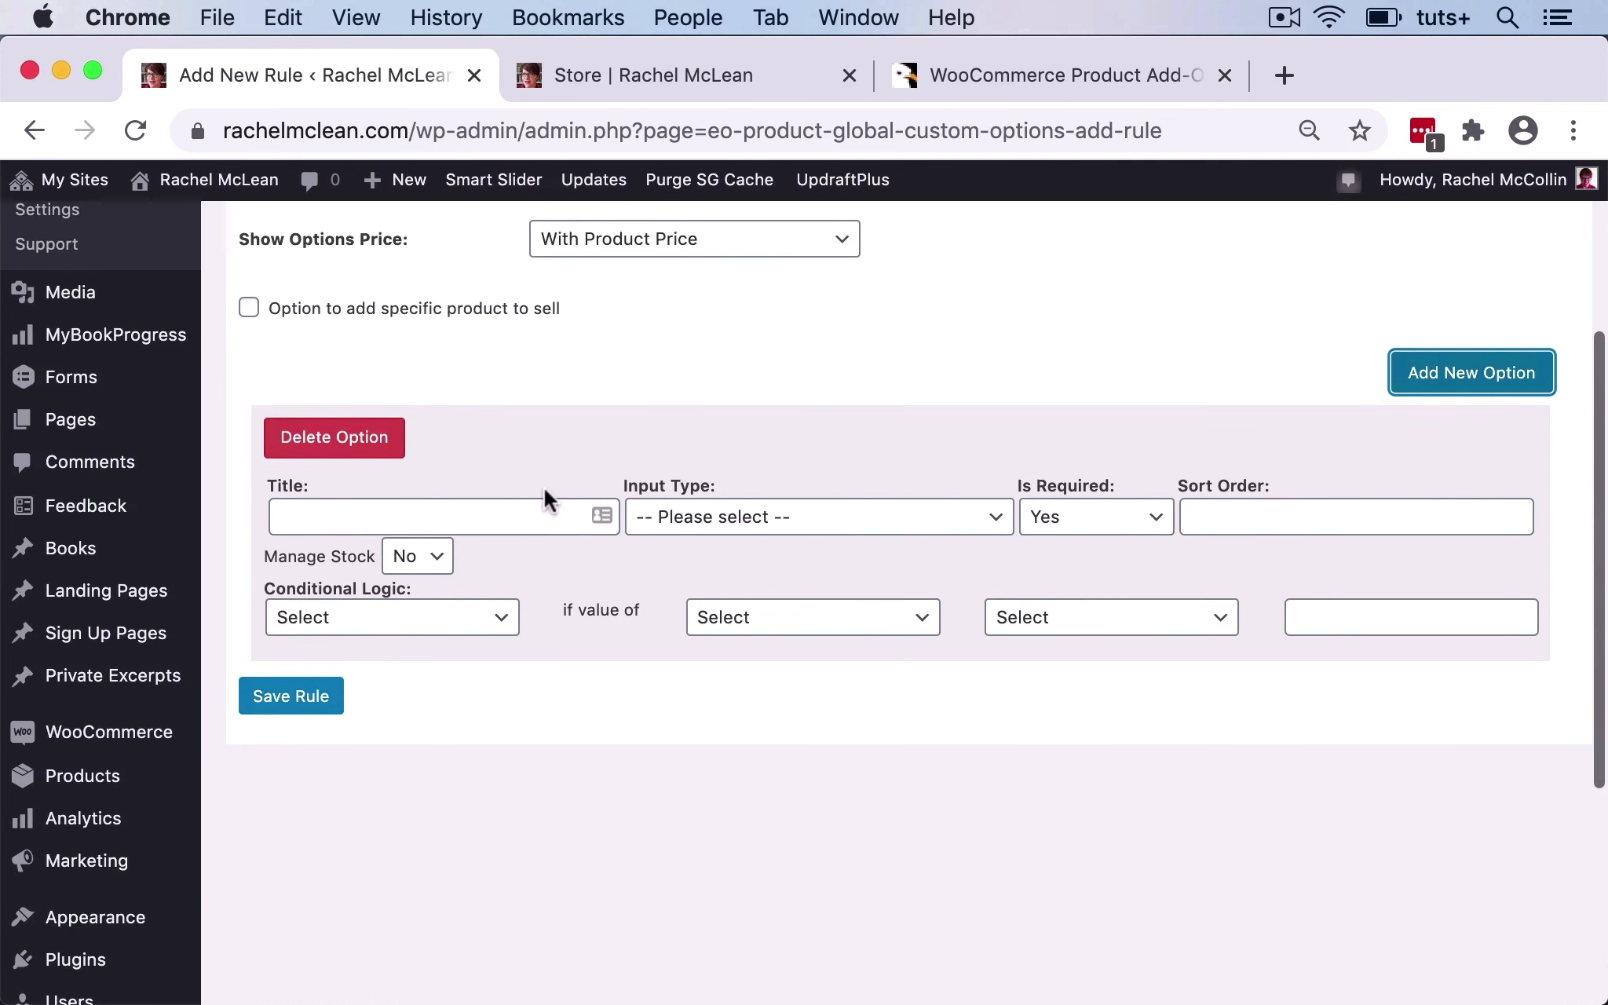
pyautogui.scroll(2, 542, 488)
pyautogui.click(387, 583)
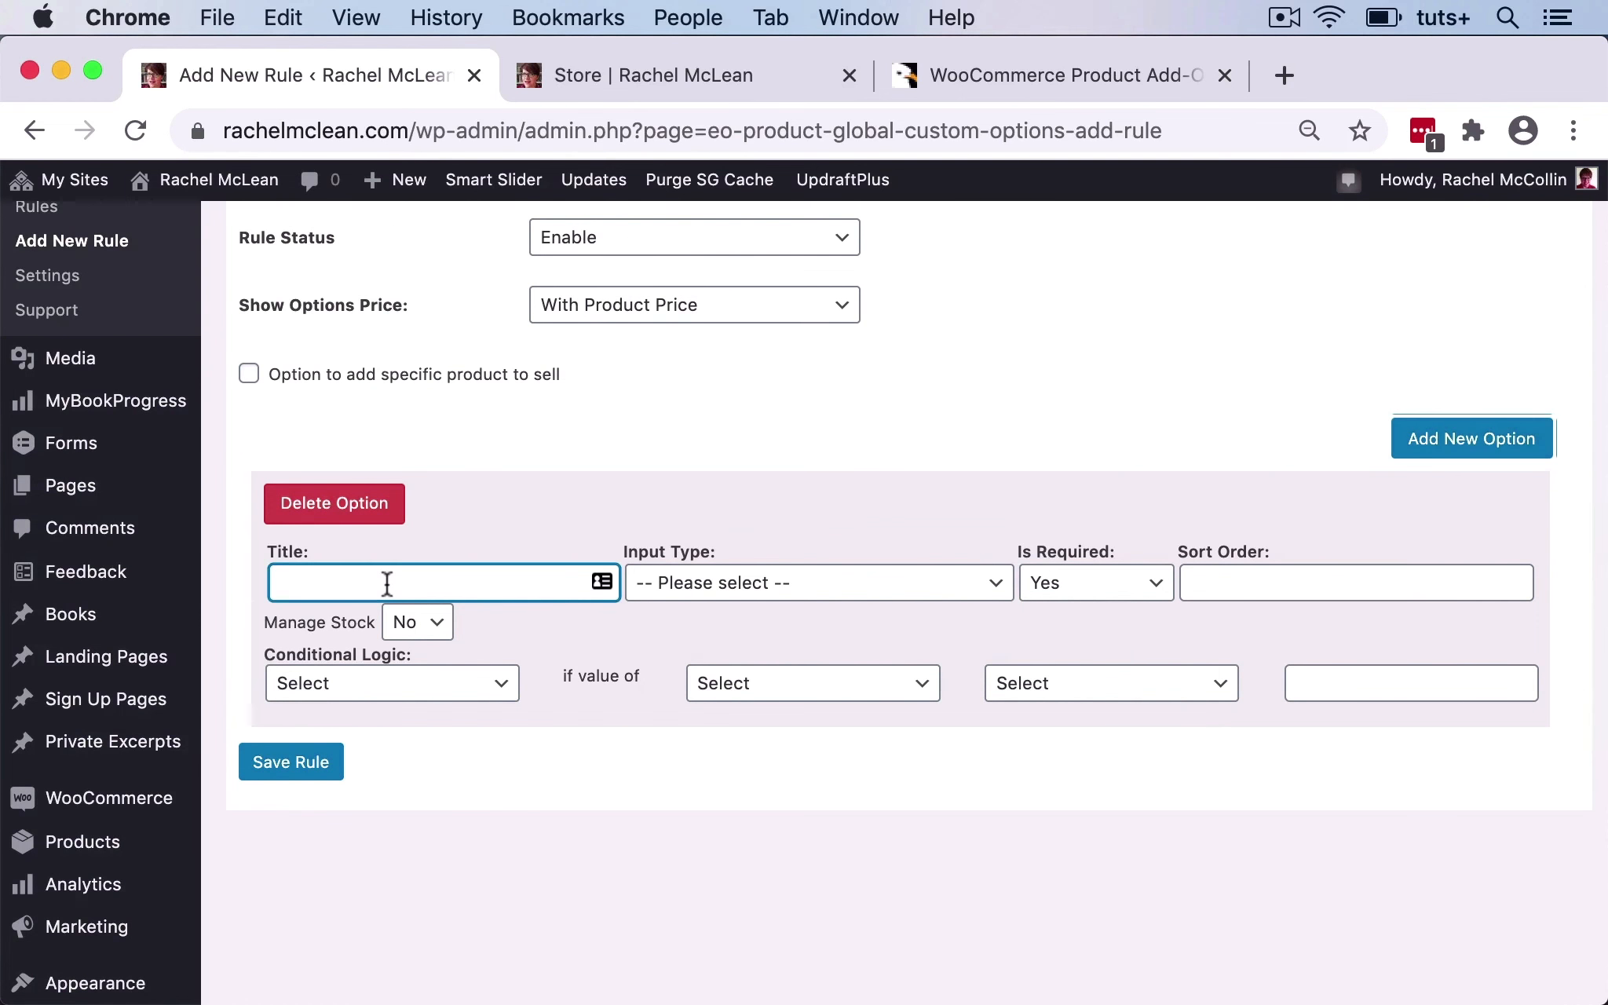
pyautogui.write('Dedication')
pyautogui.click(739, 583)
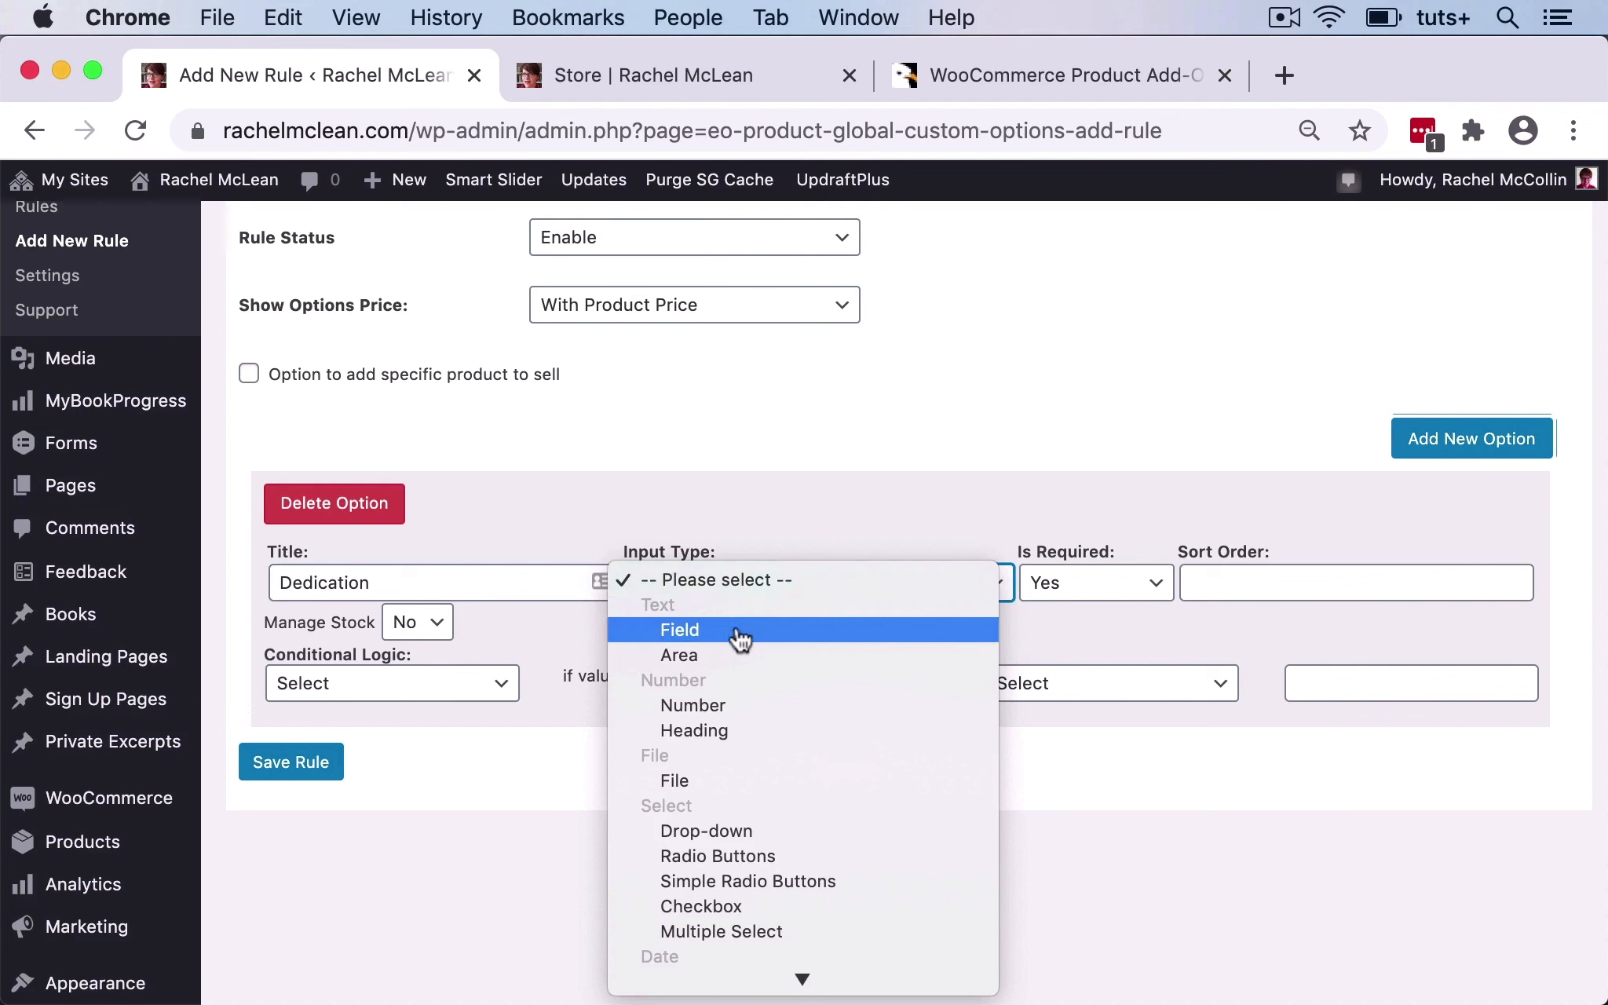
pyautogui.click(737, 655)
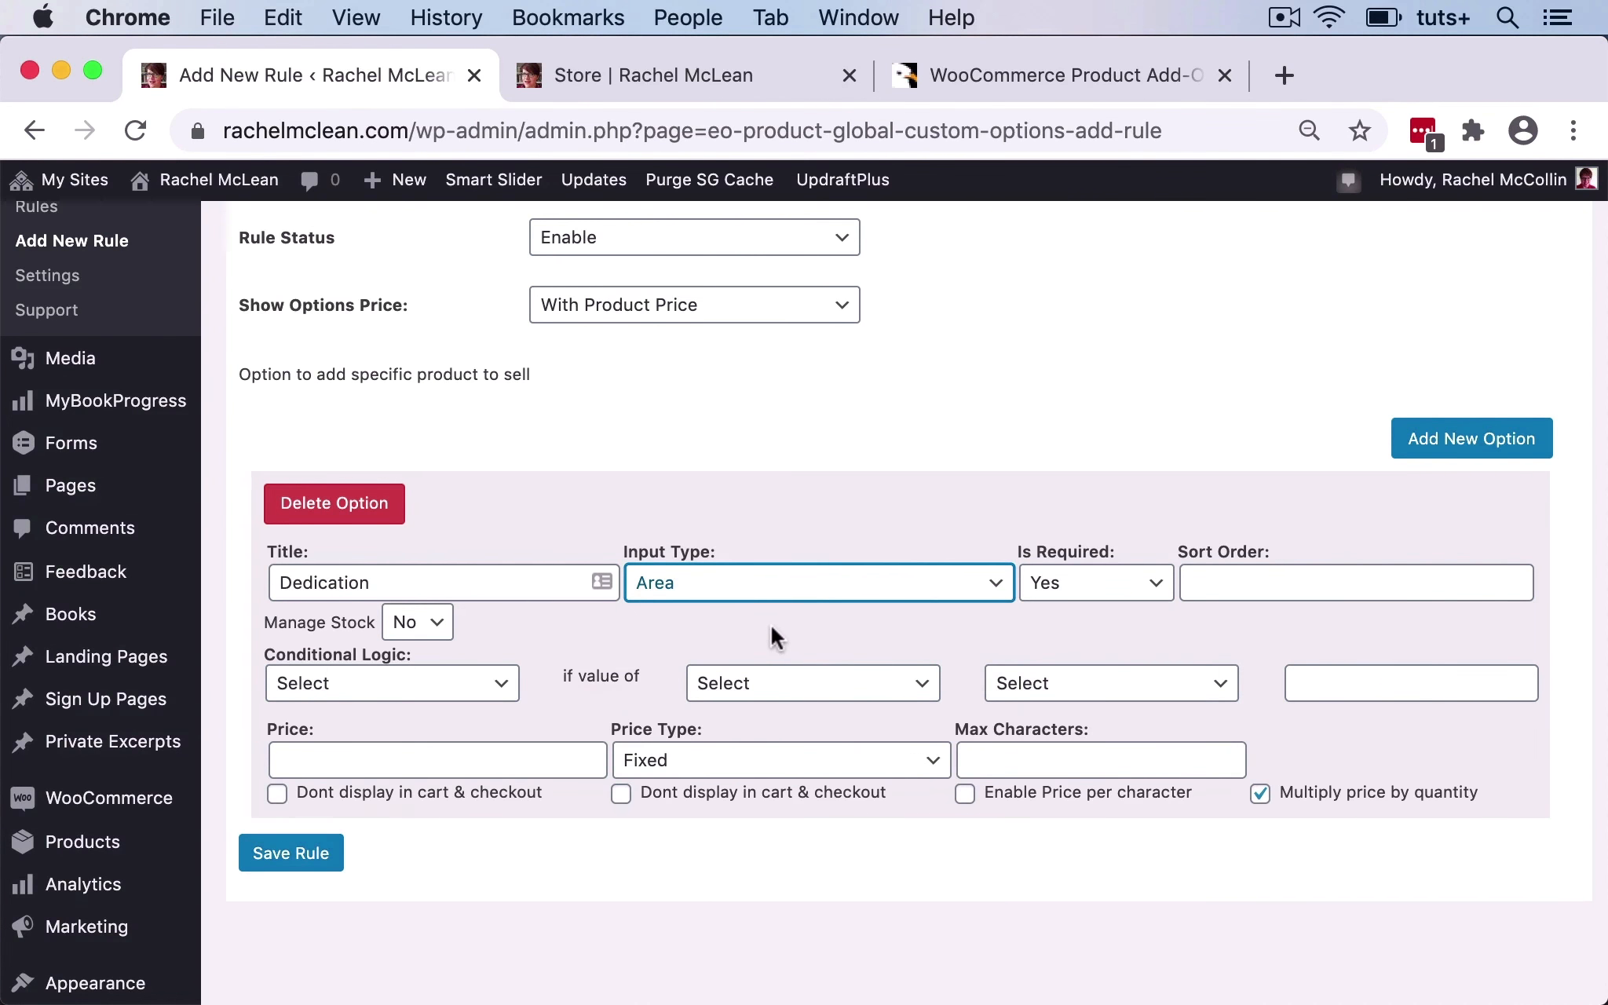
pyautogui.click(1124, 589)
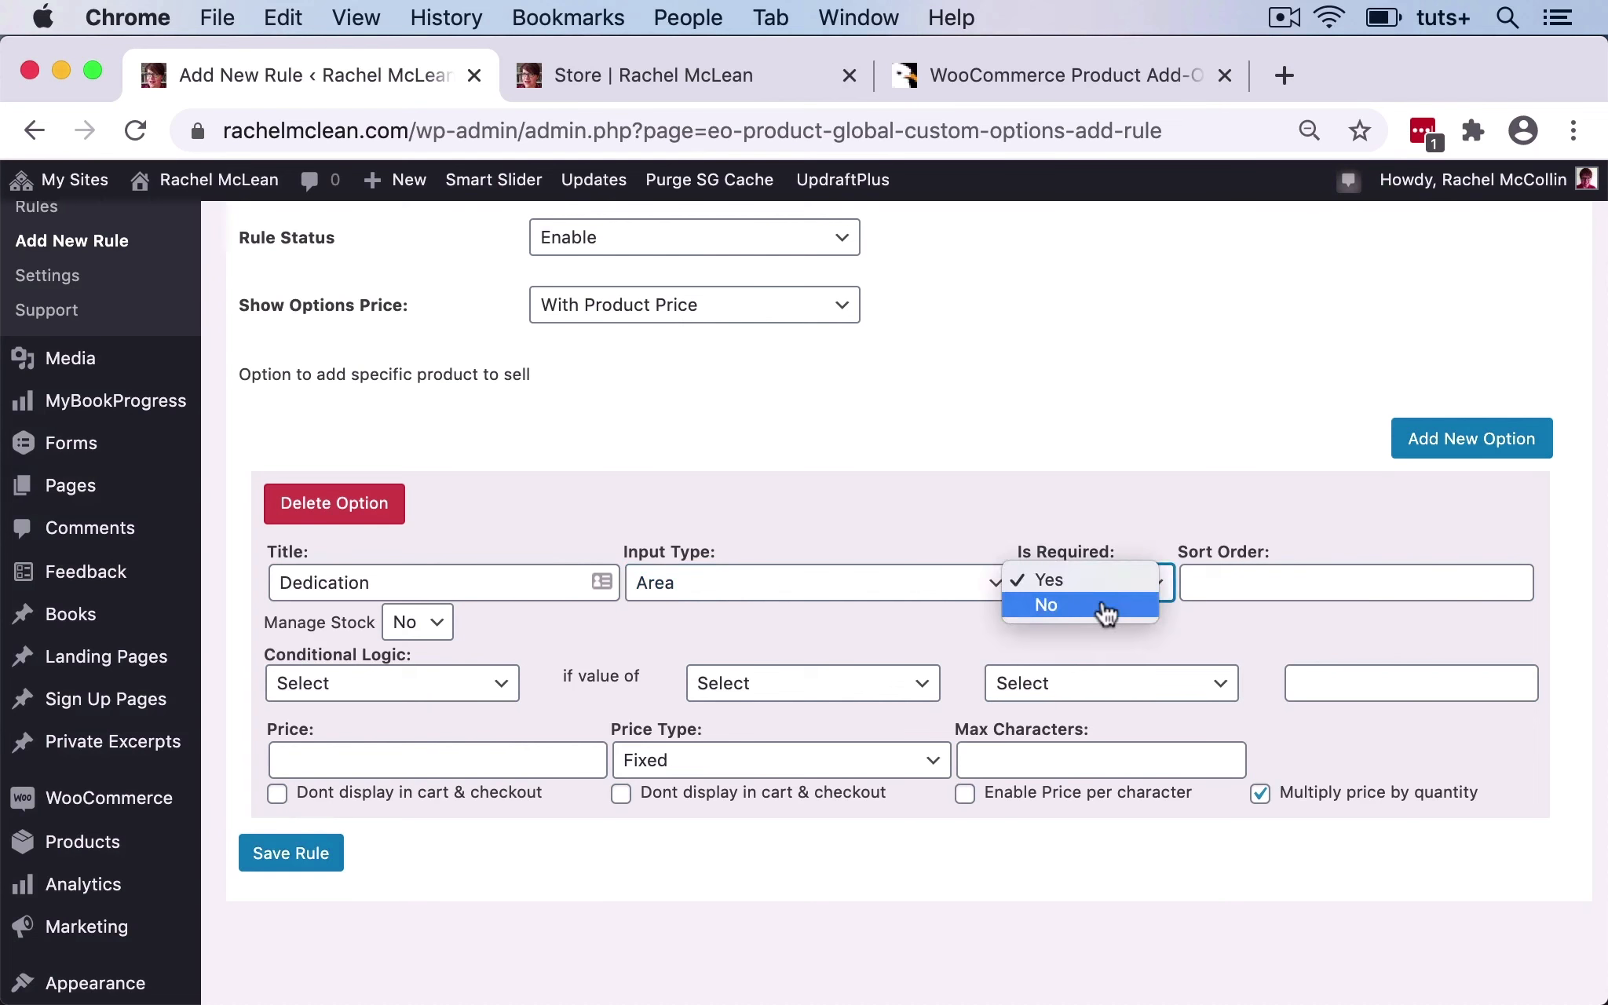
pyautogui.click(1105, 606)
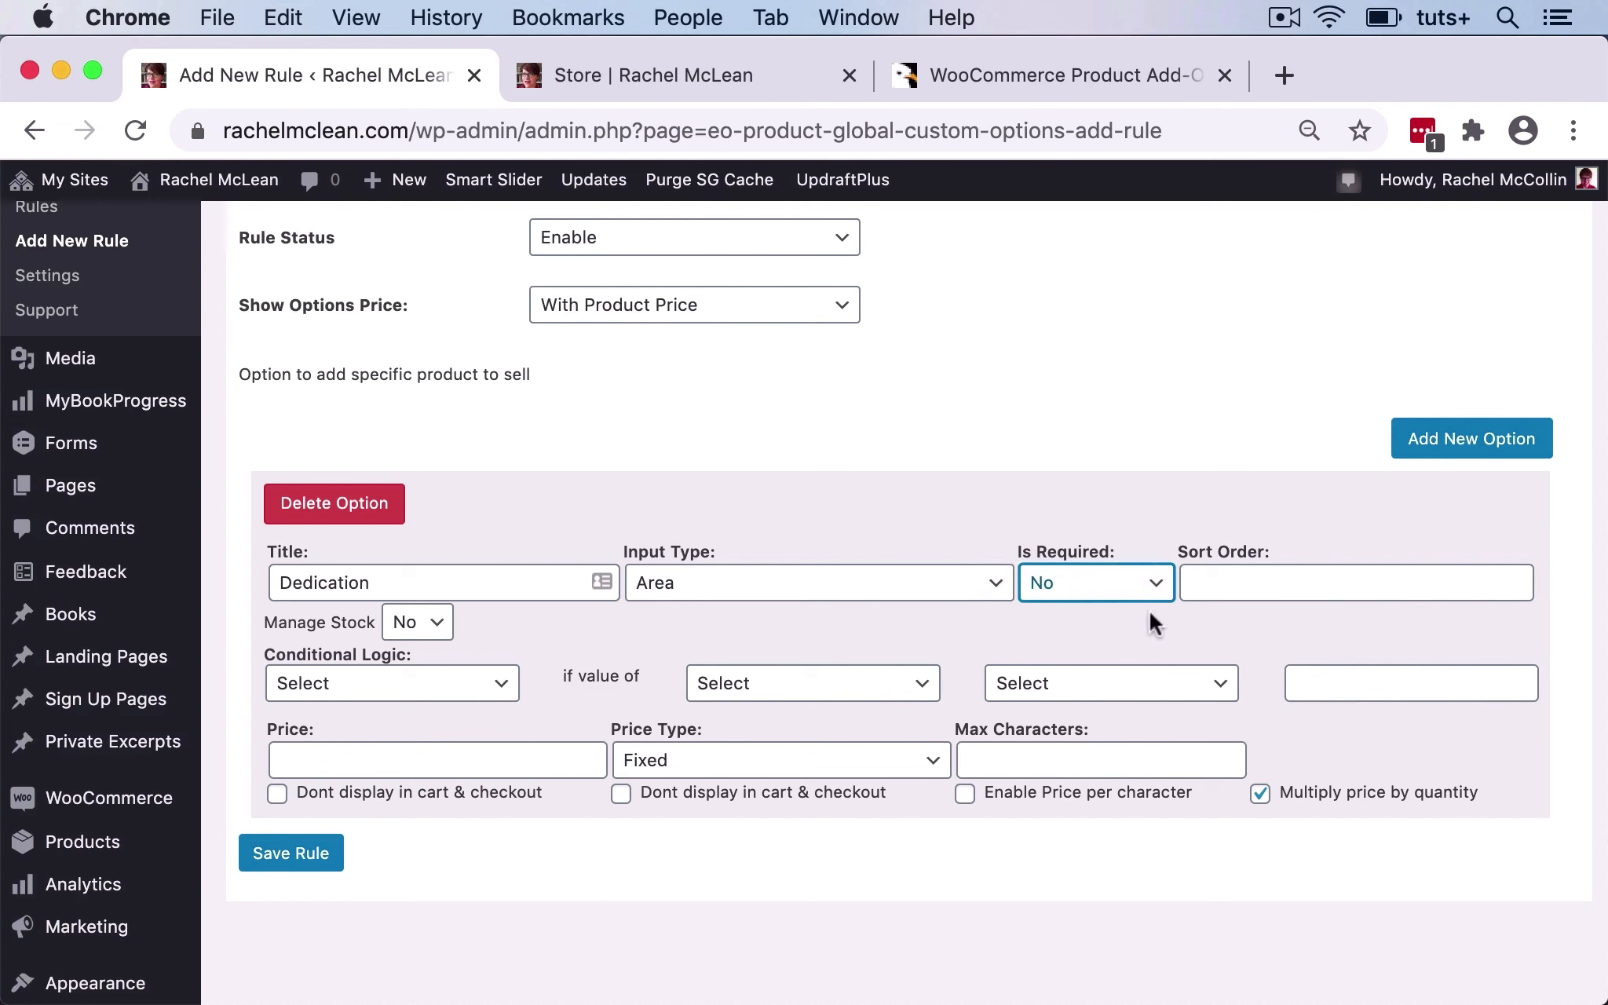
# Try Show as the Dedication option's conditional logic, check the available condition fields, and reset the choice to Select.
pyautogui.click(495, 685)
pyautogui.click(496, 682)
pyautogui.scroll(-2, 530, 622)
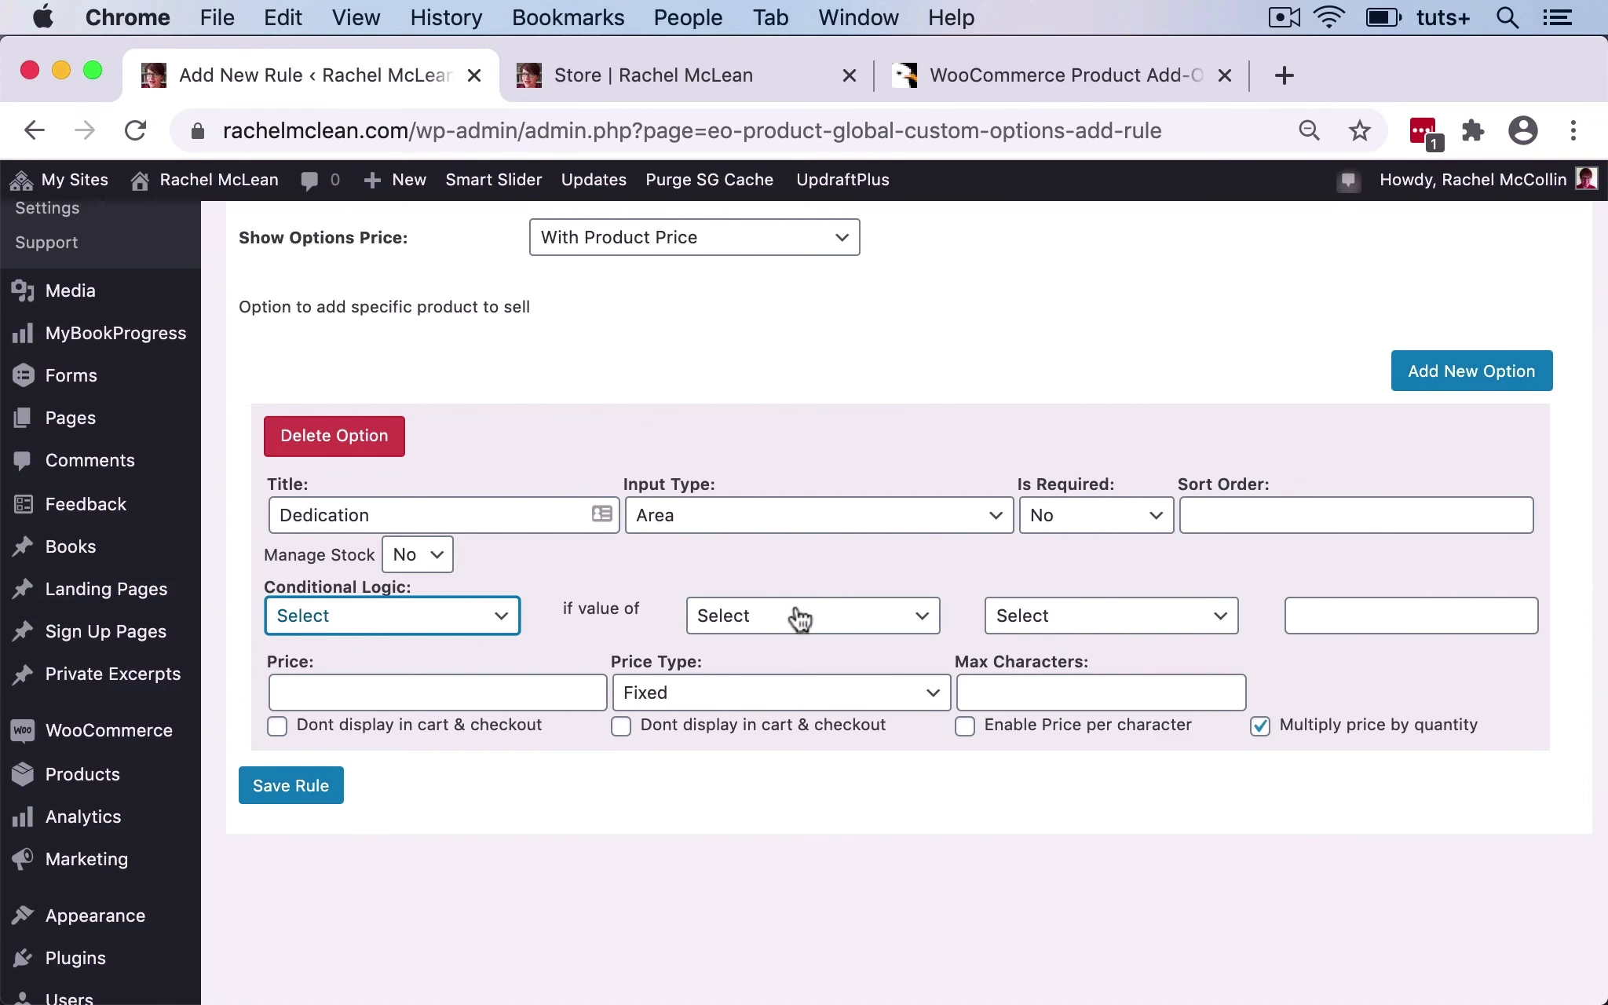
pyautogui.click(809, 620)
pyautogui.click(817, 614)
pyautogui.scroll(-5, 764, 567)
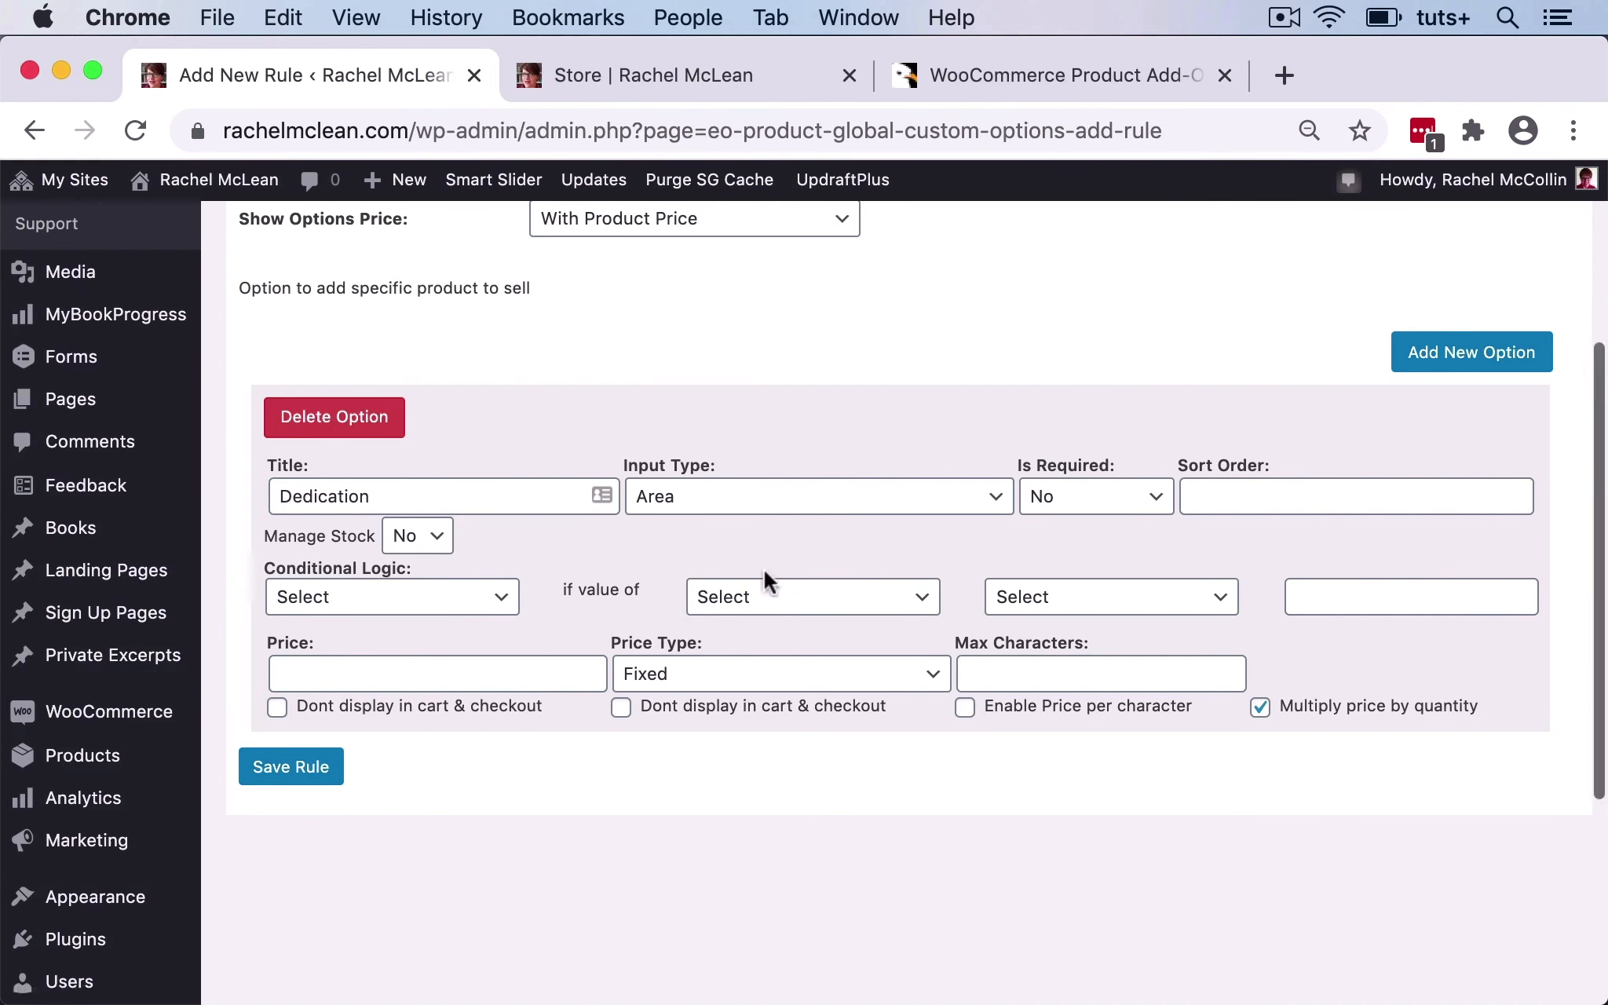
pyautogui.click(488, 463)
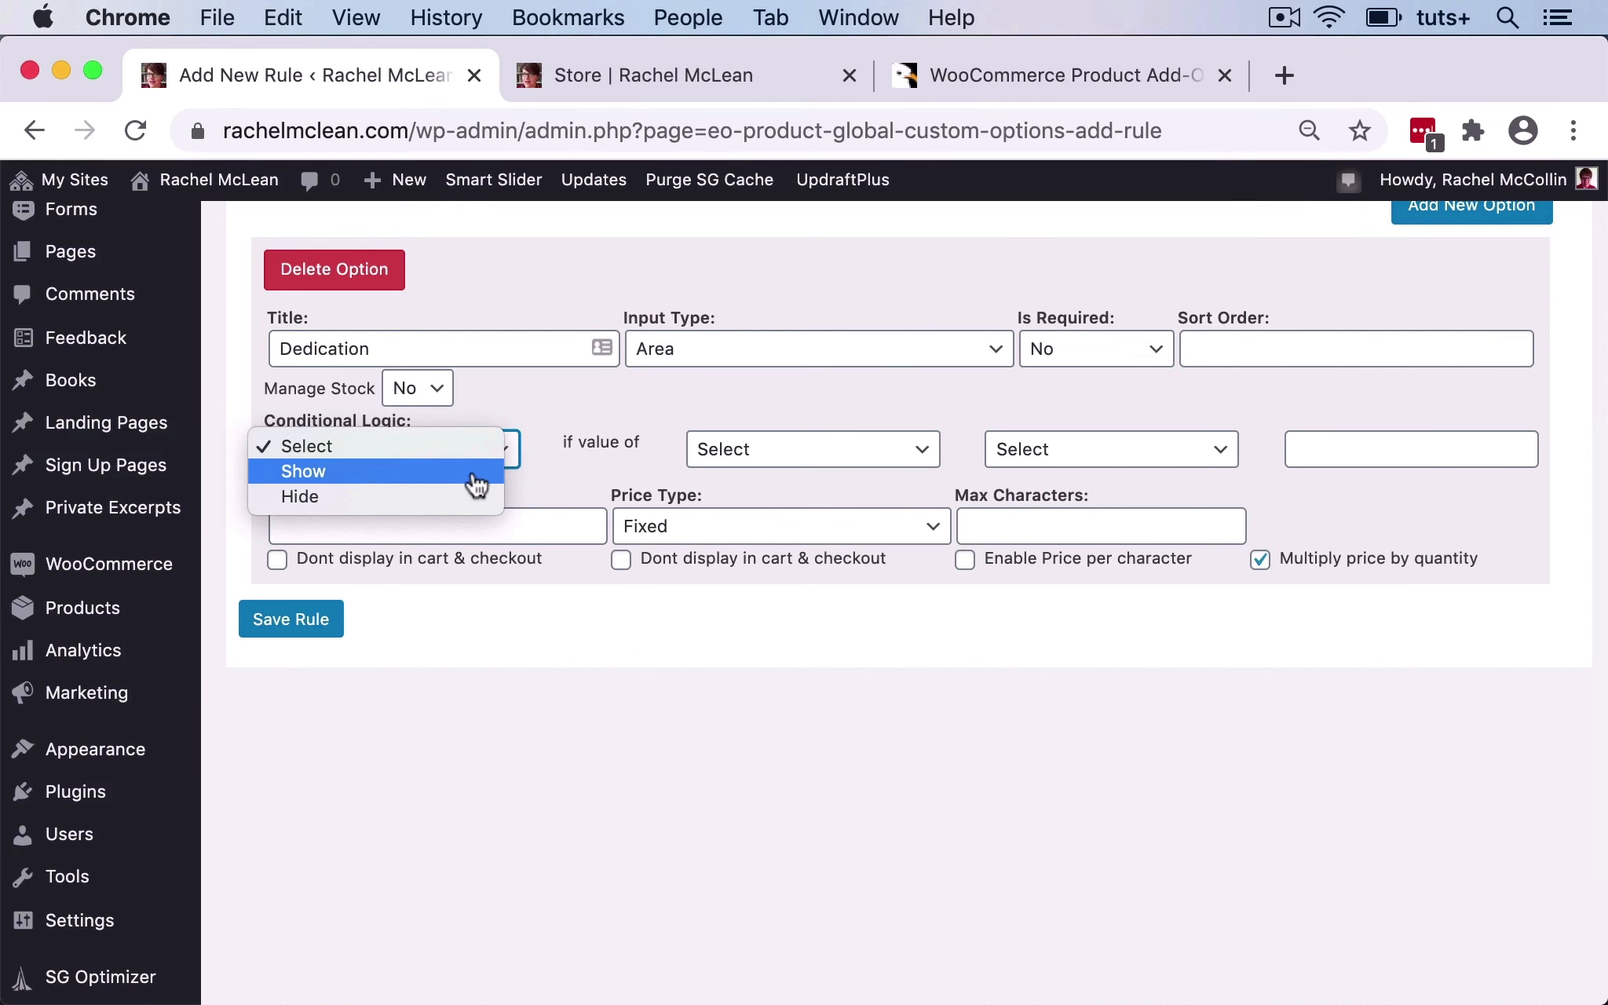
pyautogui.click(477, 477)
pyautogui.click(770, 467)
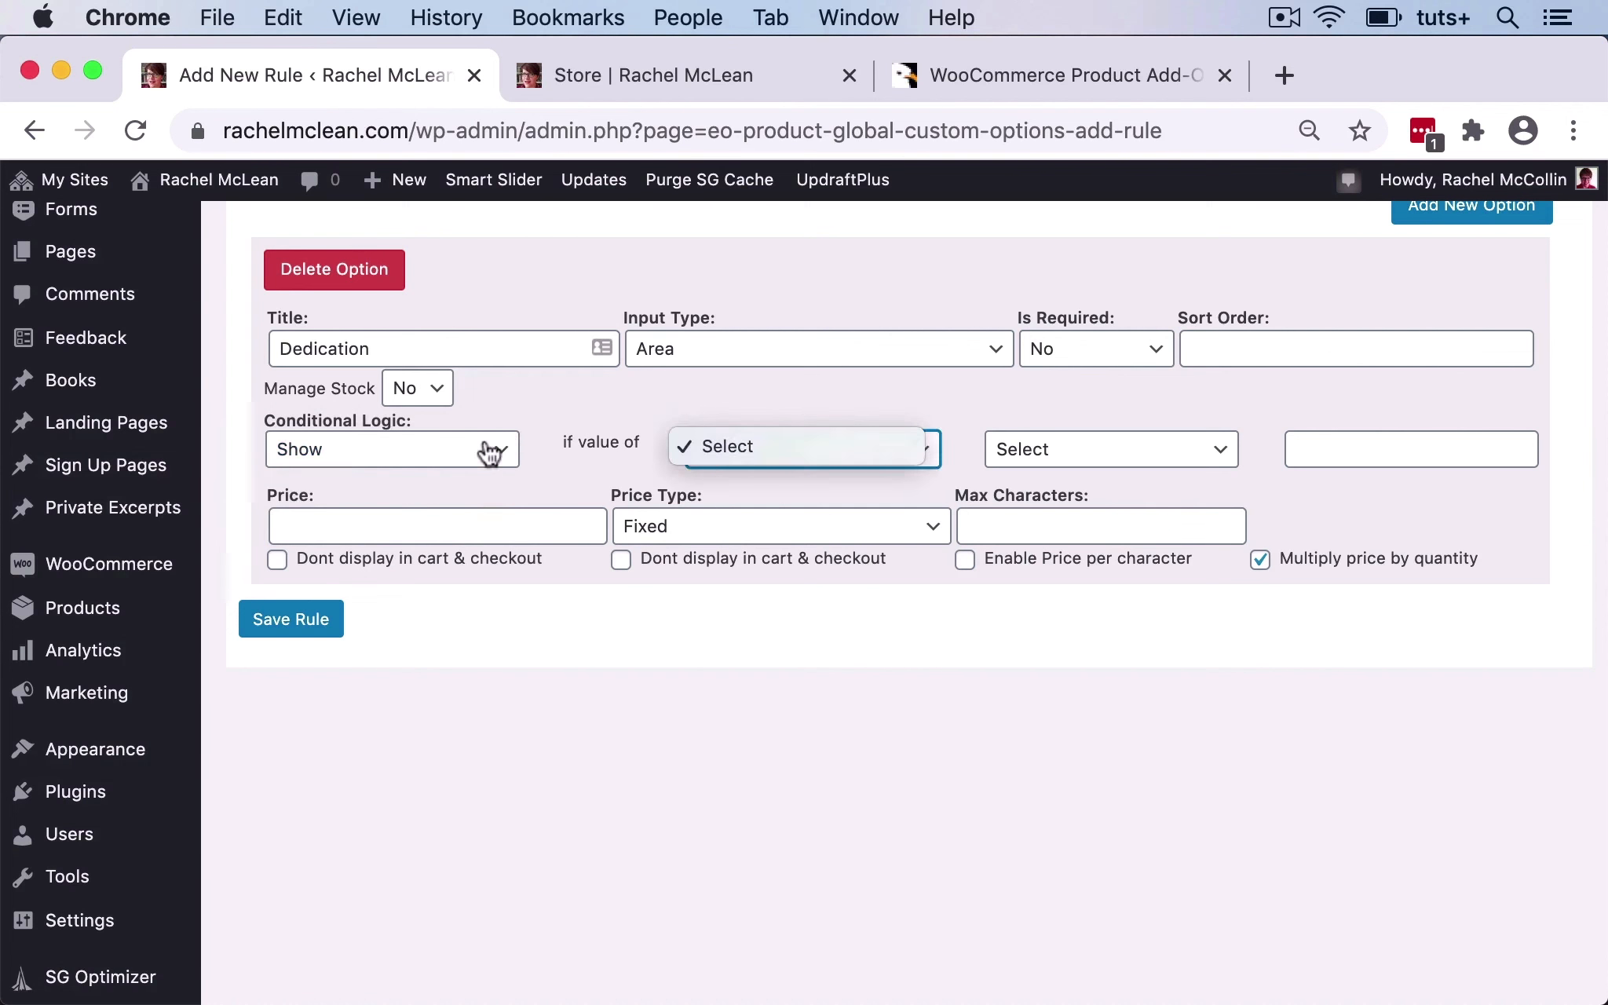
pyautogui.click(451, 460)
pyautogui.click(442, 463)
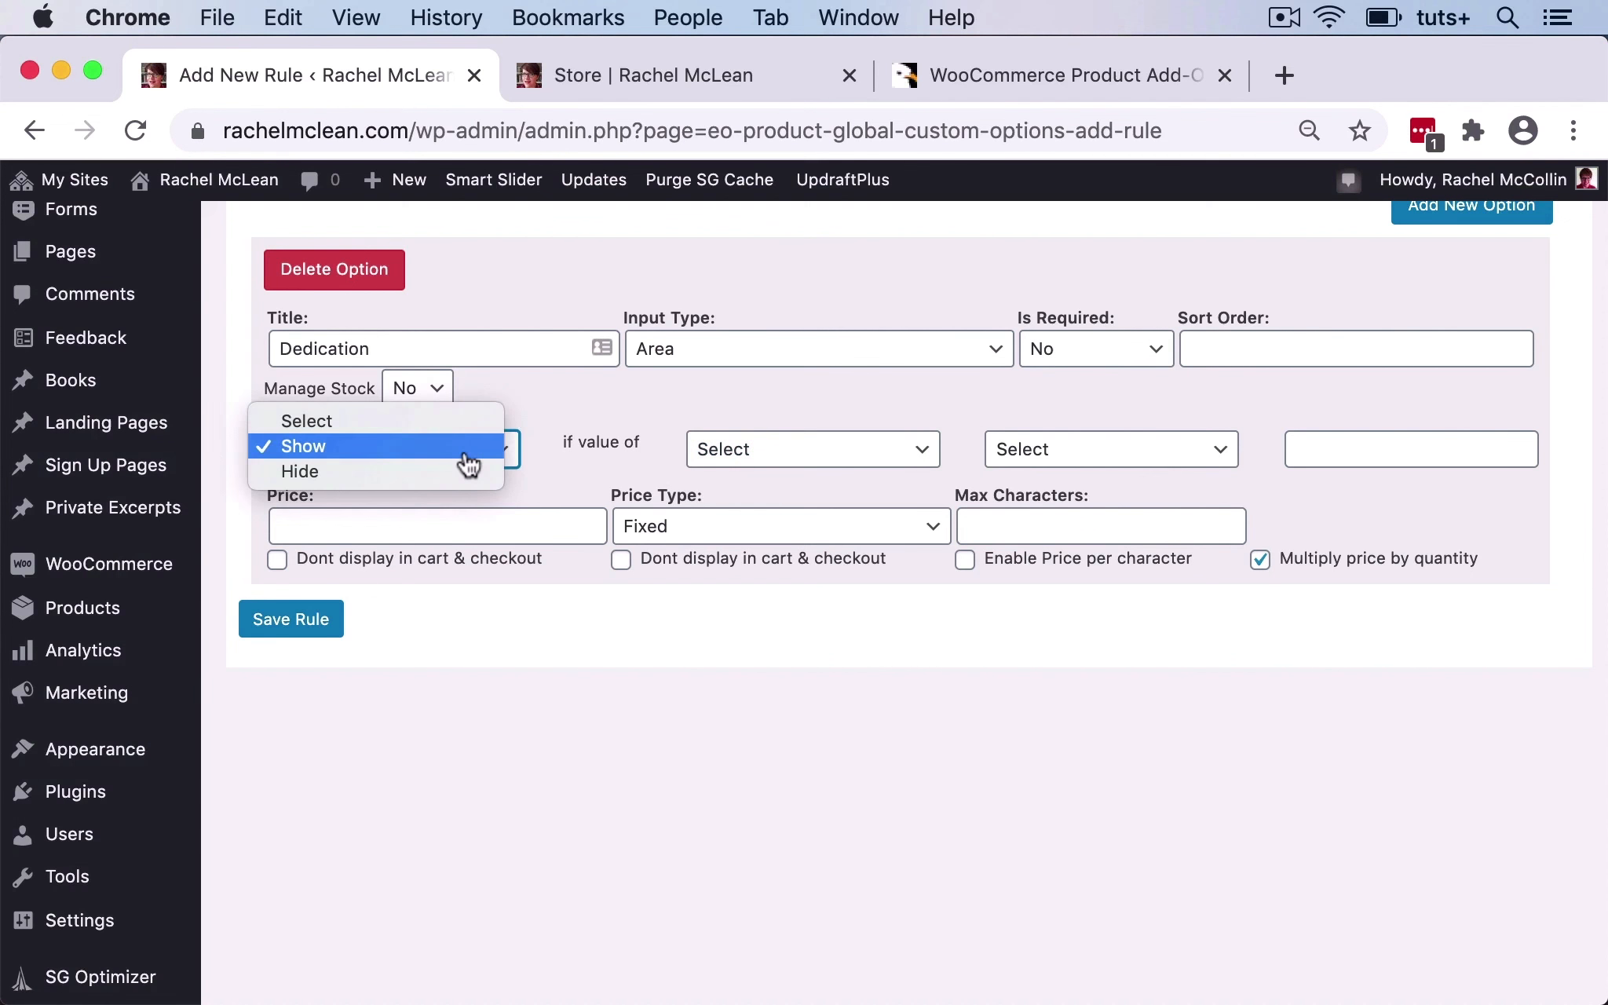
pyautogui.click(405, 446)
pyautogui.click(399, 443)
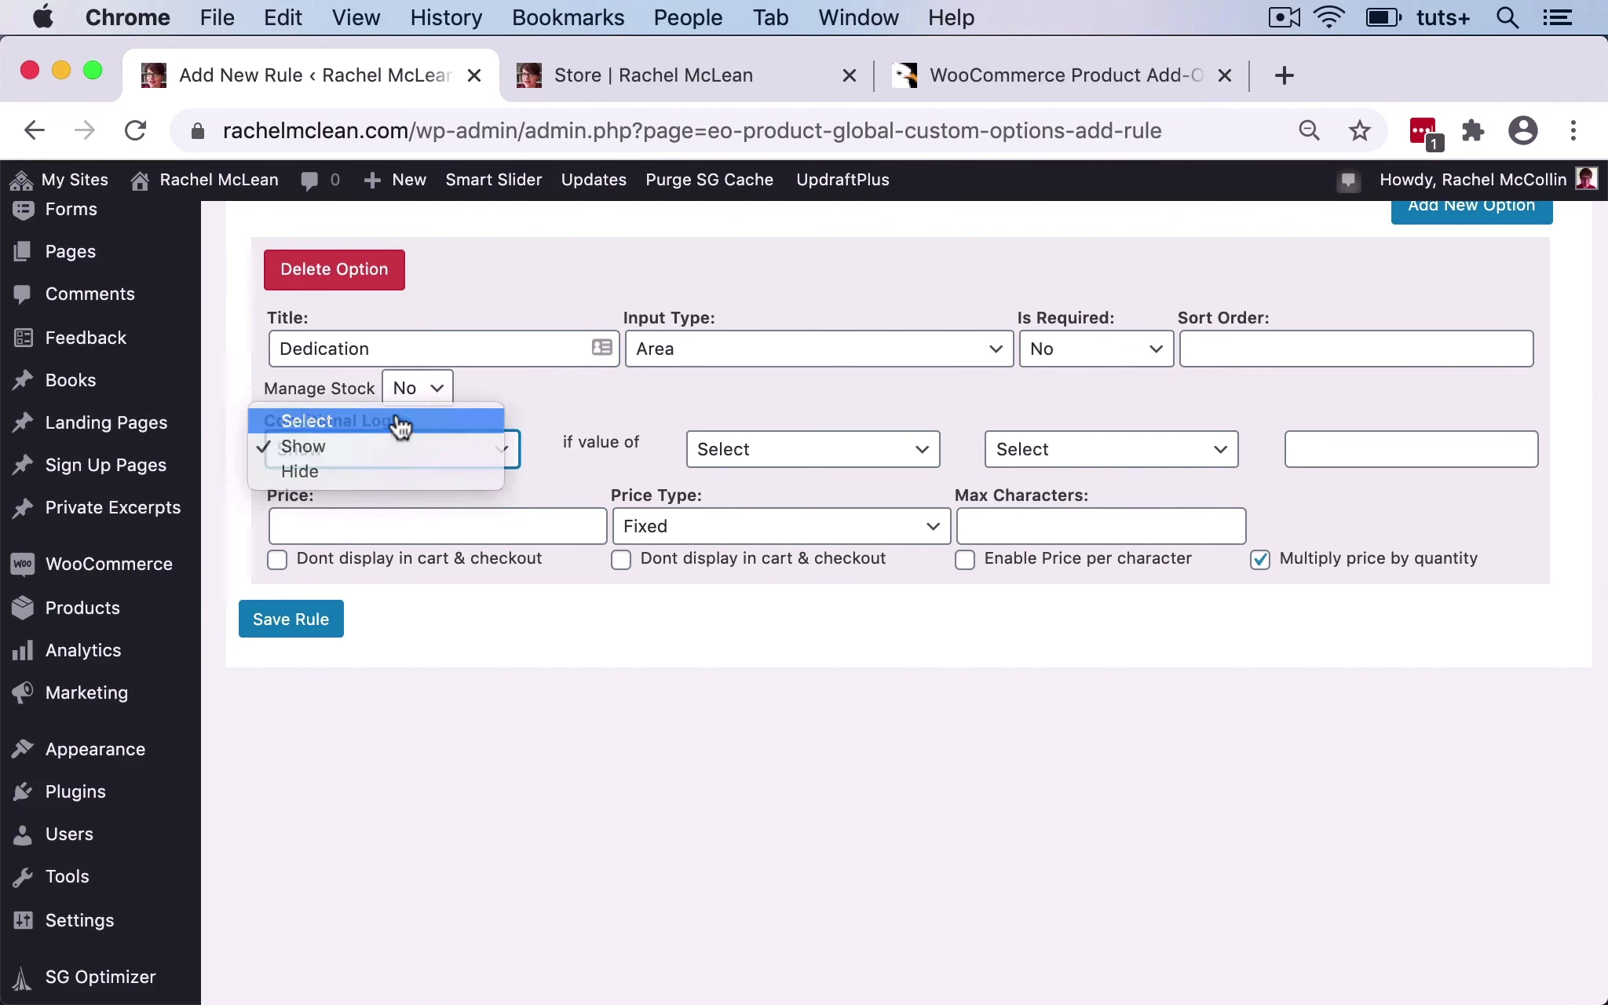
pyautogui.click(393, 422)
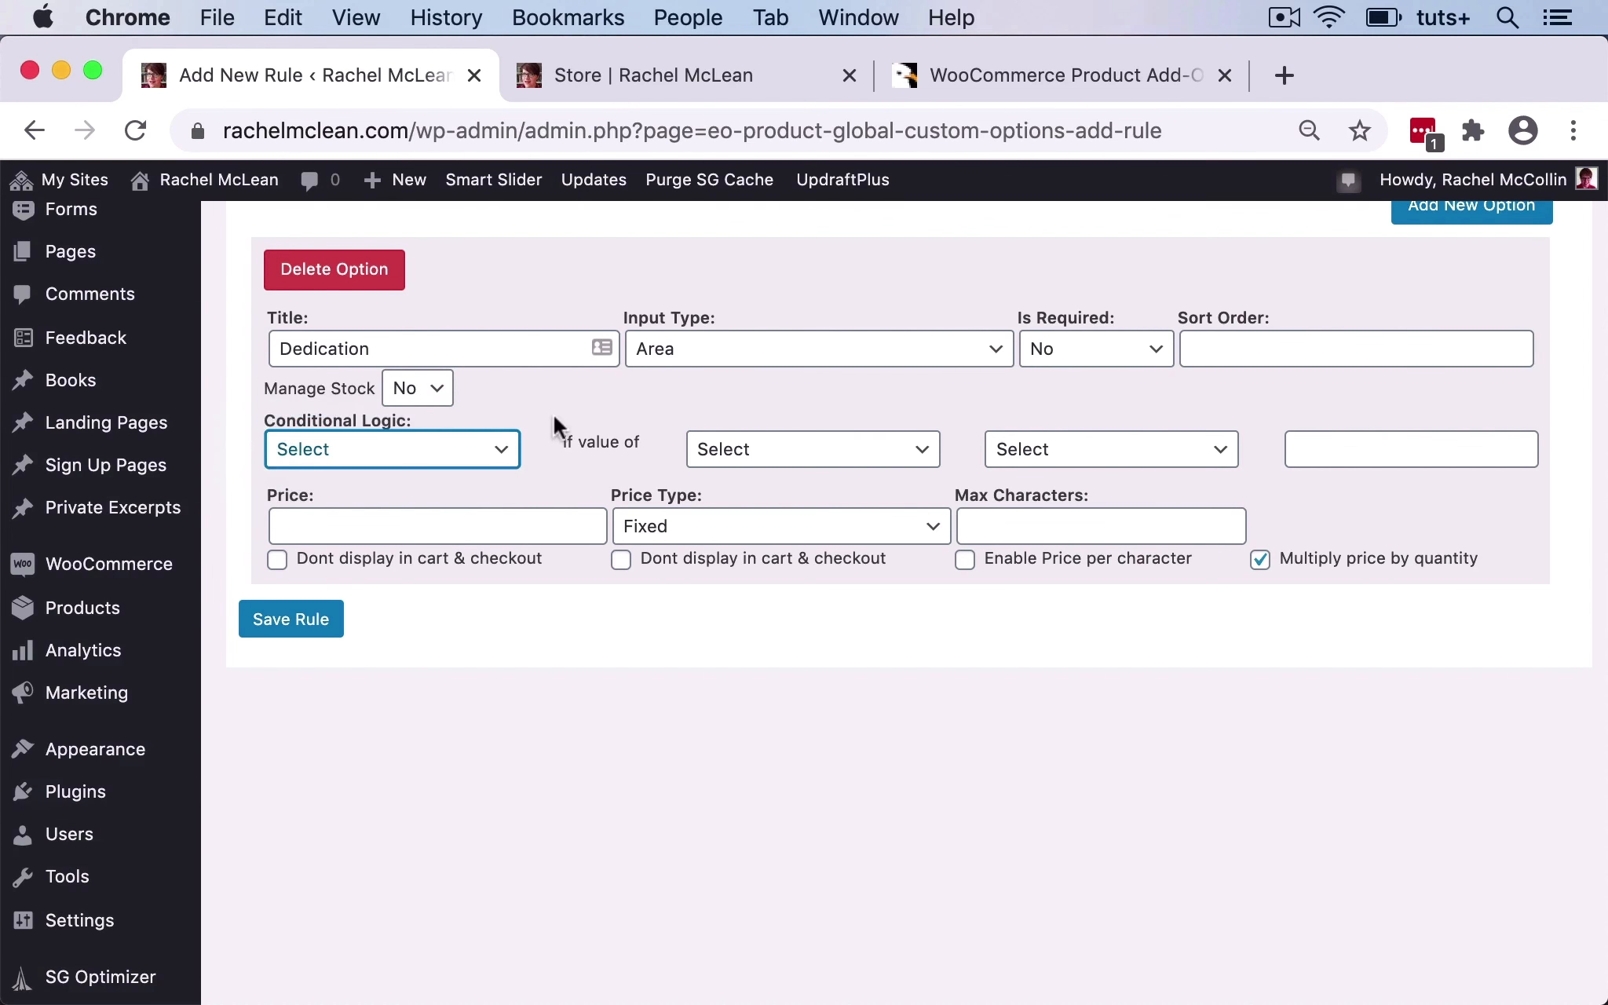
# Set the Dedication option's price to 0.00.
pyautogui.click(419, 534)
pyautogui.write('0')
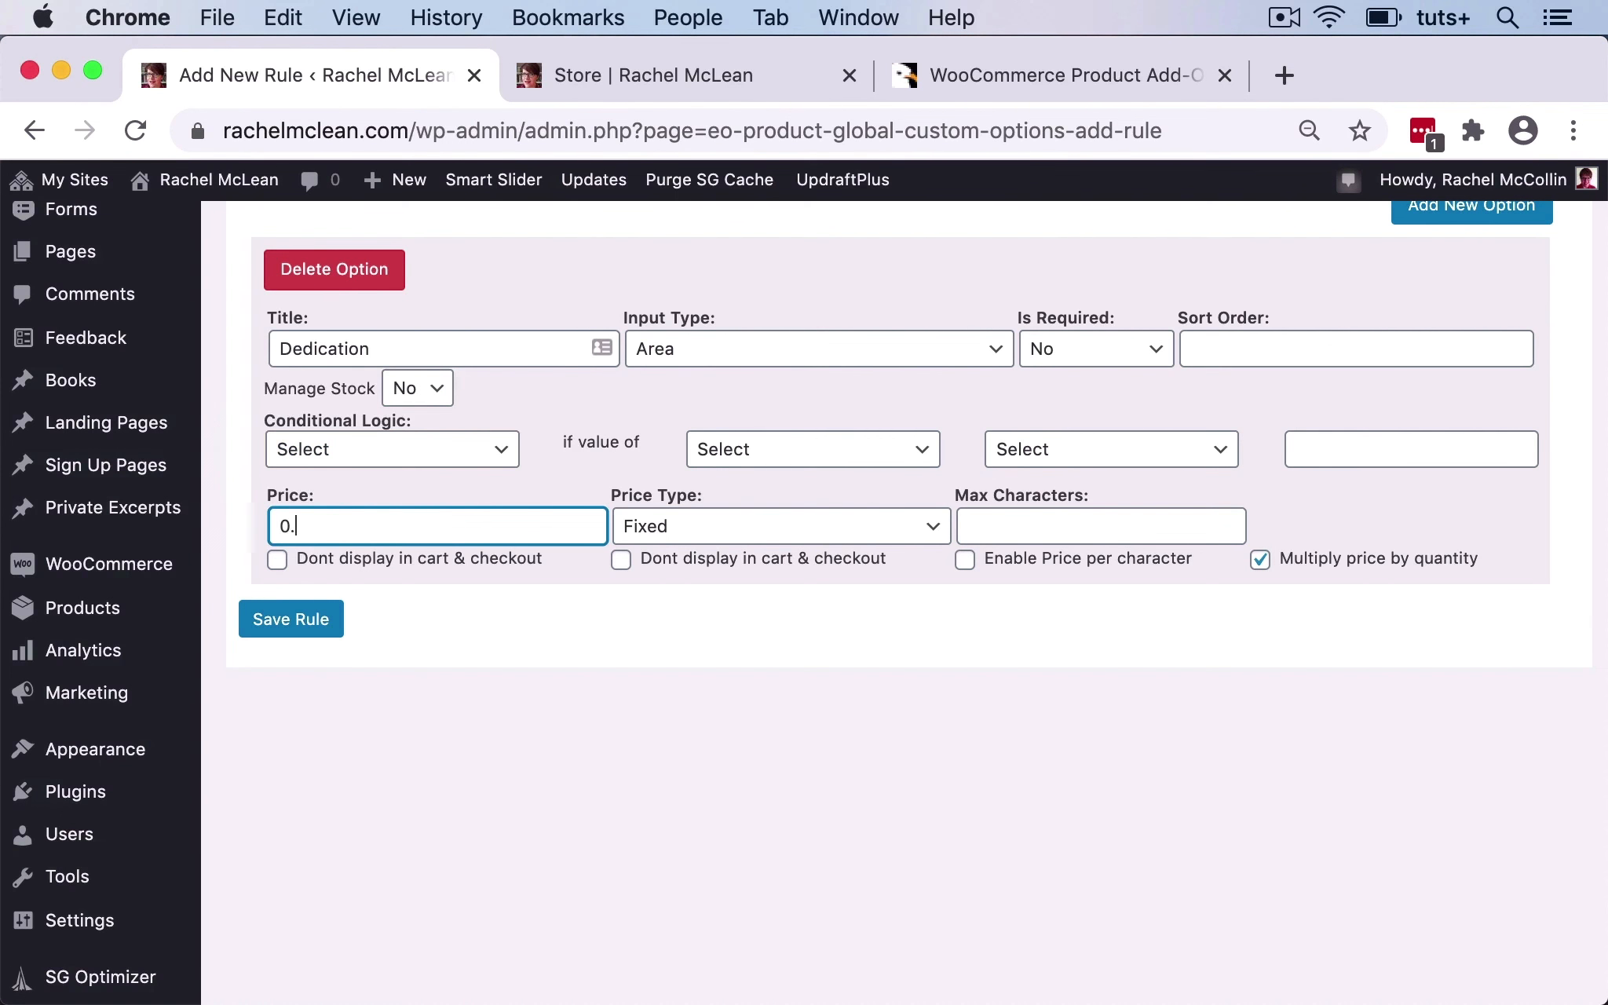
pyautogui.click(1071, 304)
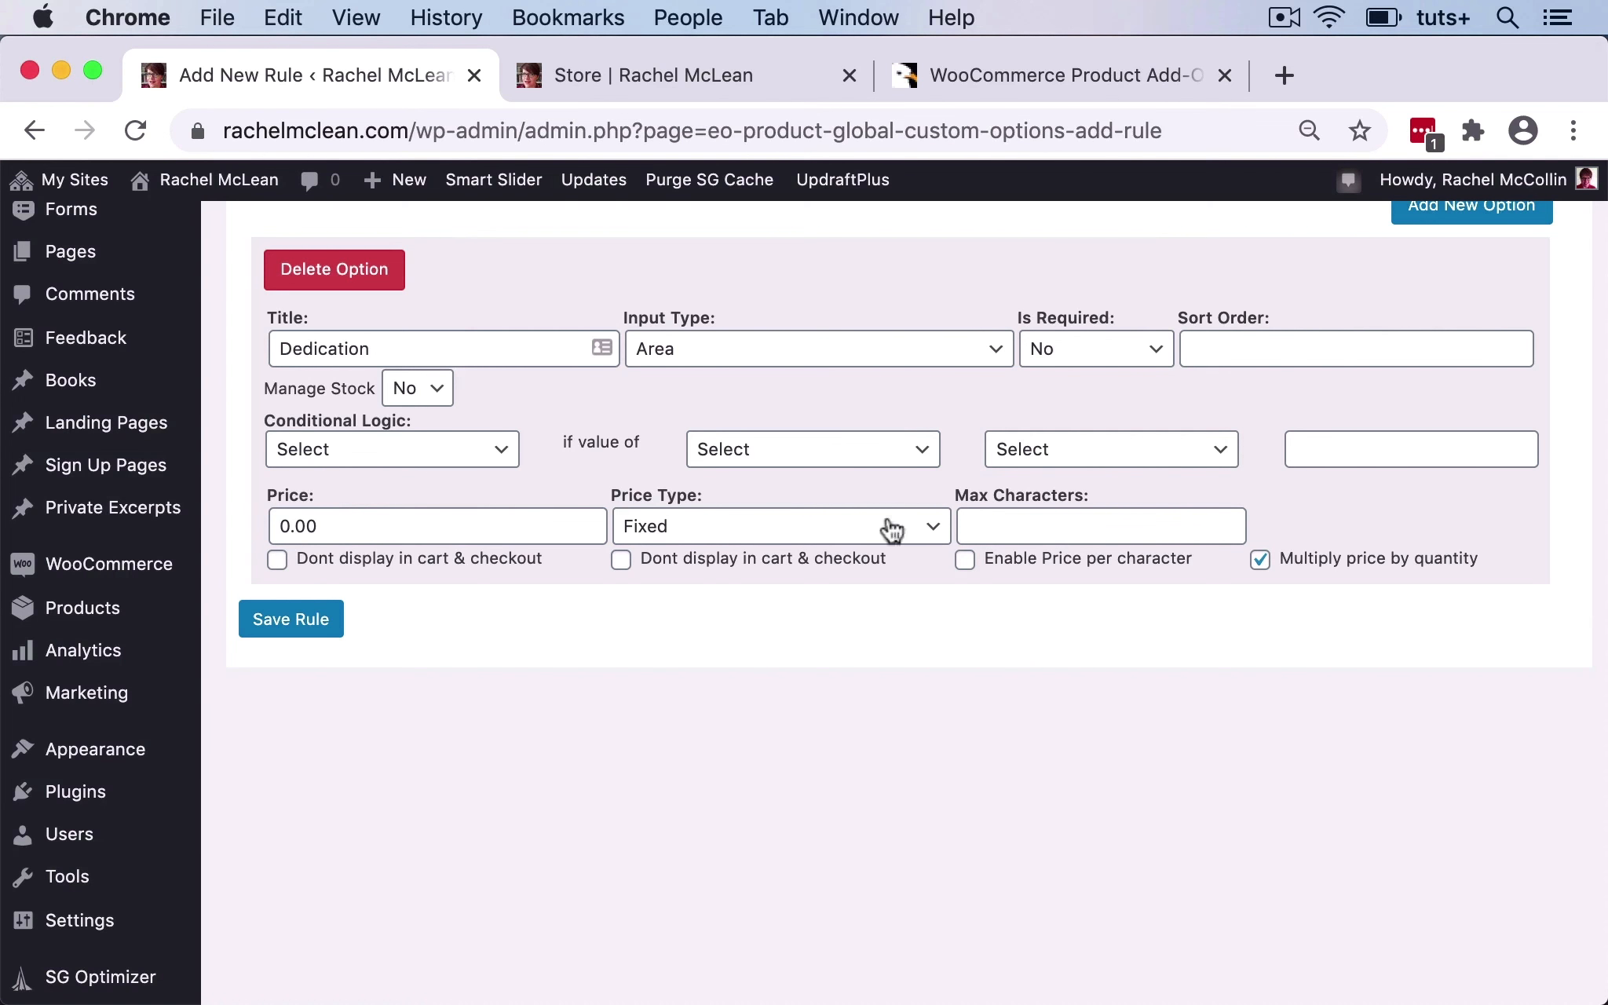
# Extend the option title to "Dedication - please type EXACTLY what you want me to write in the front of the book." and save the rule.
pyautogui.scroll(2, 1063, 556)
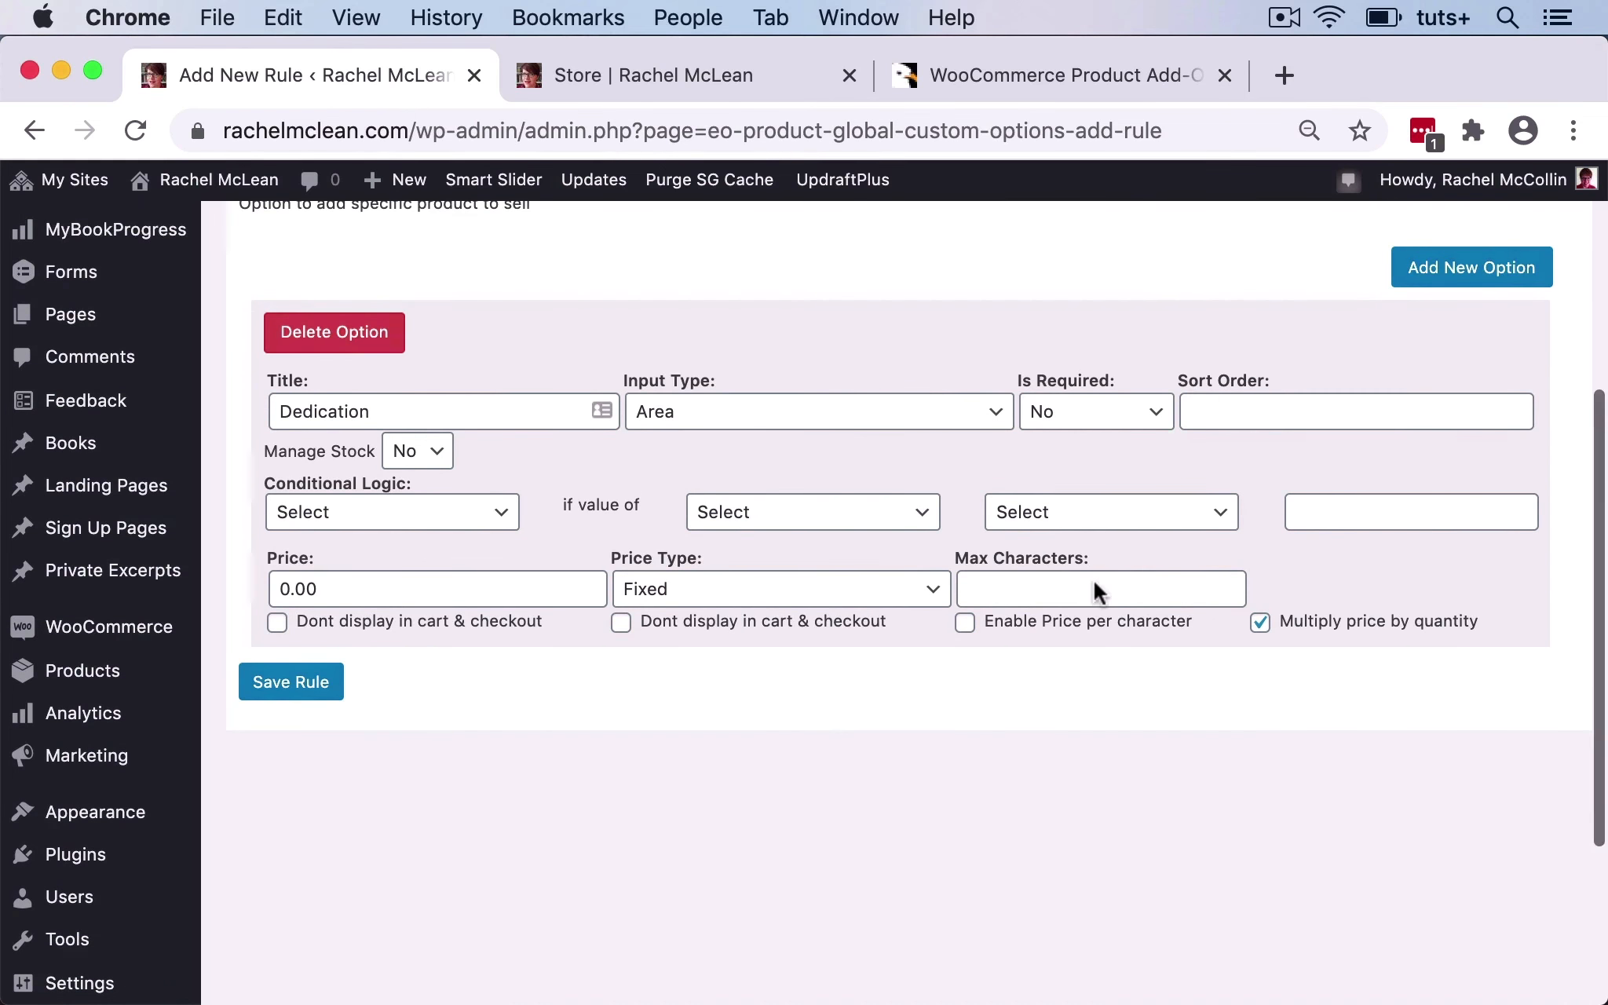
pyautogui.scroll(1, 1093, 580)
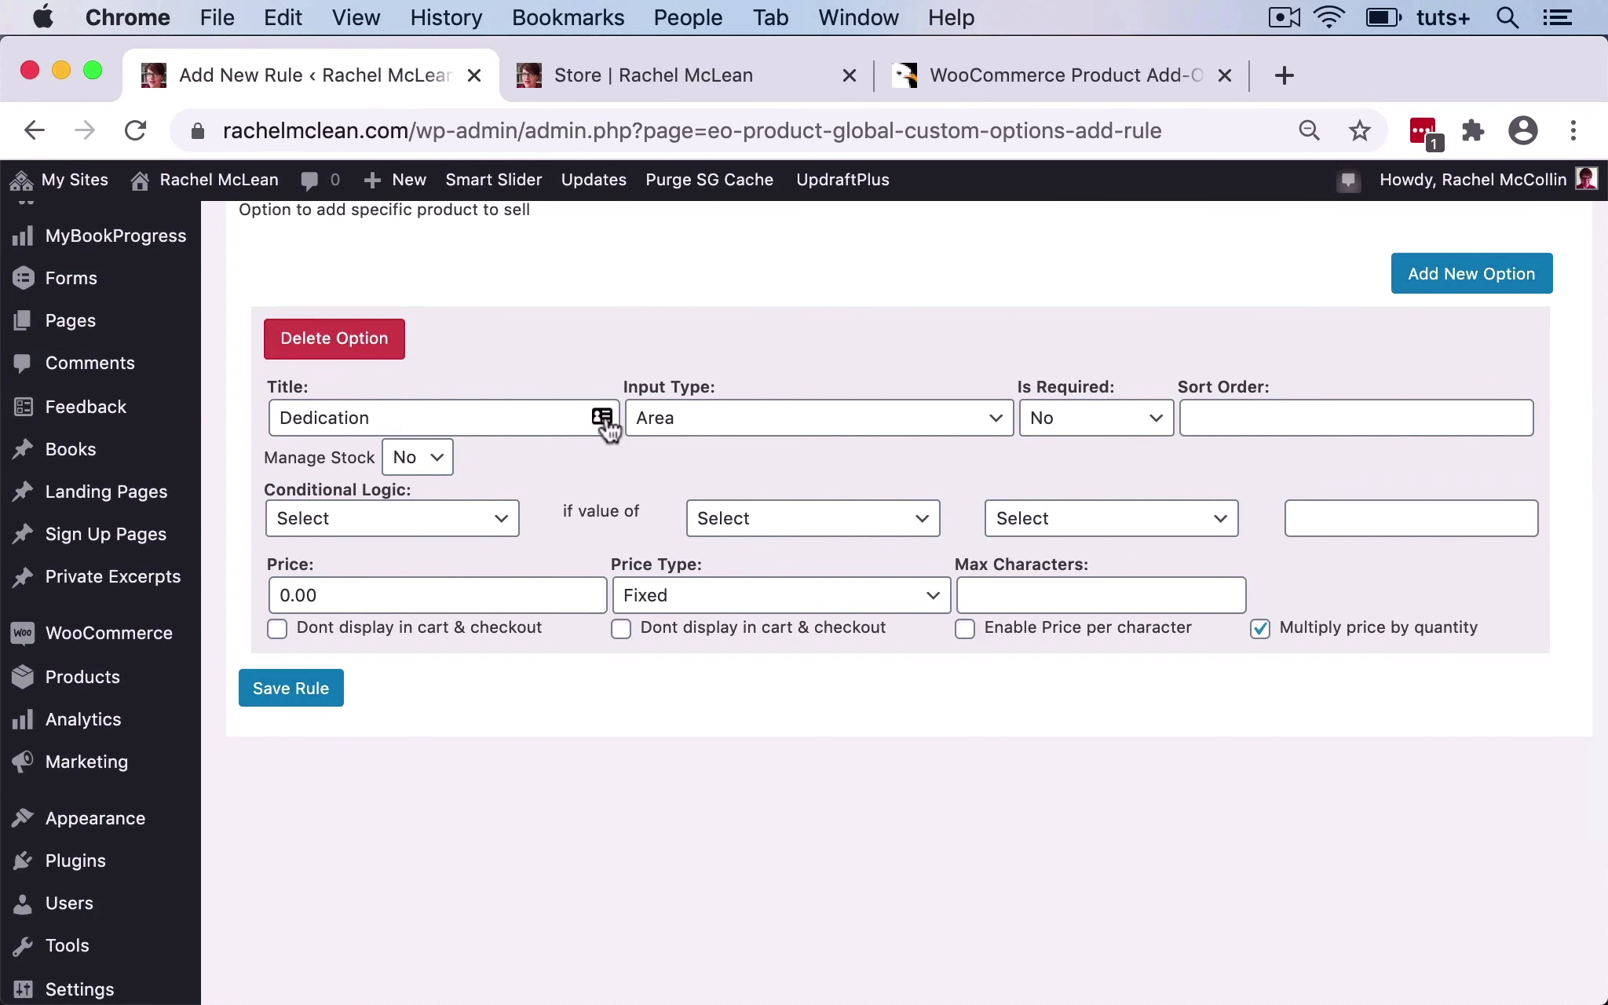
pyautogui.click(355, 409)
pyautogui.write('- ples')
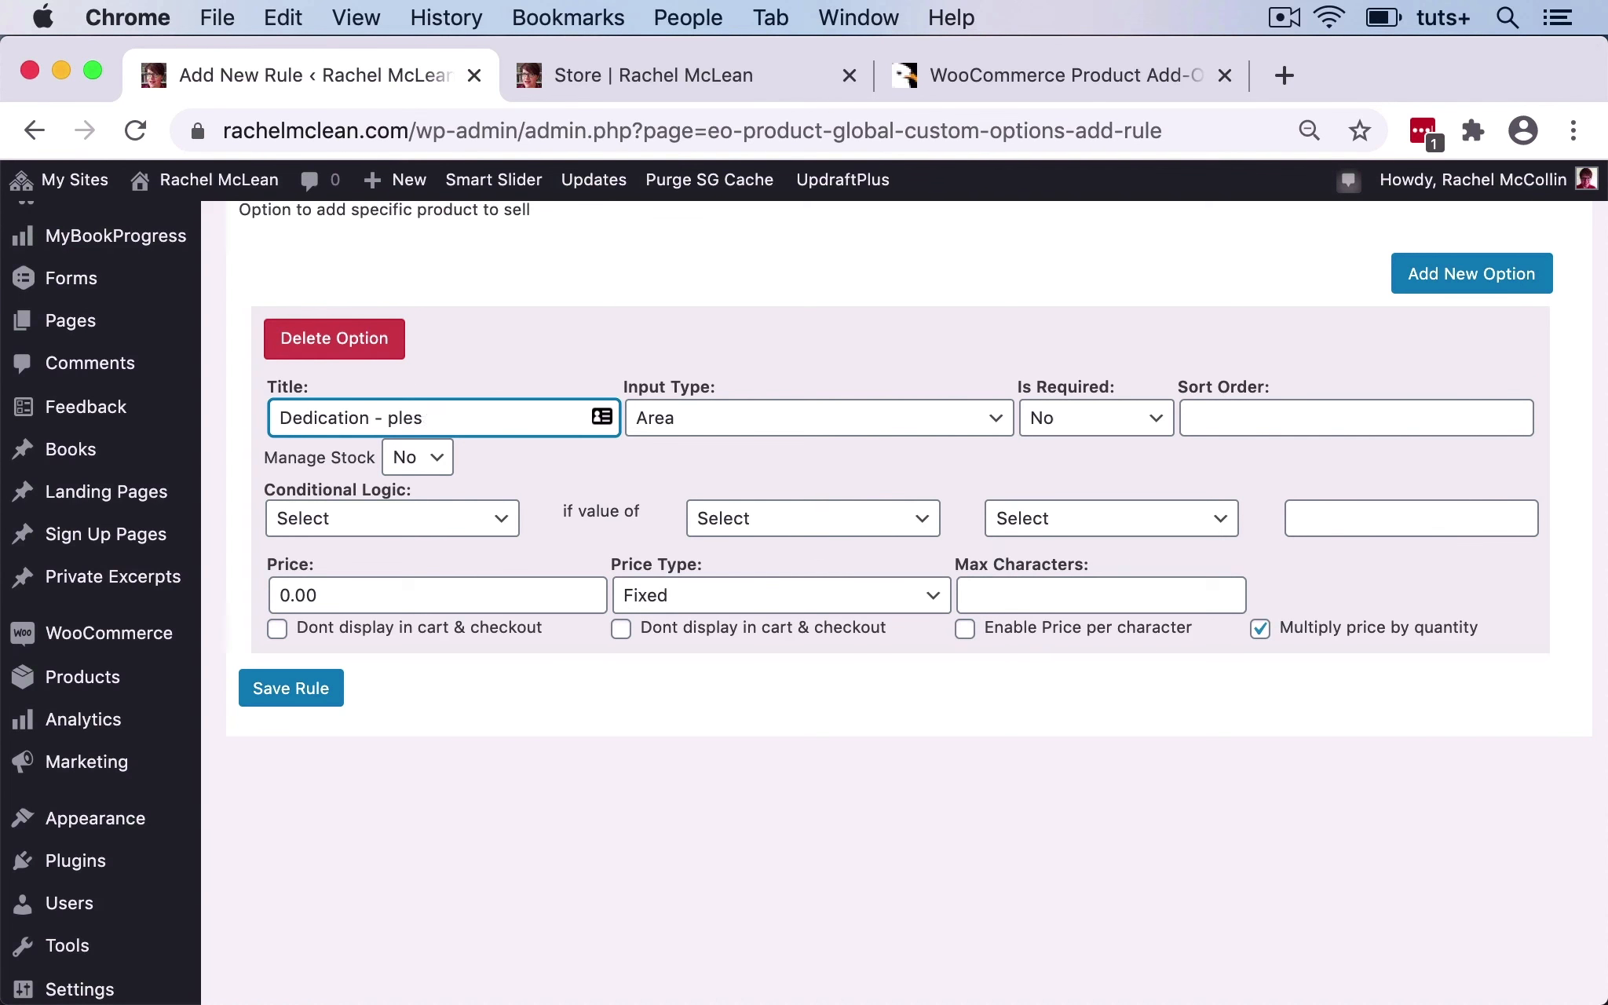
pyautogui.write(' type exactly')
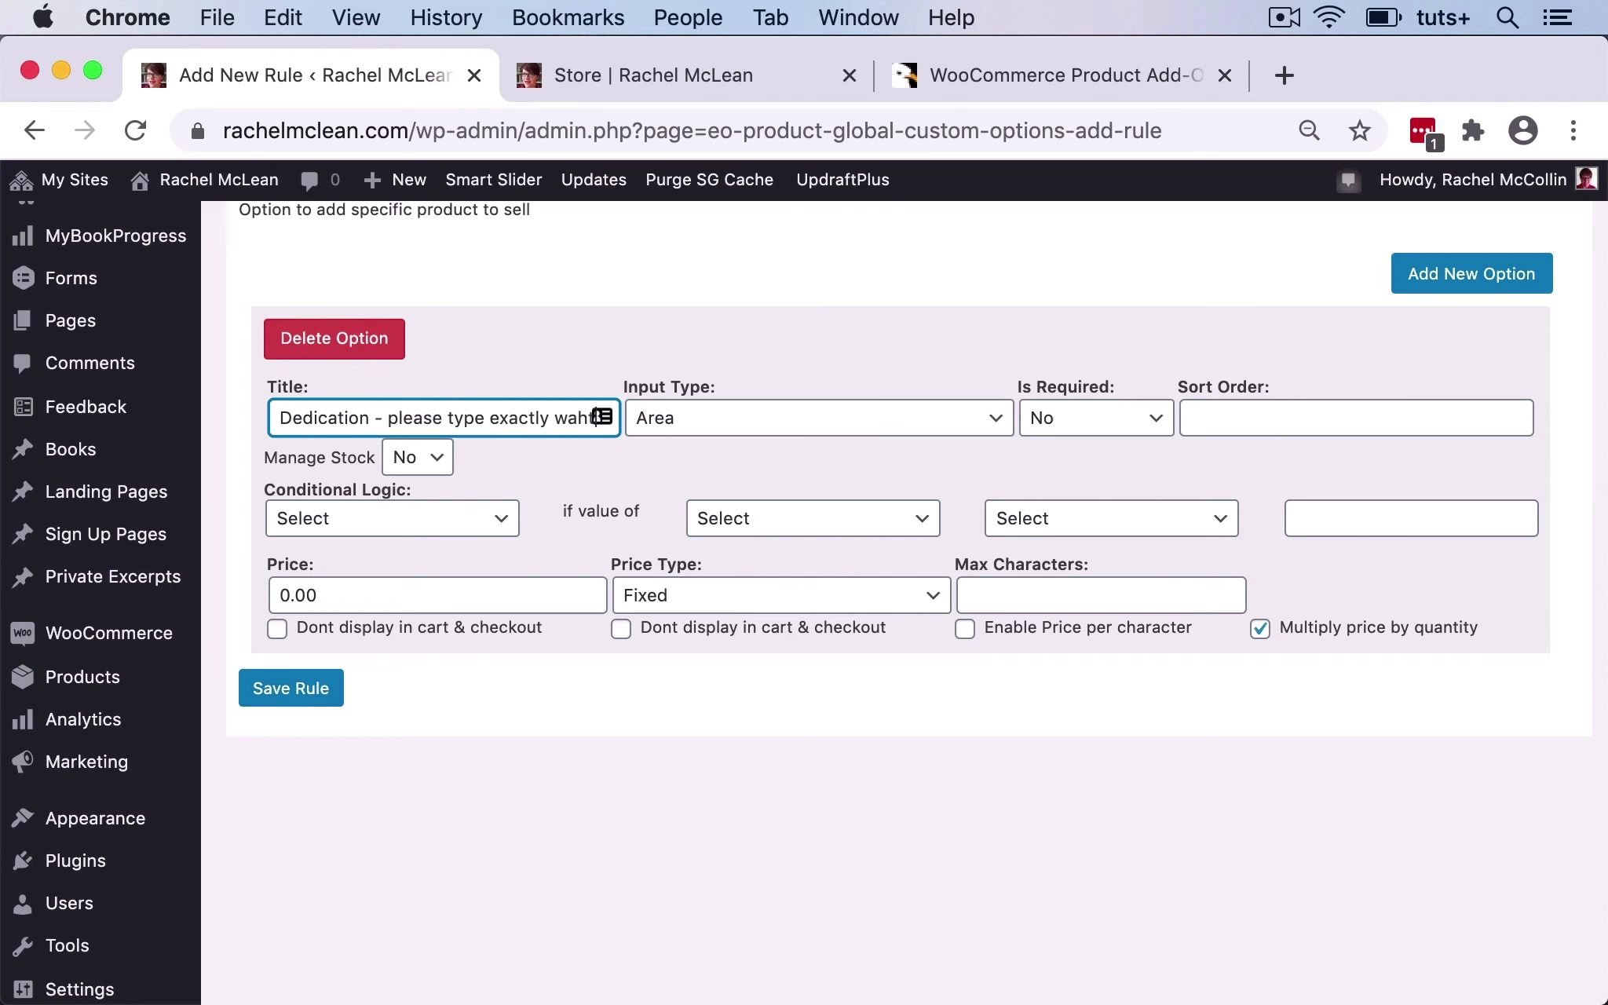
pyautogui.write(' what you wanbt me t')
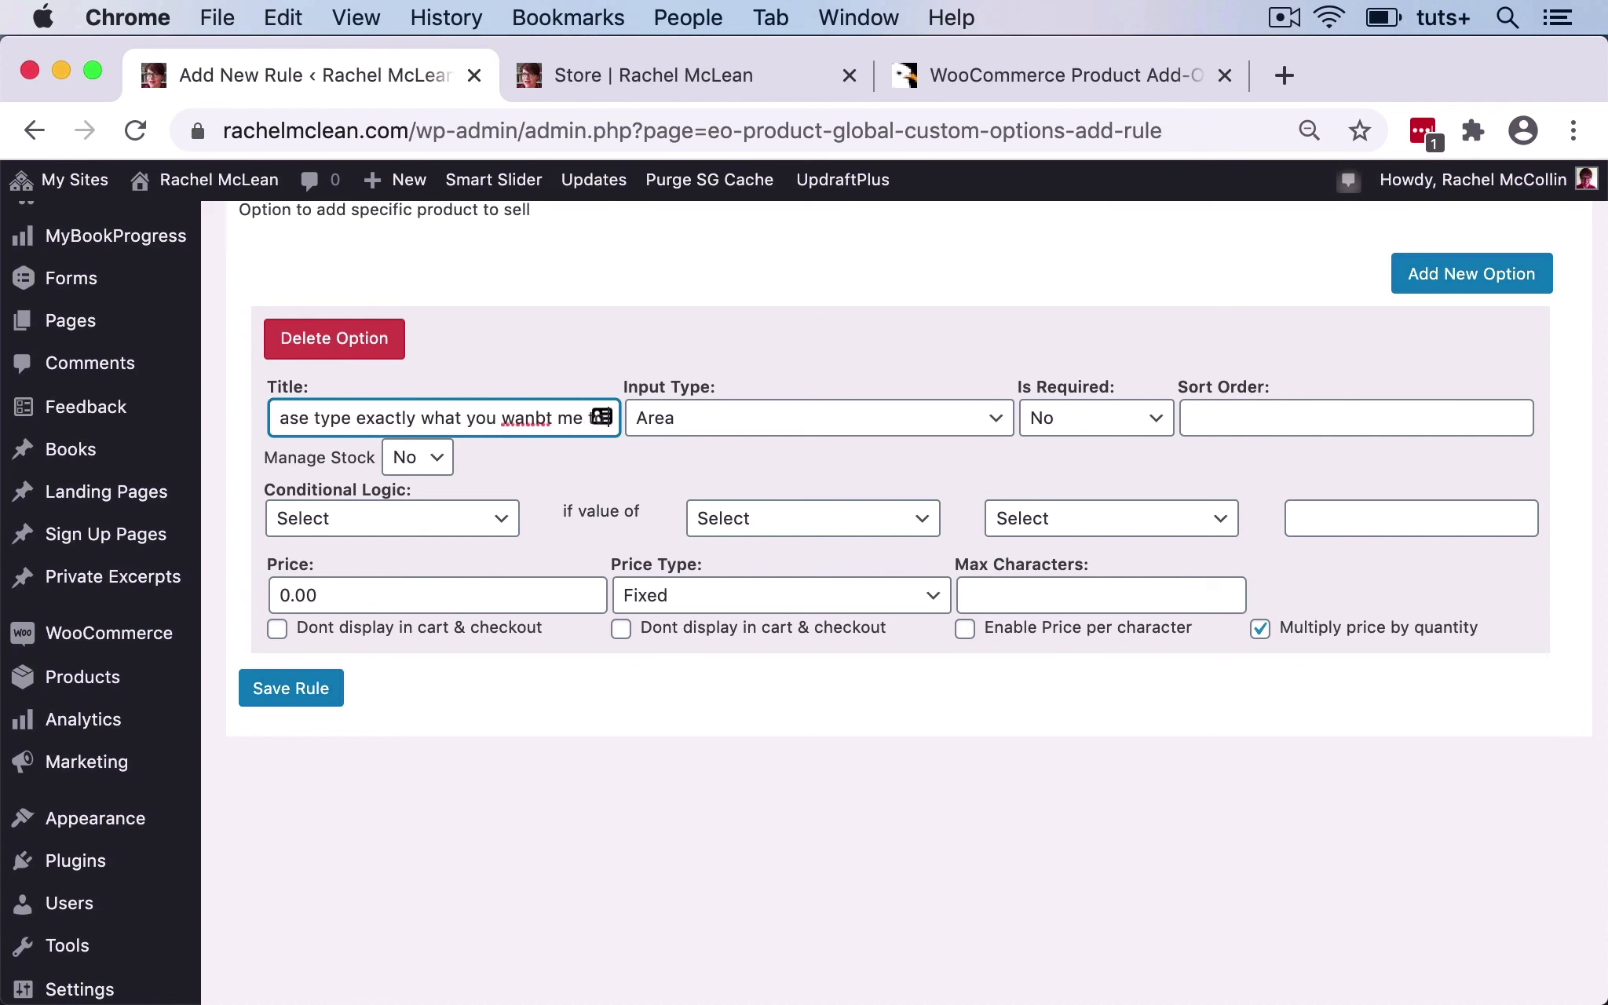
pyautogui.write('o write in the front of the boo')
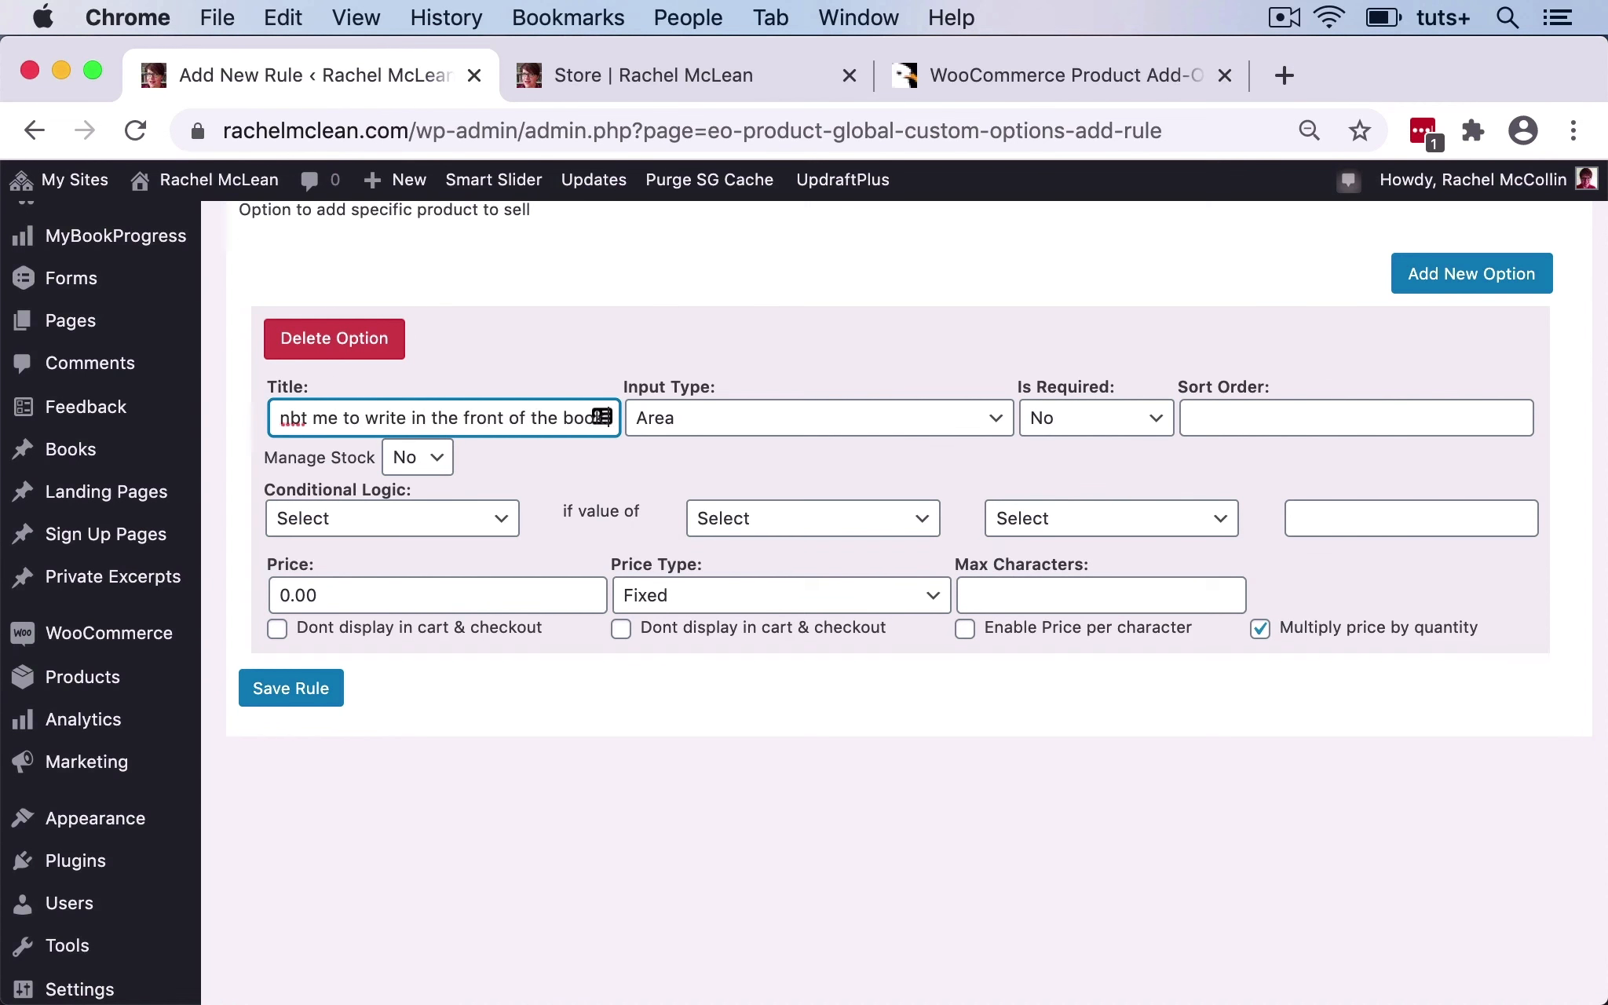
pyautogui.doubleClick(512, 419)
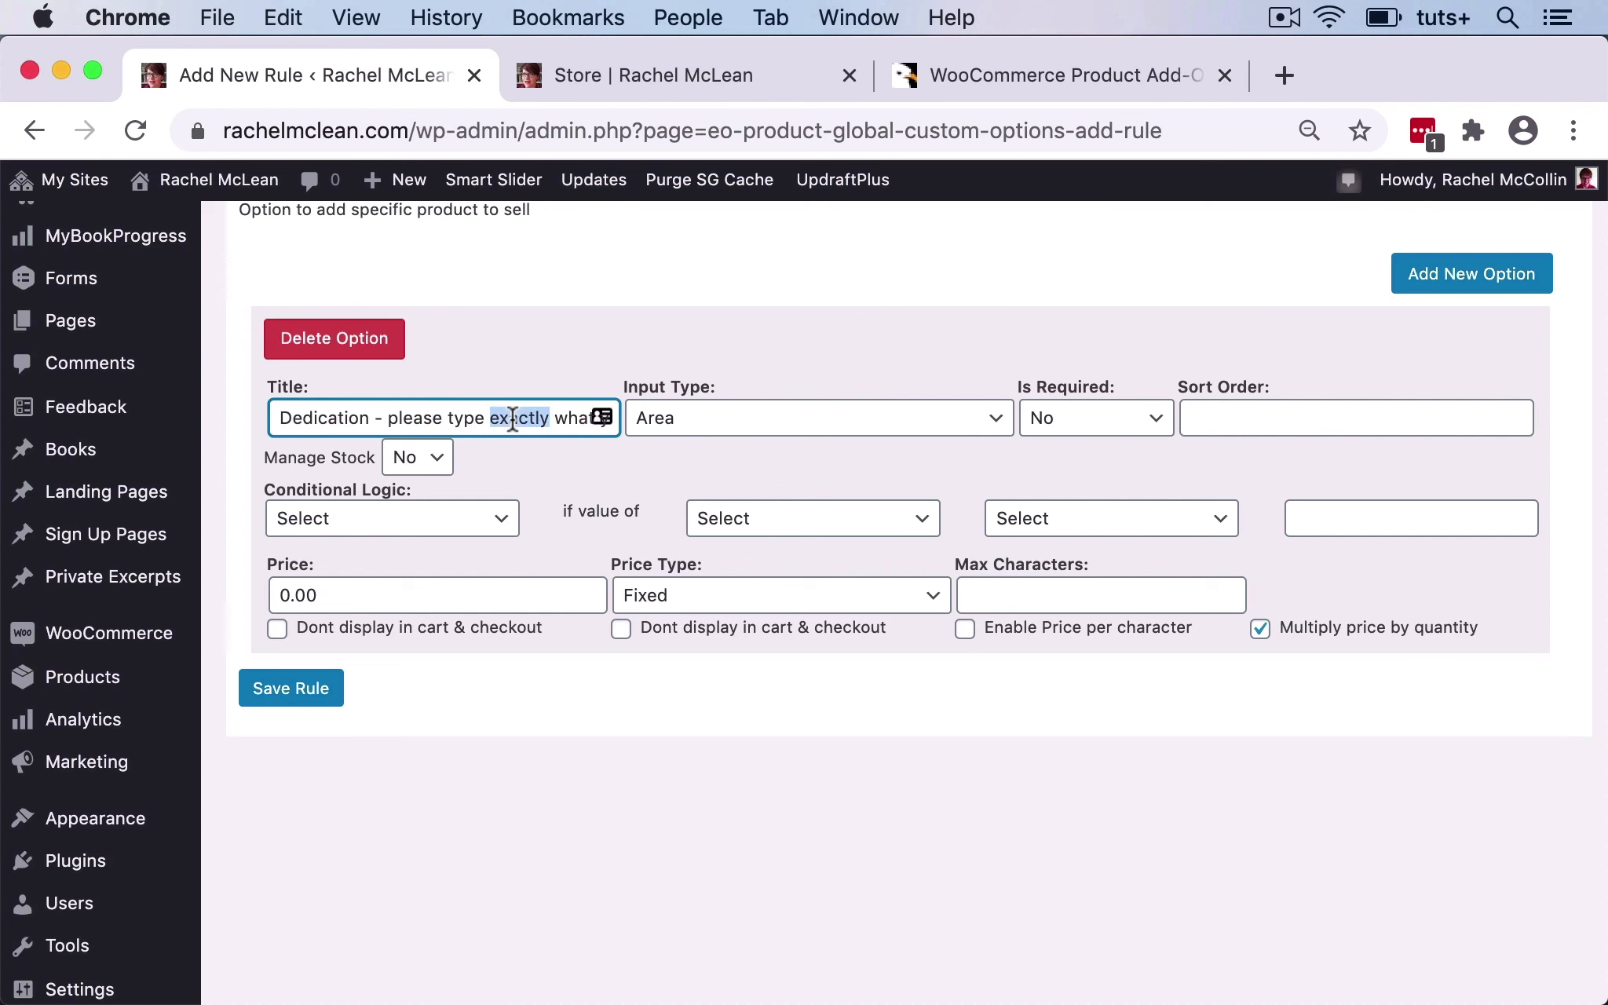
pyautogui.write('e')
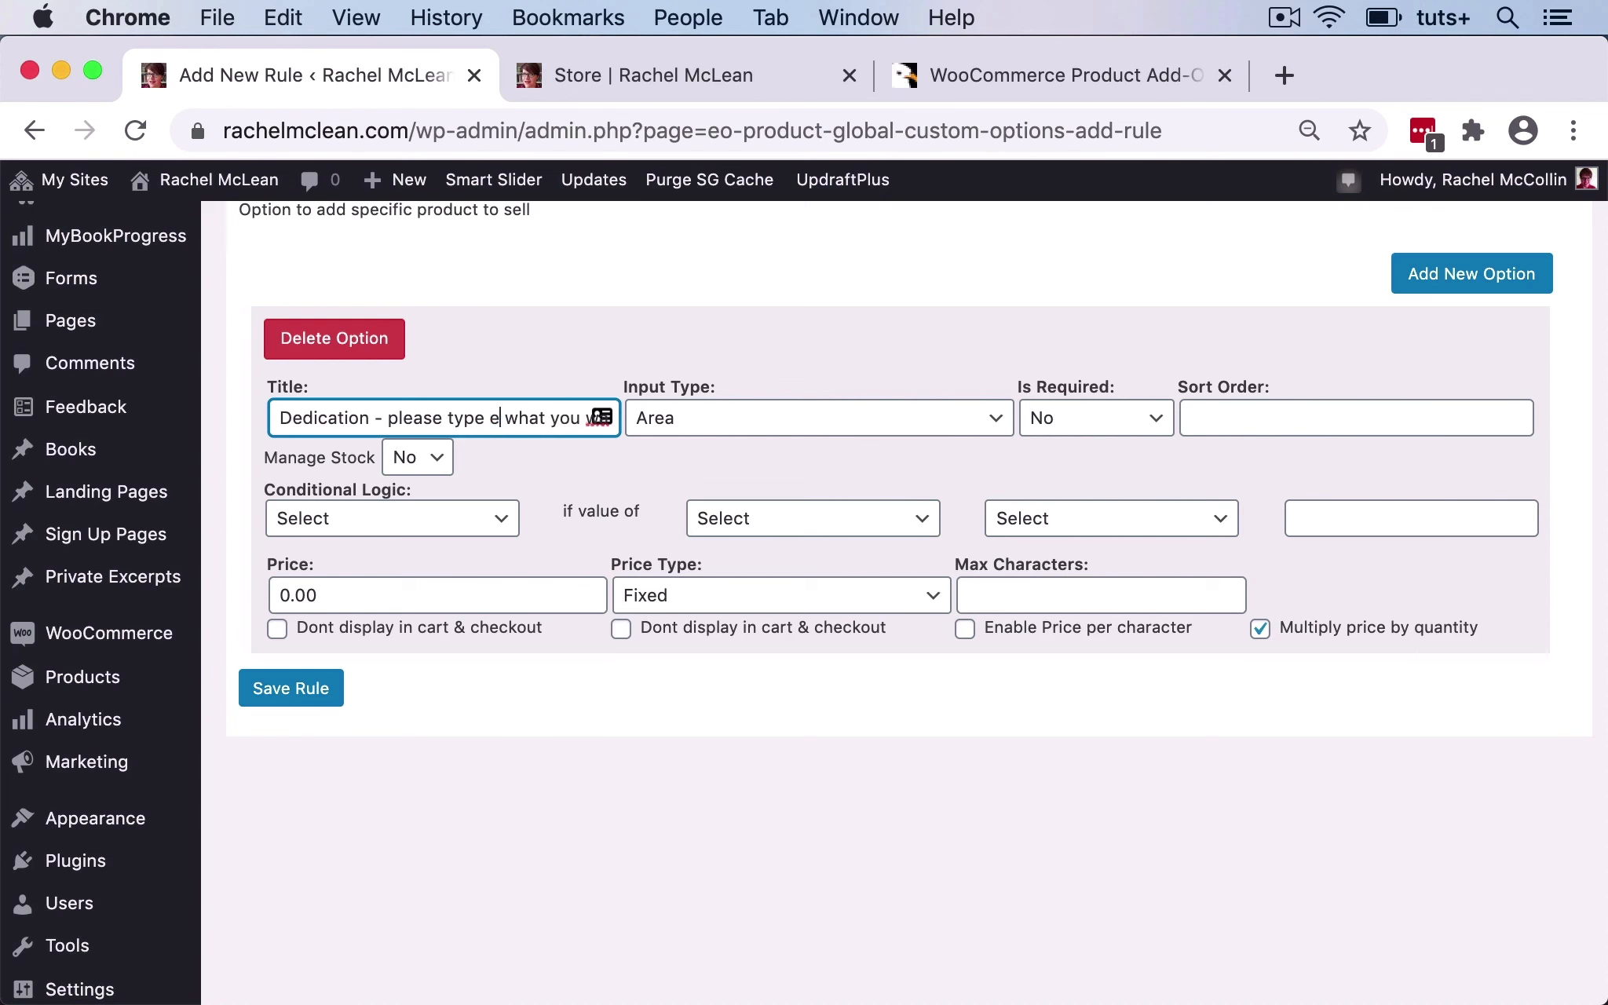
pyautogui.press('BackSpace')
pyautogui.write('EXACTLY')
pyautogui.moveTo(555, 425); pyautogui.dragTo(565, 426)
pyautogui.click(543, 420)
pyautogui.click(600, 516)
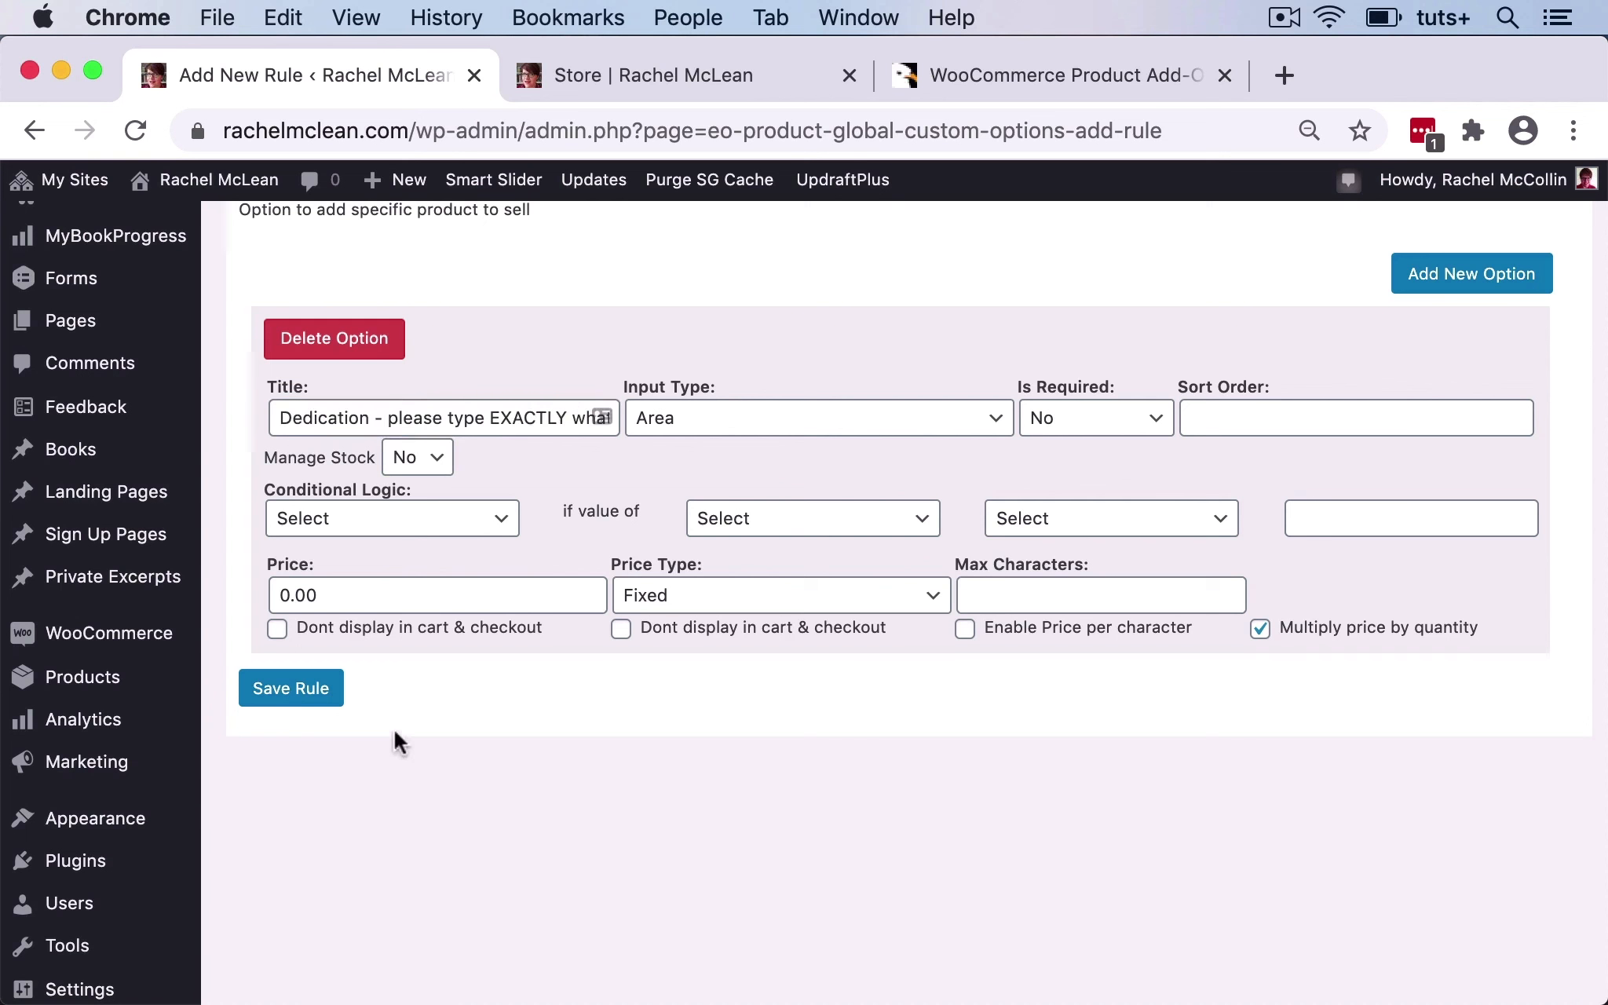
pyautogui.click(297, 686)
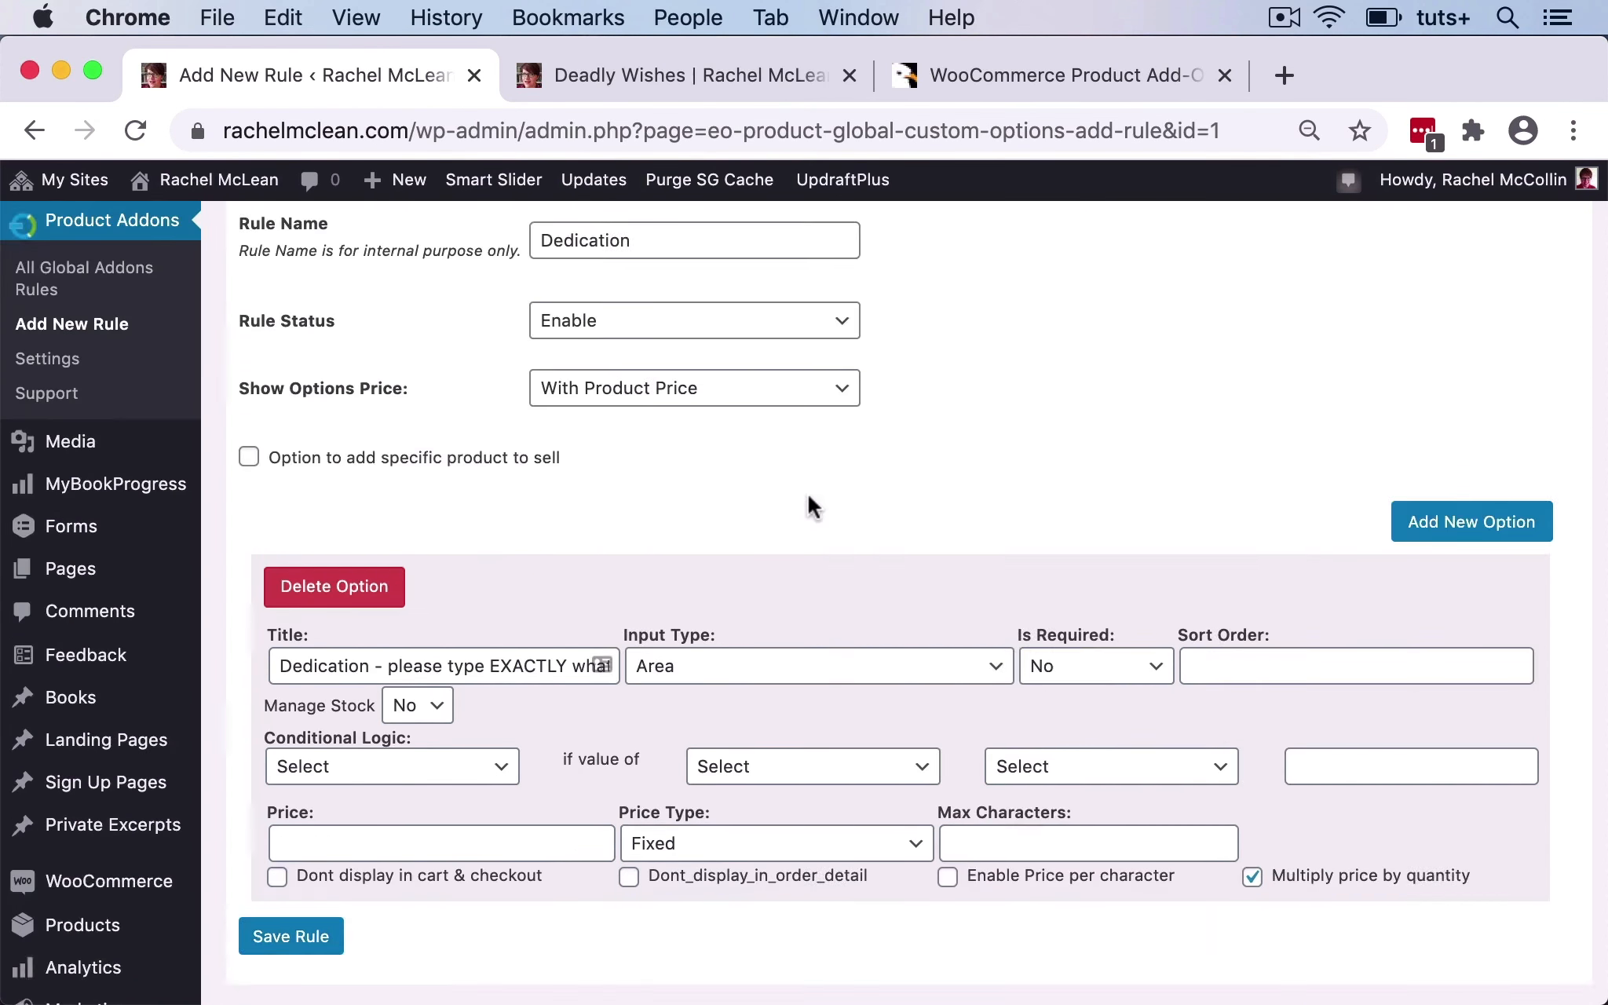
# Apply the rule to the Detective Zoe Finch, Other novels and stories, The Division Bell trilogy and The Village trilogy categories, and save it.
pyautogui.scroll(3, 807, 492)
pyautogui.click(569, 329)
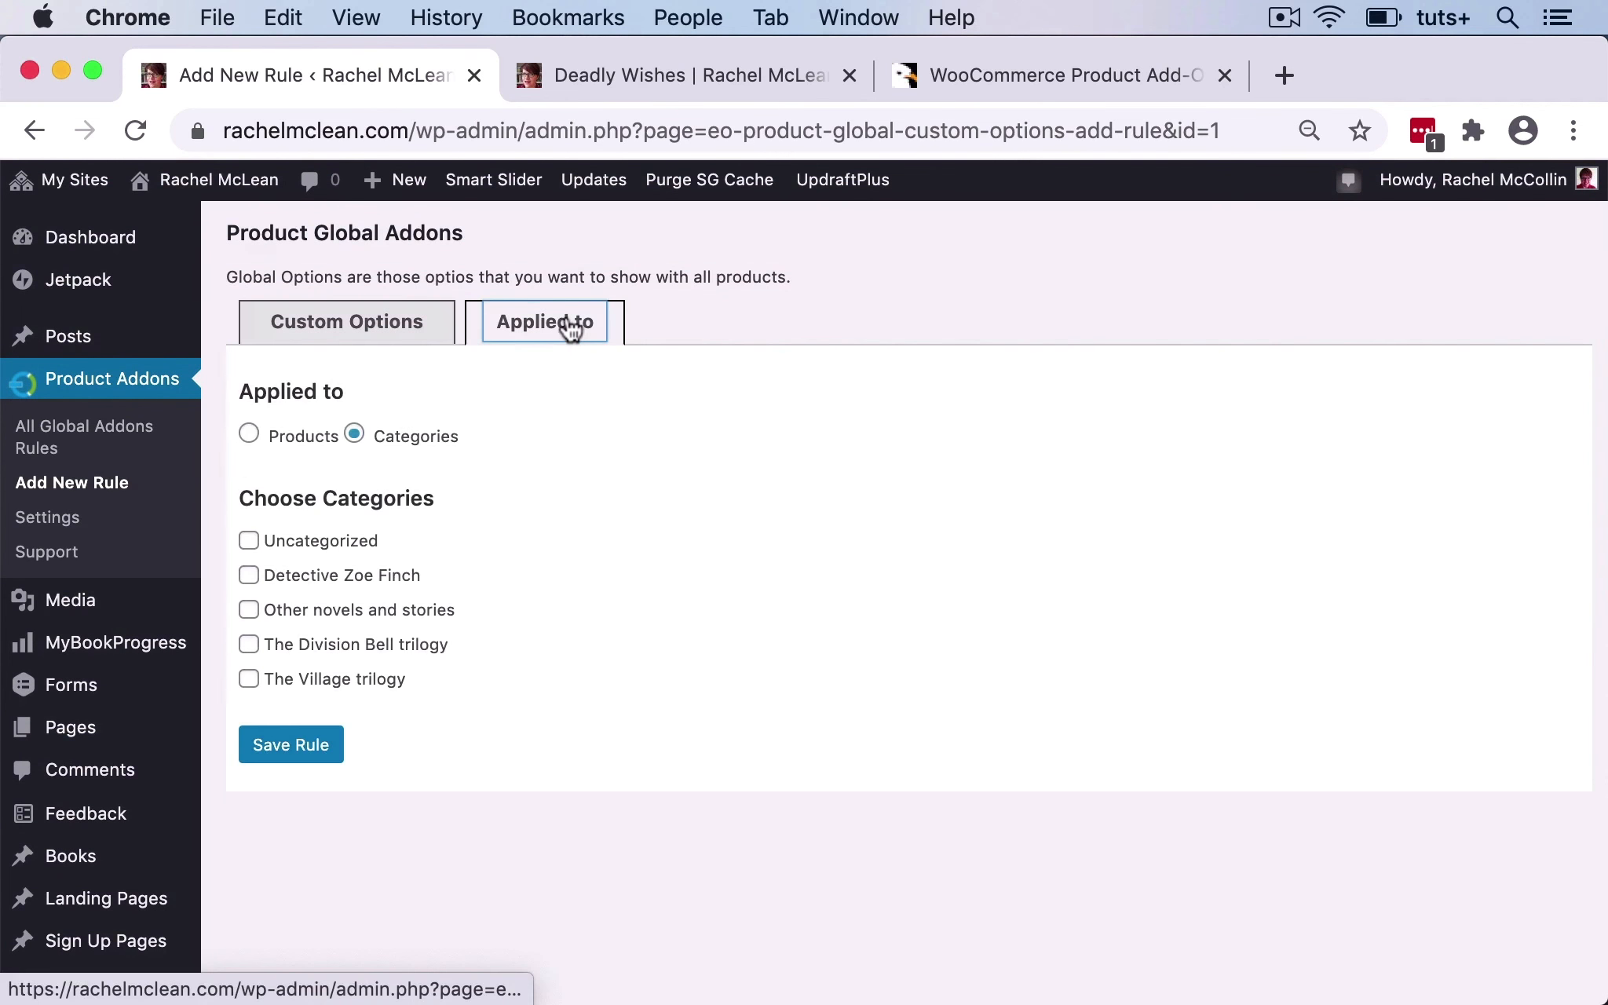
pyautogui.click(248, 577)
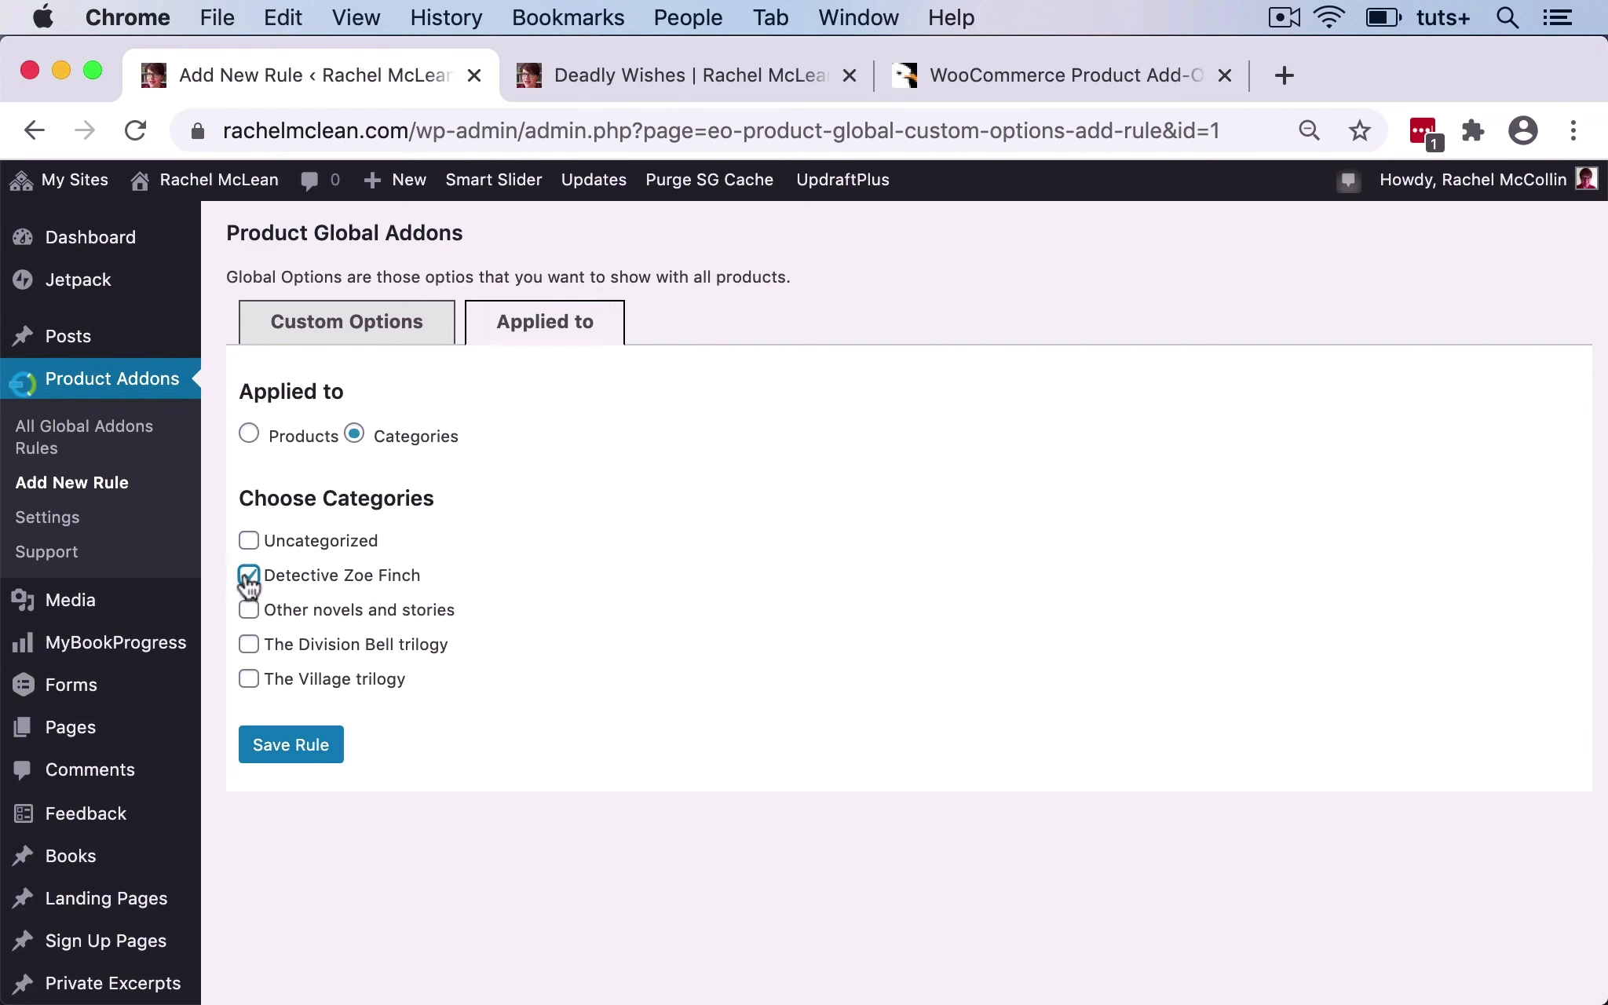
pyautogui.click(248, 612)
pyautogui.click(249, 646)
pyautogui.click(249, 680)
pyautogui.click(292, 744)
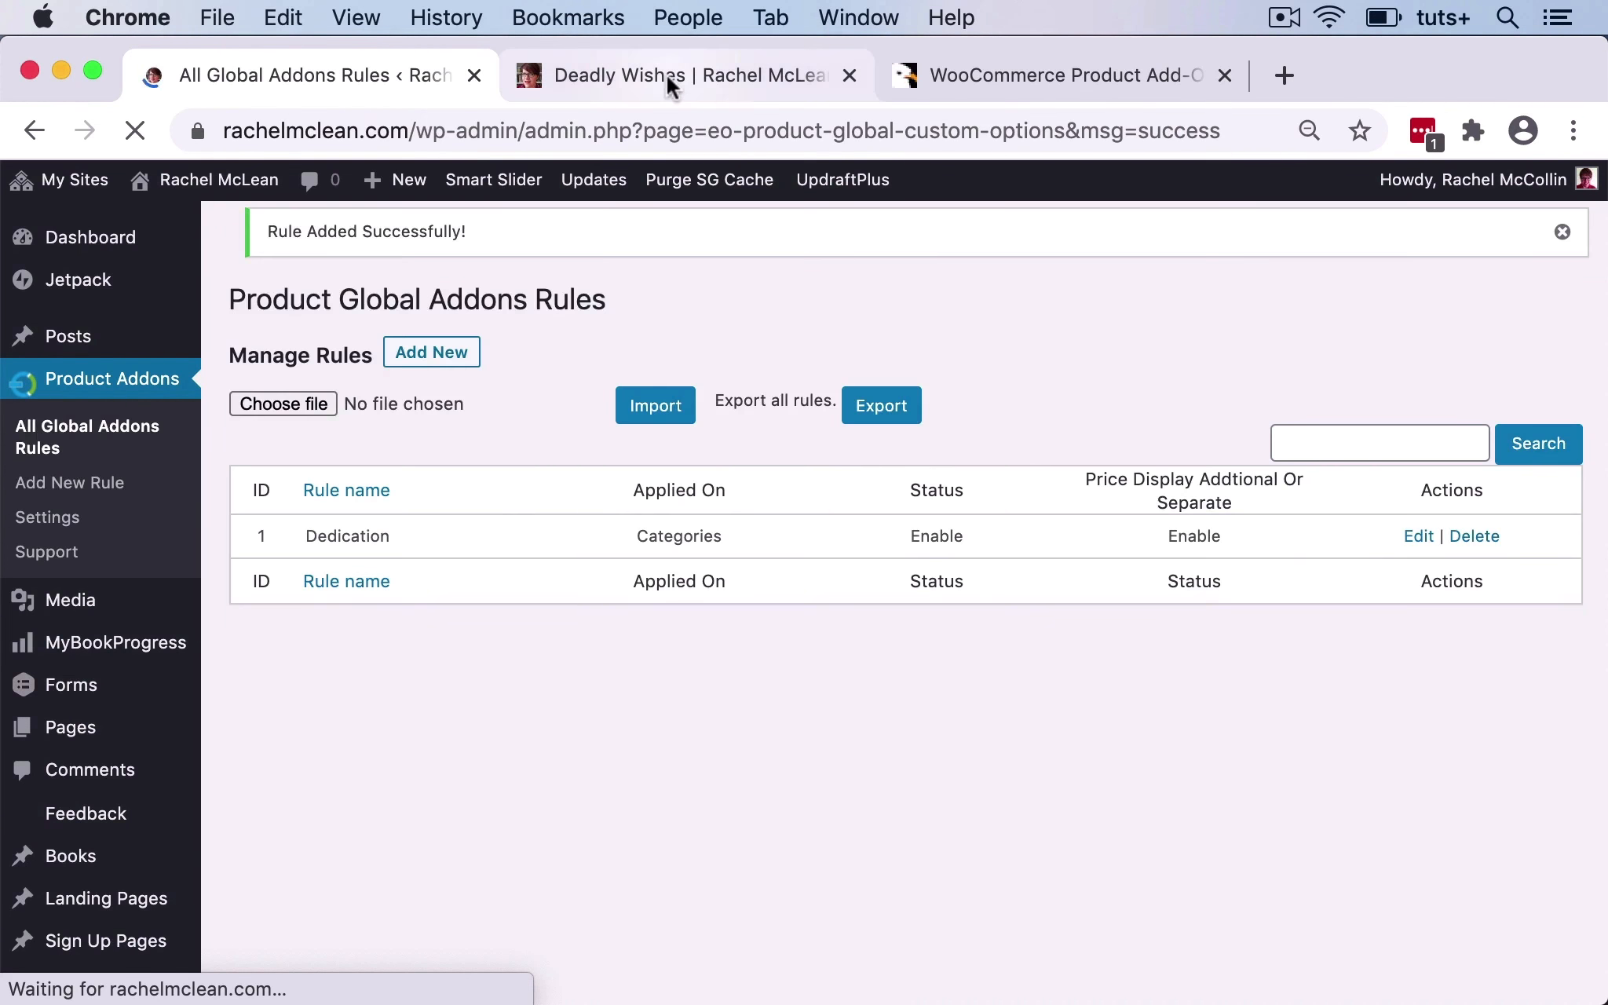
# Reload the Deadly Wishes product page and add the book to the cart with the dedication "To my greatest fan!".
pyautogui.click(665, 74)
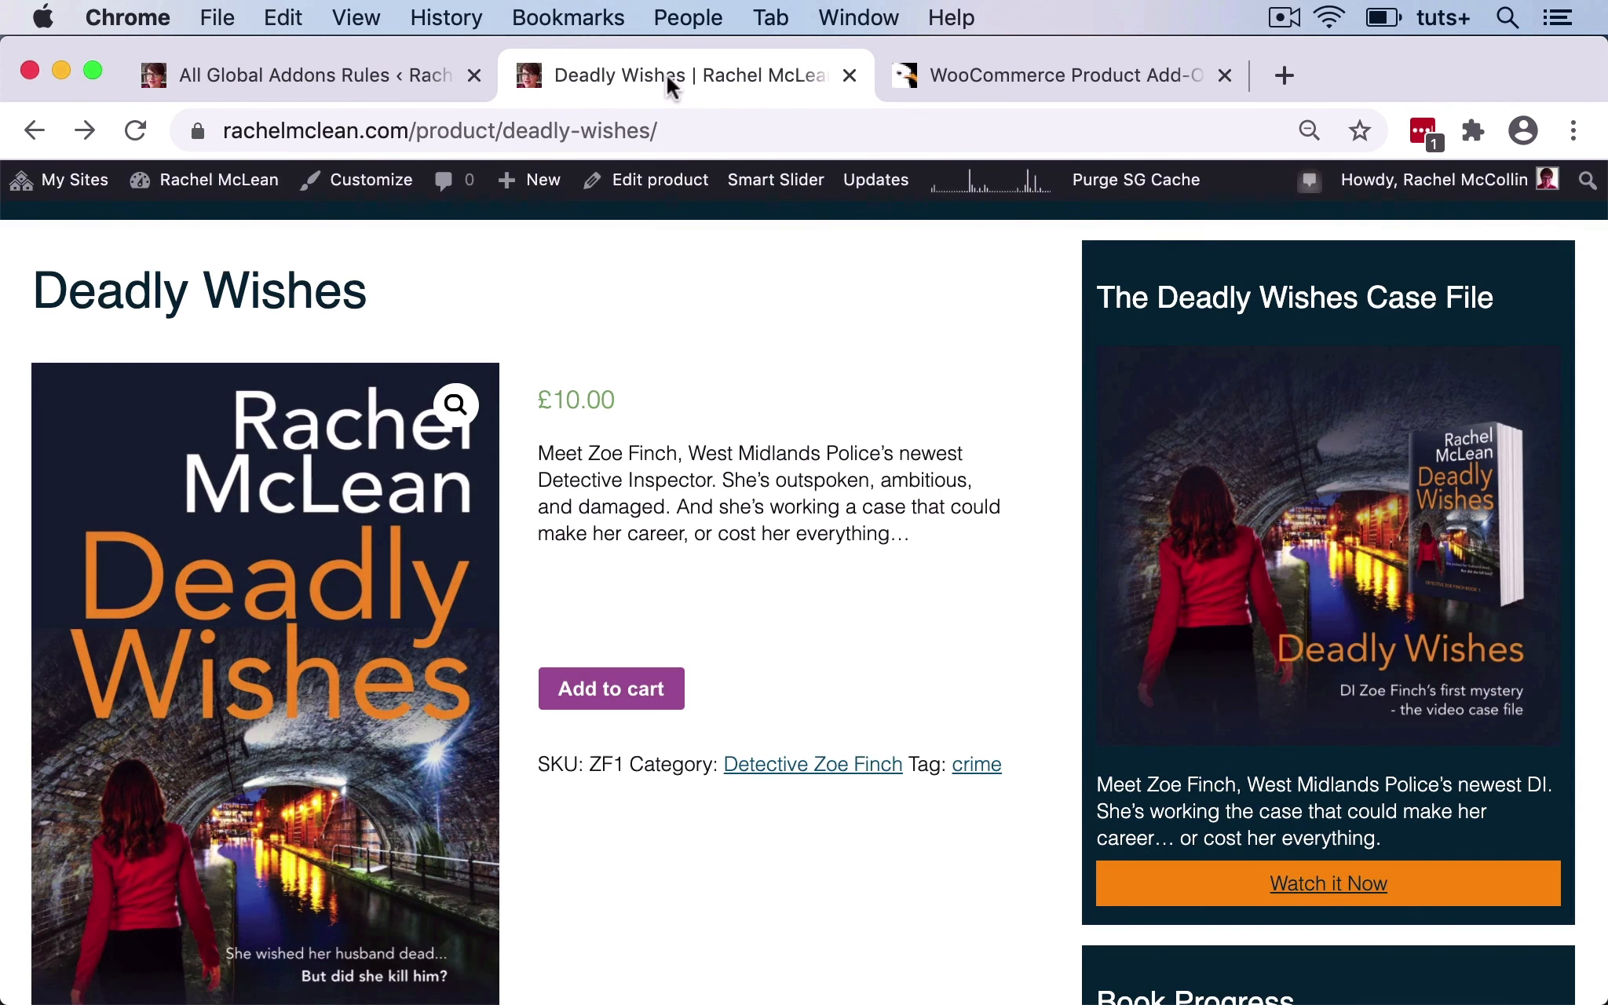
pyautogui.press('super+r')
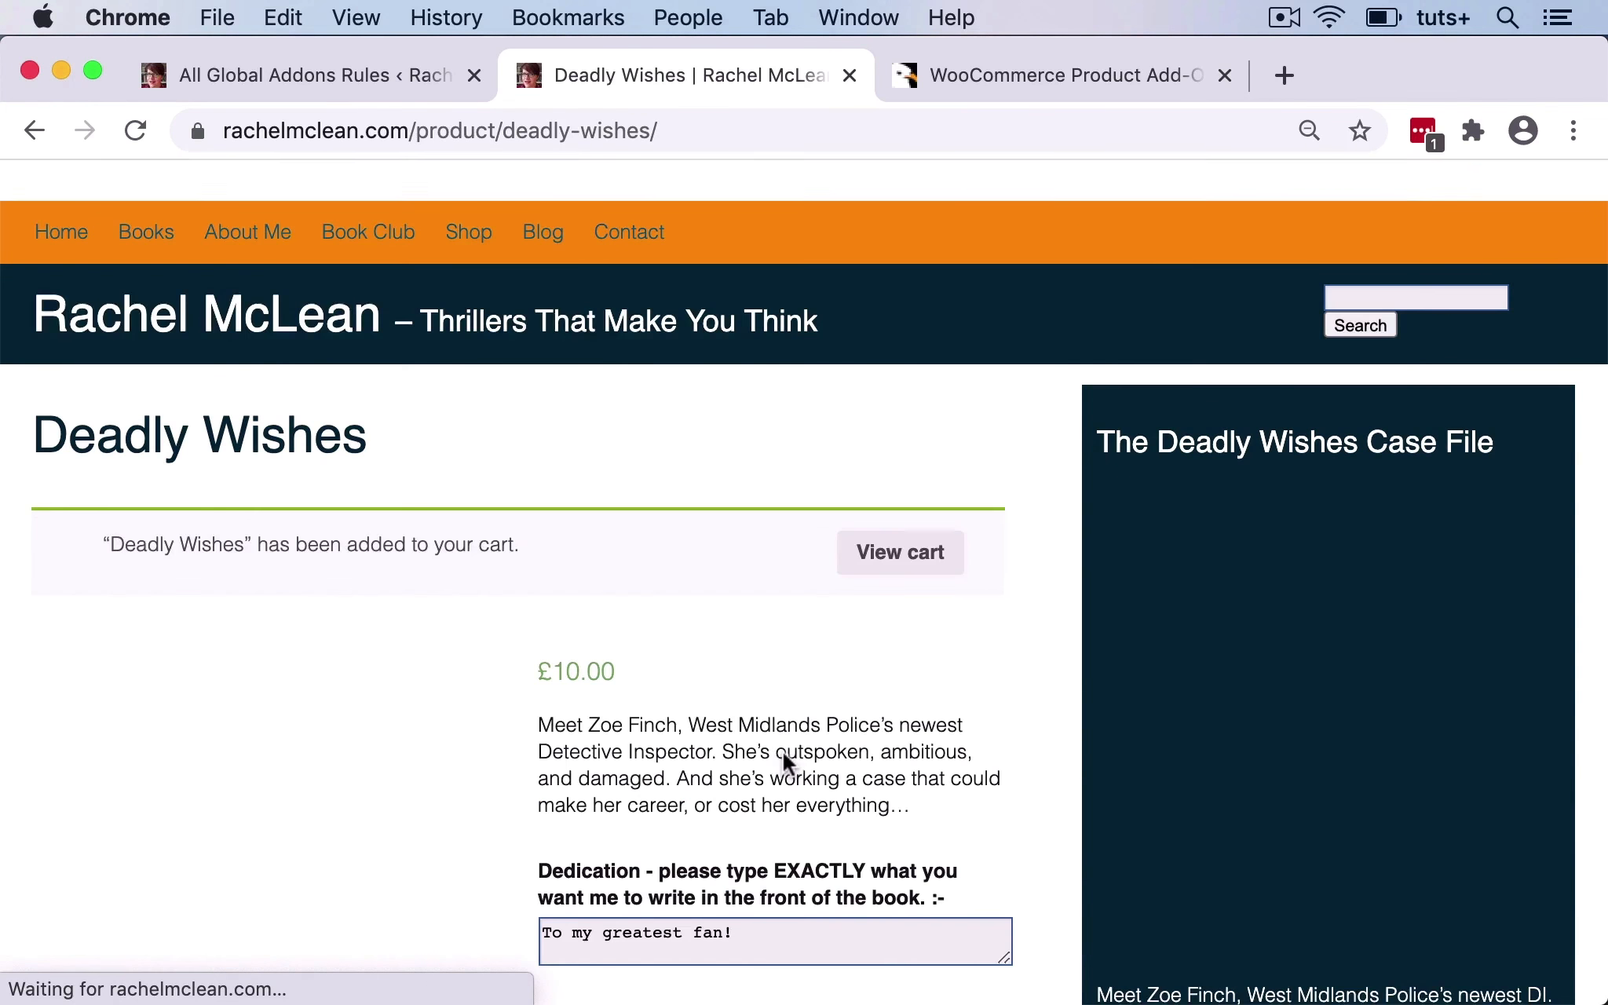
pyautogui.scroll(-2, 698, 634)
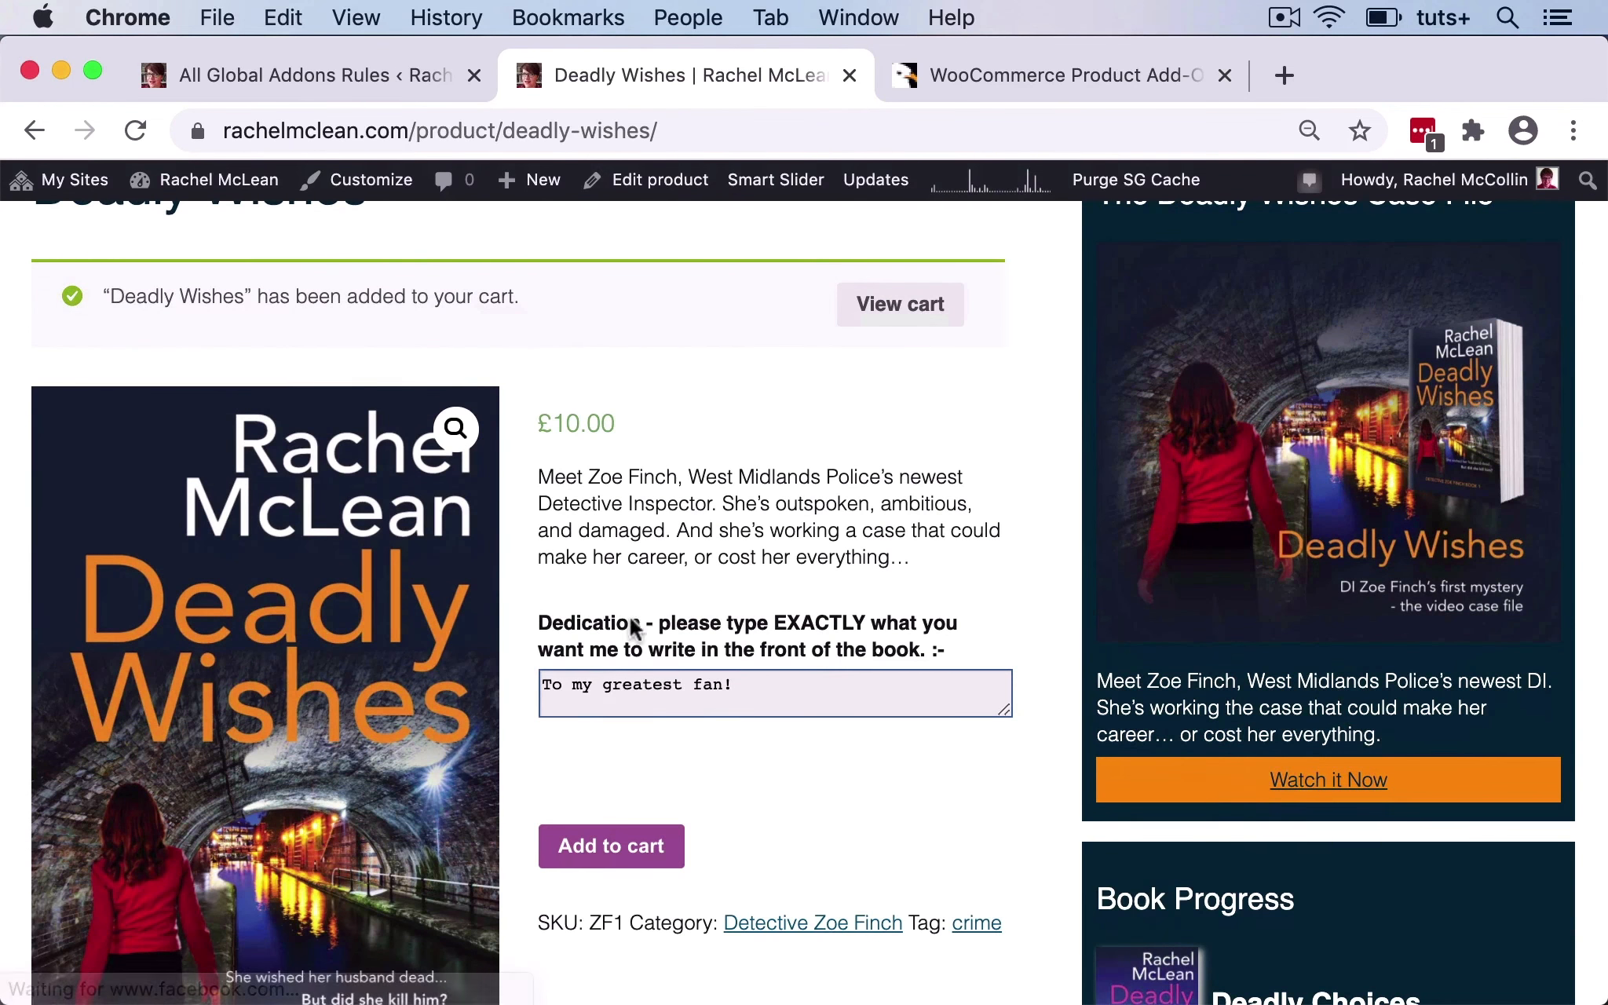
pyautogui.click(747, 686)
# Open the cart and examine the Deadly Wishes dedication text and the cart totals.
pyautogui.scroll(2, 747, 685)
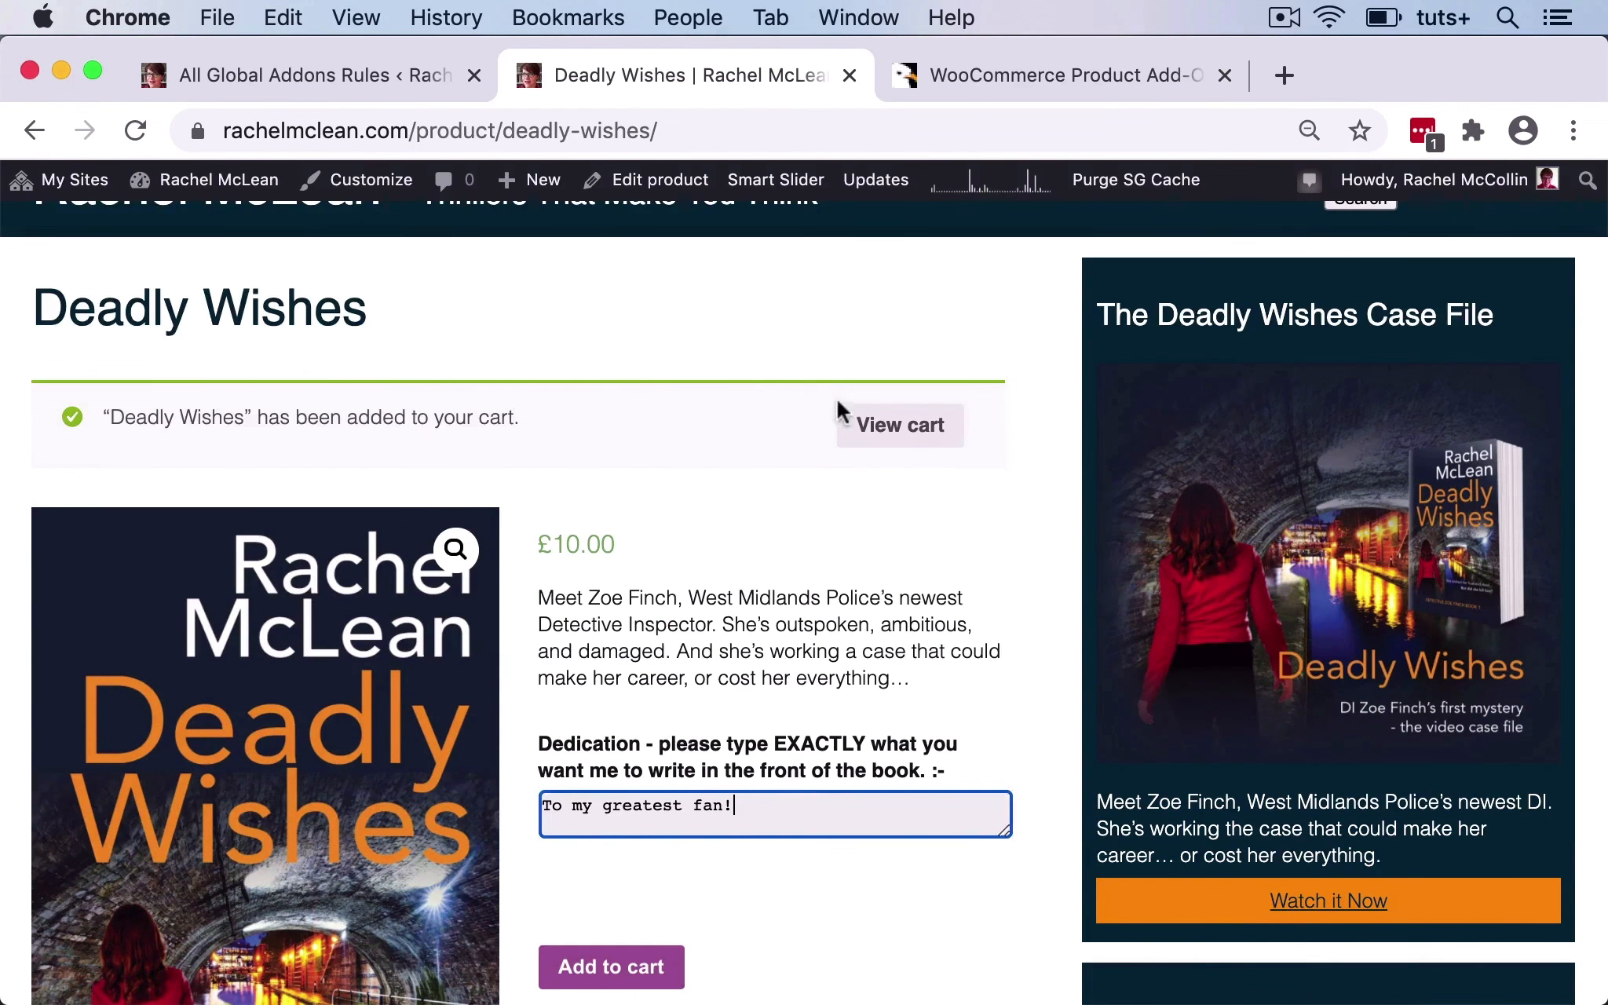
pyautogui.click(903, 425)
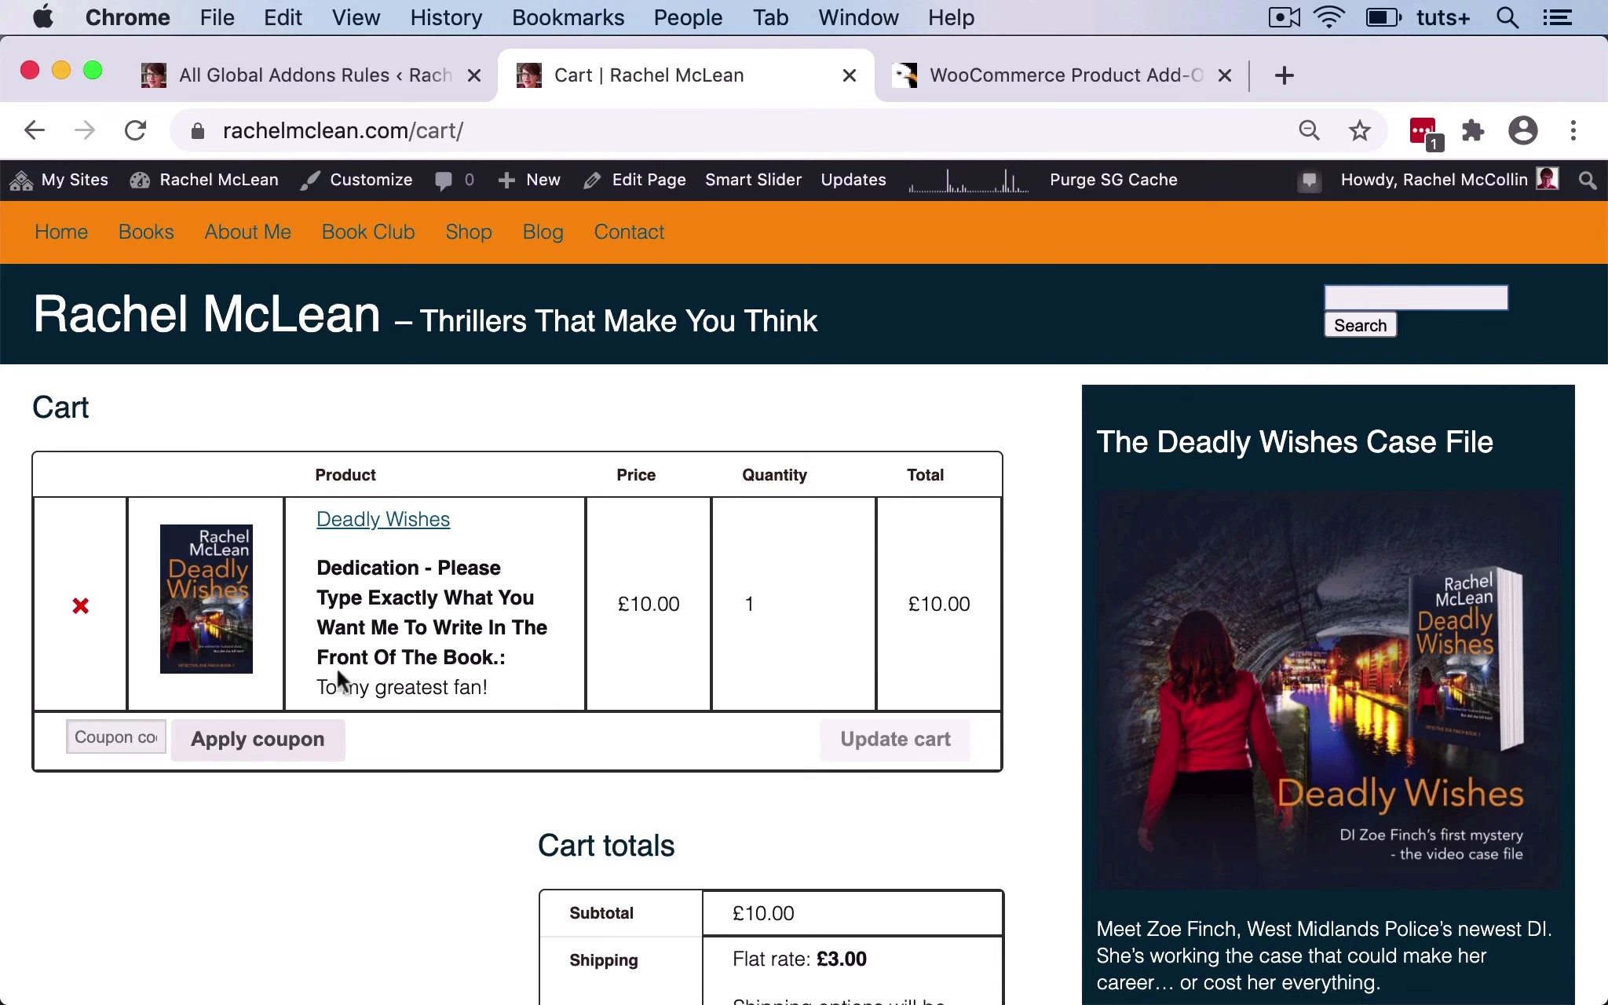
pyautogui.scroll(-5, 529, 685)
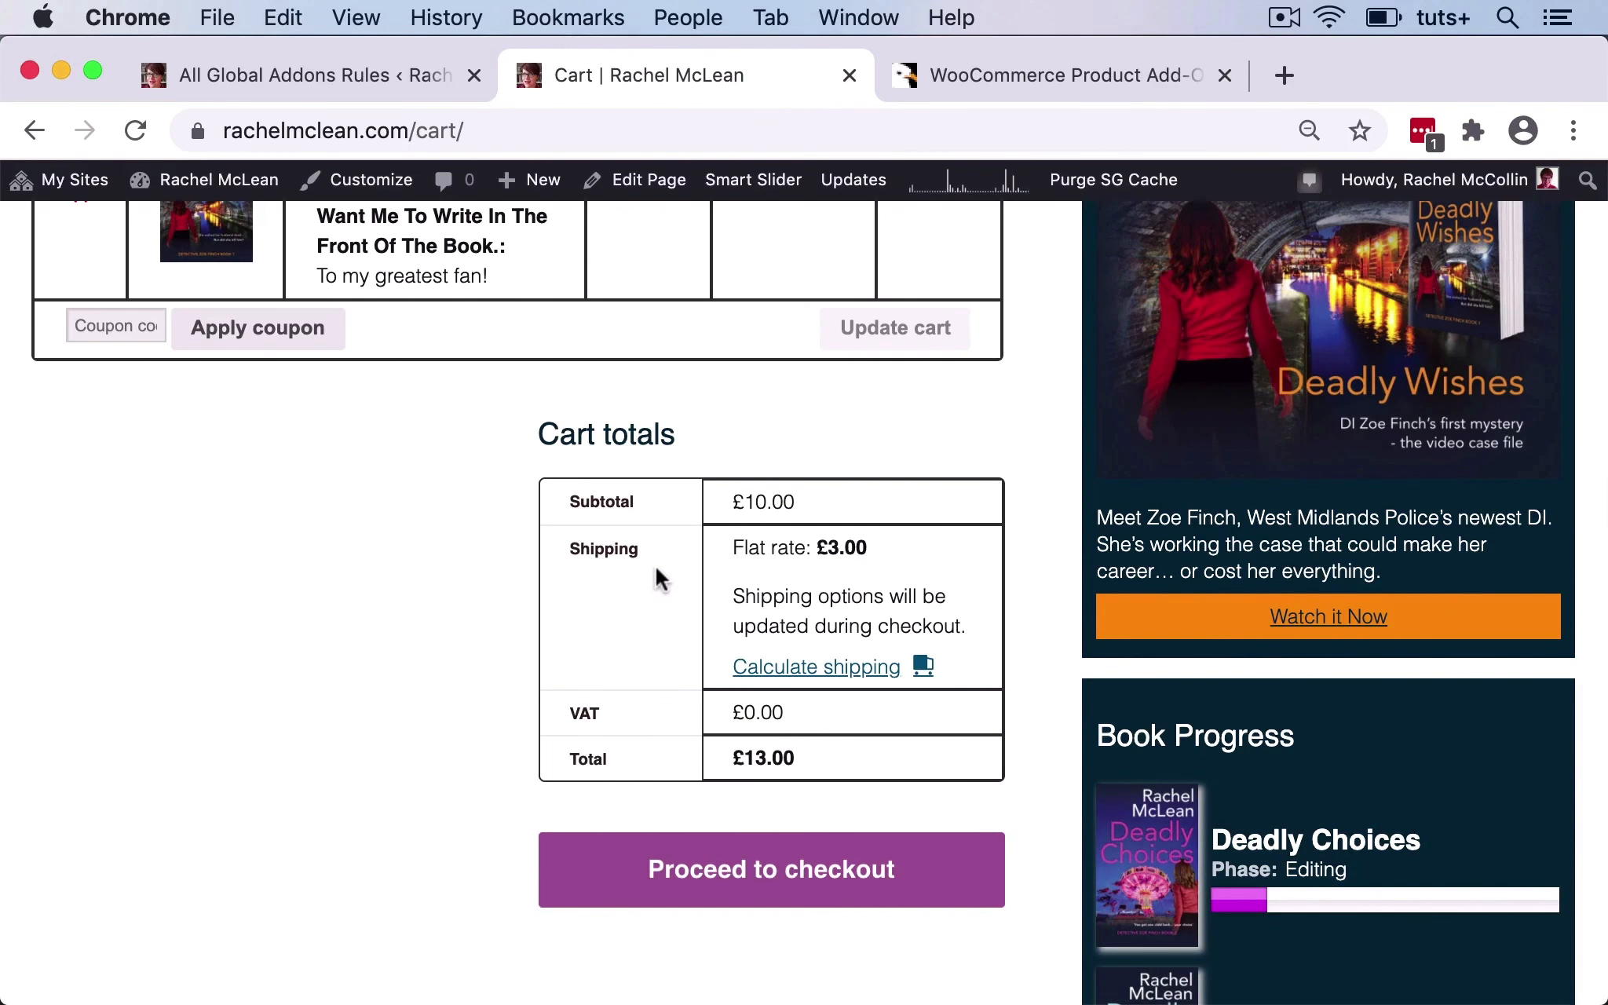
# Review the Deadly Wishes line and its dedication in the cart, and switch to the Product Add-Ons plugin page.
pyautogui.scroll(1, 656, 568)
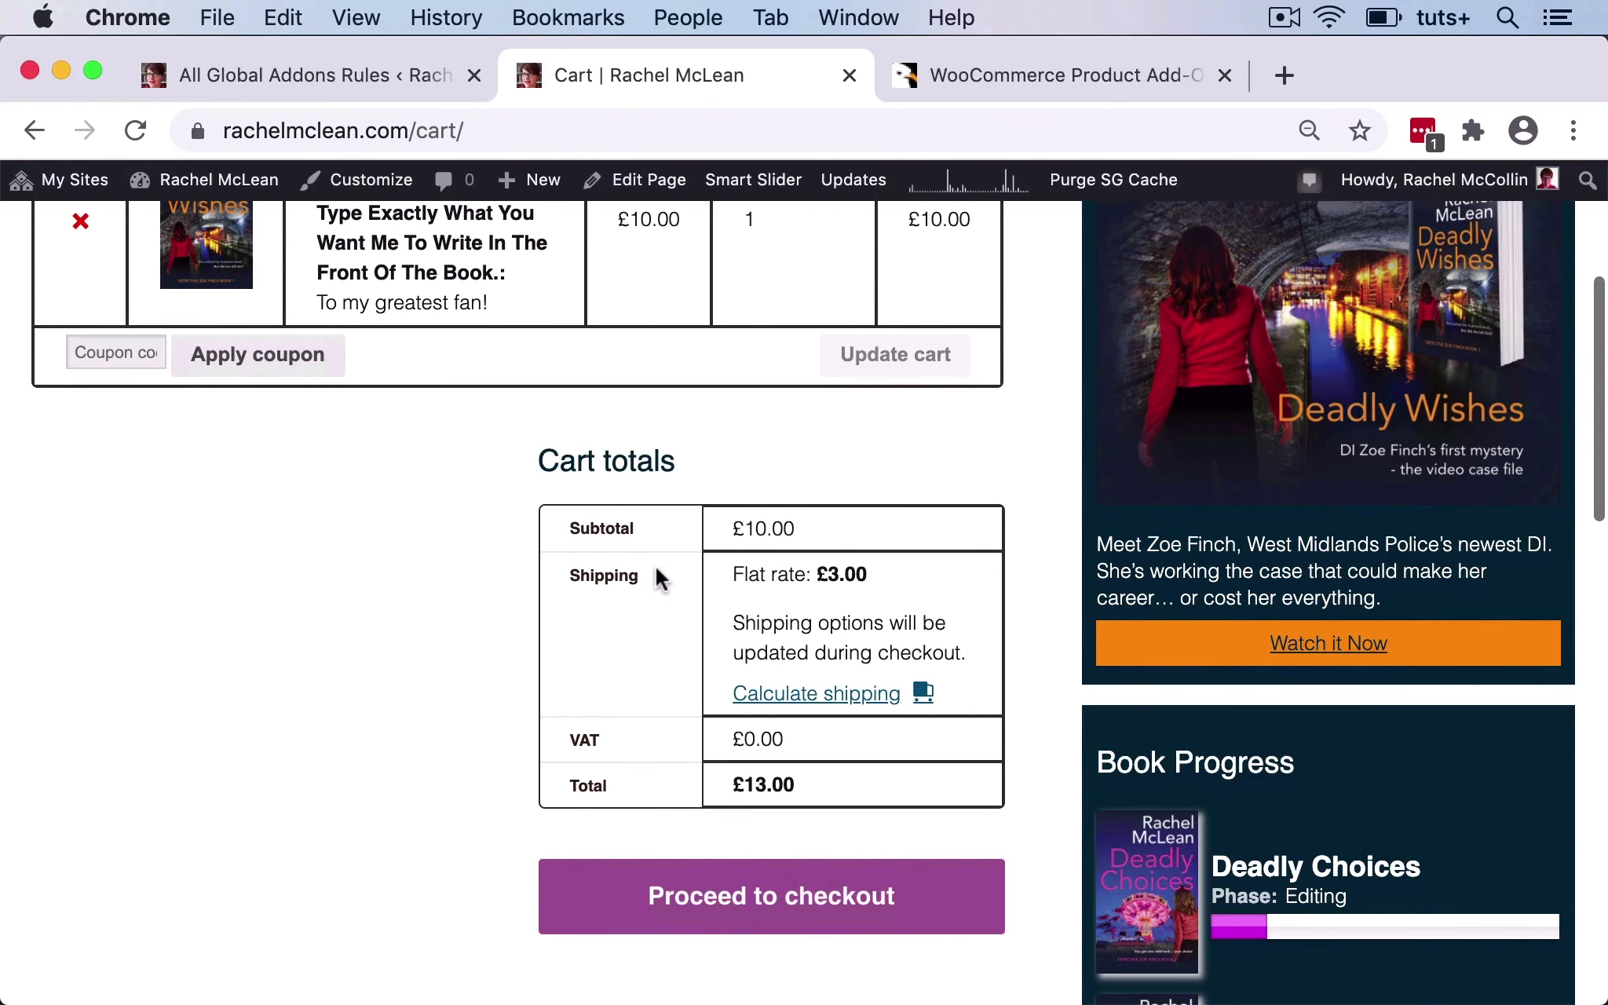
pyautogui.scroll(5, 656, 568)
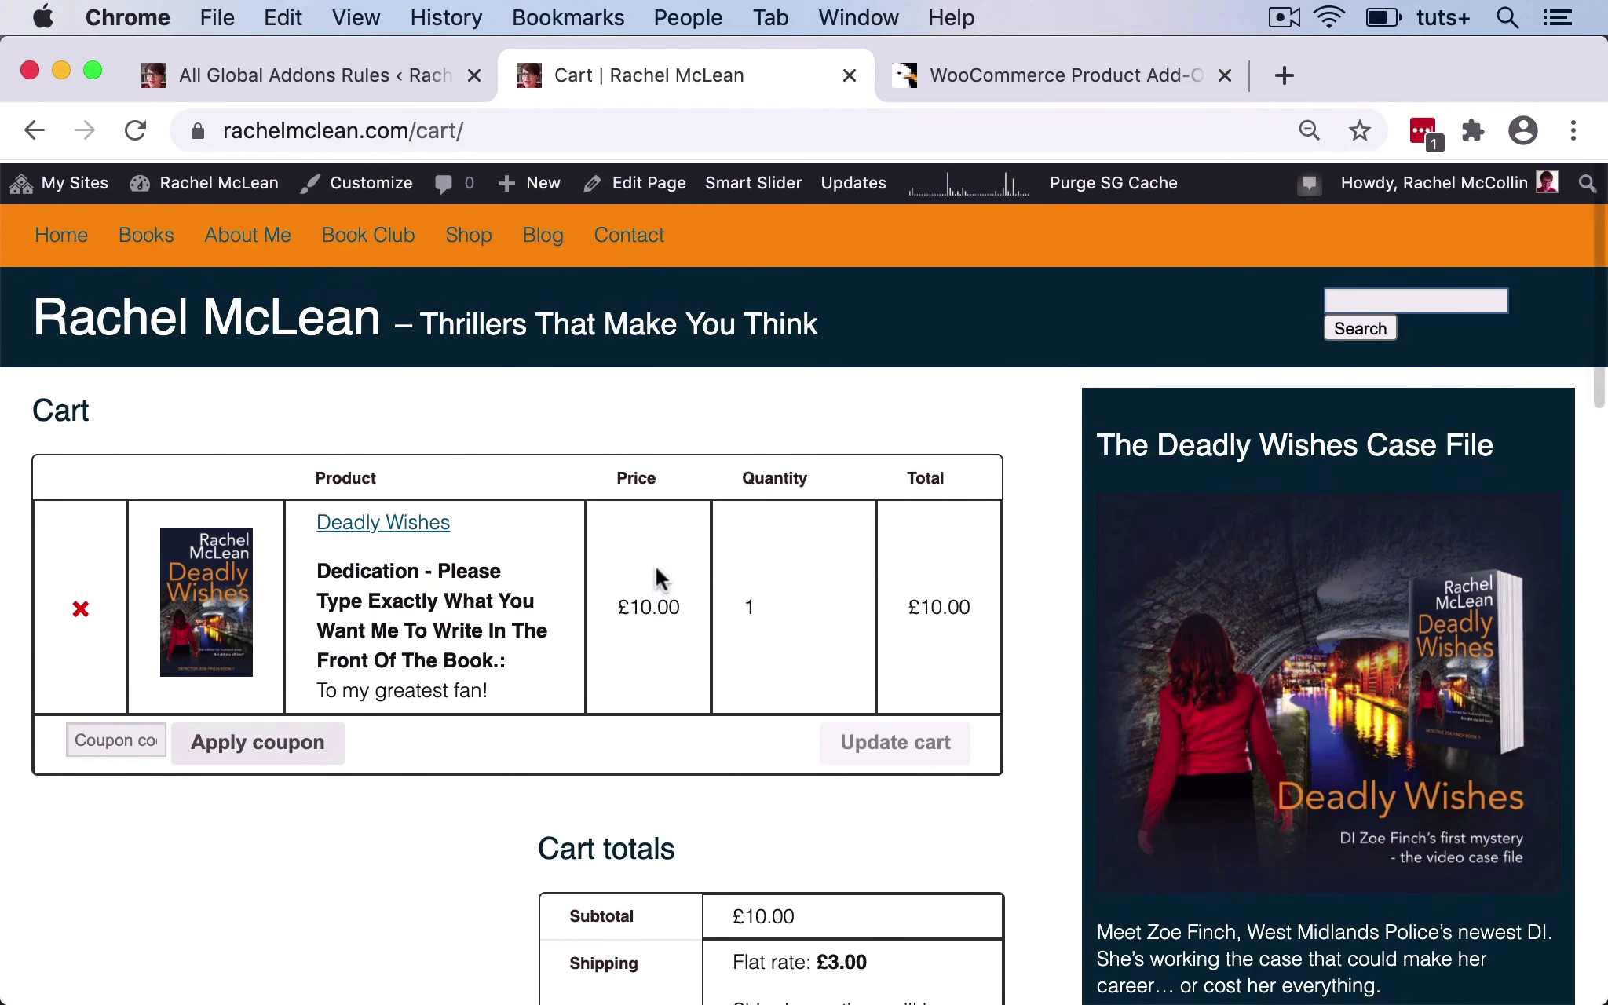
pyautogui.scroll(-1, 655, 565)
pyautogui.scroll(1, 657, 566)
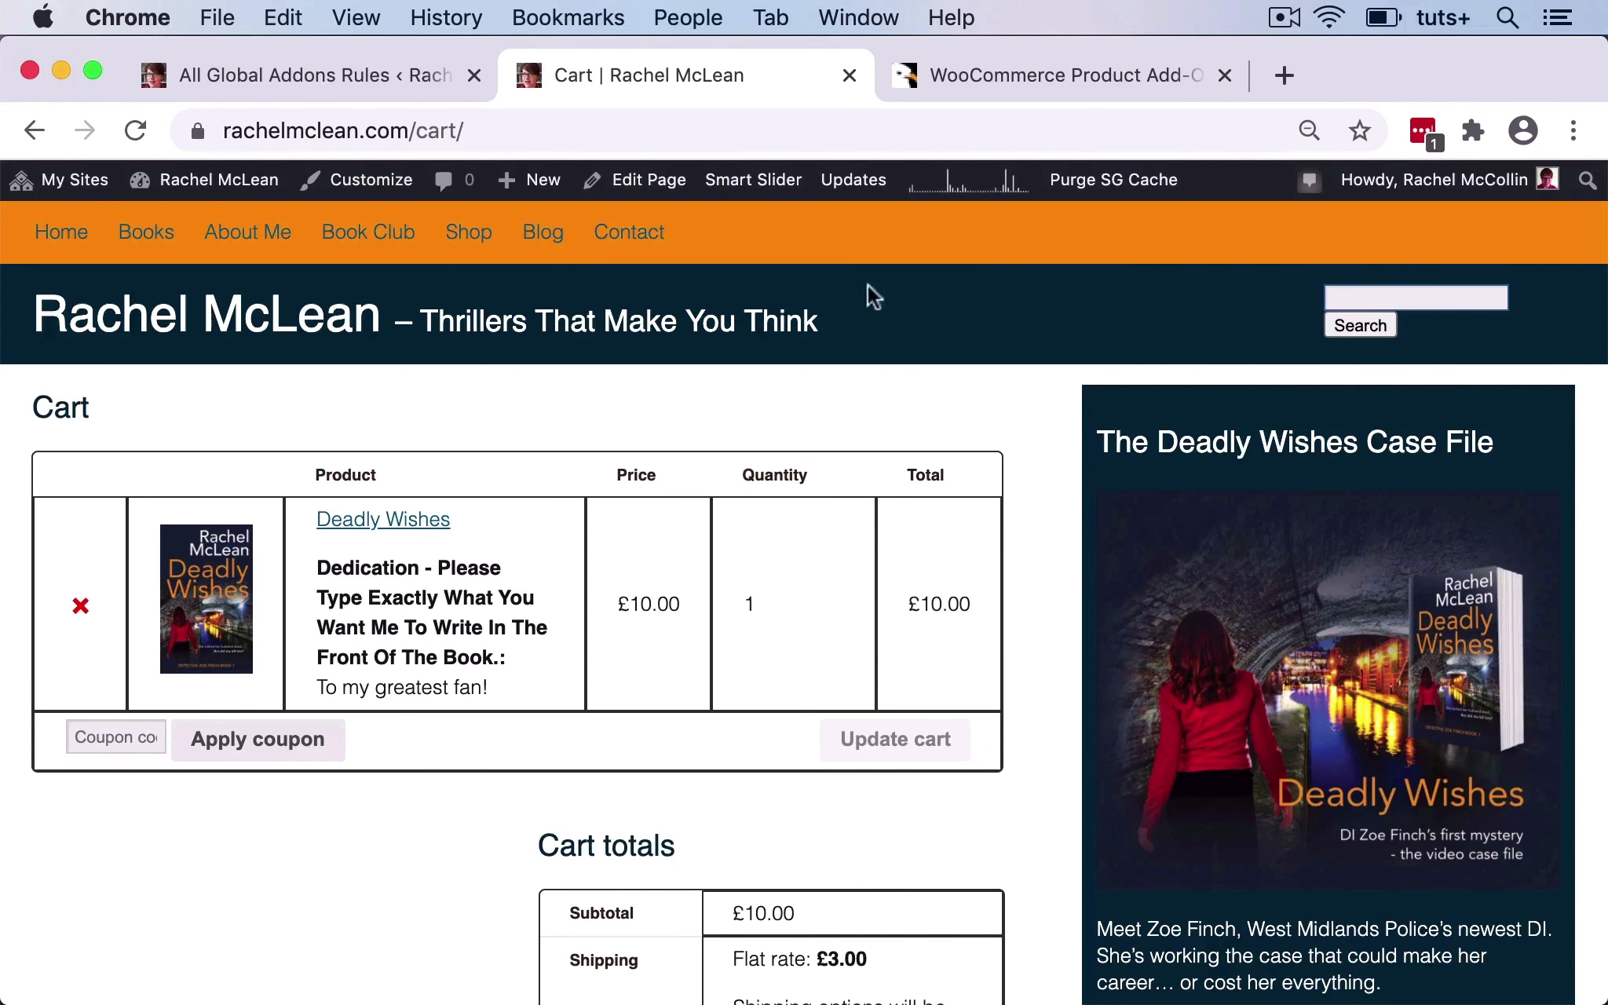
pyautogui.click(1052, 69)
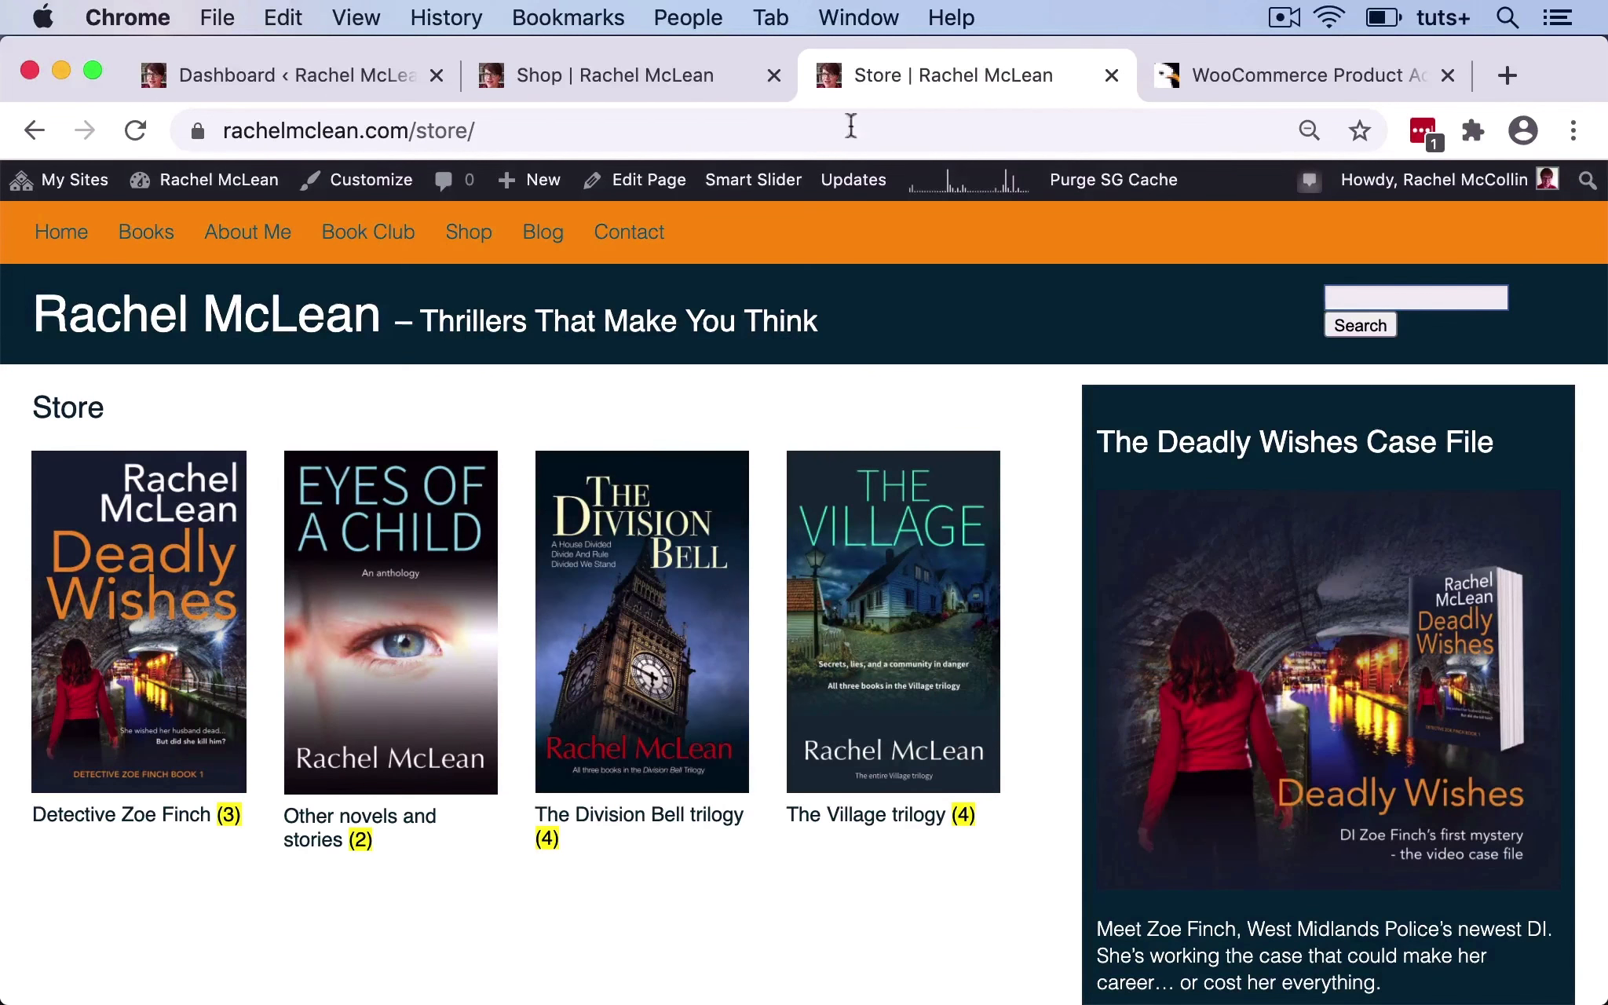
# Bring up the WooCommerce Dashboard window and look through the example stores, from Good Dye Young to HURU, ending on the WooCommerce dashboard.
pyautogui.click(856, 19)
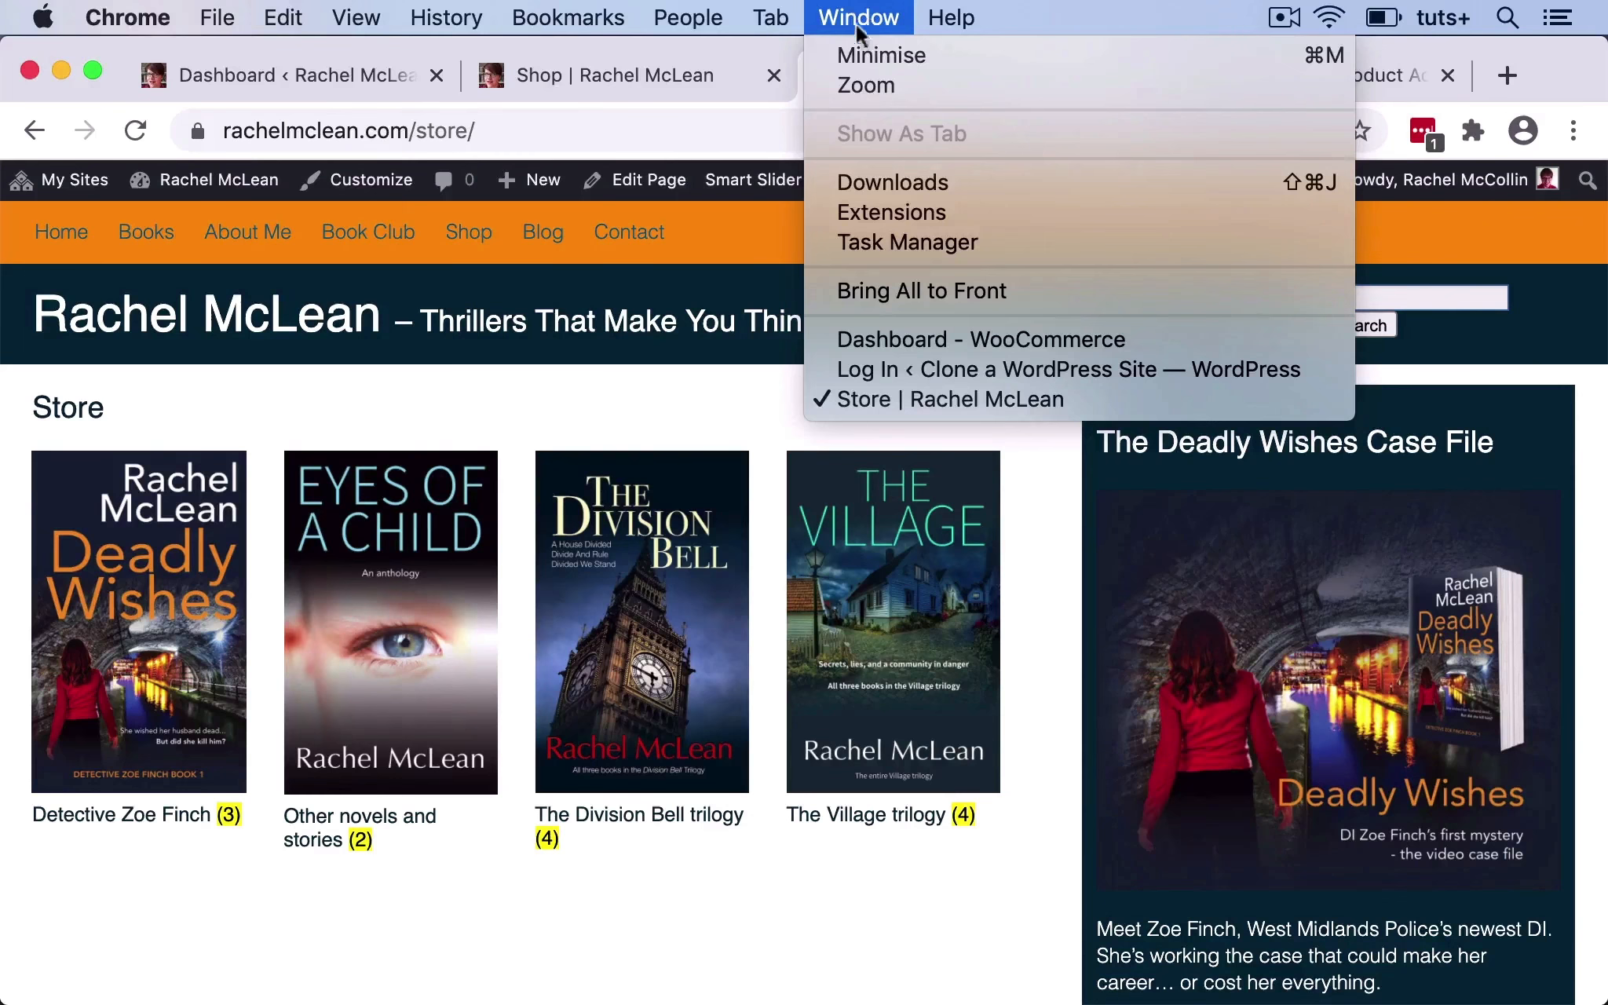
pyautogui.click(904, 339)
pyautogui.click(664, 72)
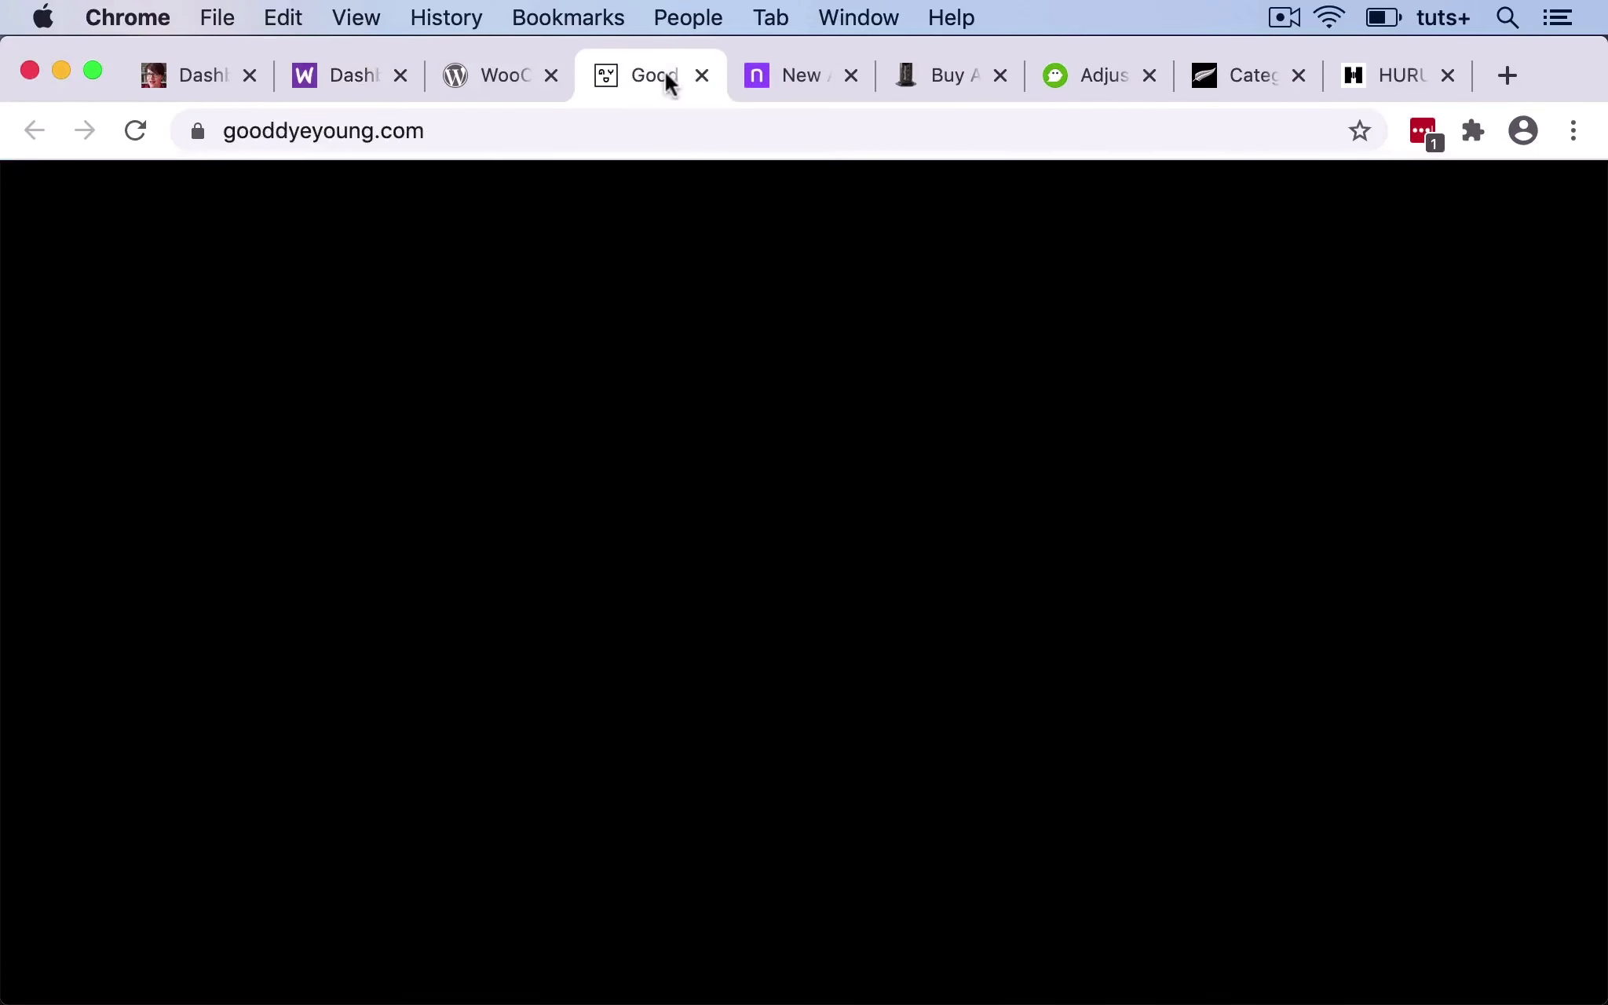
pyautogui.click(809, 76)
pyautogui.click(968, 79)
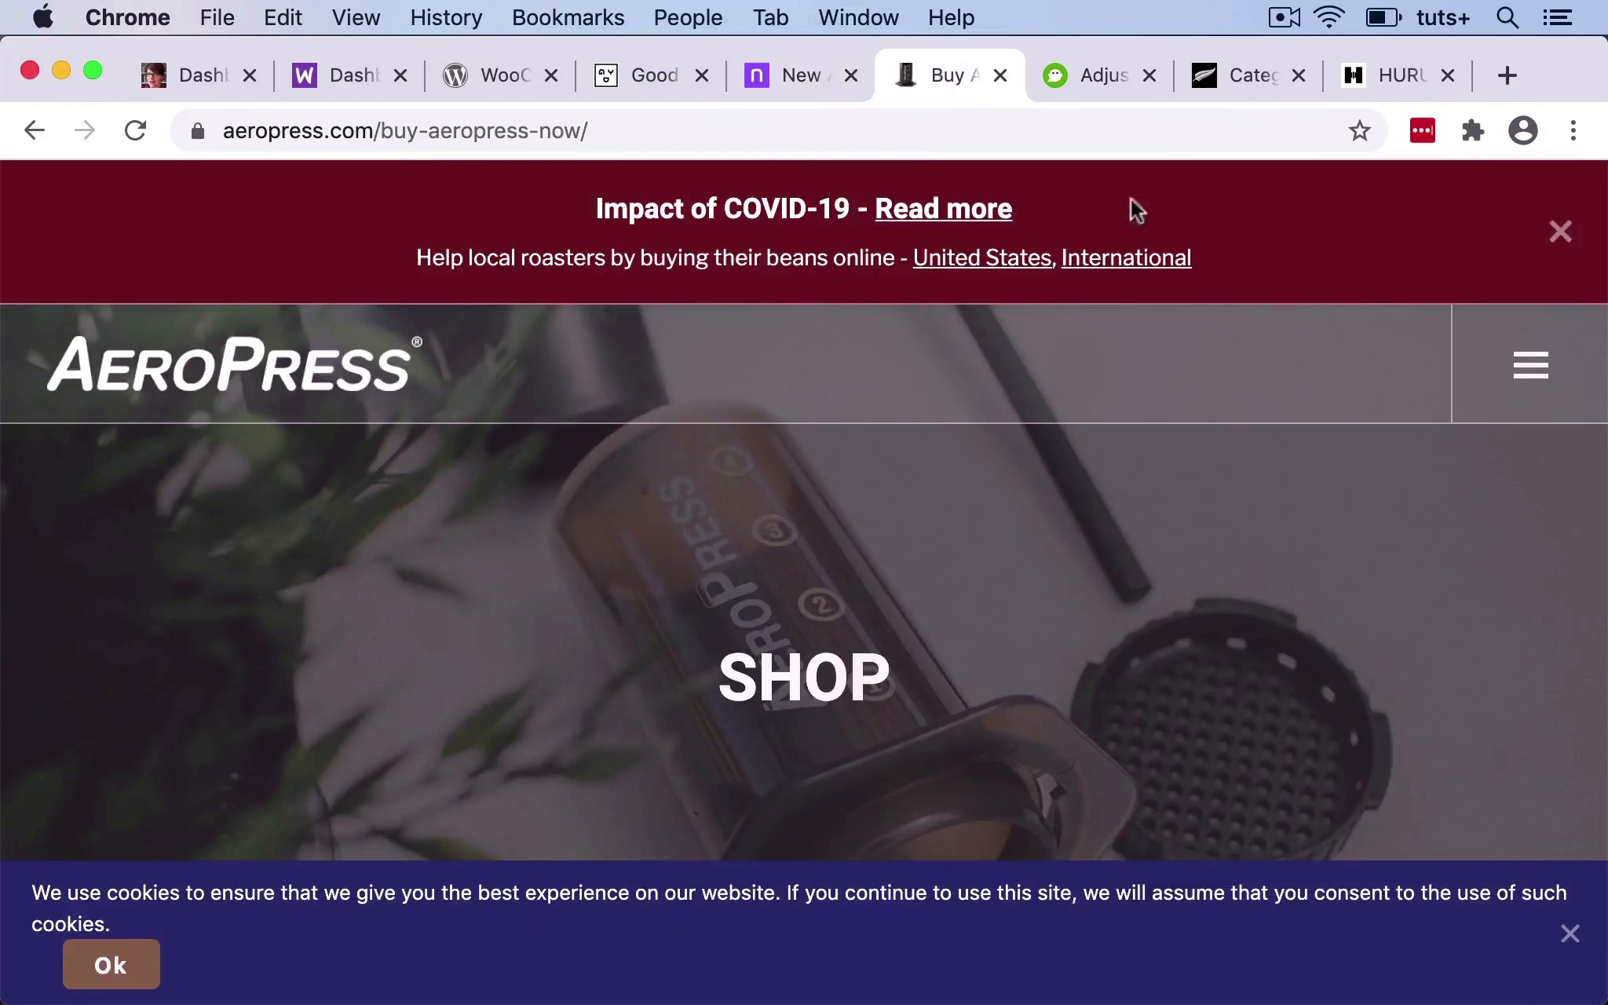
pyautogui.click(1102, 74)
pyautogui.click(1252, 77)
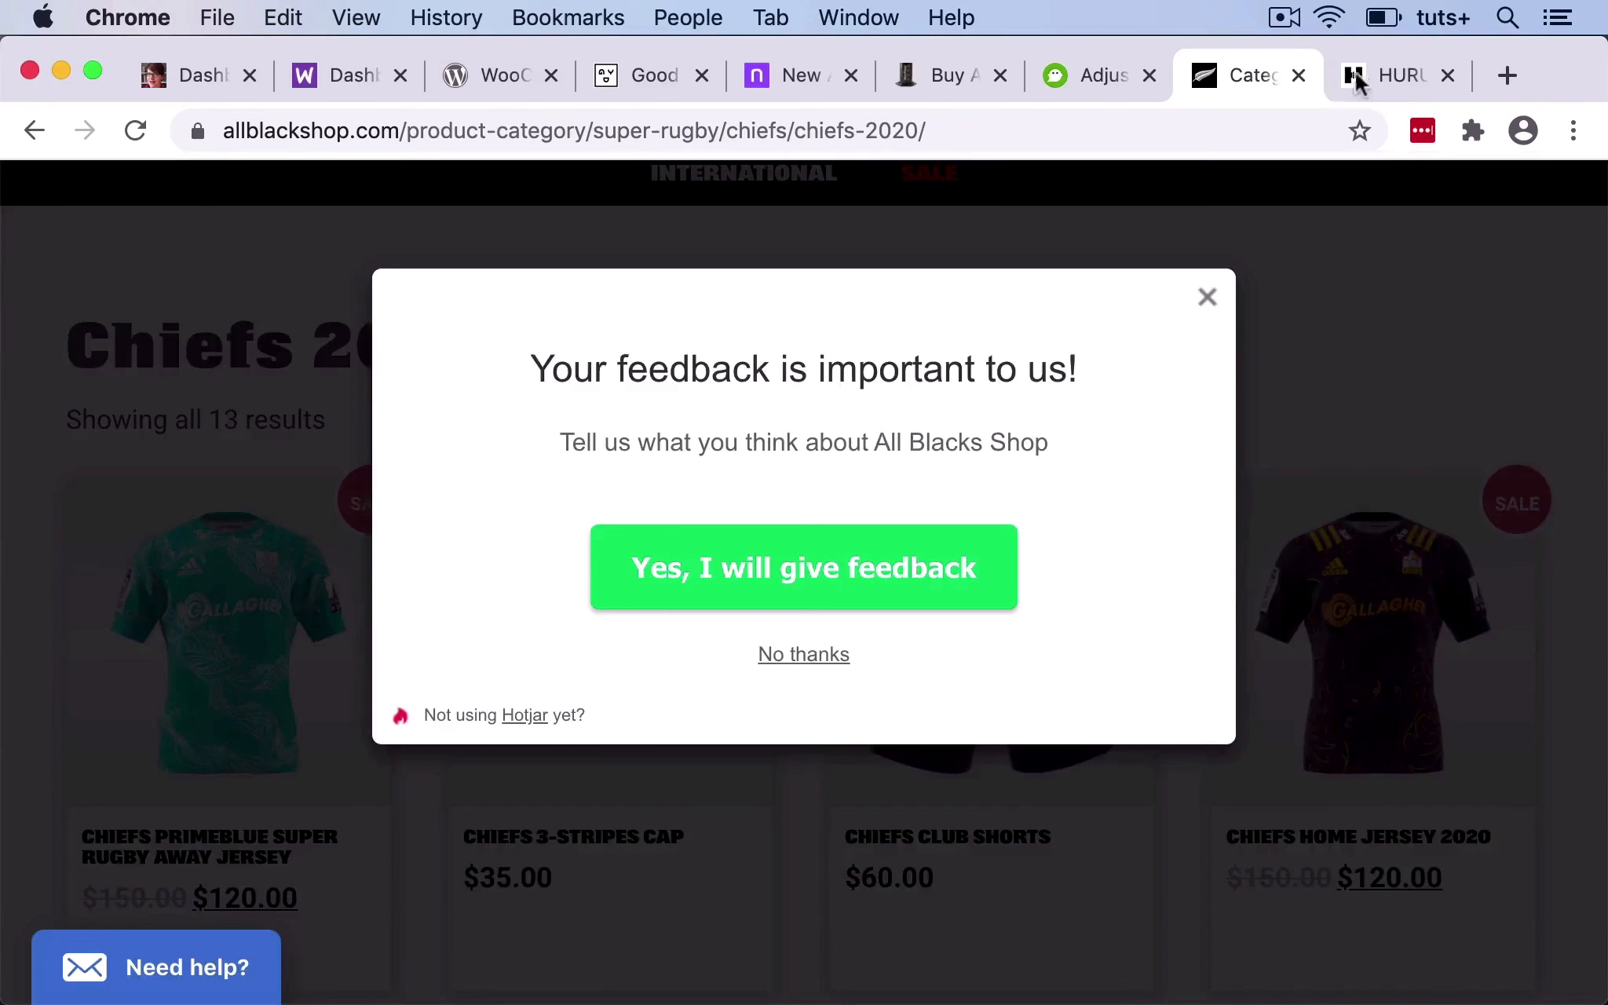
pyautogui.click(1407, 75)
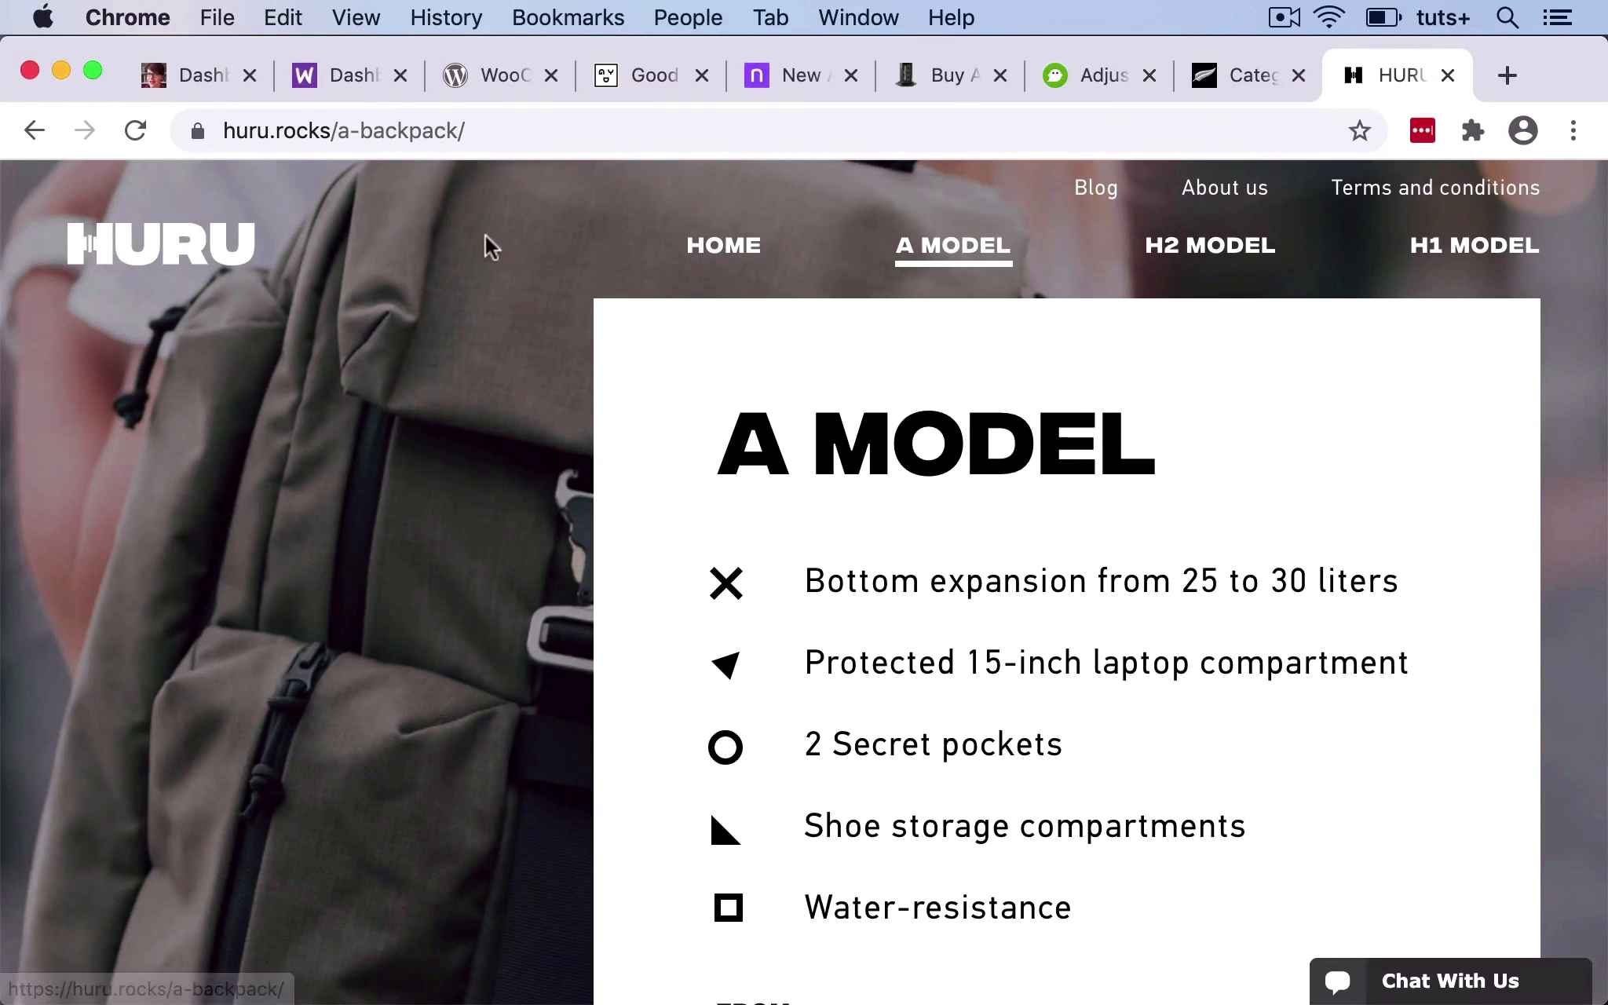
pyautogui.click(352, 79)
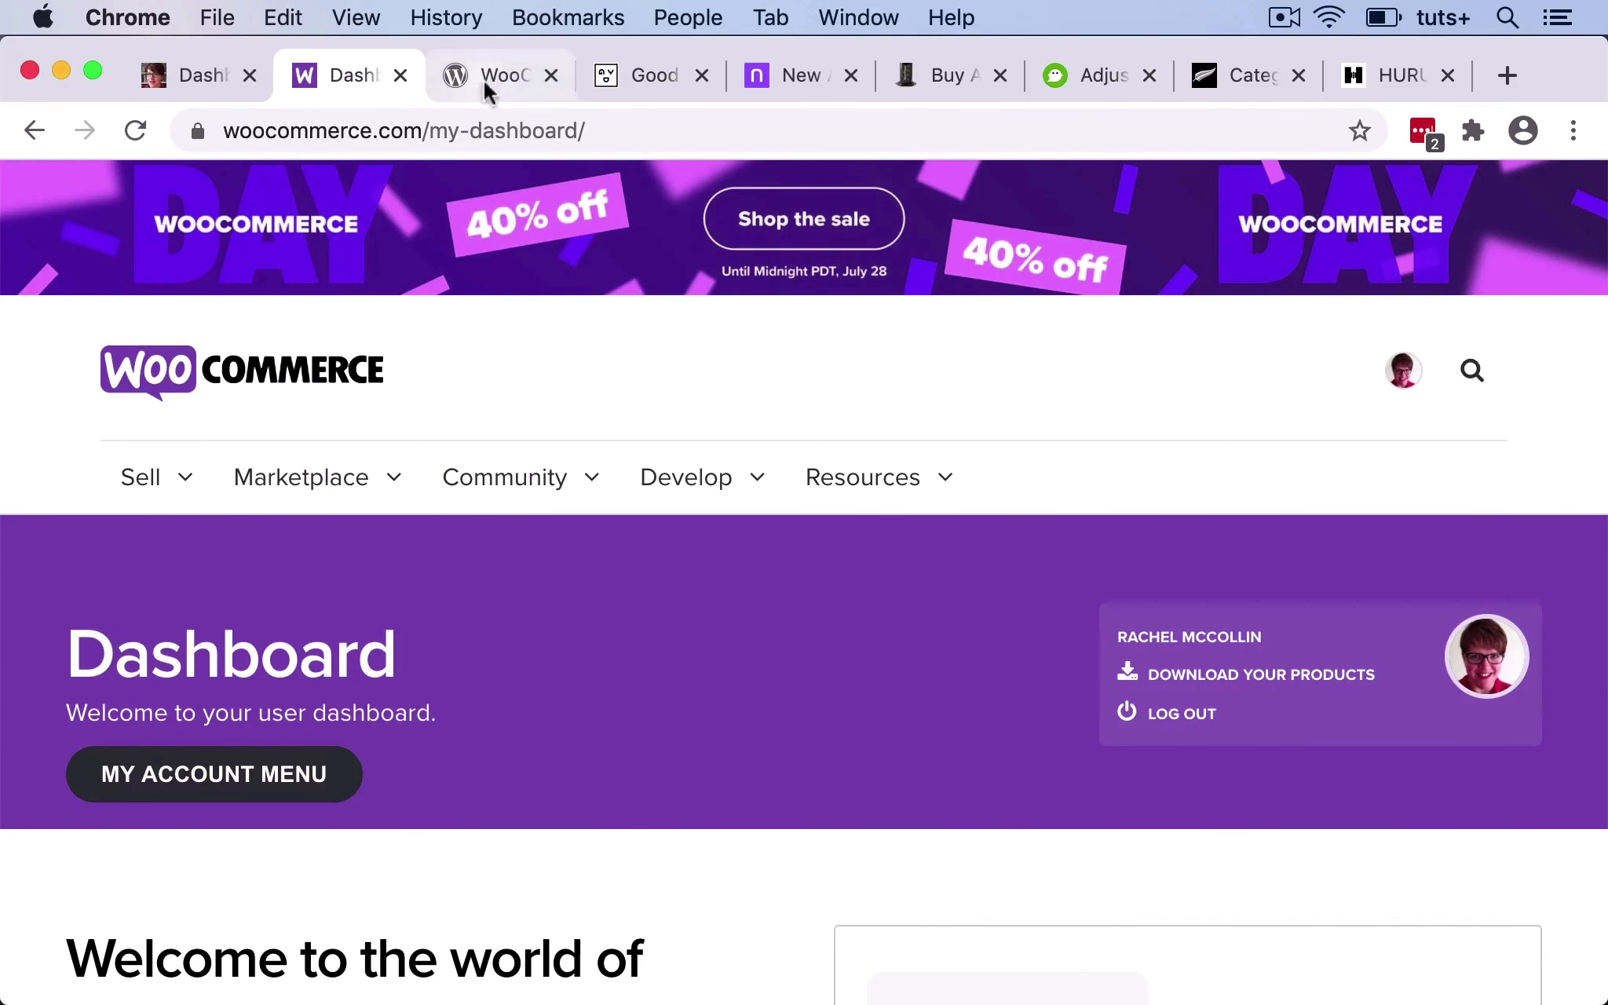
# Examine the book prices and quantity fields of the order form on the site's old Shop page.
pyautogui.hotkey('ctrl', 'Tab')
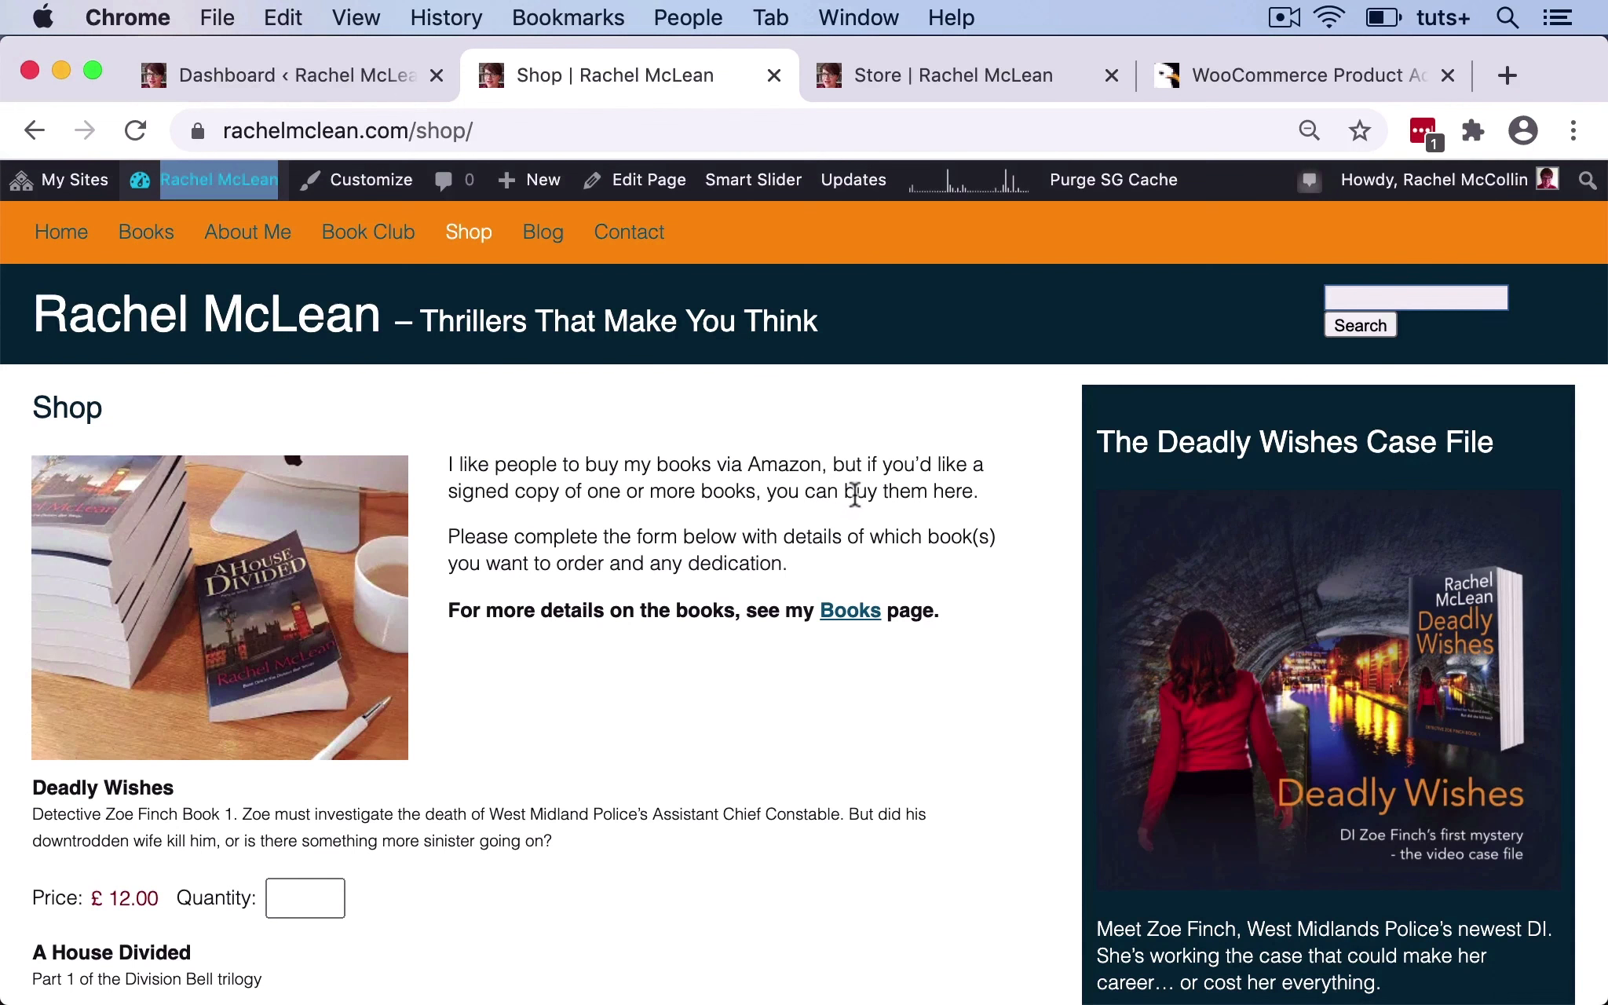
pyautogui.scroll(-5, 854, 495)
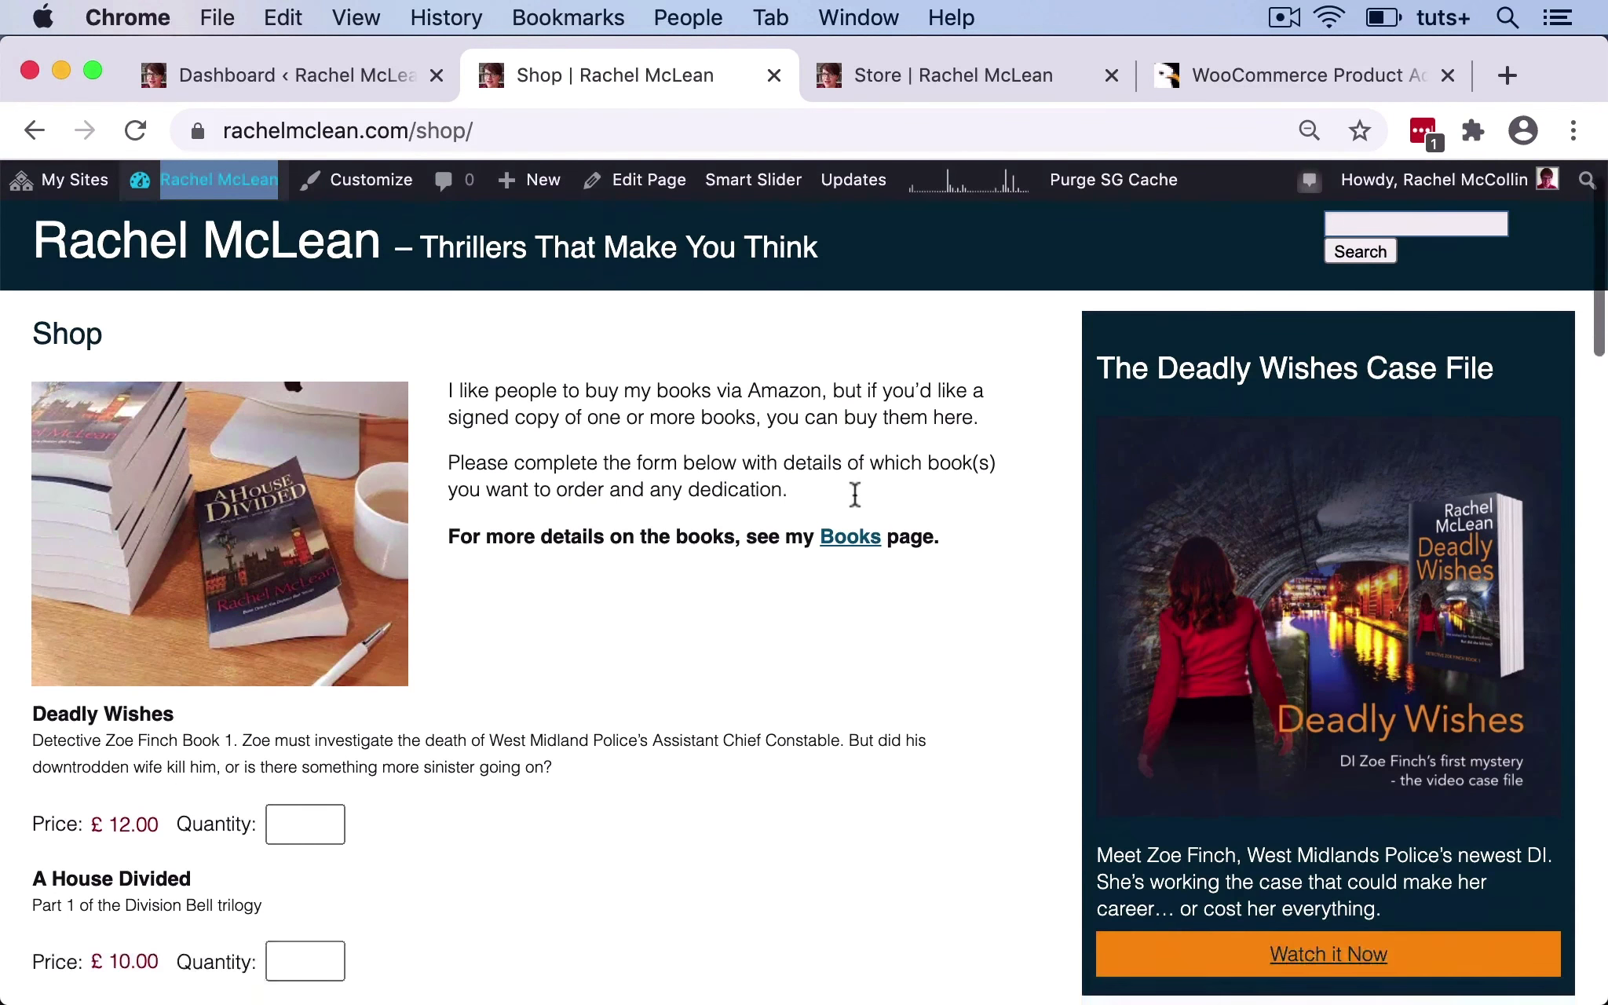
pyautogui.scroll(-13, 855, 495)
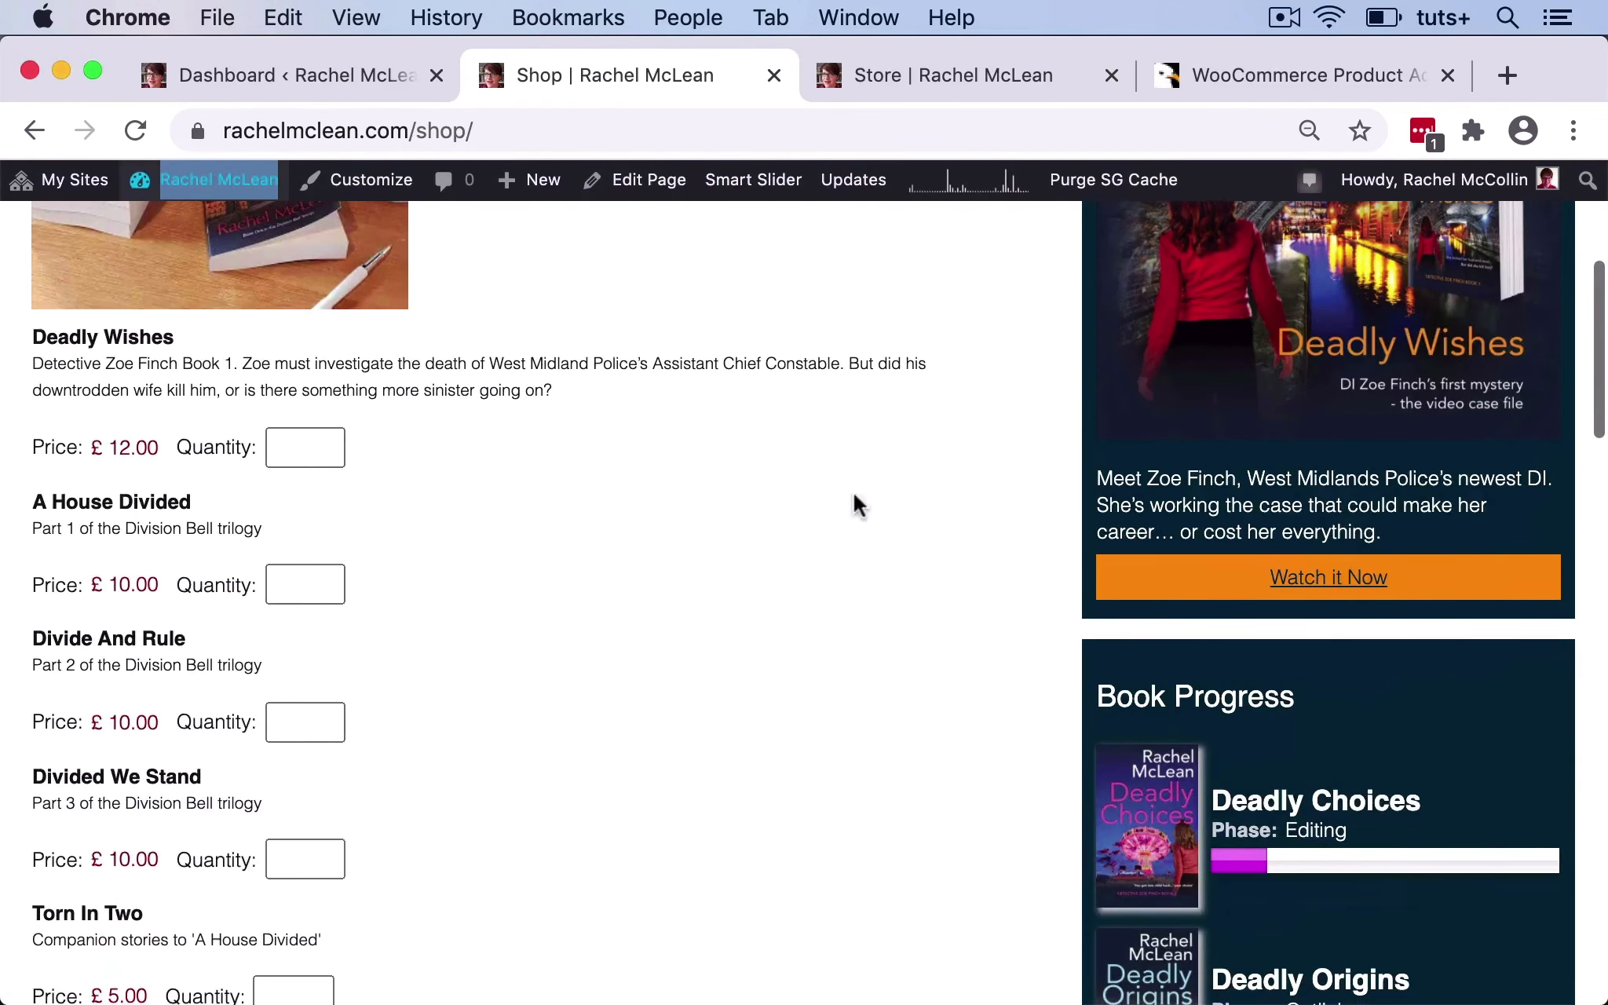
pyautogui.scroll(18, 816, 485)
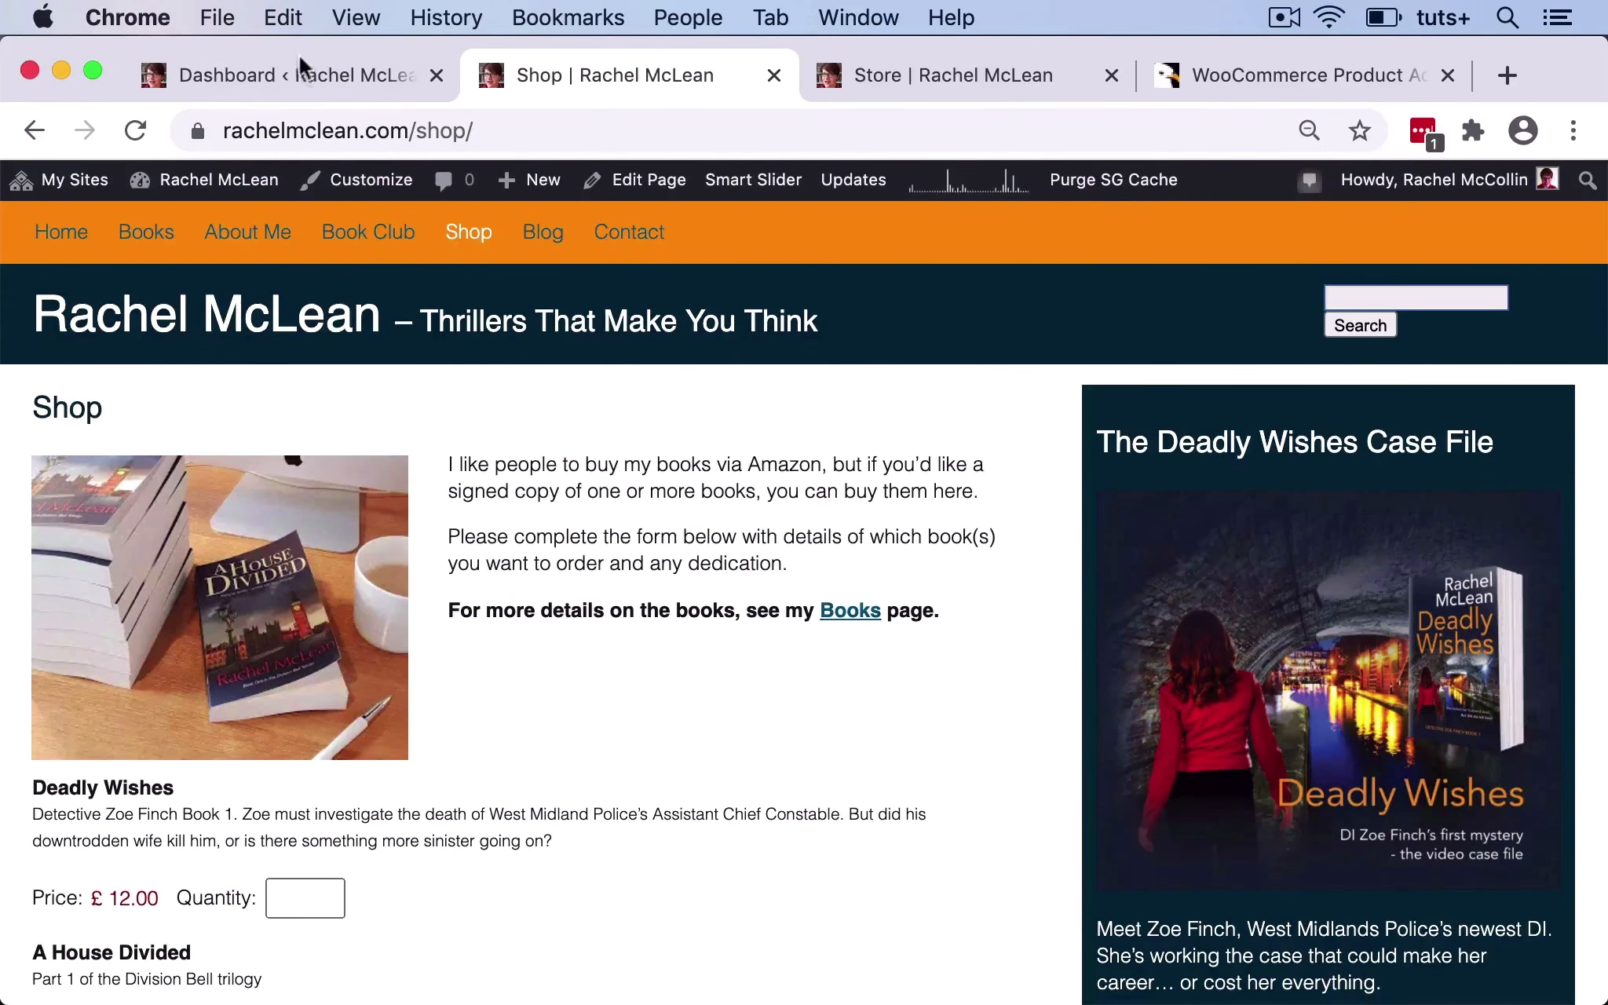
# Open the WooCommerce settings from the site's admin dashboard and review the store address and general options.
pyautogui.click(304, 73)
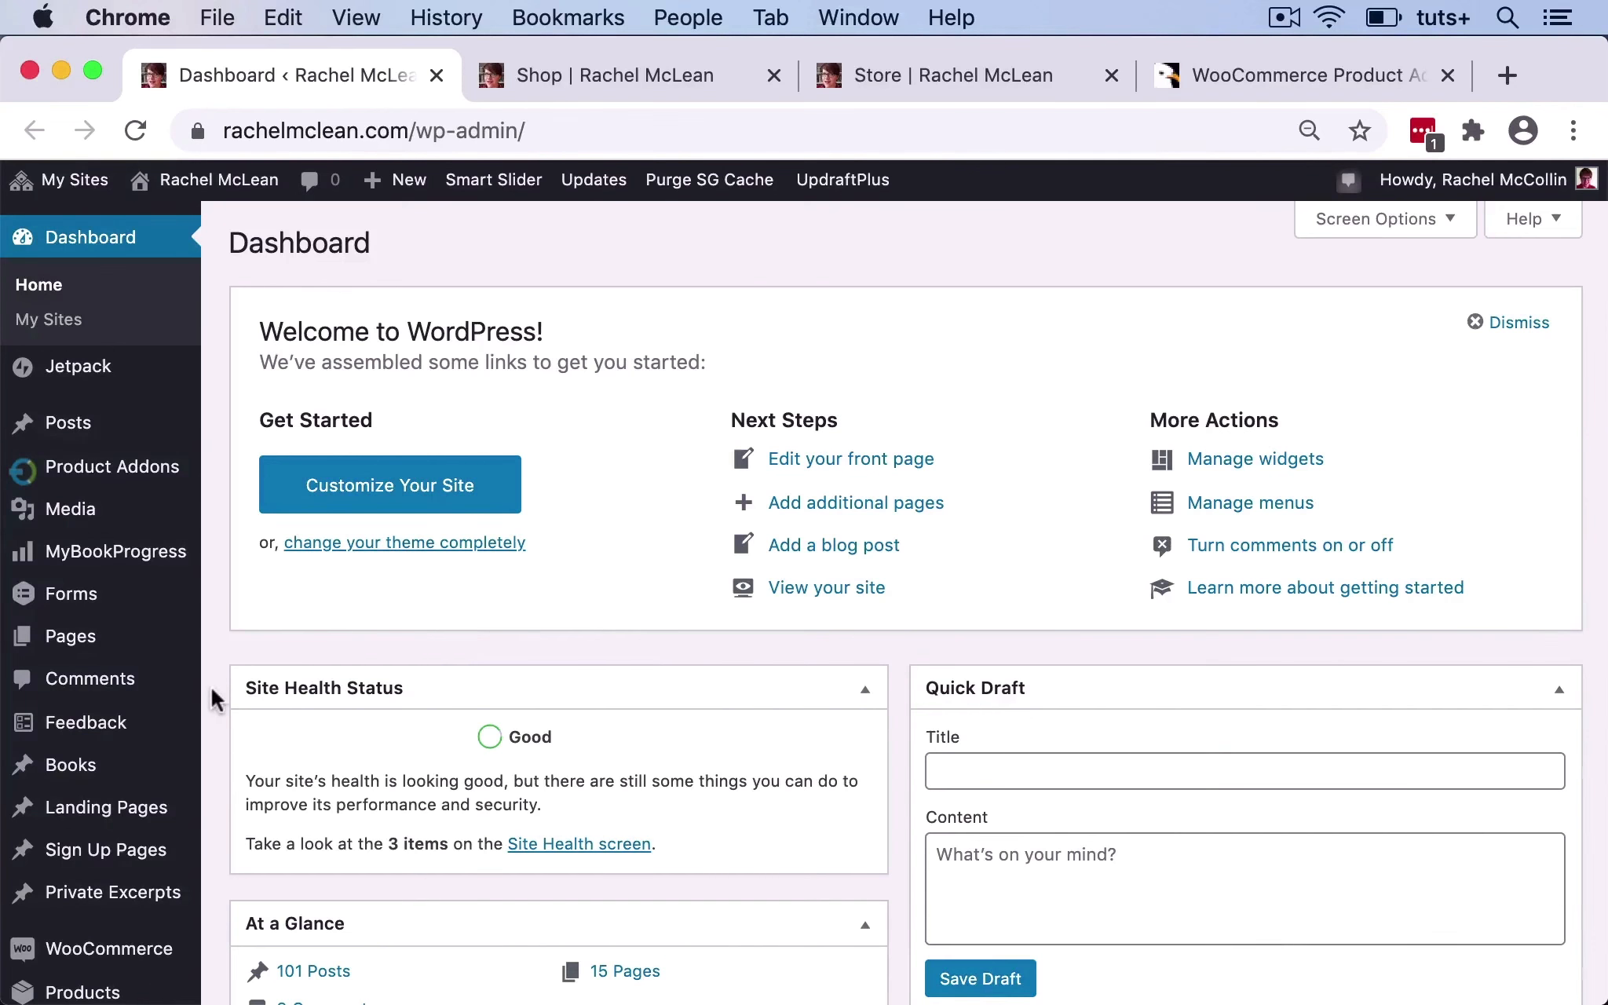
pyautogui.scroll(-3, 199, 777)
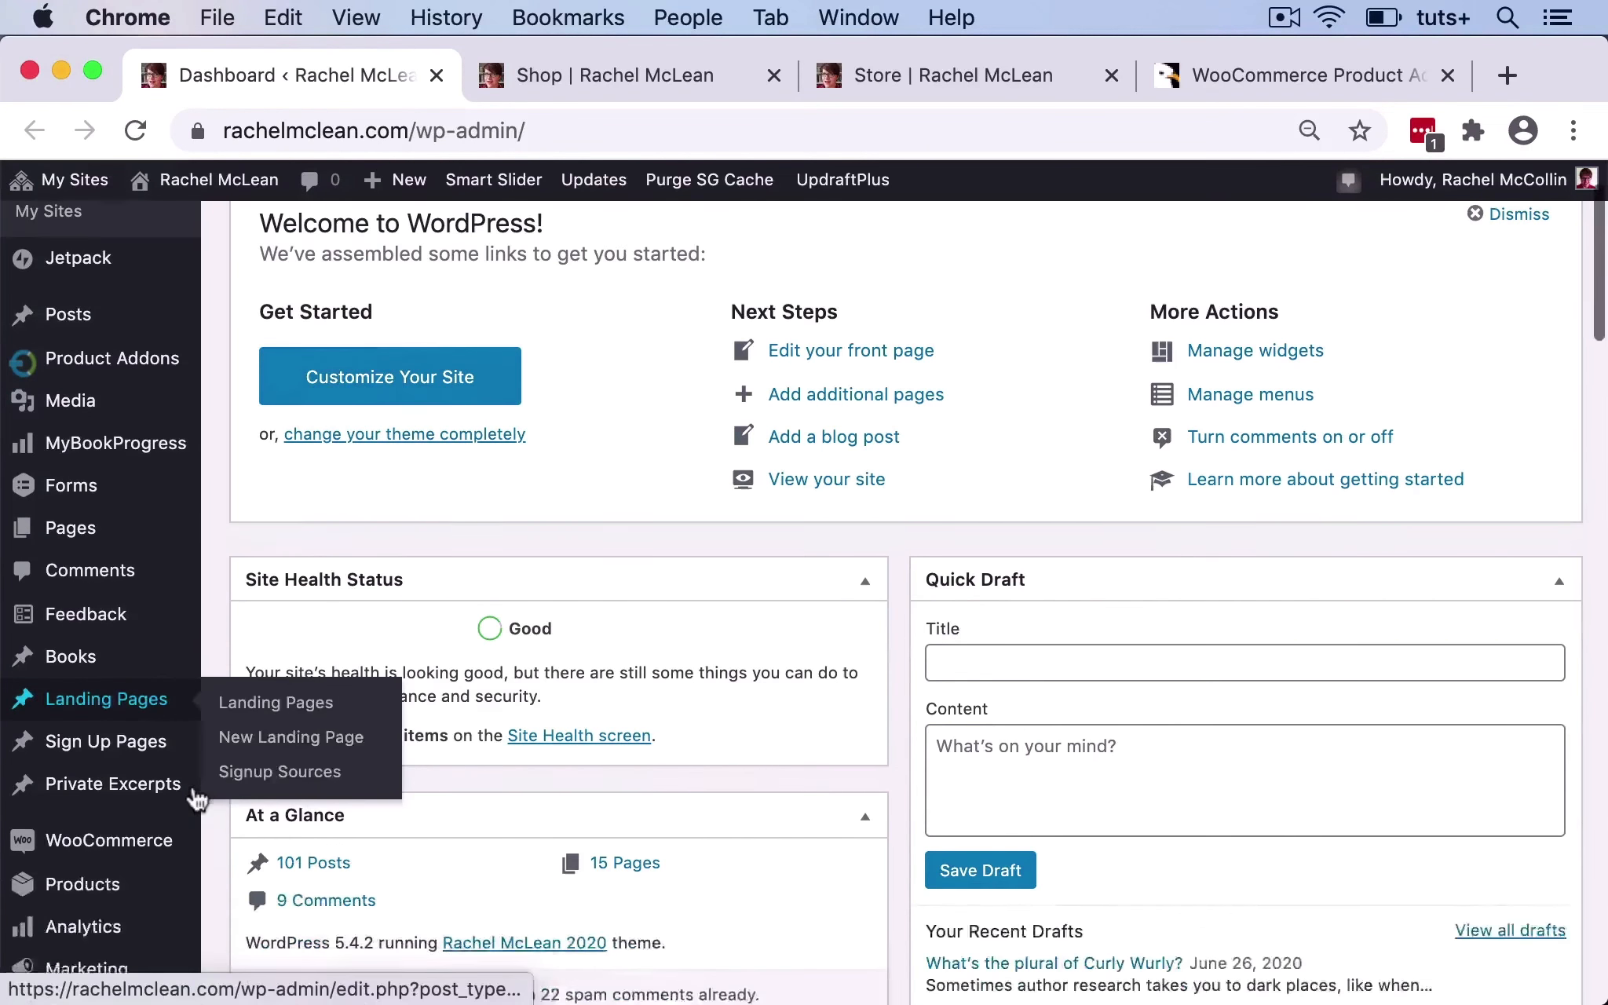
pyautogui.click(47, 714)
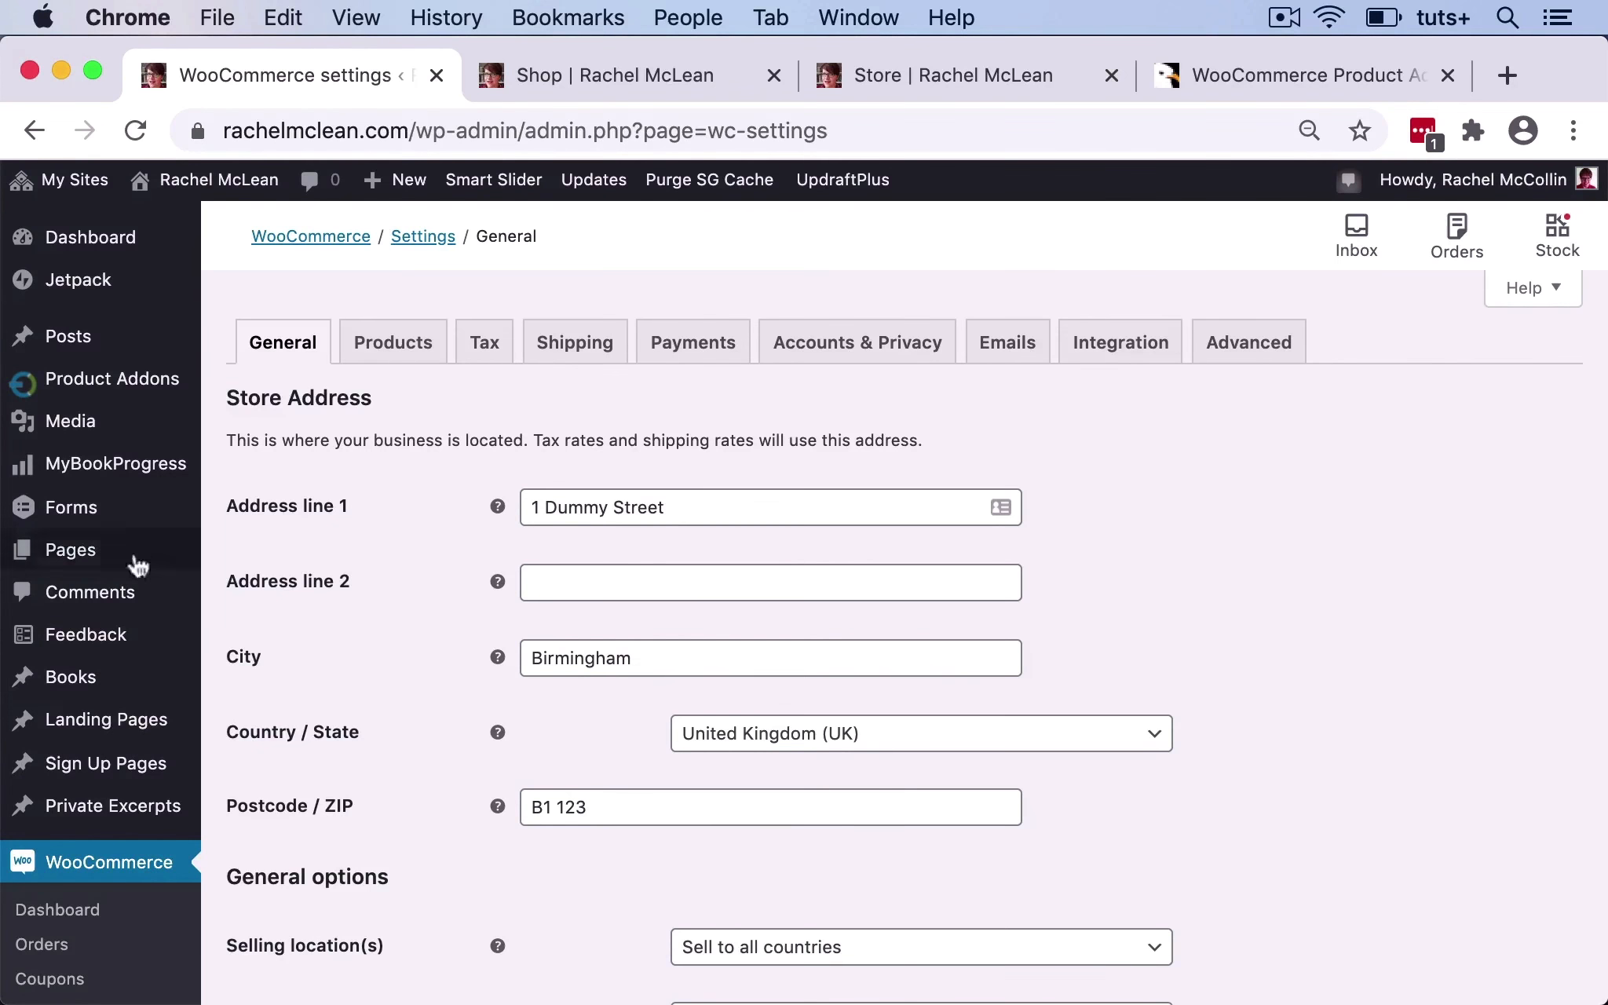
pyautogui.scroll(-5, 110, 628)
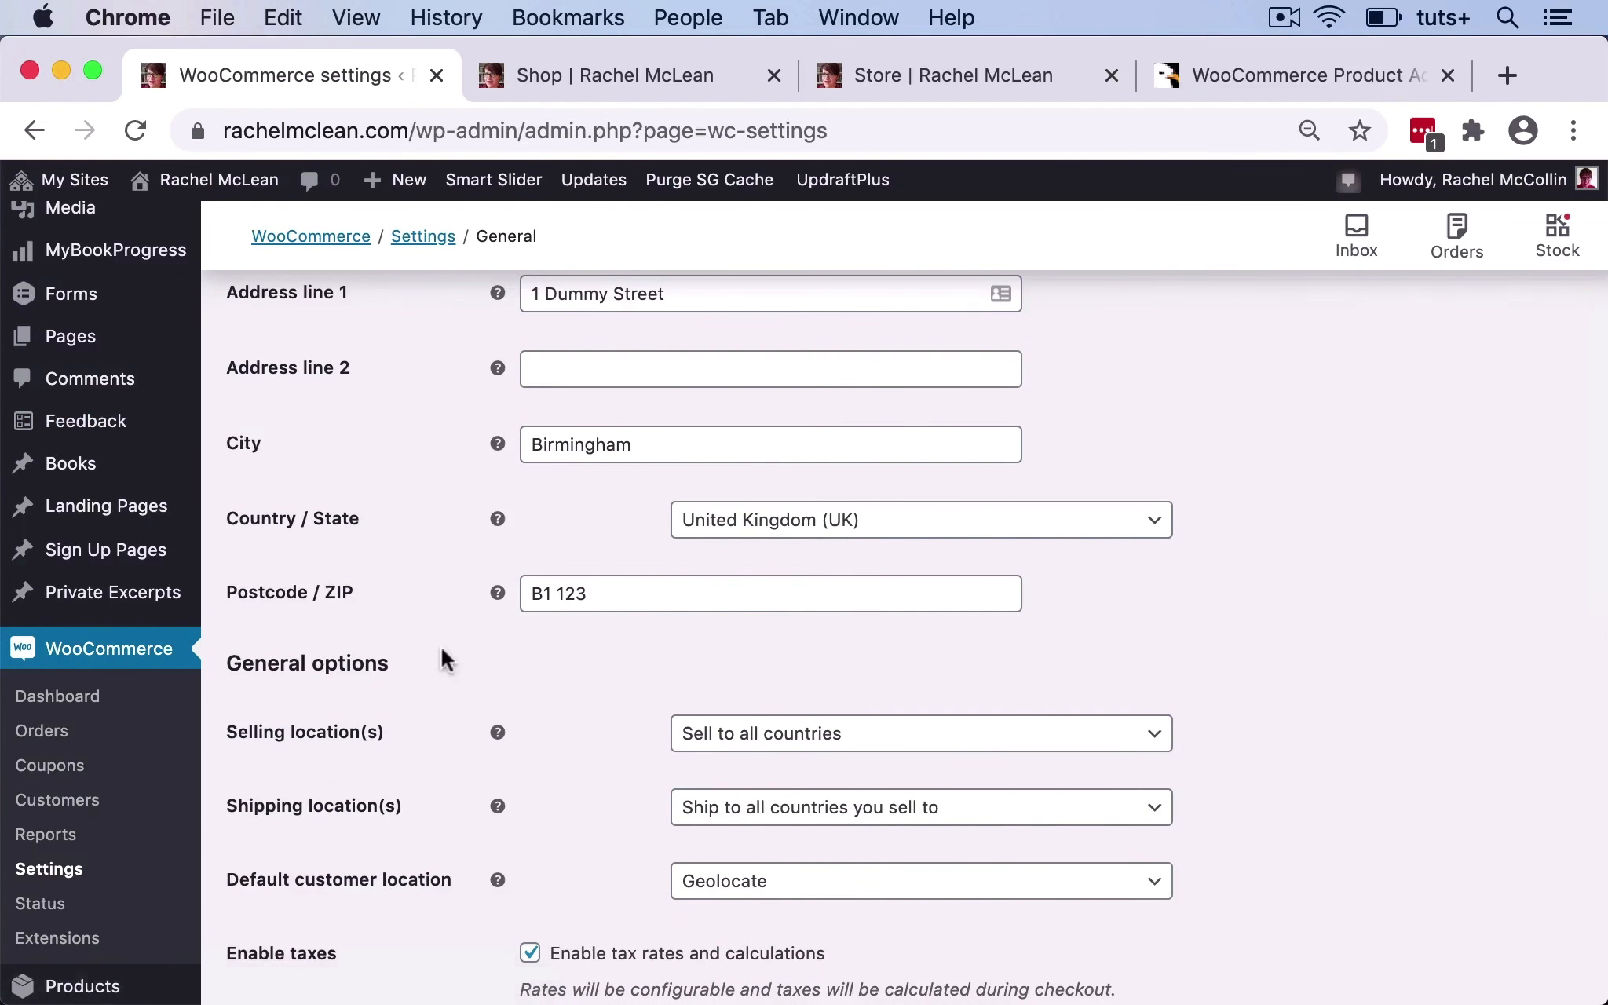
pyautogui.scroll(-4, 424, 620)
# Open the Eyes of a Child product for editing and review its description, custom options and product data.
pyautogui.click(87, 843)
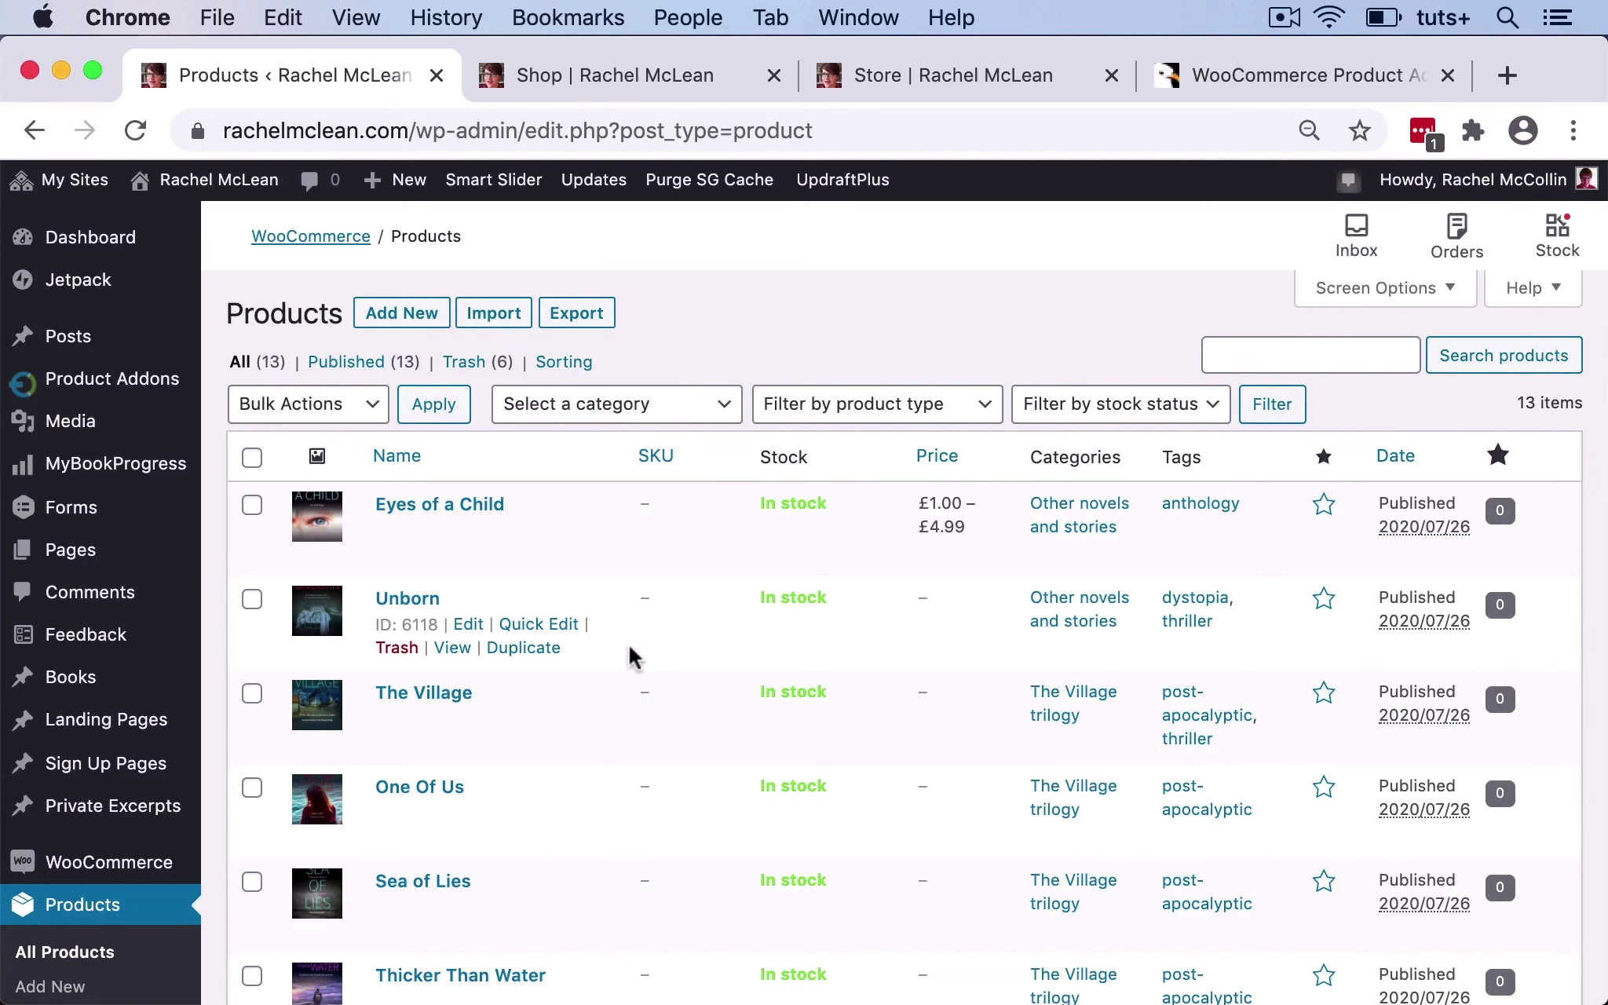
pyautogui.click(468, 507)
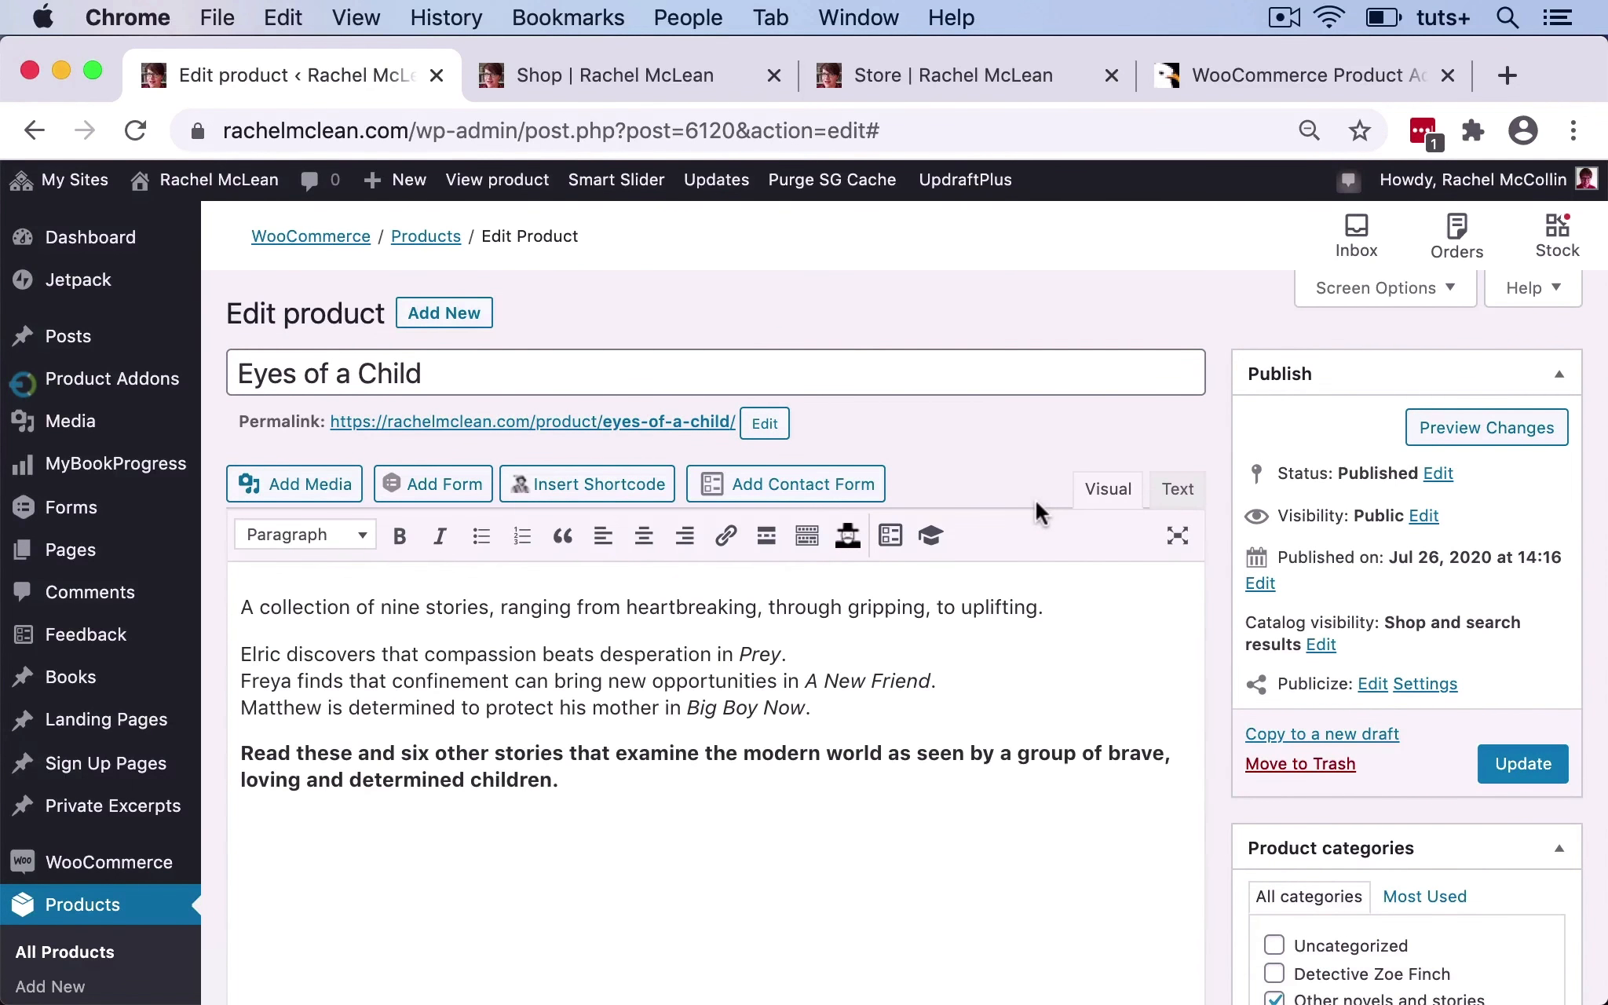
pyautogui.scroll(-5, 1037, 507)
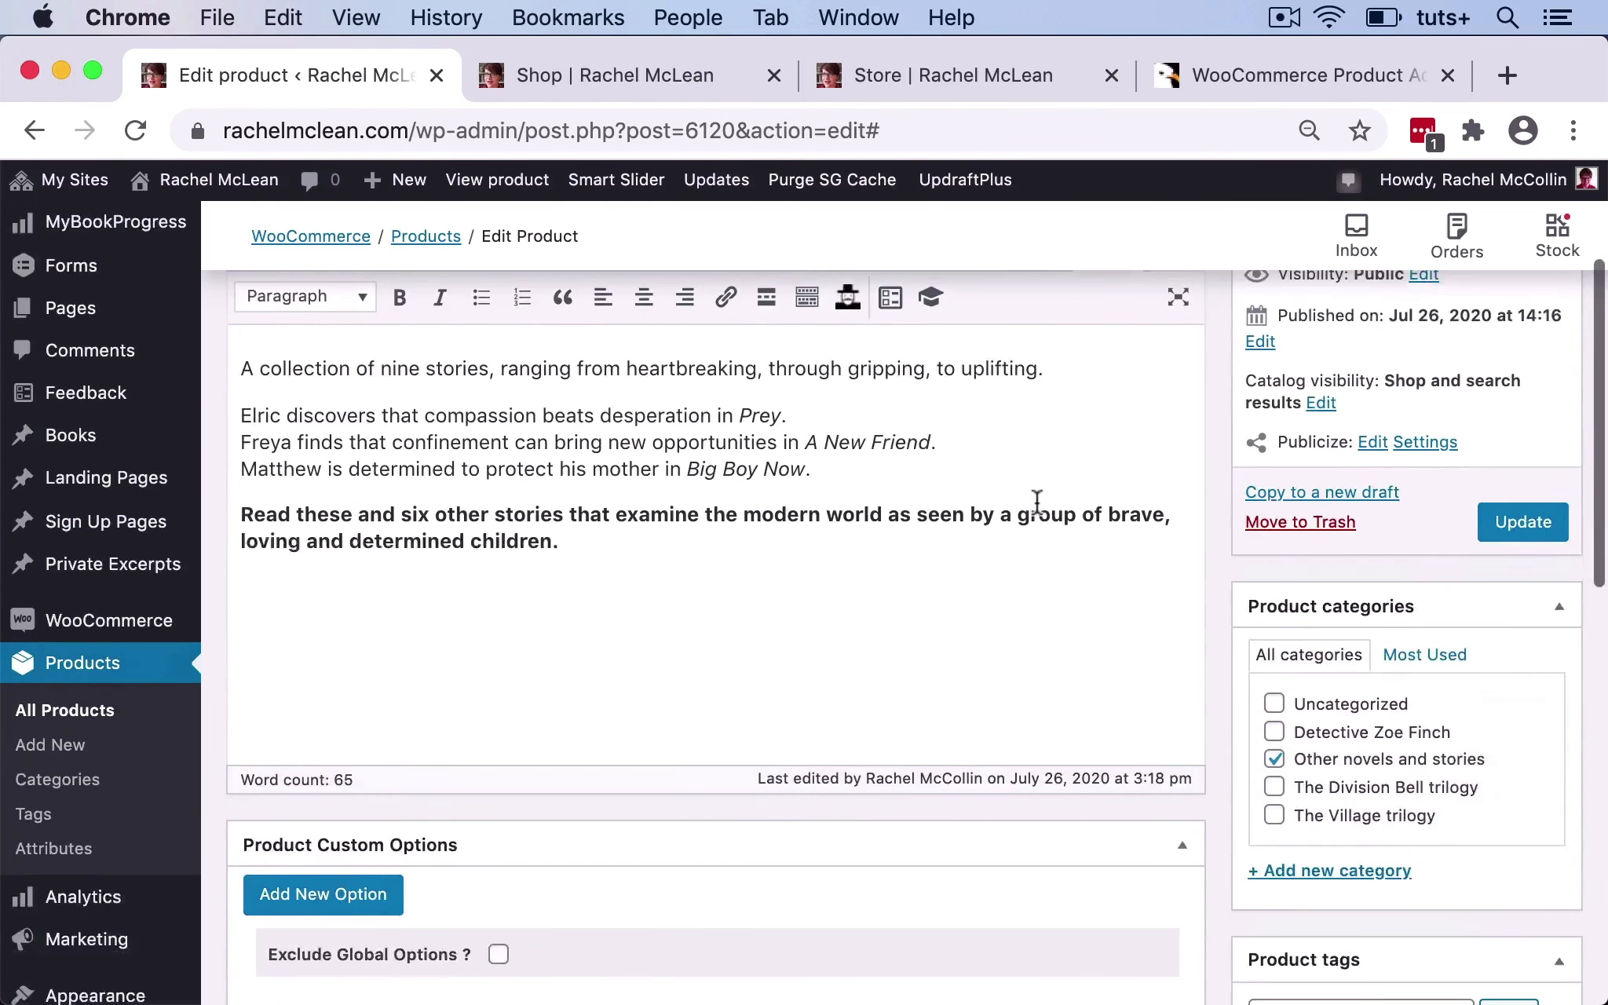
pyautogui.scroll(-7, 1453, 711)
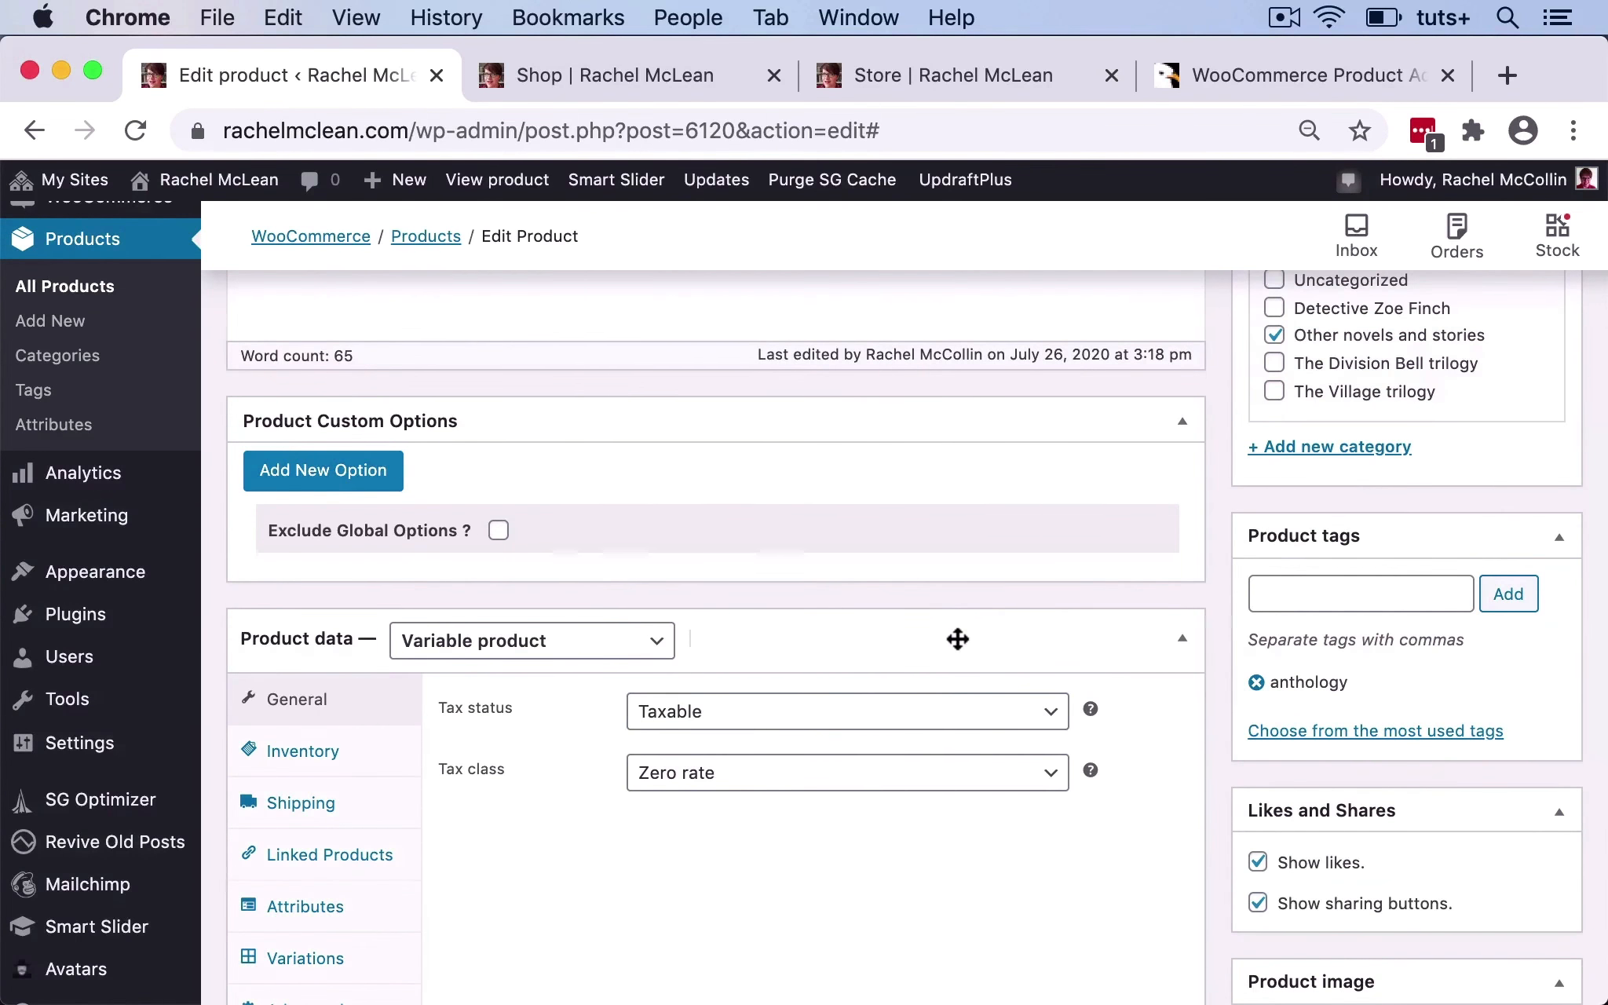
pyautogui.scroll(-5, 958, 640)
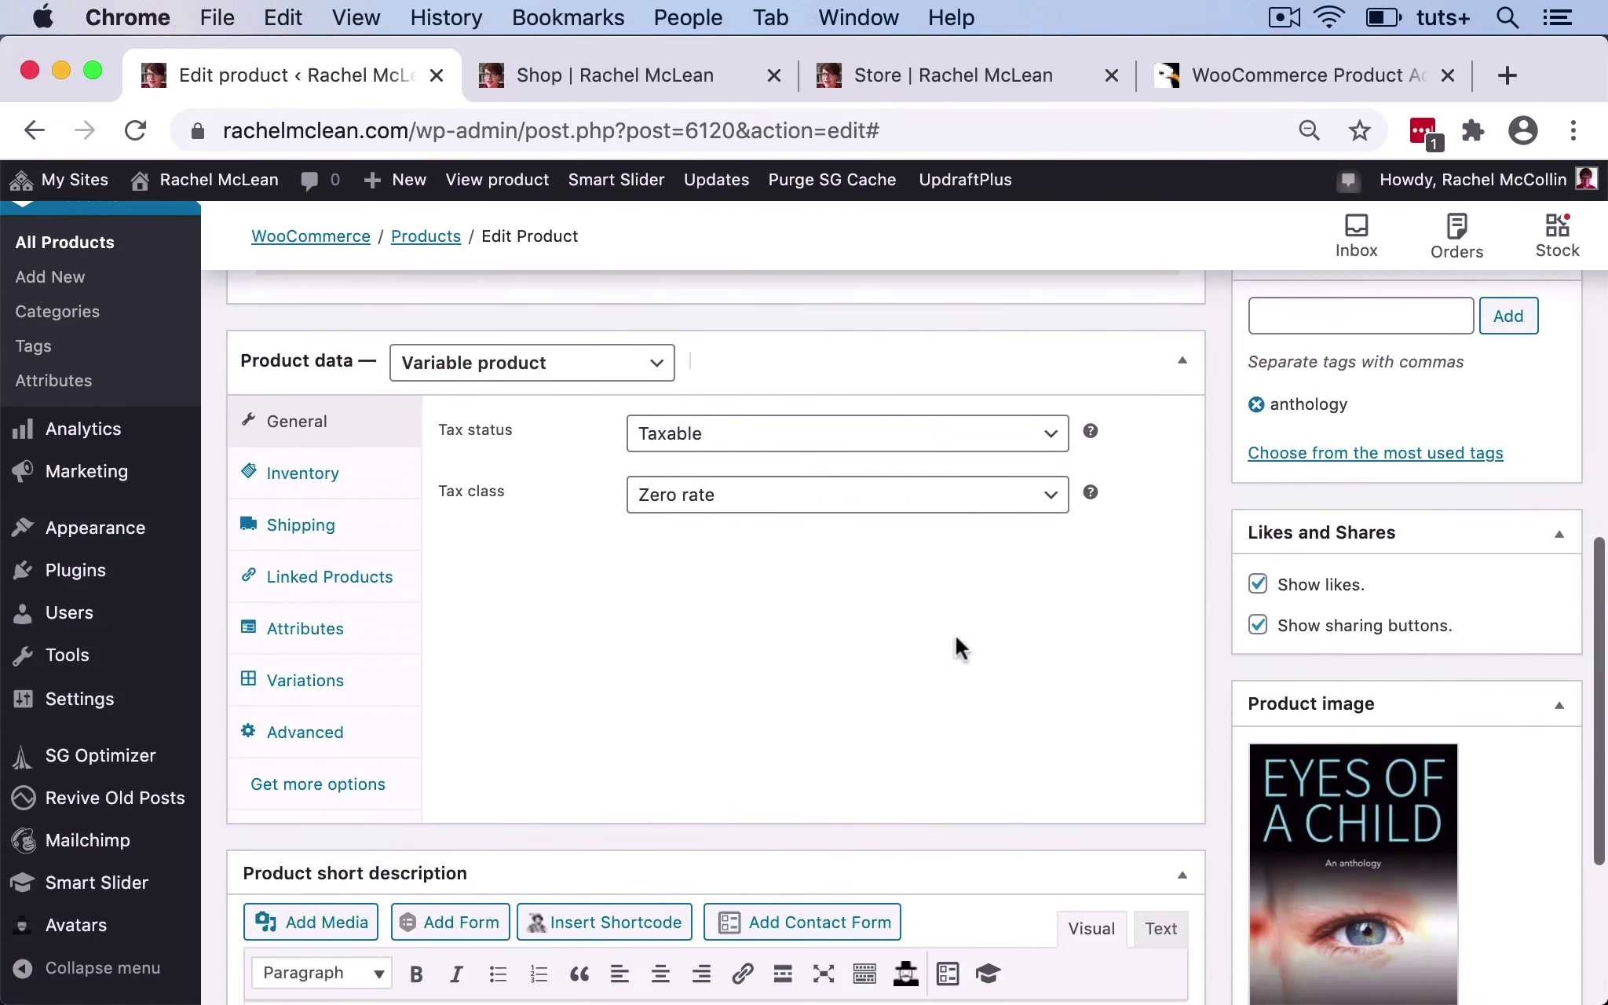
# Show the variations of Eyes of a Child and examine the details of the paperback variation.
pyautogui.click(307, 636)
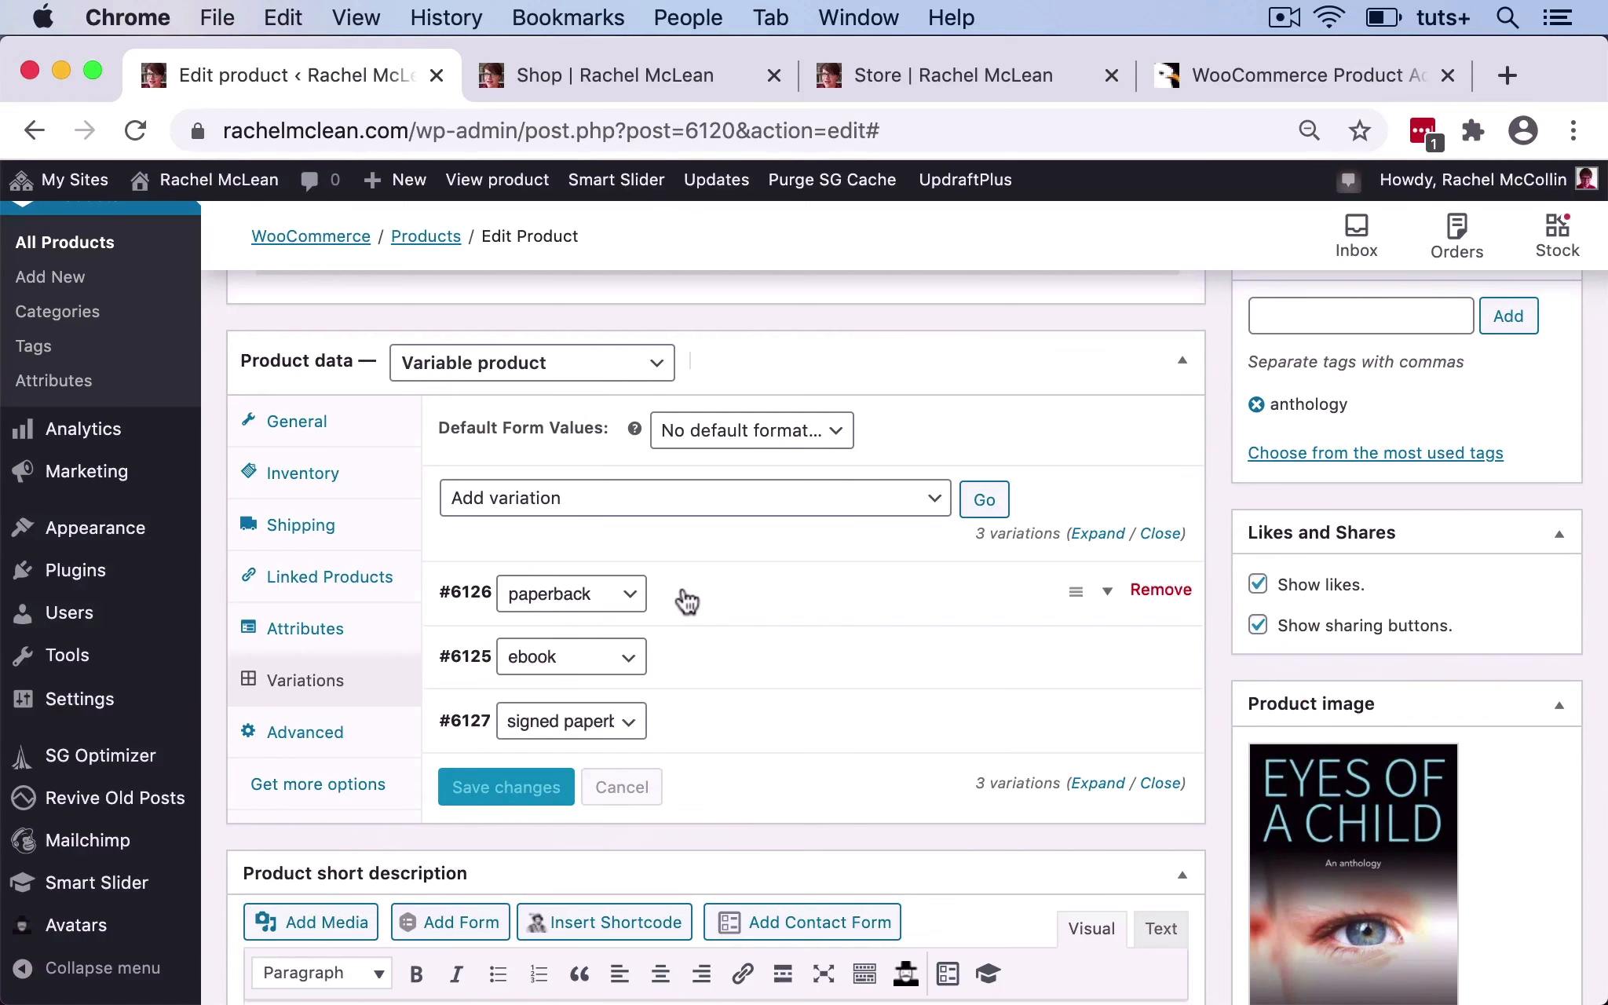
pyautogui.click(1108, 591)
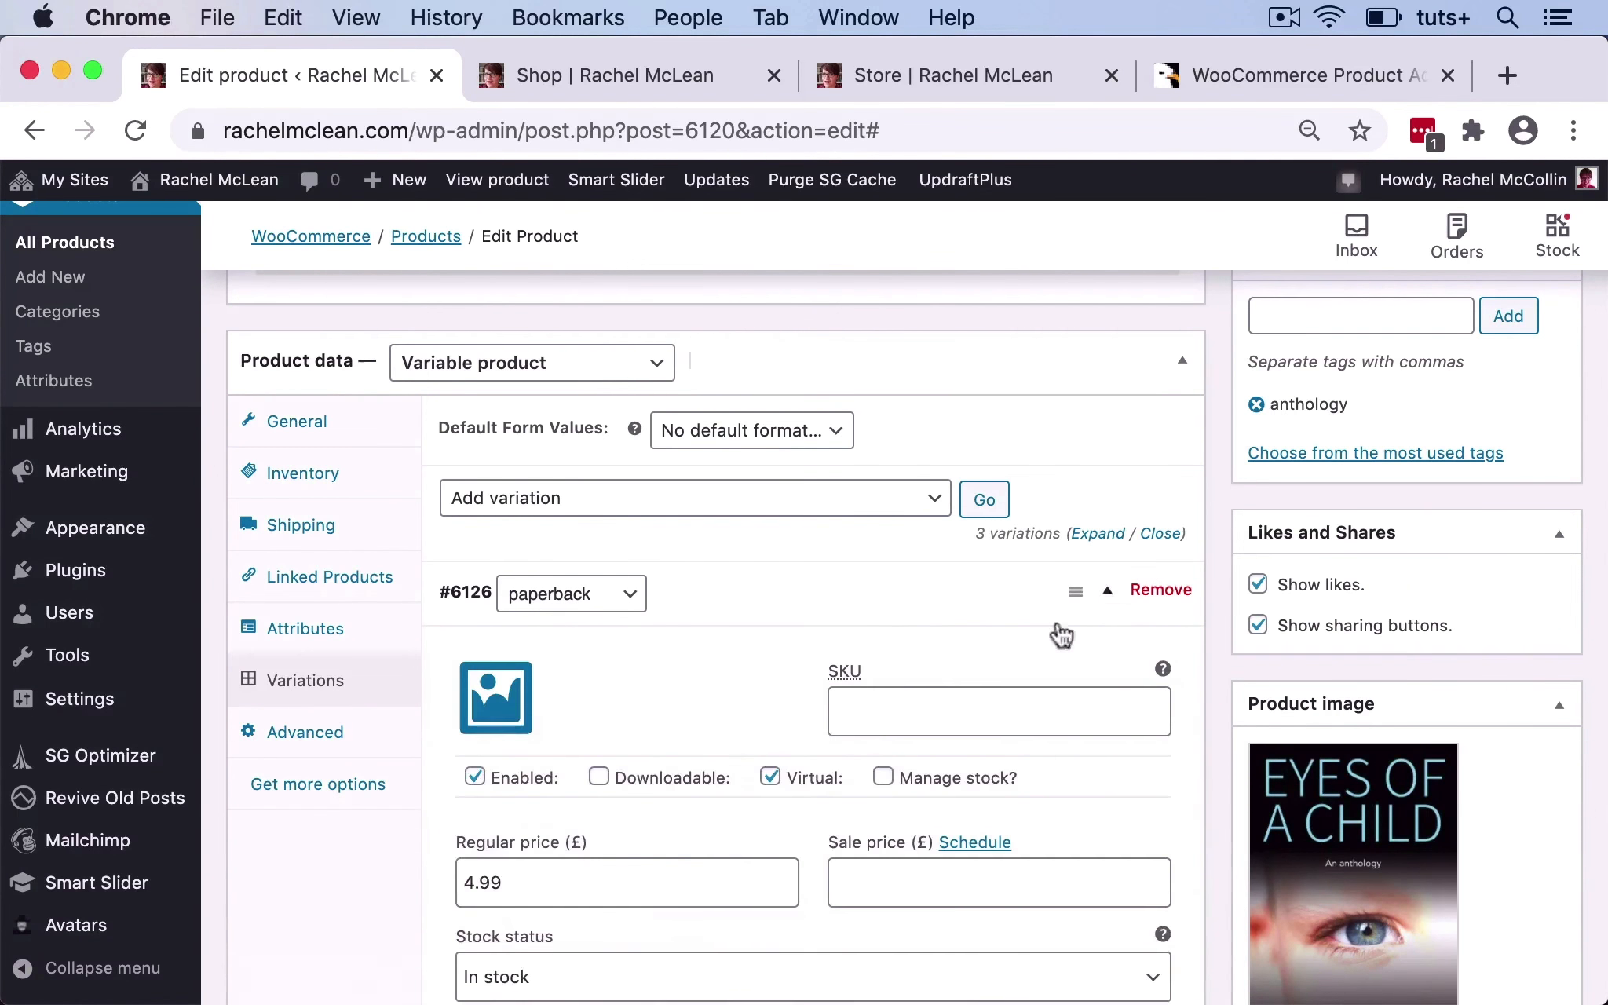
pyautogui.scroll(-4, 710, 542)
pyautogui.scroll(2, 710, 542)
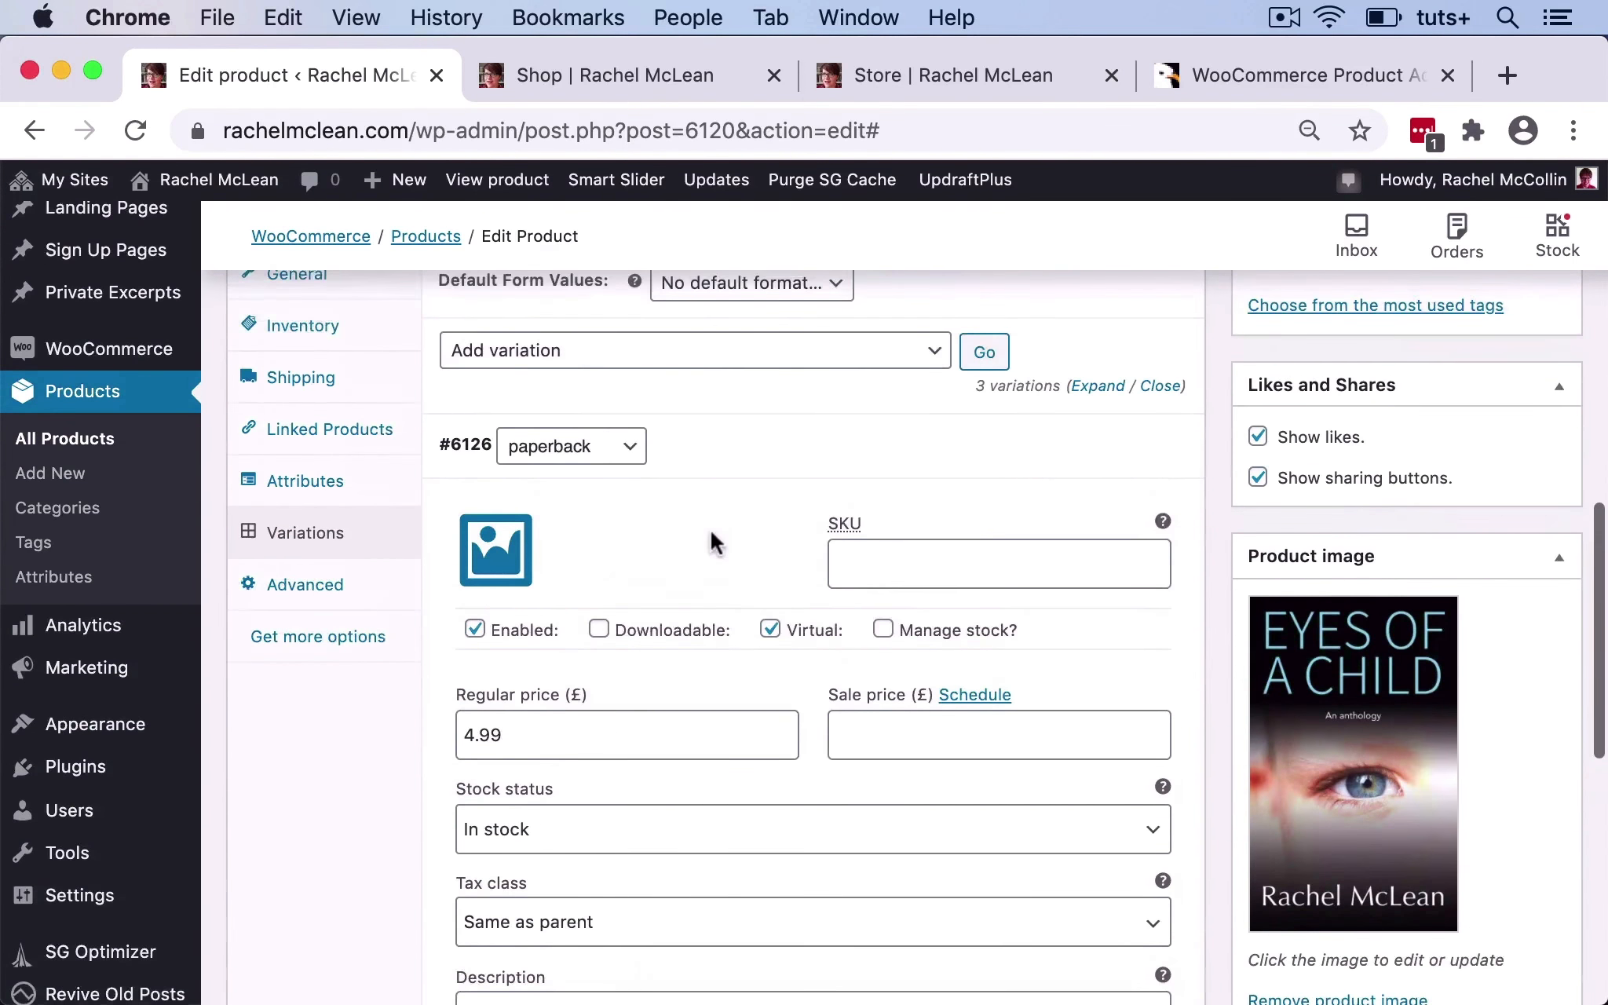
pyautogui.scroll(2, 711, 534)
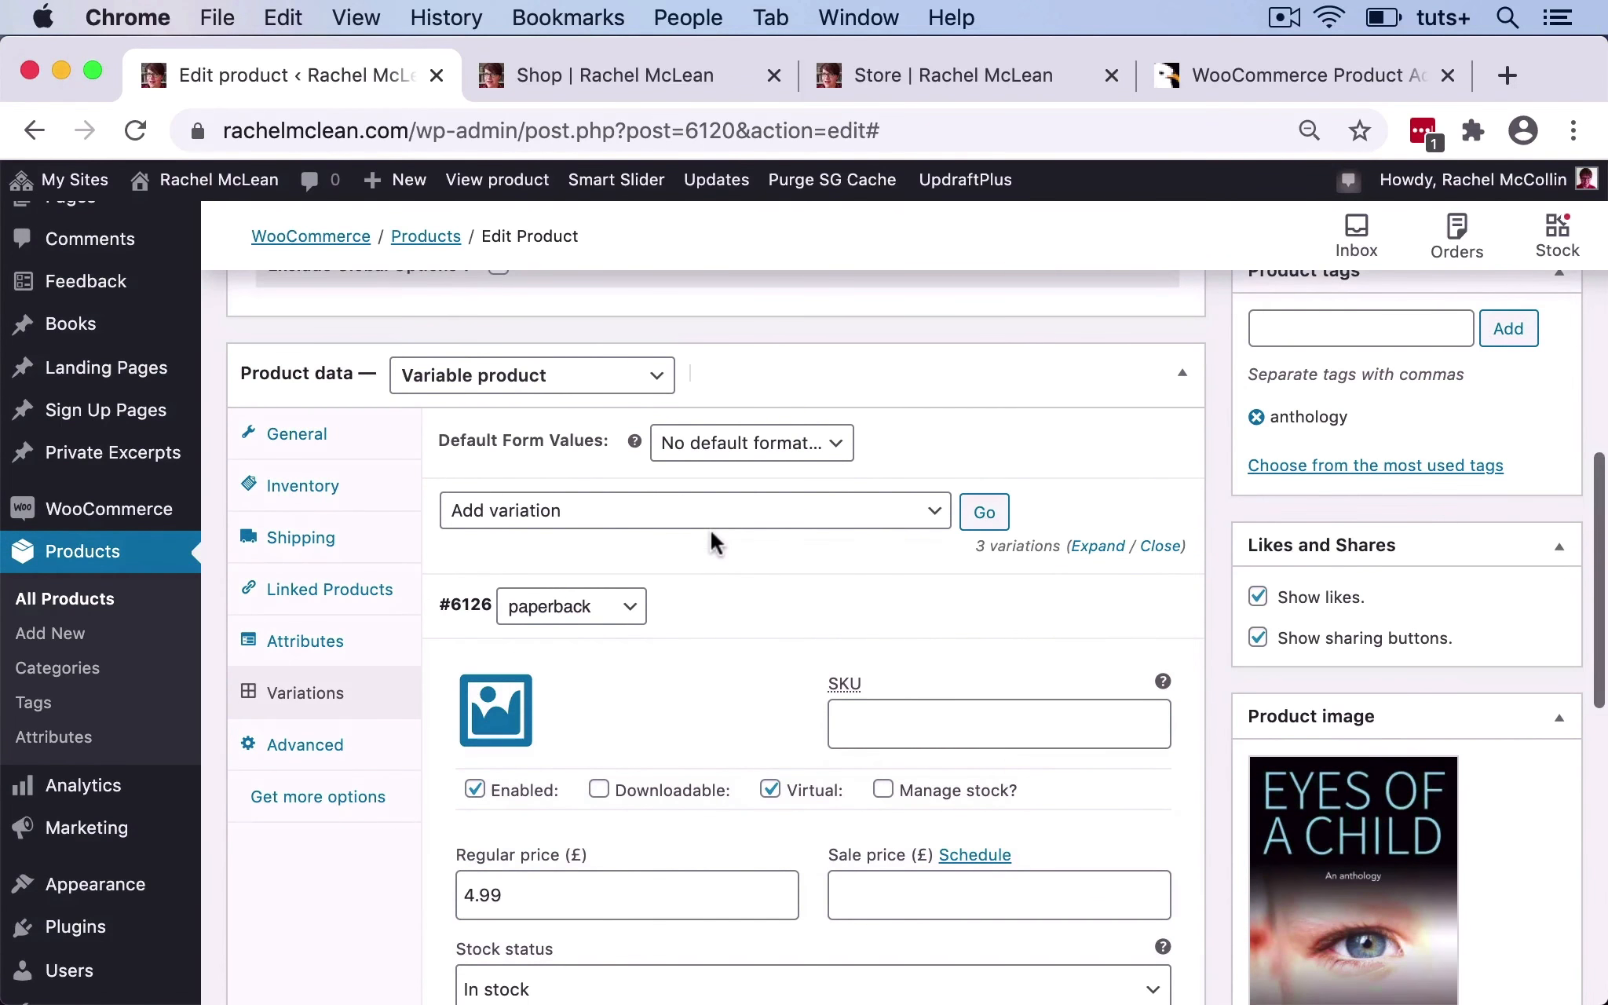
# Open the Deadly Wishes product page from the Detective Zoe Finch category of the store.
pyautogui.press('super+3')
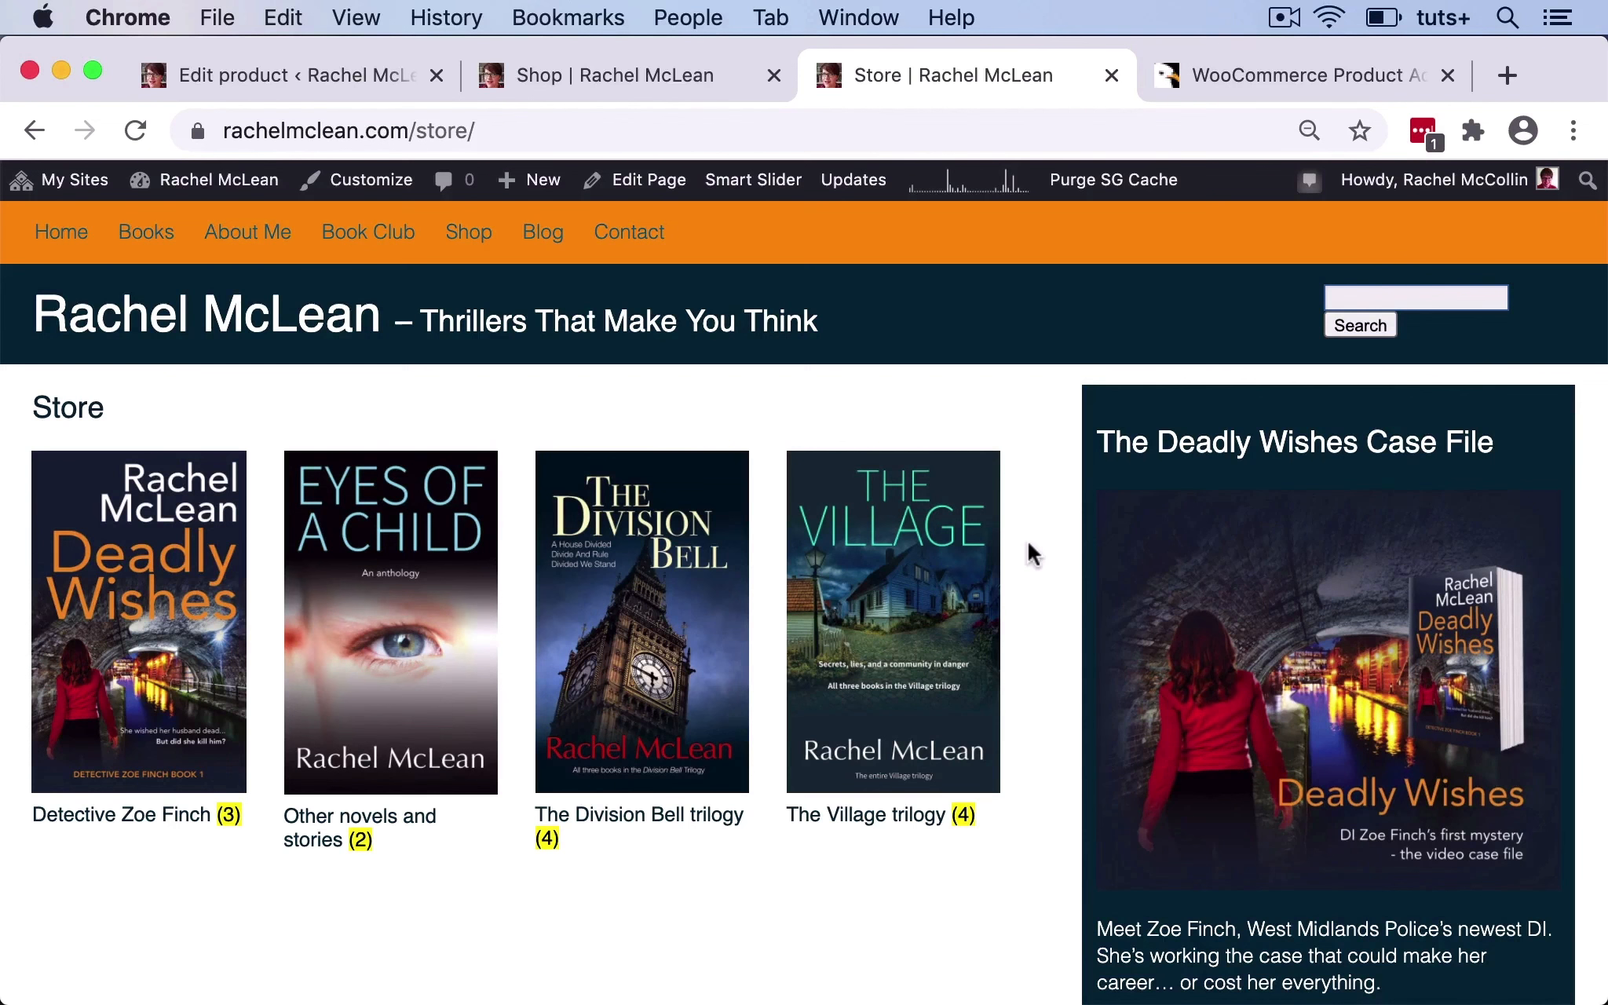
pyautogui.click(149, 587)
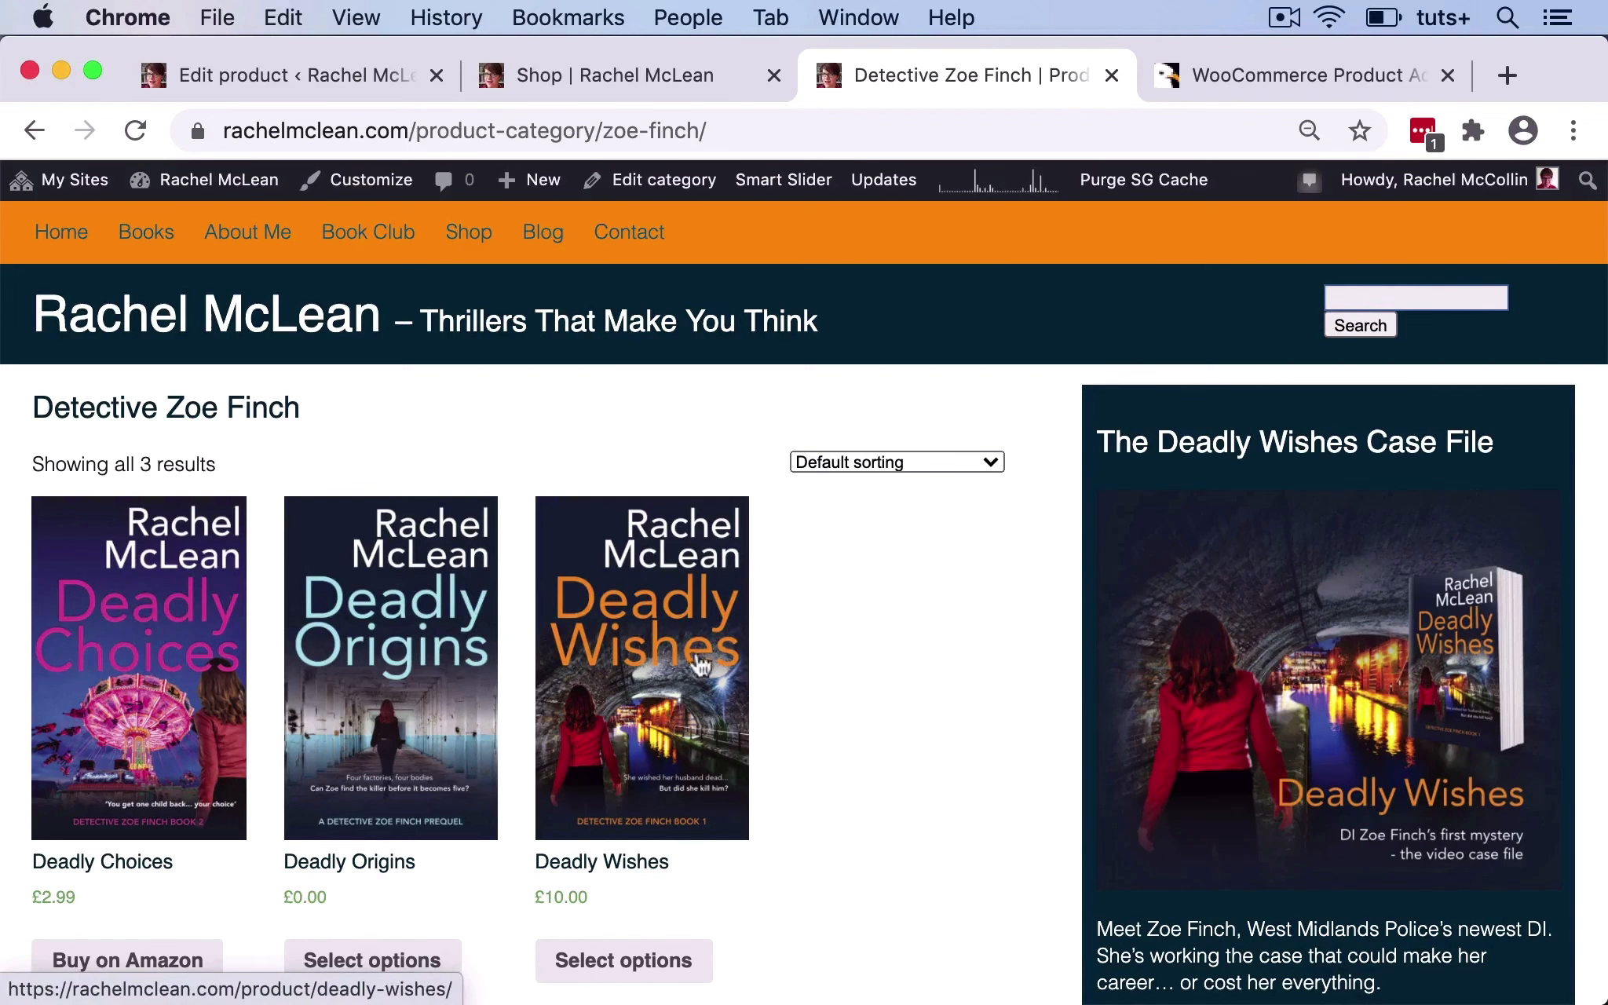
pyautogui.click(676, 620)
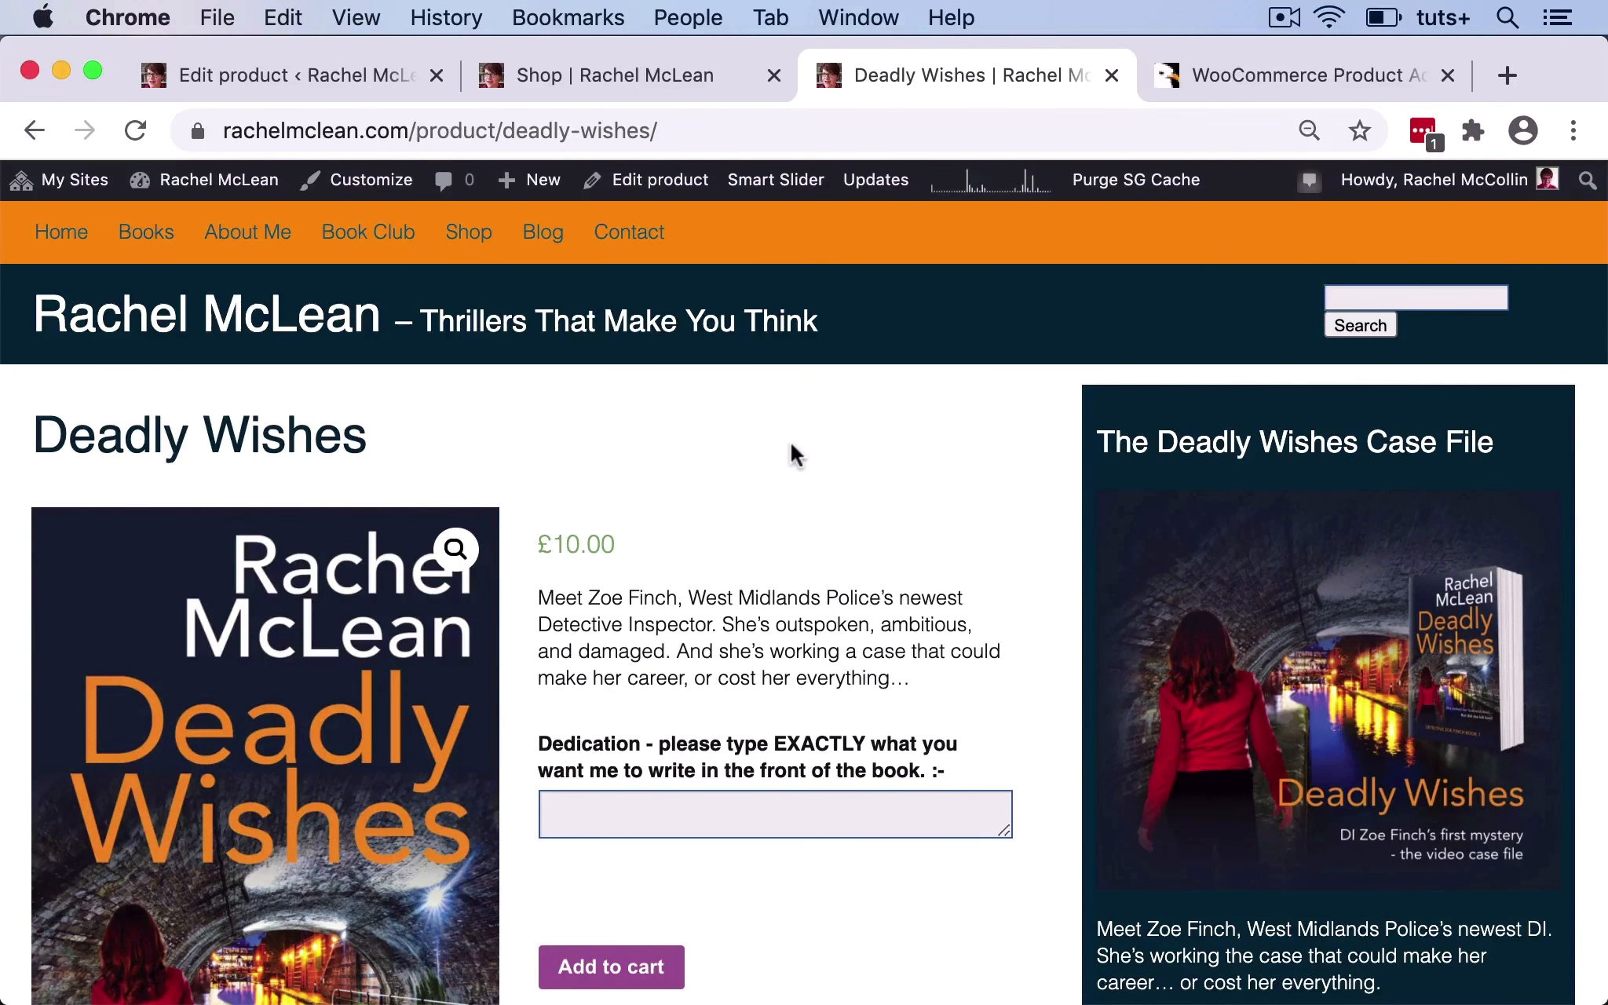
# View the Product Add-Ons plugin page on CodeCanyon and return to the Deadly Wishes product page.
pyautogui.click(1254, 67)
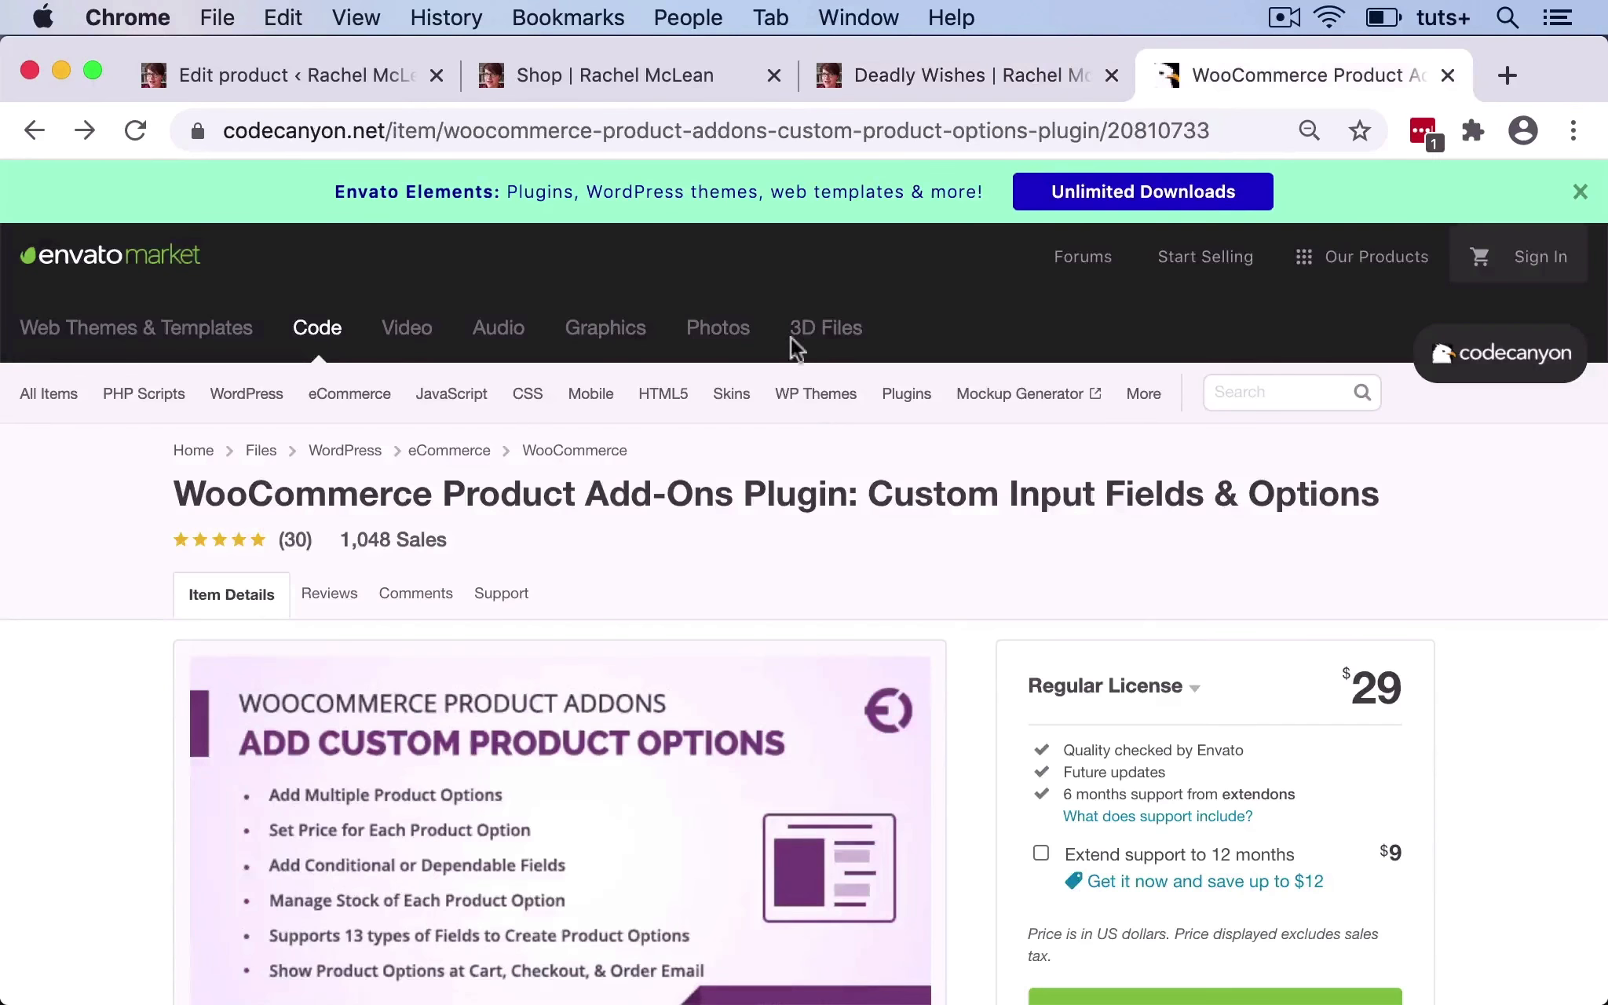
pyautogui.moveTo(816, 430)
pyautogui.click(972, 69)
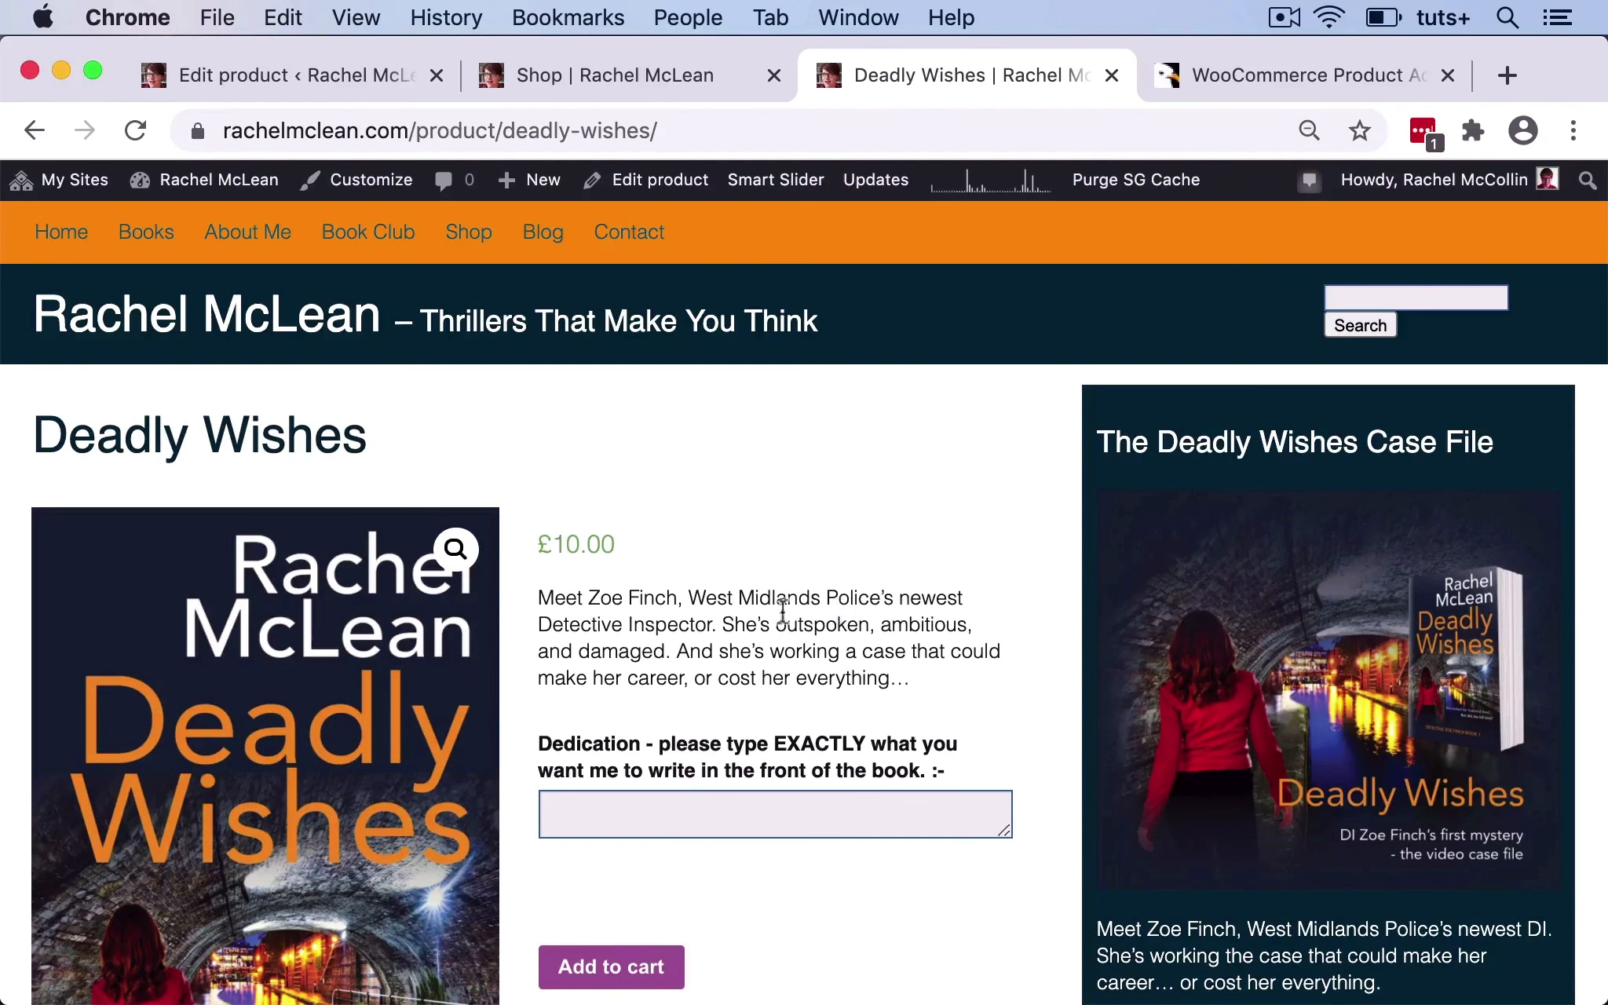